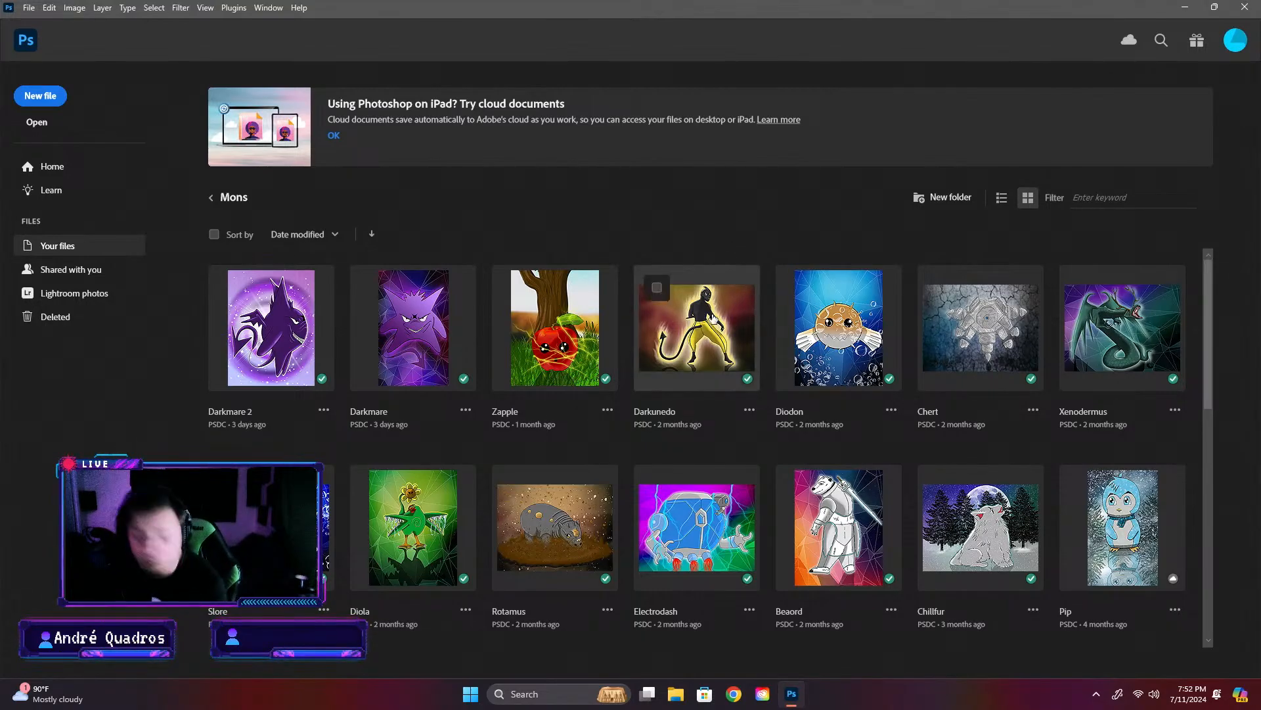
- Look through the cloud files, including the Item cards folder in Completed Cards and the Equipment folder
click(211, 197)
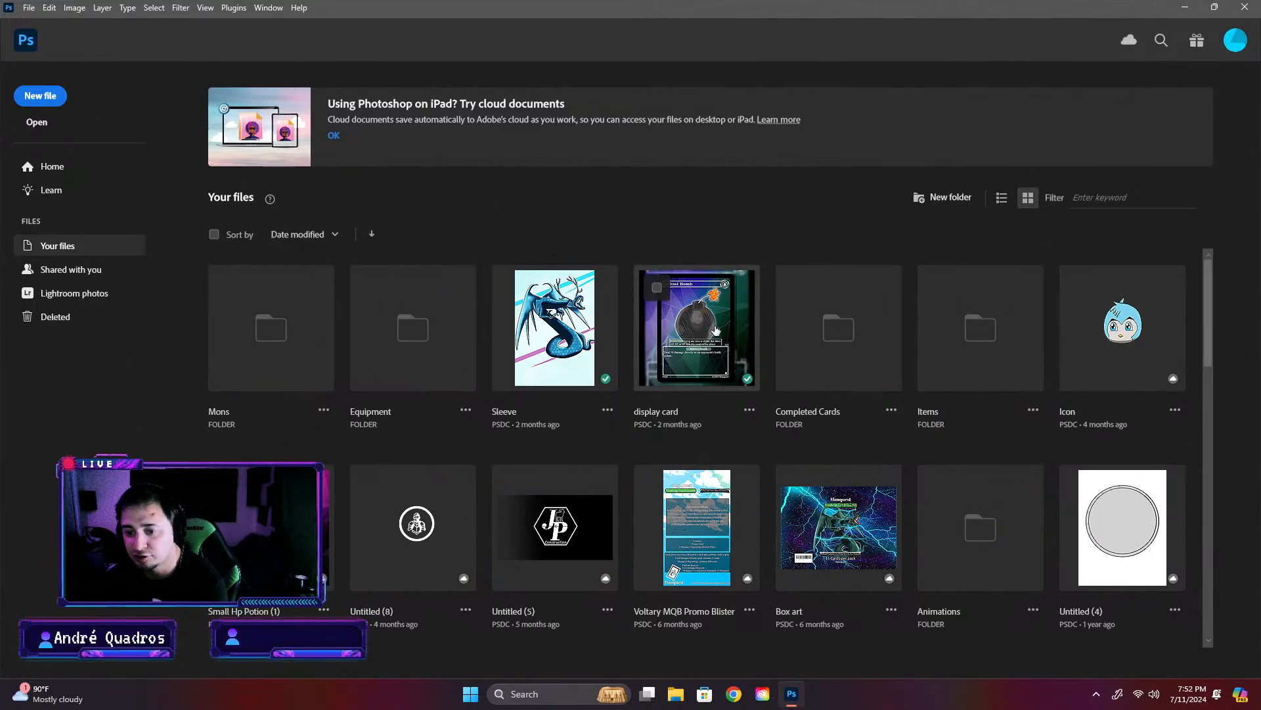
scroll(715, 362, down, 3)
scroll(715, 361, down, 10)
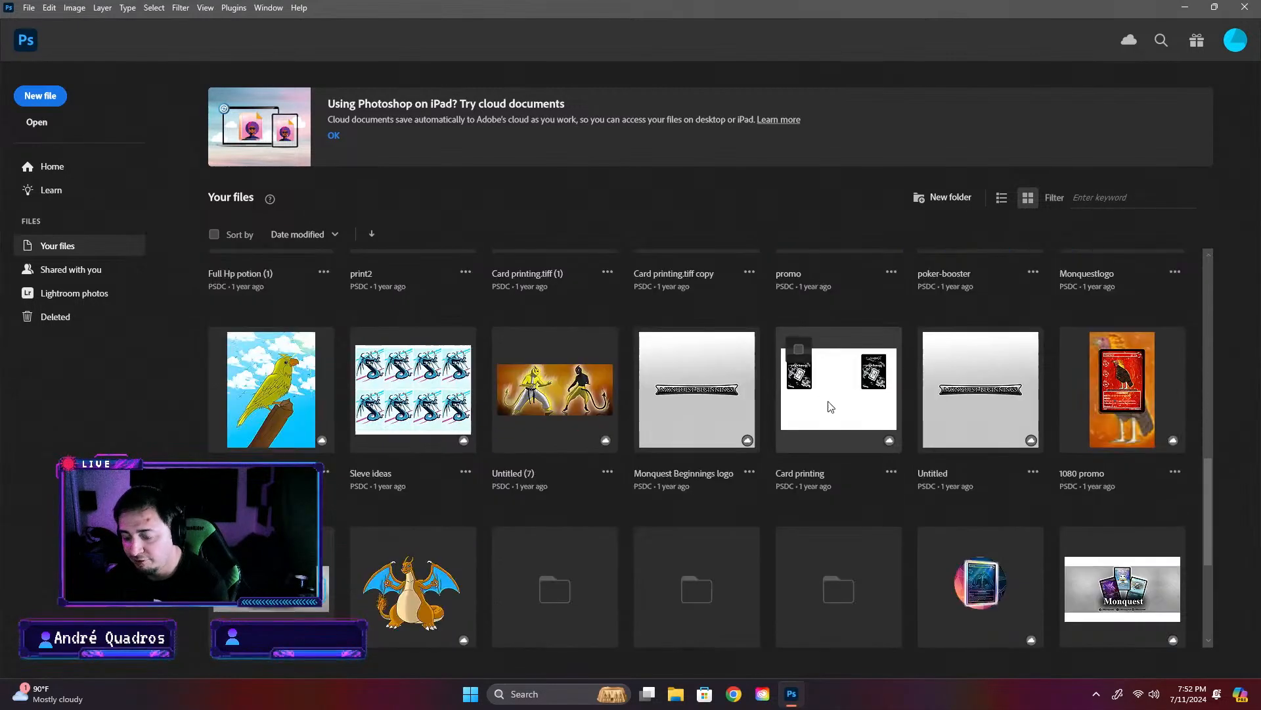
scroll(845, 406, up, 13)
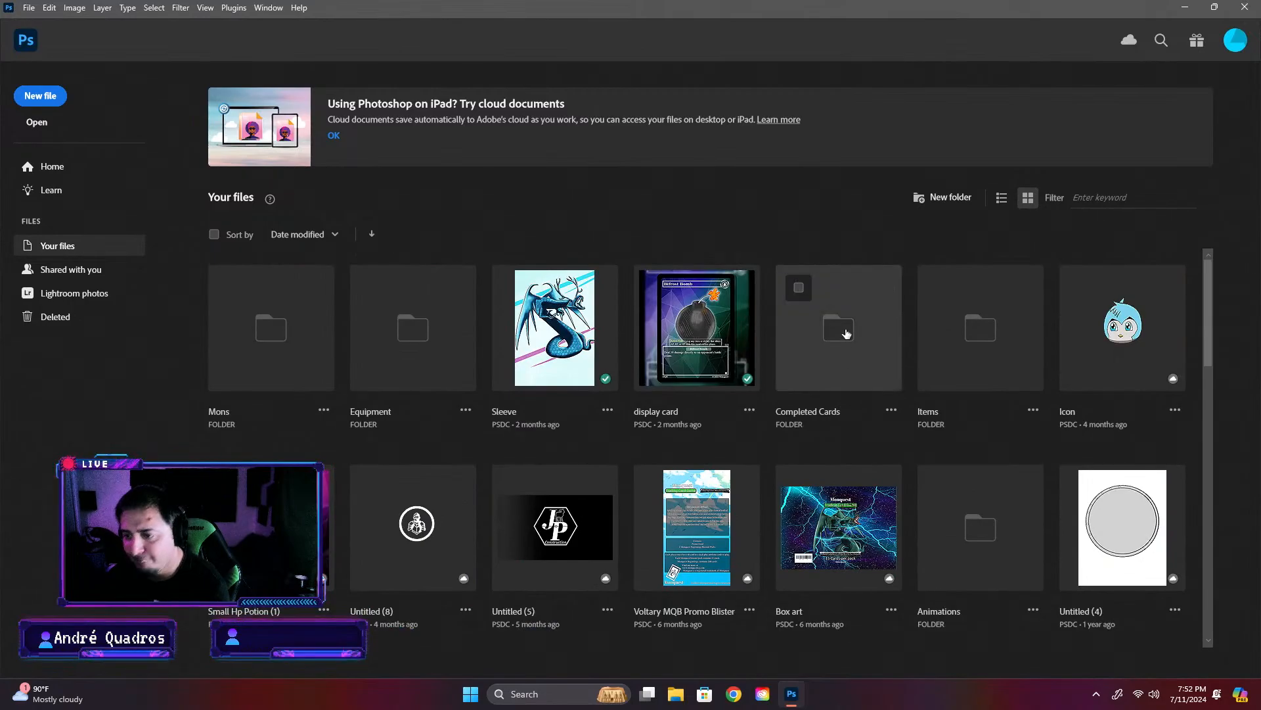
click(860, 332)
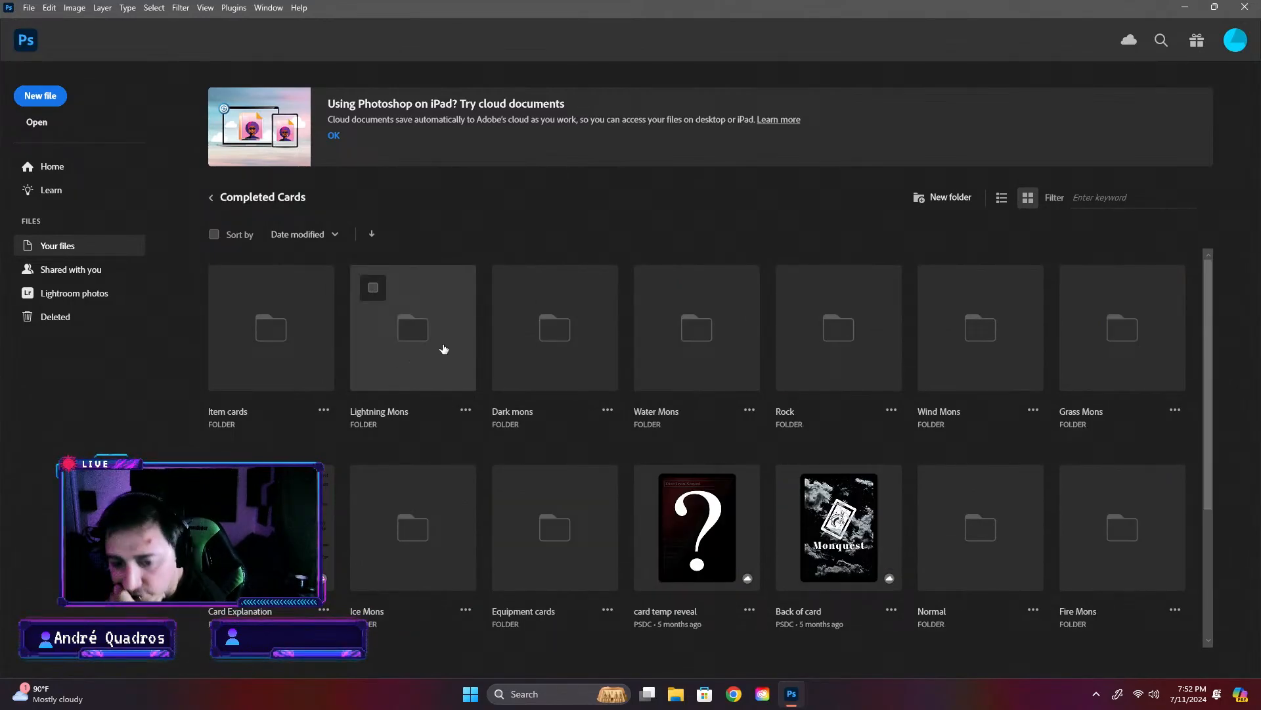
click(308, 320)
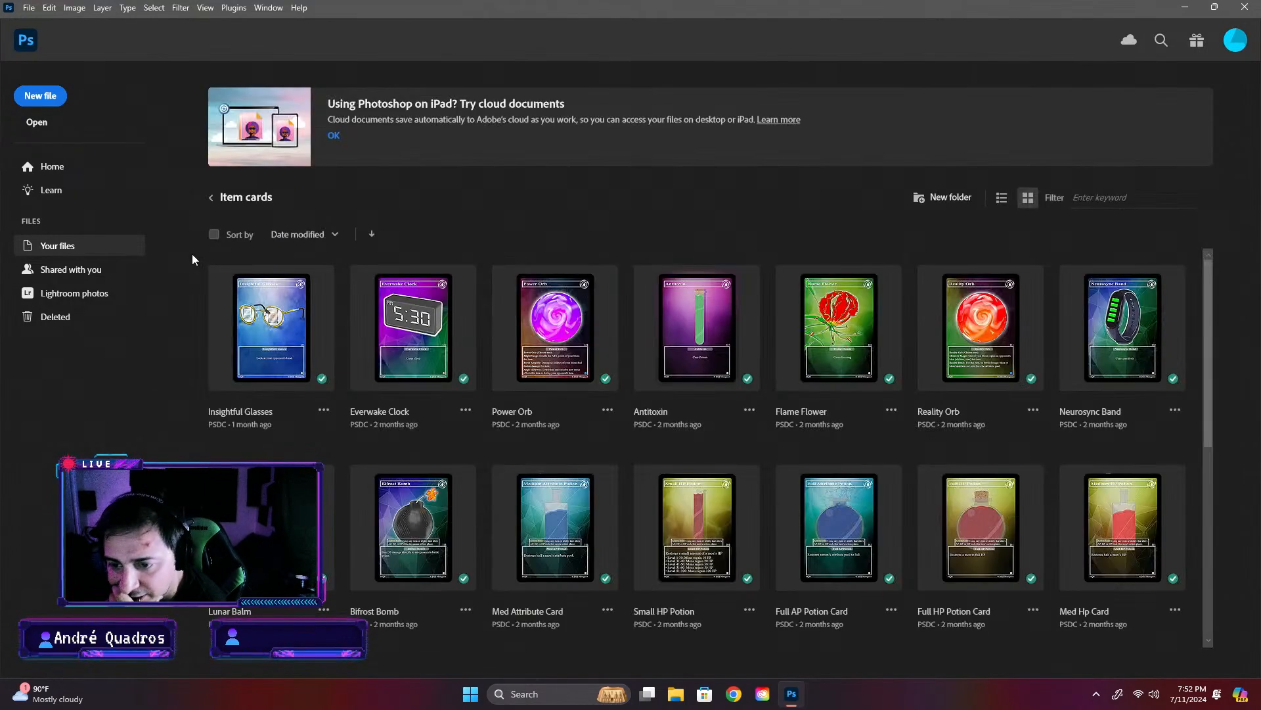
click(213, 200)
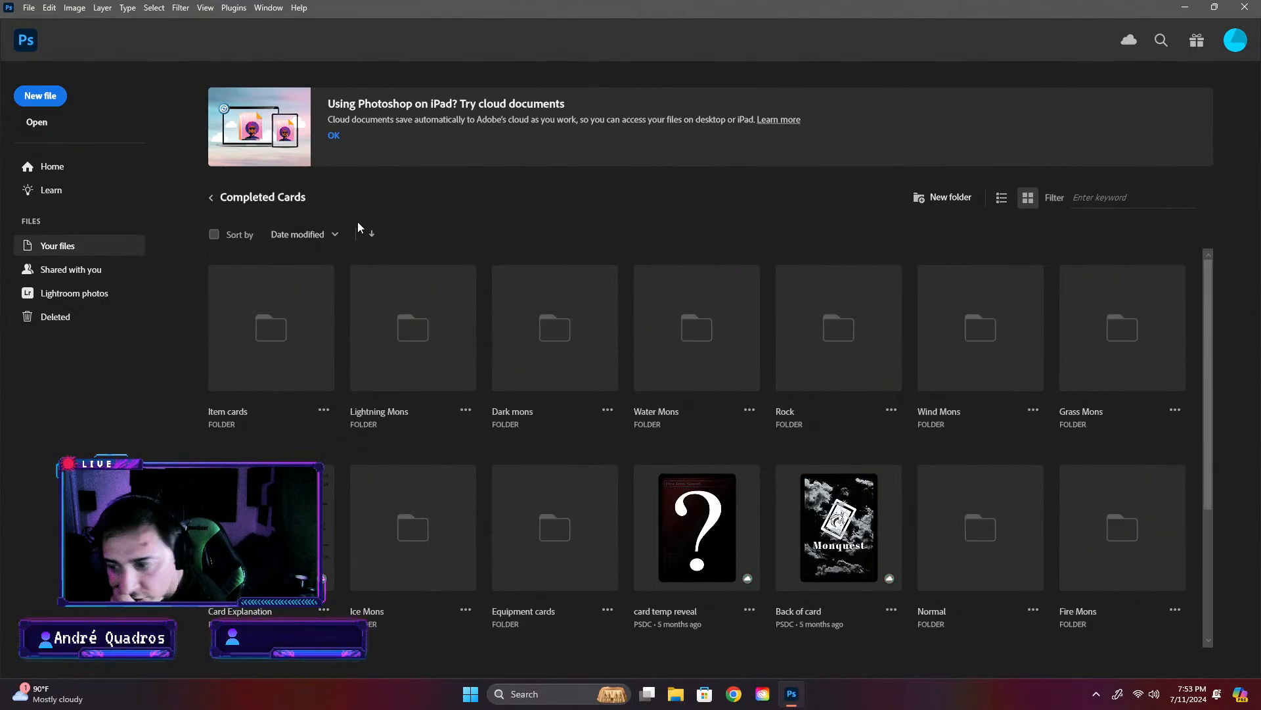
click(212, 204)
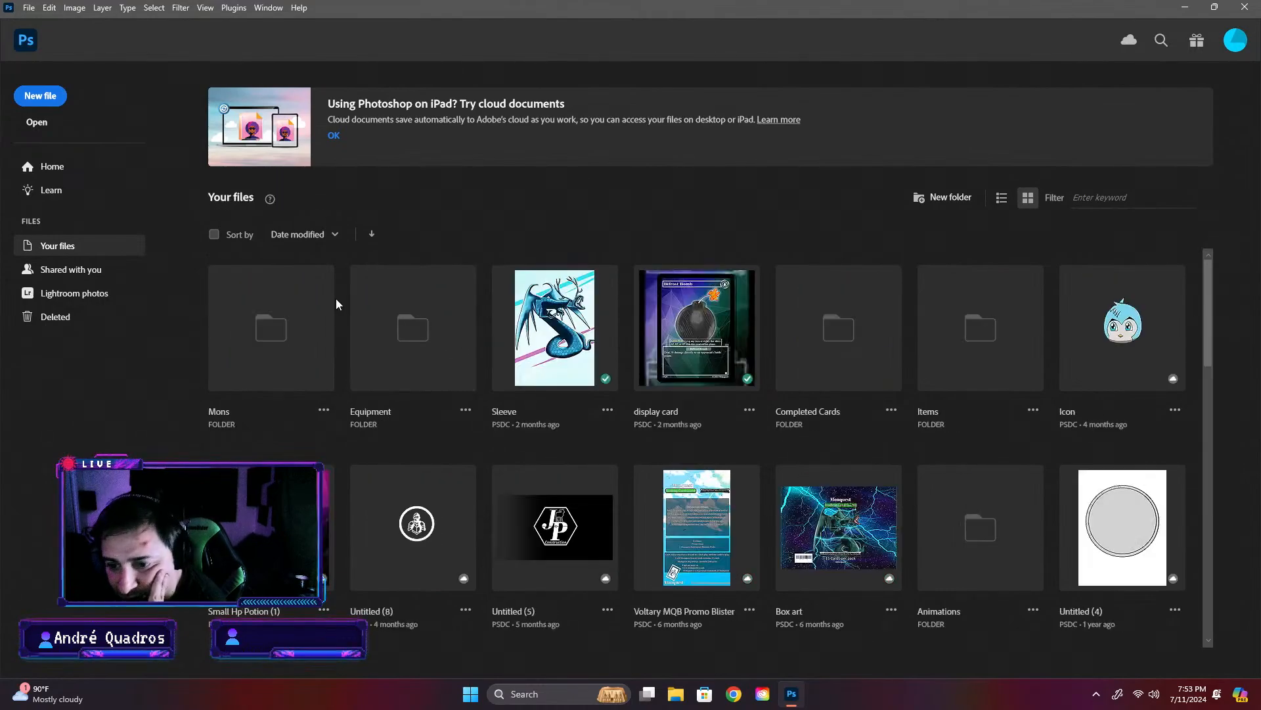
click(464, 324)
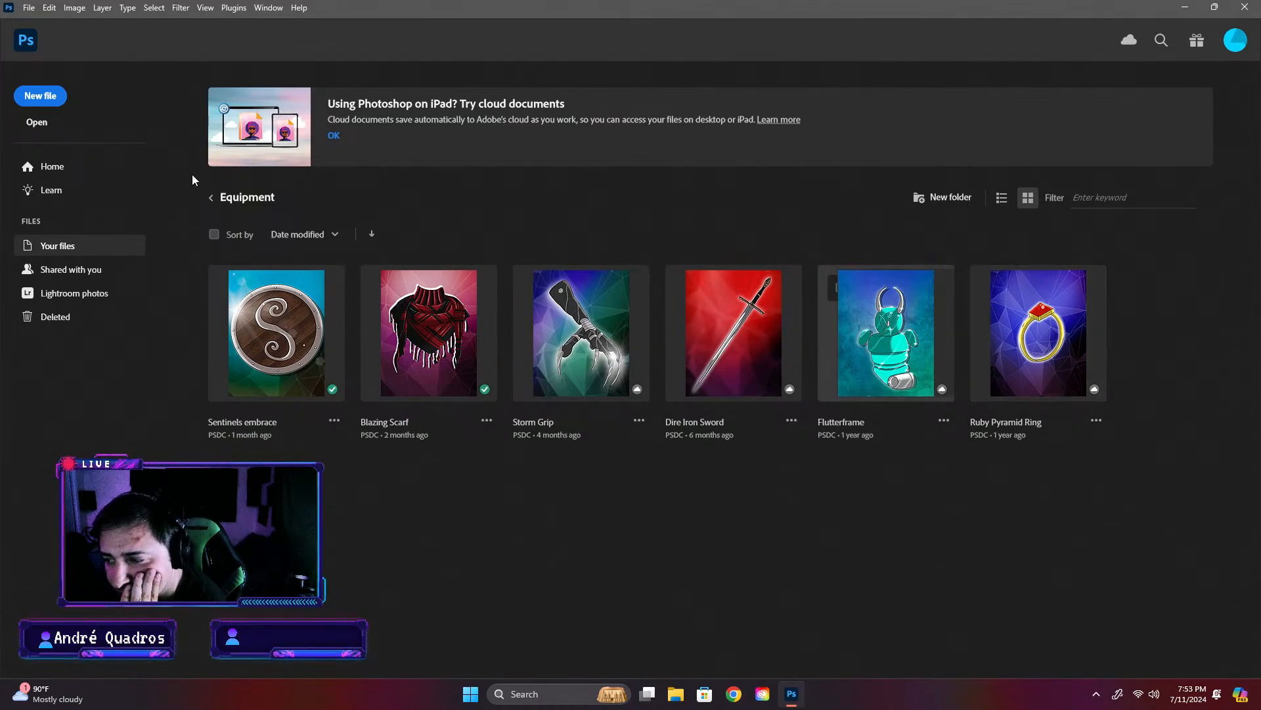
click(213, 199)
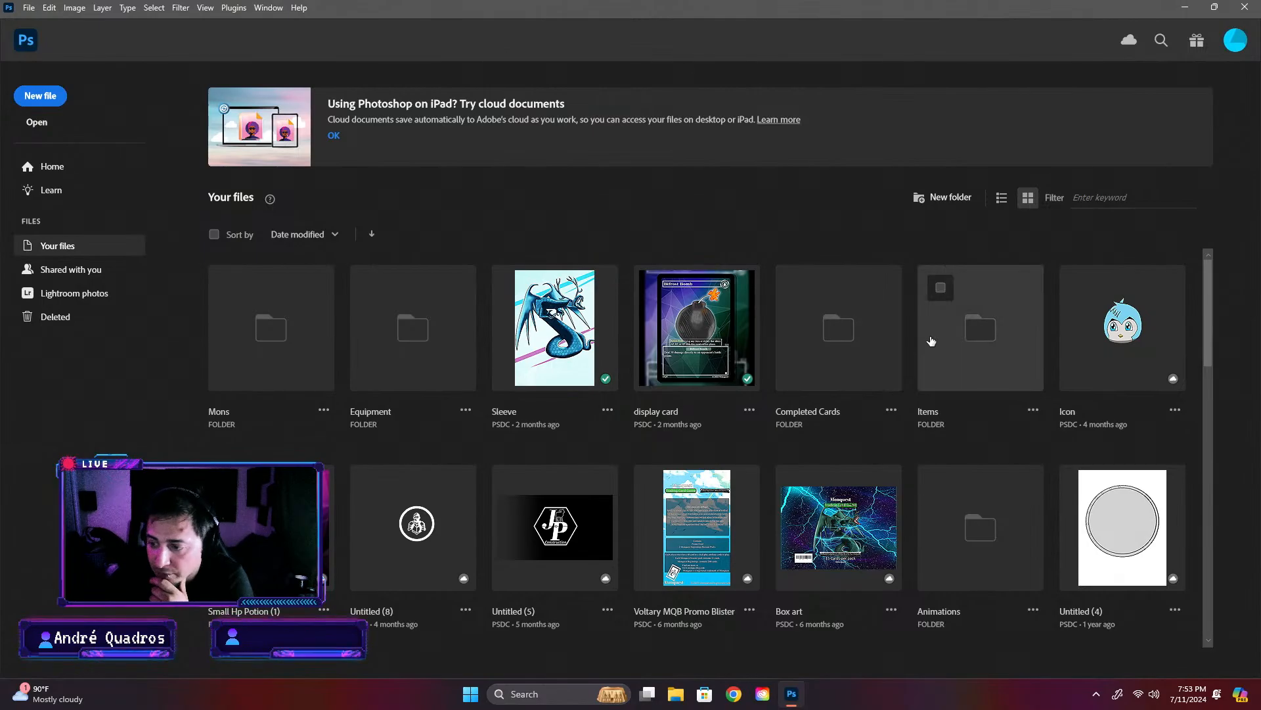
- Examine the Equipment cards folder in Completed Cards and the artwork in the Mons folder
scroll(853, 364, down, 3)
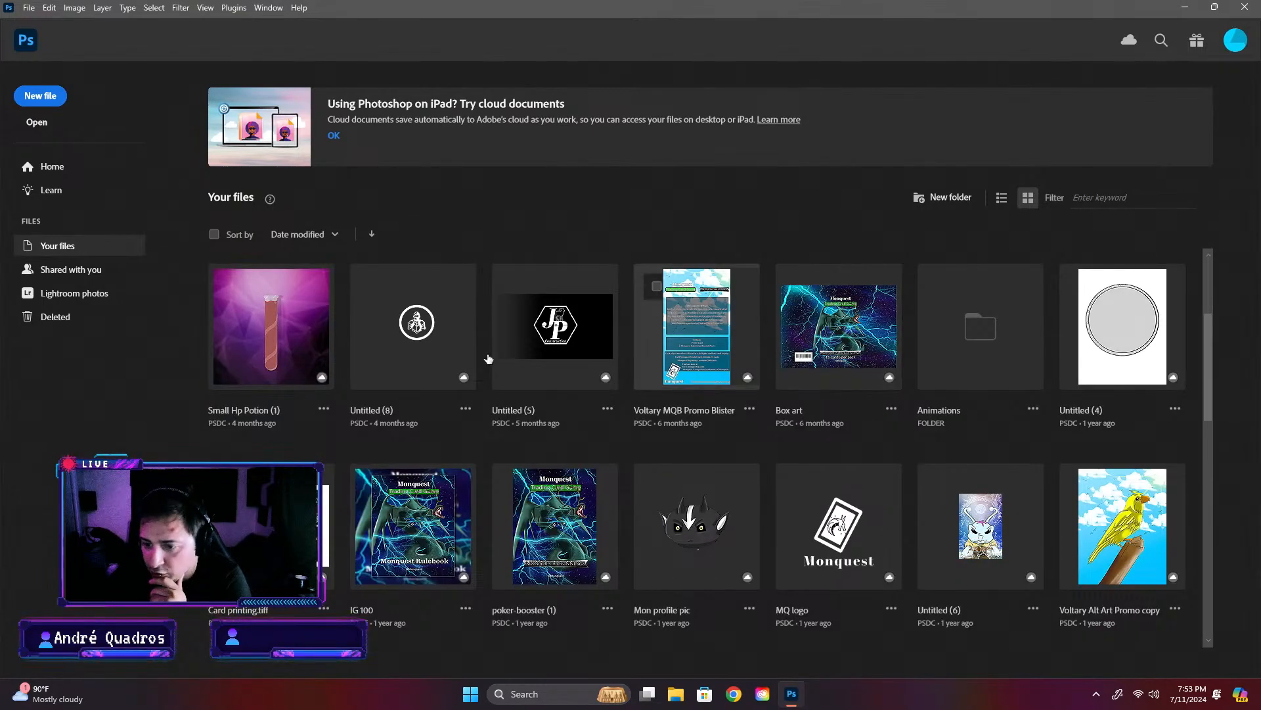
scroll(837, 342, up, 3)
click(837, 341)
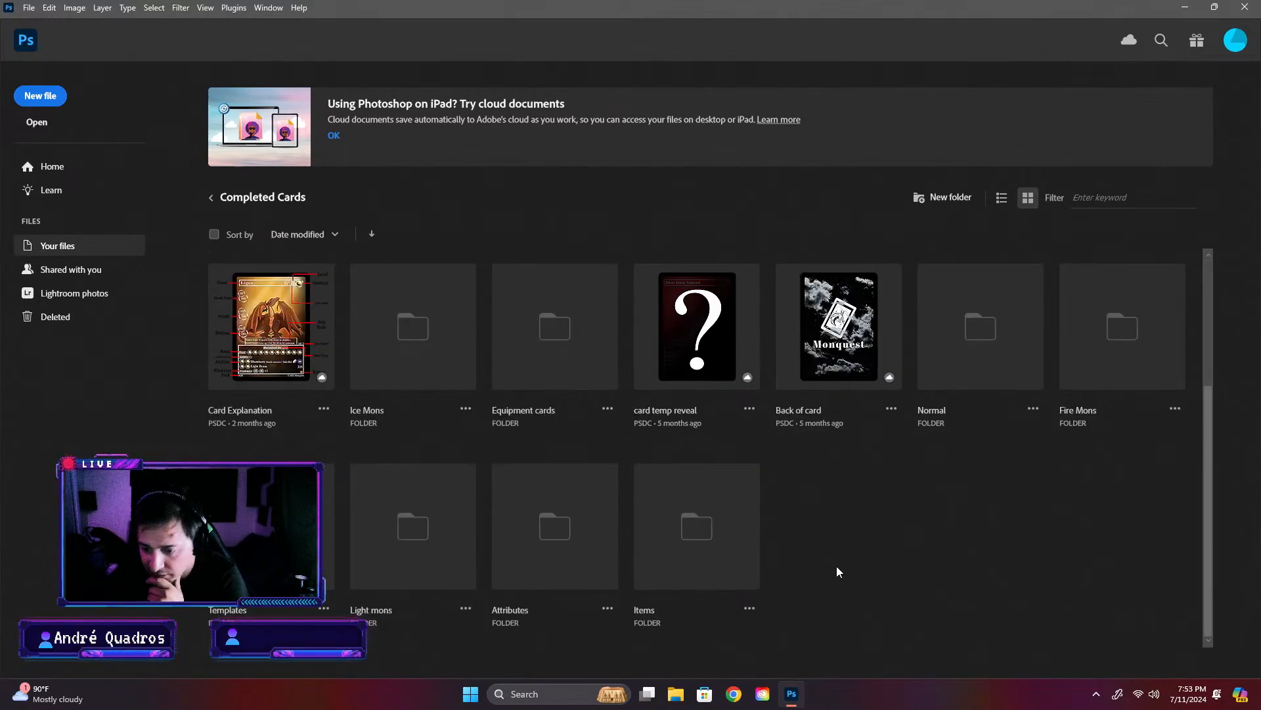
click(587, 338)
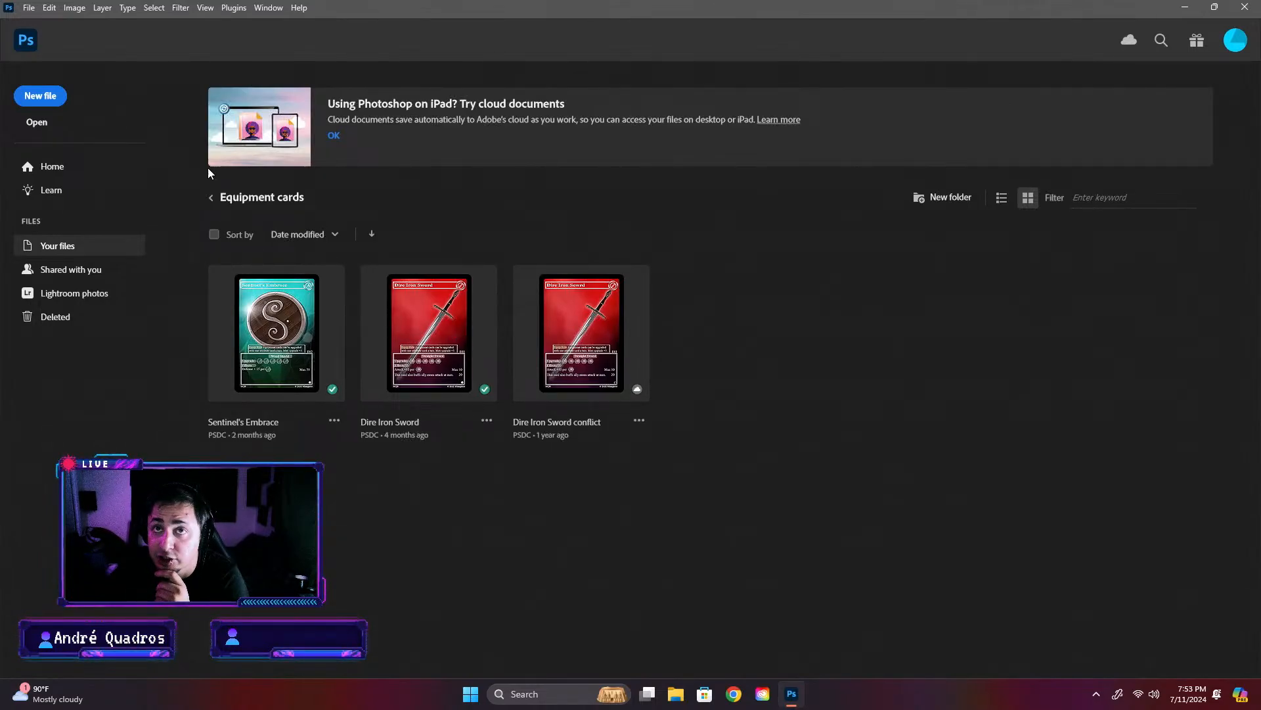
click(211, 198)
click(211, 199)
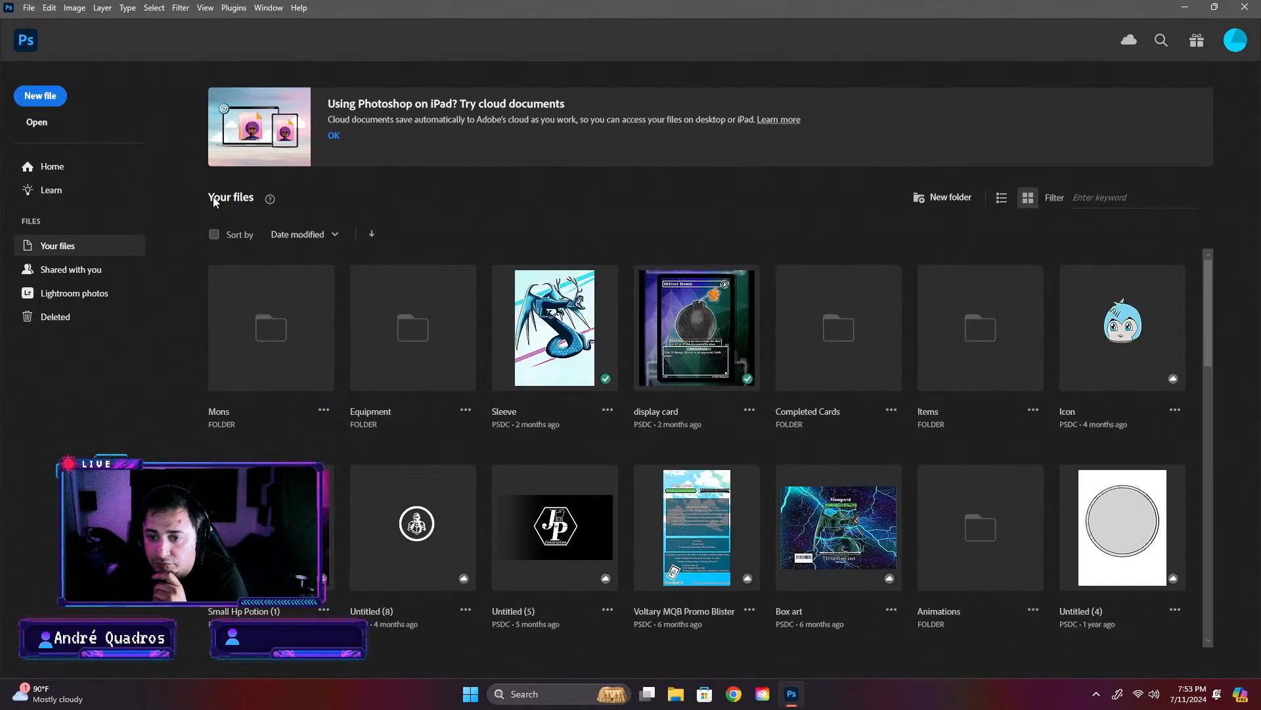
click(315, 303)
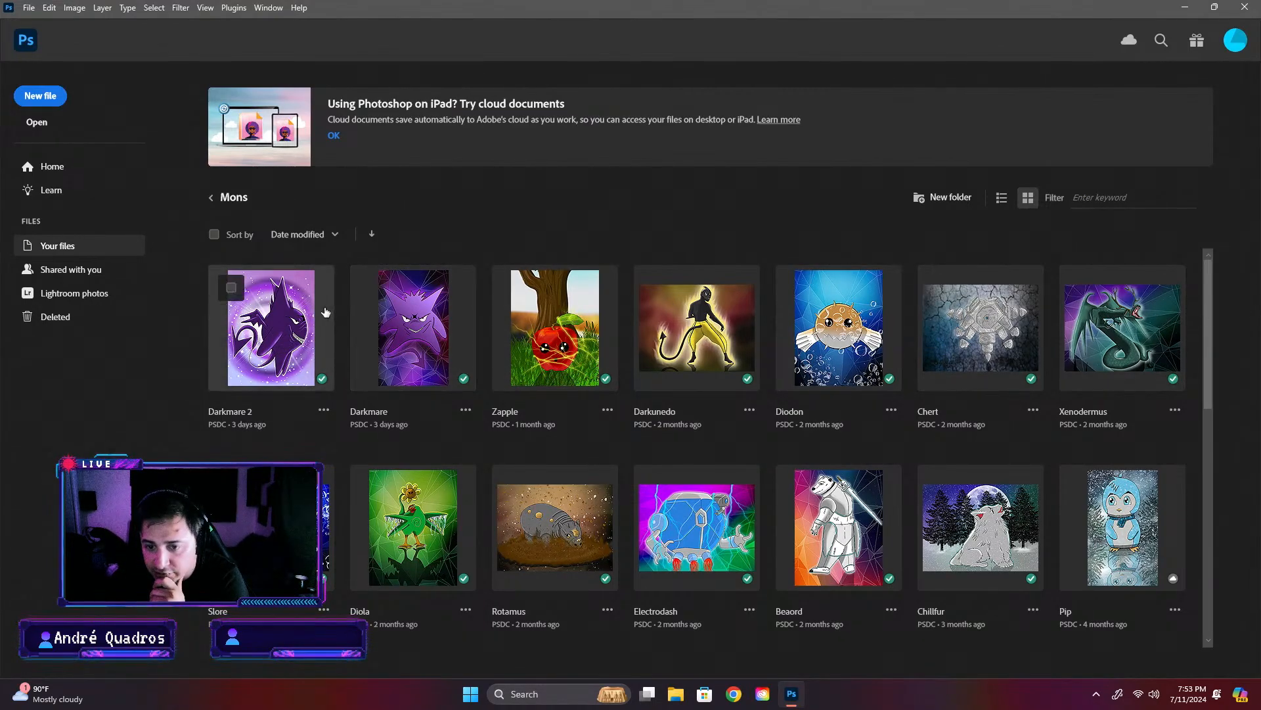
scroll(536, 296, down, 10)
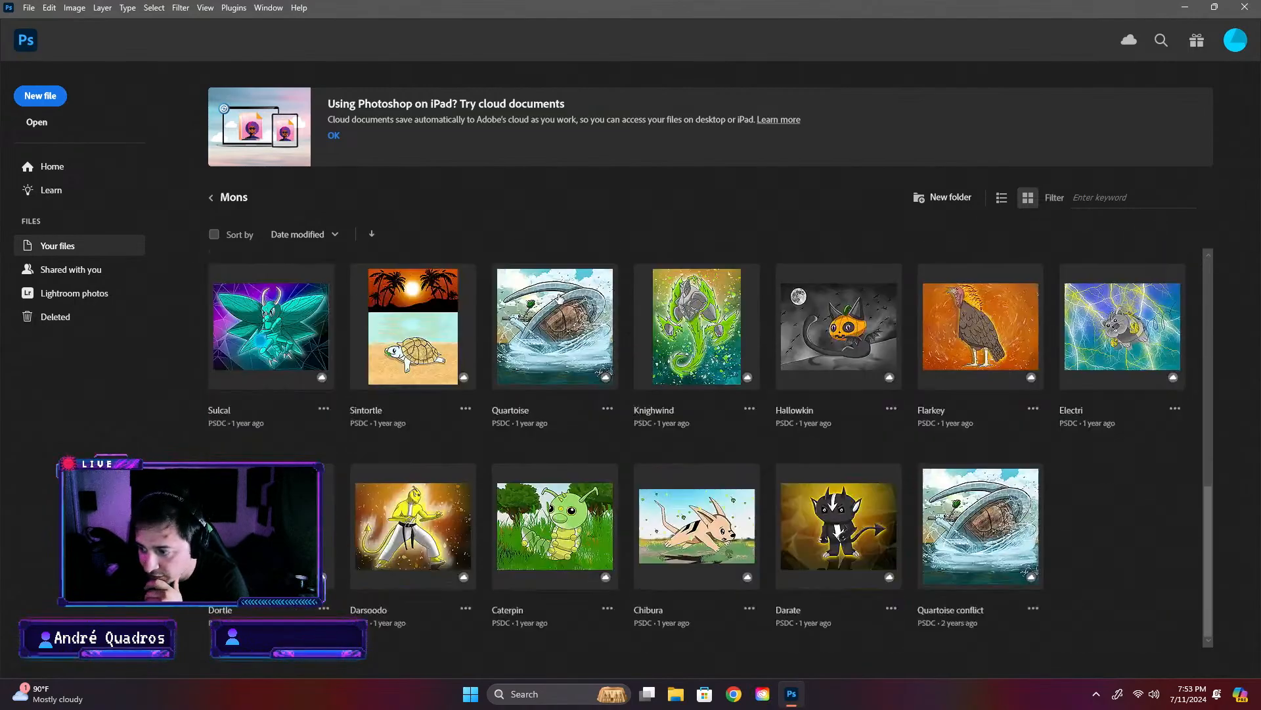
scroll(560, 300, up, 6)
scroll(560, 299, up, 3)
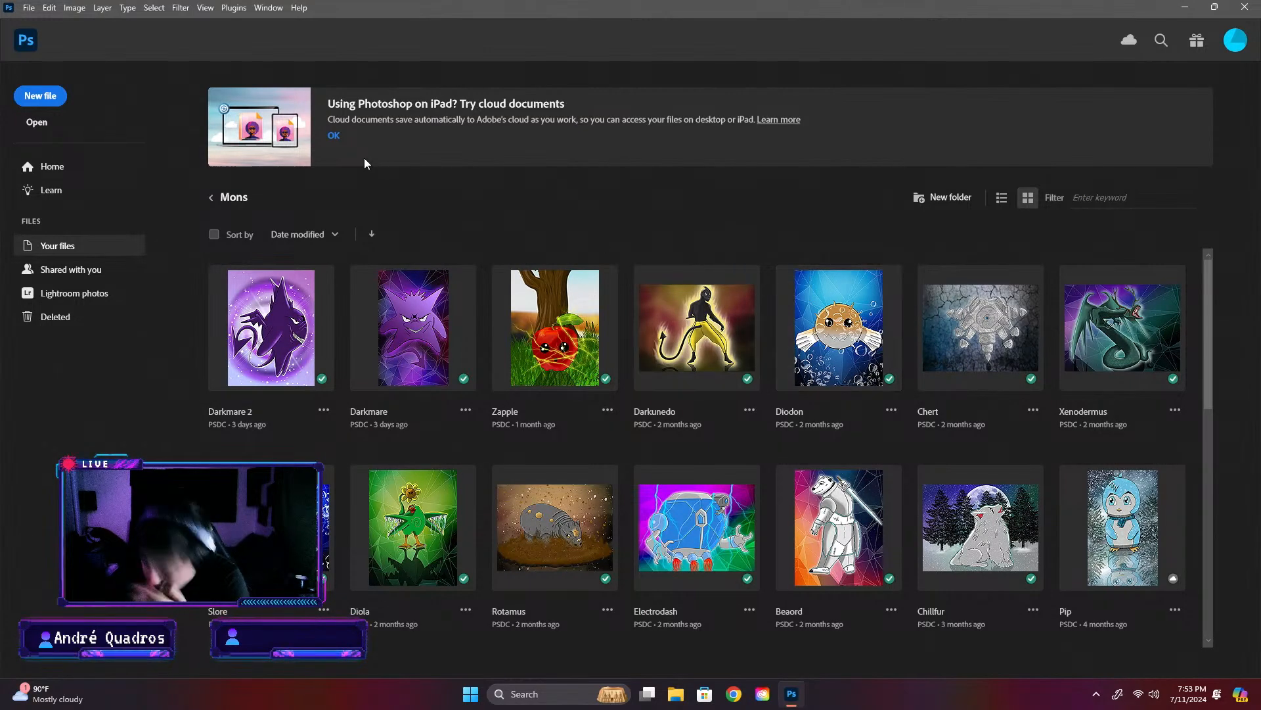
click(213, 201)
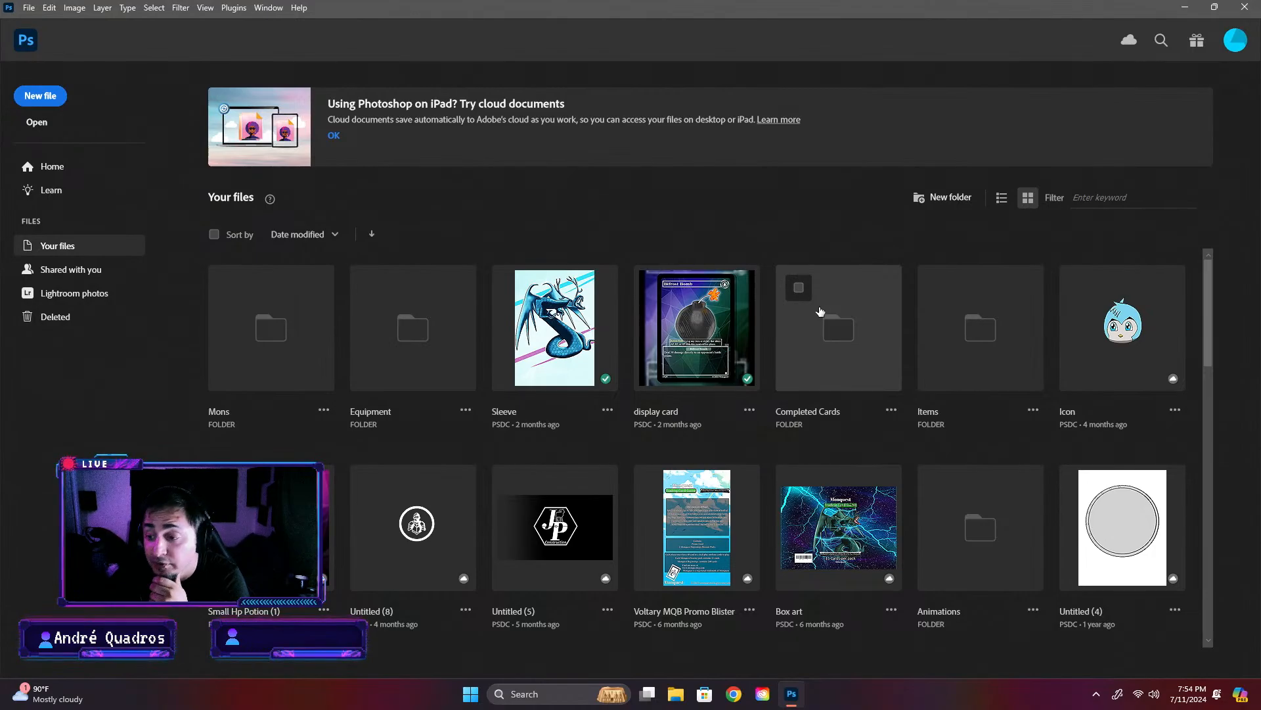
- Open the Sentinel's Embrace card from the Equipment cards folder in Completed Cards
click(846, 339)
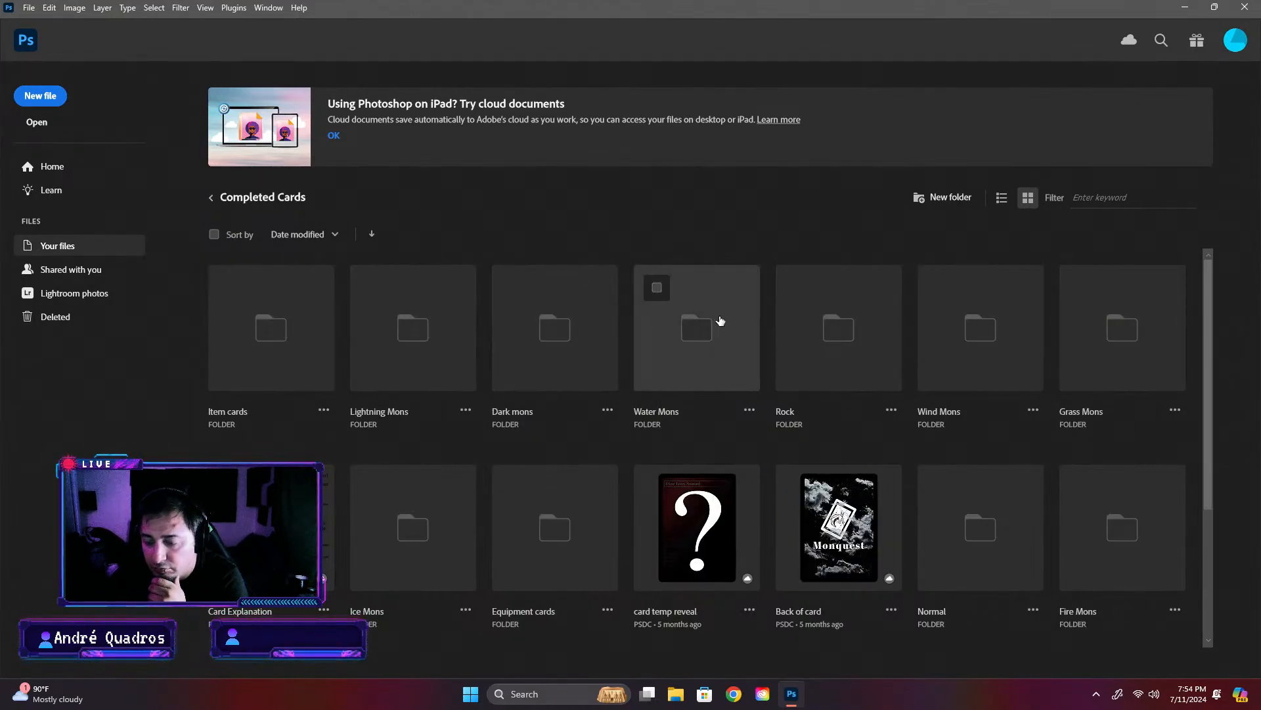
click(210, 198)
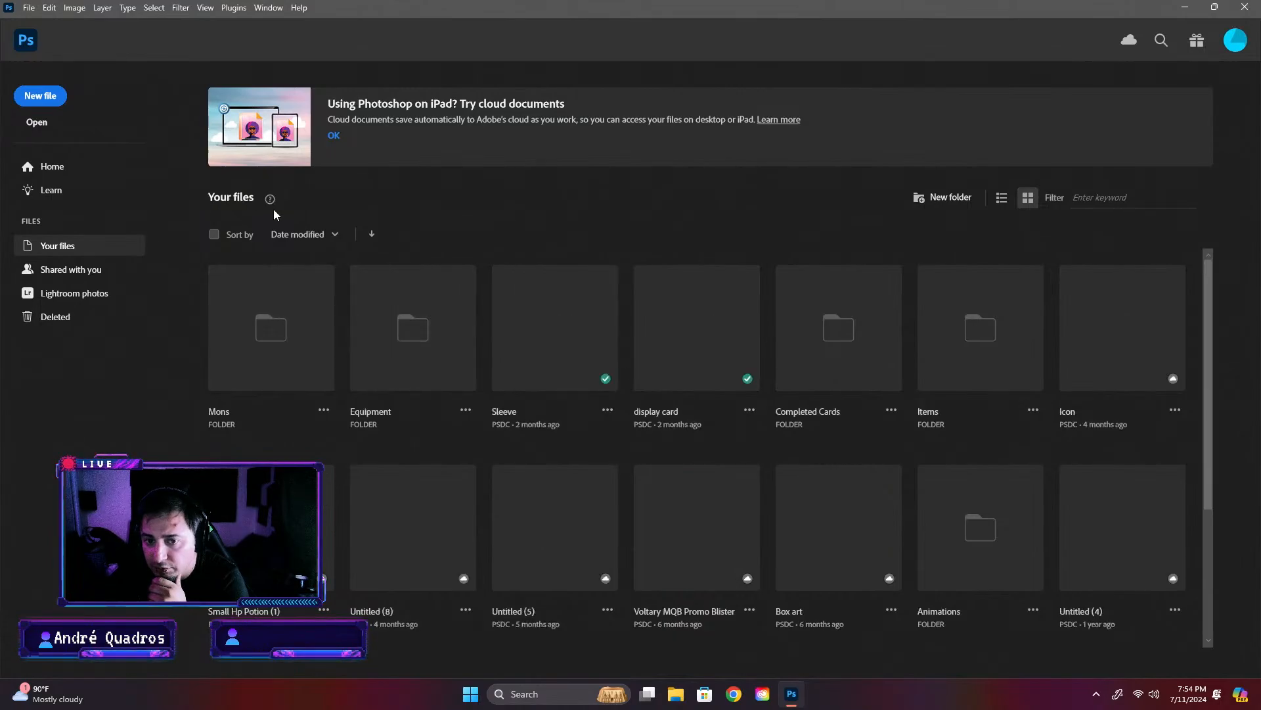
click(895, 351)
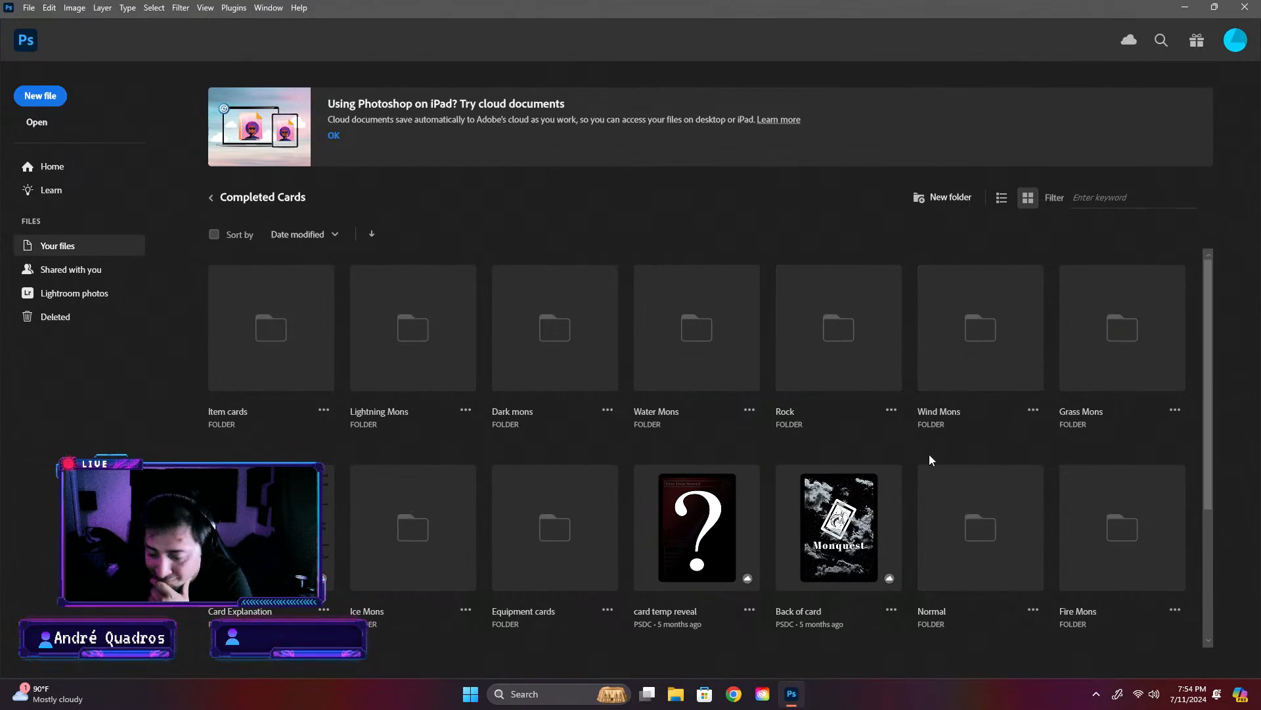
scroll(946, 454, down, 2)
scroll(959, 453, down, 1)
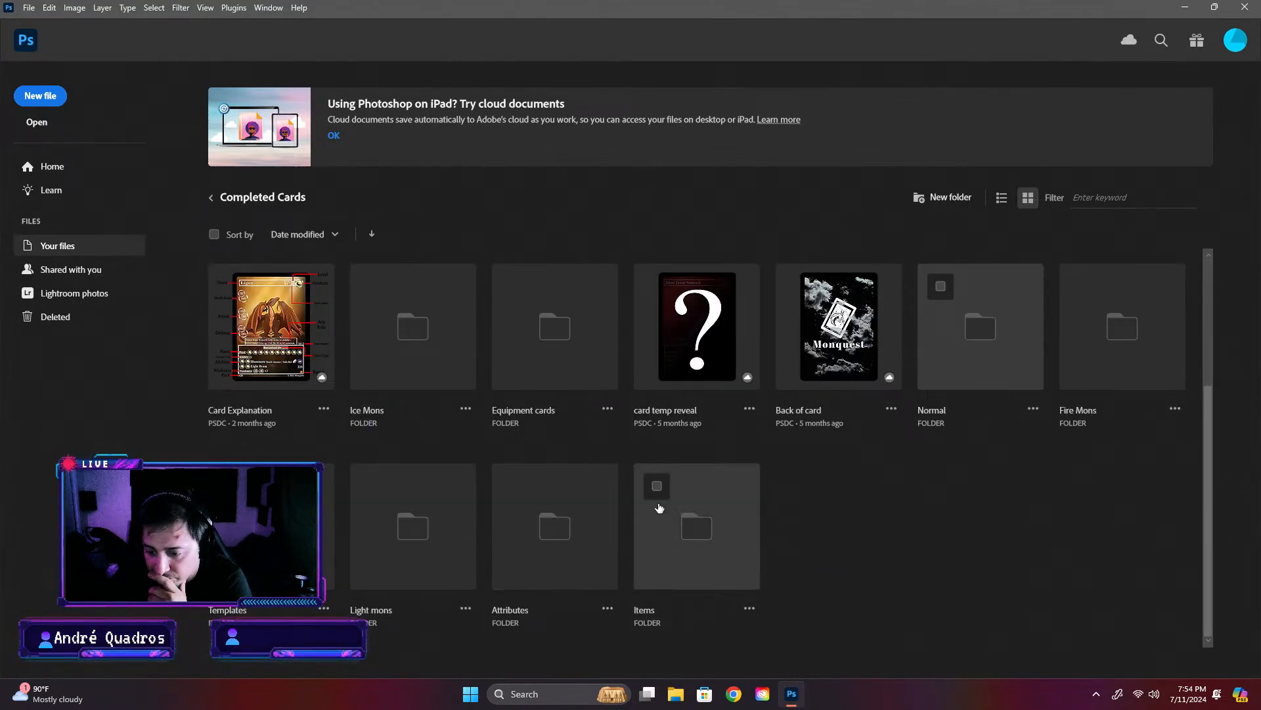
click(563, 349)
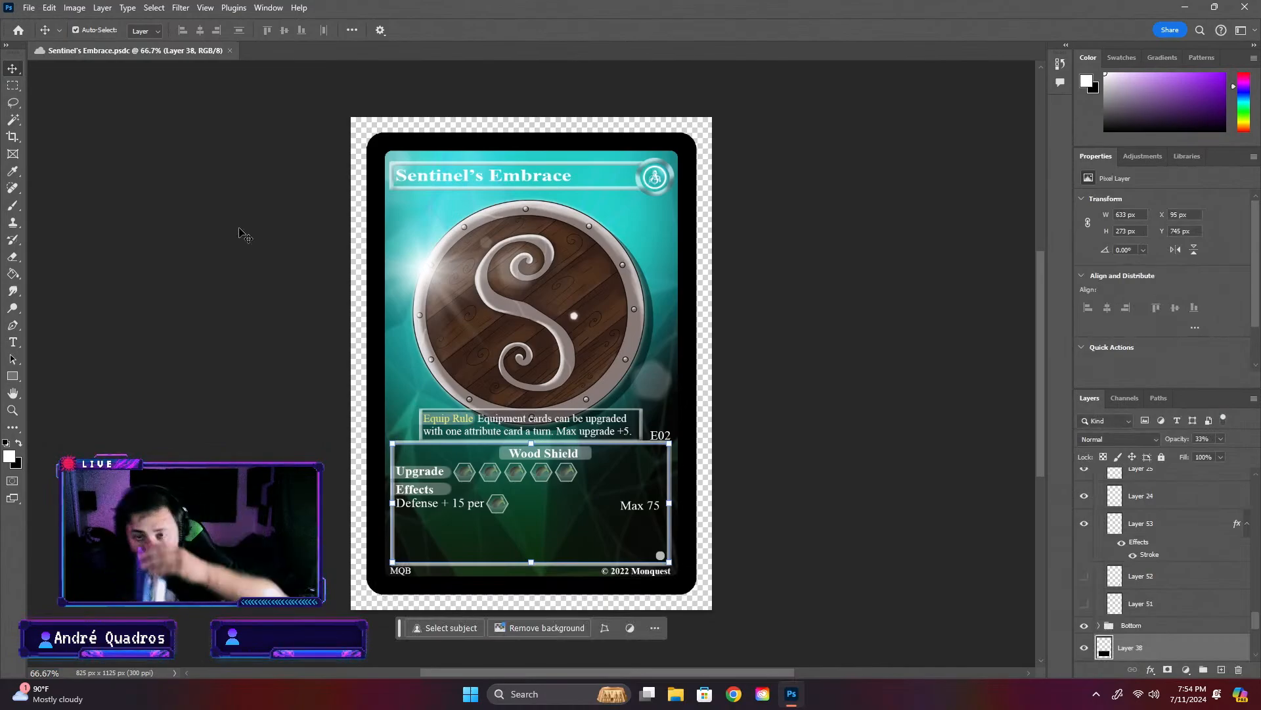
- Start saving Sentinel's Embrace on the computer and go to the Equipment folder in Completed Card
click(48, 8)
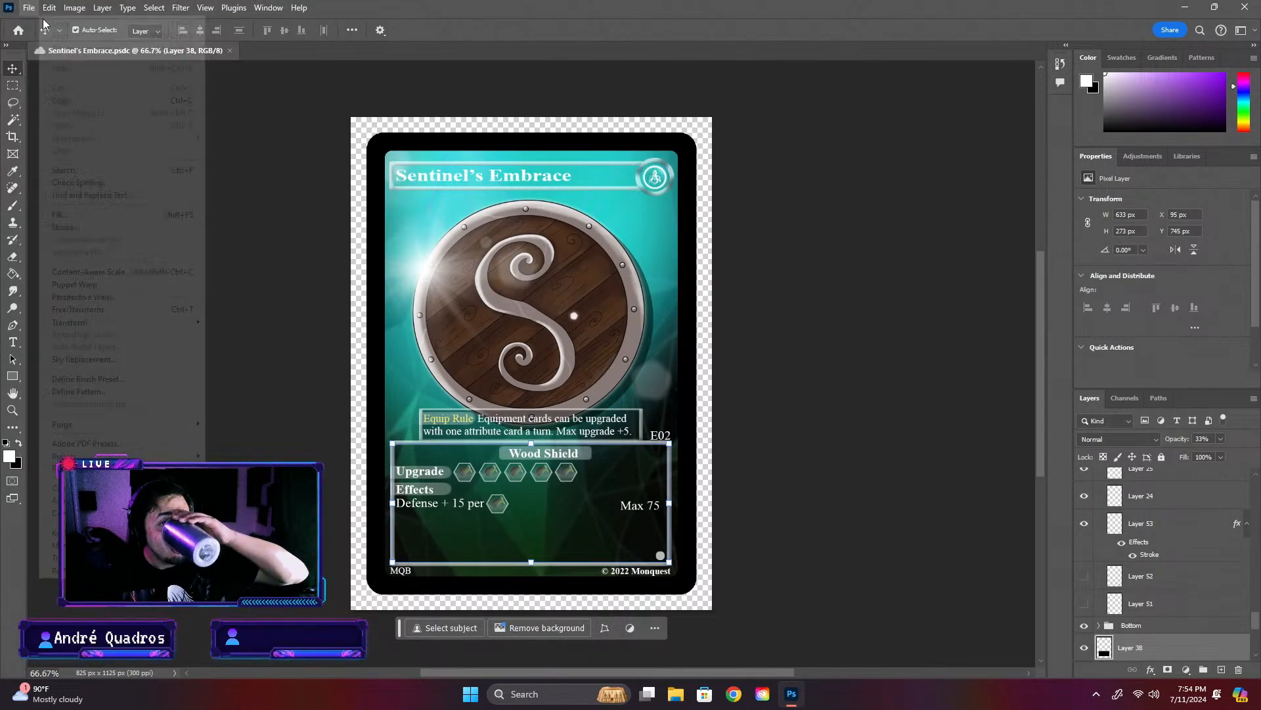
click(29, 8)
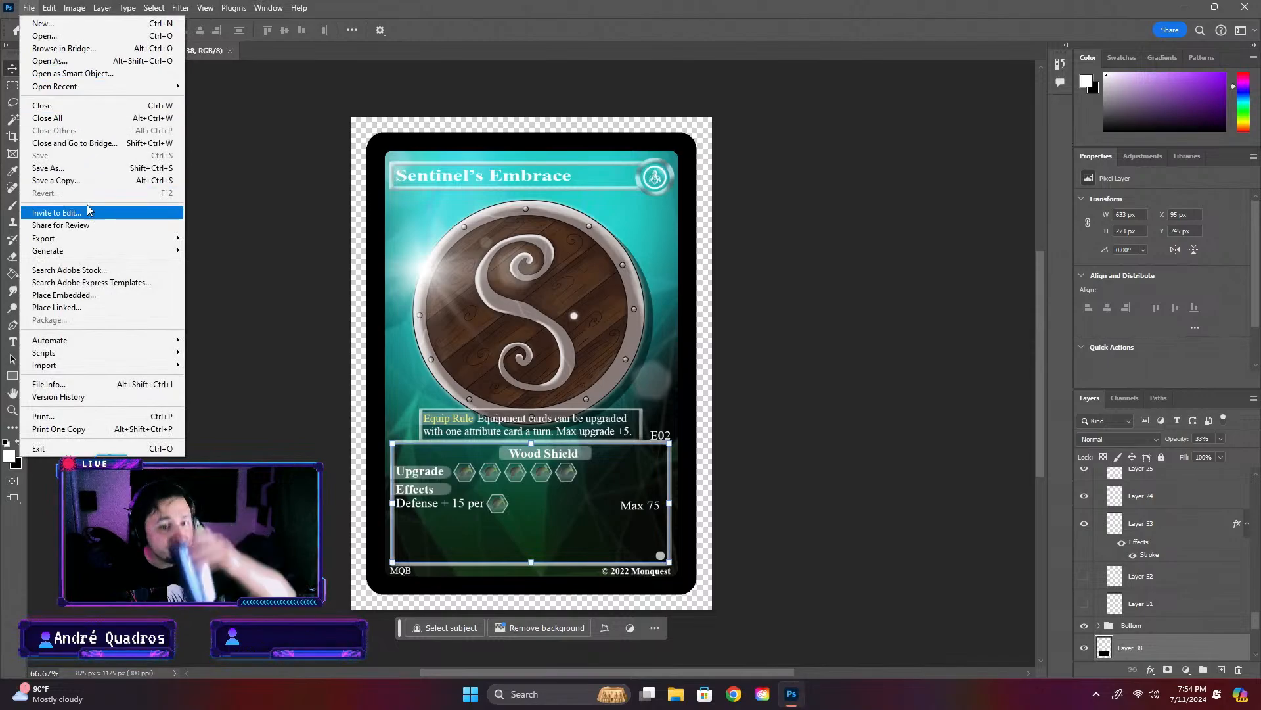
click(136, 168)
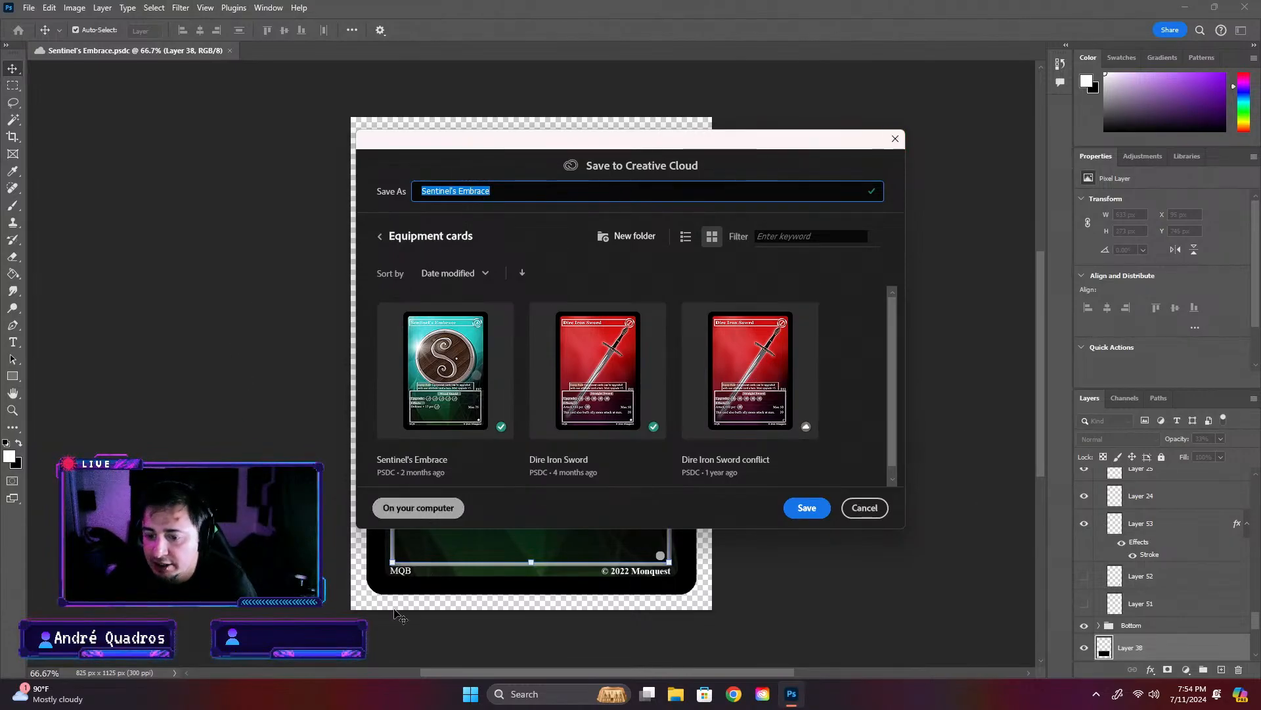
click(420, 509)
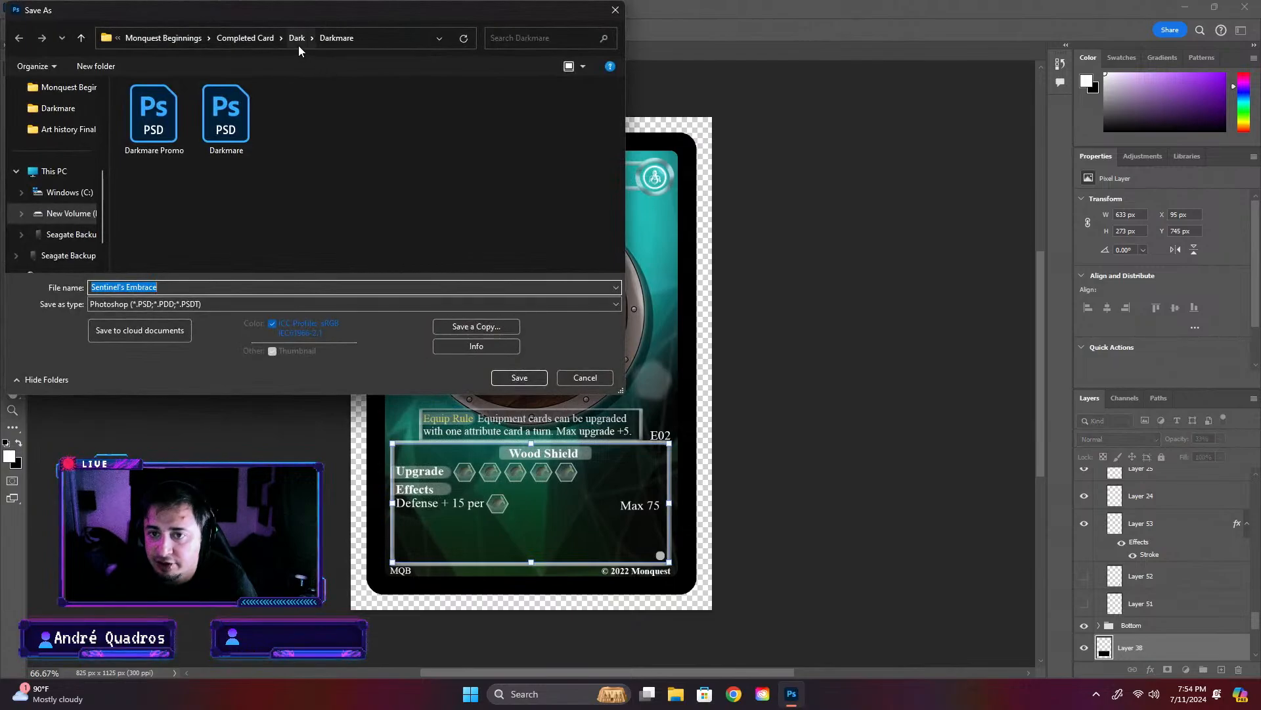
click(261, 36)
double_click(159, 144)
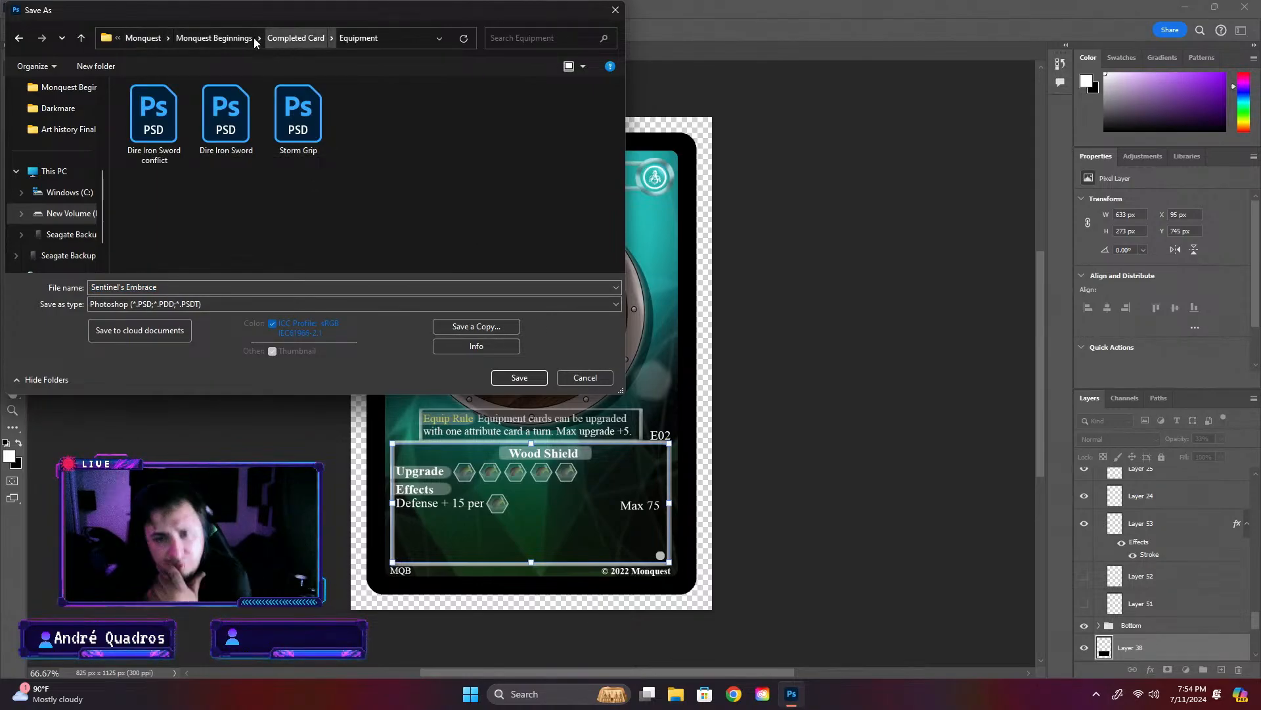
- Check the Completed Card and Monquest Beginnings folders as save locations and return to the Equipment folder
click(296, 38)
scroll(289, 204, down, 3)
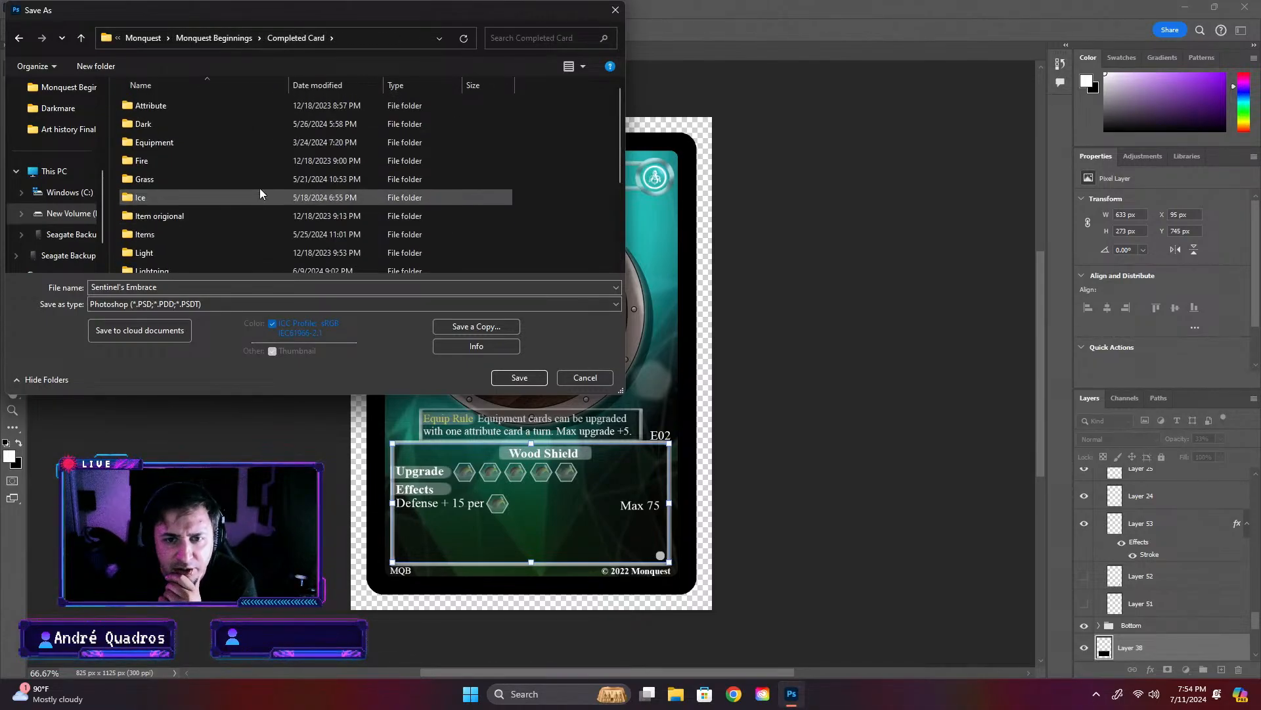
click(215, 38)
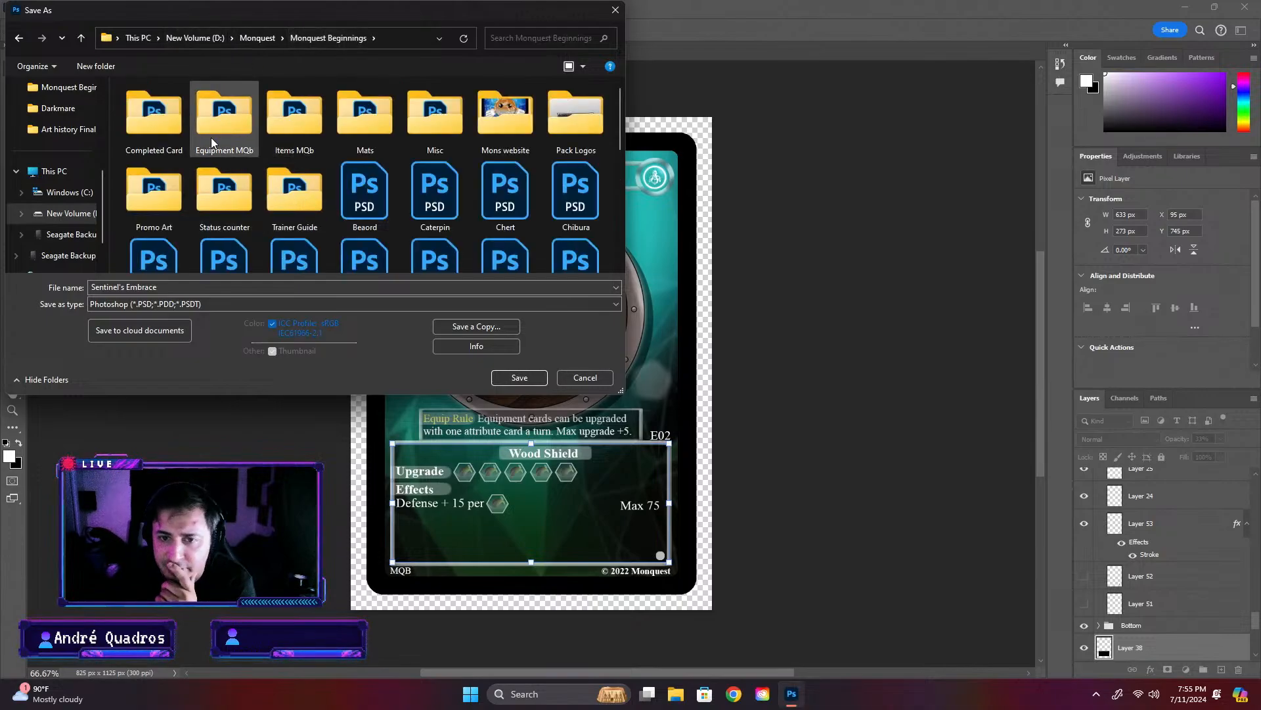
double_click(160, 129)
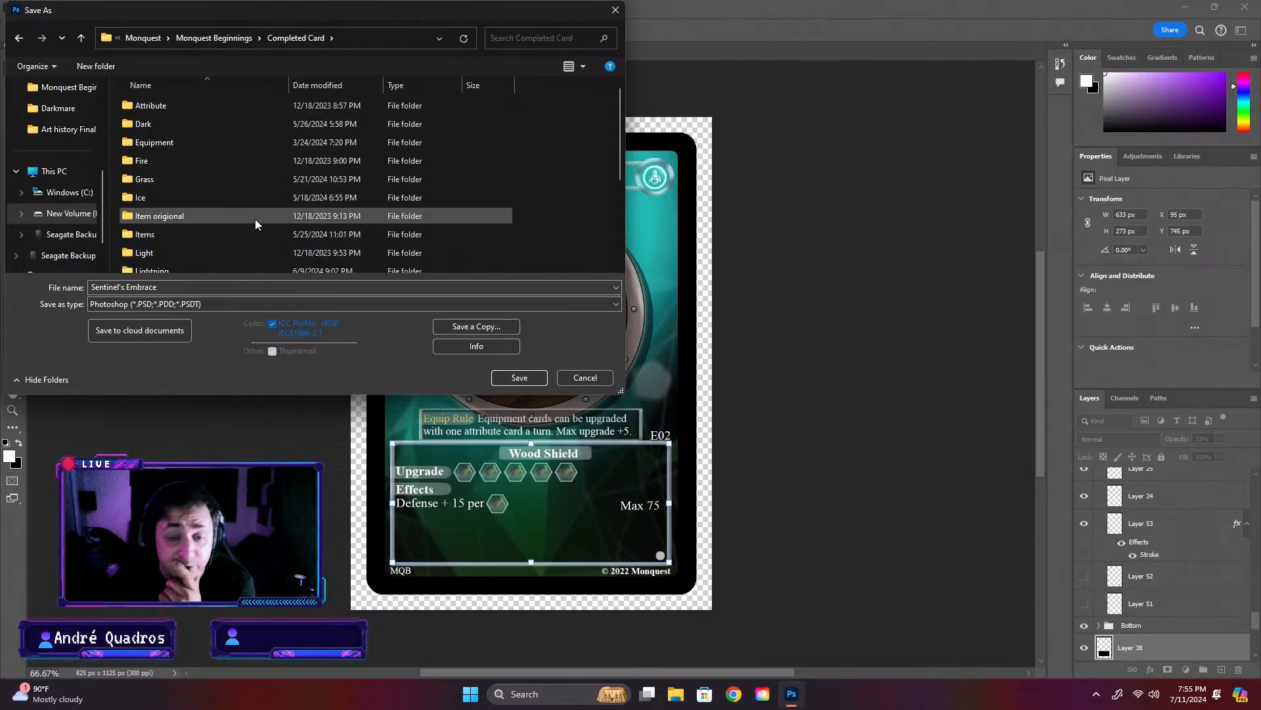
double_click(183, 142)
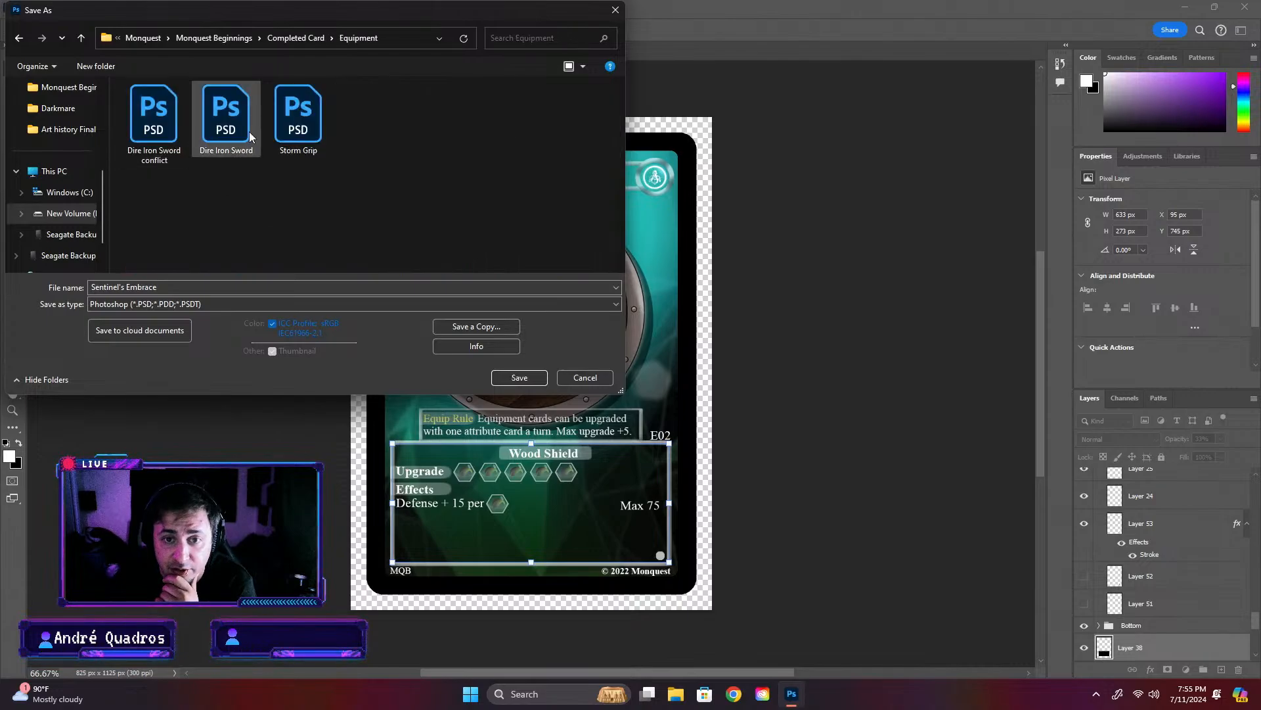
click(193, 287)
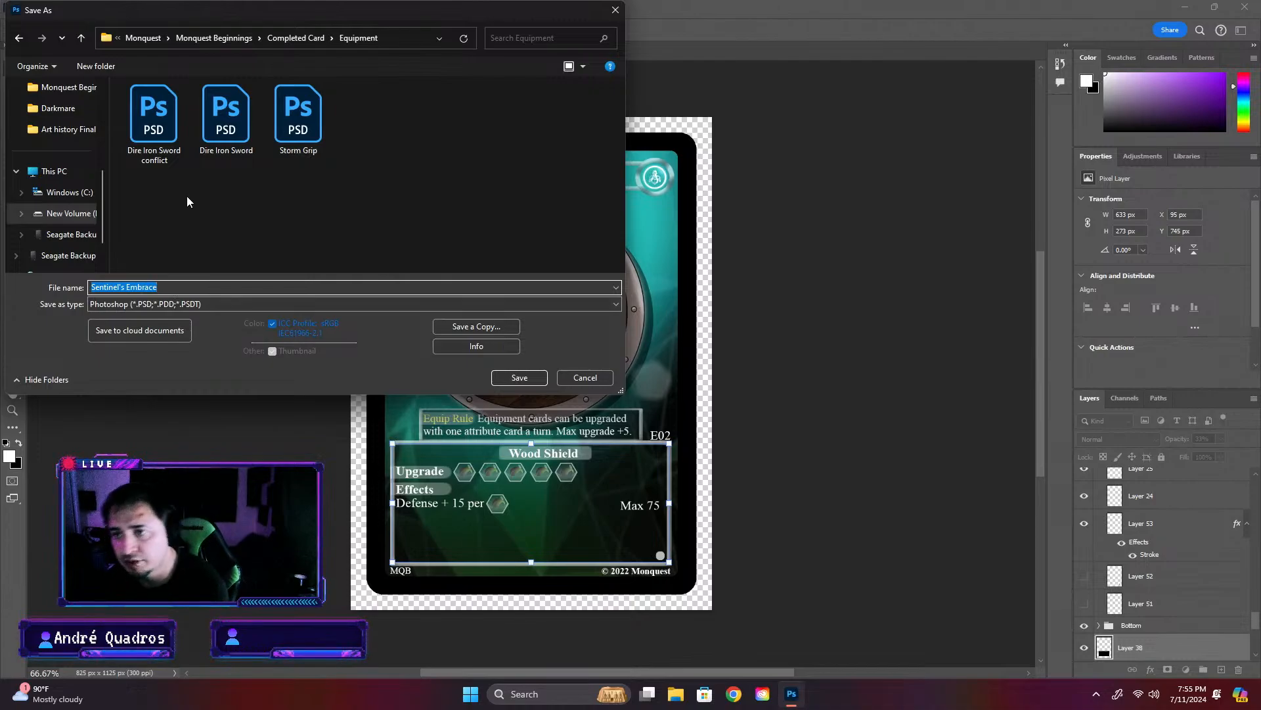
- Open Storm Grip from the Equipment folder to view it, cancel the save, and close the Storm Grip document
right_click(293, 122)
click(351, 164)
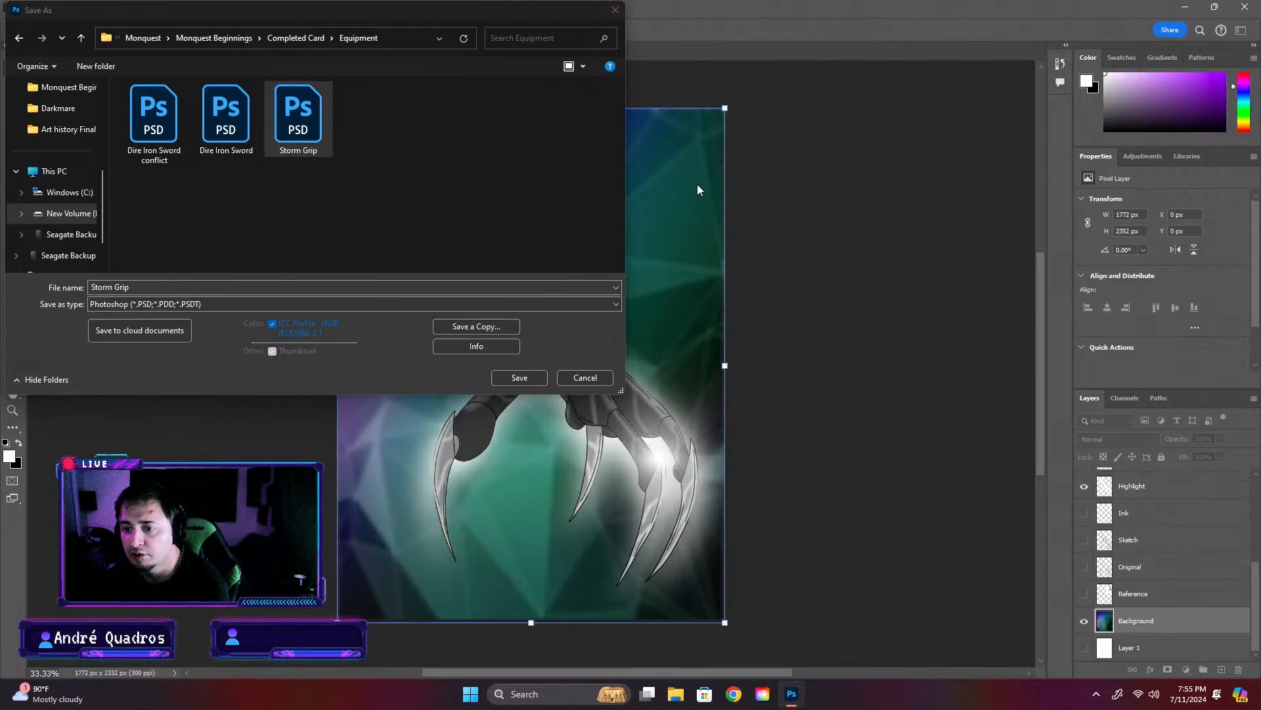
click(618, 14)
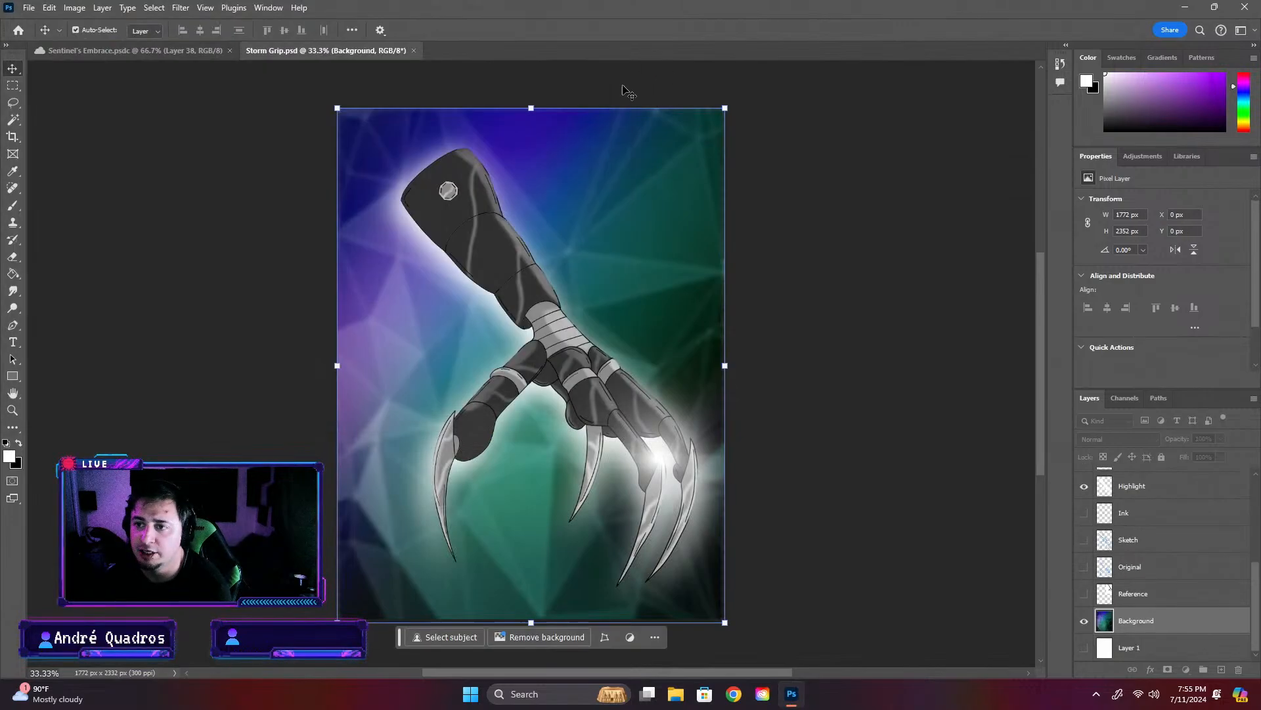
click(414, 50)
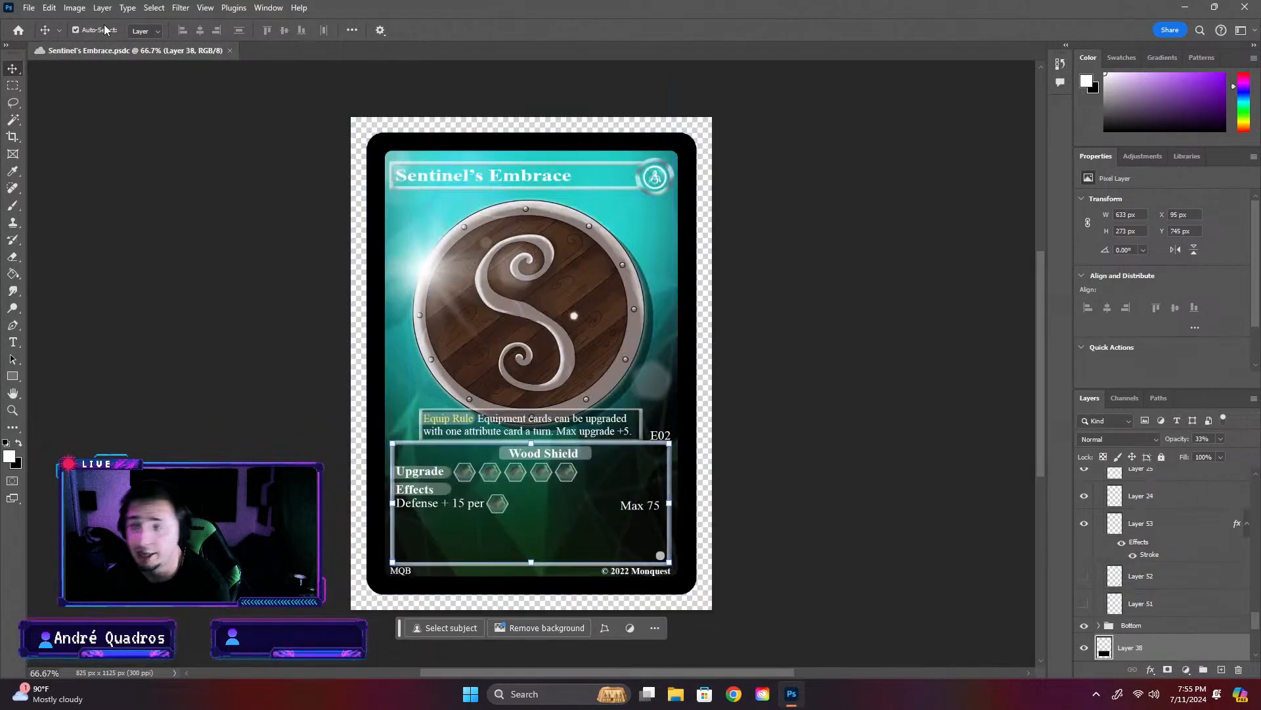
click(49, 7)
click(29, 8)
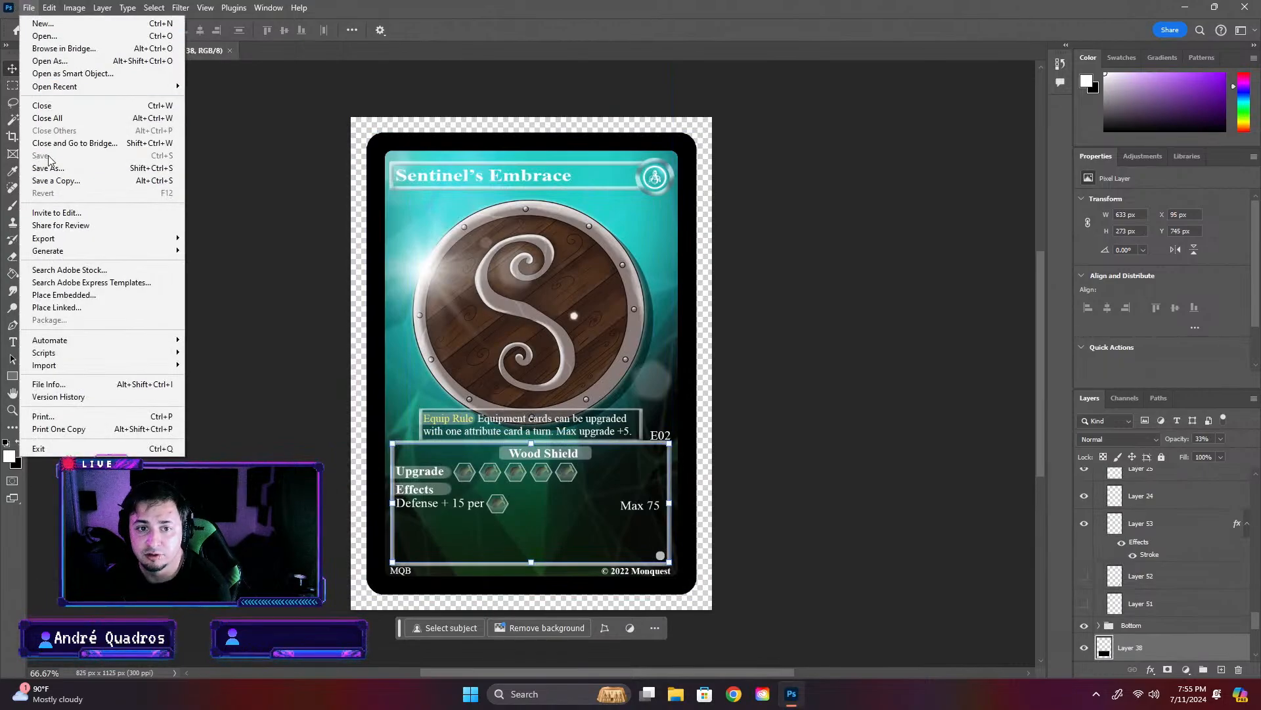
click(48, 168)
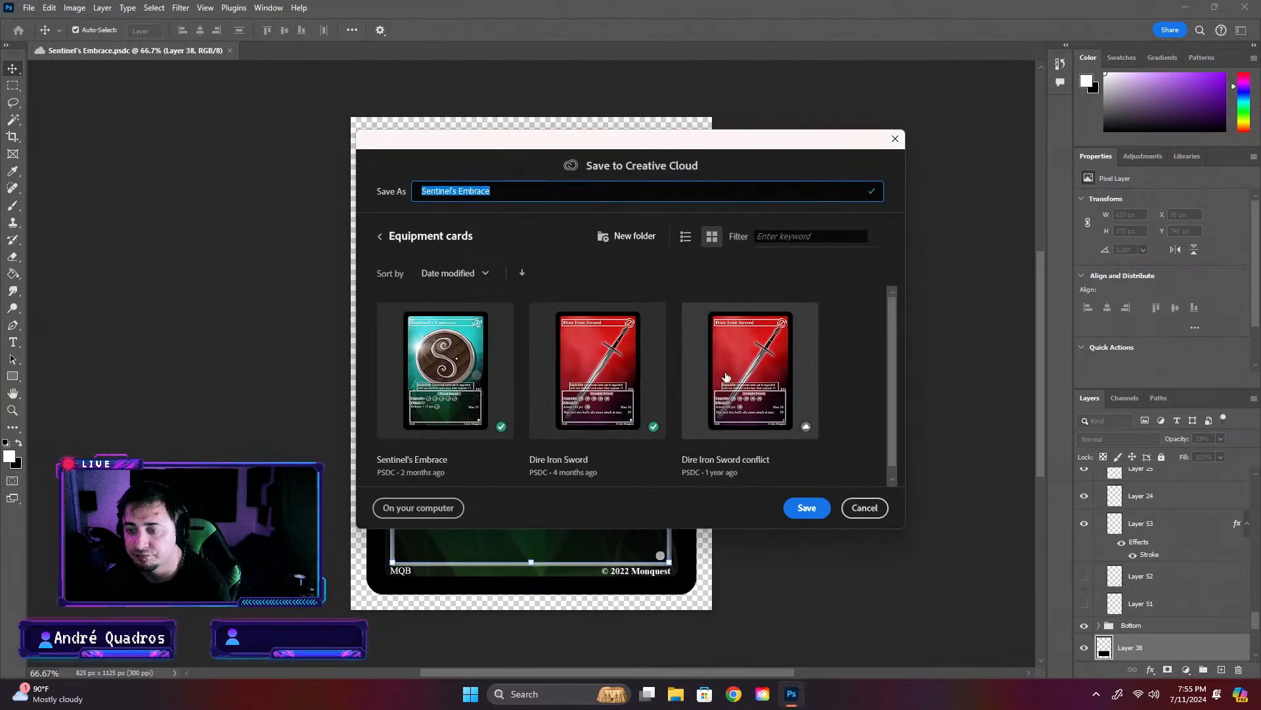
click(453, 510)
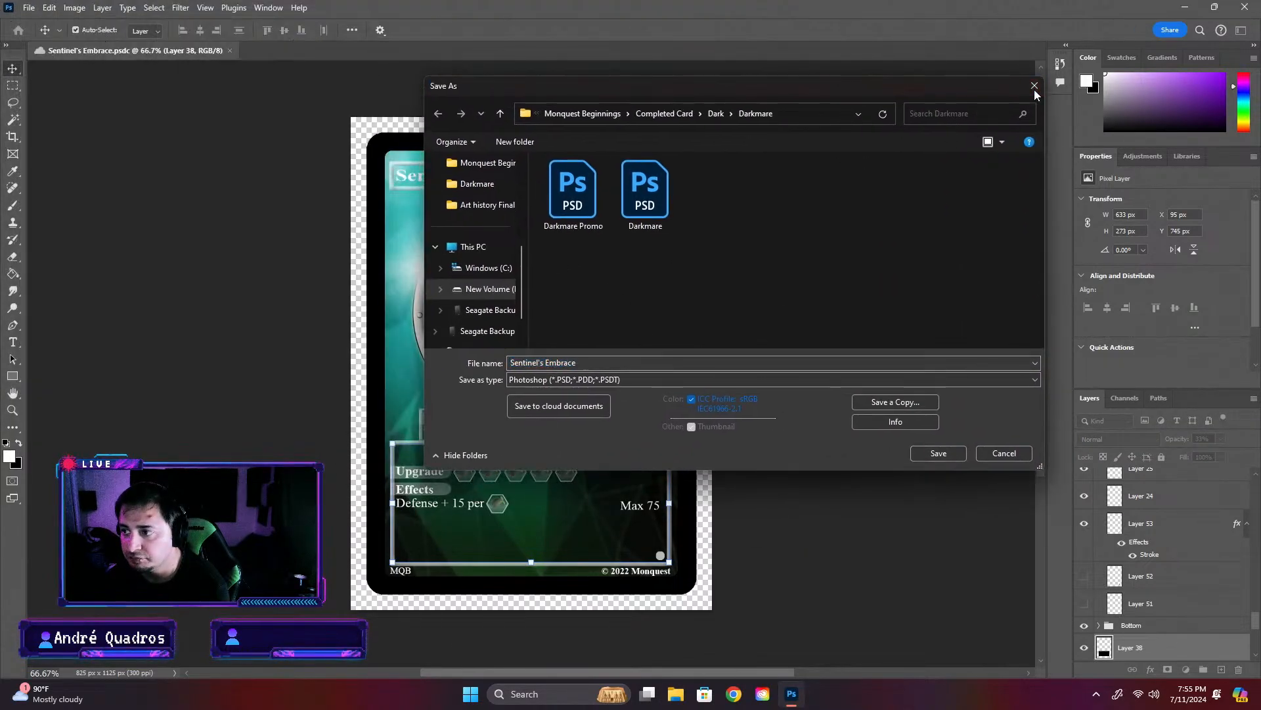
key(Escape)
- Look through the artworks in the Equipment folder of the cloud documents and return to the Sentinel's Embrace card
click(18, 29)
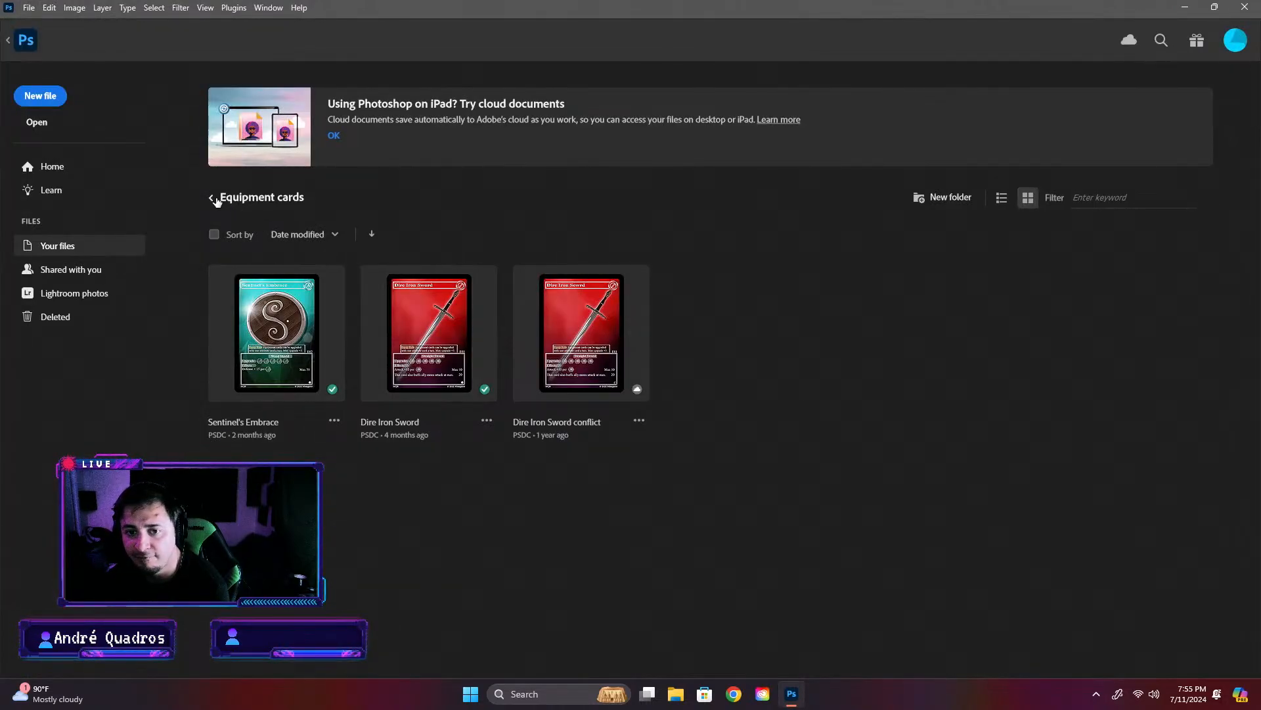
click(212, 198)
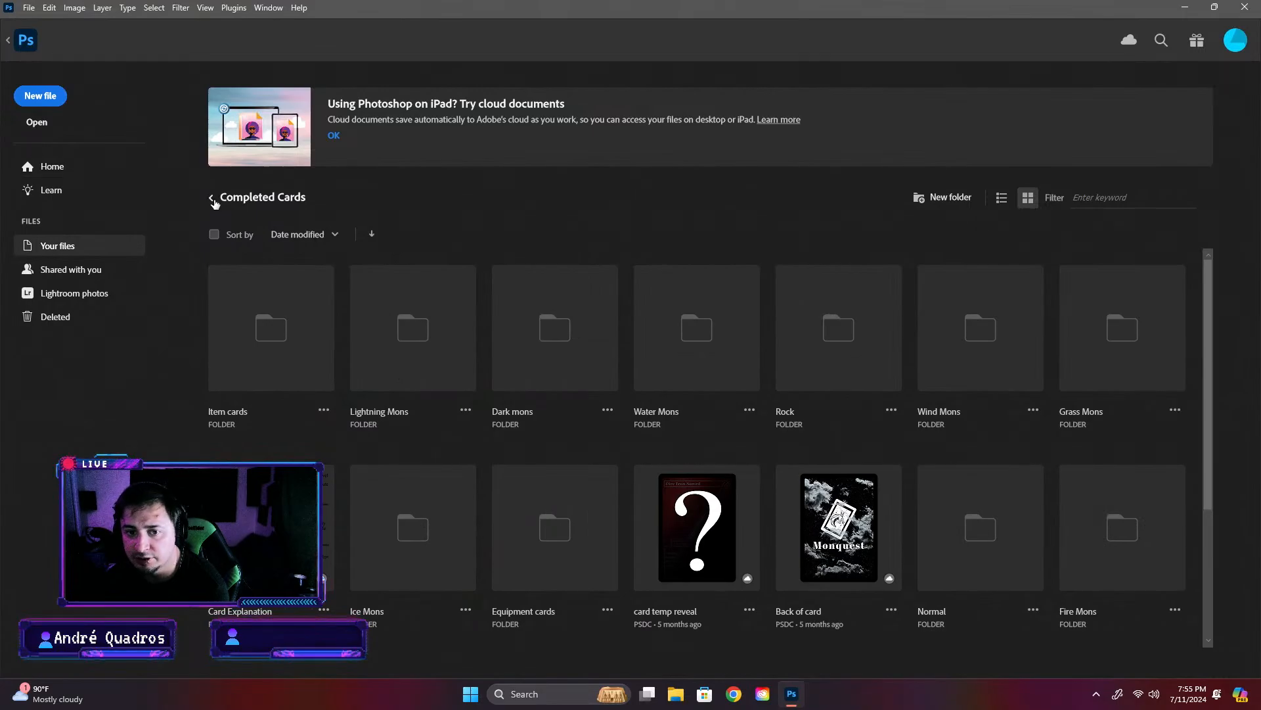
click(211, 198)
click(458, 351)
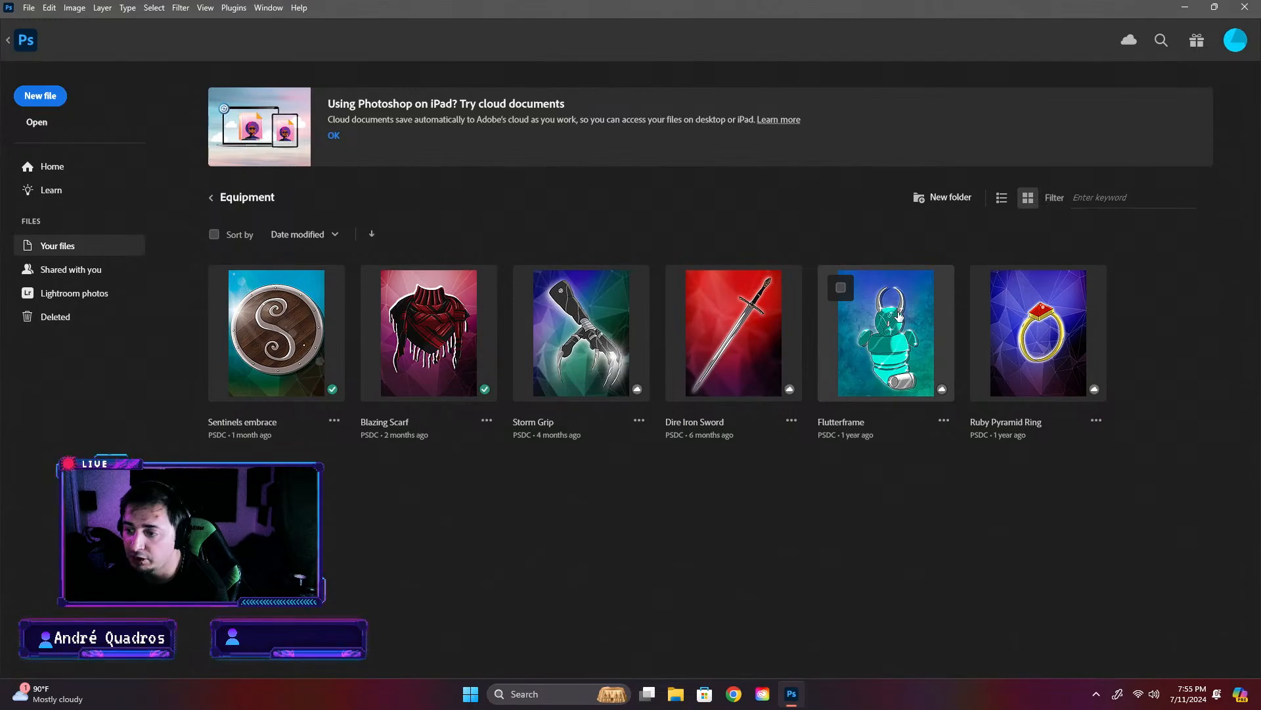
click(34, 47)
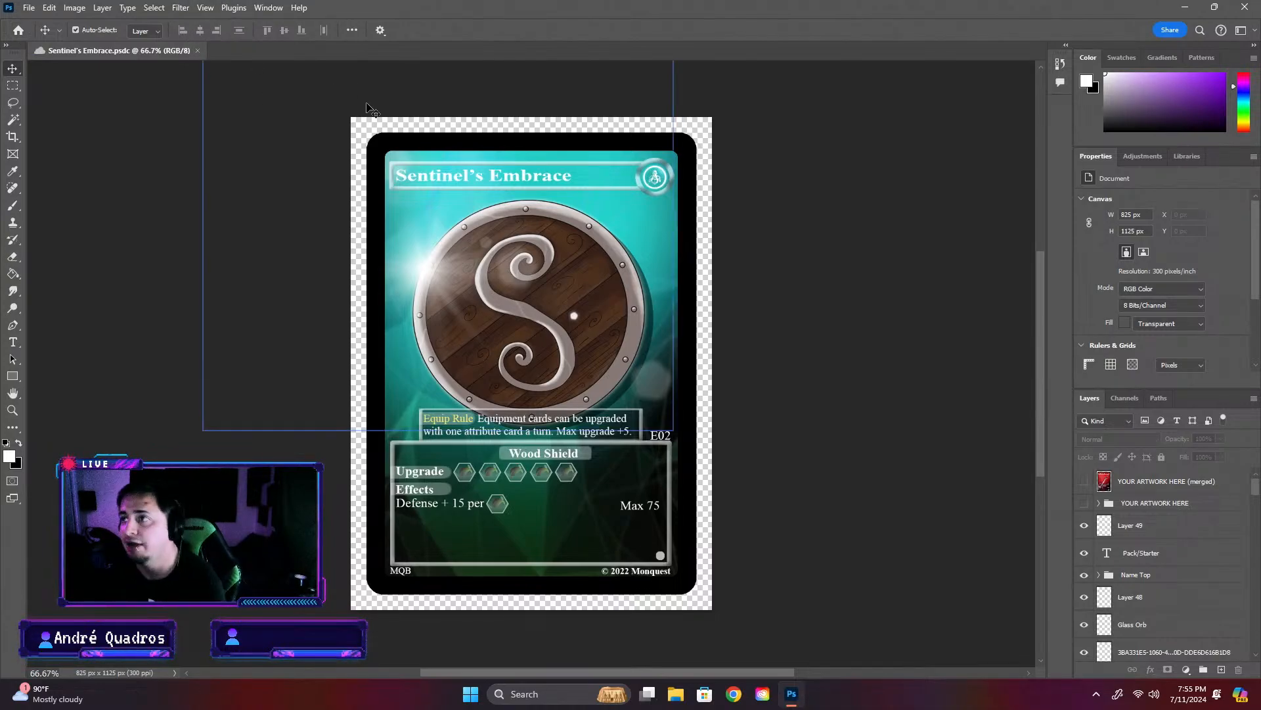
- Start saving the Sentinel's Embrace card on the computer and go to the Equipment folder in Completed Card
click(27, 7)
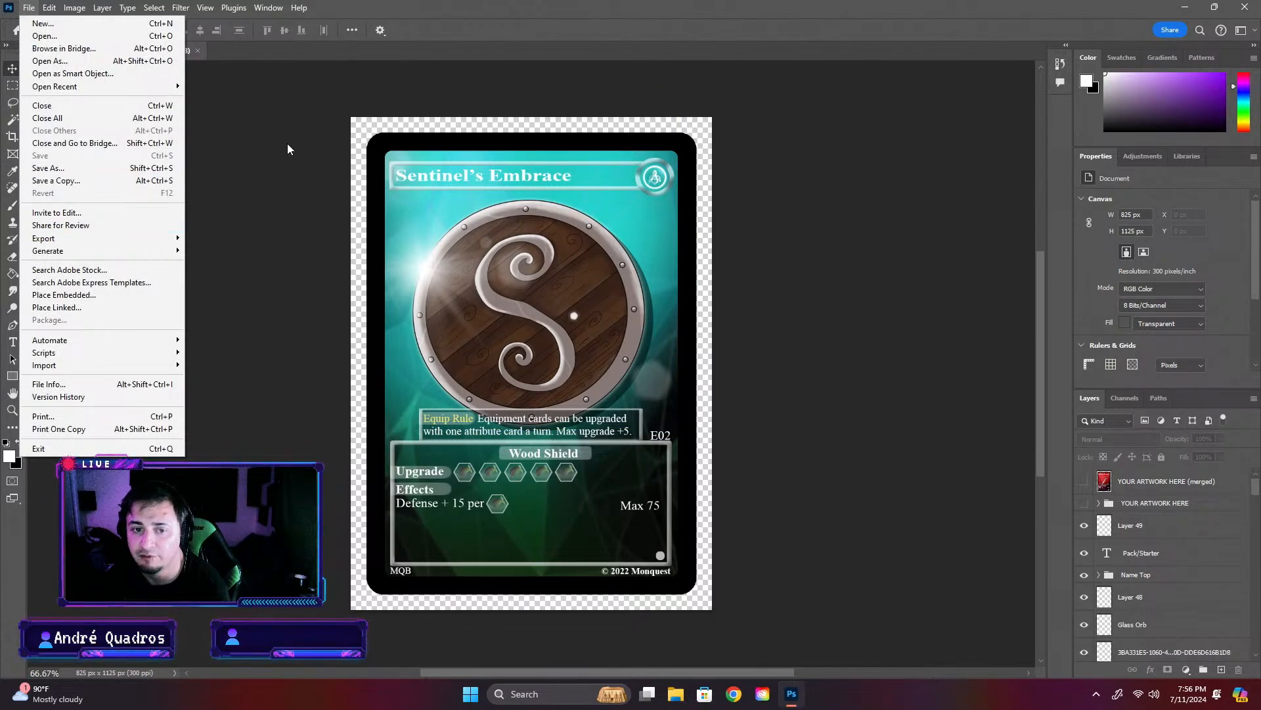
click(249, 127)
click(29, 9)
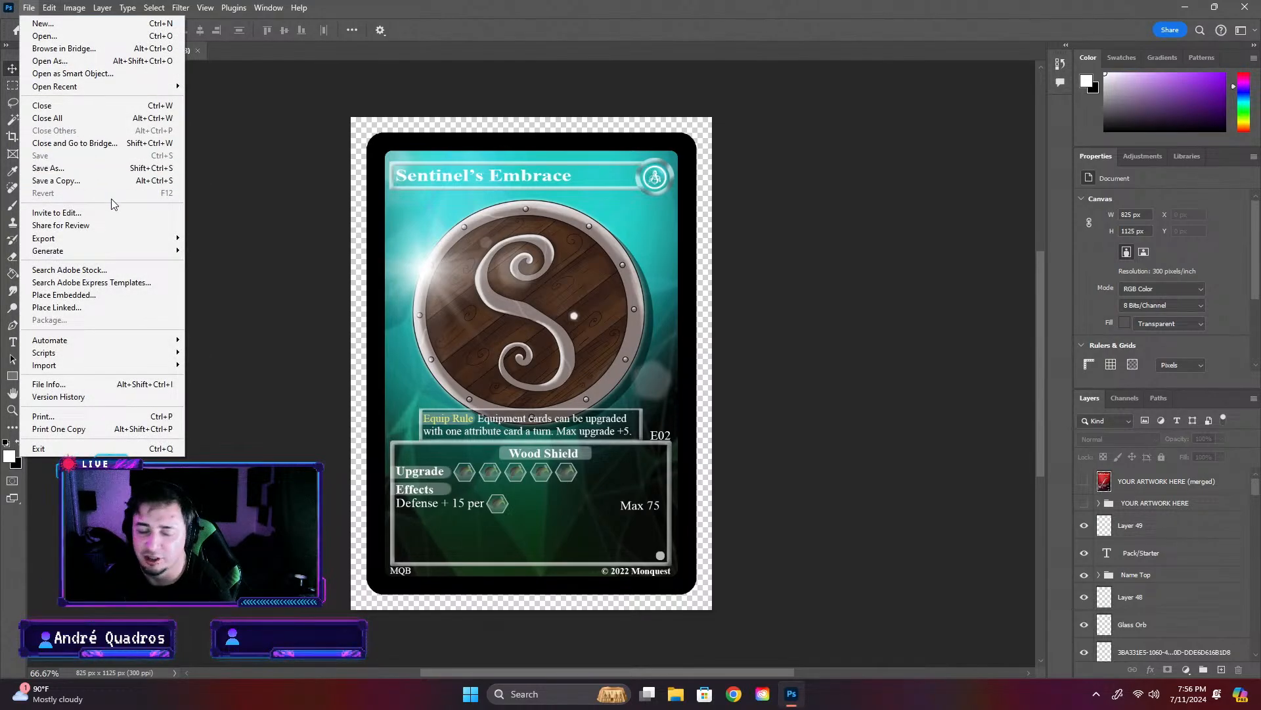
click(78, 173)
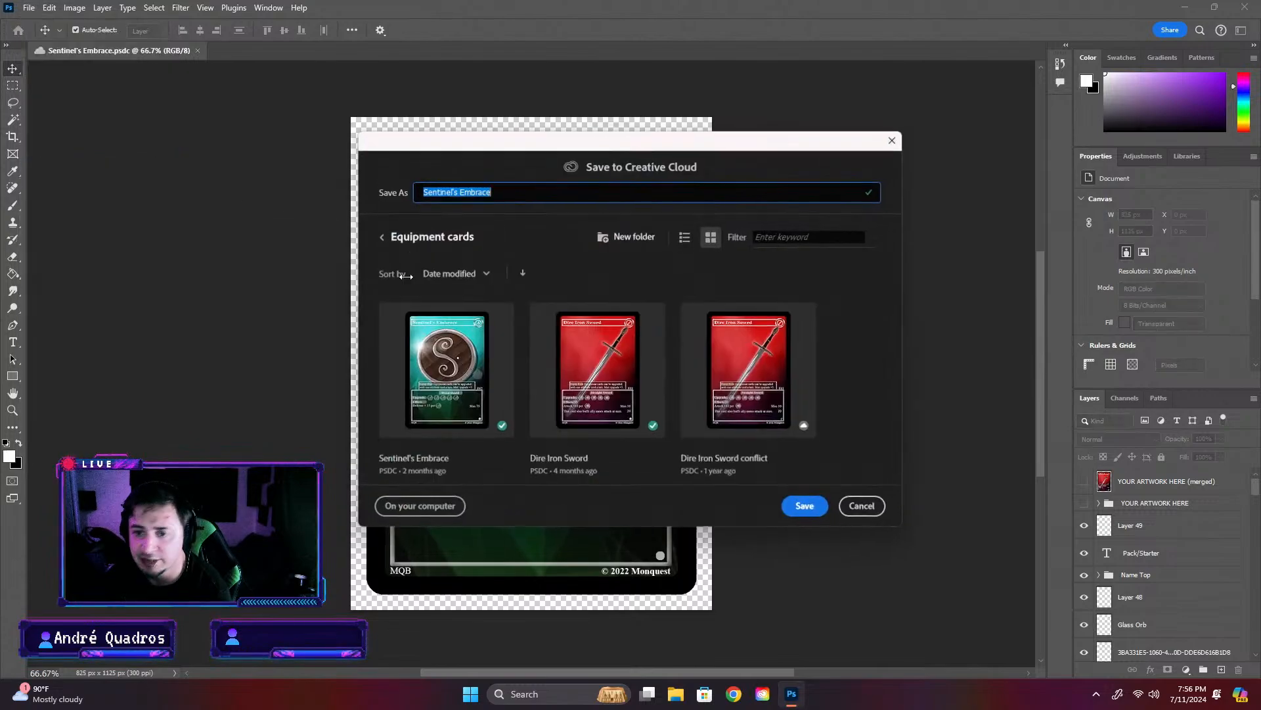
click(399, 507)
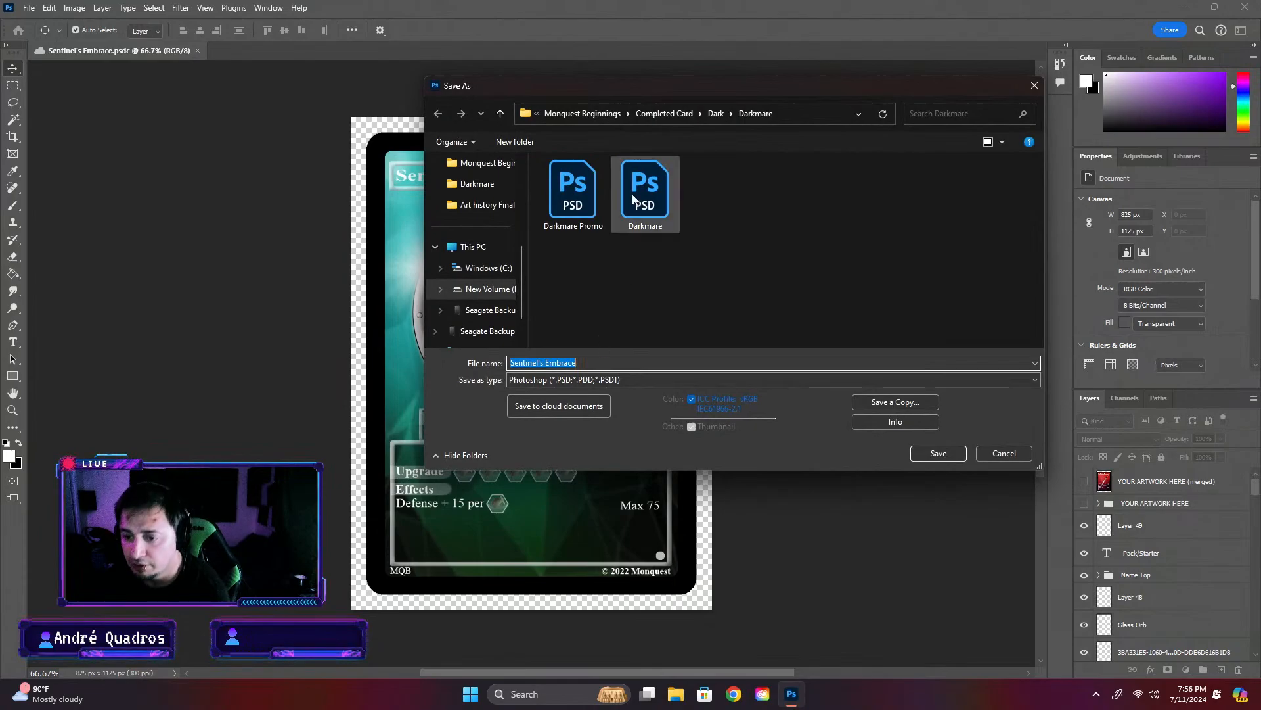
click(677, 115)
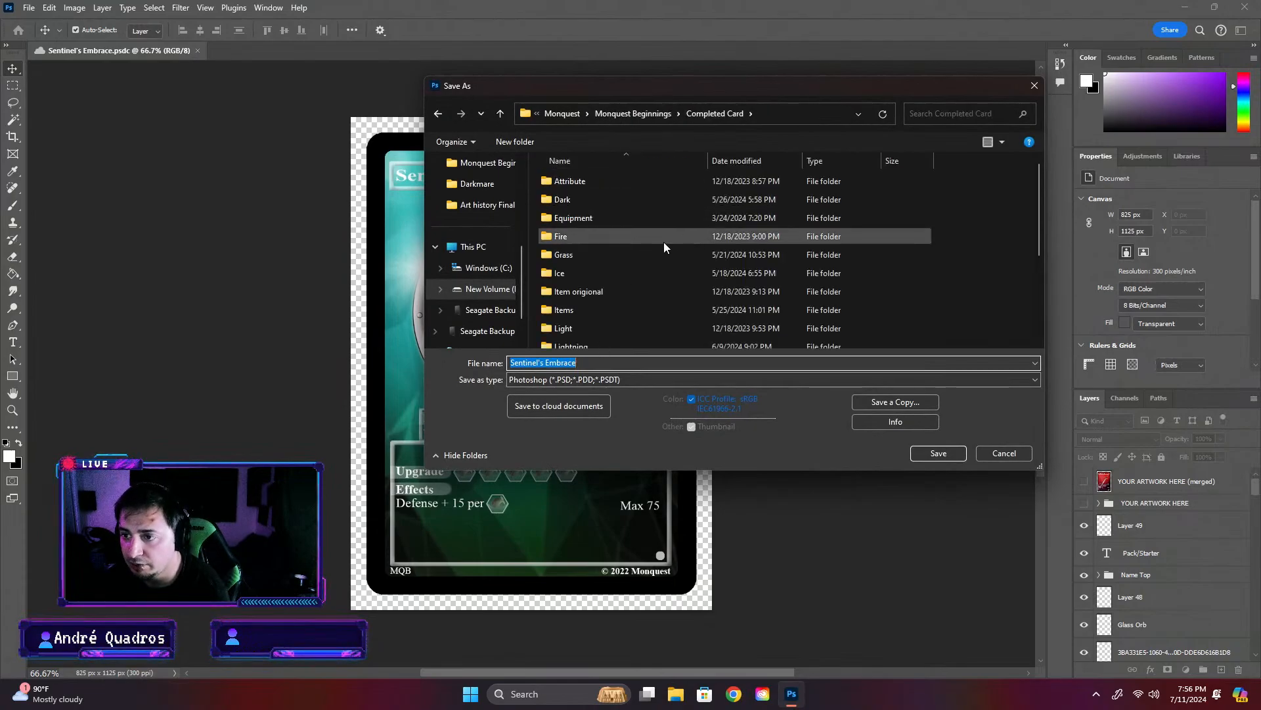
double_click(605, 217)
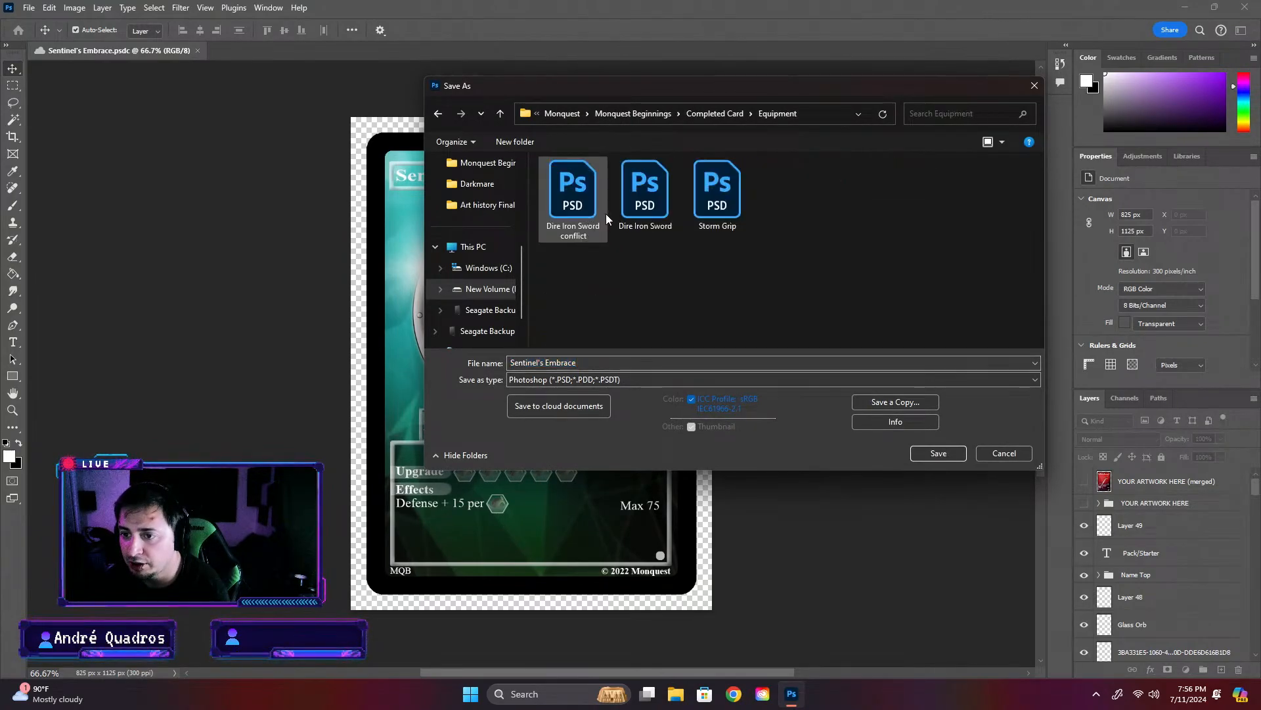
- Name the file Flutter Frame and save it in Photoshop format with Maximize Compatibility on
click(646, 365)
text(Flu)
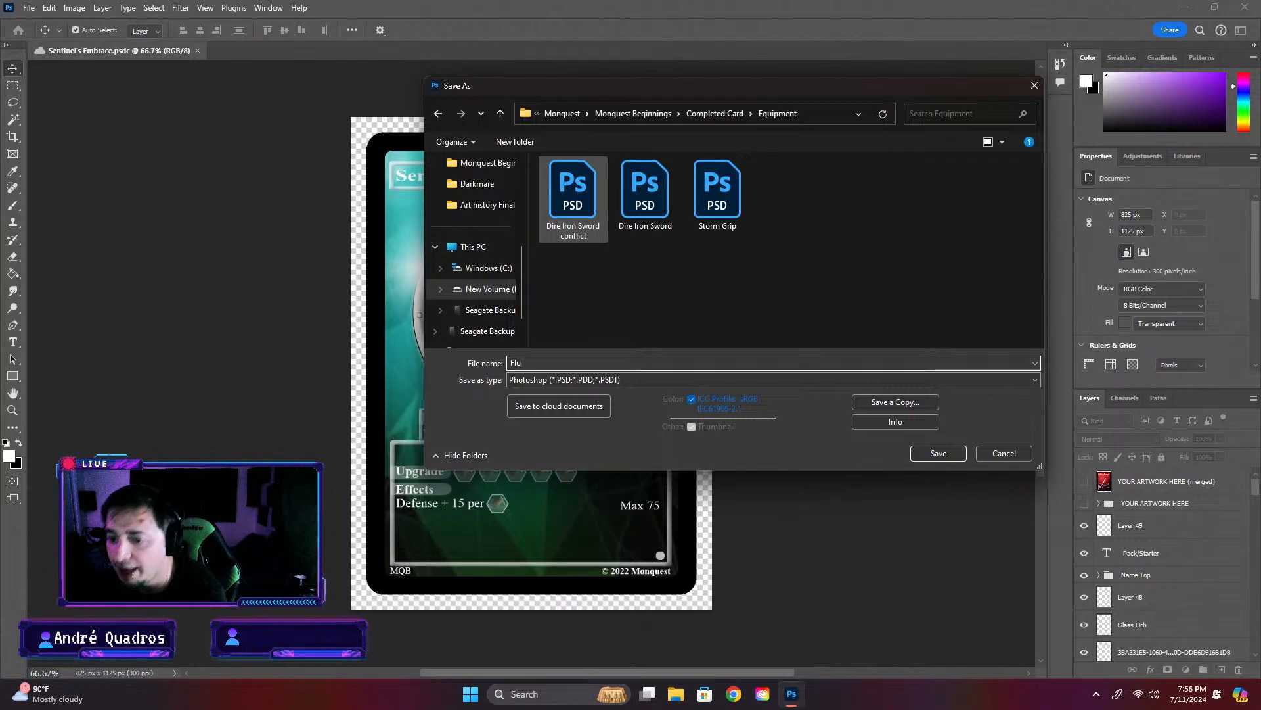
text(tterframe)
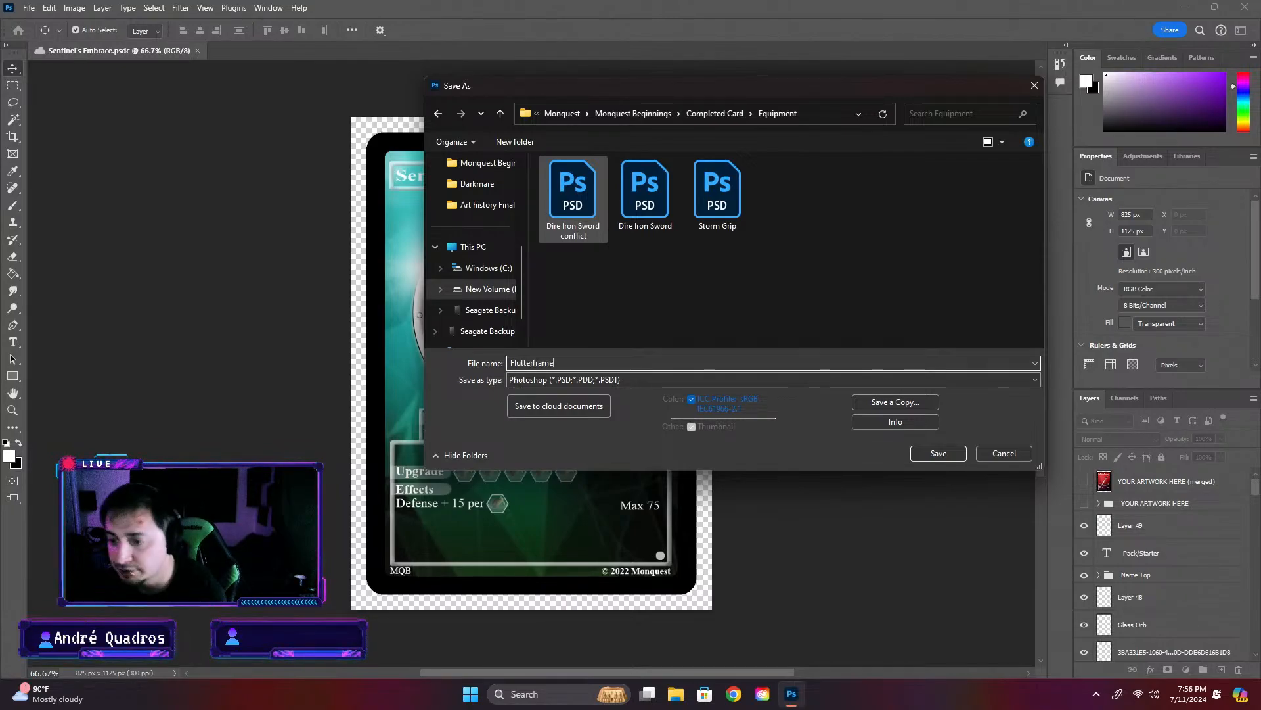
click(938, 452)
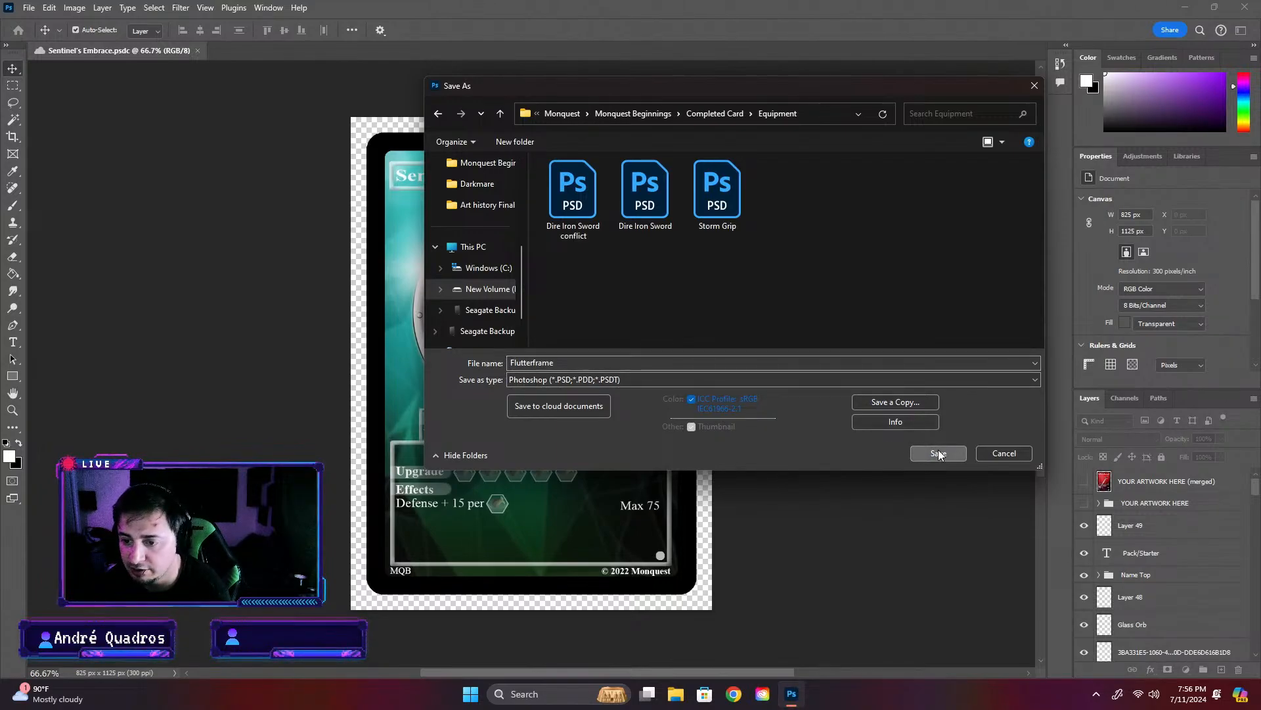
click(544, 362)
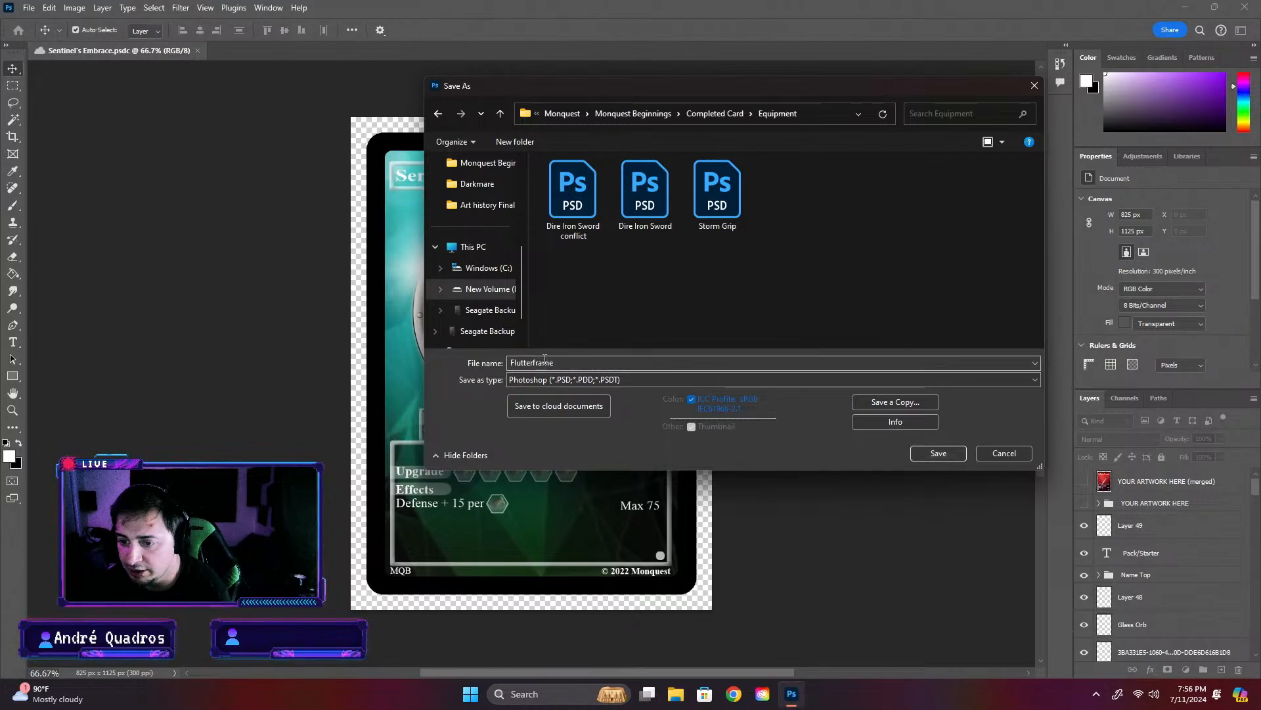
click(534, 362)
click(535, 362)
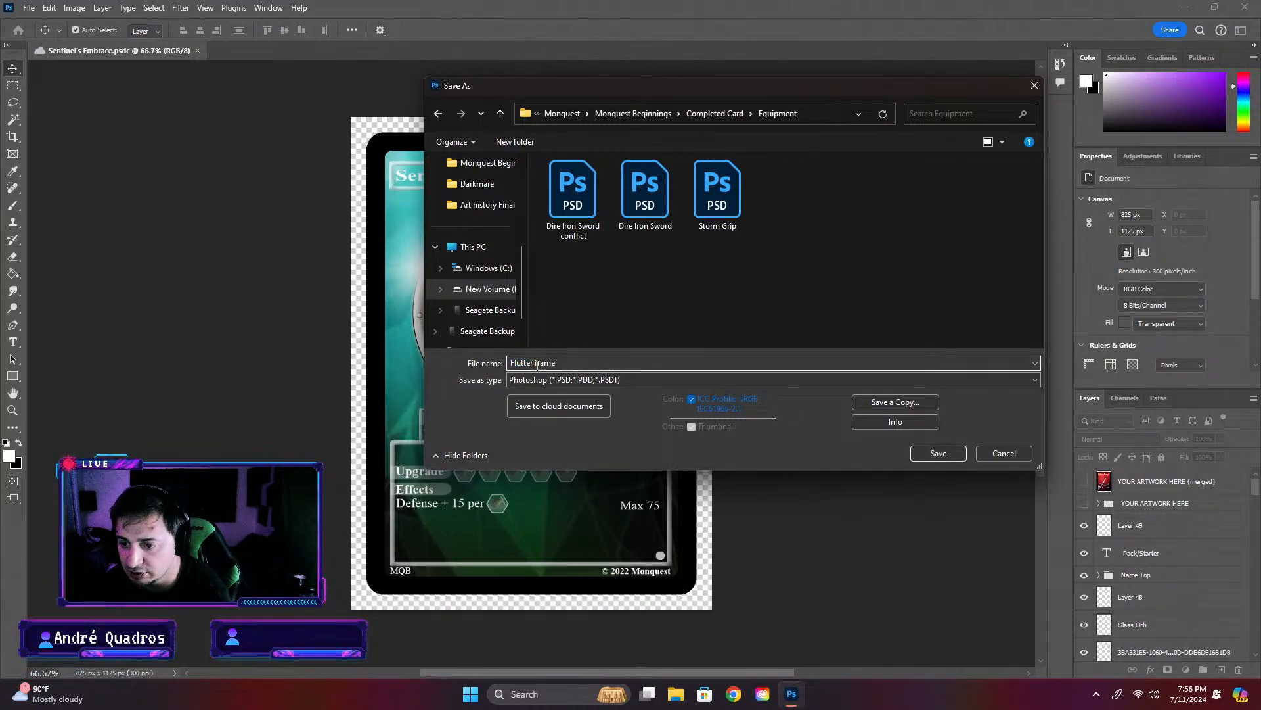
key(Delete)
text(F)
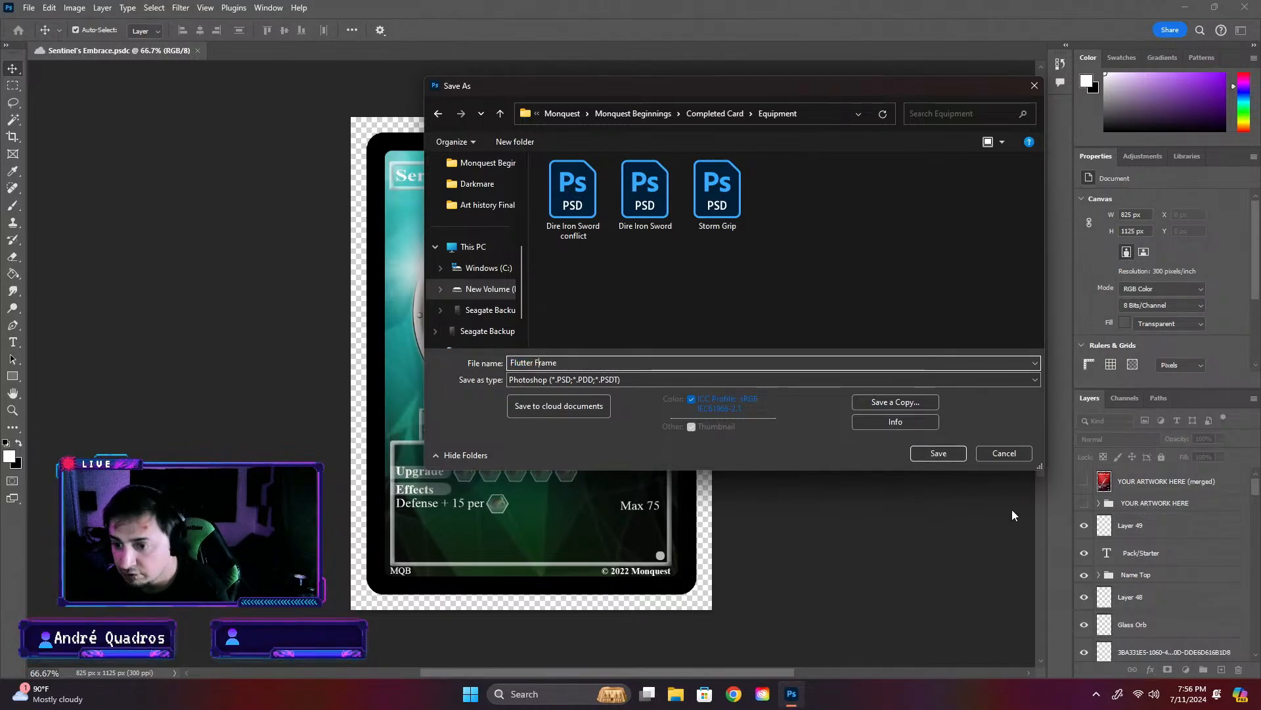
click(938, 453)
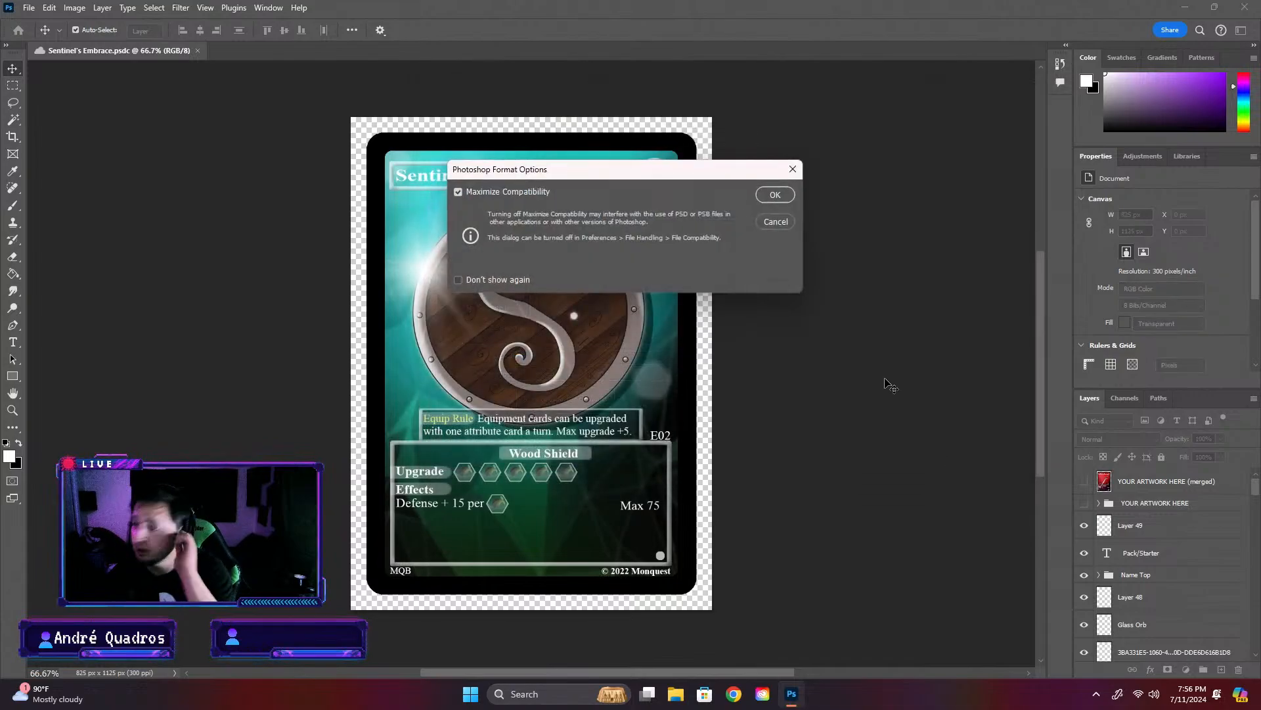
click(769, 196)
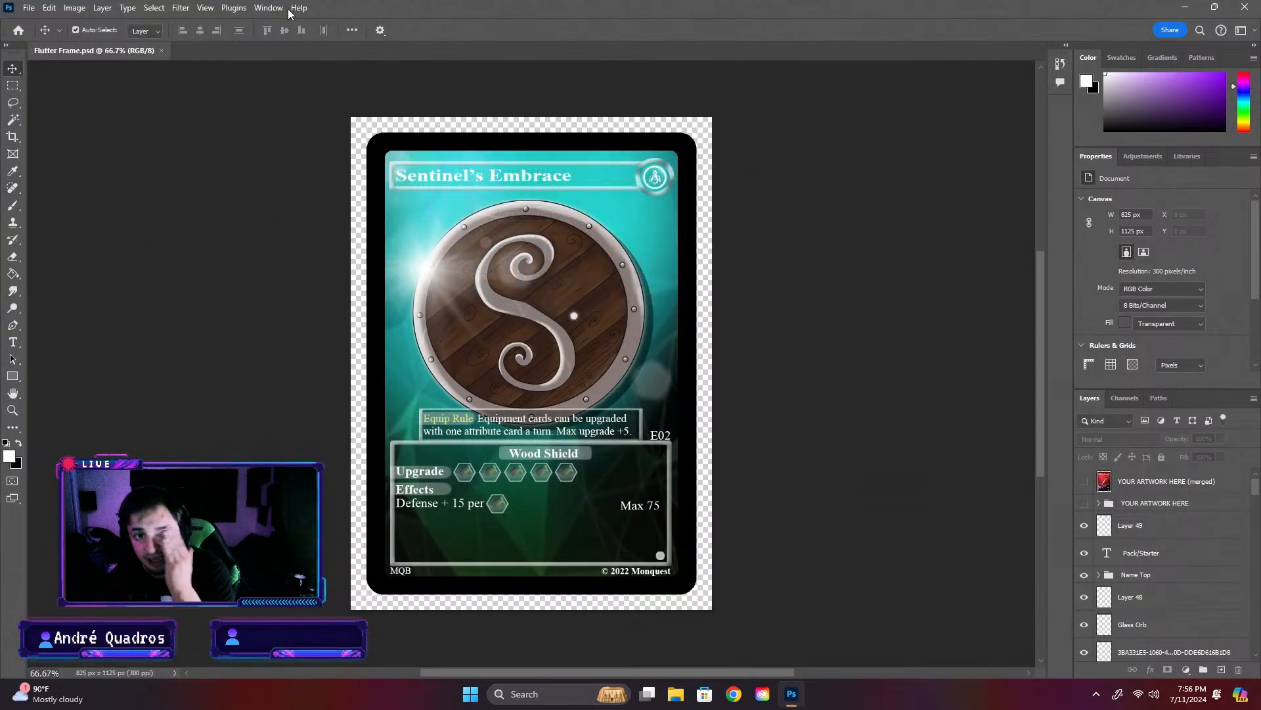
- Open the Flutterframe artwork from the Equipment cloud folder and compare it with the Flutter Frame card
click(19, 31)
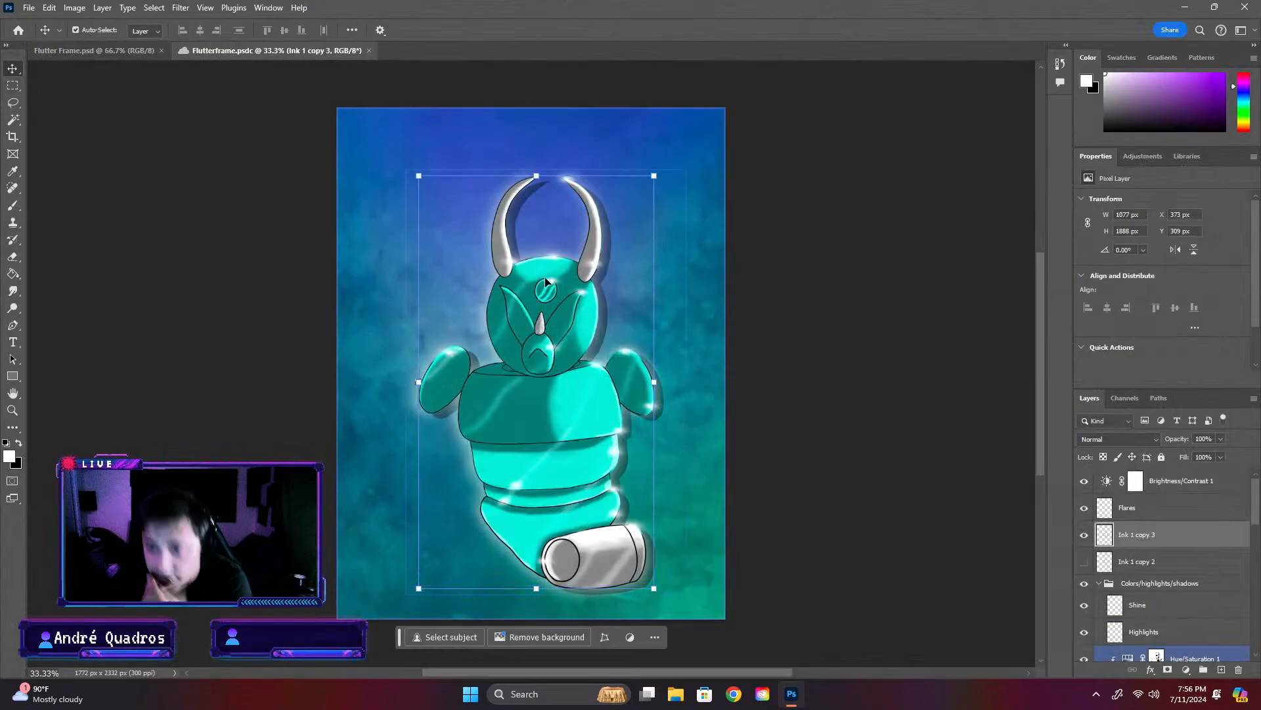
click(750, 262)
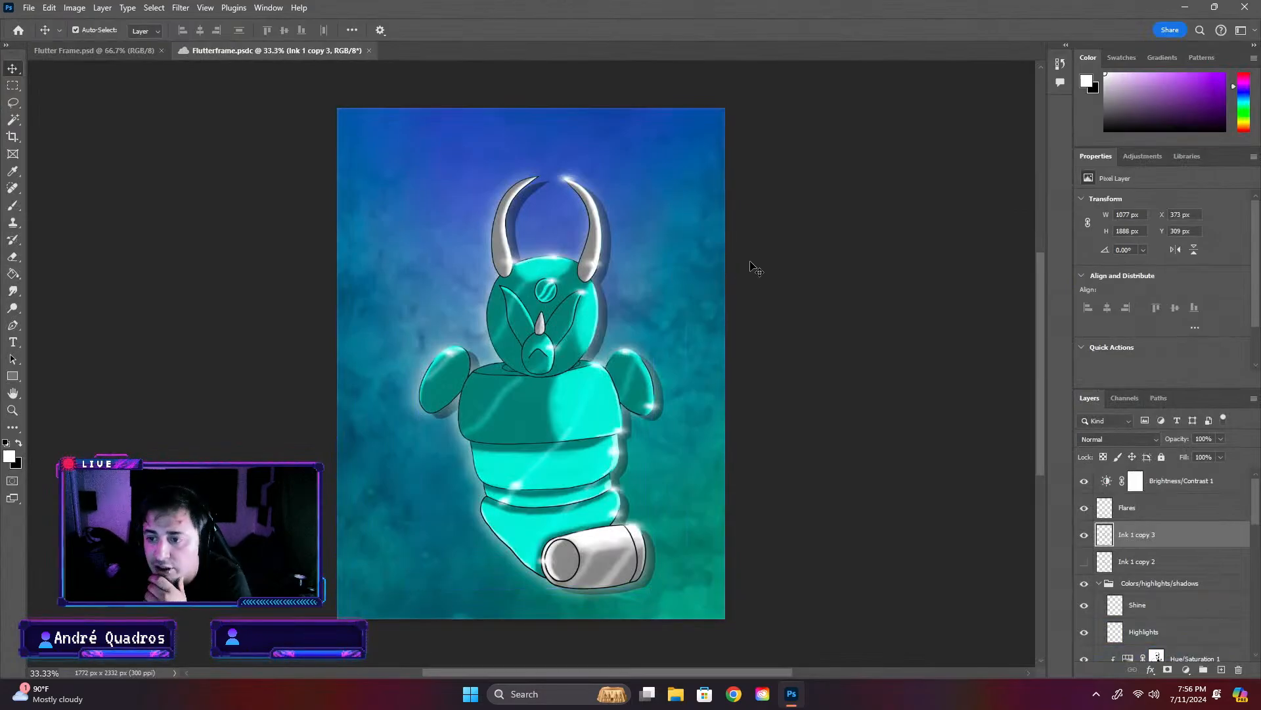
click(82, 55)
click(289, 51)
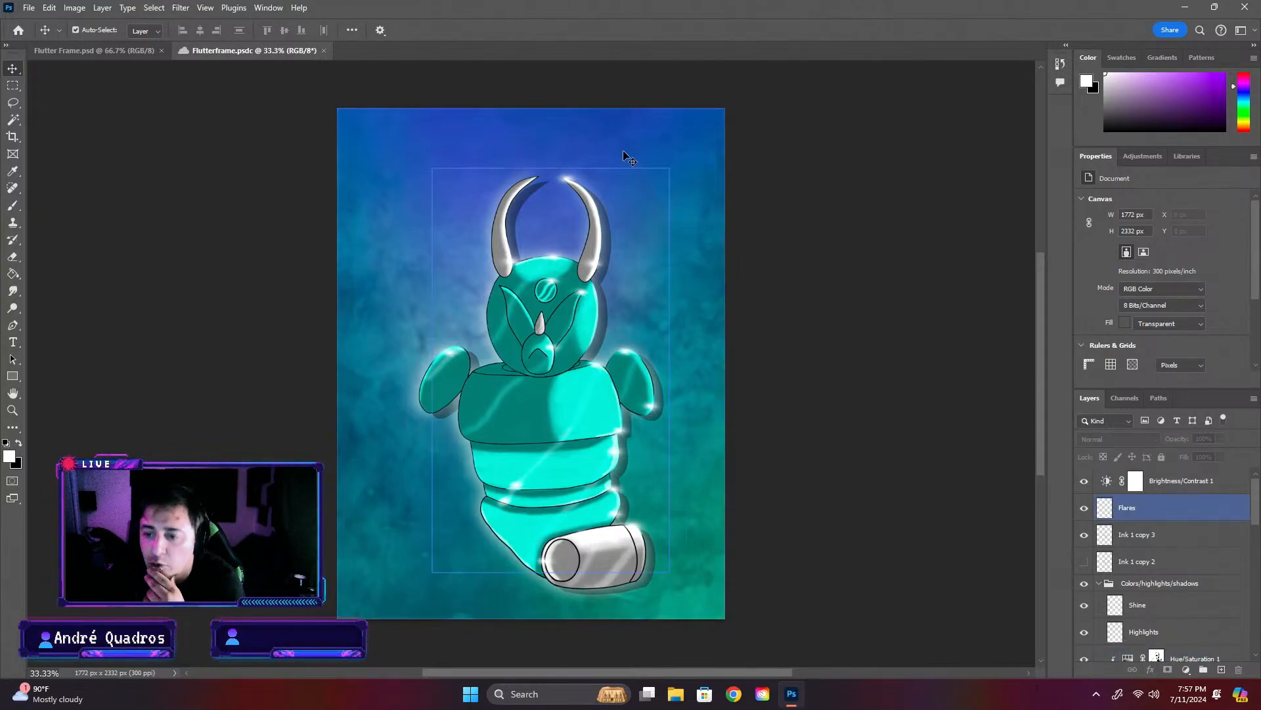
- Open the Sulcal artwork from the Mons folder of the cloud documents and view it
click(25, 27)
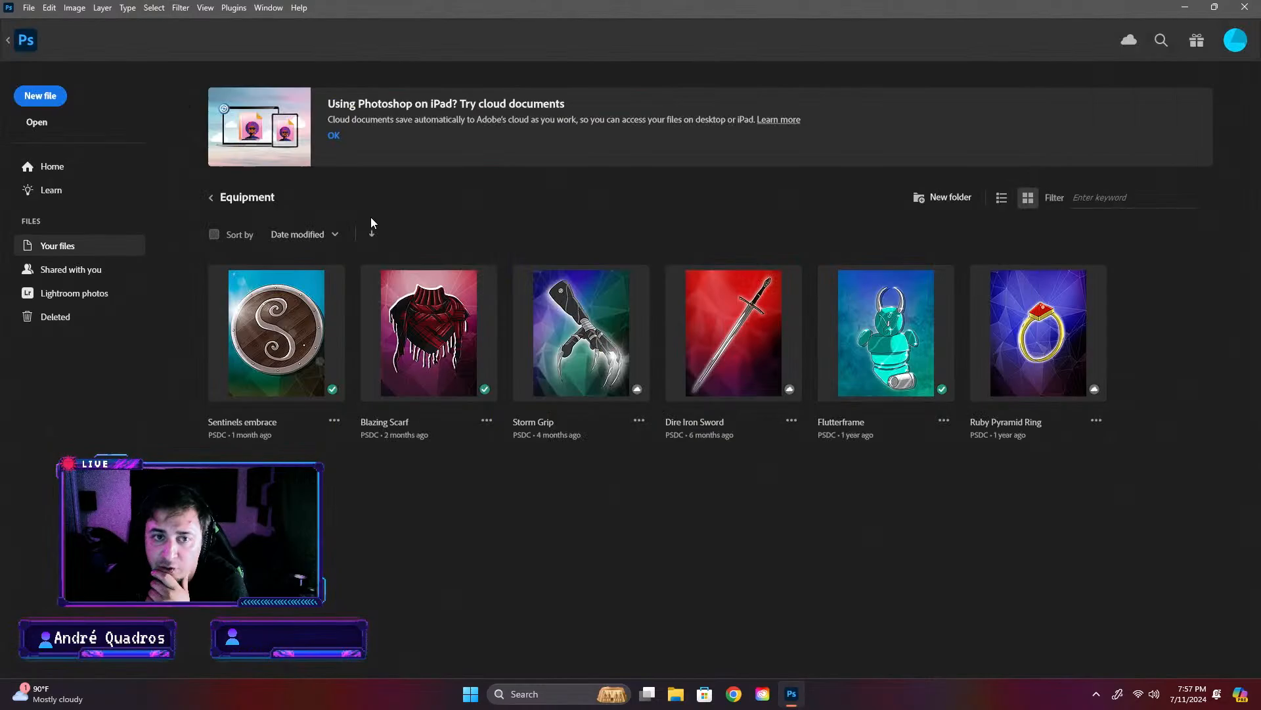
click(208, 197)
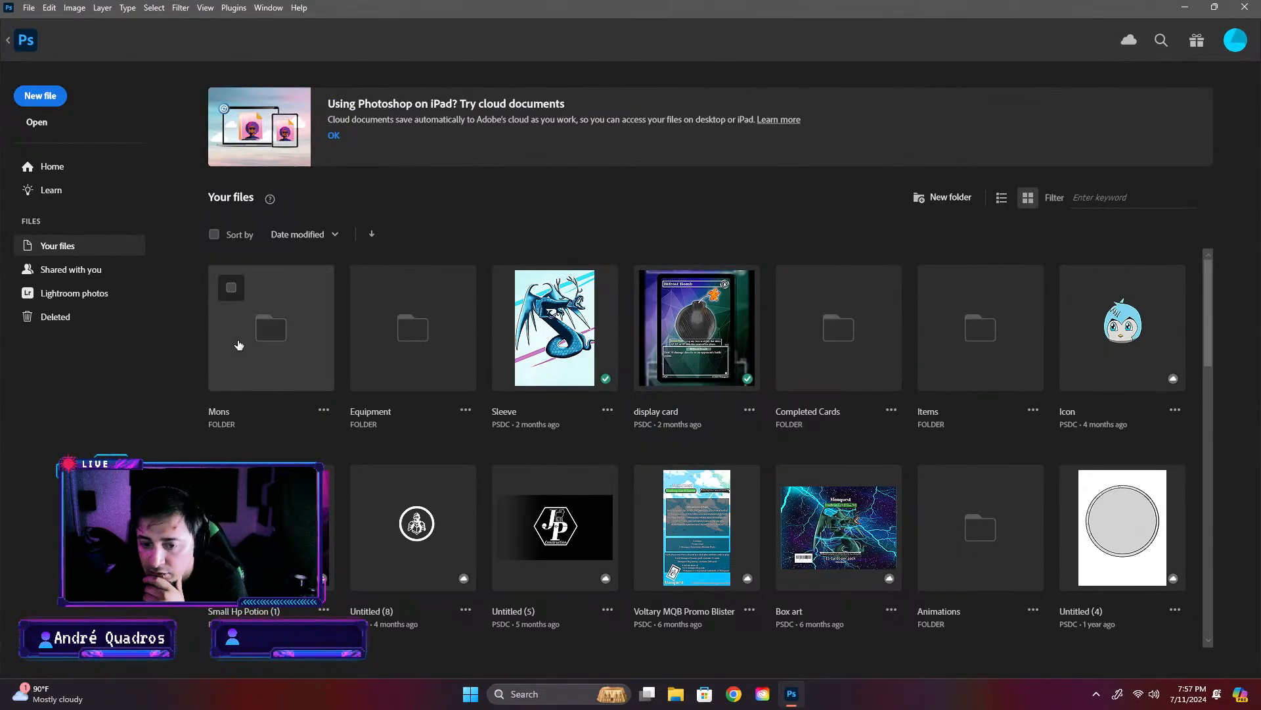
click(271, 327)
scroll(1069, 406, down, 2)
scroll(722, 460, down, 3)
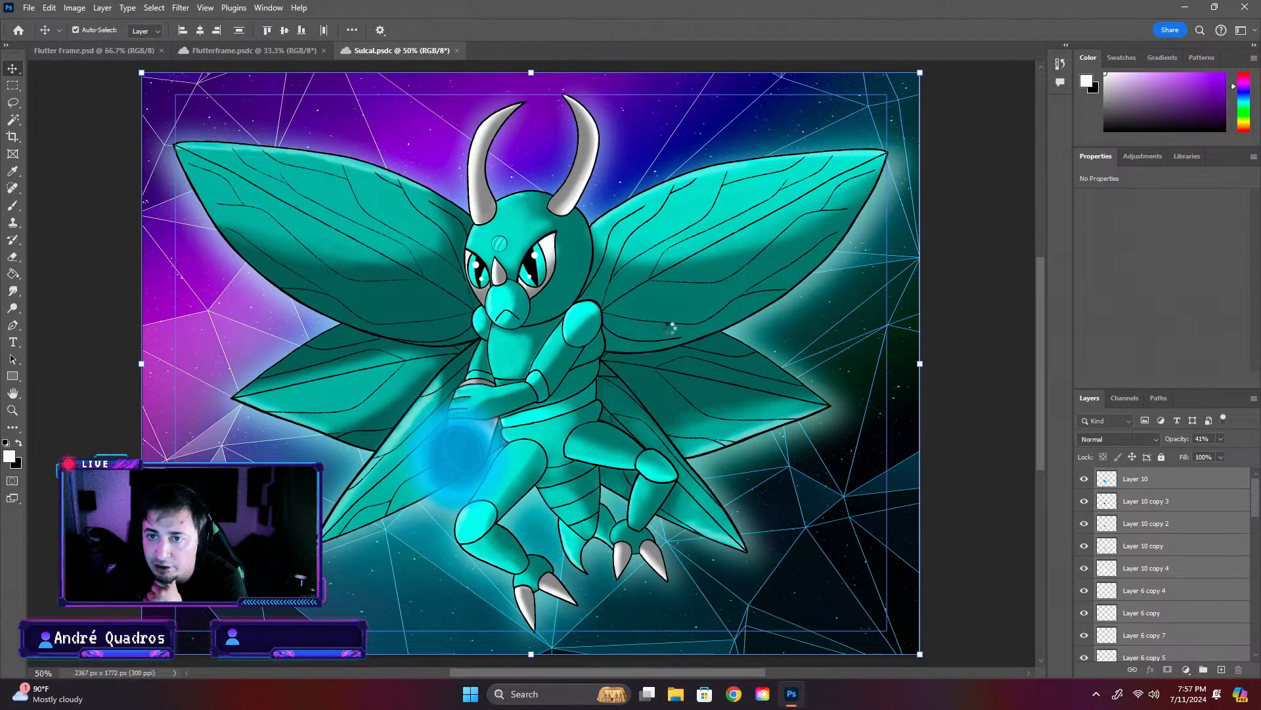
scroll(951, 462, down, 2)
scroll(950, 461, up, 3)
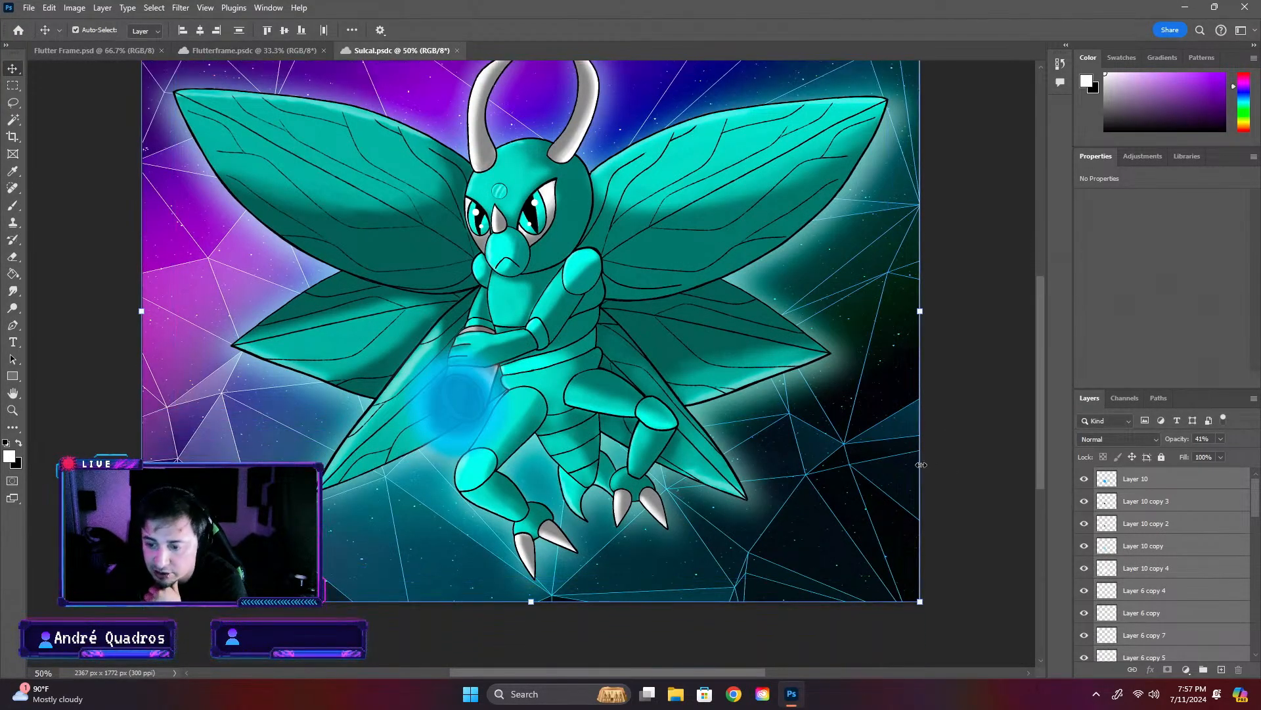
- Compare the Sulcal artwork with the Flutterframe artwork, ending on Flutterframe
click(268, 54)
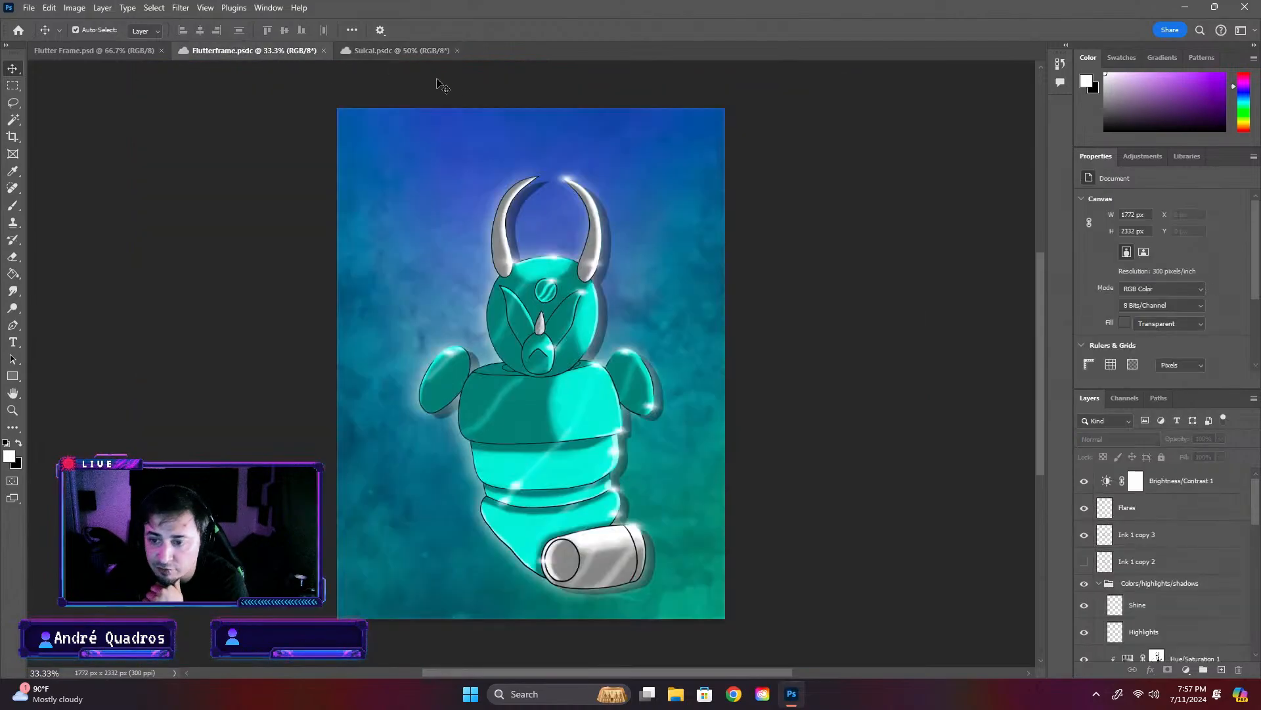
click(408, 51)
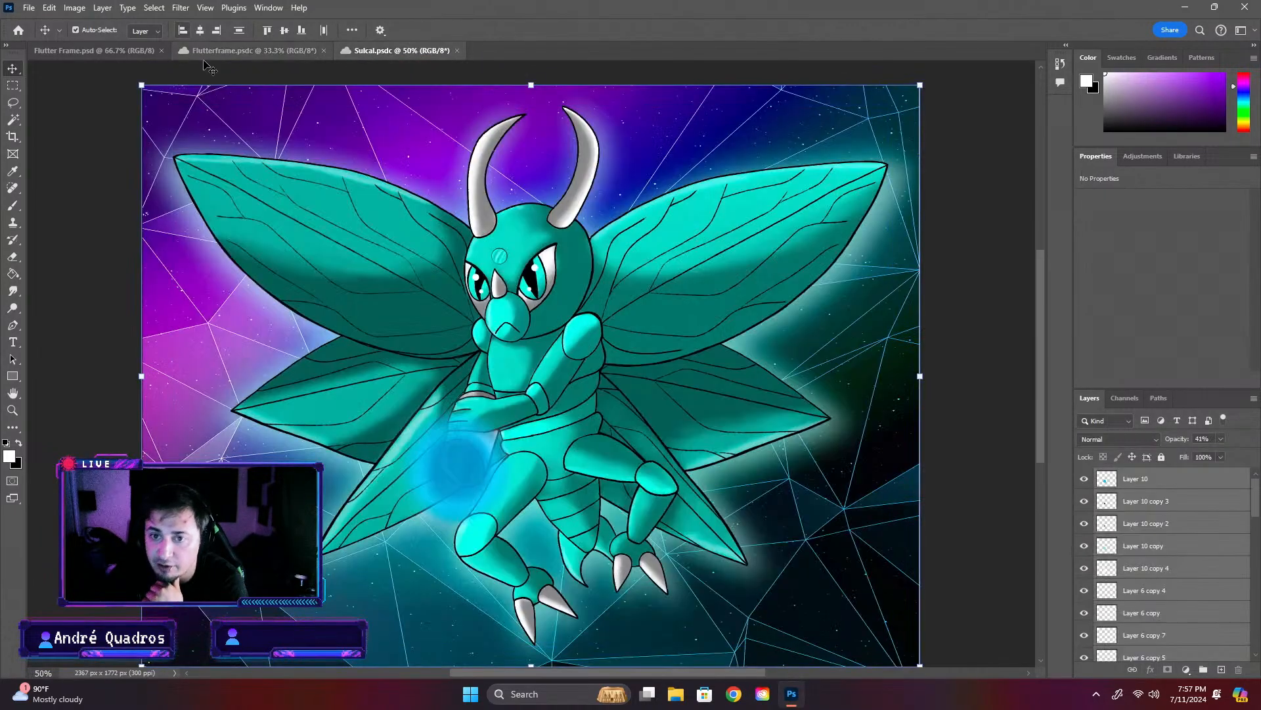
click(208, 52)
click(430, 53)
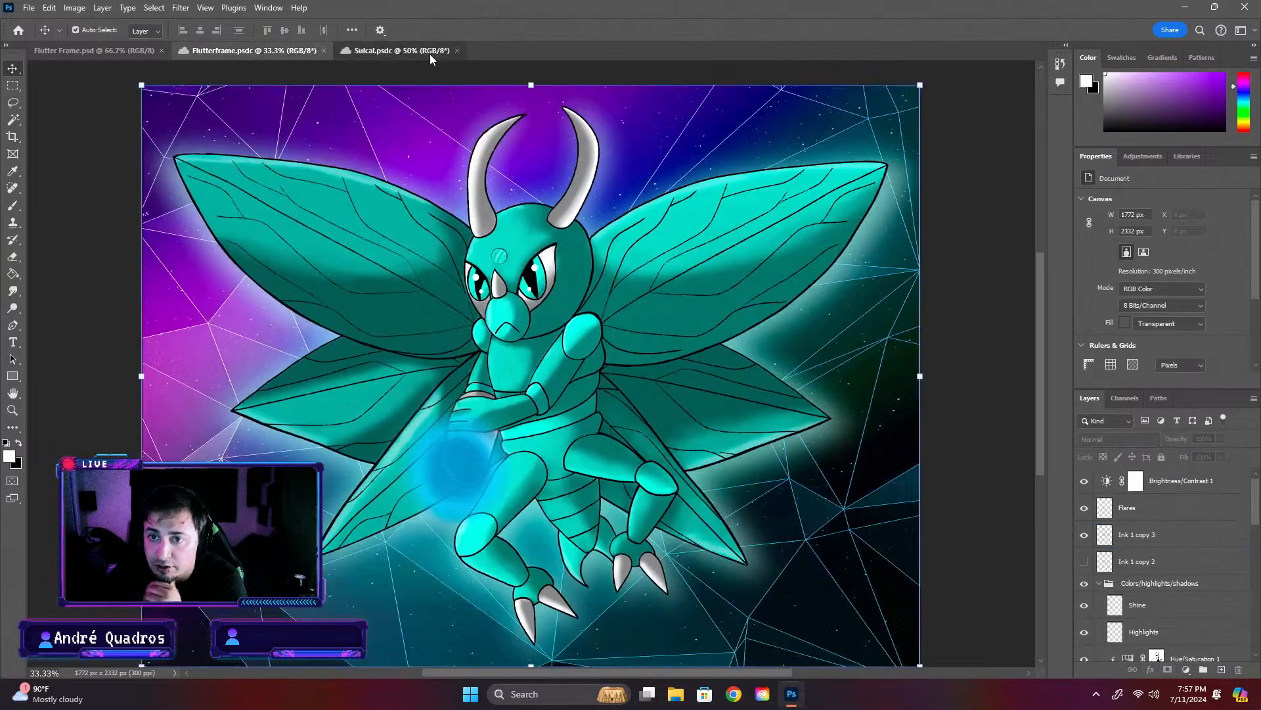
click(282, 50)
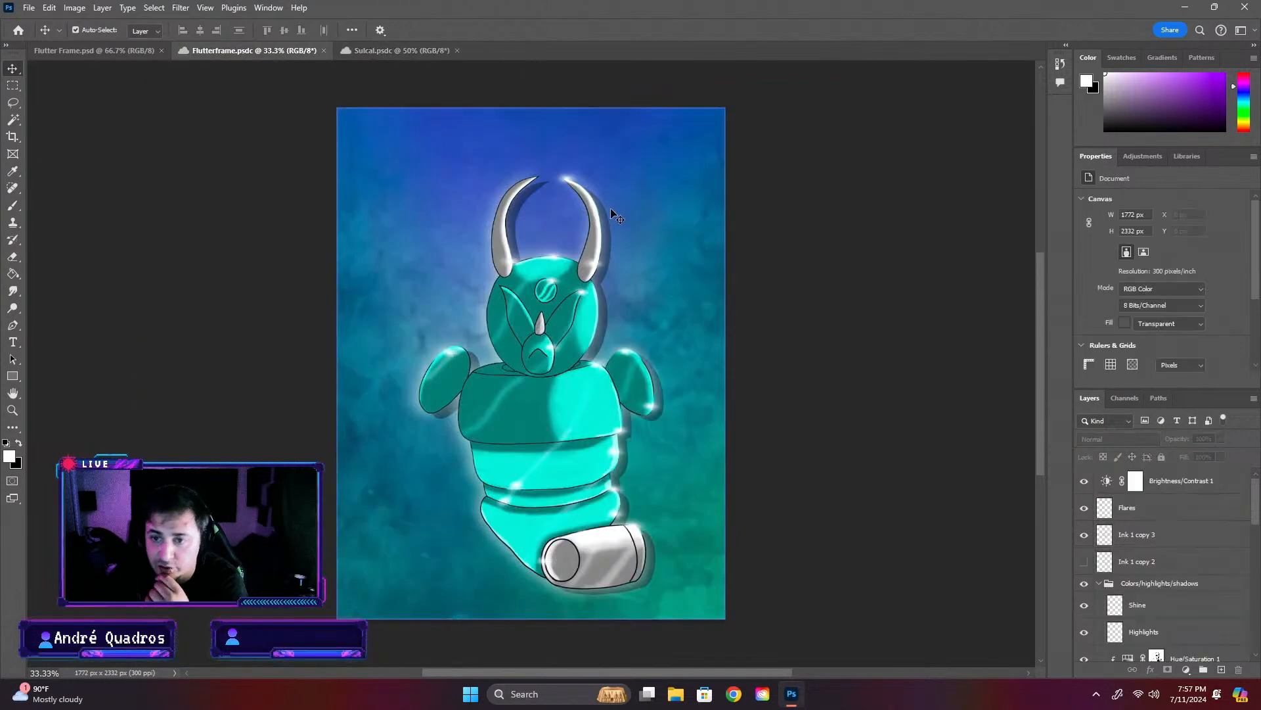
- Return to the Flutter Frame card document
click(106, 49)
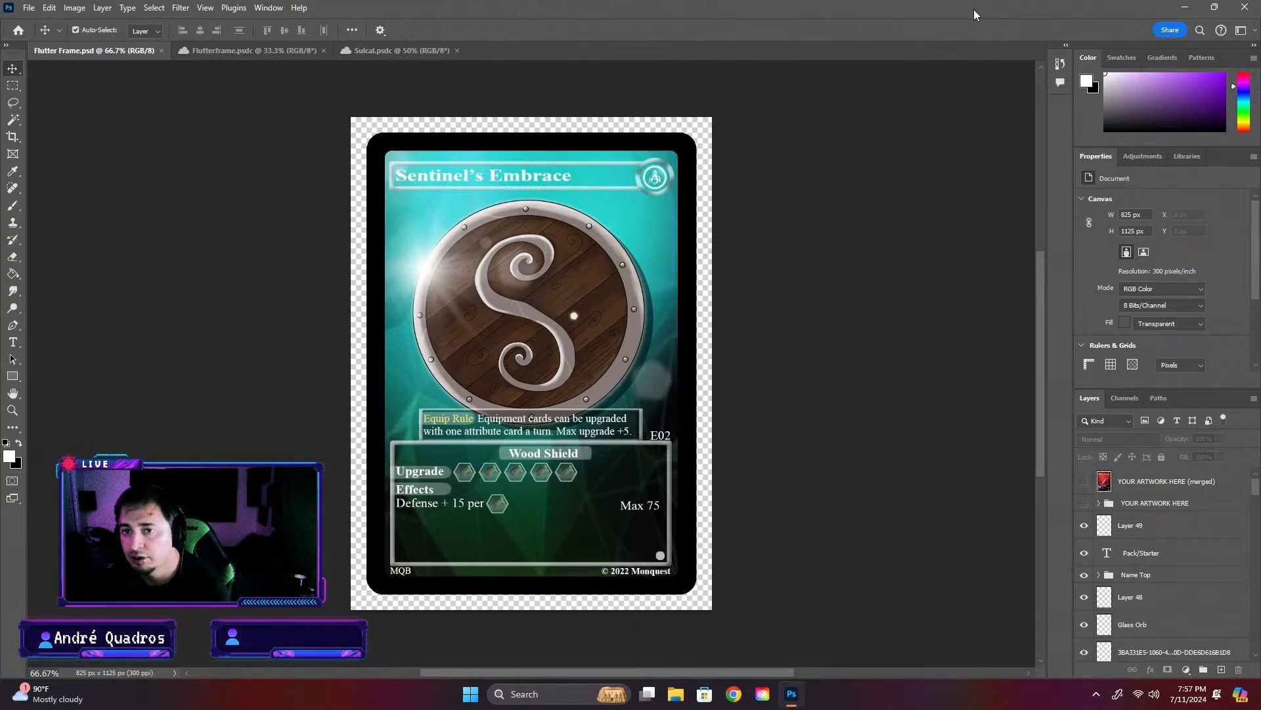
click(1184, 6)
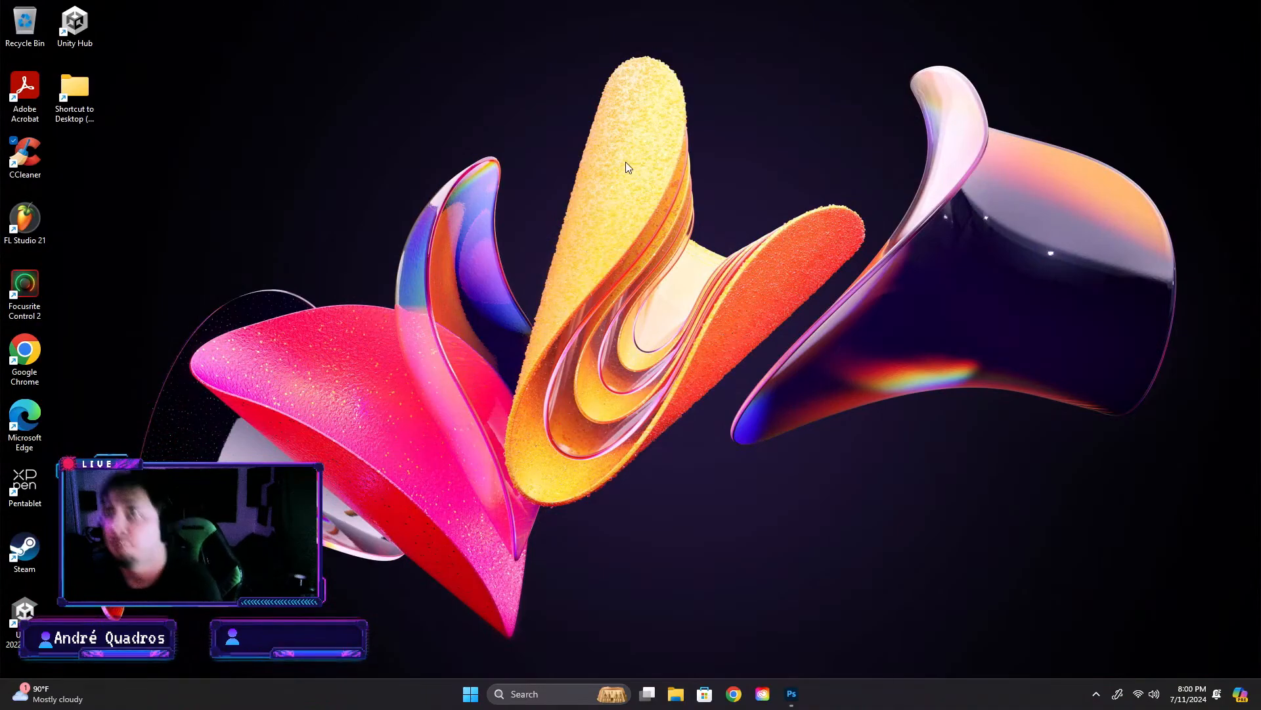
click(791, 694)
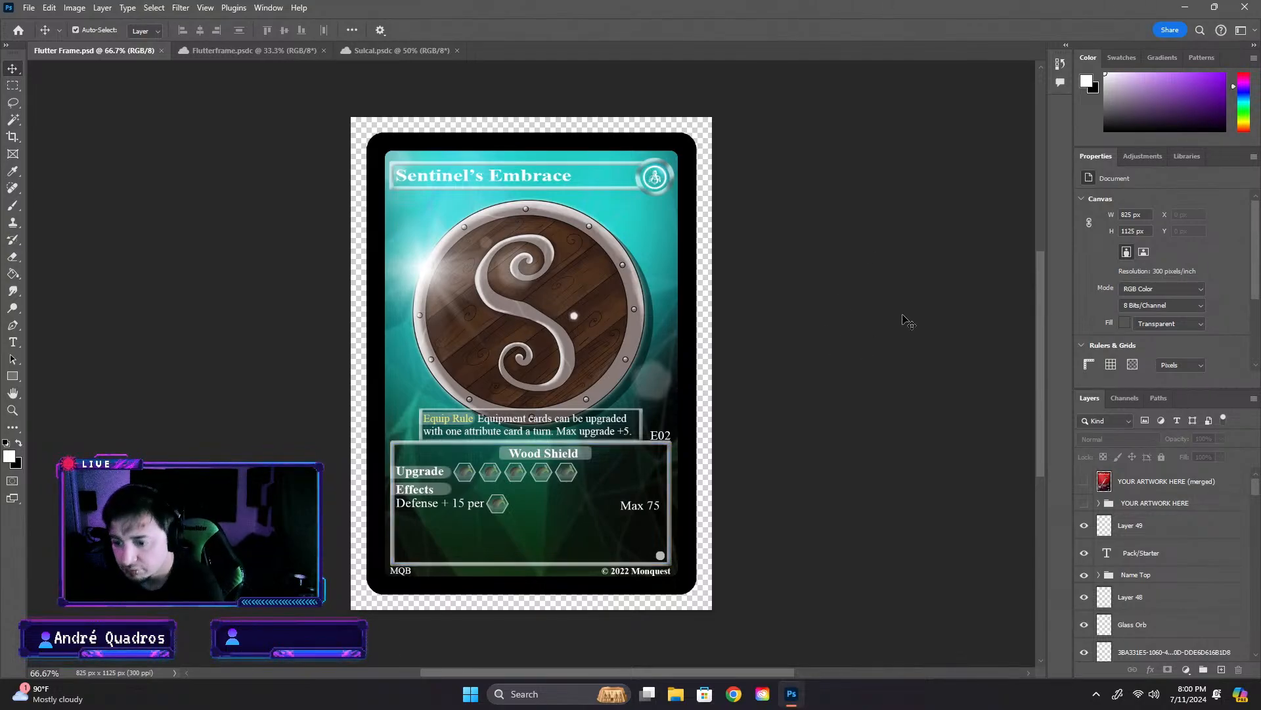
- Delete the wooden shield, Light and Layer 55 background layers from the Flutter Frame card
click(308, 51)
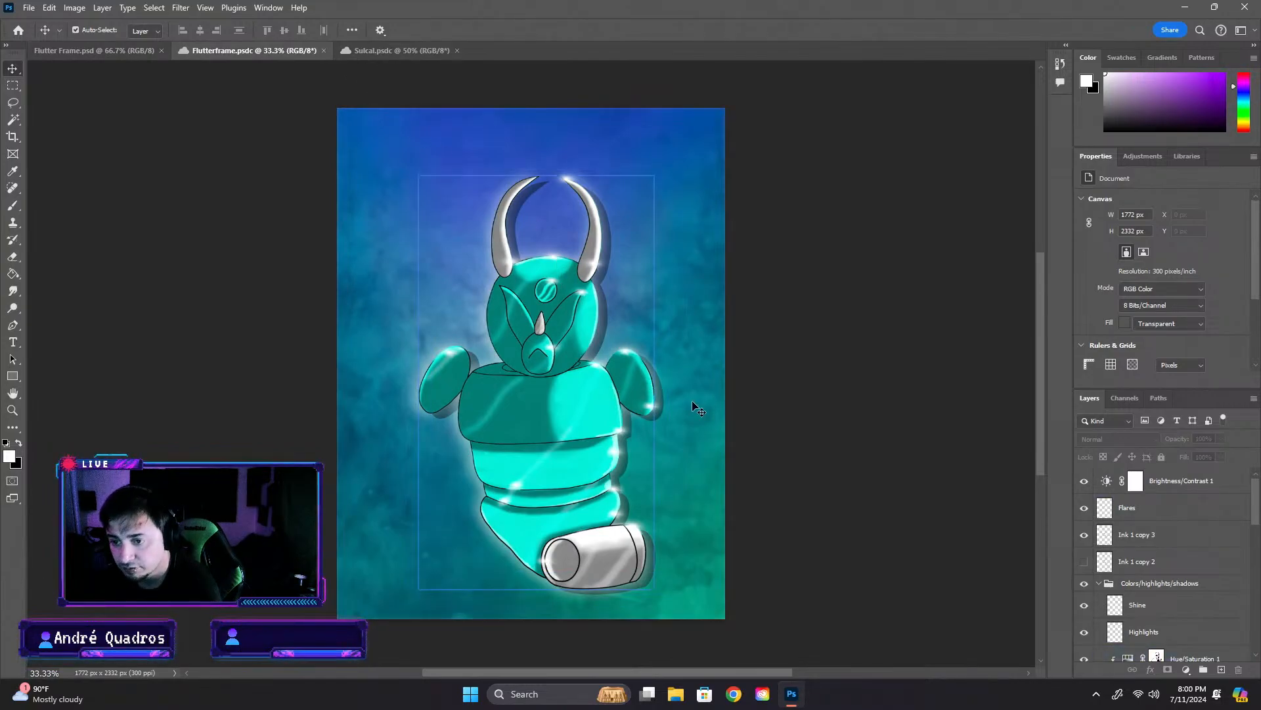
click(389, 56)
click(95, 51)
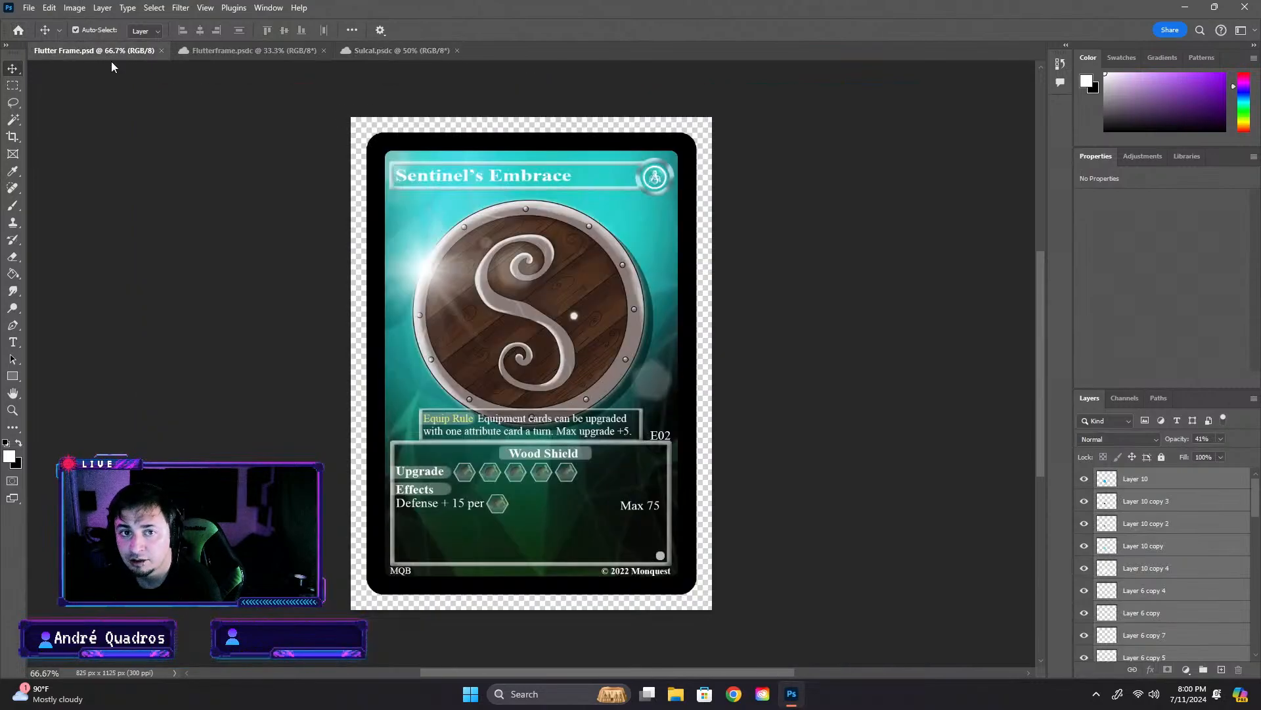
click(526, 326)
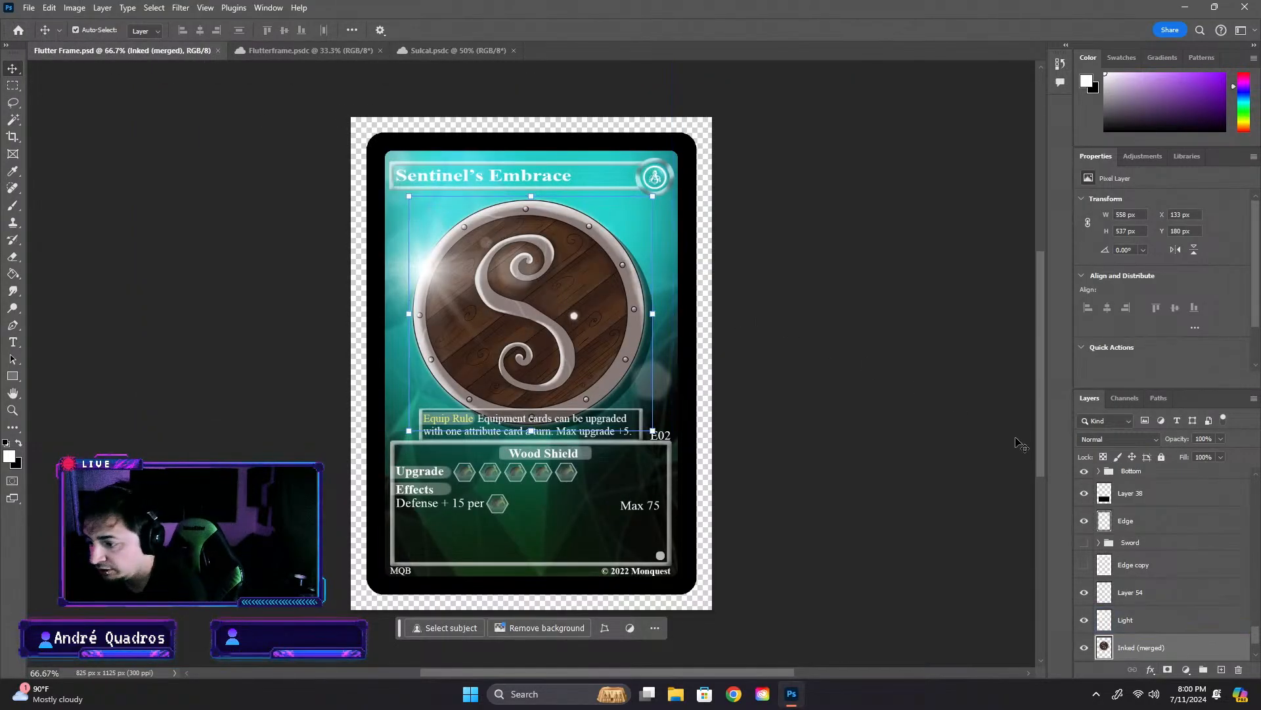
key(Delete)
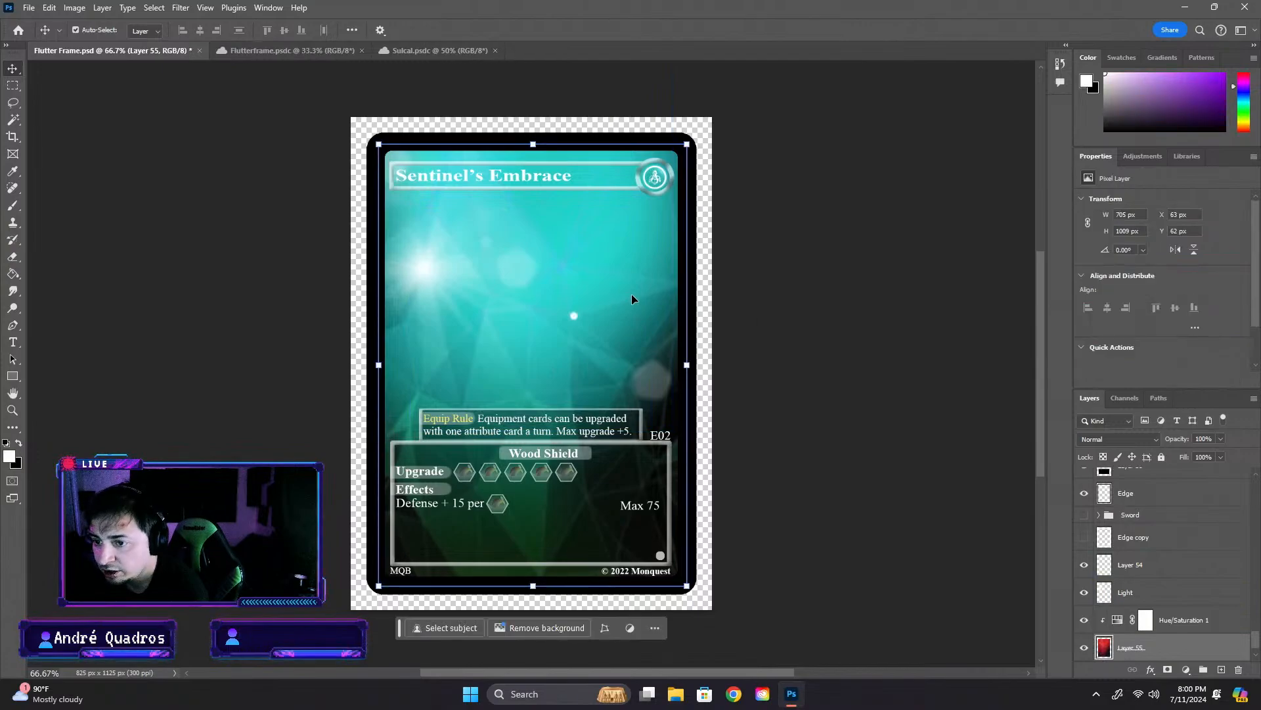
key(Delete)
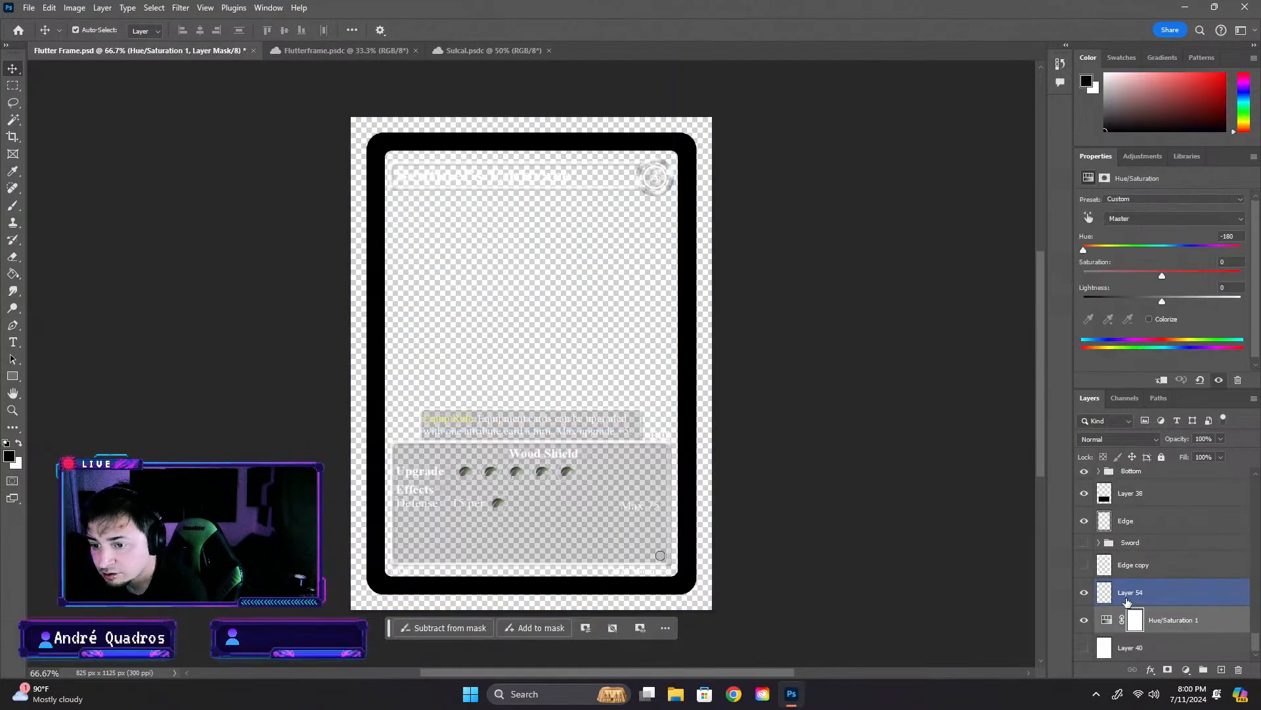
- Show Layer 40, try filling it with black using the Paint Bucket, and undo the fill
click(1084, 647)
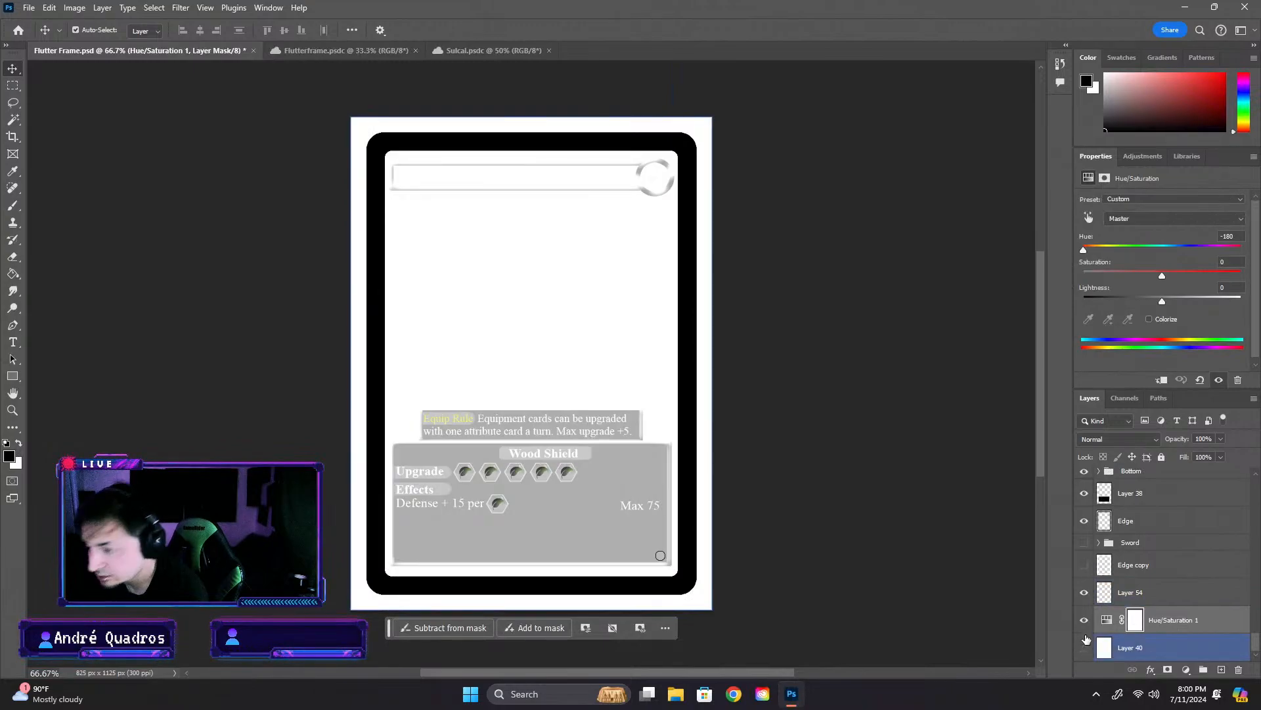
click(1084, 646)
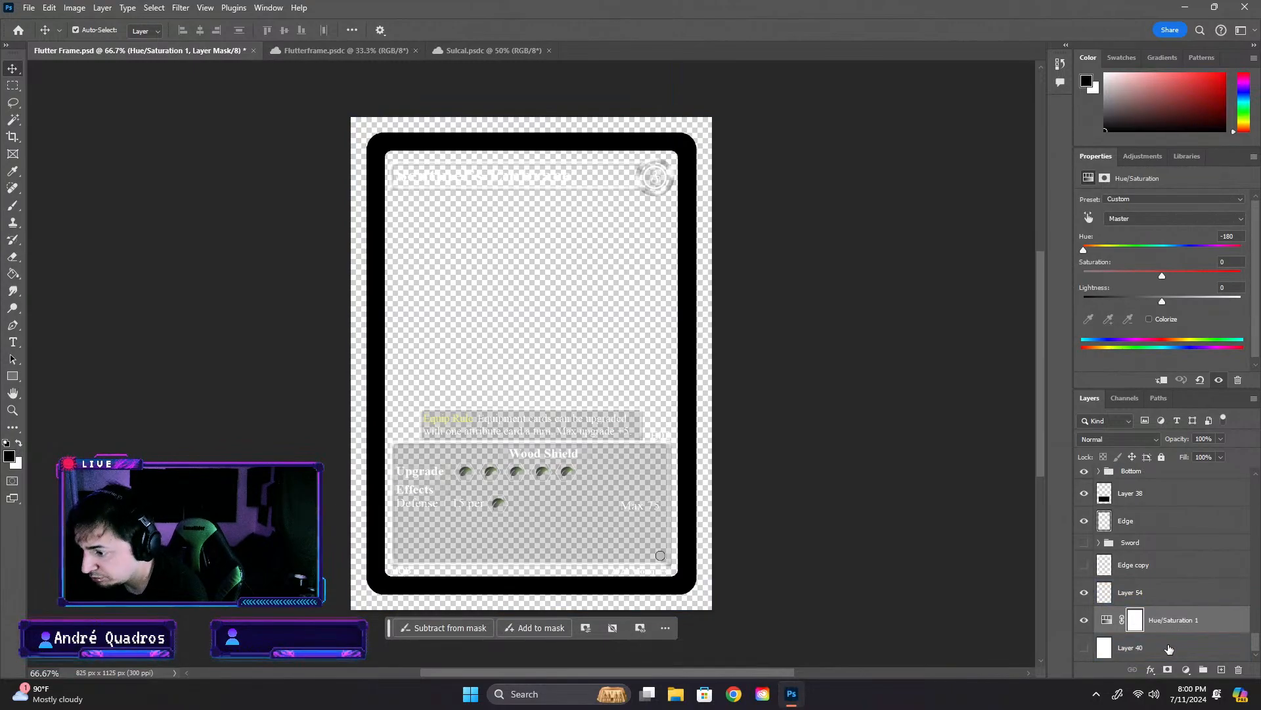
click(1084, 647)
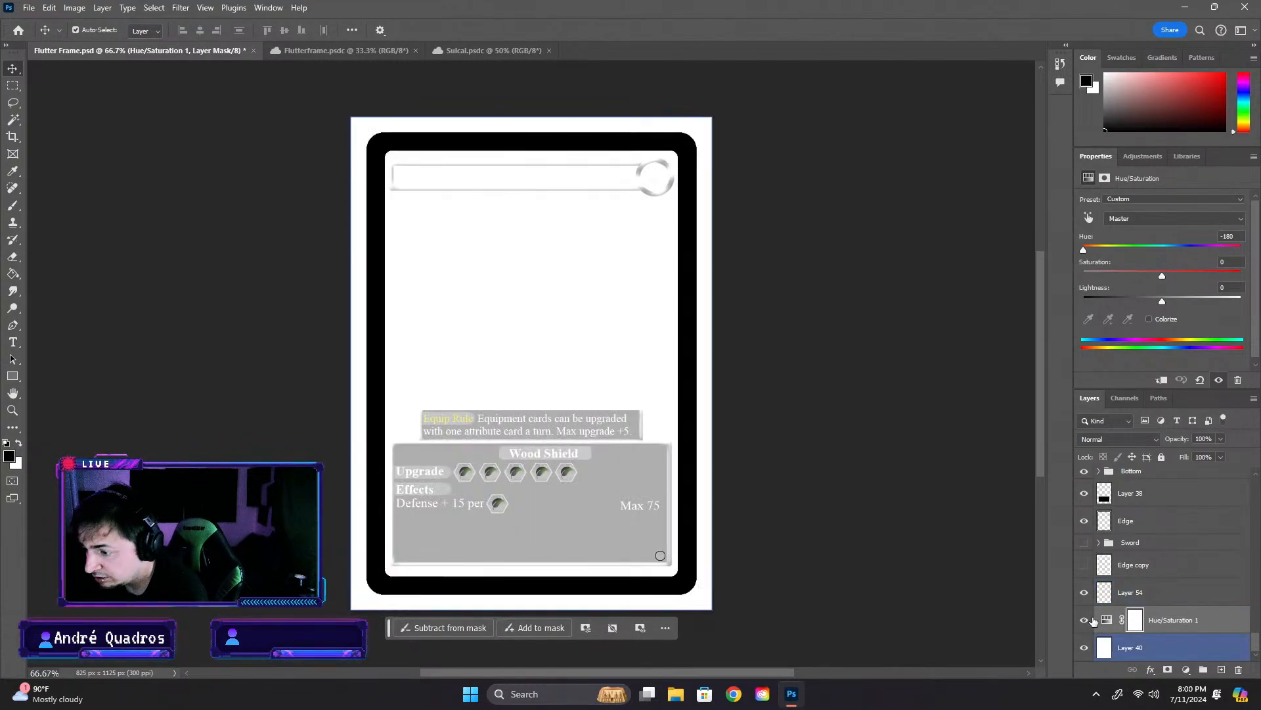
click(13, 273)
click(1165, 650)
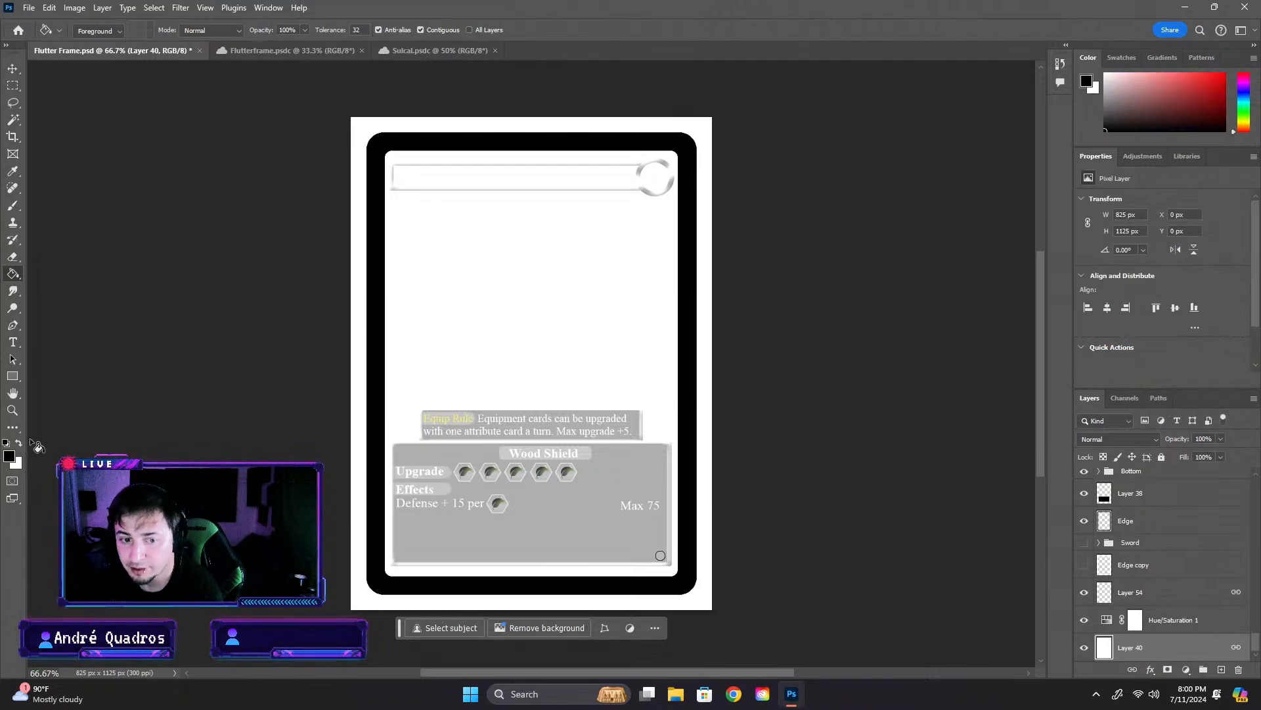
click(690, 360)
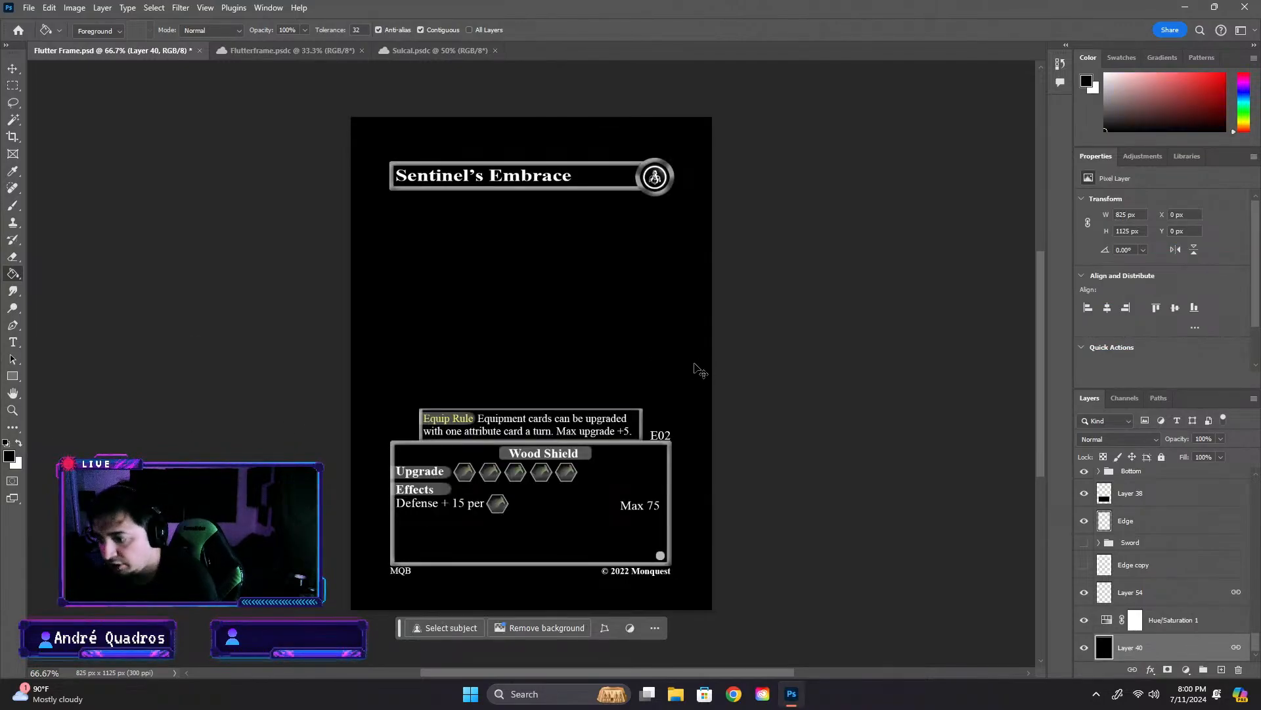
key(ctrl+z)
key(ctrl+shift+z)
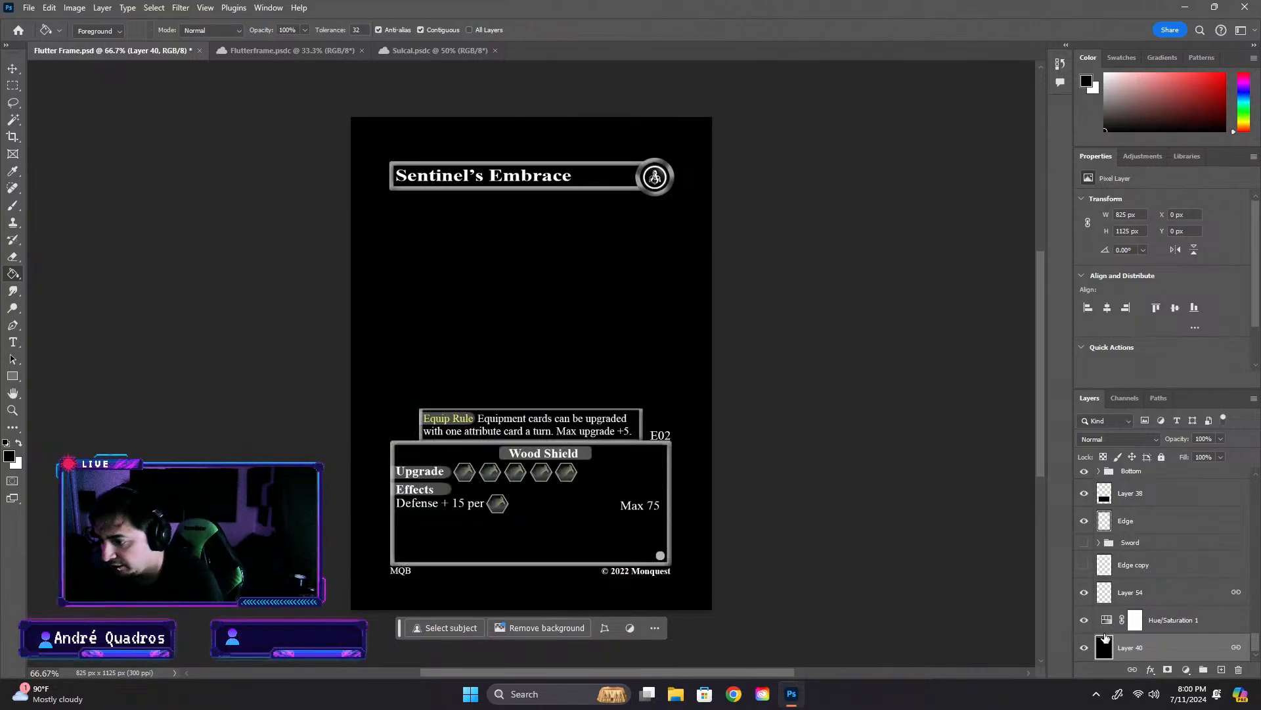
key(ctrl+z)
- Delete the Hue/Saturation 1 adjustment layer from the card and hide the white Layer 40
click(1133, 629)
key(Delete)
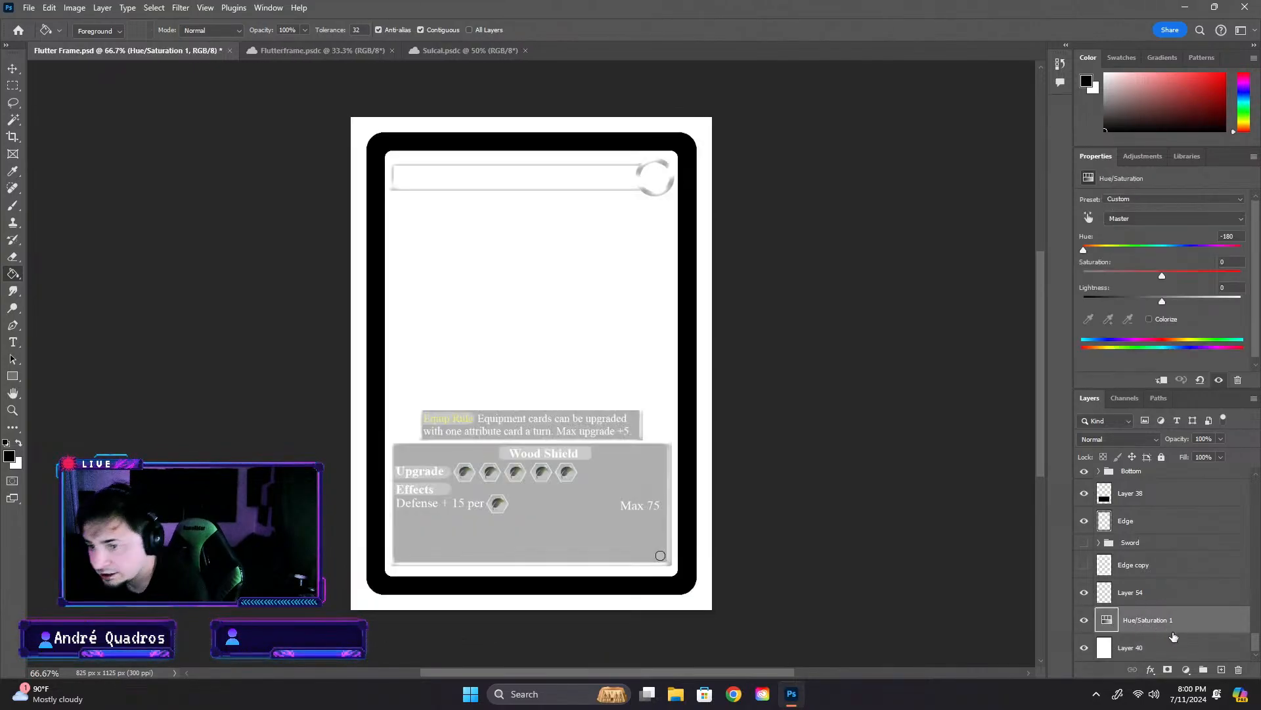
key(Delete)
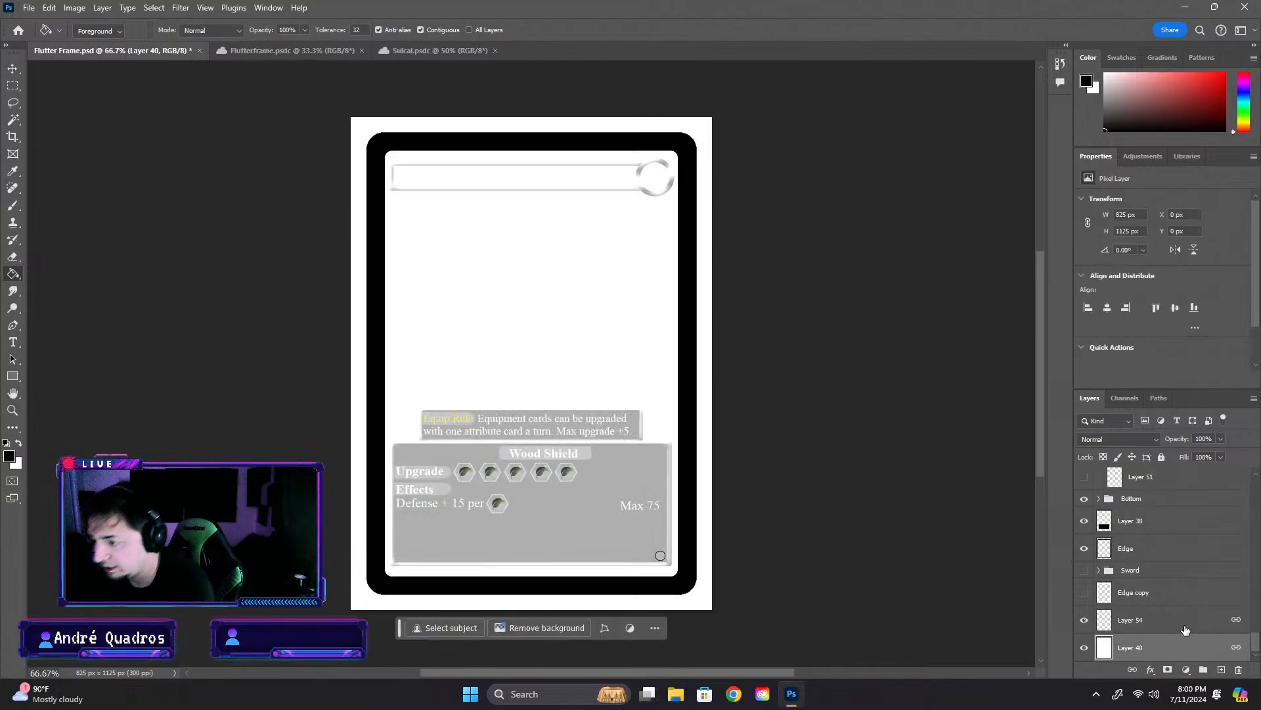
click(1084, 648)
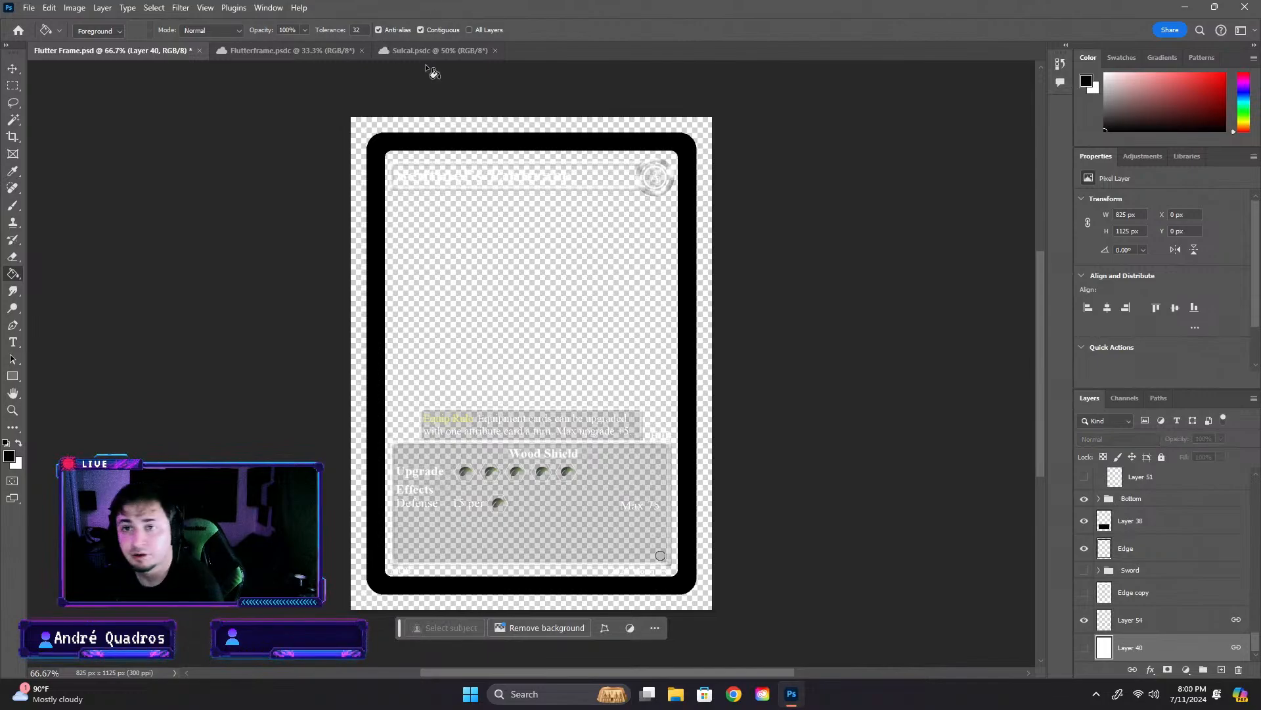
- Copy the Background pixel layer from the Flutterframe artwork into the Flutter Frame card
click(321, 48)
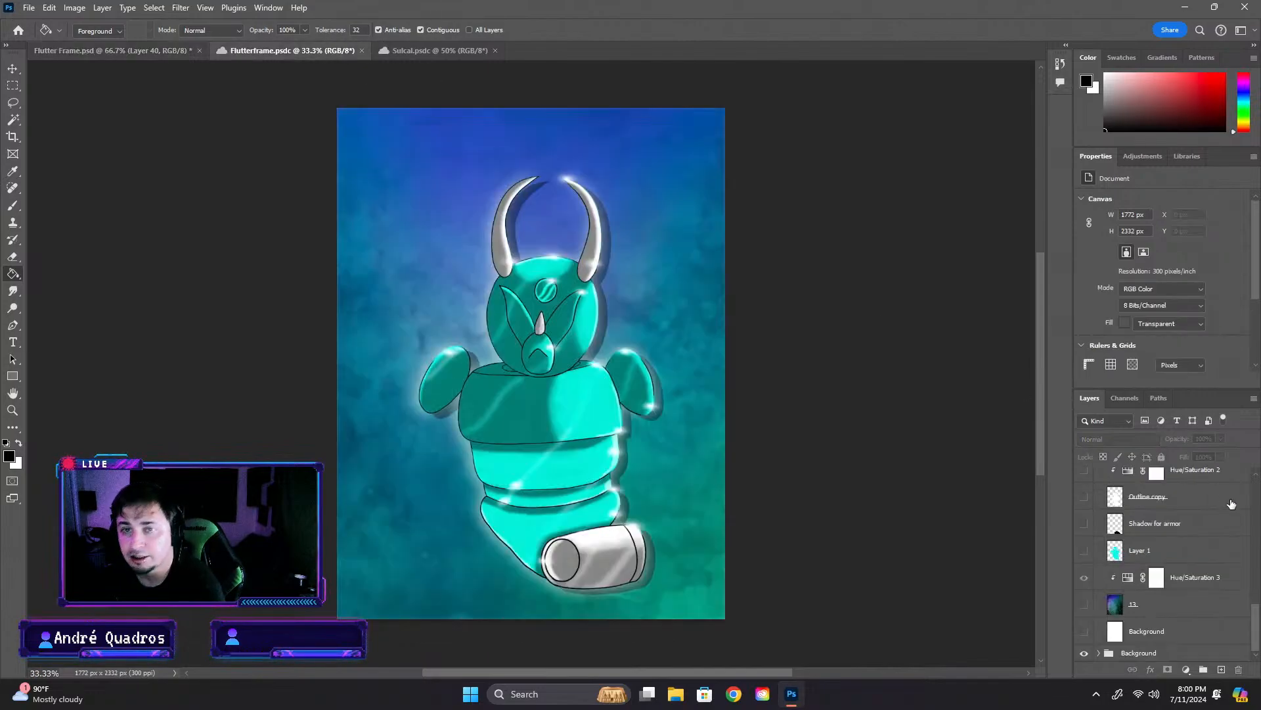
click(12, 67)
key(alt+comma)
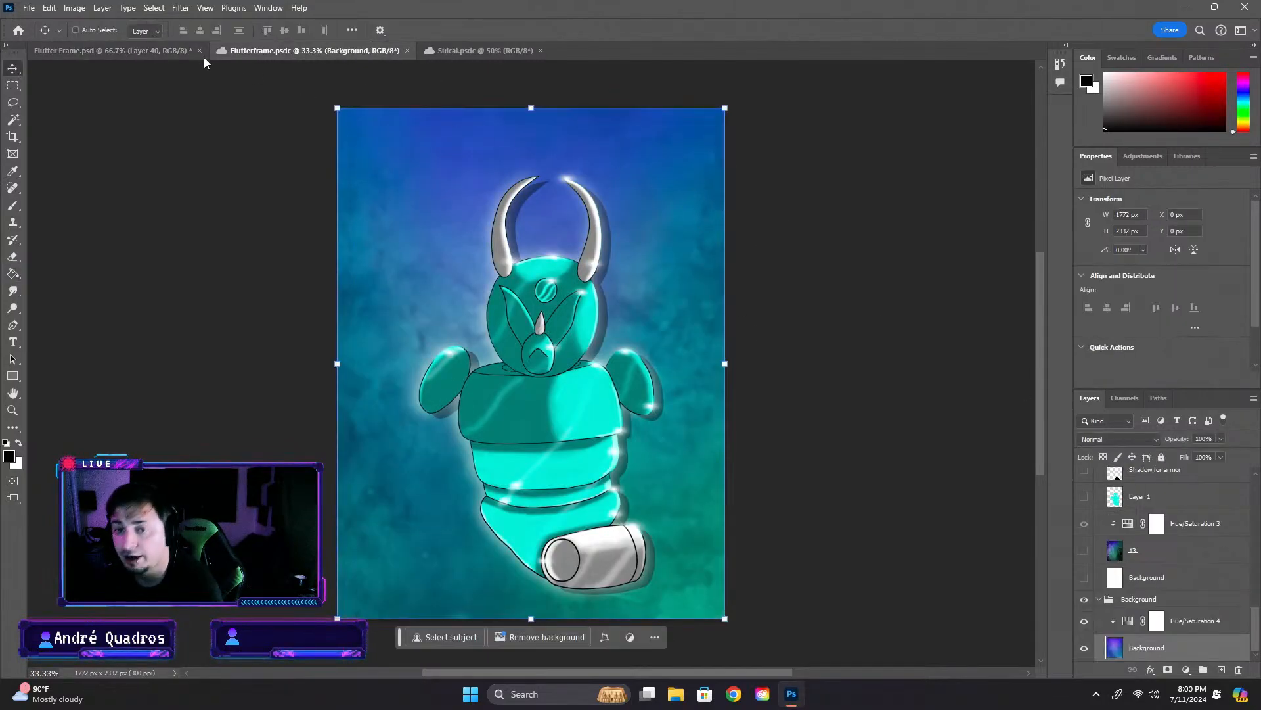
click(203, 58)
- Scale the pasted Background layer to about 40.07% width and 42.92% height so its edges sit within the card's black border
drag(582, 388, 1140, 620)
drag(353, 120, 956, 512)
drag(829, 651, 436, 129)
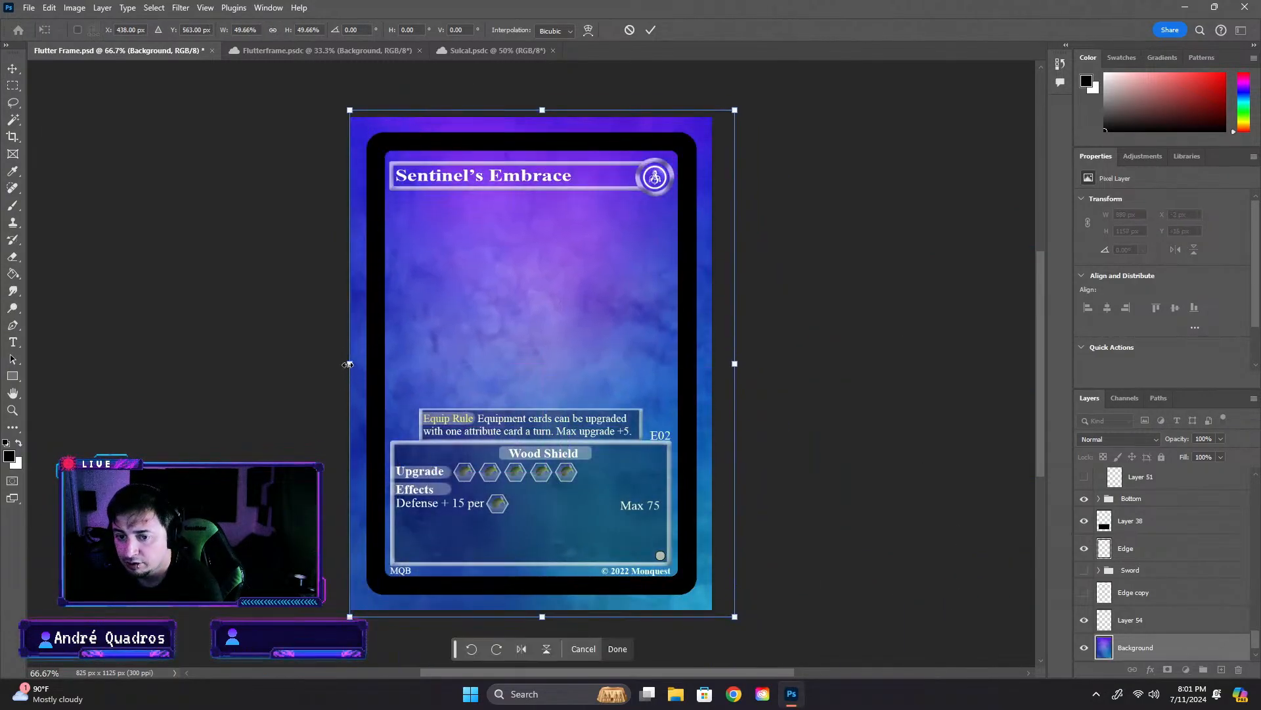
drag(348, 364, 375, 363)
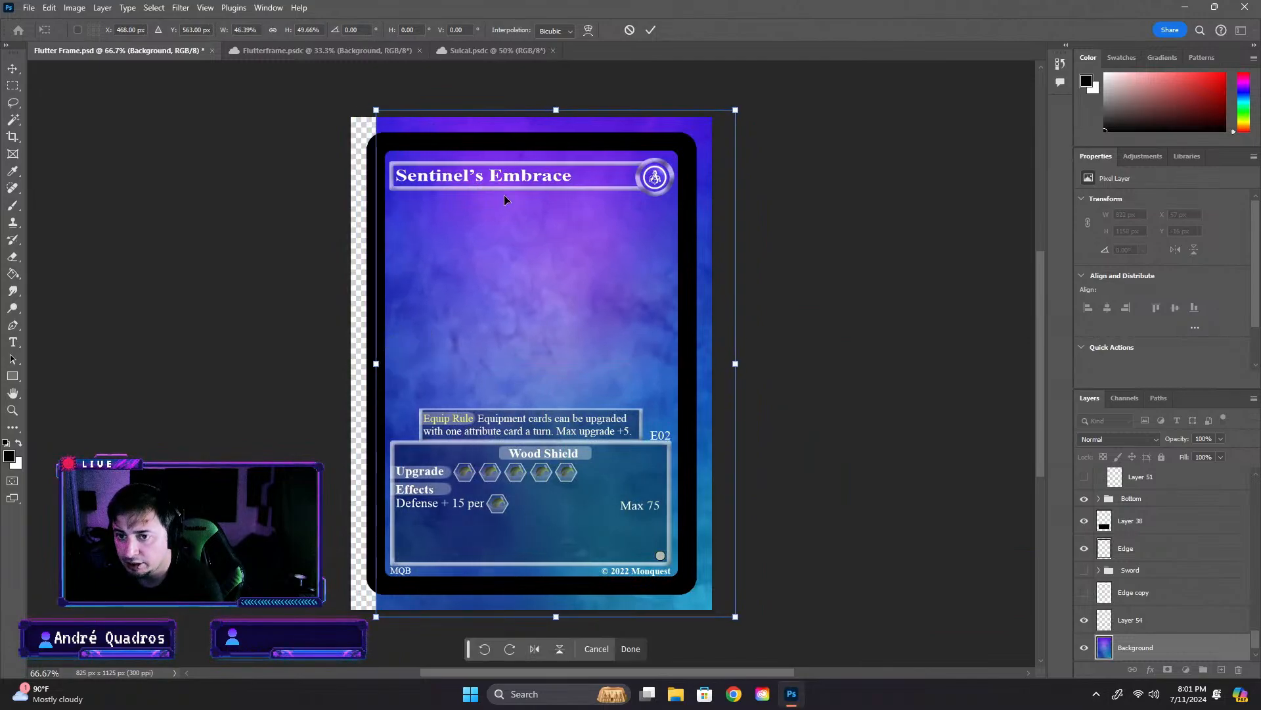
drag(551, 106, 556, 144)
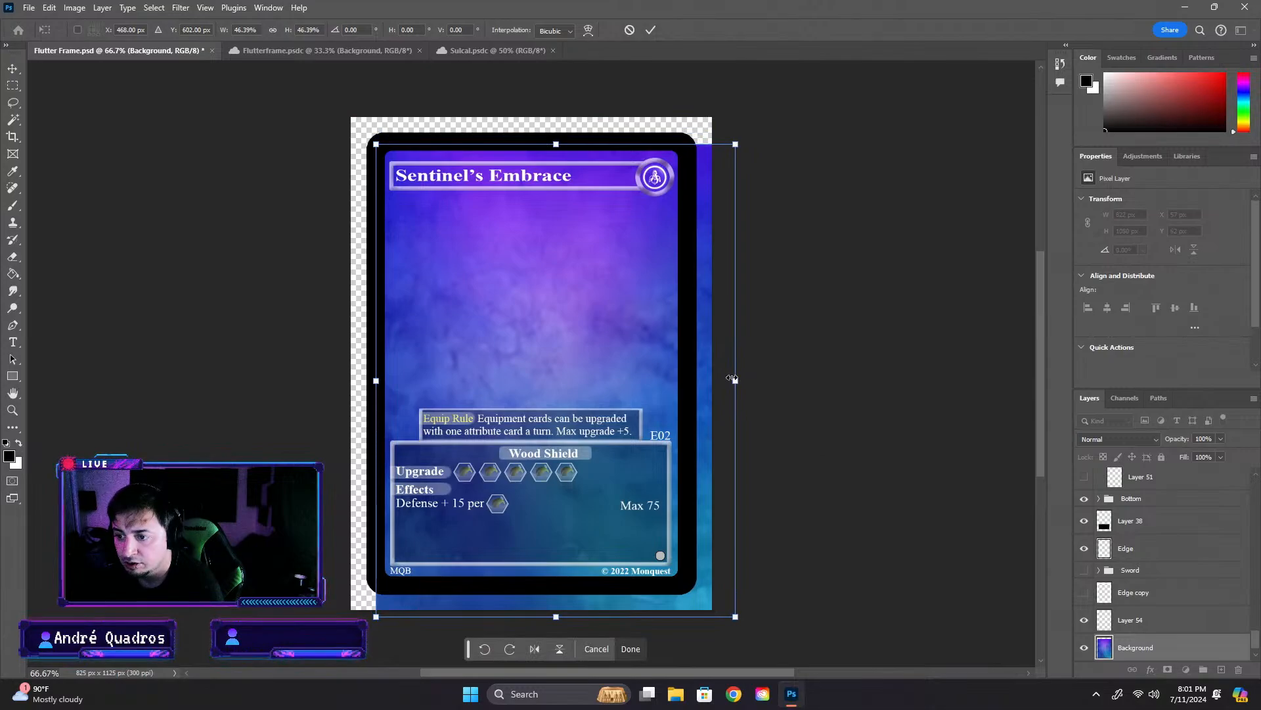
drag(735, 381, 686, 380)
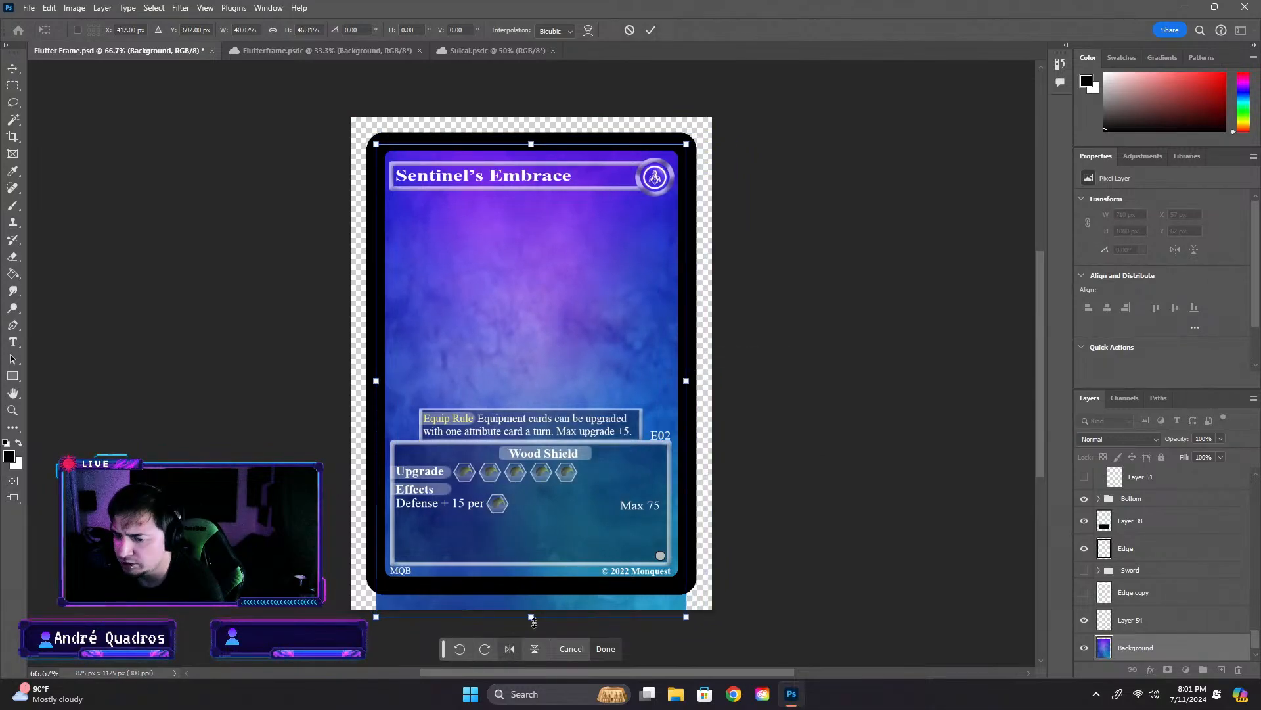
drag(530, 617, 531, 582)
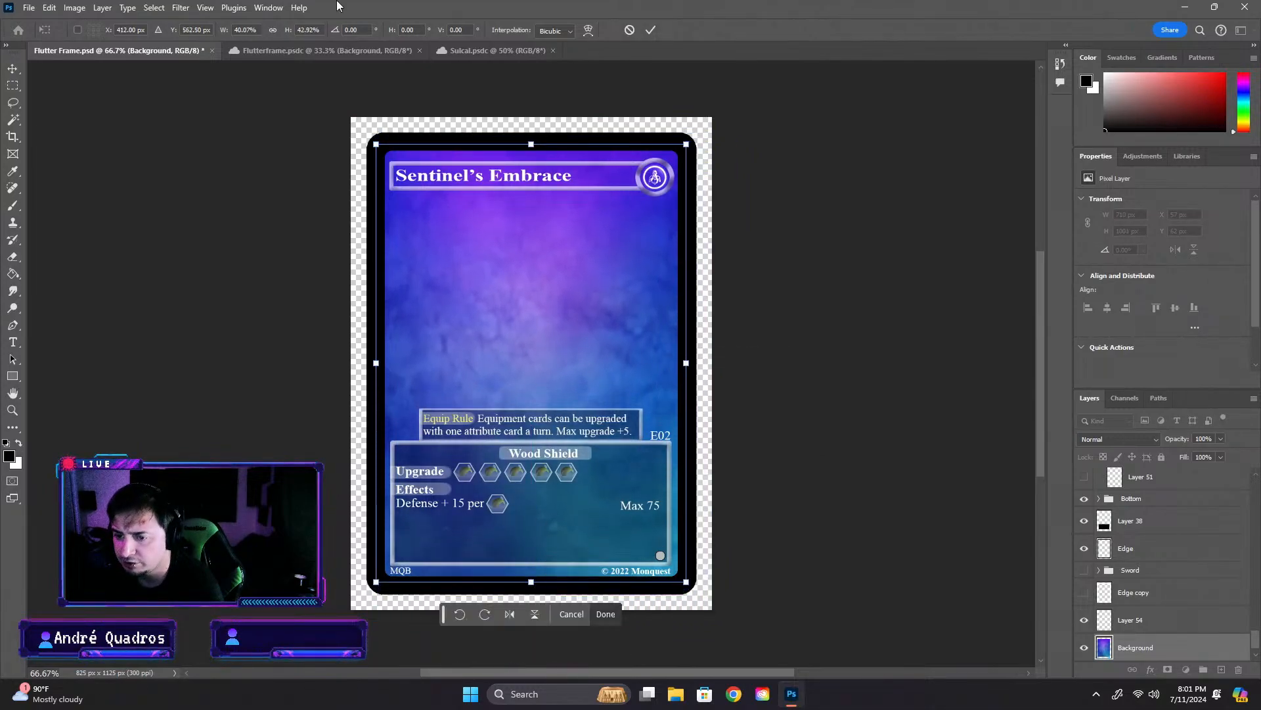
- Check the Hue/Saturation 4 adjustment in the Flutterframe artwork, and delete Layer 54 and the pasted Background layer from the card
click(277, 55)
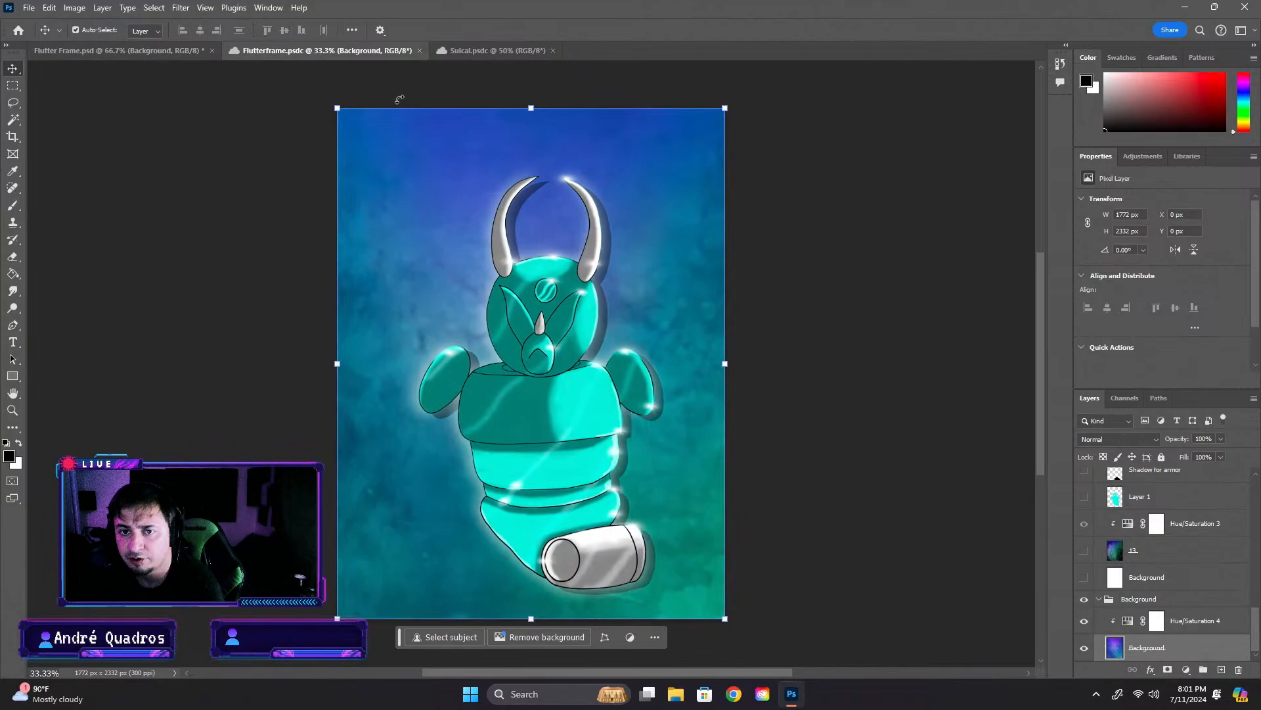
click(1187, 621)
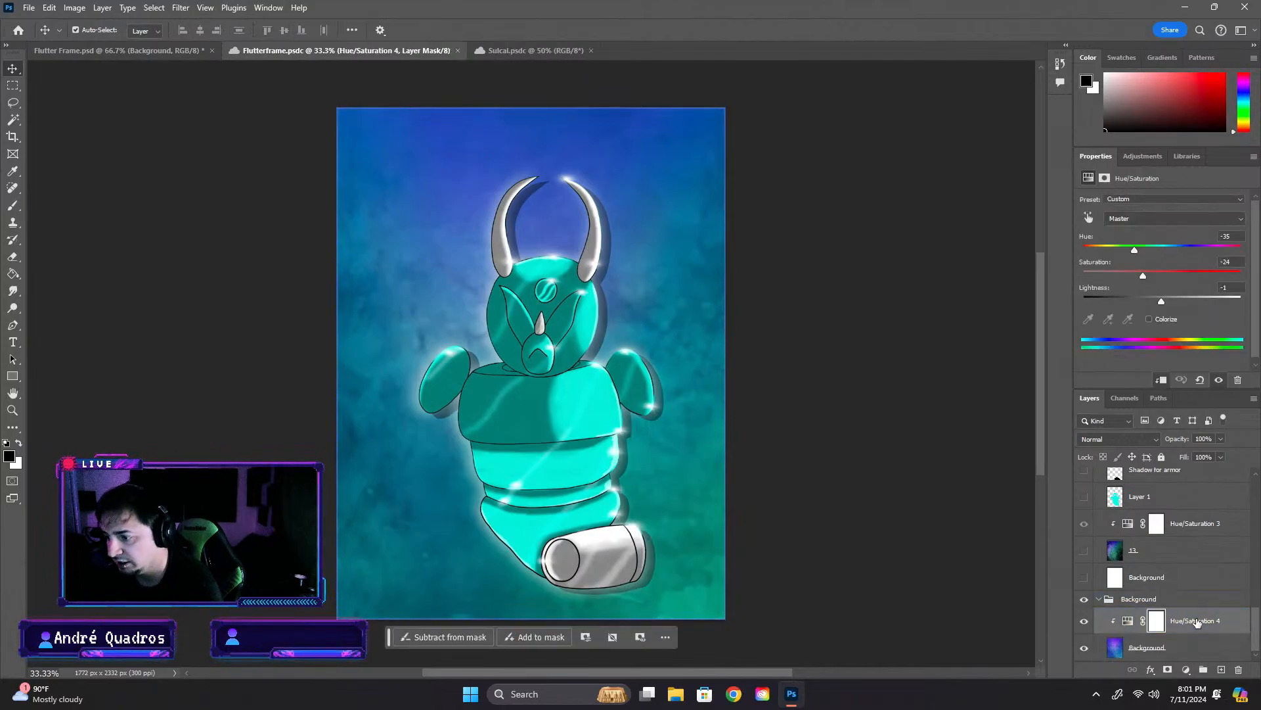
click(115, 53)
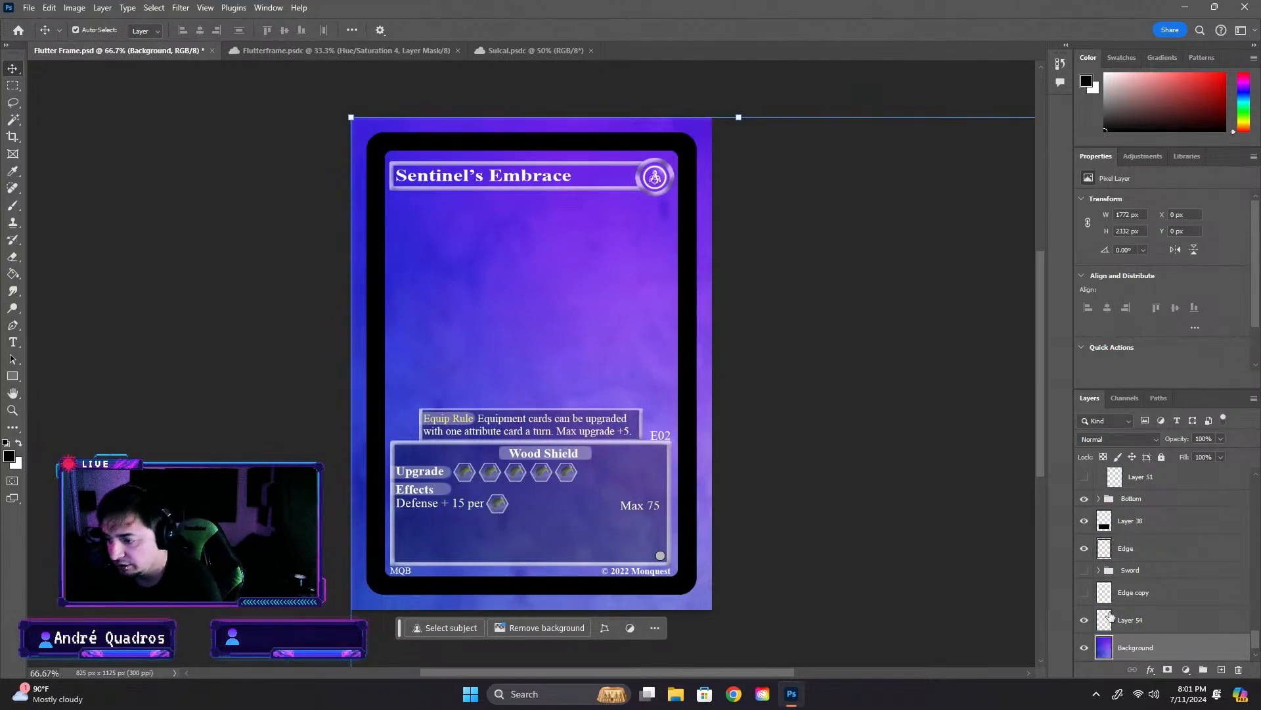
click(1146, 629)
key(Delete)
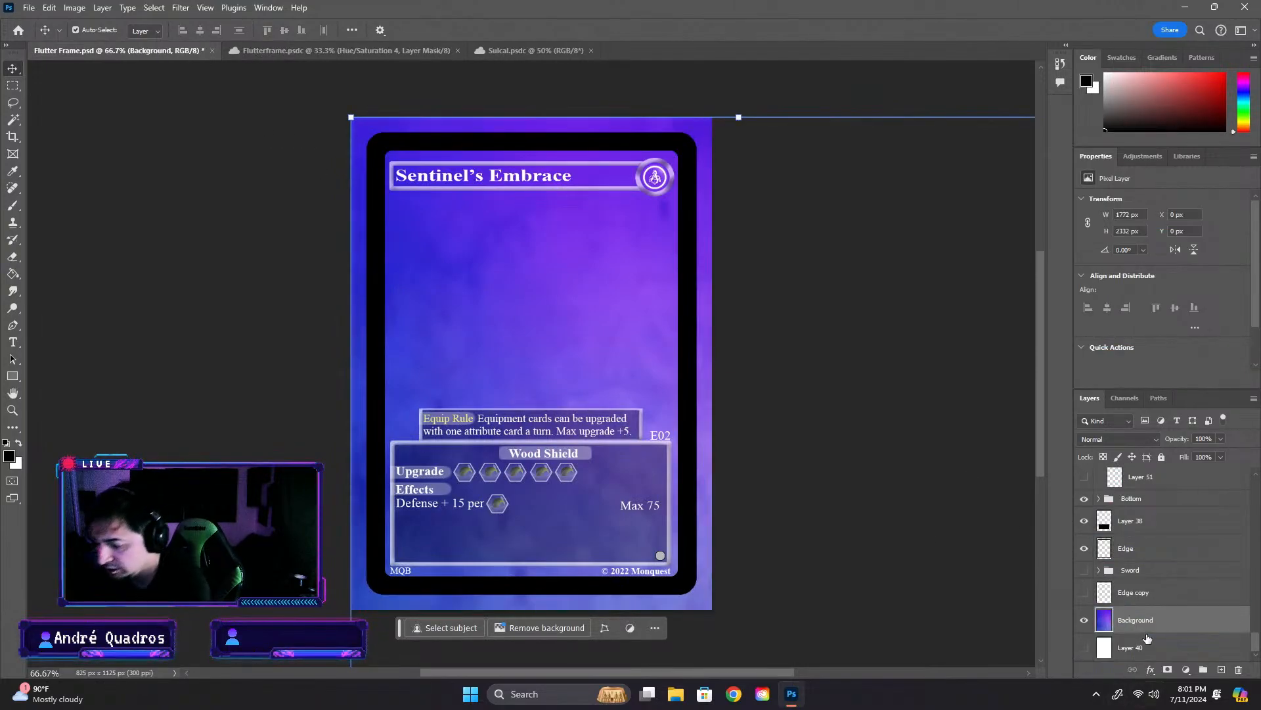
key(Delete)
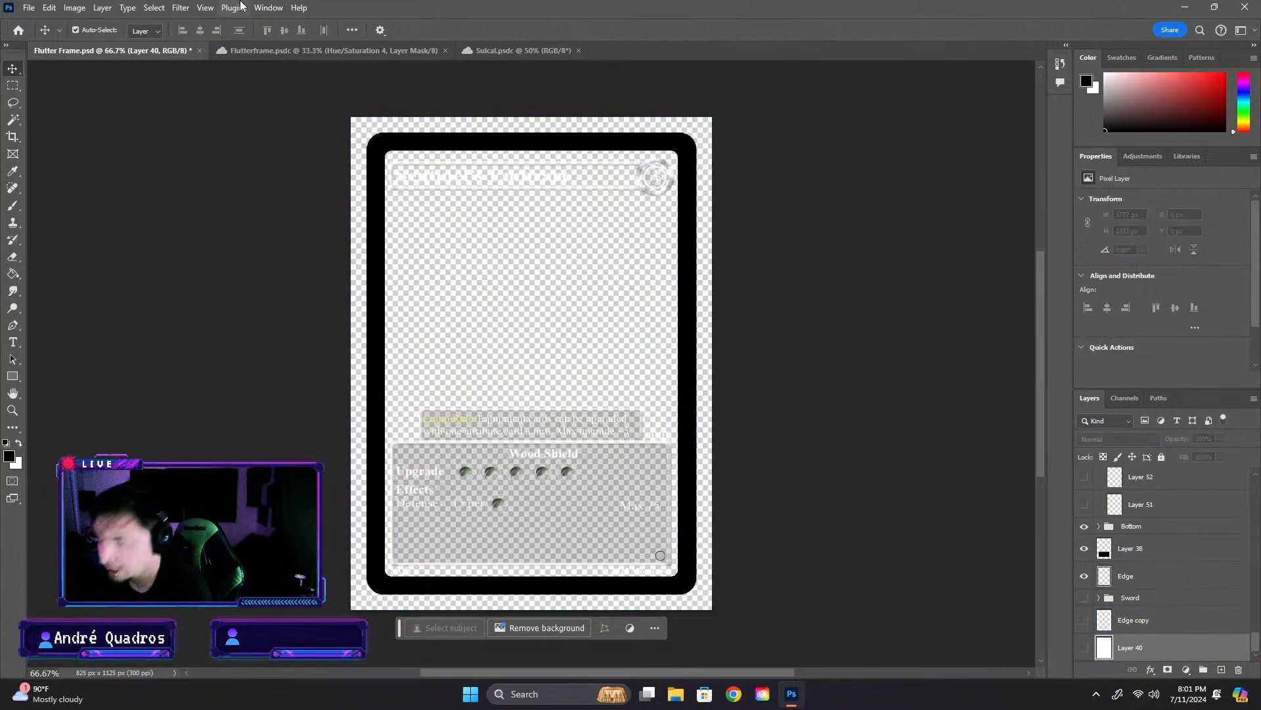
- Copy the whole Background group, including its Hue/Saturation adjustment, from the Flutterframe artwork into the Flutter Frame card
click(329, 51)
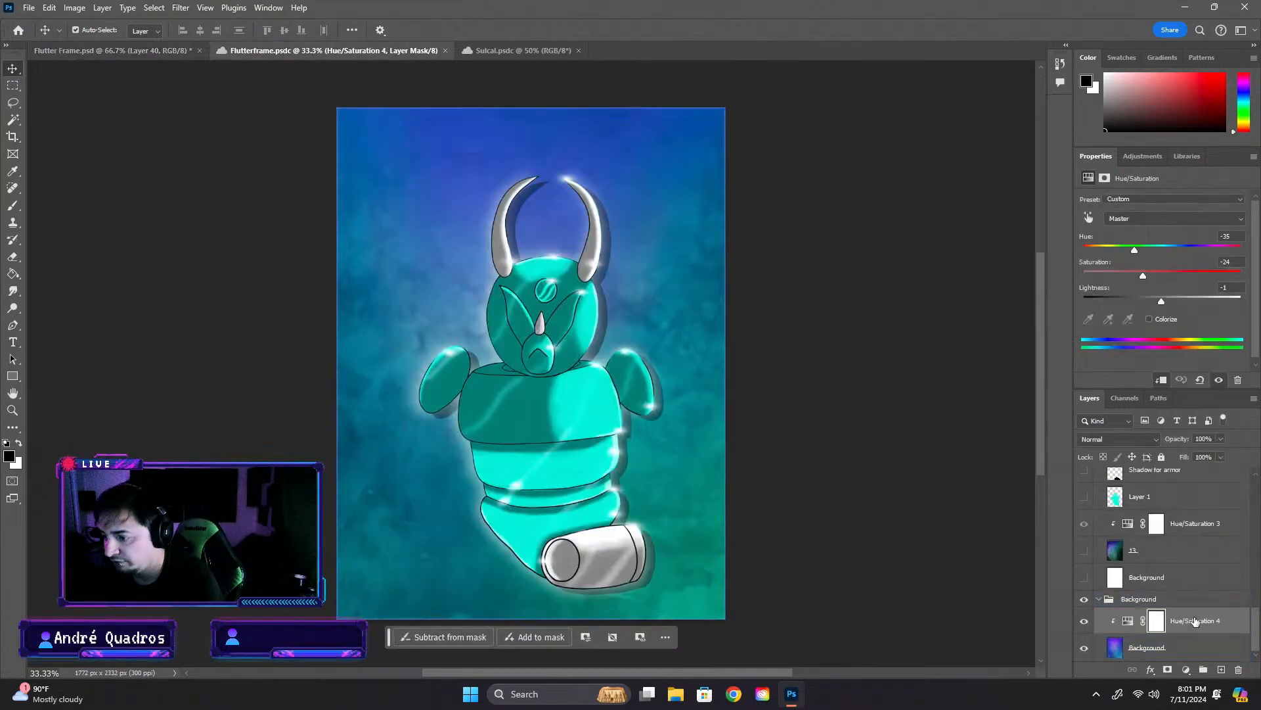
click(1186, 600)
click(129, 55)
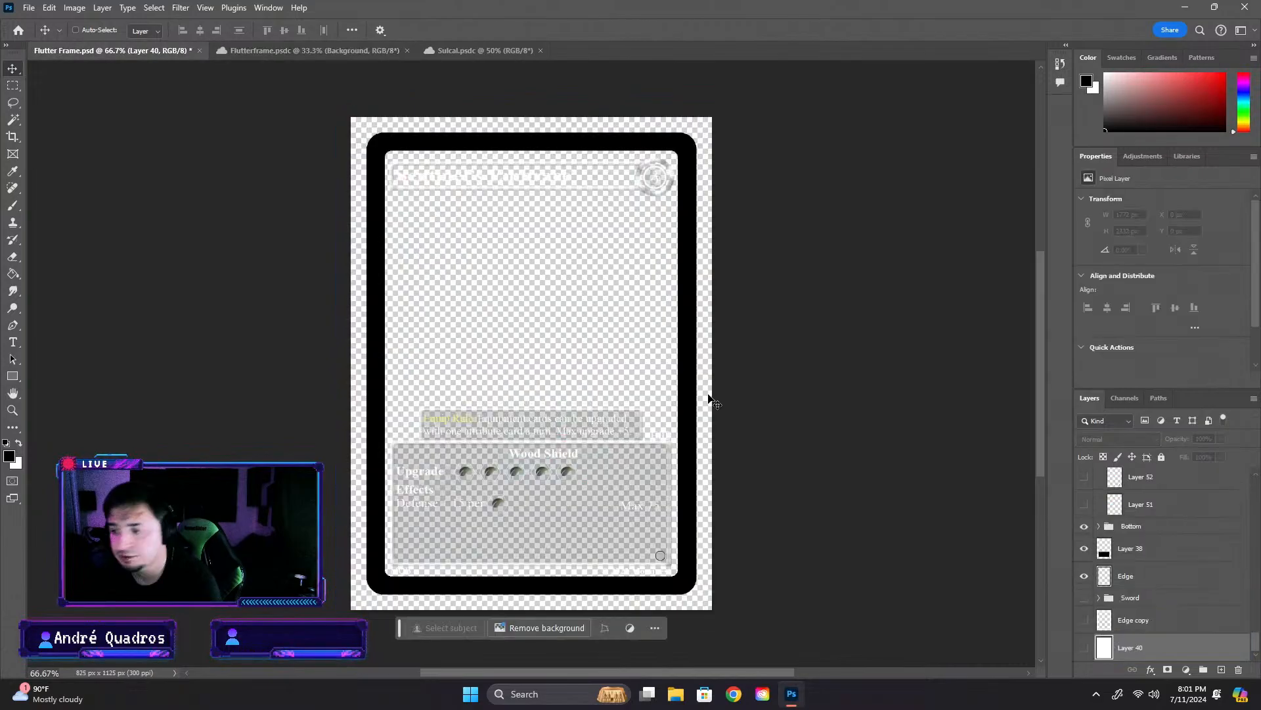
key(ctrl+v)
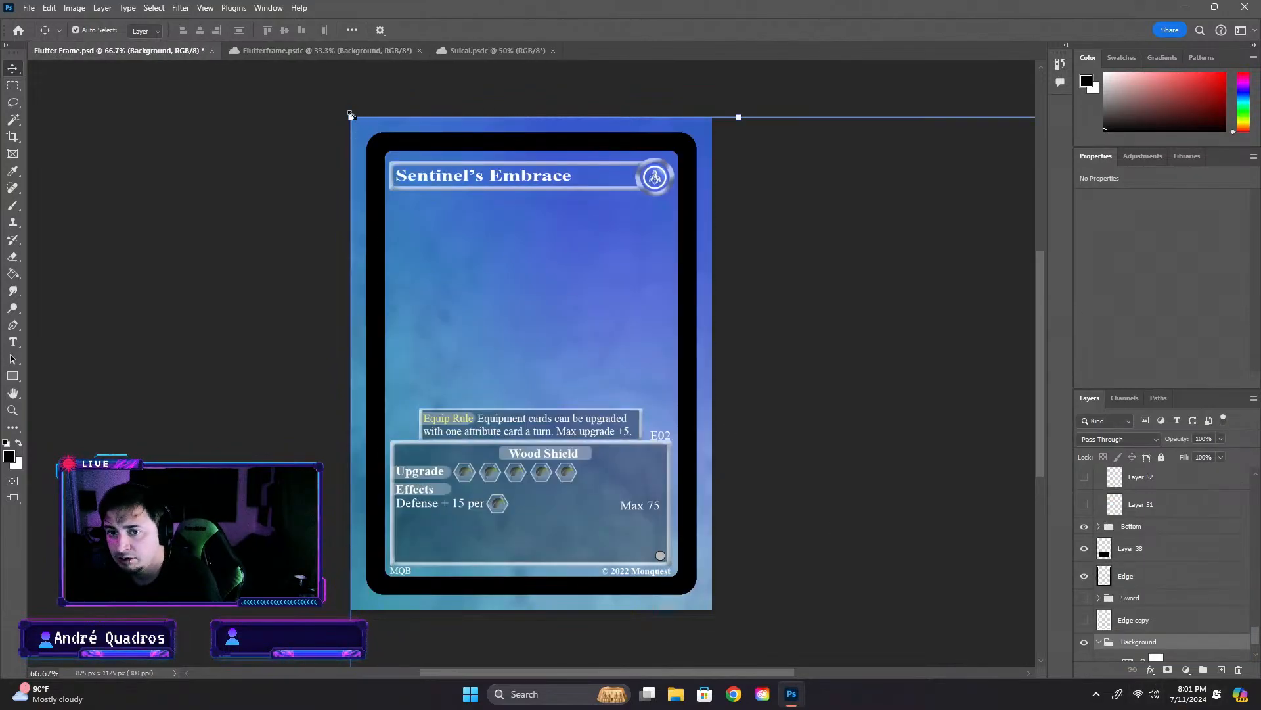
- Scale the pasted Background group to about 40.18% width and 43.14% height, aligning its edges within the card's black border
drag(352, 116, 886, 538)
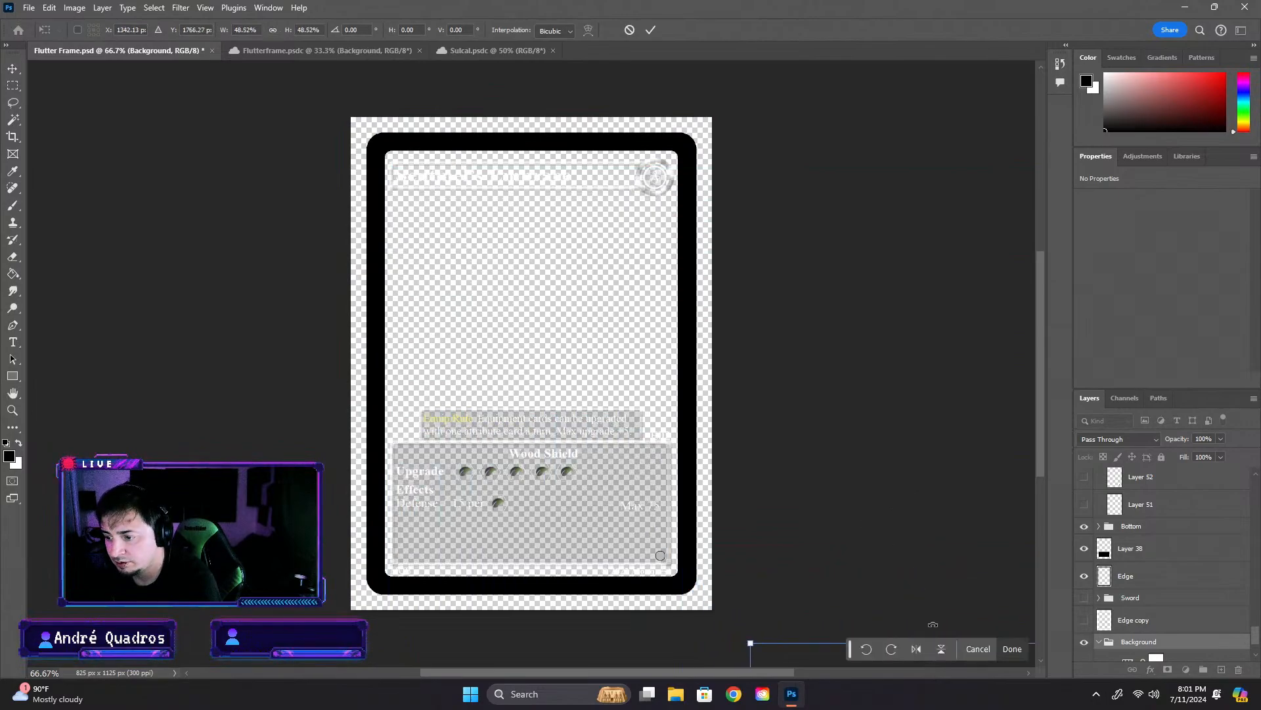
drag(826, 666, 416, 141)
drag(342, 365, 378, 365)
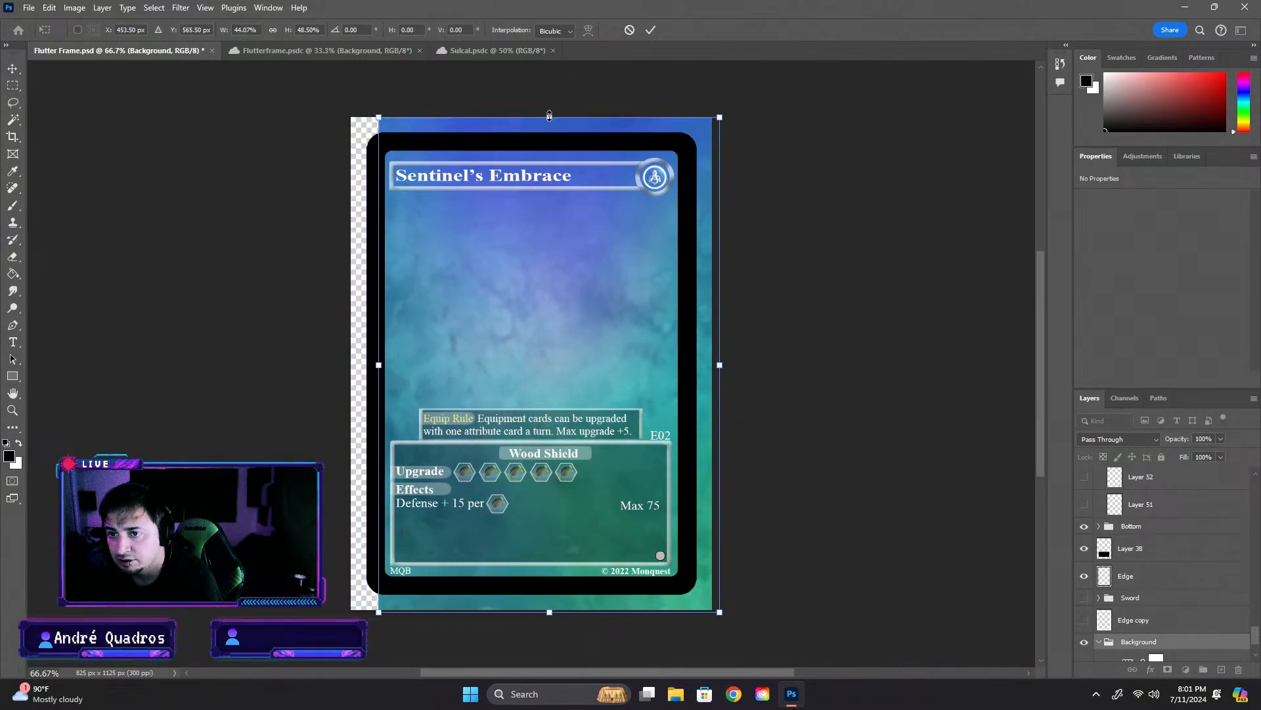
drag(551, 118, 540, 144)
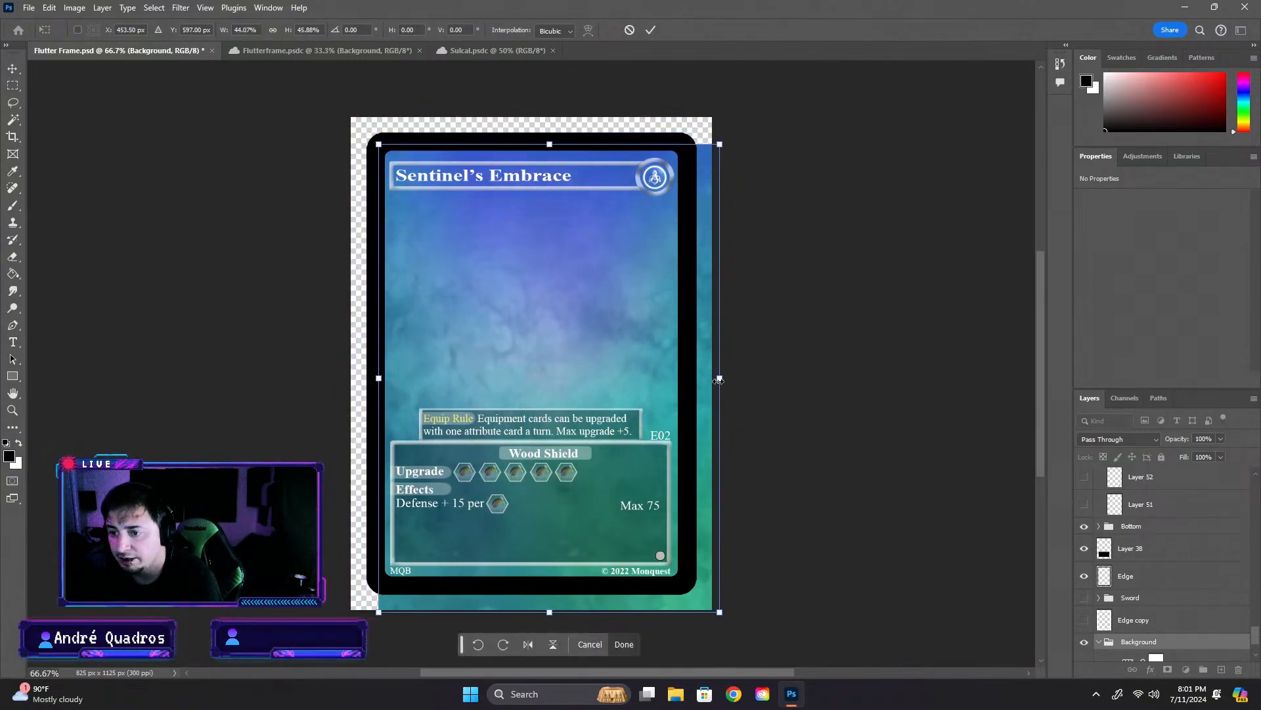
drag(719, 378, 687, 378)
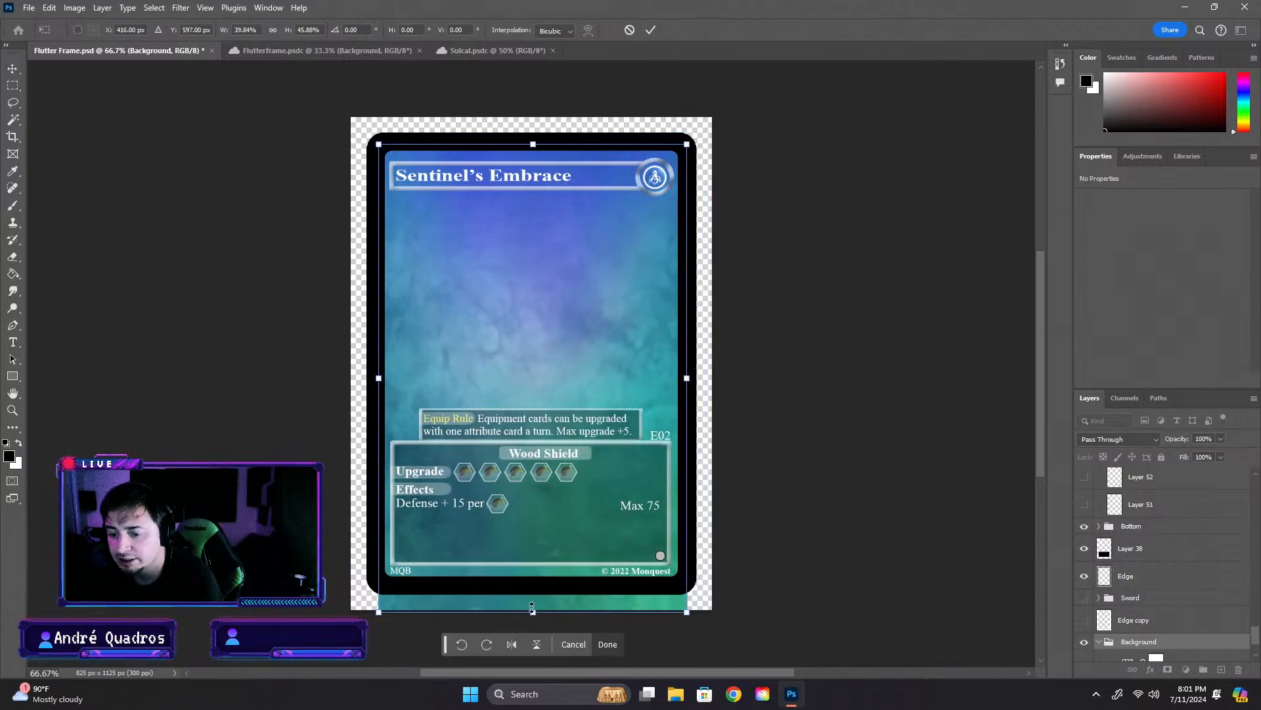
drag(533, 611, 532, 584)
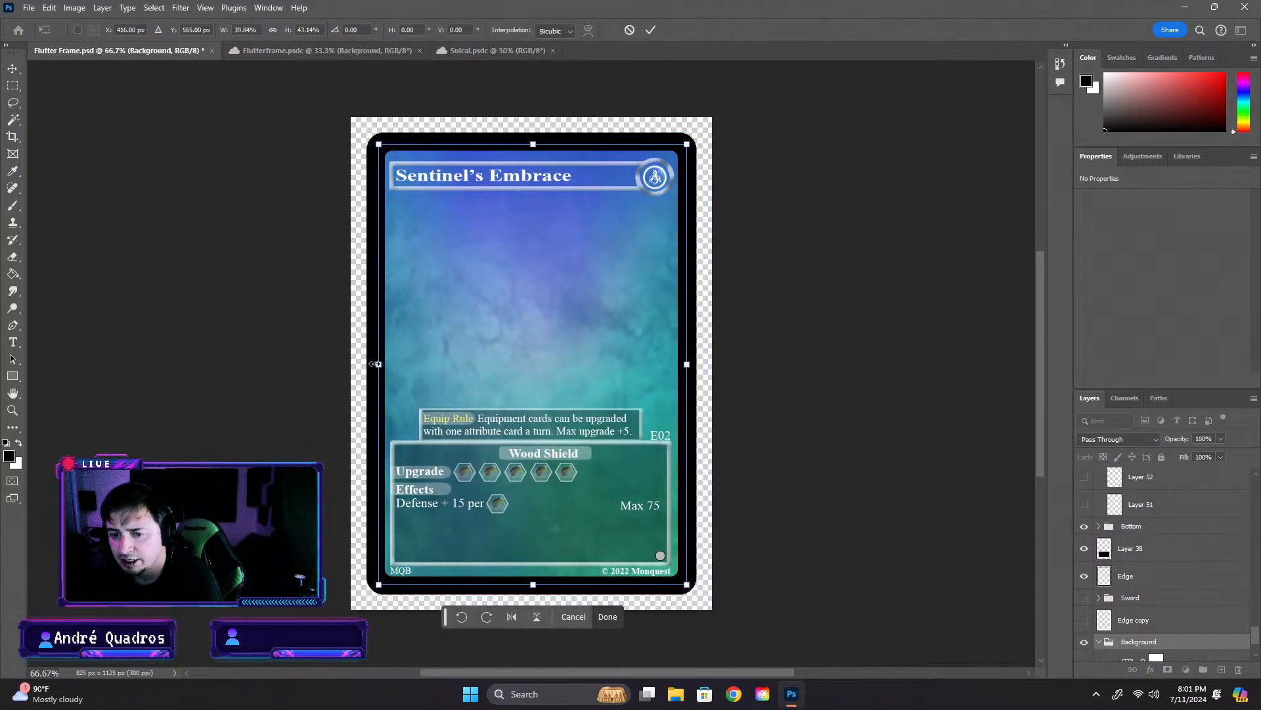
drag(377, 364, 375, 364)
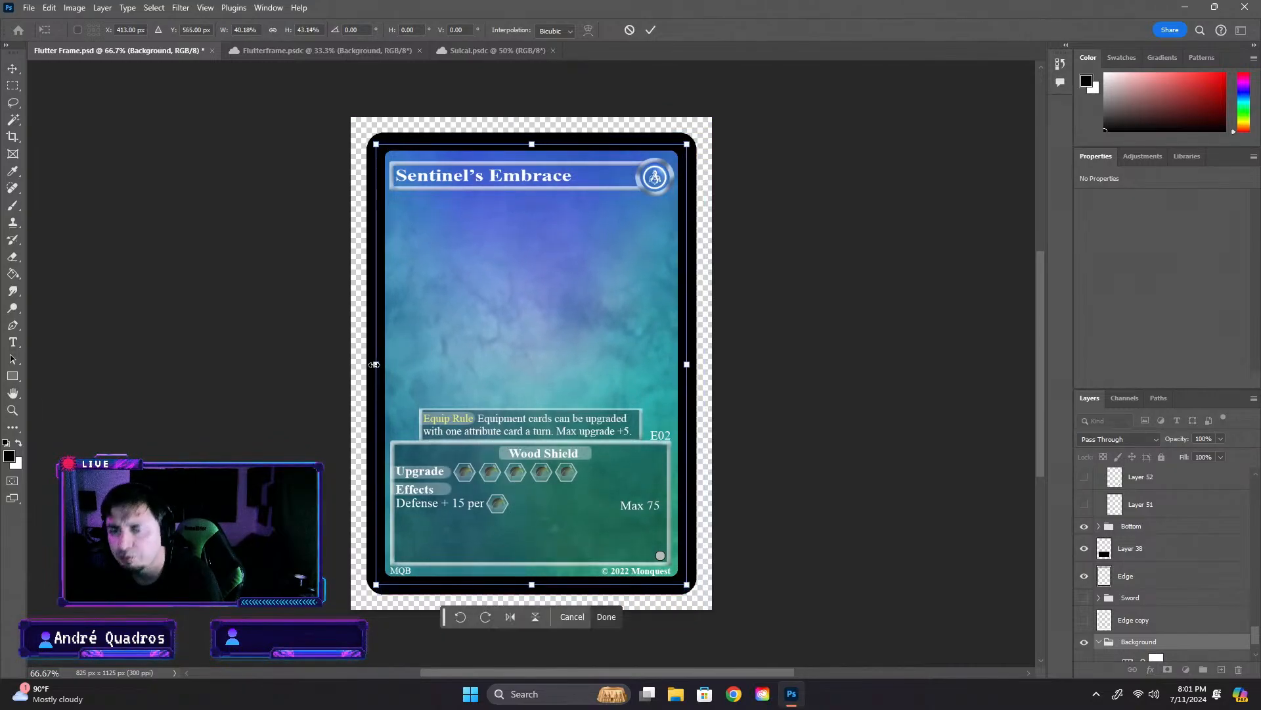
- Apply the scaling of the pasted Background group on the card and deselect it
click(842, 348)
click(856, 336)
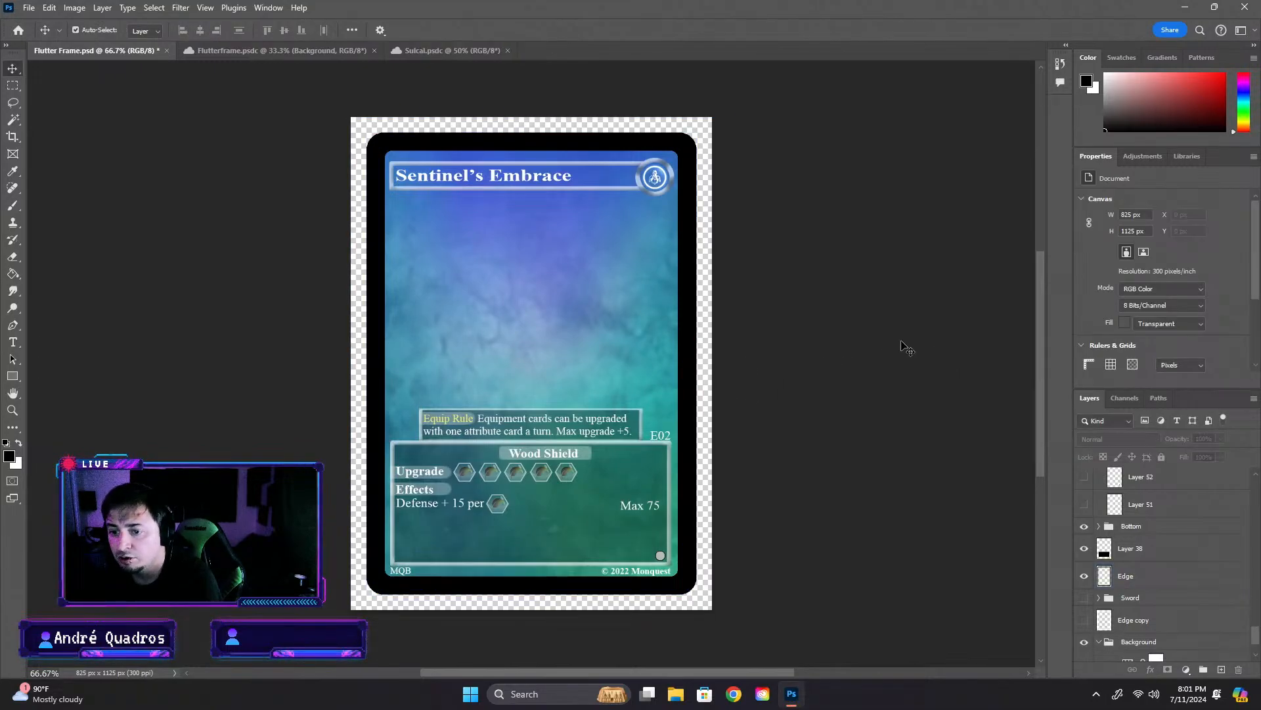
- Compare the card's new background with the Flutterframe and Sulcal artworks
click(267, 46)
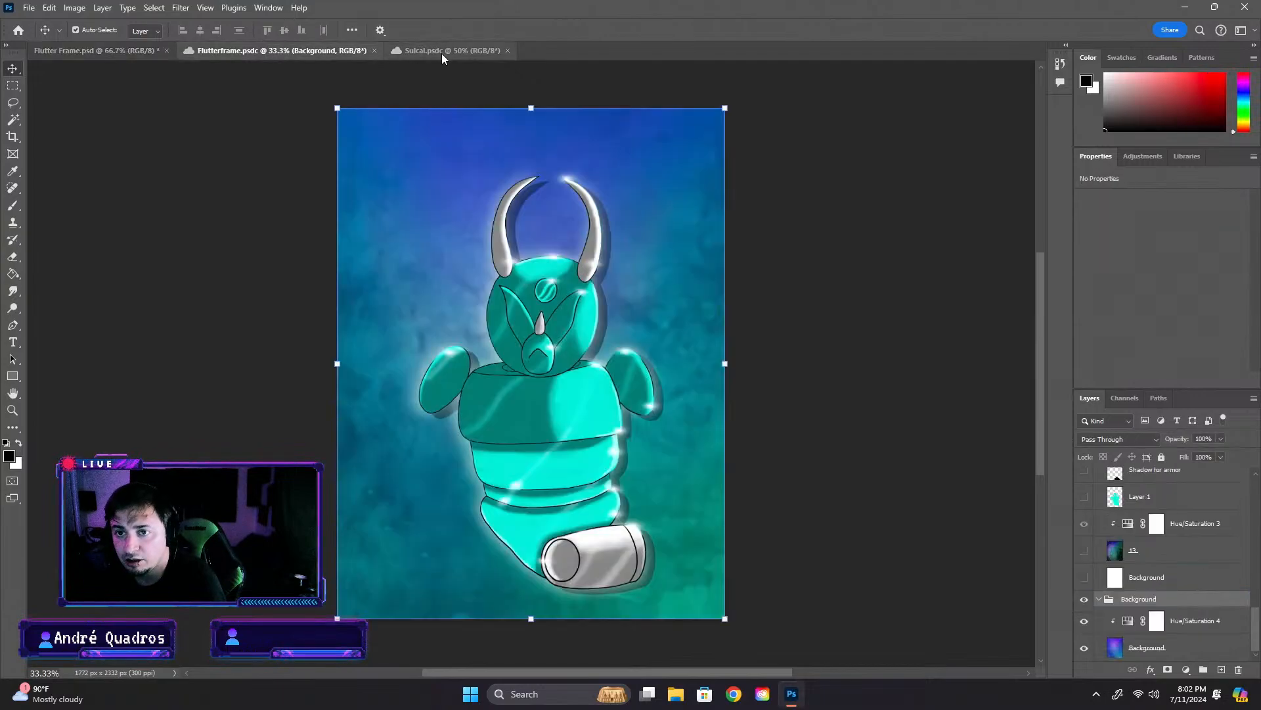
click(146, 53)
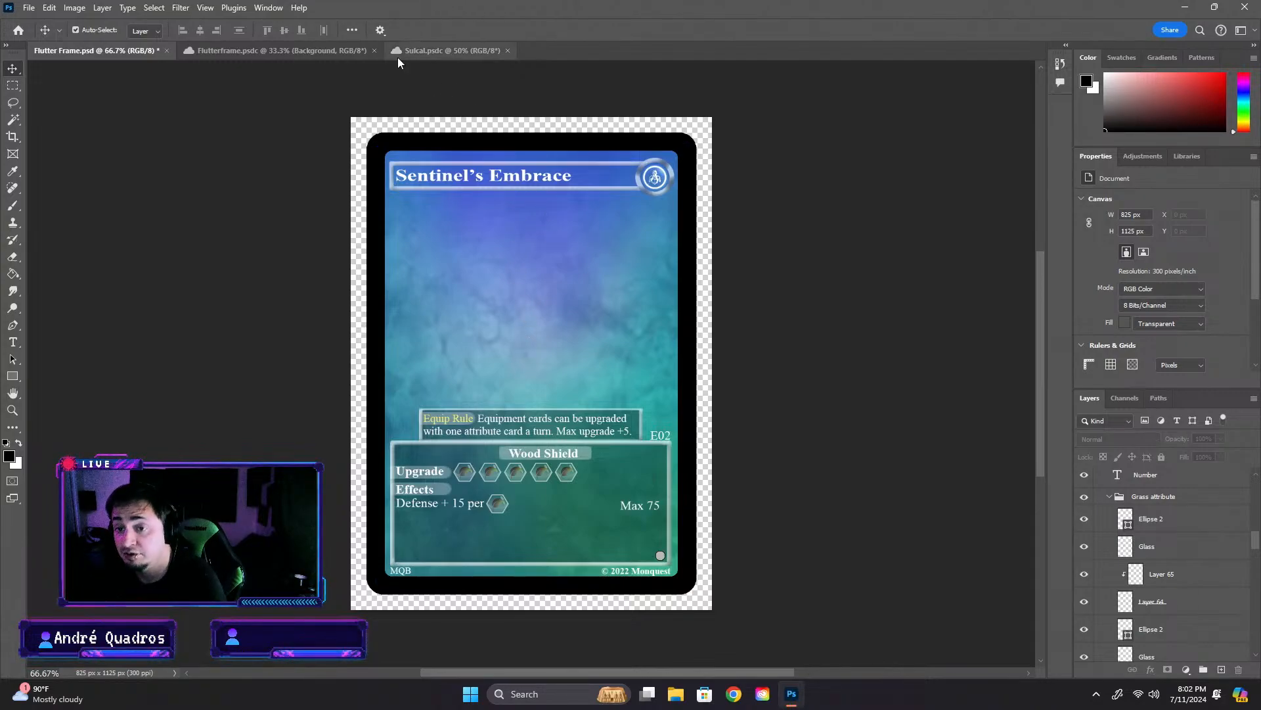
click(1206, 554)
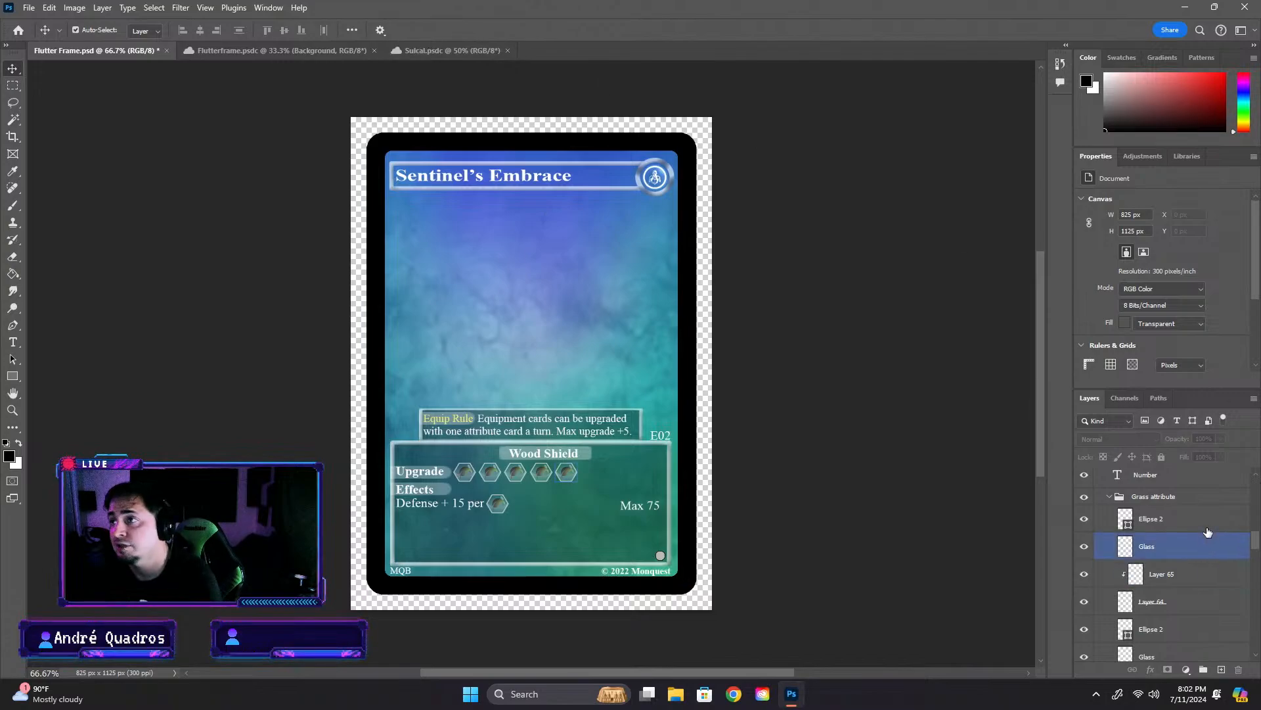
click(471, 49)
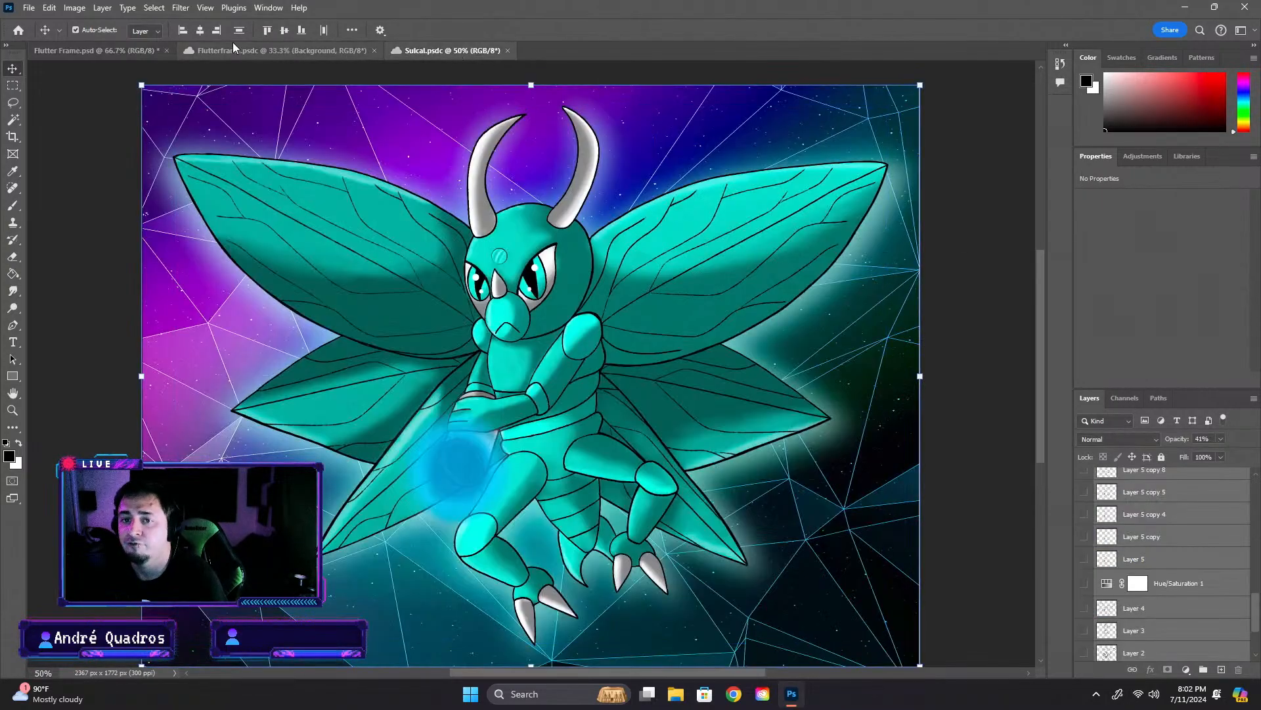
click(19, 30)
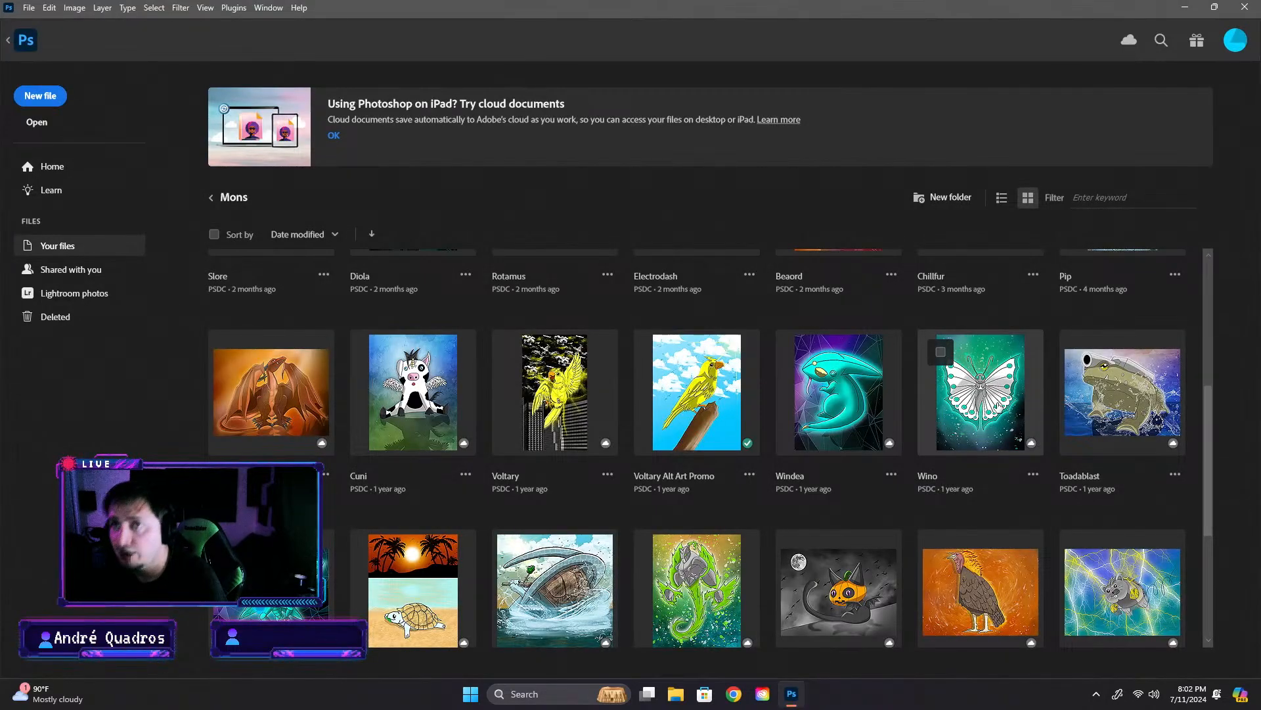
click(10, 42)
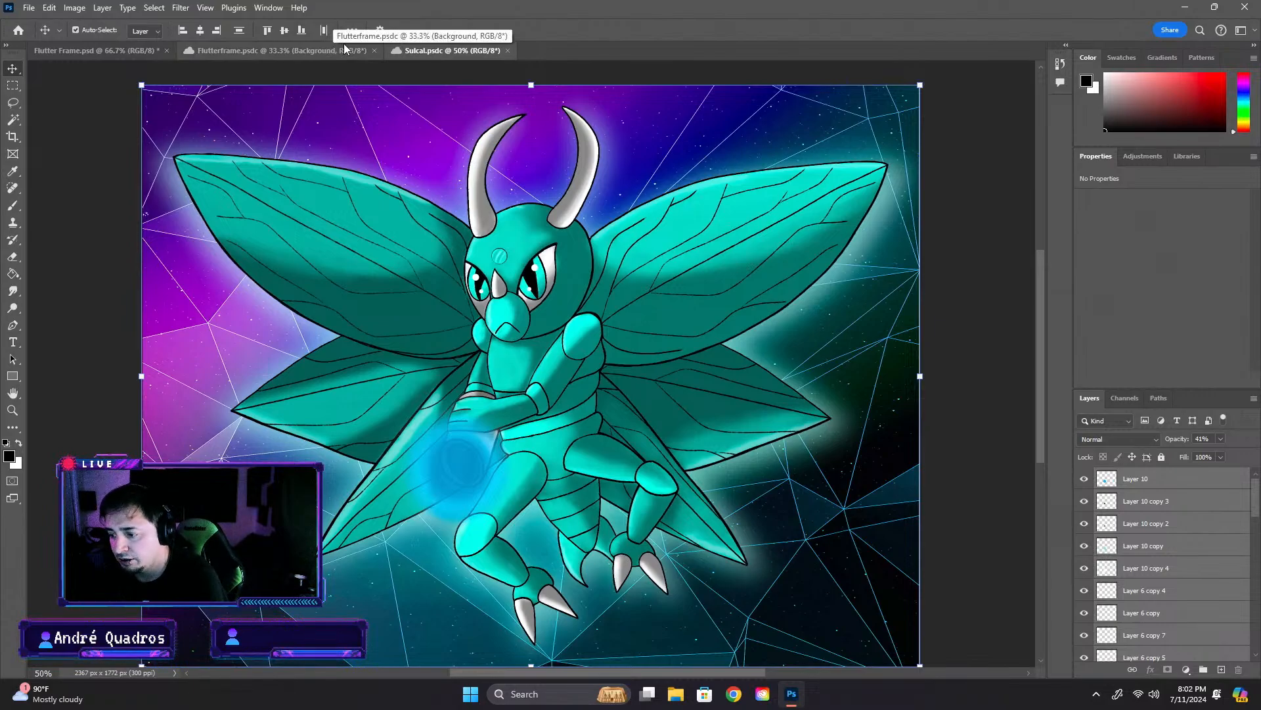
click(966, 238)
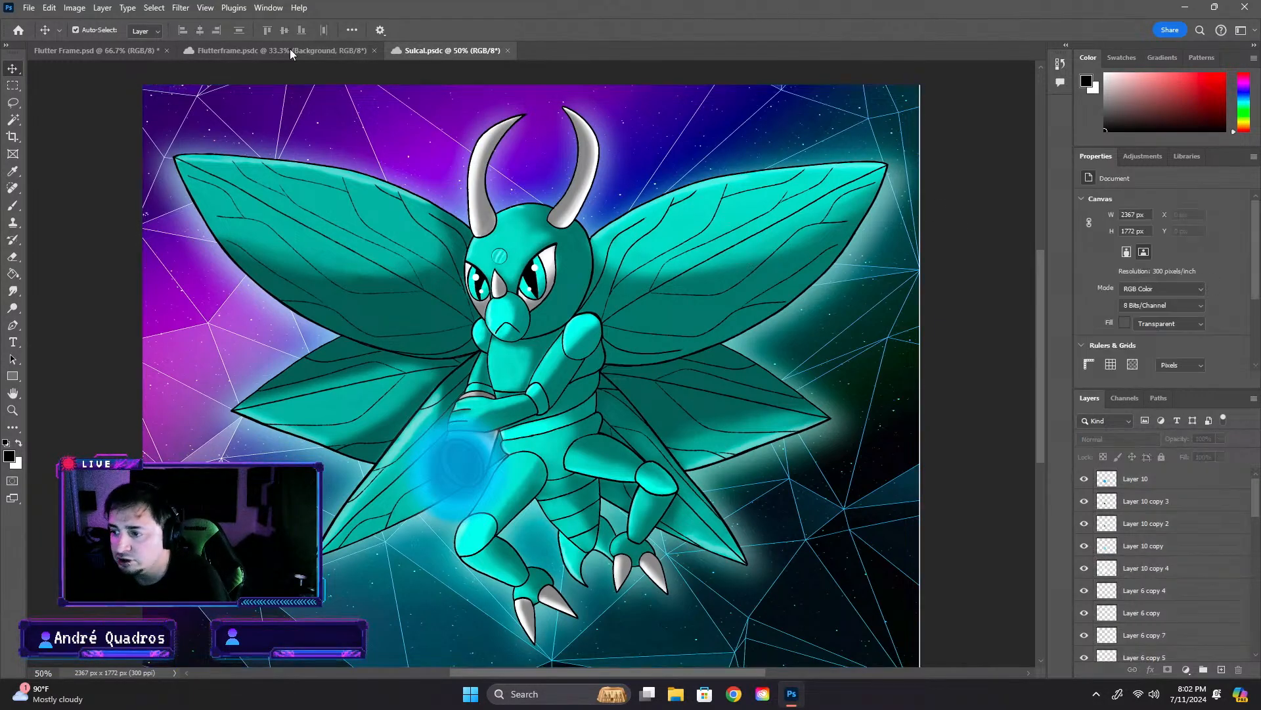
click(209, 46)
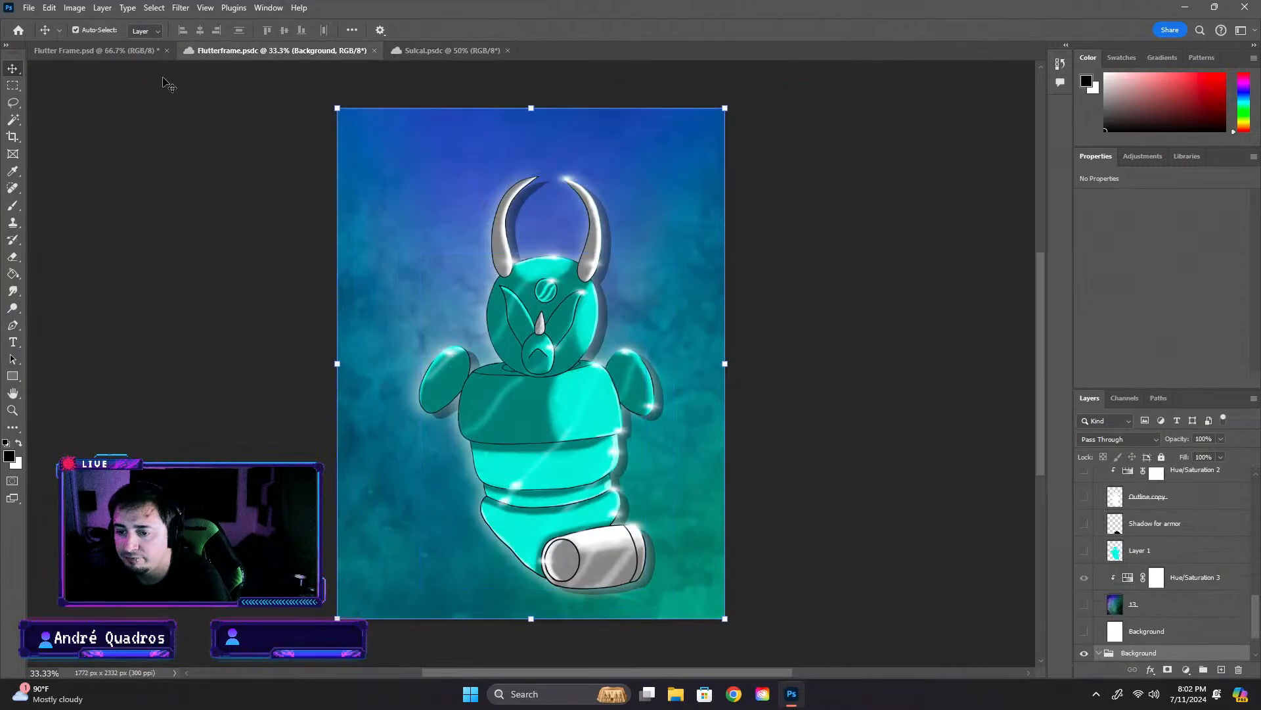
- Return to the Flutter Frame card and collapse its Grass attribute group
click(144, 53)
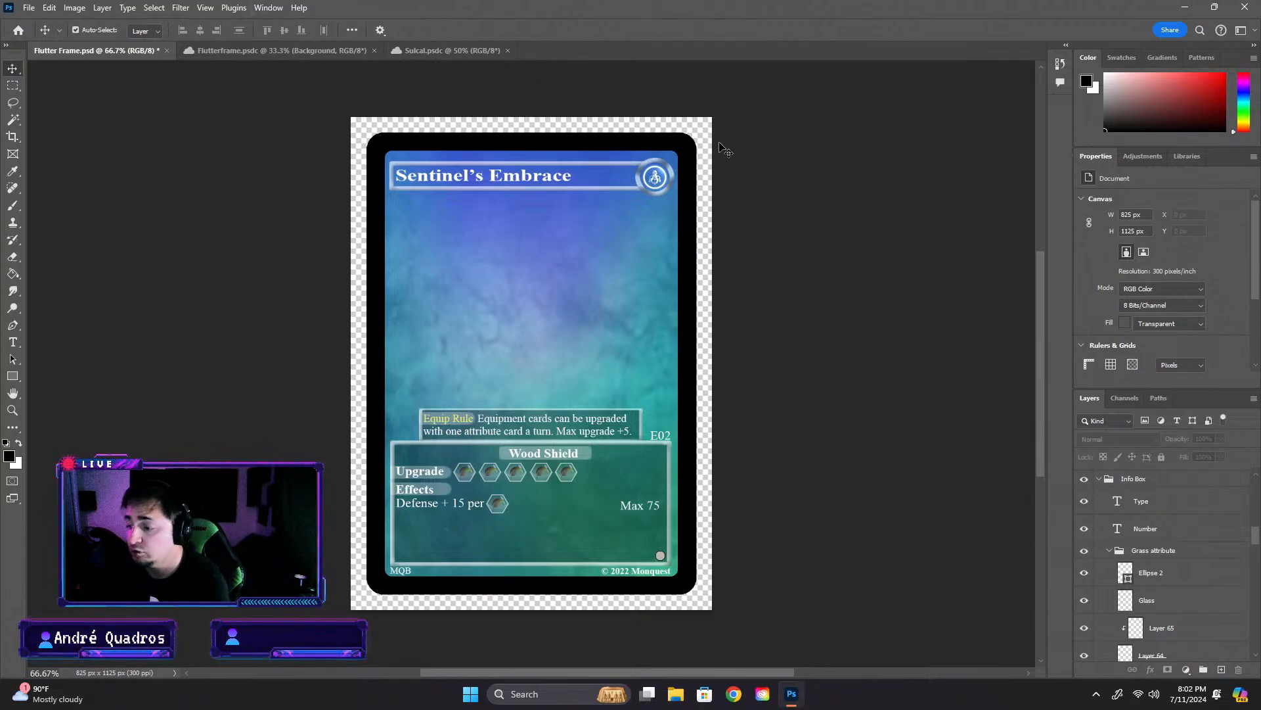
click(1108, 554)
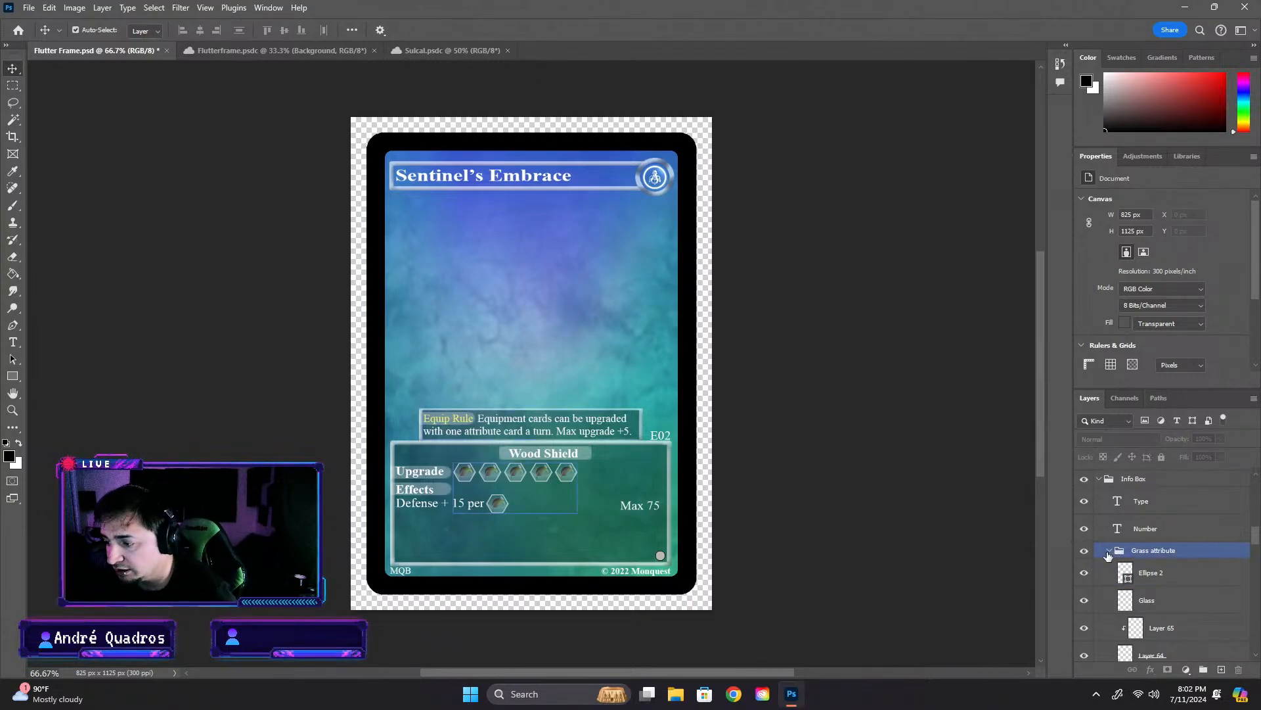
click(1108, 554)
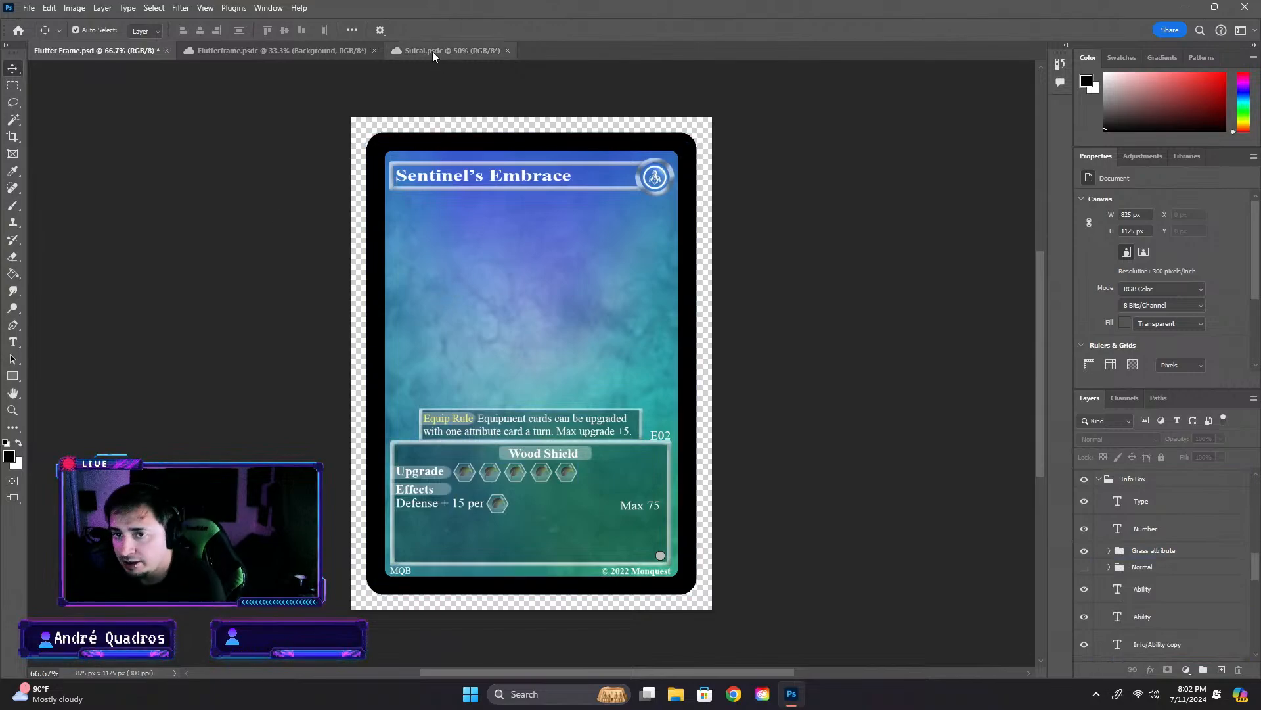
- Collapse the Colors/highlights/shadows group in the Flutterframe artwork and check the effect of the Brightness/Contrast 1 adjustment
click(227, 50)
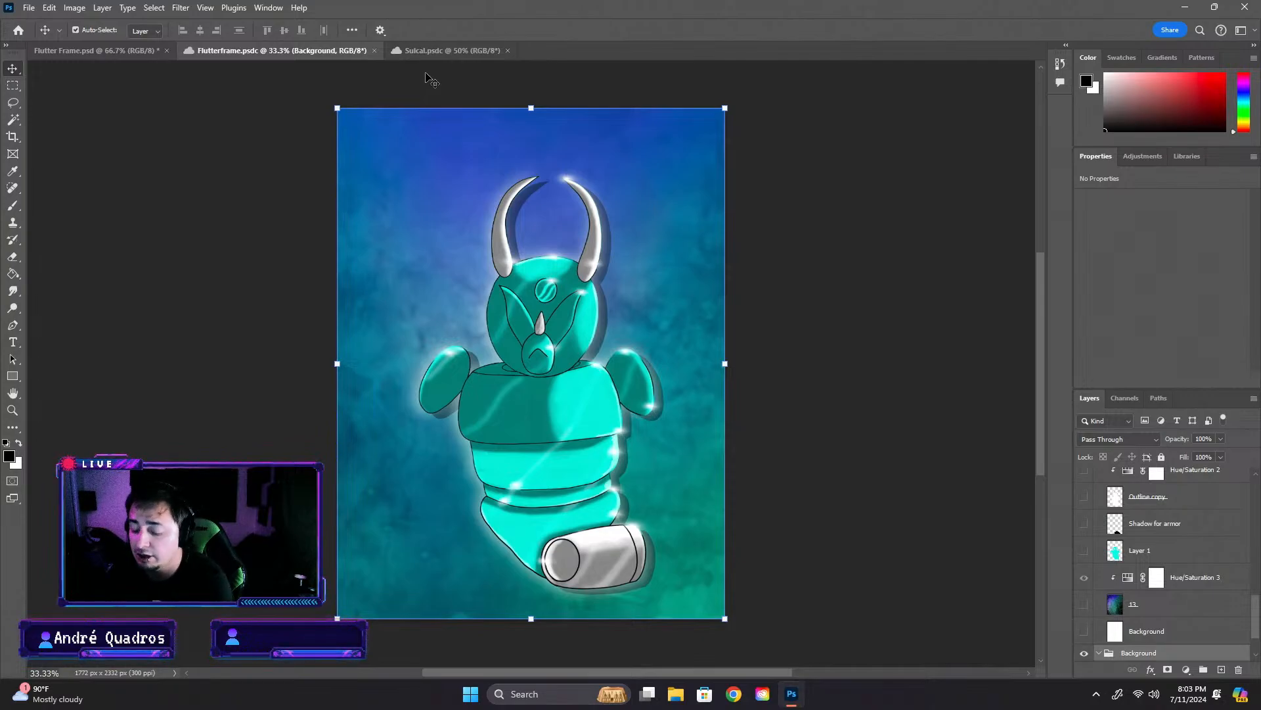
click(562, 328)
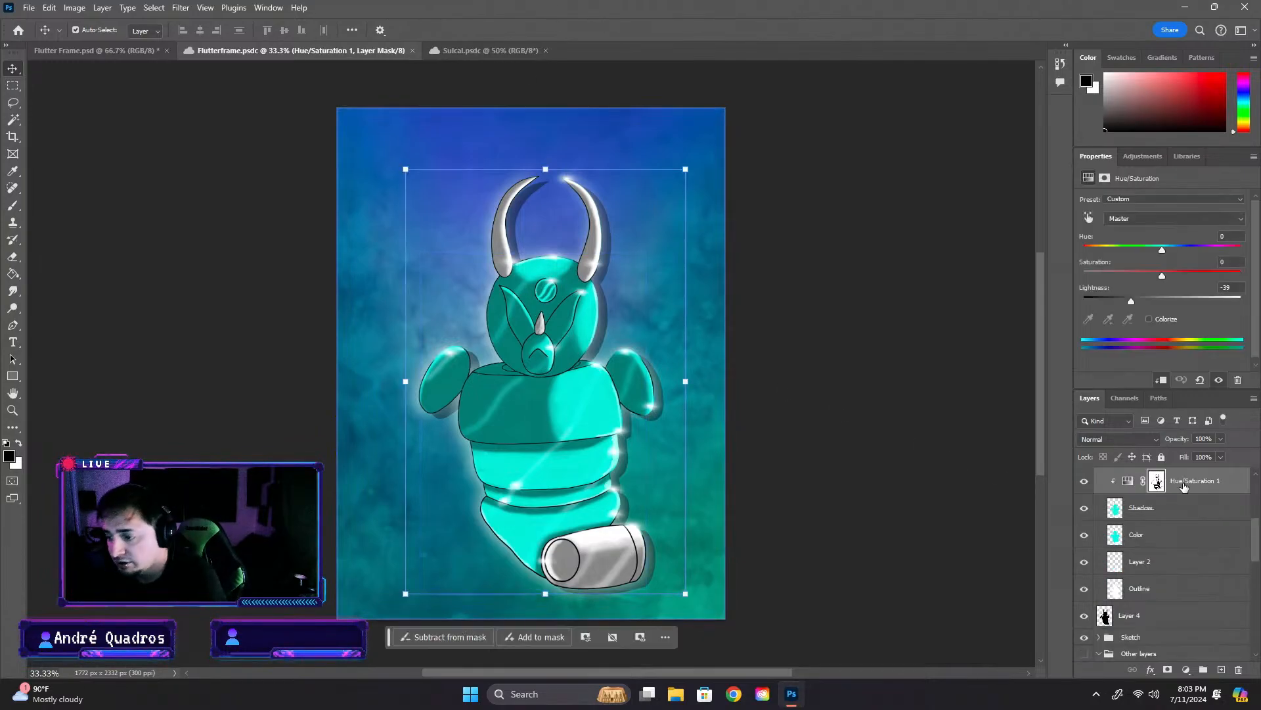
scroll(1209, 559, up, 3)
click(1099, 584)
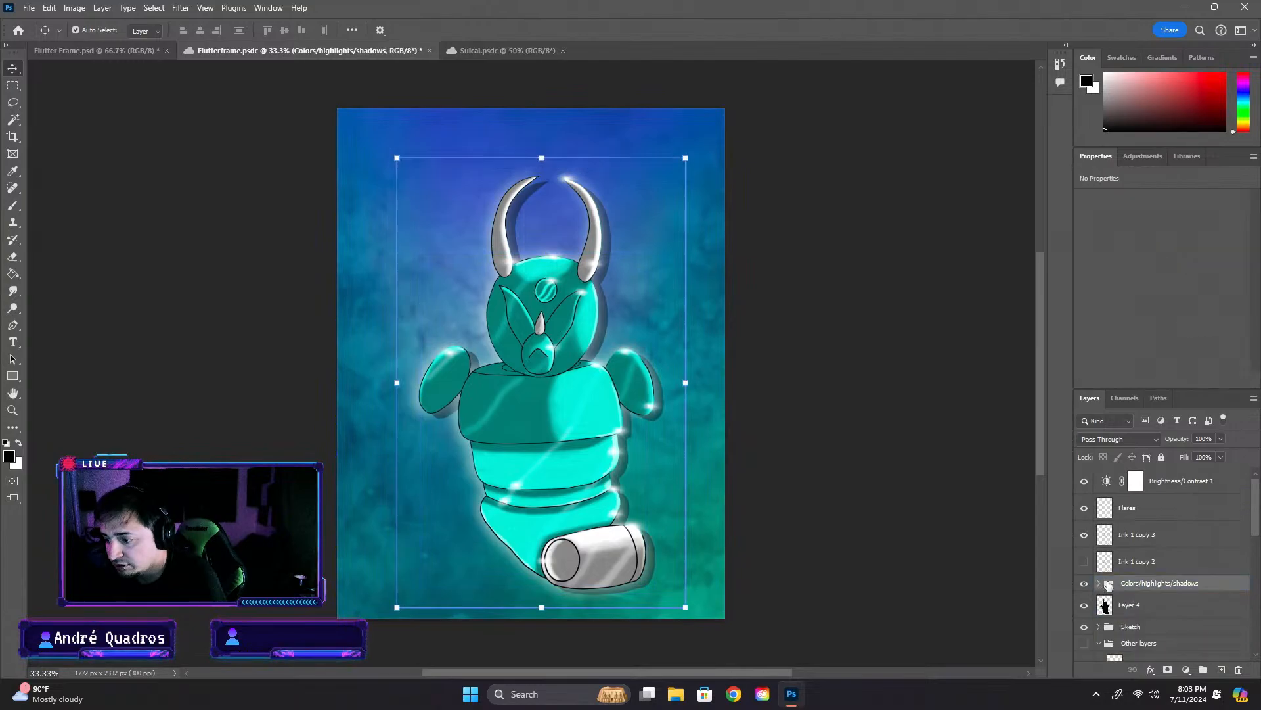
click(1091, 483)
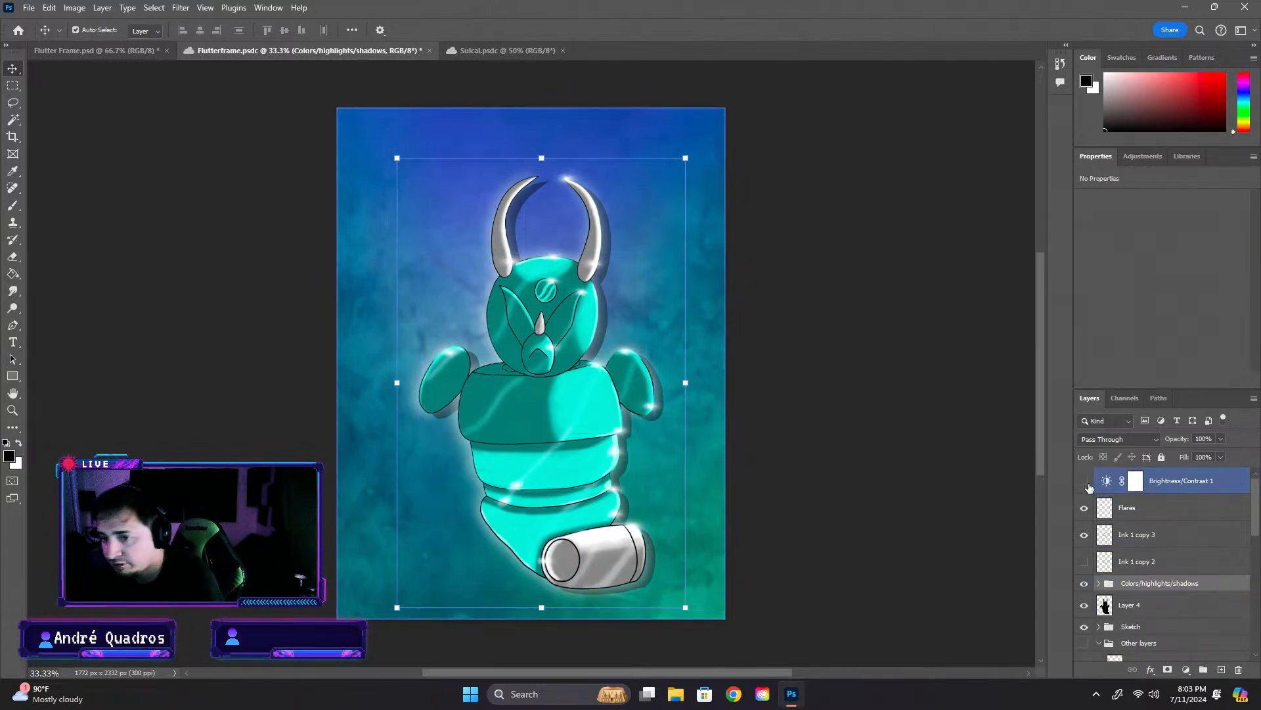
click(1085, 482)
- Look through the Flutterframe layers below Flares and collapse the Other layers group
click(1199, 510)
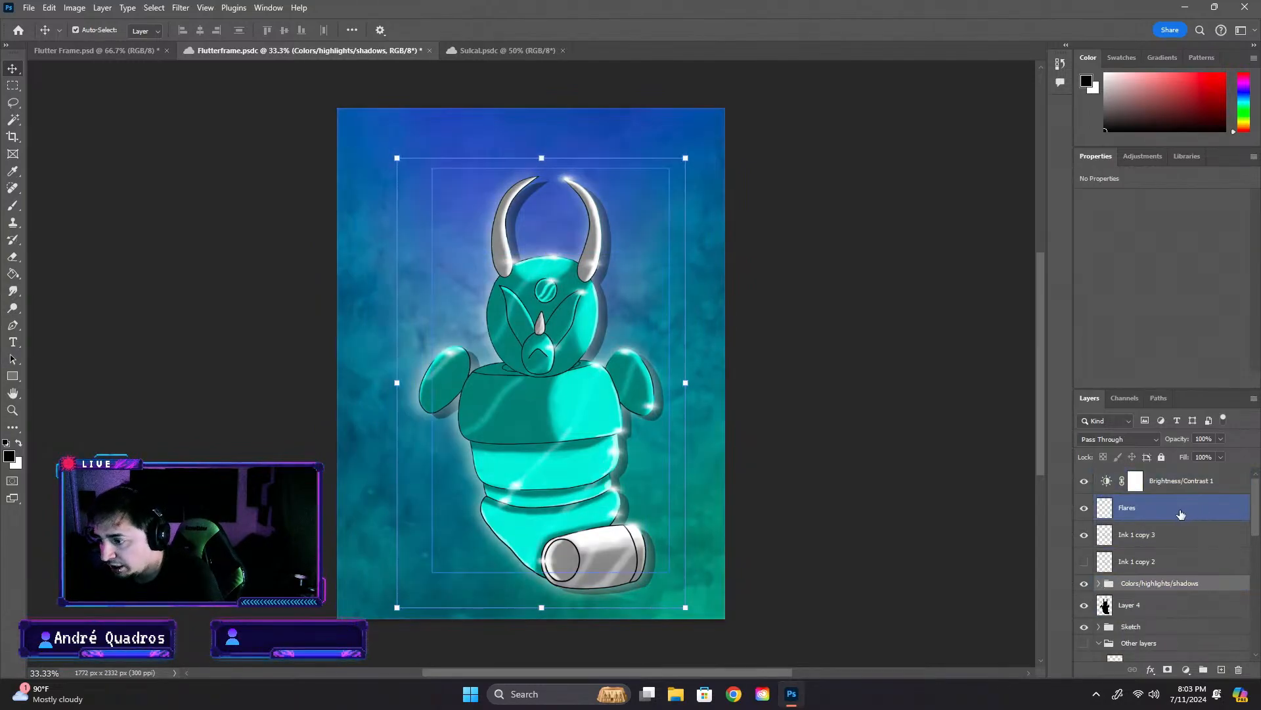
click(1181, 515)
scroll(1209, 559, down, 3)
scroll(1196, 571, down, 4)
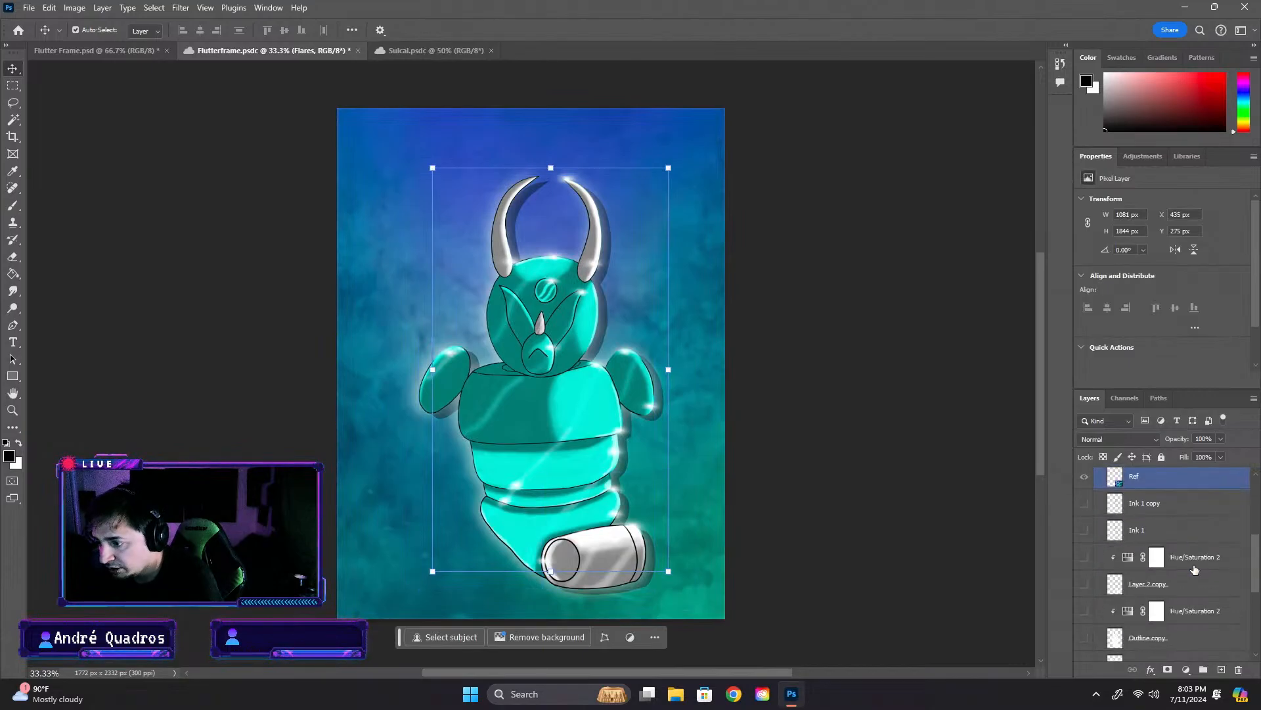
scroll(1192, 572, down, 3)
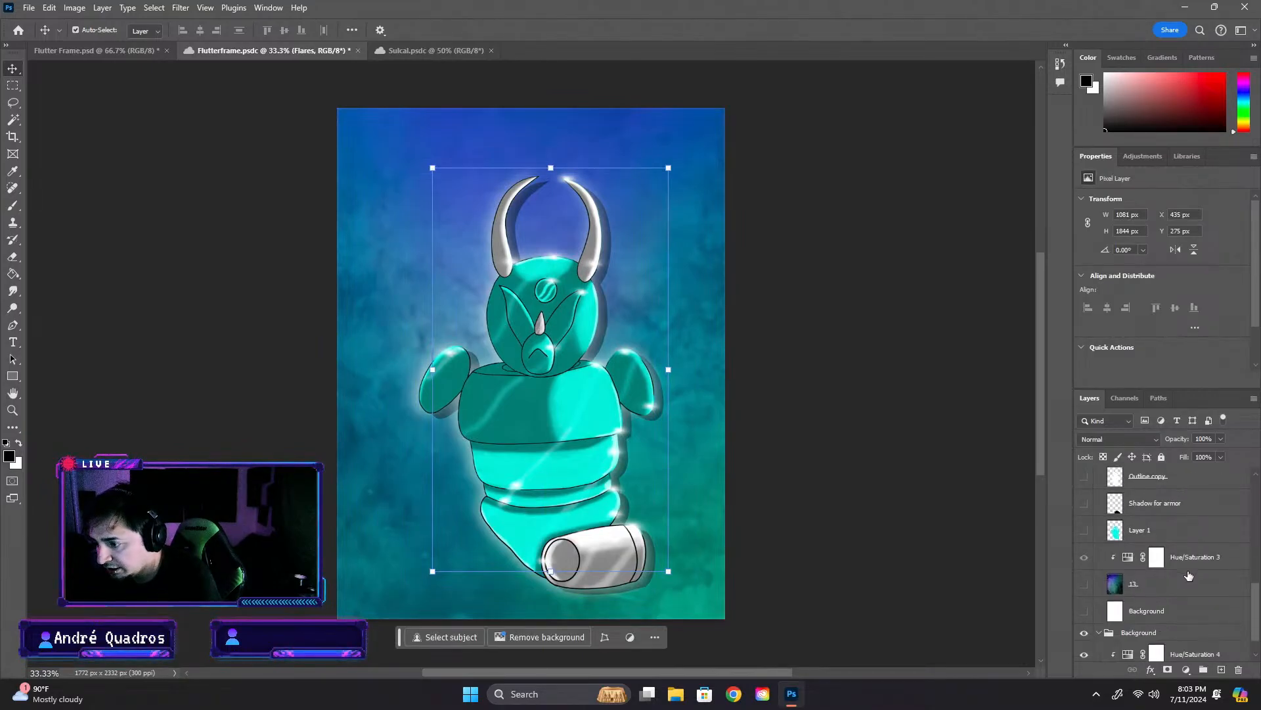
scroll(1189, 571, up, 4)
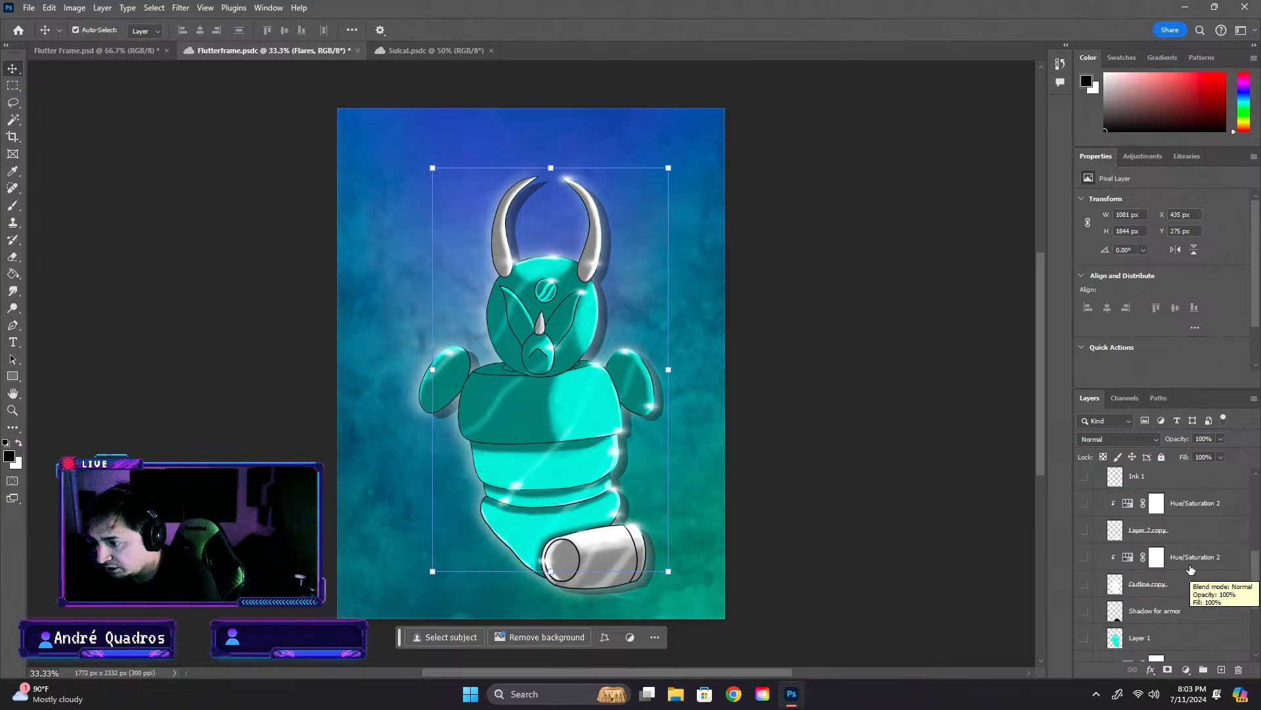
scroll(1190, 567, up, 3)
click(1099, 483)
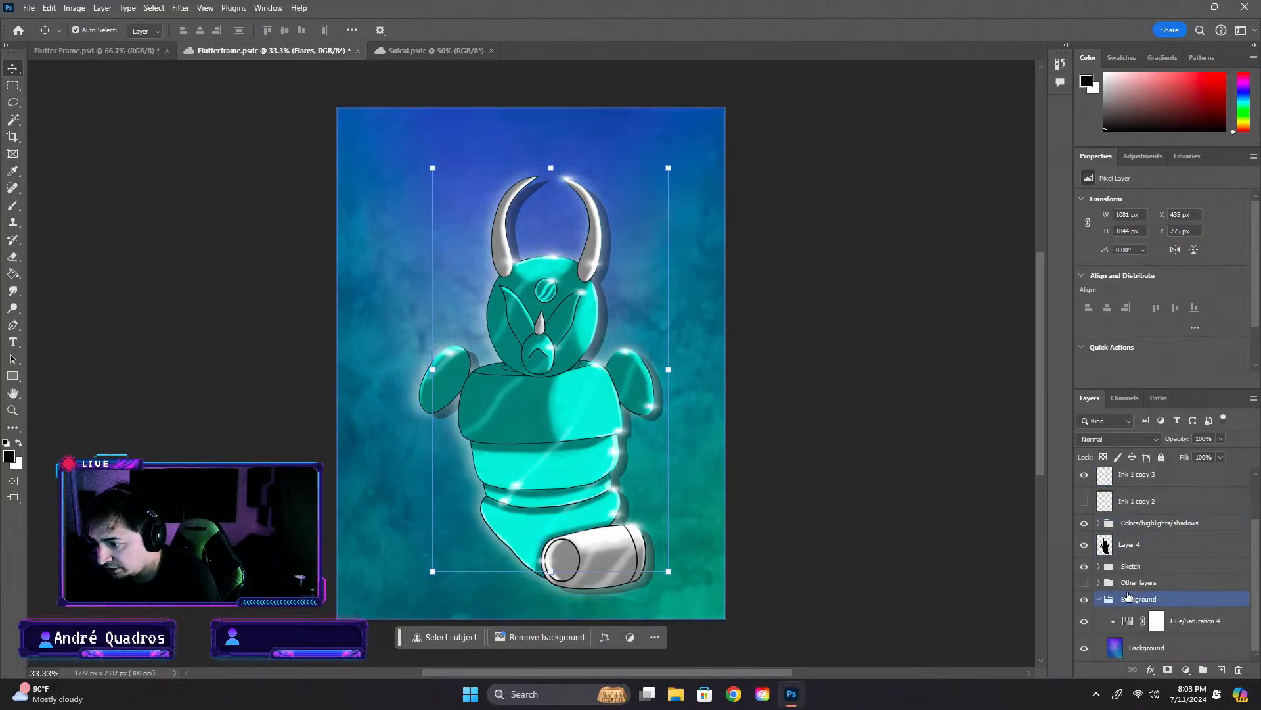
- Try merging a copy of the layers from Flares down to Layer 4, compare it with the originals, and undo it
click(1130, 544)
scroll(1160, 522, up, 2)
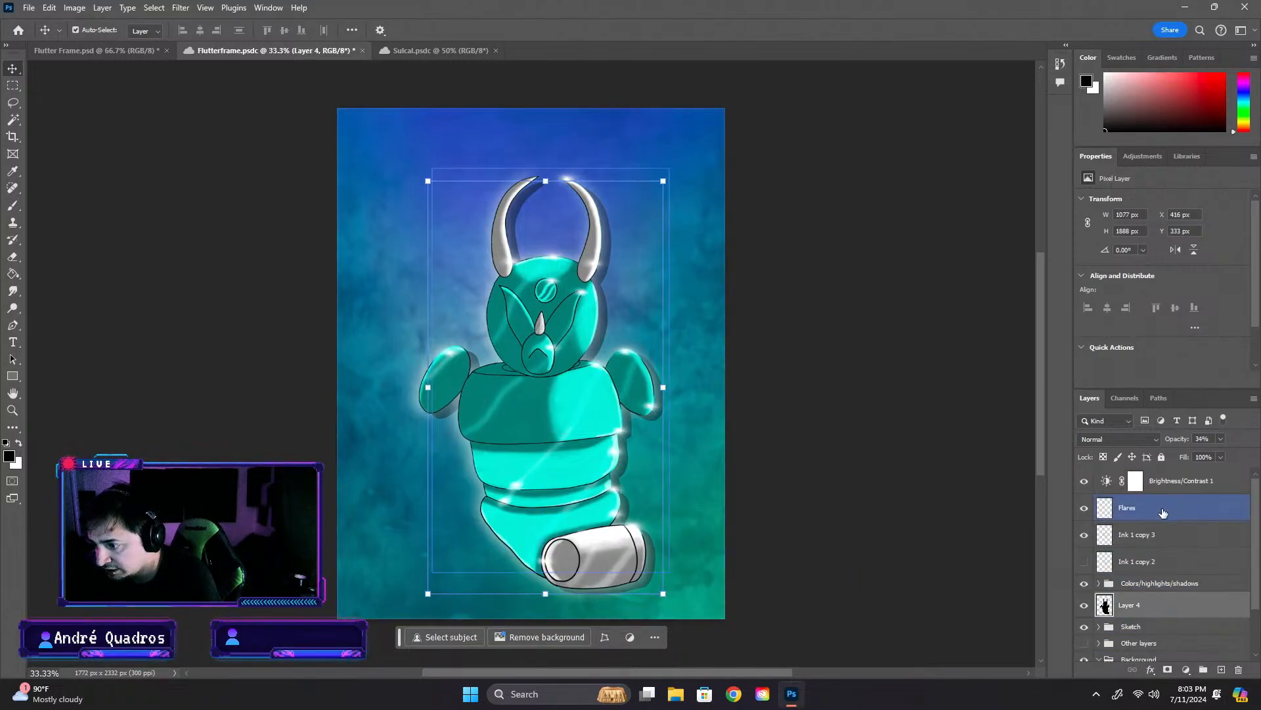
shift+click(1173, 517)
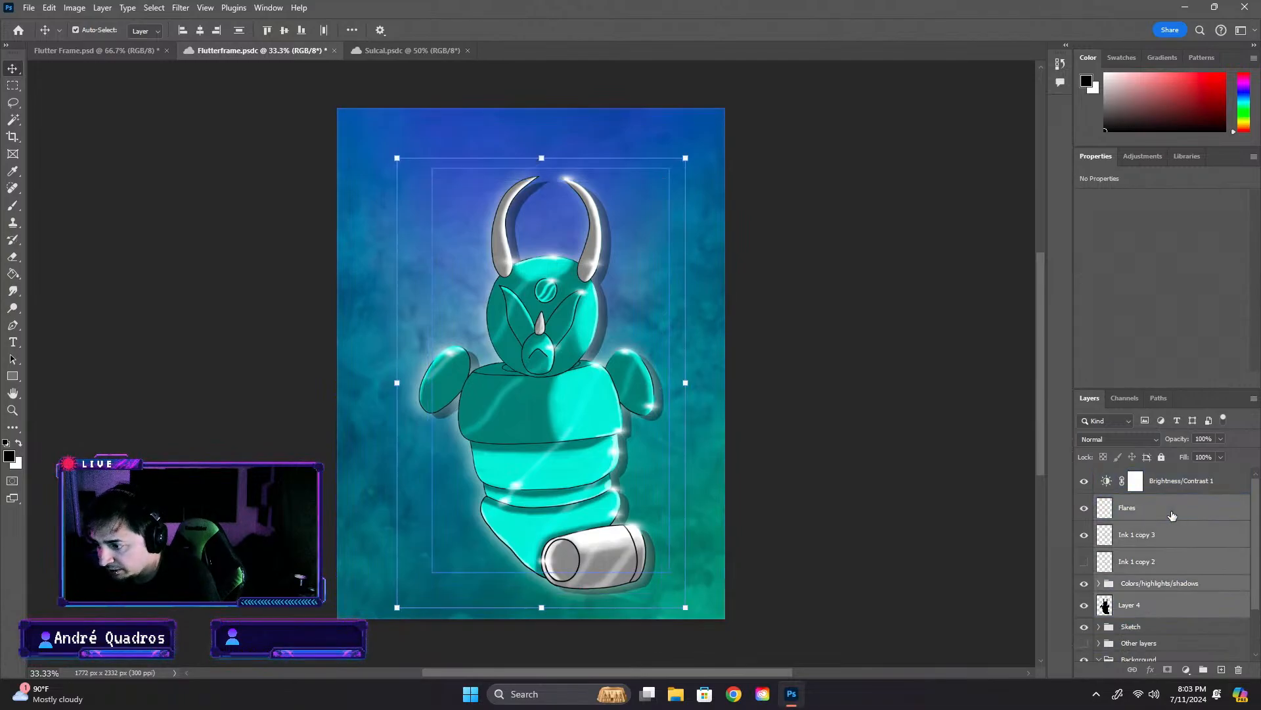
key(ctrl+alt+e)
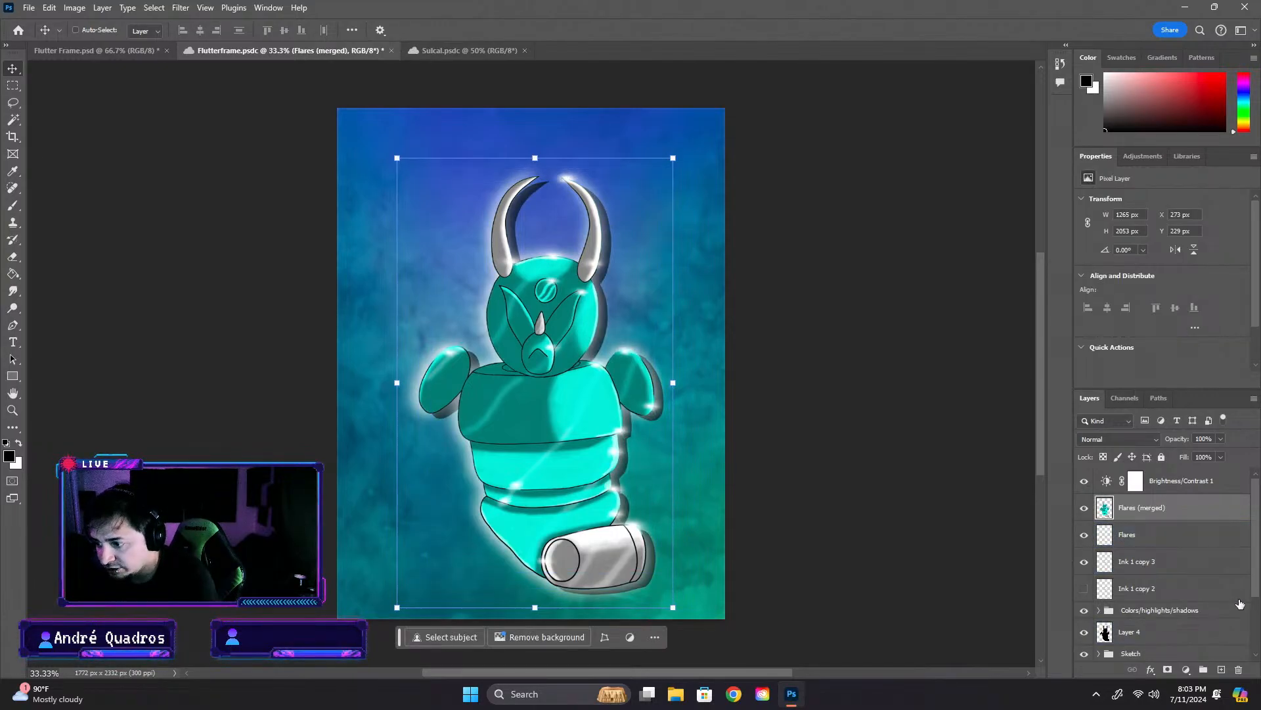
click(1084, 508)
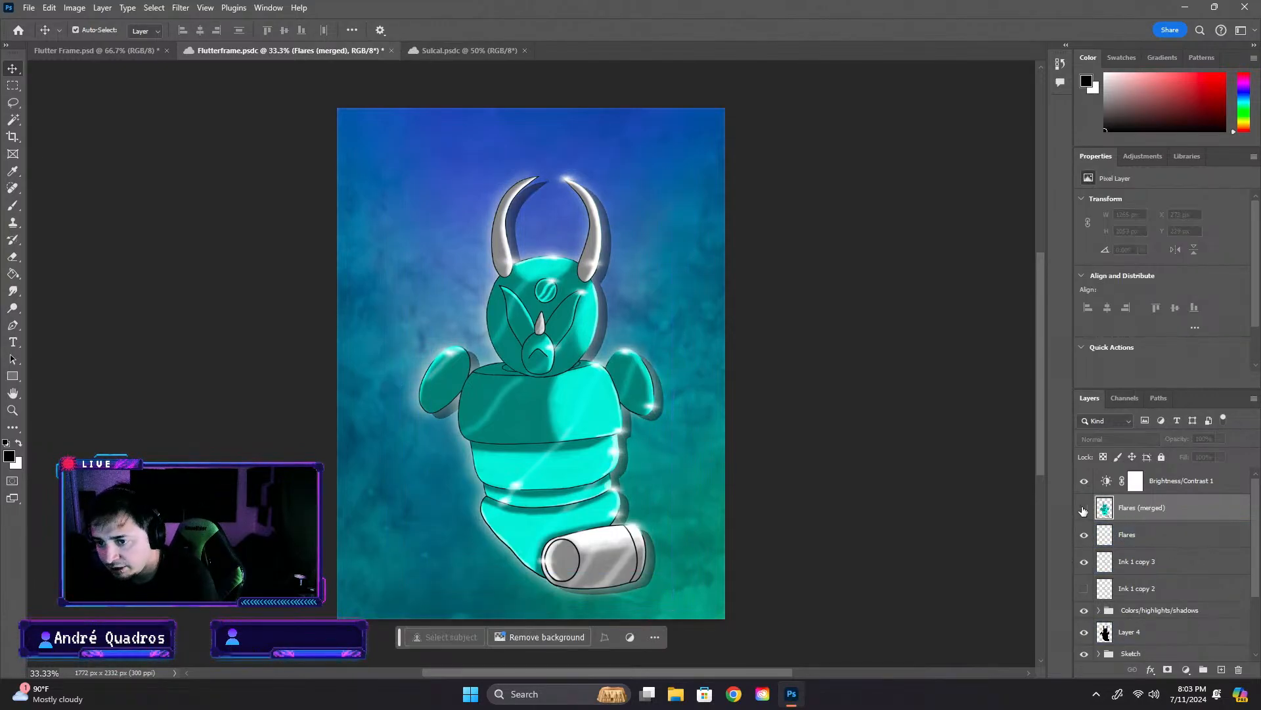
click(1084, 508)
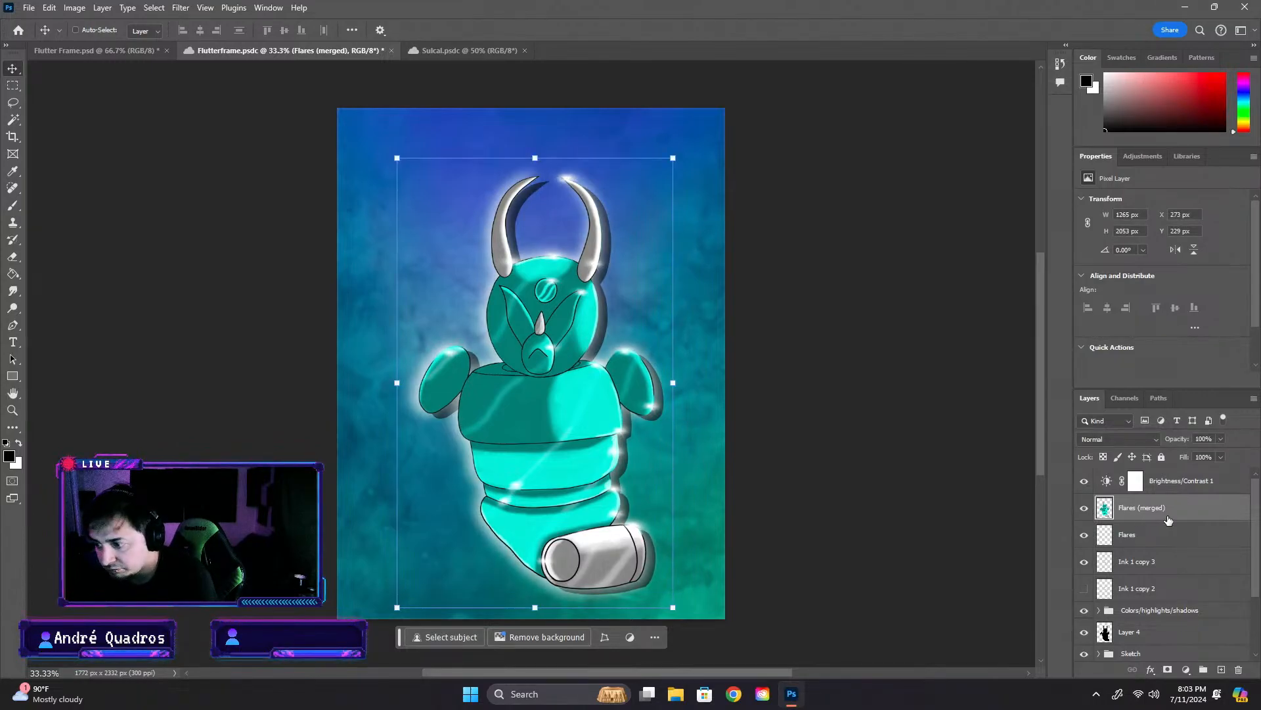
key(ctrl+z)
- Check the contents of the Sketch group and collapse both the Sketch and Background groups
scroll(1176, 578, down, 2)
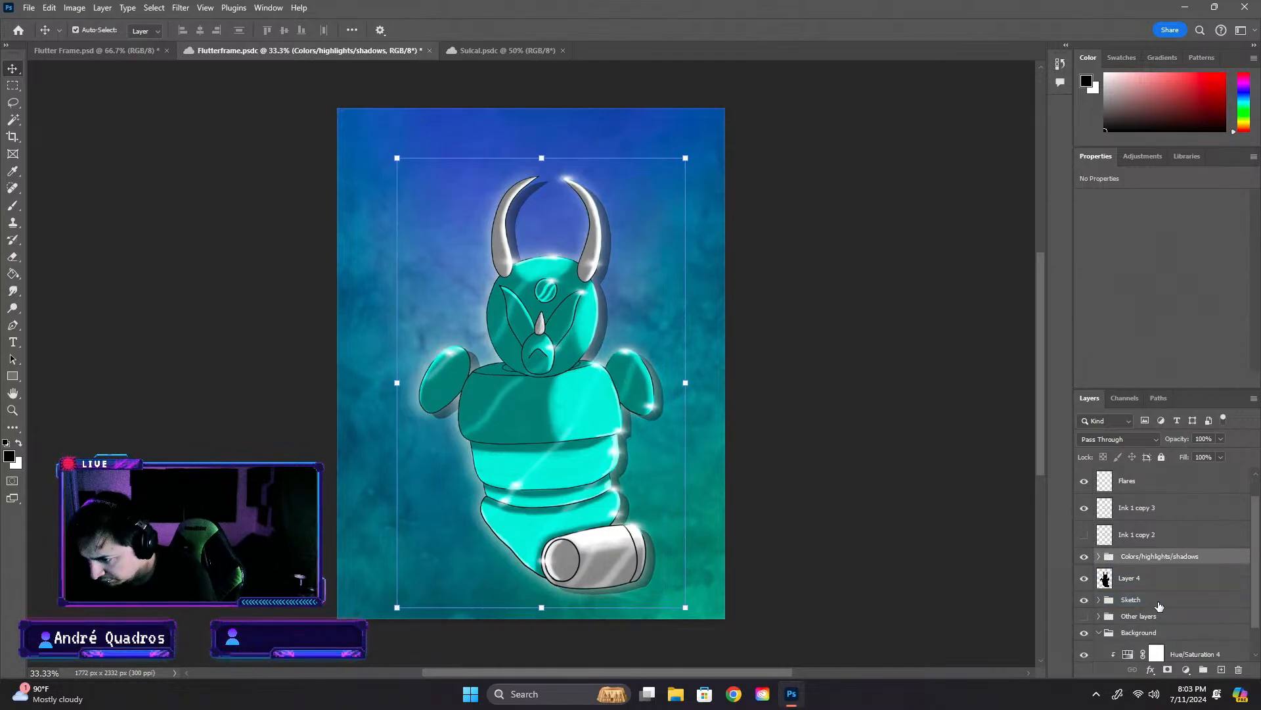
click(1140, 574)
scroll(1157, 509, up, 2)
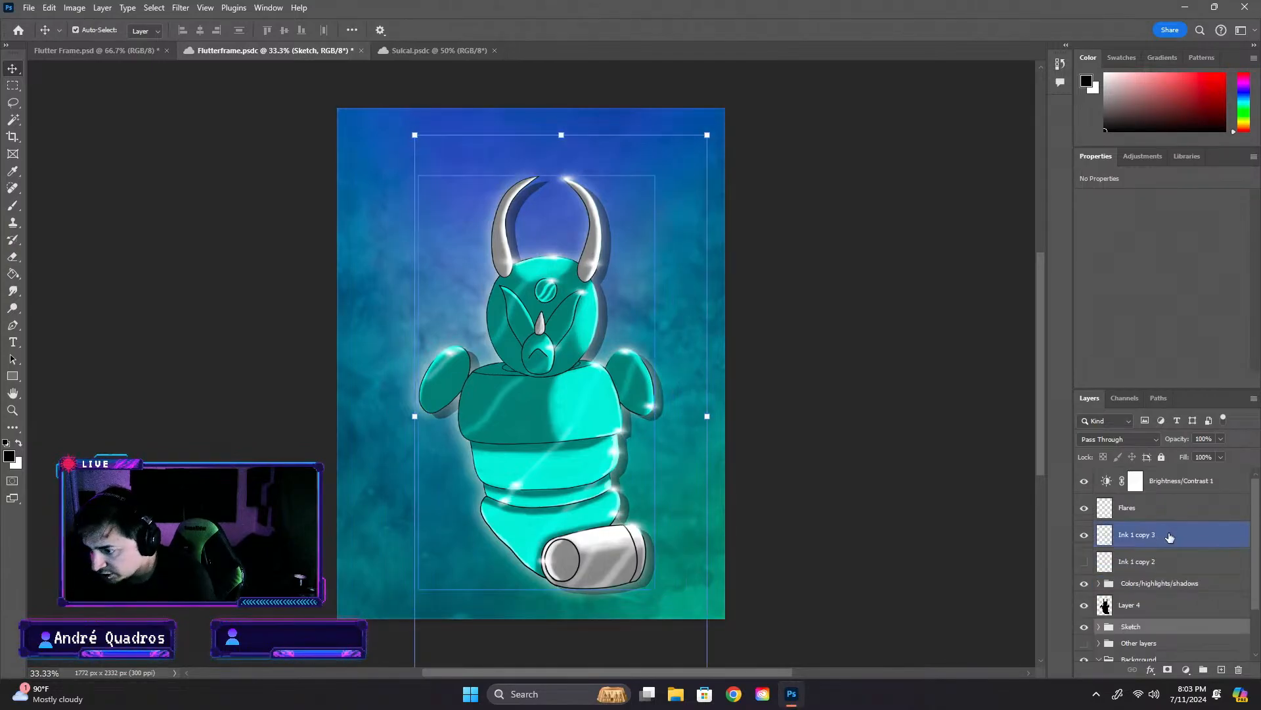
scroll(1181, 582, down, 2)
click(1100, 573)
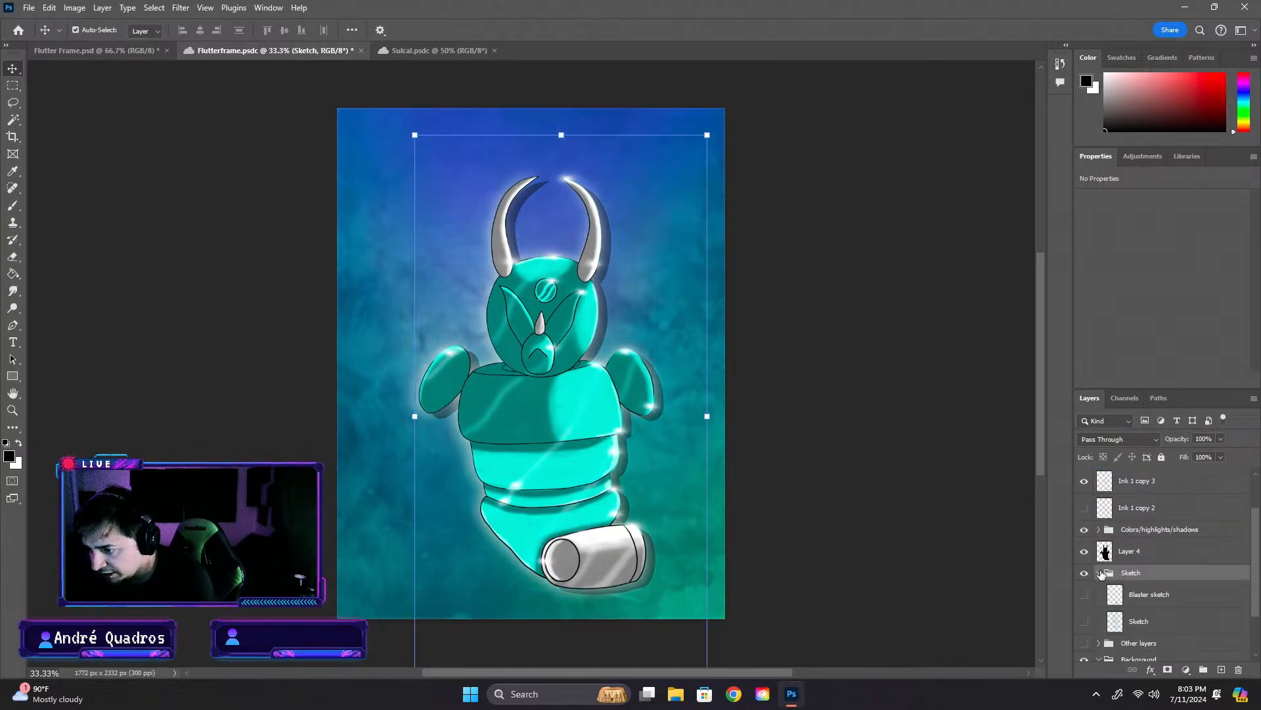
click(1099, 573)
click(1150, 599)
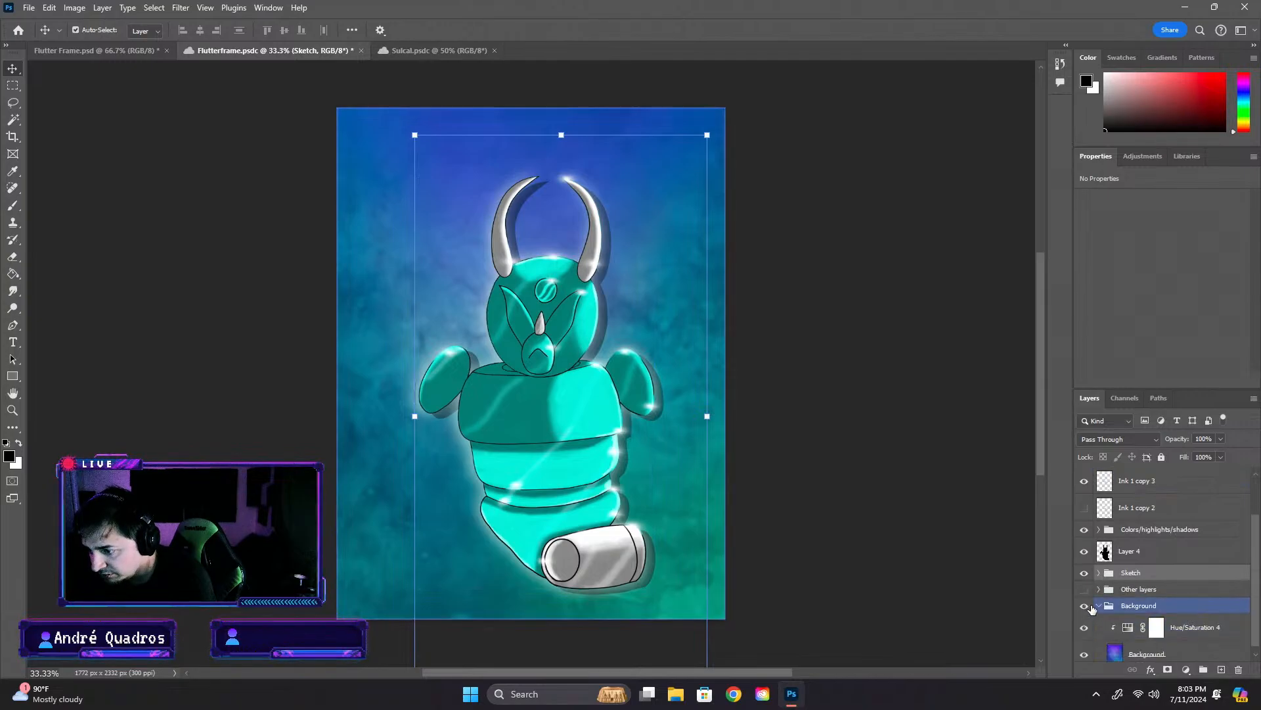
scroll(1170, 617, up, 1)
scroll(1172, 615, down, 1)
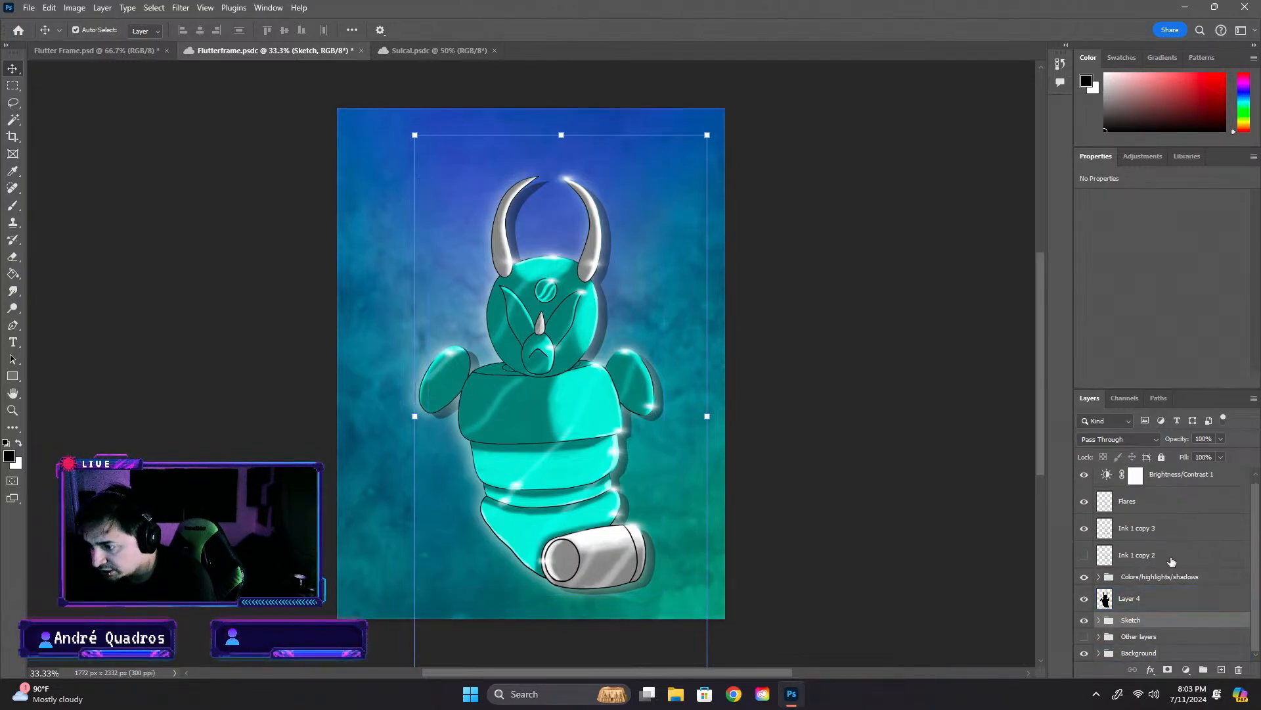
- Merge a copy of the layers from Flares down to Layer 4 and copy the merged layer into the Flutter Frame card
click(1148, 601)
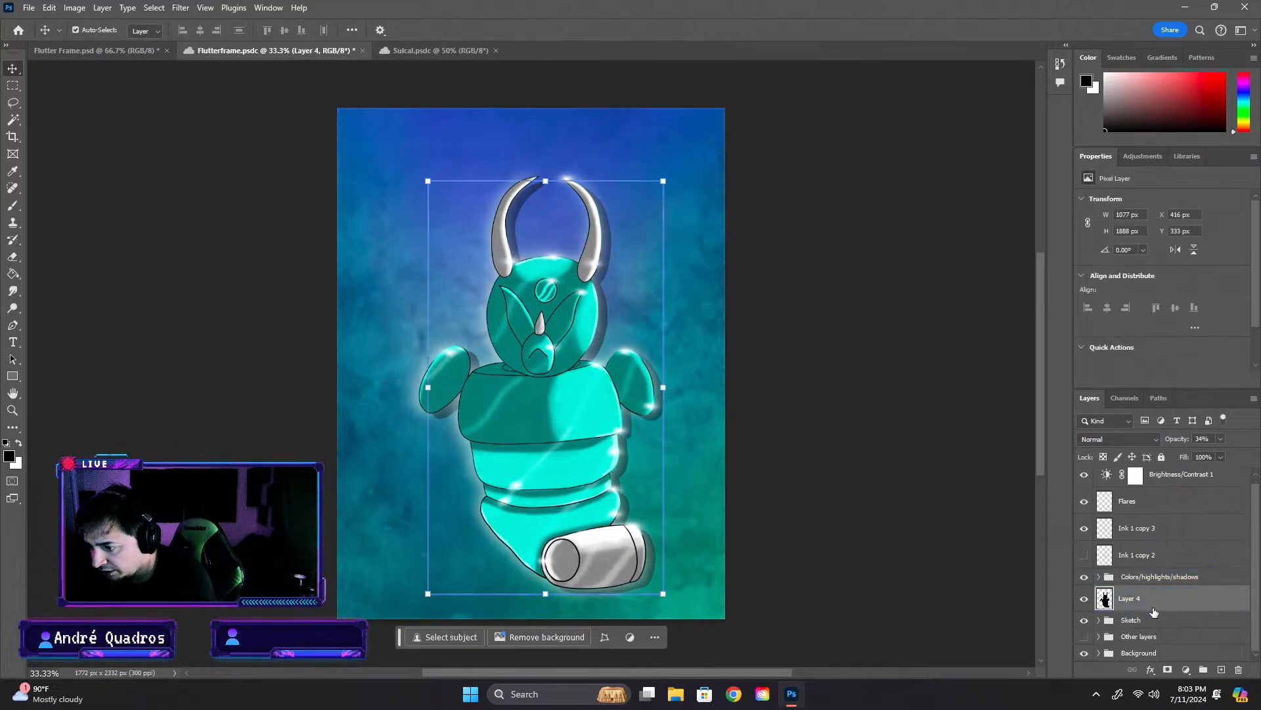
scroll(1148, 607, up, 1)
shift+click(1150, 507)
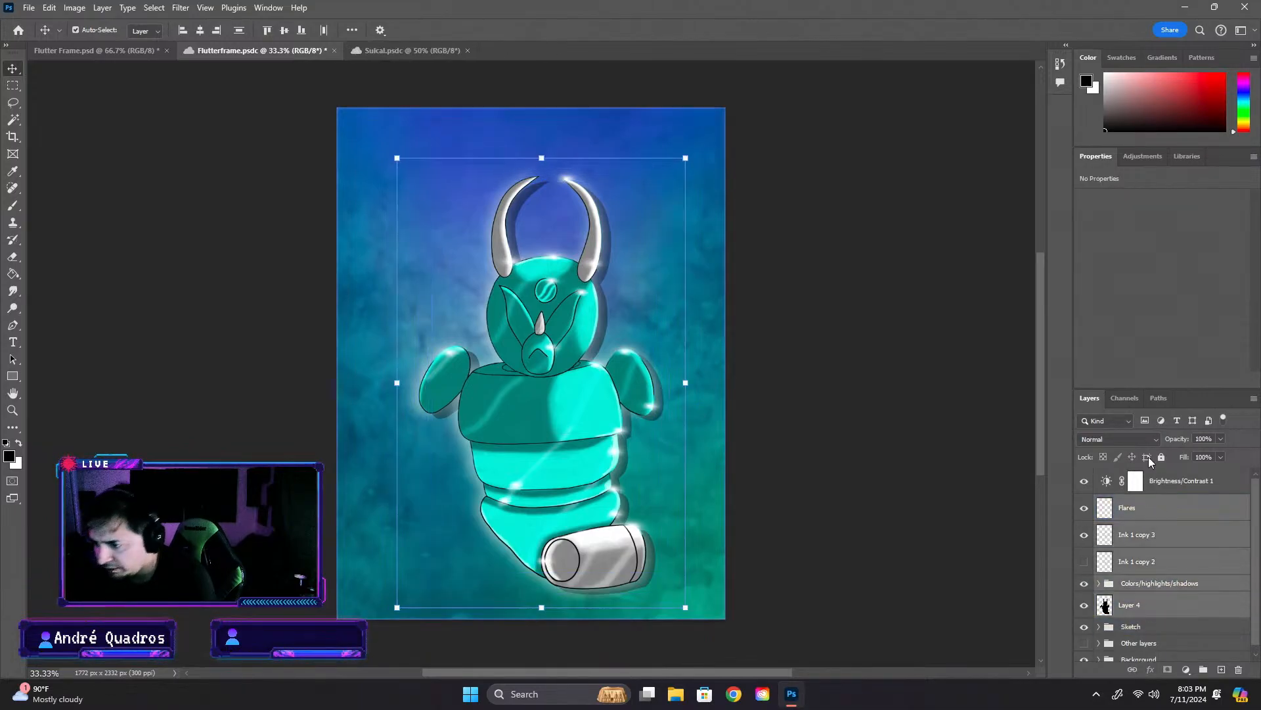
key(ctrl+alt+e)
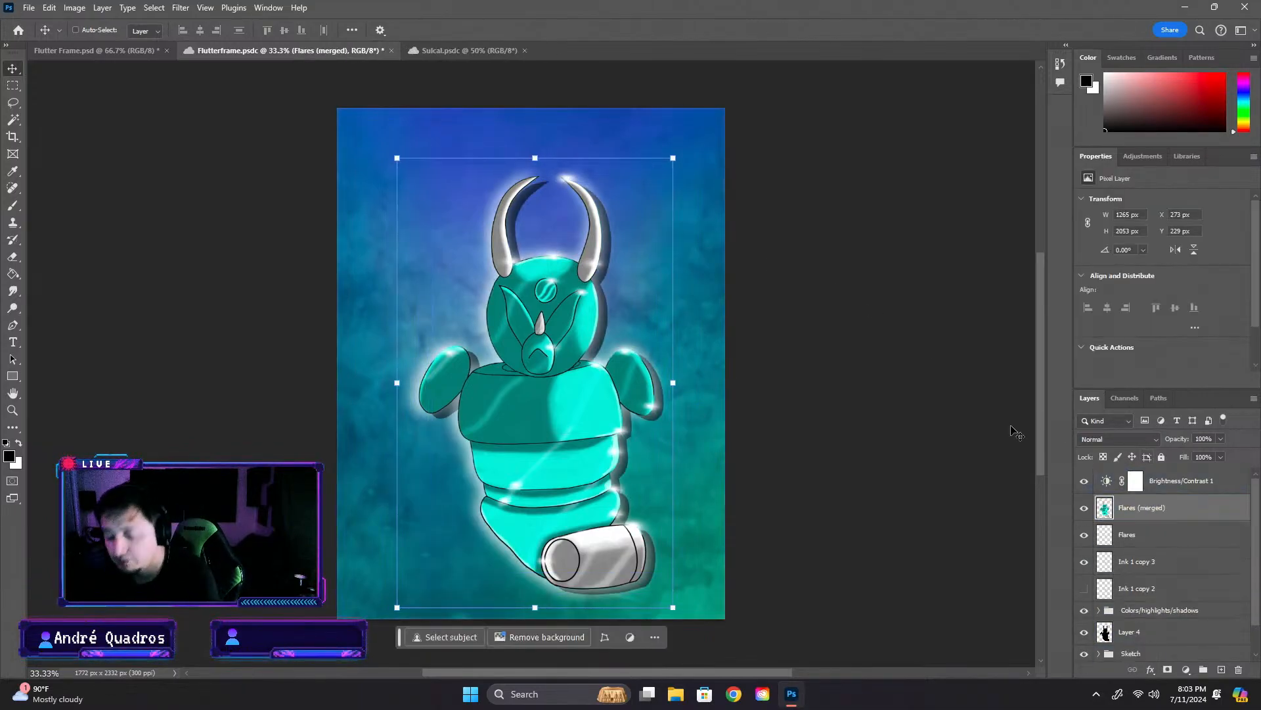
drag(124, 45, 439, 194)
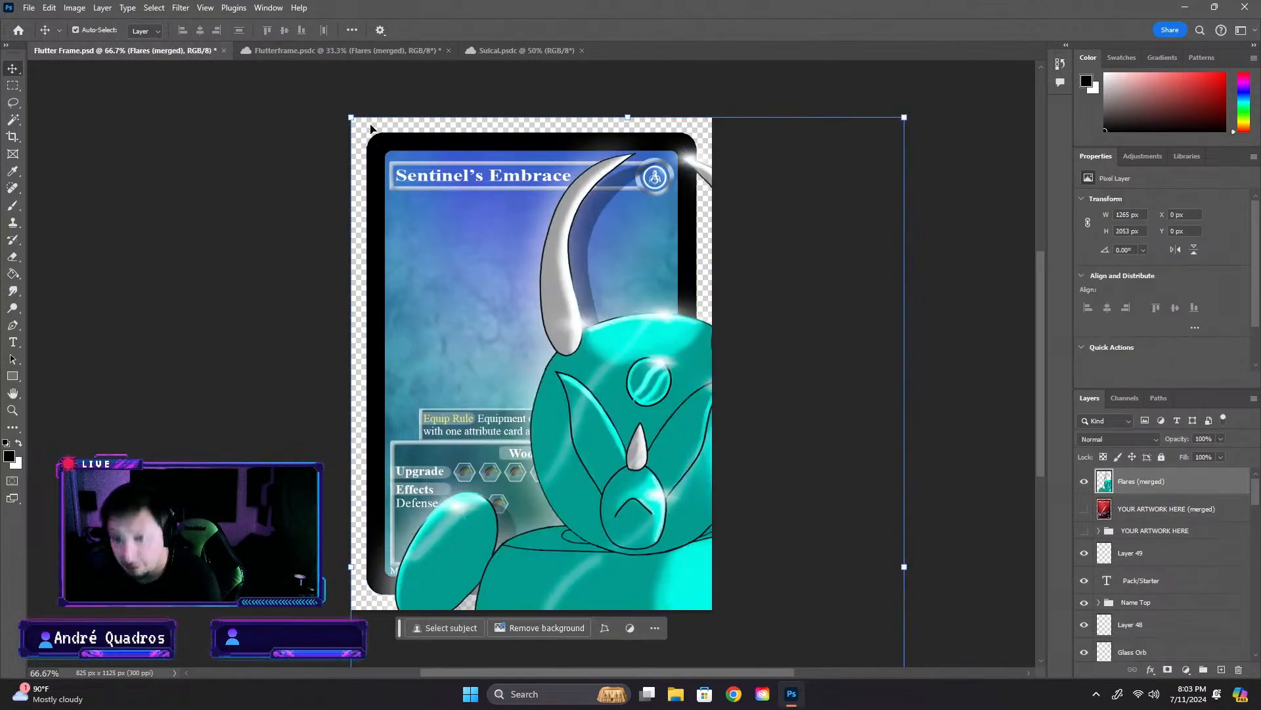
- Scale the merged Flutterframe artwork down to about 741 × 1202 px and position it over the card
drag(350, 117, 444, 188)
drag(596, 322, 698, 423)
drag(868, 602, 611, 250)
key(Return)
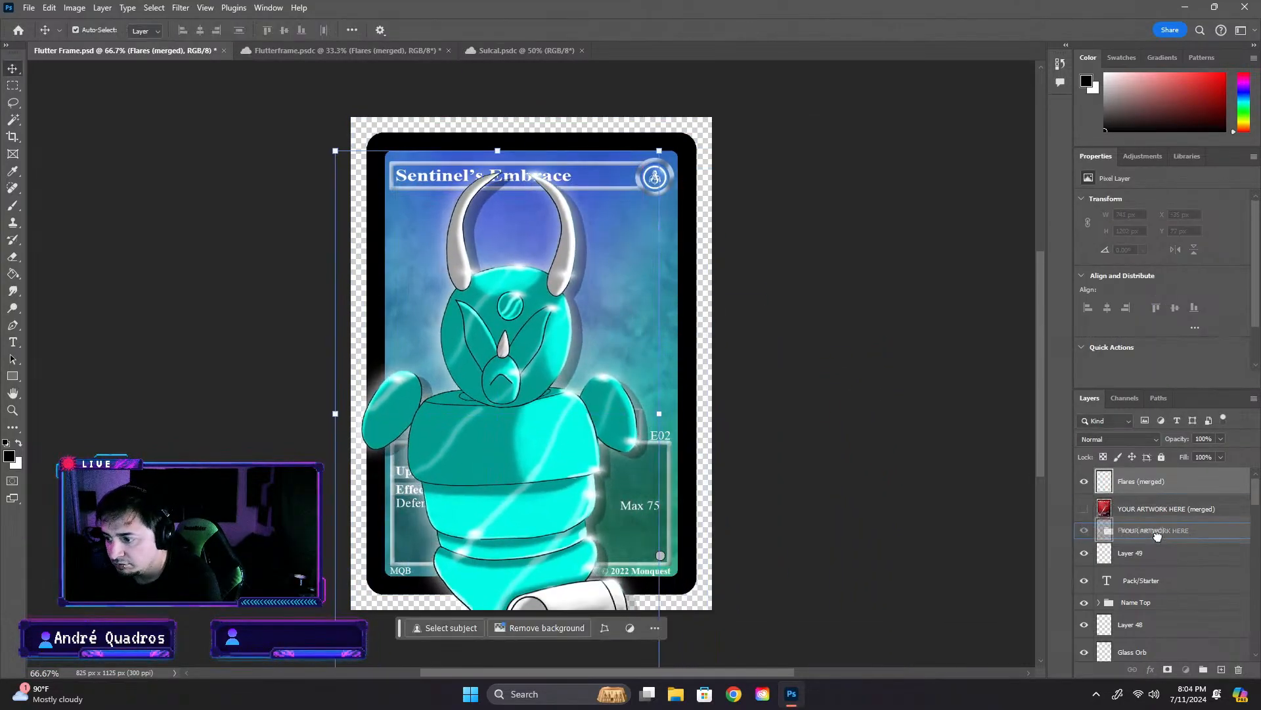
- Move the Flares (merged) layer down the stack to just above the Background group and collapse that group
scroll(1153, 526, down, 3)
click(1149, 507)
scroll(1149, 507, up, 3)
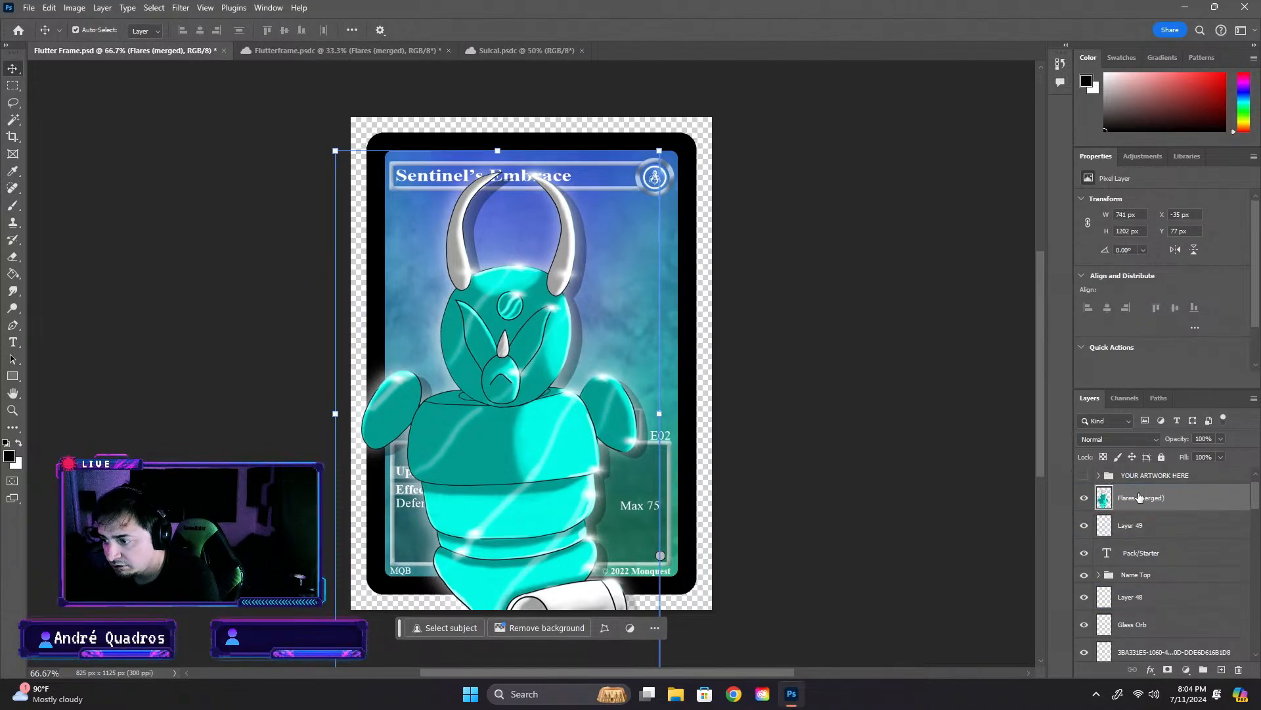
drag(1147, 496, 1142, 552)
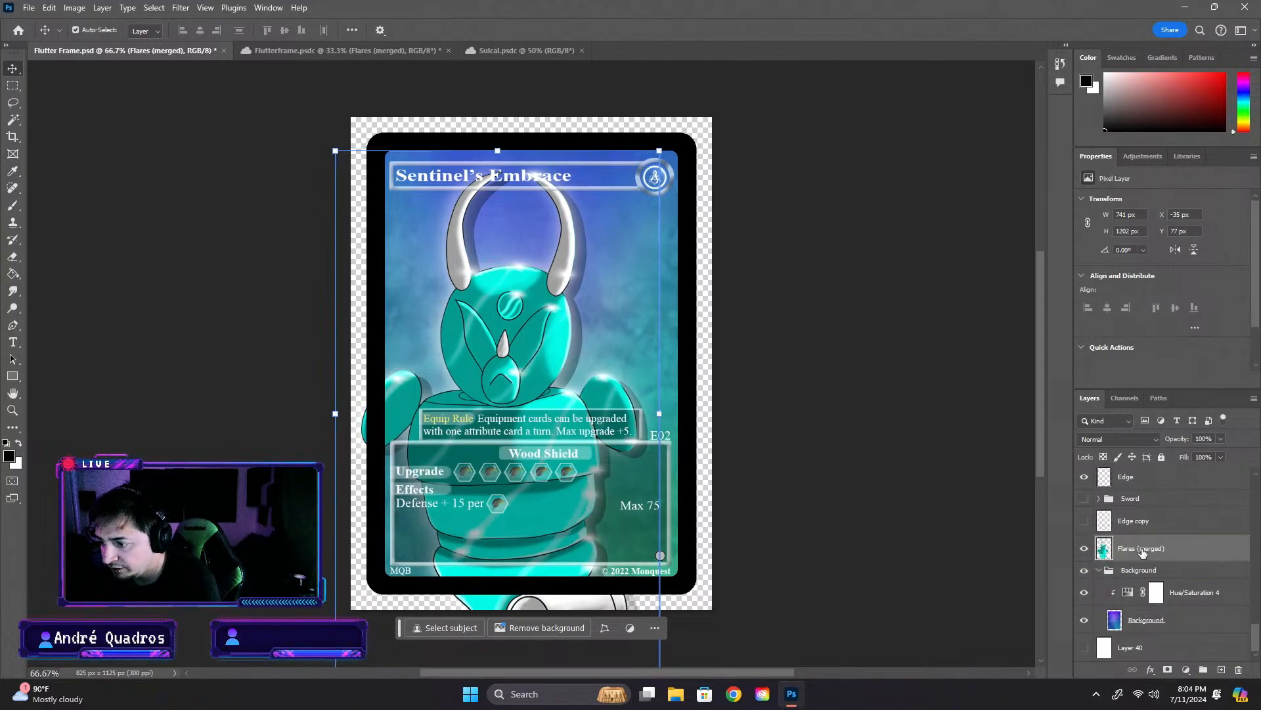
click(1098, 570)
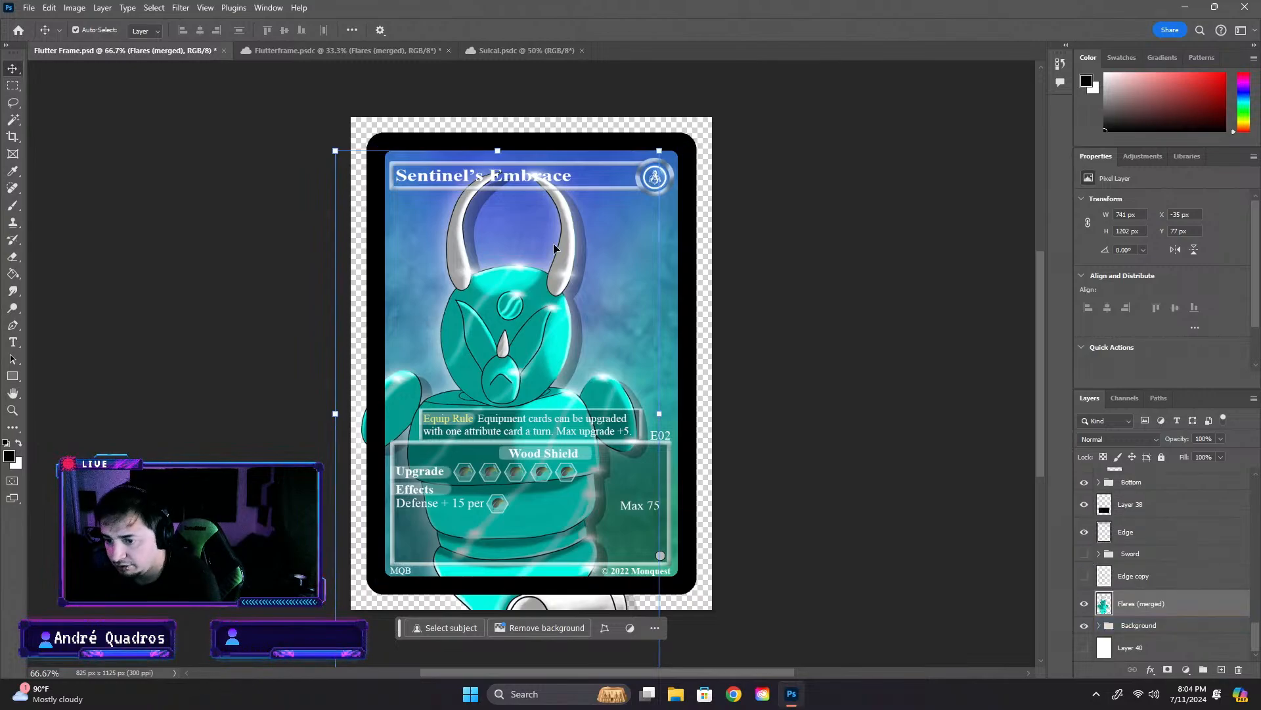
- Shrink the merged artwork to about 510 × 827 px and center it inside the card frame
drag(335, 151, 461, 299)
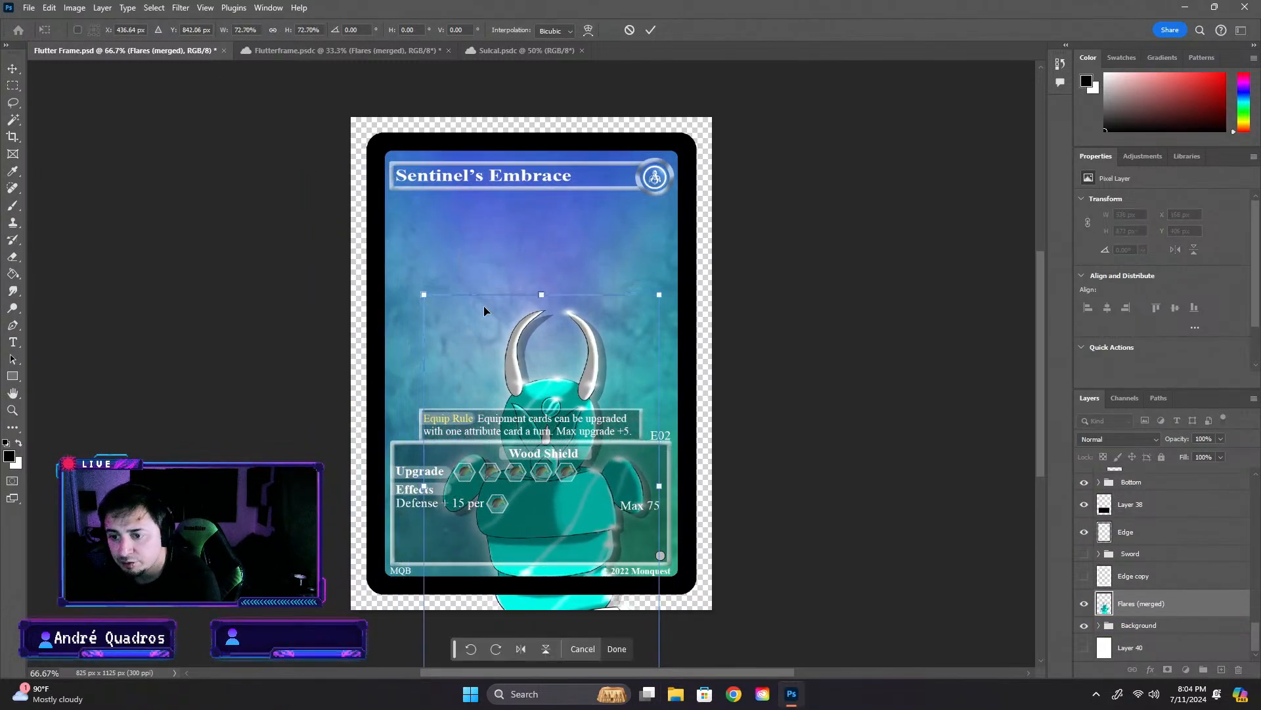
drag(551, 380, 532, 289)
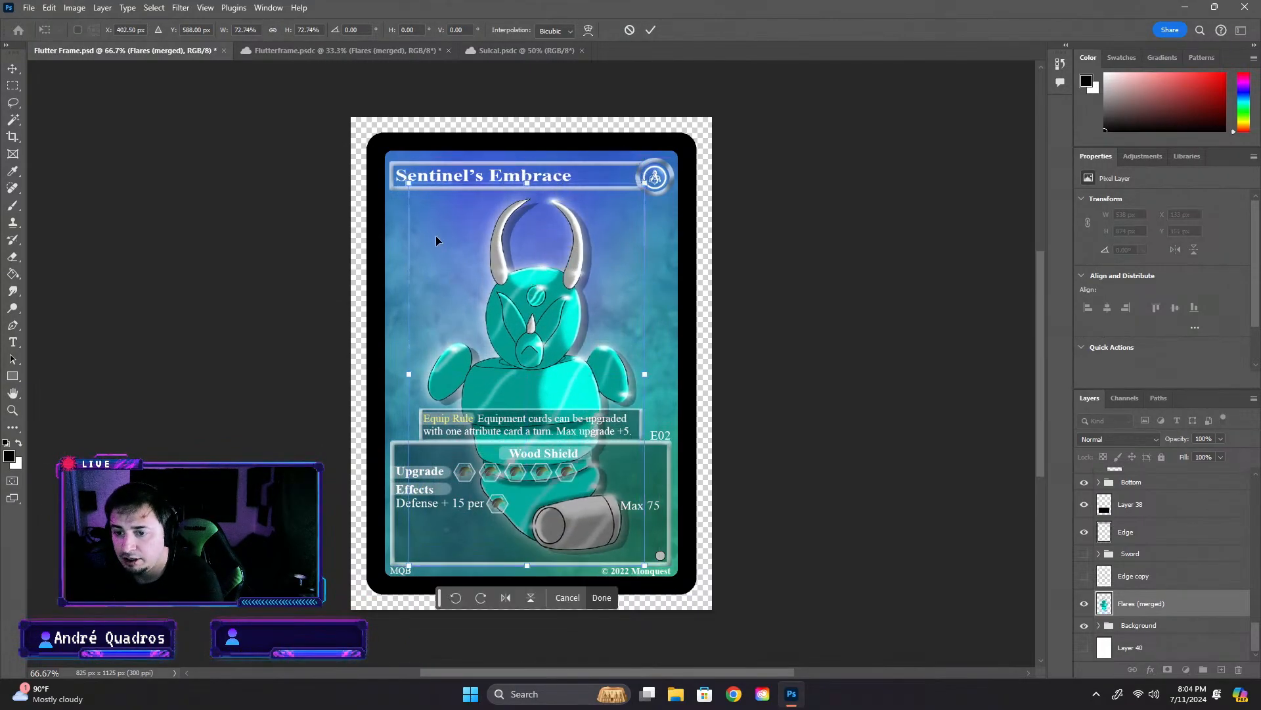
drag(407, 185, 424, 195)
drag(558, 318, 551, 317)
click(843, 346)
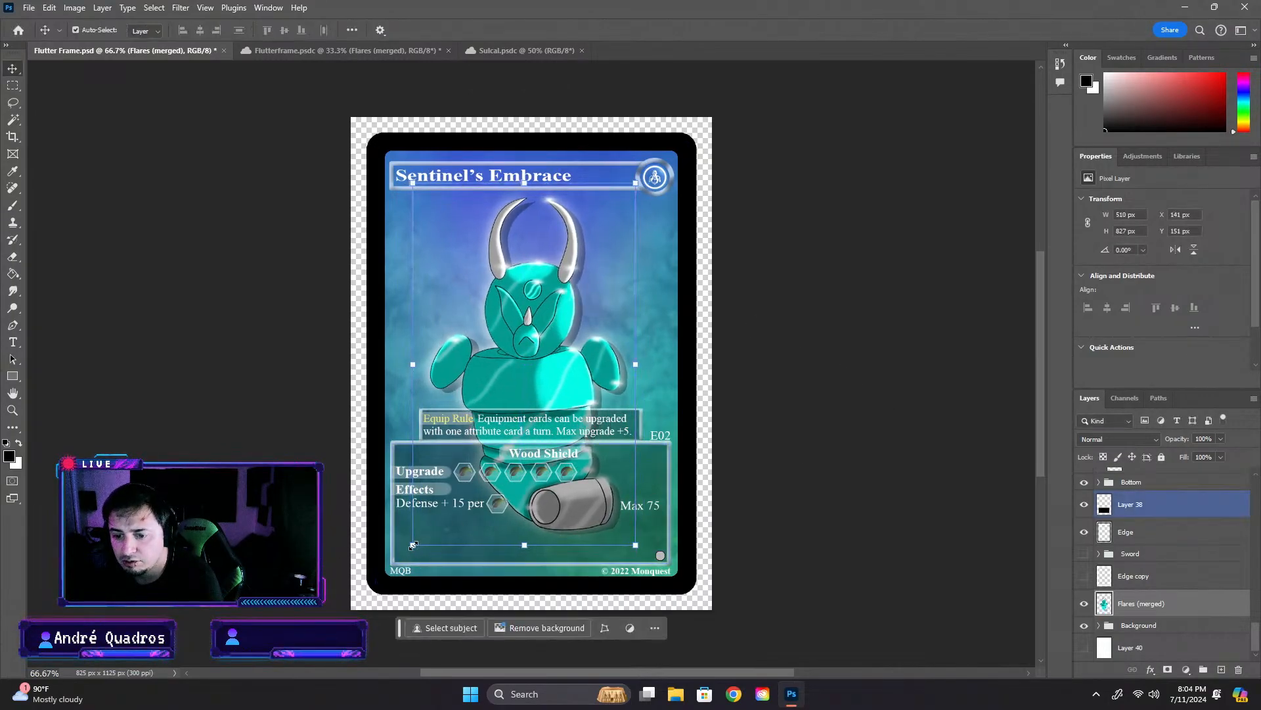
- Reduce the merged artwork further to about 467 × 757 px and place it below the title bar
drag(414, 543, 432, 518)
drag(579, 305, 569, 310)
click(825, 279)
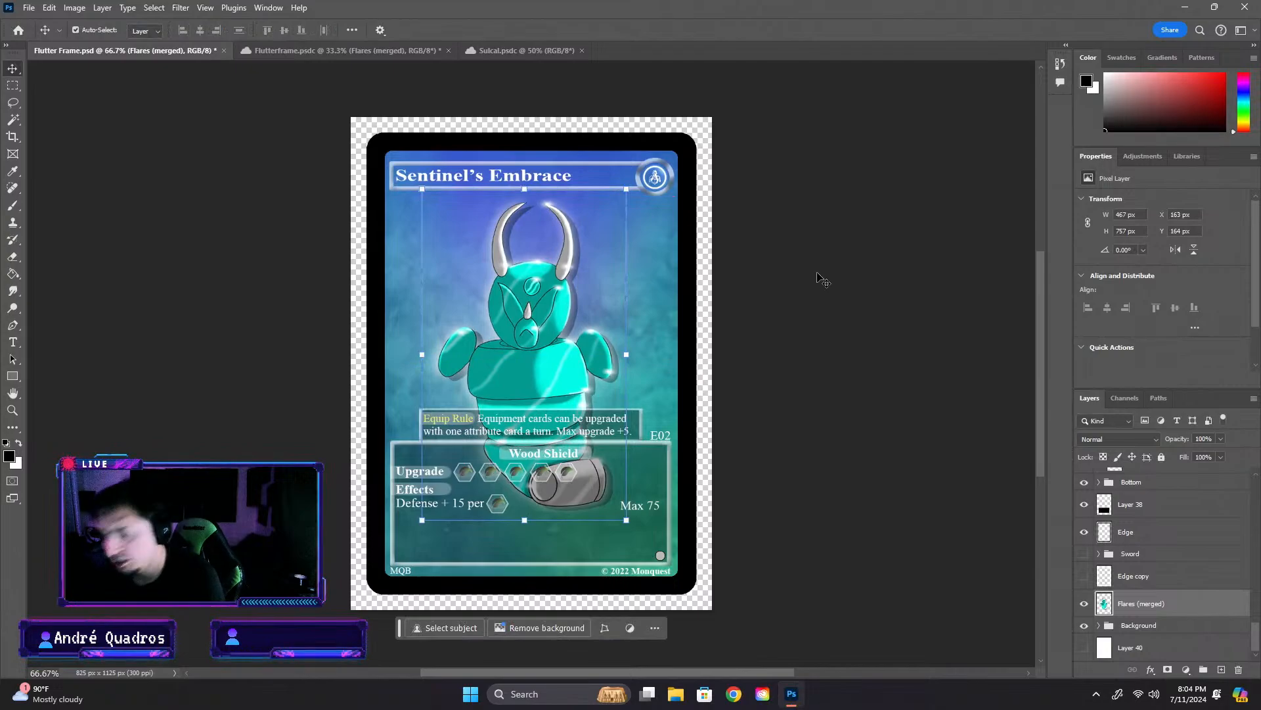
drag(874, 334, 877, 336)
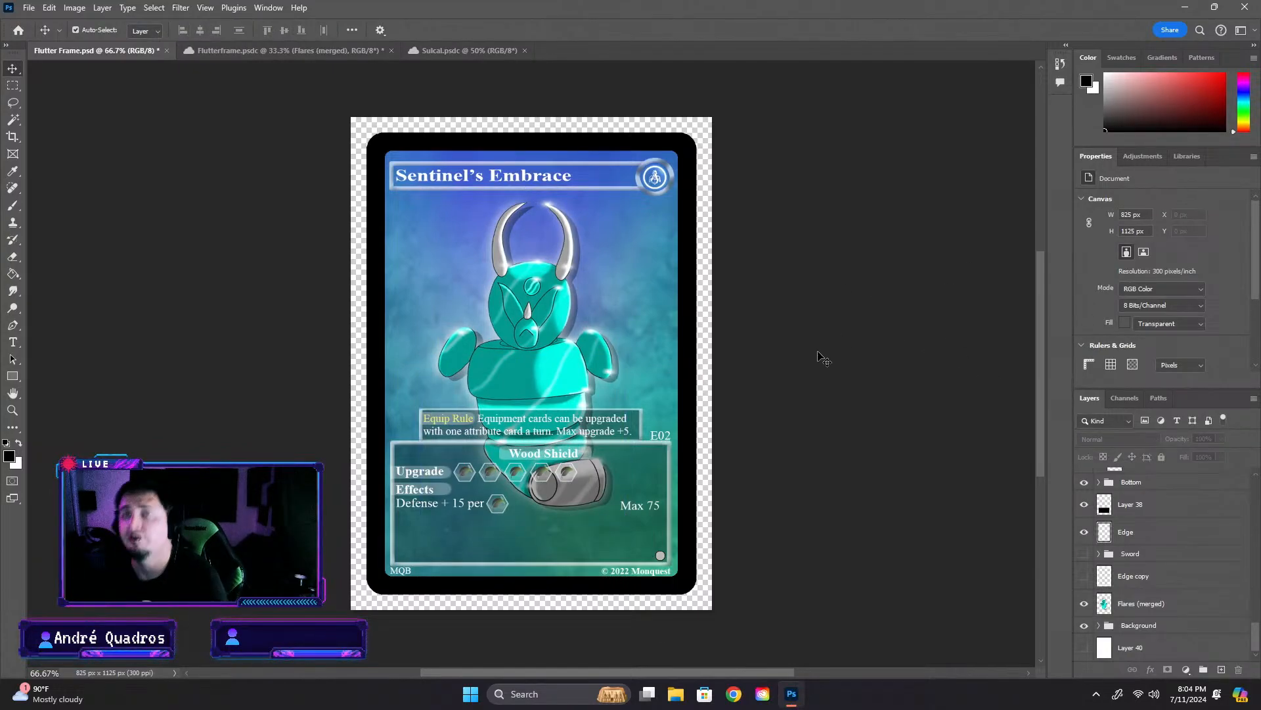
- Enlarge the merged artwork slightly to about 486 × 789 px and shift it right to recenter it on the card
click(497, 412)
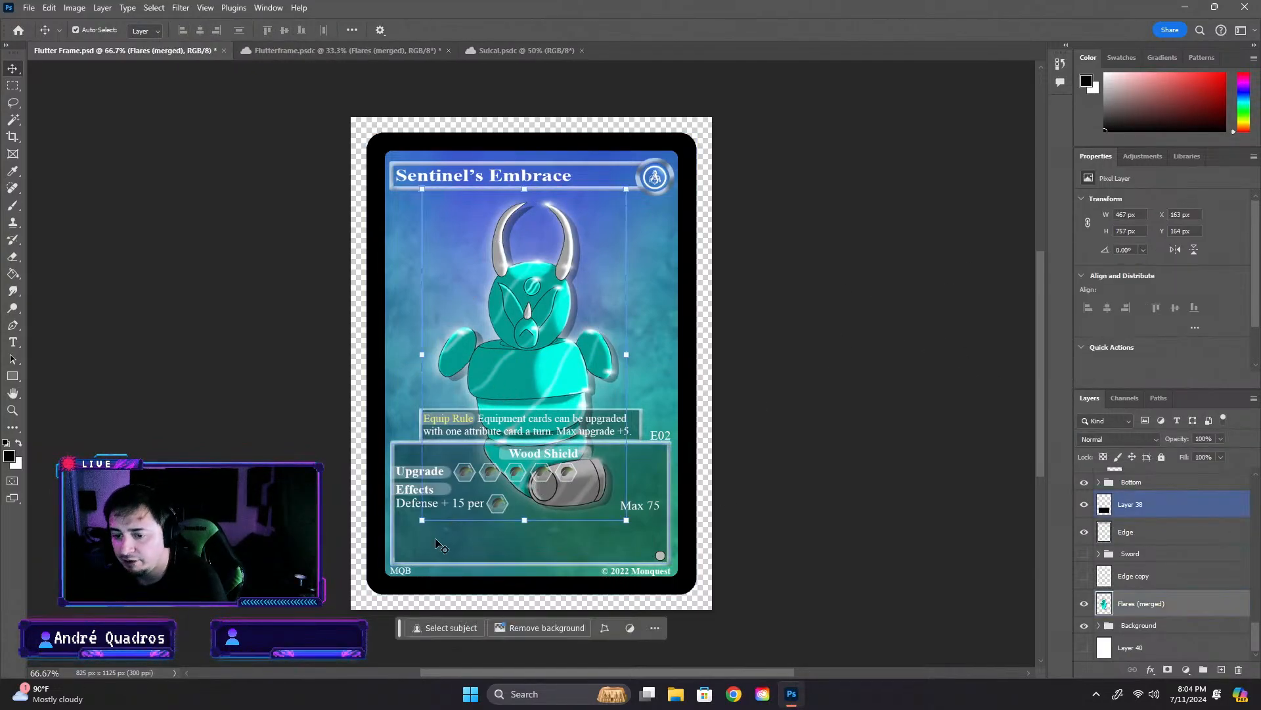
drag(422, 519, 413, 533)
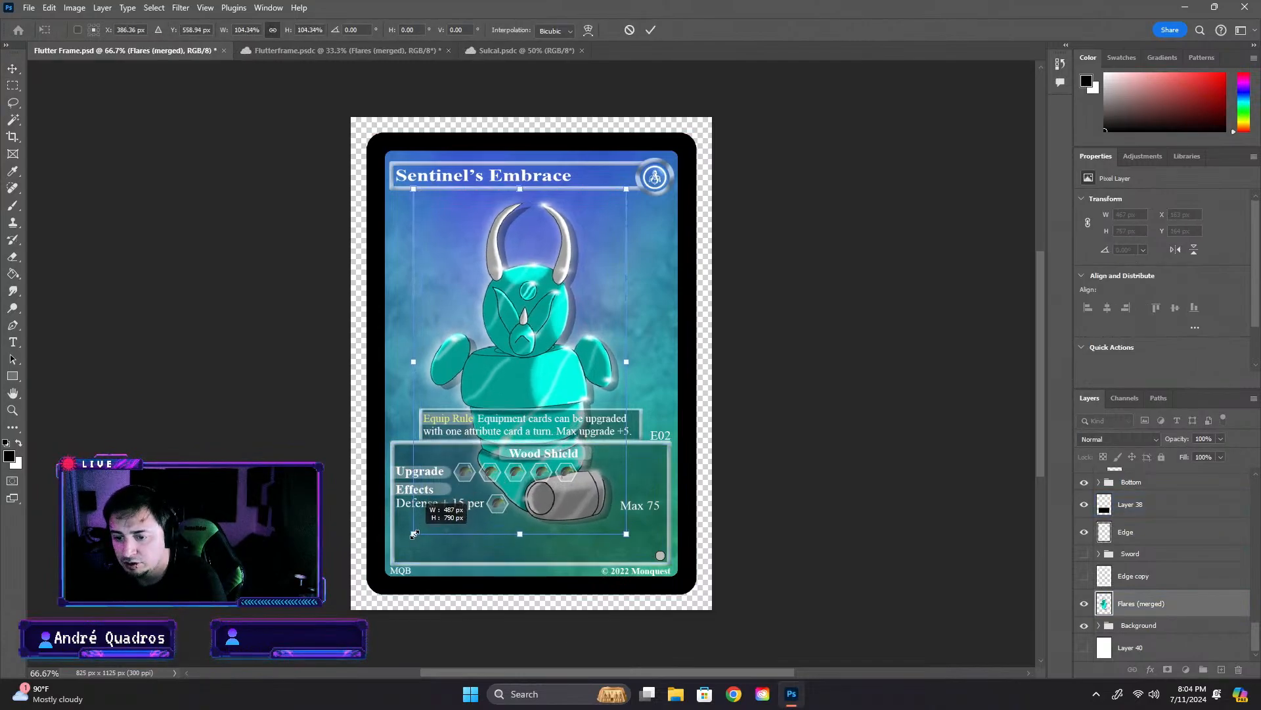
drag(518, 343, 531, 343)
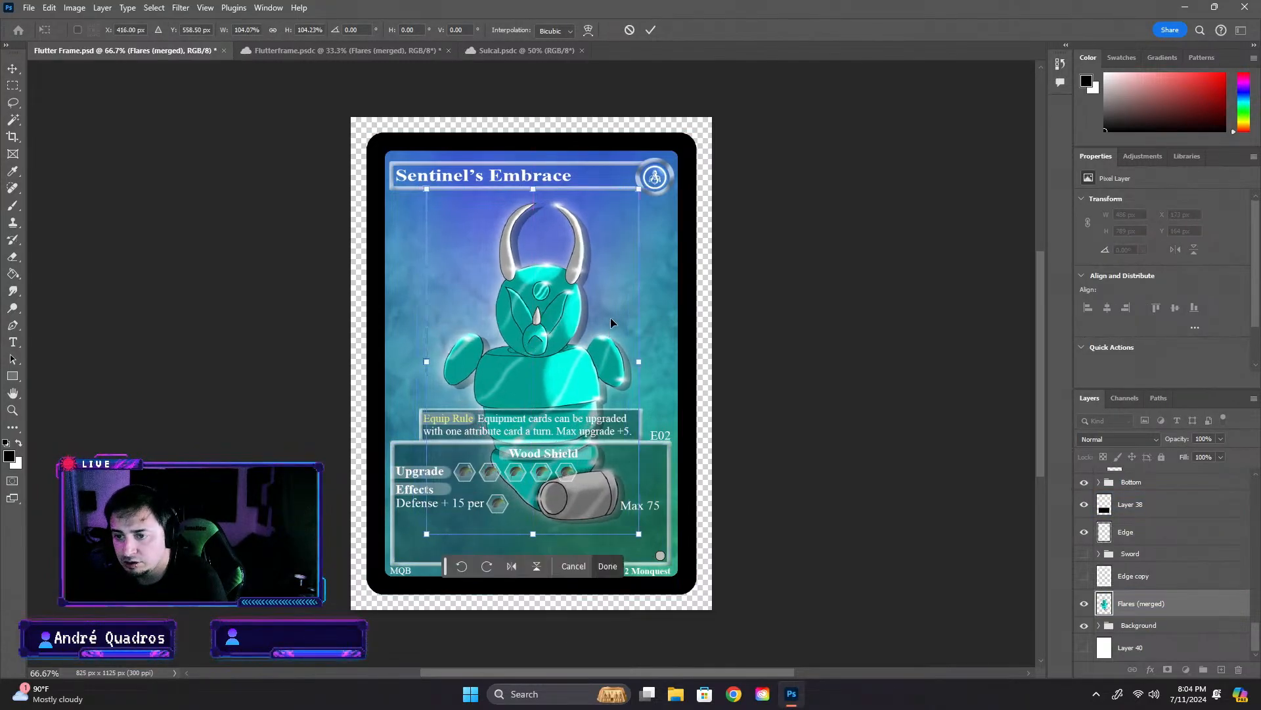
key(Return)
click(936, 268)
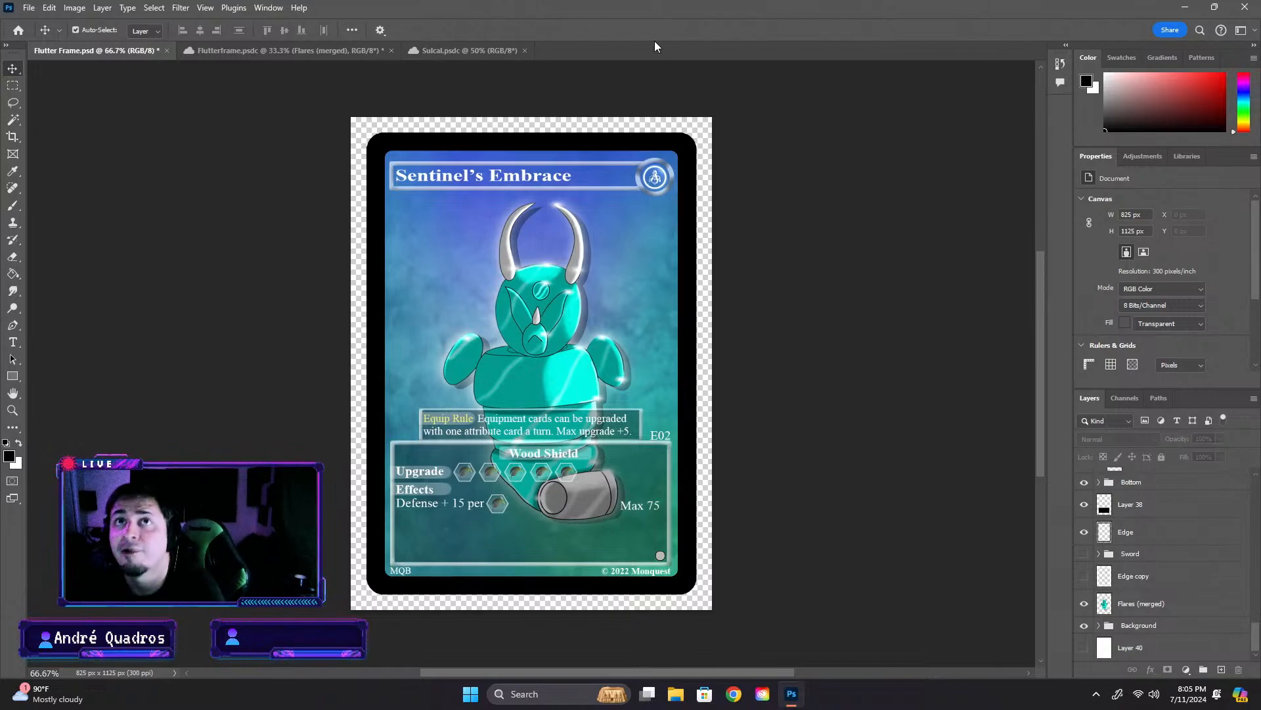
click(558, 265)
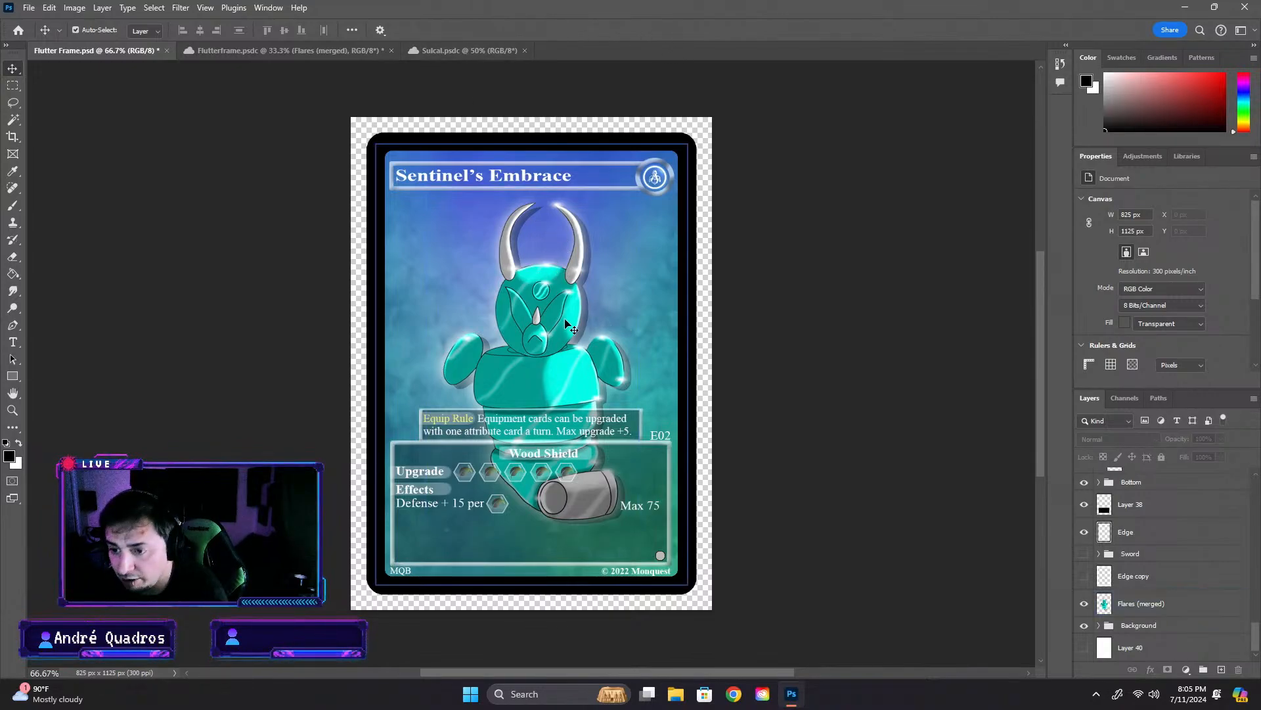
click(759, 374)
click(572, 341)
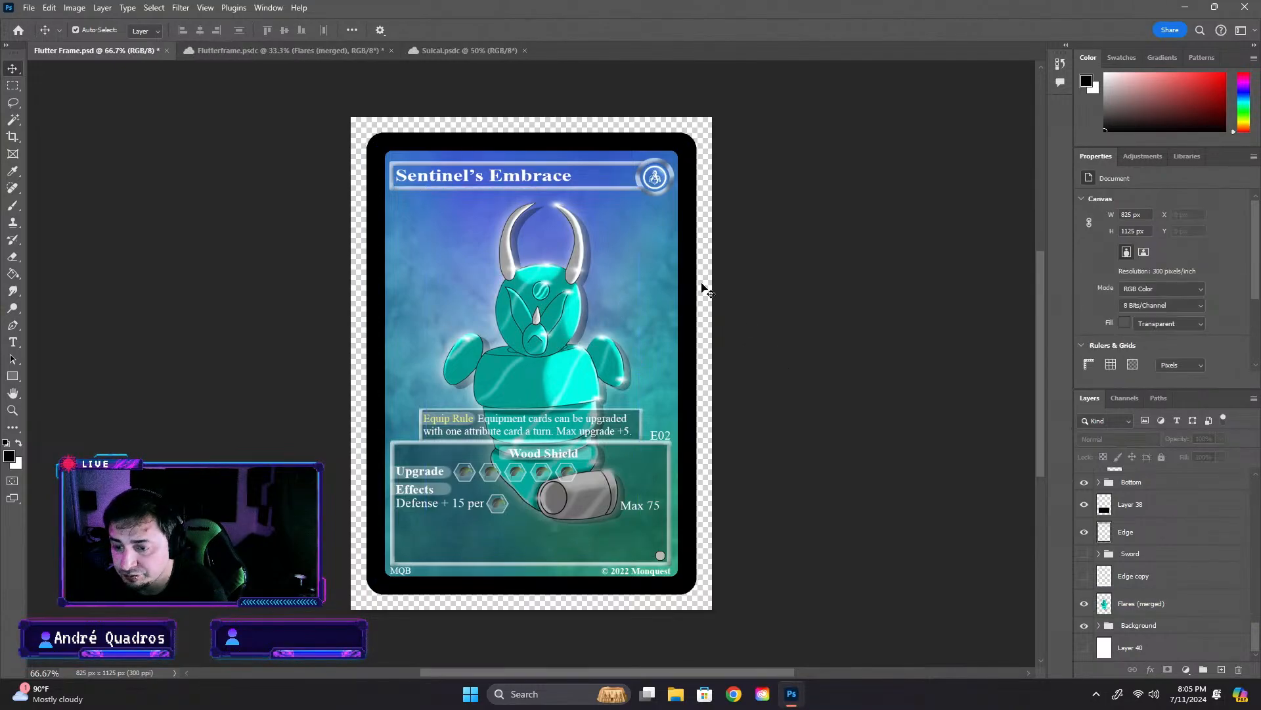
- Replace the card's title text with "Flutter Frame"
double_click(493, 176)
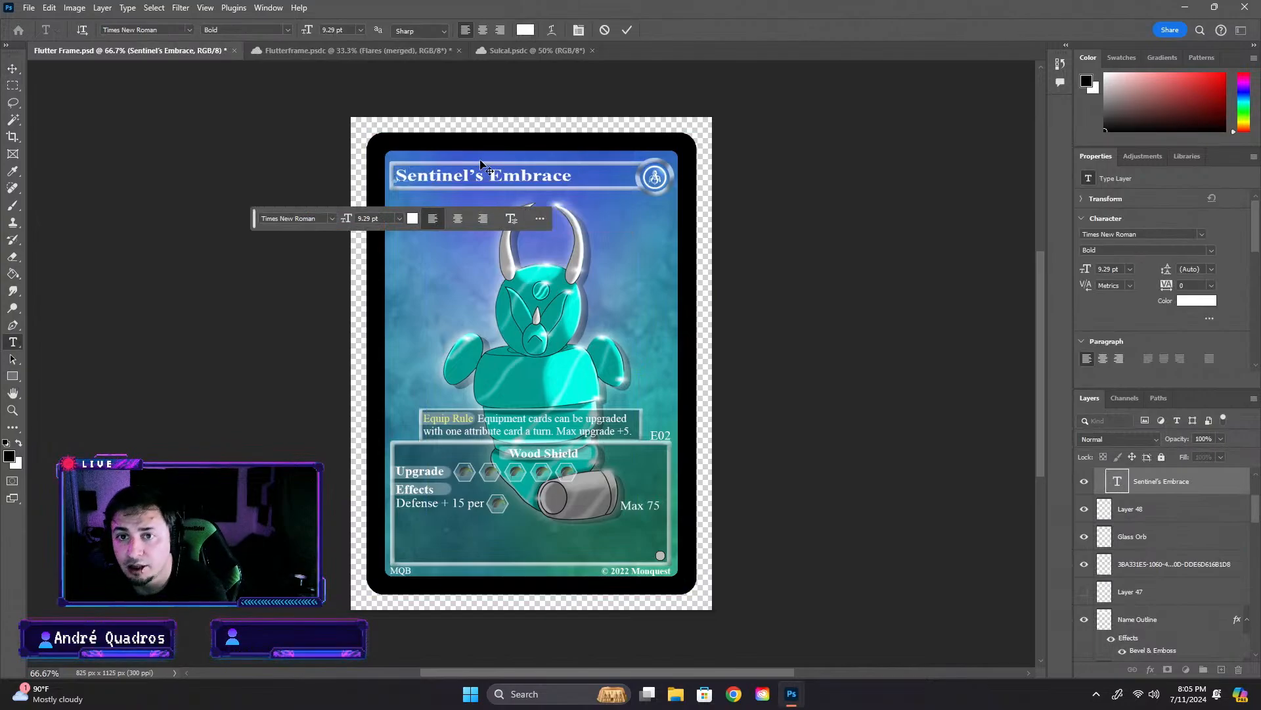
text(Fll)
key(BackSpace)
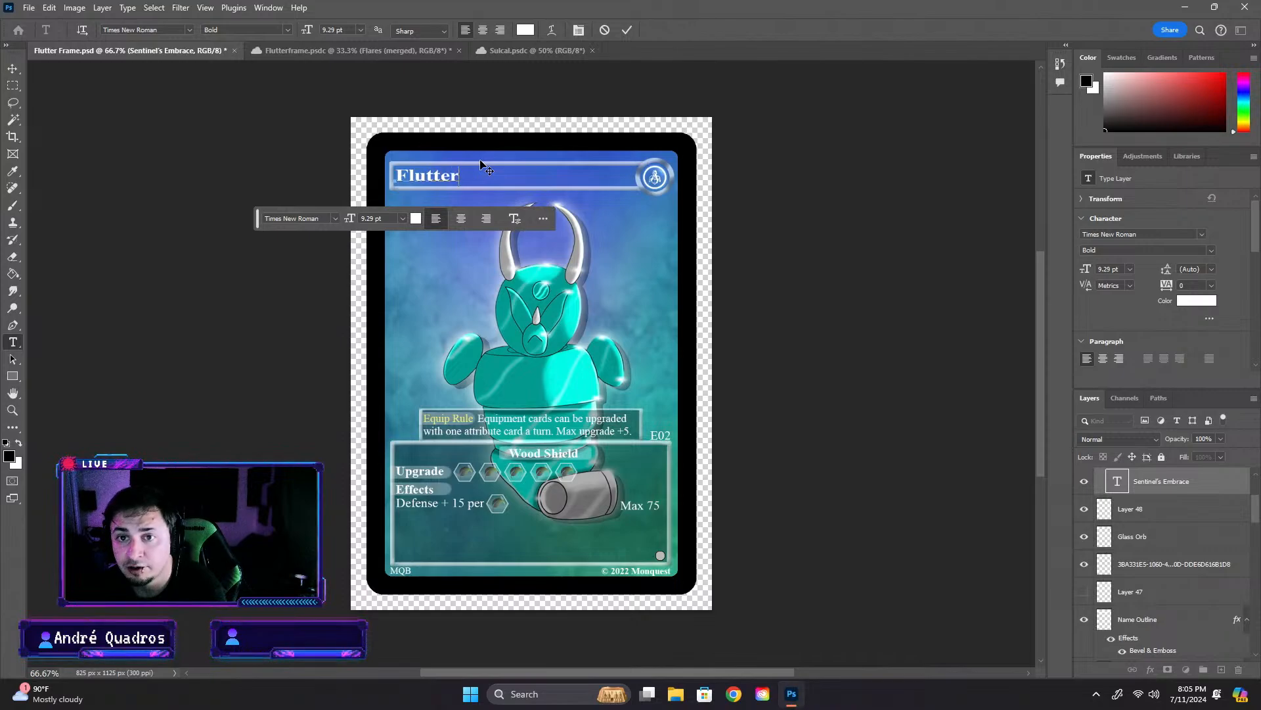
text(utter Frame)
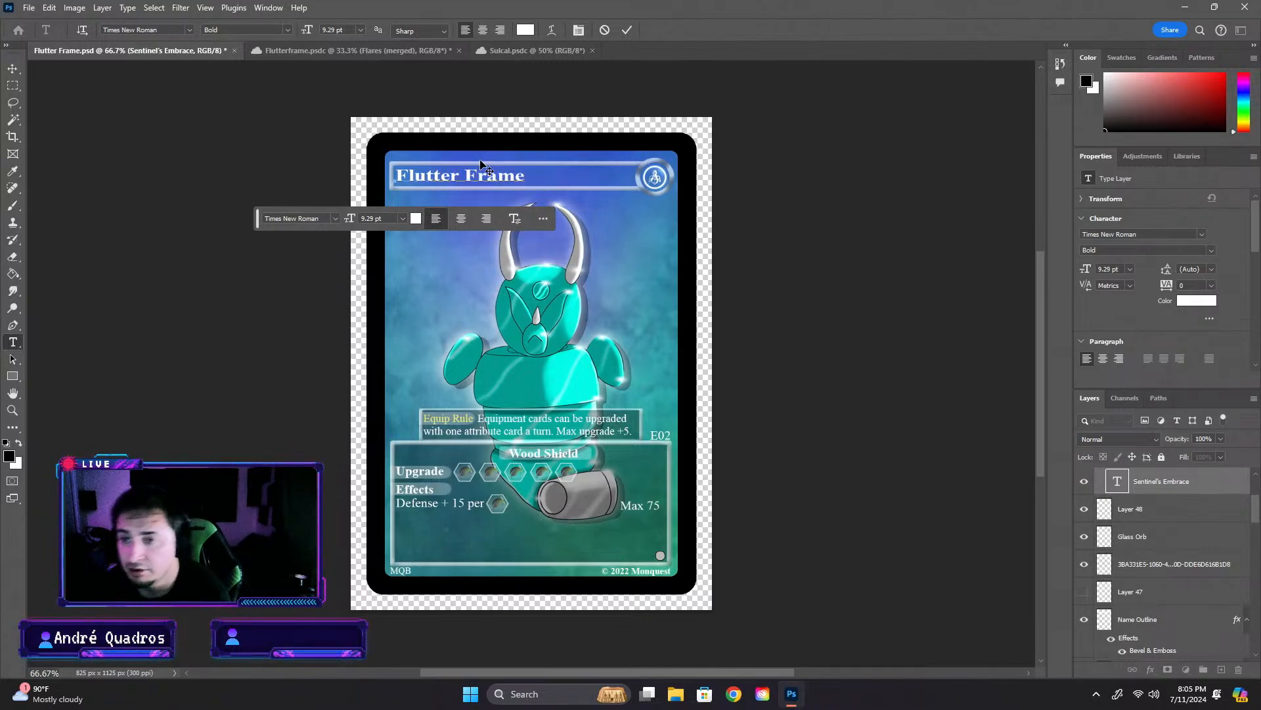
click(889, 318)
key(v)
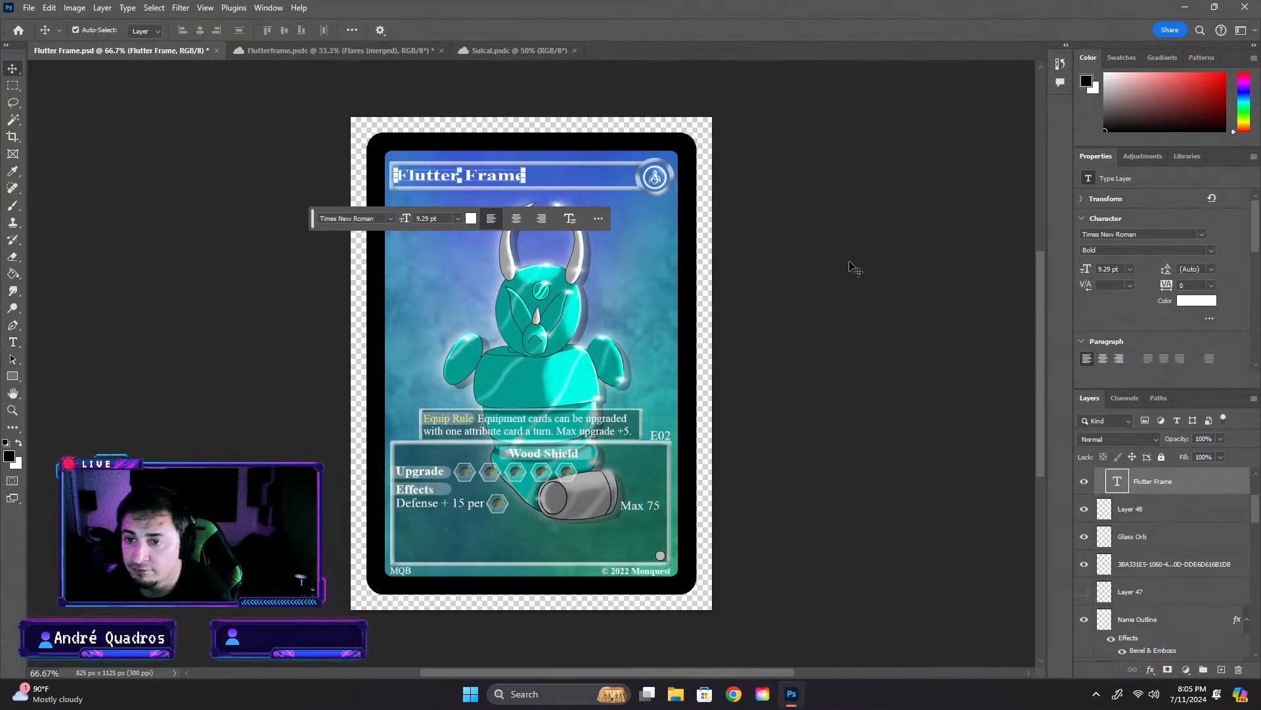
click(842, 262)
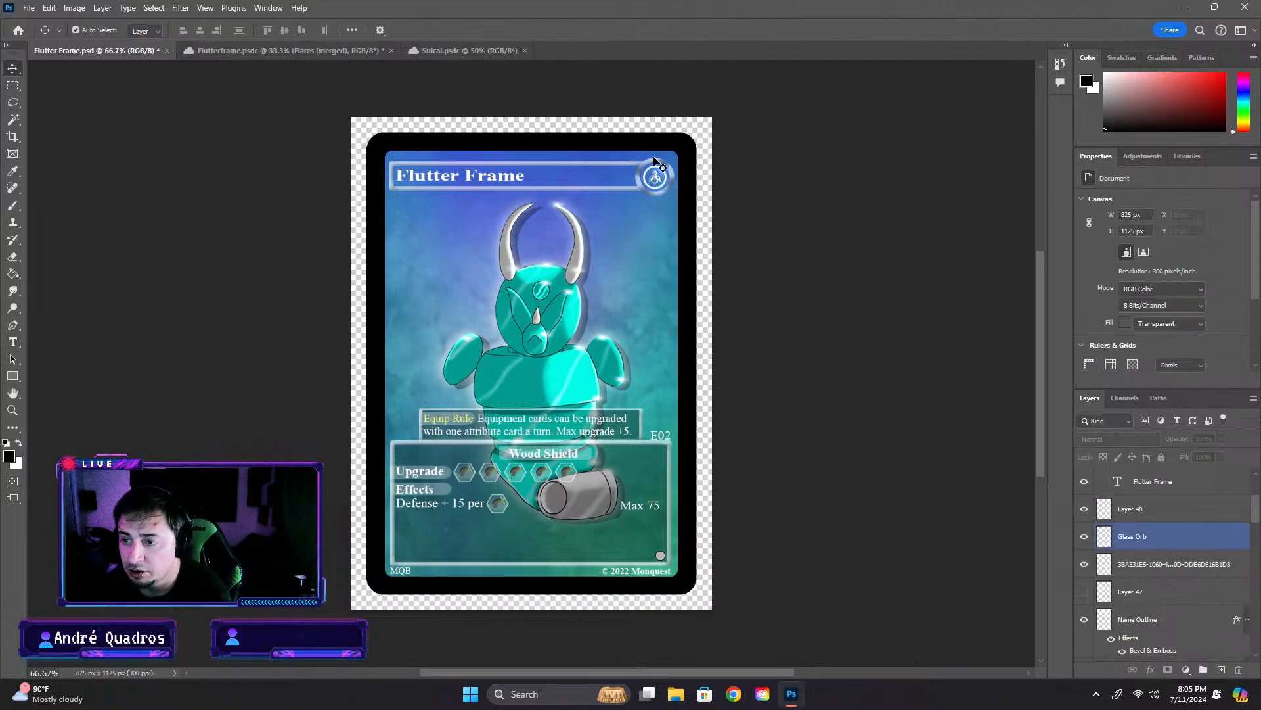
- Move the first line of equip rule text about 7 px to the right and delete the second line
click(657, 188)
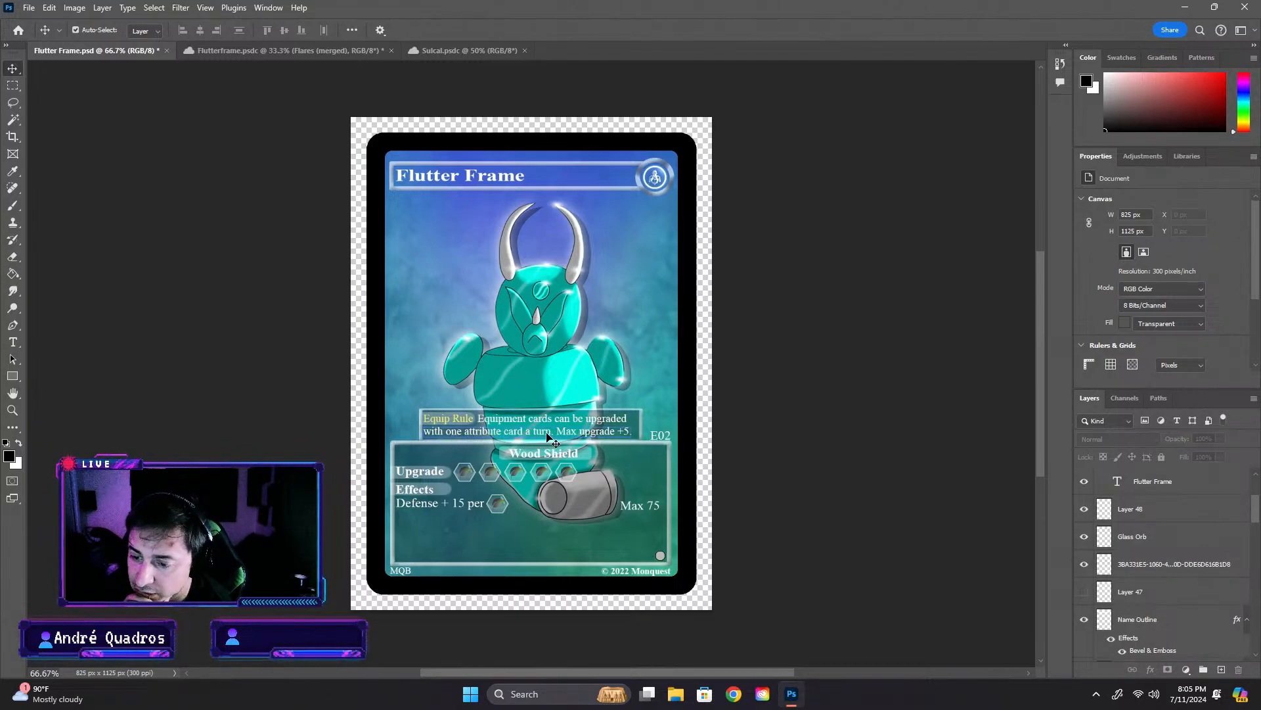
click(460, 421)
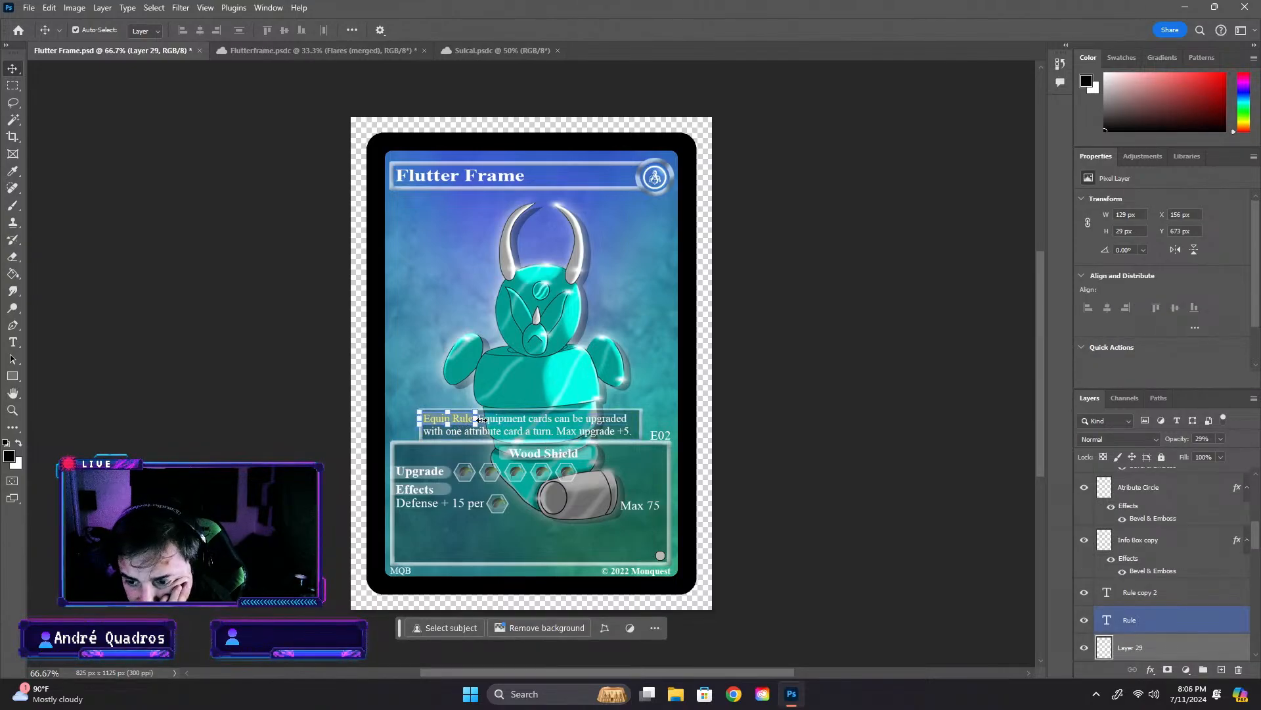
click(482, 420)
key(Return)
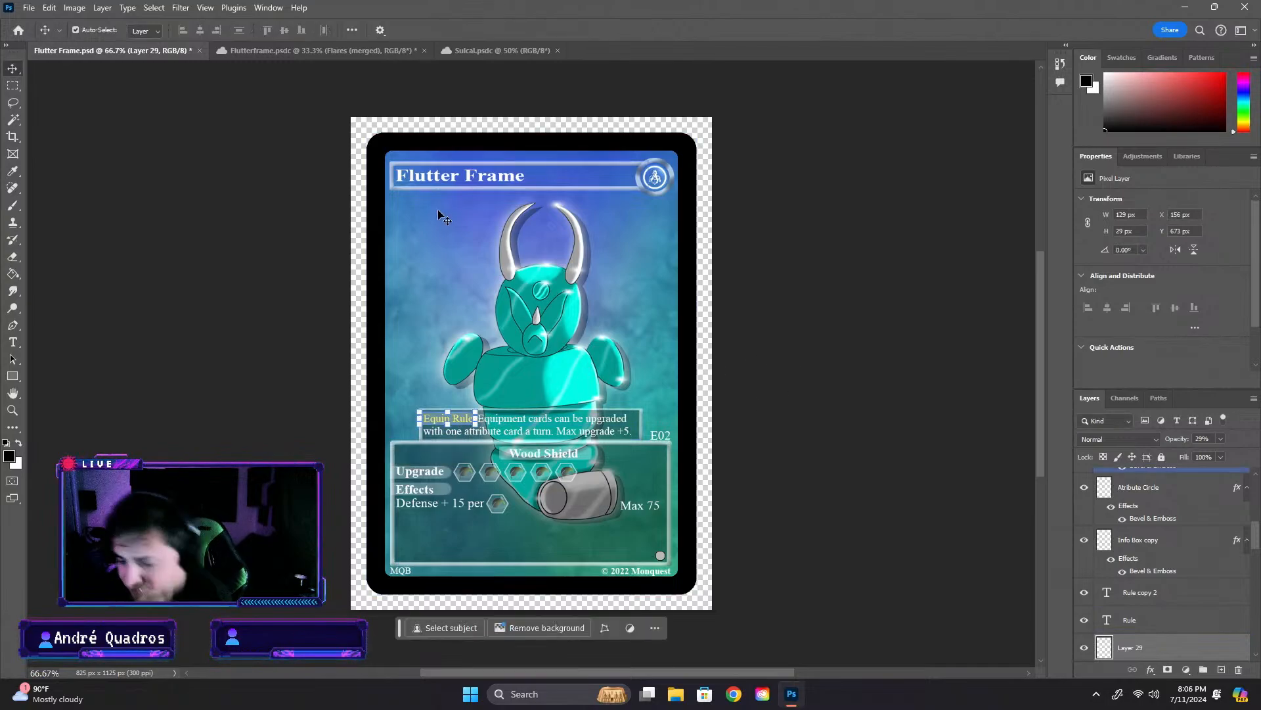
key(ctrl+plus)
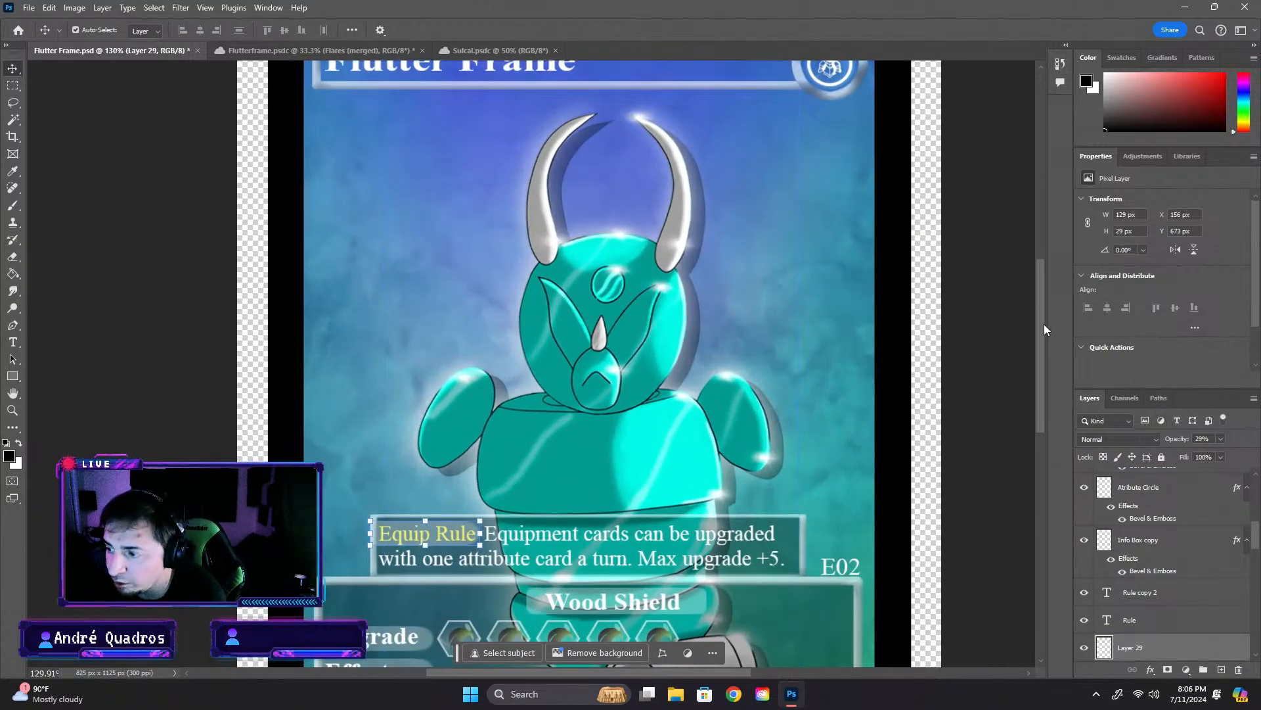
scroll(1045, 329, down, 2)
click(502, 468)
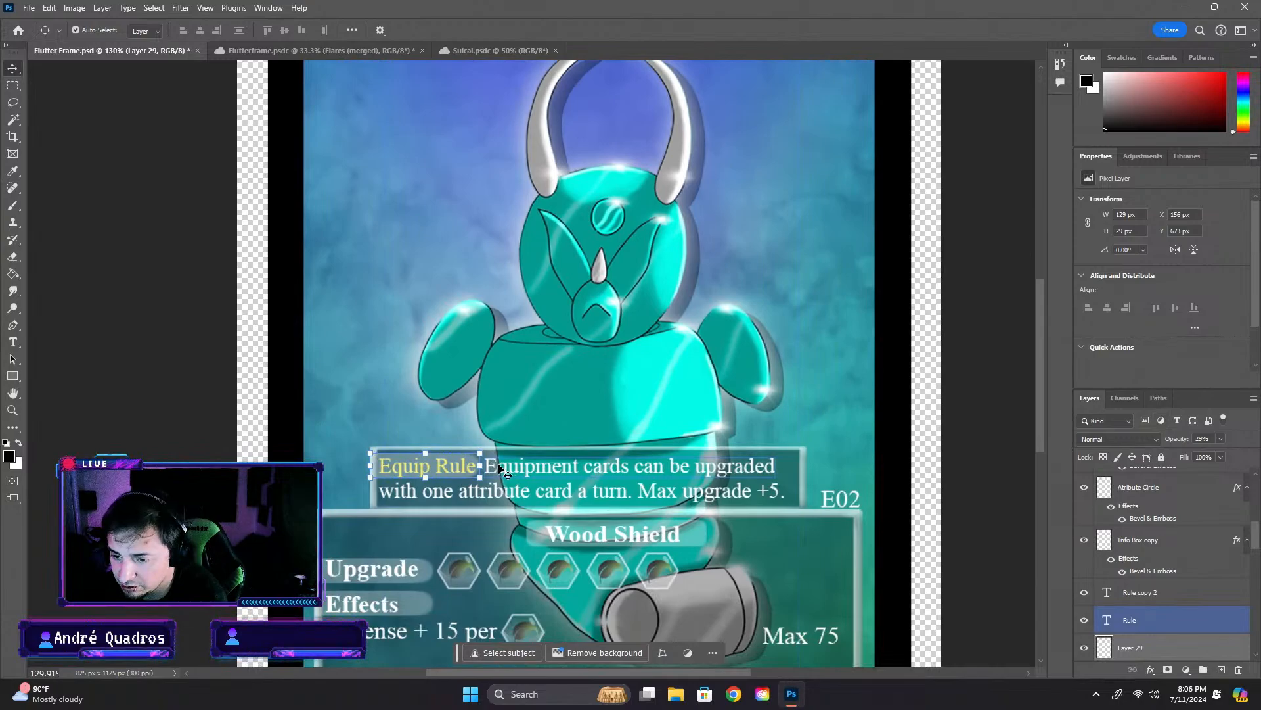
drag(529, 468, 534, 466)
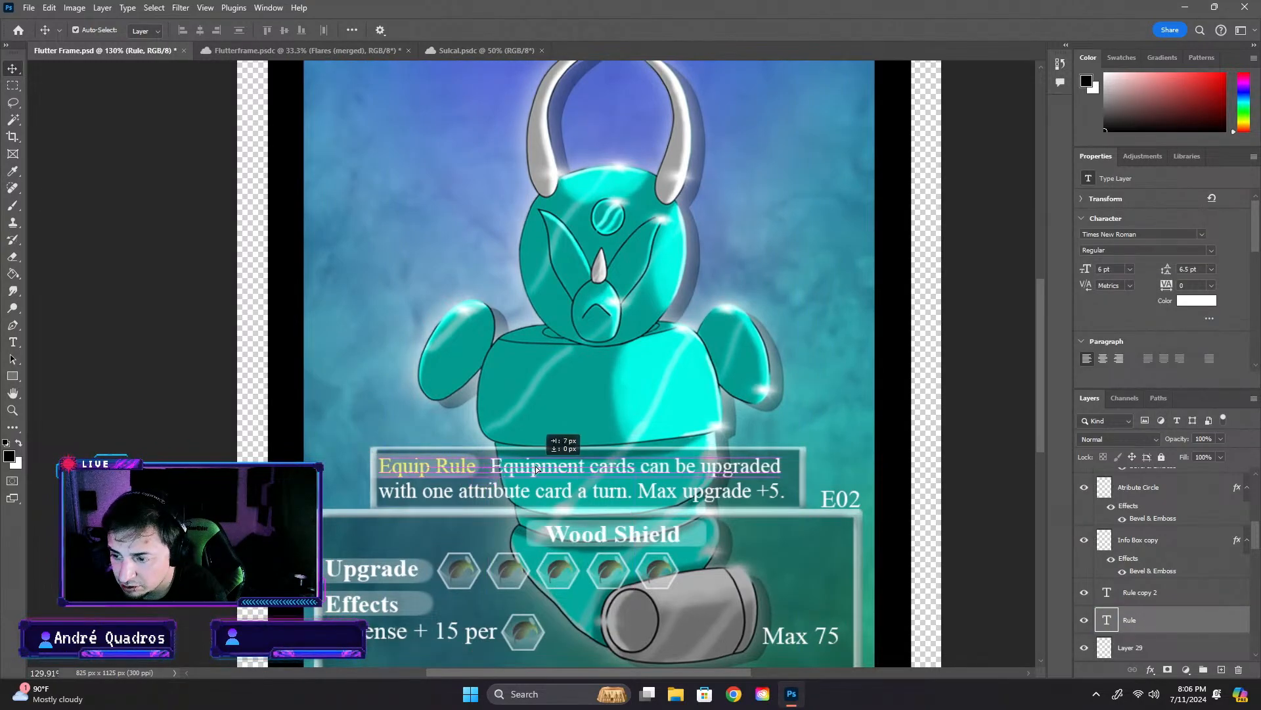
click(454, 492)
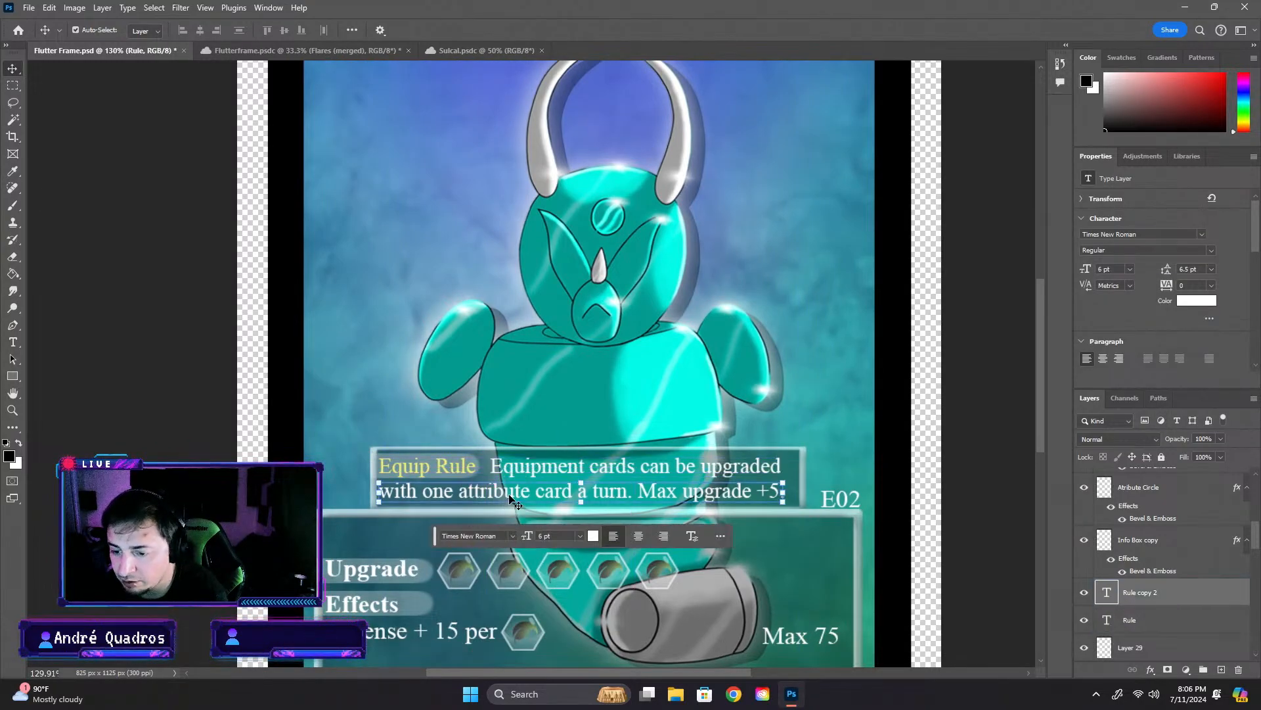
key(Delete)
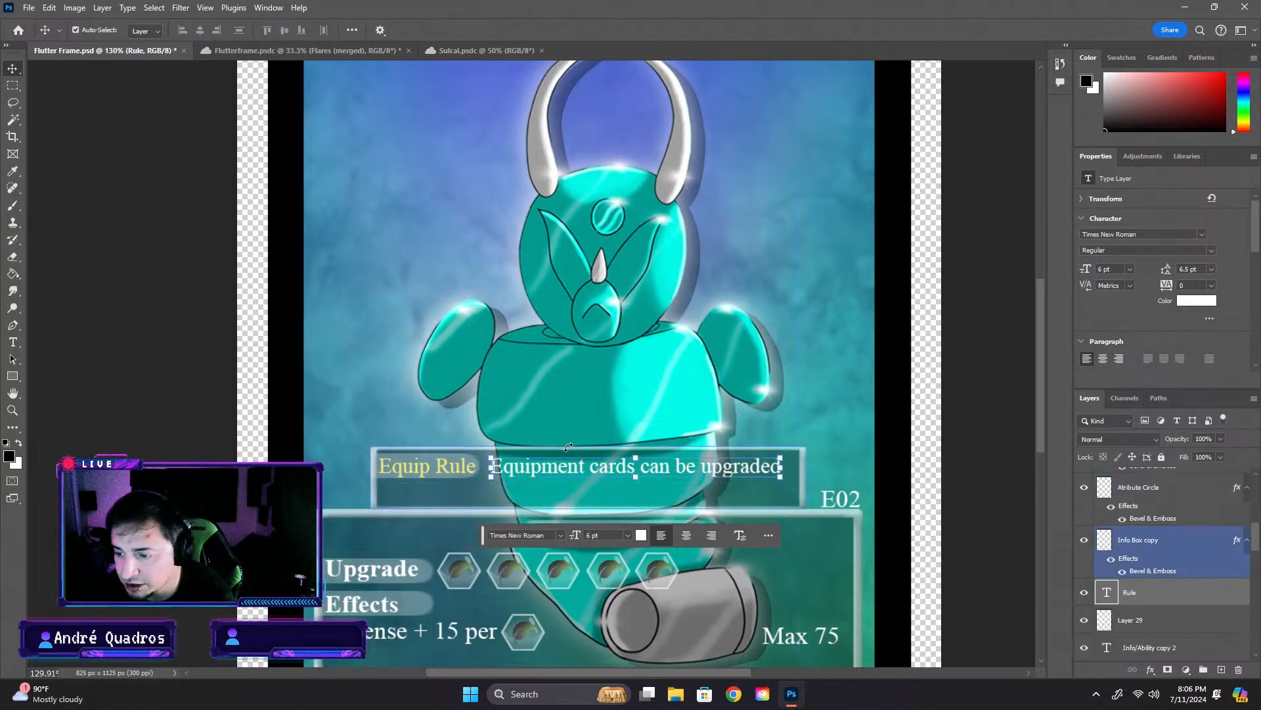
- Widen the translucent marker behind the Equip Rule label to about 179 px
drag(560, 467, 523, 466)
click(471, 466)
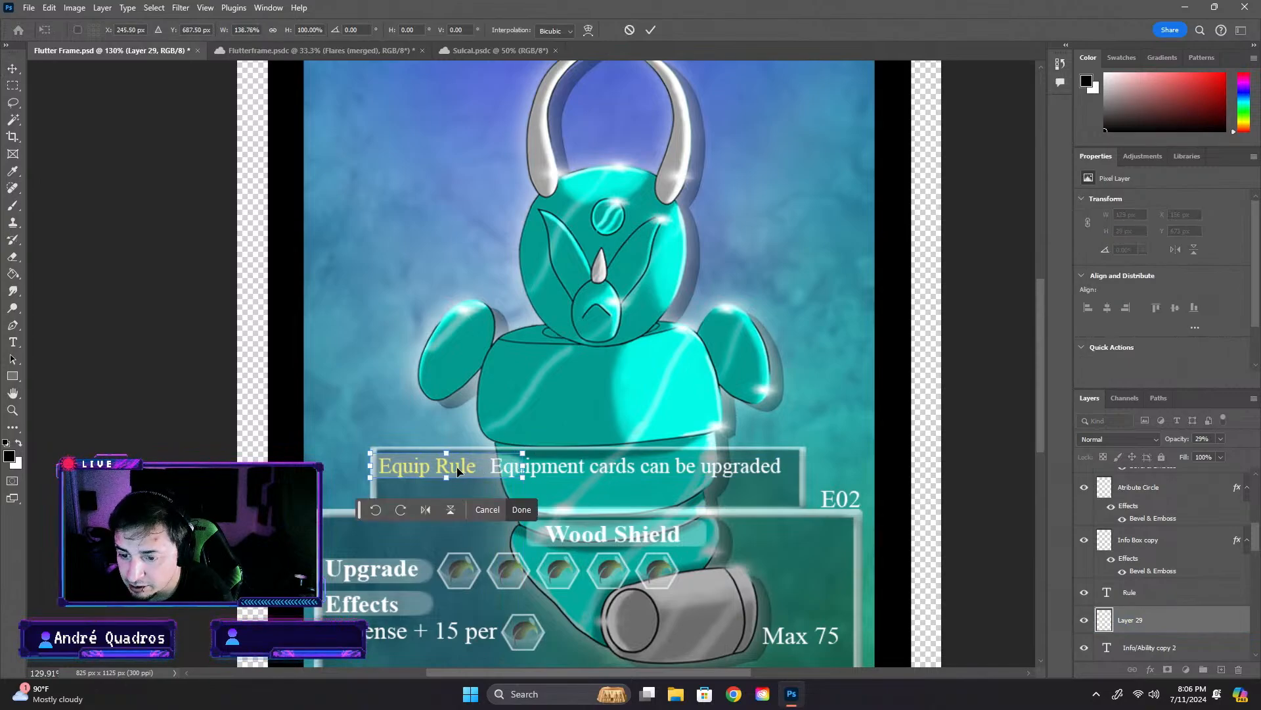
key(Return)
- Rename the Layer 29 marker layer as "Rule marker"
scroll(1085, 493, down, 5)
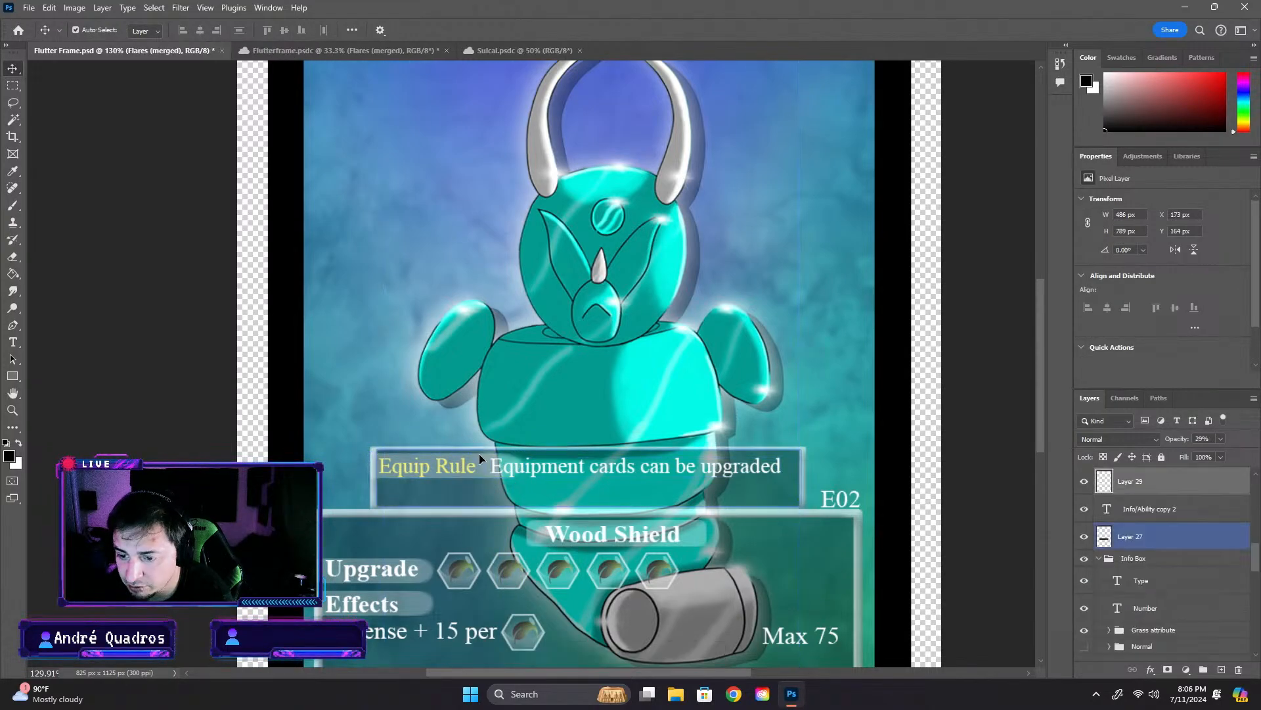
click(1125, 480)
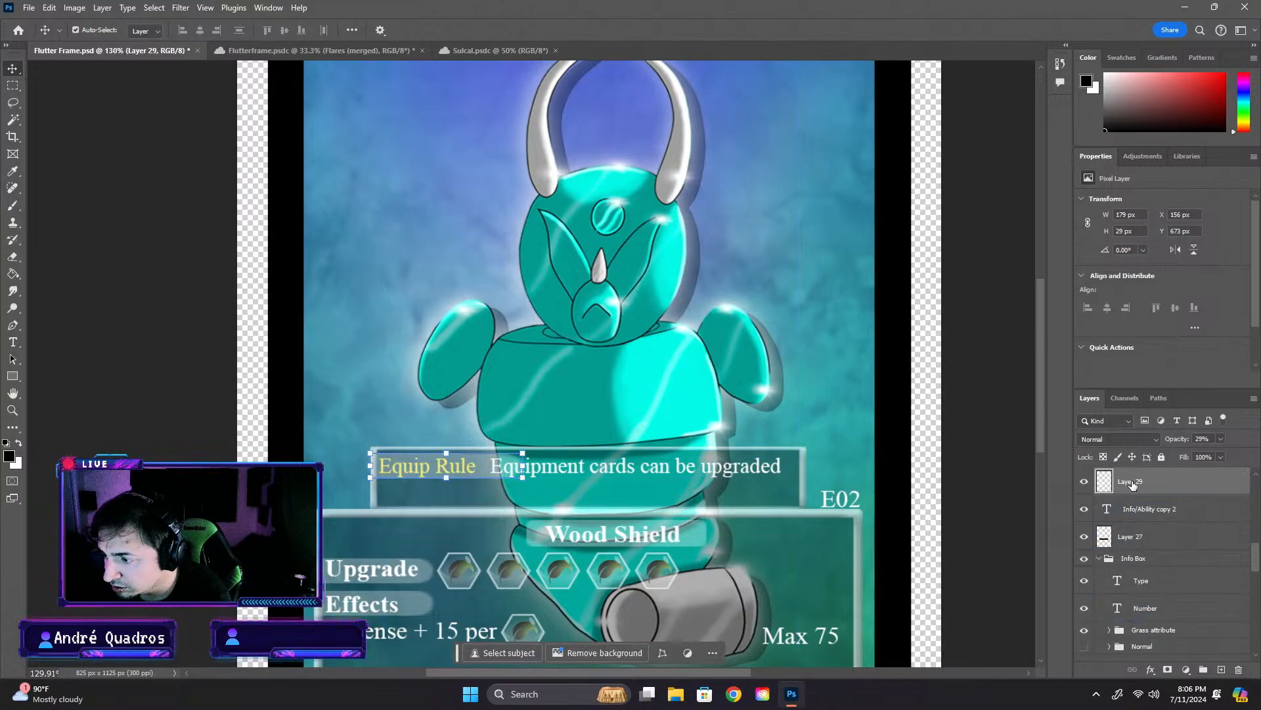
double_click(1132, 482)
text(Rule)
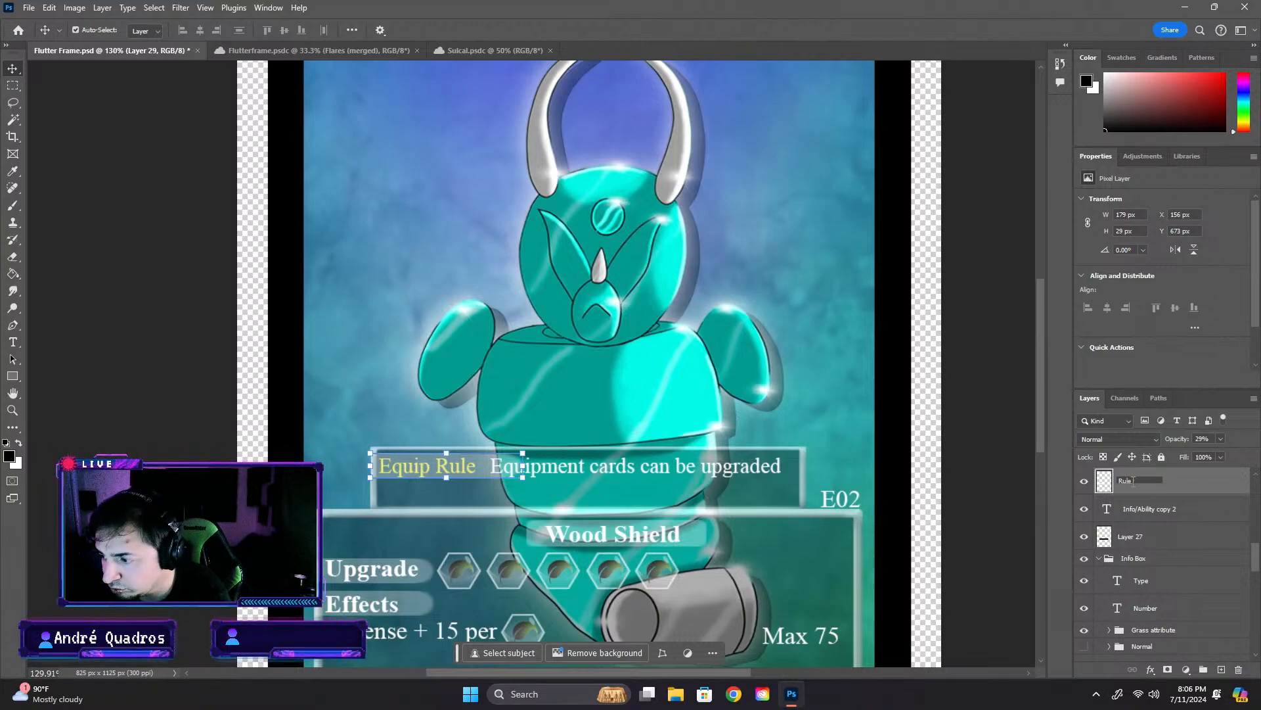
text(marker)
key(Return)
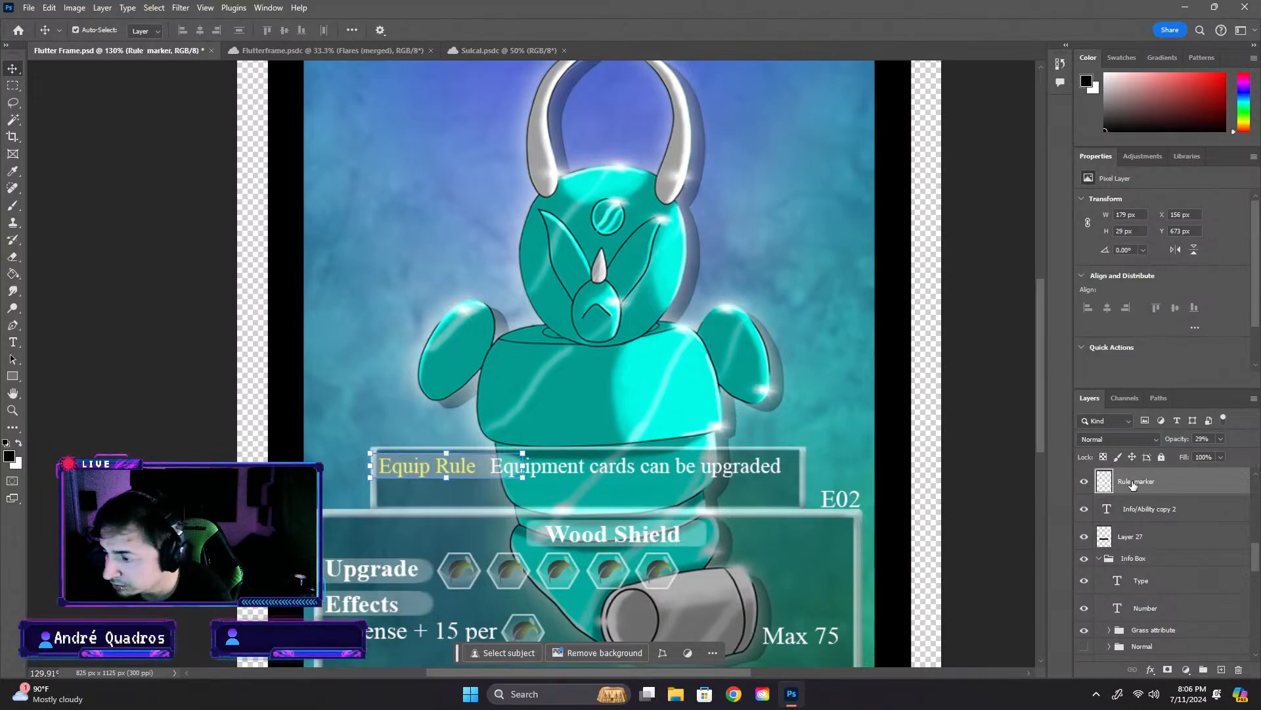
- Replace the word "Rule" in the yellow Equip Rule label with "Summor"
click(1105, 504)
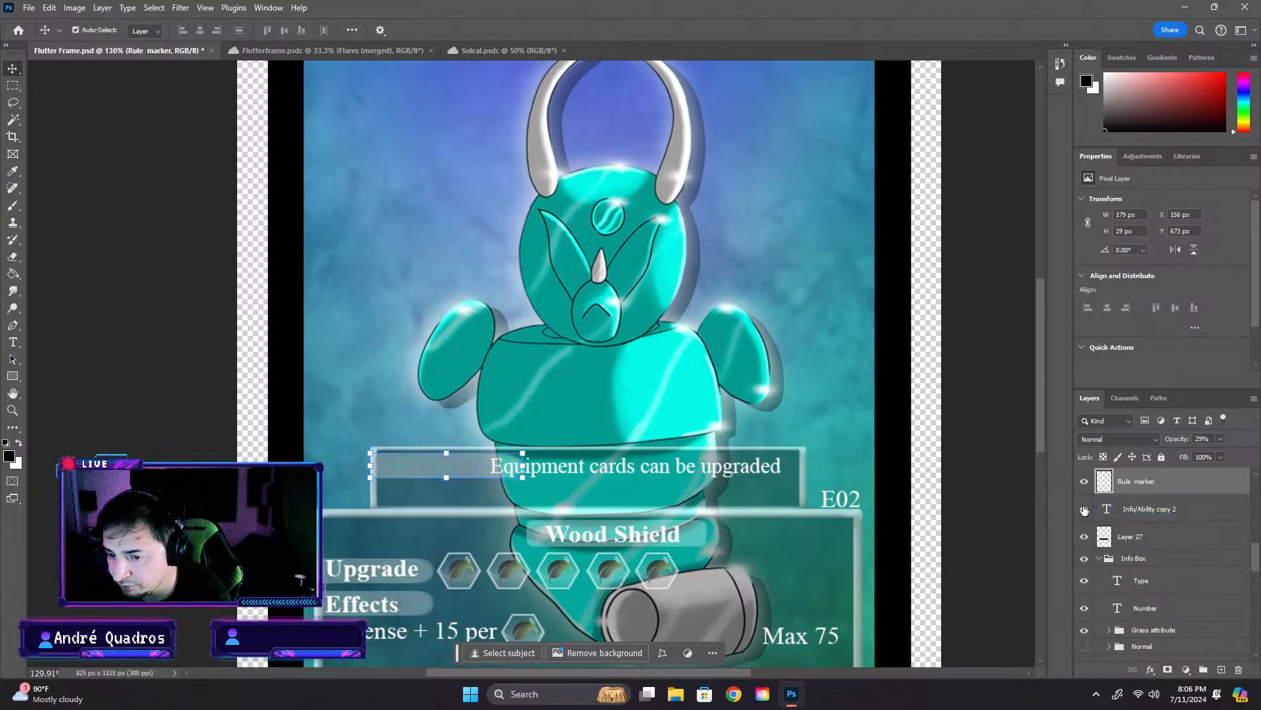
click(1146, 514)
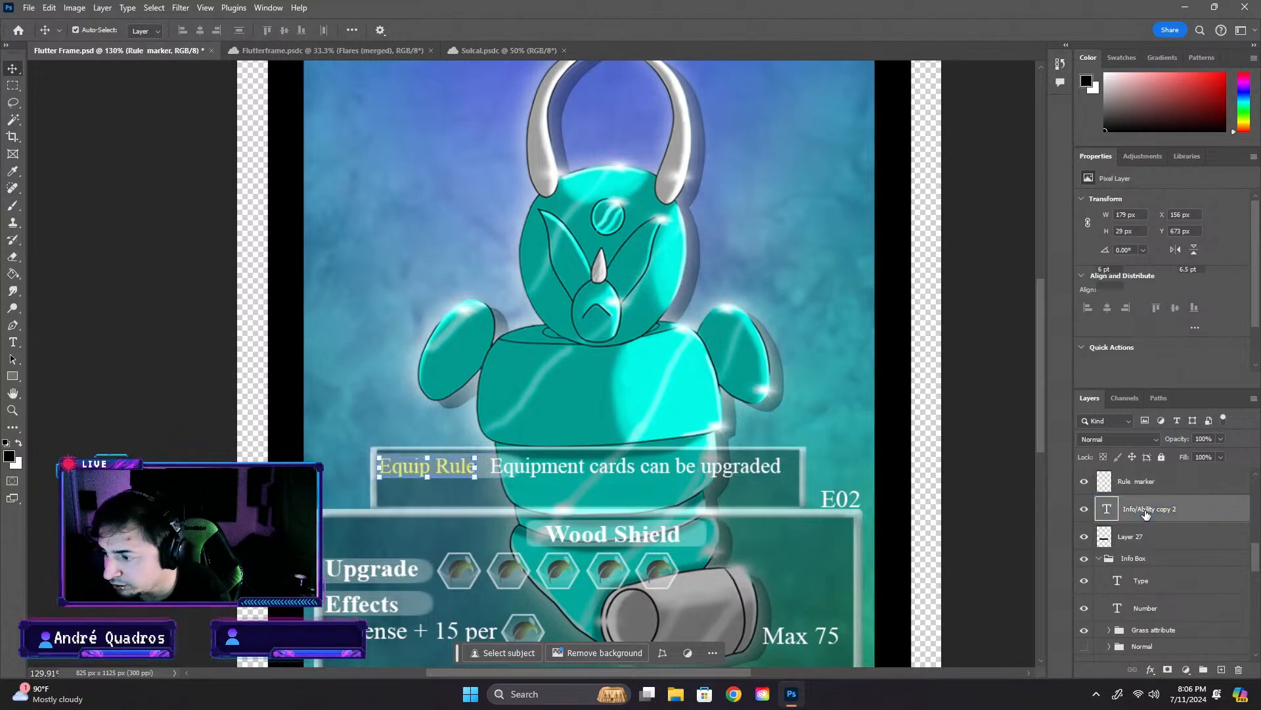
double_click(1107, 509)
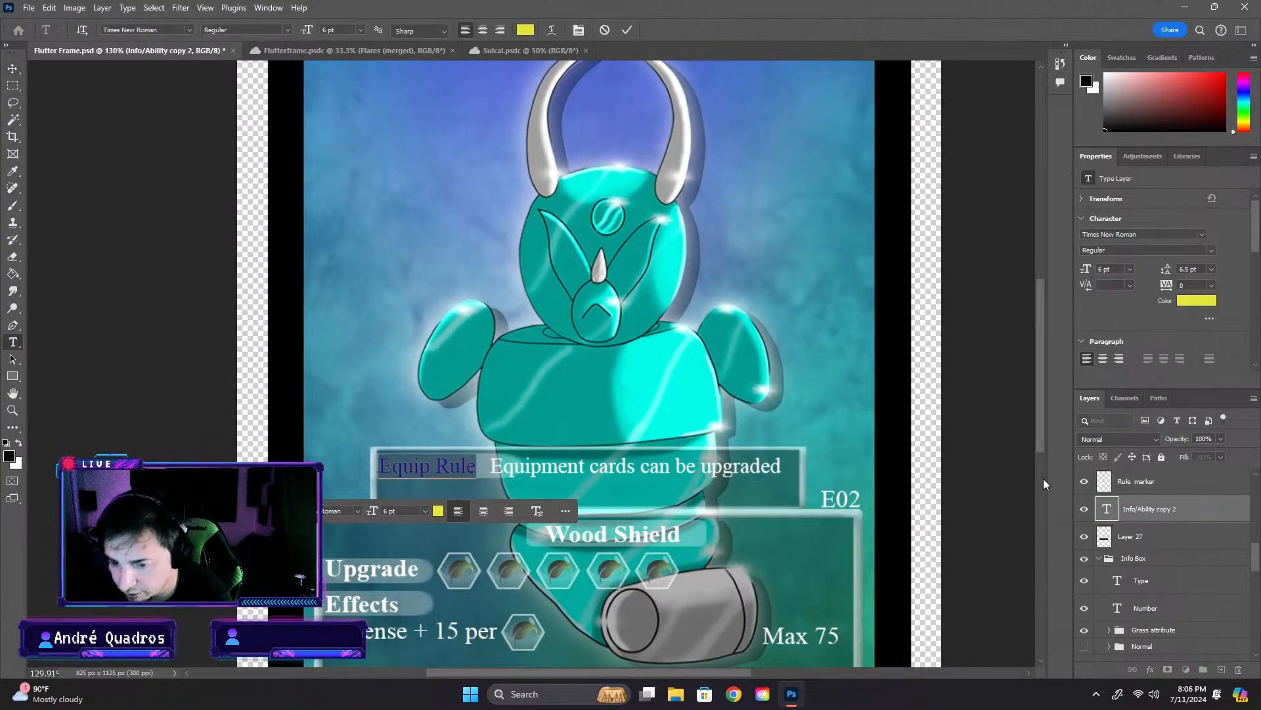
drag(434, 472, 475, 468)
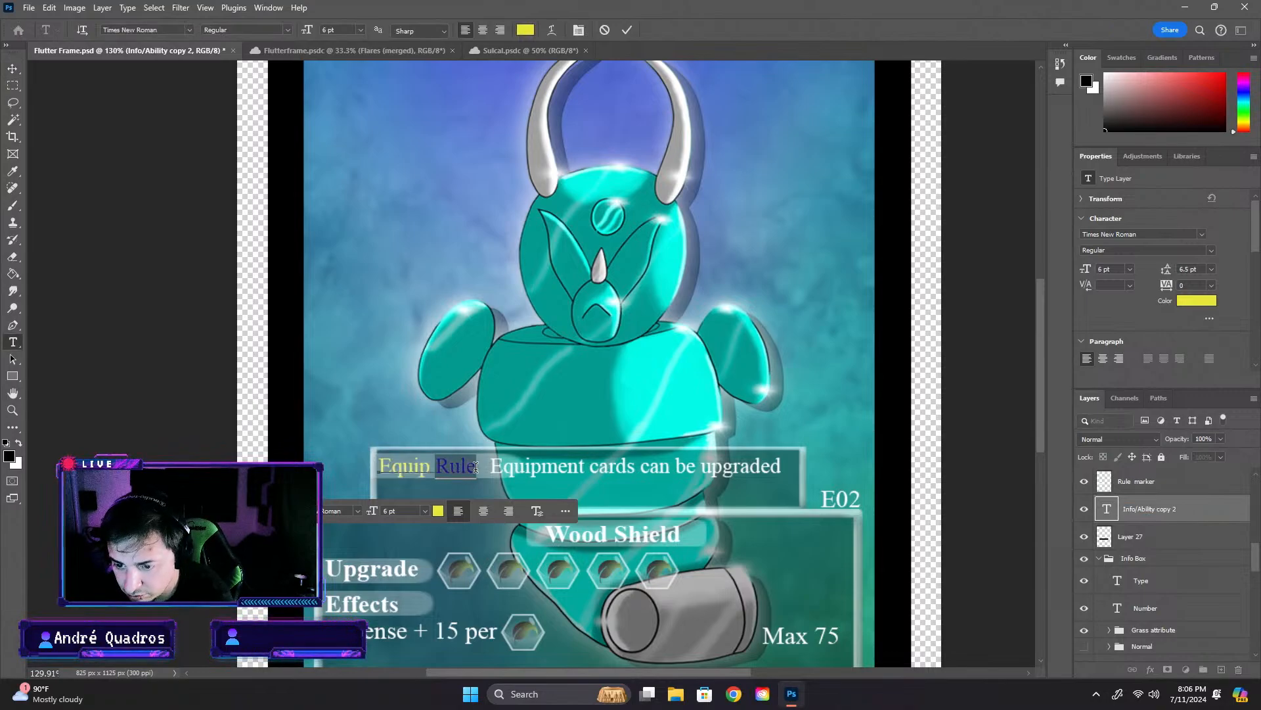
text(Summ)
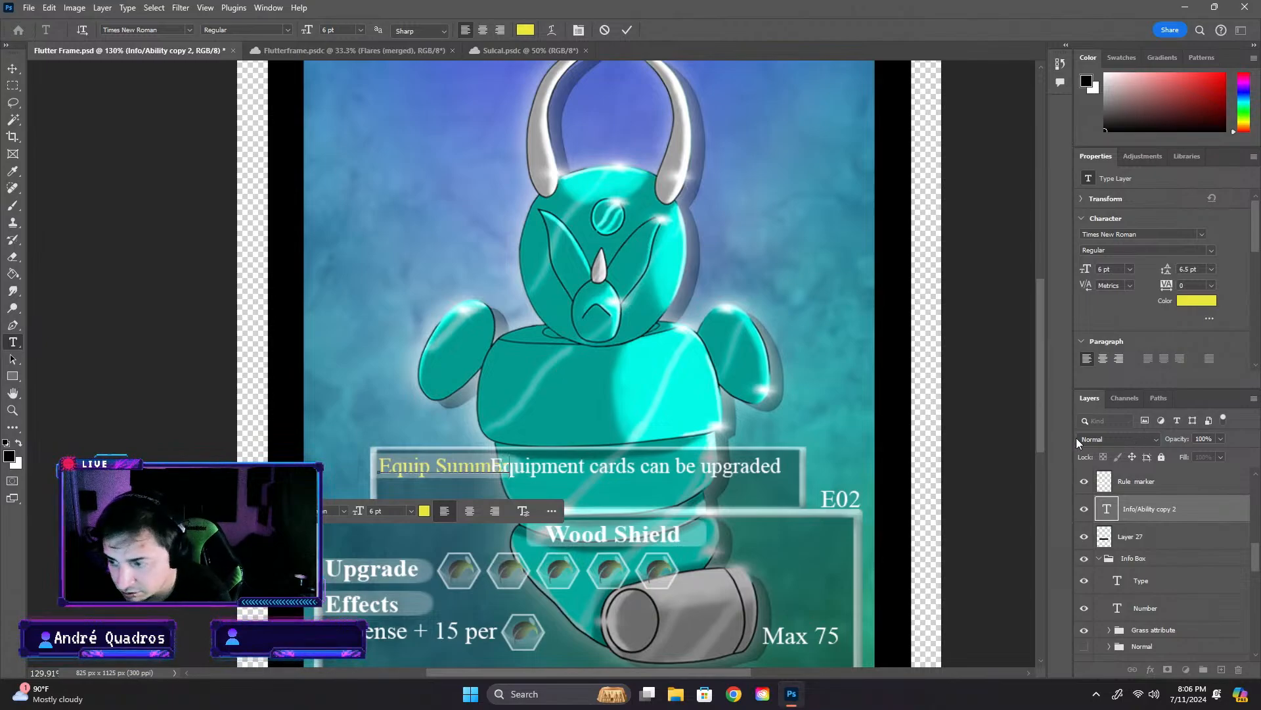
key(ctrl+Return)
- Move the white rule sentence onto the line directly beneath the yellow label, aligned with the label's left edge
drag(624, 471, 510, 497)
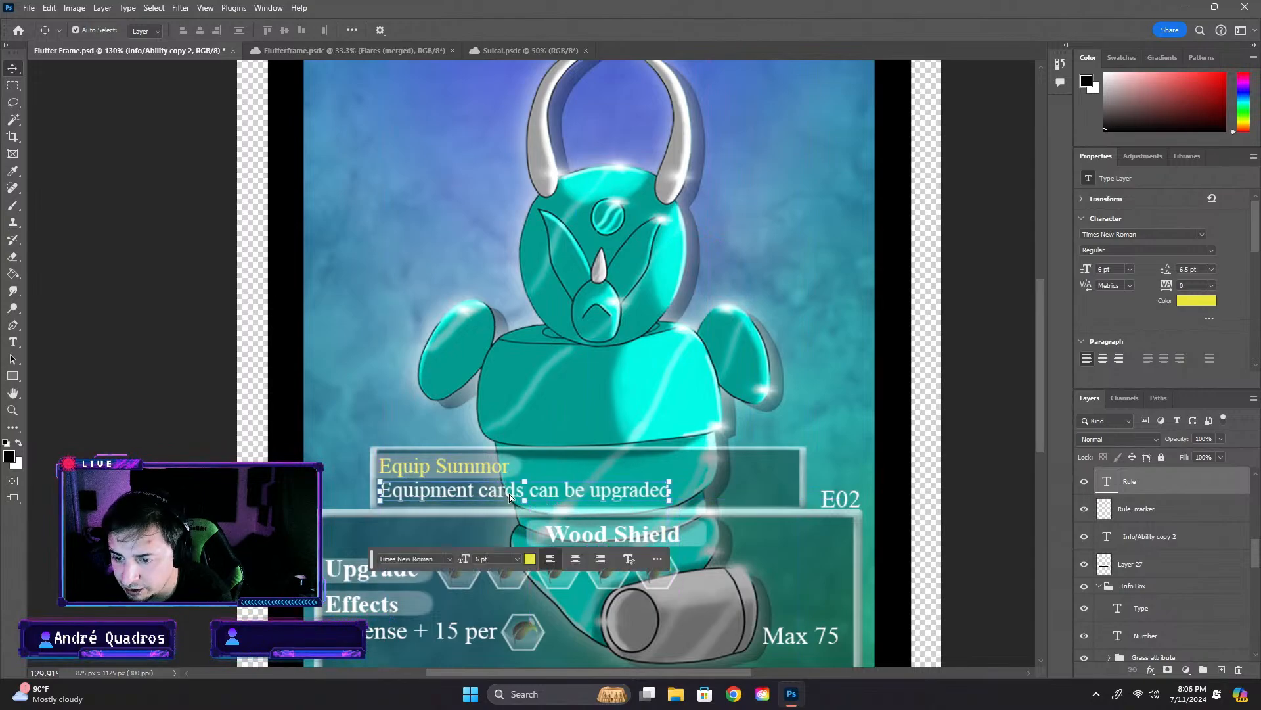
key(ctrl+t)
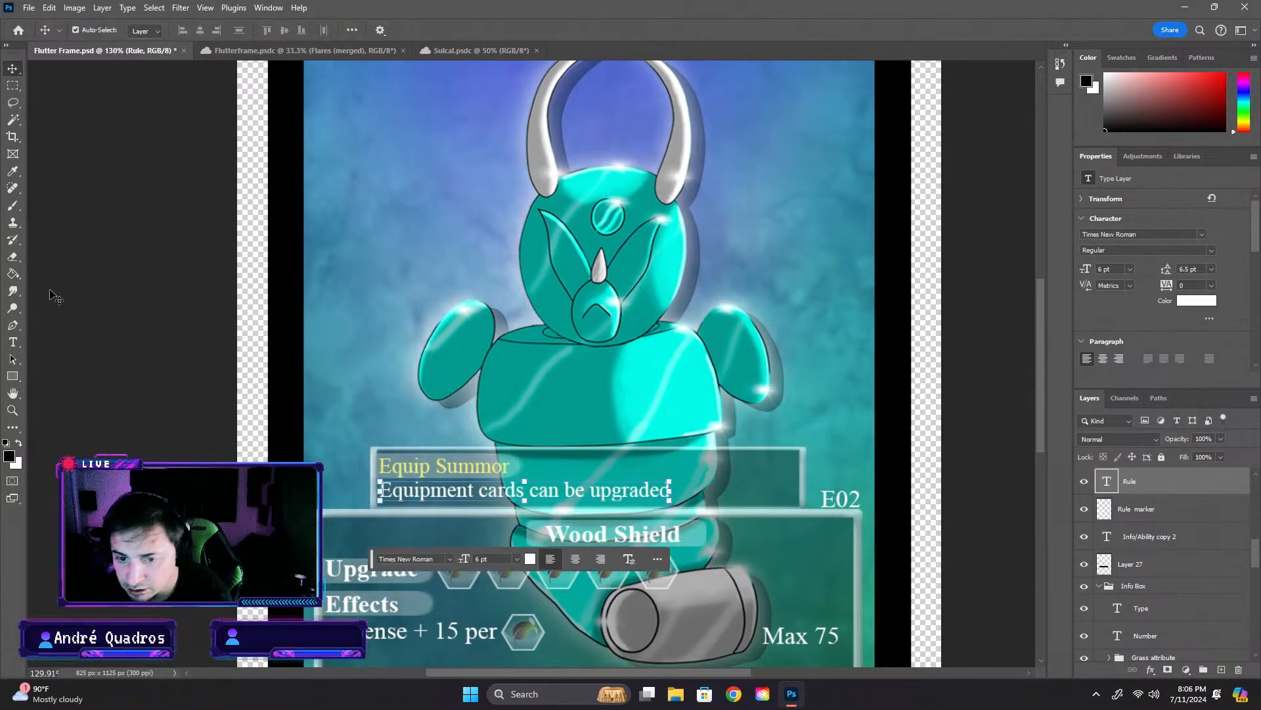
click(1014, 408)
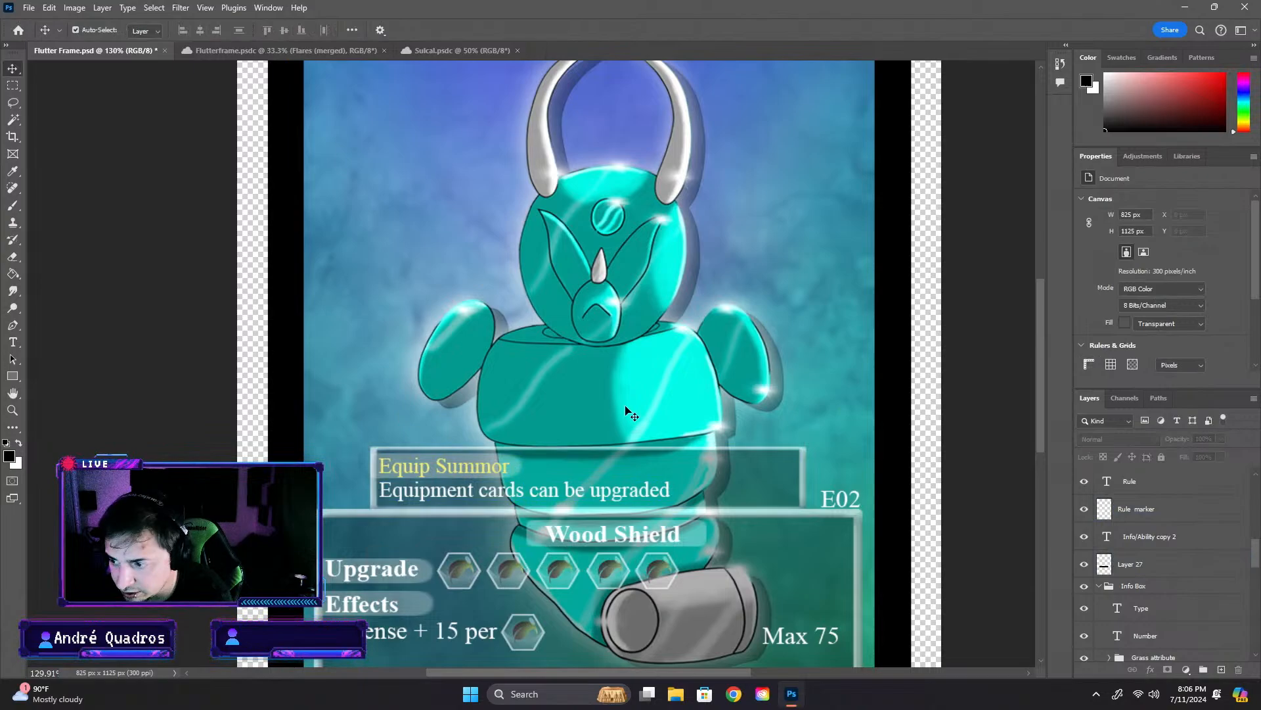
- Narrow the translucent marker behind the yellow label to about 95% of its width and correct the label text to "Equip Summon"
click(515, 467)
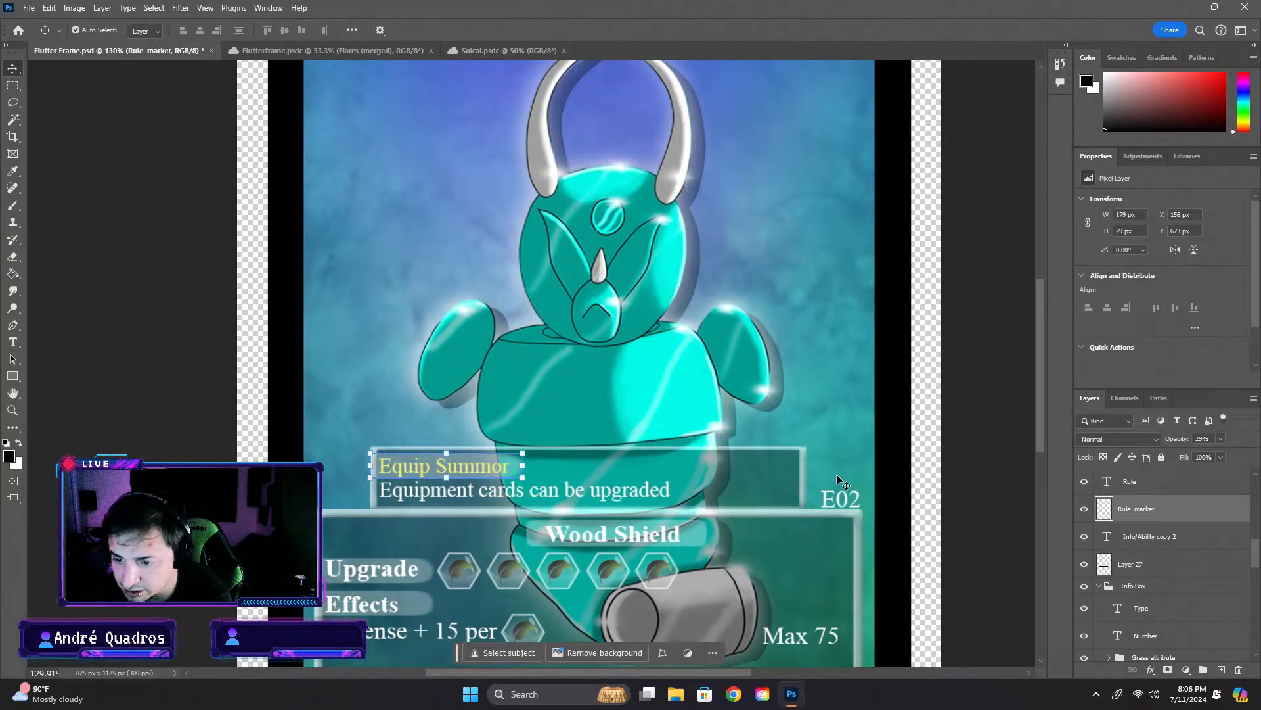
drag(524, 464, 516, 464)
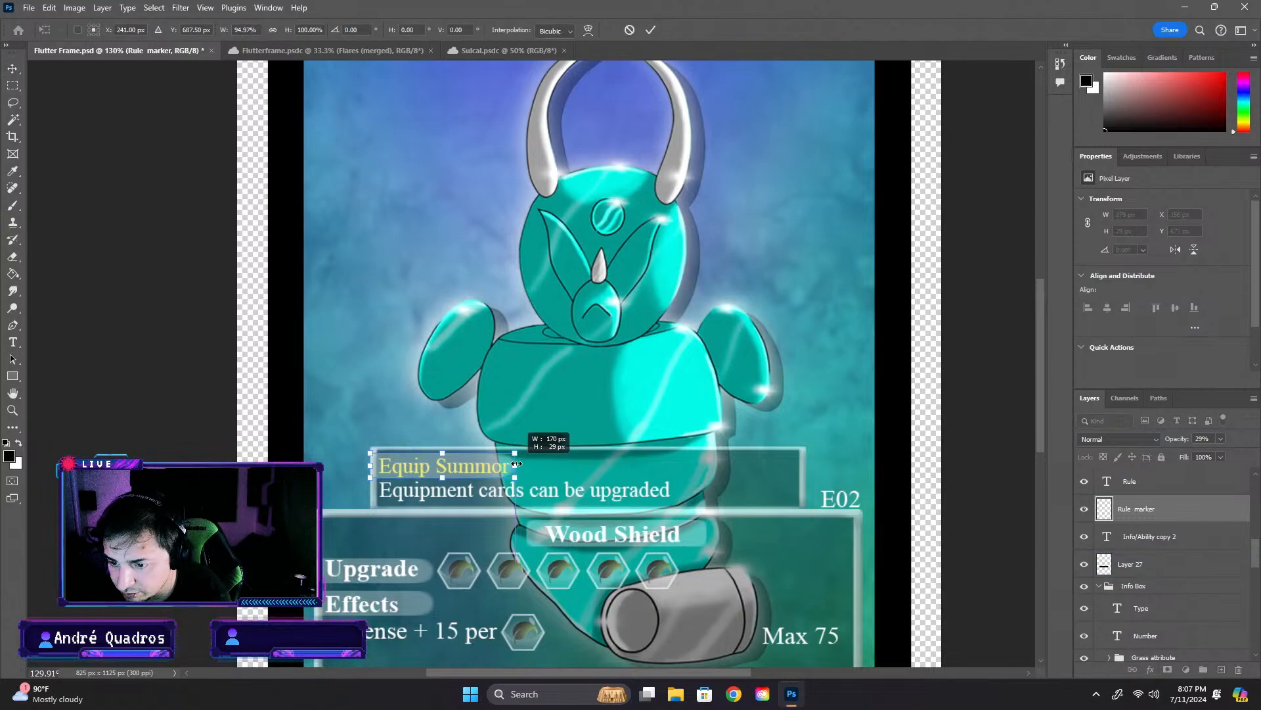
double_click(1108, 537)
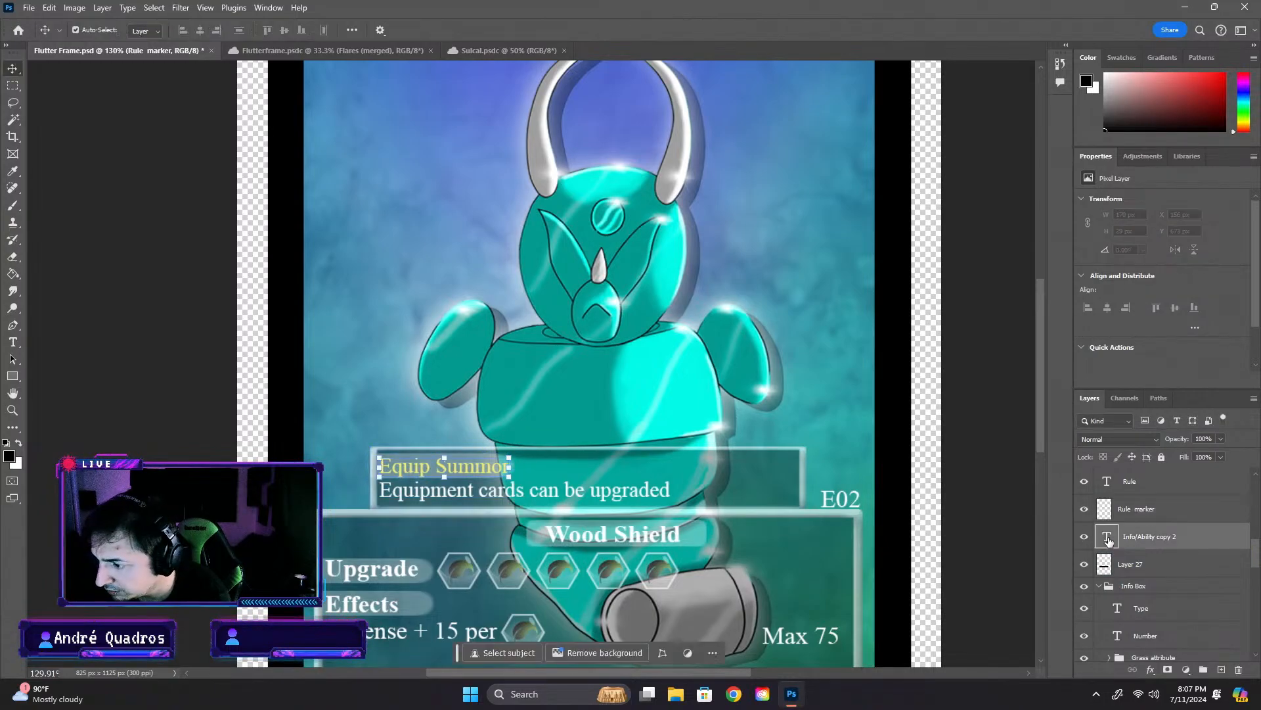
click(501, 464)
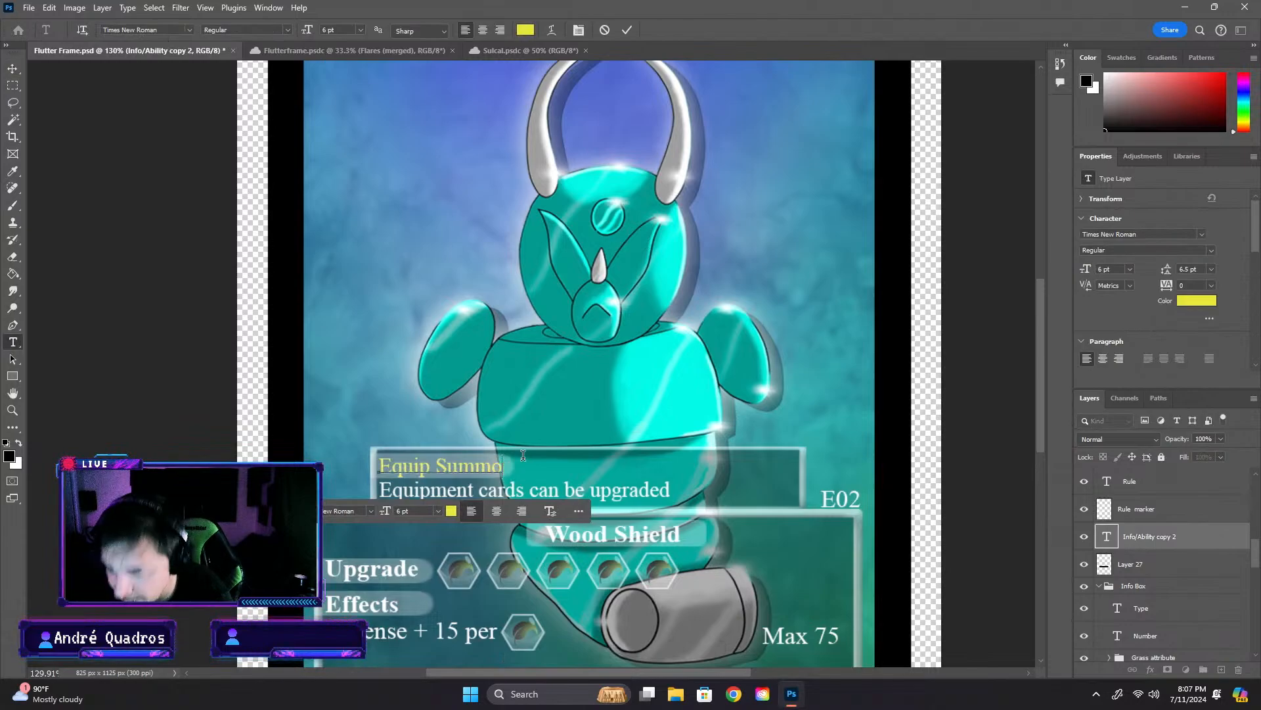
key(ctrl+Return)
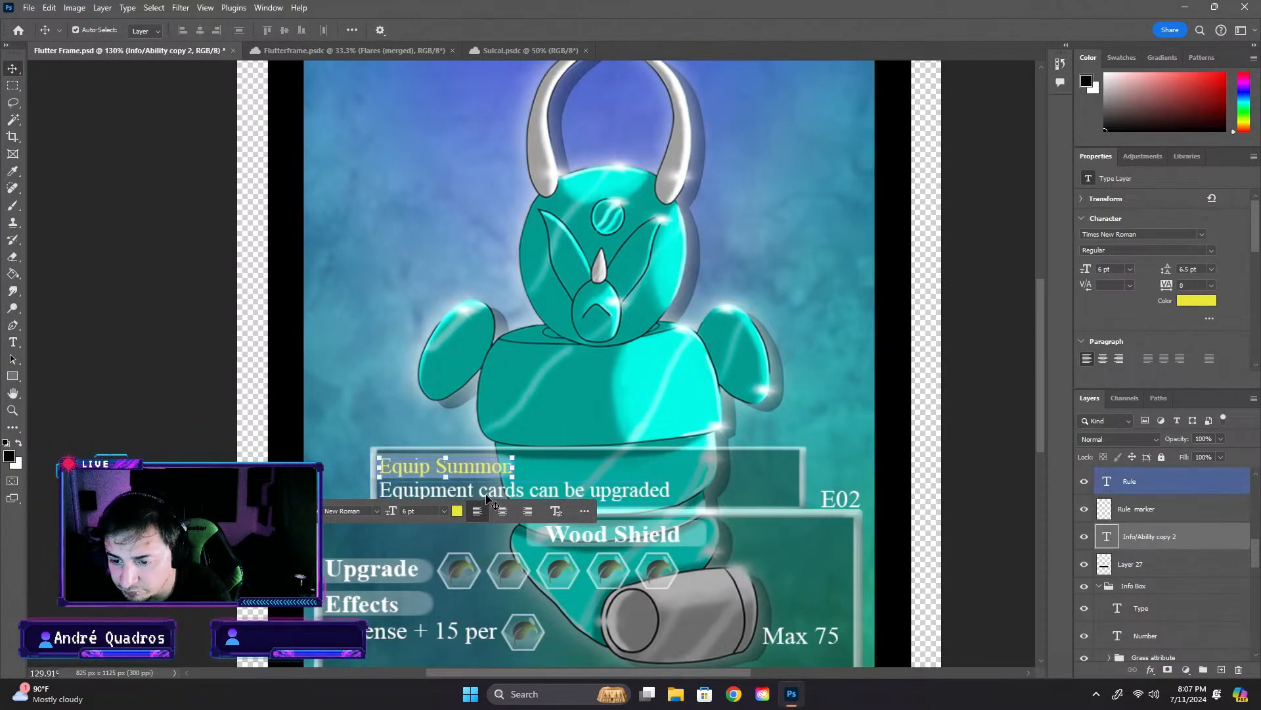
key(ctrl+t)
key(Return)
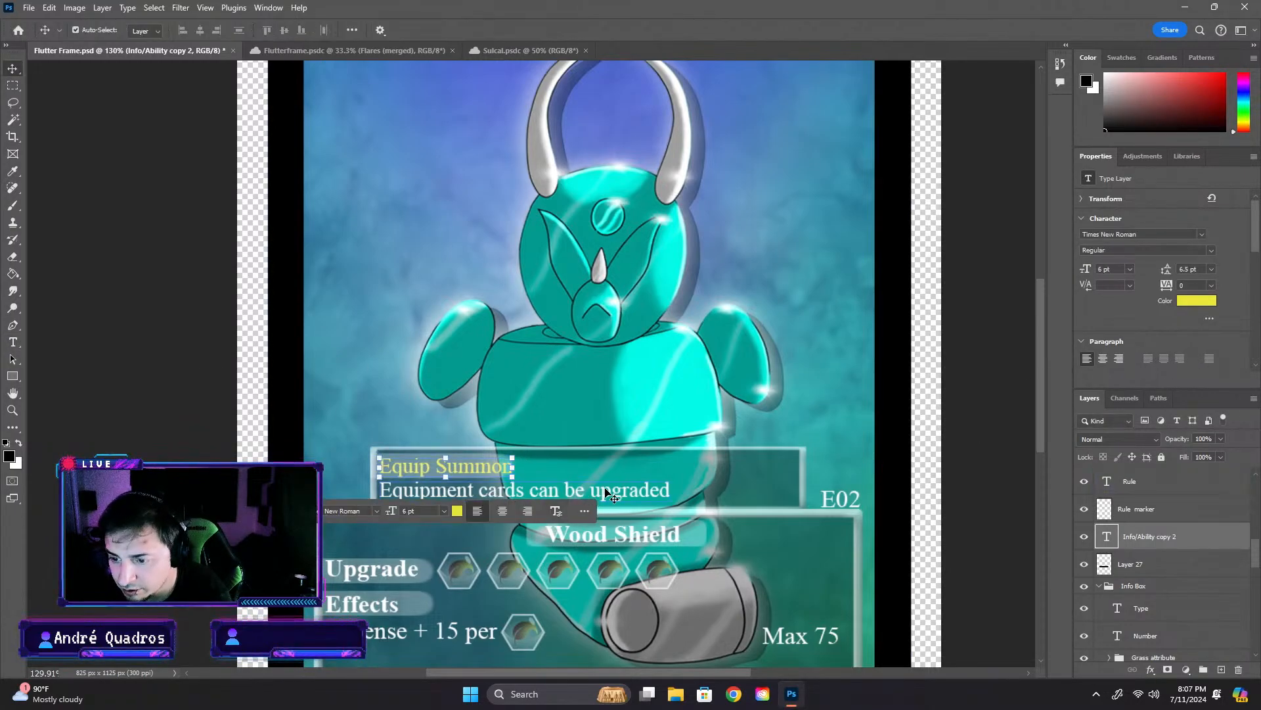
- Place the white rule sentence beside the Equip Summon label and change its text to "Can't be upgraded."
drag(611, 498, 758, 468)
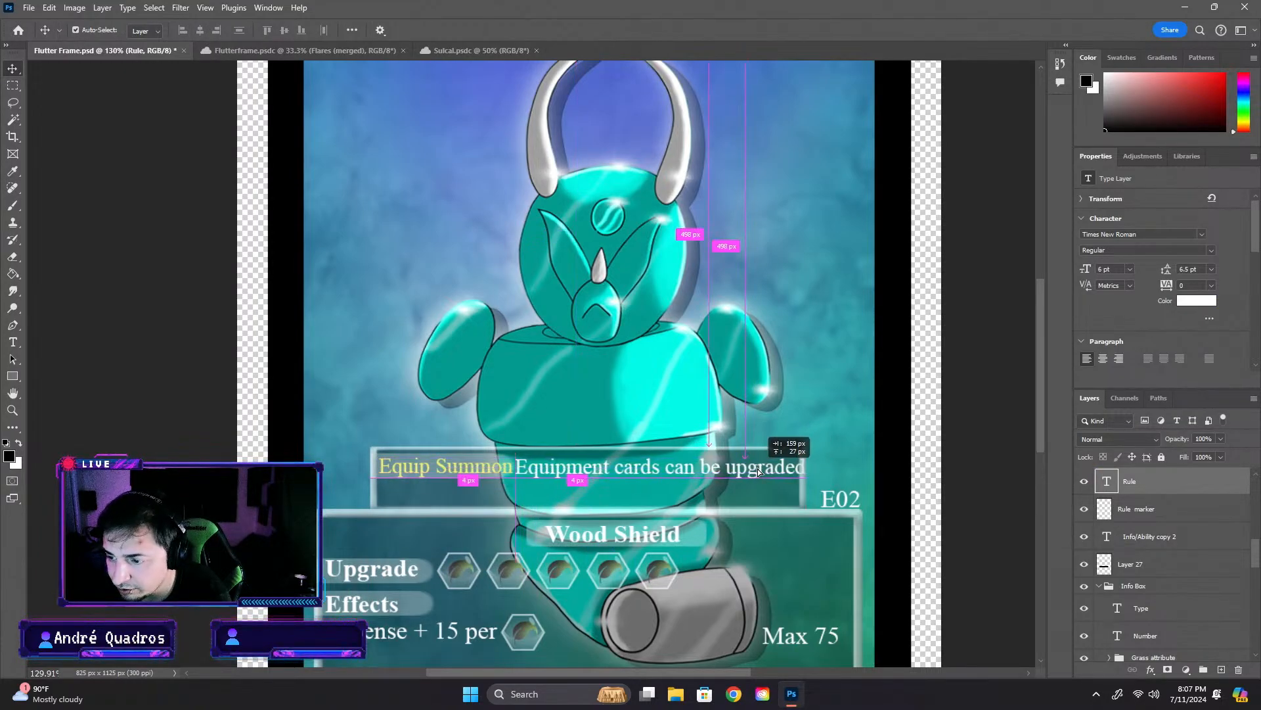
drag(760, 468, 758, 467)
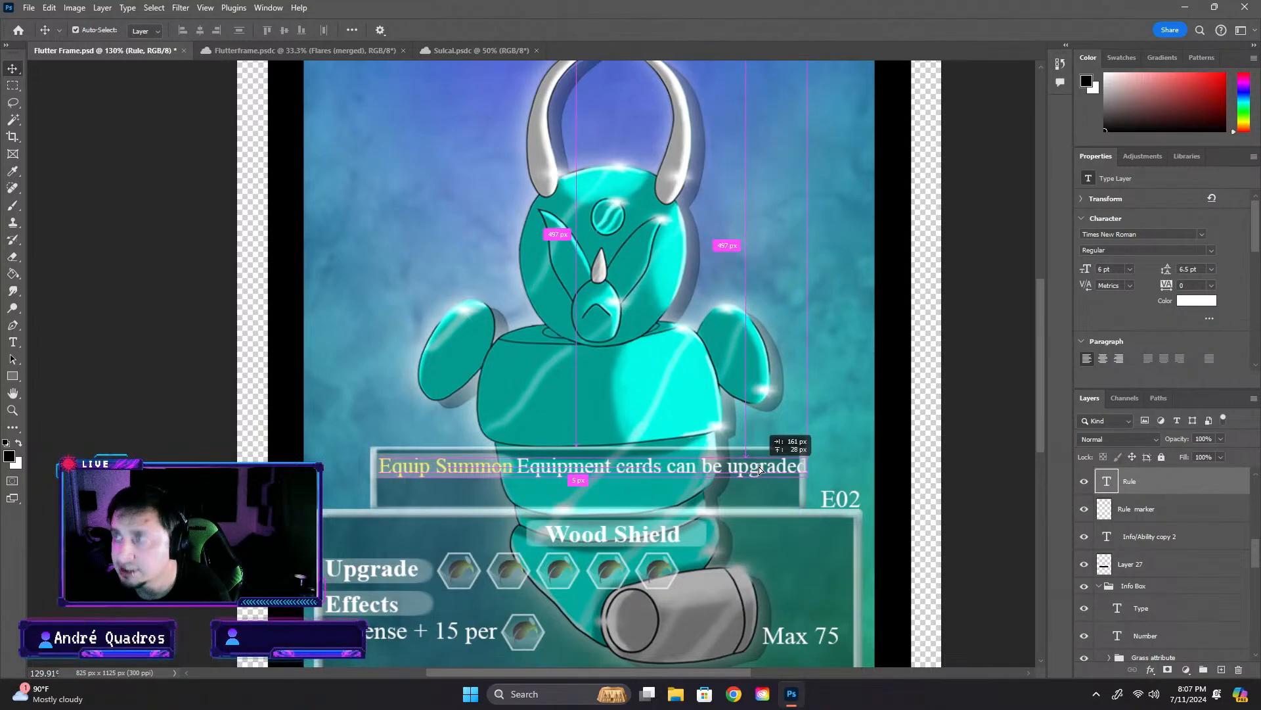
double_click(758, 467)
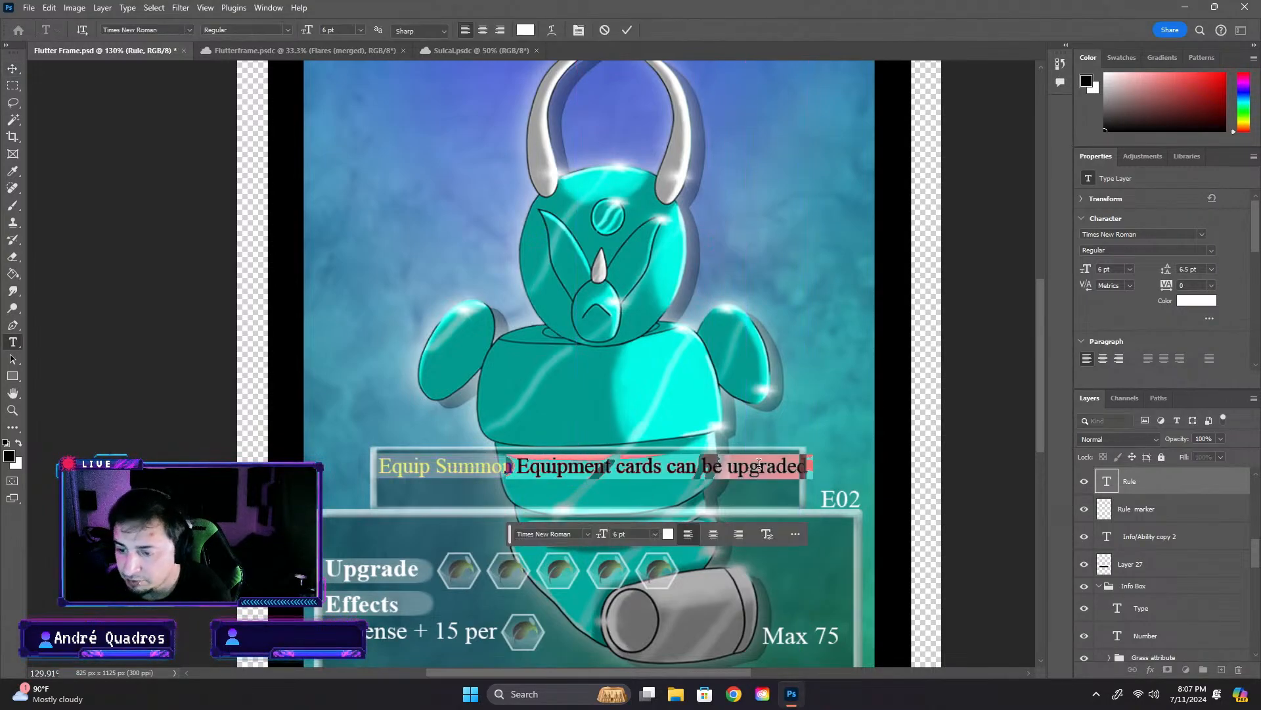
text(Can’t)
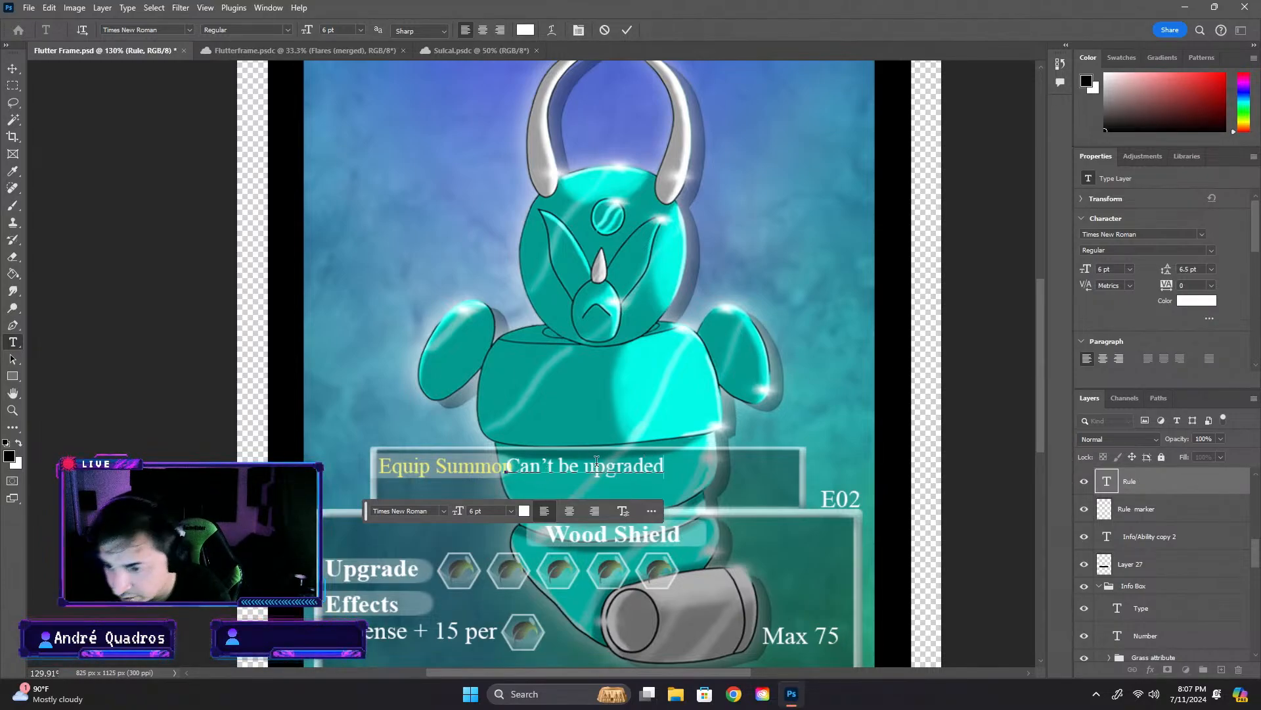
text(\)
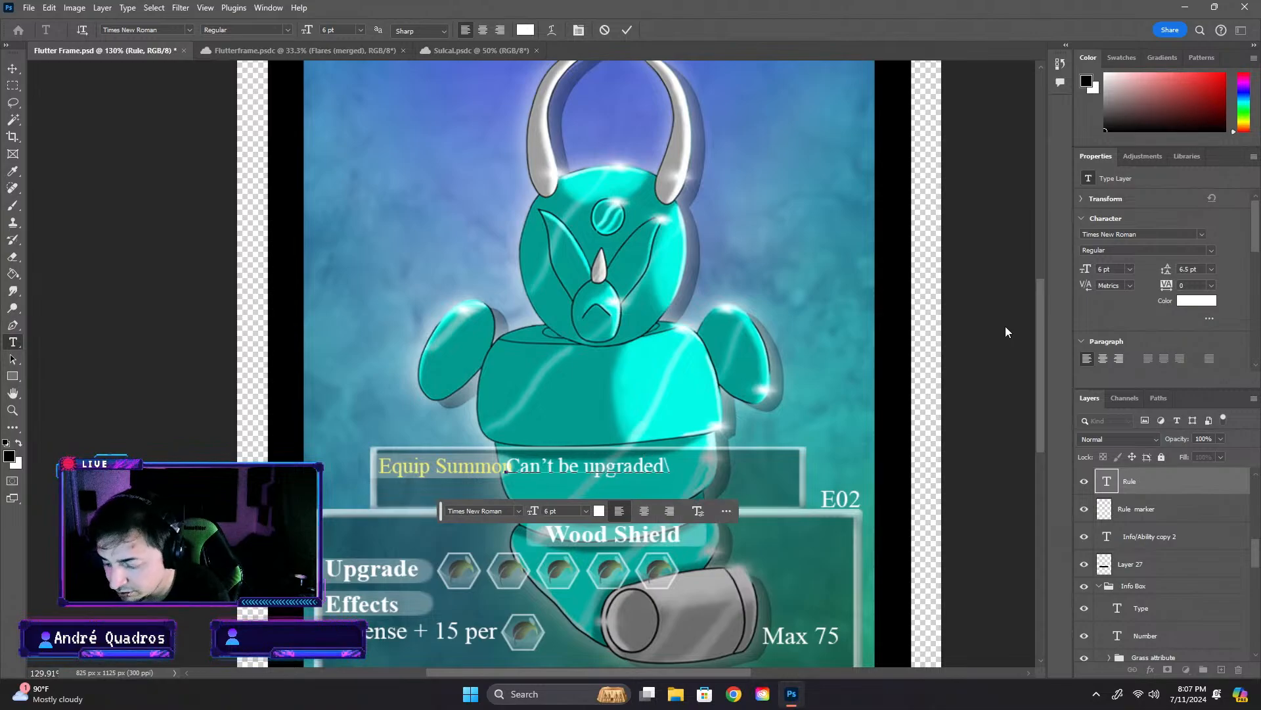
key(BackSpace)
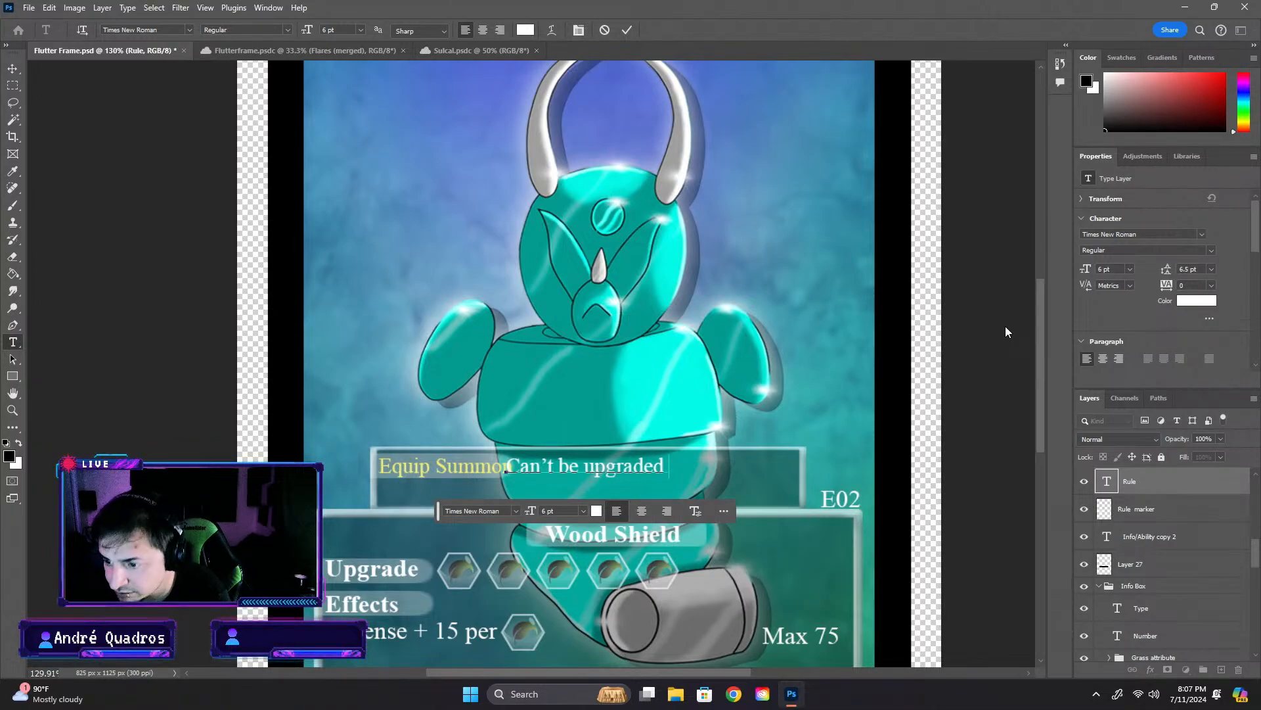
drag(596, 471, 610, 471)
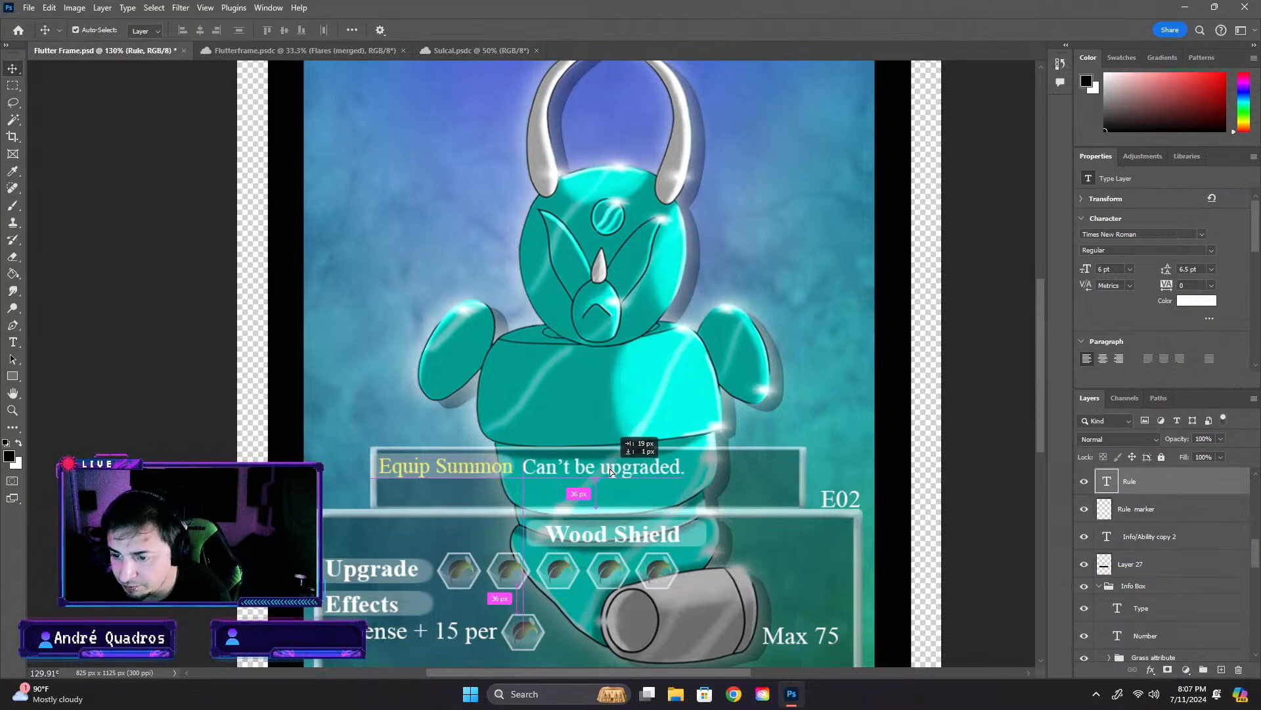
click(981, 462)
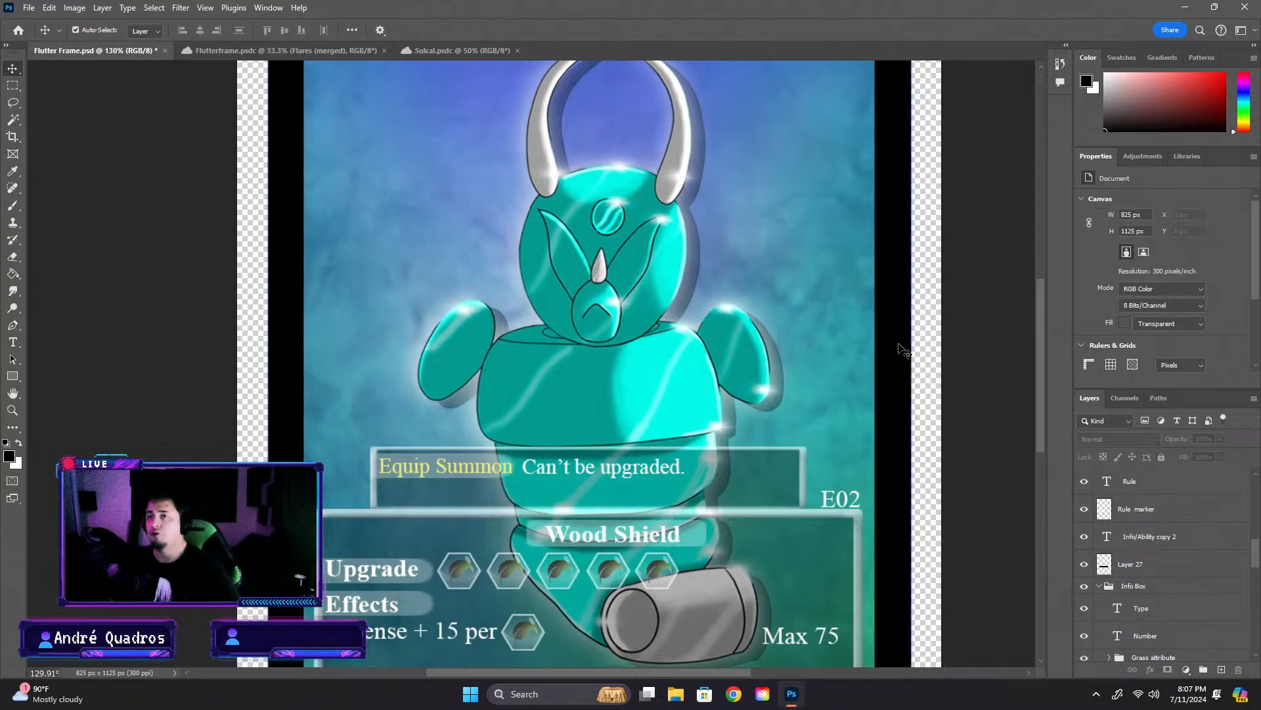
- Change the card number above the info box to E03
click(846, 503)
double_click(846, 502)
key(Delete)
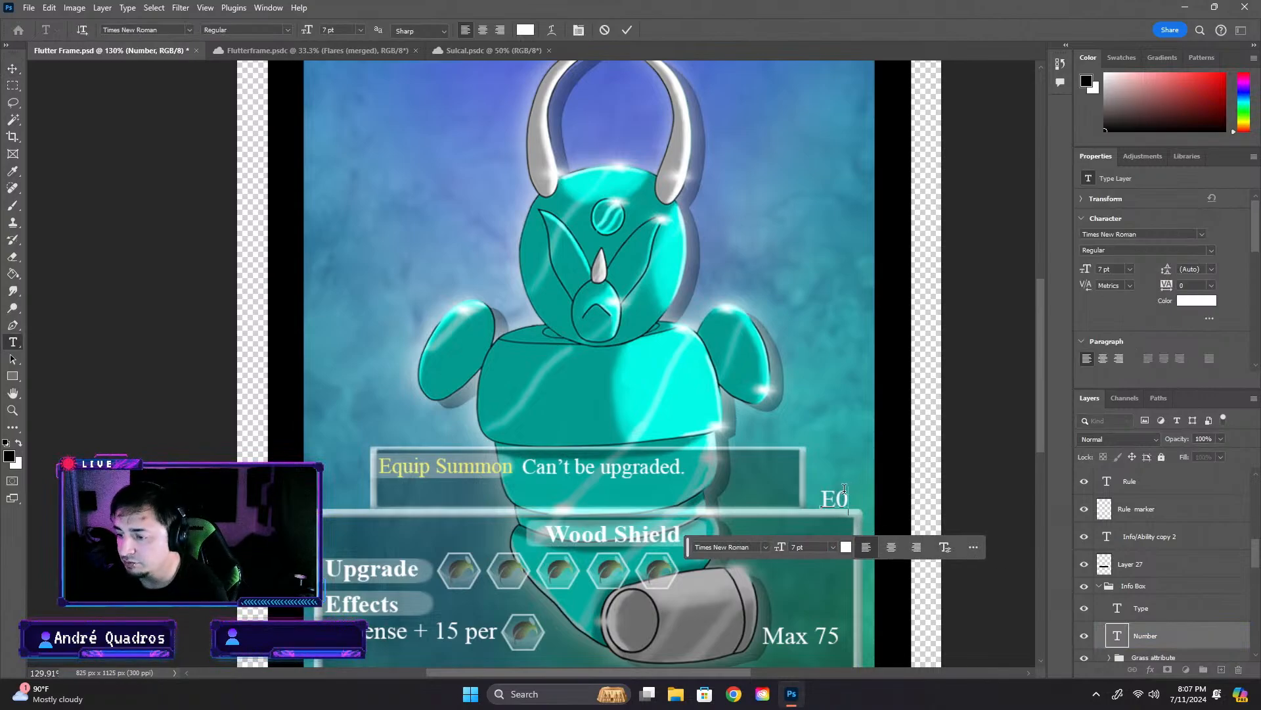
text(3)
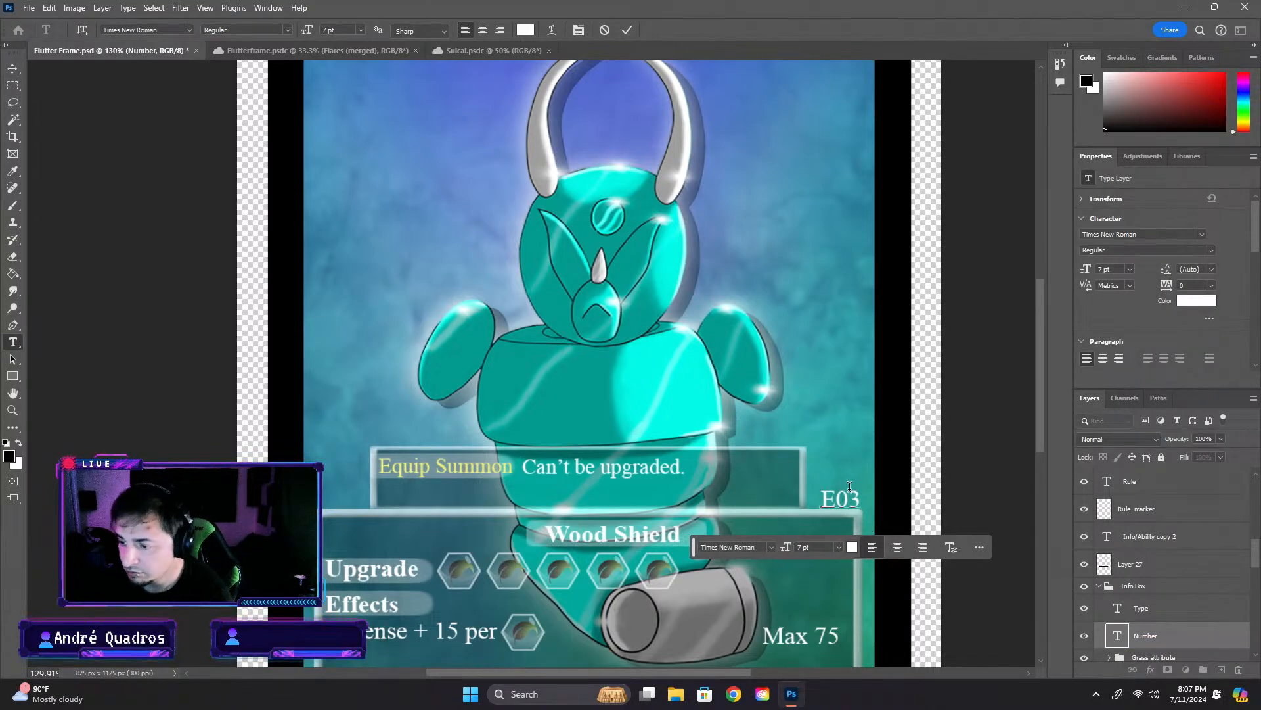
click(965, 467)
click(972, 467)
- Replace the "Wood Shield" type heading in the info box with "Armor"
scroll(486, 583, down, 1)
scroll(489, 590, down, 1)
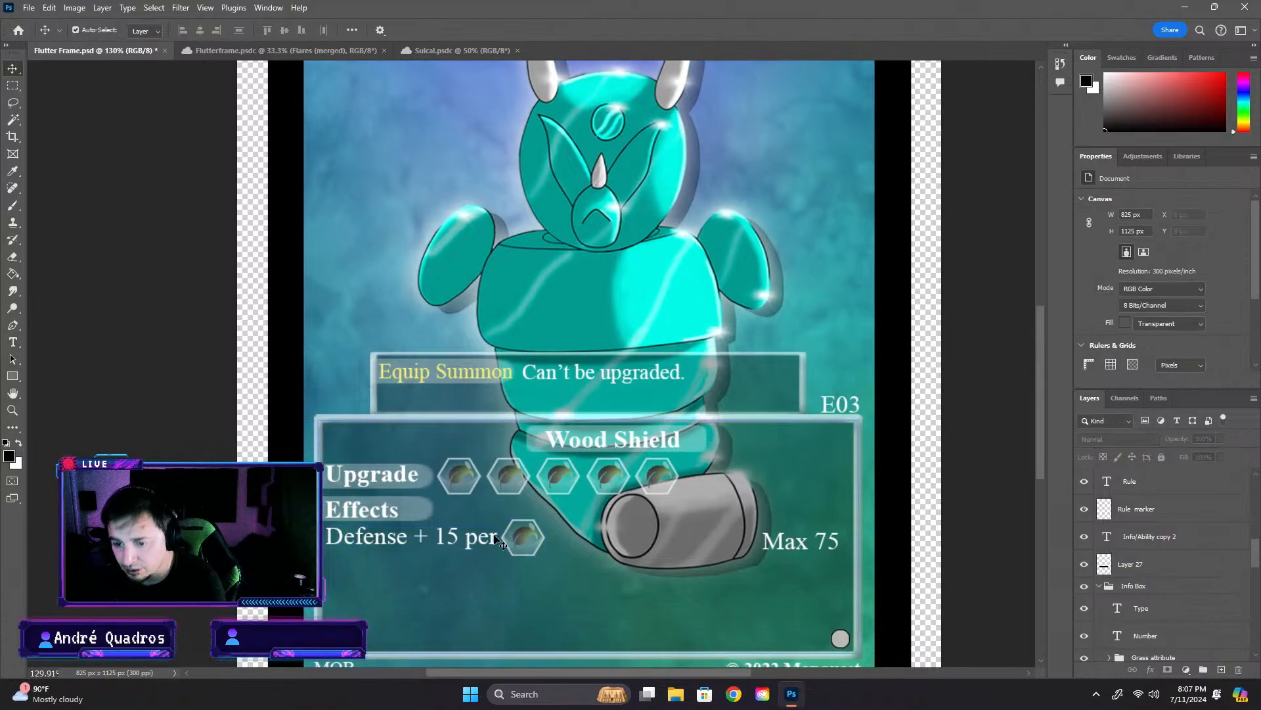
click(563, 440)
double_click(562, 440)
click(574, 440)
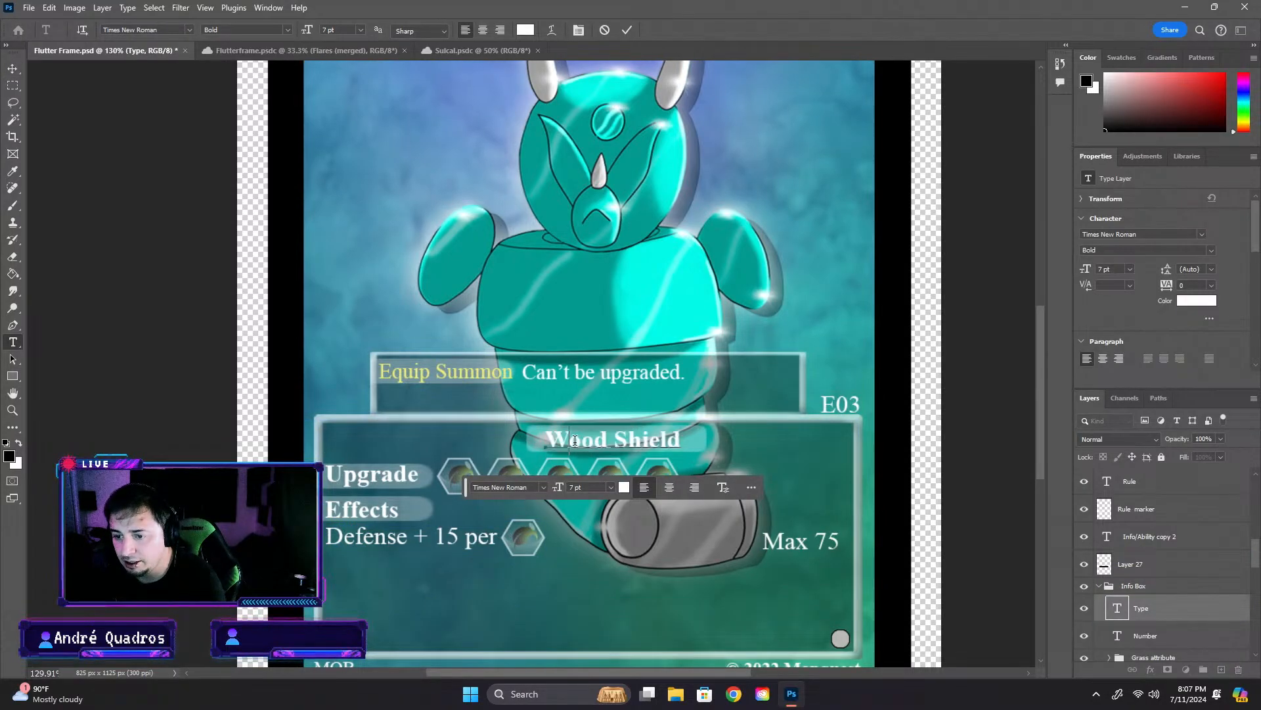
drag(681, 440, 548, 444)
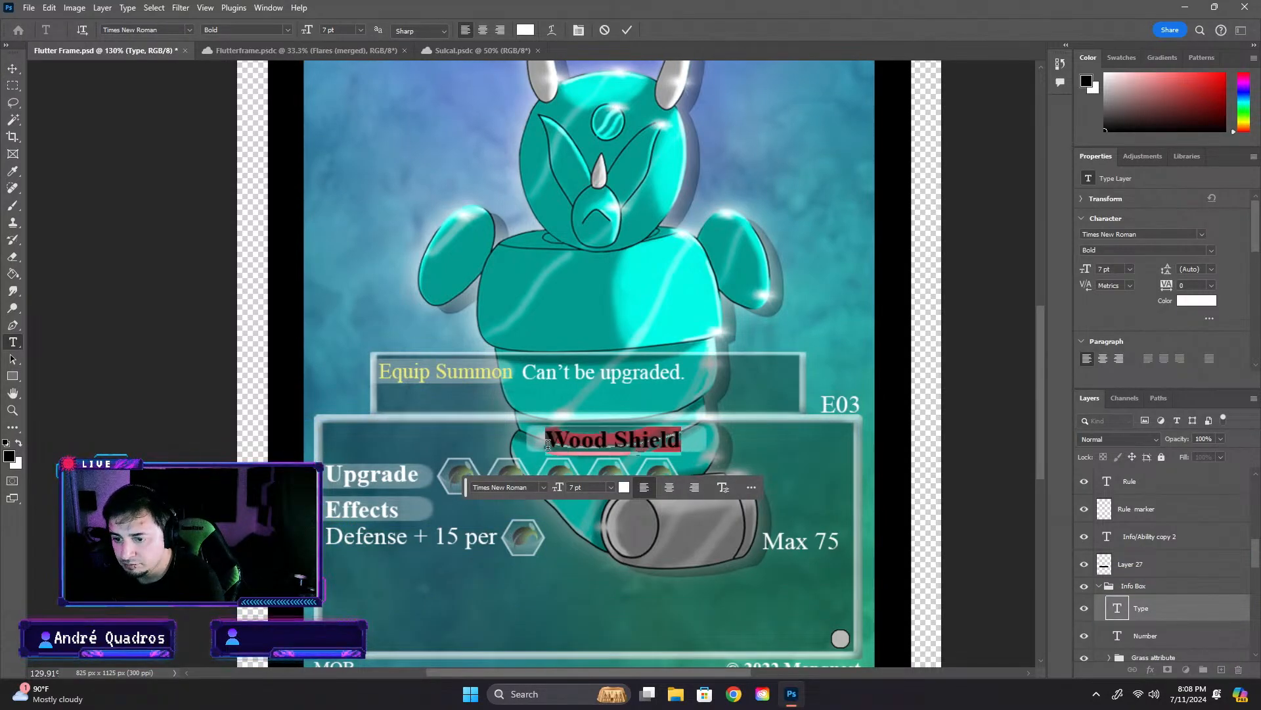
text(Ar)
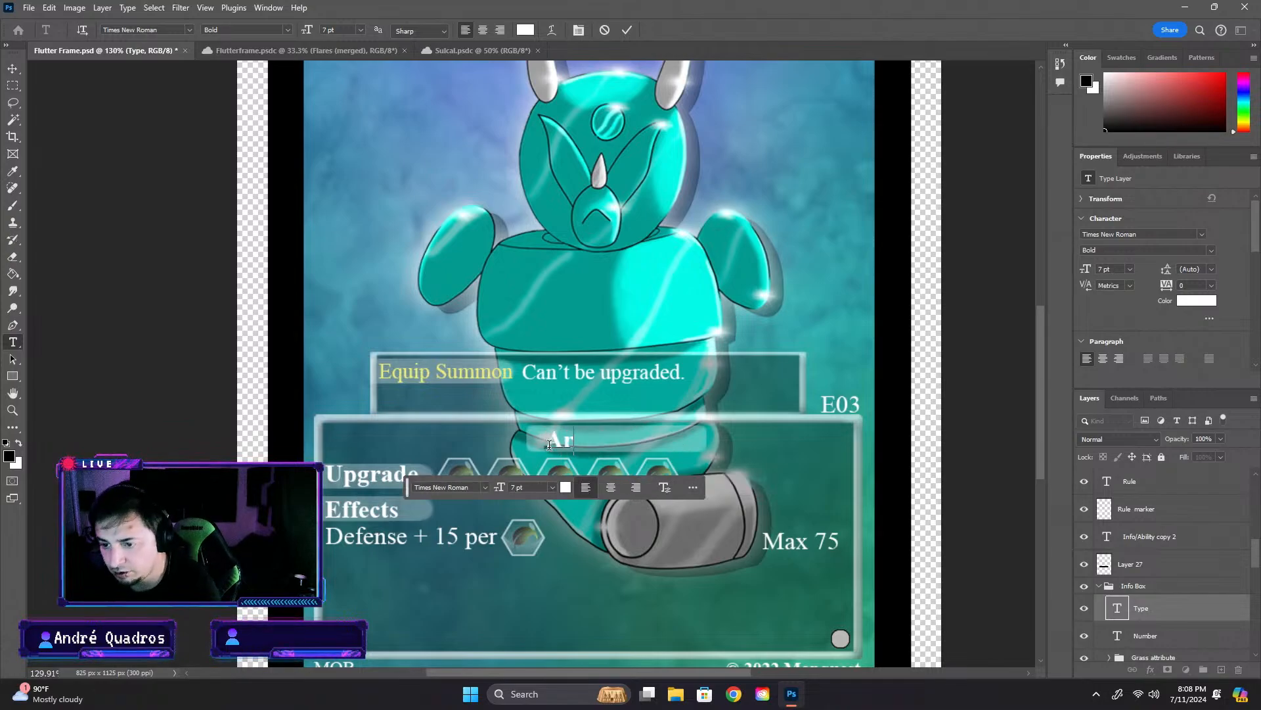
text(mor)
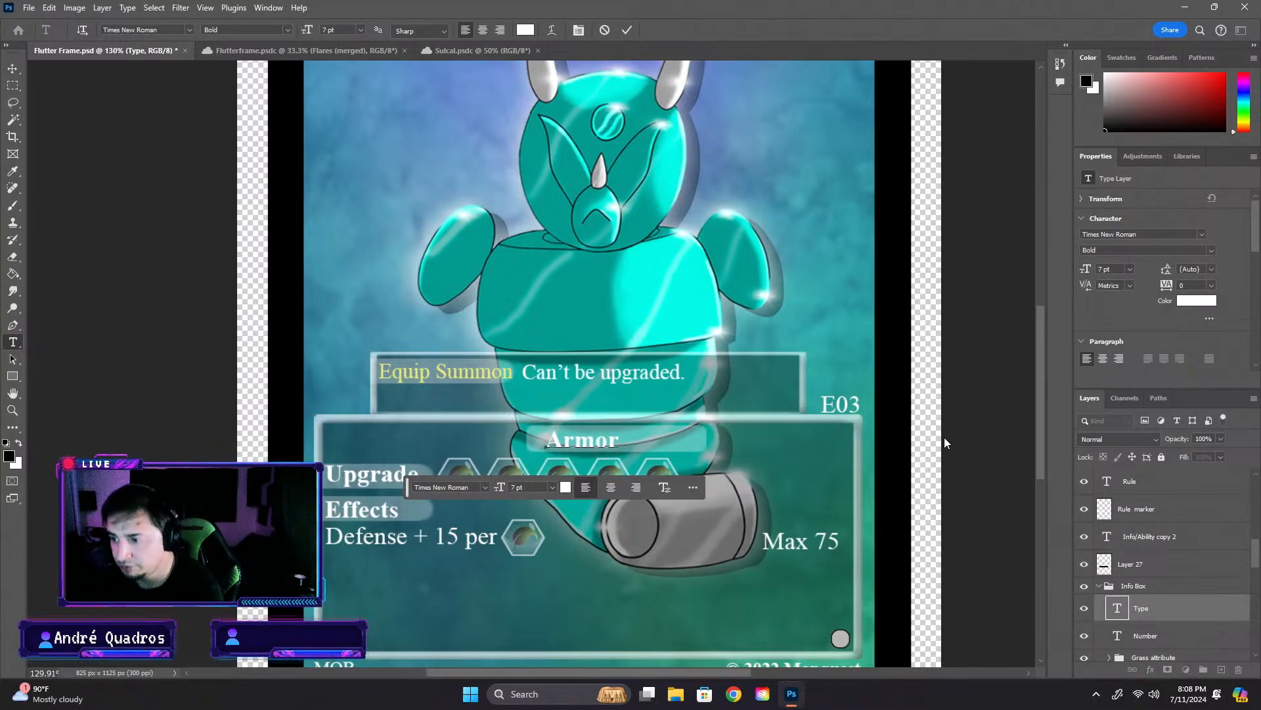
key(ctrl+Return)
- Move the Armor heading to the right so it sits centred on its translucent marker
key(v)
drag(596, 442, 632, 444)
key(ctrl+z)
click(981, 485)
key(ctrl+z)
click(922, 453)
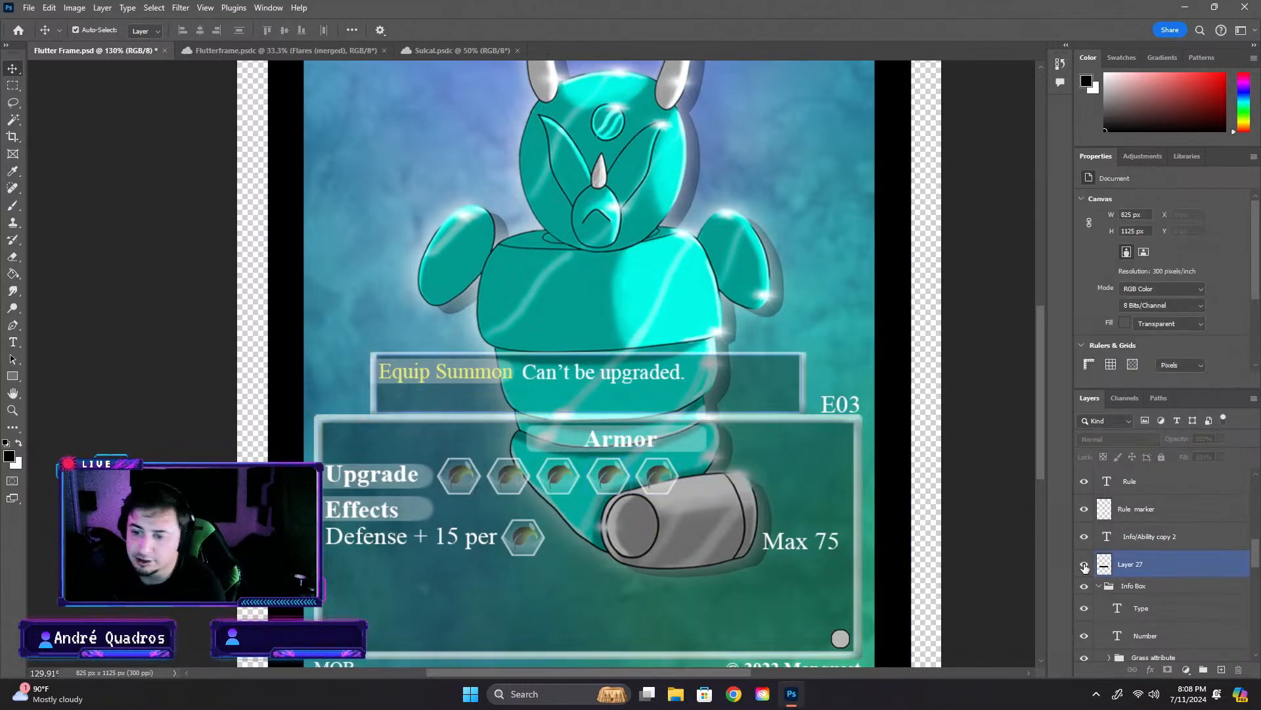
- Delete the first hexagonal icon in the Upgrade row of the info box
scroll(685, 553, down, 3)
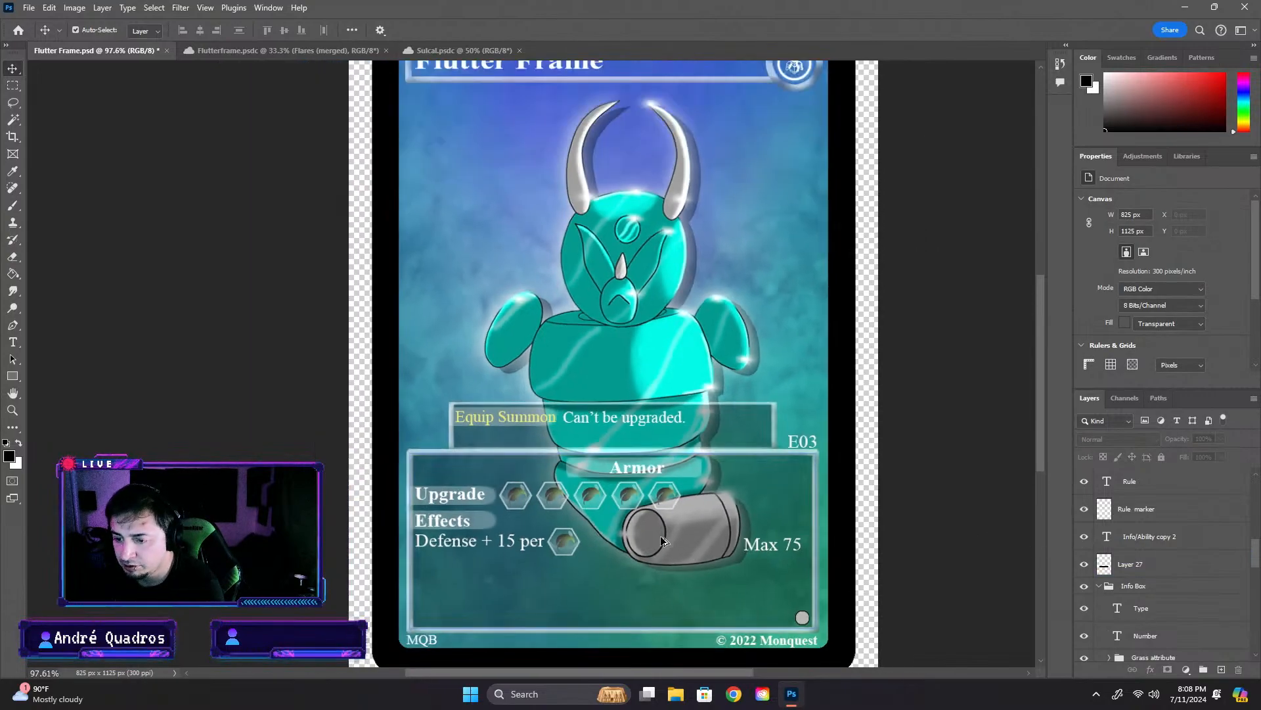
scroll(663, 538, up, 2)
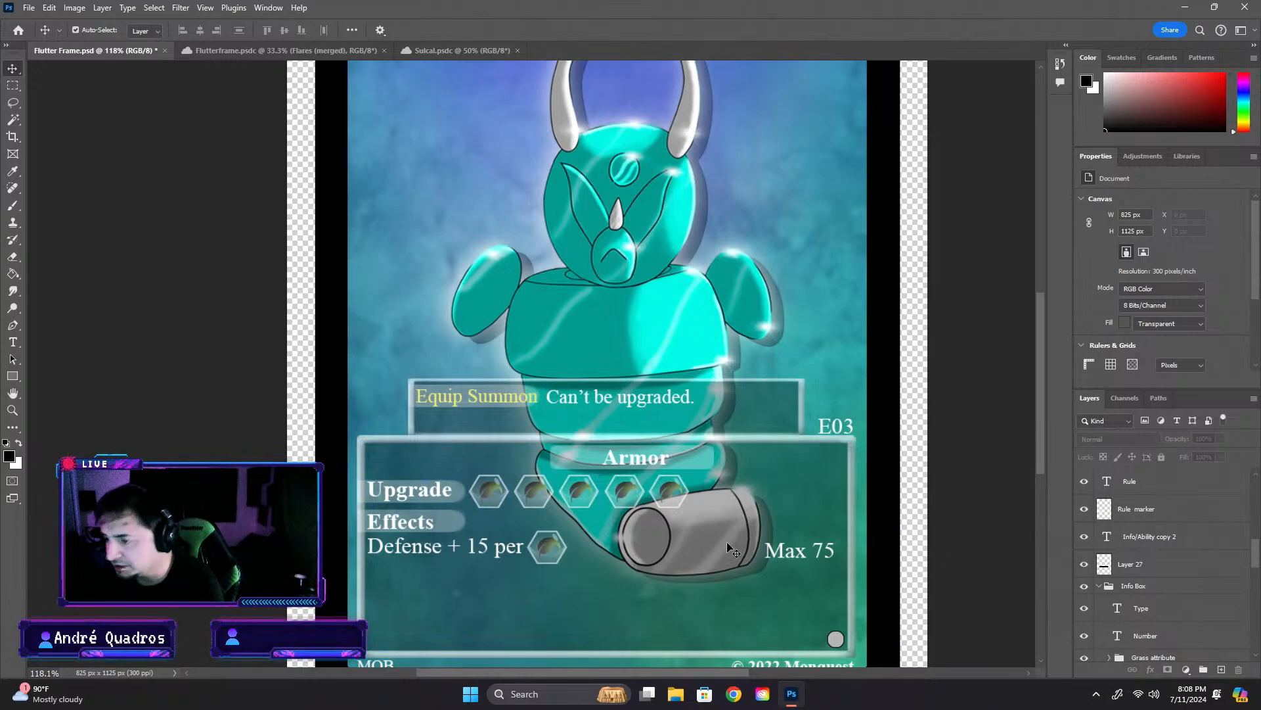
click(507, 497)
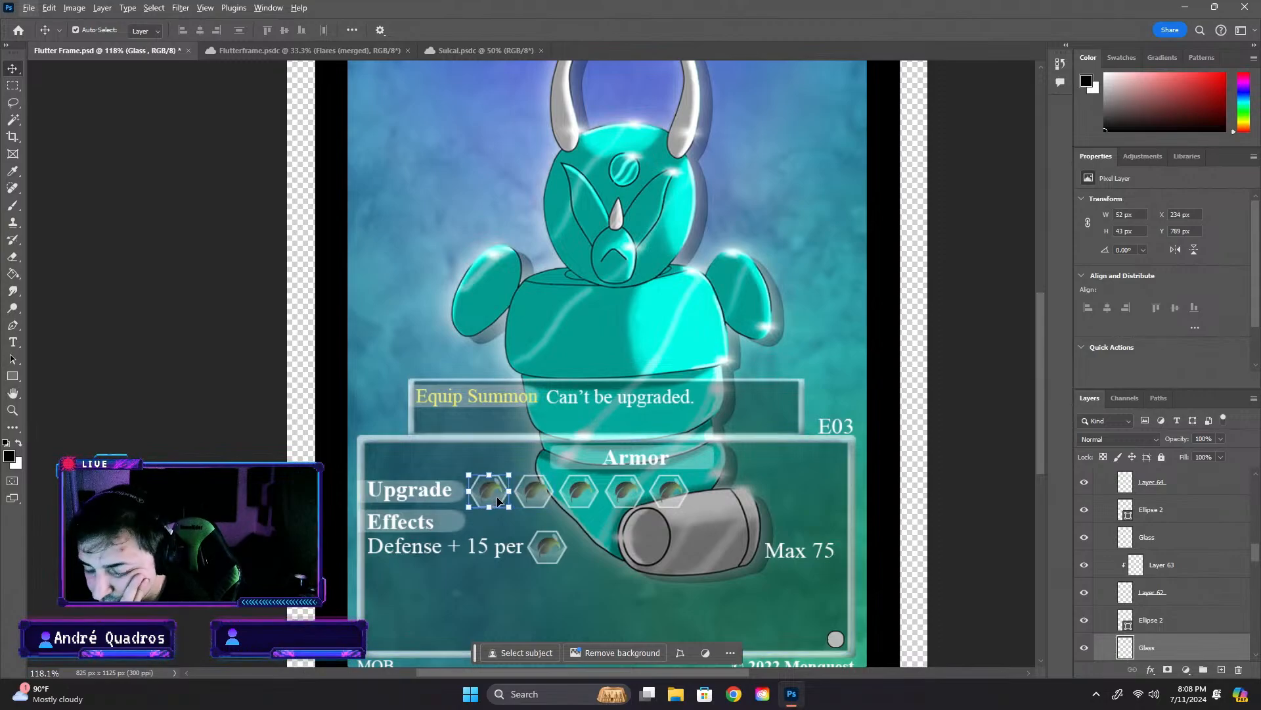
click(489, 497)
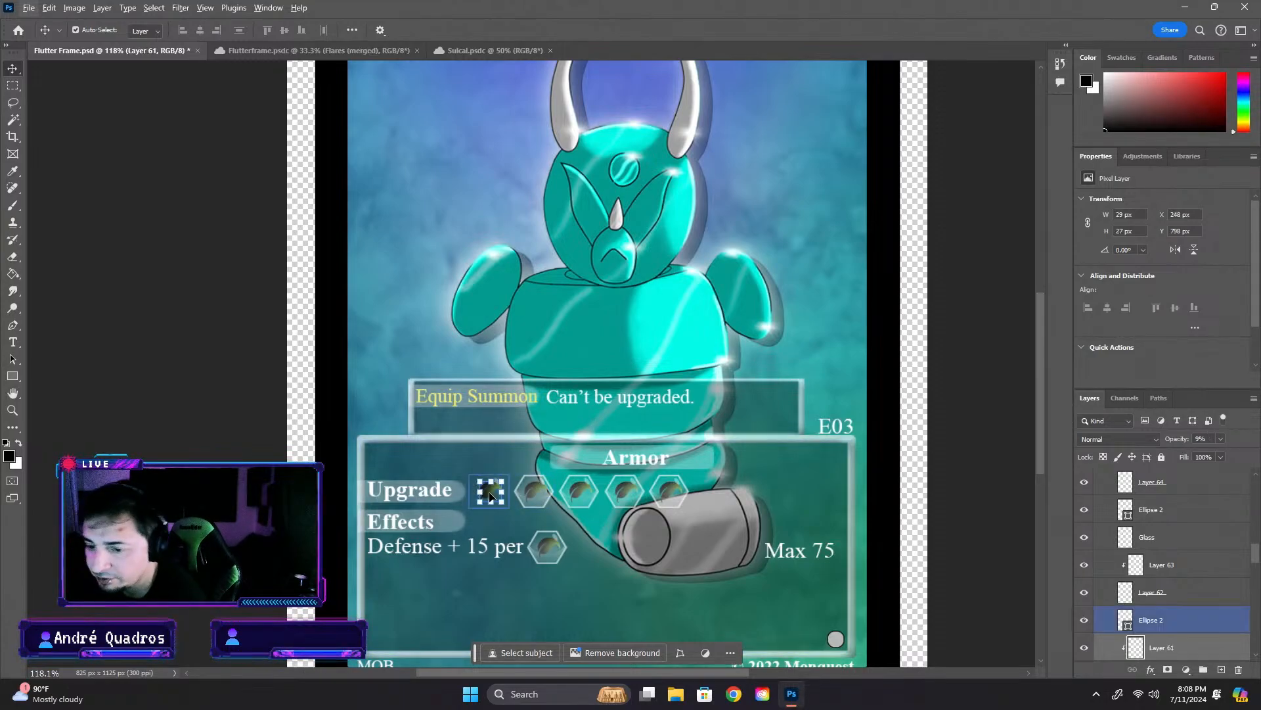
key(Delete)
click(497, 487)
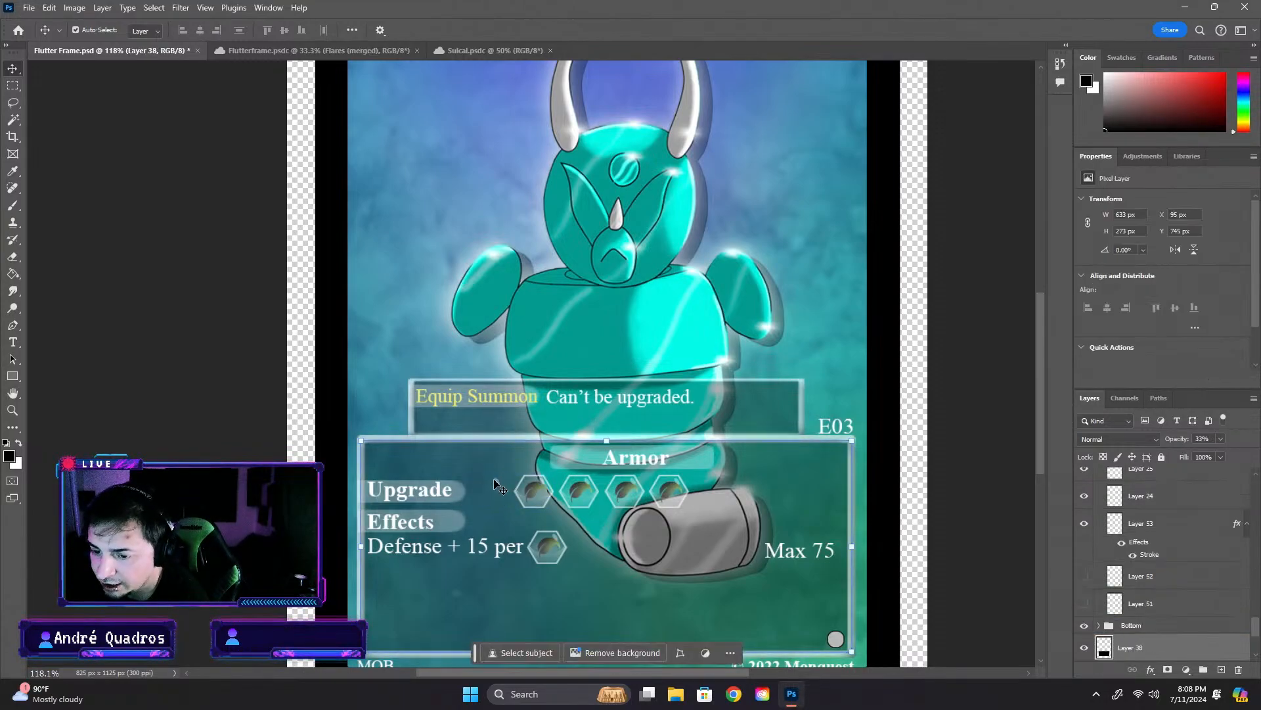
- Delete the info box's translucent dark fill, and toggle the Grass attribute group's visibility to check which icons it holds
key(Delete)
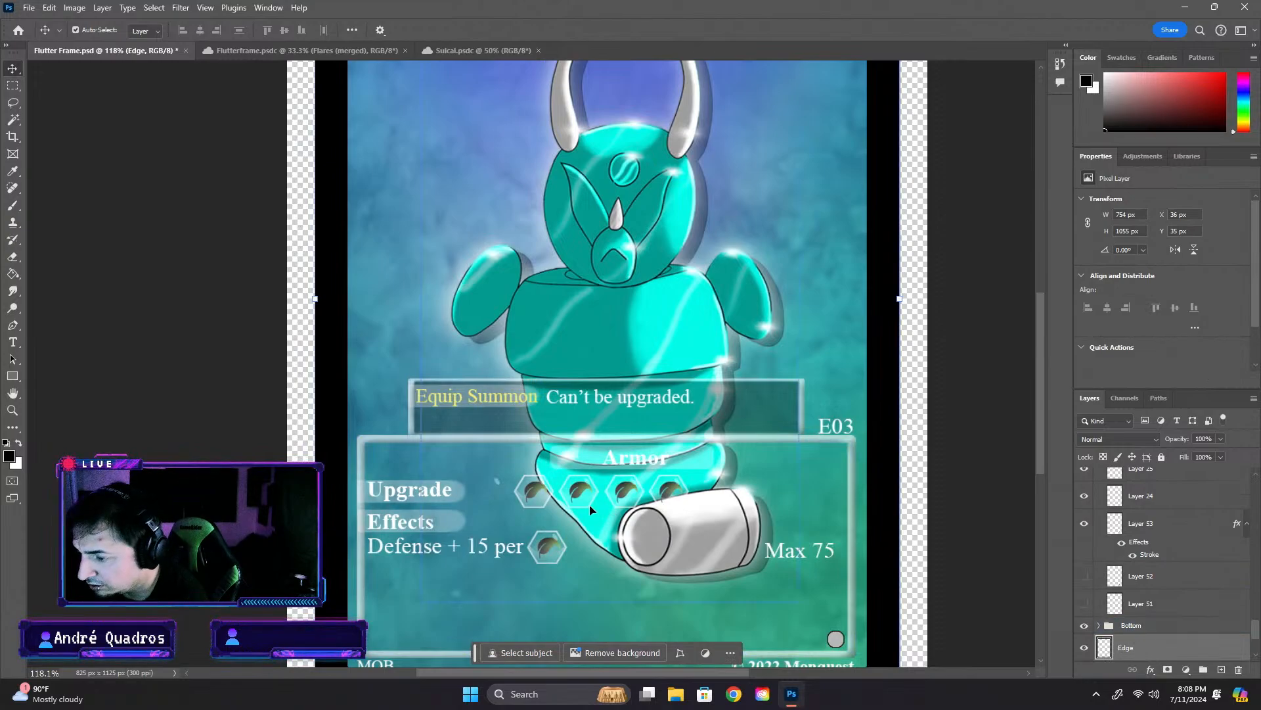
click(494, 478)
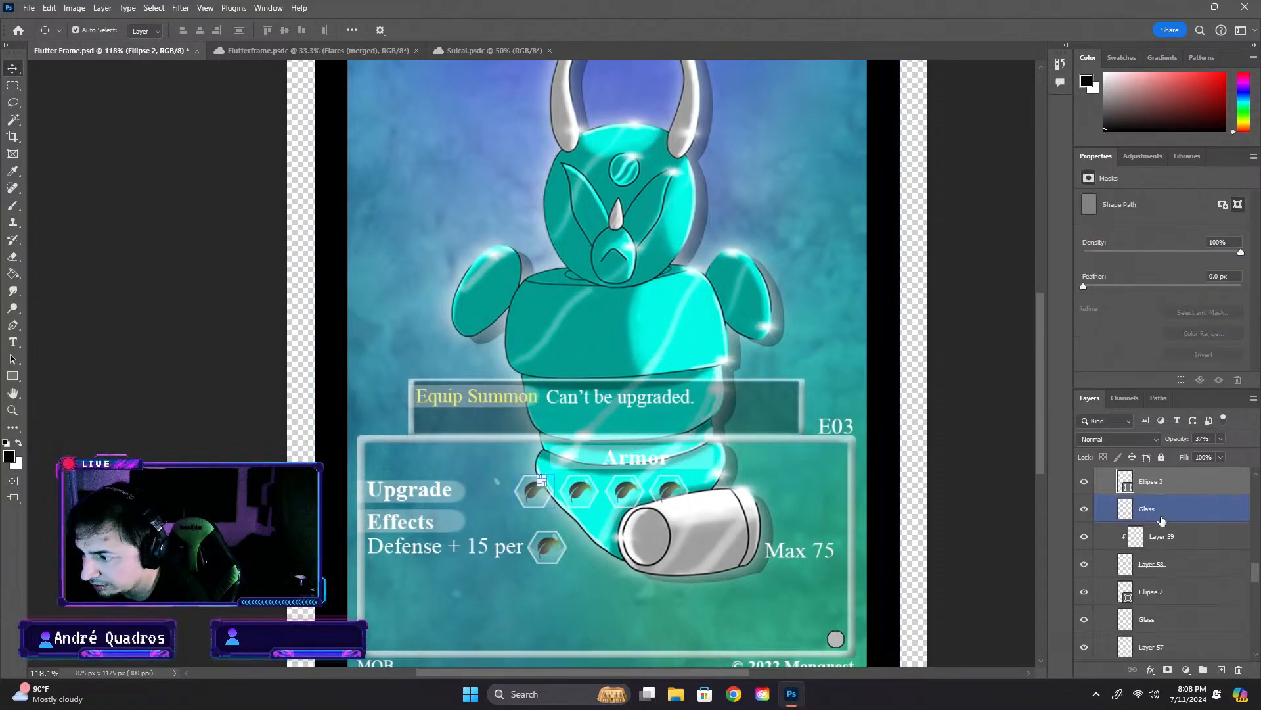
scroll(1173, 545, up, 1)
click(1172, 543)
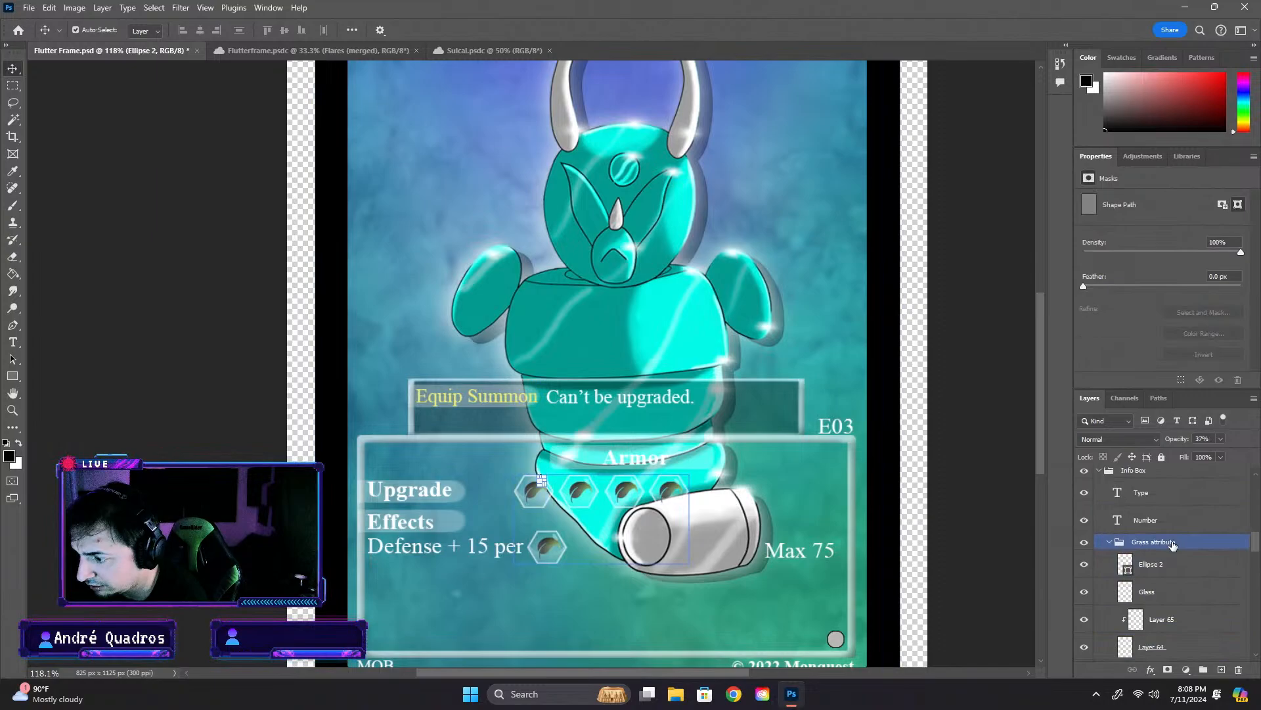
click(1108, 543)
click(1084, 543)
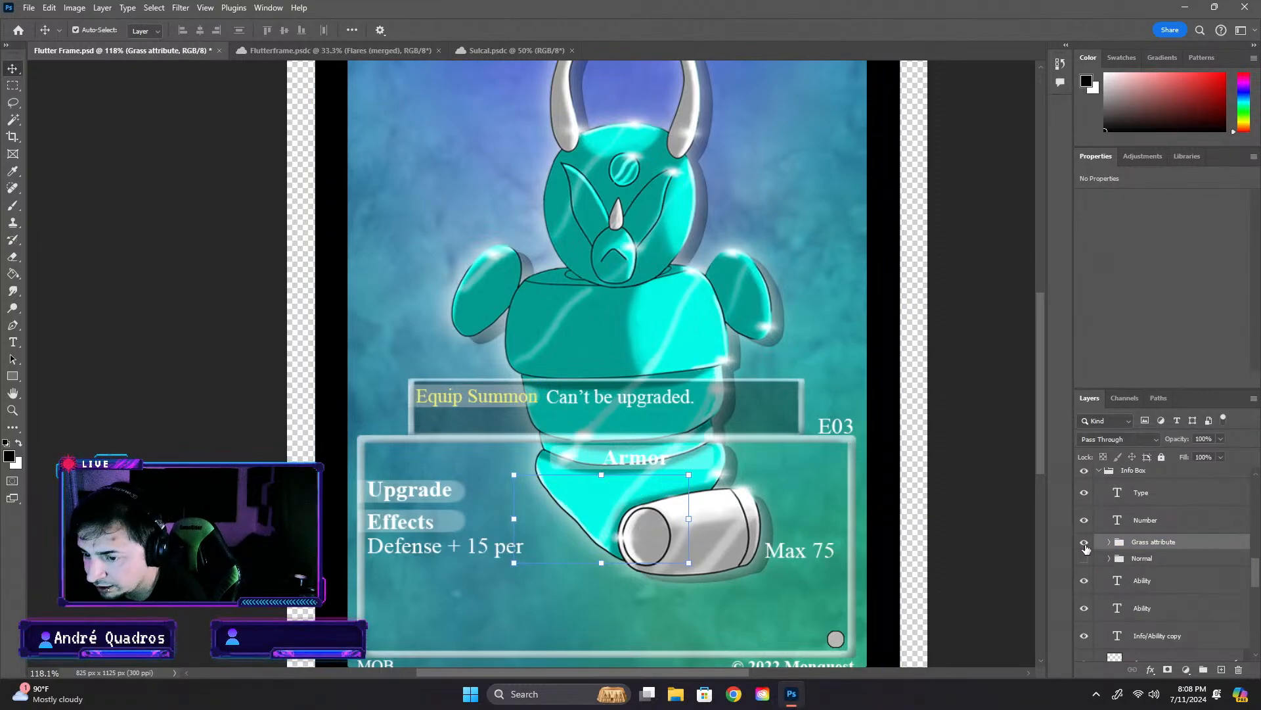
click(1085, 546)
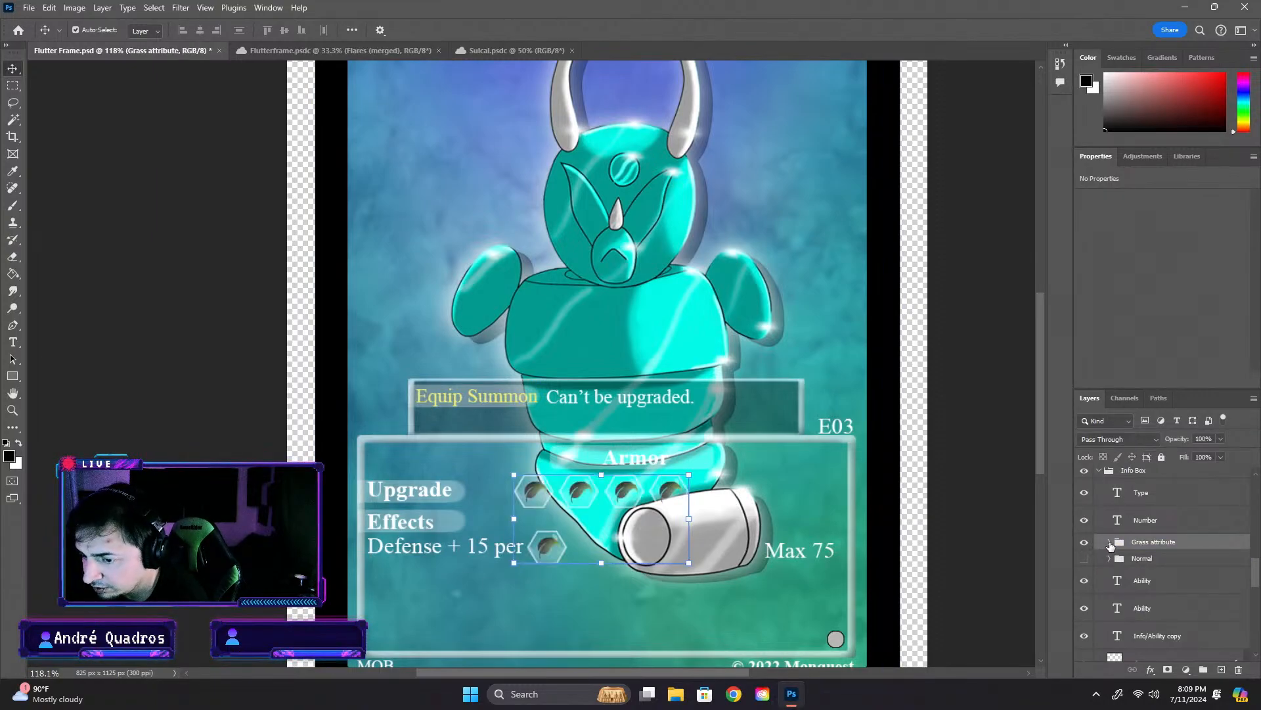
- Delete the layers of the fourth hexagonal Upgrade icon and the hexagon of the third from the Grass attribute group
click(1109, 544)
click(1117, 563)
scroll(1090, 526, down, 2)
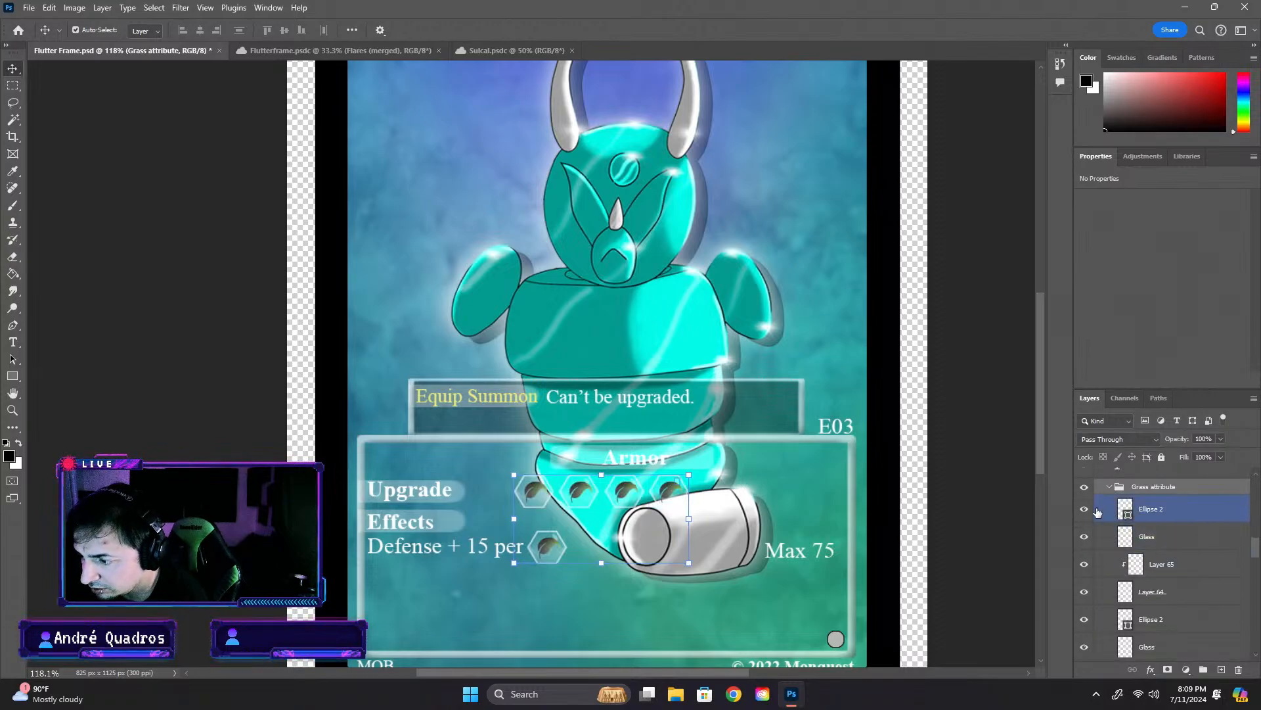
key(Delete)
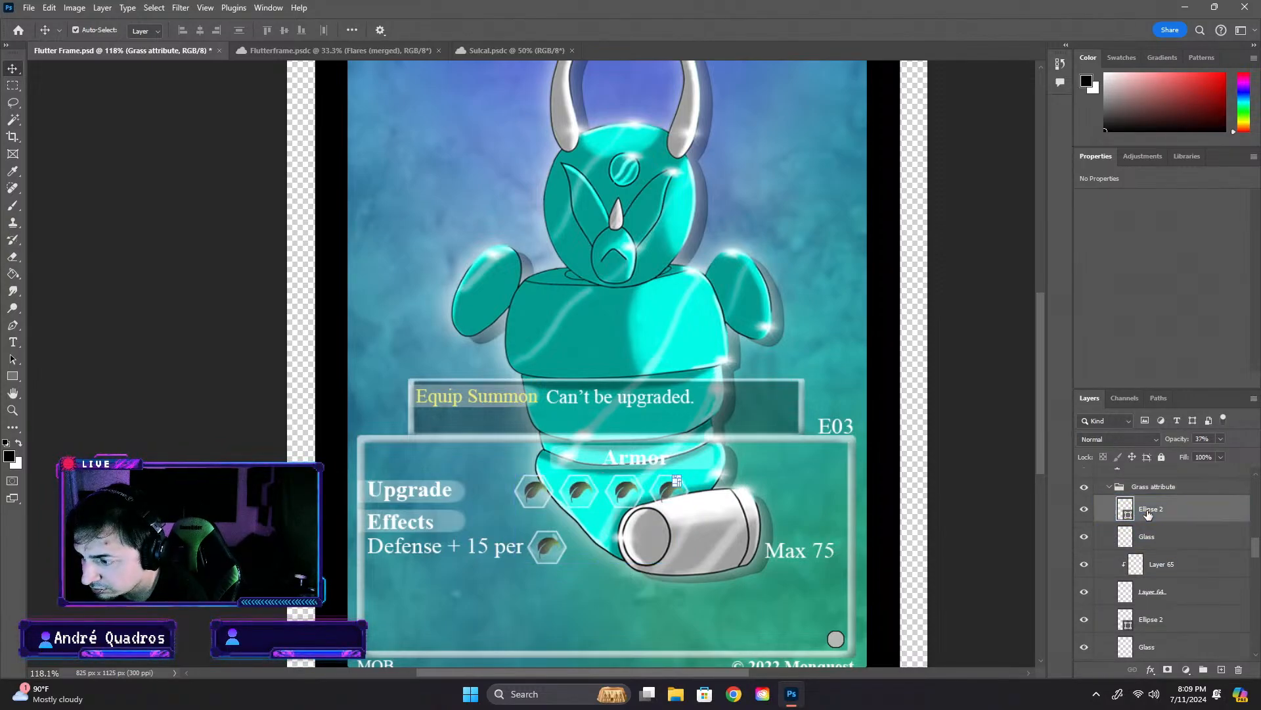
key(Delete)
key(Delete)
key(Delete)
key(Delete)
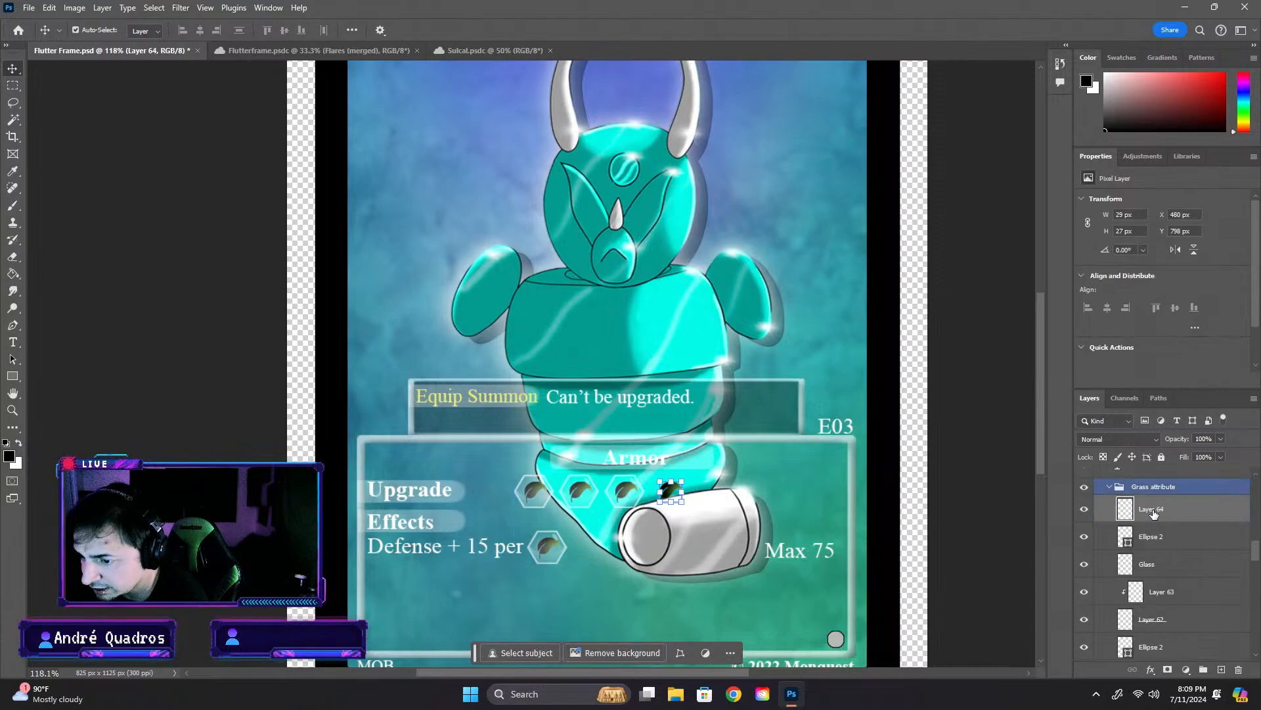
key(Delete)
key(Delete)
key(Delete)
key(Delete)
key(Delete)
key(Delete)
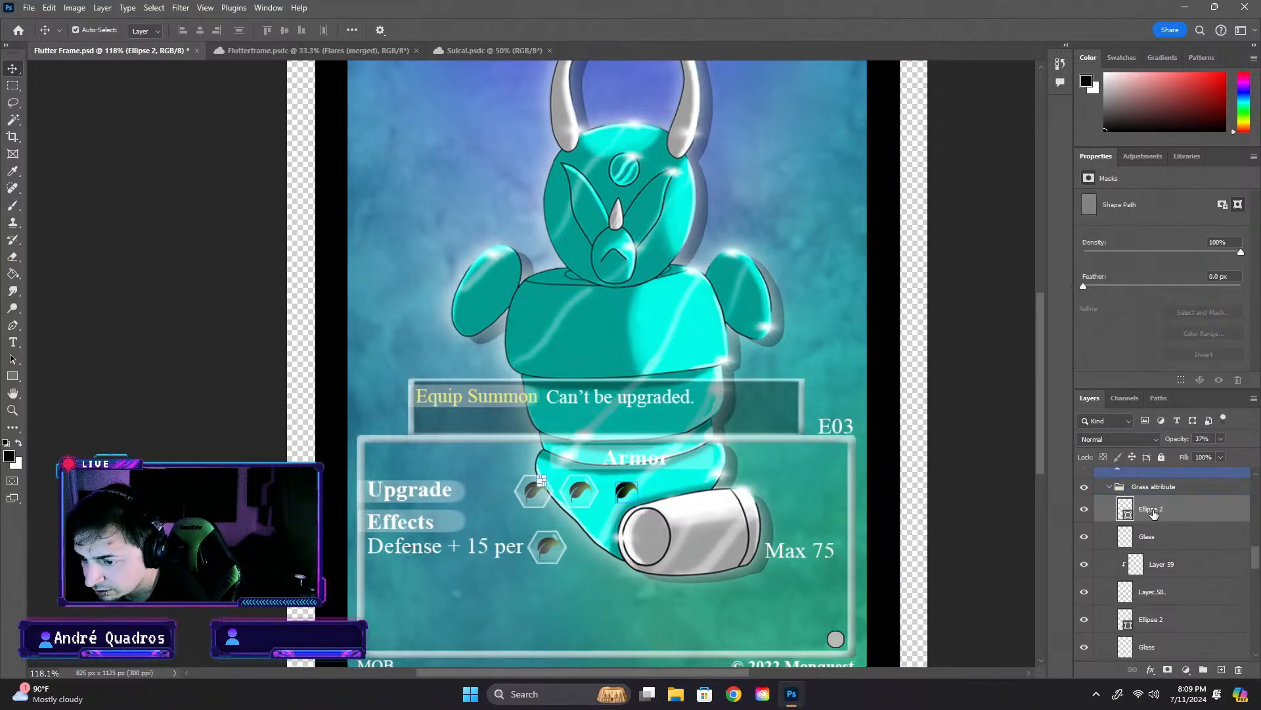
- Delete the remaining icon layers of the Upgrade row, including Layer 56, and keep the icon beside the Defense text
key(Delete)
key(Delete)
key(Delete)
key(Delete)
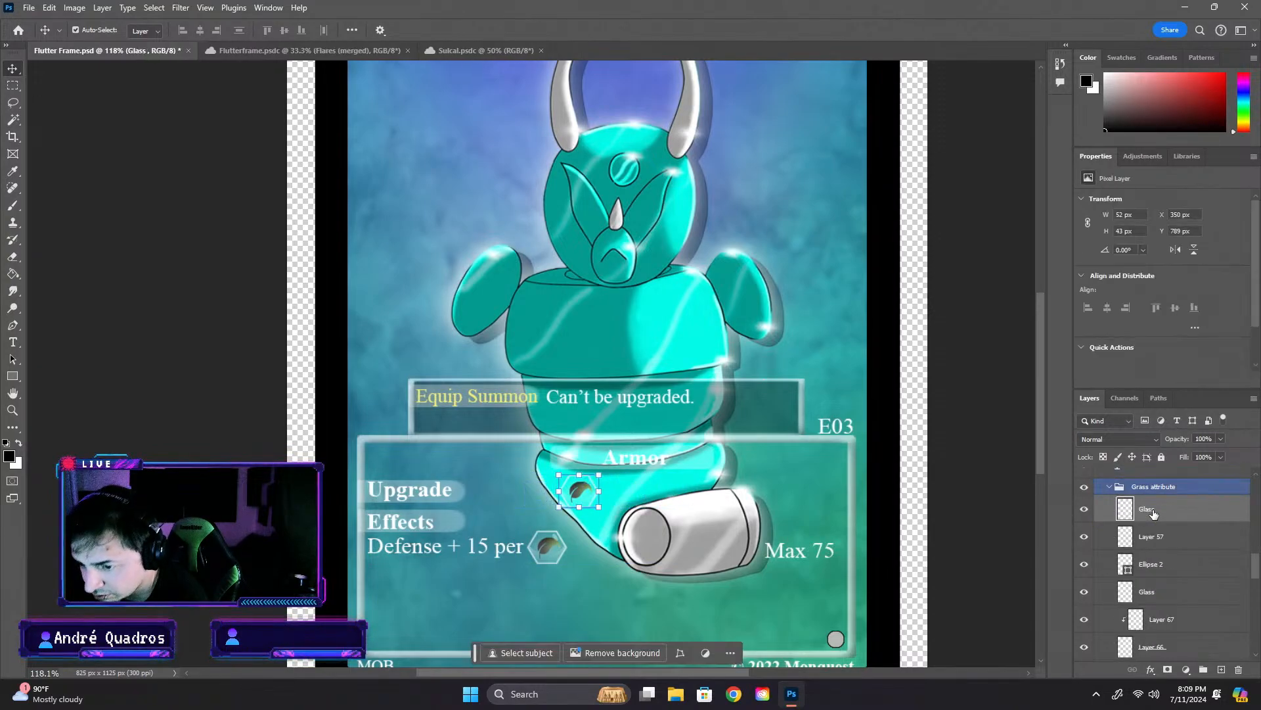
key(Delete)
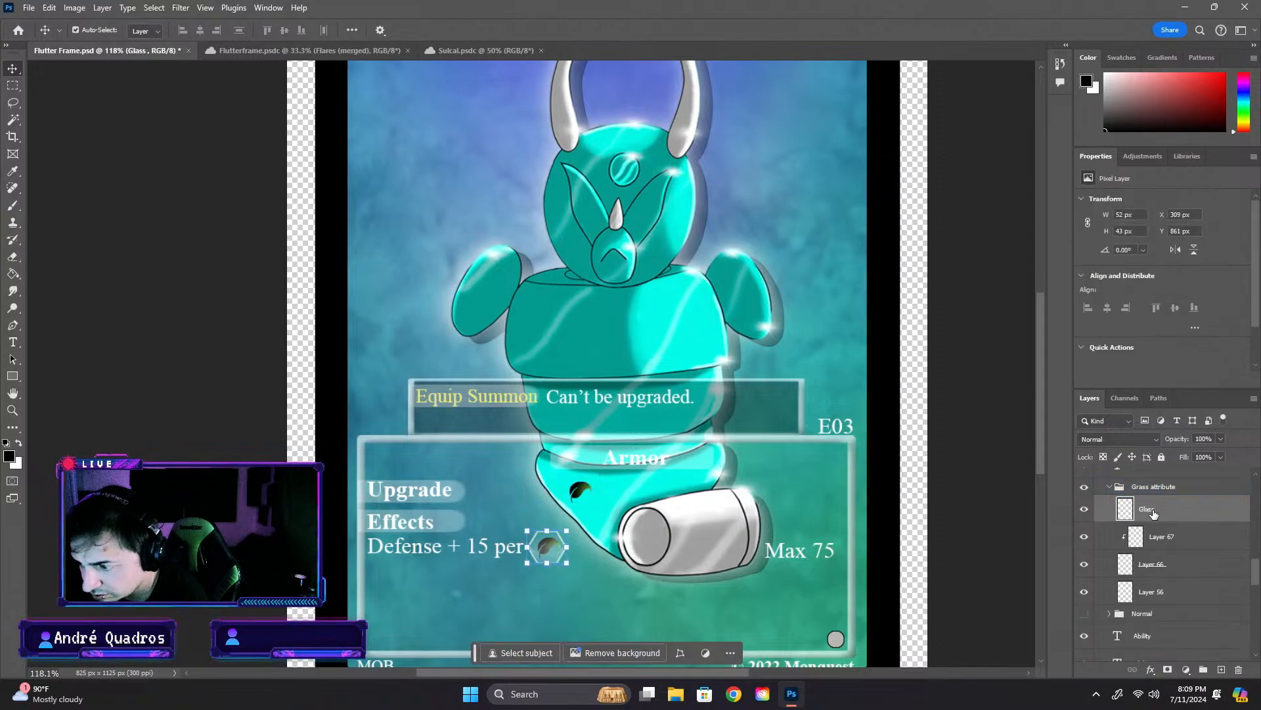
click(1144, 544)
click(1157, 566)
click(1155, 593)
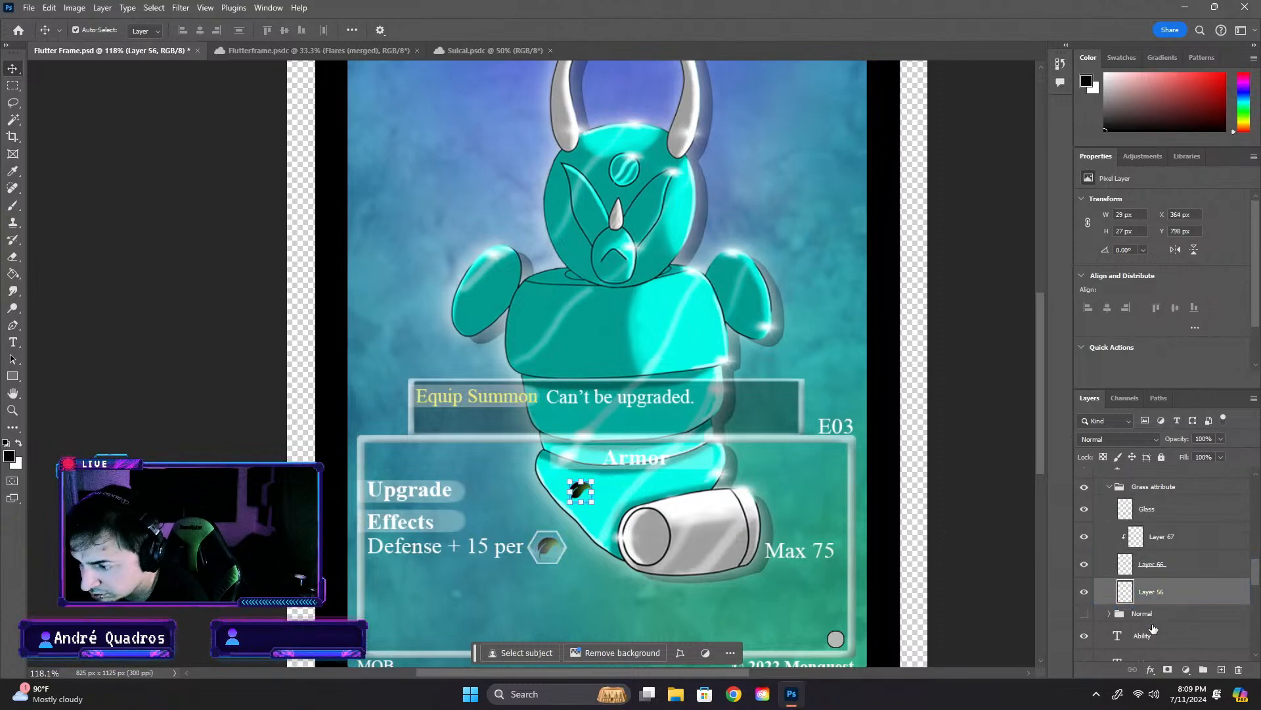
key(Delete)
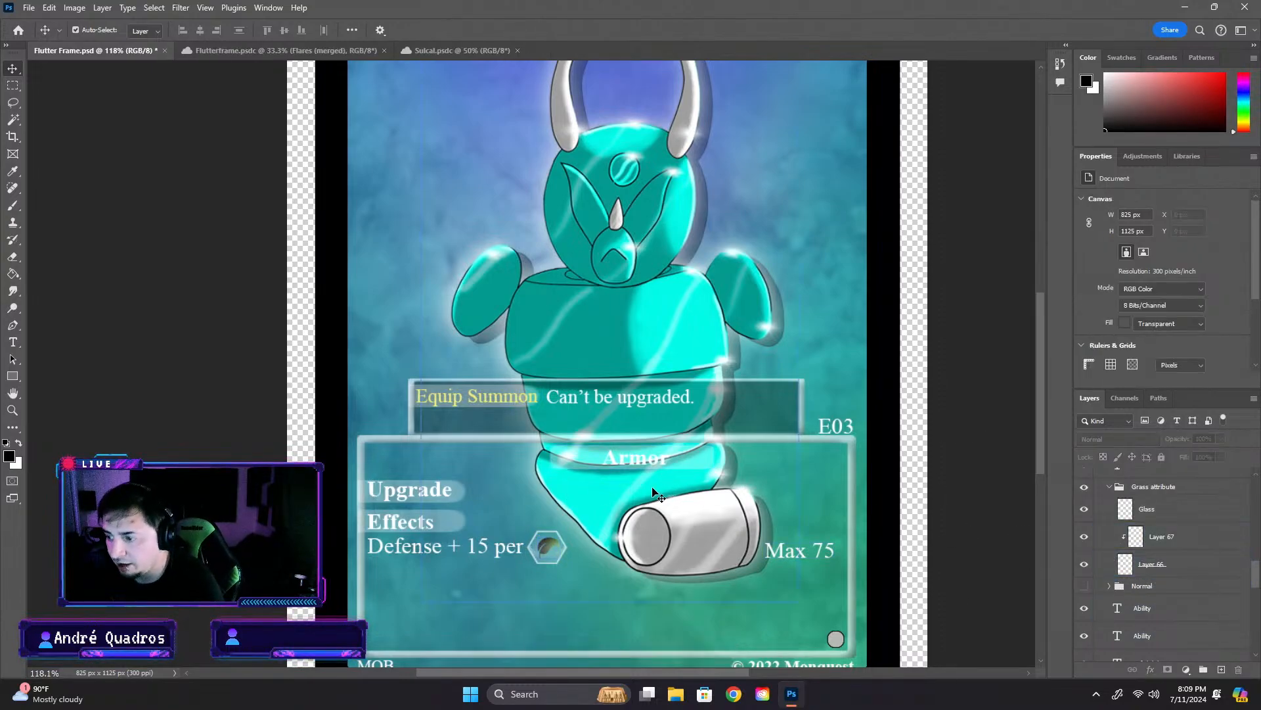
- Delete the Upgrade heading and its translucent marker from the info box
click(448, 494)
key(Delete)
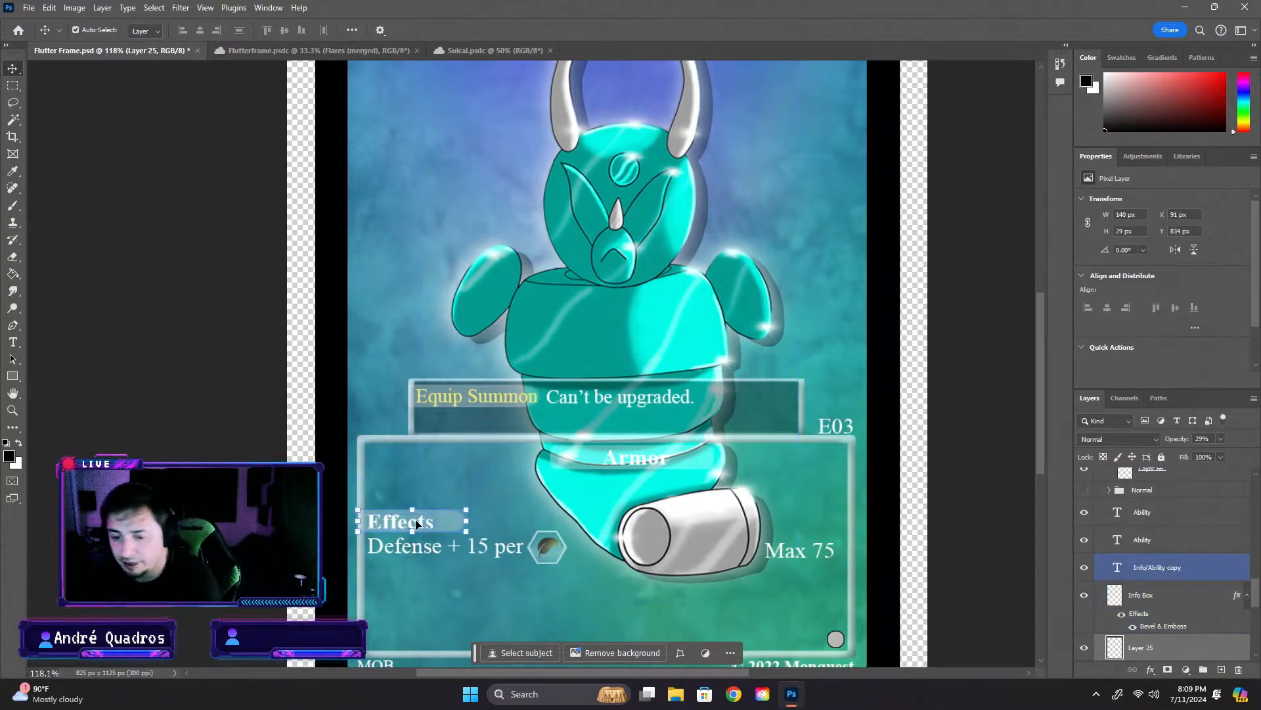
click(1123, 533)
scroll(1127, 558, up, 1)
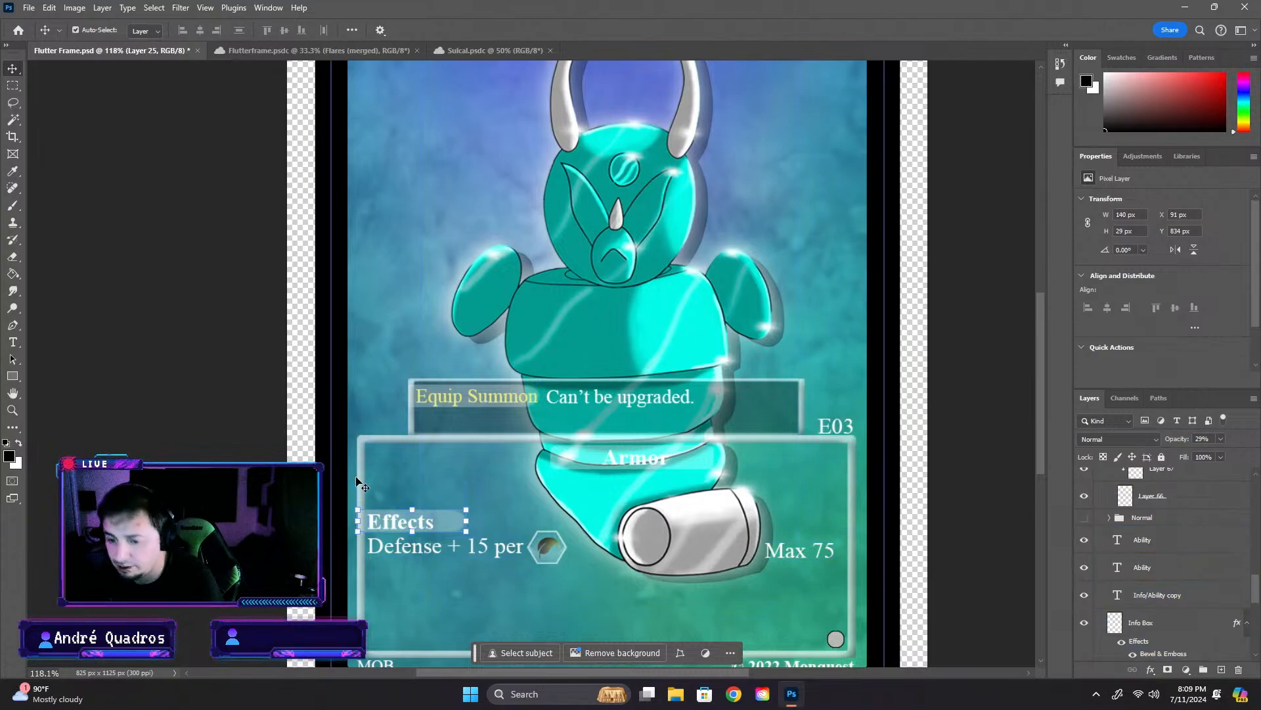
click(223, 442)
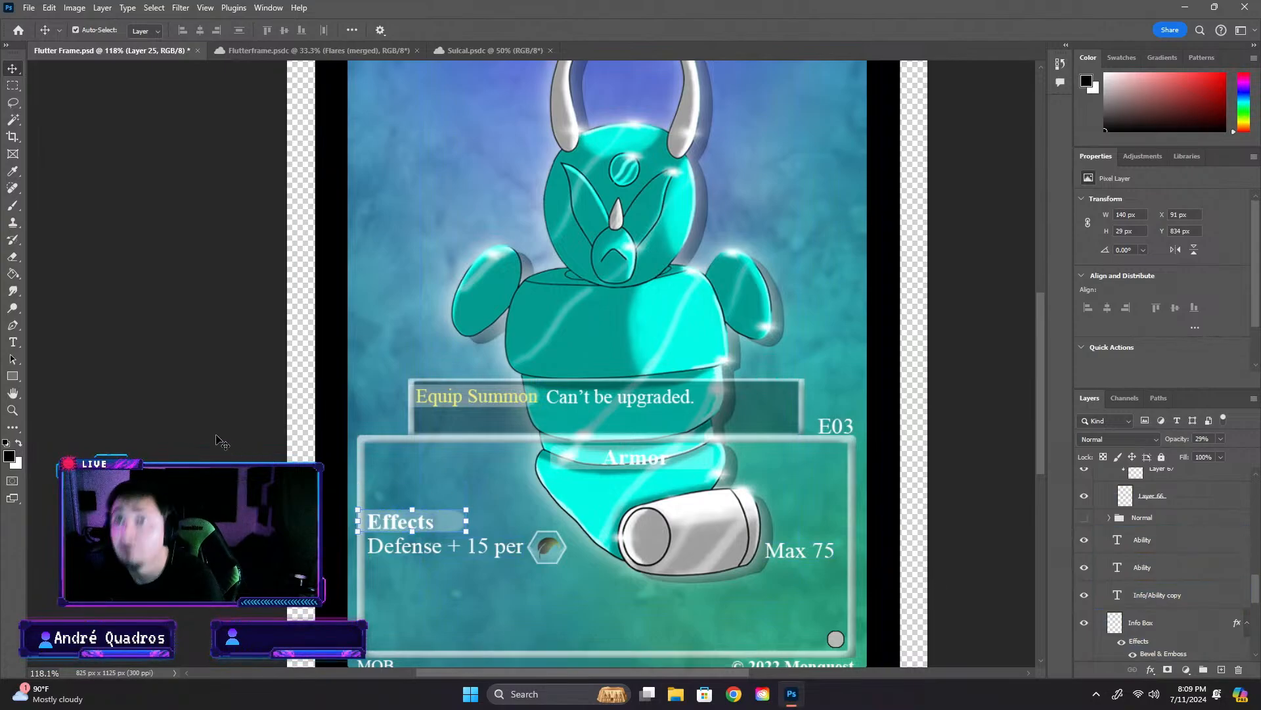
- Move the Effects heading with its marker, and the "Defense + 15 per" and "Max 75" texts, up within the info box
click(438, 523)
drag(437, 515, 436, 476)
click(420, 526)
drag(418, 528, 394, 485)
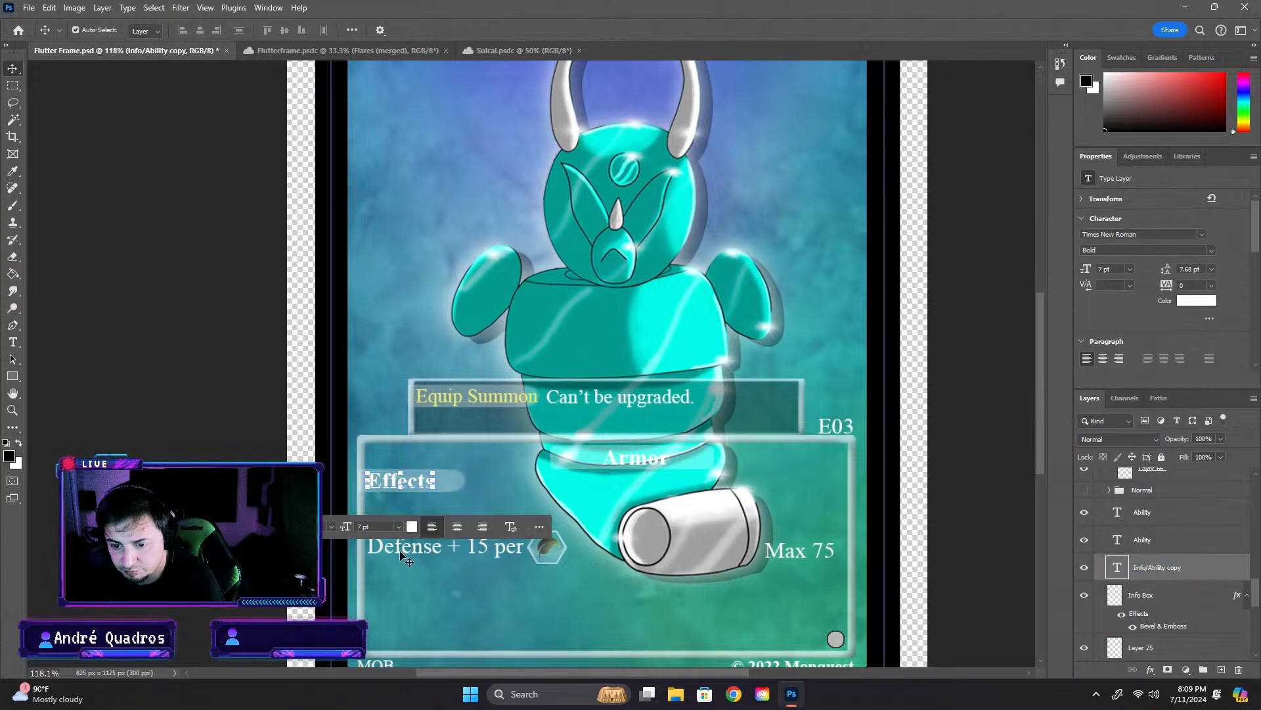
click(400, 548)
drag(404, 546, 407, 509)
drag(773, 573, 770, 519)
- Try to move the hexagonal icon up beside the "Defense + 15 per" text
click(537, 561)
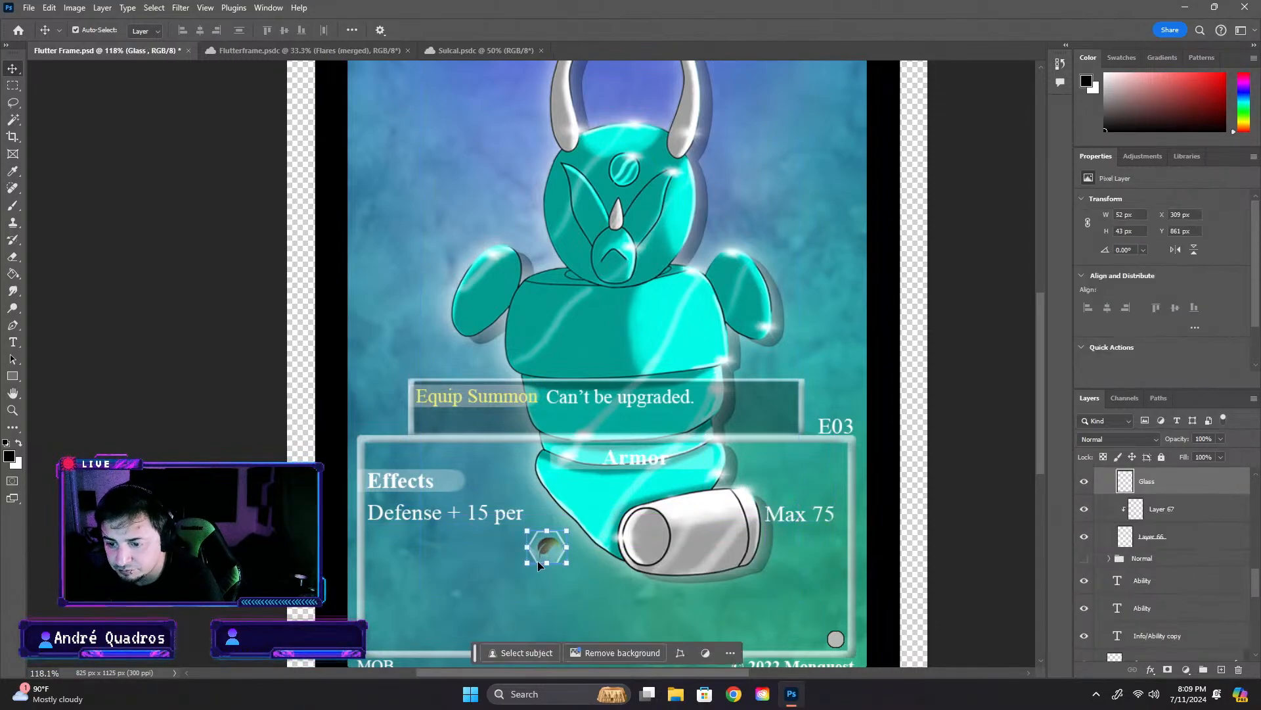
drag(545, 549, 551, 511)
click(552, 548)
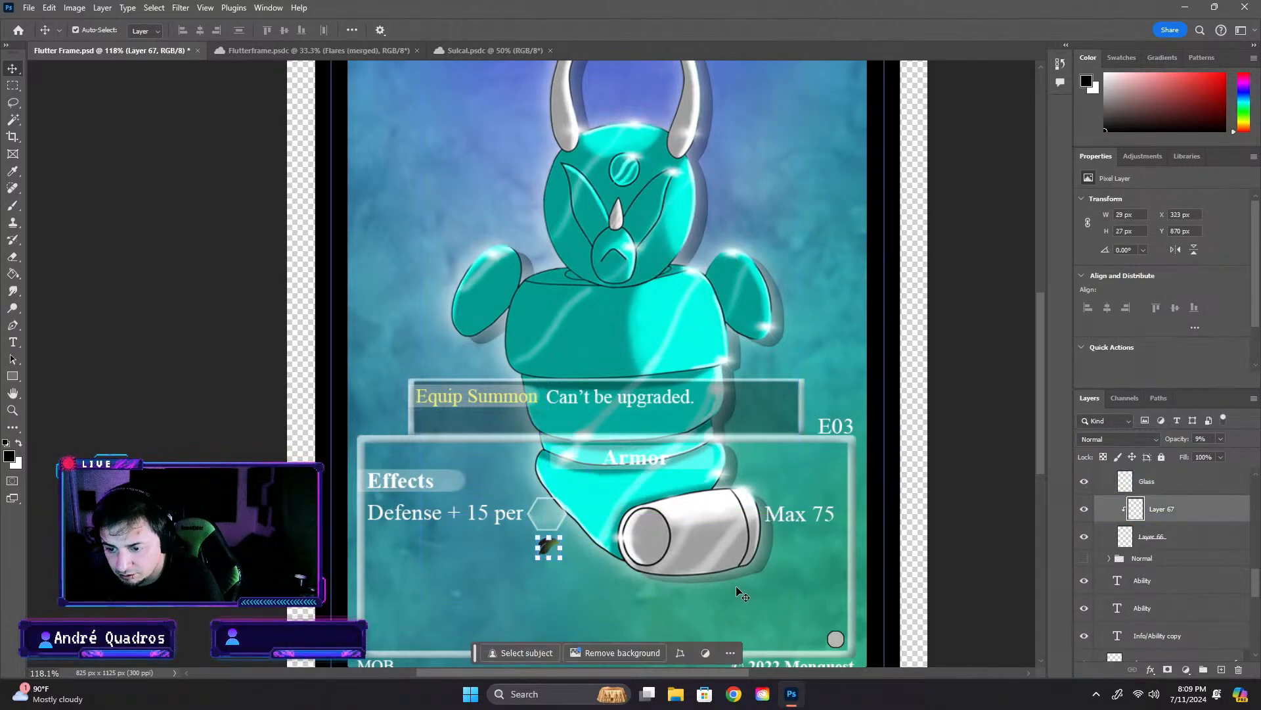
key(ctrl+z)
scroll(1156, 558, up, 2)
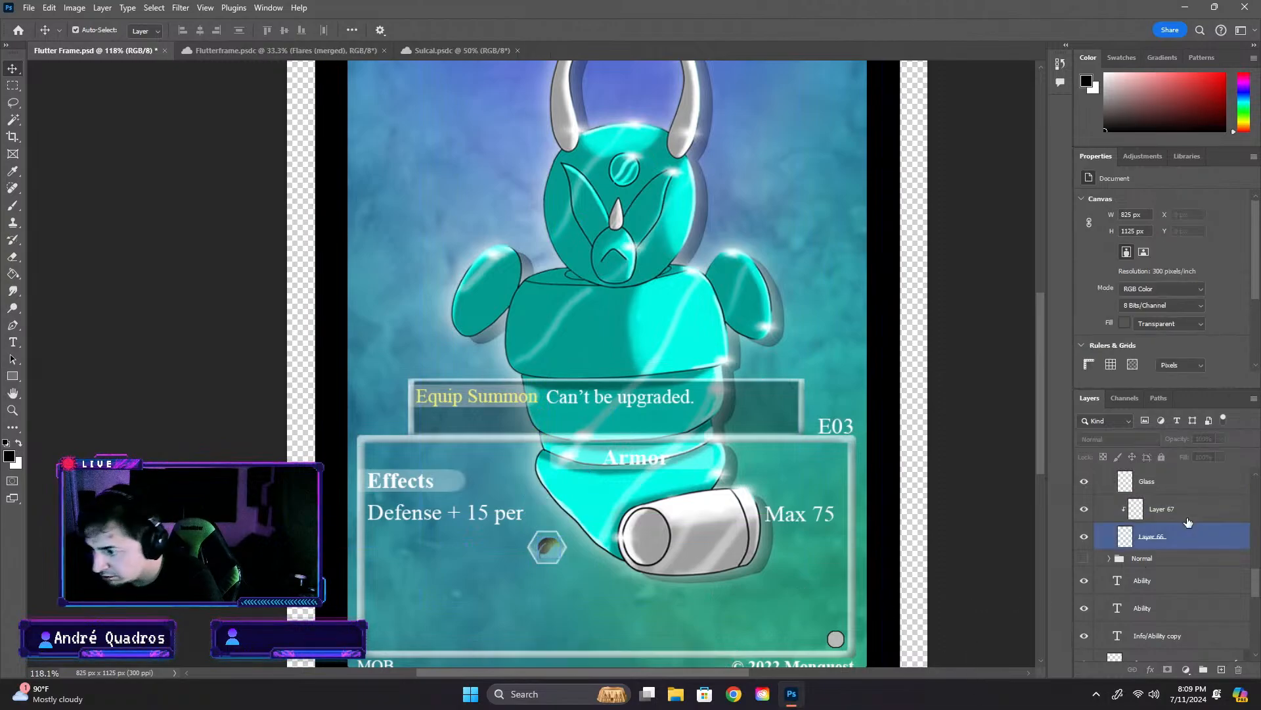
- Delete the Defense line's hexagonal icon by removing its Glass, Layer 67 and Layer 66 layers together
click(1157, 536)
shift+click(1162, 603)
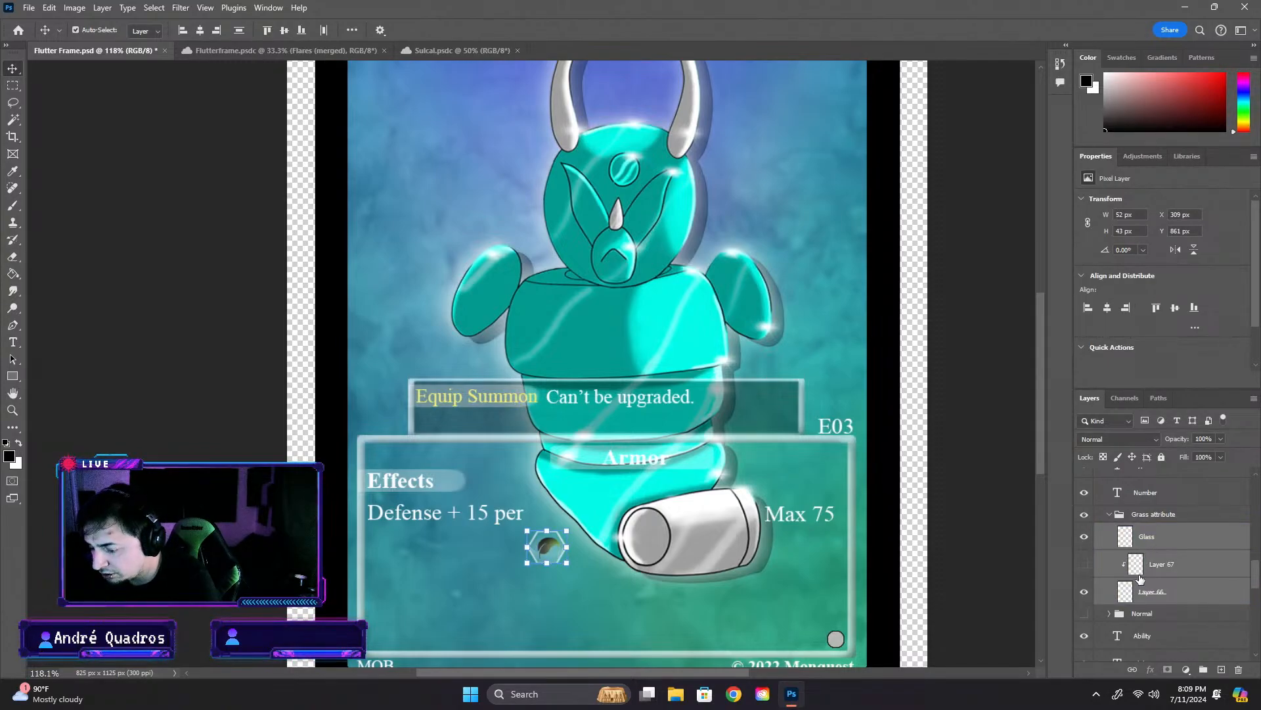
key(Delete)
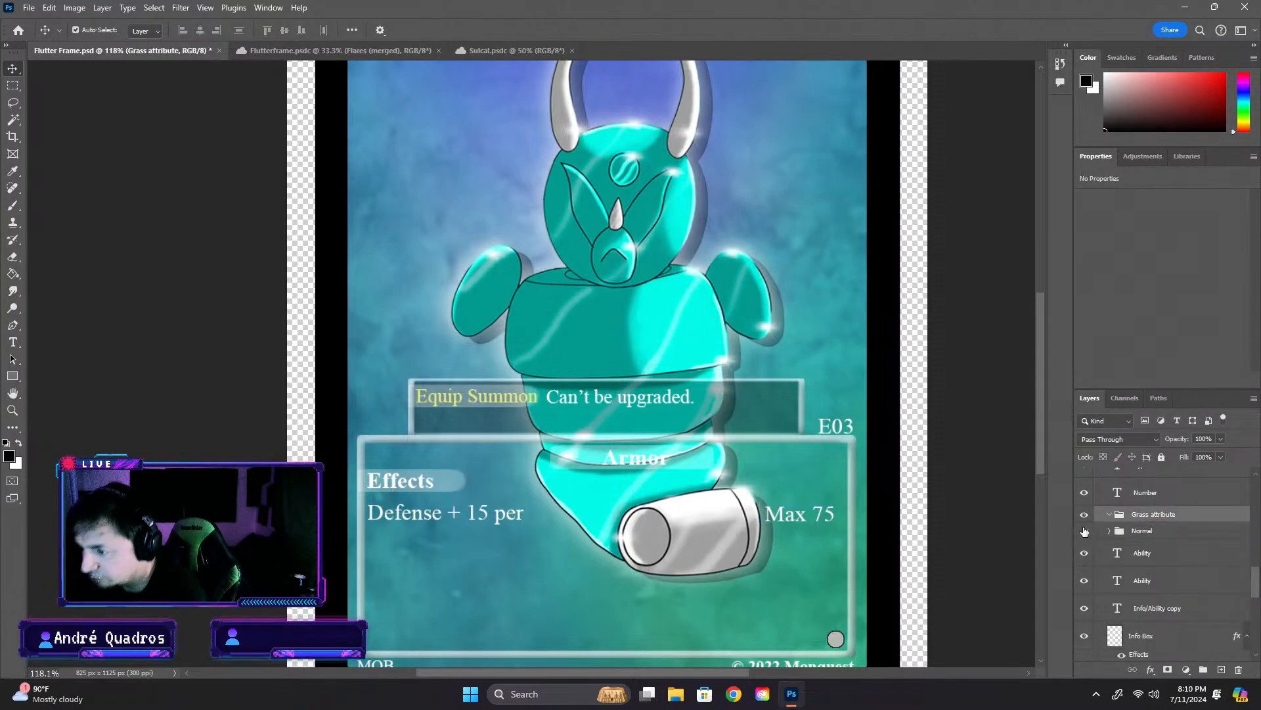
- Try replacing the "Defense + 15 per" effect text with "Used to summon"
double_click(494, 518)
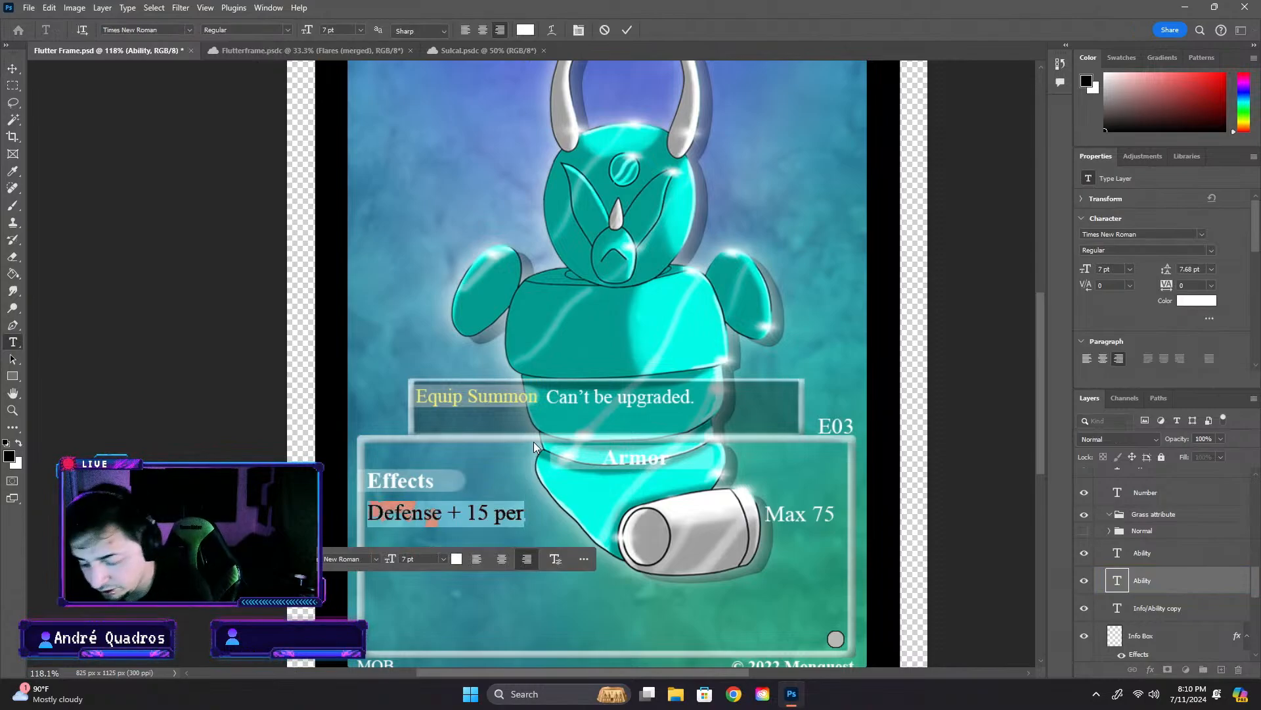
text(Used to summon)
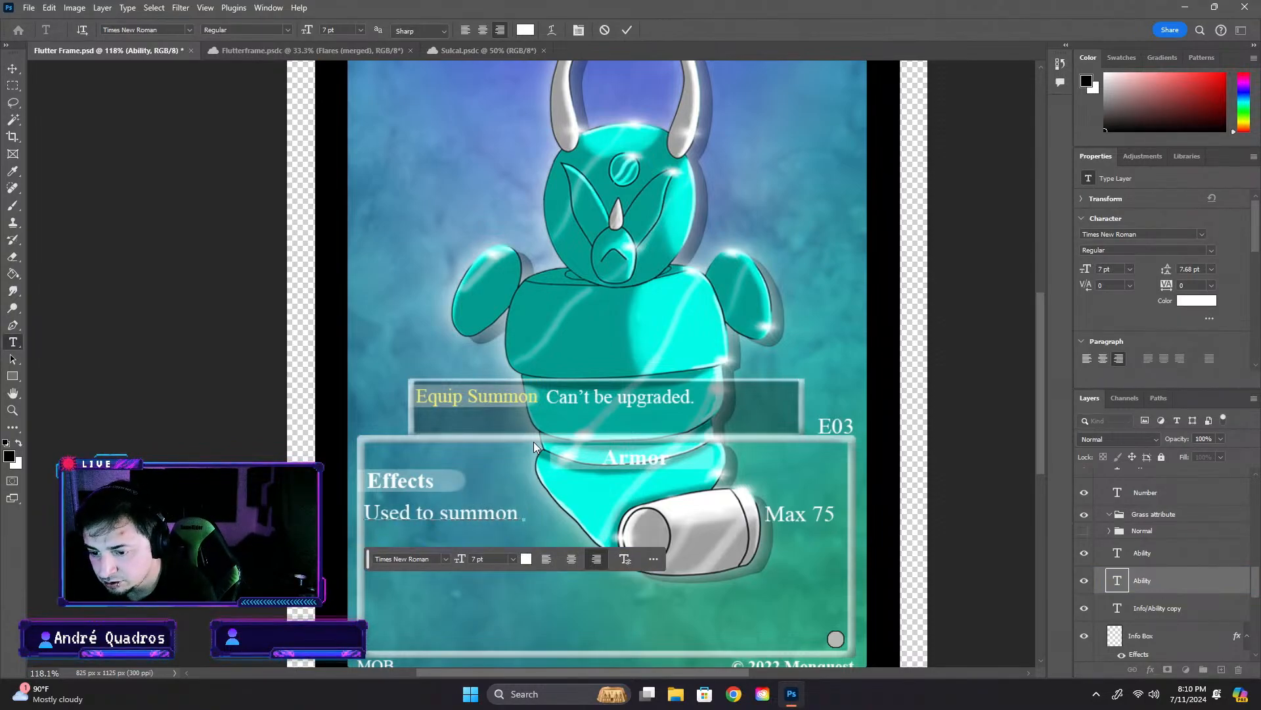
key(ctrl)
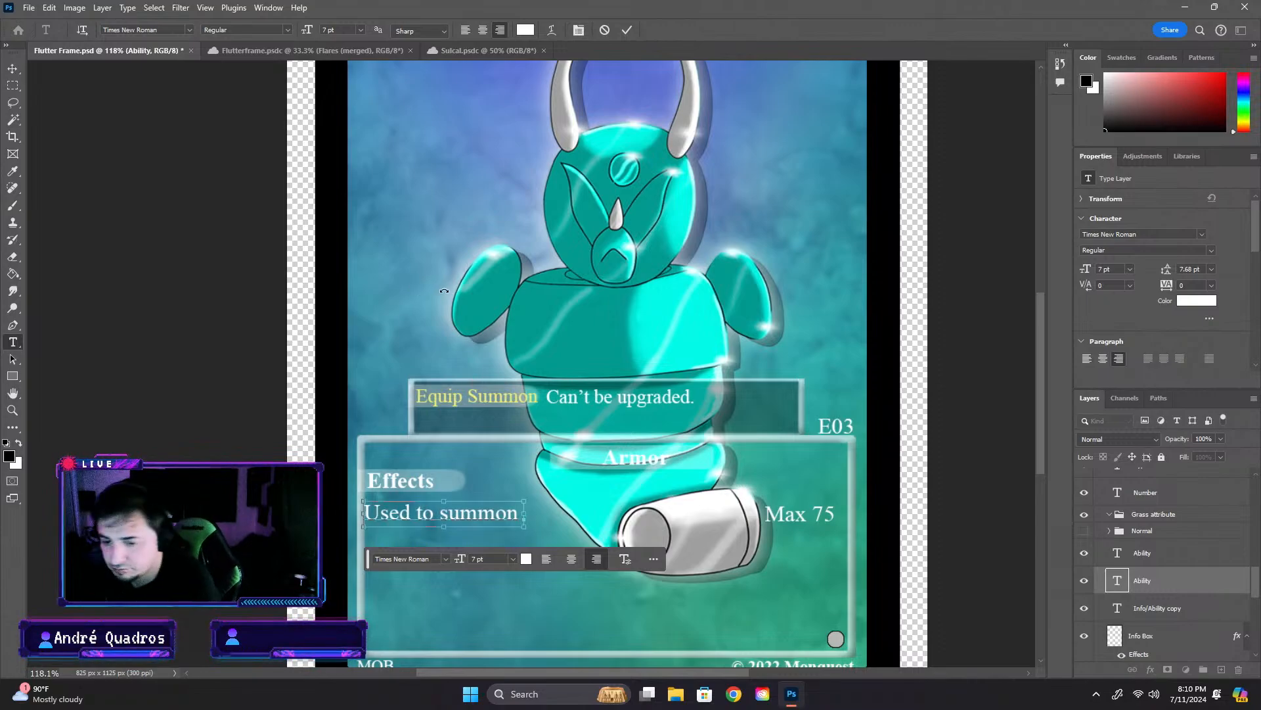
key(ctrl+z)
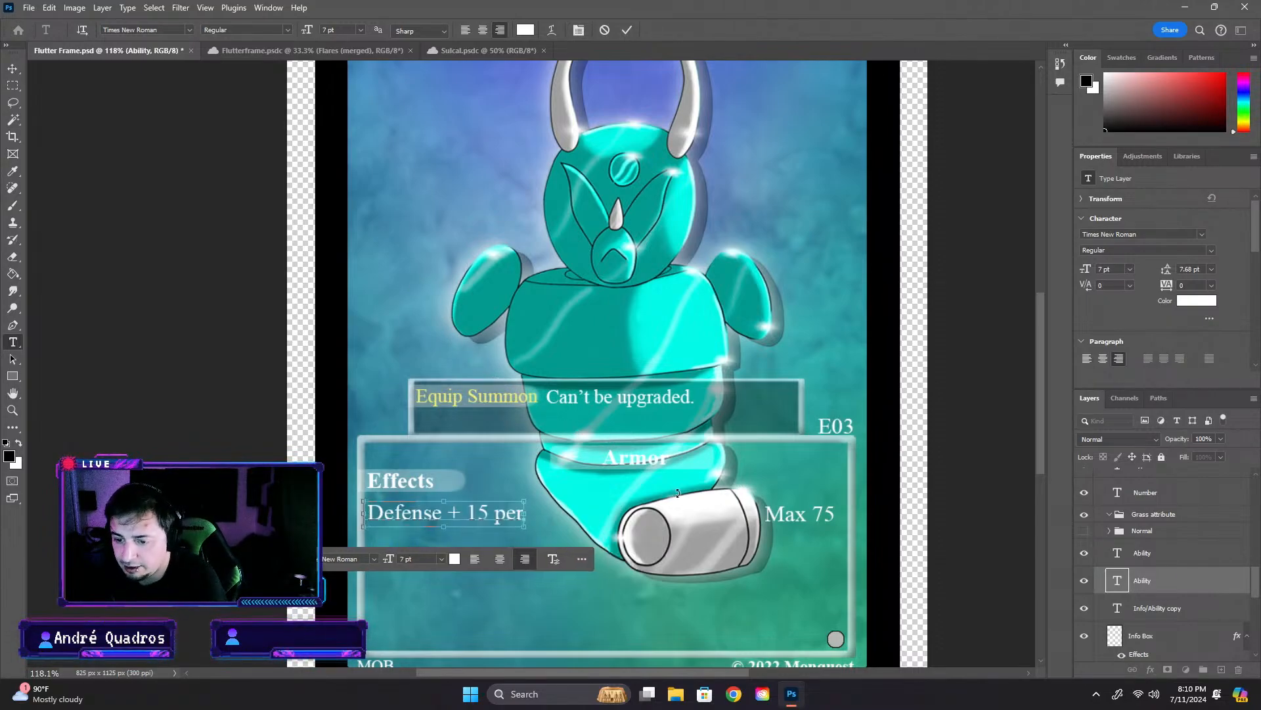
click(964, 498)
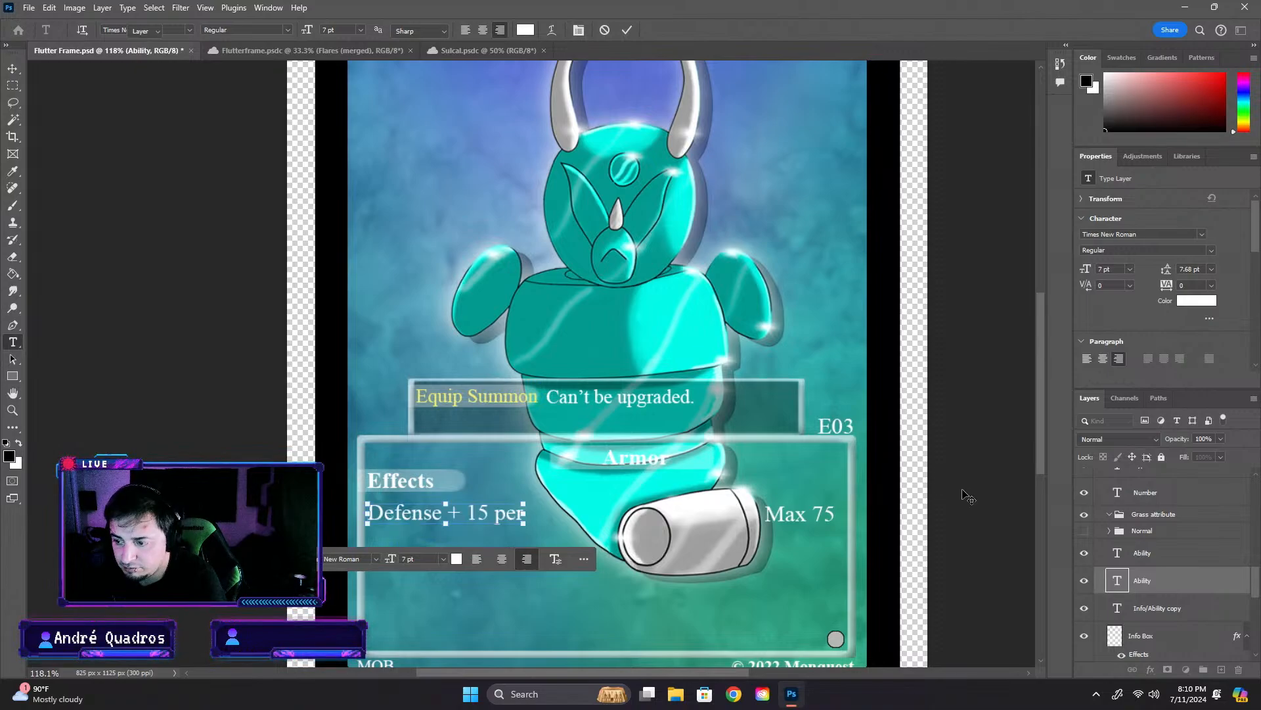
- Undo the recent icon, text and heading edits back to before the Upgrade heading was deleted
key(ctrl+z)
key(ctrl+z)
key(ctrl+z)
key(ctrl+z)
key(ctrl+z)
key(ctrl+z)
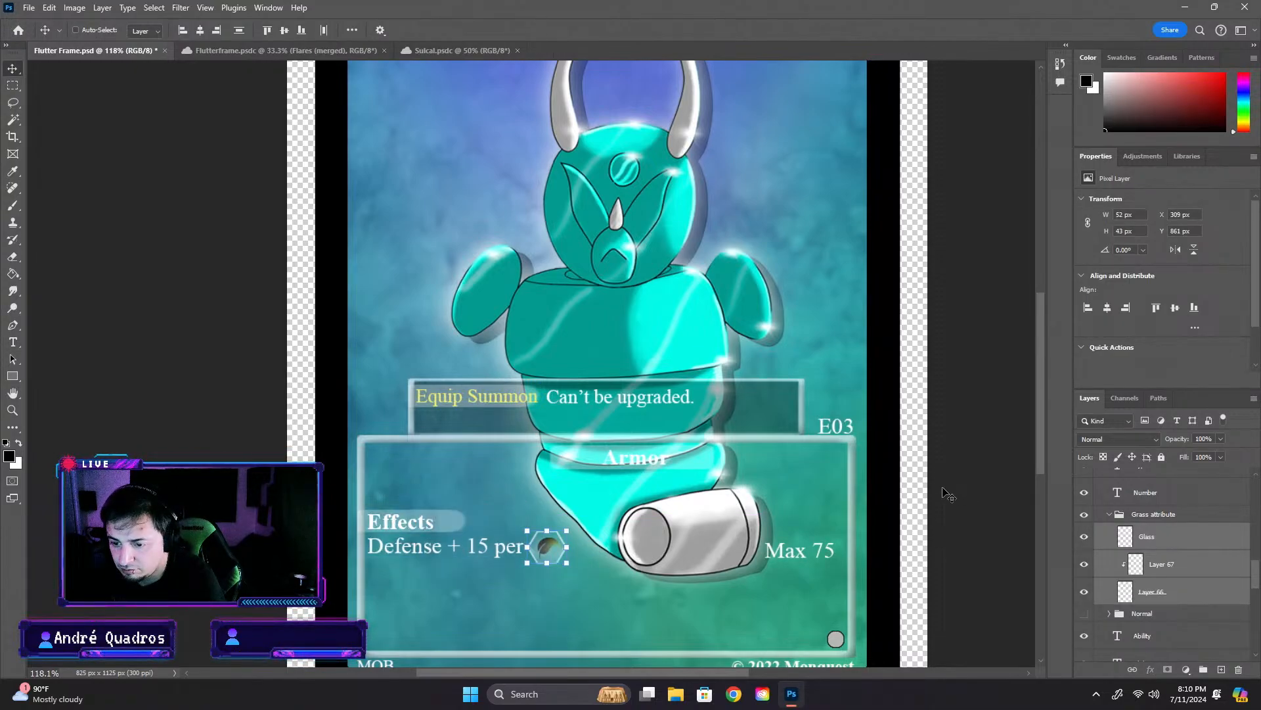
key(ctrl+shift+z)
key(ctrl+shift+z)
key(ctrl+shift+z)
key(ctrl+shift+z)
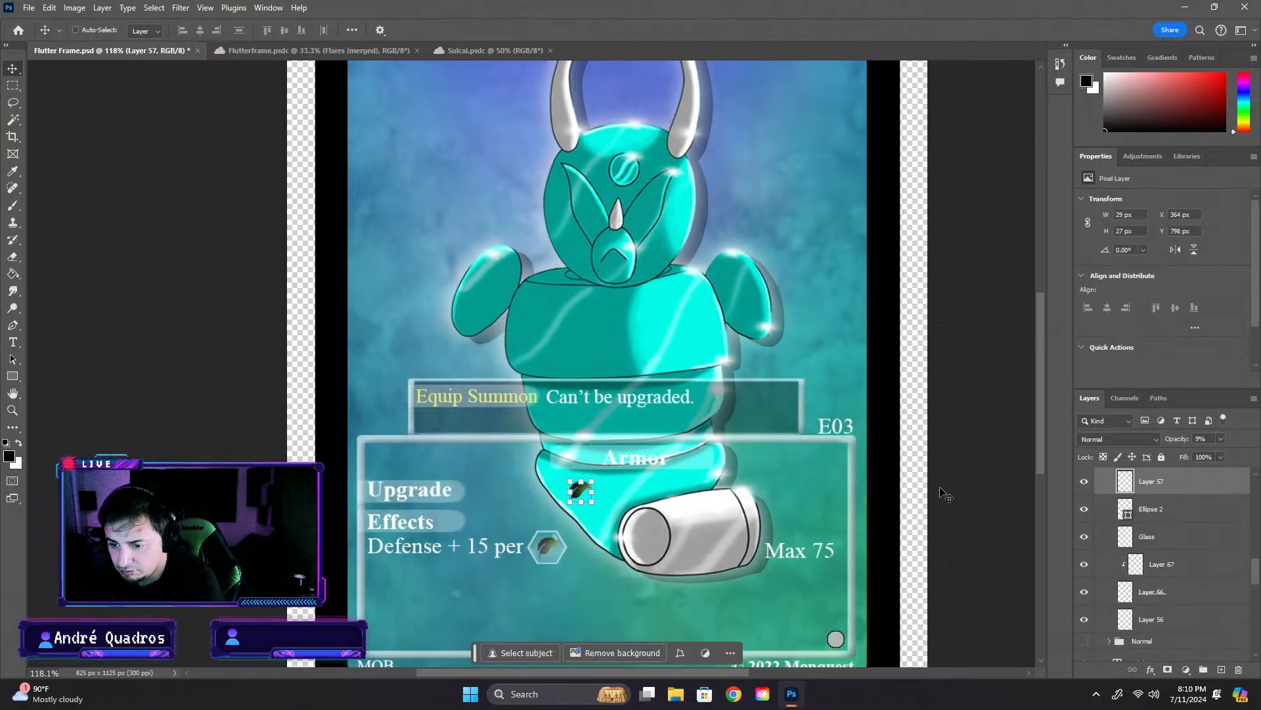
- Delete the leftover leaf of the first Upgrade icon and the whole hexagonal icon beside "Defense + 15 per"
click(537, 490)
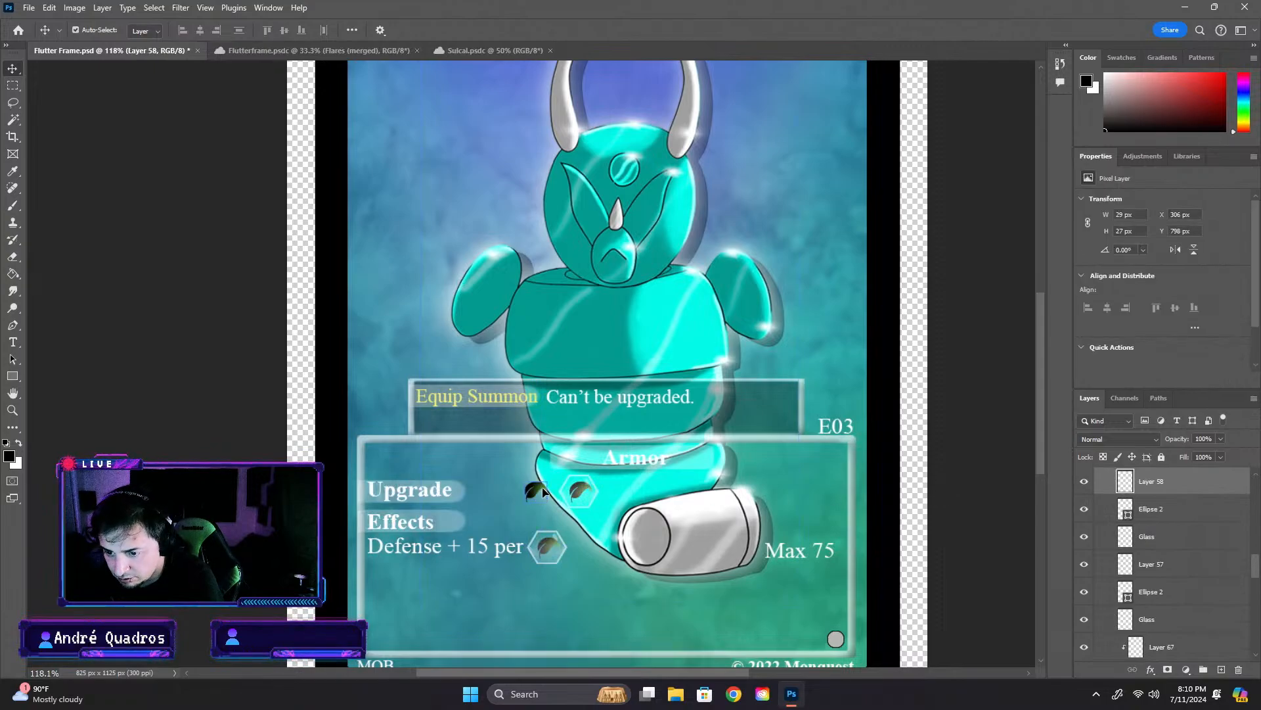
key(Delete)
click(539, 549)
key(Delete)
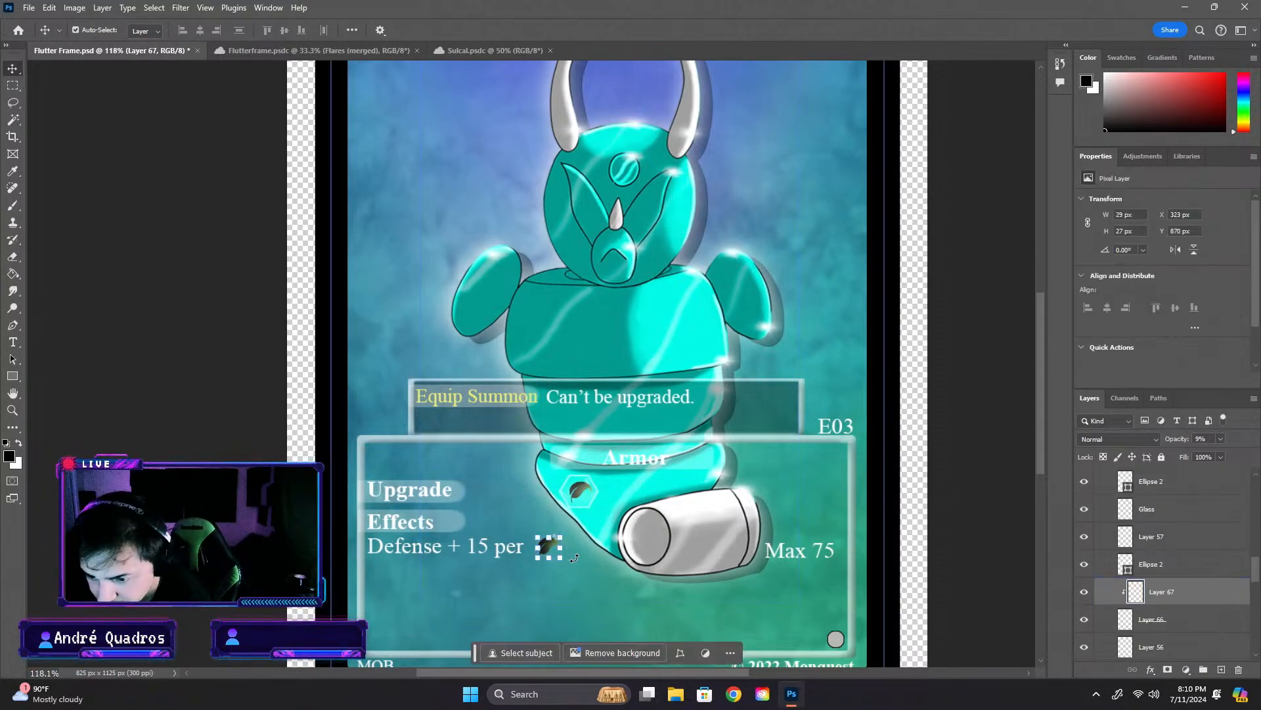
key(Delete)
key(Delete)
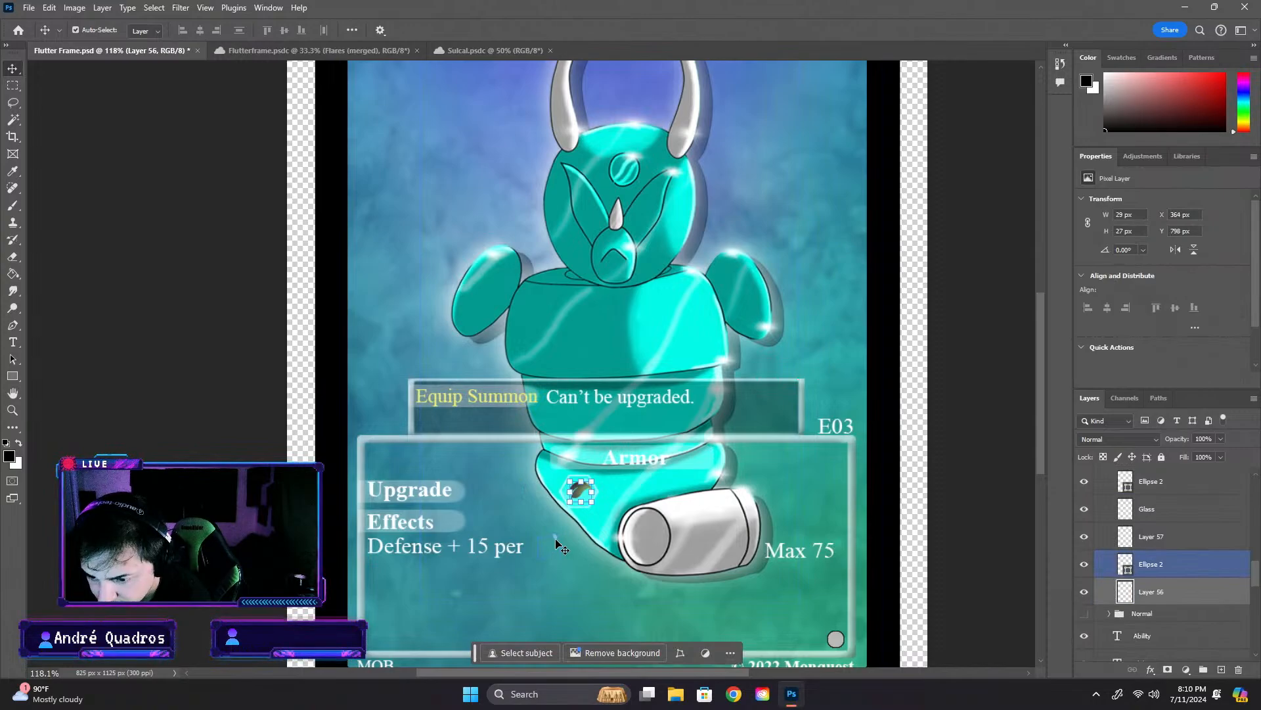
key(Delete)
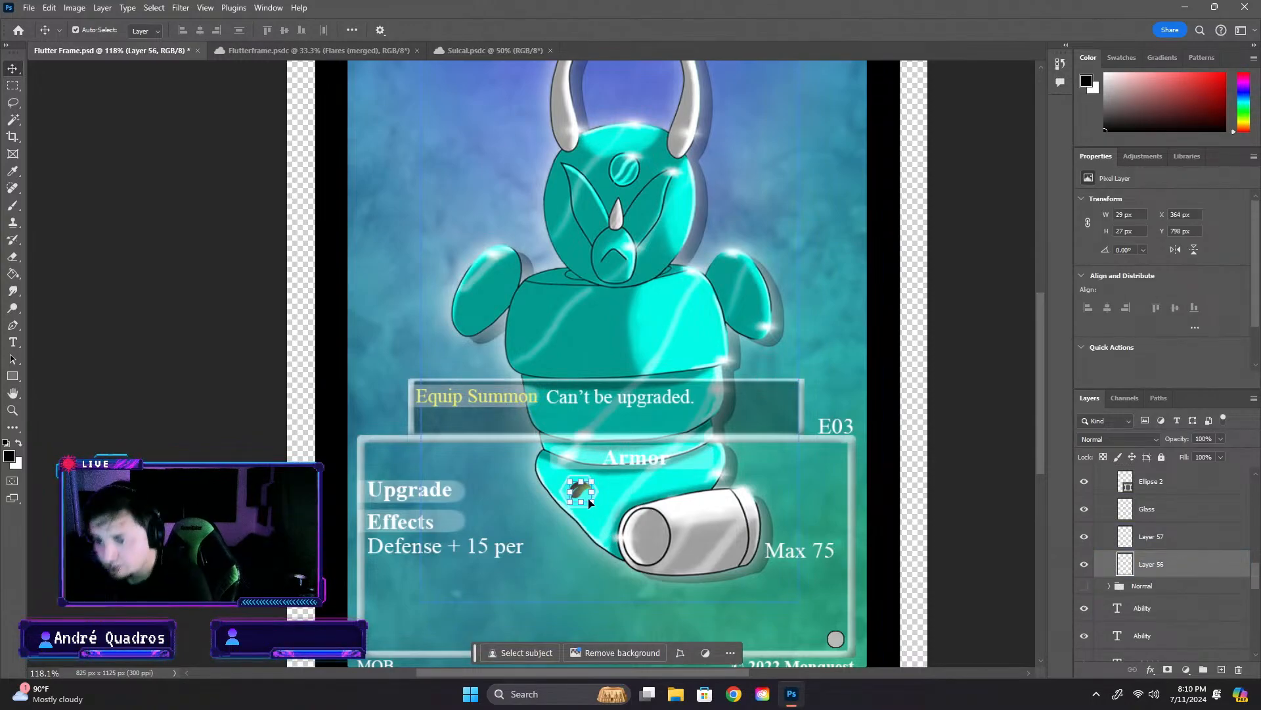
- Switch from the Flutter Frame card to the Sulcal.psdc artwork document
click(455, 490)
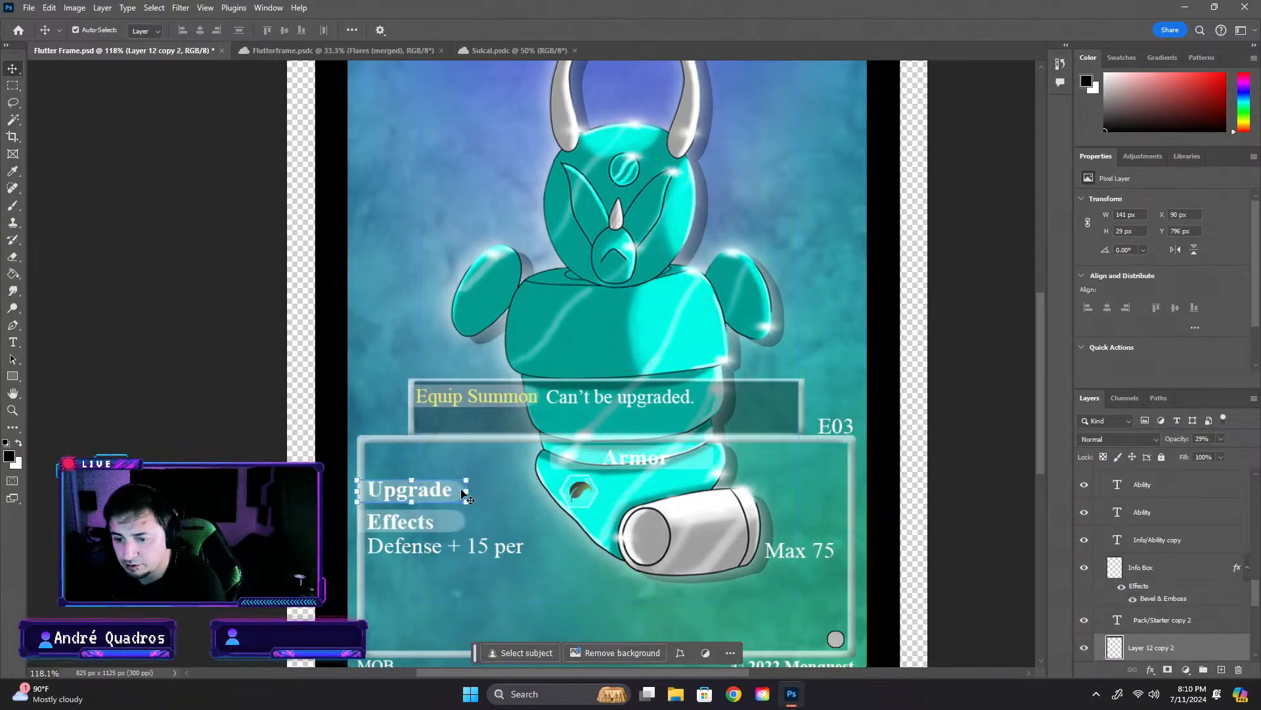
click(349, 51)
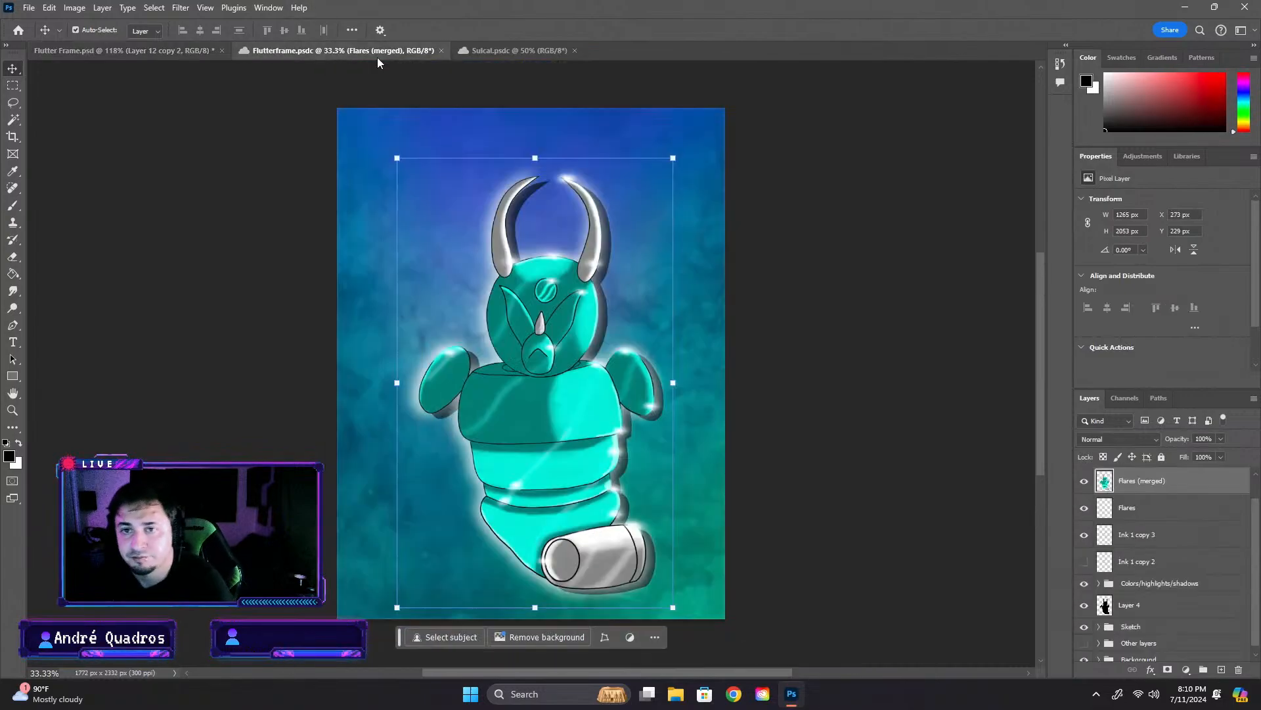
click(519, 50)
click(685, 334)
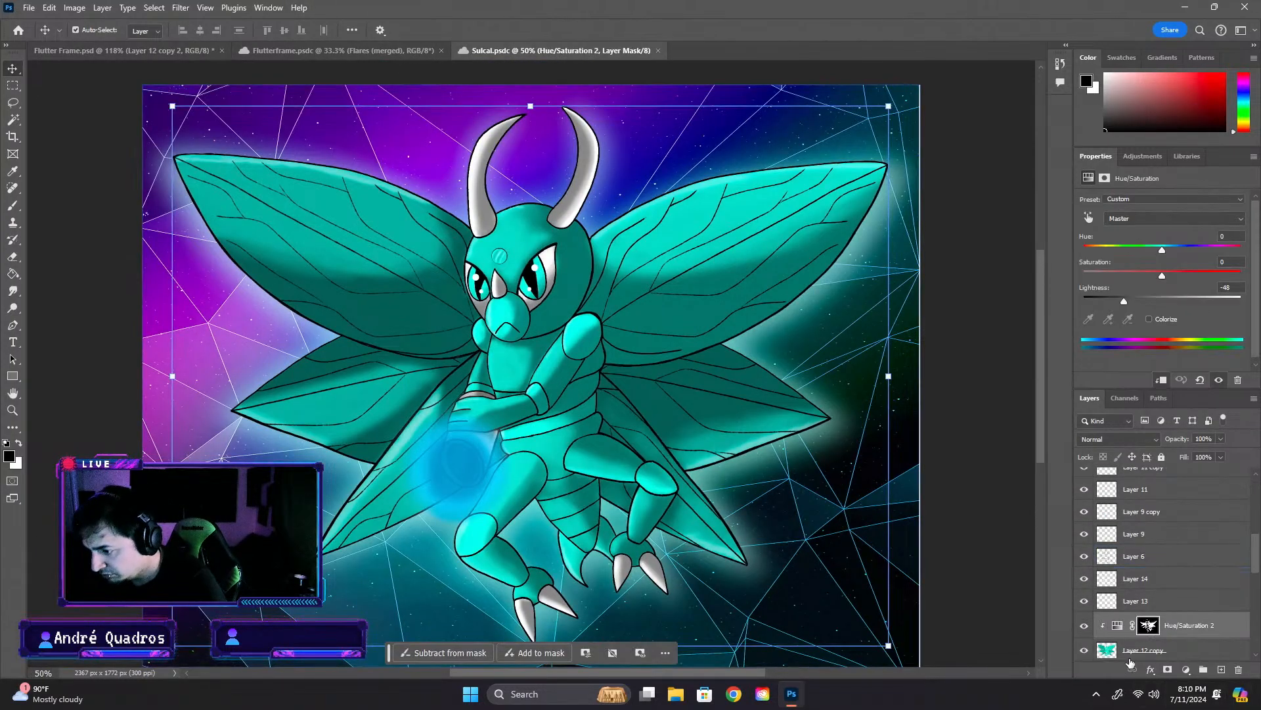
- Try stamping all layers from Layer 2 up to Layer 10 into a merged copy, glow included, and delete that copy
scroll(1144, 650, down, 1)
scroll(1173, 622, down, 10)
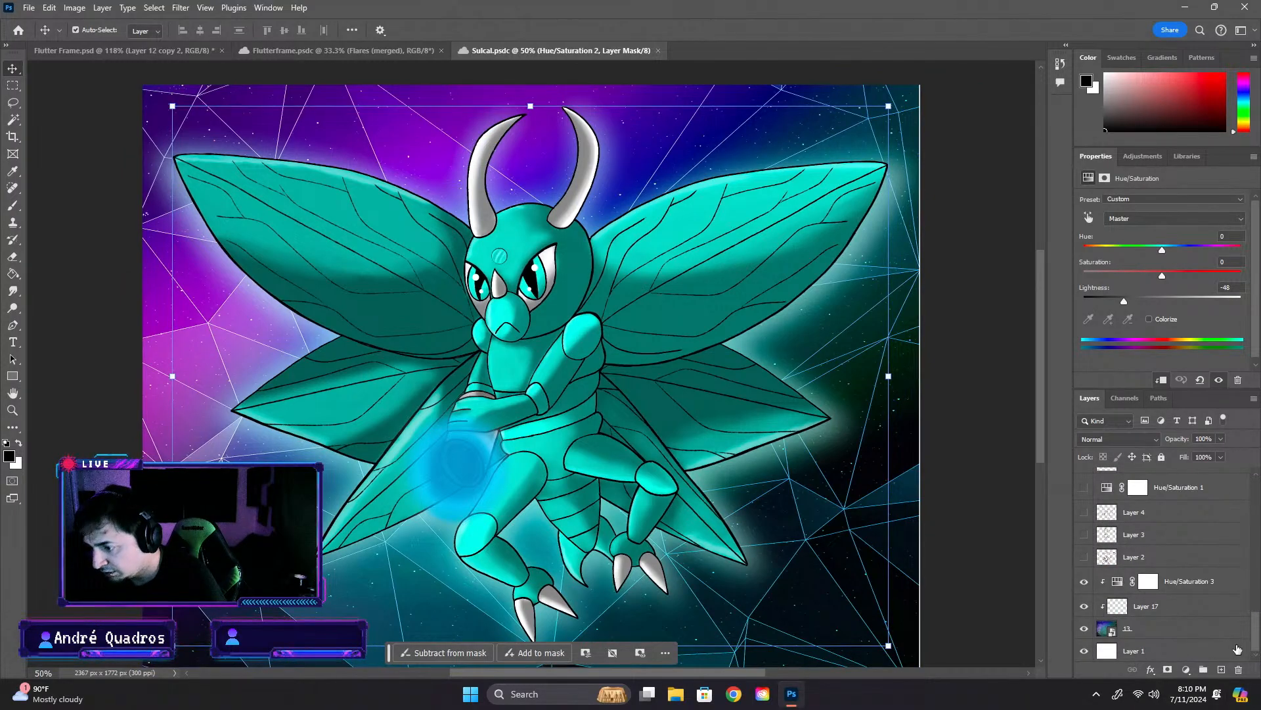
click(1226, 581)
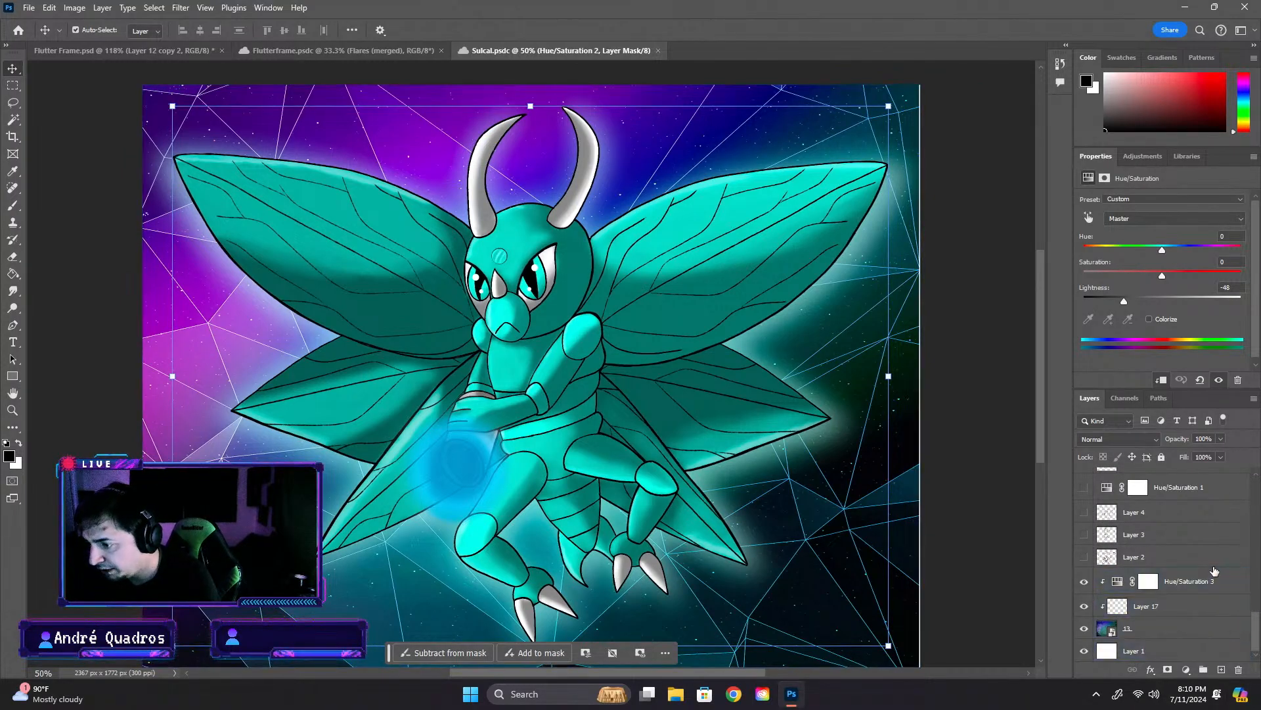
click(1225, 564)
scroll(1173, 565, up, 10)
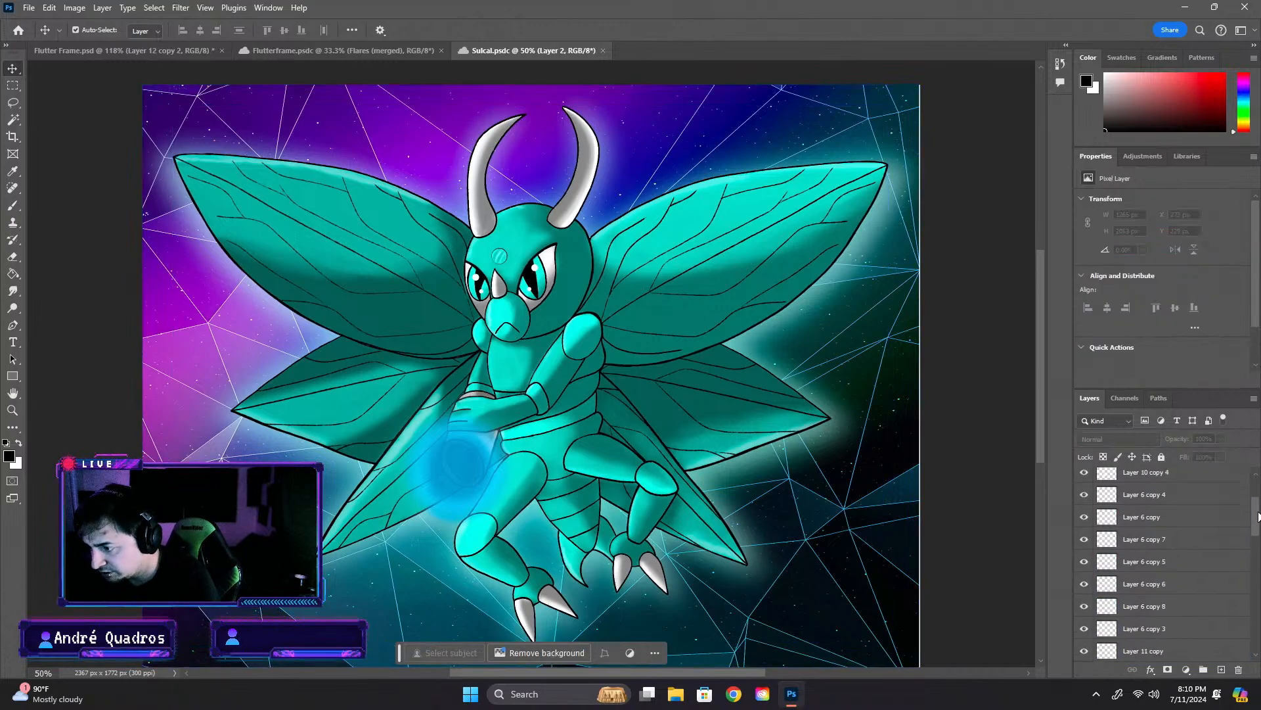
shift+click(1217, 480)
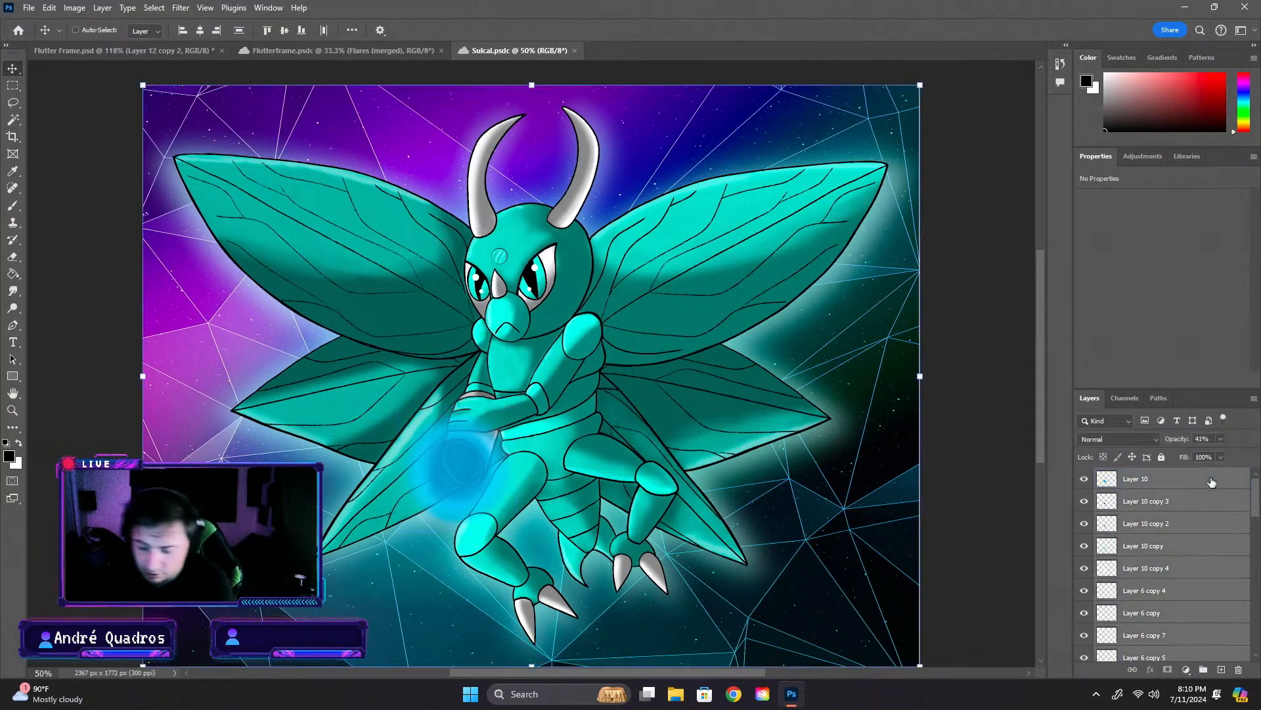
key(ctrl+alt+e)
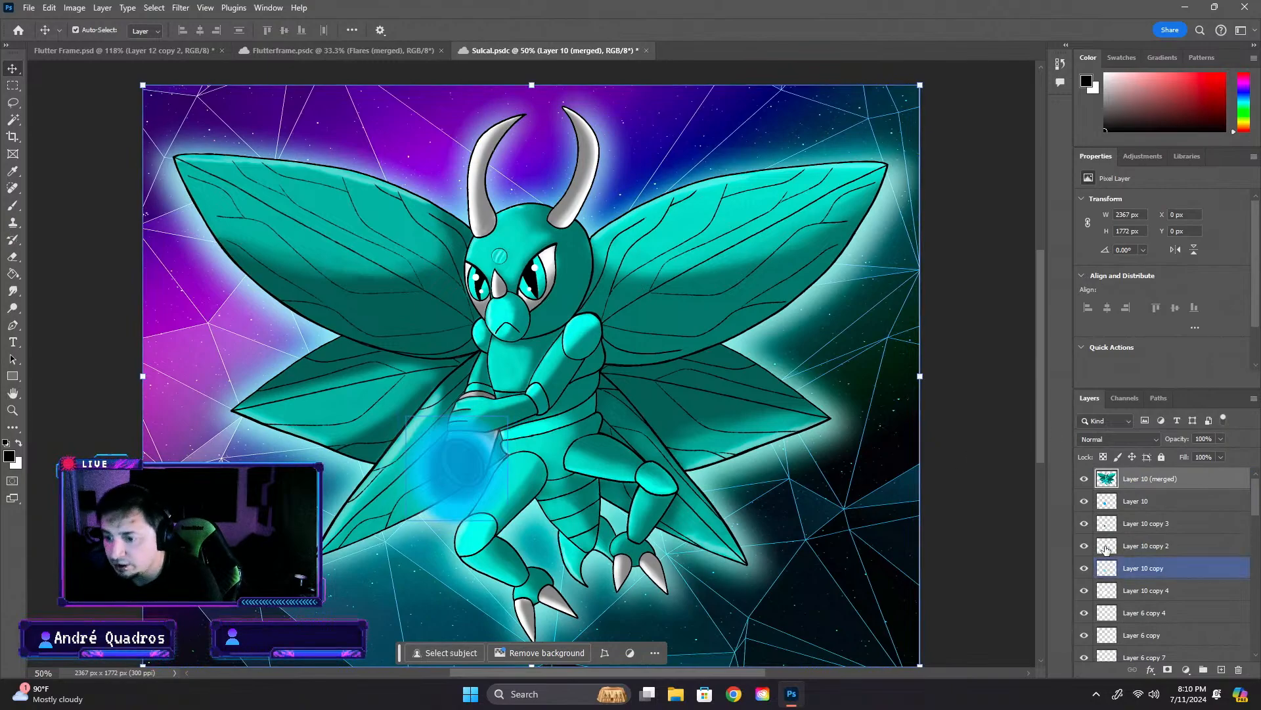
key(ctrl+s)
key(Delete)
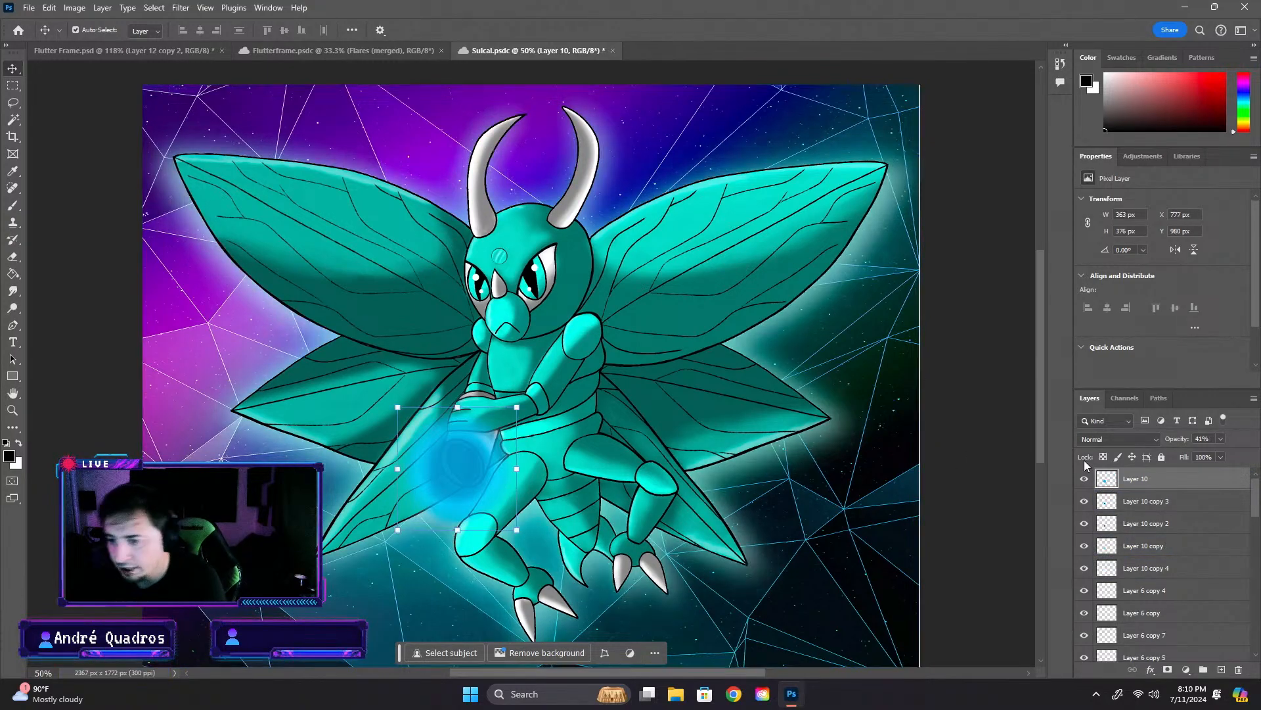
- Hide Layer 16 and Layer 15, which form the glow around the winged creature
click(831, 439)
click(982, 472)
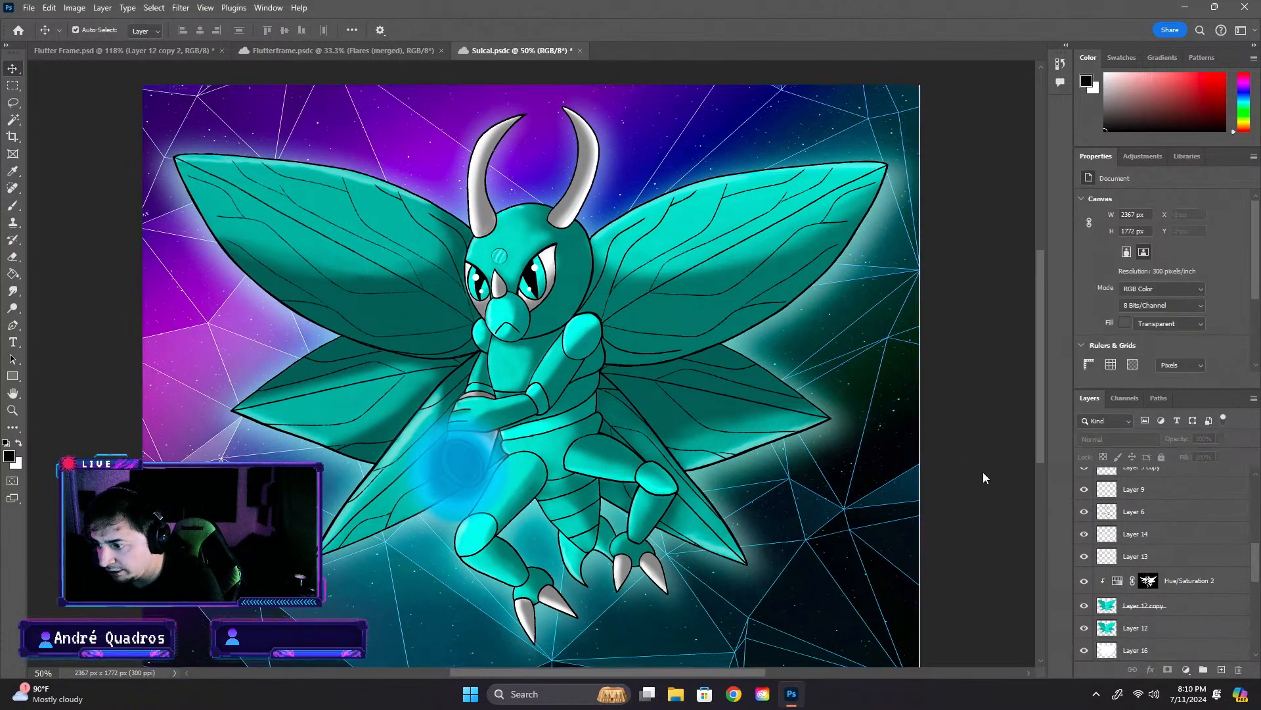
click(828, 432)
click(1085, 650)
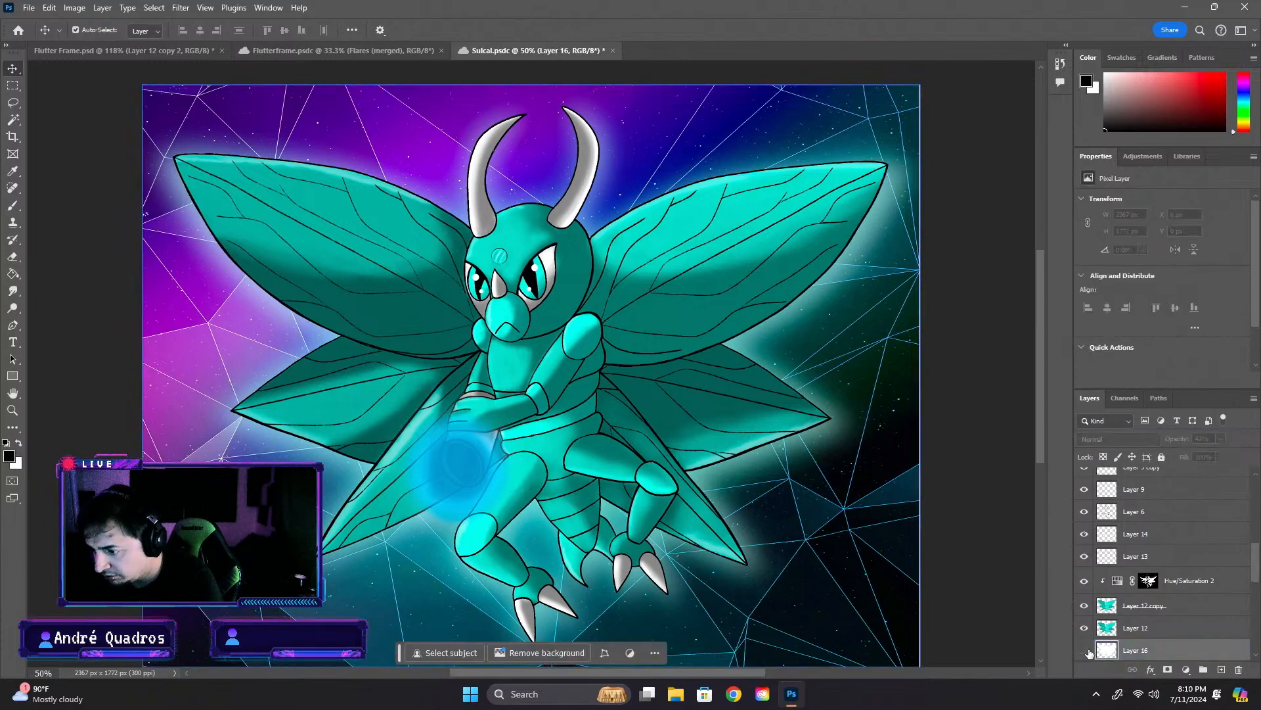
scroll(1085, 652, down, 1)
click(1085, 650)
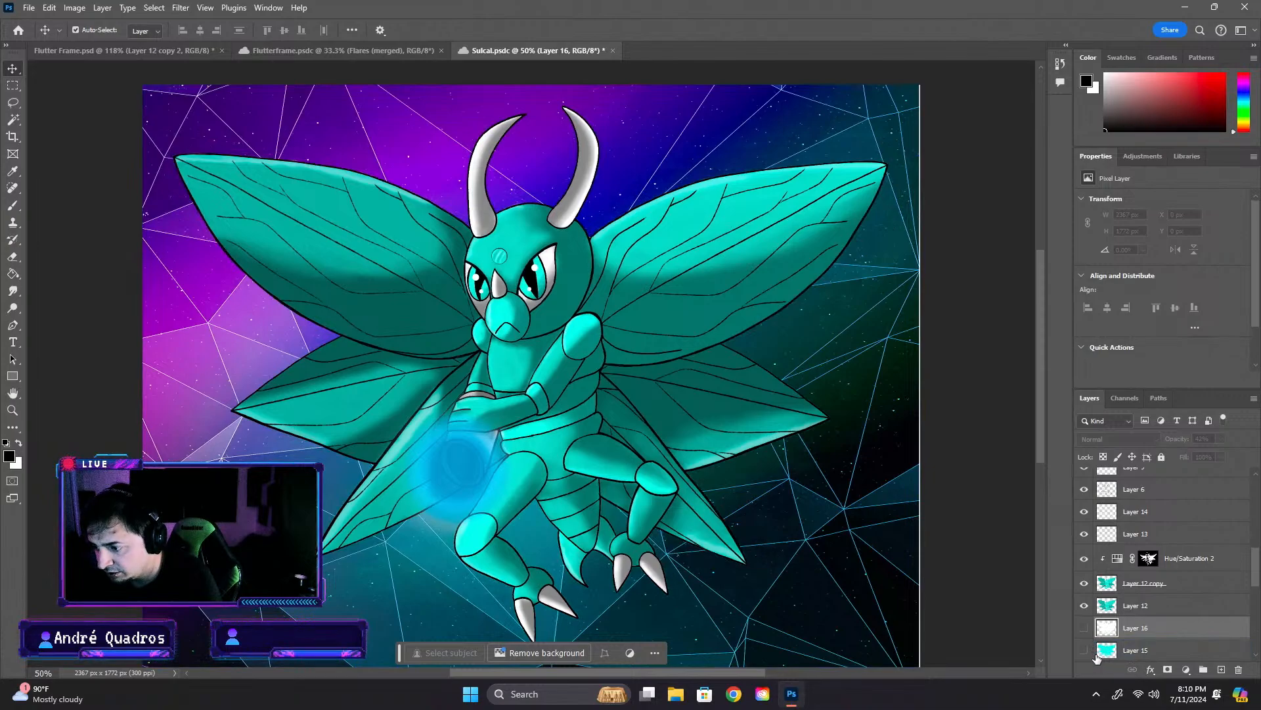
scroll(1091, 650, down, 2)
click(482, 465)
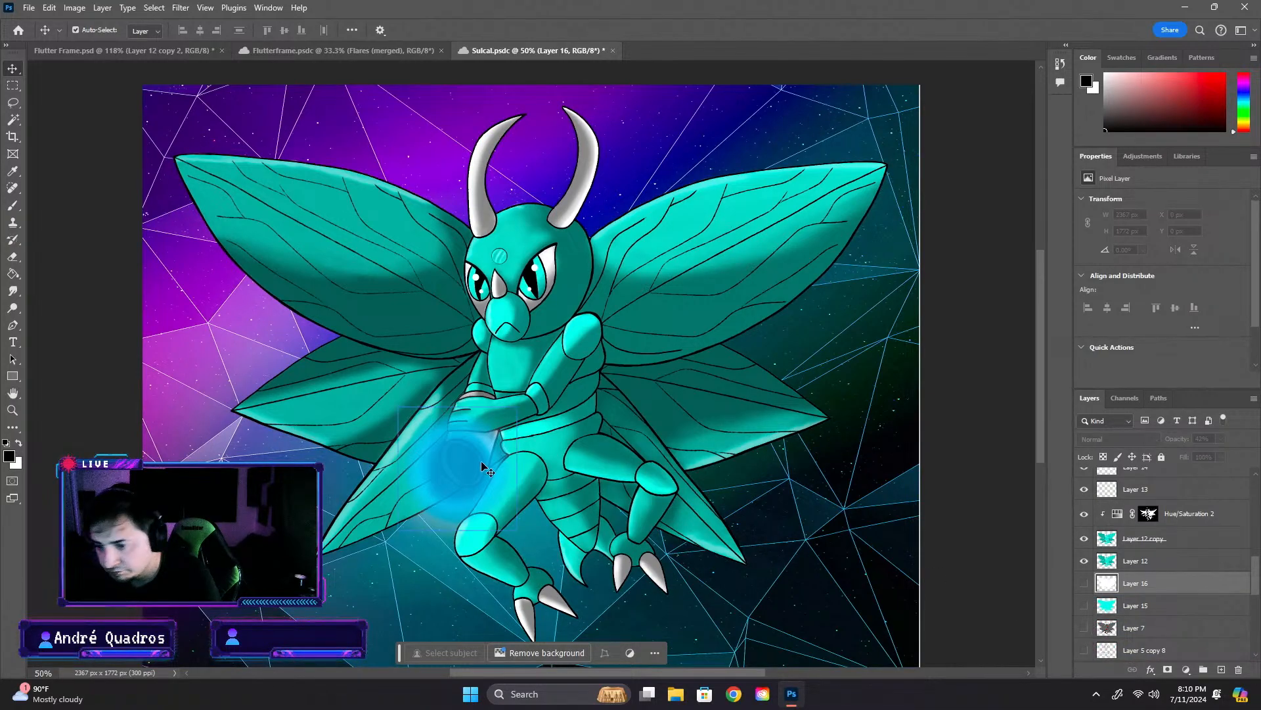
- Hide the blue orb on the cannon by turning off Layer 10 and Layer 10 copy, copy 2, copy 3 and copy 4
click(1085, 479)
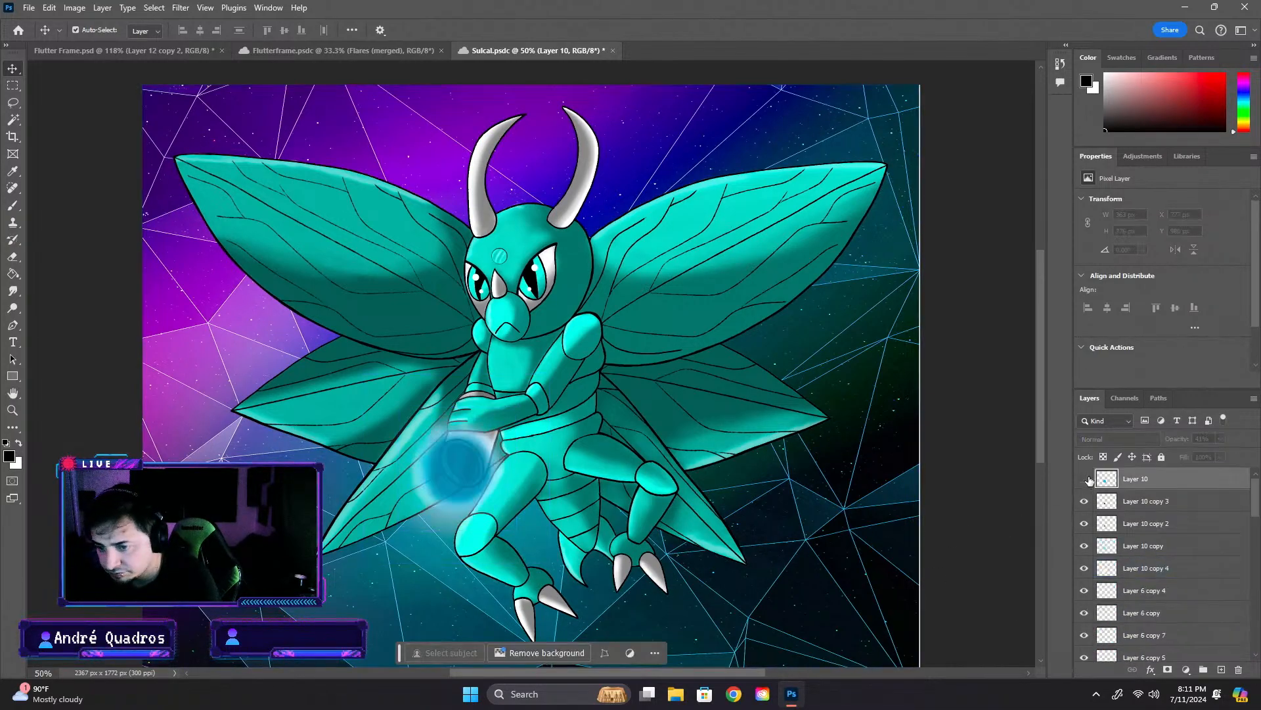
click(1085, 501)
click(1085, 524)
click(1085, 545)
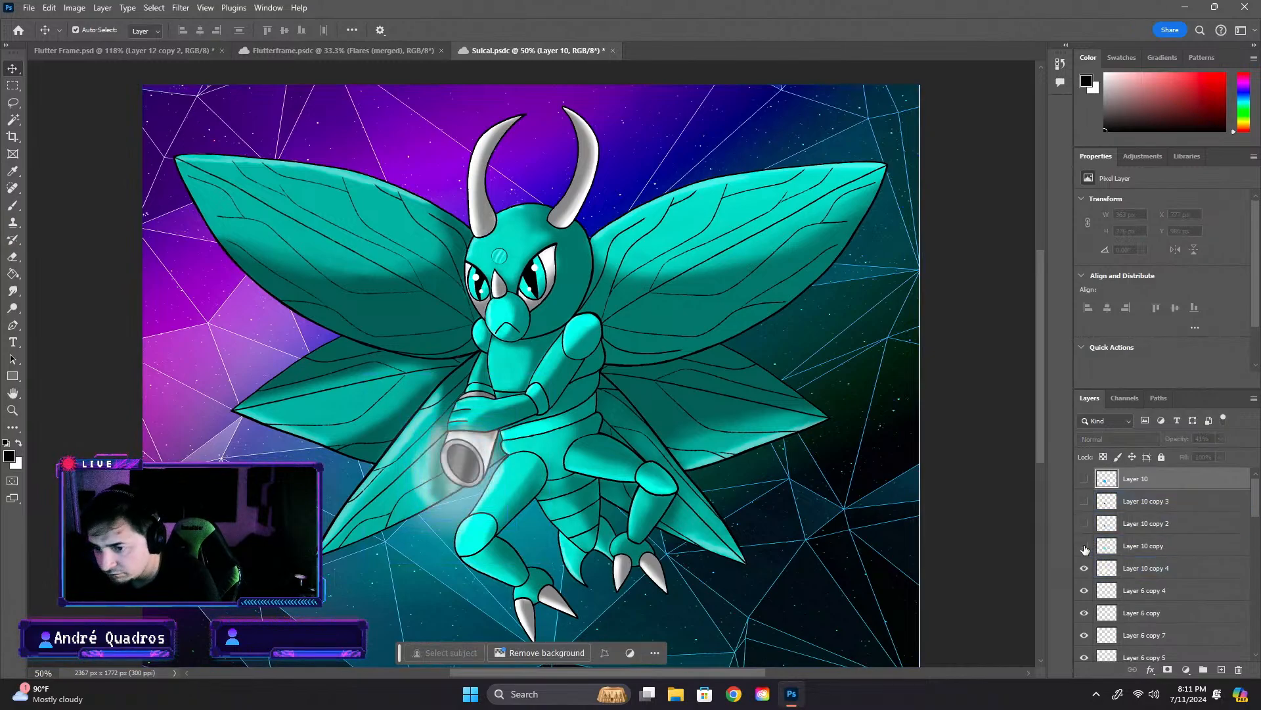
click(1085, 569)
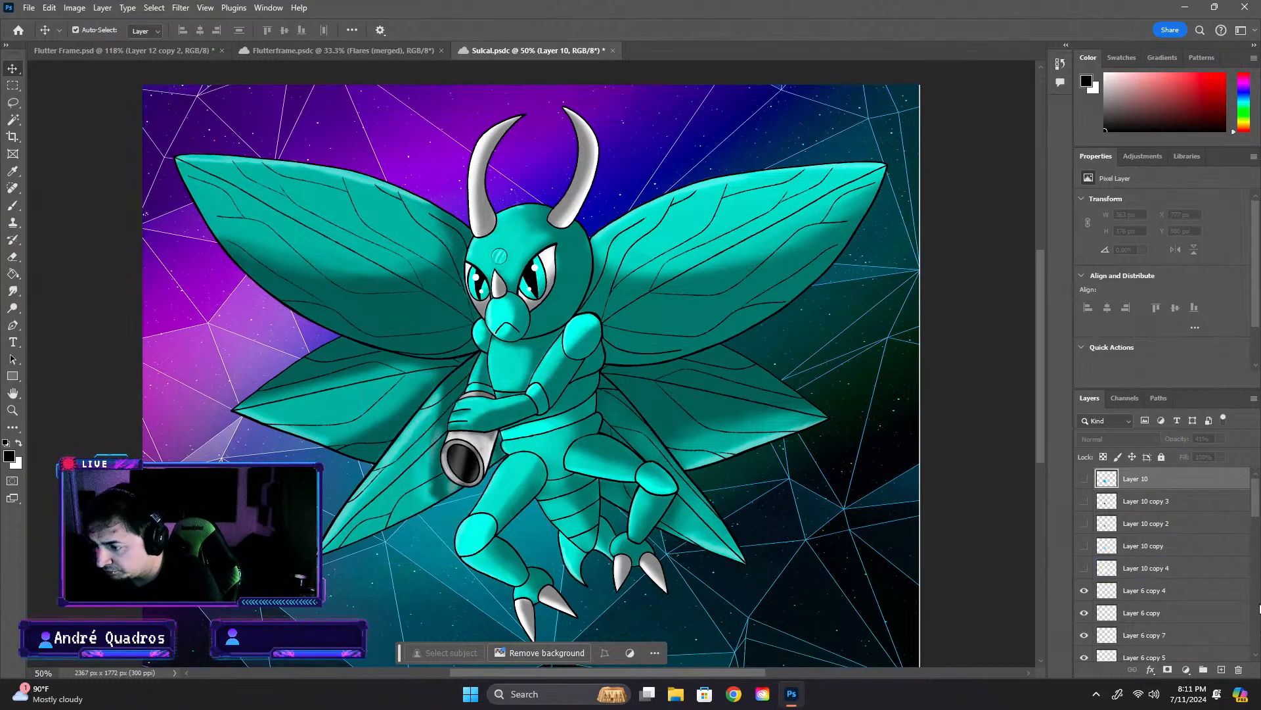
- Stamp all layers from Layer 2 up to Layer 10 into a new merged layer of the creature
scroll(1257, 528, down, 5)
click(1176, 555)
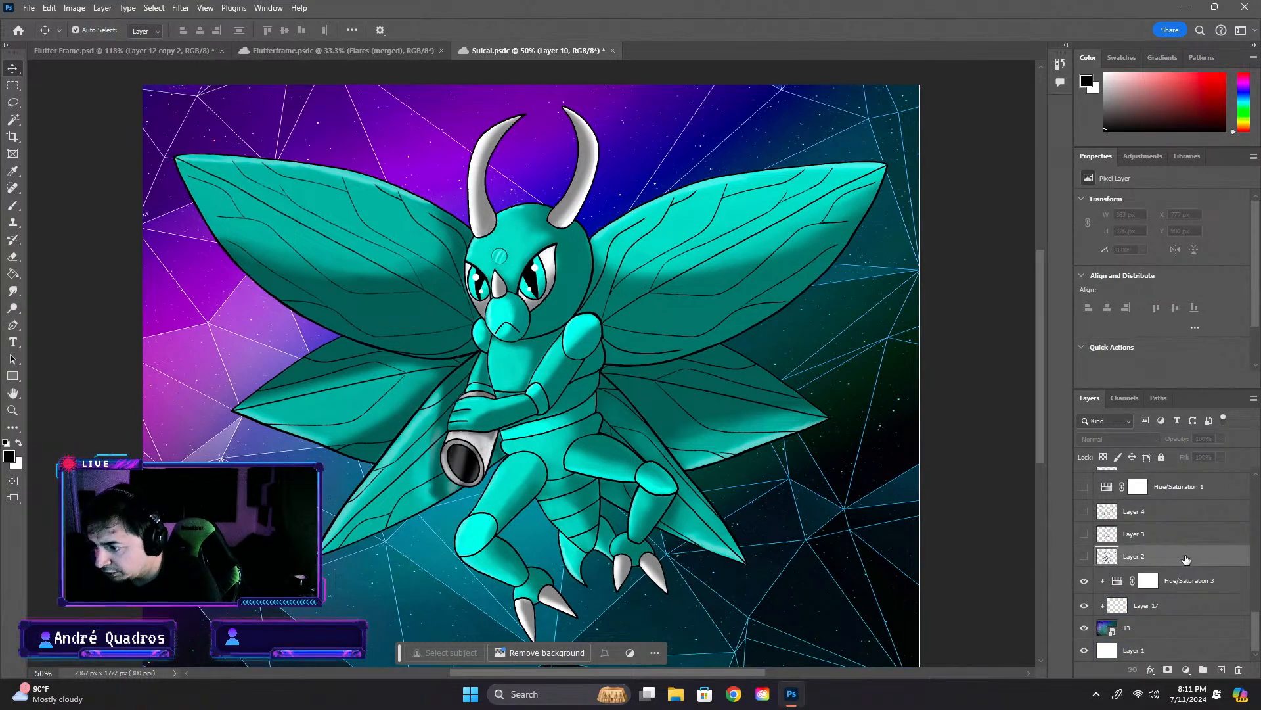
drag(1257, 624, 1260, 449)
shift+click(1180, 477)
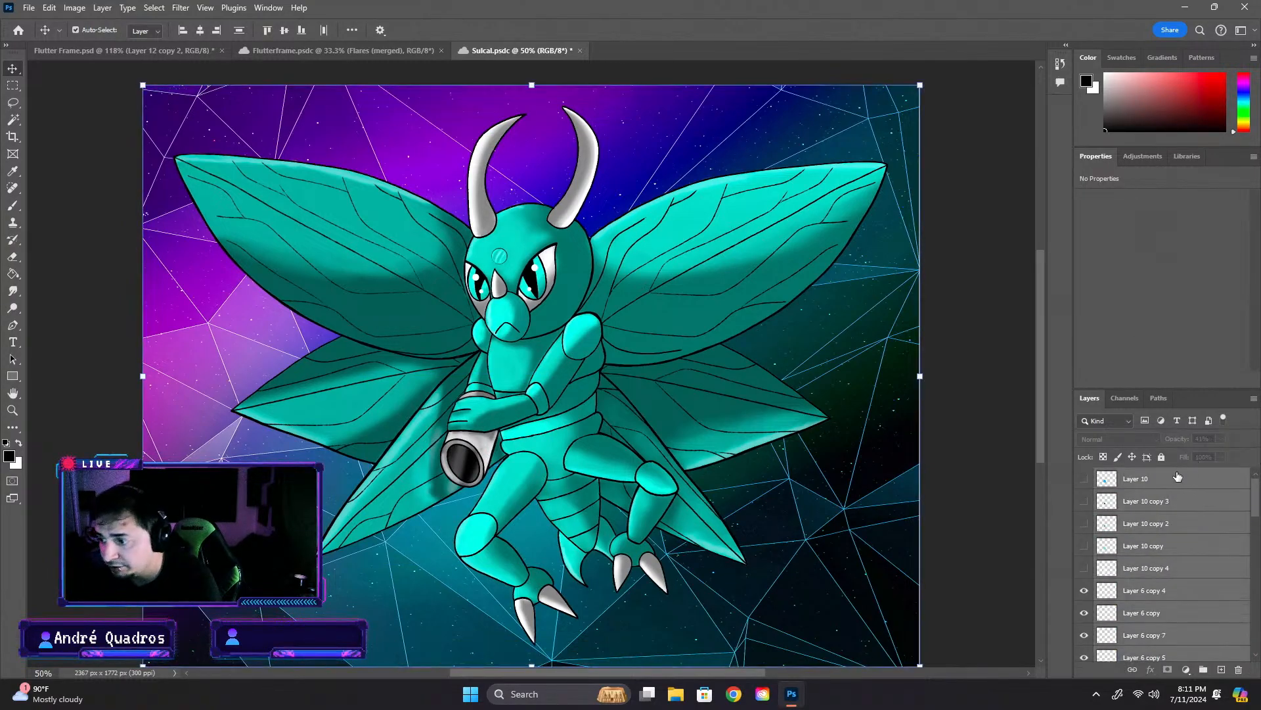
key(ctrl+alt+e)
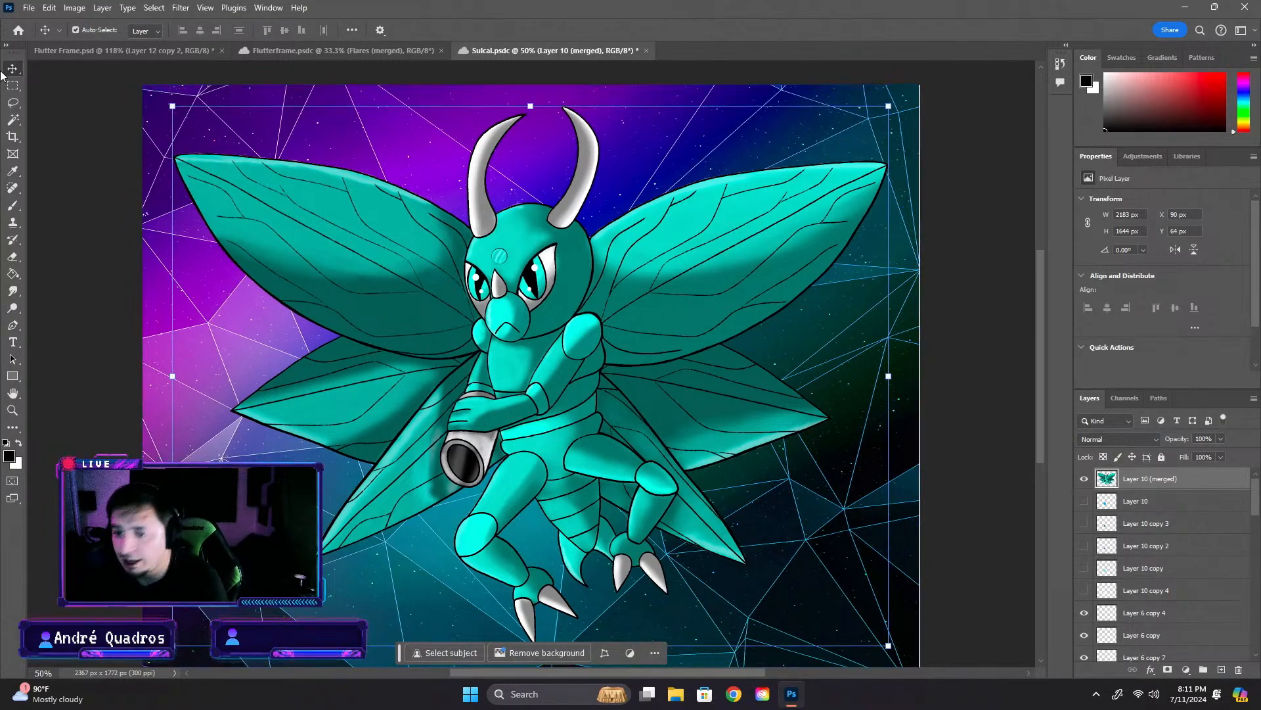
- Browse the cloud files to the Dortle folder inside Water Mons under Completed Cards
click(105, 51)
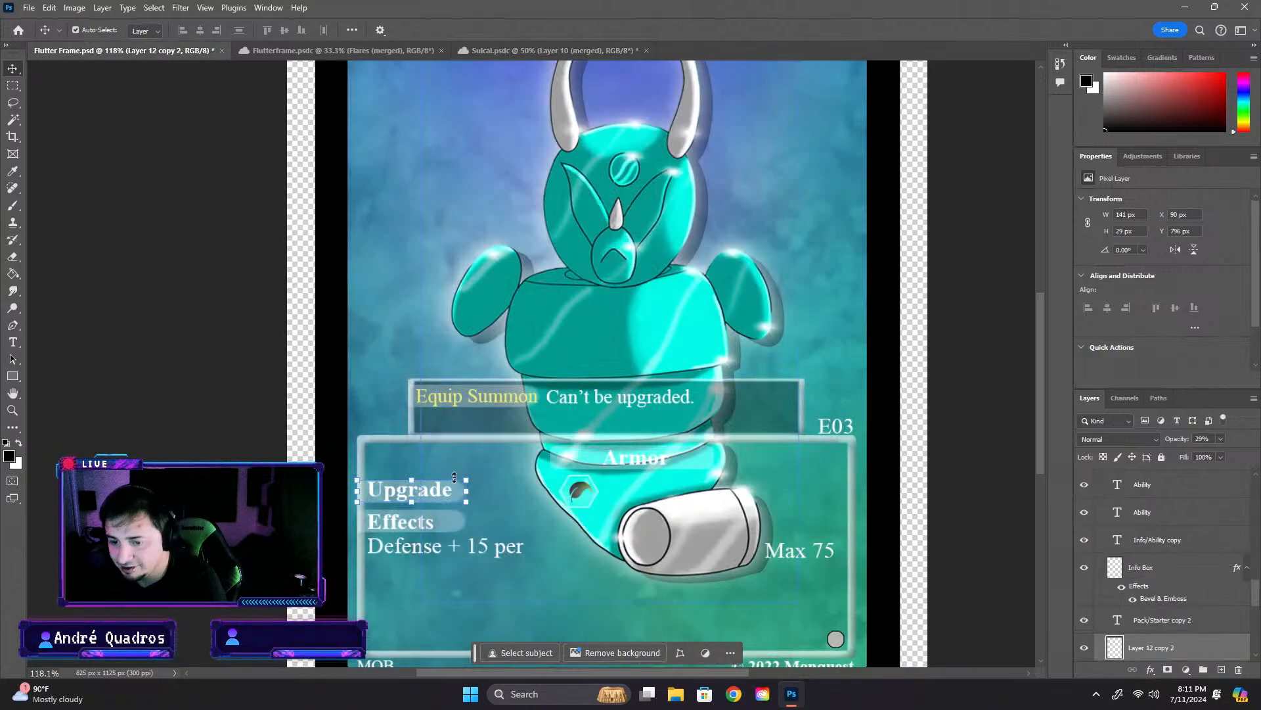
click(19, 30)
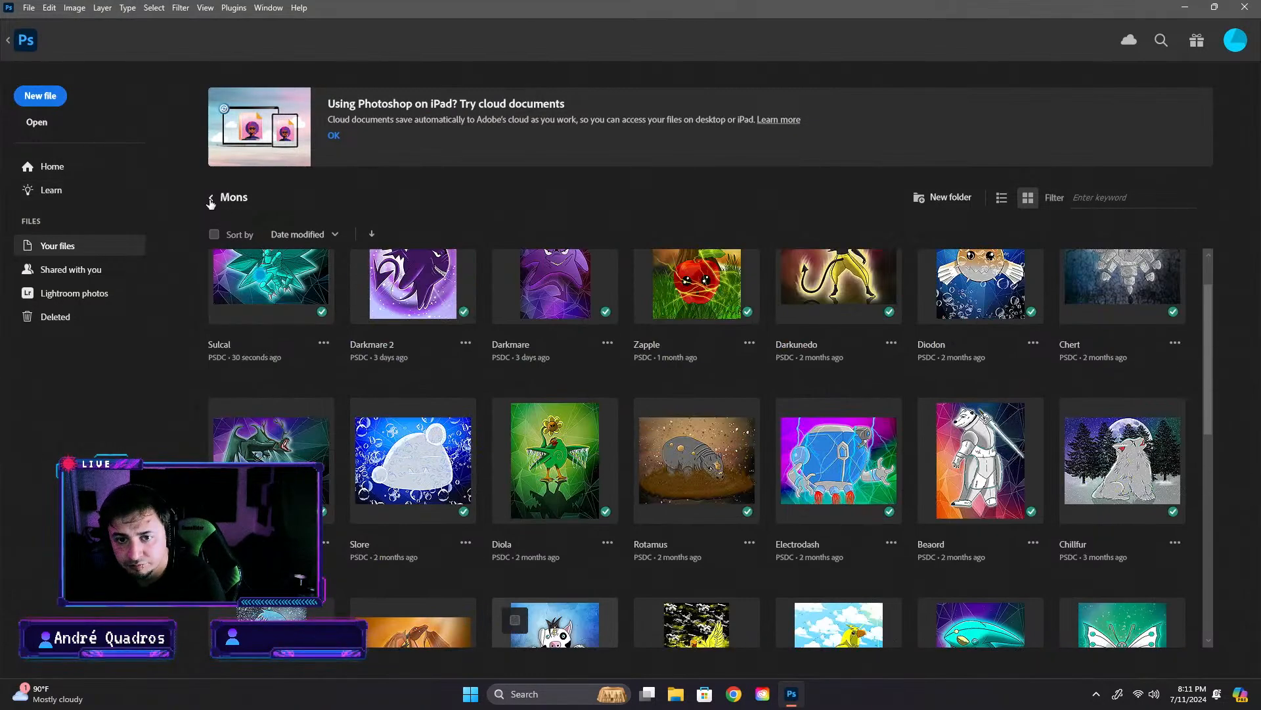
click(211, 201)
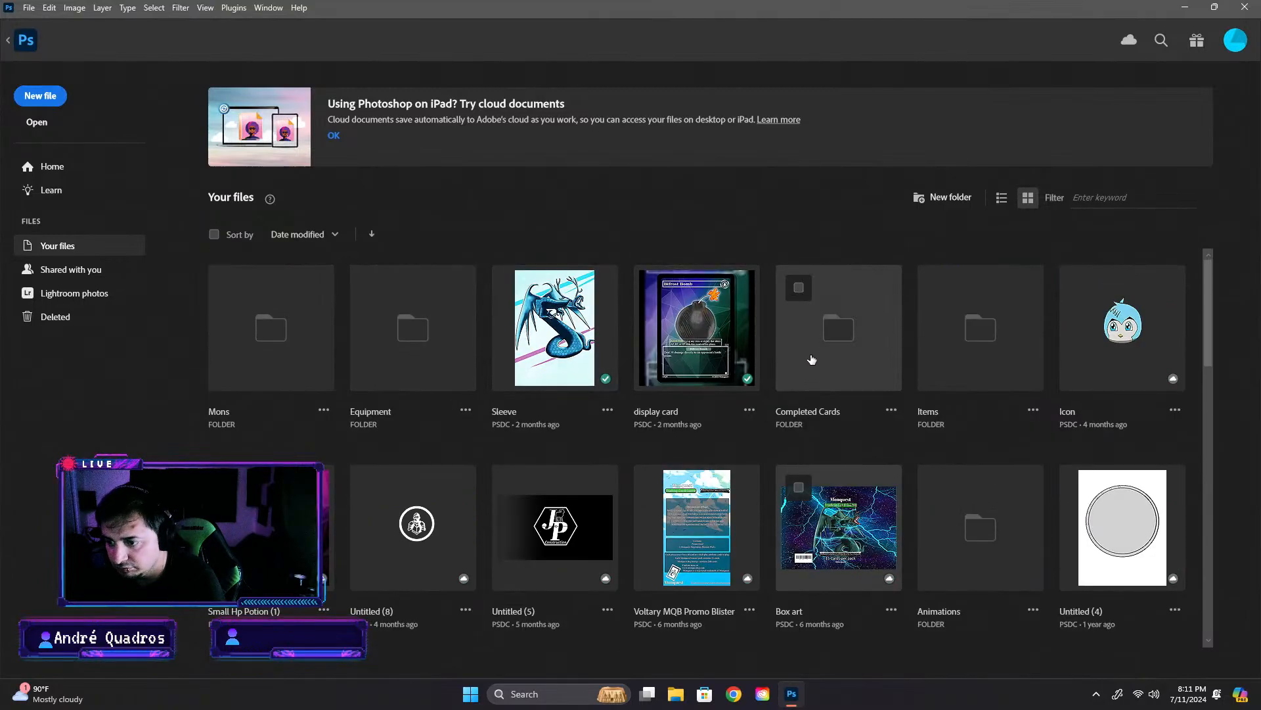
click(812, 359)
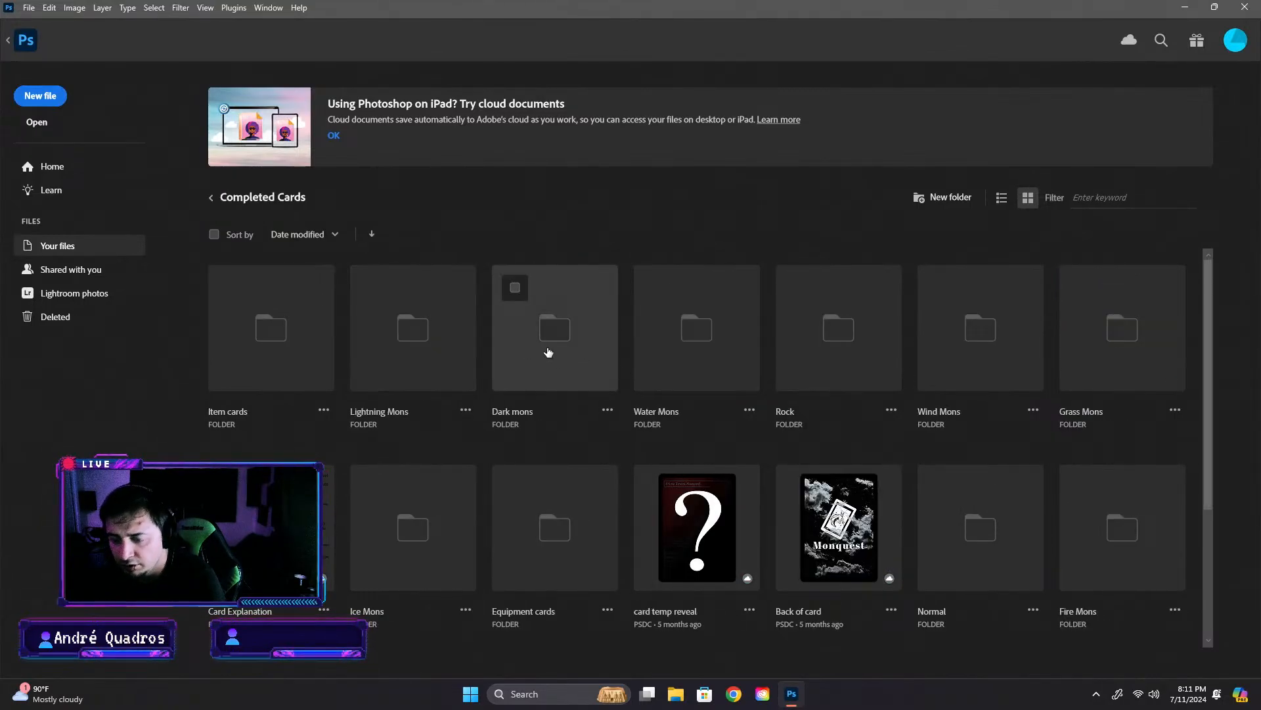
click(676, 357)
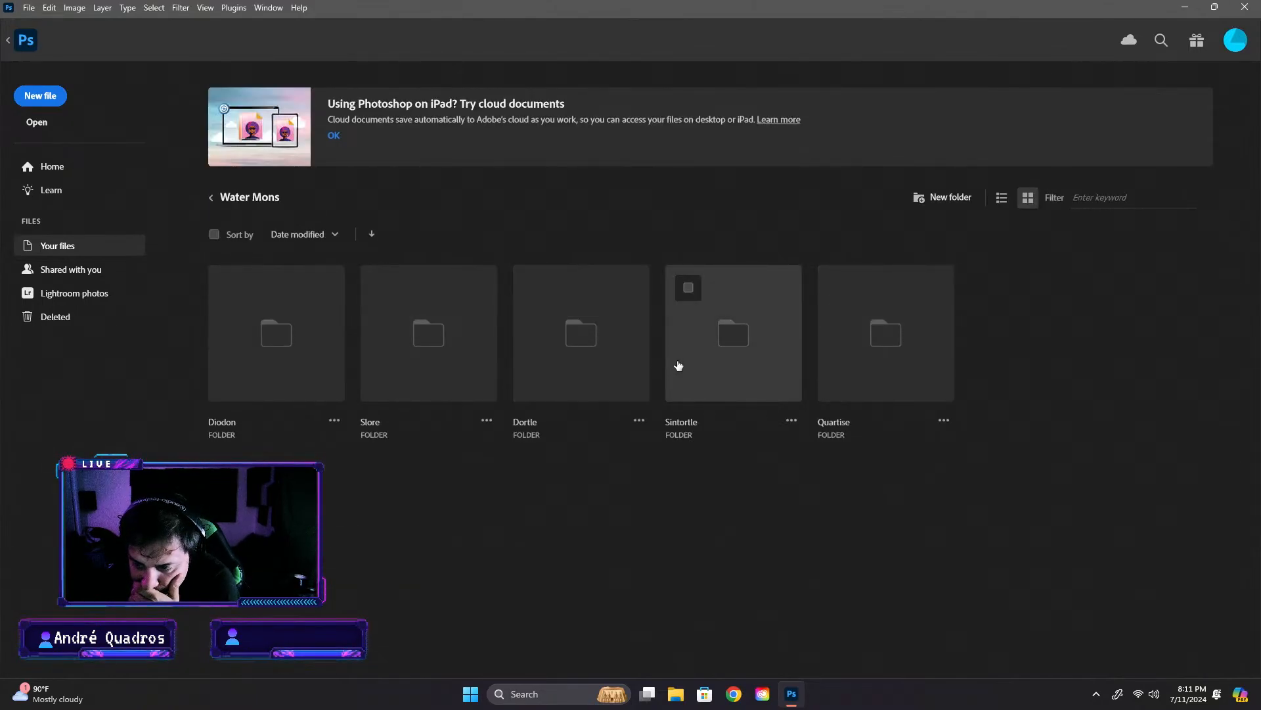
click(614, 362)
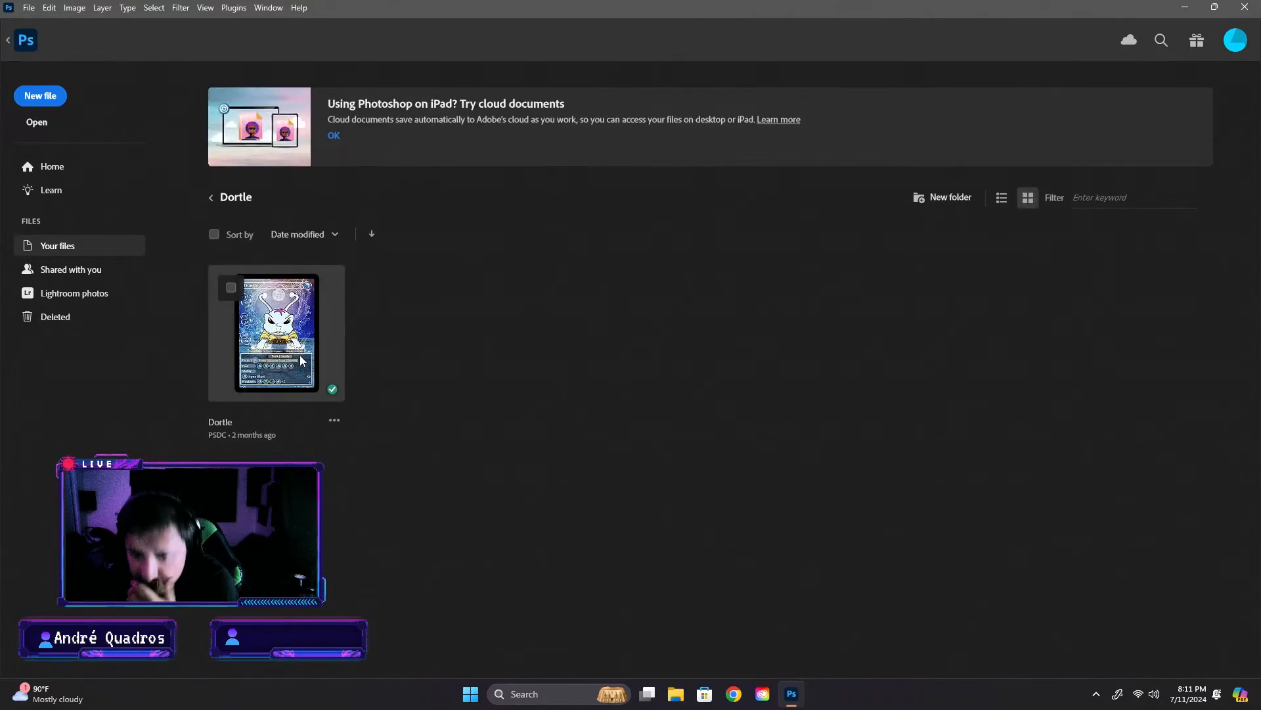
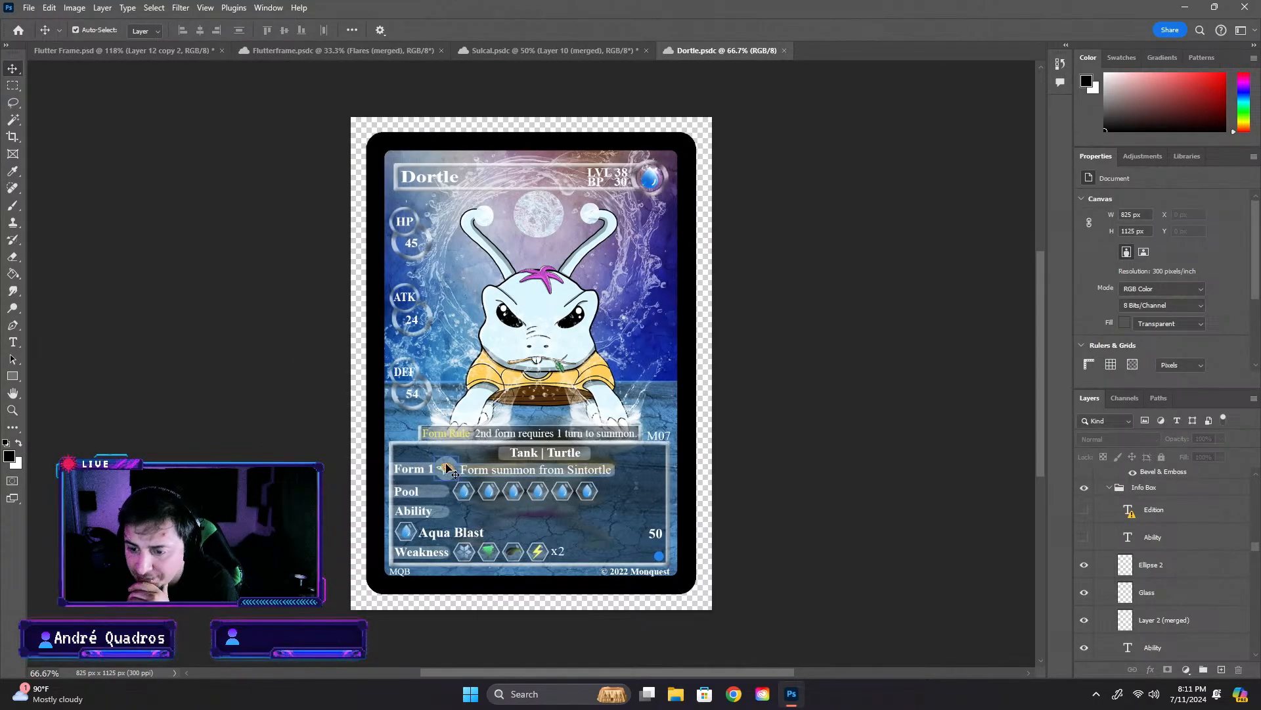
- Replace the bar behind the Upgrade label on the Flutter Frame card with the Form 1 label bar copied from the Dortle card
scroll(410, 470, up, 3)
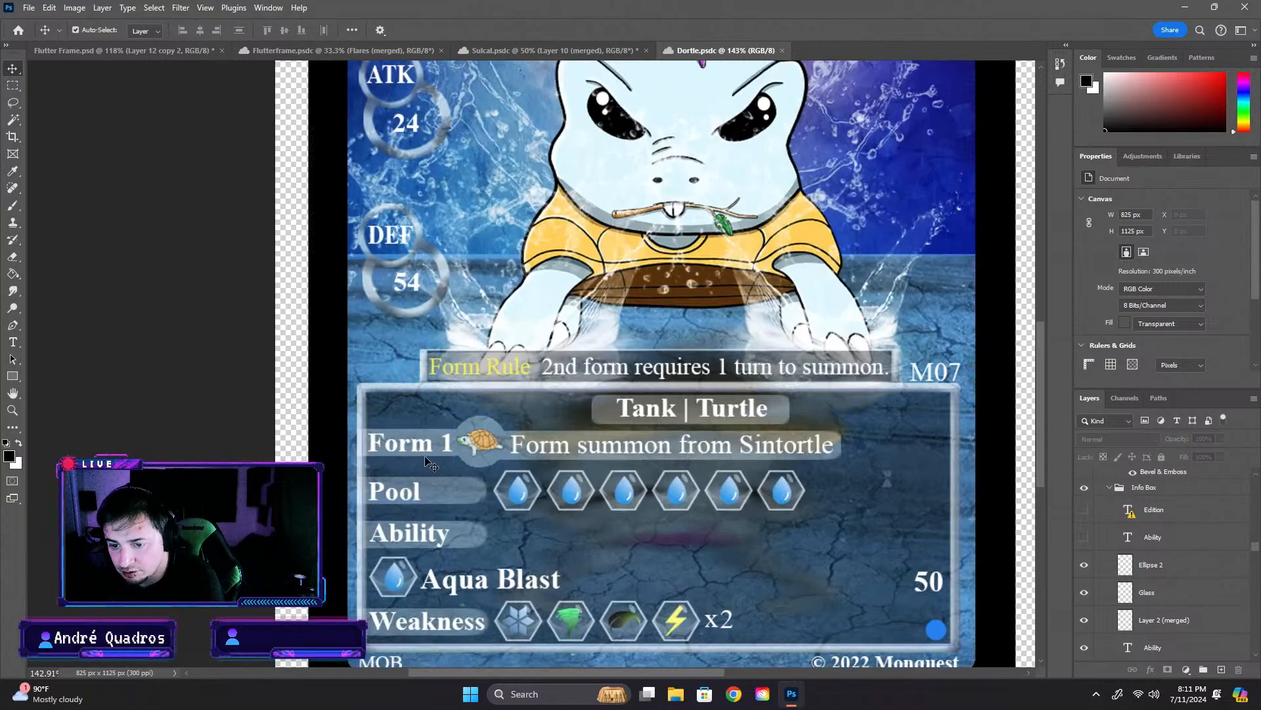
click(431, 464)
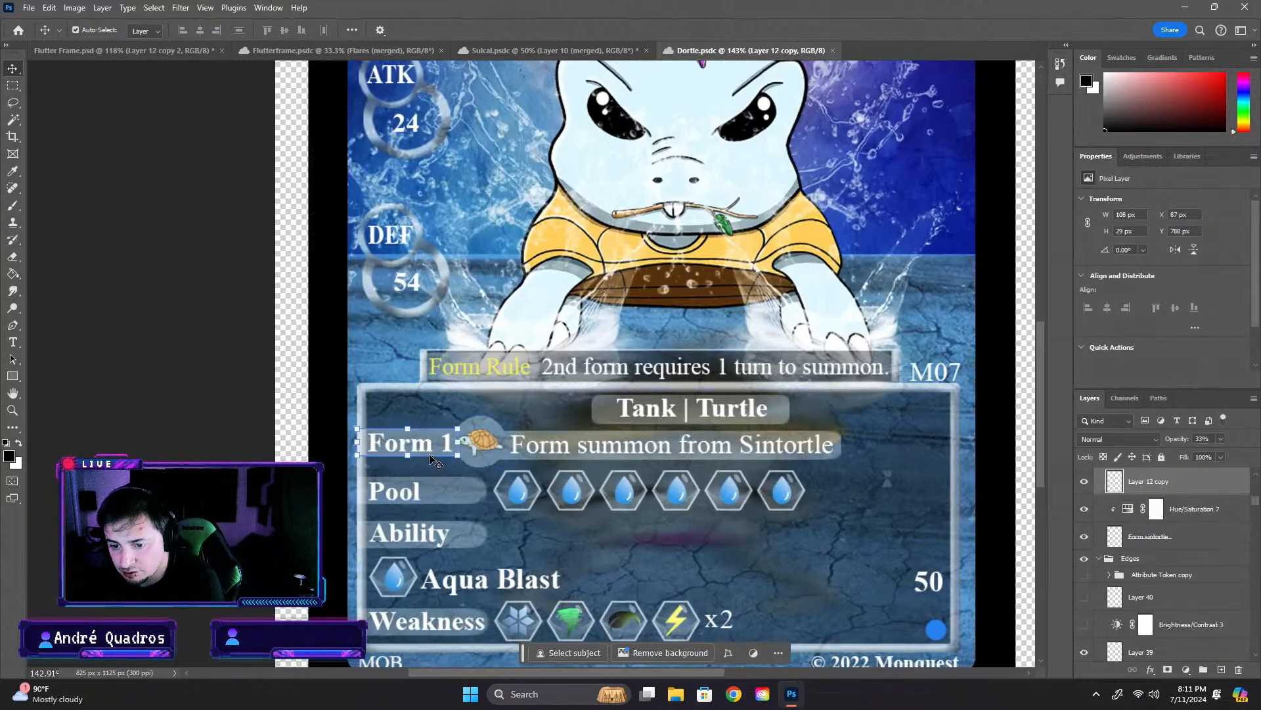
click(167, 50)
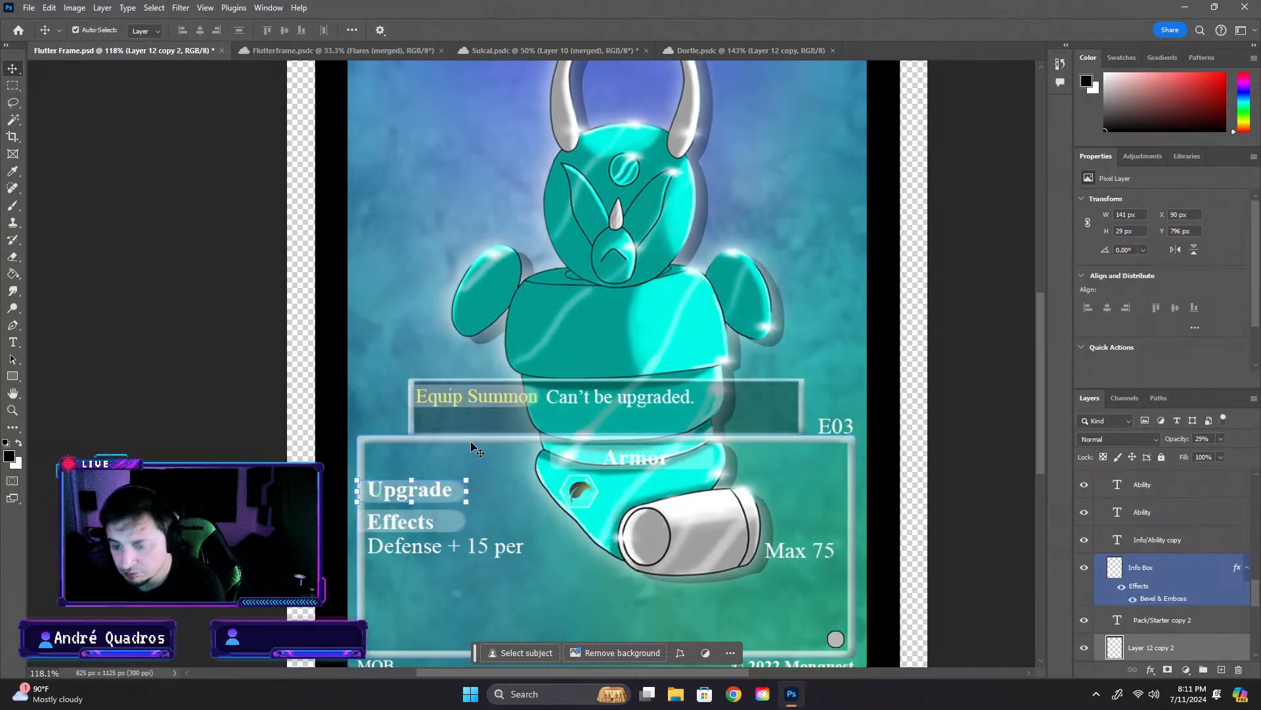
key(Delete)
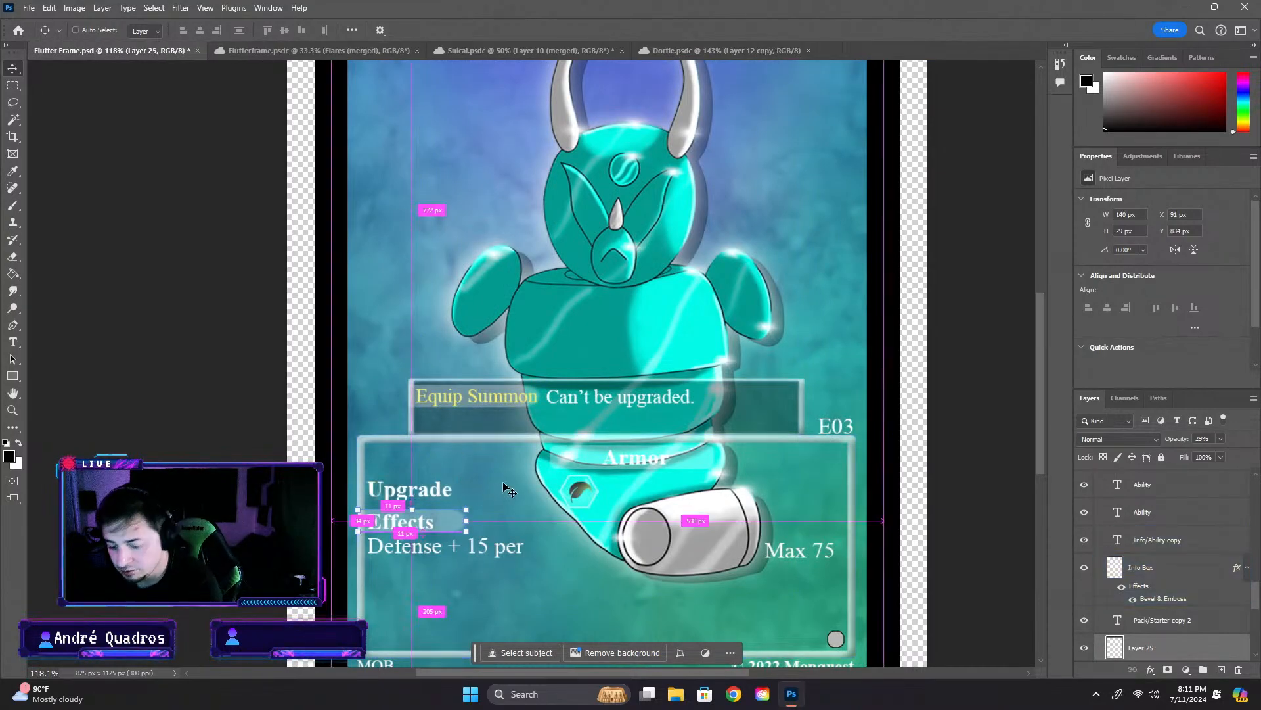
drag(594, 368, 412, 494)
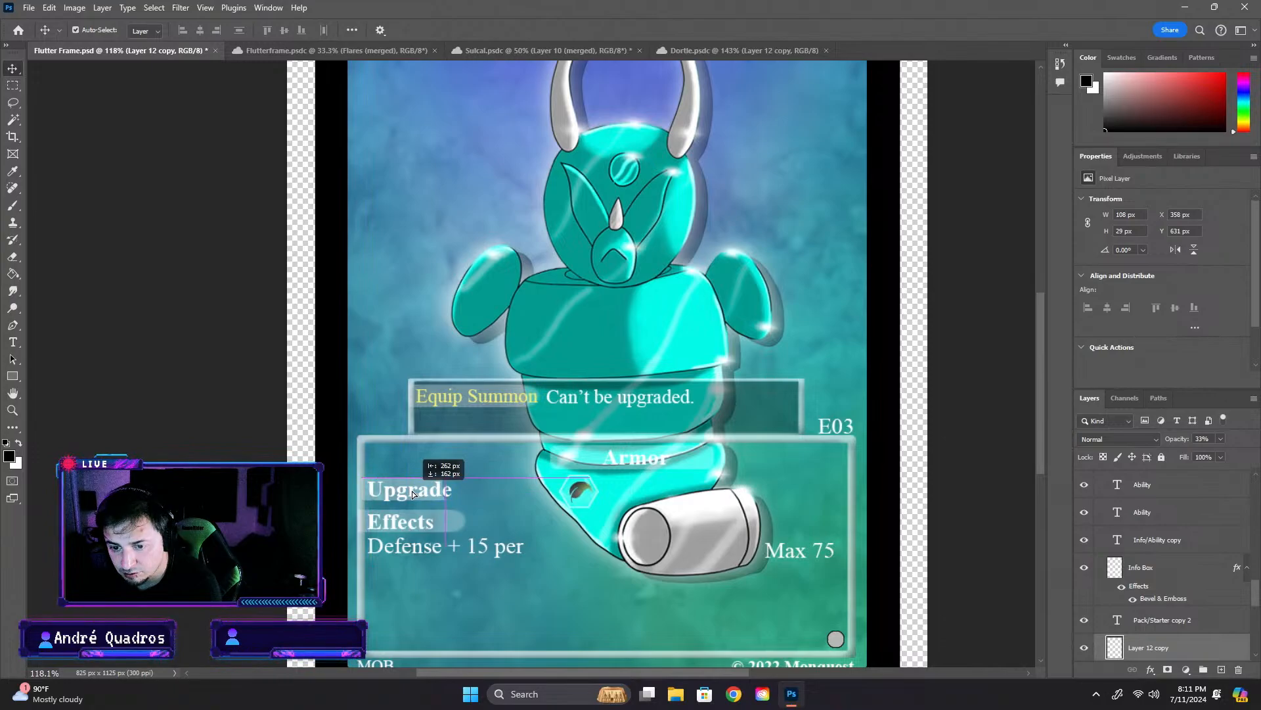
drag(402, 494, 407, 494)
- Copy the pale circle behind Dortle's turtle icon into the Flutter Frame card and place it at the end of the Upgrade label
click(552, 50)
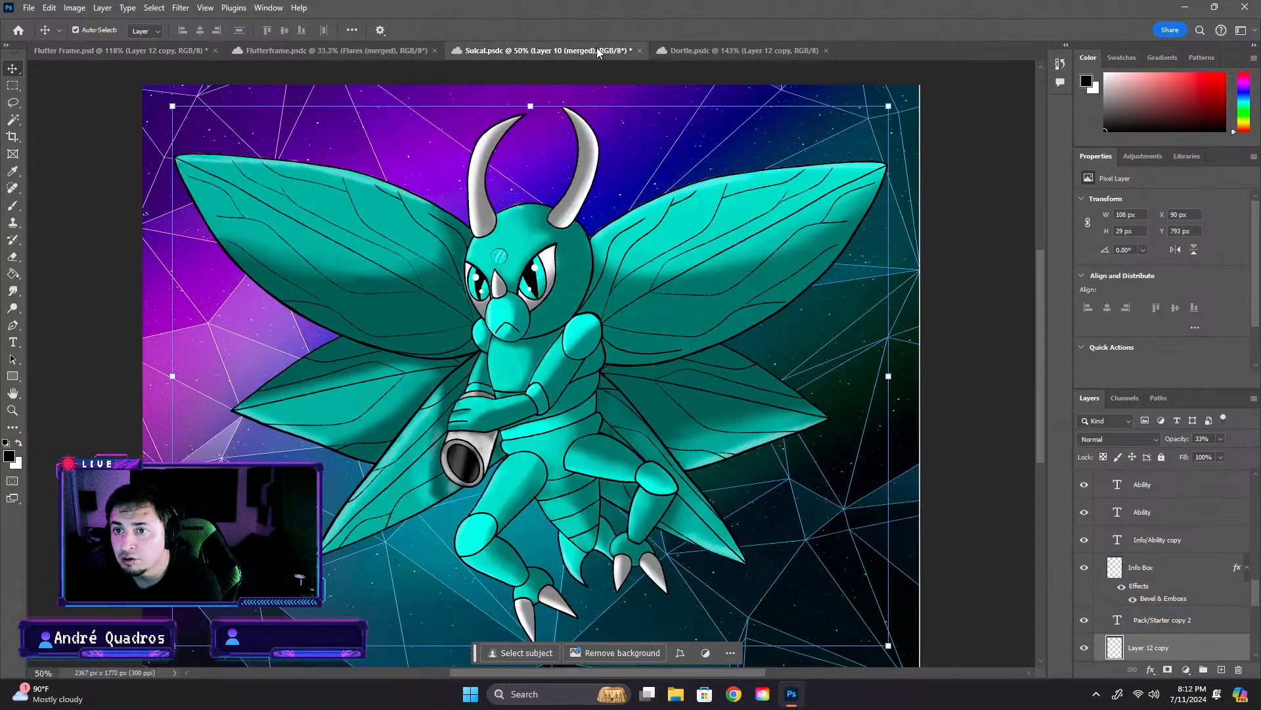
key(ctrl+shift+Tab)
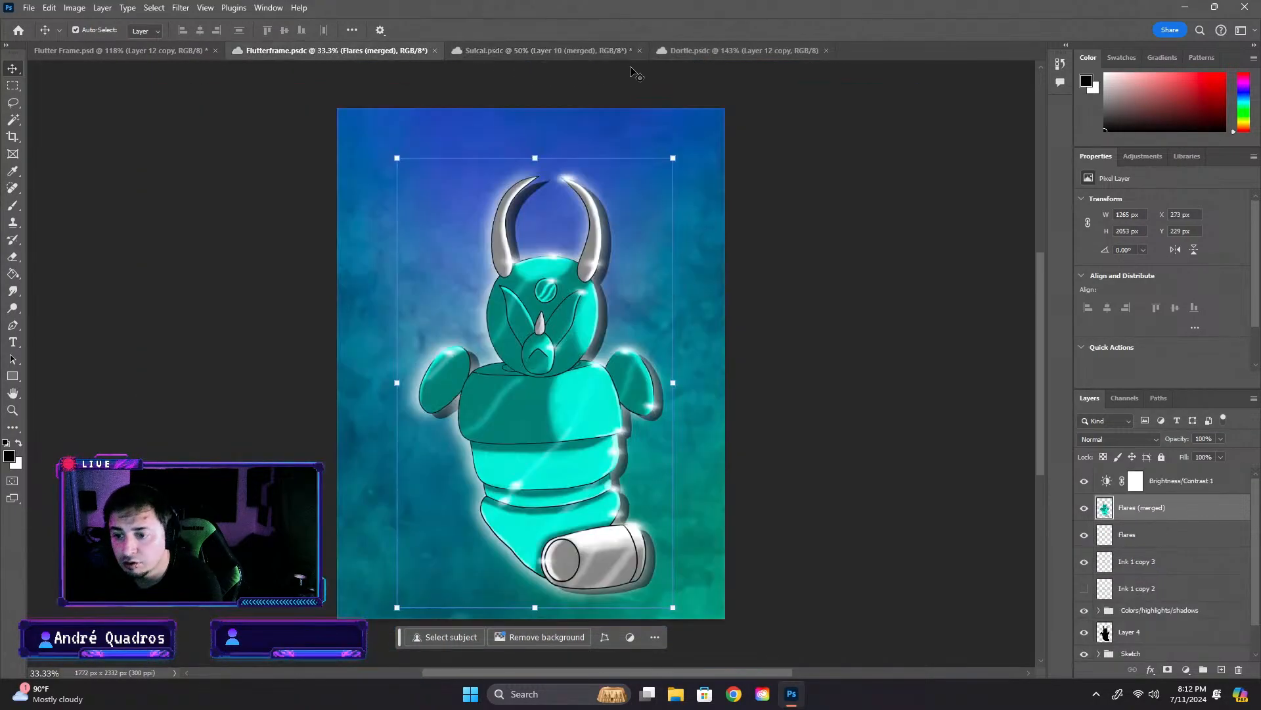
click(723, 50)
click(417, 442)
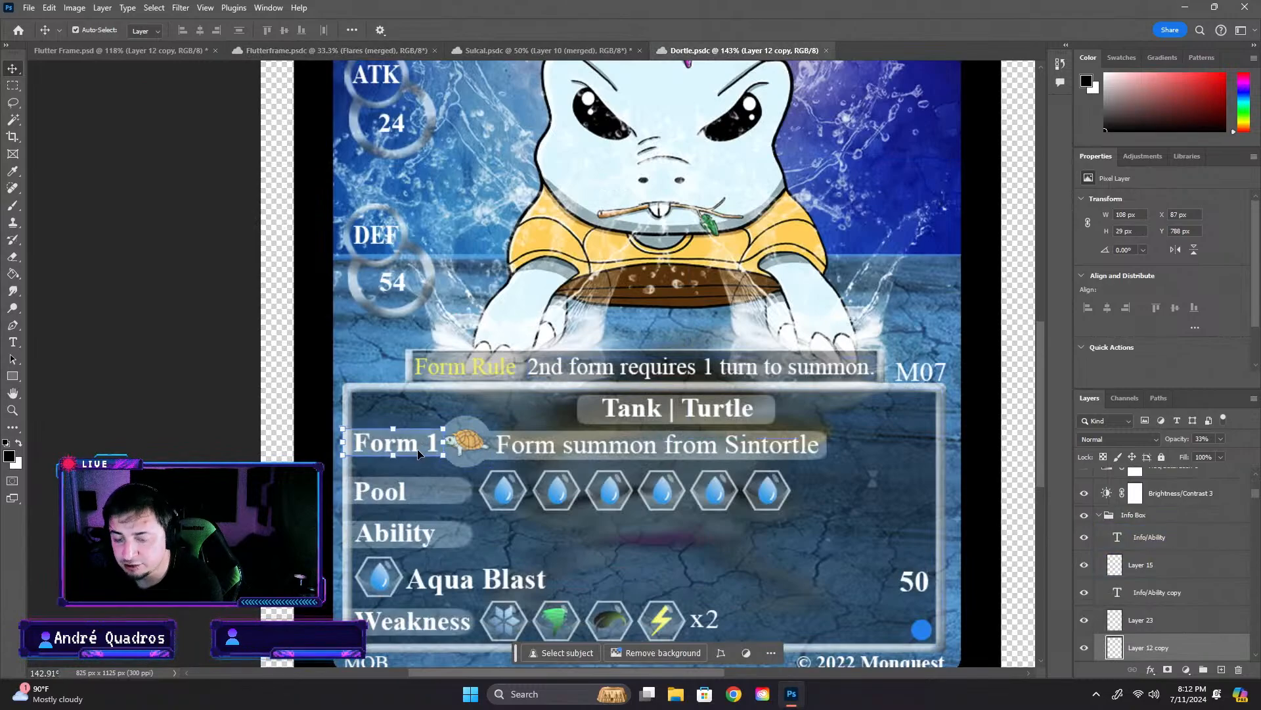
click(466, 441)
key(ctrl+Tab)
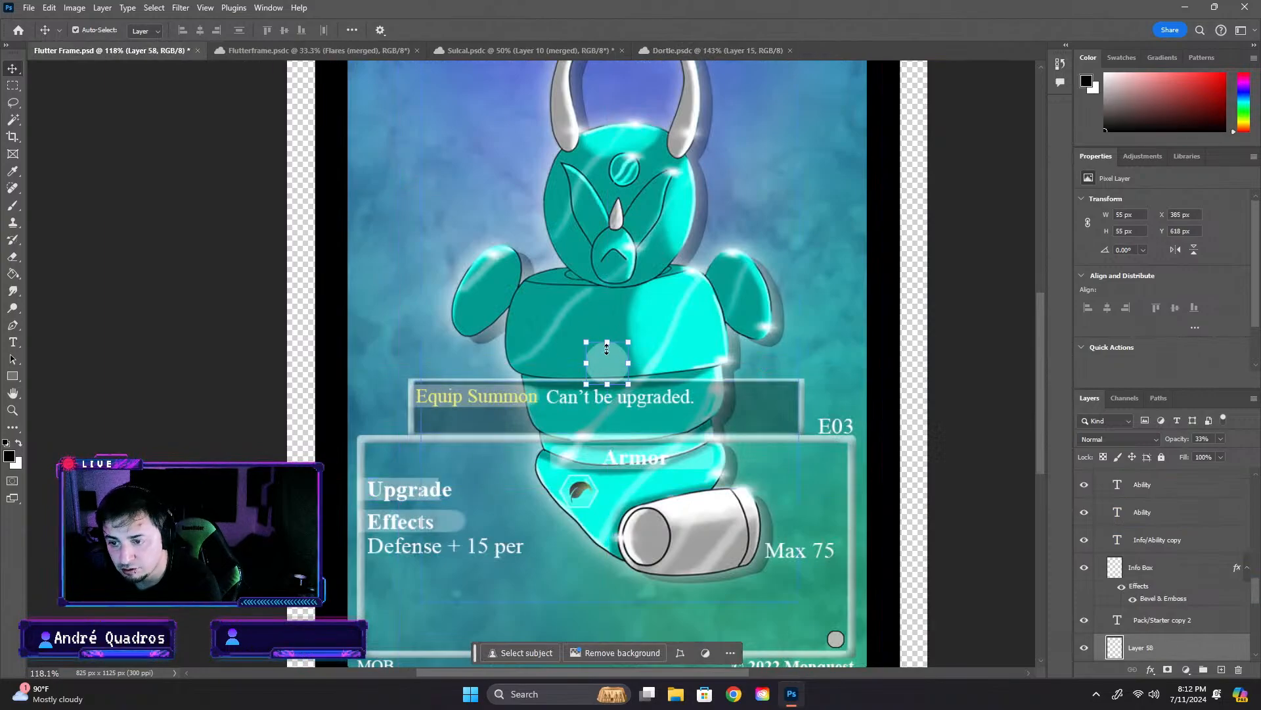
drag(600, 363, 453, 491)
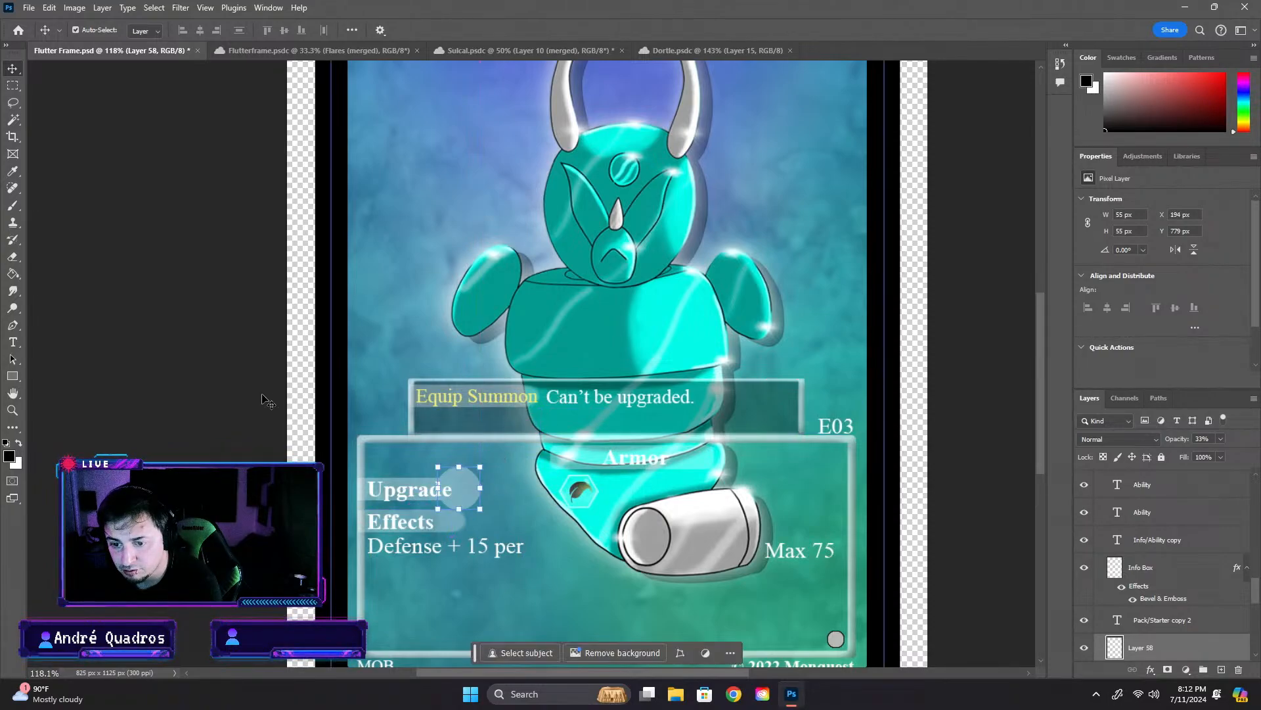
- Change the Upgrade label to "Summon" and shift the pale circle clear of the text
click(268, 400)
scroll(412, 491, up, 9)
double_click(414, 494)
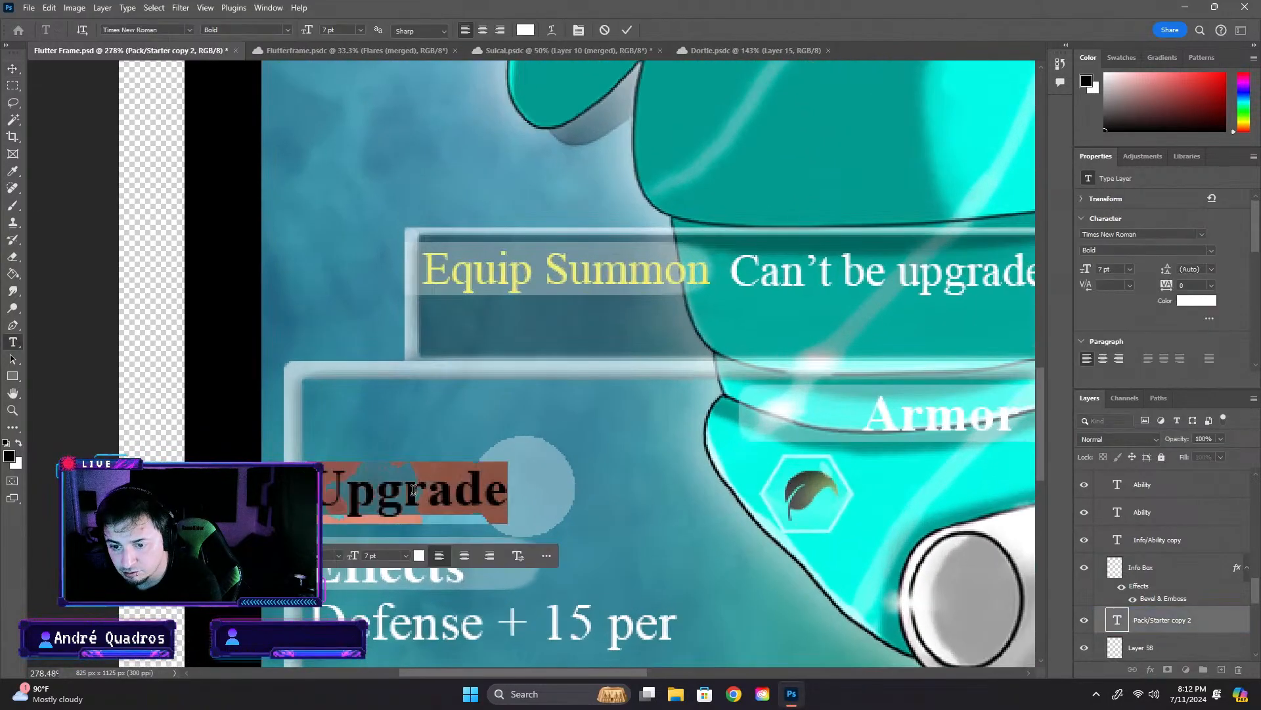
text(Summon)
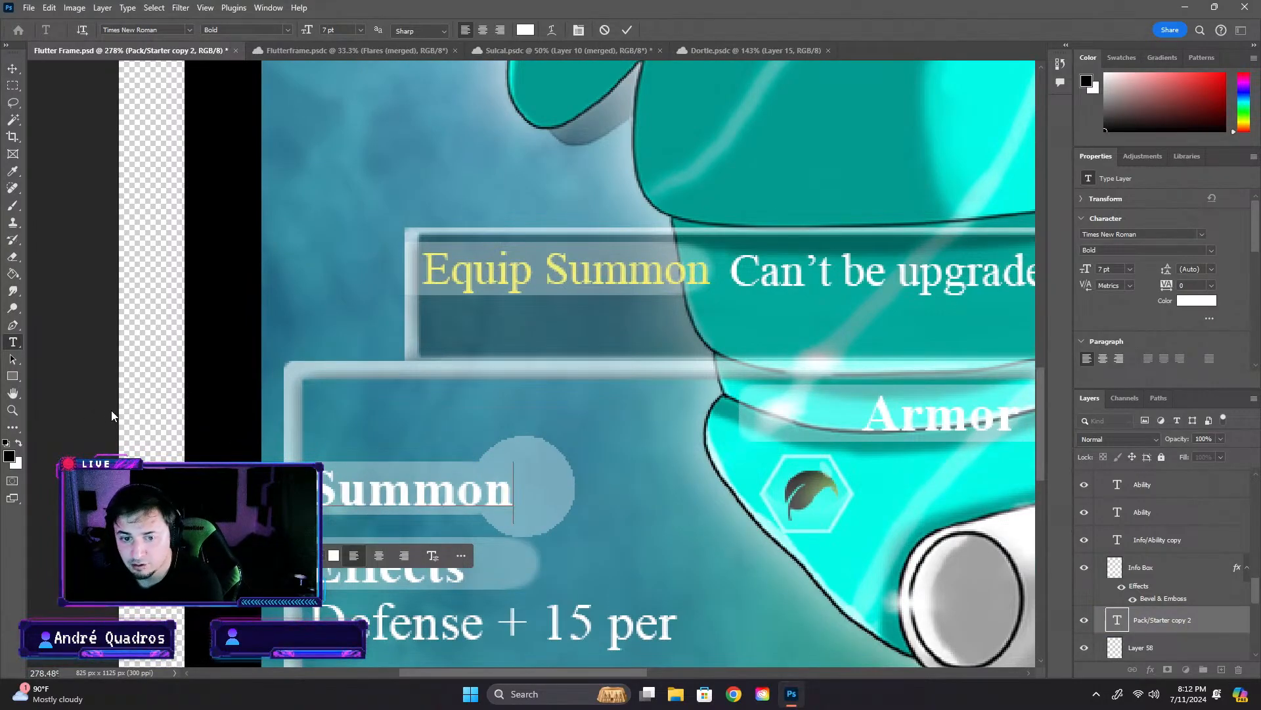
click(12, 68)
drag(549, 479, 592, 492)
click(496, 486)
key(ctrl+t)
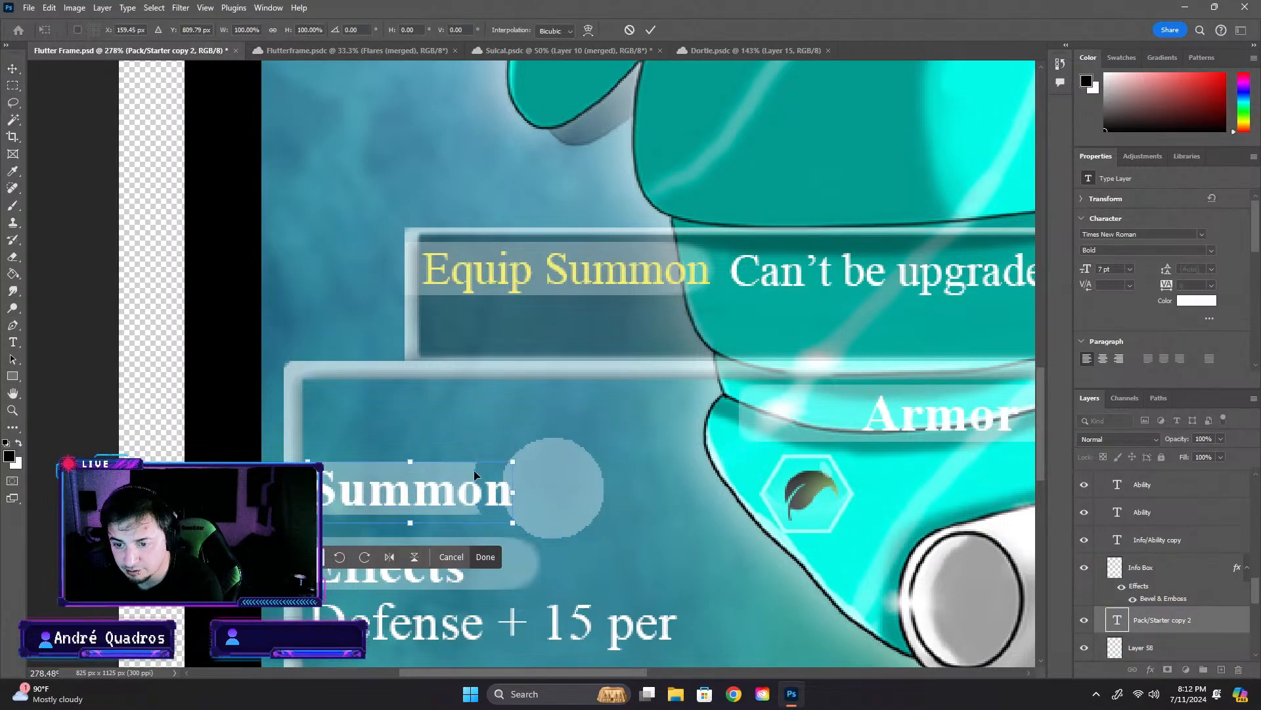
drag(511, 491, 525, 490)
key(ctrl+z)
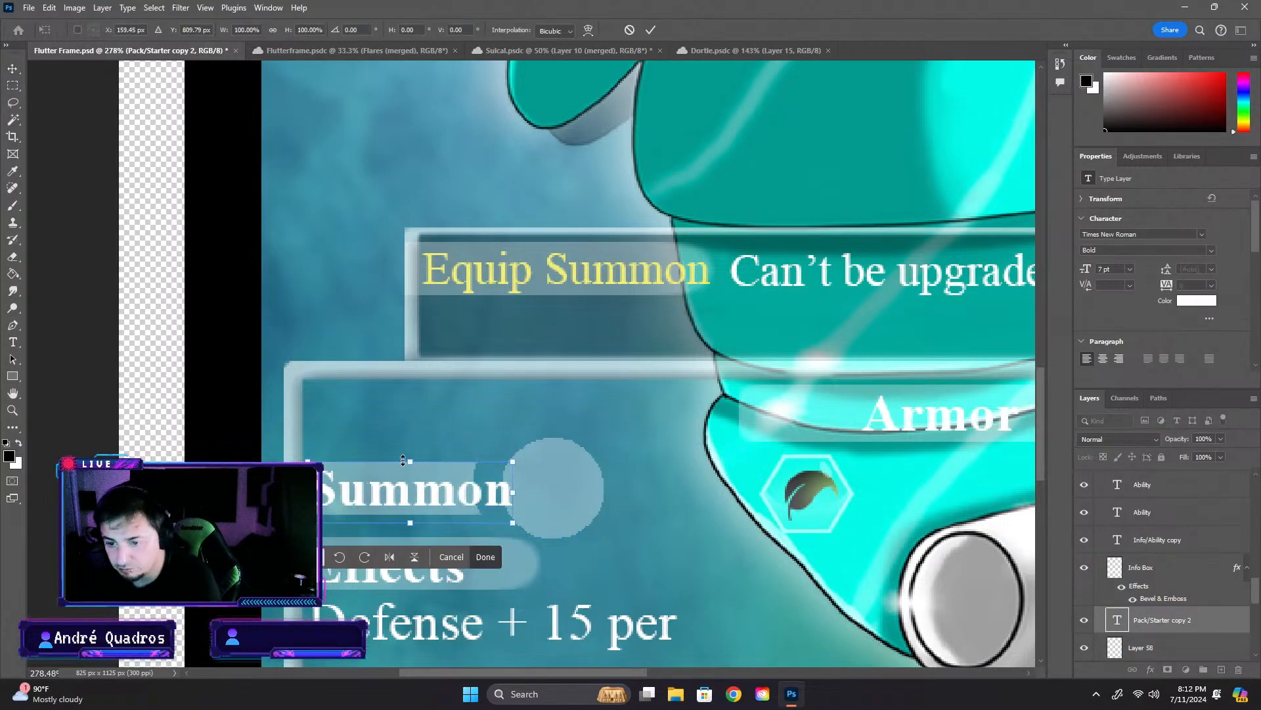
click(61, 399)
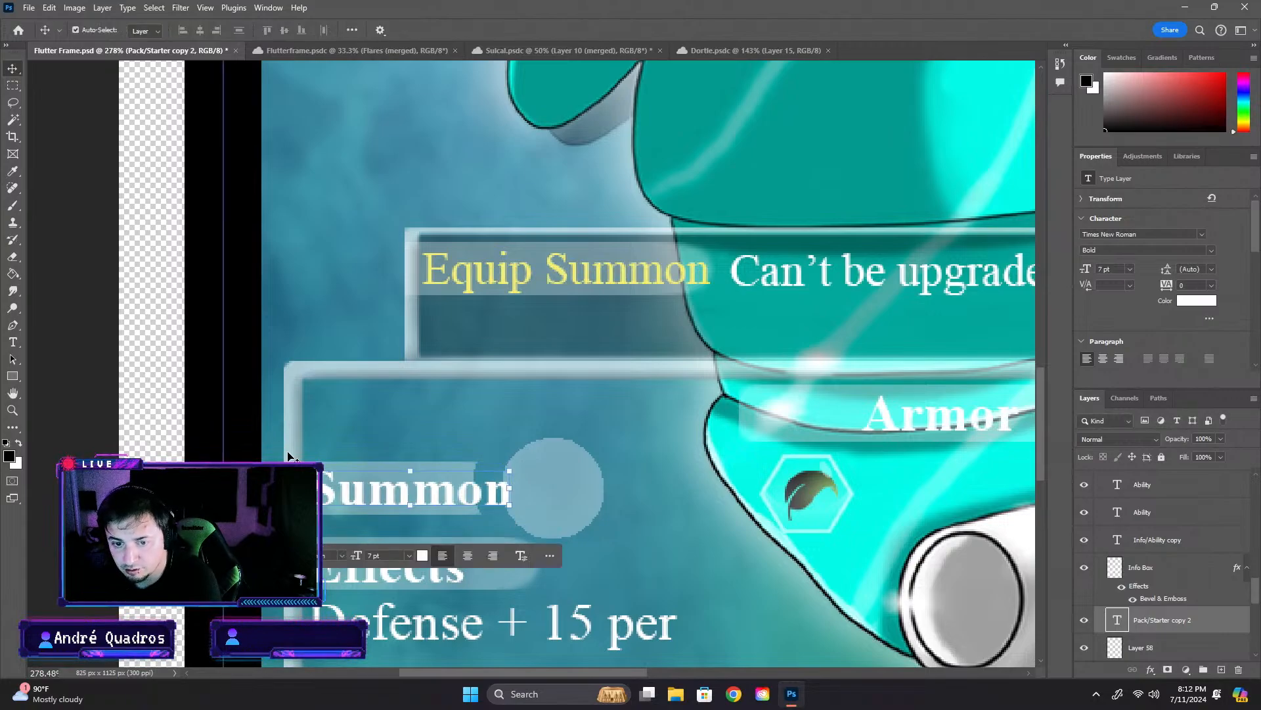
- Widen the bar behind the Summon label to 131 px and position the pale circle at X 216 px
click(288, 454)
click(762, 47)
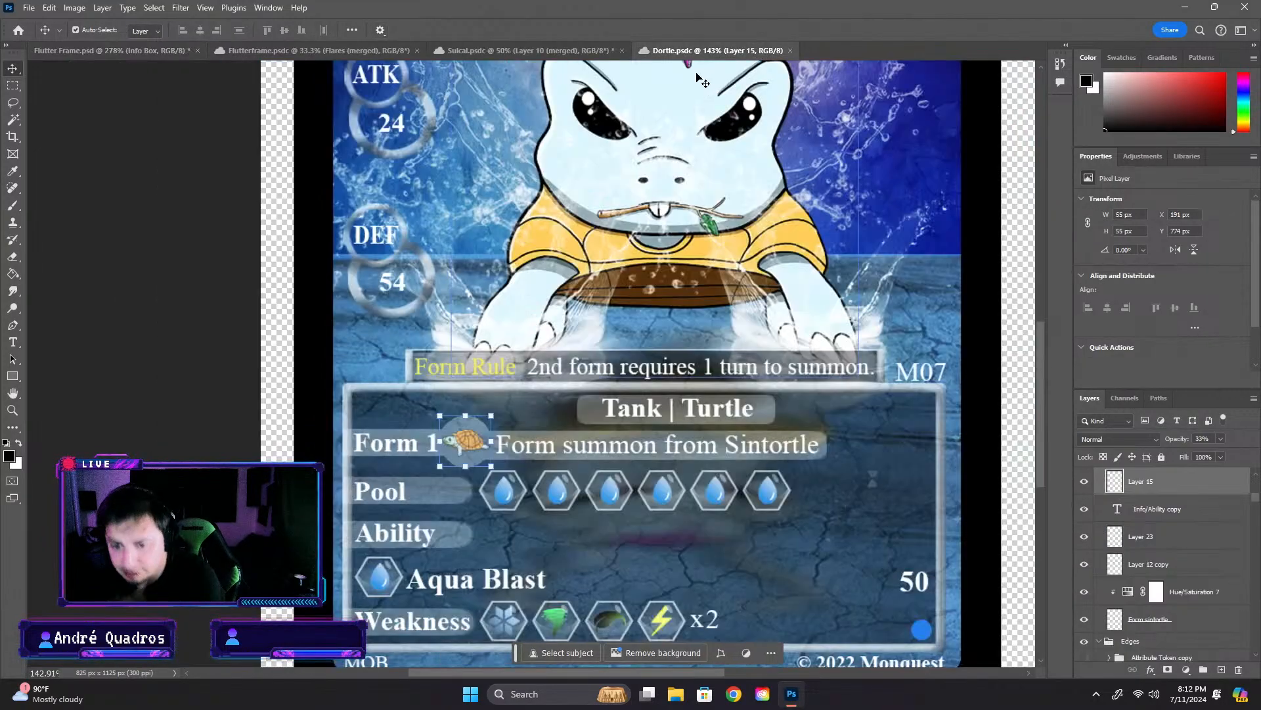
key(ctrl+Tab)
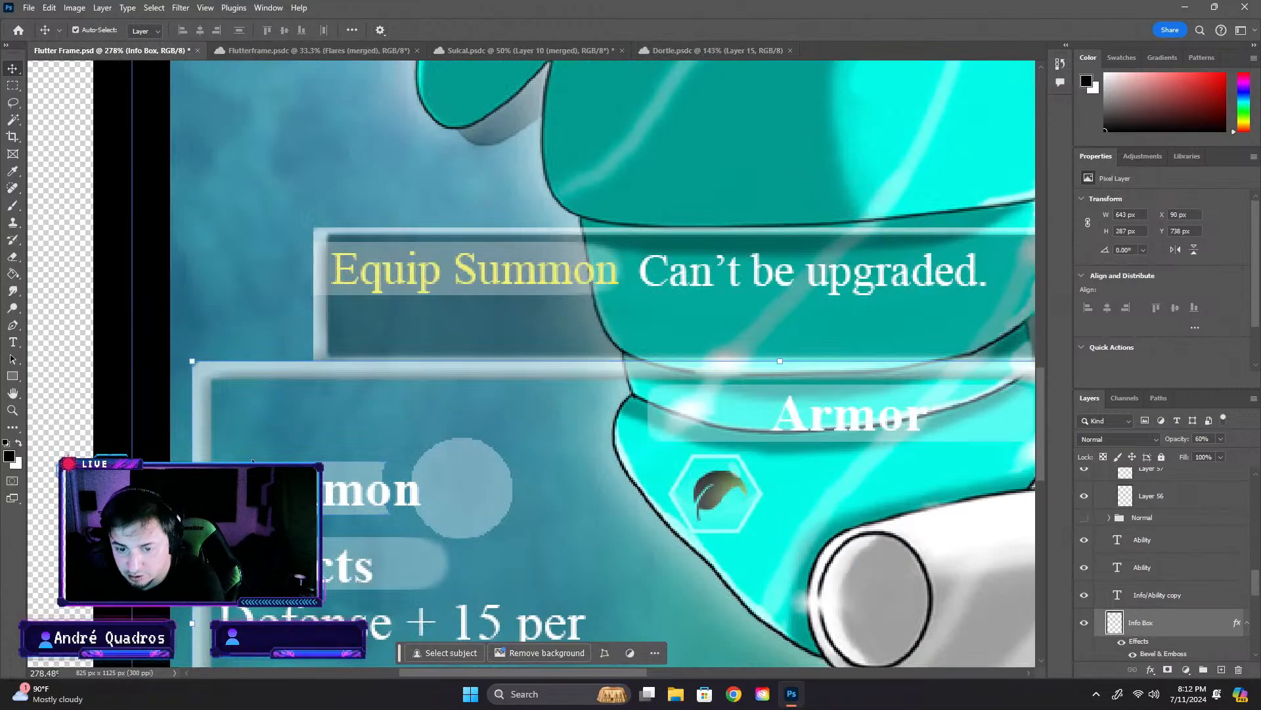
click(414, 485)
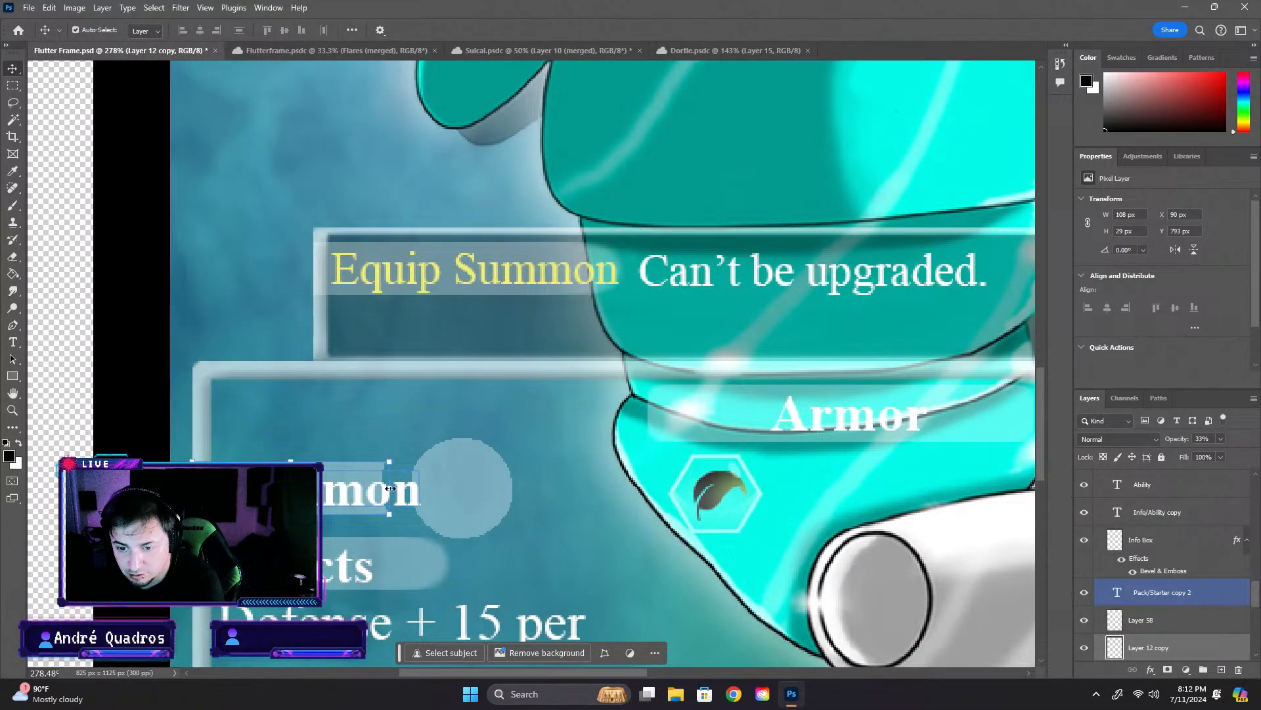
drag(389, 488, 461, 459)
key(Return)
drag(111, 402, 117, 403)
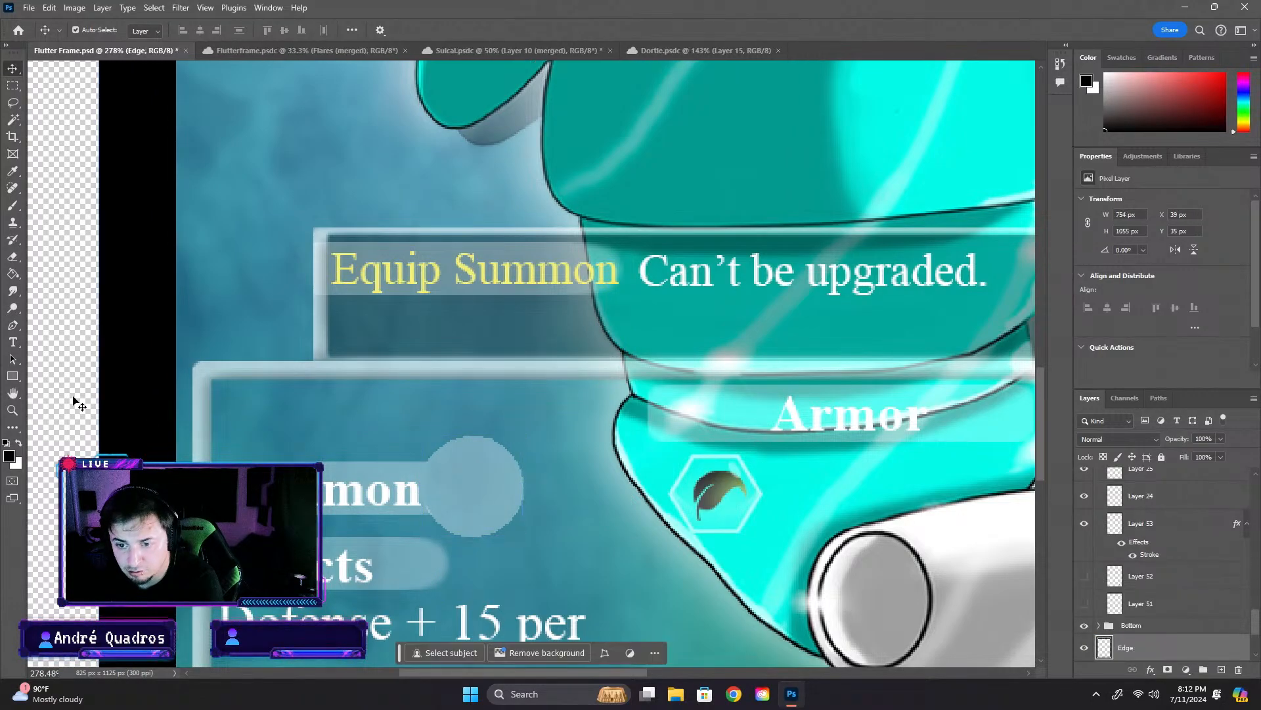
- Compare how the bar meets the circle beside Summon with the Form 1 label on the Dortle card
scroll(75, 397, down, 7)
scroll(105, 390, down, 3)
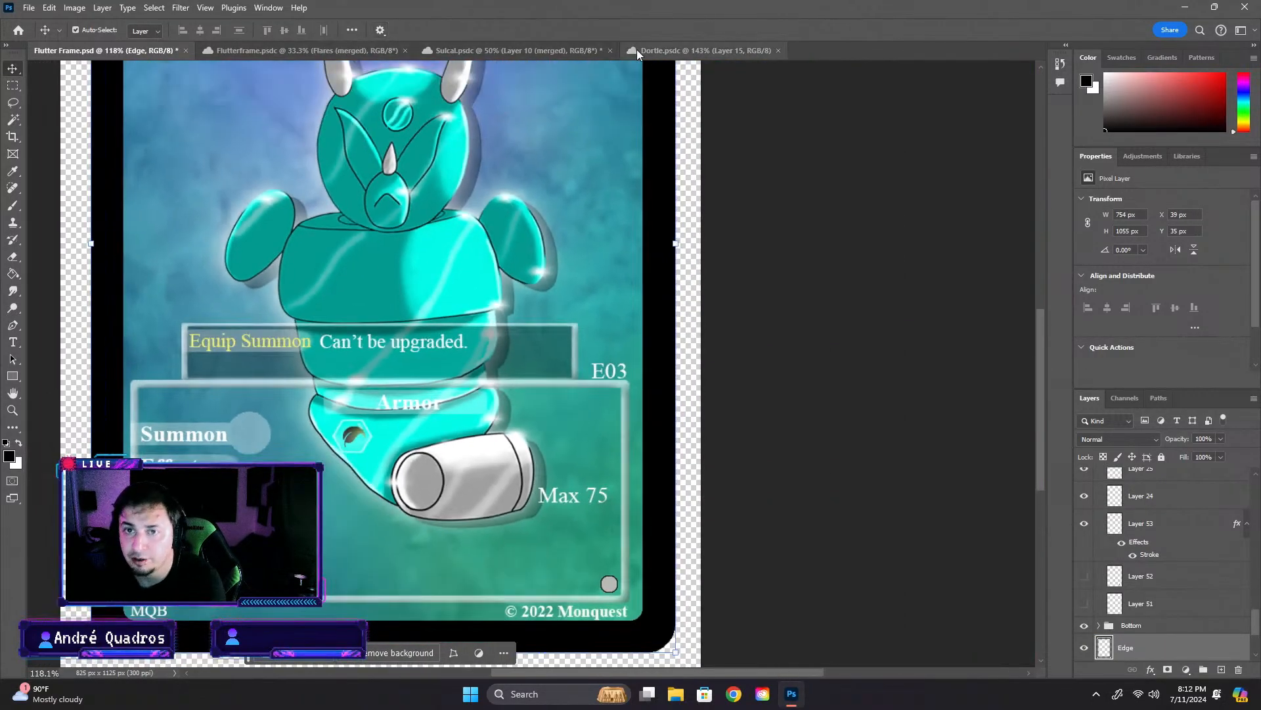
click(637, 50)
scroll(445, 466, up, 8)
click(128, 361)
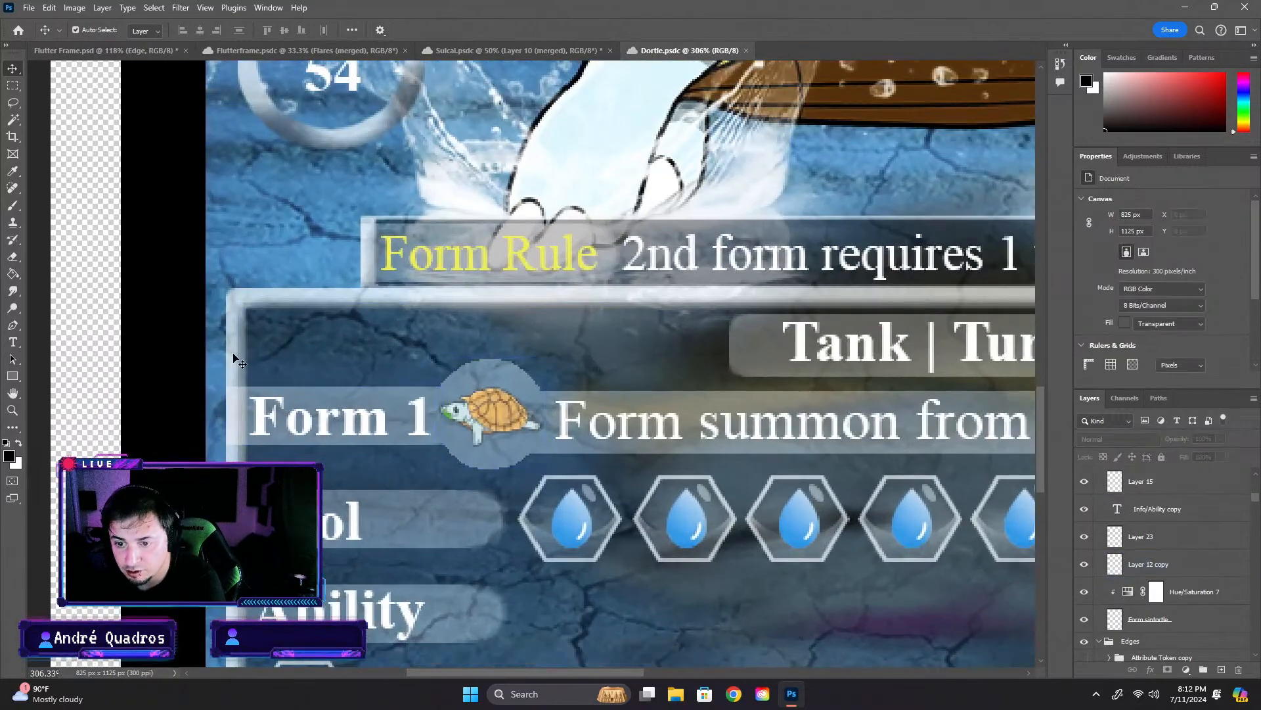
click(105, 50)
scroll(236, 408, up, 15)
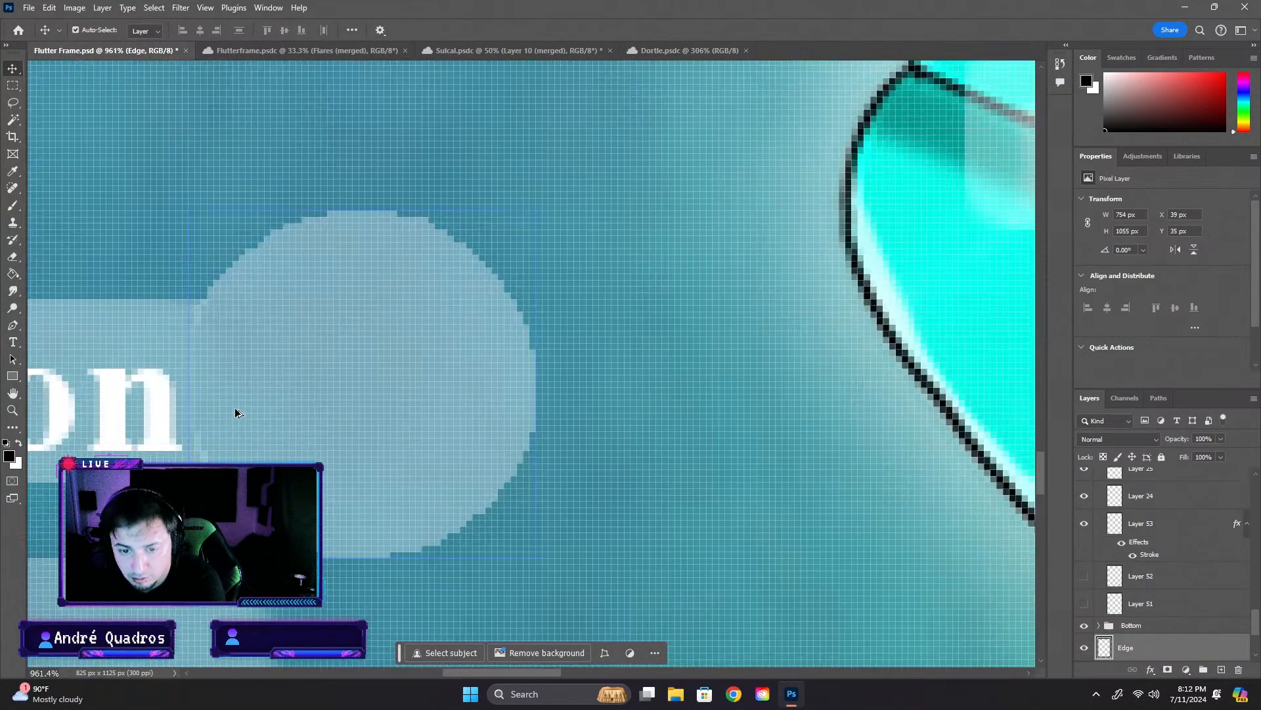
mouse_move(235, 413)
mouse_down()
mouse_move(279, 415)
mouse_move(258, 414)
mouse_up()
click(315, 578)
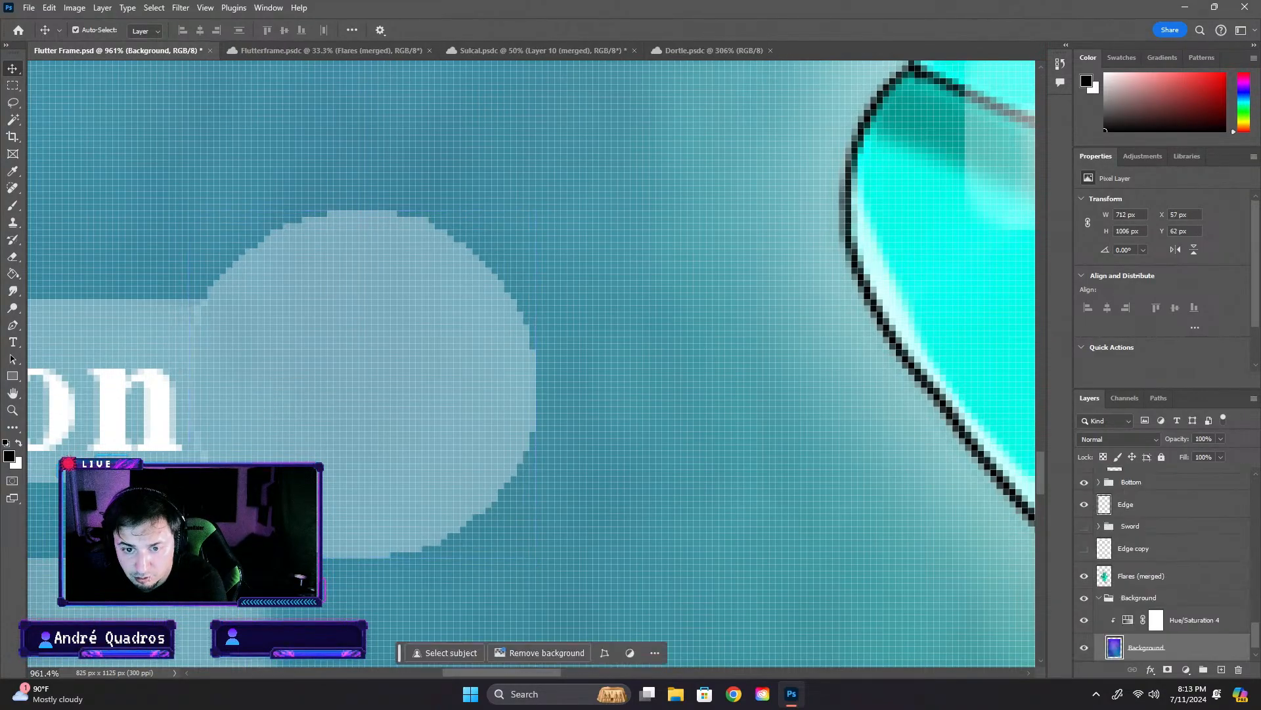
scroll(340, 519, down, 4)
scroll(436, 501, down, 9)
click(179, 414)
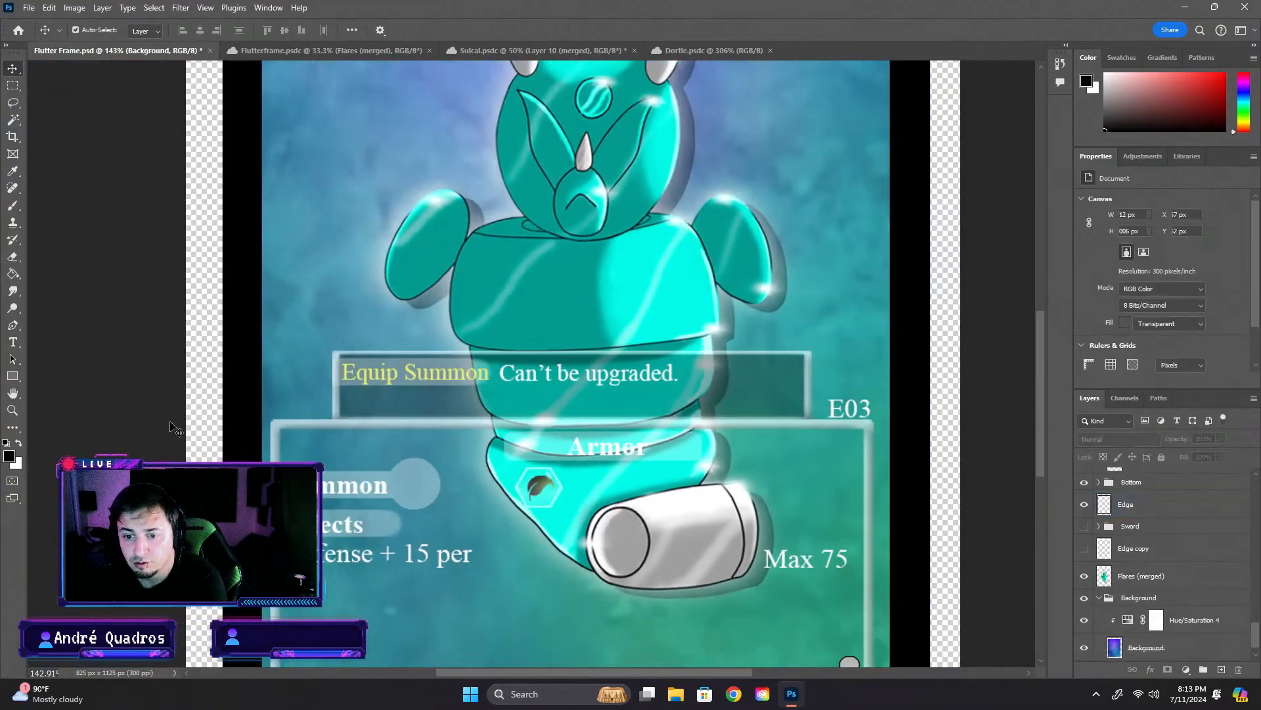
scroll(391, 512, up, 10)
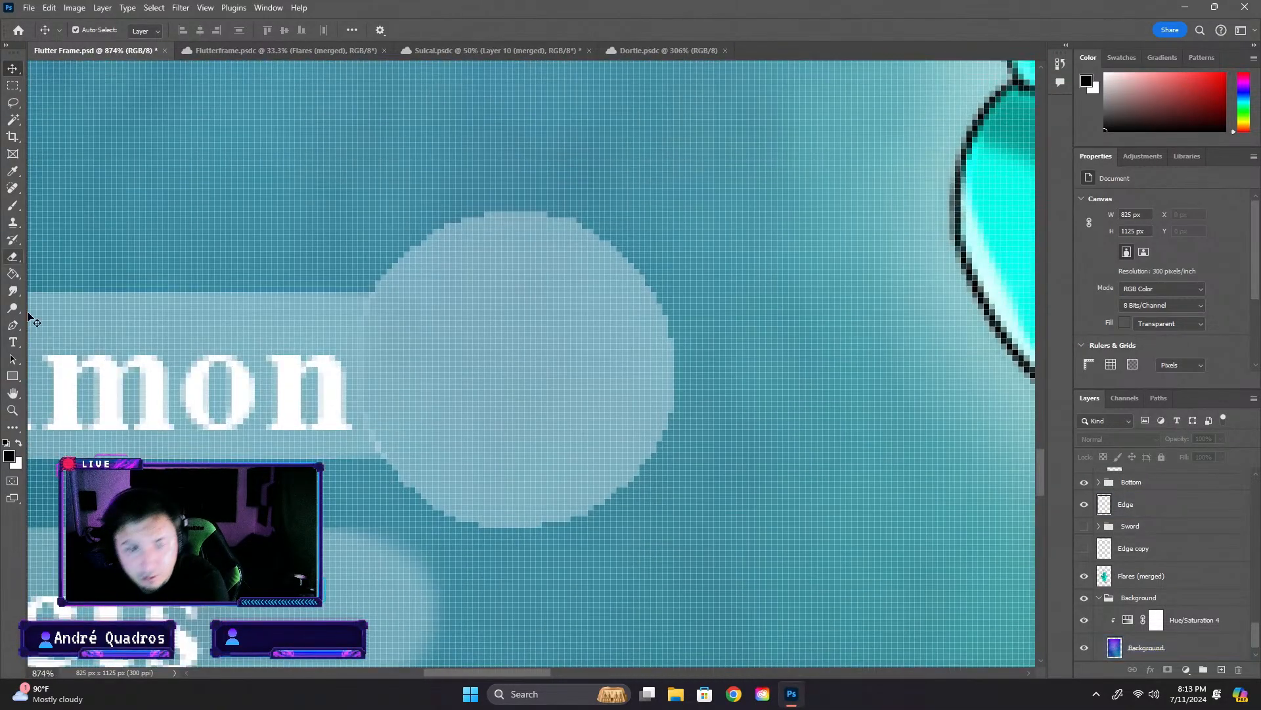
- Try to erase the end of the Summon bar on Layer 12 copy where it overlaps the circle, using a 4 px eraser
click(14, 263)
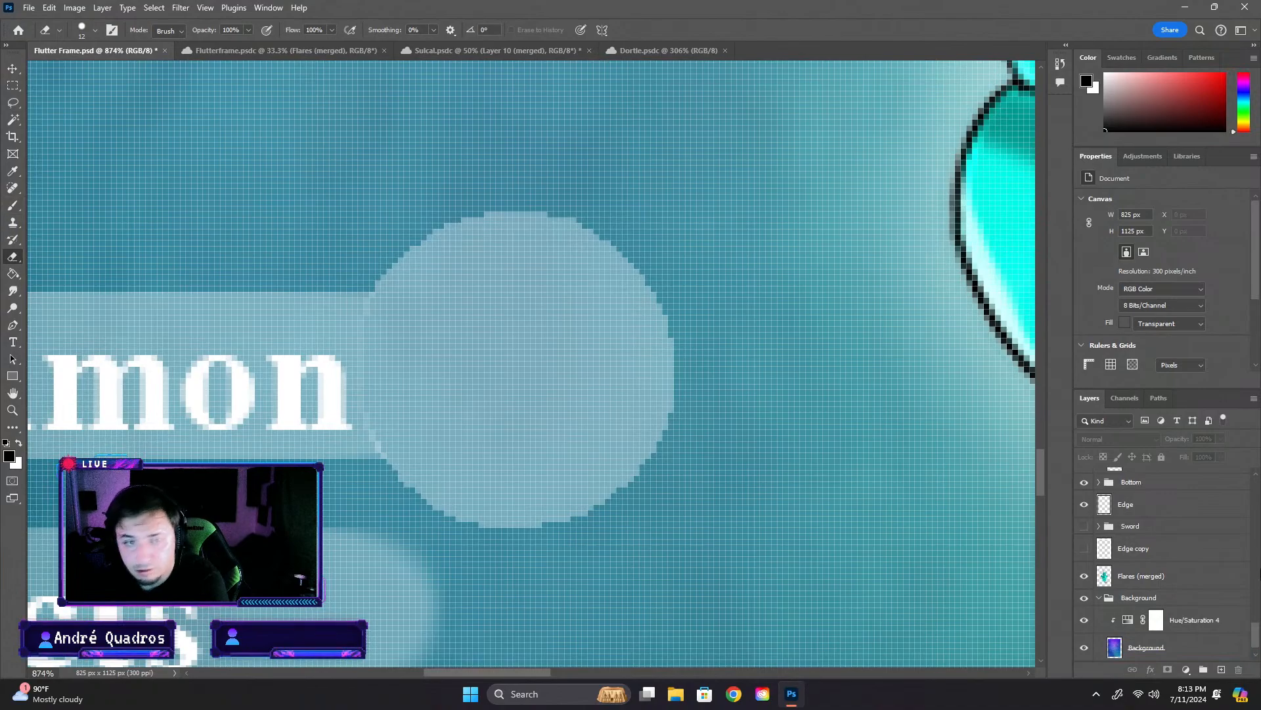
key(v)
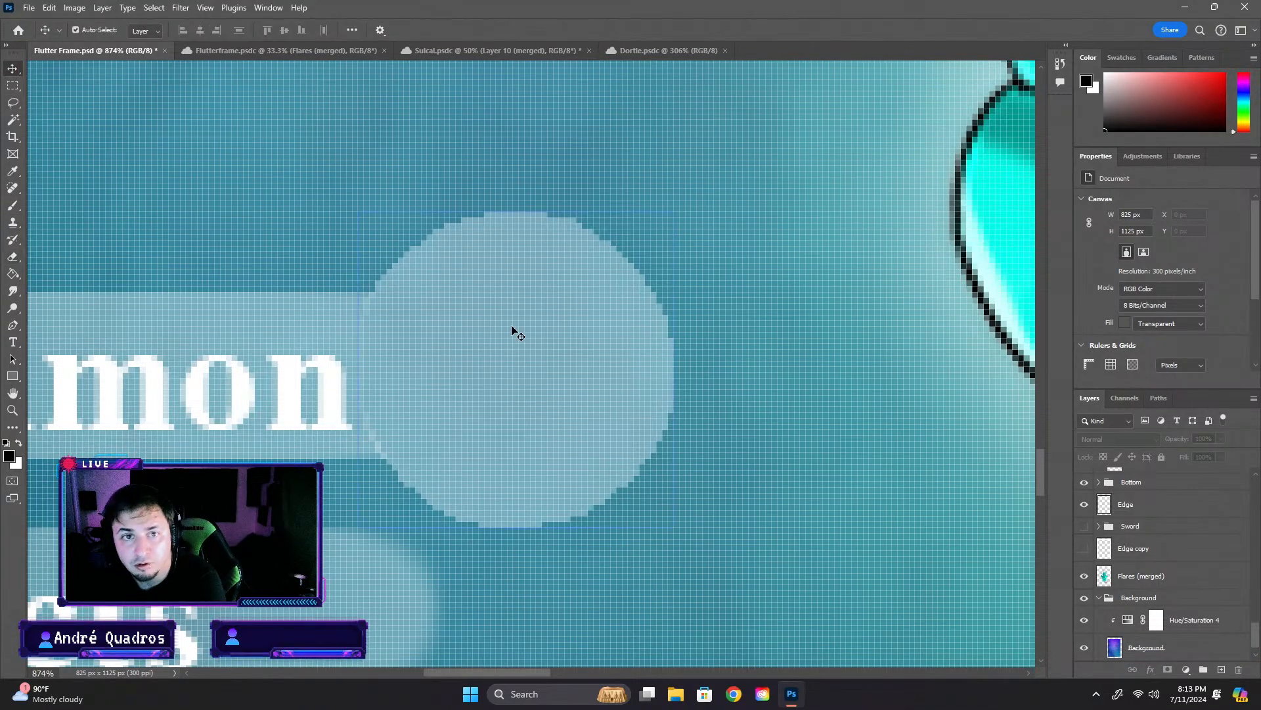
click(512, 329)
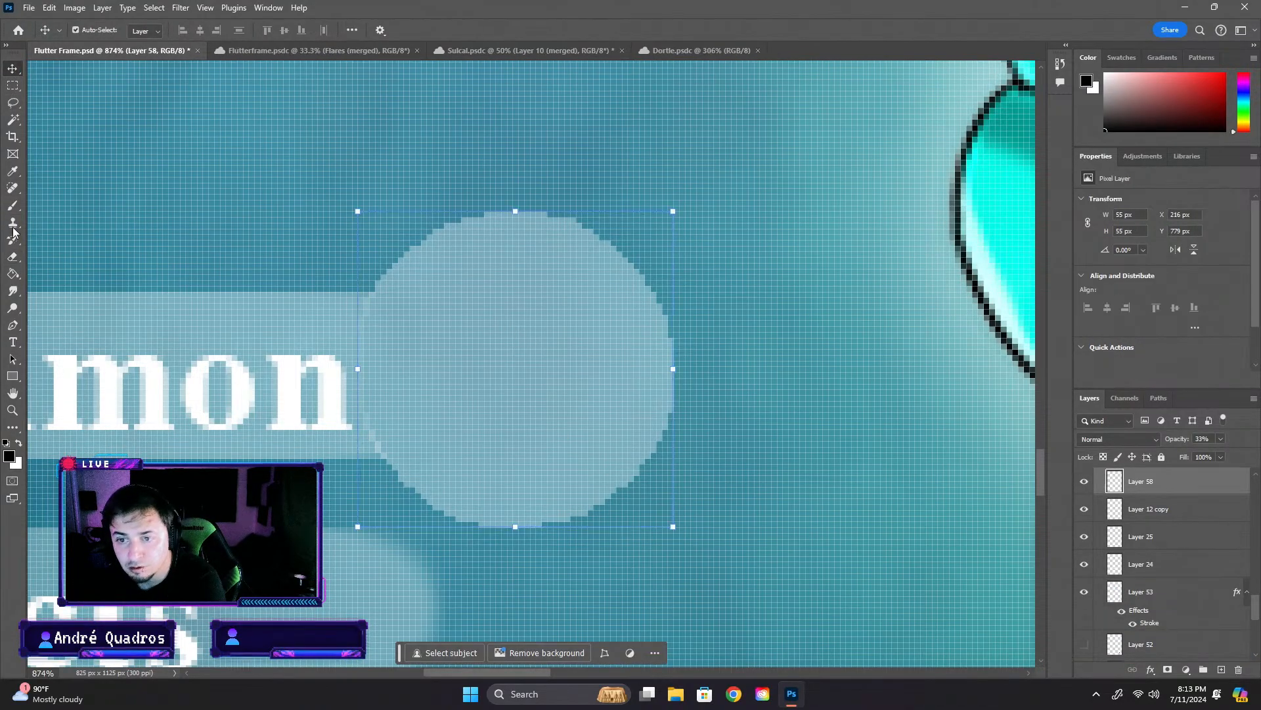
click(283, 335)
click(304, 332)
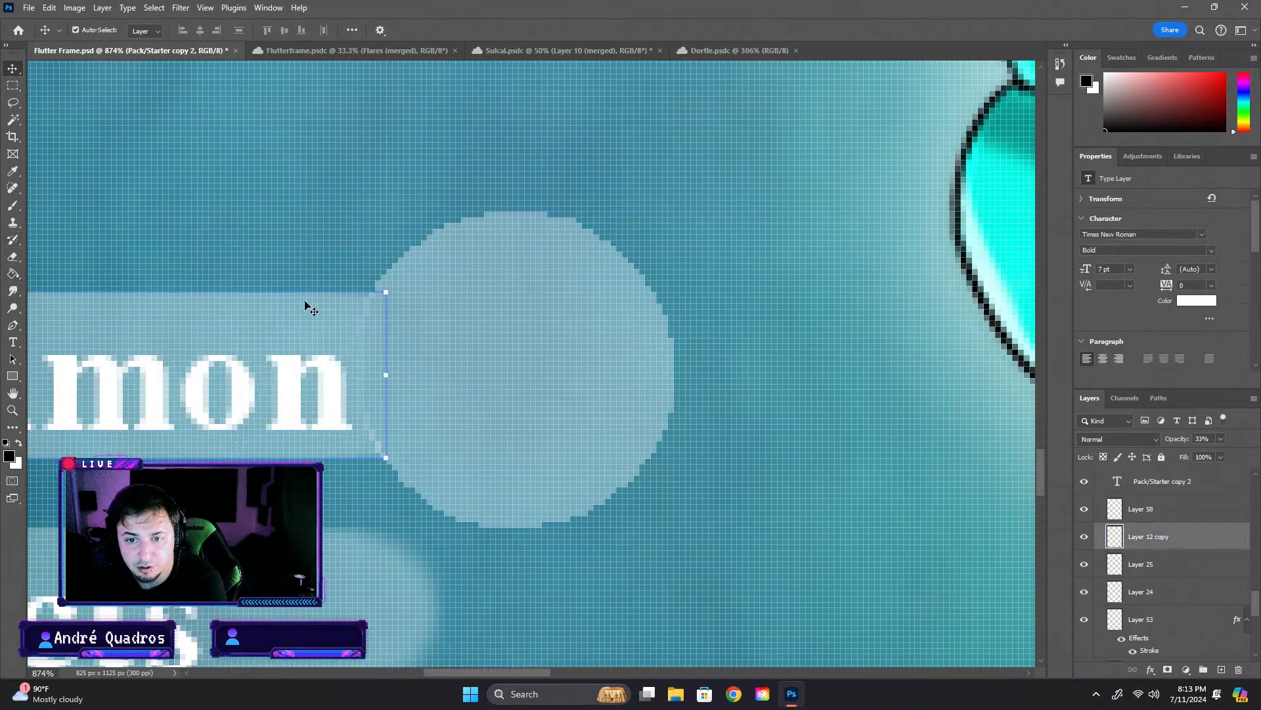
mouse_move(390, 376)
mouse_down()
mouse_move(374, 376)
mouse_move(387, 377)
mouse_up()
click(11, 256)
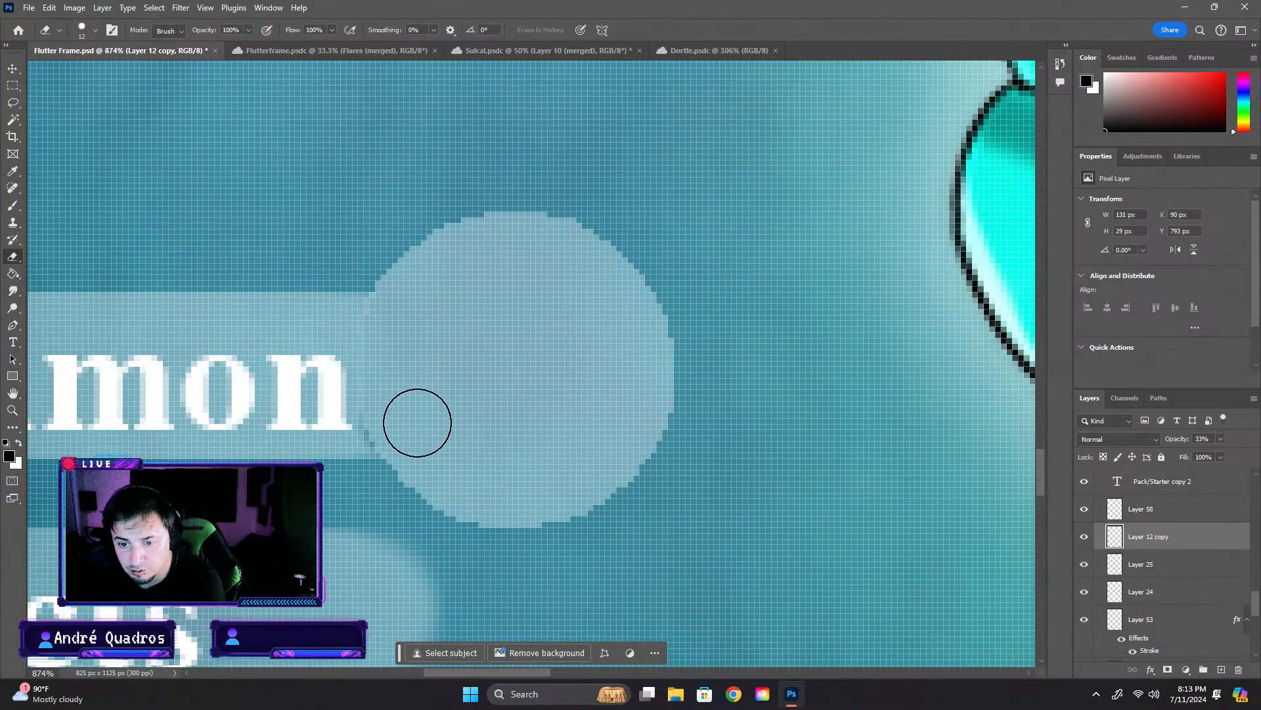
click(81, 29)
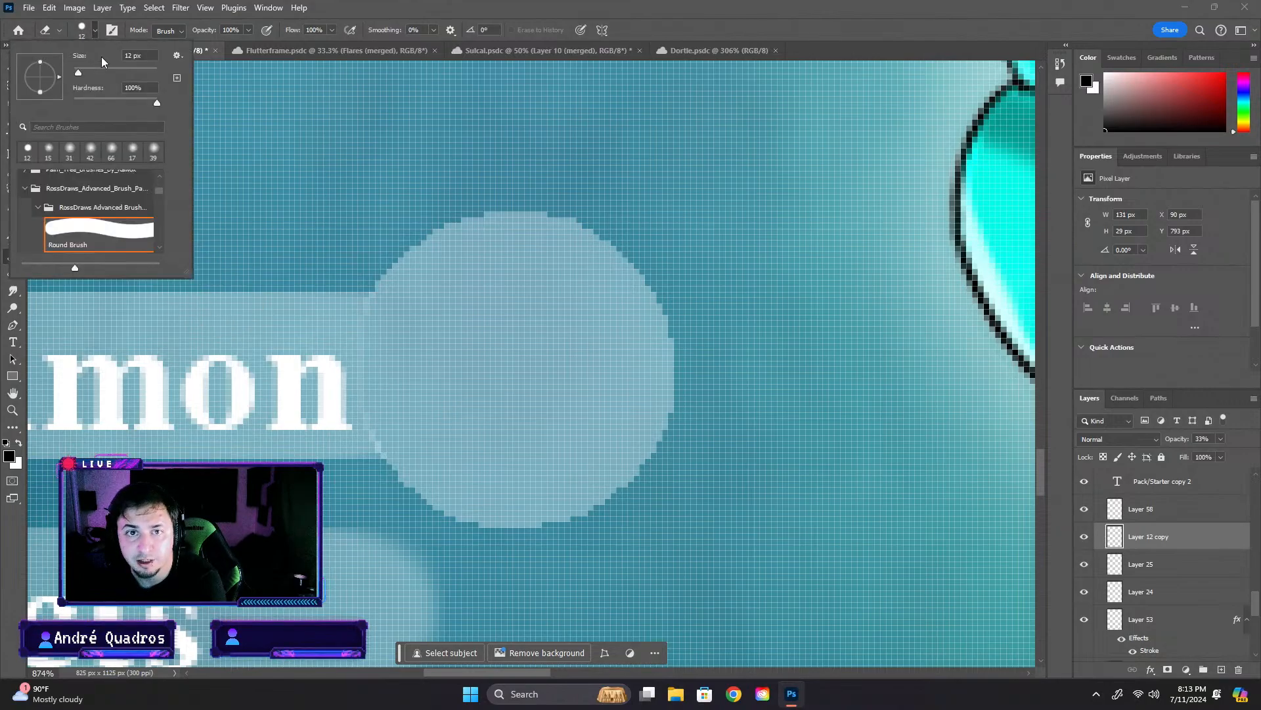
click(382, 430)
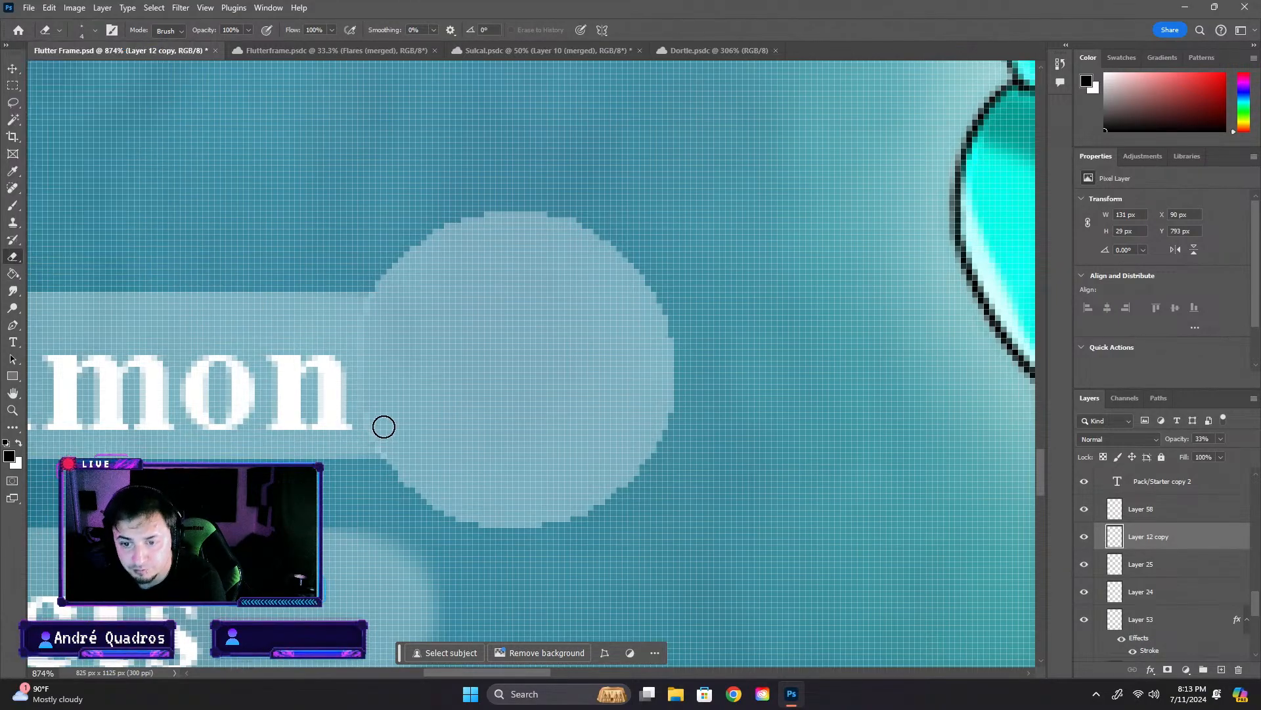
scroll(407, 449, up, 5)
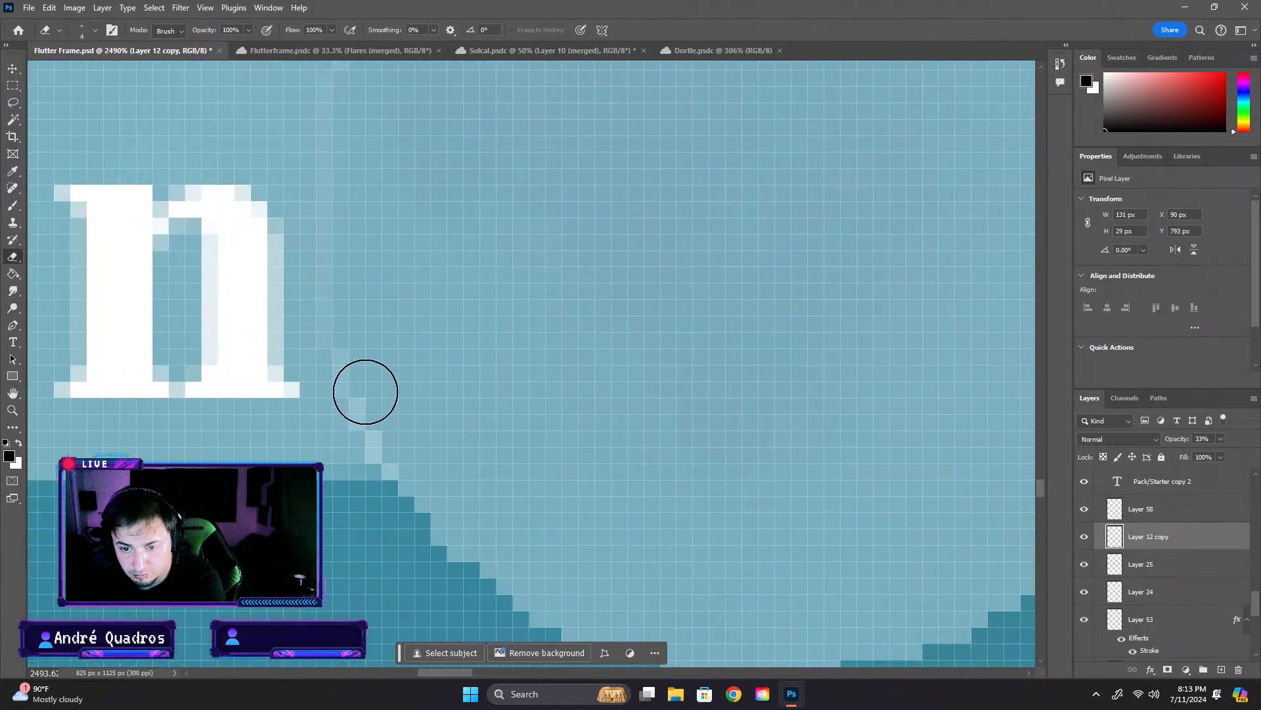
key(ctrl+z)
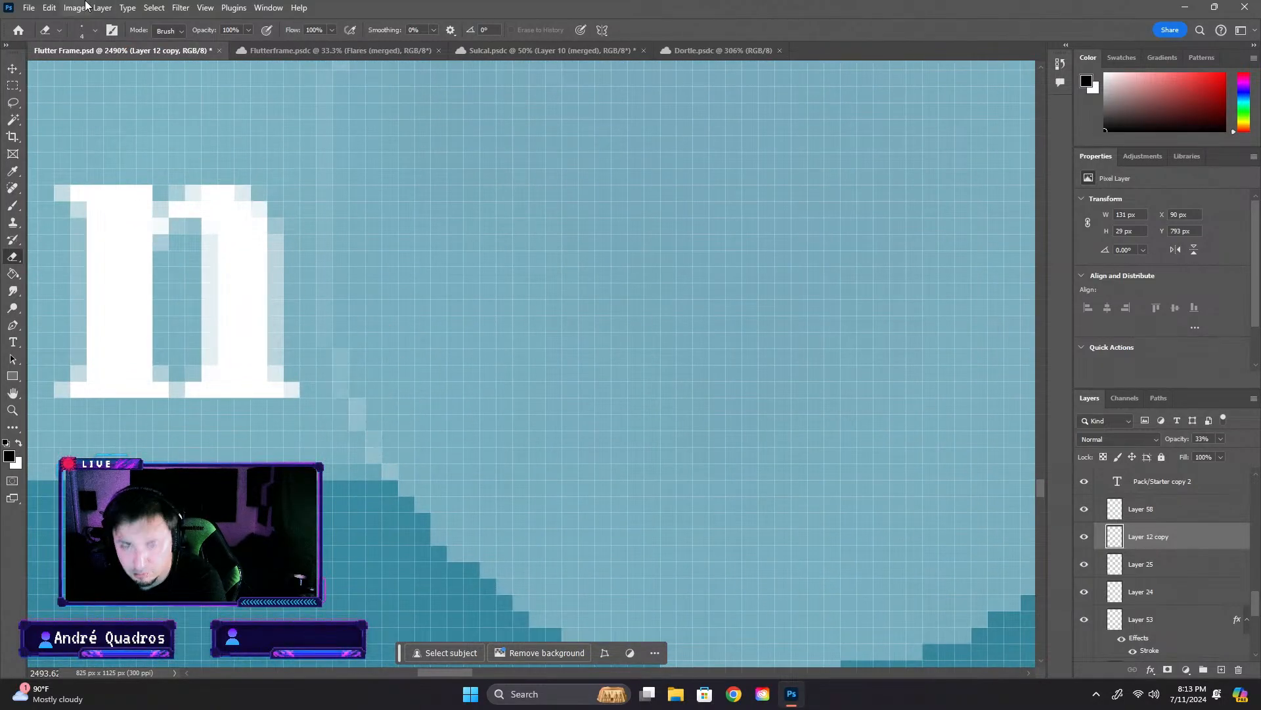
- Erase the bar pixels on Layer 12 copy that overlap the circle beside Summon, using a hard 3 px eraser
click(87, 32)
click(89, 238)
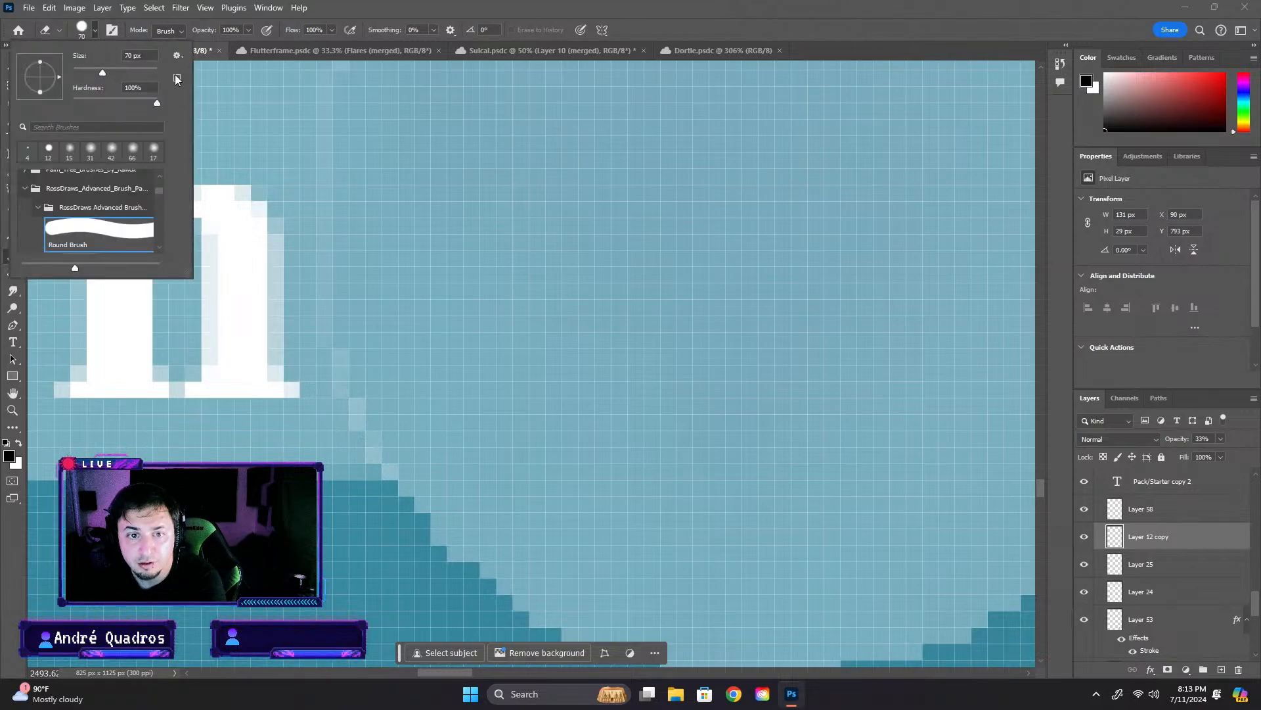
click(25, 188)
scroll(37, 207, up, 6)
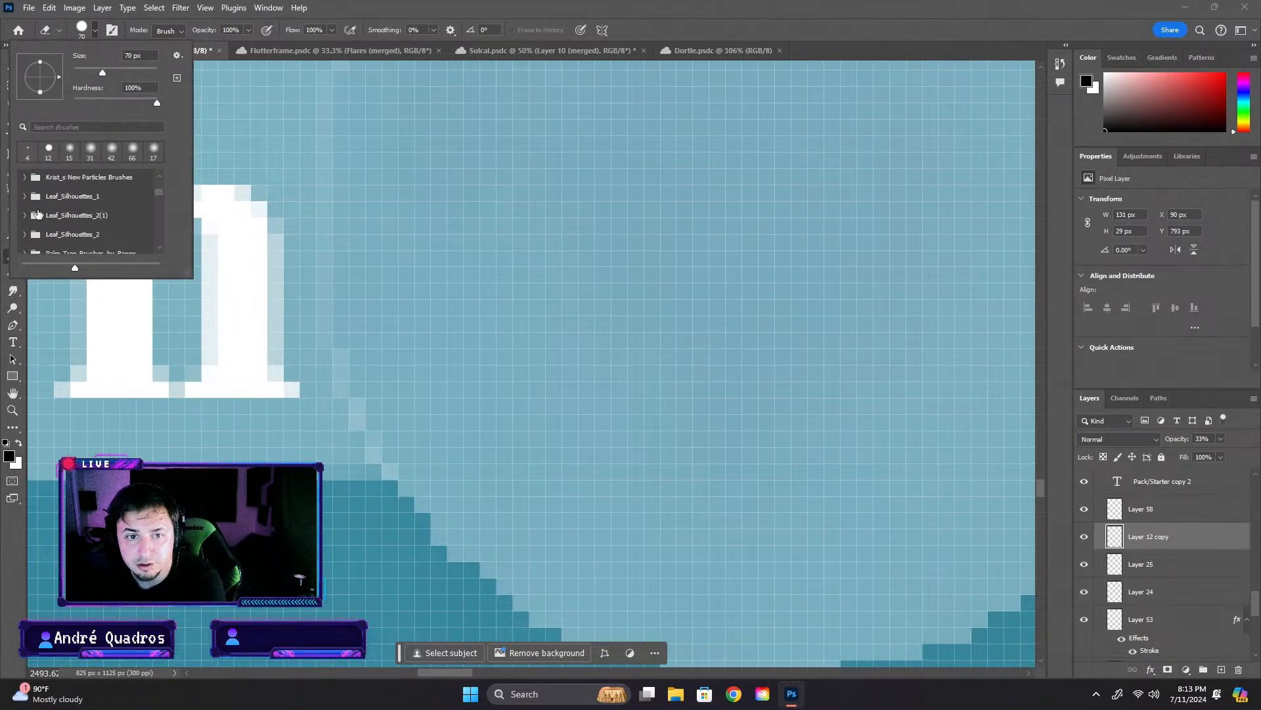
scroll(37, 207, up, 2)
click(48, 150)
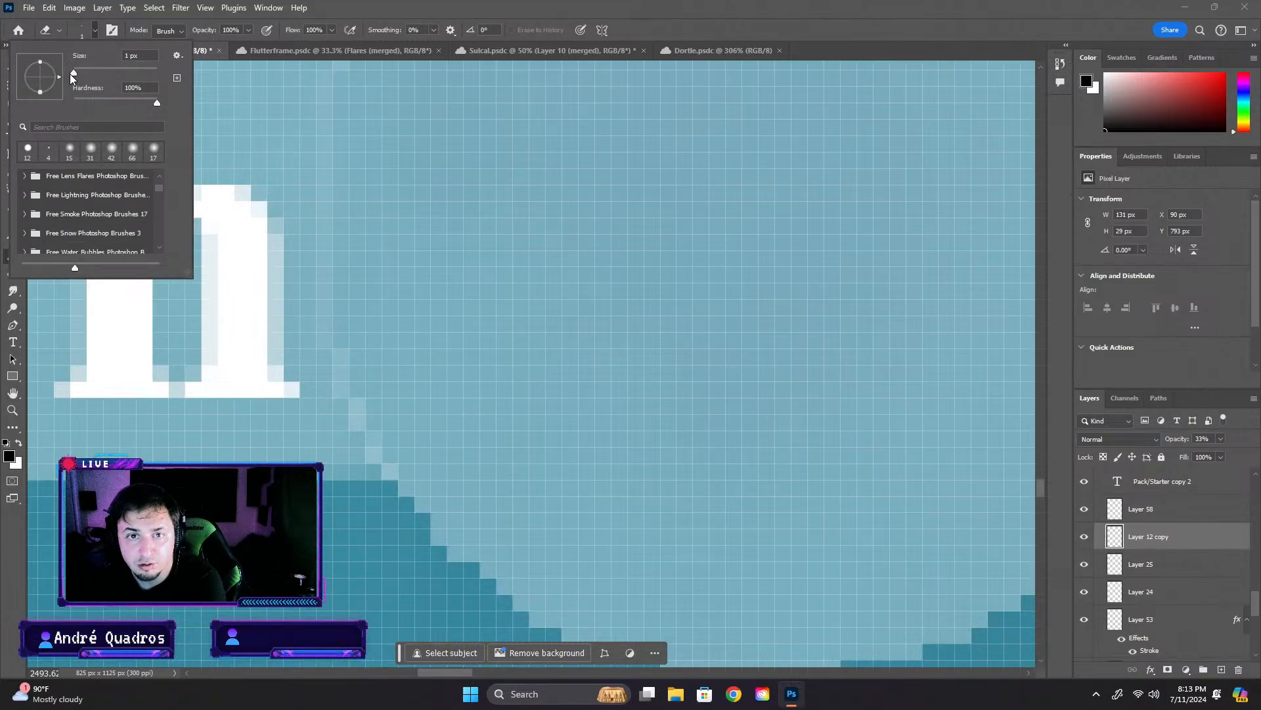
drag(73, 76, 75, 76)
click(375, 409)
mouse_move(374, 409)
mouse_down()
mouse_move(414, 447)
mouse_move(392, 443)
mouse_up()
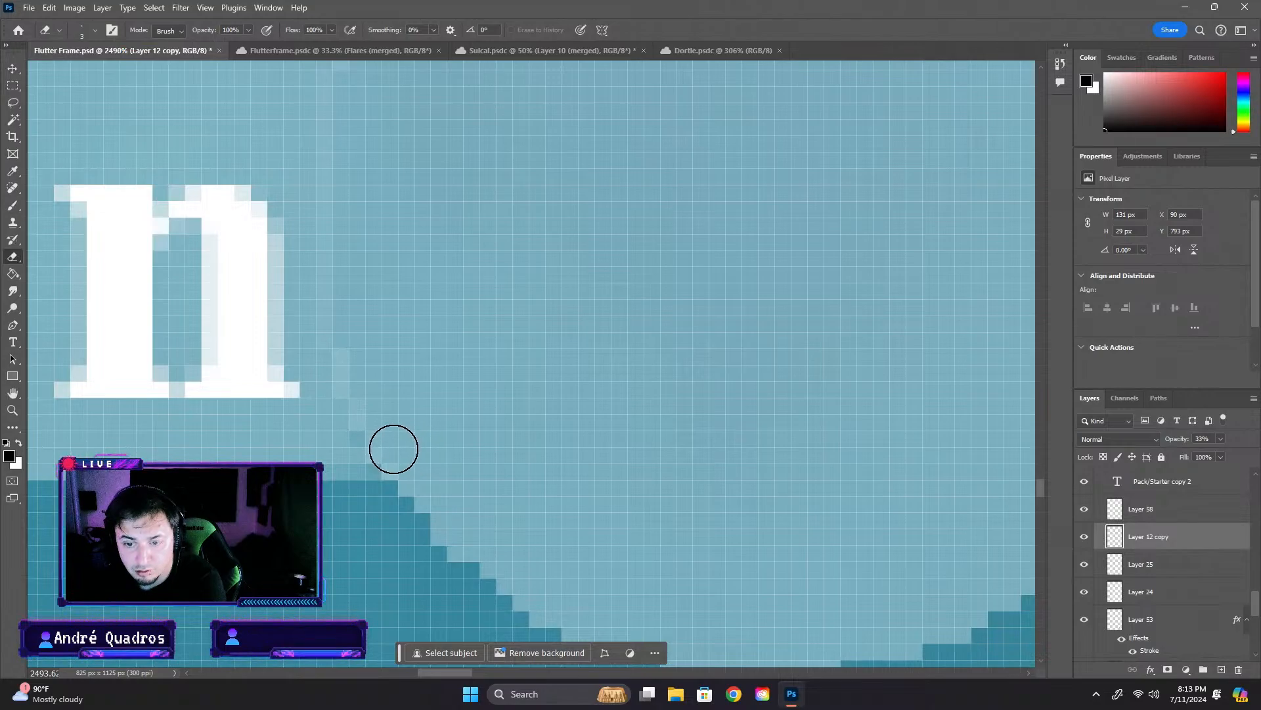
scroll(370, 348, down, 10)
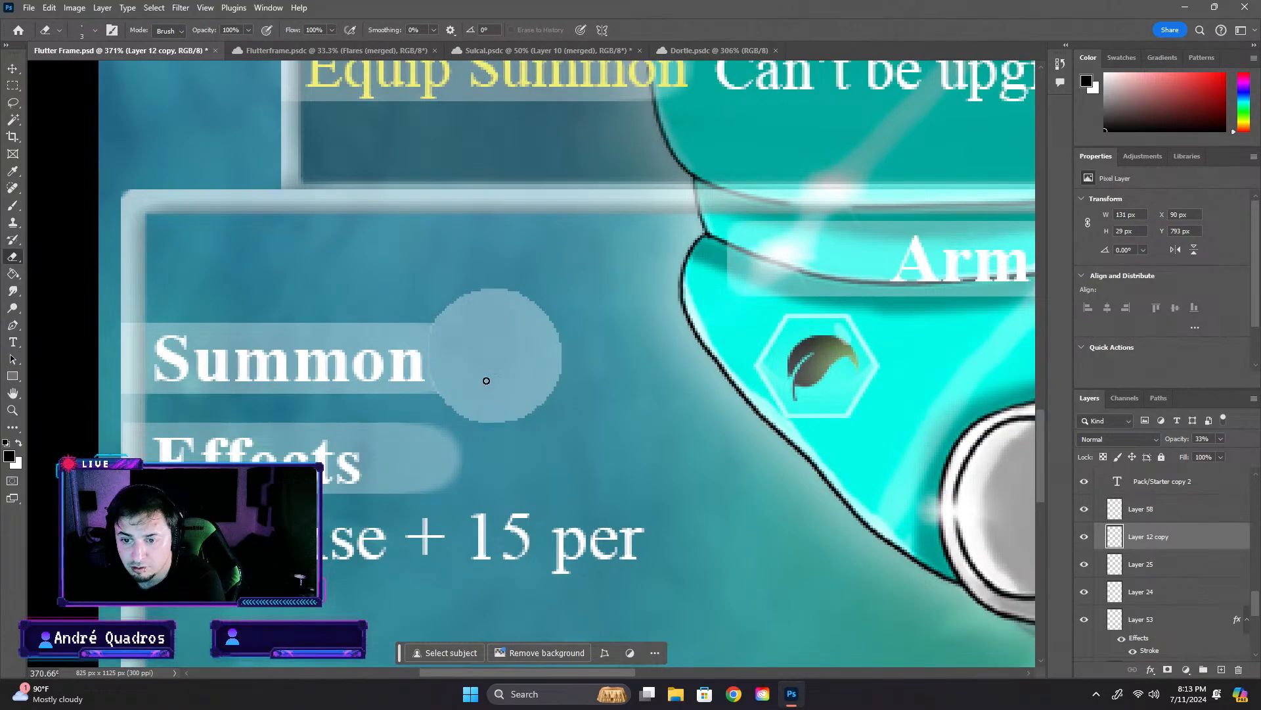
scroll(486, 380, up, 5)
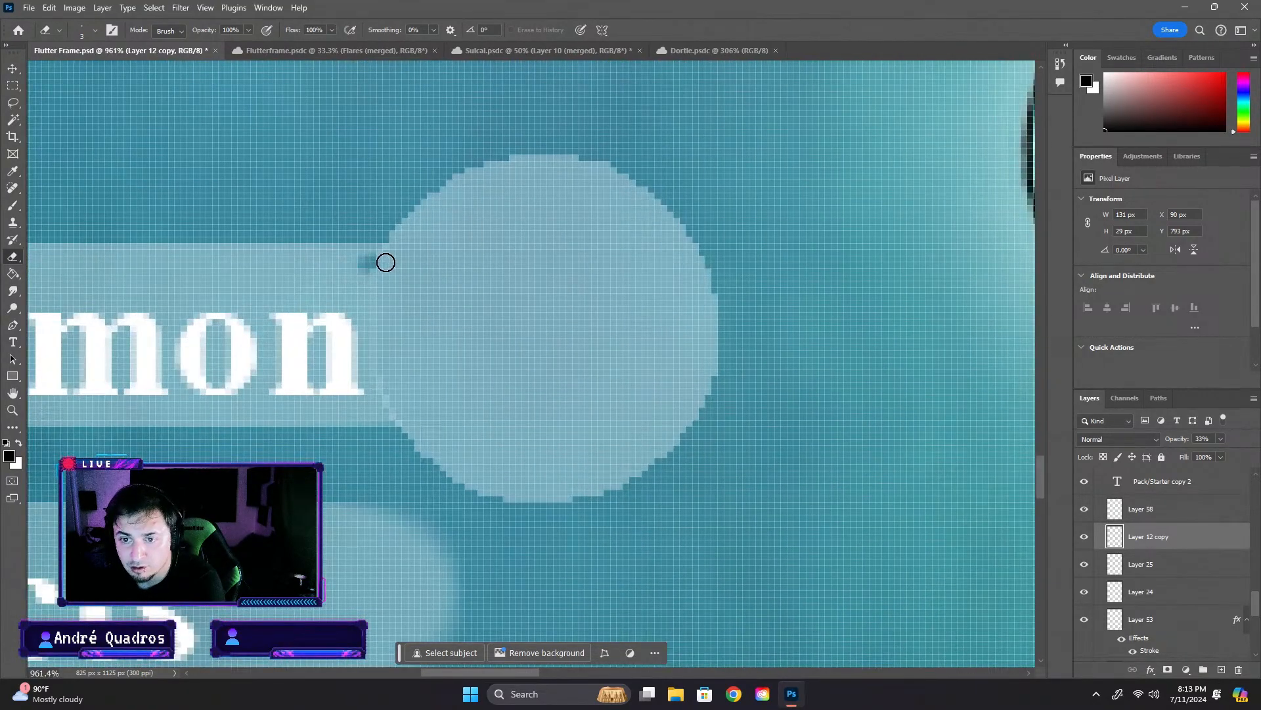
scroll(397, 266, up, 8)
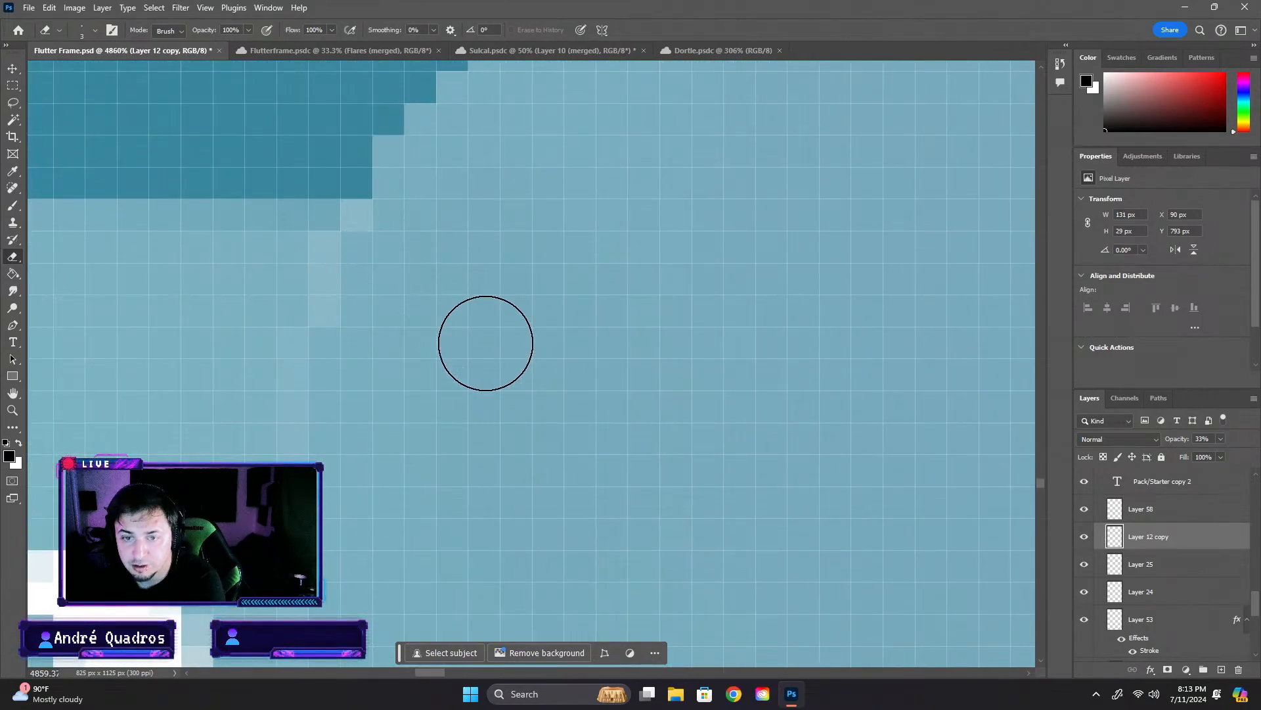
- Try to erase the overlapping pixels along the circle's edge on Layer 58 with the 3 px eraser
click(1123, 515)
click(1084, 509)
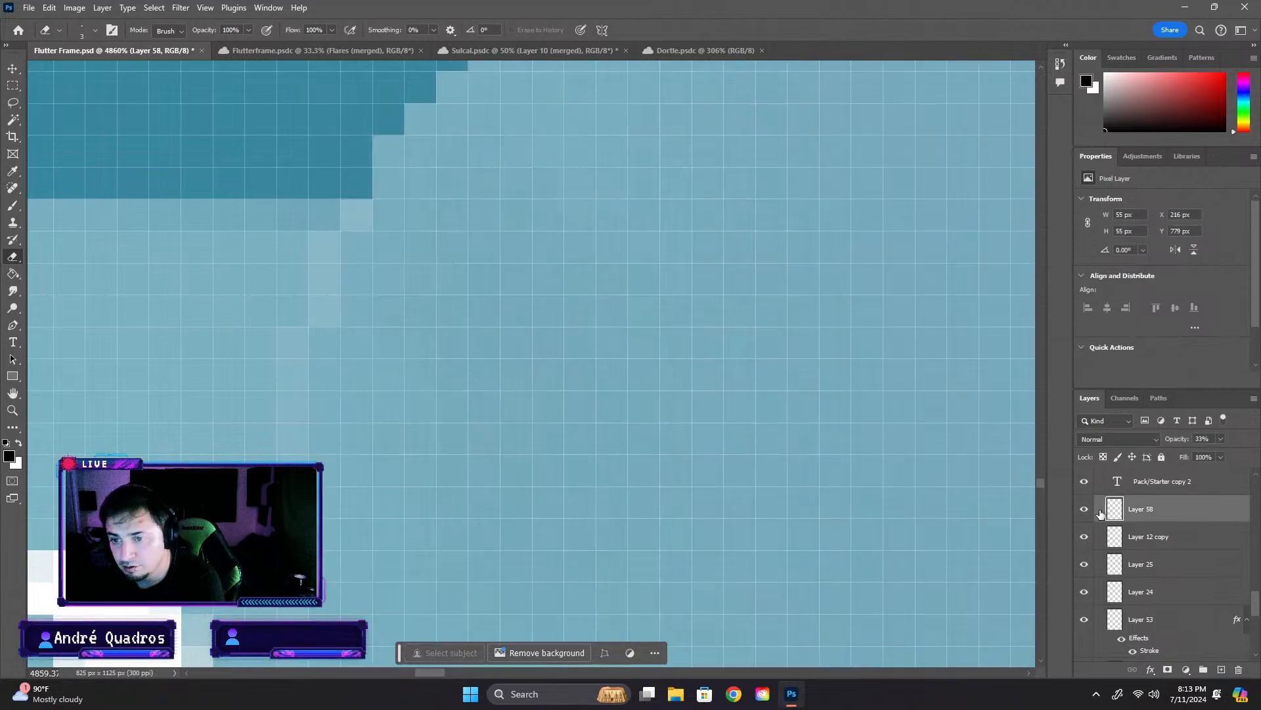
click(361, 281)
key(ctrl+z)
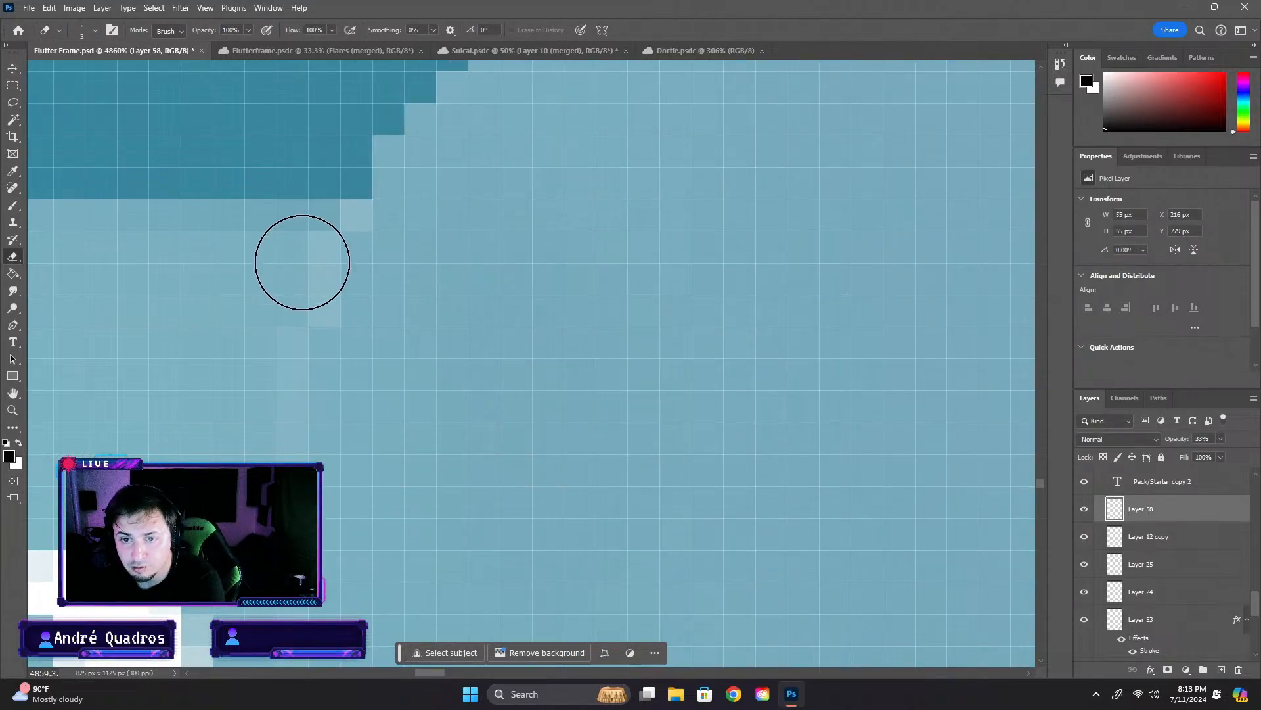
click(287, 275)
click(284, 293)
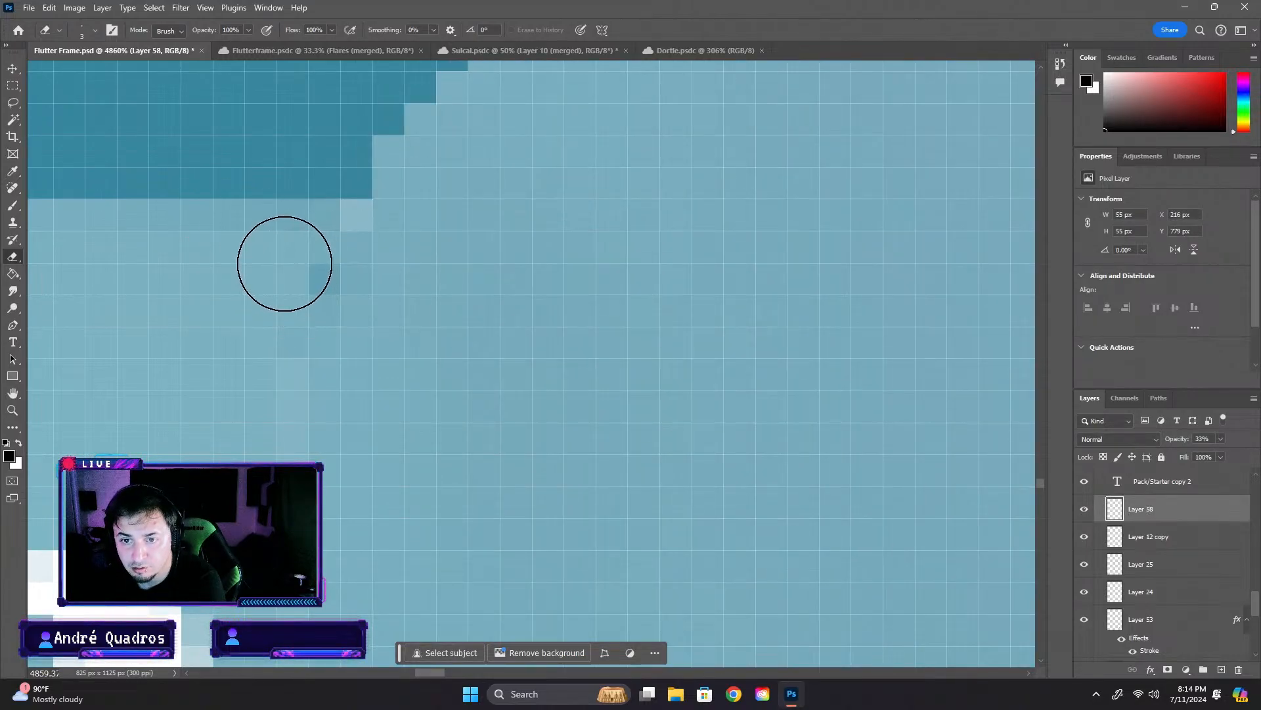
key(ctrl+z)
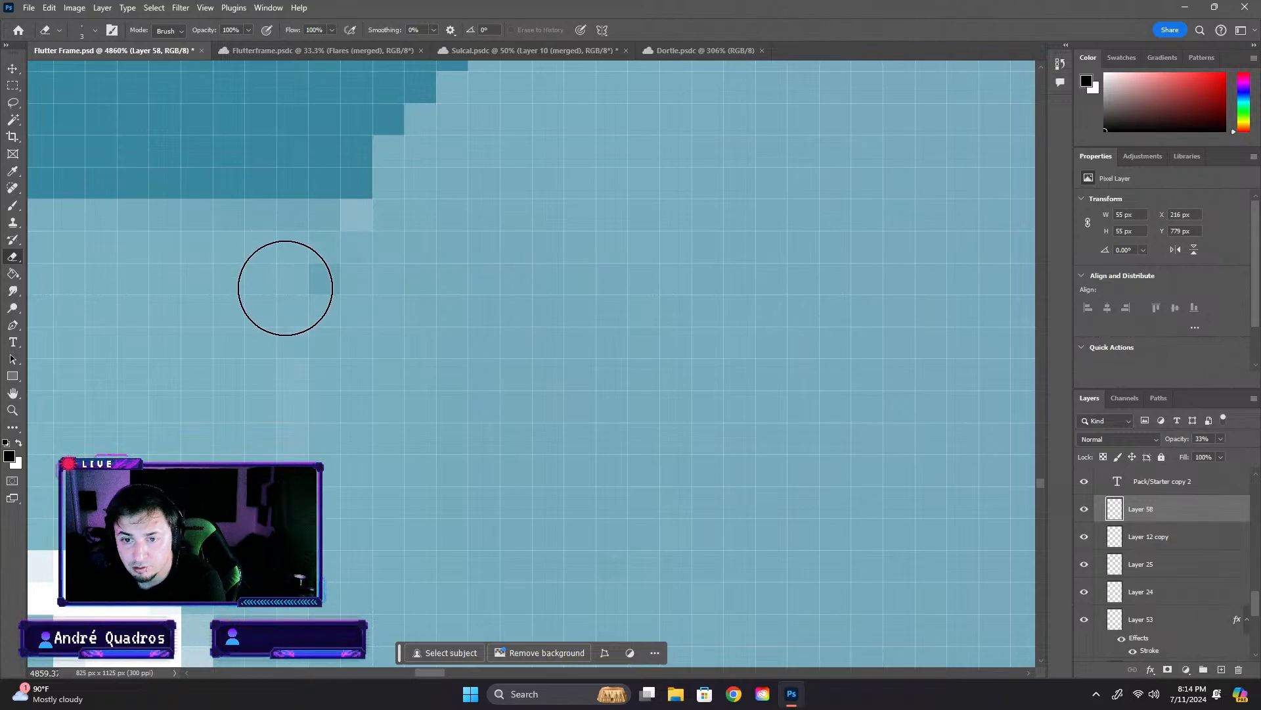
- Set the eraser to 1 px and erase the circle's overlapping edge pixels beside the Summon text on Layer 58
click(94, 30)
drag(77, 77, 60, 79)
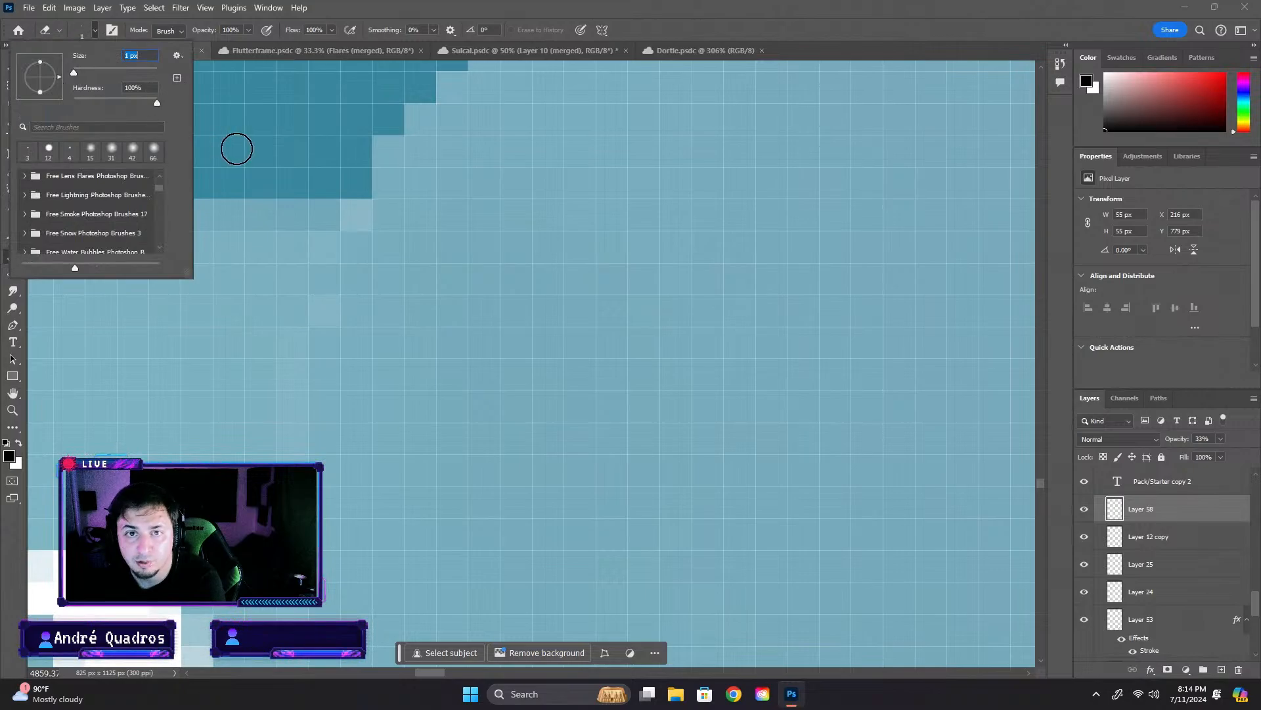
click(322, 247)
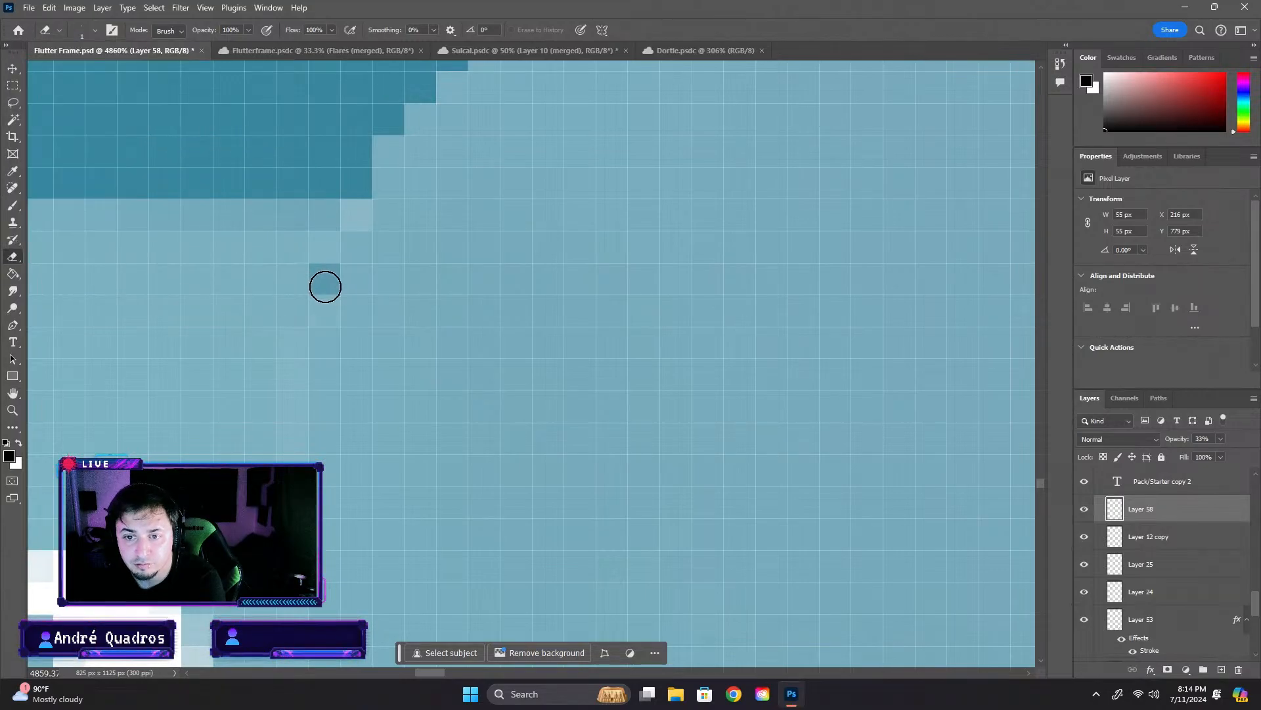
click(325, 311)
scroll(370, 270, down, 12)
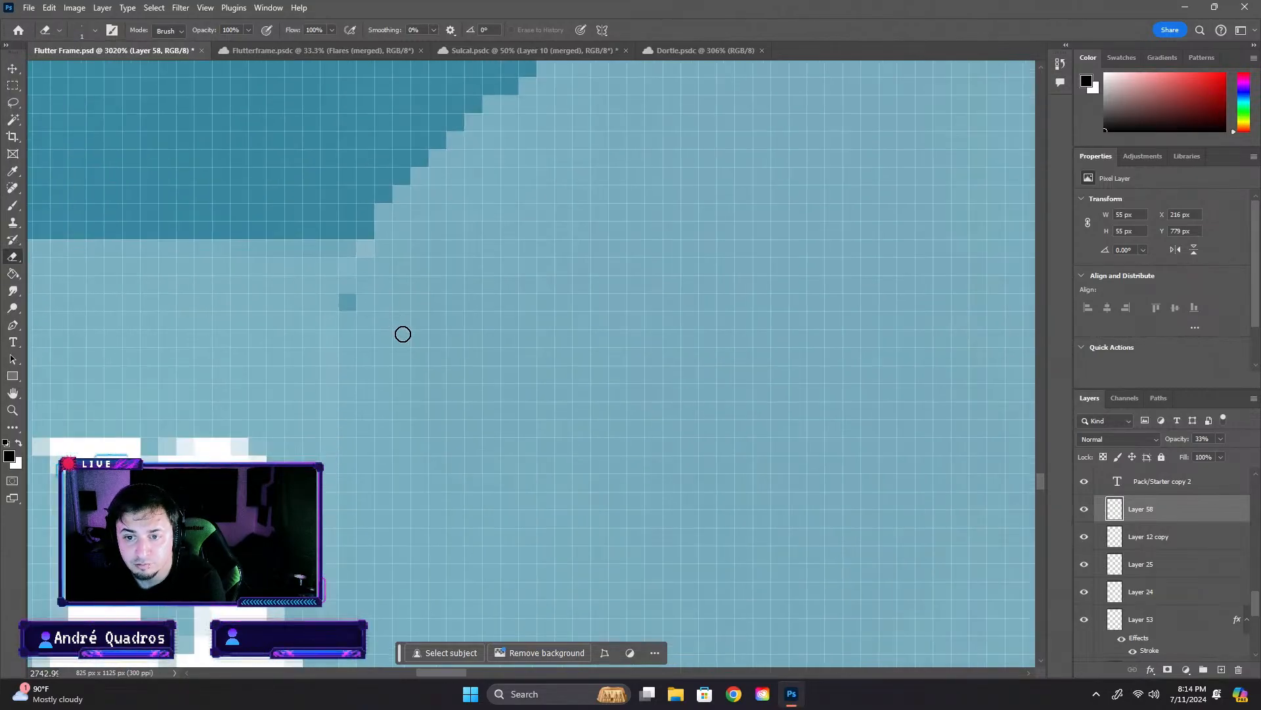
scroll(419, 363, up, 1)
scroll(394, 334, up, 5)
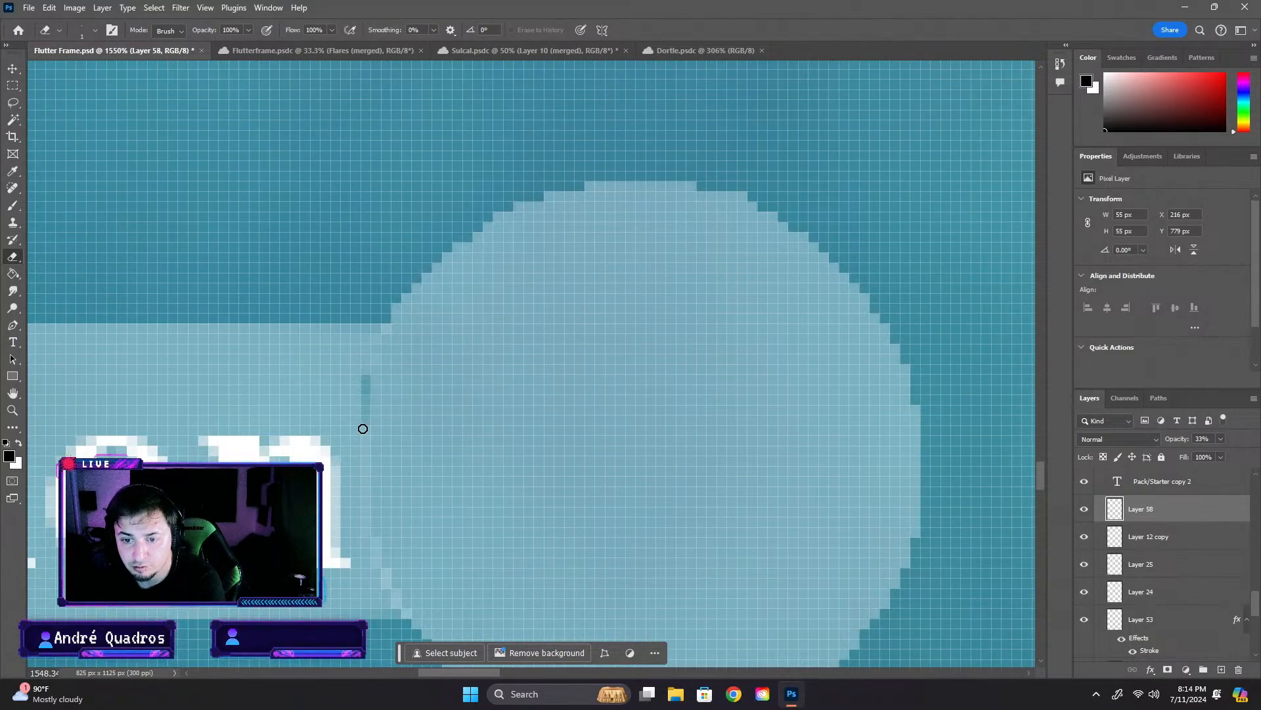
drag(362, 428, 363, 547)
scroll(406, 440, down, 5)
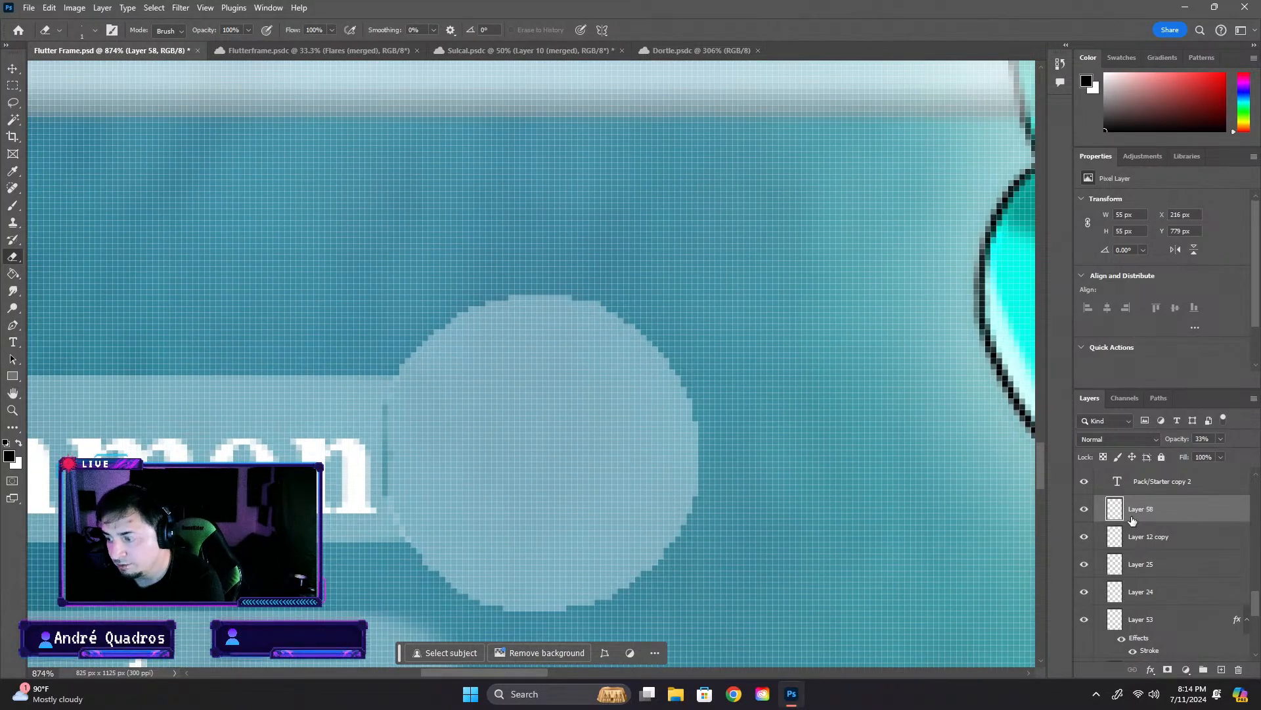
scroll(670, 456, down, 10)
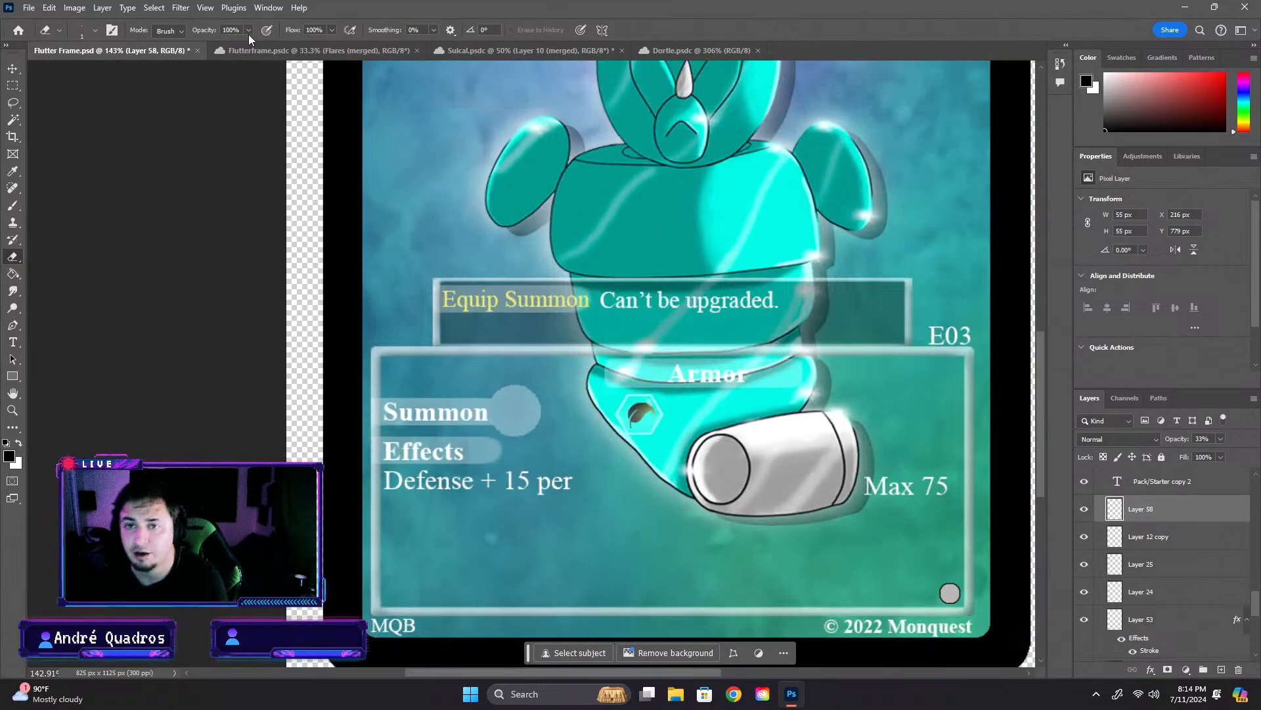
- Copy the Form 1 label's bar and circle layers, Layer 23 and Layer 12 copy, from the Dortle card
click(680, 51)
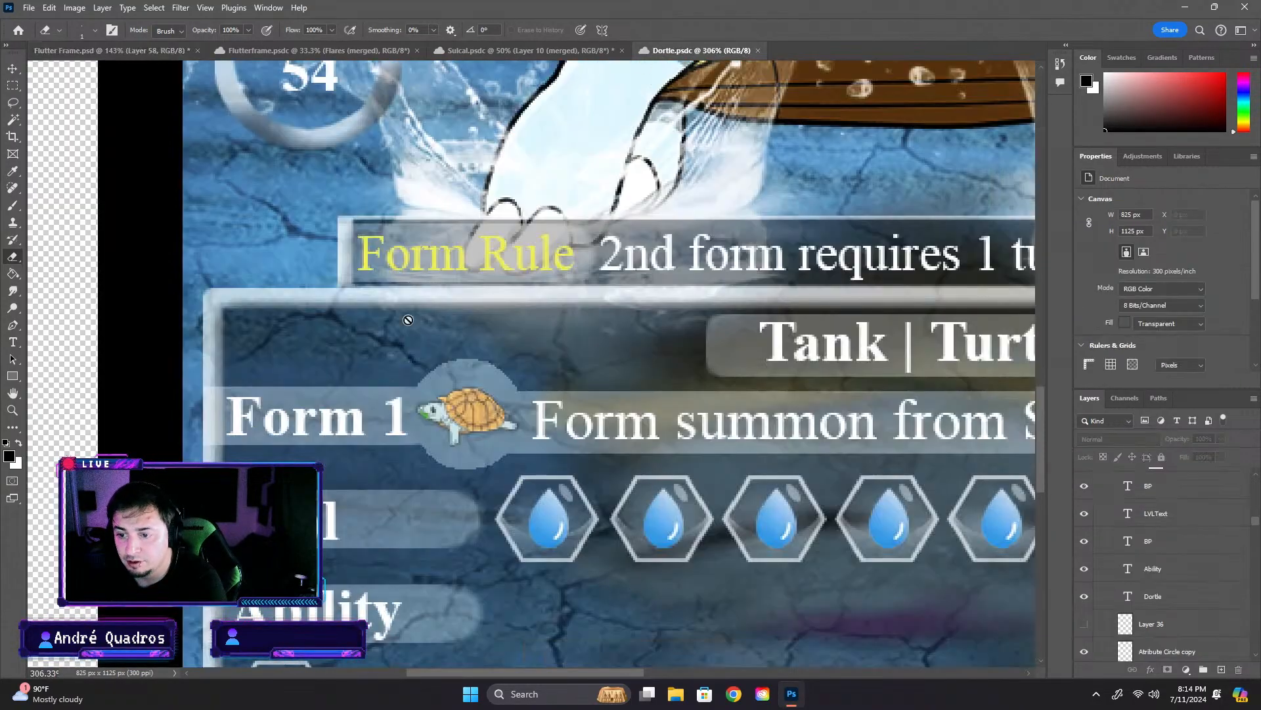
click(12, 71)
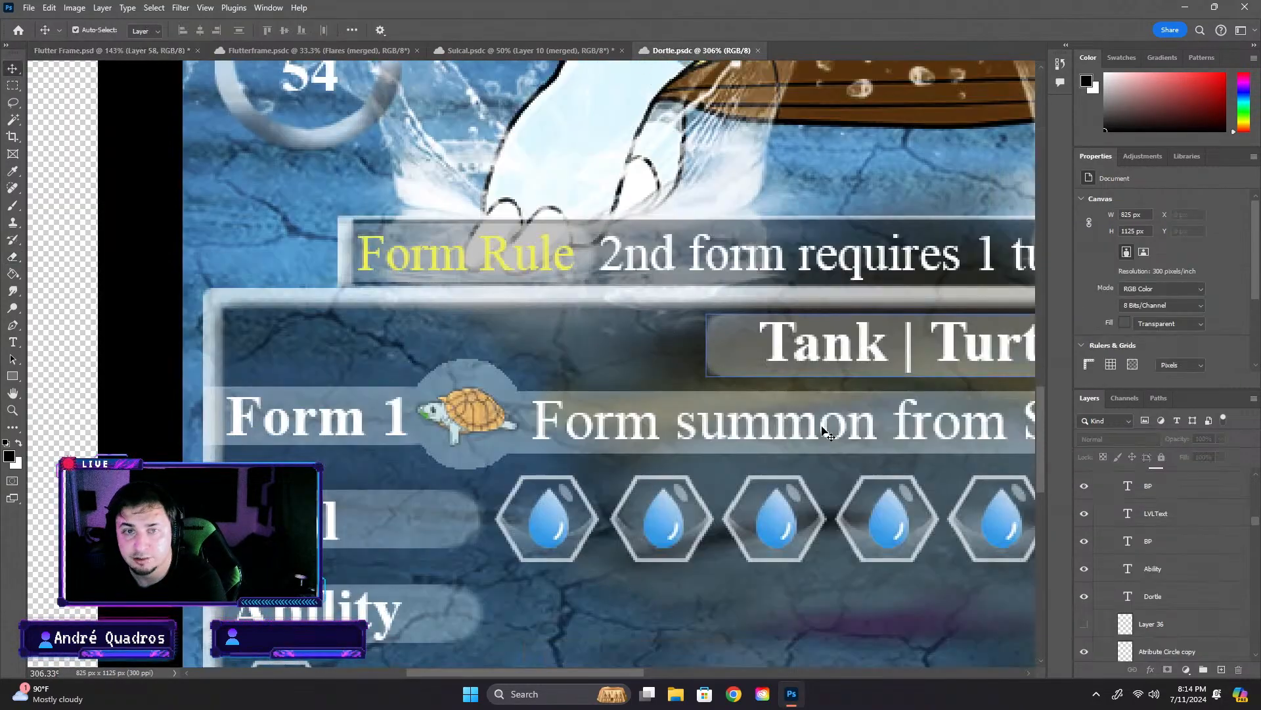
click(683, 399)
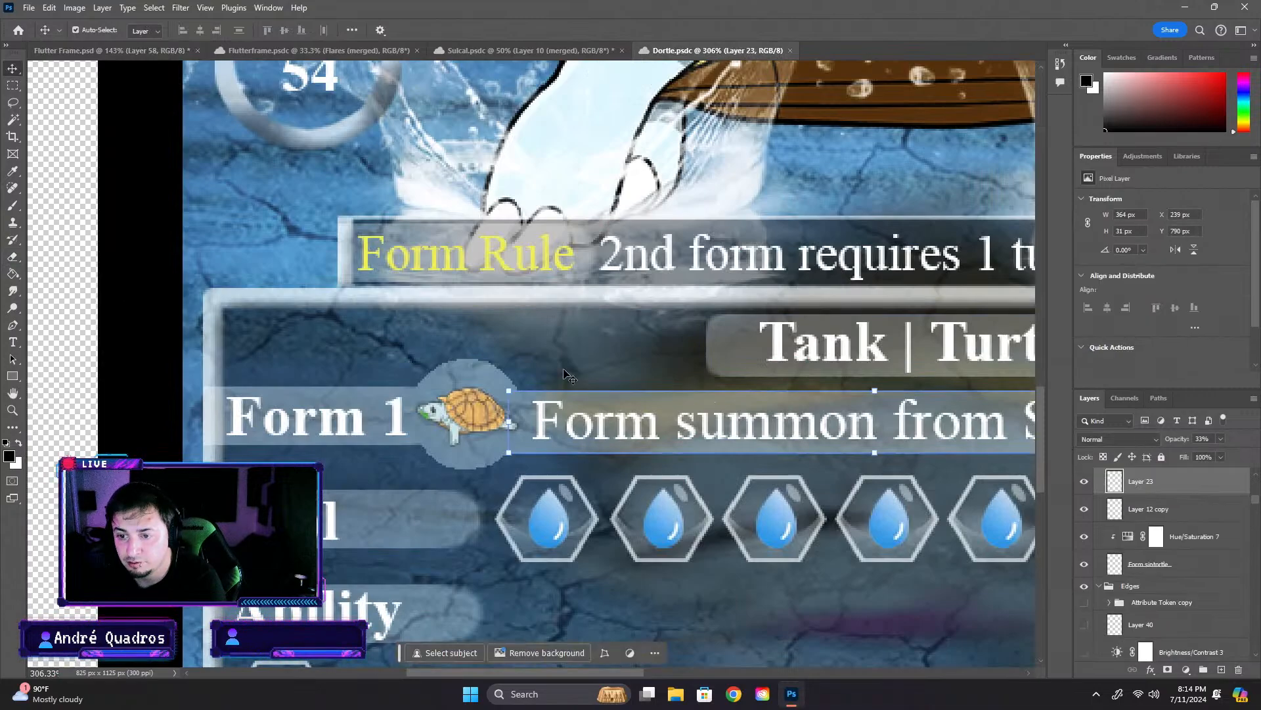
shift+click(337, 393)
key(ctrl+c)
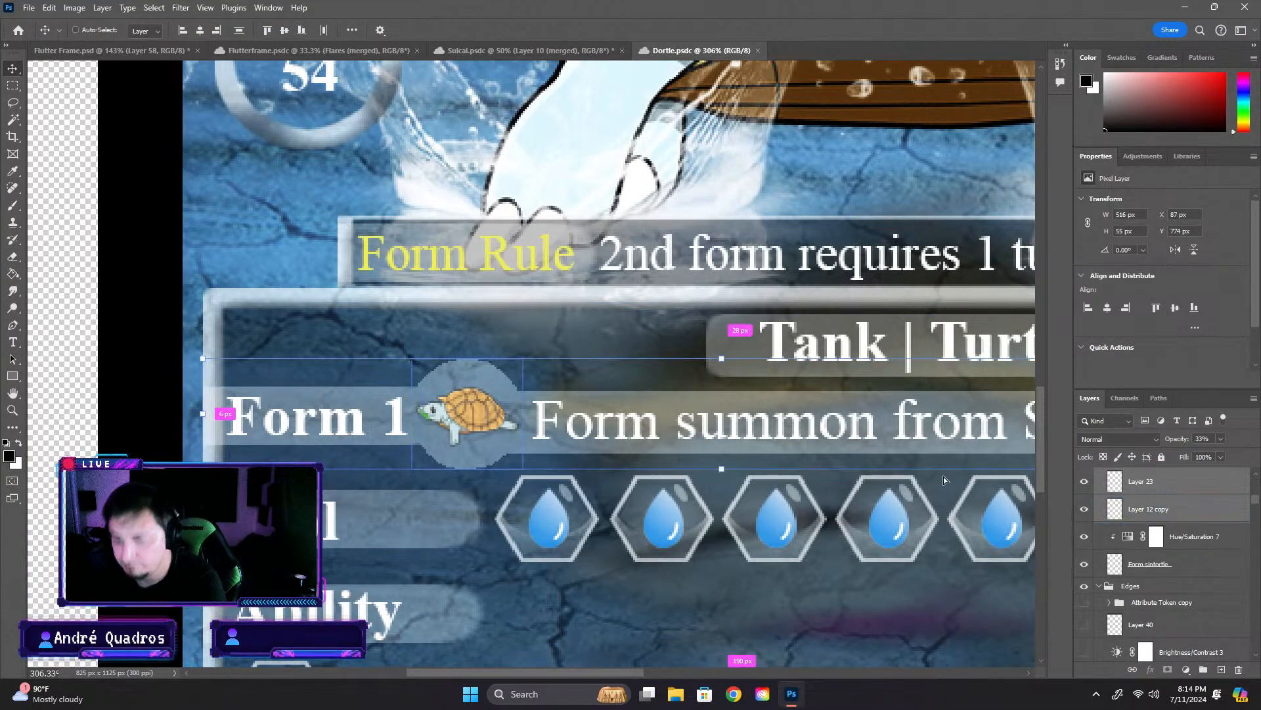
- Delete the pale circle and the bar behind the Summon label on the Flutter Frame card, keeping the info box
click(124, 54)
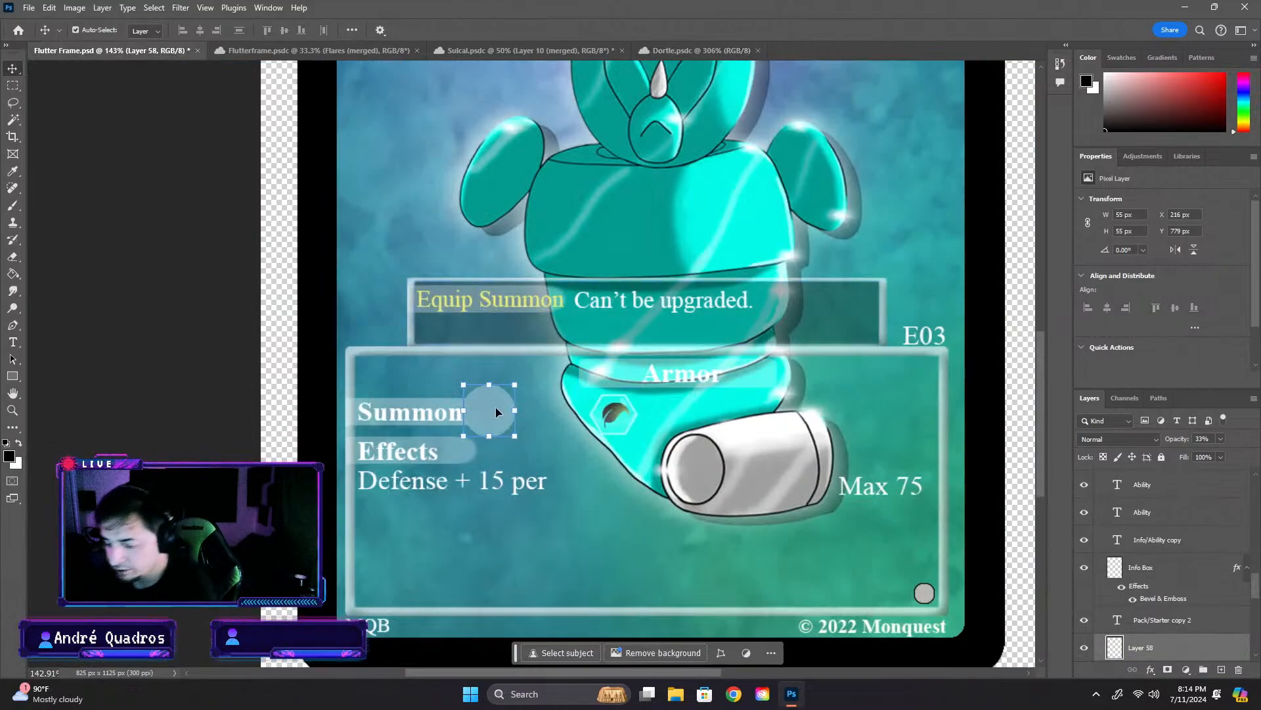
key(Delete)
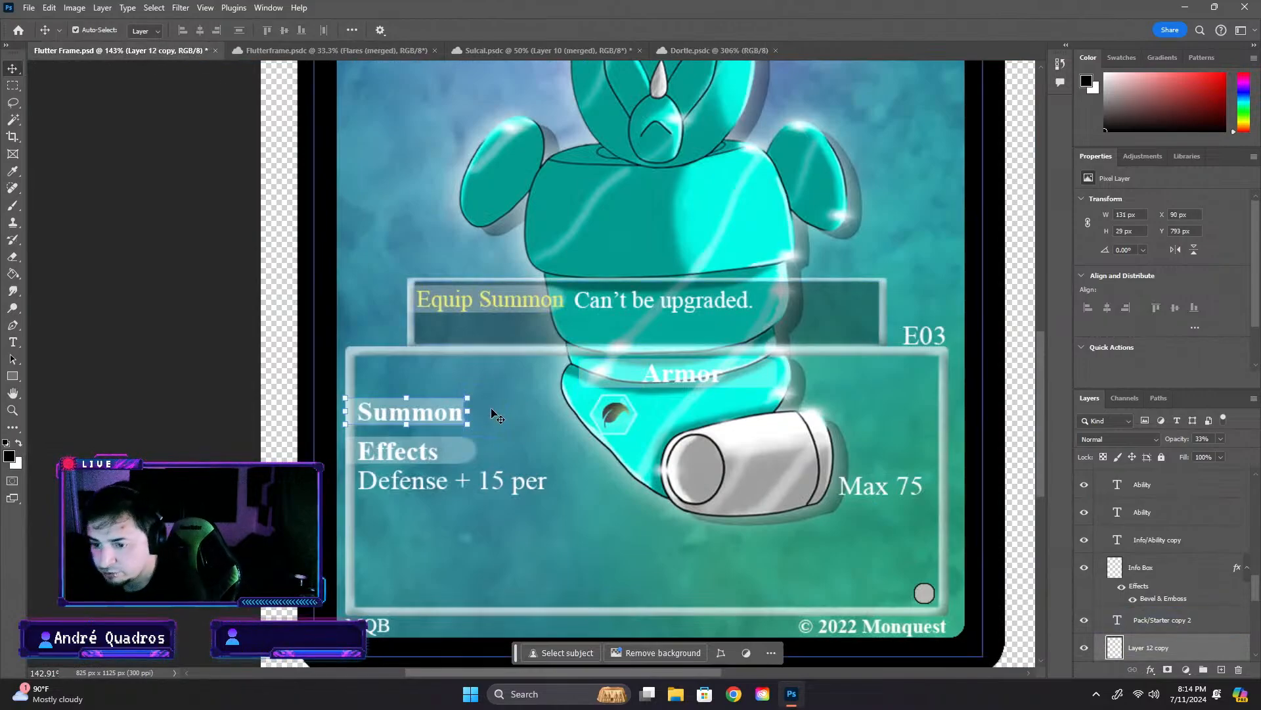
click(358, 405)
key(Delete)
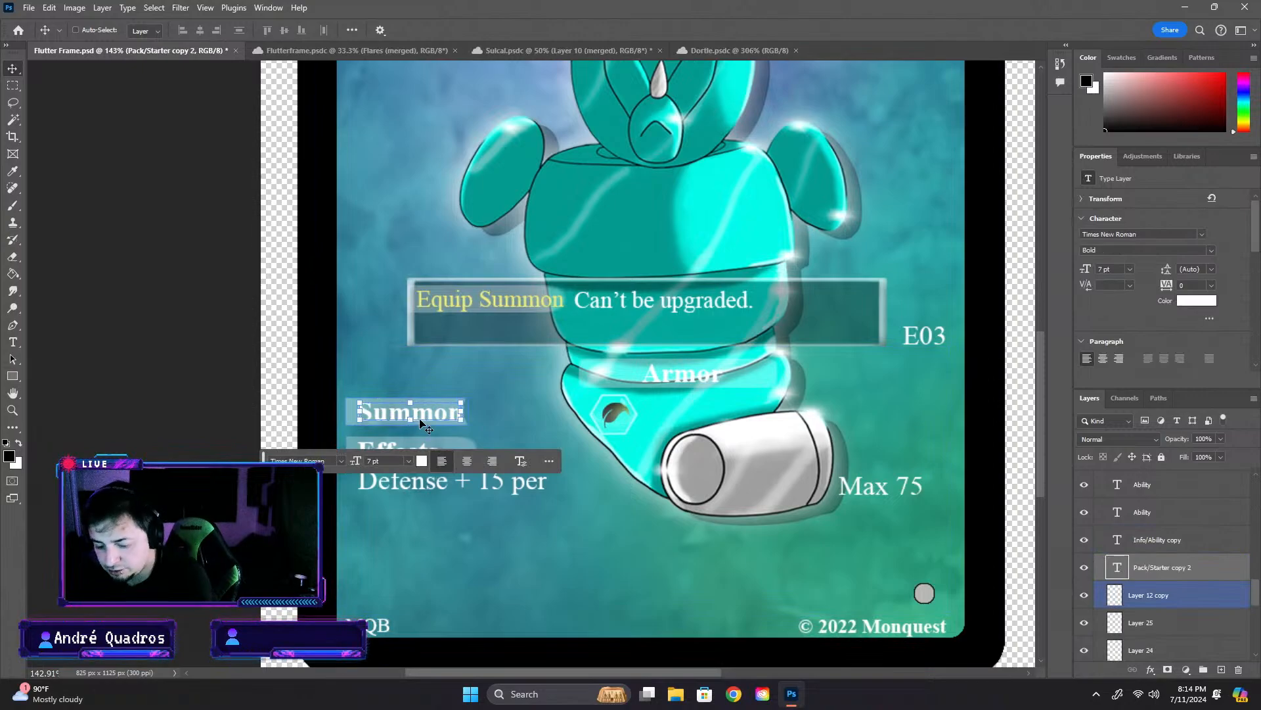
key(ctrl+z)
scroll(402, 418, up, 9)
ctrl+click(538, 380)
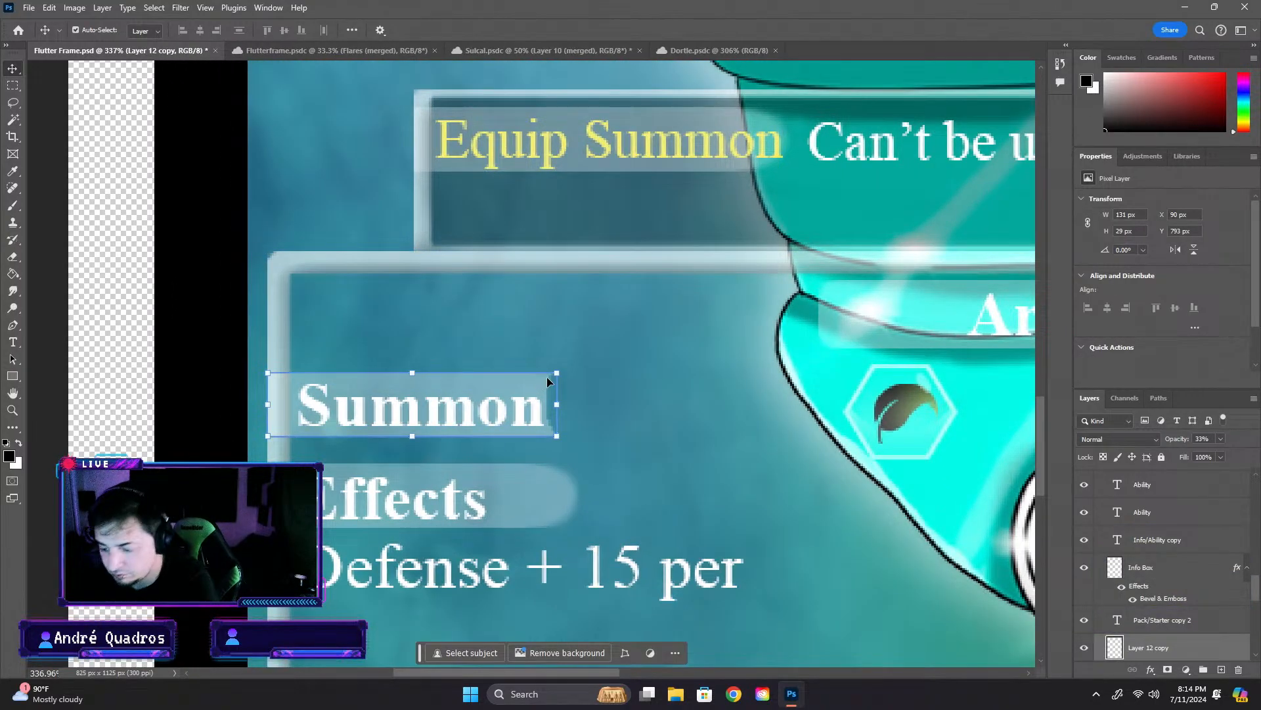
key(Delete)
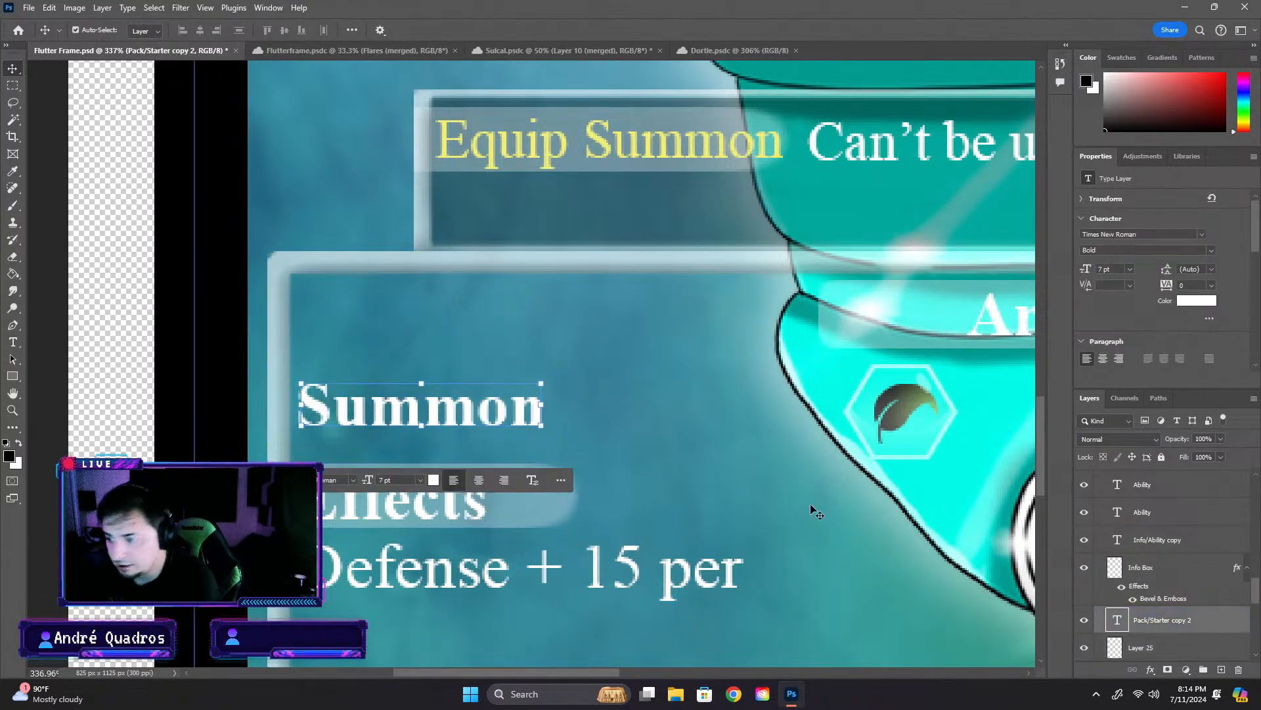
- Paste the copied bars and circle and position them behind the Summon label at X 90 px, Y 780 px
key(ctrl+v)
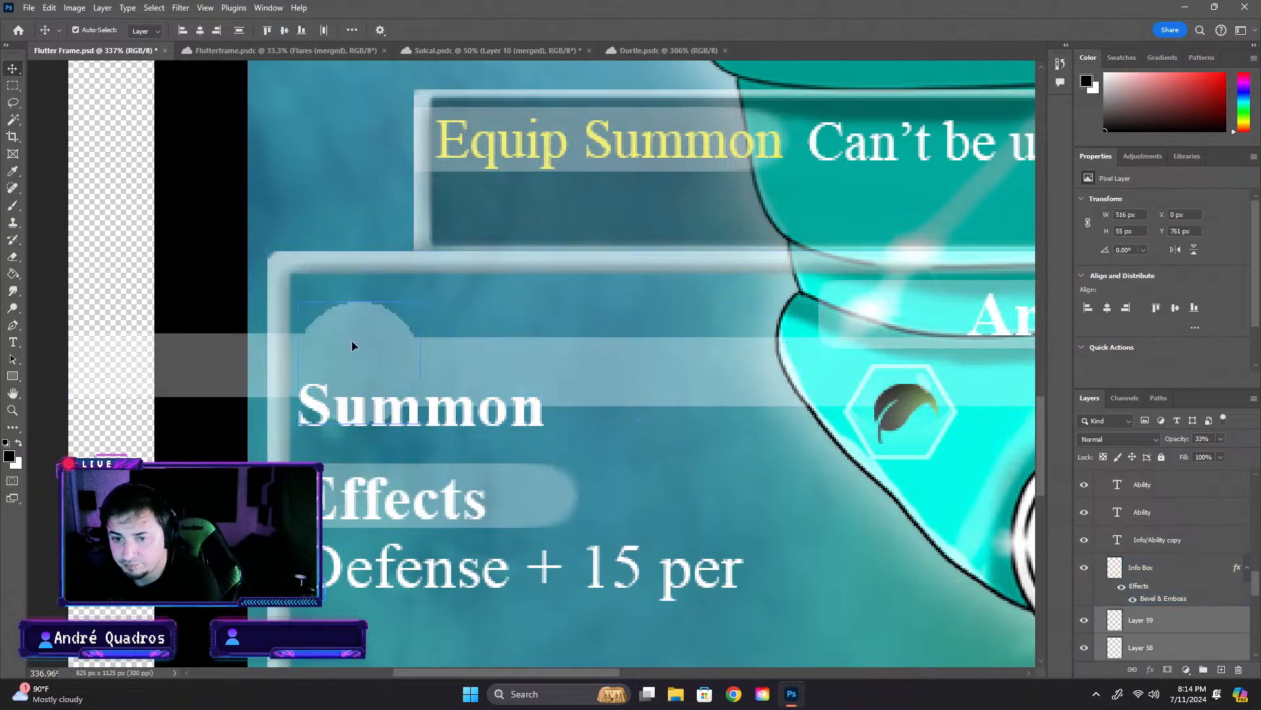
drag(352, 341, 381, 342)
key(ctrl+z)
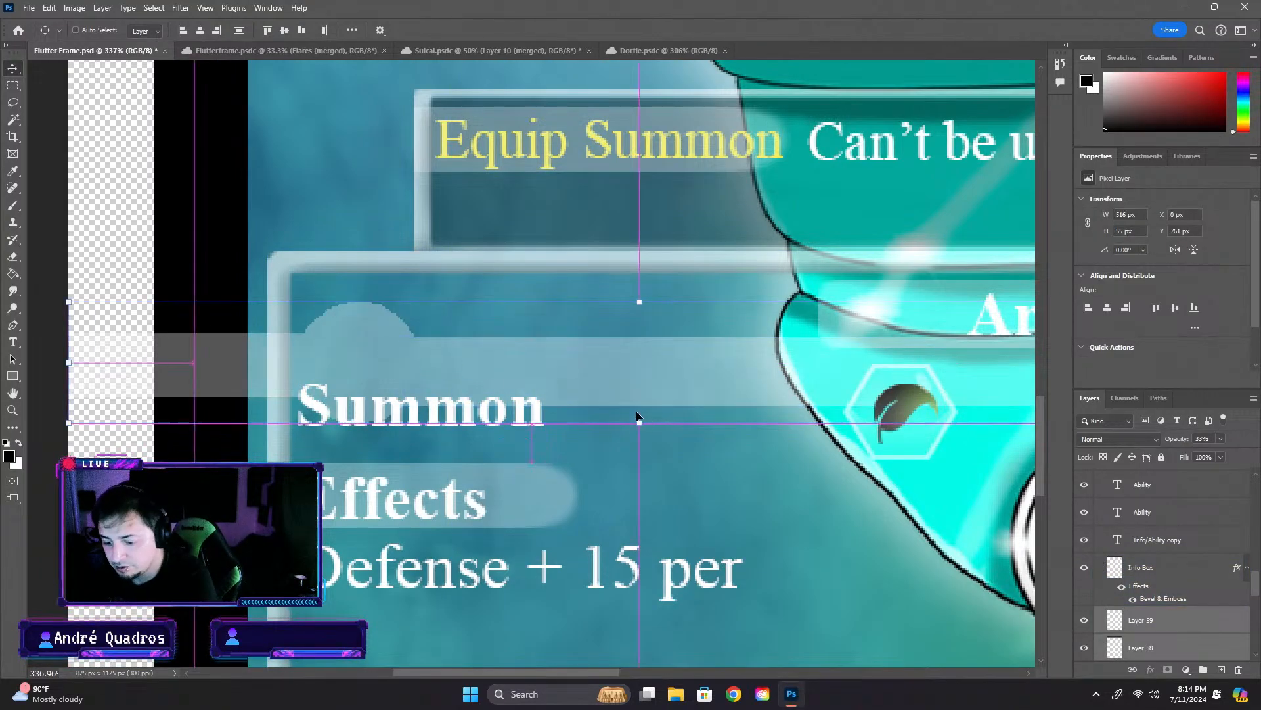
key(ctrl+t)
drag(549, 377, 751, 424)
- Try to stretch the pasted bars and circle wider across the info box
scroll(752, 425, down, 4)
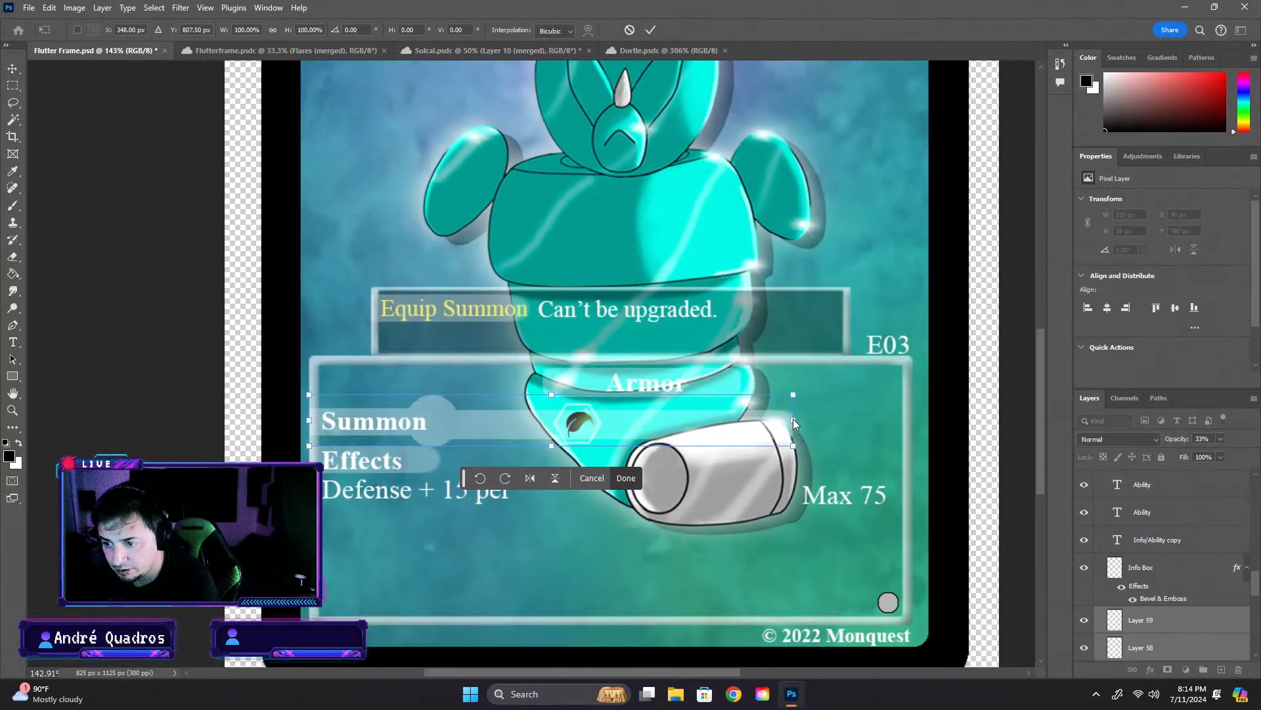
drag(792, 419, 842, 419)
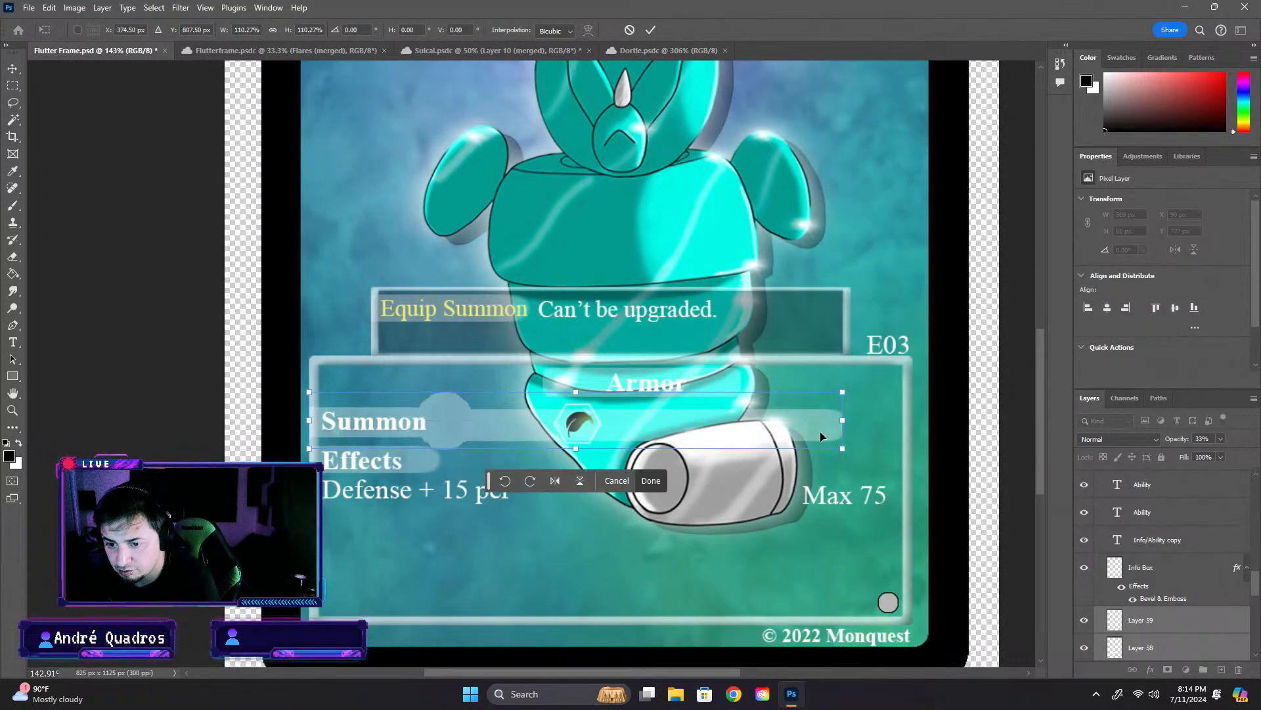
key(ctrl+z)
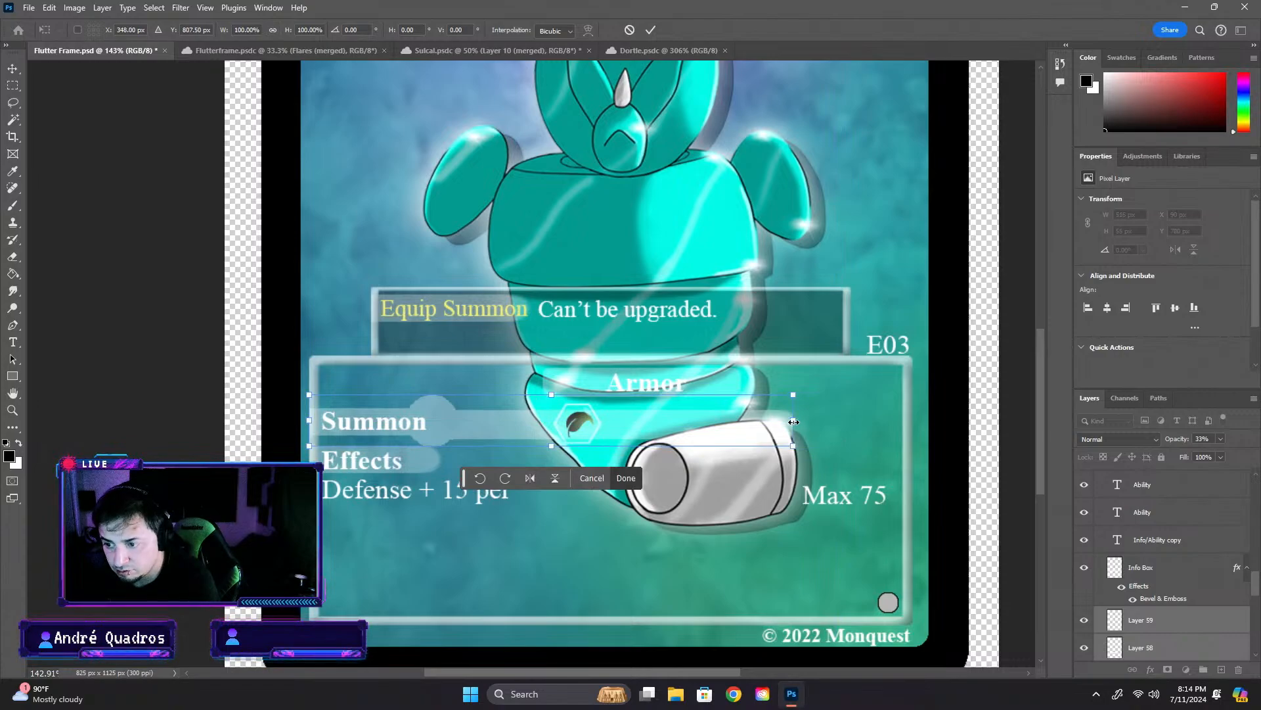
drag(793, 421, 878, 425)
key(ctrl+z)
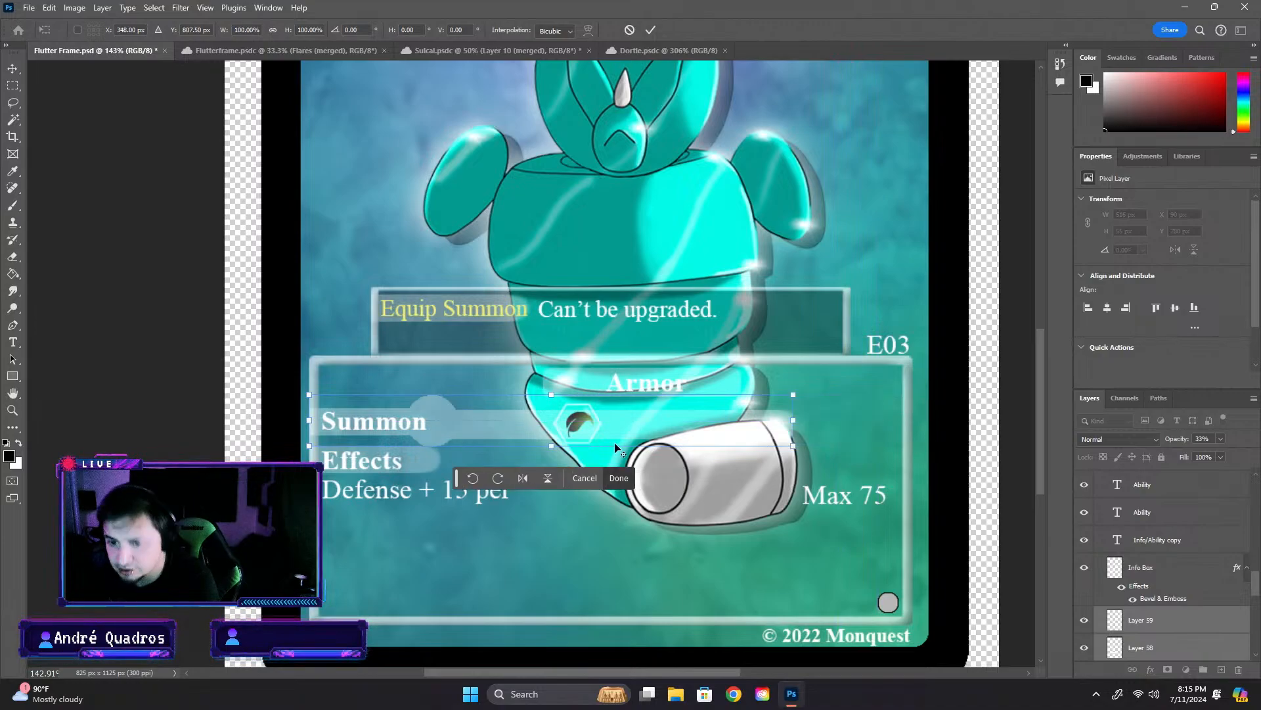
scroll(559, 435, up, 7)
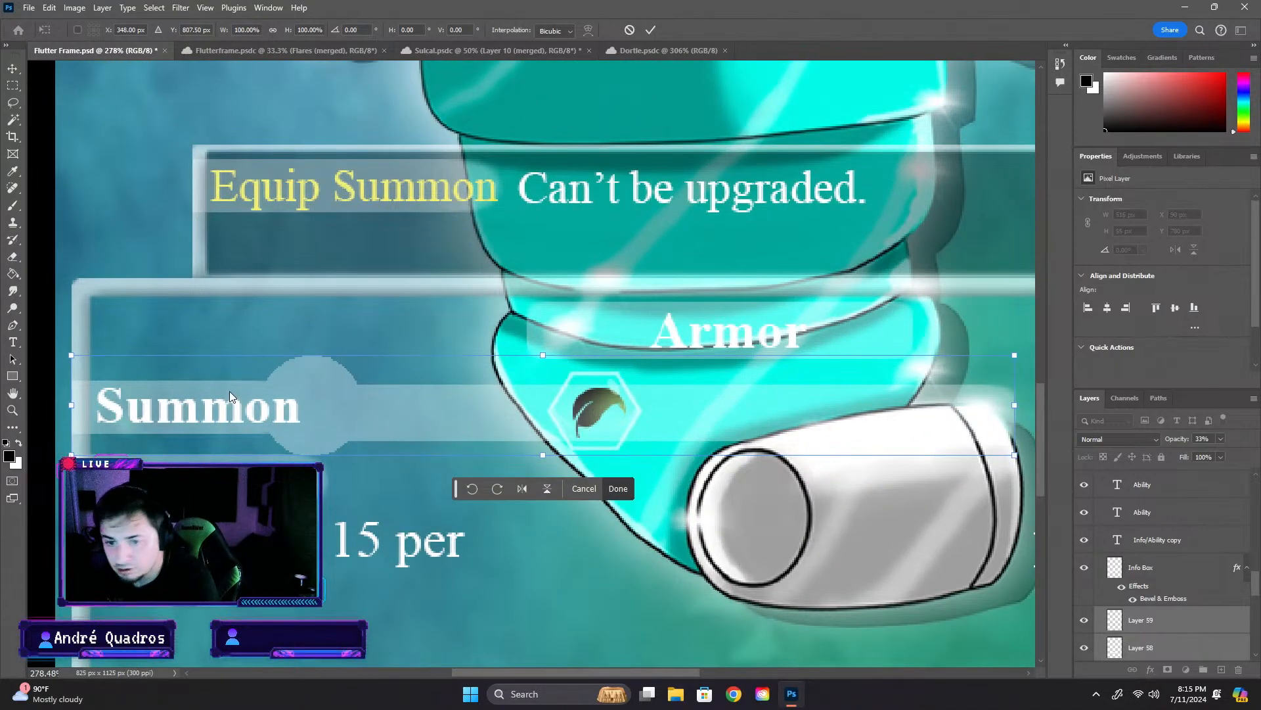
key(Escape)
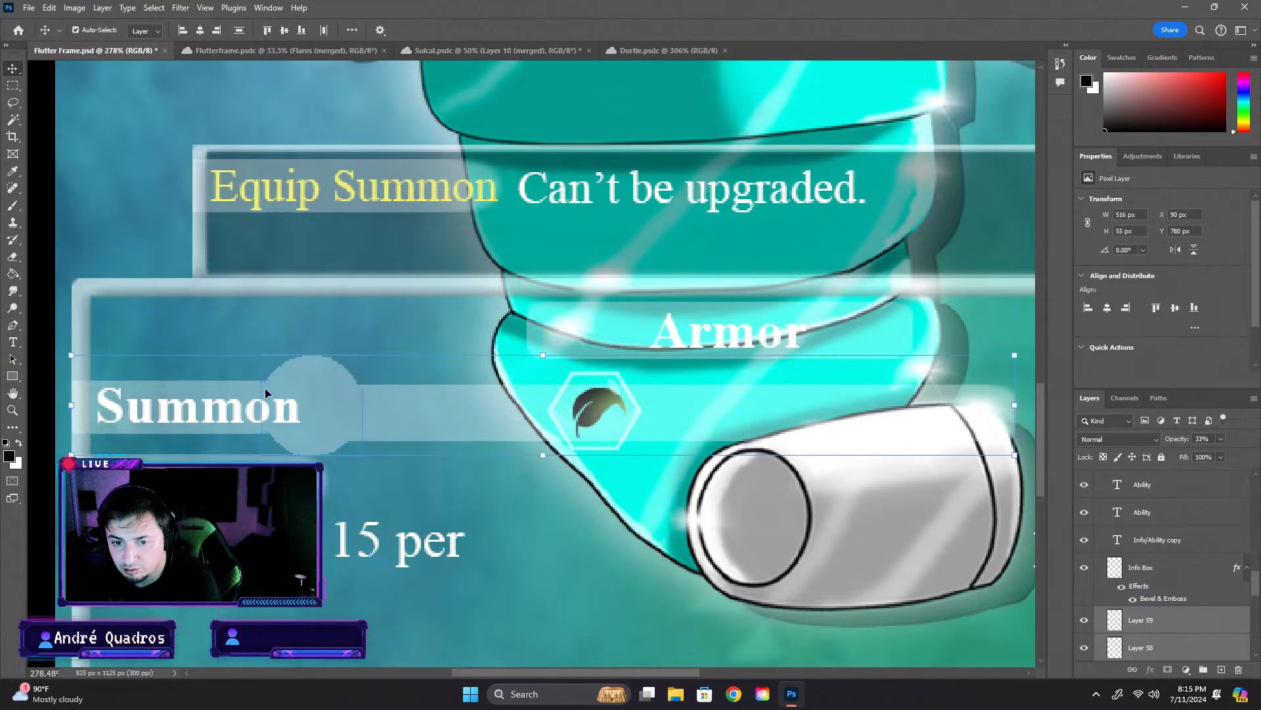
click(97, 198)
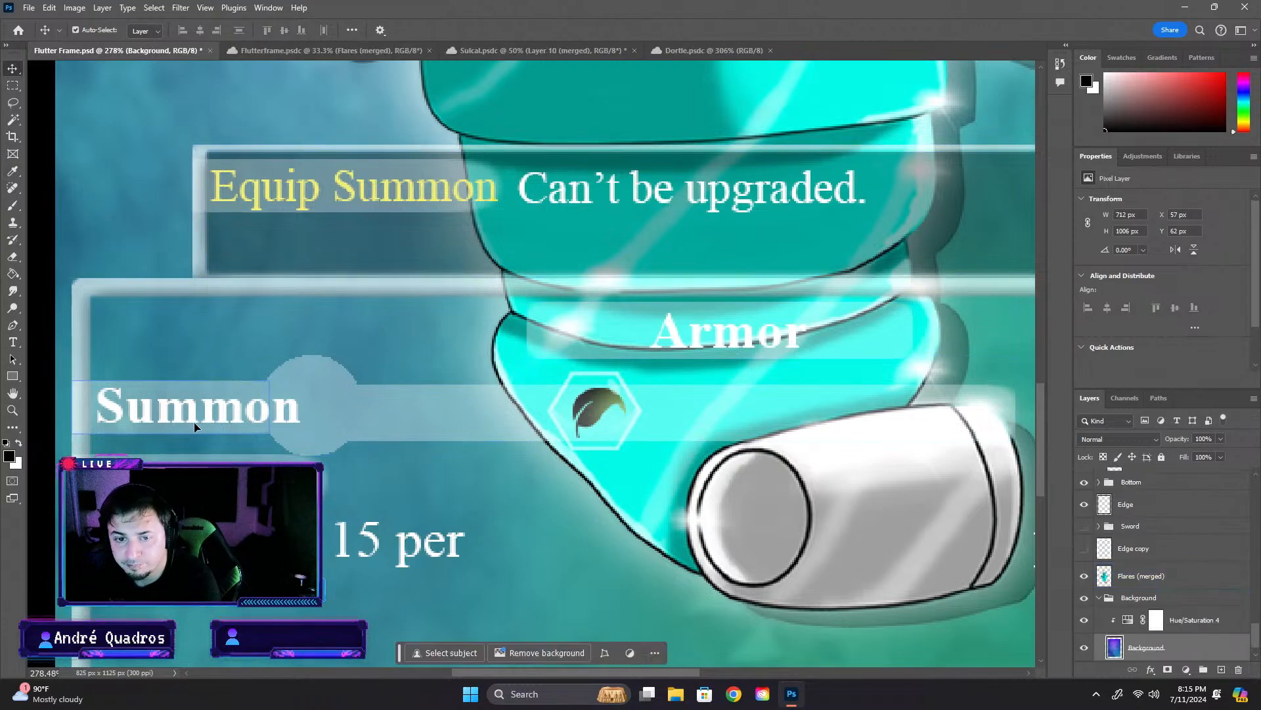
- Widen the bar behind the Summon label, Layer 12 copy, to 132 px, keeping its left edge at X 90 px
click(211, 382)
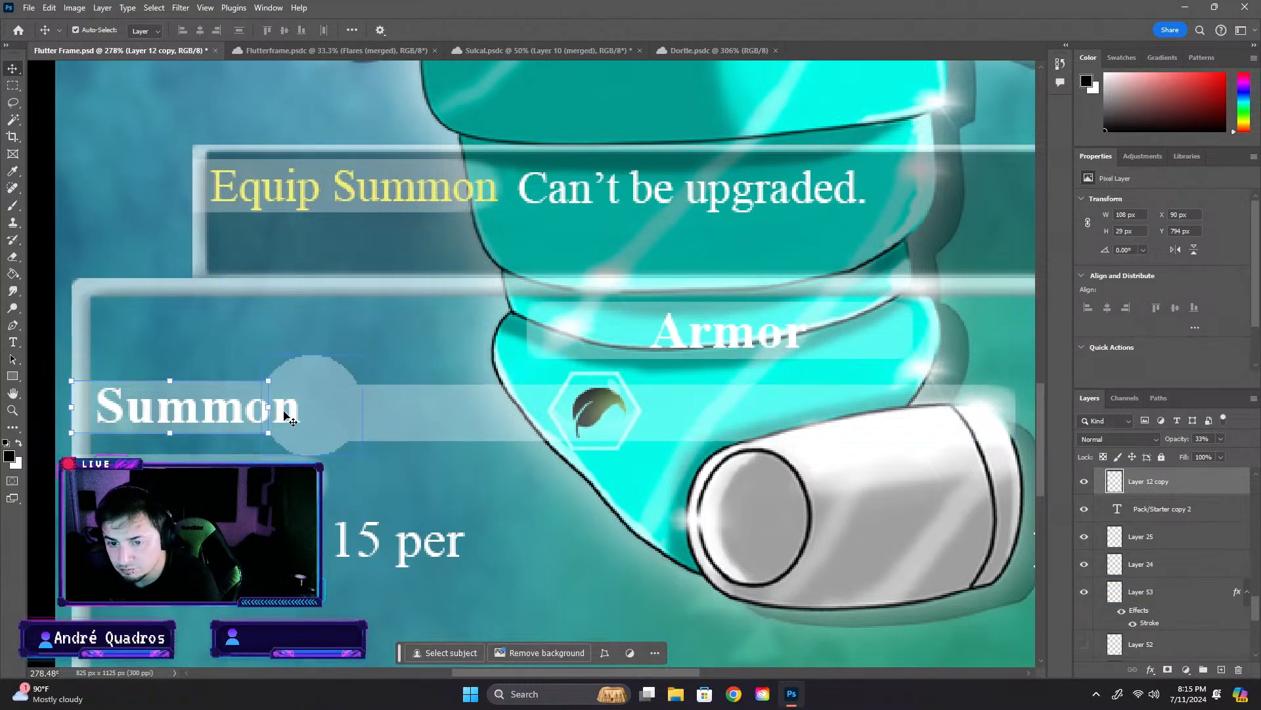
drag(271, 406, 313, 408)
key(ctrl+z)
click(108, 147)
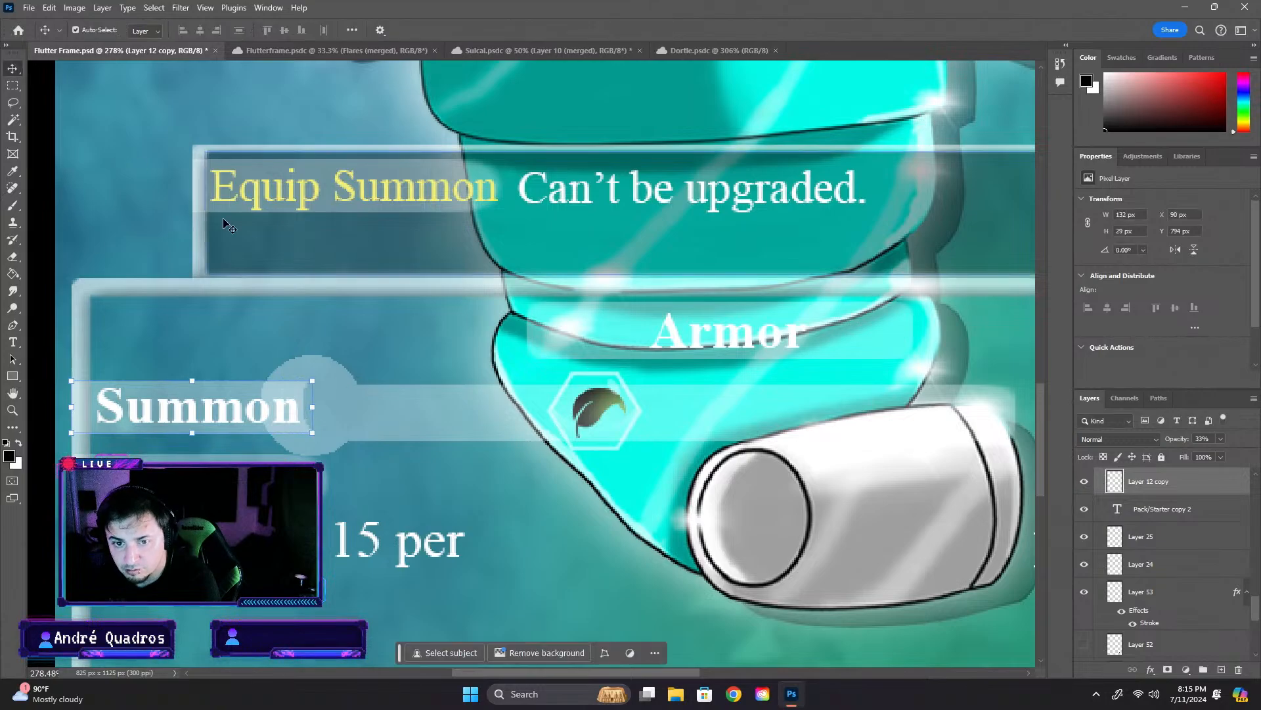
scroll(225, 208, down, 1)
click(140, 158)
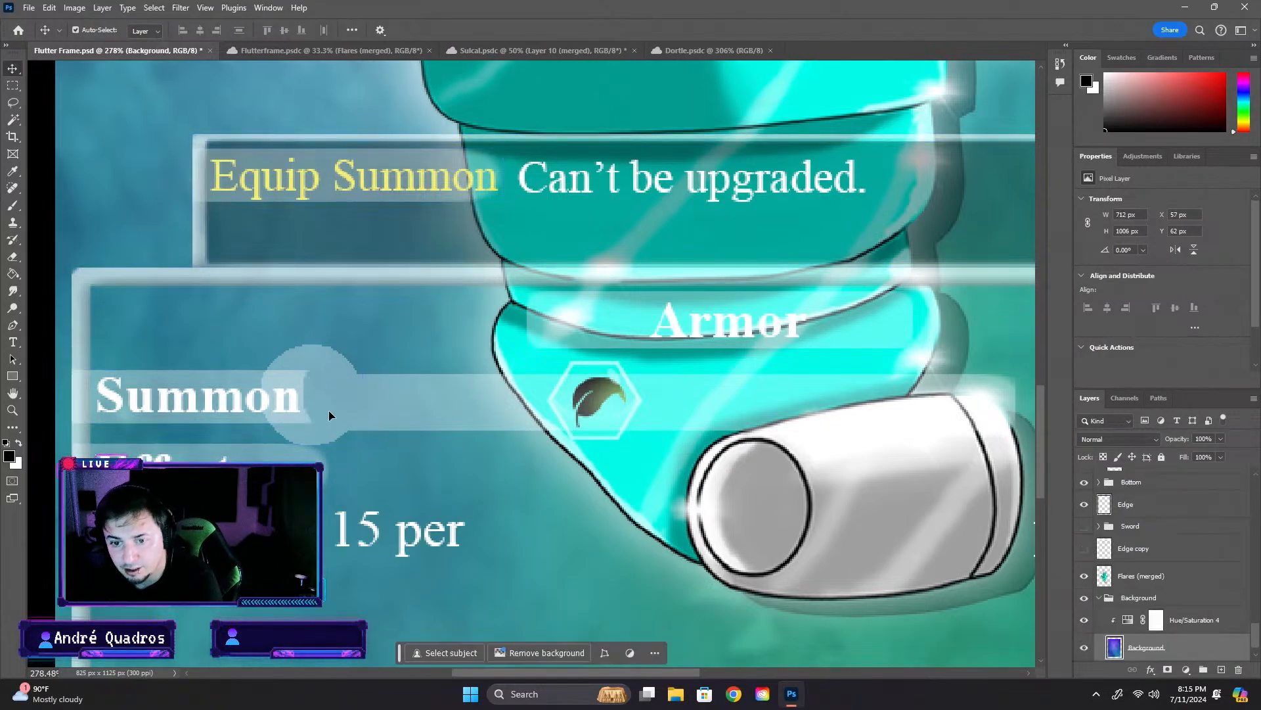
- Move the pale circle clear of the Summon text to X 217 px, Y 780 px
drag(333, 386, 376, 385)
scroll(355, 394, up, 5)
scroll(335, 411, up, 2)
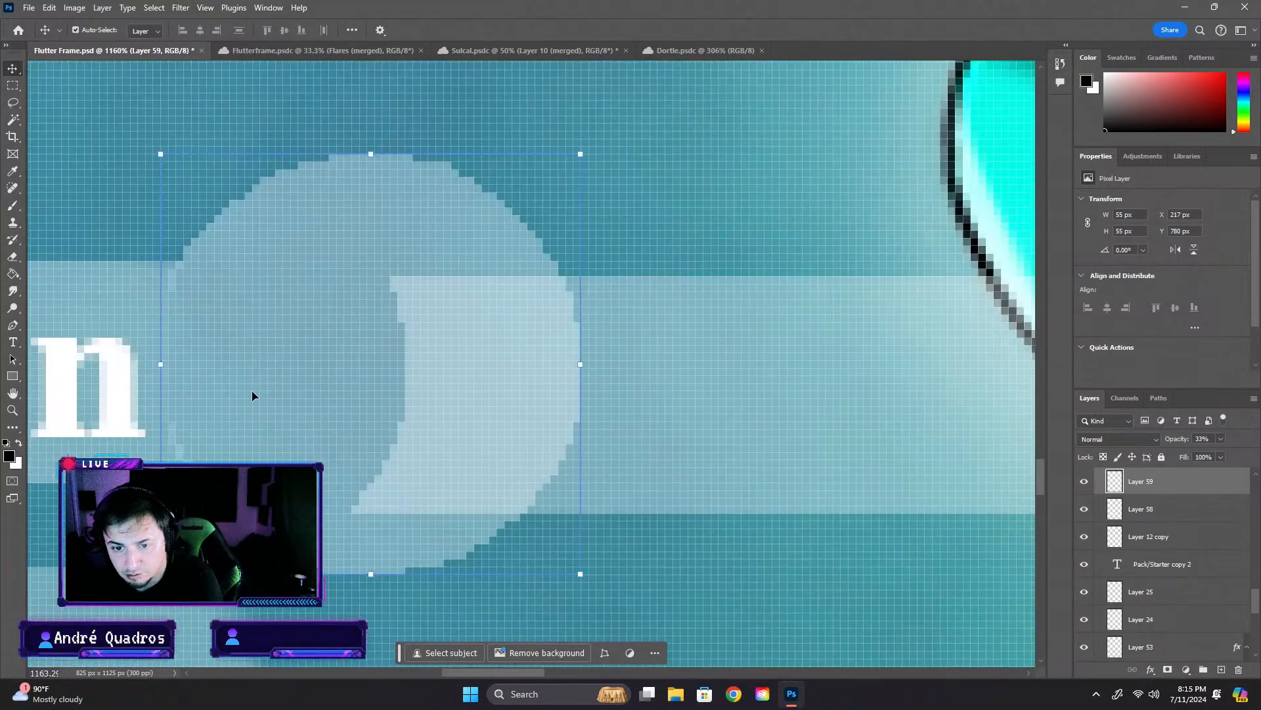
mouse_move(251, 390)
mouse_down()
mouse_move(268, 381)
mouse_move(266, 393)
mouse_up()
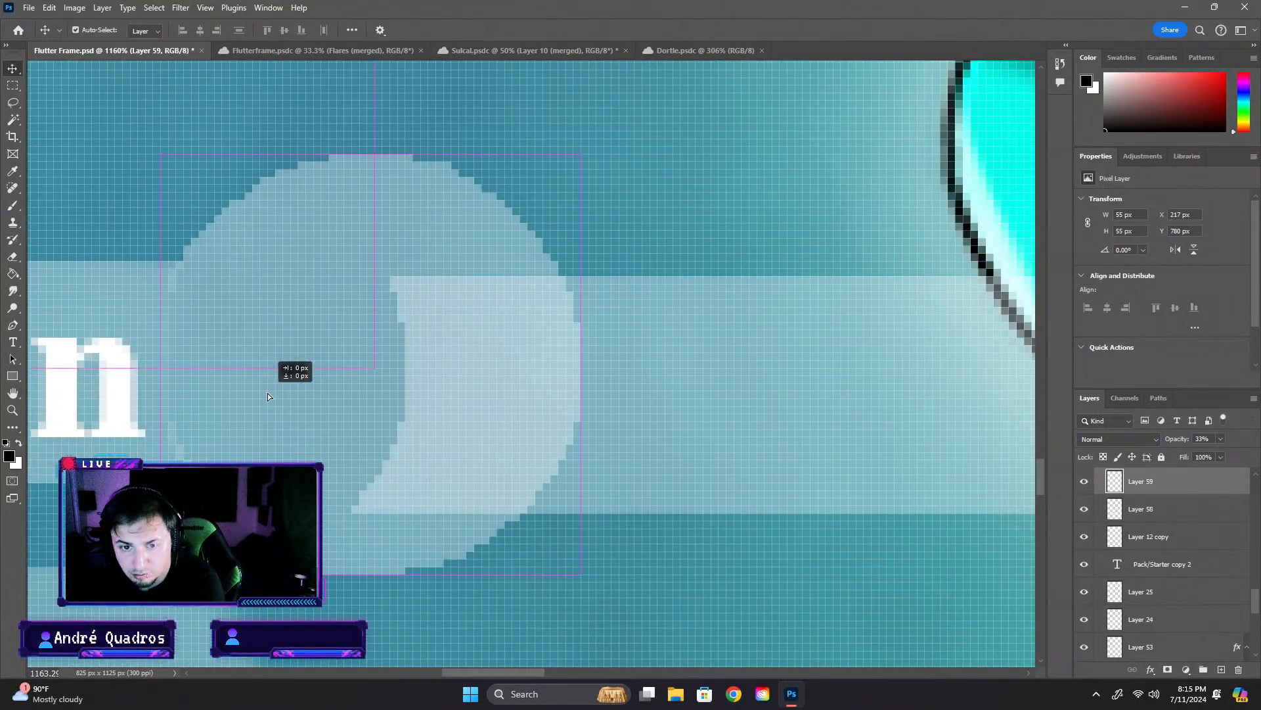
- Align the long bar, Layer 58, with the Summon bar and the circle's edge at X 263 px, Y 794 px
scroll(267, 393, down, 7)
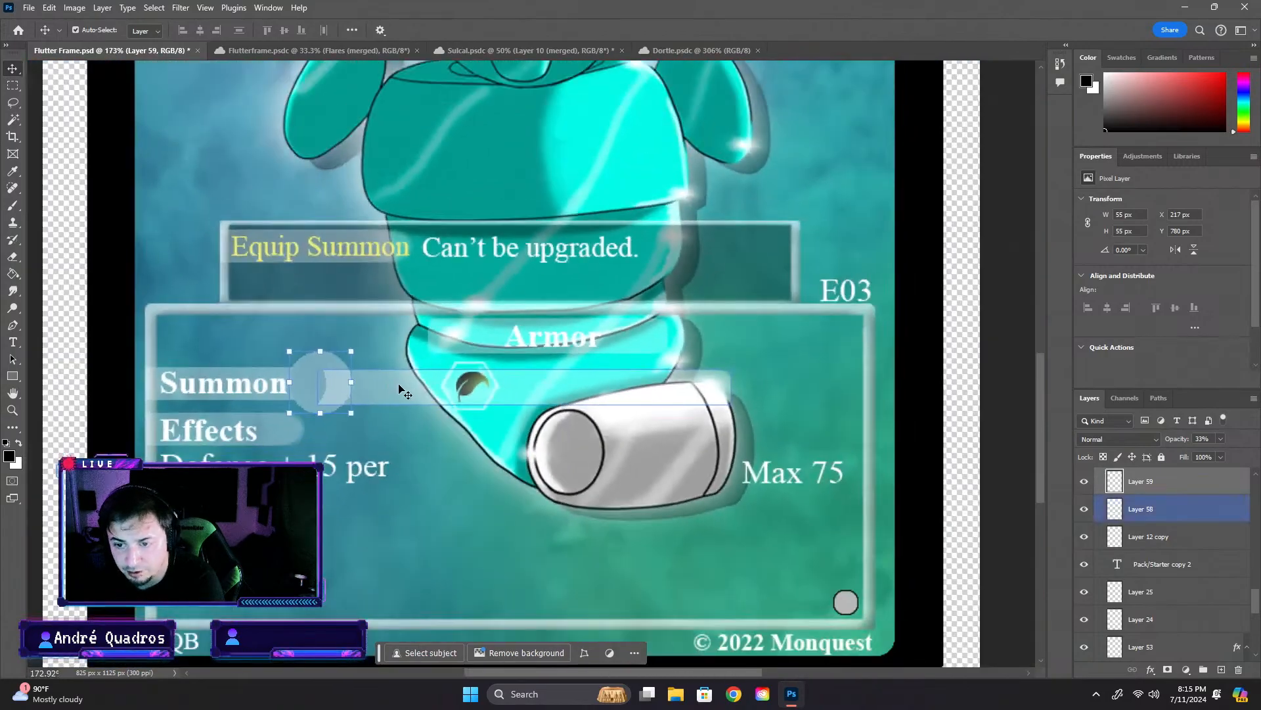
drag(399, 389, 399, 421)
scroll(412, 381, up, 7)
scroll(234, 437, down, 2)
drag(604, 673, 568, 671)
drag(649, 400, 619, 393)
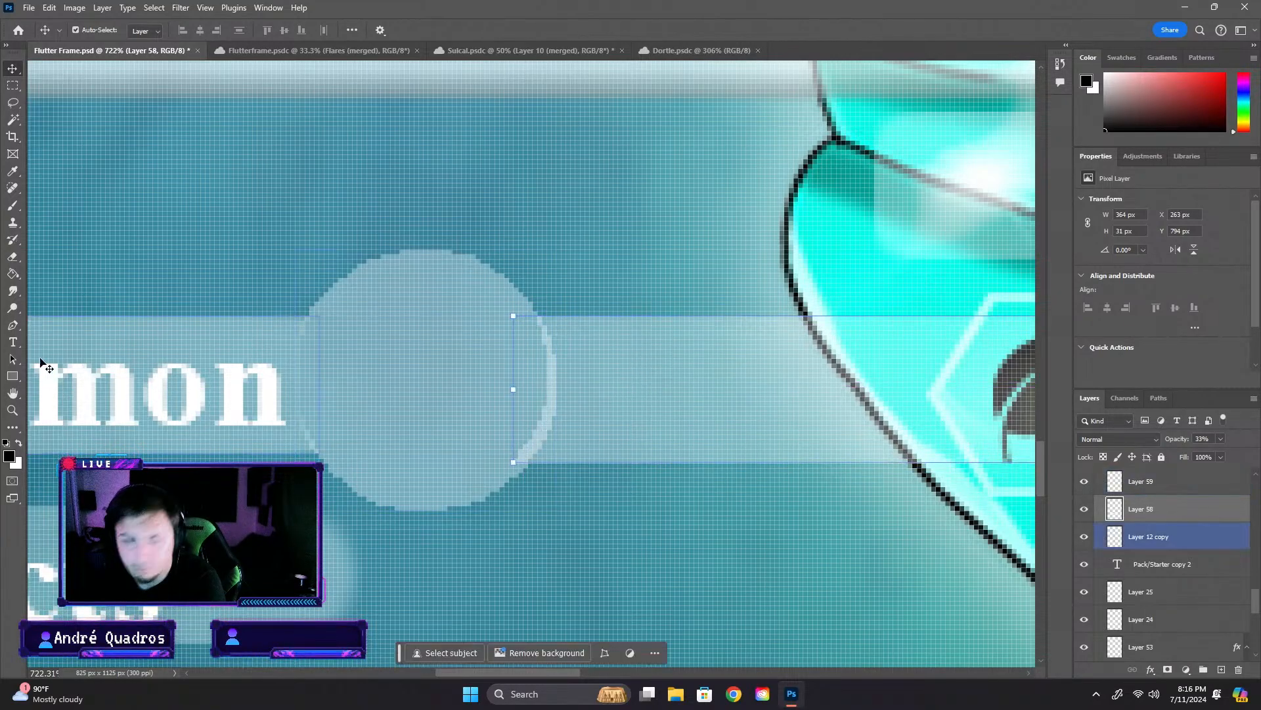
- Erase the lower part of Layer 58's overlap with the circle using a 7 px Eraser at 100% hardness
click(12, 258)
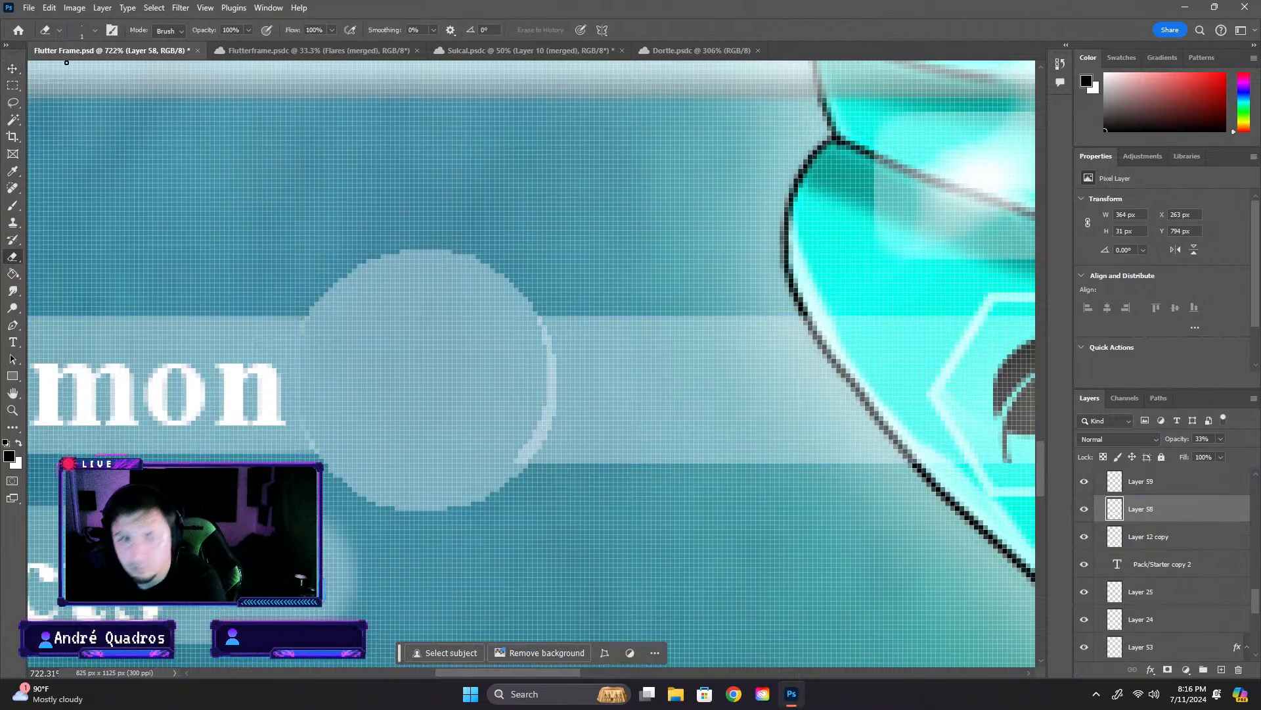
click(95, 29)
text(17)
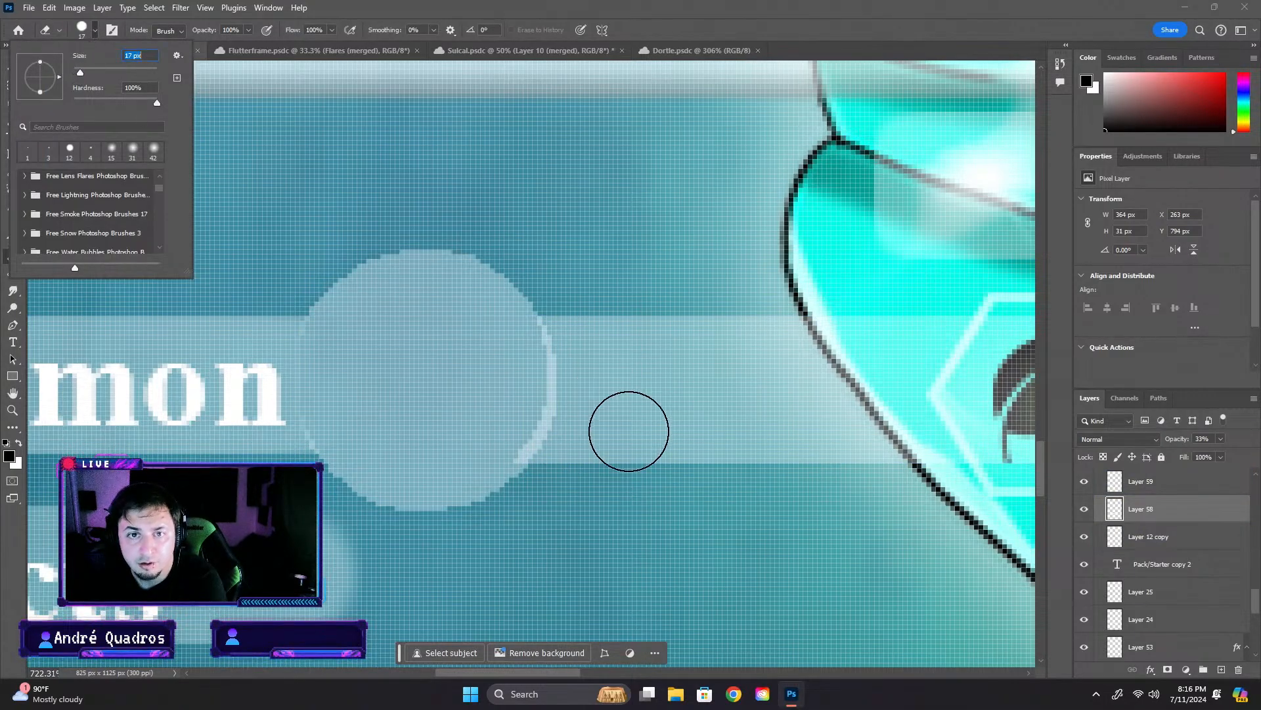
key(Return)
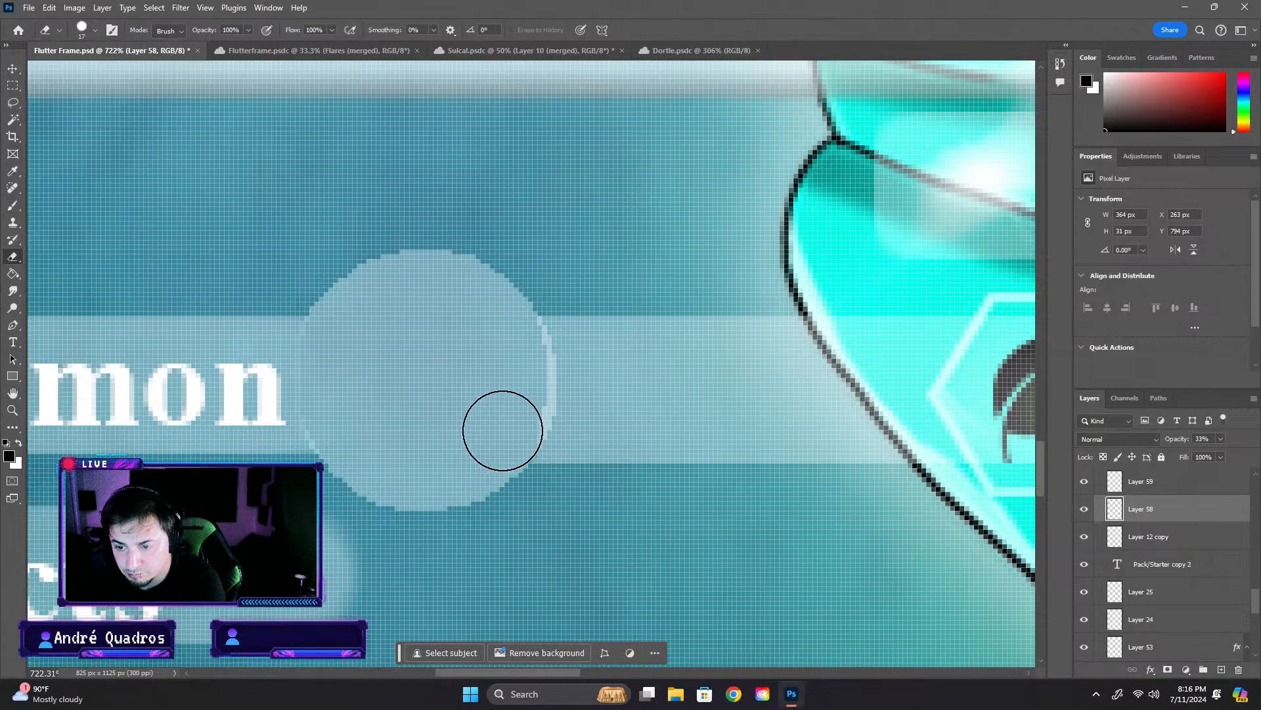
scroll(503, 427, up, 2)
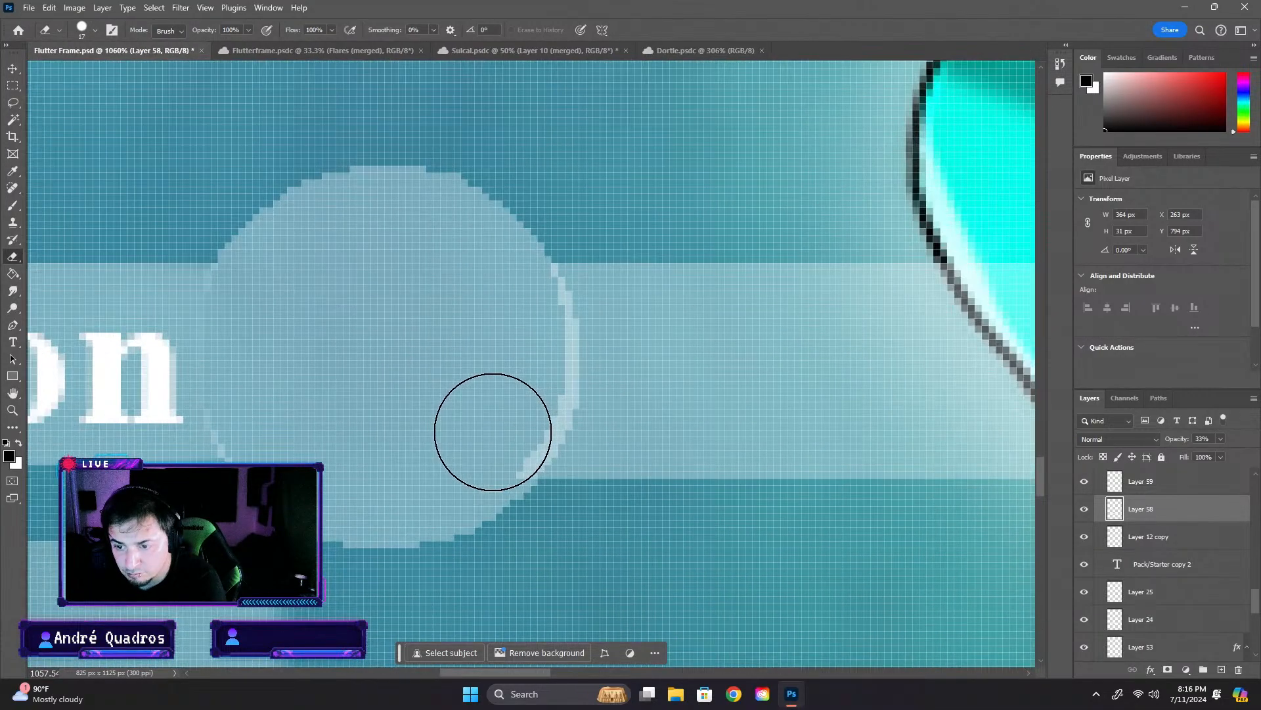
scroll(493, 432, up, 5)
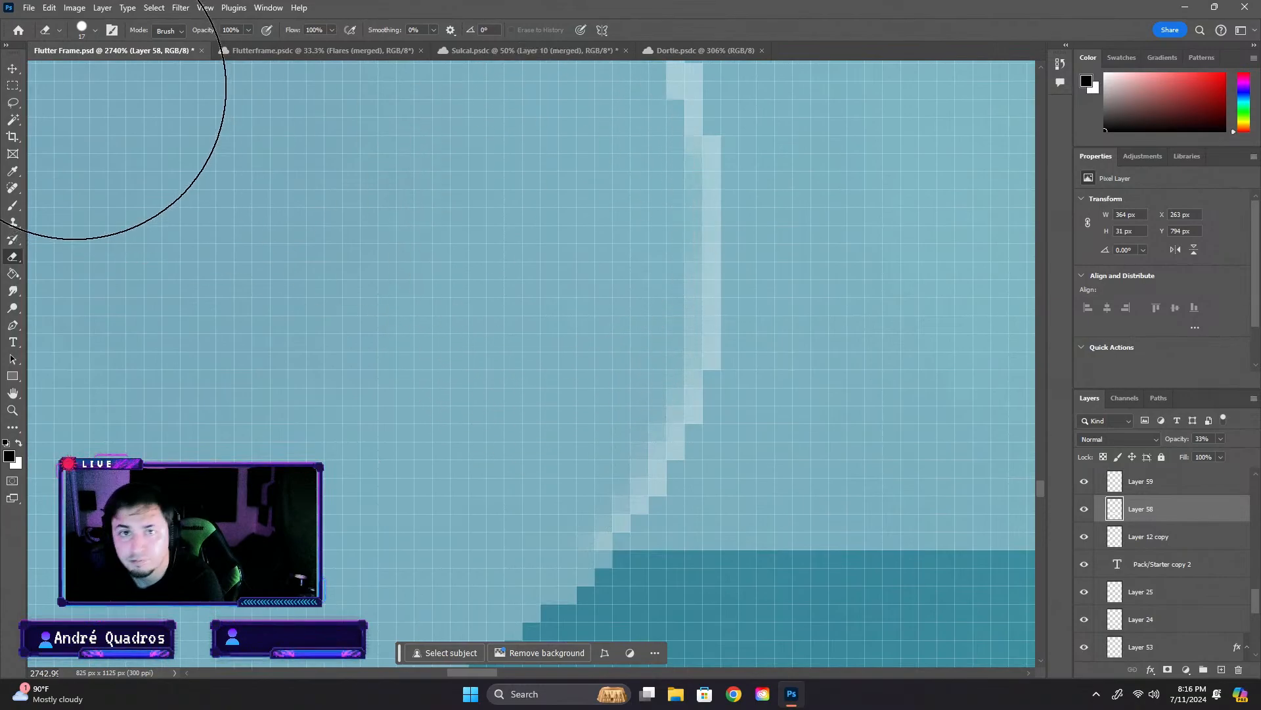
click(81, 28)
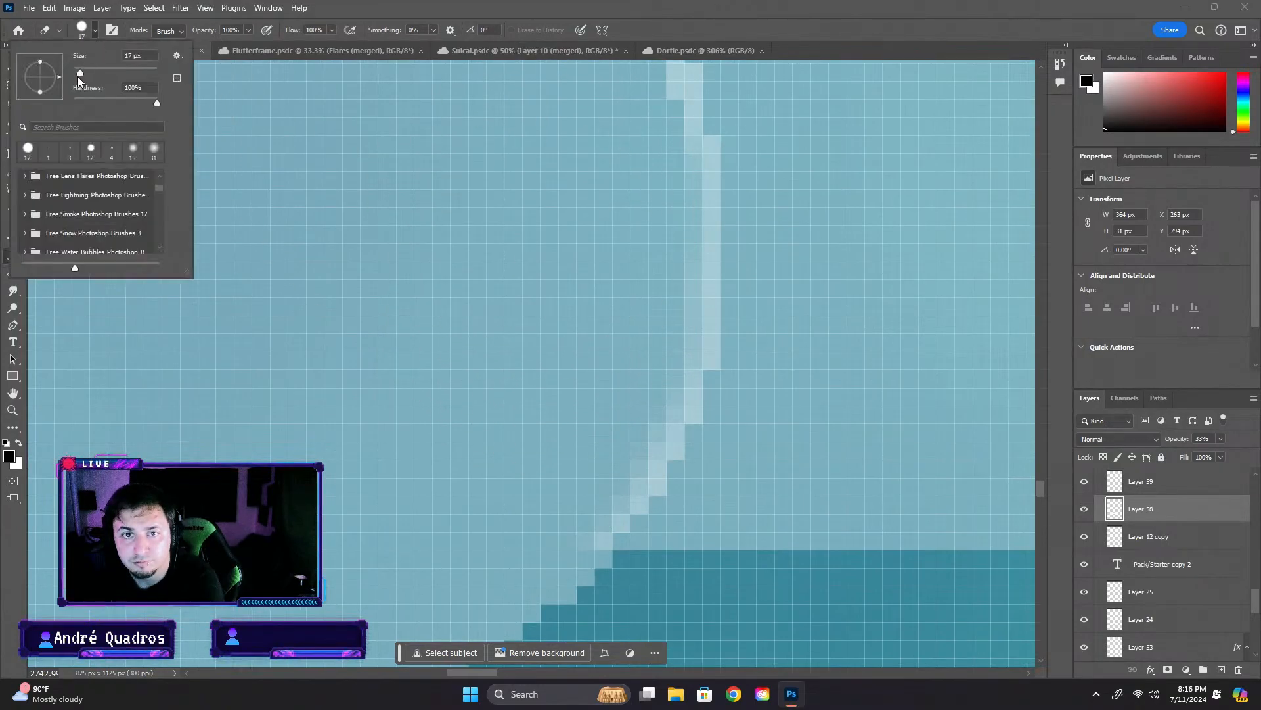
drag(79, 77, 75, 78)
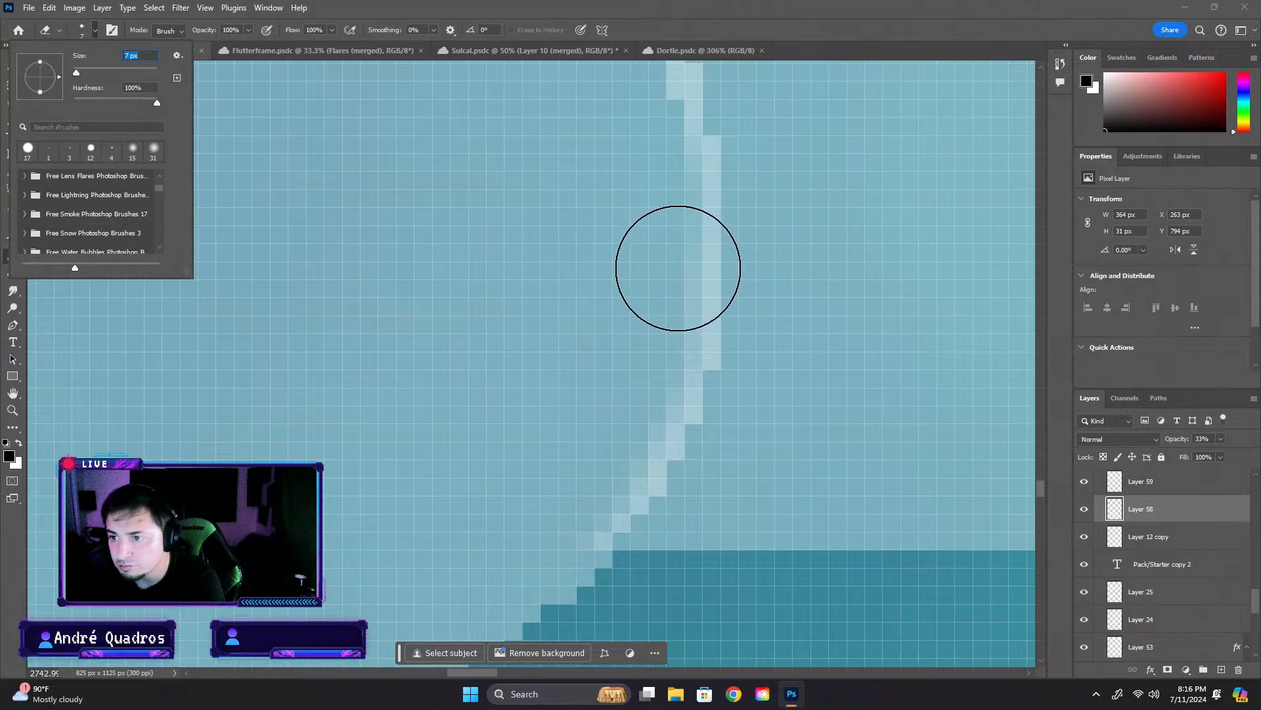
key(Return)
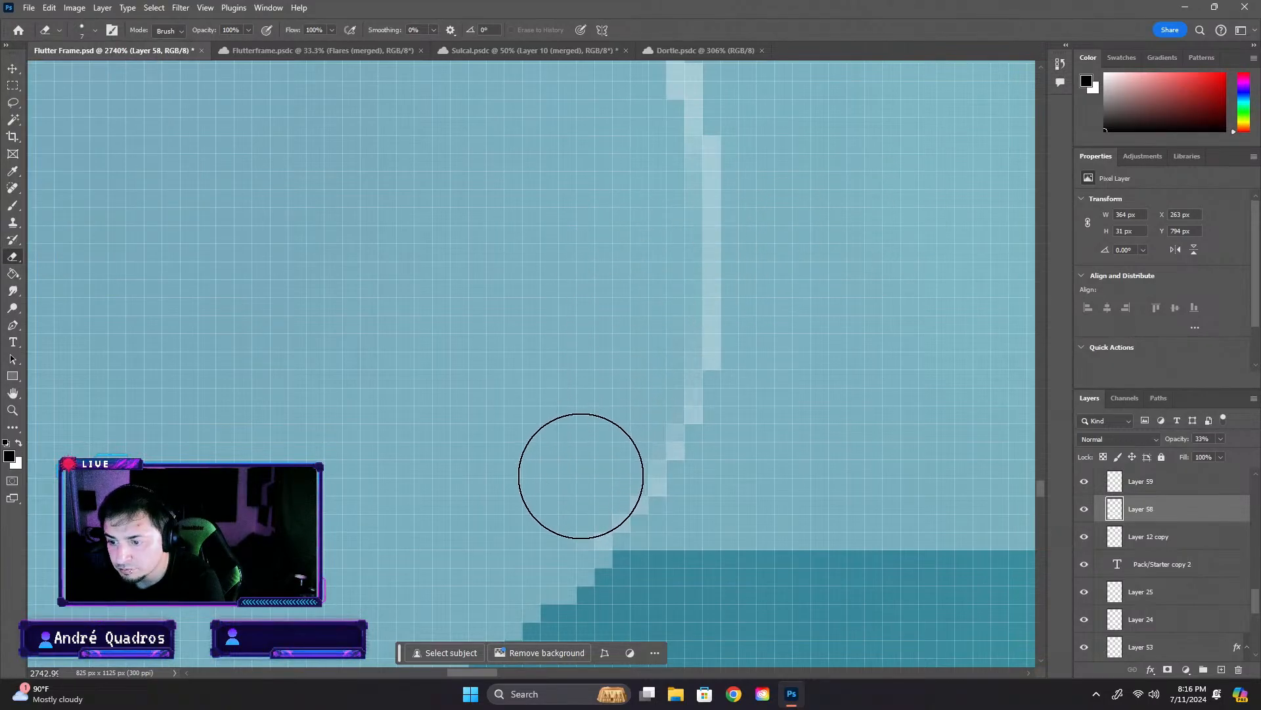
drag(563, 492, 592, 467)
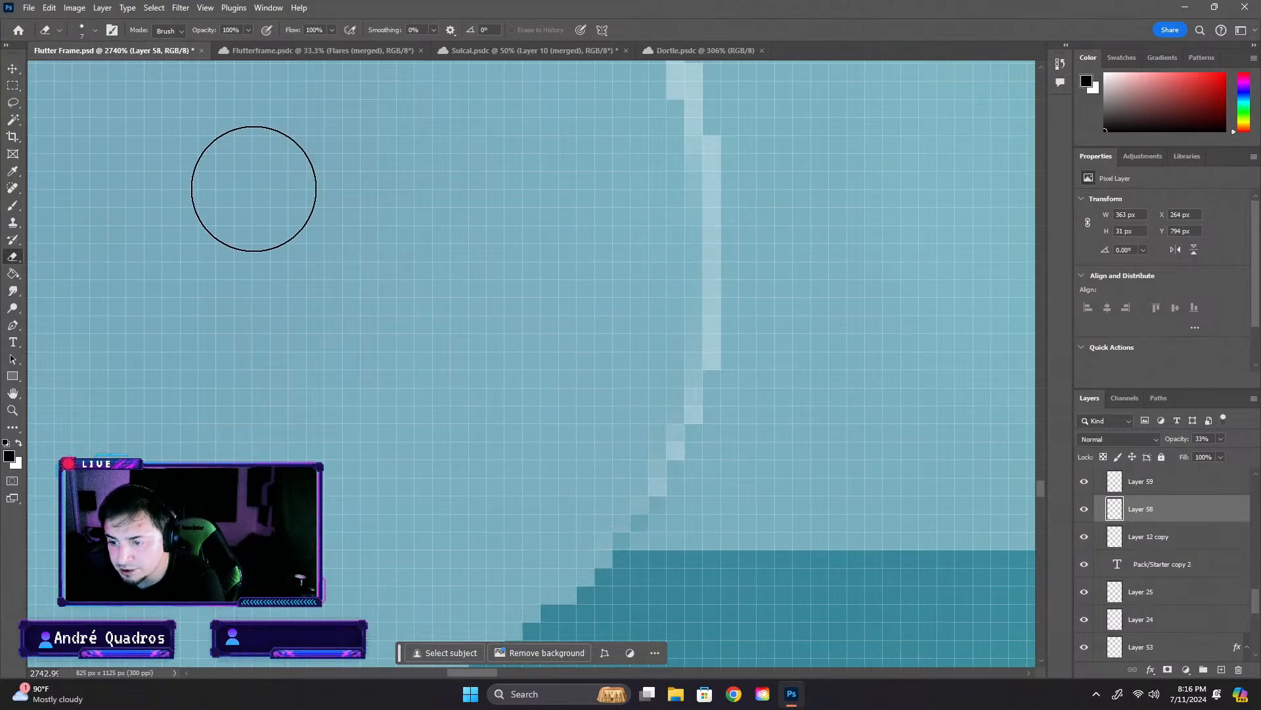
- Reduce the Eraser to 1 px and erase Layer 58's overlapping pixels along the circle's lower and middle edge
click(95, 31)
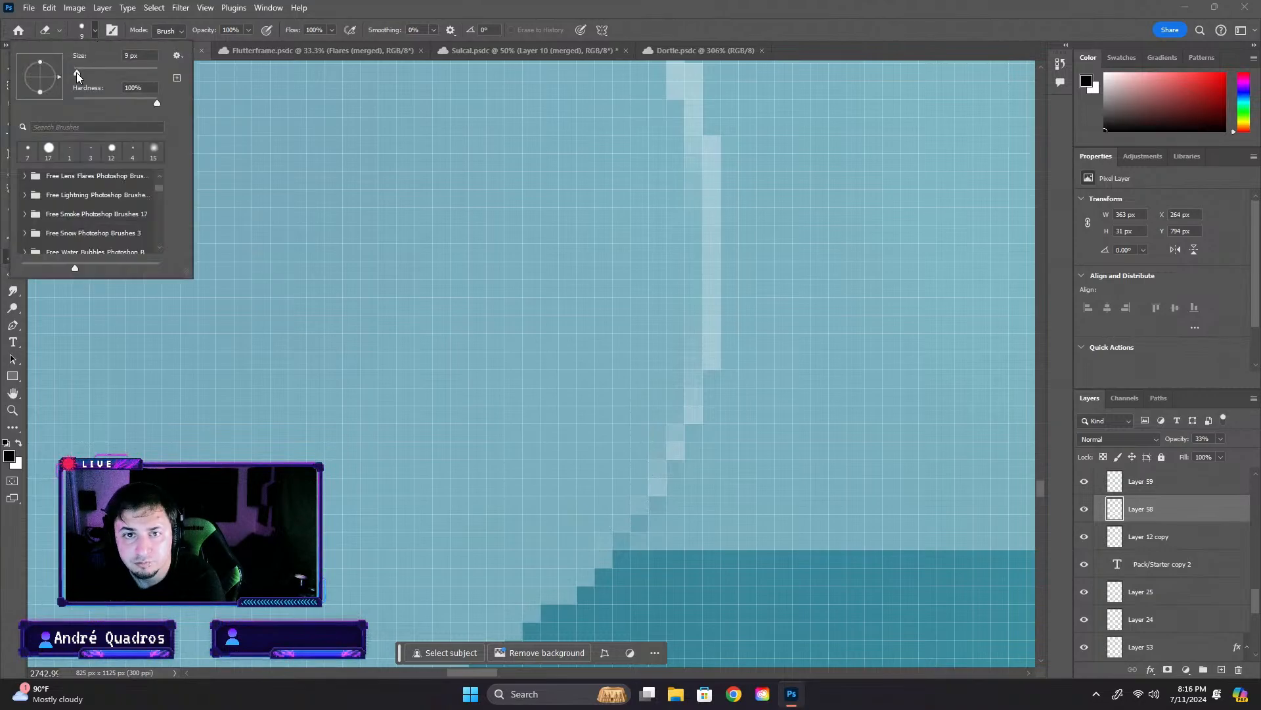
drag(77, 73, 73, 72)
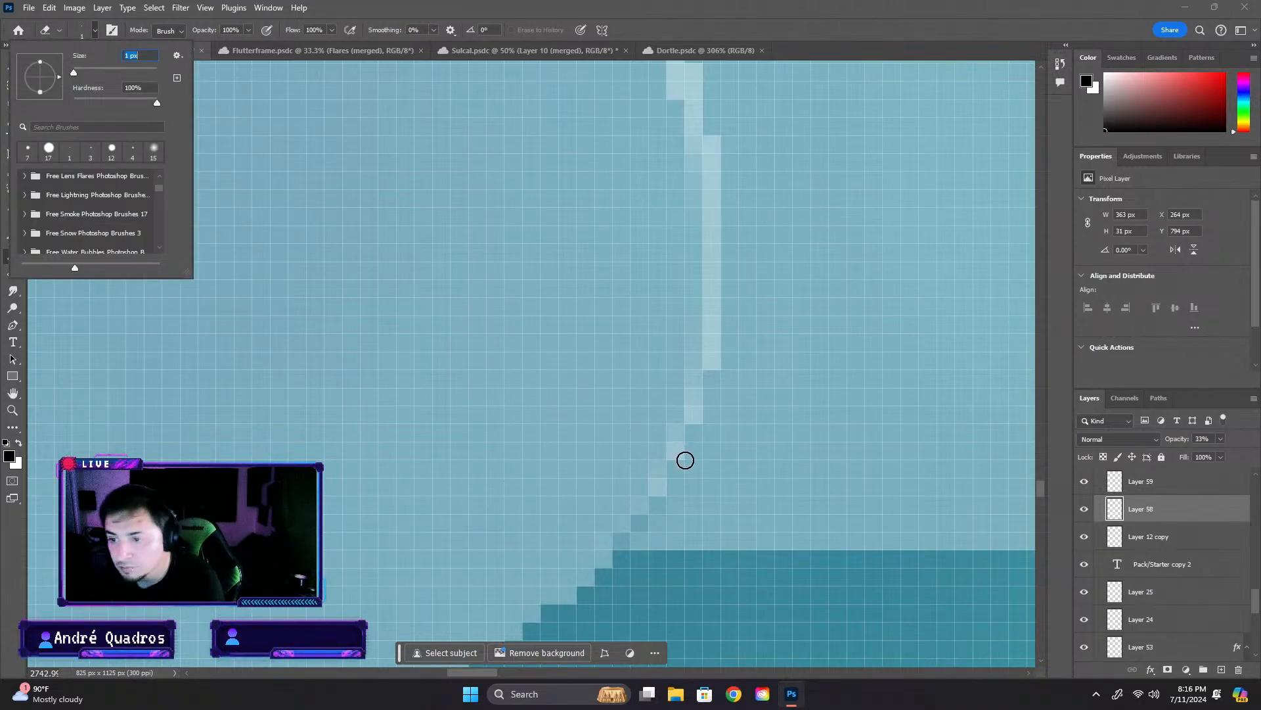
click(651, 484)
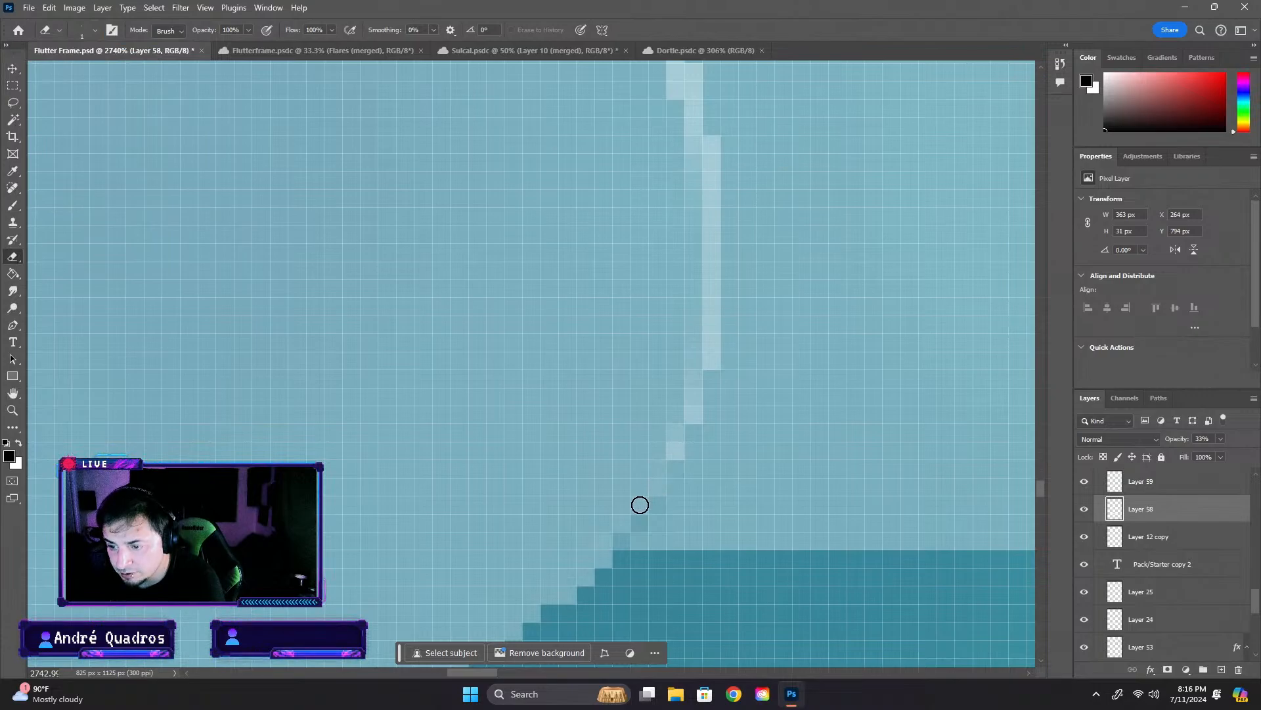
click(674, 449)
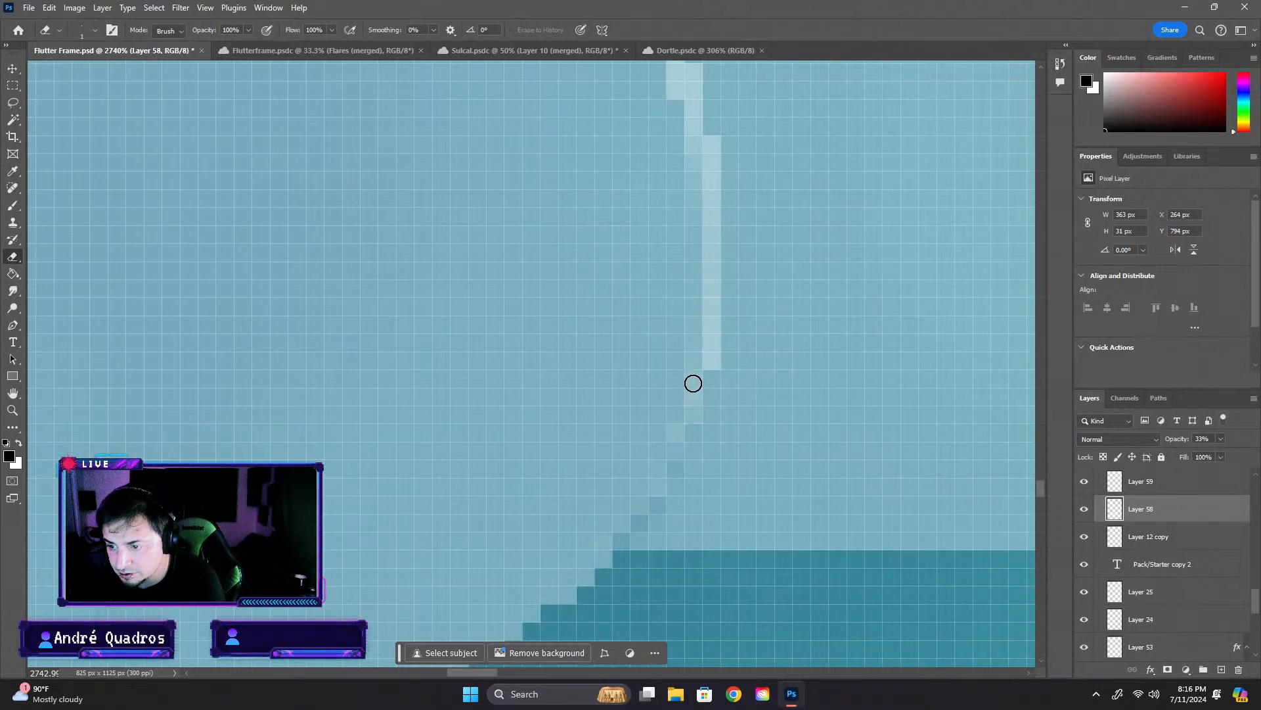
mouse_move(693, 394)
mouse_down()
mouse_move(712, 358)
mouse_move(713, 150)
mouse_up()
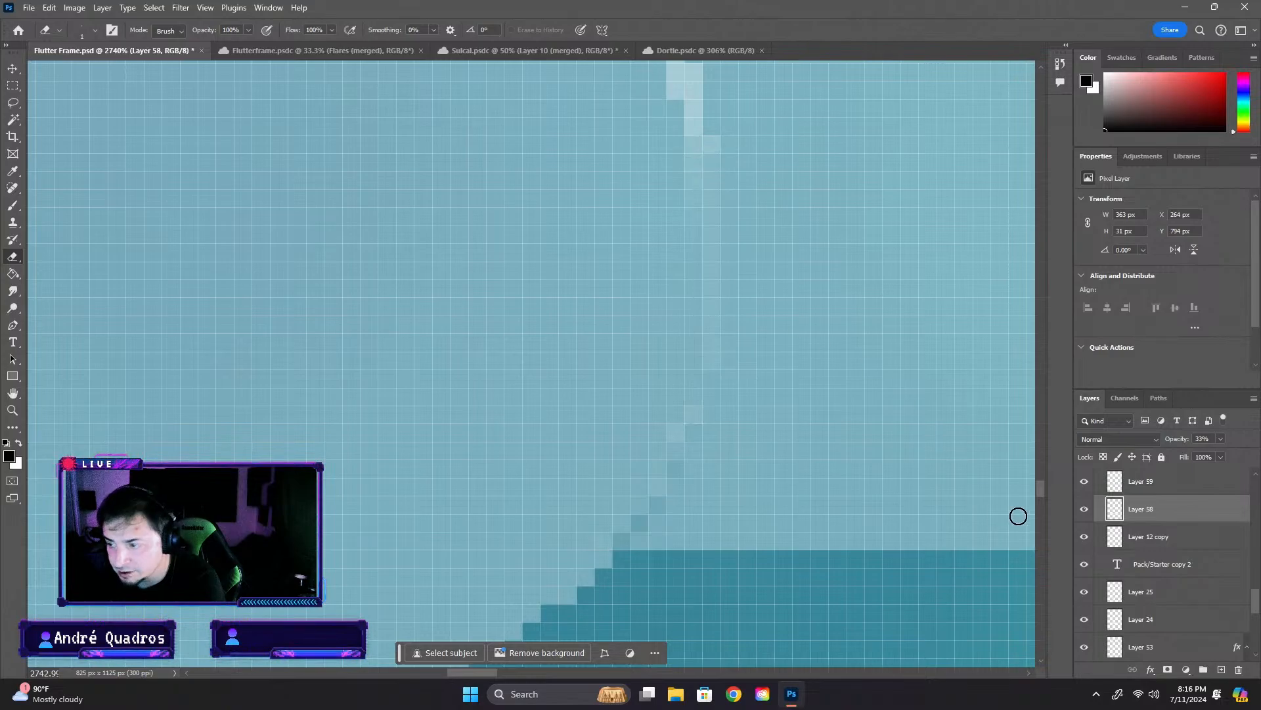
- Erase Layer 58's remaining overlap along the circle's upper edge, including leftover faint pixels, with the 1 px Eraser
mouse_move(1046, 493)
mouse_down()
mouse_move(1045, 455)
mouse_move(1043, 482)
mouse_up()
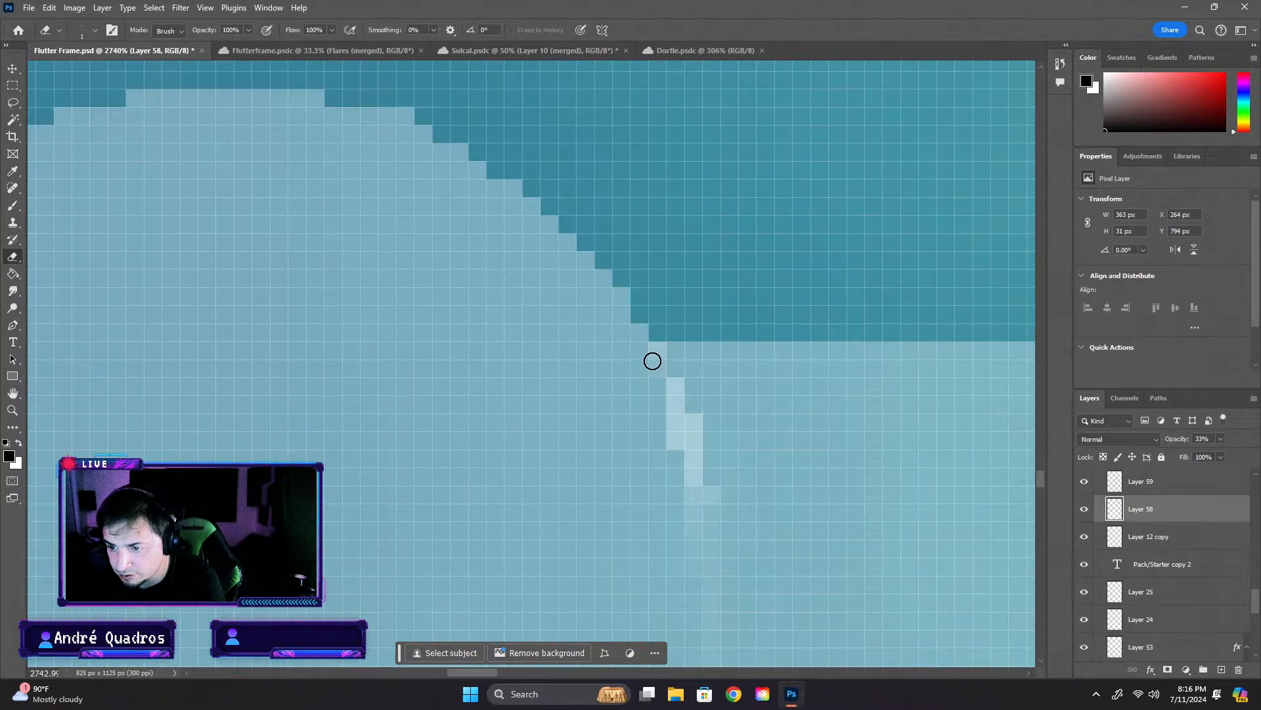
mouse_move(653, 361)
mouse_down()
mouse_move(657, 419)
mouse_move(671, 391)
mouse_move(691, 484)
mouse_up()
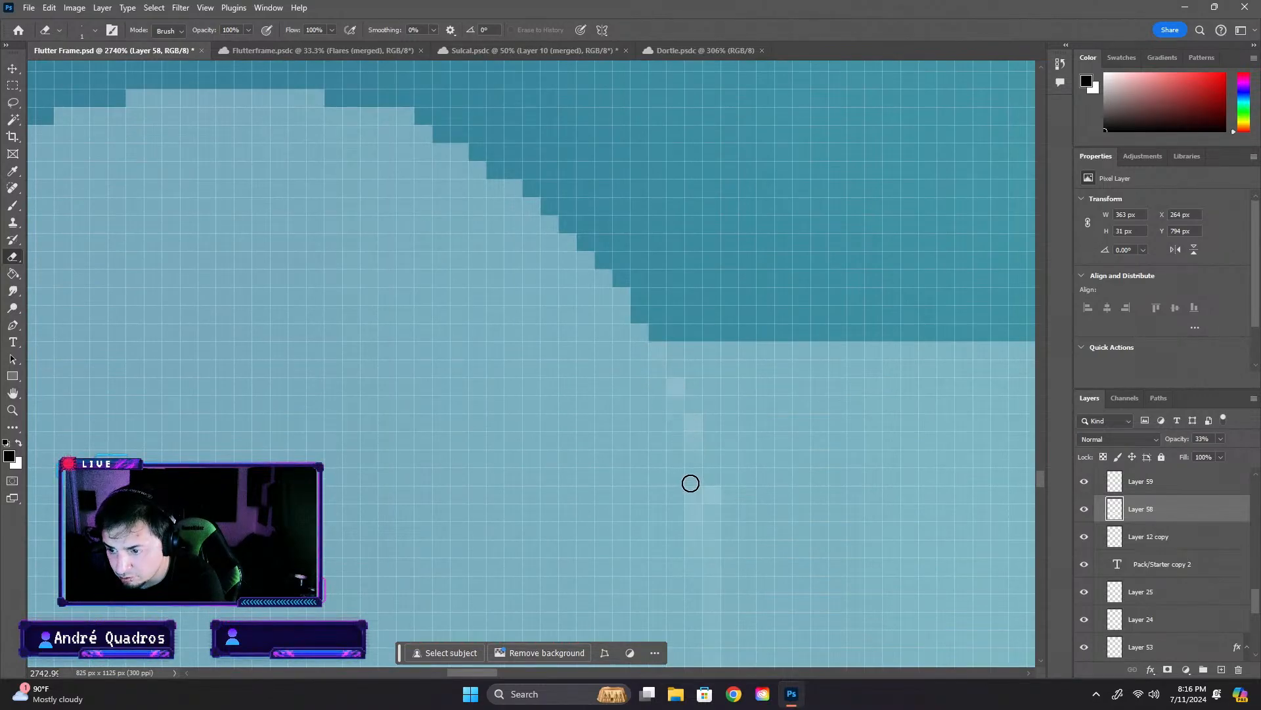
drag(690, 432, 689, 531)
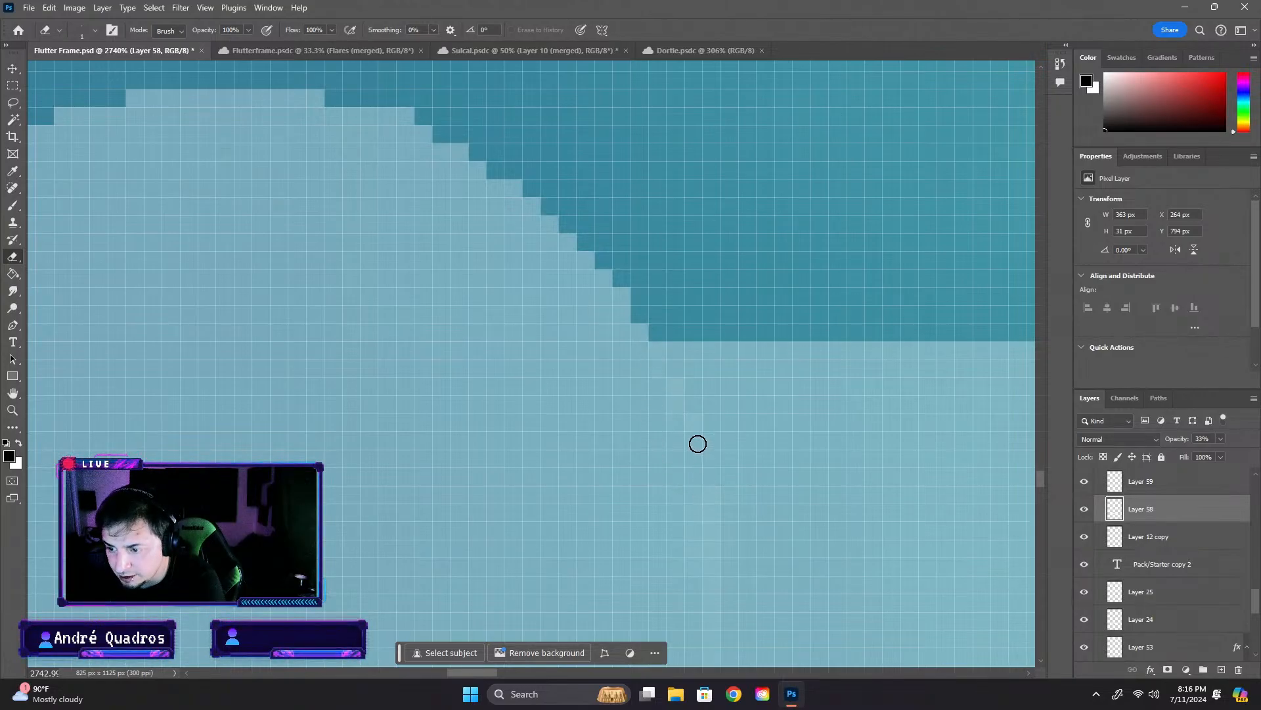
scroll(687, 532, down, 4)
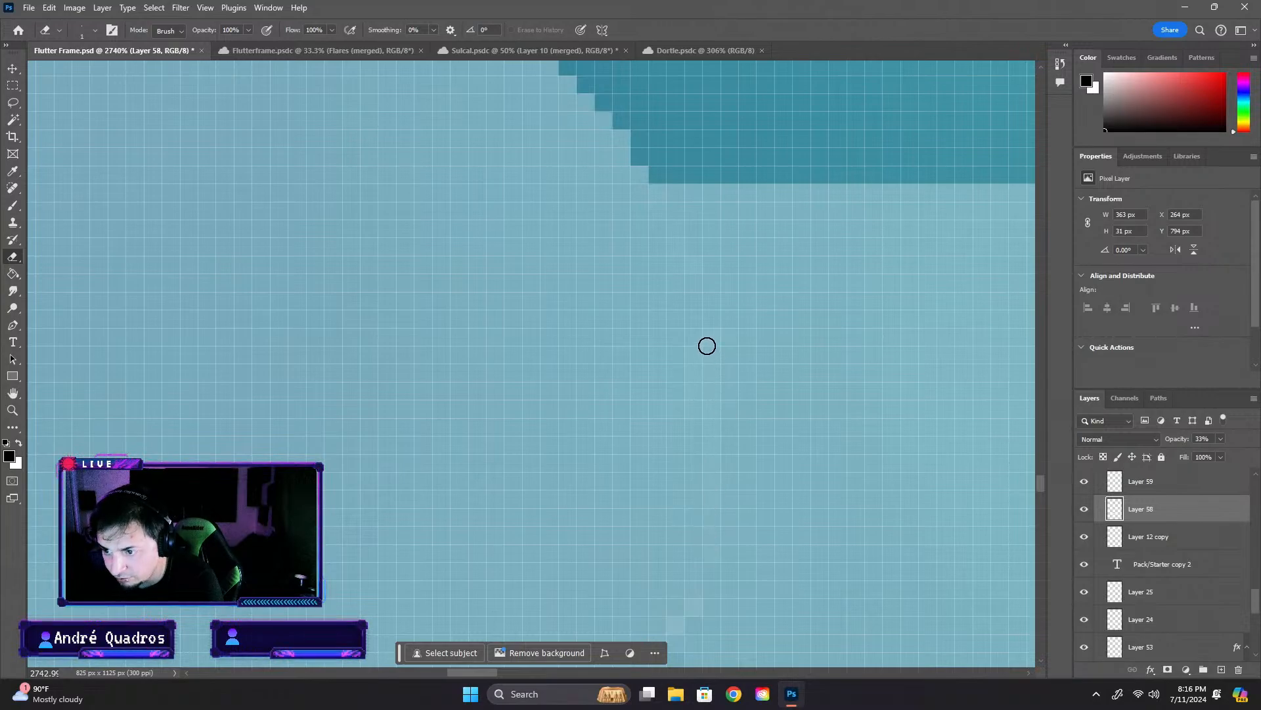
scroll(680, 601, down, 1)
scroll(657, 565, down, 2)
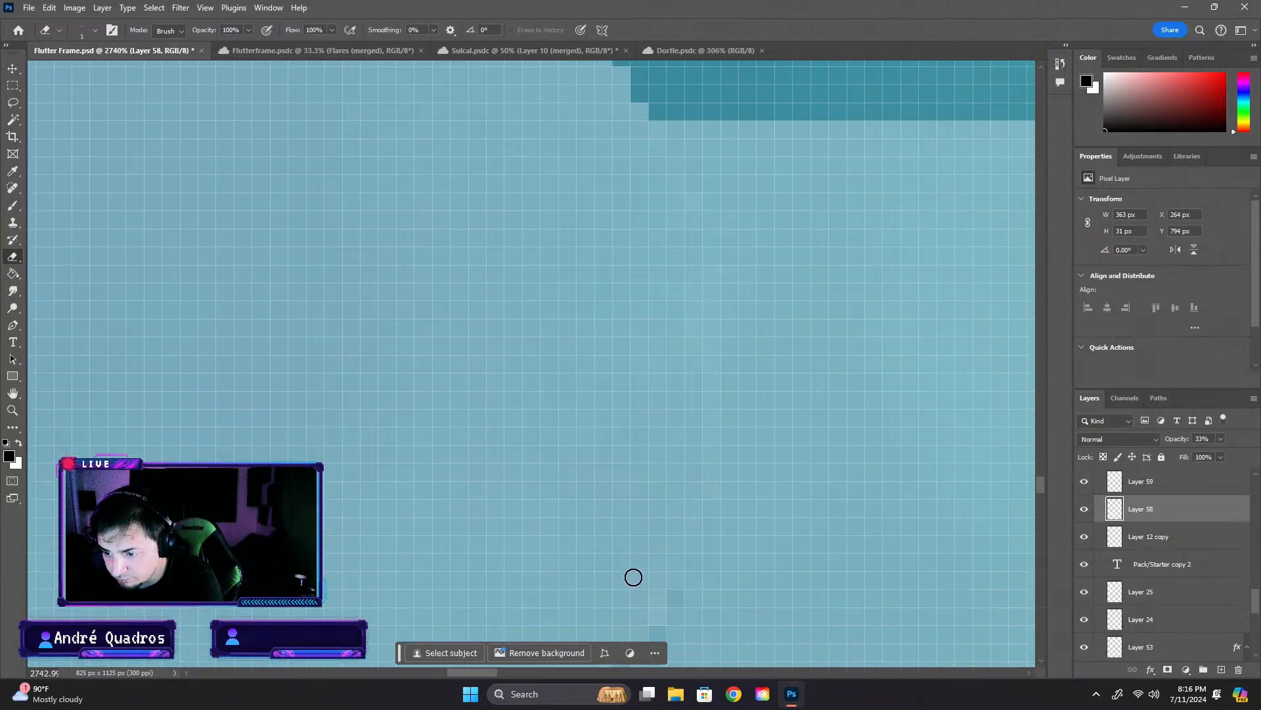
- Extend the long bar, Layer 58, toward the circle to a width of 365 px, starting at X 262 px
scroll(657, 542, down, 5)
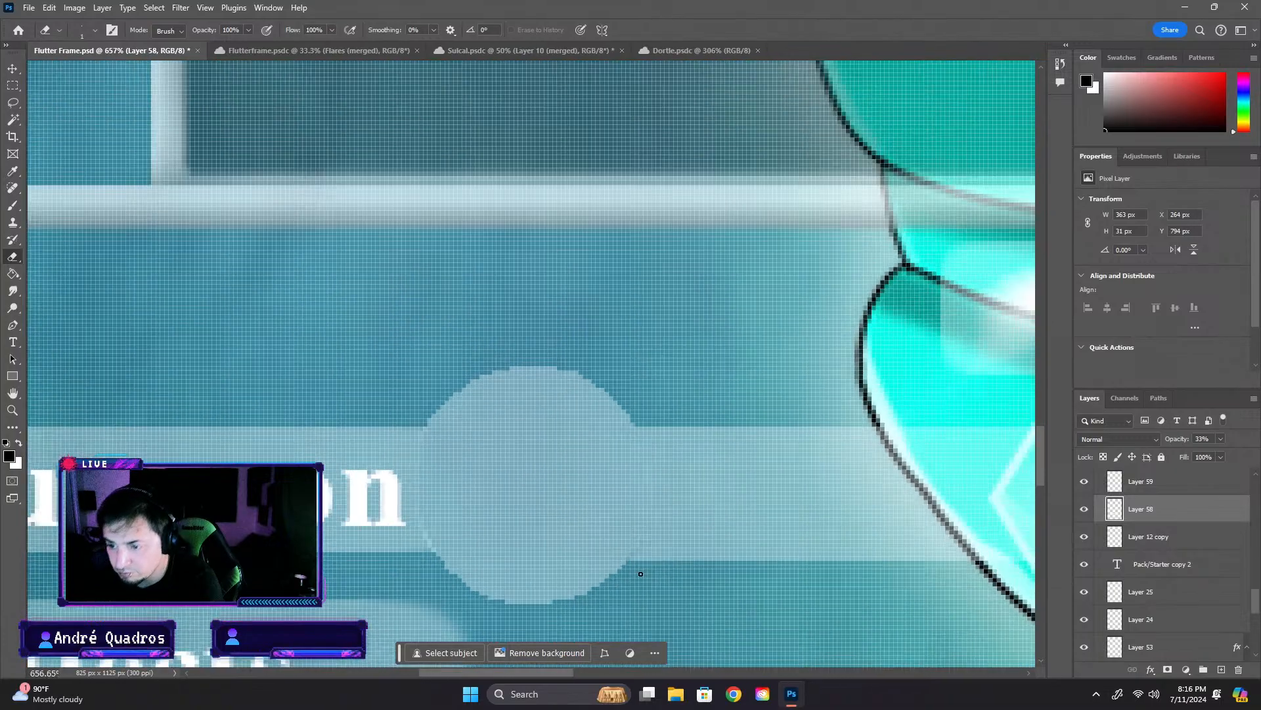
scroll(676, 548, up, 2)
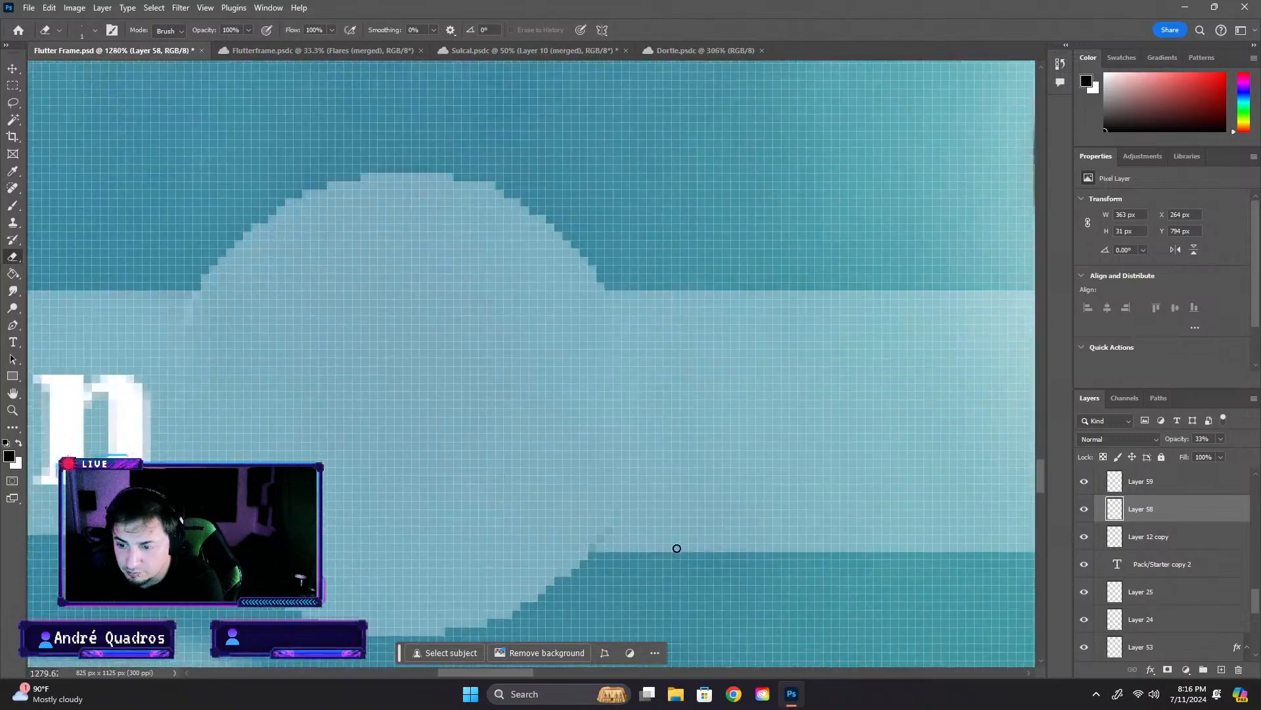
click(8, 69)
drag(574, 421, 554, 420)
key(Return)
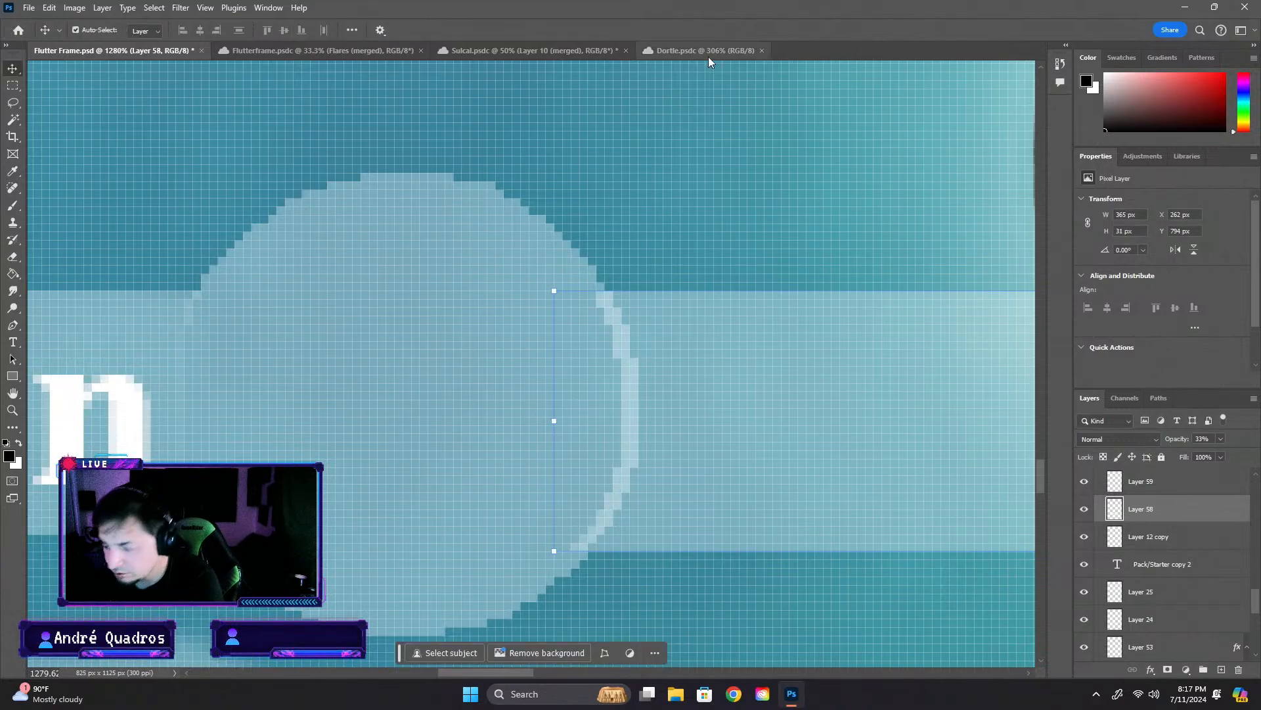
- Erase Layer 58's overlapping pixels at the upper part of the circle's right edge with the 1 px Eraser
click(472, 128)
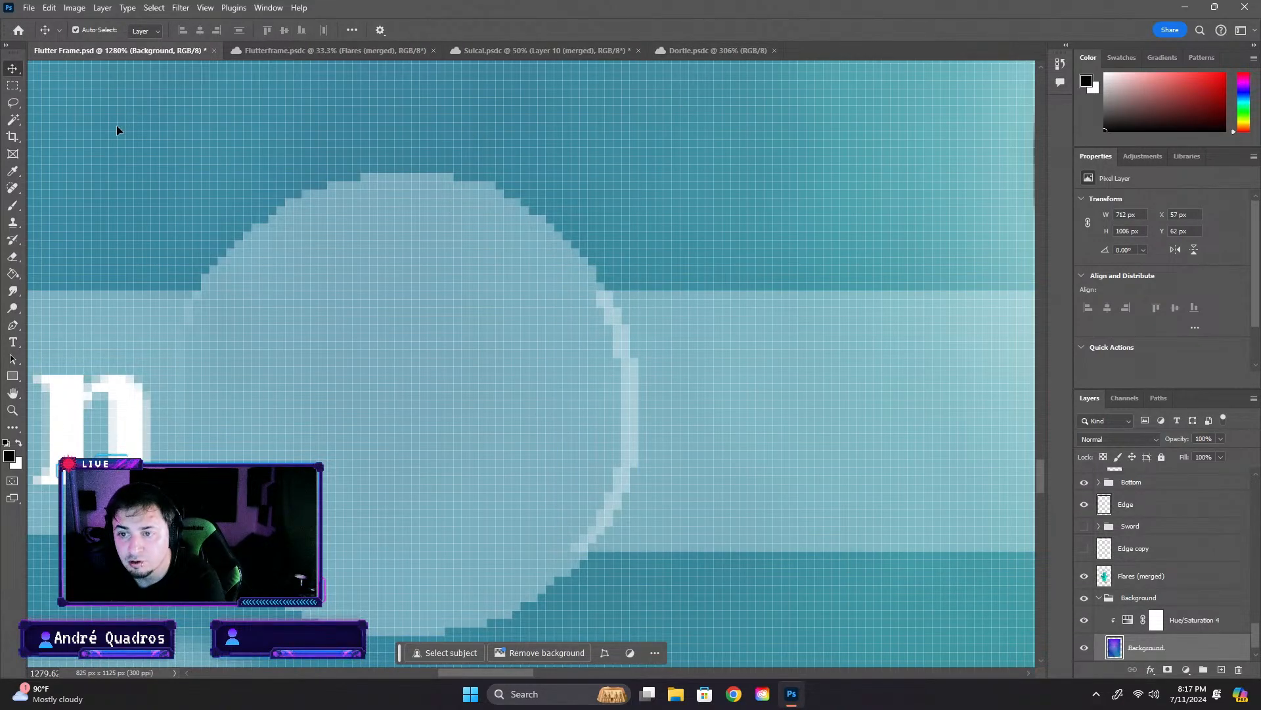
click(13, 257)
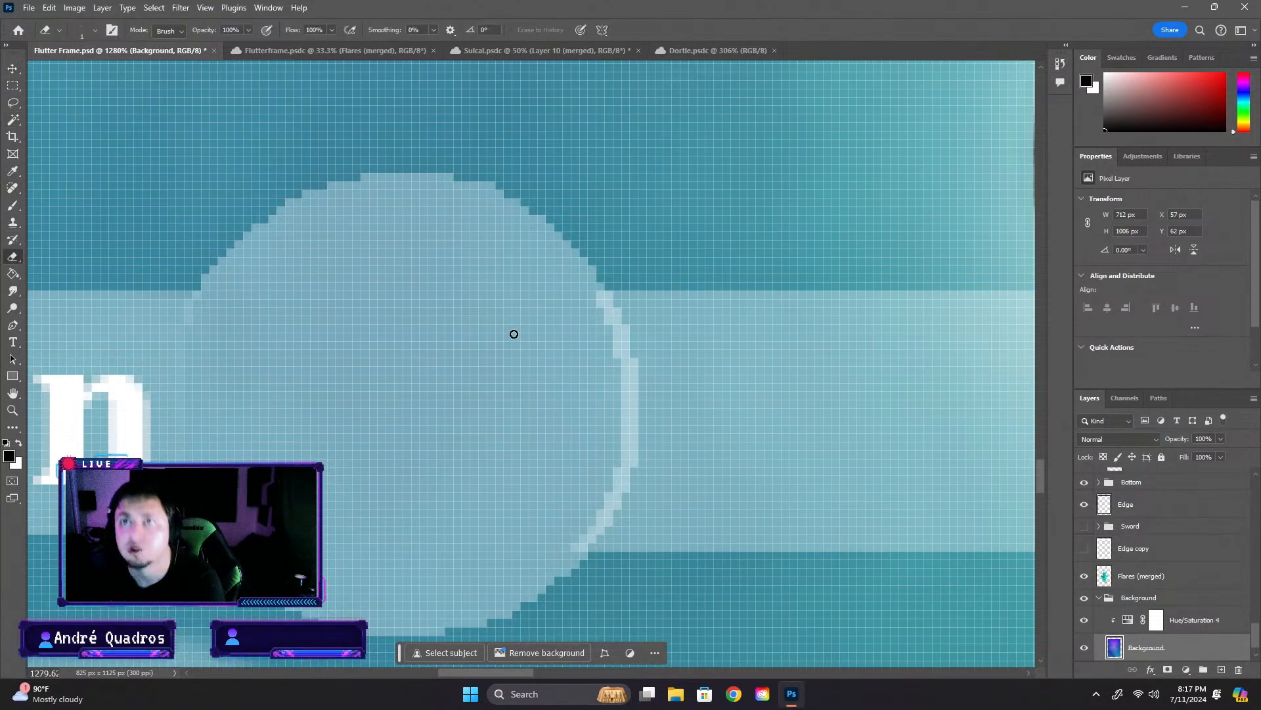
scroll(598, 383, up, 1)
scroll(605, 353, up, 3)
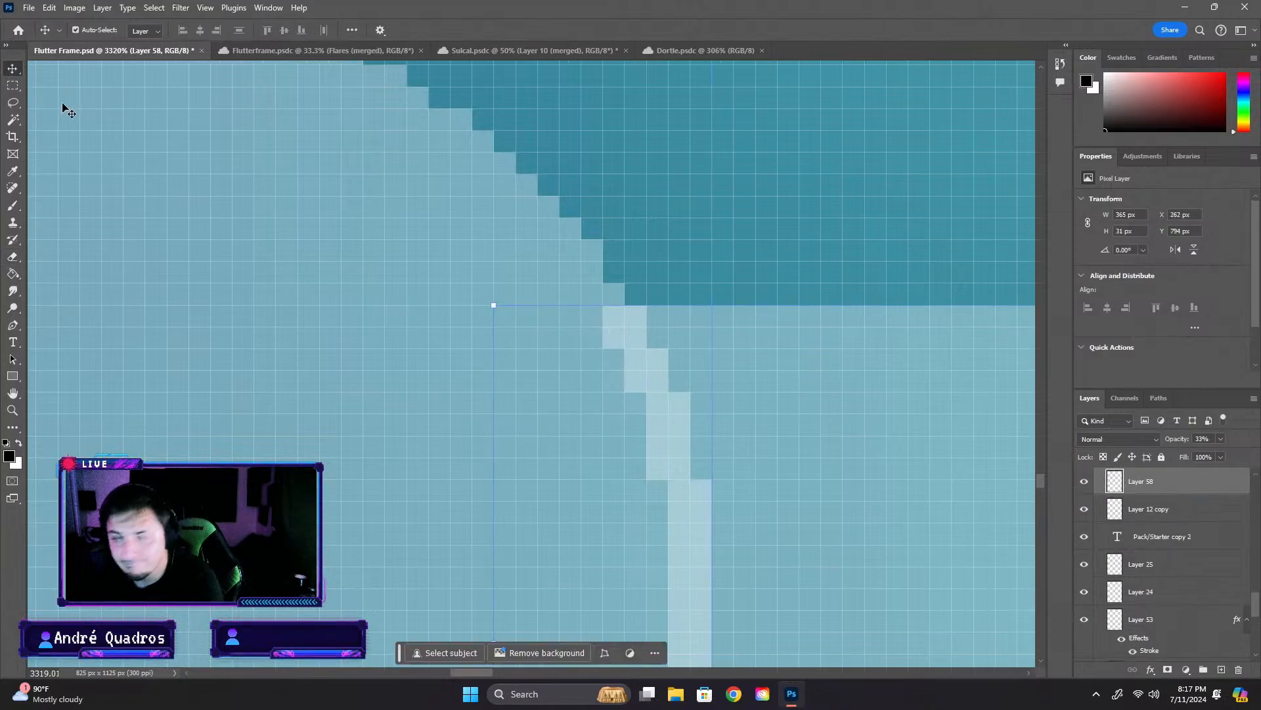
click(14, 257)
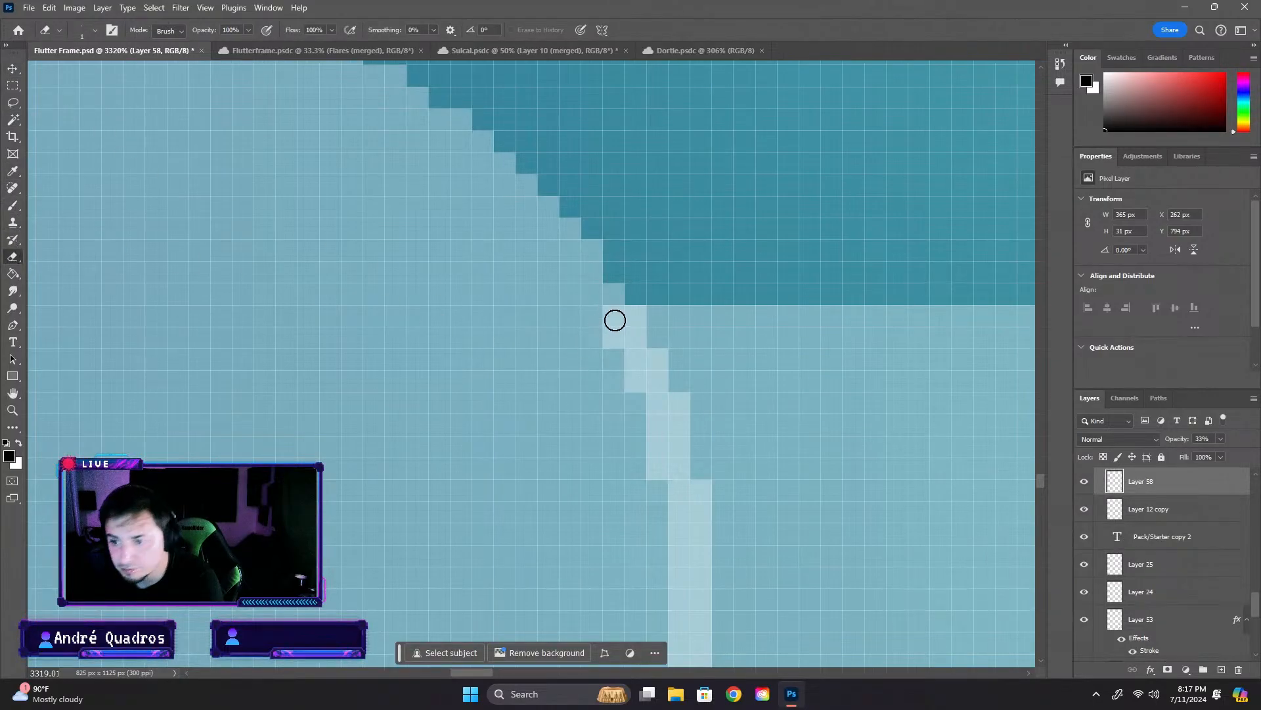
click(609, 321)
click(613, 336)
click(628, 325)
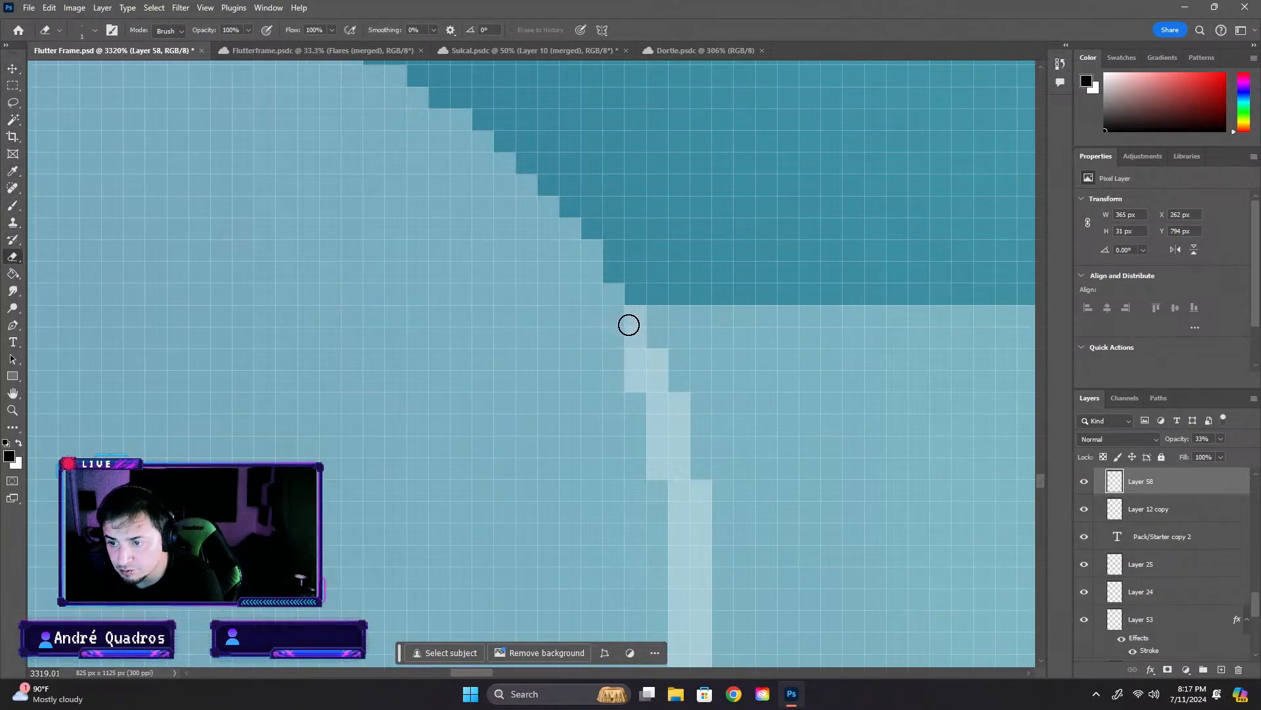
click(634, 374)
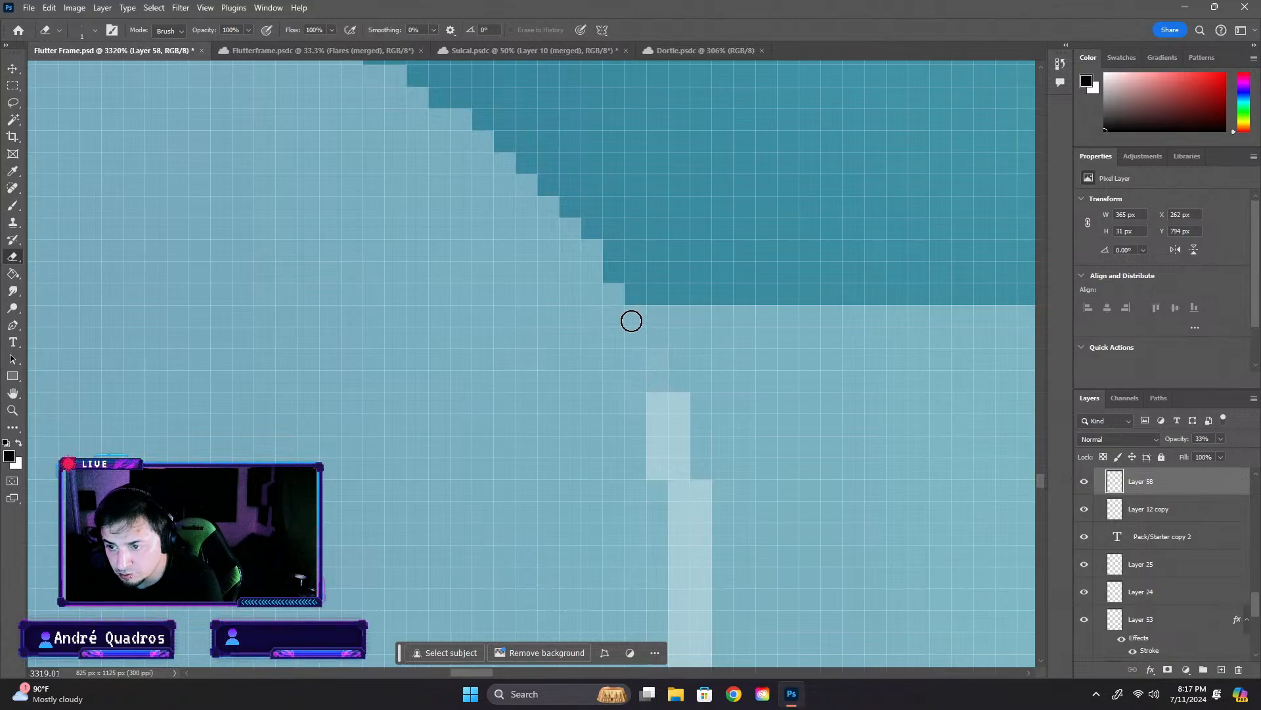
mouse_move(646, 401)
mouse_down()
mouse_move(646, 471)
mouse_move(651, 394)
mouse_up()
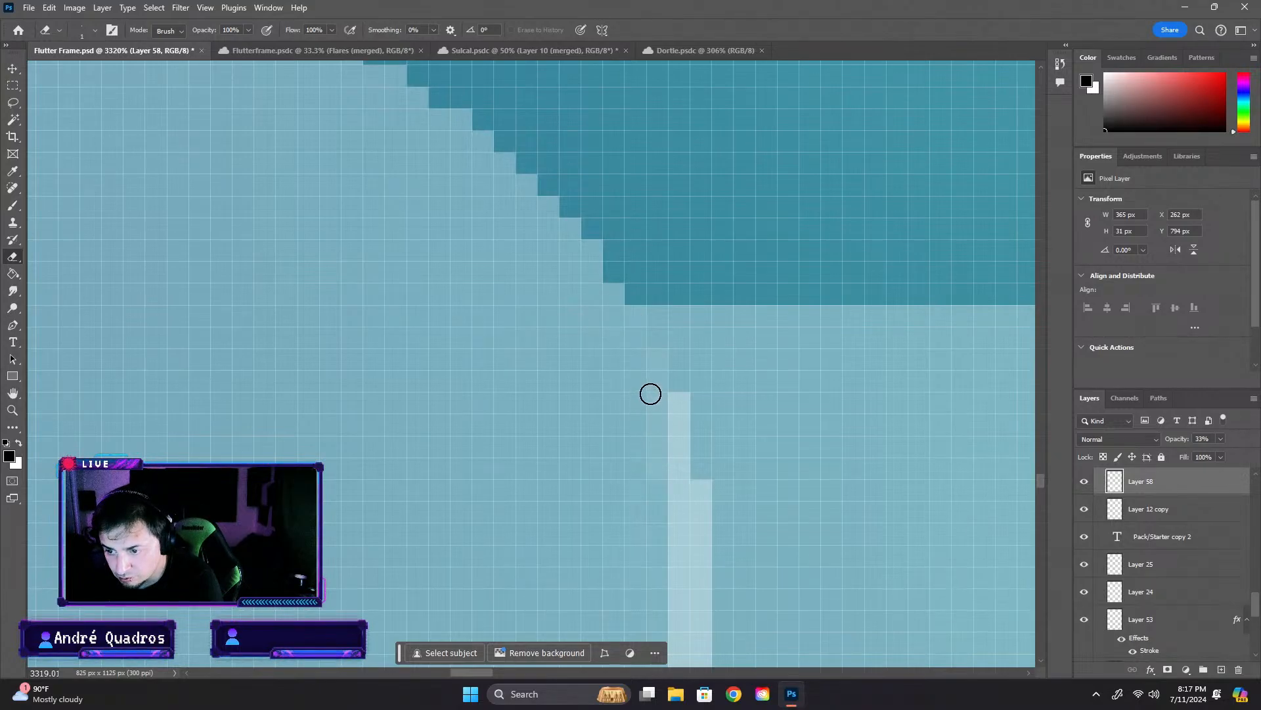
- Choose the Hard Round brush for the Eraser and erase the next overlapping pixels down the circle's upper-right edge
click(90, 31)
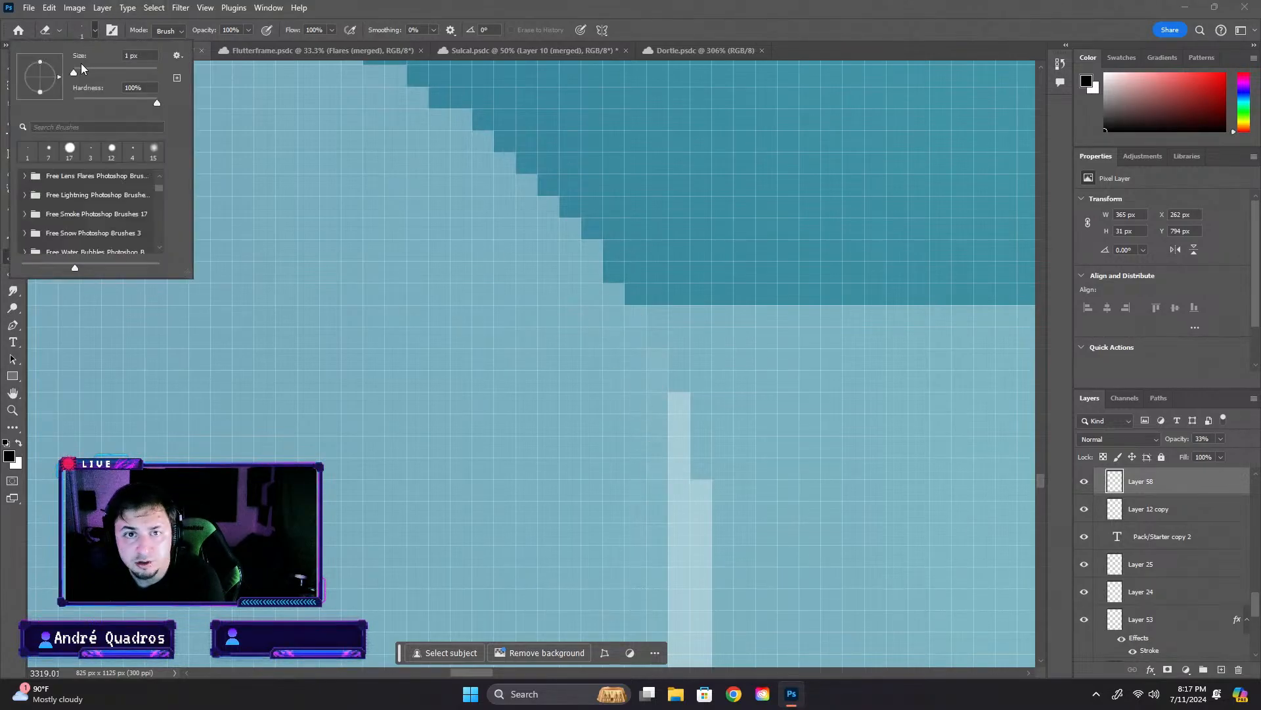
scroll(154, 177, up, 3)
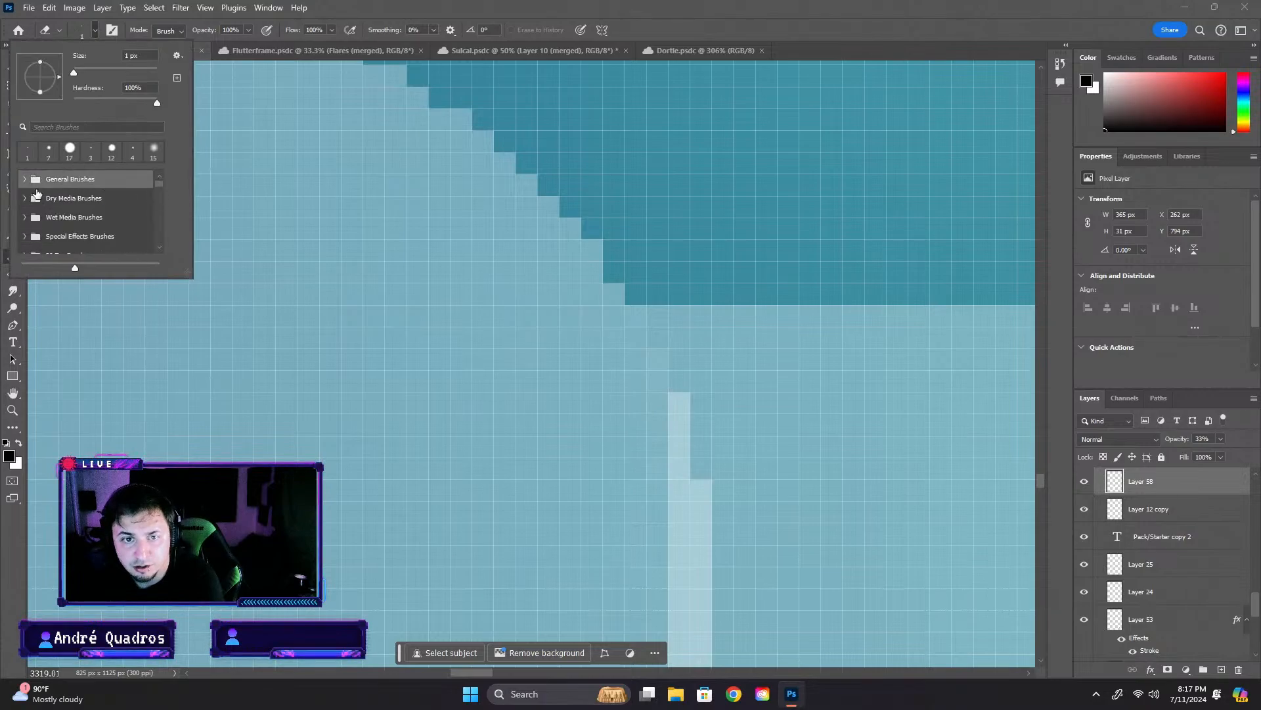
click(25, 179)
click(105, 236)
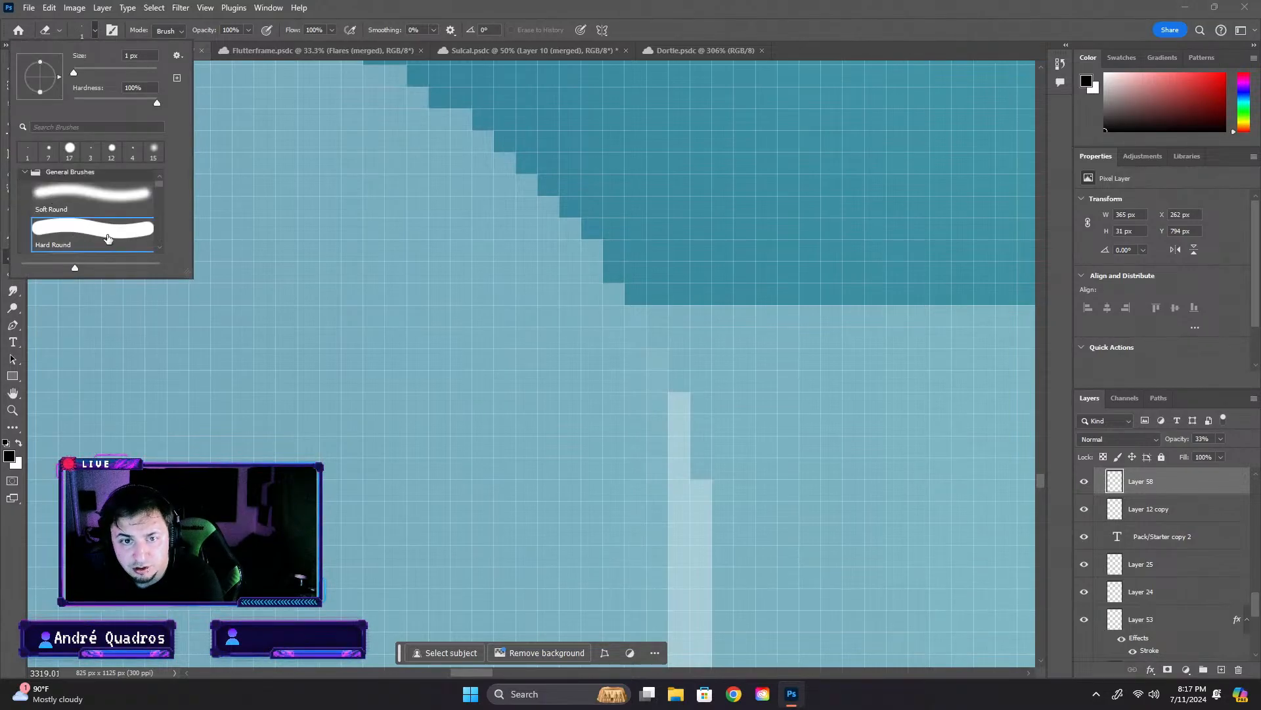
scroll(168, 252, up, 3)
click(675, 453)
drag(675, 454, 676, 478)
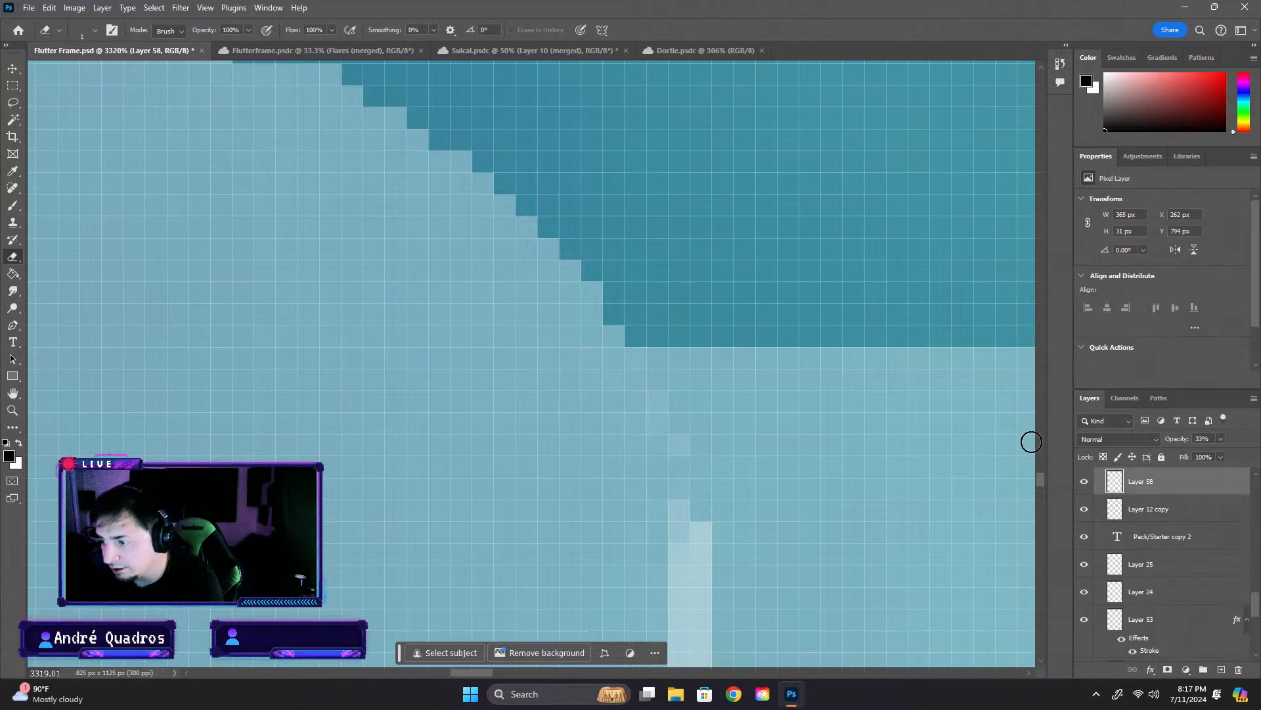
- Erase Layer 58's two-pixel-wide overlap along the middle of the circle's right edge
scroll(1041, 490, down, 3)
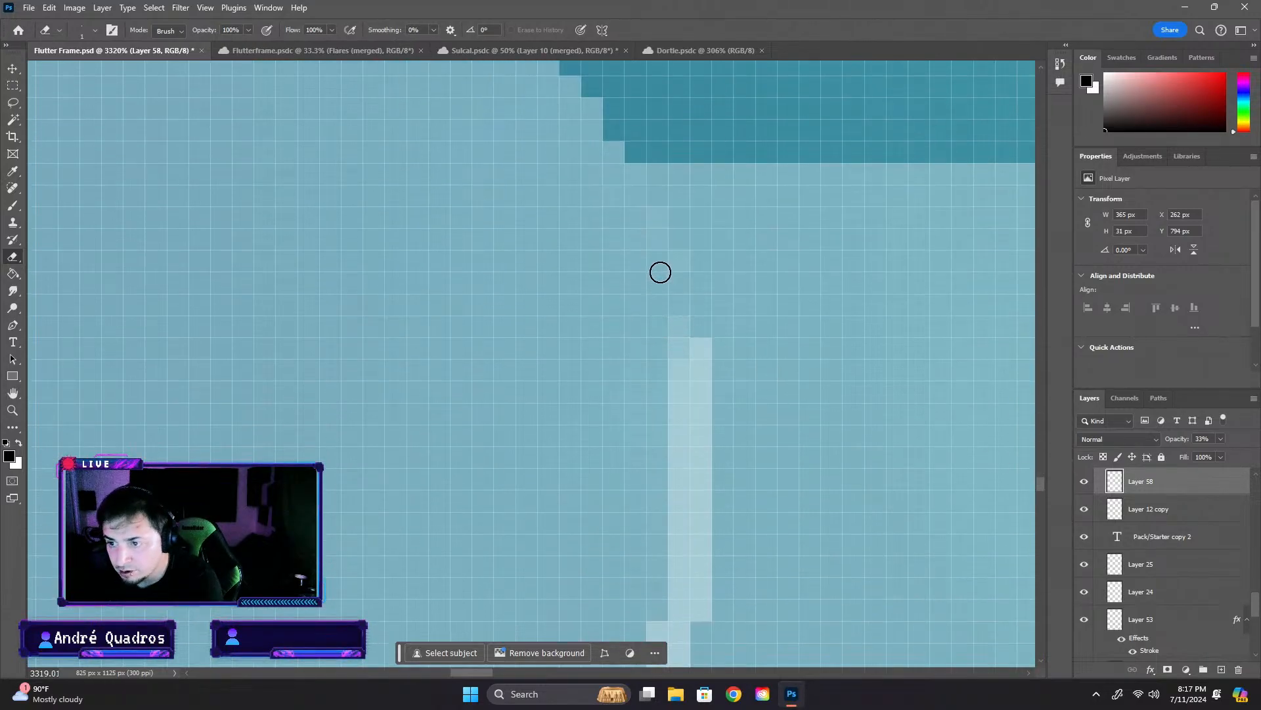
click(671, 373)
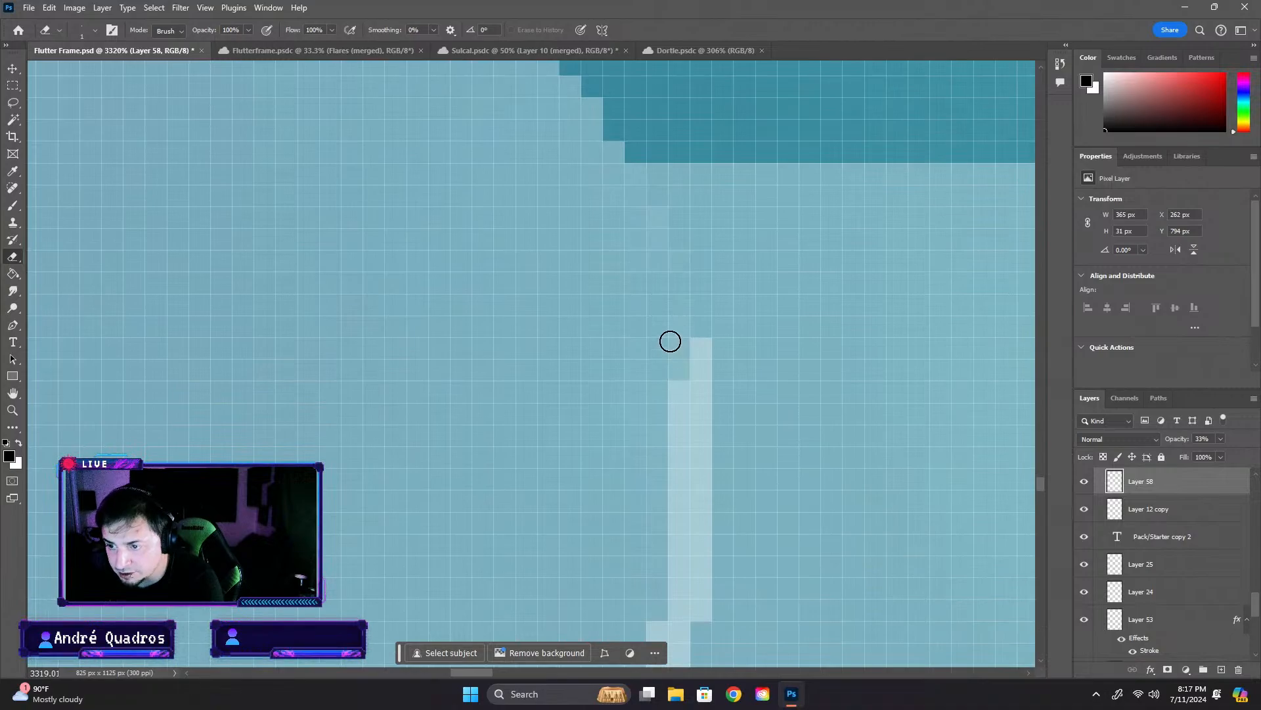
click(690, 351)
mouse_move(684, 395)
mouse_down()
mouse_move(683, 375)
mouse_move(695, 386)
mouse_move(684, 439)
mouse_move(696, 442)
mouse_move(695, 363)
mouse_move(670, 460)
mouse_move(687, 450)
mouse_move(688, 533)
mouse_move(699, 513)
mouse_up()
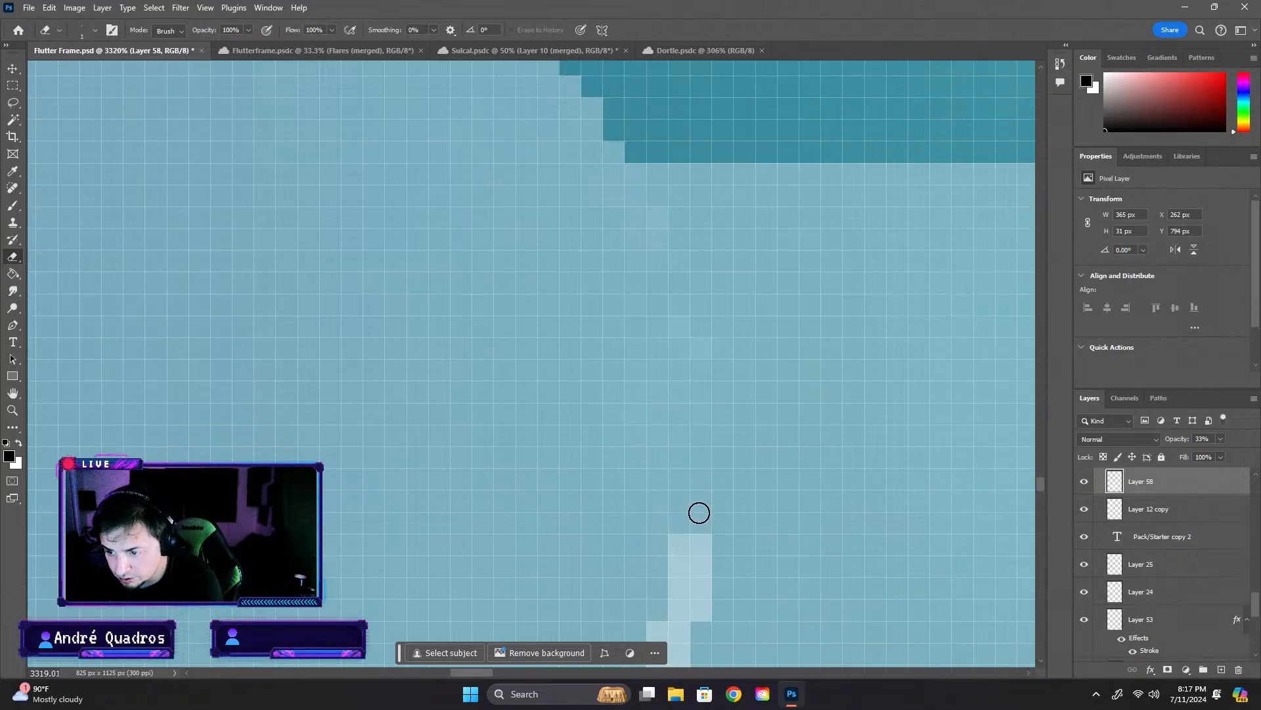
- Erase Layer 58's remaining diagonal overlap along the circle's lower-right edge, down to the bar's bottom
scroll(682, 478, down, 3)
mouse_move(670, 425)
mouse_down()
mouse_move(684, 417)
mouse_move(690, 440)
mouse_move(678, 484)
mouse_move(692, 474)
mouse_move(672, 484)
mouse_up()
scroll(673, 453, down, 5)
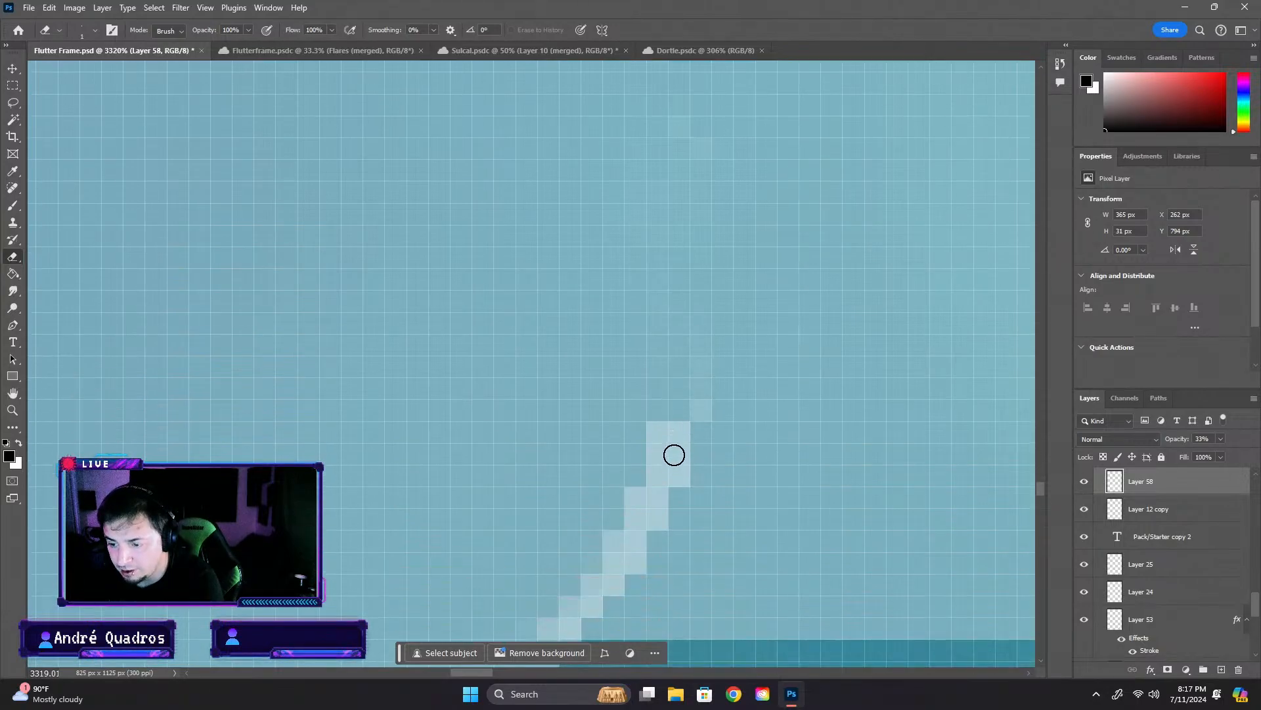
mouse_move(525, 491)
mouse_down()
mouse_move(557, 485)
mouse_move(546, 496)
mouse_move(567, 469)
mouse_move(557, 493)
mouse_move(603, 441)
mouse_move(616, 400)
mouse_move(604, 442)
mouse_move(616, 416)
mouse_move(605, 433)
mouse_move(627, 423)
mouse_move(657, 300)
mouse_move(677, 298)
mouse_move(677, 324)
mouse_move(653, 351)
mouse_move(654, 380)
mouse_move(699, 273)
mouse_move(588, 394)
mouse_move(627, 432)
mouse_move(634, 418)
mouse_move(567, 329)
mouse_up()
scroll(567, 330, down, 2)
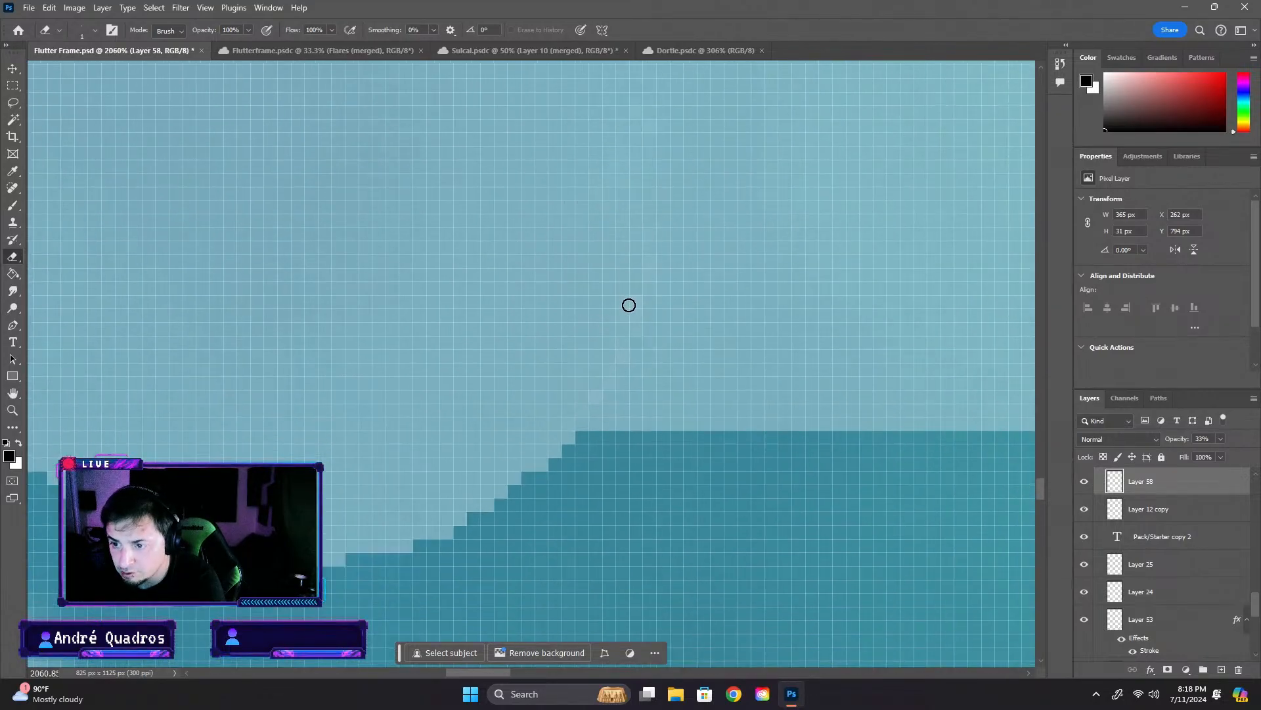
scroll(629, 307, down, 4)
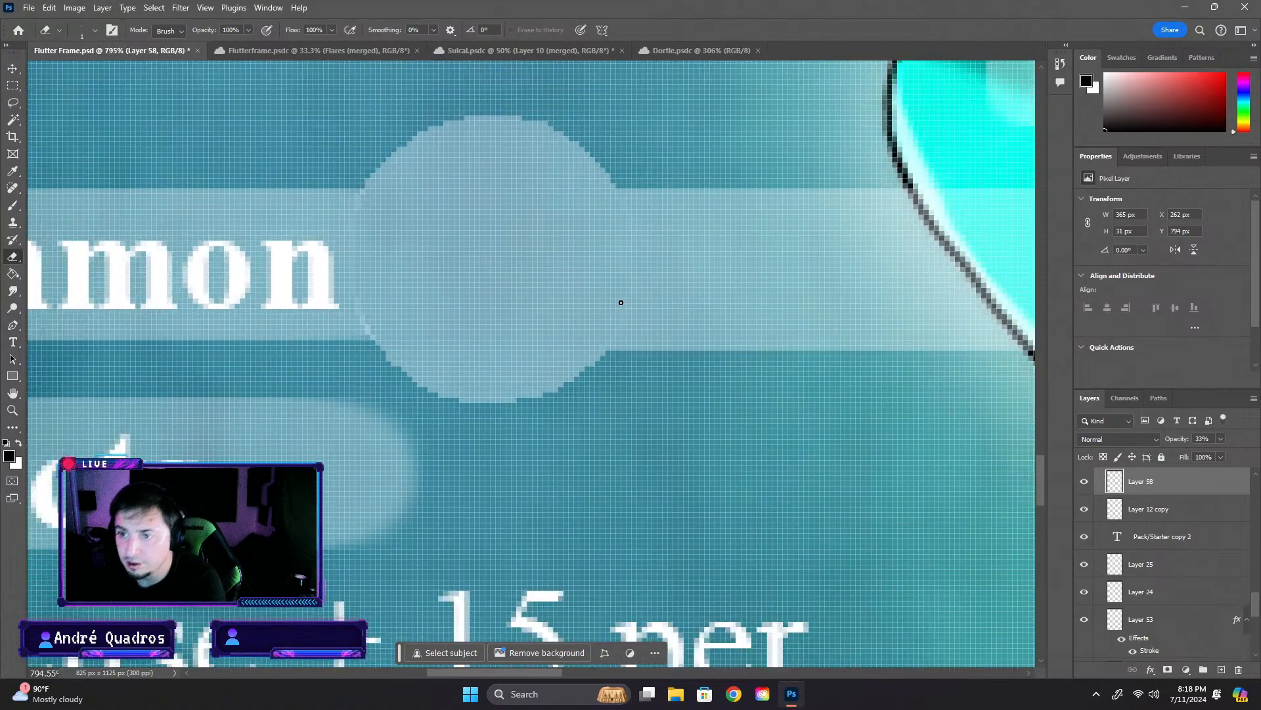
- Select the short Summon bar, Layer 12 copy, and erase its overlap along the circle's lower-left edge
scroll(442, 299, up, 2)
scroll(430, 326, up, 3)
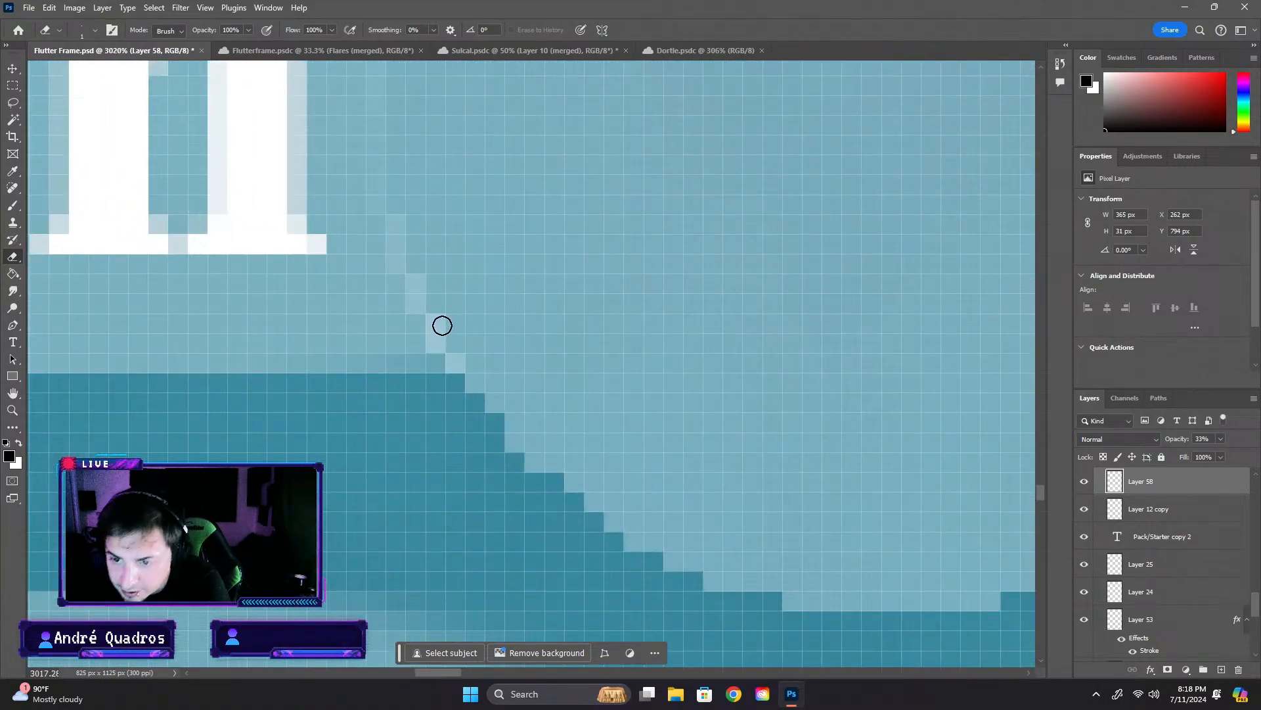
click(12, 68)
click(367, 322)
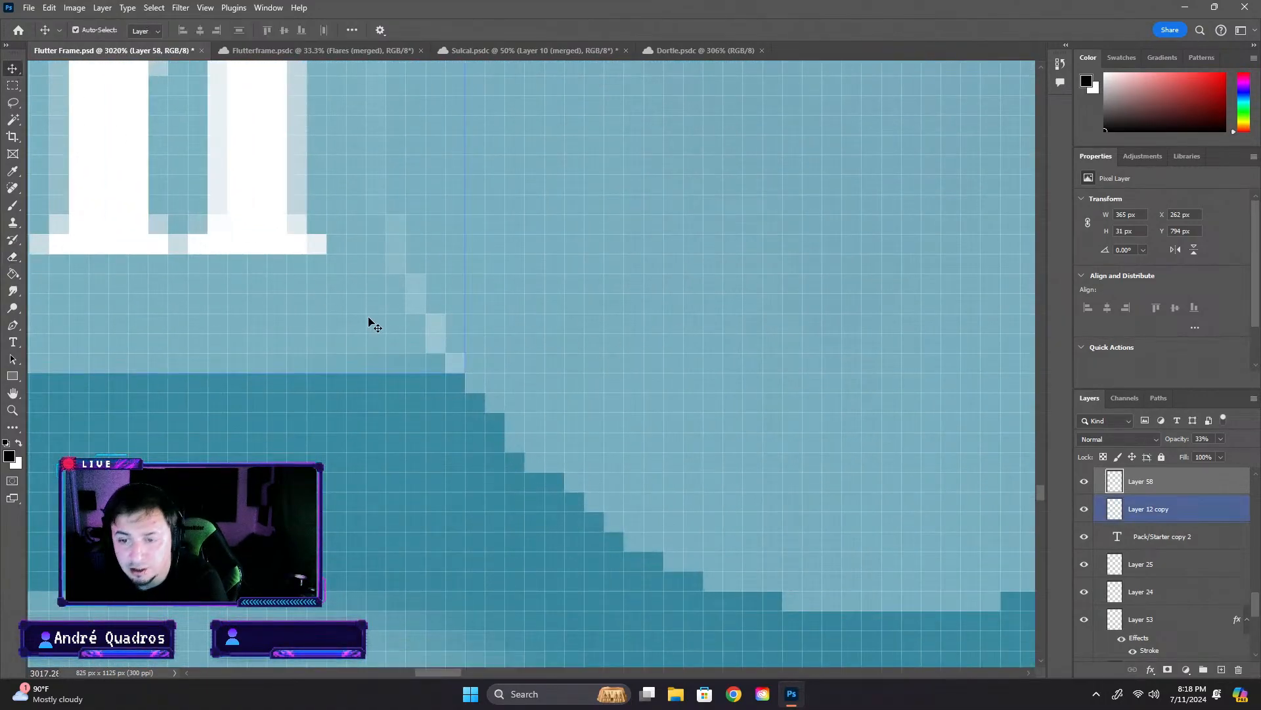
click(13, 256)
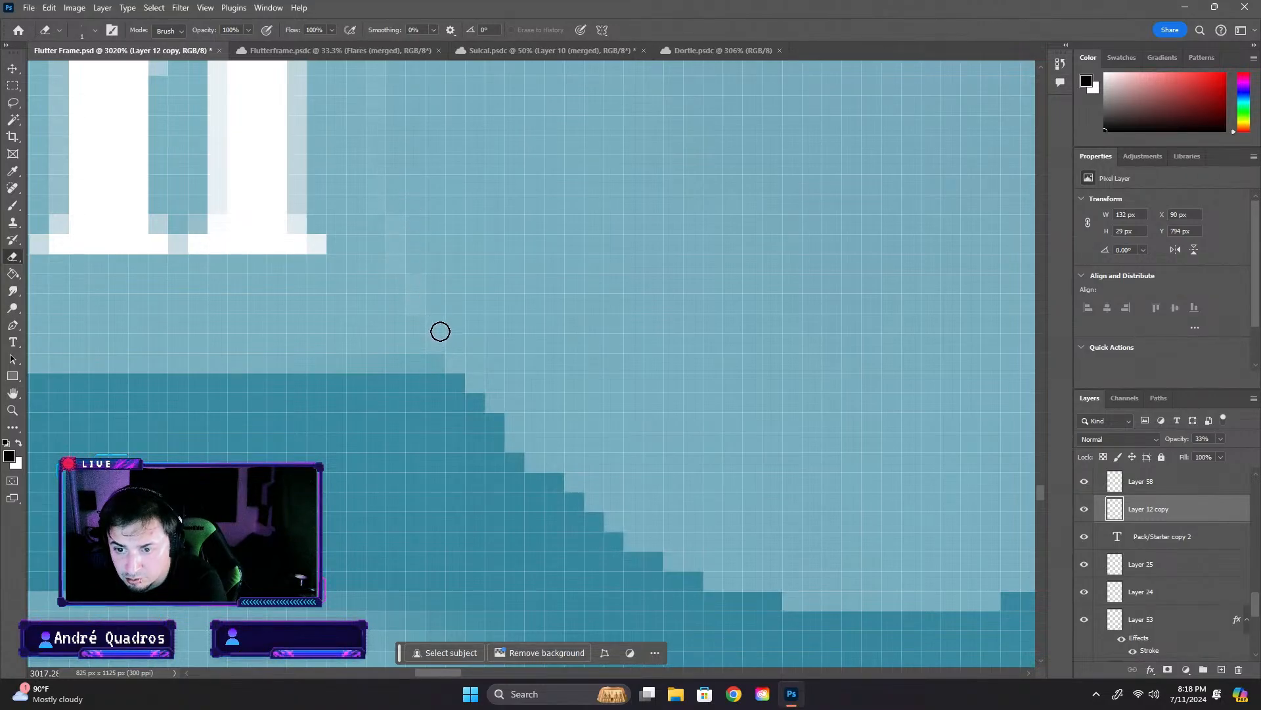
scroll(440, 331, down, 8)
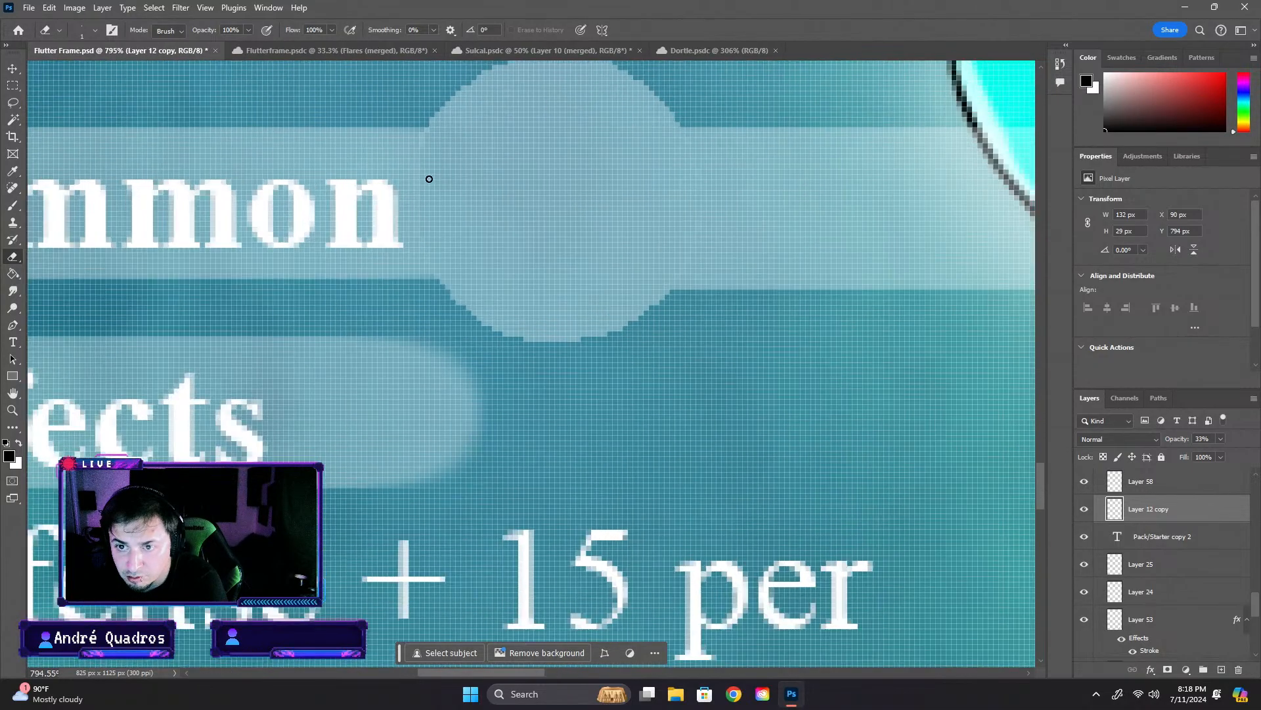
- Erase Layer 12 copy's leftover overlapping pixels at the circle's upper-left edge
scroll(429, 178, up, 5)
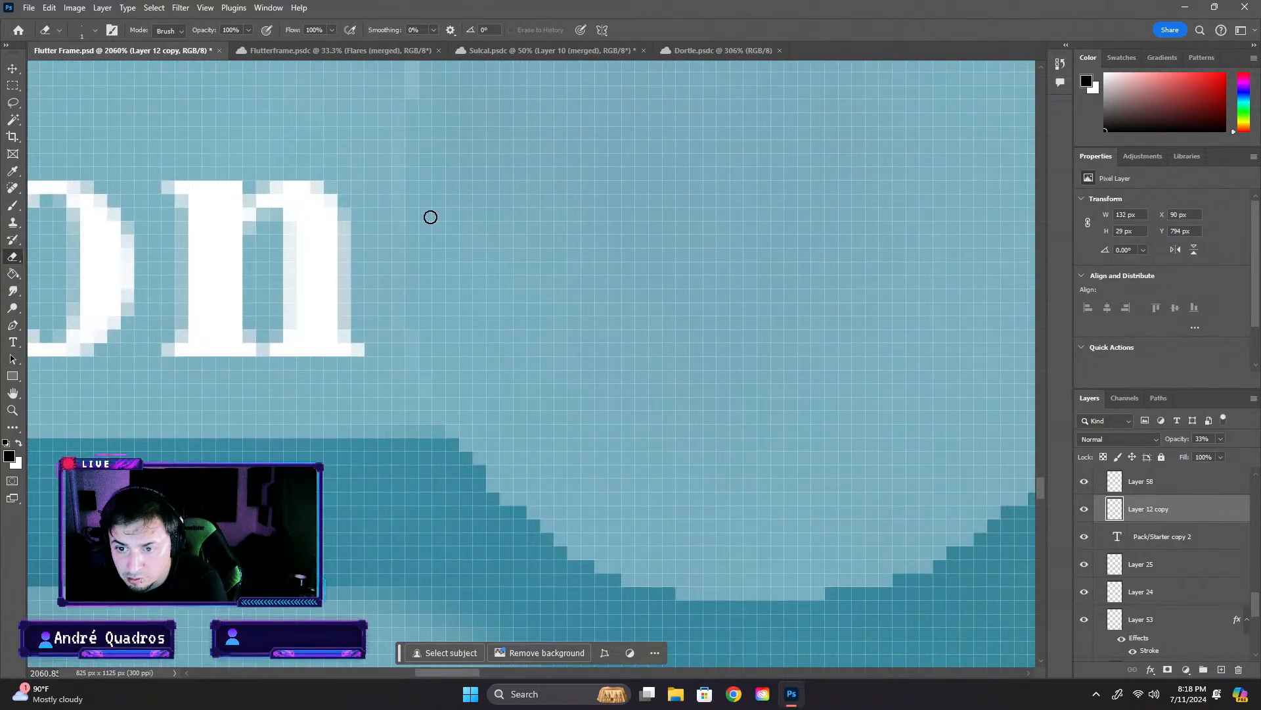
scroll(416, 106, up, 3)
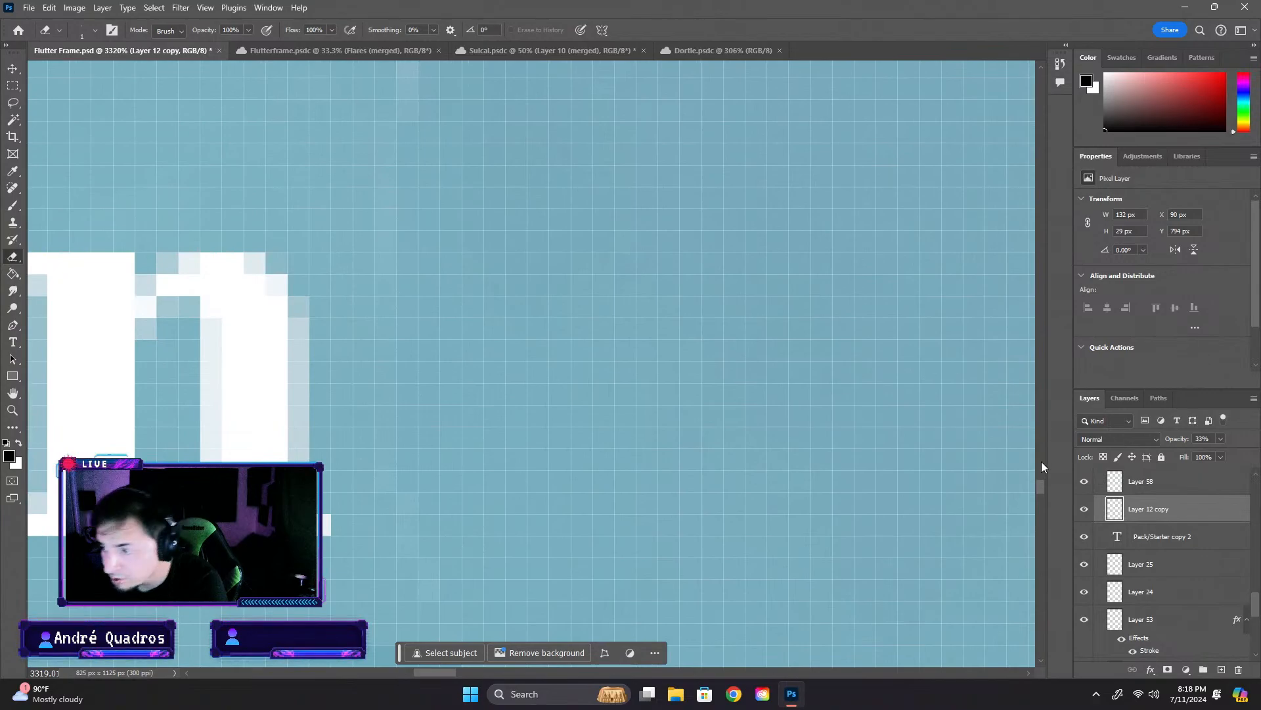
drag(1040, 484, 1038, 478)
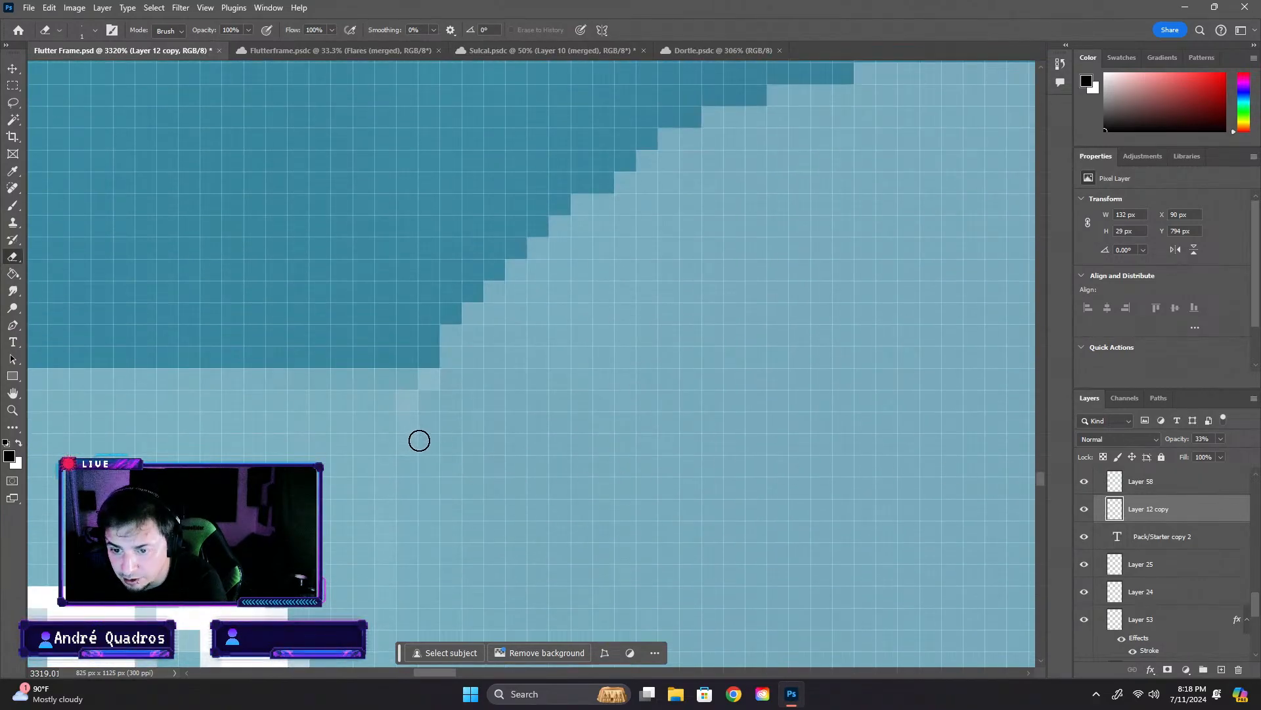
click(417, 407)
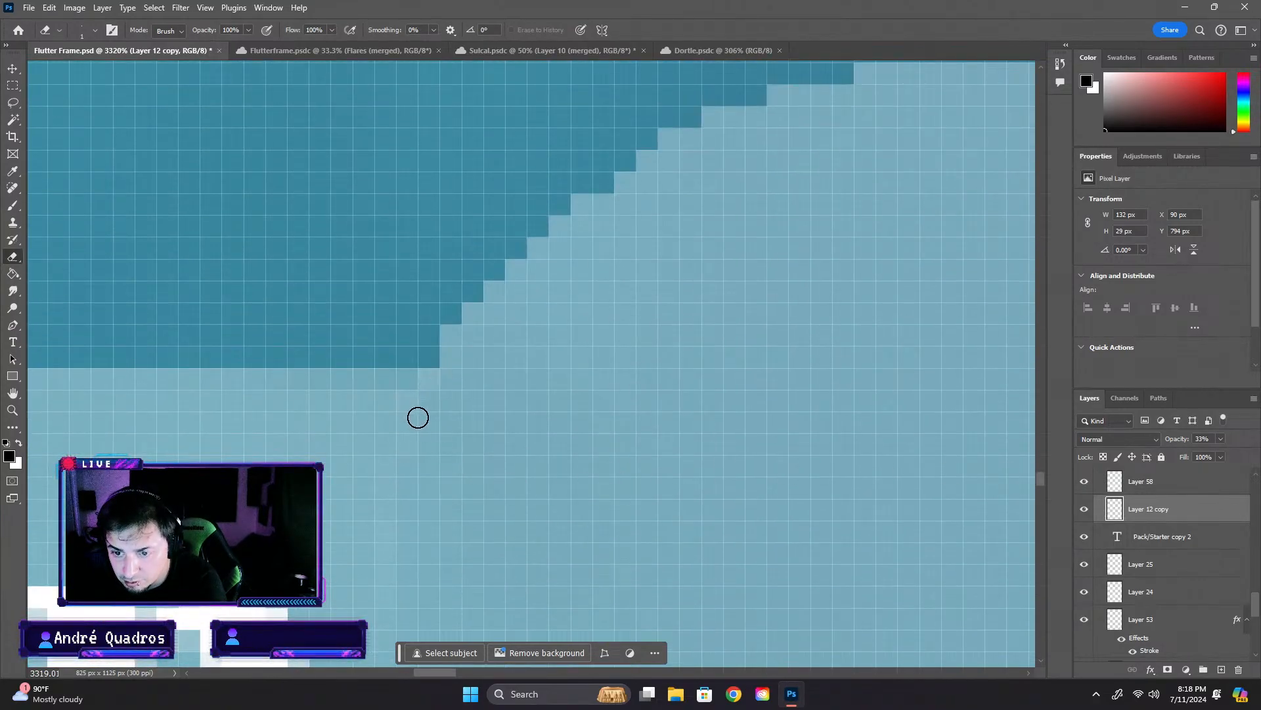
scroll(347, 442, down, 3)
scroll(346, 443, down, 3)
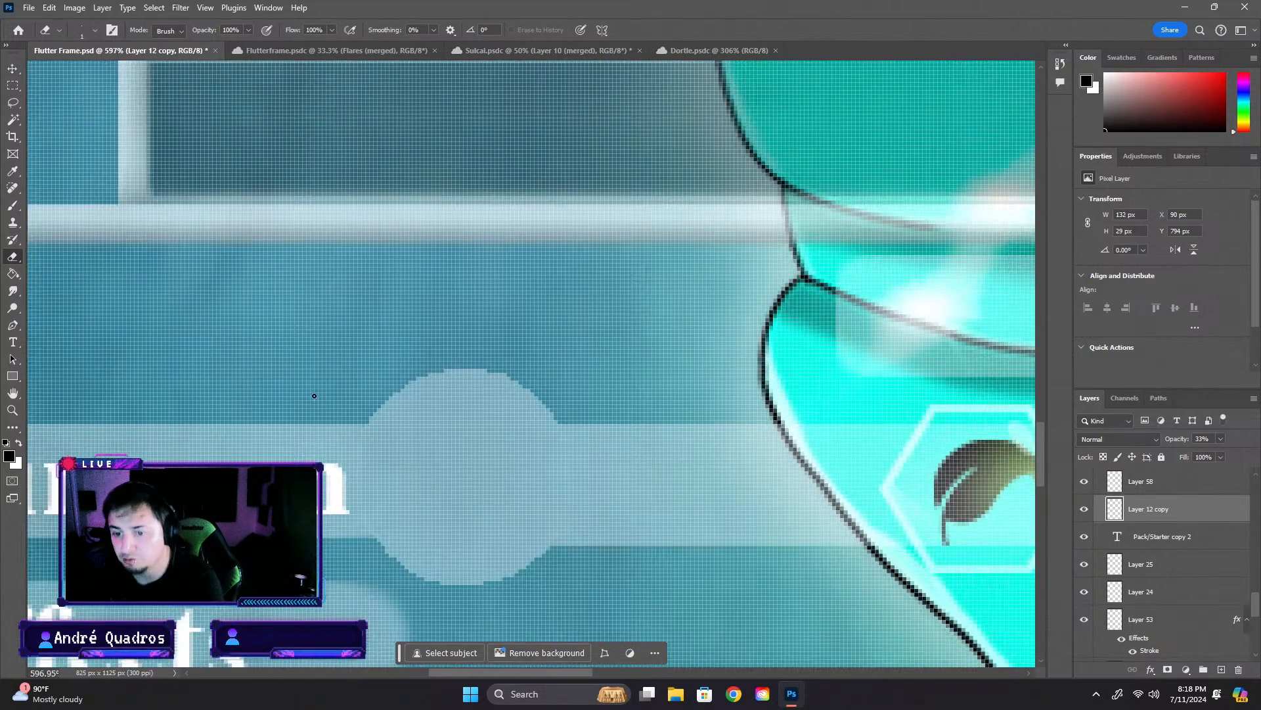
- Select Layer 58 again and erase the faint leftover pixels along the circle's lower-right edge, checking the whole joint
scroll(495, 518, up, 4)
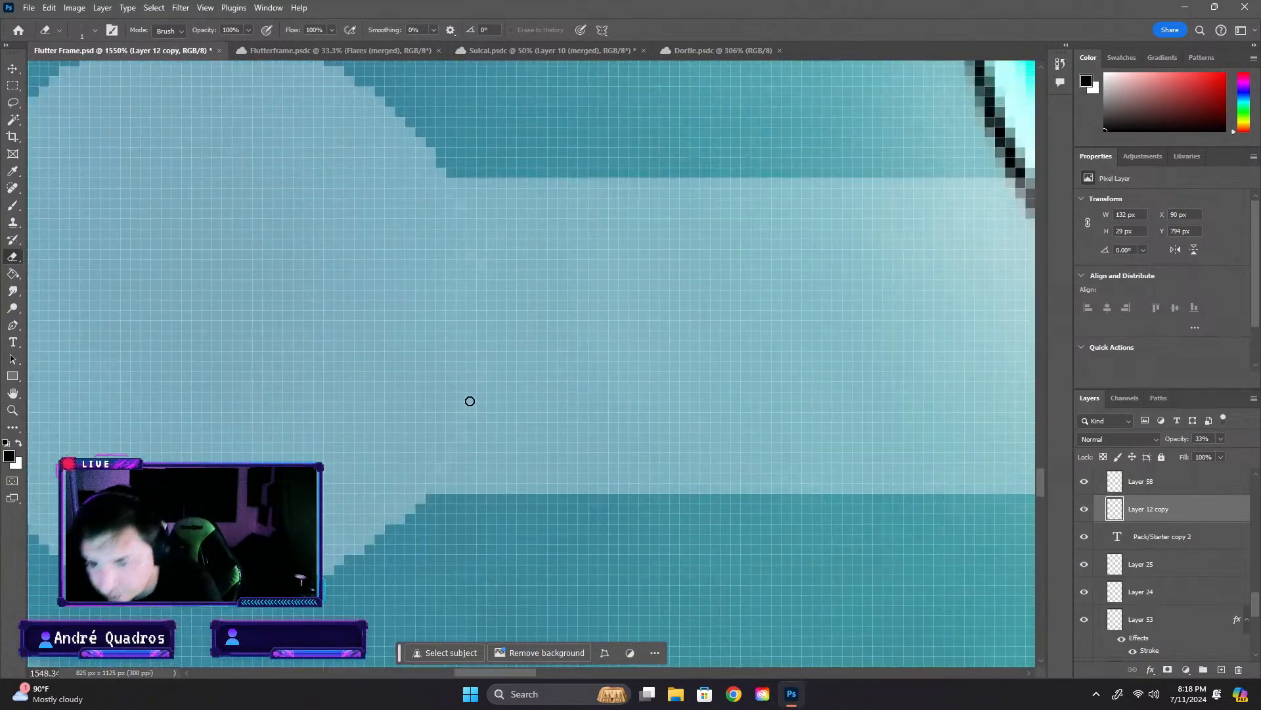
scroll(431, 469, up, 1)
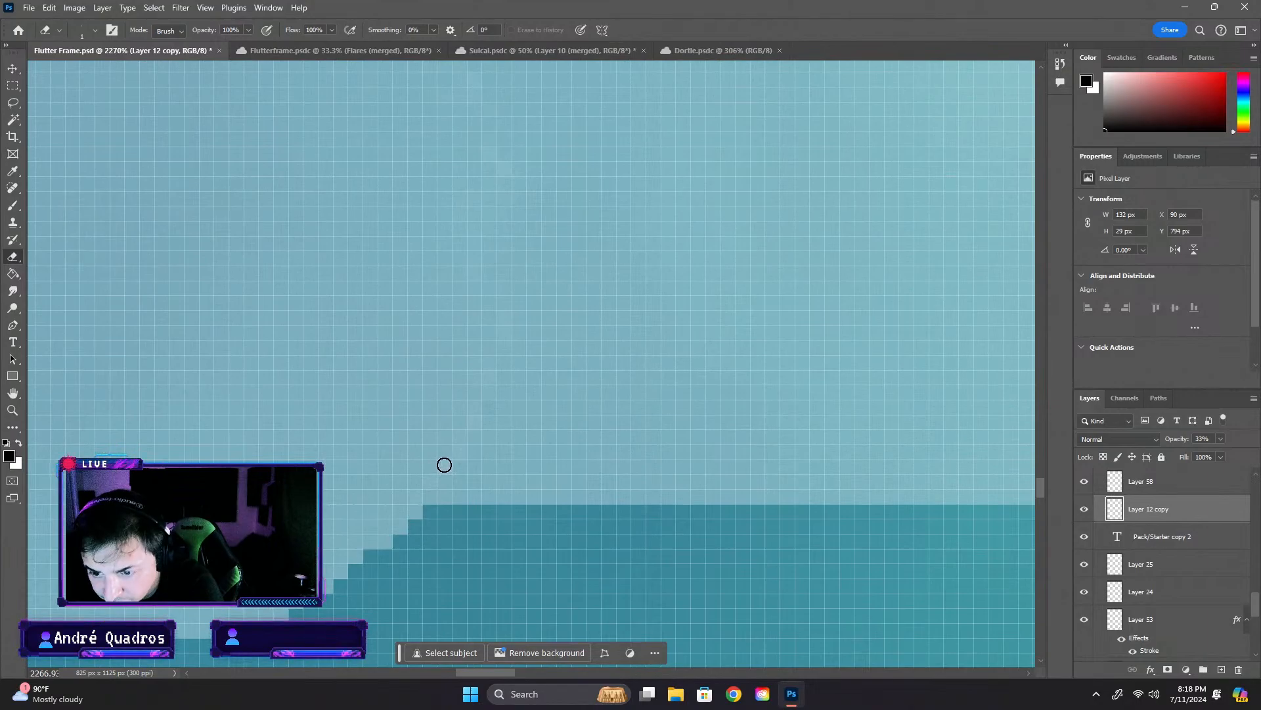
click(13, 68)
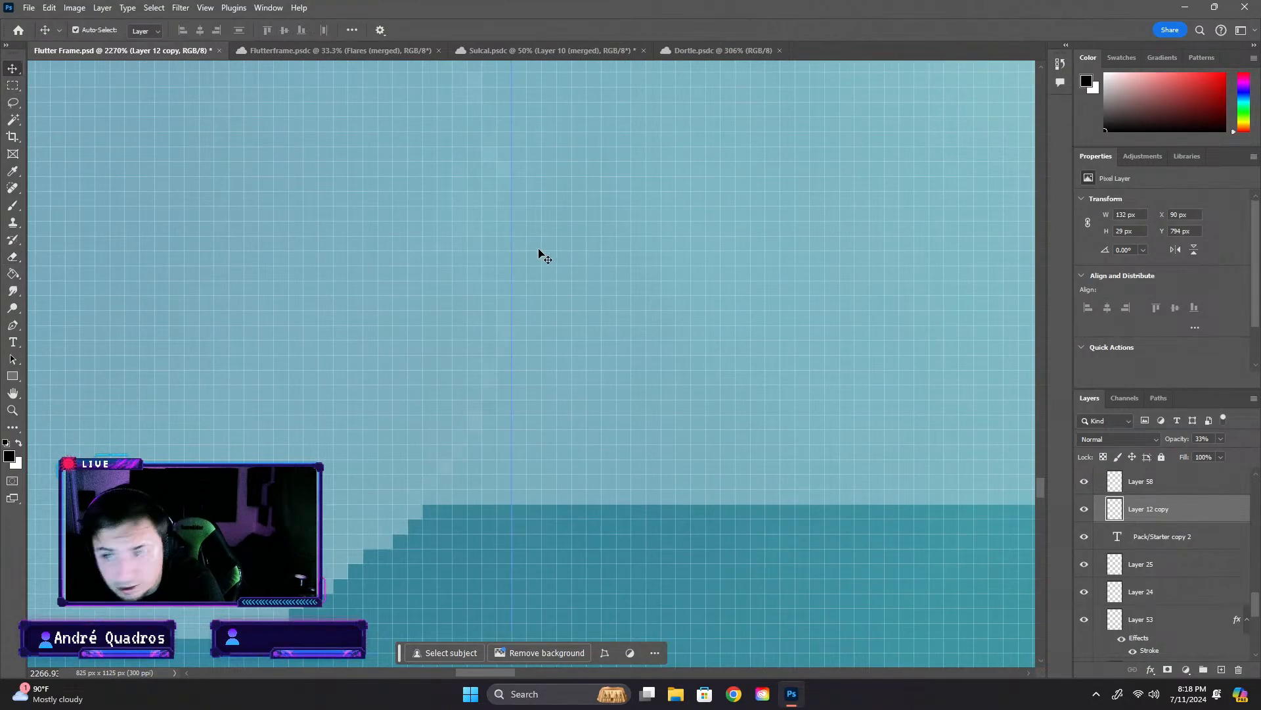
click(545, 256)
click(14, 259)
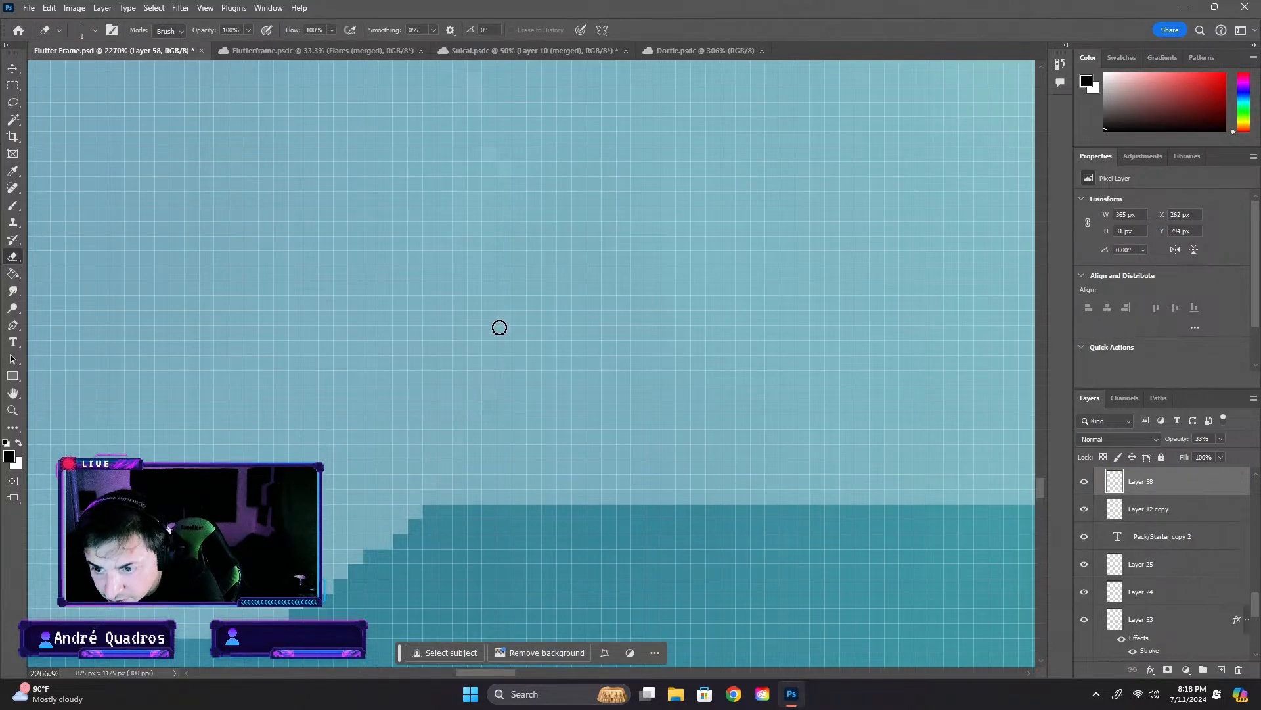
scroll(416, 235, down, 10)
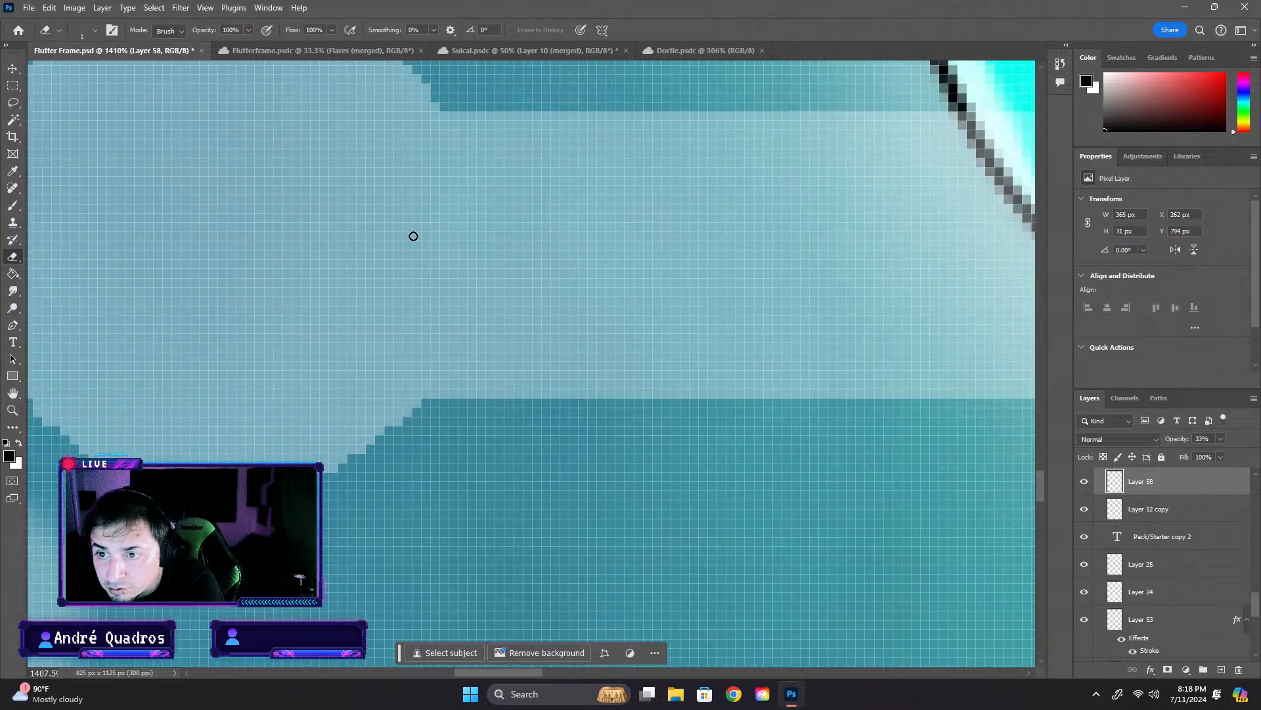
scroll(517, 291, down, 3)
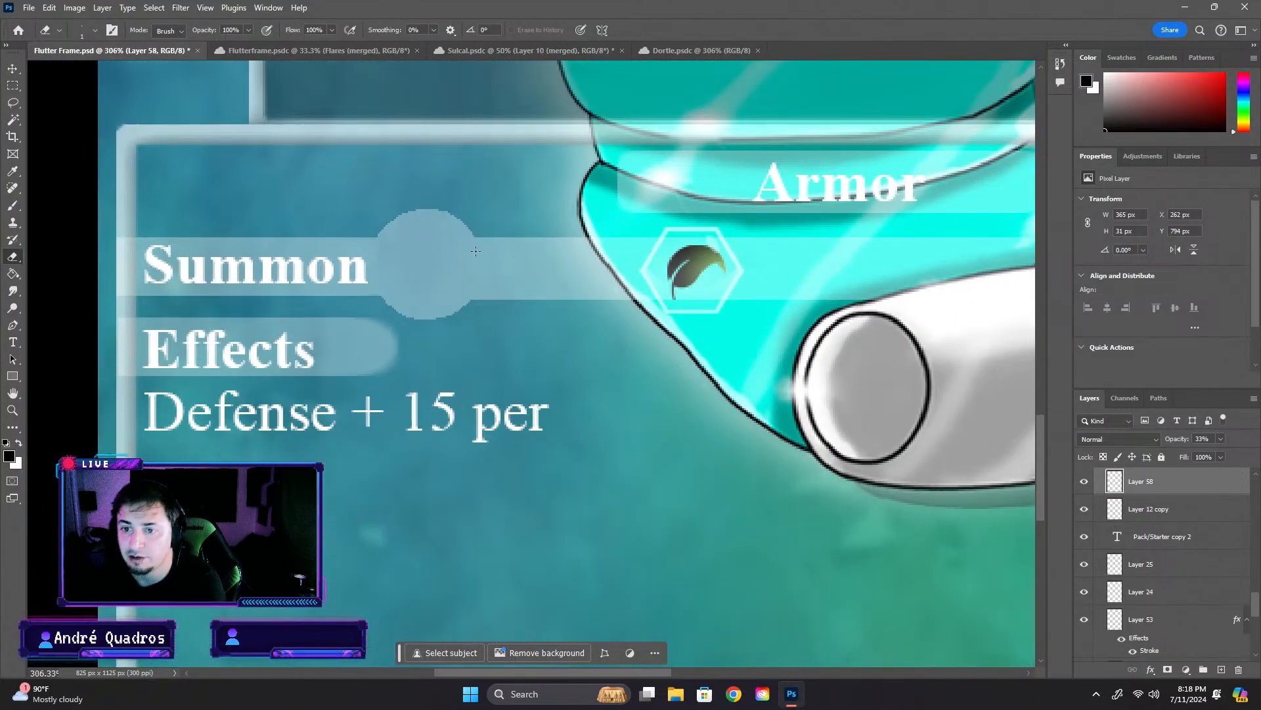
scroll(491, 223, up, 10)
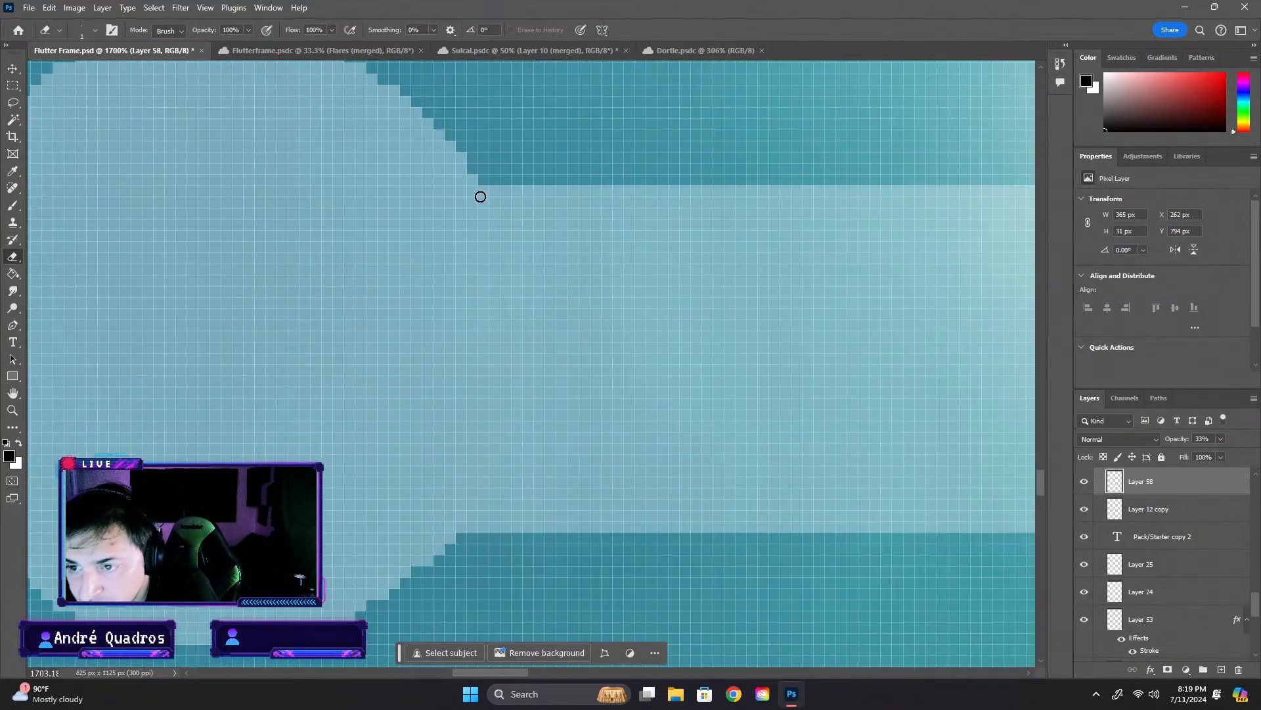
scroll(417, 278, down, 5)
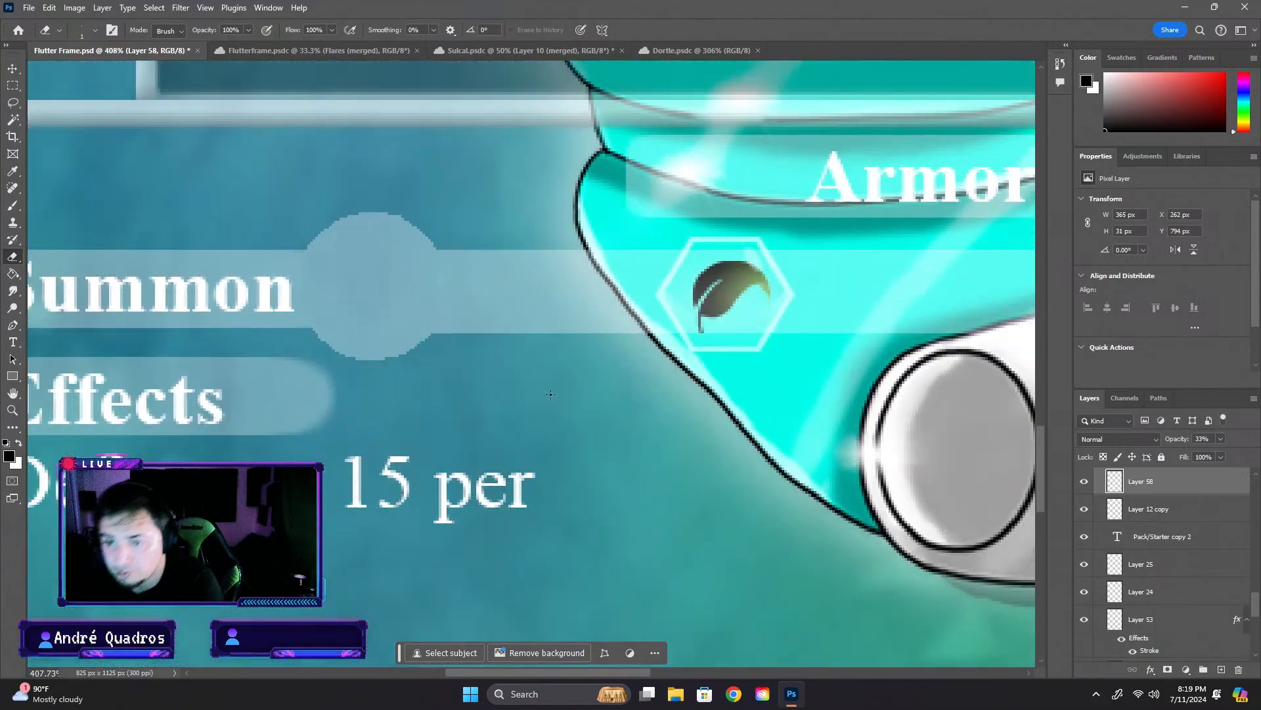
scroll(417, 278, up, 4)
scroll(432, 333, down, 3)
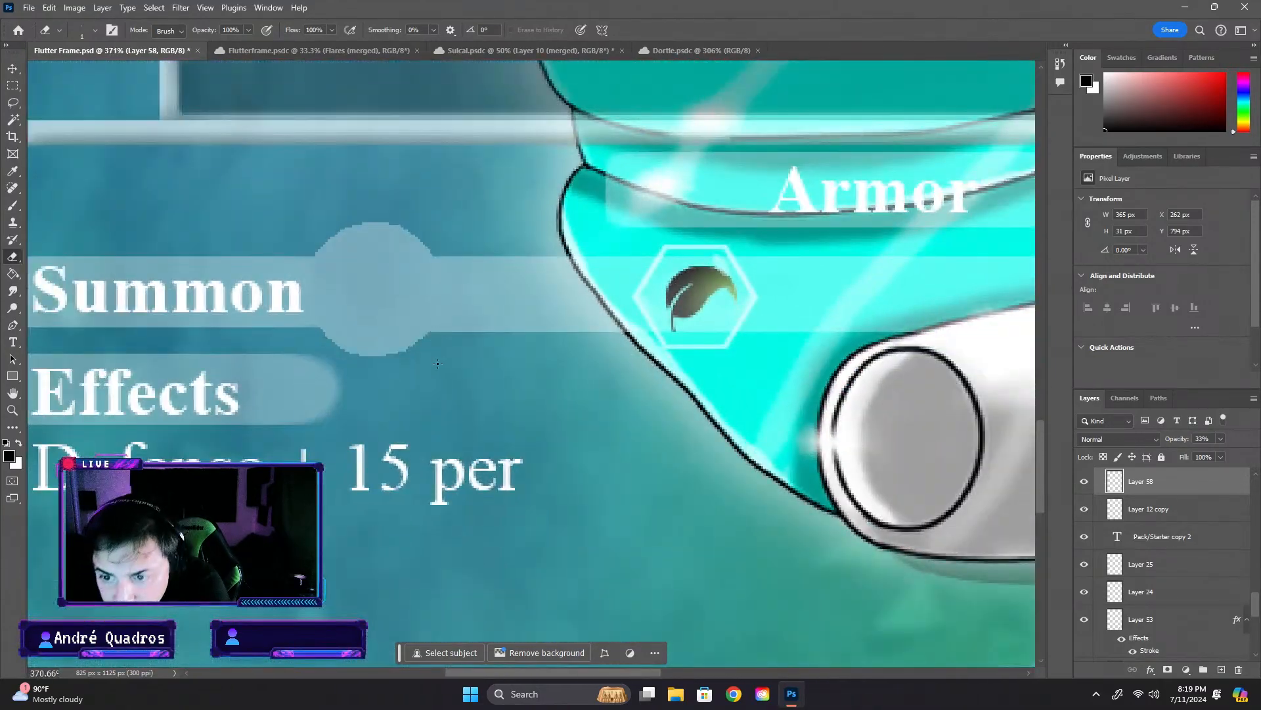
- Inspect the joints between the Summon circle and both bars up close and from a distance for leftover overlap
scroll(431, 353, up, 5)
scroll(416, 282, down, 4)
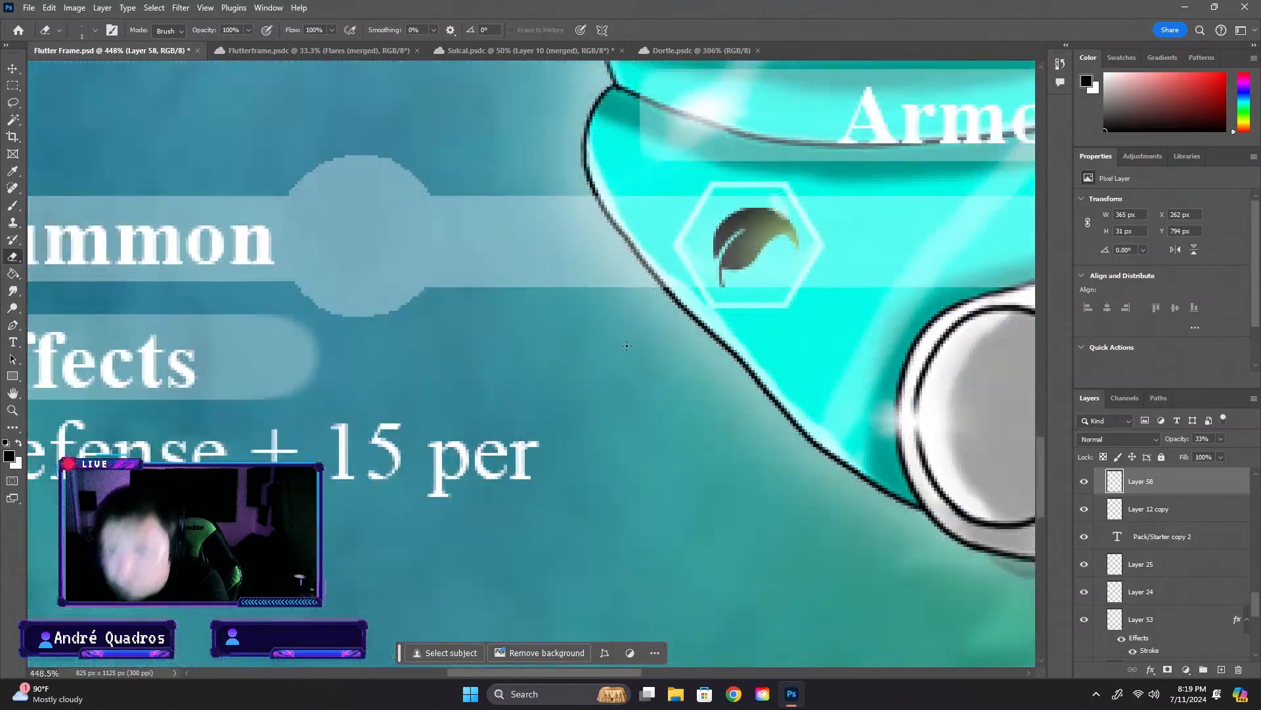
scroll(621, 347, down, 2)
scroll(469, 297, up, 8)
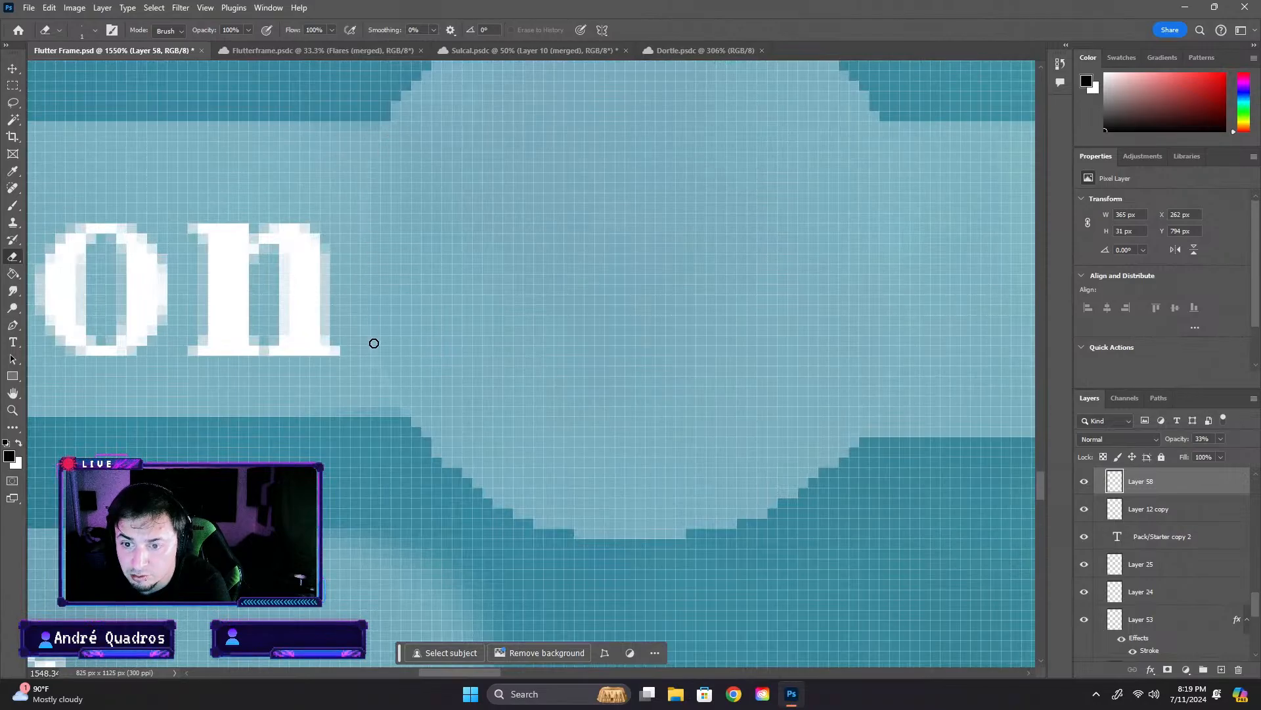
scroll(416, 382, down, 12)
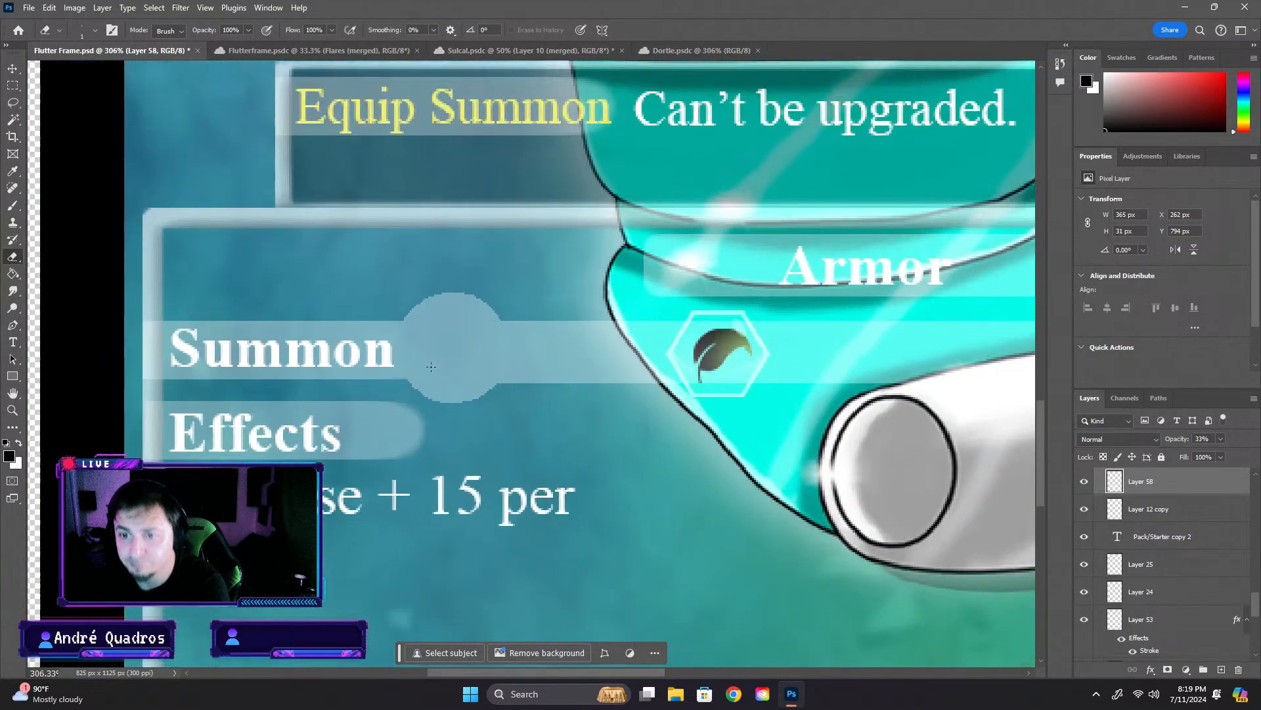
scroll(523, 394, up, 10)
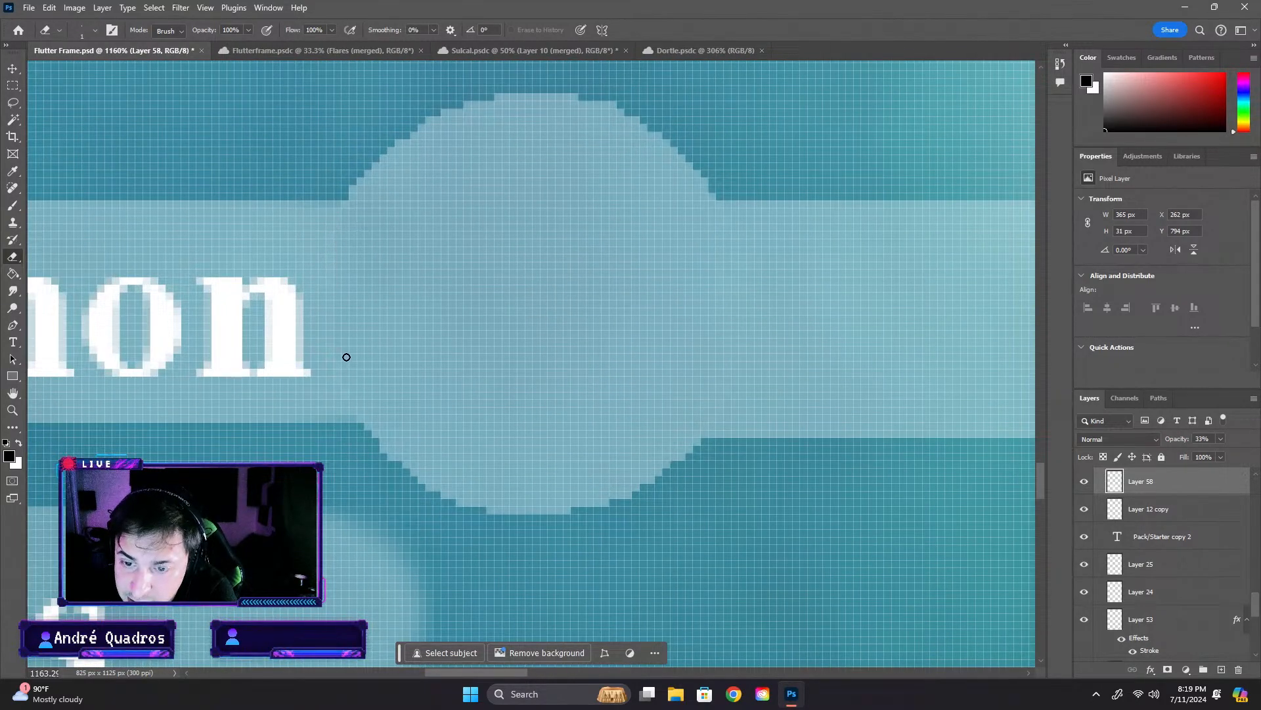
scroll(371, 395, up, 3)
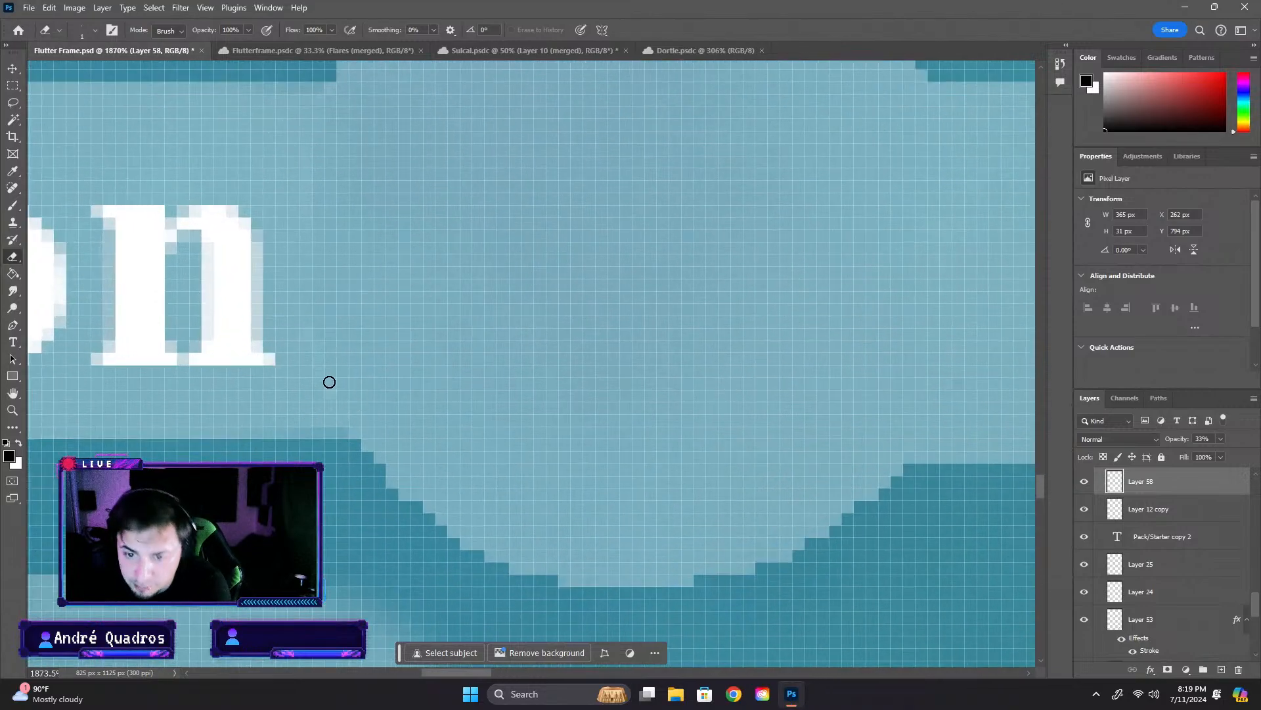
scroll(319, 348, down, 8)
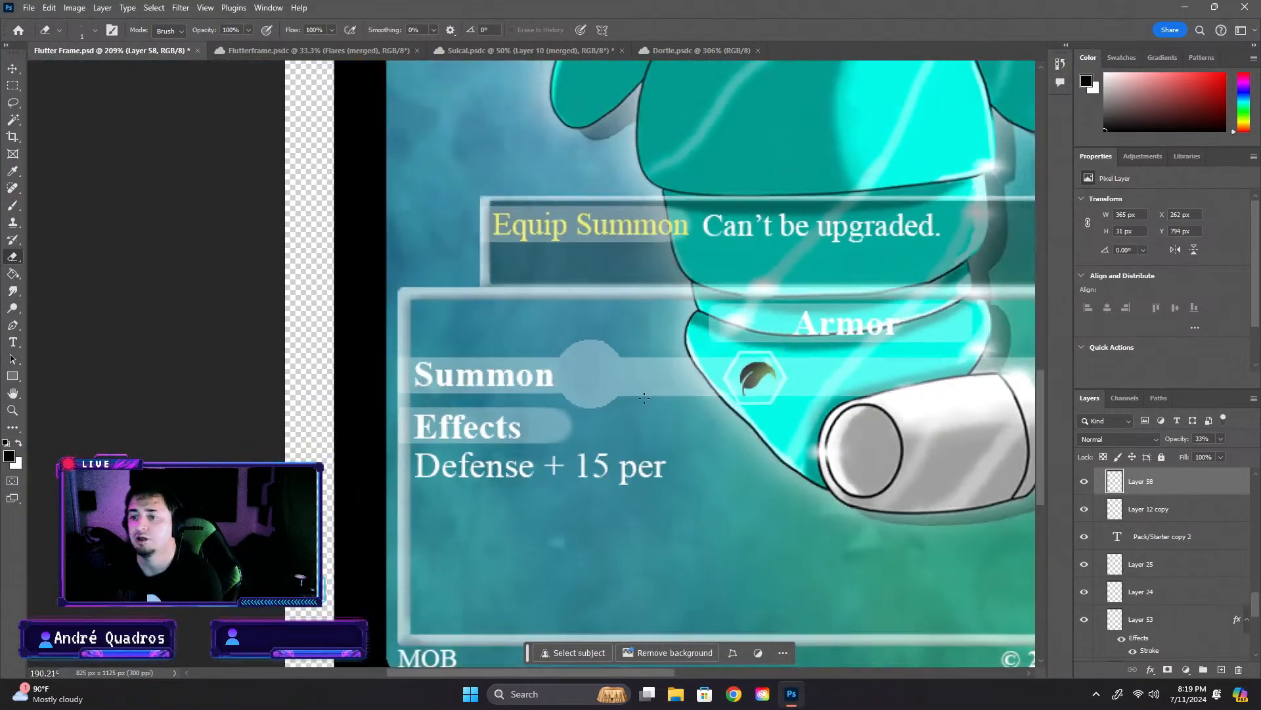
scroll(621, 408, up, 10)
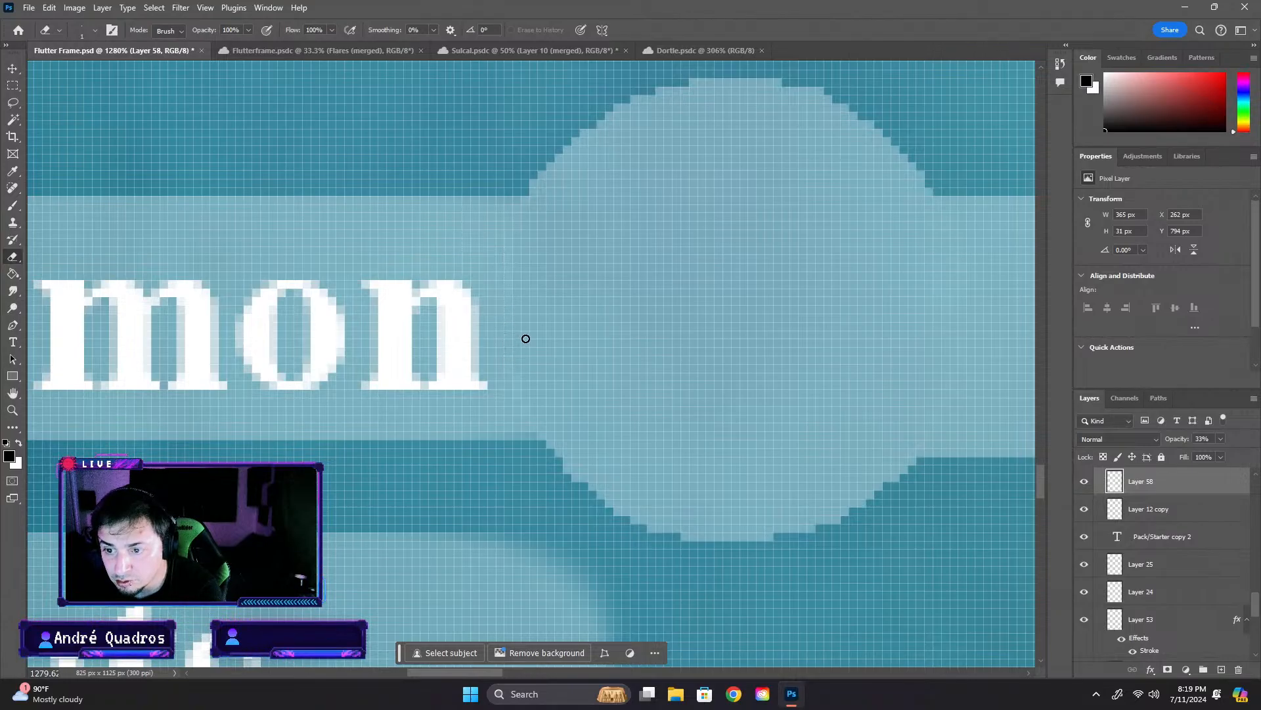
scroll(525, 338, down, 11)
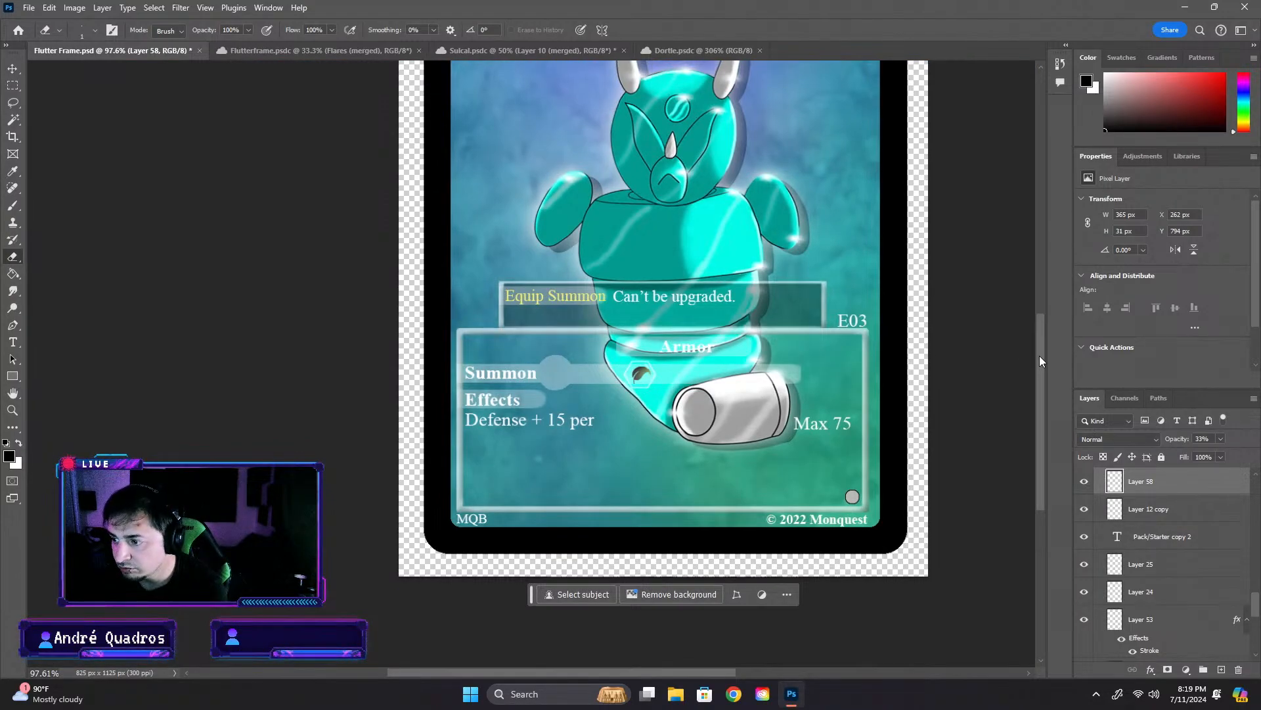
- Try to shorten the long Summon bar, Layer 58, by pulling in its right end with Free Transform
scroll(1039, 359, up, 1)
click(9, 69)
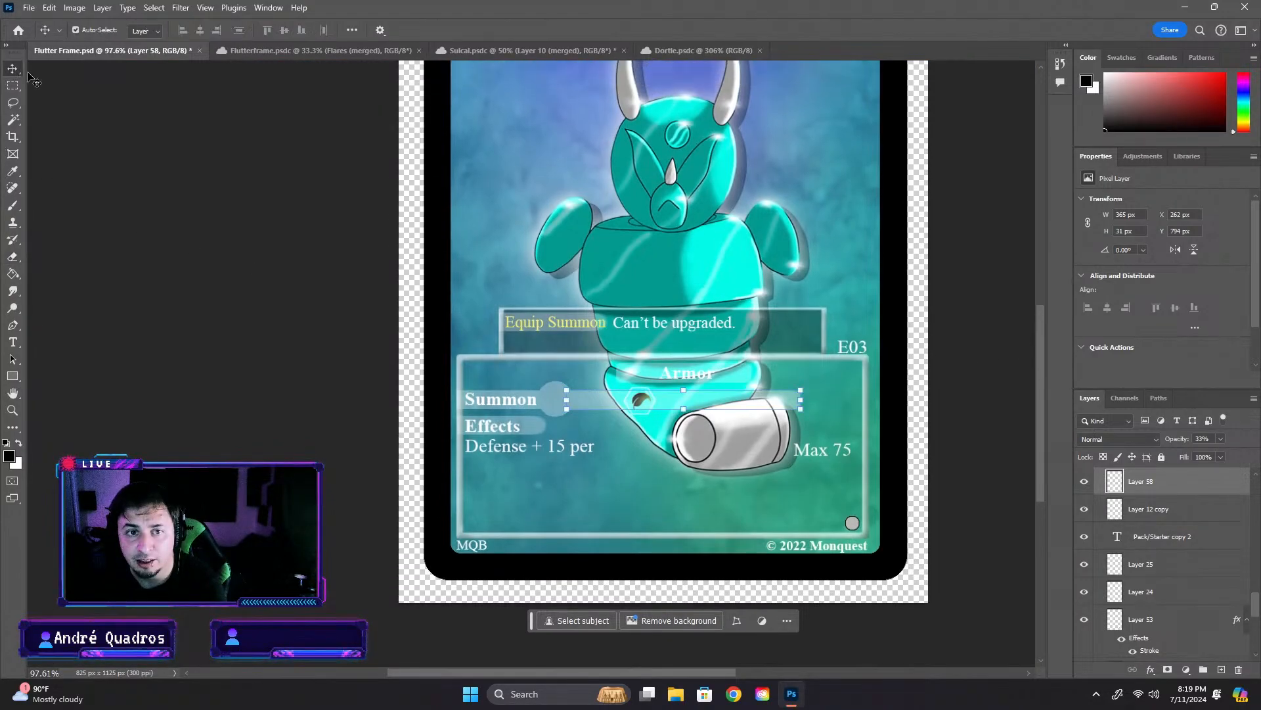
key(ctrl+t)
scroll(820, 419, up, 2)
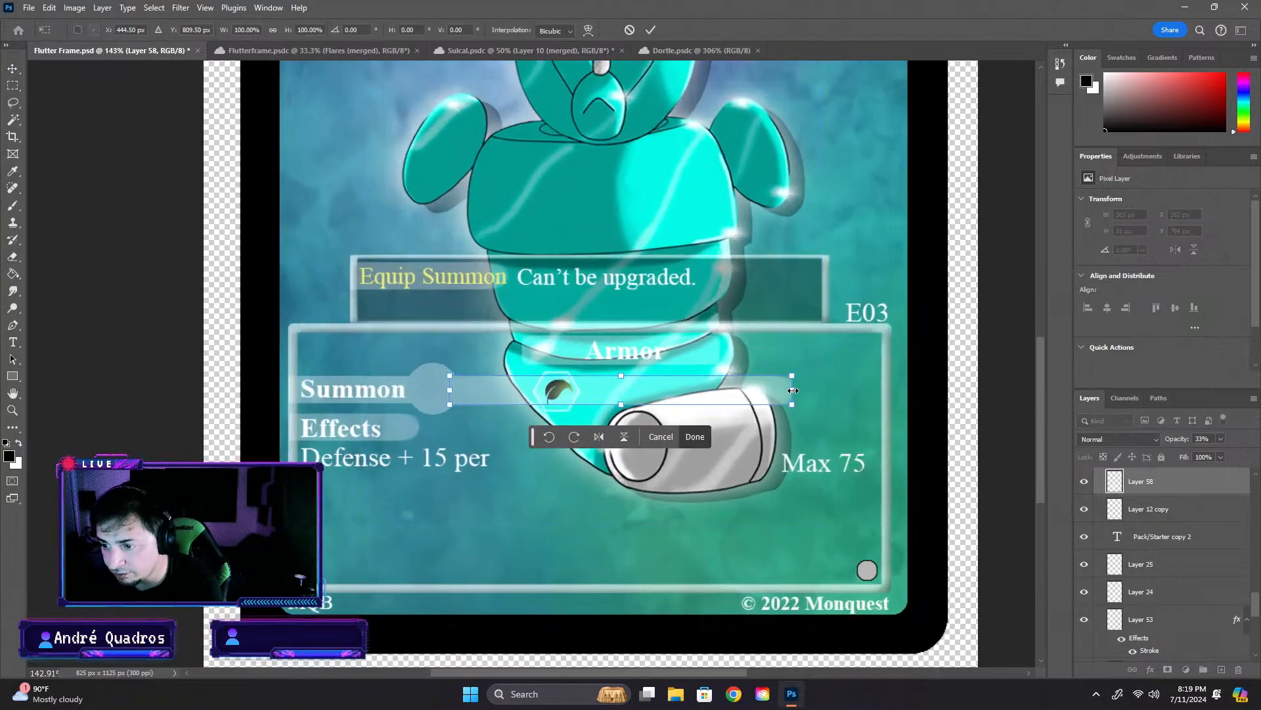
drag(793, 391, 636, 387)
key(ctrl+z)
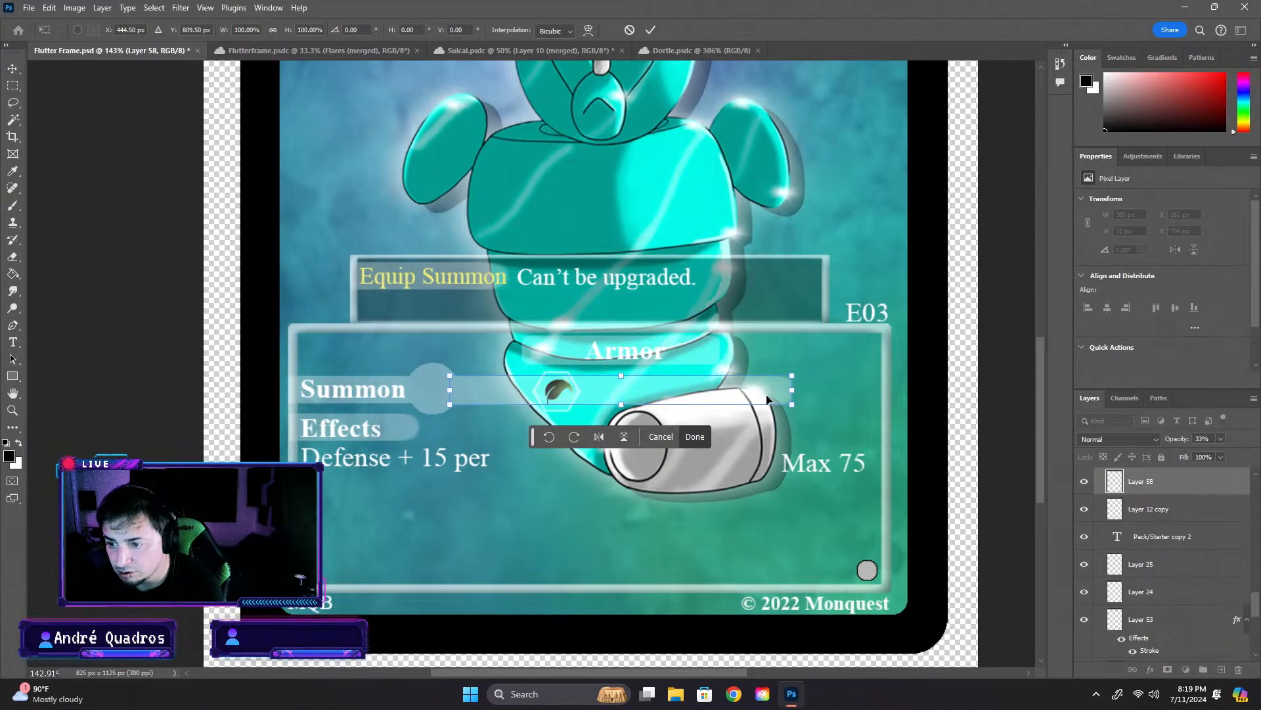
drag(792, 390, 566, 393)
key(ctrl+z)
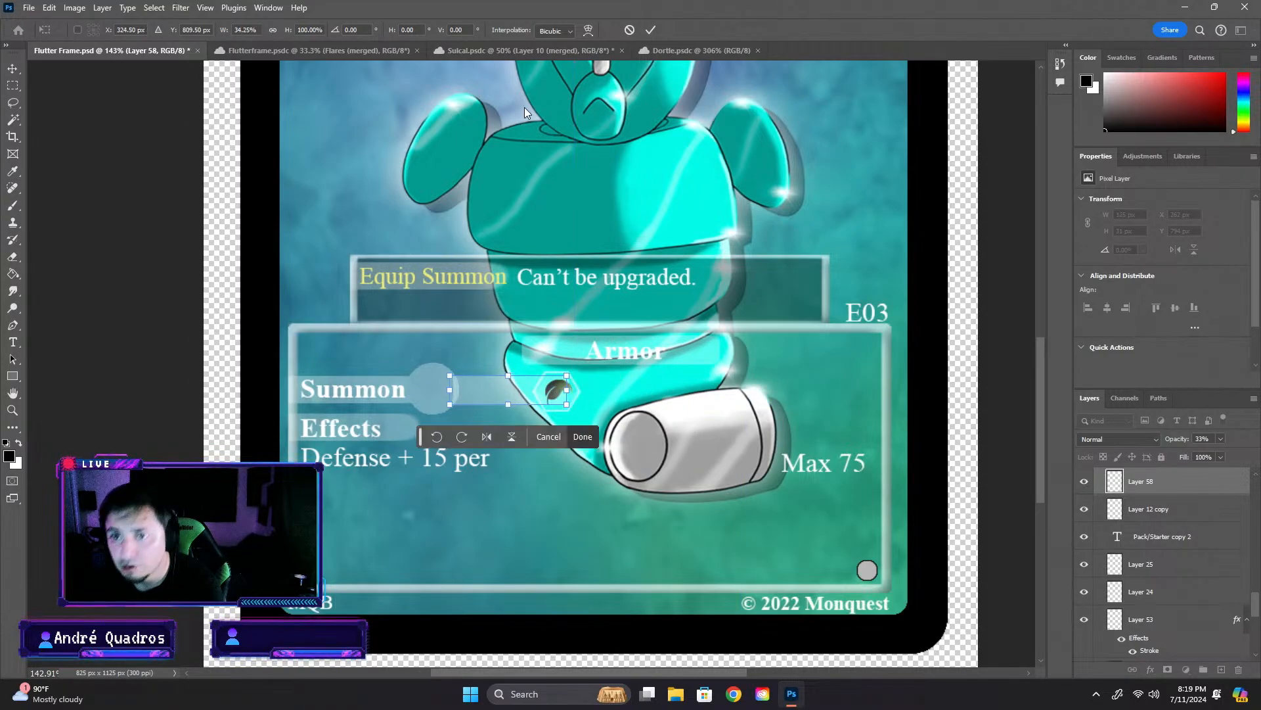
- Check the Form 1 row layout in the Dortle document for reference and return to the Flutter Frame card
click(690, 50)
scroll(445, 435, down, 3)
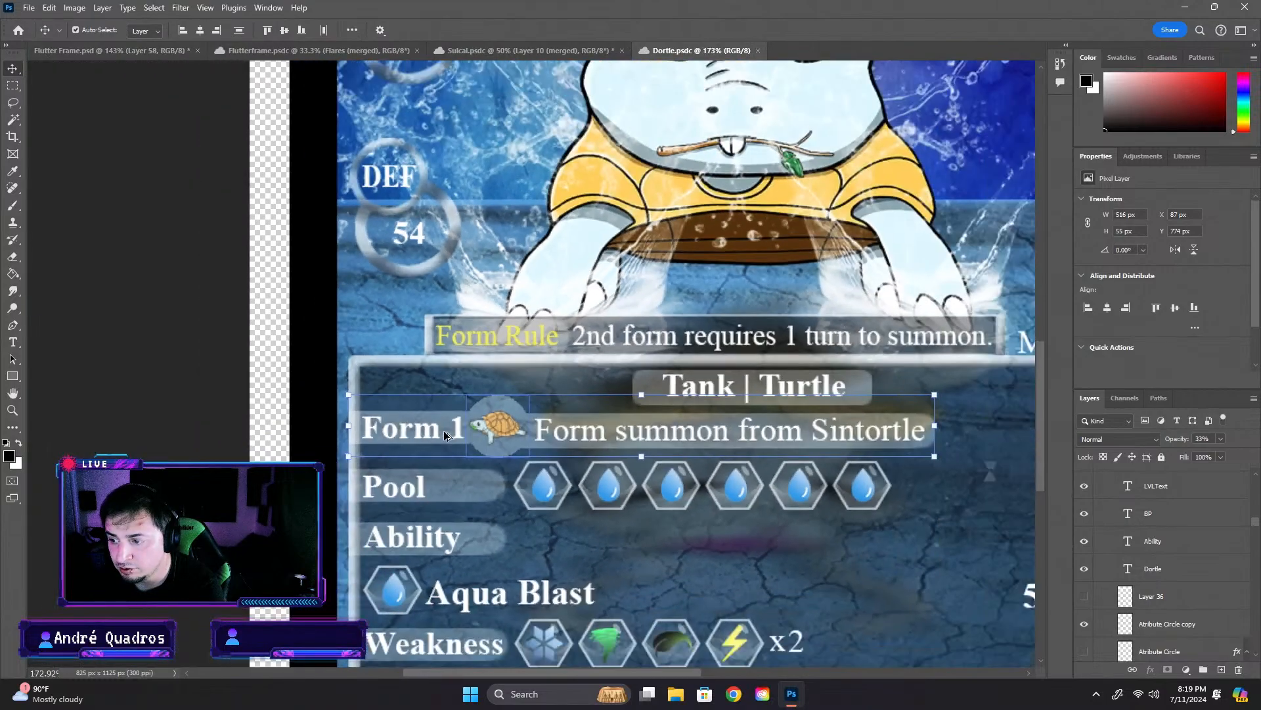
scroll(445, 435, down, 3)
click(108, 50)
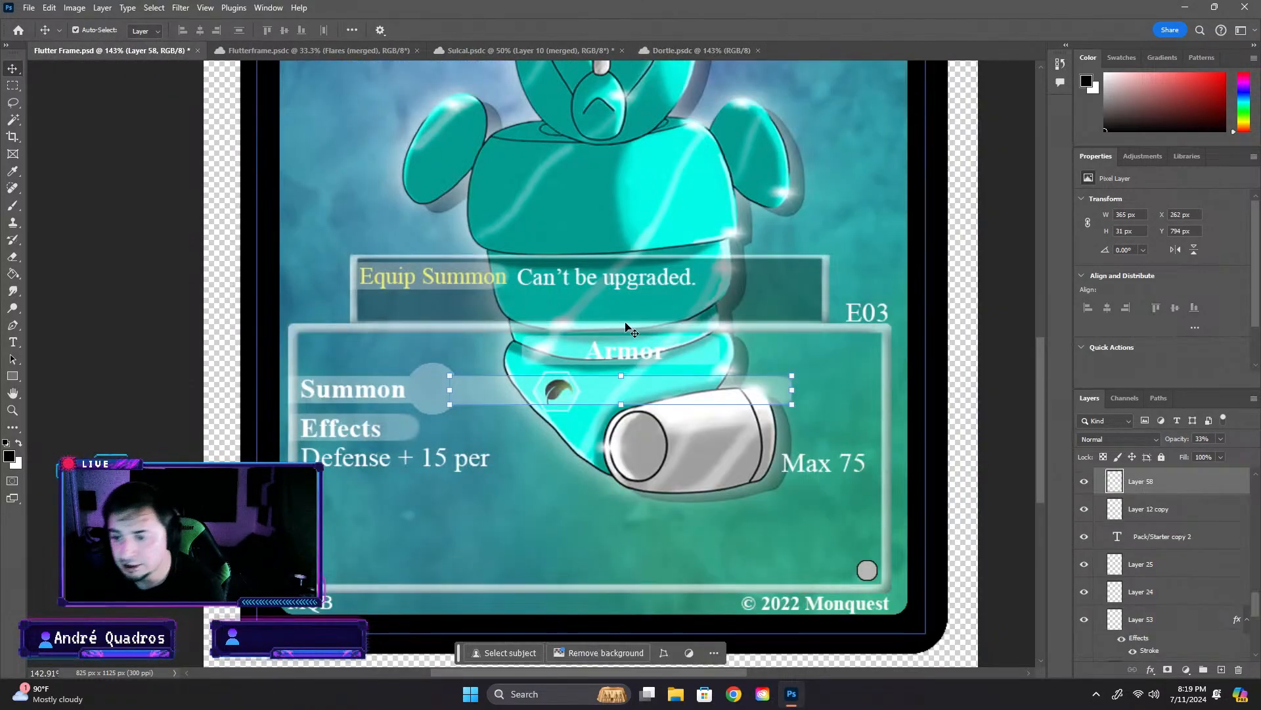
- Group Layer 59, Layer 58 and Layer 12 copy, and name the group Summon Ui
click(1003, 392)
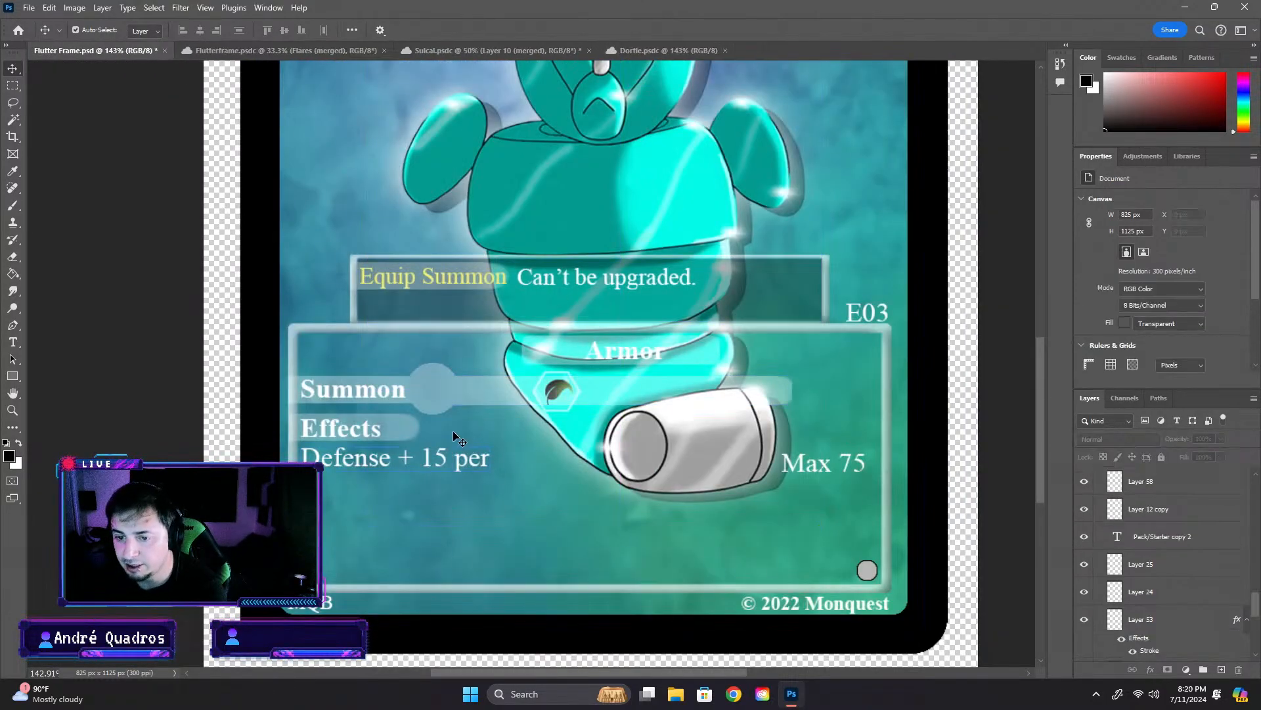
click(1113, 510)
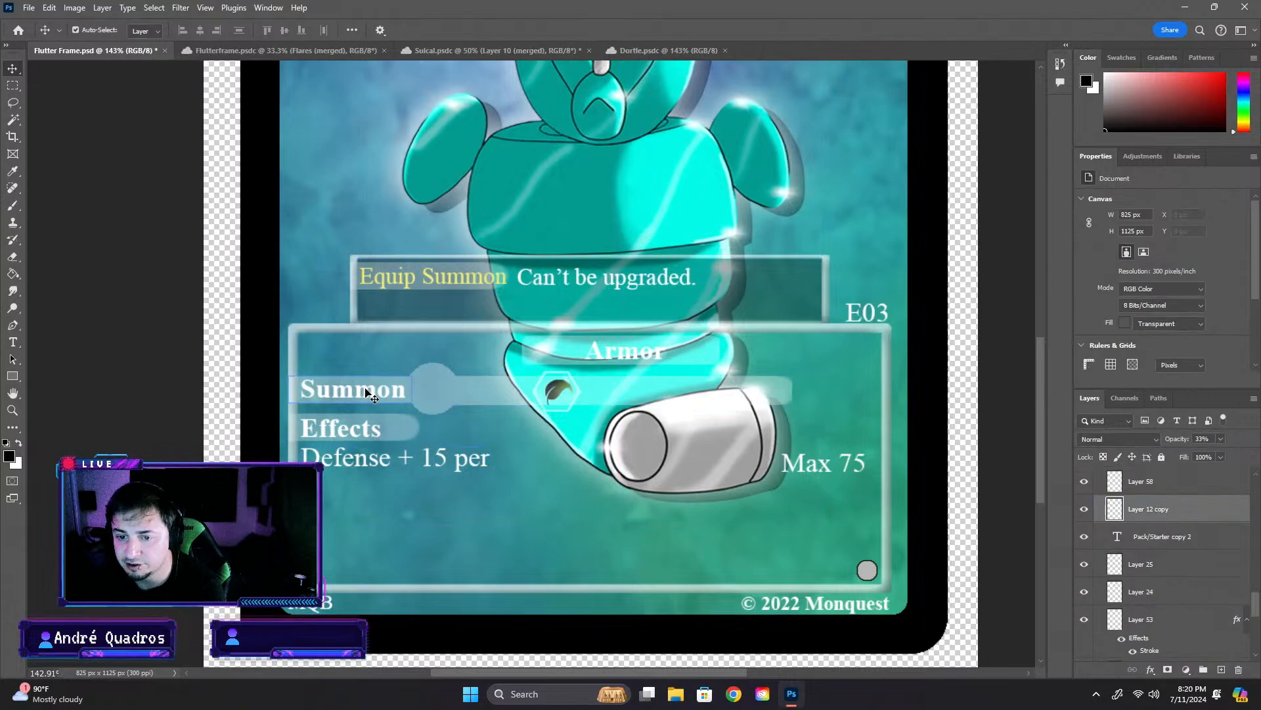
double_click(1147, 510)
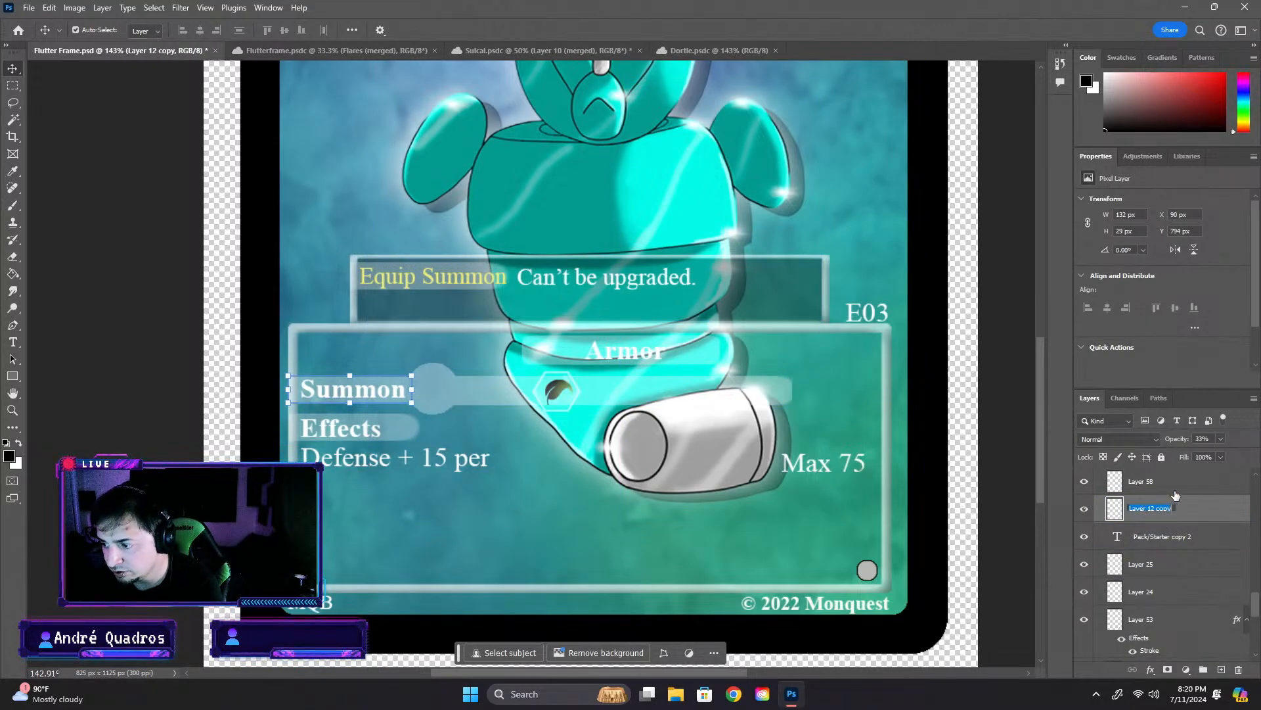
click(1174, 491)
scroll(1180, 498, up, 3)
click(1179, 549)
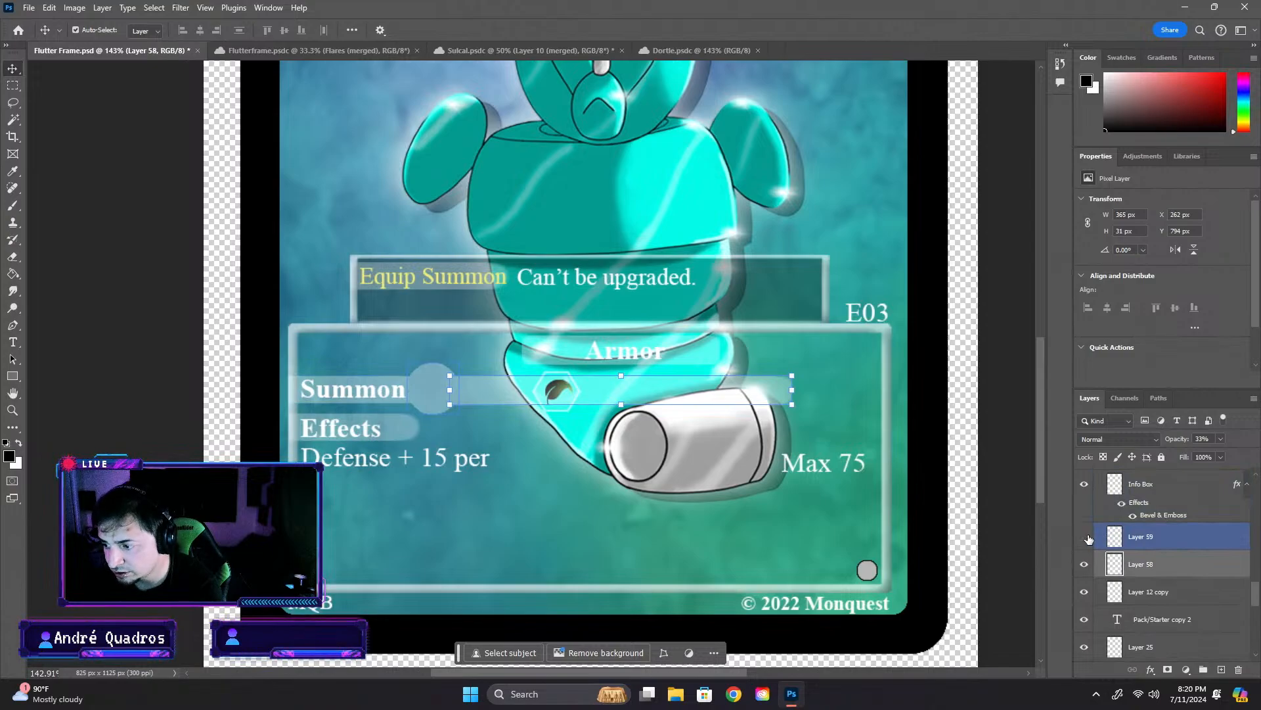
shift+click(1181, 591)
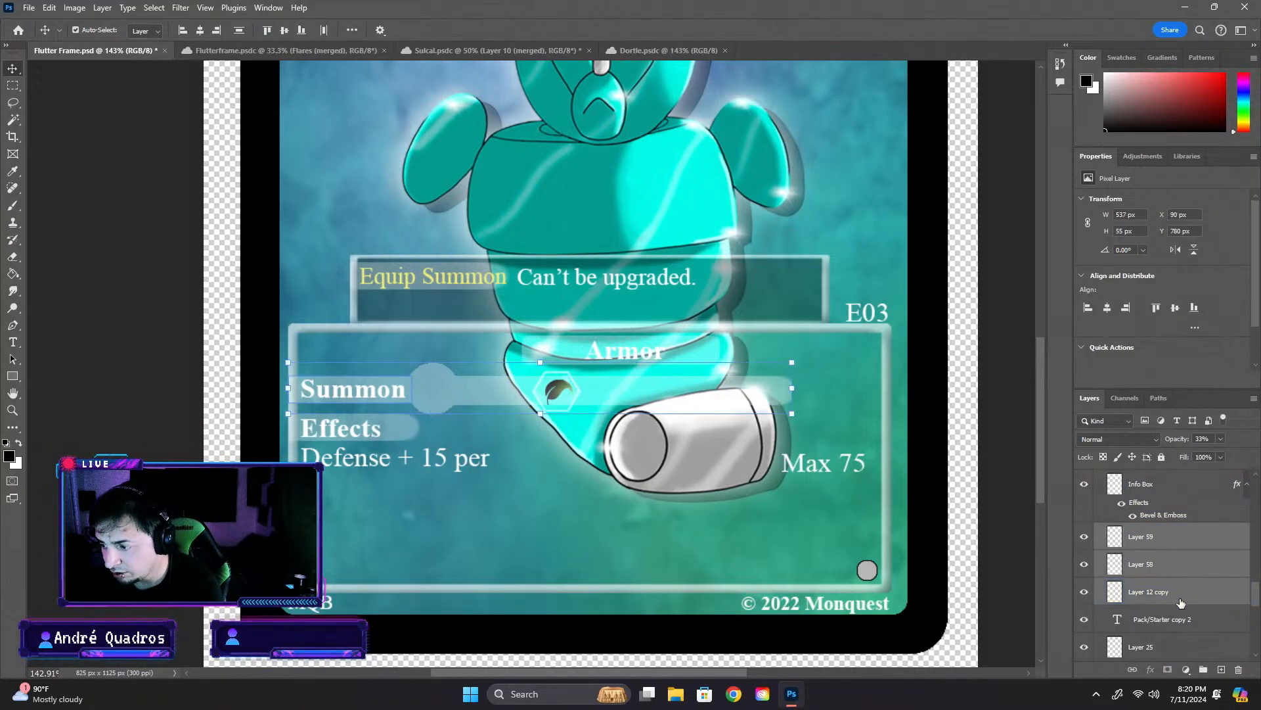
click(1204, 670)
double_click(1147, 533)
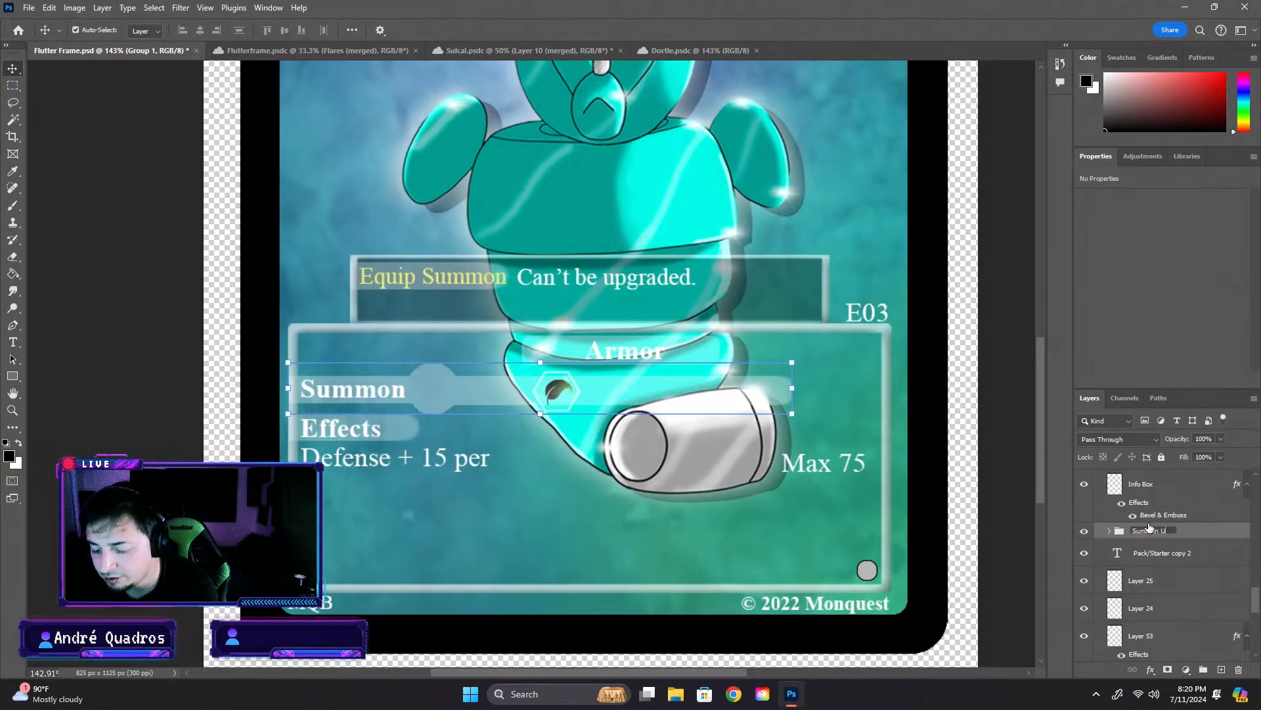
text(Summon Ui)
key(Return)
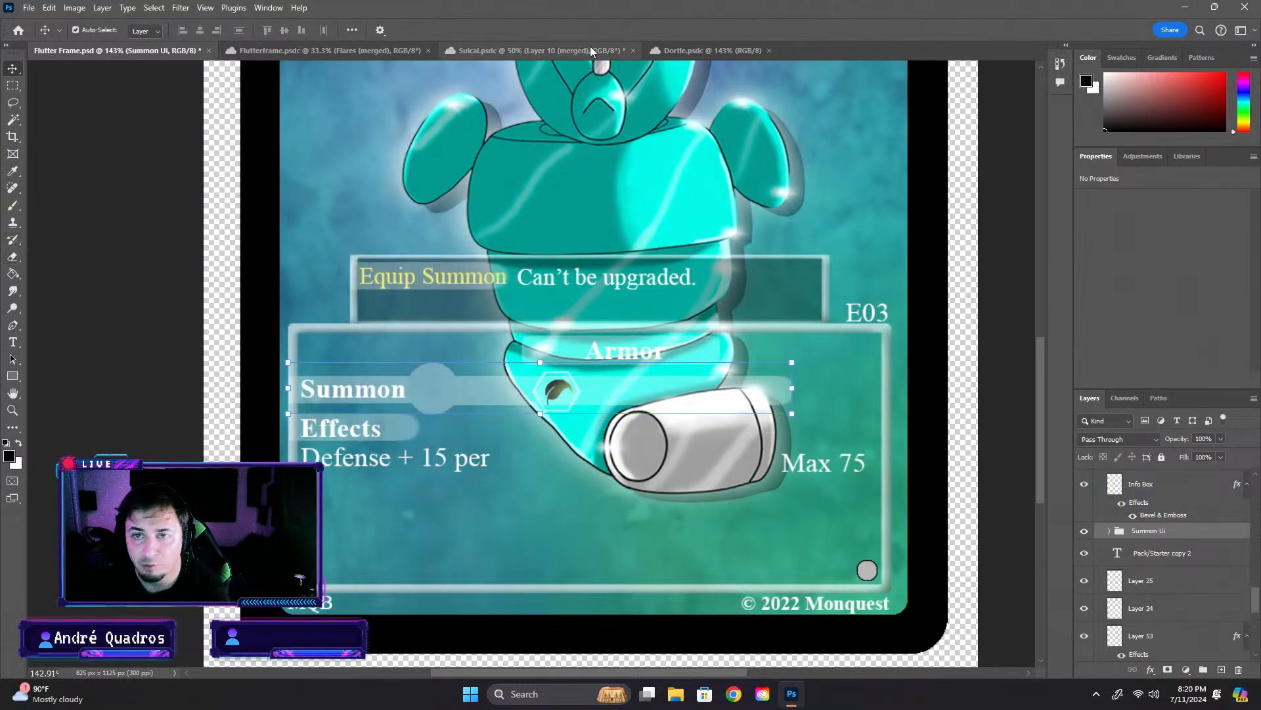
- Copy the winged creature layer, Layer 10 (merged), from the Sulcal document into the Flutter Frame card's Summon Ui group
click(707, 47)
click(394, 50)
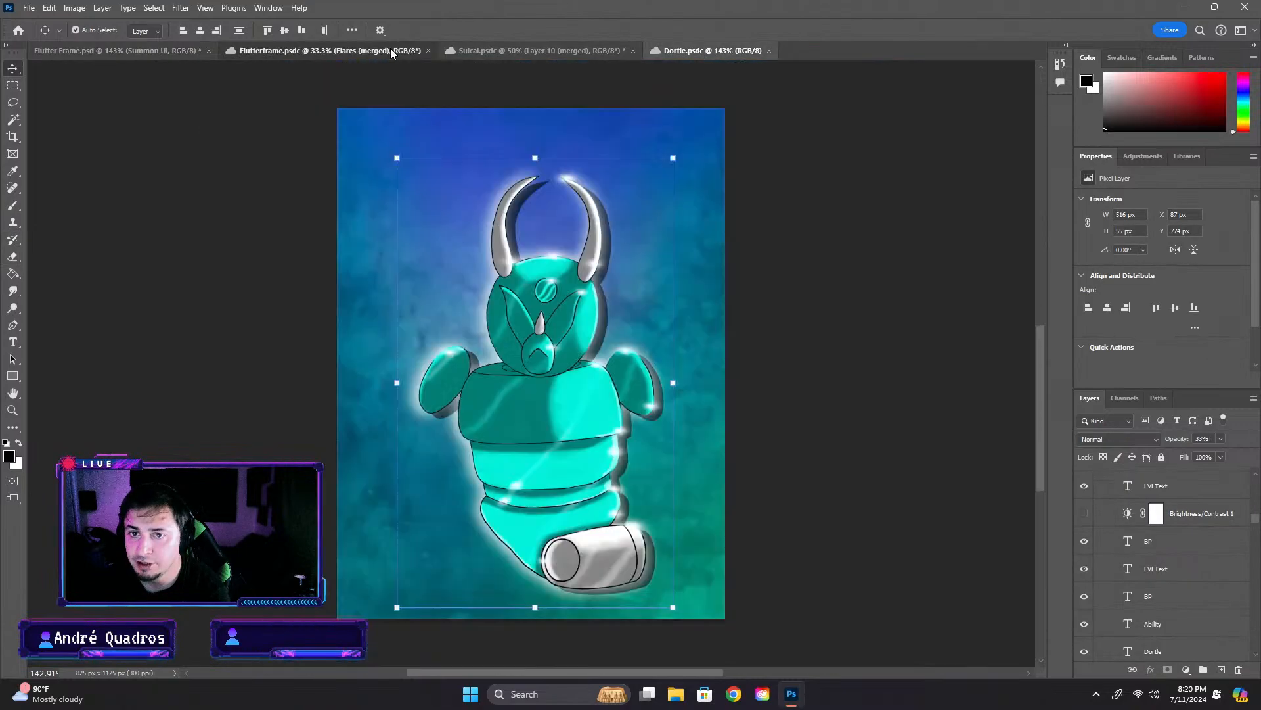
click(531, 50)
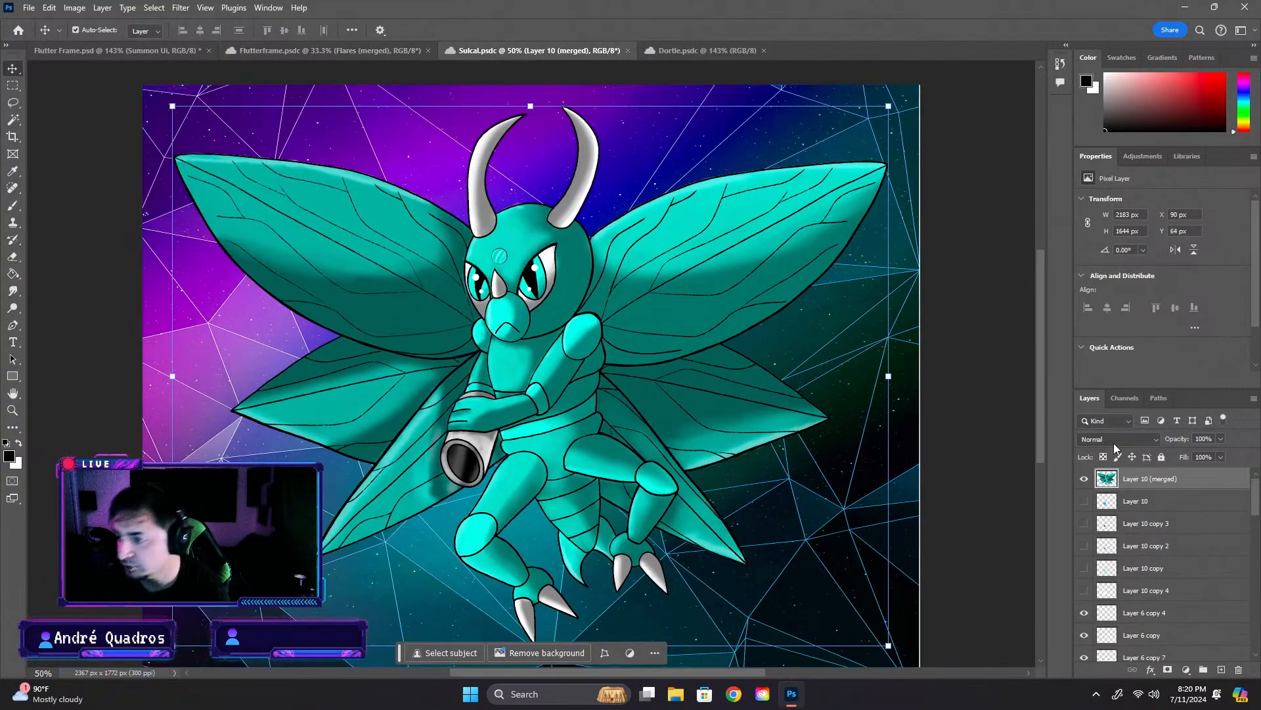
click(115, 50)
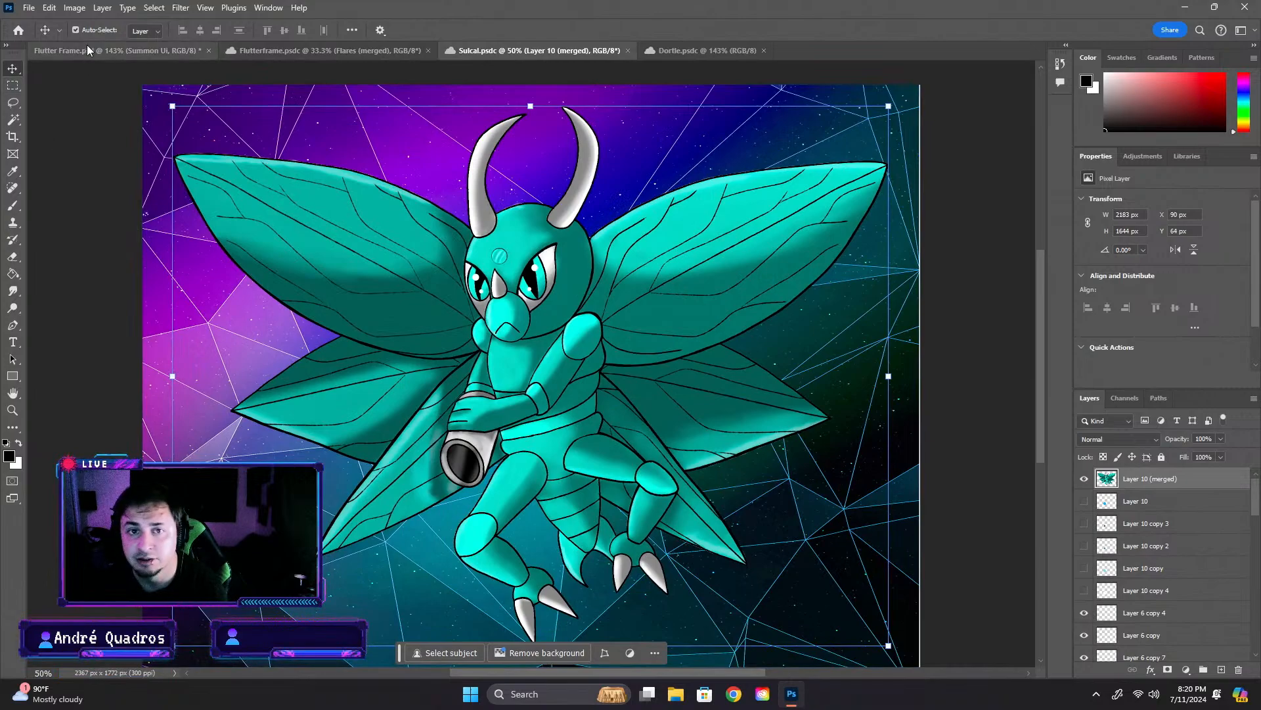
click(433, 389)
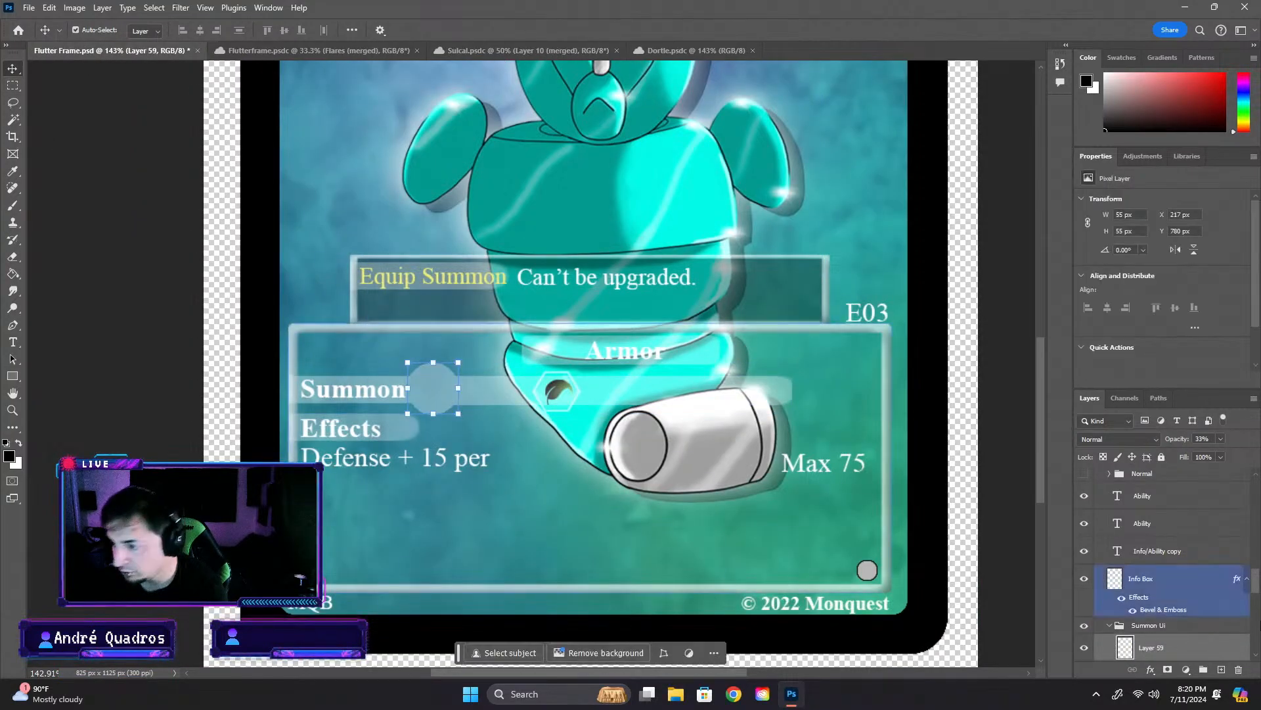
scroll(1121, 625, down, 2)
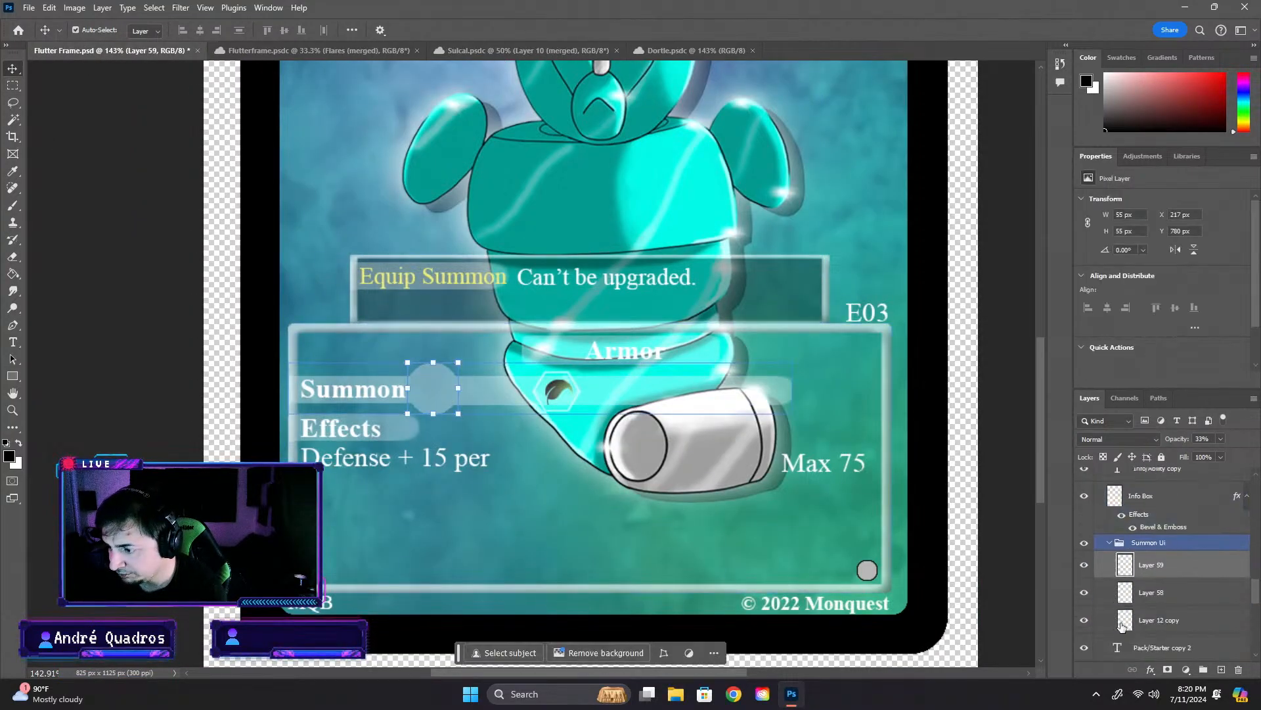
ctrl+click(1176, 592)
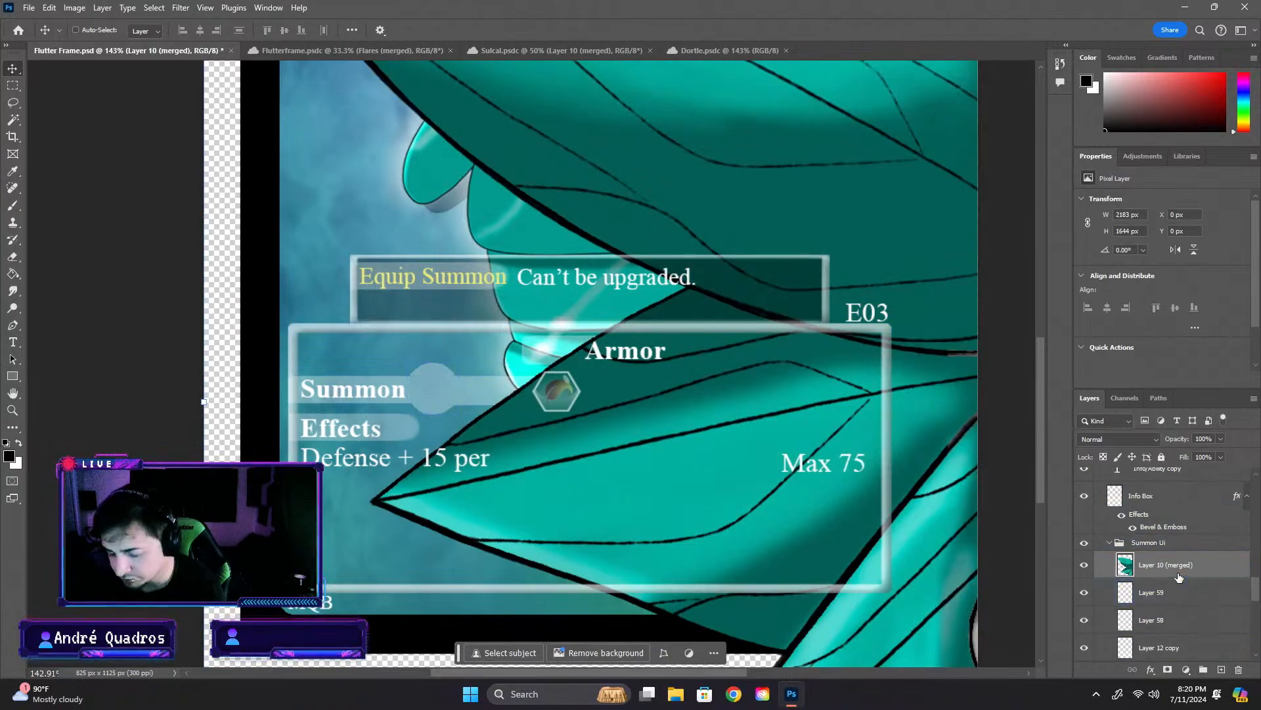
- Move the pasted creature layer directly below Layer 59 and rename it Sulcal
click(1178, 591)
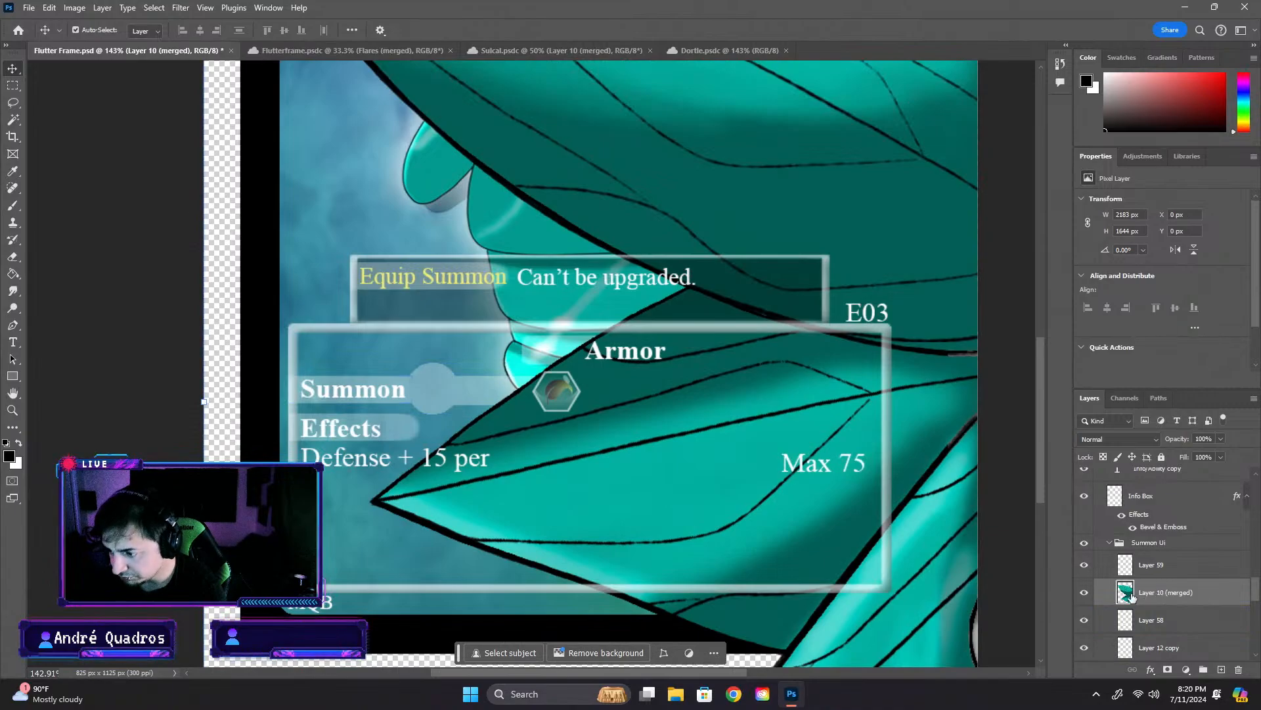
double_click(1153, 594)
text(Su)
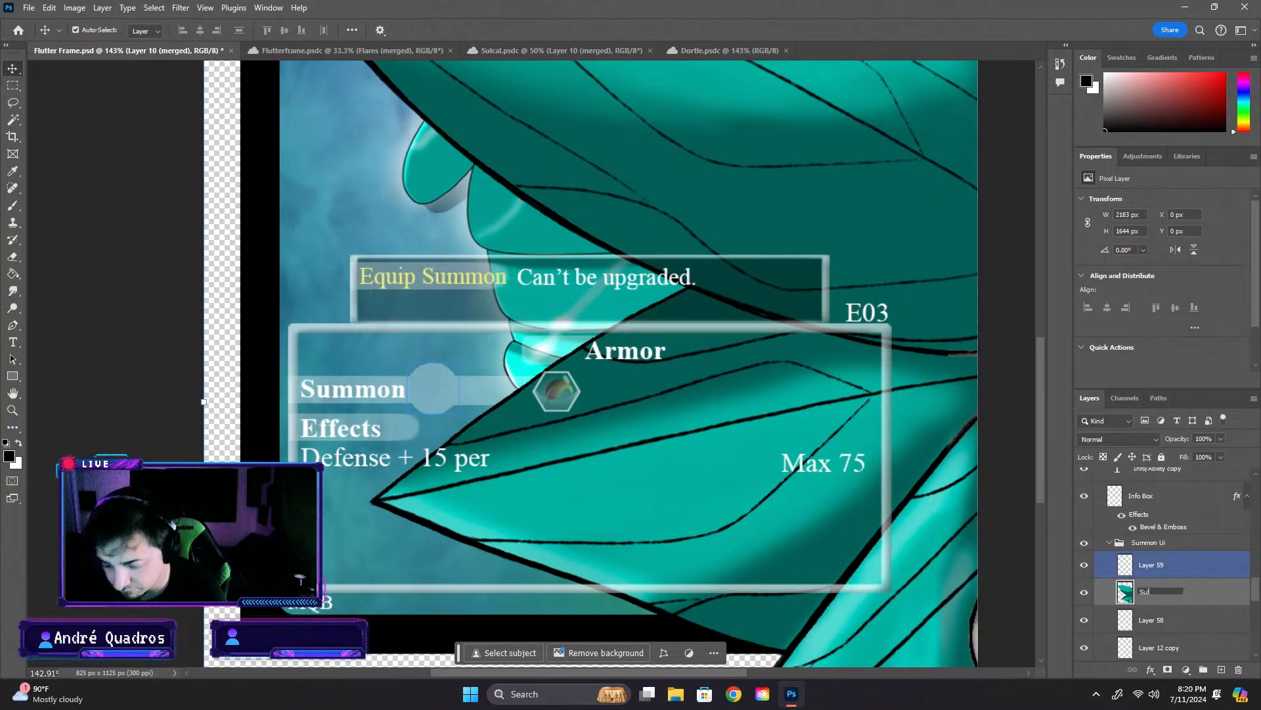
text(lcal)
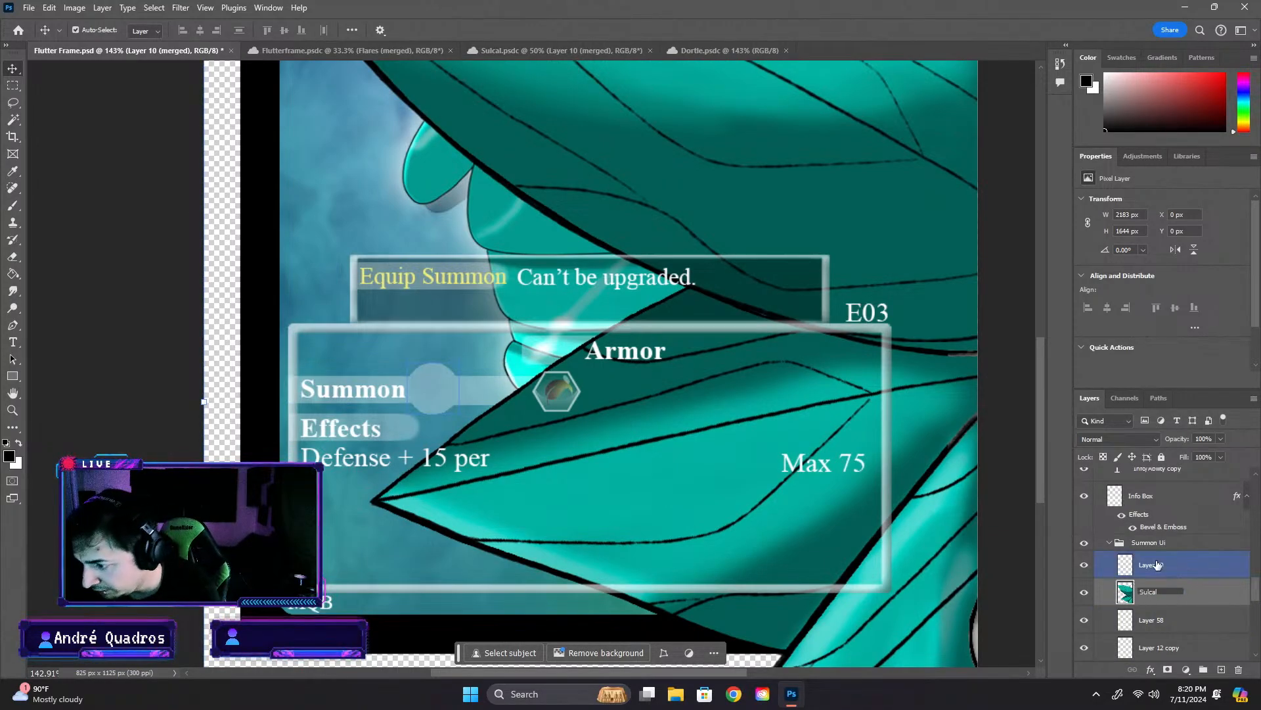
- Rename the Summon circle's layer, Layer 59, as orb
double_click(1151, 565)
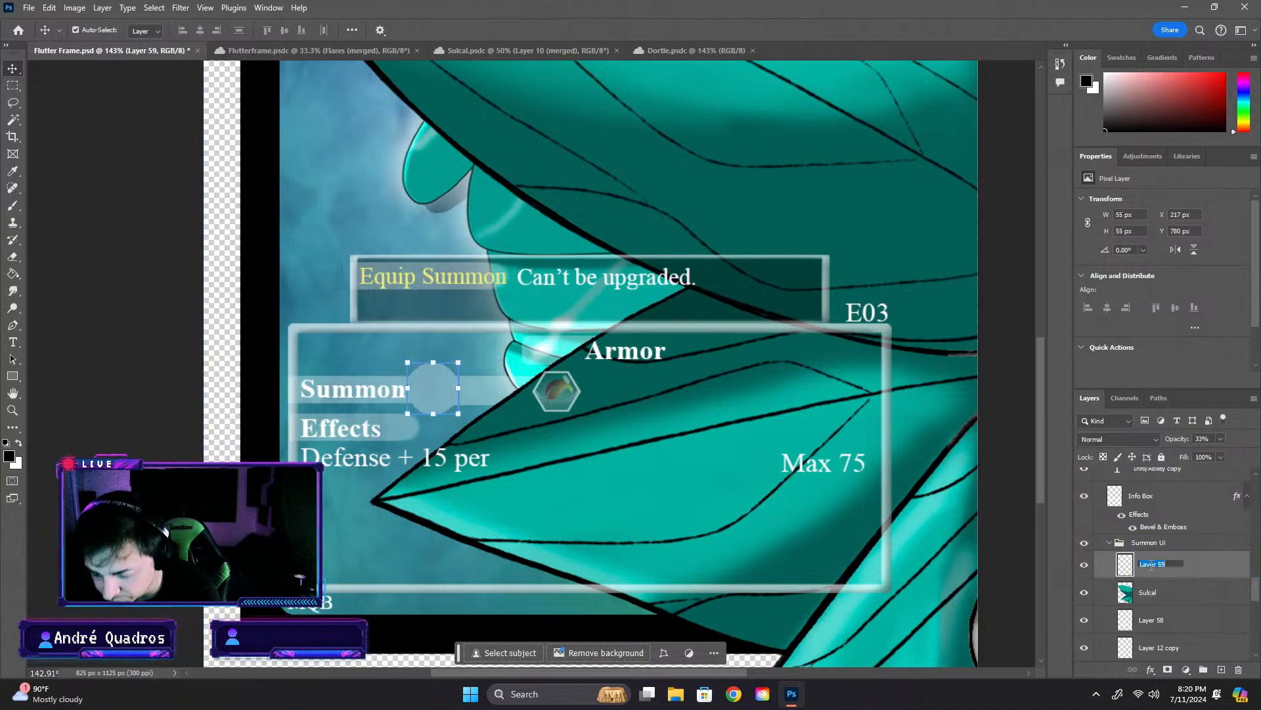
text(PO)
key(BackSpace)
key(BackSpace)
text(or)
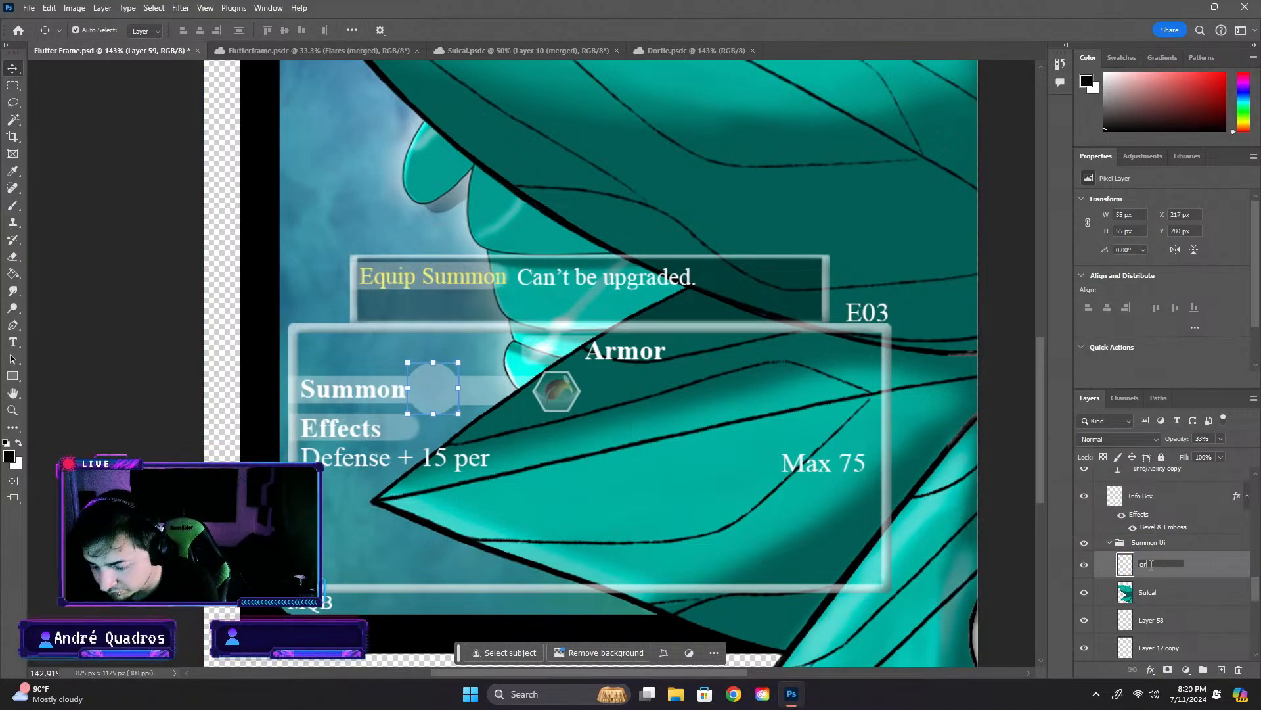
text(b)
- Rename Layer 58 as Bar 2 and Layer 12 copy as Bar 1 in the Summon Ui group
double_click(1152, 619)
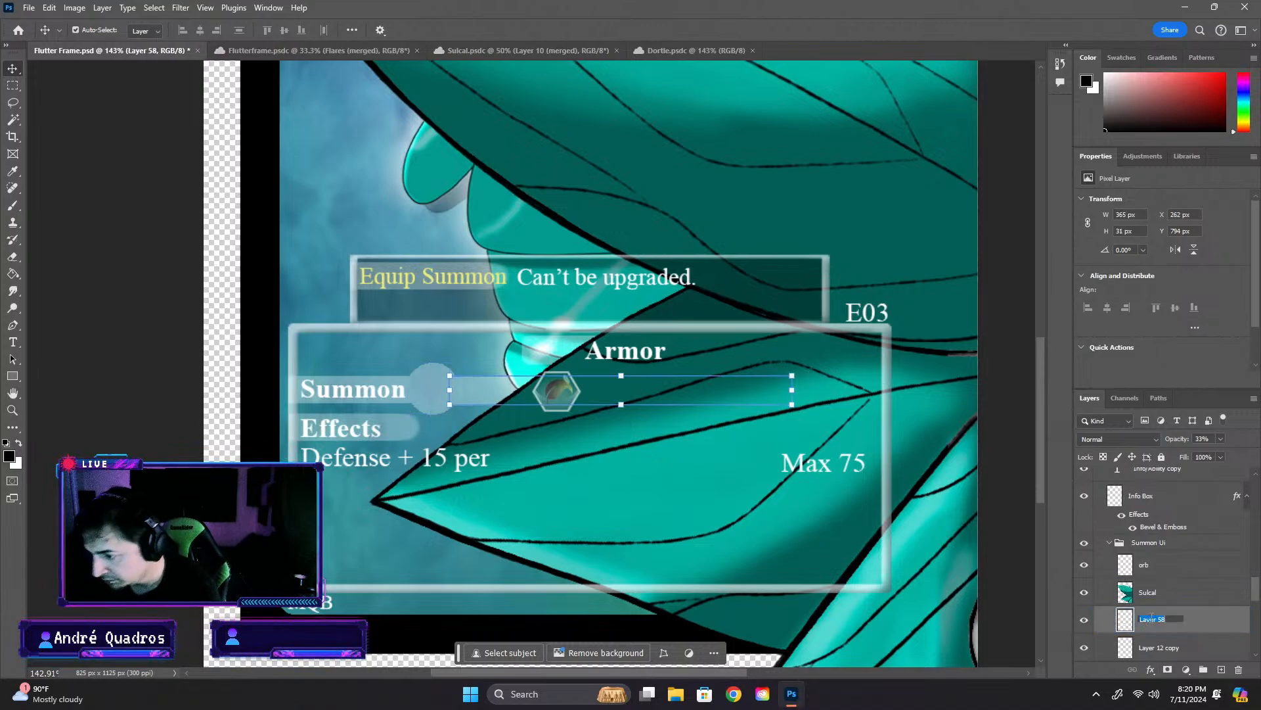
text(Bar 2)
key(Return)
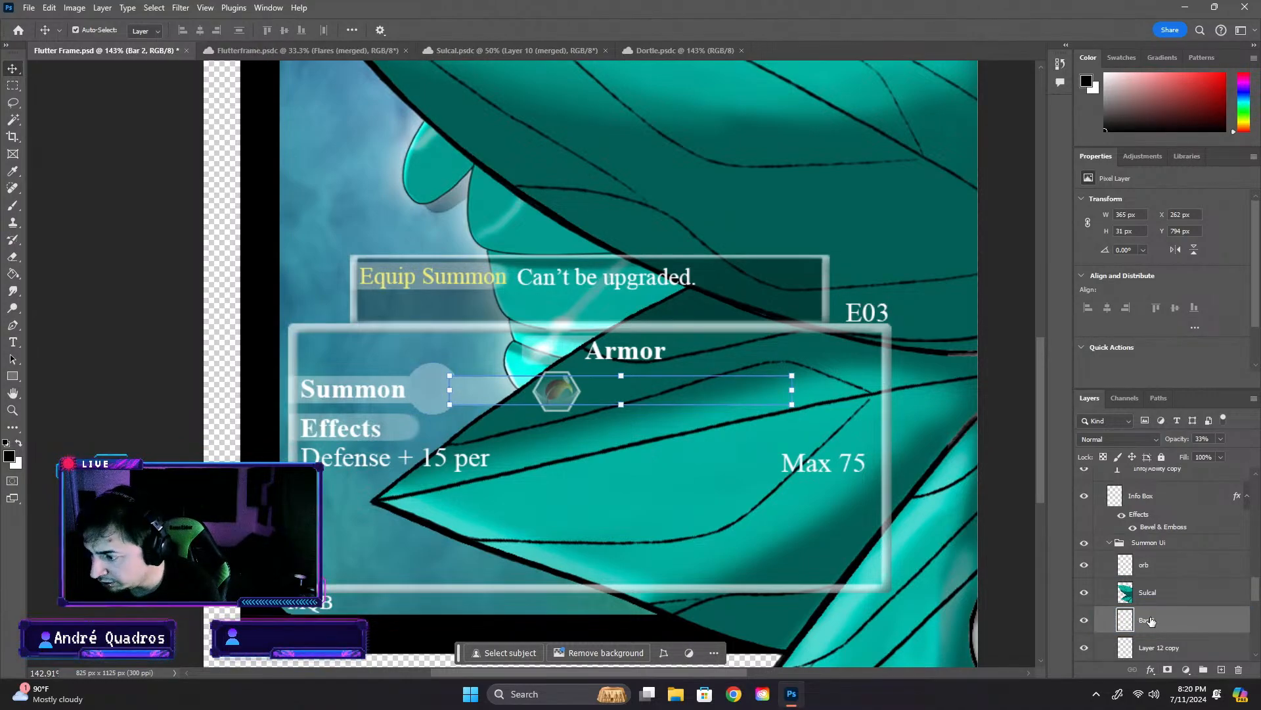
double_click(1160, 647)
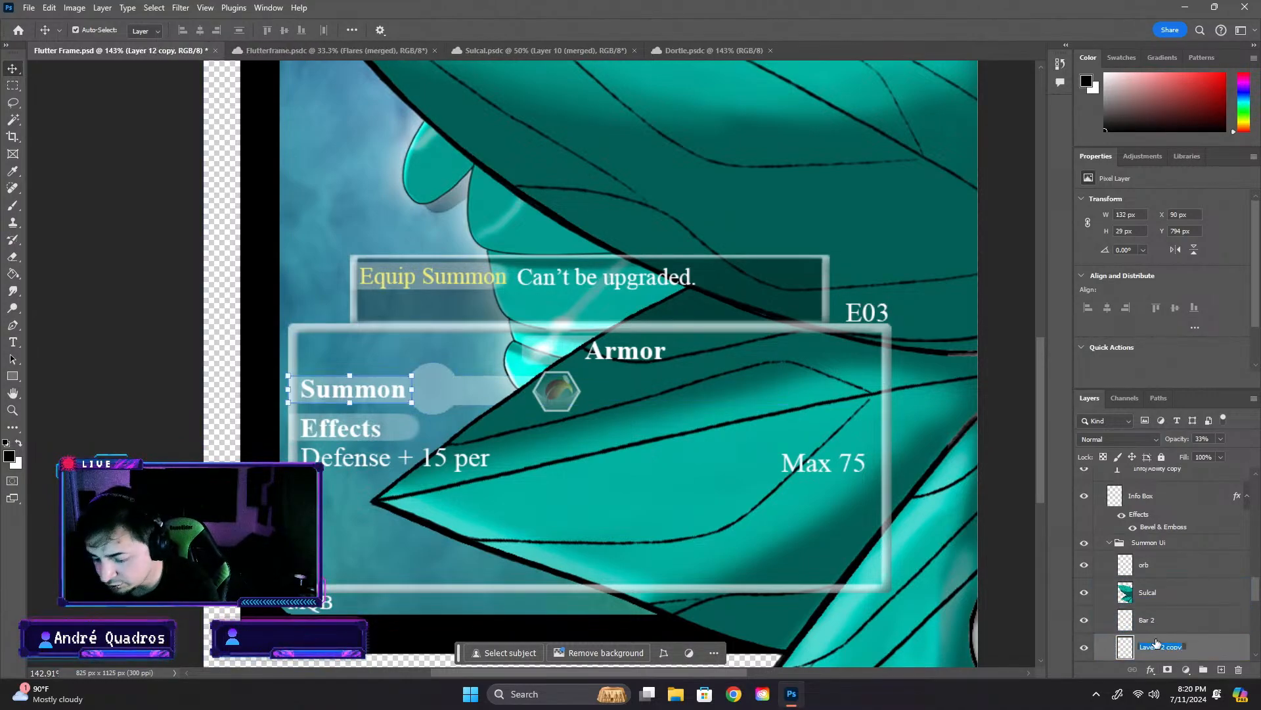
text(Bar 1)
key(Return)
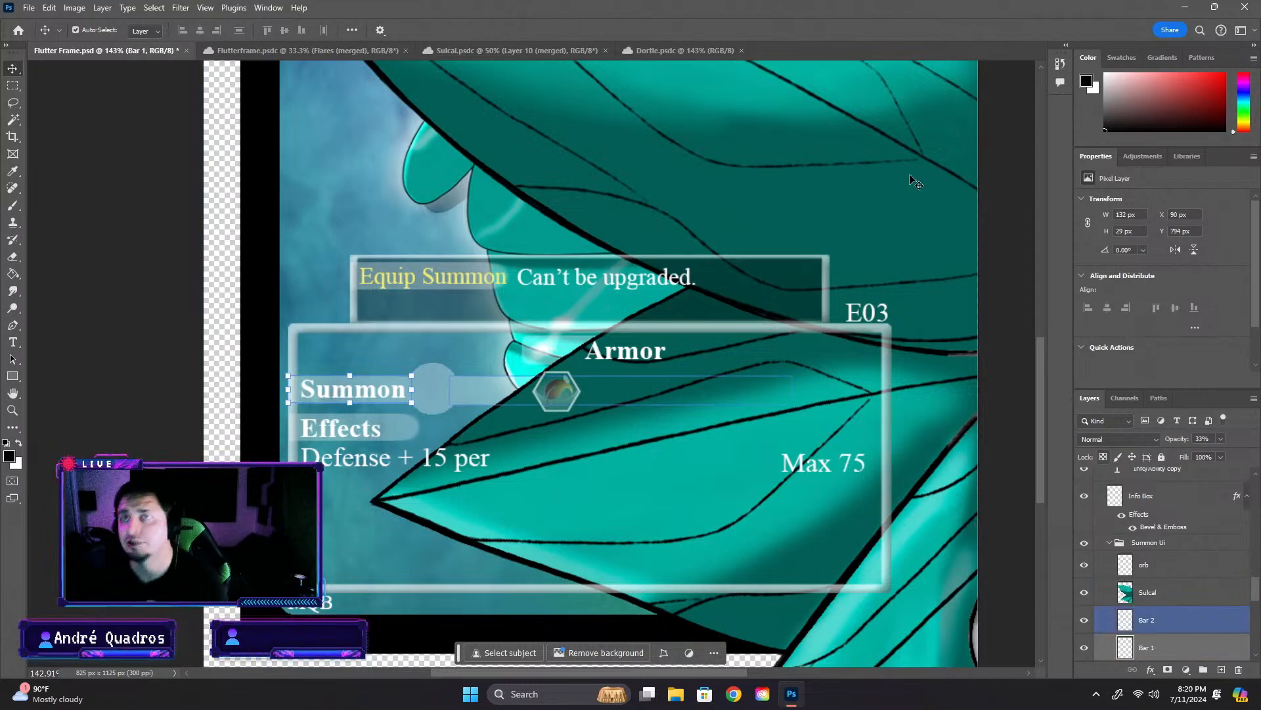
- Scale the Sulcal layer's creature artwork down to about 7.19% of its size, near the card's lower-left corner
click(1161, 573)
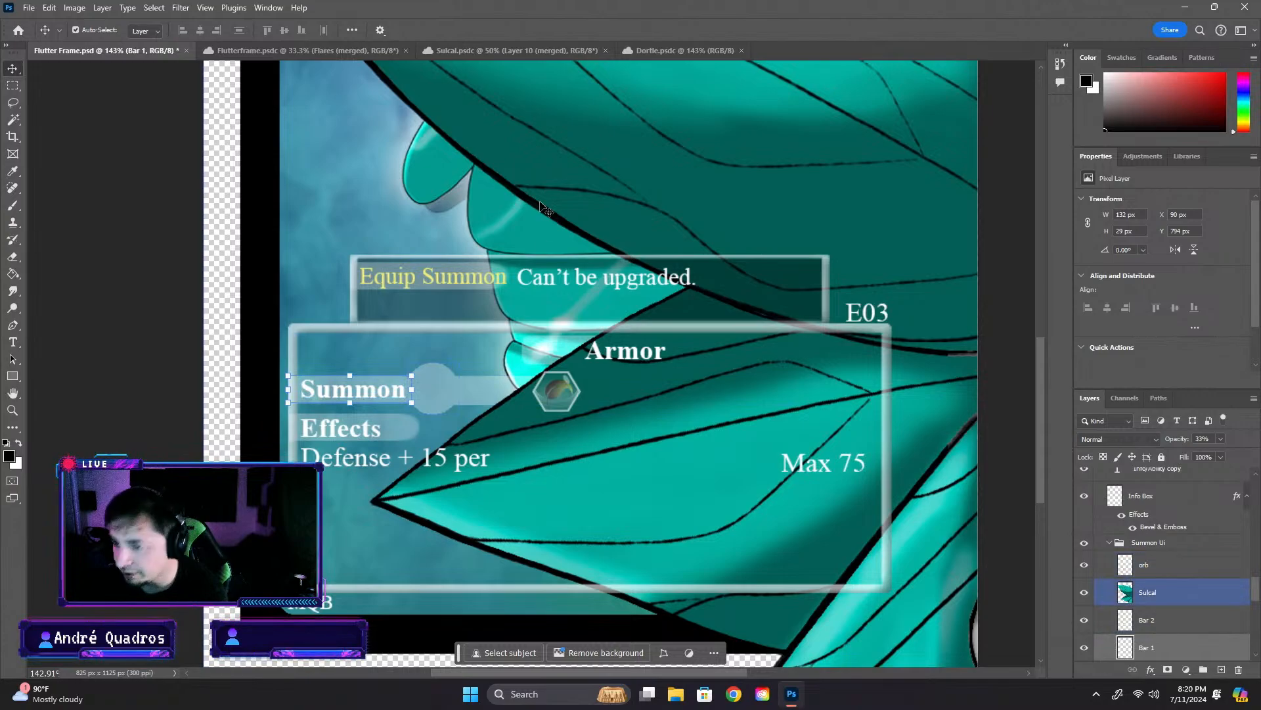
click(1190, 595)
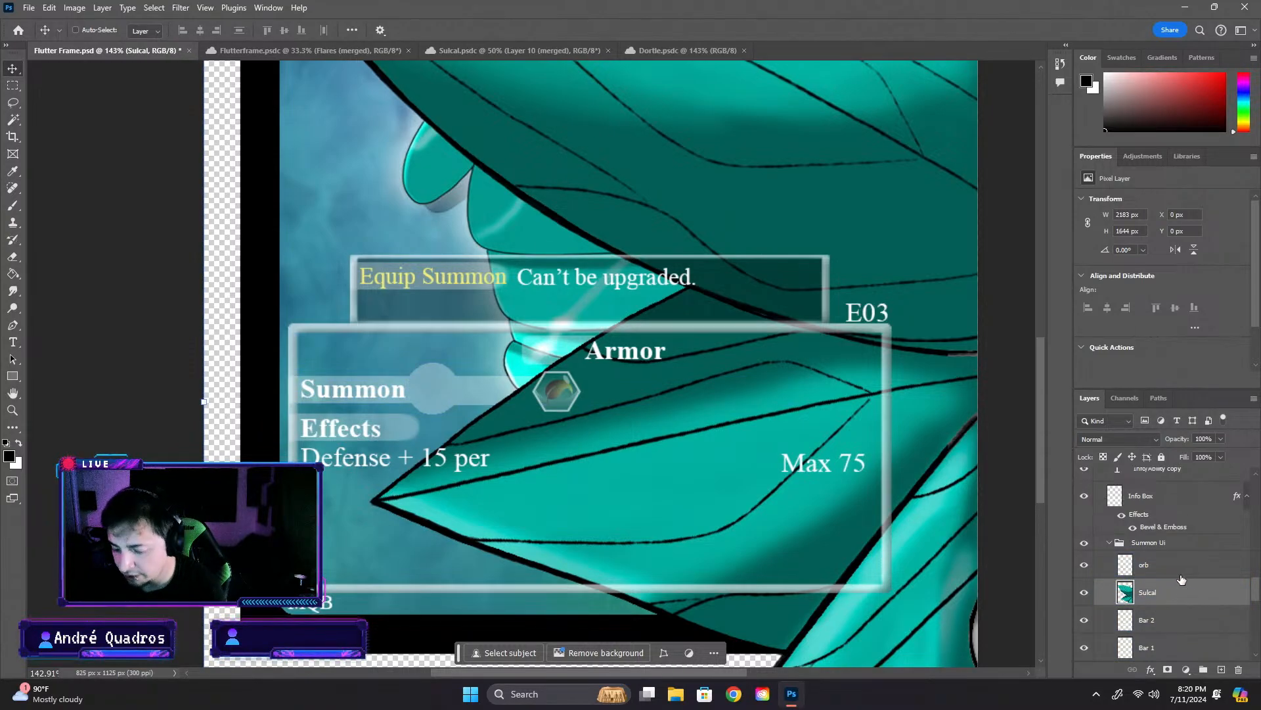
key(ctrl+t)
scroll(516, 130, down, 5)
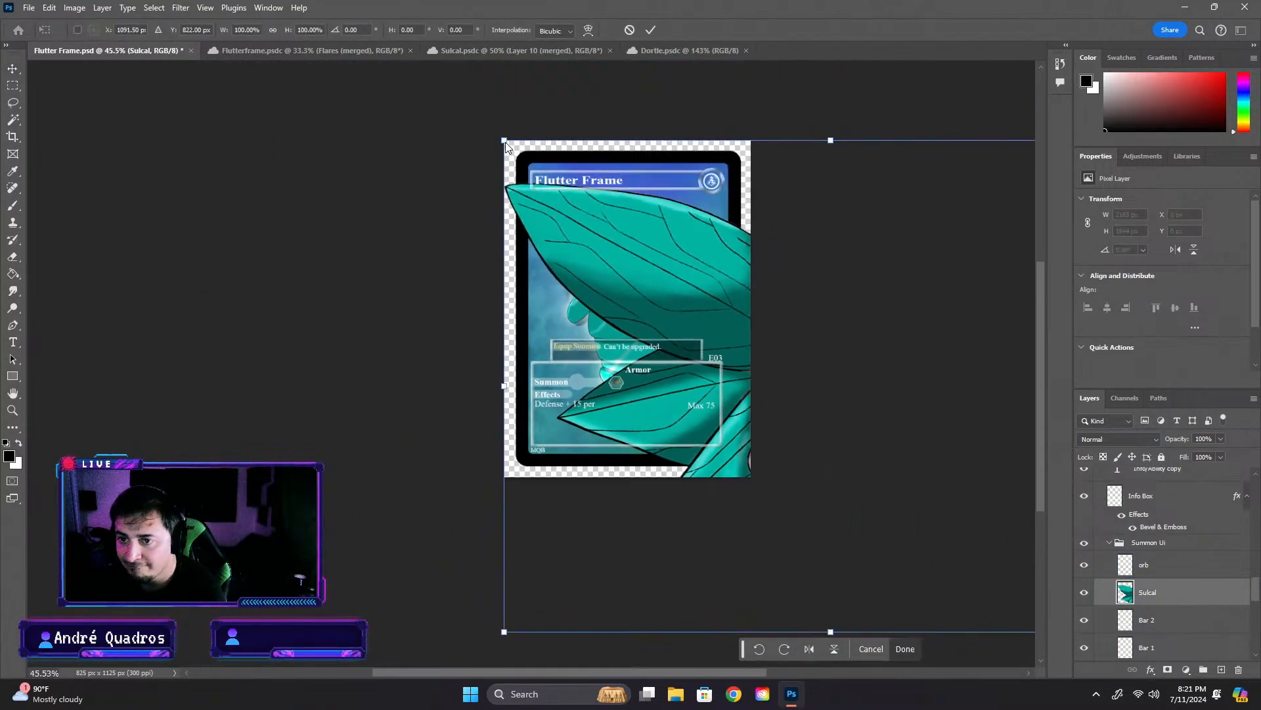
drag(502, 140, 528, 383)
drag(686, 328, 555, 398)
scroll(531, 414, up, 5)
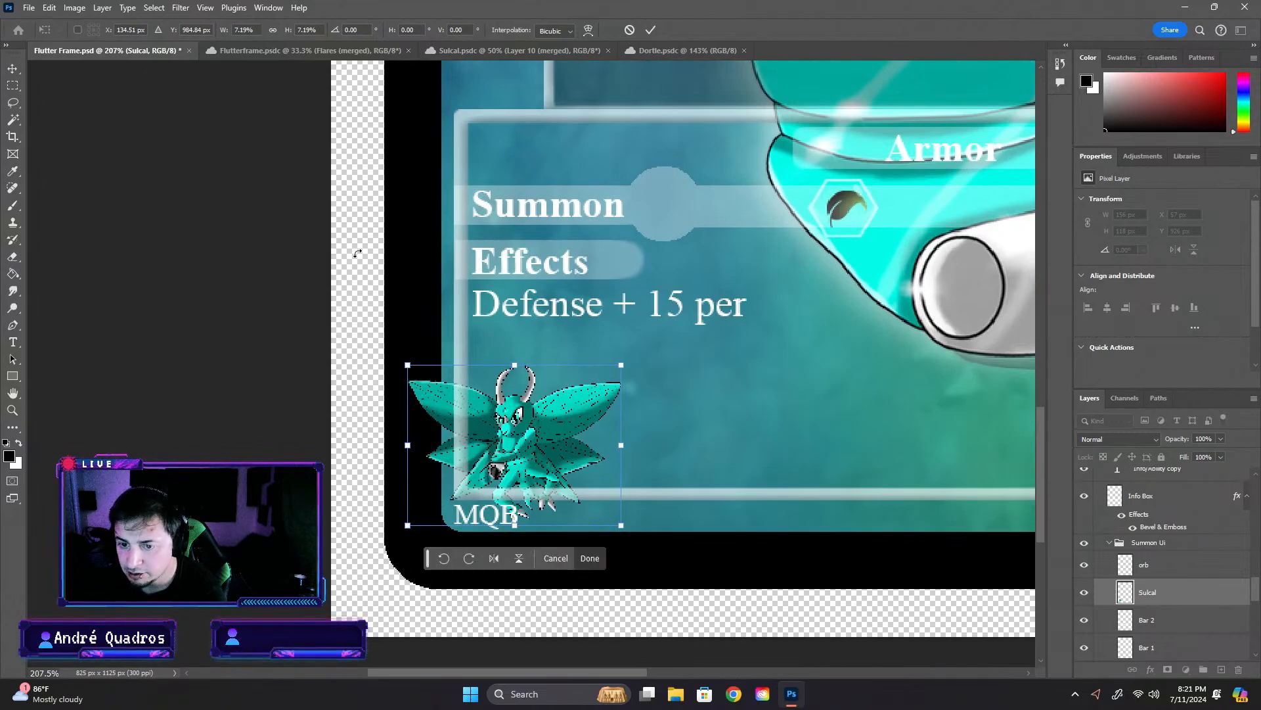
key(Return)
- Move the Sulcal artwork onto the Summon circle and shrink it to about 52 by 39 px to fit inside
drag(558, 393, 707, 165)
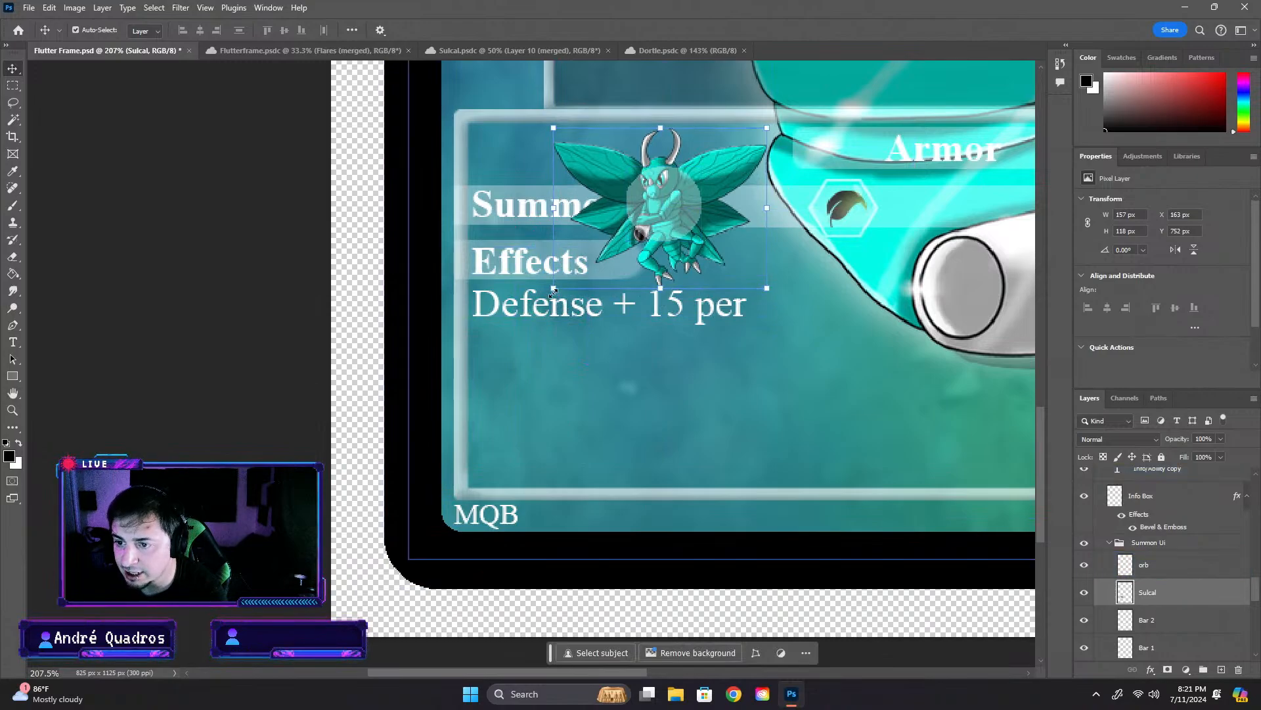
drag(553, 289, 672, 203)
key(Return)
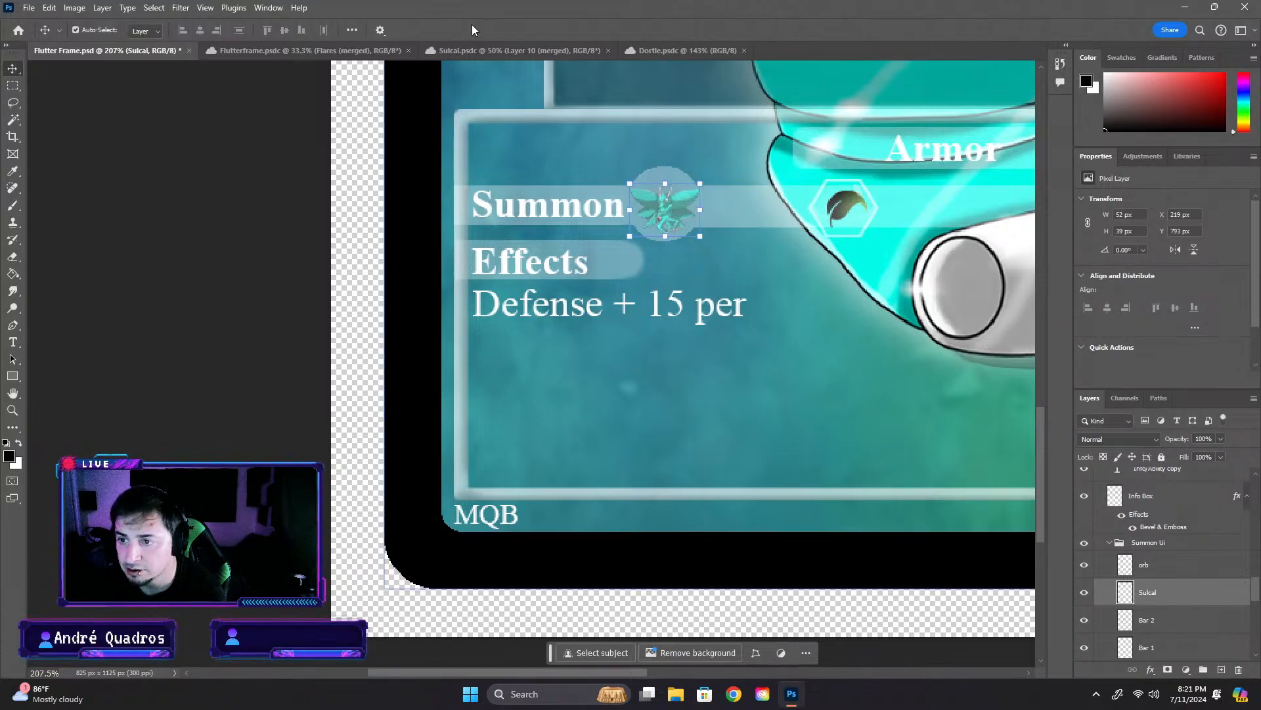
click(247, 254)
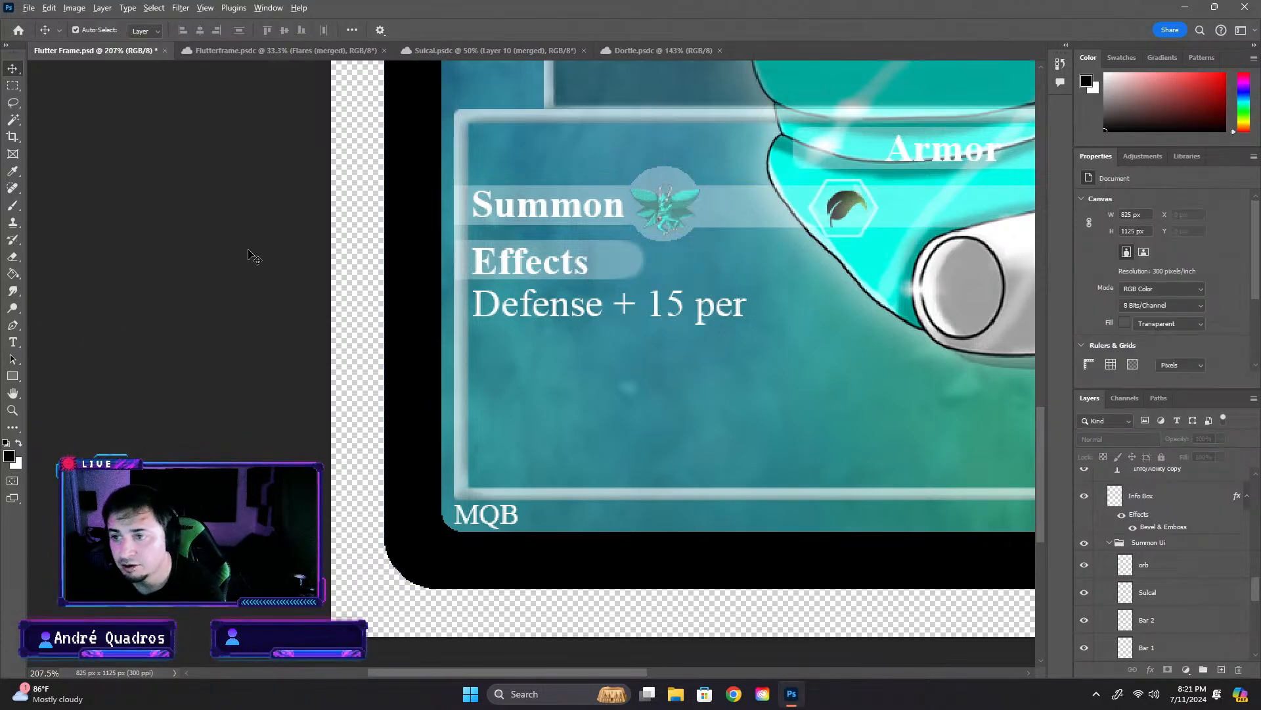
- Examine how the Sulcal artwork looks inside the Summon circle, both across the whole card and up close
scroll(249, 254, down, 9)
scroll(516, 391, down, 2)
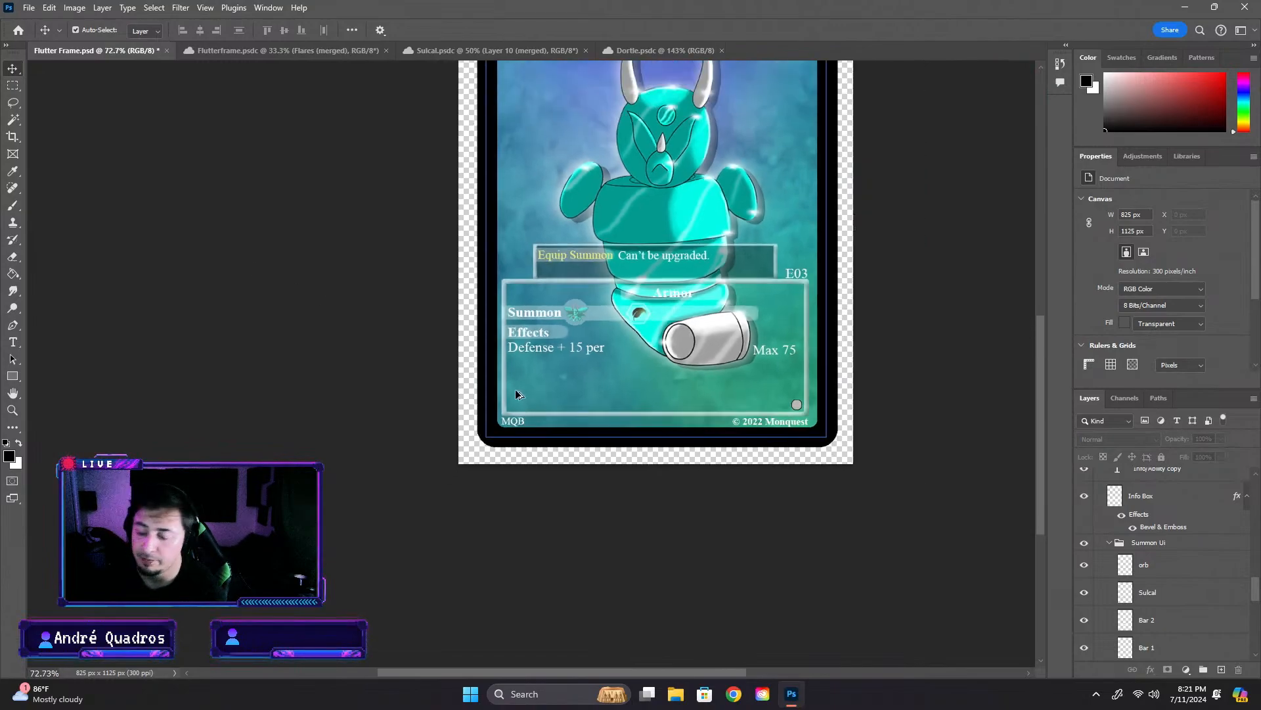
click(597, 319)
scroll(598, 319, up, 9)
scroll(606, 318, up, 1)
click(537, 276)
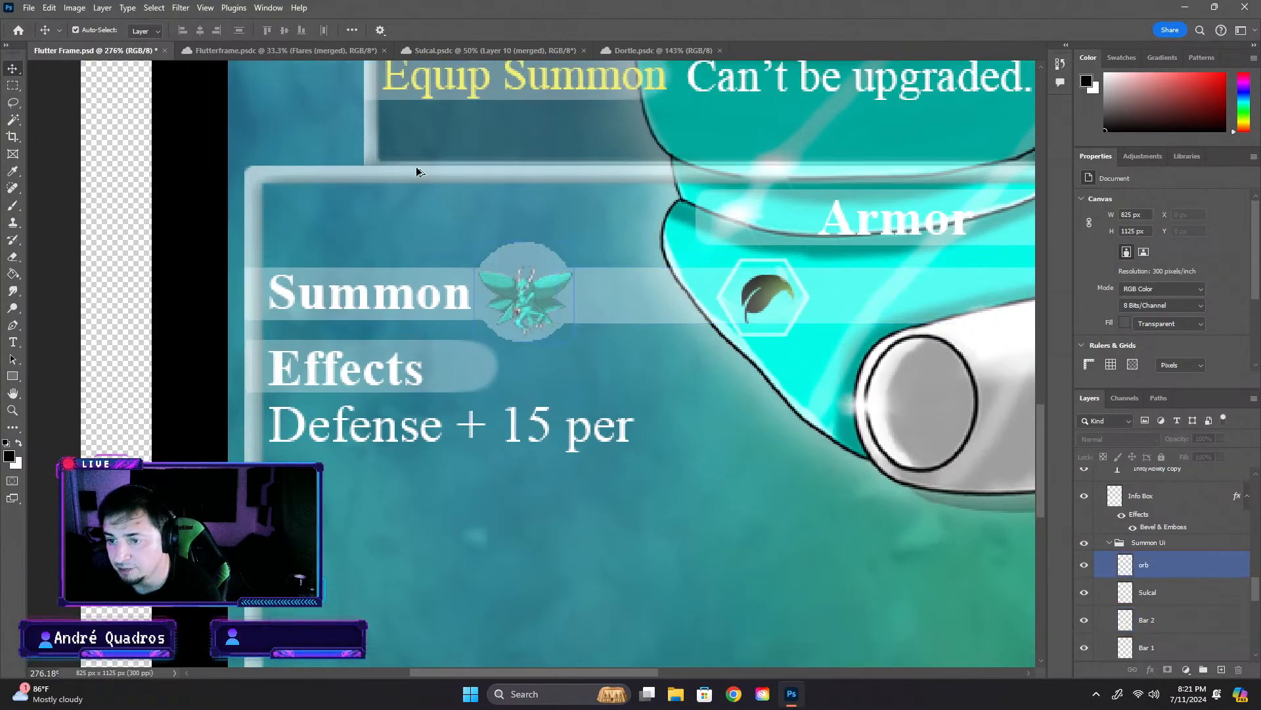
click(333, 99)
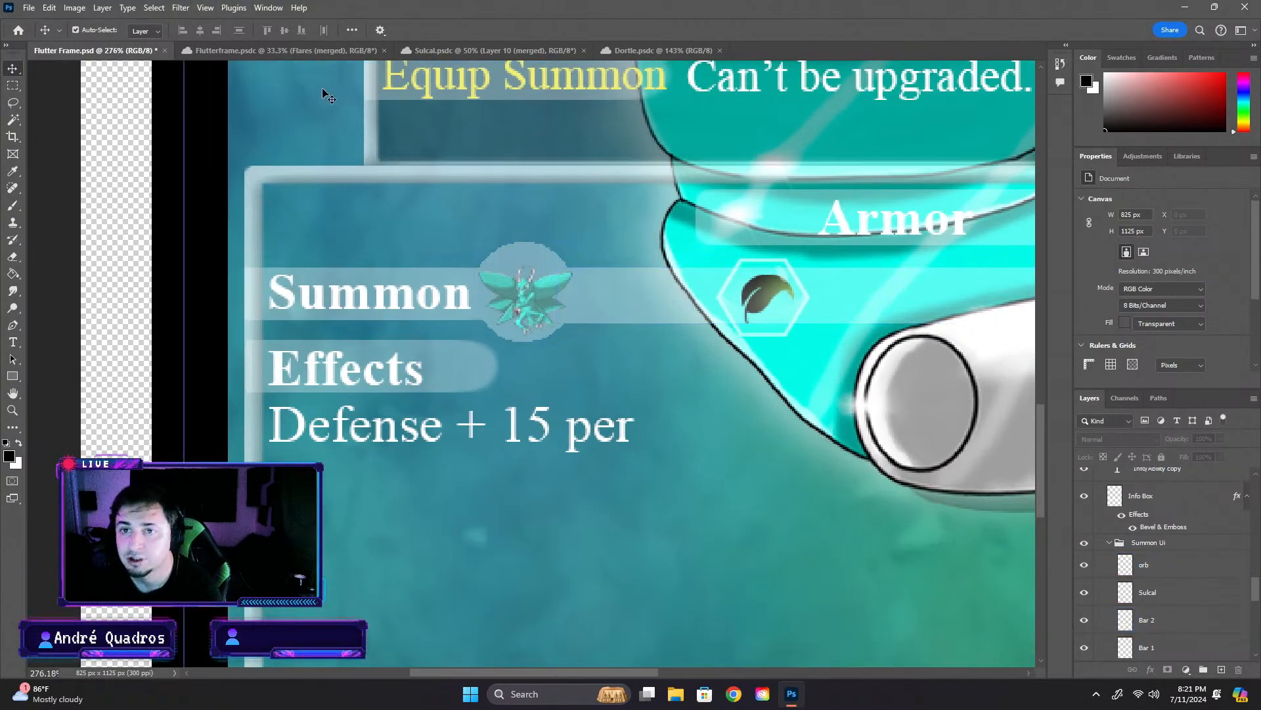
- In the Dortle document, toggle the Info Box layers' visibility one by one to examine how the Form 1 row is built
click(660, 50)
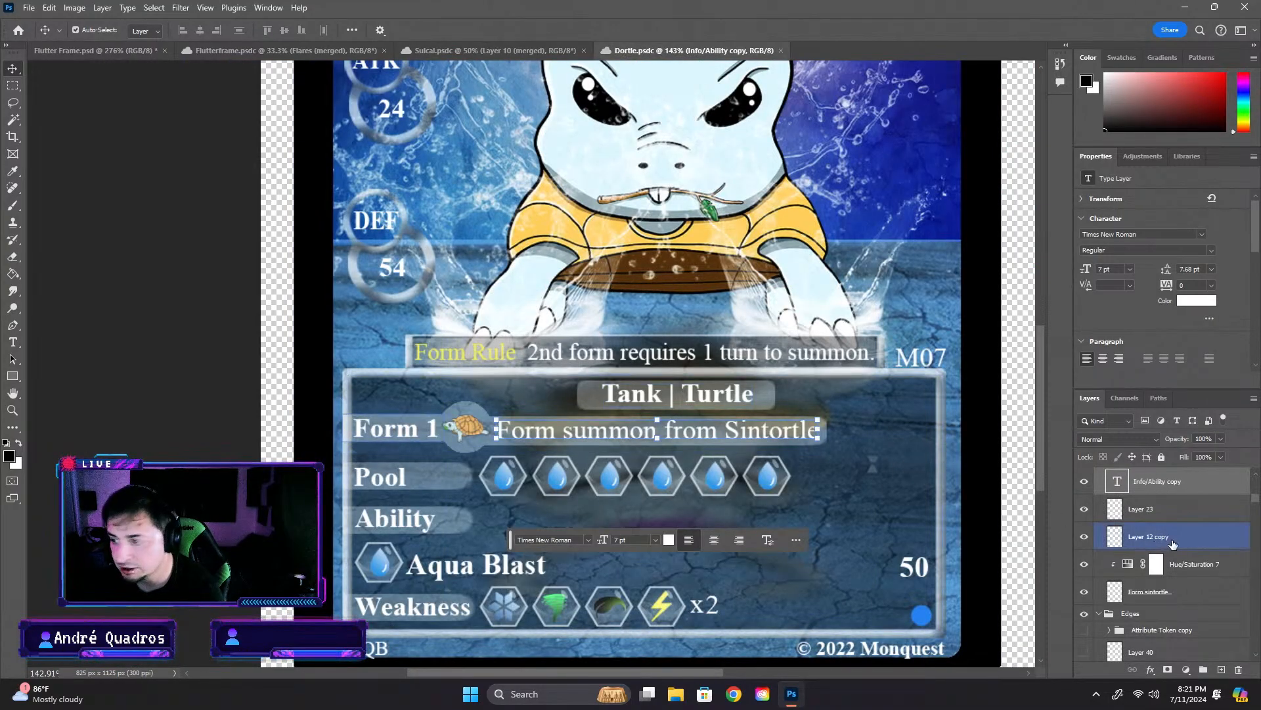
click(1089, 510)
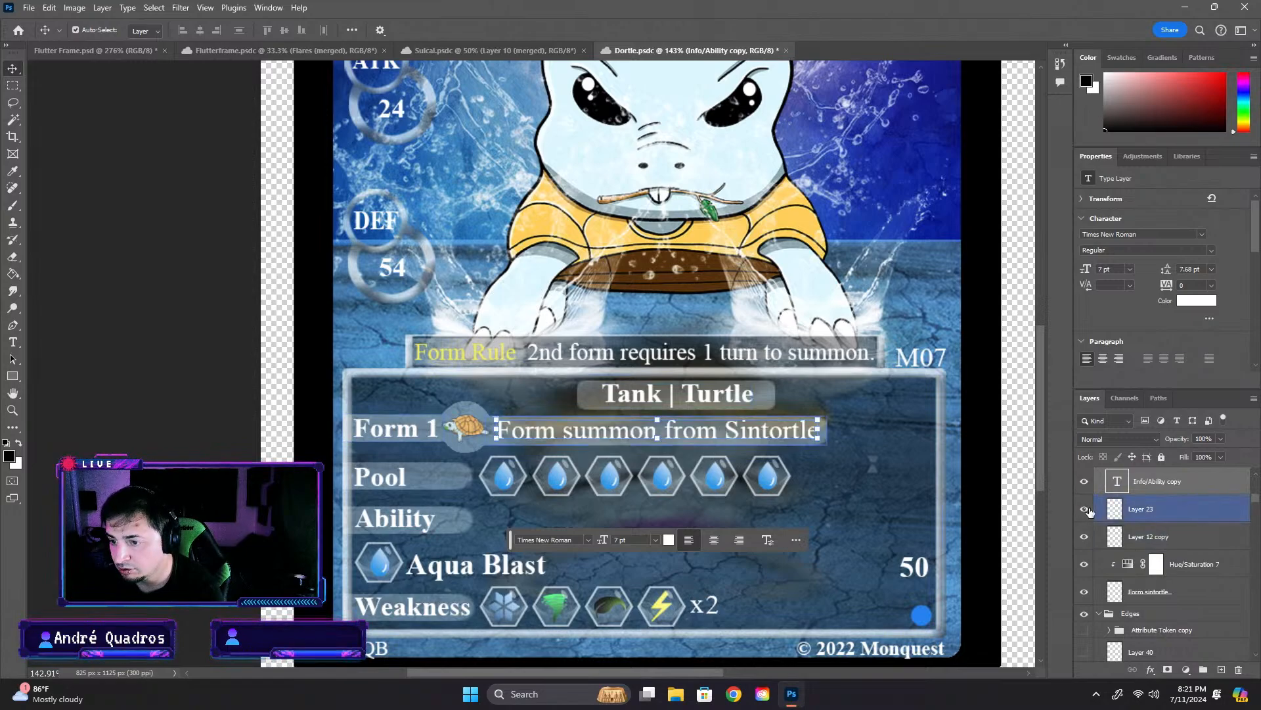
click(1084, 482)
click(1084, 482)
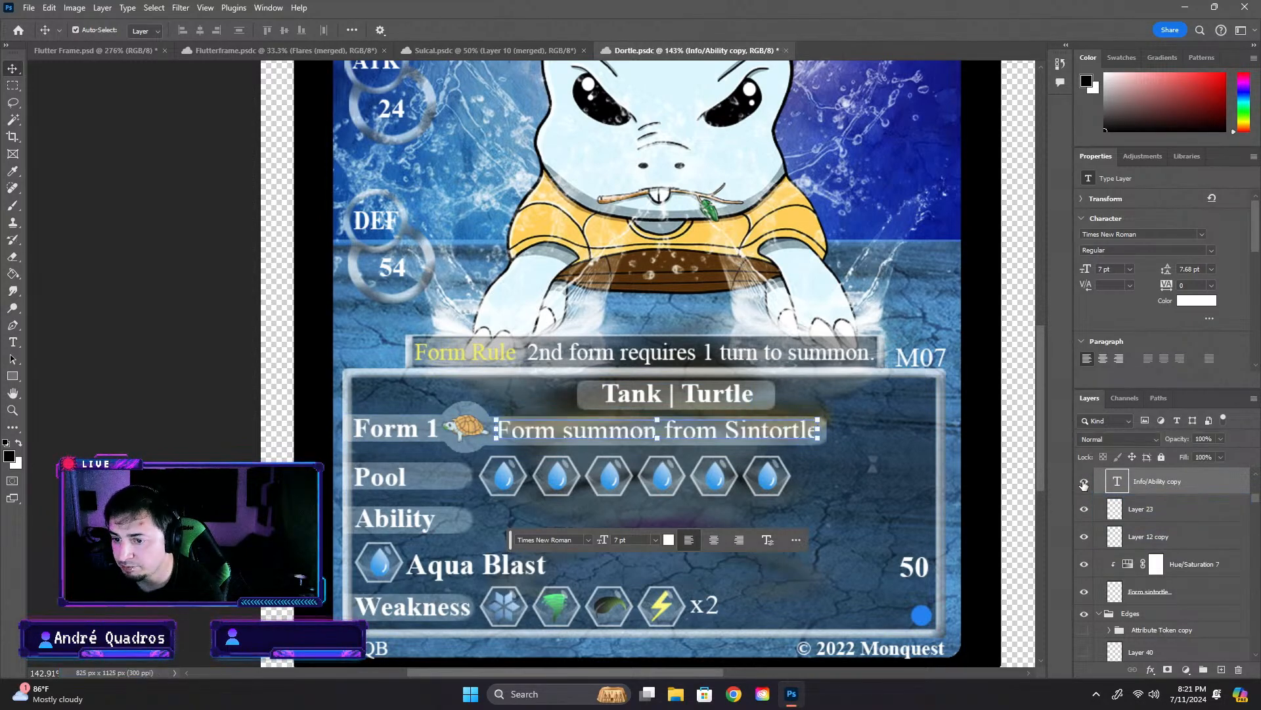
scroll(1137, 513, up, 3)
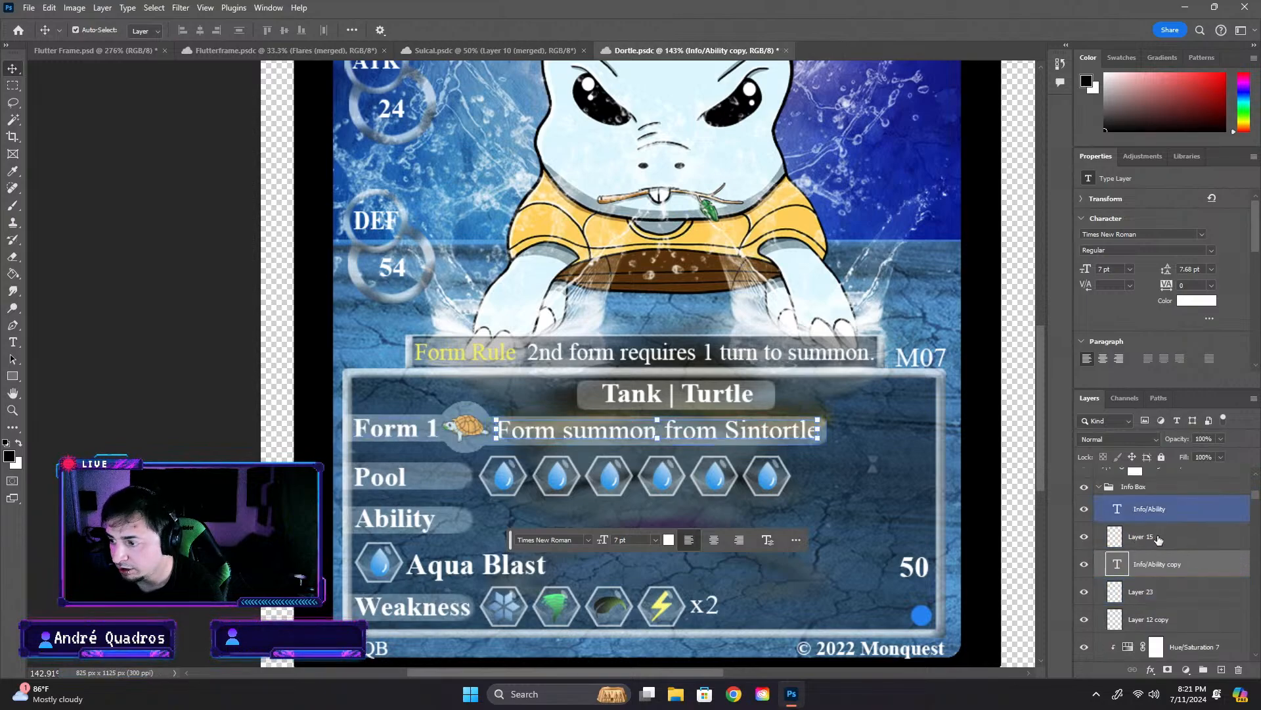
click(1084, 537)
click(1084, 538)
click(1084, 537)
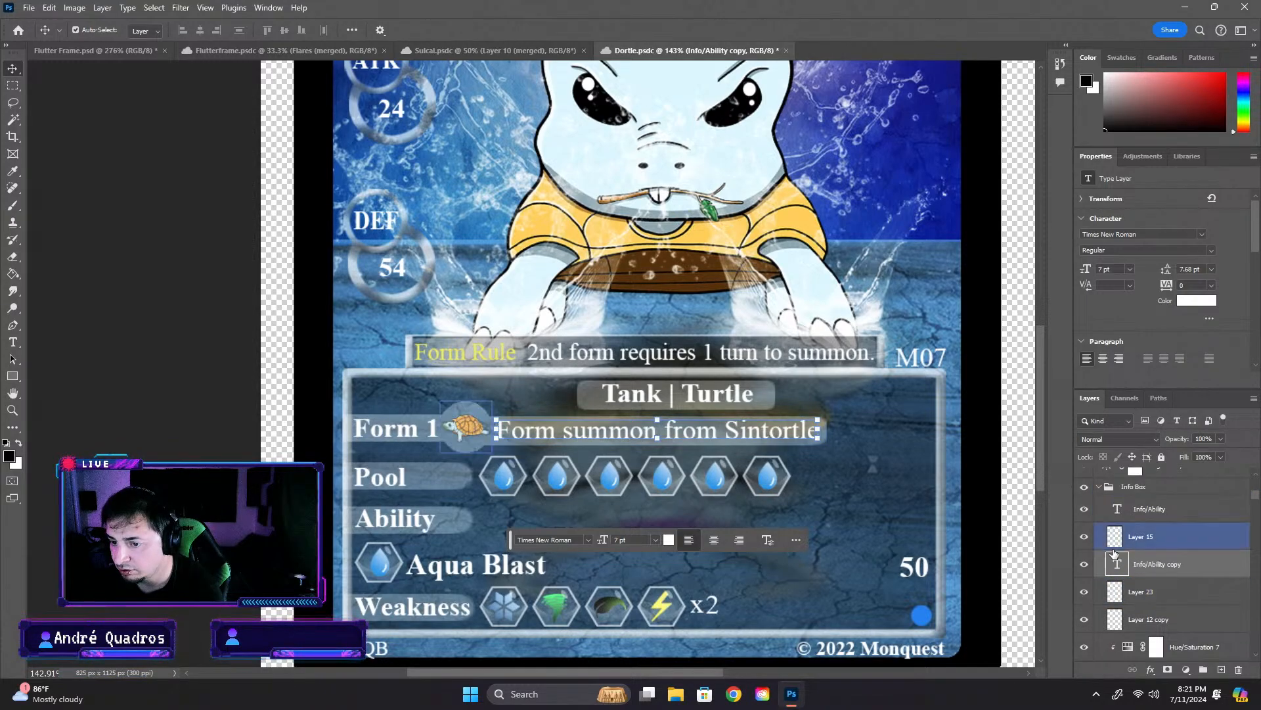
click(1085, 566)
click(1084, 565)
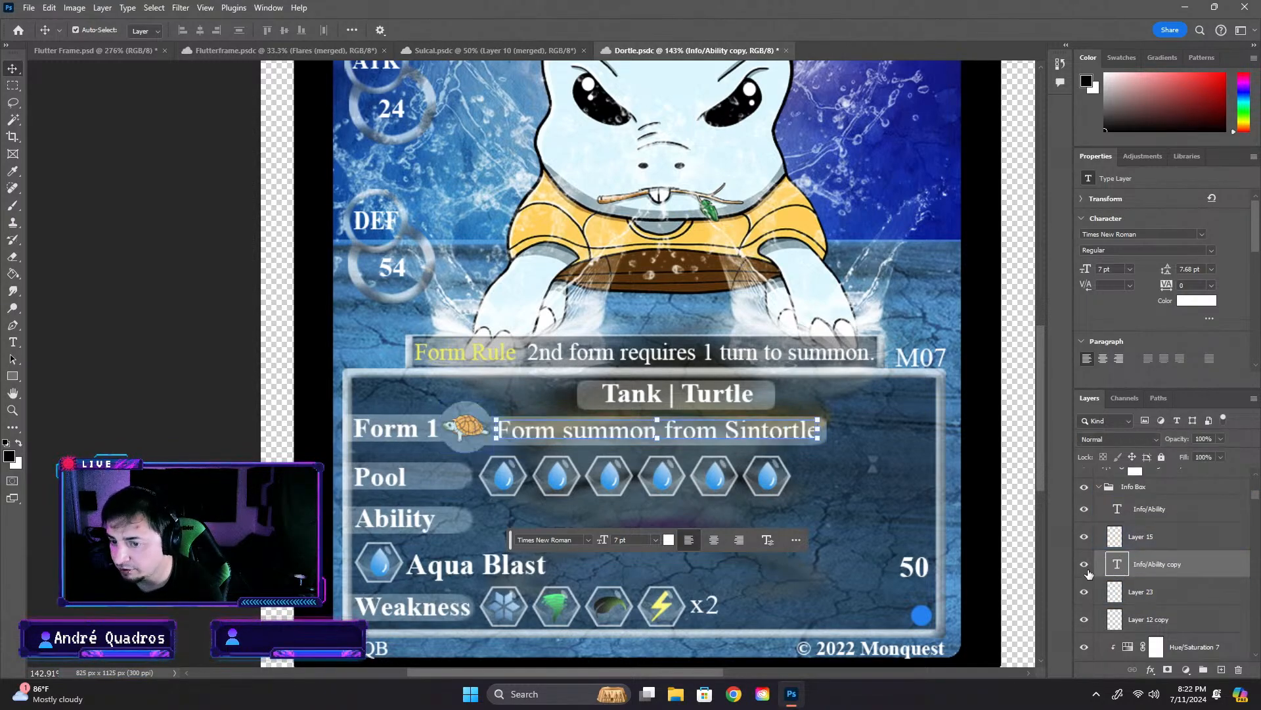
click(1084, 591)
click(1078, 594)
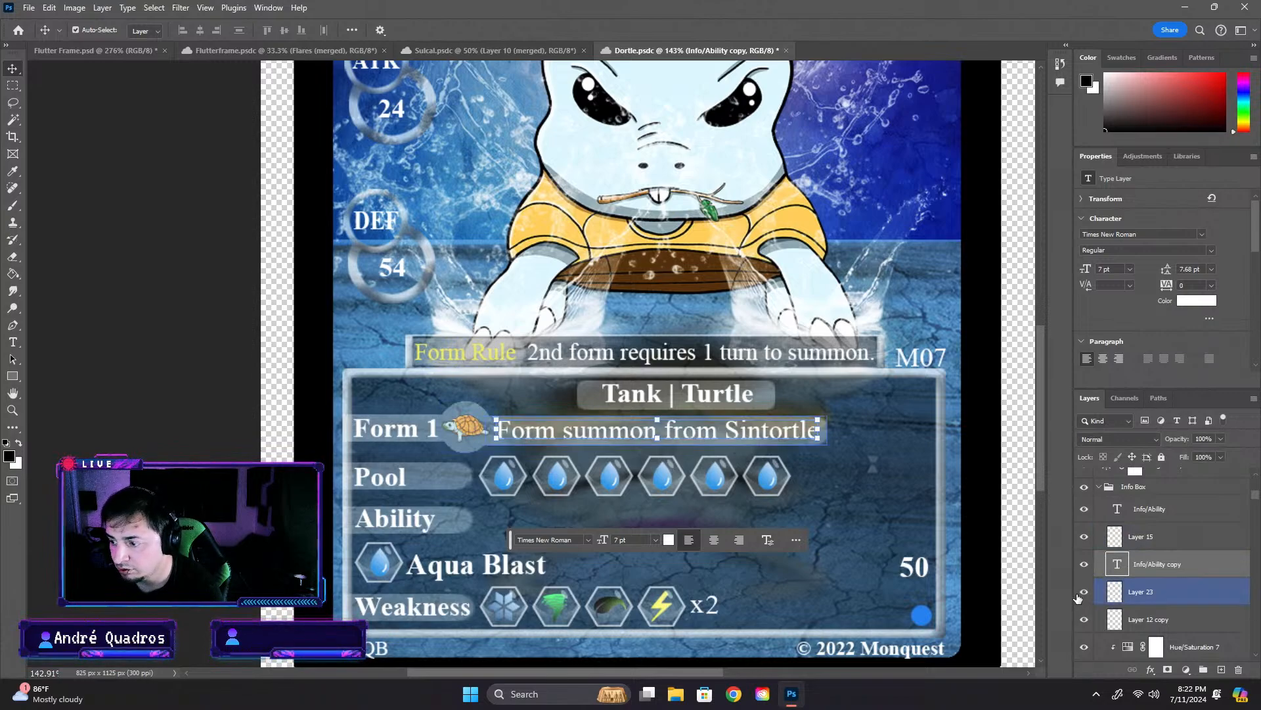
click(1084, 618)
click(1085, 619)
click(1086, 620)
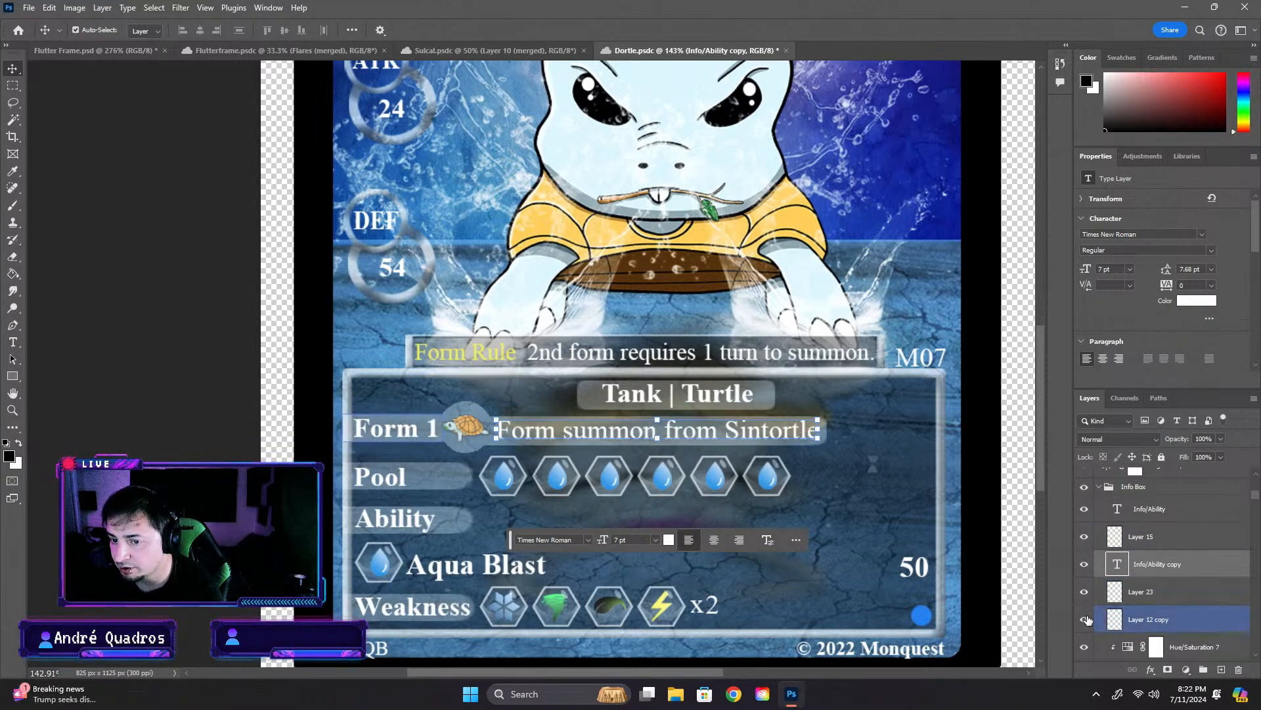
scroll(1088, 620, down, 1)
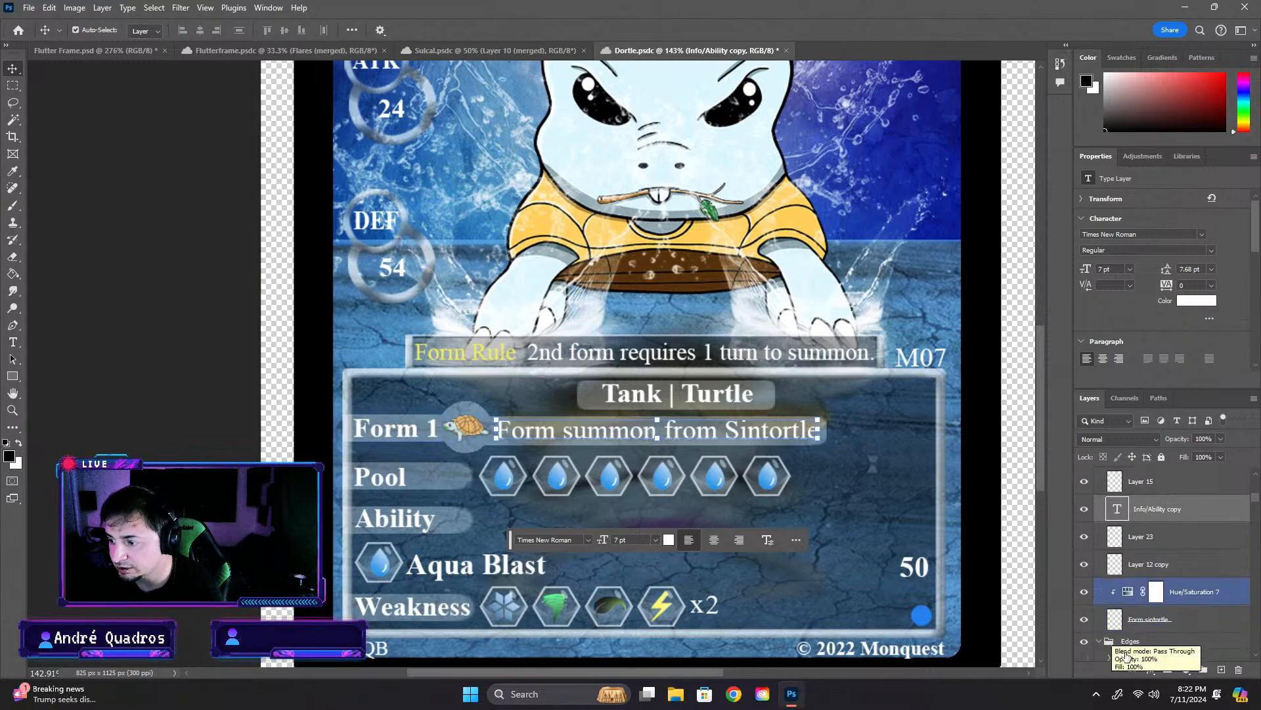
click(1084, 621)
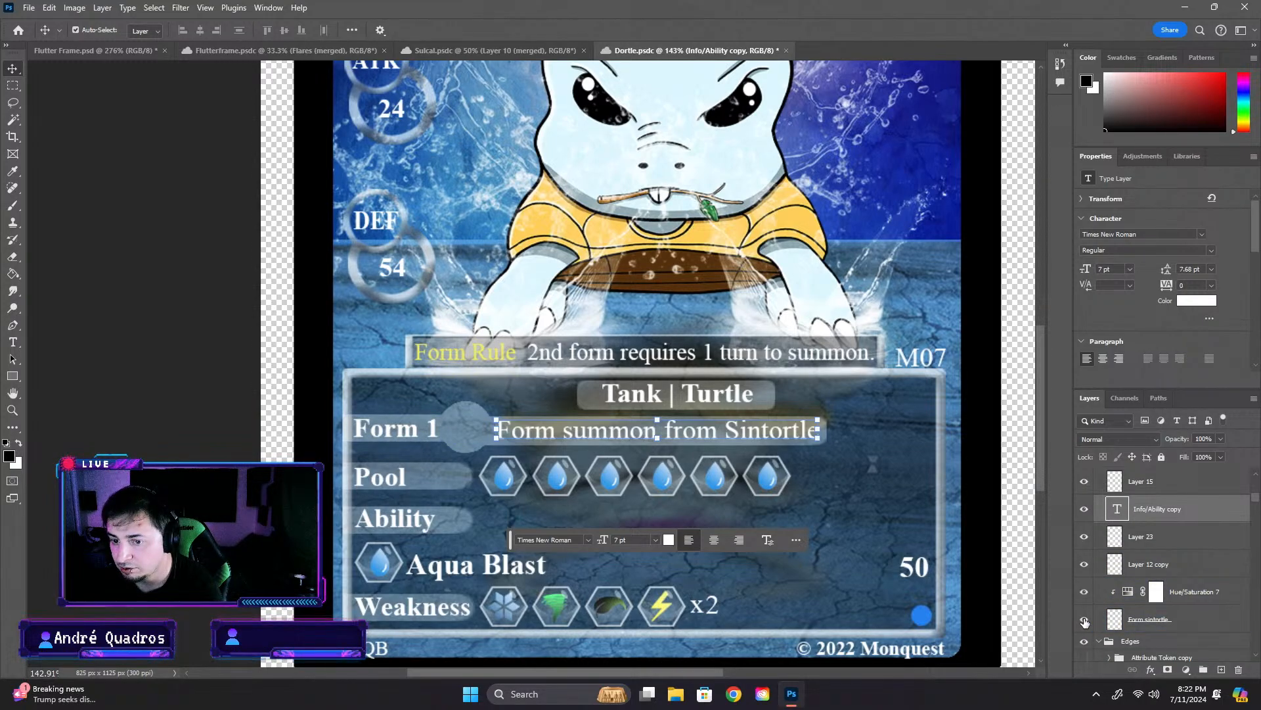
click(1084, 621)
click(1112, 592)
scroll(1143, 563, up, 1)
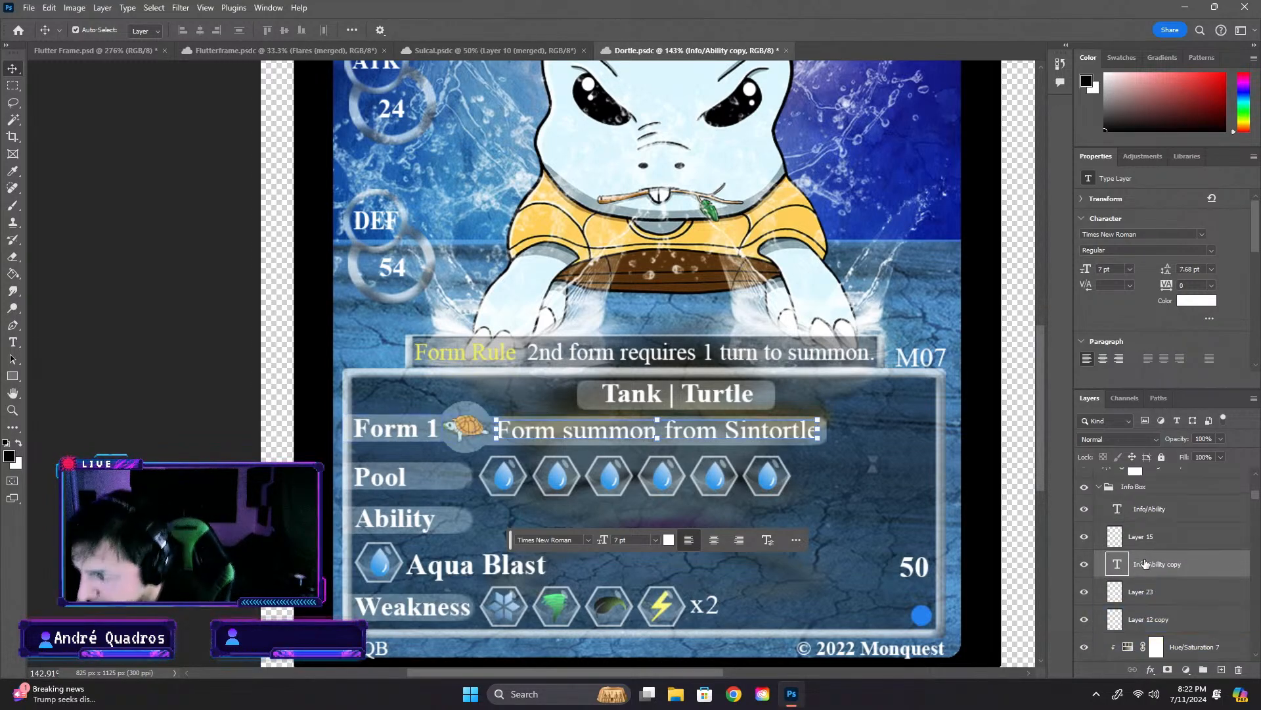
click(1084, 508)
click(1084, 509)
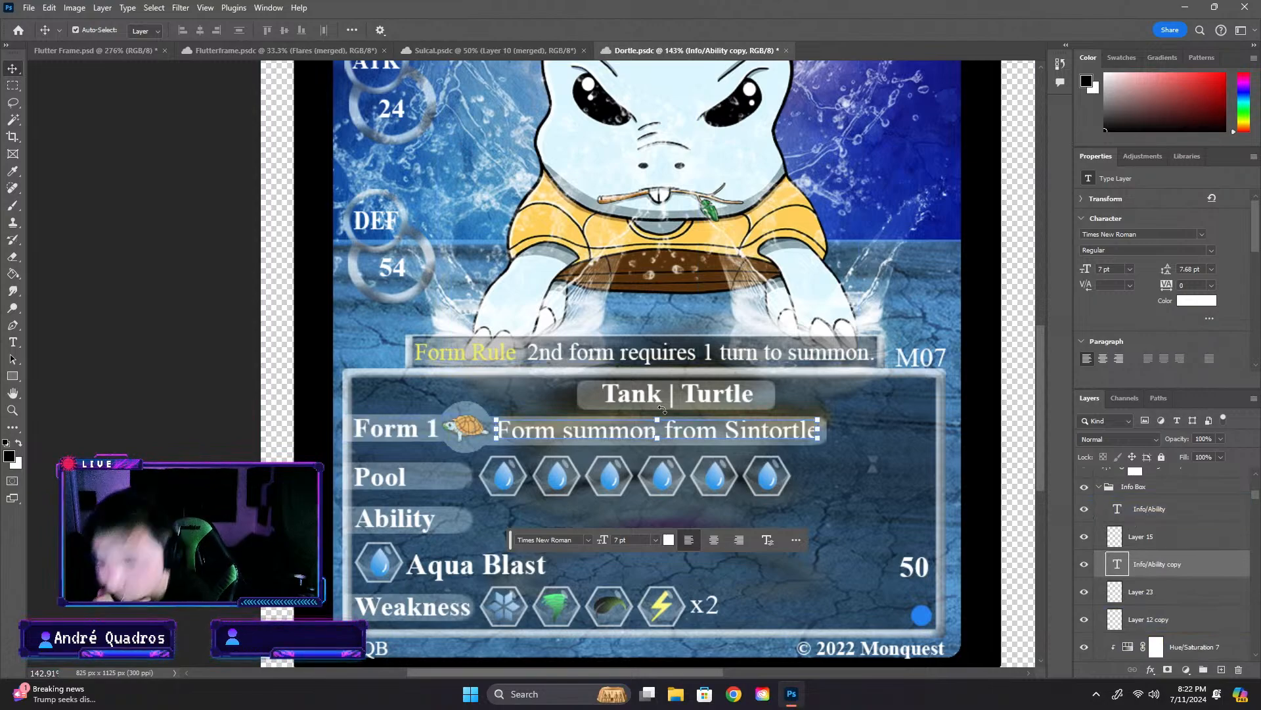
- In the Flutter Frame document, rename the Summon text layer as Summon txt and place it first in the Summon Ui group
click(36, 51)
click(309, 283)
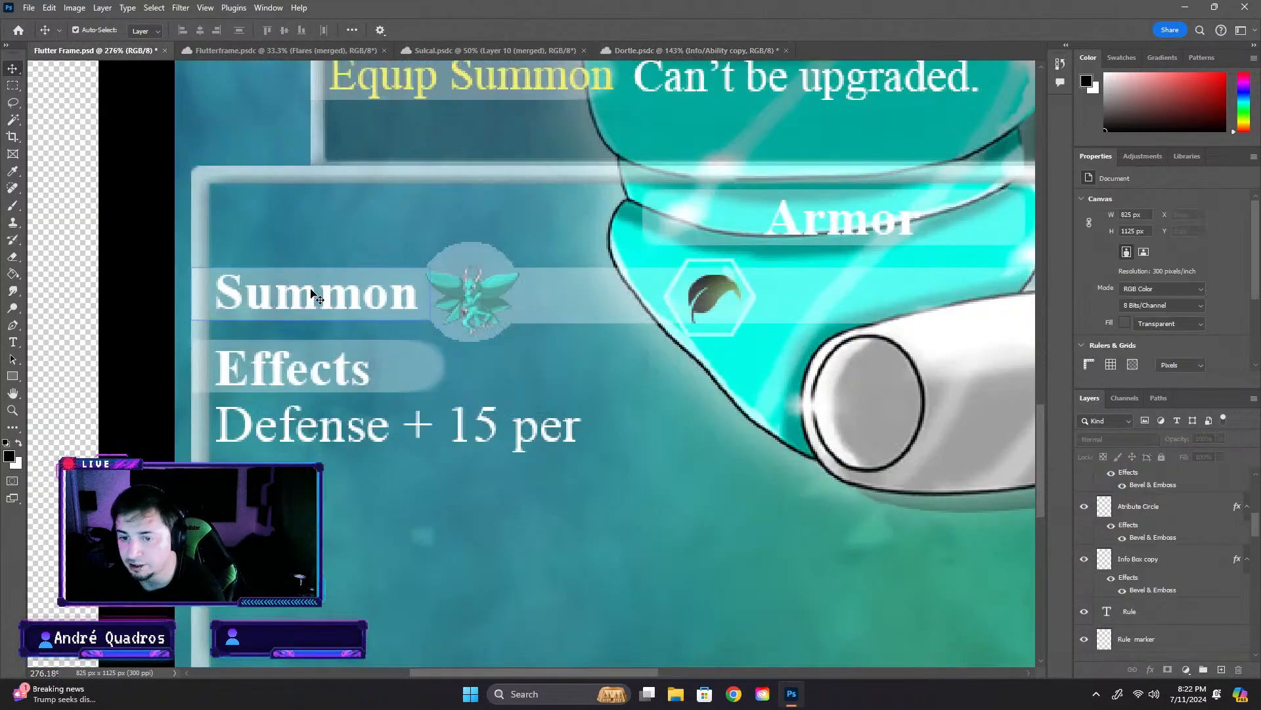
scroll(1202, 661, down, 2)
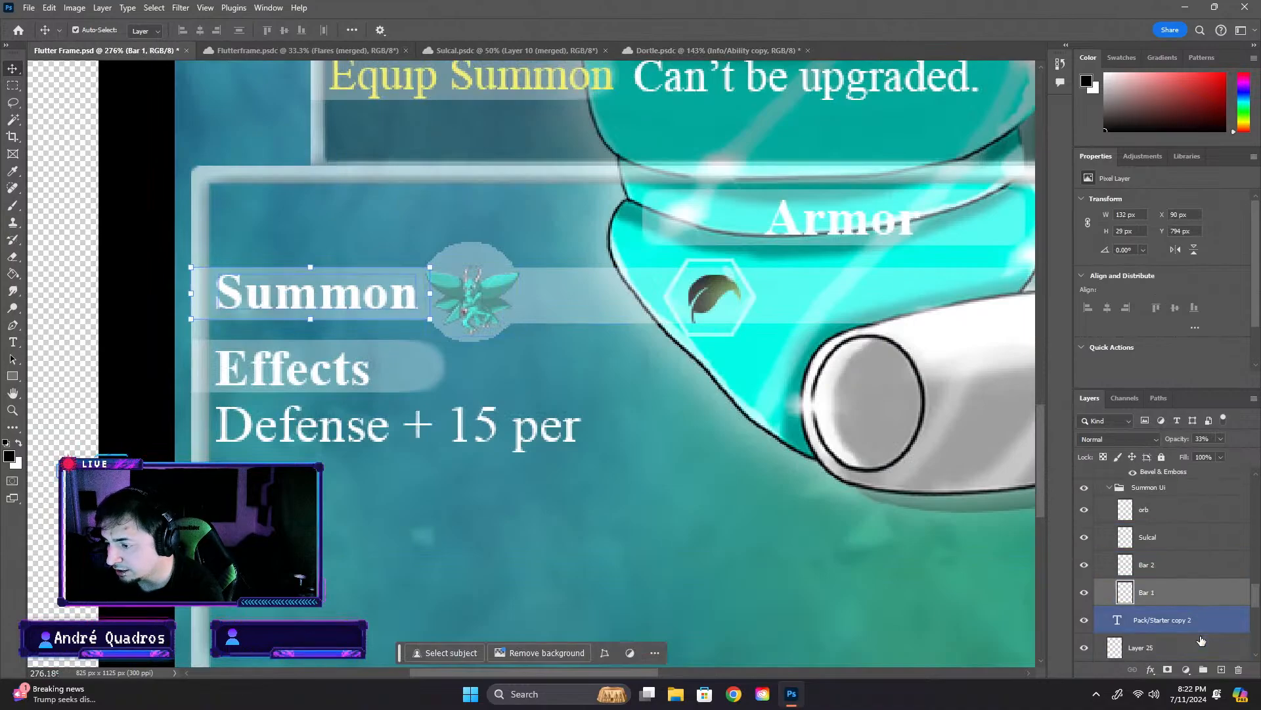
click(1084, 620)
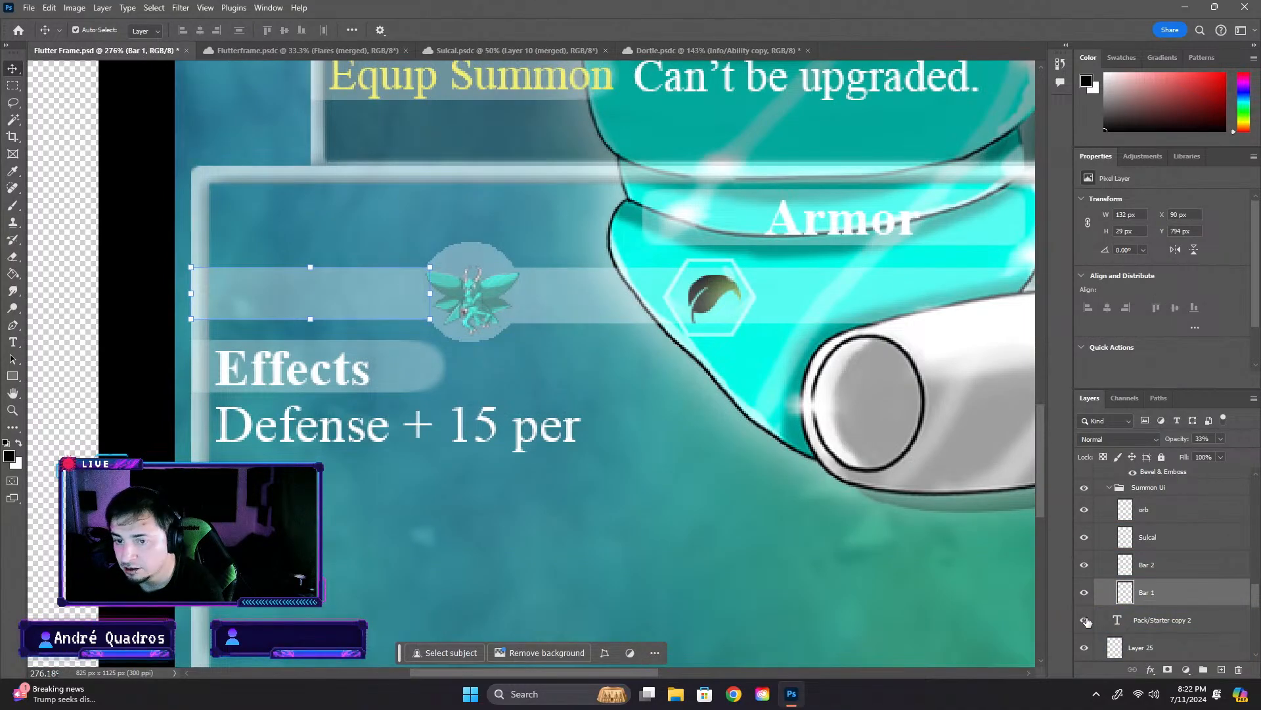
click(1084, 620)
double_click(1174, 619)
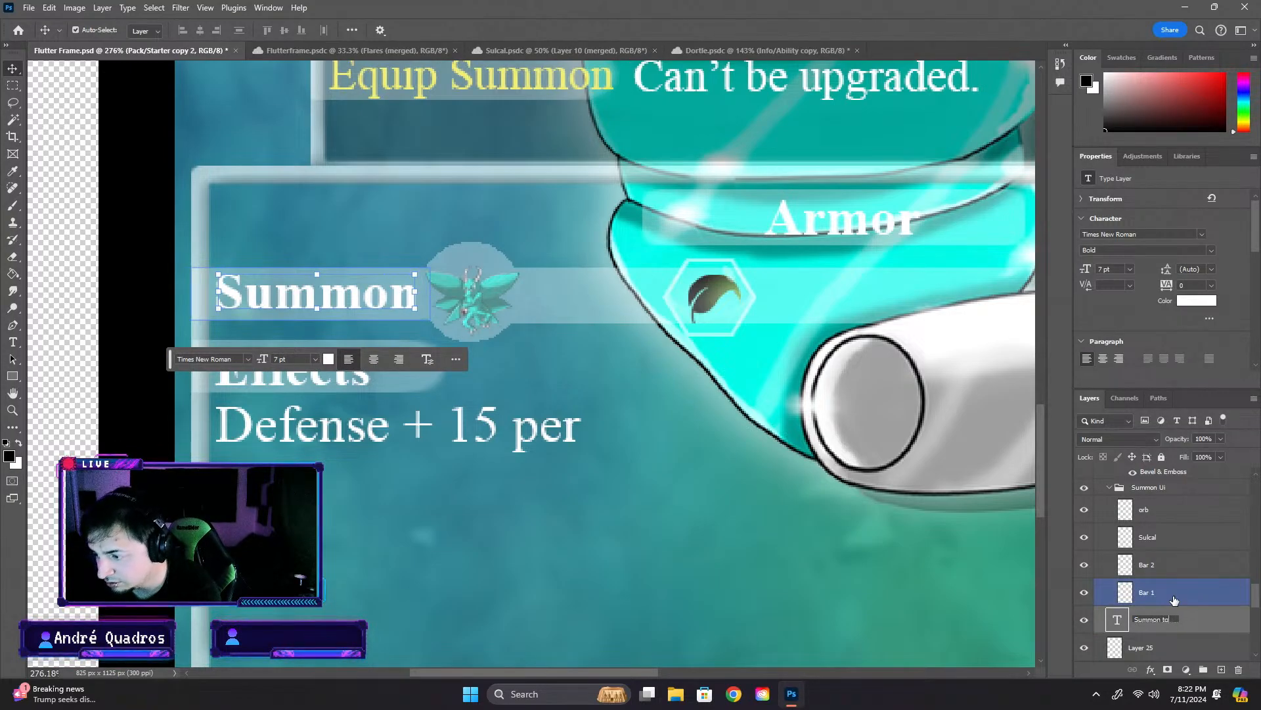
text(Summon txt)
key(Return)
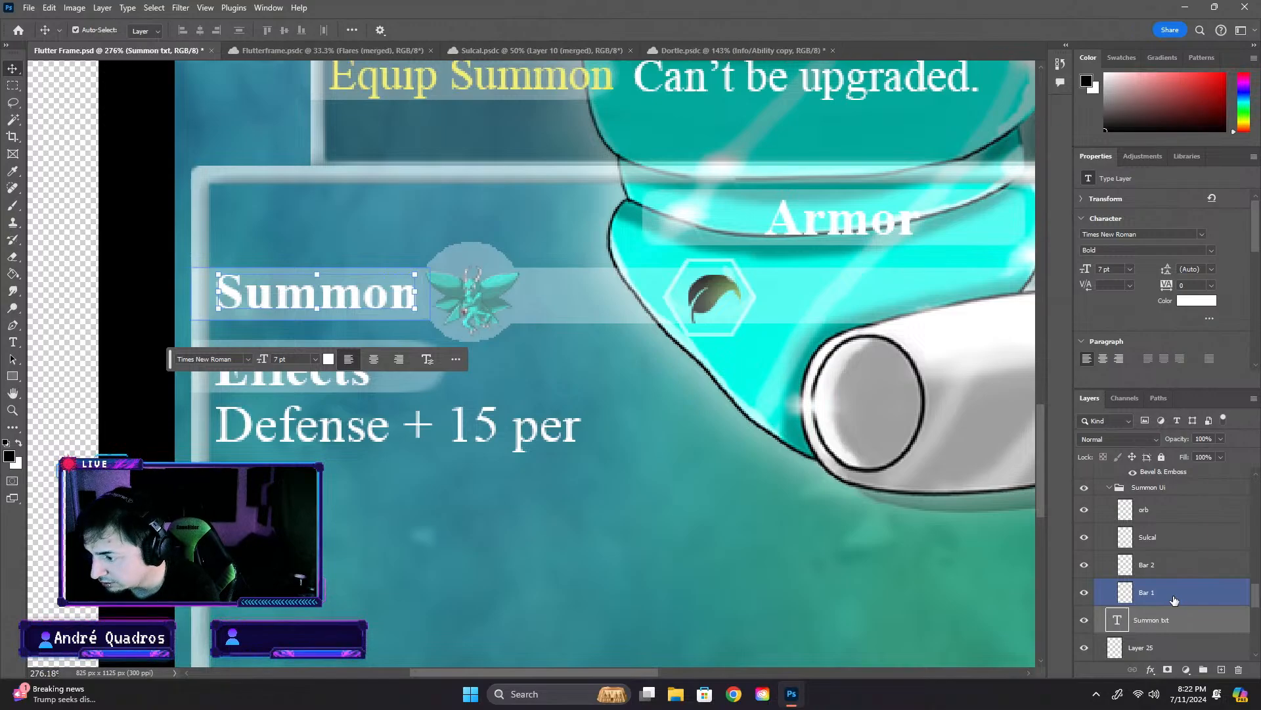
drag(1176, 619, 1197, 506)
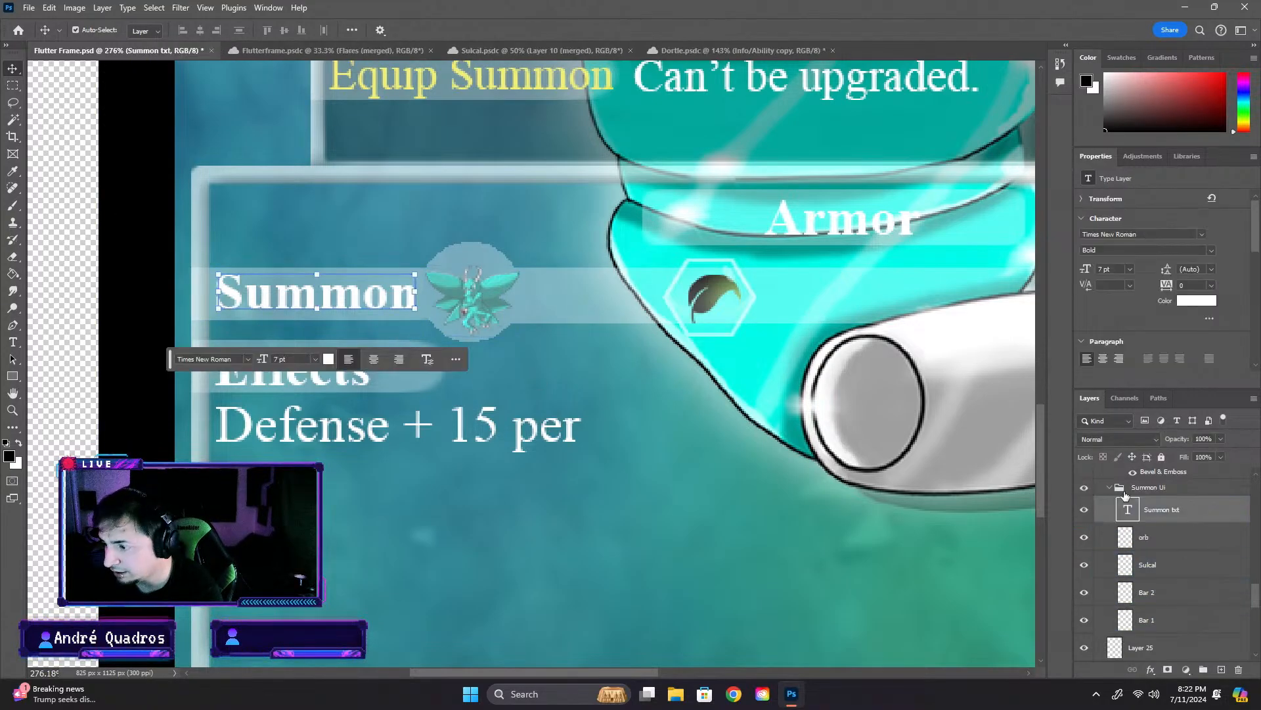
- Paste the copied "Form summon from Sintortle" text layer above Bar 2 and place it in the Summon row beside the circle
click(314, 377)
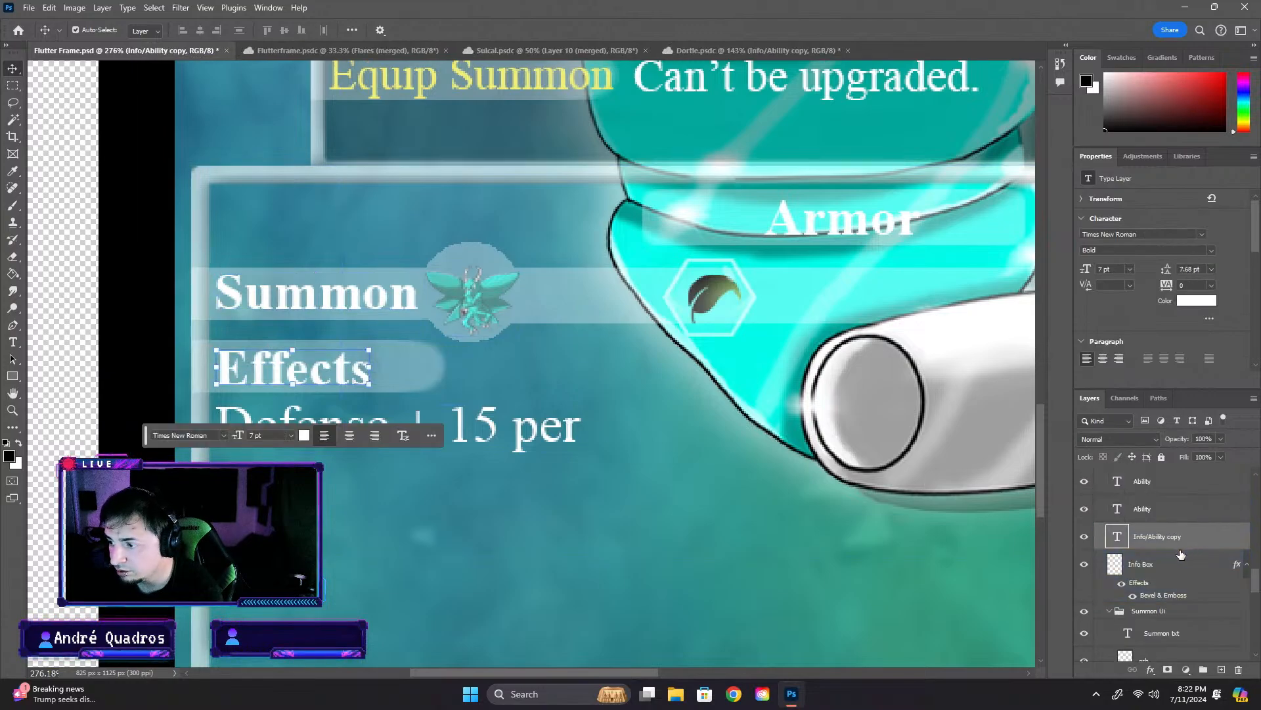
click(328, 304)
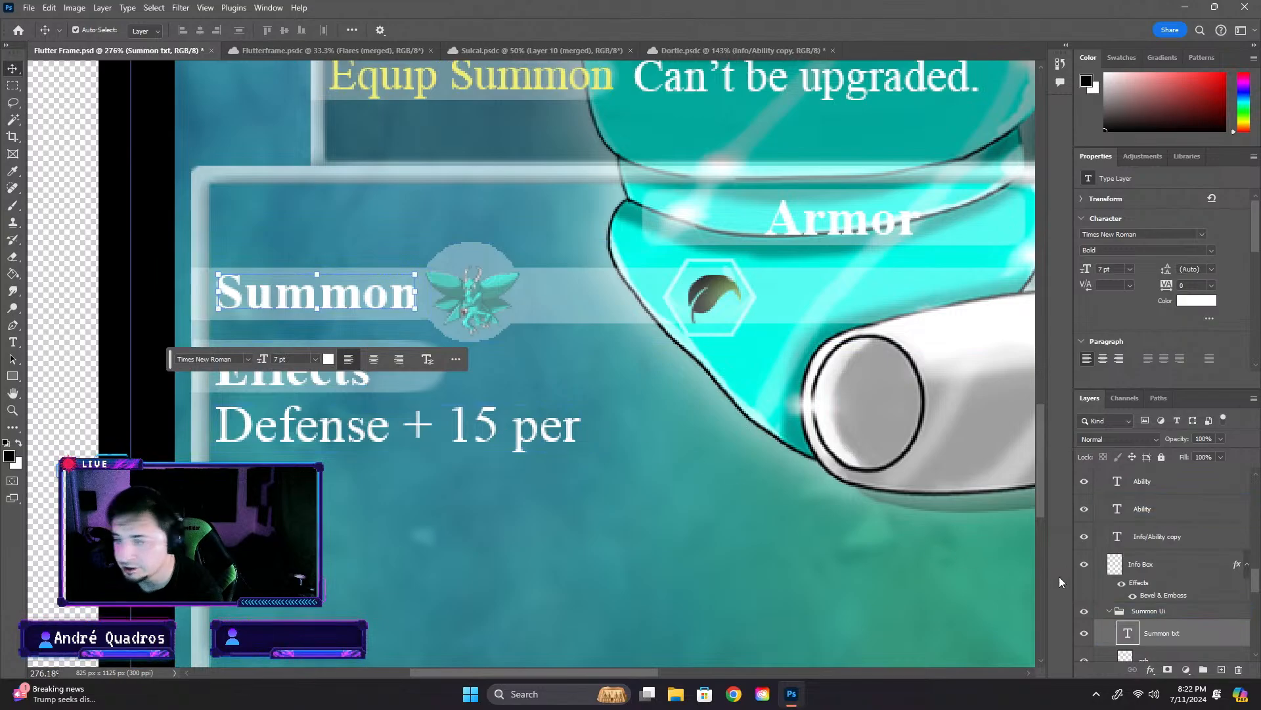
scroll(1177, 591, down, 4)
click(1167, 610)
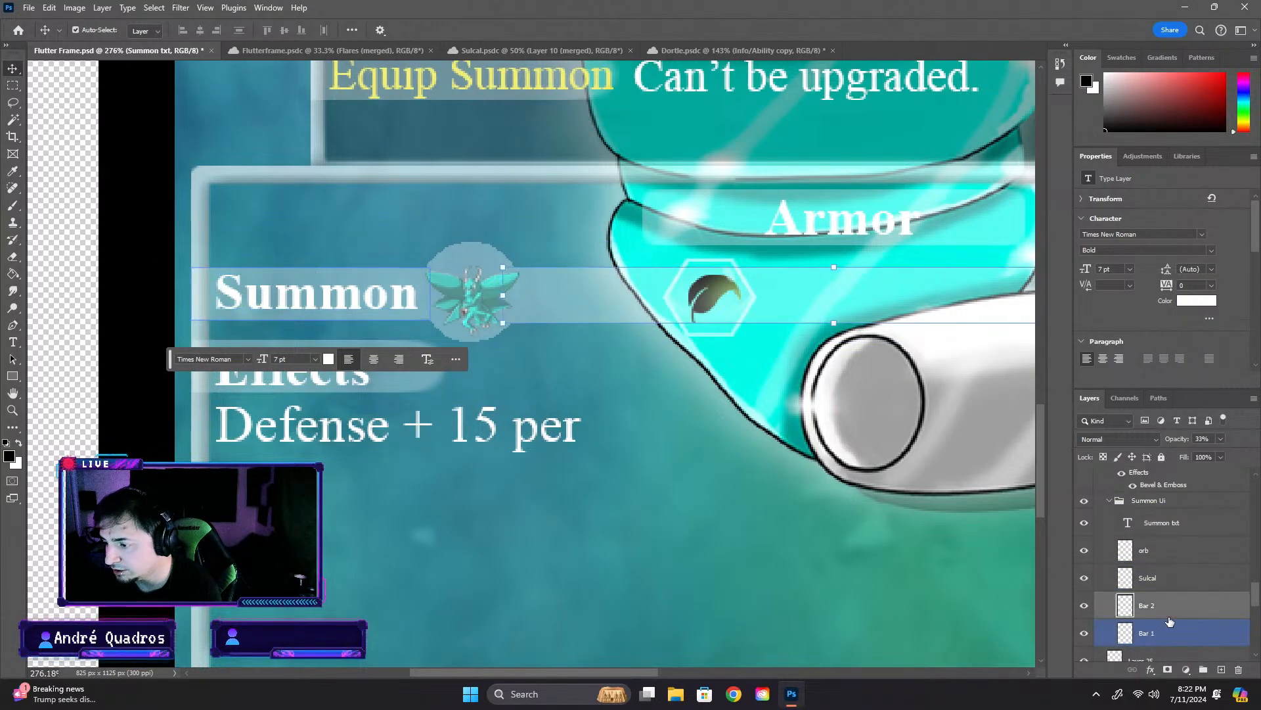
key(ctrl+v)
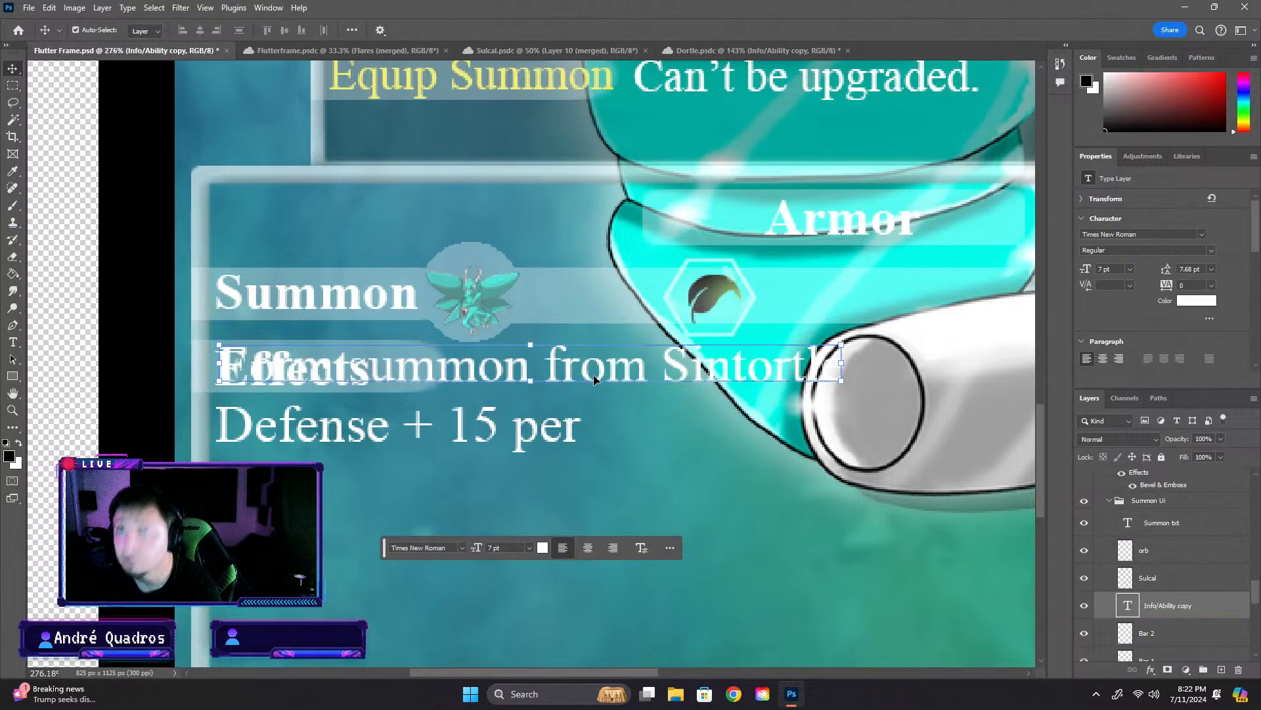
drag(593, 374, 909, 309)
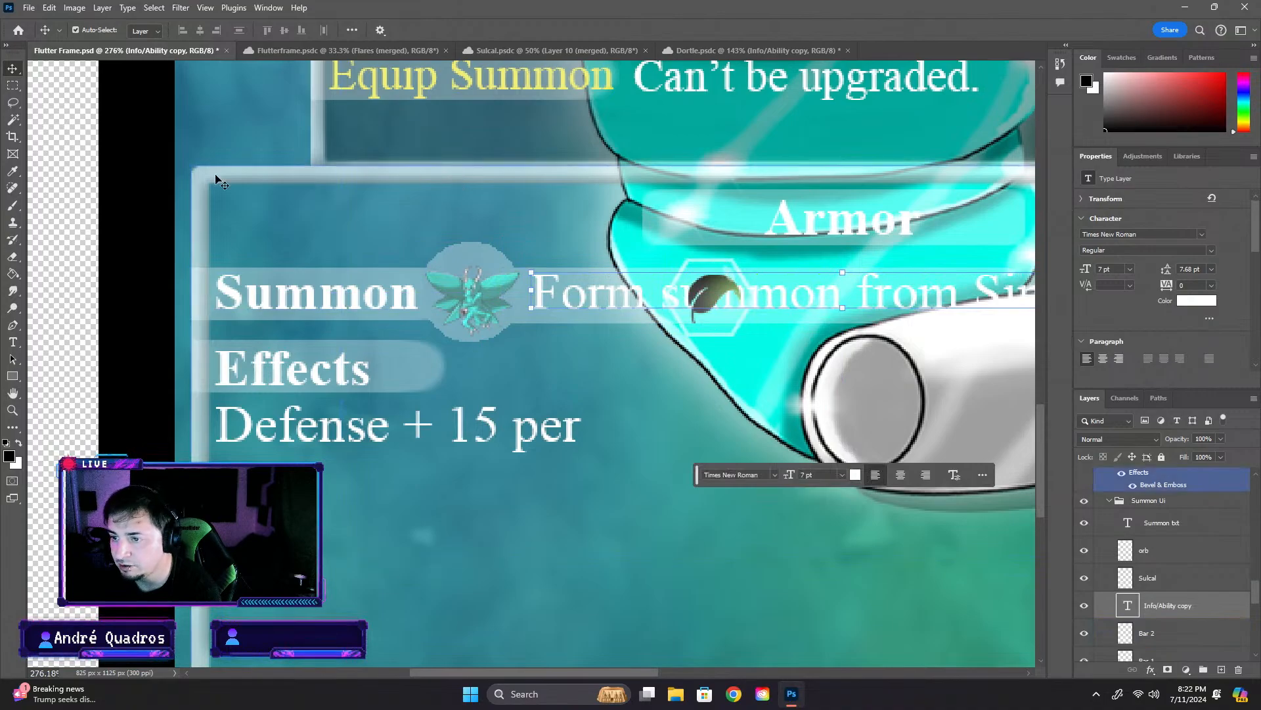
click(77, 253)
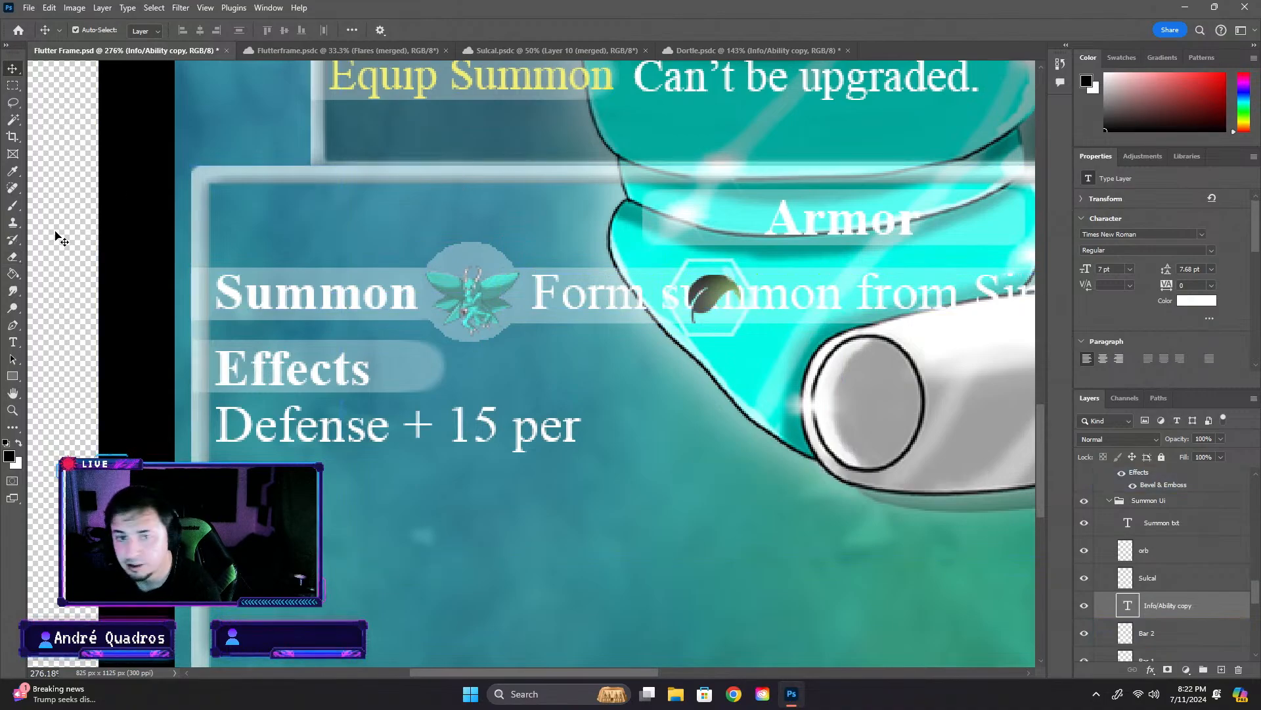
- Move the whole Grass attribute group out of the Summon row to follow the "Defense + 15 per" text
click(715, 265)
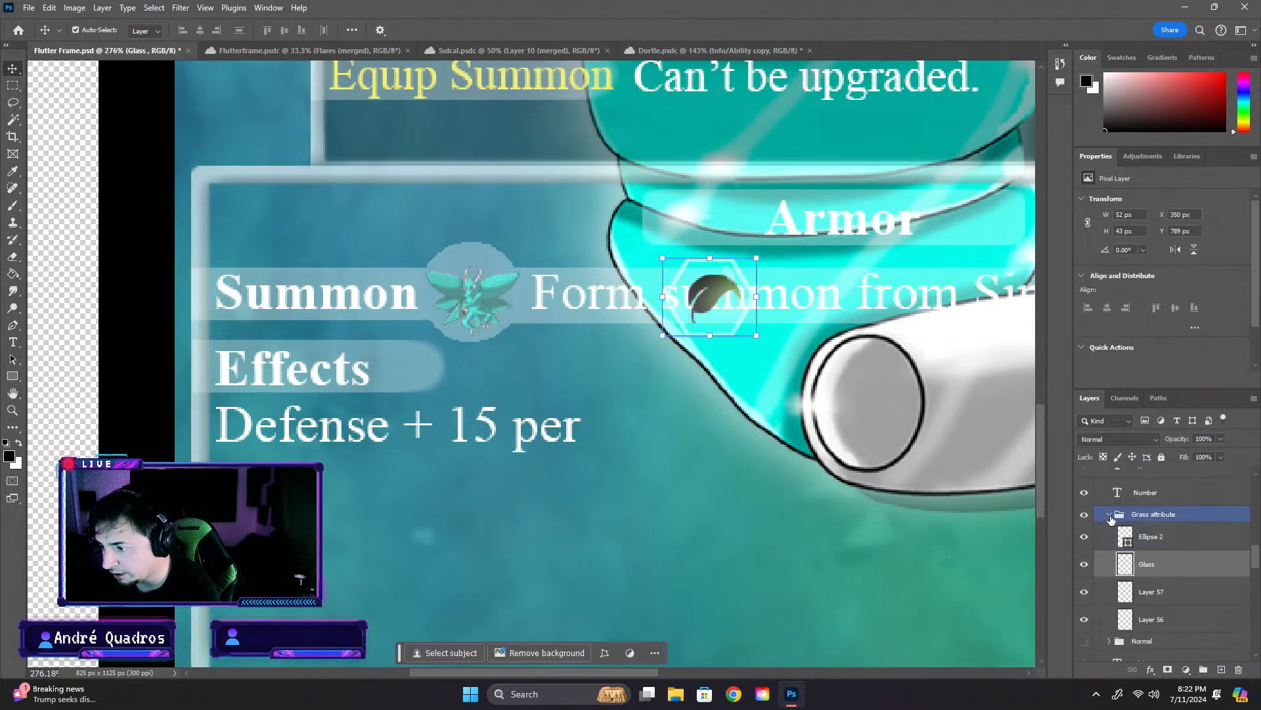
click(1110, 519)
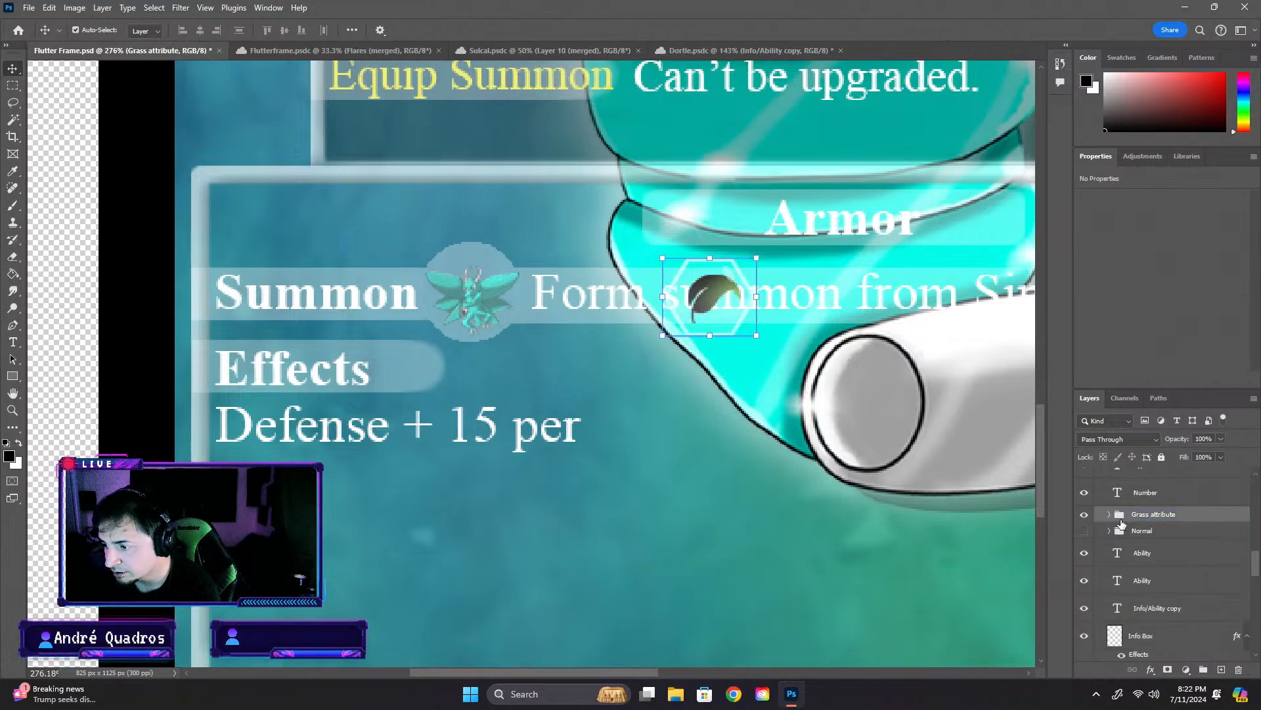
key(ctrl+t)
drag(730, 266, 677, 397)
key(Return)
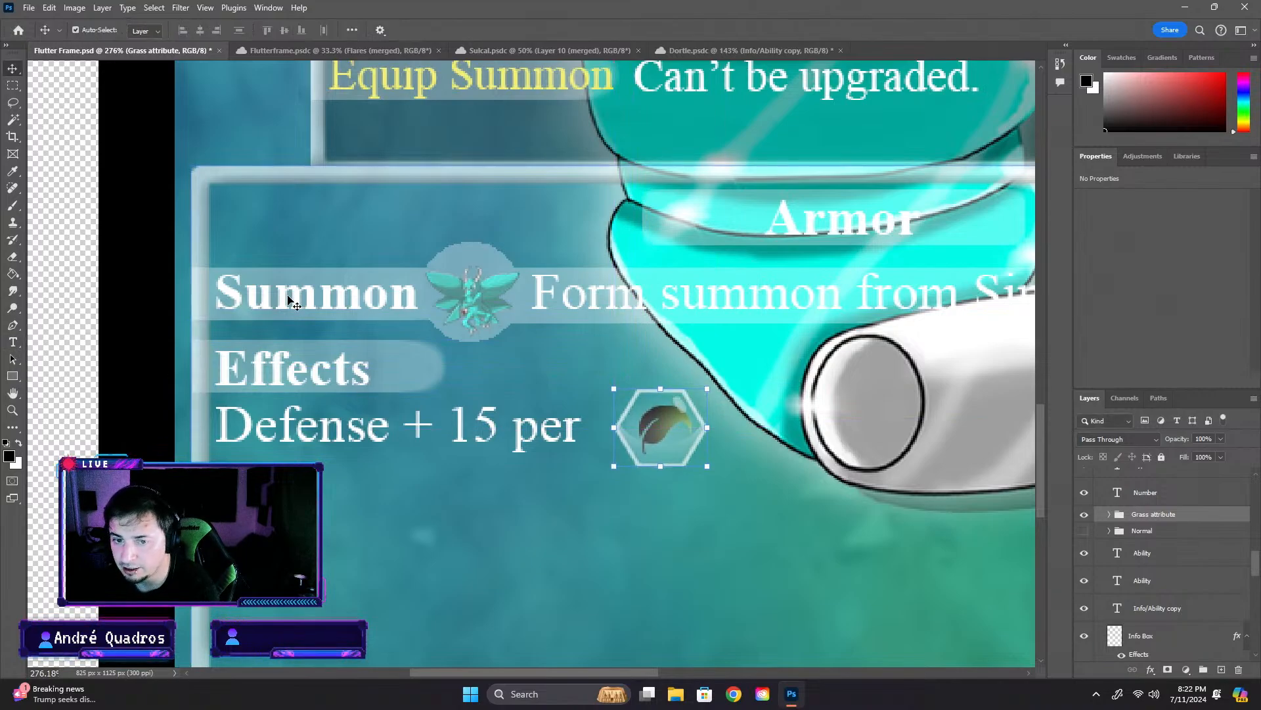
- Nudge the pasted text closer to the Summon circle and replace its word "Form" with "Equipment"
click(630, 306)
drag(631, 306, 623, 310)
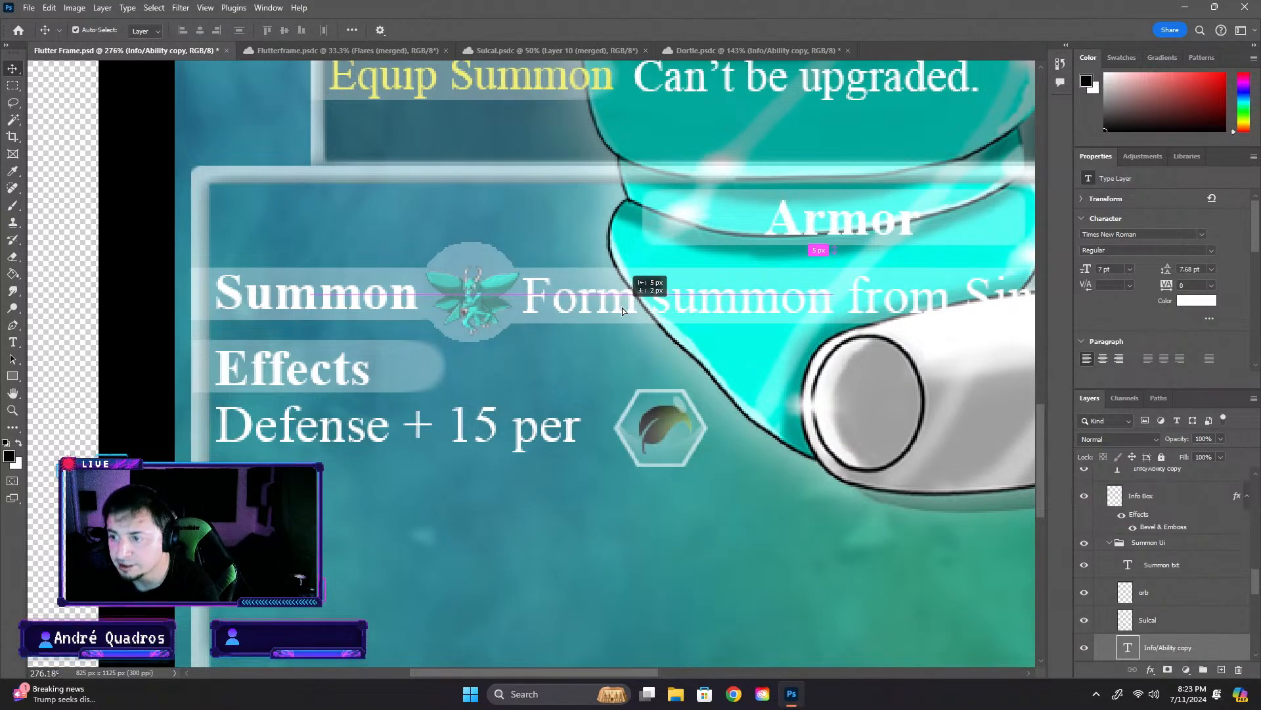
drag(625, 311, 627, 310)
double_click(628, 308)
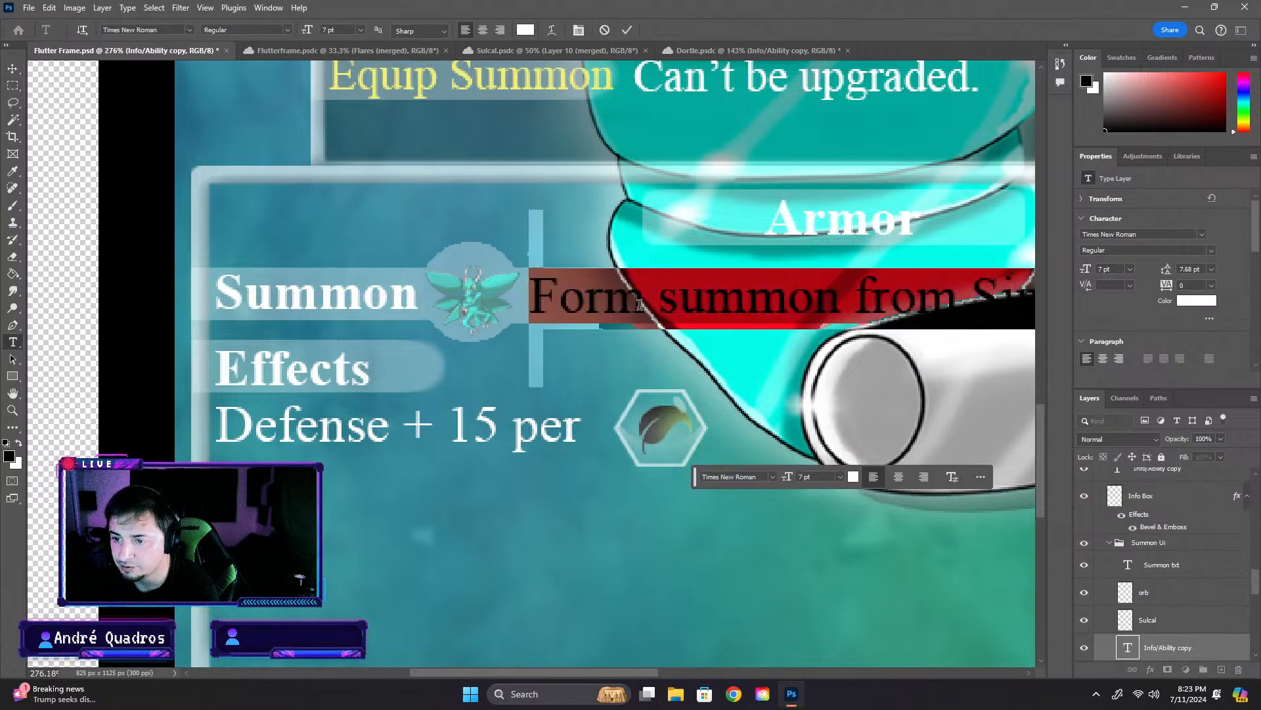
click(644, 303)
key(BackSpace)
key(BackSpace)
key(BackSpace)
key(BackSpace)
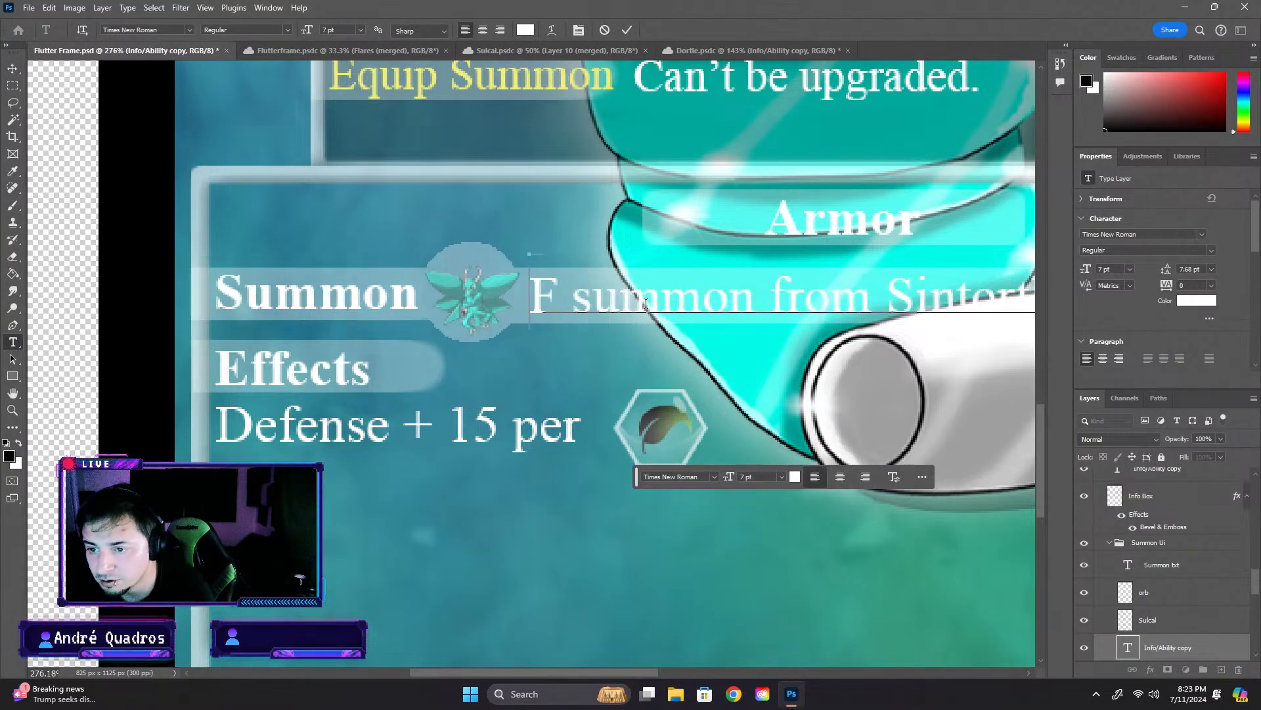
text(E)
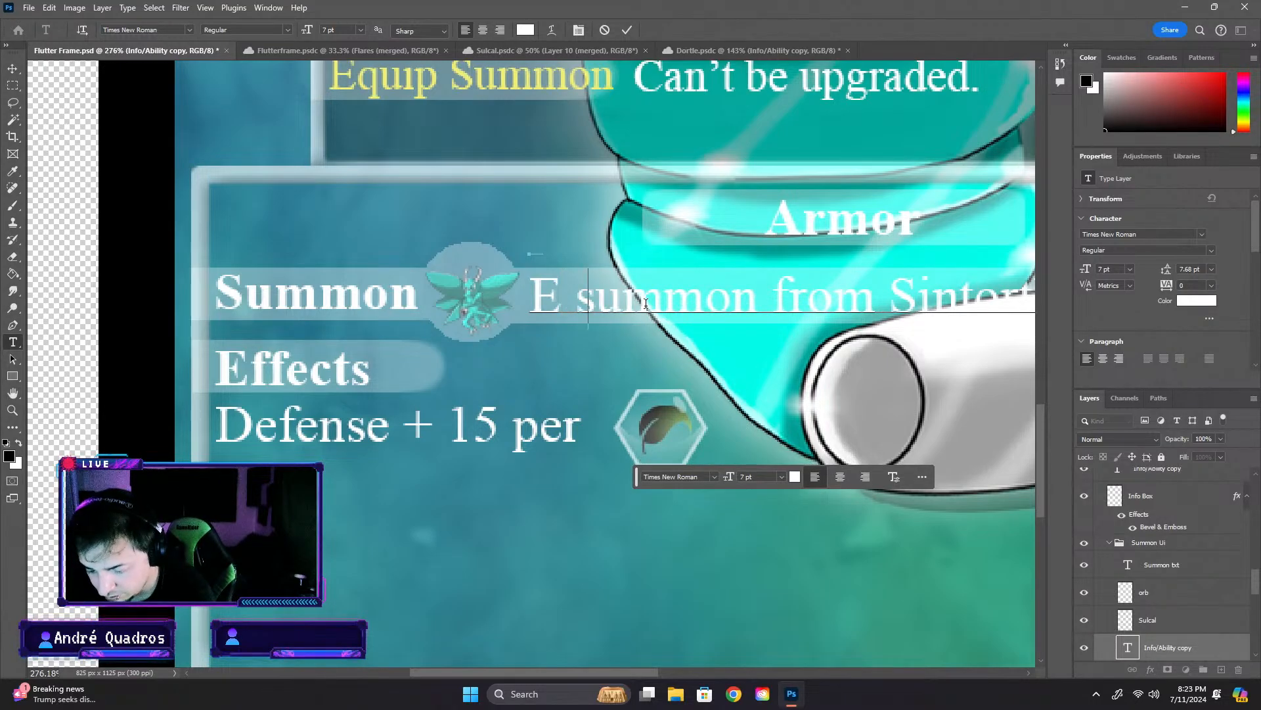
text(quip)
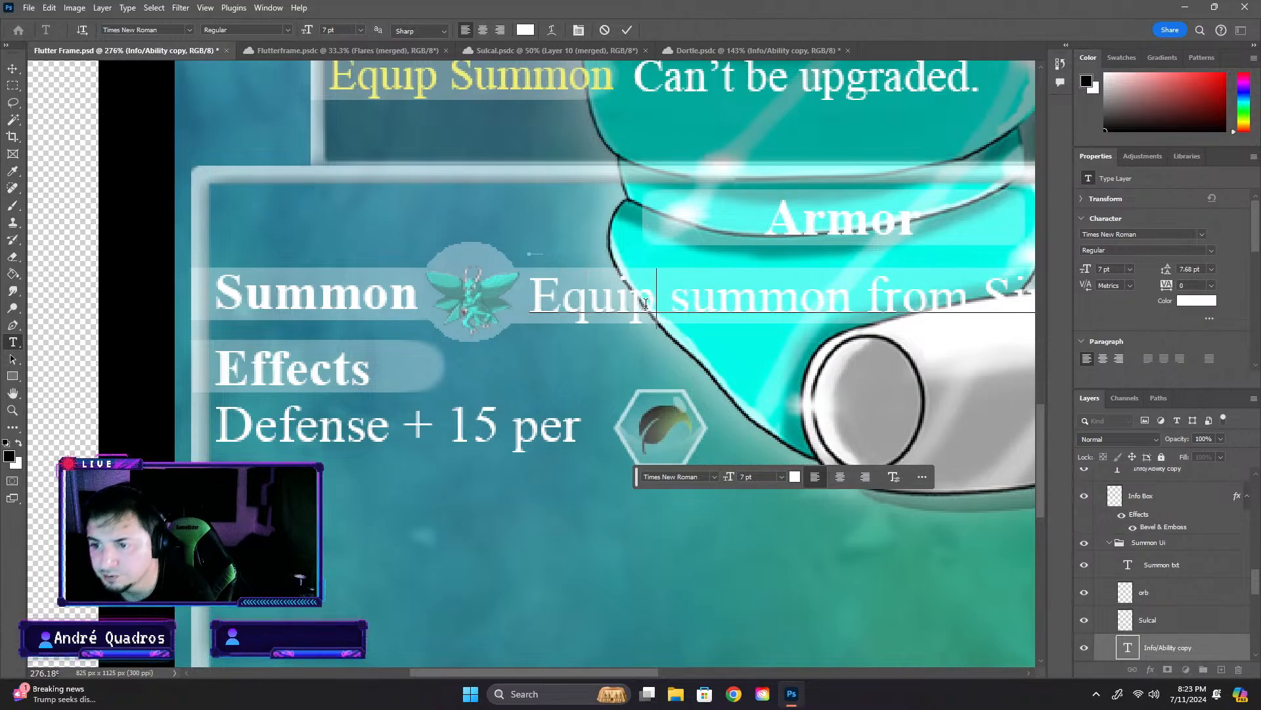
text(ment)
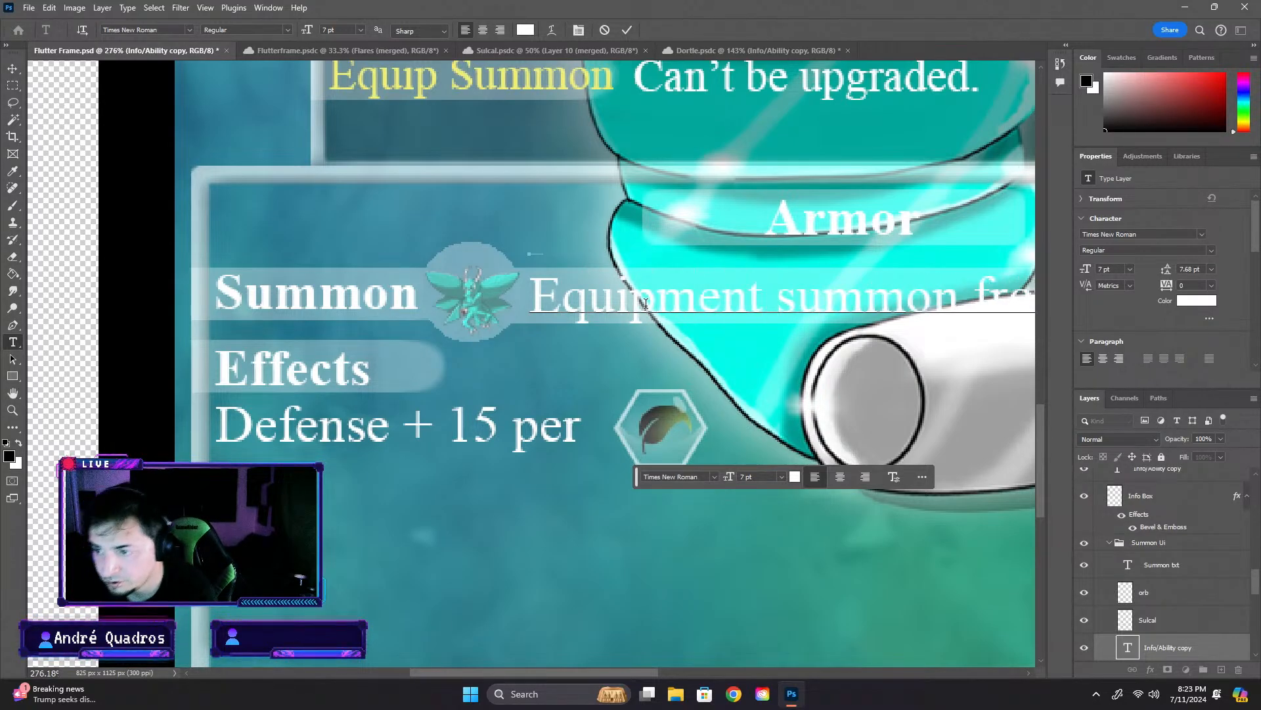
- Replace "Sintortle" with "Sulcal" and delete "from" so the Summon row text reads "Equipment summon Sulcal"
drag(654, 671, 768, 671)
double_click(853, 300)
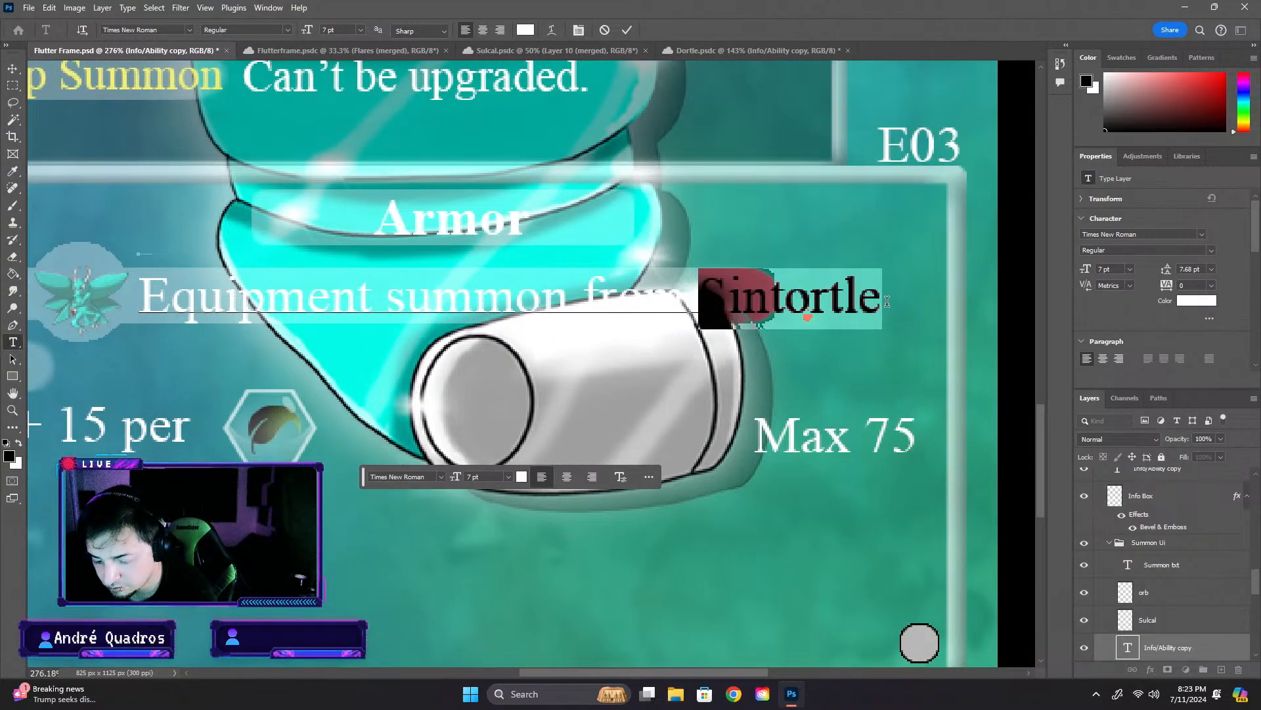
text(So)
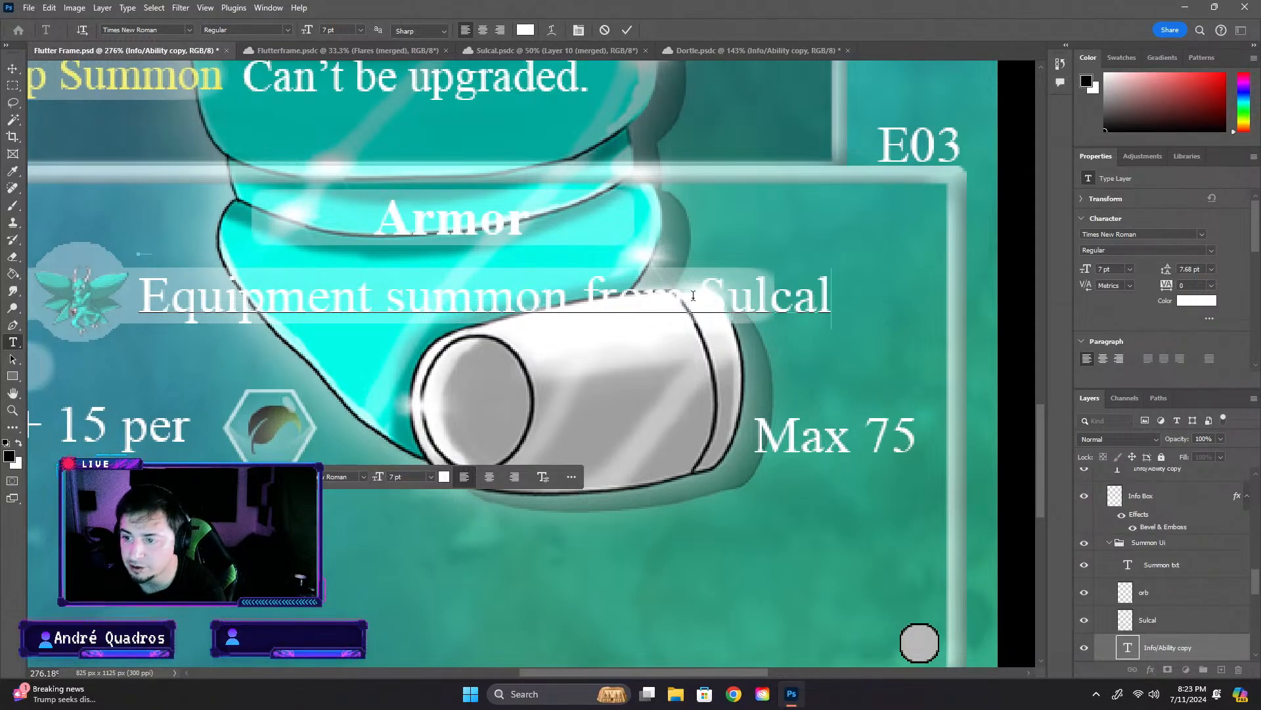
drag(693, 295, 581, 295)
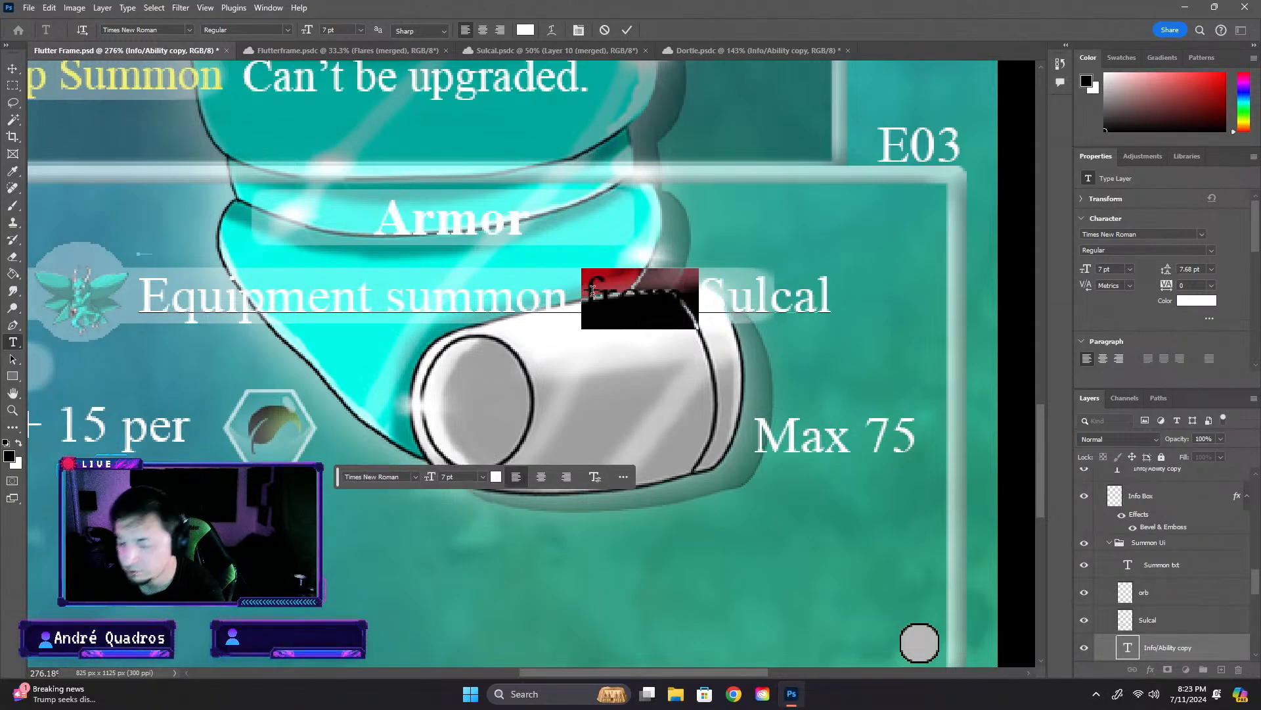
key(BackSpace)
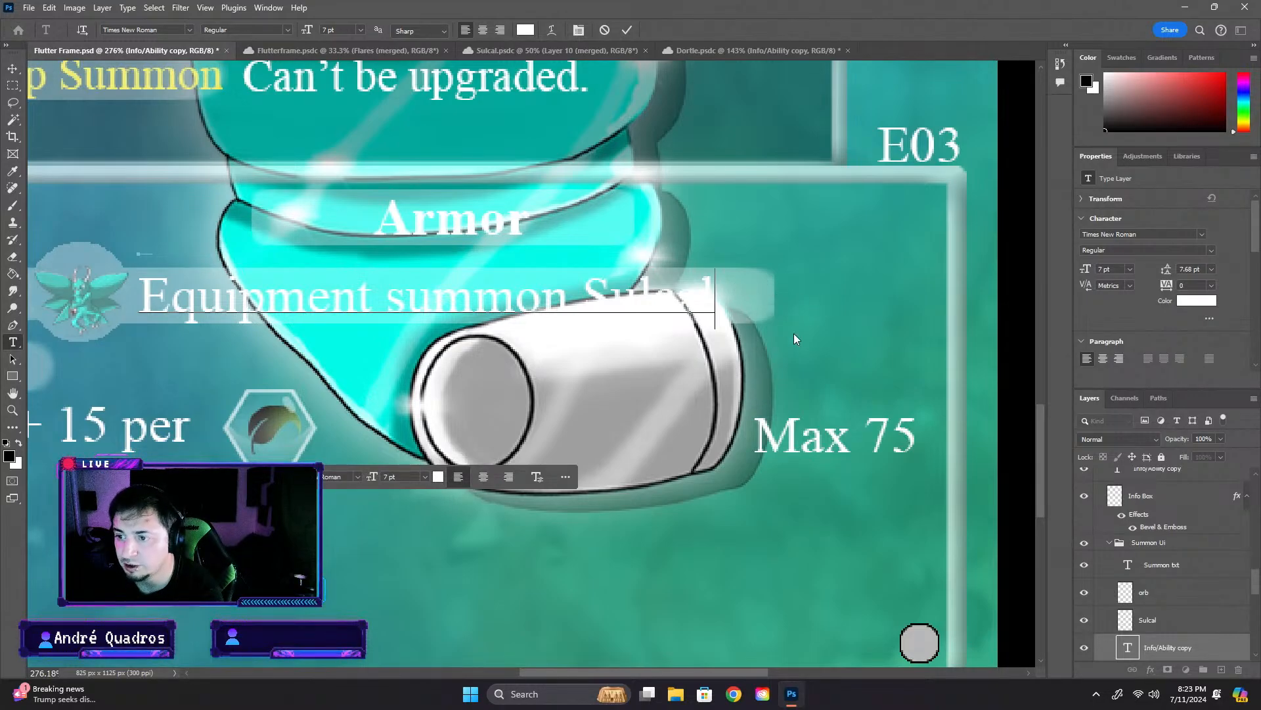
click(1031, 579)
scroll(873, 565, down, 11)
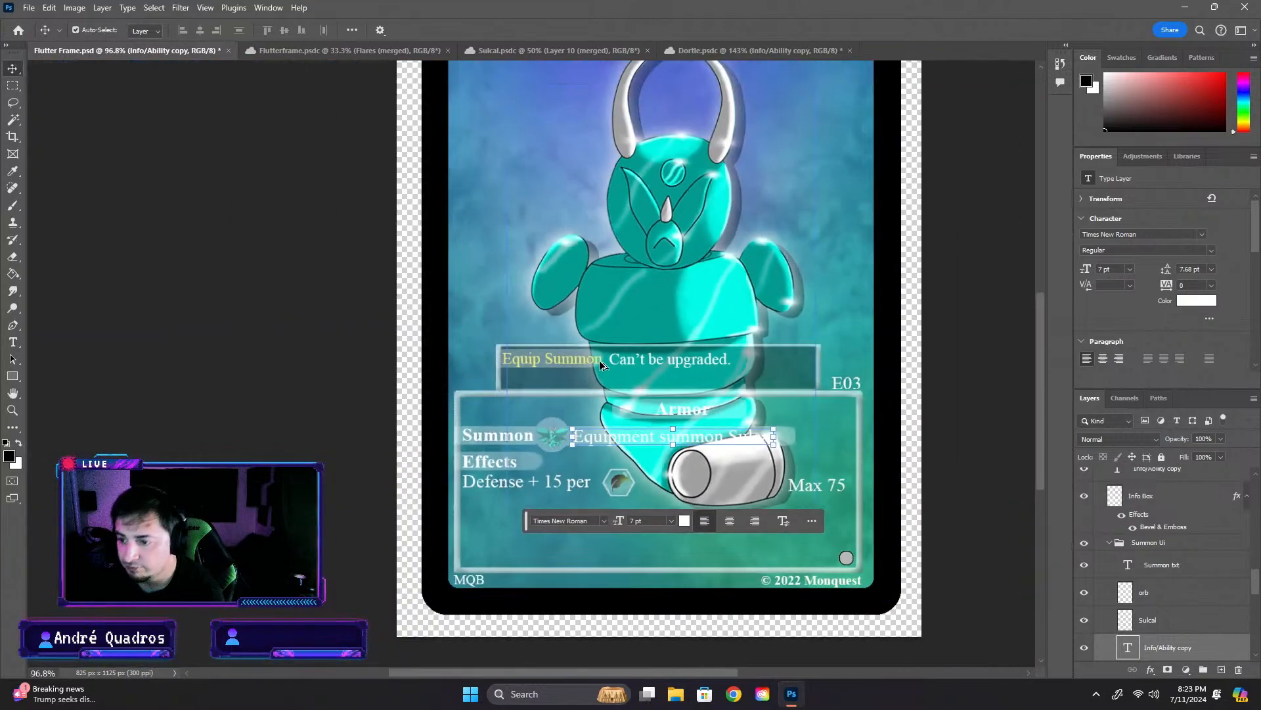
- Lower the Flutter Frame artwork on the card to about X 137 px, Y 196 px
drag(693, 235, 669, 263)
drag(1038, 334, 1037, 320)
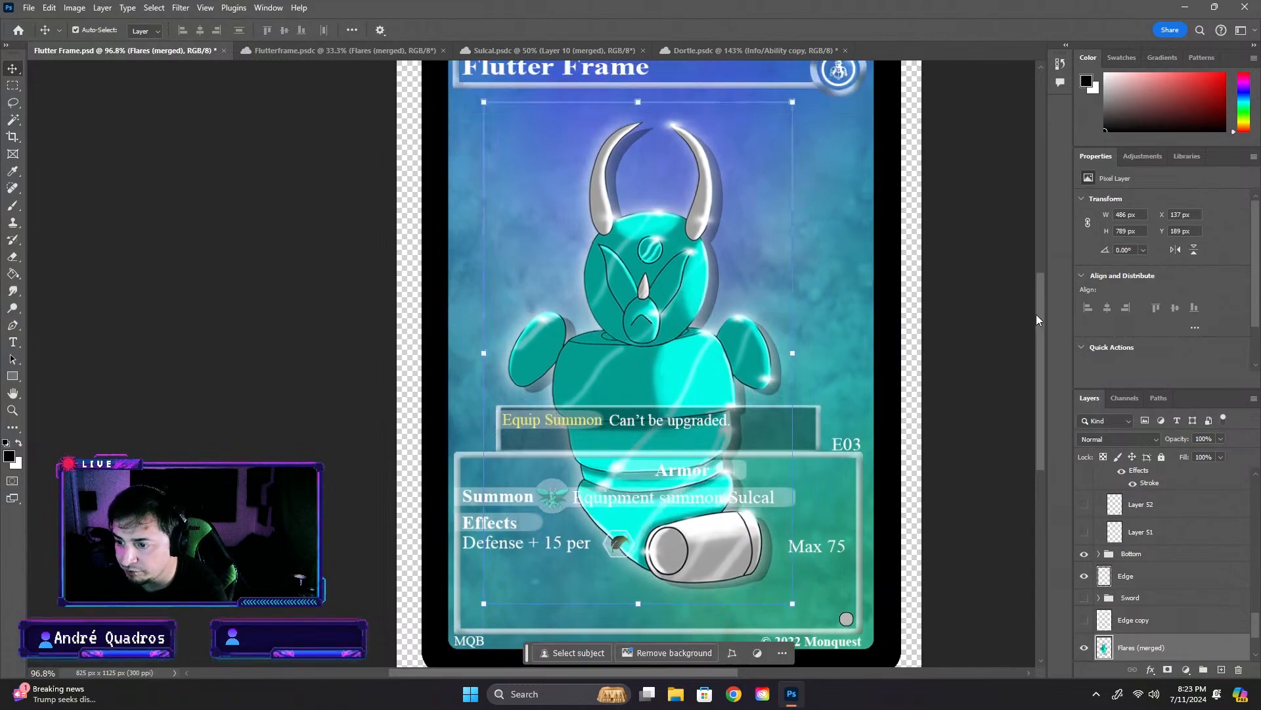
drag(629, 322, 645, 319)
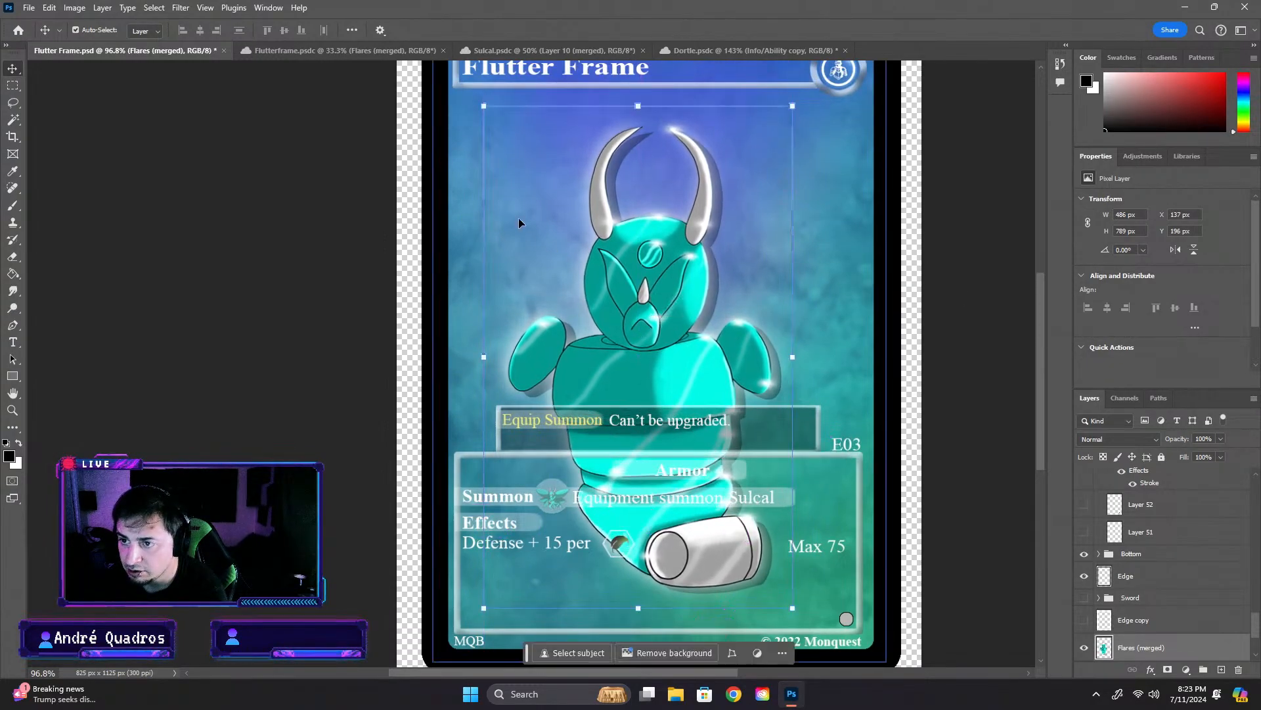
- Try the Flutter Frame artwork enlarged to about 103.5% and raised, and also reduced to about 99%
drag(481, 105, 468, 98)
drag(460, 94, 460, 94)
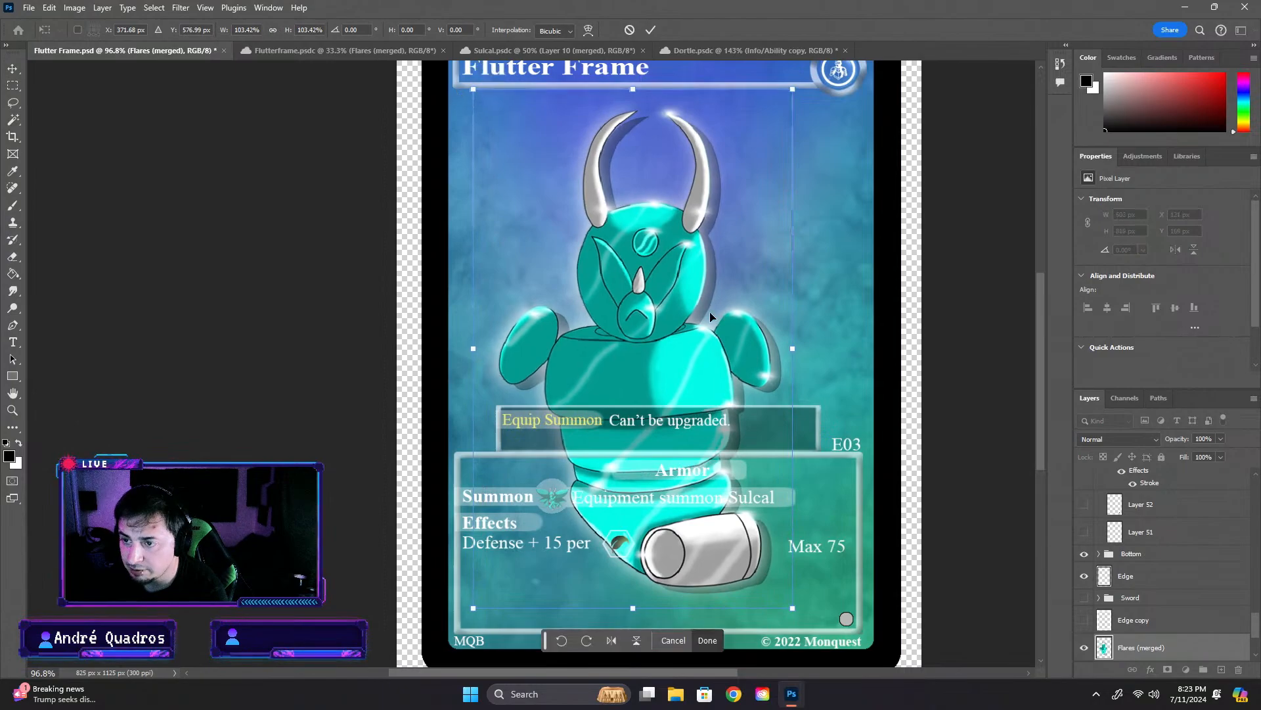
mouse_move(666, 293)
mouse_down()
mouse_move(676, 297)
mouse_move(669, 255)
mouse_move(671, 266)
mouse_move(700, 238)
mouse_move(669, 304)
mouse_move(668, 231)
mouse_move(667, 277)
mouse_up()
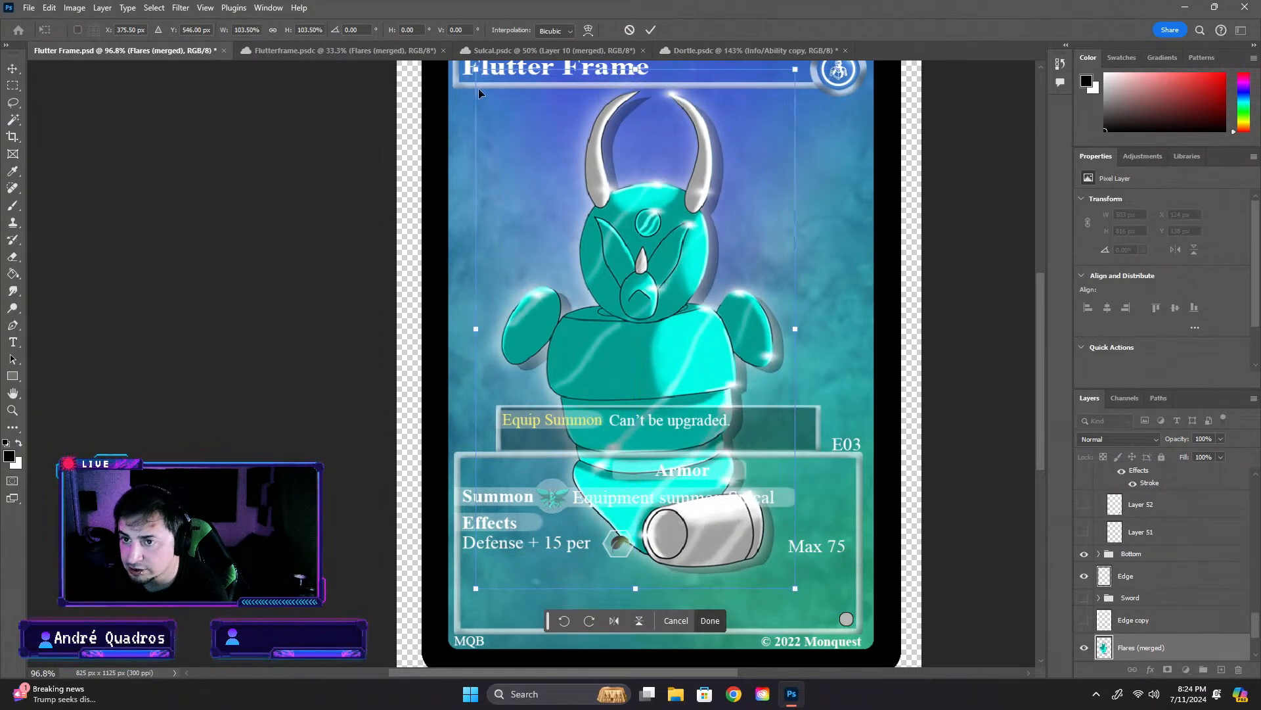
drag(475, 68, 489, 91)
drag(678, 363, 685, 305)
key(ctrl+z)
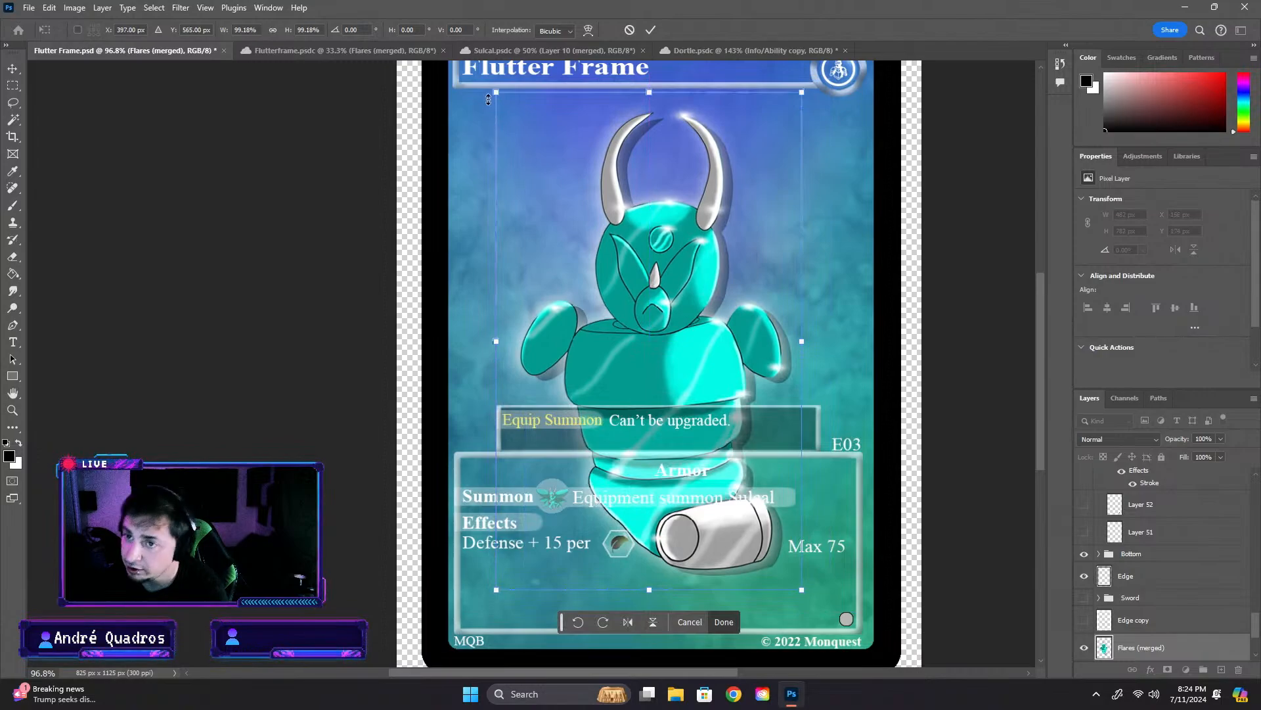
- Try several sizes for the artwork, ending at about 94% and placed lower on the card
drag(488, 99, 565, 197)
drag(716, 360, 670, 293)
drag(525, 143, 471, 63)
drag(656, 263, 708, 304)
drag(684, 289, 696, 346)
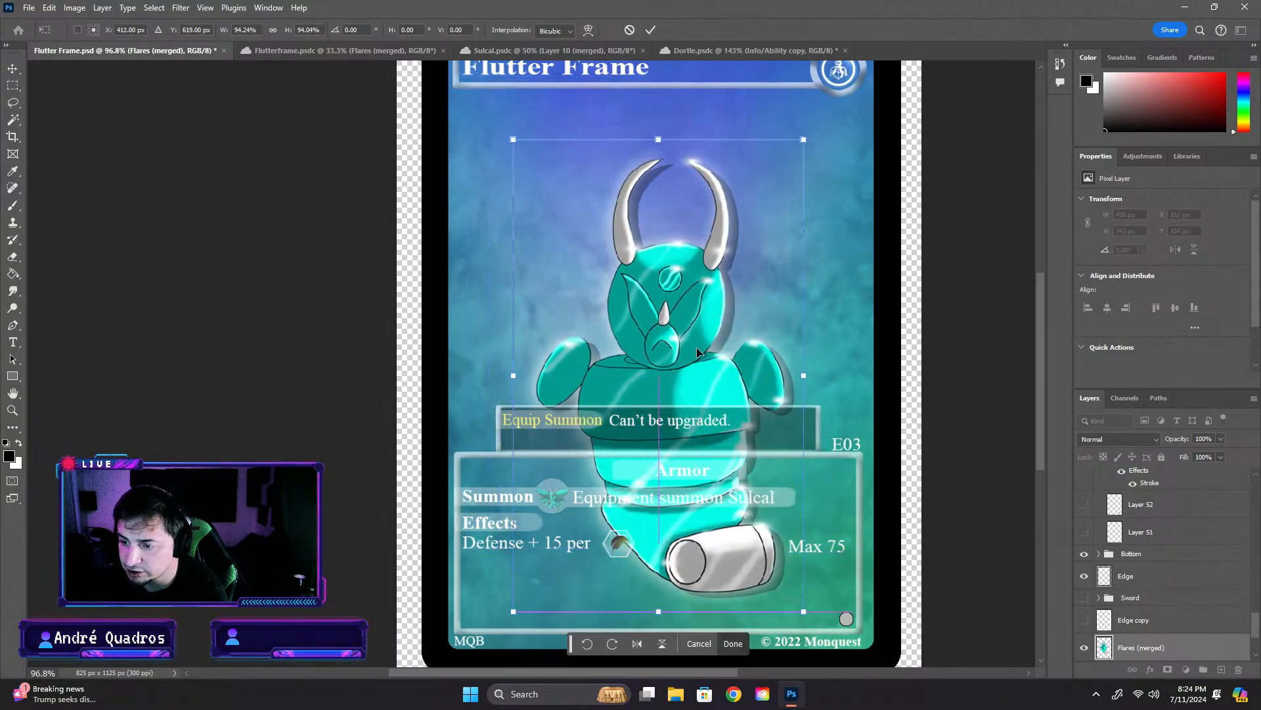
- Undo the latest scaling and moves of the artwork and shift it slightly downward
key(ctrl+z)
key(ctrl+z)
key(ctrl+z)
key(ctrl+z)
key(ctrl+shift+z)
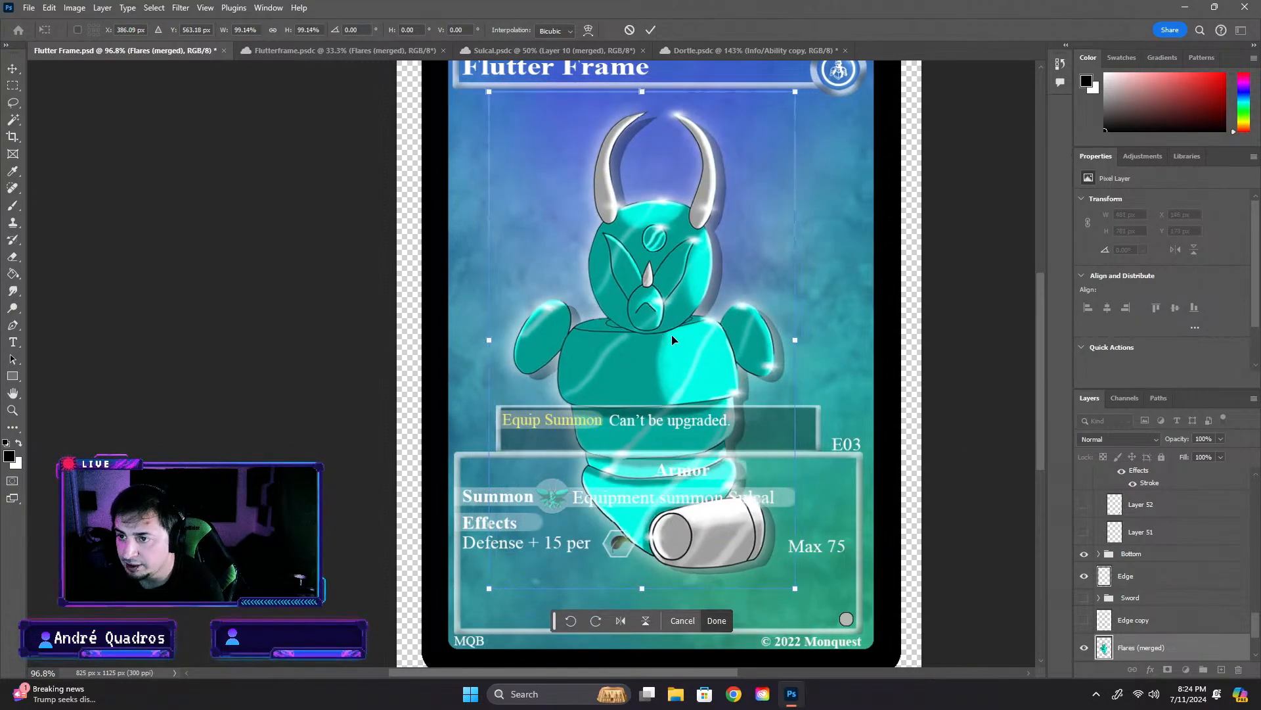
mouse_move(665, 382)
mouse_down()
mouse_move(664, 357)
mouse_move(664, 392)
mouse_up()
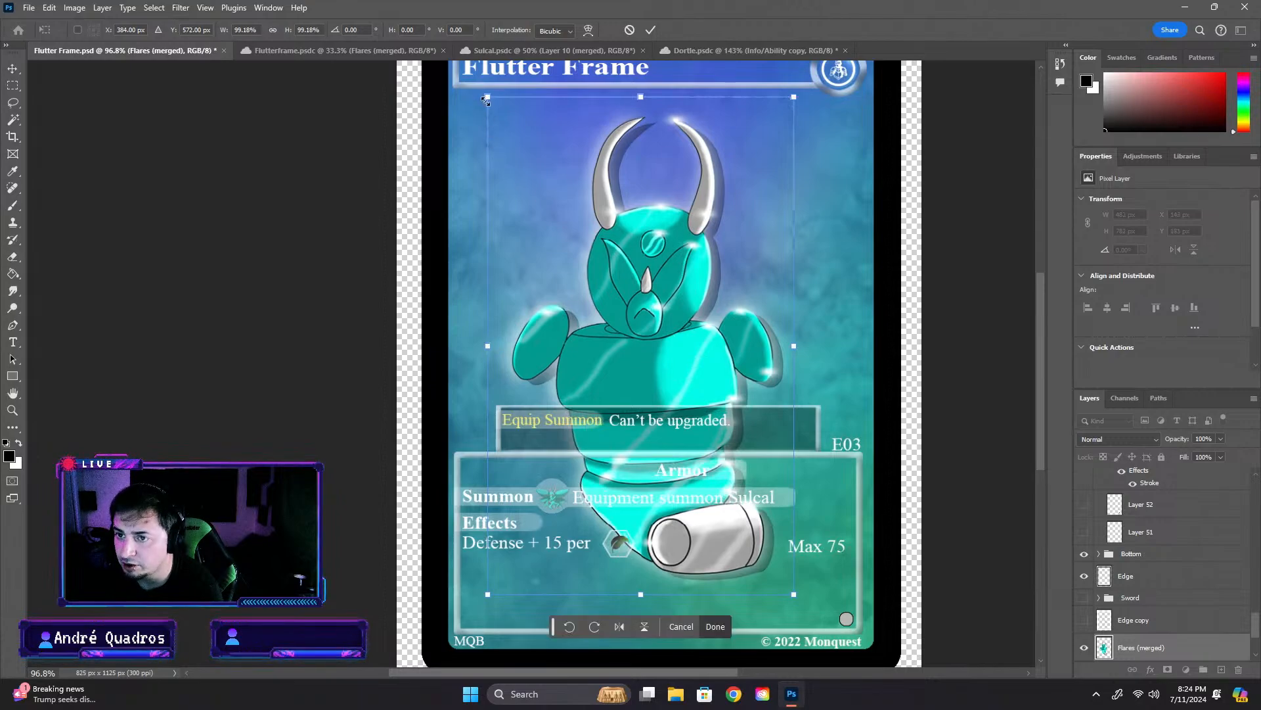
- Try shrinking the artwork to about 72% and placing it between the title bar and the info box
drag(486, 101, 467, 73)
mouse_move(680, 253)
mouse_down()
mouse_move(678, 288)
mouse_move(685, 261)
mouse_up()
drag(474, 590, 487, 383)
drag(665, 274, 635, 297)
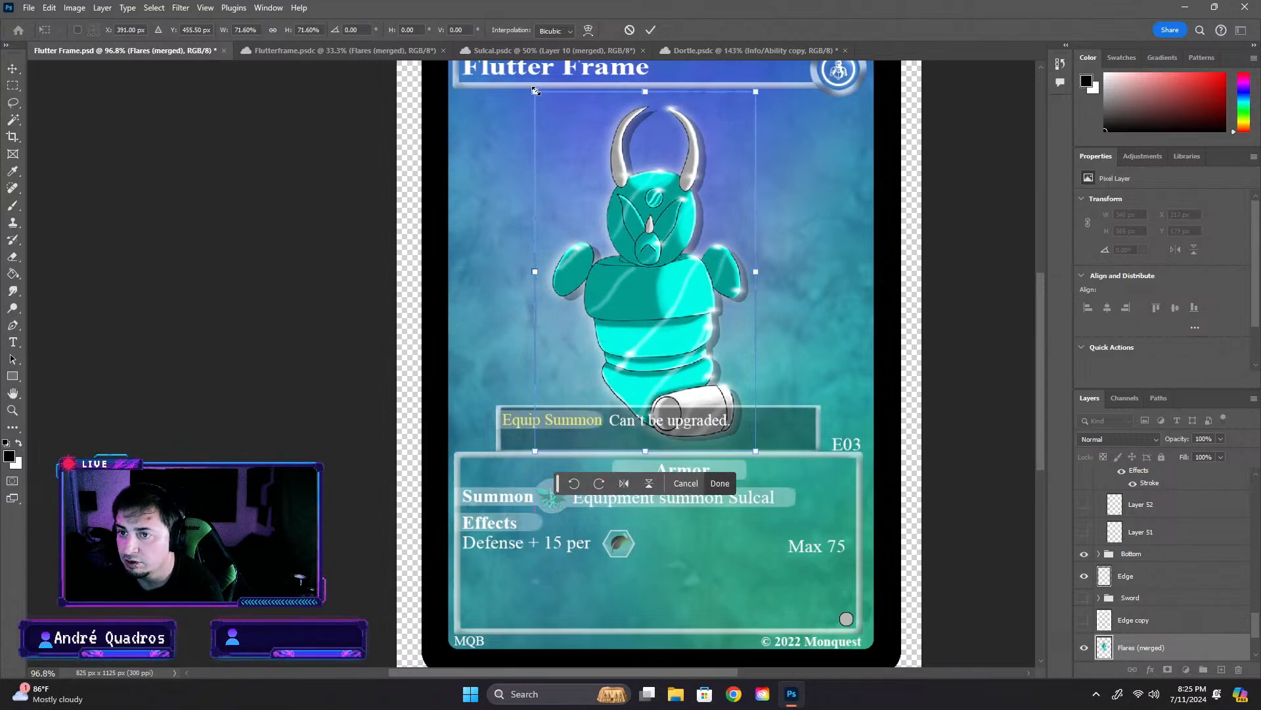
- Try enlarging the artwork to about 85%, and reduce it to about 75% with its base just above the info box
drag(535, 91, 416, 65)
drag(694, 219, 723, 281)
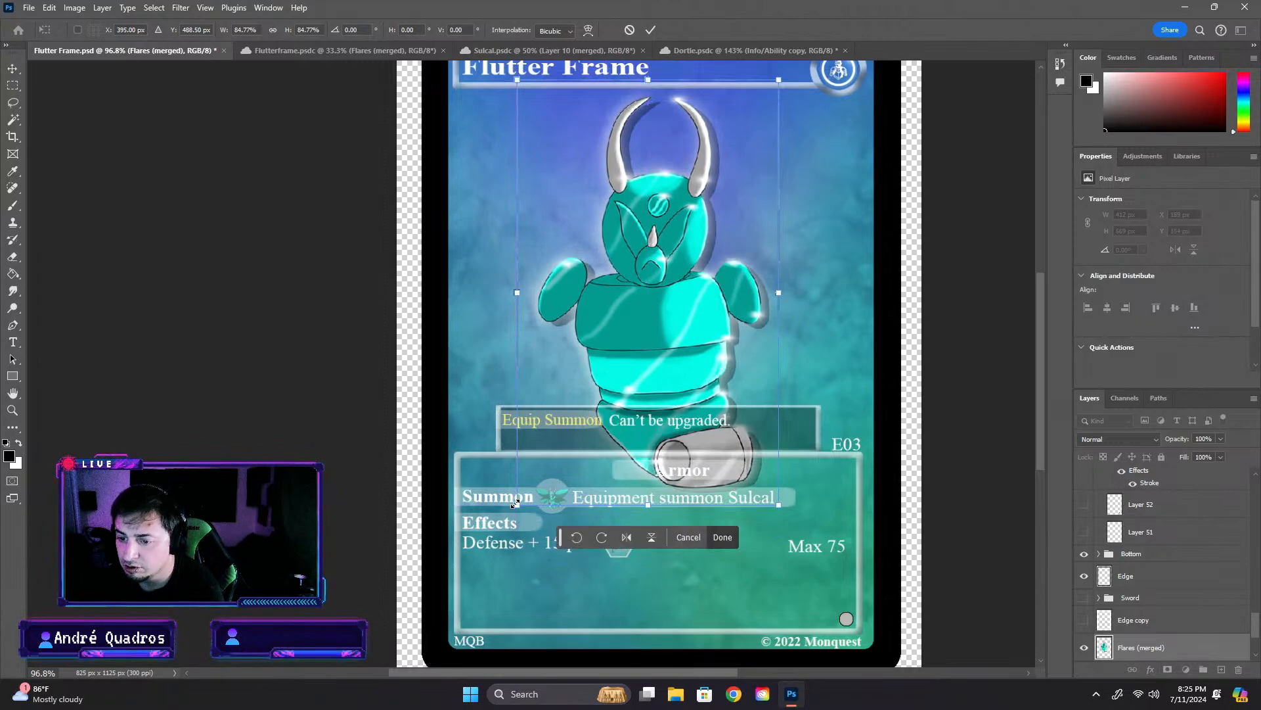
drag(515, 503, 539, 471)
drag(694, 357, 682, 344)
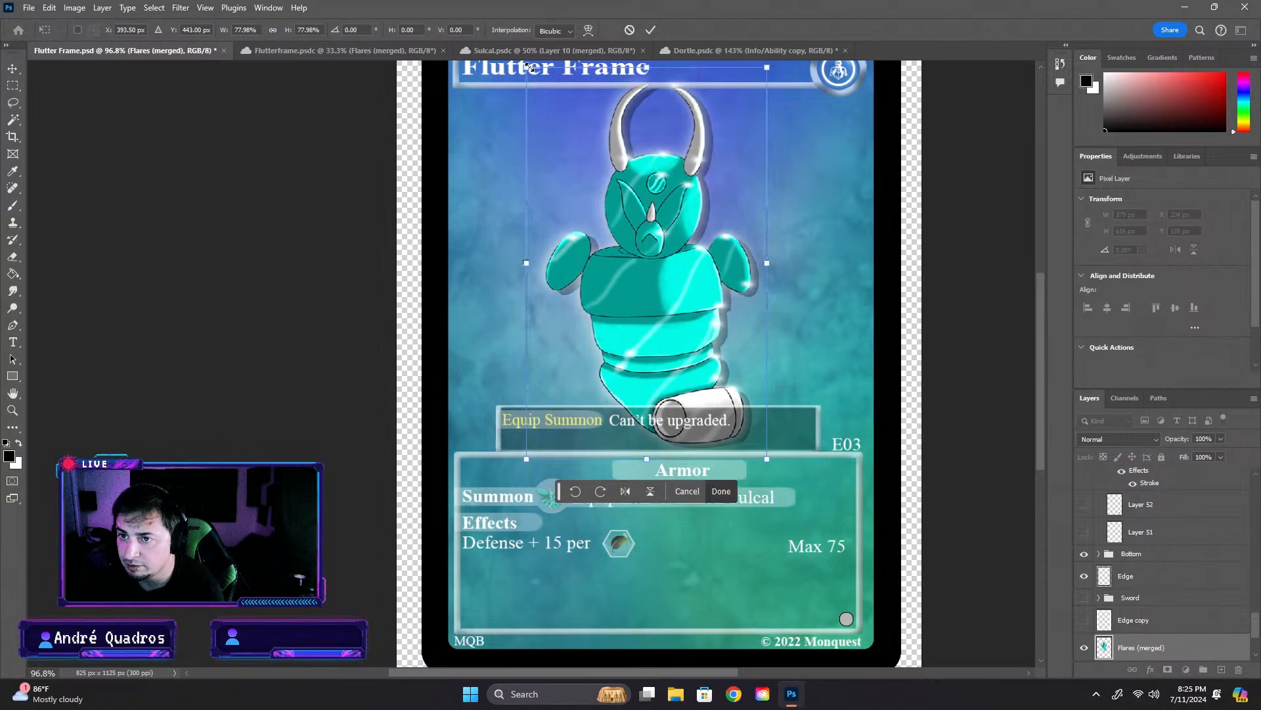
drag(528, 66, 536, 82)
drag(646, 235, 634, 231)
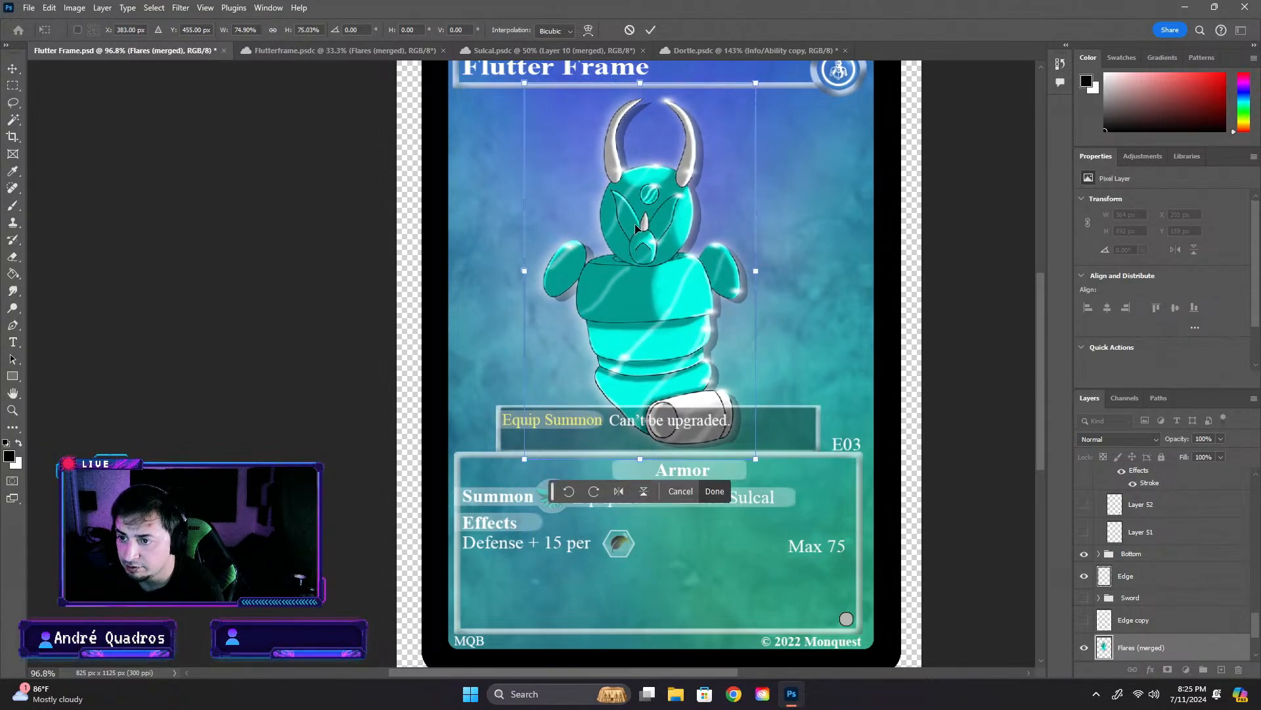
- Apply the artwork's resizing, view the whole card, and undo the transformation
key(Return)
click(989, 462)
scroll(921, 497, down, 4)
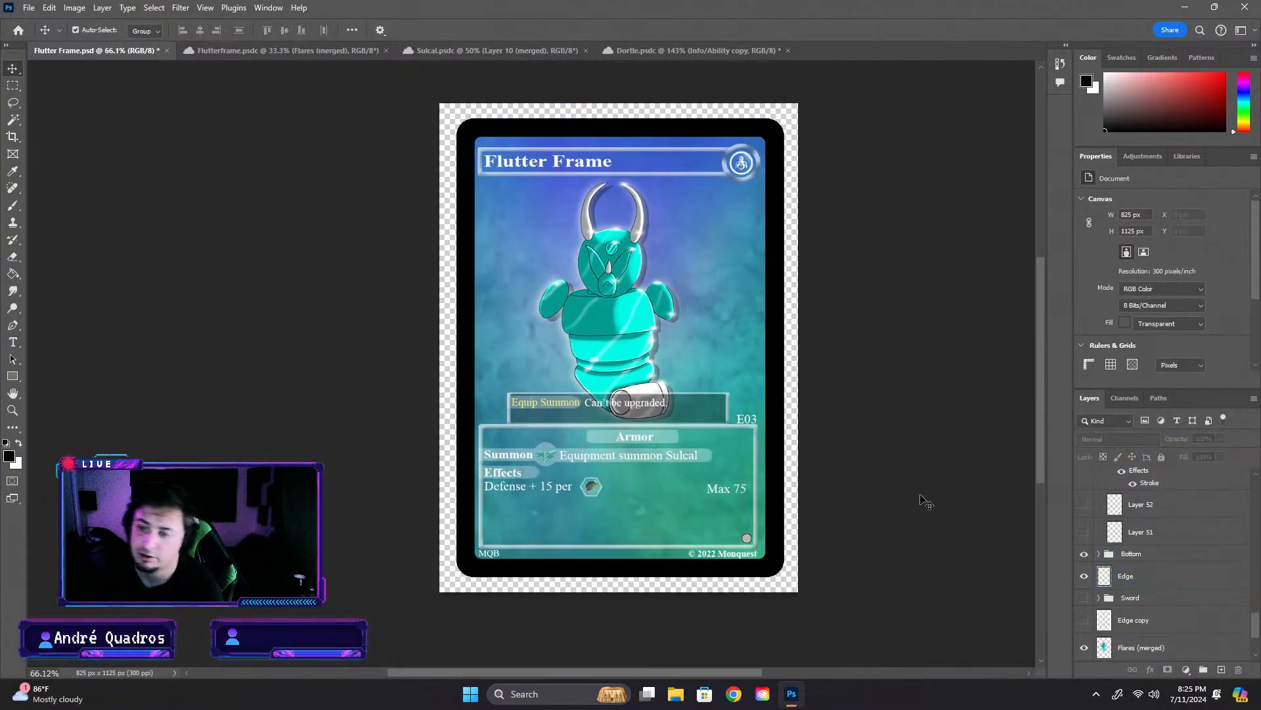
key(ctrl+z)
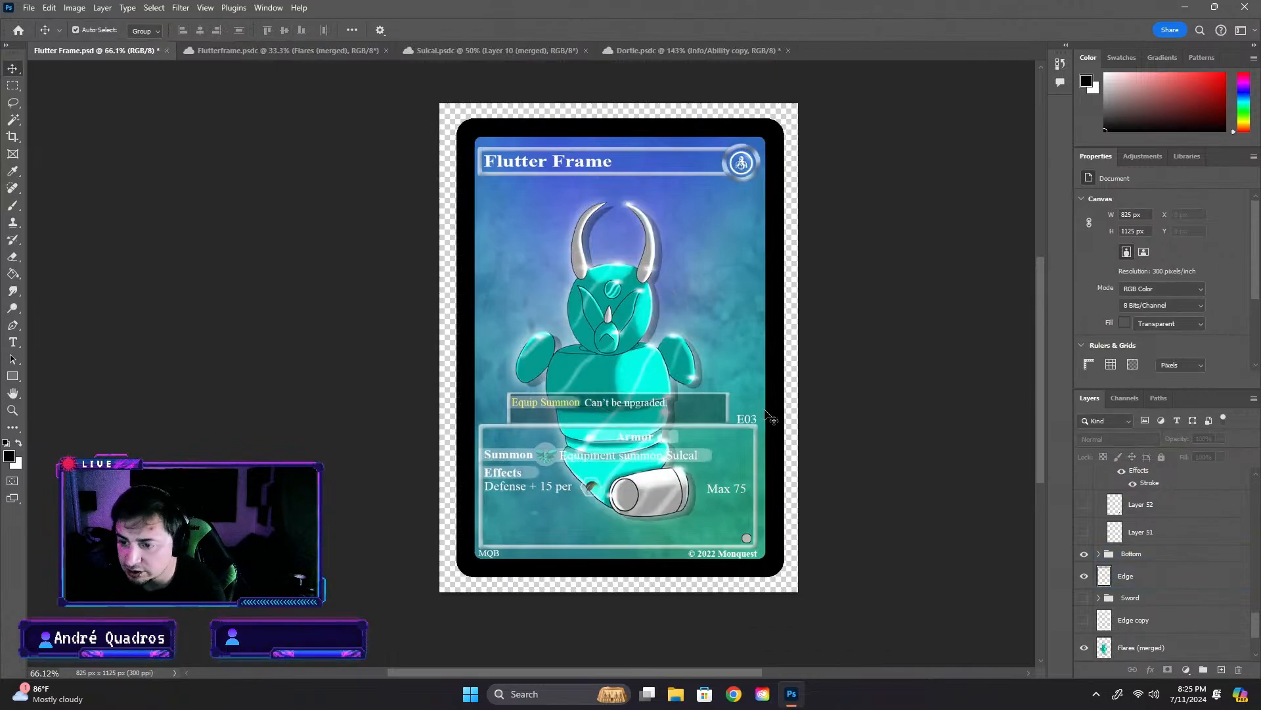
- Move the full-size Flutter Frame artwork higher on the card, to about X 174 px, Y 108 px
drag(622, 331, 627, 306)
scroll(653, 399, up, 5)
drag(553, 277, 578, 247)
scroll(578, 247, down, 5)
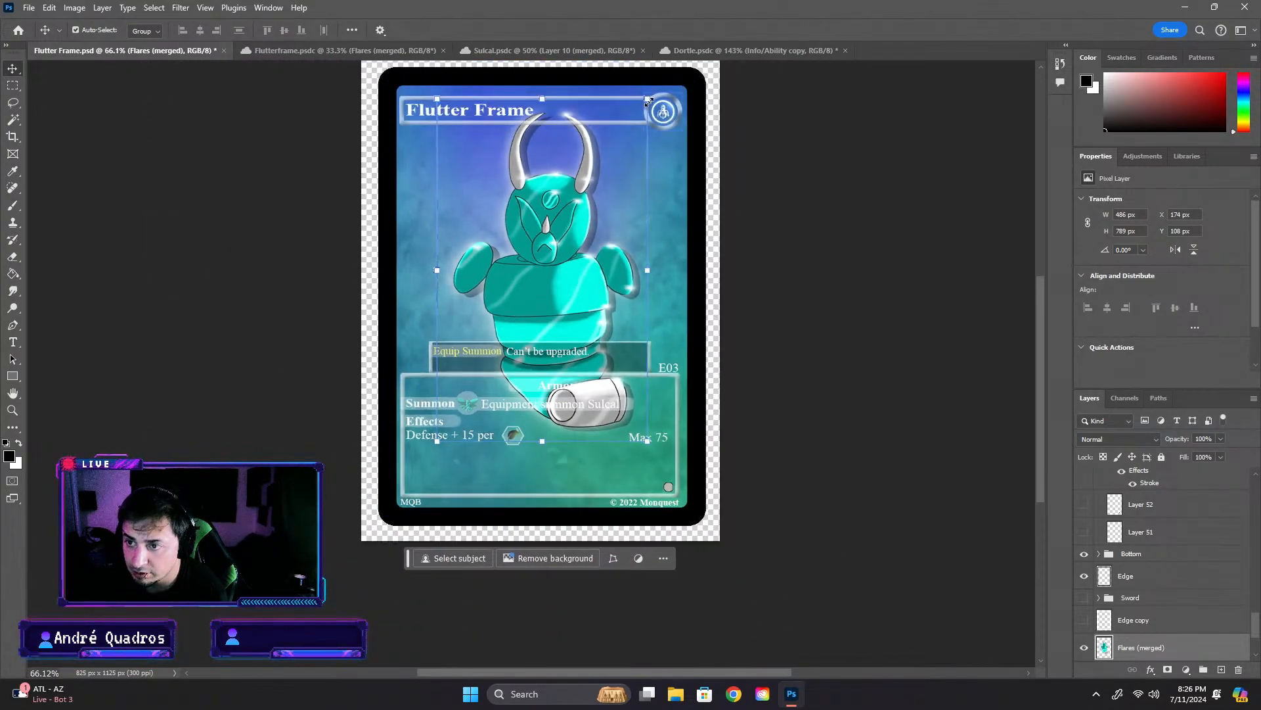
- Scale the Flutter Frame artwork down to about 96%, roughly 466 by 756 px, and apply the transformation
drag(648, 101, 635, 111)
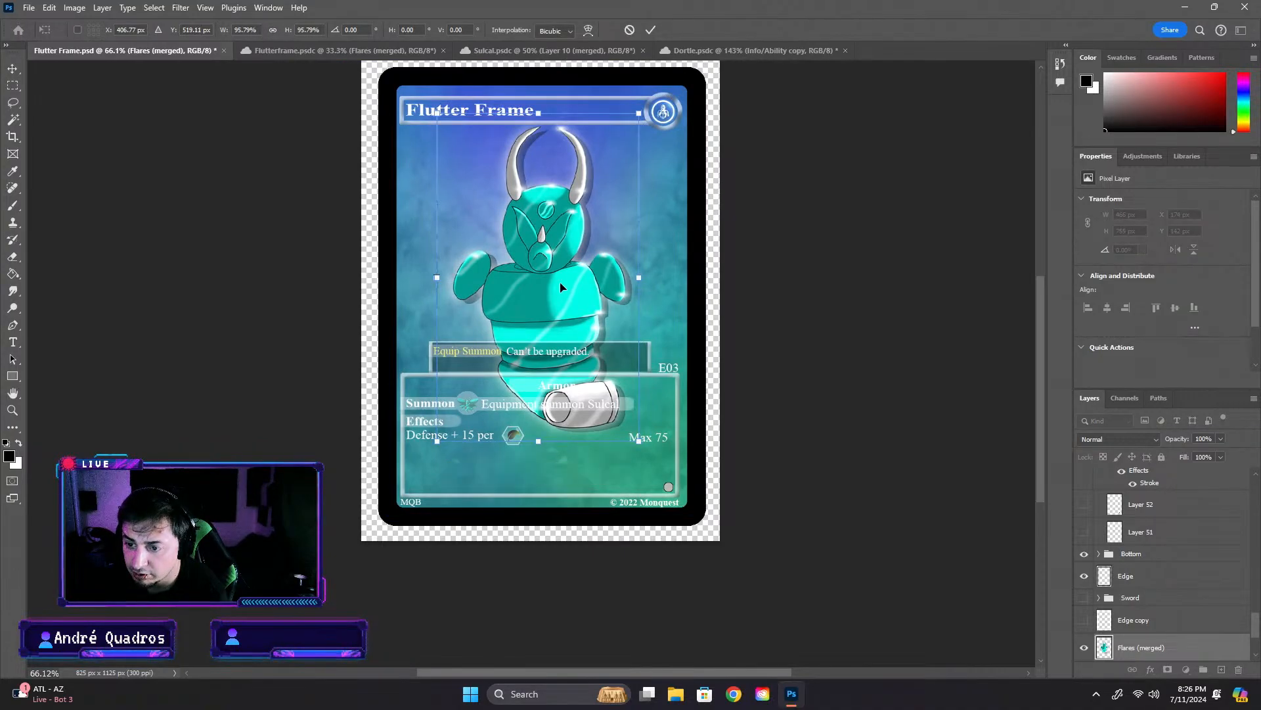
mouse_move(560, 284)
mouse_down()
mouse_move(578, 287)
mouse_move(561, 287)
mouse_up()
click(758, 147)
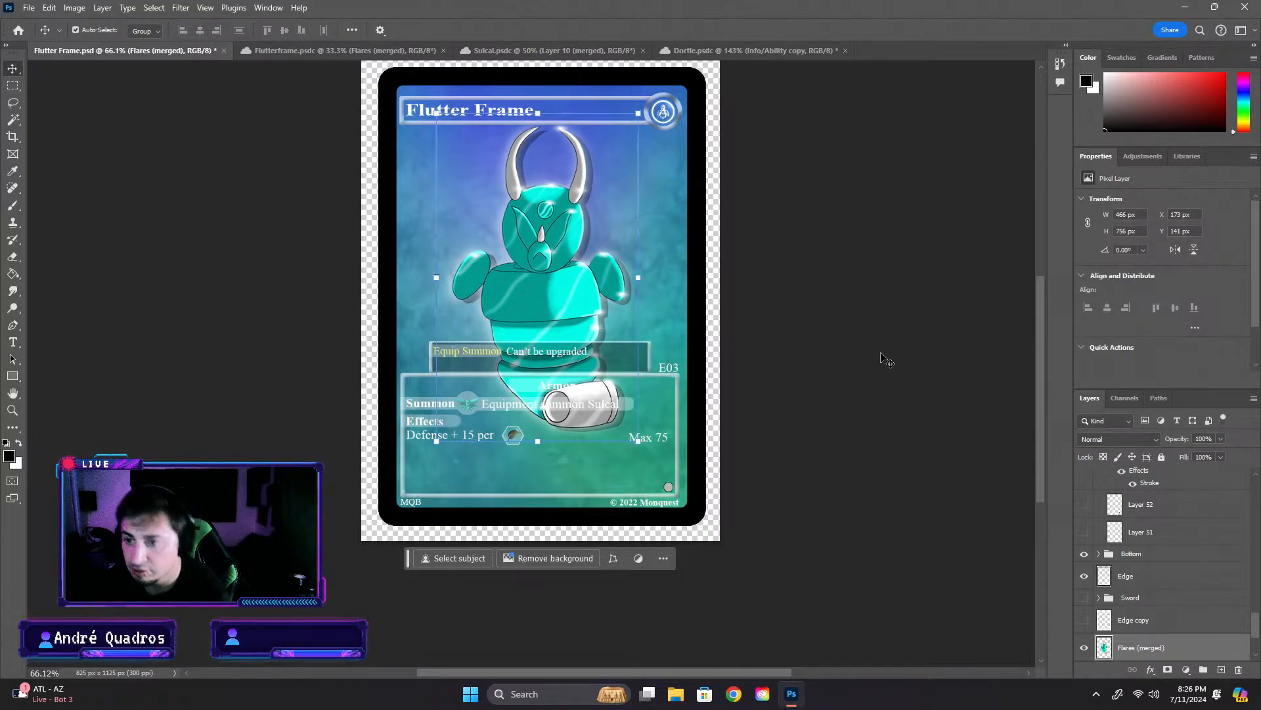
- Rotate the artwork by about 0.64°, reposition it horizontally near the middle of the card, and apply the transformation
scroll(881, 358, up, 4)
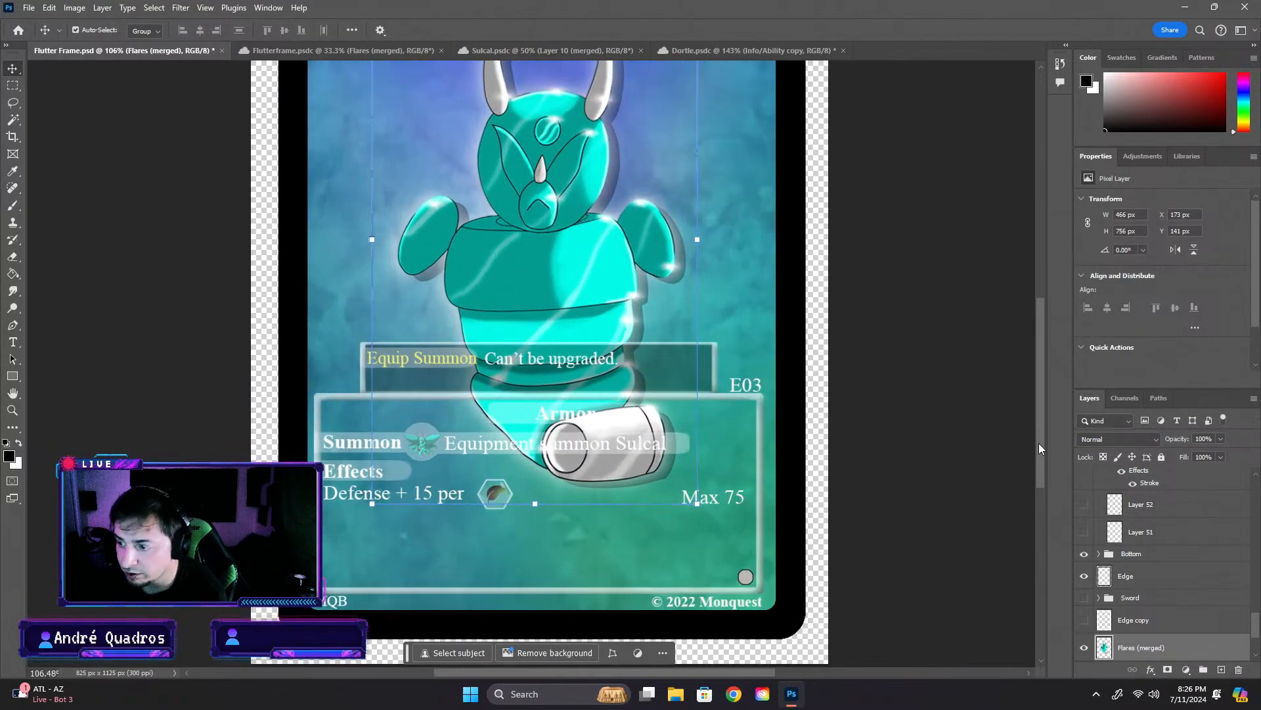
drag(1040, 444, 1039, 402)
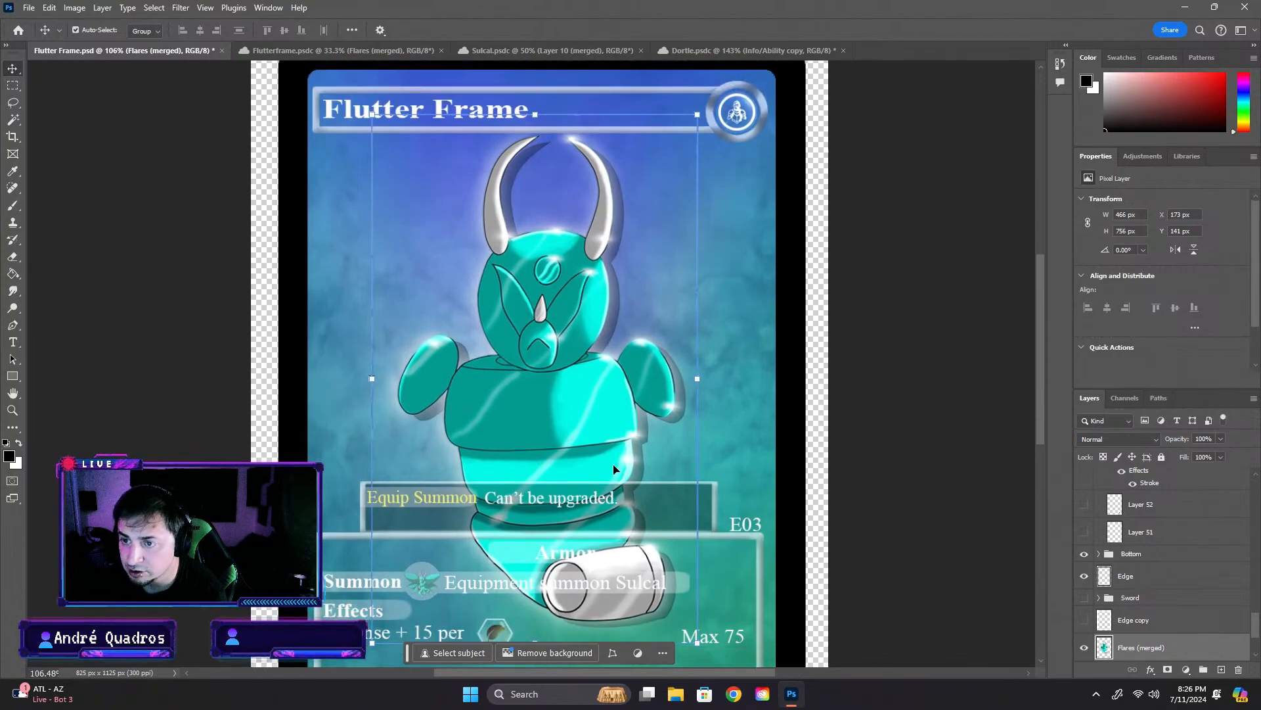
scroll(606, 494, down, 3)
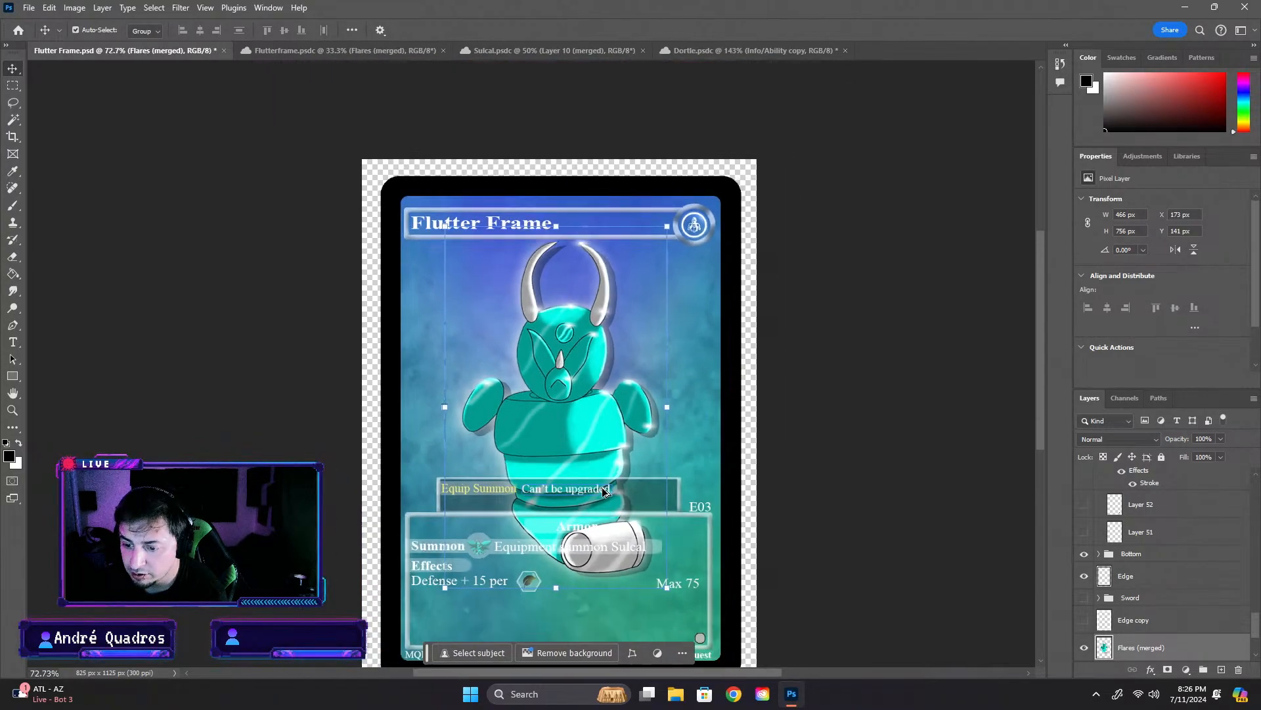
mouse_move(569, 397)
mouse_down()
mouse_move(572, 366)
mouse_move(563, 398)
mouse_move(552, 394)
mouse_up()
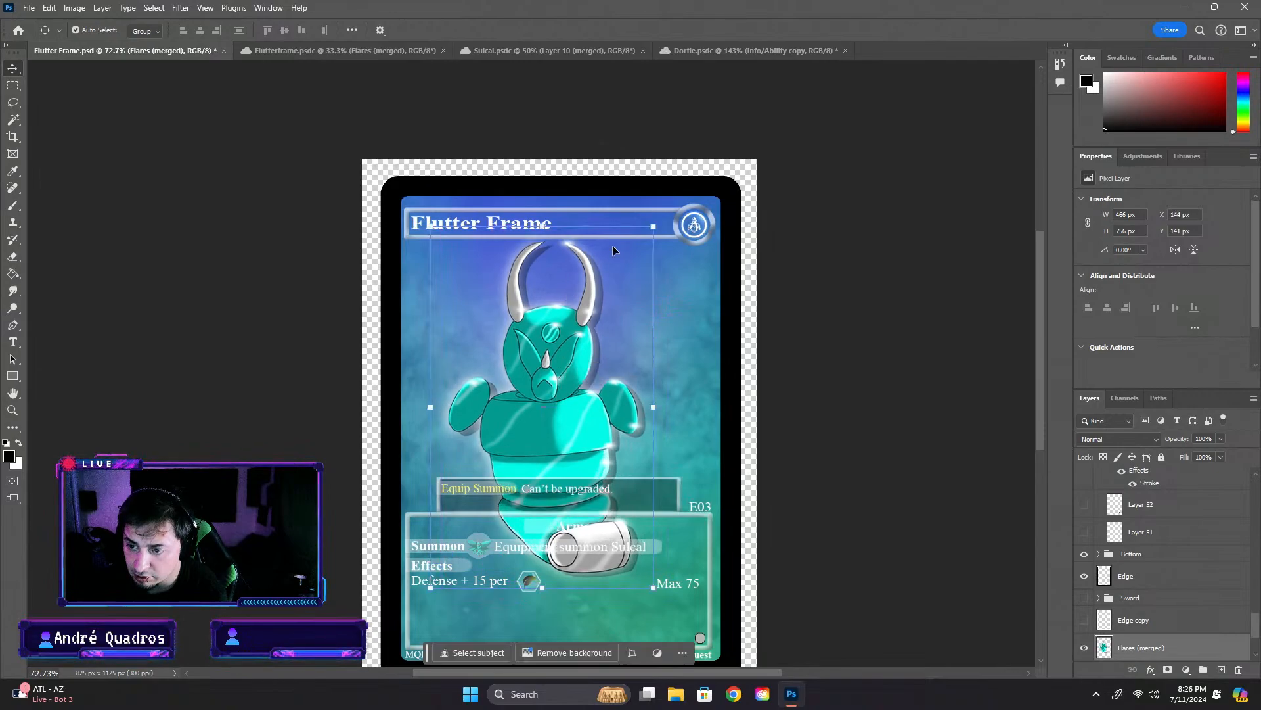
click(658, 215)
drag(667, 225, 658, 219)
drag(546, 378, 565, 375)
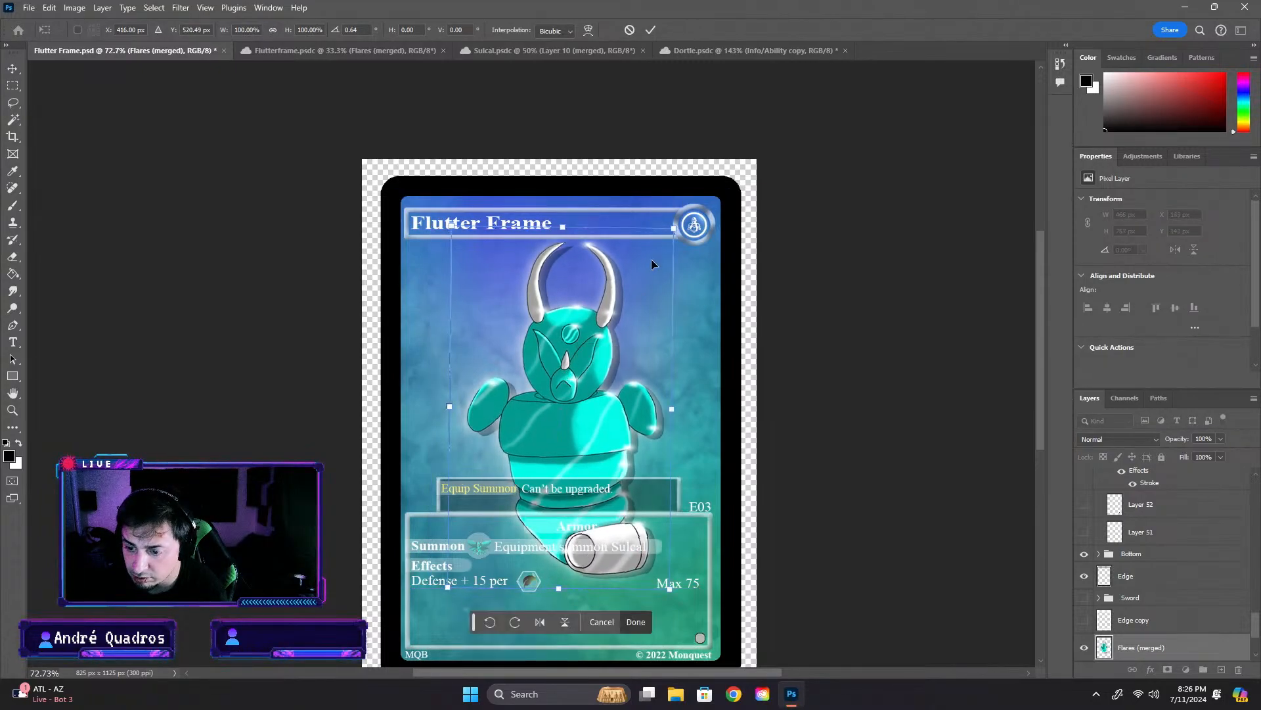
key(Return)
click(853, 306)
scroll(799, 392, down, 3)
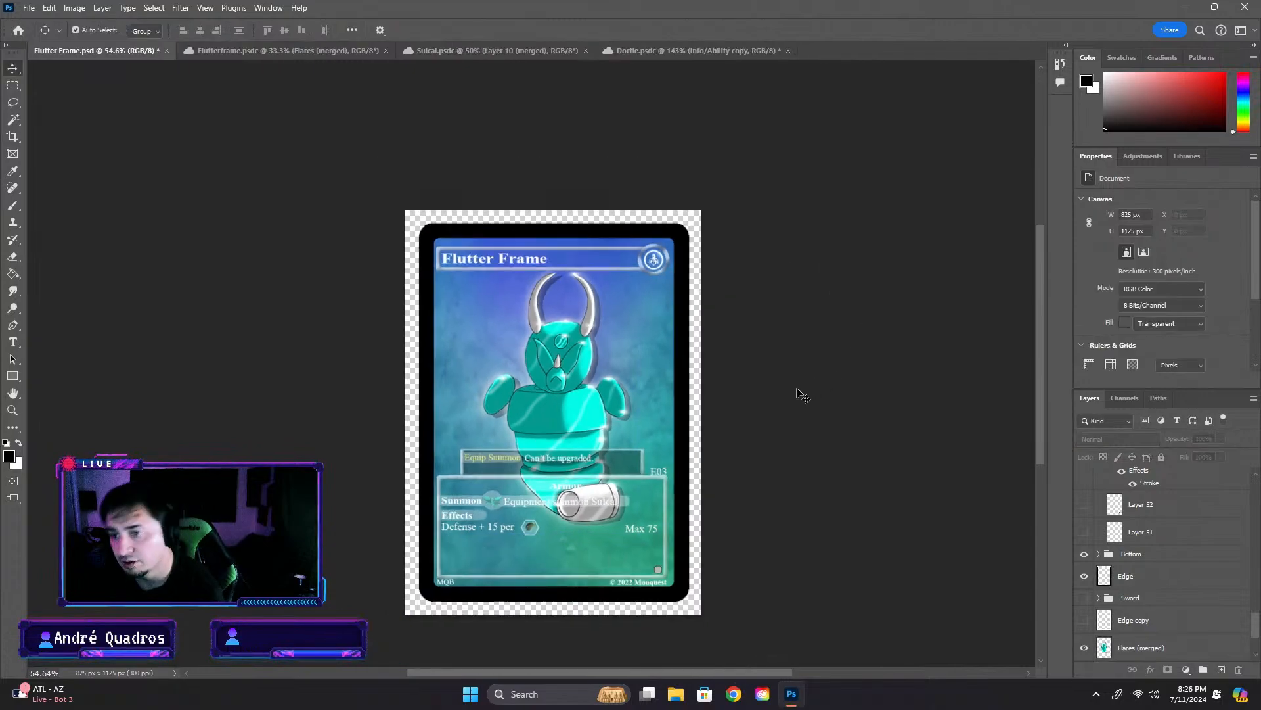
- Examine the whole card and the area where the artwork's base overlaps the info box text
scroll(914, 420, up, 2)
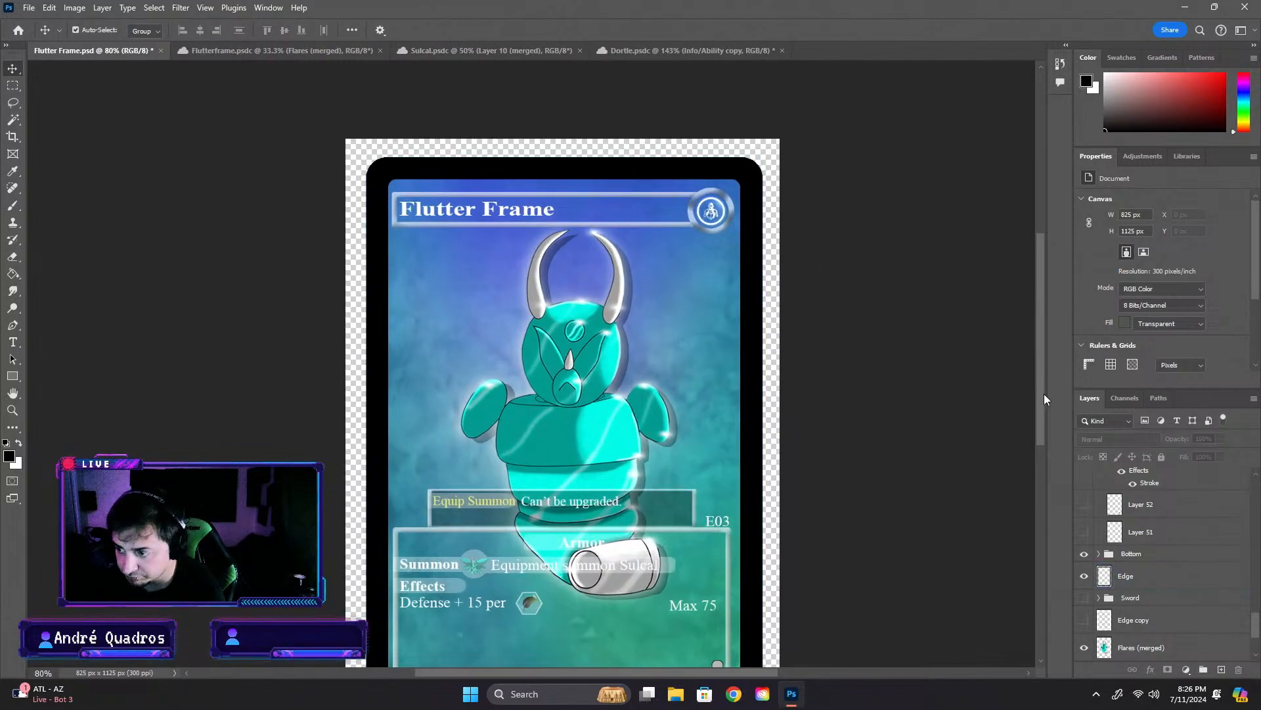
drag(1044, 399, 1042, 426)
click(764, 451)
click(790, 451)
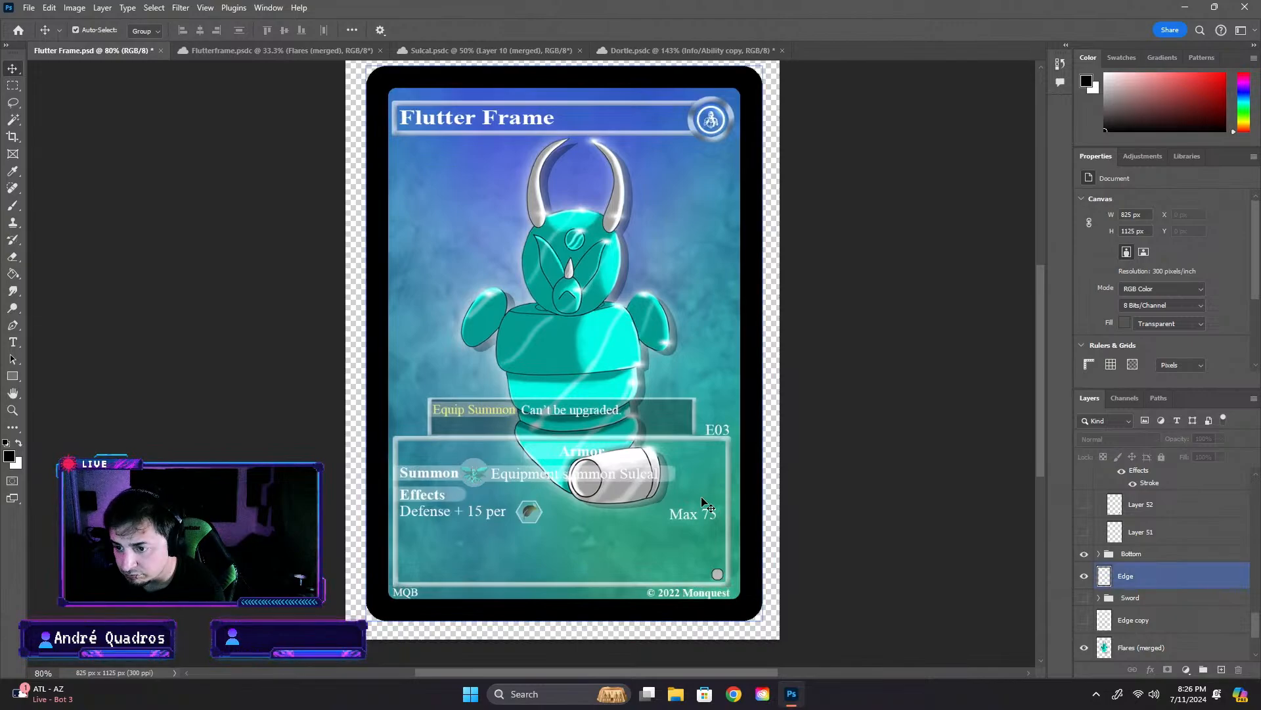
scroll(645, 525, down, 3)
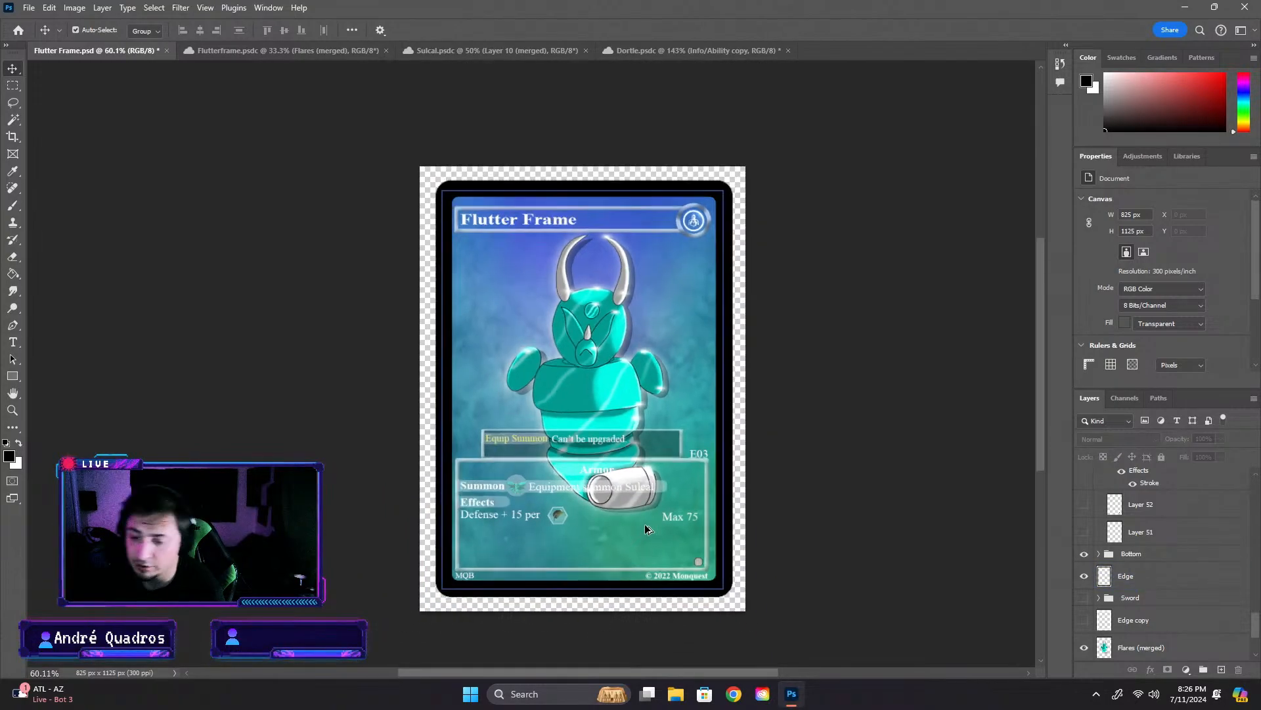
scroll(643, 524, up, 6)
click(566, 474)
click(567, 473)
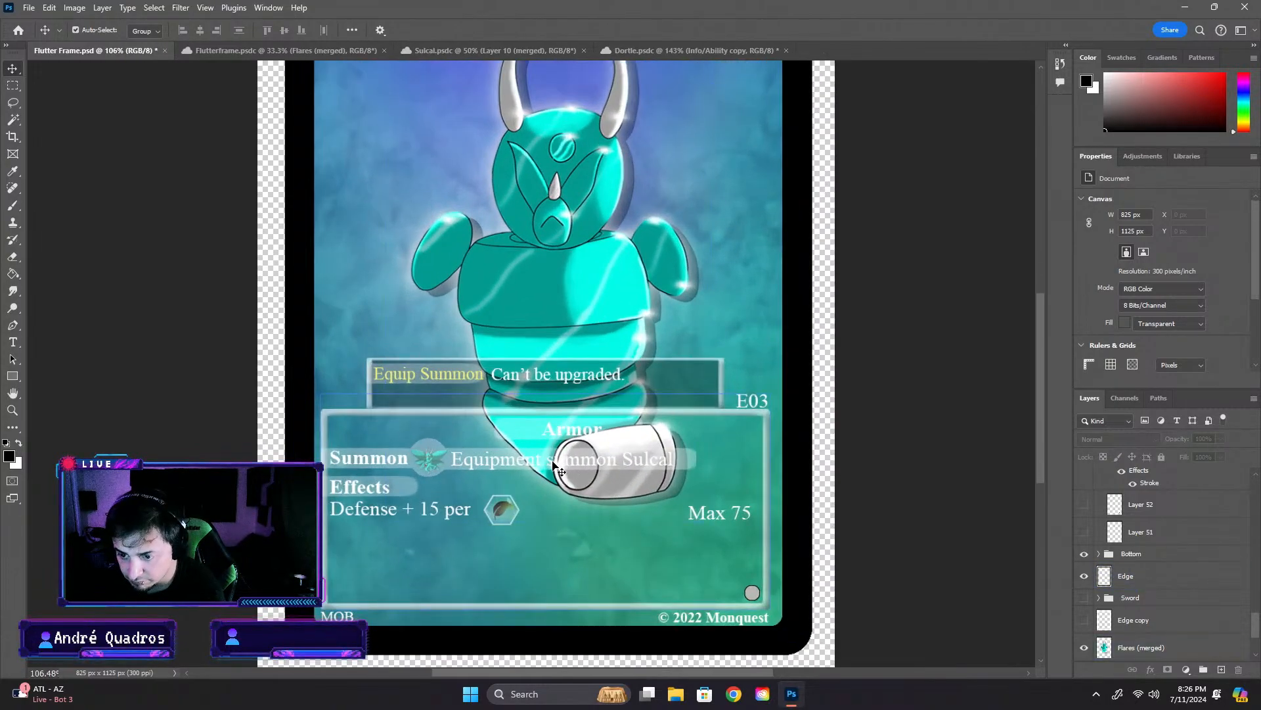
click(574, 467)
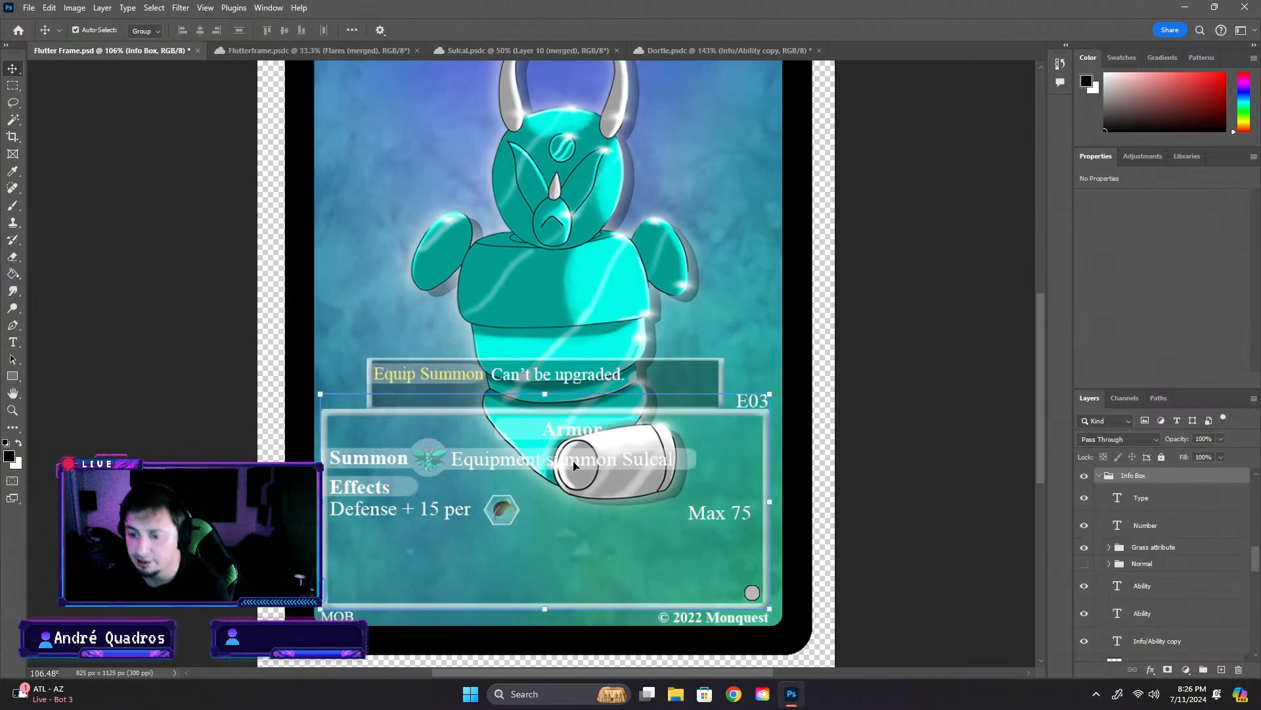
- Move the artwork lower and enlarge it to about 490 by 796 px, placed at about X 139 px, Y 168 px
drag(595, 262, 579, 302)
scroll(560, 365, down, 2)
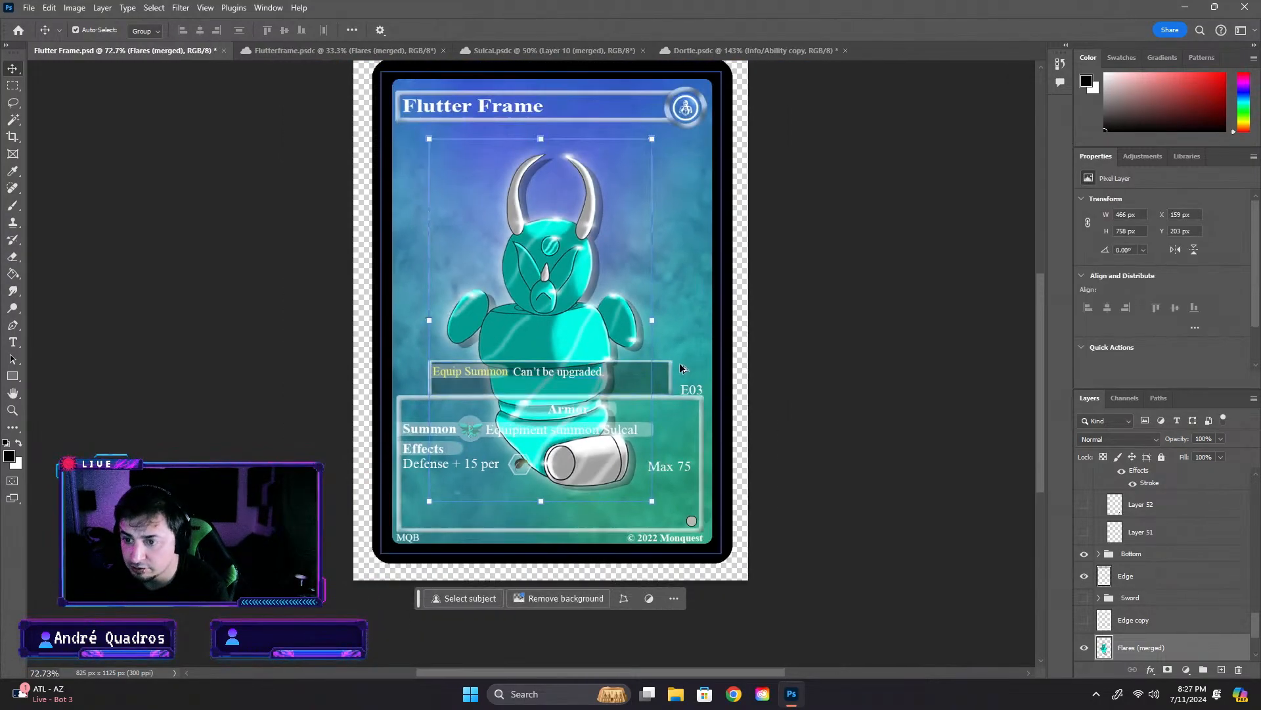
drag(654, 141, 679, 131)
mouse_move(594, 184)
mouse_down()
mouse_move(594, 162)
mouse_move(593, 183)
mouse_up()
drag(593, 188, 584, 187)
key(Return)
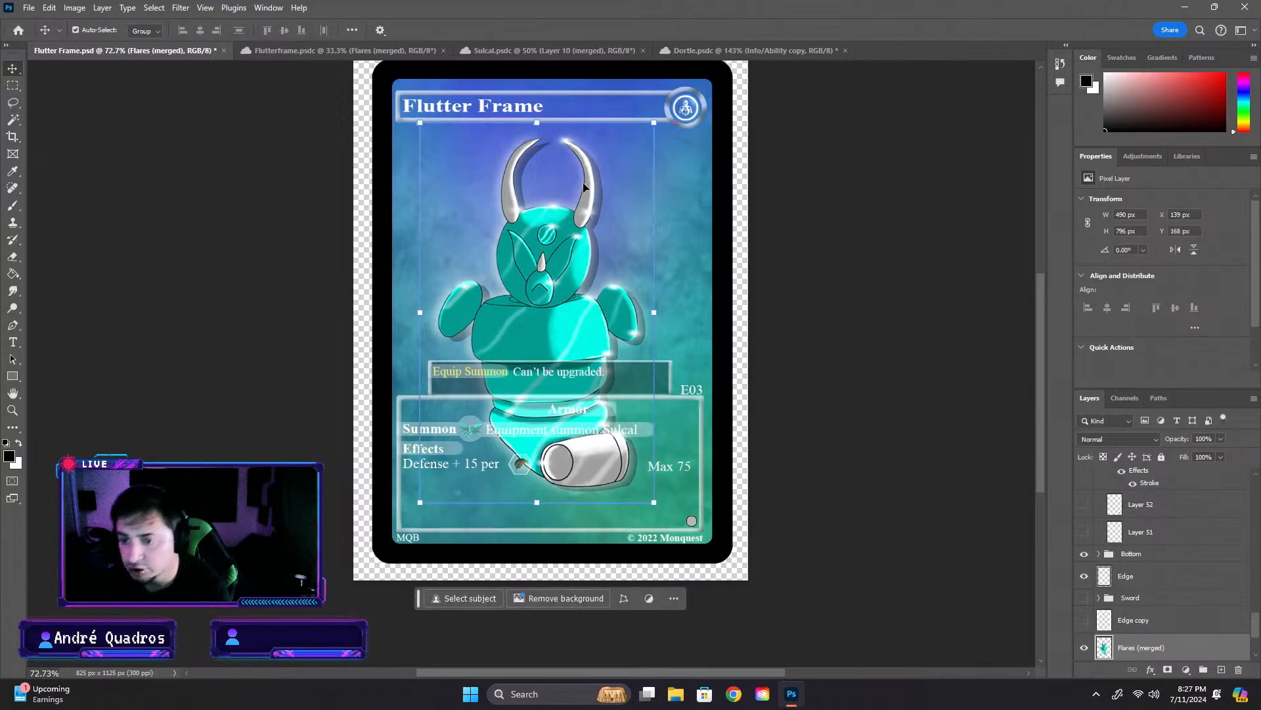
- Check the artwork's overlap with the info box up close and on the full card, and reselect the artwork
scroll(606, 345, up, 6)
click(983, 416)
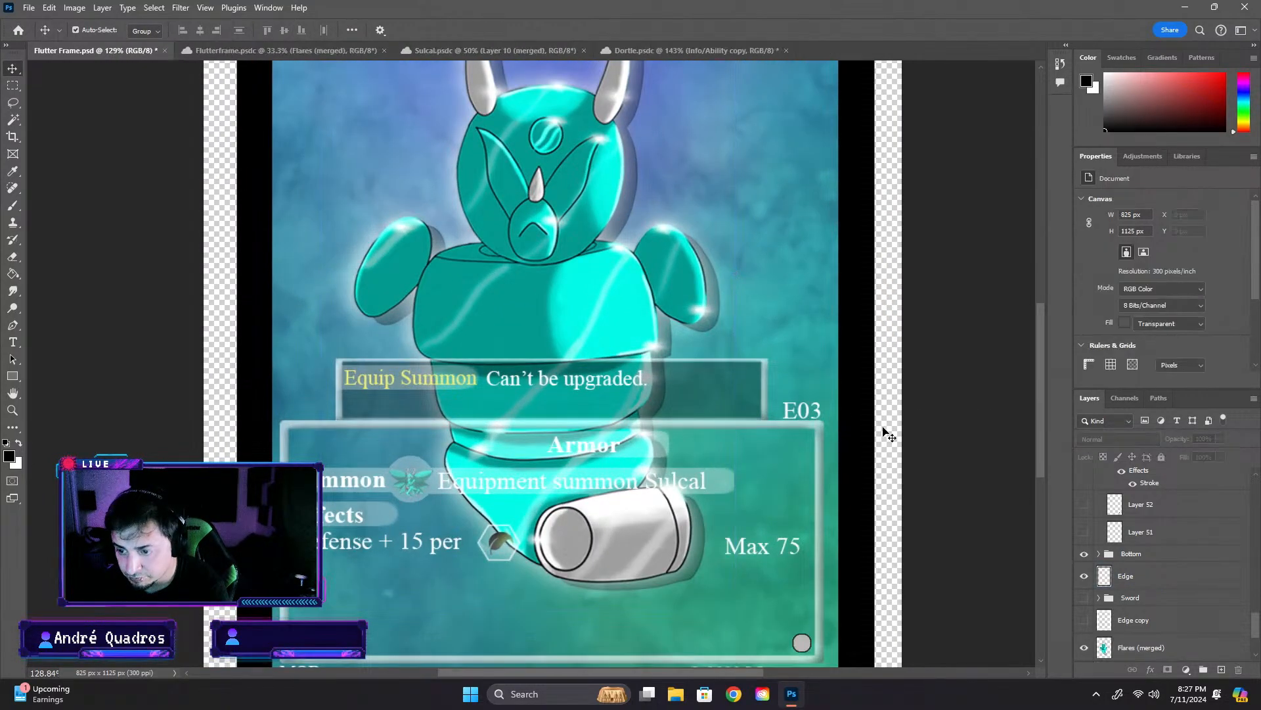
scroll(883, 431, down, 4)
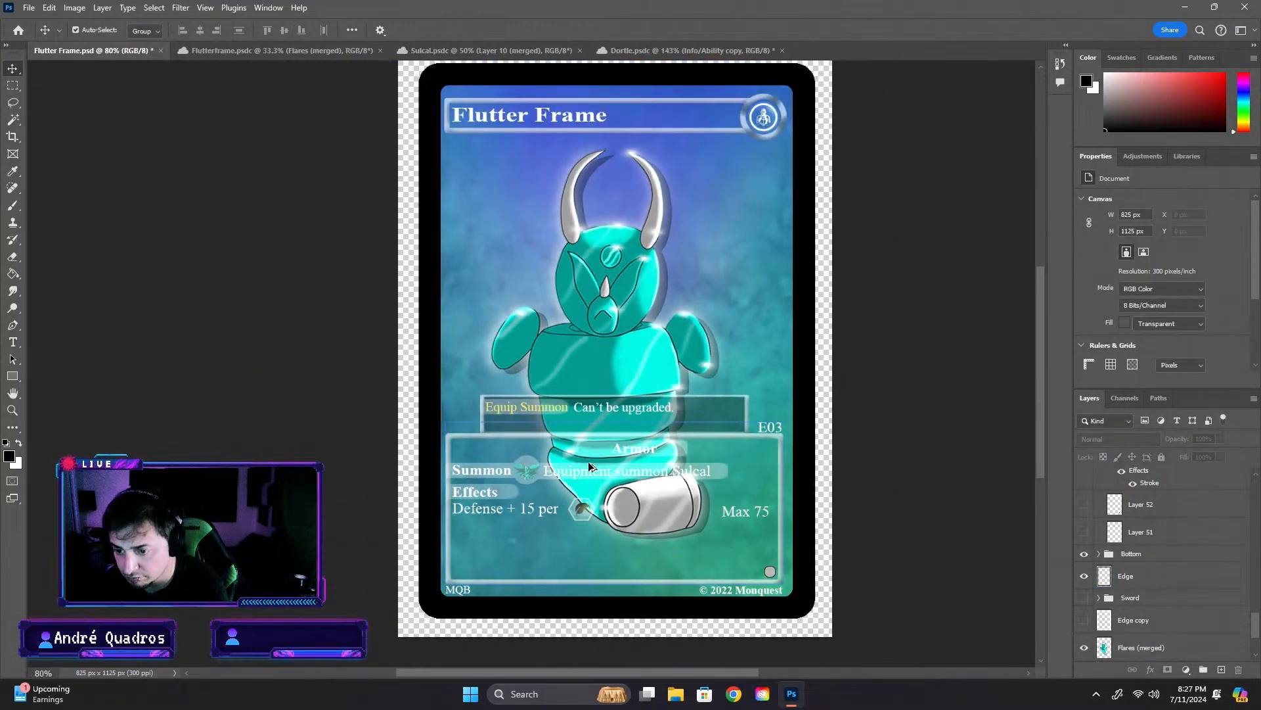
click(632, 287)
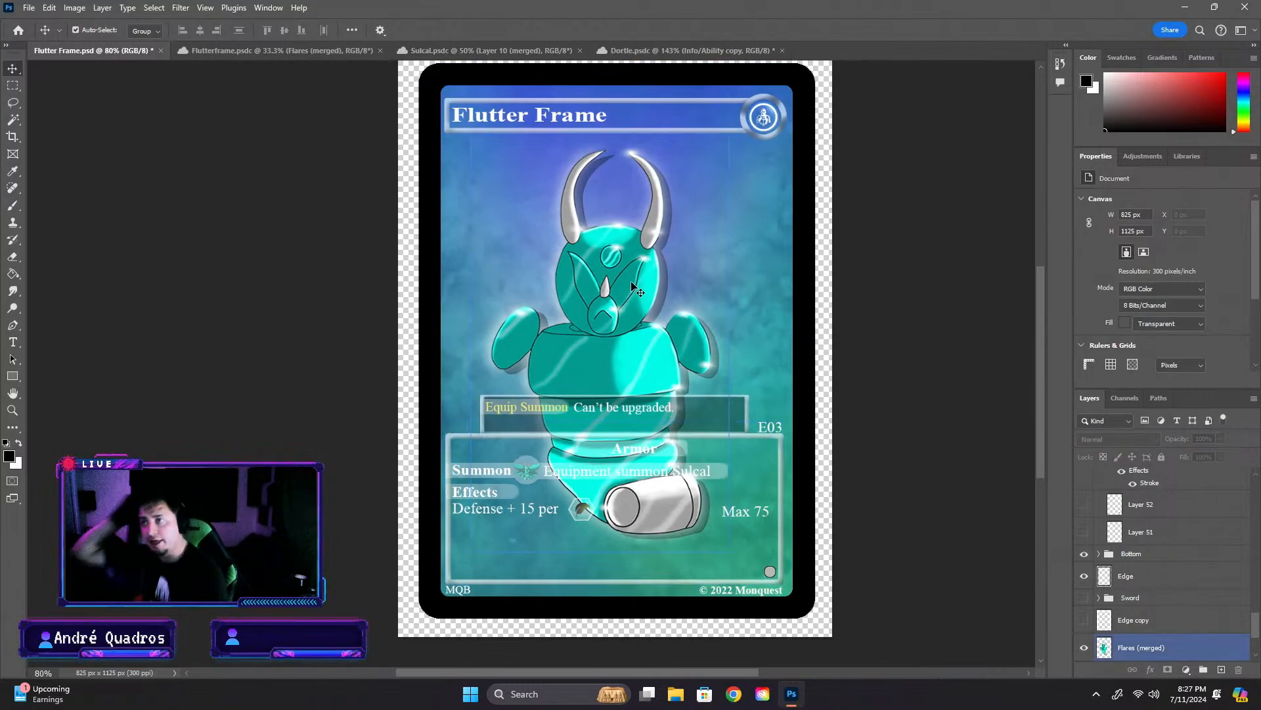
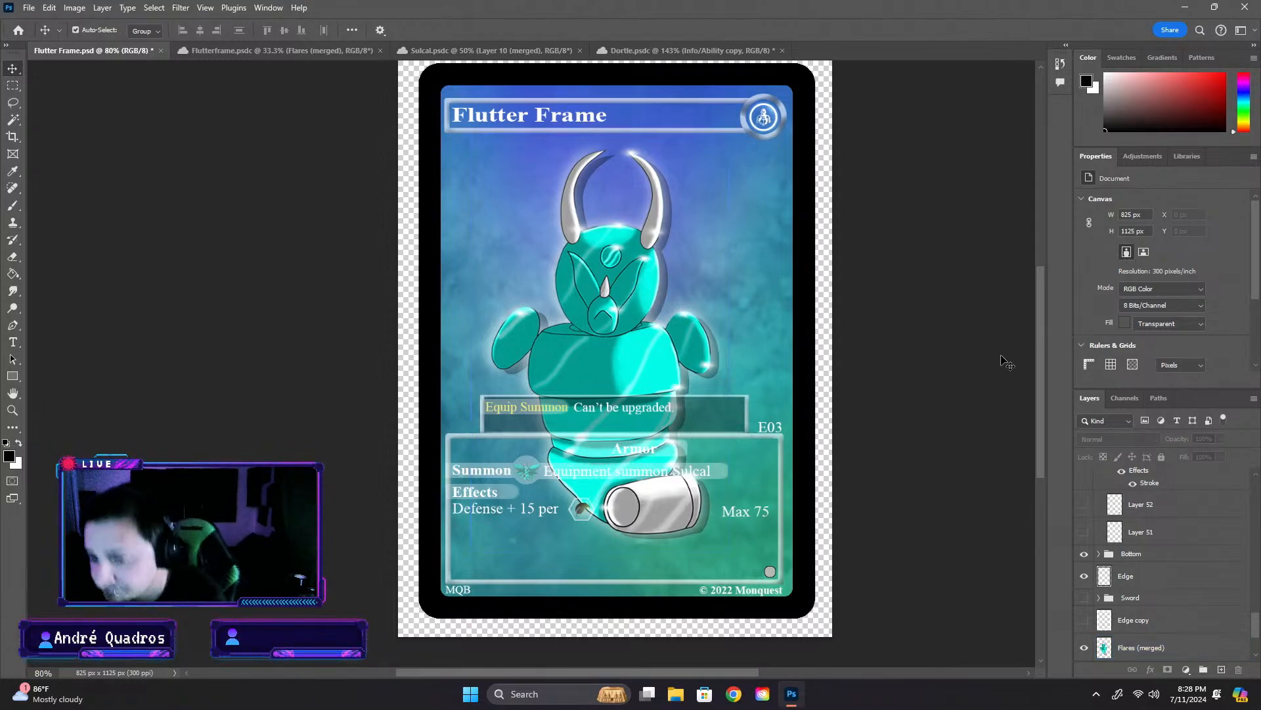
- Compare the Summon row's icon up close with the Form 1 icon on the Dortle card, and return to the Flutter Frame card
scroll(540, 487, up, 3)
scroll(540, 487, up, 4)
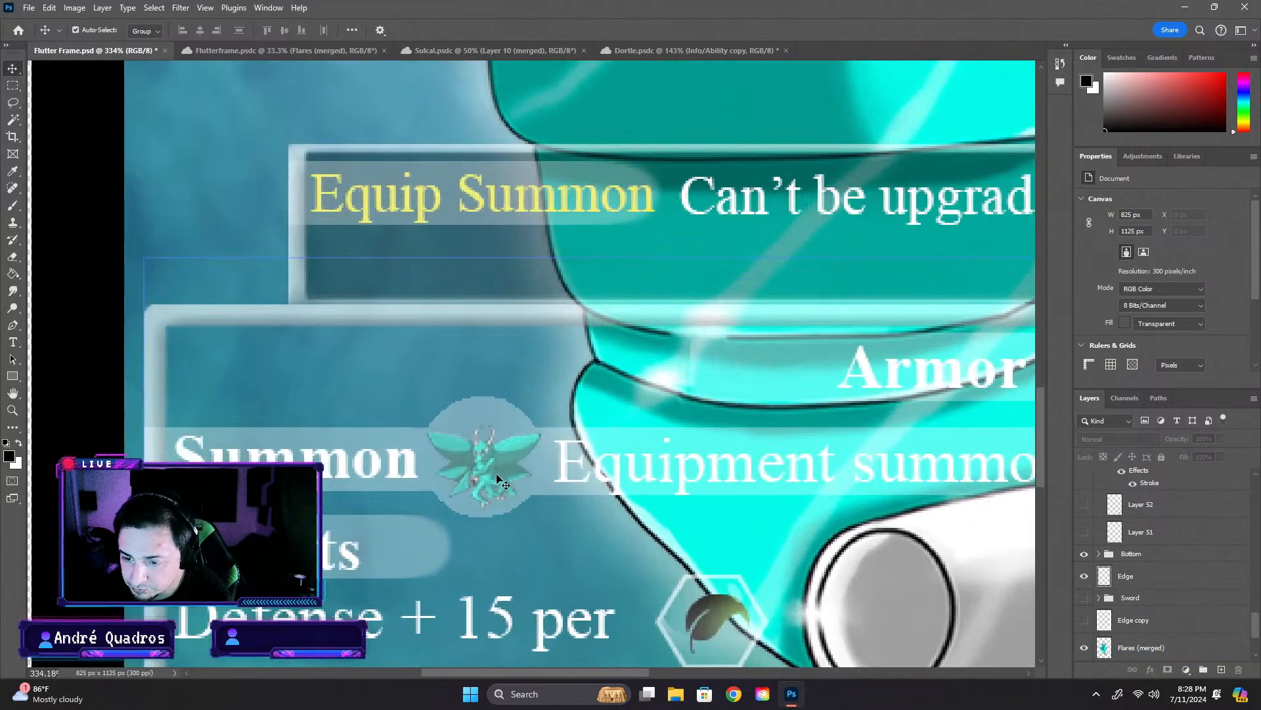
click(511, 488)
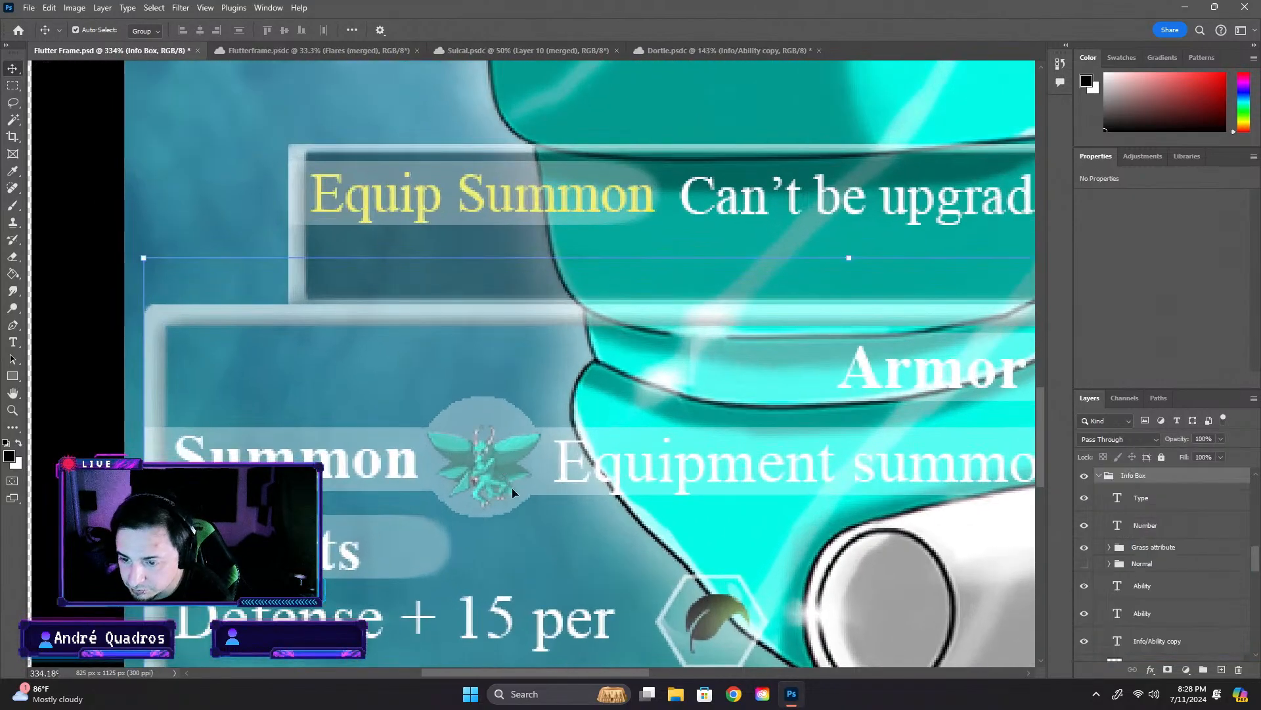
click(690, 50)
click(463, 431)
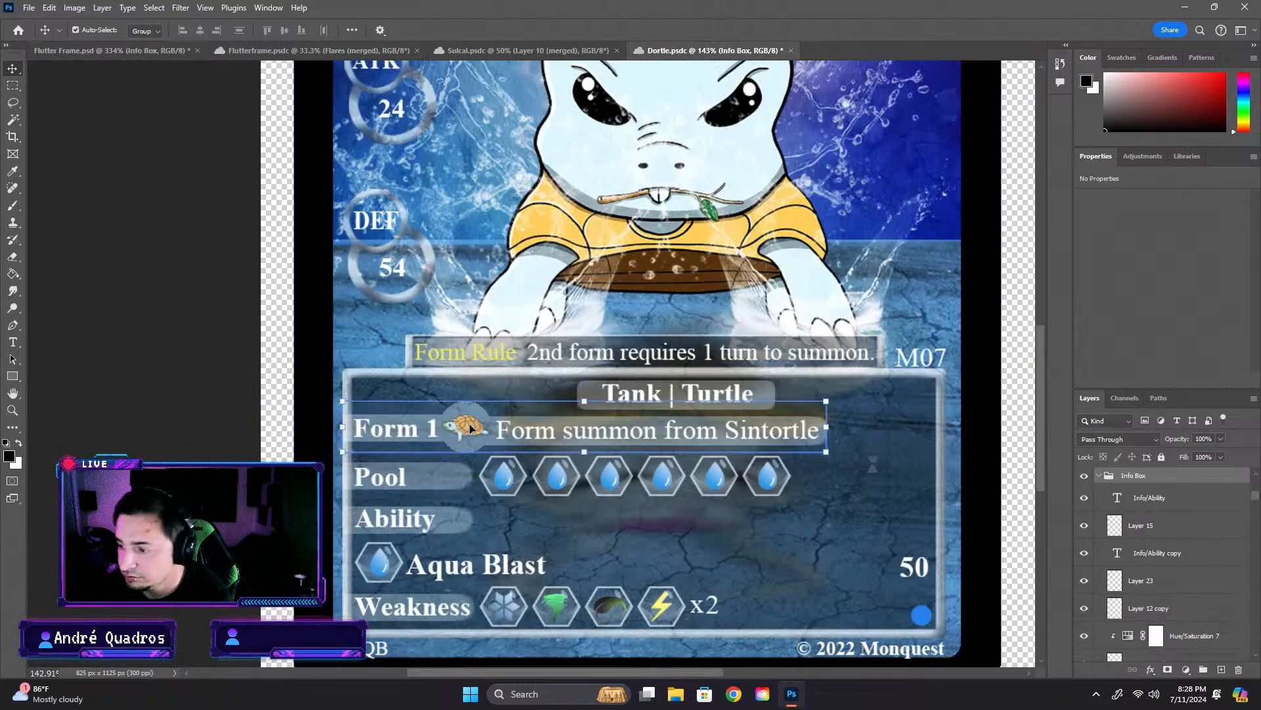
click(161, 53)
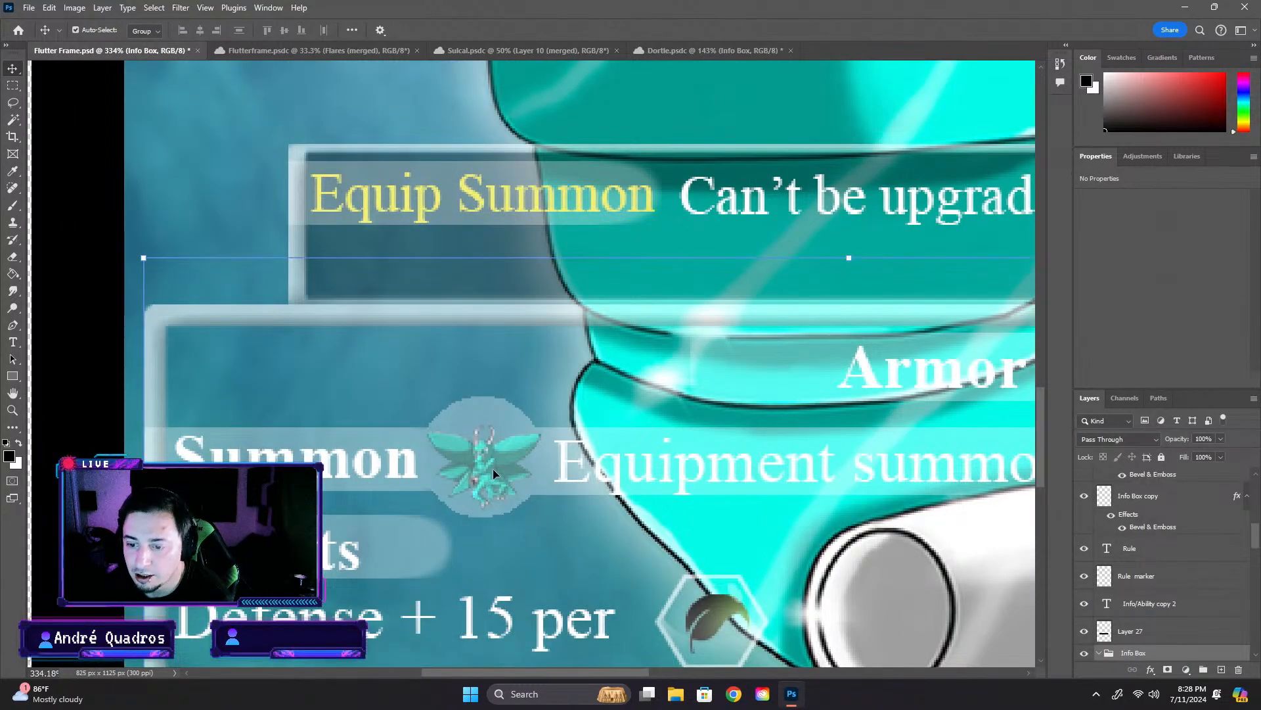
- Collapse the Info Box group to shorten the layer list
click(1170, 640)
scroll(1170, 647, down, 4)
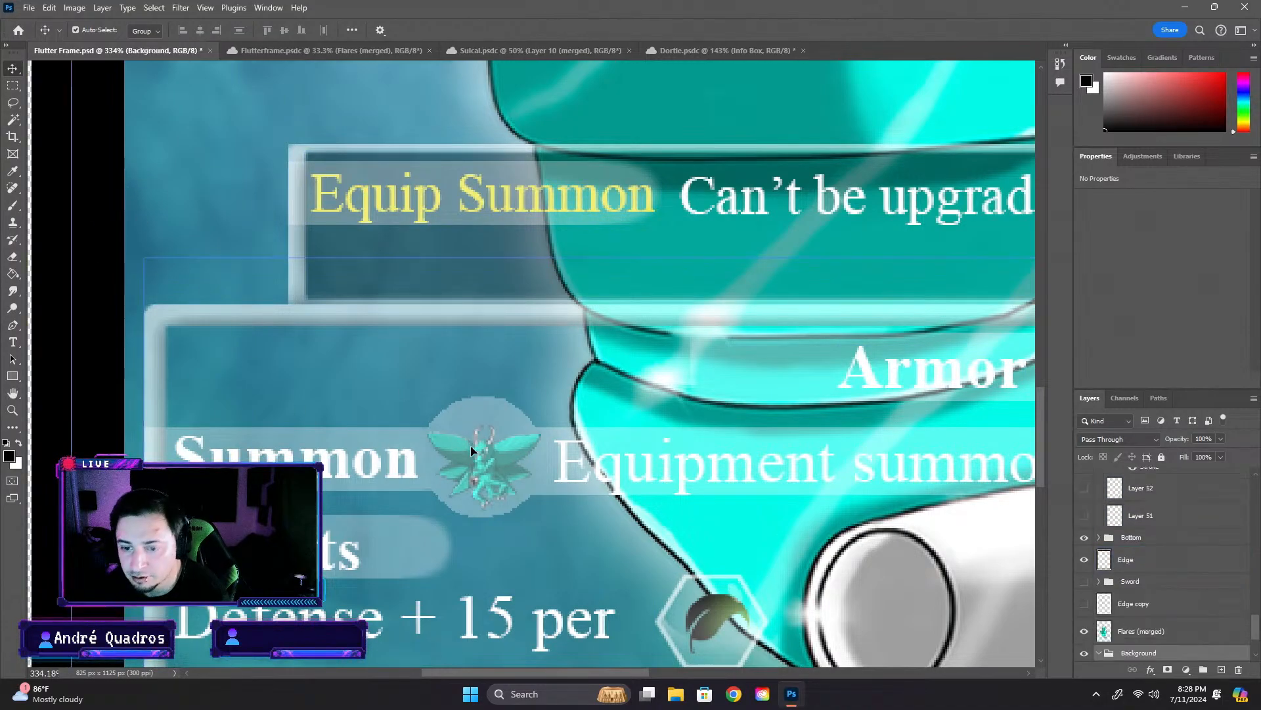
scroll(1133, 517, down, 1)
scroll(1134, 518, up, 3)
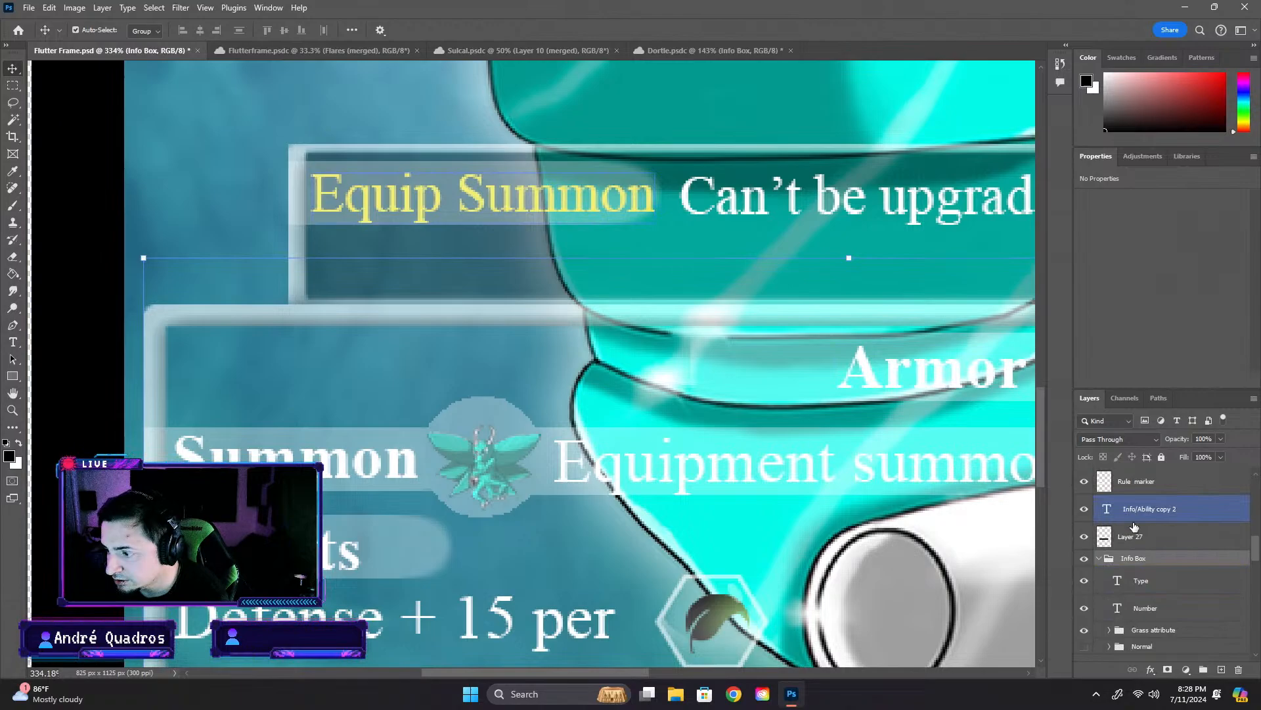
click(1099, 559)
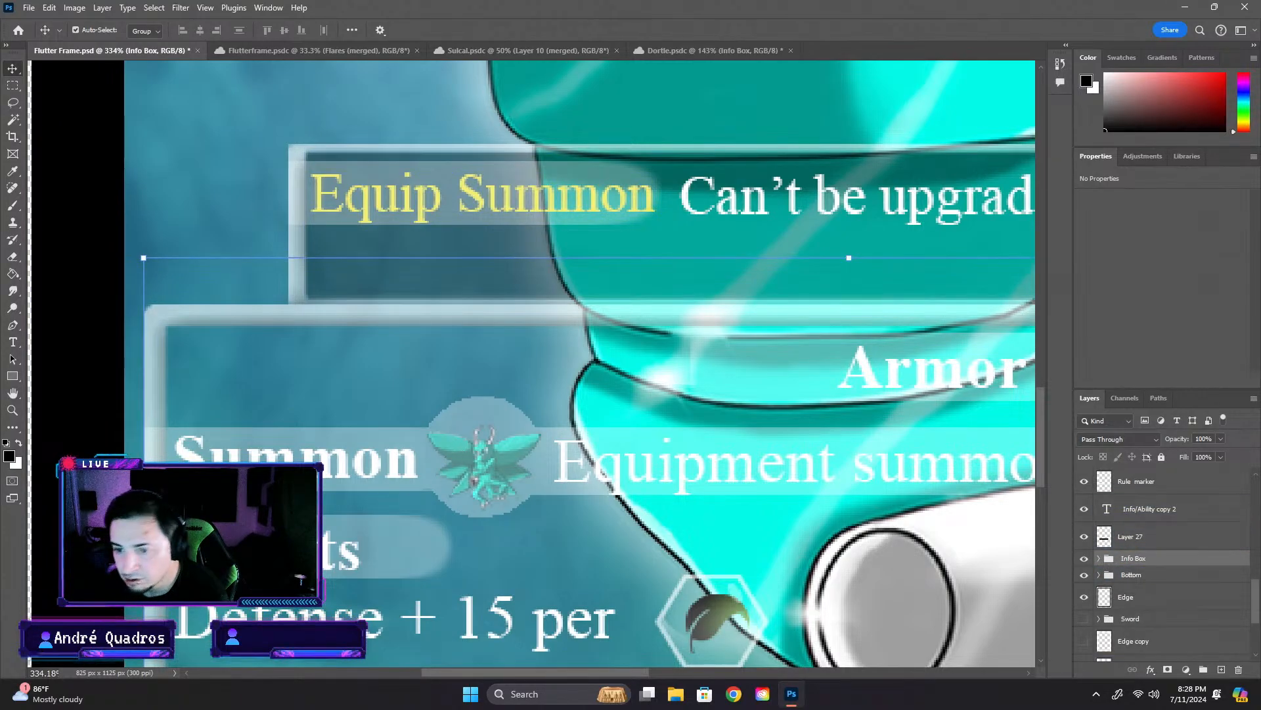
scroll(1146, 586, down, 4)
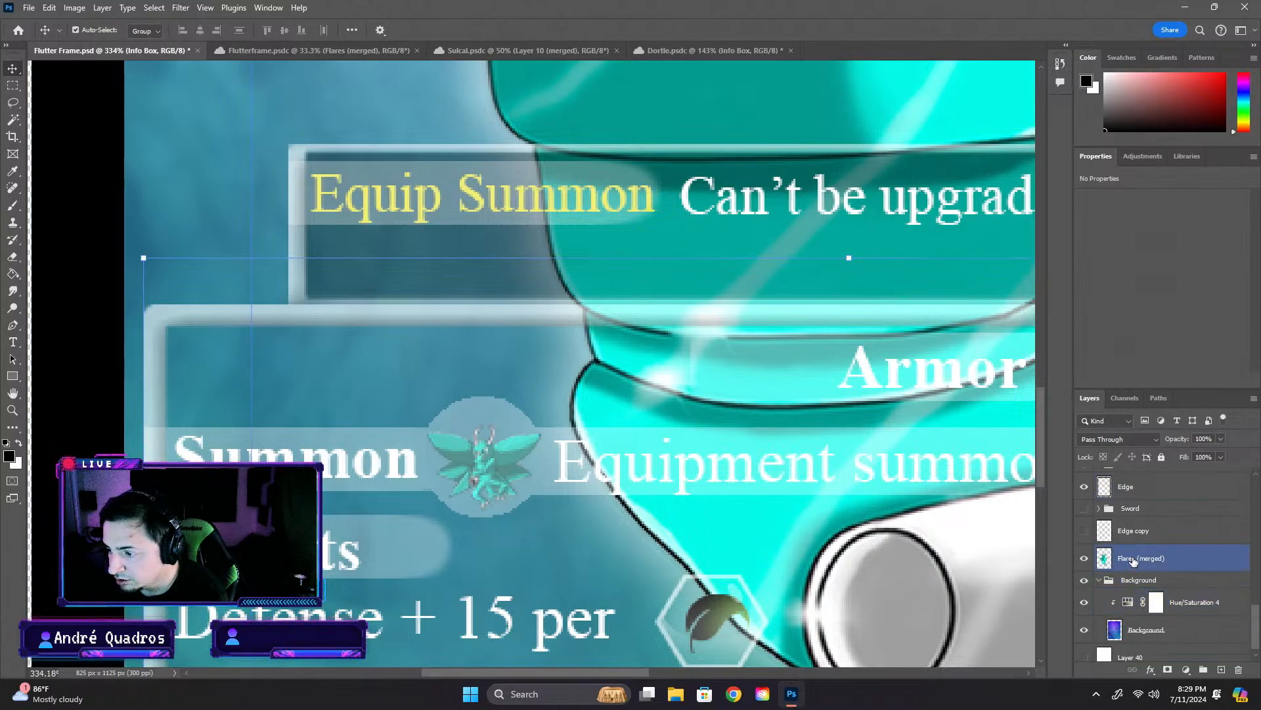
- Hide and reshow the Flares (merged) artwork layer to identify it, and collapse the Background group
double_click(1134, 558)
click(1084, 557)
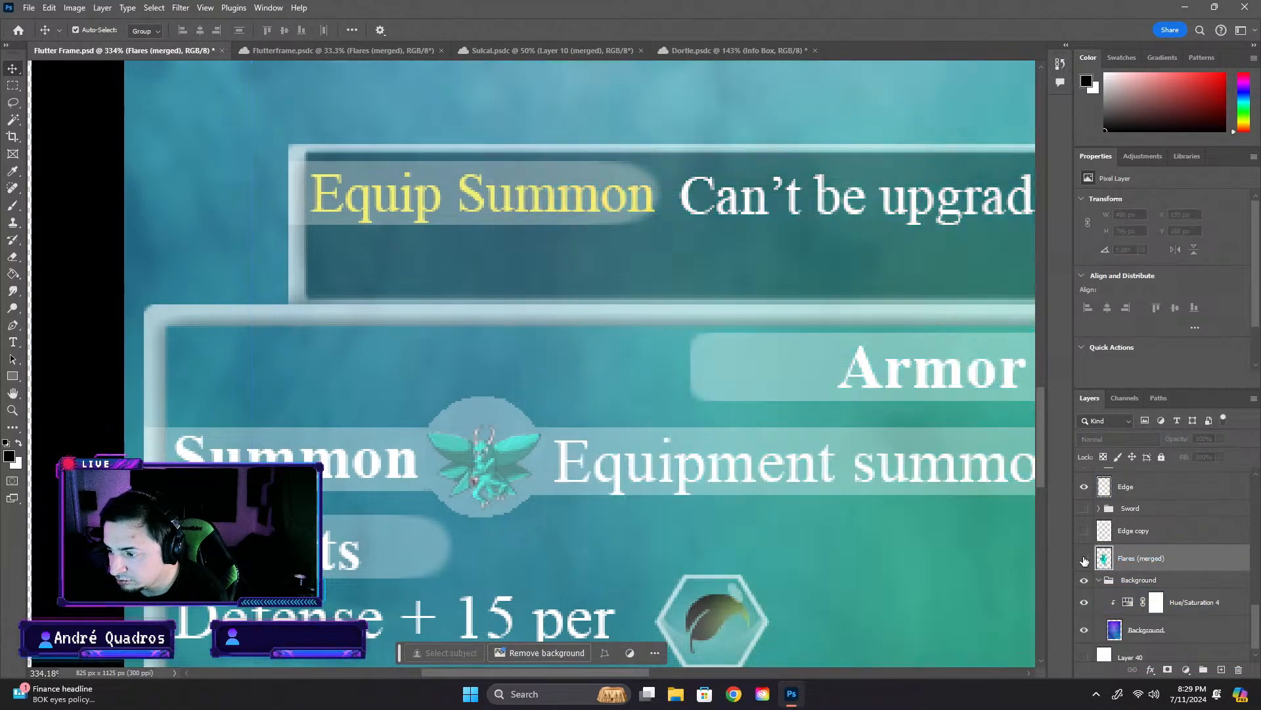
click(1084, 558)
scroll(1126, 571, down, 1)
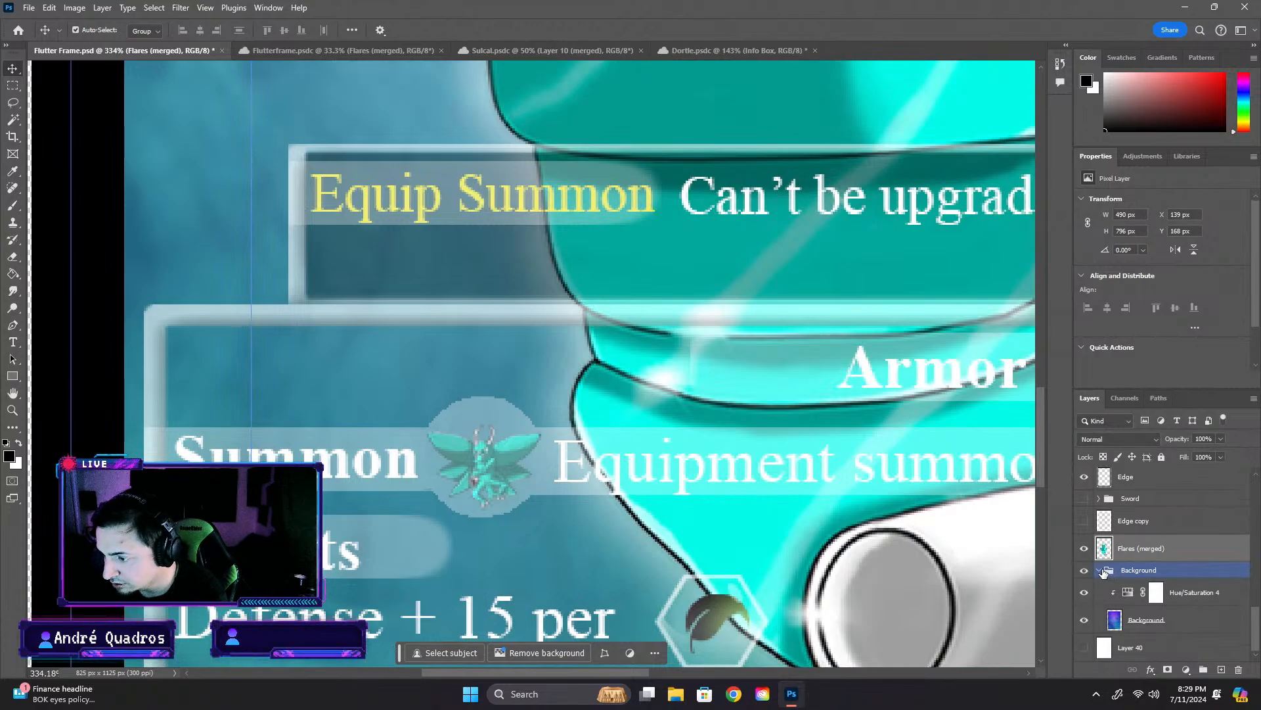
click(1102, 573)
- Collapse the Name Top group and look through the remaining layers for the Summon row's icon
scroll(1102, 574, up, 1)
scroll(1102, 573, up, 8)
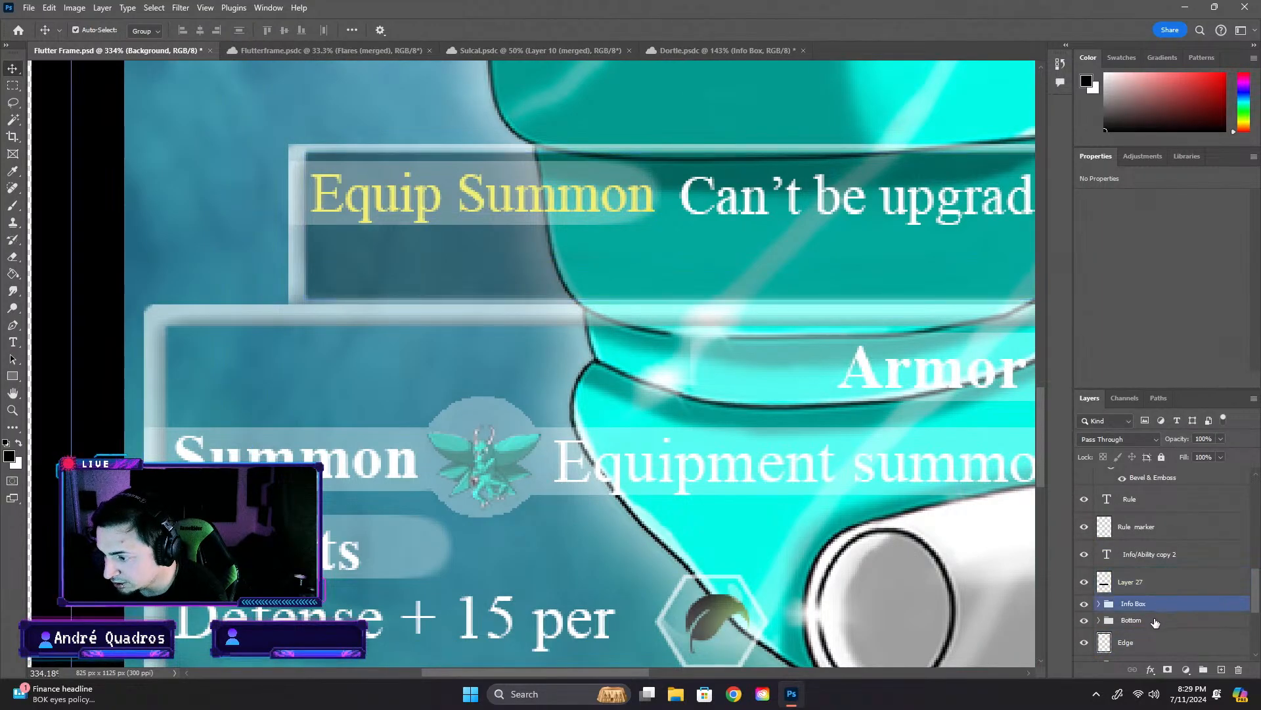
scroll(1163, 614, up, 6)
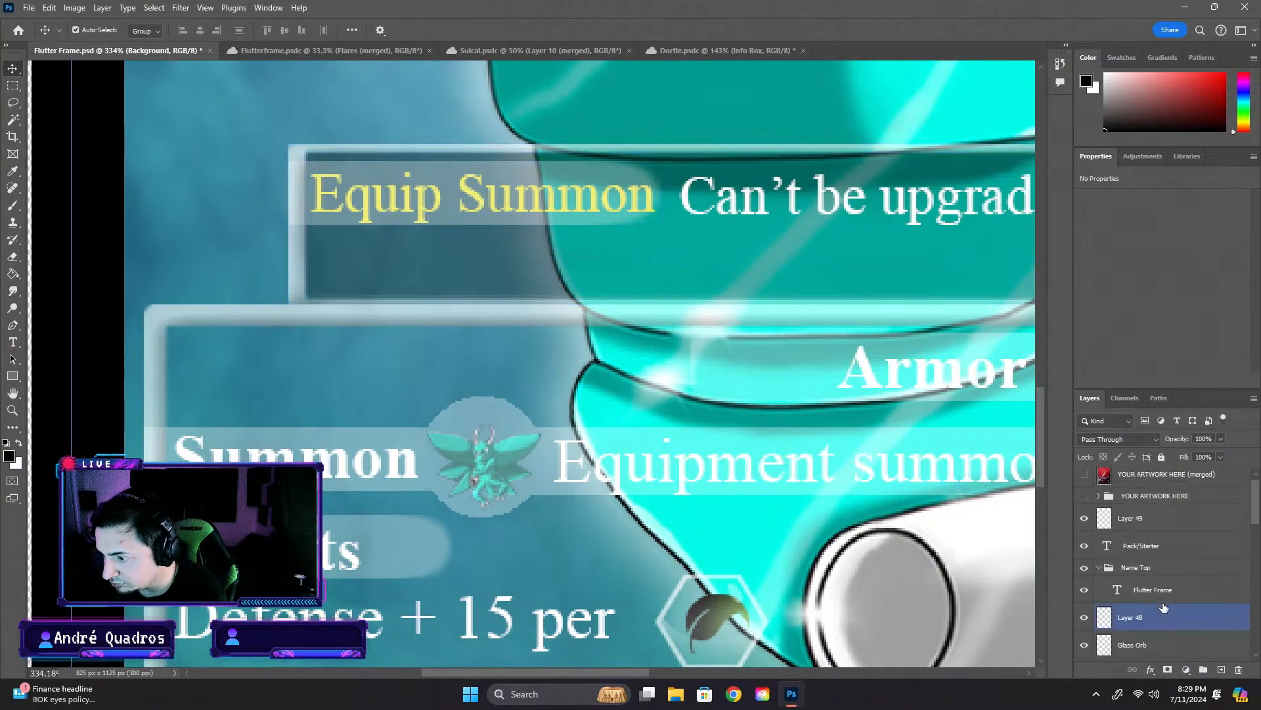
click(1099, 569)
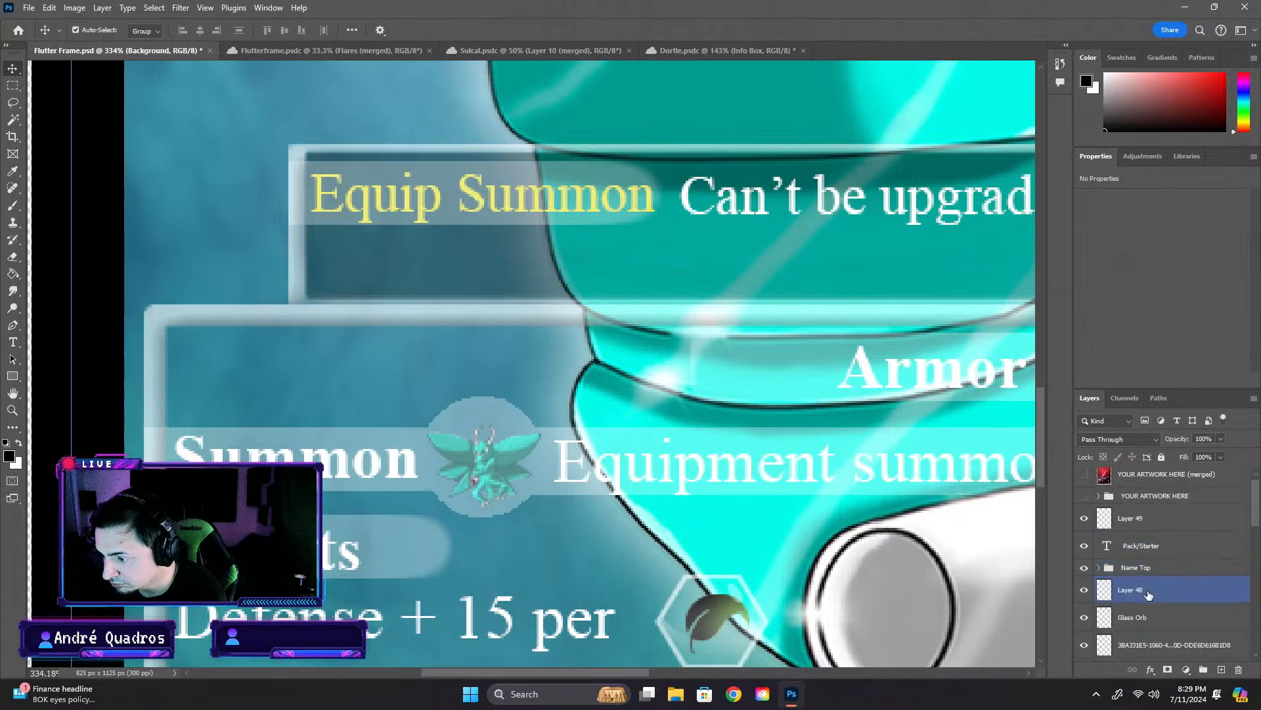
scroll(1140, 575, down, 10)
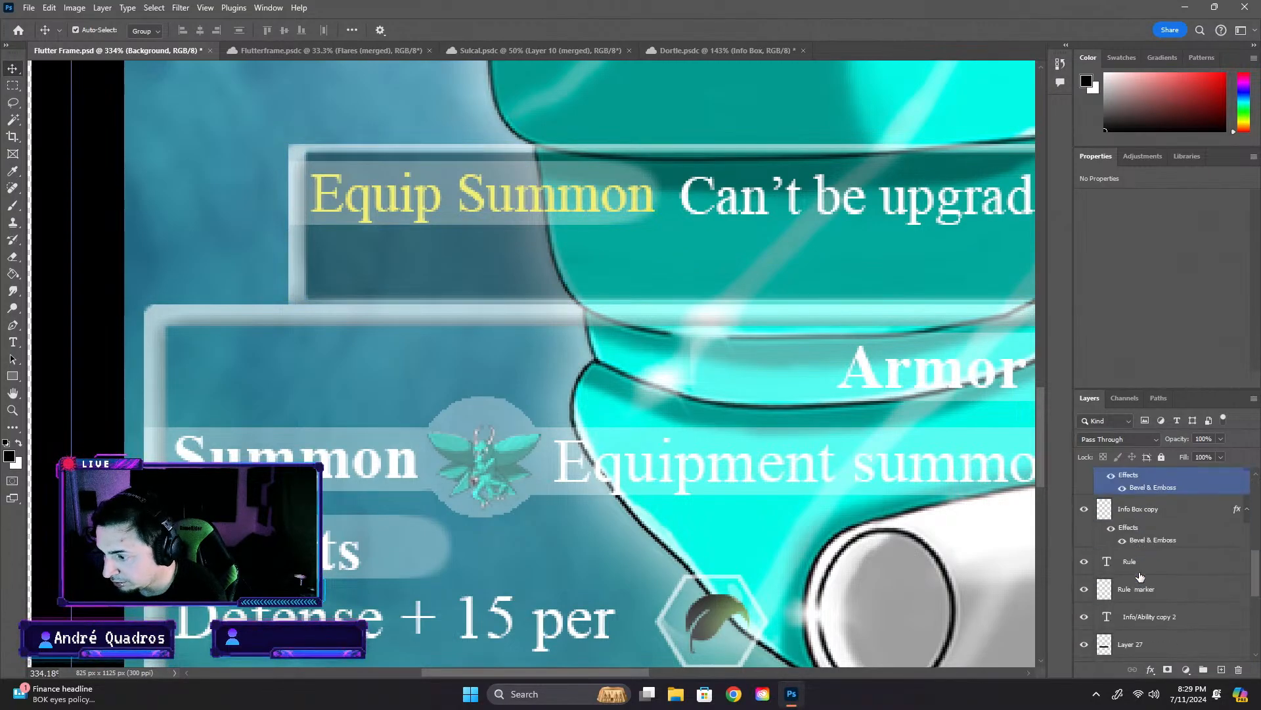
click(1140, 575)
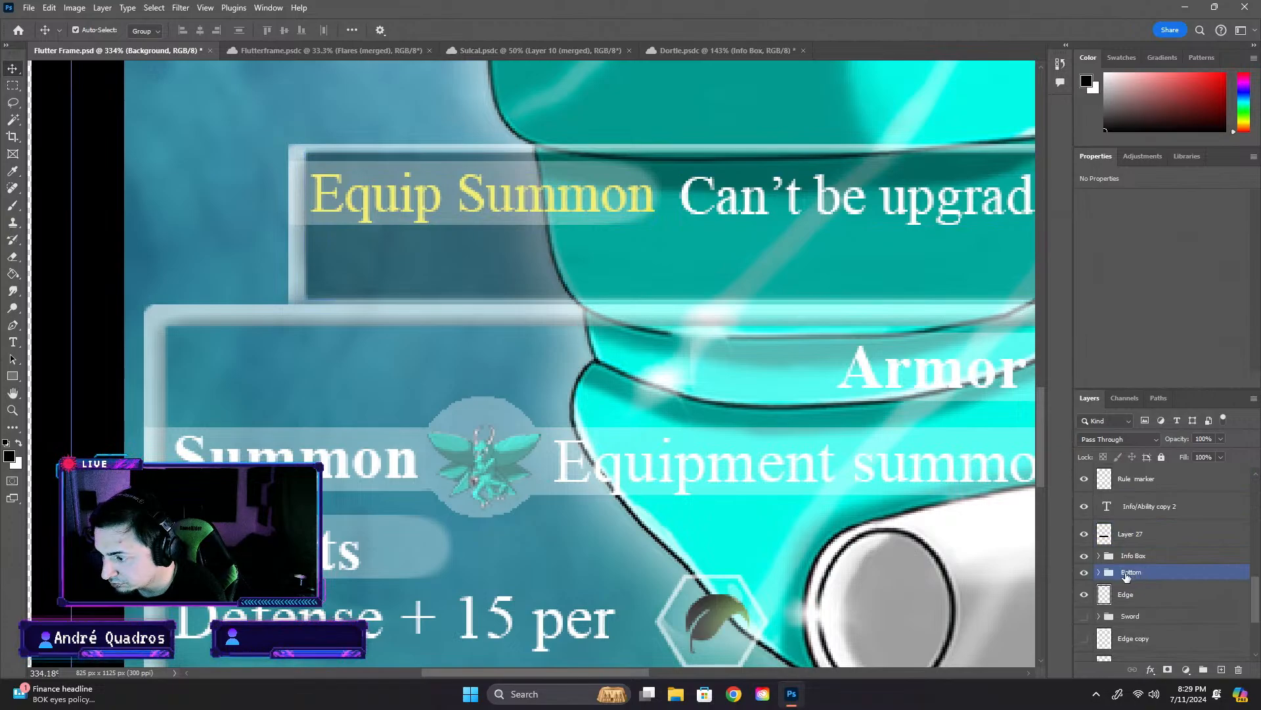
- Expand the Info Box group and search its subgroups for the Summon UI layers
click(1101, 557)
click(1098, 557)
scroll(1136, 577, down, 3)
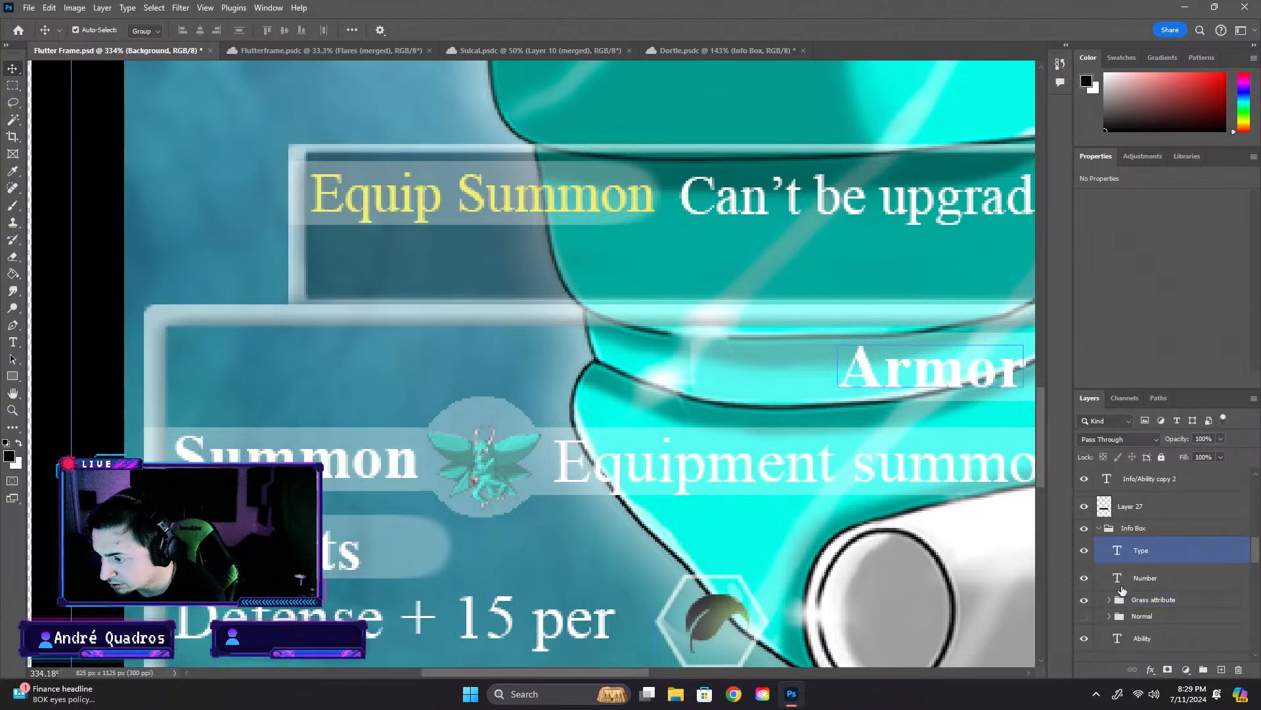
scroll(1106, 542, up, 2)
click(1102, 557)
click(1110, 600)
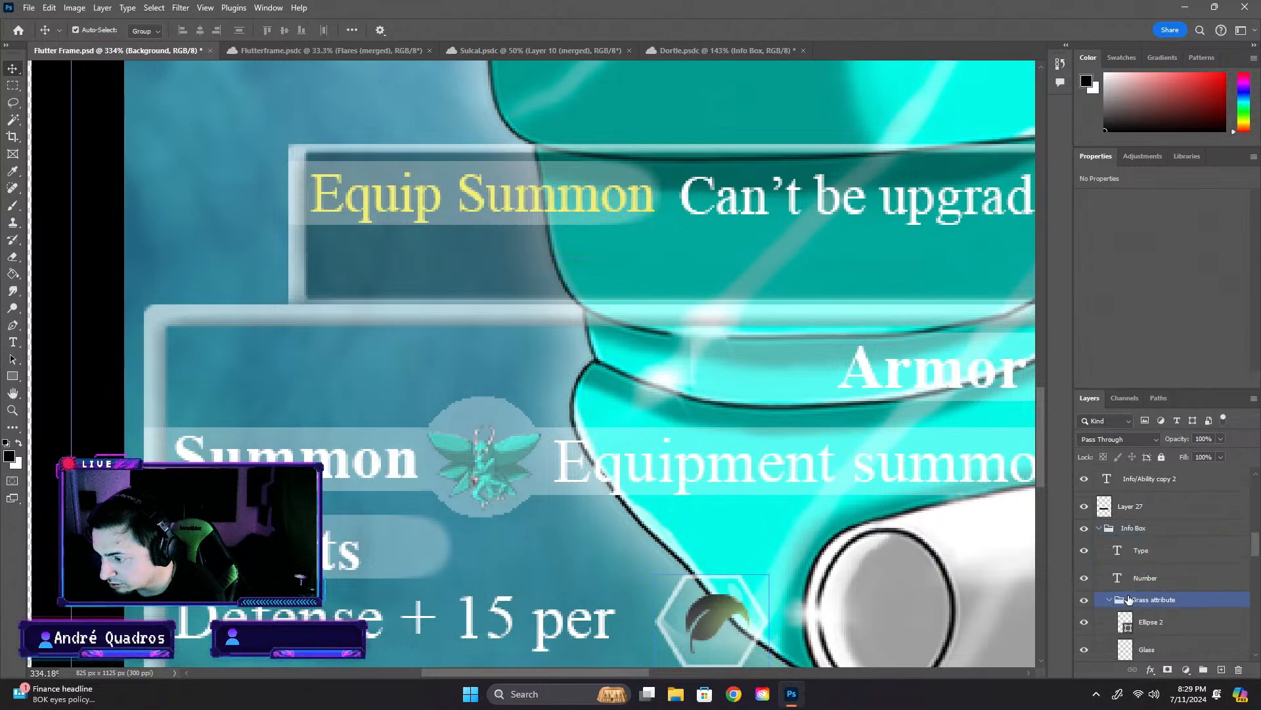
scroll(1128, 591, down, 3)
click(1153, 489)
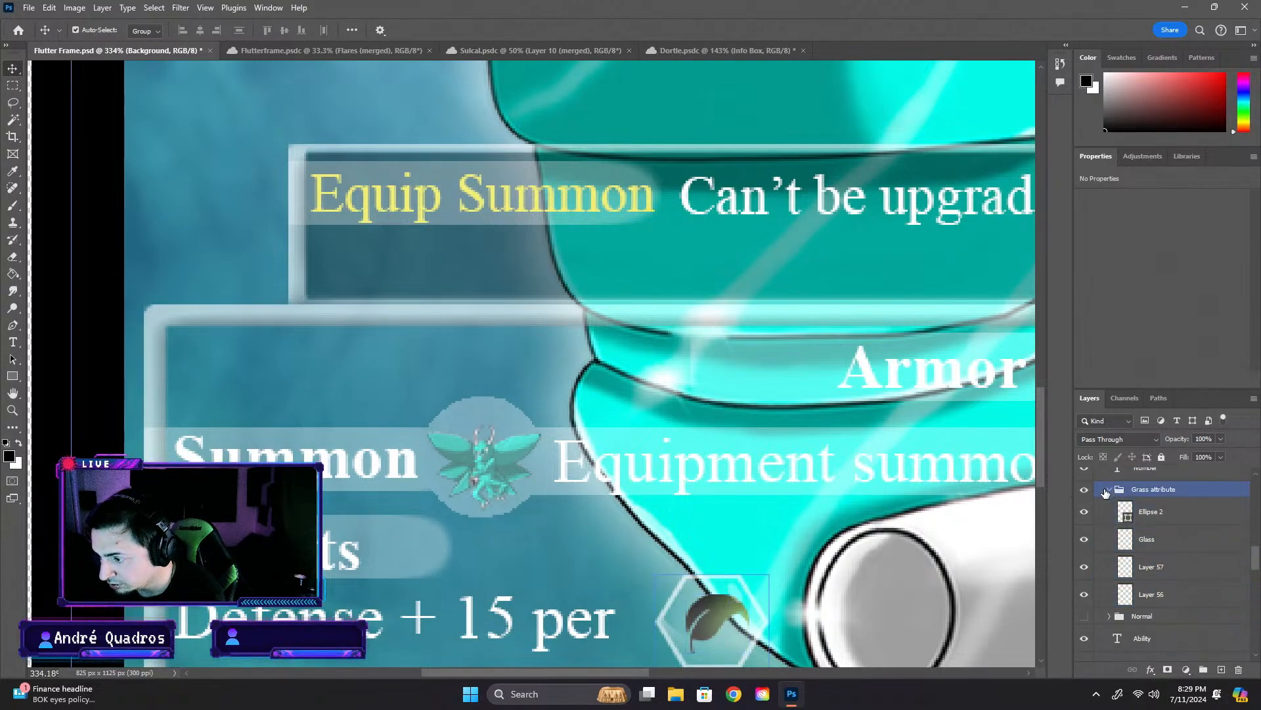
scroll(1143, 565, down, 2)
click(1122, 585)
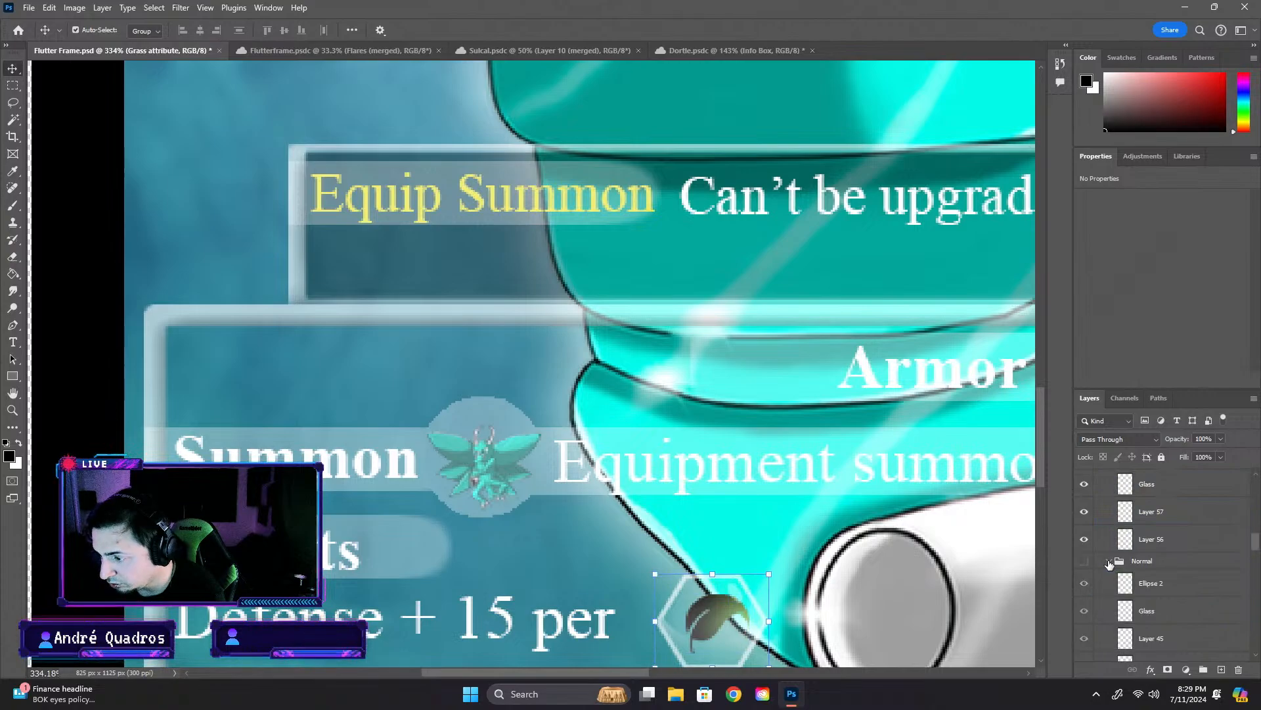
scroll(1169, 578, down, 5)
click(1176, 595)
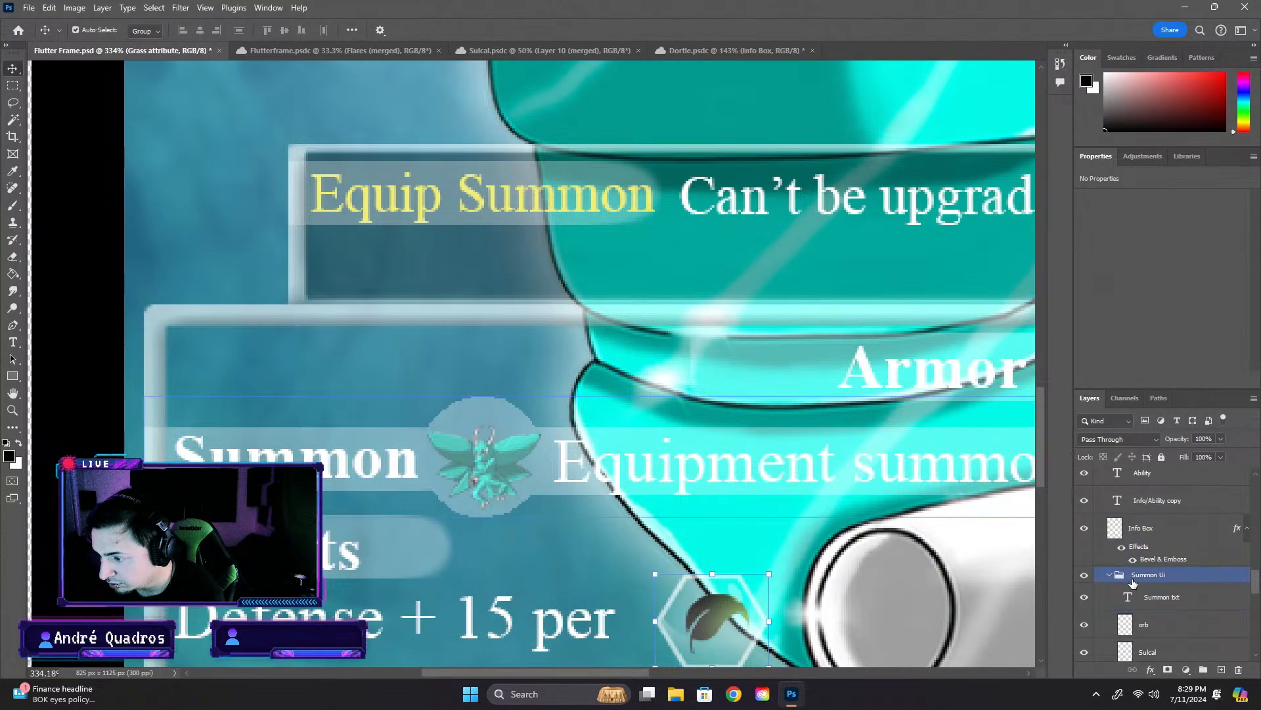
- Find the Sulcal icon layer in the Summon UI group and move it above the orb layer
scroll(1169, 591, down, 5)
click(1145, 590)
scroll(1143, 589, down, 5)
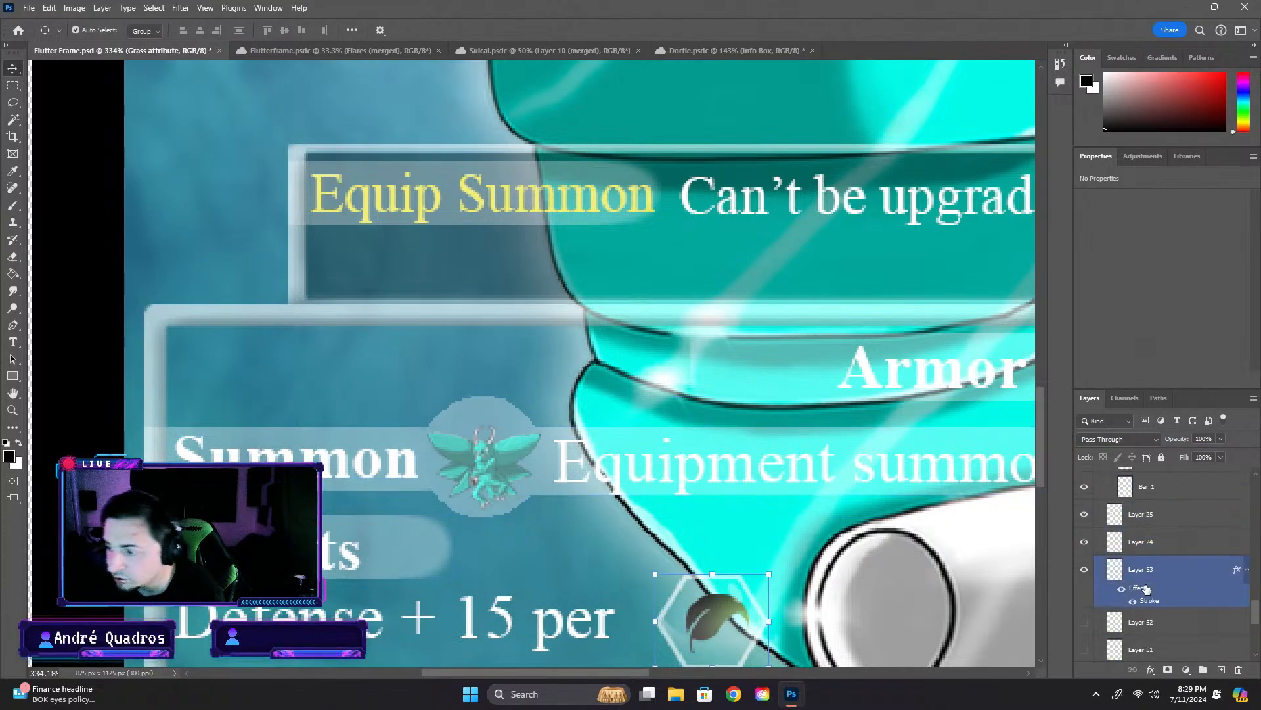
scroll(1150, 585, up, 3)
click(1150, 586)
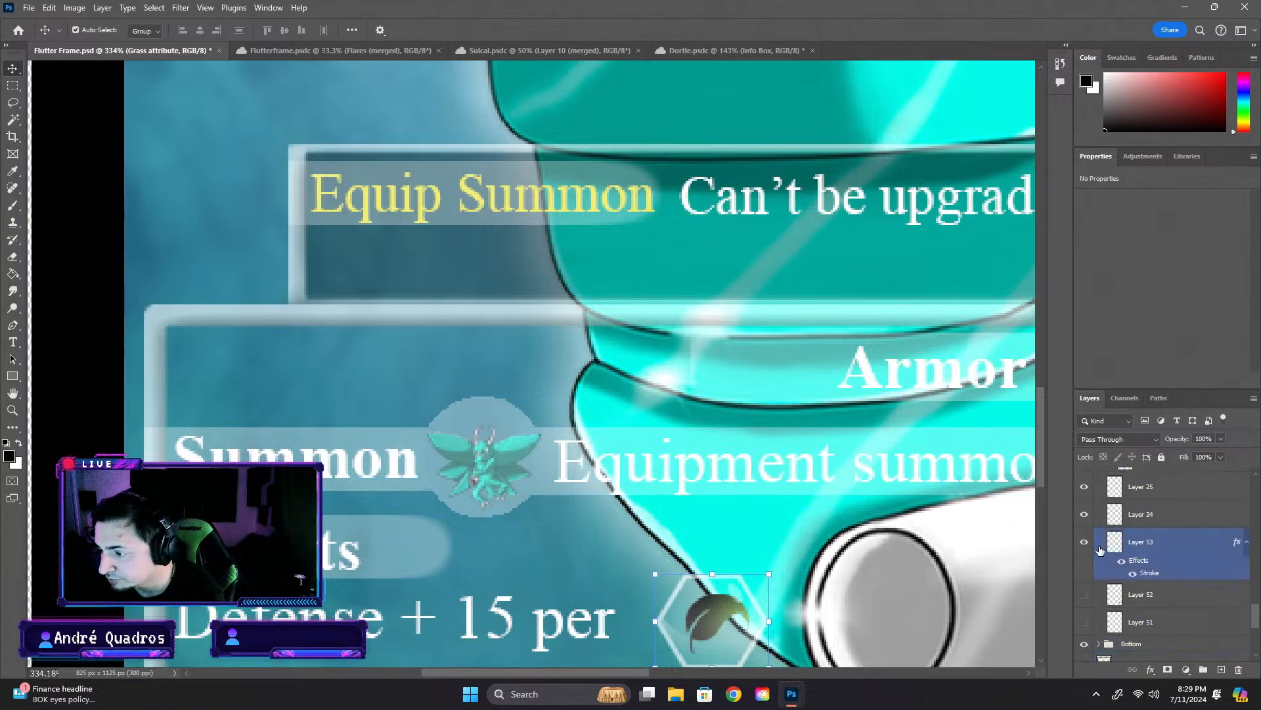
scroll(1163, 584, up, 5)
click(1170, 582)
scroll(1169, 583, up, 3)
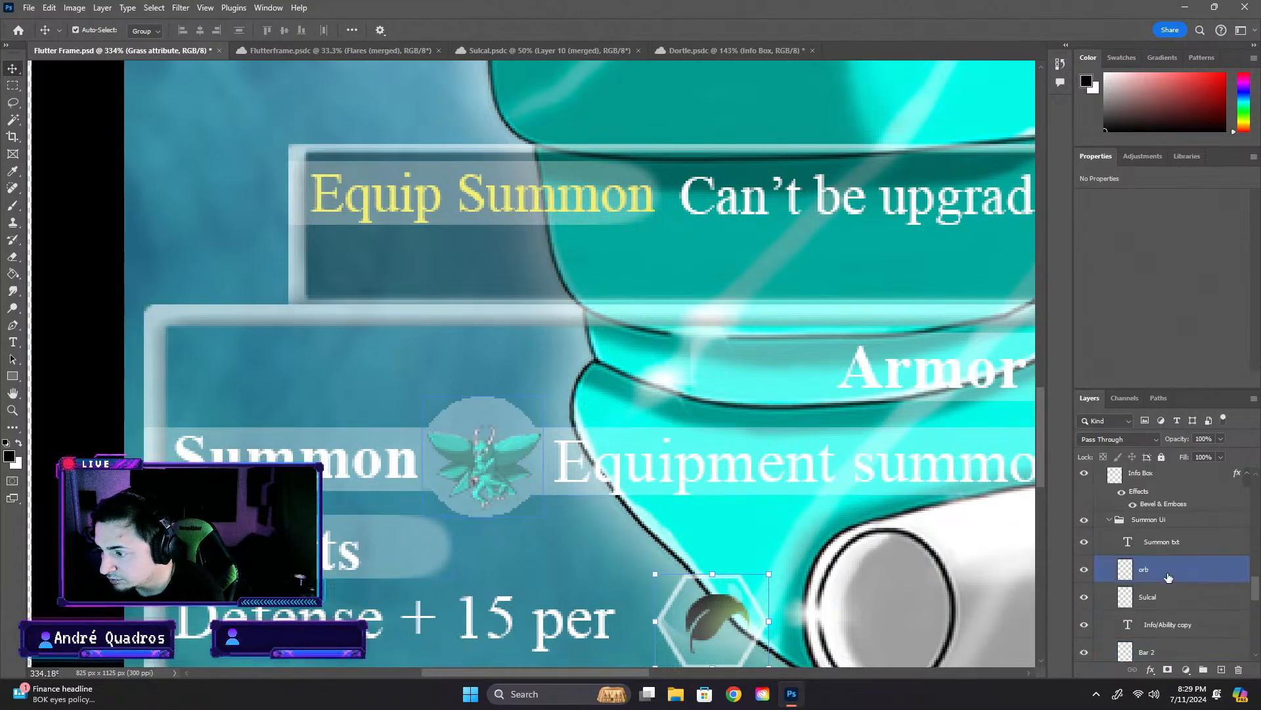
click(1170, 572)
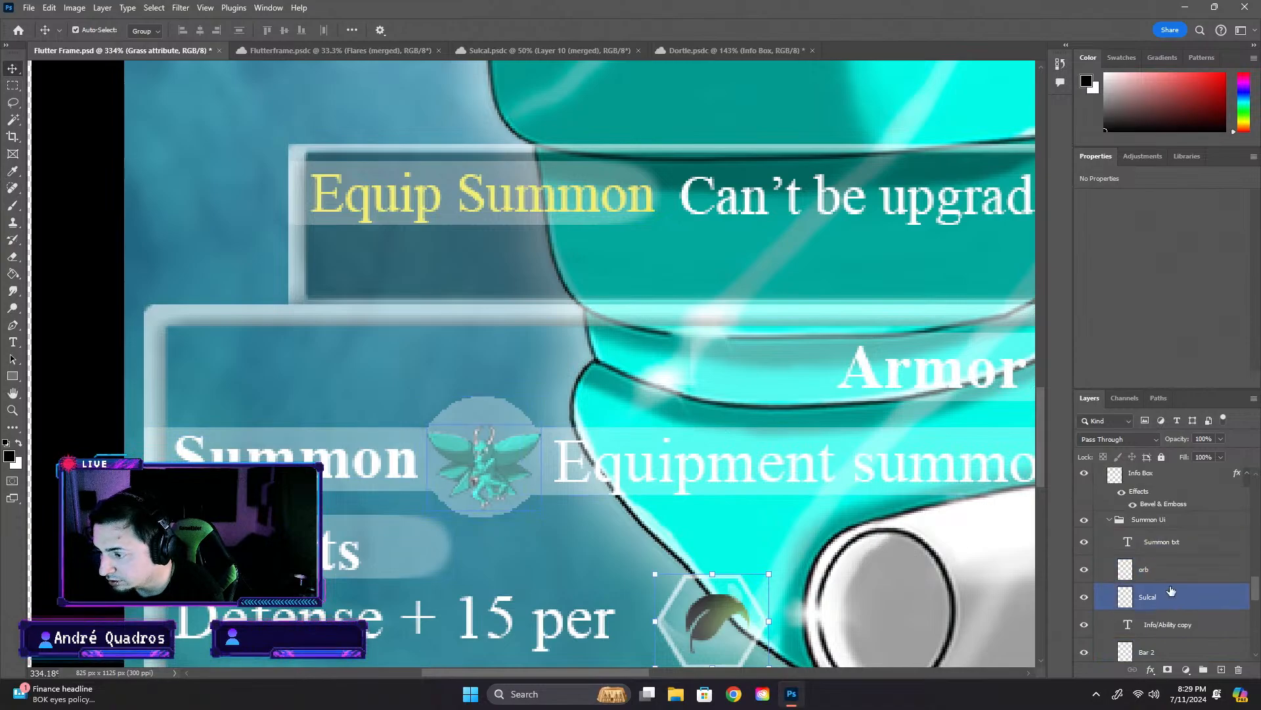
drag(1157, 598, 1156, 558)
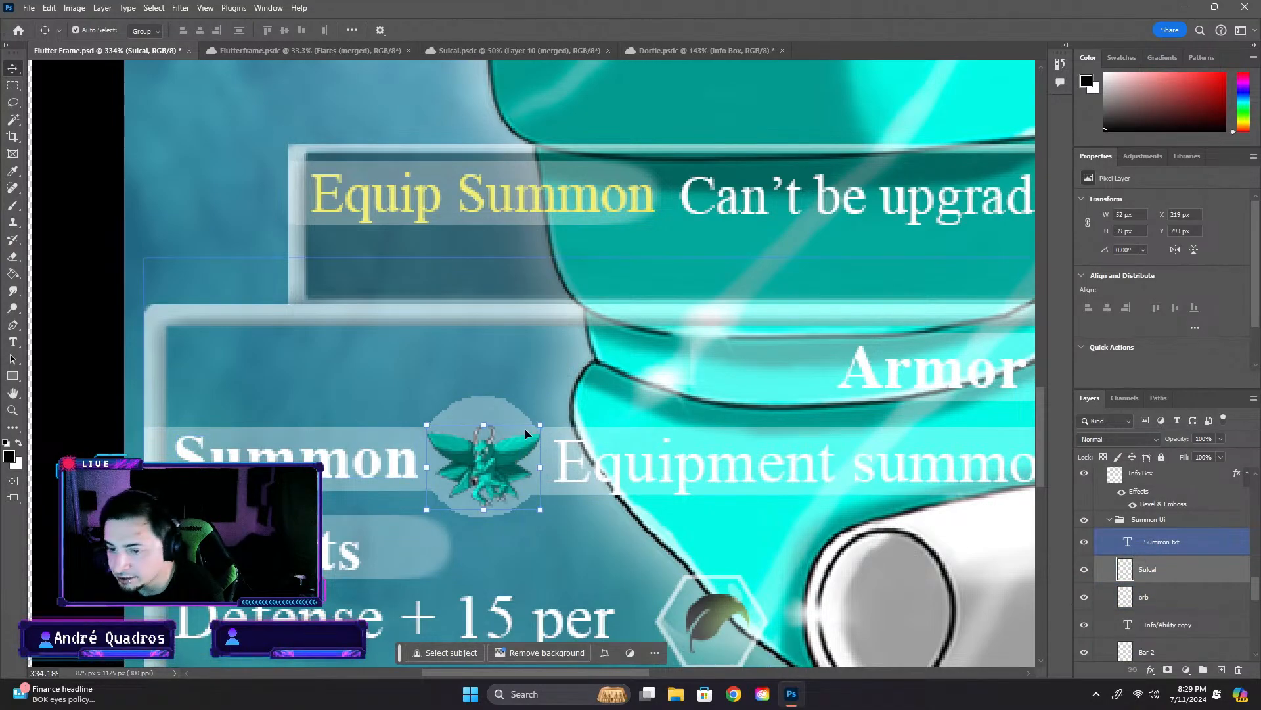
- Check the Sulcal icon over its orb up close and within the whole card
click(489, 454)
click(488, 453)
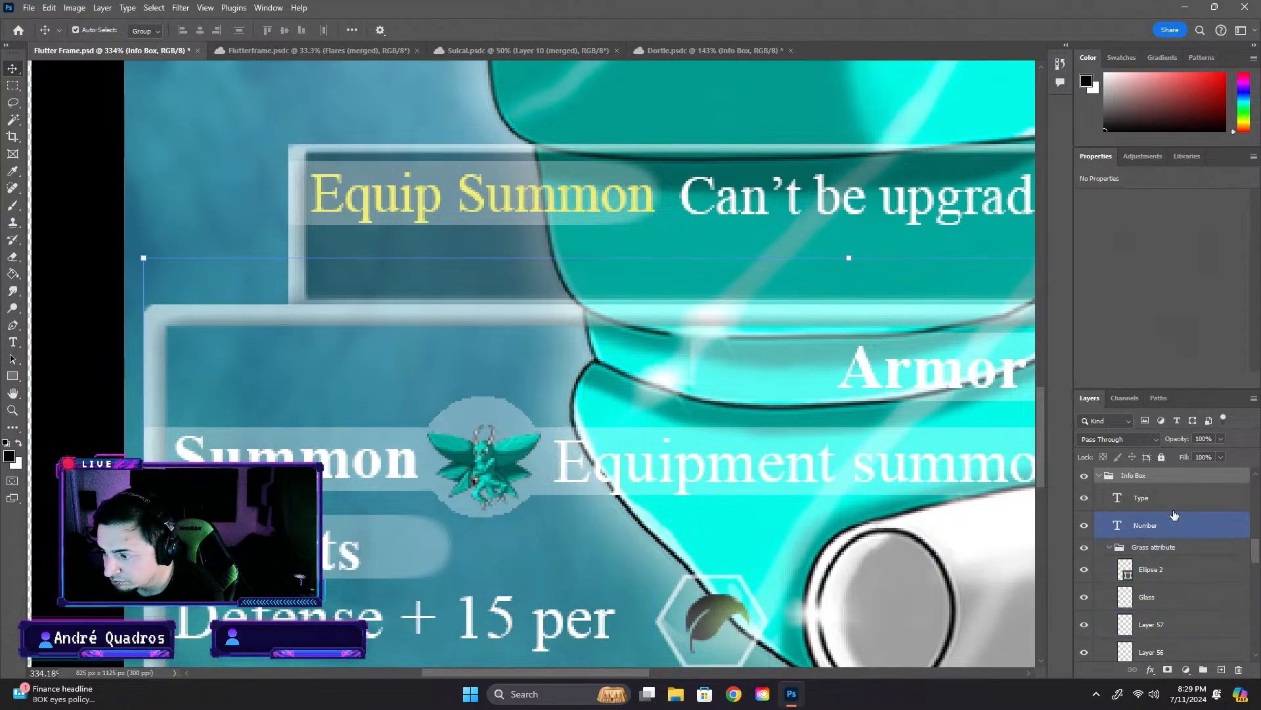
click(56, 240)
scroll(343, 518, down, 10)
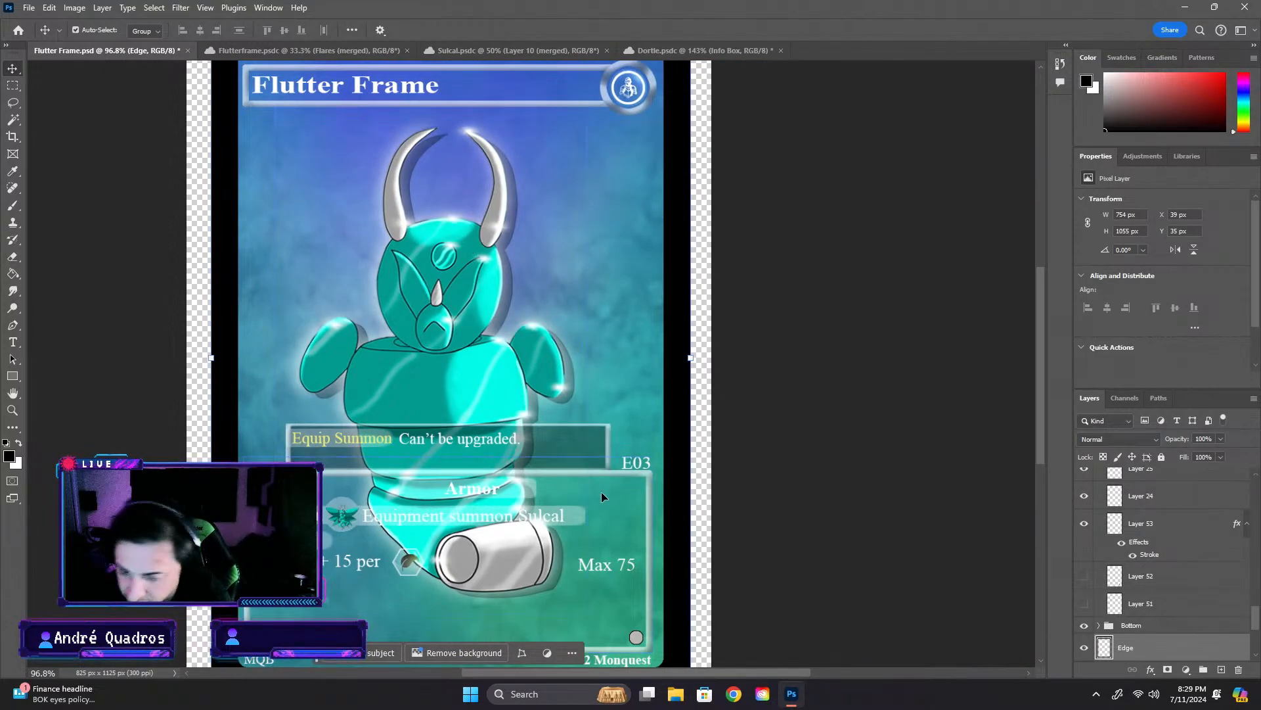
scroll(613, 576, up, 5)
scroll(315, 532, down, 5)
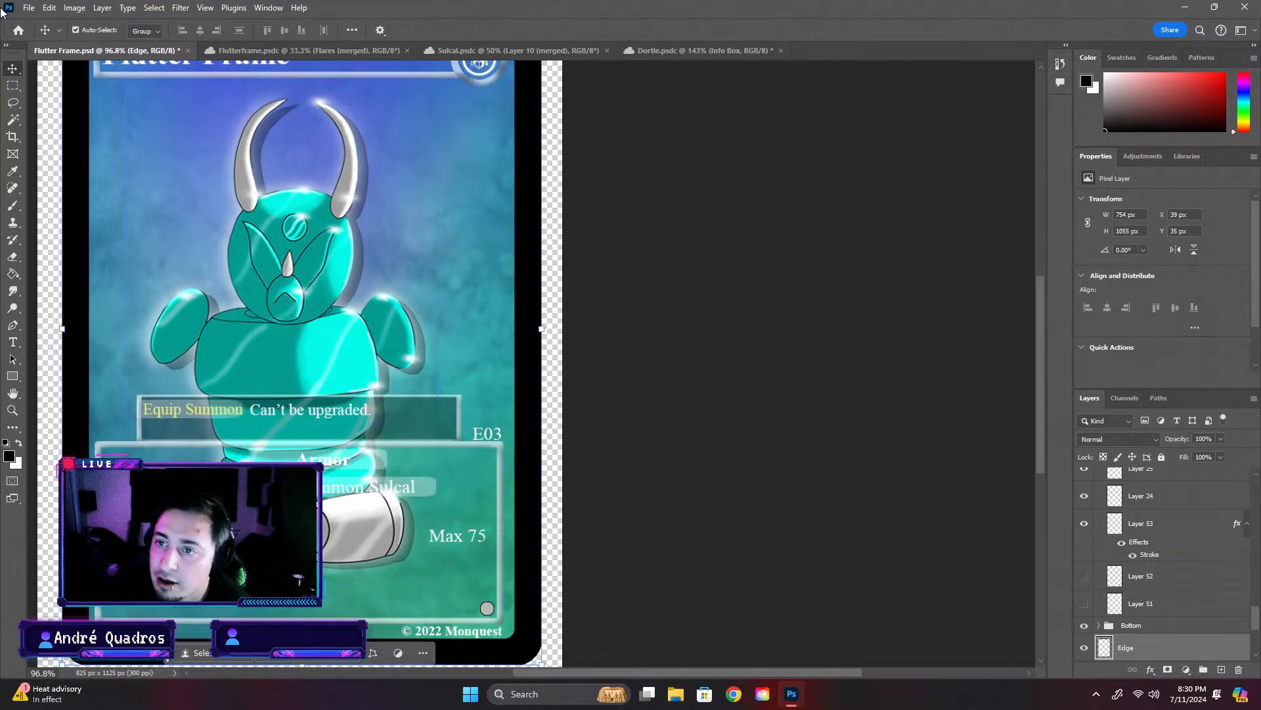
- Close the Dortle.psdc document
click(480, 52)
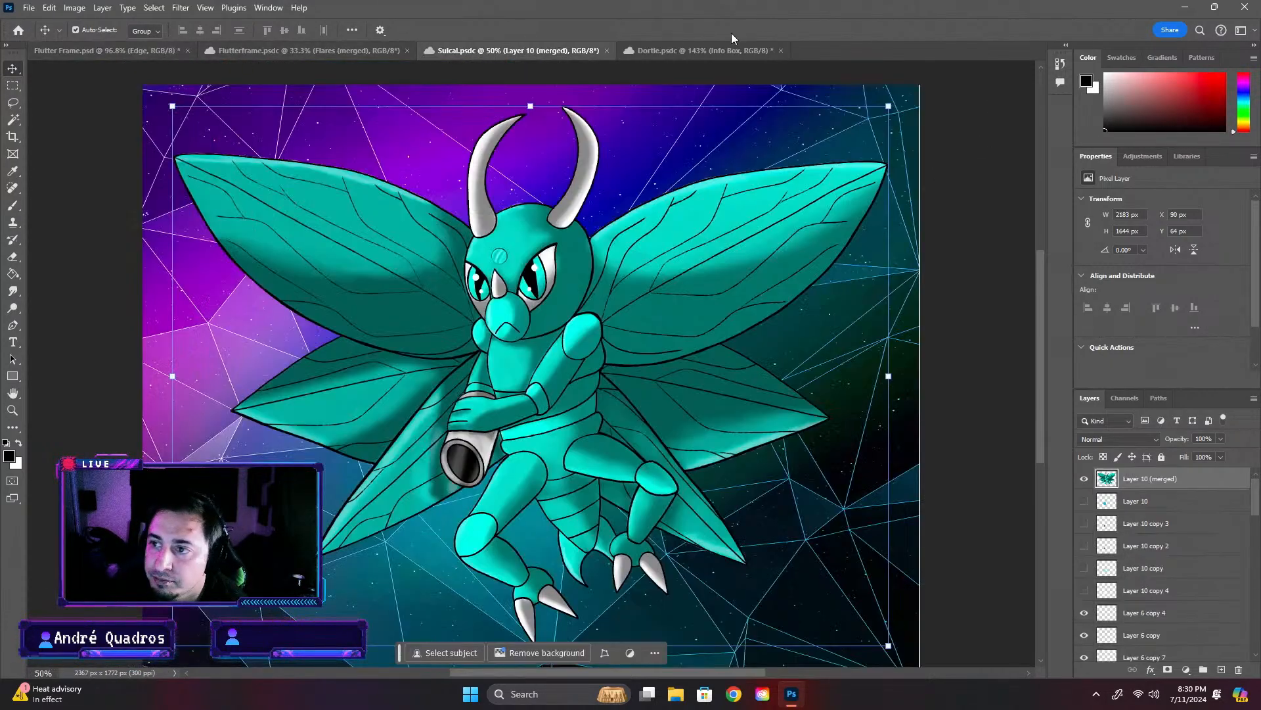
click(755, 51)
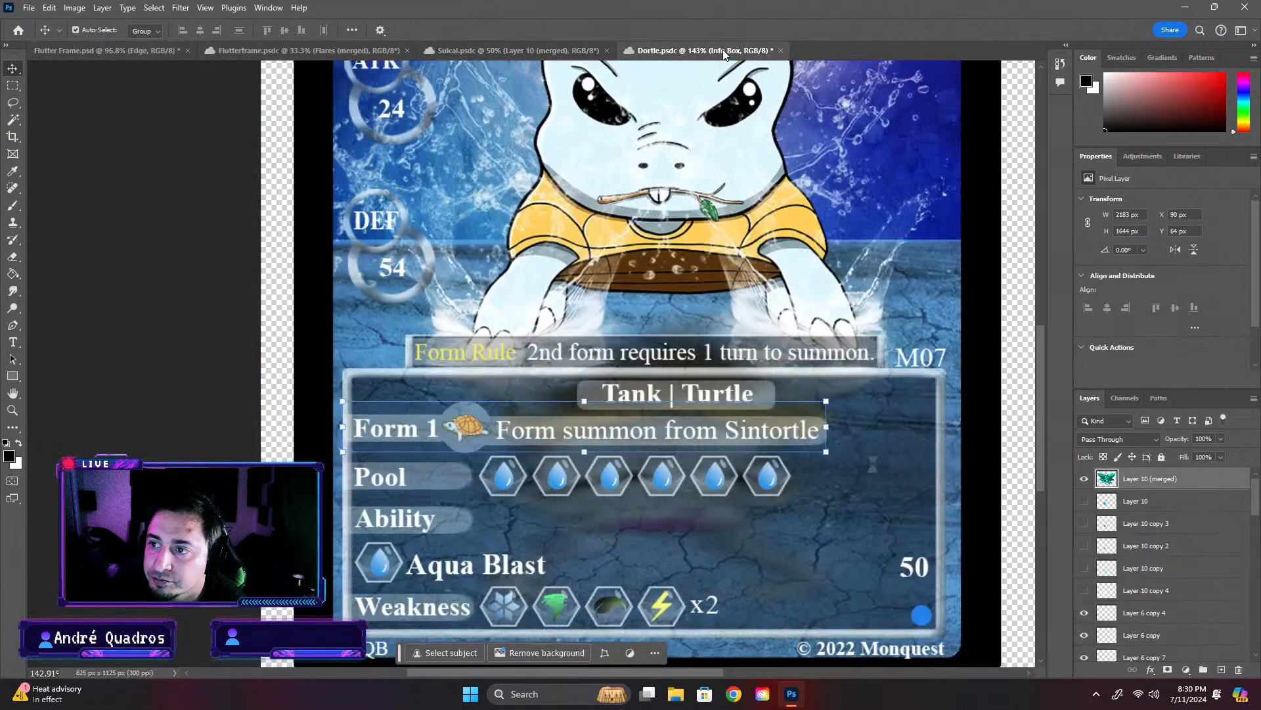
click(781, 51)
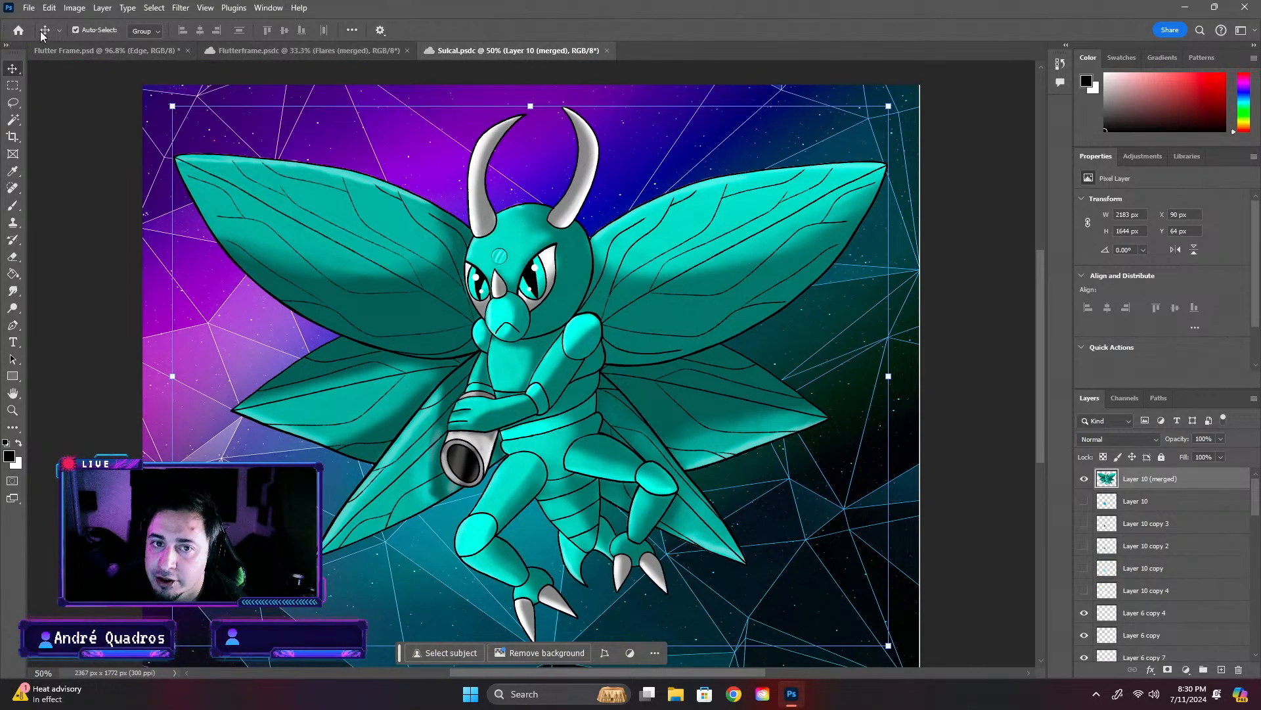
- Browse the Completed Cards folders and open Wino.psdc from the Wino folder in Grass Mons
click(19, 31)
click(211, 198)
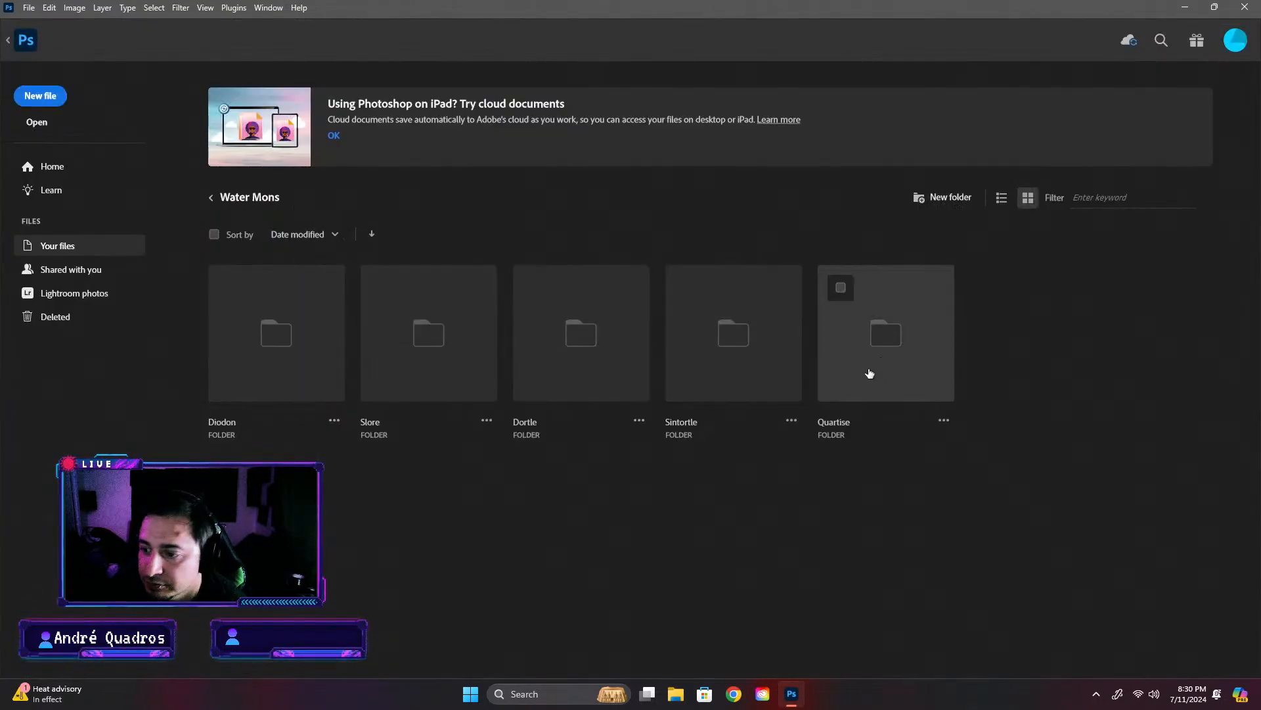
click(211, 198)
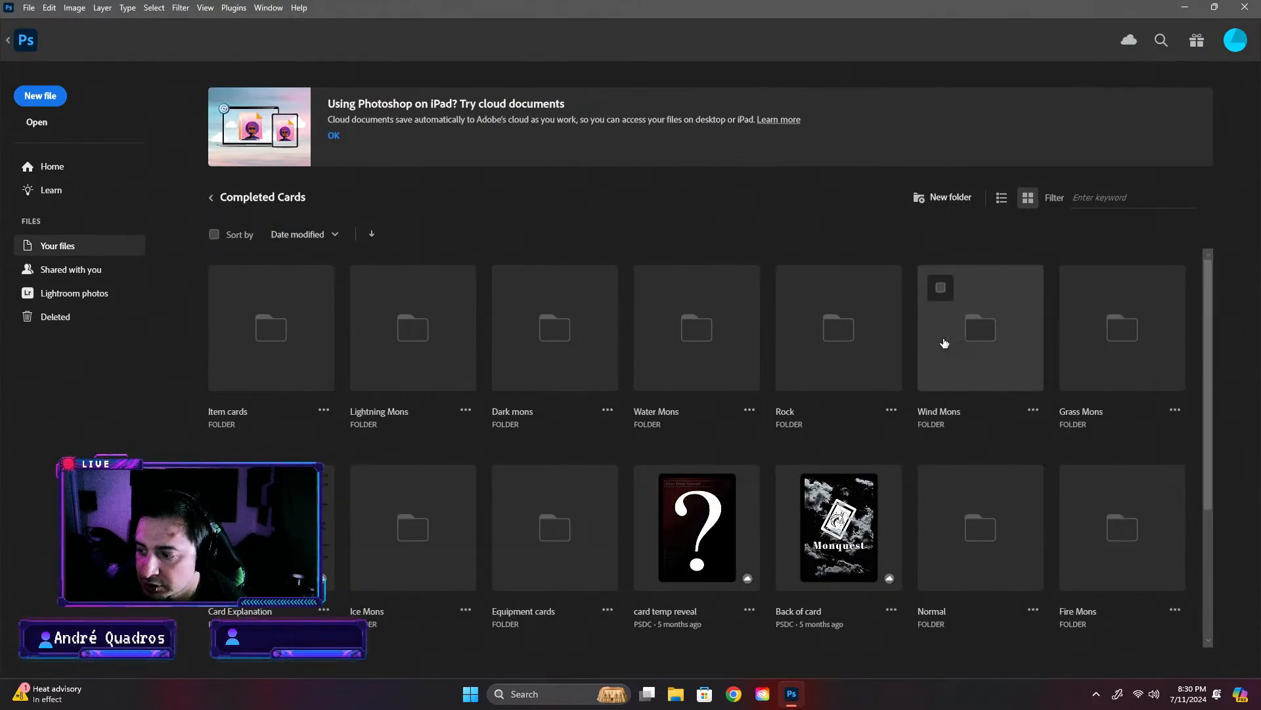
click(945, 341)
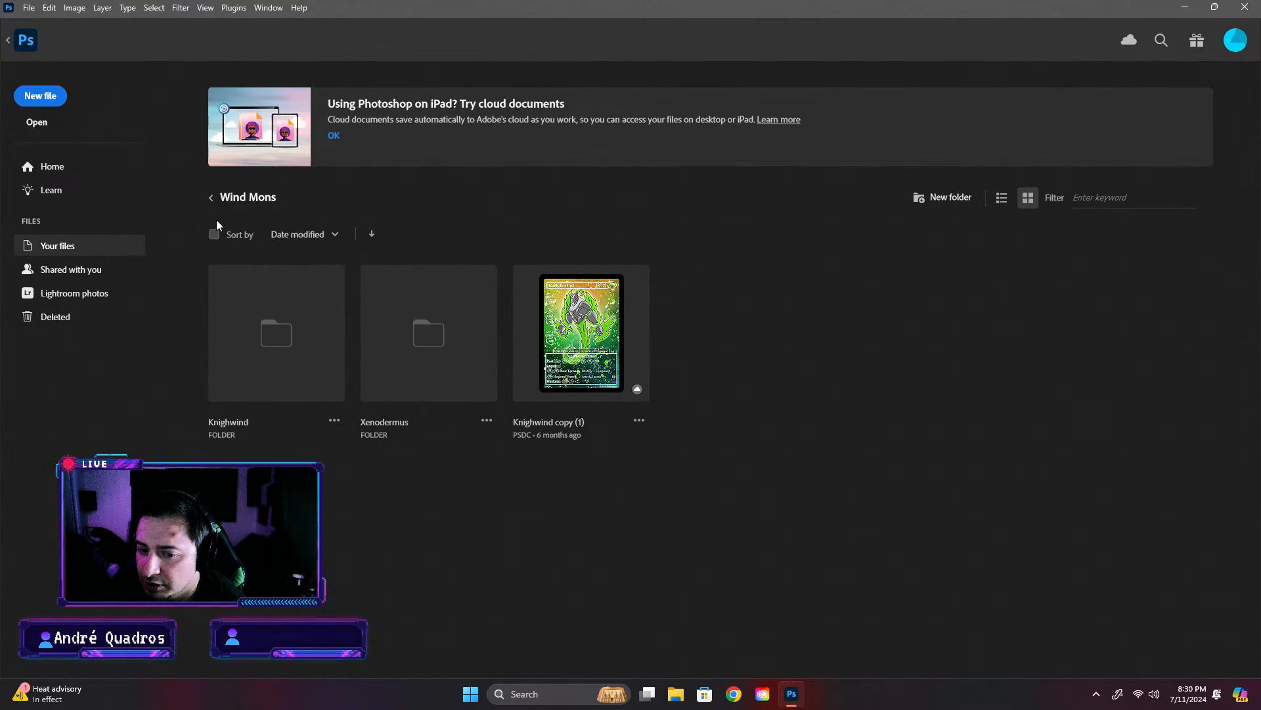
click(213, 199)
click(1094, 381)
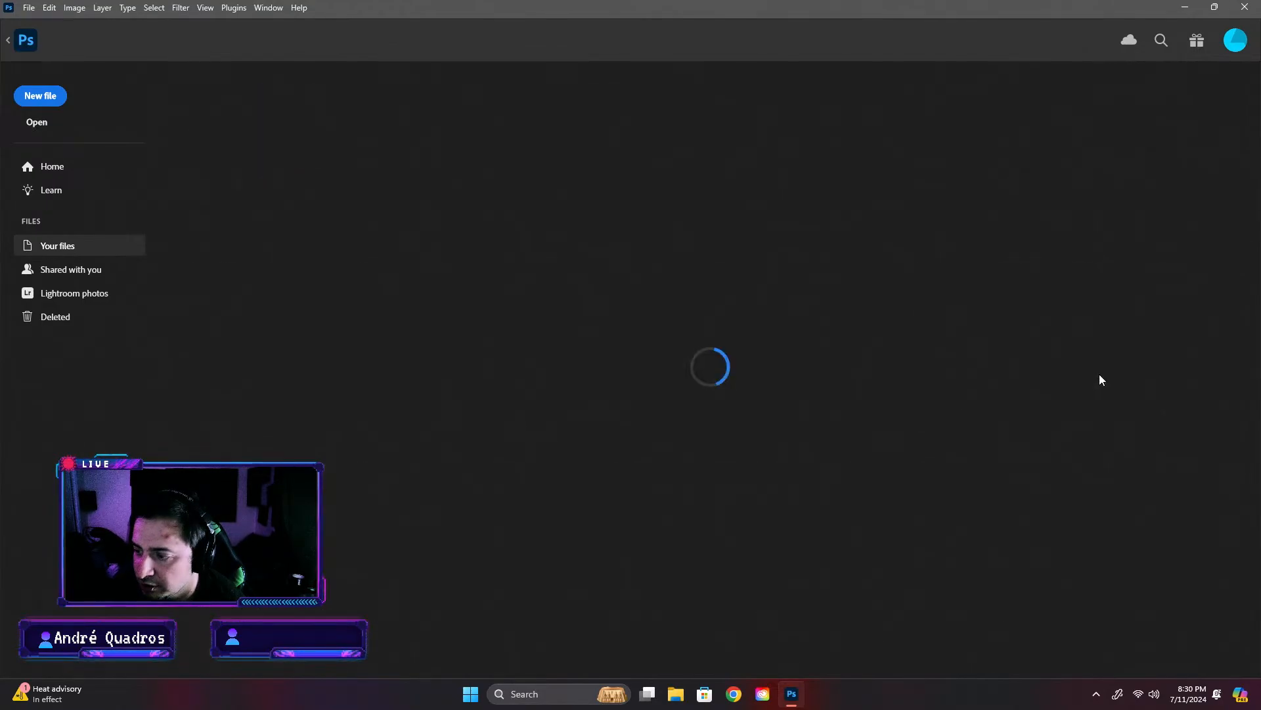
click(483, 358)
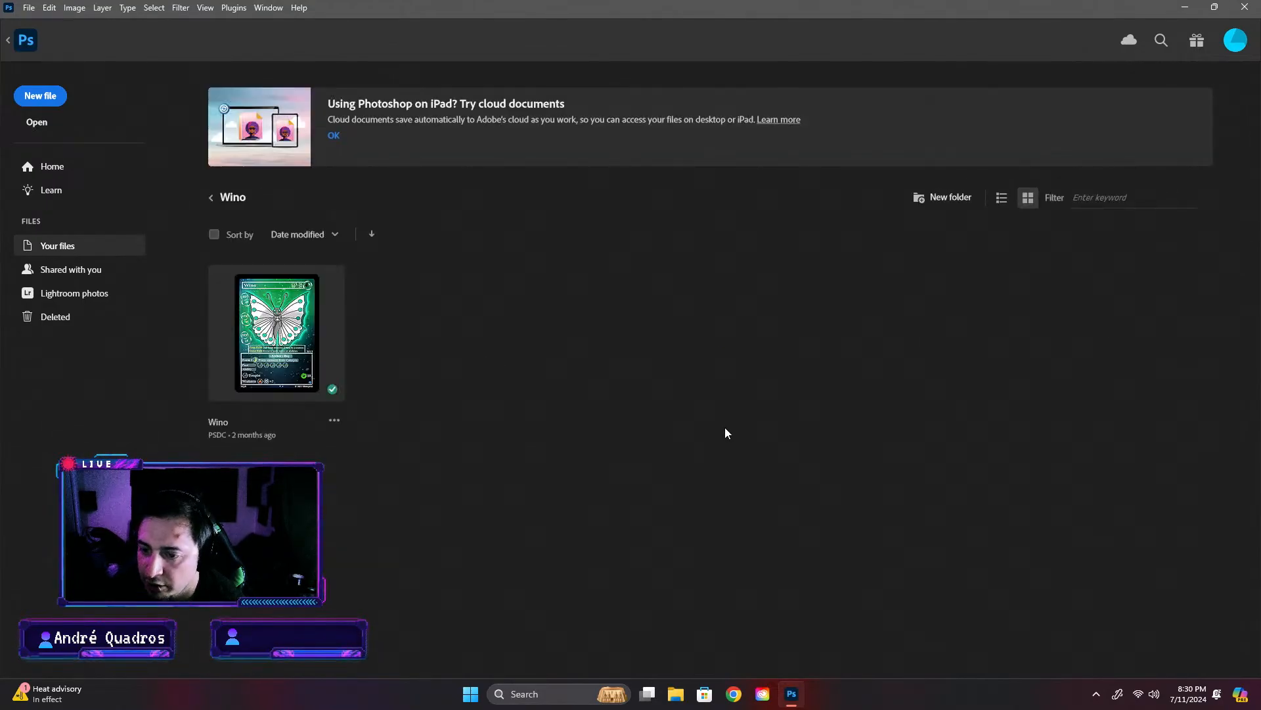
click(304, 335)
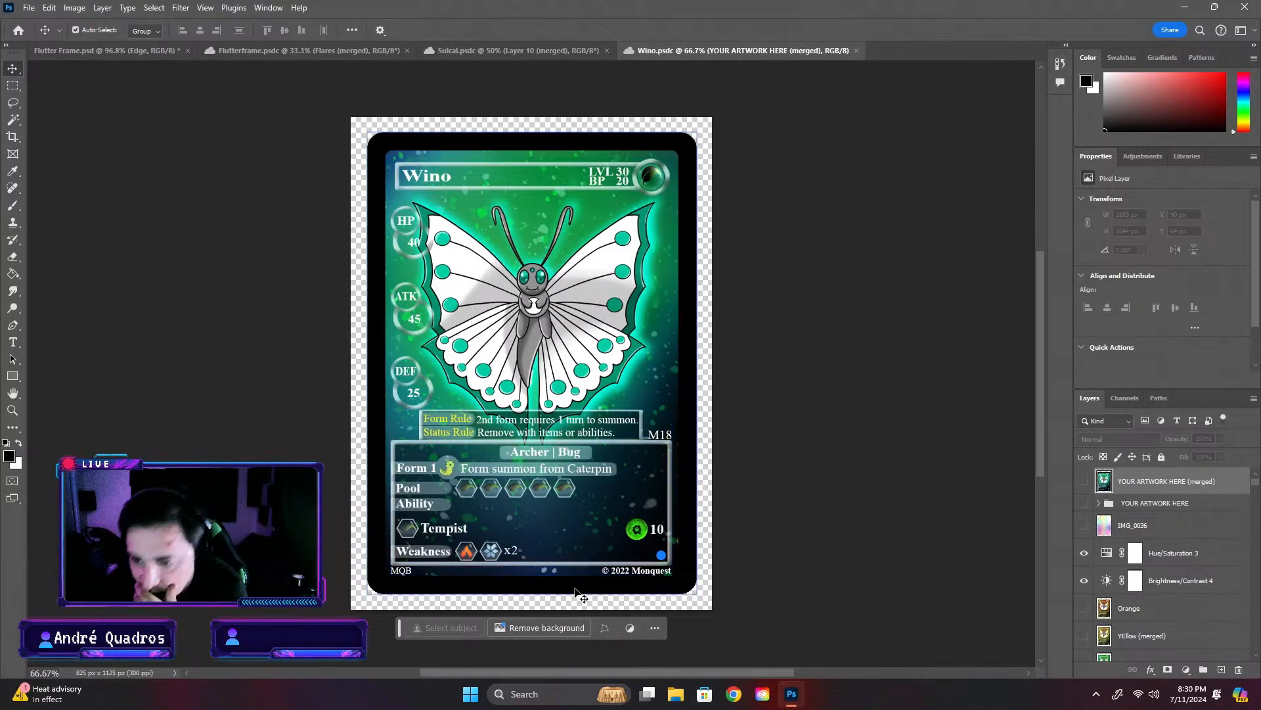
- Return to Flutter Frame.psd and hide the Number text layer in the Info Box group
click(99, 51)
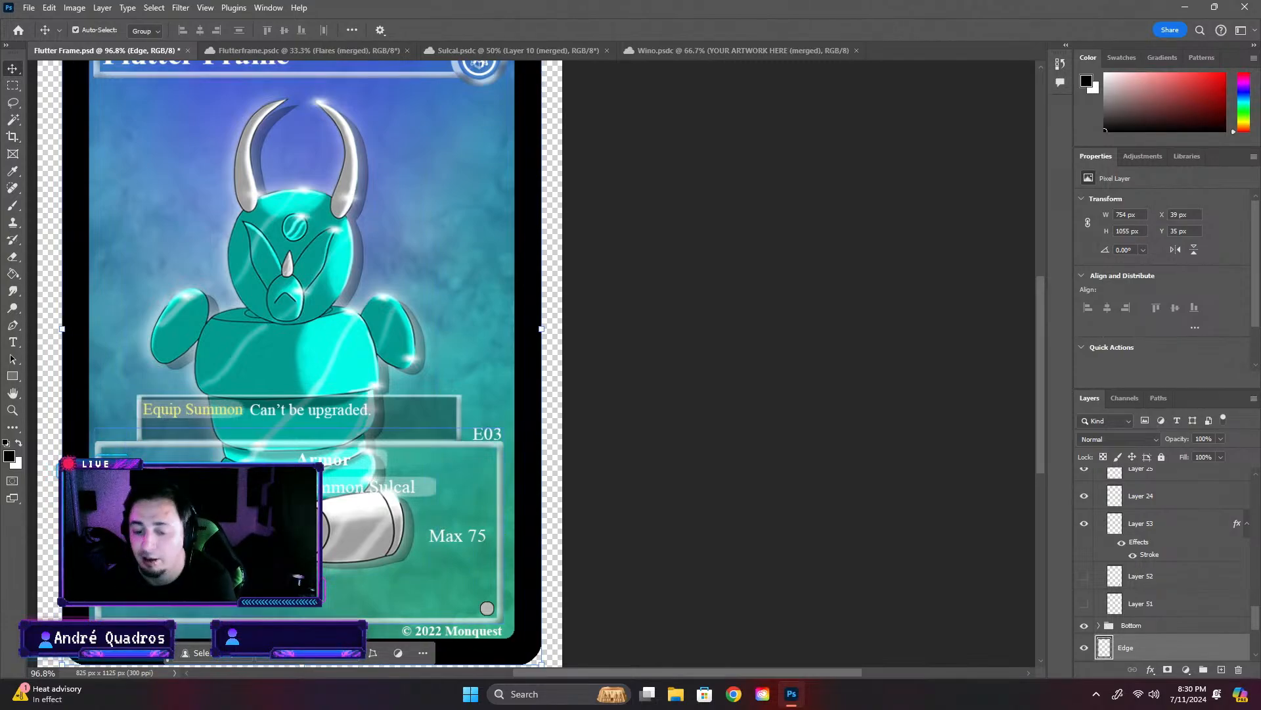
scroll(260, 539, up, 6)
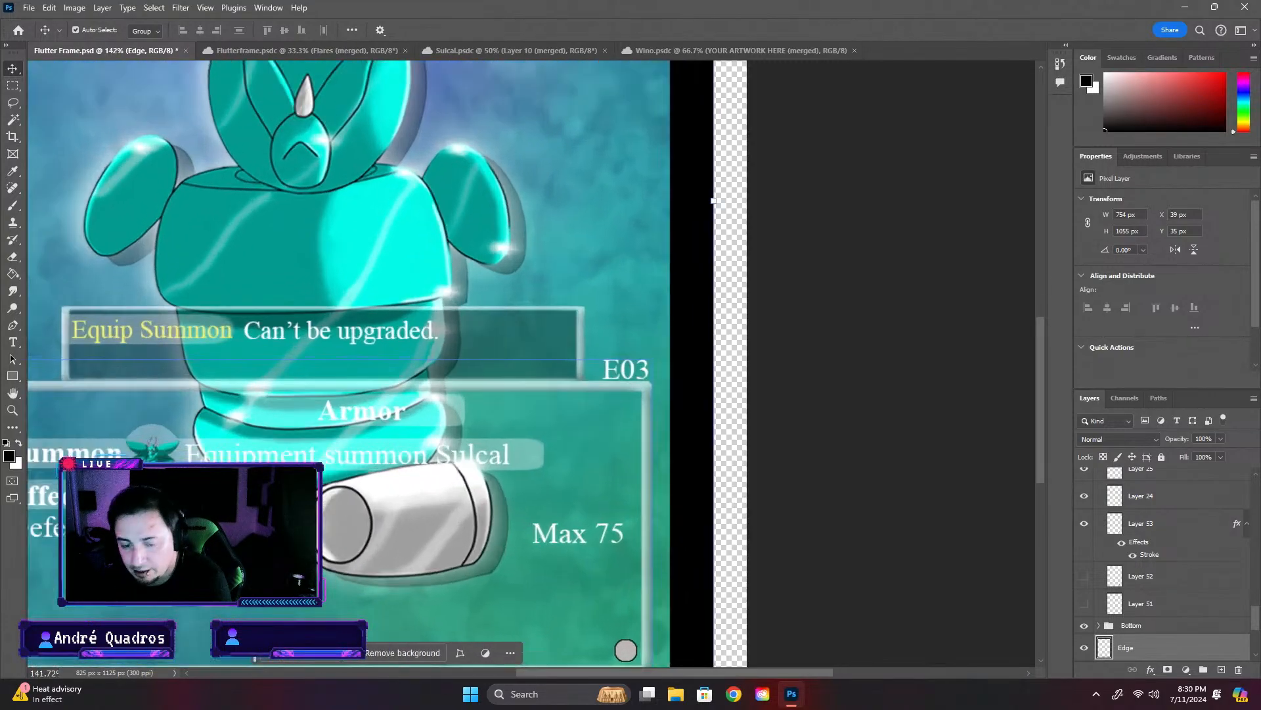
drag(558, 674, 498, 669)
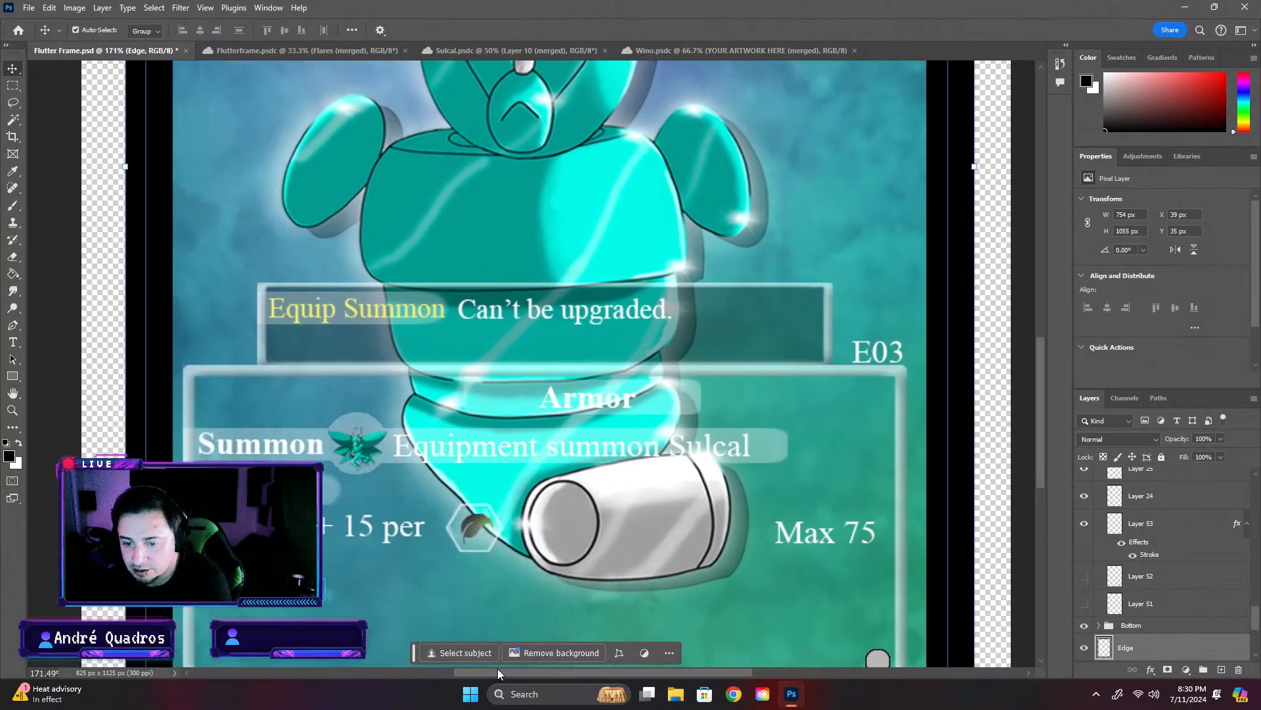
click(475, 605)
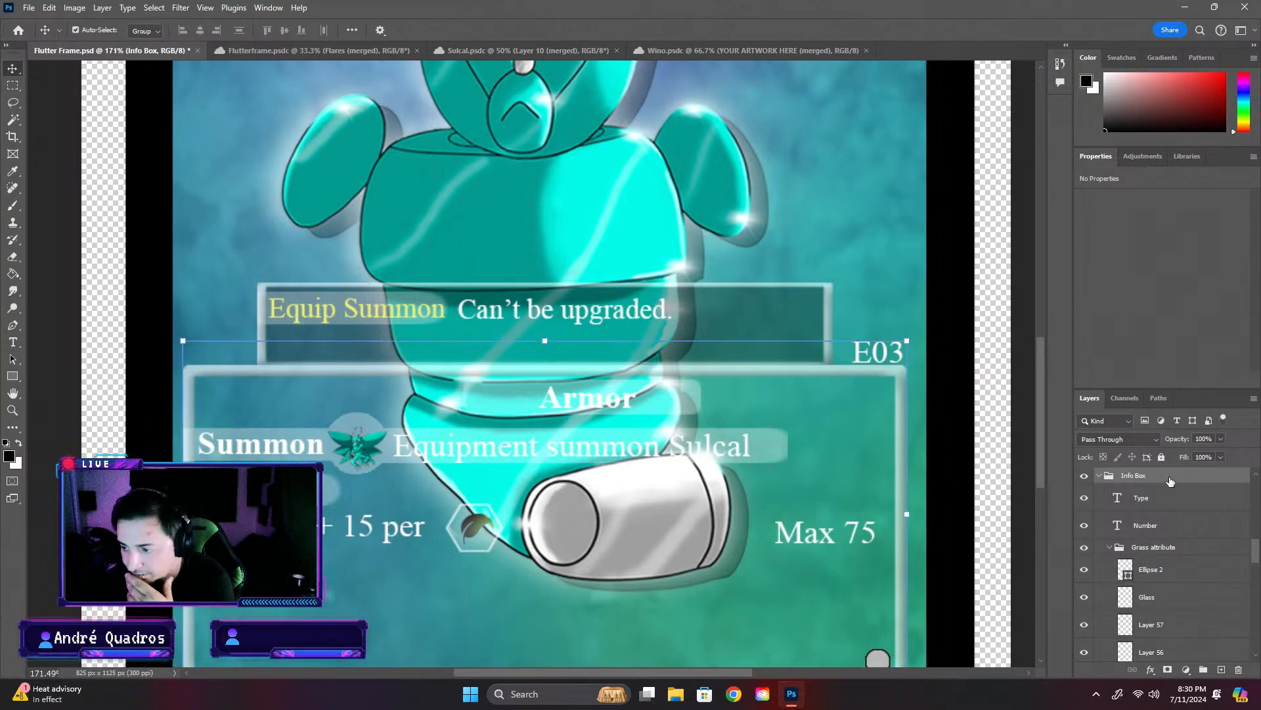
click(1084, 500)
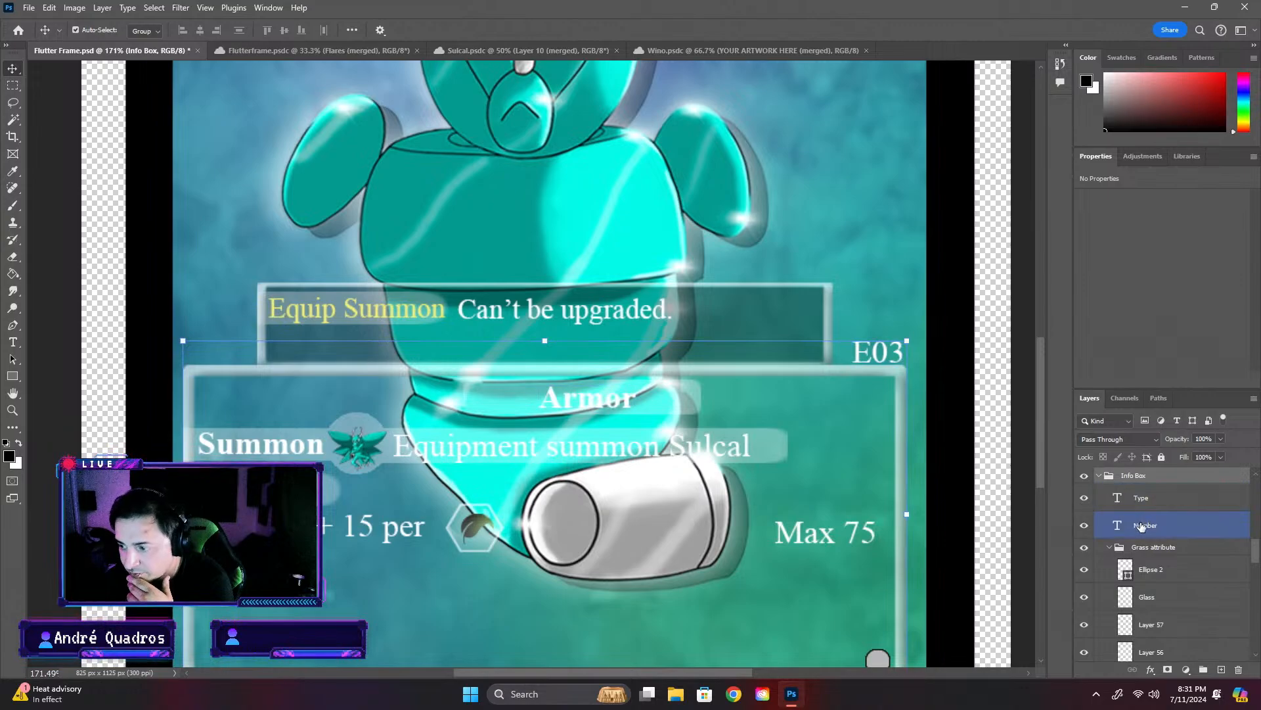
click(1094, 528)
click(1086, 525)
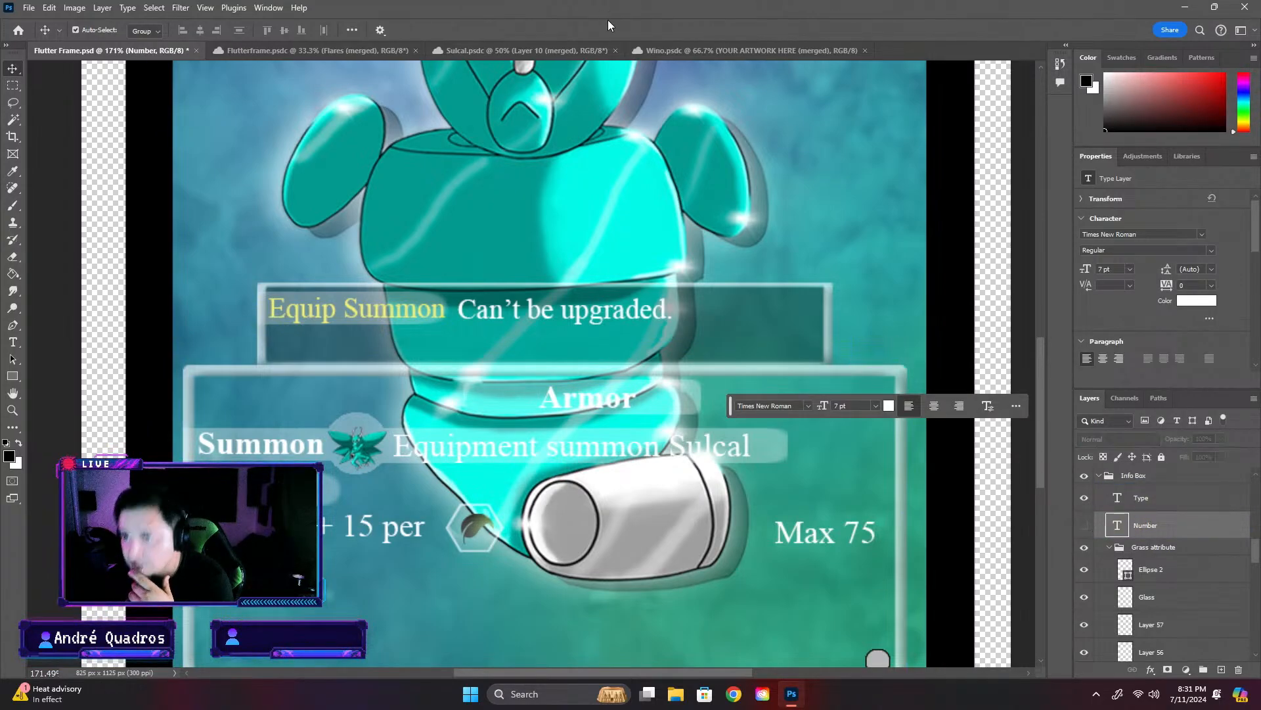
- Examine the Flutter Frame card as a whole and the text of its info box up close
key(ctrl+0)
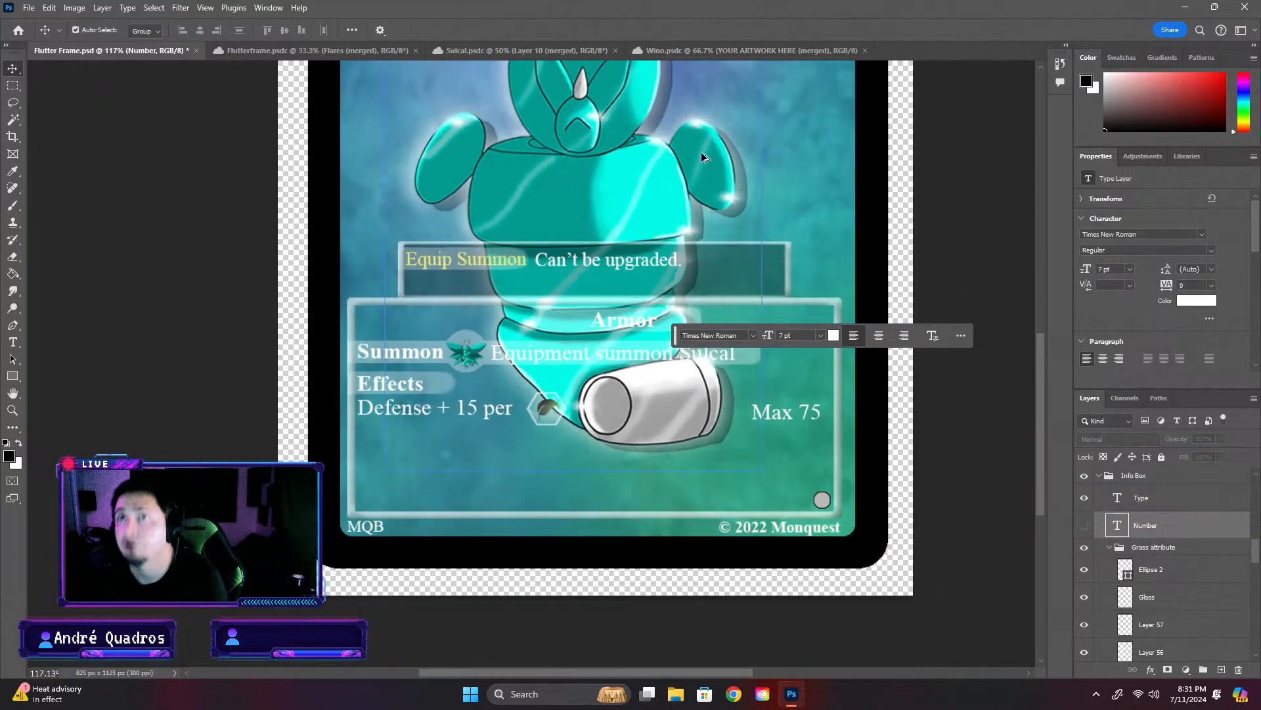
click(562, 49)
click(136, 55)
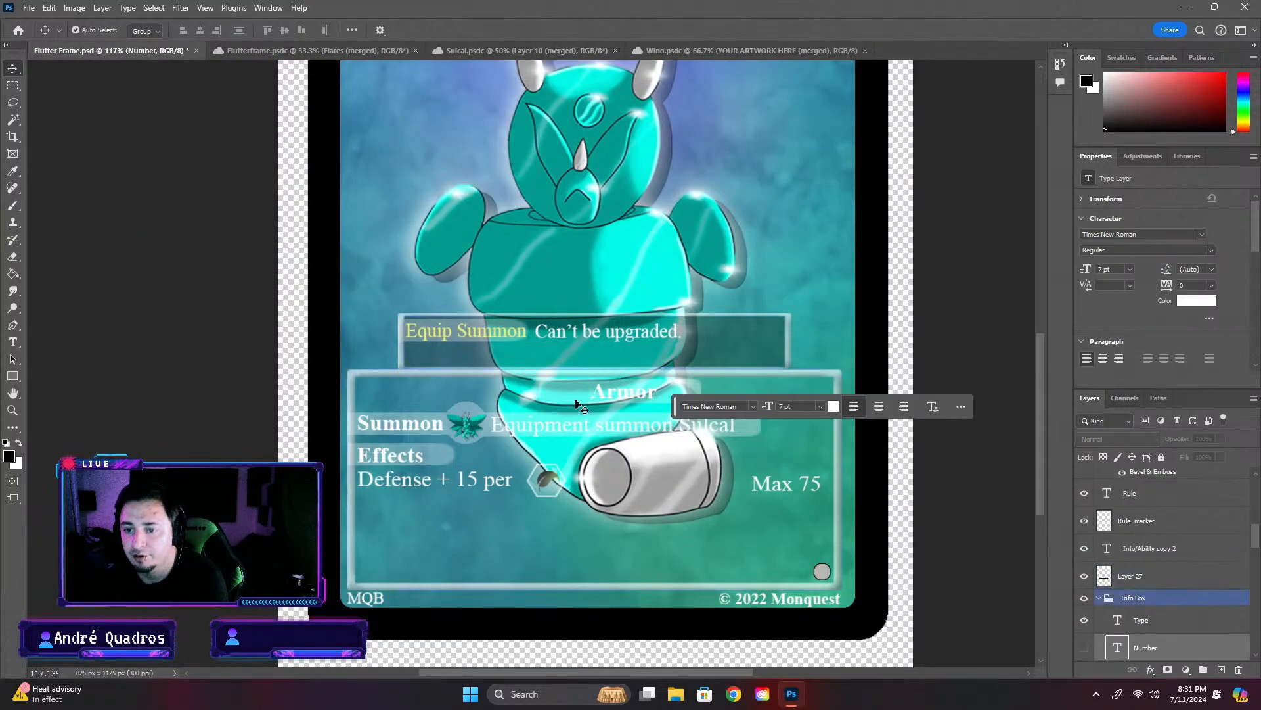
scroll(520, 317, down, 3)
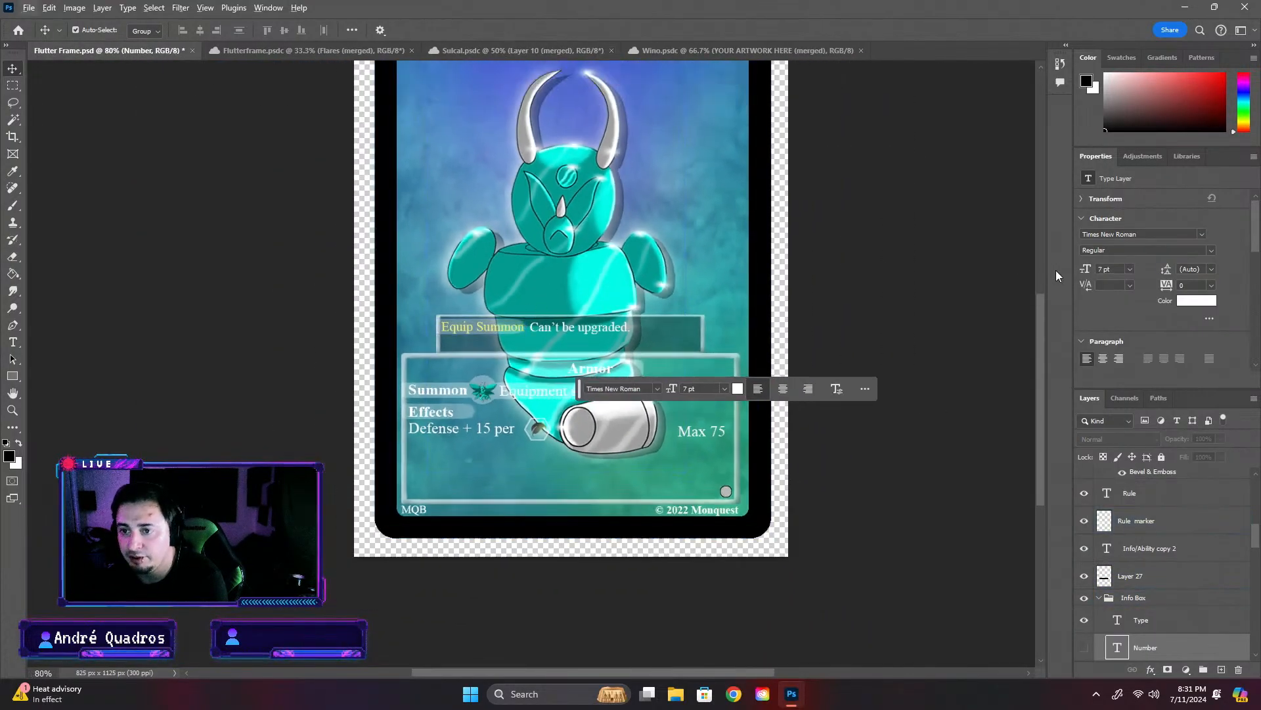
drag(1041, 326, 1045, 285)
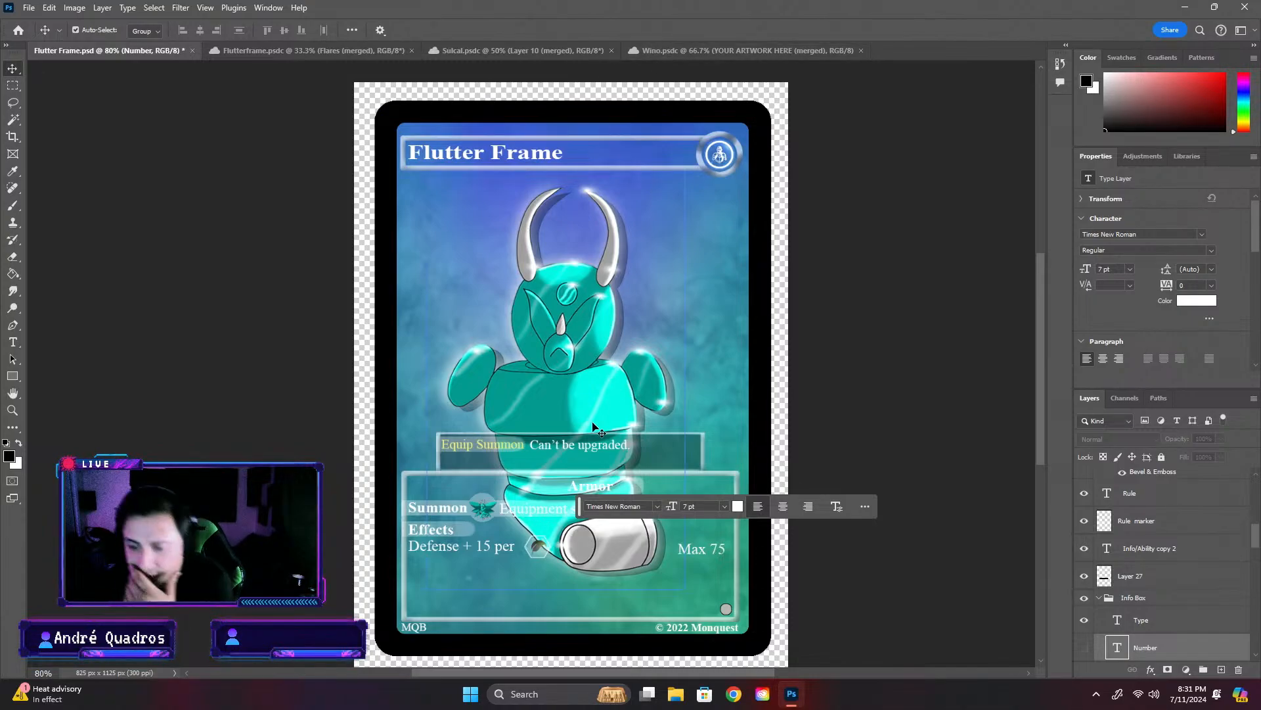
click(586, 470)
click(900, 340)
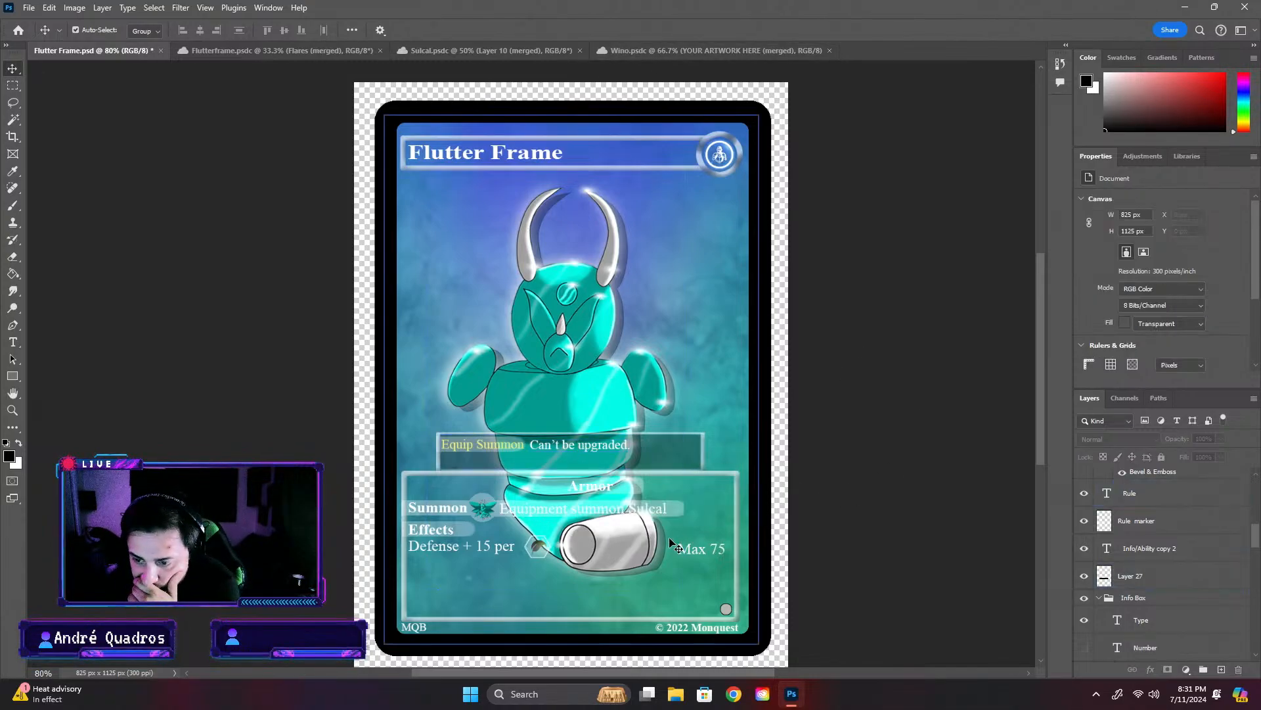
click(487, 525)
click(412, 283)
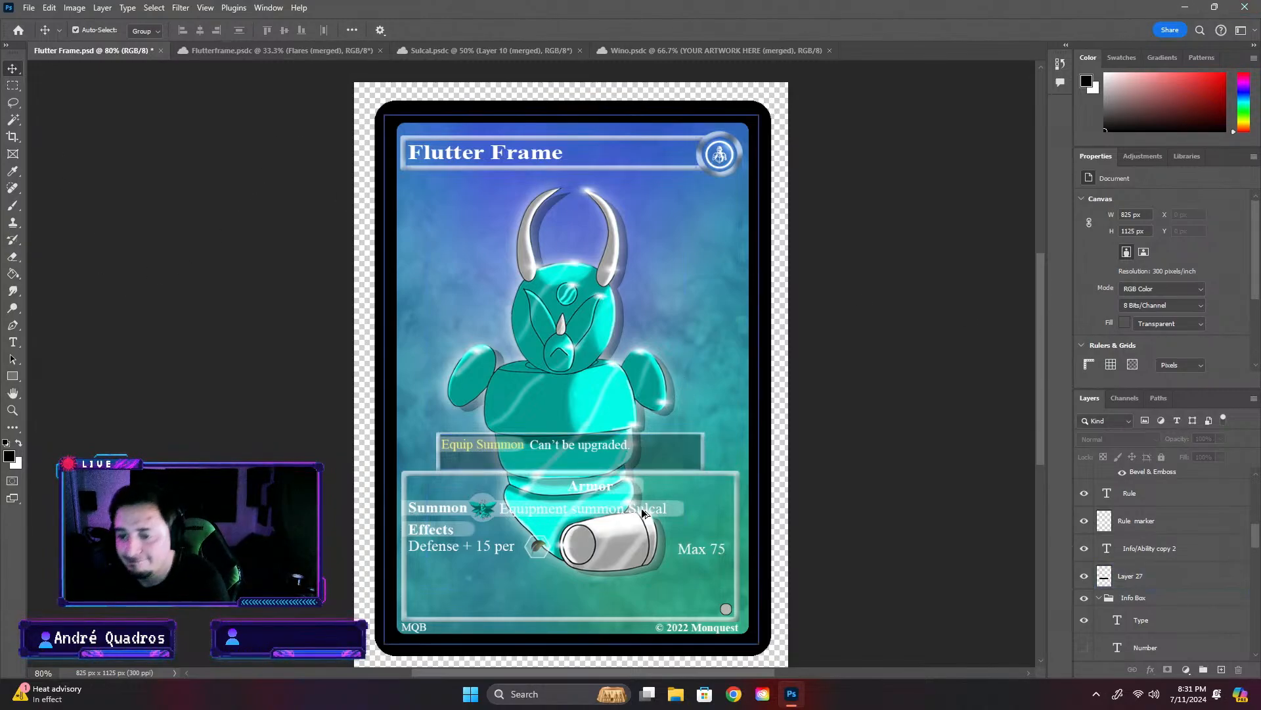
scroll(630, 524, up, 9)
click(624, 525)
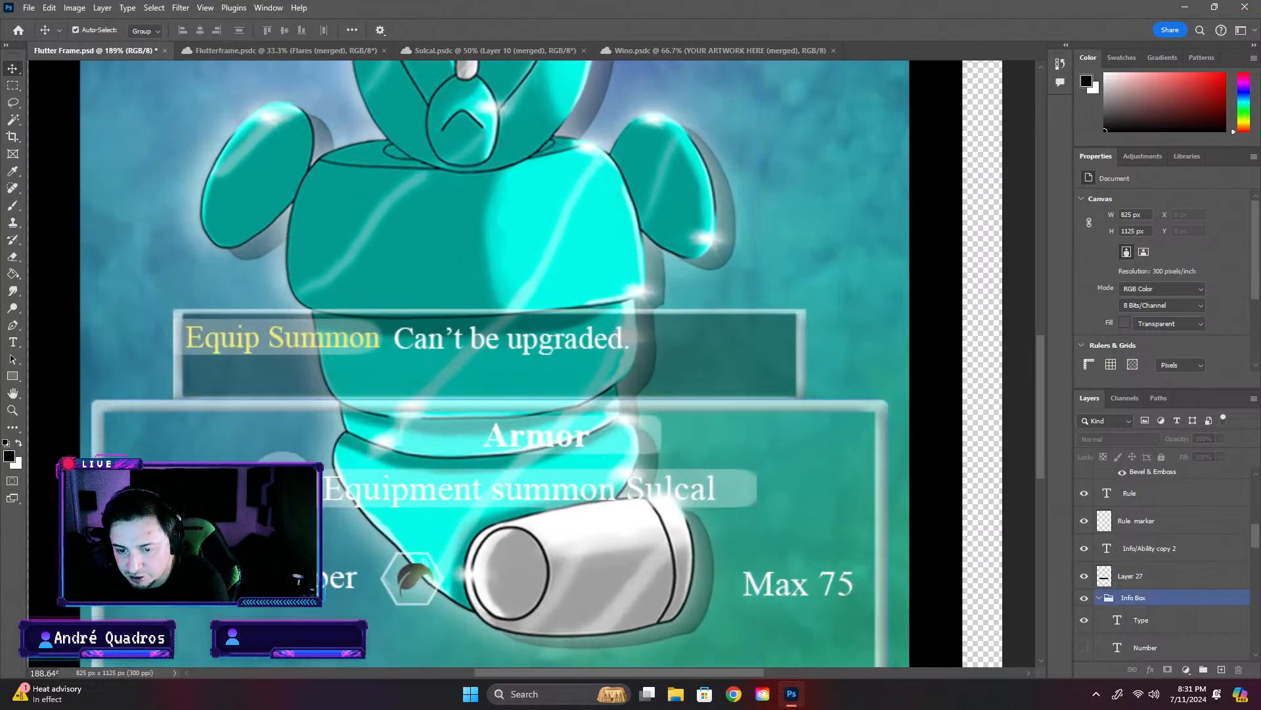
- Compare the Form 1 row and its icon on the Wino card with the Summon row on the Flutter Frame card
click(661, 50)
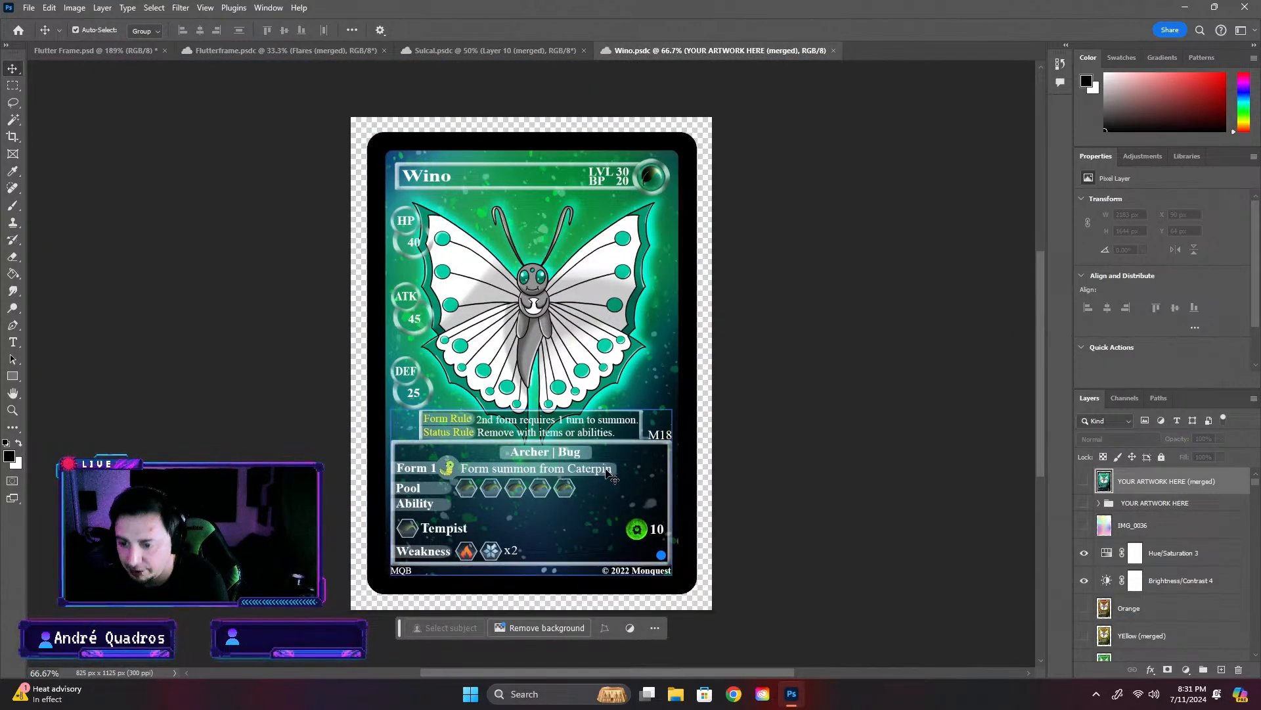
scroll(458, 471, up, 2)
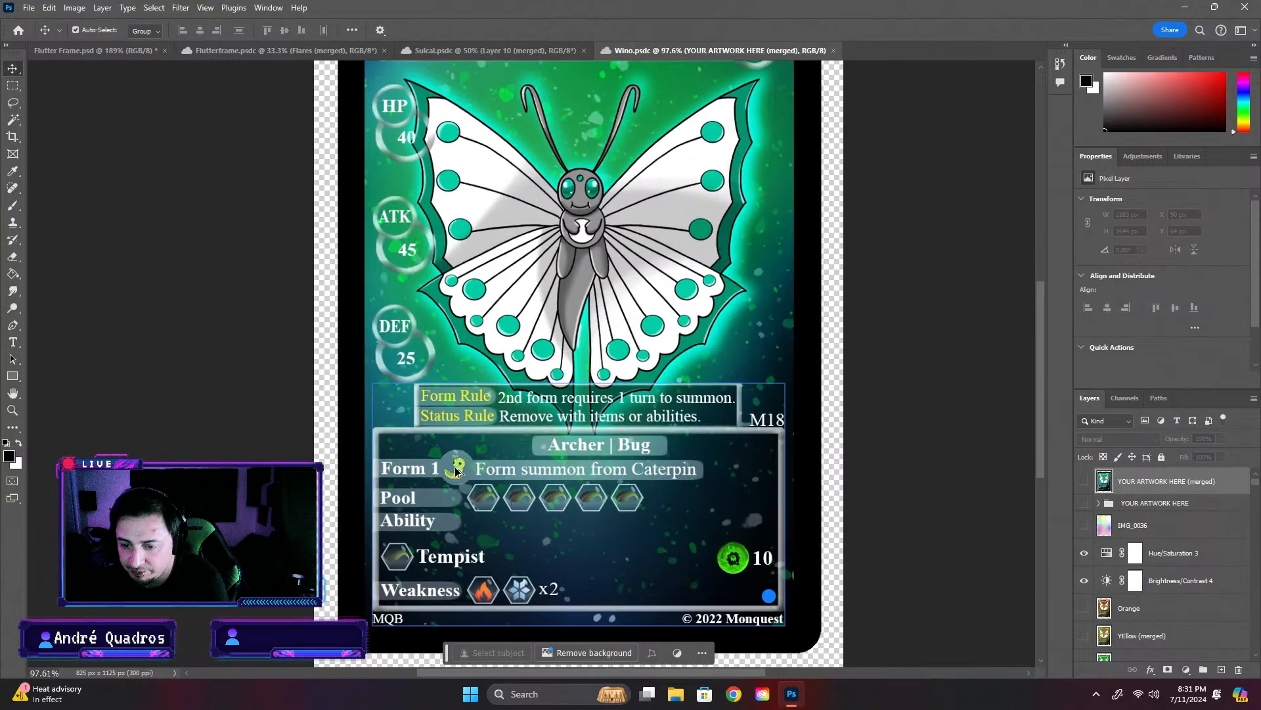
scroll(458, 471, up, 2)
scroll(420, 475, down, 3)
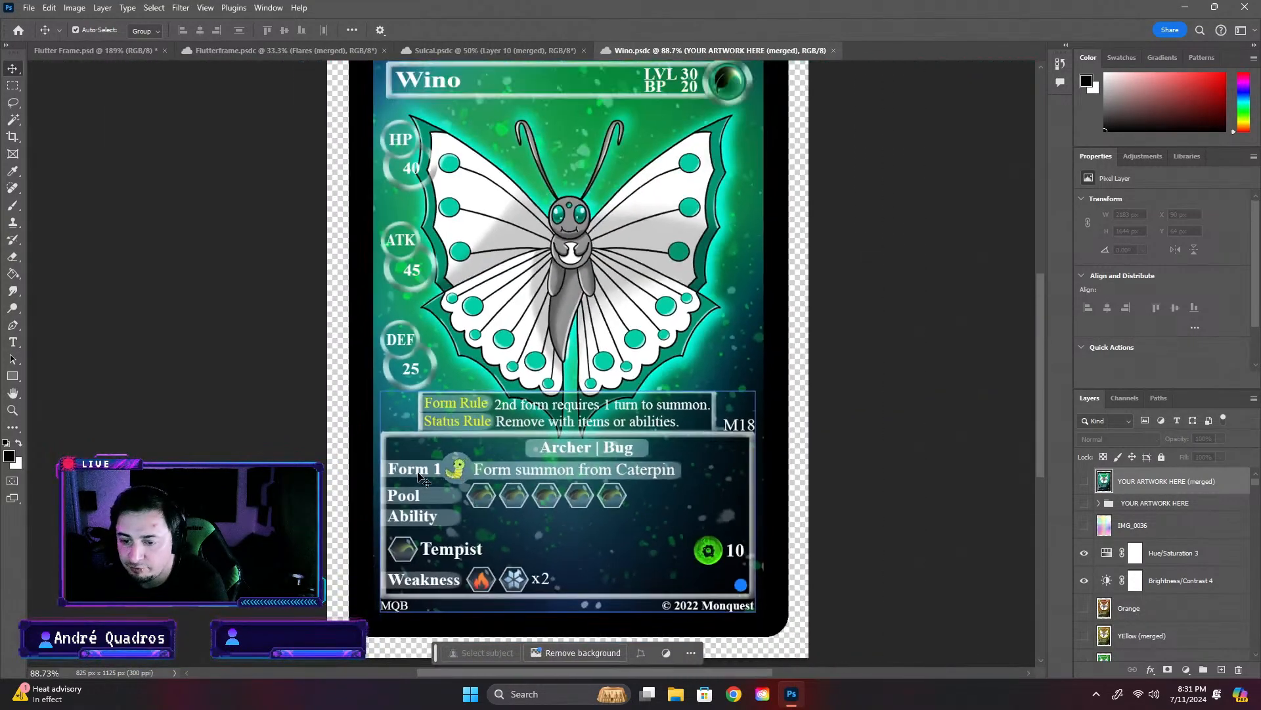
scroll(660, 322, up, 2)
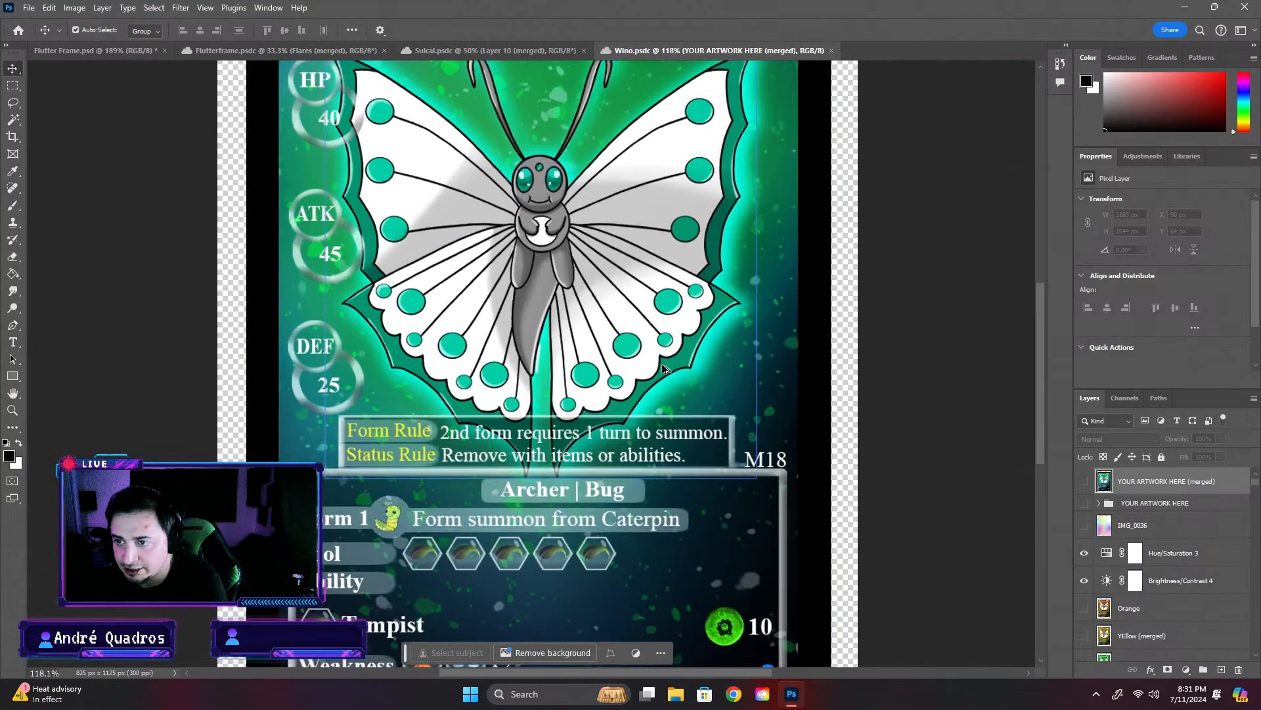
scroll(664, 368, down, 4)
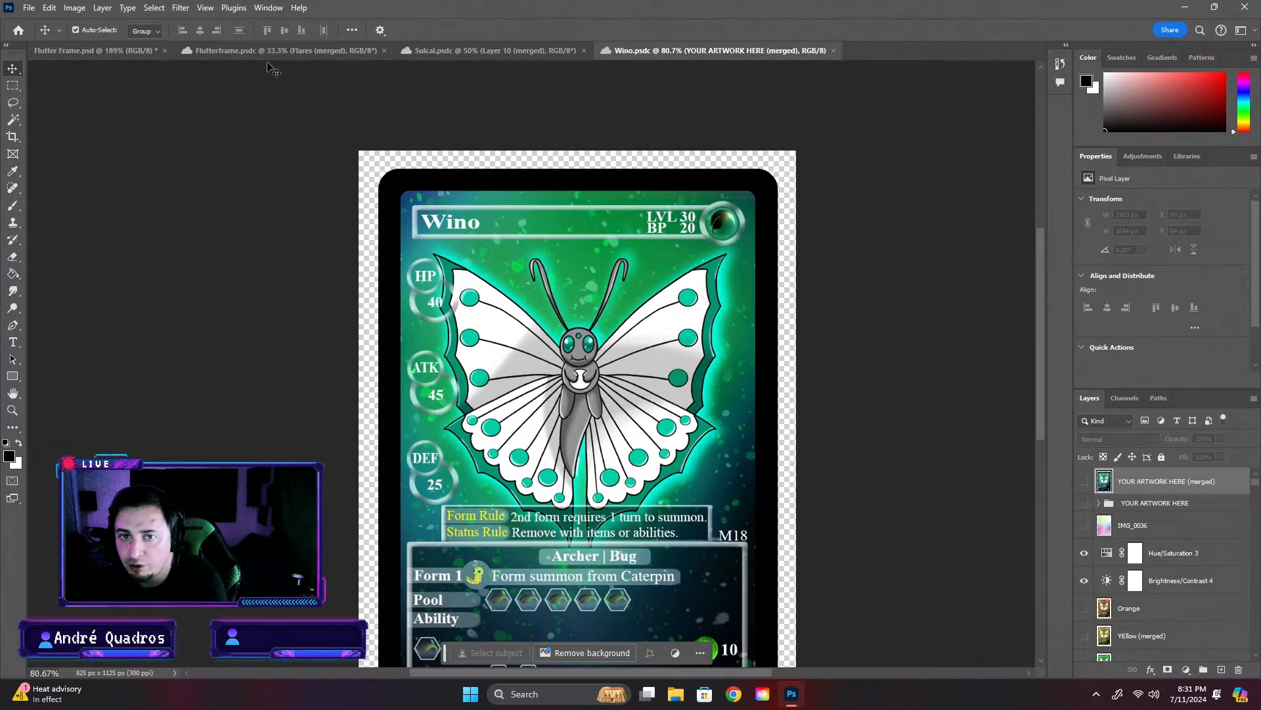
click(183, 50)
click(138, 51)
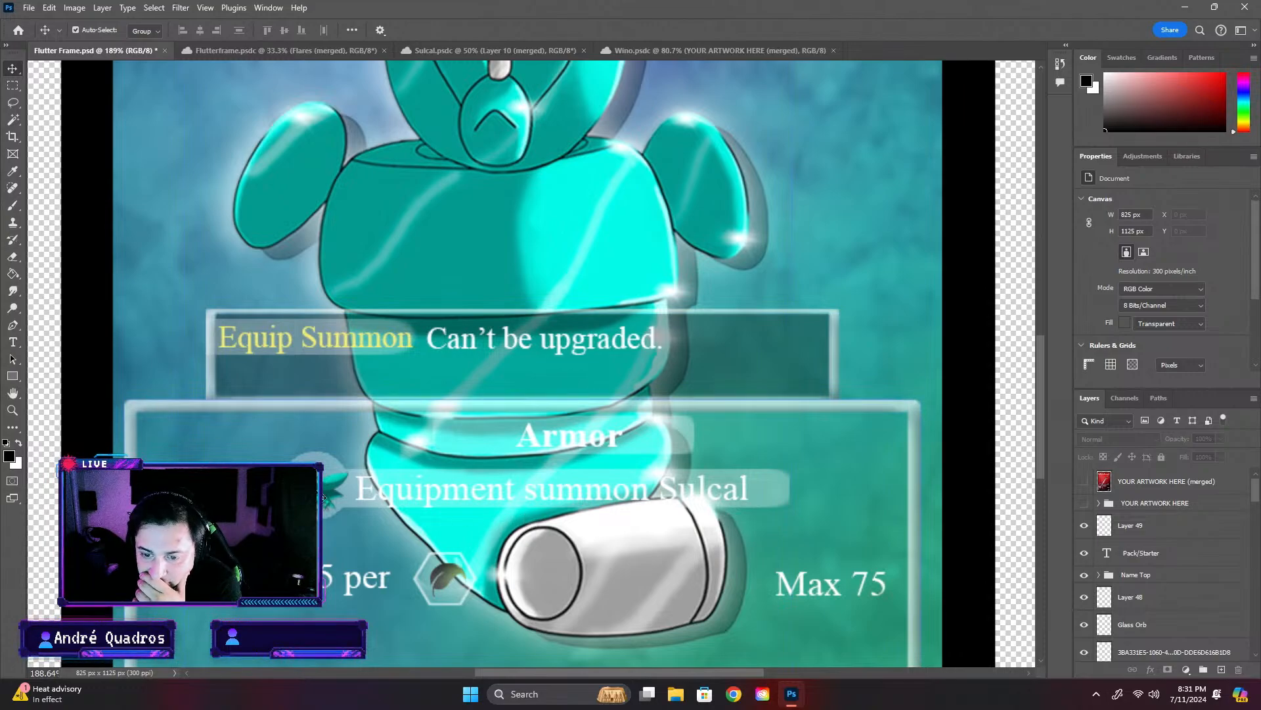
click(661, 50)
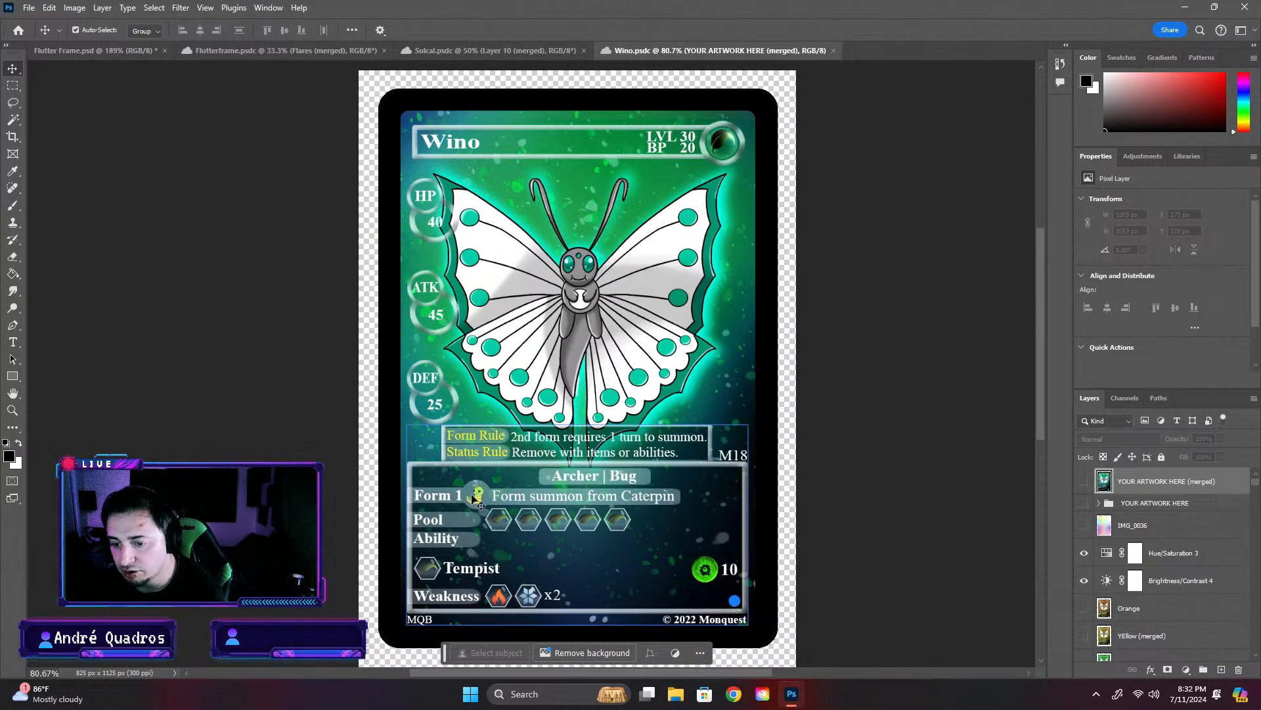
click(81, 50)
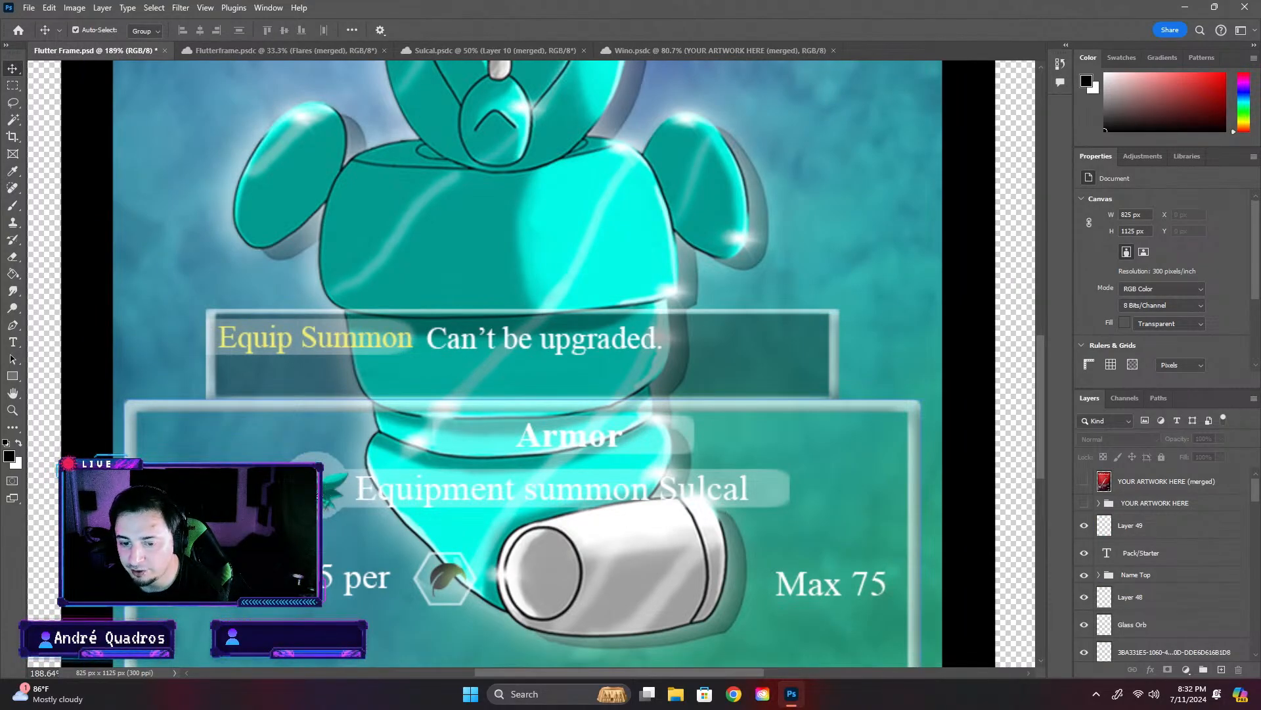
- Make the Number layer in the Info Box group visible again and collapse the Grass attribute subgroup
scroll(324, 492, down, 4)
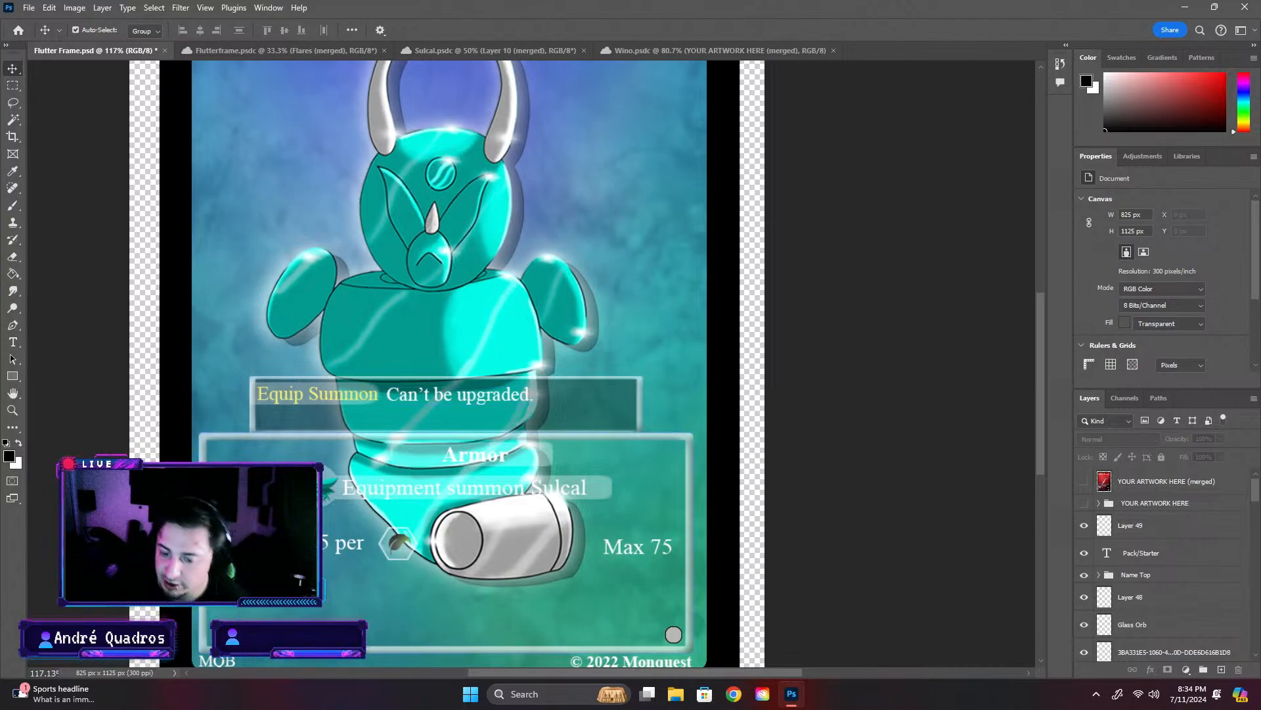
click(299, 540)
scroll(1177, 593, down, 3)
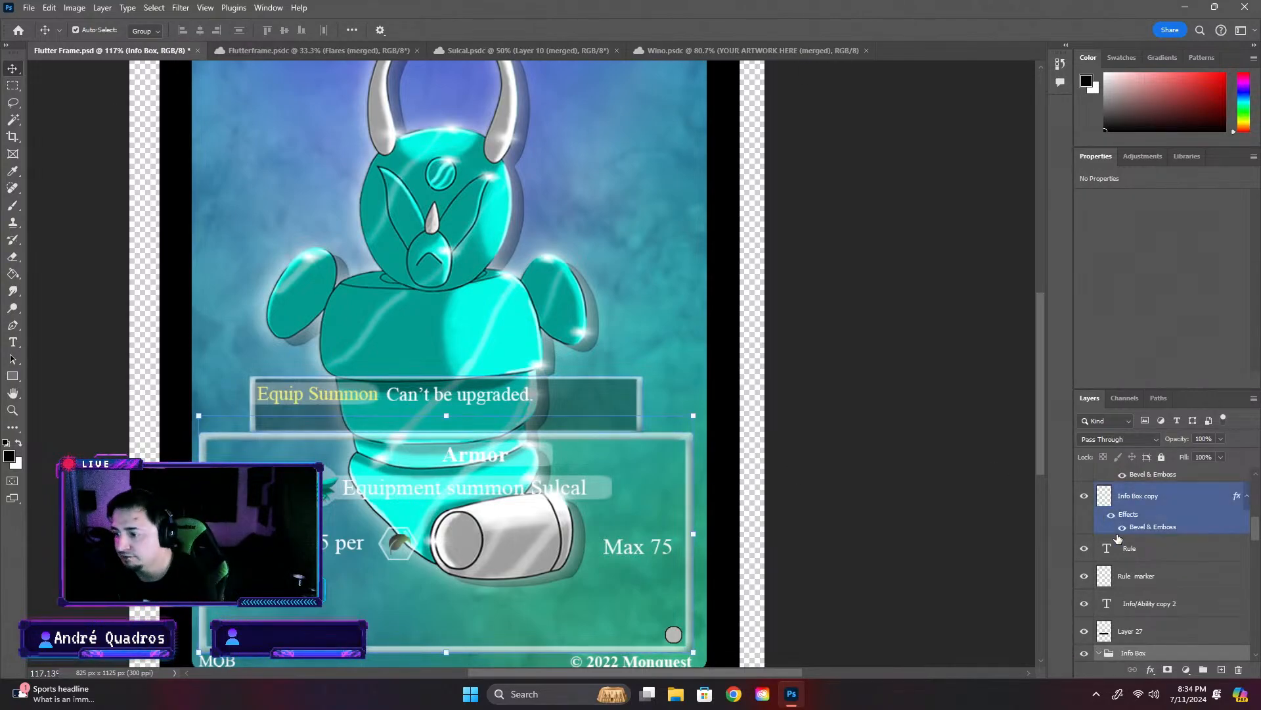
click(1116, 566)
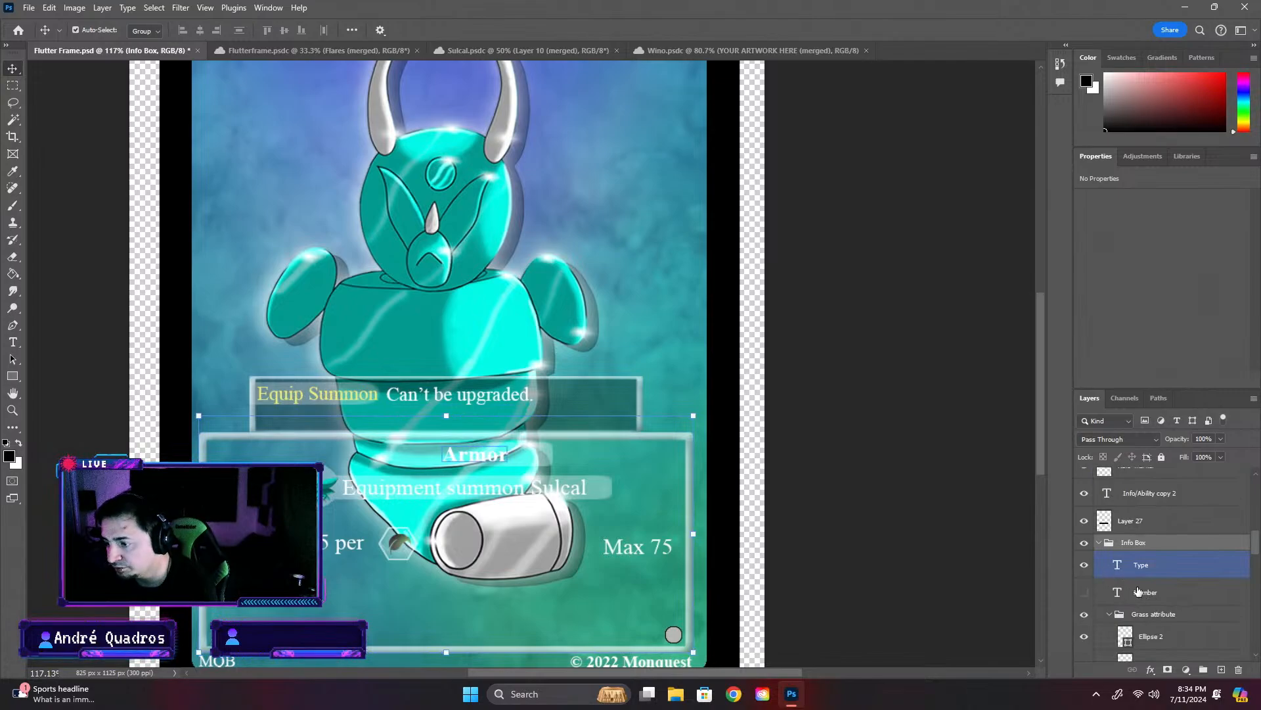
click(1124, 614)
click(1084, 592)
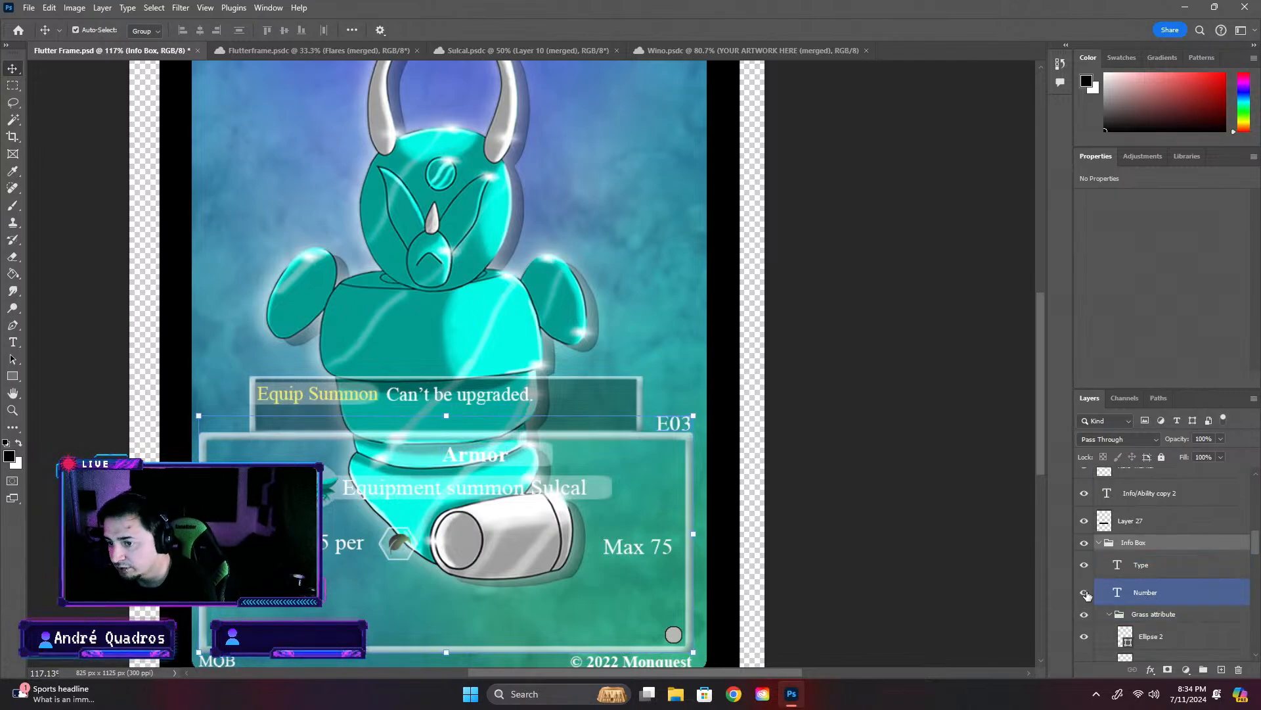
click(1115, 612)
click(1110, 614)
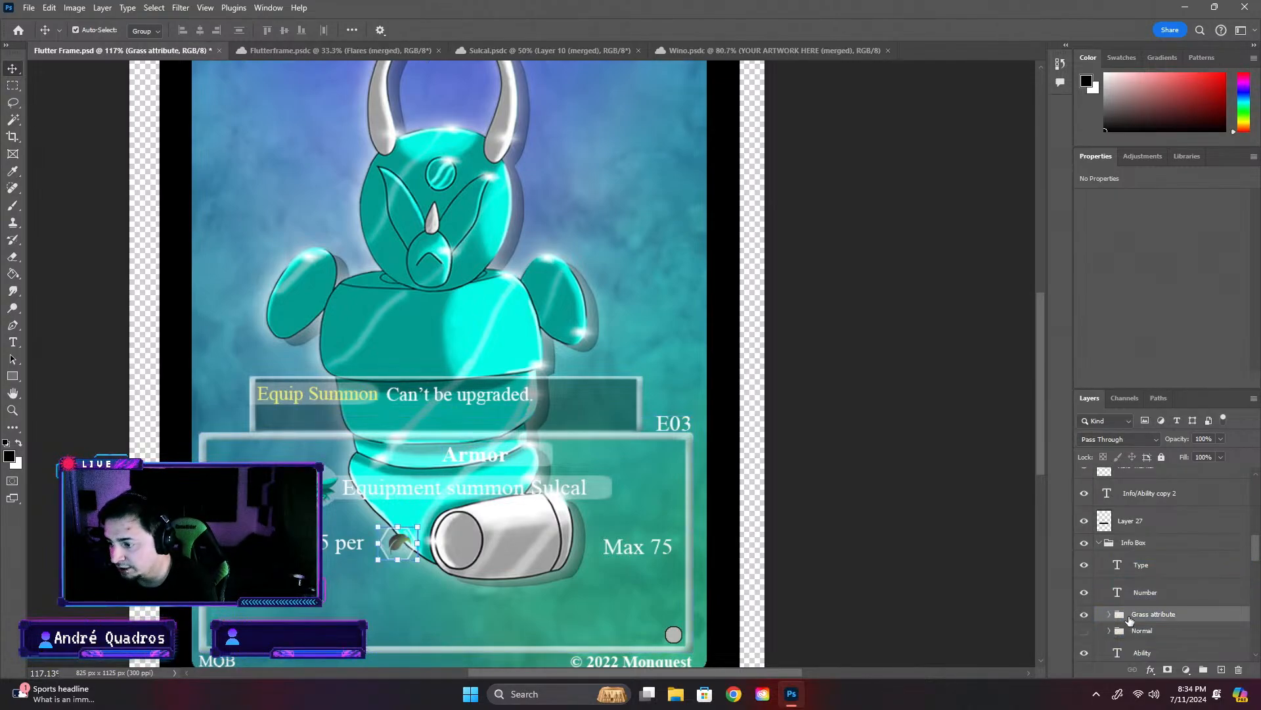
- Toggle the visibility of the two Ability text layers in the Info Box group off and on to identify their content
scroll(1134, 634, down, 2)
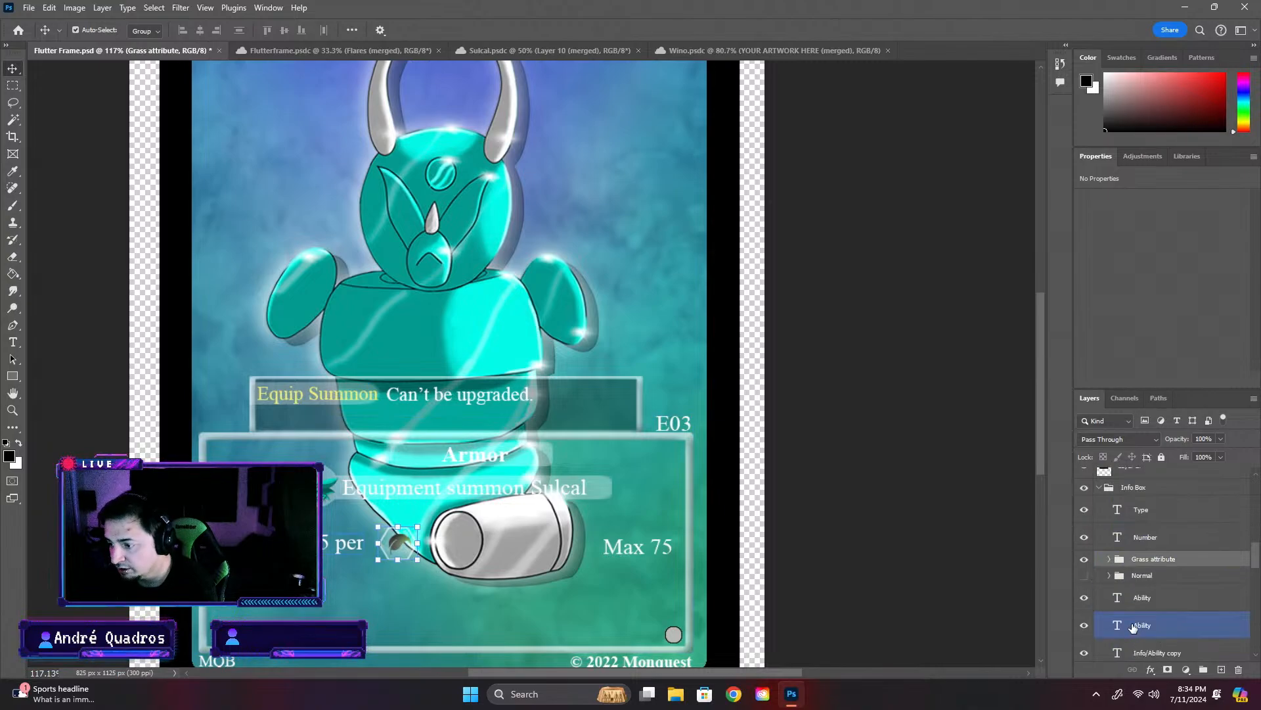
click(1083, 598)
click(1083, 598)
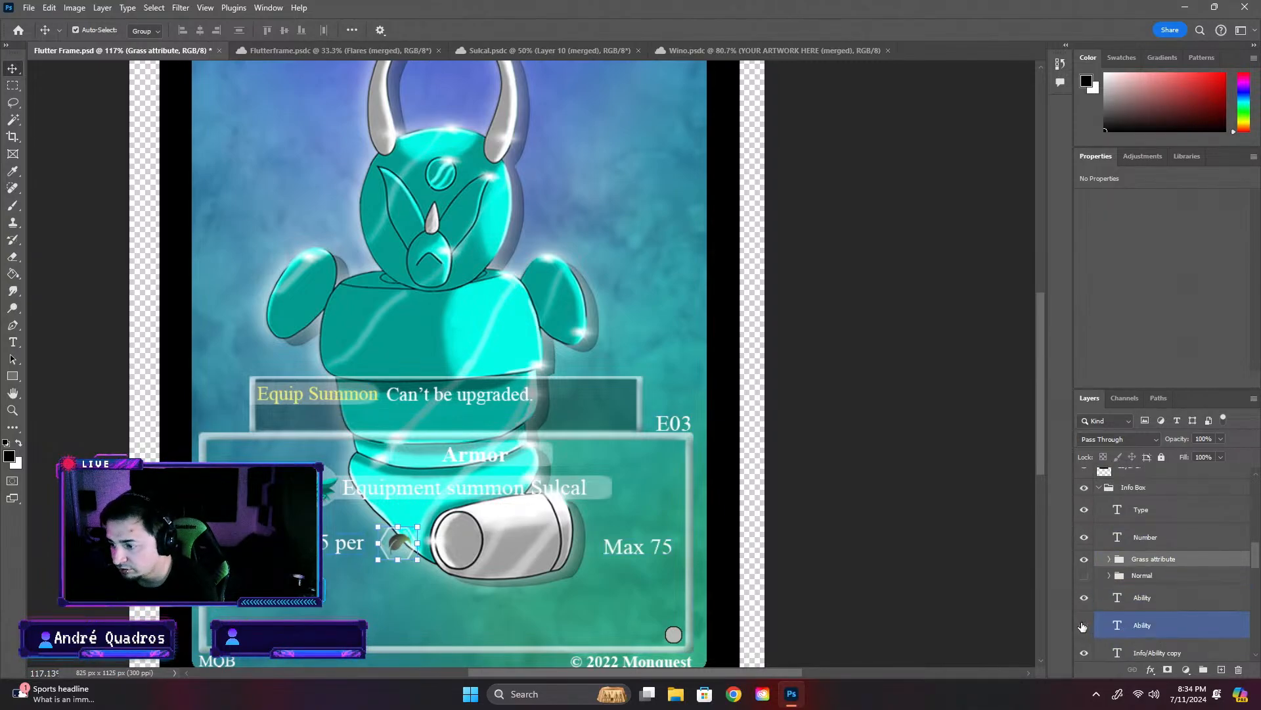
click(1083, 625)
click(1083, 626)
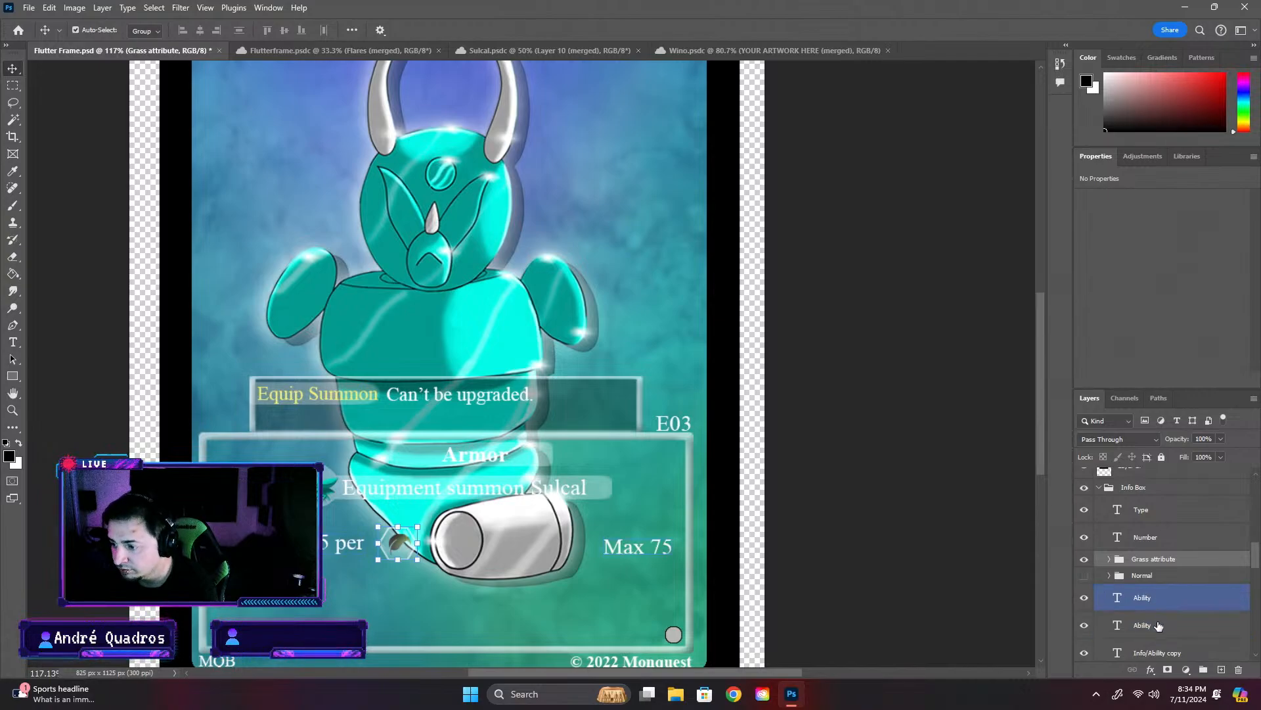
- Trim the characters in front of "5 per" in the lower Ability text layer of the Info Box group
click(1085, 626)
click(1086, 625)
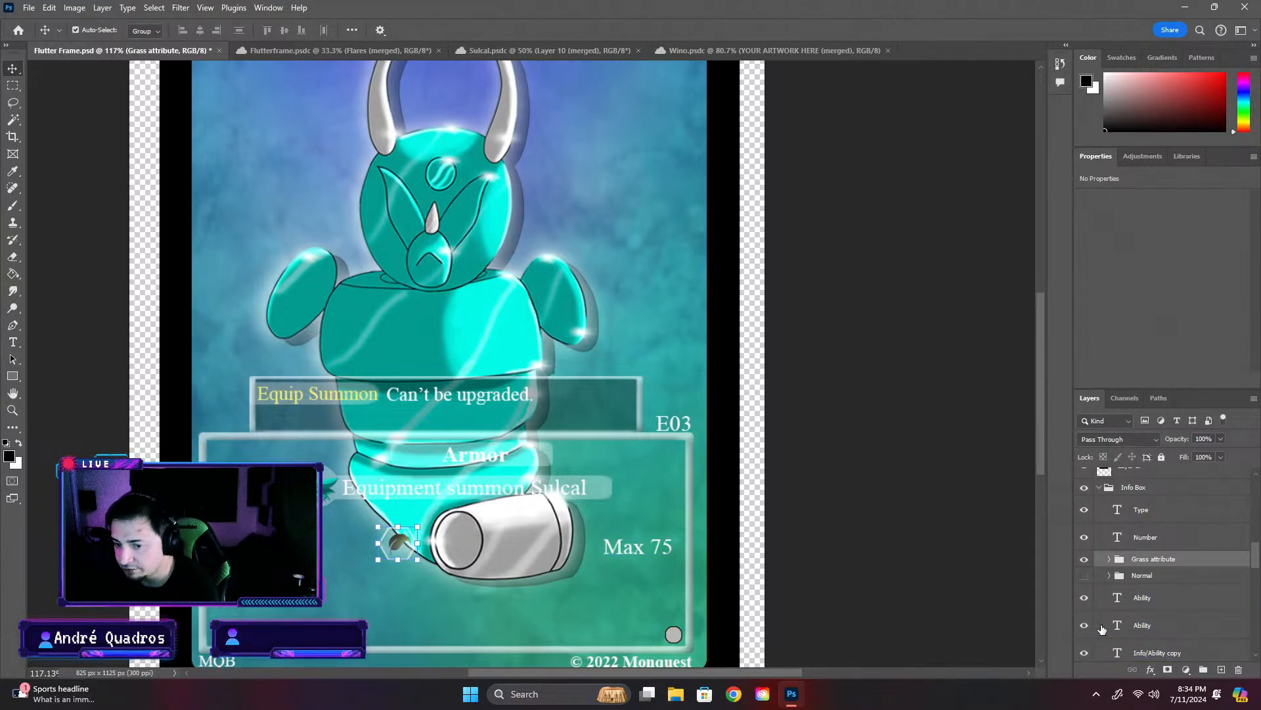
double_click(1115, 627)
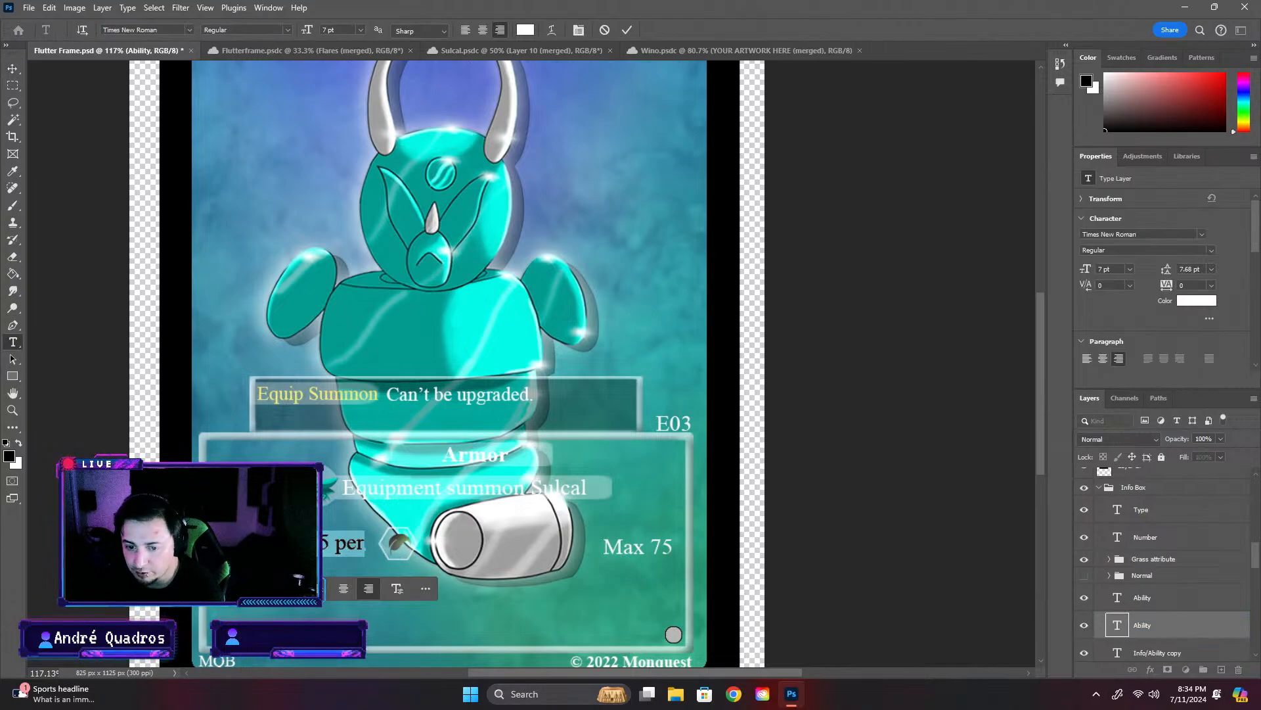
click(319, 544)
key(BackSpace)
key(BackSpace)
key(BackSpace)
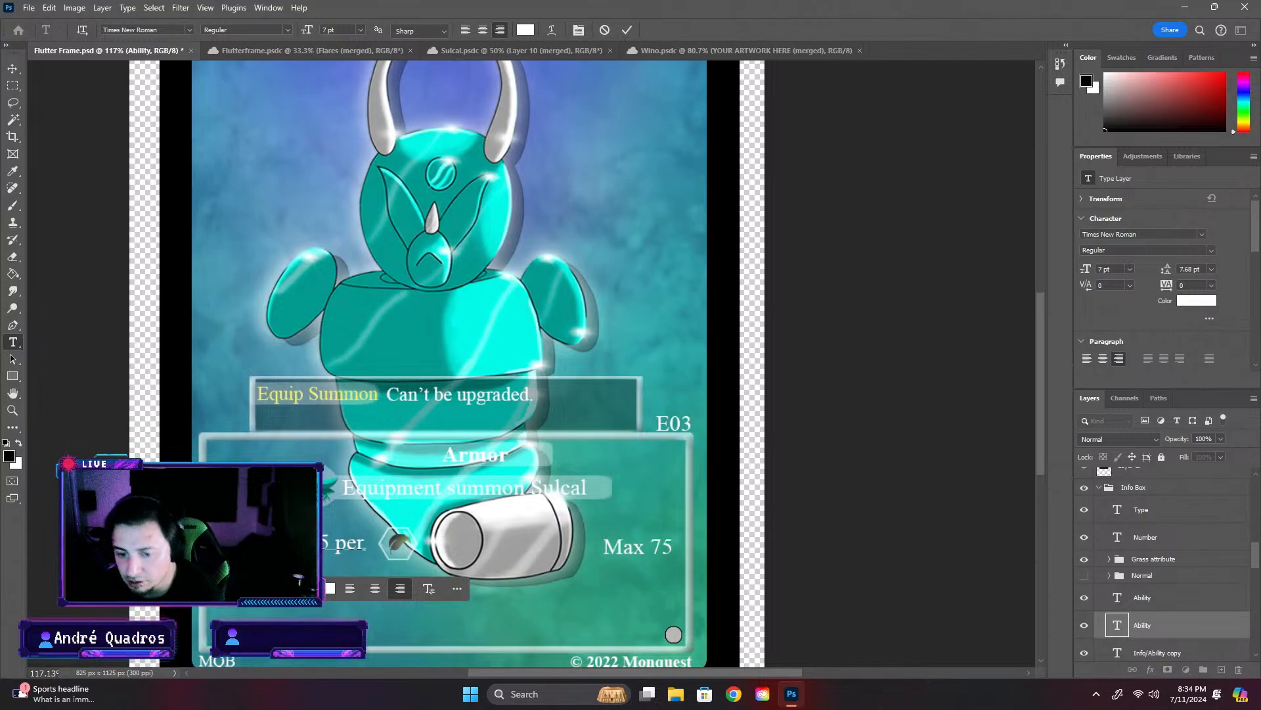
click(897, 550)
key(v)
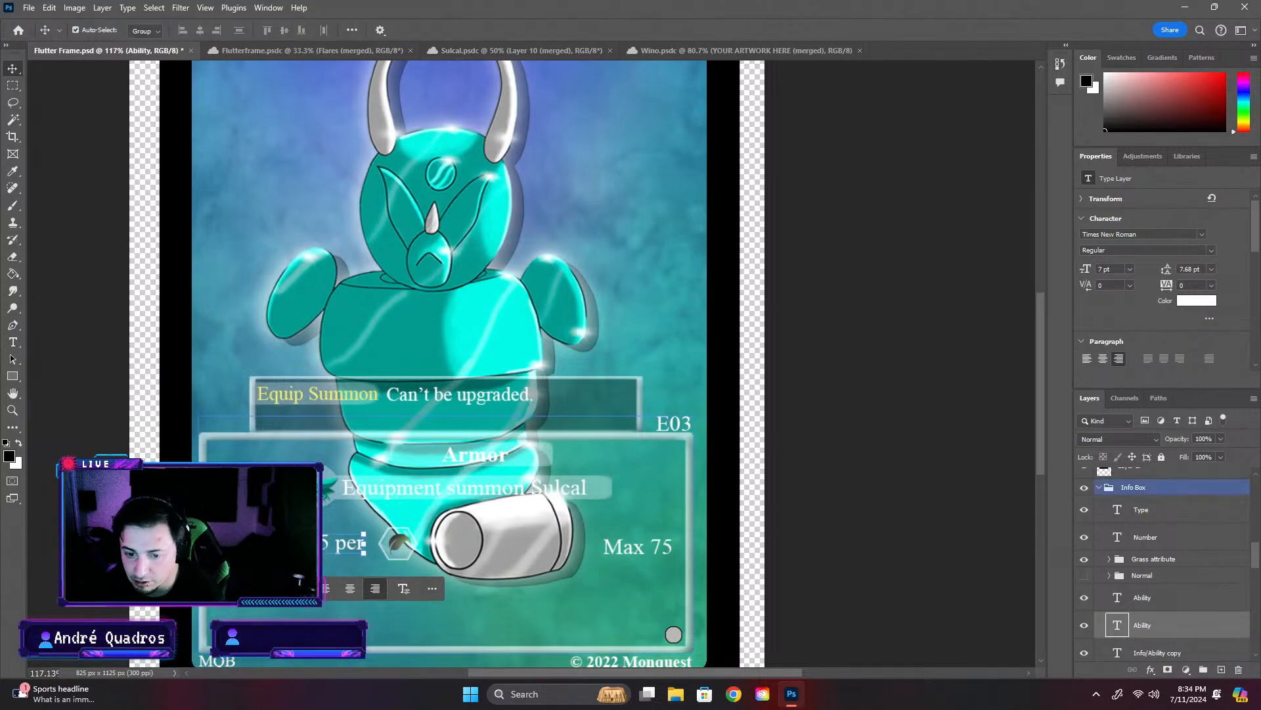
click(778, 560)
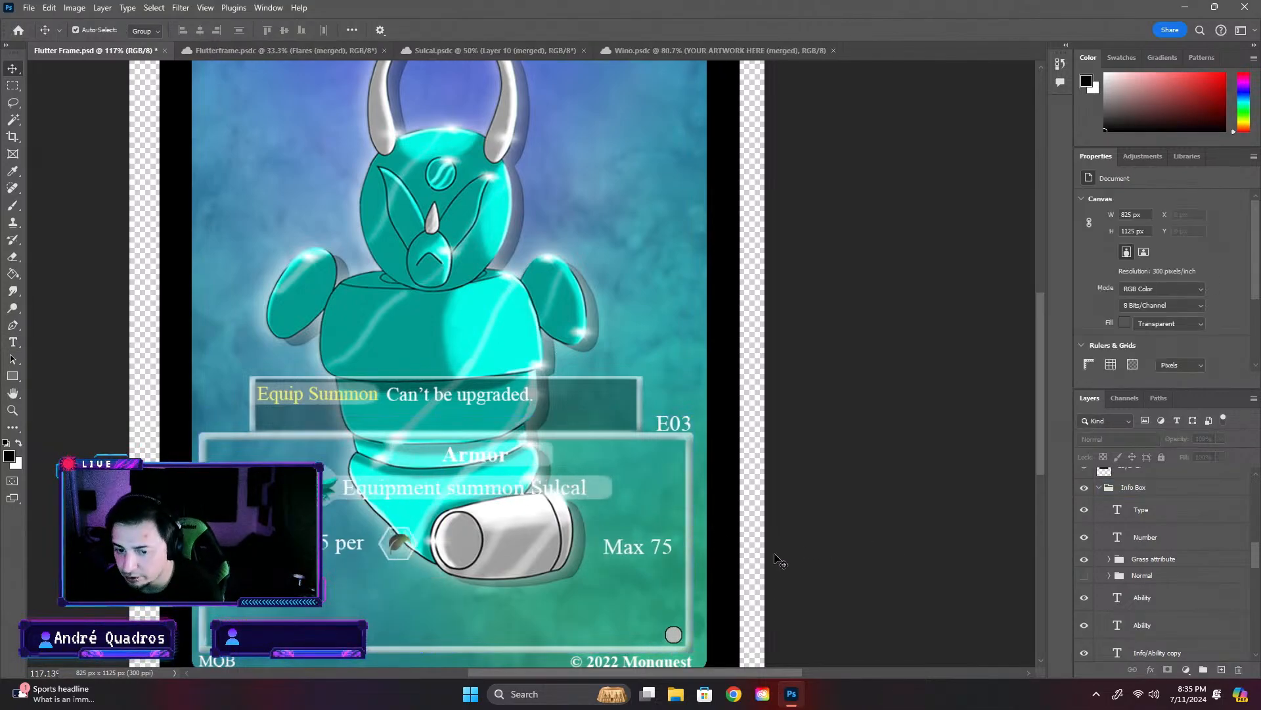
- Rename the Info/Ability copy text layer in the Info Box group as Effects
click(1159, 599)
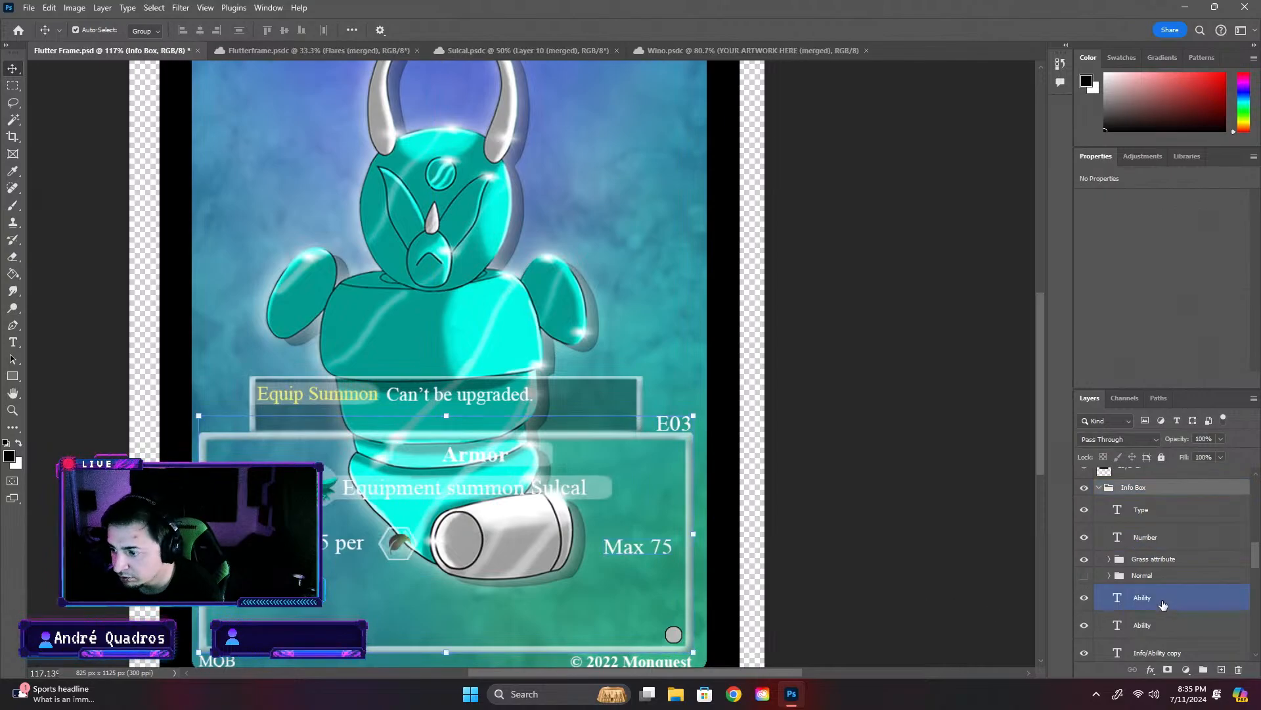
scroll(1160, 592, down, 3)
click(1138, 581)
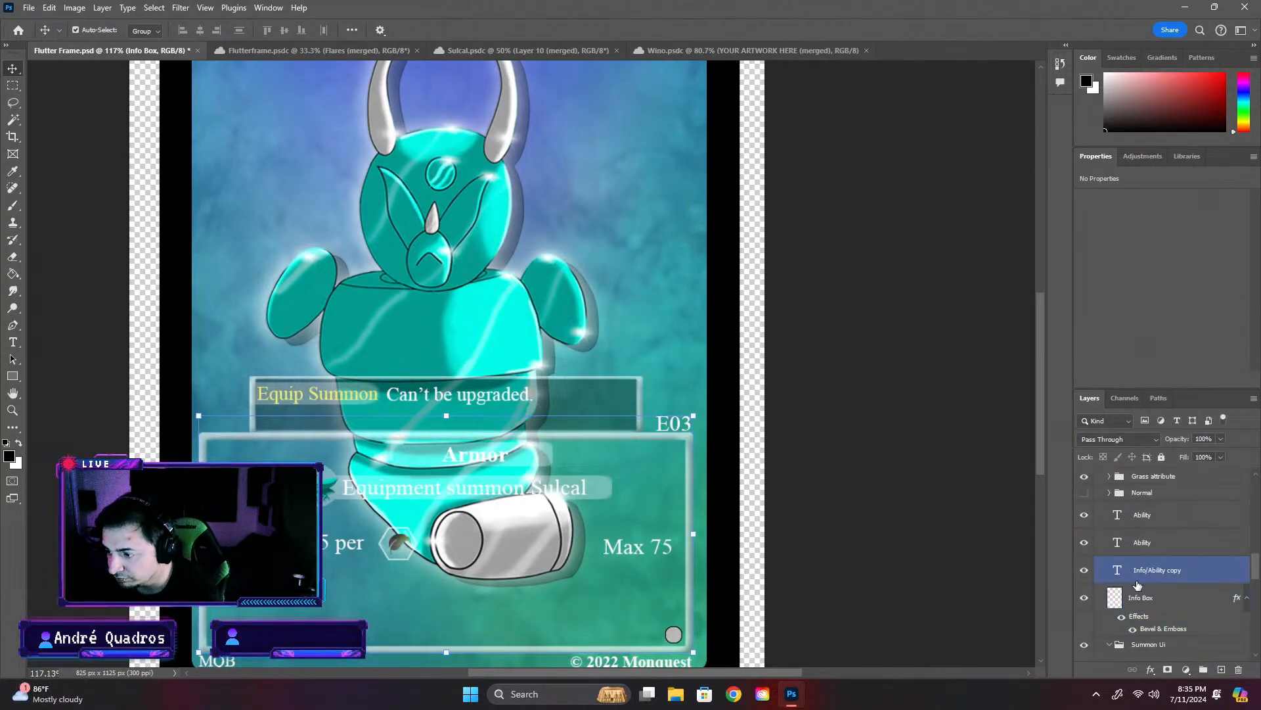
scroll(1138, 585, down, 3)
click(1133, 562)
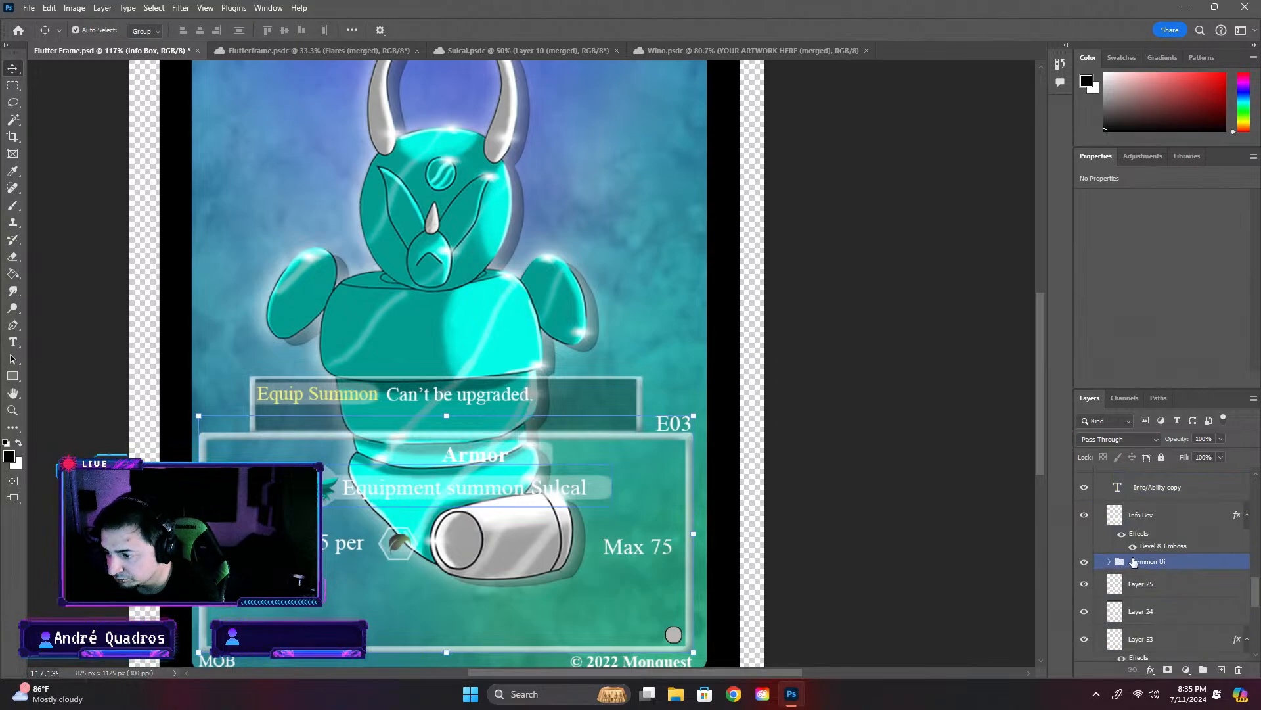
scroll(1117, 579, up, 4)
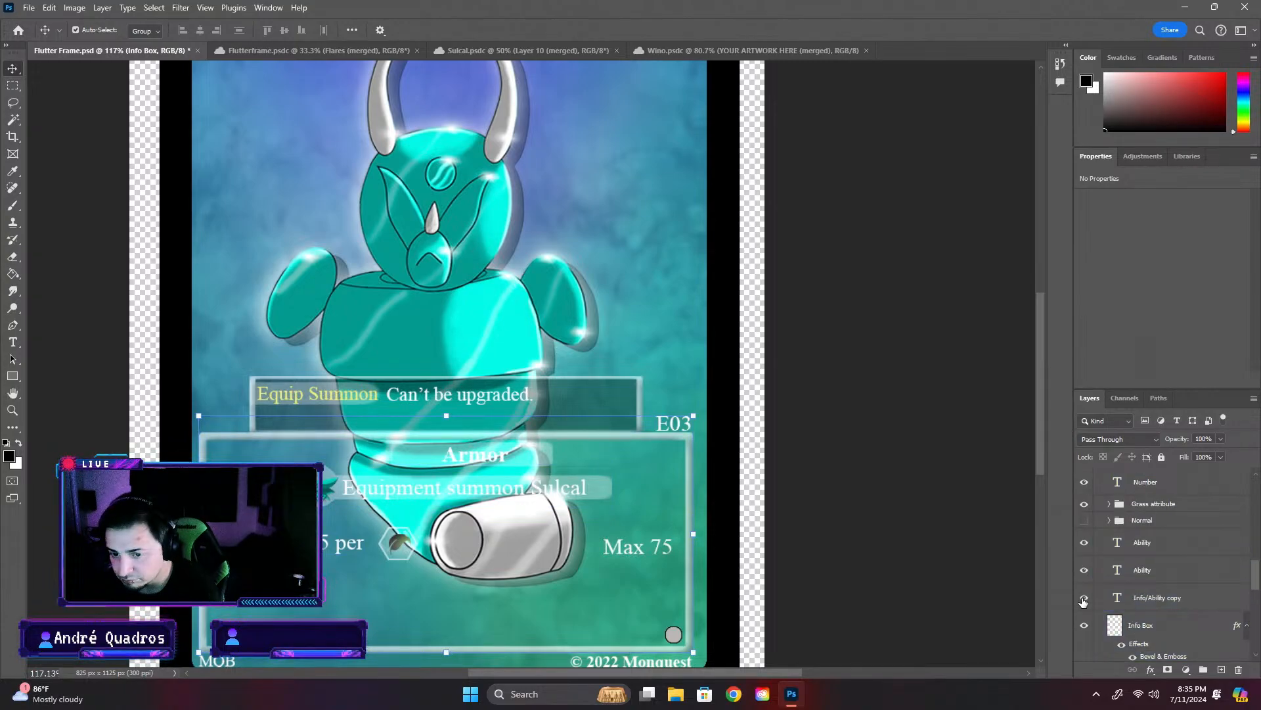
click(1153, 599)
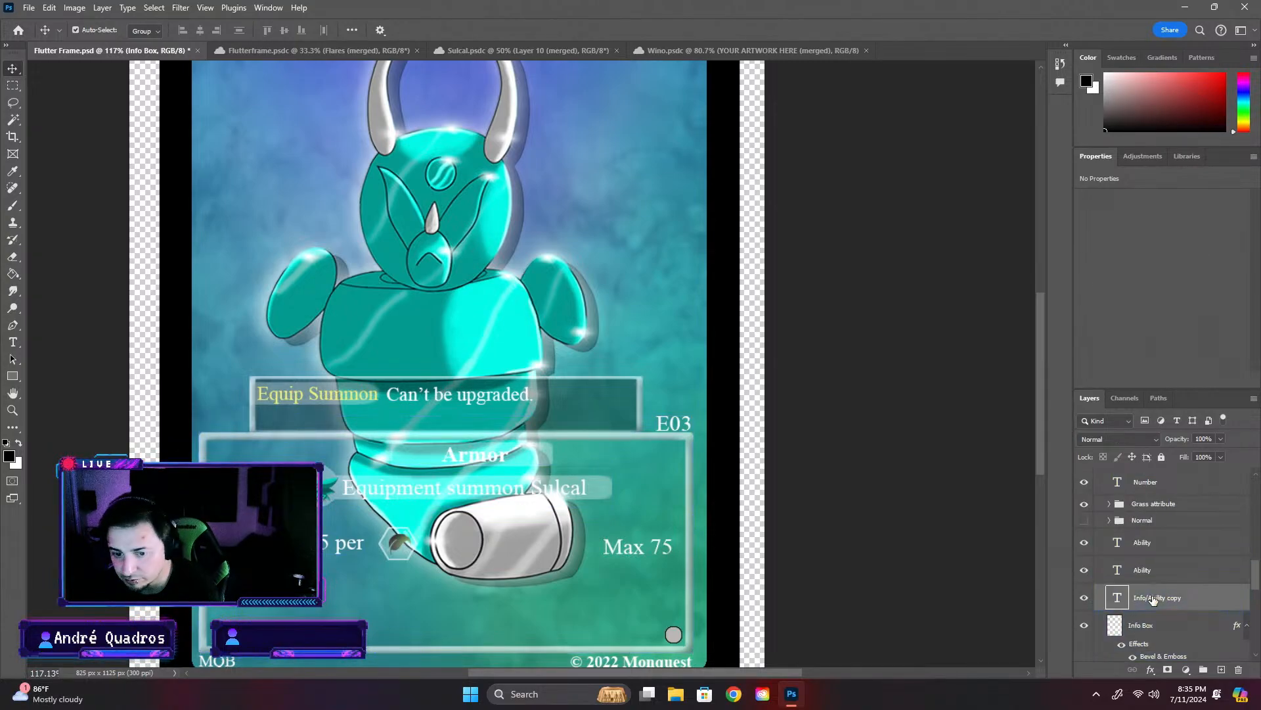
double_click(1154, 600)
text(Effec)
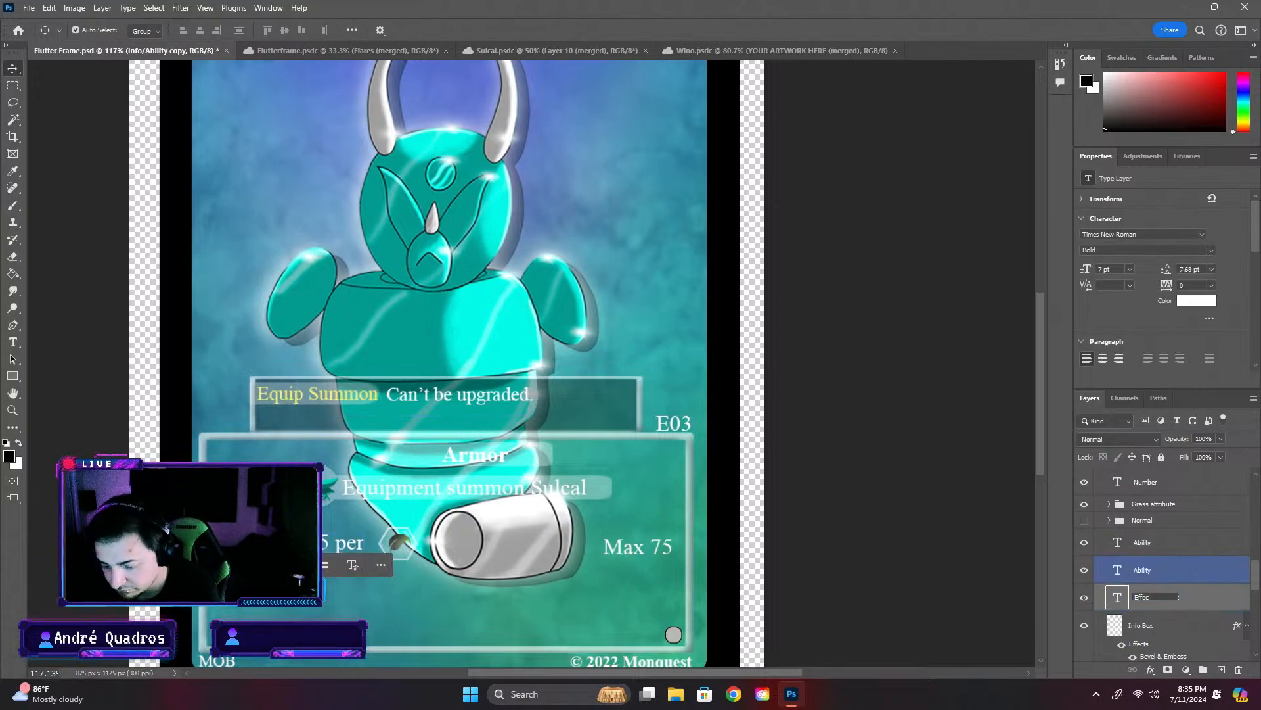
text(ts)
key(Return)
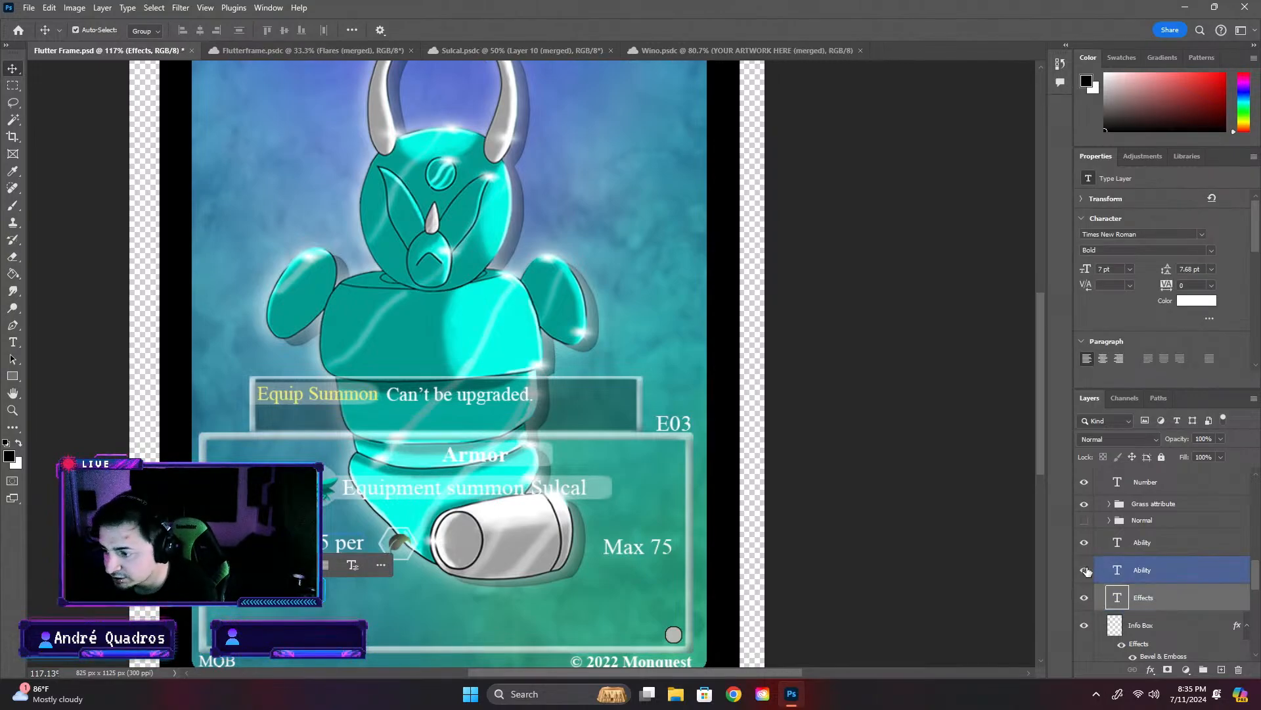
- Rename the lower Ability text layer, directly above Effects, as Attack
double_click(1143, 569)
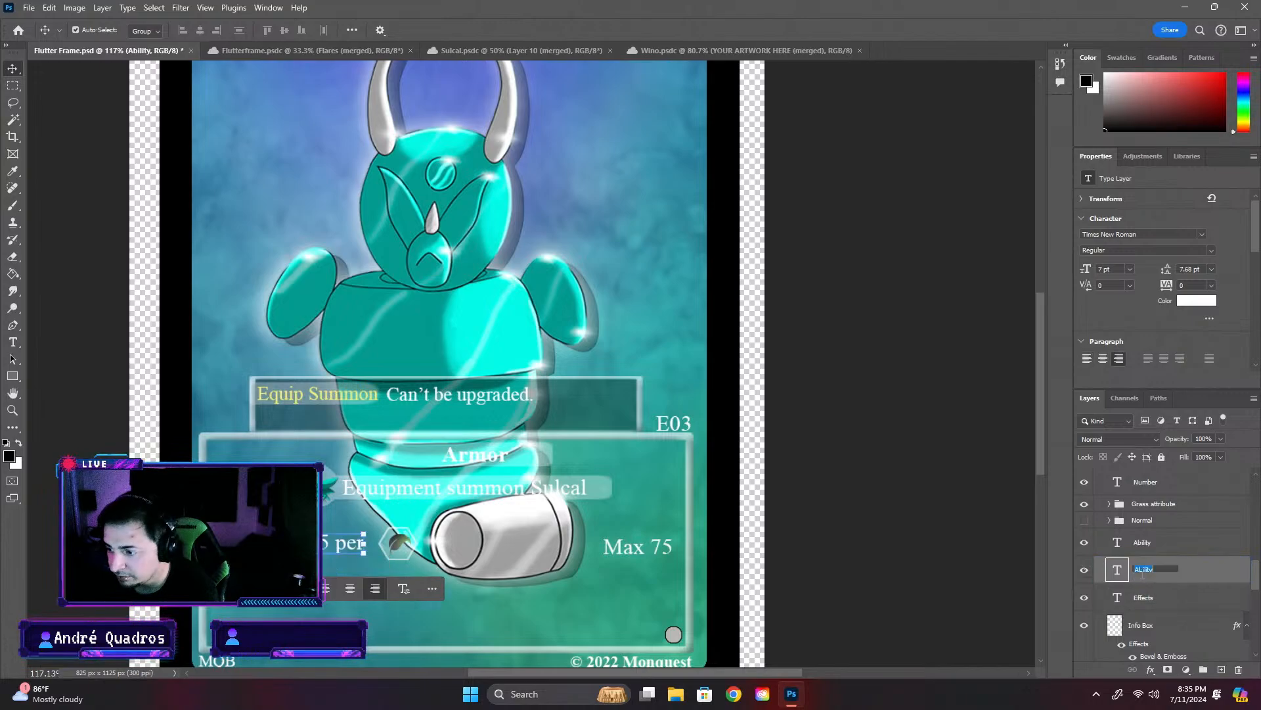
text(Attack)
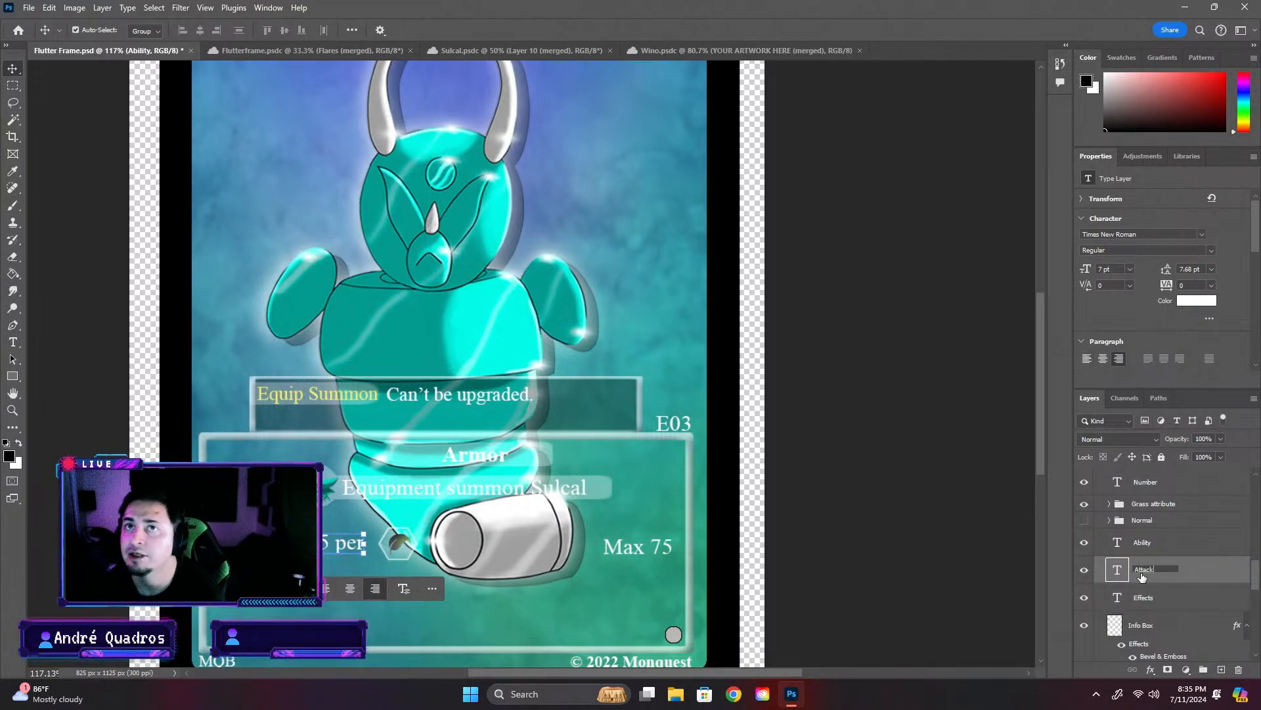
key(Return)
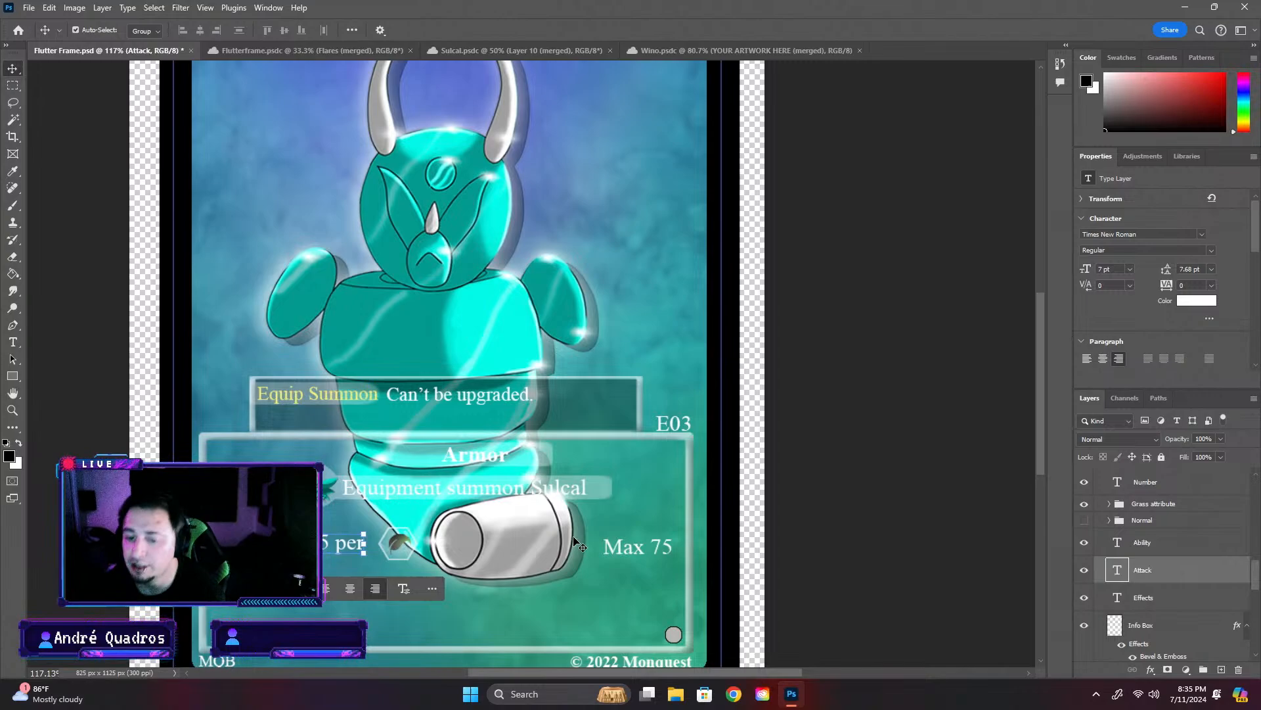
- Try to shift the Attack text "5 per" to the left, then undo the move of the info box
click(324, 544)
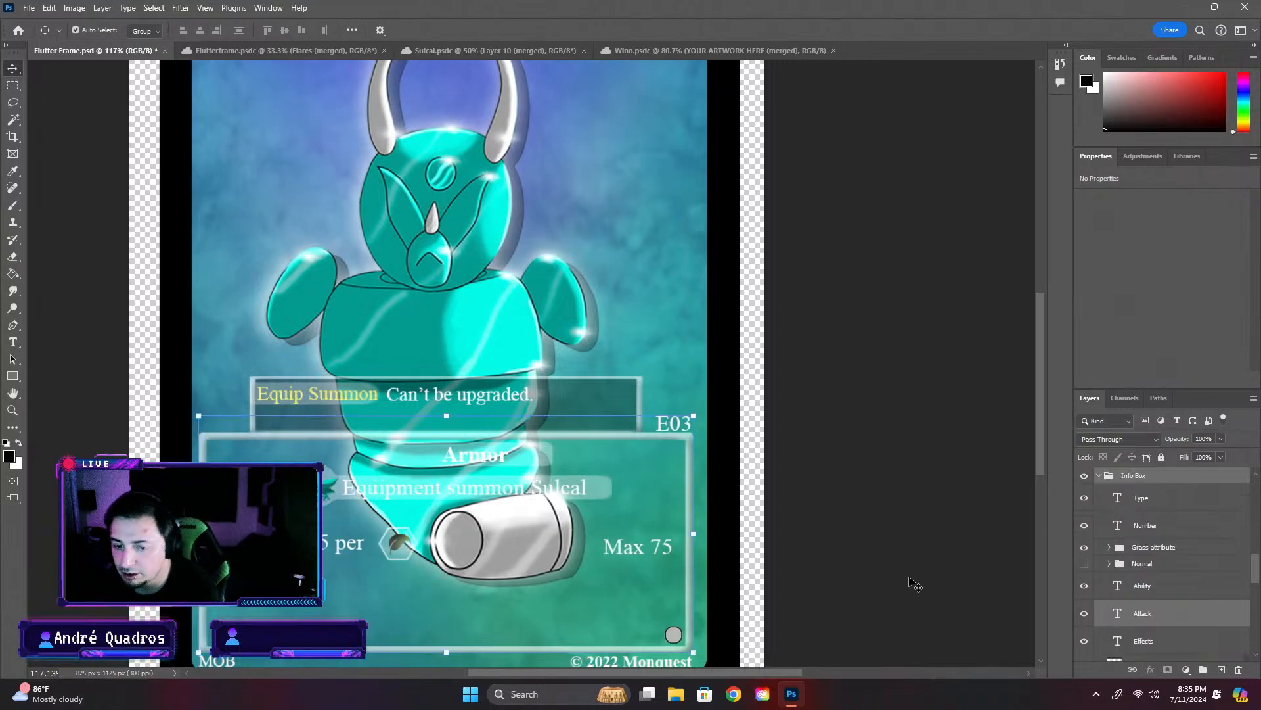
click(1215, 588)
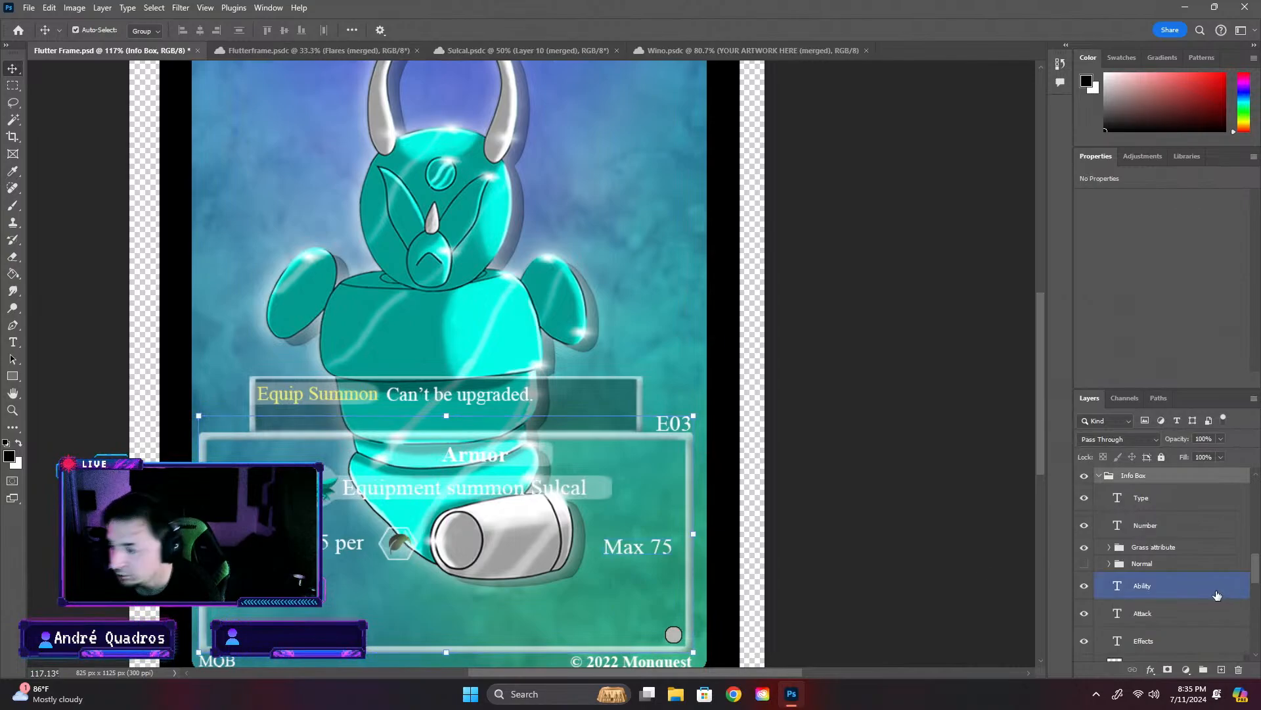
click(1193, 607)
click(1115, 635)
click(1135, 621)
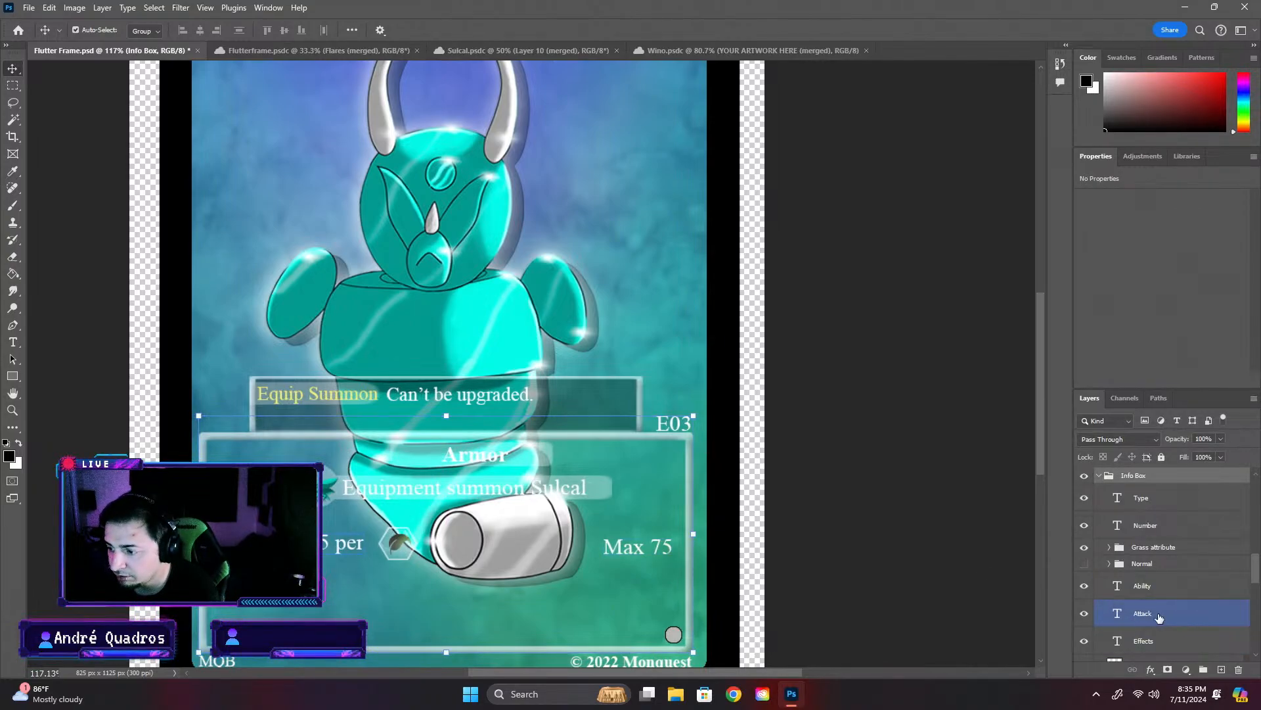
double_click(1117, 613)
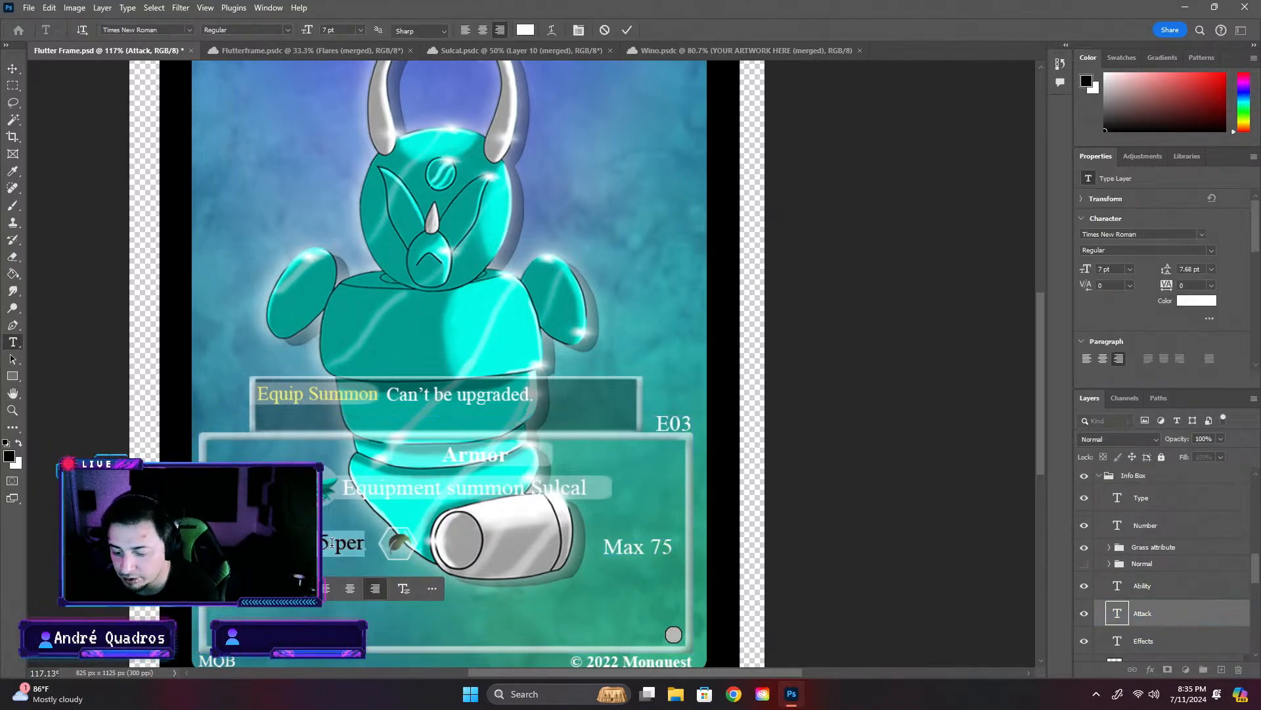
key(ctrl+t)
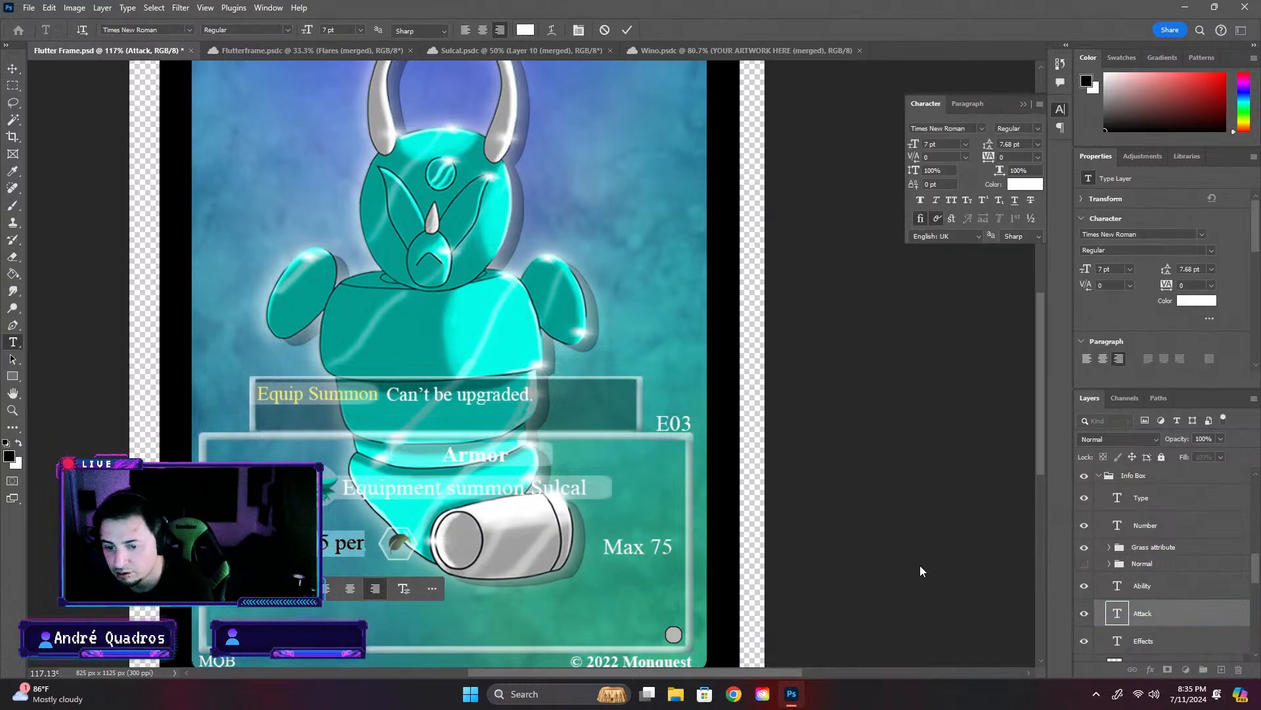
key(Escape)
key(v)
drag(338, 549, 326, 550)
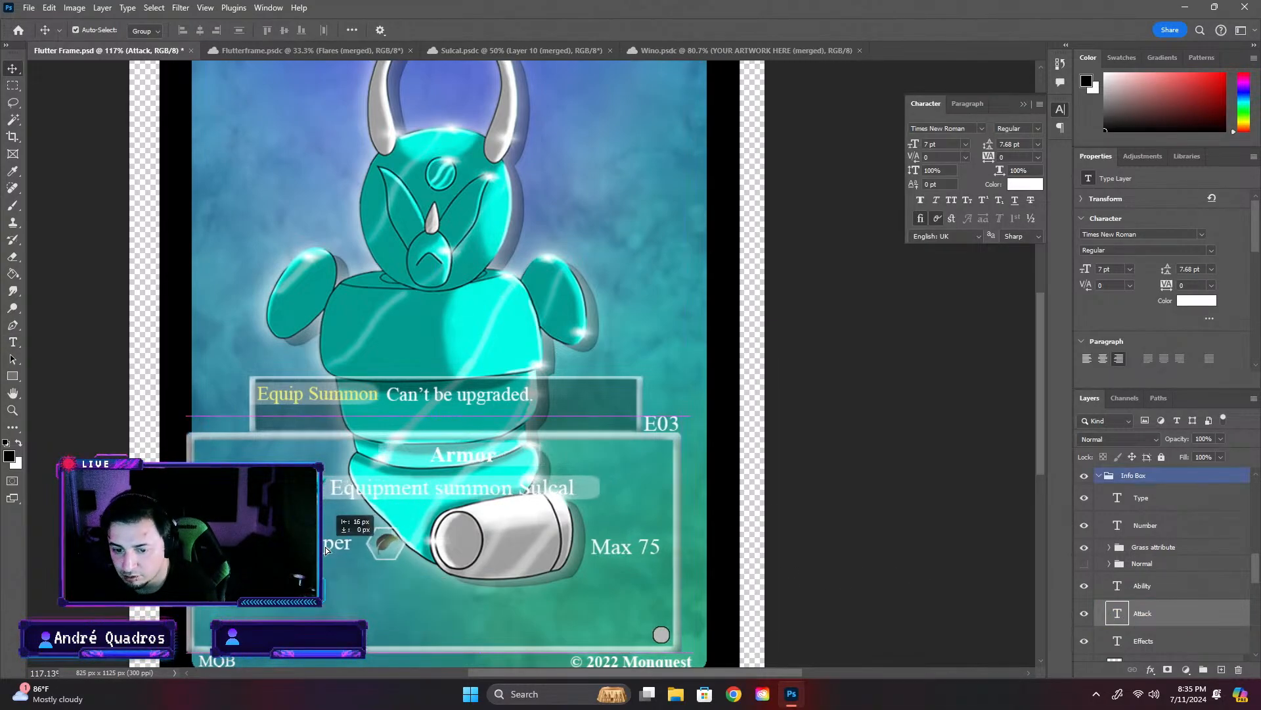
key(ctrl+z)
- Move only the Attack text slightly left, away from the hexagonal attribute icon, and collapse the open character settings
click(1187, 619)
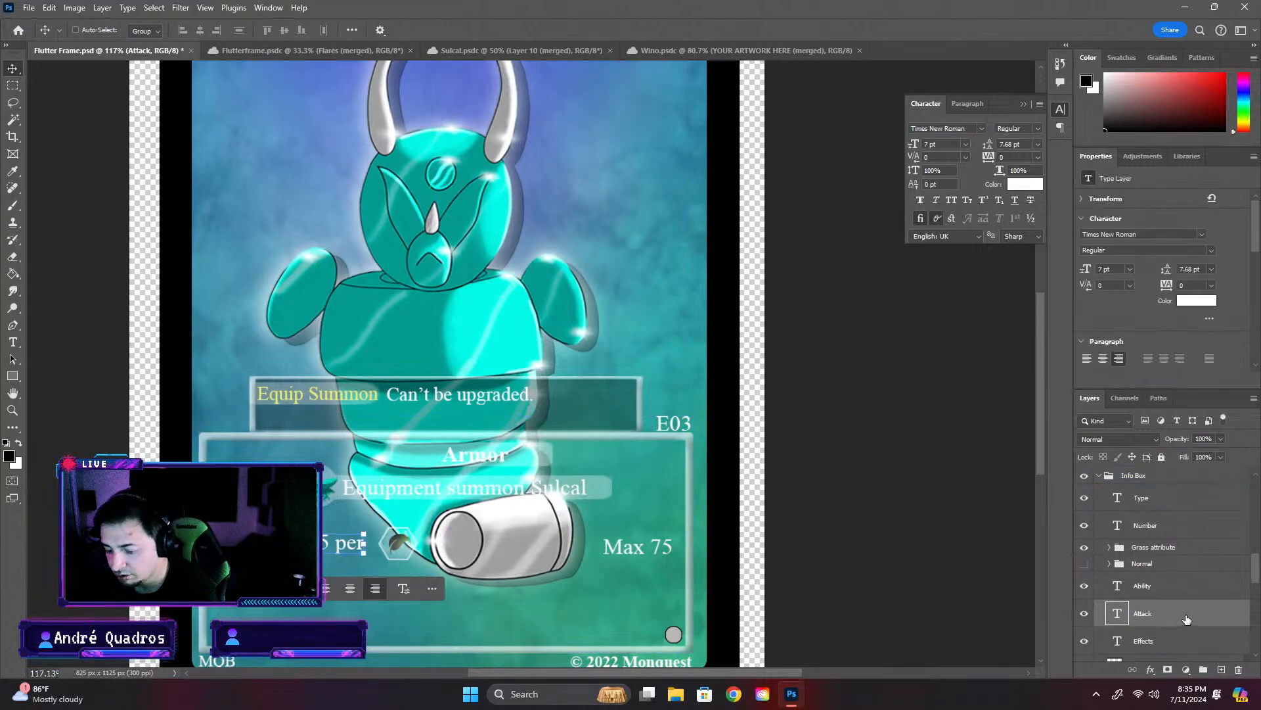
key(ctrl+t)
drag(363, 542, 351, 542)
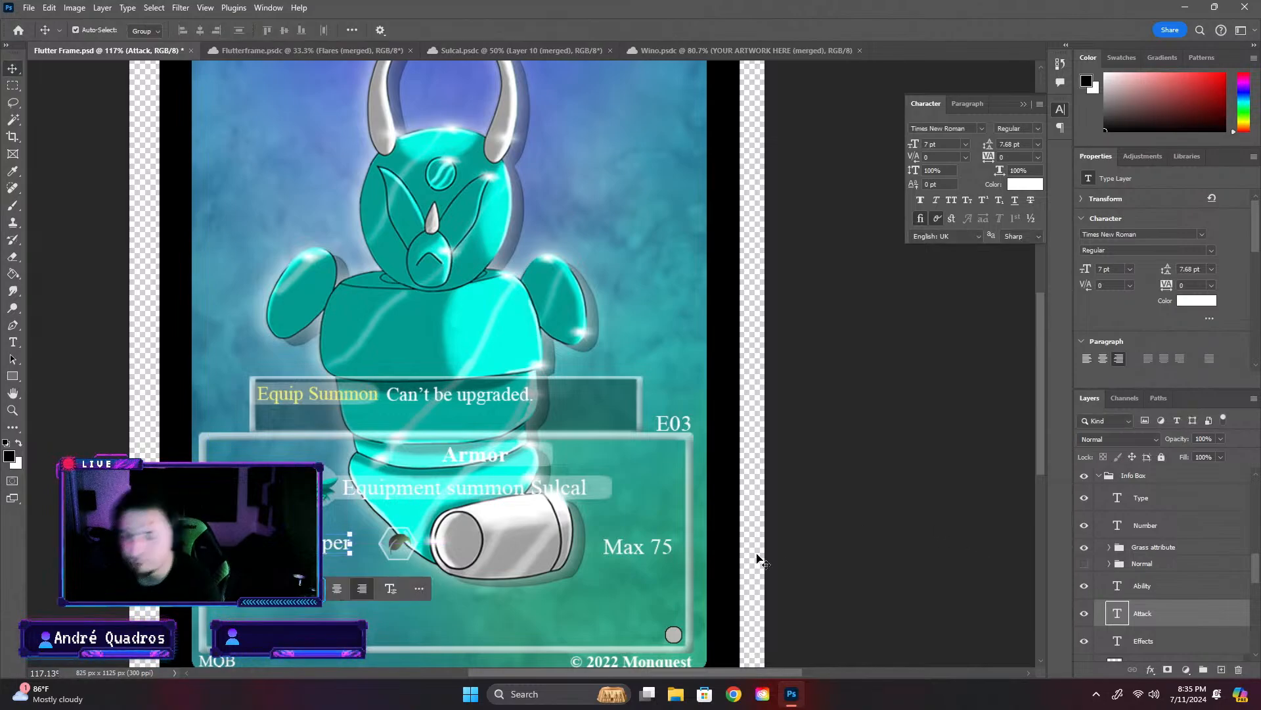
click(866, 564)
click(403, 535)
click(403, 538)
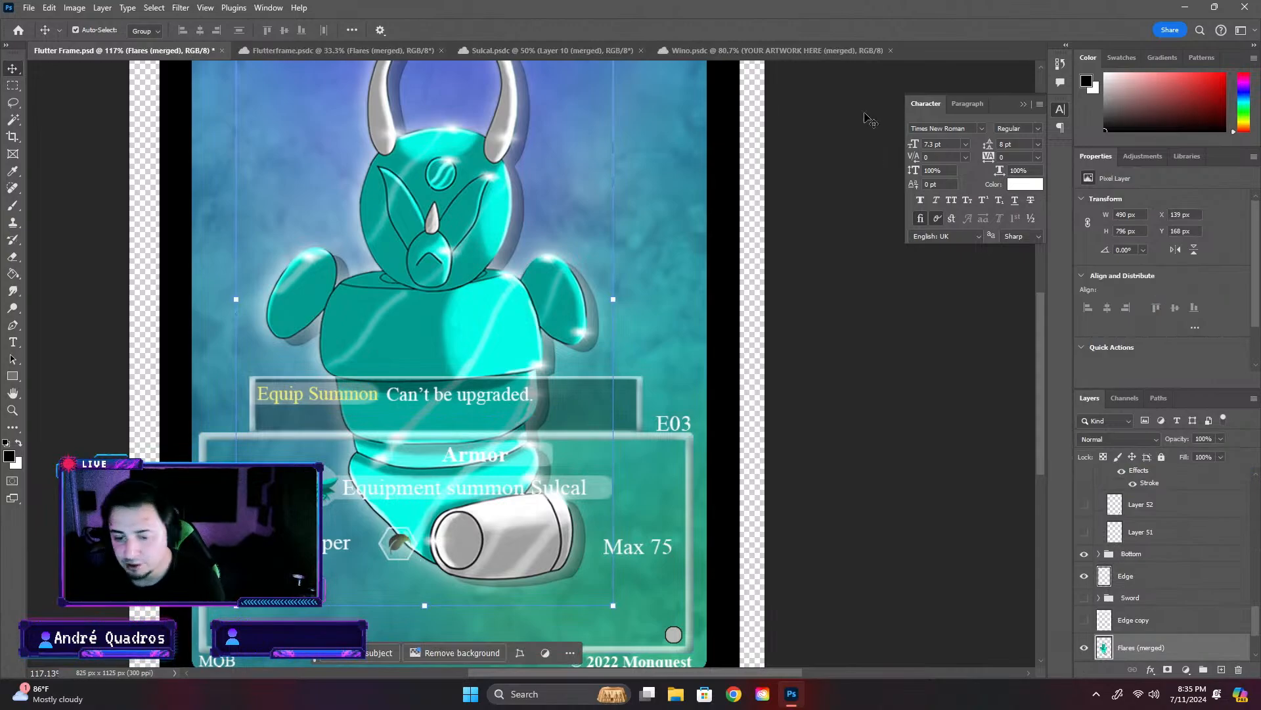
click(1023, 104)
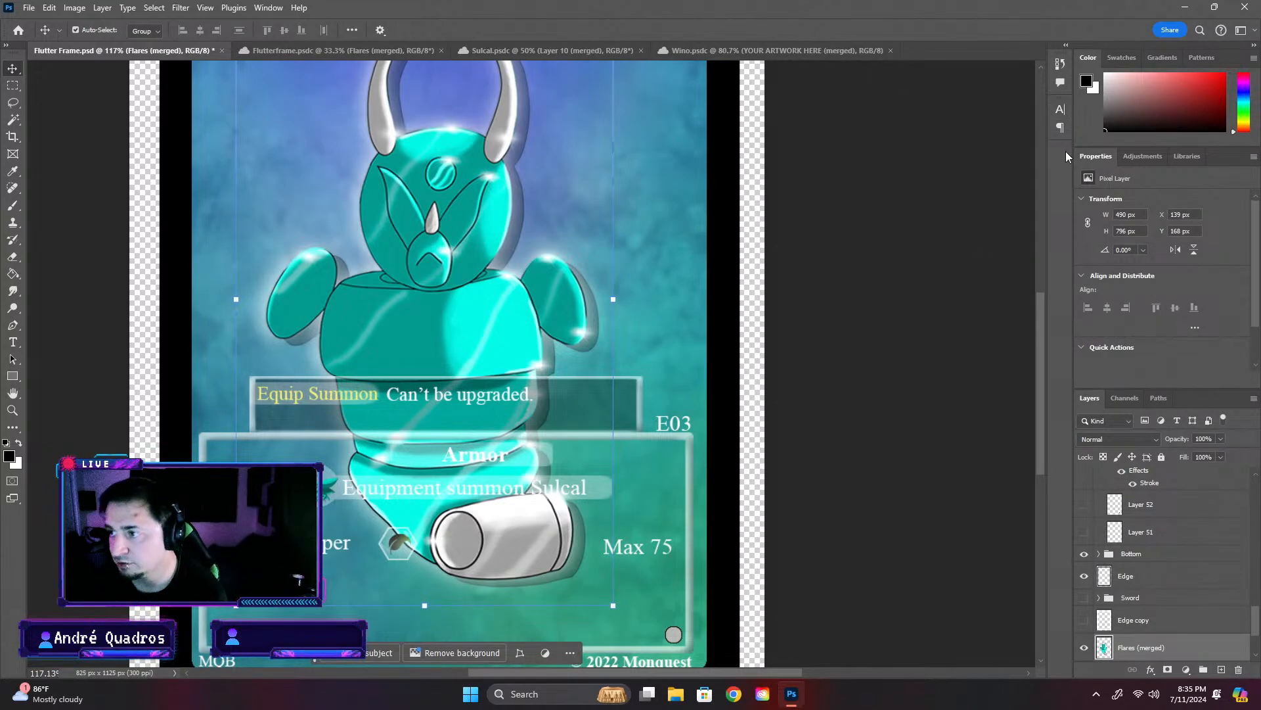
- Select the Background group at the end of the layer stack and collapse it
click(400, 546)
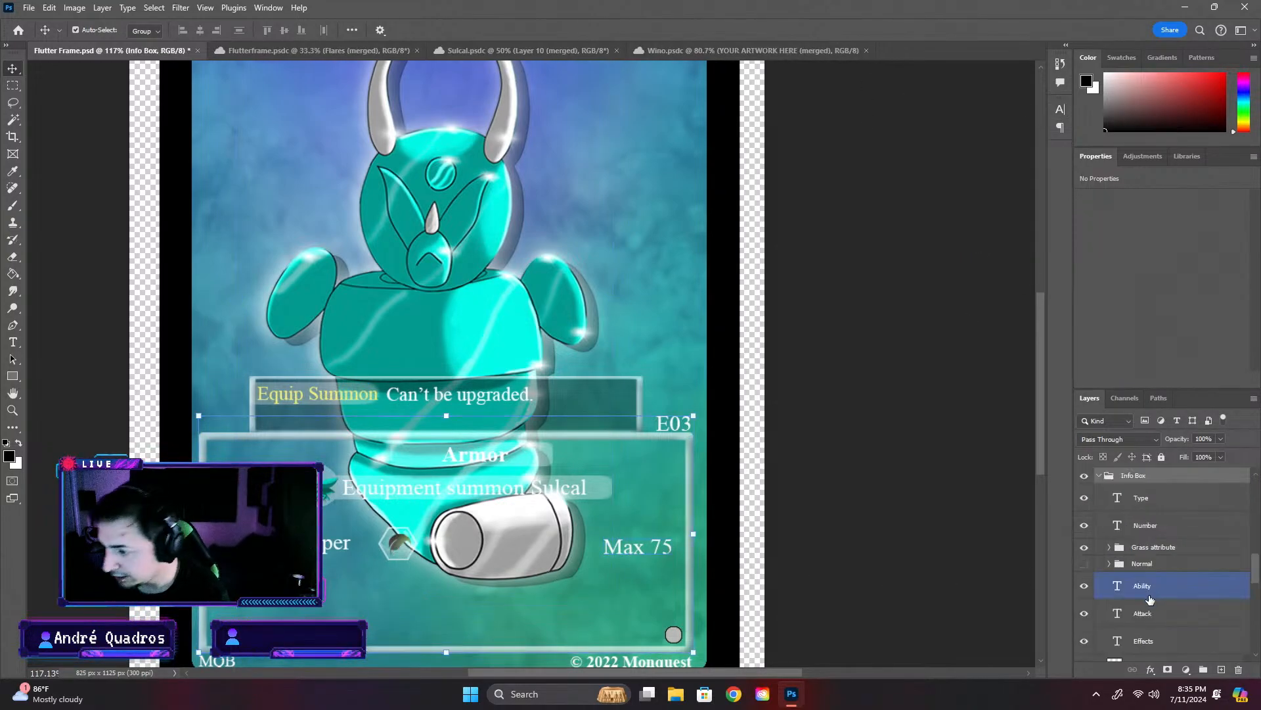
scroll(1146, 588, down, 1)
click(706, 556)
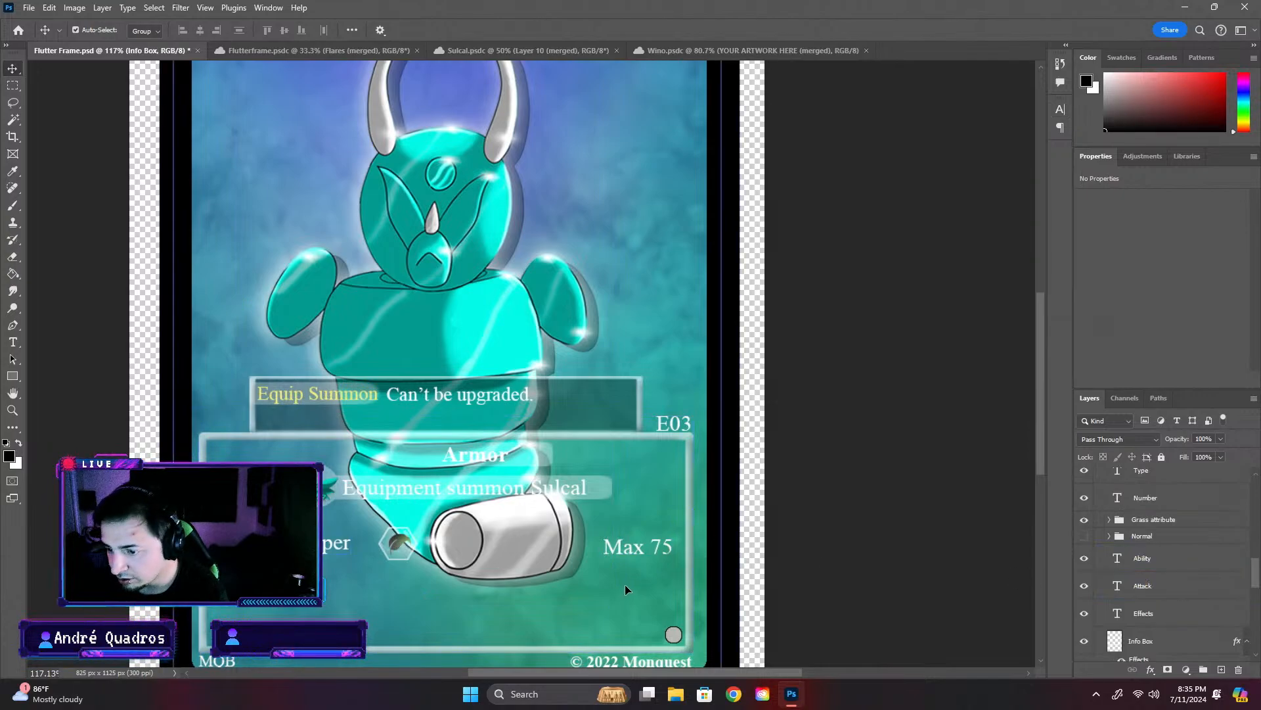
scroll(1086, 658, down, 2)
scroll(1087, 659, down, 1)
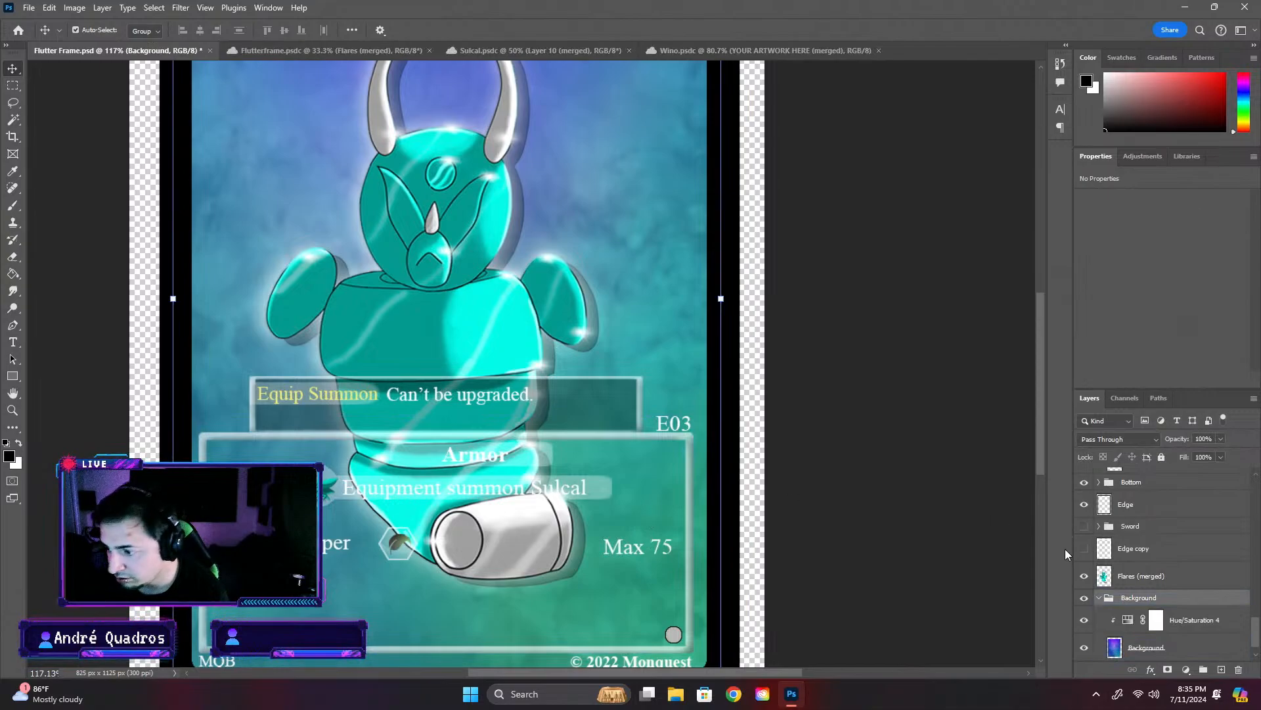
click(1099, 597)
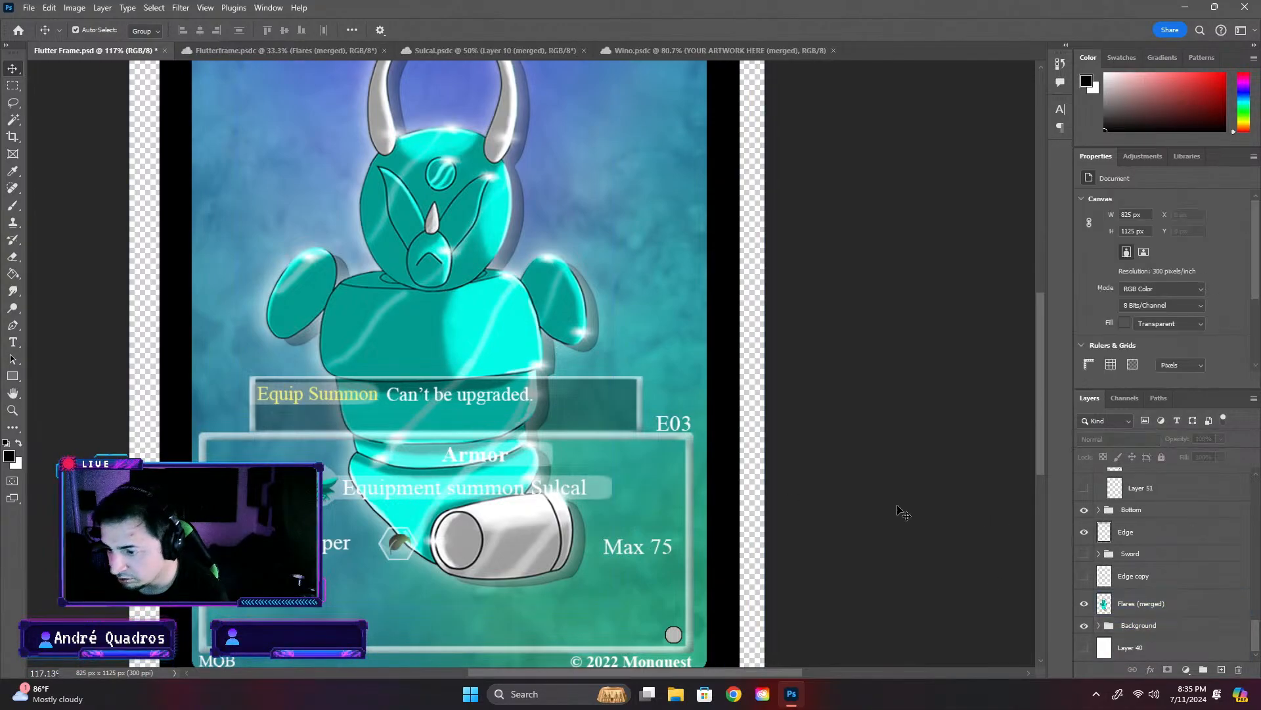
- Toggle the Background group's visibility off and on to check what it contributes to the card
click(1084, 625)
click(1084, 625)
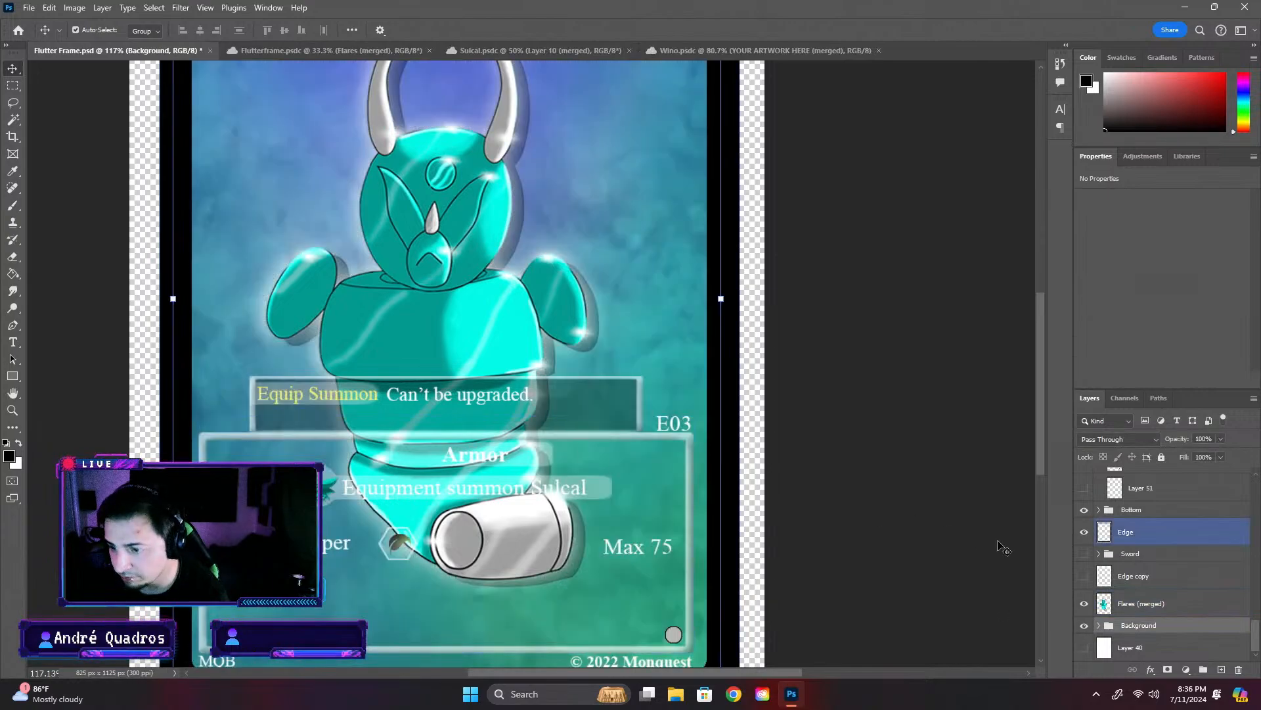
click(1084, 625)
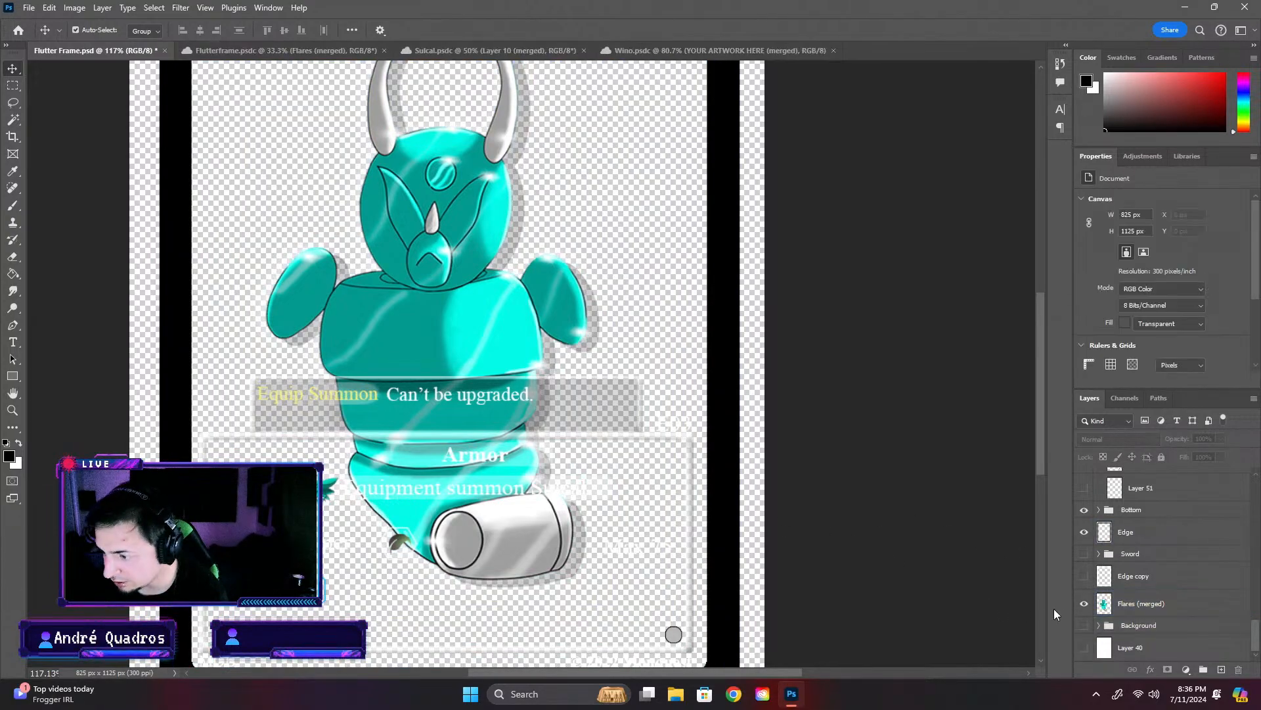
click(1084, 625)
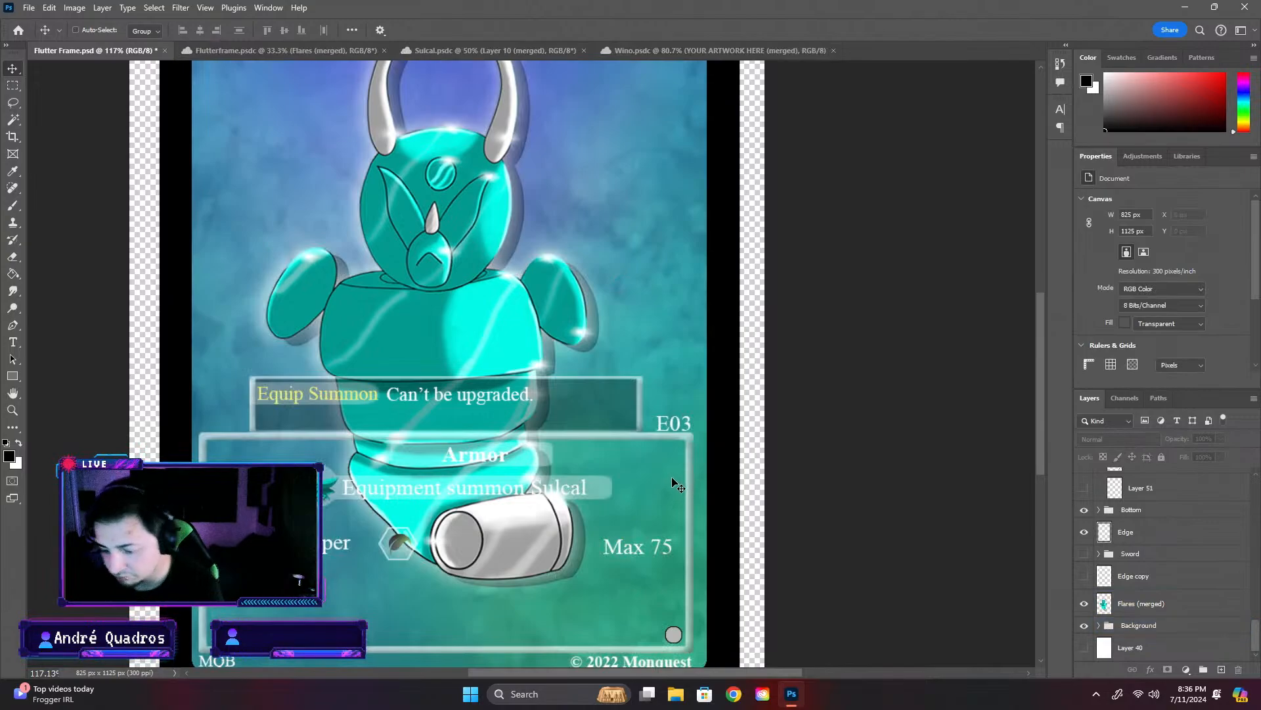
key(t)
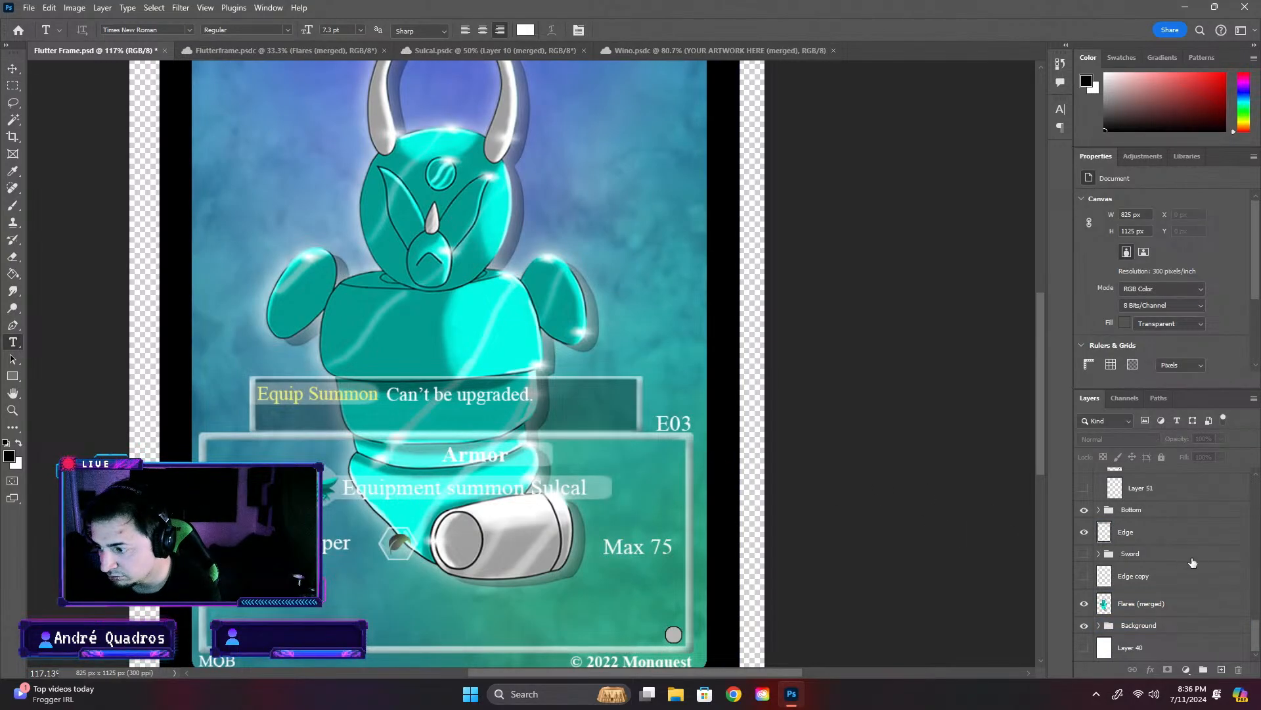
click(348, 542)
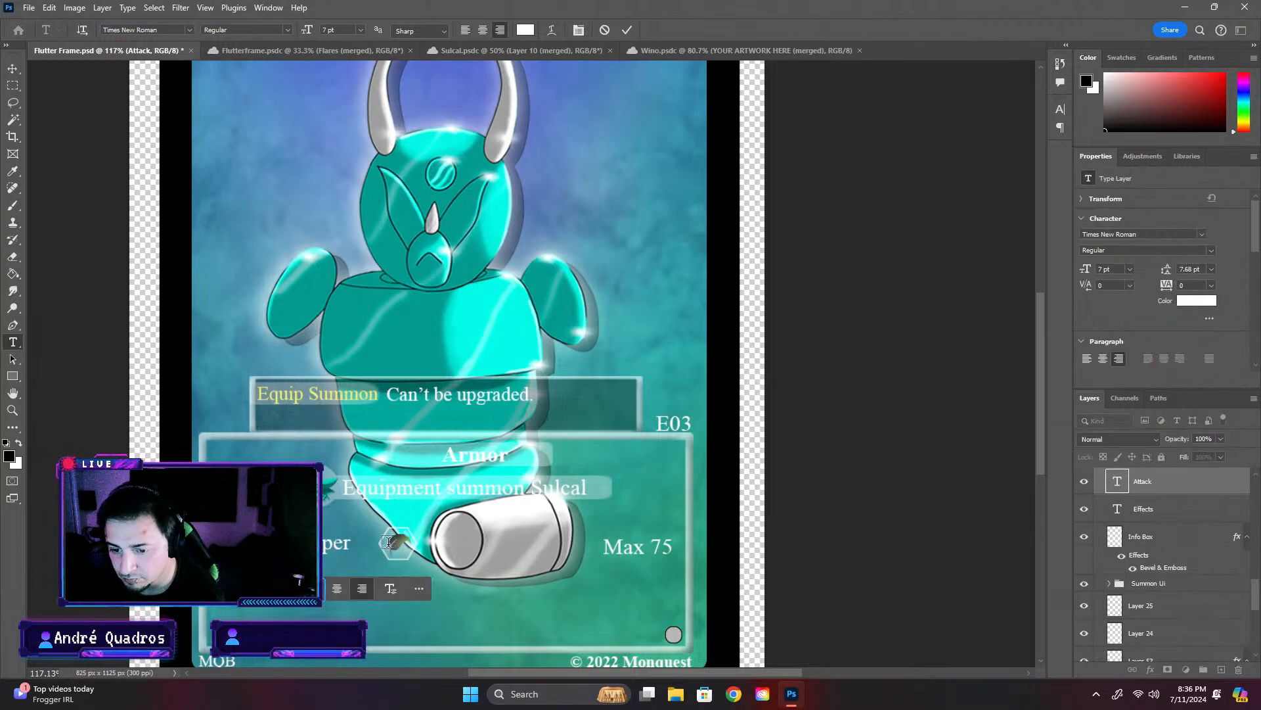
click(887, 476)
click(975, 485)
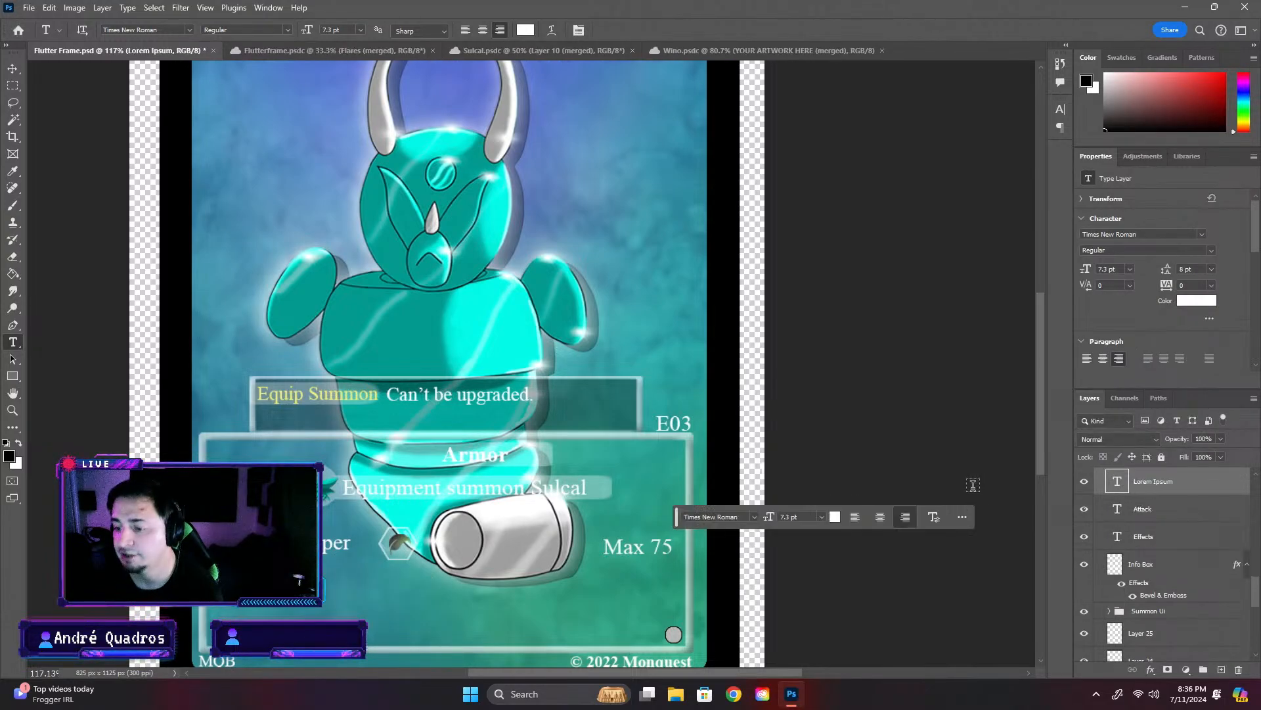
key(Delete)
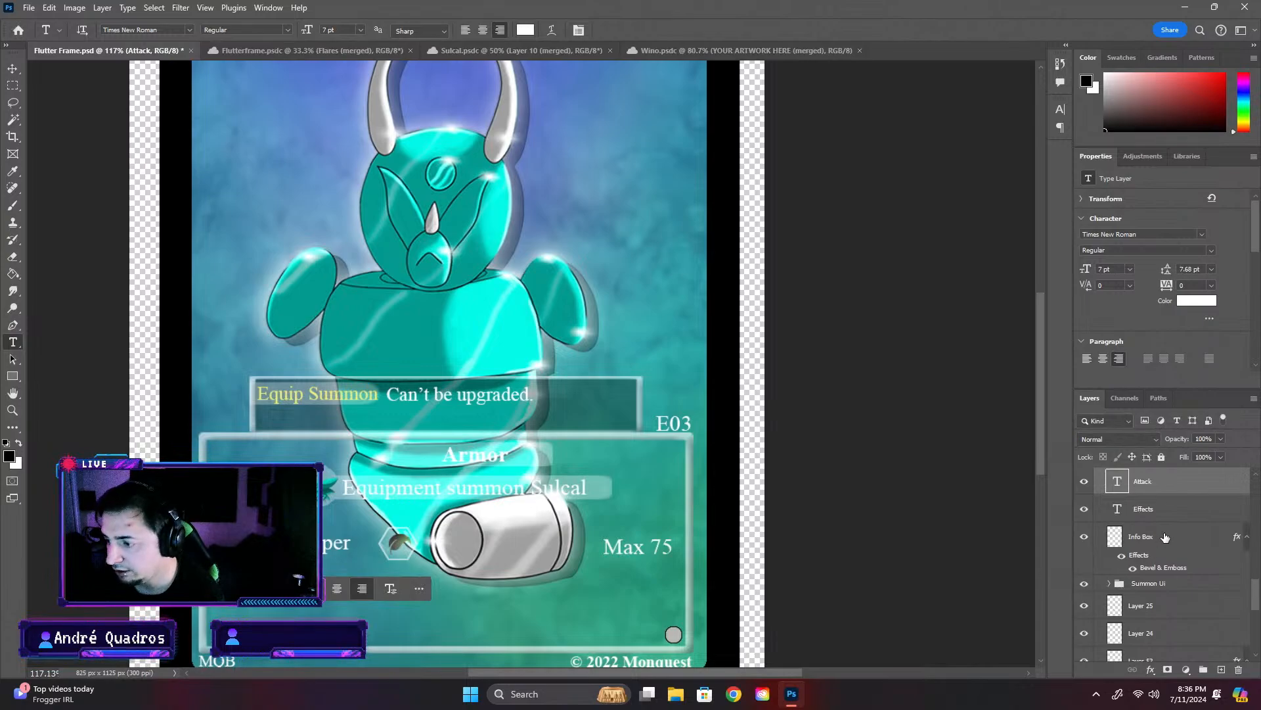
- Move the Grass attribute group 26 px left so the hexagonal icon sits closer to the Attack text
scroll(1190, 547, up, 5)
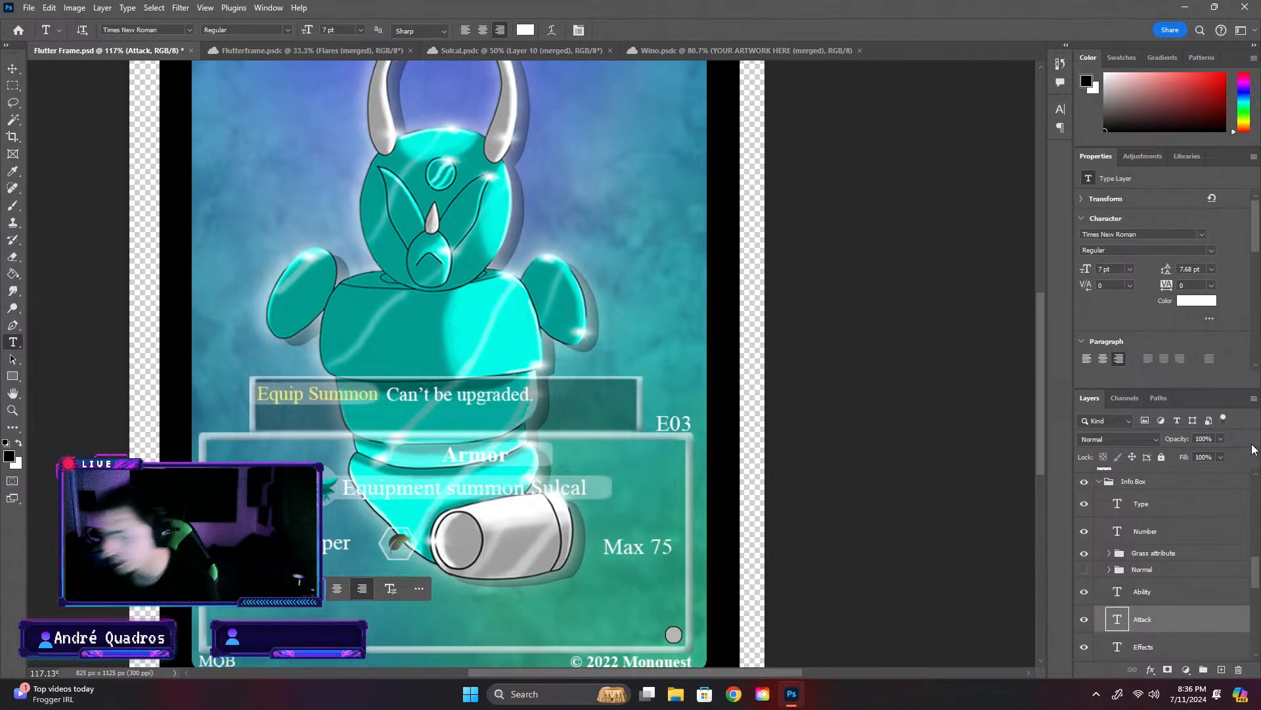
scroll(1130, 565, down, 2)
click(1147, 499)
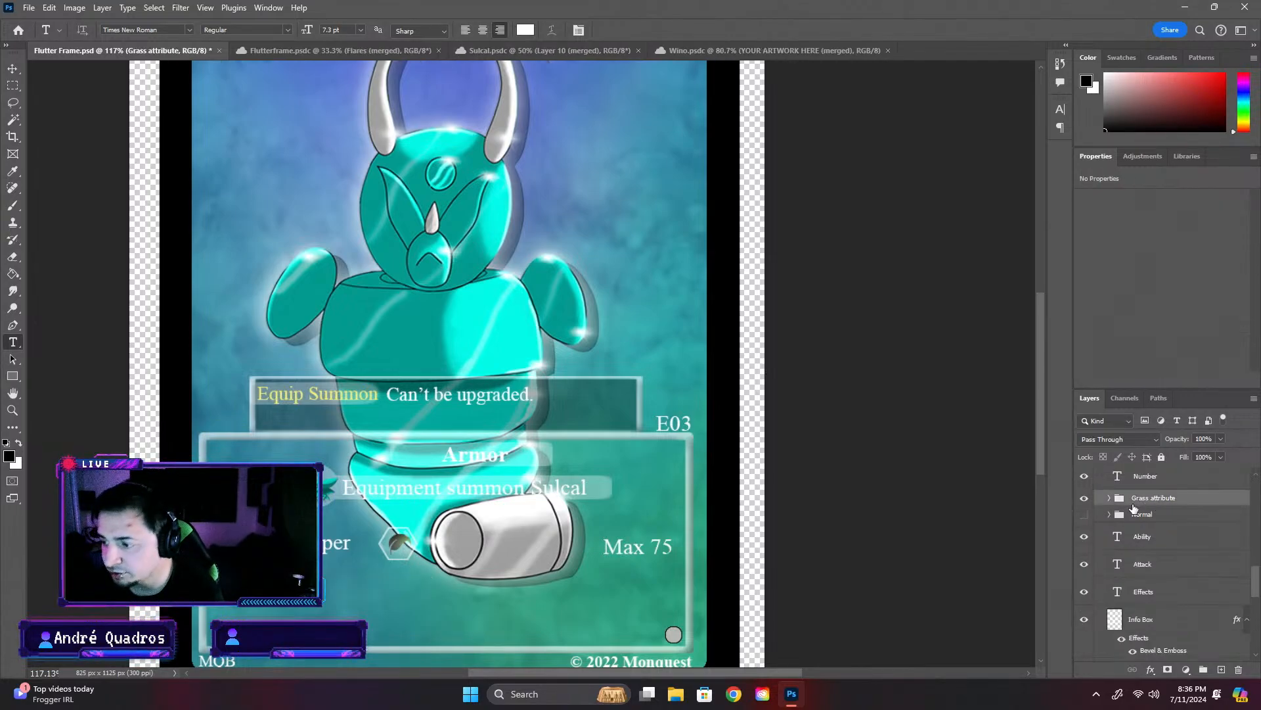
key(ctrl+t)
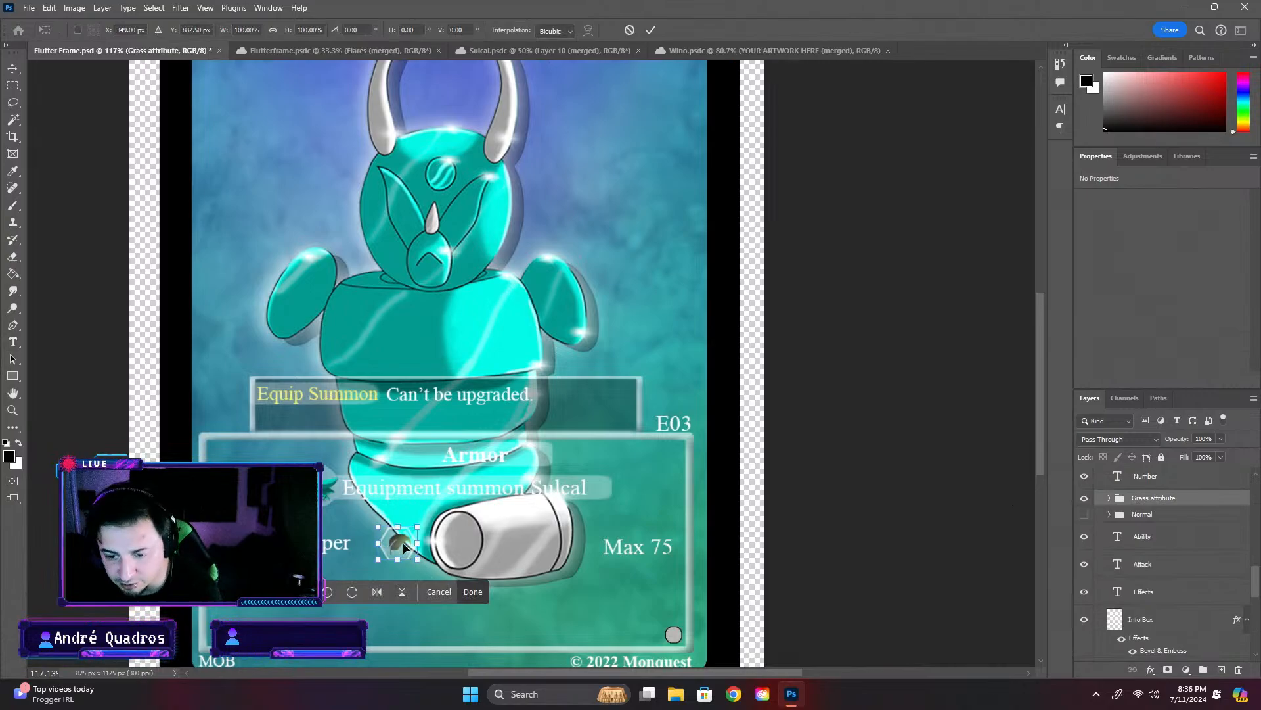
drag(403, 545, 381, 545)
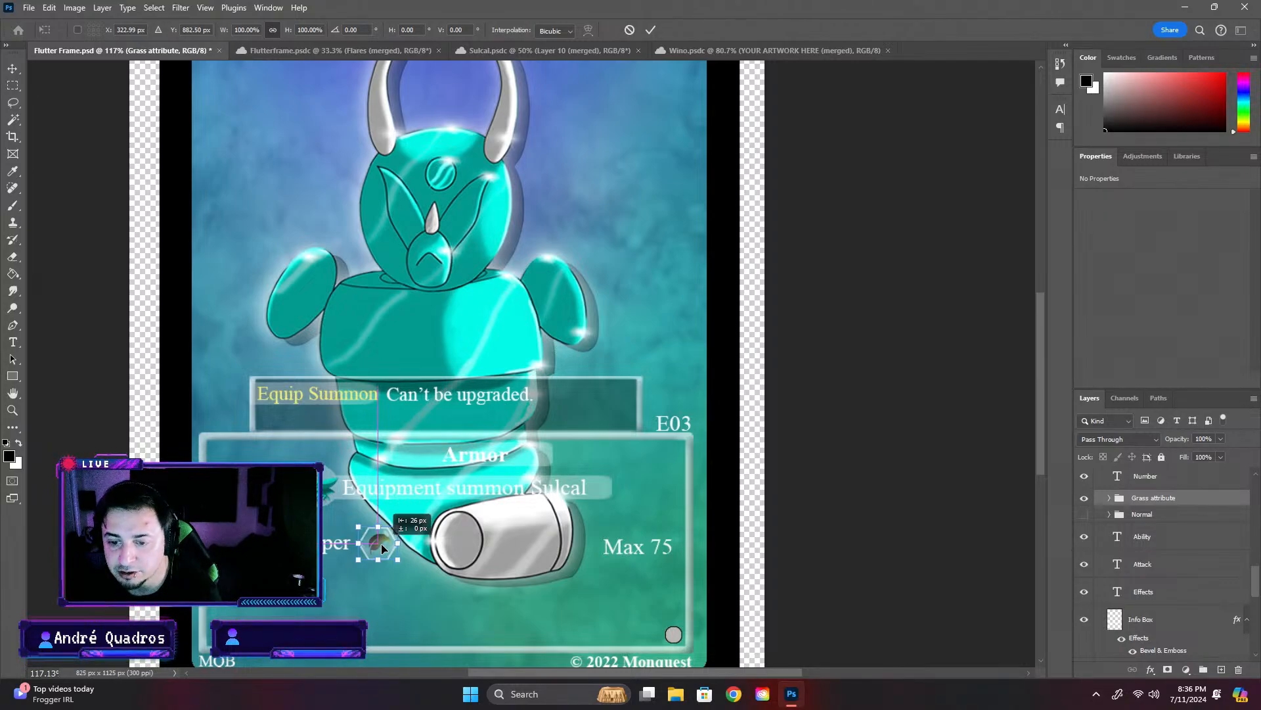
drag(382, 542, 382, 543)
key(Return)
- Edit the Attack text so that its bonus reads "+ 10 per"
key(t)
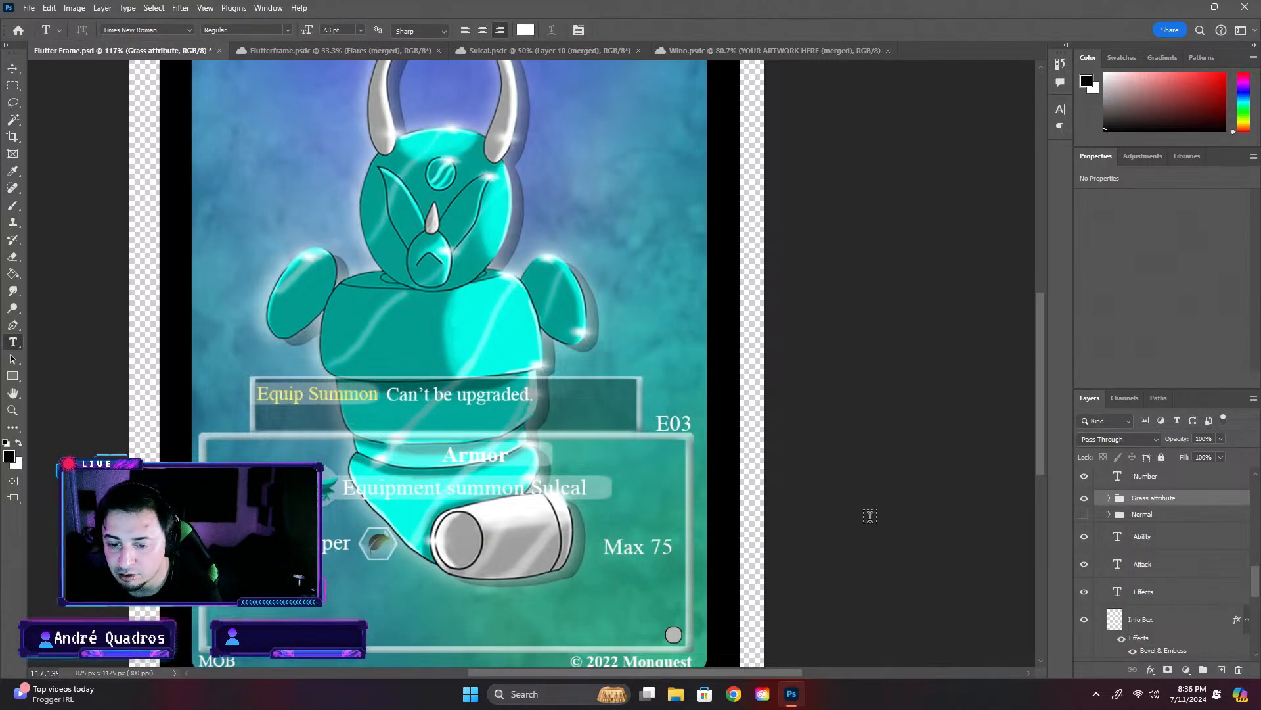
click(326, 546)
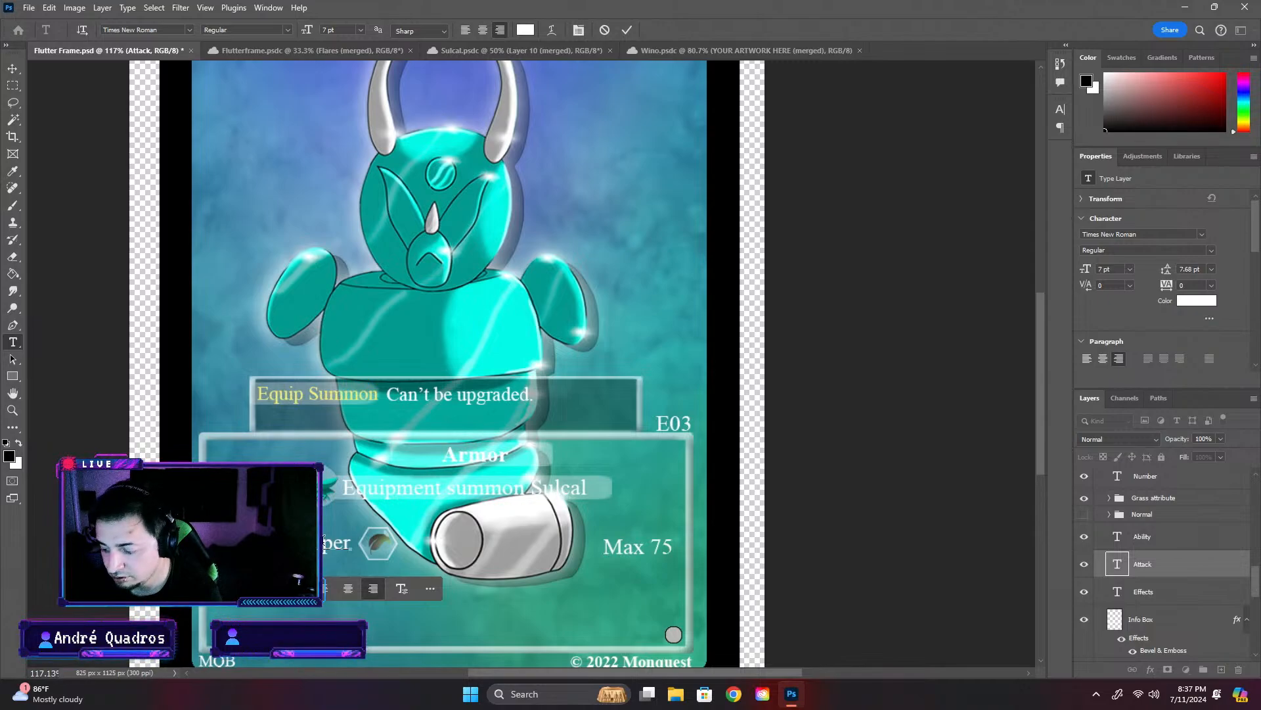
click(866, 558)
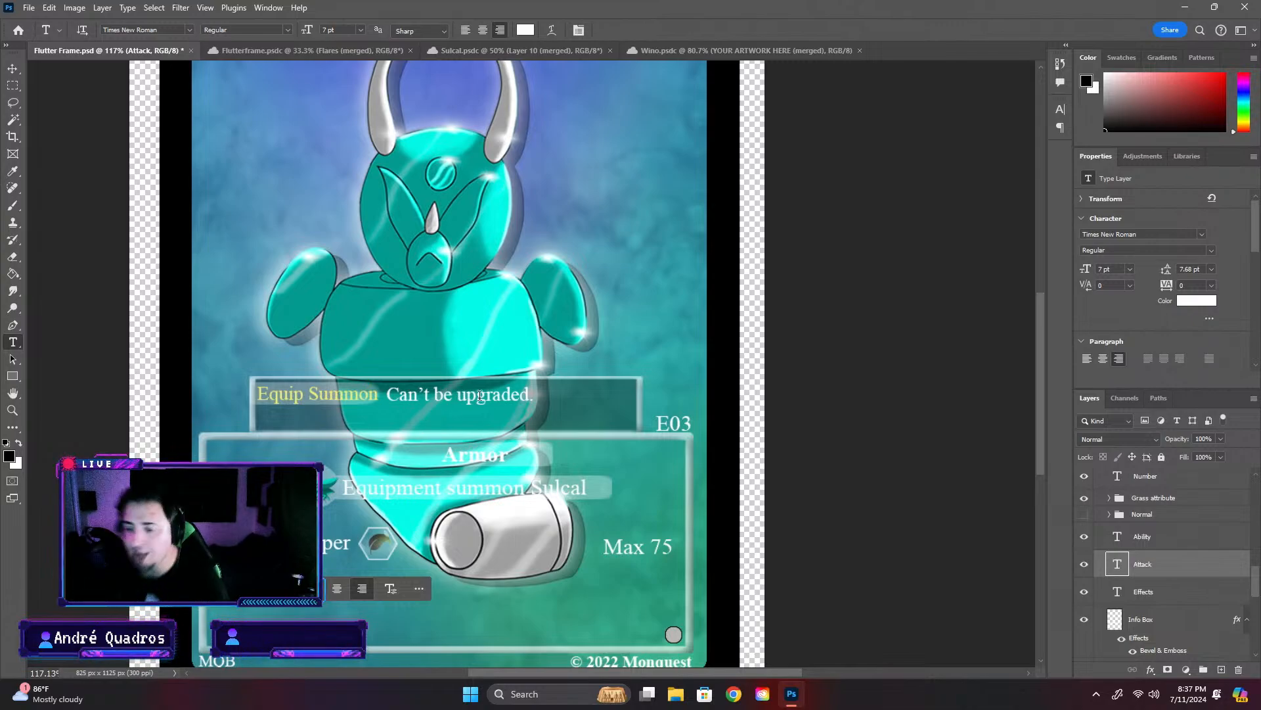
- Change the Ability text at the end of the attack row to "Max 60"
click(629, 547)
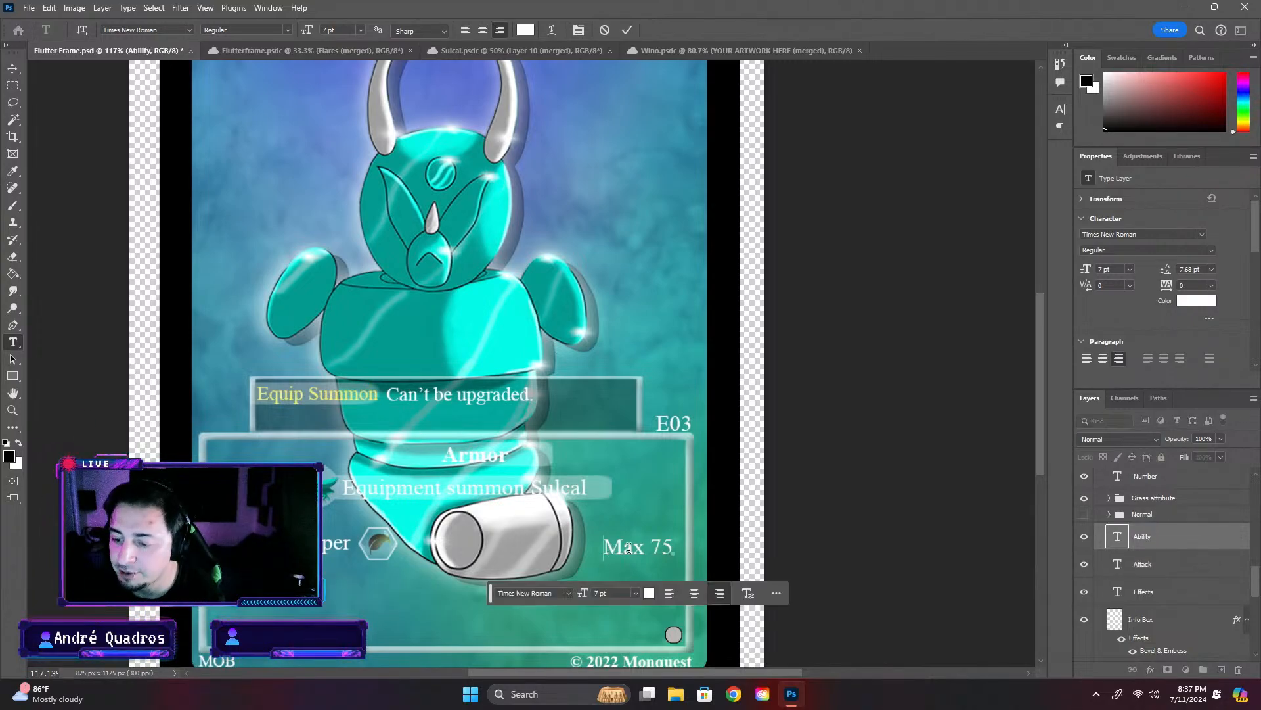
drag(667, 544, 654, 544)
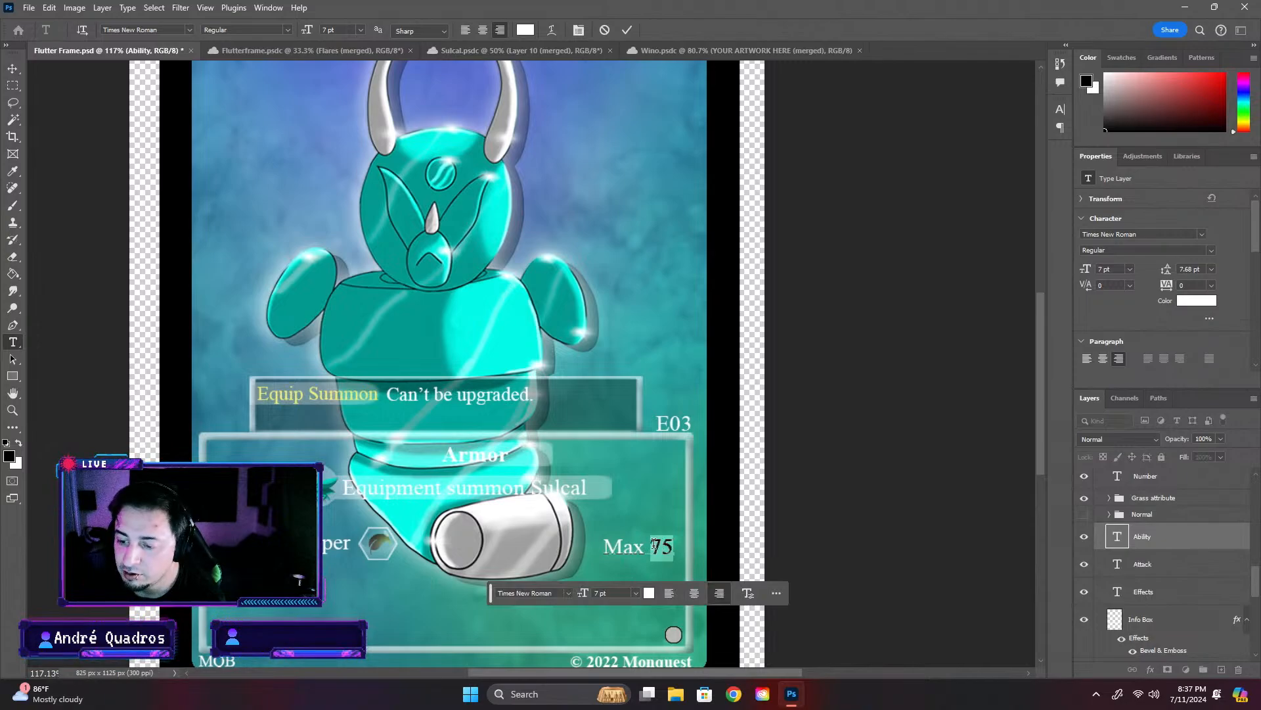
click(795, 535)
click(674, 551)
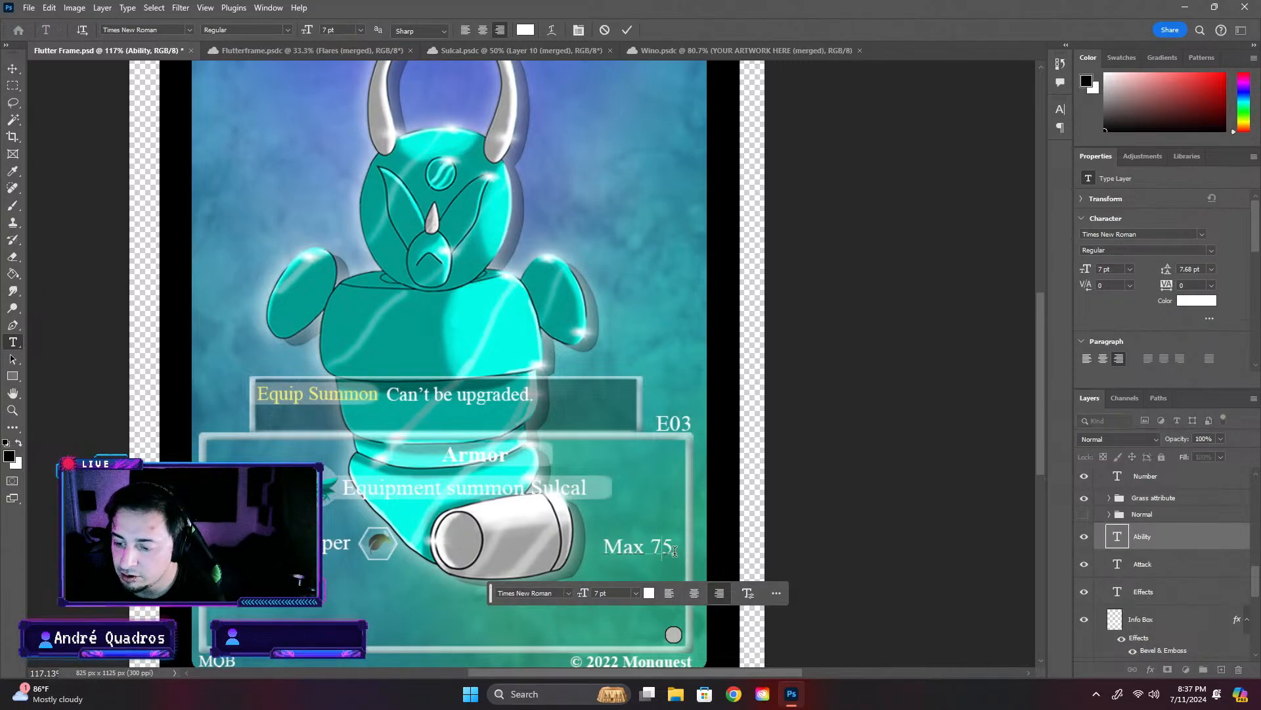
key(BackSpace)
key(BackSpace)
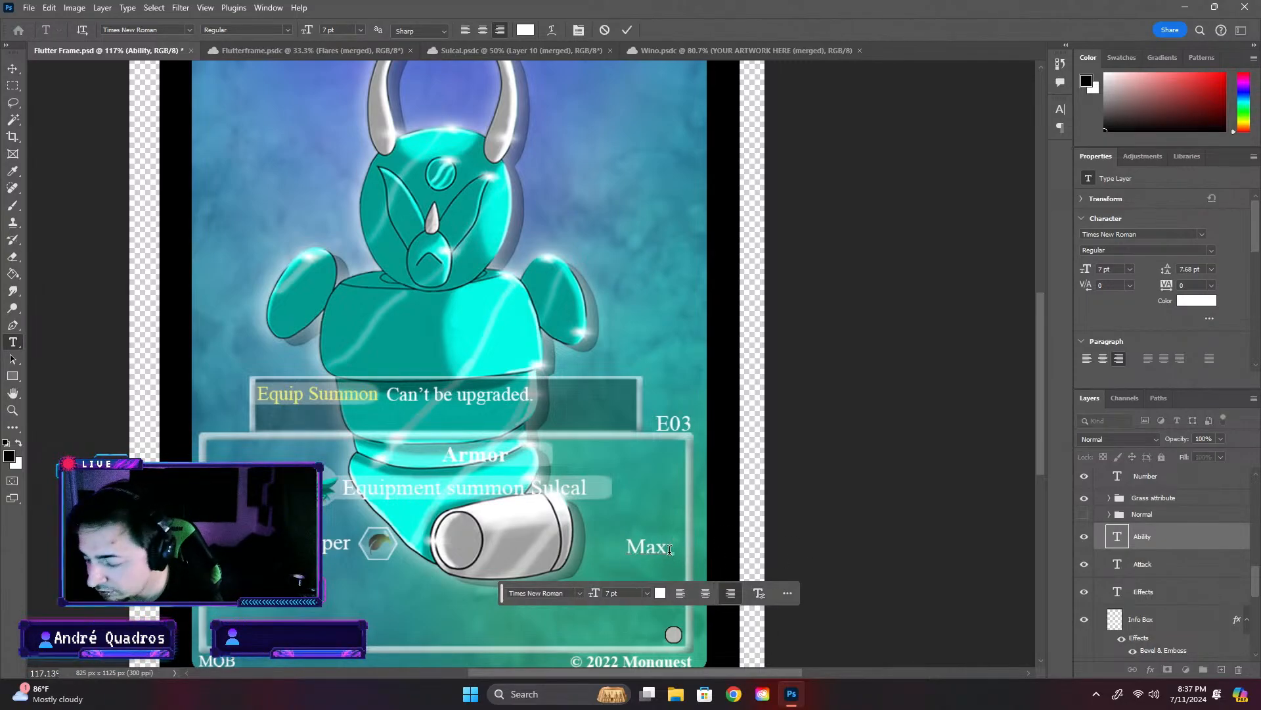
text(60)
click(868, 498)
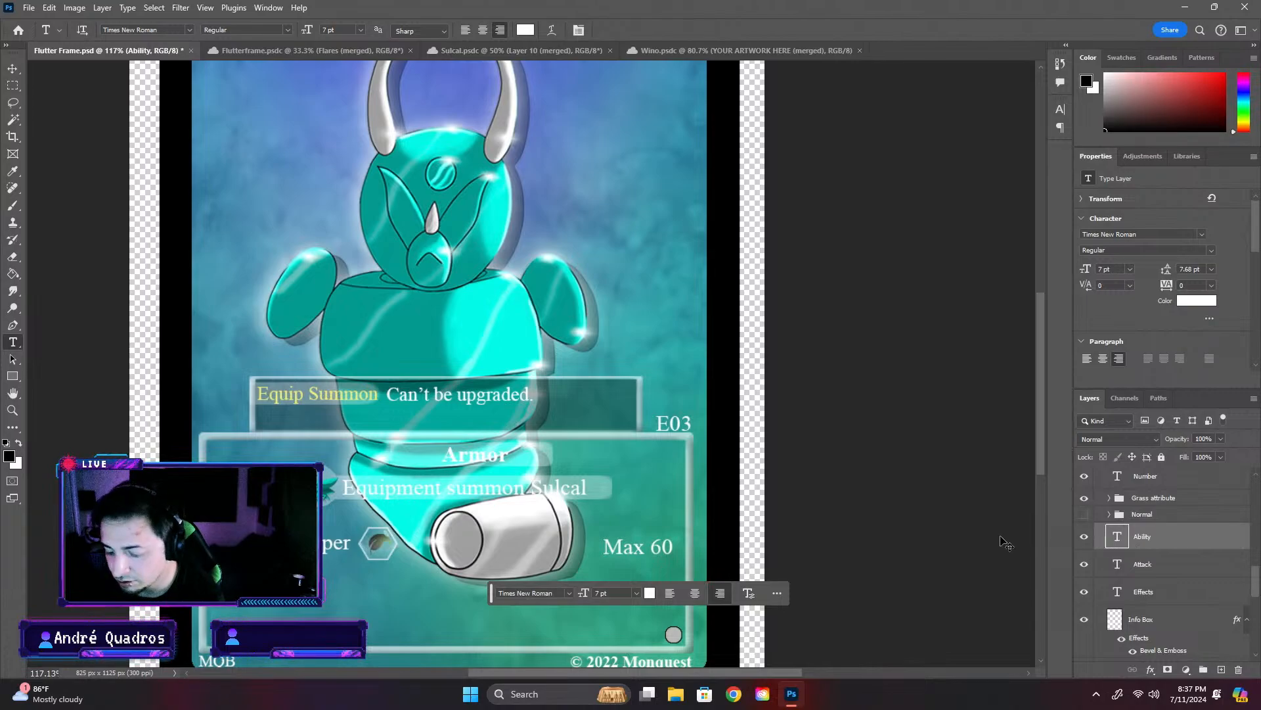
- Shift the "Max 60" Ability text slightly up and to the right within the info box
key(ctrl+t)
drag(632, 547, 636, 544)
key(Return)
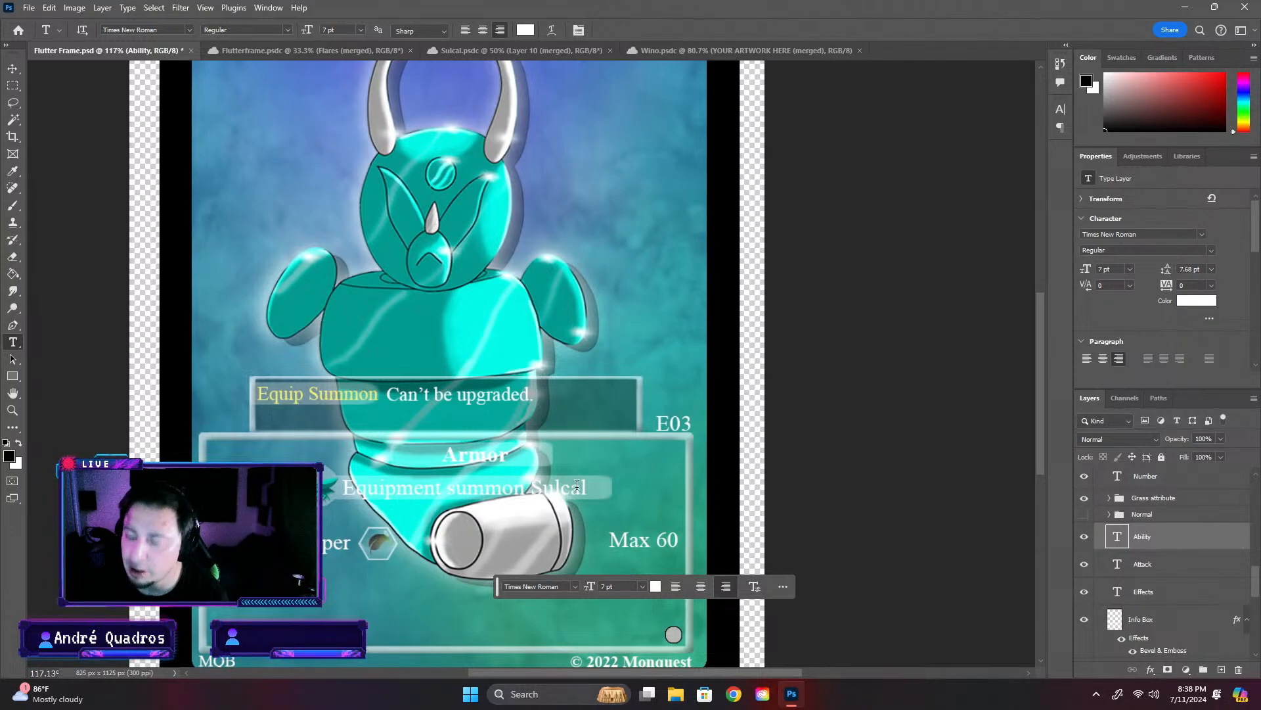
scroll(577, 485, down, 2)
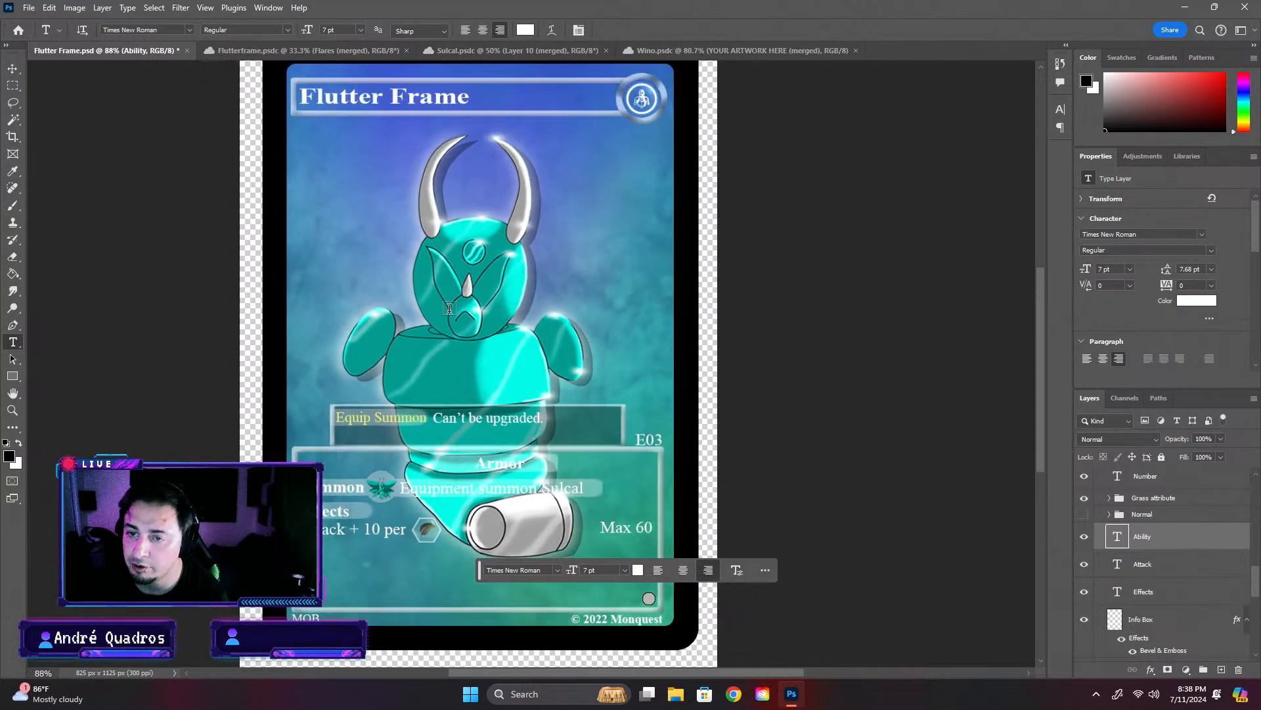
click(801, 465)
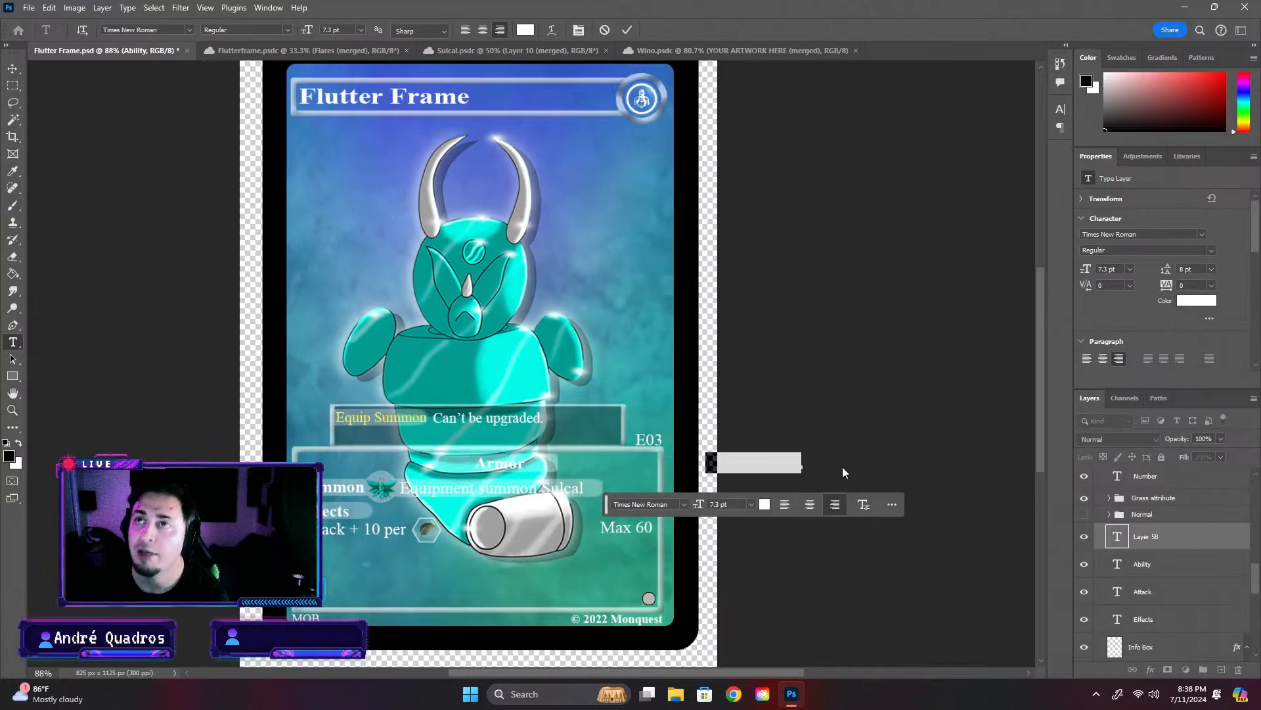
click(1020, 495)
key(ctrl+z)
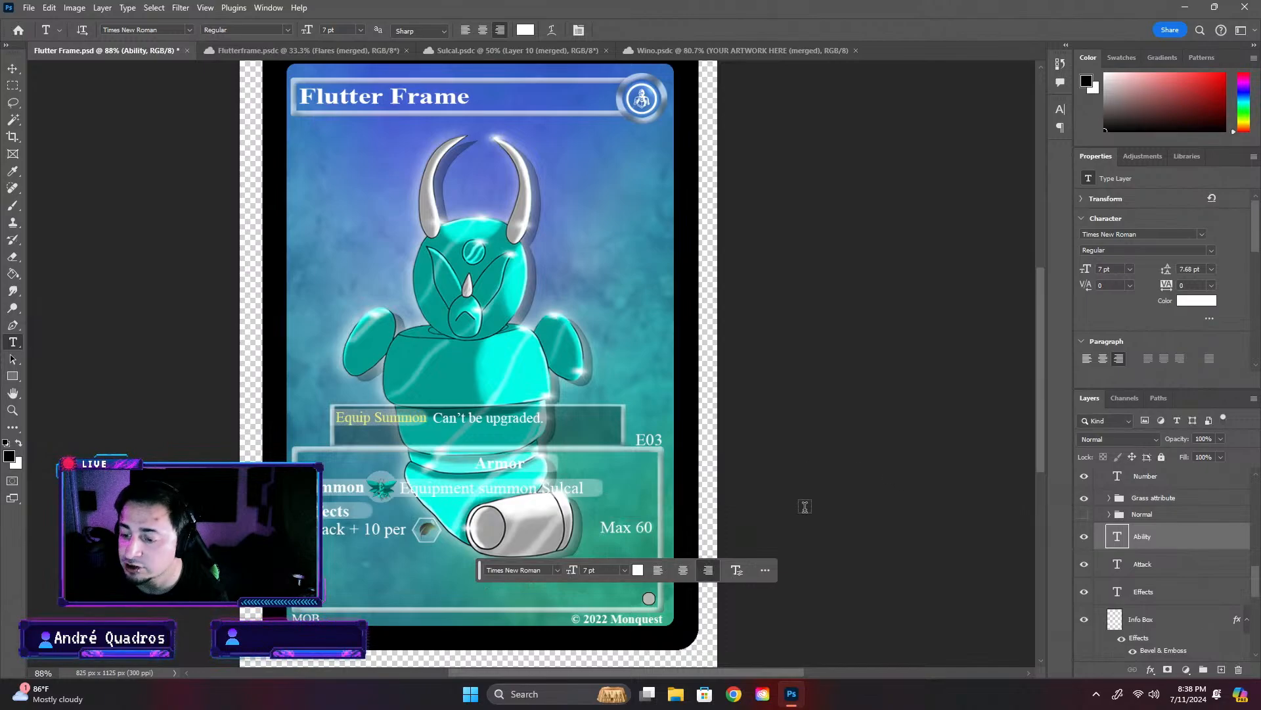
- Move only the Ability text "Max 60" straight down by 4 px to line it up with the attack row
click(12, 69)
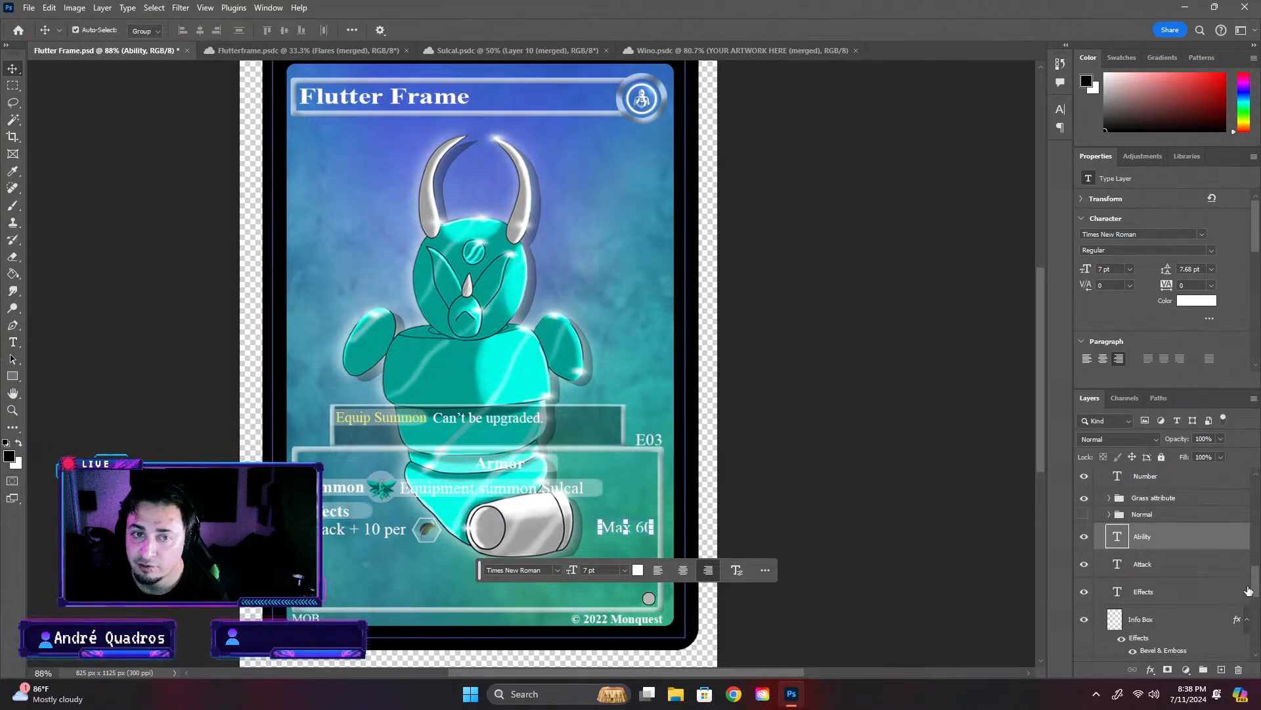
click(1245, 591)
click(927, 527)
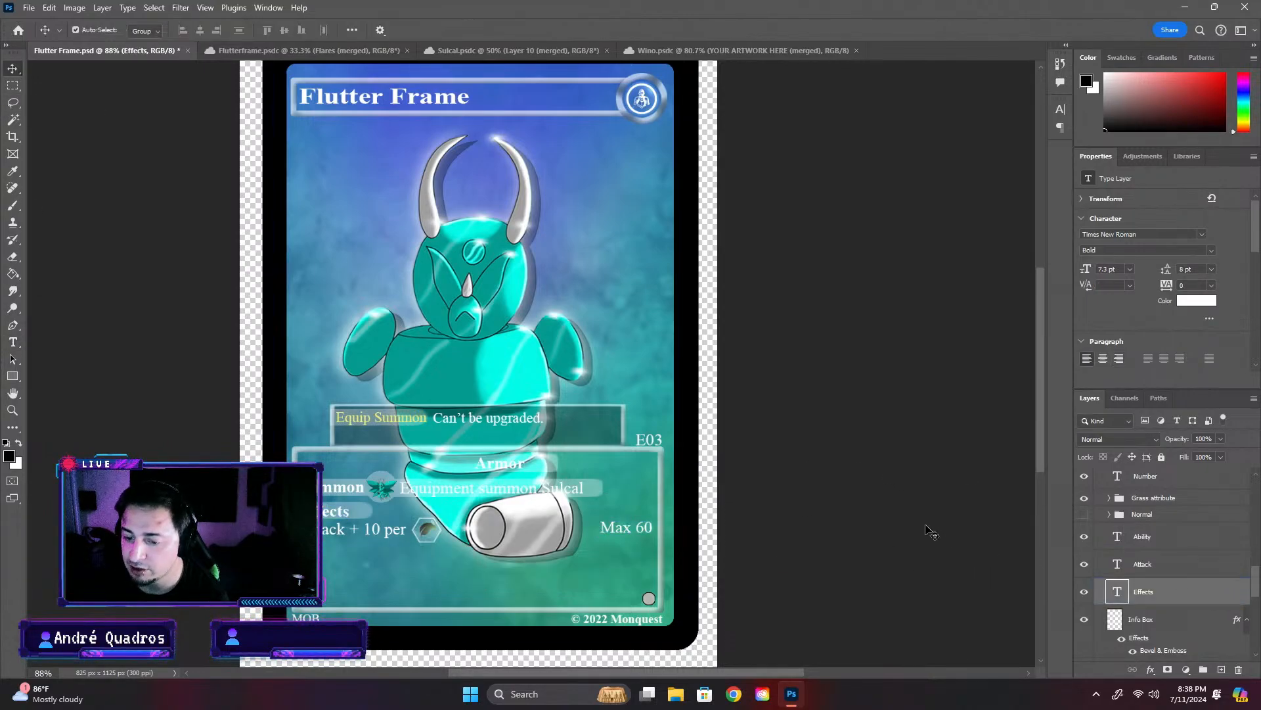
click(616, 539)
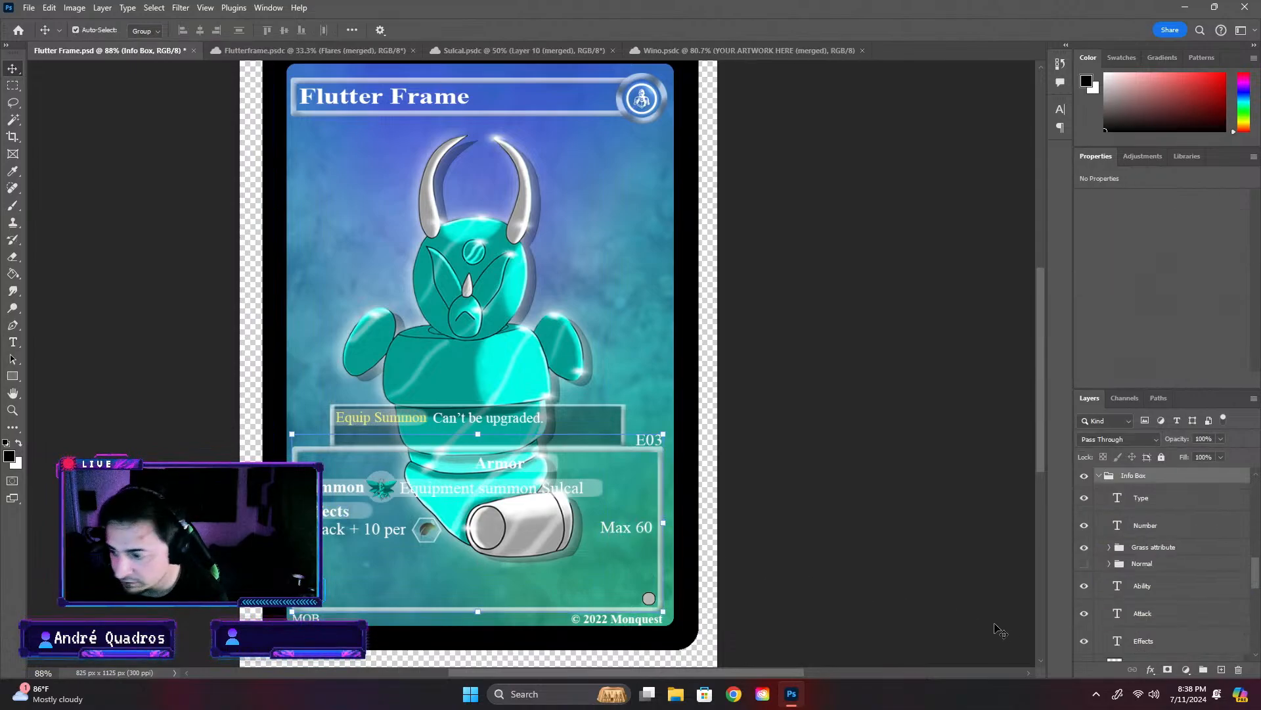
scroll(537, 527, up, 4)
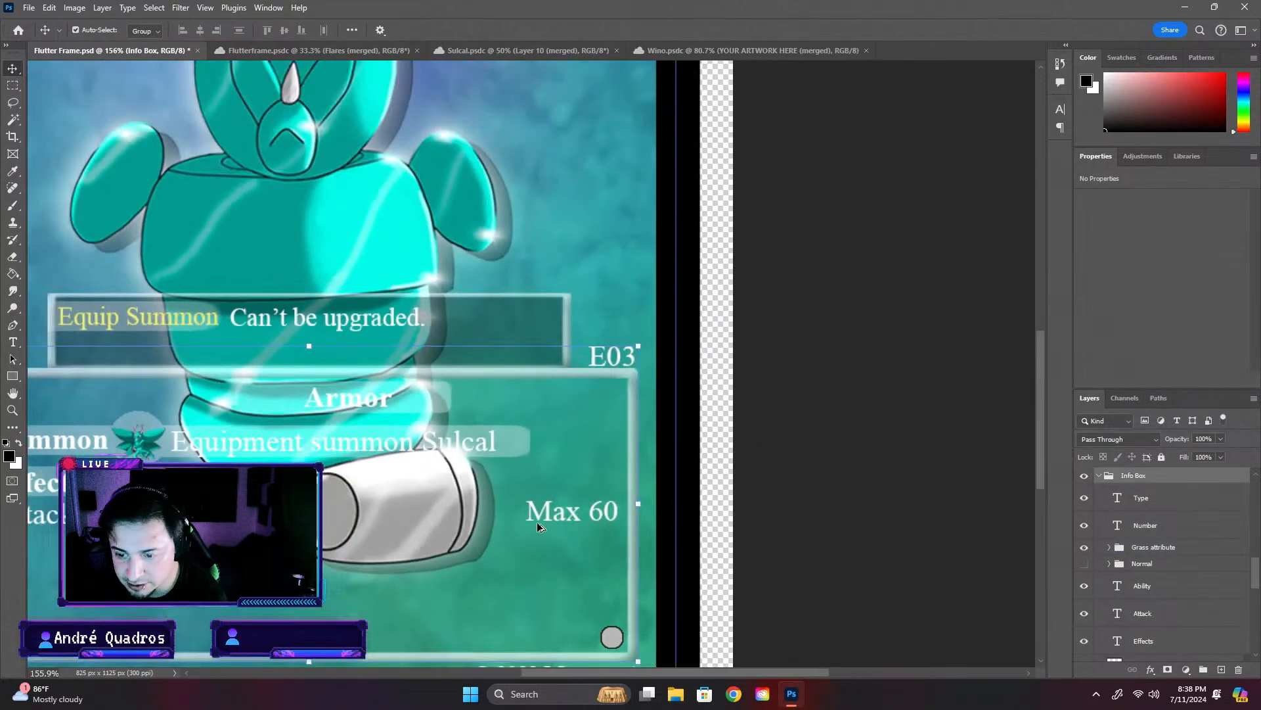
click(1148, 594)
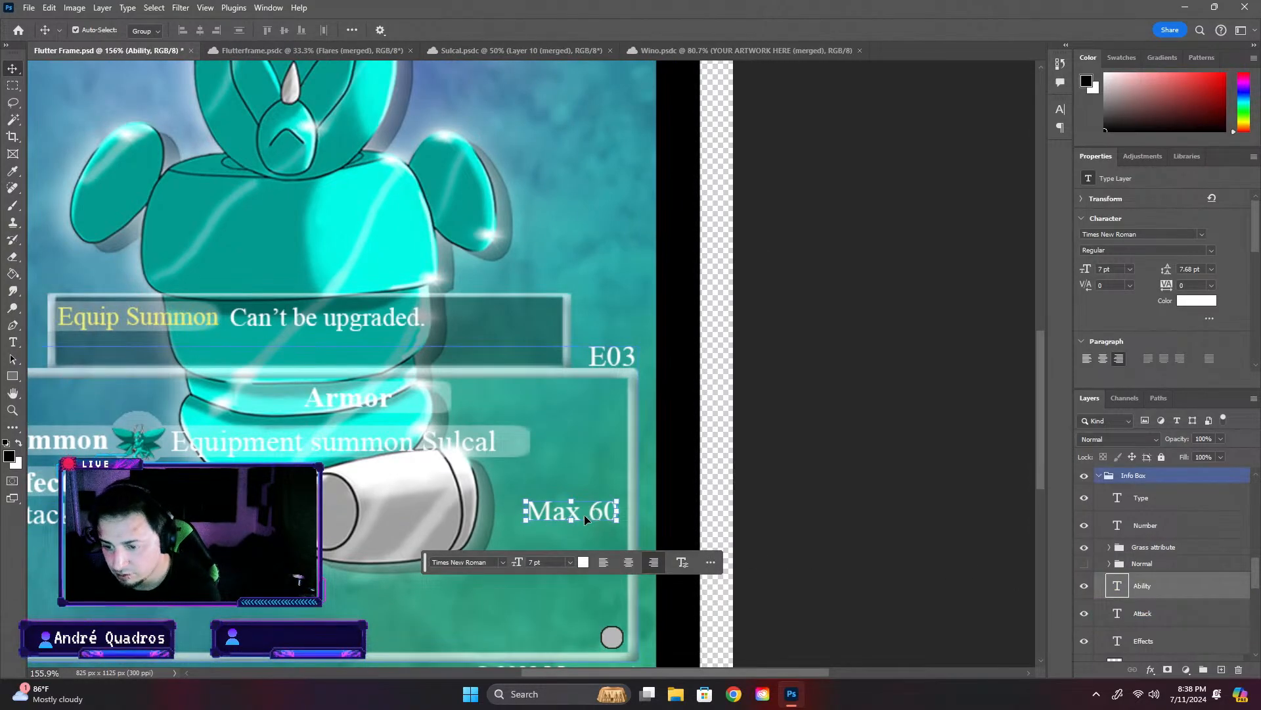
key(ctrl+t)
scroll(554, 521, down, 1)
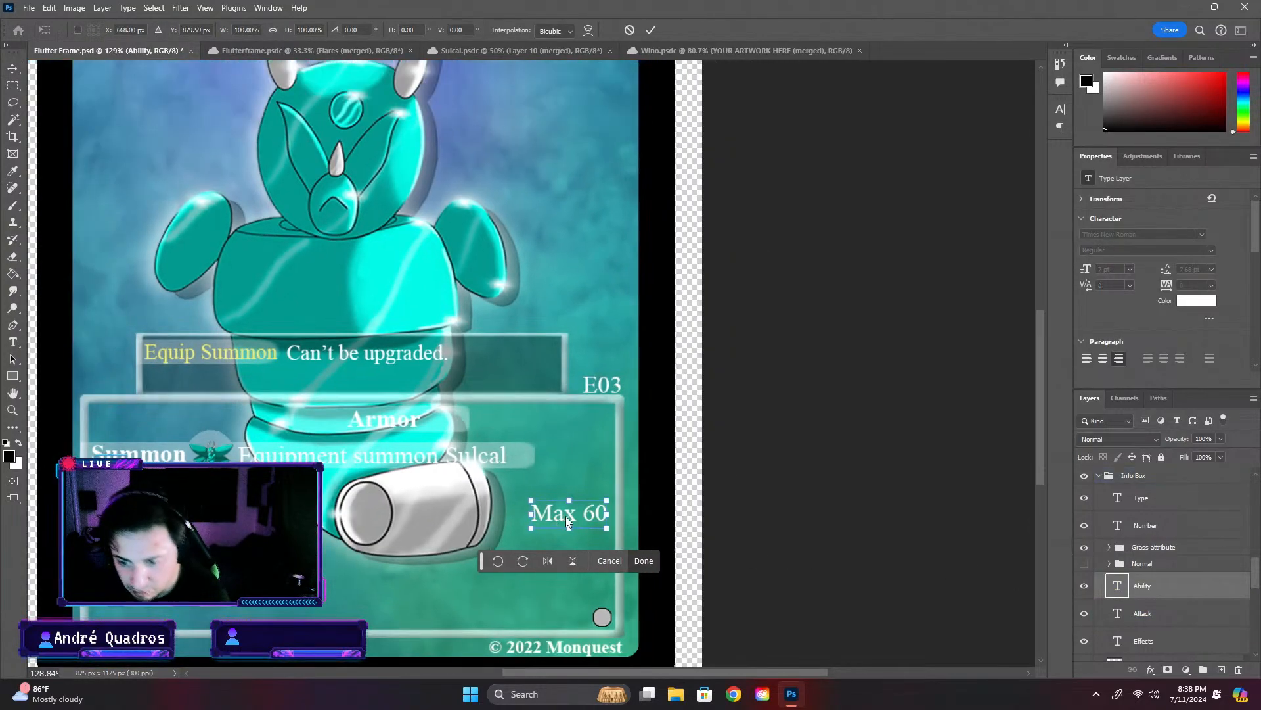
mouse_move(566, 515)
mouse_down()
mouse_move(173, 514)
mouse_move(217, 533)
mouse_move(368, 529)
mouse_move(345, 521)
mouse_move(356, 516)
mouse_move(593, 522)
mouse_move(567, 520)
mouse_up()
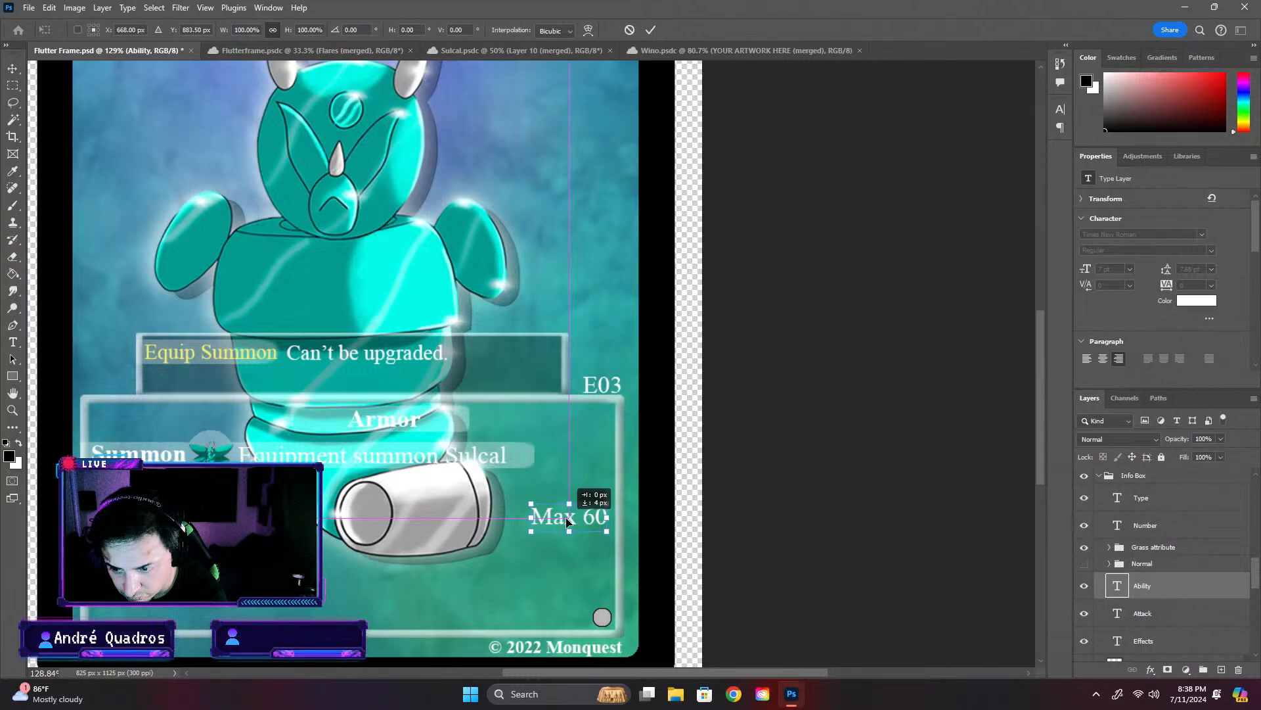
key(Return)
click(813, 573)
- Examine the card's info box and look through the layer stack from the Info Box group down to the Background group
scroll(786, 594, down, 2)
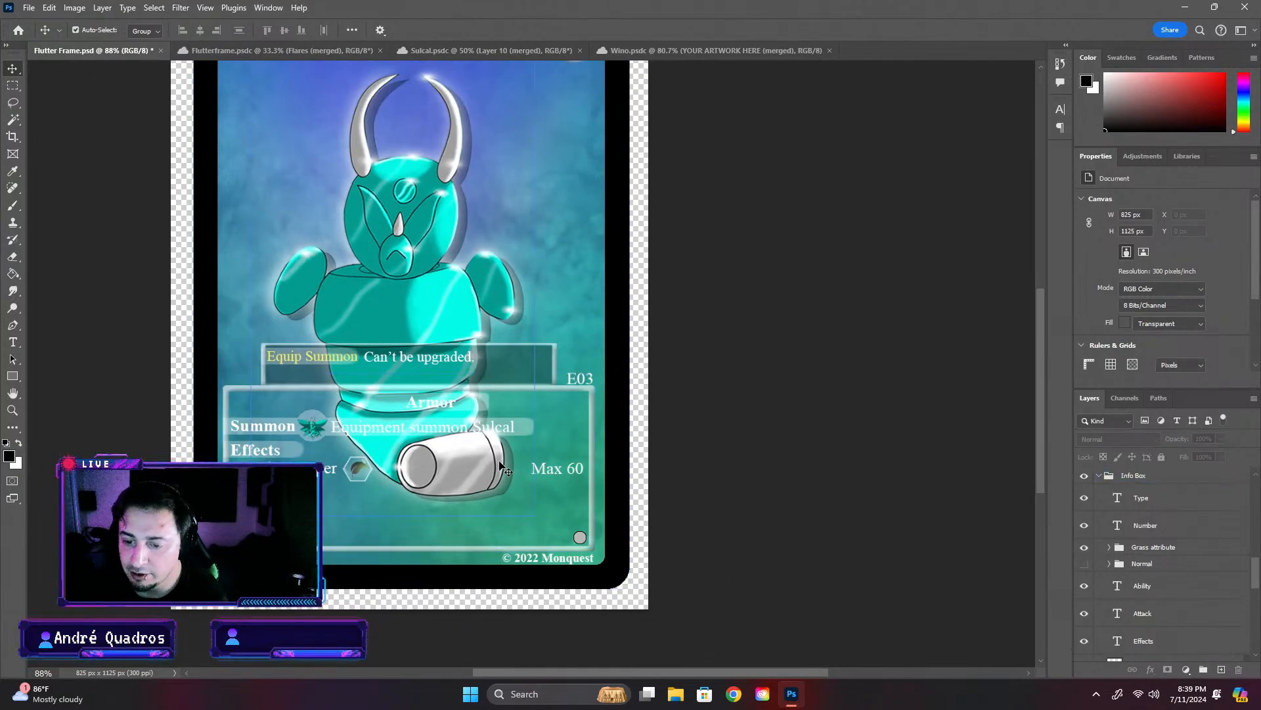
scroll(671, 247, up, 2)
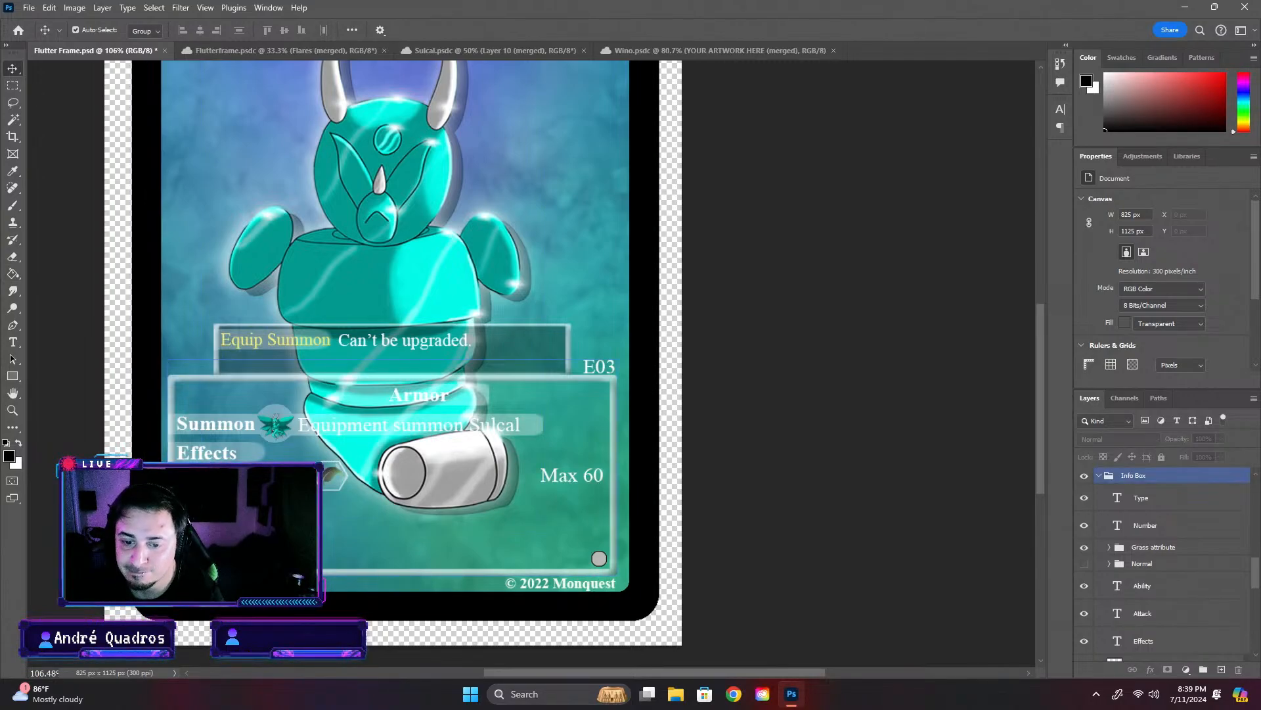
click(302, 476)
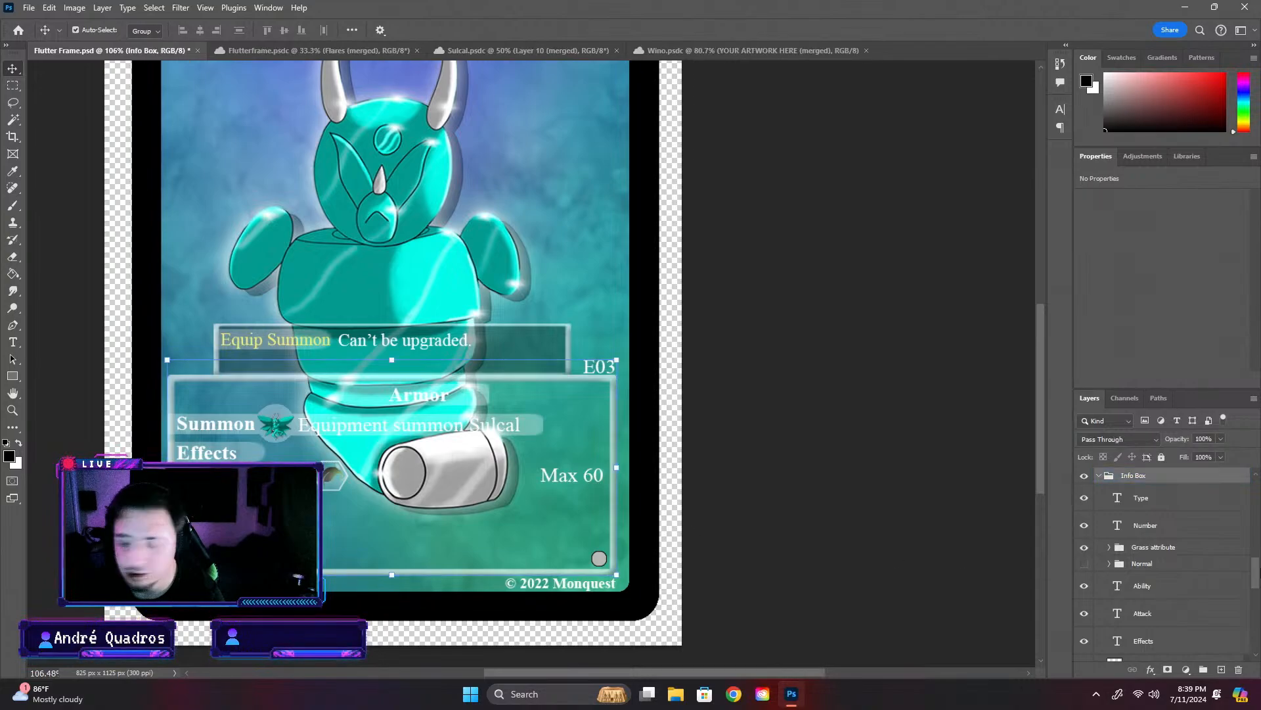
scroll(1152, 524, down, 1)
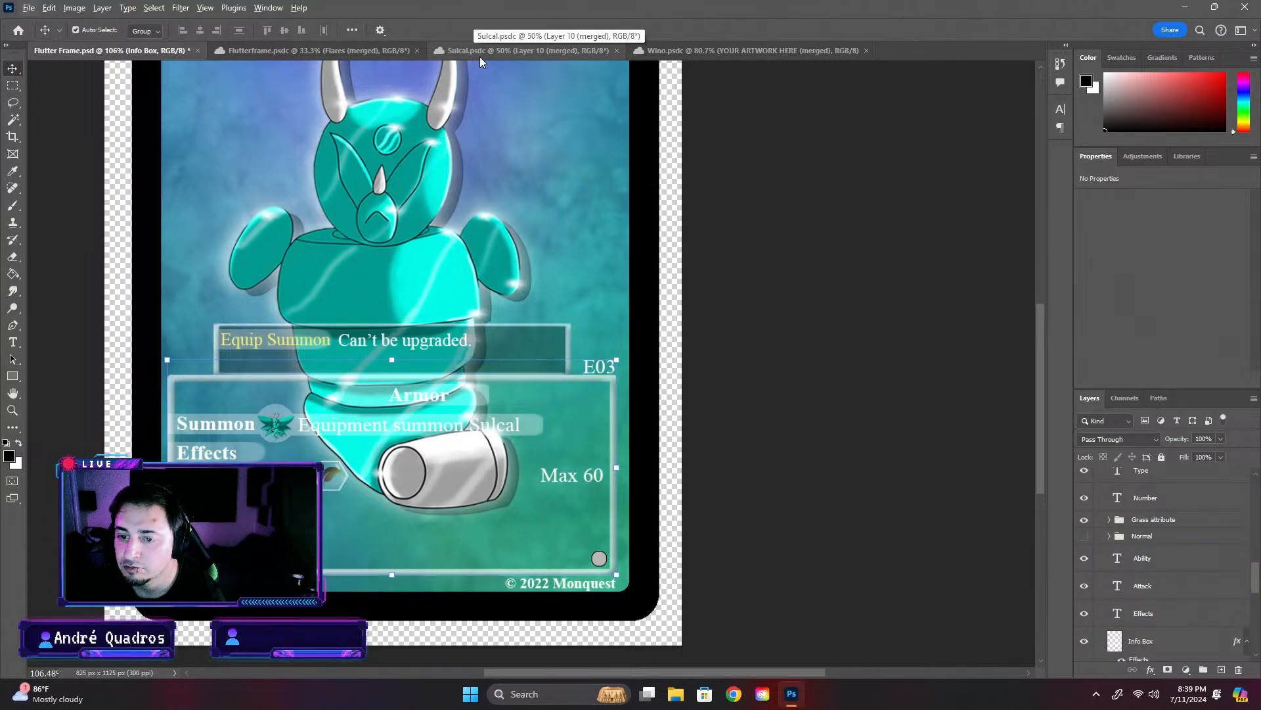
scroll(1135, 624, down, 5)
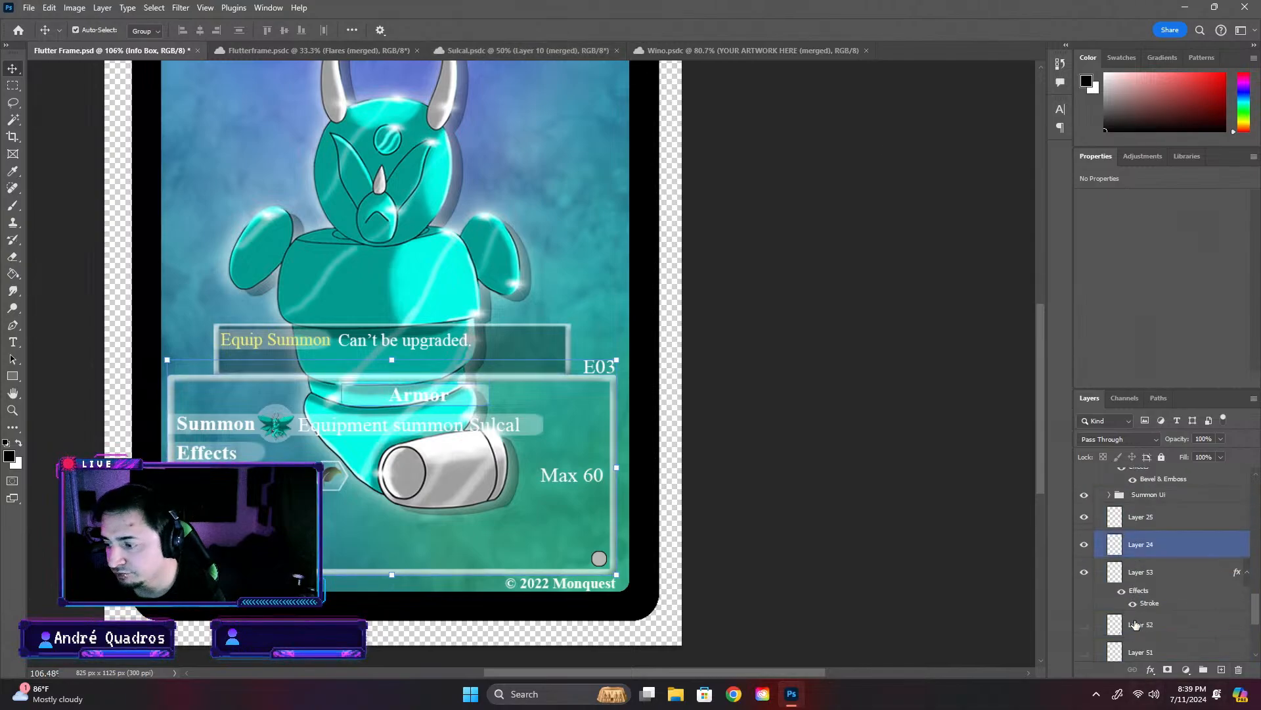
scroll(1135, 624, down, 3)
click(1130, 603)
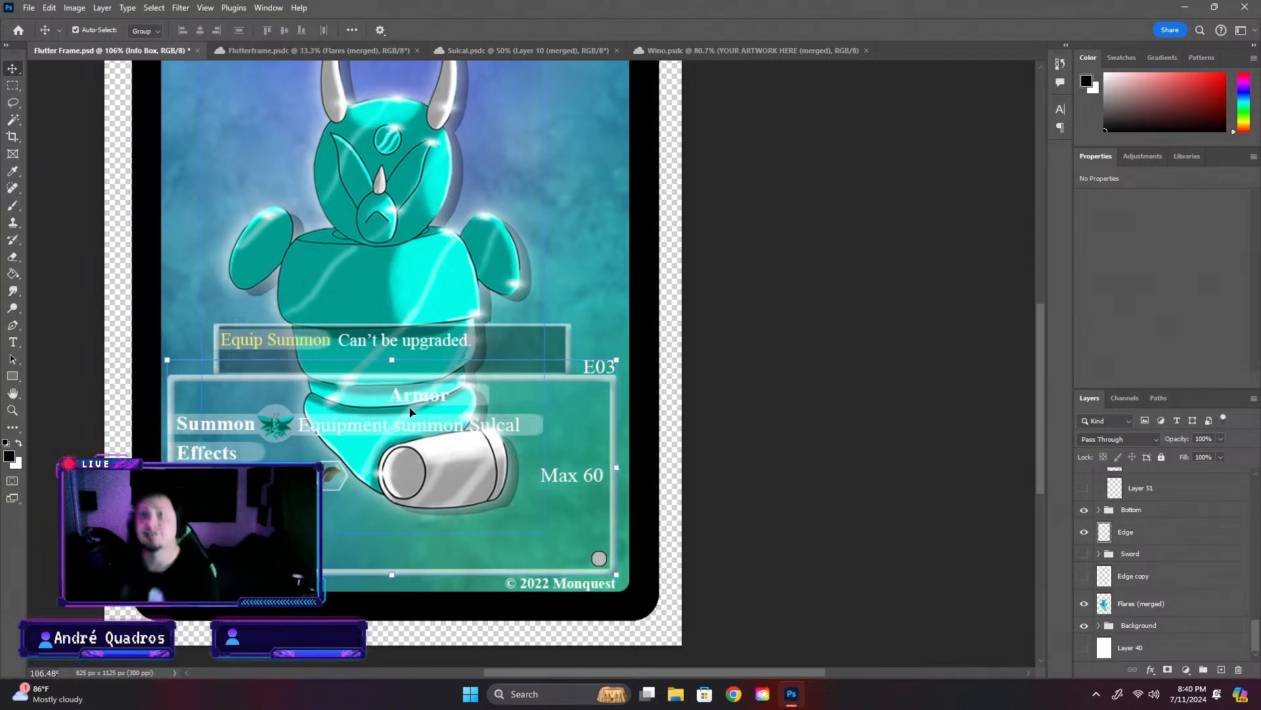
click(1147, 616)
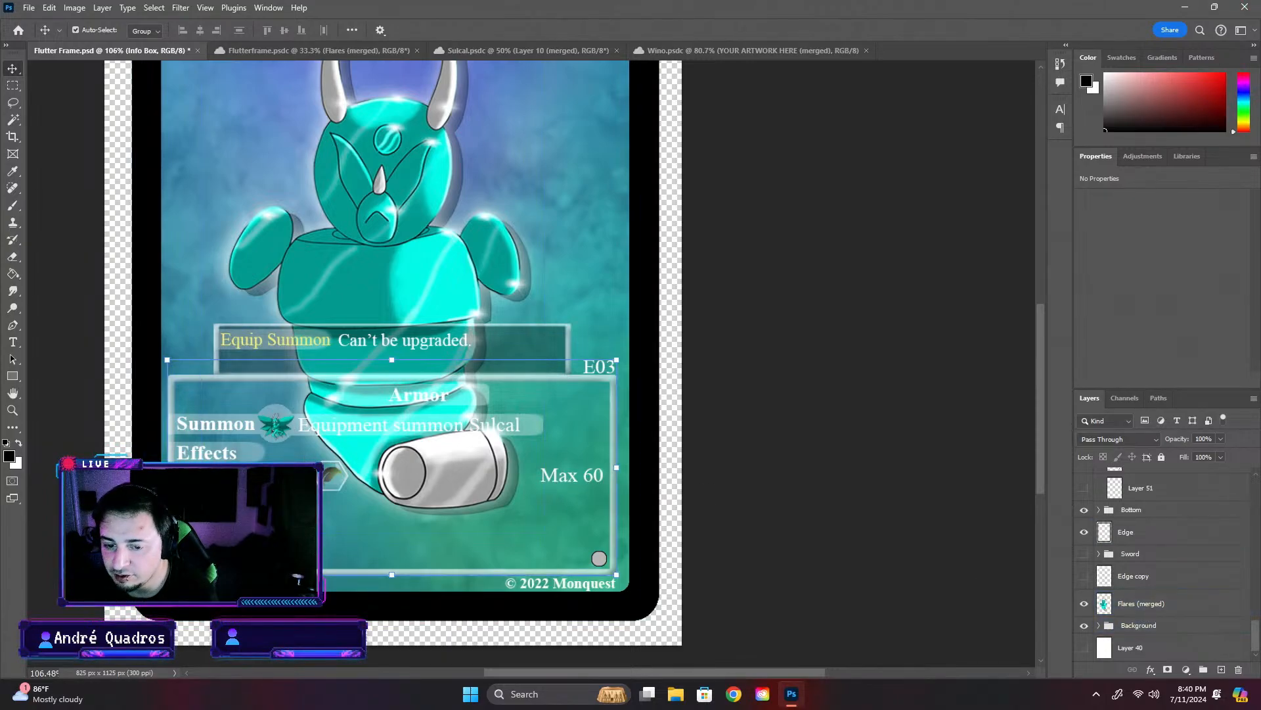
scroll(1176, 611, up, 6)
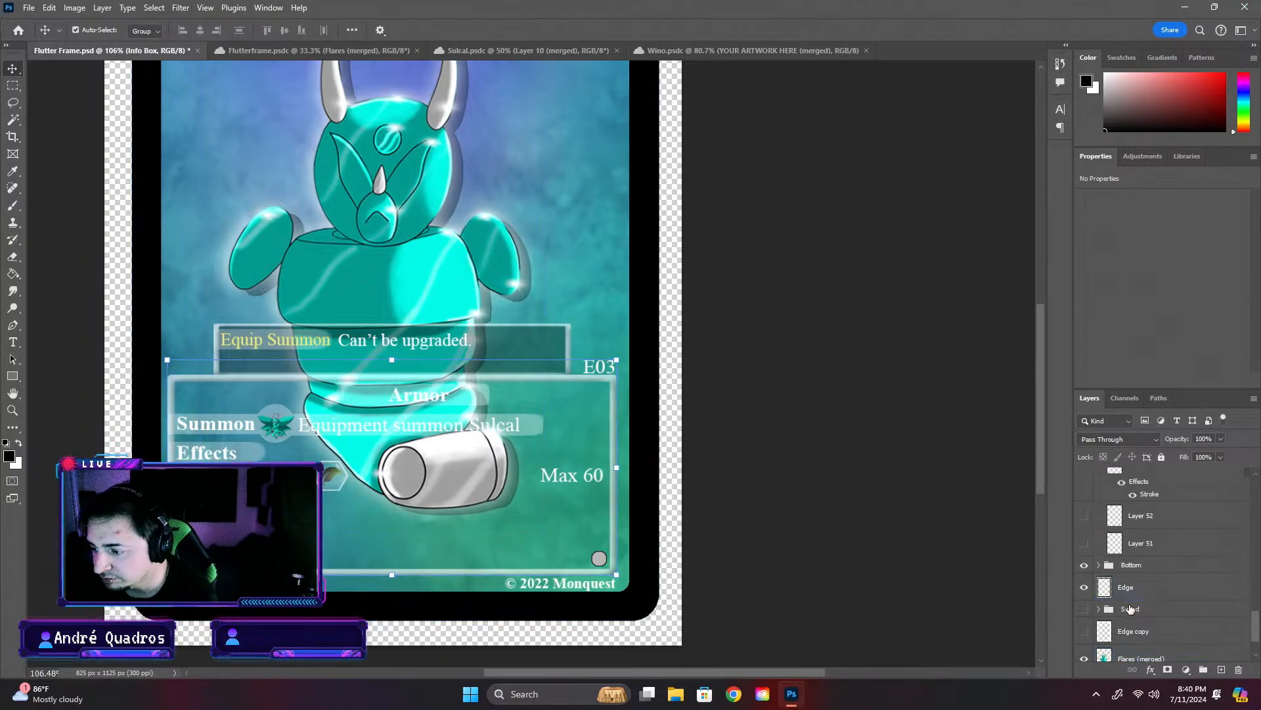
- Rename the Ability text layer that holds "Max 60" to Numbers
scroll(1138, 605, up, 4)
click(1145, 597)
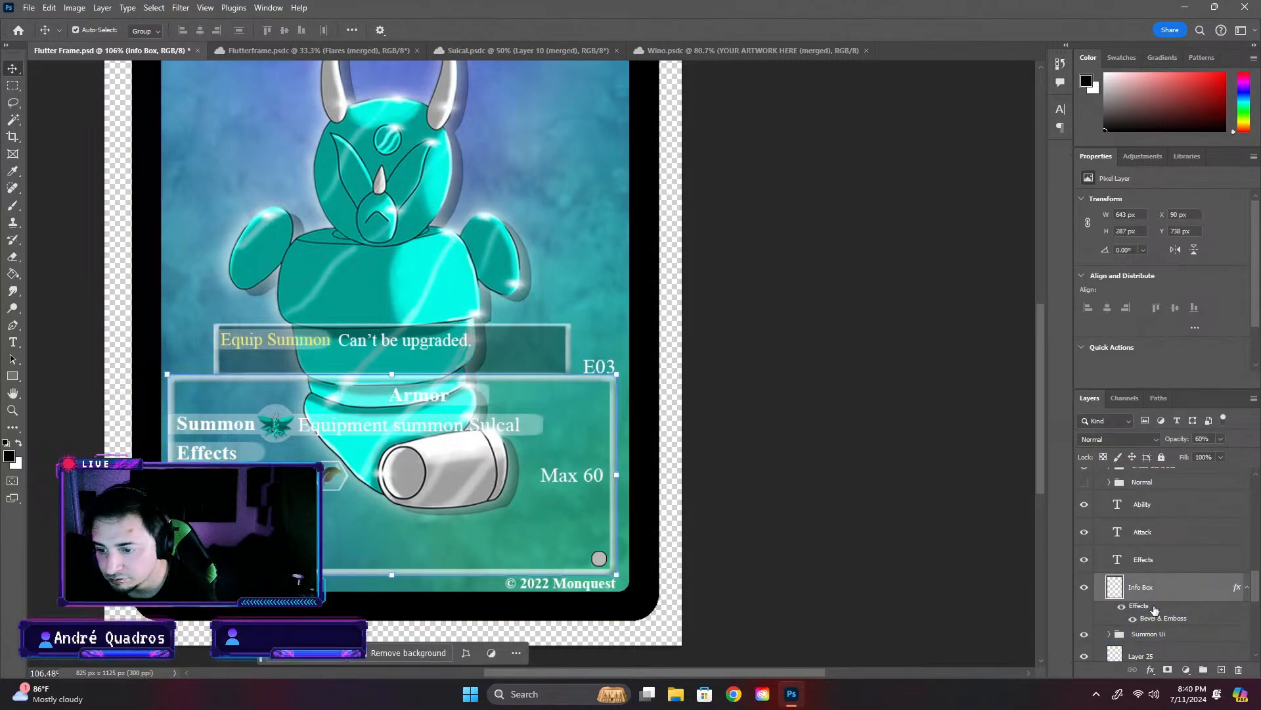
scroll(1175, 628, down, 1)
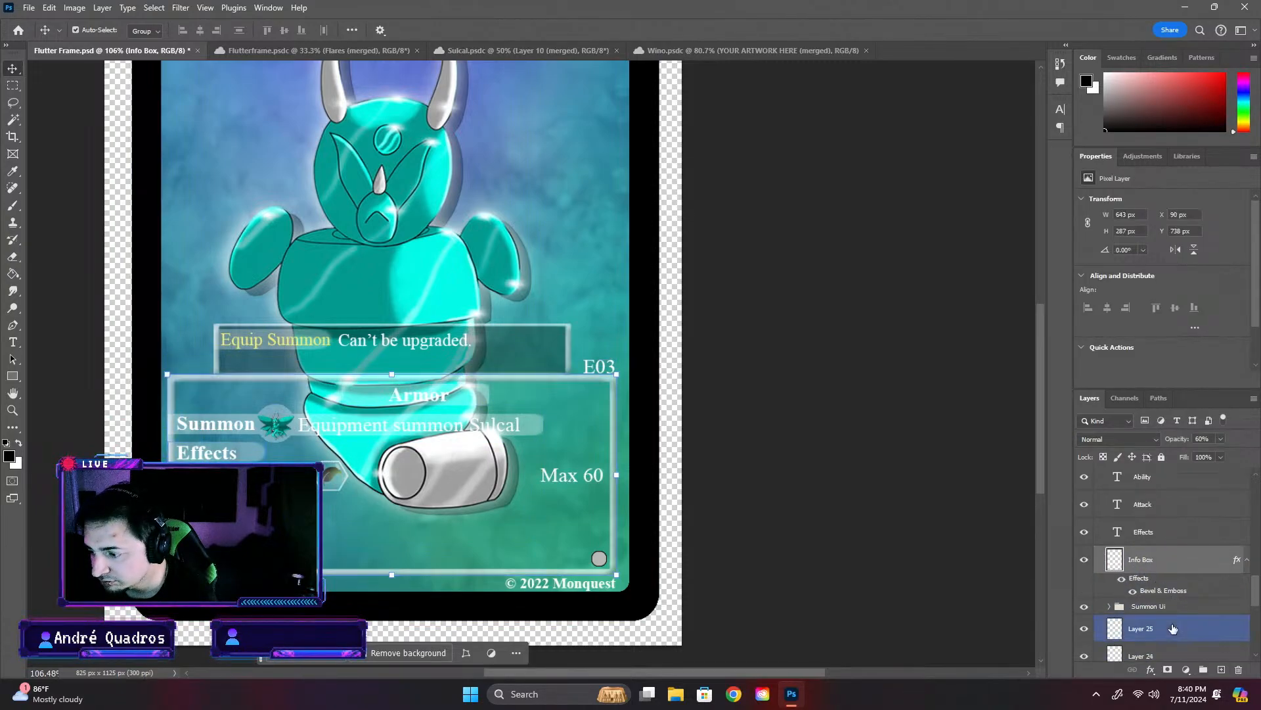
click(1086, 608)
click(1086, 608)
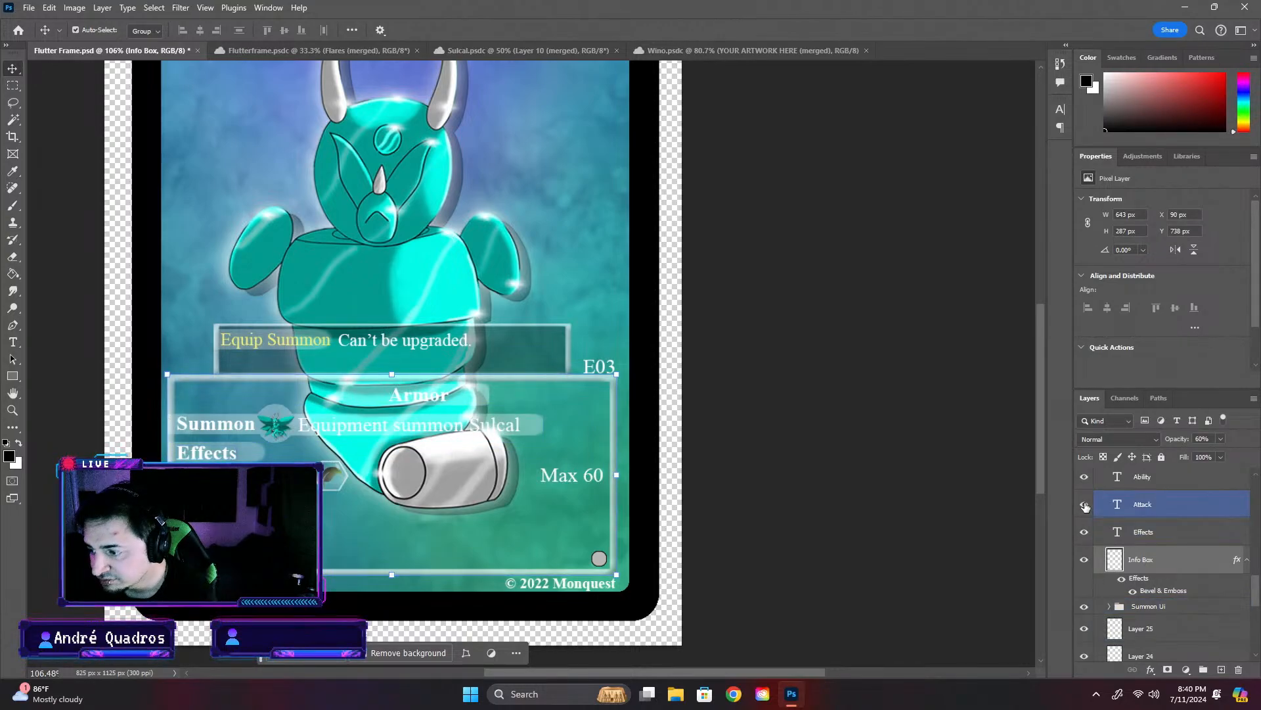
scroll(1085, 506, up, 1)
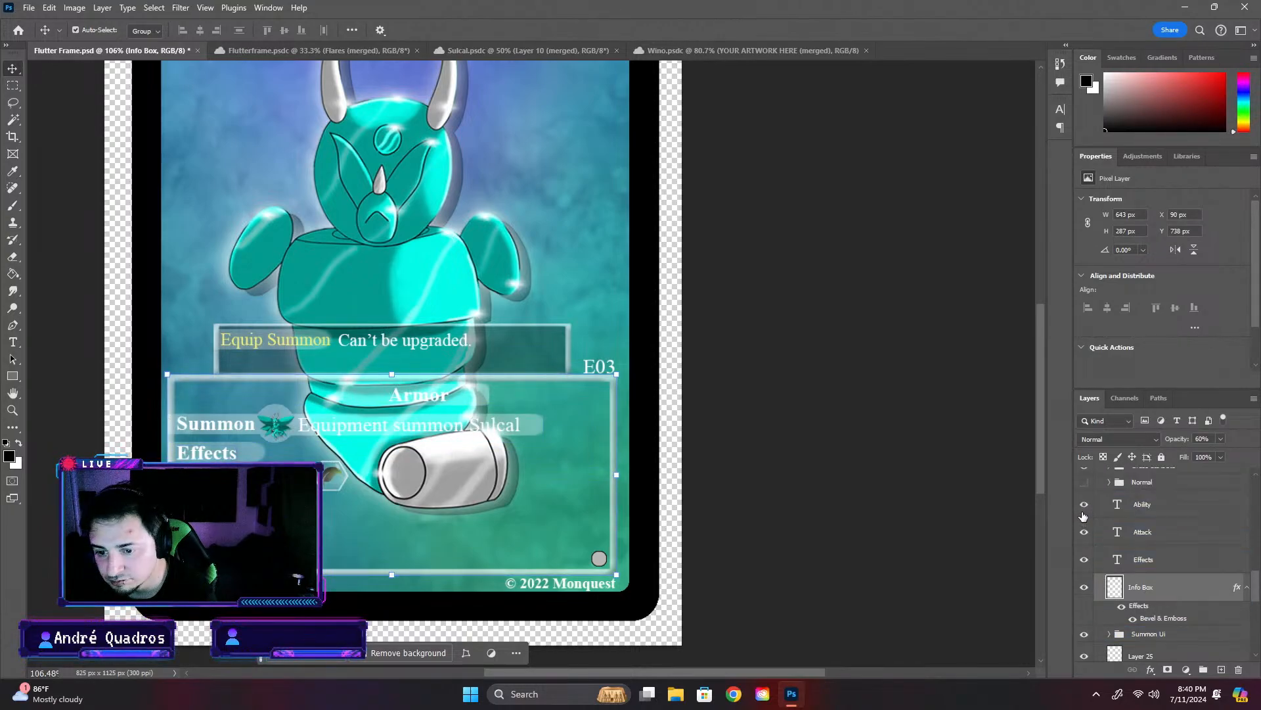
double_click(1144, 509)
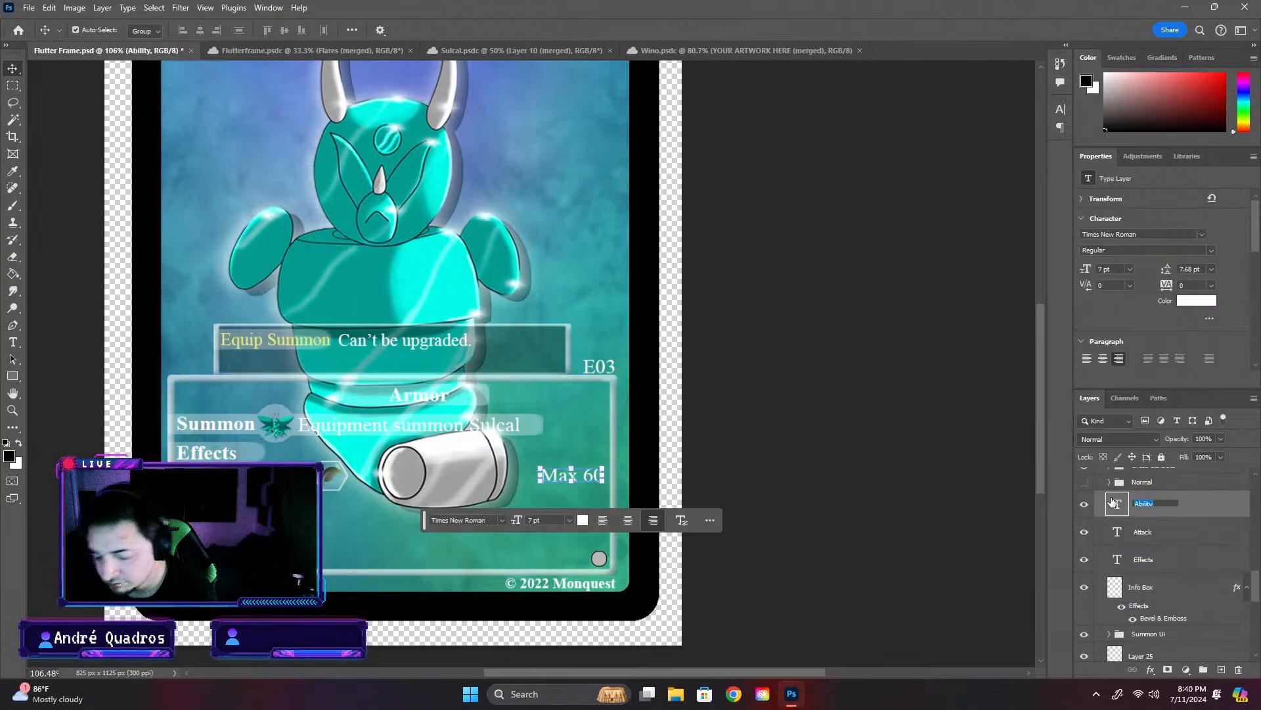
text(Numbers)
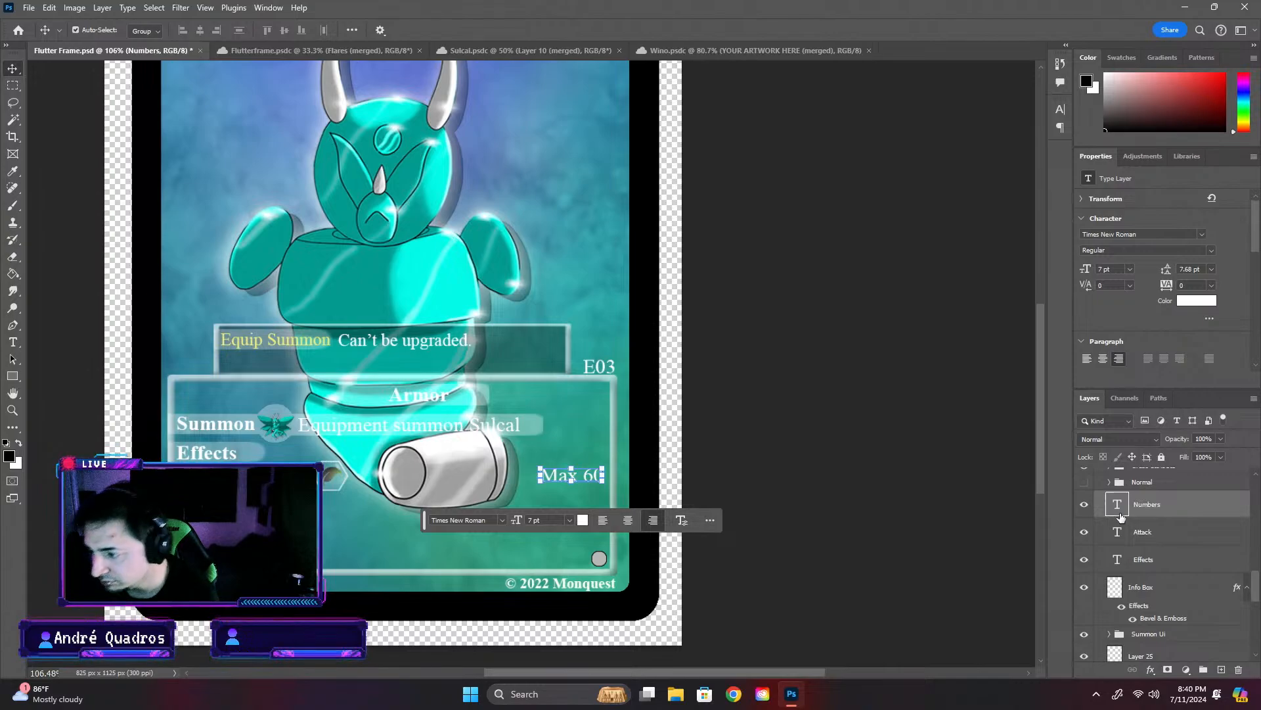
- Group the Numbers, Attack and Effects text layers into a new group named Ability
shift+click(1176, 559)
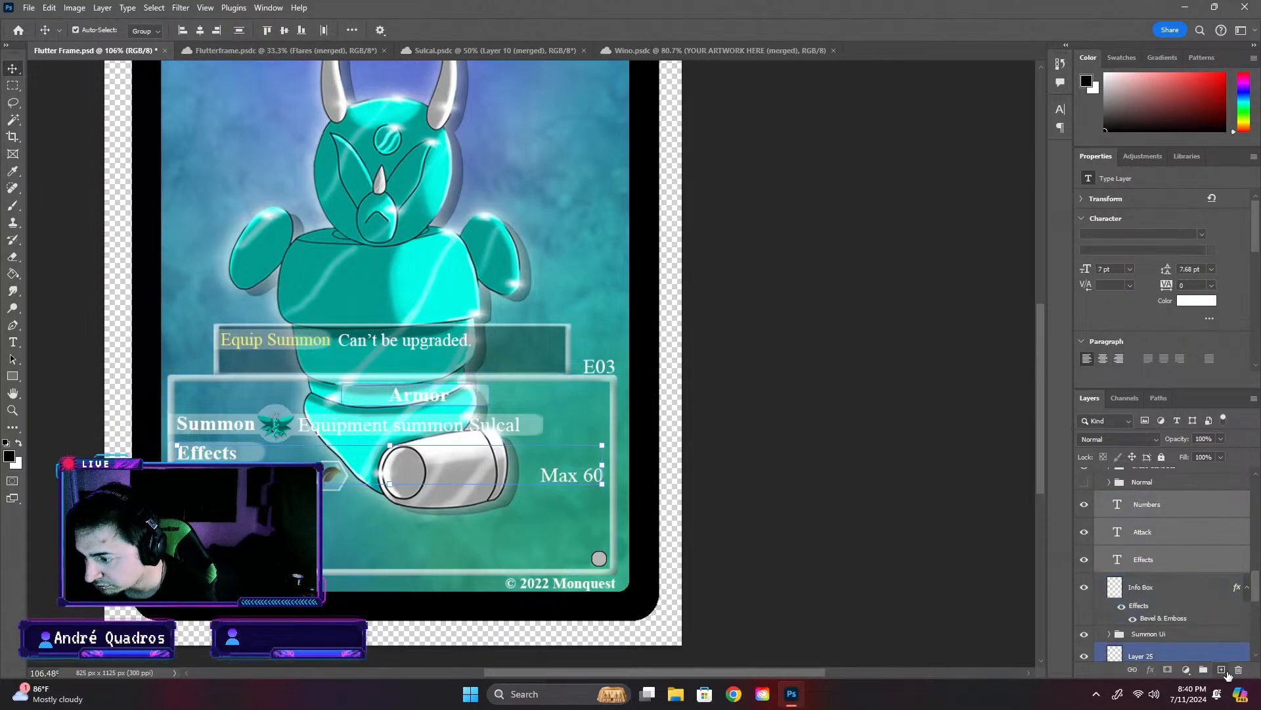
click(1204, 669)
double_click(1147, 499)
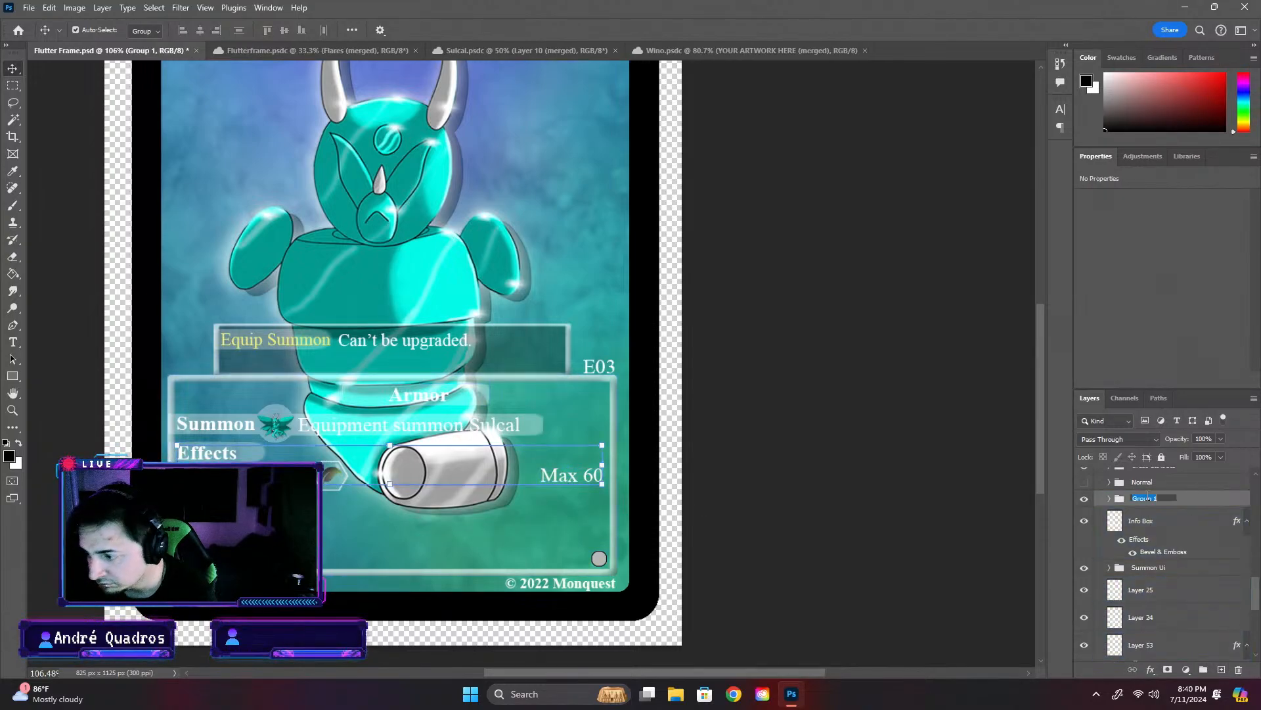
text(Ability)
key(Return)
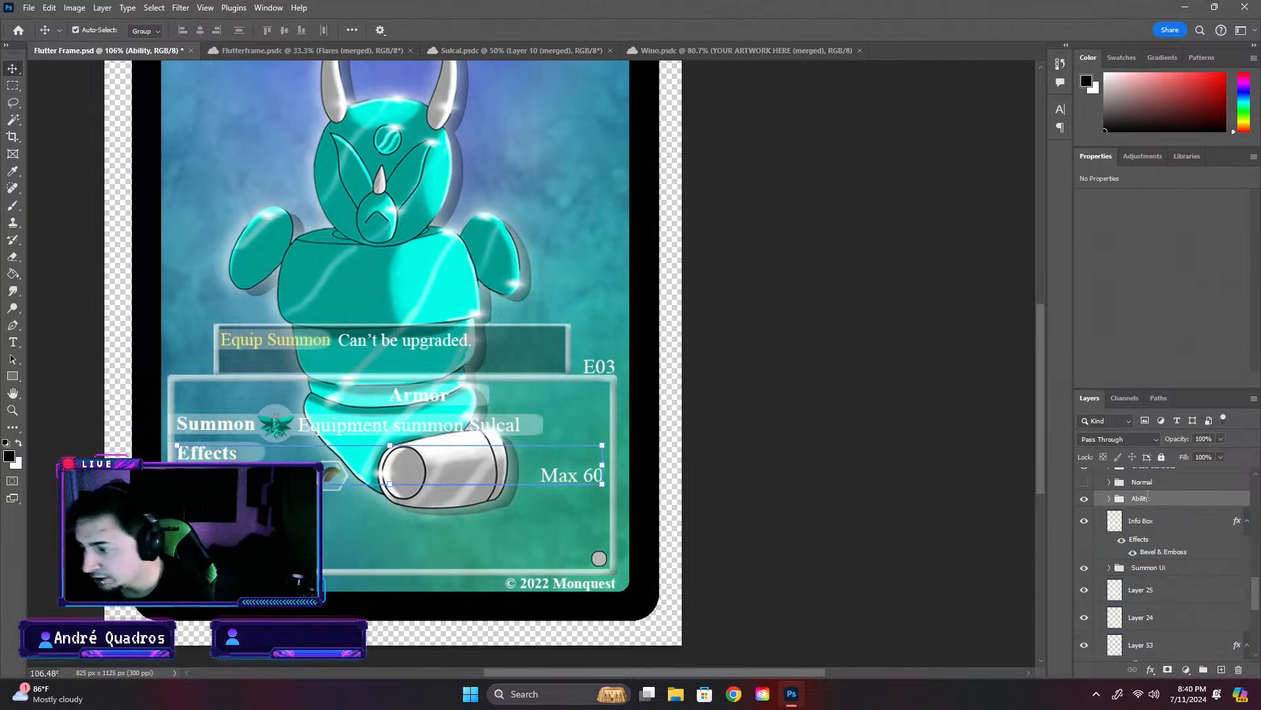
- Duplicate the Attack text inside the Ability group and place the copy just below the attack row, at about X 197, Y 932 px
scroll(1161, 594, up, 3)
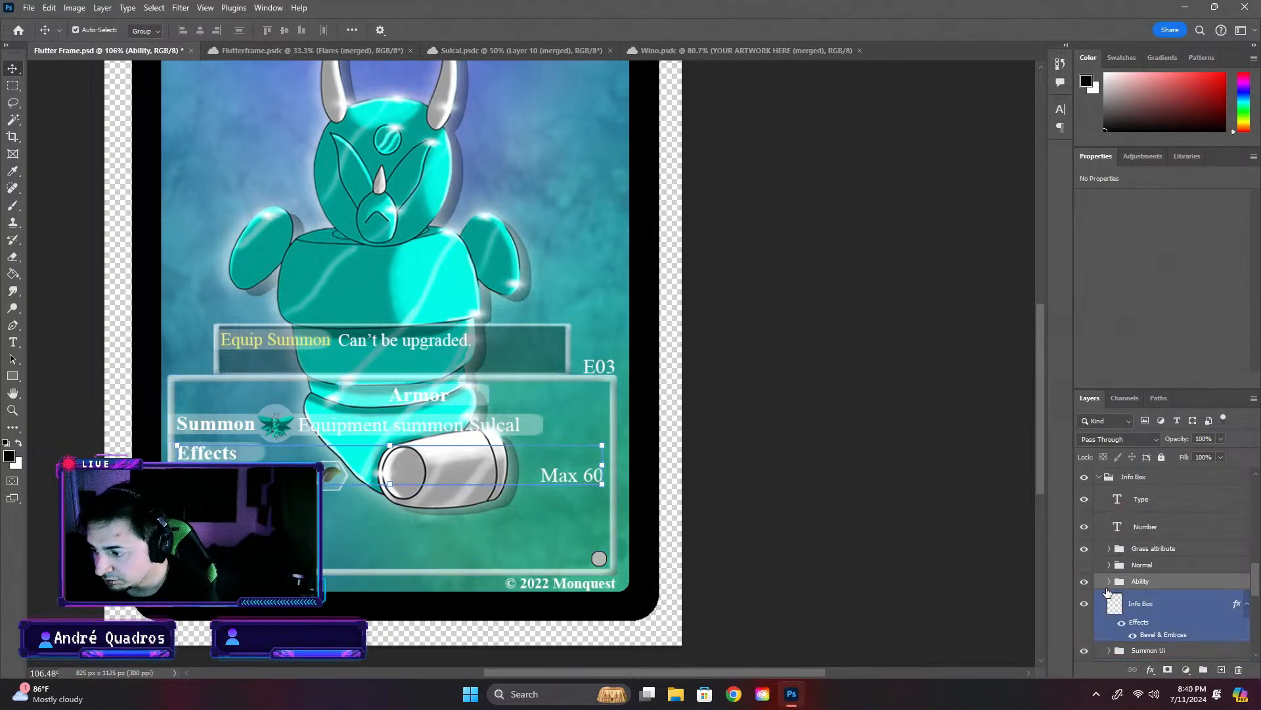
click(1109, 580)
click(1138, 601)
click(1151, 630)
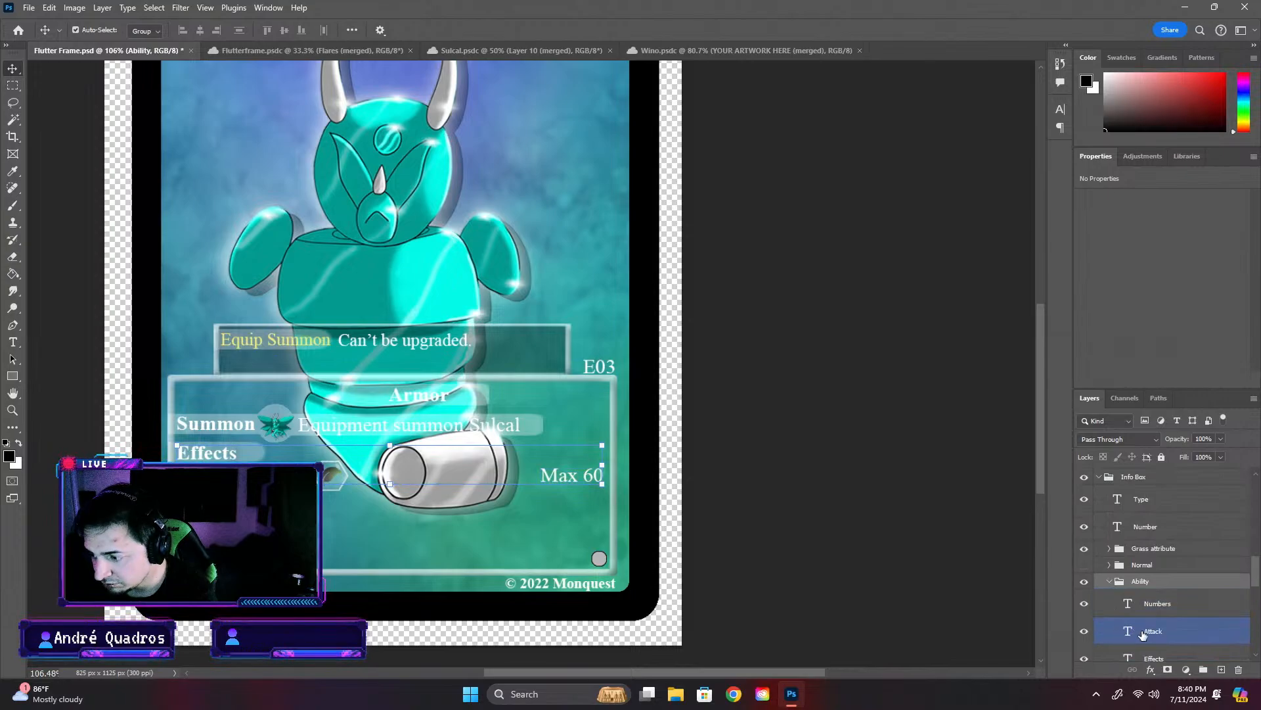
key(ctrl+v)
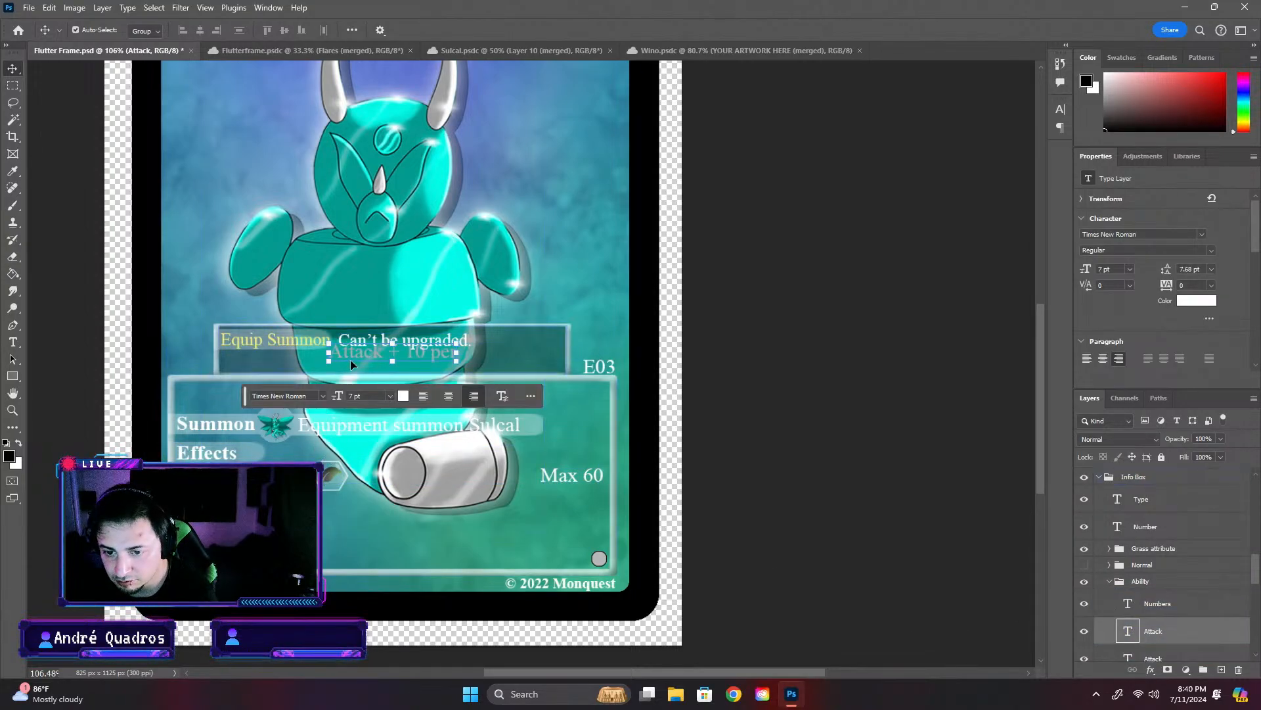
key(ctrl+t)
drag(373, 356, 229, 506)
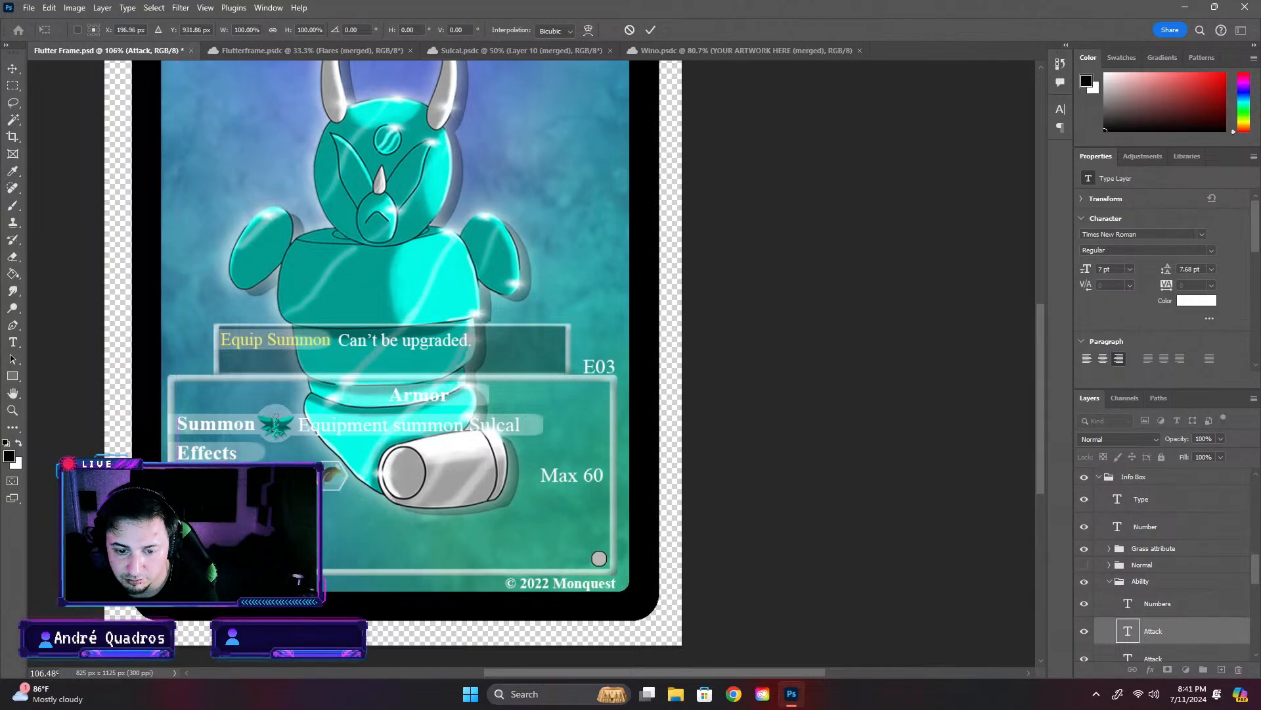
key(Return)
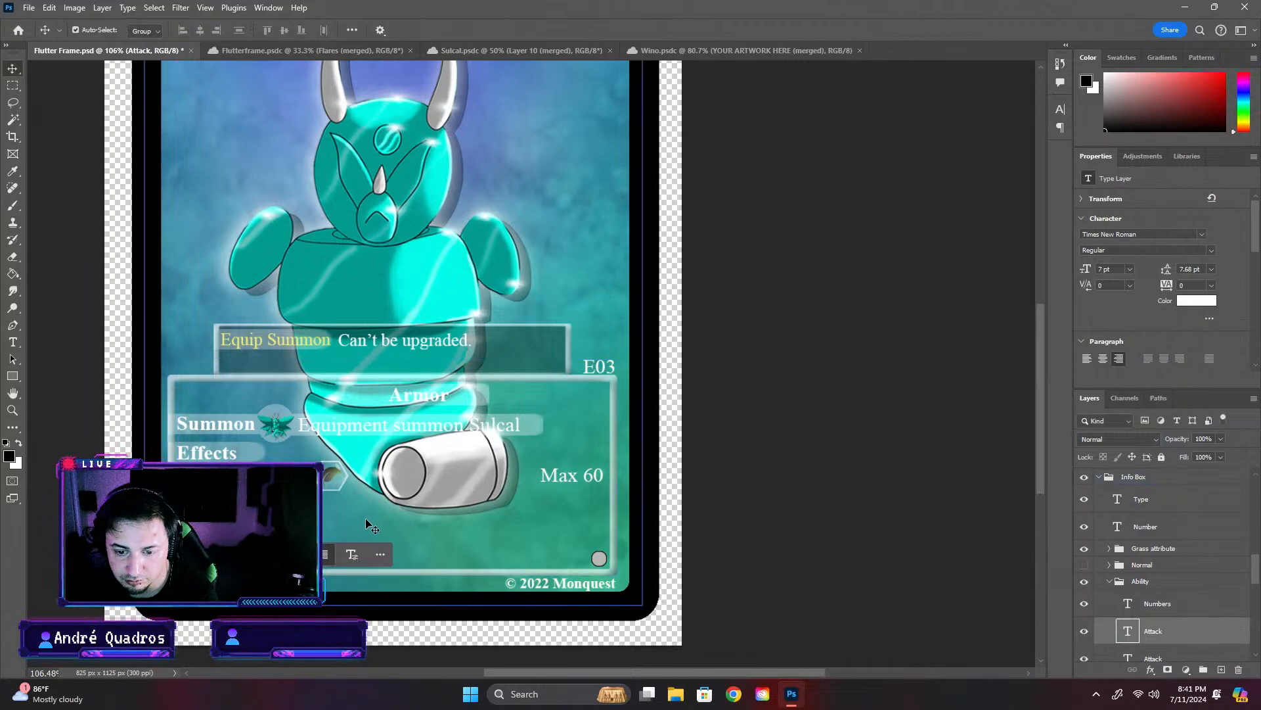
click(366, 521)
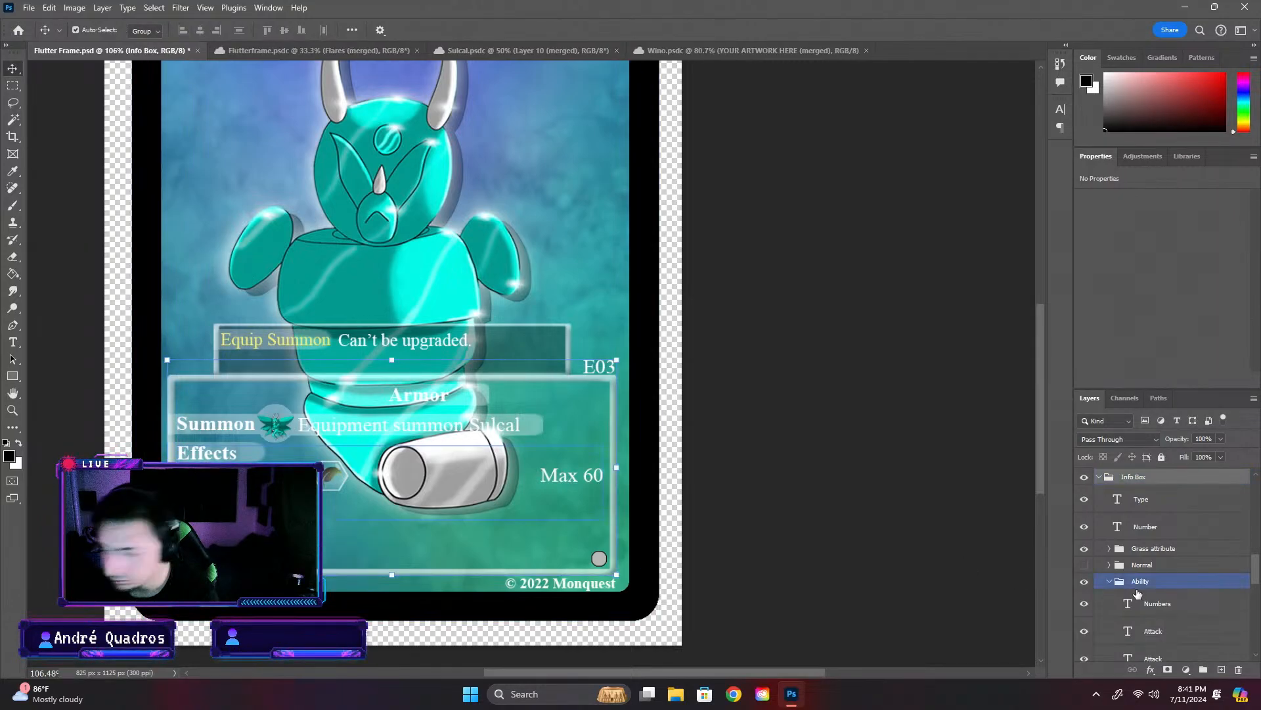
- Rename the duplicated Attack text layer in the Ability group to Support
click(1168, 636)
scroll(1168, 637, down, 1)
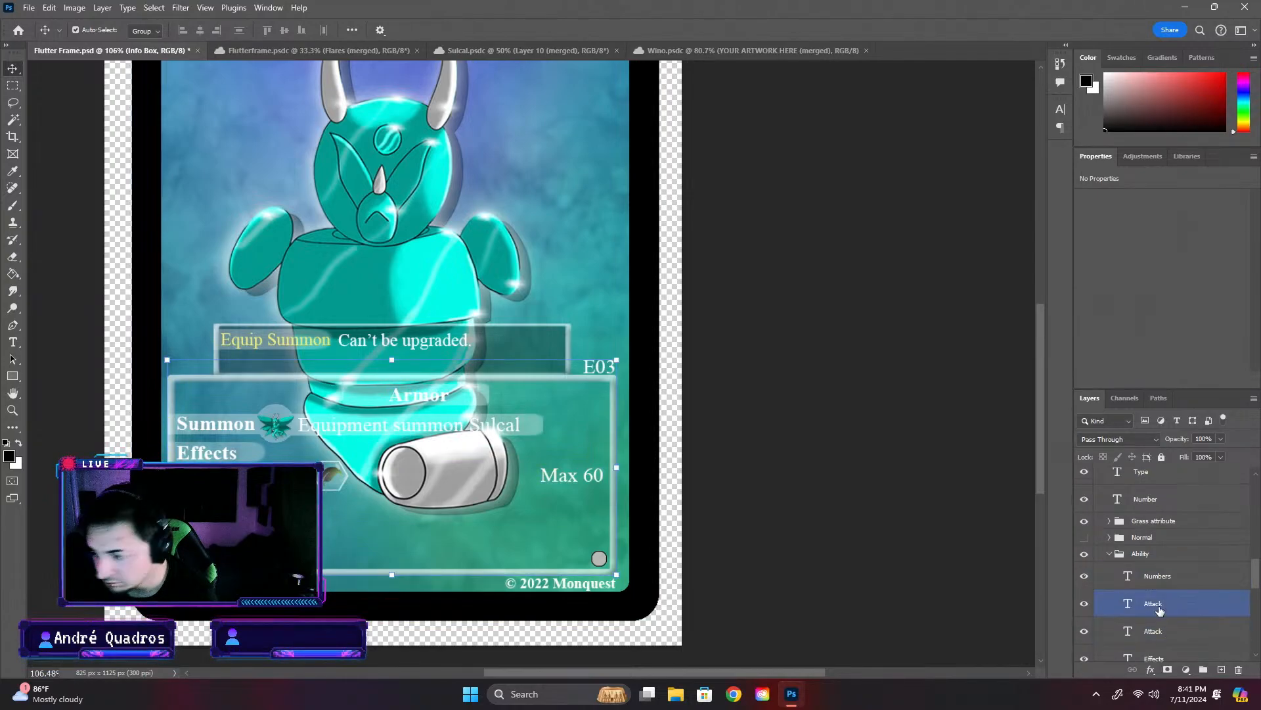
double_click(1159, 603)
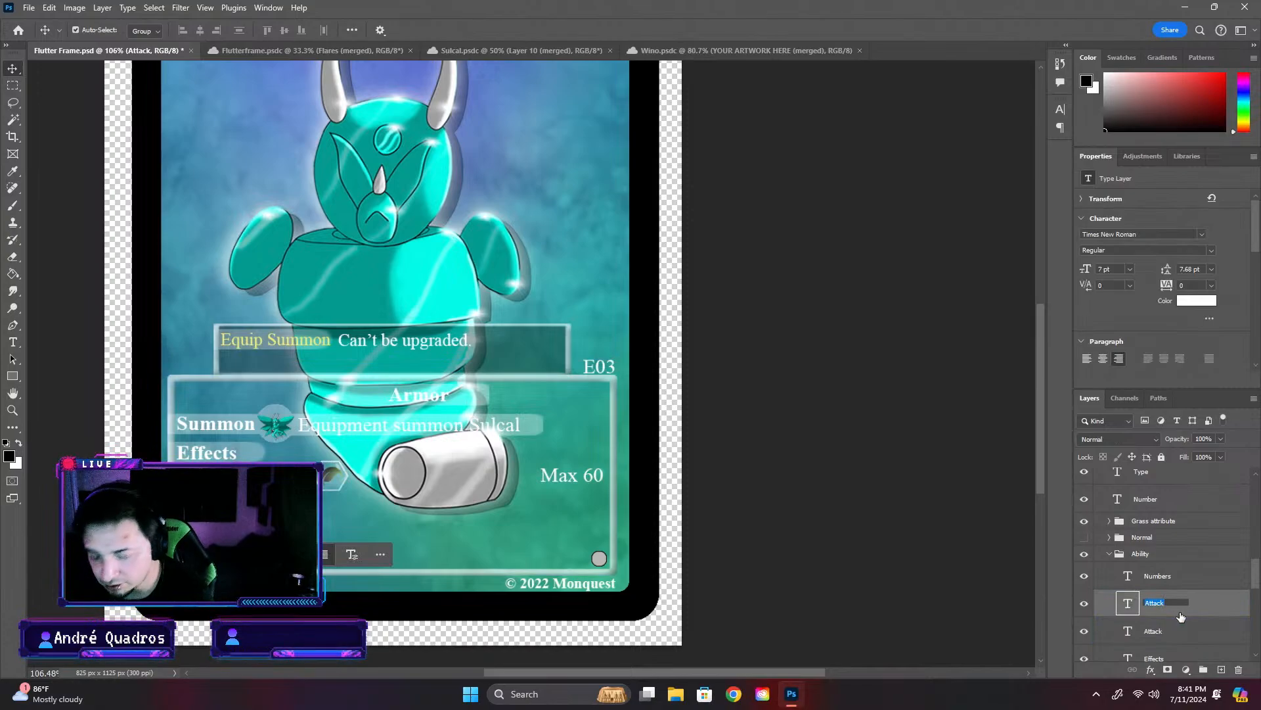
text(SP)
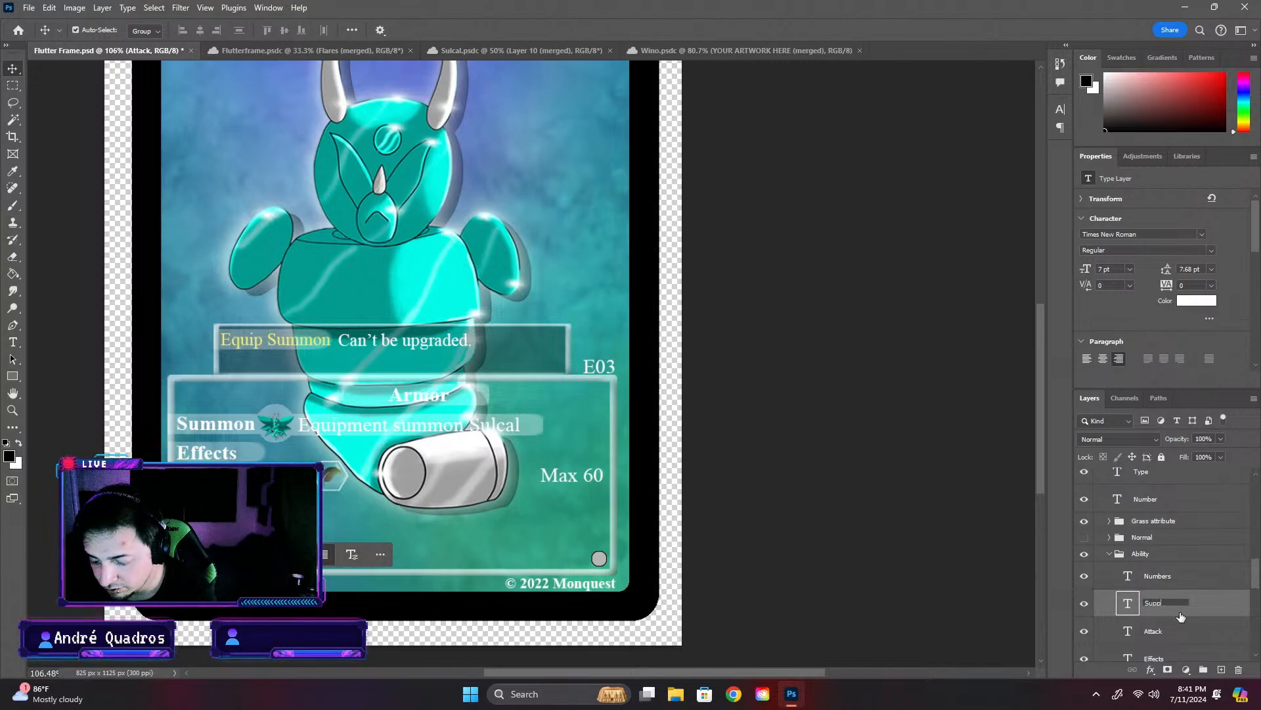
text(pport)
key(Return)
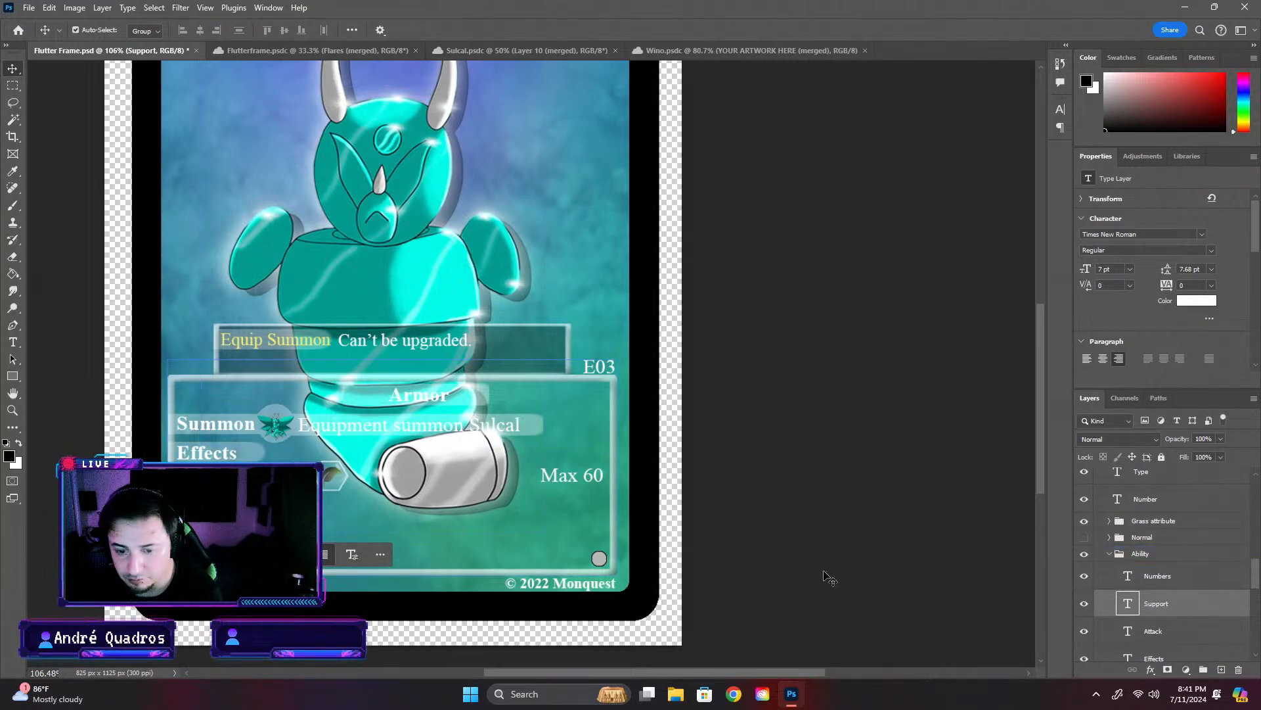
- Edit the Support text's wording, then move only that text horizontally to the right, to about X 227 px, in its row below the attack row
double_click(1128, 604)
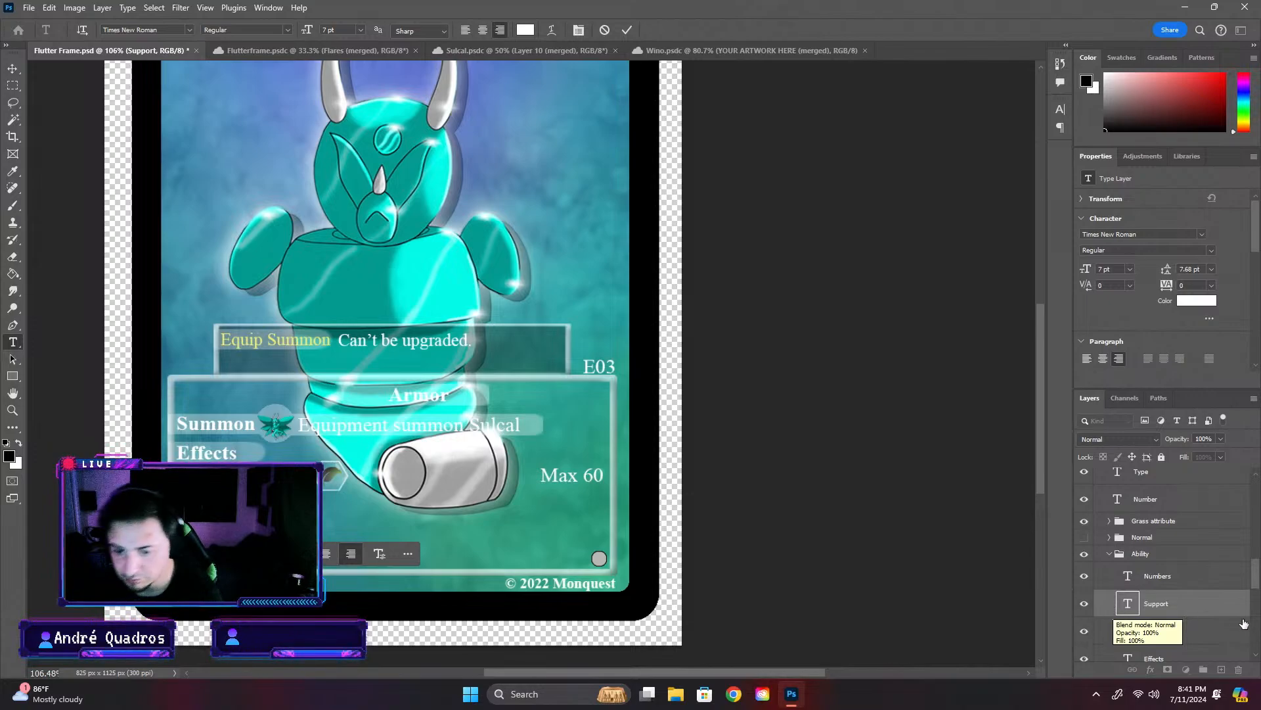
key(v)
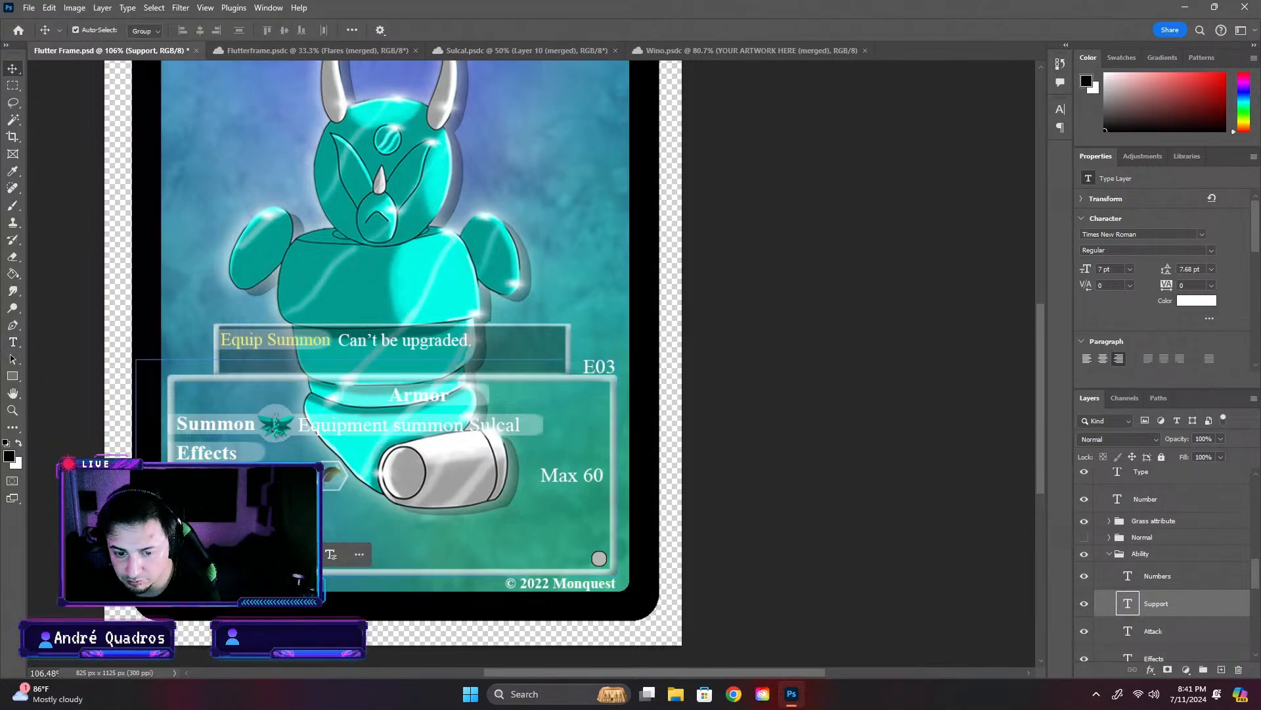
drag(246, 516, 267, 516)
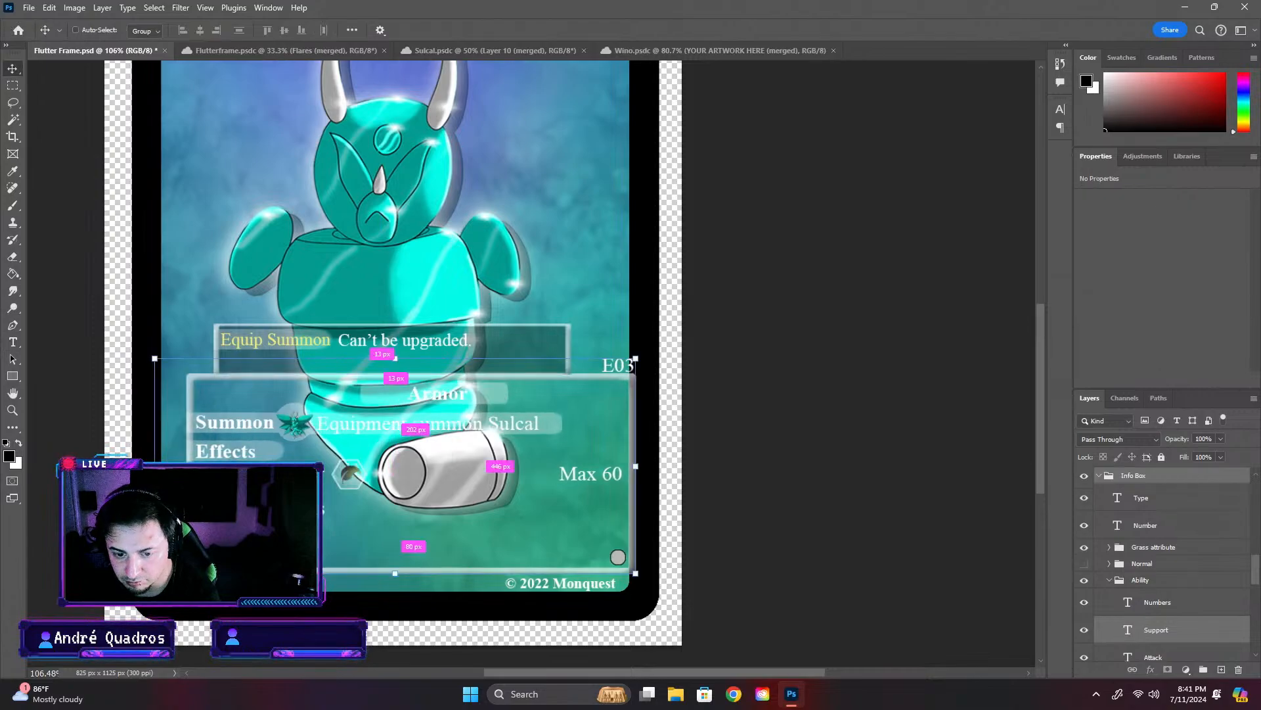
key(ctrl+z)
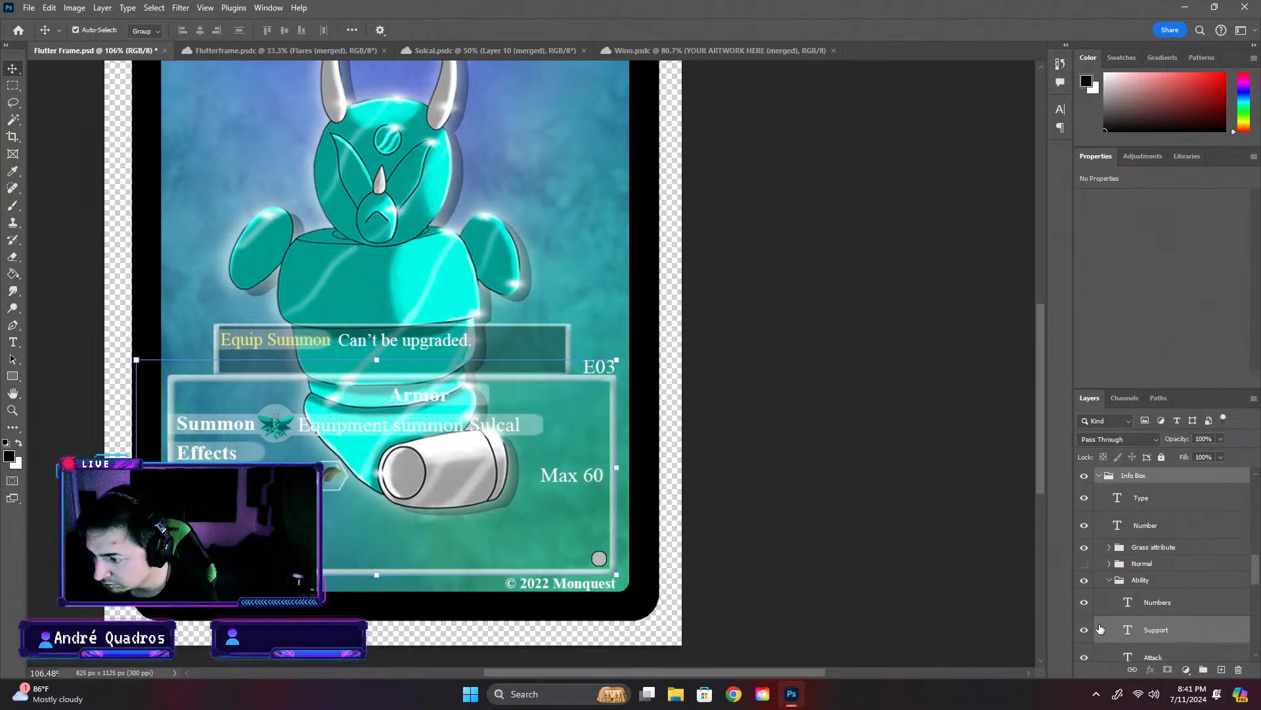
double_click(1128, 630)
key(ctrl+t)
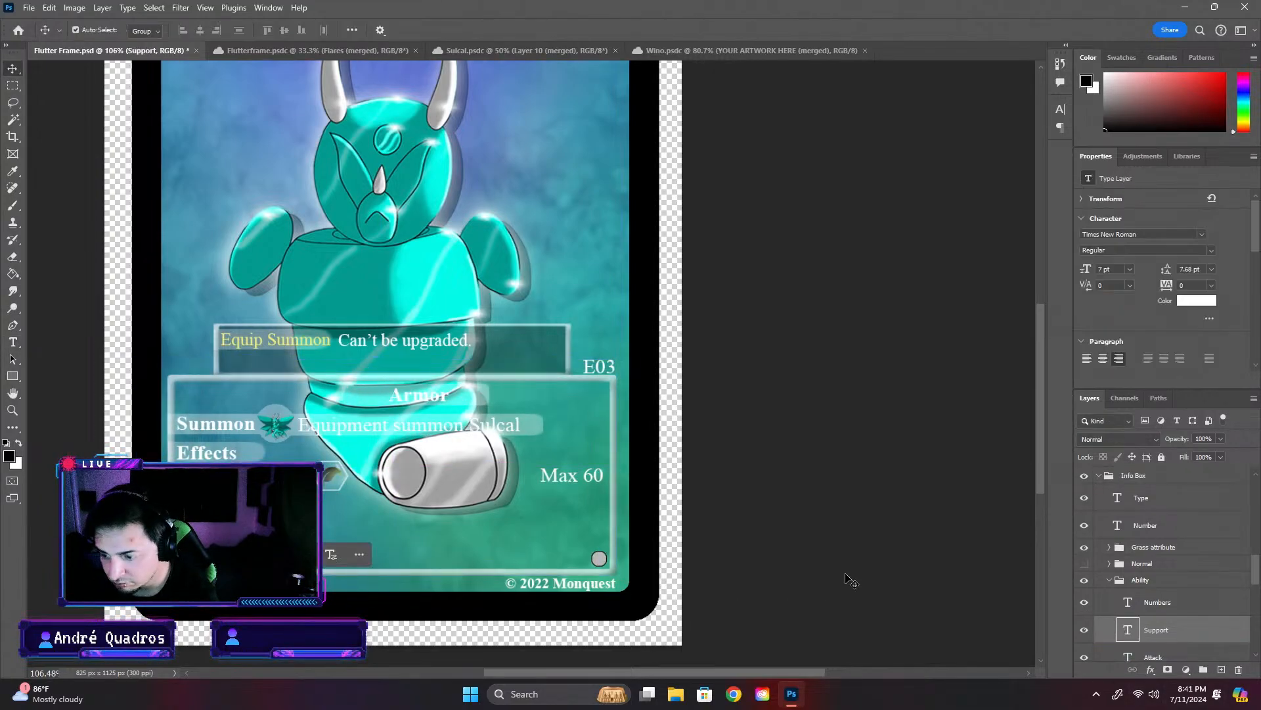
drag(247, 513, 289, 513)
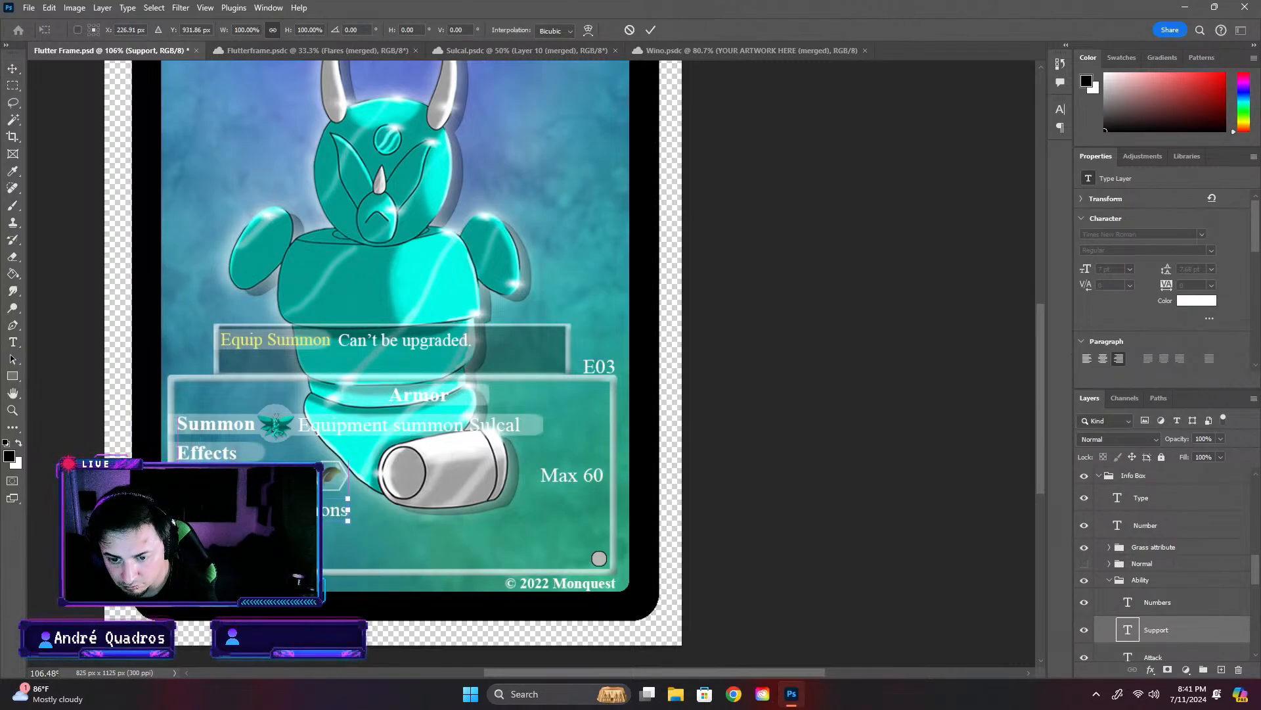
key(Return)
- Add " hp" to the end of the Support text, with no period
click(342, 513)
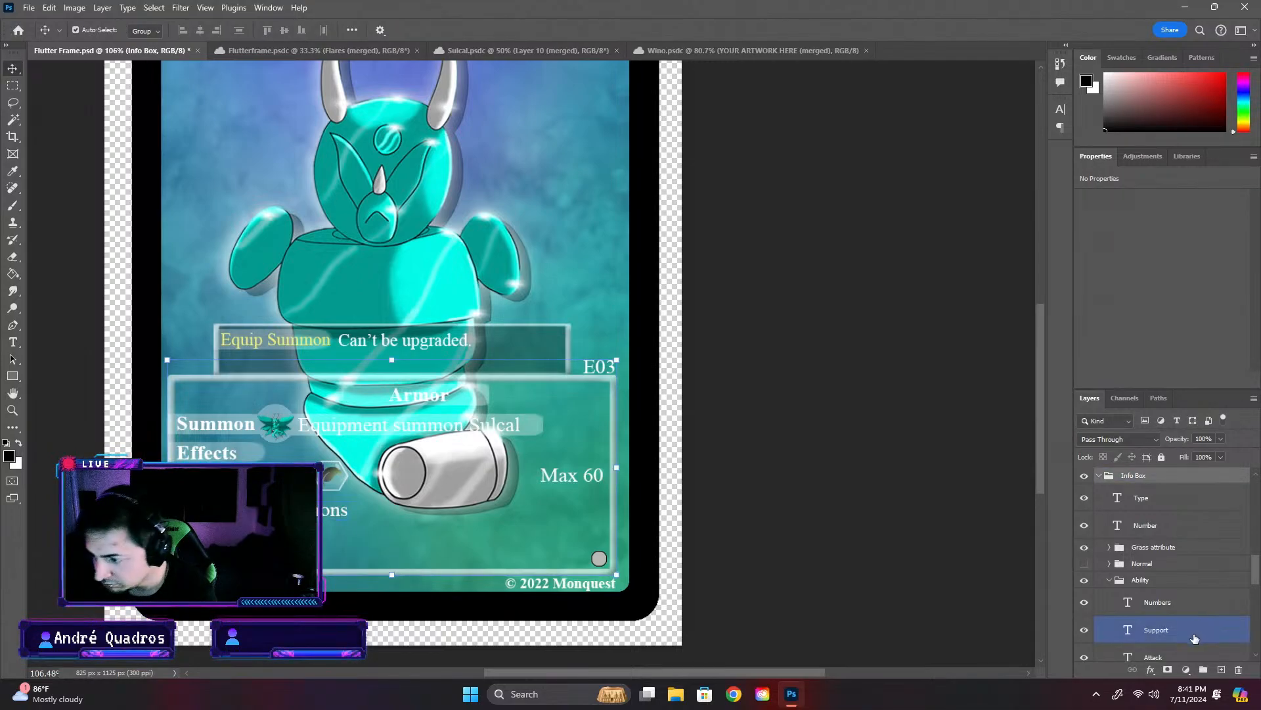
scroll(1164, 628, down, 1)
click(1164, 627)
double_click(1128, 601)
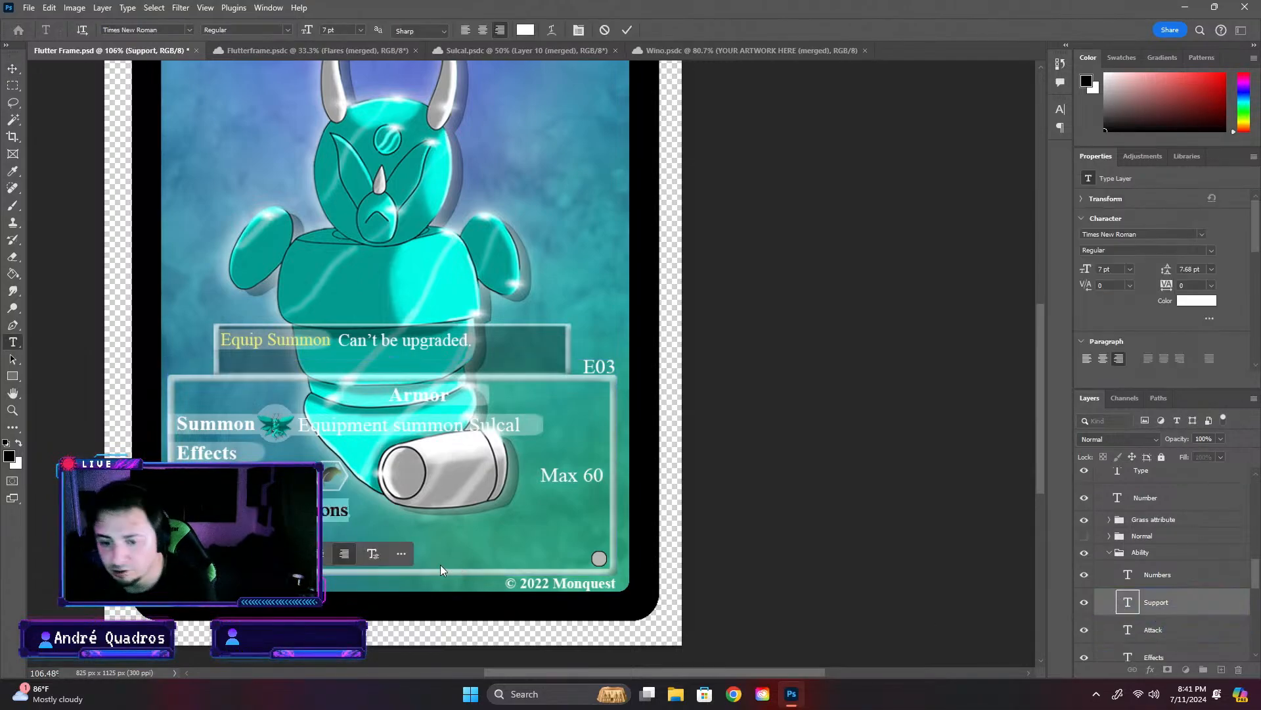
click(353, 513)
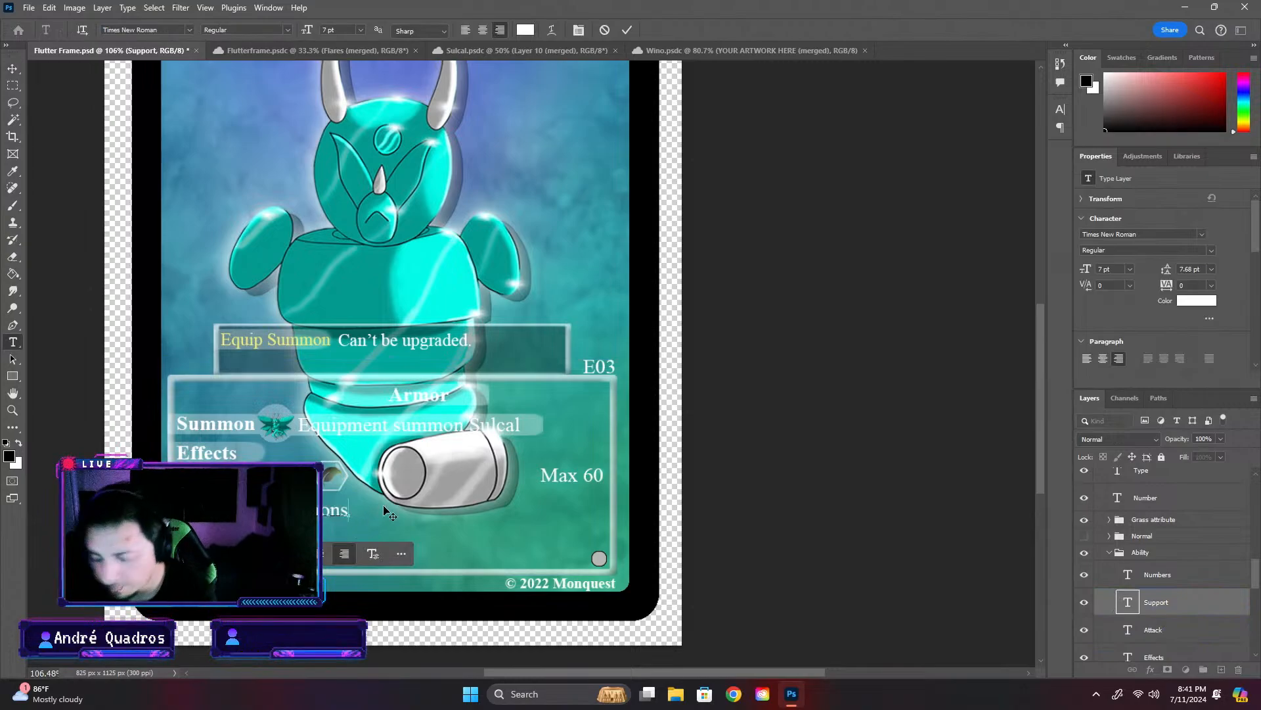
text(.)
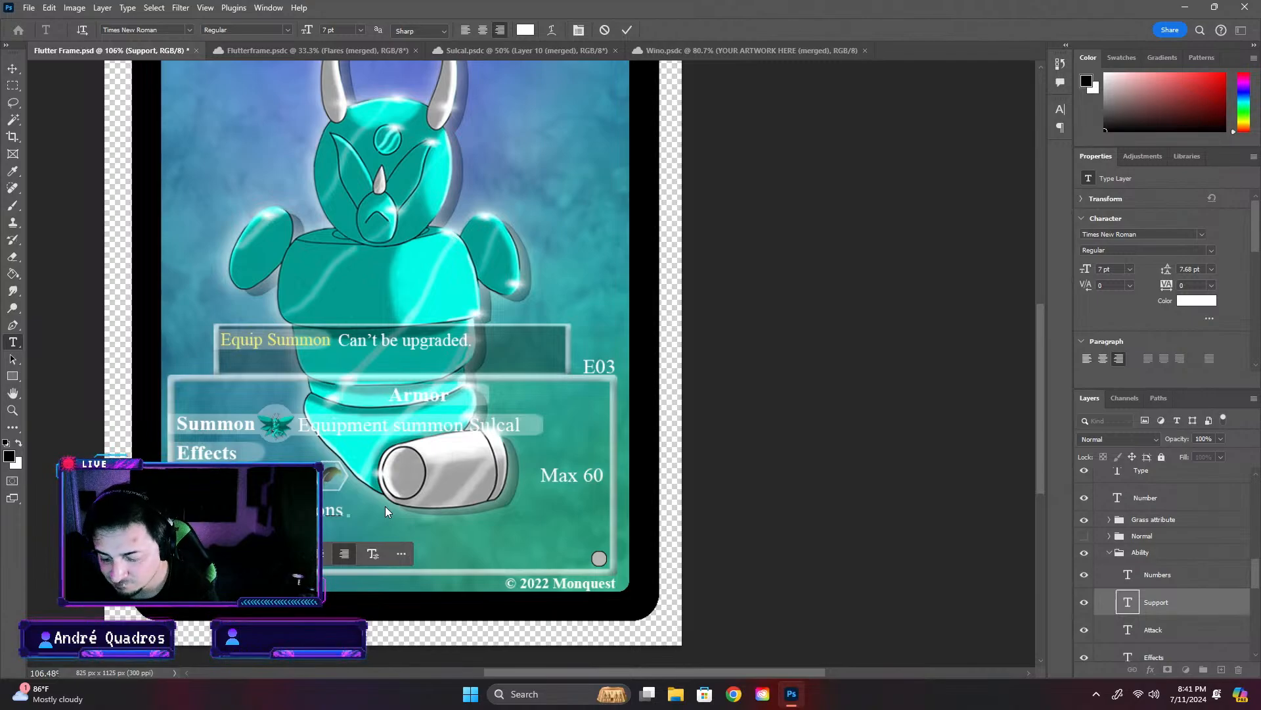
text( hp)
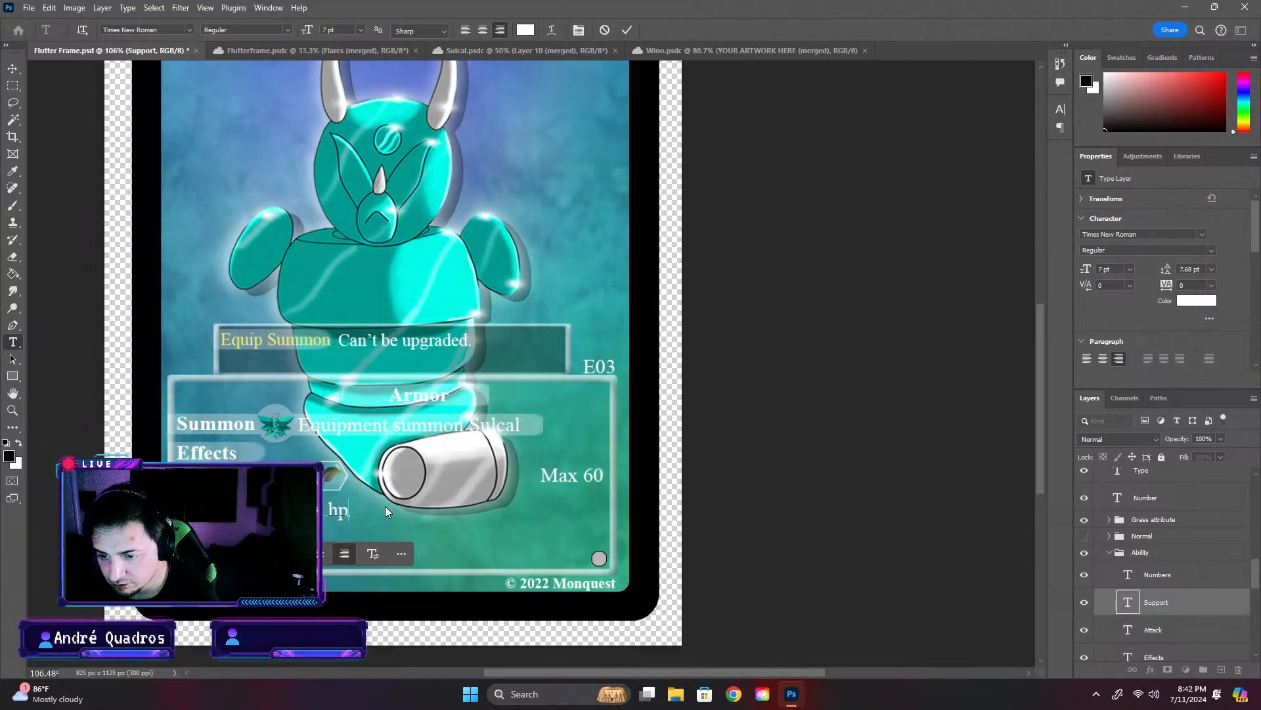
key(ctrl+Return)
key(v)
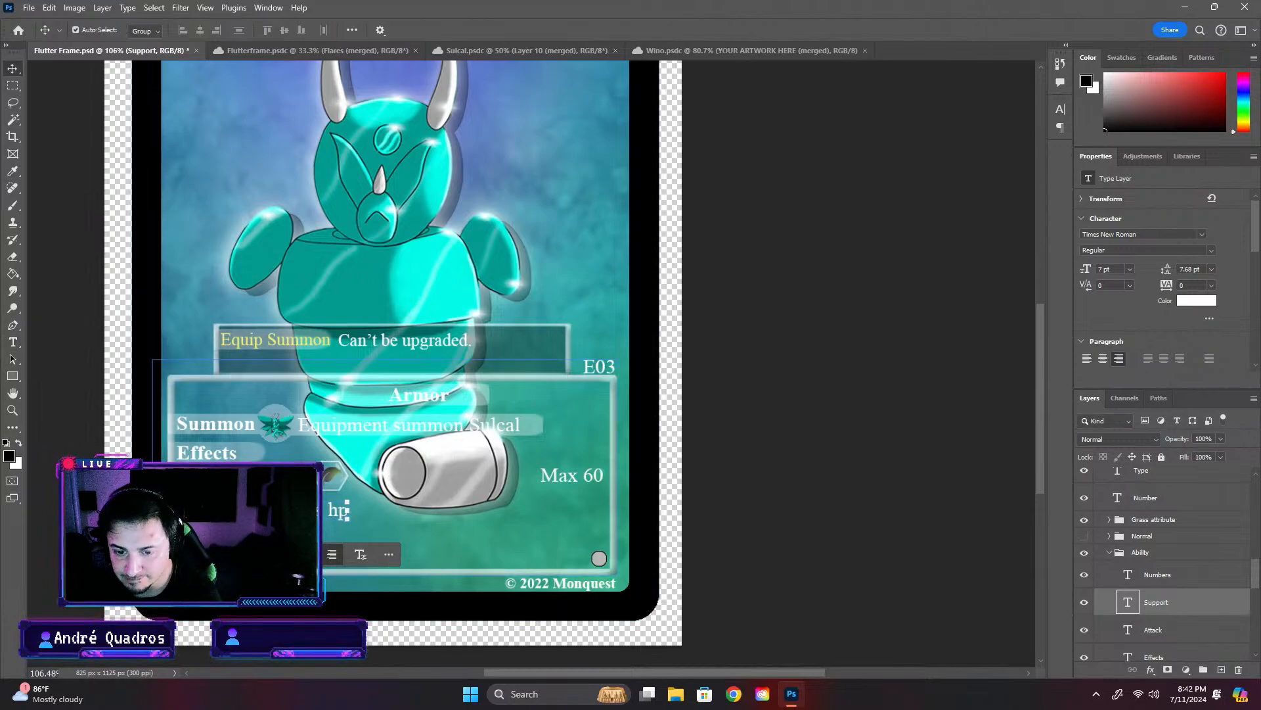
- Move the Support text about 37 px straight right, to X 245.23 px, within the info box
key(ctrl+t)
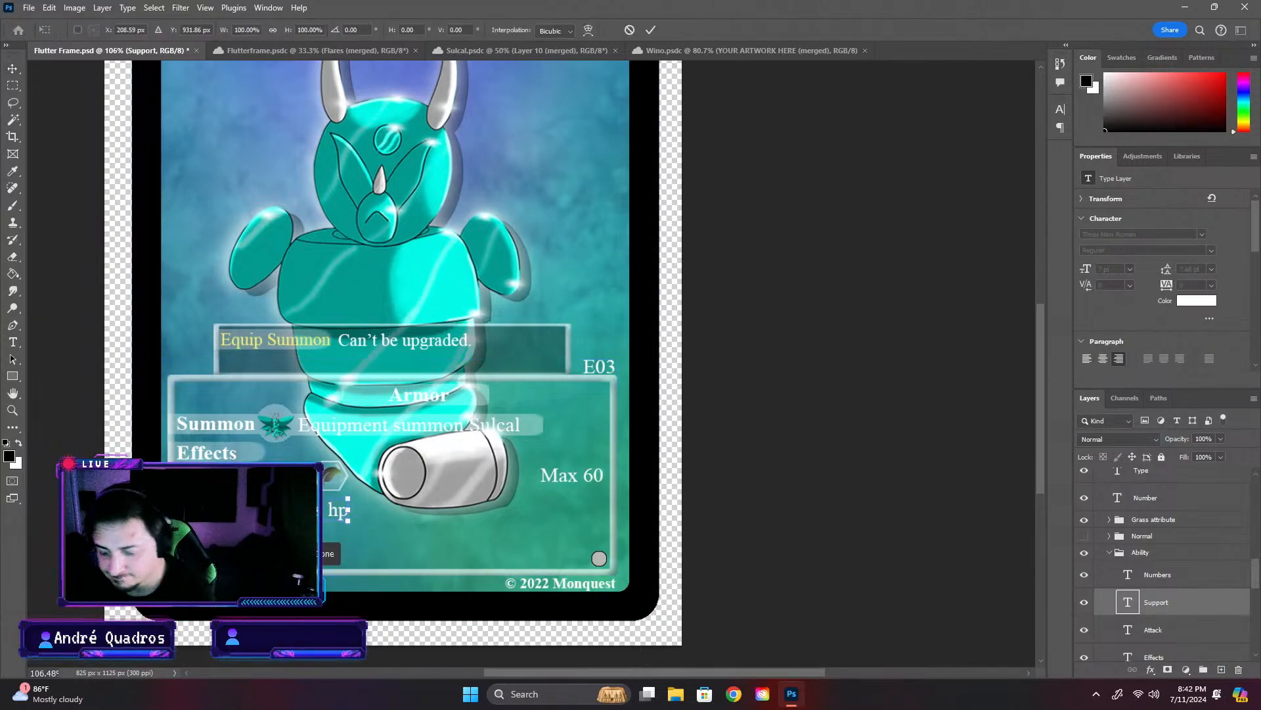
drag(302, 511, 324, 513)
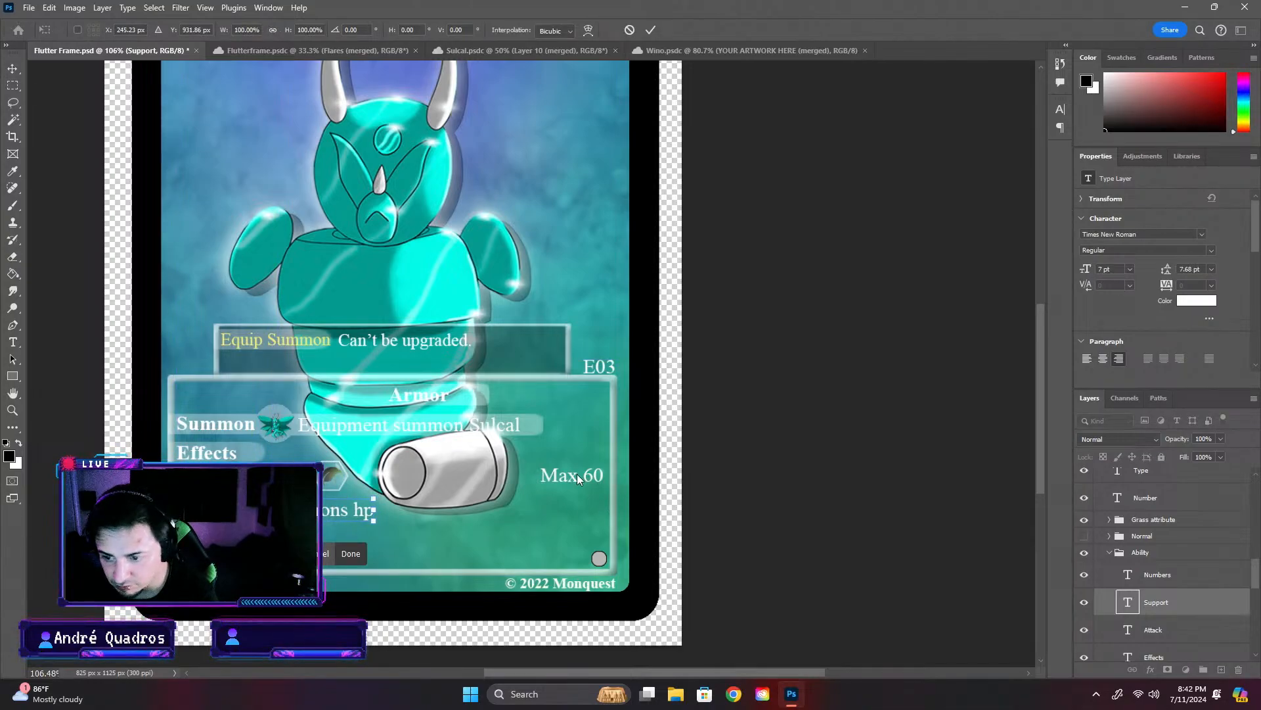
key(Return)
- Duplicate the Numbers text layer in the Ability group and place the copy below "Max 60", at the end of the support row
scroll(1166, 578, down, 1)
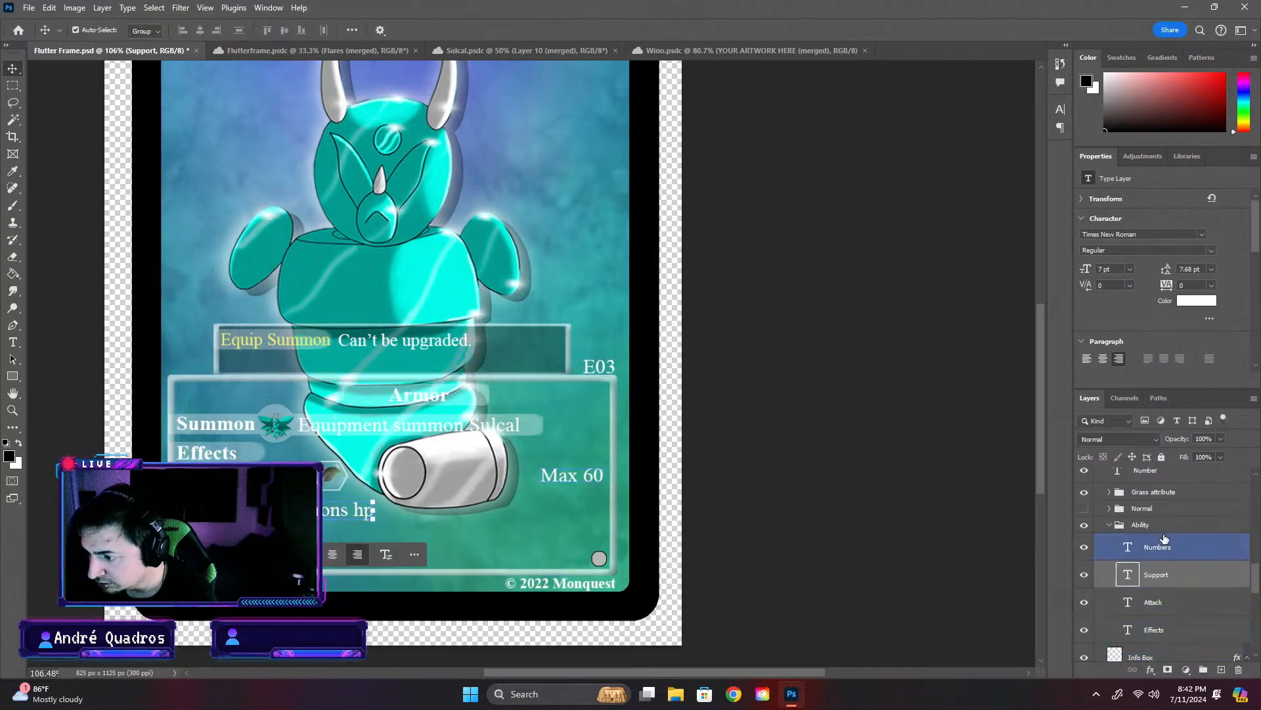
click(1165, 558)
key(ctrl+c)
key(ctrl+v)
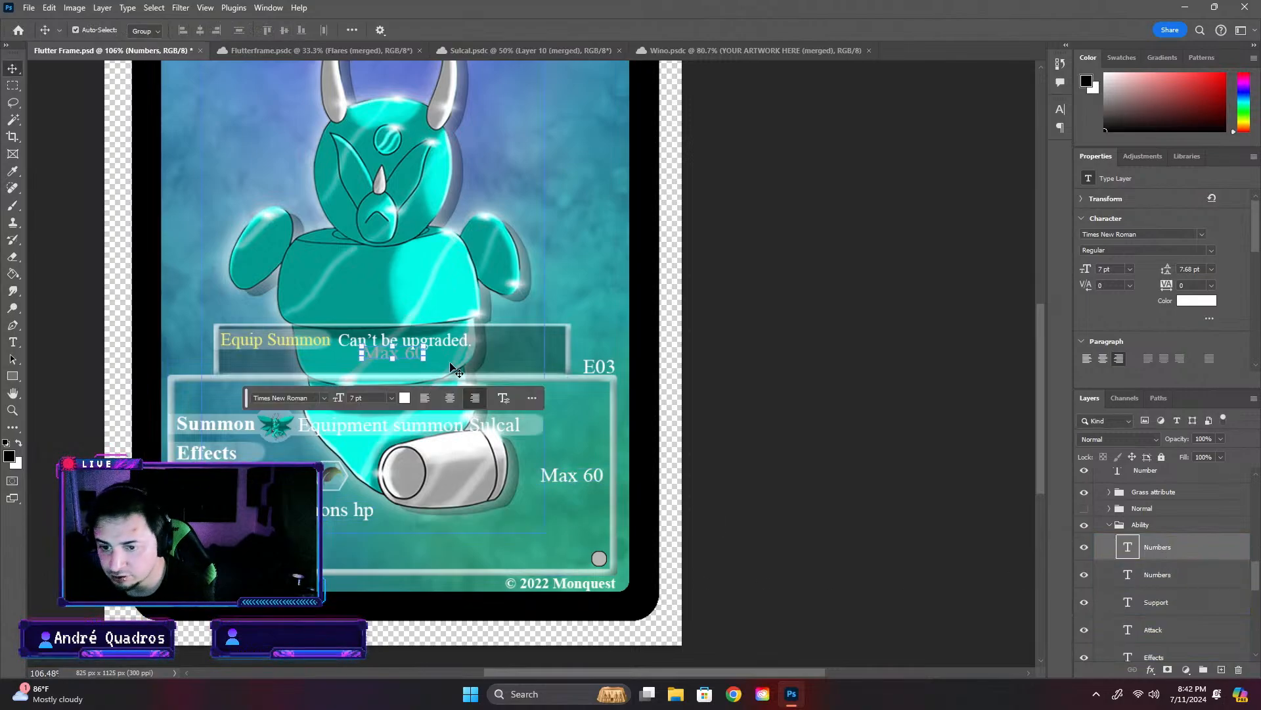
drag(411, 350, 590, 506)
key(Return)
click(590, 506)
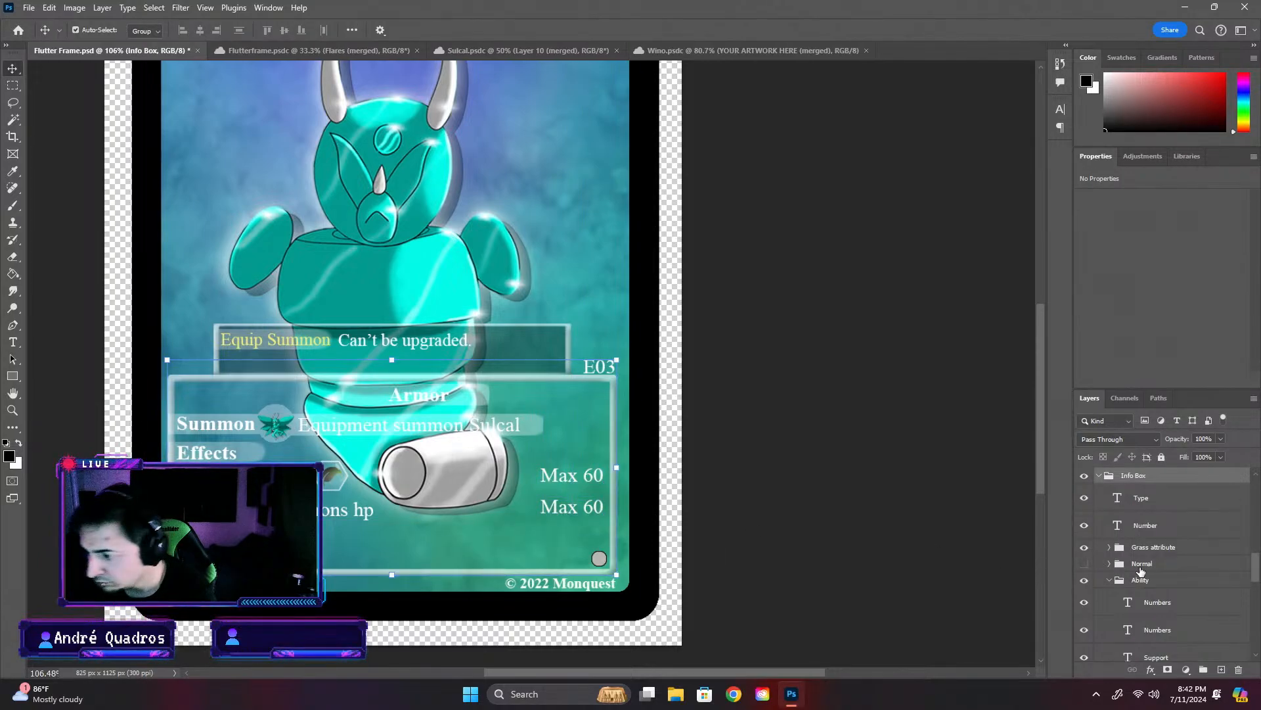
- Rename the duplicated Numbers layer as Numbers 2 and replace its text with 30
double_click(1163, 602)
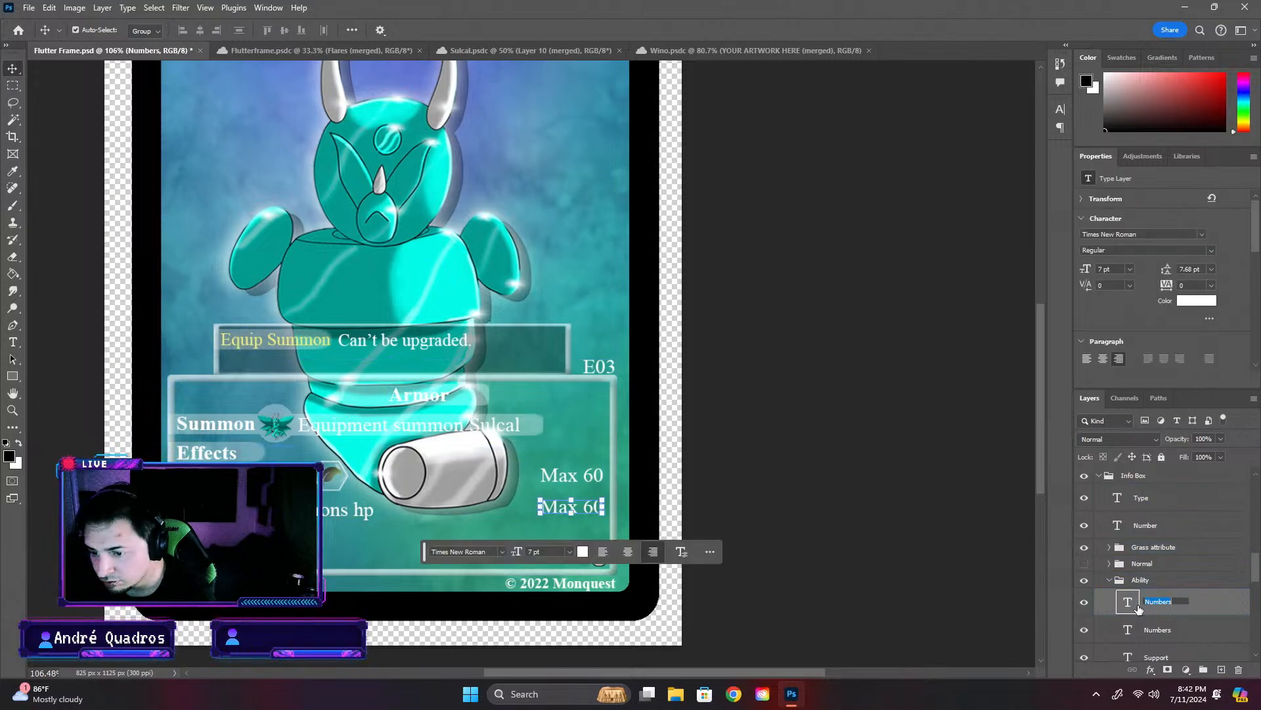
click(1123, 587)
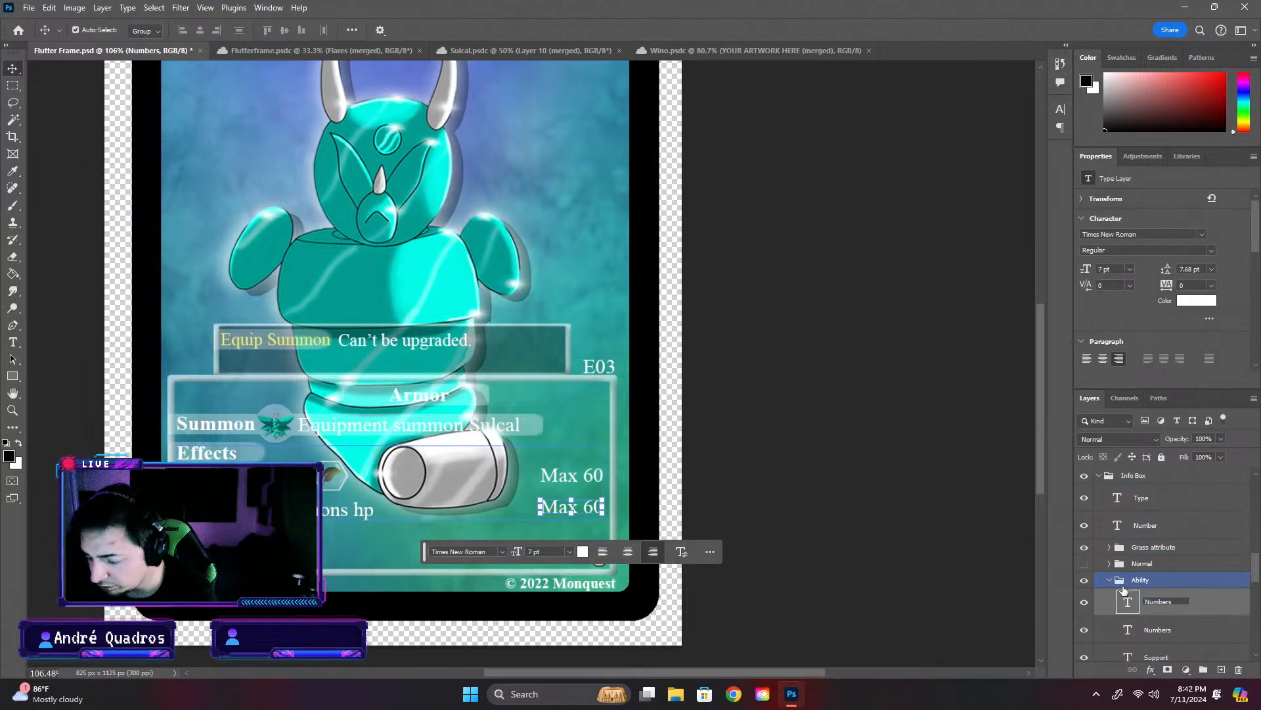
double_click(1127, 602)
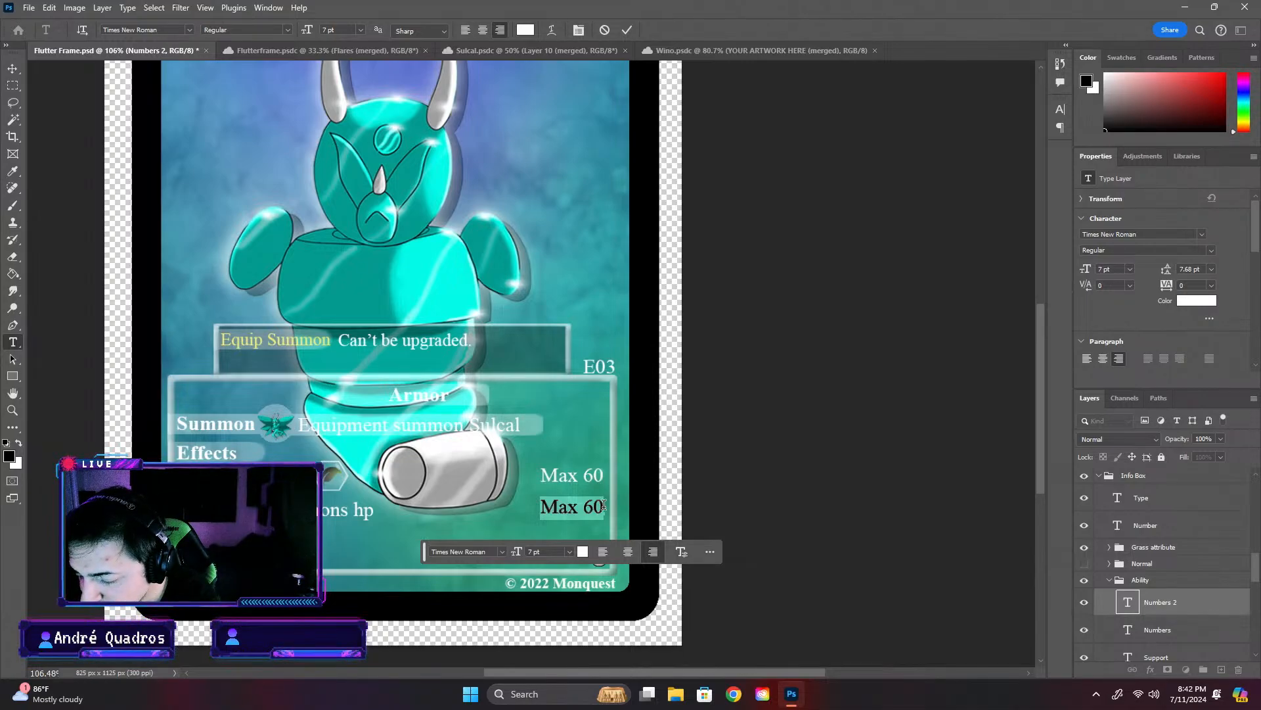
text(30)
key(ctrl+Return)
key(v)
click(956, 521)
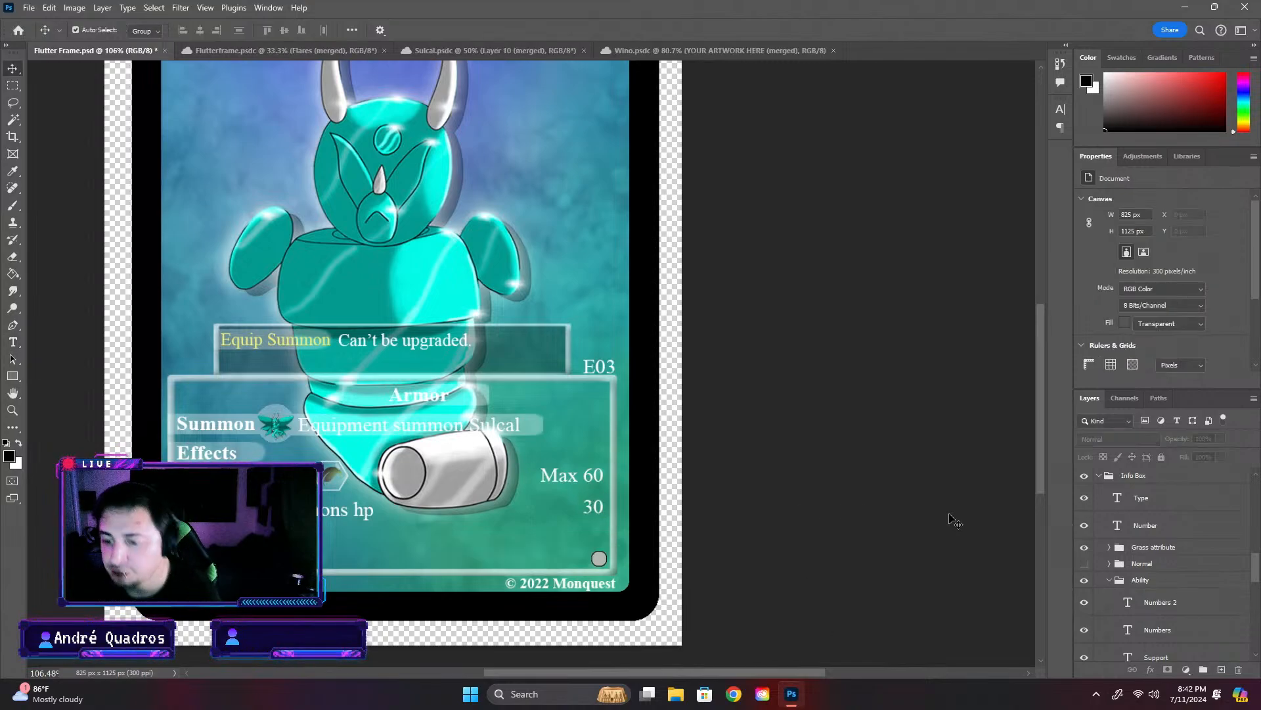
click(332, 493)
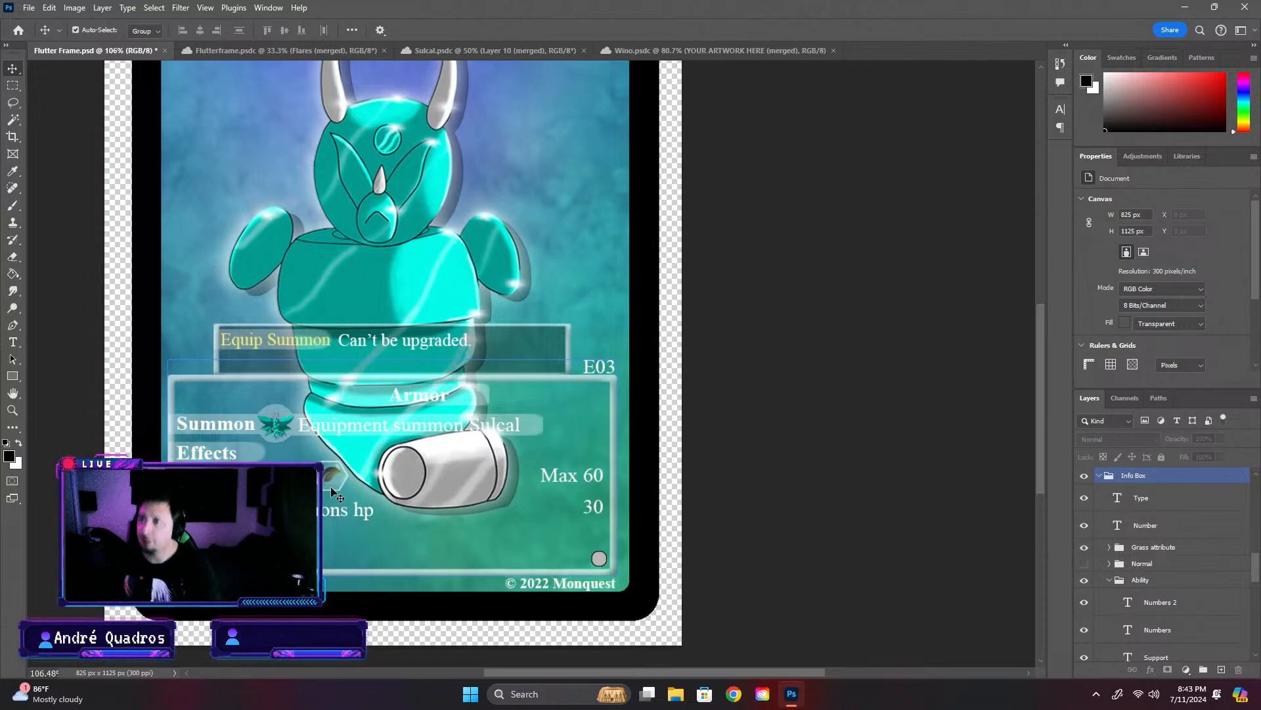
click(375, 517)
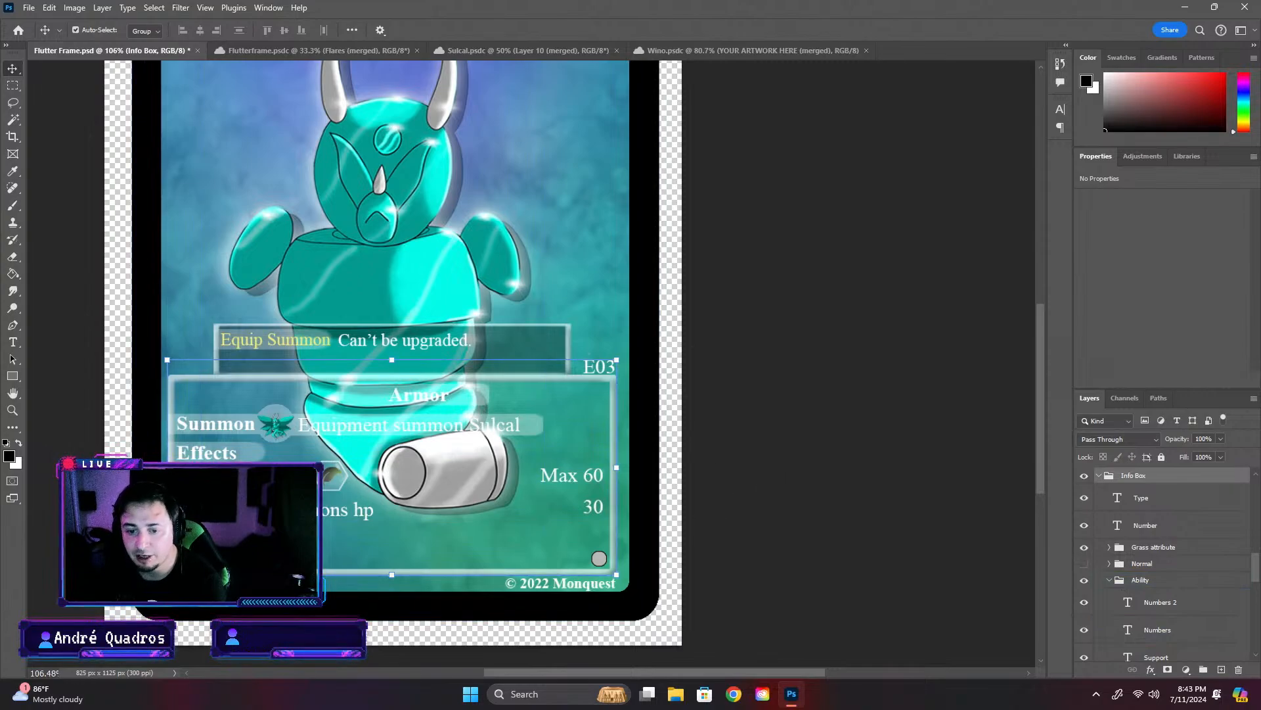
scroll(679, 550, down, 6)
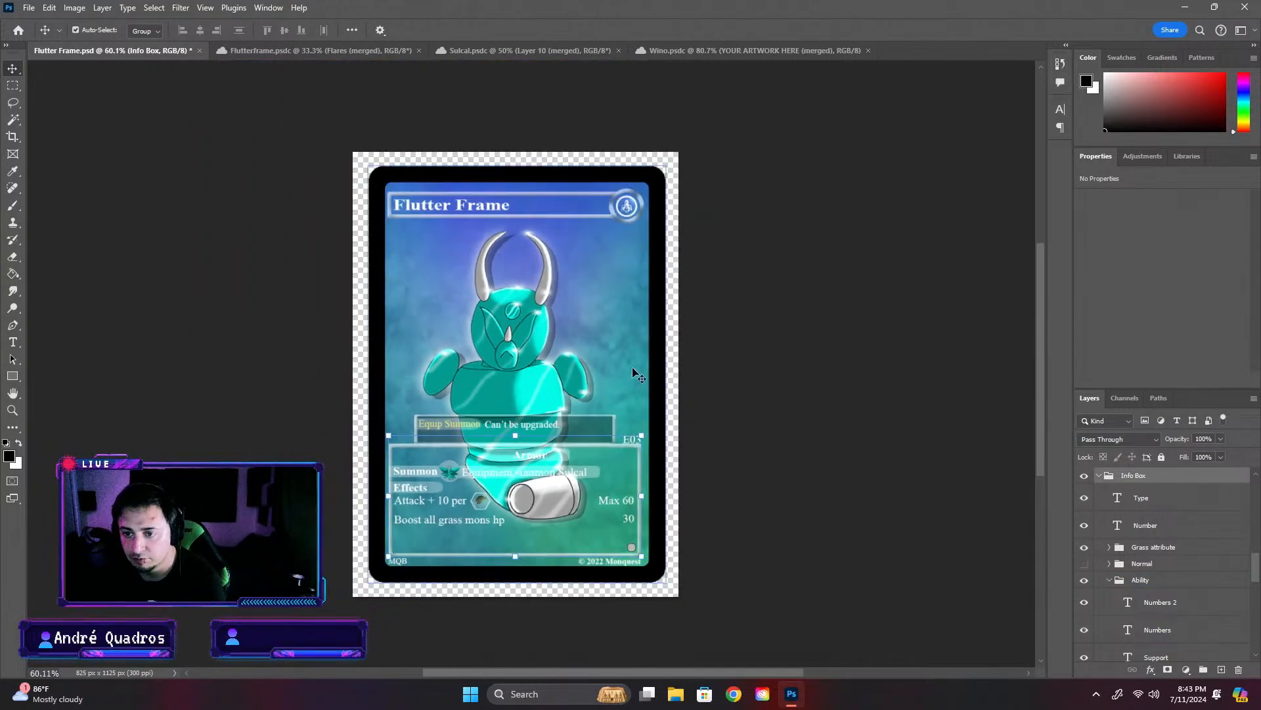
click(648, 321)
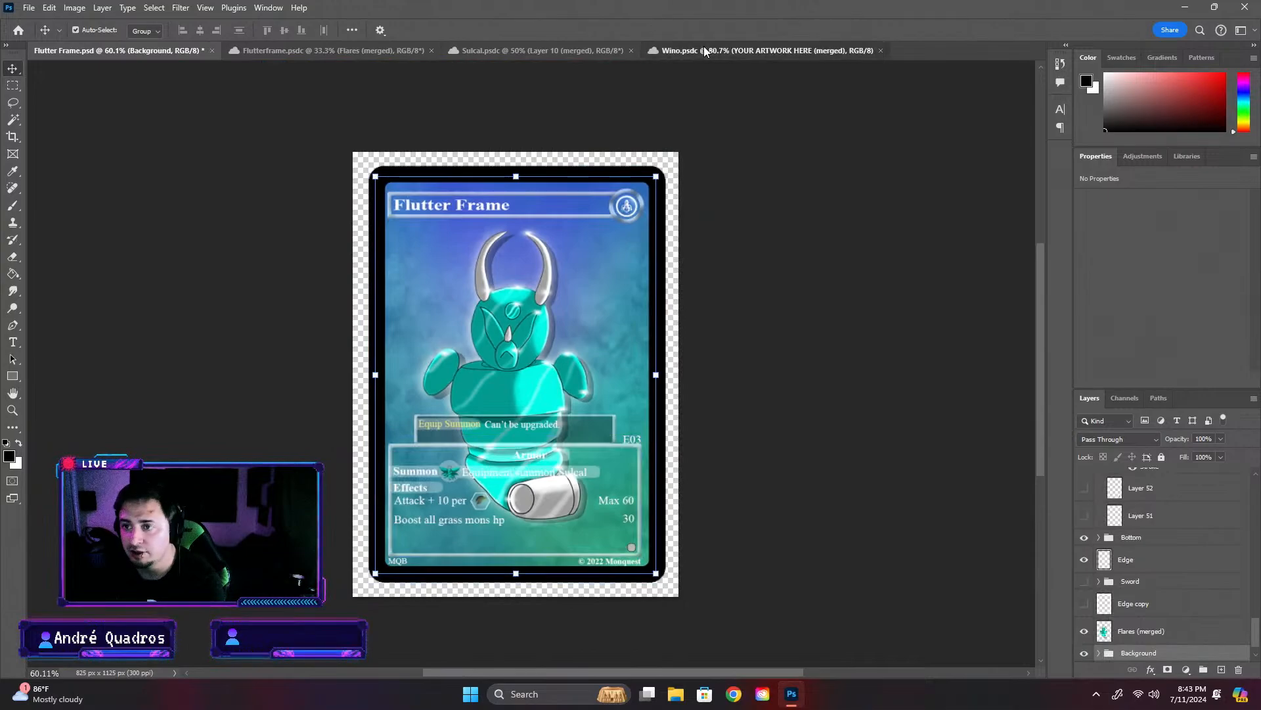
- Copy the Brightness/Contrast 1 adjustment layer from Flutterframe.psdc into Flutter Frame.psd, placing it between the YOUR ARTWORK HERE group and Layer 49
click(704, 50)
click(487, 52)
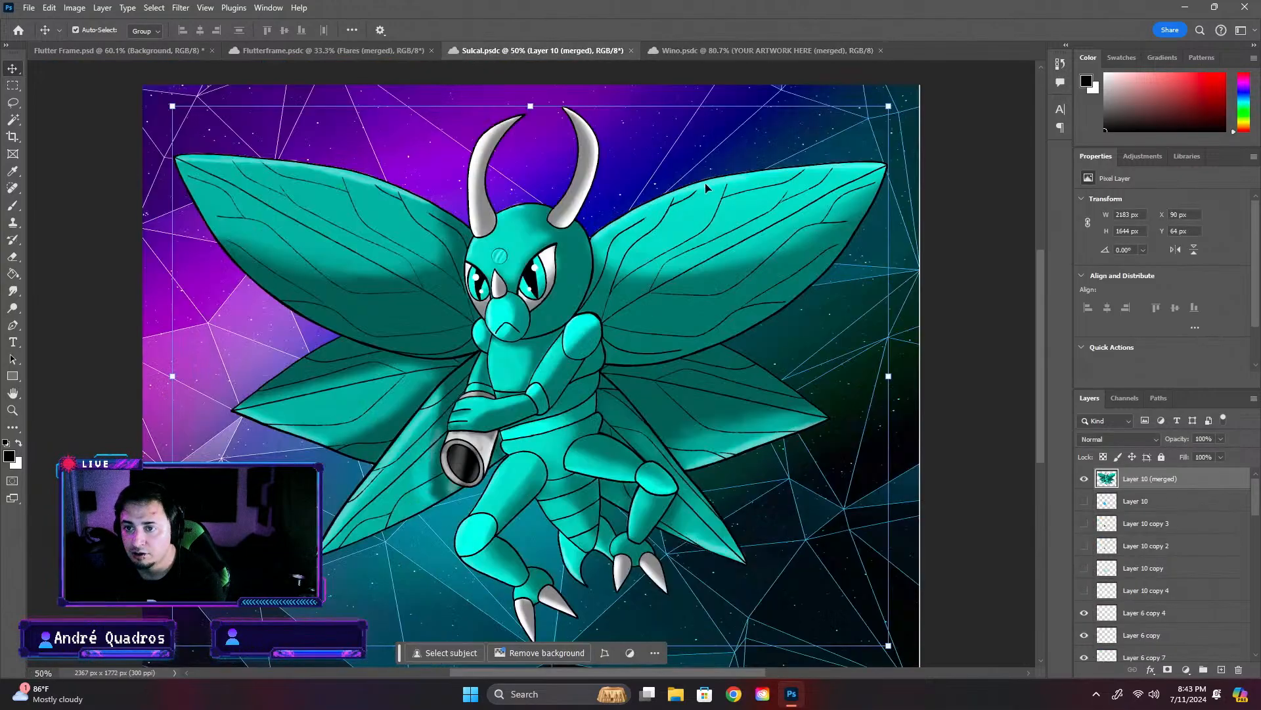
click(310, 54)
click(1135, 480)
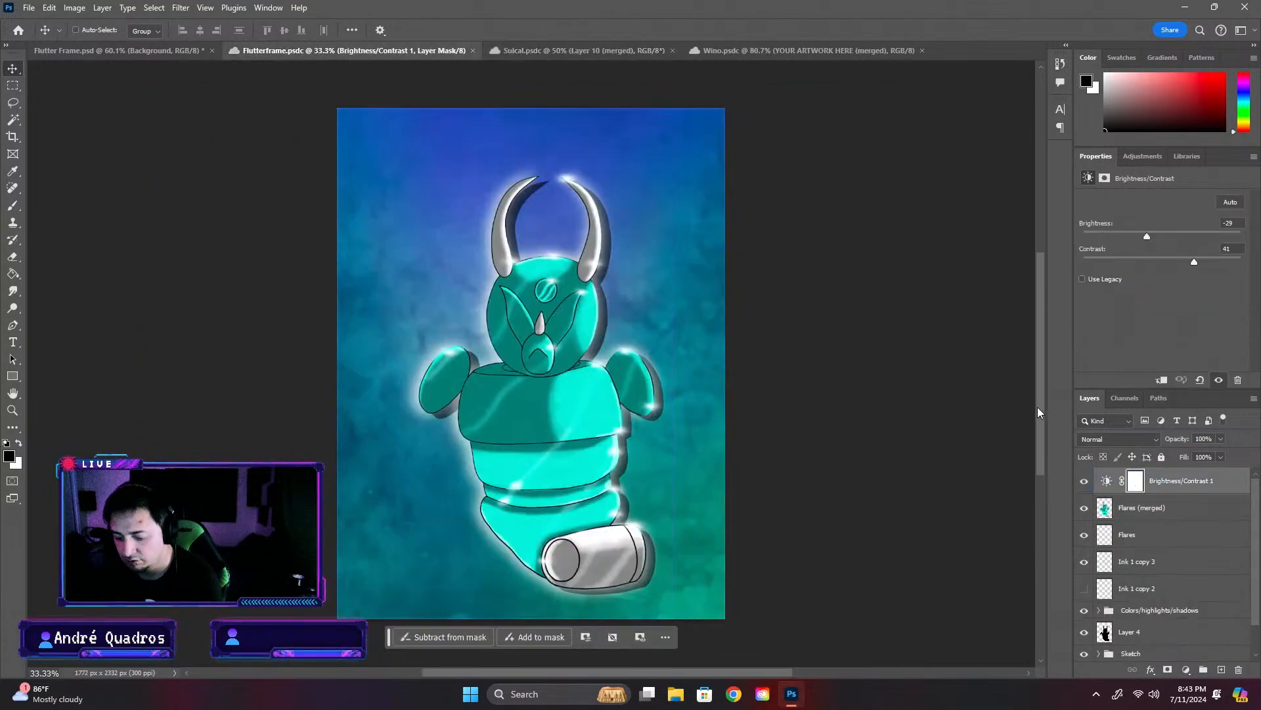
click(191, 50)
scroll(1182, 565, up, 10)
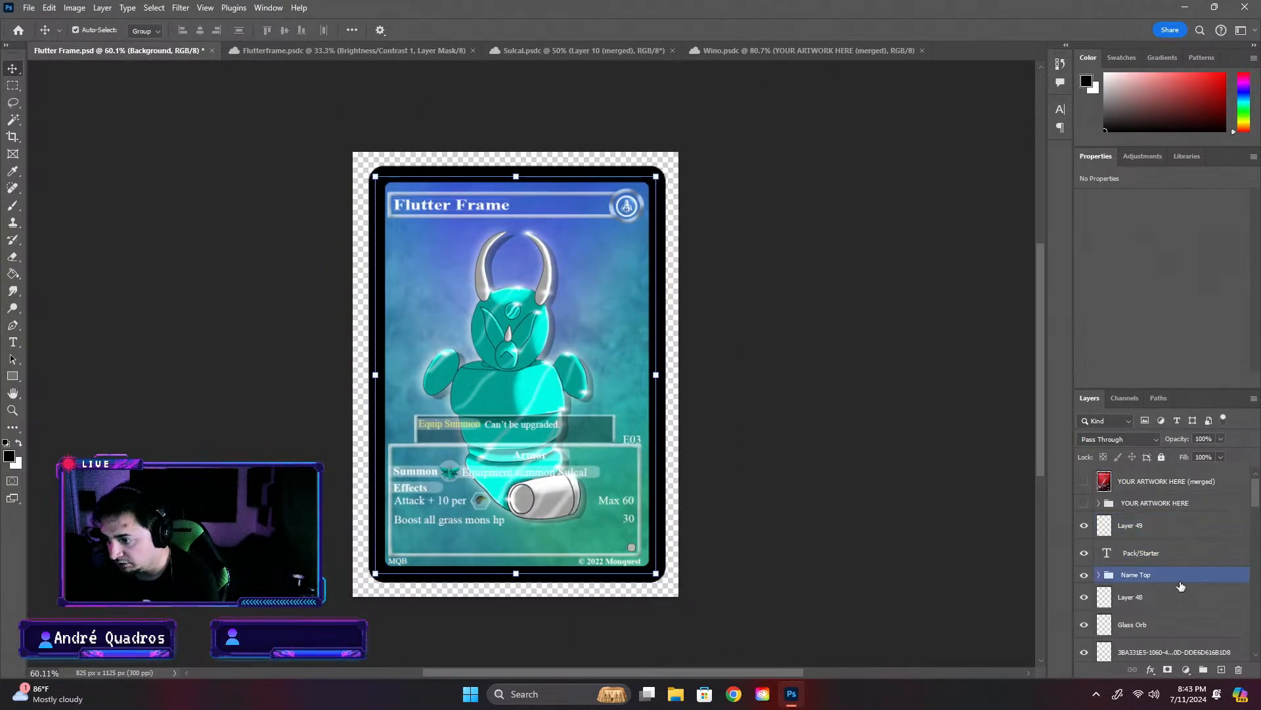
click(1175, 504)
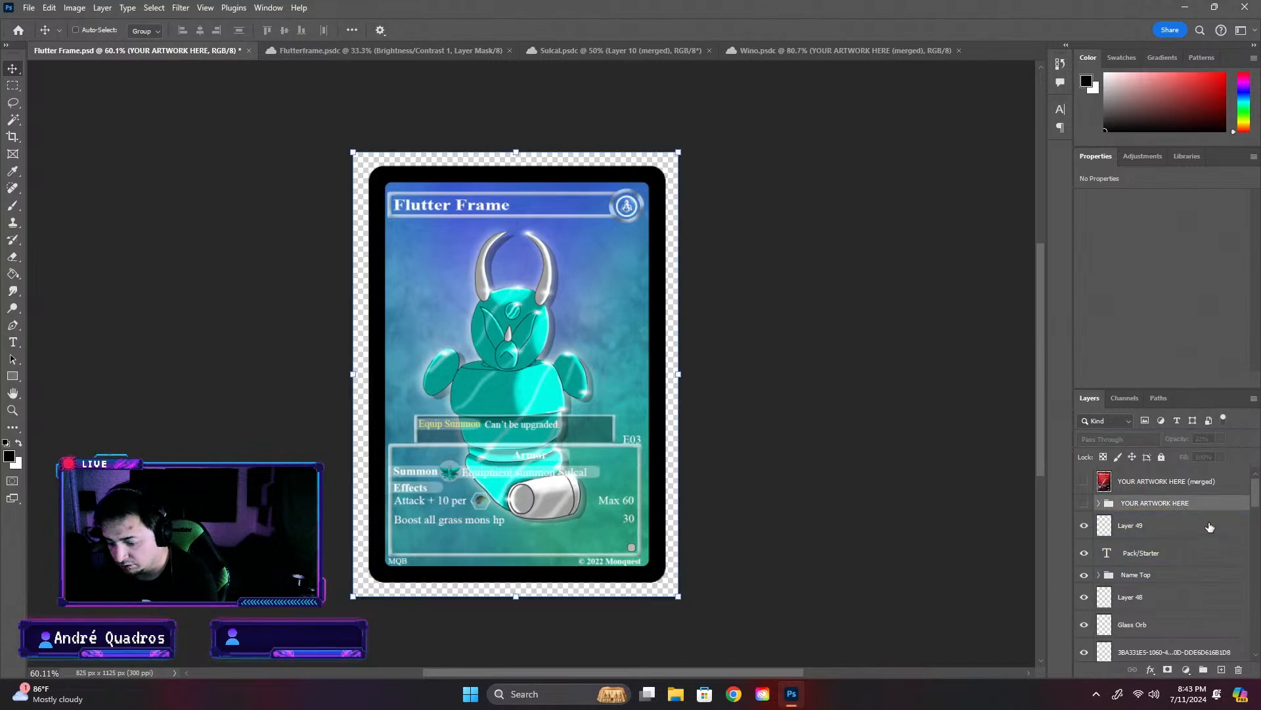
key(ctrl+v)
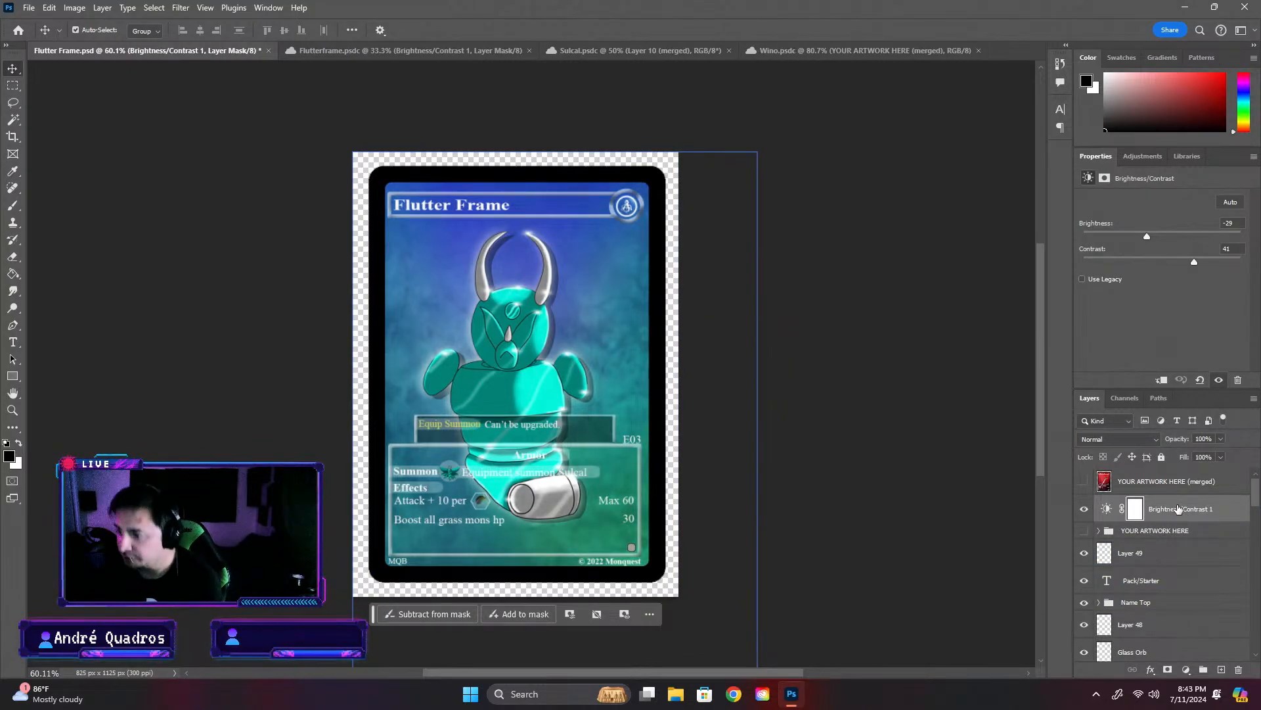
drag(1176, 507, 1183, 545)
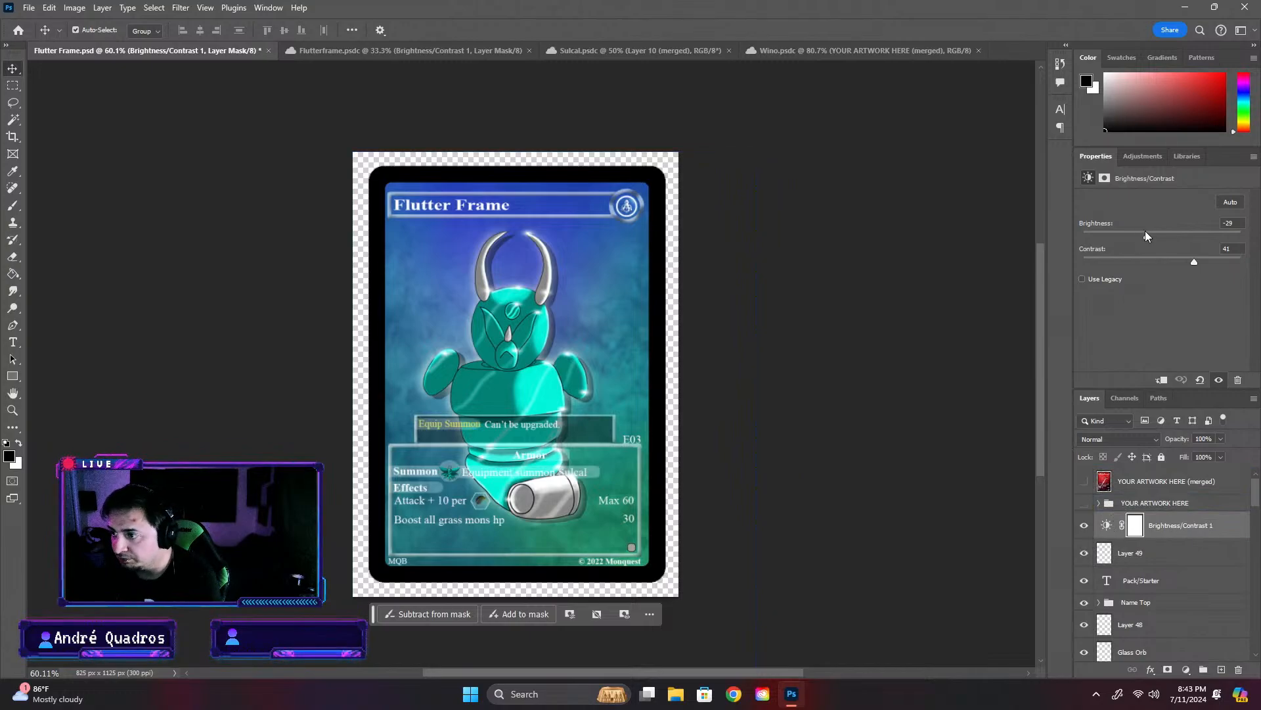
drag(1145, 231, 1132, 242)
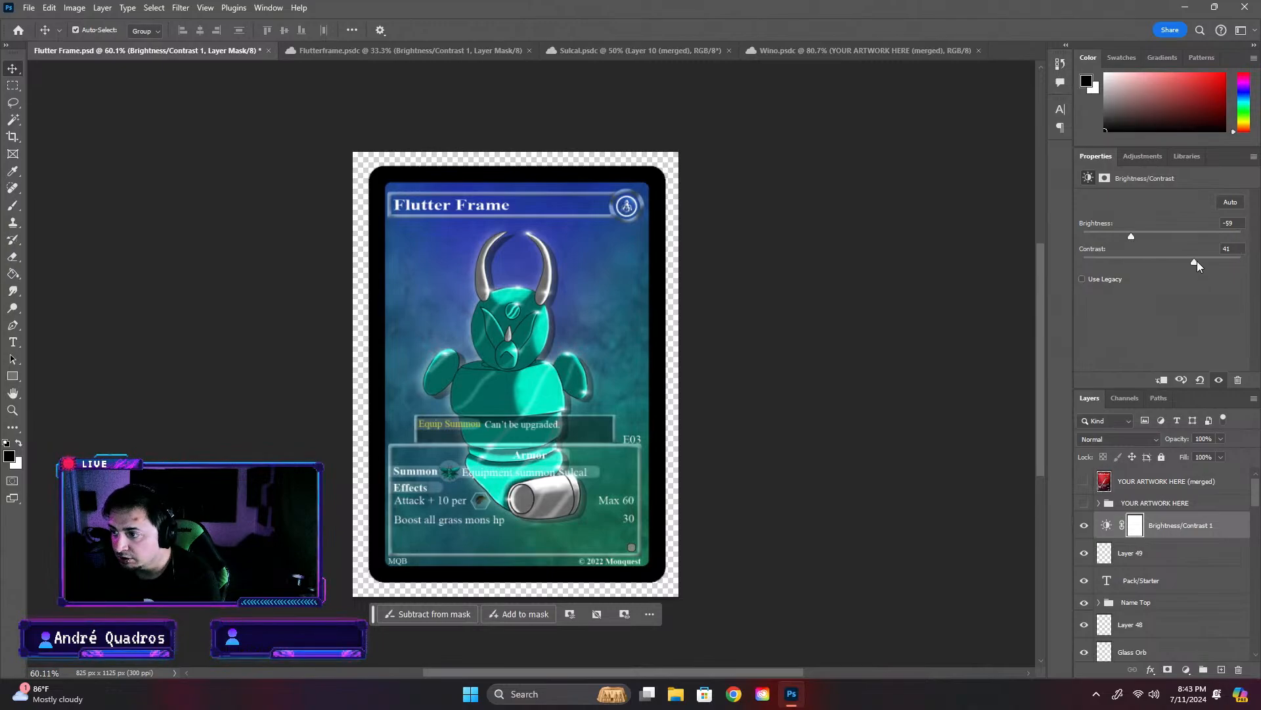
key(ctrl+z)
key(ctrl+z)
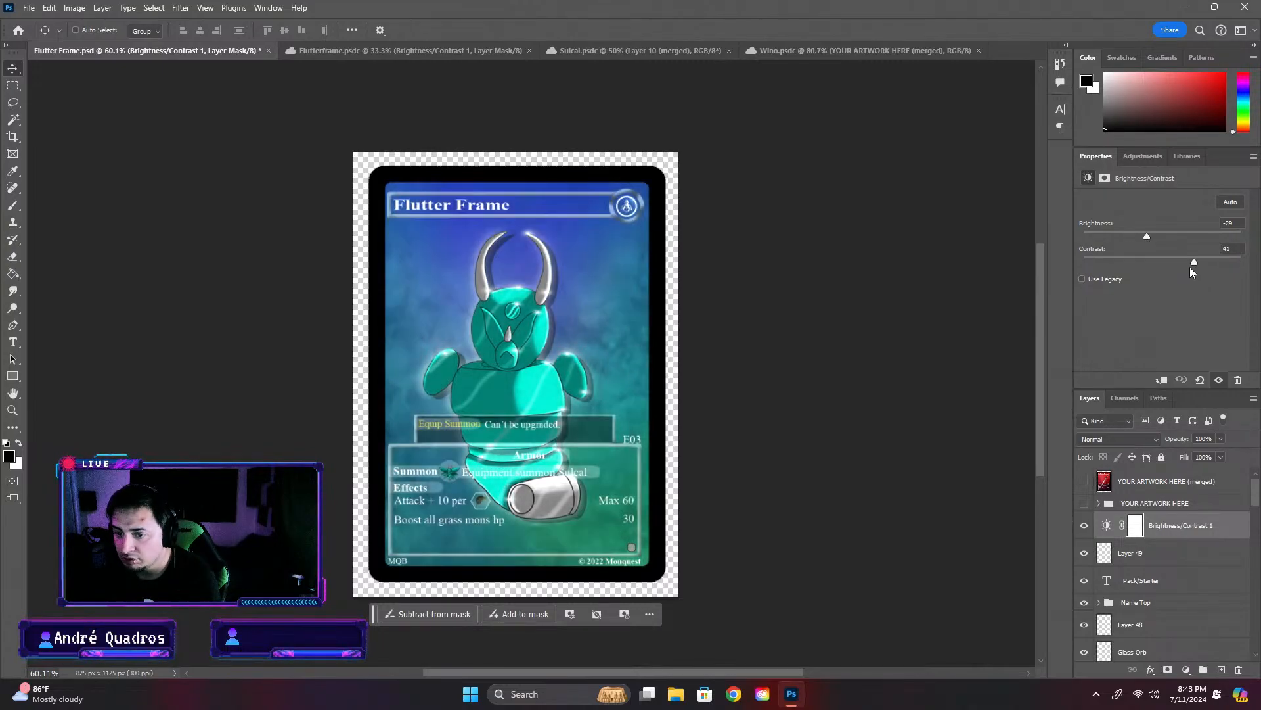
- Set the brightness of the Brightness/Contrast 1 adjustment layer to -40 and deselect the layer
drag(1148, 236, 1142, 237)
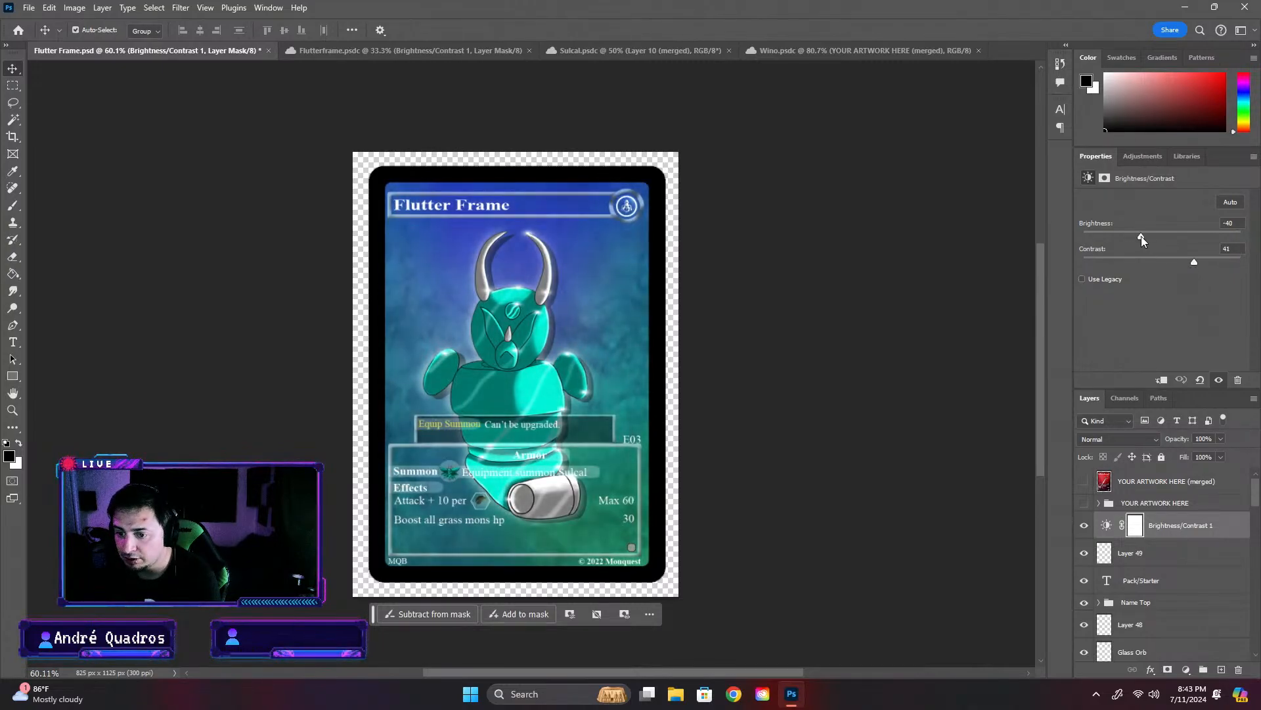
click(966, 302)
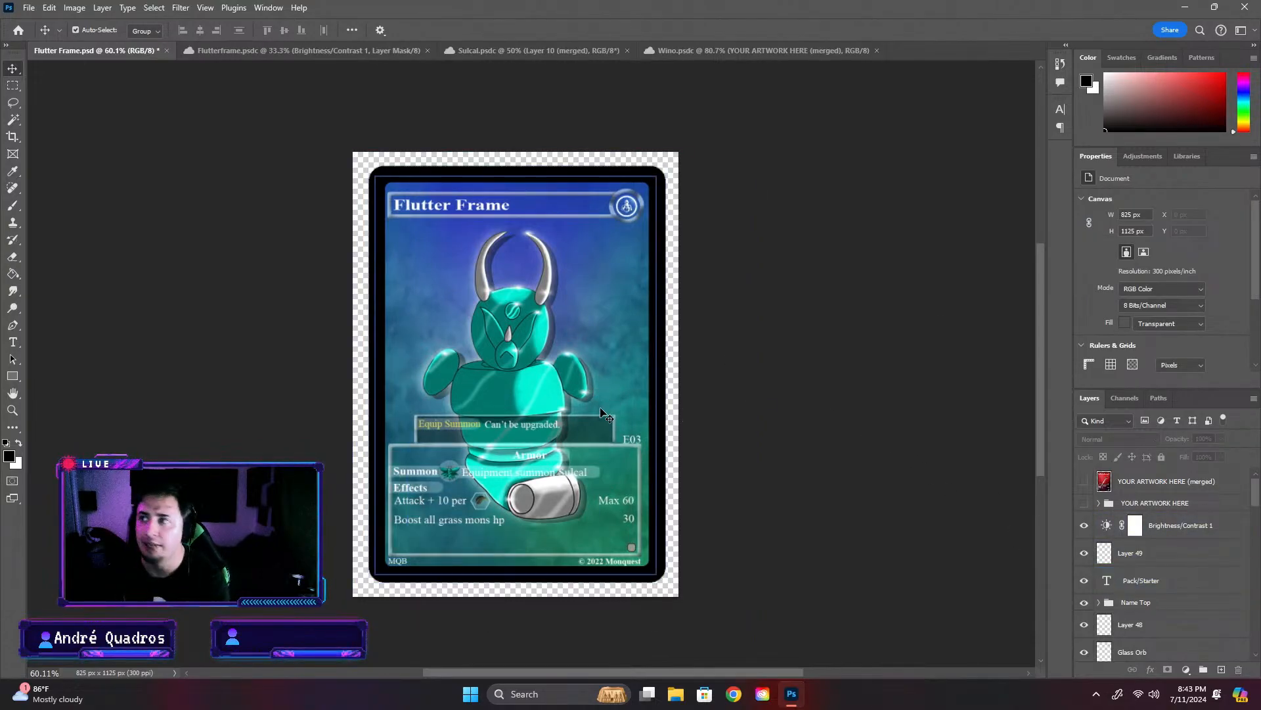
- Examine the info box and the Ability group's layers, hiding and showing the Effects text to check which part it controls
scroll(517, 529, up, 2)
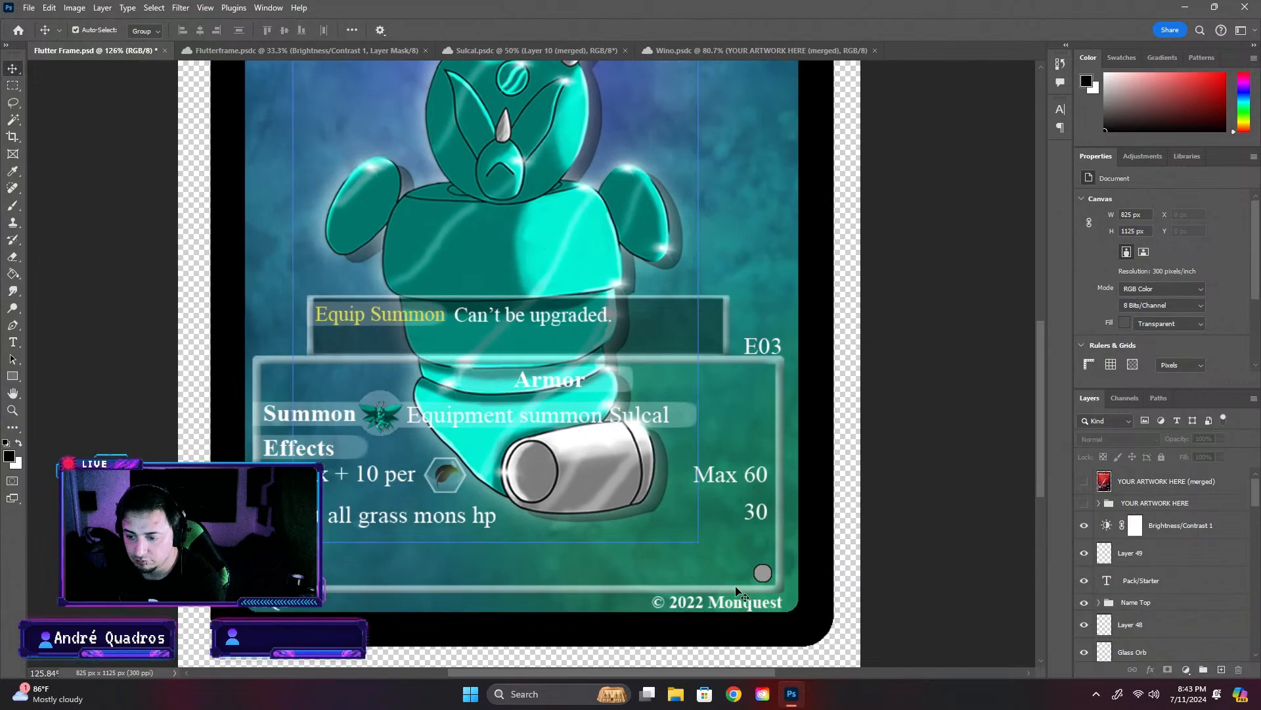
click(766, 576)
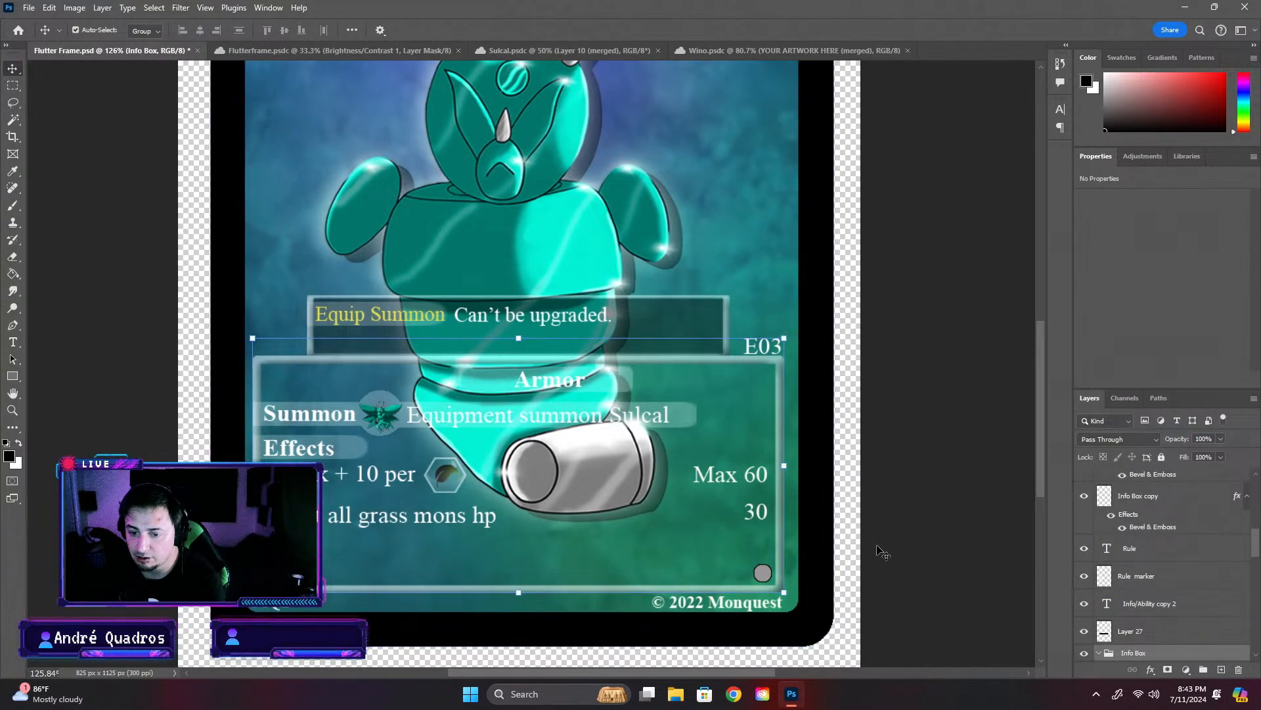
click(946, 563)
click(1124, 650)
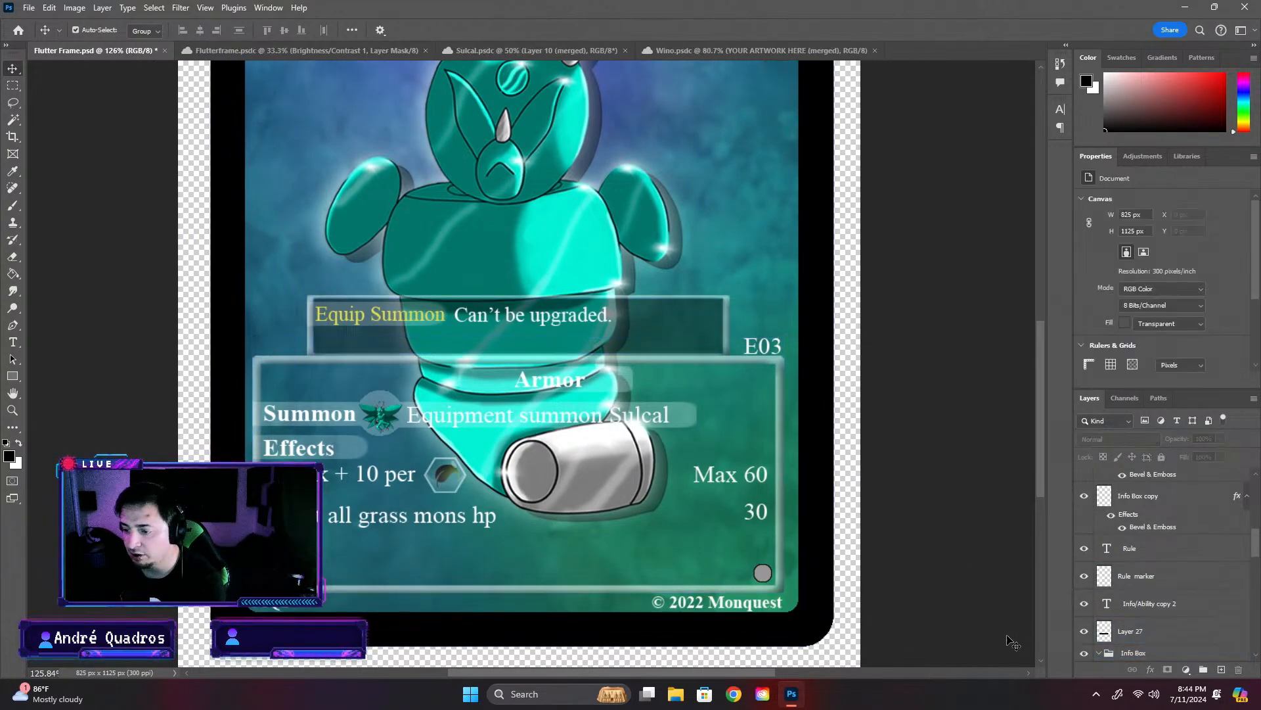
scroll(774, 565, down, 5)
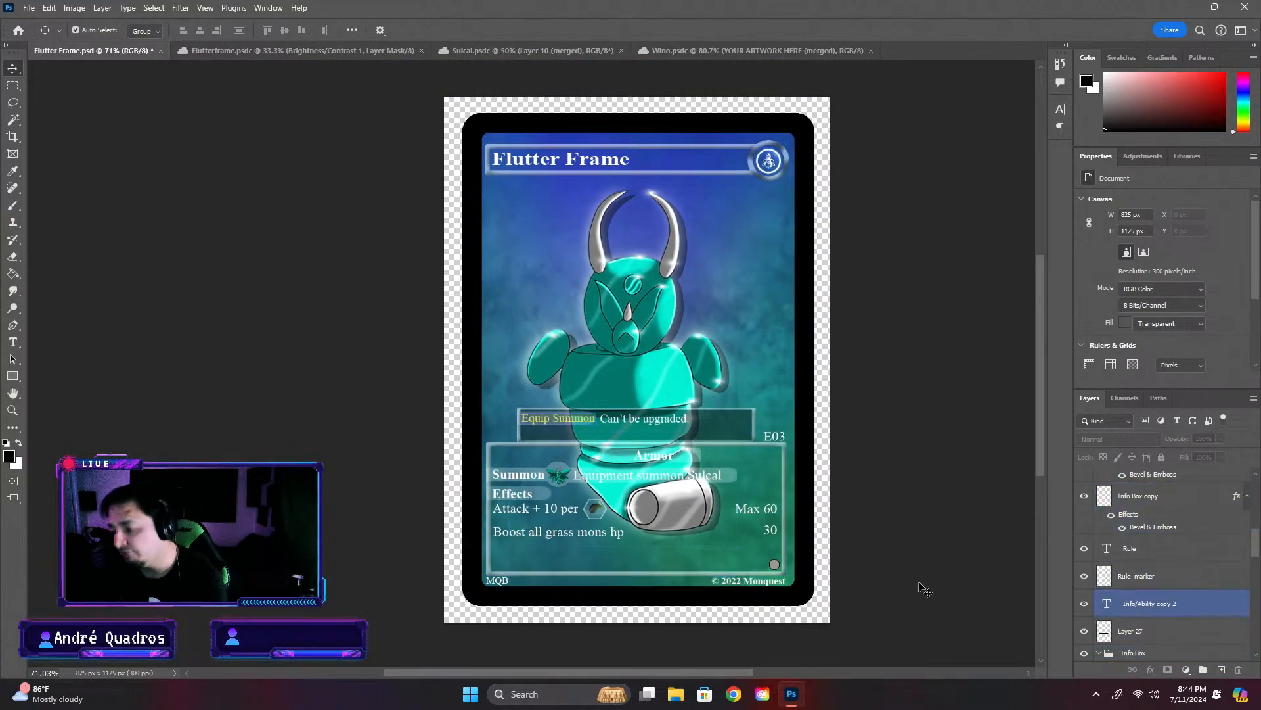
scroll(1157, 578, down, 3)
click(1130, 591)
scroll(1116, 591, down, 2)
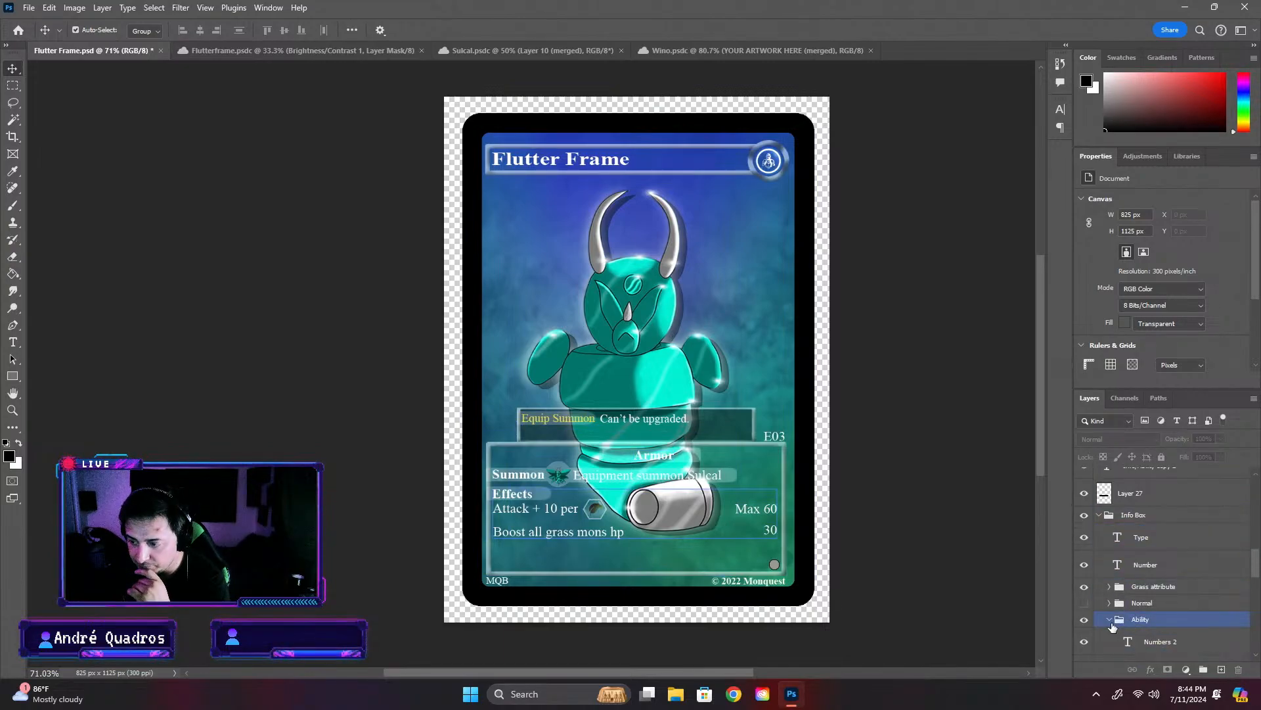
scroll(1117, 627, down, 4)
click(1128, 636)
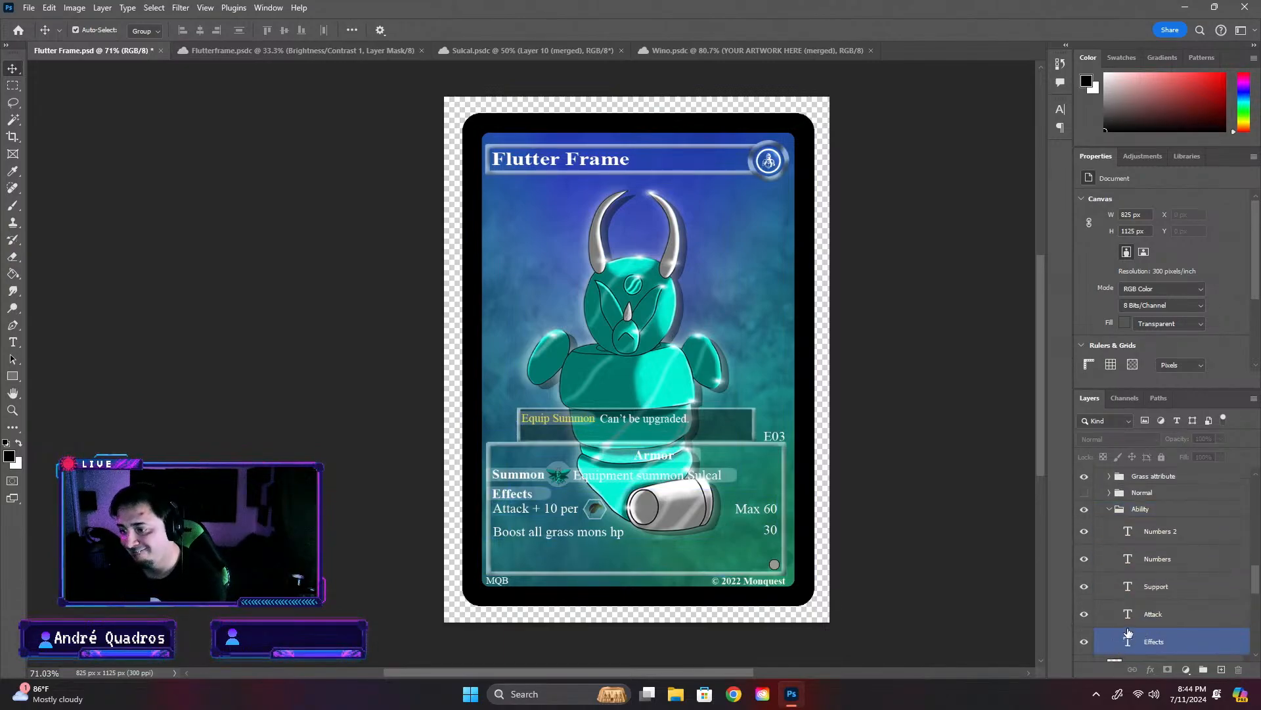
click(1161, 614)
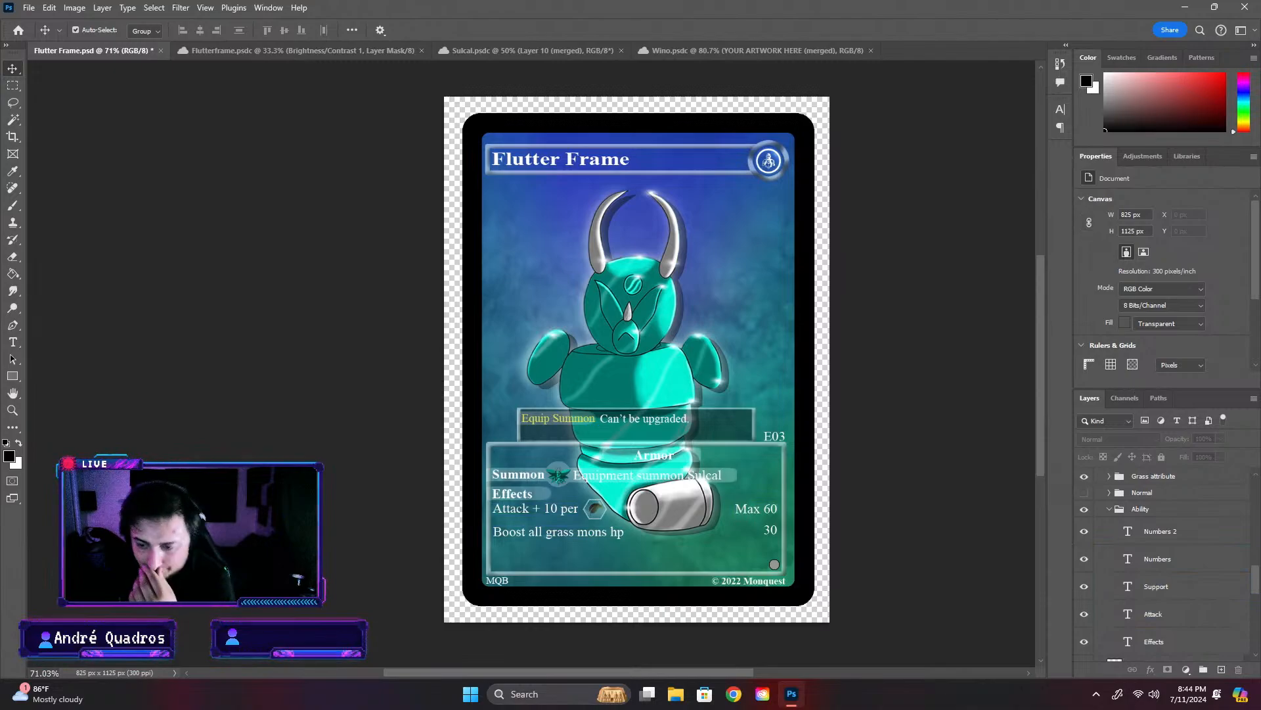
scroll(1153, 609, down, 2)
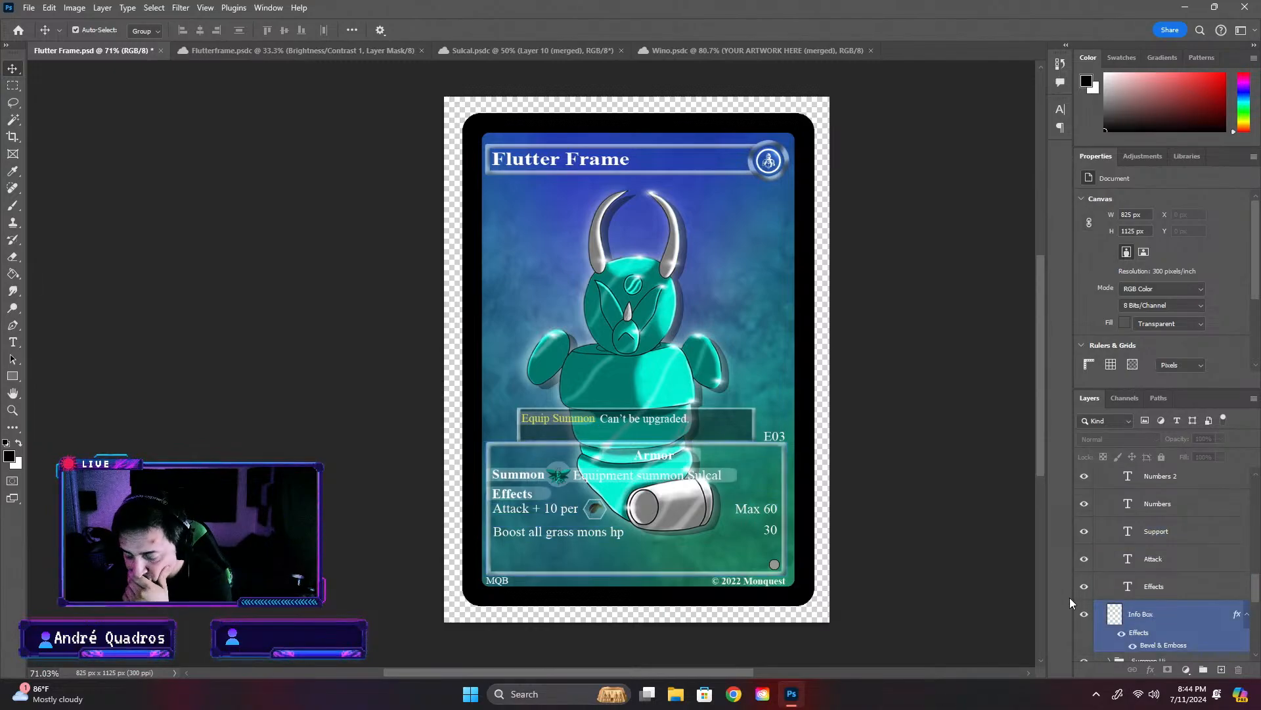
click(1084, 587)
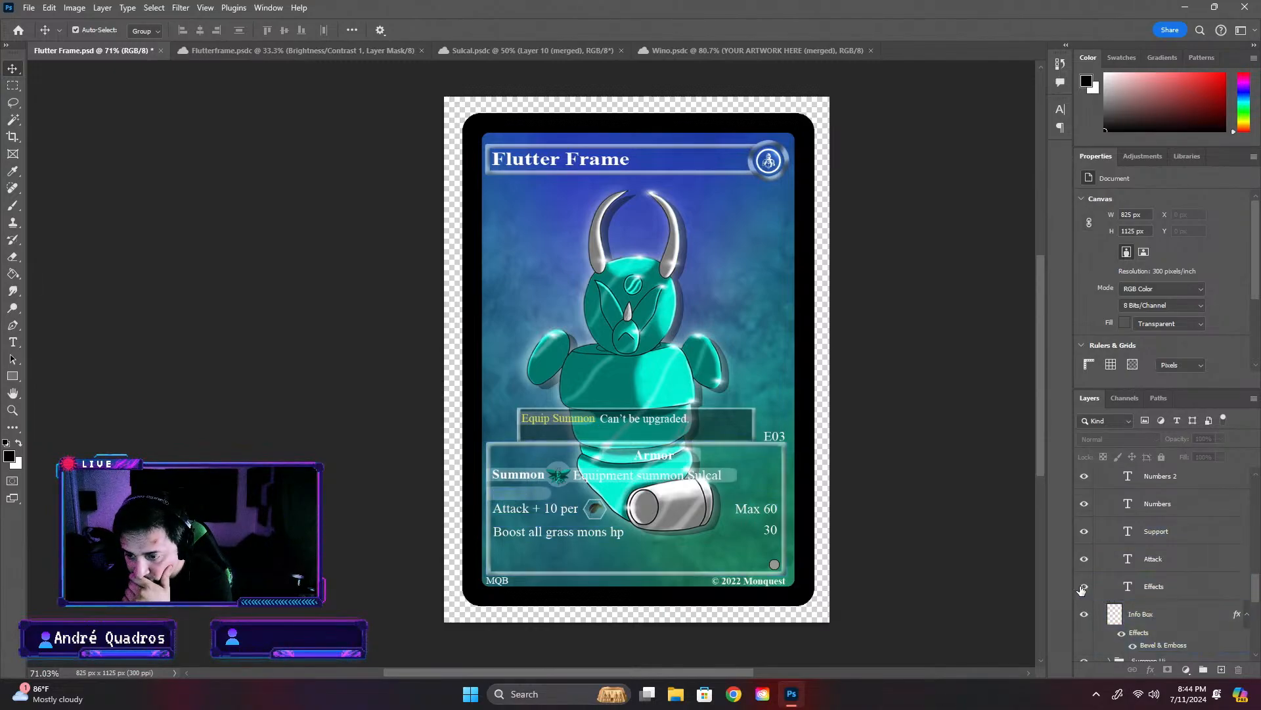
click(1084, 587)
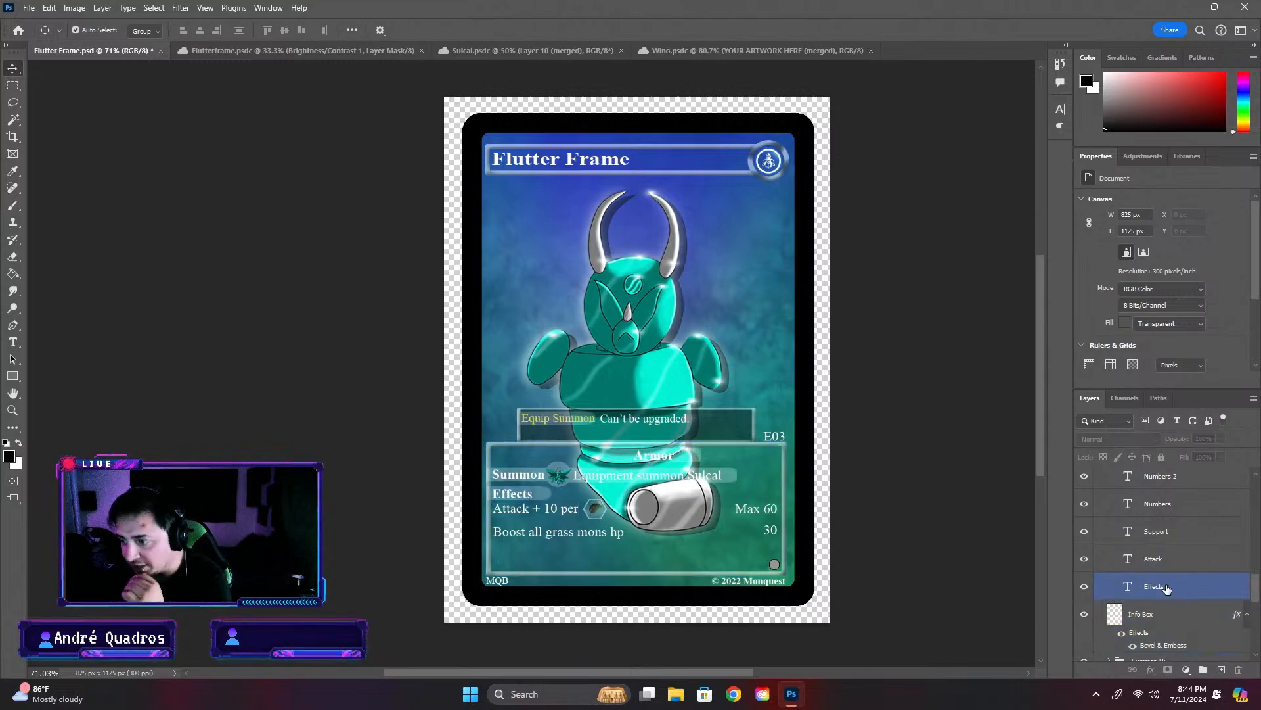
- Duplicate the Attack text layer and place the copy below the Boost all grass mons hp row, aligned with the other effects
scroll(1156, 588, up, 1)
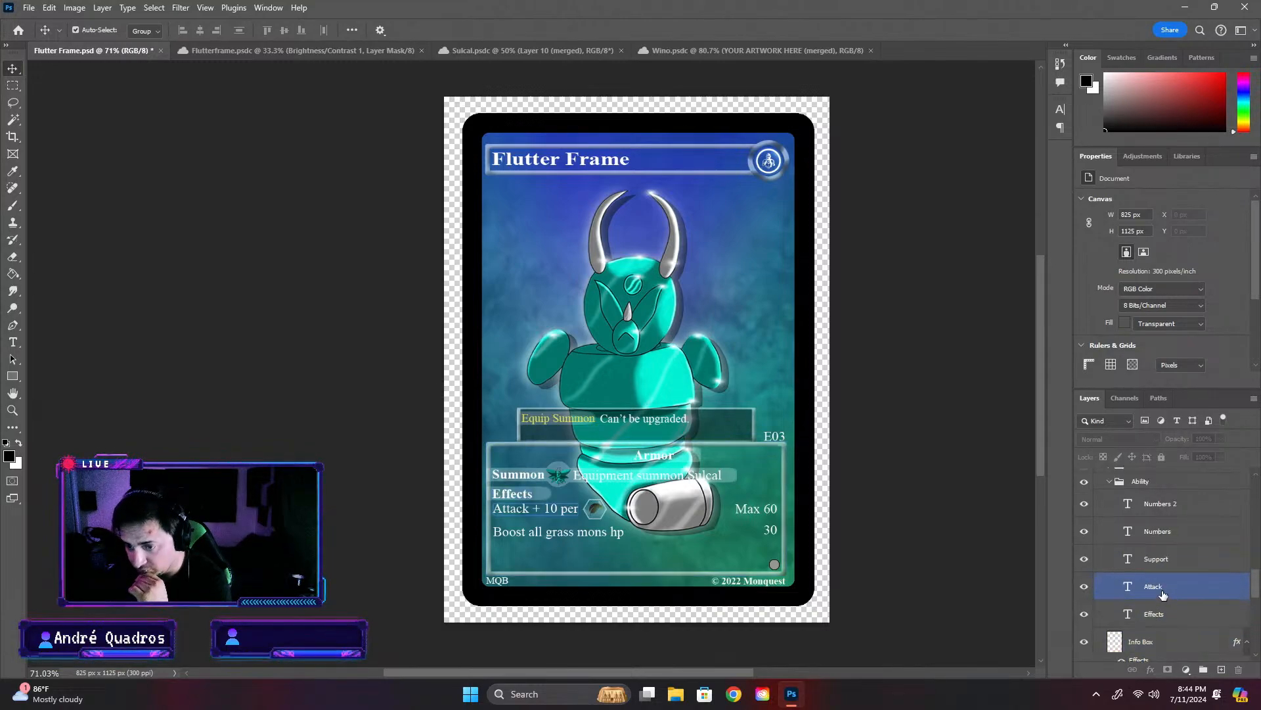
click(1162, 595)
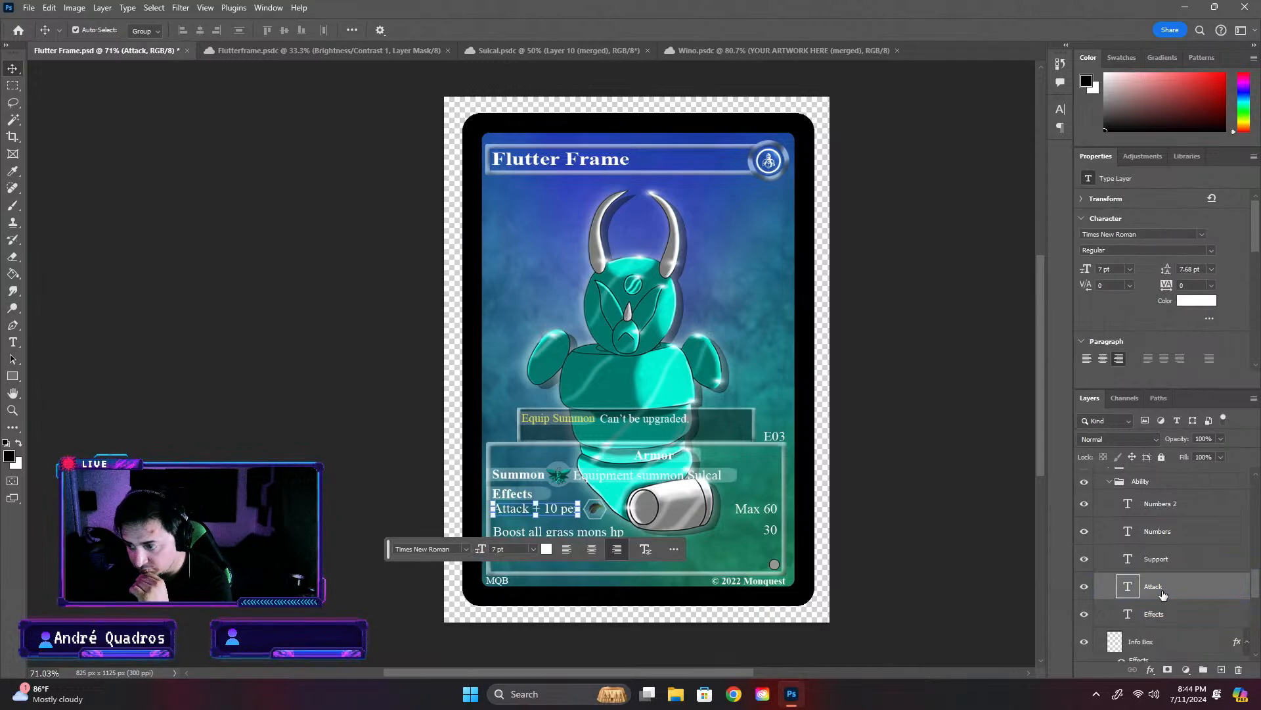
key(ctrl+c)
key(ctrl+v)
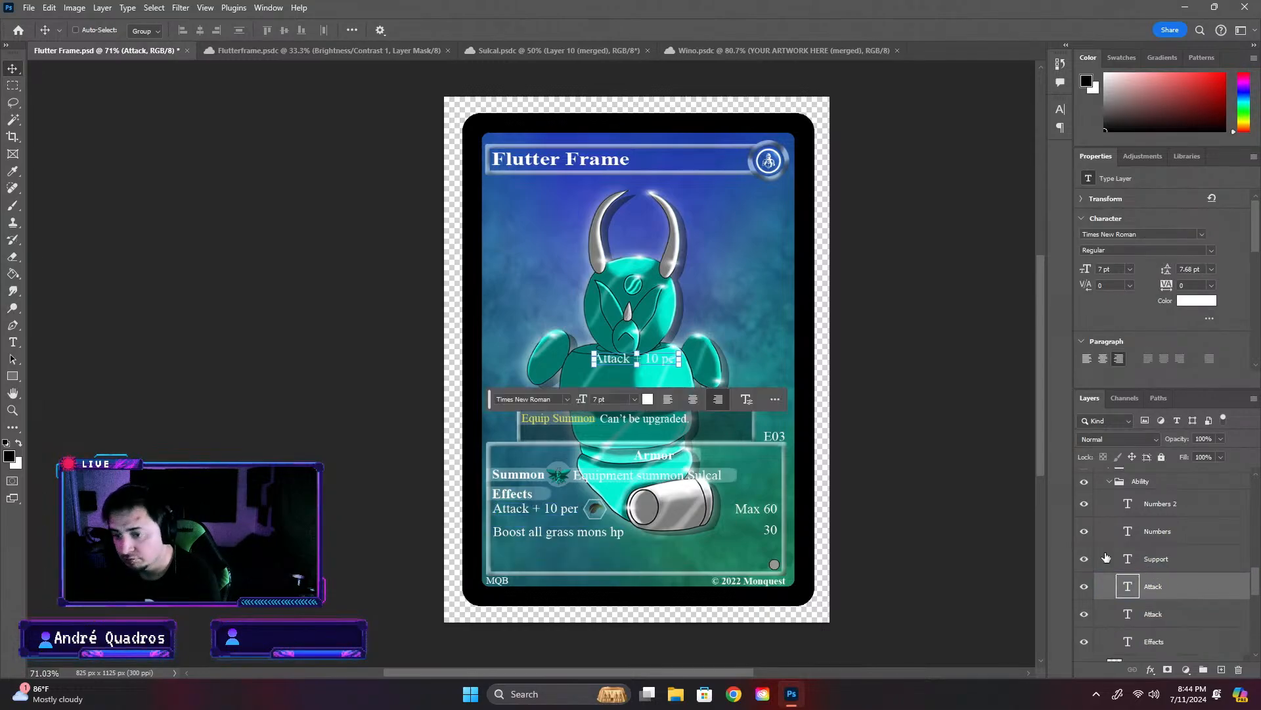
key(ctrl+t)
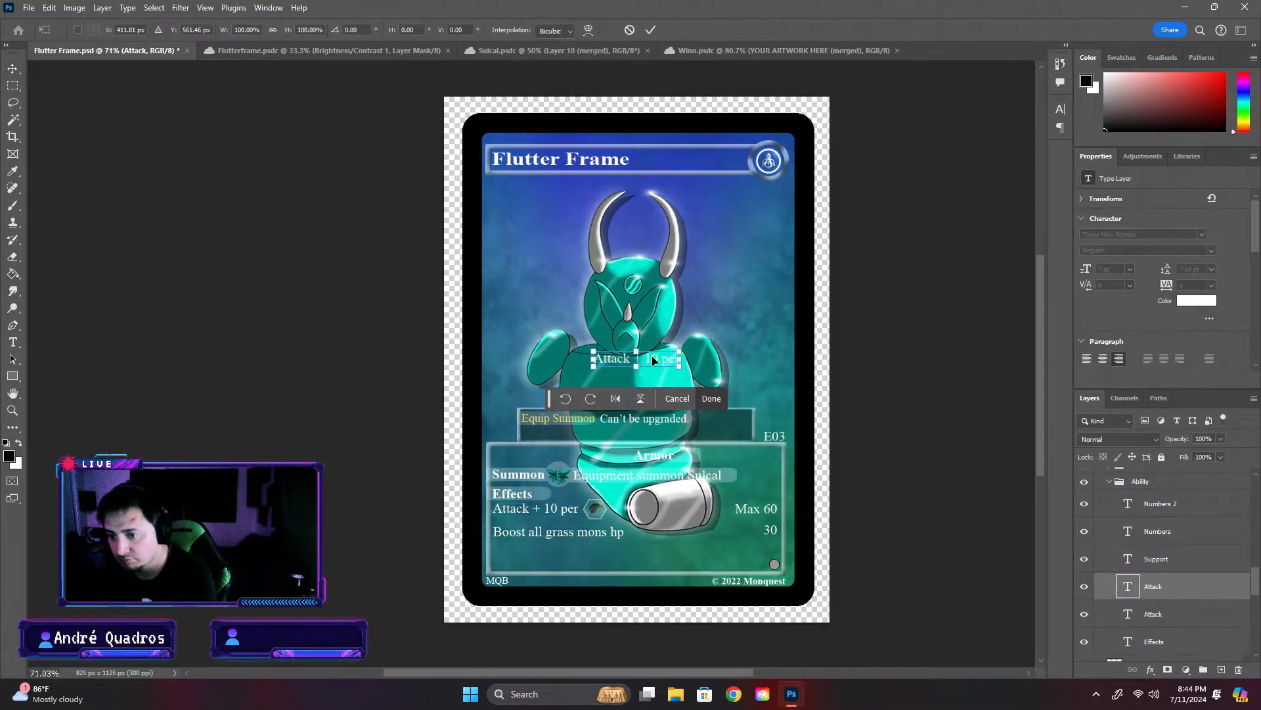
drag(653, 360, 576, 547)
scroll(555, 559, up, 11)
key(Return)
click(608, 547)
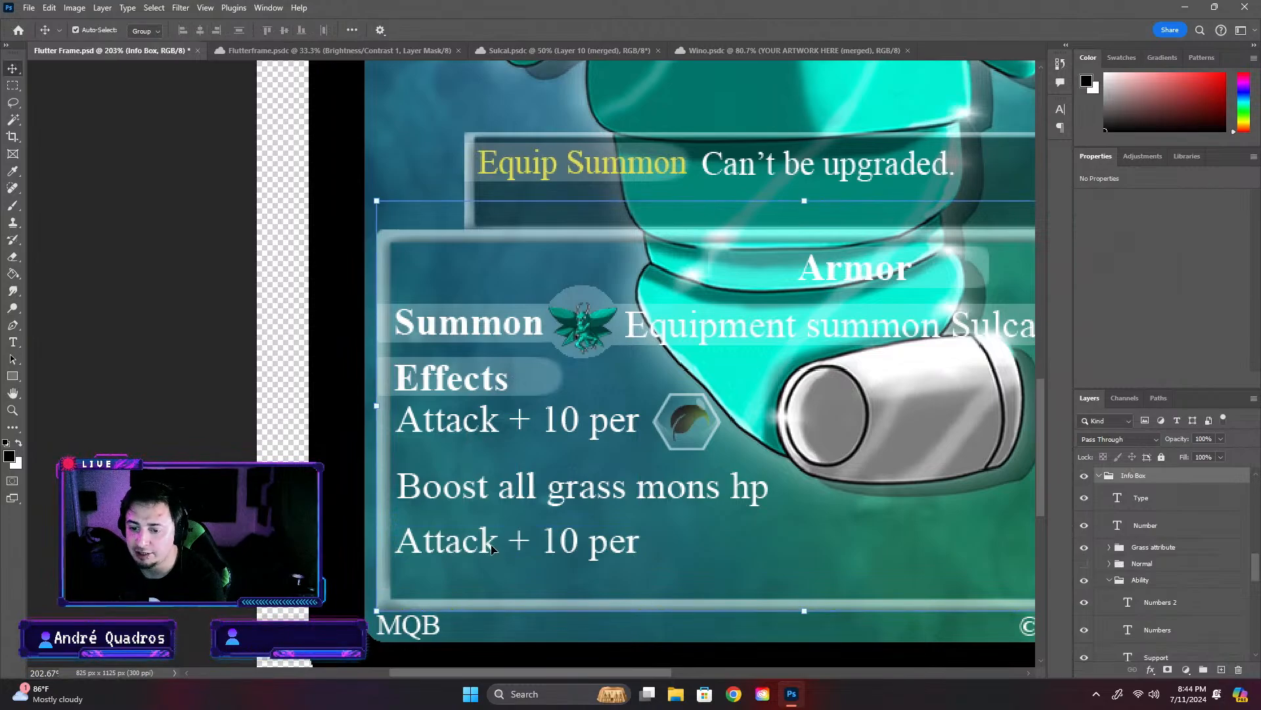
- Identify the duplicated Attack layer by toggling its visibility and rename it as Ab
scroll(1183, 584, down, 3)
click(1192, 602)
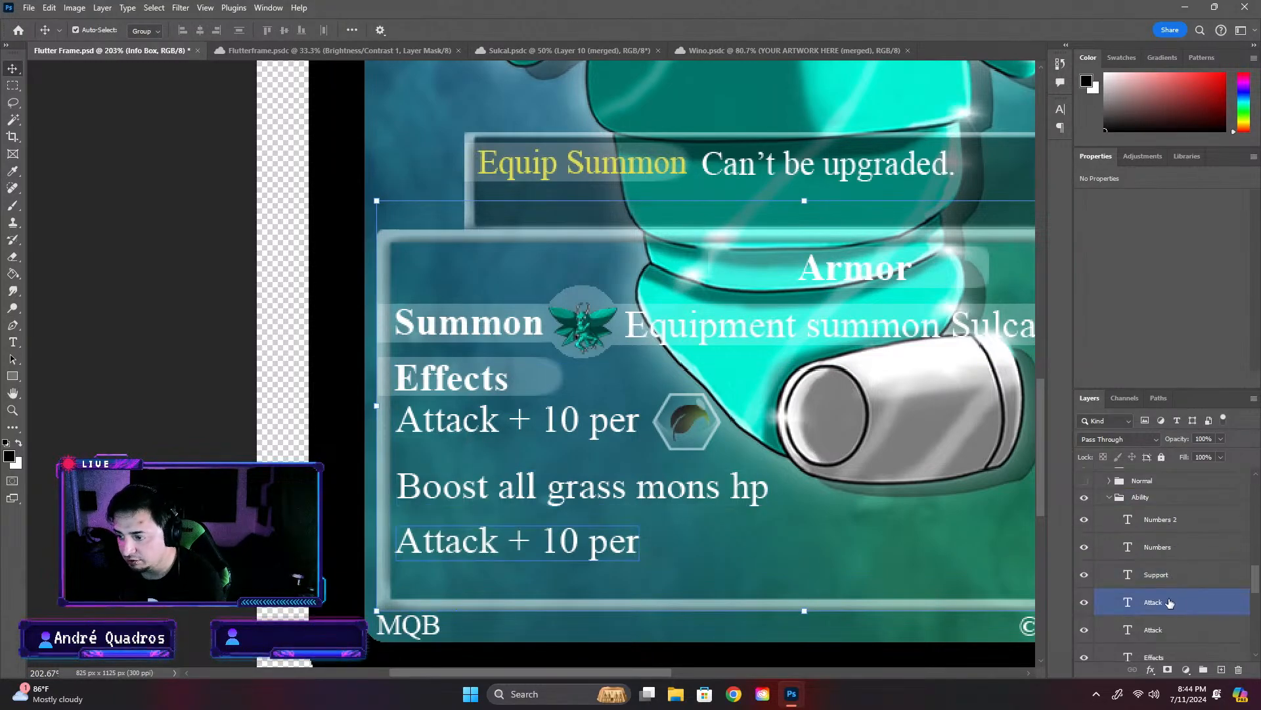
click(1084, 602)
click(1084, 602)
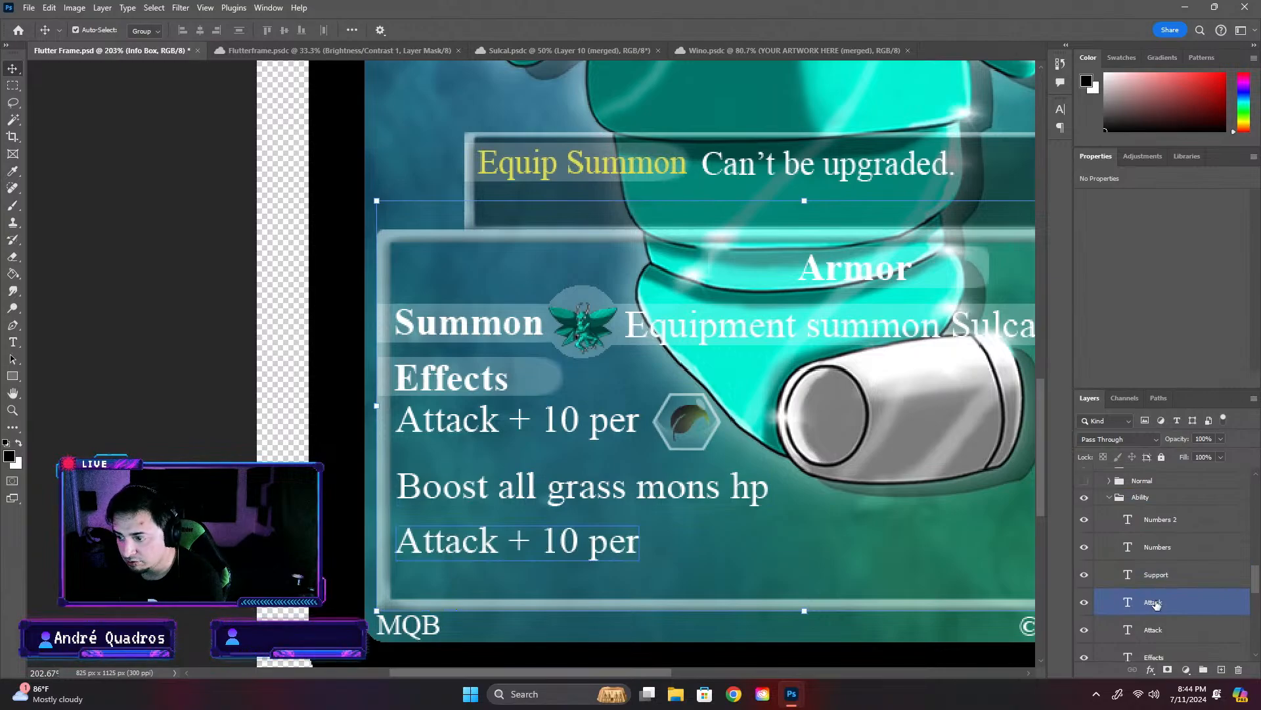
double_click(1155, 602)
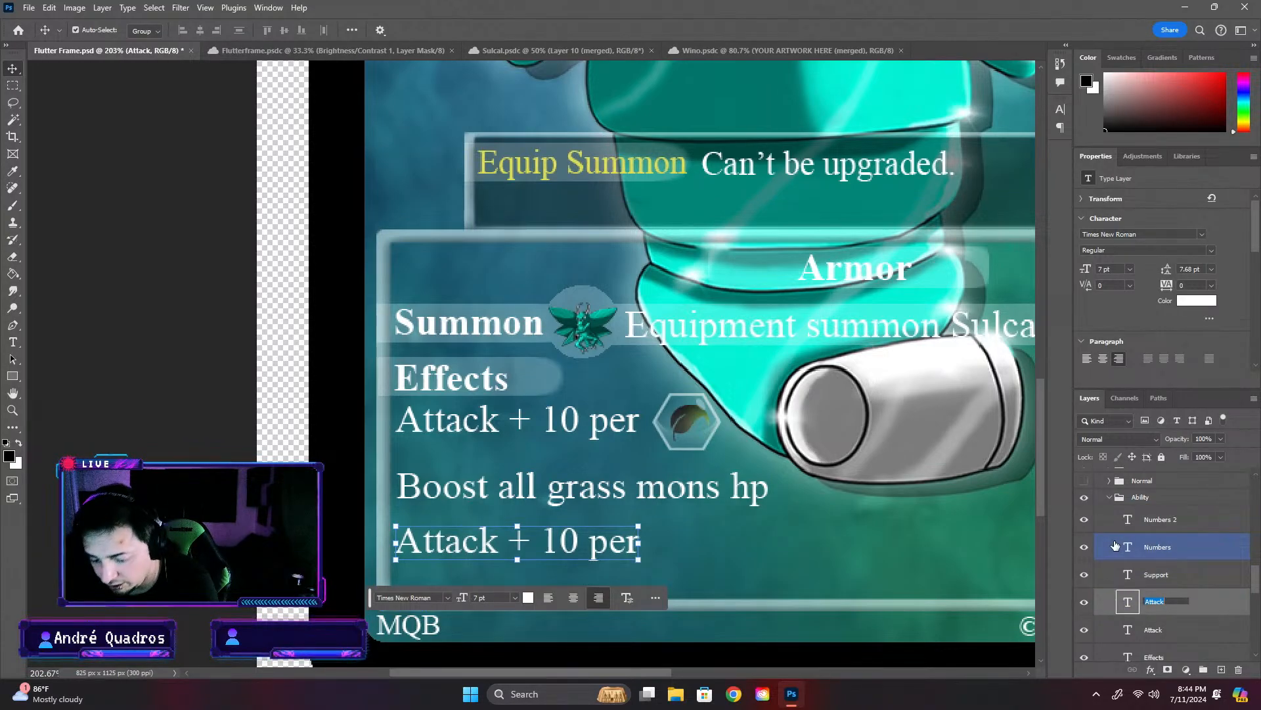
text(A)
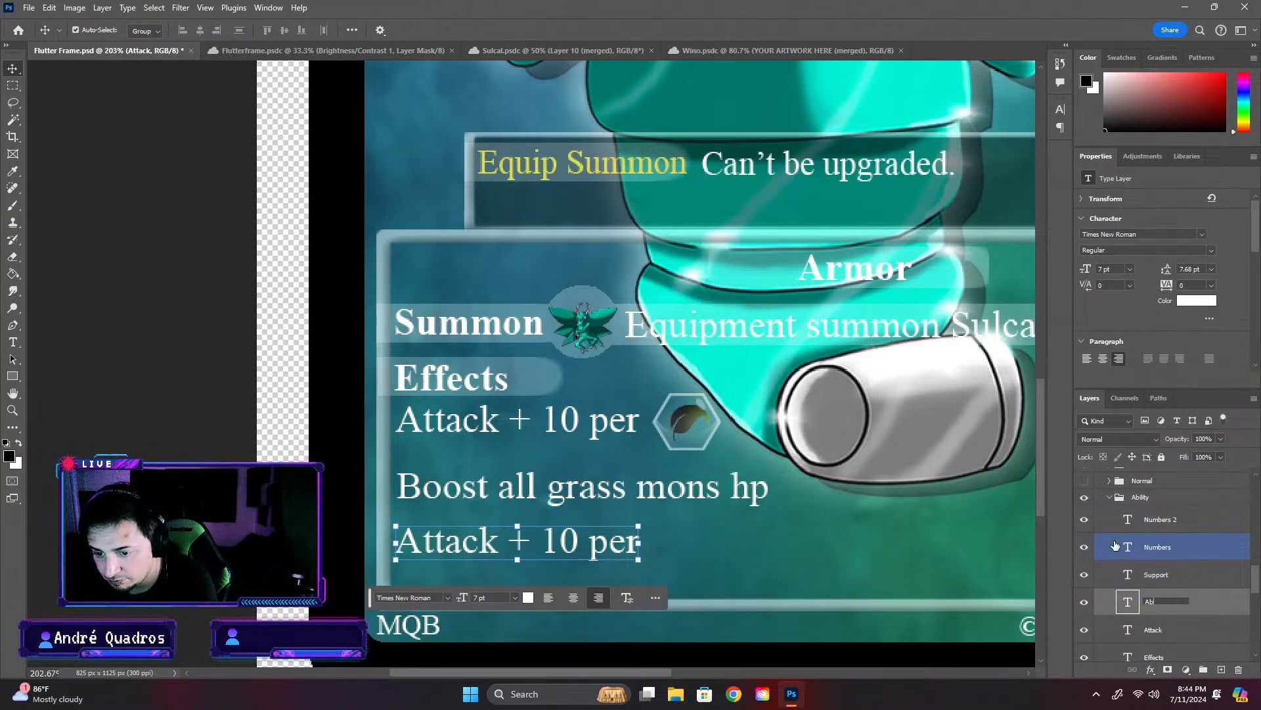
text(b)
key(Return)
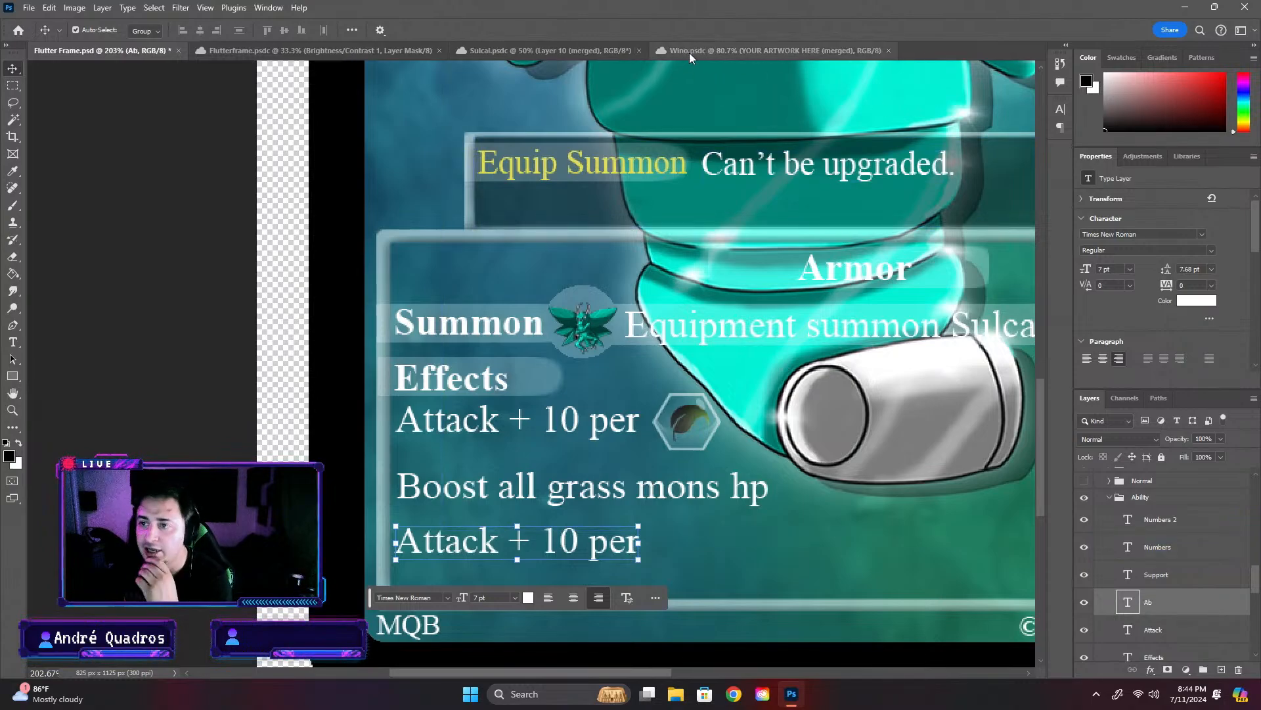
- Try replacing the duplicated row's text with Effect 3, and undo both that text change and the layer rename
click(689, 55)
click(256, 51)
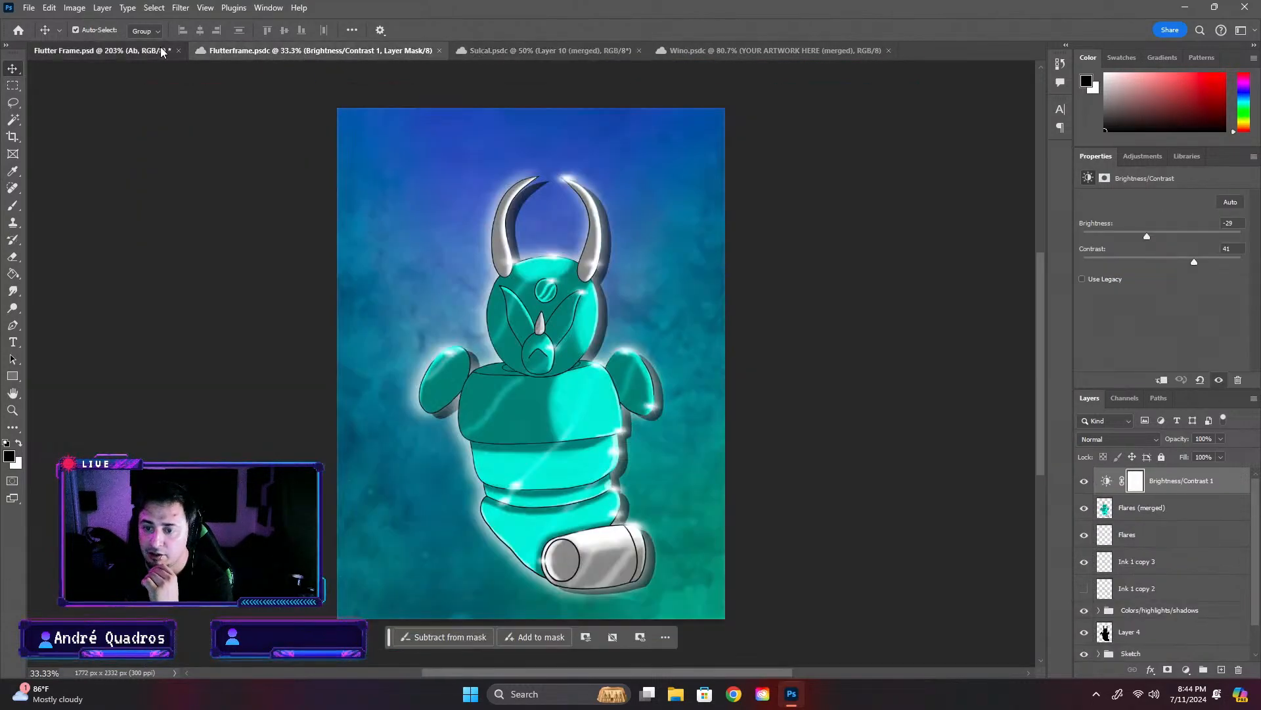
click(161, 52)
click(1128, 603)
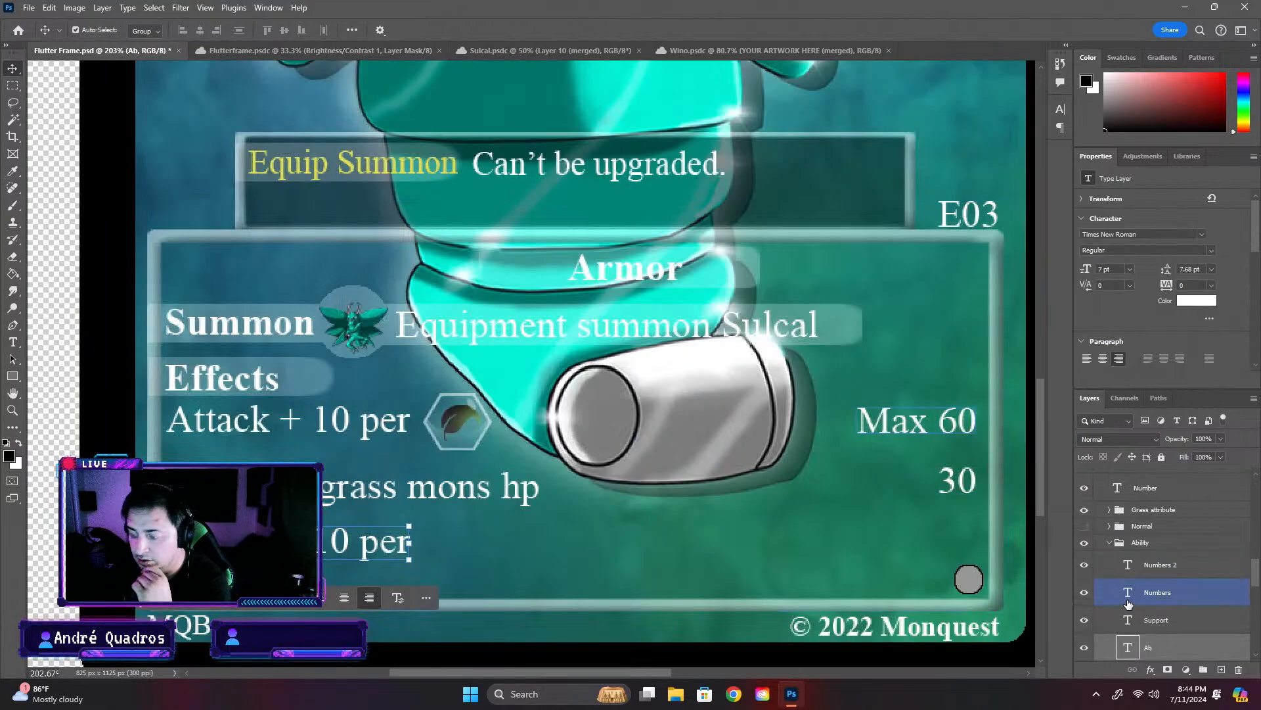
double_click(1127, 649)
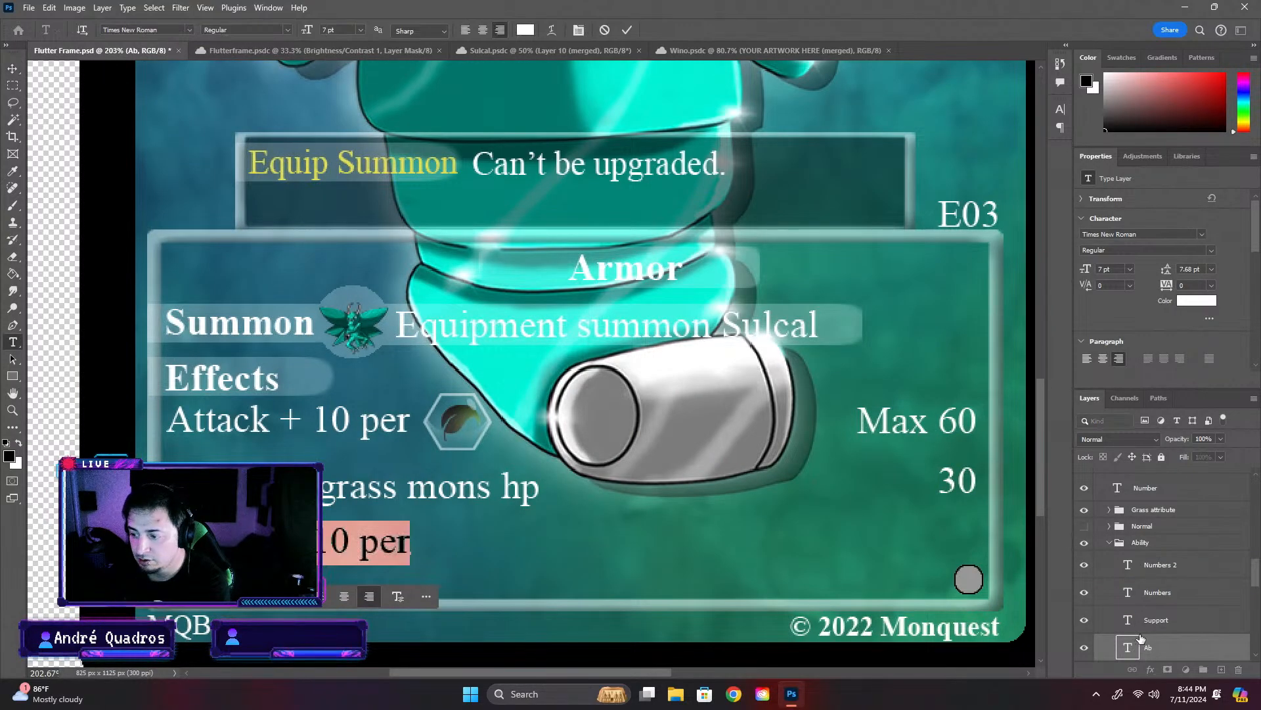
text(Effect 3)
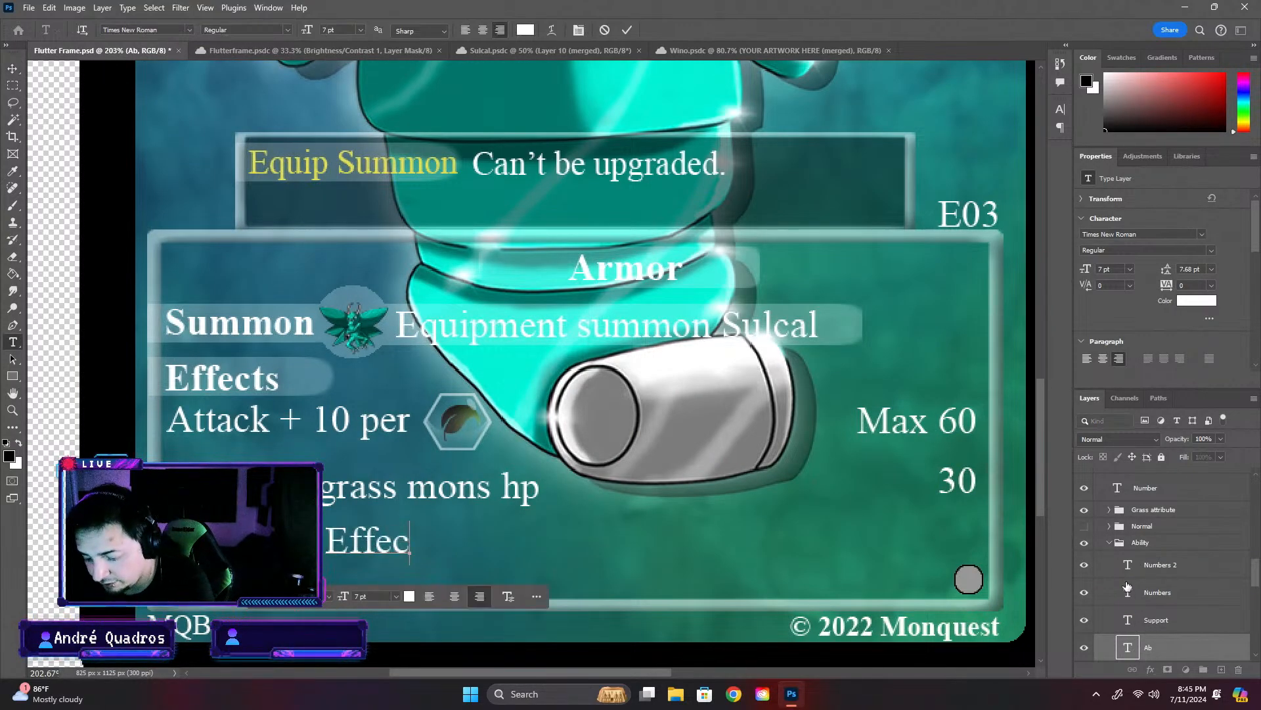
click(1127, 587)
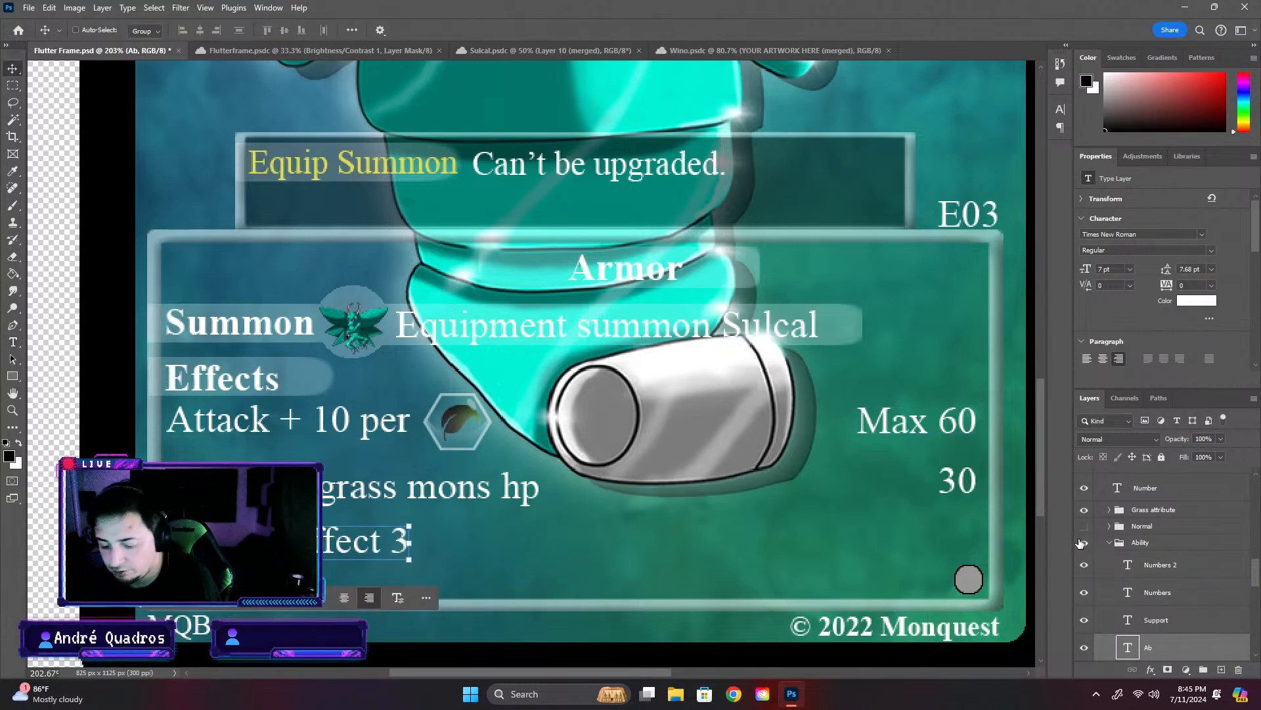
key(ctrl+z)
key(ctrl+z)
- Rename the duplicated Attack layer as Effect 3
double_click(1162, 650)
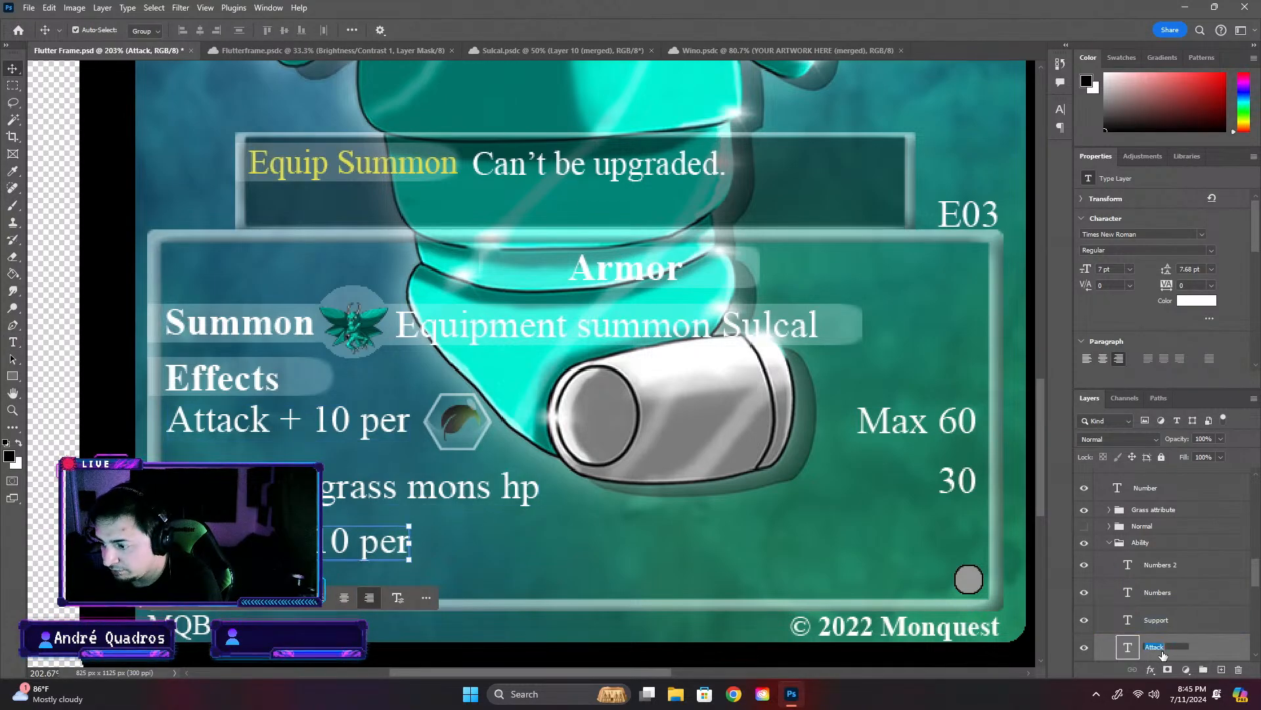
click(1159, 594)
text(Effect 3)
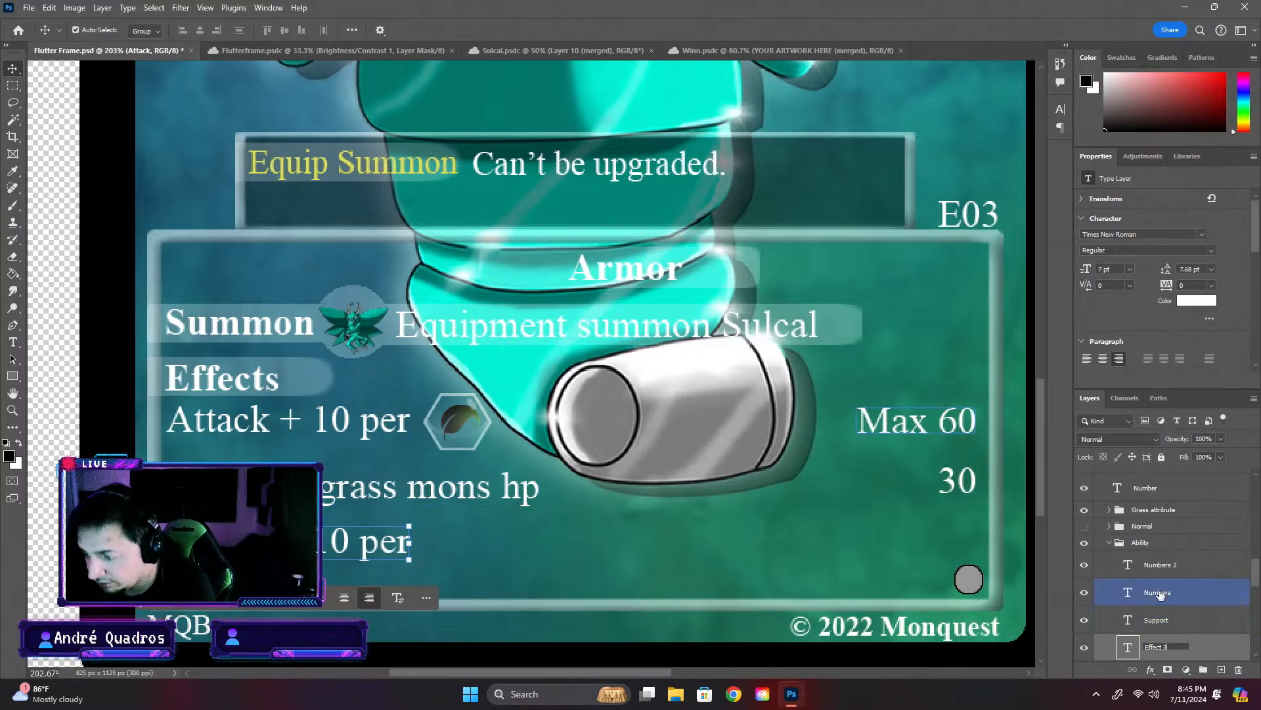
click(1129, 652)
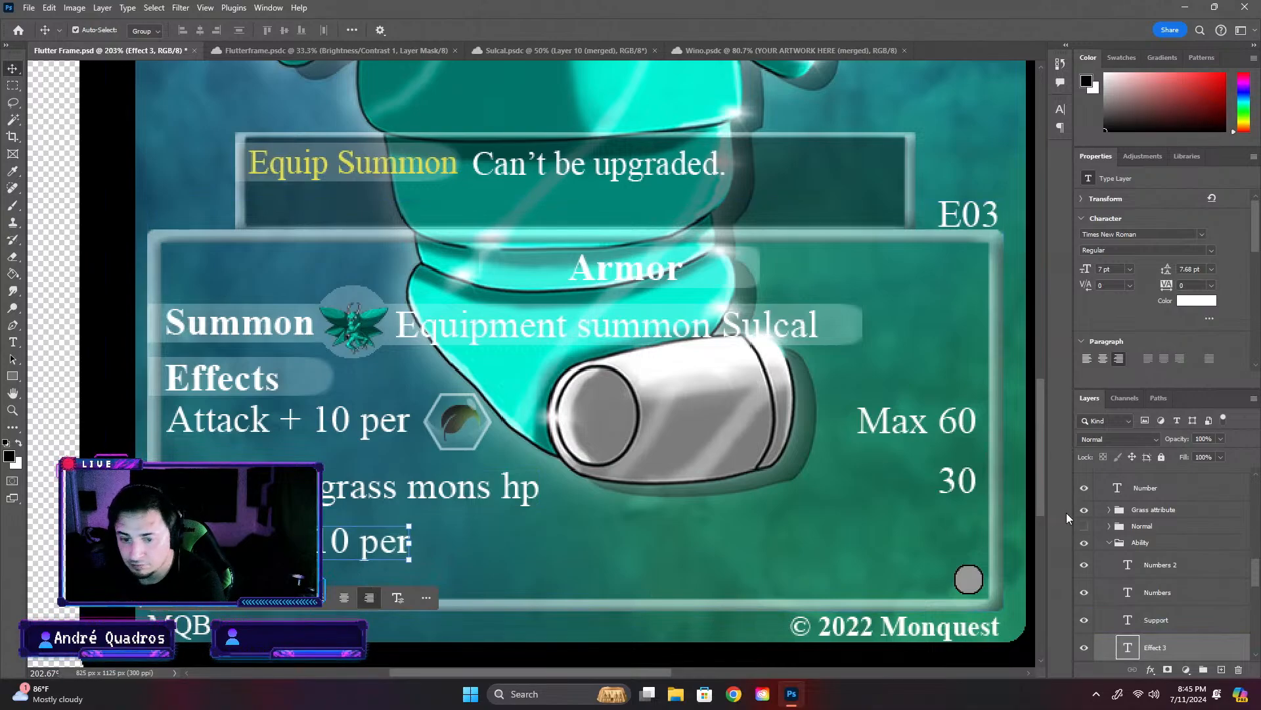
- Move the Effect 3 layer's text straight down by about 11 px within the info box
key(ctrl+t)
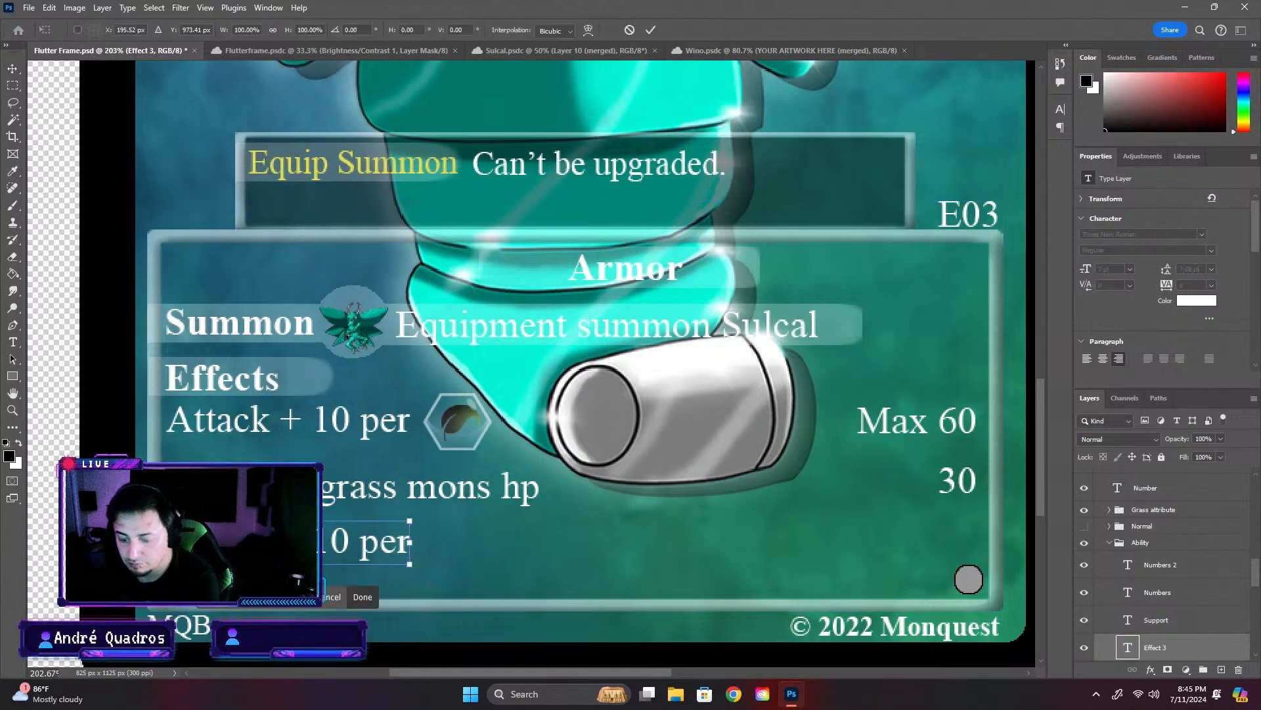
drag(276, 543, 276, 557)
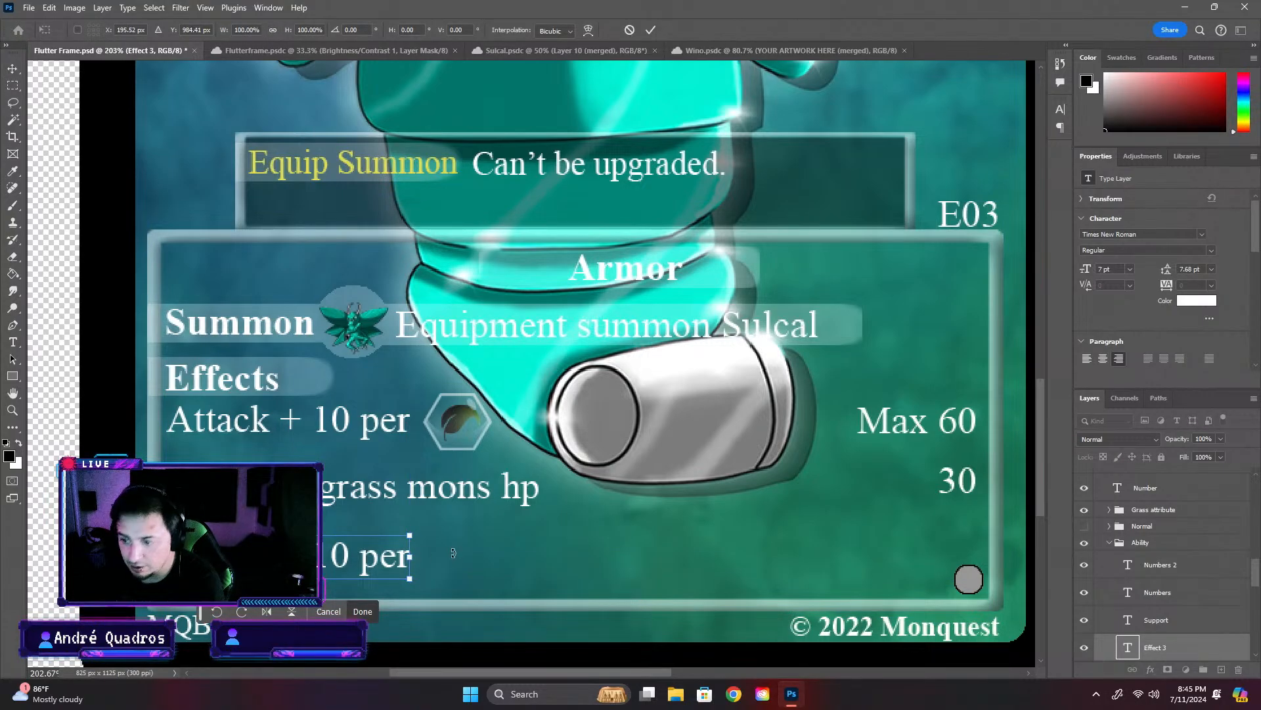
key(Return)
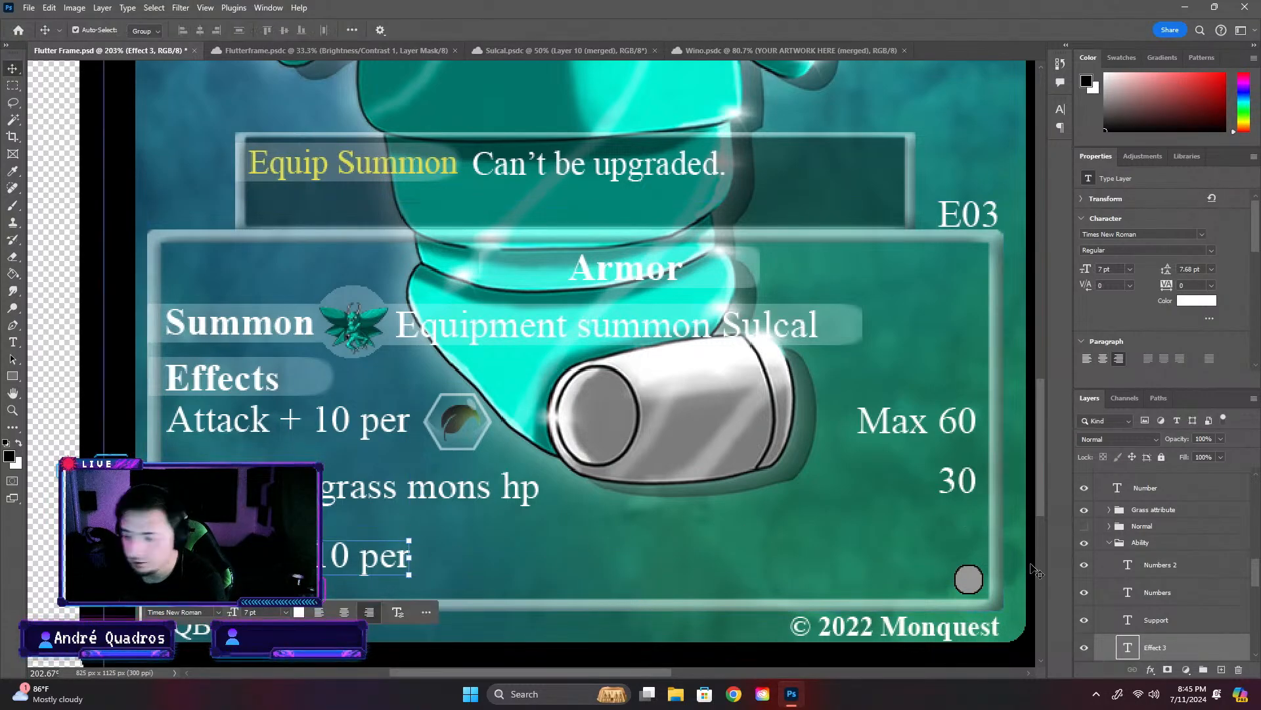
- Examine the Flutterframe artwork and the Wino card's ability rows for reference, and look through Flutter Frame's info box layers
double_click(1127, 650)
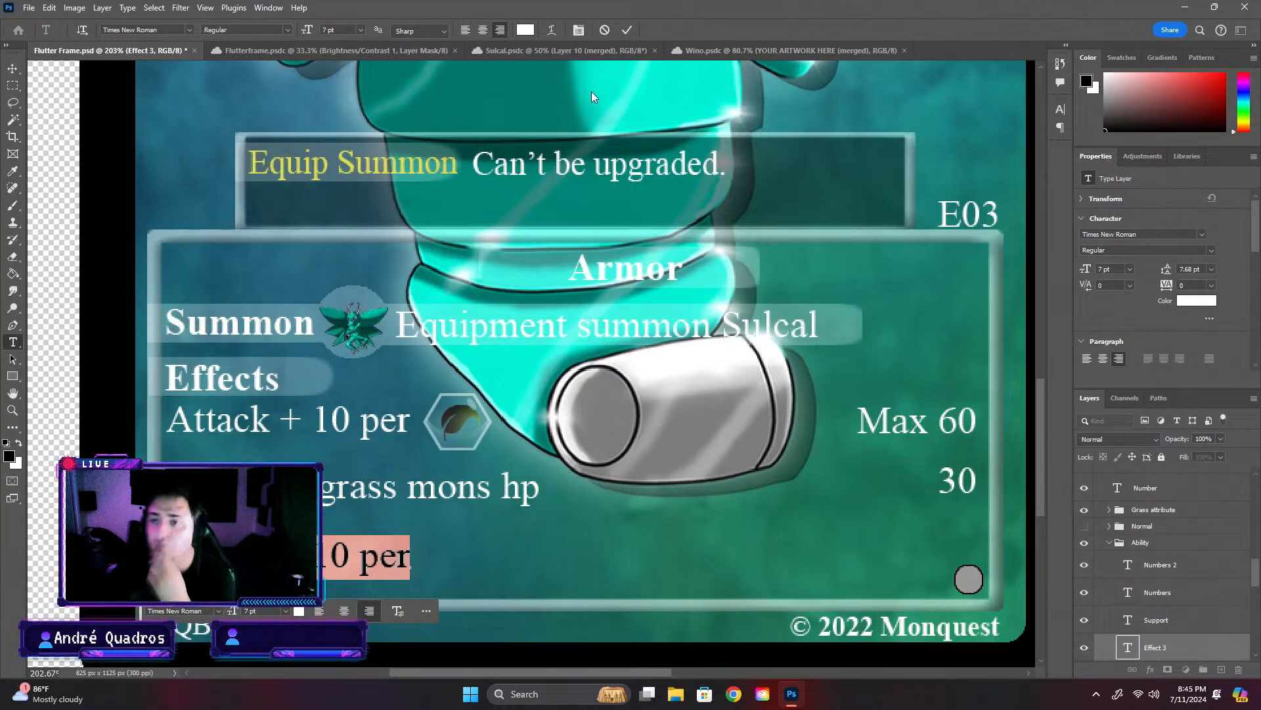
click(586, 54)
click(410, 53)
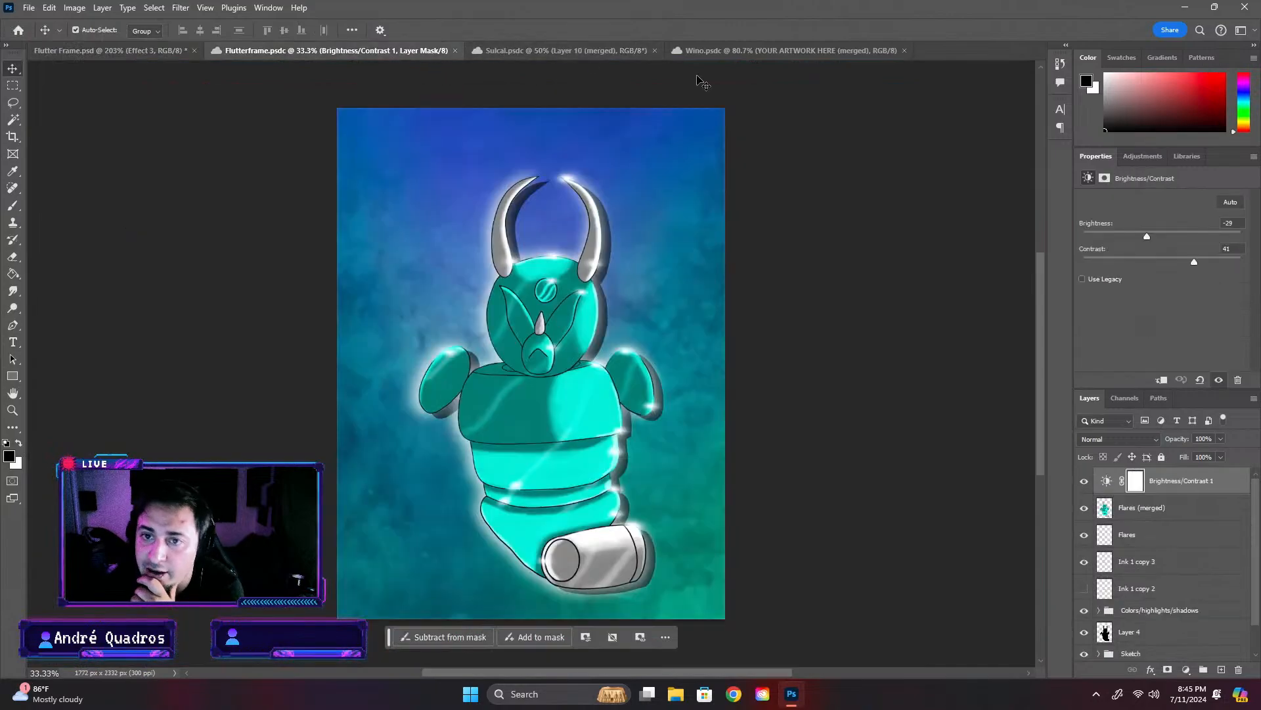
click(817, 51)
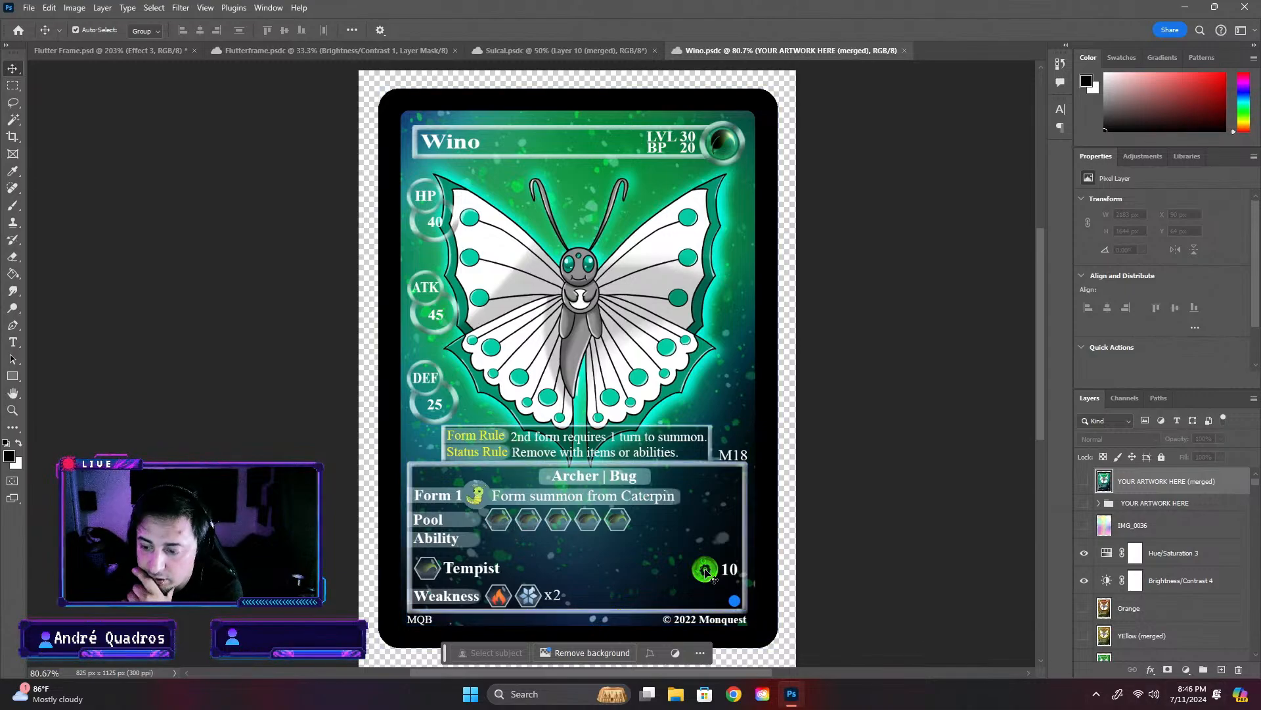
click(135, 51)
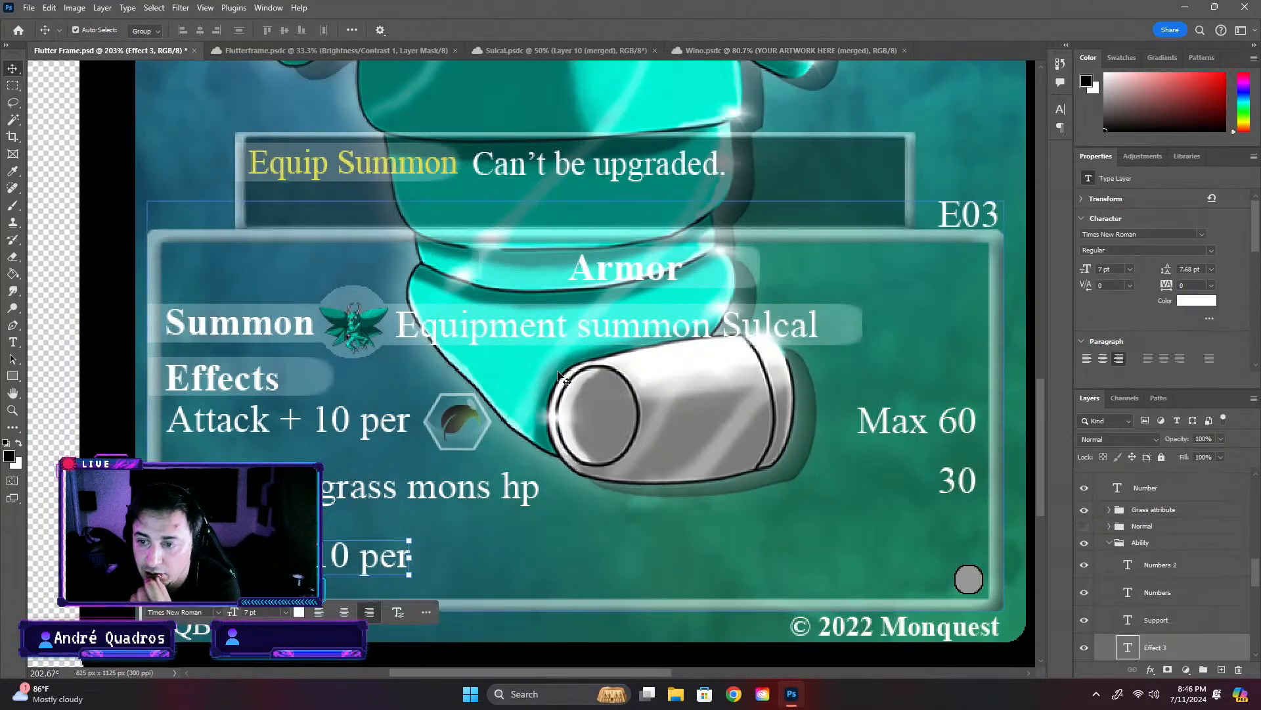
click(418, 547)
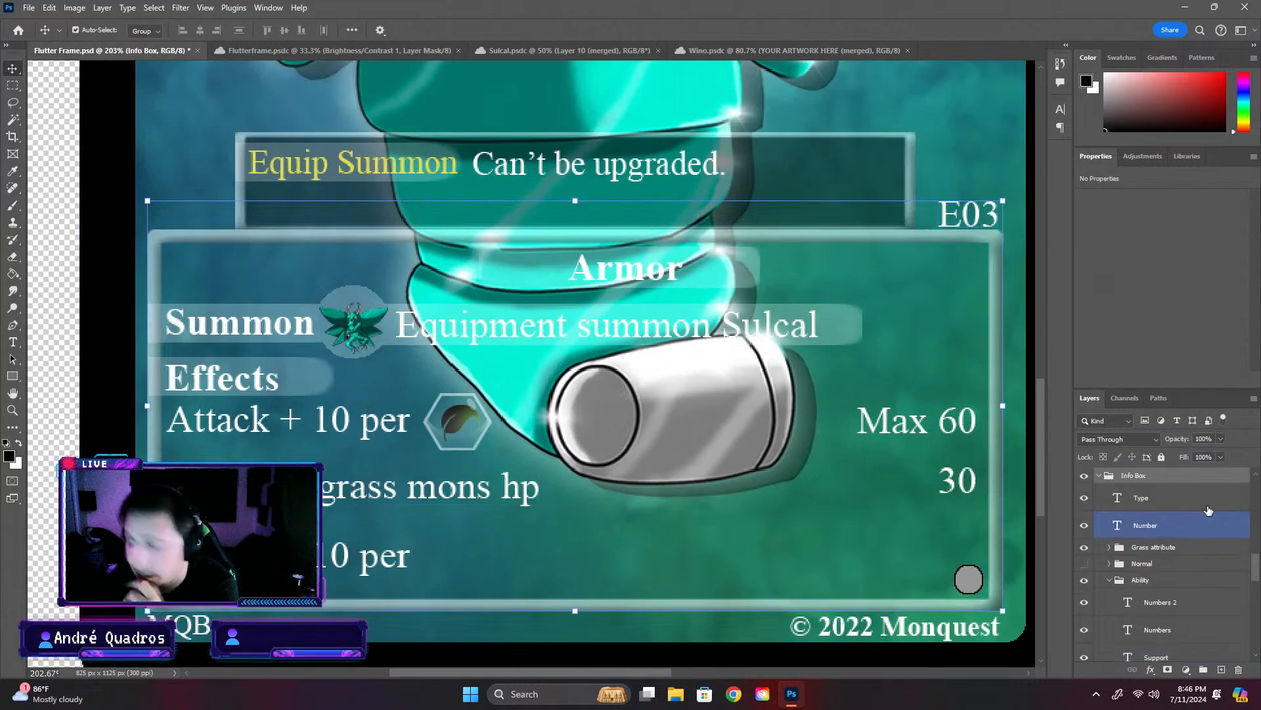
scroll(1210, 572, down, 10)
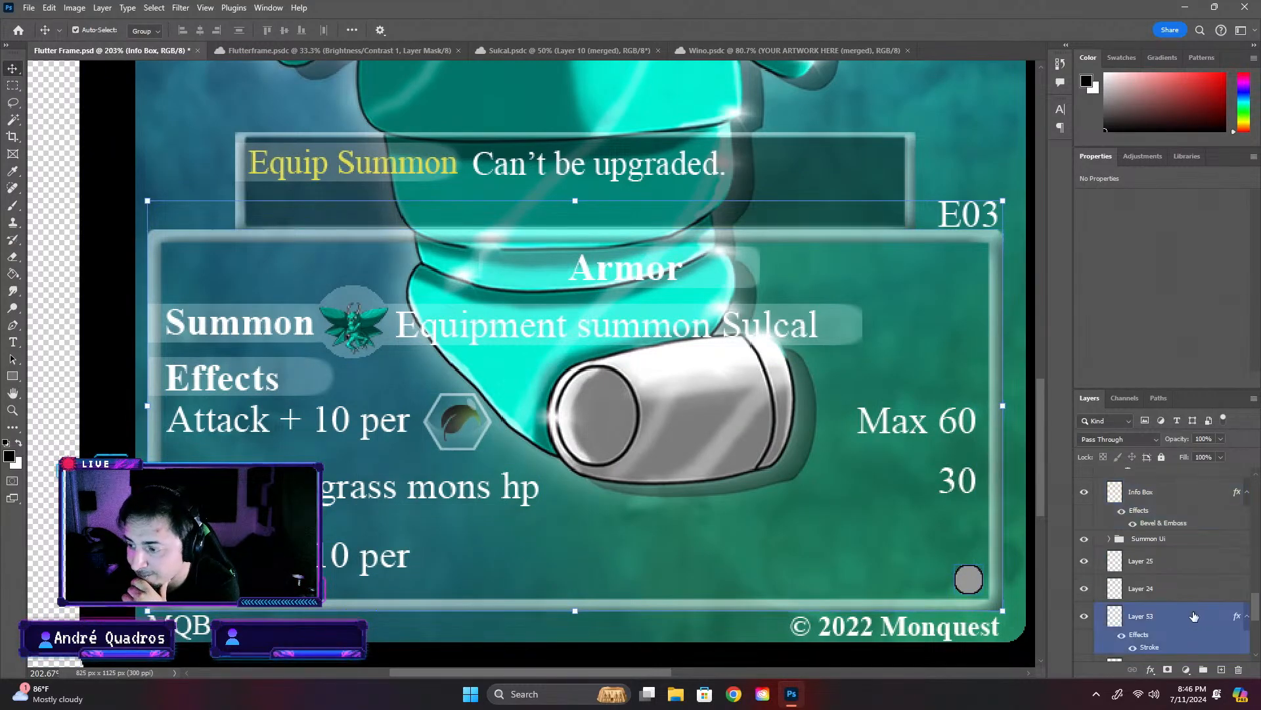
scroll(1192, 616, down, 5)
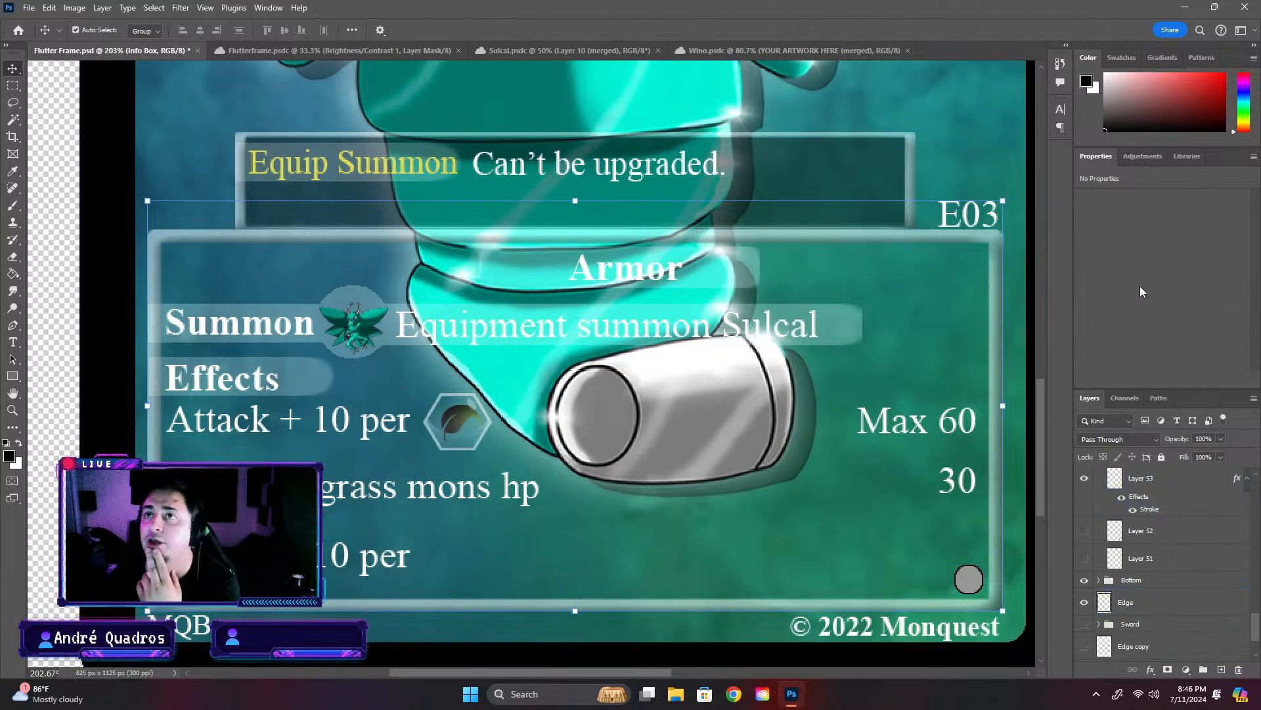
scroll(1130, 604, up, 5)
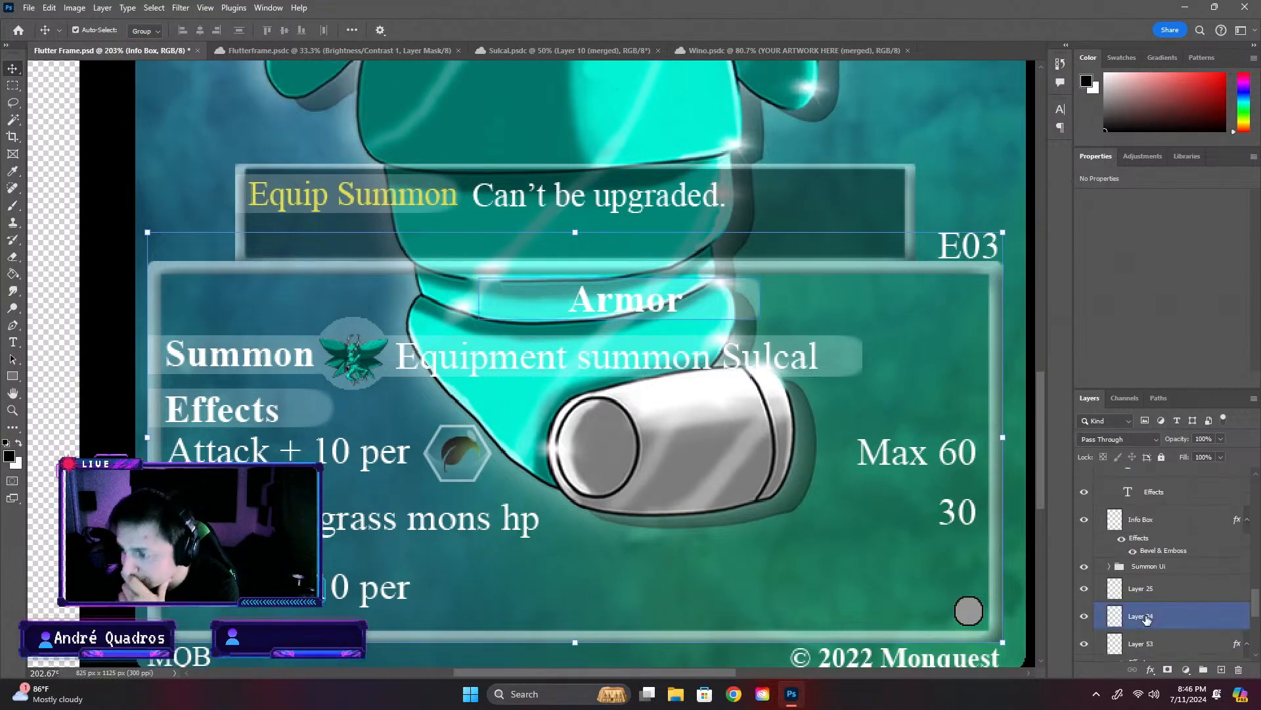
scroll(1157, 621, up, 5)
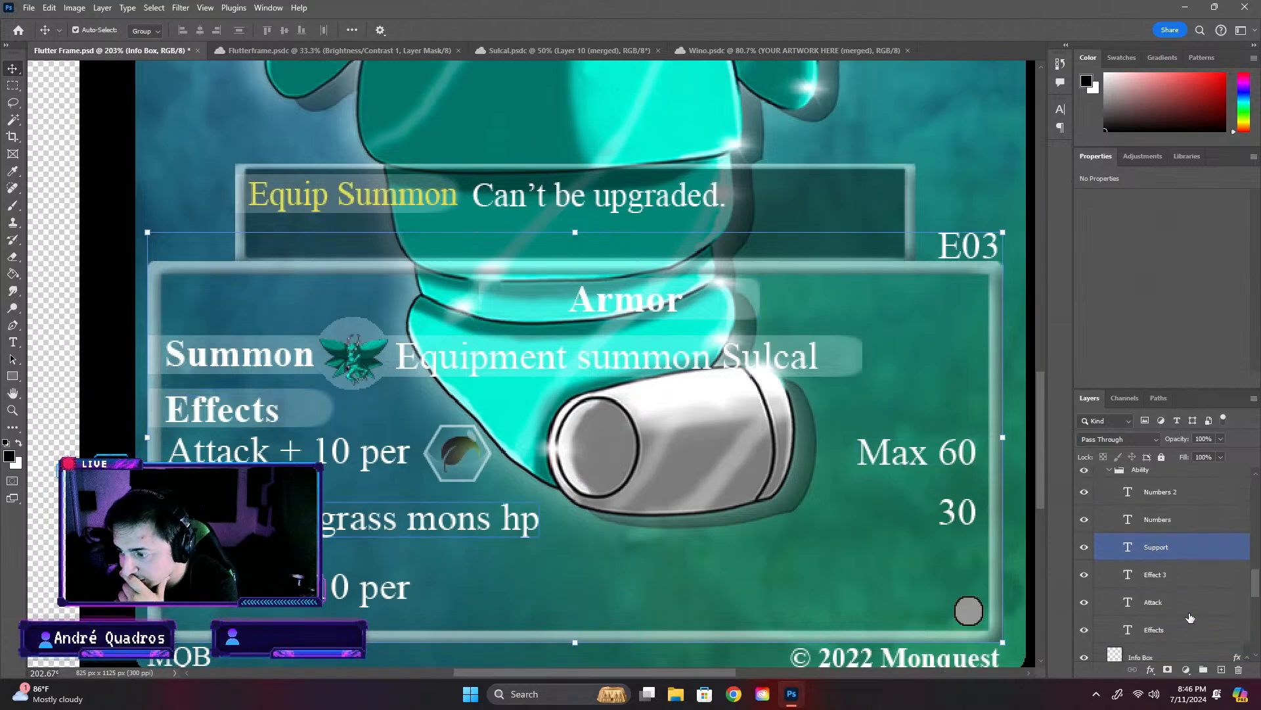
- Replace the Effect 3 layer's text with "Immune to poison"
click(1156, 574)
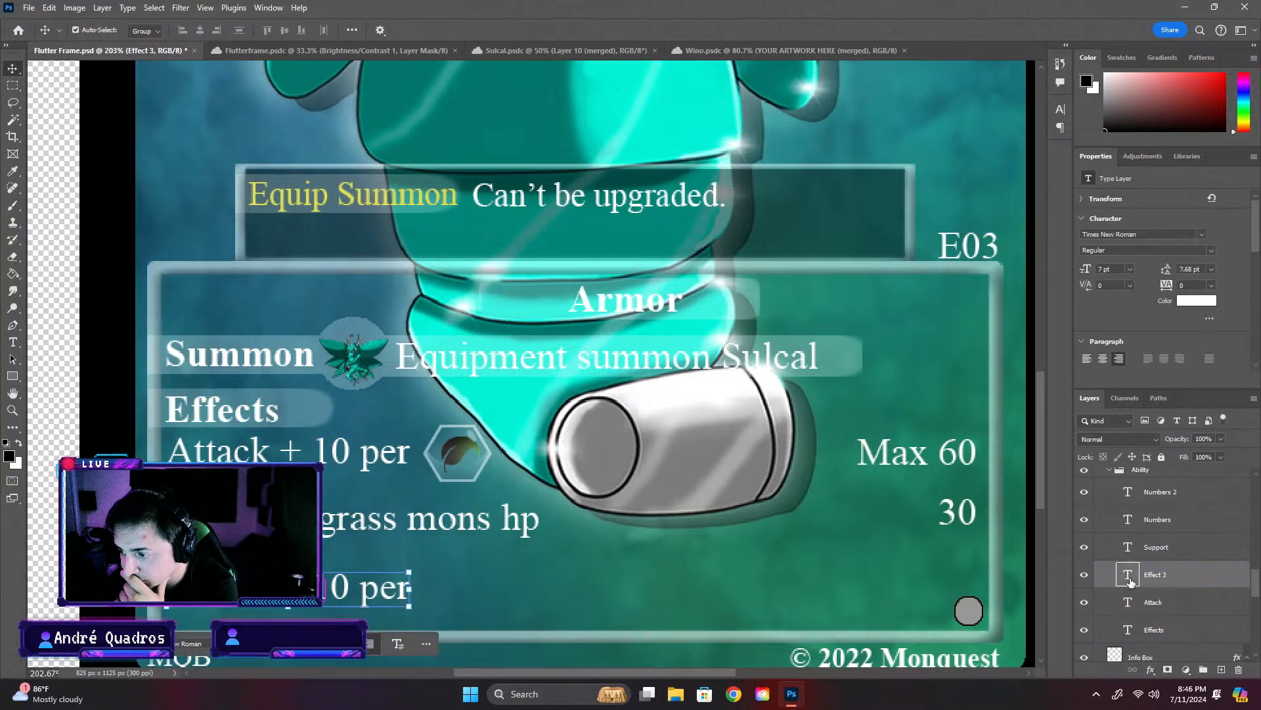
double_click(1128, 574)
text(Immune)
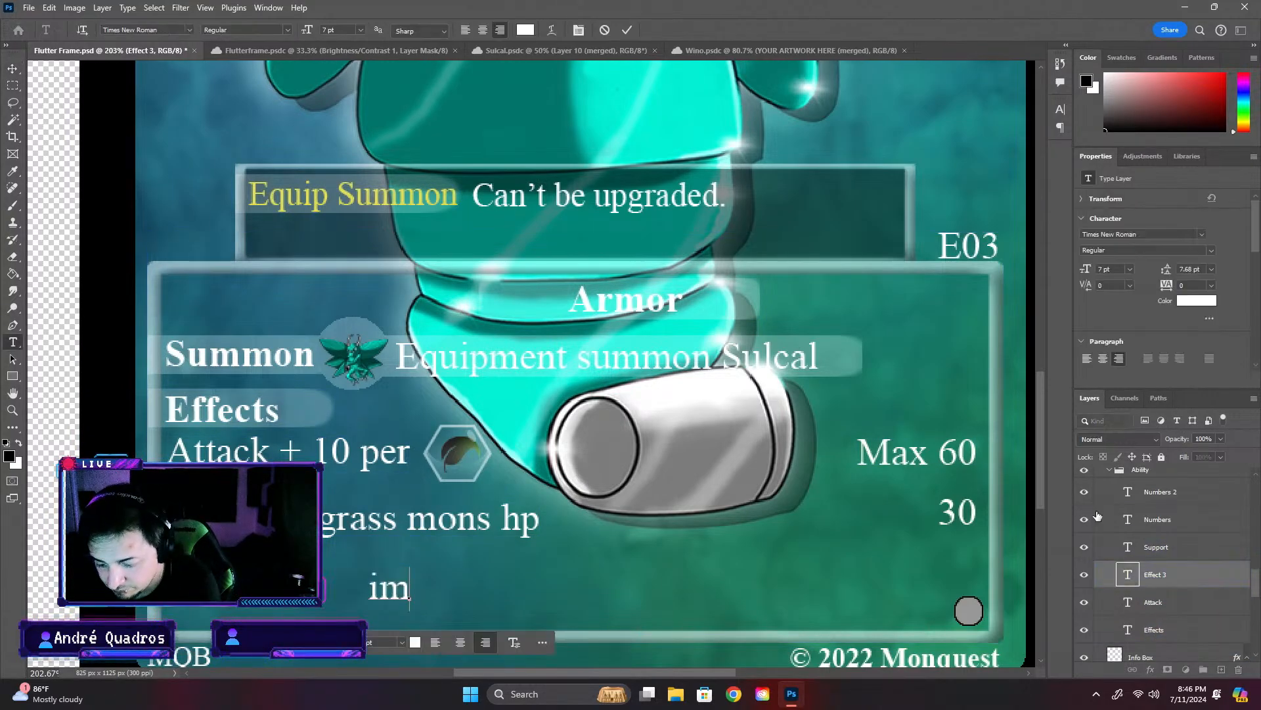
key(BackSpace)
key(BackSpace)
key(BackSpace)
key(BackSpace)
key(BackSpace)
key(BackSpace)
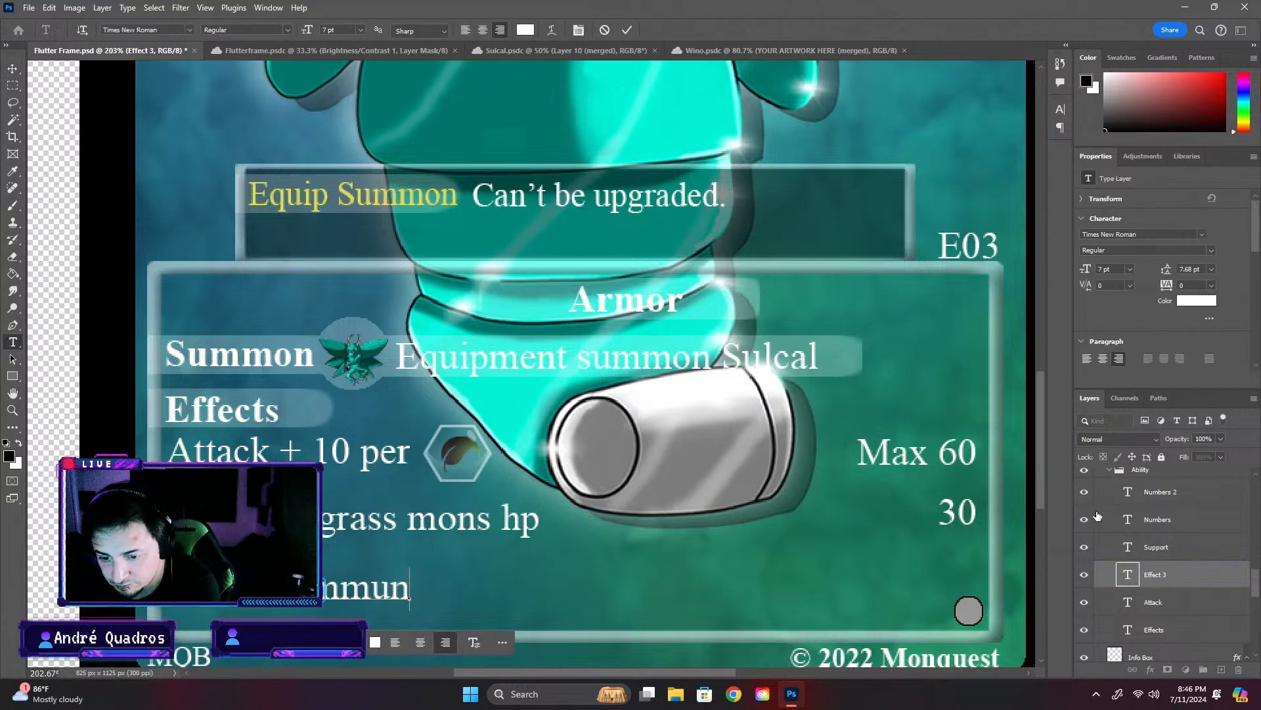
text(Im)
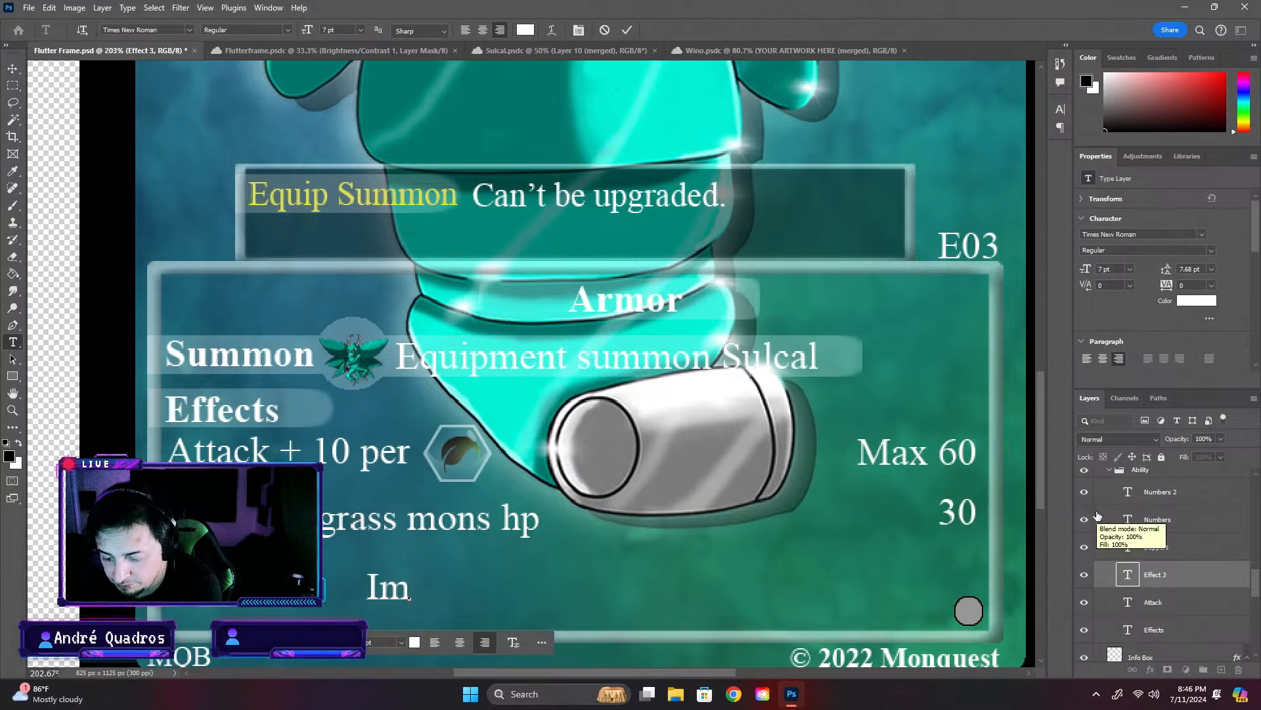
text(mune)
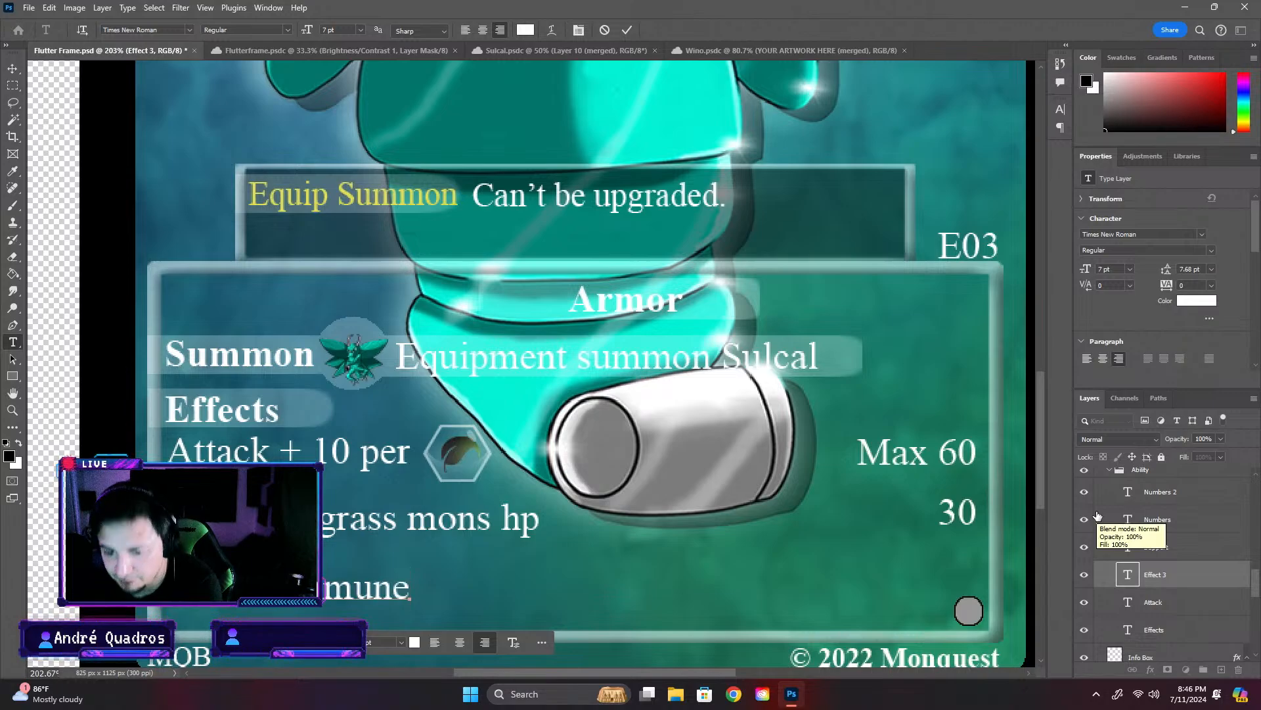
text( to)
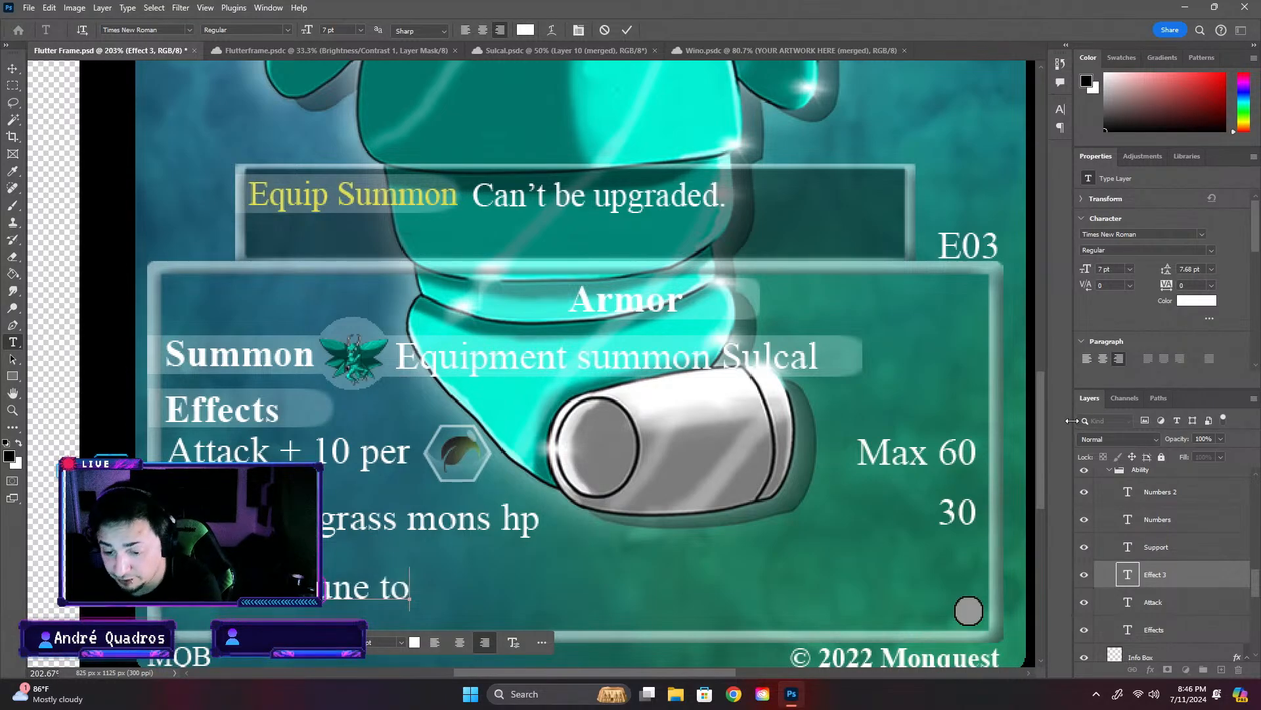
text( po)
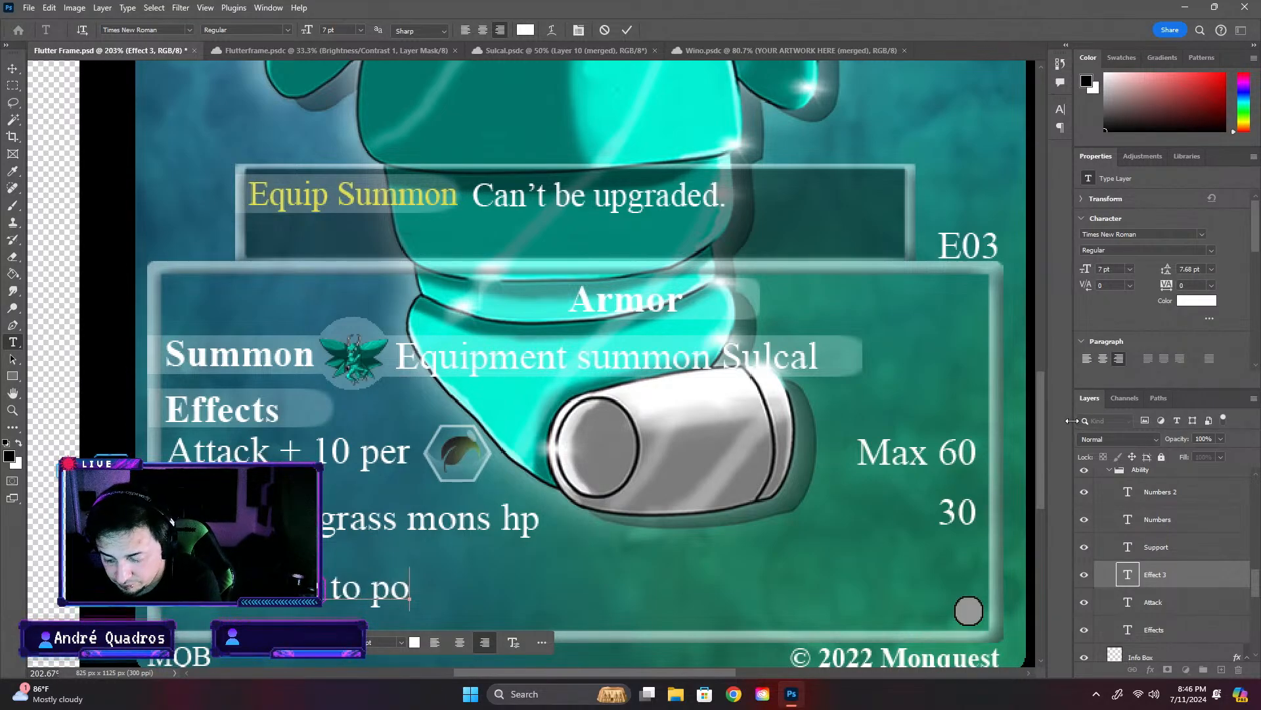
text(ison)
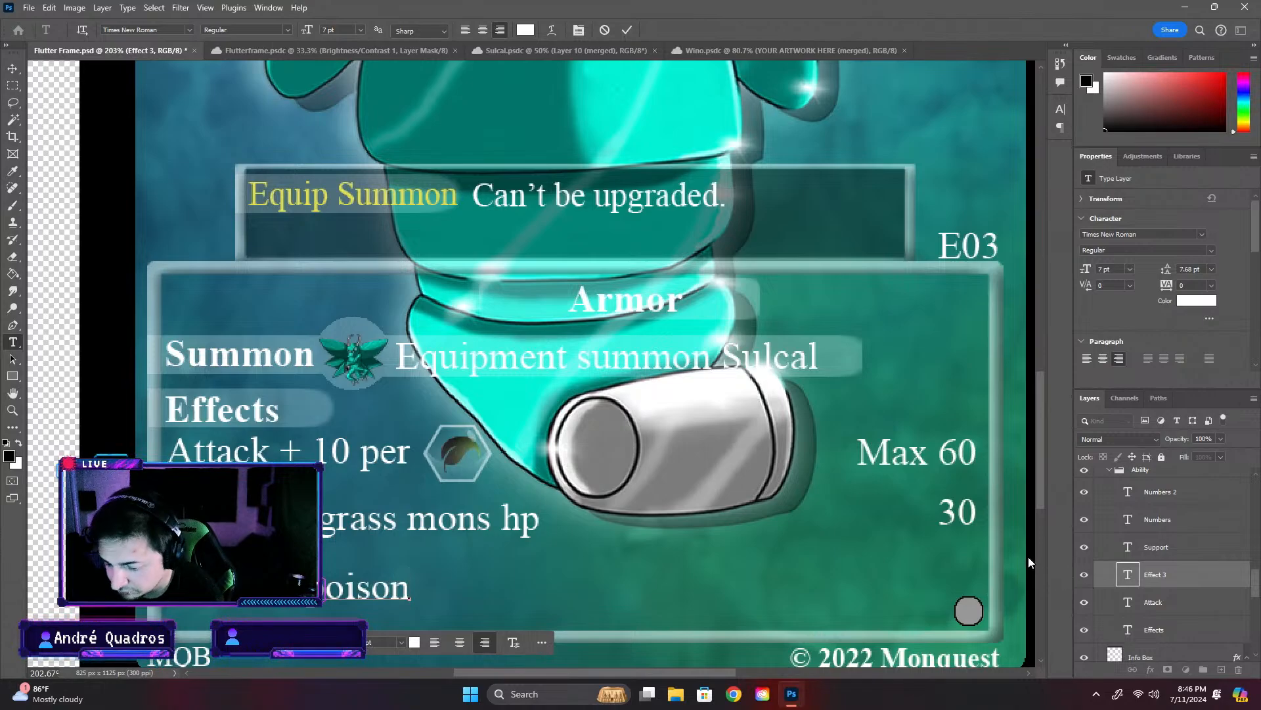
- Move the "Immune to poison" text about 30 px to the right to line up with the effect rows above, and deselect it
key(ctrl+t)
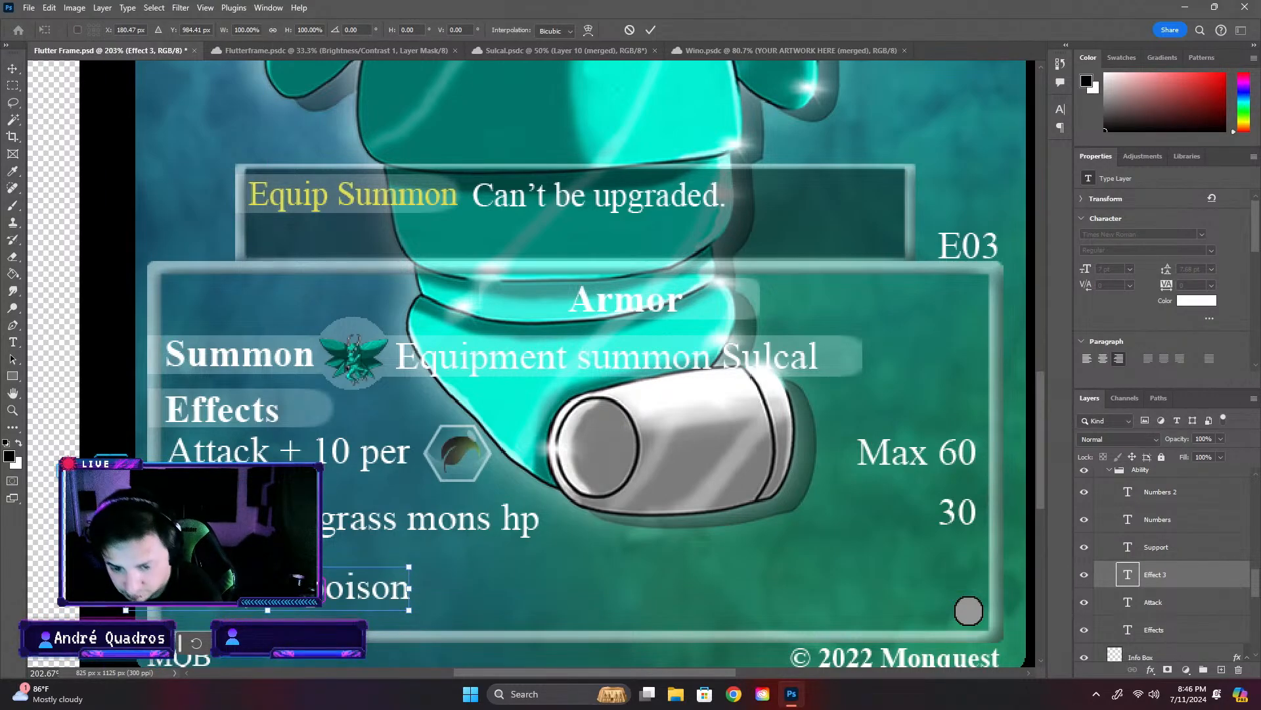
drag(426, 576, 466, 575)
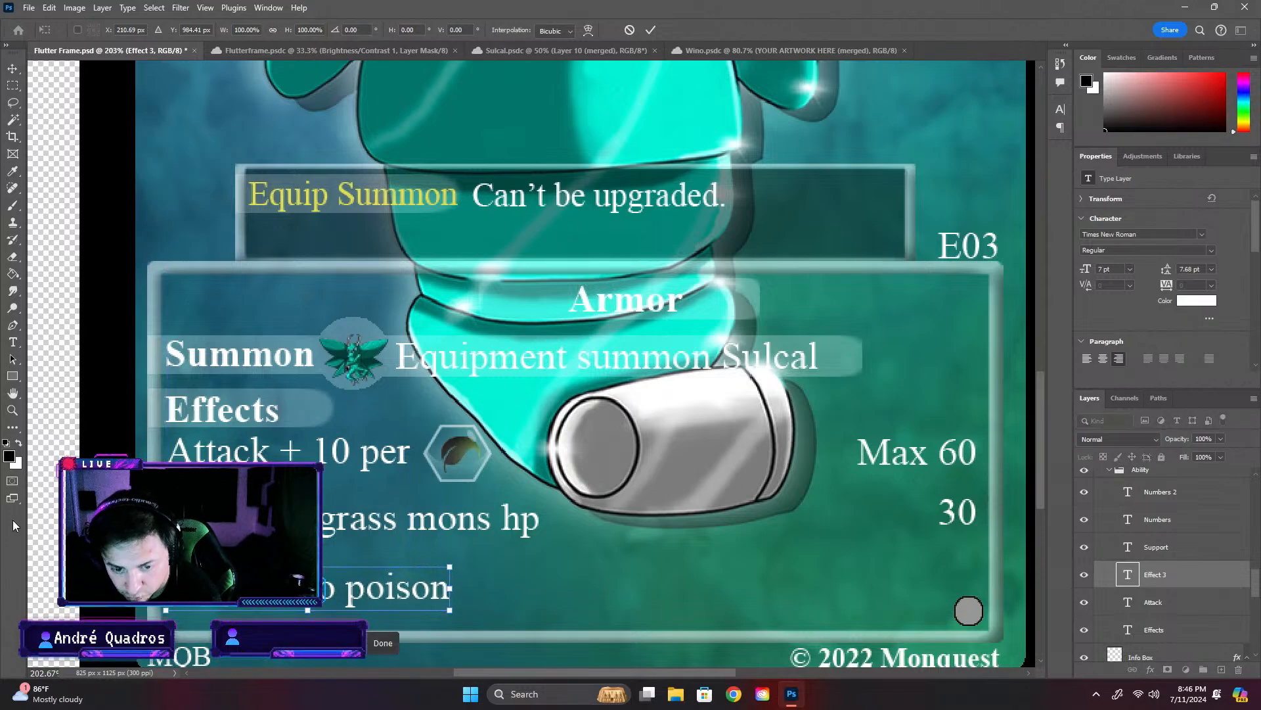
click(180, 289)
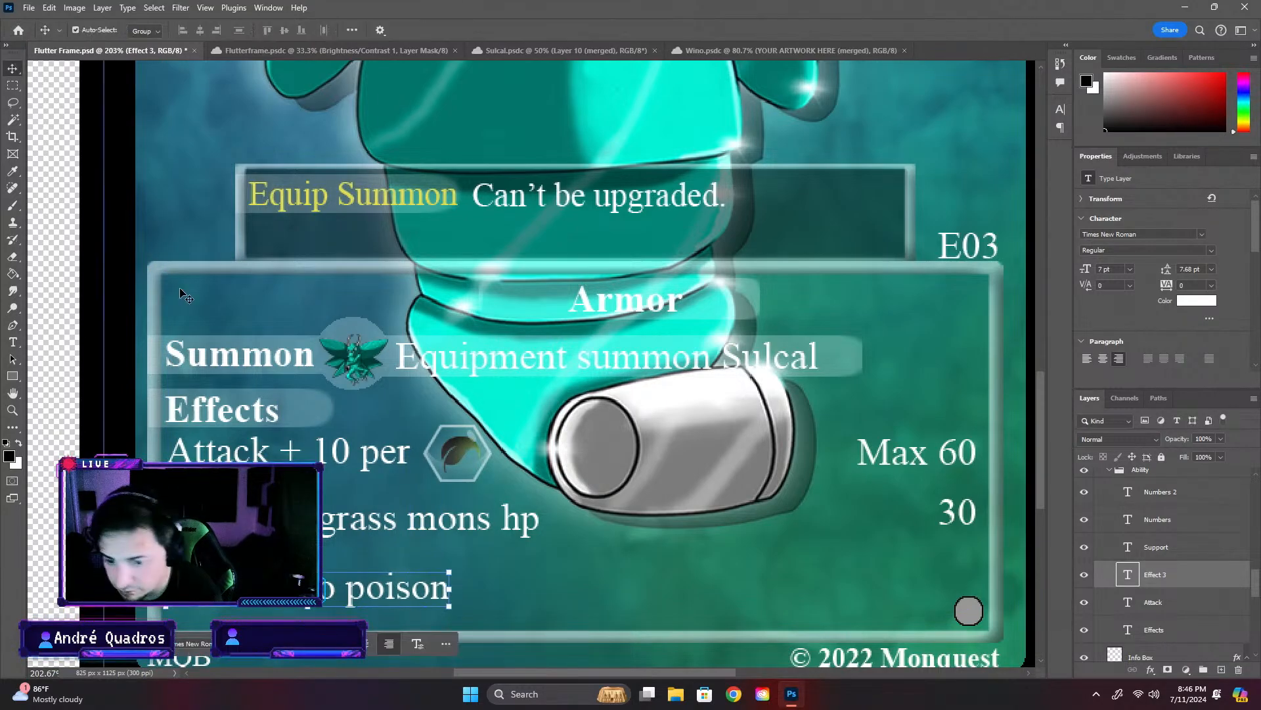
click(64, 297)
scroll(62, 297, down, 4)
scroll(62, 302, down, 2)
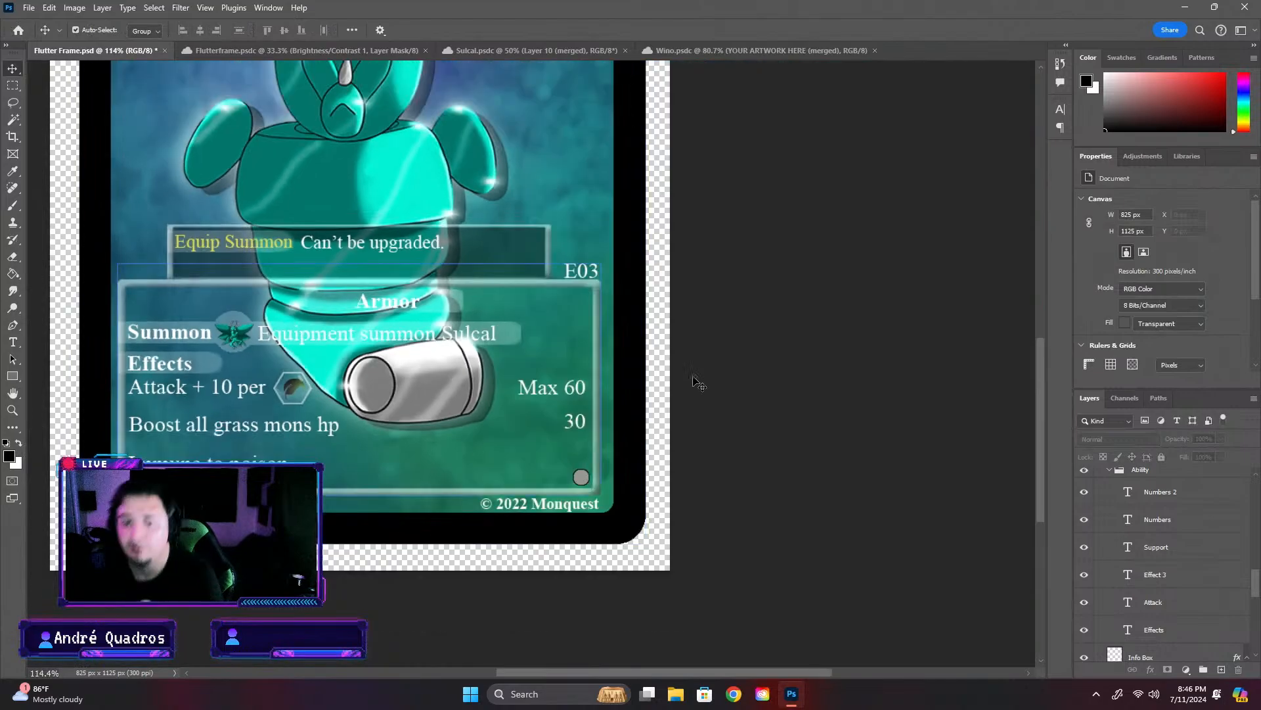
drag(1043, 403, 1045, 383)
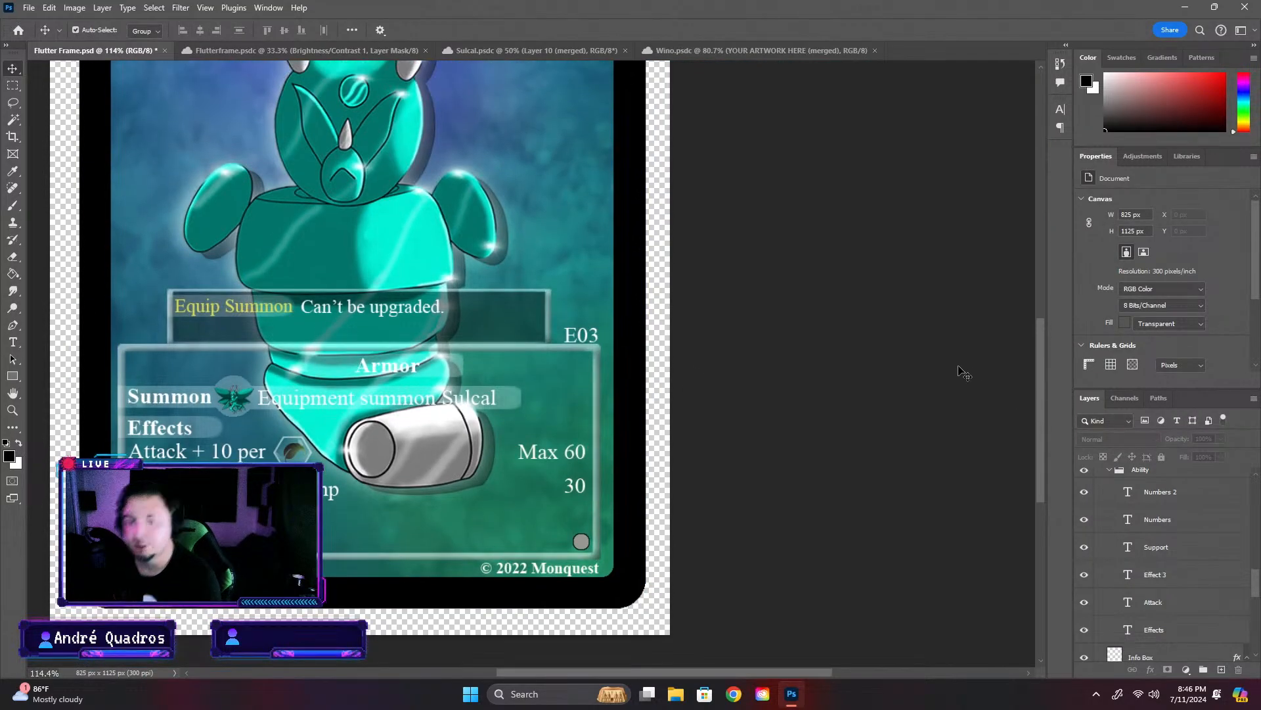
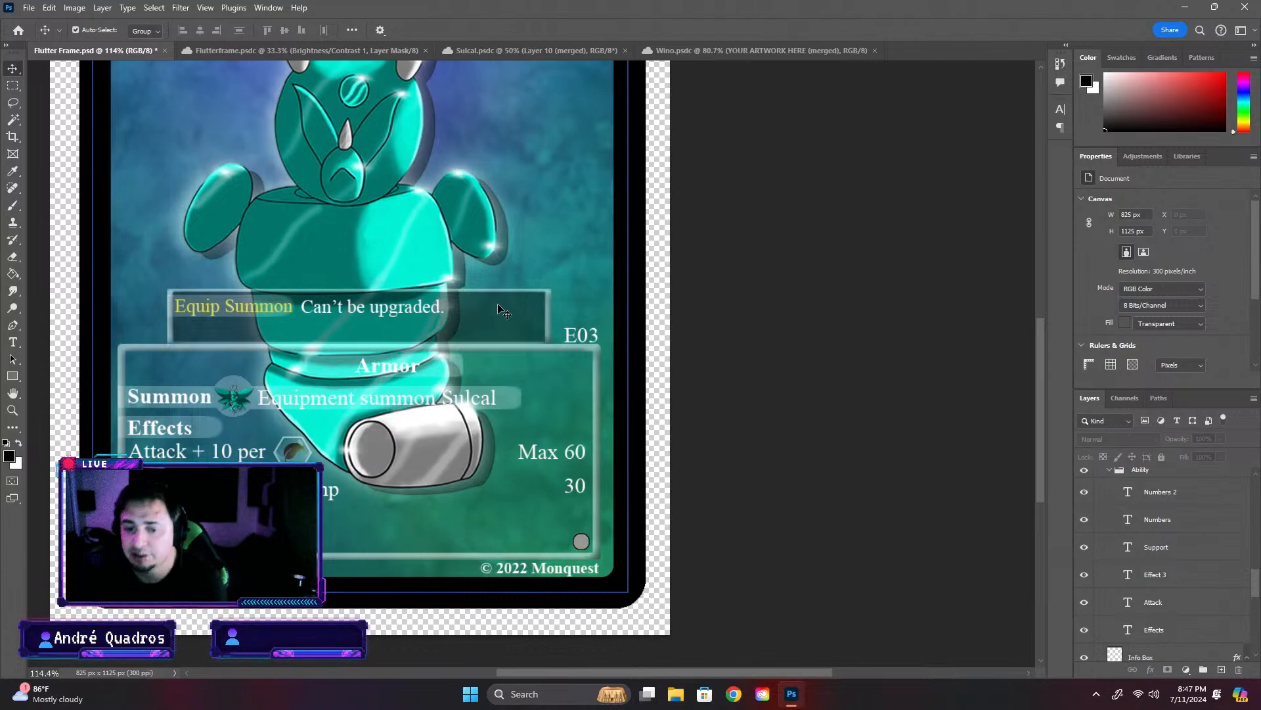
- Save the Flutter Frame card and look over its artwork and name area
key(ctrl+s)
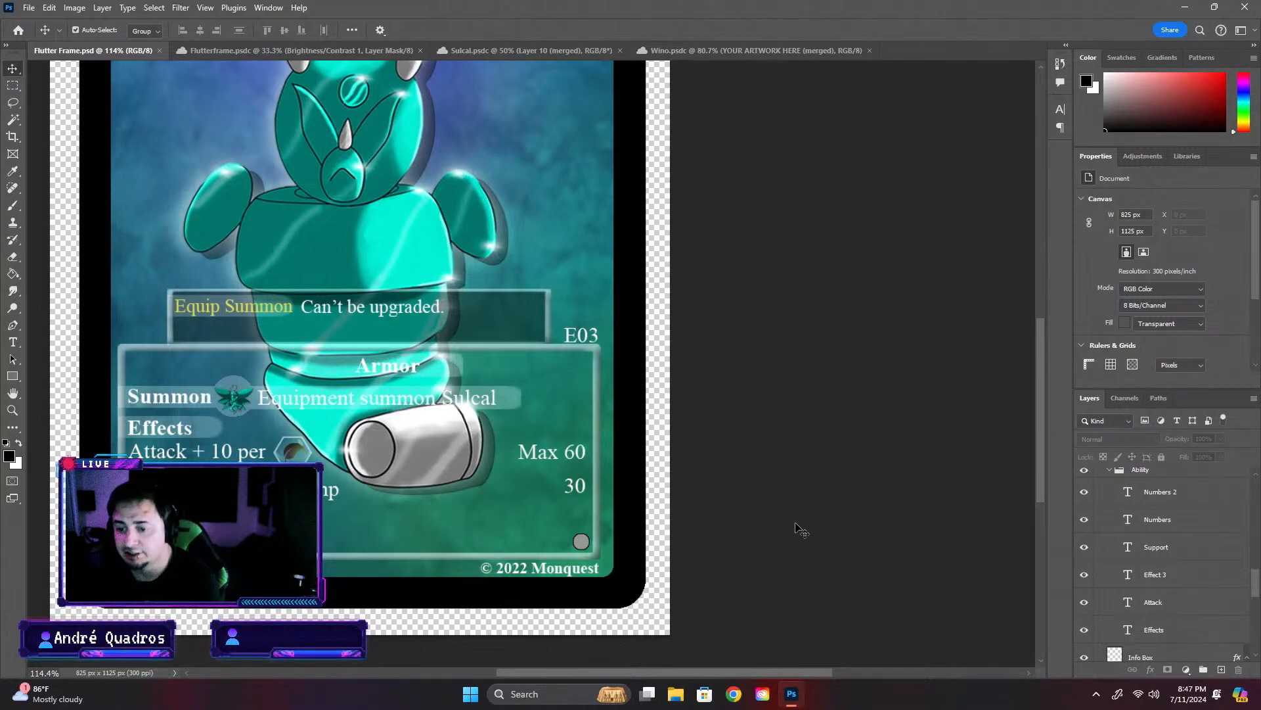
scroll(803, 546, up, 3)
scroll(806, 556, up, 3)
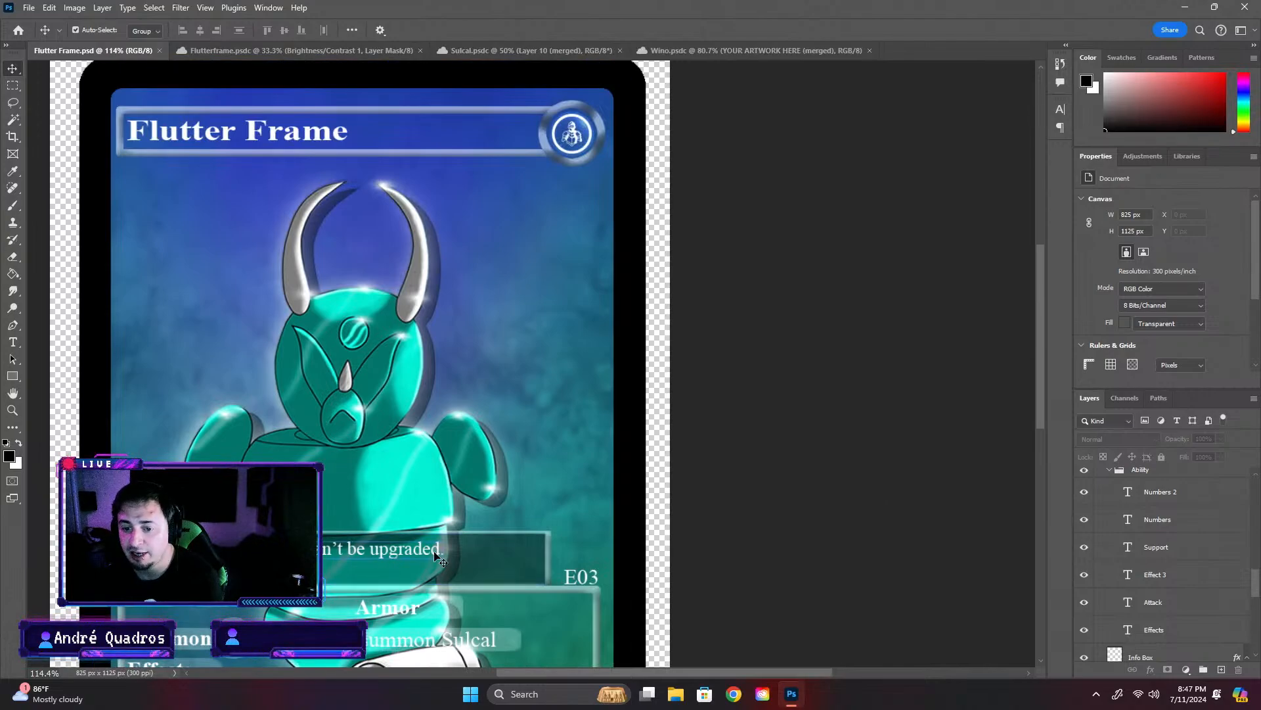
scroll(437, 555, down, 3)
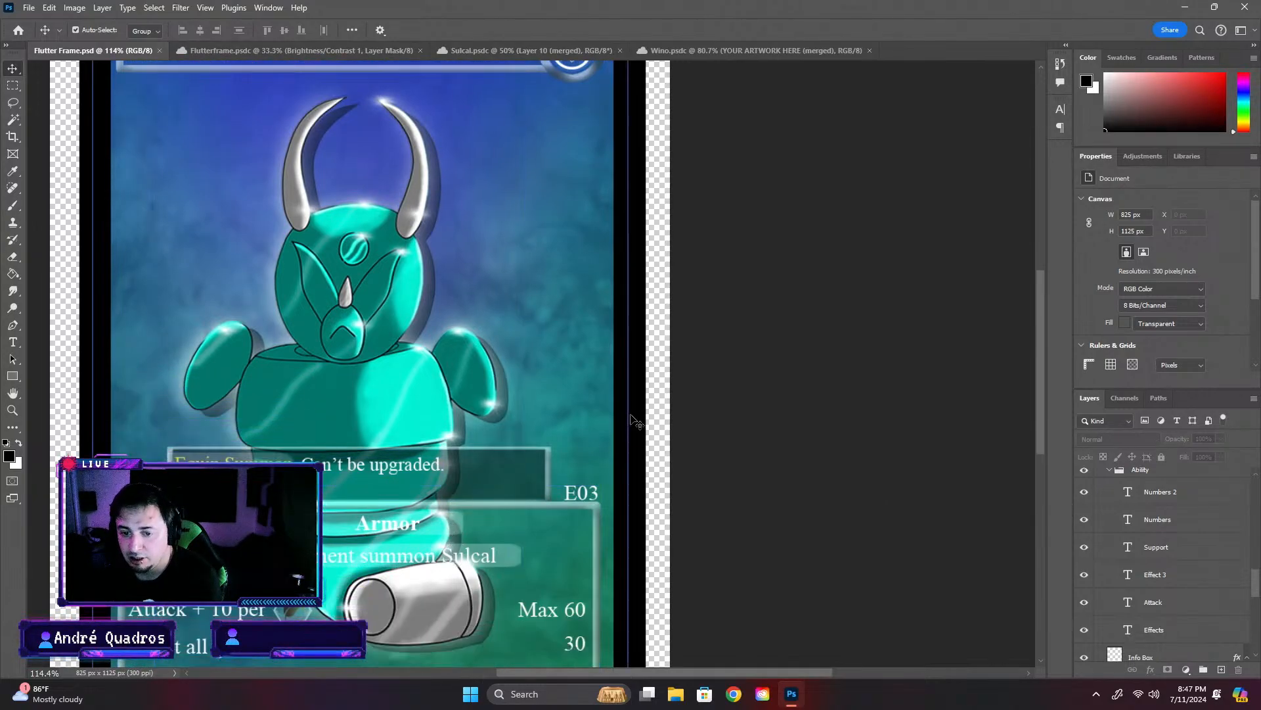
drag(1042, 316, 1047, 311)
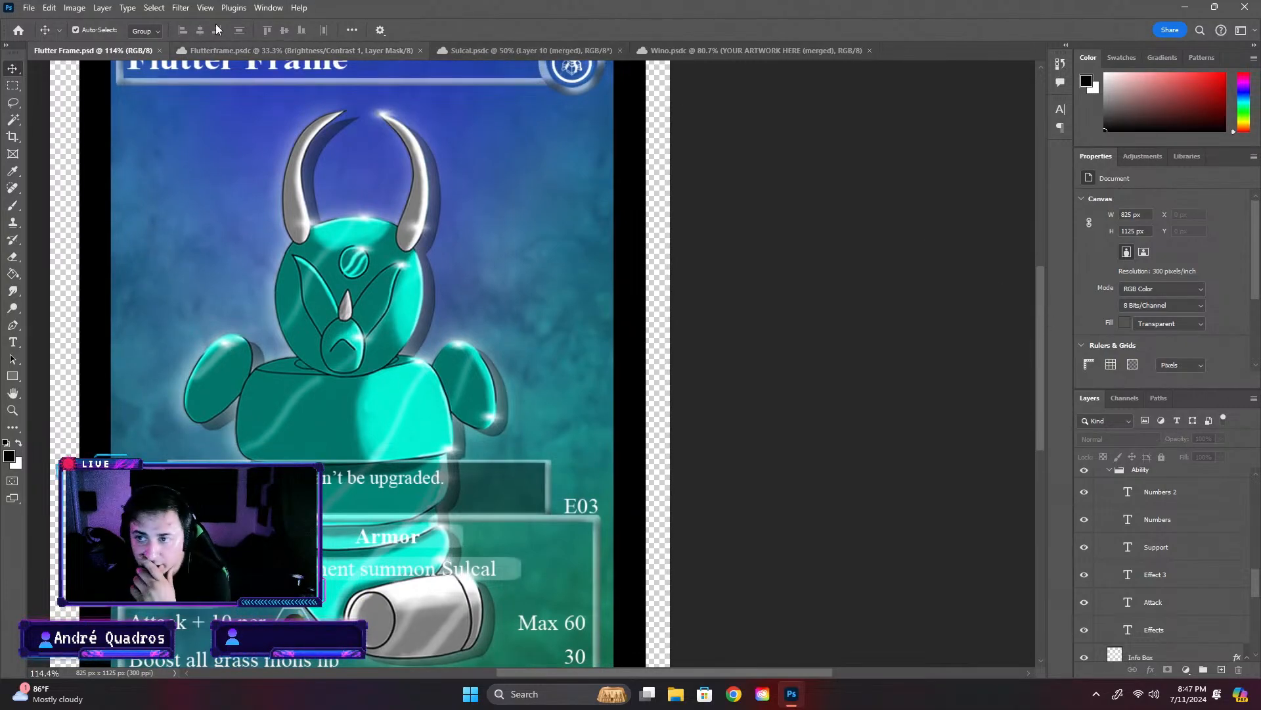
- Open the Dire Iron Sword card from the Equipment cards folder in Completed Cards and examine its effect rows for reference
click(19, 30)
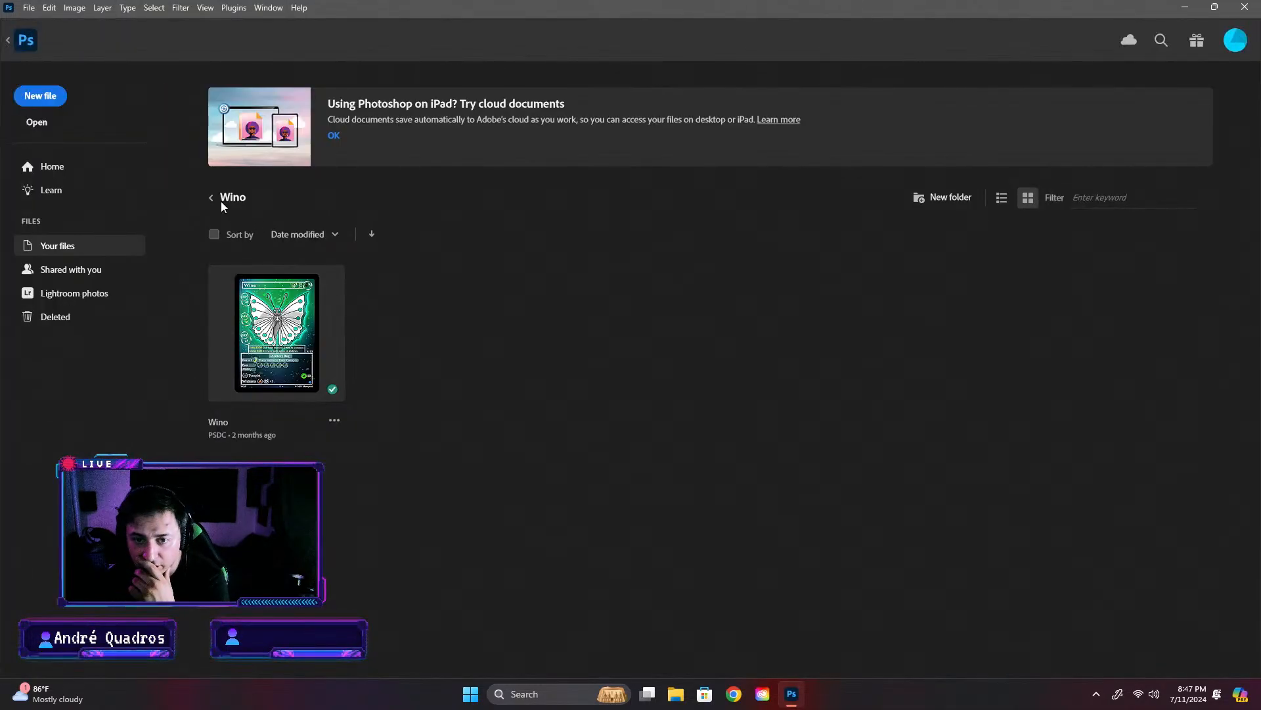
click(209, 200)
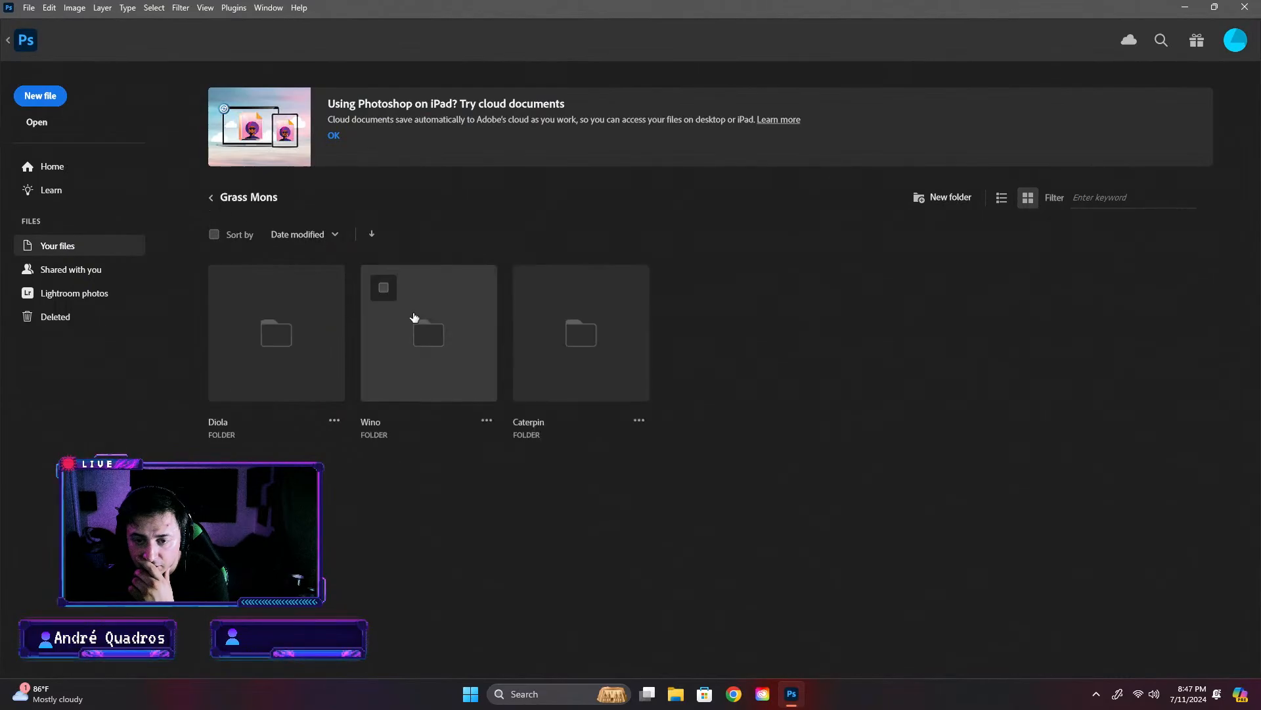
click(213, 197)
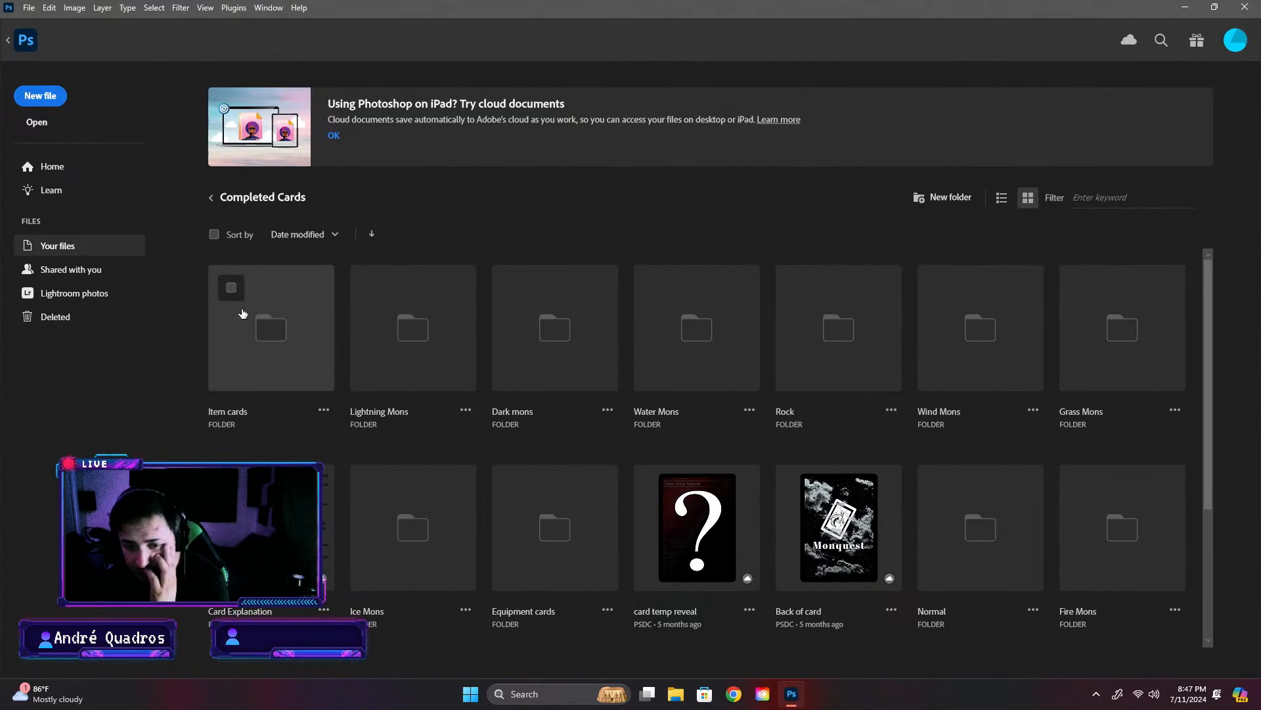
click(266, 319)
click(211, 199)
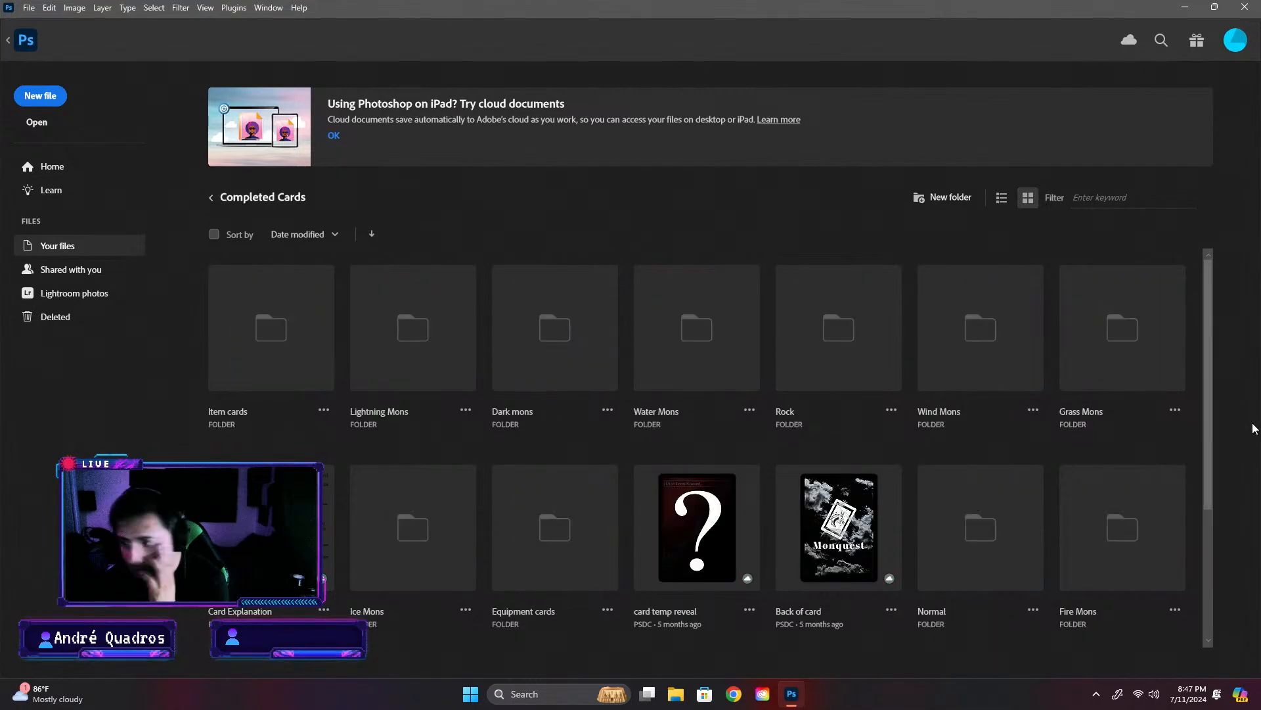
scroll(657, 368, down, 2)
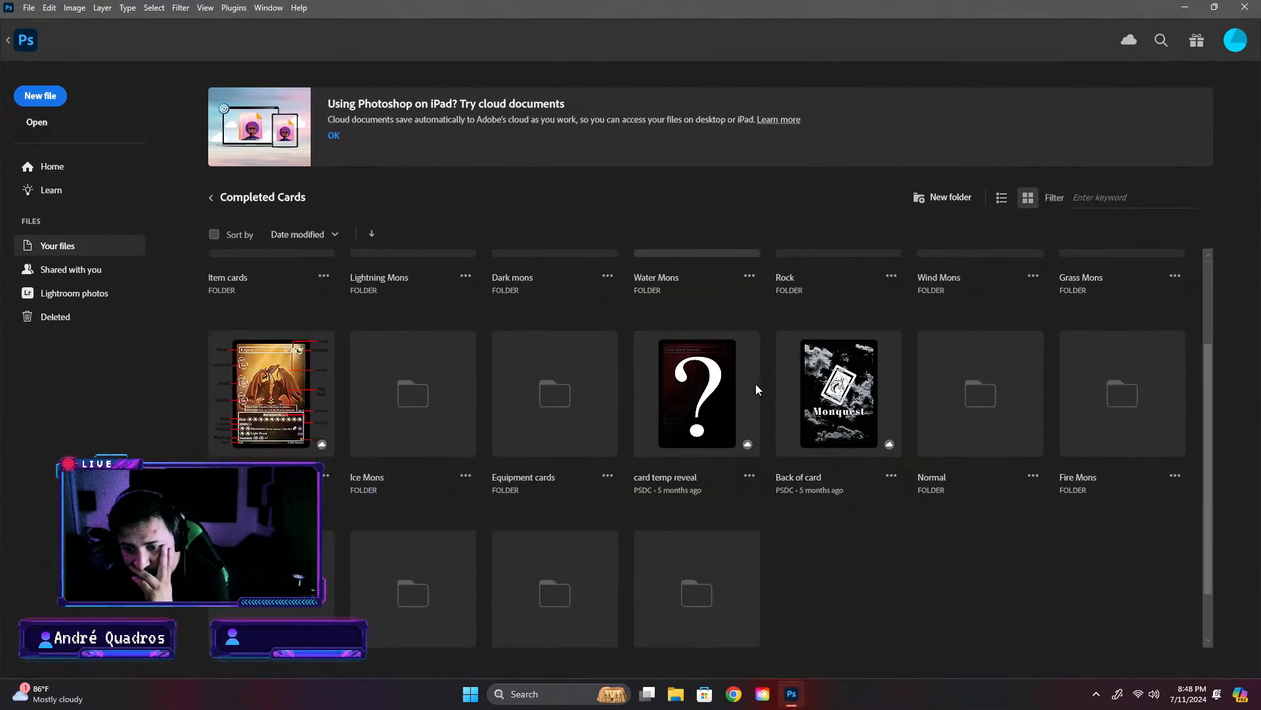
click(510, 426)
click(406, 351)
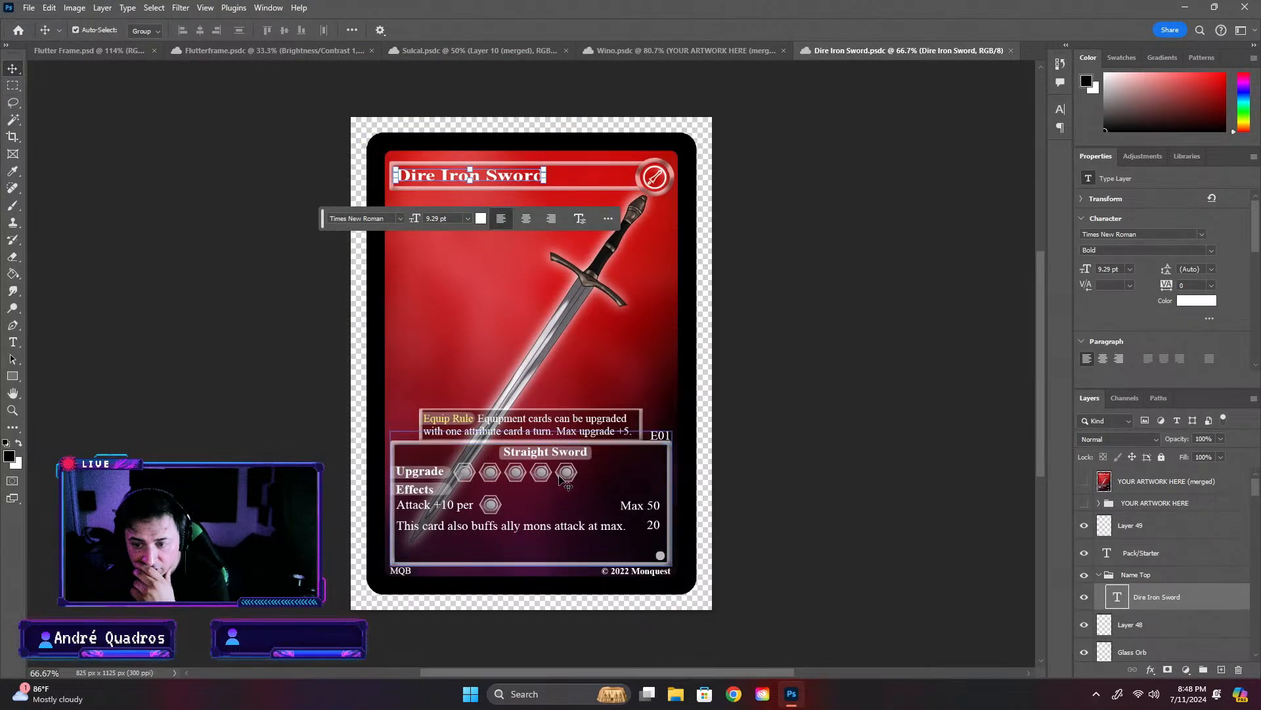
click(856, 415)
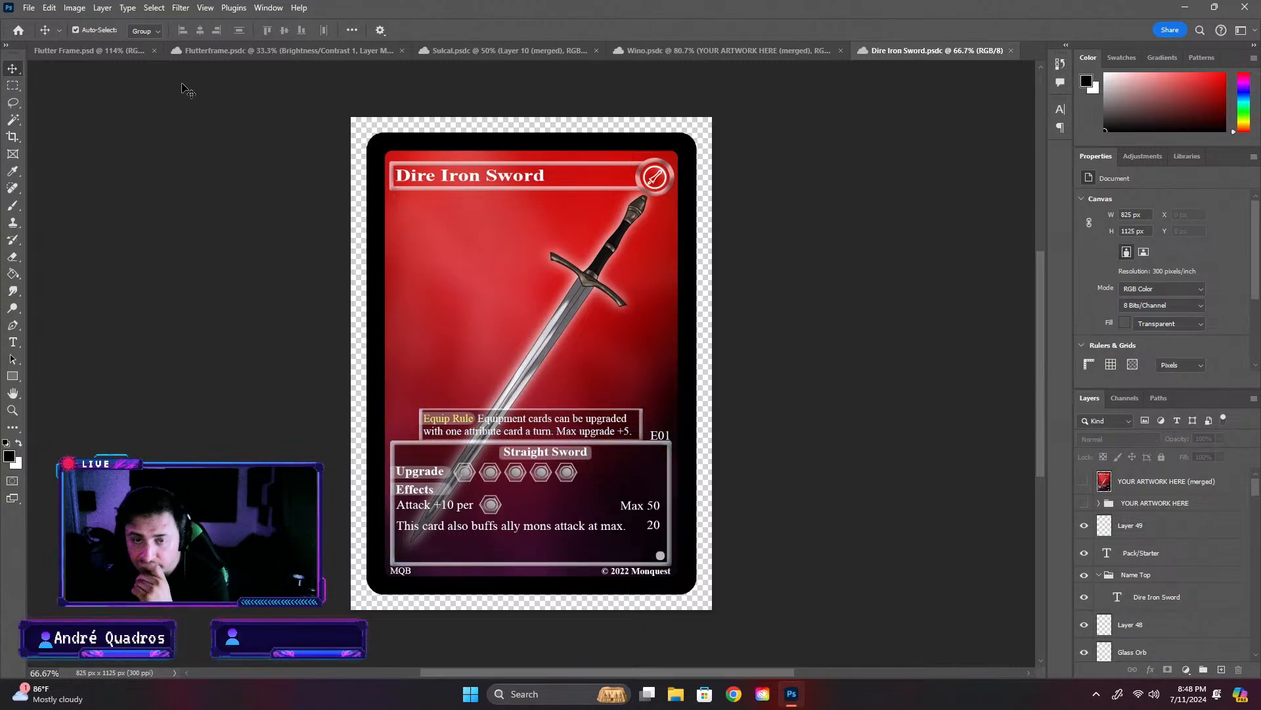
- Hide the Grass attribute group inside the Flutter Frame card's Info Box group
click(223, 53)
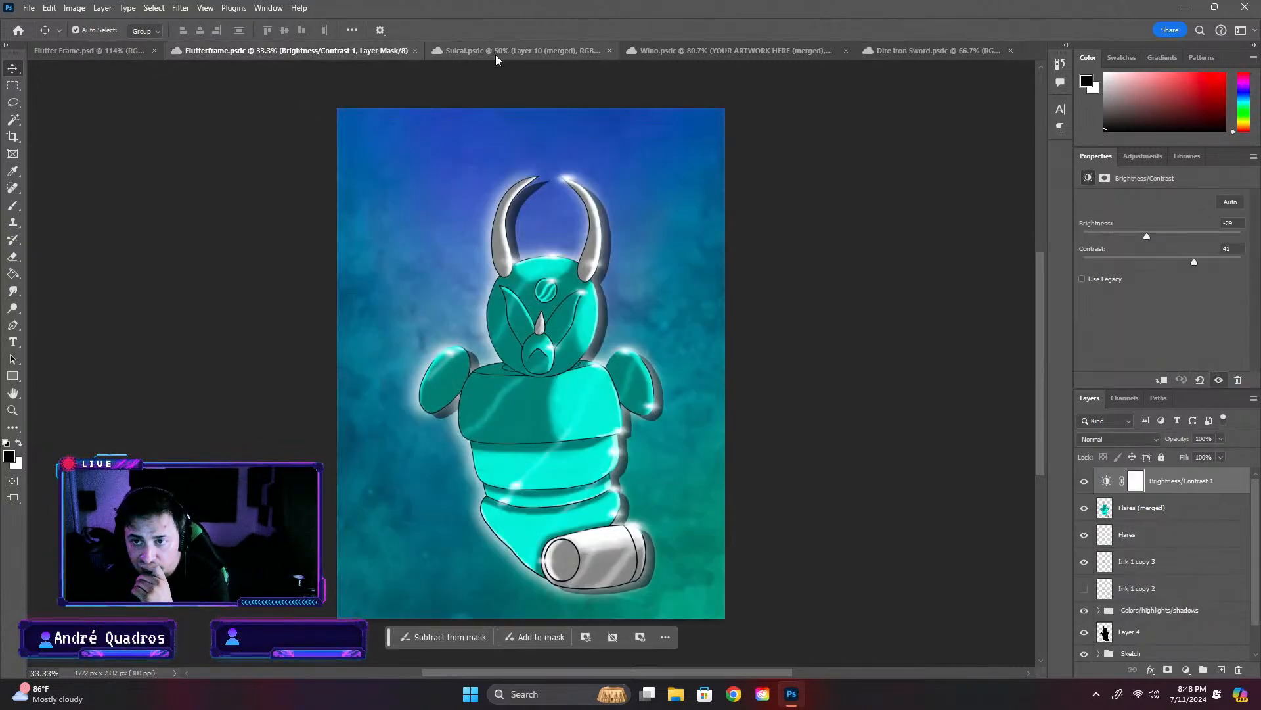
click(59, 51)
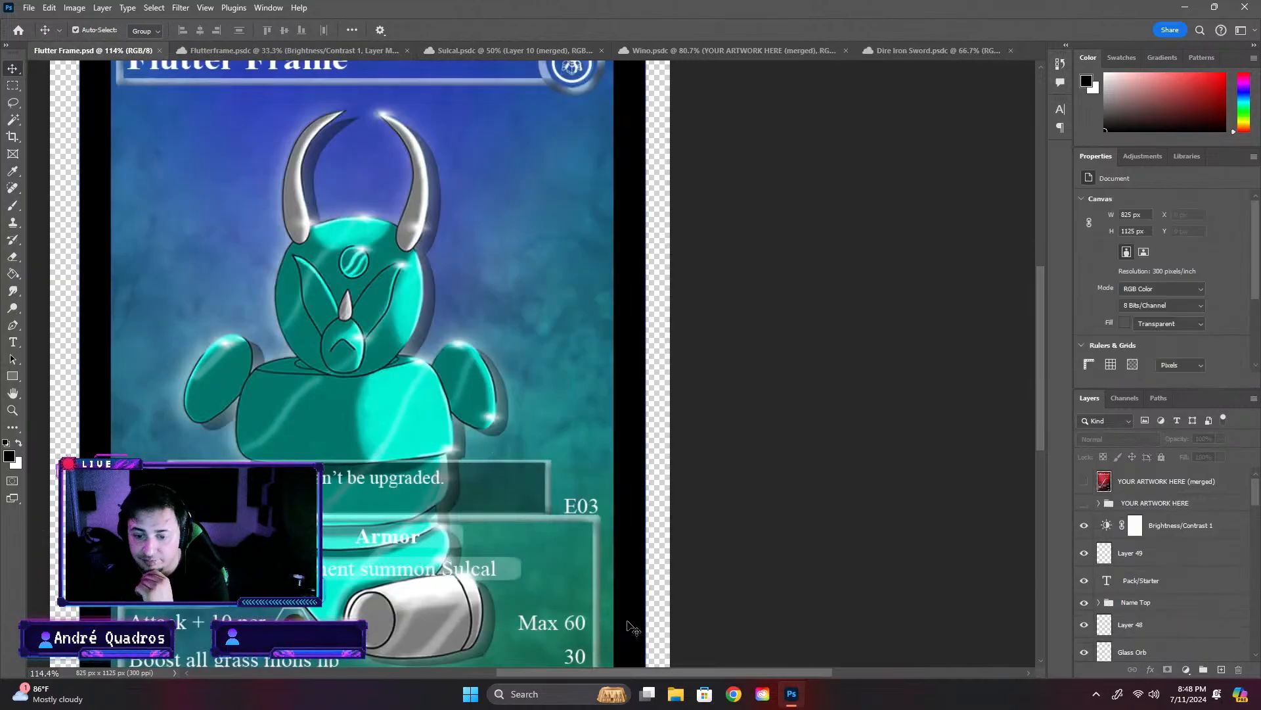
scroll(808, 510, down, 2)
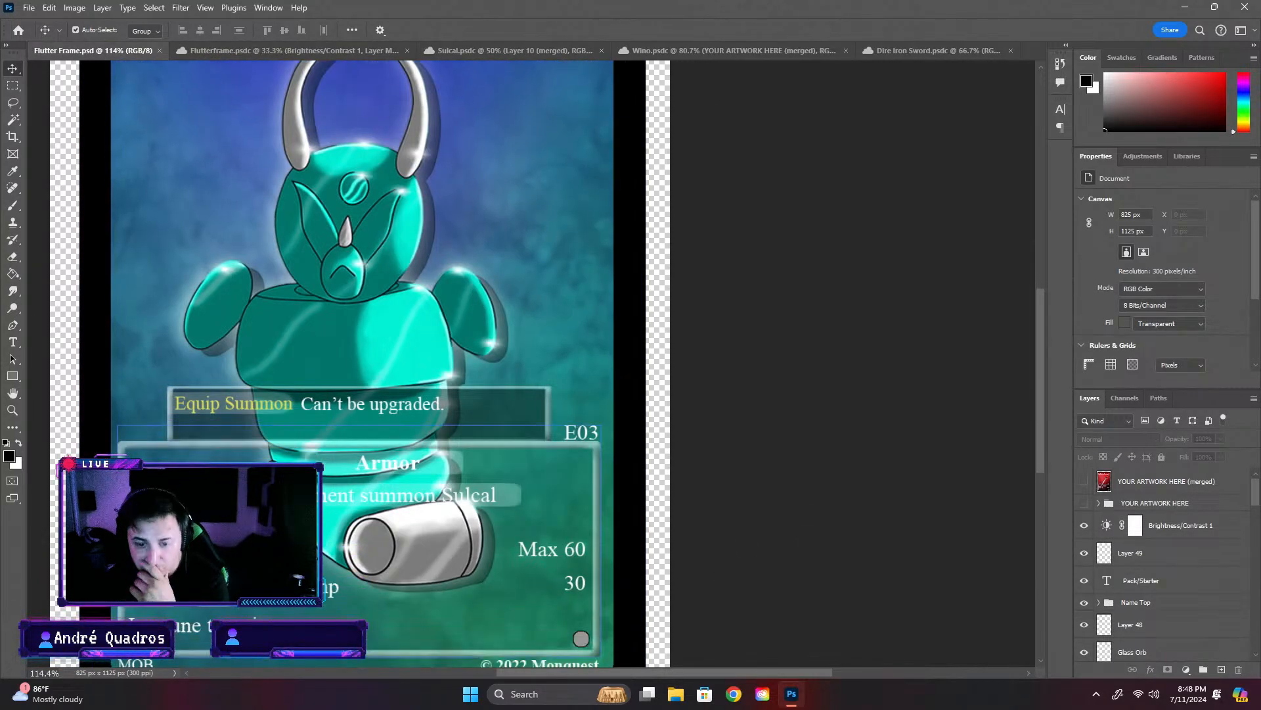
click(315, 559)
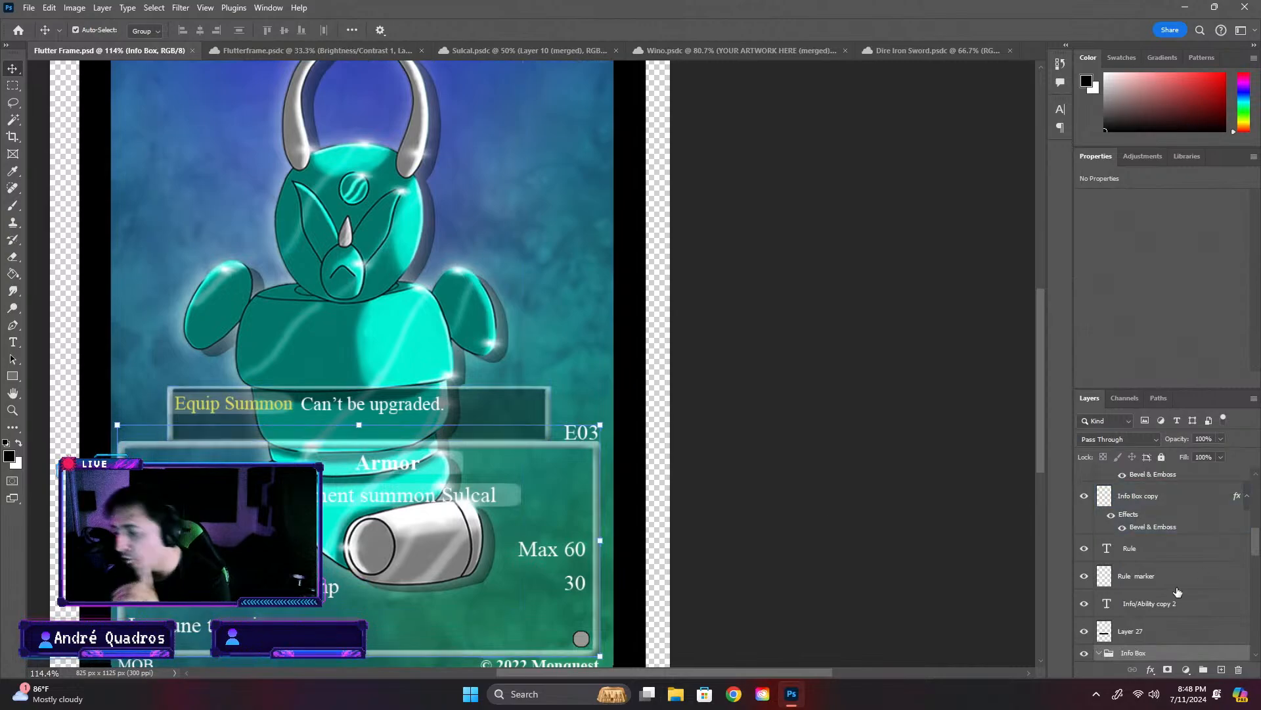
scroll(1173, 600, down, 1)
scroll(1115, 634, down, 3)
click(1150, 587)
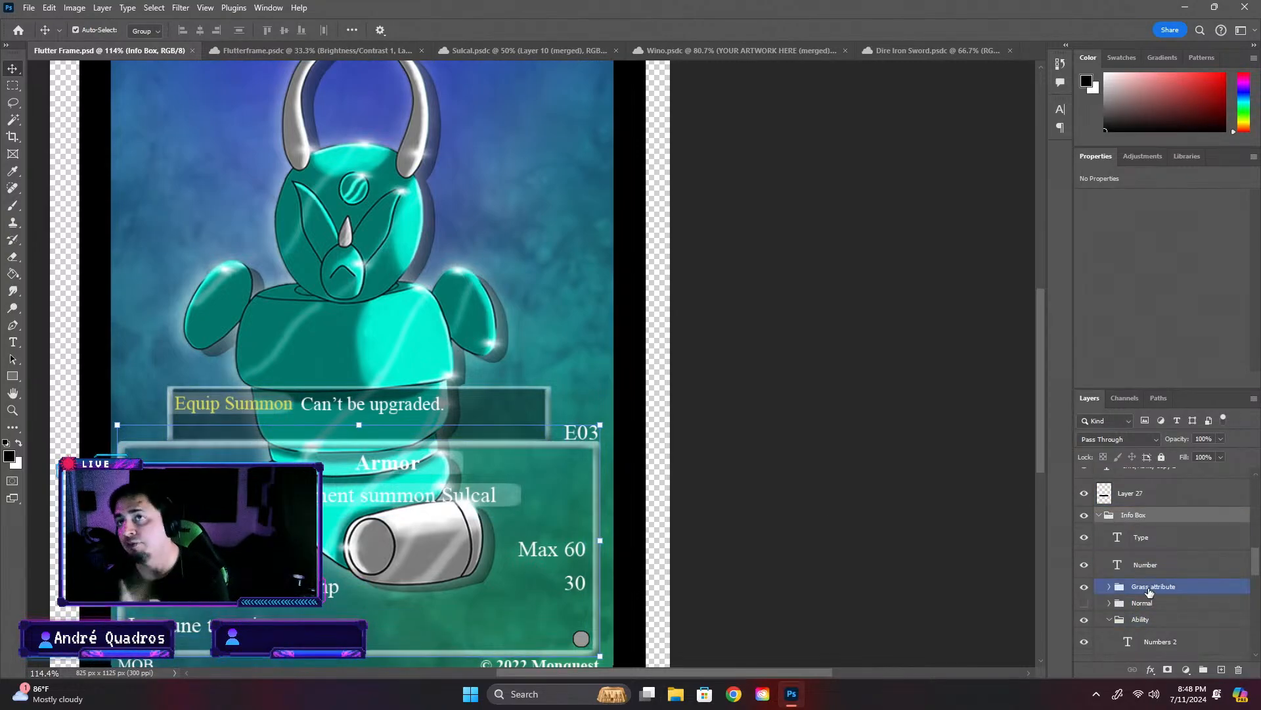
scroll(1155, 600, down, 1)
click(1146, 607)
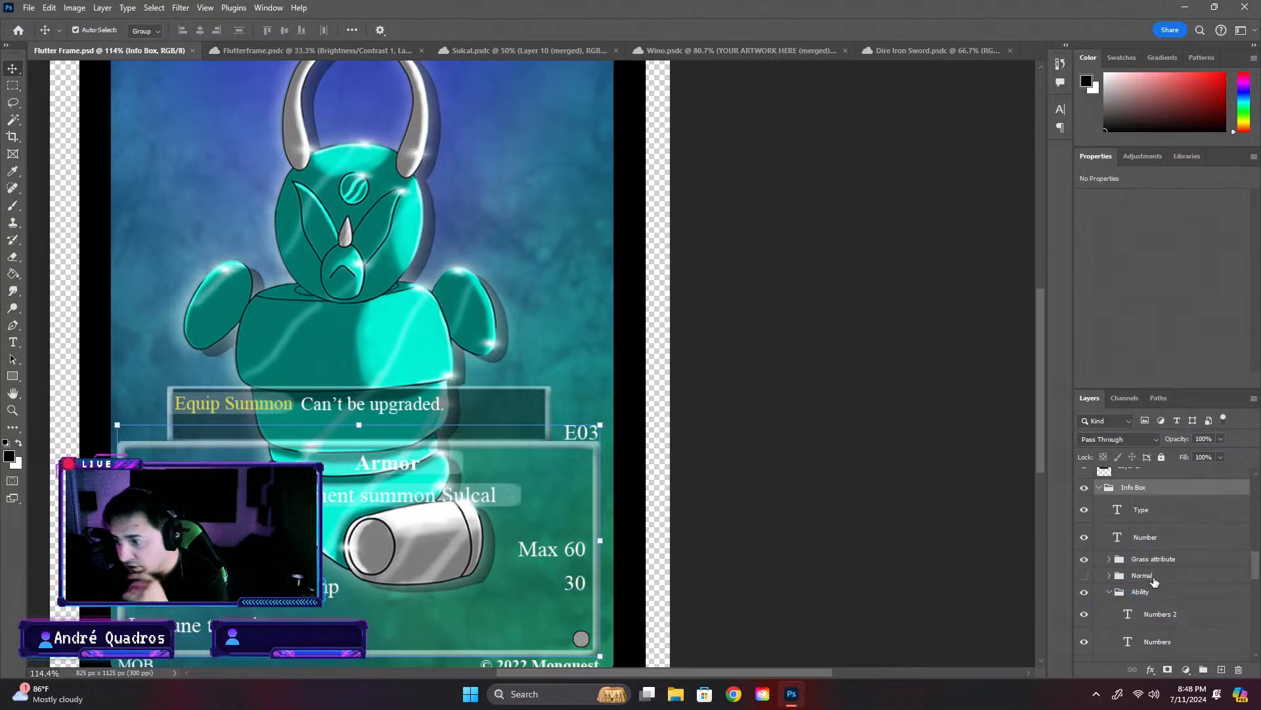
click(1084, 559)
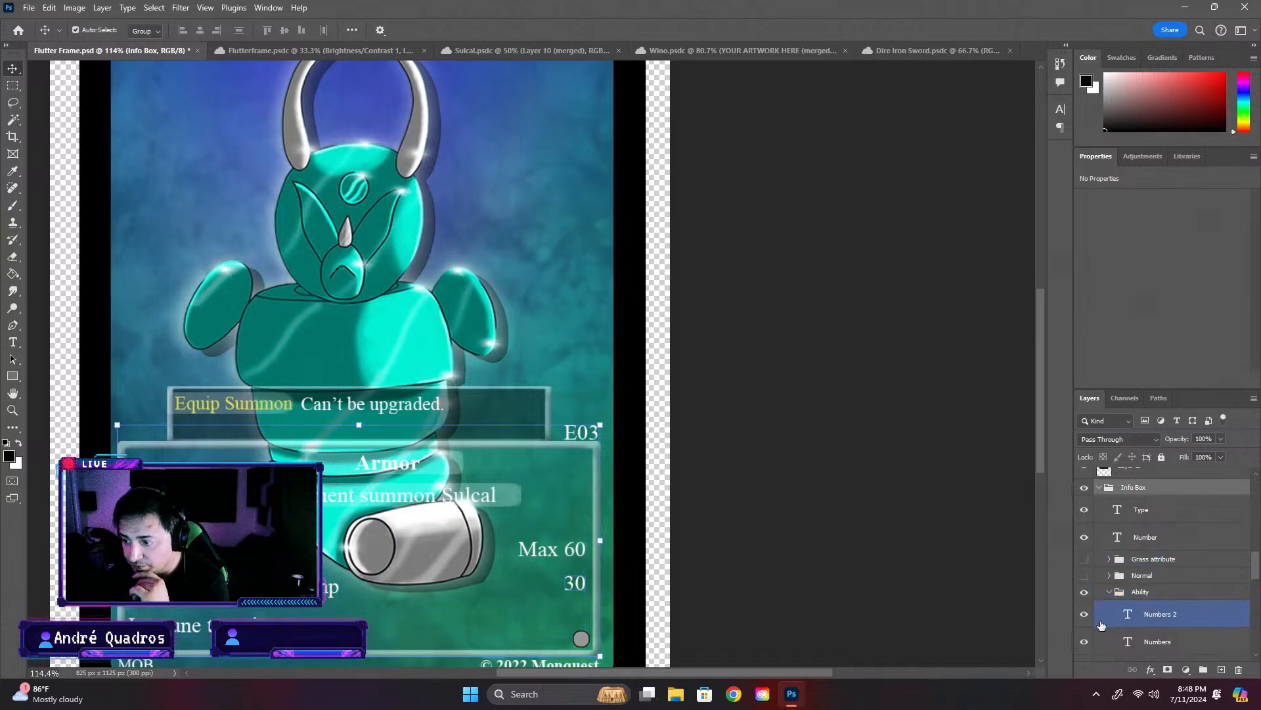
- Replace the "Max 60" text of the Numbers layer in the attack row with "20"
click(1085, 614)
click(1084, 614)
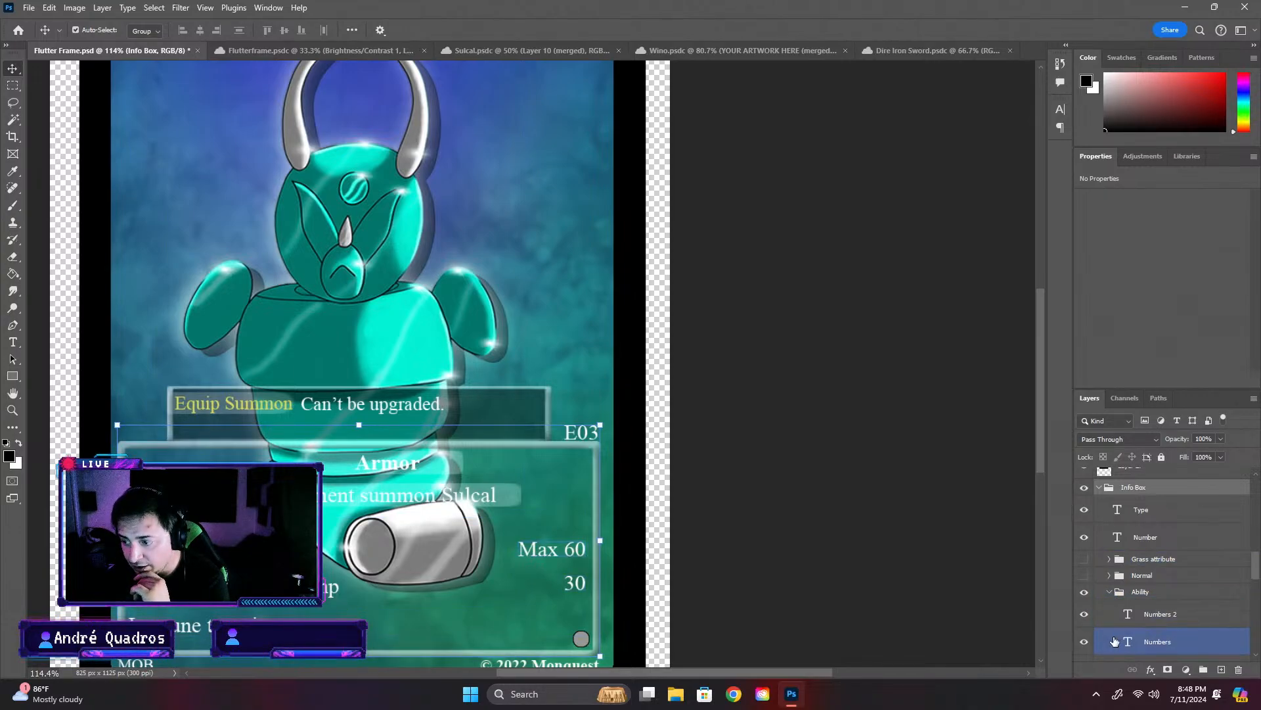
scroll(1114, 641, down, 1)
click(1084, 614)
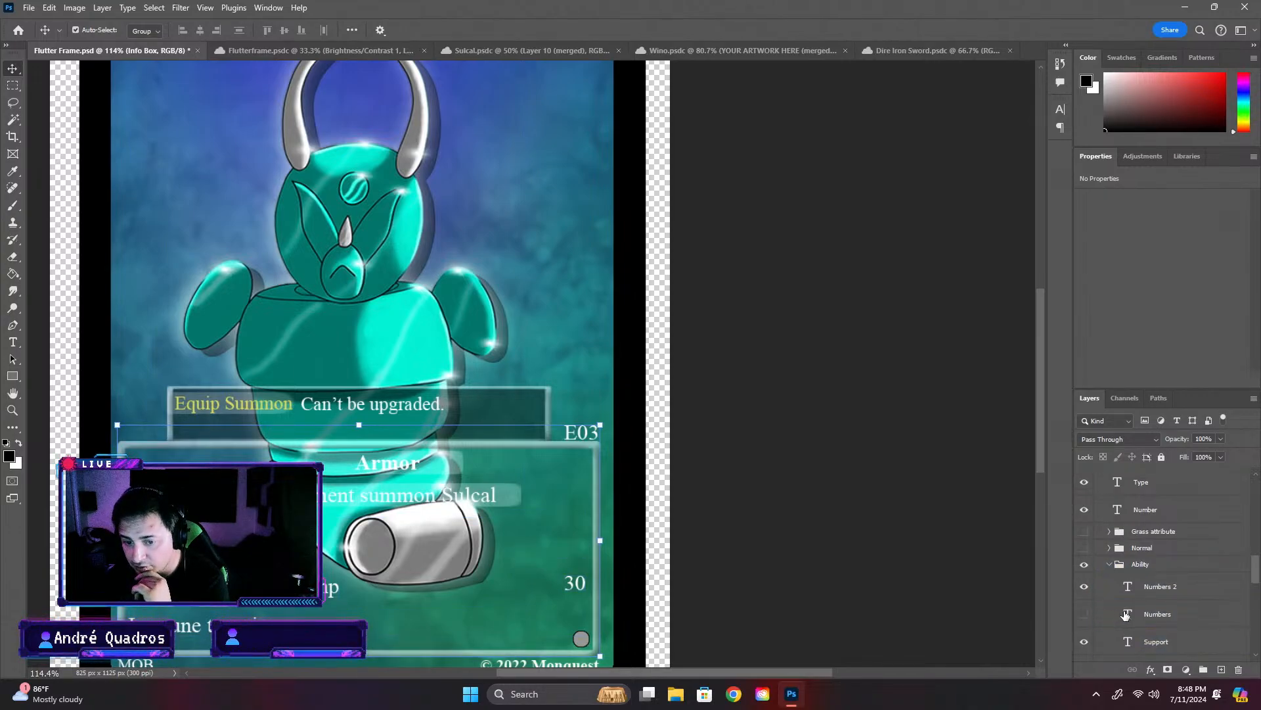
scroll(1126, 613, down, 1)
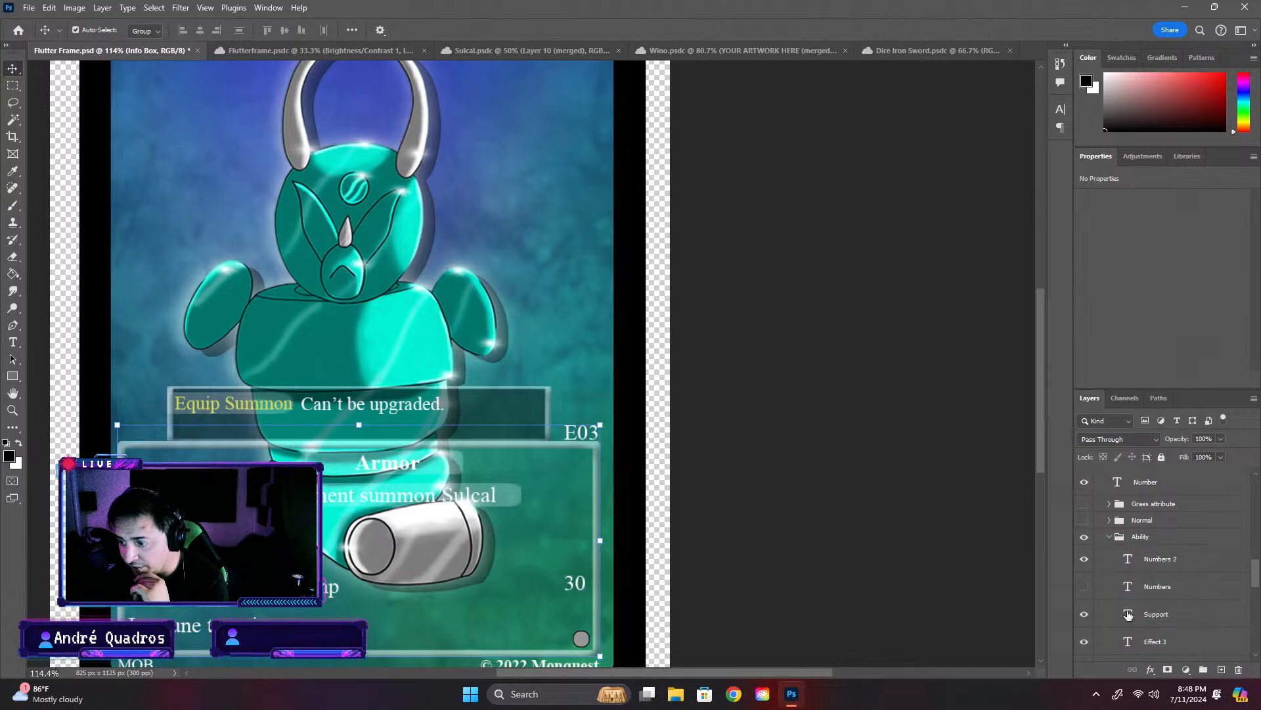
click(1084, 586)
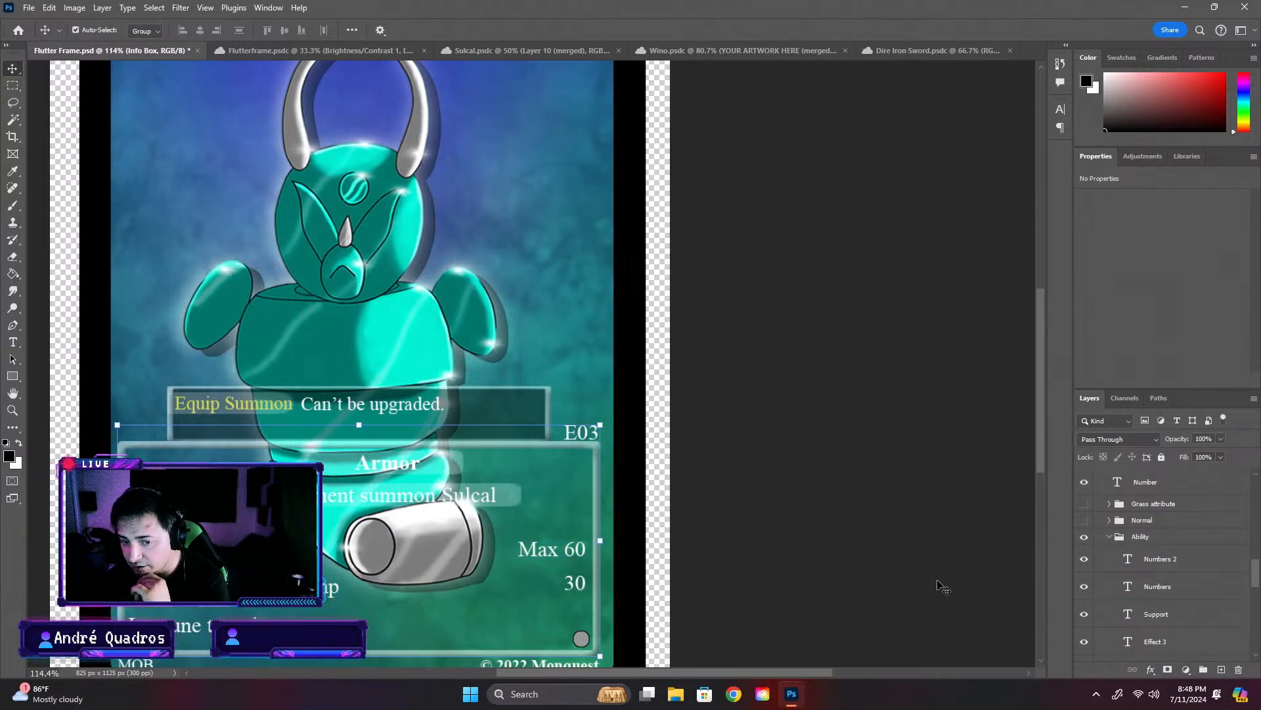
click(1085, 585)
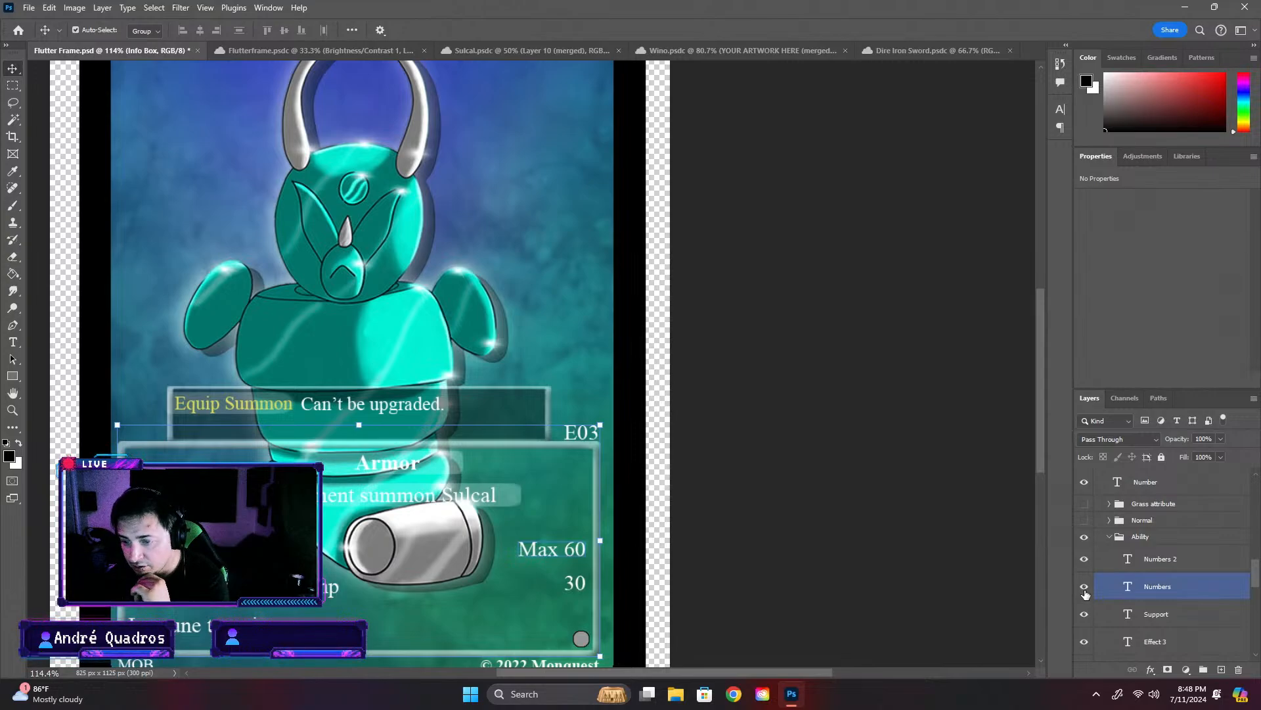
click(1126, 590)
double_click(1126, 590)
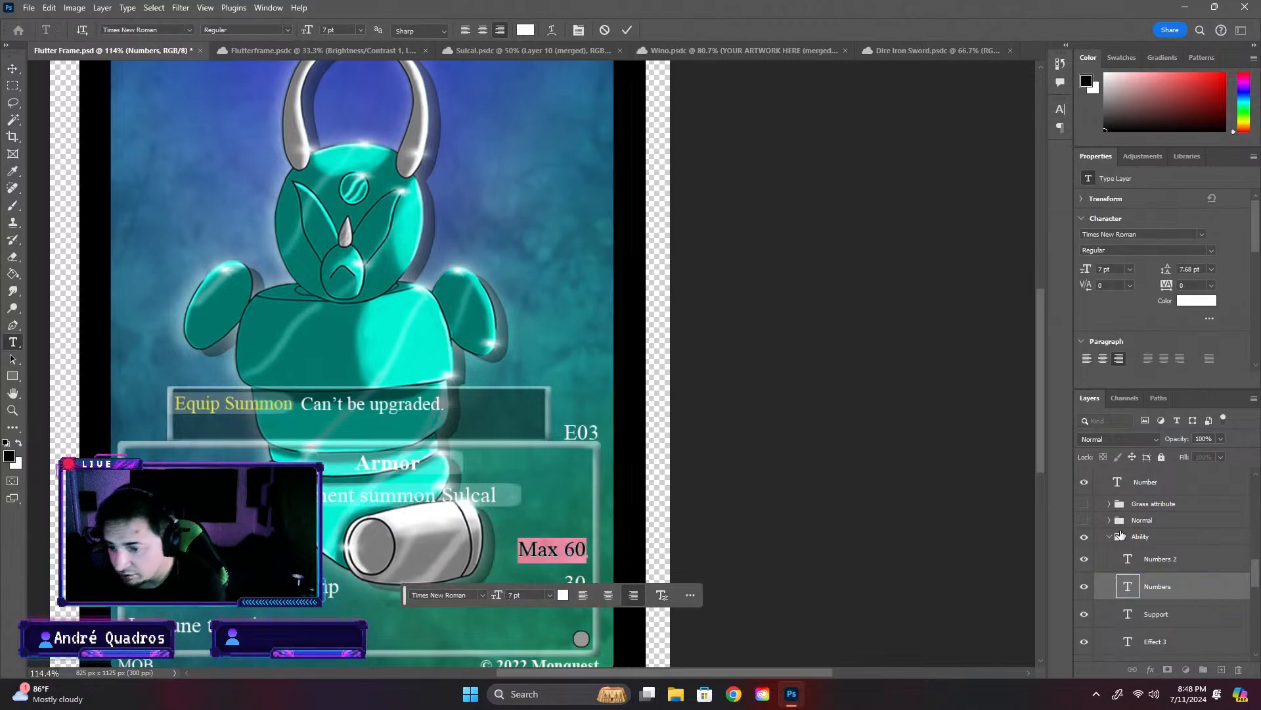
text(20)
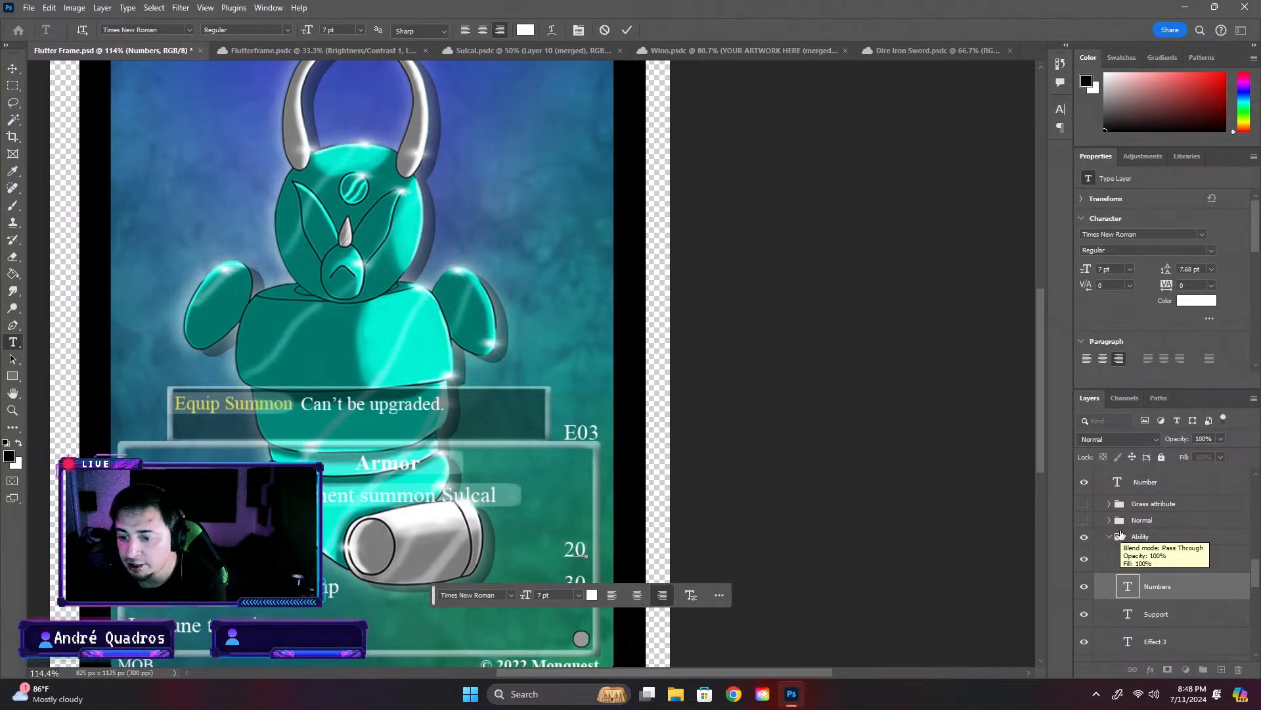
key(ctrl+Return)
key(v)
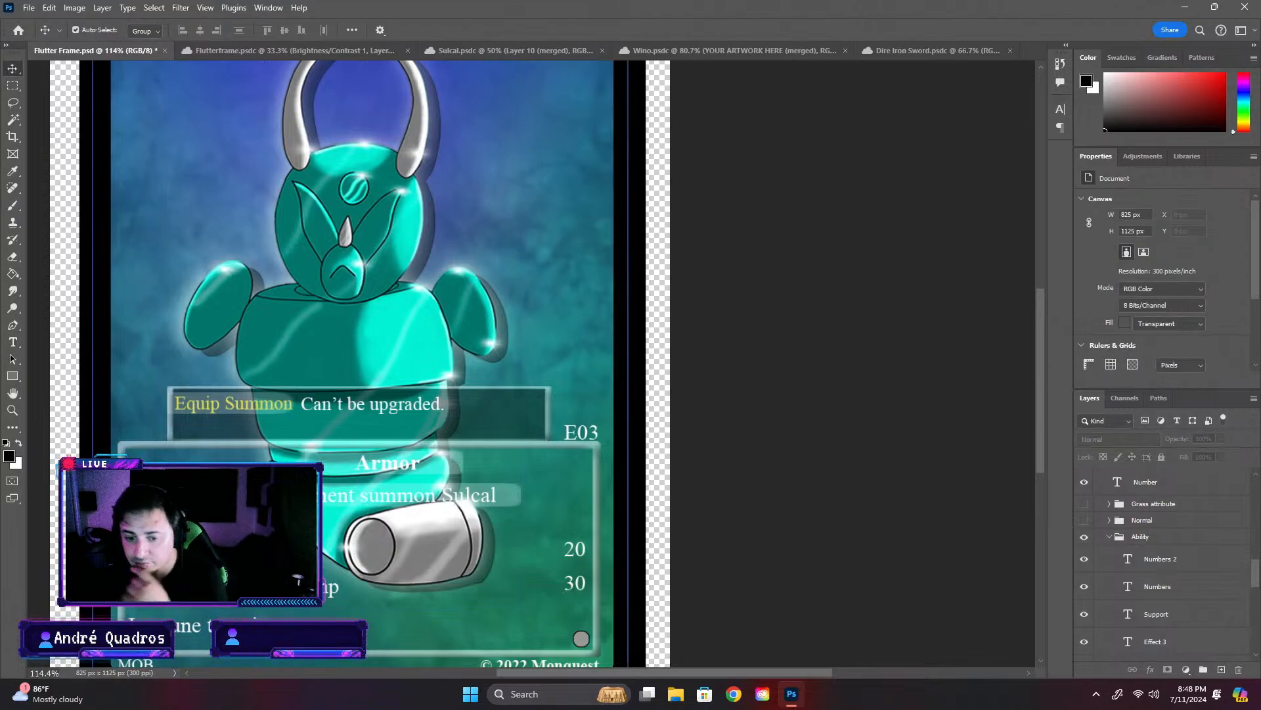
- Shorten the Attack layer's text in the first effect row
click(1107, 564)
click(1085, 614)
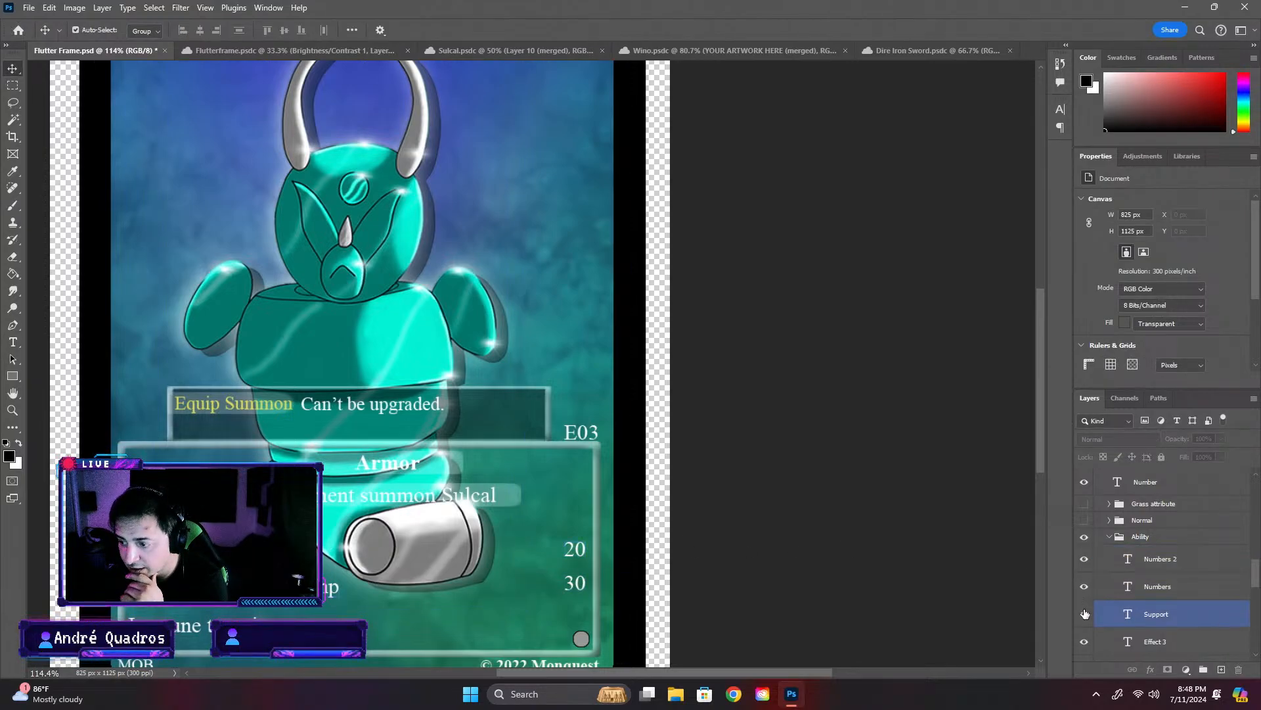
key(alt+bracketleft)
key(alt+bracketleft)
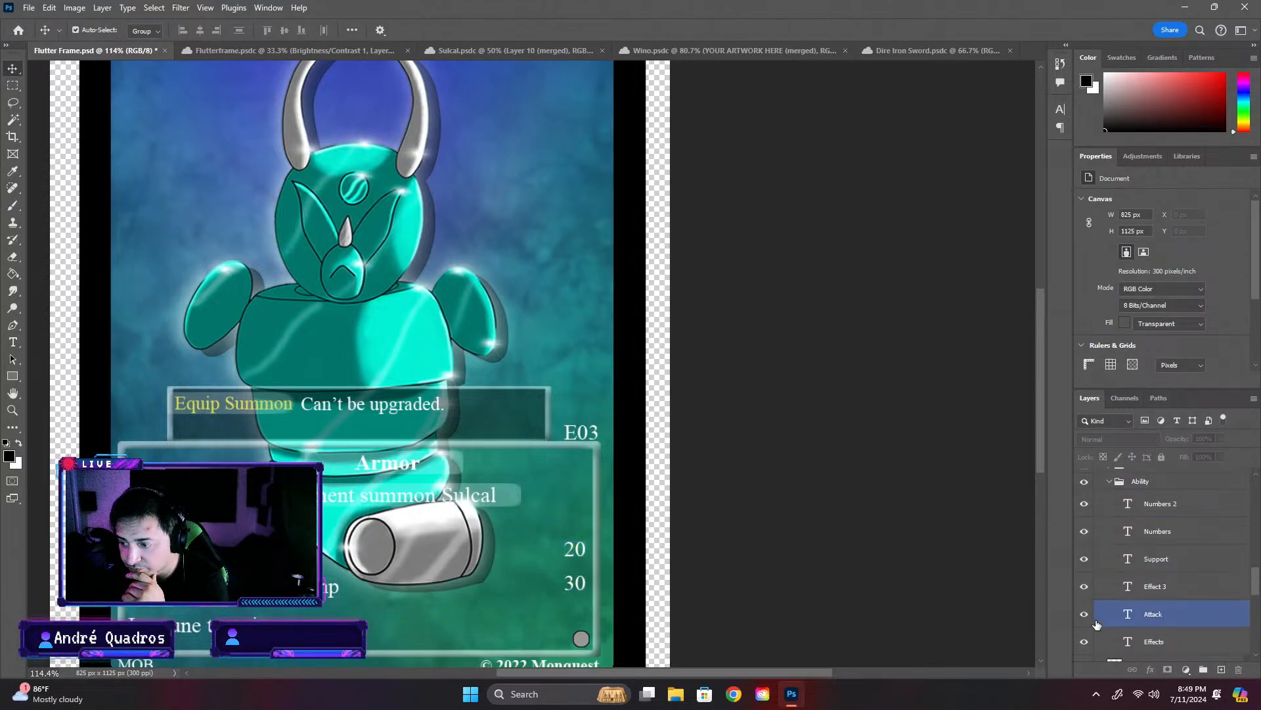
double_click(1128, 615)
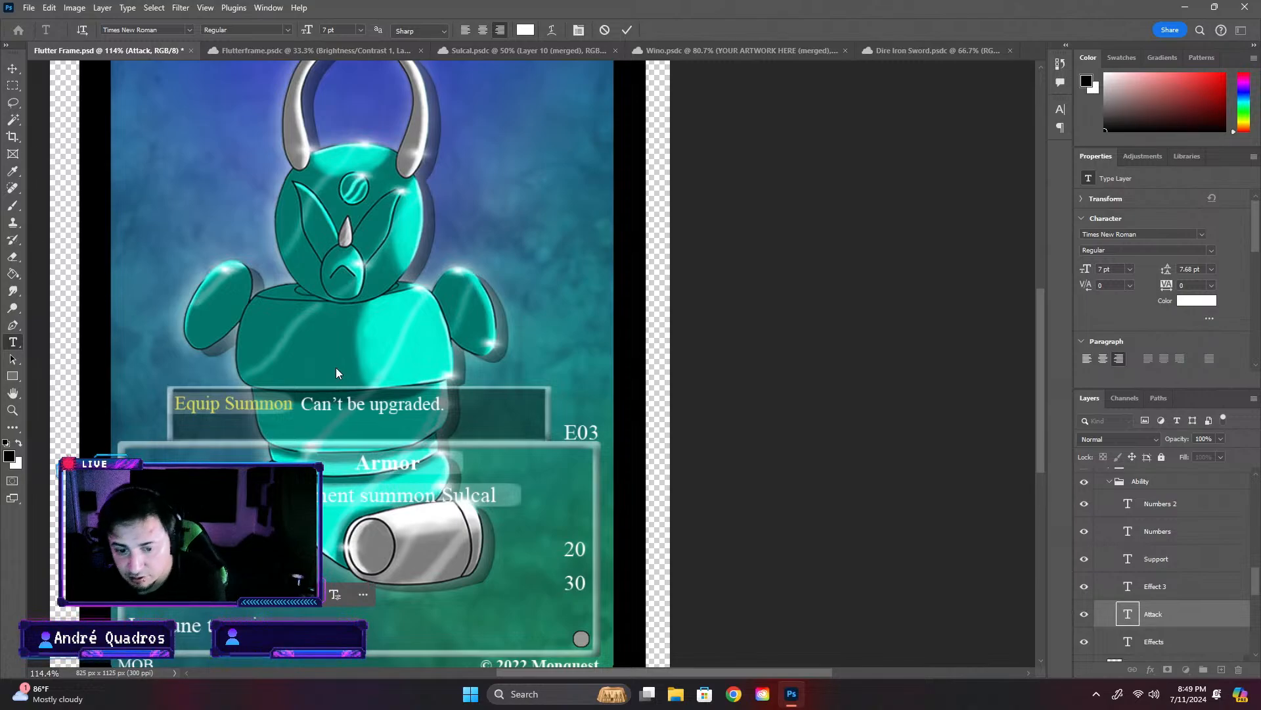
key(Escape)
key(v)
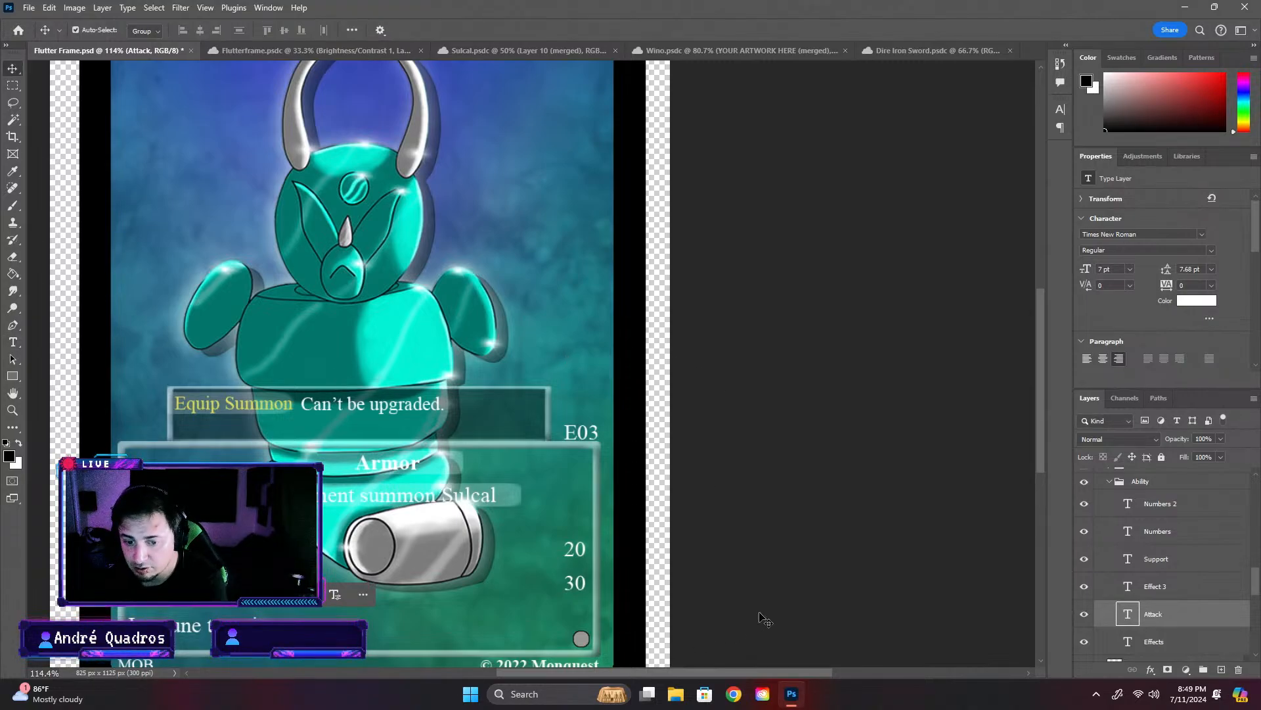
- Move the Attack layer's text left to line up with the effect rows below, deselect it, and check the whole card
click(332, 551)
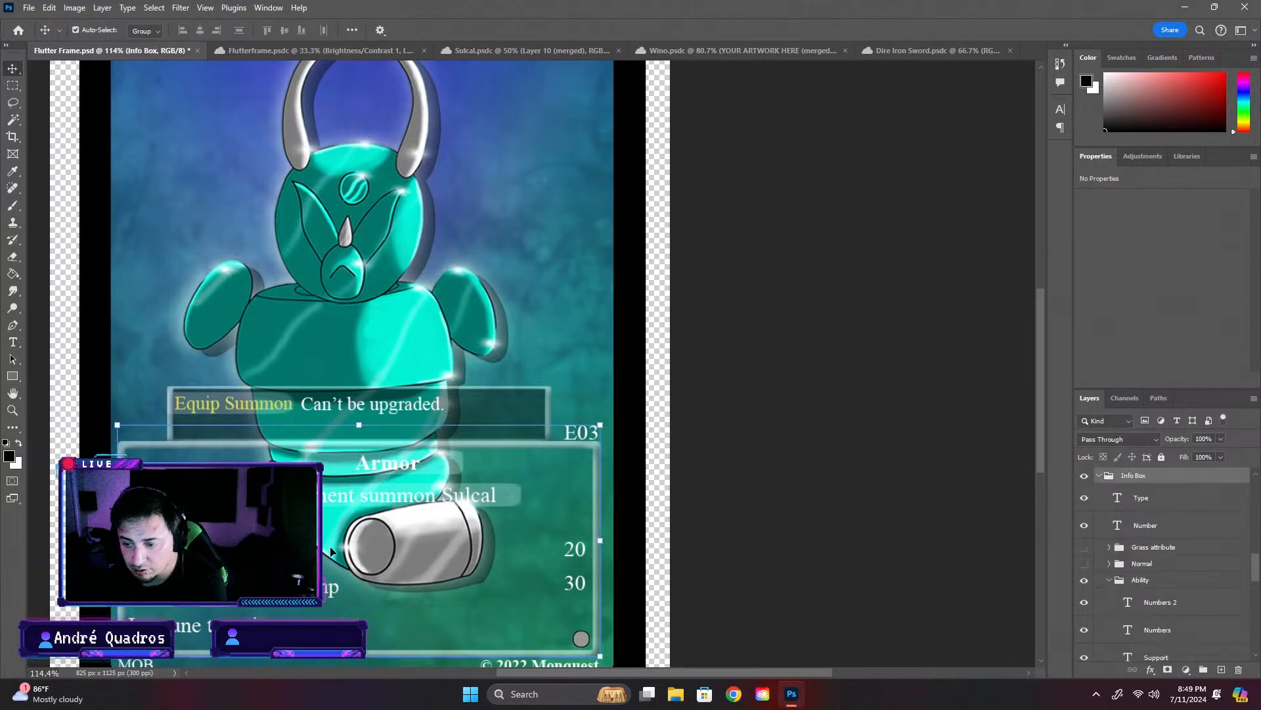
scroll(1173, 624, down, 4)
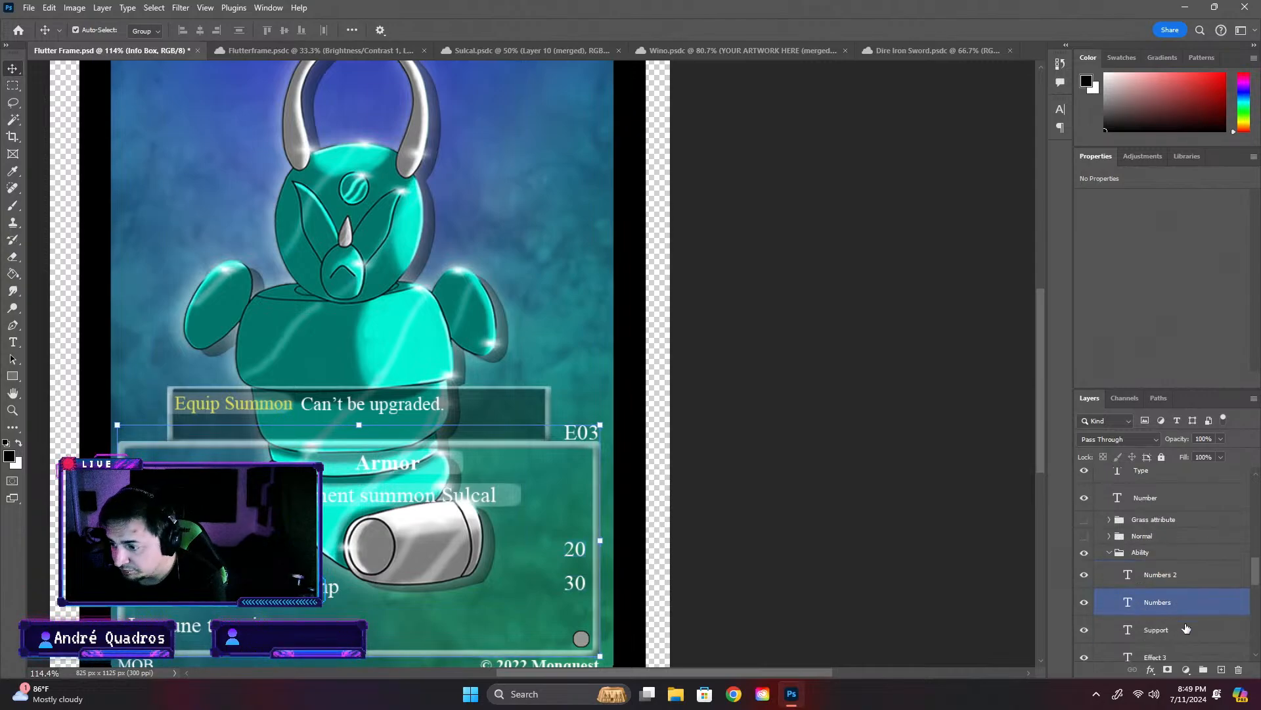
click(1129, 604)
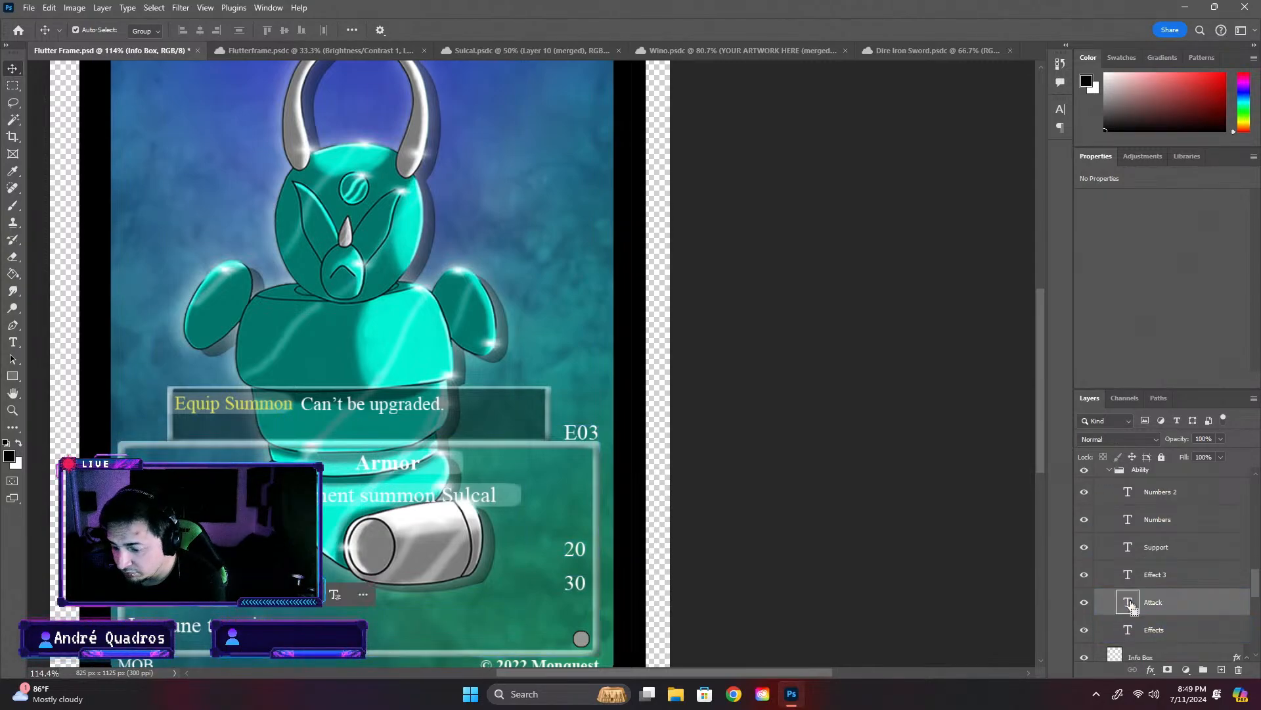
key(ctrl+t)
drag(225, 549, 168, 549)
click(788, 526)
click(865, 527)
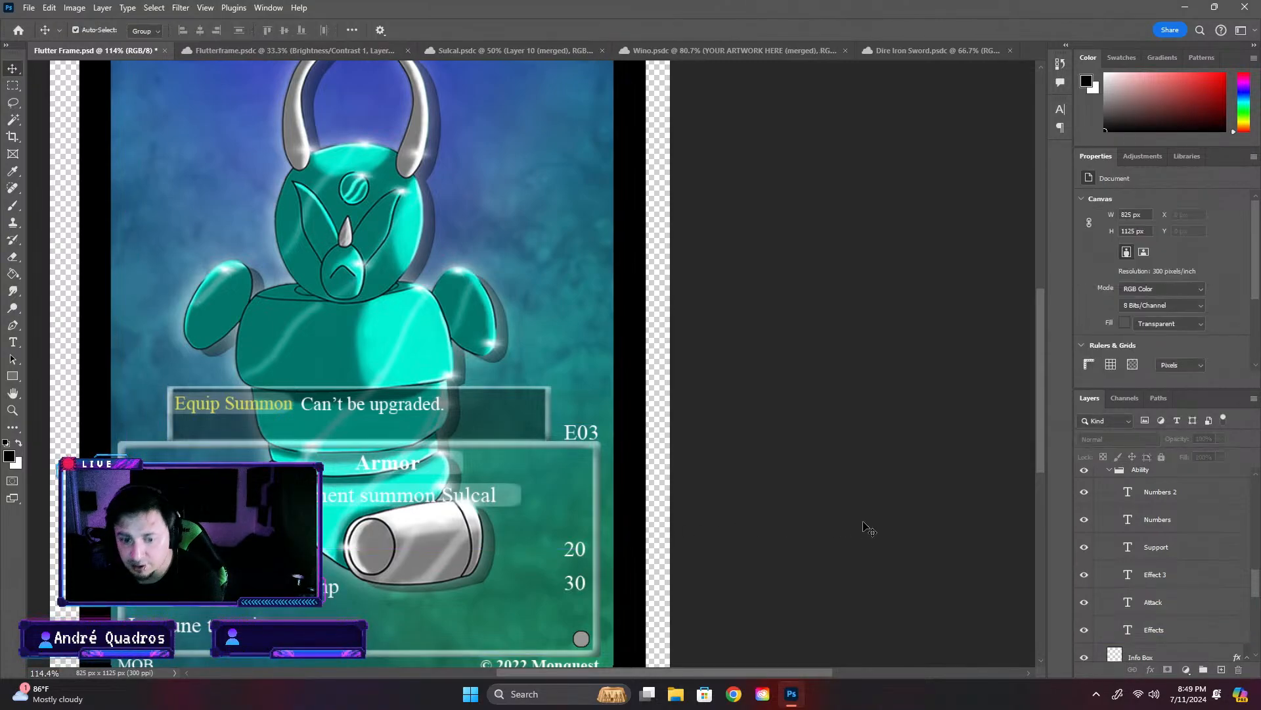
scroll(852, 498, down, 3)
scroll(853, 498, down, 1)
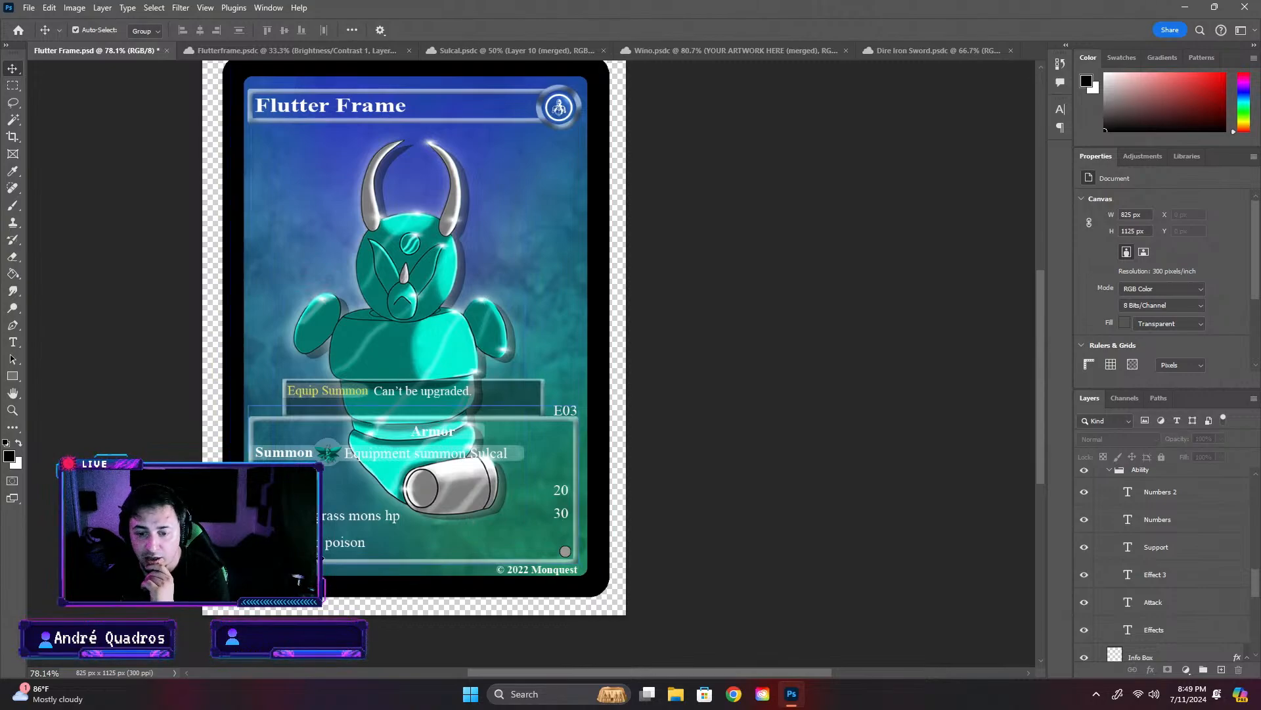
- Save the Flutter Frame card and compare its layout and wording with the open Wino and Dire Iron Sword cards
key(ctrl+s)
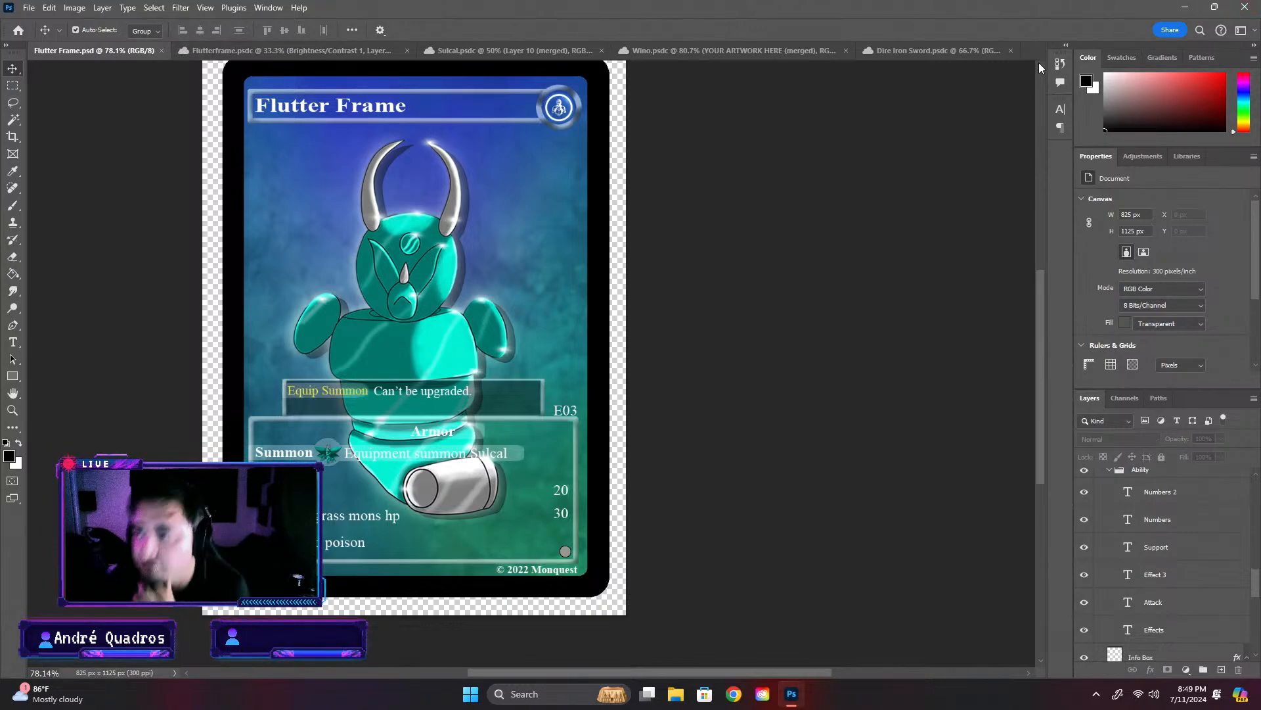
click(707, 47)
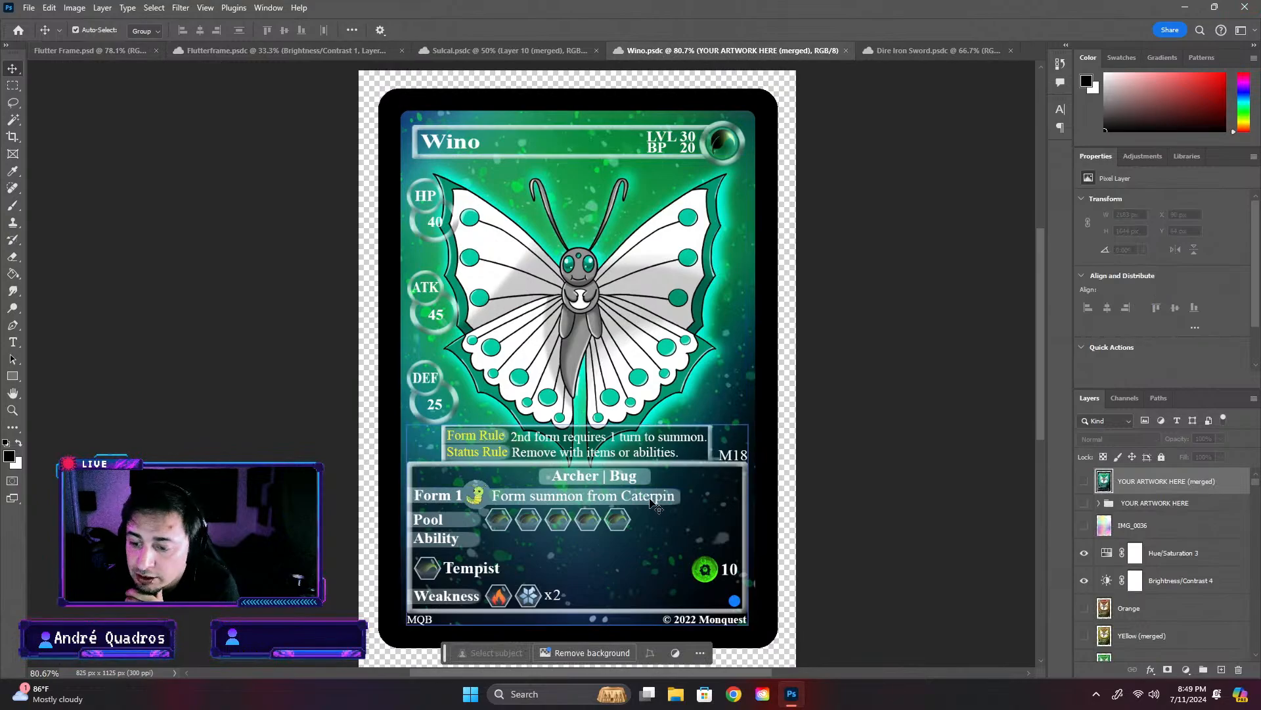
click(515, 50)
click(880, 50)
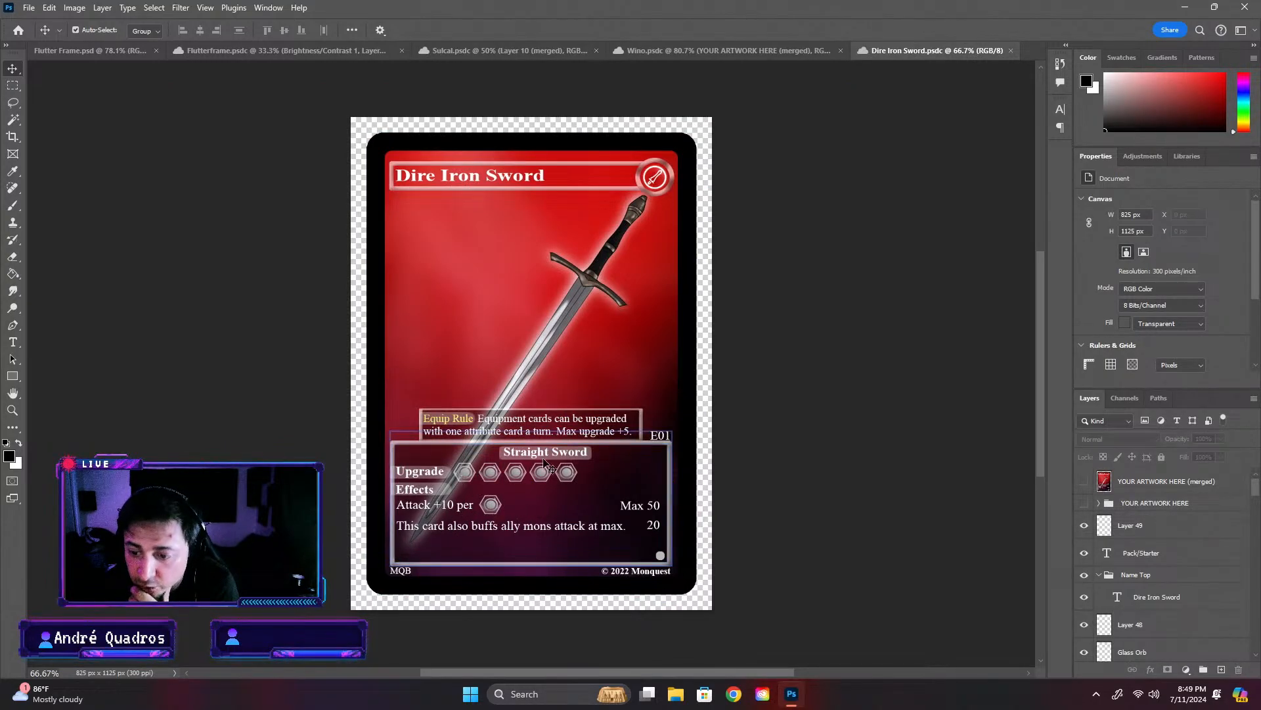
click(131, 50)
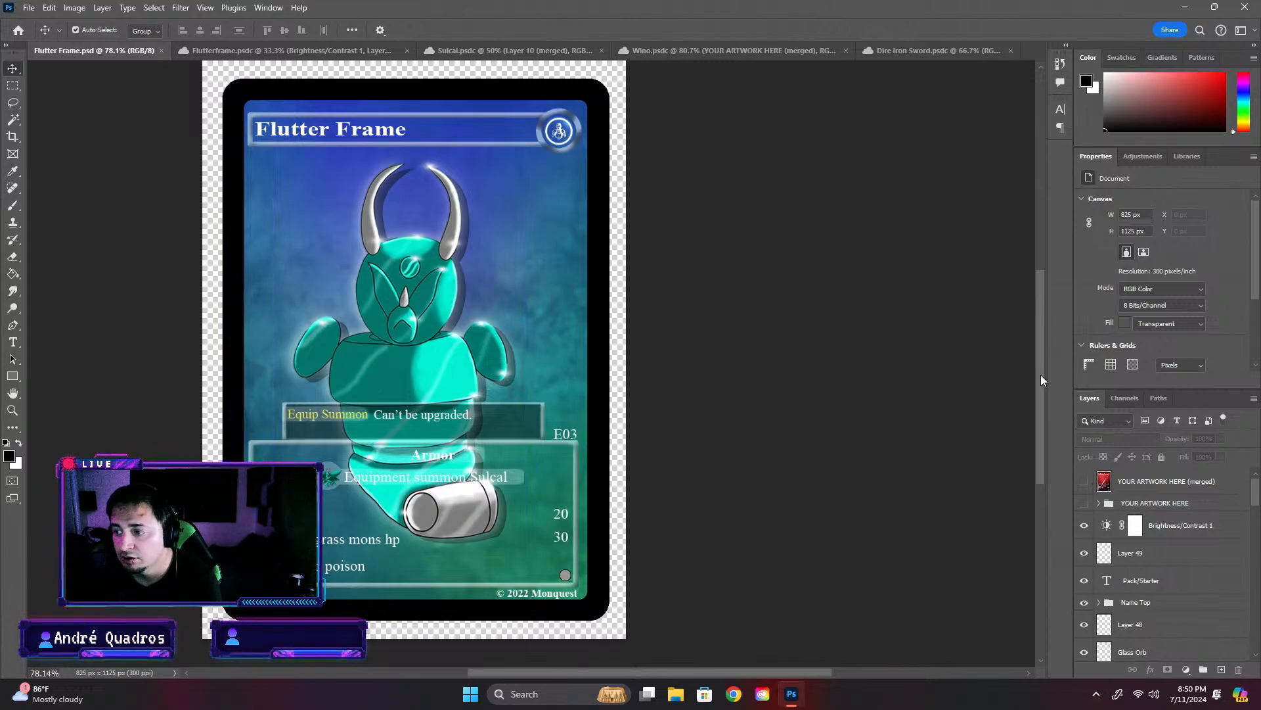
- Examine the Flutter Frame card against the Sulcal artwork and return to the card
scroll(1042, 380, down, 1)
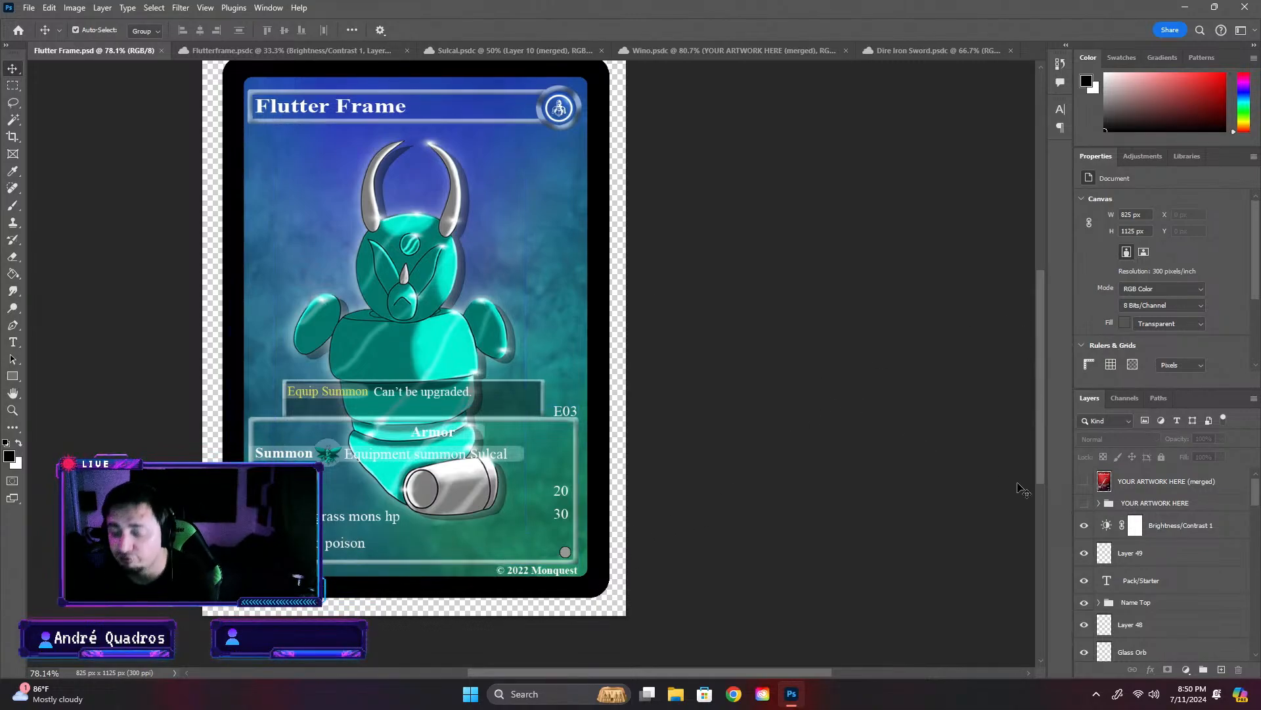
scroll(821, 473, up, 1)
click(535, 52)
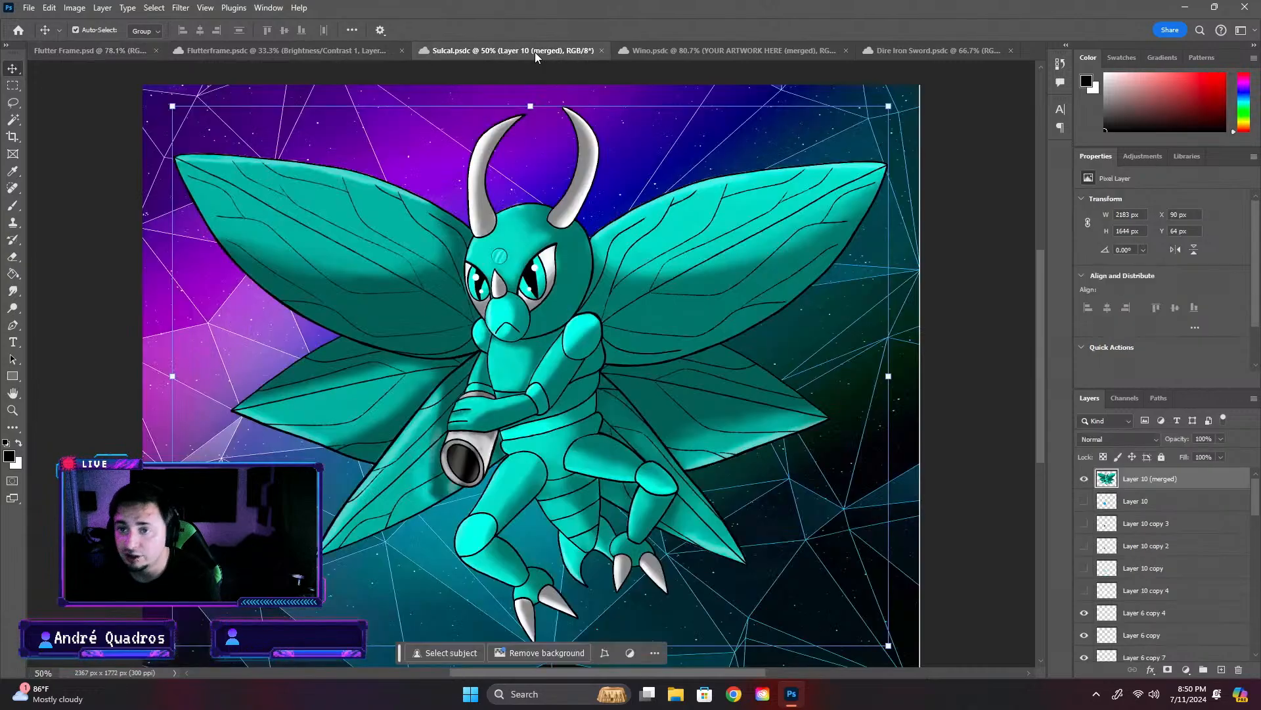
click(122, 52)
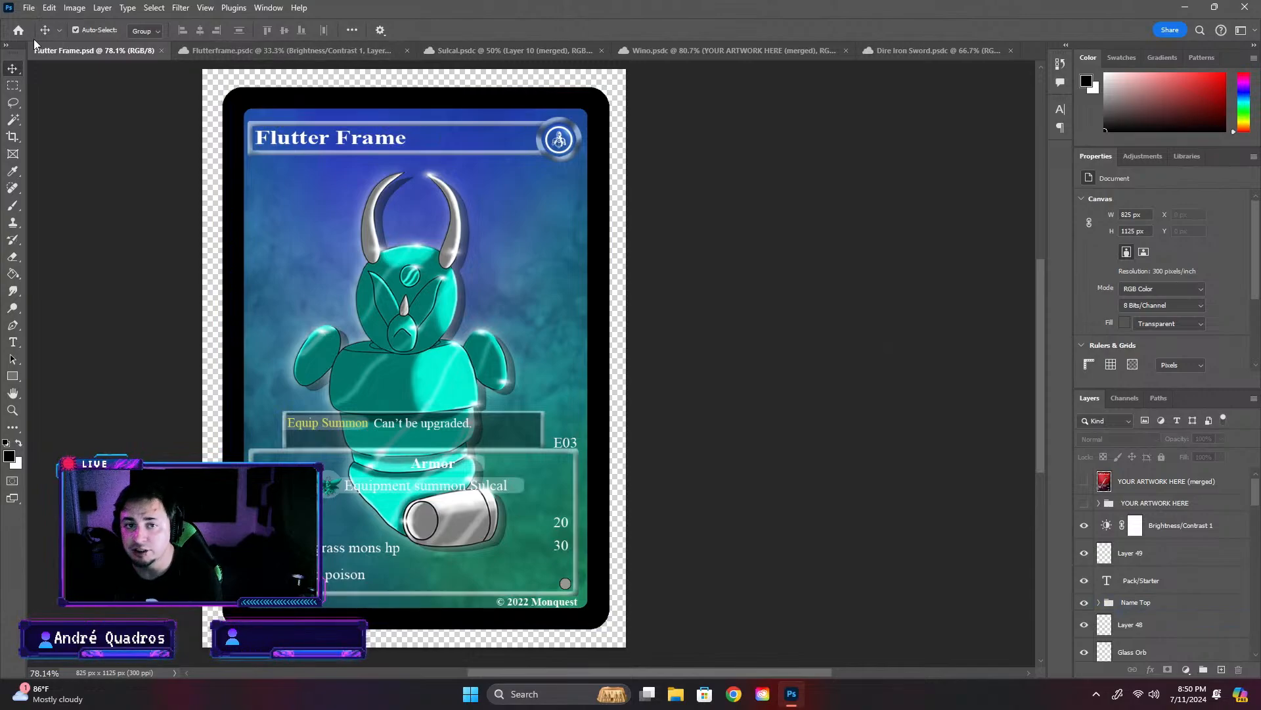
- Open the Ring of Singularity card from the Item cards cloud folder, read its effect text and close it
click(18, 30)
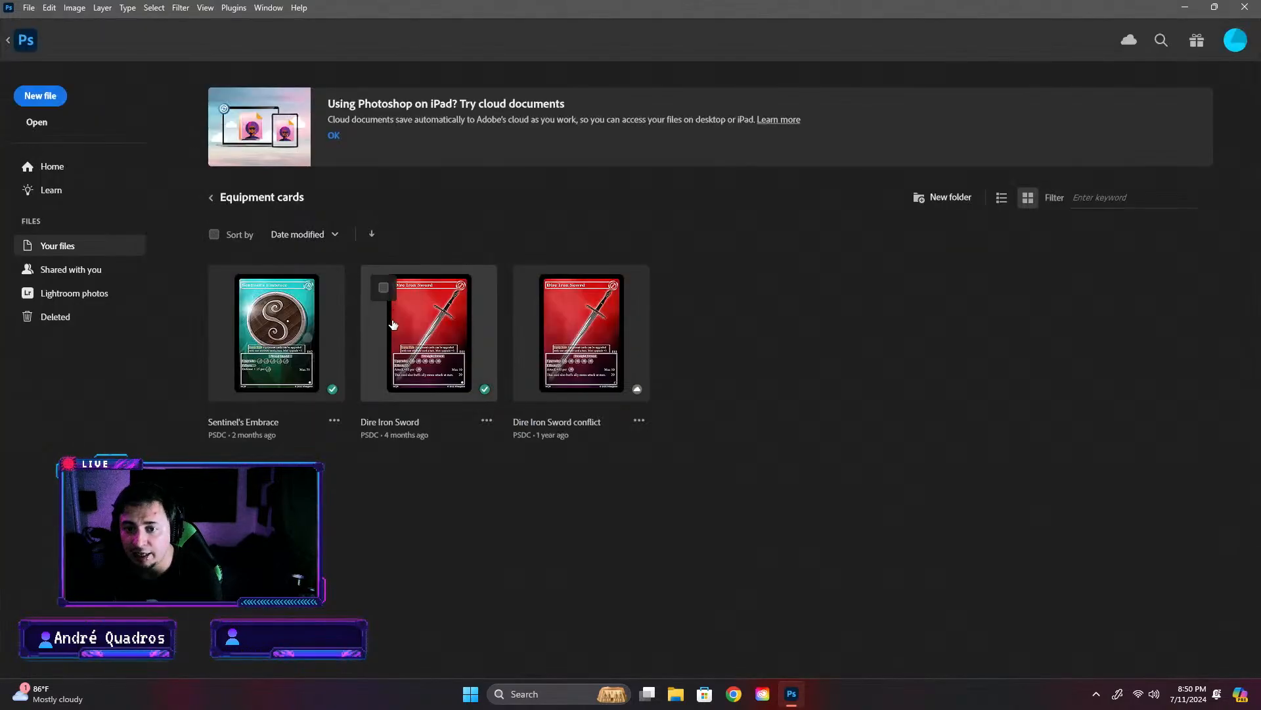
click(209, 197)
click(290, 297)
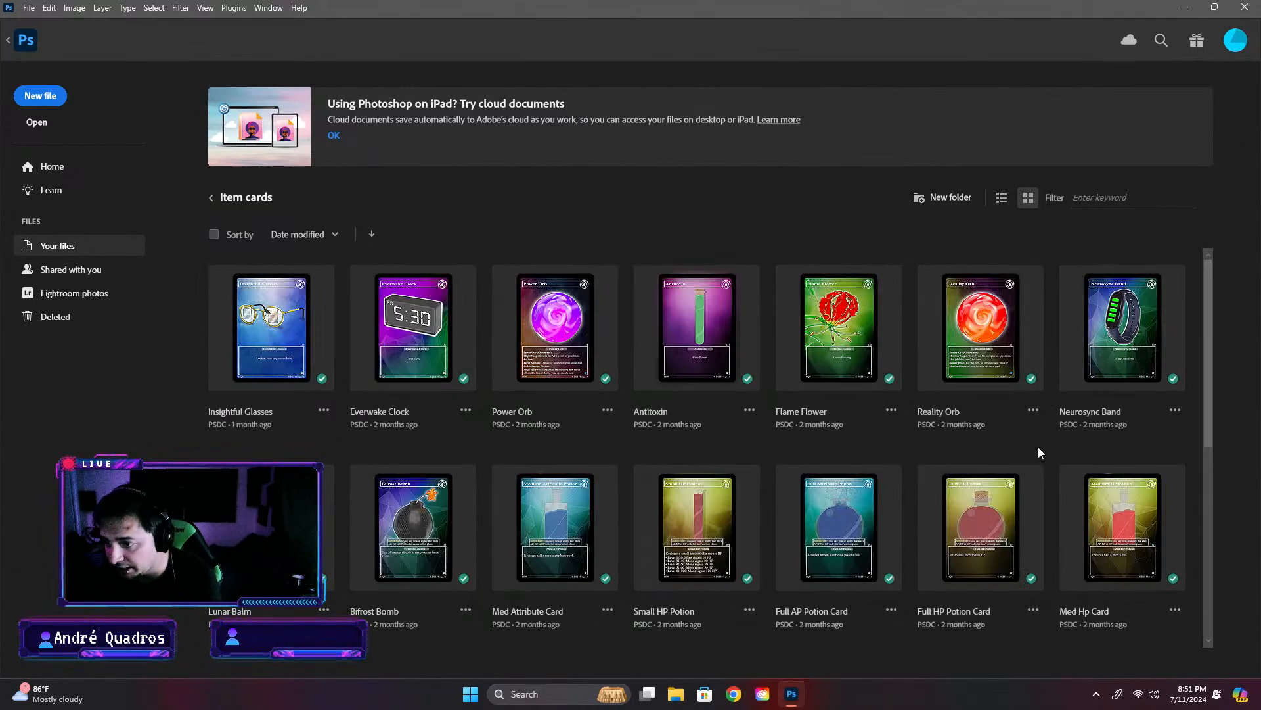
scroll(1117, 486, down, 3)
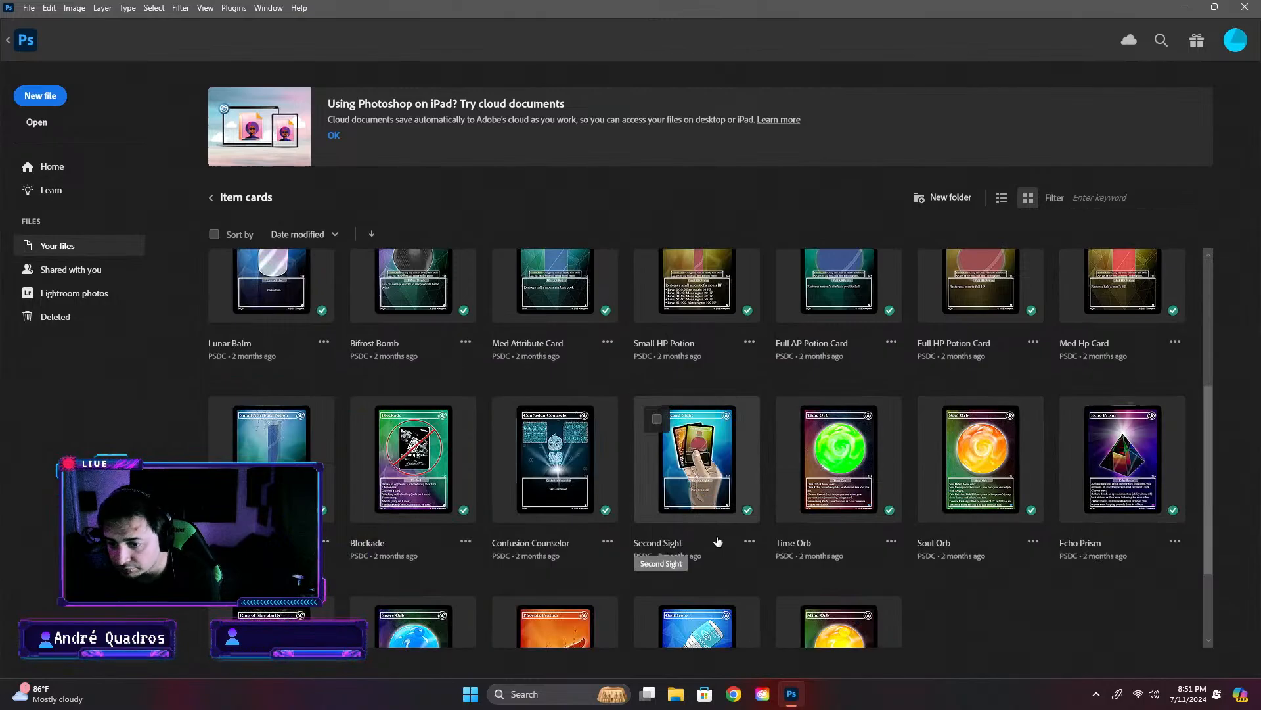
scroll(697, 493, down, 3)
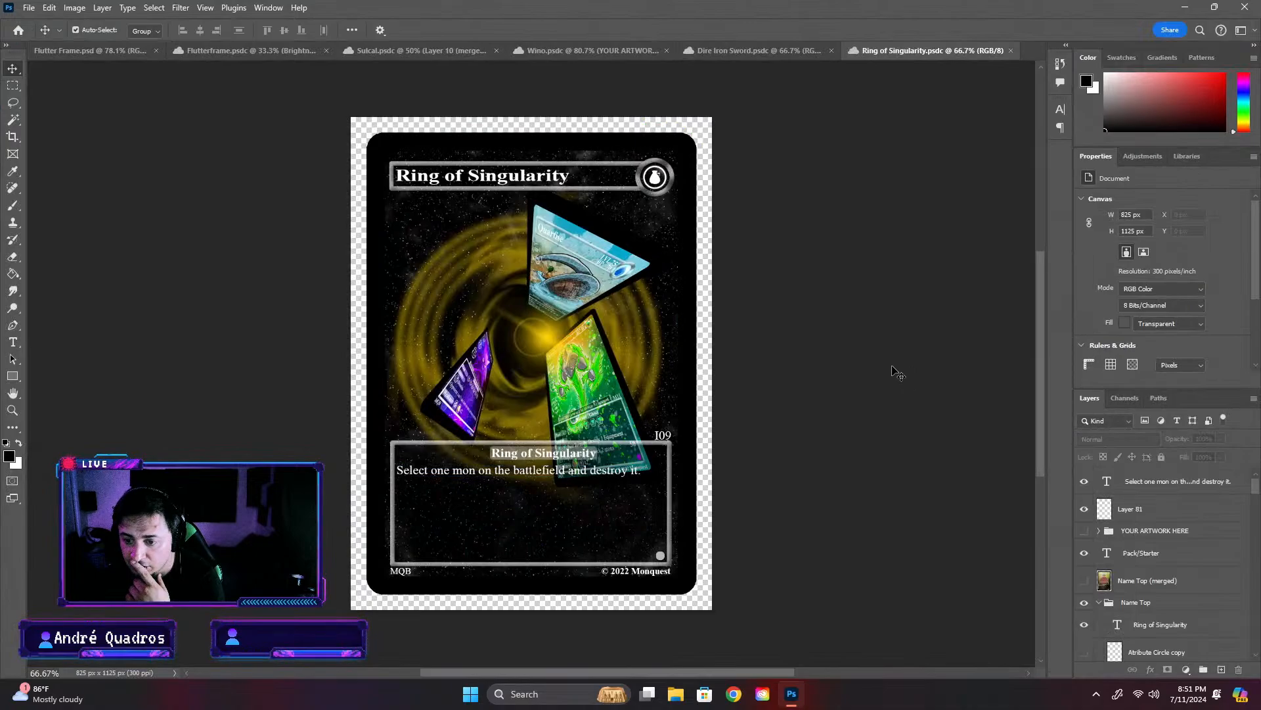
click(1012, 52)
- Browse the Item cards folder for comparable cards and open Echo Prism to read its effect text
click(18, 31)
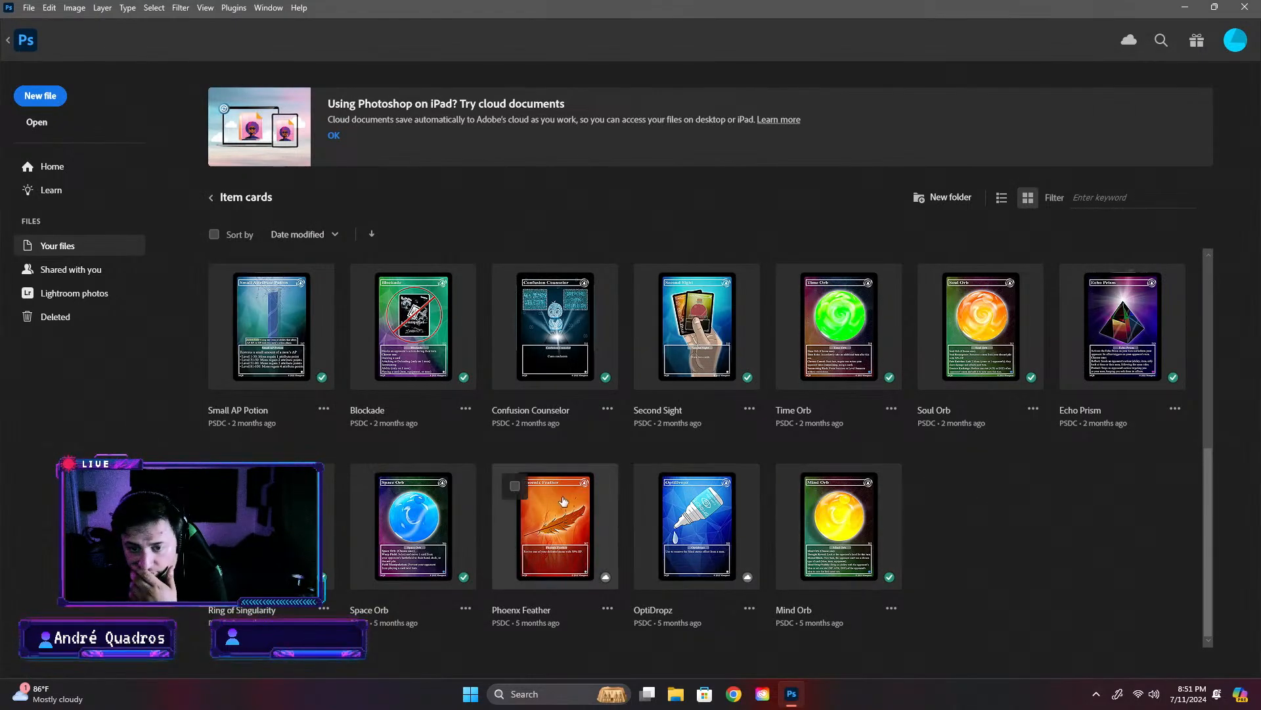
scroll(698, 480, up, 4)
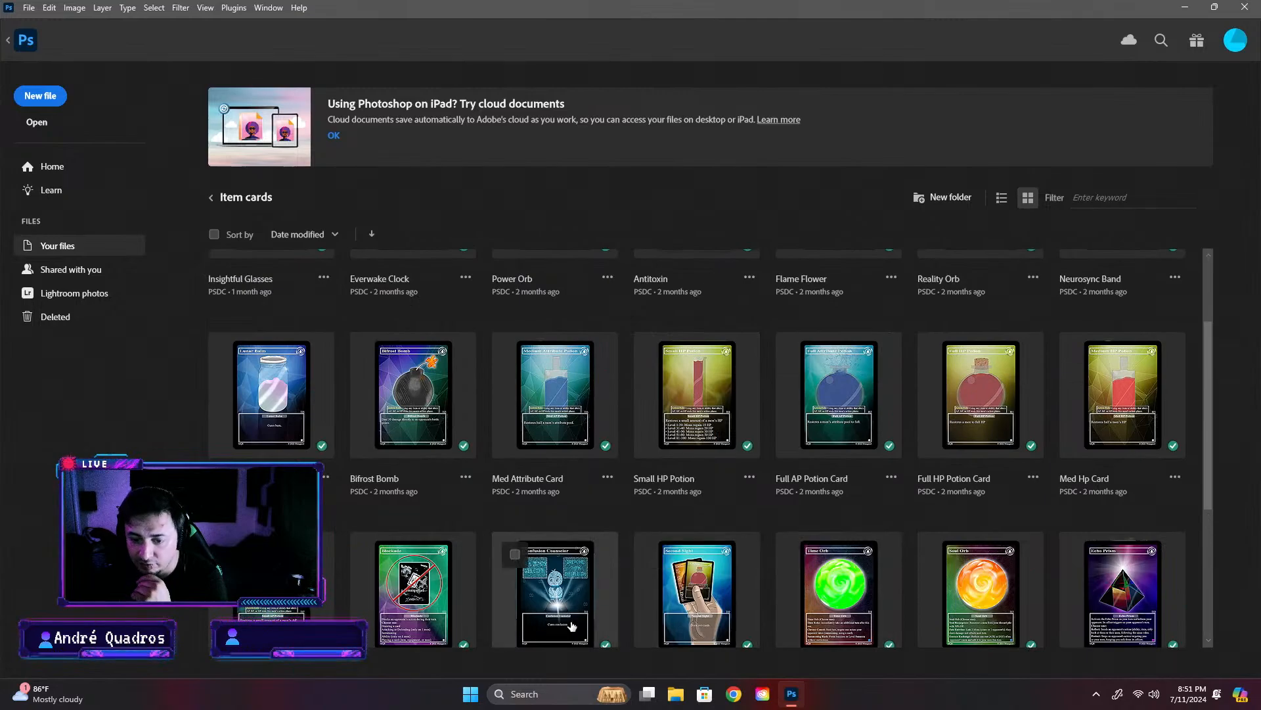
scroll(550, 617, up, 2)
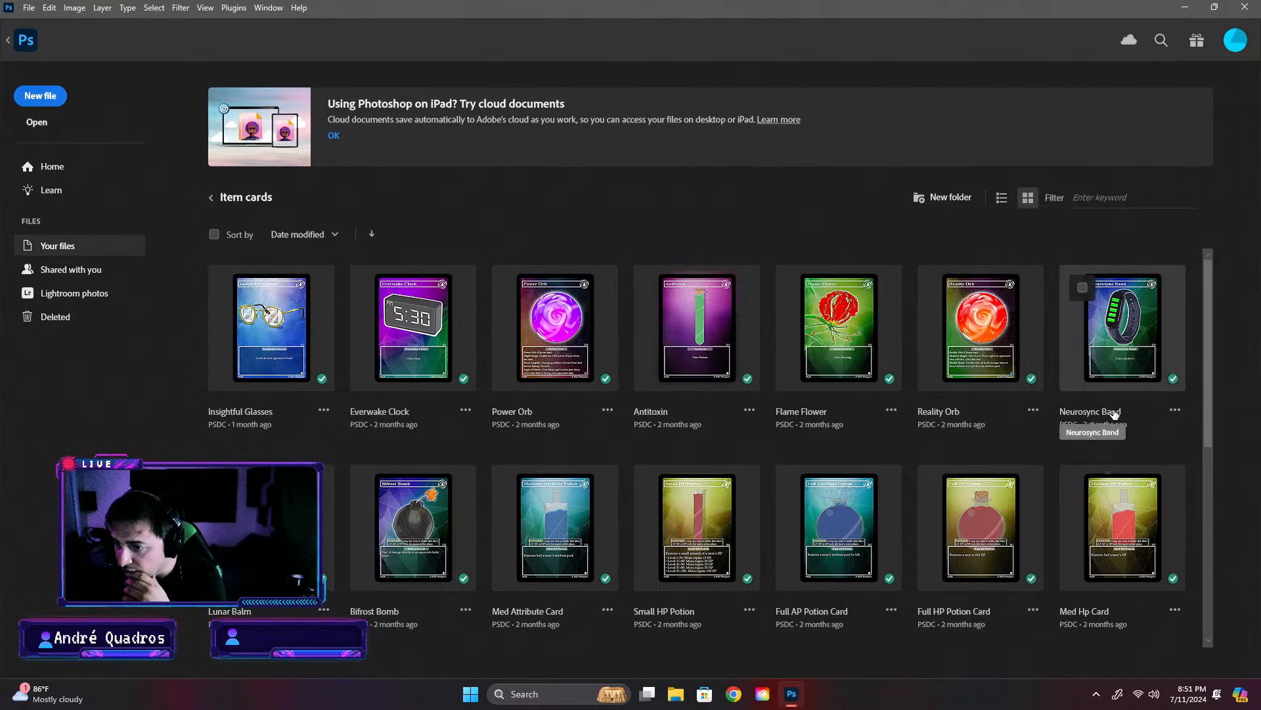
scroll(994, 603, down, 3)
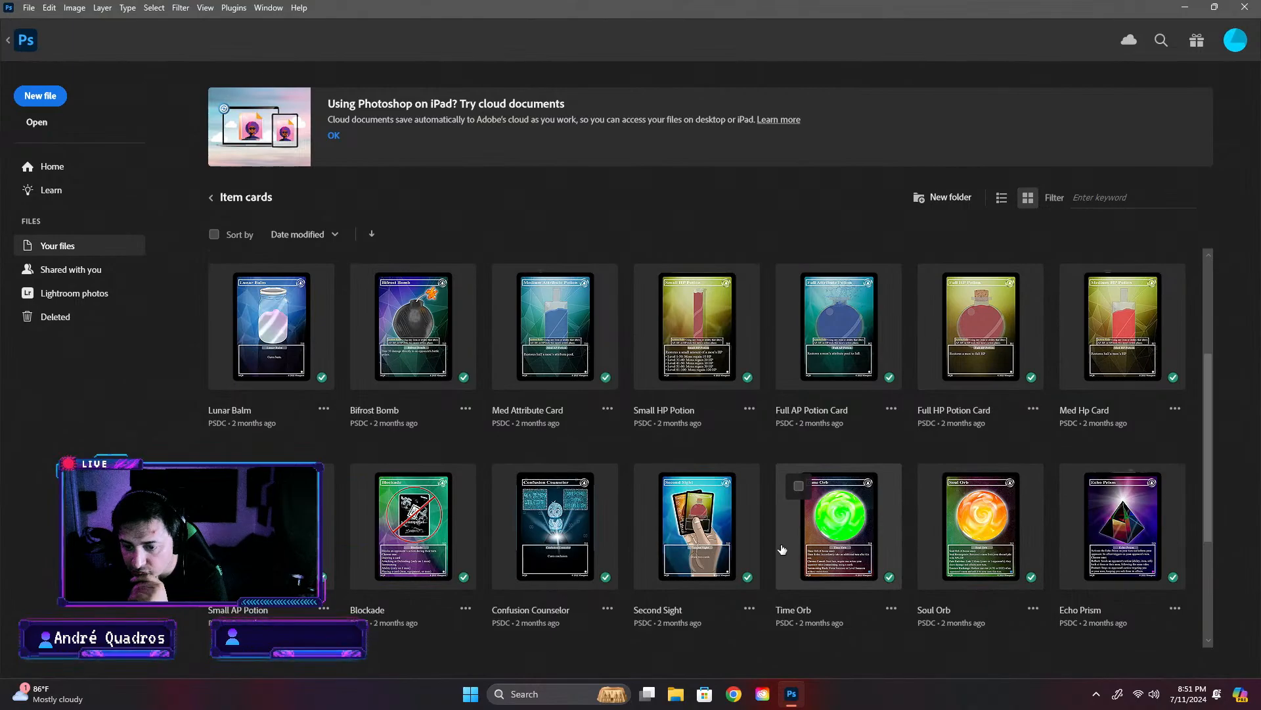
scroll(781, 548, down, 3)
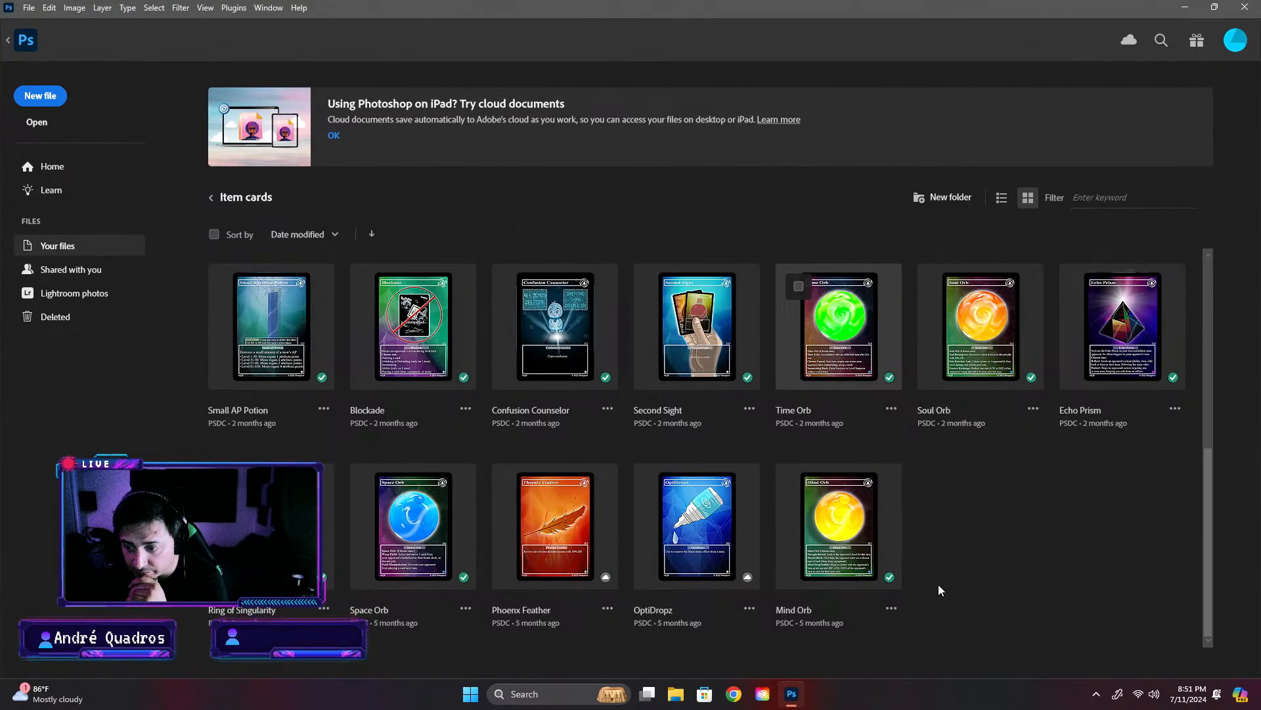
scroll(880, 575, up, 1)
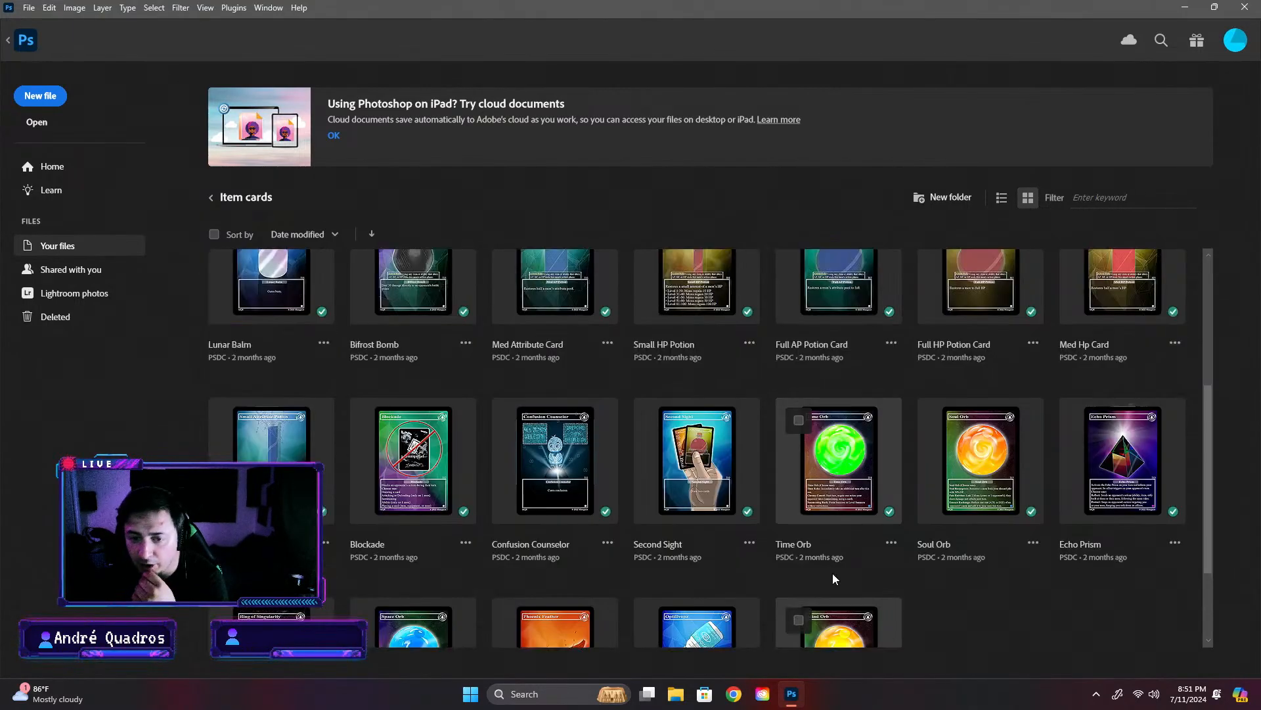
scroll(805, 568, down, 1)
scroll(804, 567, up, 5)
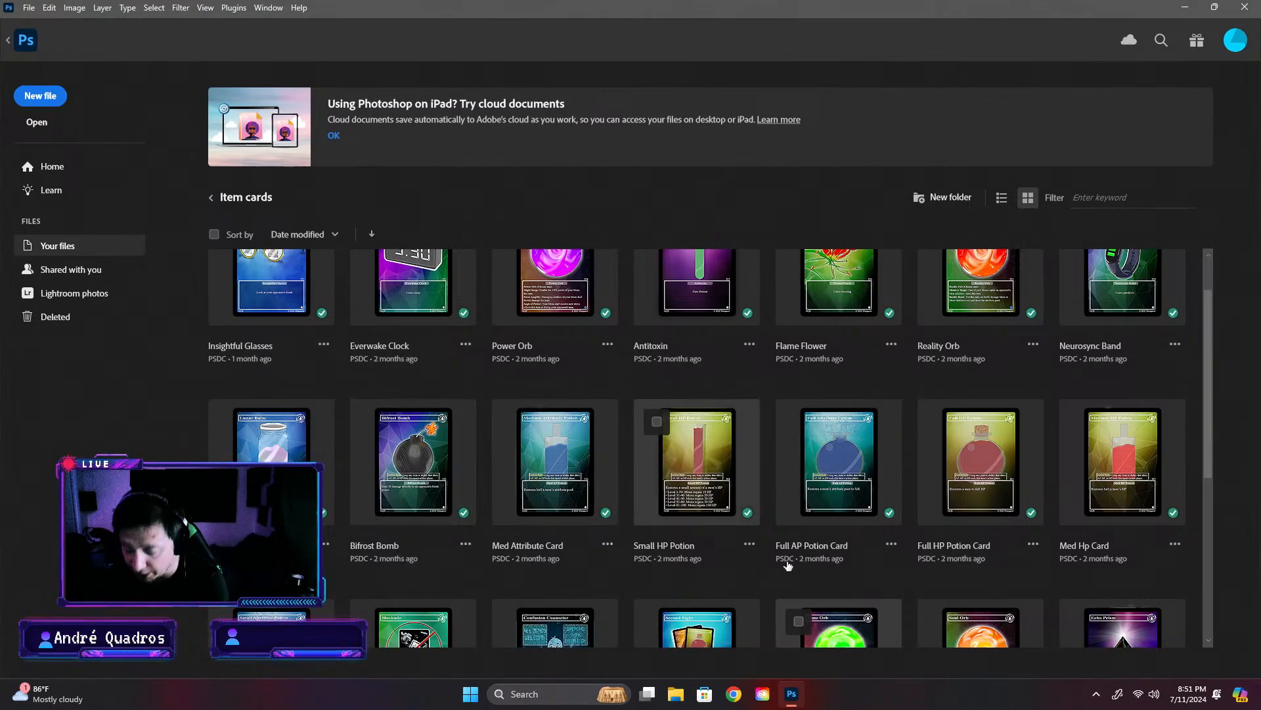
scroll(1024, 512, down, 2)
click(1103, 557)
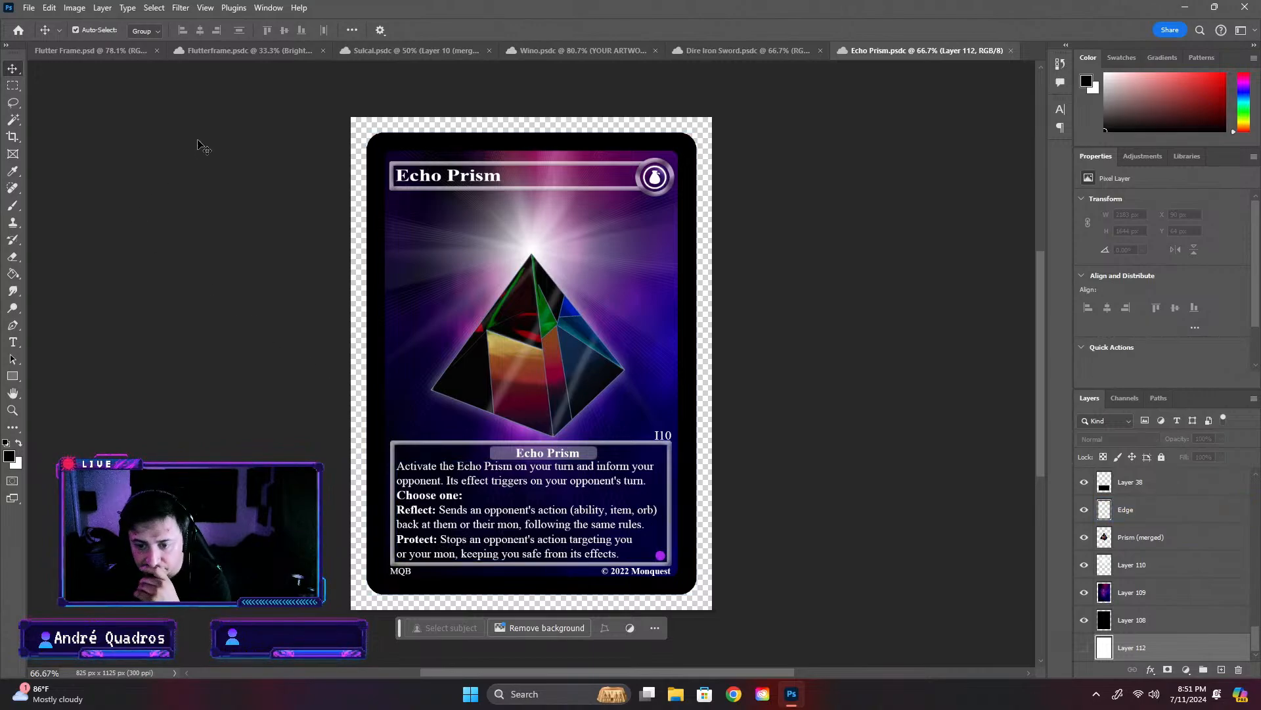
- Open the Blockade card from the Item cards folder to read its effect text, and close Blockade and Echo Prism
click(17, 31)
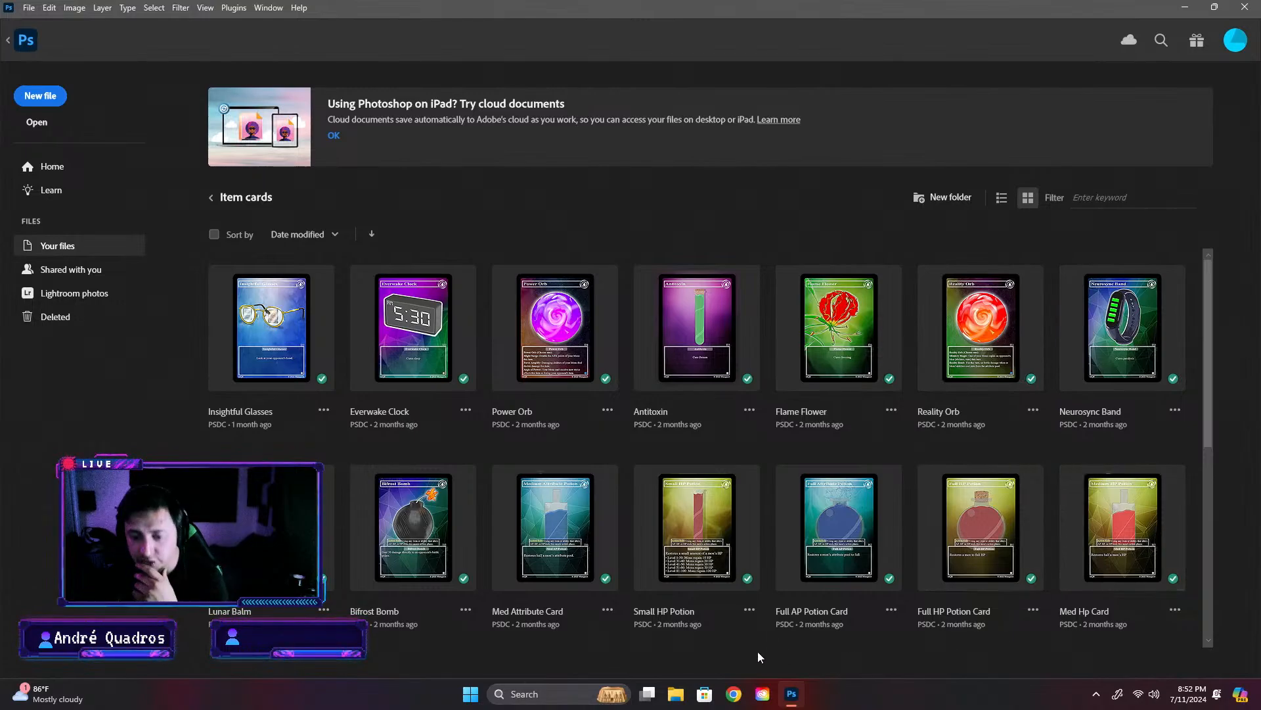
scroll(565, 599, down, 3)
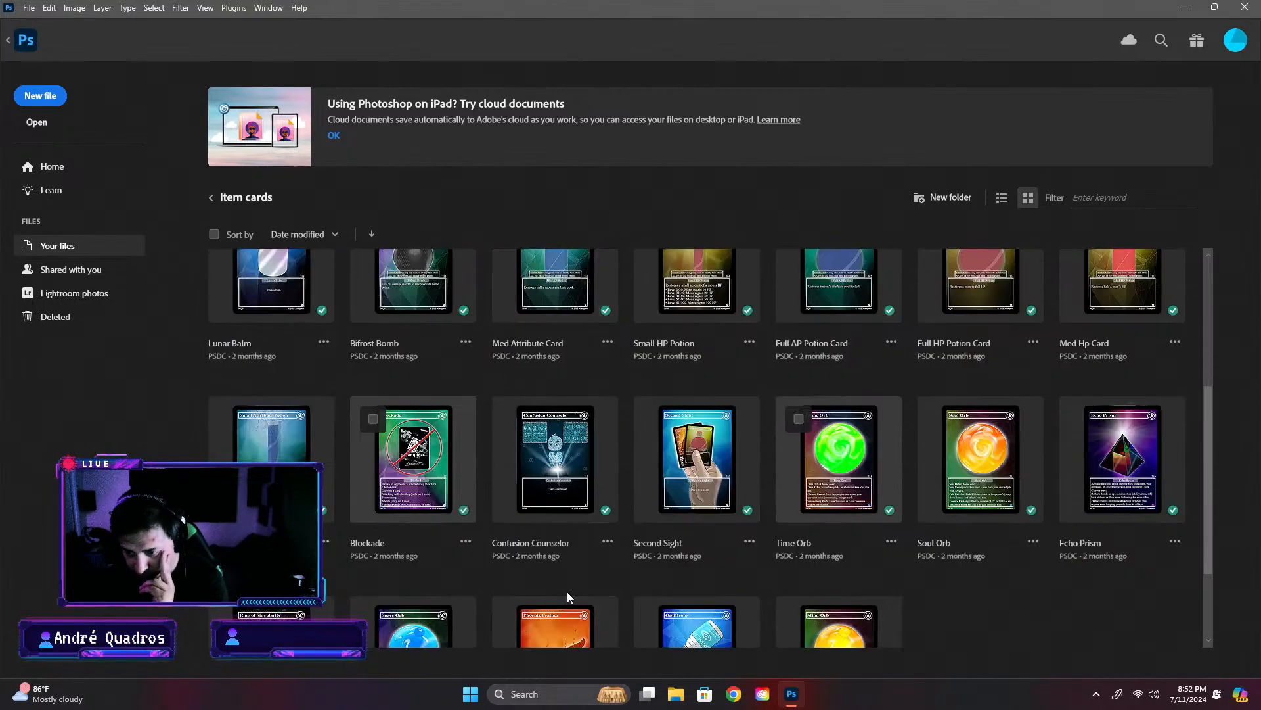
scroll(615, 563, down, 3)
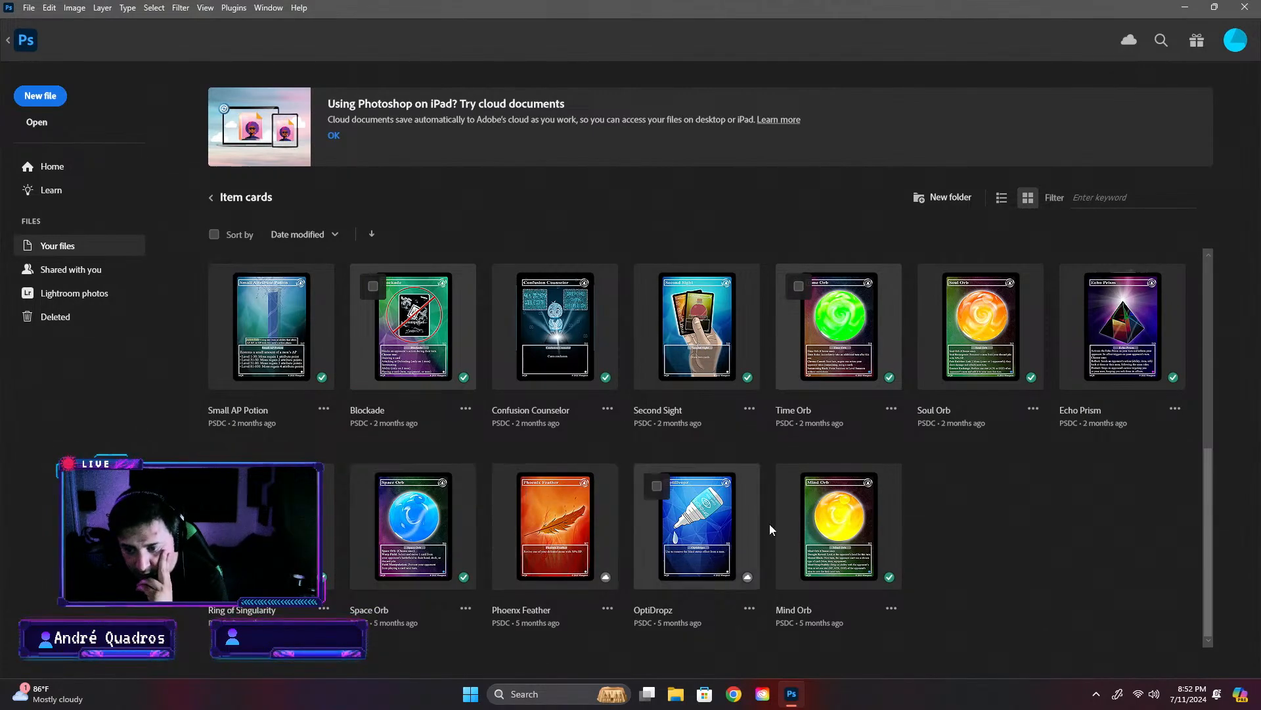
scroll(910, 519, up, 5)
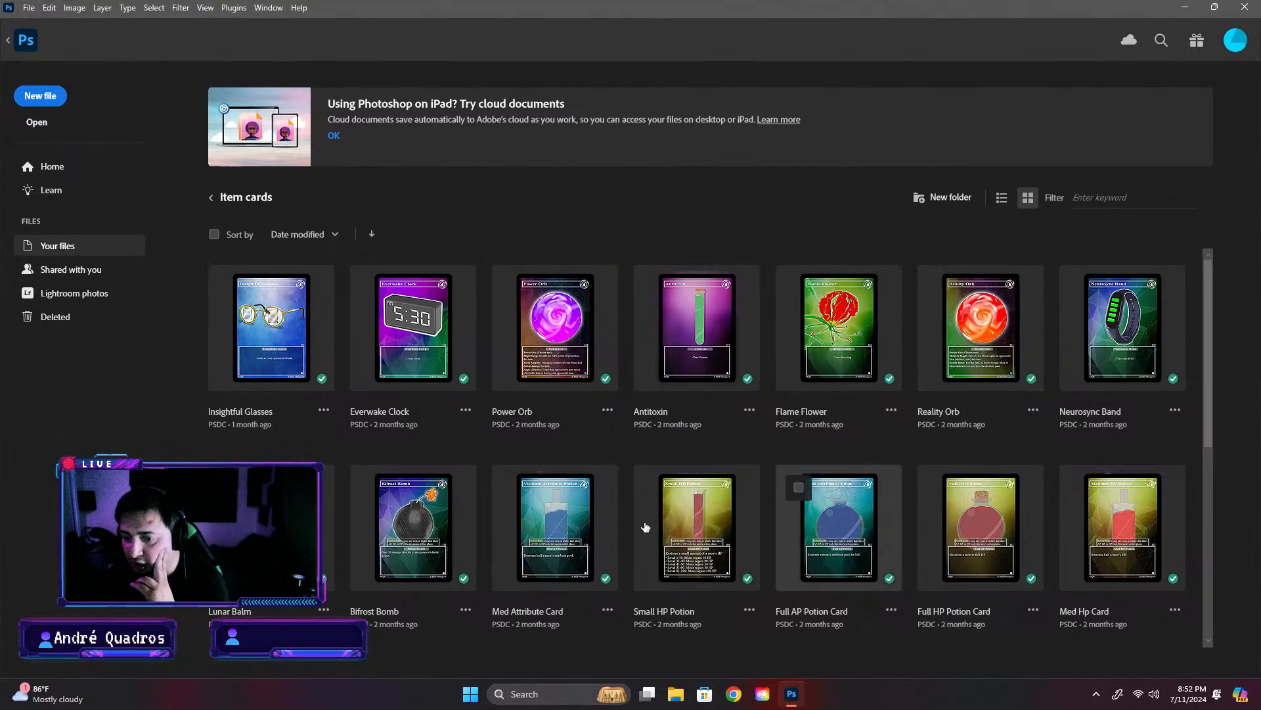
scroll(646, 527, down, 5)
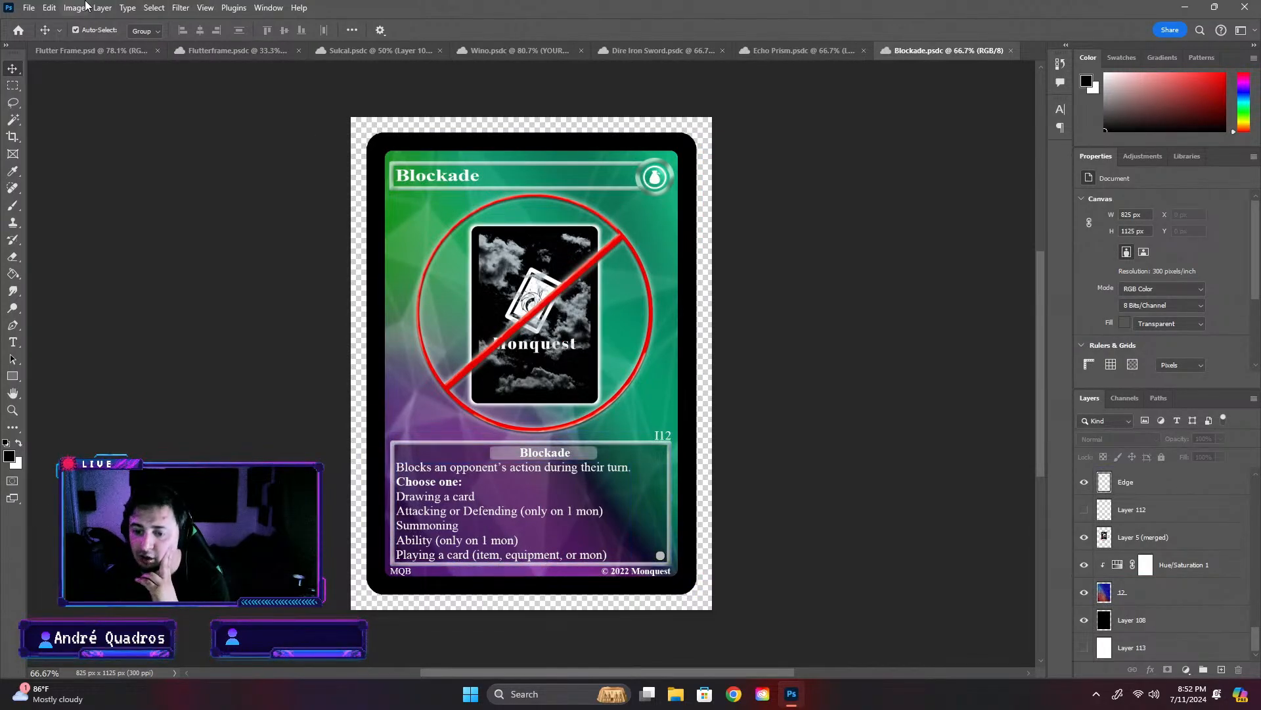
click(1011, 51)
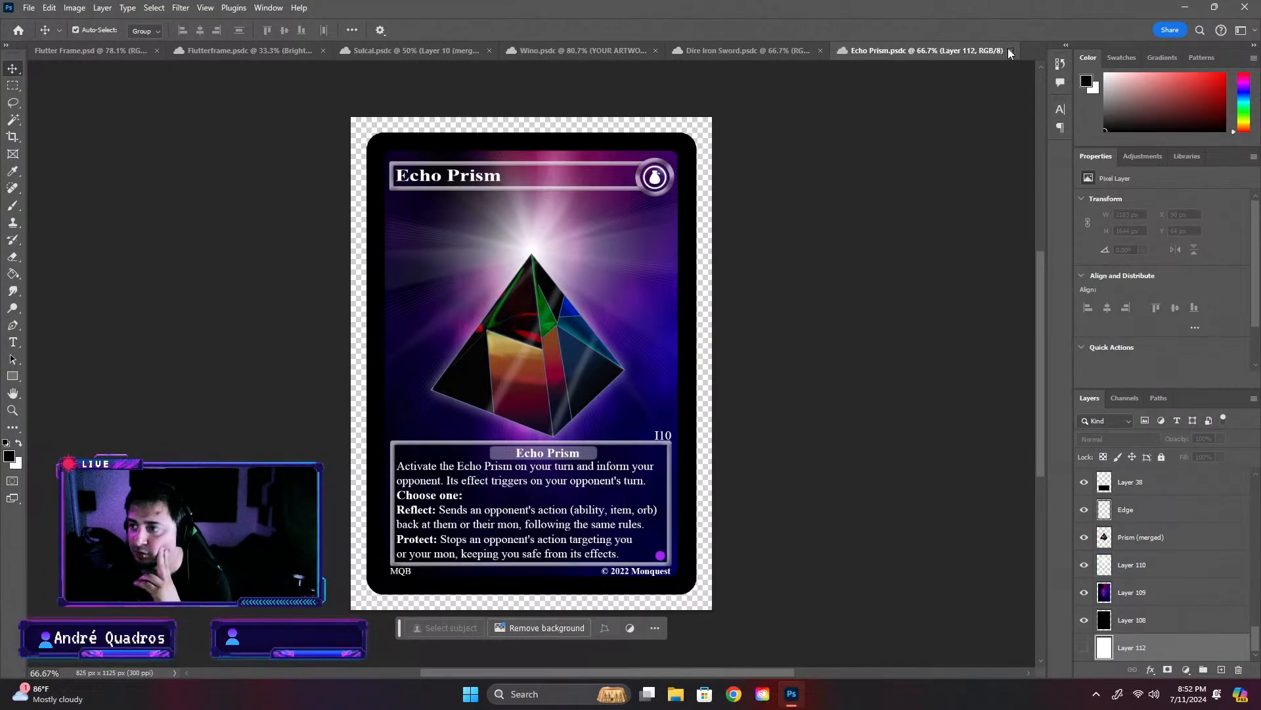
click(1011, 50)
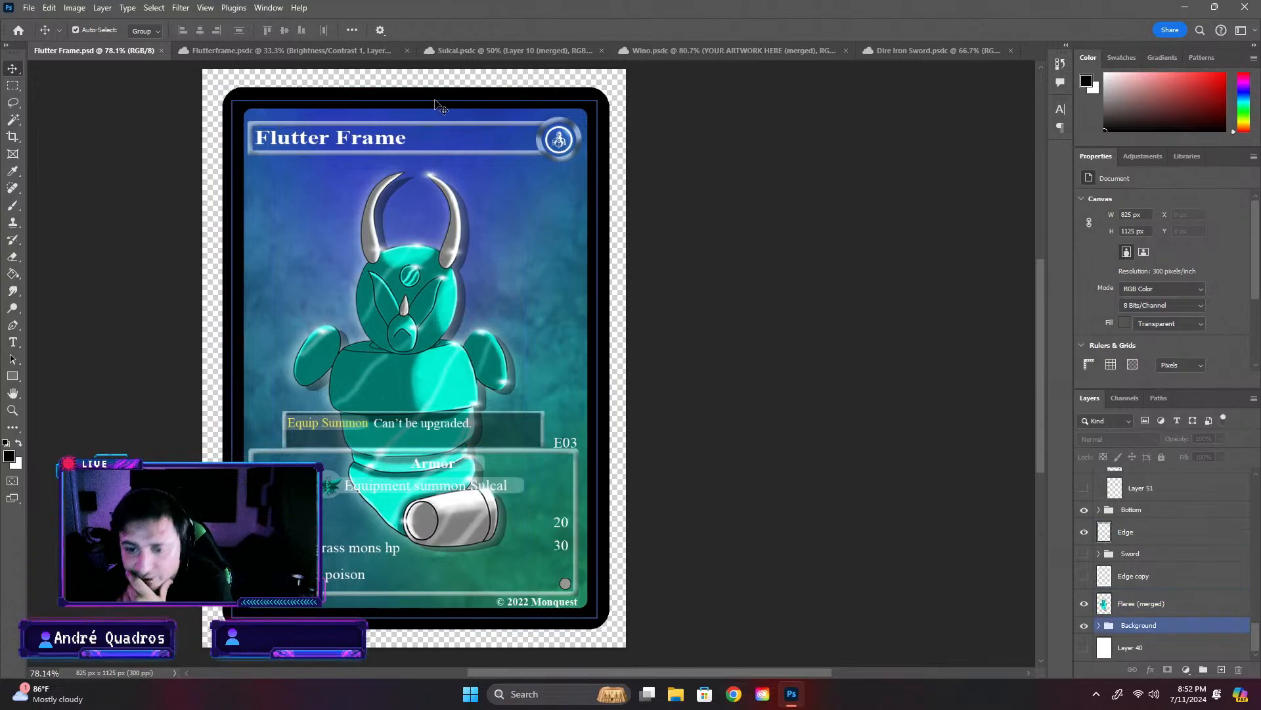
- Look at the Sulcal artwork once more and go back to the Flutter Frame card
click(517, 46)
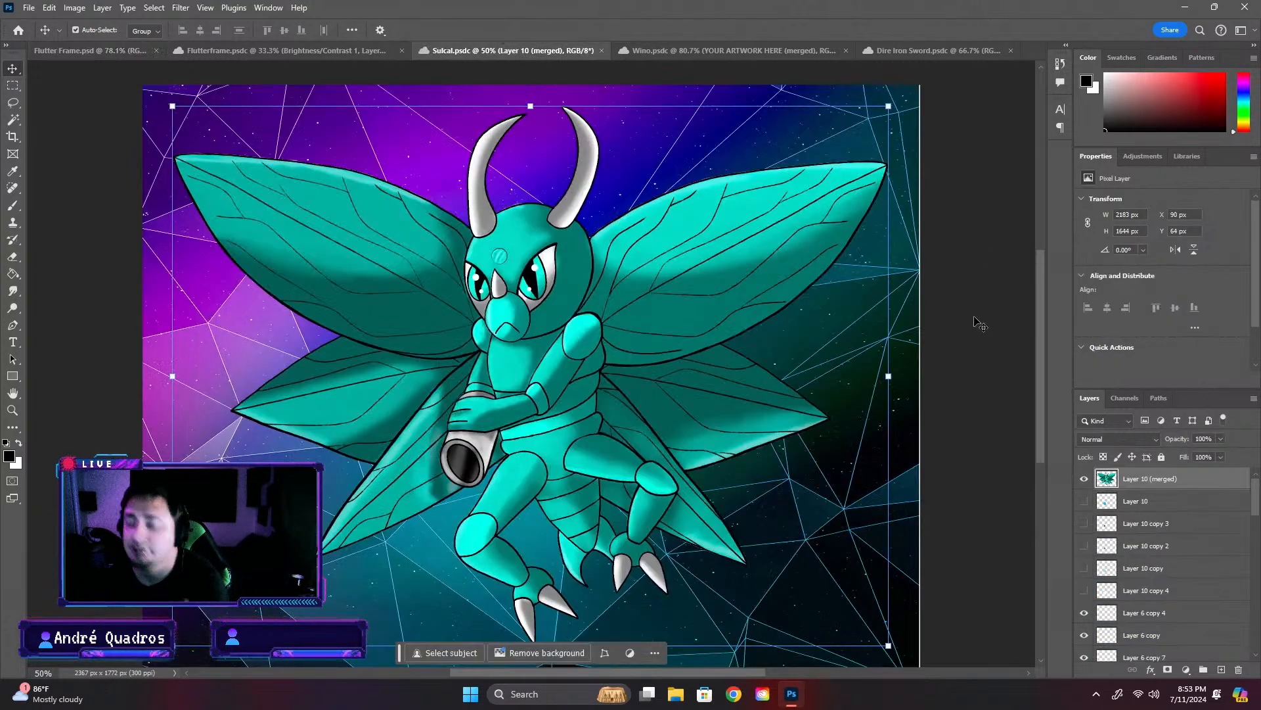
click(72, 47)
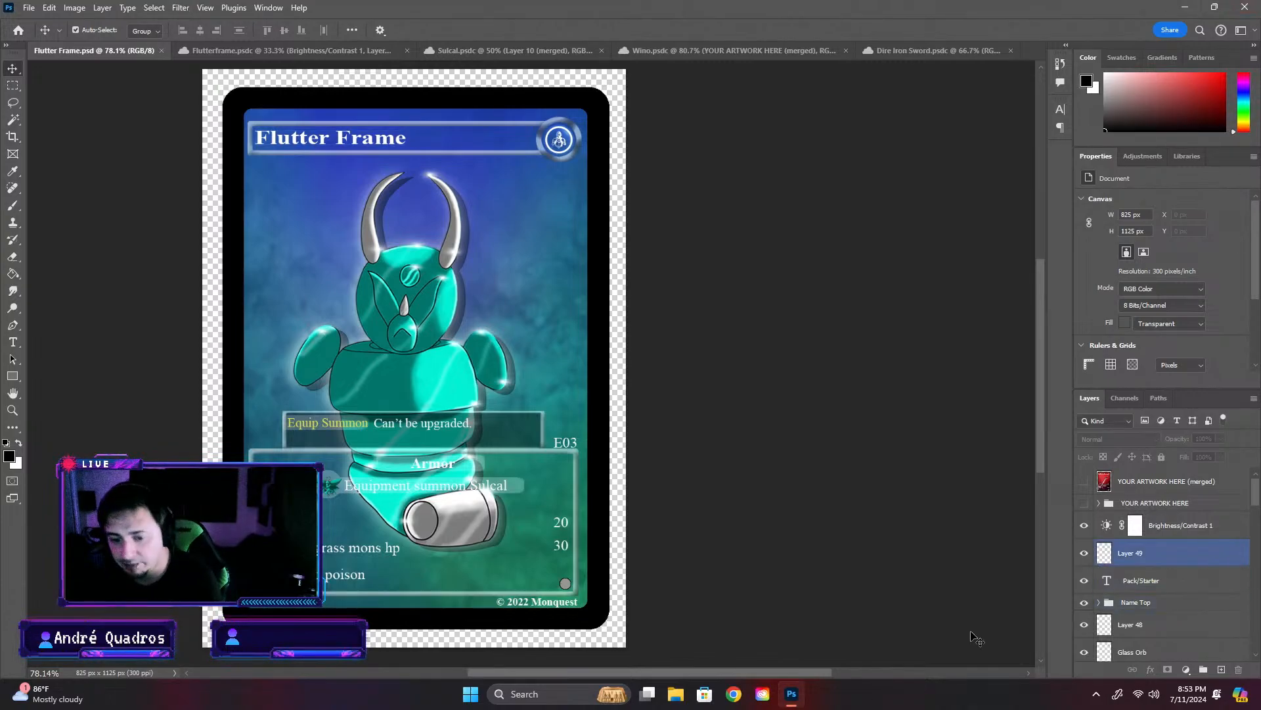
- Nudge the "Boost all grass mons hp" text about 2 px left to line up with the other effect rows, and save the card
scroll(341, 532, up, 10)
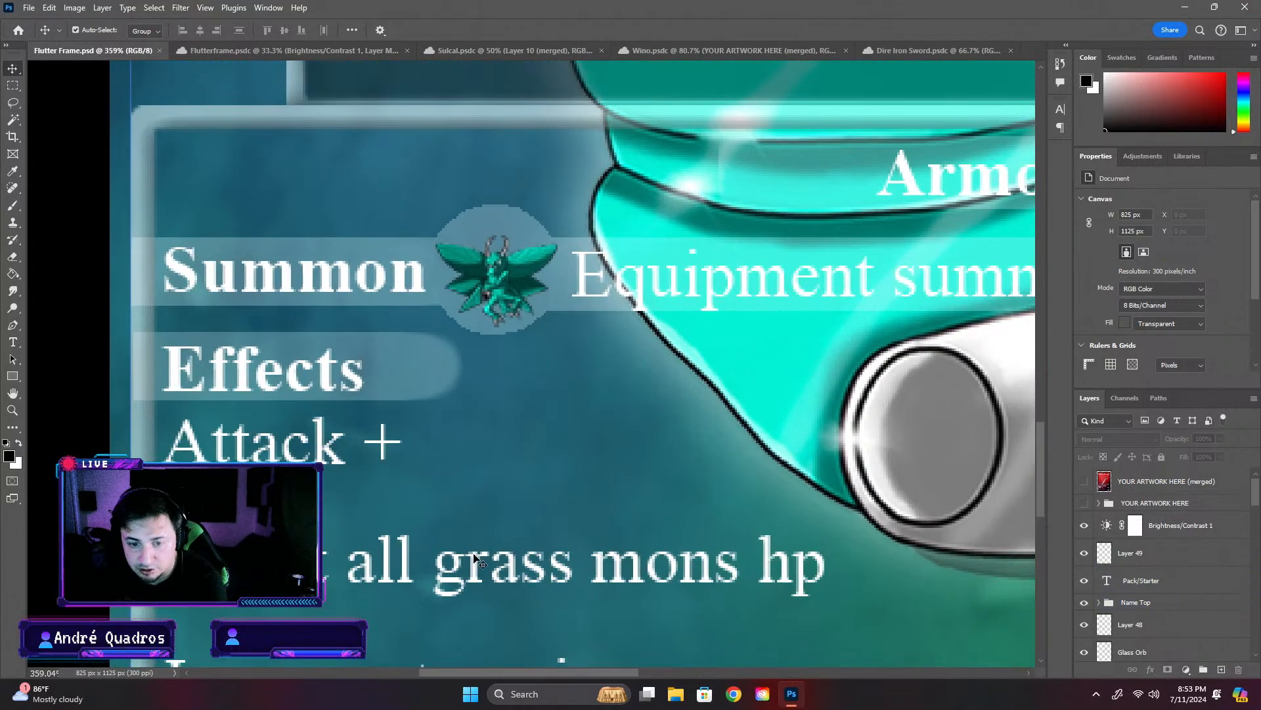
click(923, 574)
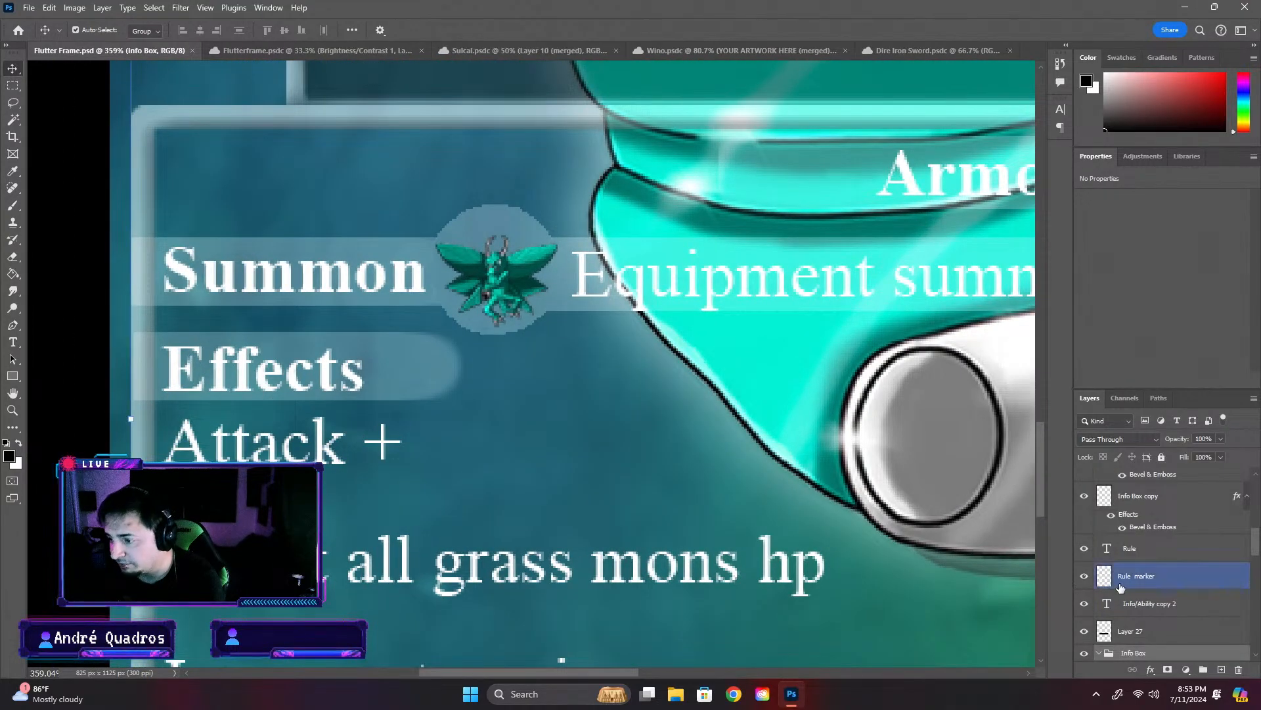
scroll(1124, 589, down, 3)
scroll(1196, 614, down, 1)
scroll(1175, 620, down, 2)
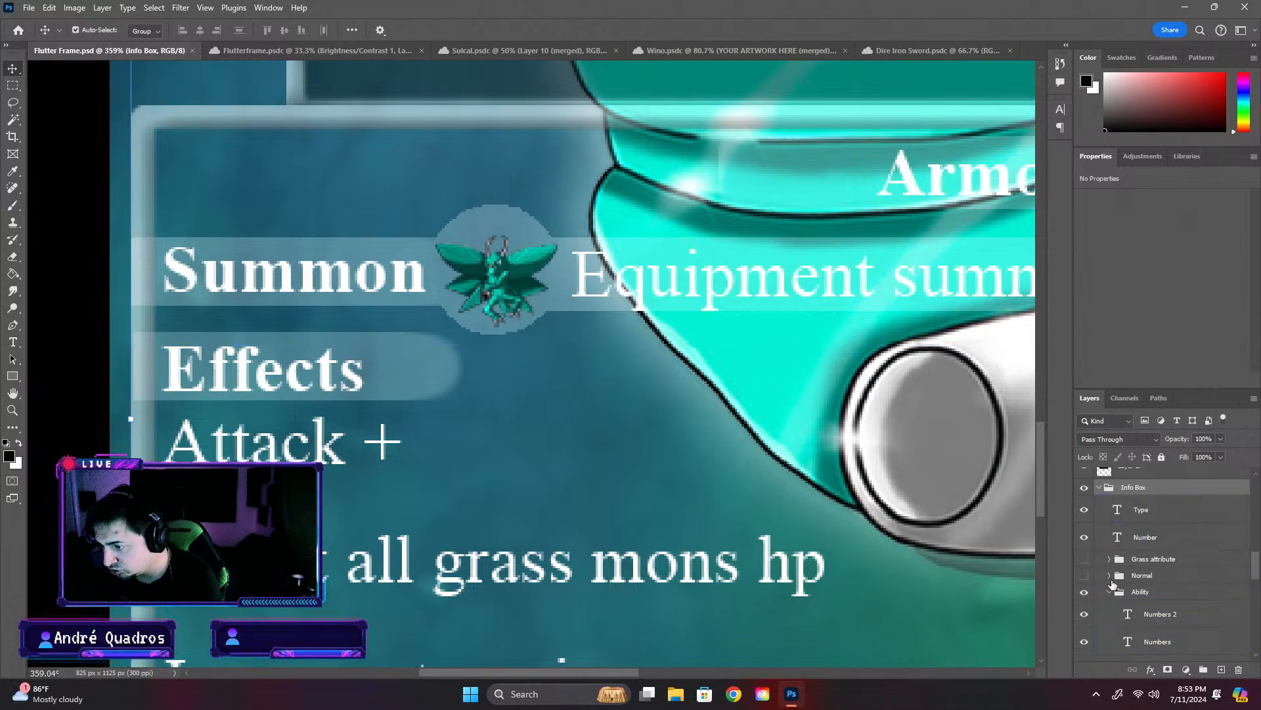
scroll(1149, 614, down, 3)
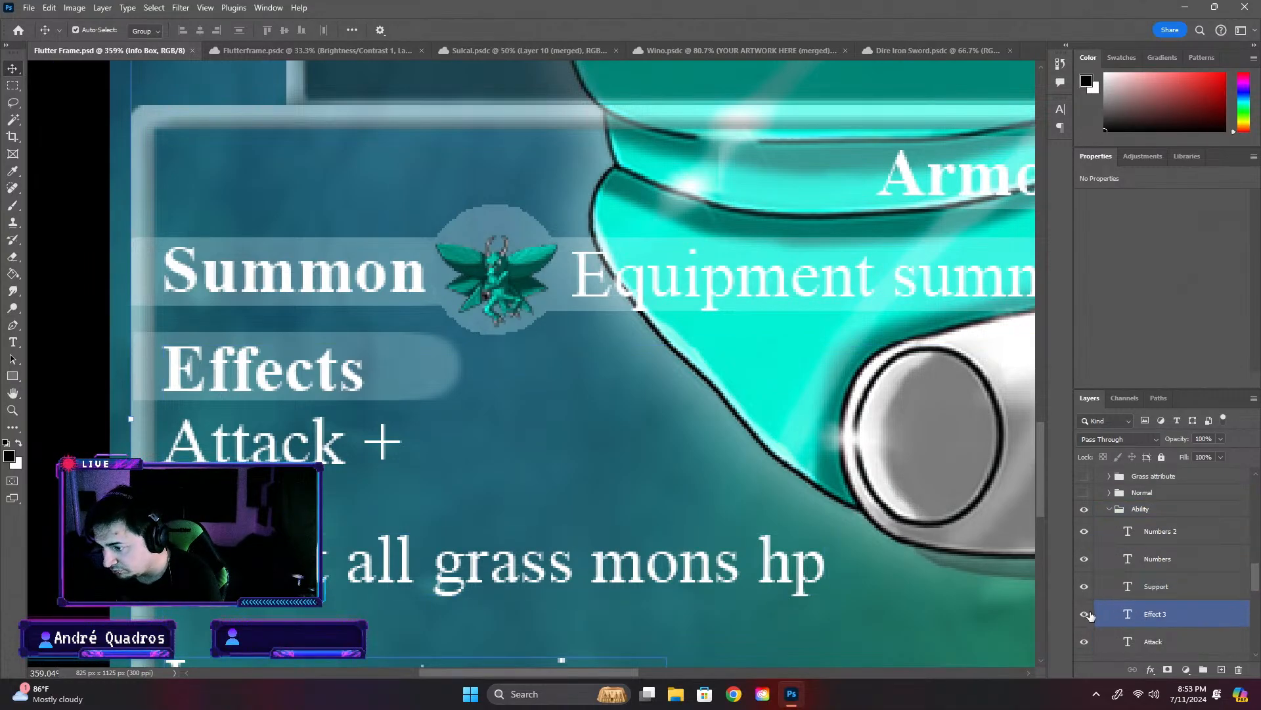
click(1150, 586)
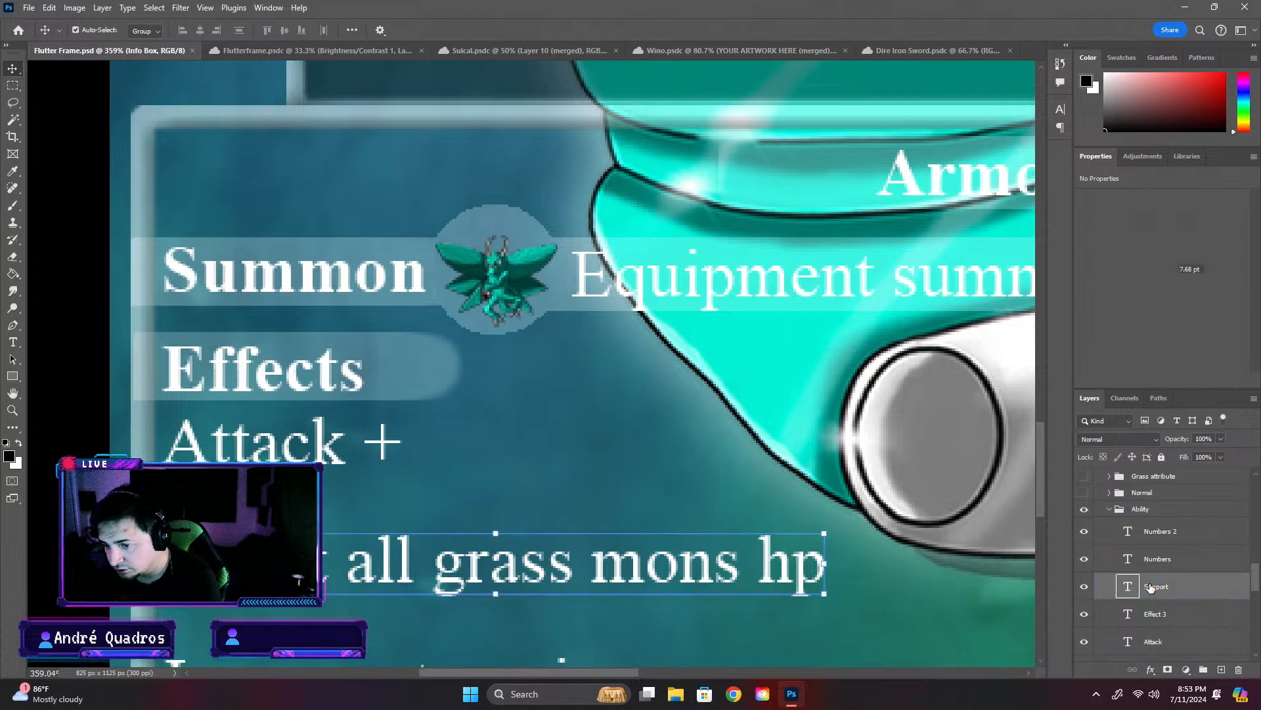
key(ctrl+t)
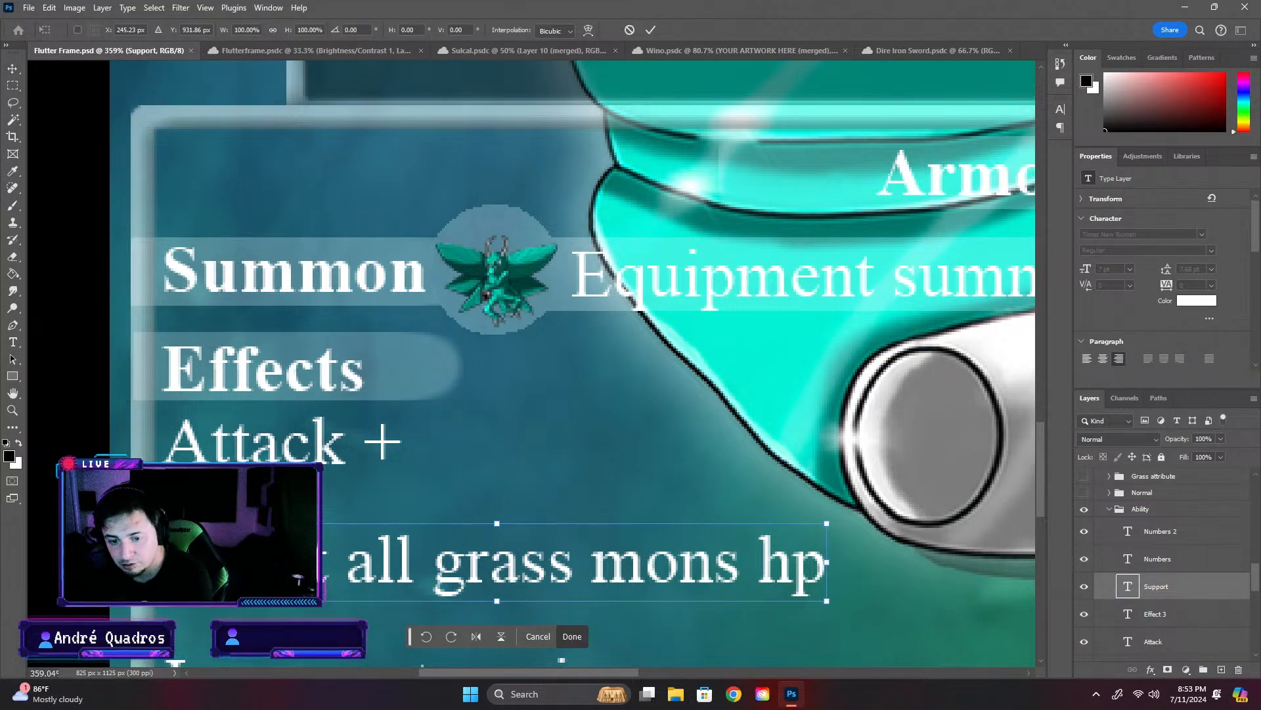
drag(570, 562, 566, 563)
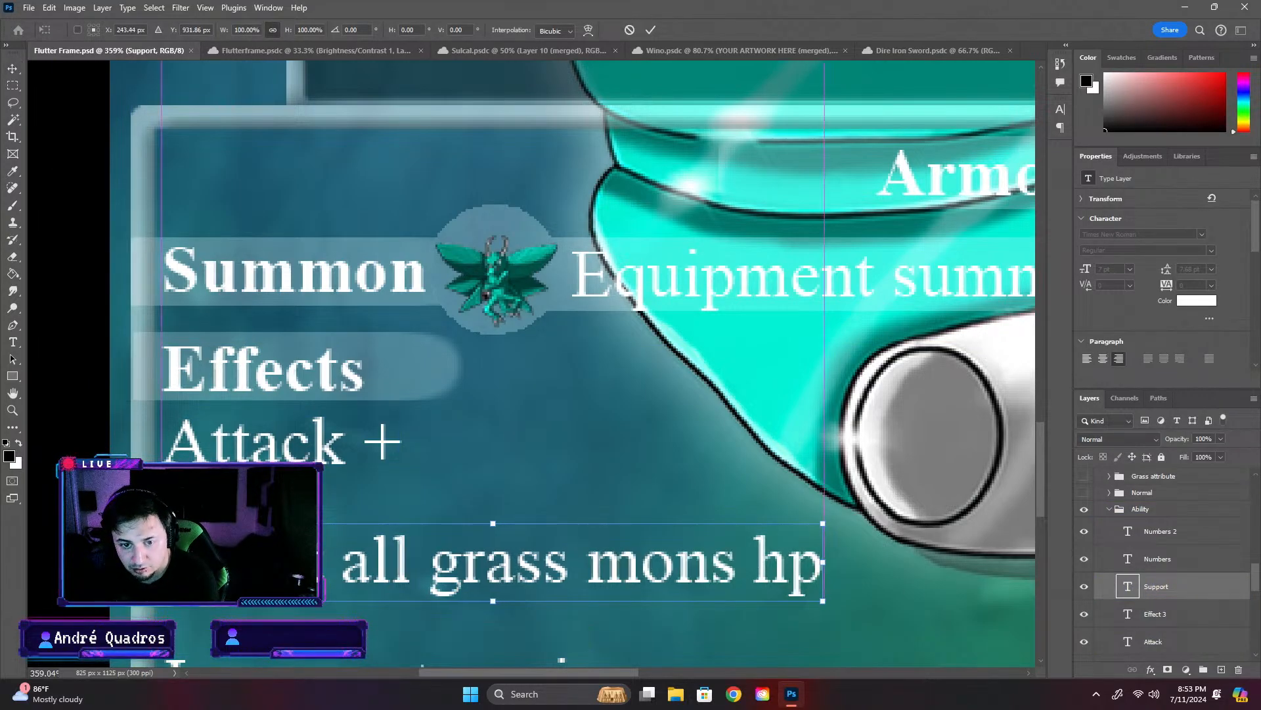
scroll(60, 466, down, 8)
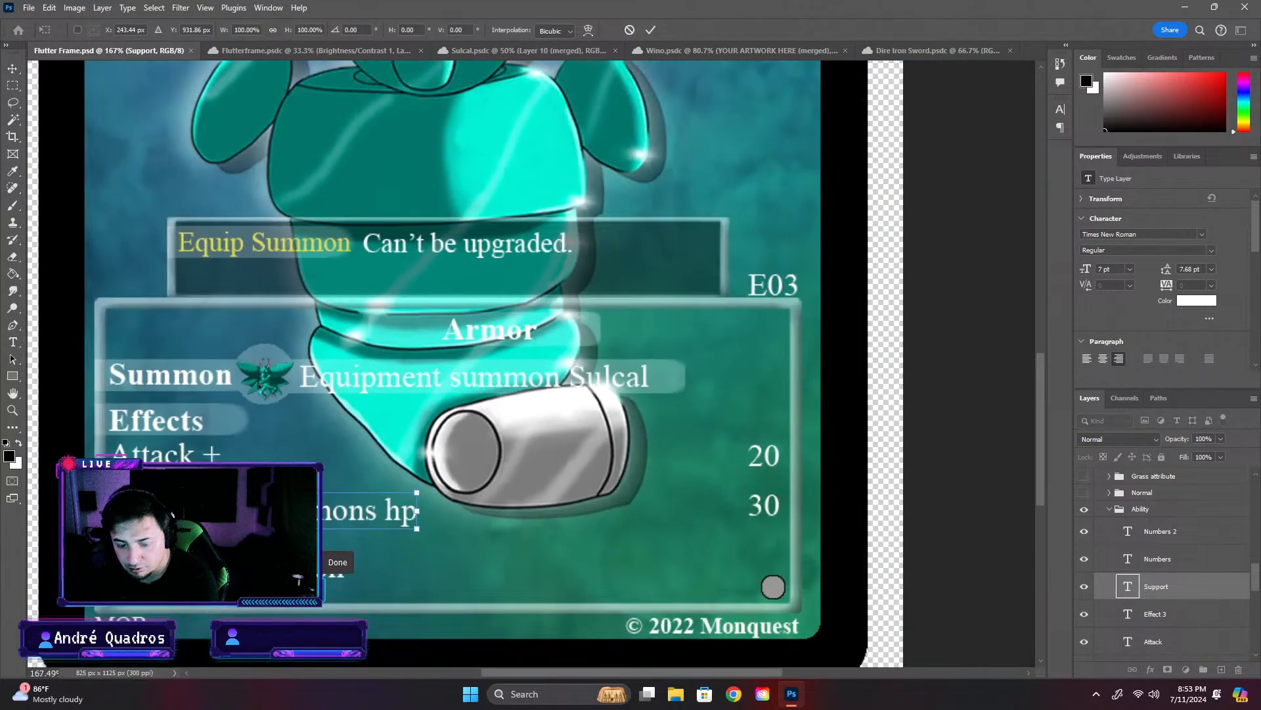
key(Return)
key(ctrl+s)
ctrl+click(965, 541)
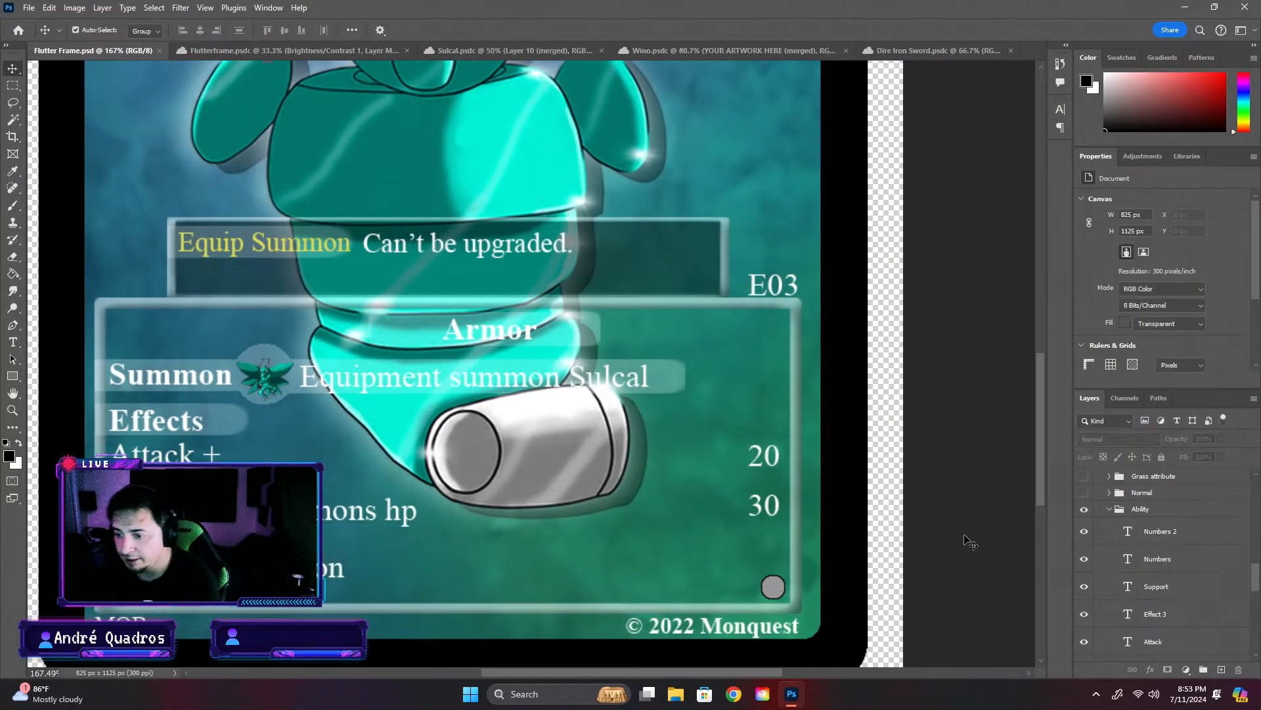
- Examine the whole Flutter Frame card, from its title and artwork down to the effect rows and footer
scroll(1043, 456, down, 5)
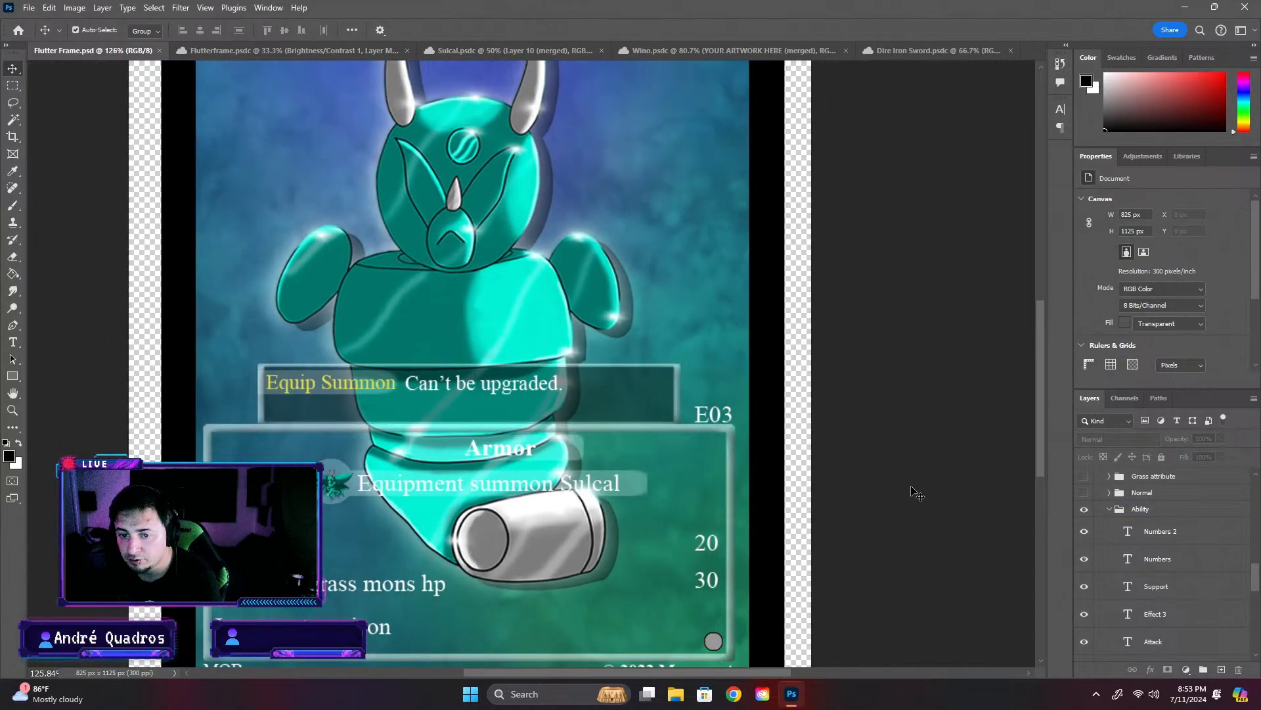
scroll(917, 493, down, 2)
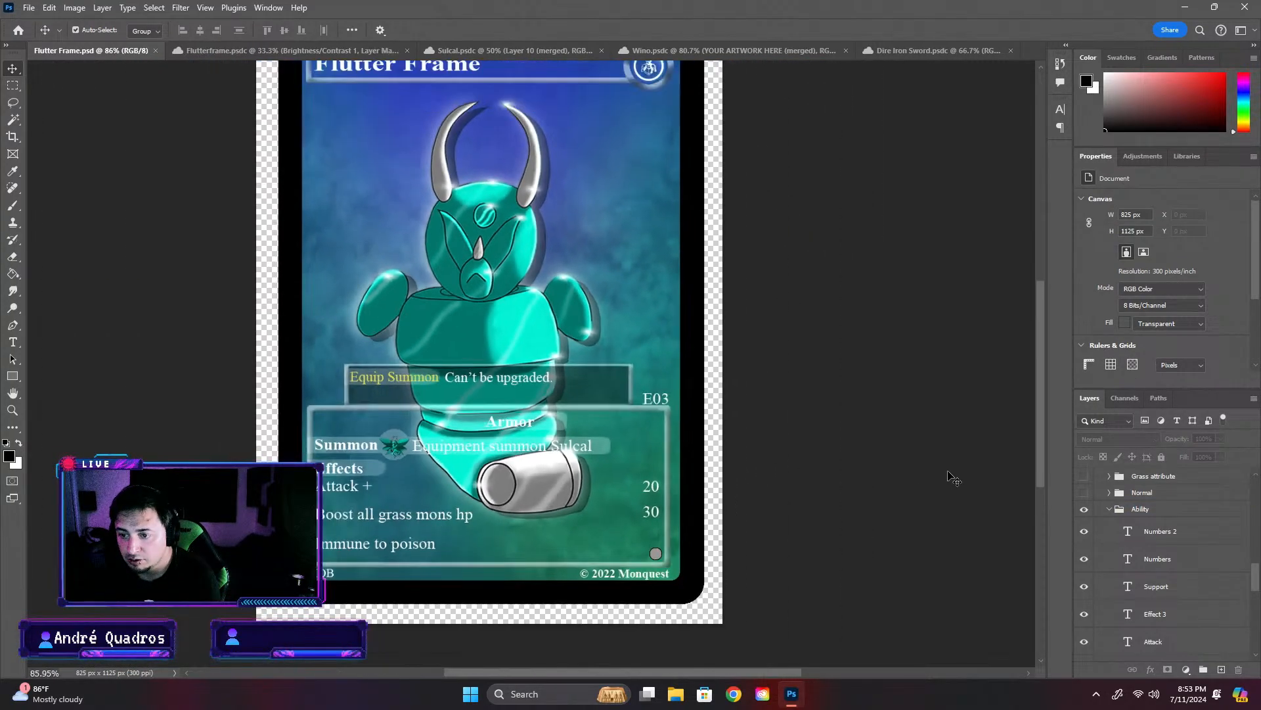
drag(1039, 397, 1042, 363)
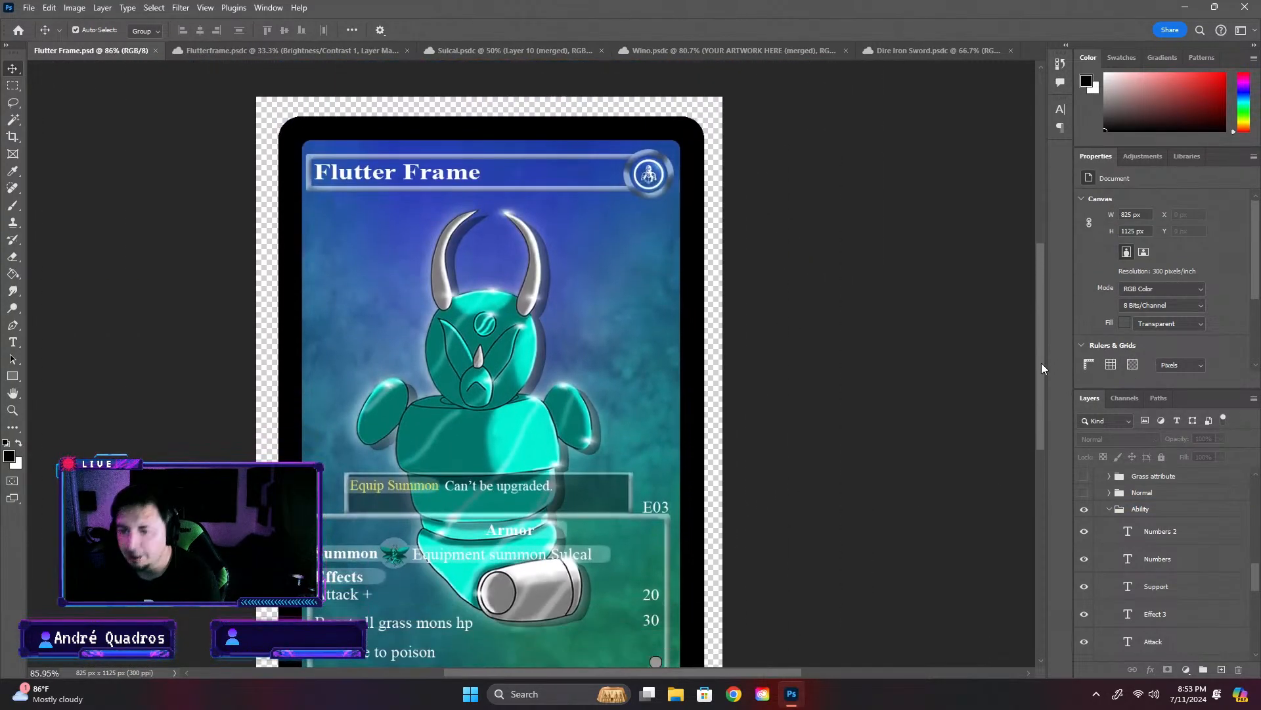
scroll(696, 452, down, 1)
scroll(697, 452, down, 1)
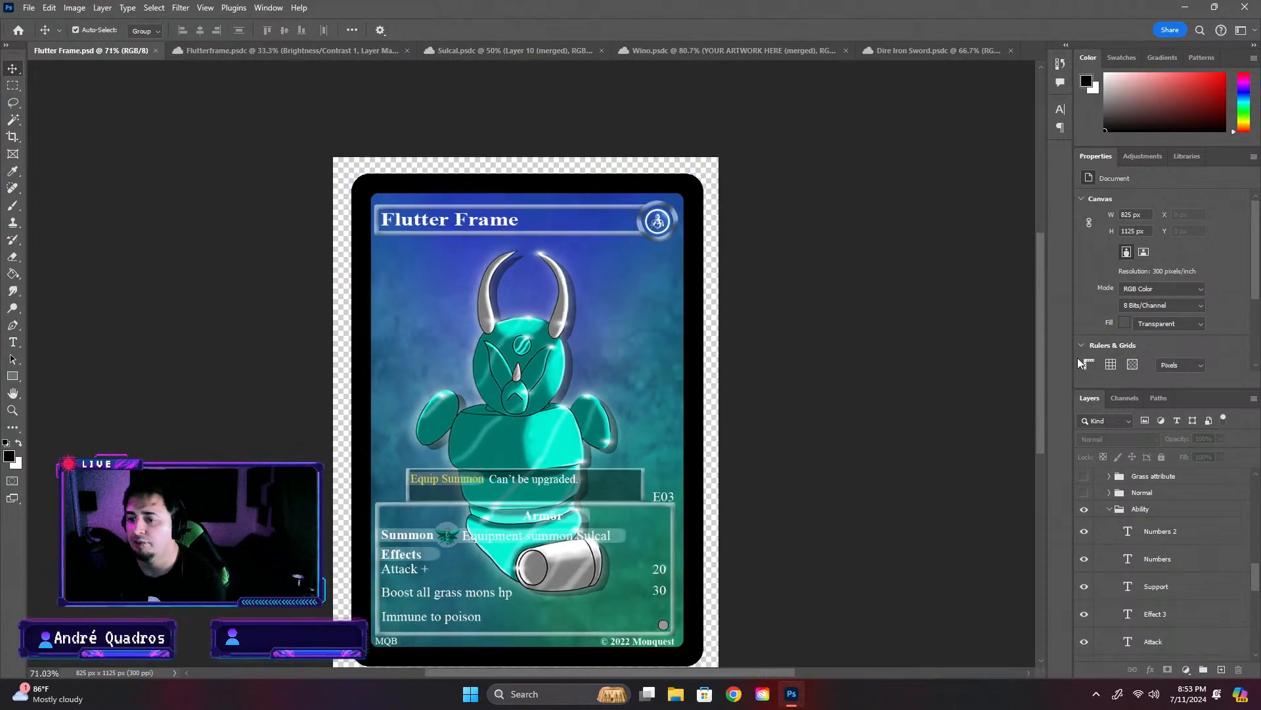
drag(1040, 343, 1039, 367)
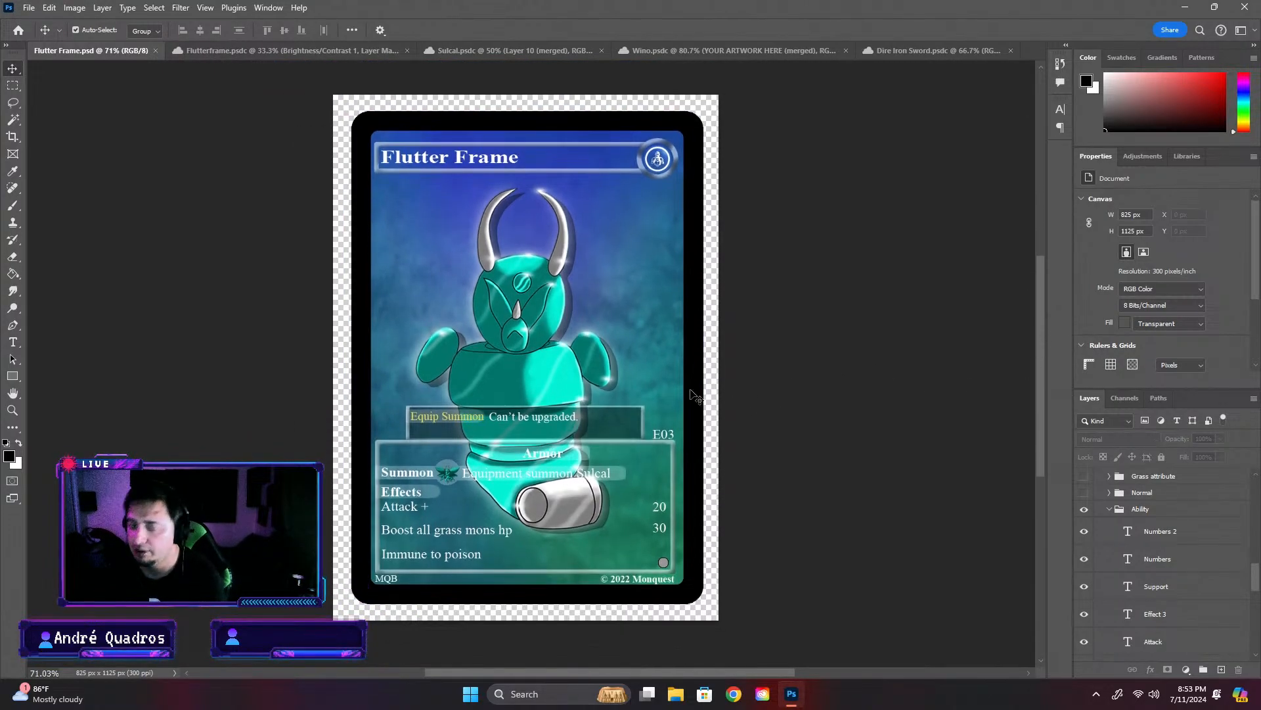
scroll(590, 416, up, 3)
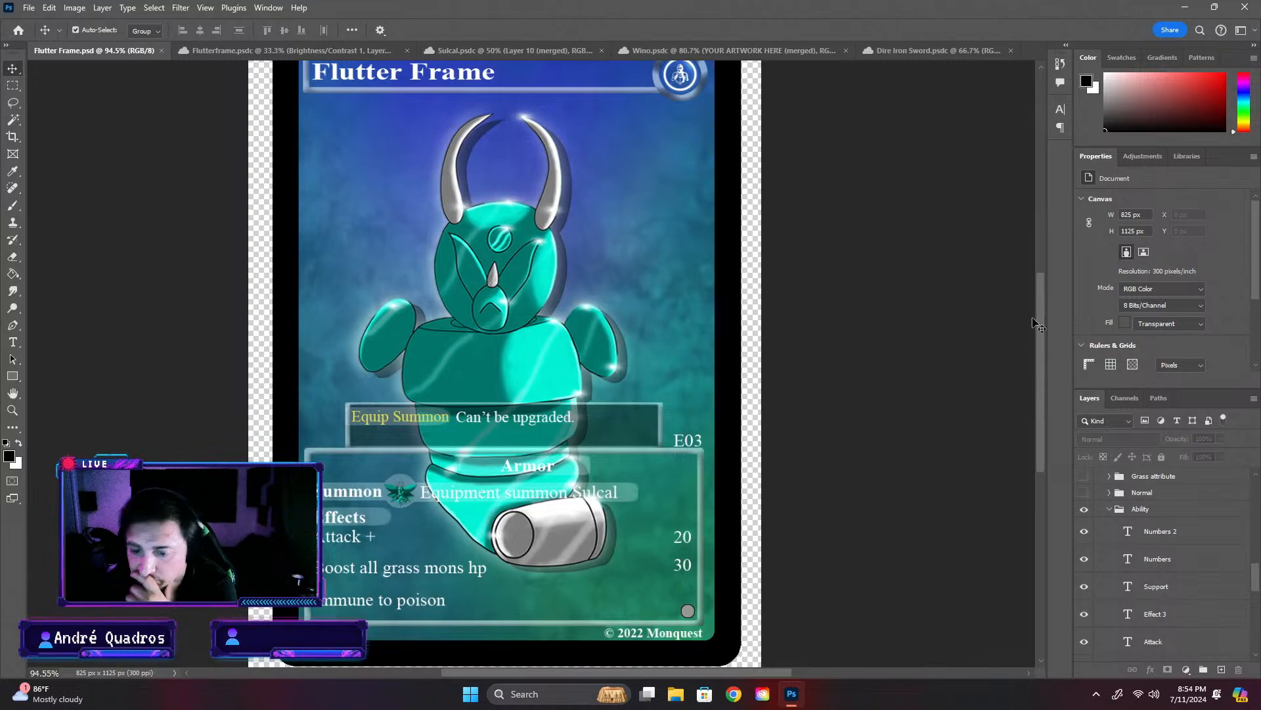
drag(1042, 318, 1048, 348)
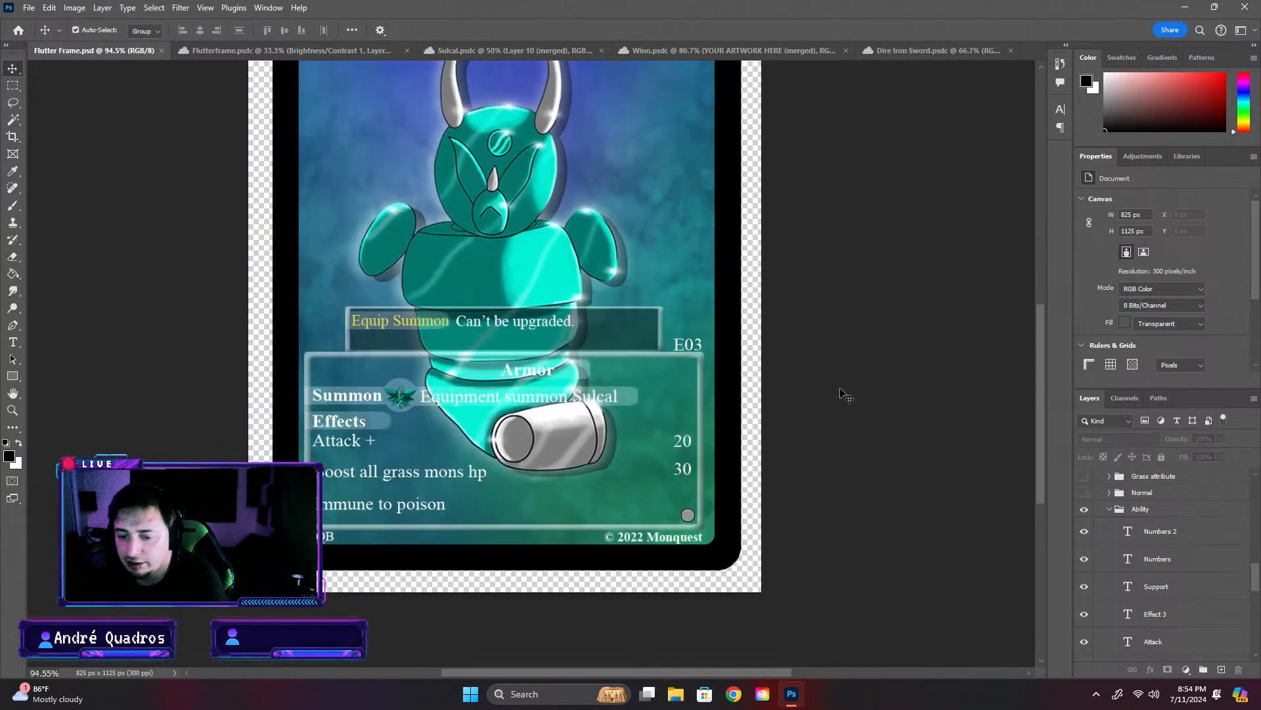
scroll(872, 428, down, 2)
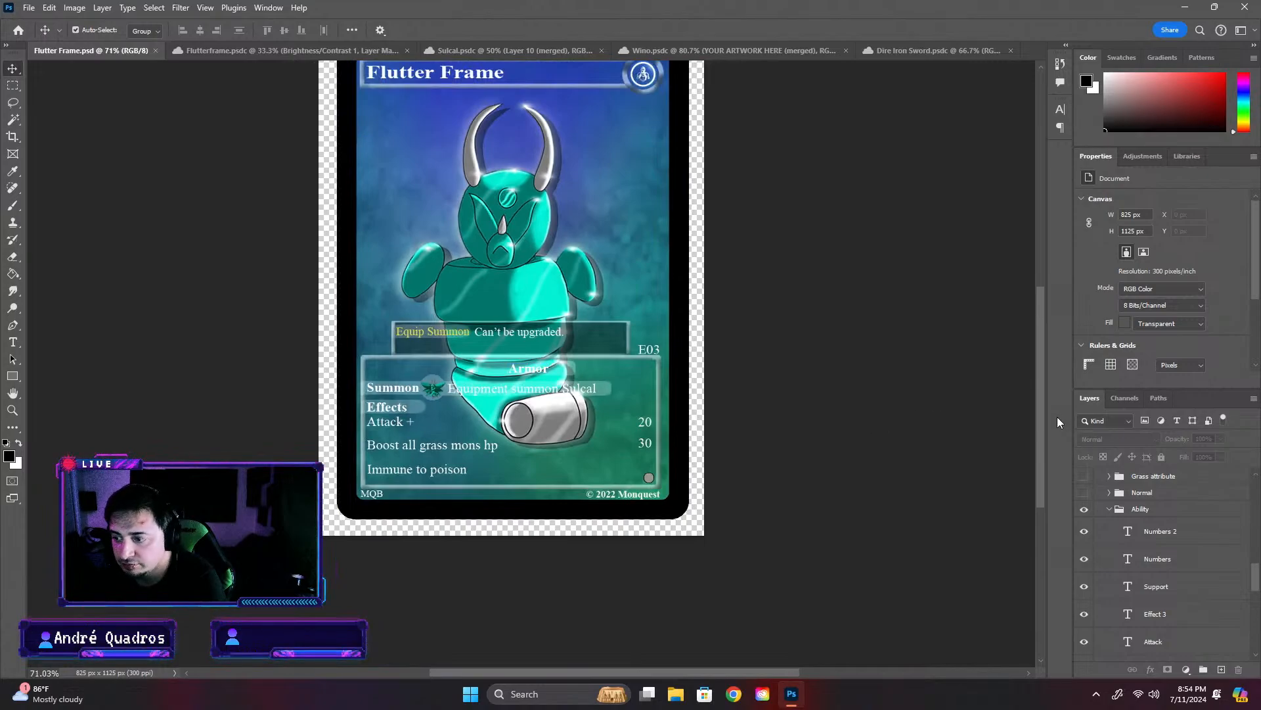
drag(1040, 417, 1050, 364)
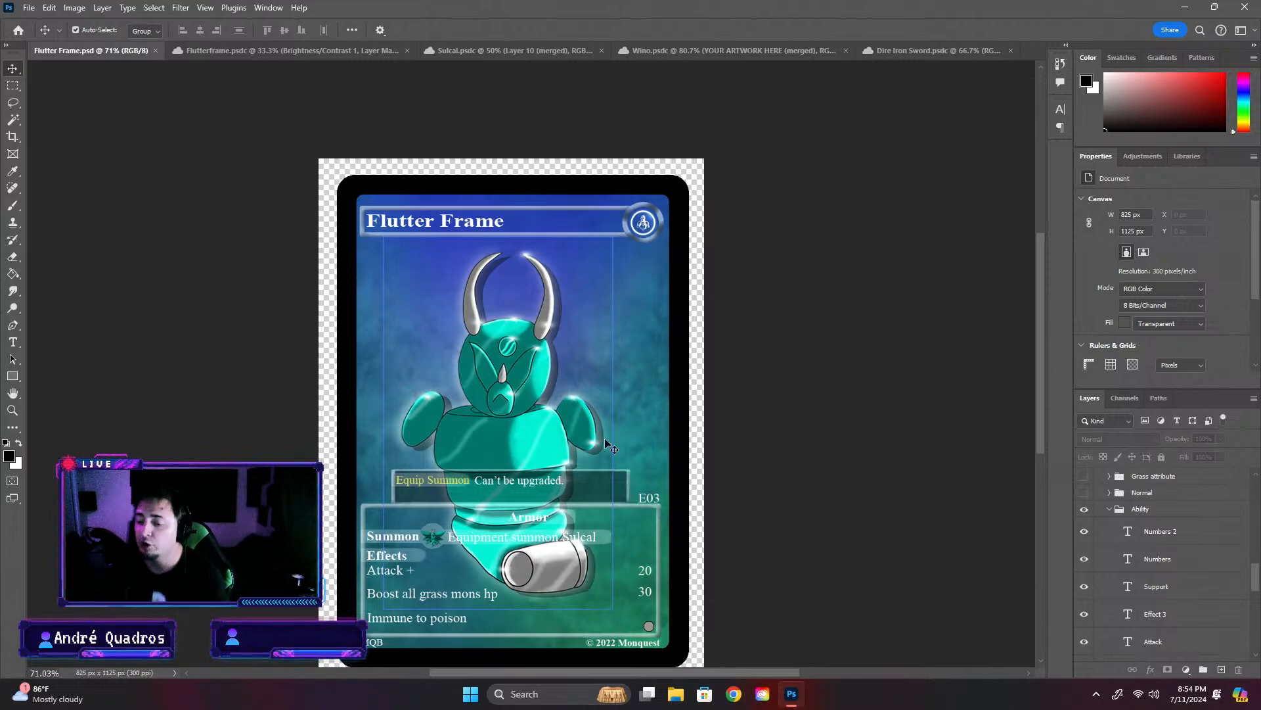
- Compare the Sulcal artwork with the Flutter Frame card, ending on the card
click(498, 52)
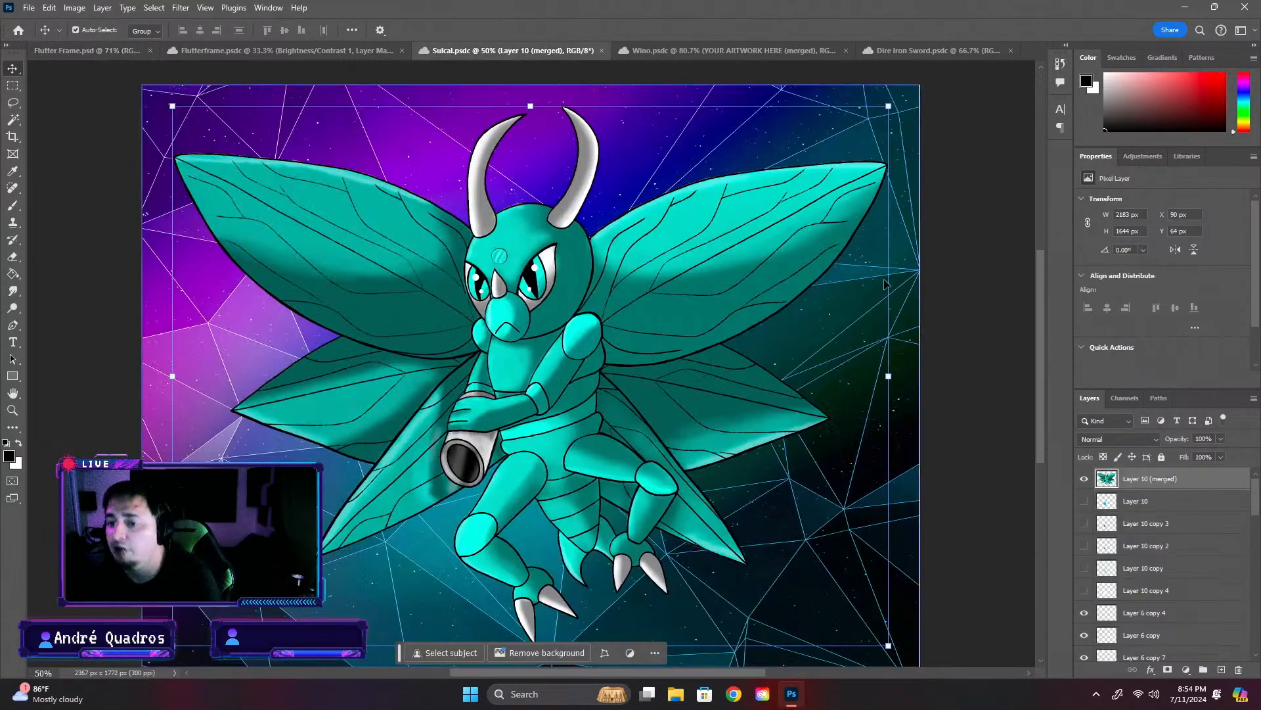
click(113, 55)
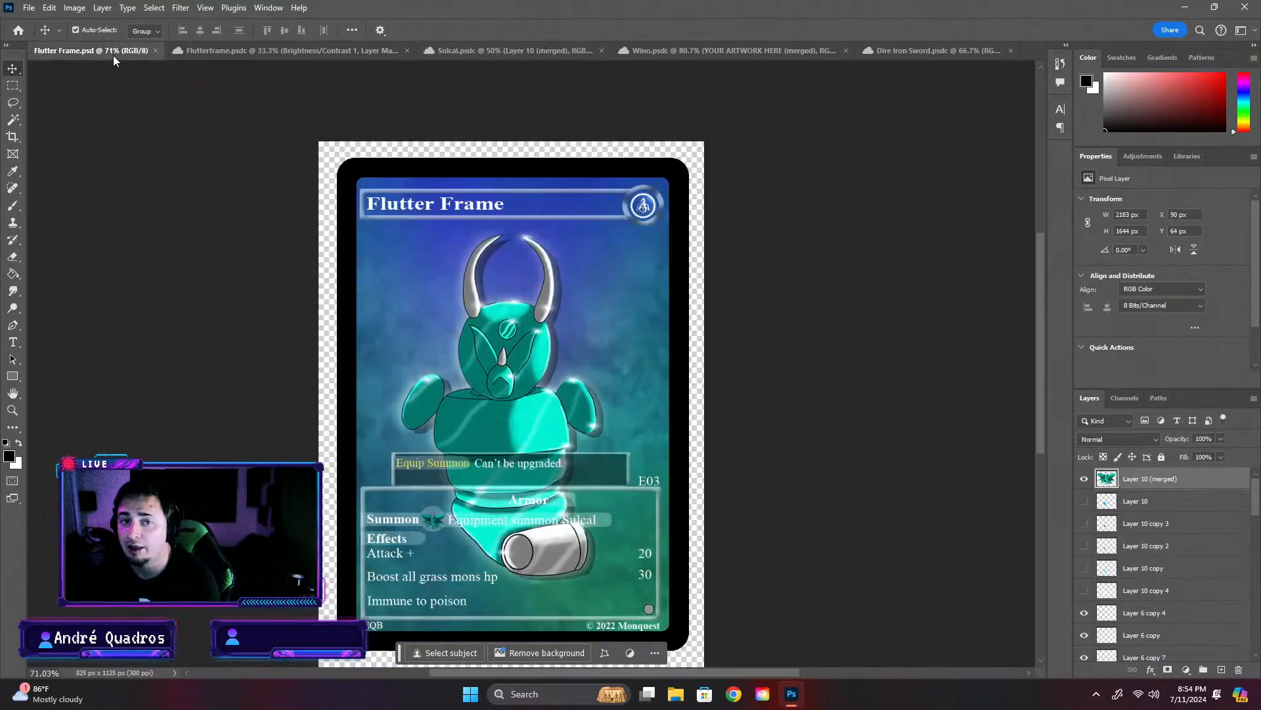
click(503, 47)
click(133, 50)
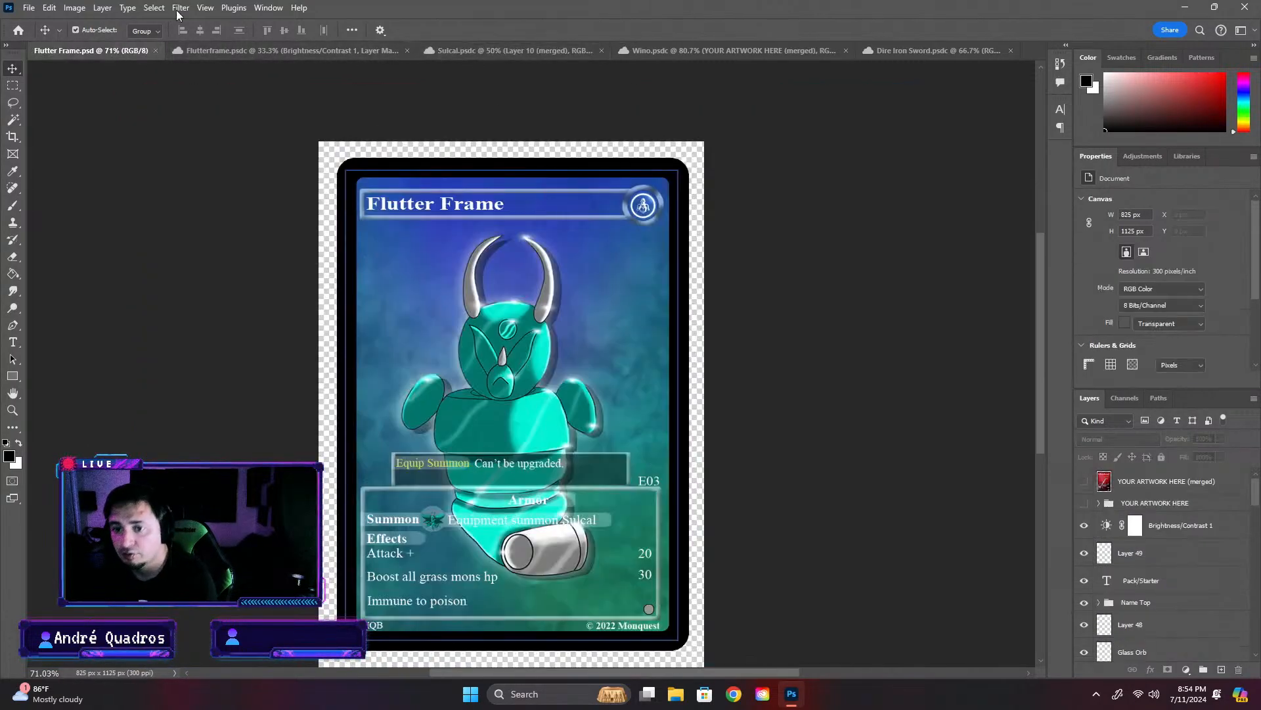
- Save the card as a cloud document named Flutter Frame in the Equipment cards folder inside Completed Cards
click(29, 8)
click(72, 174)
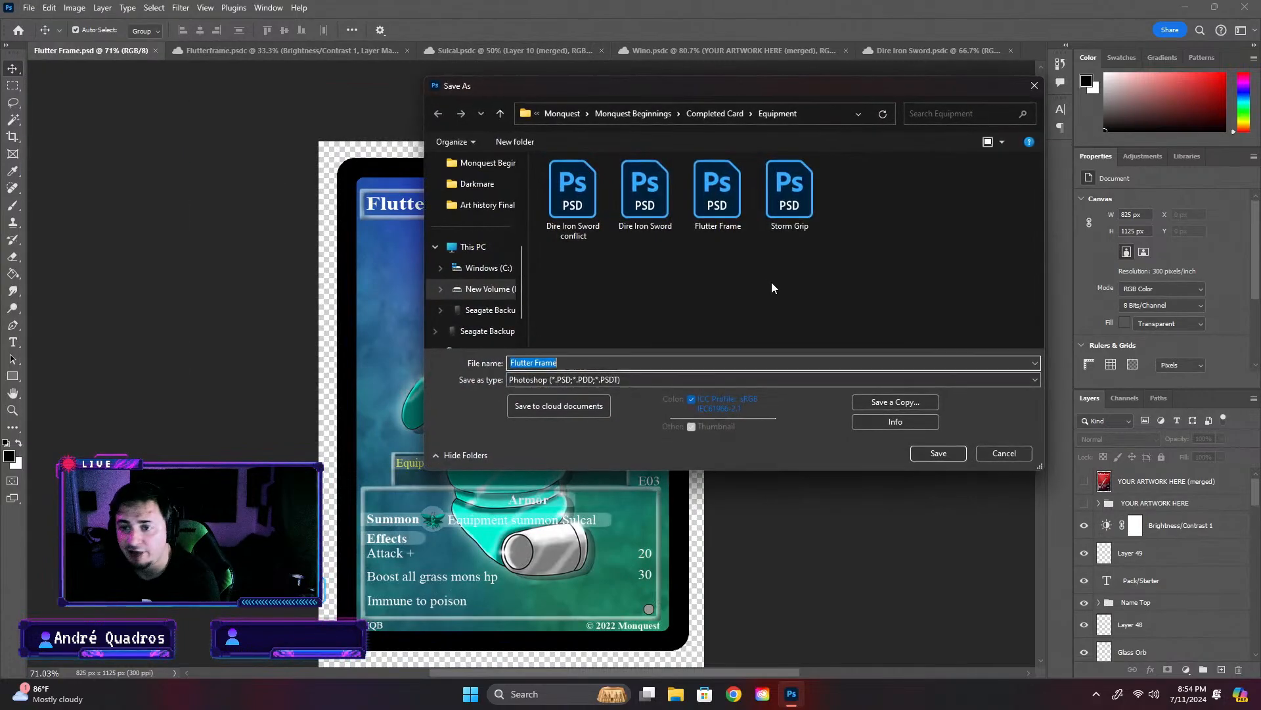
click(583, 405)
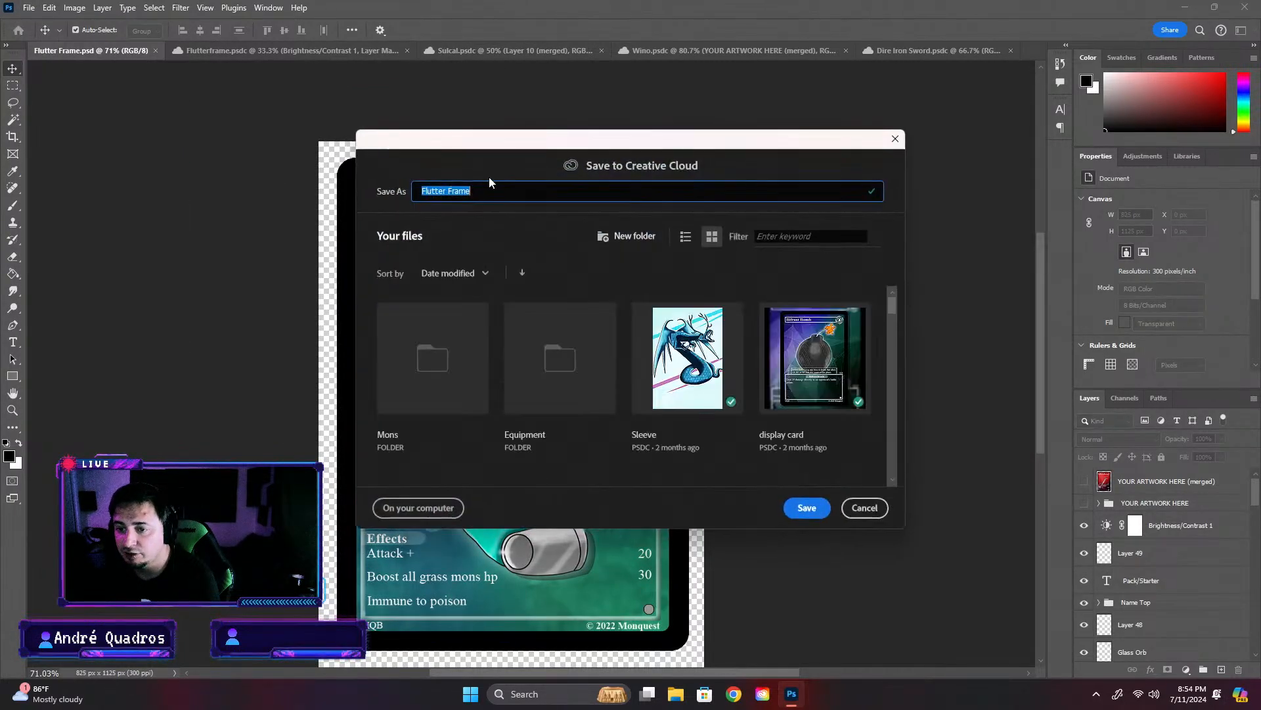
click(589, 404)
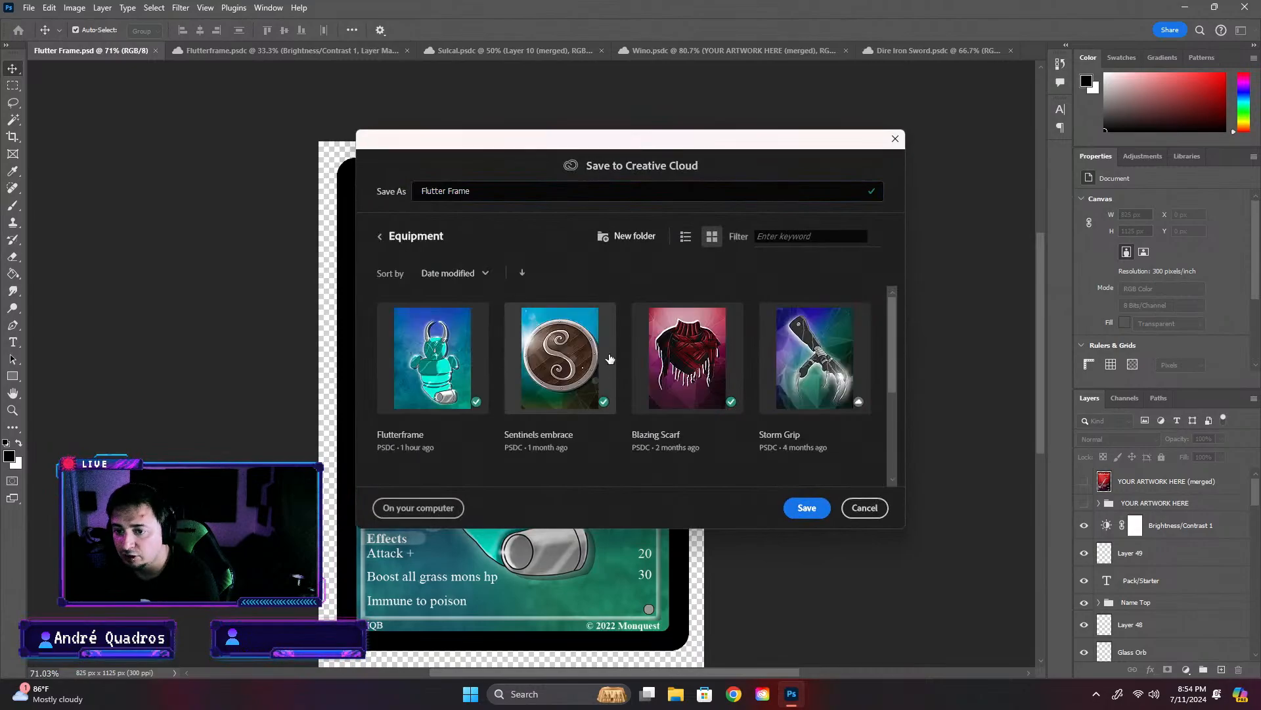
click(381, 240)
scroll(547, 394, down, 3)
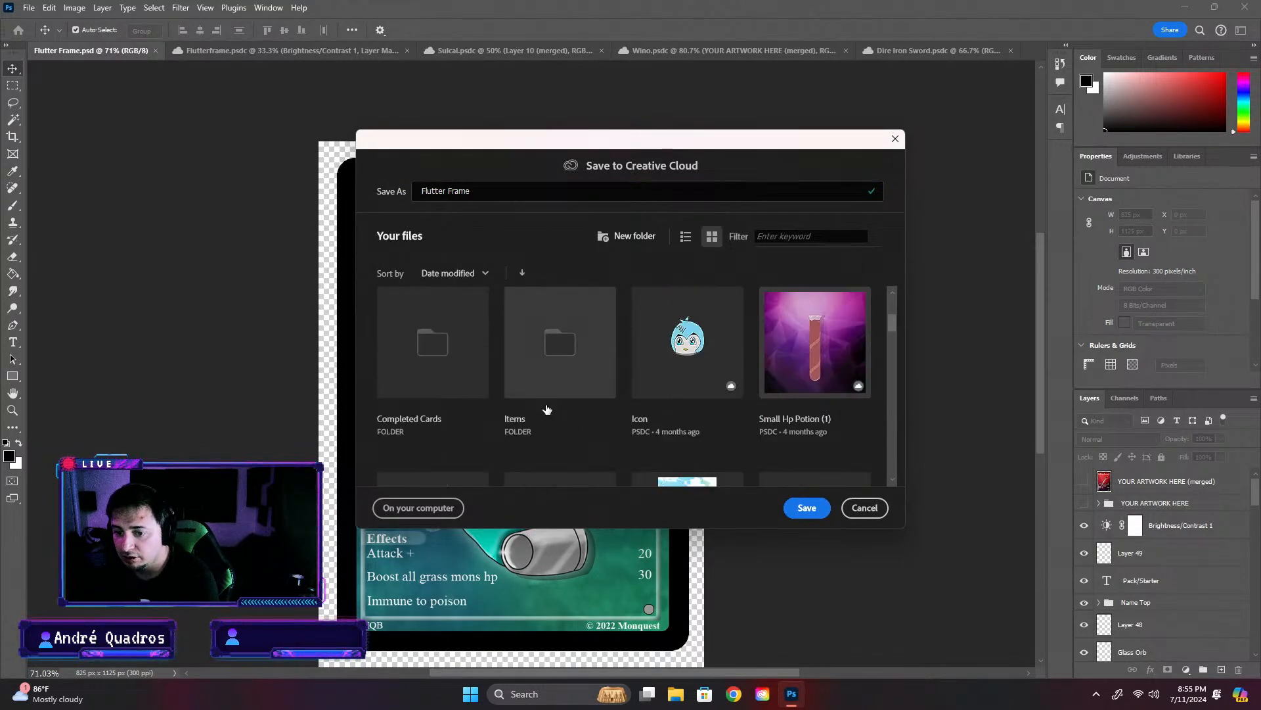
click(444, 397)
scroll(736, 418, down, 3)
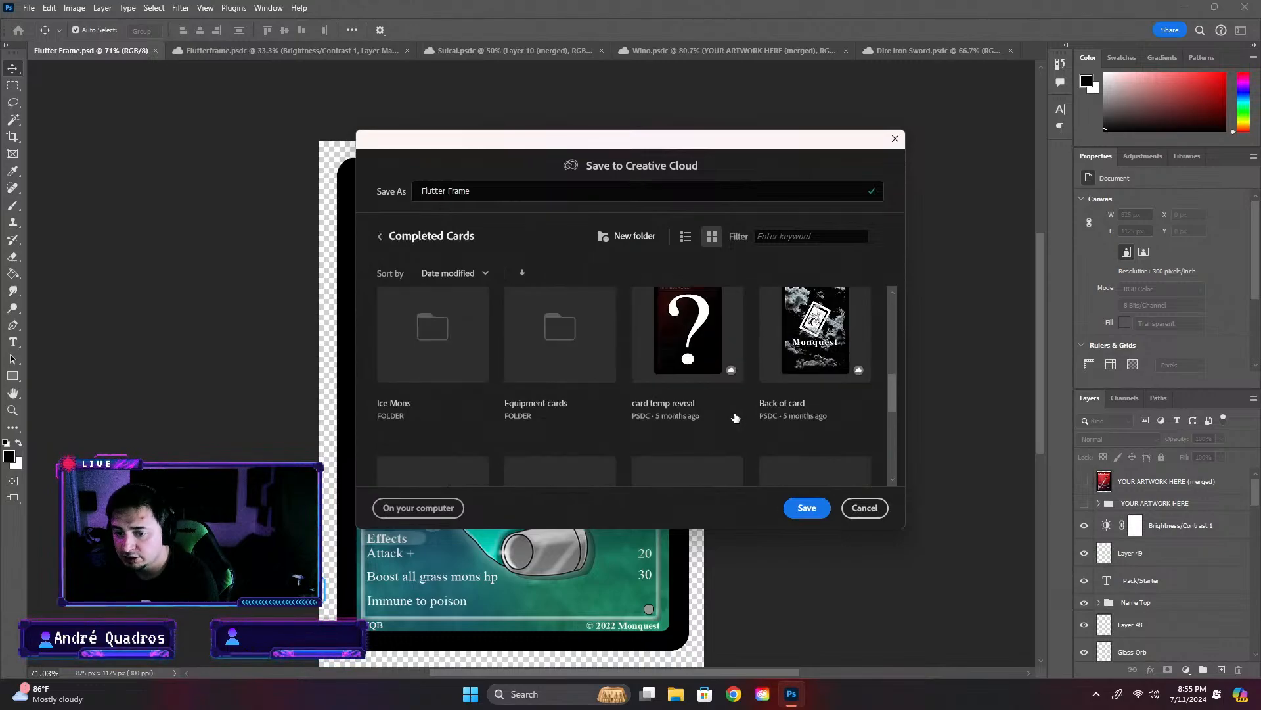
click(525, 332)
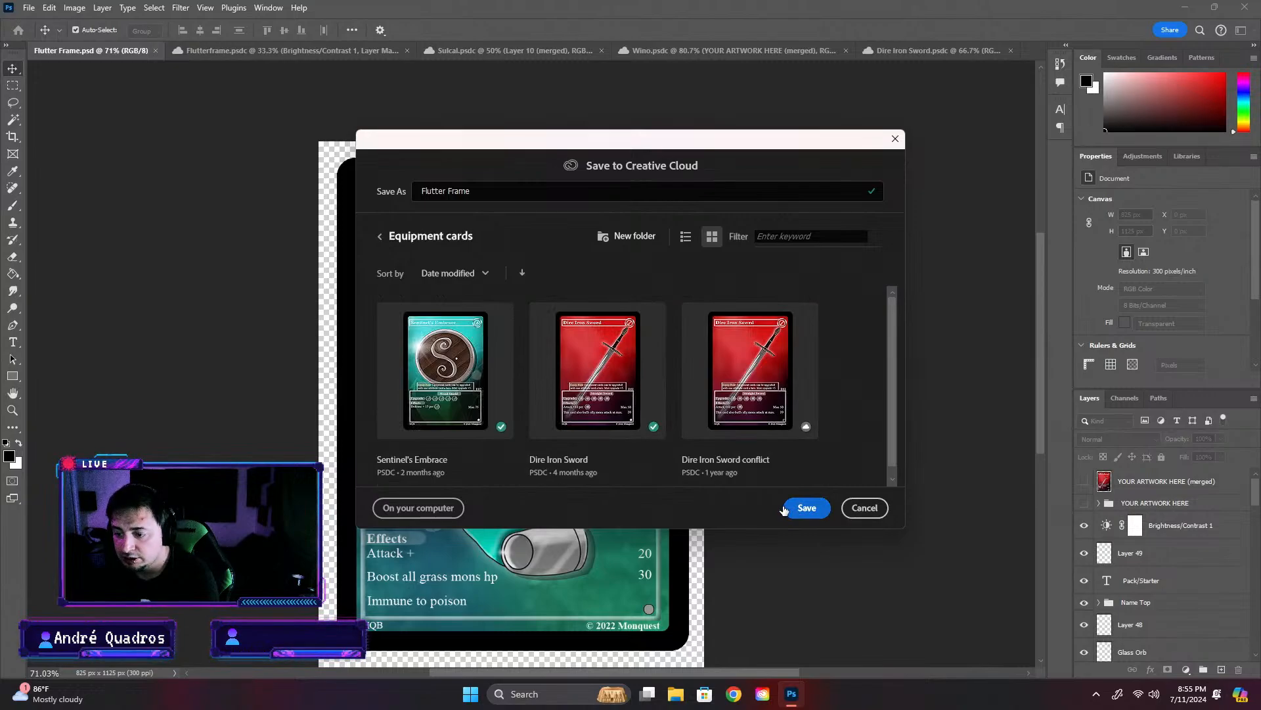
click(784, 508)
- Check the cloud copy of the card, examining its info box and the overall placement of the artwork
scroll(769, 378, down, 1)
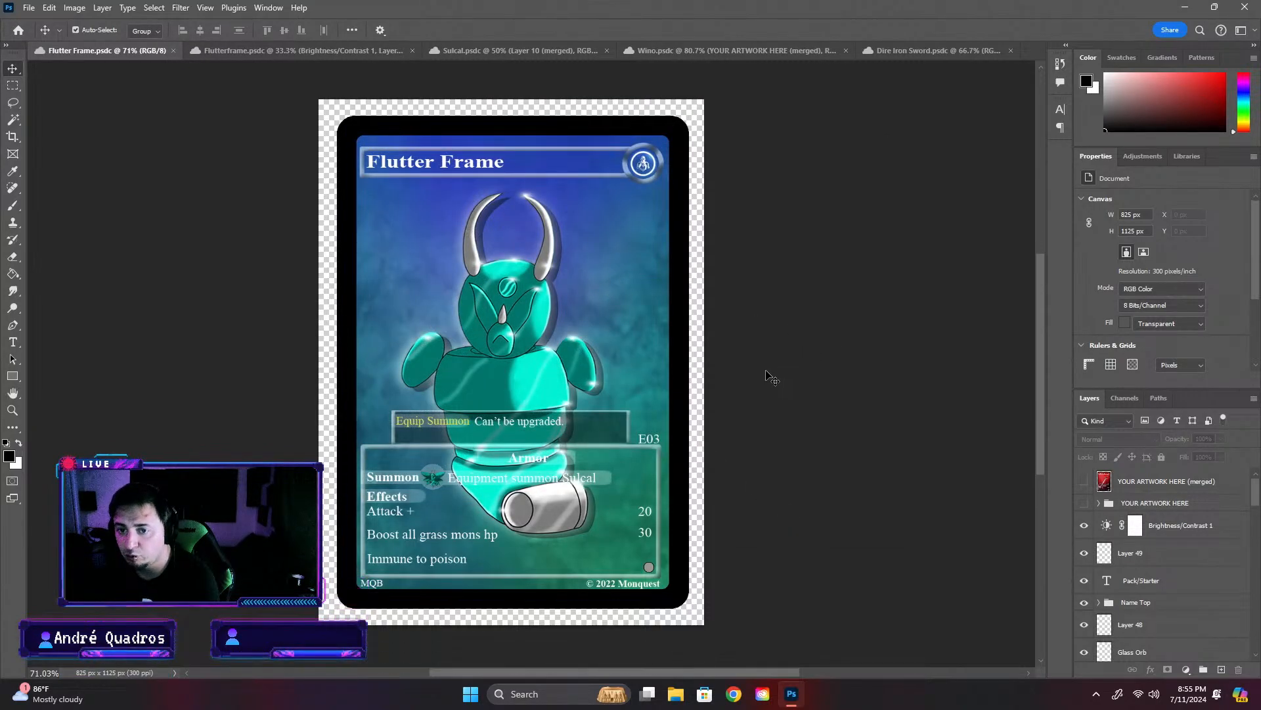
scroll(762, 395, down, 2)
scroll(530, 365, up, 3)
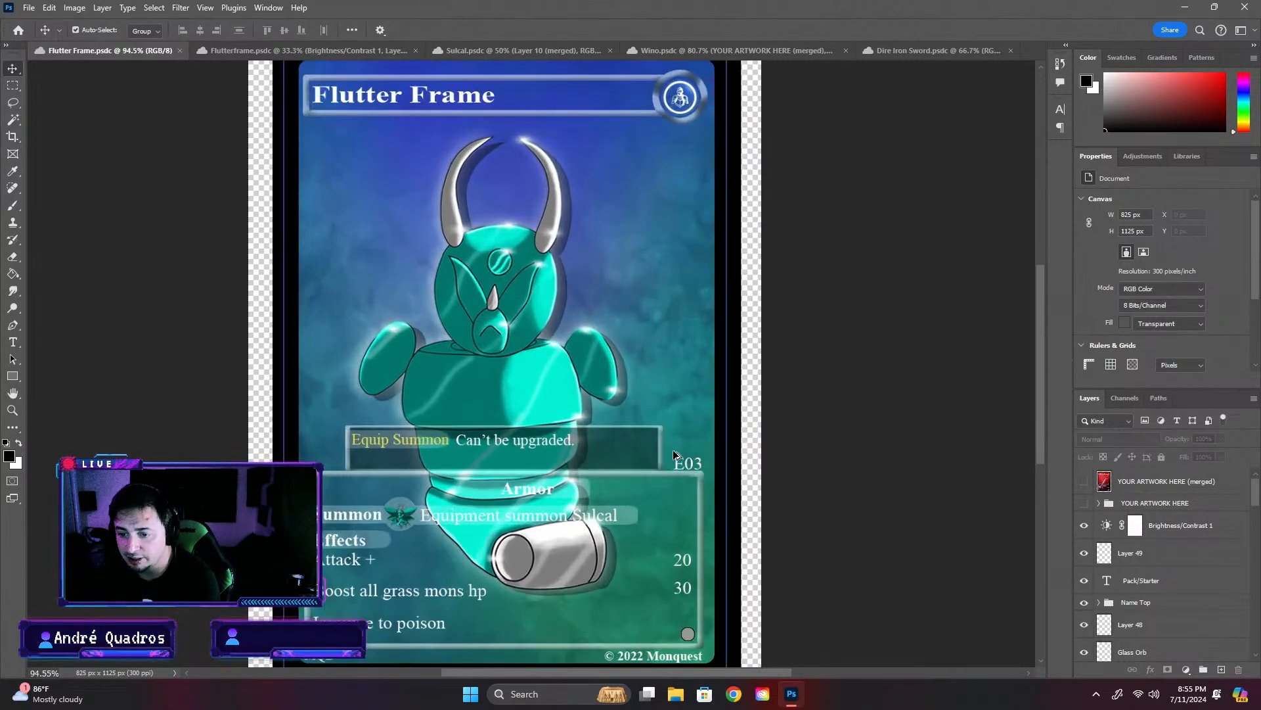
click(581, 491)
scroll(841, 489, down, 3)
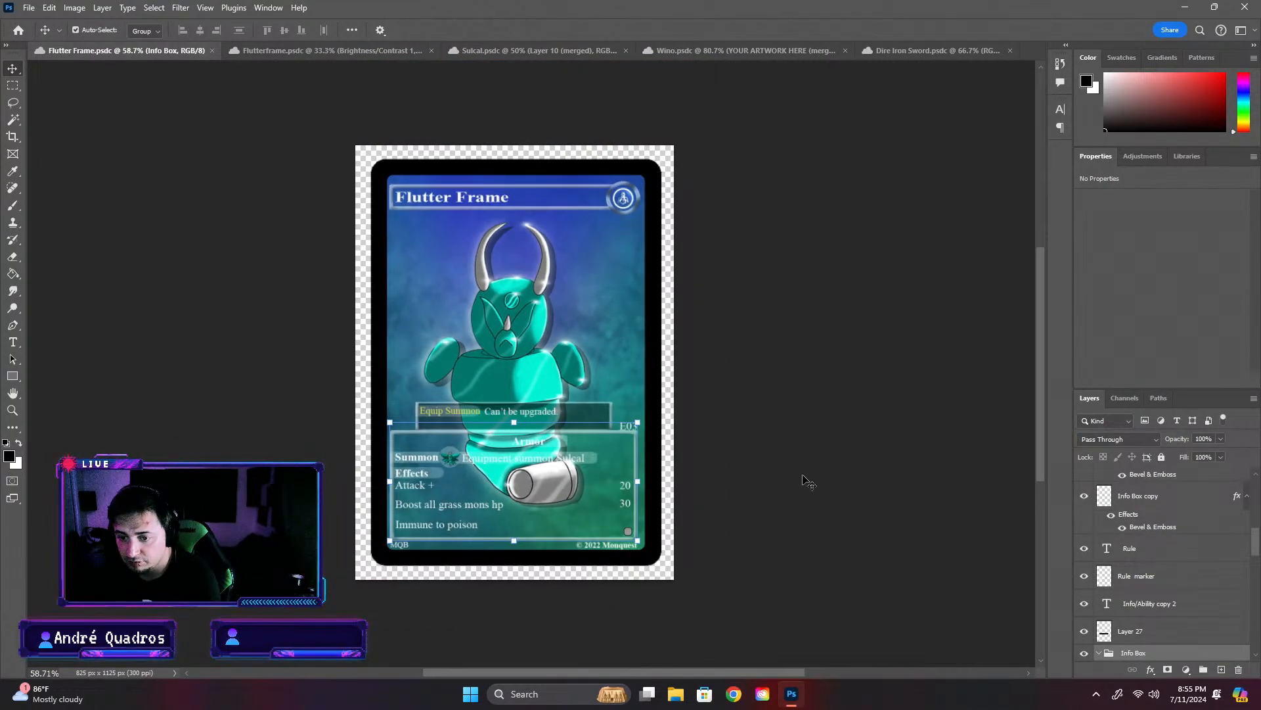
scroll(608, 468, up, 9)
scroll(365, 286, down, 7)
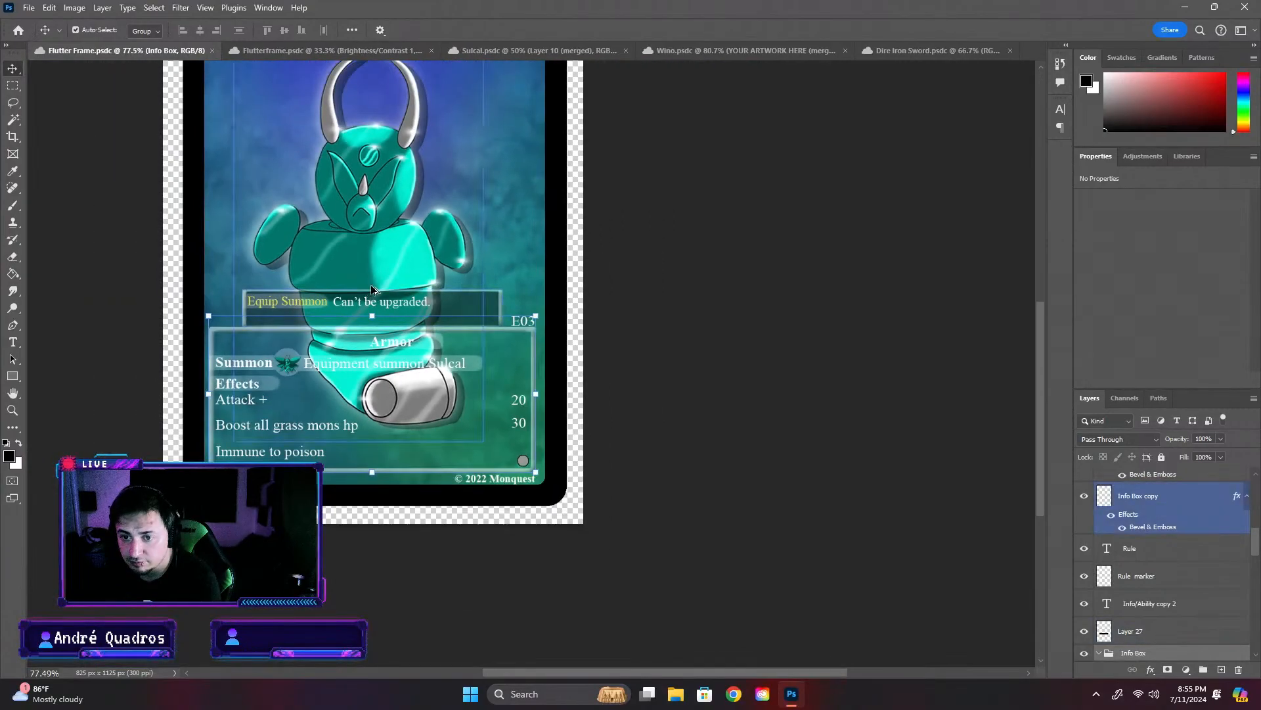
scroll(372, 290, down, 4)
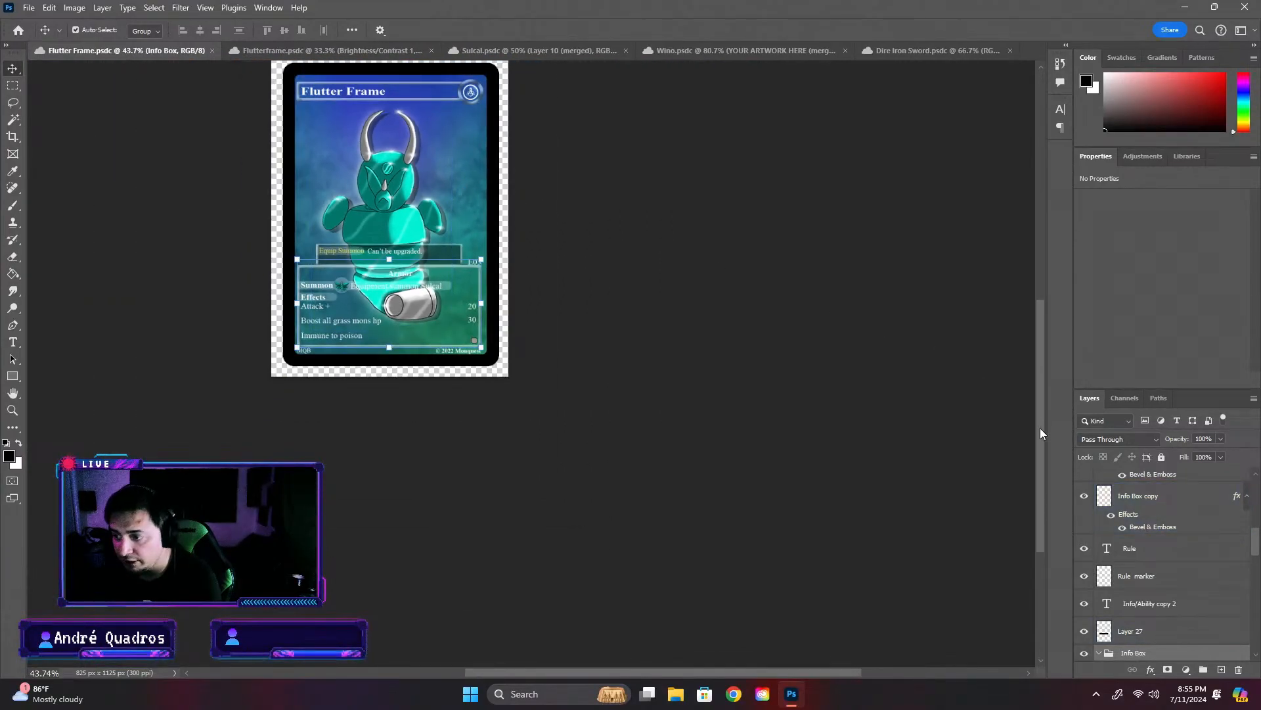
scroll(1041, 427, up, 1)
- Shift the armor artwork layer, Flares (merged), to the right to X 168 px, keeping its height on the card
click(388, 216)
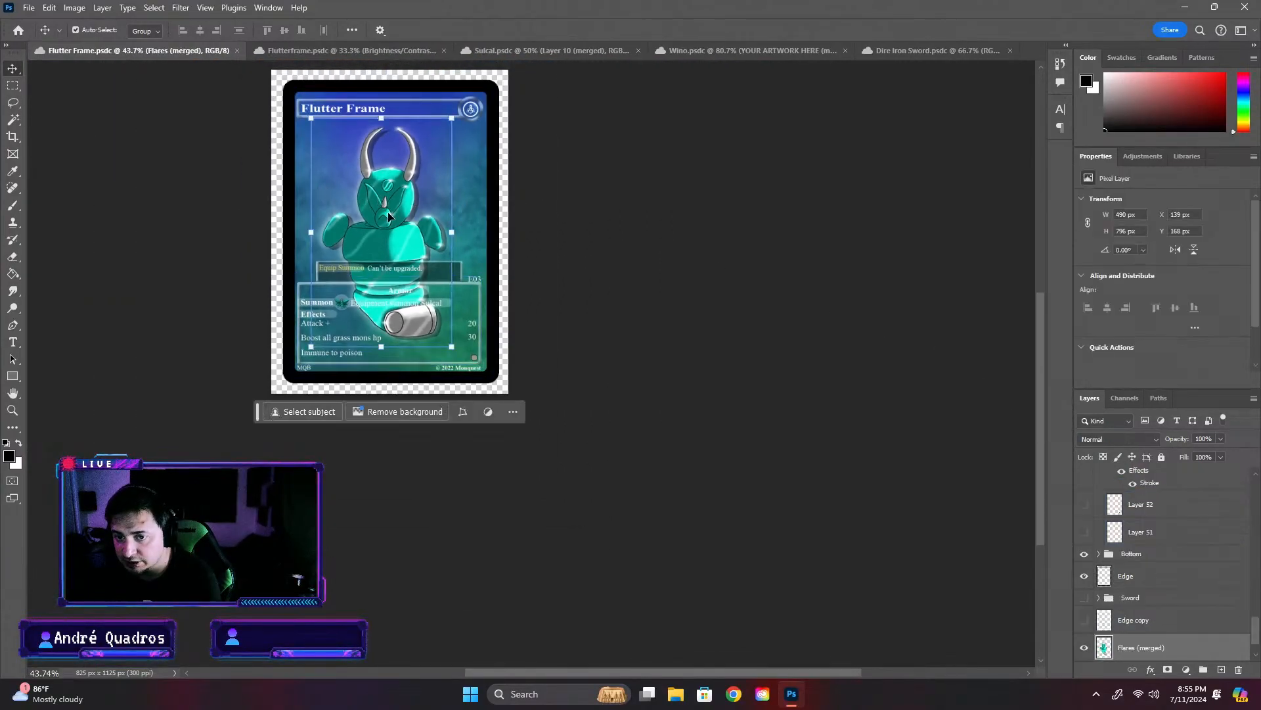
drag(388, 216, 397, 216)
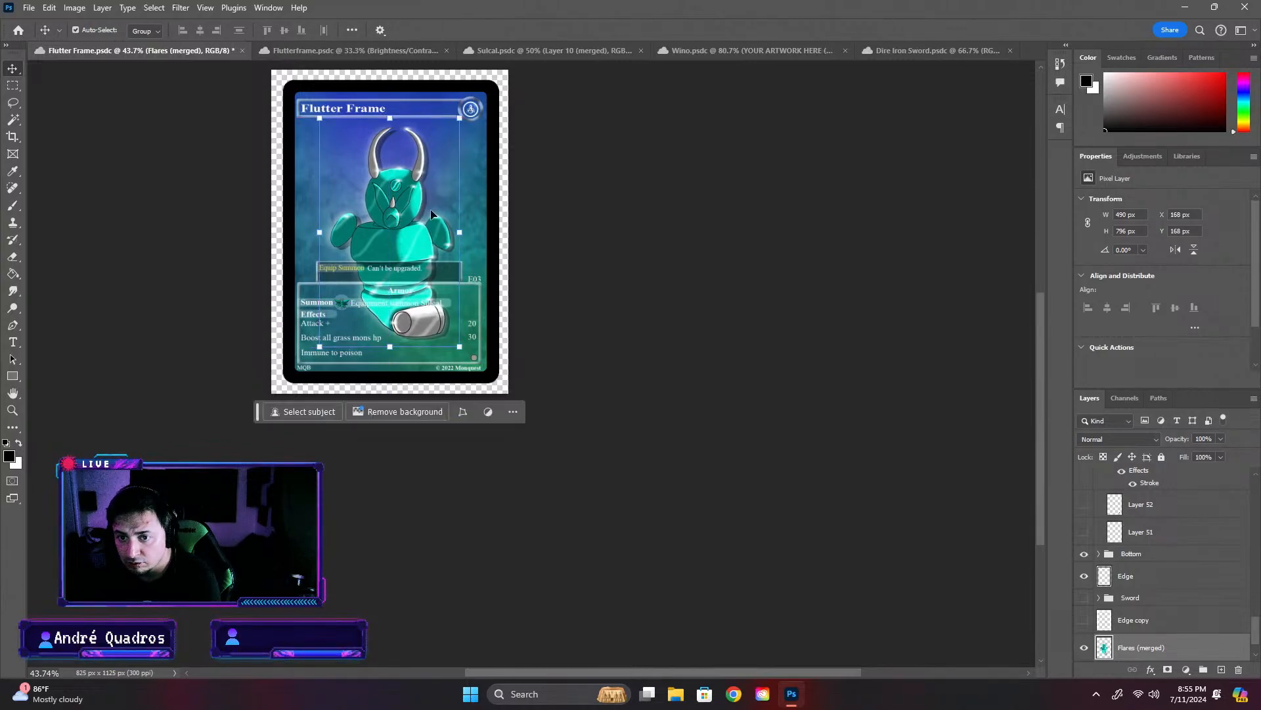
click(683, 316)
scroll(393, 398, up, 5)
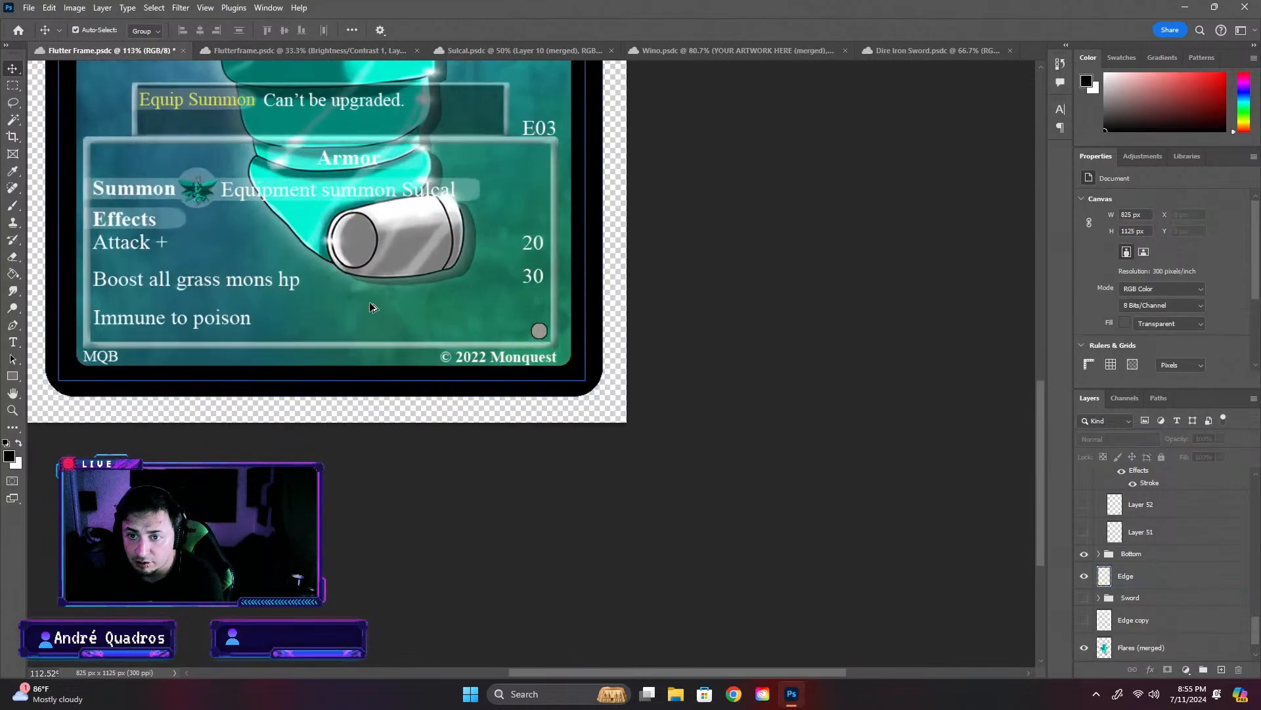
- Check the whole Flutter Frame card once more and save its changes
drag(1043, 406, 1038, 360)
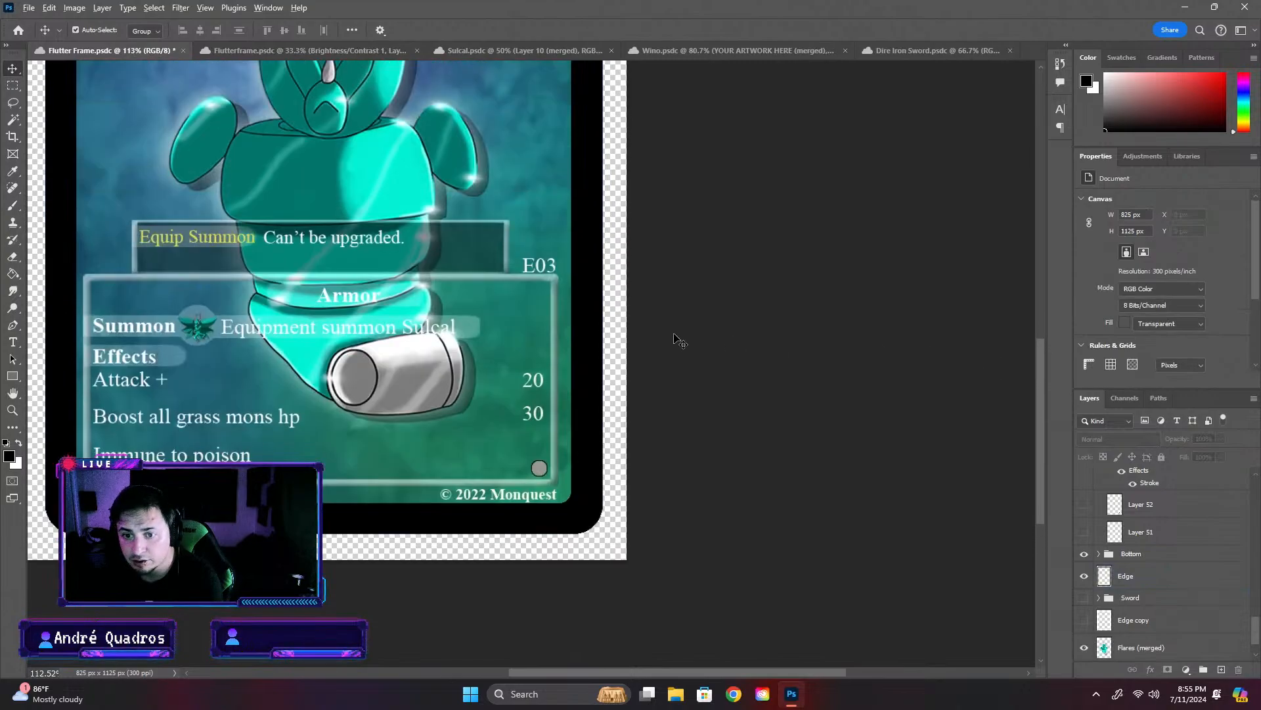
scroll(676, 341, down, 5)
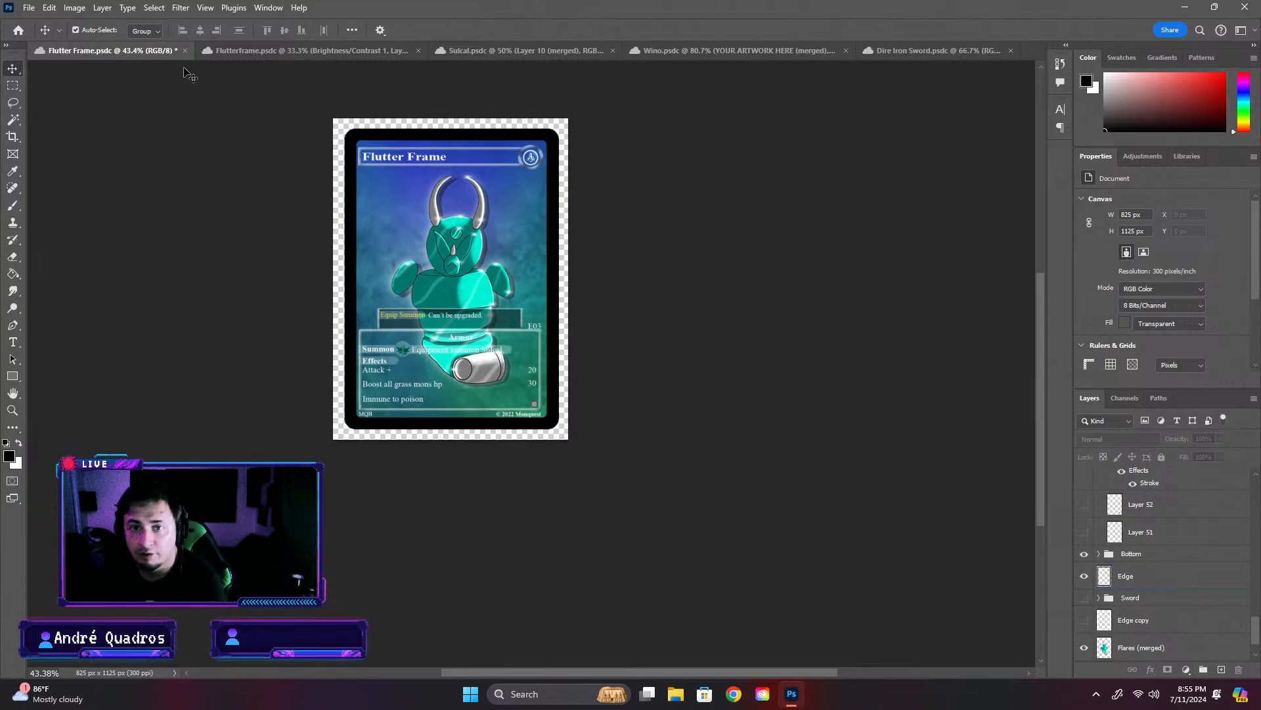
key(ctrl+s)
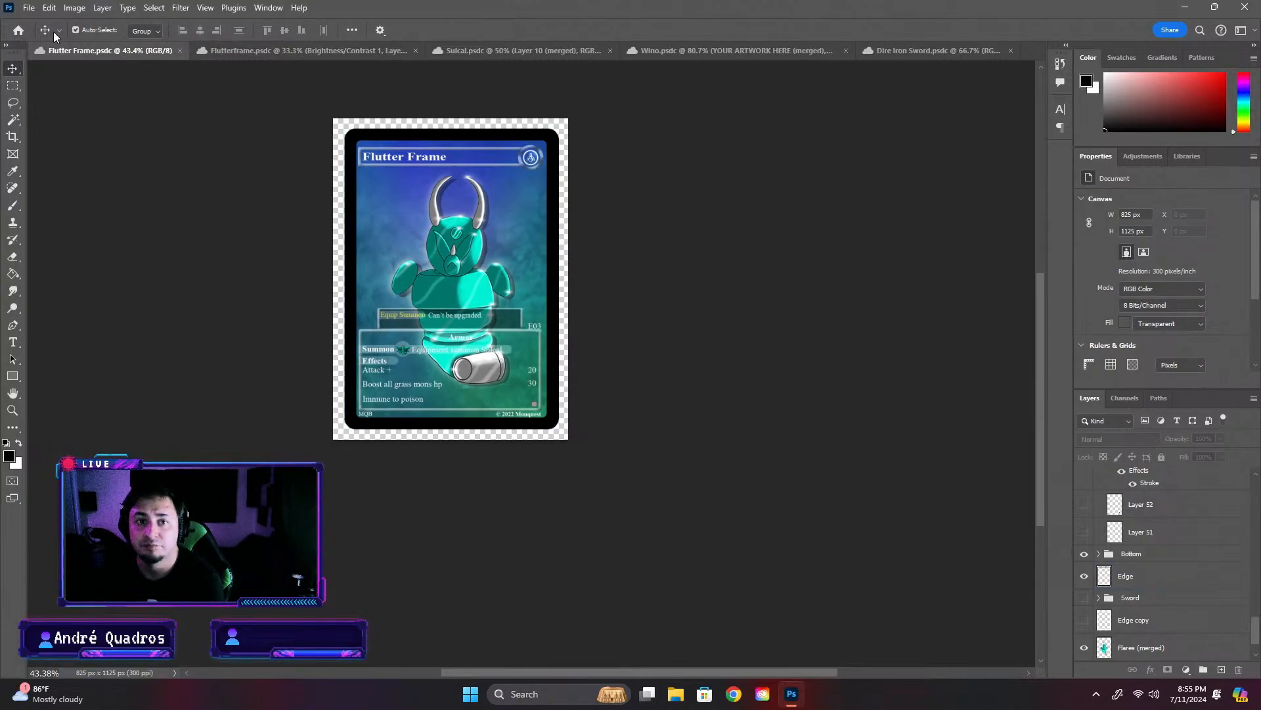
- In the Sulcal artwork, undo the earlier layer merge and visibility changes back to the separate layers with the outer glow
click(501, 50)
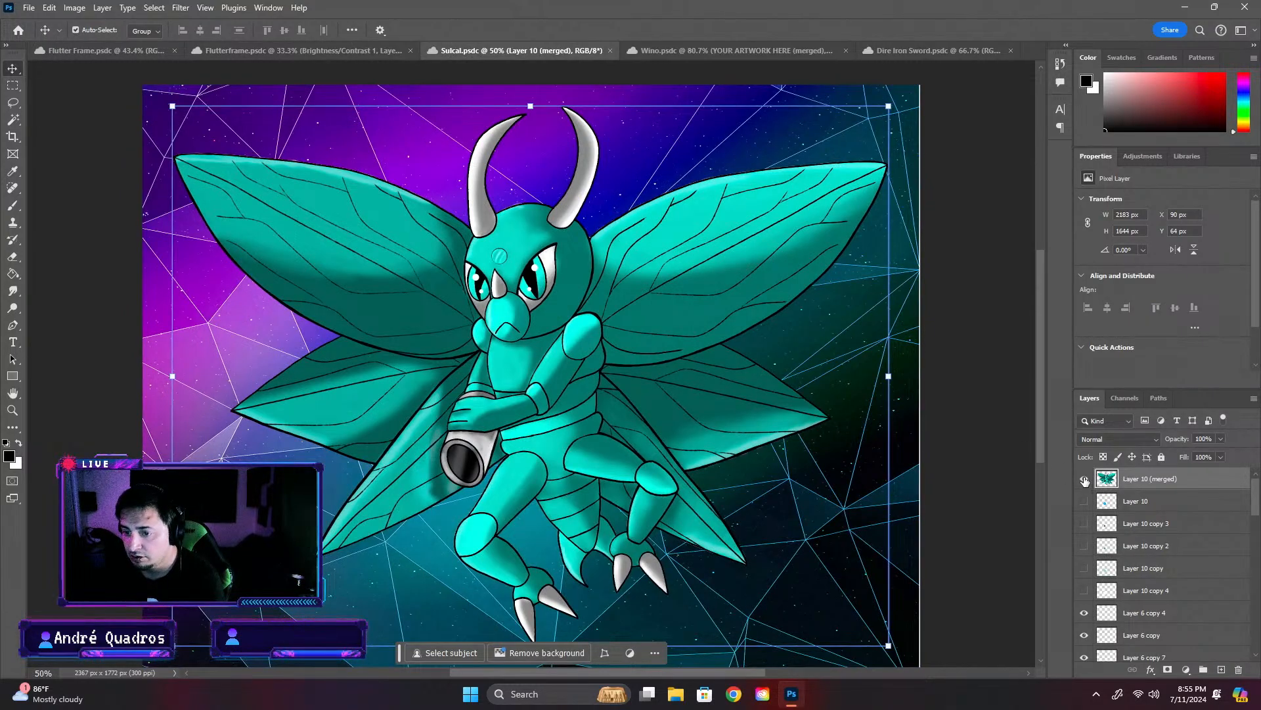
key(ctrl+z)
key(ctrl+z)
key(ctrl+z)
key(ctrl+z)
key(ctrl+z)
key(ctrl+z)
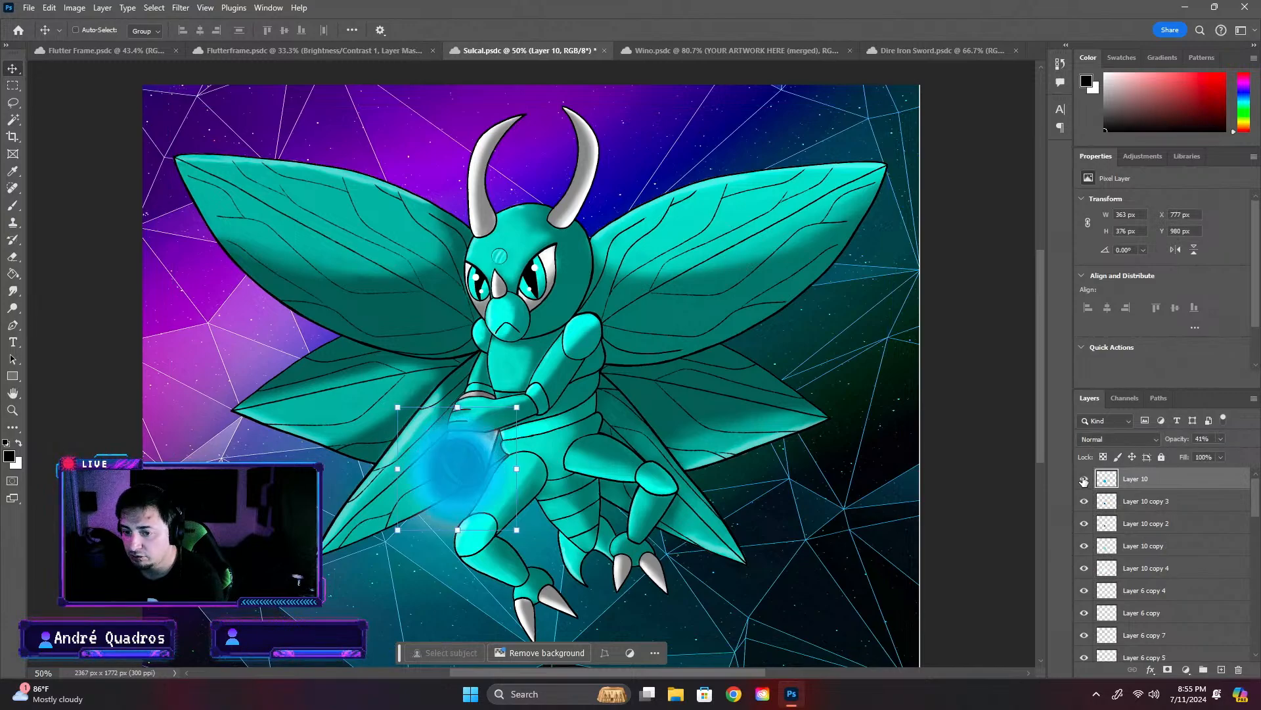
key(ctrl+z)
key(ctrl+z)
key(ctrl+z)
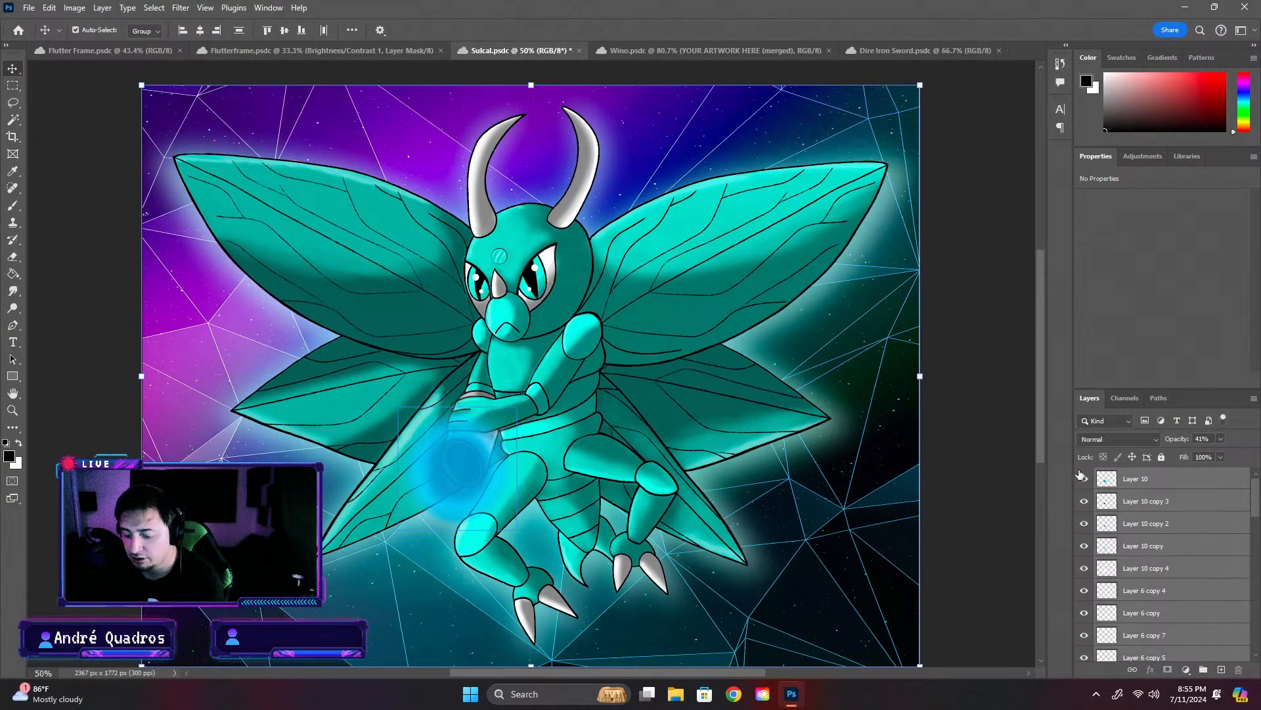
- Select the Sulcal character layers from Layer 2 up to Layer 10 and stamp them into a new merged layer
click(996, 404)
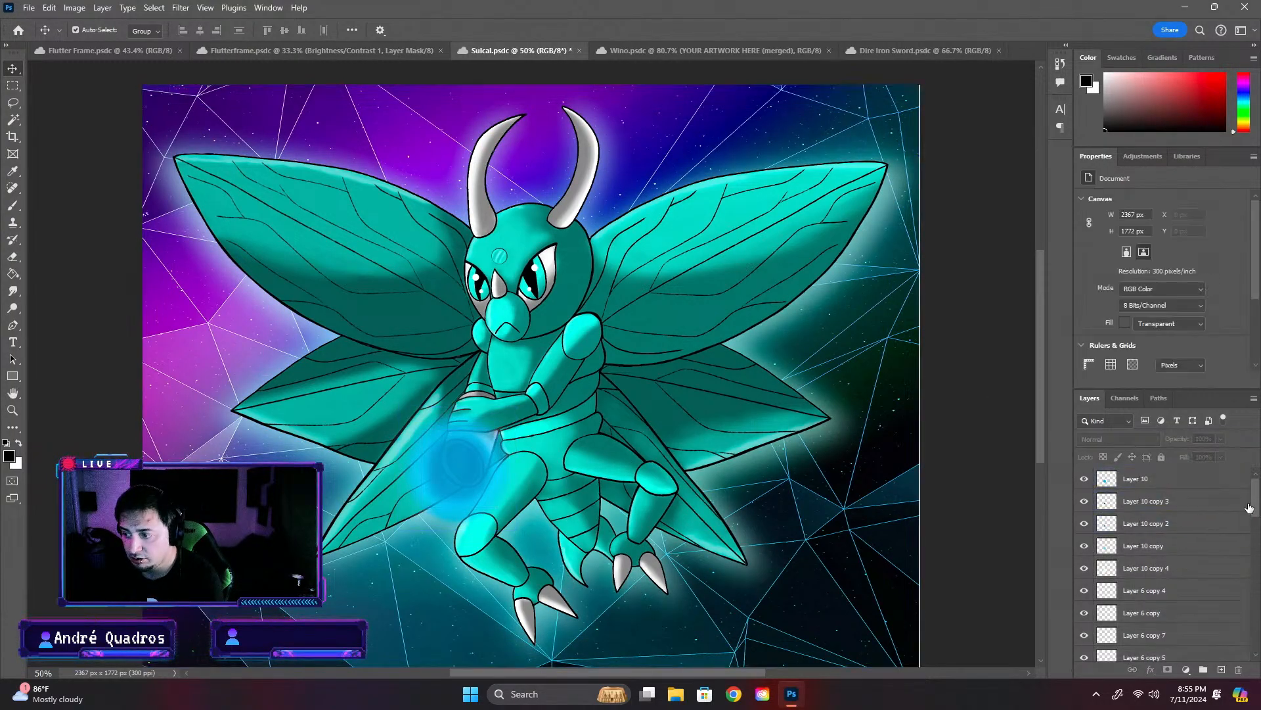
click(593, 341)
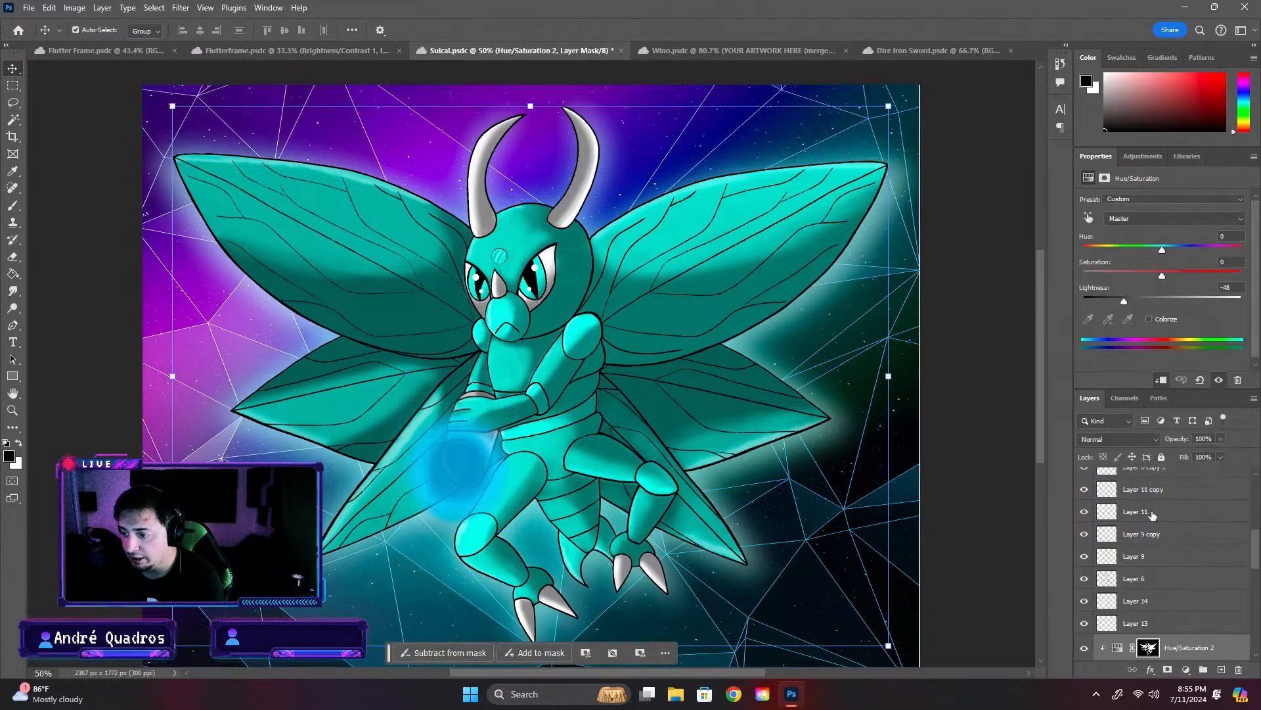
drag(1255, 554, 1175, 566)
click(1173, 557)
click(1140, 536)
click(1171, 561)
mouse_move(1209, 628)
mouse_down()
mouse_move(1259, 497)
mouse_move(1195, 617)
mouse_up()
click(1188, 563)
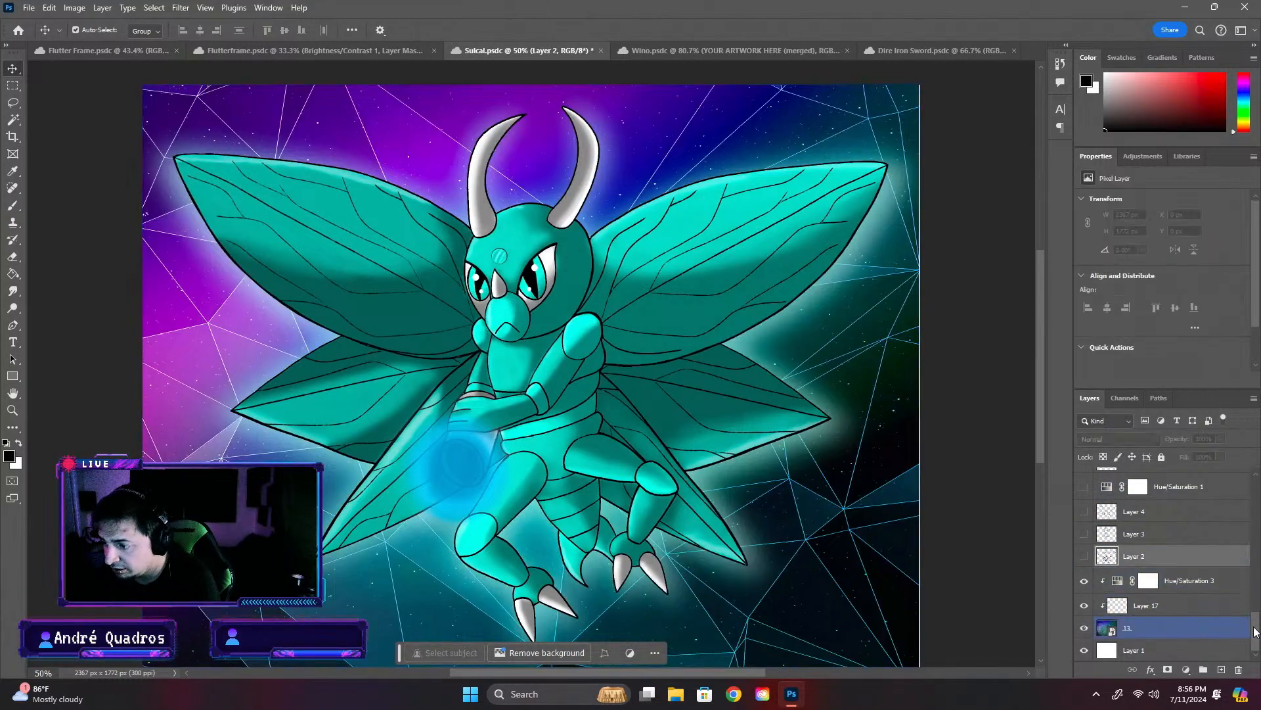
scroll(1222, 512, up, 10)
shift+click(1238, 481)
key(ctrl+alt+e)
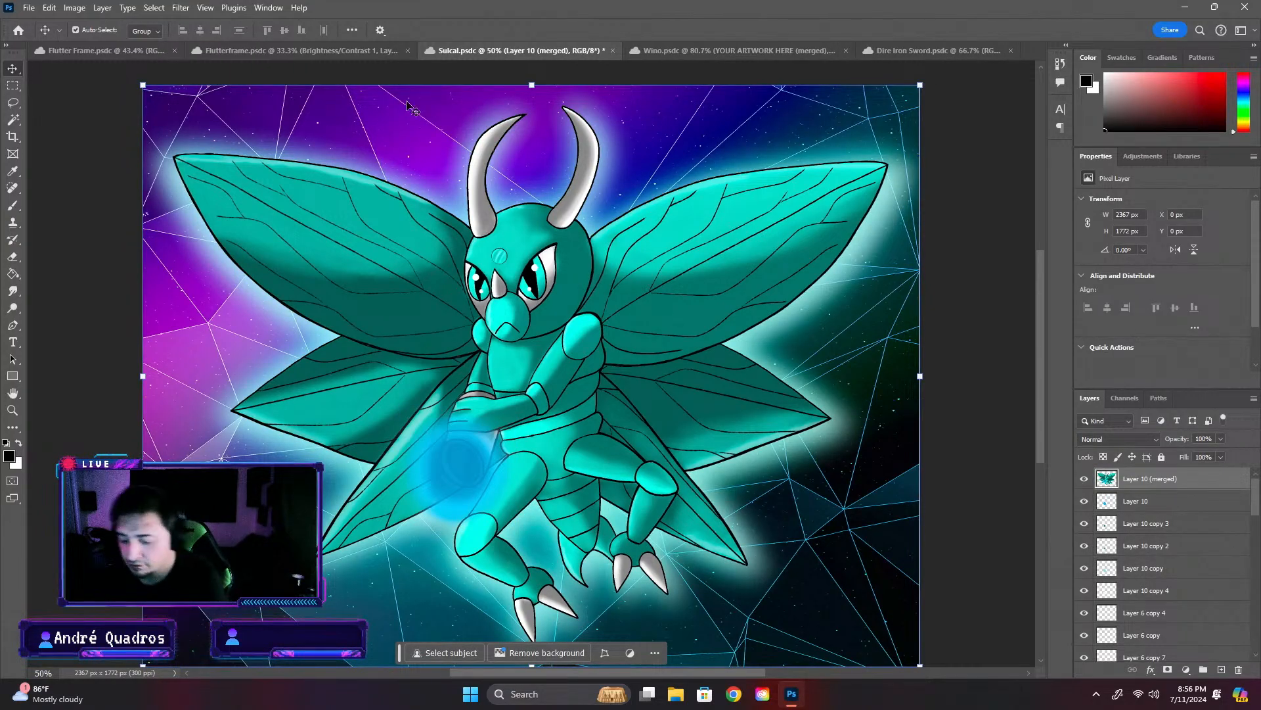
- Examine the Flutter Frame card's artwork placement and info box, including the Equipment summon Sulcal line
click(83, 52)
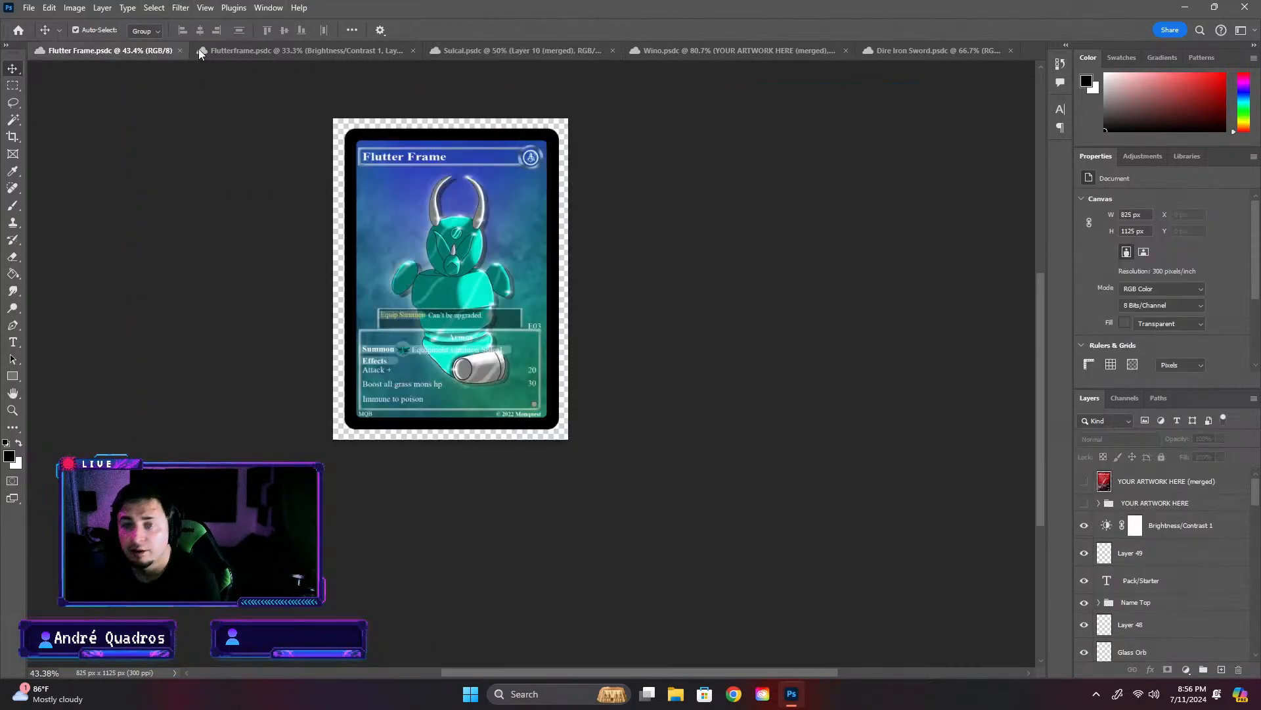
scroll(540, 287, up, 2)
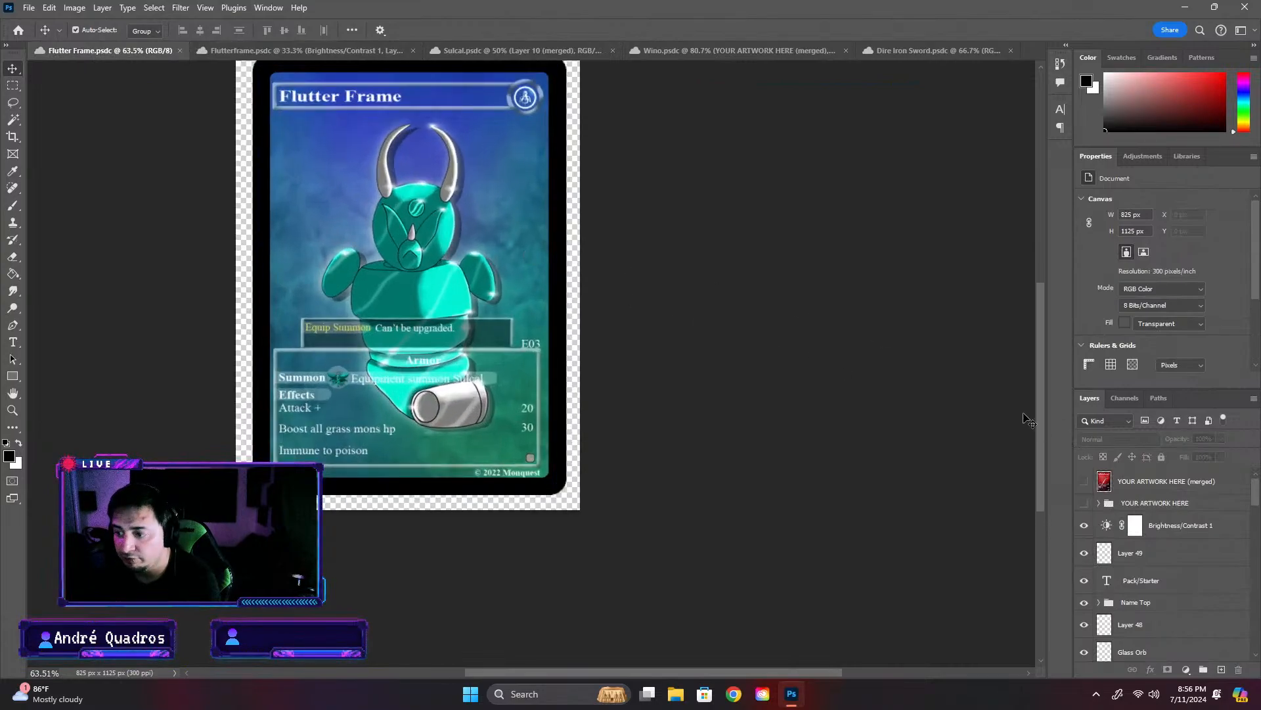
drag(1042, 408, 1043, 366)
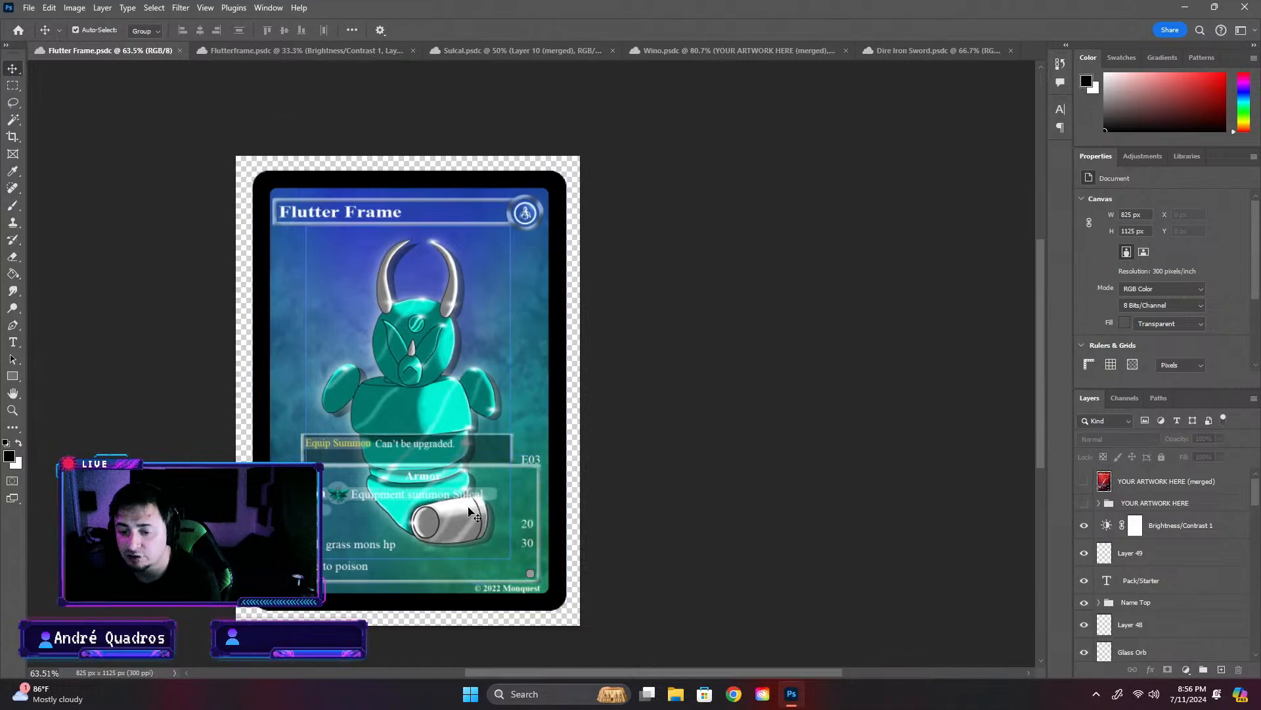
scroll(355, 503, up, 3)
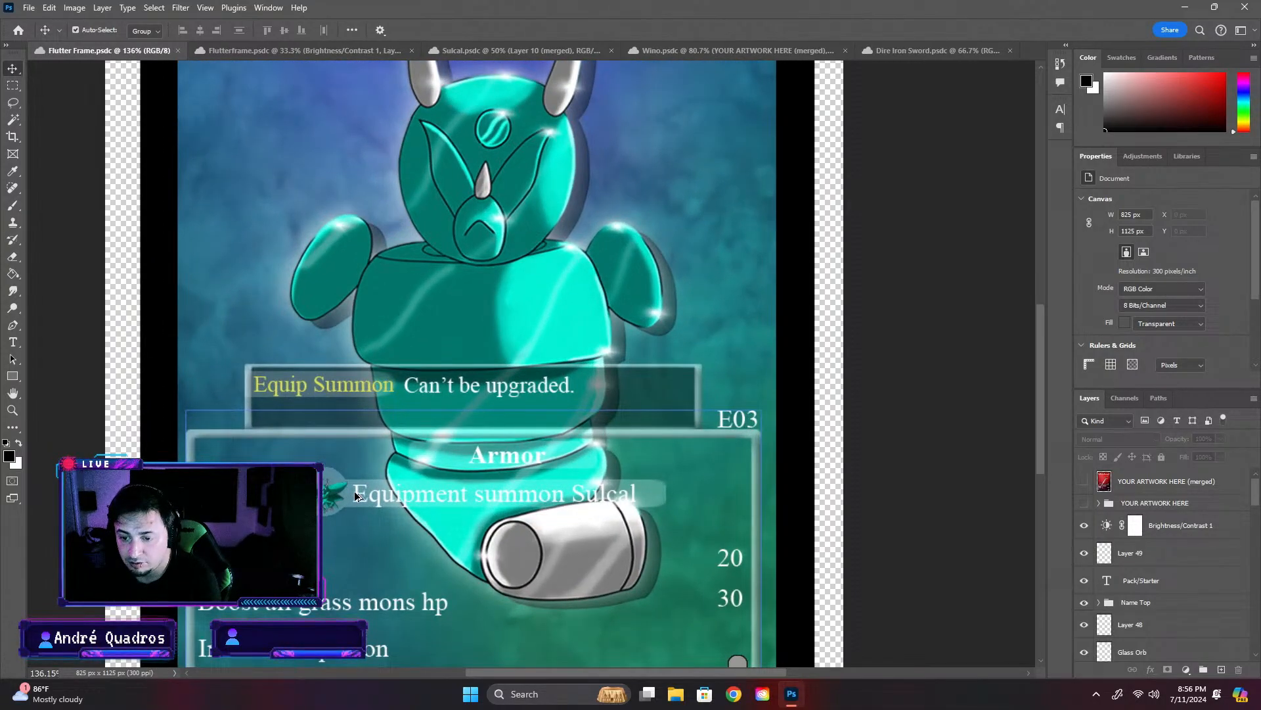
scroll(355, 496, down, 1)
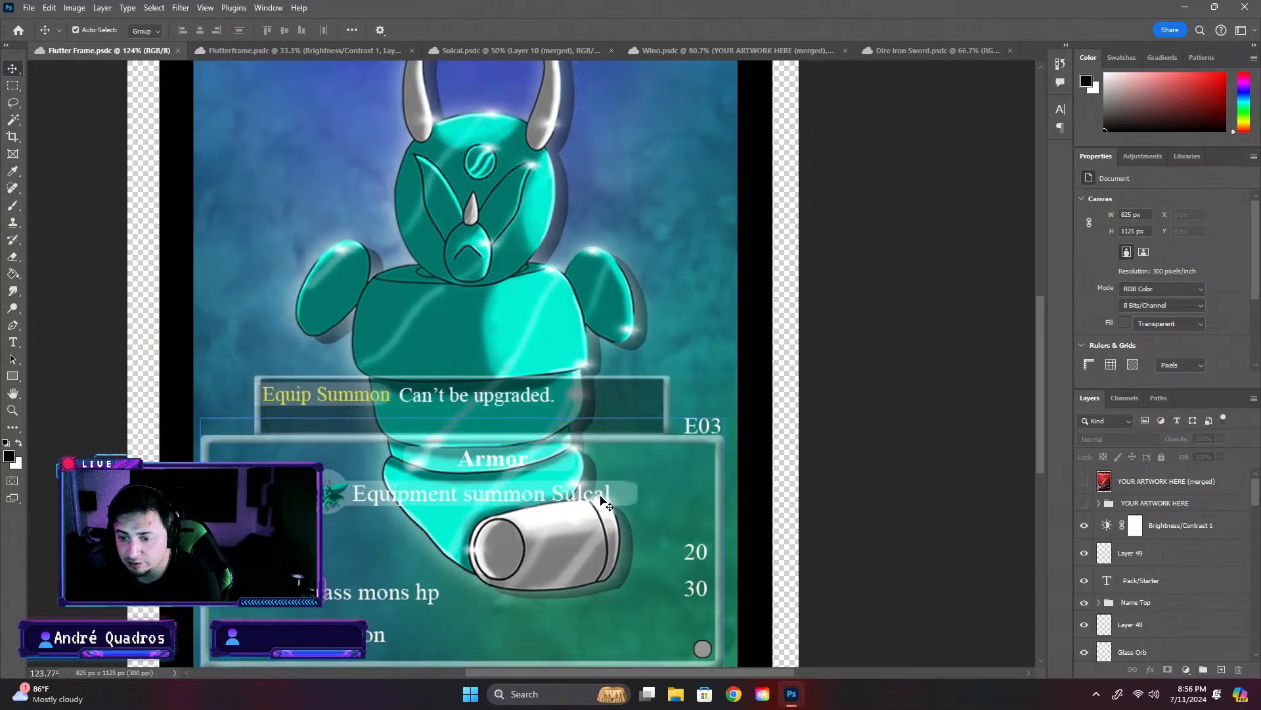
scroll(333, 501, down, 2)
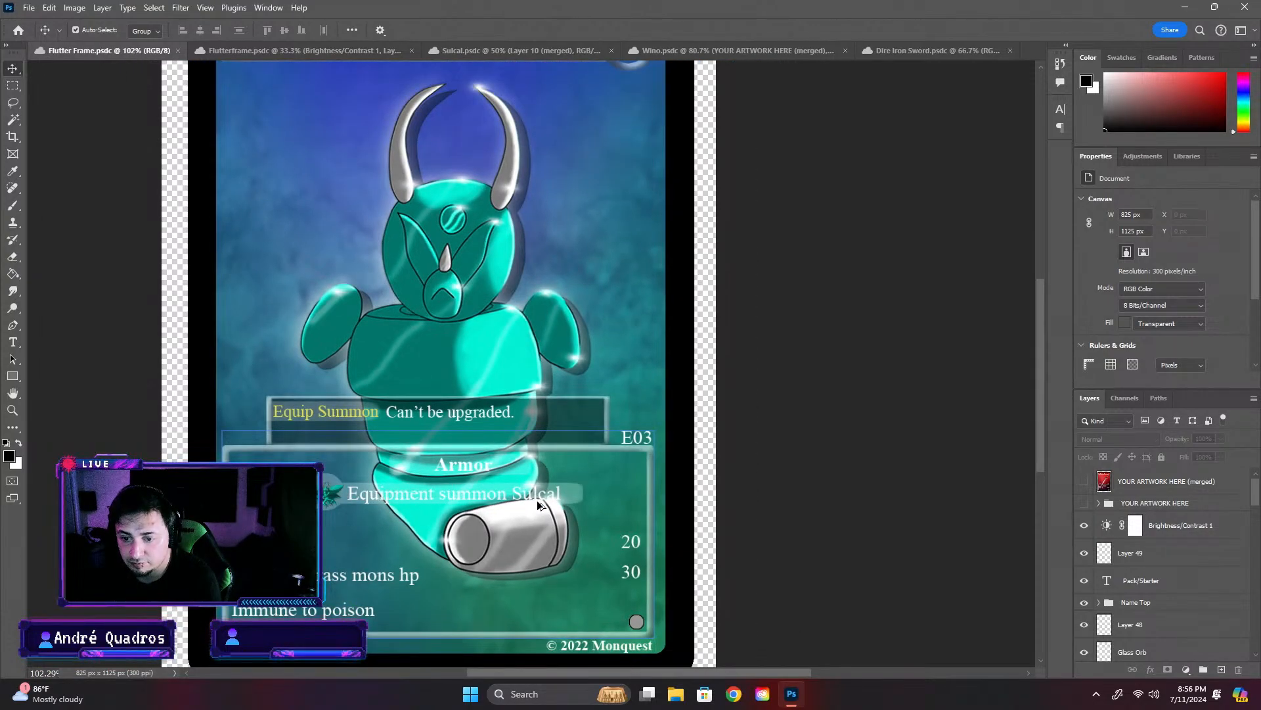
scroll(537, 500, down, 2)
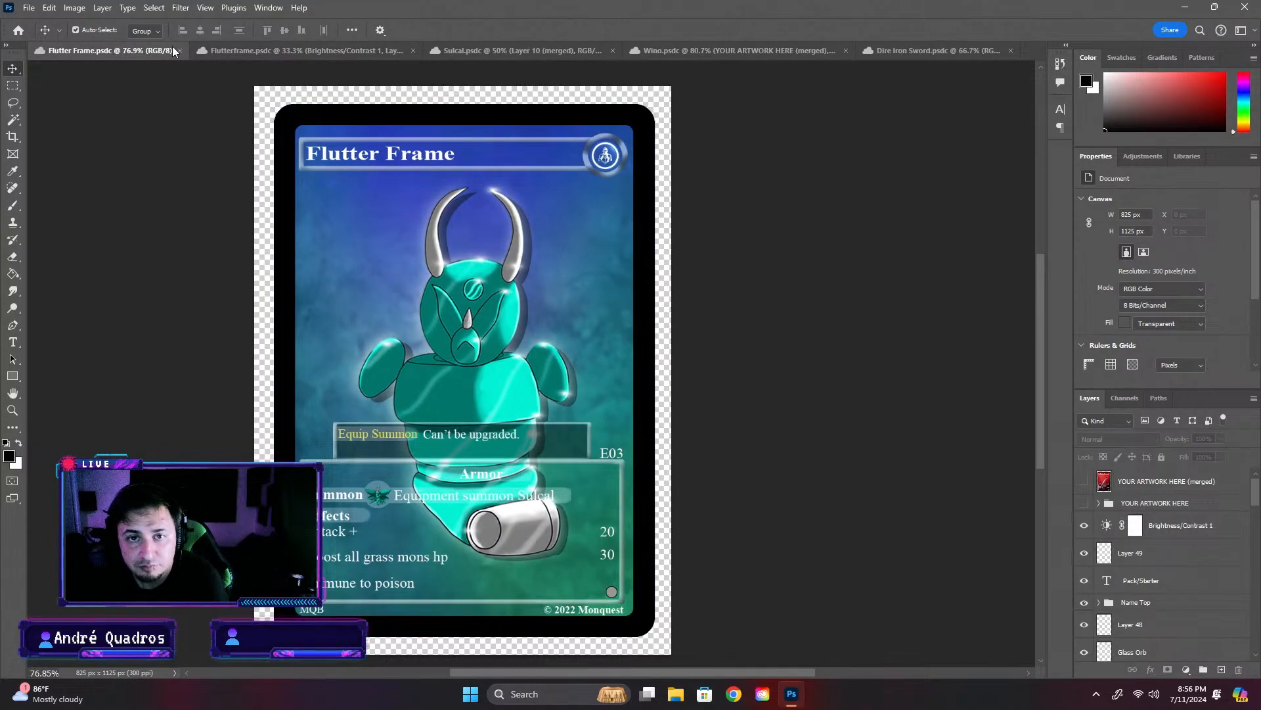
- Close the Wino and Dire Iron Sword card documents
click(254, 50)
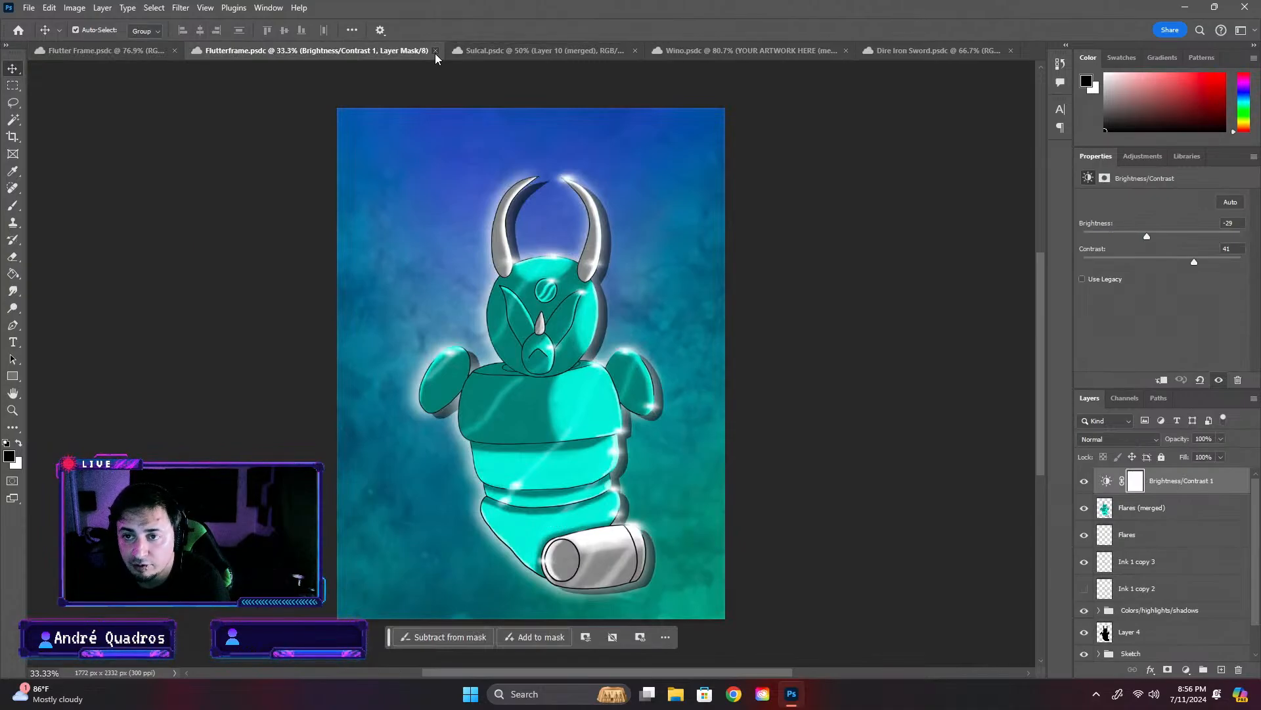
click(831, 51)
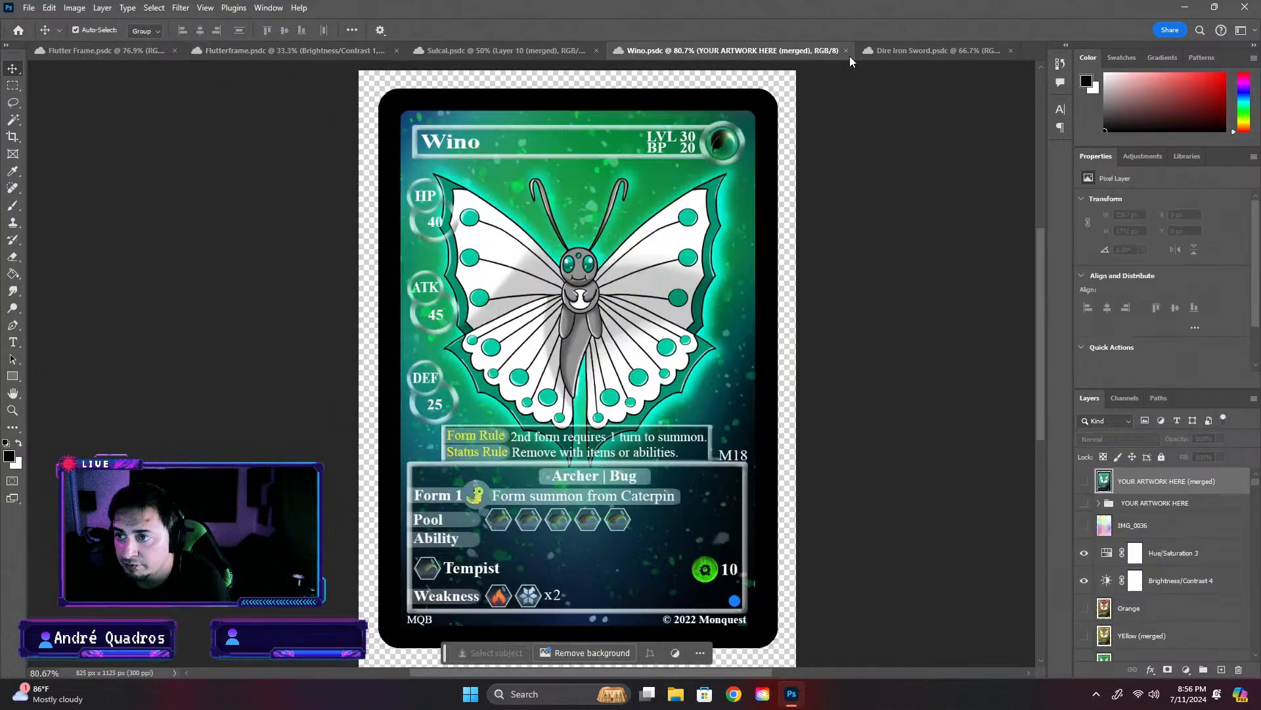
click(845, 51)
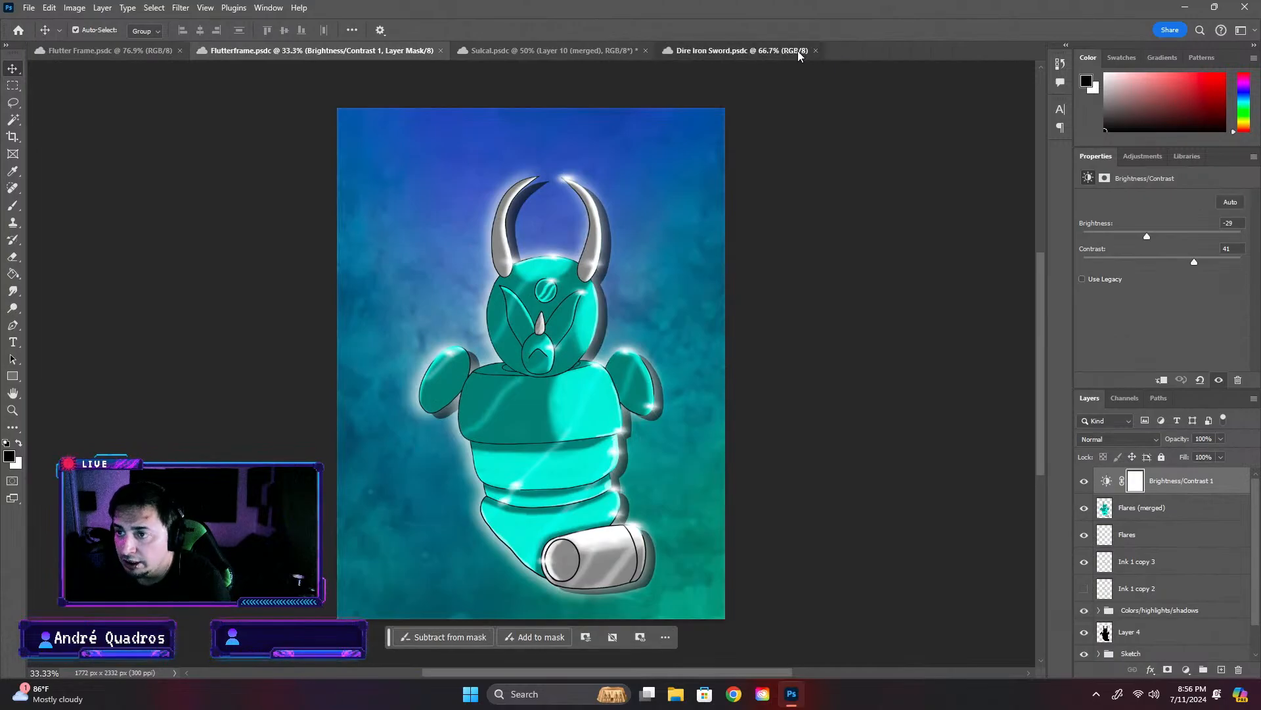
click(826, 49)
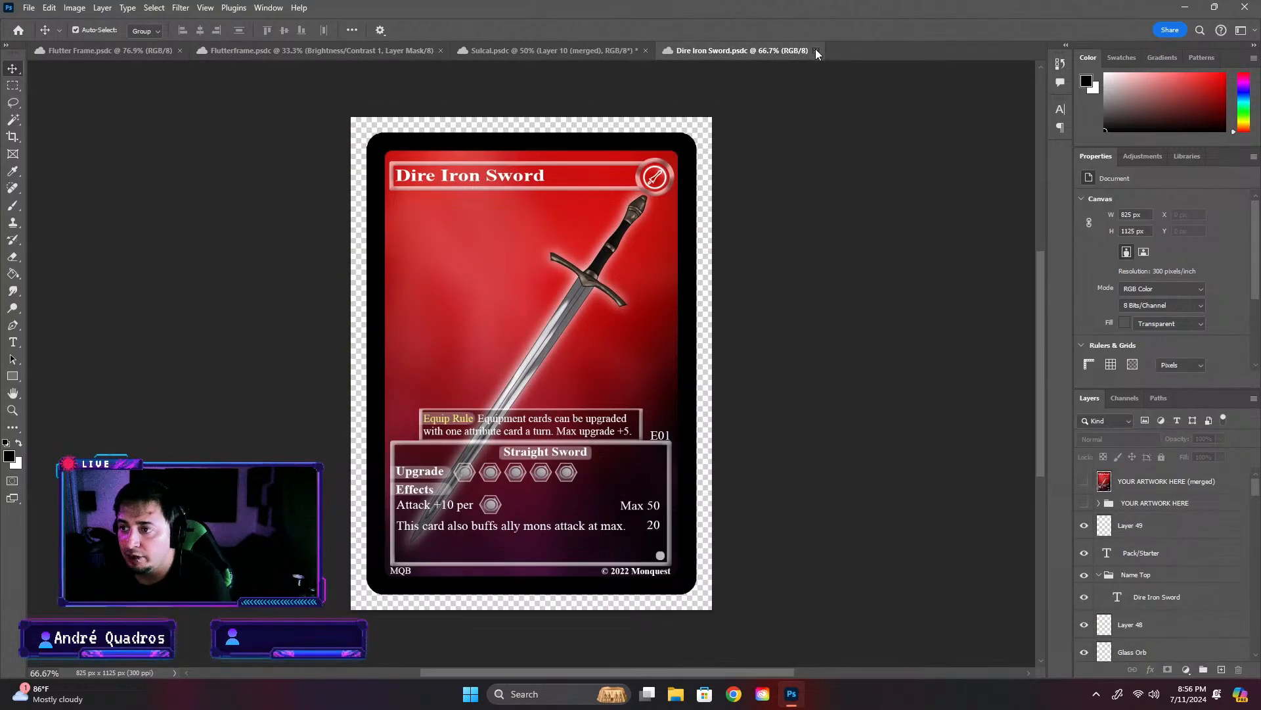
click(817, 51)
- Open the Wino card from the Grass Mons folder inside Completed Cards in the cloud files
click(18, 30)
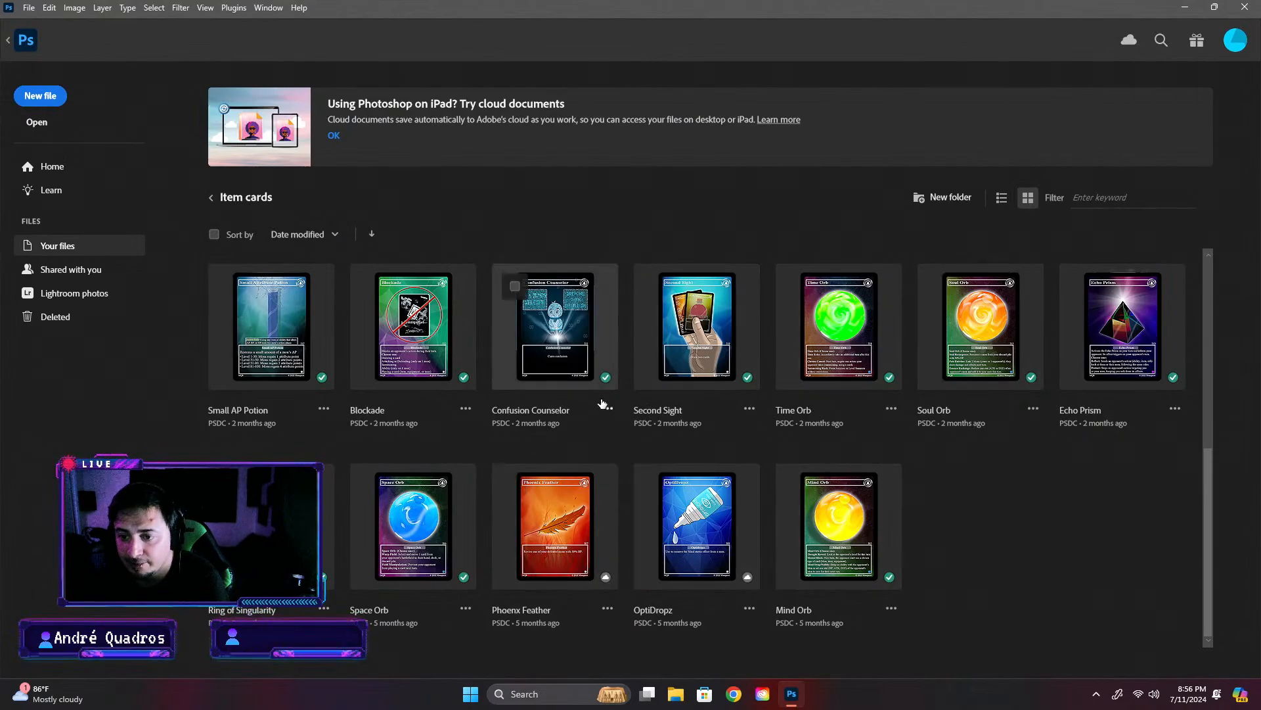
click(211, 199)
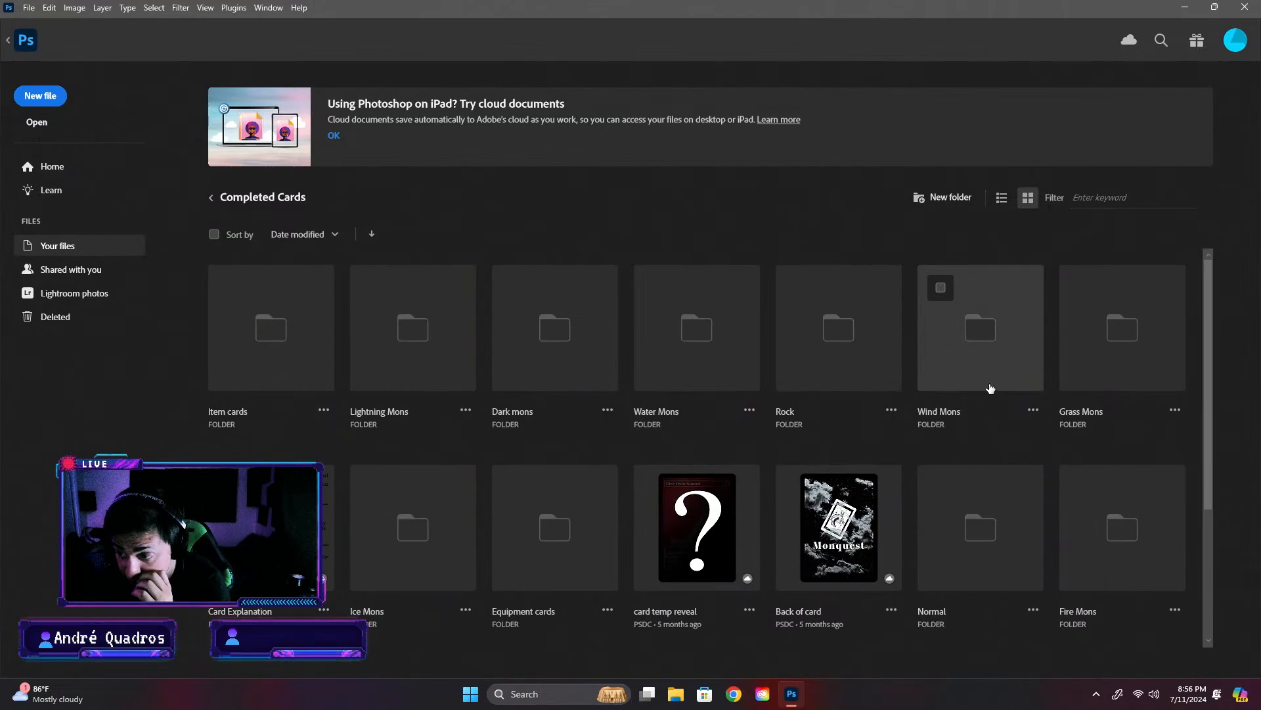
click(1097, 376)
click(549, 358)
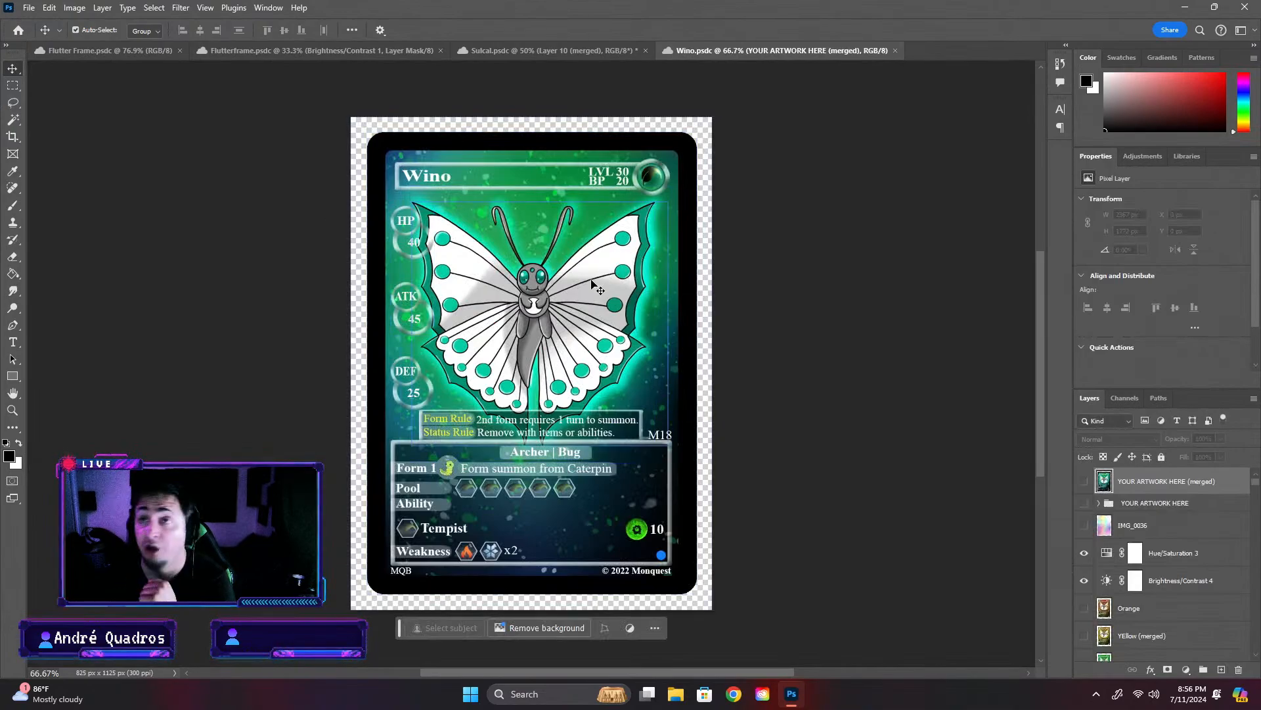
- Start saving the Wino card under a new name on the computer, browsing to the Grass folder inside Completed Card
click(29, 8)
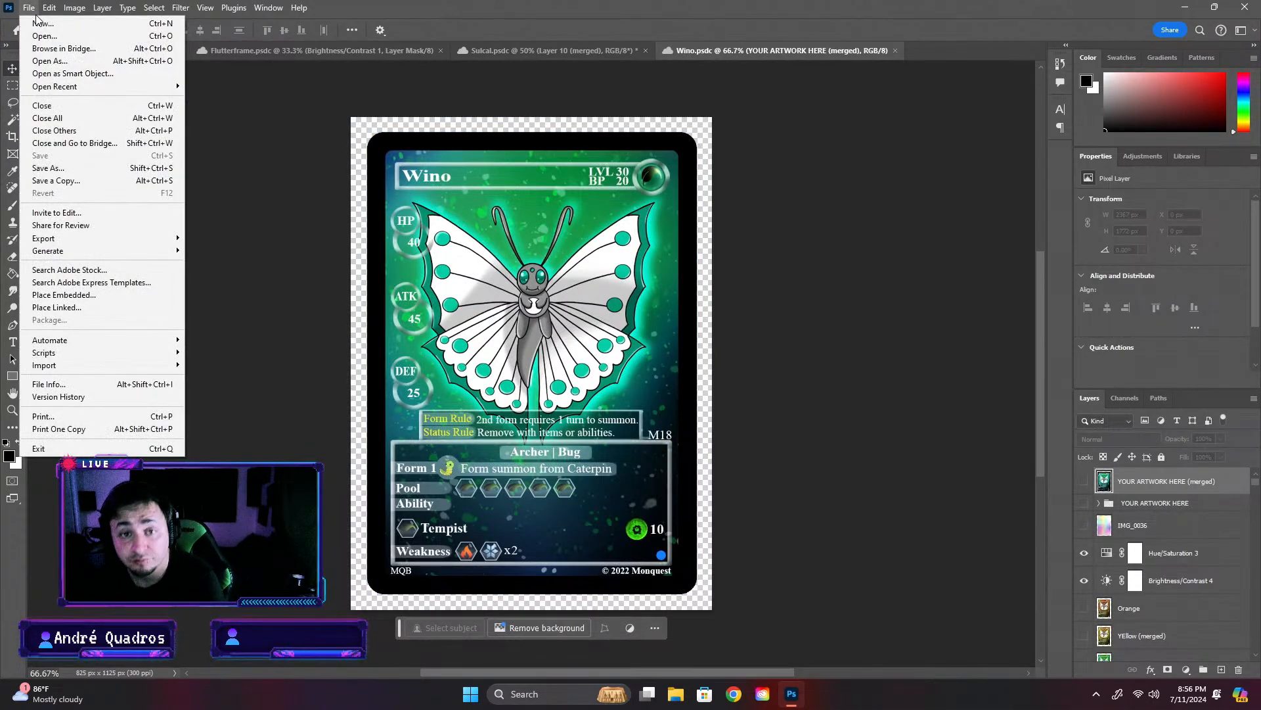
click(53, 172)
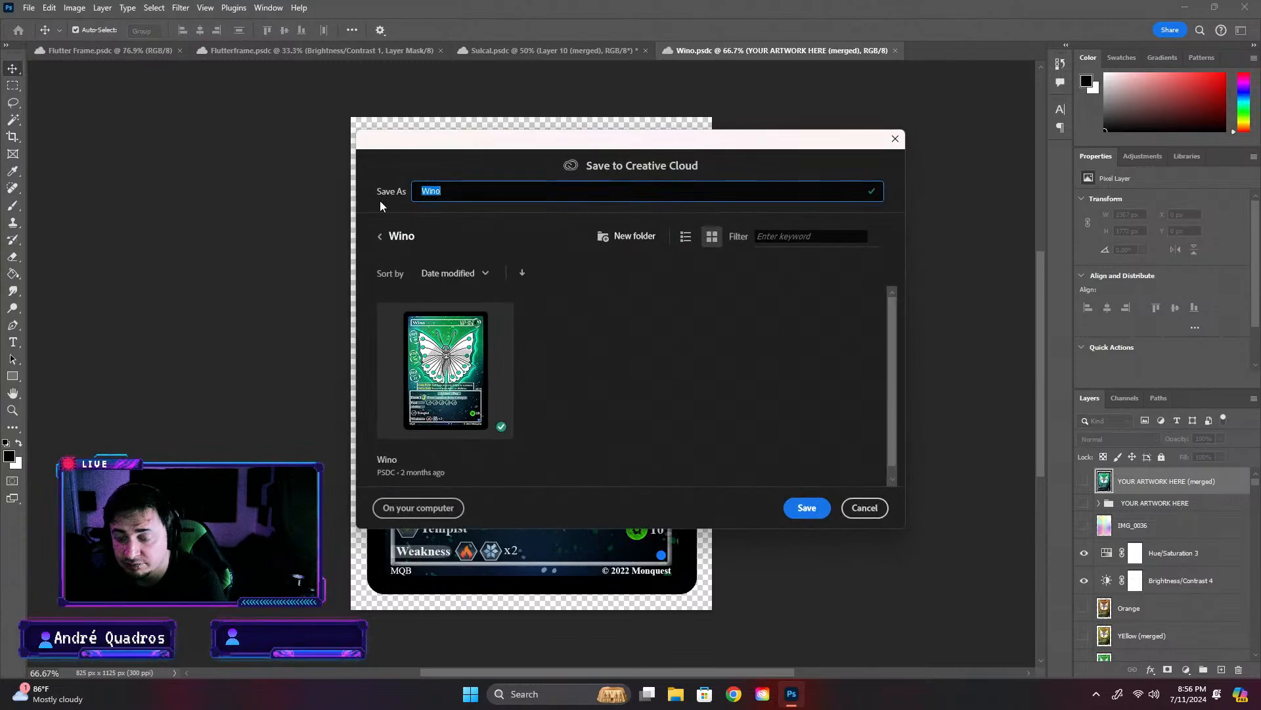
click(418, 508)
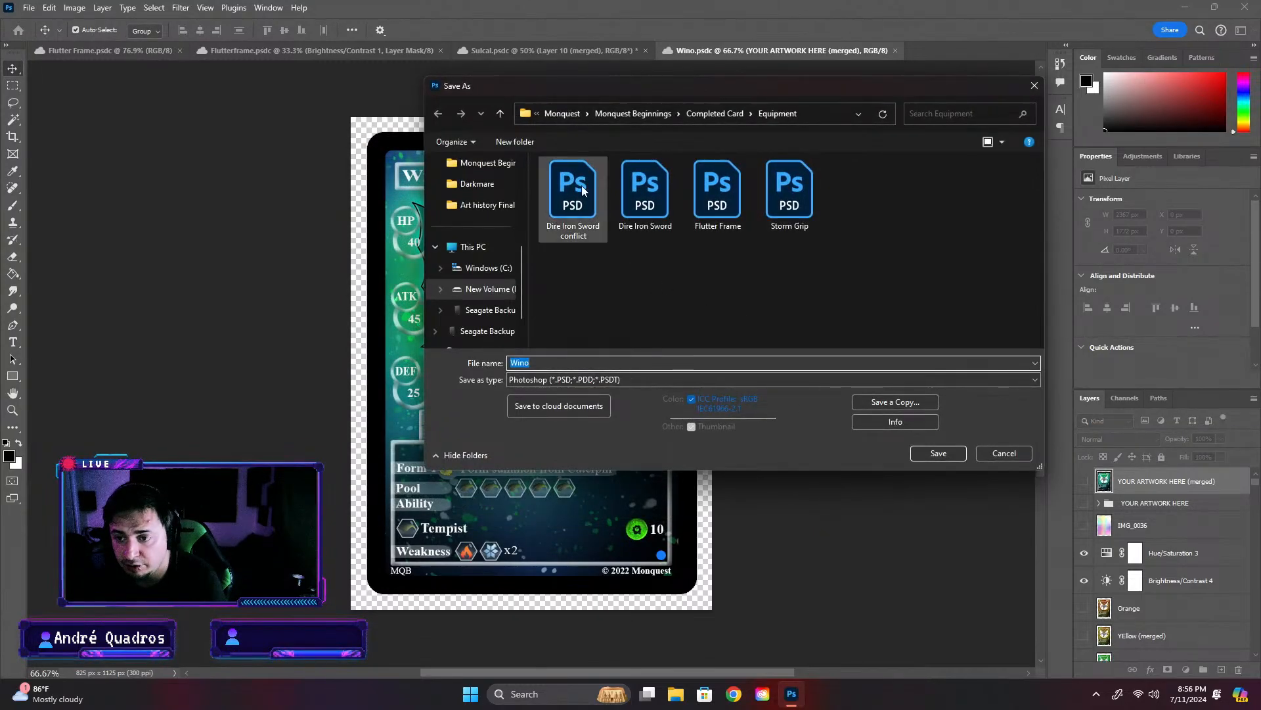
click(697, 113)
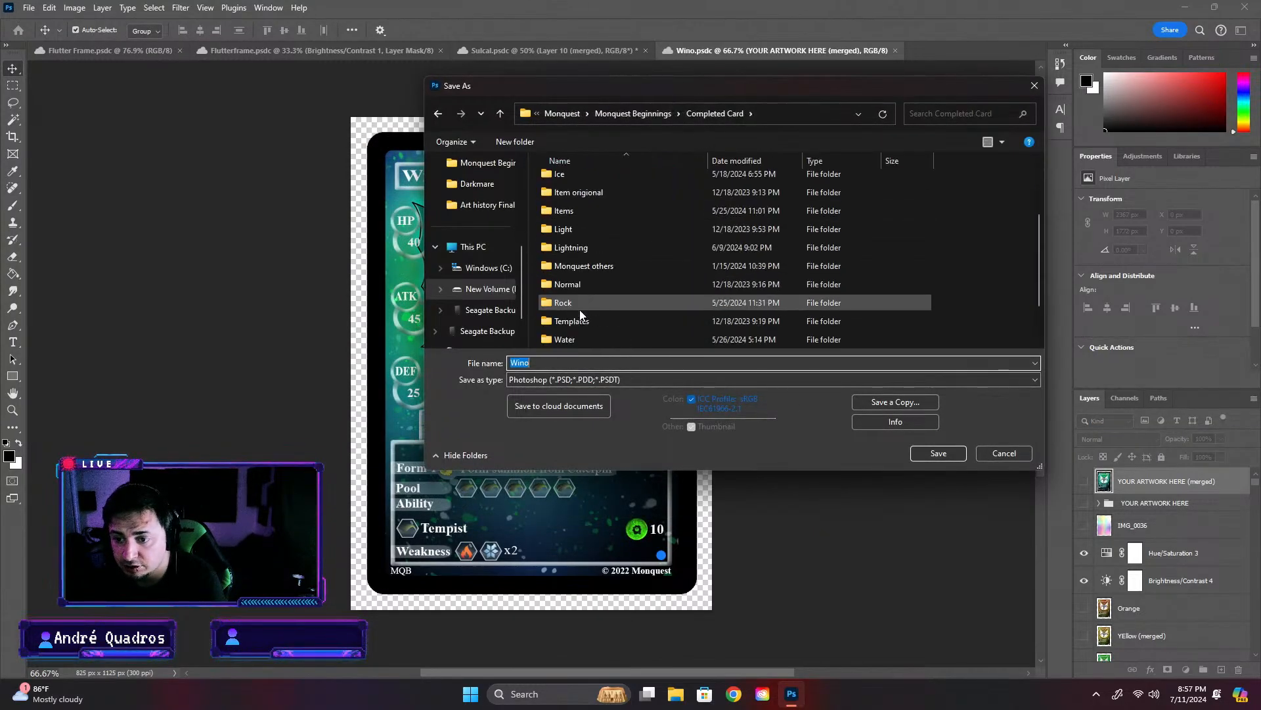
scroll(579, 310, down, 1)
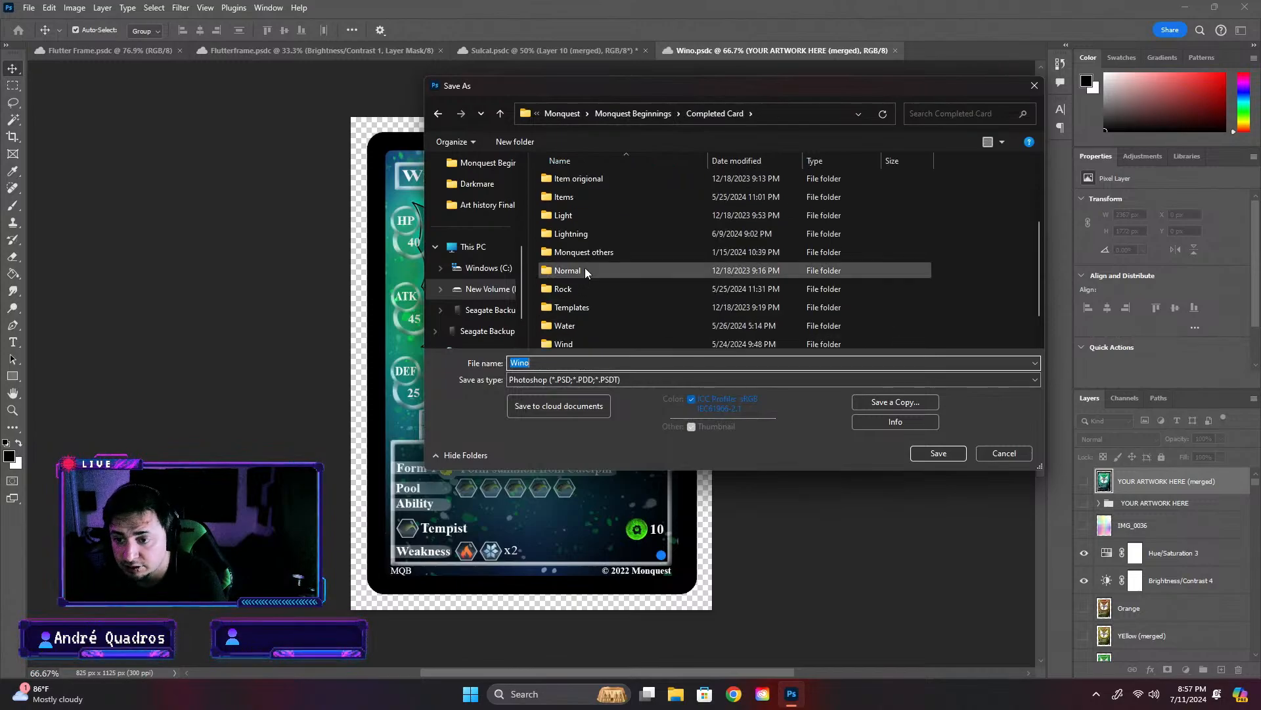
scroll(572, 256, up, 1)
double_click(546, 198)
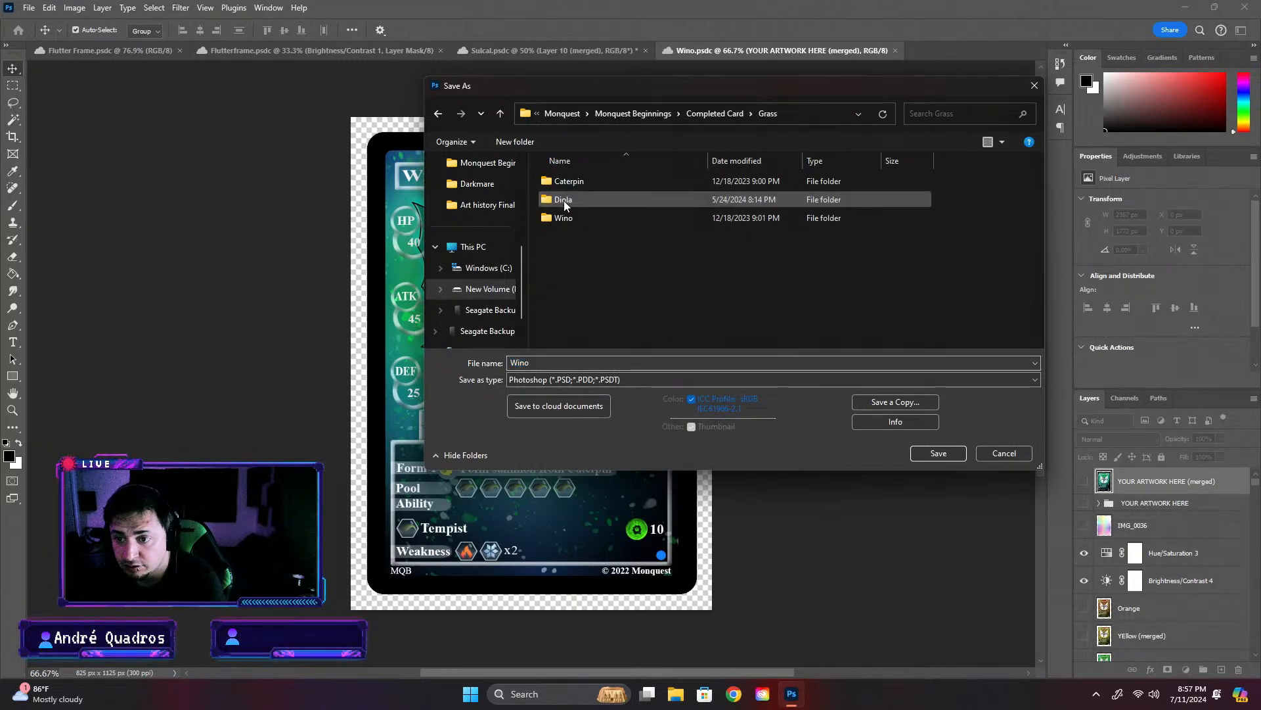
- Create a new folder named Sulcal inside Grass and open it as the save location
right_click(614, 284)
mouse_move(691, 405)
click(770, 408)
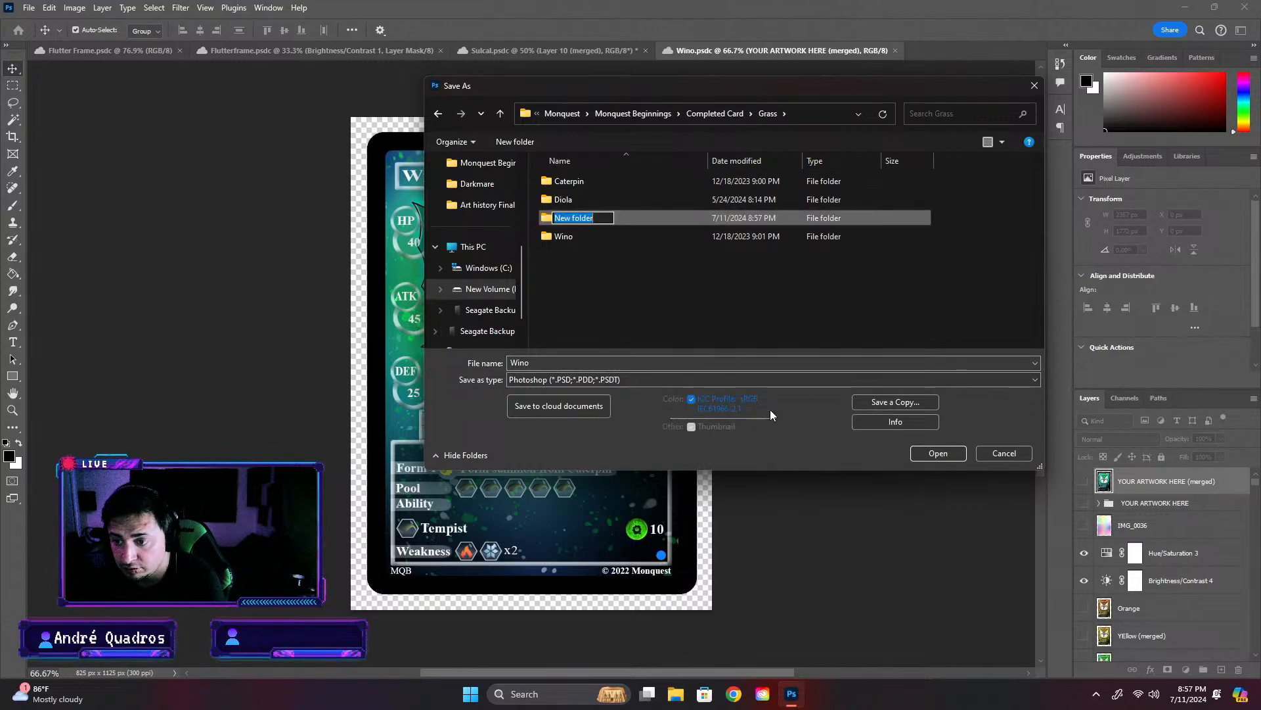
text(Sulcal)
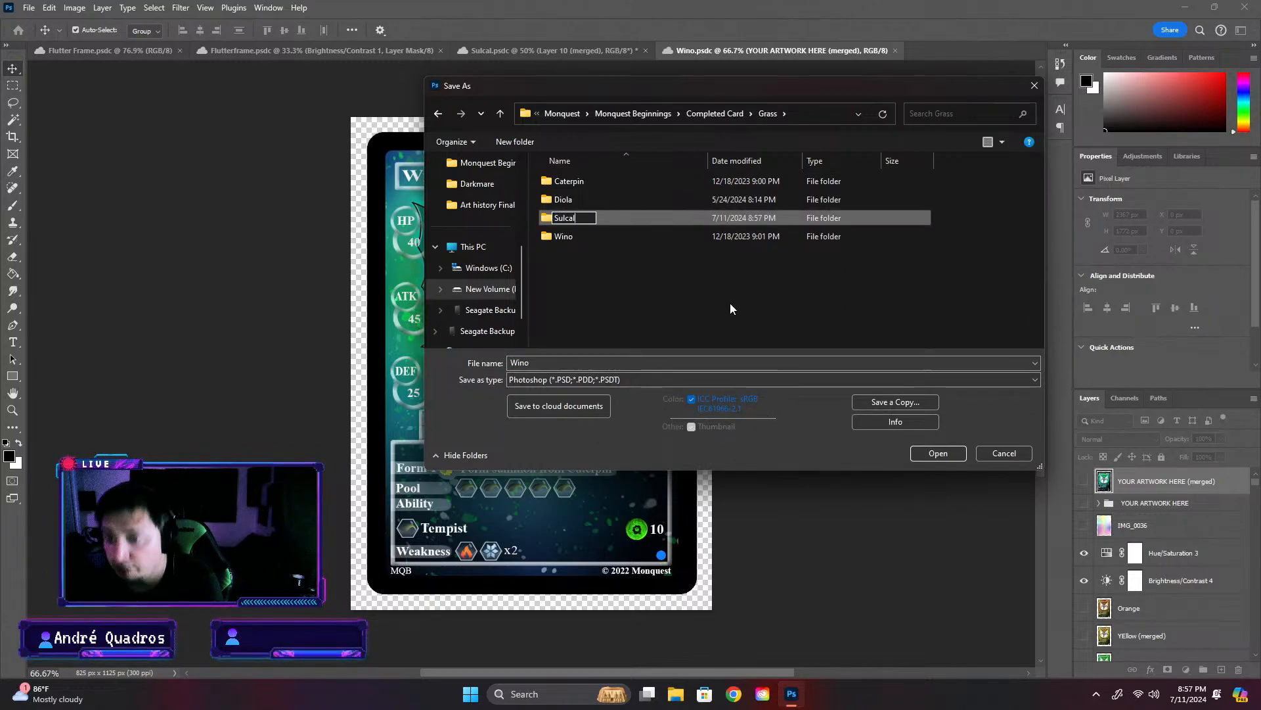
key(Return)
key(Tab)
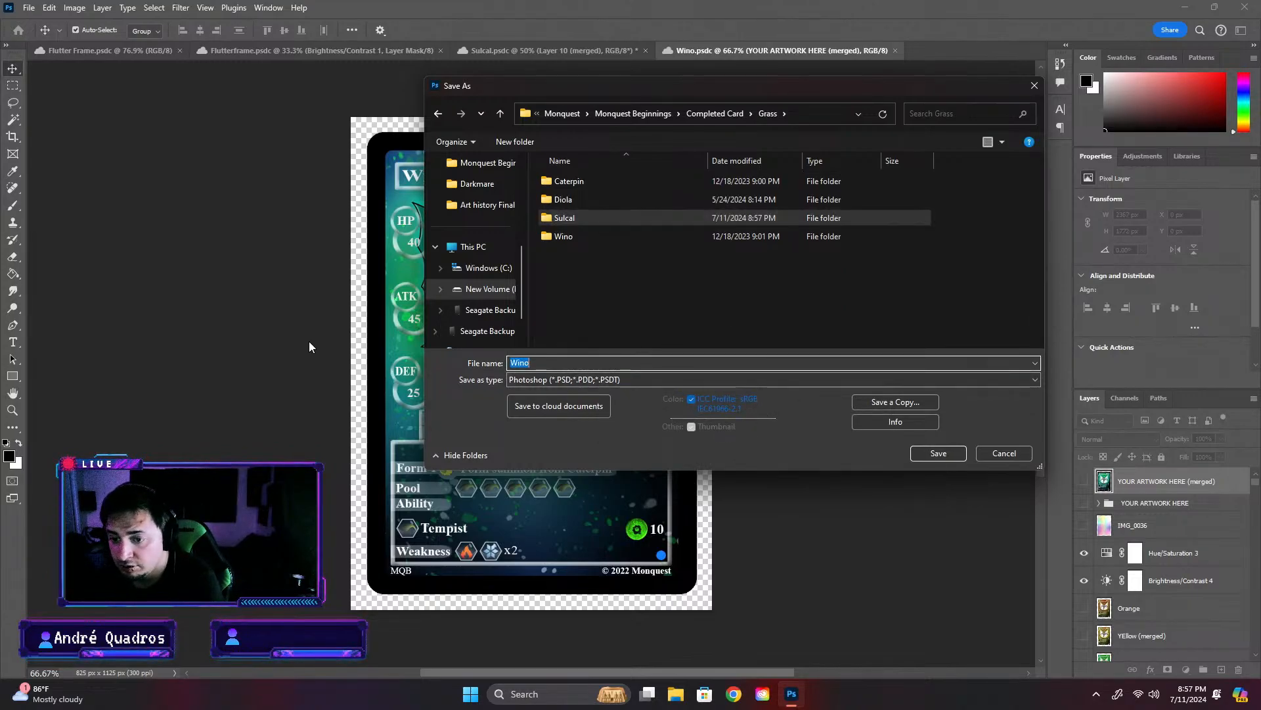
text(Sulcal)
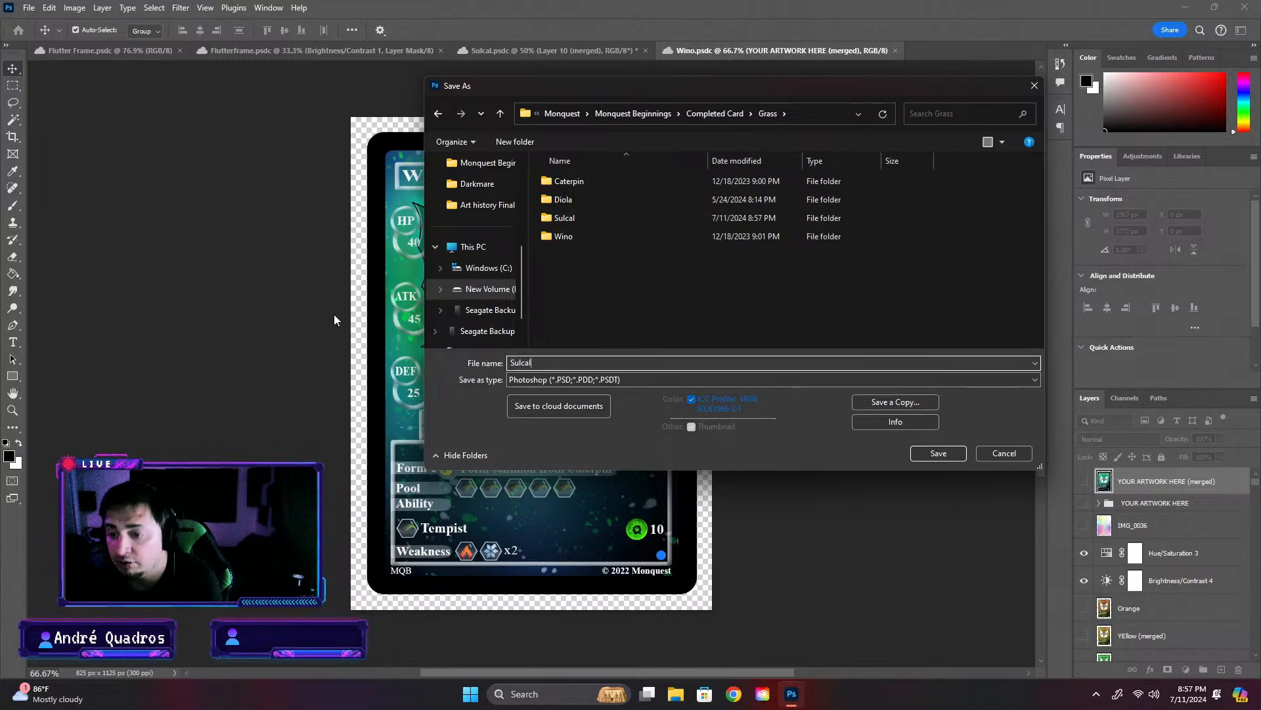
key(Return)
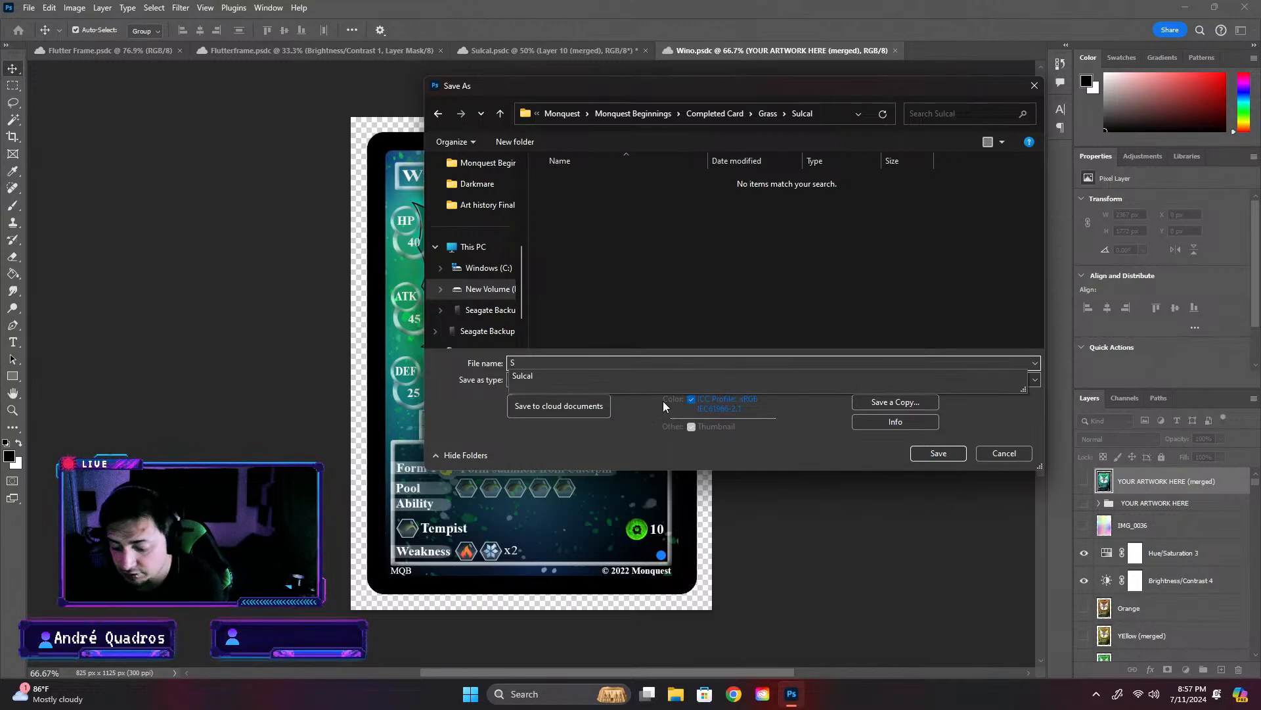
- Save the card as Sulcal in the new Sulcal folder
text(ul)
key(Down)
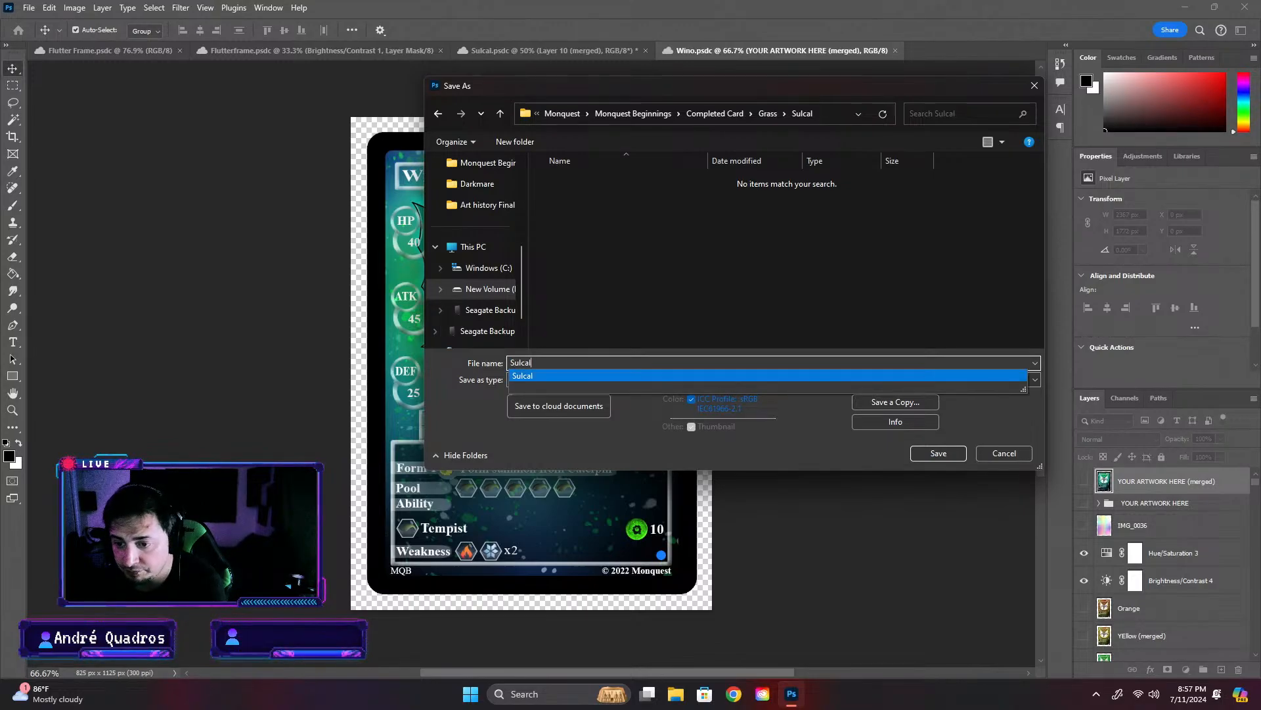
key(Return)
click(784, 200)
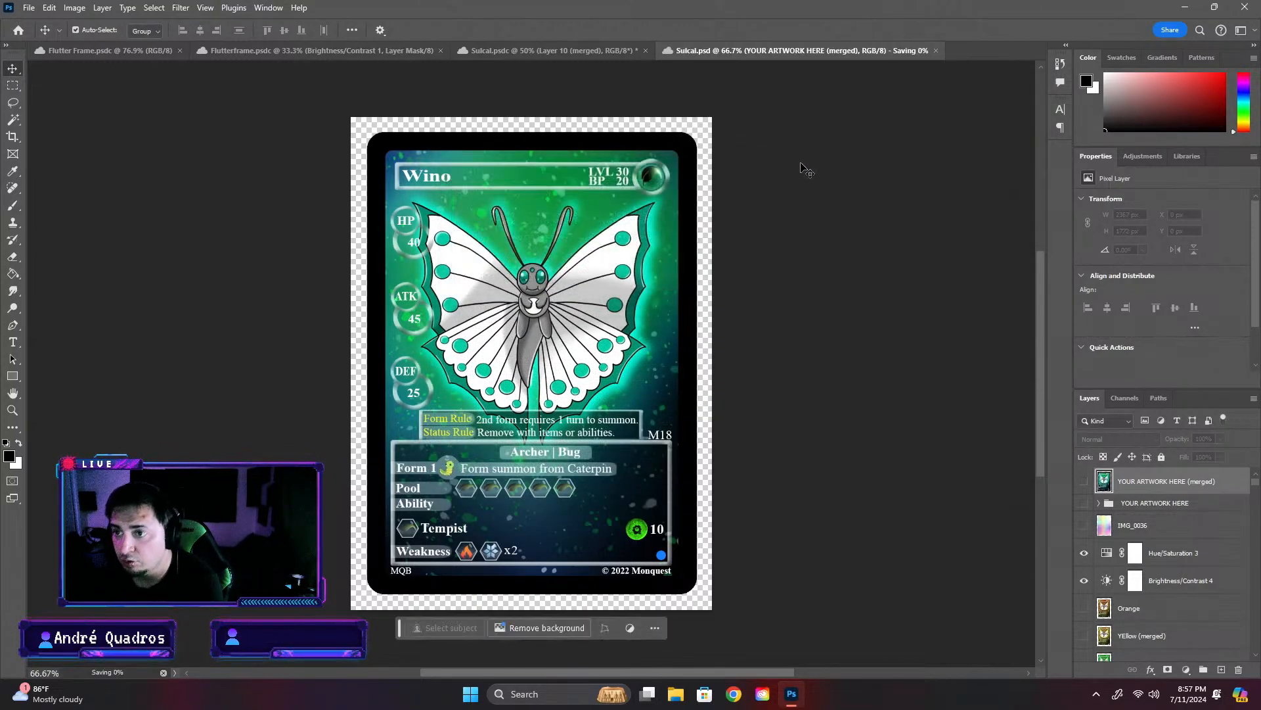
- Find Layer 69 in the Sulcal card, check its contents by toggling its visibility, and delete it
click(530, 51)
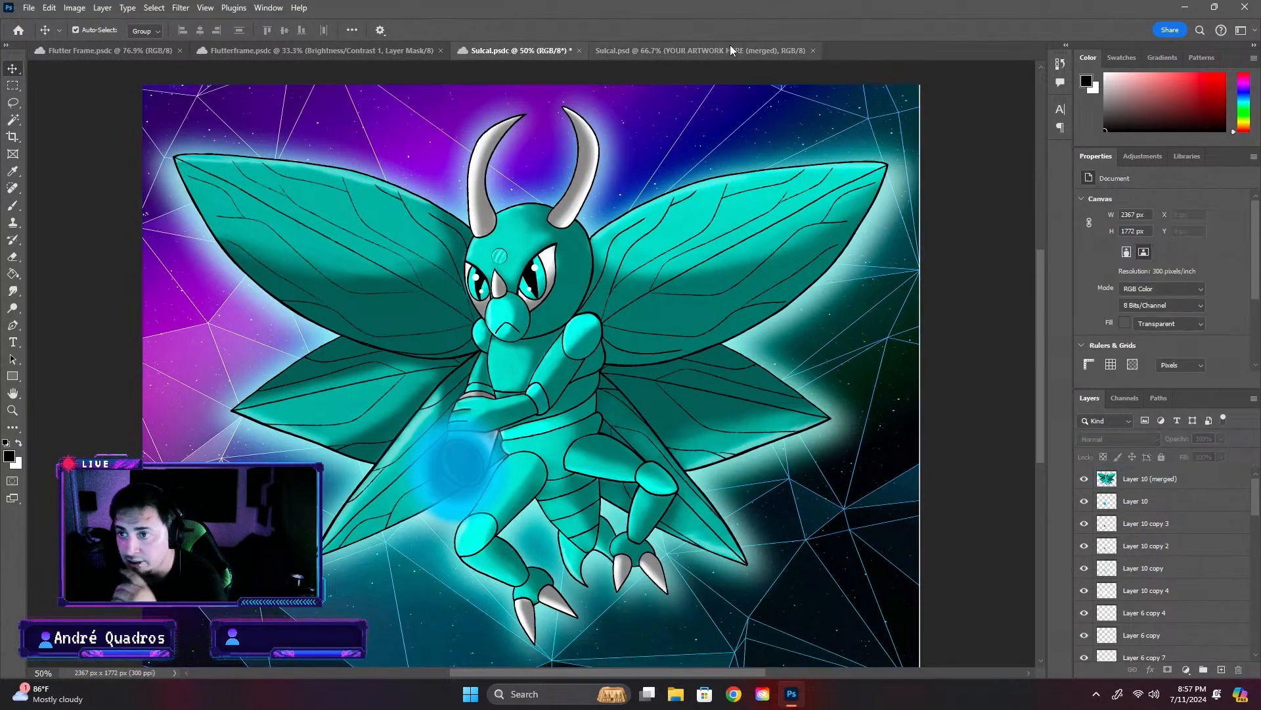
click(700, 50)
click(1186, 625)
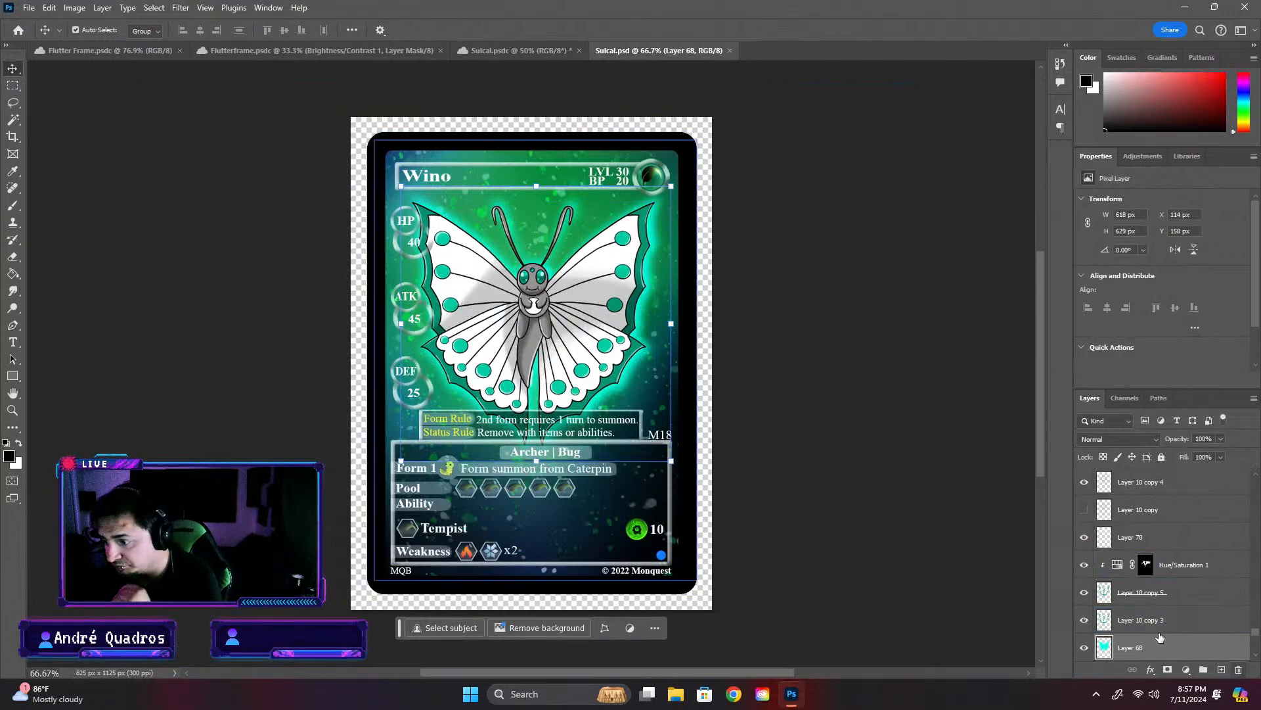
scroll(1192, 618, up, 3)
scroll(1202, 578, up, 5)
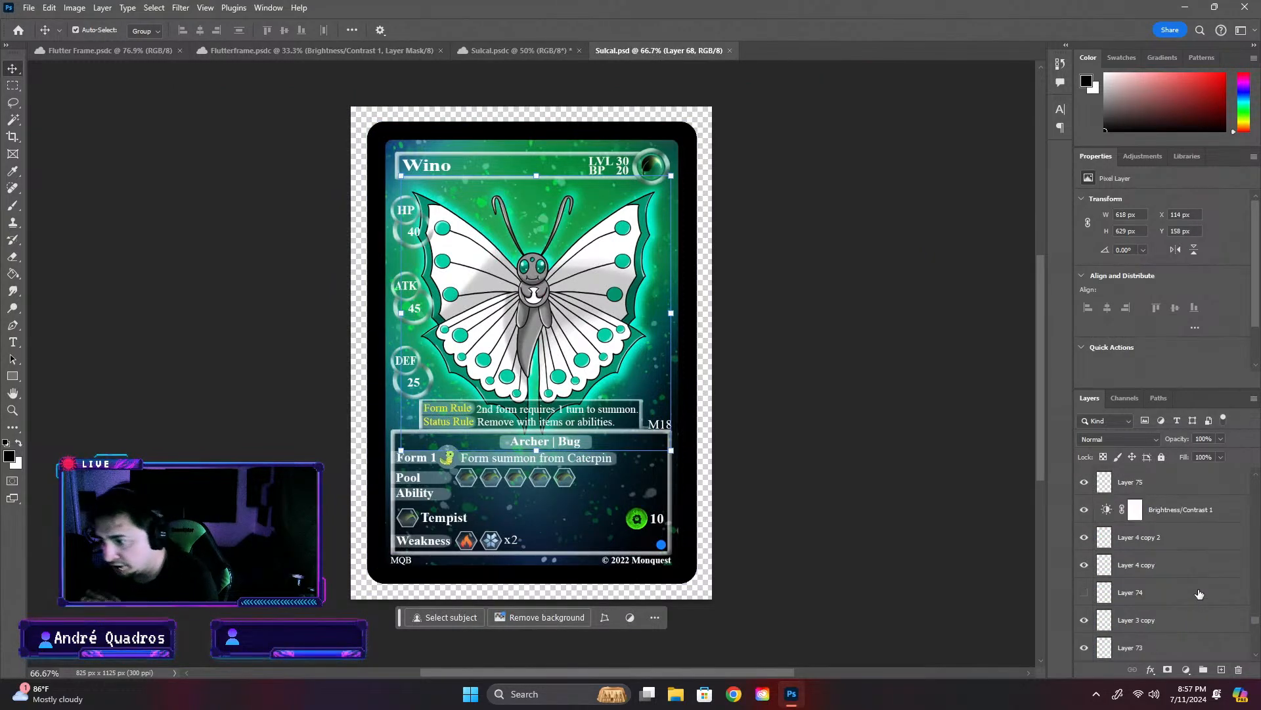
scroll(1206, 551, down, 5)
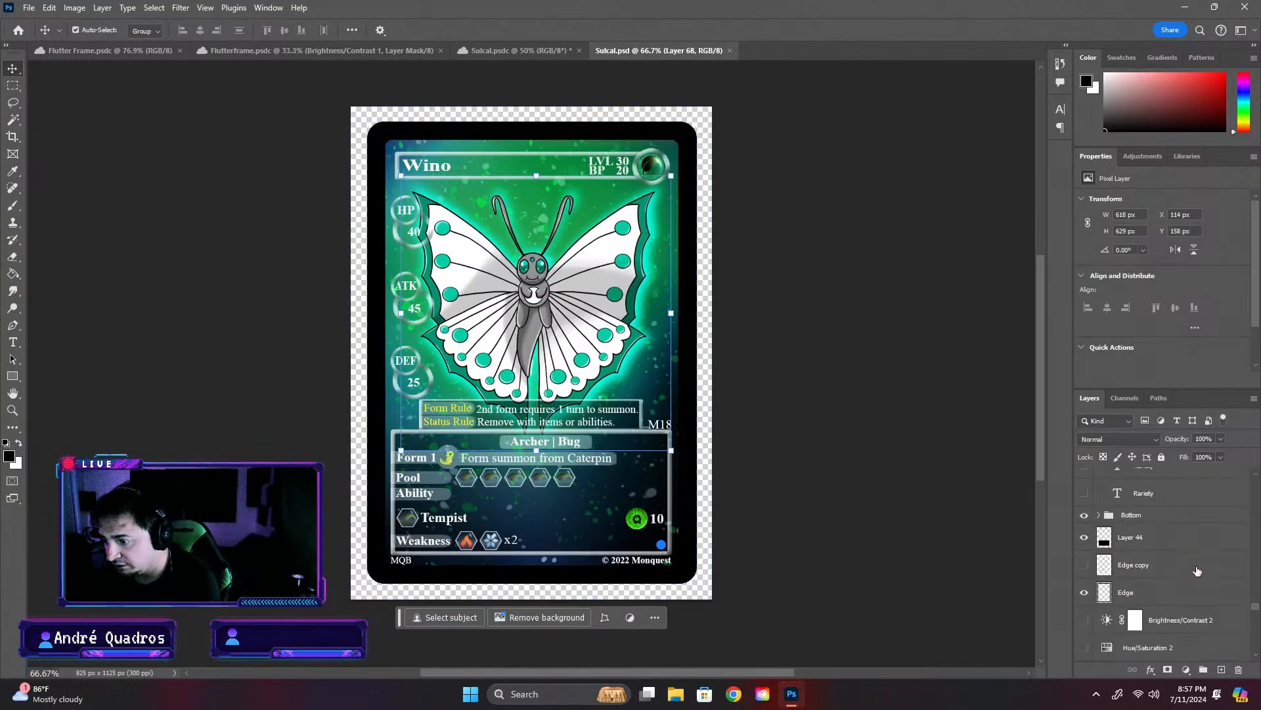
scroll(1210, 615, down, 5)
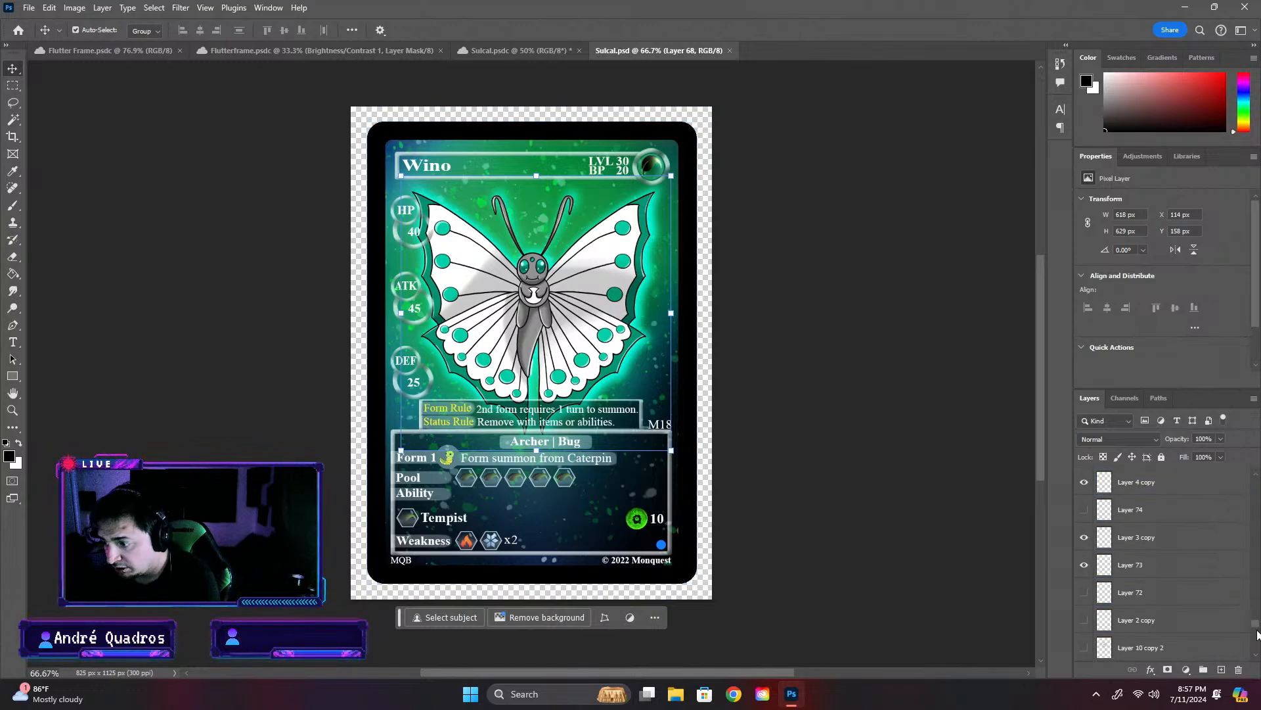
scroll(1258, 657, down, 3)
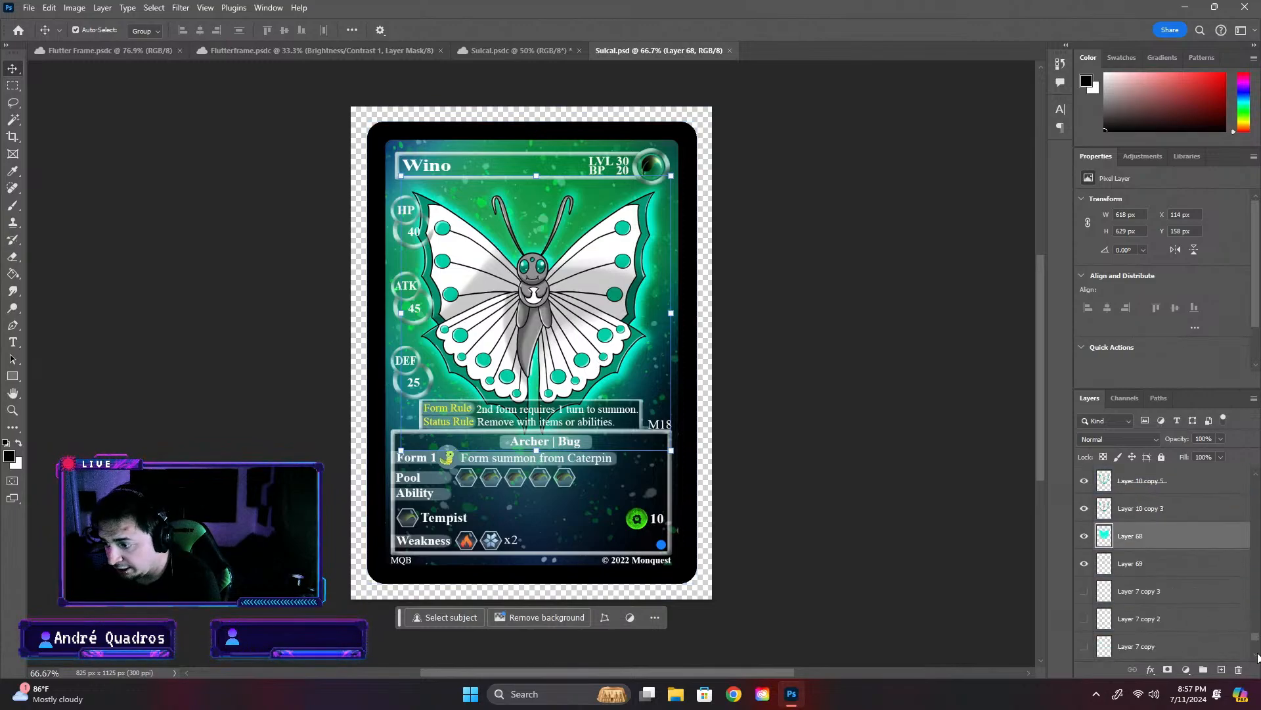
click(1086, 566)
click(1086, 567)
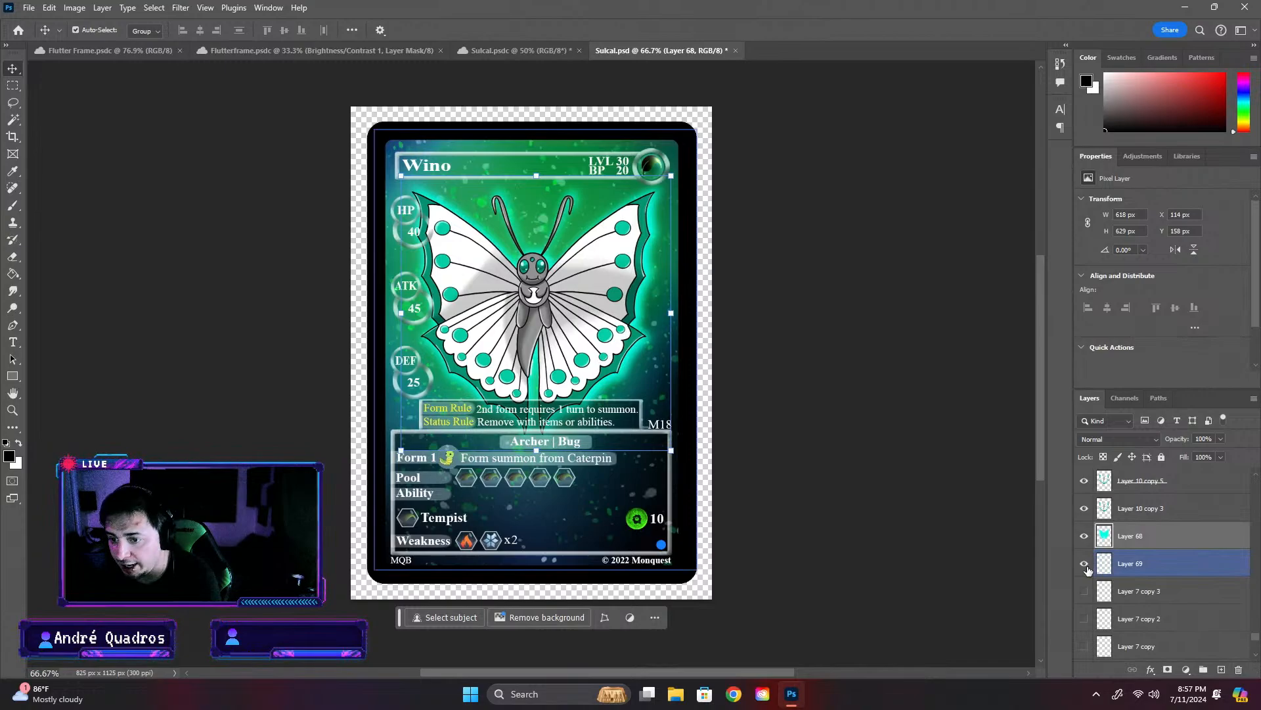
click(1125, 571)
key(Delete)
- Delete the butterfly's glow and colour layers: Layer 68, Layer 10 copy 3 and Layer 10 copy 5
click(1140, 537)
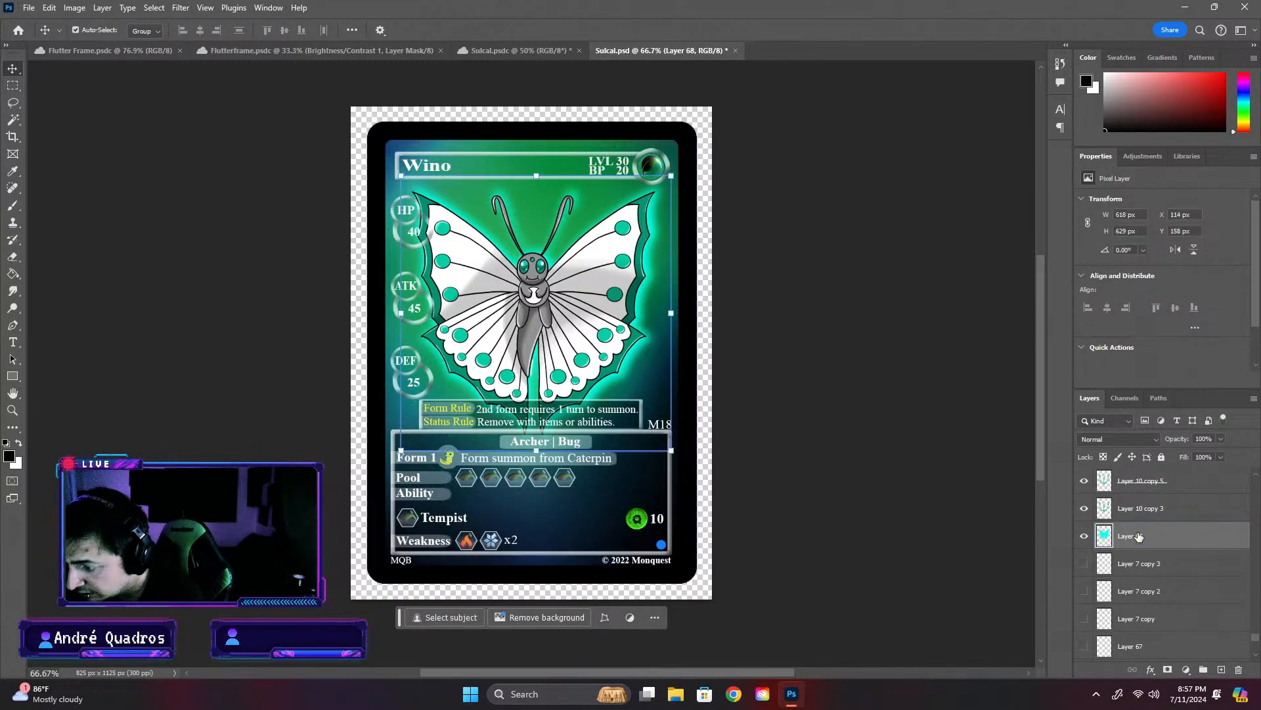
key(Delete)
key(Delete)
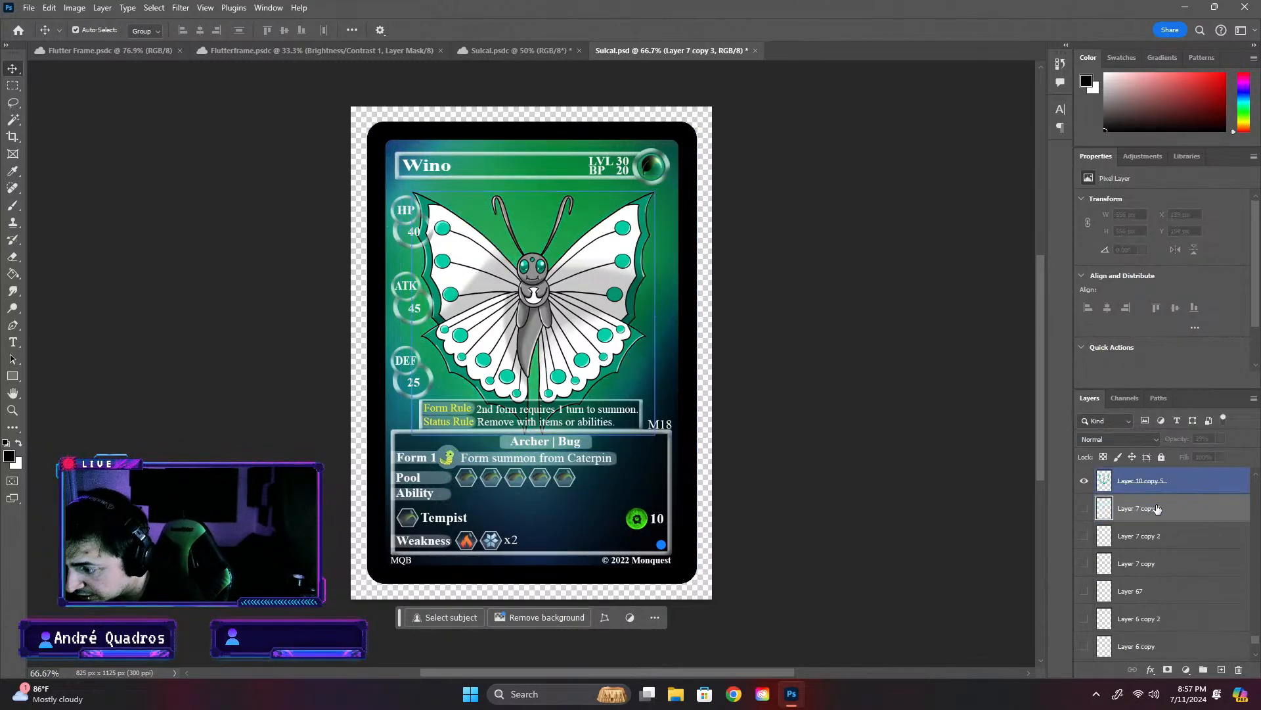
click(1163, 481)
- Delete Layer 66, the lower Hue/Saturation 2 adjustment, the green background layer 7 and Layer 6 copy
key(Delete)
click(1143, 562)
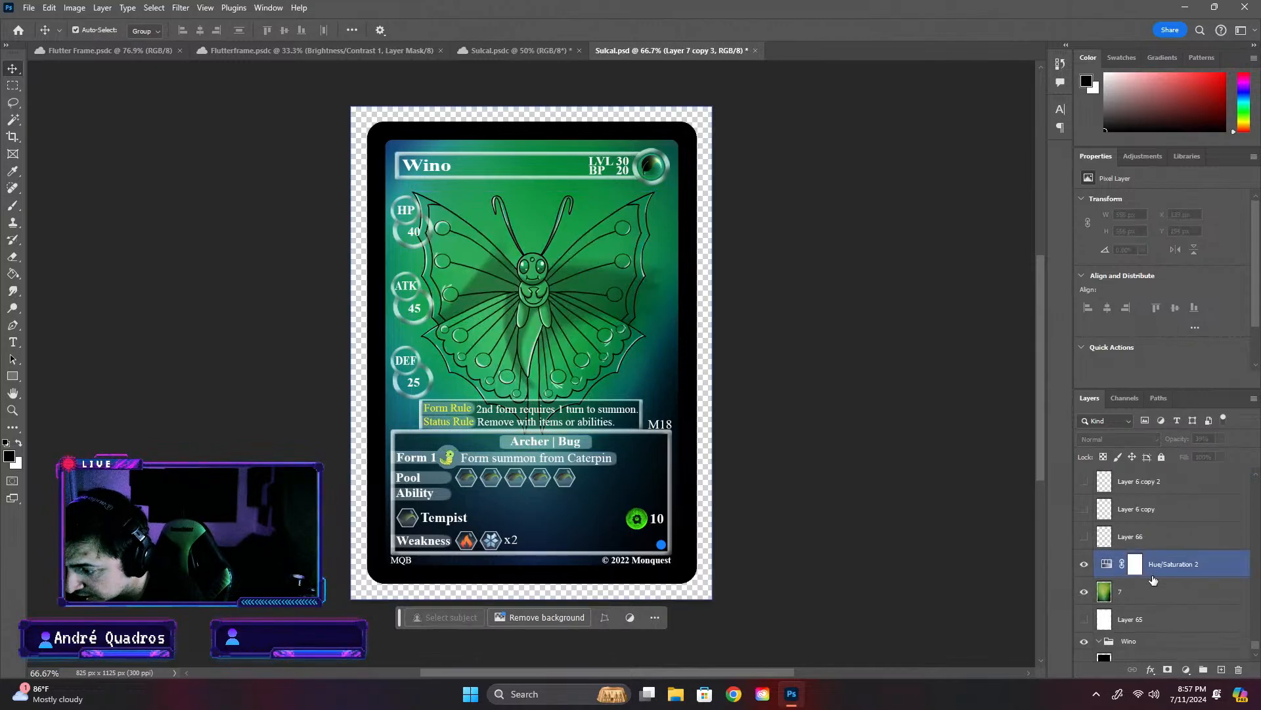
key(Delete)
click(1085, 536)
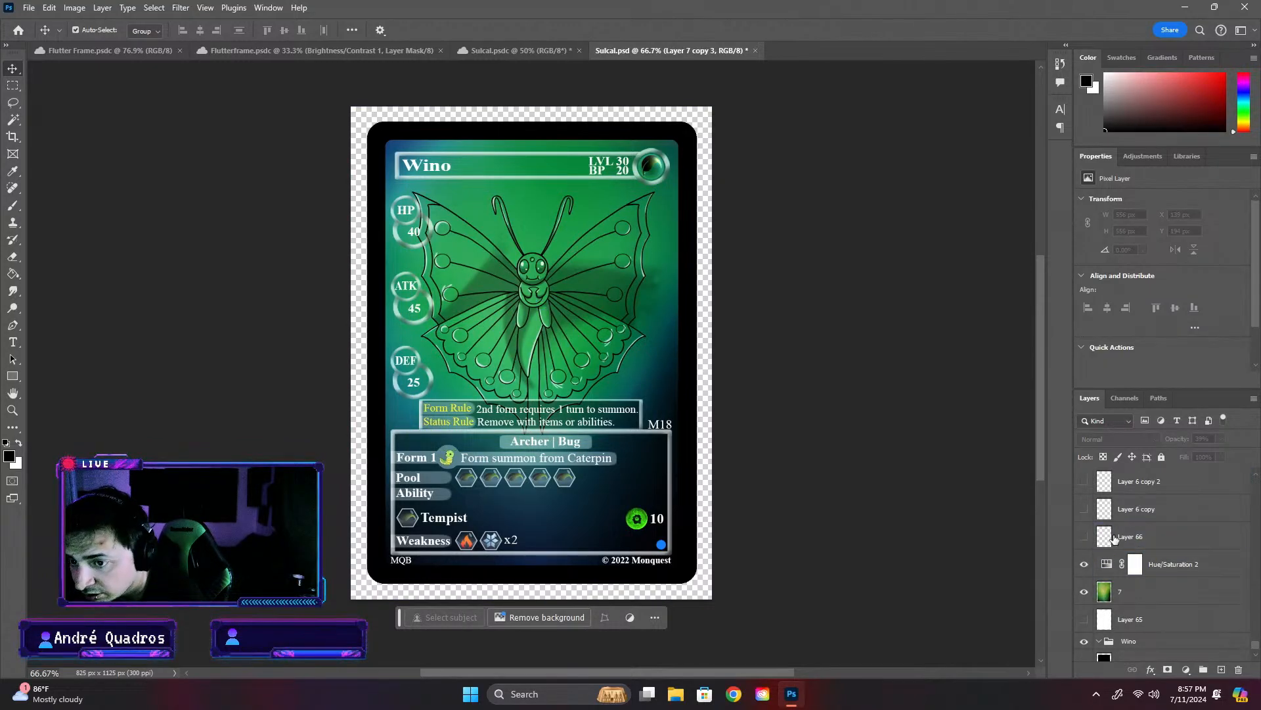
click(1152, 537)
key(Delete)
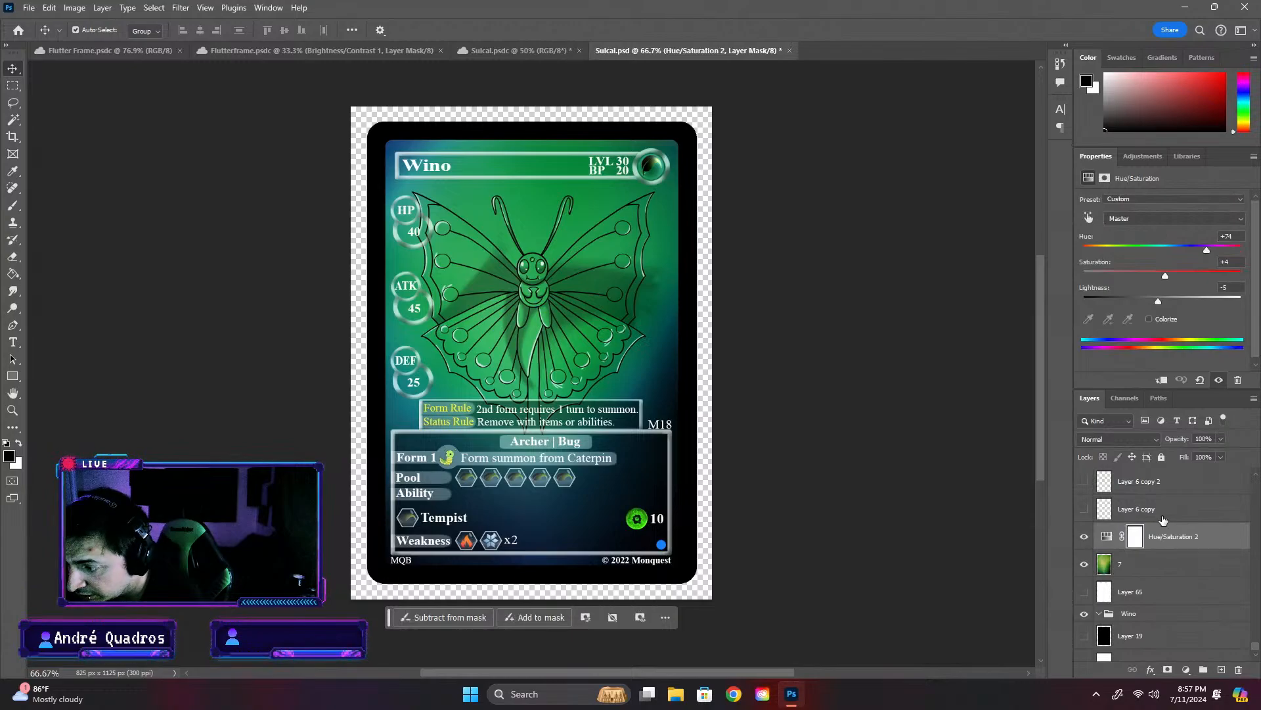
key(Delete)
key(Delete)
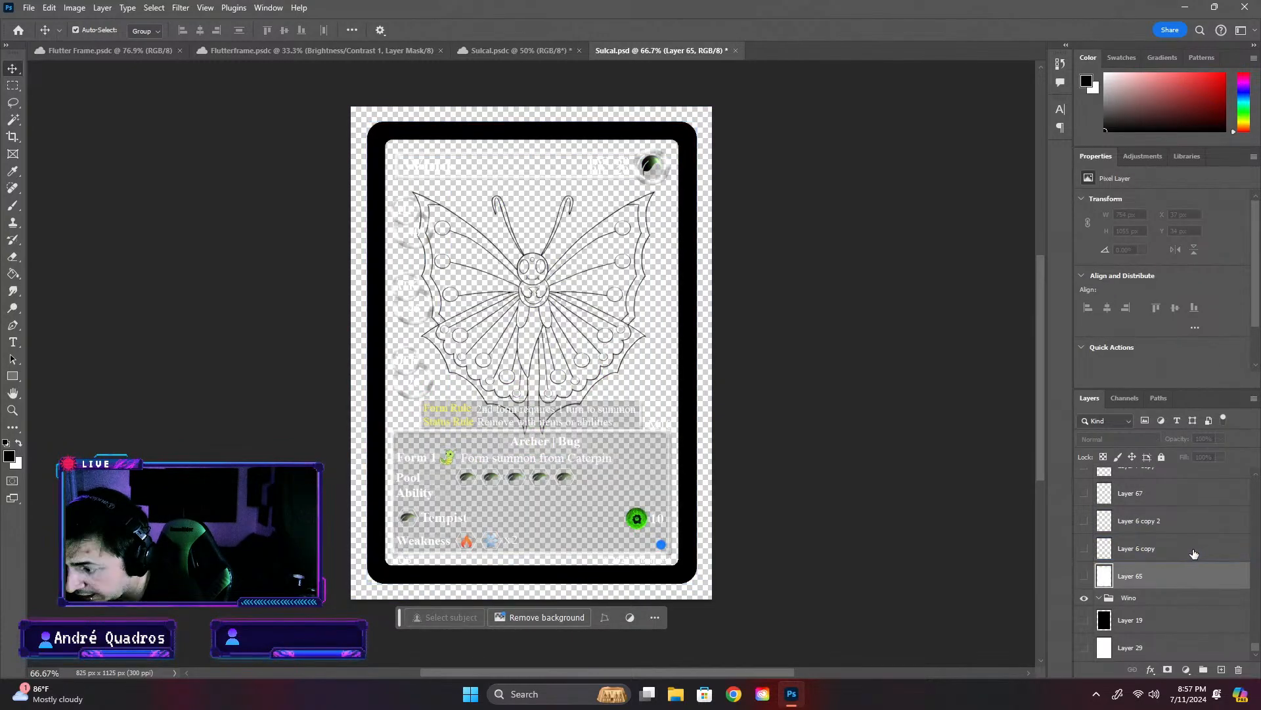
click(1149, 550)
key(Delete)
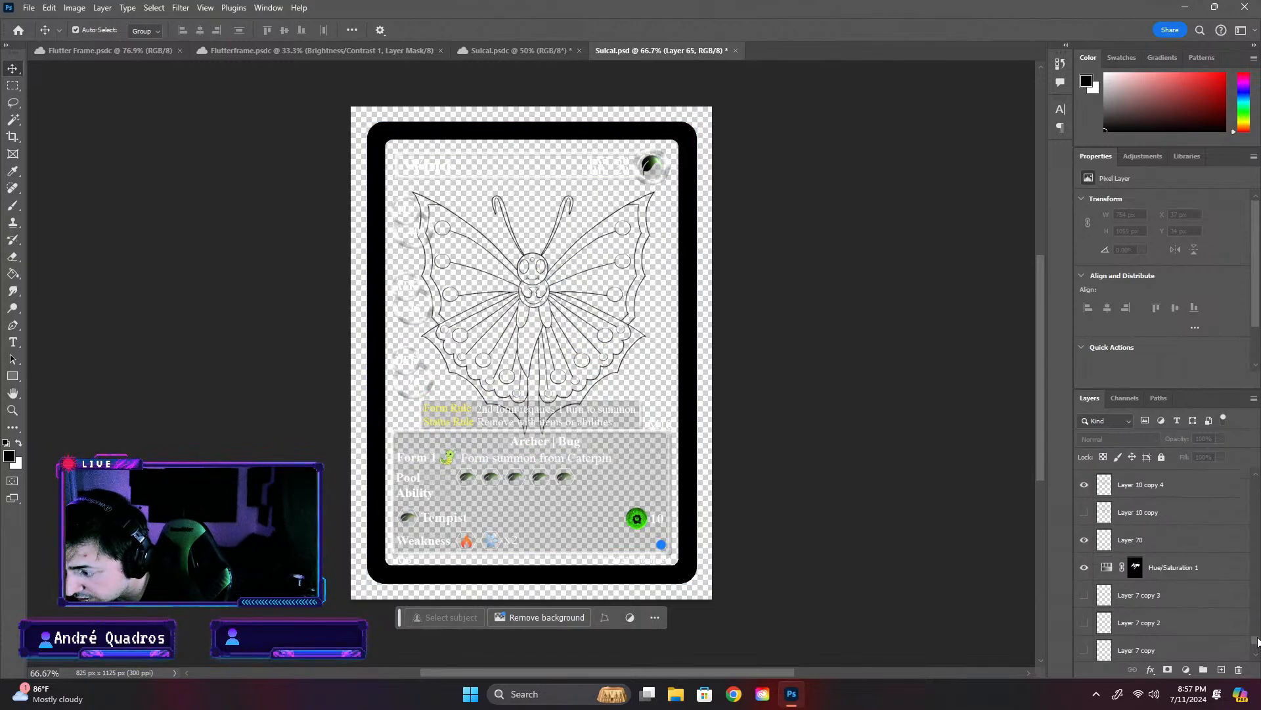
- Delete Layer 70, Hue/Saturation 1 and the old artwork layers from Layer 7 copy 3 down to Layer 6 copy 2
scroll(1156, 578, up, 5)
click(1102, 566)
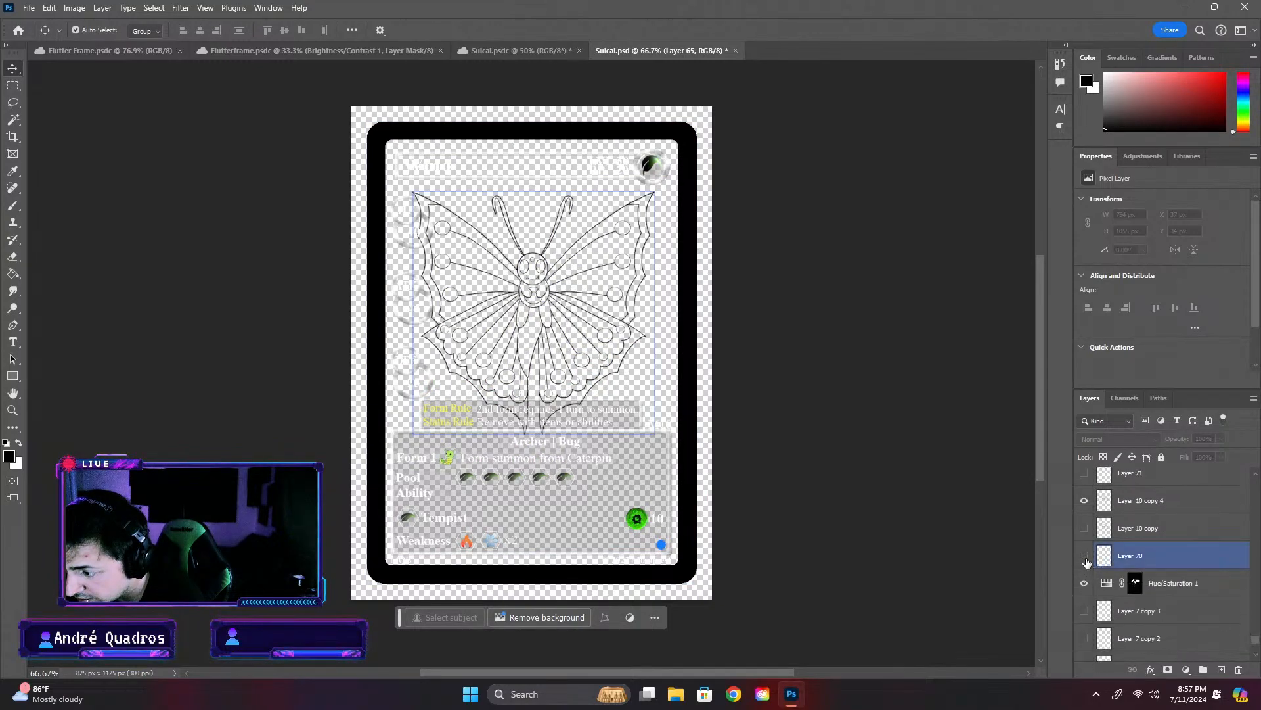
click(1084, 557)
key(Delete)
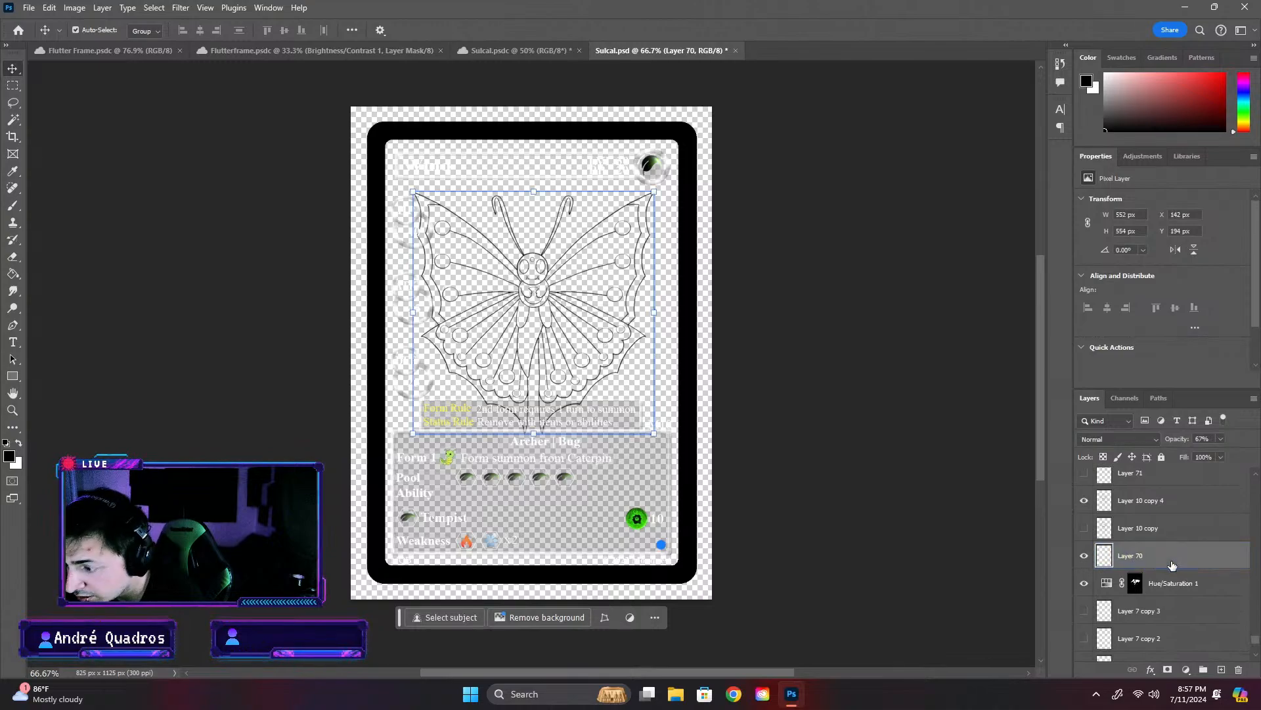
key(Delete)
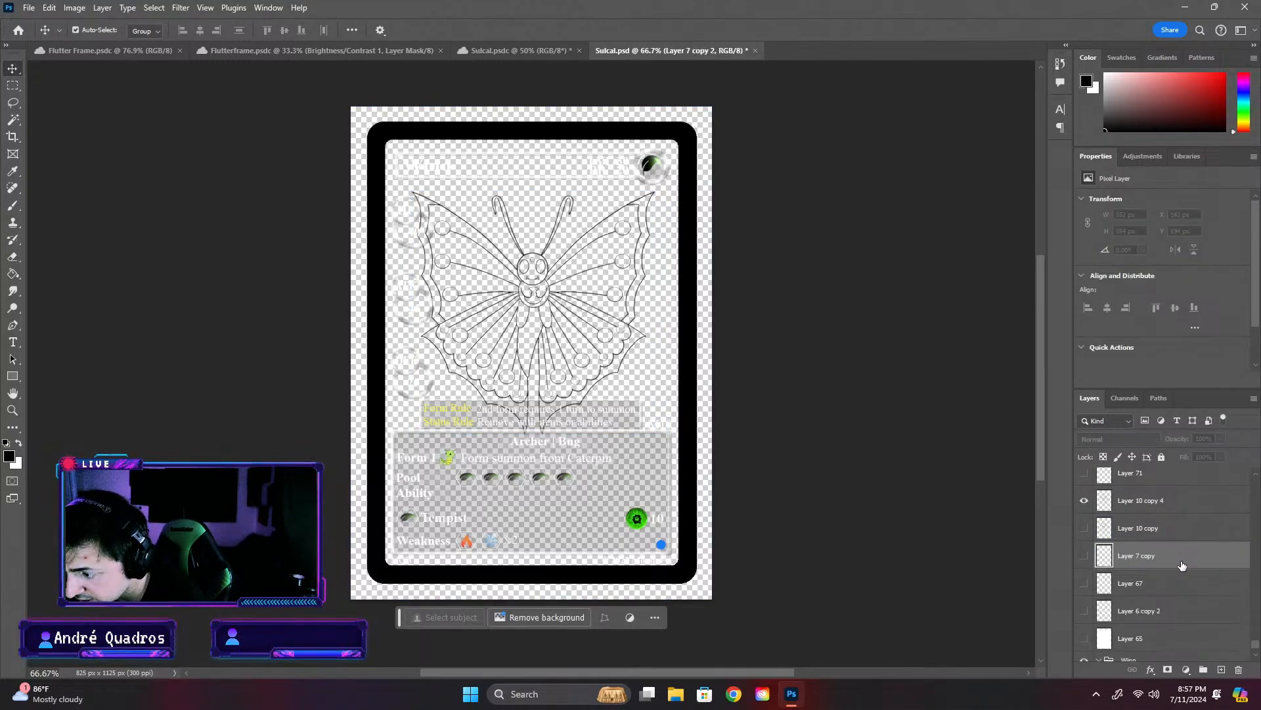
key(Delete)
key(Delete)
key(Delete)
- Delete the remaining butterfly line-art and detail layers from Brightness/Contrast 1 down to Layer 10 copy
scroll(1183, 566, up, 5)
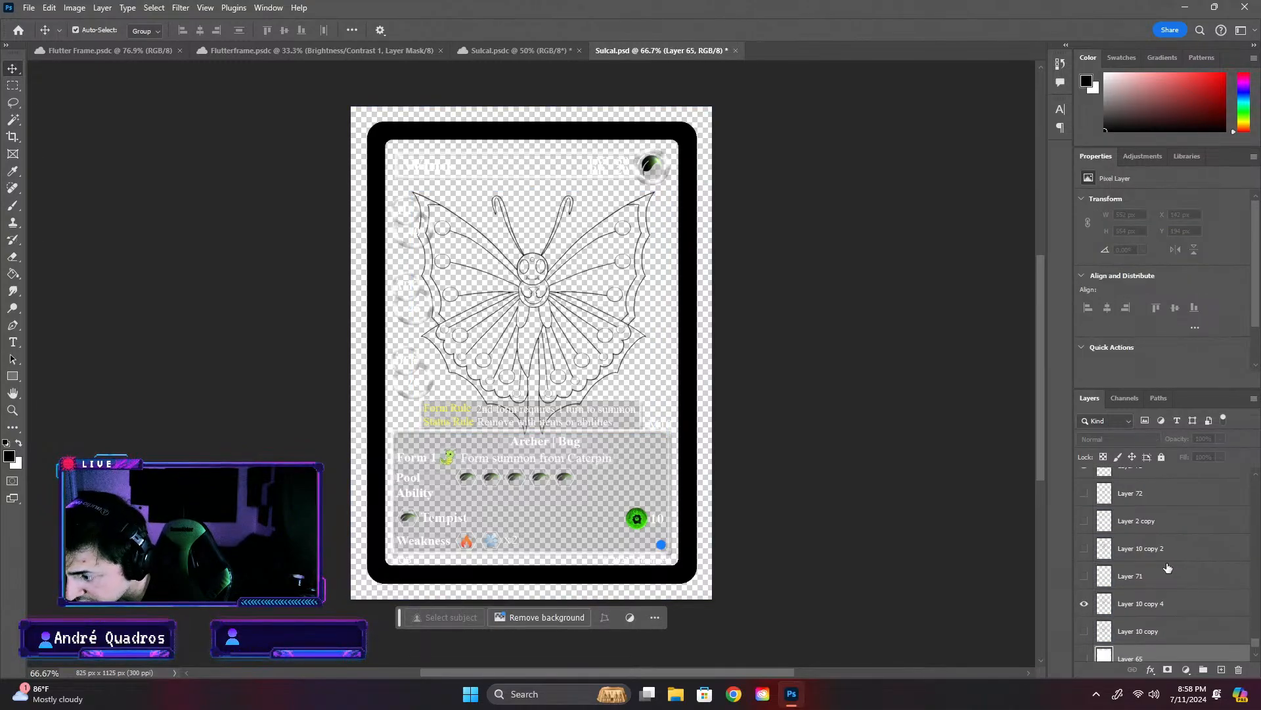
scroll(1162, 569, up, 1)
click(1163, 521)
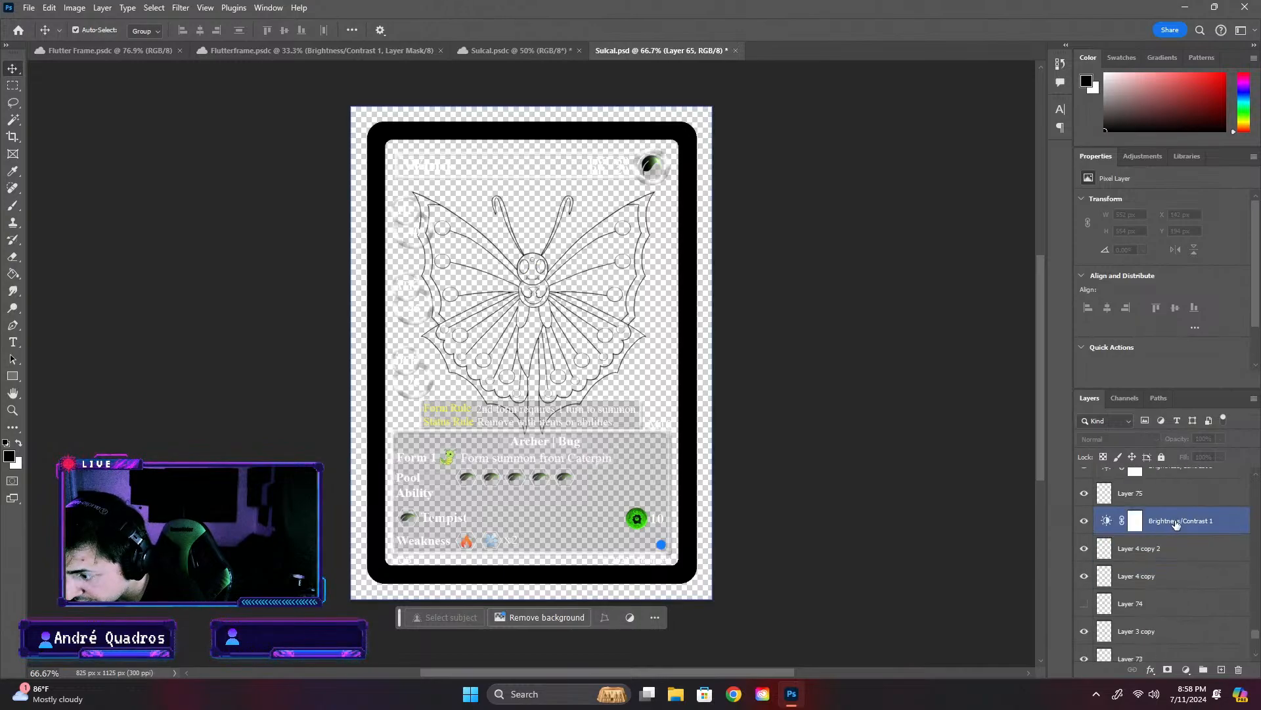
key(Delete)
key(Delete)
key(Delete)
key(Delete)
key(Delete)
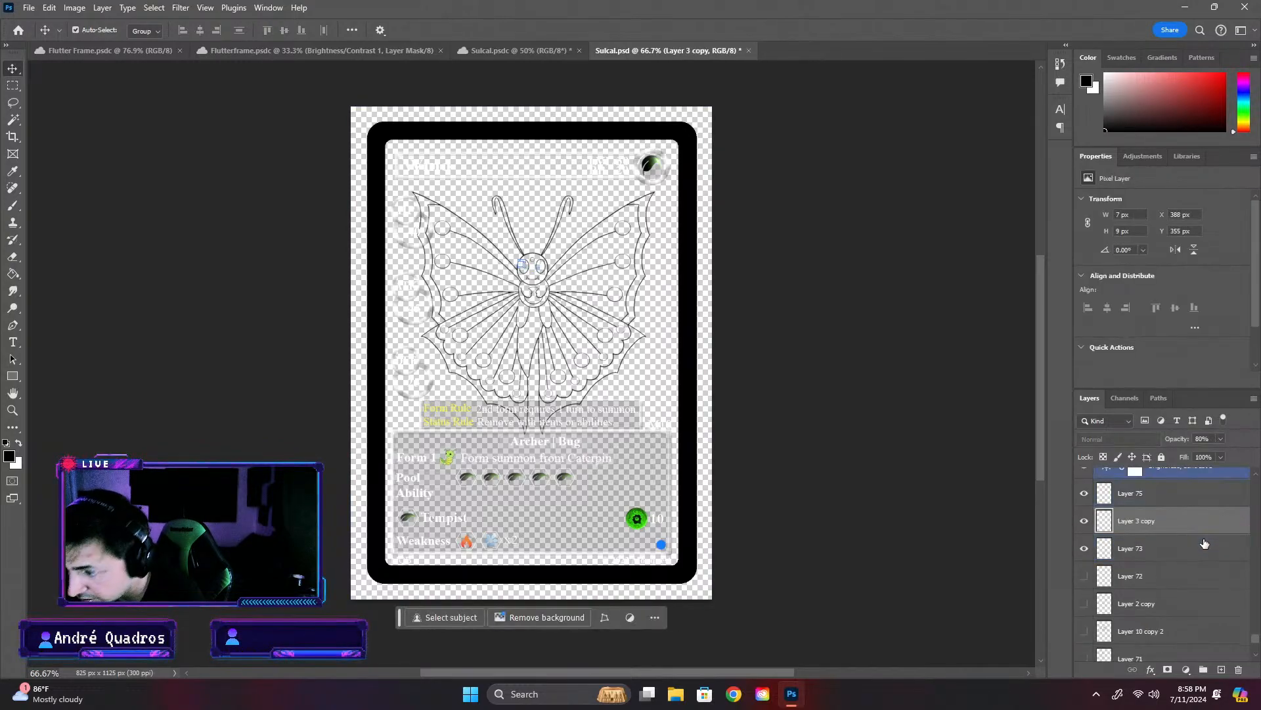
key(Delete)
key(Delete)
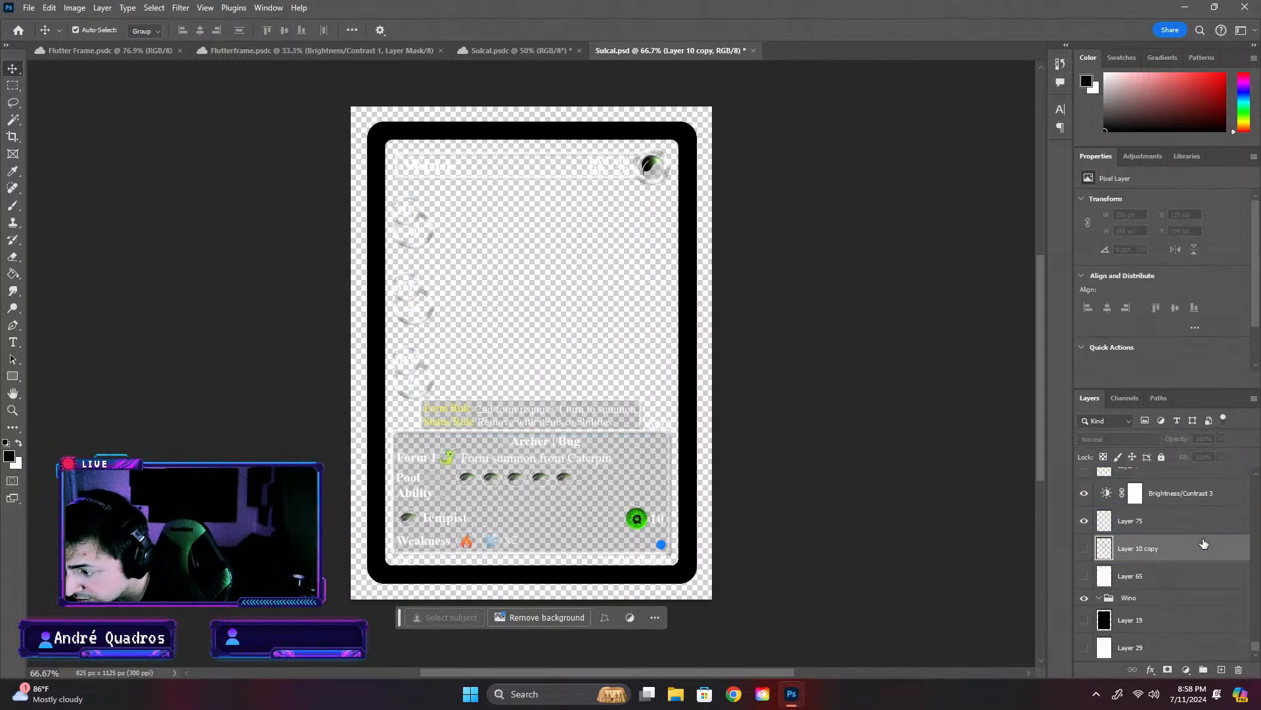
key(Delete)
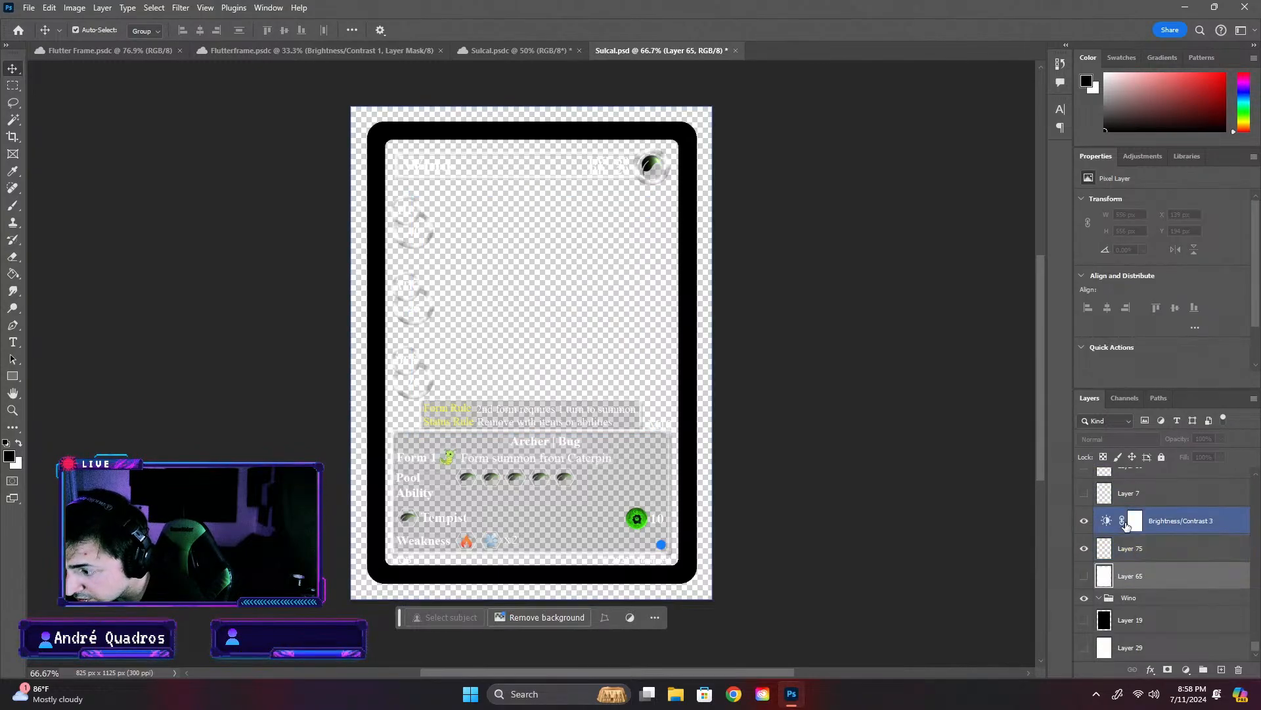
- Delete Layer 75, Layer 65 and the Brightness/Contrast 3 adjustment above the Wino group
key(Delete)
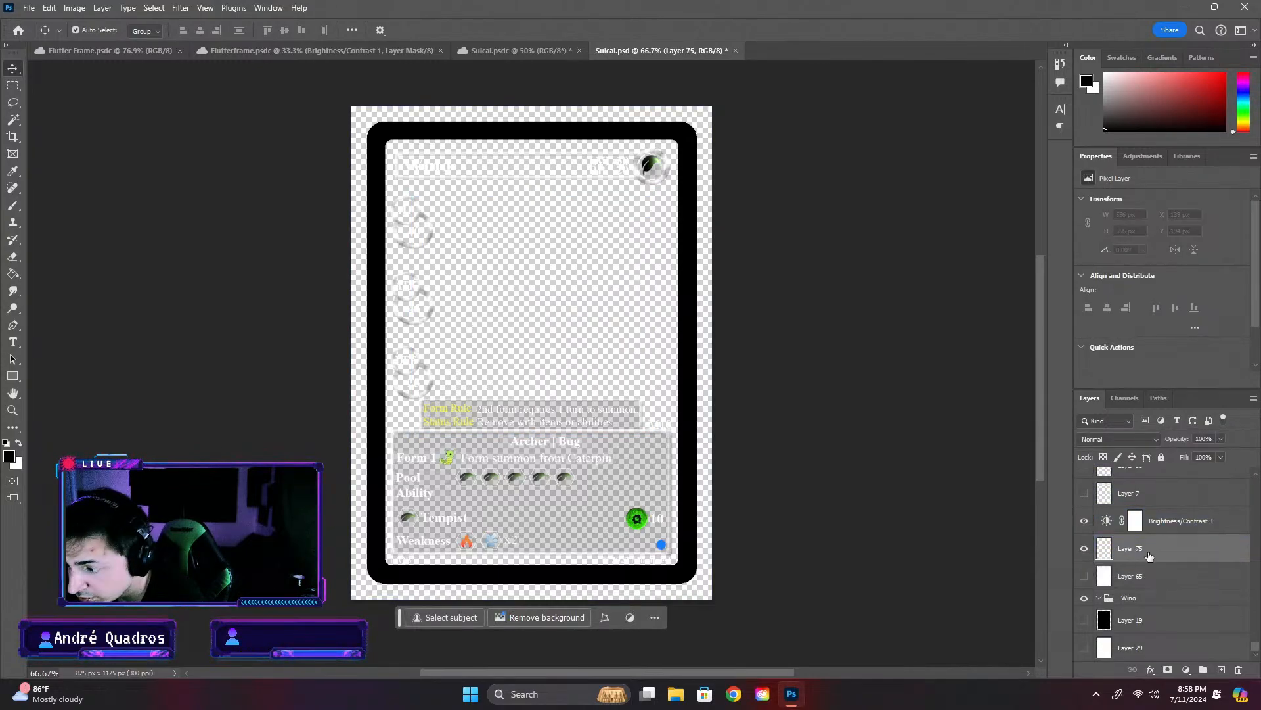
key(Delete)
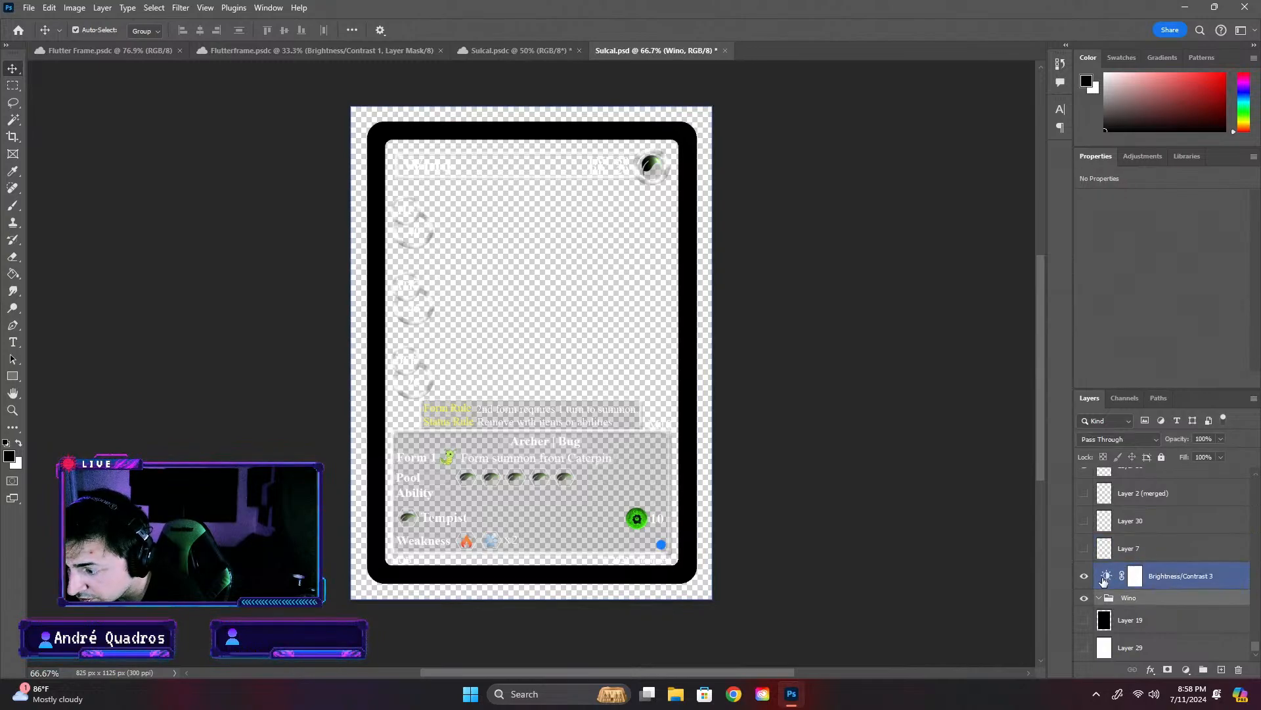
click(1176, 575)
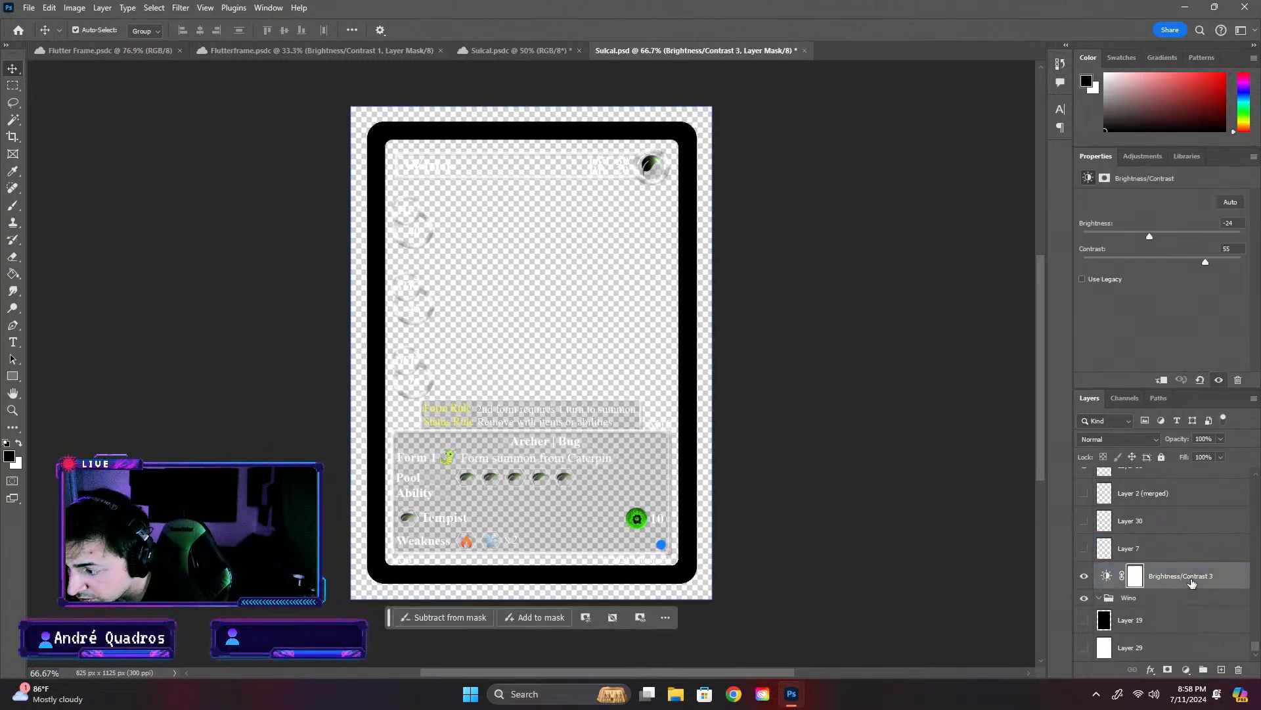
key(Delete)
- Delete the Wino group above Layer 19 and check Layer 31 by toggling its visibility
scroll(1129, 562, up, 2)
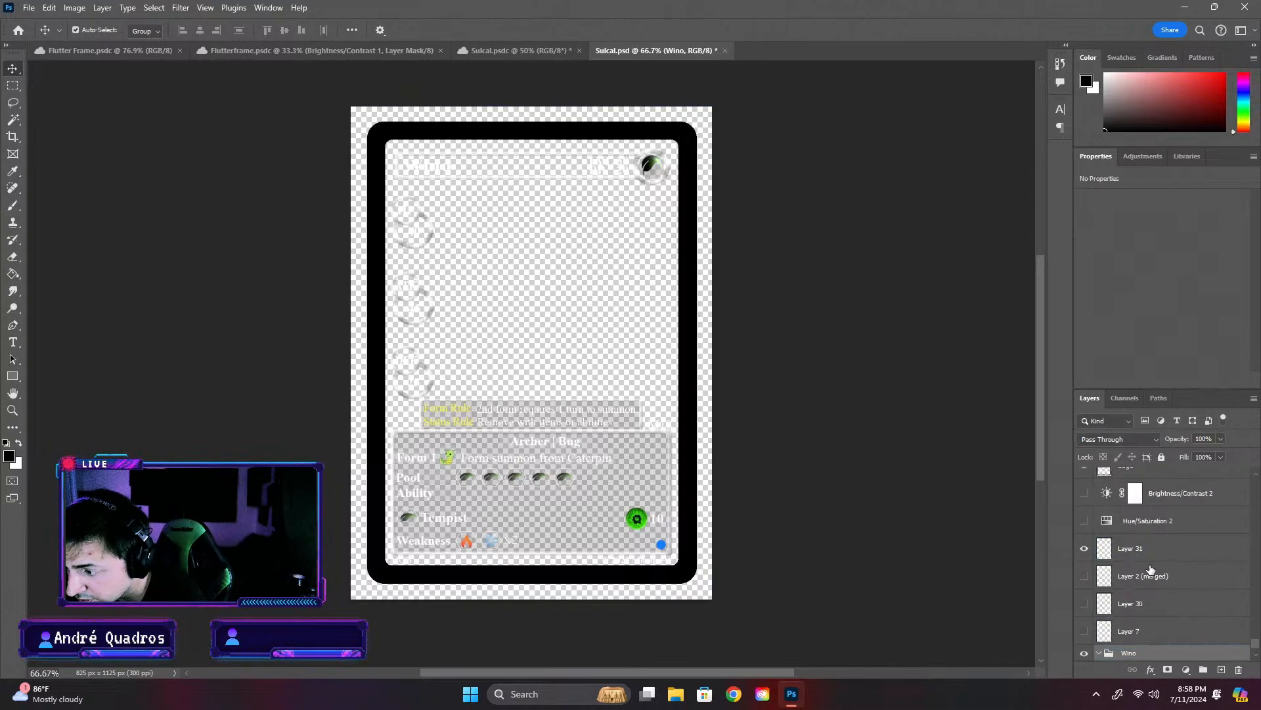
scroll(1169, 591, down, 2)
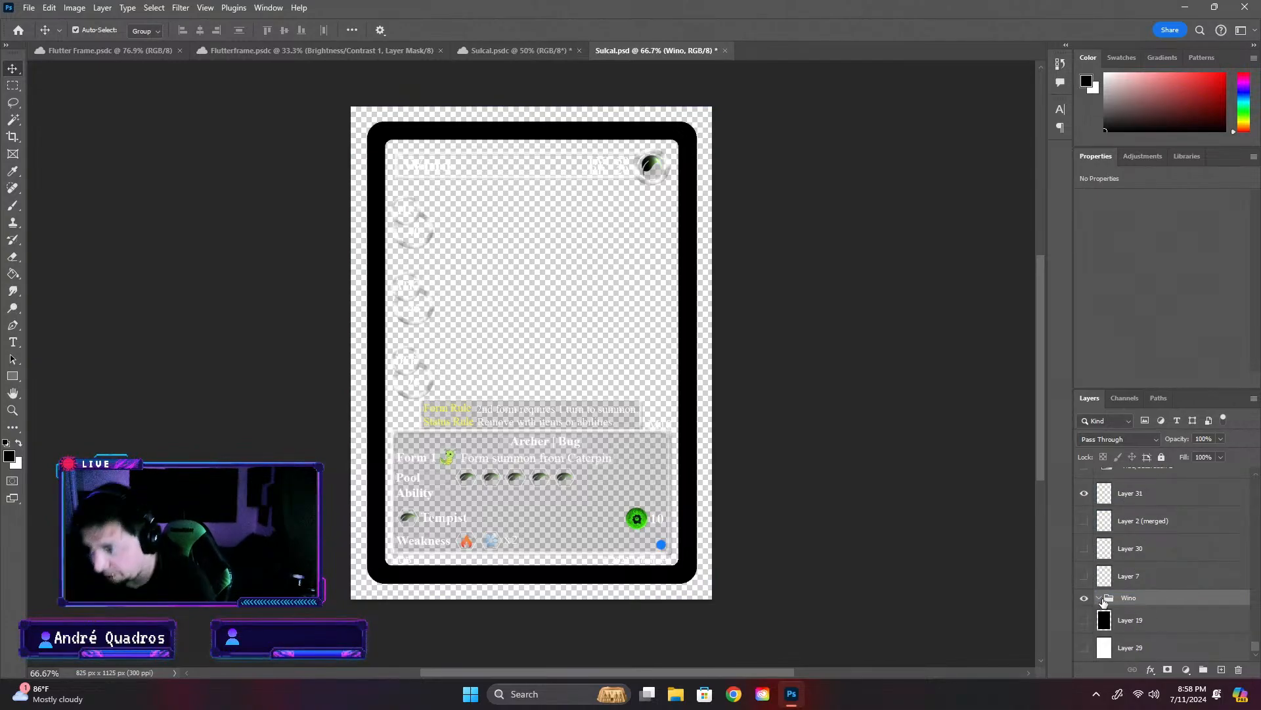
key(Delete)
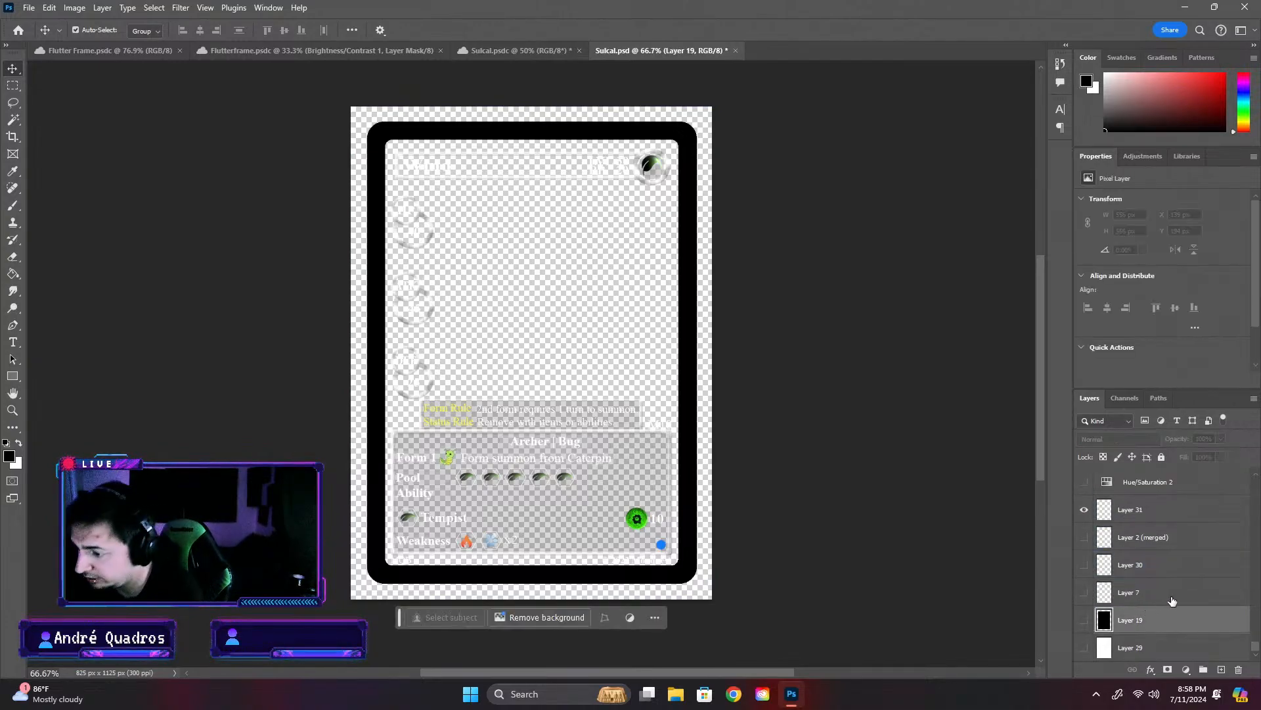
scroll(1156, 630, up, 2)
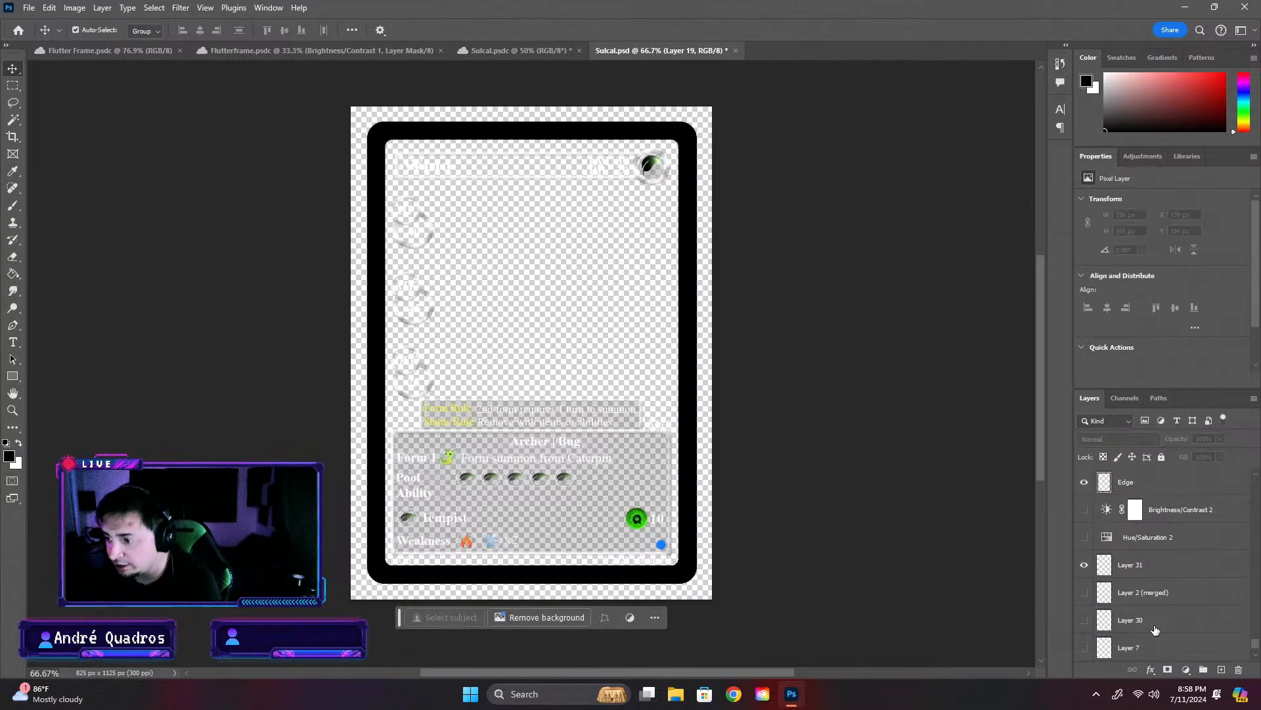
click(1106, 566)
click(1084, 566)
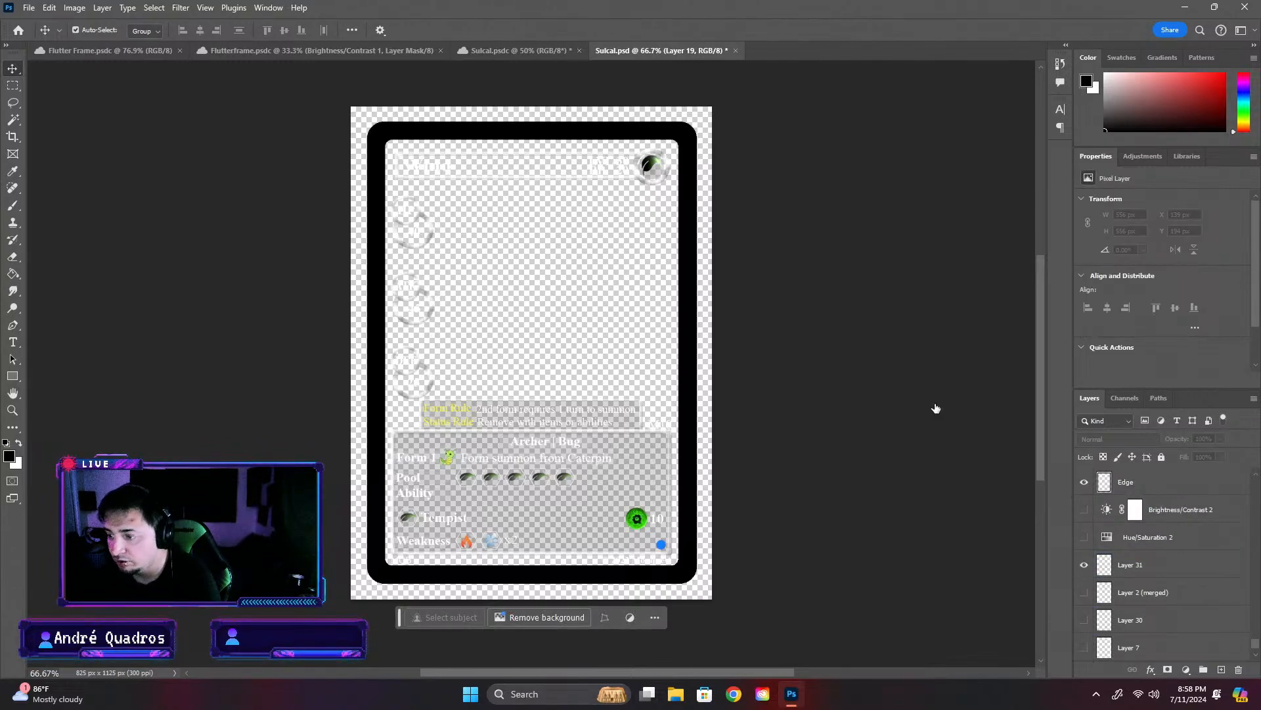
- Delete Layer 17 in Sulcal.psdc and copy the 13 background layer together with its Hue/Saturation 3 adjustment
click(519, 51)
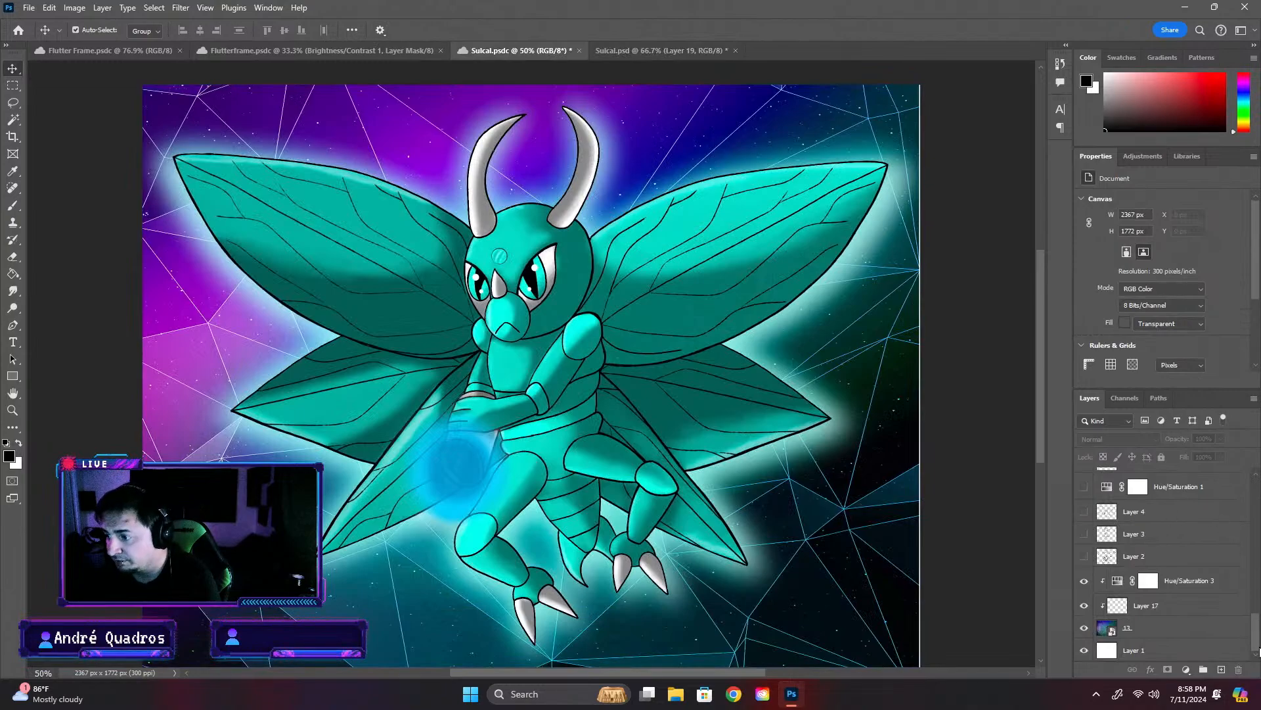
drag(1258, 645, 1256, 483)
click(1166, 485)
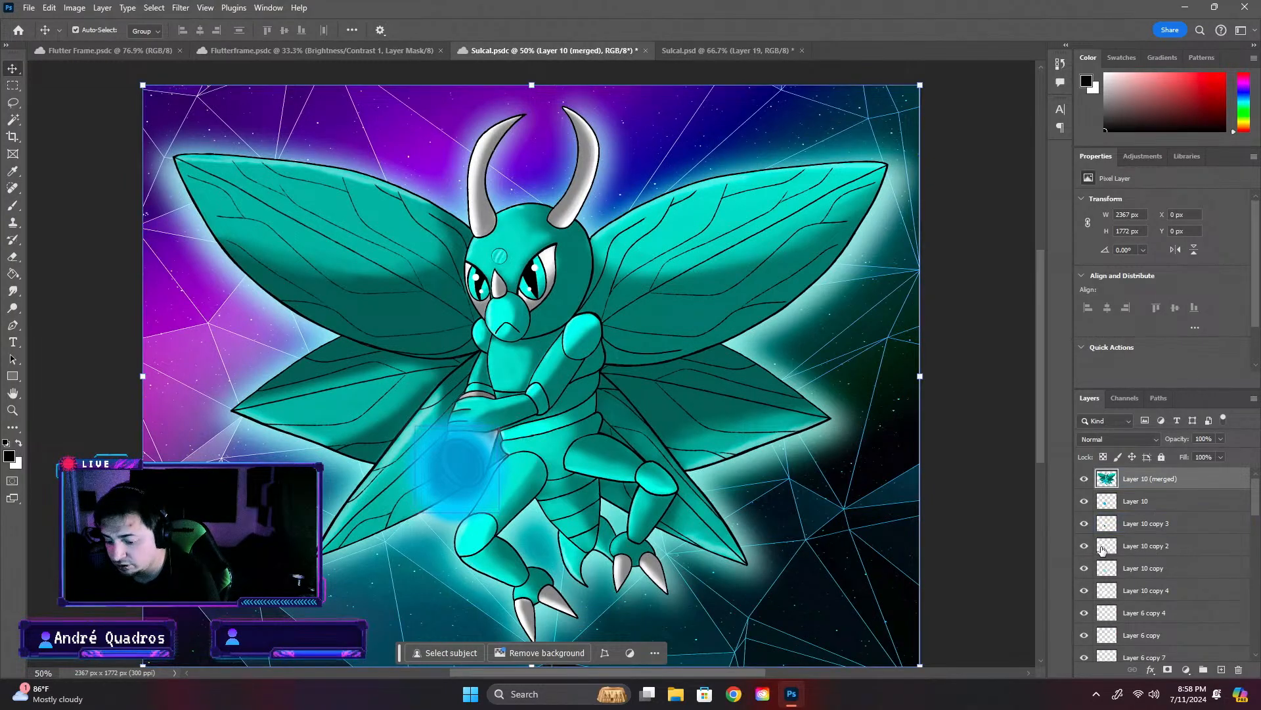
scroll(1225, 597, down, 15)
click(1159, 648)
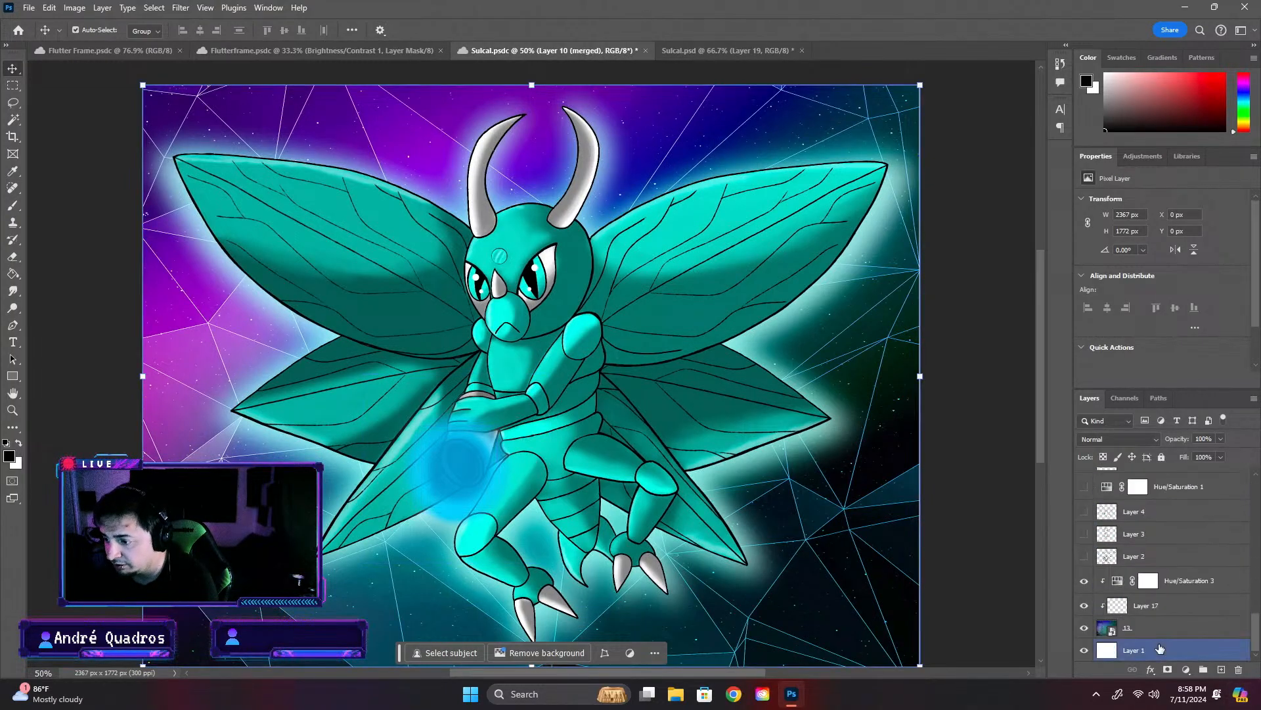
click(1146, 605)
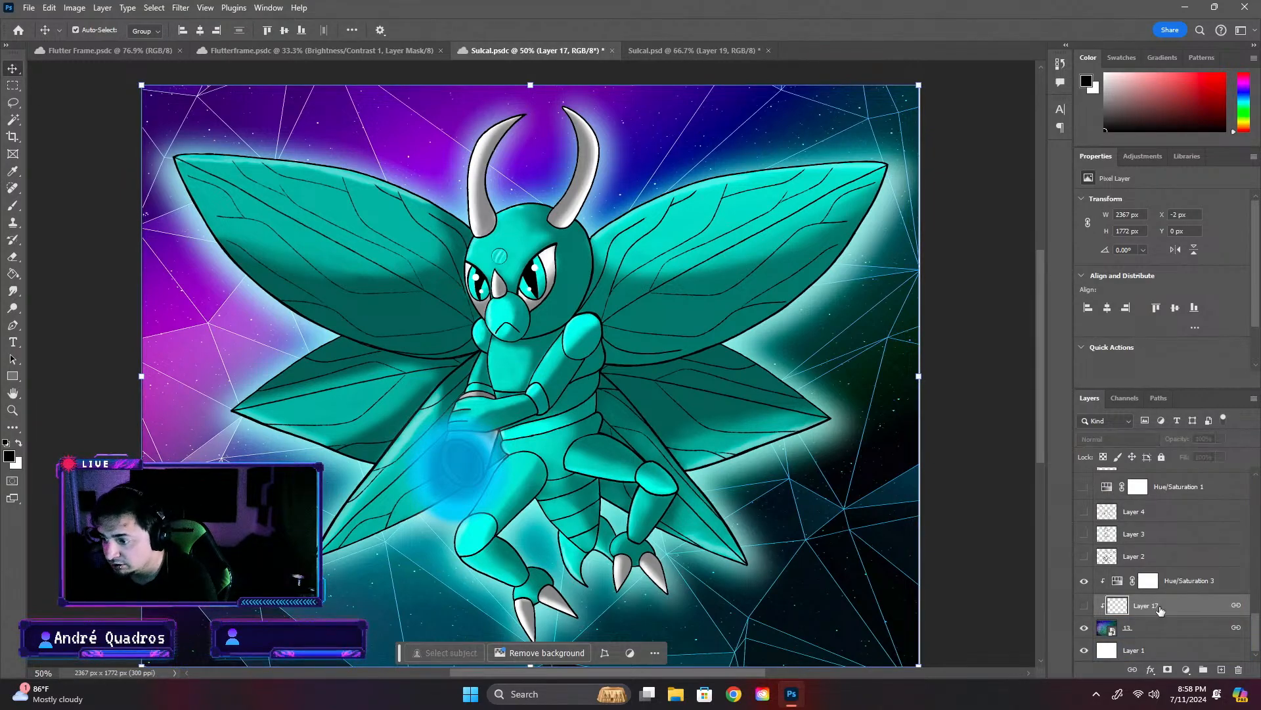
key(Delete)
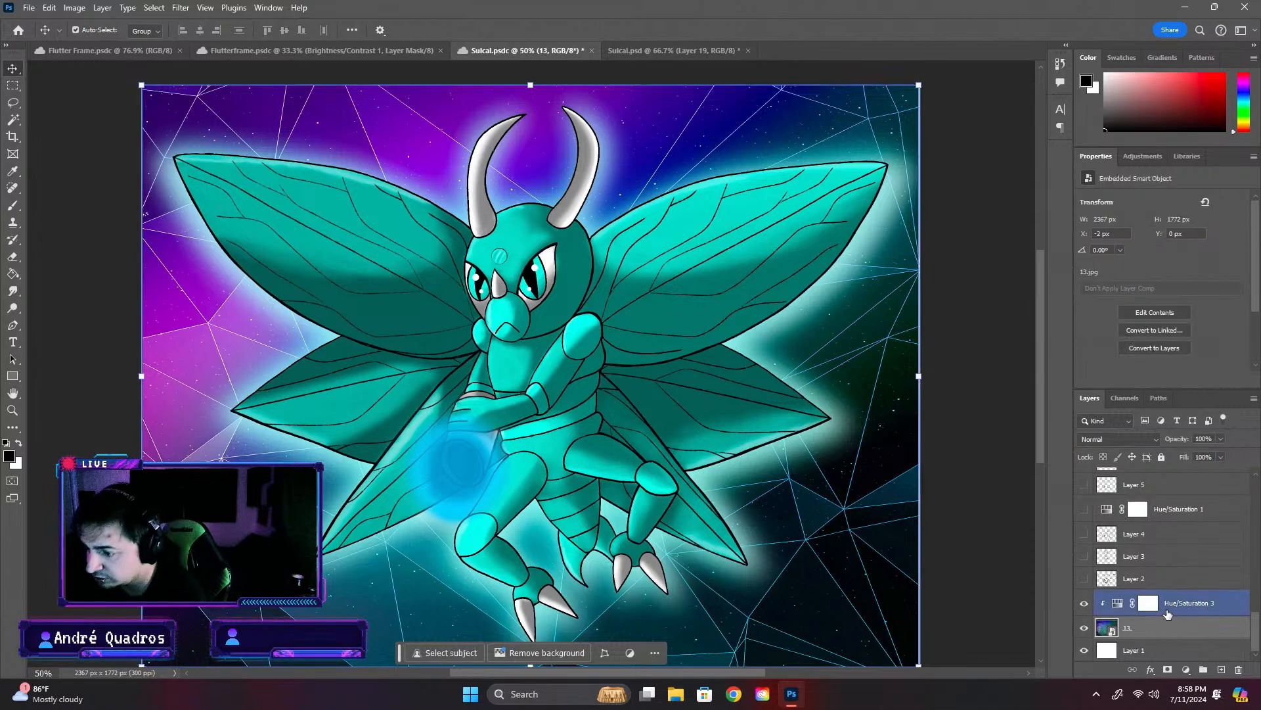
key(ctrl)
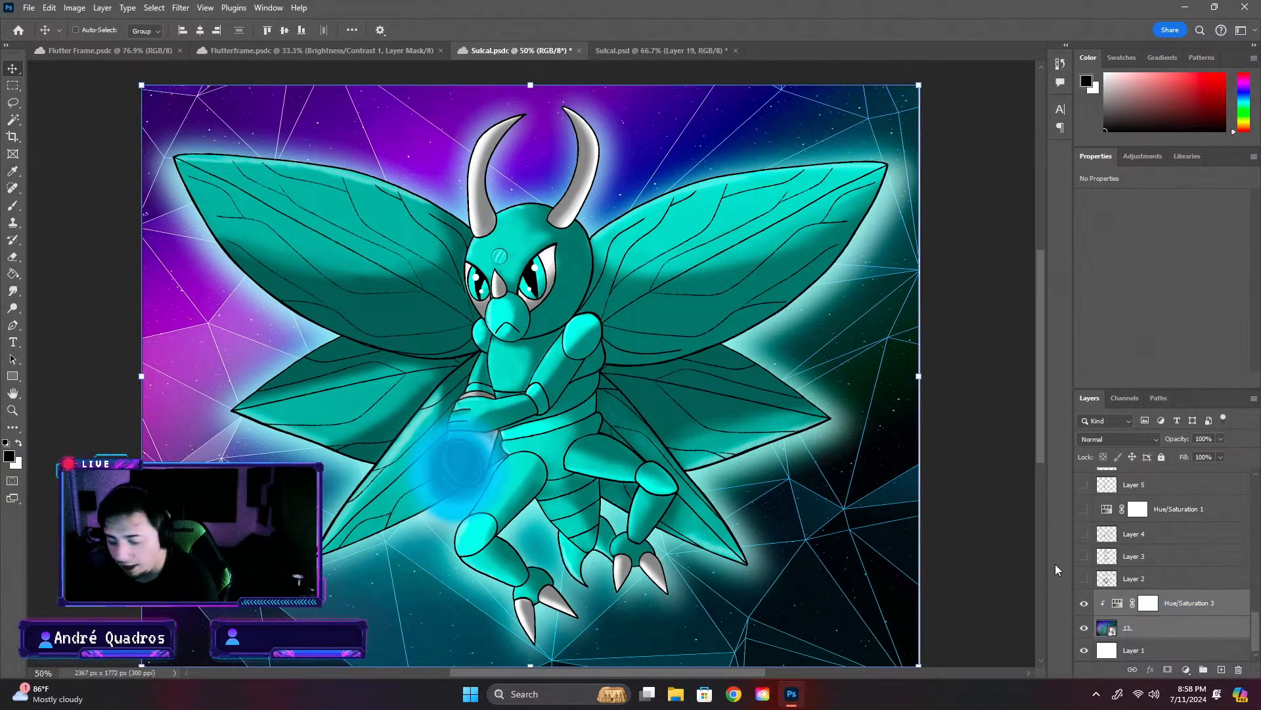
- Look through the layers of the open Flutter Frame.psdc, Flutterframe.psdc and Sulcal.psd documents
click(113, 51)
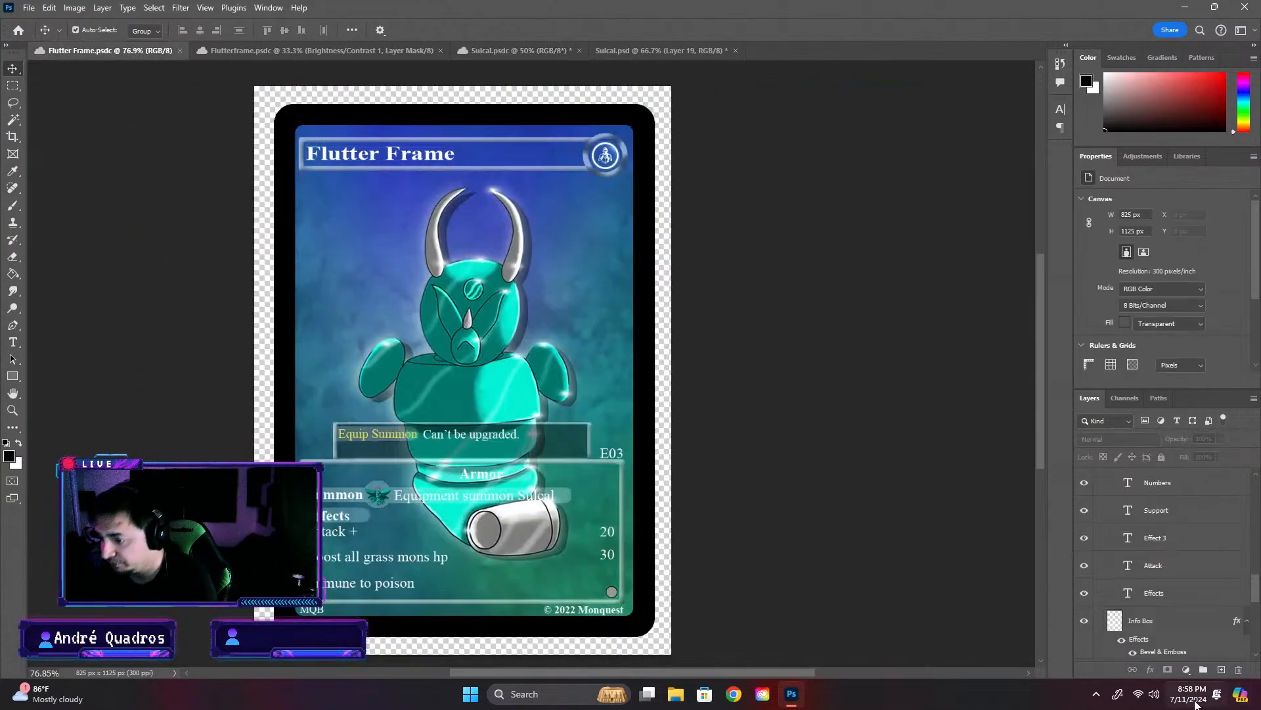
scroll(1219, 620, down, 3)
click(516, 51)
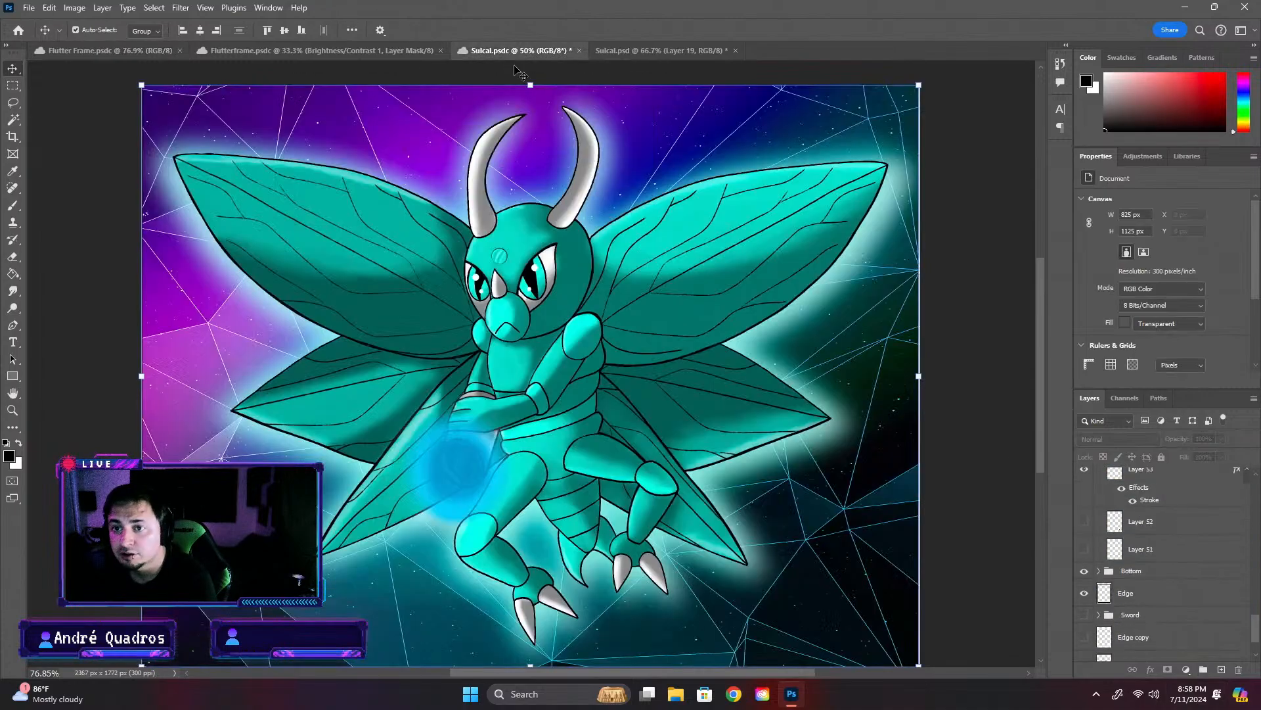
click(1202, 657)
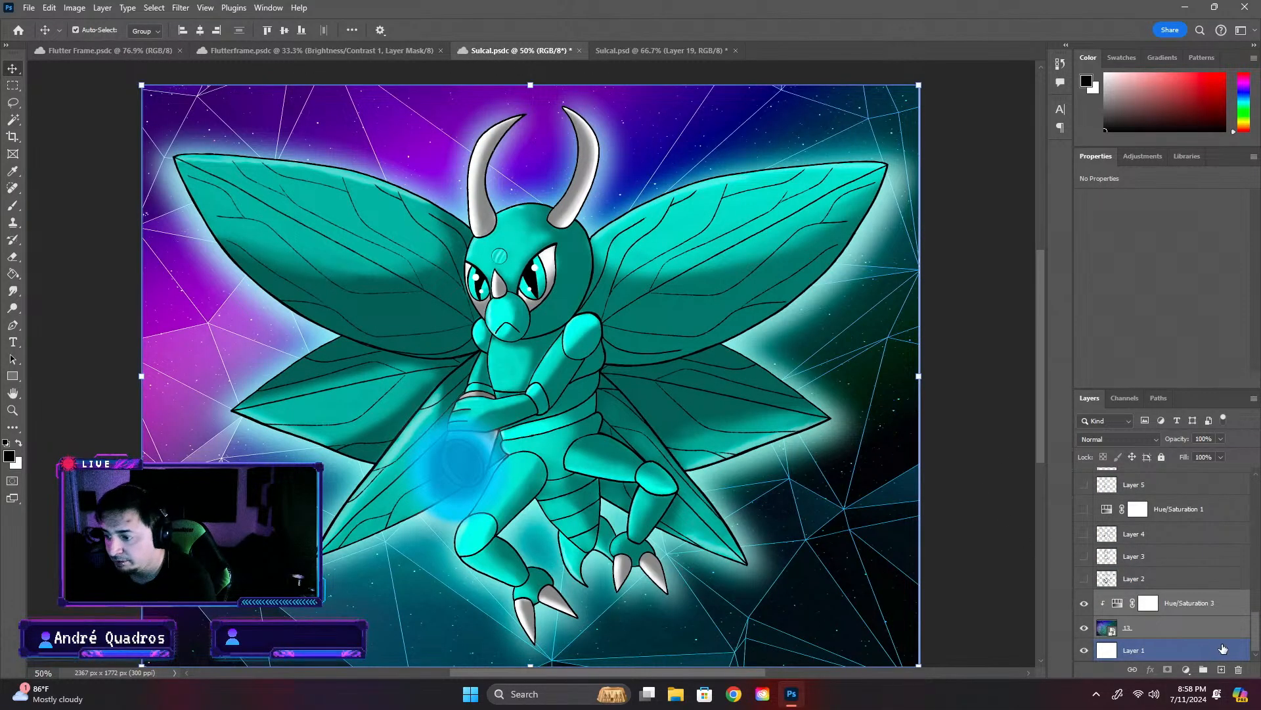
click(368, 51)
click(624, 50)
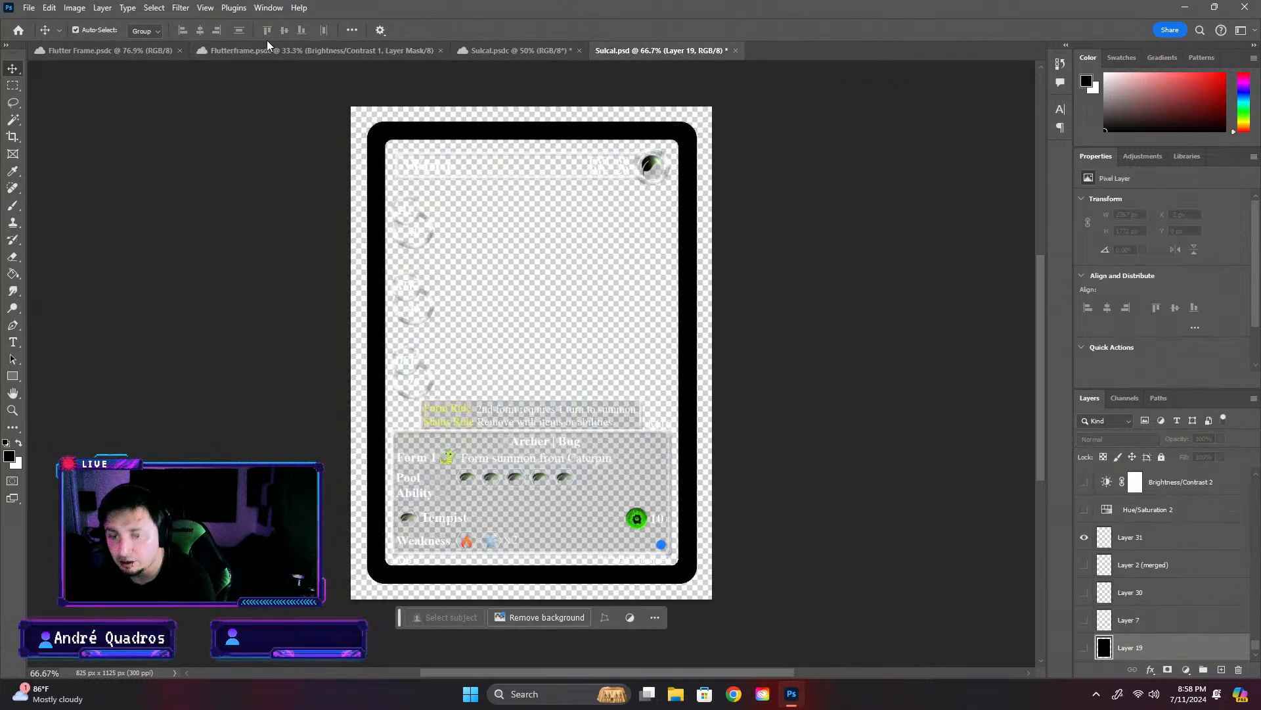
click(519, 50)
- Save Sulcal.psdc, keeping the Hue/Saturation 3 and 13 background layers selected
key(ctrl+s)
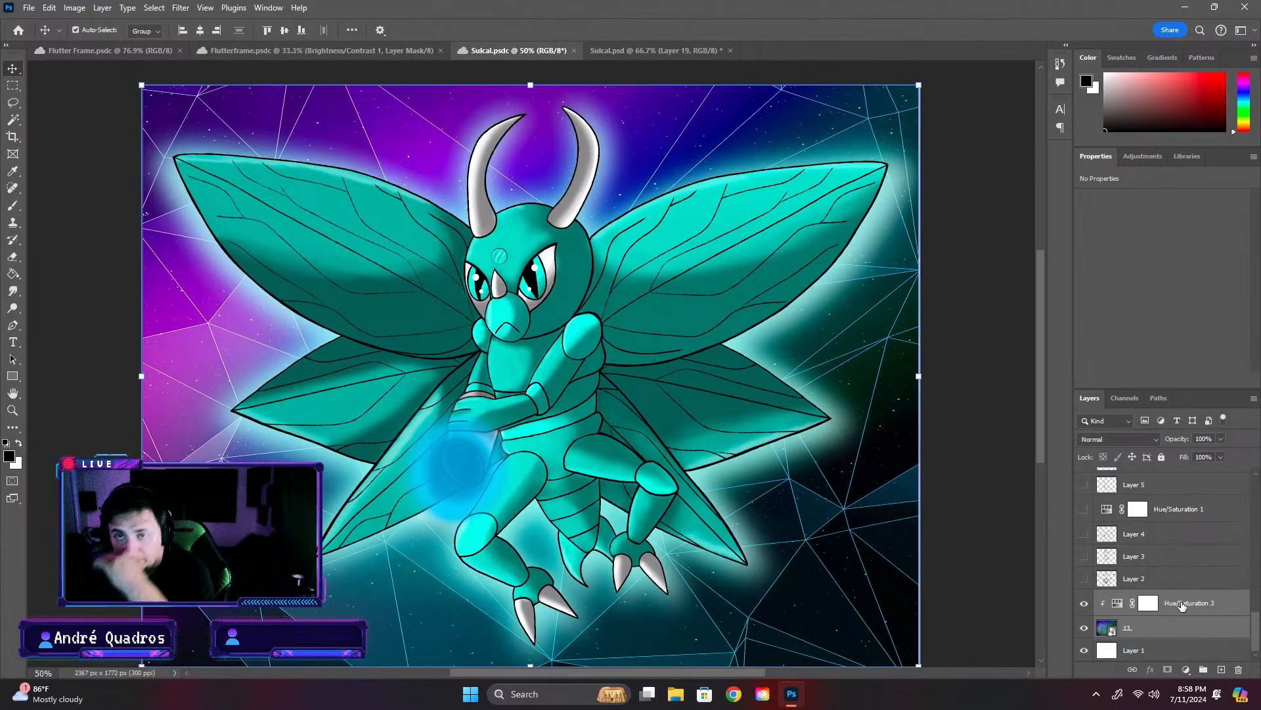
click(1146, 653)
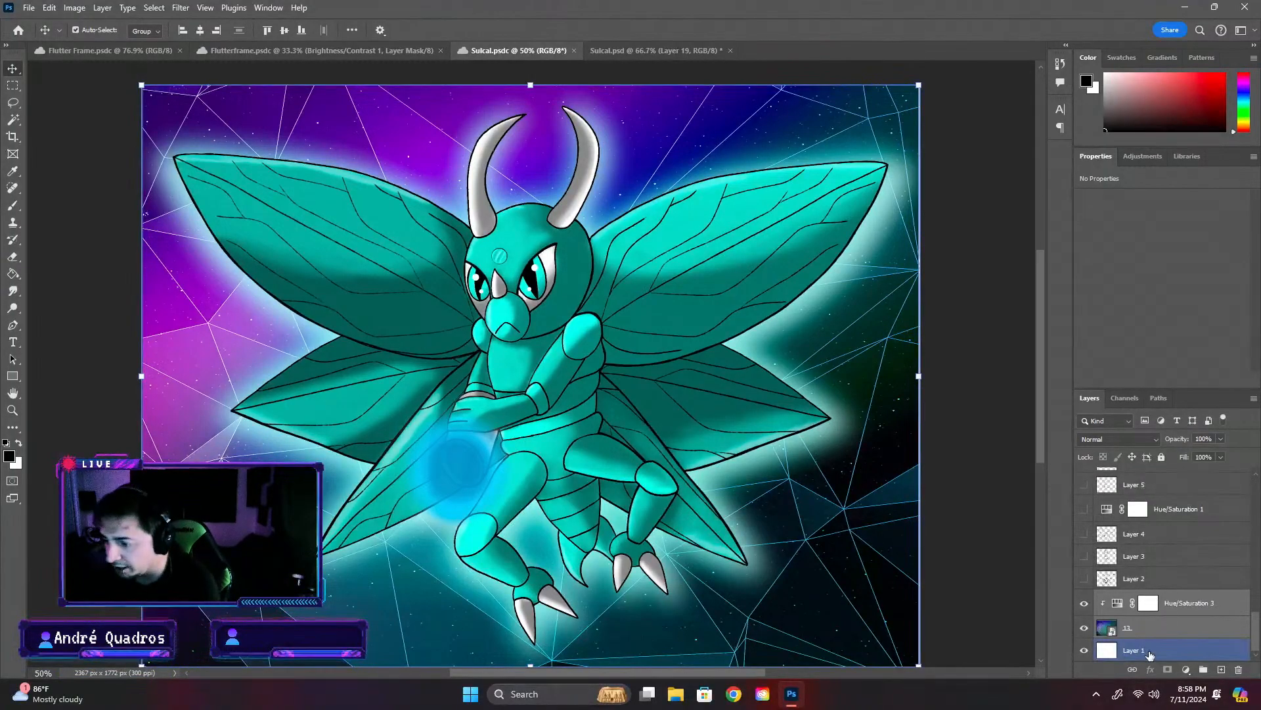
ctrl+click(1183, 644)
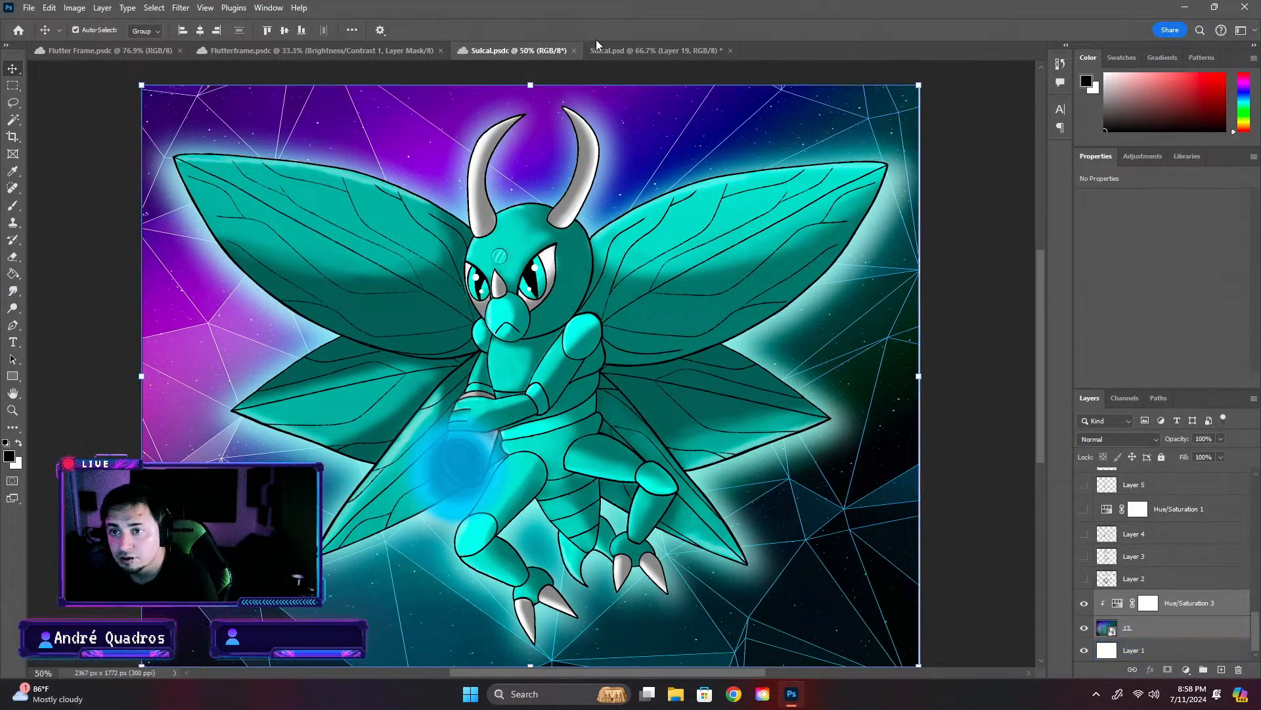
- In Sulcal.psd, create a layer group named BG at the bottom of the stack and put Layer 19 inside it
click(608, 51)
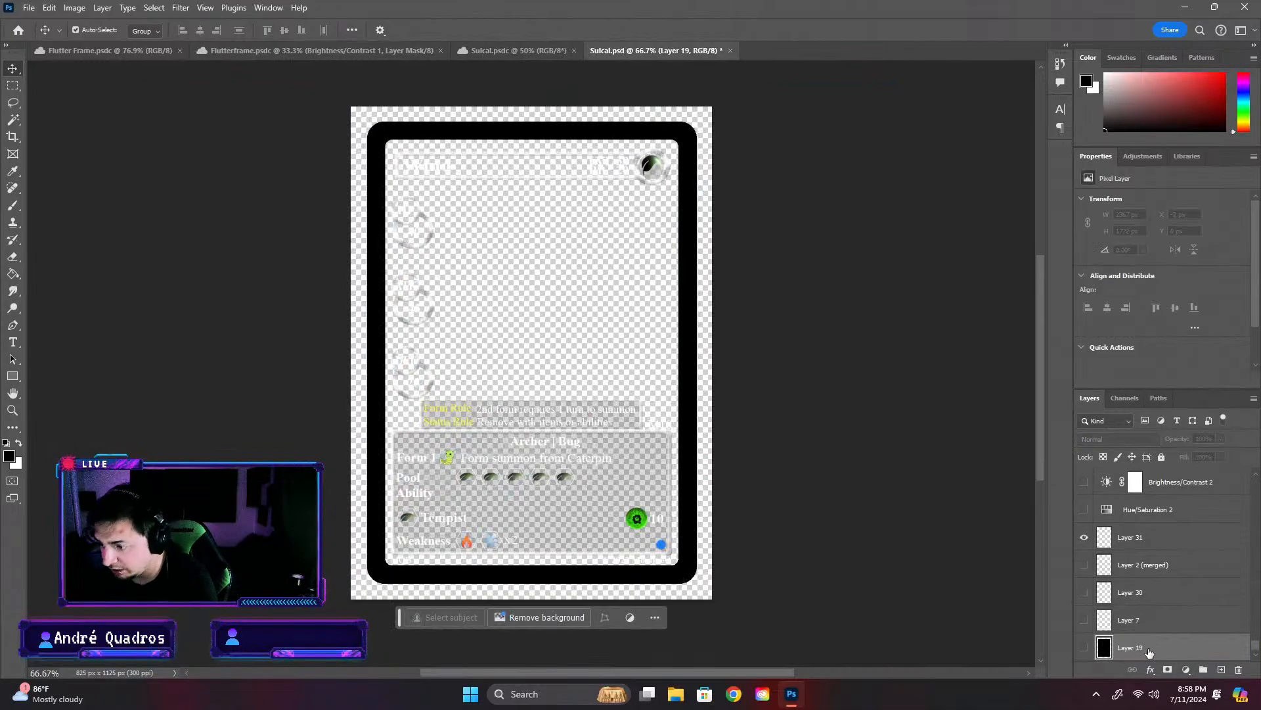
drag(1194, 663, 1203, 667)
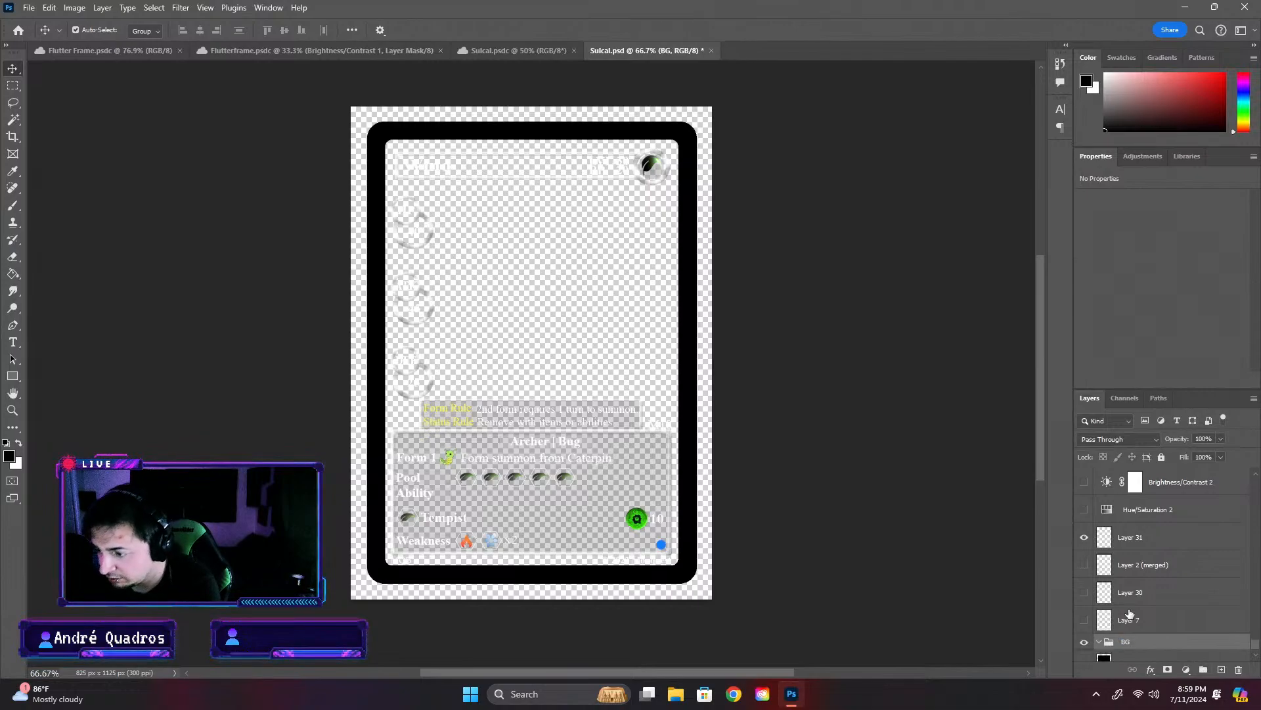
click(1161, 658)
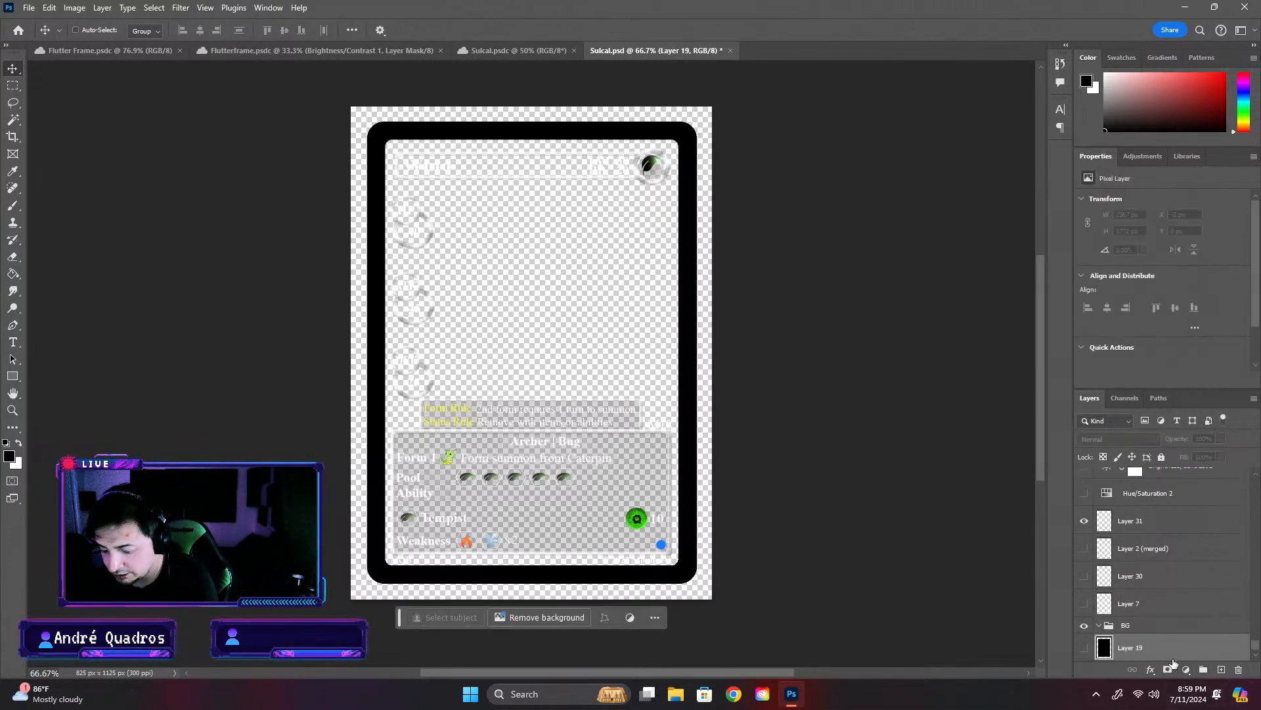
click(1160, 665)
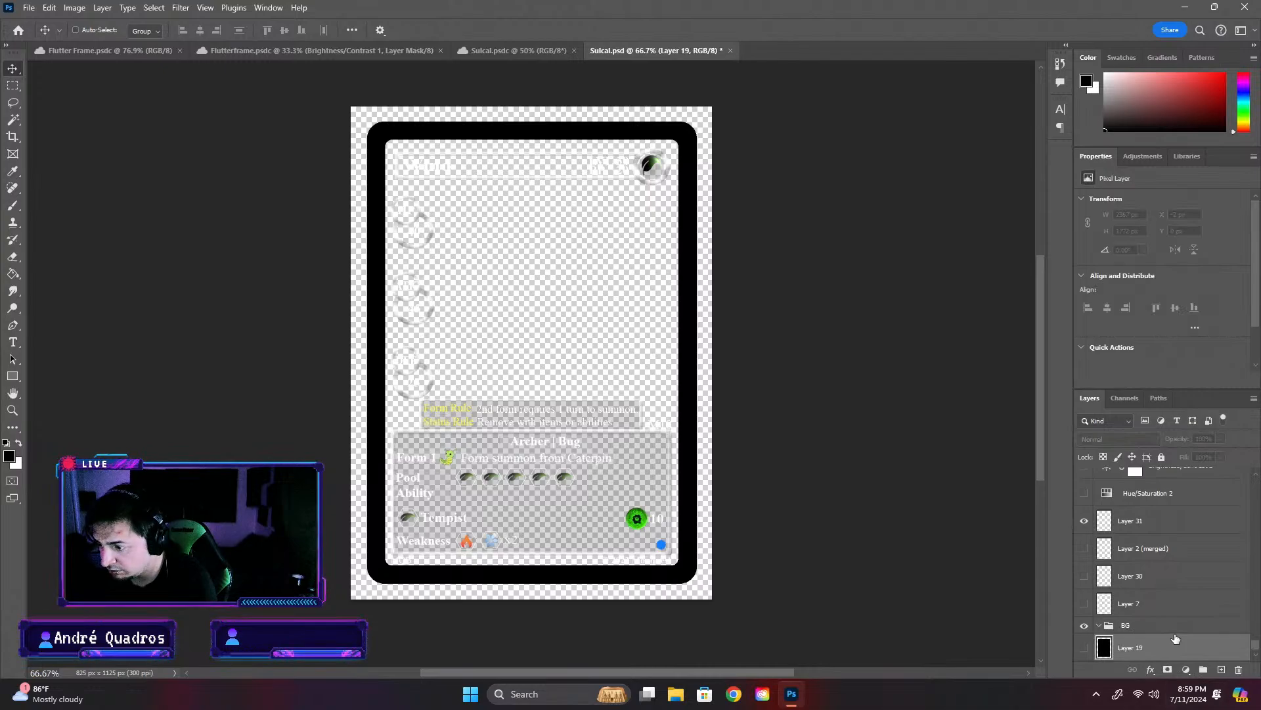
- Bring the Hue/Saturation 3 and 13 background layers into the BG group and delete Layer 19
click(793, 695)
click(793, 695)
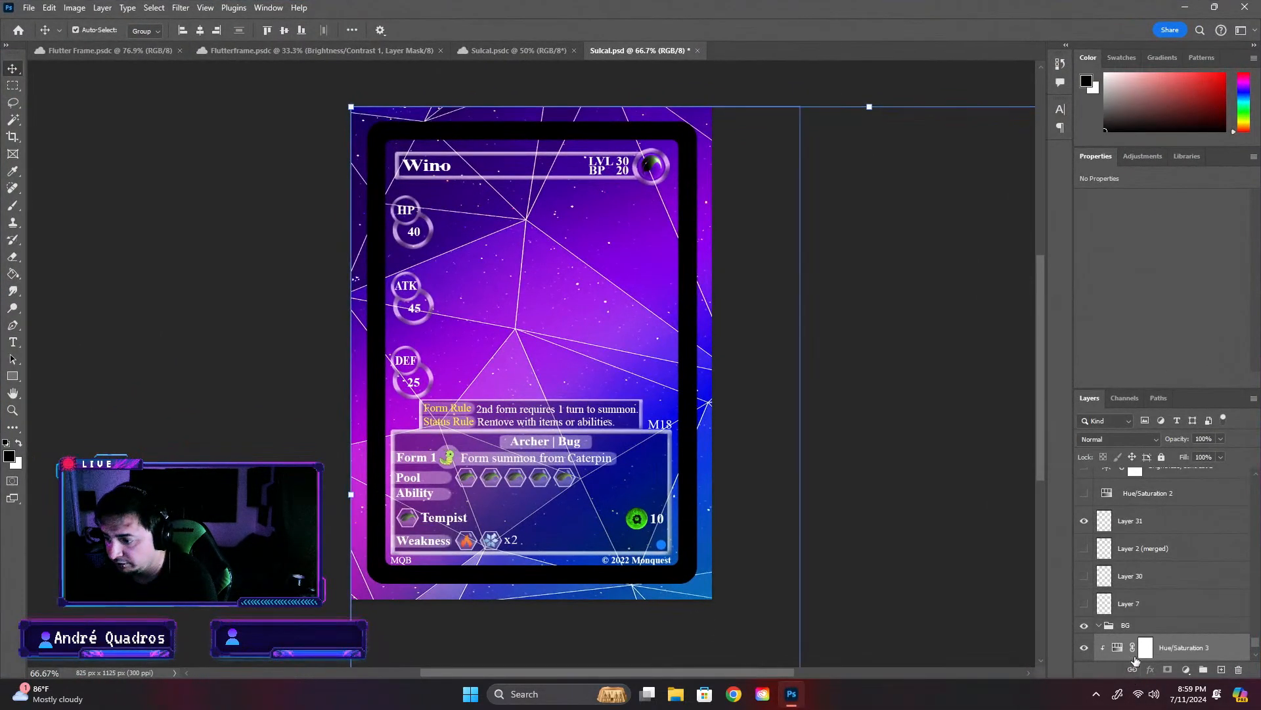
scroll(1134, 660, down, 2)
click(1100, 571)
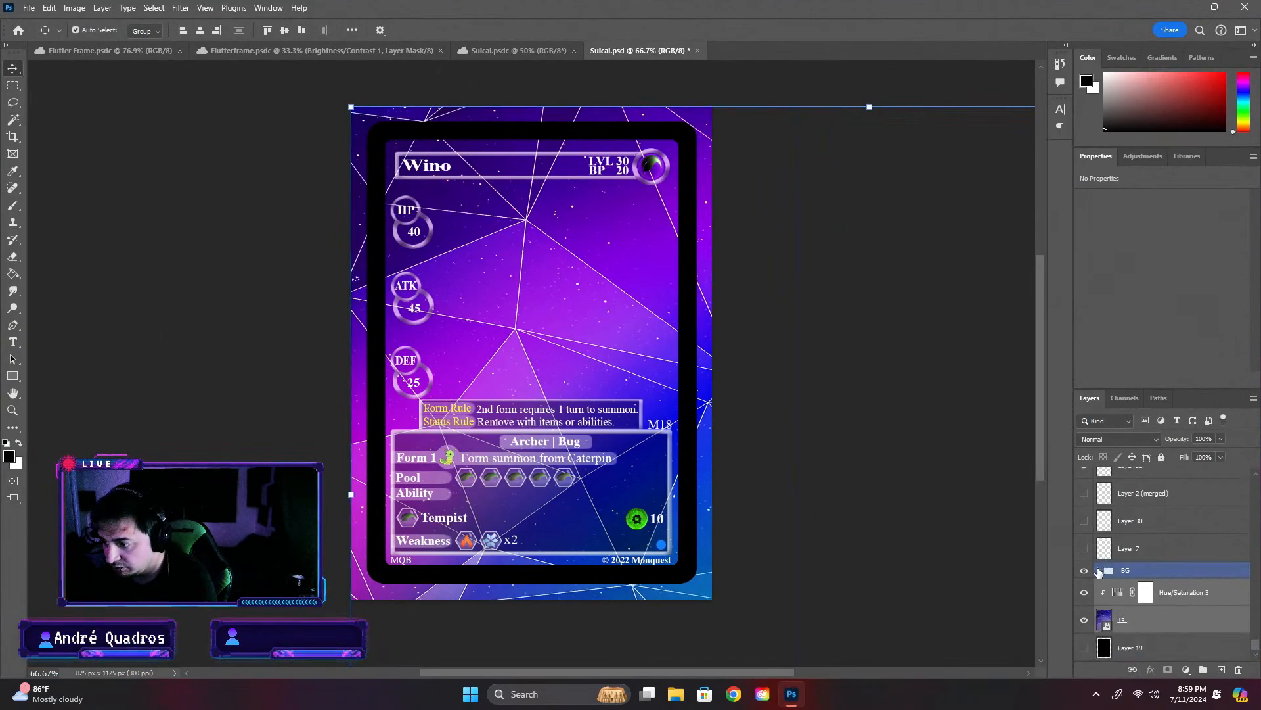
drag(1099, 571, 1187, 569)
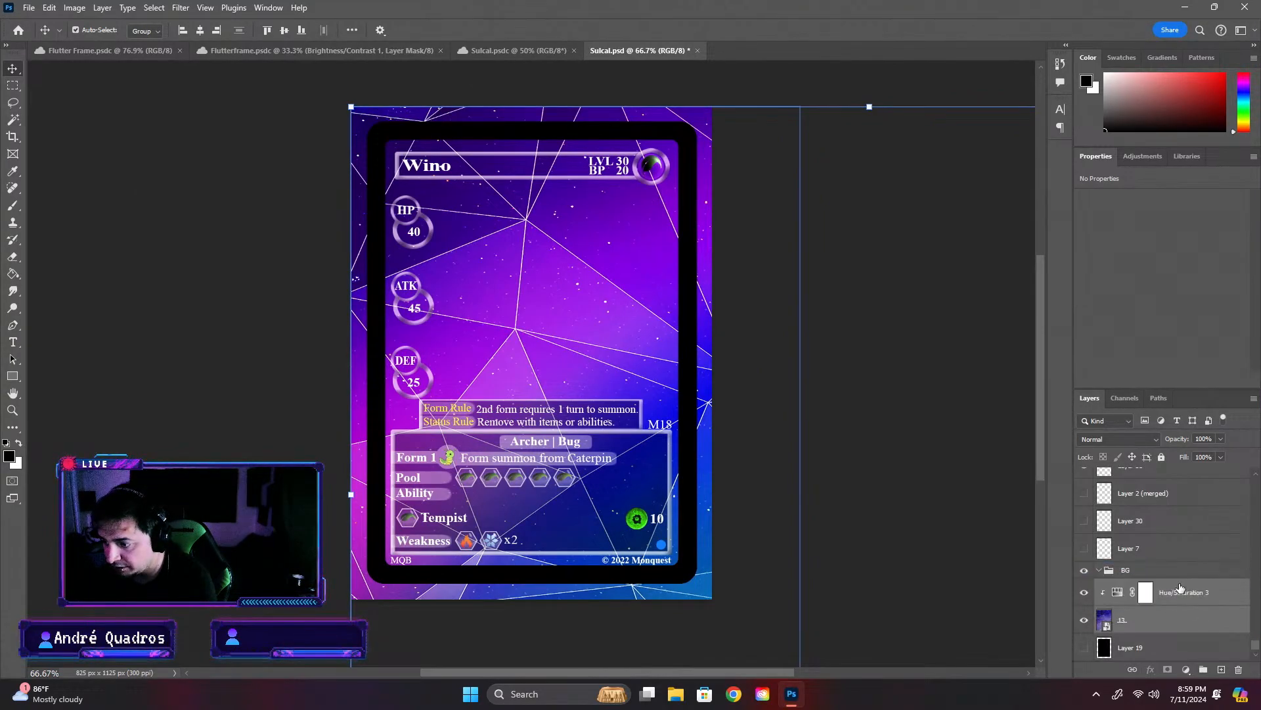
click(1128, 625)
- Scale and position the 13 background to fill the card frame, 722 by 998 px at X 55 px, Y 65 px
click(511, 46)
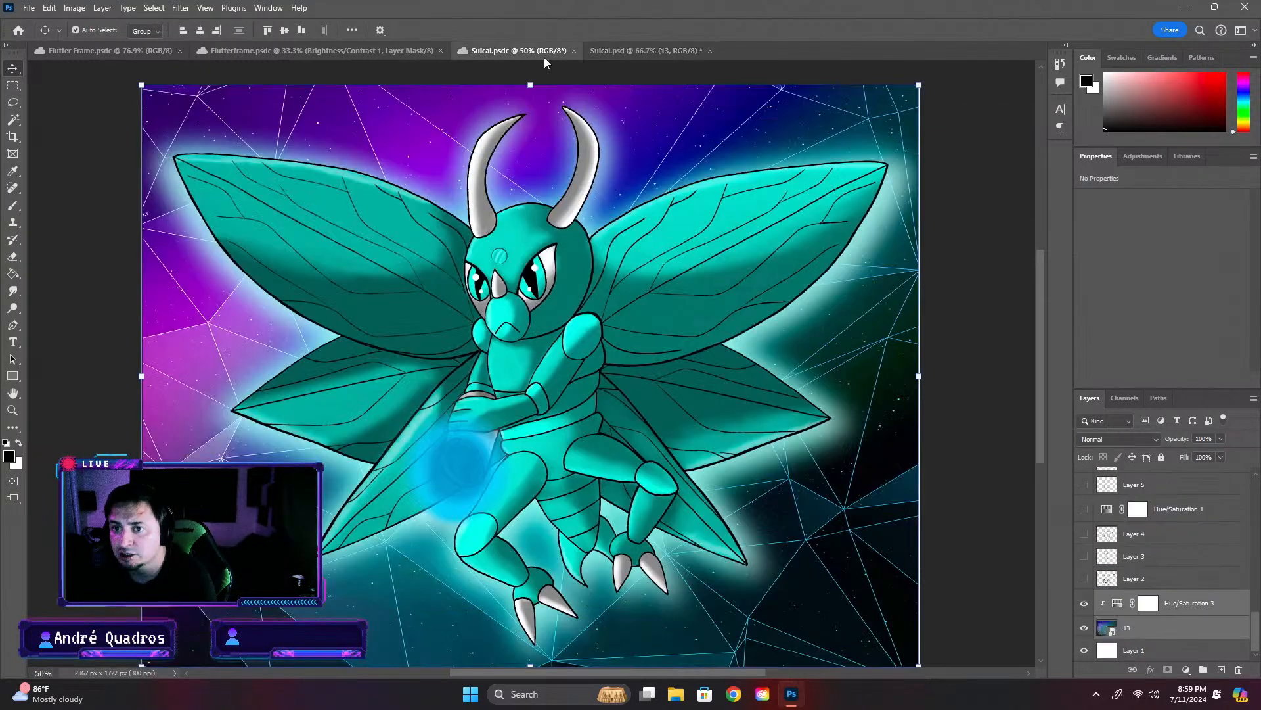
click(647, 51)
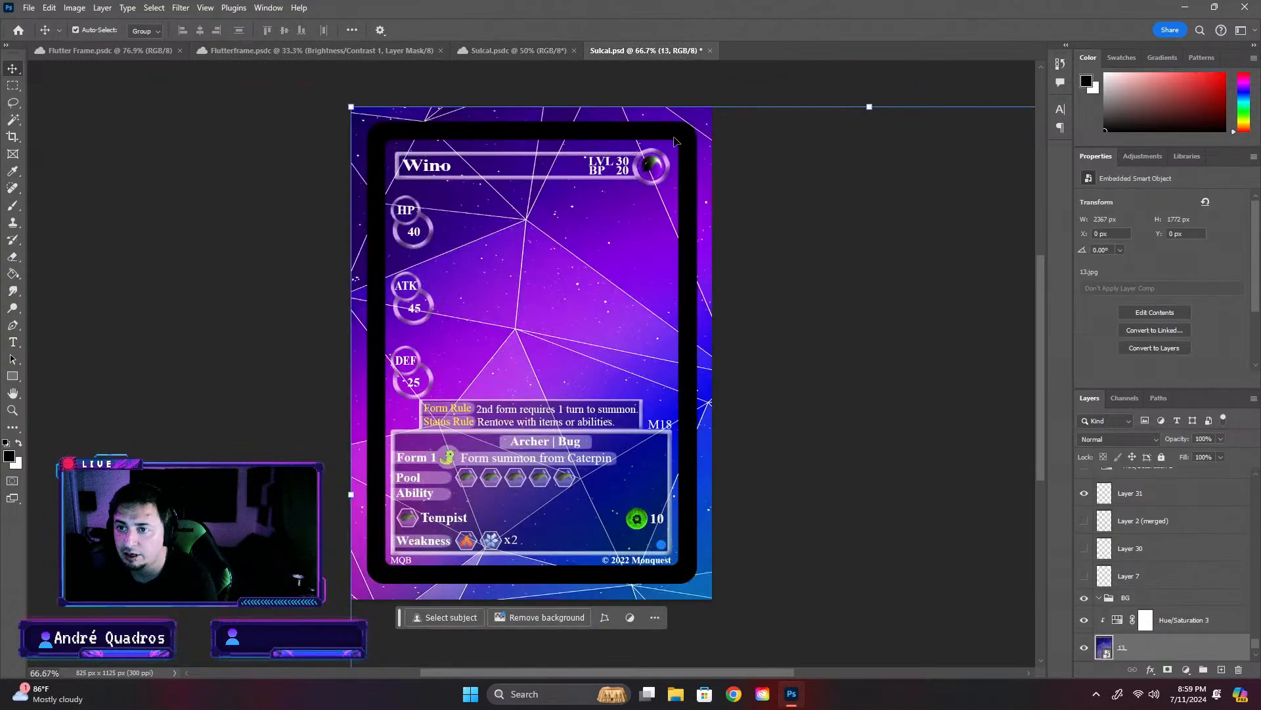
drag(351, 107, 846, 458)
drag(923, 486, 469, 157)
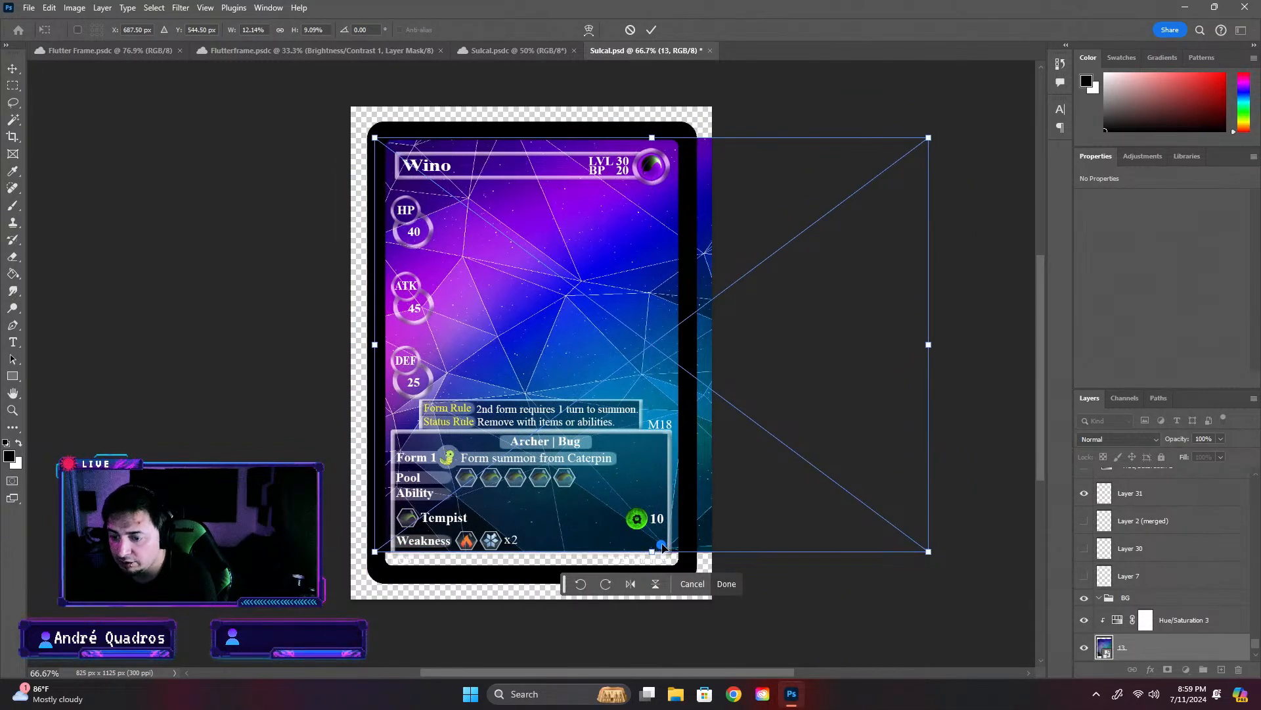
drag(933, 347, 743, 345)
key(ctrl+z)
drag(927, 345, 691, 344)
drag(535, 554, 533, 571)
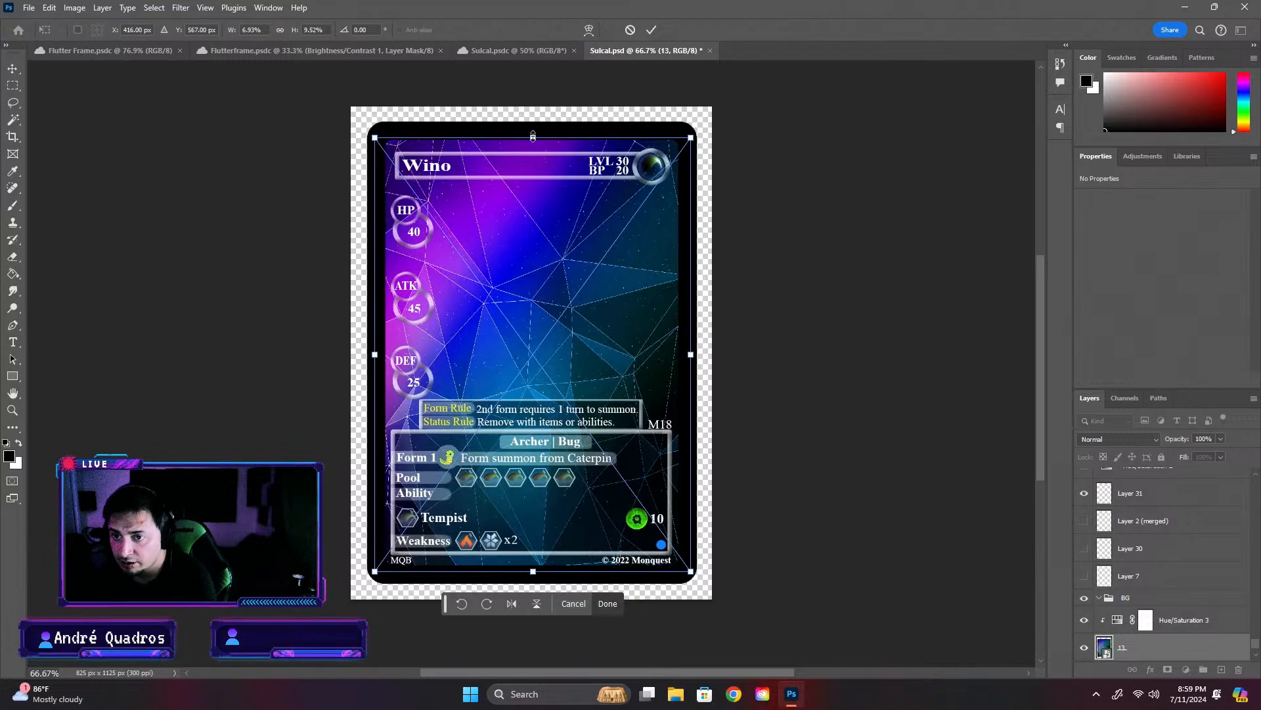
drag(533, 136, 538, 133)
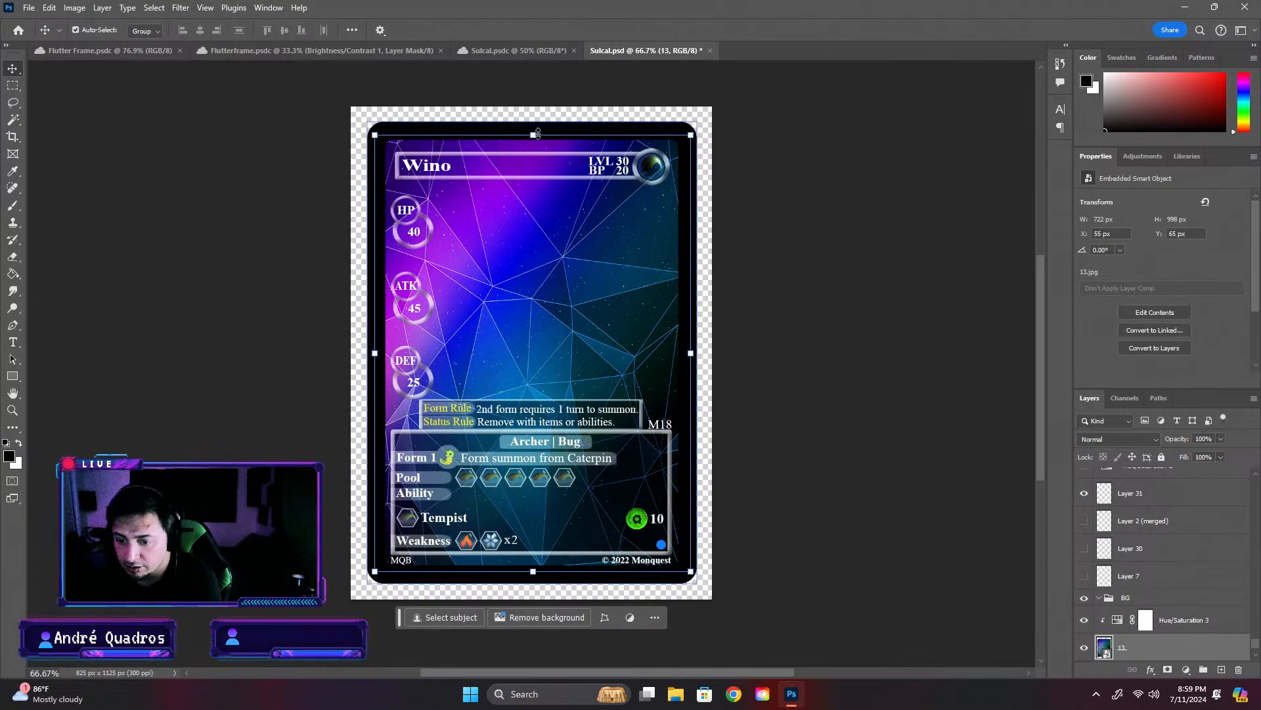
key(Return)
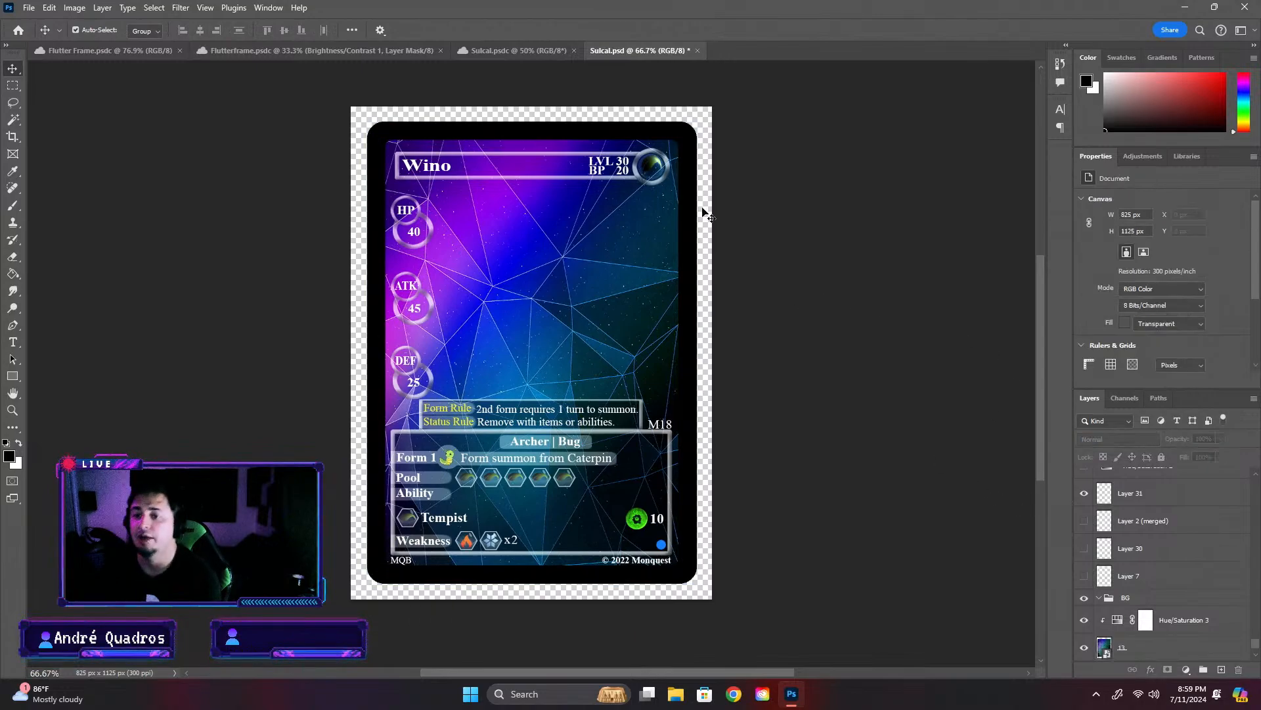
- Select the Layer 10 (merged) artwork layer in Sulcal.psdc and return to the Sulcal.psd card
click(503, 53)
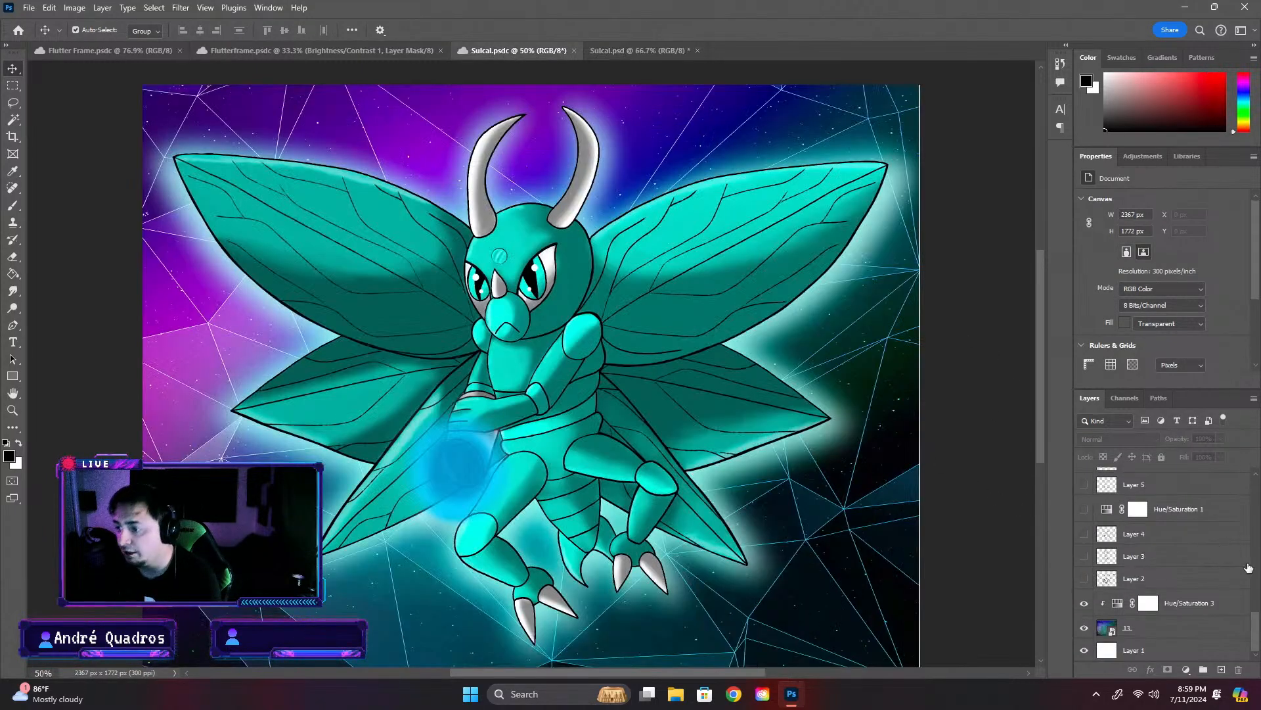
key(ctrl+shift+alt+e)
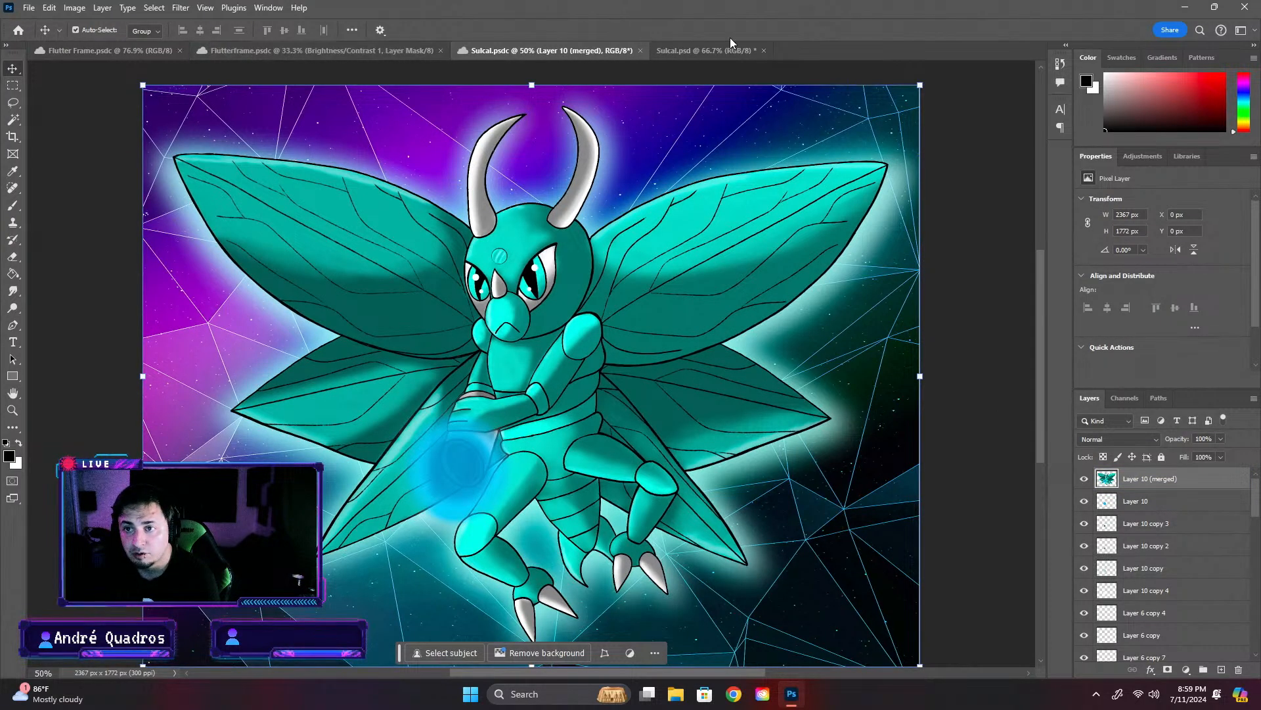
click(700, 50)
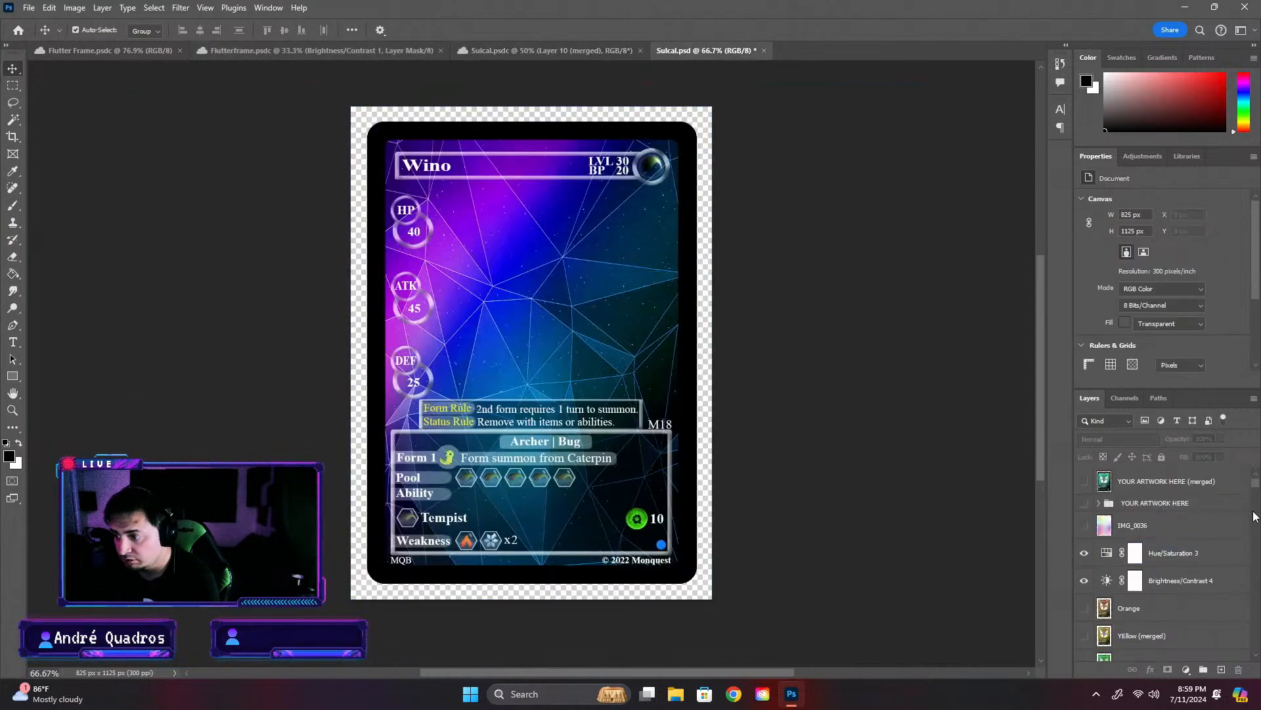
- Delete the hidden merged colour layers and the colour Hue/Saturation adjustments, Orange through Purple, above the DEFL Stats group
click(1179, 615)
scroll(1178, 615, down, 4)
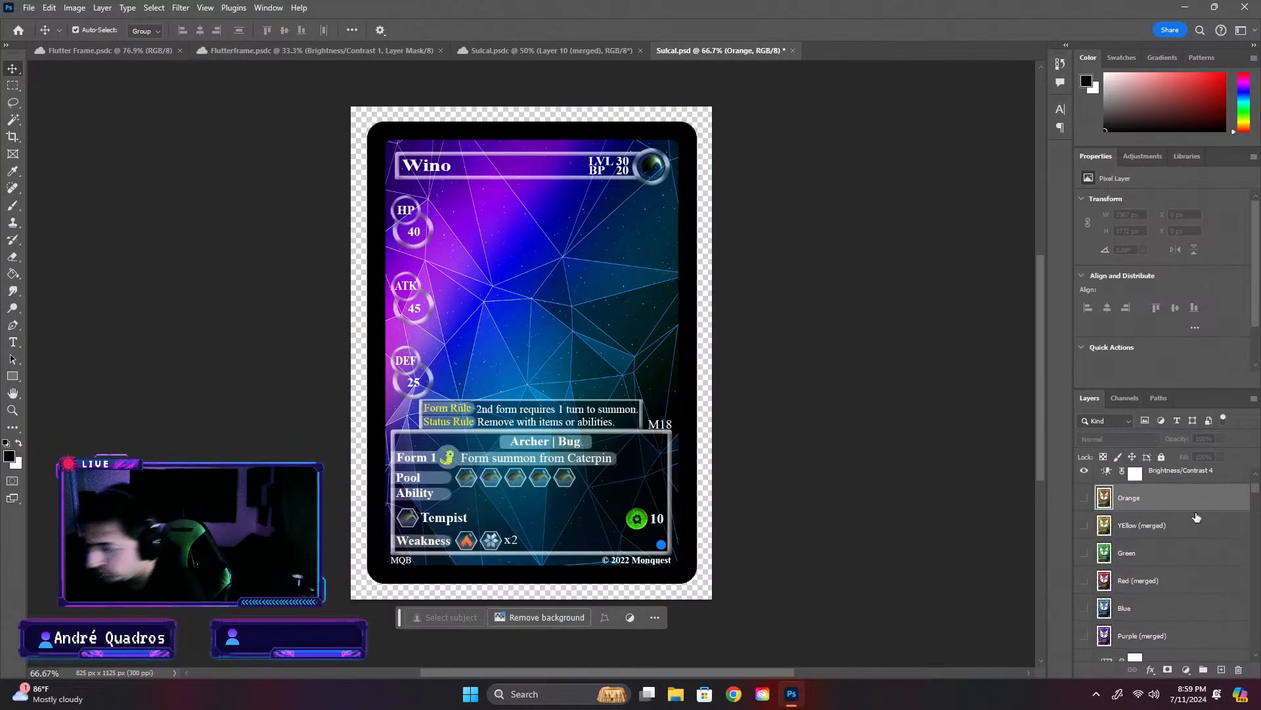
key(ctrl+z)
key(ctrl+z)
key(ctrl+z)
key(ctrl+z)
key(ctrl+z)
key(ctrl+z)
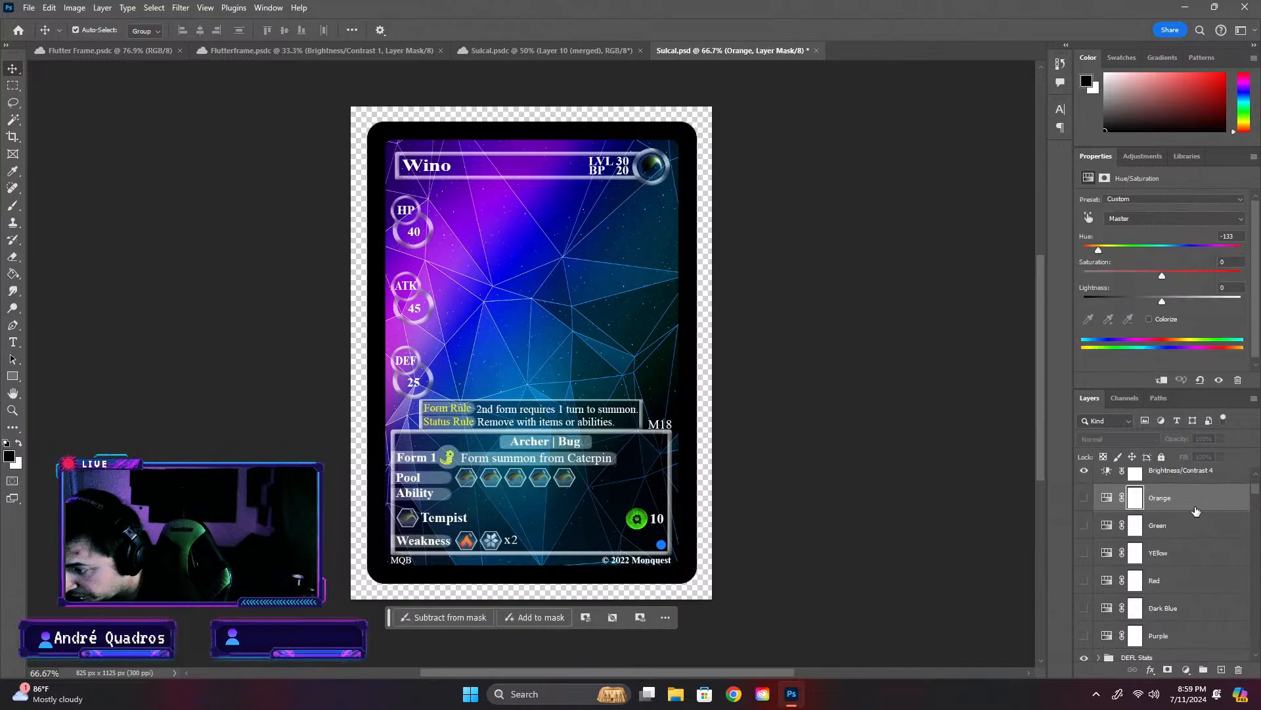
key(ctrl+z)
key(ctrl+z)
key(ctrl+z)
key(ctrl+z)
key(ctrl+z)
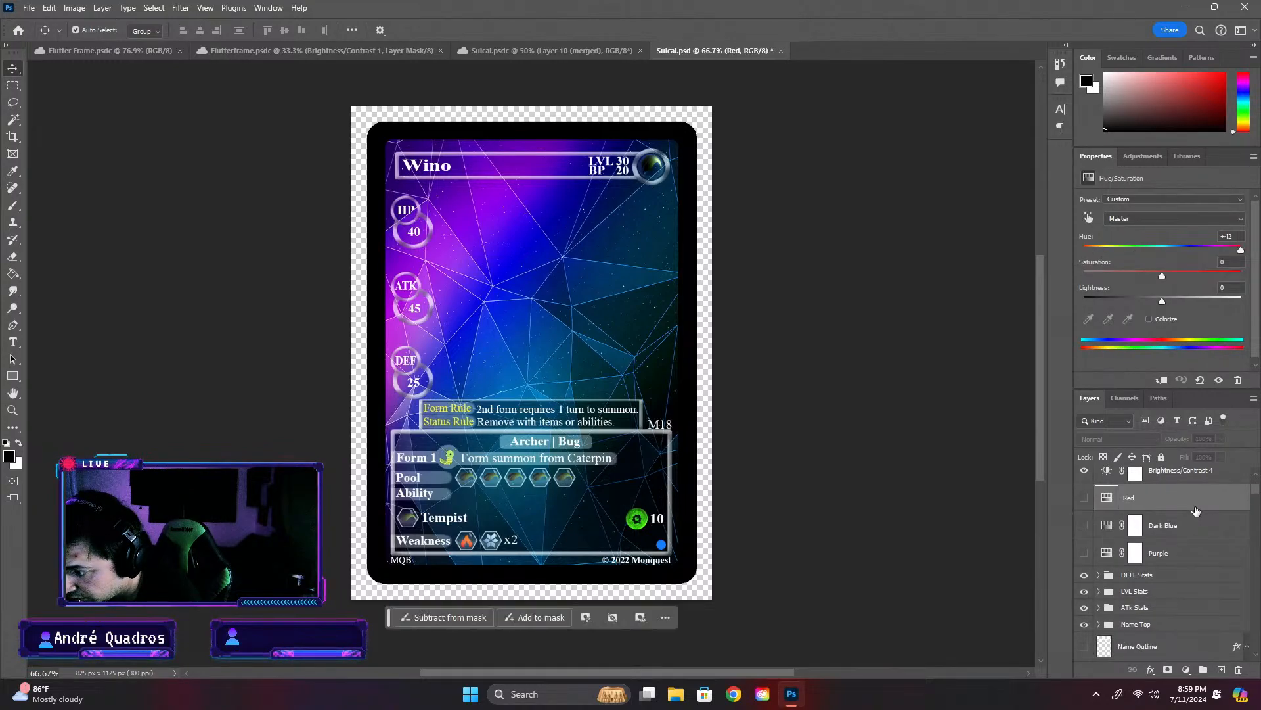
key(ctrl+z)
key(ctrl+z)
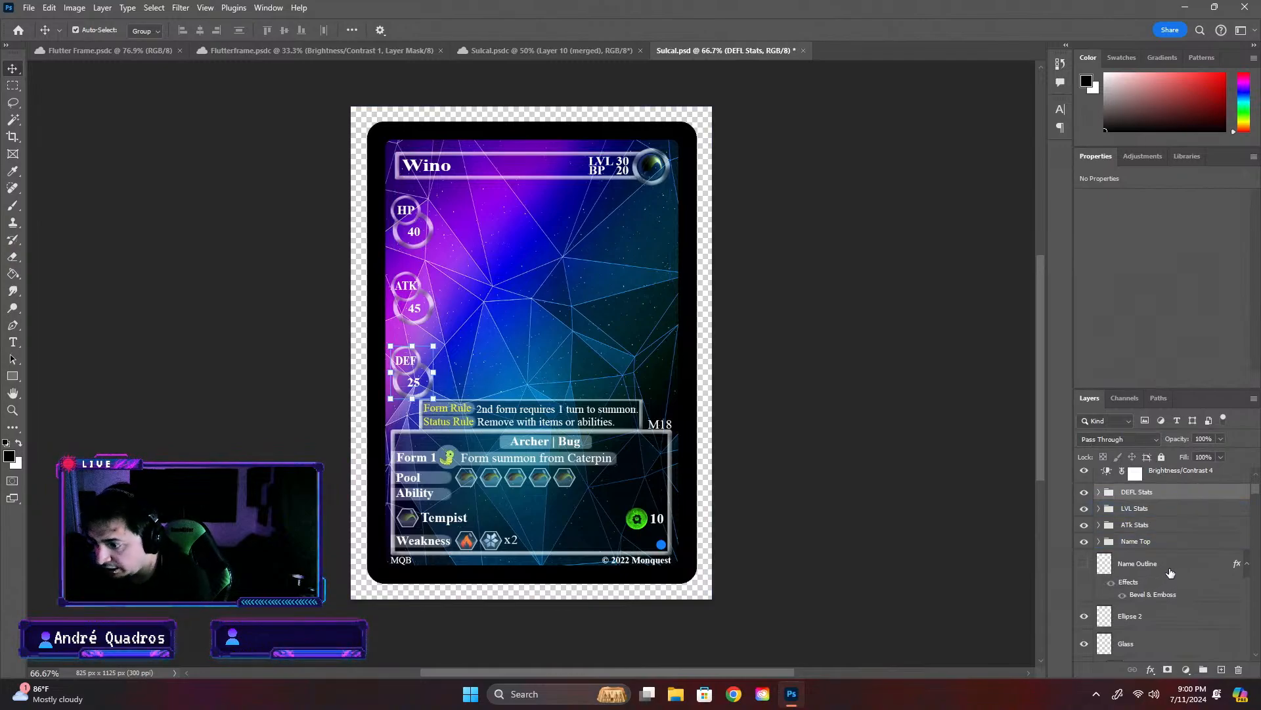
- Paste the copied Layer 10 (merged) artwork into the card directly above the BG group
click(1192, 570)
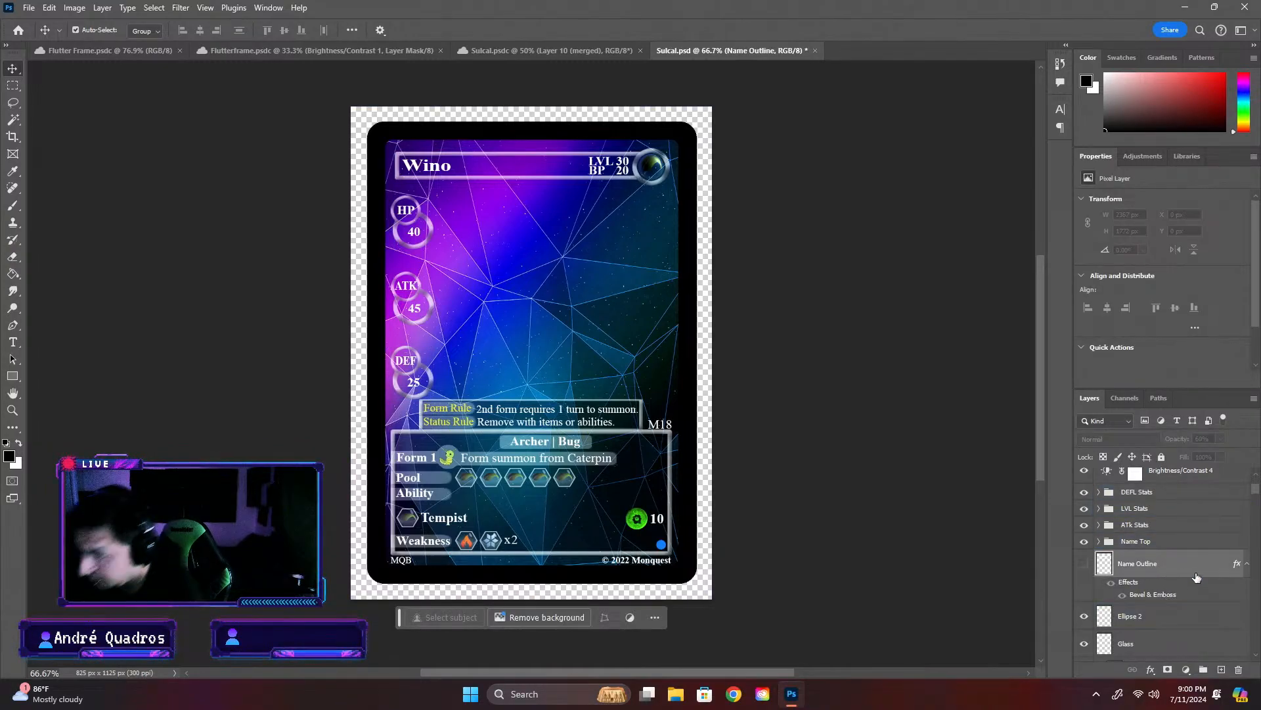
scroll(1210, 599, down, 10)
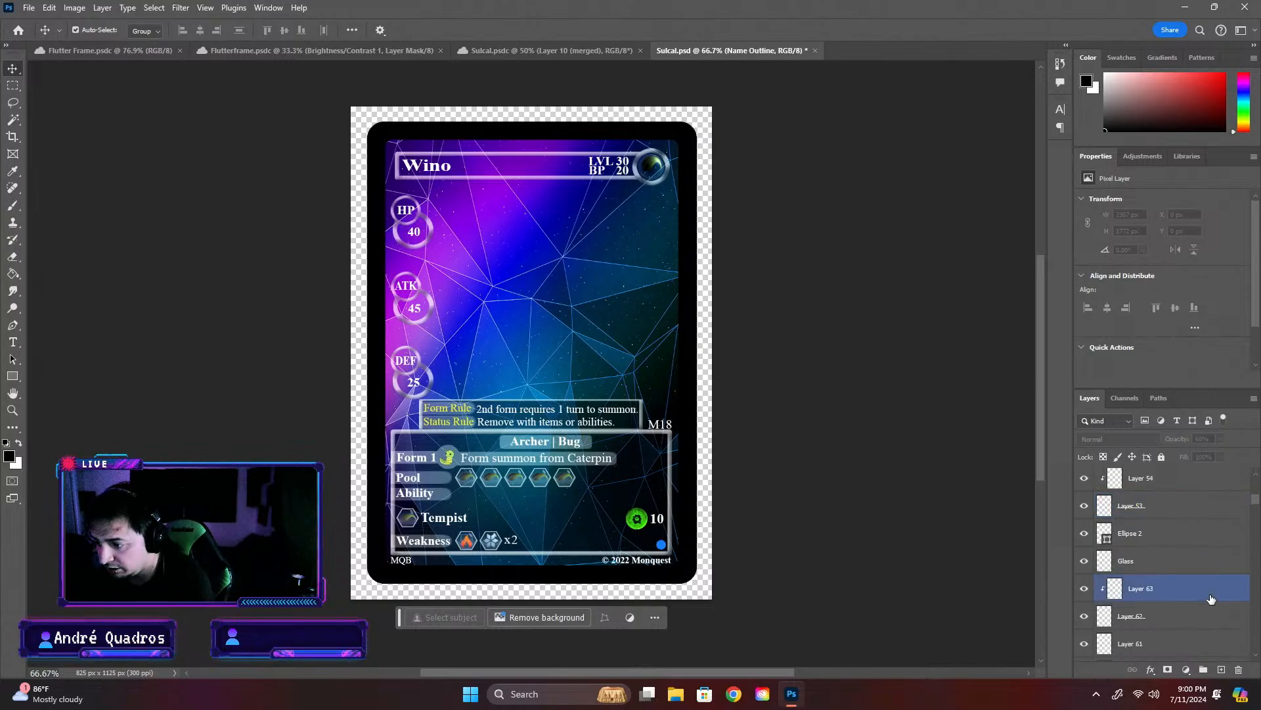
scroll(1210, 599, down, 5)
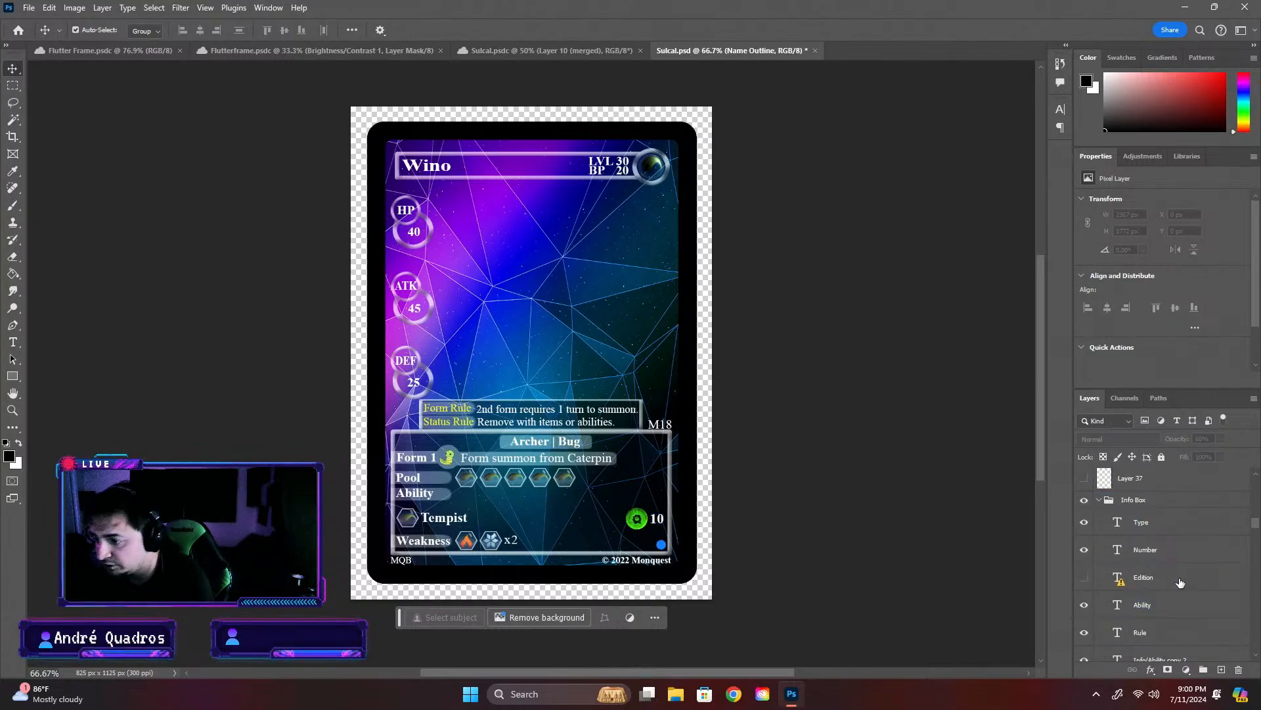
scroll(1177, 533, down, 6)
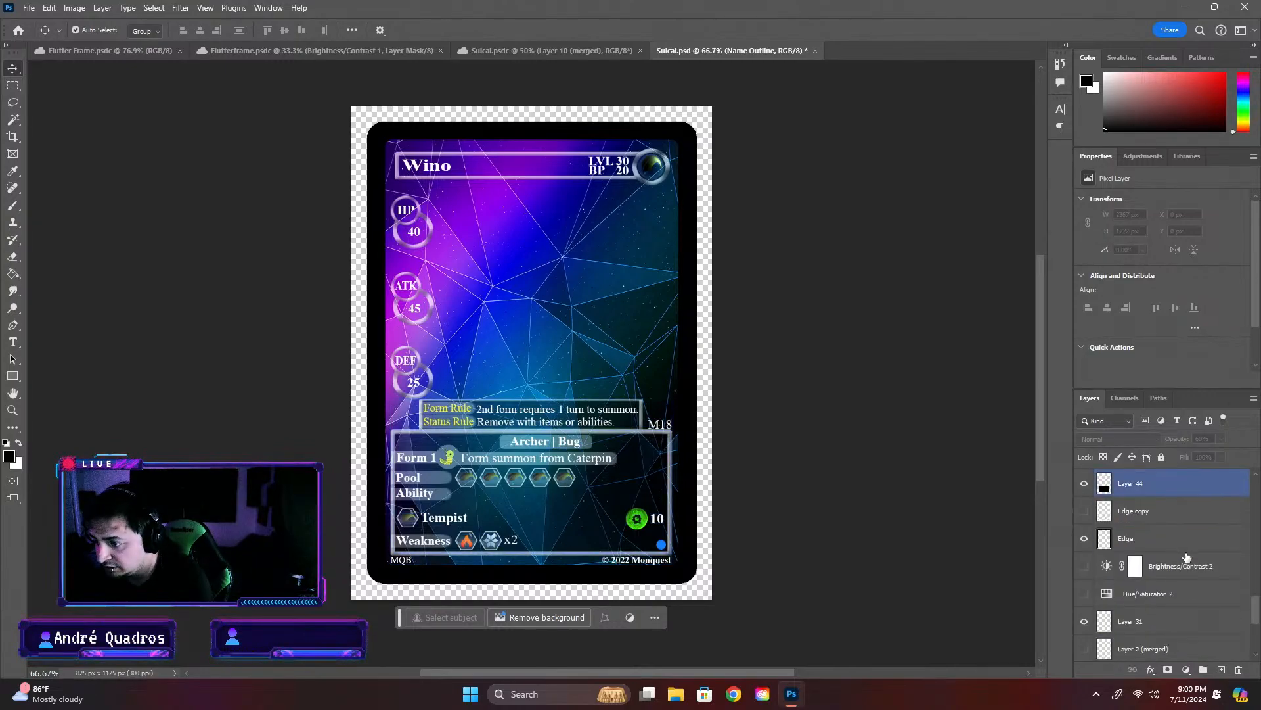
click(1184, 619)
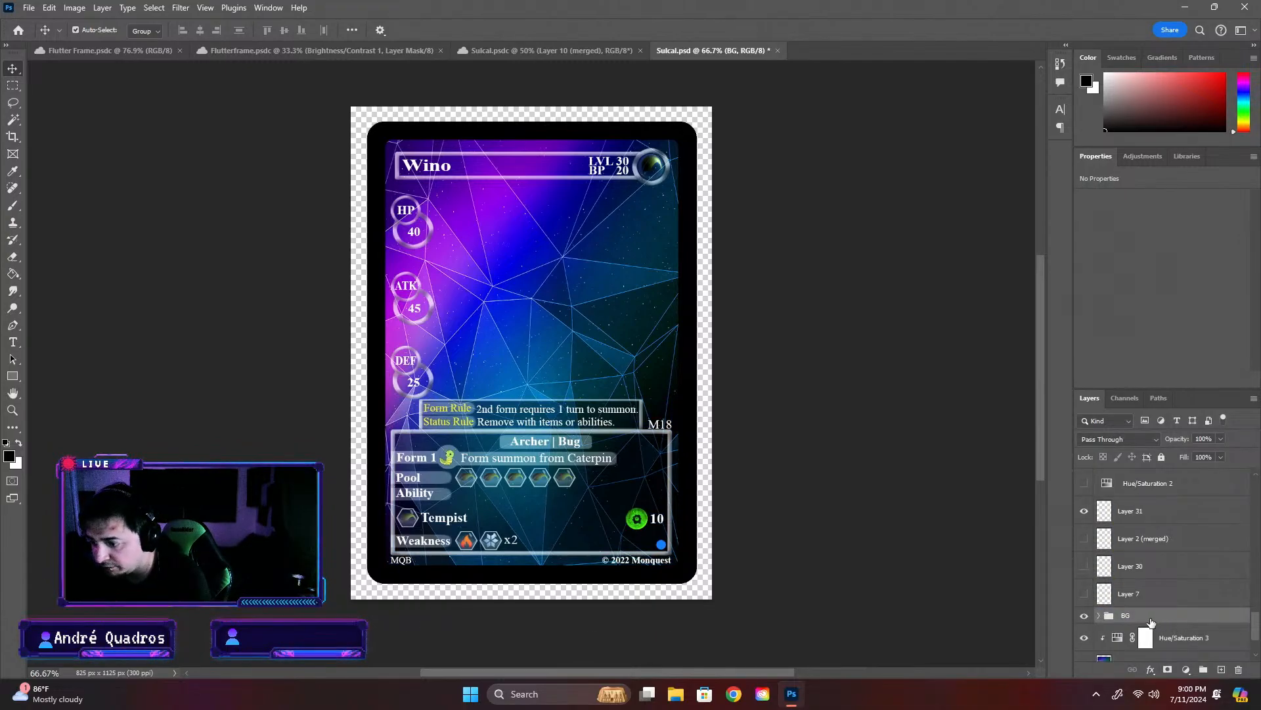
key(ctrl+v)
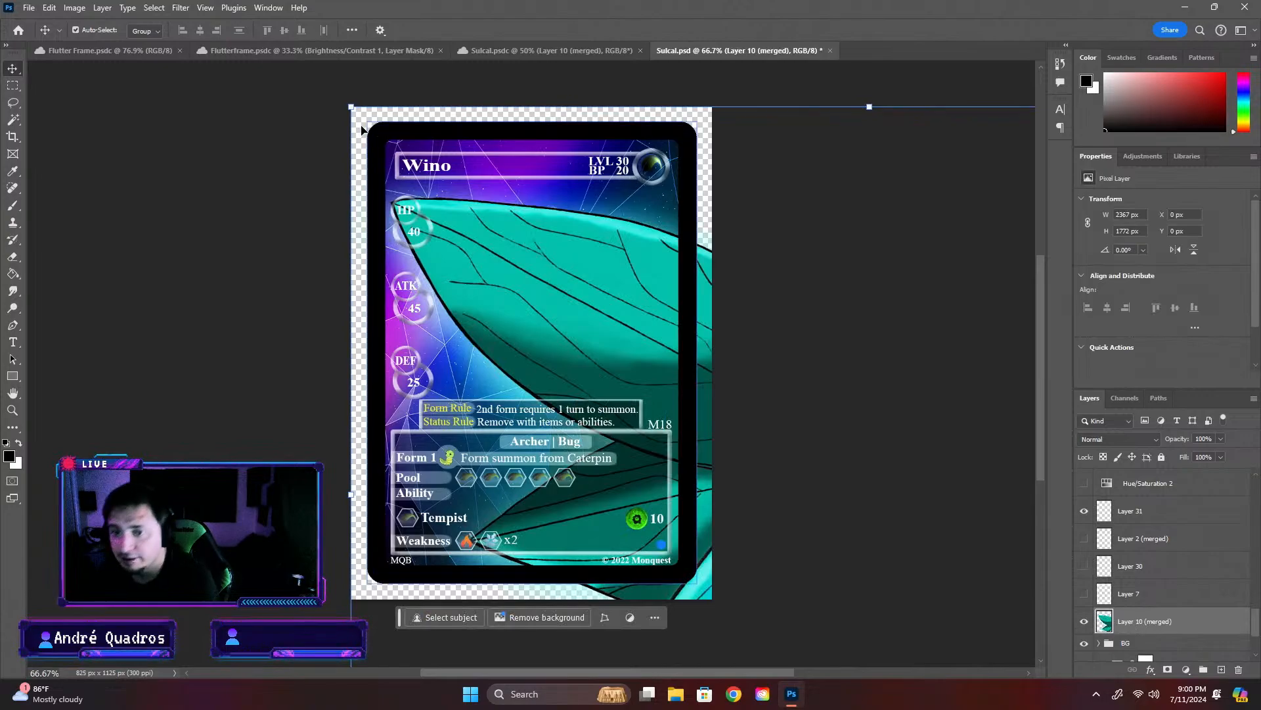
- Scale the Layer 10 (merged) artwork to about 29.36% and center it above the info box at X 405.50 px, Y 445.50 px
drag(351, 107, 847, 471)
drag(911, 511, 474, 152)
drag(885, 141, 618, 207)
drag(549, 368, 573, 268)
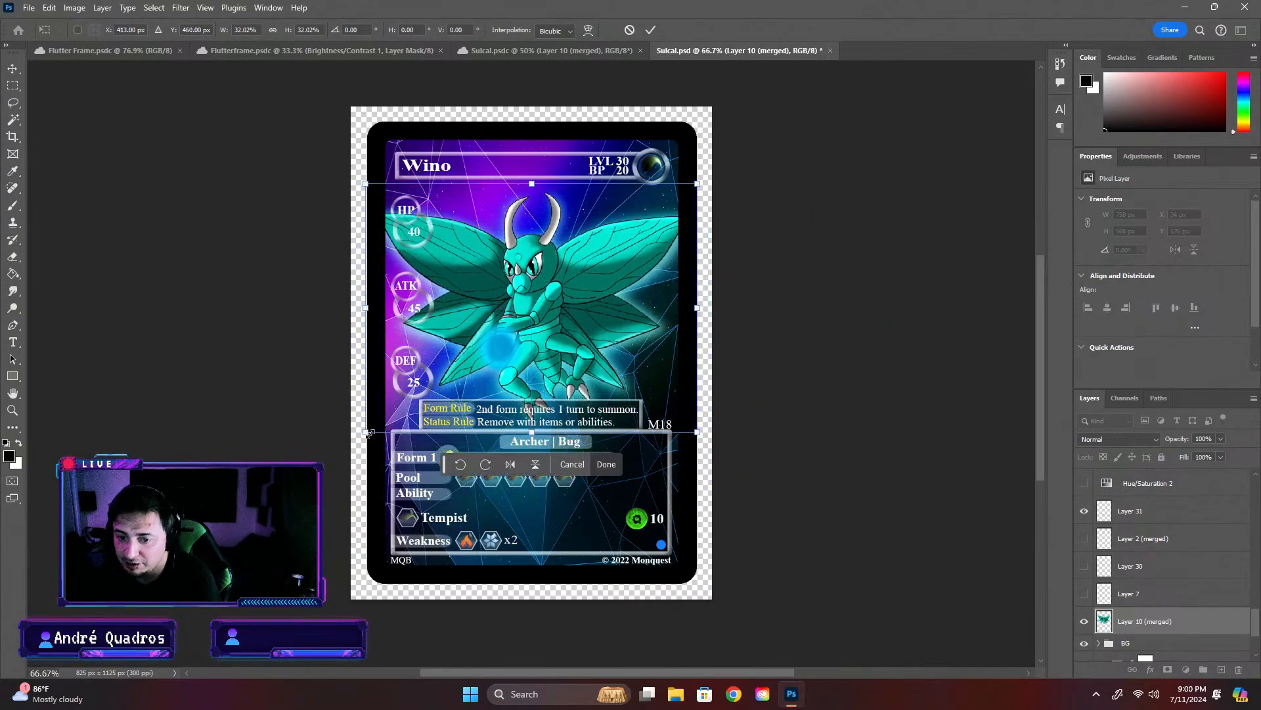
drag(370, 433, 393, 411)
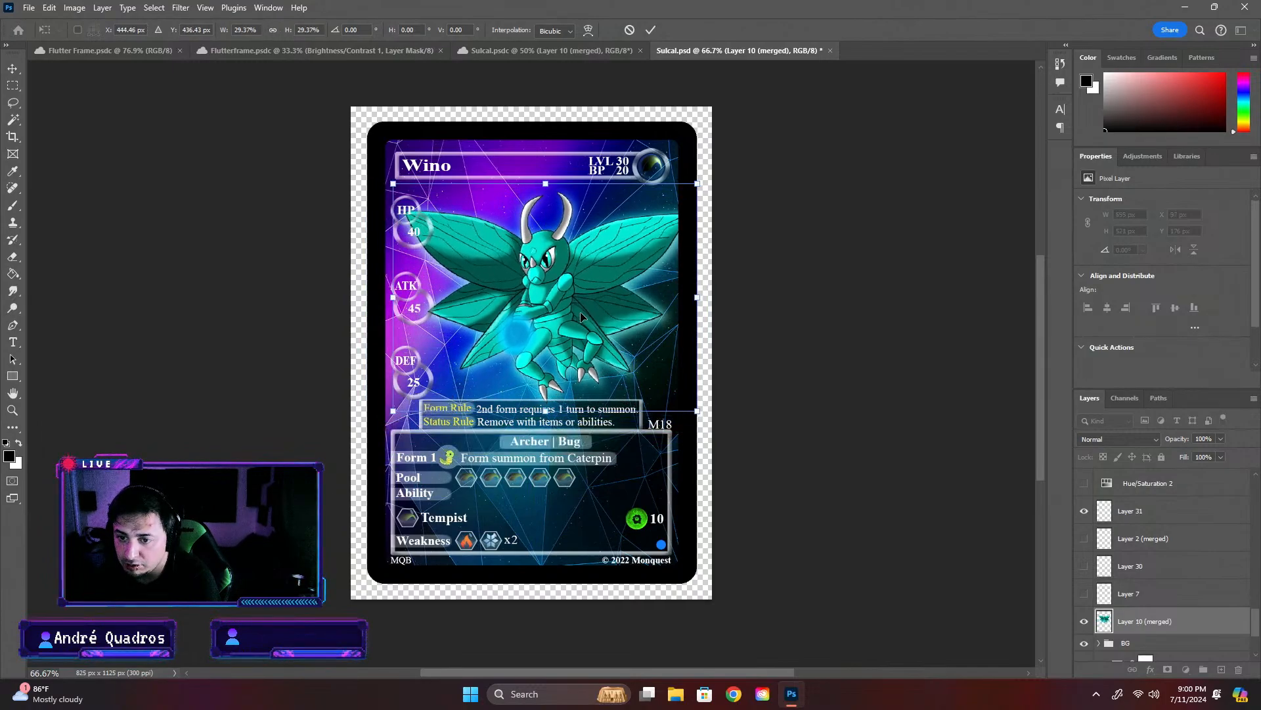
mouse_move(581, 311)
mouse_down()
mouse_move(561, 333)
mouse_move(565, 315)
mouse_up()
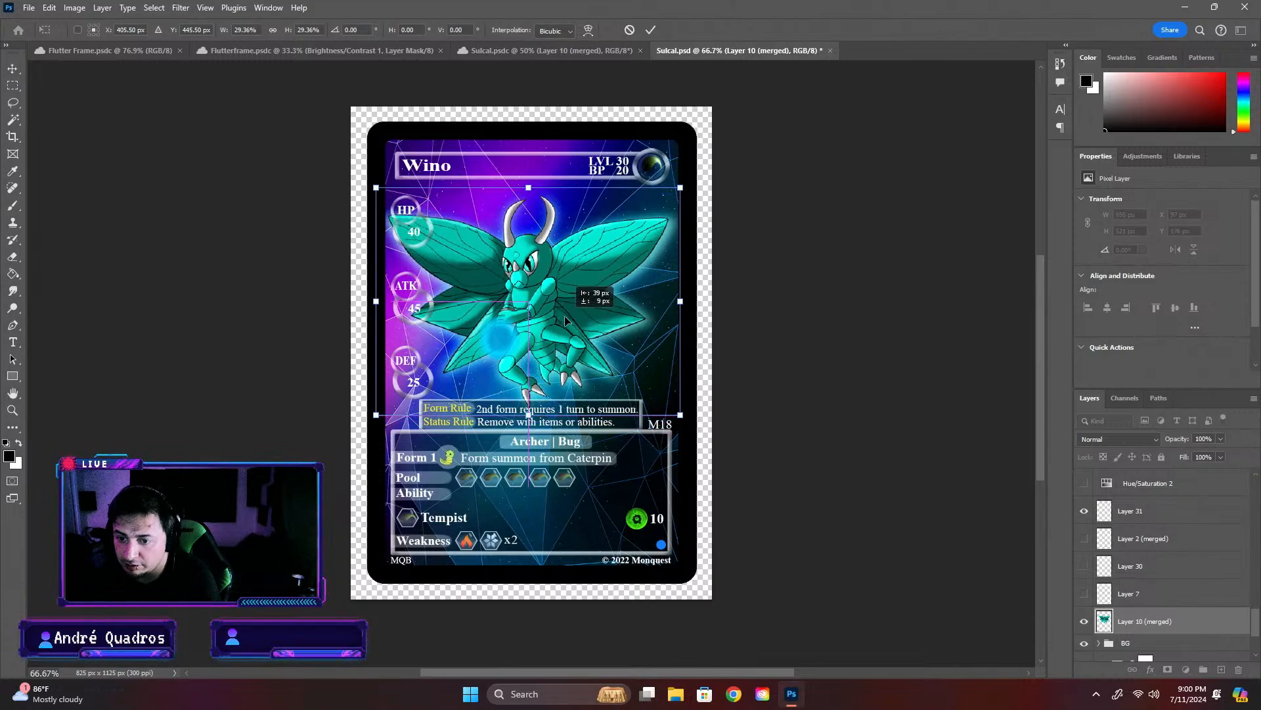
drag(565, 315, 565, 315)
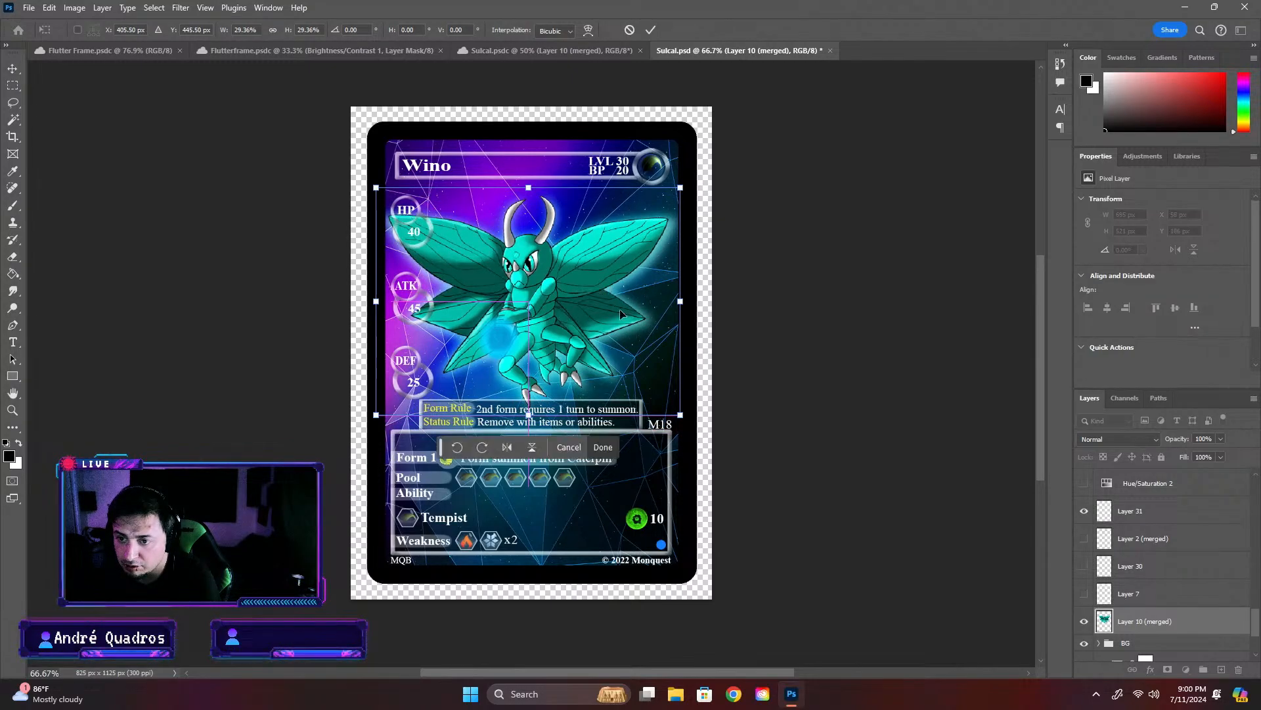
key(Return)
click(972, 260)
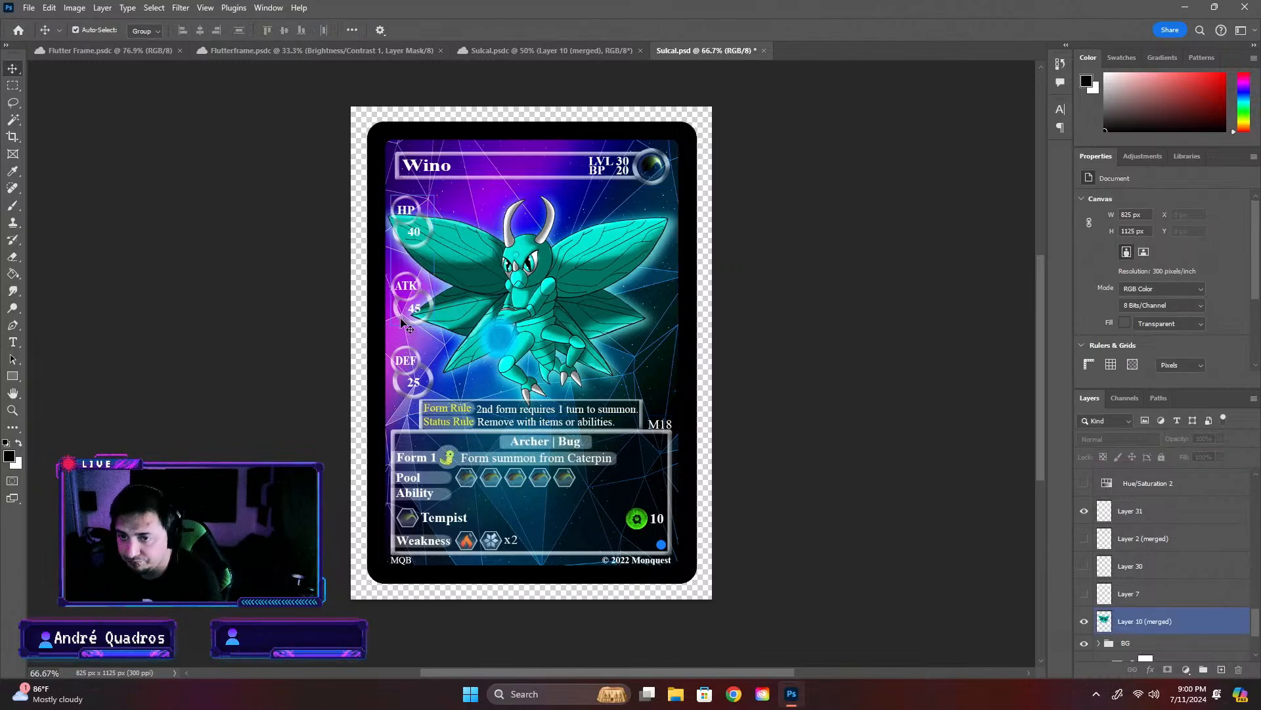
- Examine the loose layers below the Name Top group, toggling visibility to identify those forming the green status icon
click(439, 176)
click(444, 168)
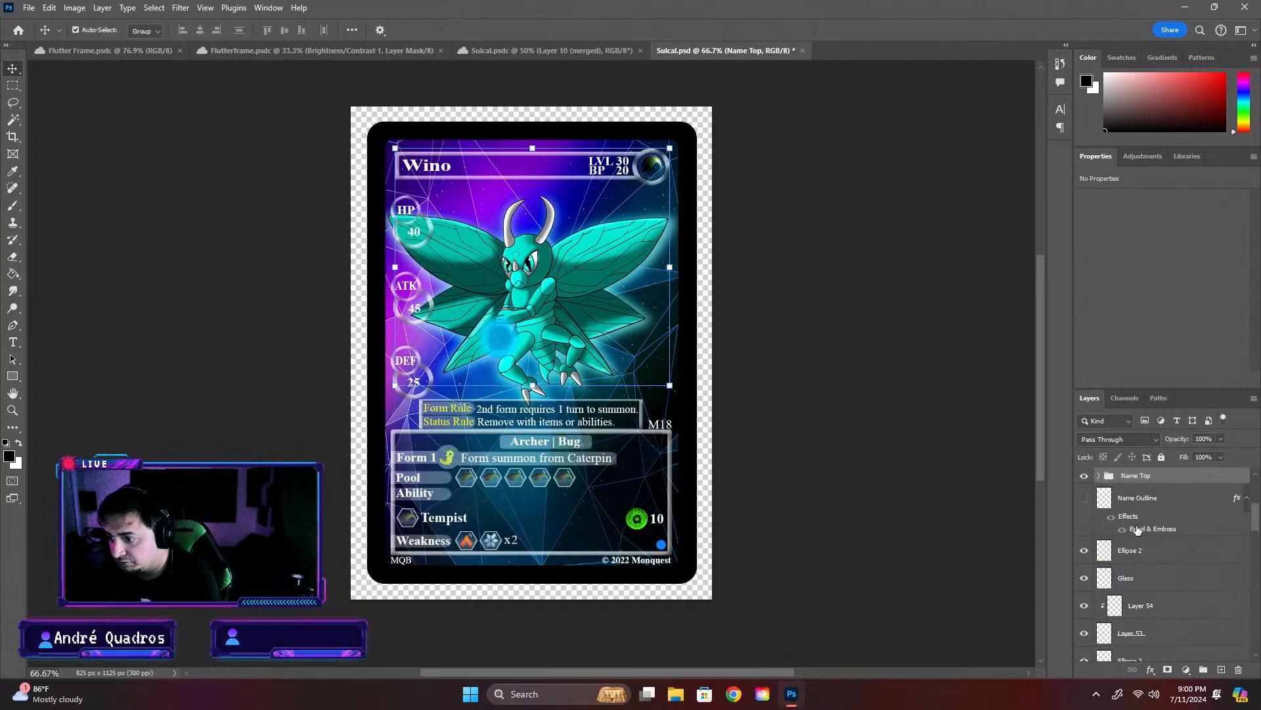
click(1130, 559)
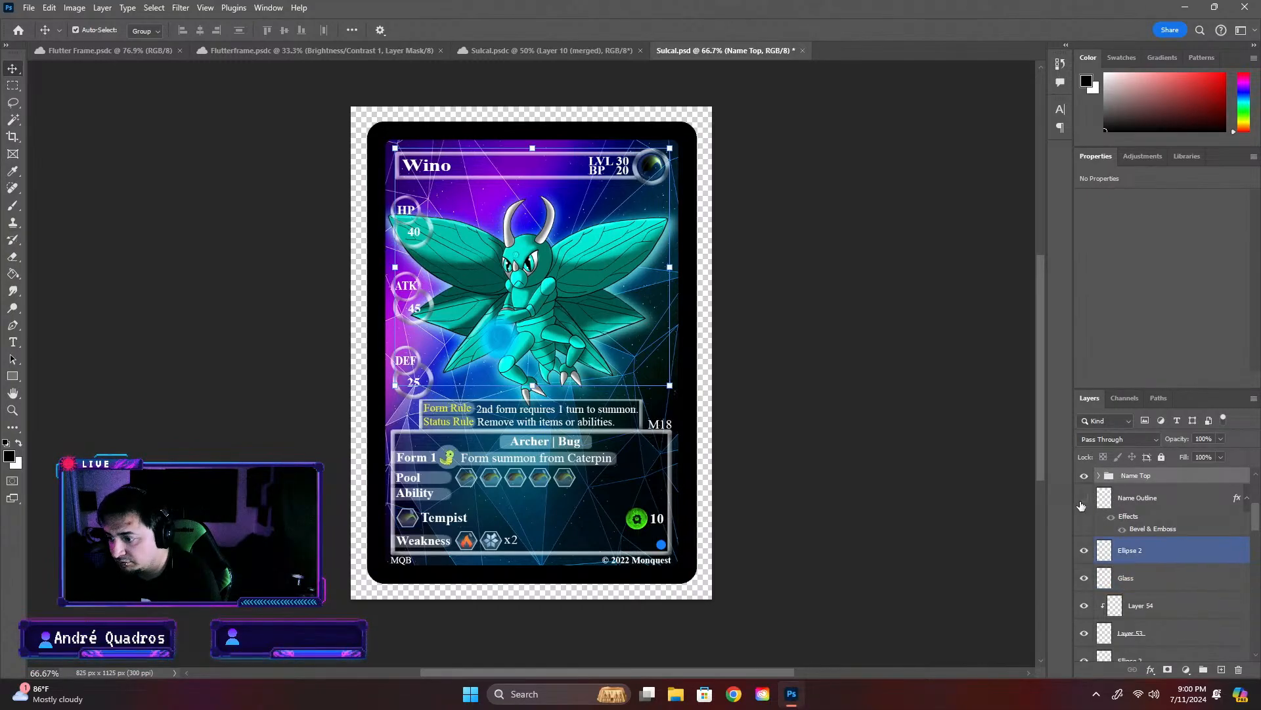
scroll(1117, 526, down, 3)
click(1135, 537)
scroll(1120, 601, up, 1)
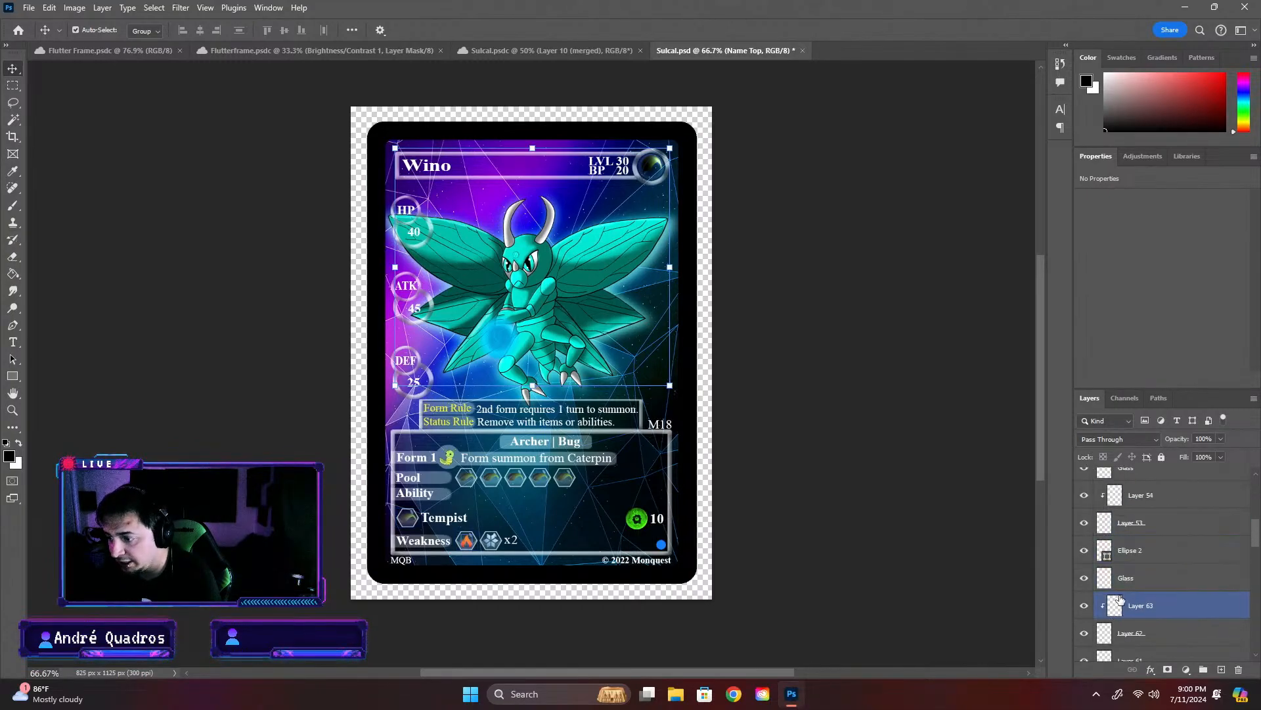
scroll(1130, 606, down, 2)
click(1086, 523)
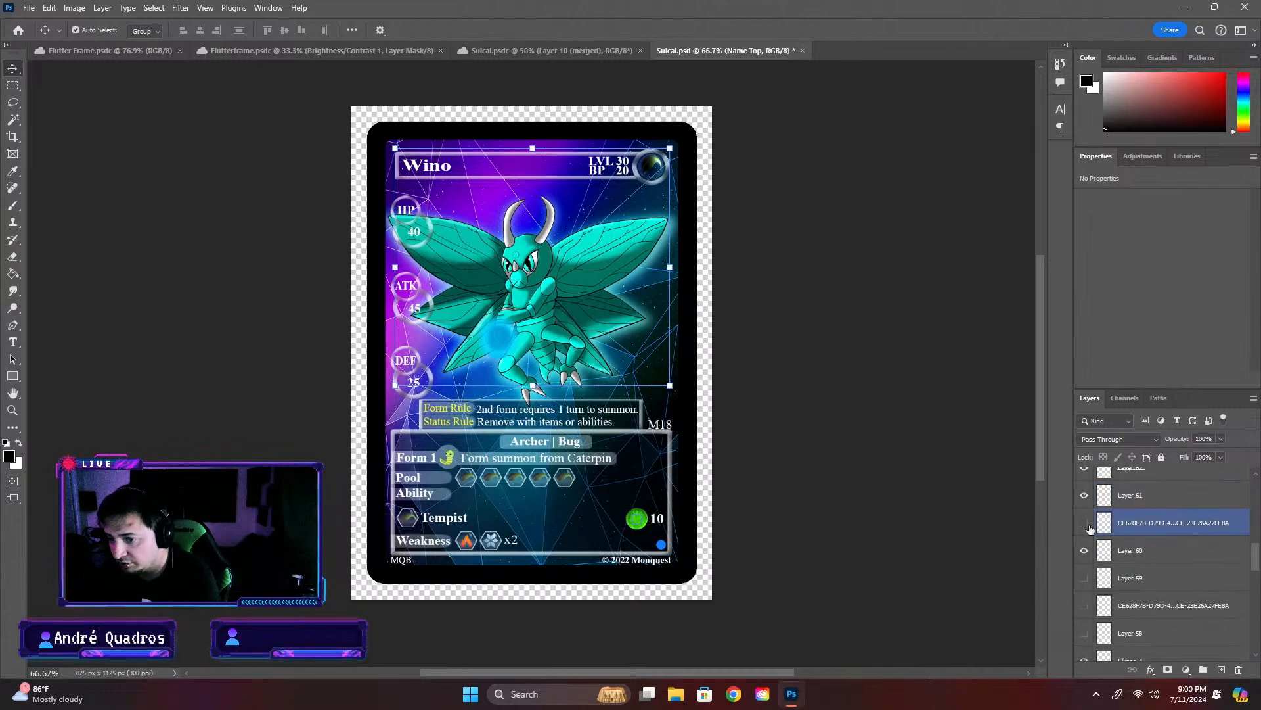
click(1087, 523)
scroll(1159, 578, down, 1)
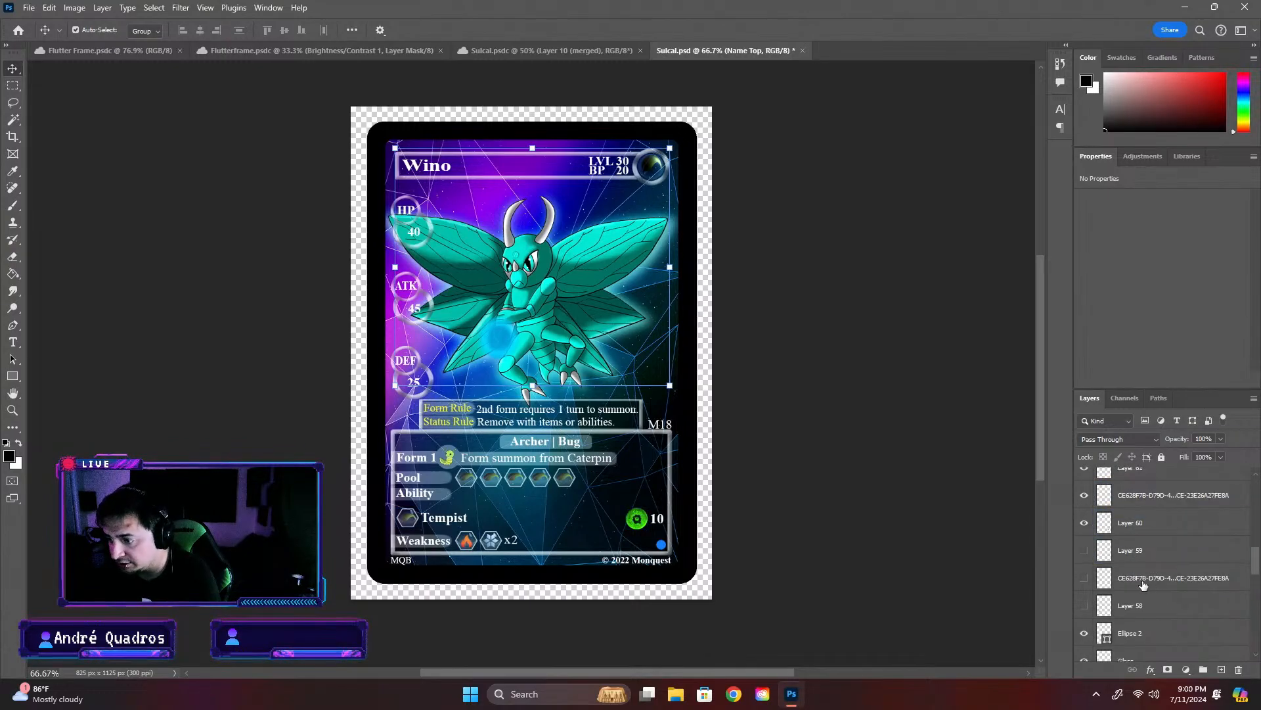
click(1085, 523)
click(1084, 523)
- Group Layer 60, Layer 61 and the CE628F7B layer between them, and name the group Status counterr
click(1143, 526)
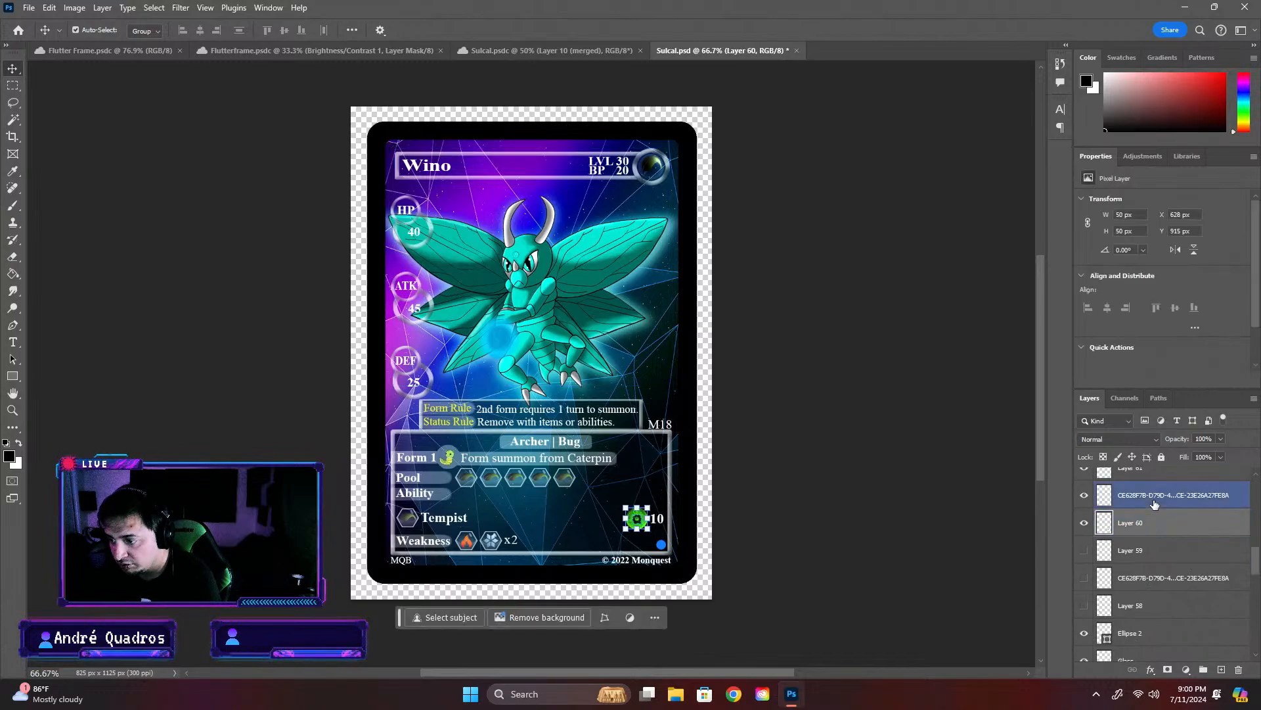
shift+click(1090, 472)
click(1084, 476)
scroll(1180, 504, up, 2)
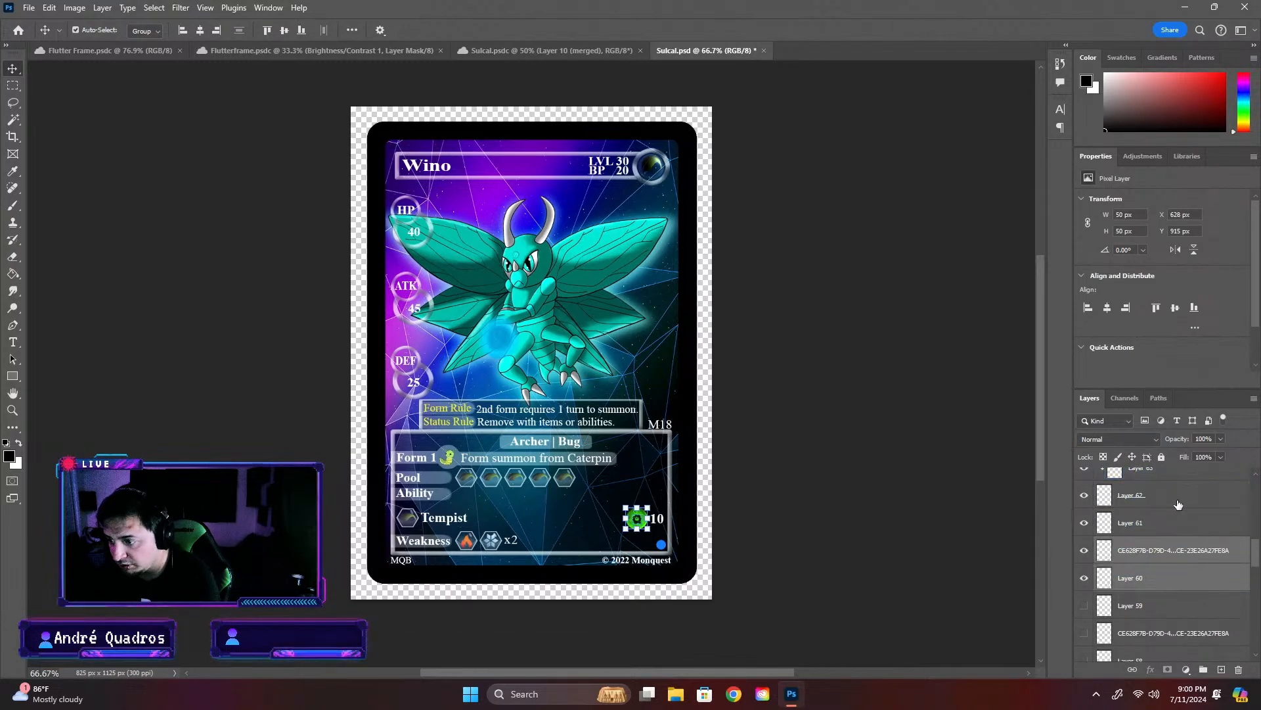
scroll(1176, 509, down, 1)
shift+click(1153, 503)
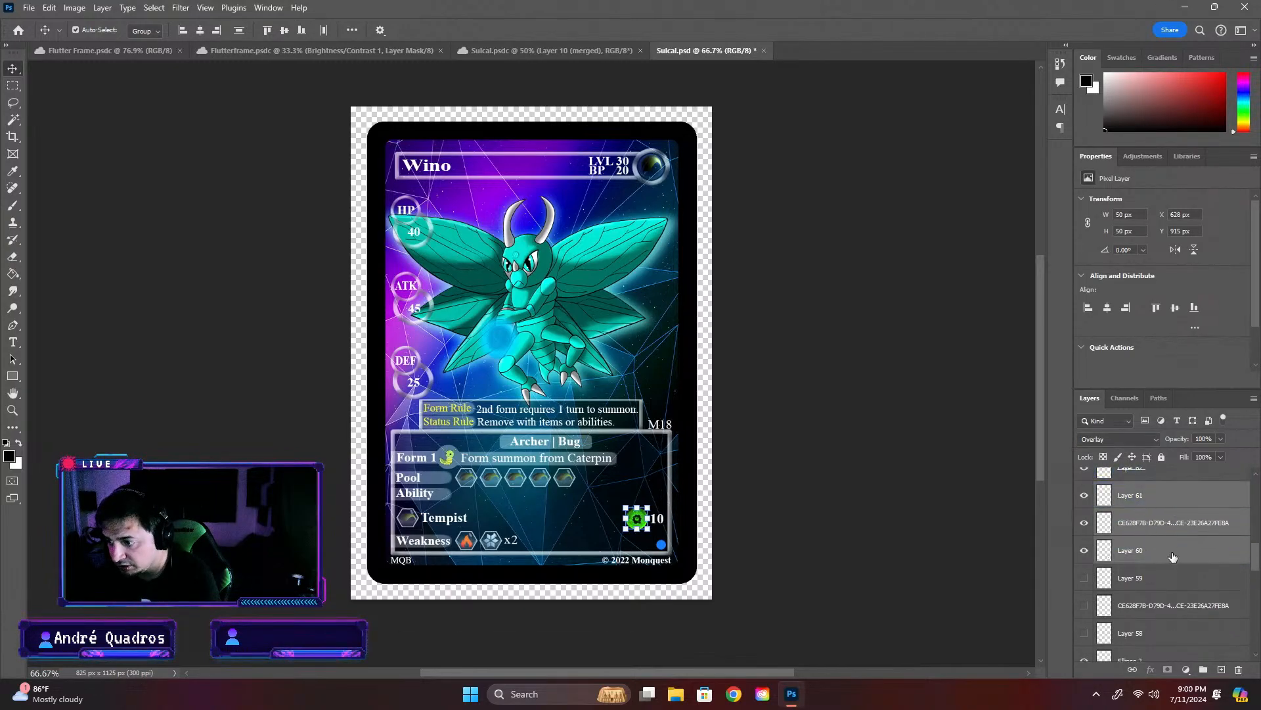
click(1203, 669)
double_click(1132, 490)
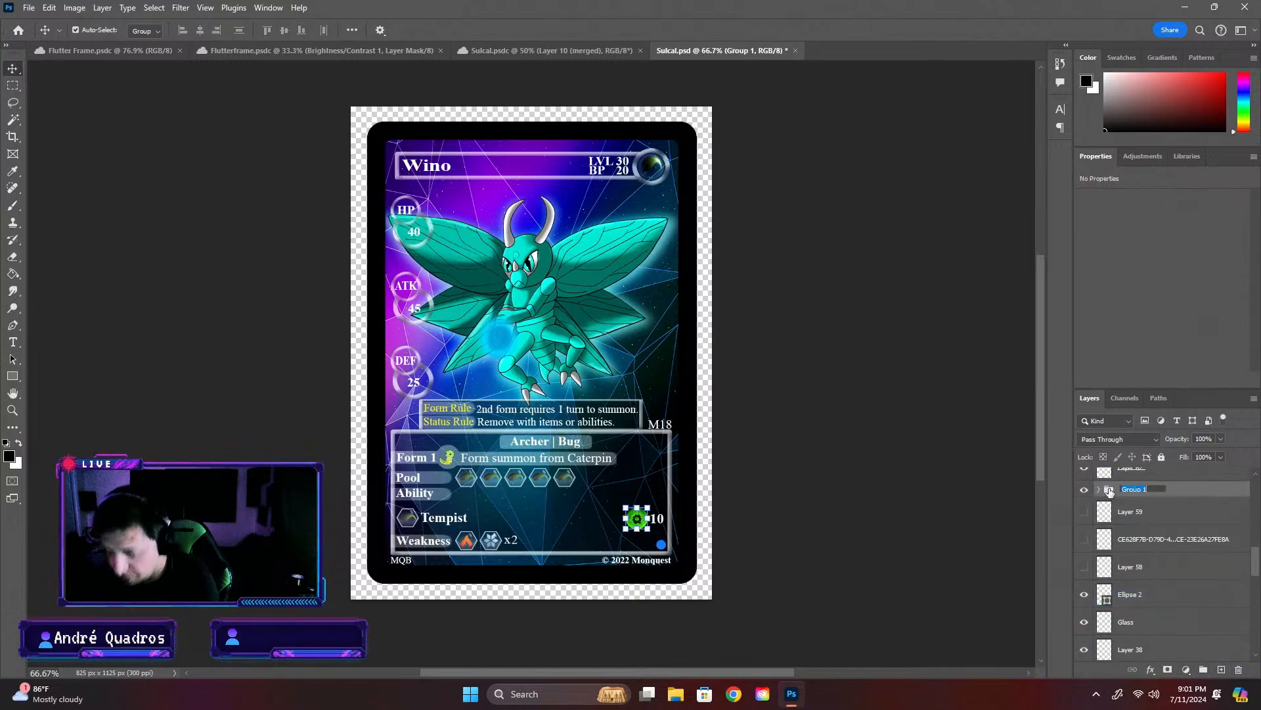
text(A)
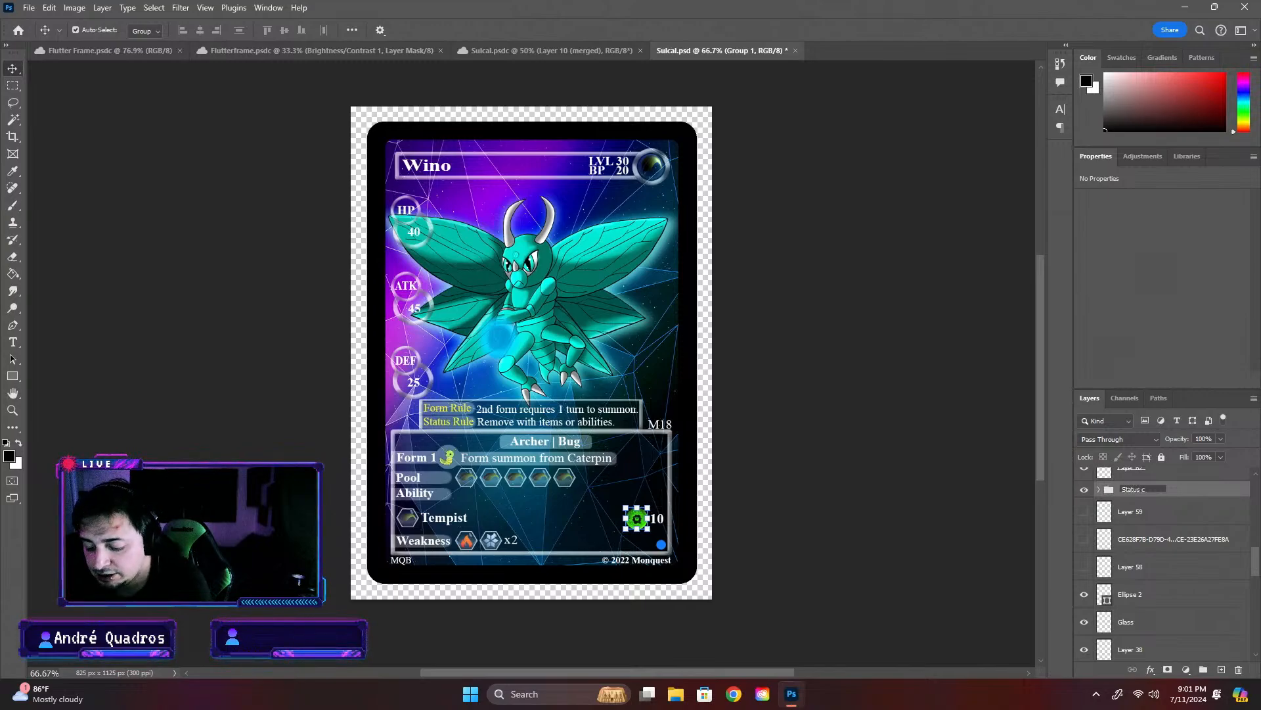
text(ter)
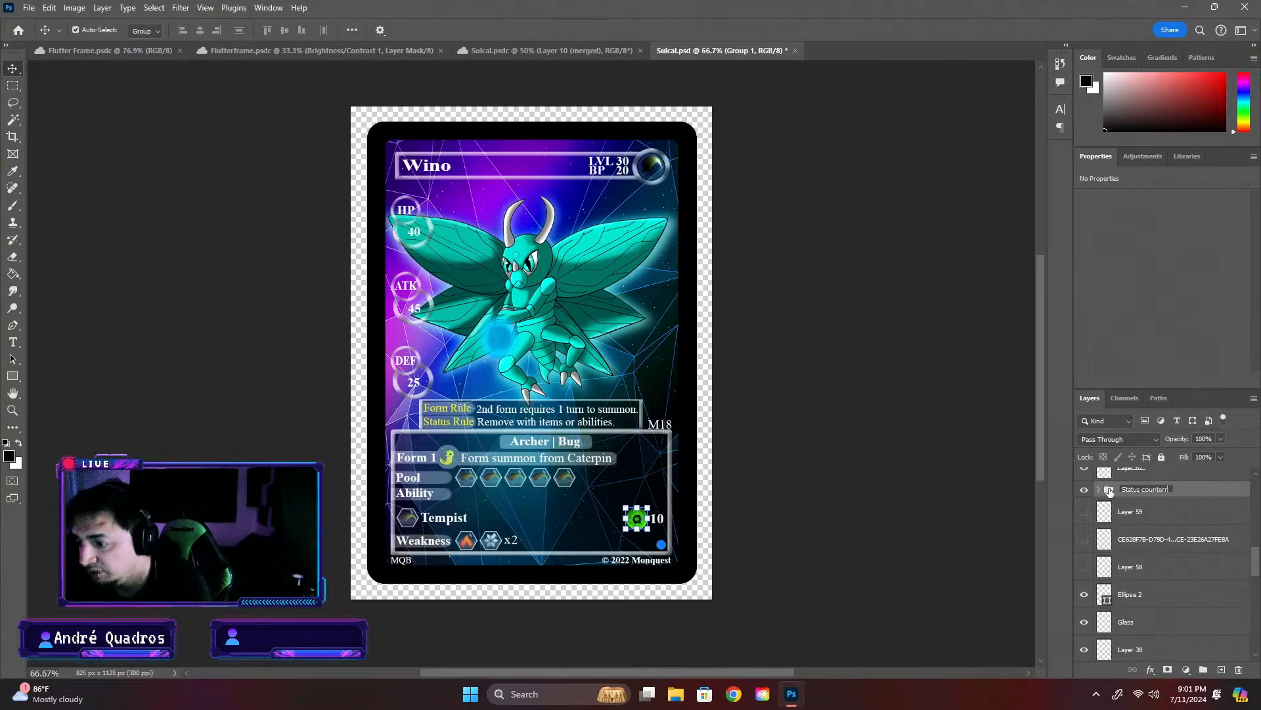
key(Return)
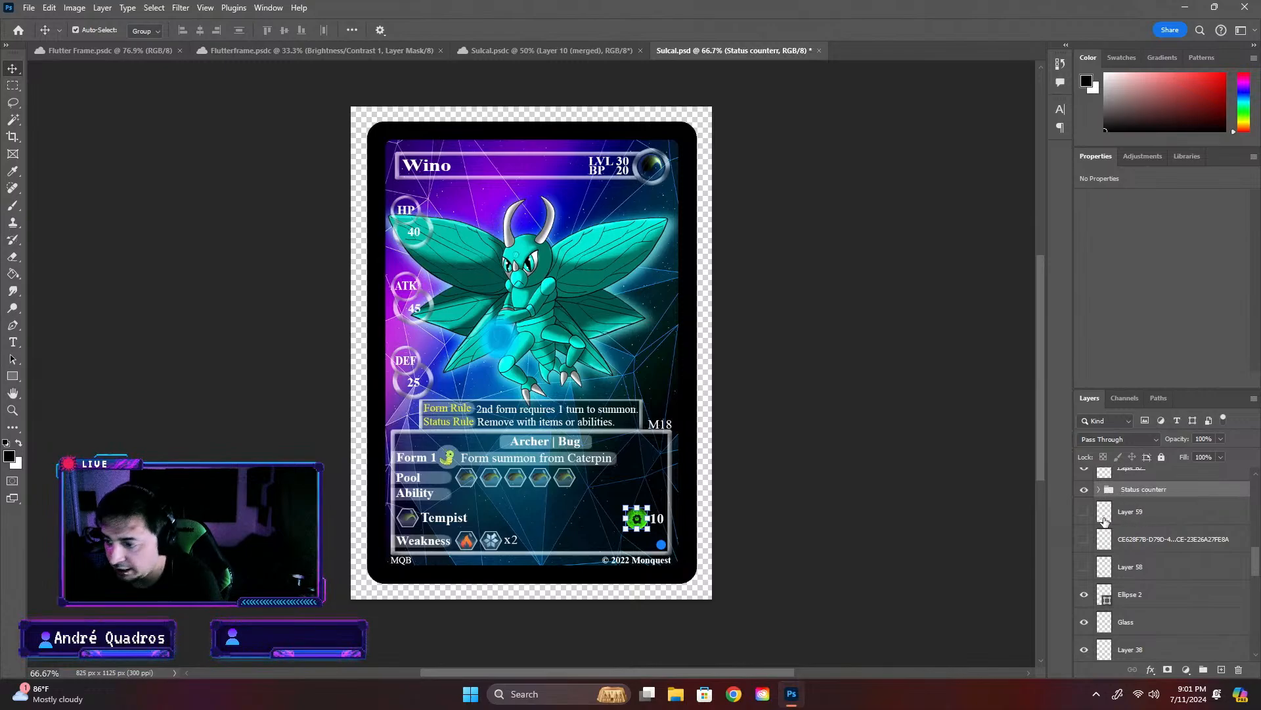
- Delete the hidden Layer 59, CE628F7B layer, Layer 58 and Layer 37 below the Status counterr group
click(1122, 512)
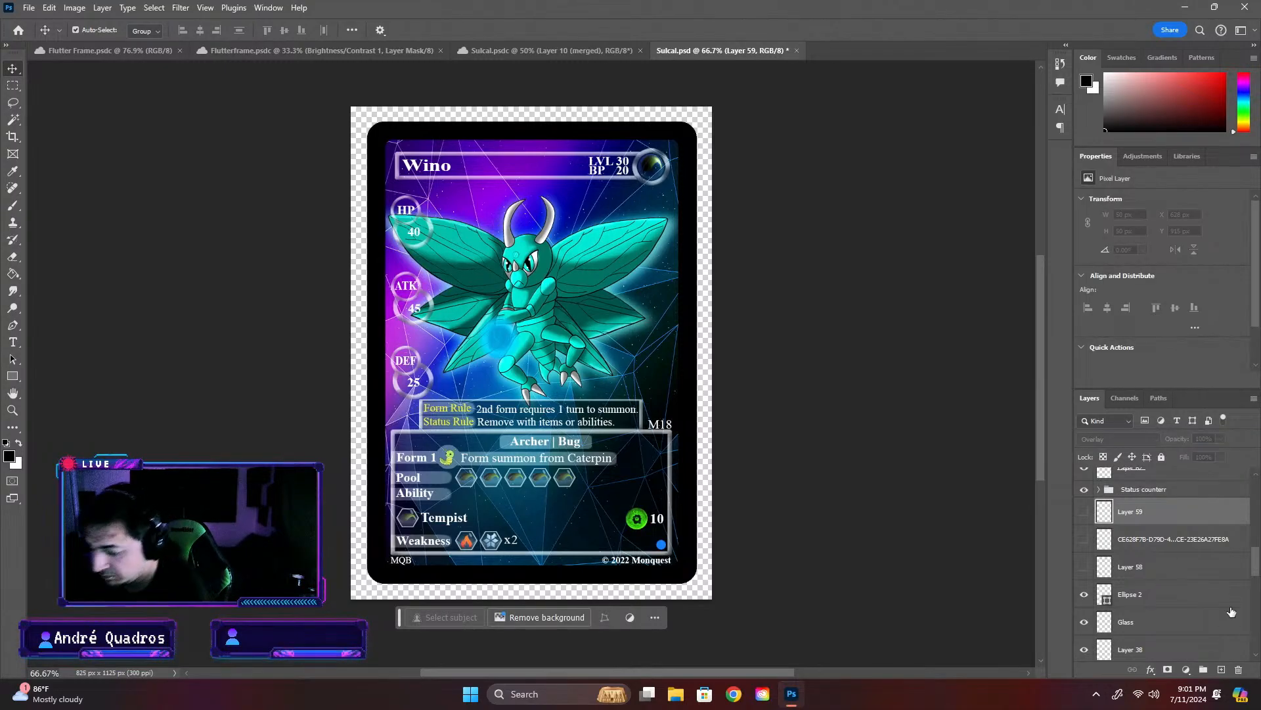
key(Delete)
key(Delete)
key(Delete)
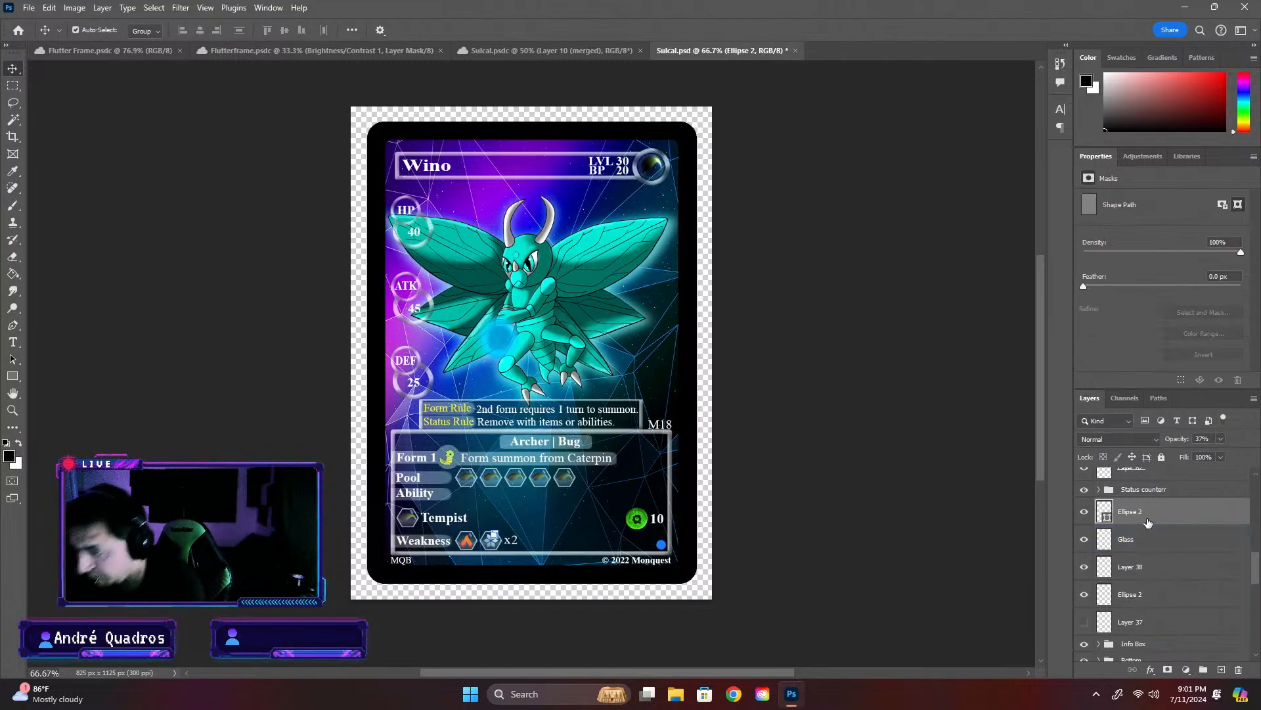
click(1136, 627)
key(Delete)
- Group the two Ellipse 2 layers, Glass and Layer 38 above the Info Box group, and name the group Weakness
click(1148, 594)
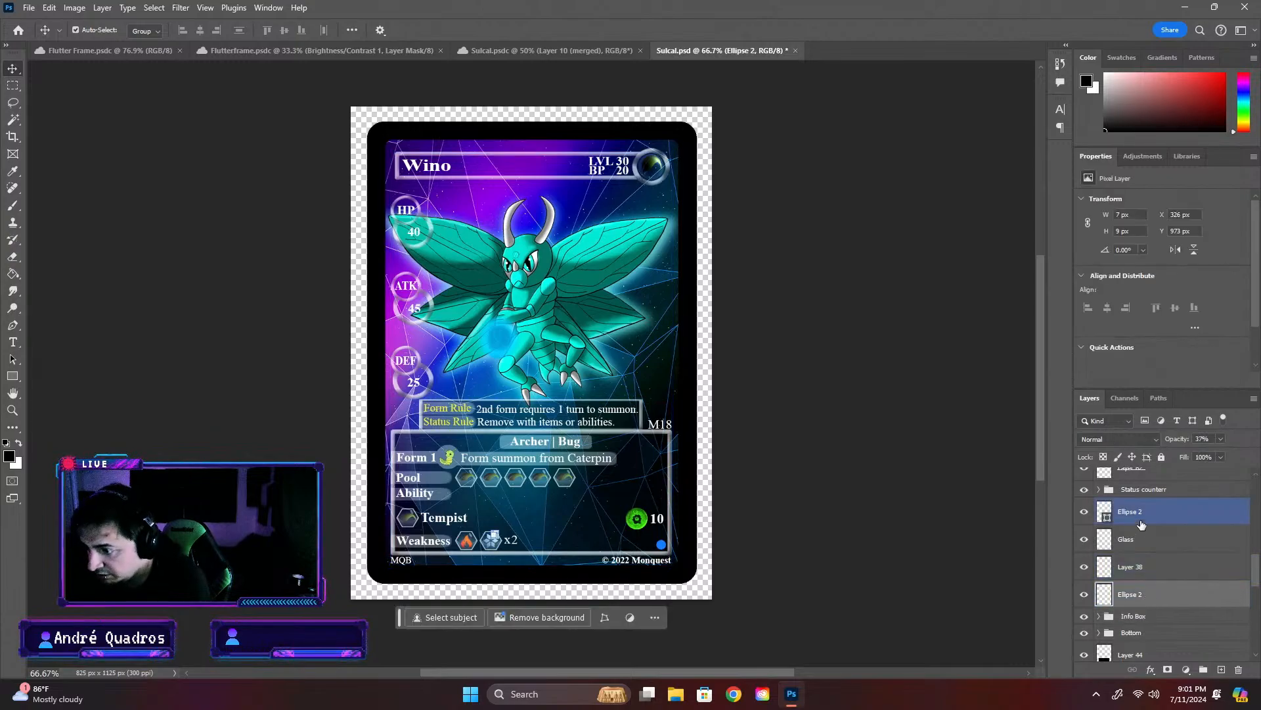
shift+click(1142, 518)
click(1204, 668)
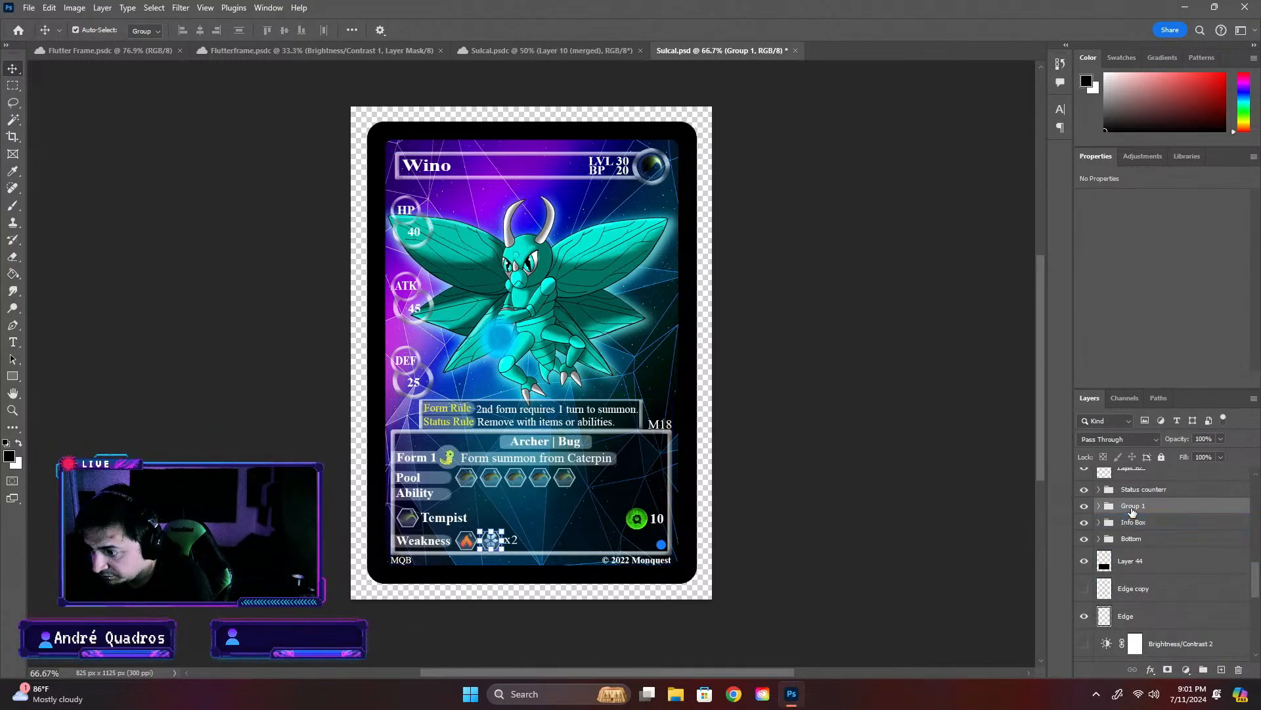
double_click(1132, 506)
text(Weaknes)
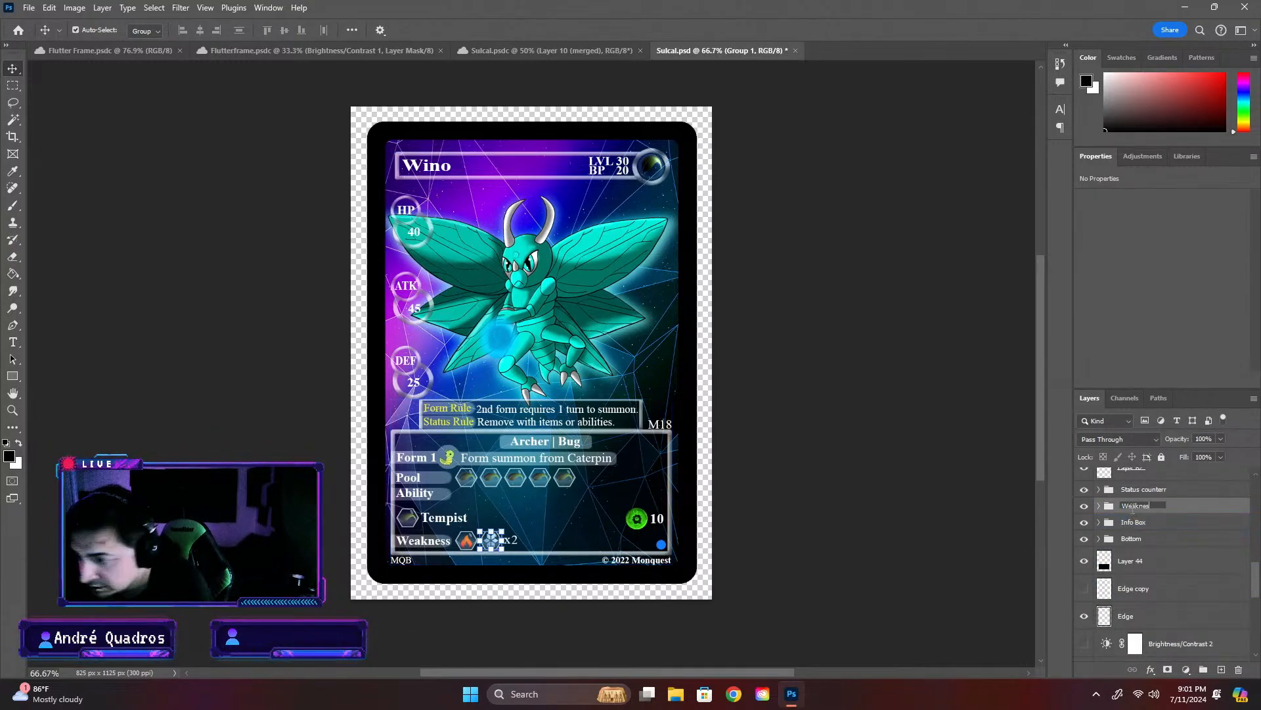
text(s)
key(Return)
- Delete the hidden Name Outline layer below the Name Top group
scroll(1176, 545, up, 2)
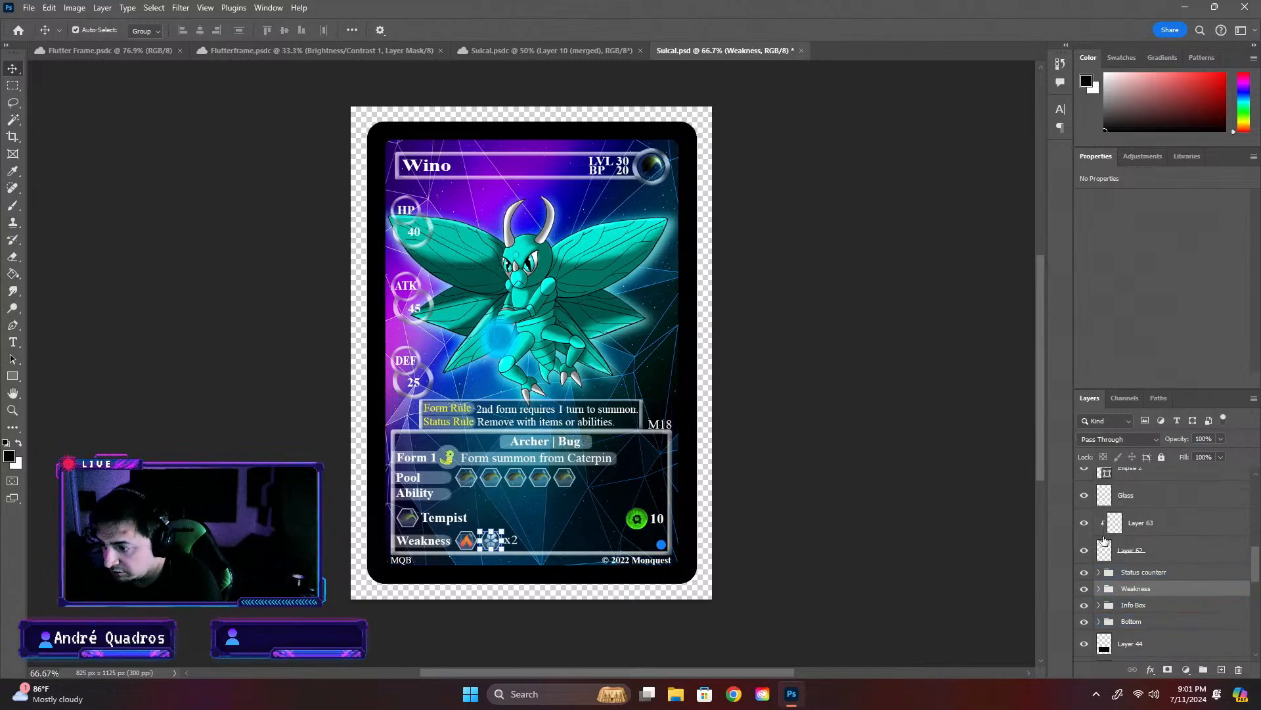
scroll(1104, 540, up, 3)
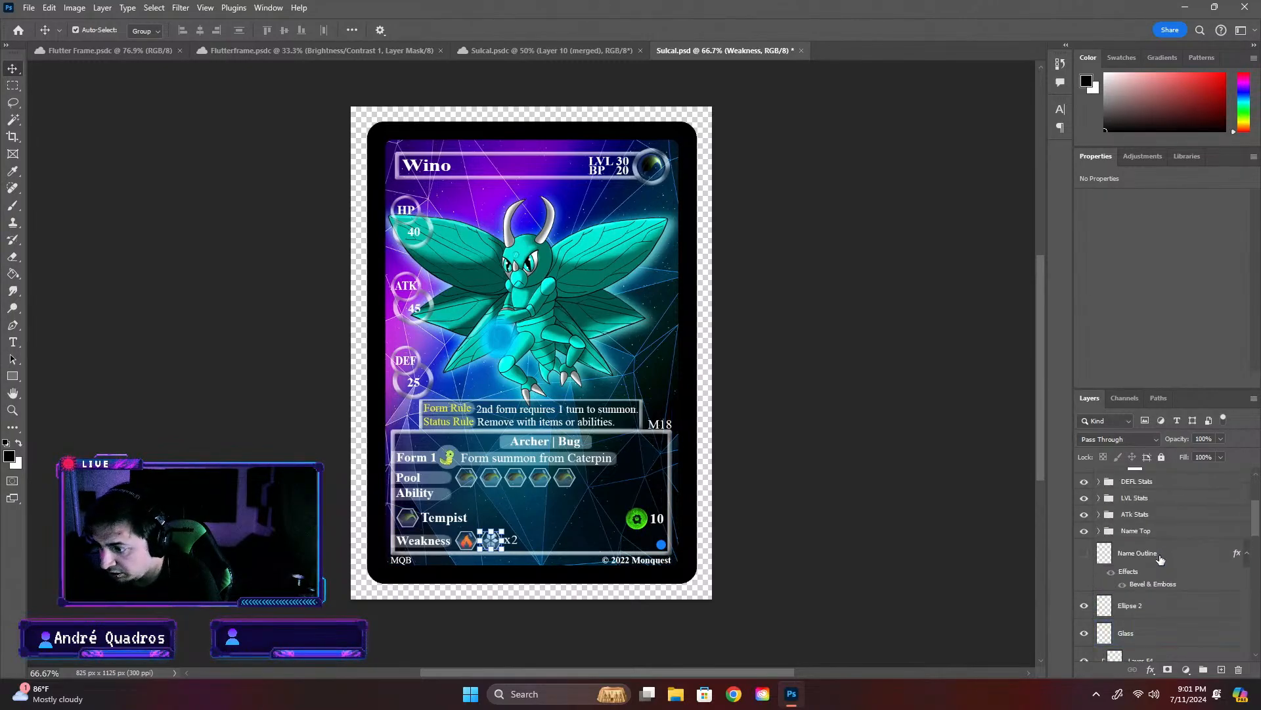
click(1160, 560)
key(Delete)
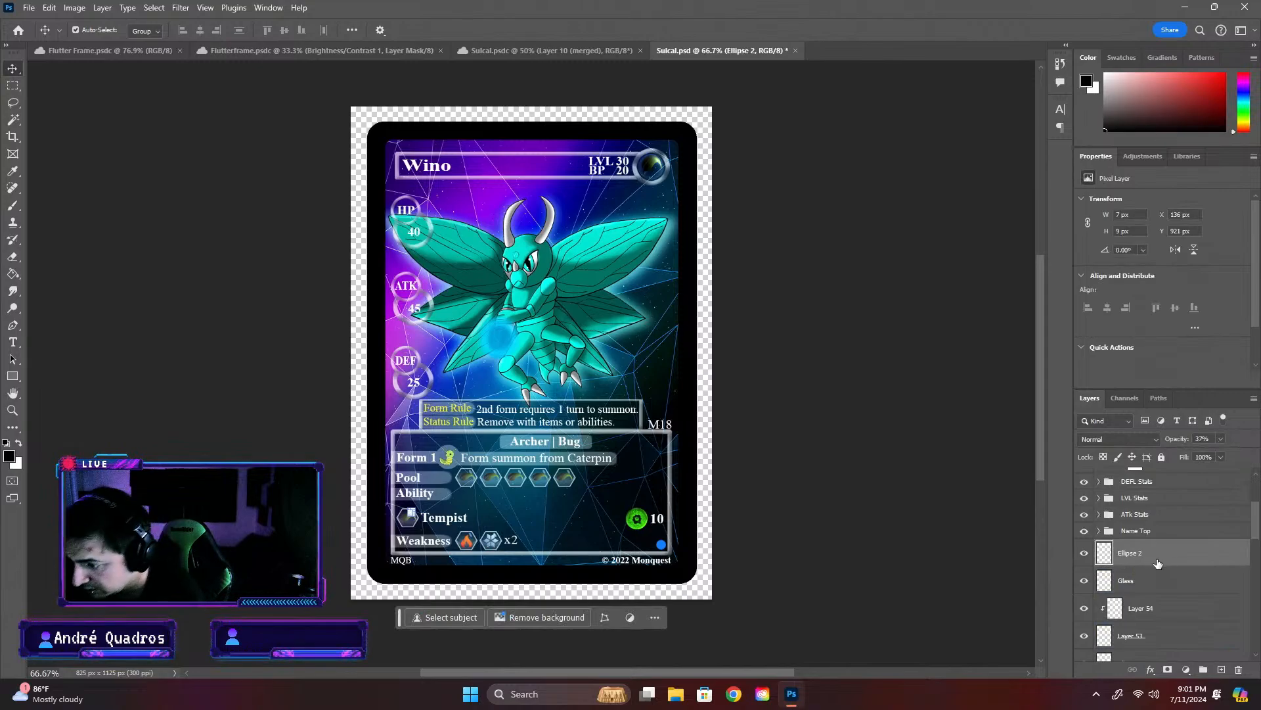
- Group the loose layers from Ellipse 2 below Name Top through Layer 62, and name the group Attribute ab
scroll(1159, 566, down, 4)
scroll(1160, 567, down, 1)
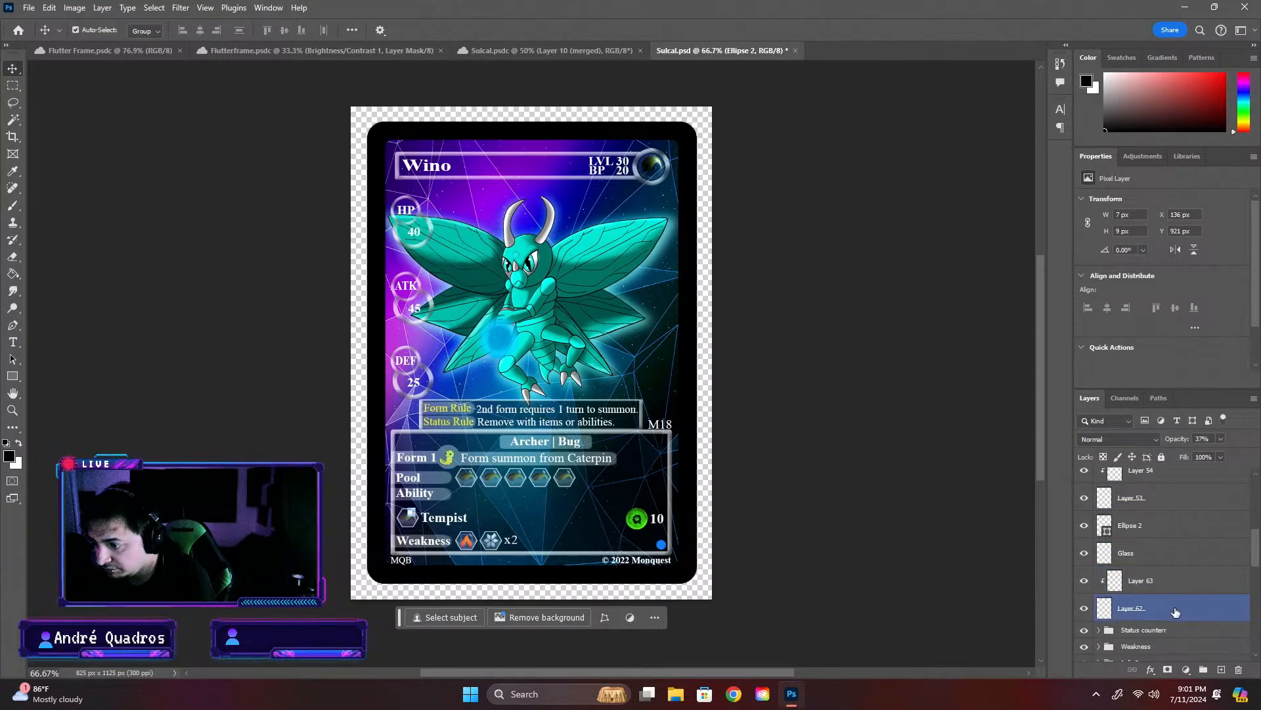
shift+click(1177, 611)
click(1203, 670)
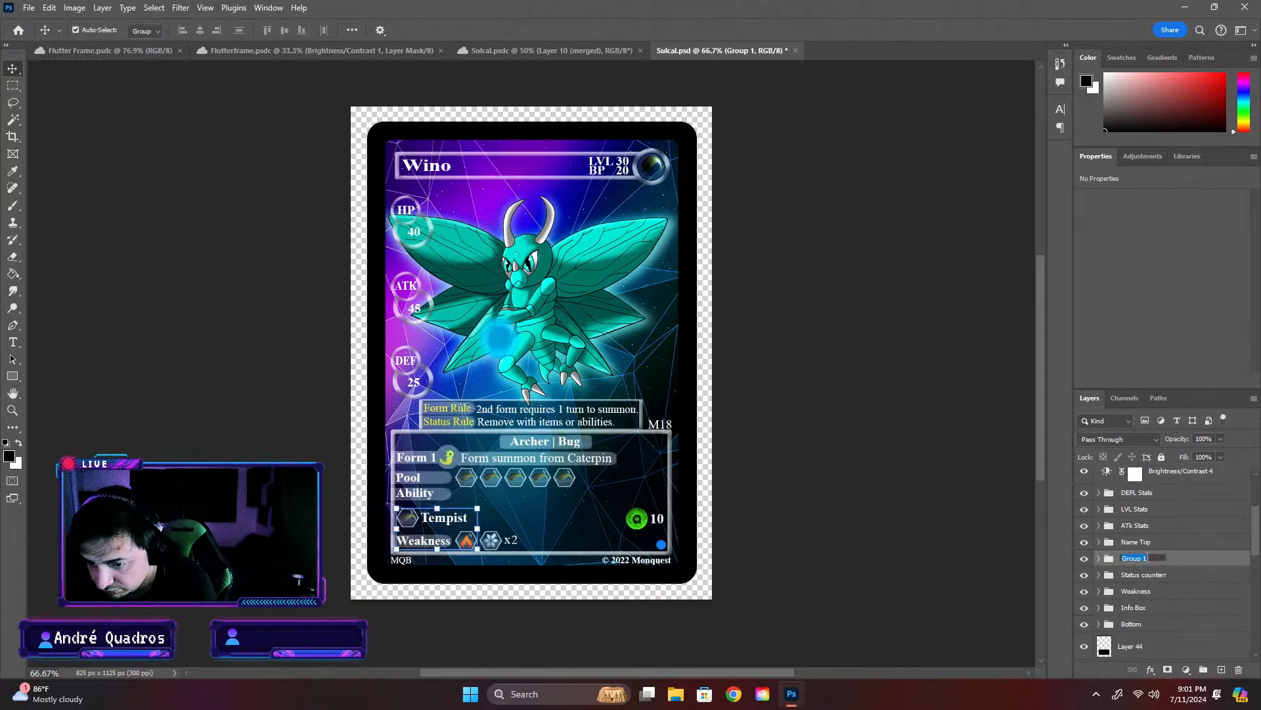
text(Attribute ab)
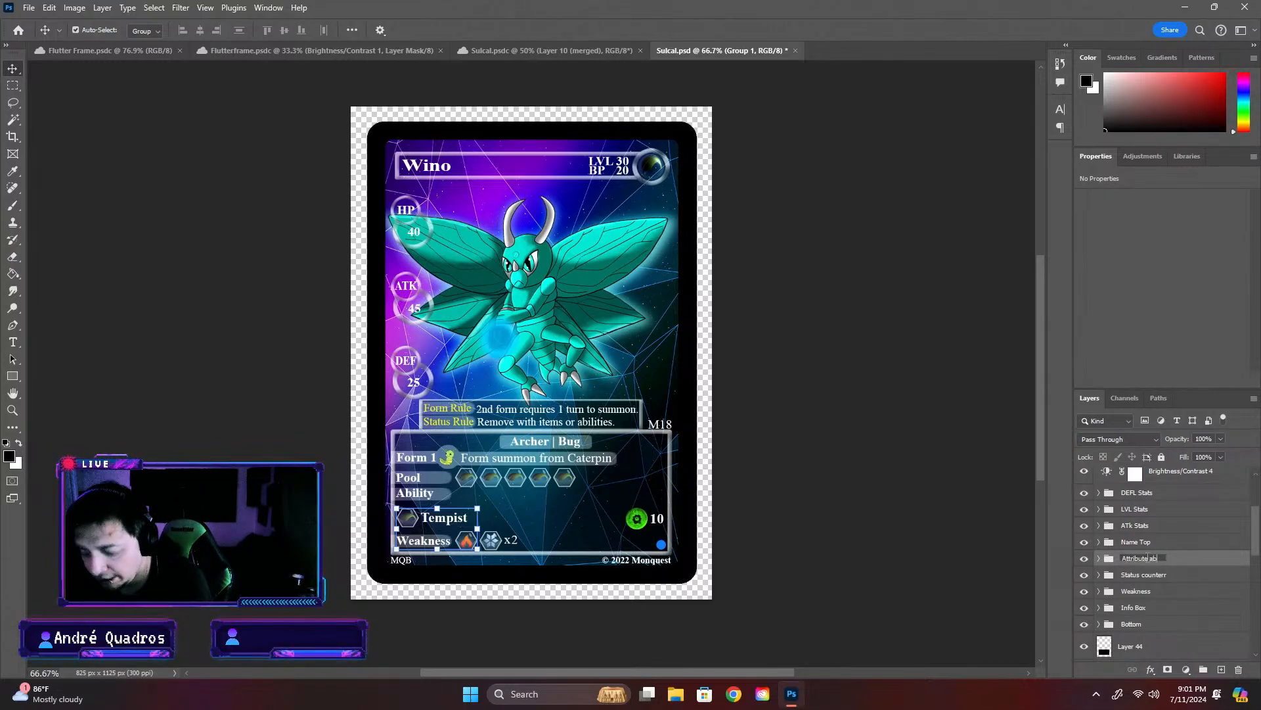
key(Return)
scroll(1201, 568, up, 3)
click(1202, 569)
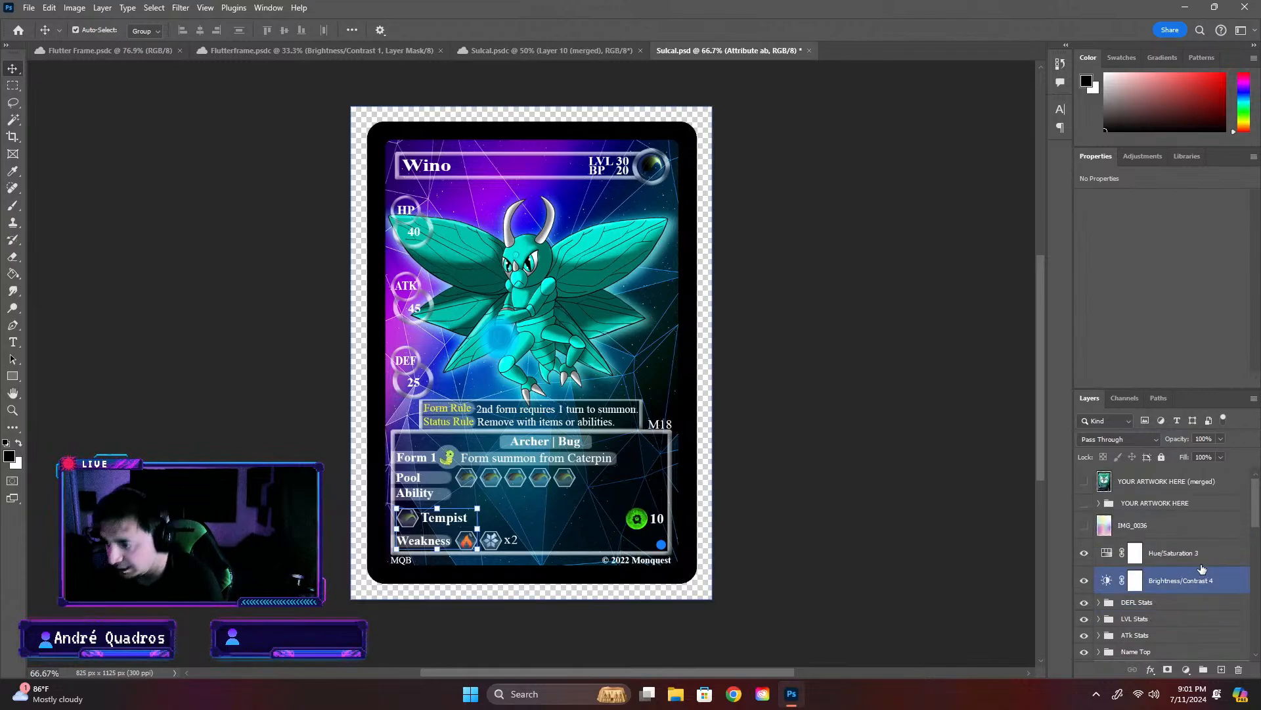
scroll(1201, 568, down, 1)
click(1186, 479)
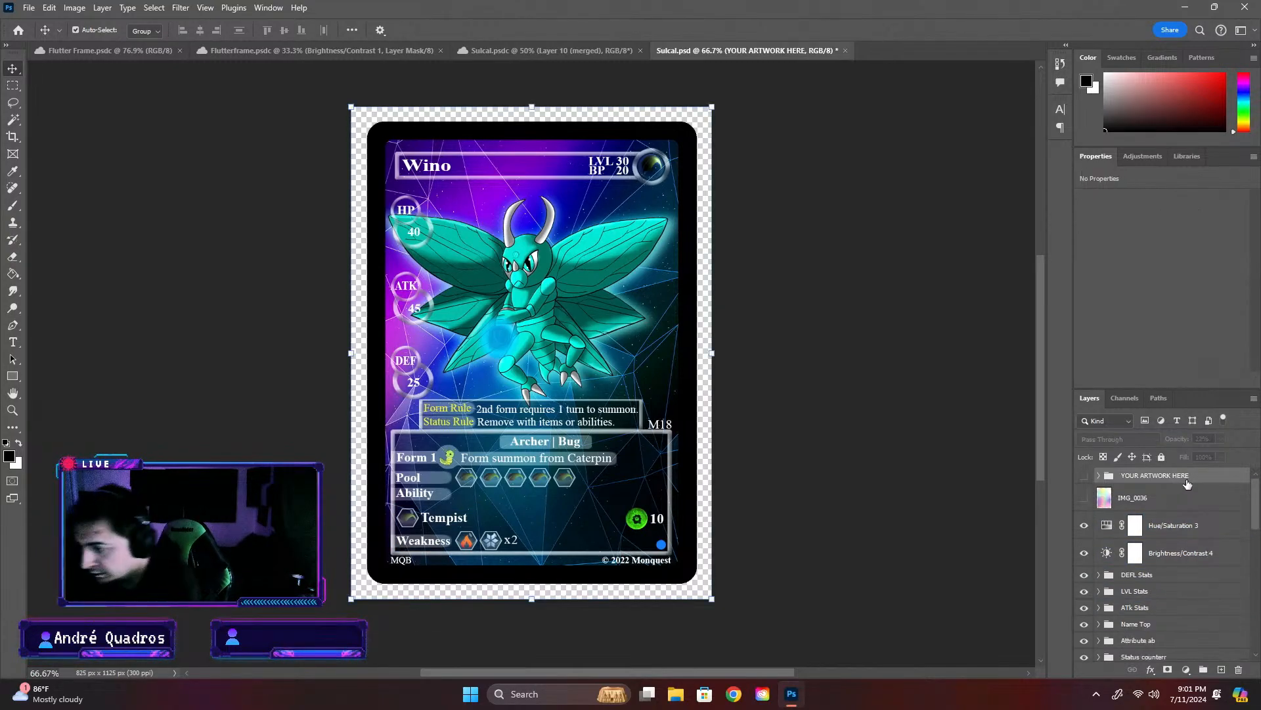
click(877, 382)
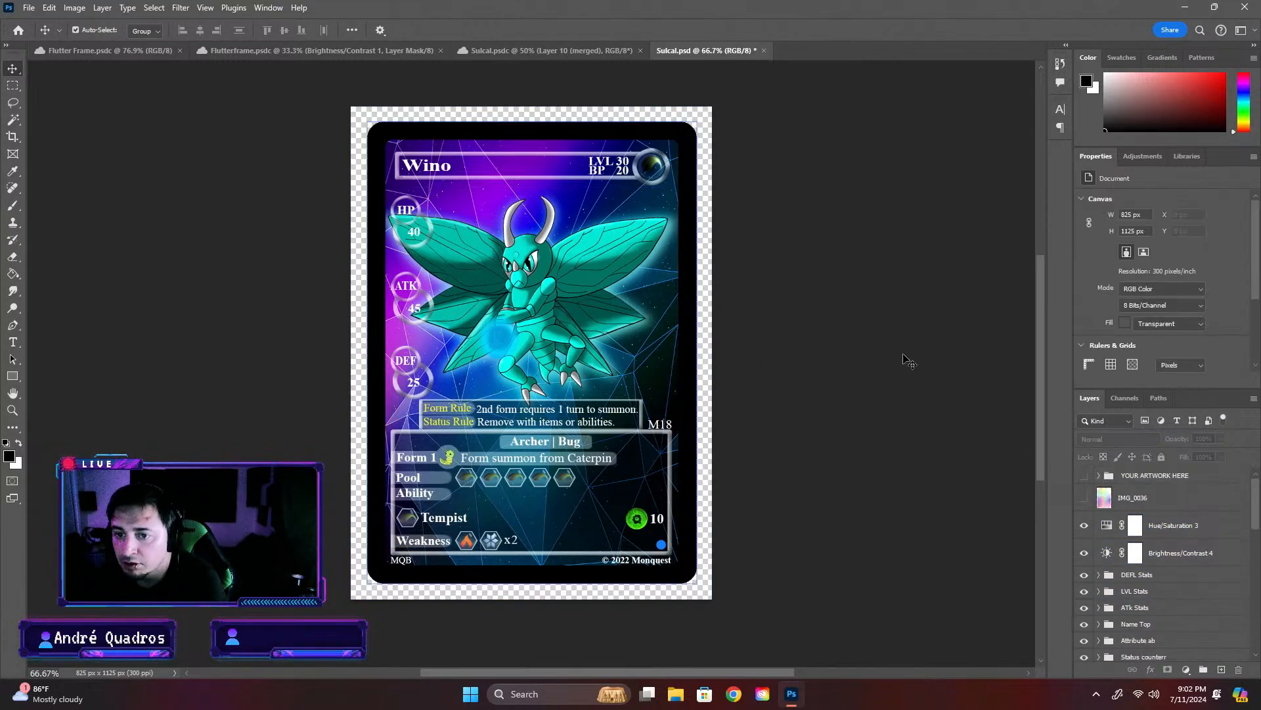
- Expand the Info Box group and delete its hidden Edition text layer
click(669, 552)
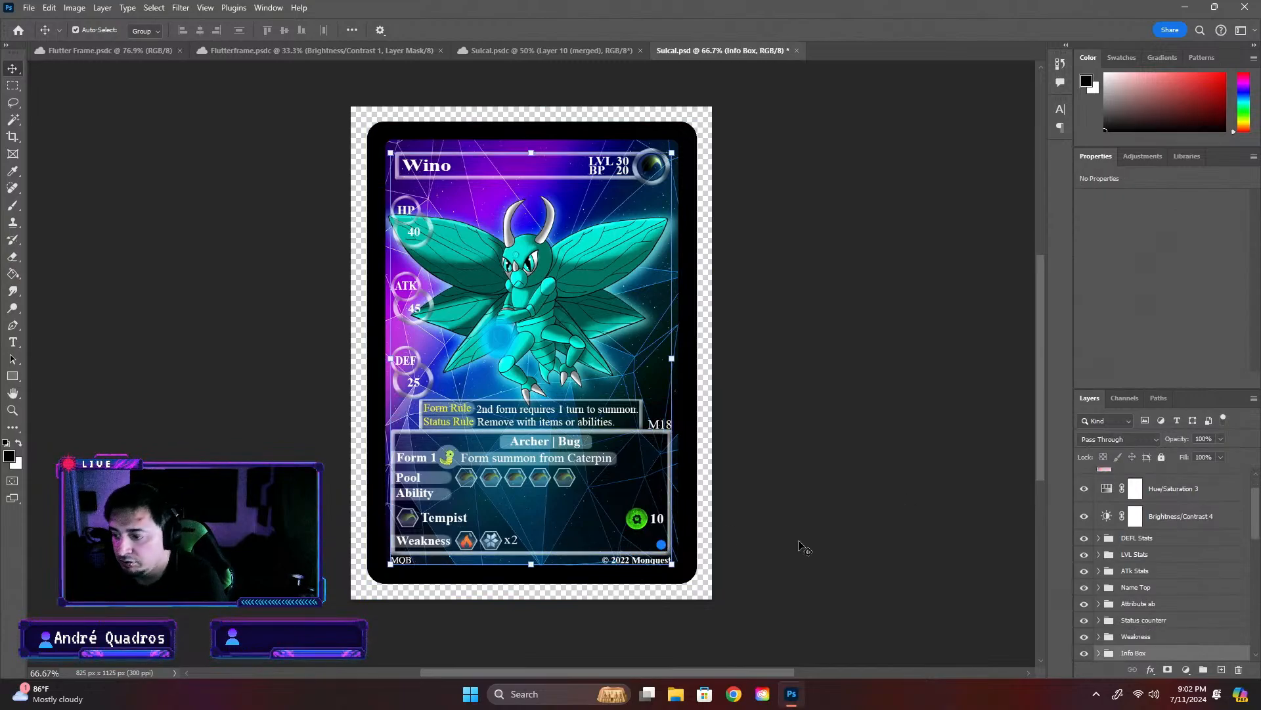
scroll(828, 544, down, 1)
scroll(1117, 568, down, 2)
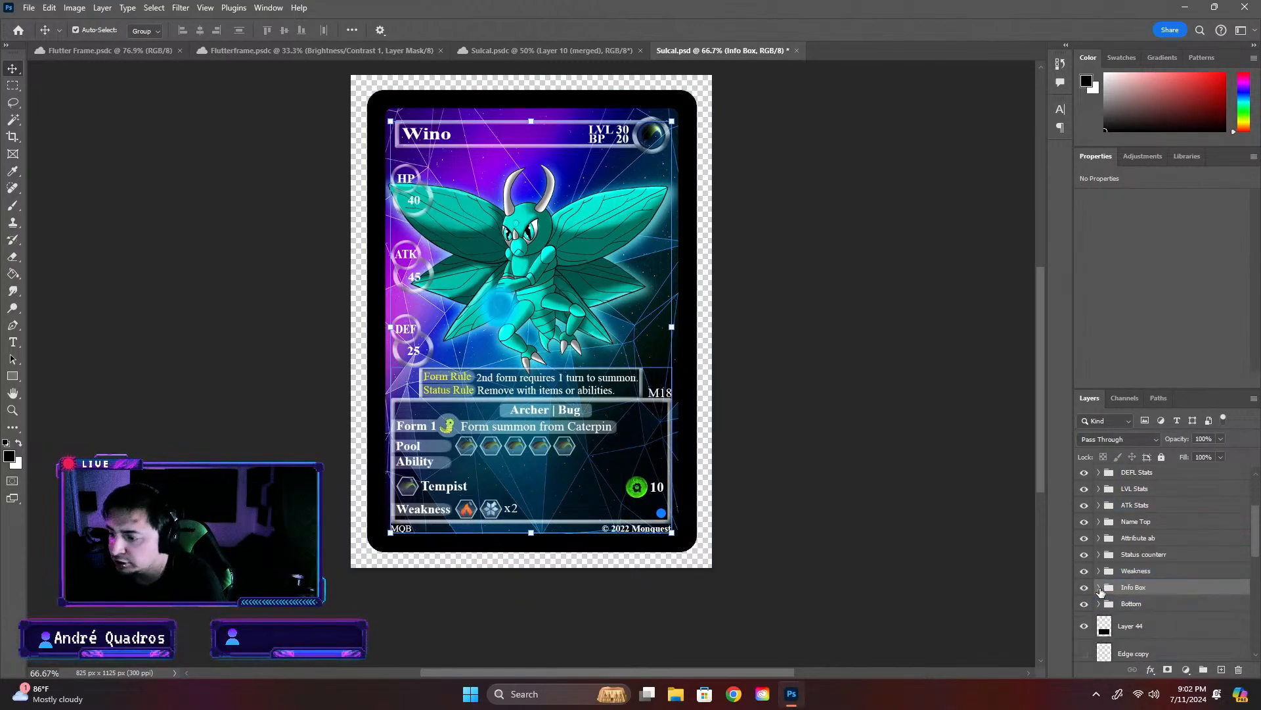
click(1098, 587)
scroll(1136, 581, down, 3)
click(1147, 577)
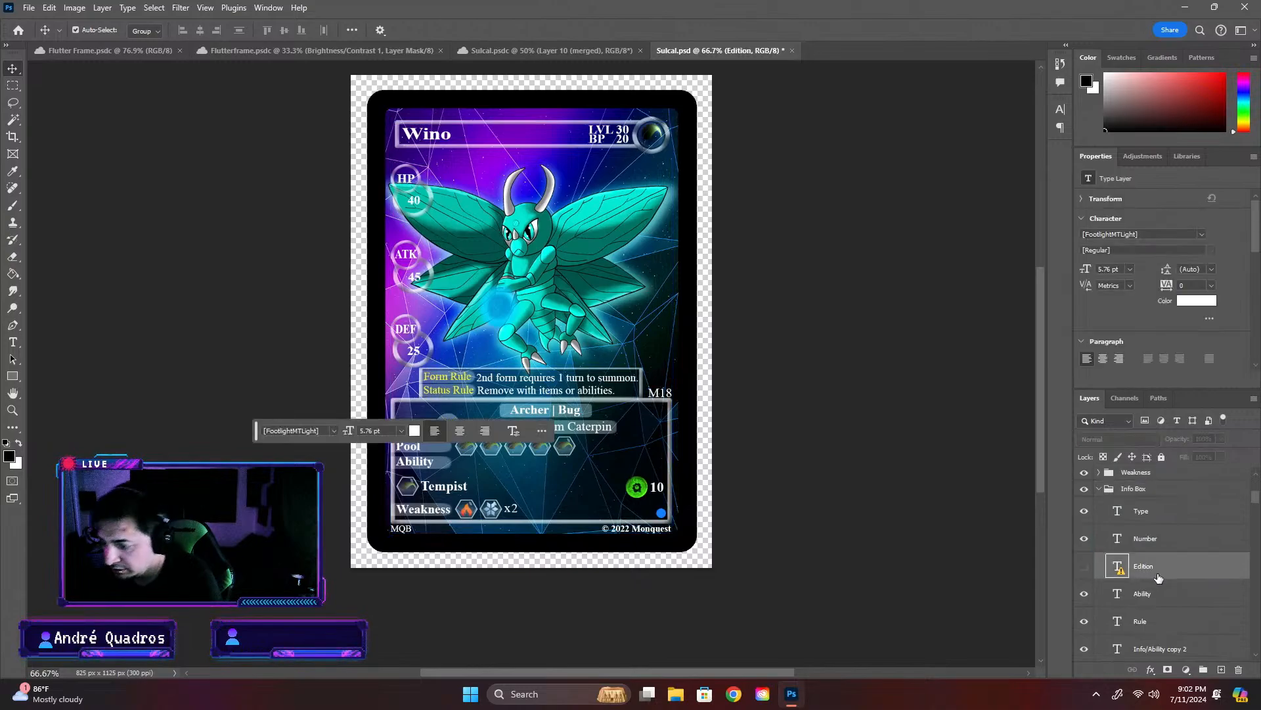
key(Delete)
- Delete the hidden Info/Ability text layer directly above the embossed Info Box layer
scroll(1163, 608, down, 1)
scroll(1161, 607, down, 5)
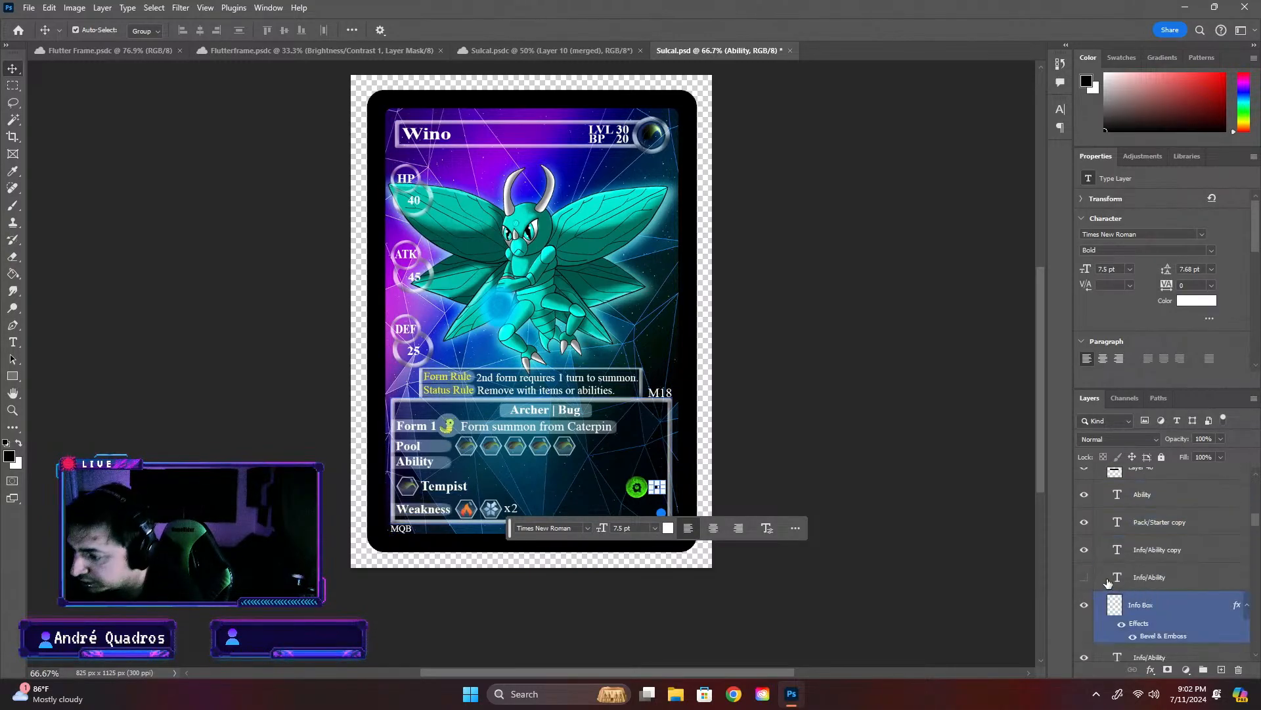
click(1158, 580)
key(Delete)
- Delete the hidden color adjustment layers, including Yellow, Red, Purple Hue and D Blue Hue, between Info/Ability and IMG_0218 in the Info Box group
scroll(1166, 581, down, 3)
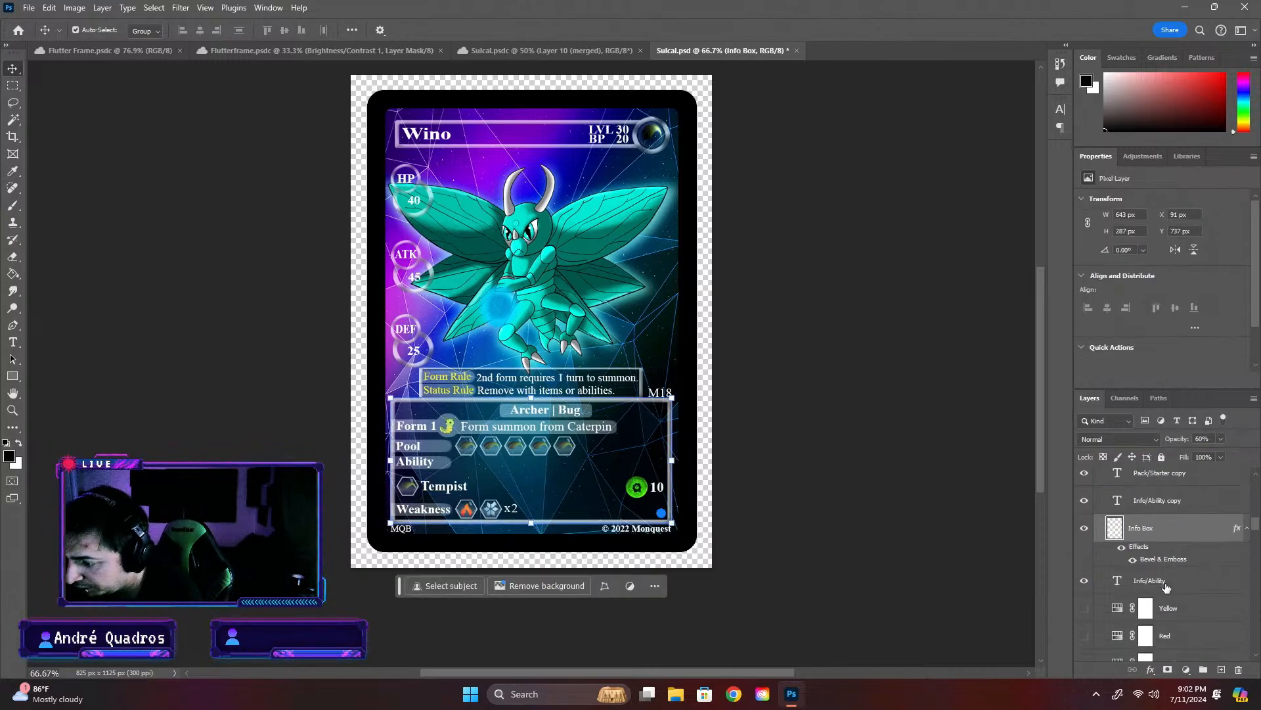
click(1176, 584)
key(Delete)
key(Delete)
key(Delete)
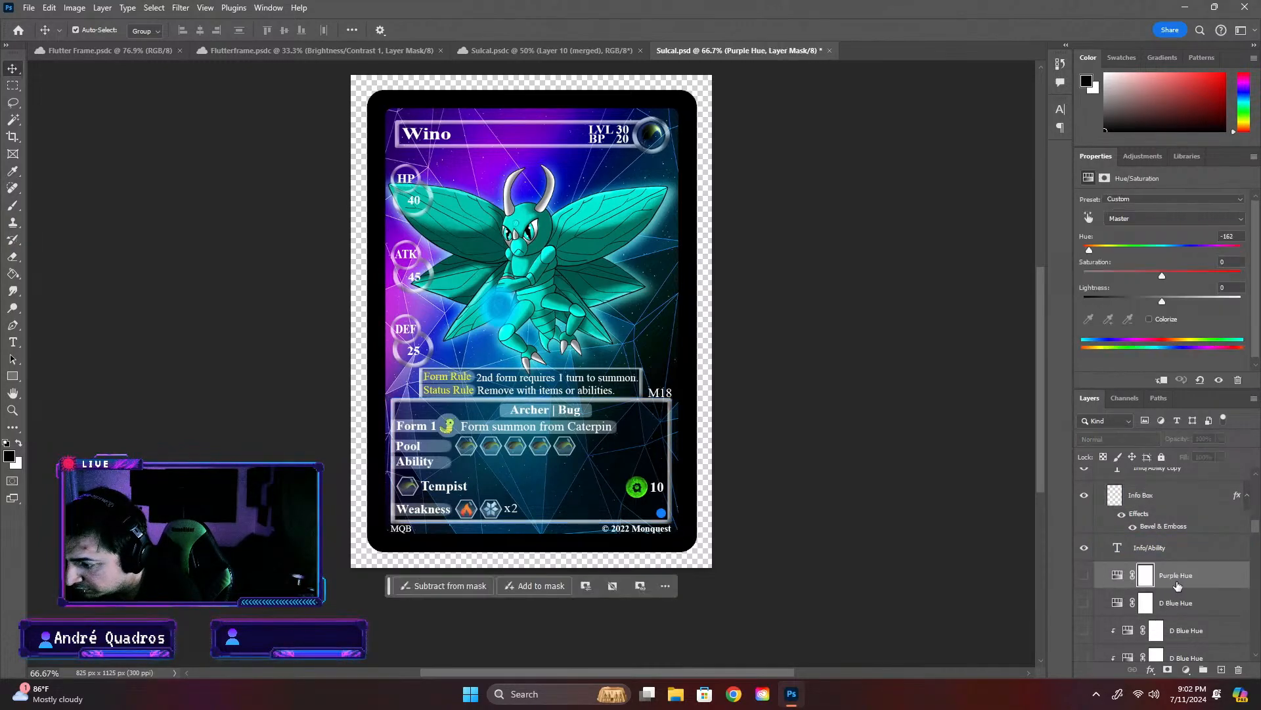
key(Delete)
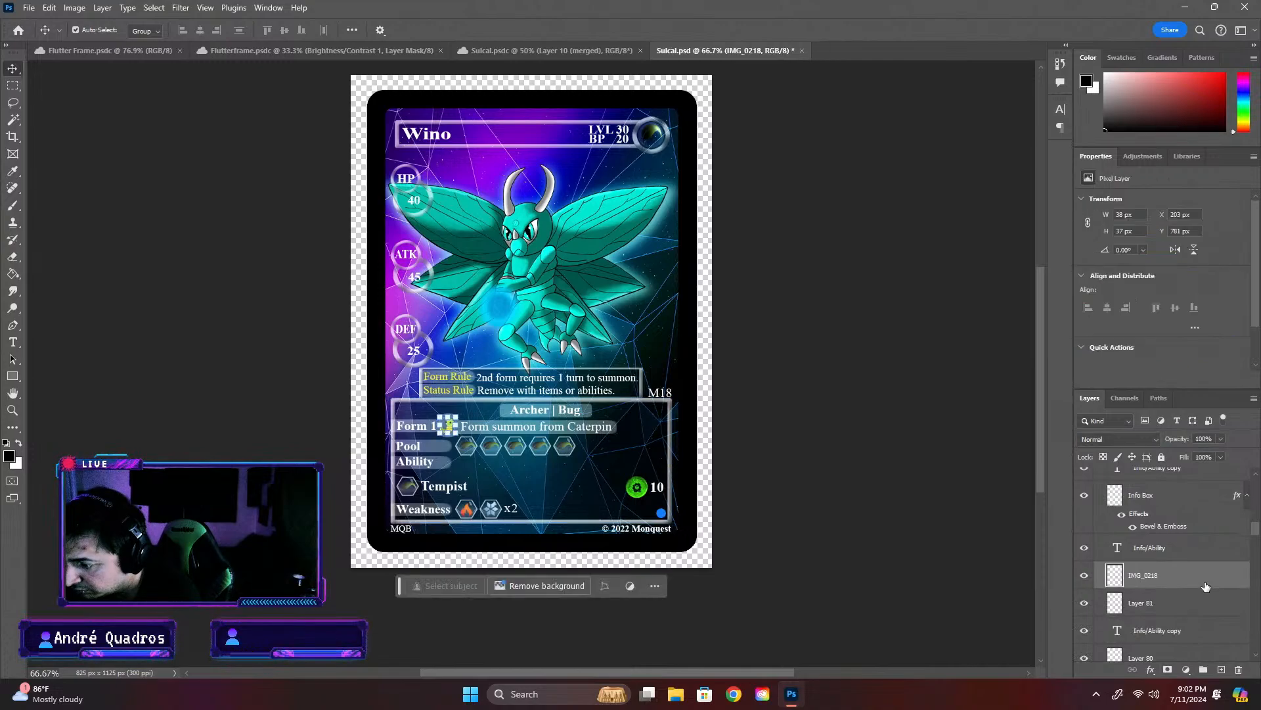
- Check what the IMG_0218 layer contributes to the card by toggling its visibility
click(1084, 577)
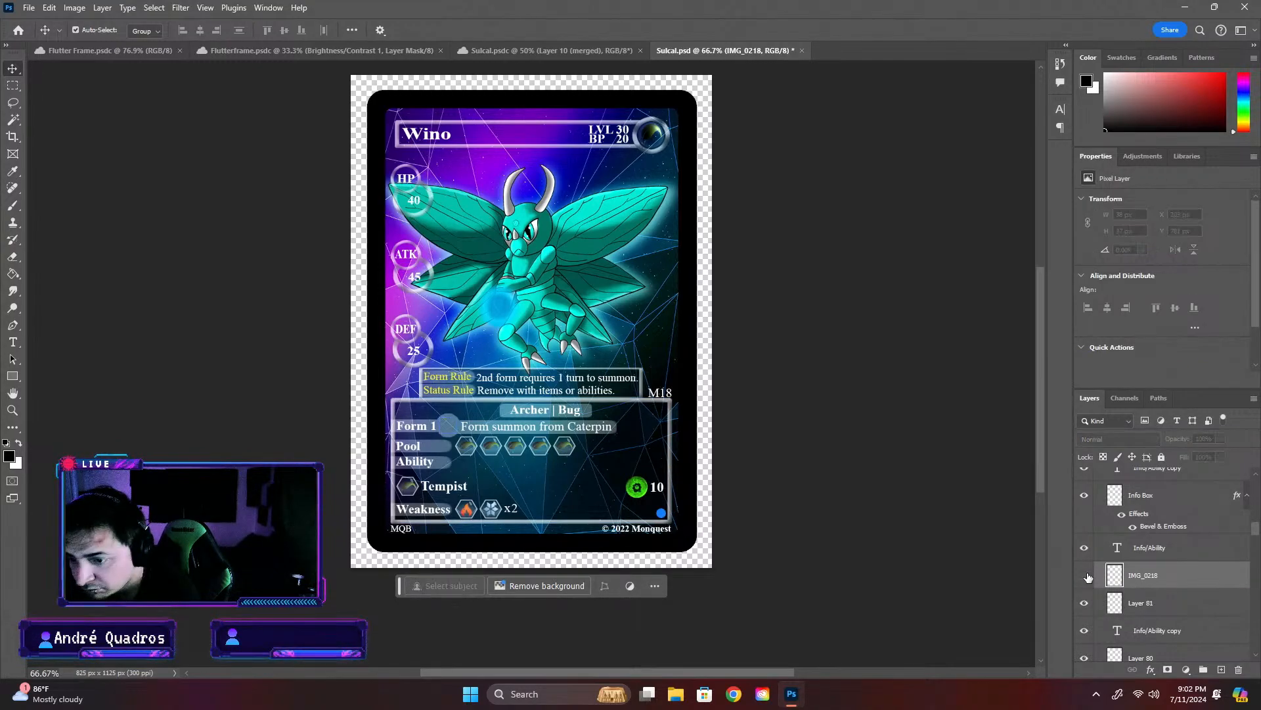
click(1085, 576)
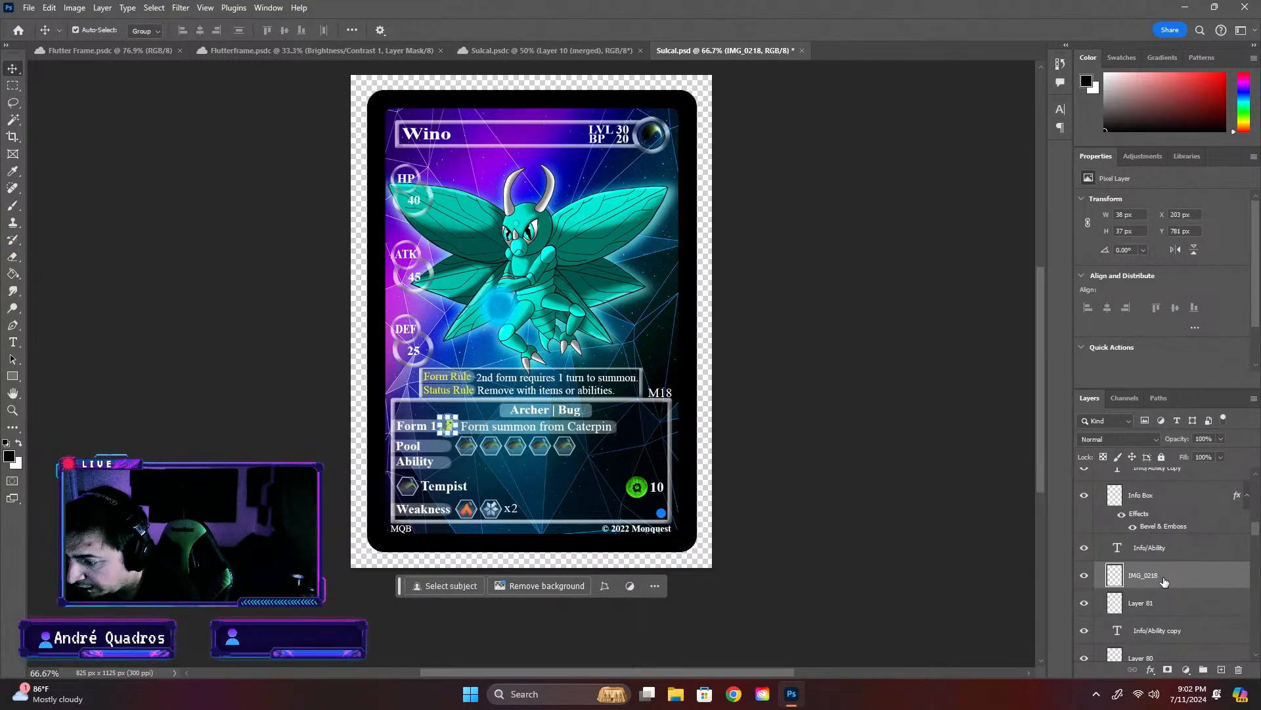
click(879, 474)
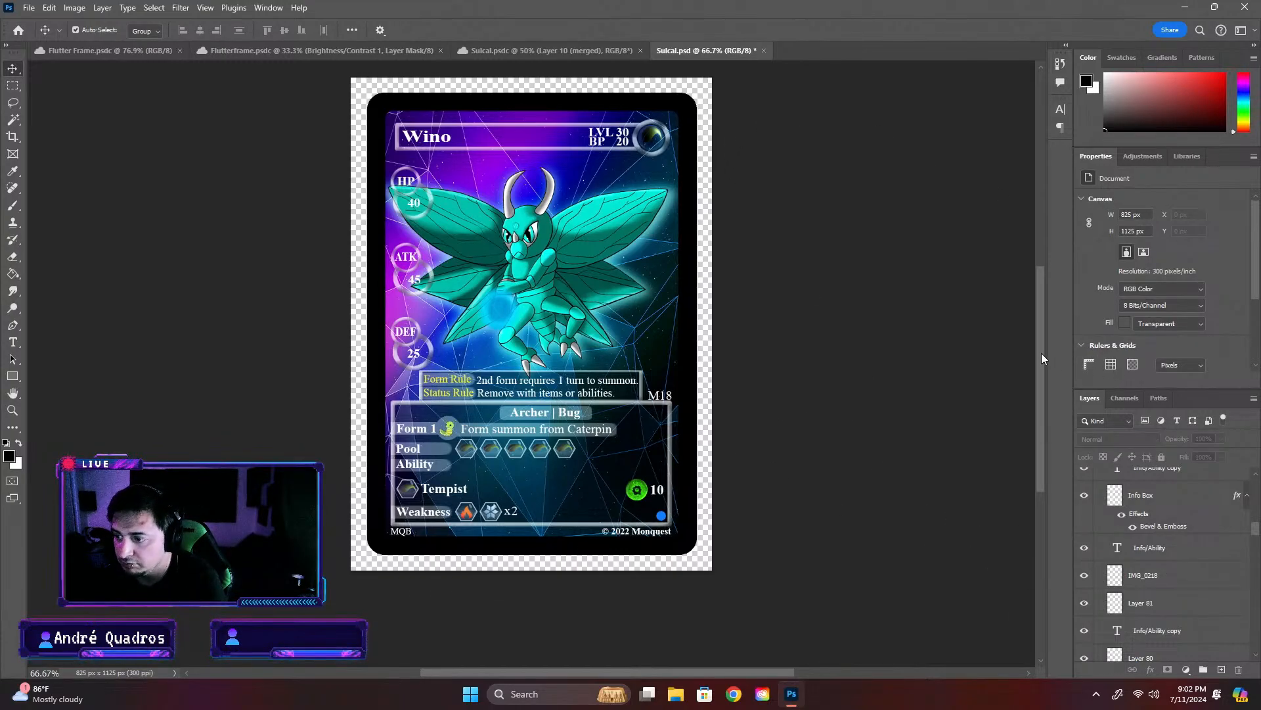
- Identify Layer 55 in the Name Top group by toggling its visibility, and rename it Grass type
scroll(1042, 352, up, 3)
click(431, 256)
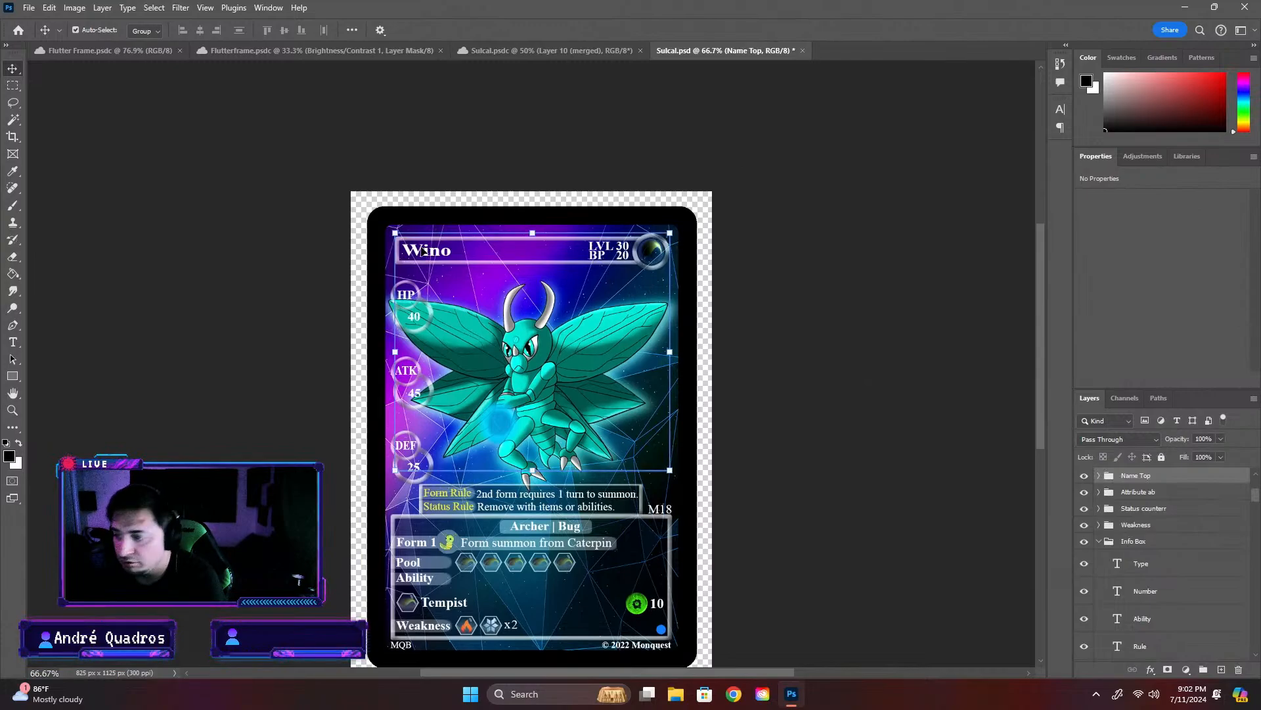
click(1099, 475)
click(1144, 524)
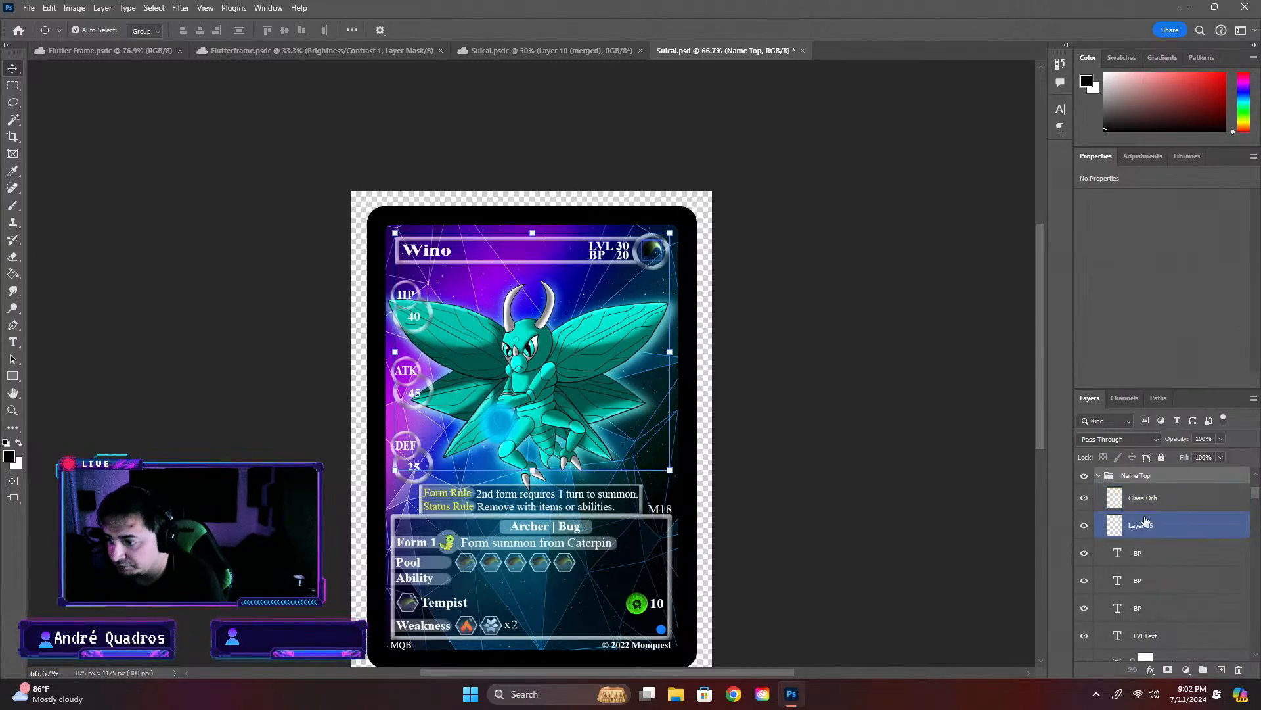
click(1085, 525)
click(1086, 526)
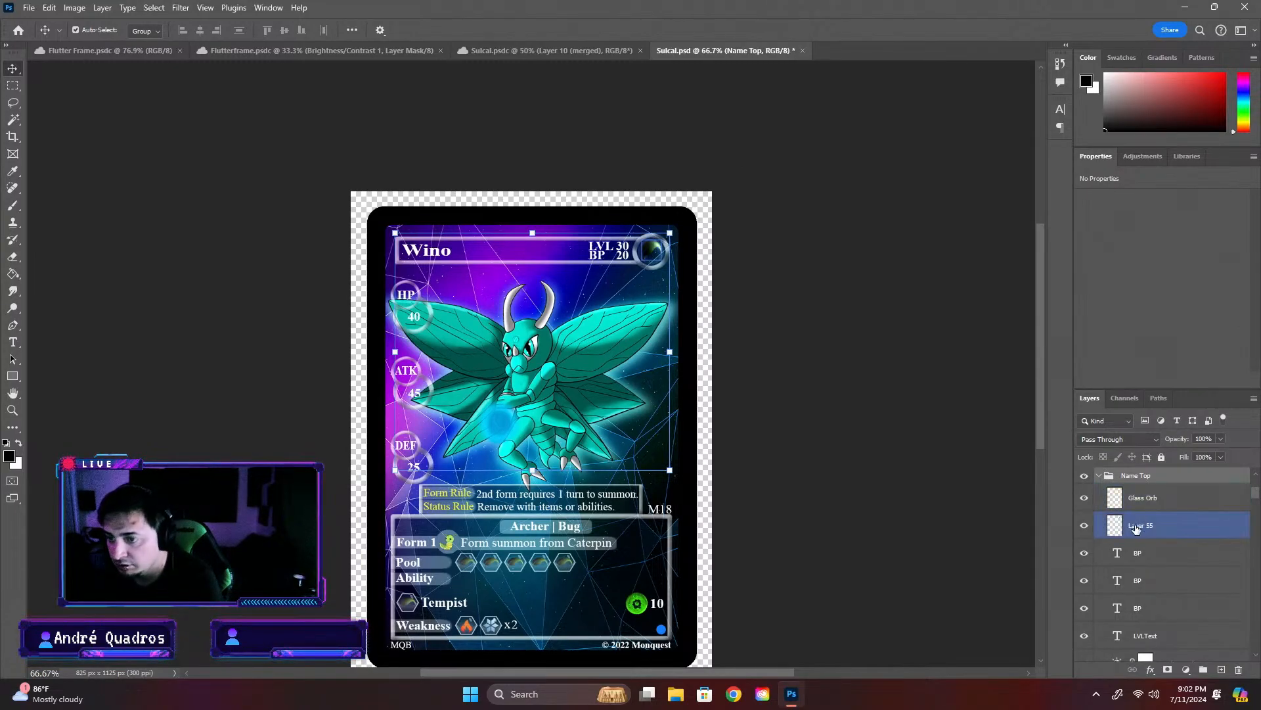
double_click(1136, 526)
text(Grass ty)
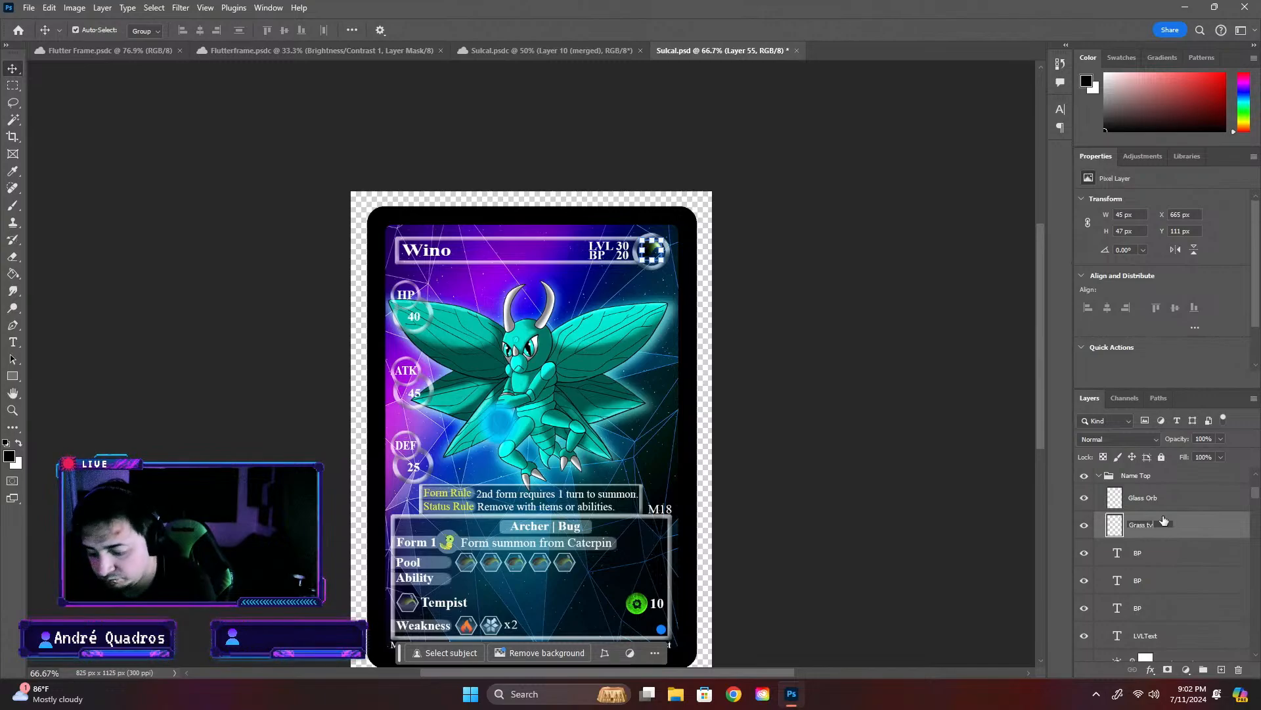
text(pe)
key(Return)
click(1096, 555)
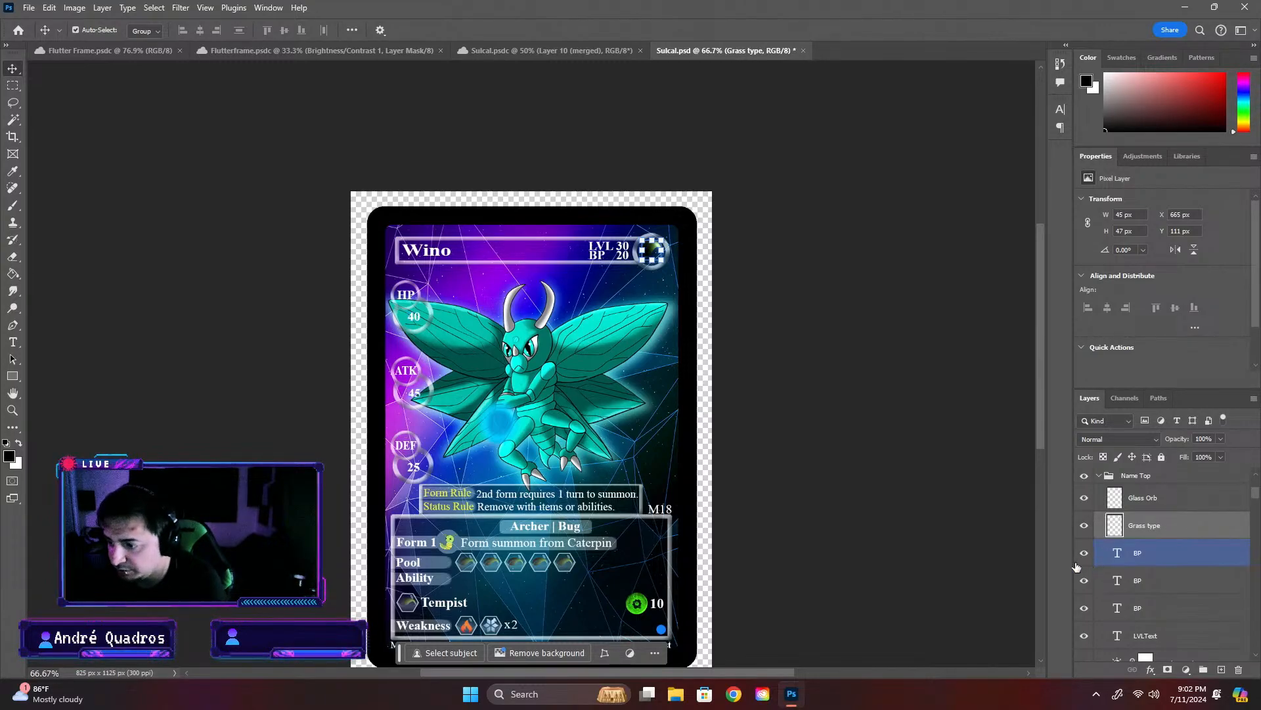
click(1088, 557)
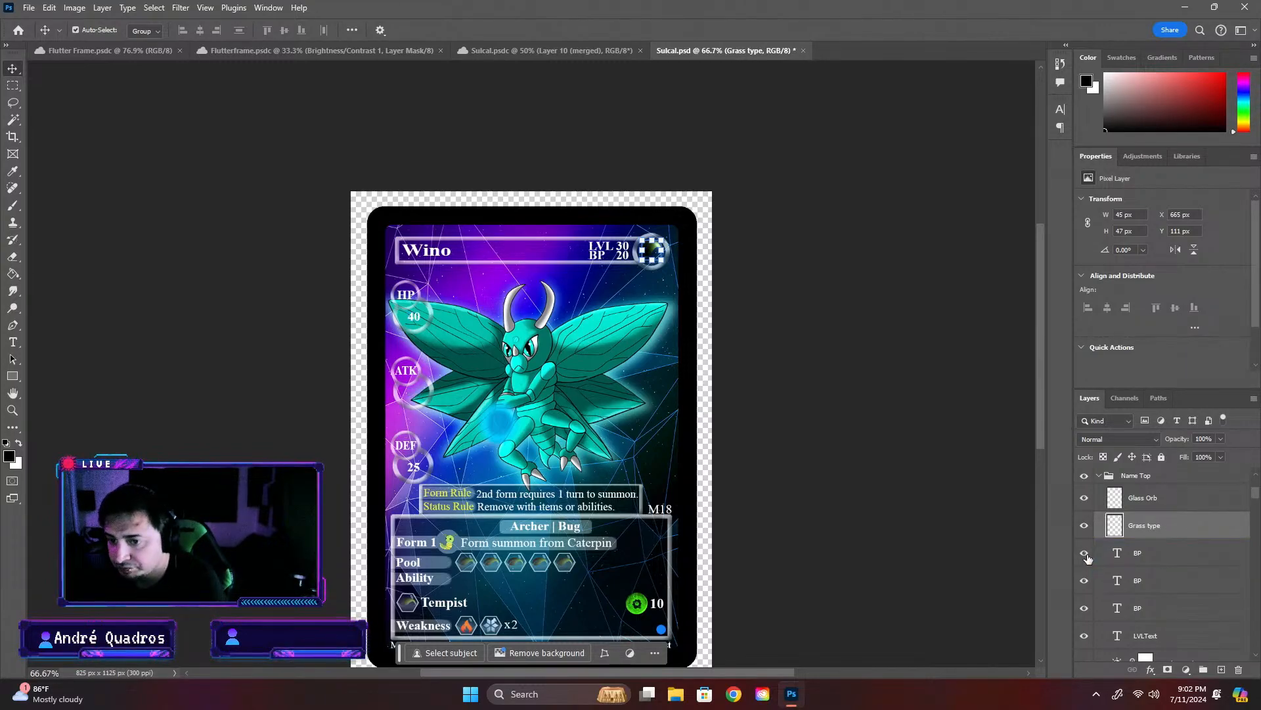
double_click(1143, 558)
key(Escape)
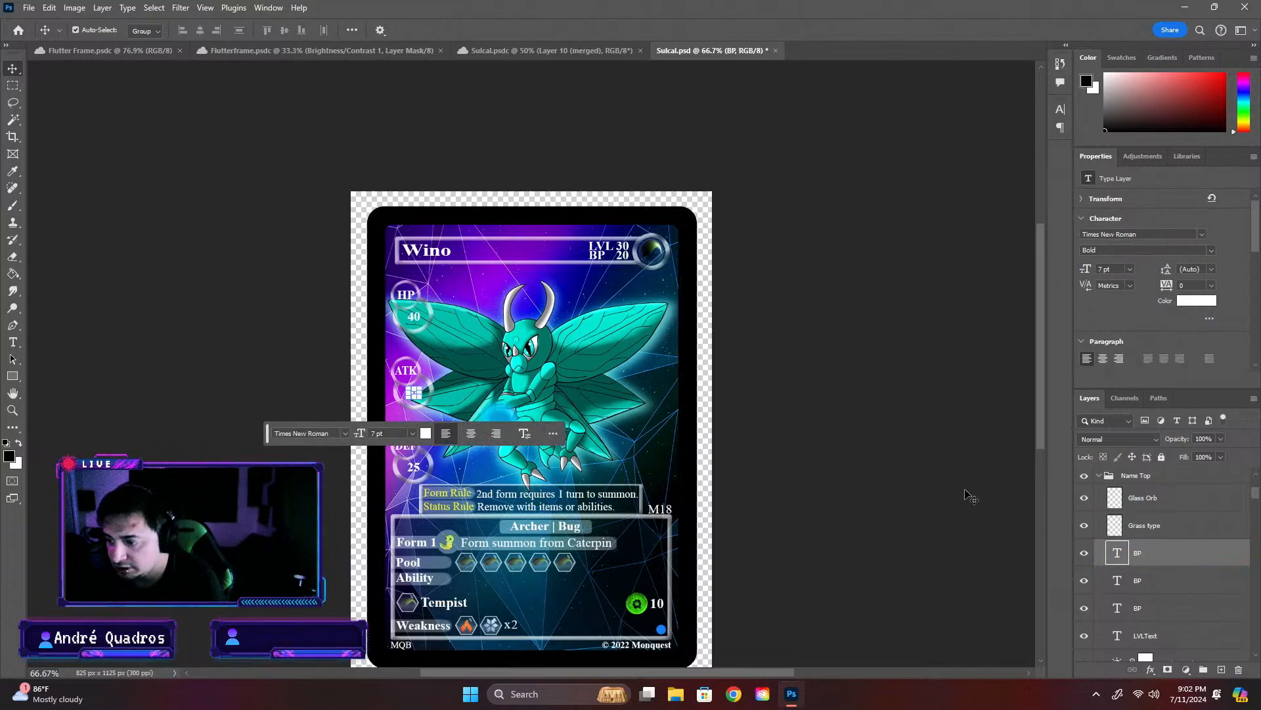
click(847, 461)
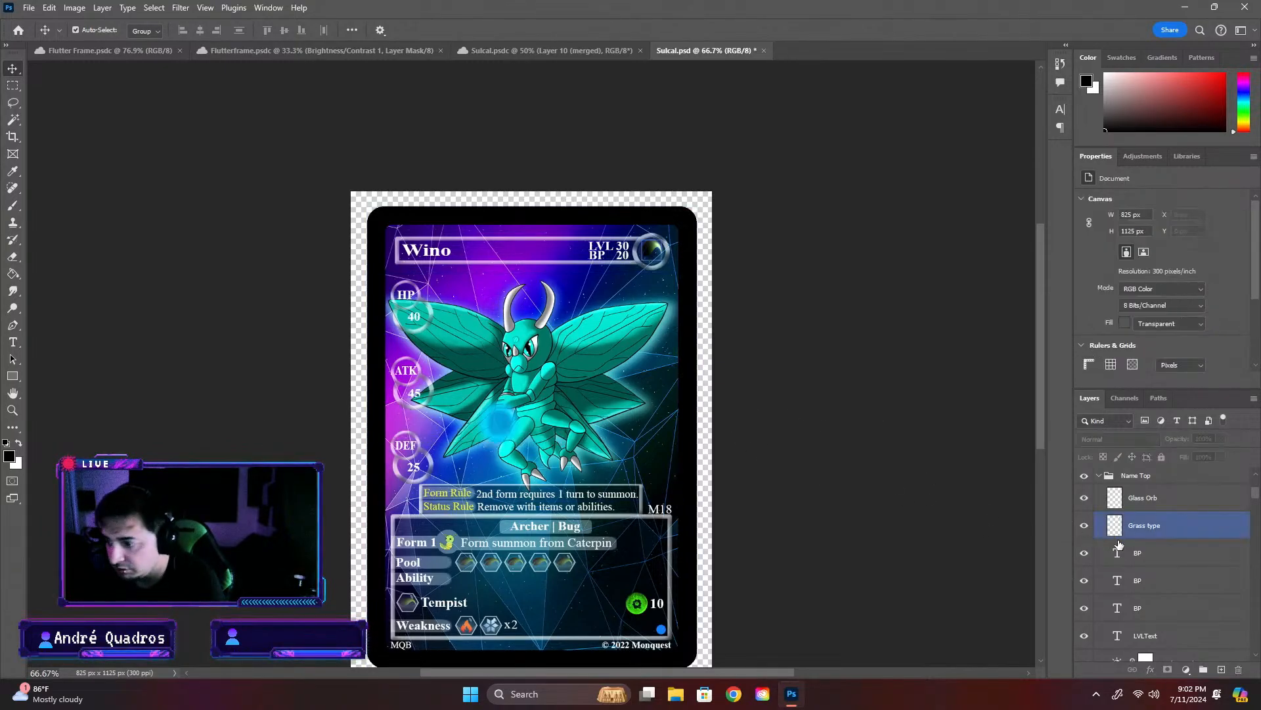
- Rename the BP text layer directly below Grass type as Atk
click(1137, 554)
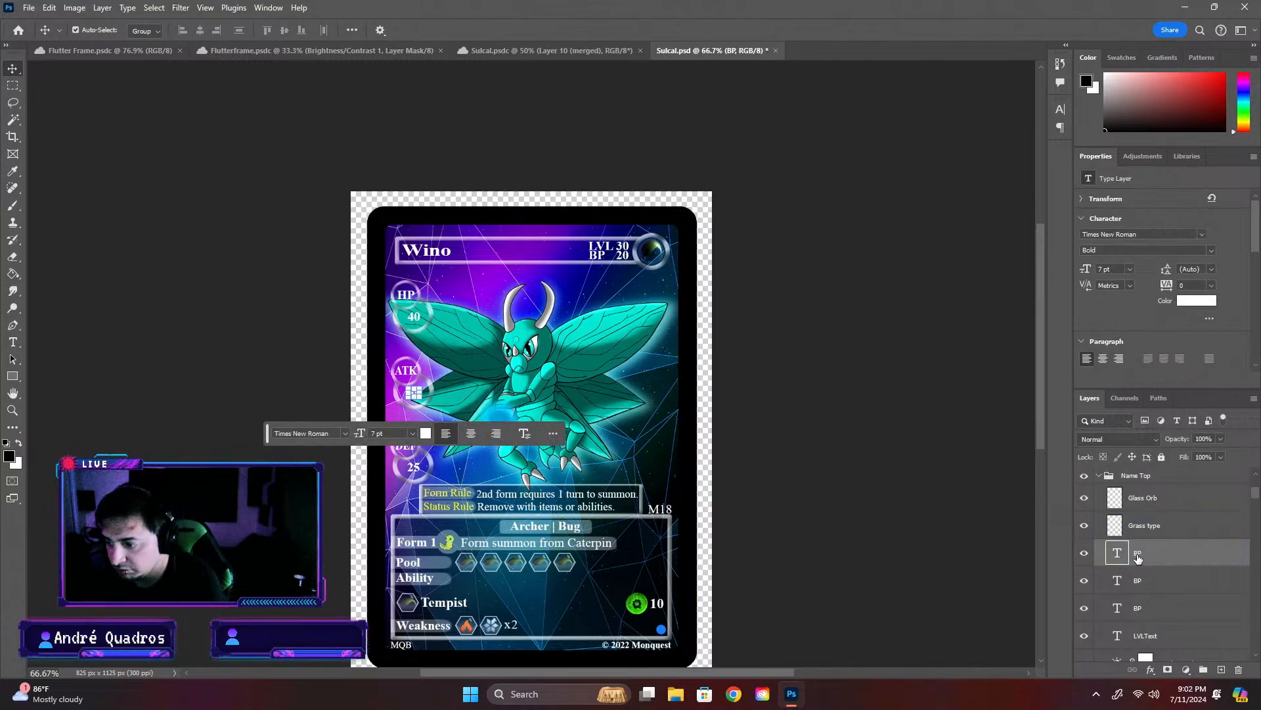
double_click(1137, 555)
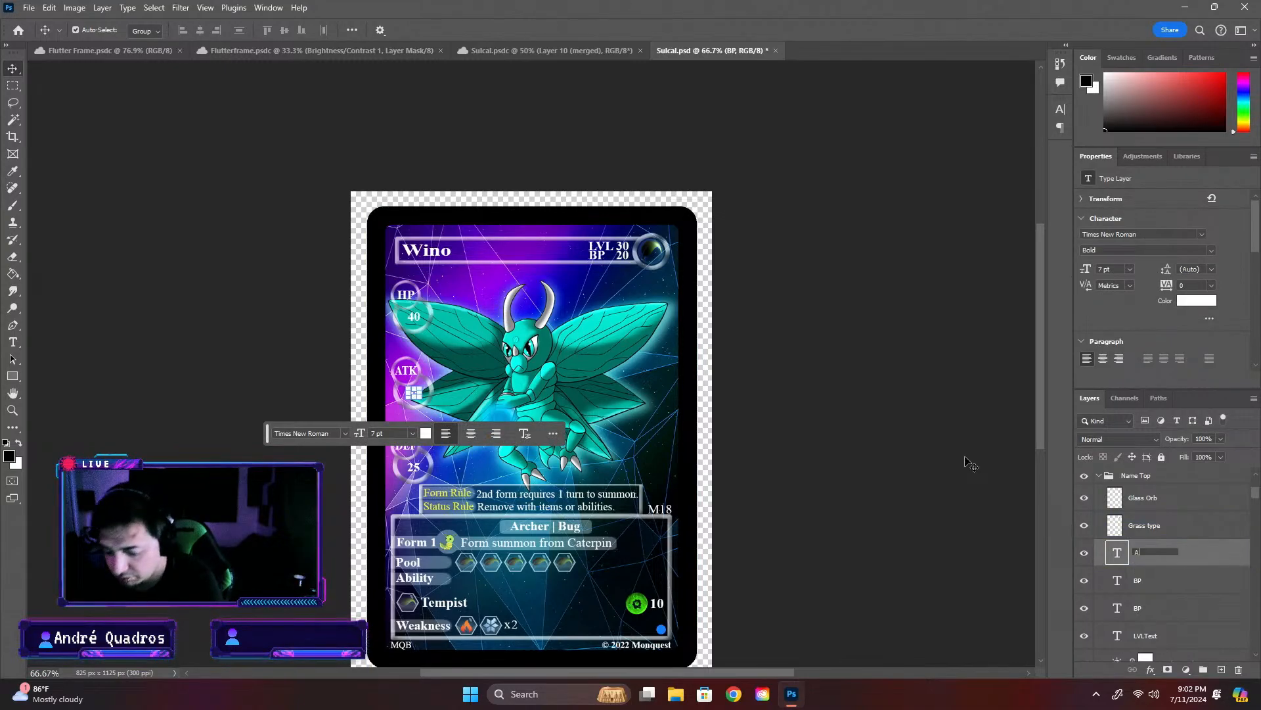
text(Atk)
key(Return)
- Rename the two BP text layers below Atk as Hp and Hp main, in that order
click(1143, 581)
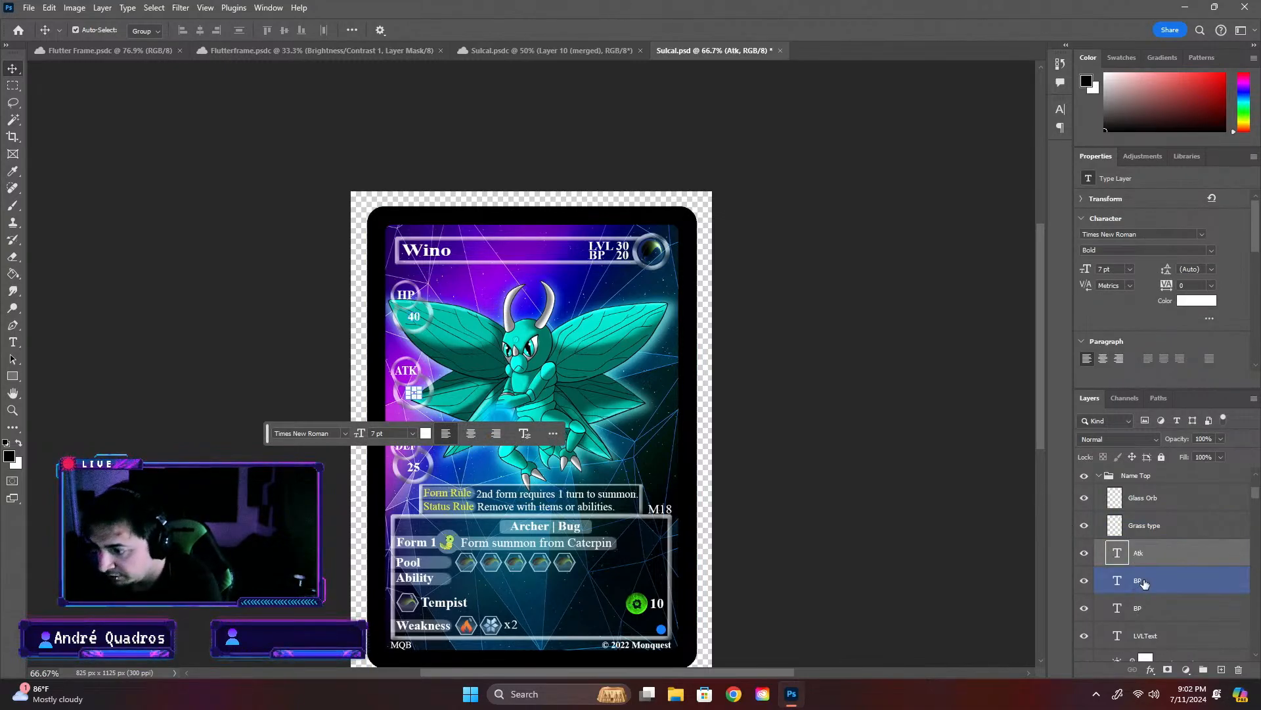
double_click(1139, 582)
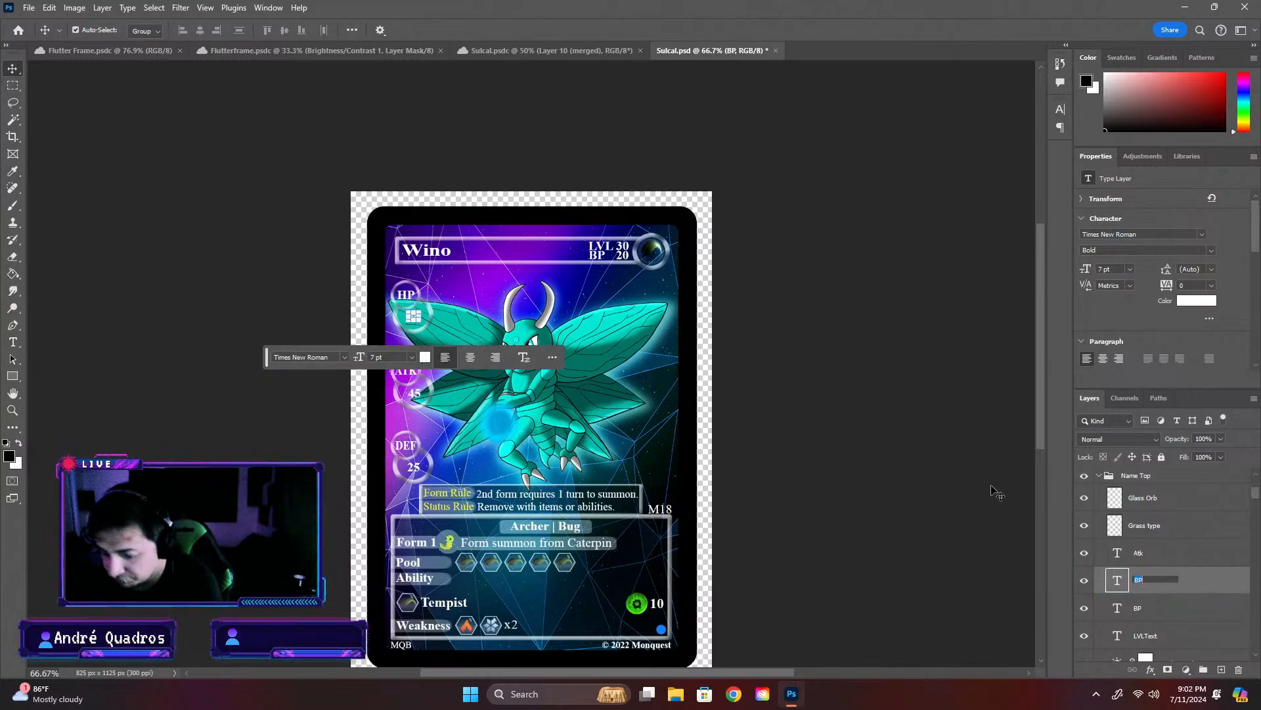
text(Hoo)
key(Return)
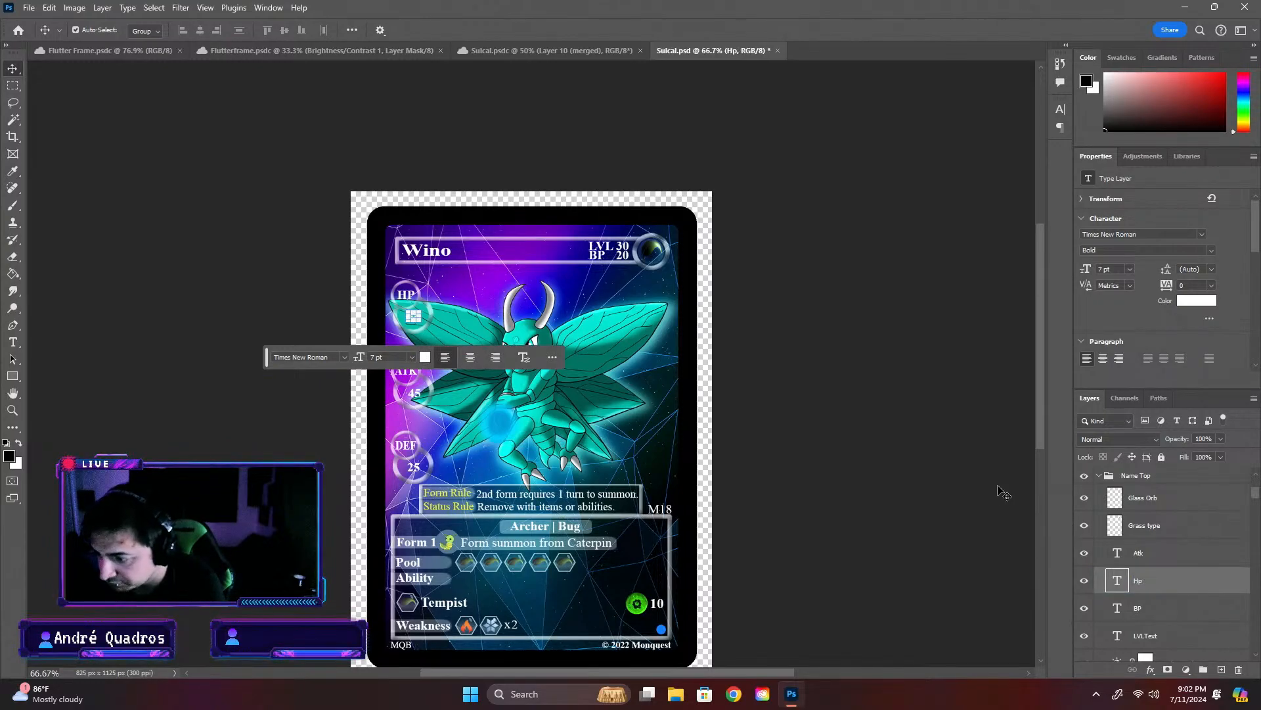
click(1140, 610)
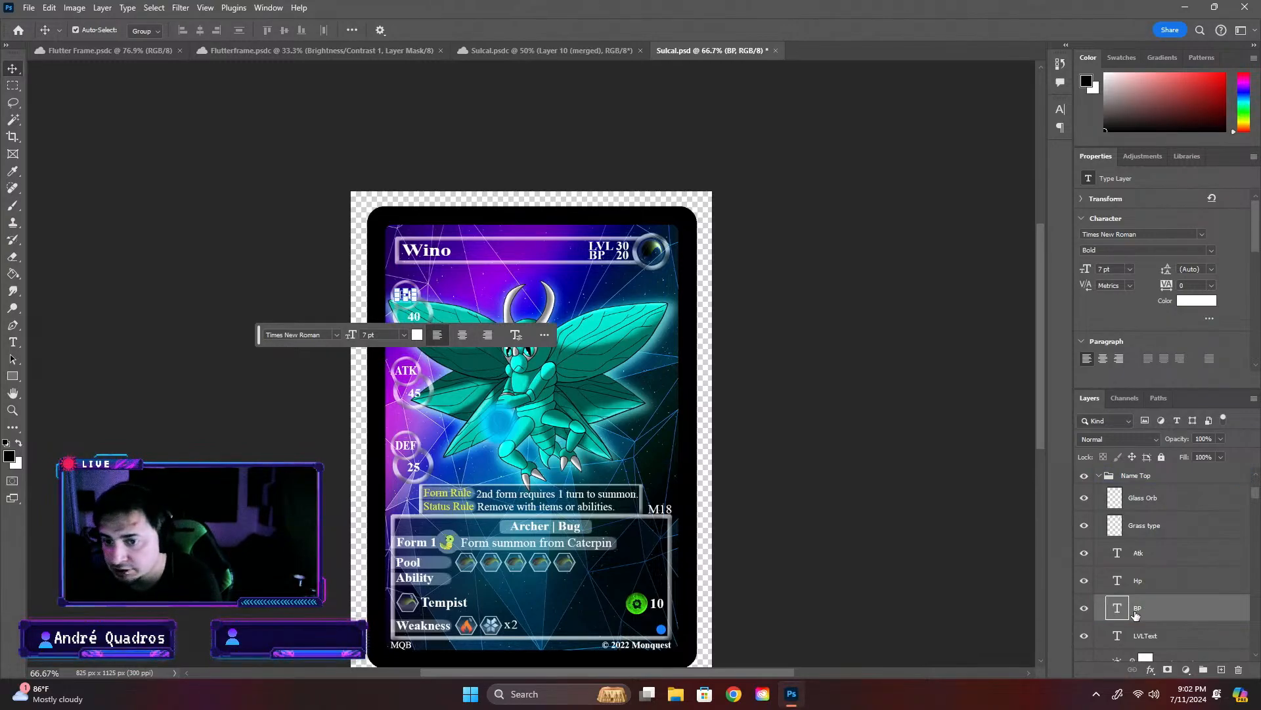
double_click(1138, 609)
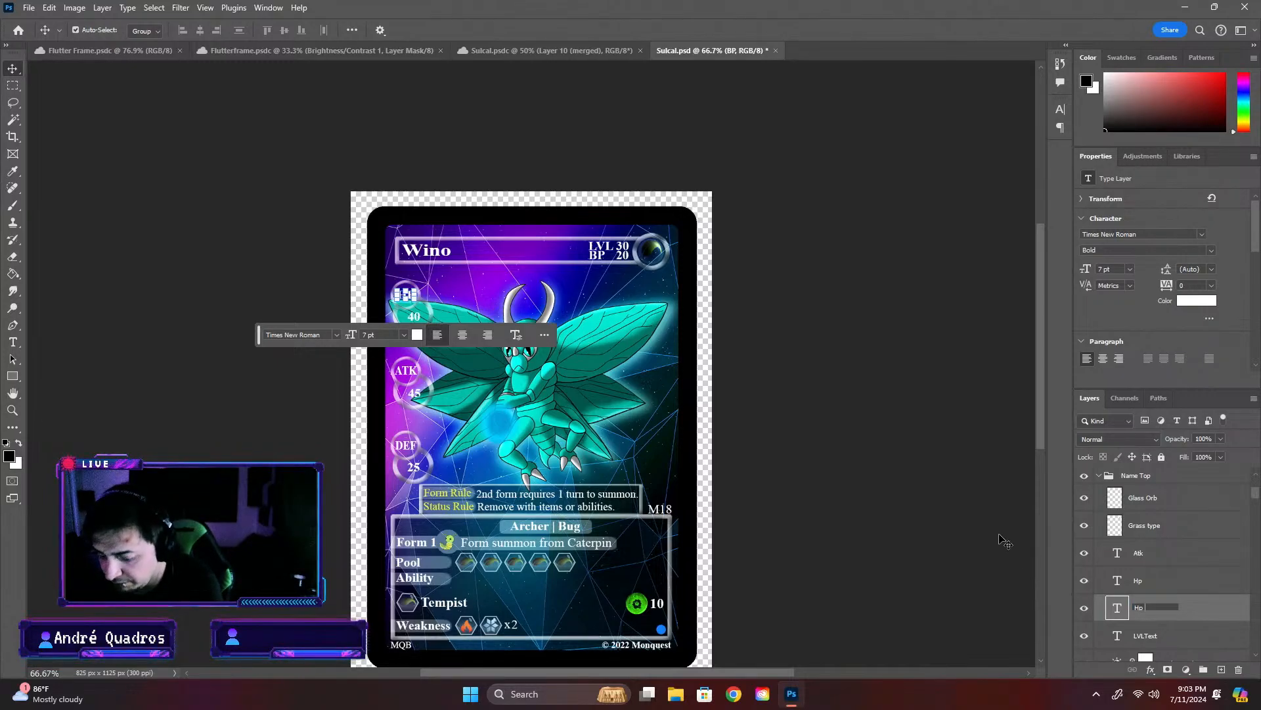
key(Return)
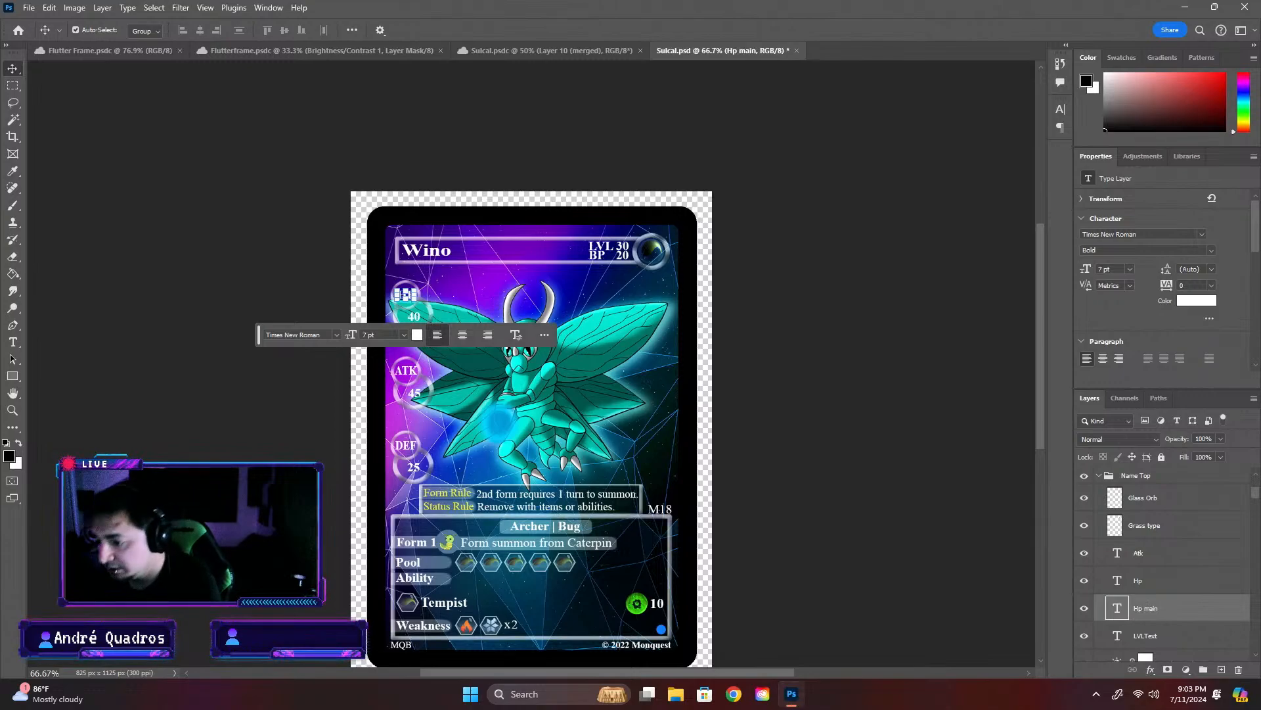
- Group the Hp and Hp main text layers inside Name Top and name the group Hp
click(1183, 586)
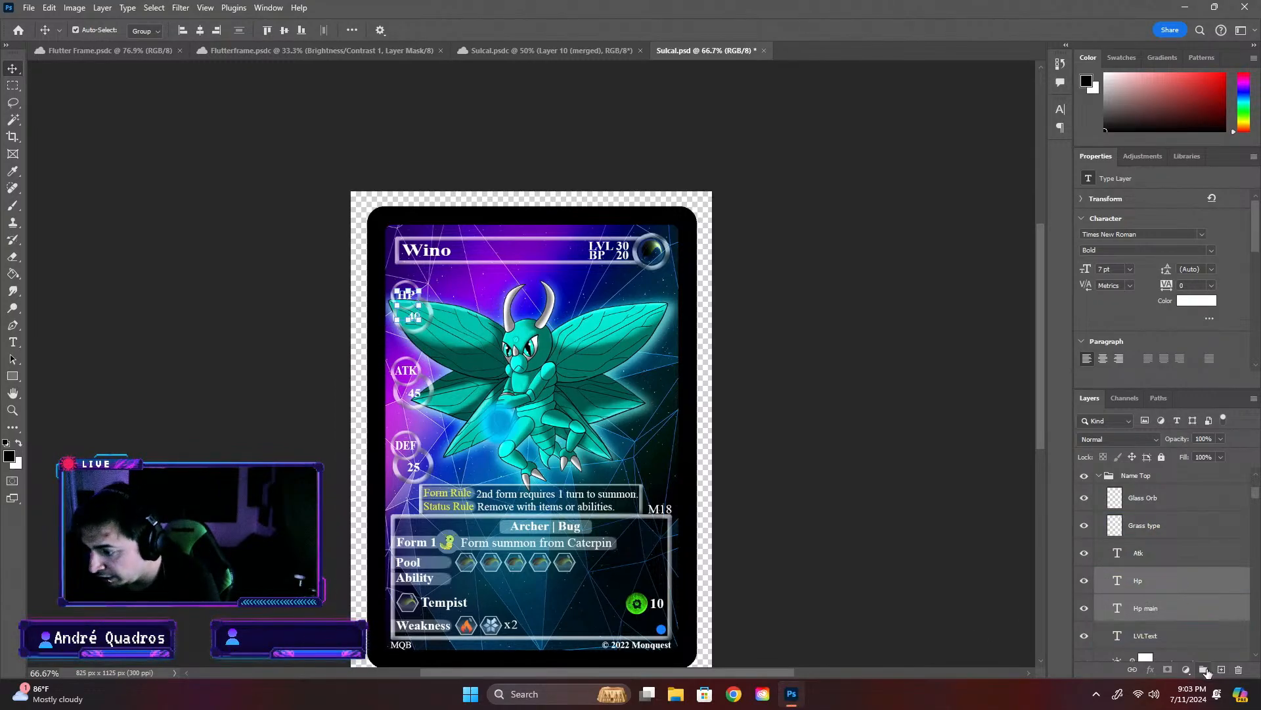
key(ctrl+g)
double_click(1141, 576)
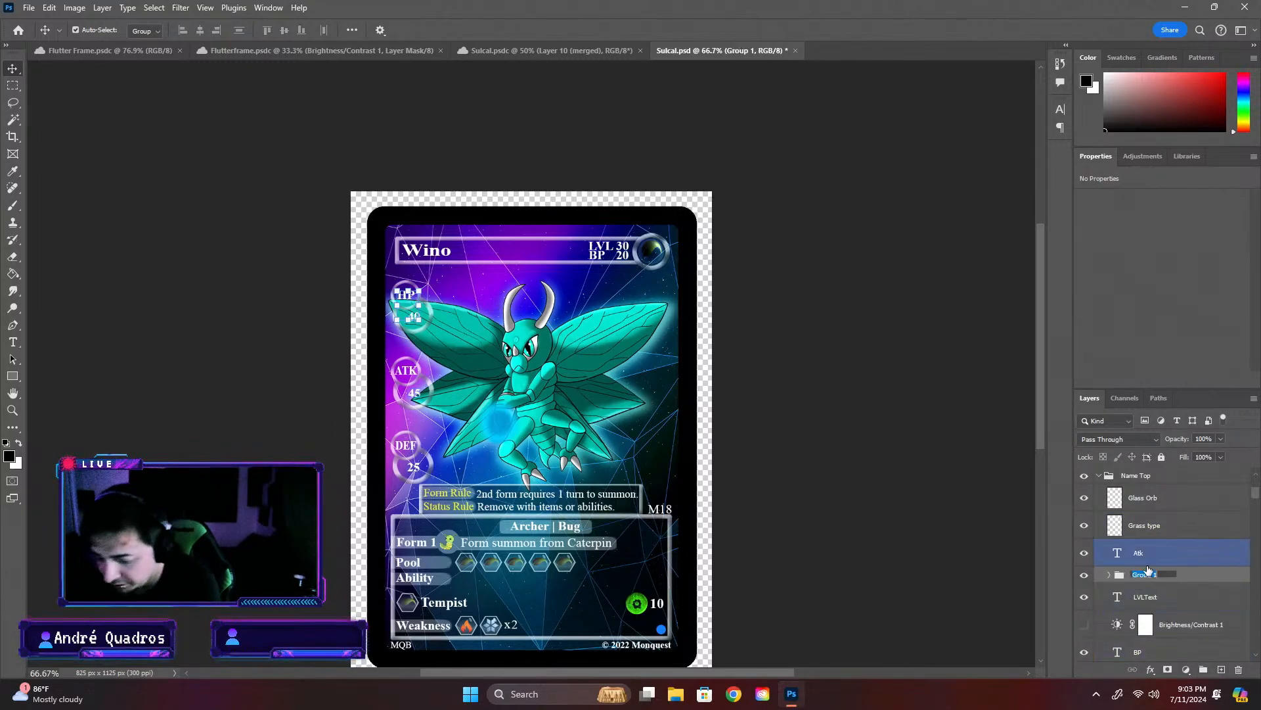
text(Hp)
key(Return)
- Delete the hidden Brightness/Contrast 1 layer below LVLText in the Name Top group
click(1144, 598)
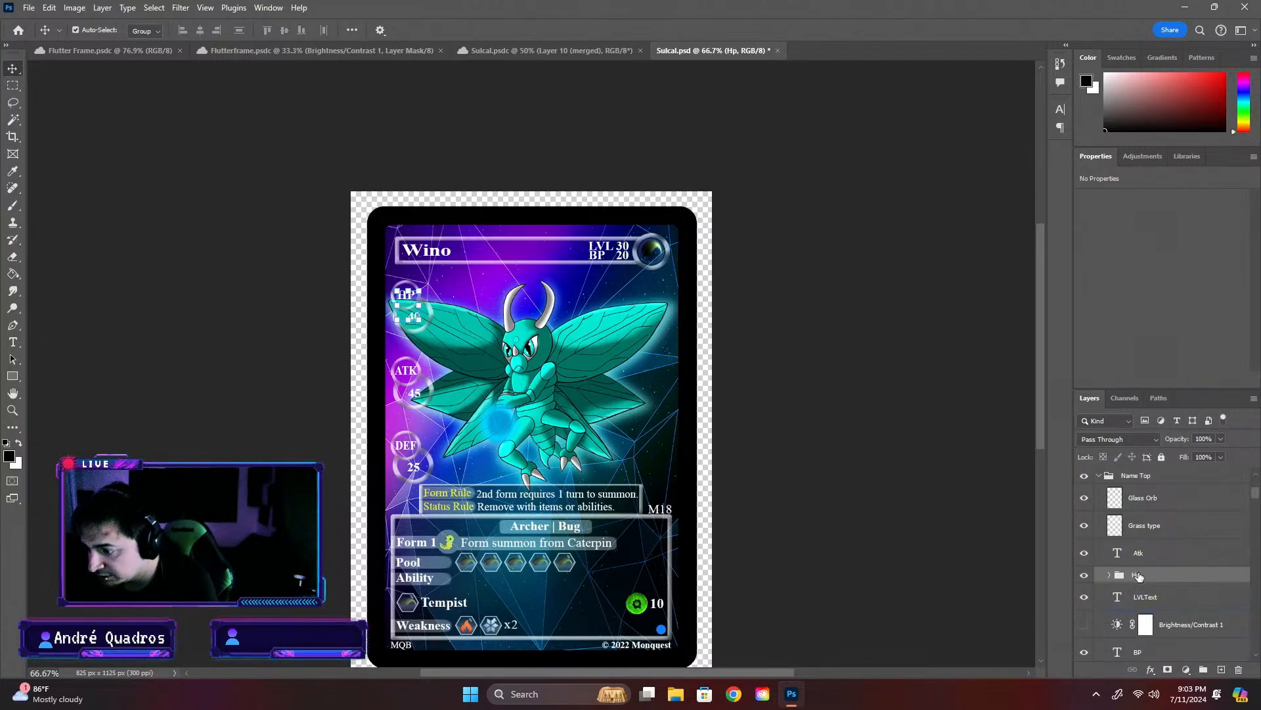
click(1176, 625)
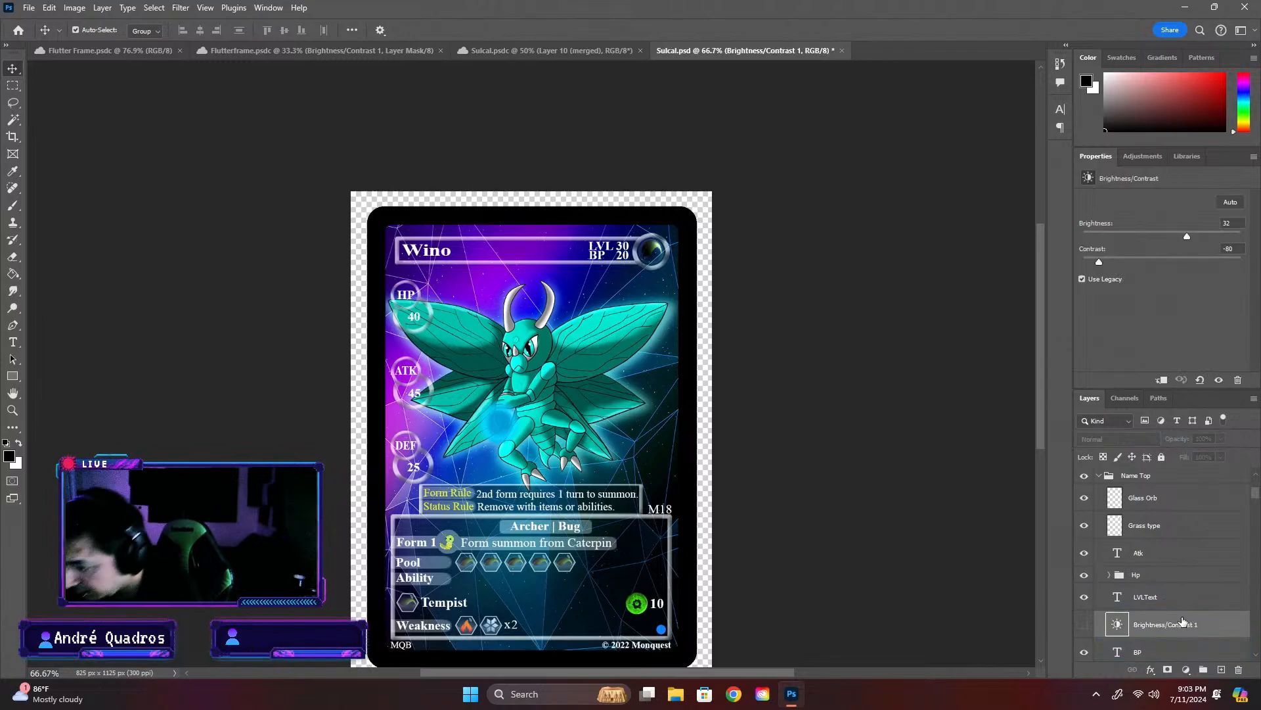
key(Delete)
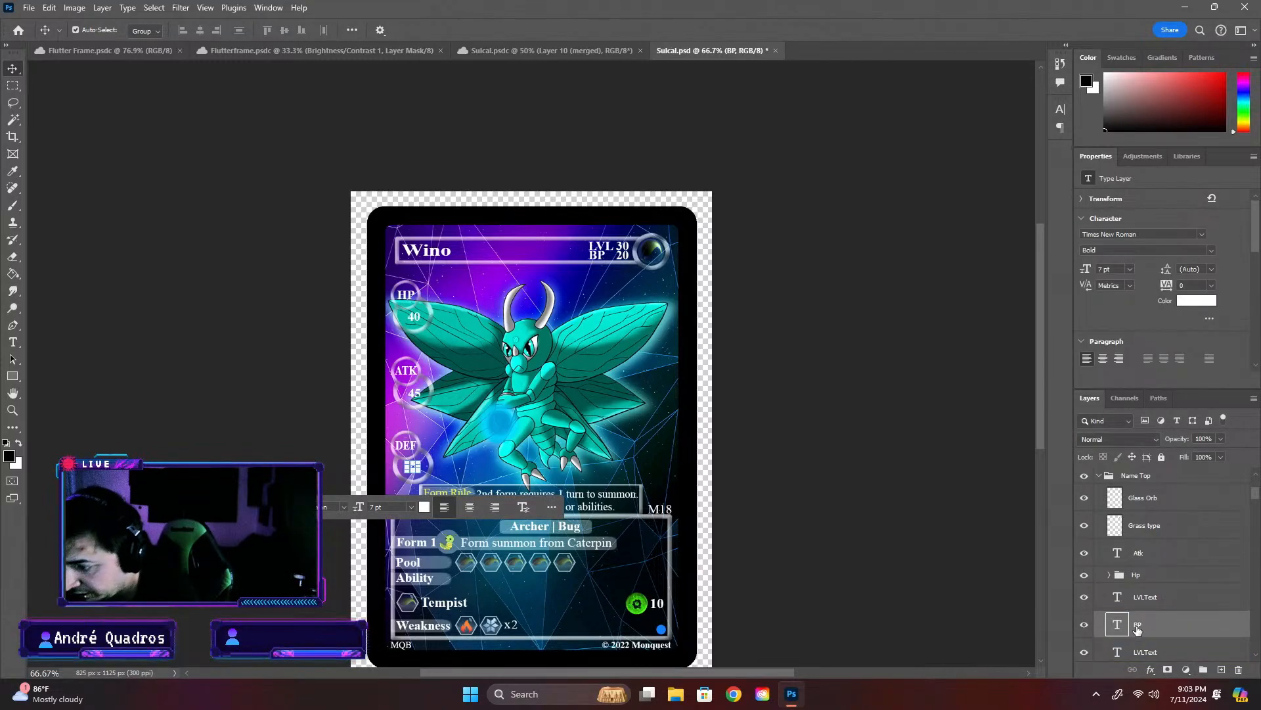
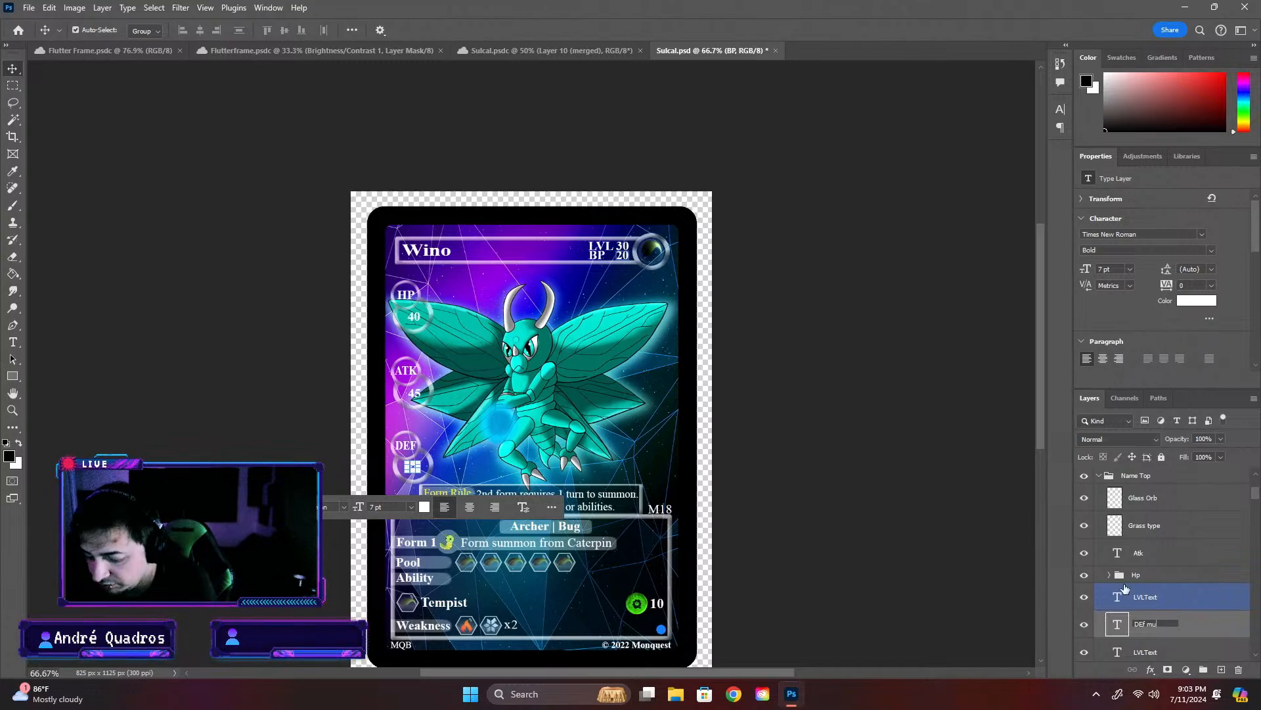
- Finish naming the DEF value's text layer "DEf munbers" and rename the BP value's LVLText layer as "Bp"
key(Return)
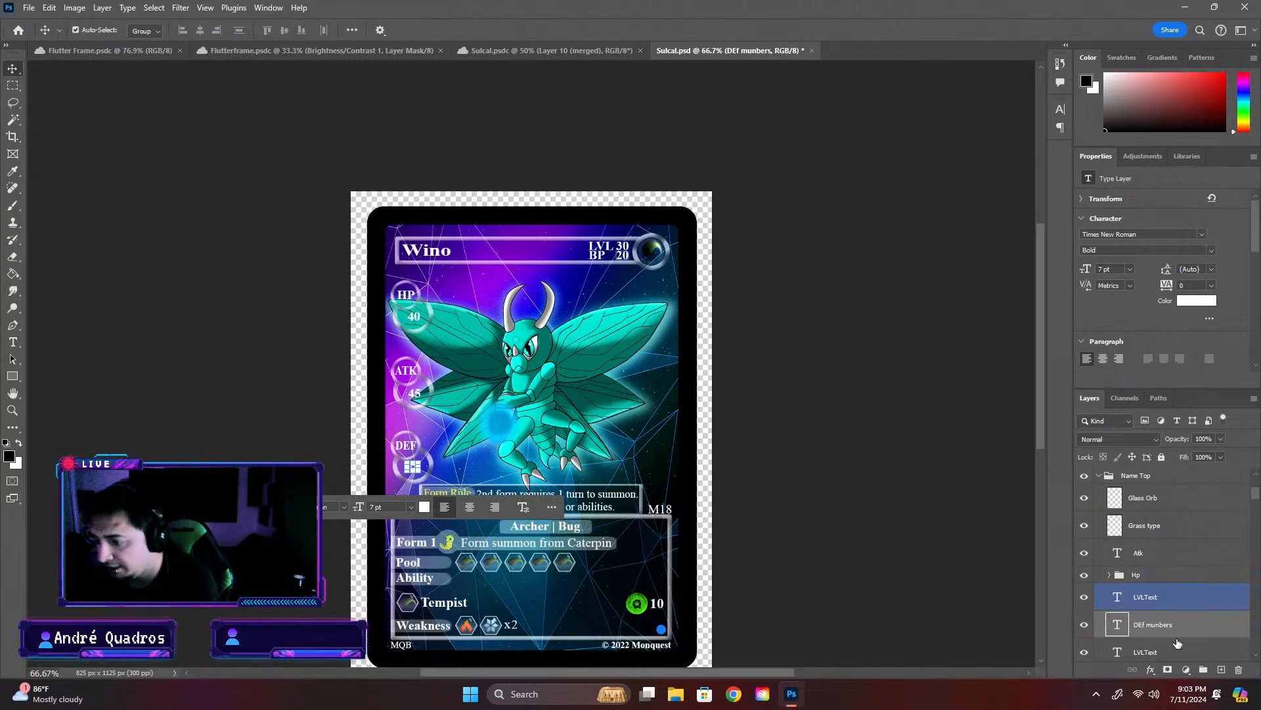
scroll(1136, 657, down, 1)
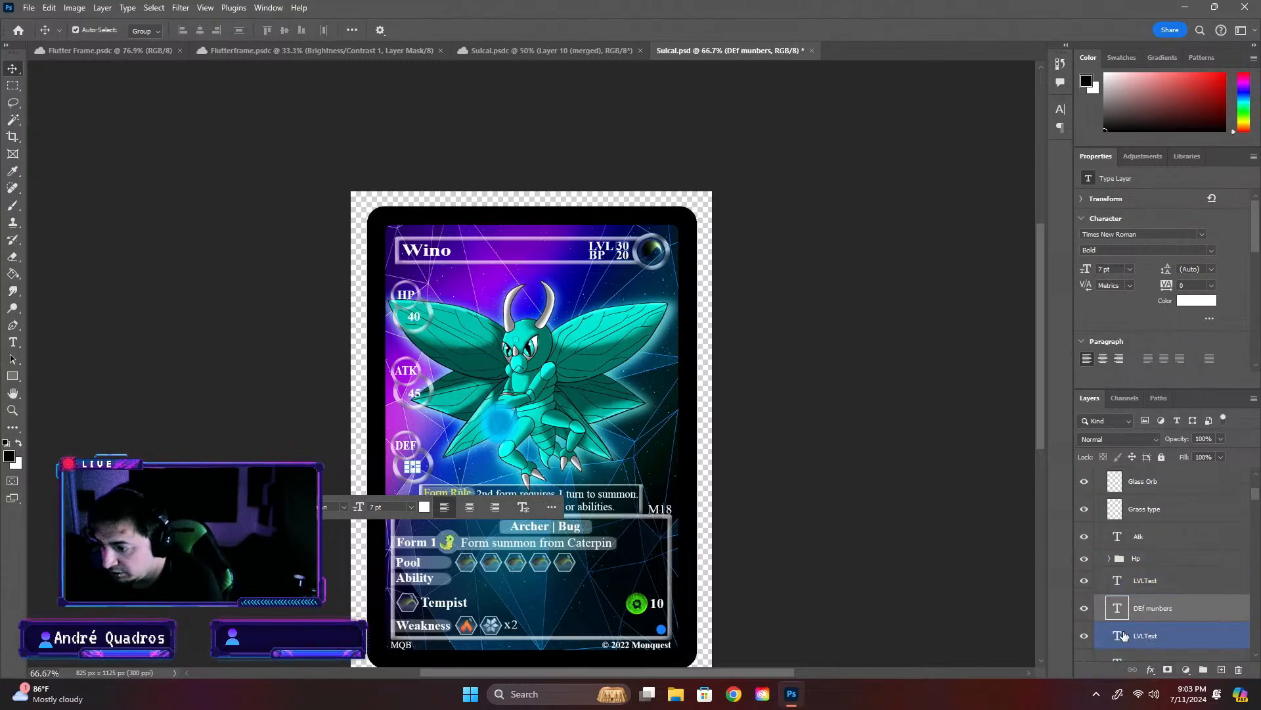
click(1143, 642)
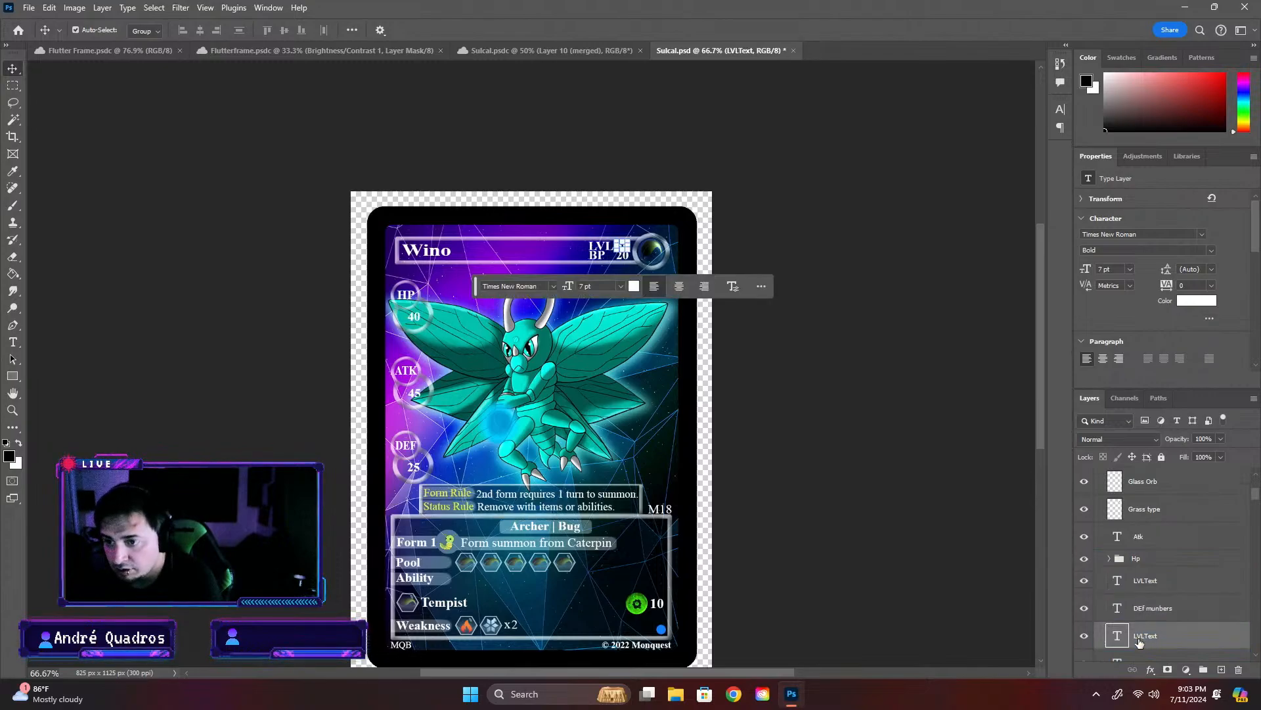
click(1143, 581)
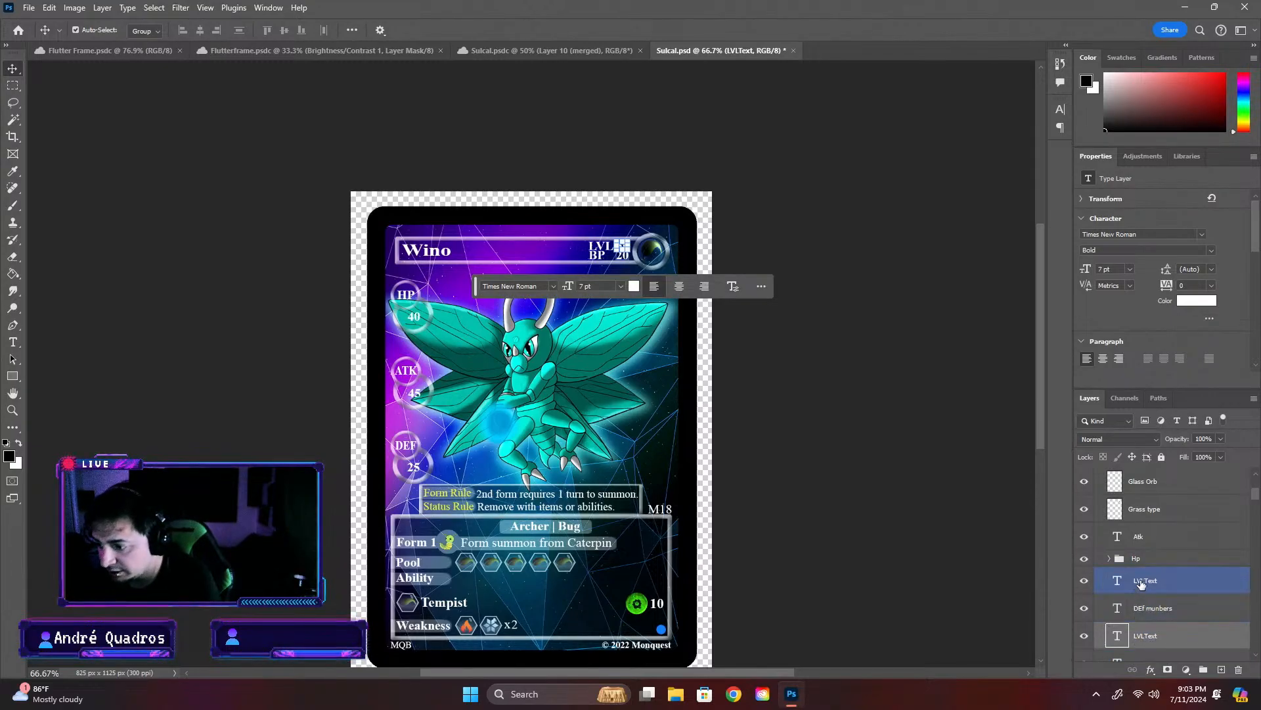
double_click(1146, 580)
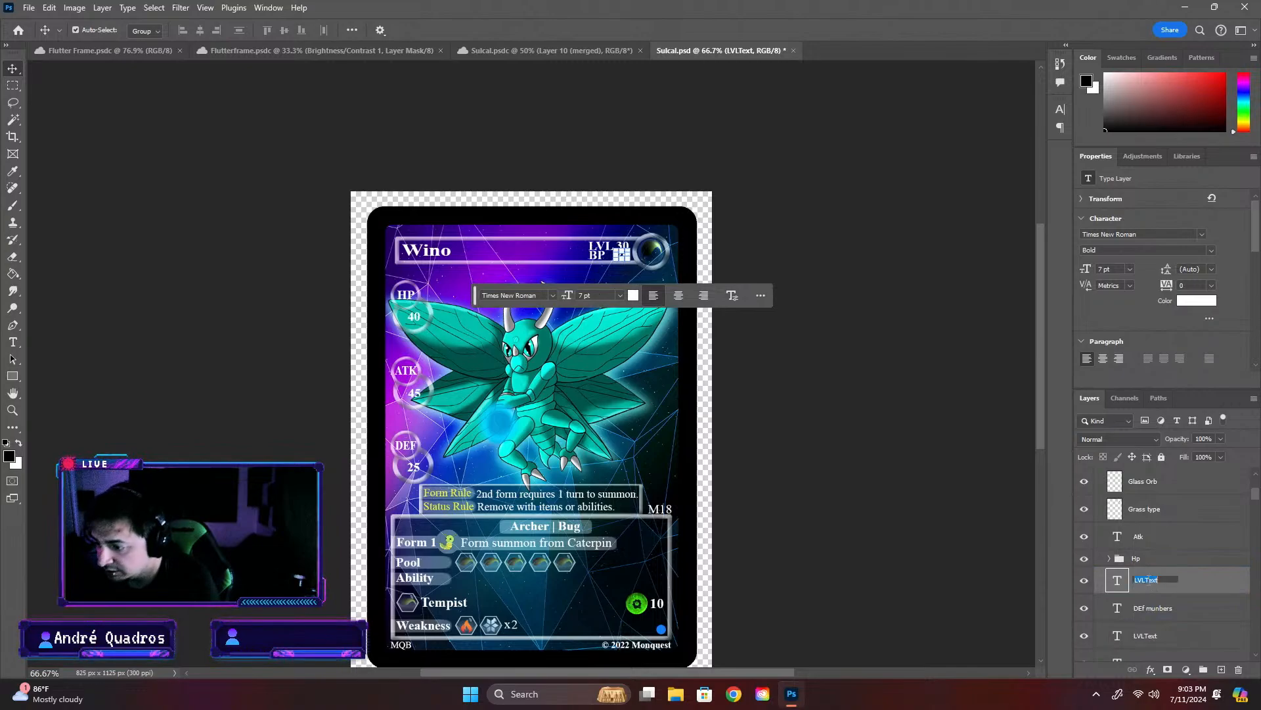
text(Bp)
key(Return)
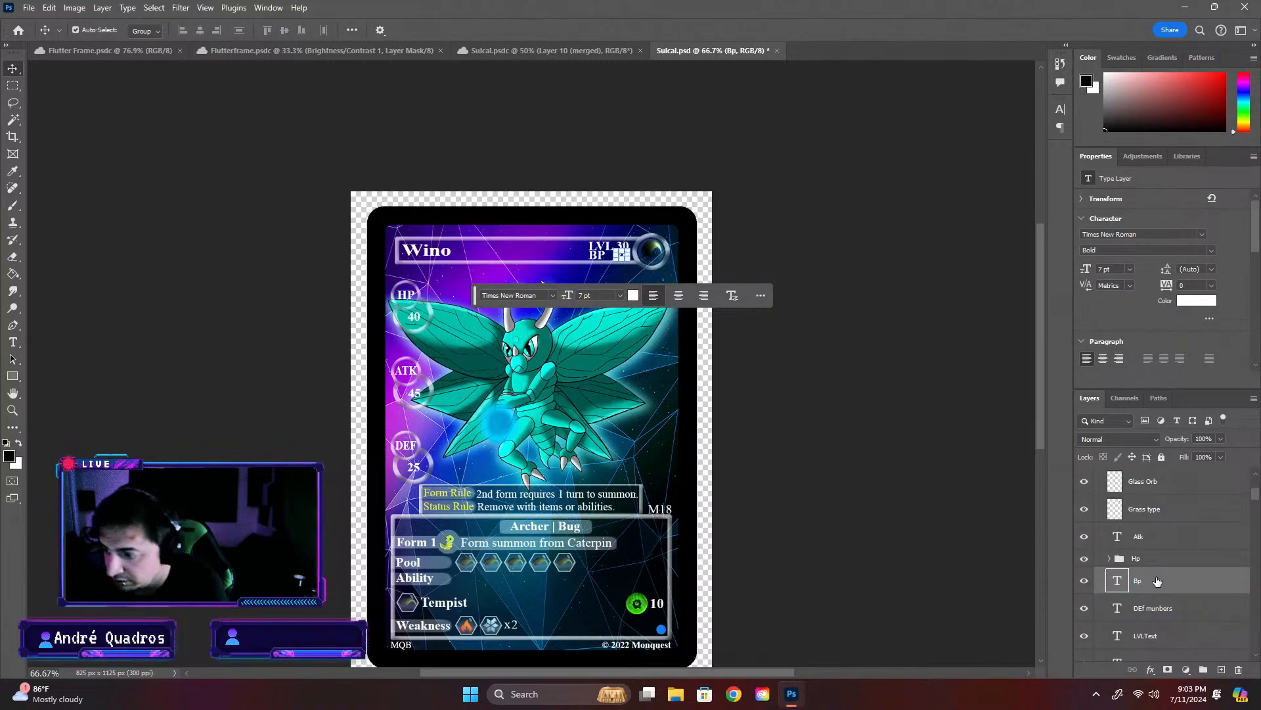
- Place the BP label layer directly beneath the Bp value layer and group the two as "Bp"
scroll(1173, 633, down, 1)
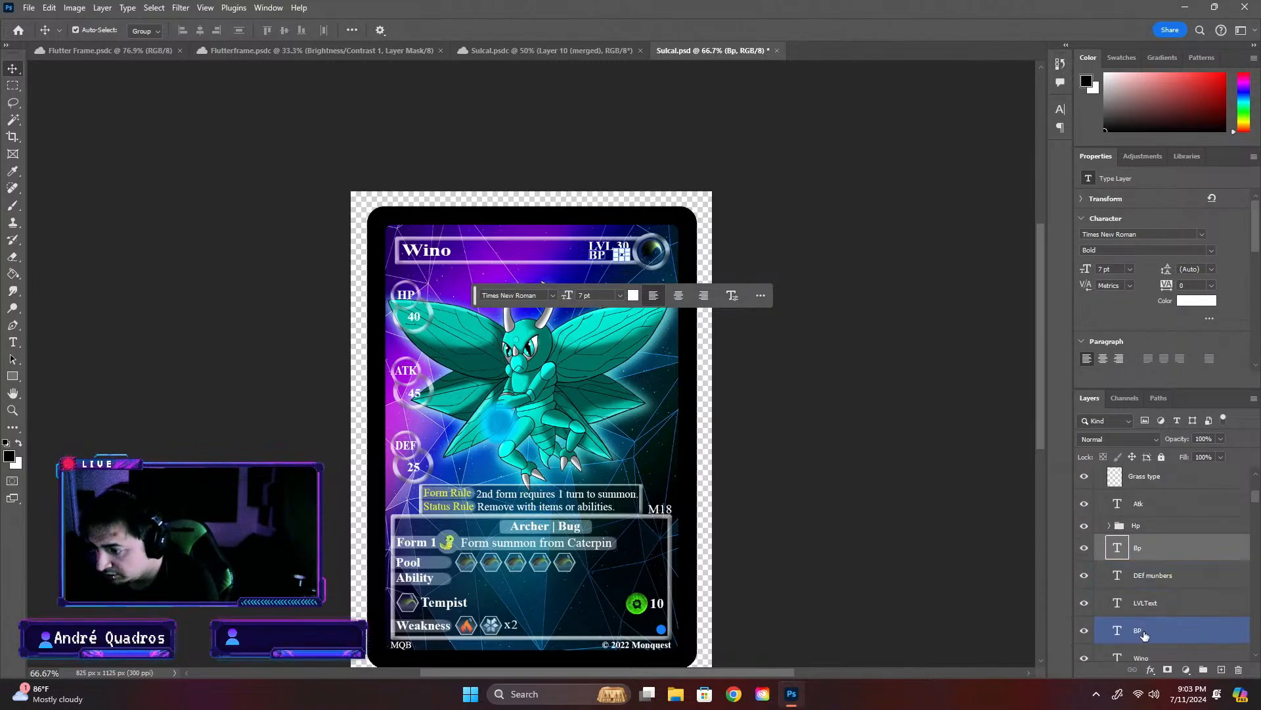
click(1168, 631)
drag(1168, 631, 1171, 558)
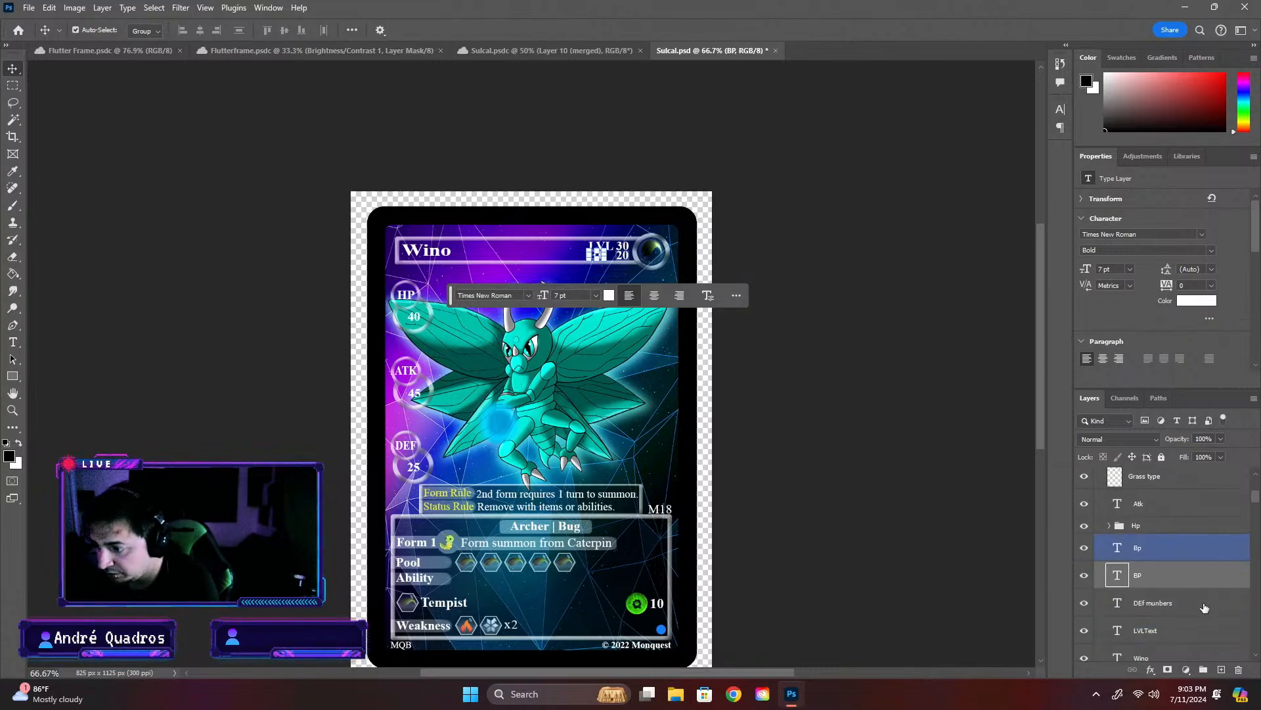
shift+click(1171, 554)
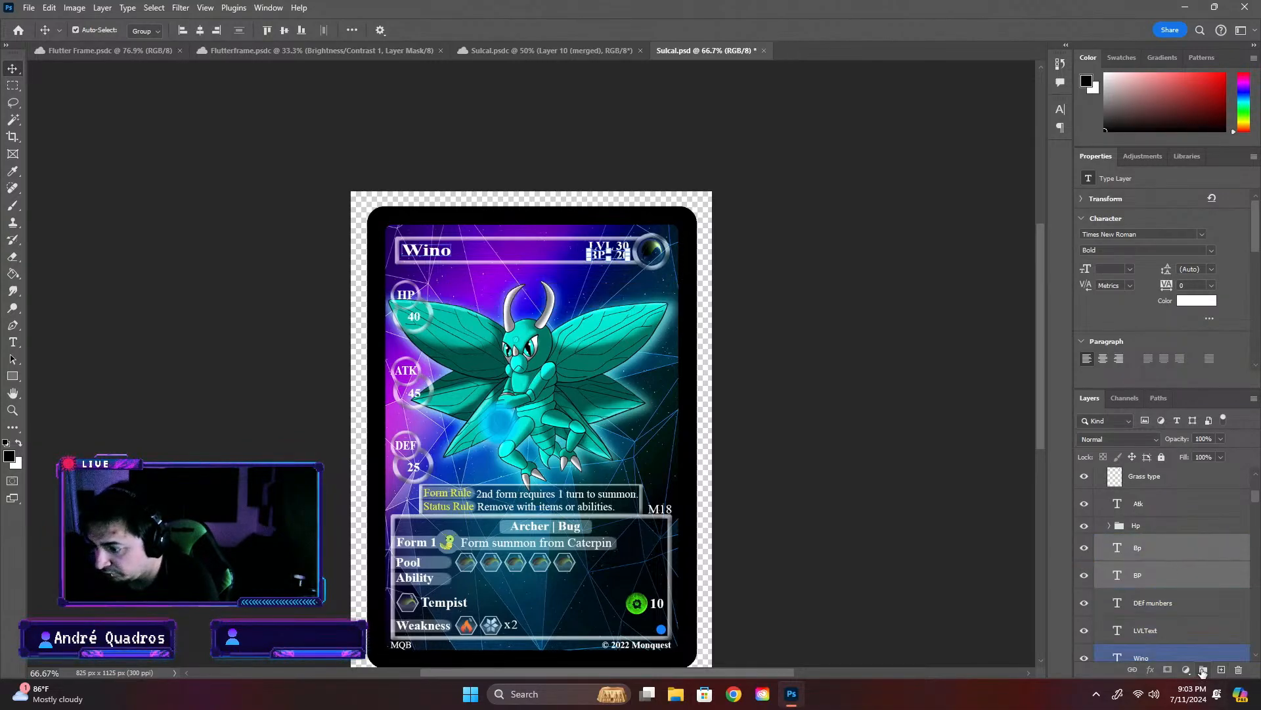
click(1202, 669)
double_click(1143, 540)
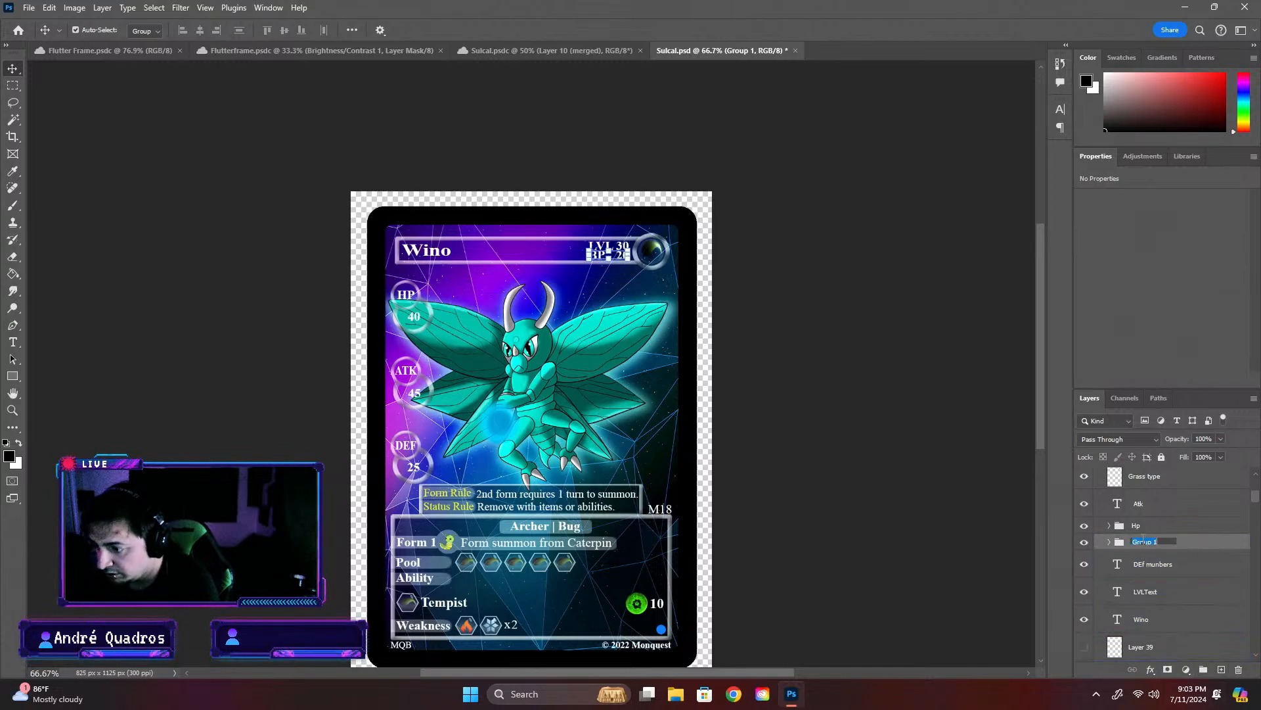
text(Bp)
key(Return)
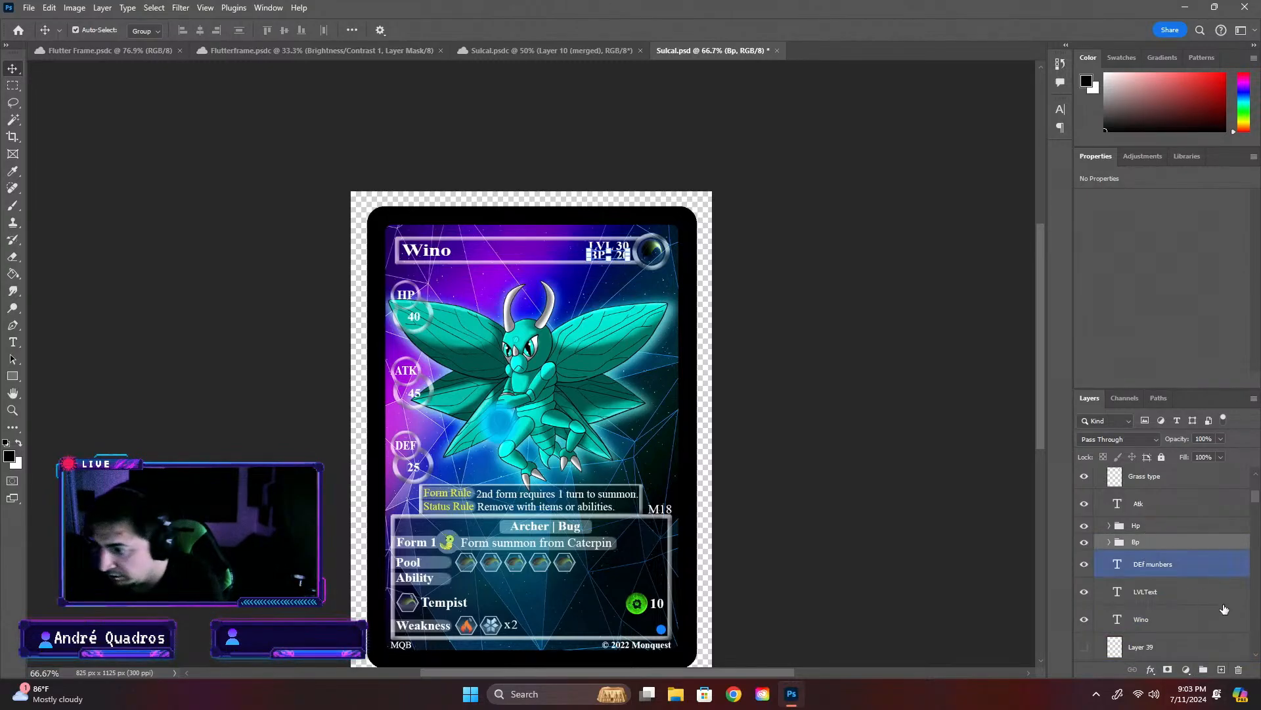
- Rename the Wino text layer as "Name"
click(1167, 589)
click(1131, 620)
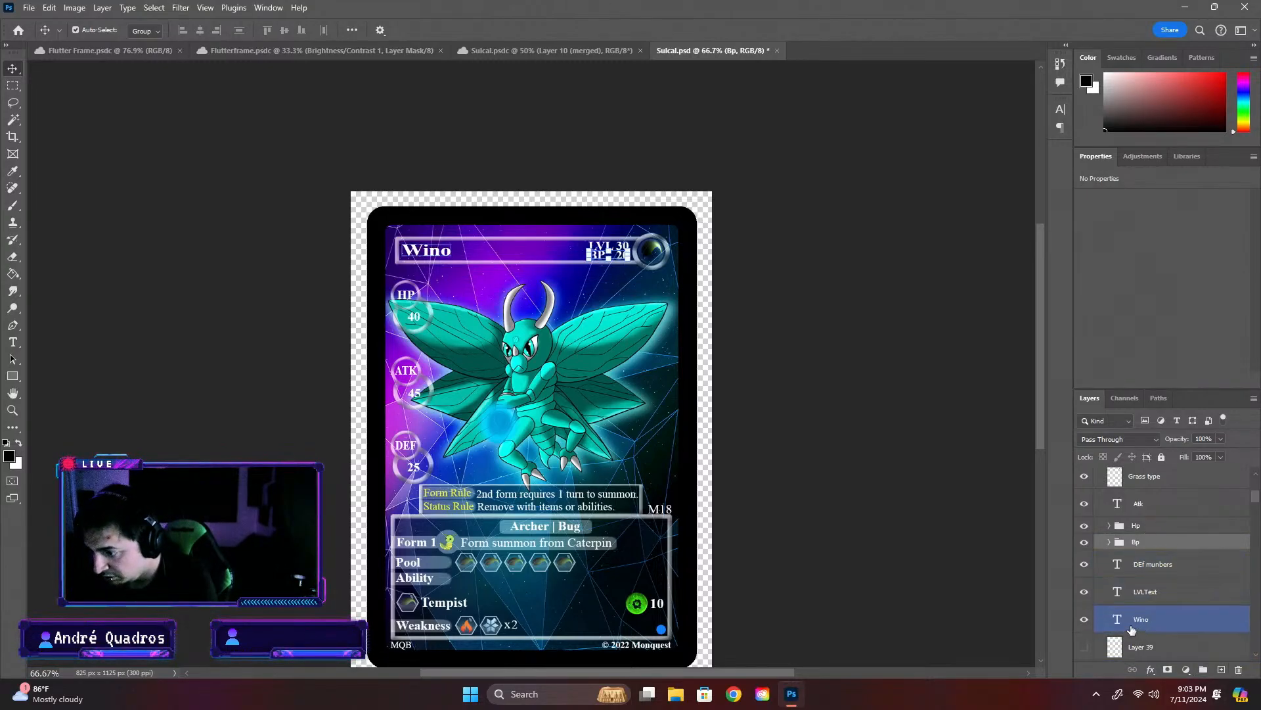
double_click(1142, 621)
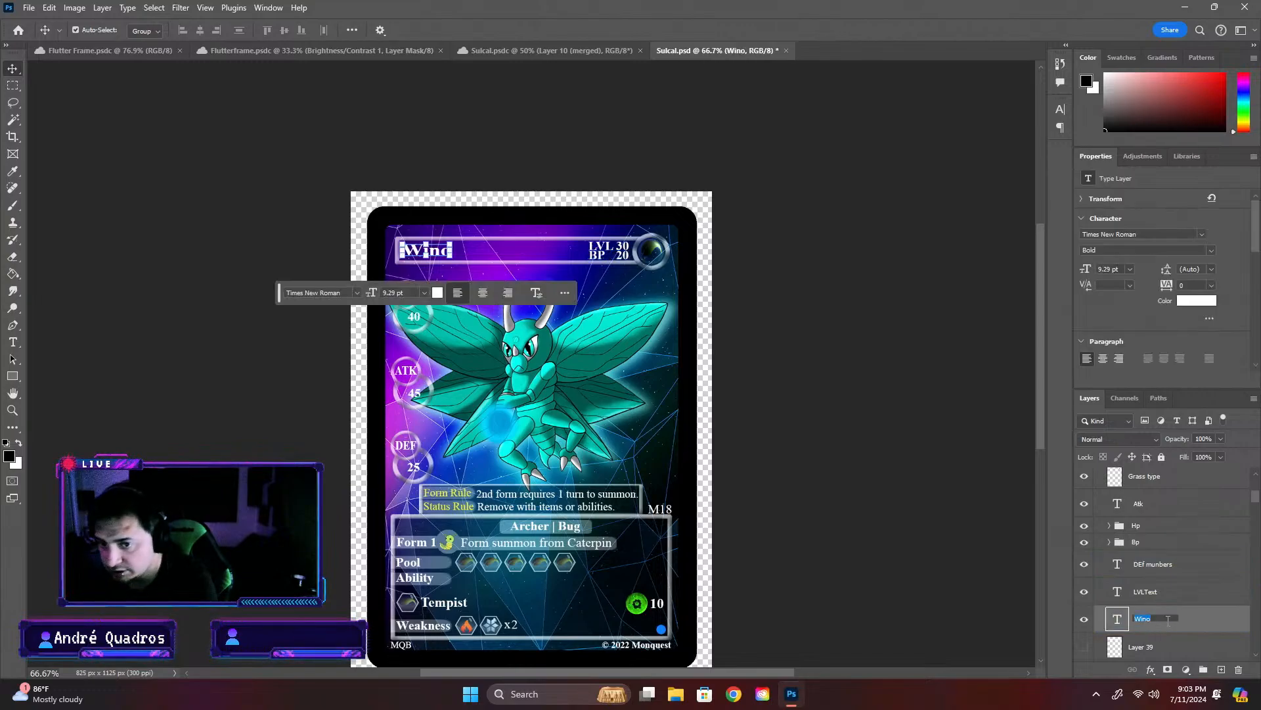
text(Name)
key(Return)
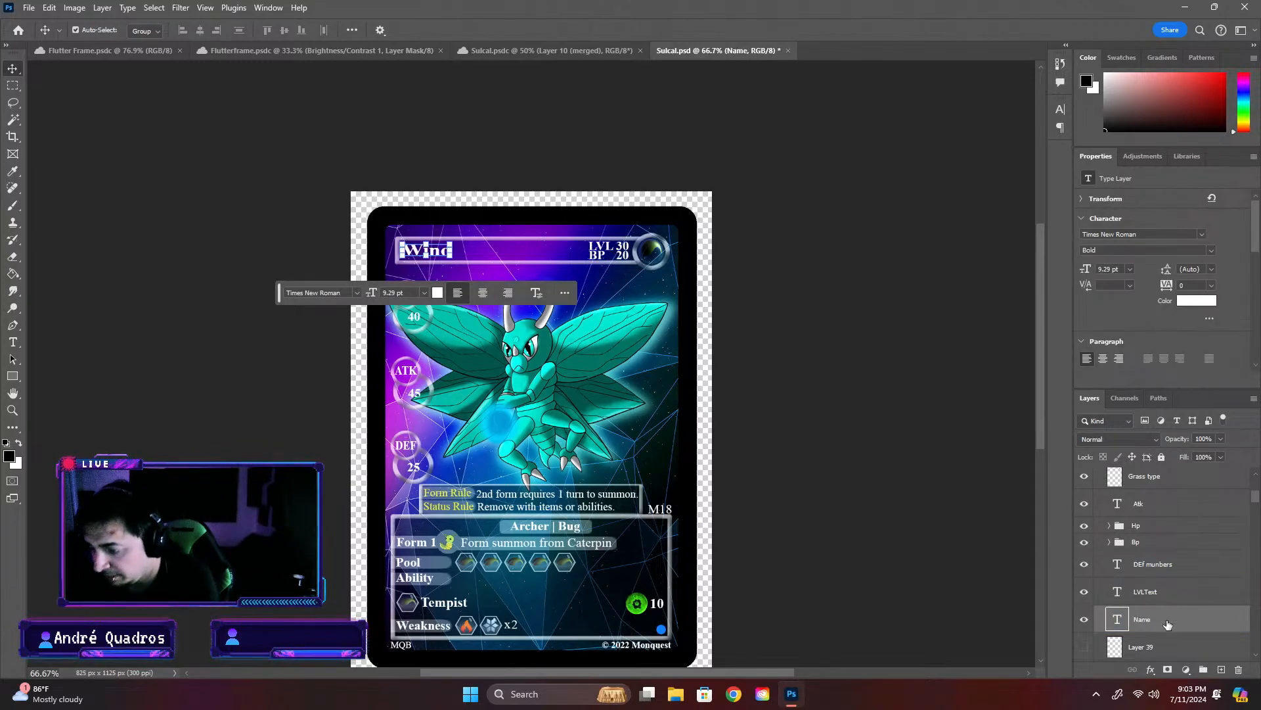
- Change the card's title text to "Sulcal" and return to the Move tool with nothing selected
text(Sulcal)
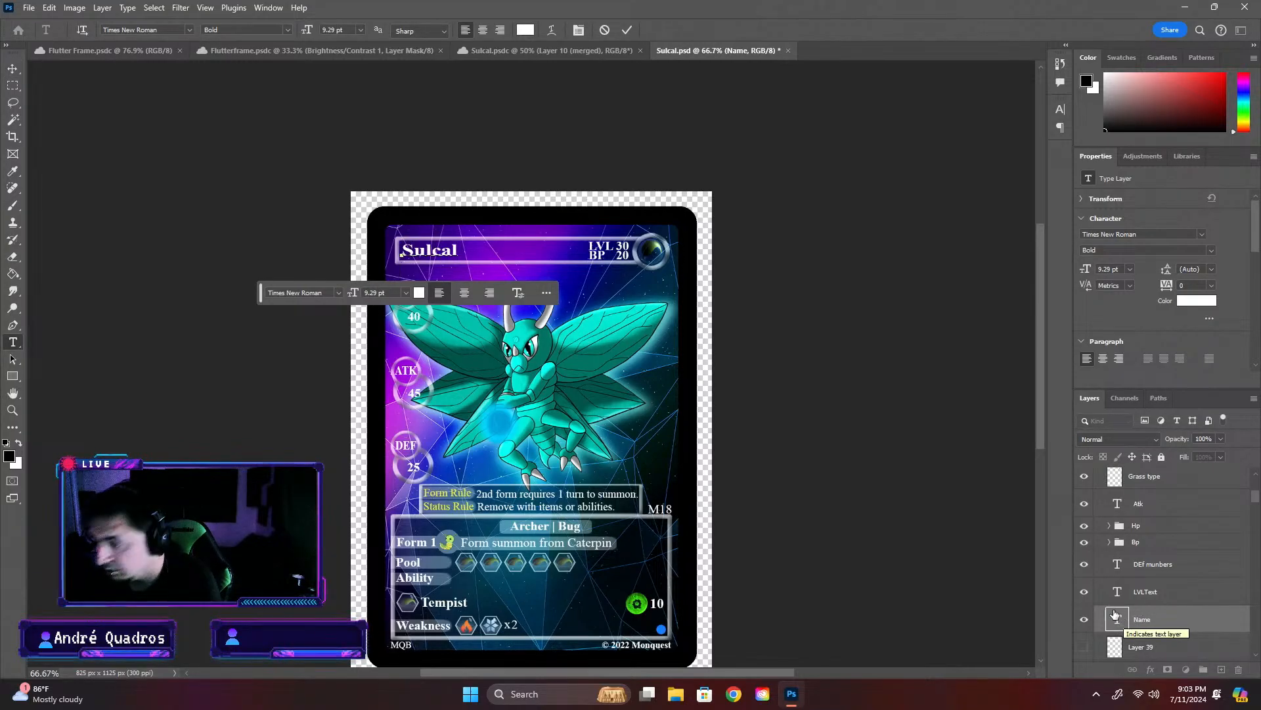
double_click(1118, 617)
click(12, 69)
click(942, 489)
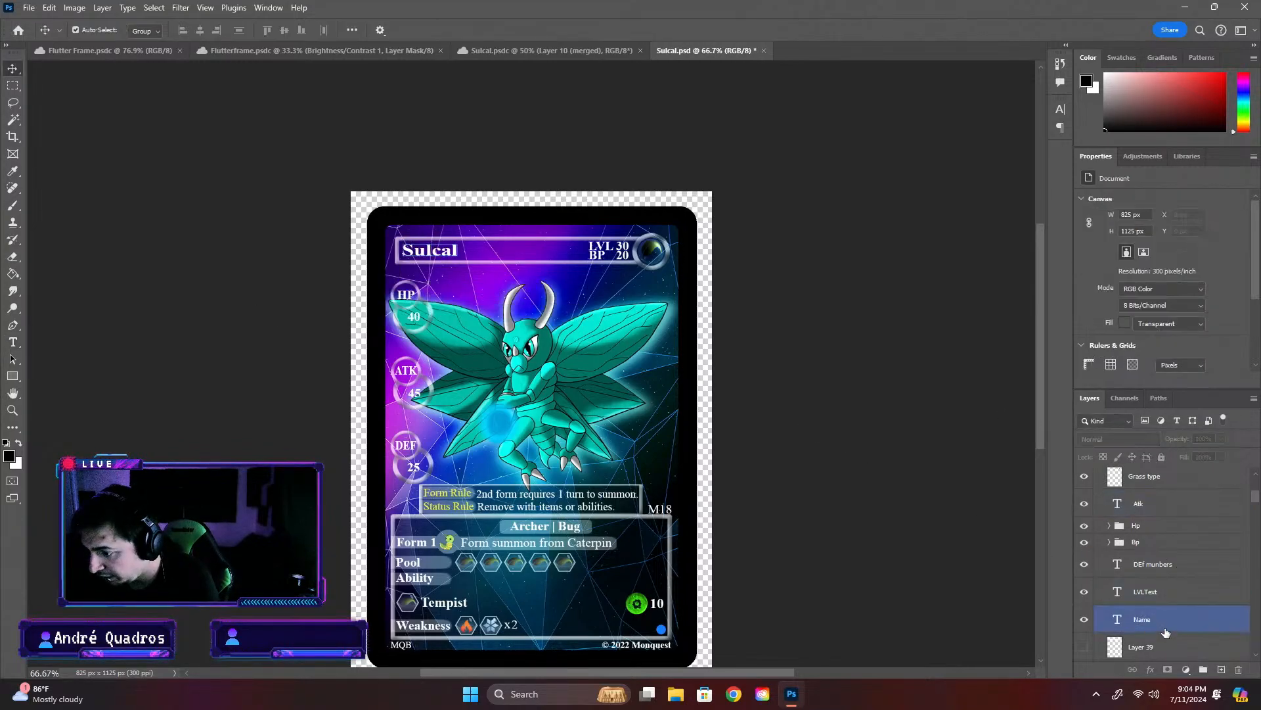
- Delete the hidden Layer 39 and the hidden Atribute Circle layer, keeping Atribute Circle copy
click(1165, 649)
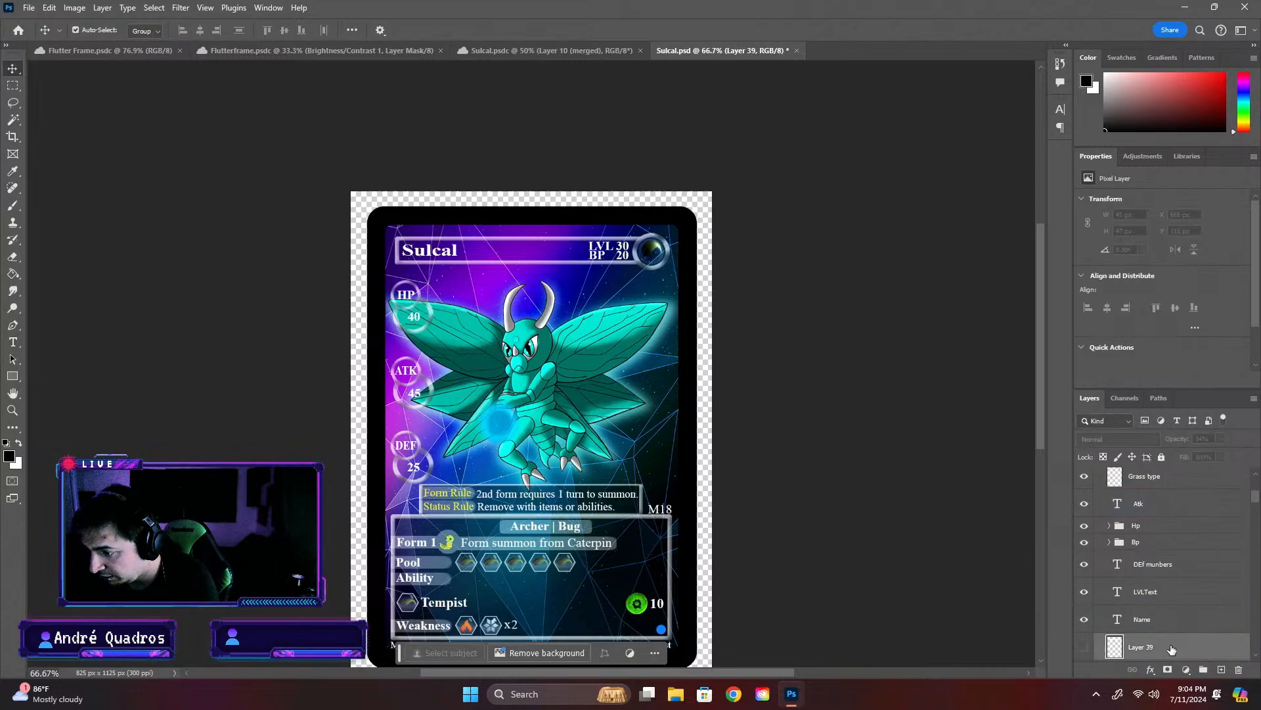
click(1083, 649)
click(1083, 649)
scroll(1154, 647, down, 2)
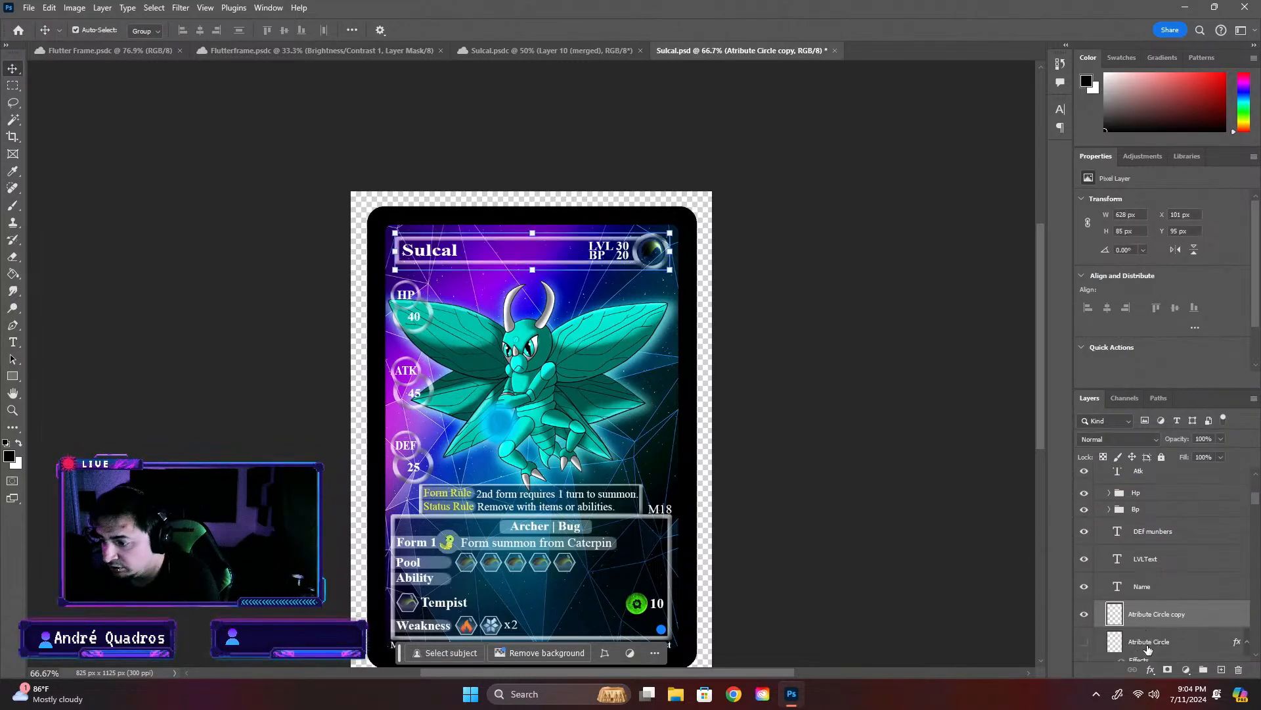
click(1143, 606)
key(Delete)
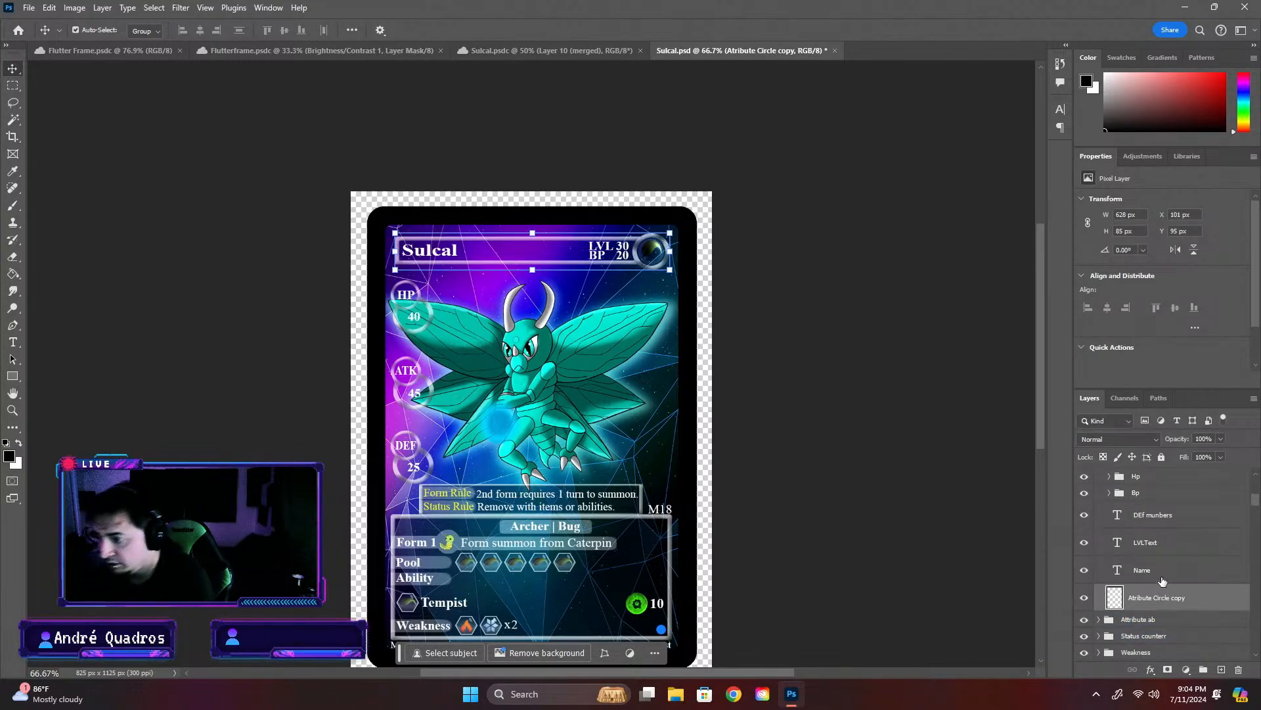
- Group the Glass Orb and Grass type layers inside Name Top and name the group "ATB Type"
scroll(1163, 585, up, 3)
scroll(1156, 558, up, 2)
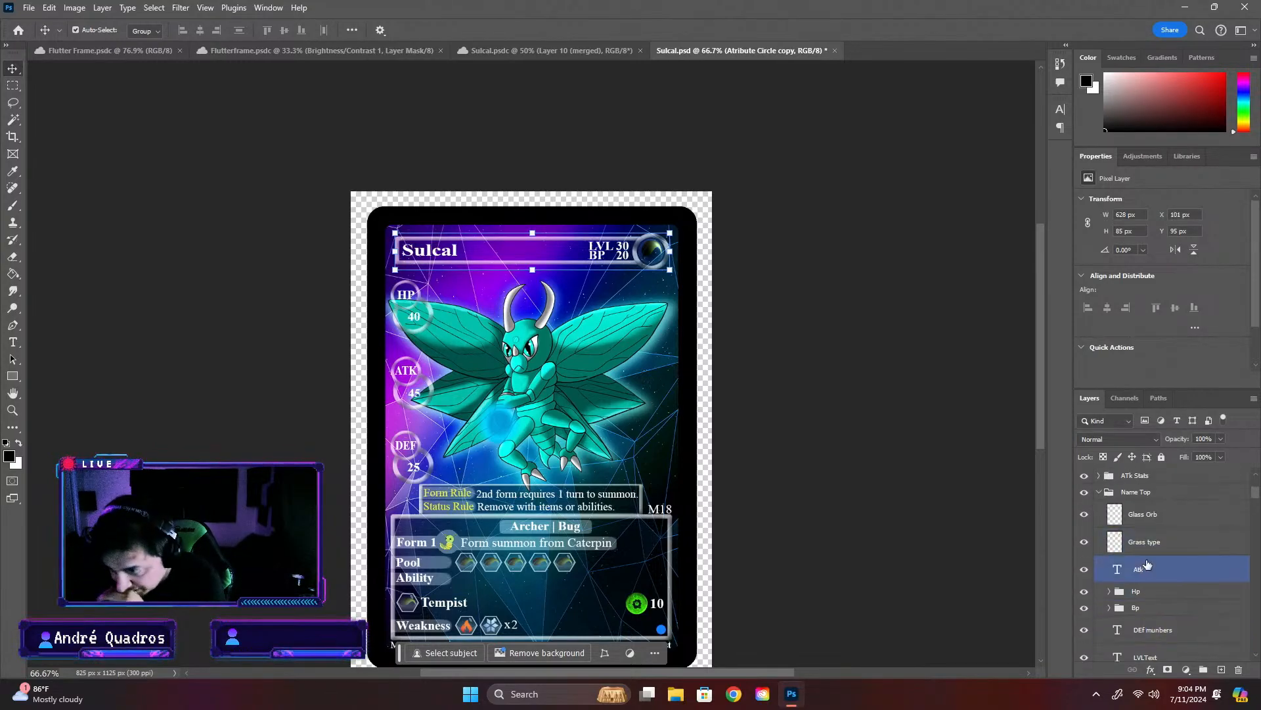
click(1157, 577)
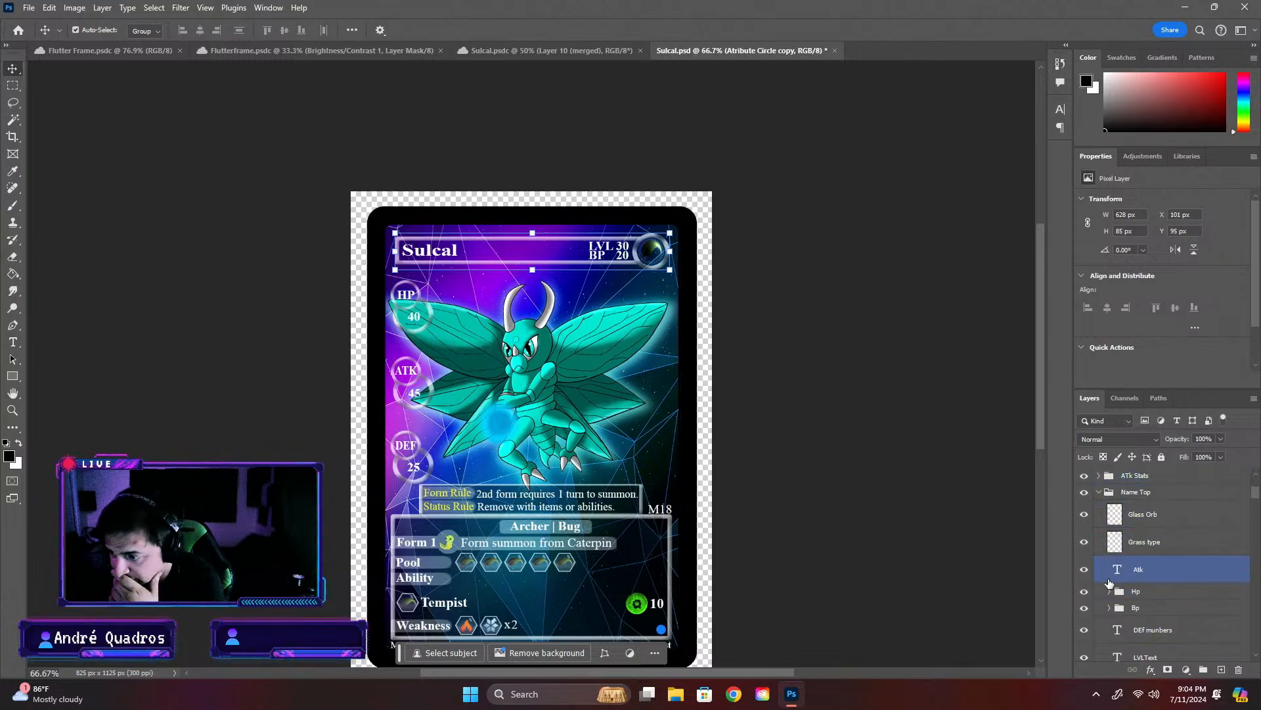
scroll(1115, 580, up, 1)
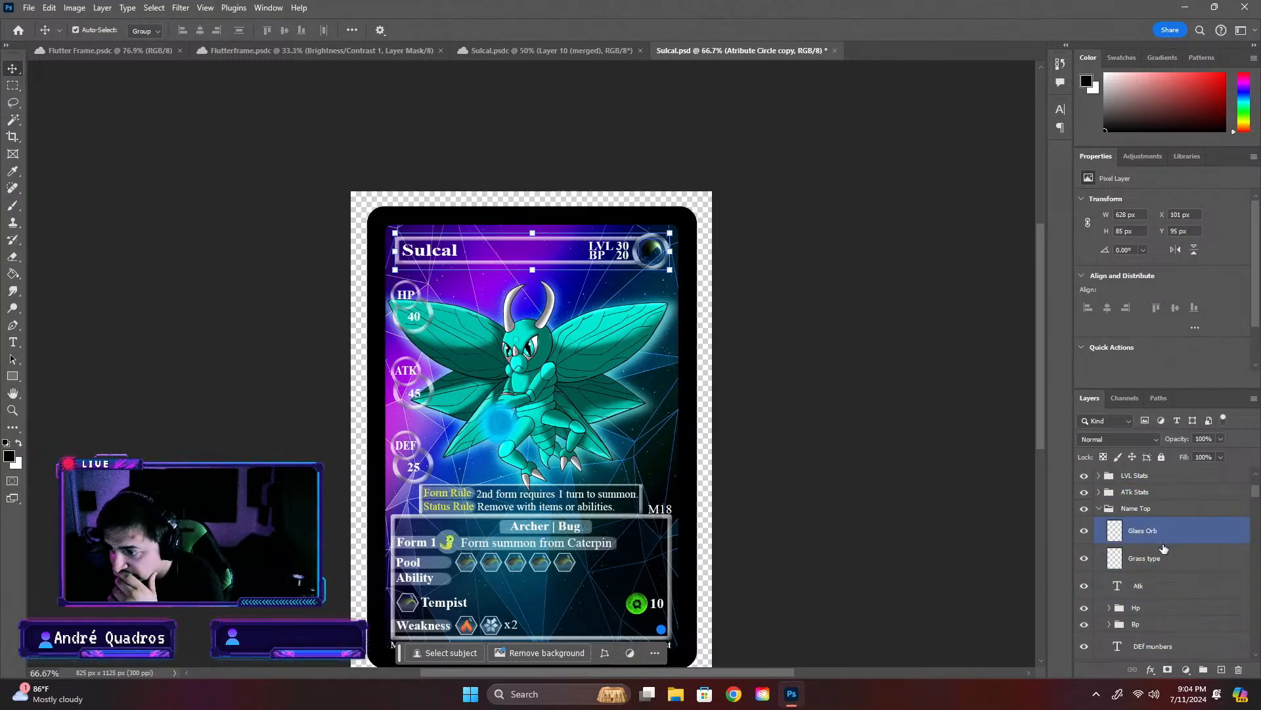
click(1091, 509)
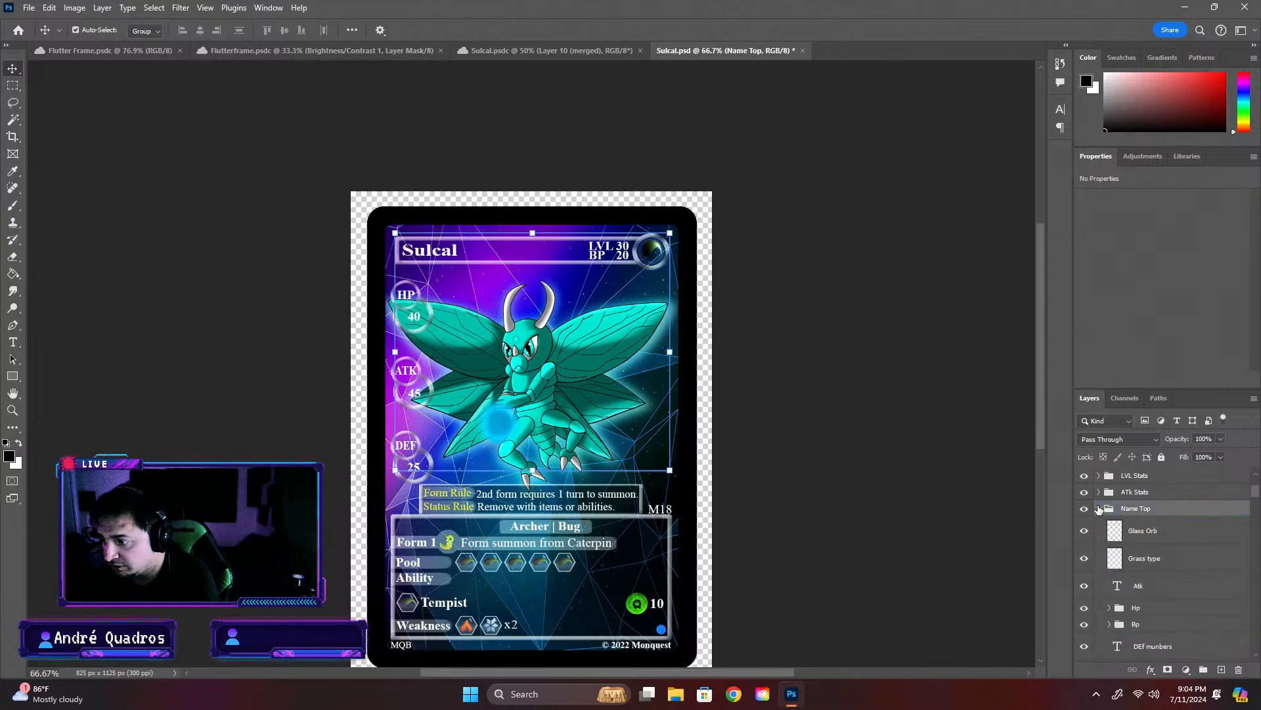
click(1149, 538)
click(1150, 539)
shift+click(1148, 558)
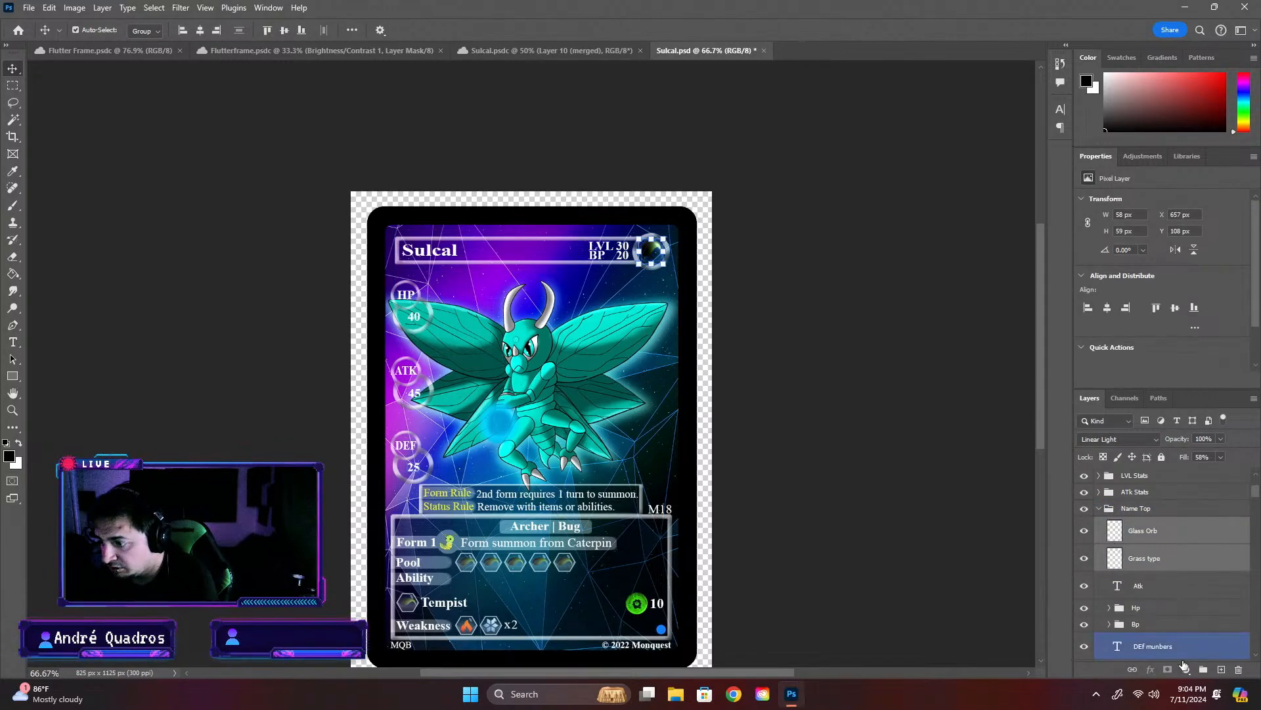
click(1203, 671)
double_click(1134, 523)
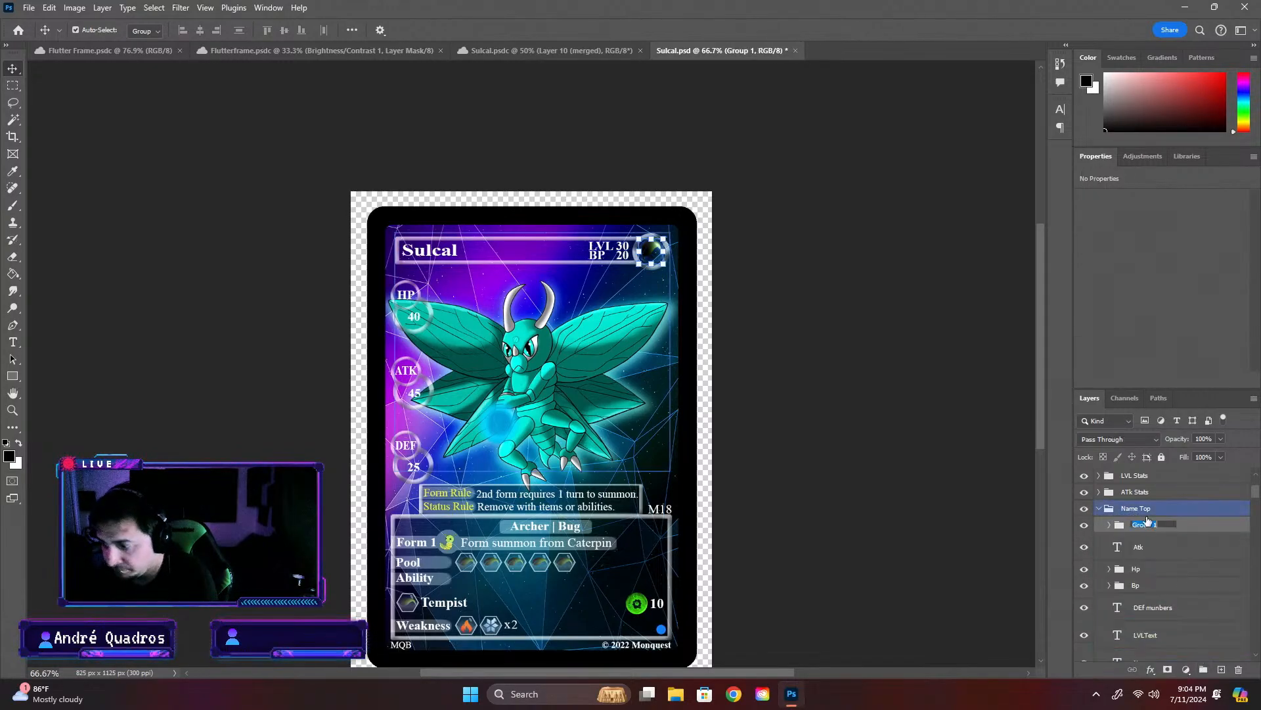
text(ATB)
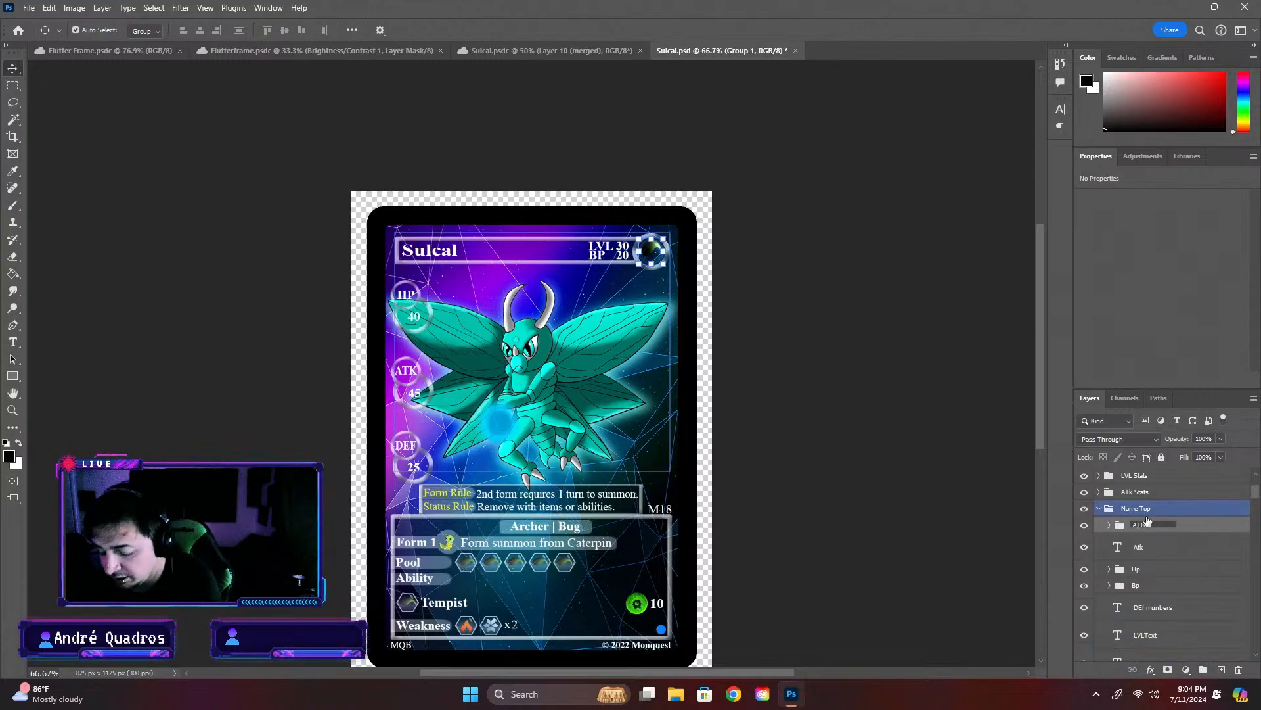
text( Type)
key(Return)
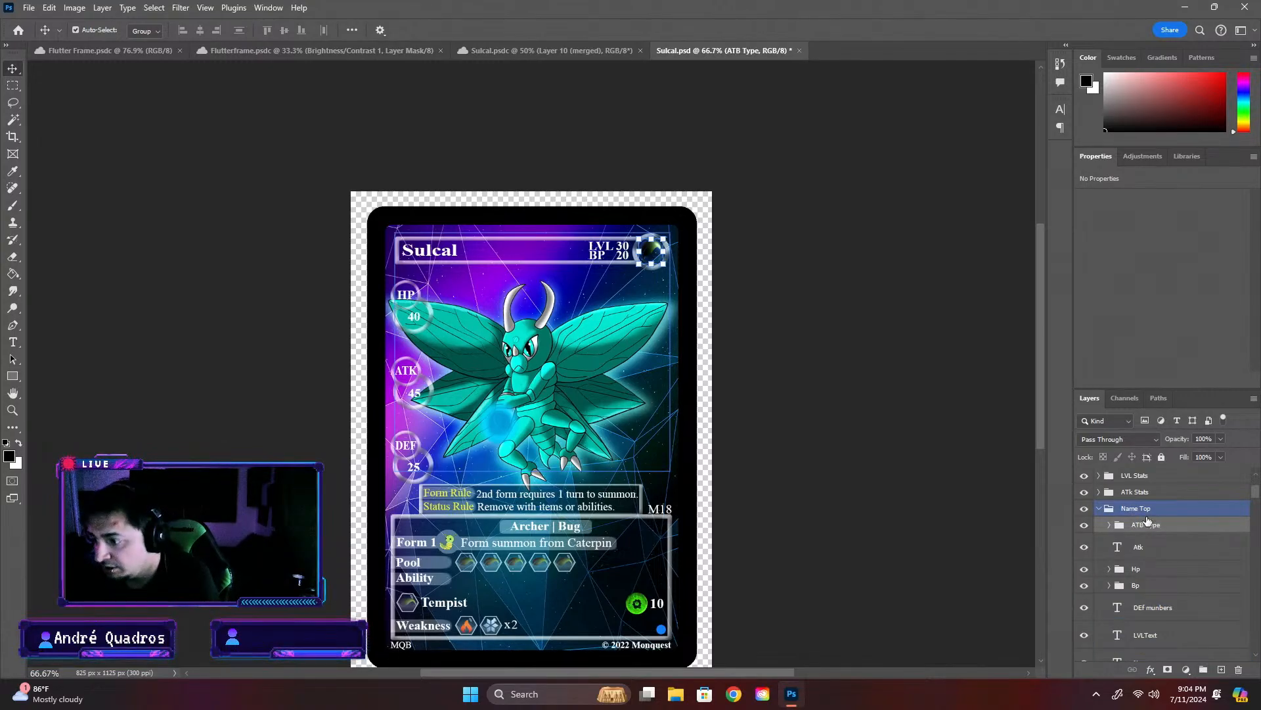
- Reorder the Hp and Bp groups so they sit directly beneath ATB Type, above the Atk layer
click(1130, 549)
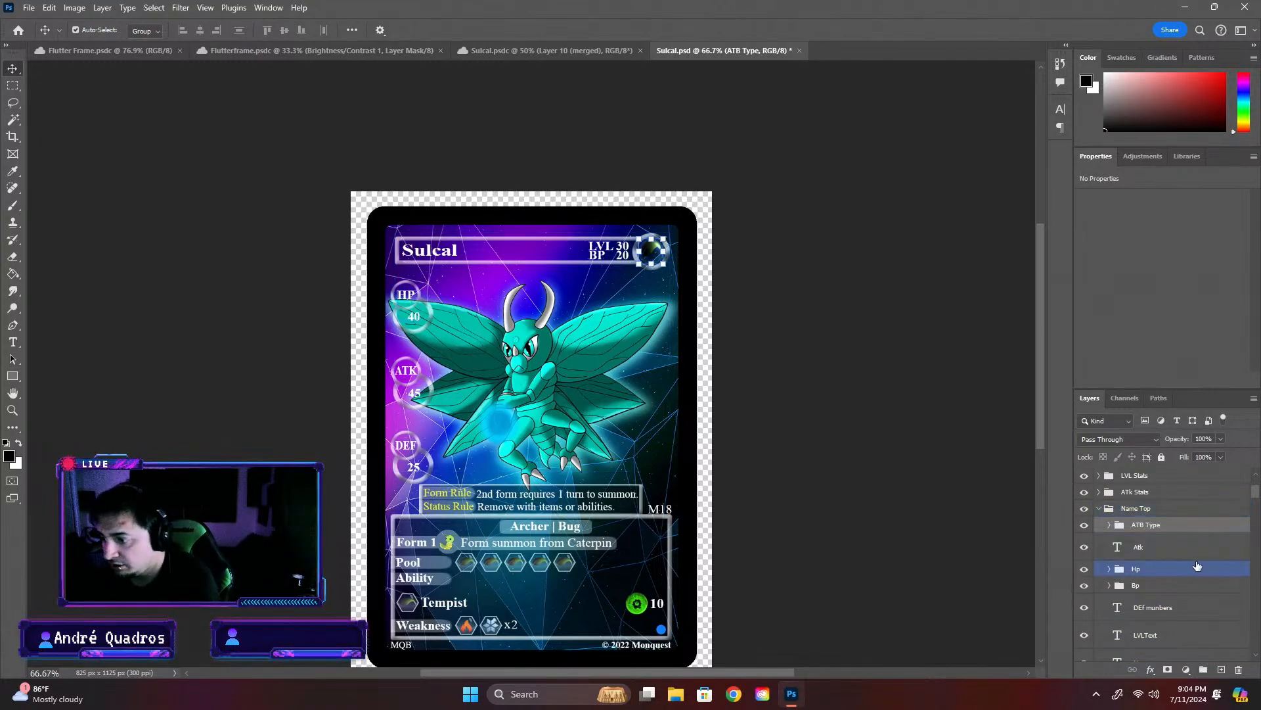
drag(1137, 570, 1139, 536)
click(1143, 586)
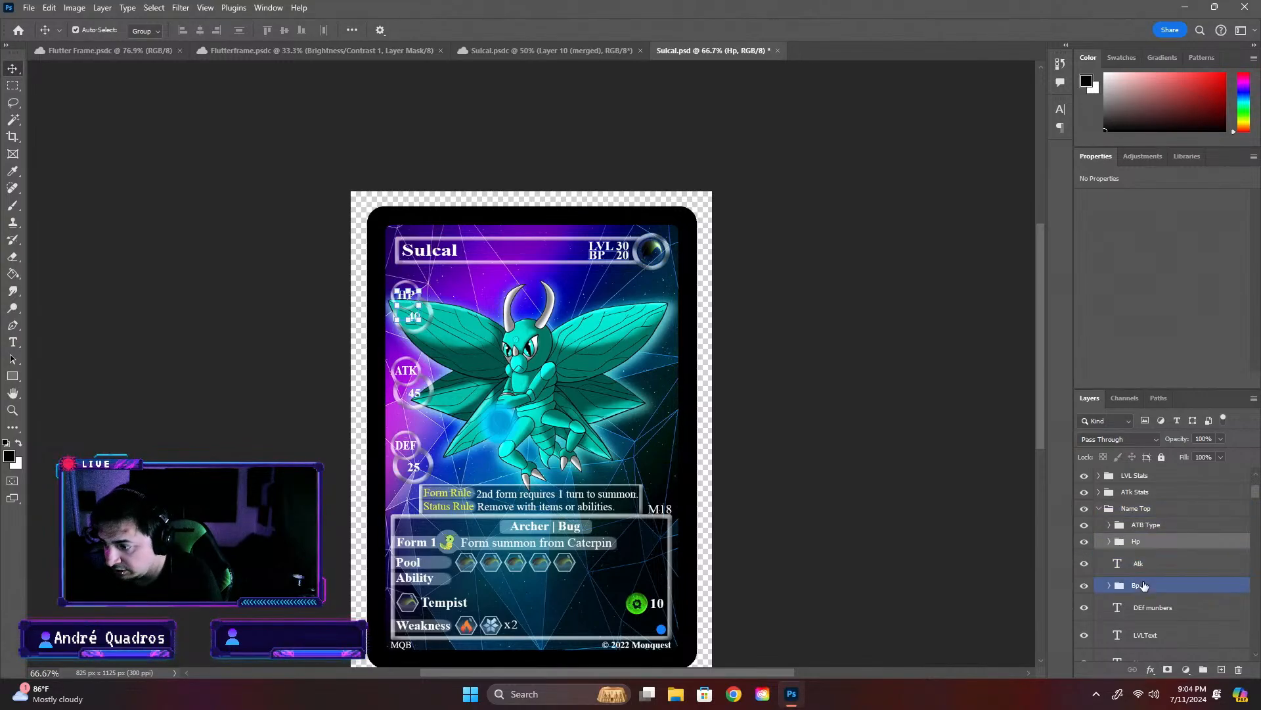
drag(1136, 589, 1136, 553)
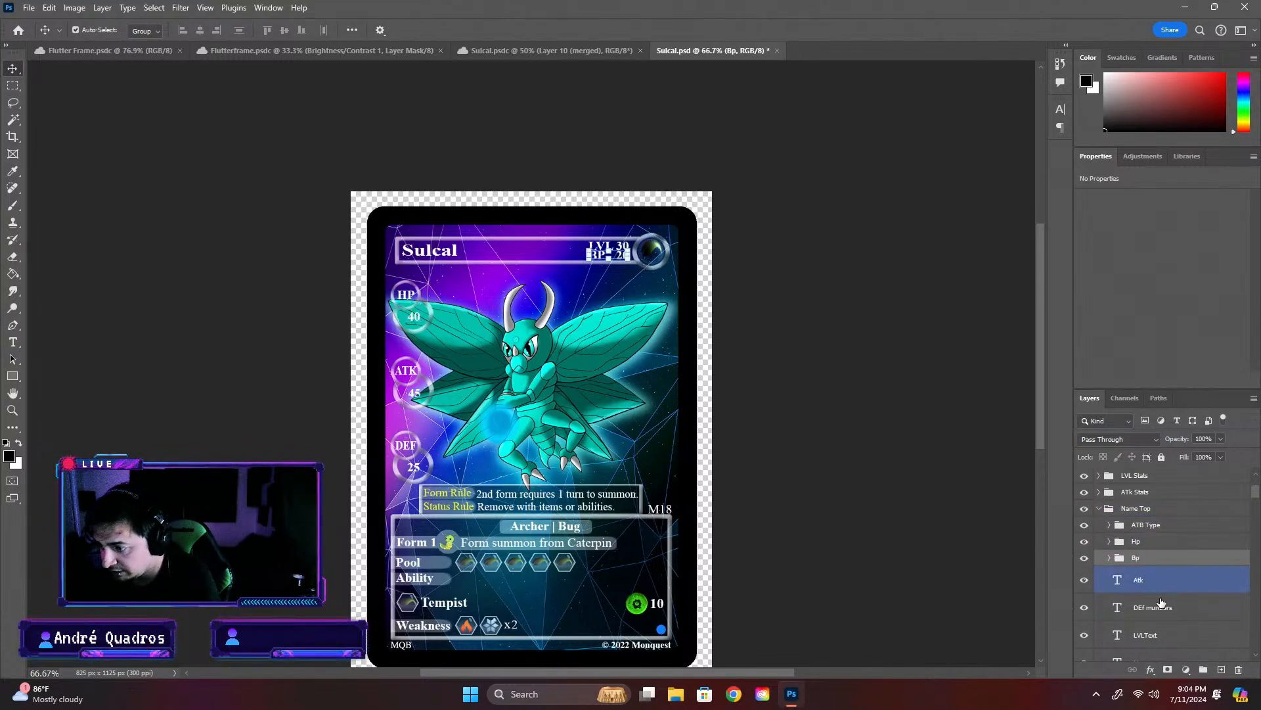
- Examine the contents of the DEFL Stats group and check which part of the card its DEF info layer shows
scroll(1162, 612, down, 1)
click(410, 457)
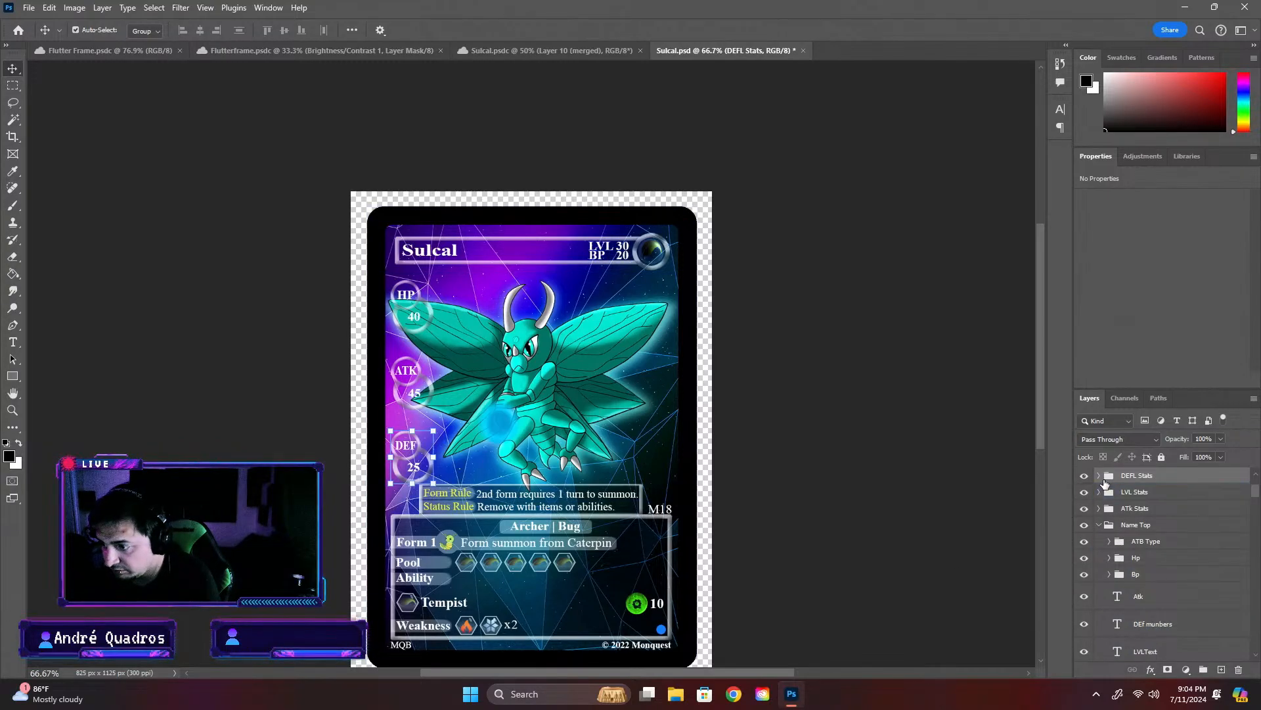
click(1099, 476)
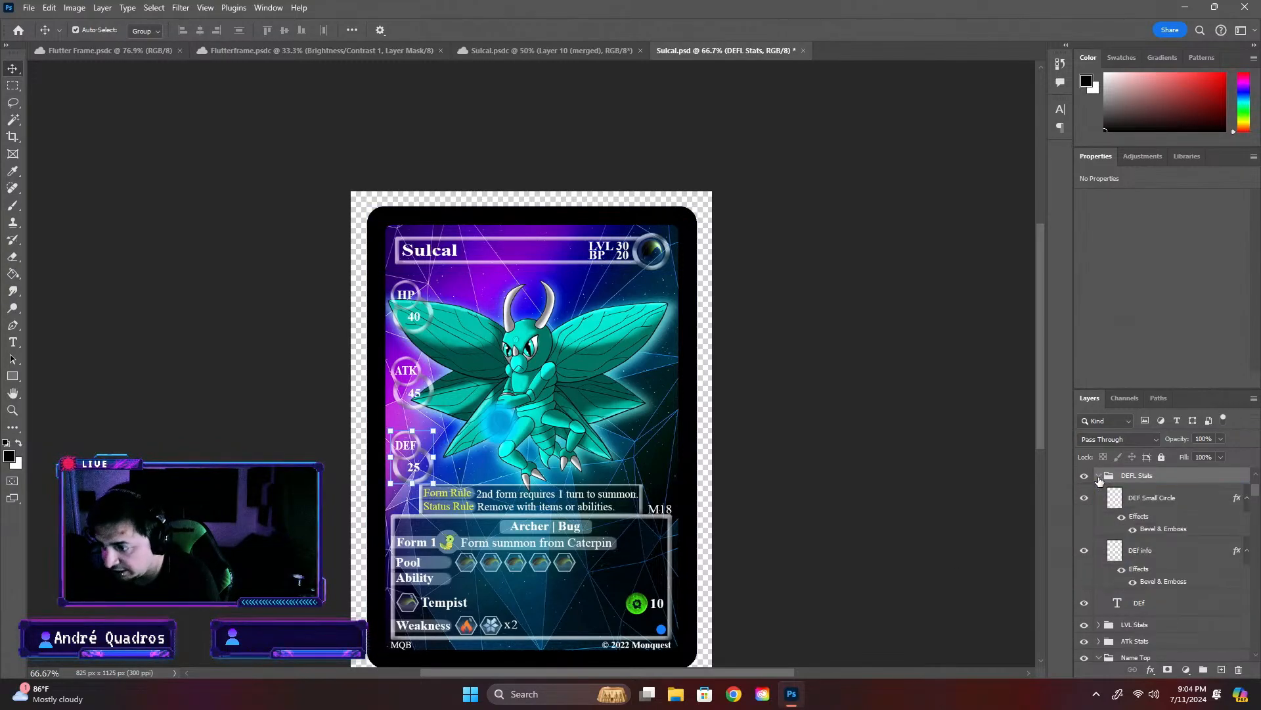
click(1082, 552)
click(1082, 552)
scroll(1169, 551, up, 1)
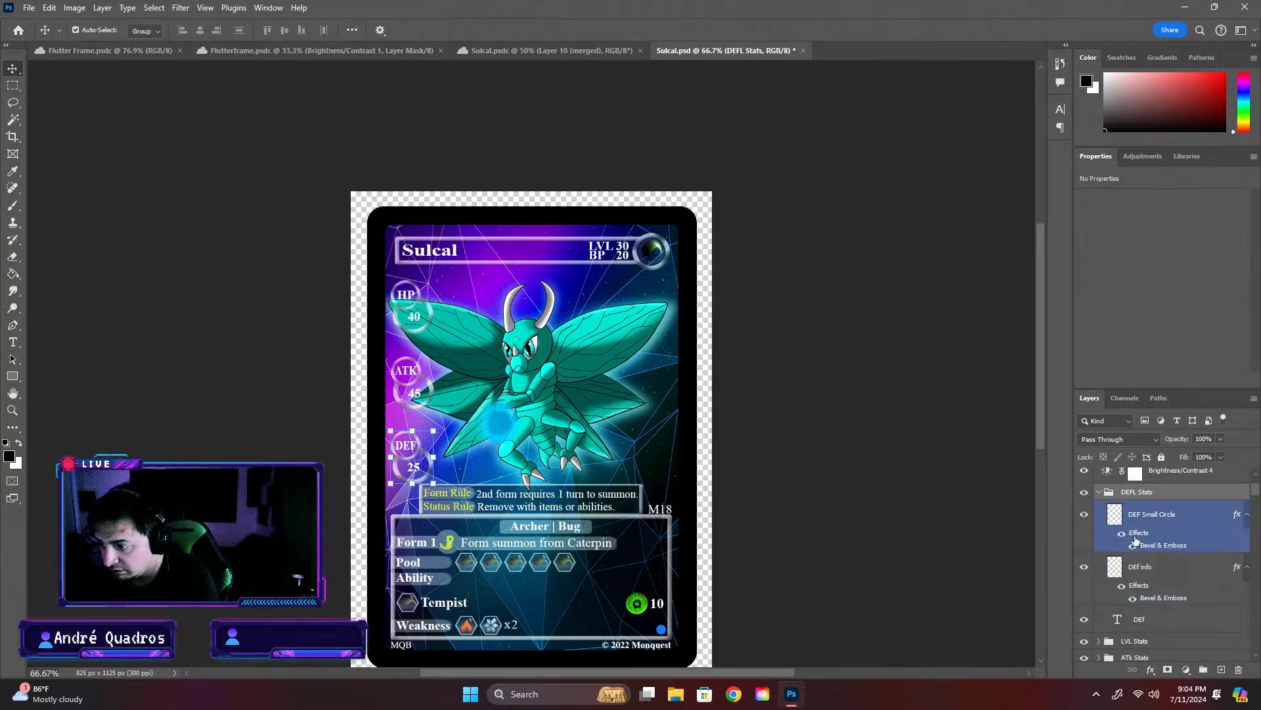
click(1099, 491)
scroll(1007, 511, up, 2)
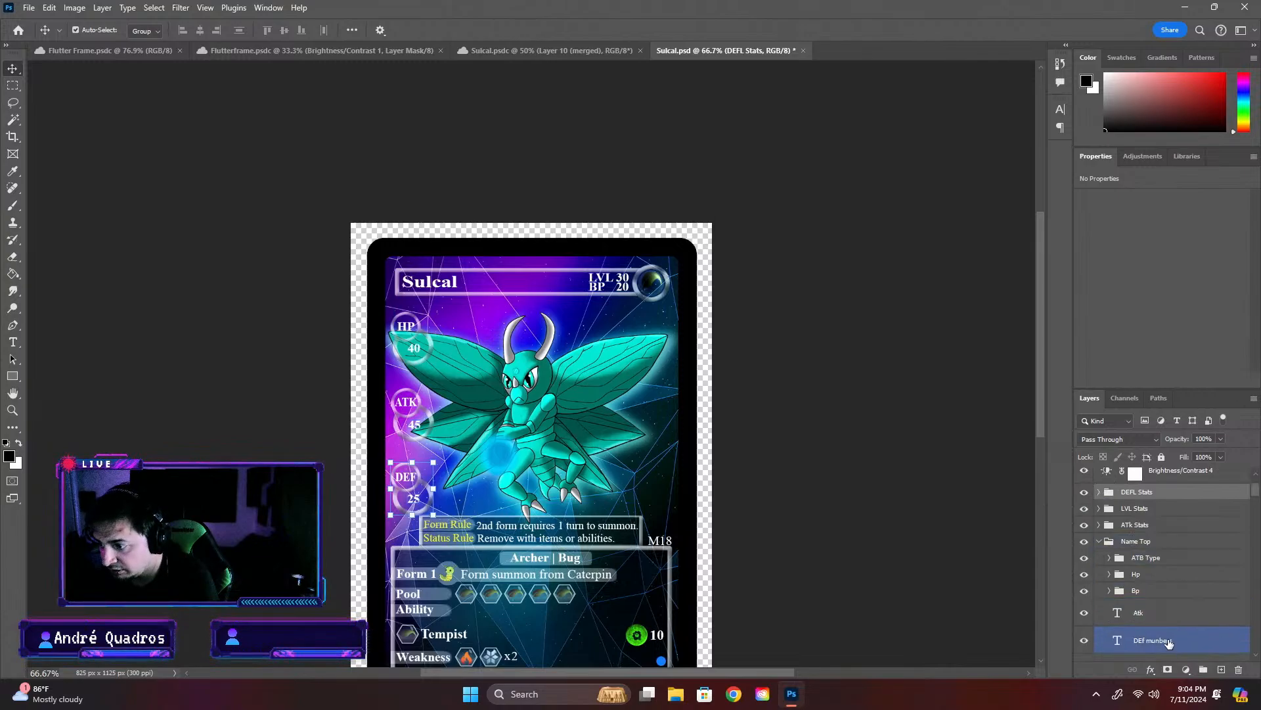
- Move the DEf munbers layer into the DEFL Stats group and the Atk layer into the ATk Stats group
drag(1169, 644, 1162, 492)
drag(1141, 618, 1144, 523)
click(1138, 618)
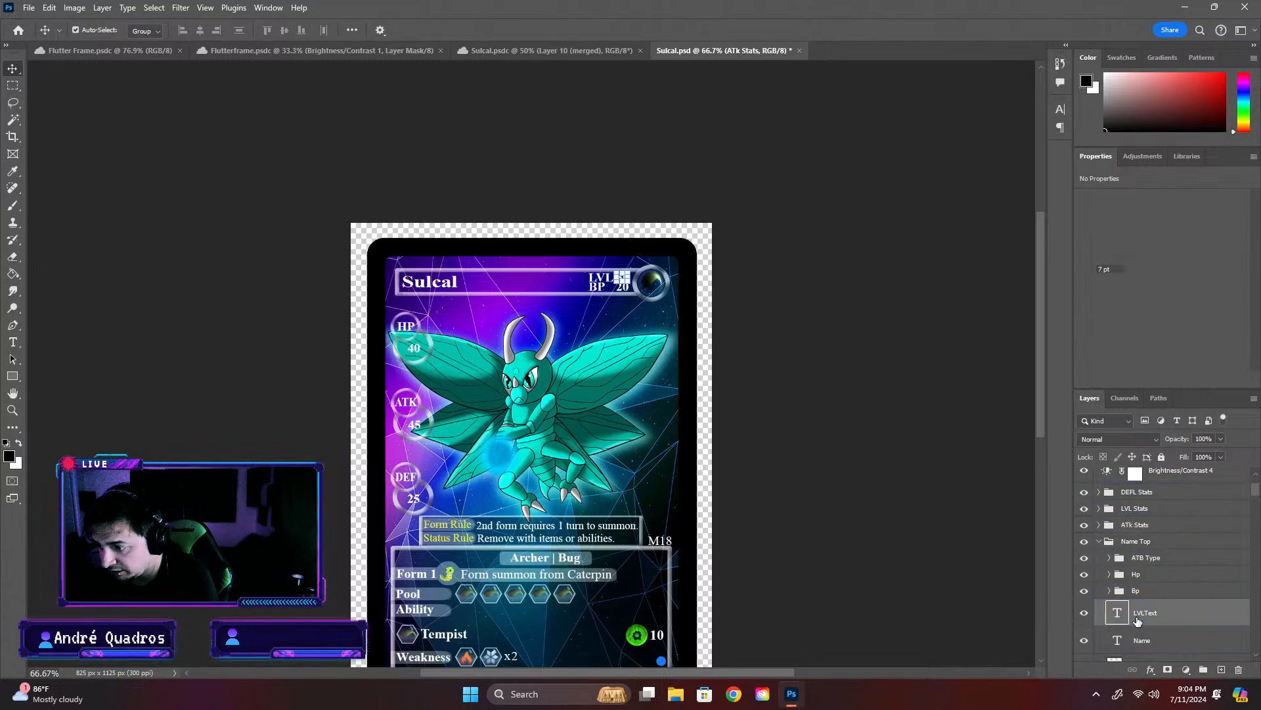
- Move the LVLText layer from Name Top into the LVL Stats group, and collapse the LVL Stats, Name Top and Info Box groups
click(1144, 635)
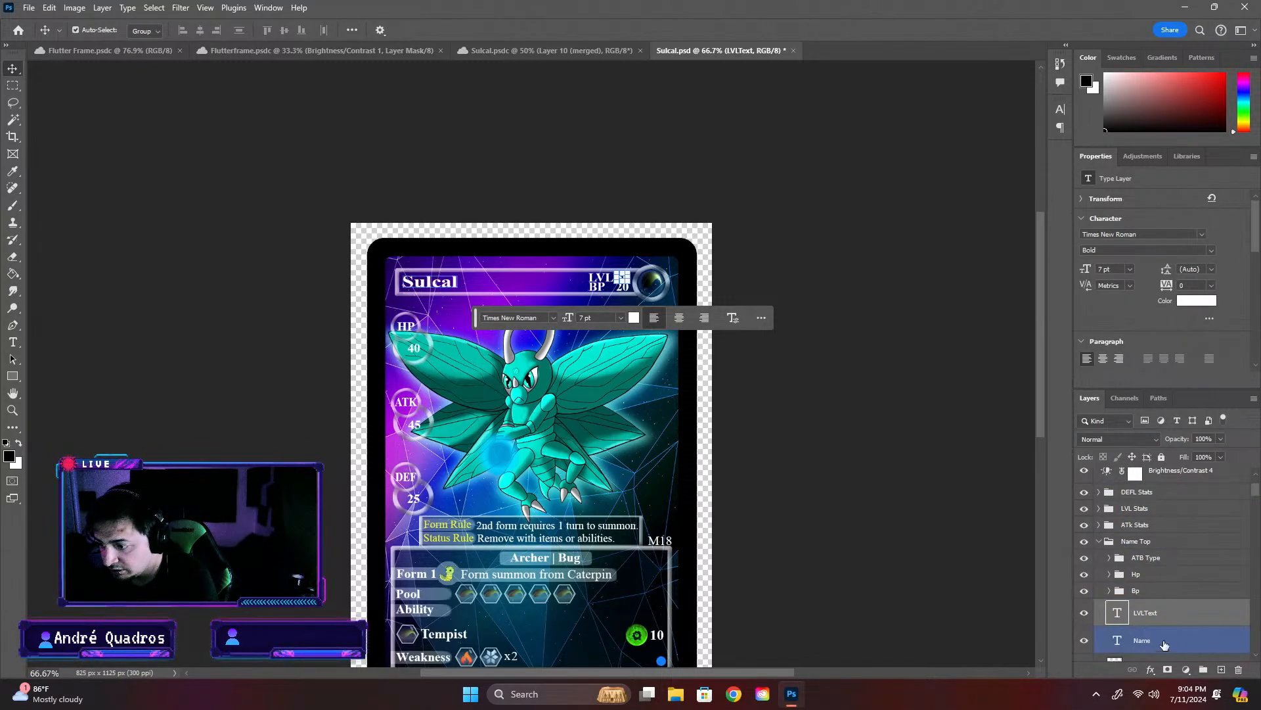
drag(1164, 644, 1168, 532)
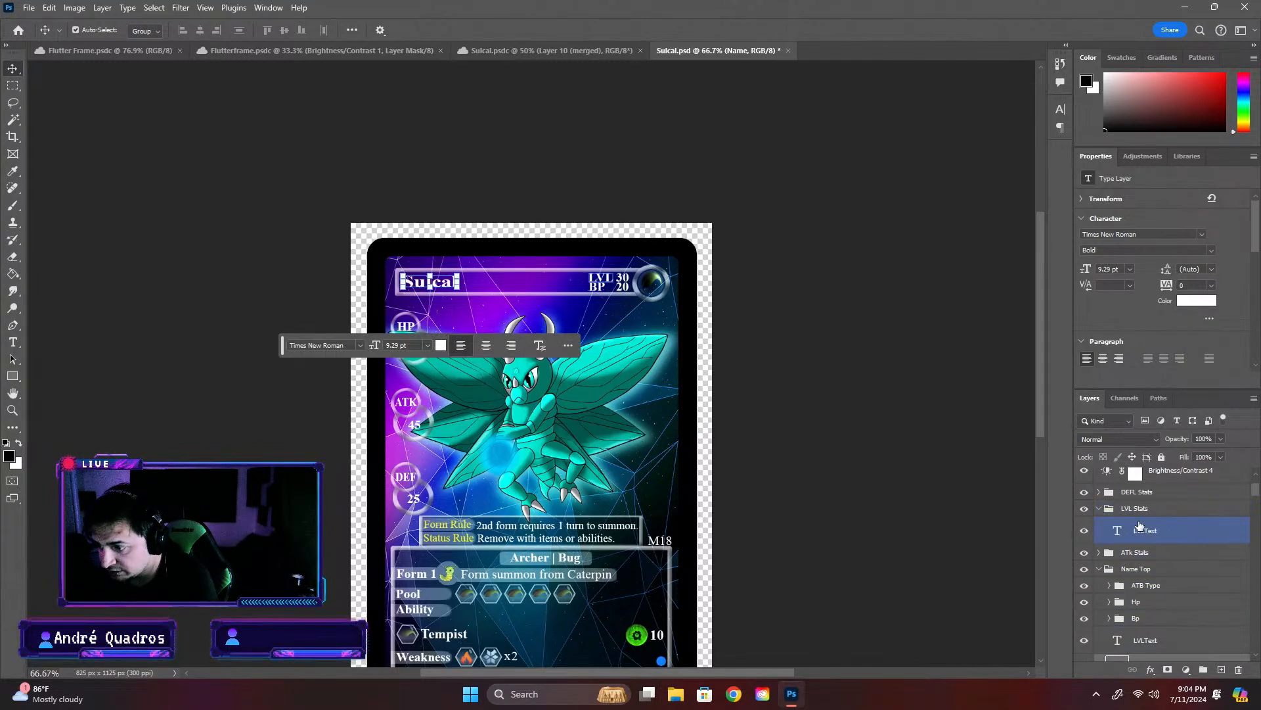
scroll(1172, 623, down, 1)
drag(1154, 603, 1150, 506)
click(1117, 476)
click(1099, 476)
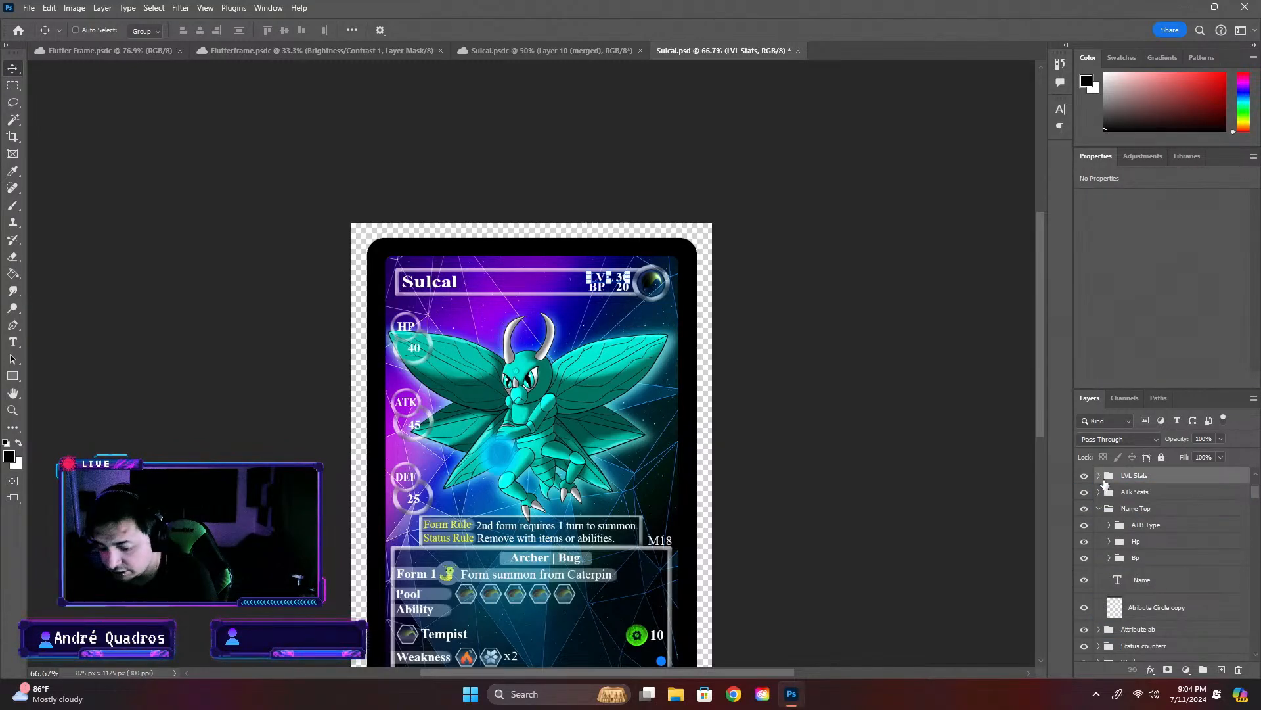
click(1099, 508)
click(1133, 508)
click(1115, 573)
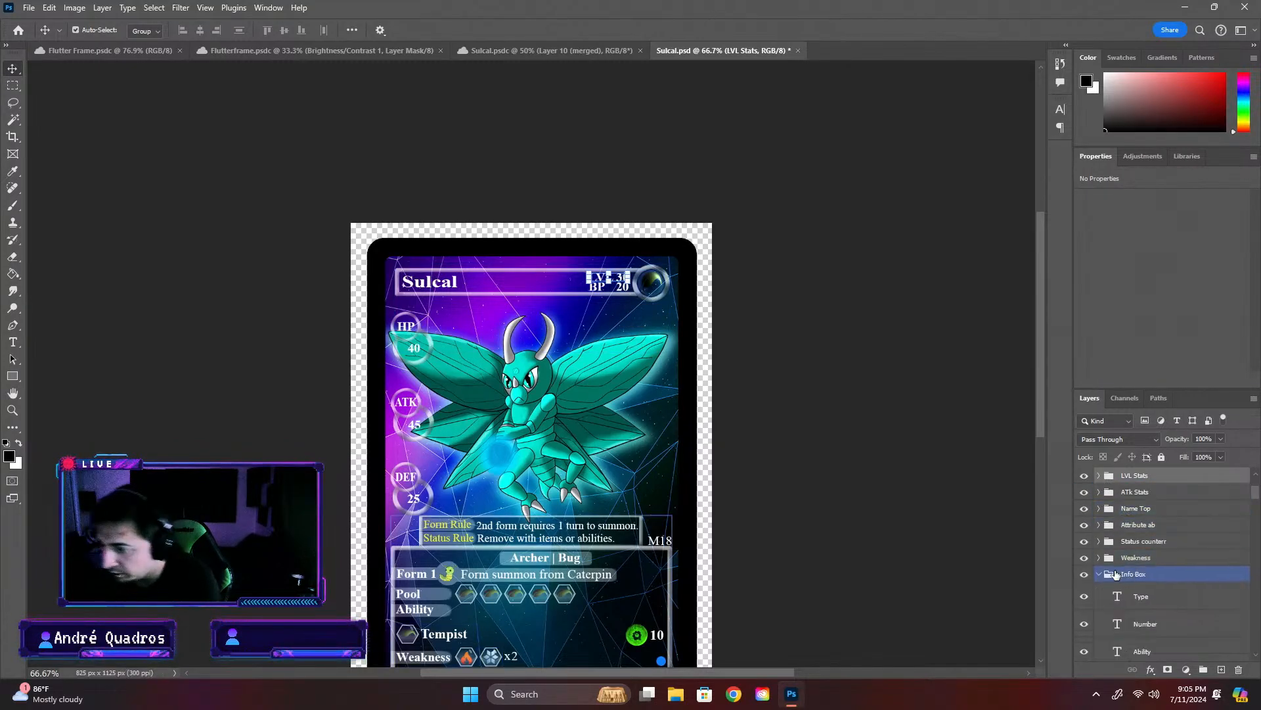
click(1100, 574)
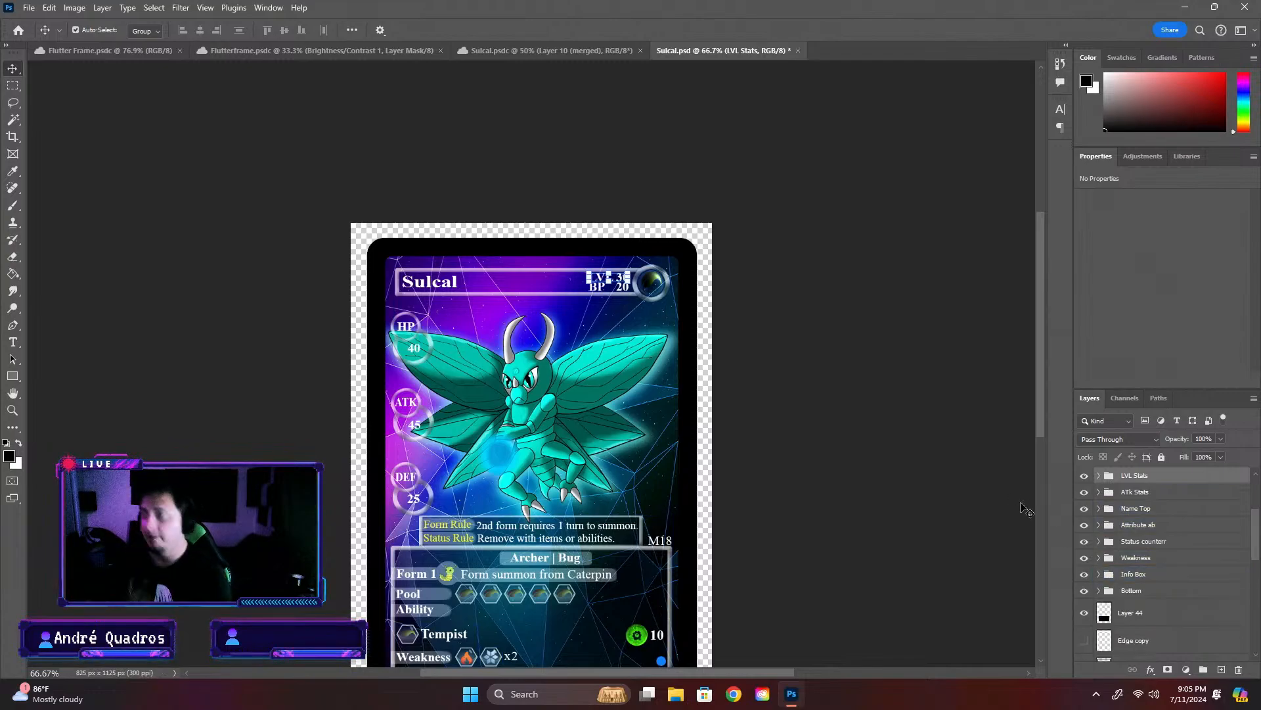
- Examine the whole card and check which layer group the rule text above the info box belongs to
scroll(711, 543, down, 2)
scroll(609, 466, down, 3)
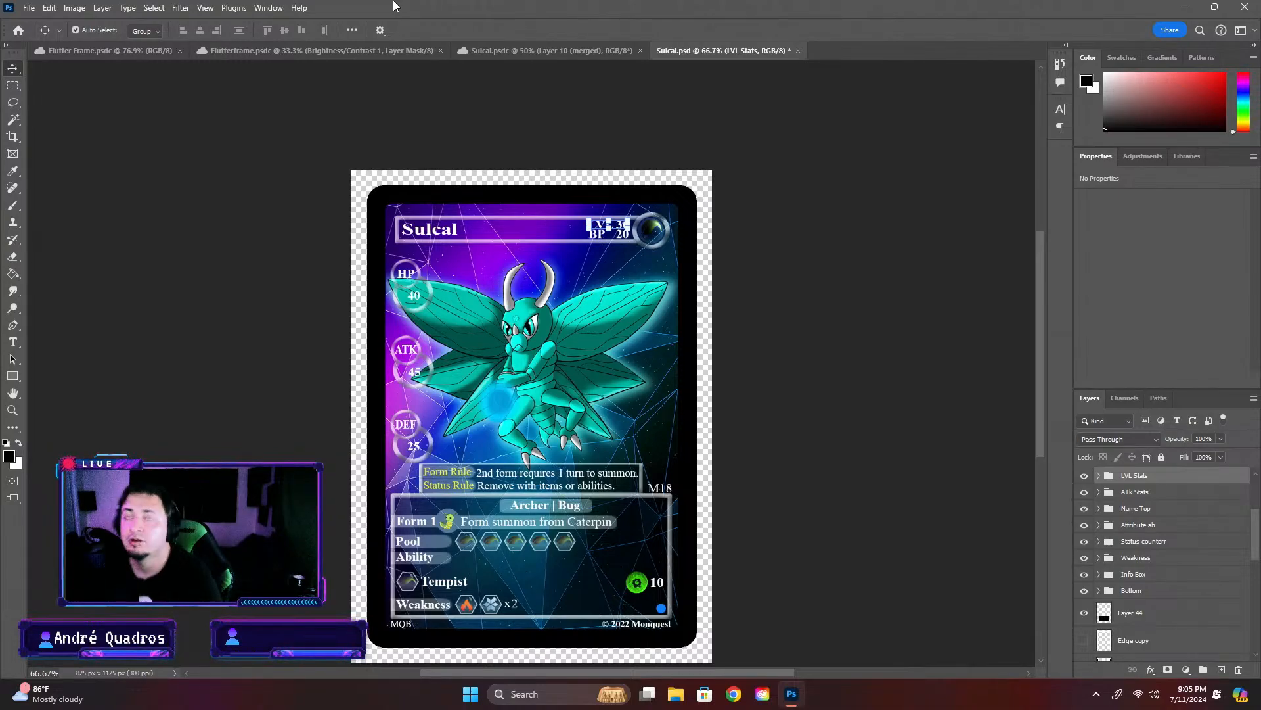
click(575, 590)
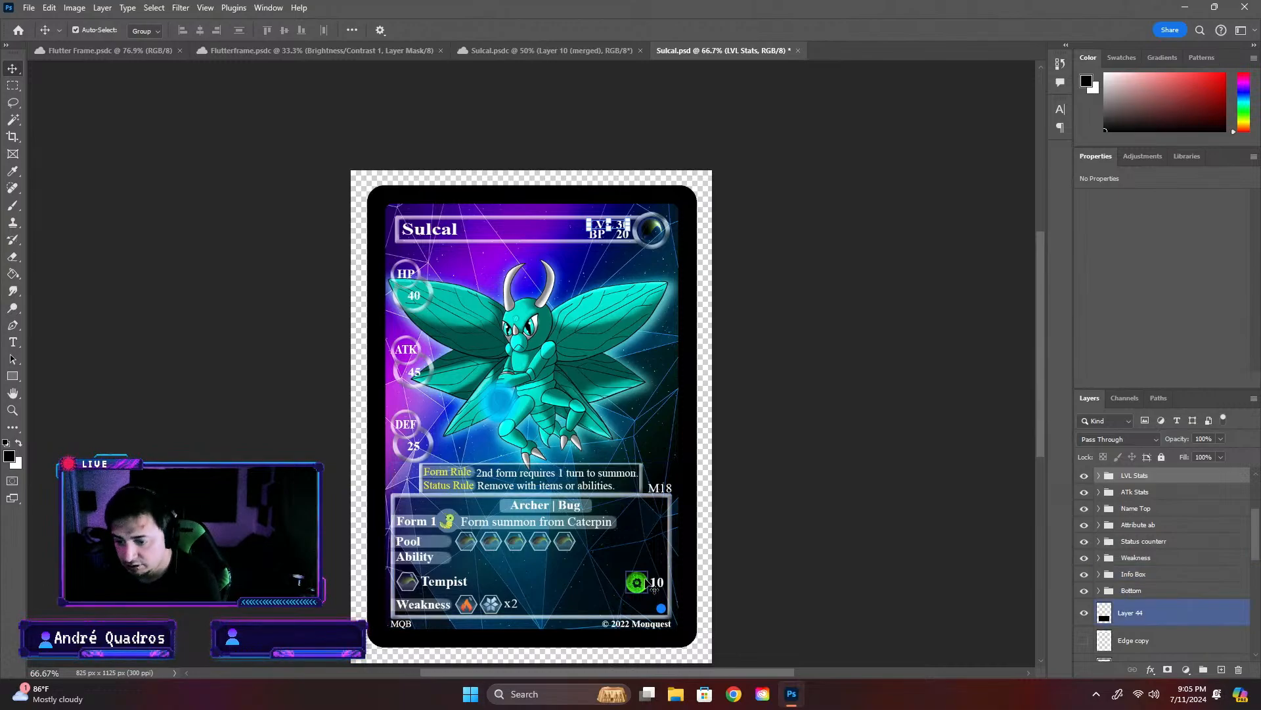
scroll(671, 590, up, 6)
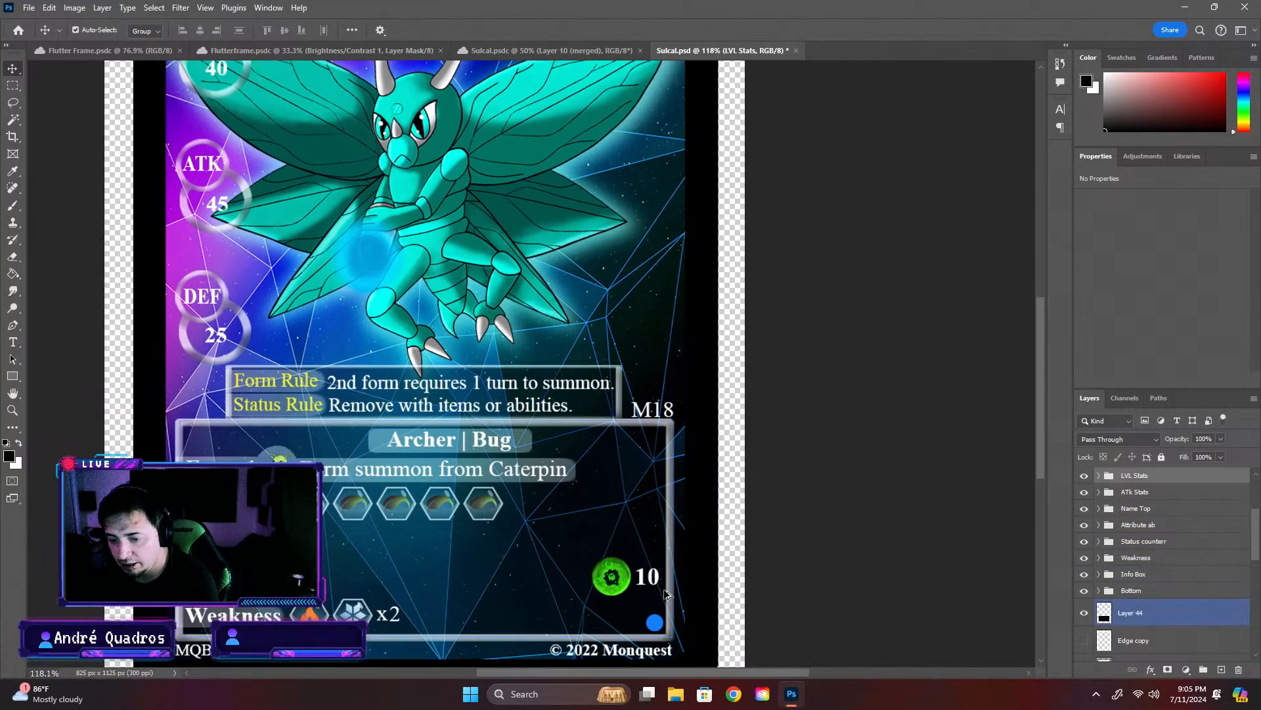
click(379, 482)
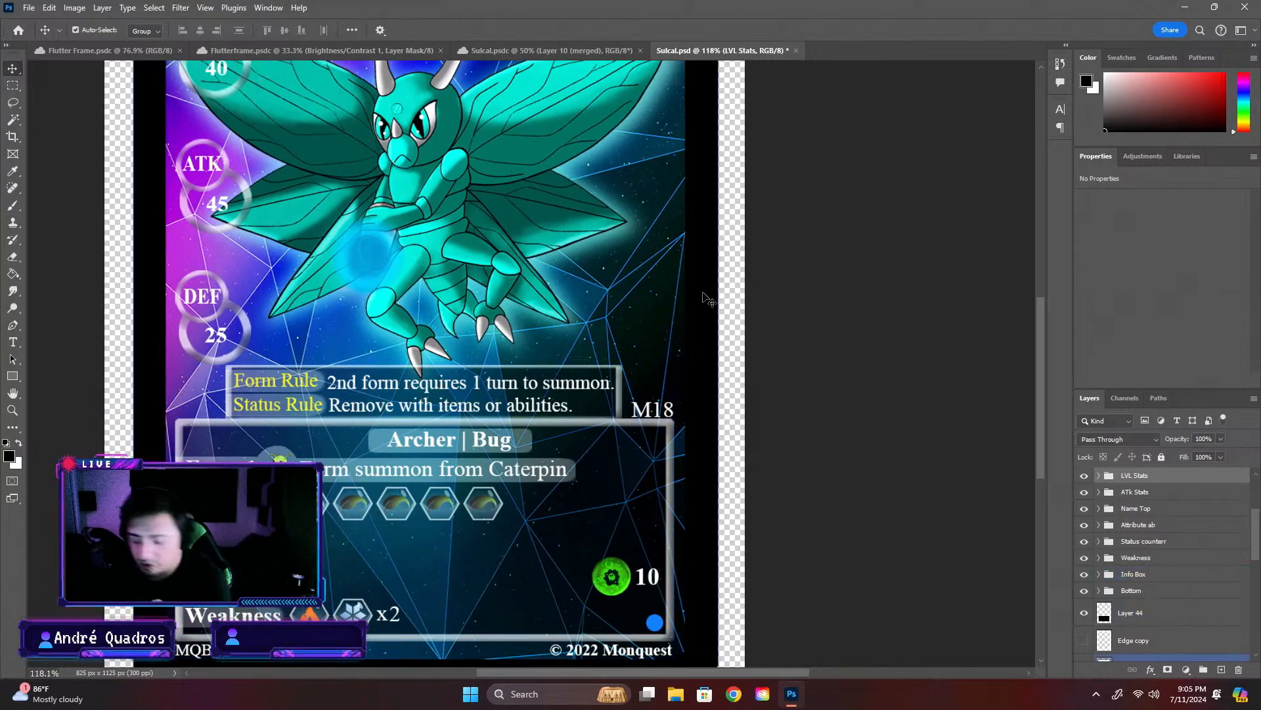
scroll(759, 307, down, 2)
scroll(759, 307, down, 1)
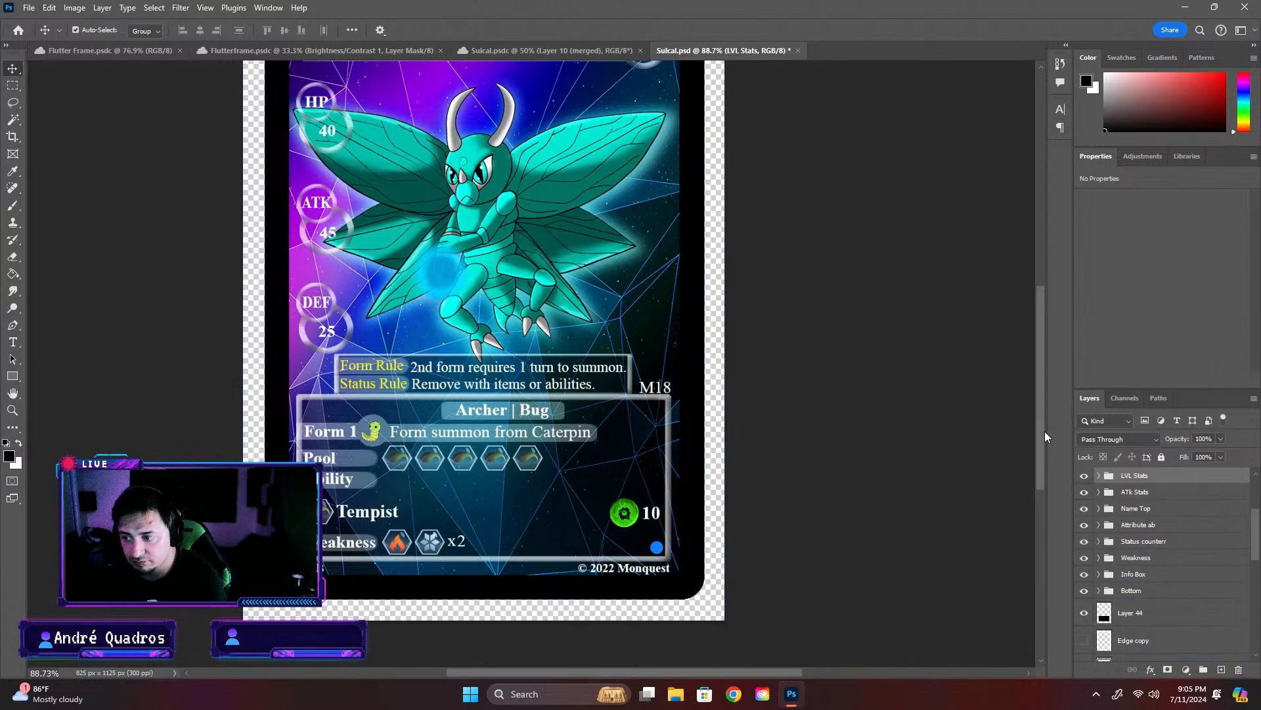
drag(1045, 431, 1045, 397)
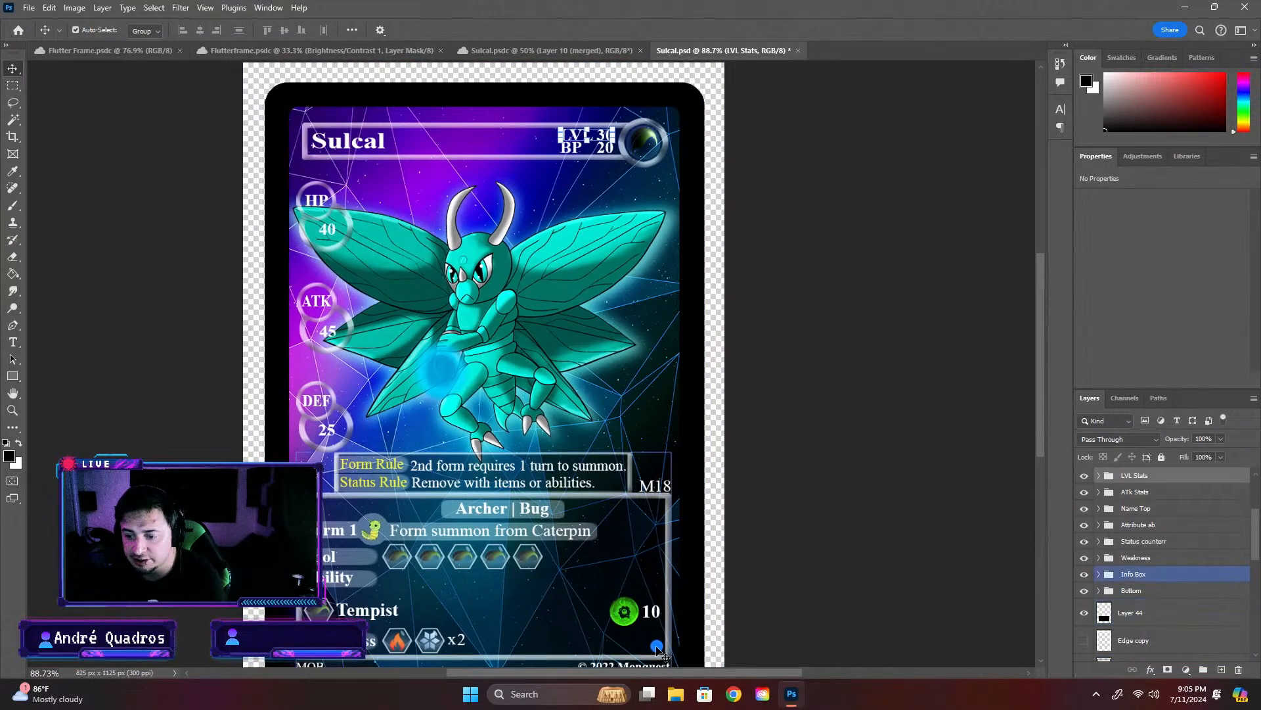
click(880, 567)
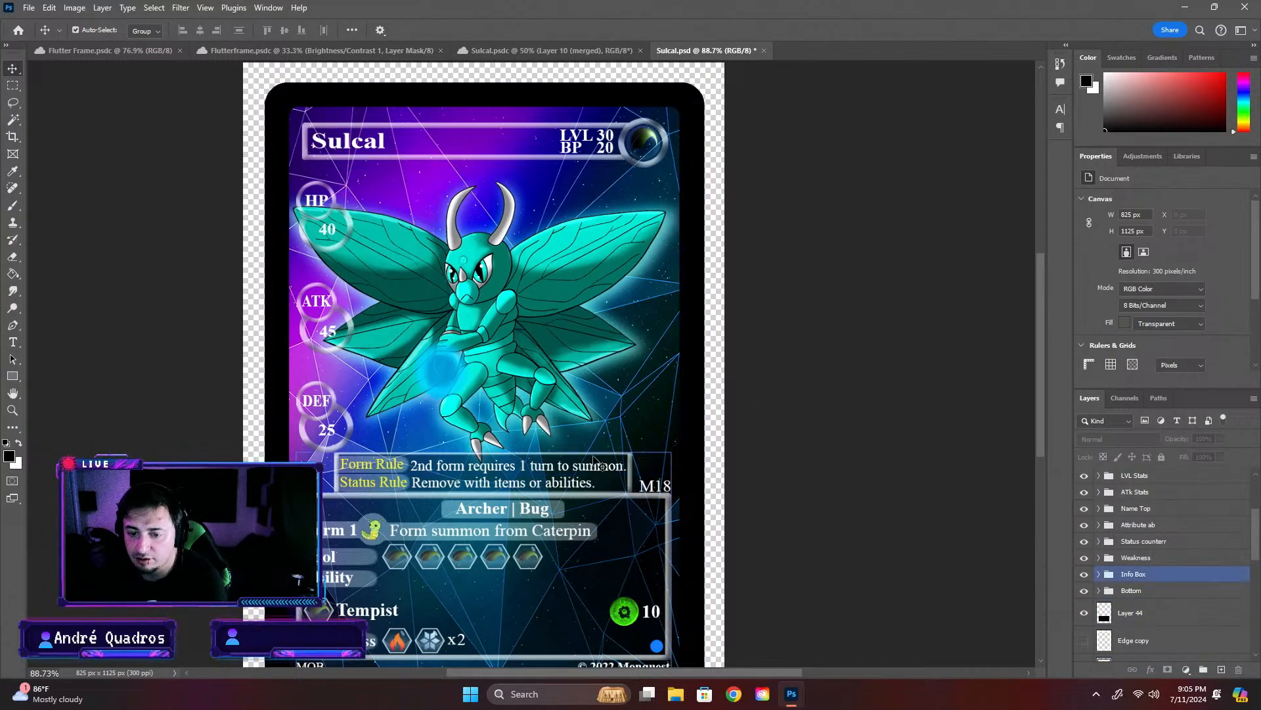
click(396, 466)
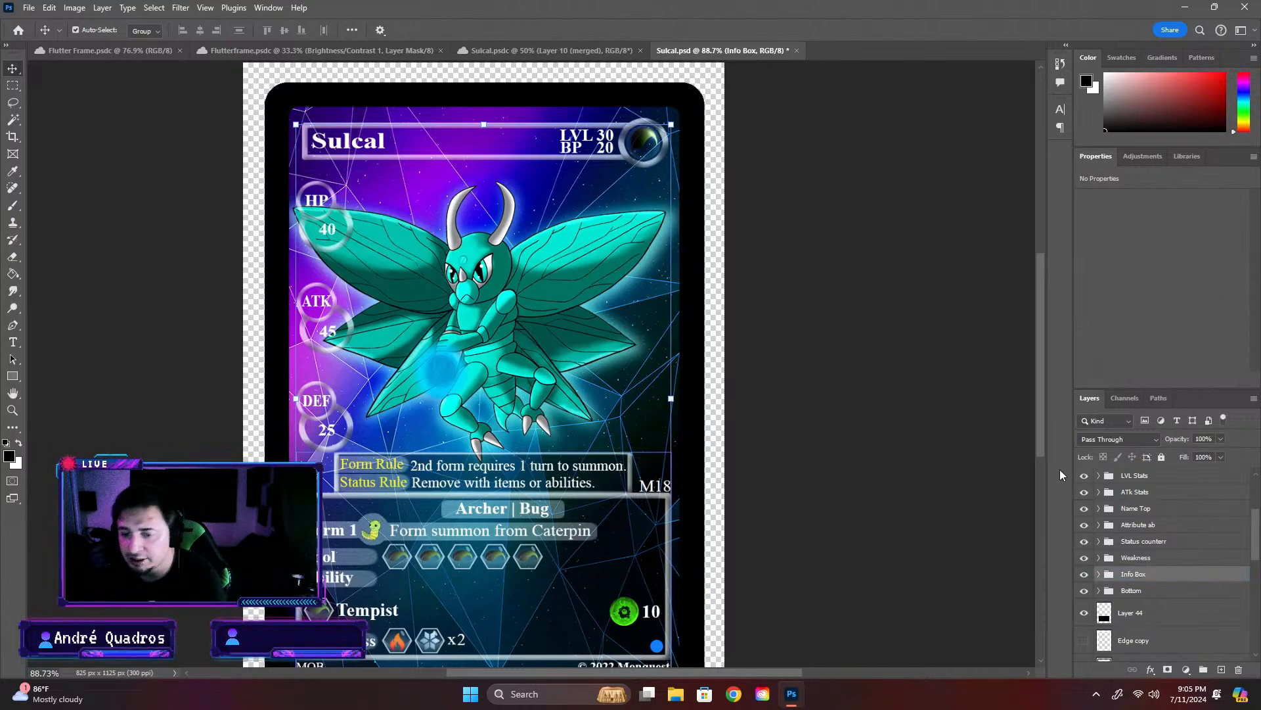
click(987, 464)
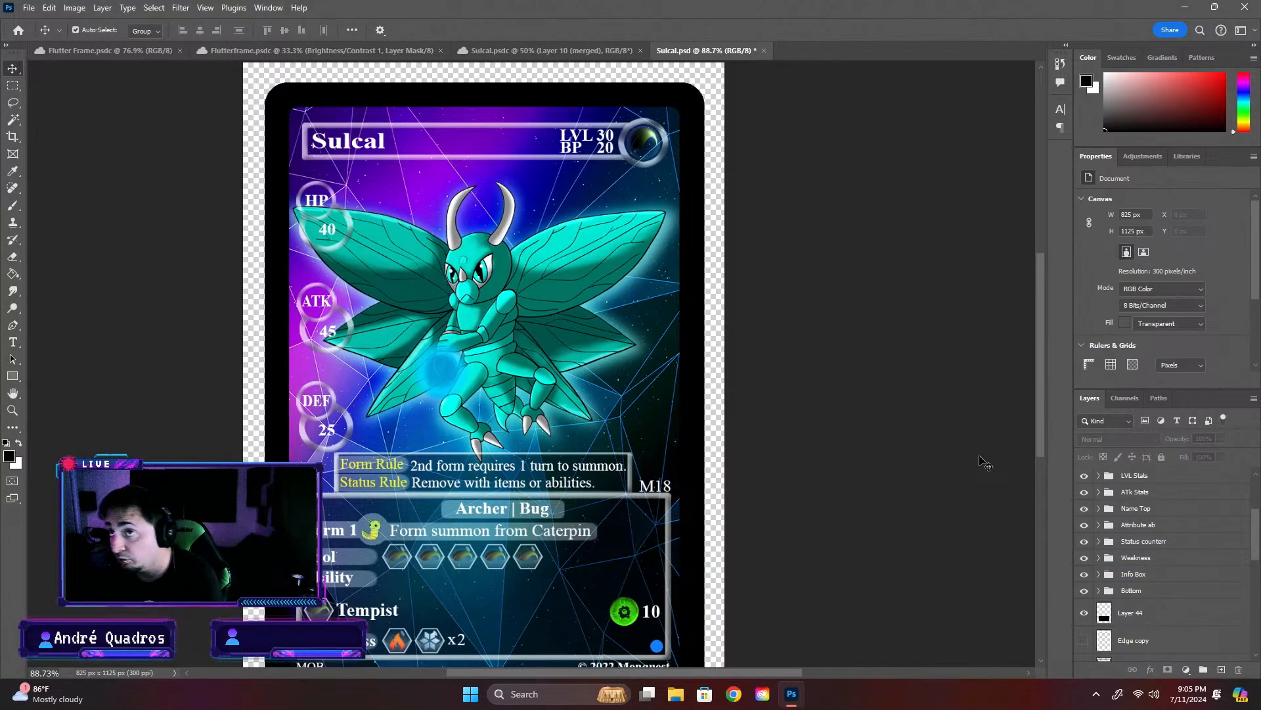
click(576, 487)
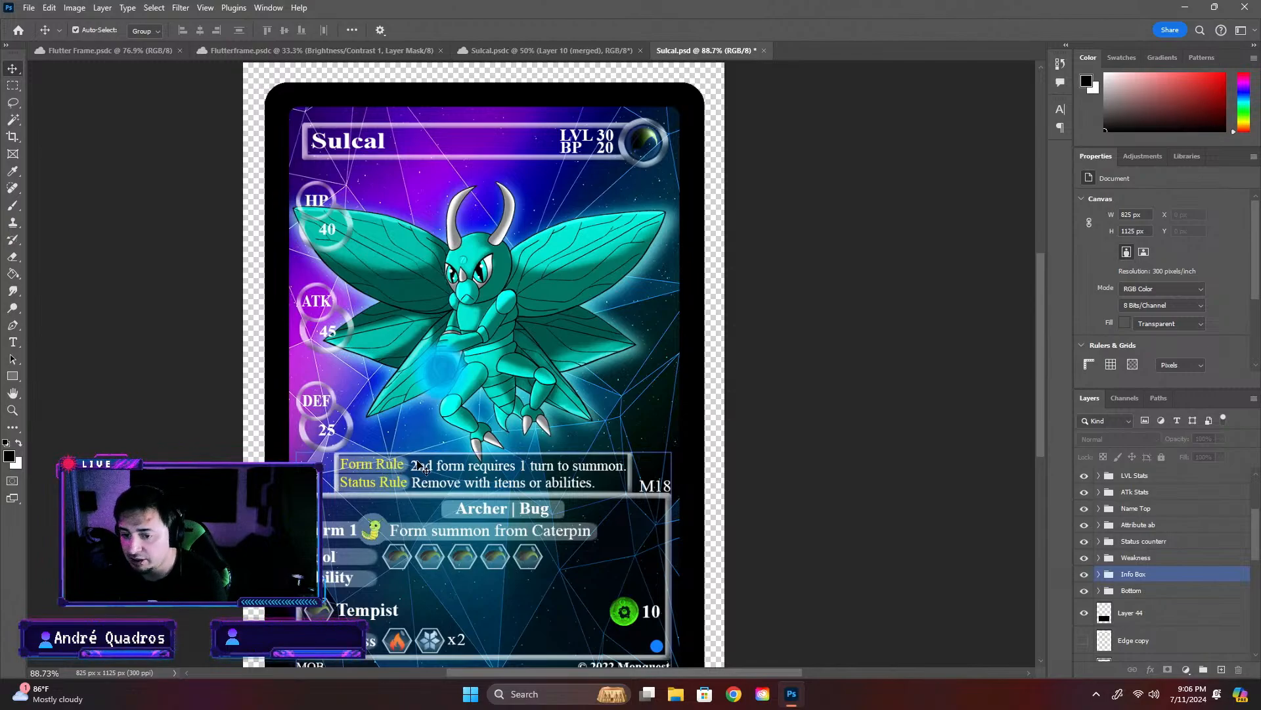
click(584, 431)
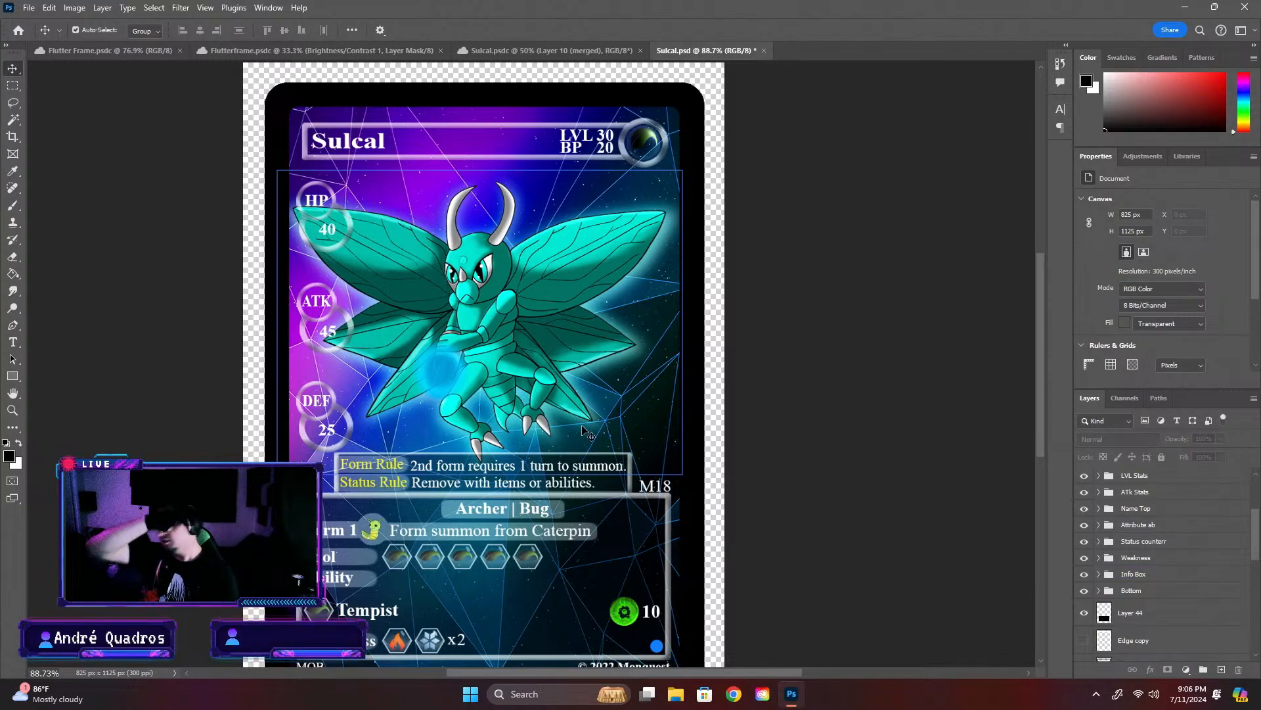
- Hide the Status counterr group containing the green status icon beside the ability's damage number
click(624, 609)
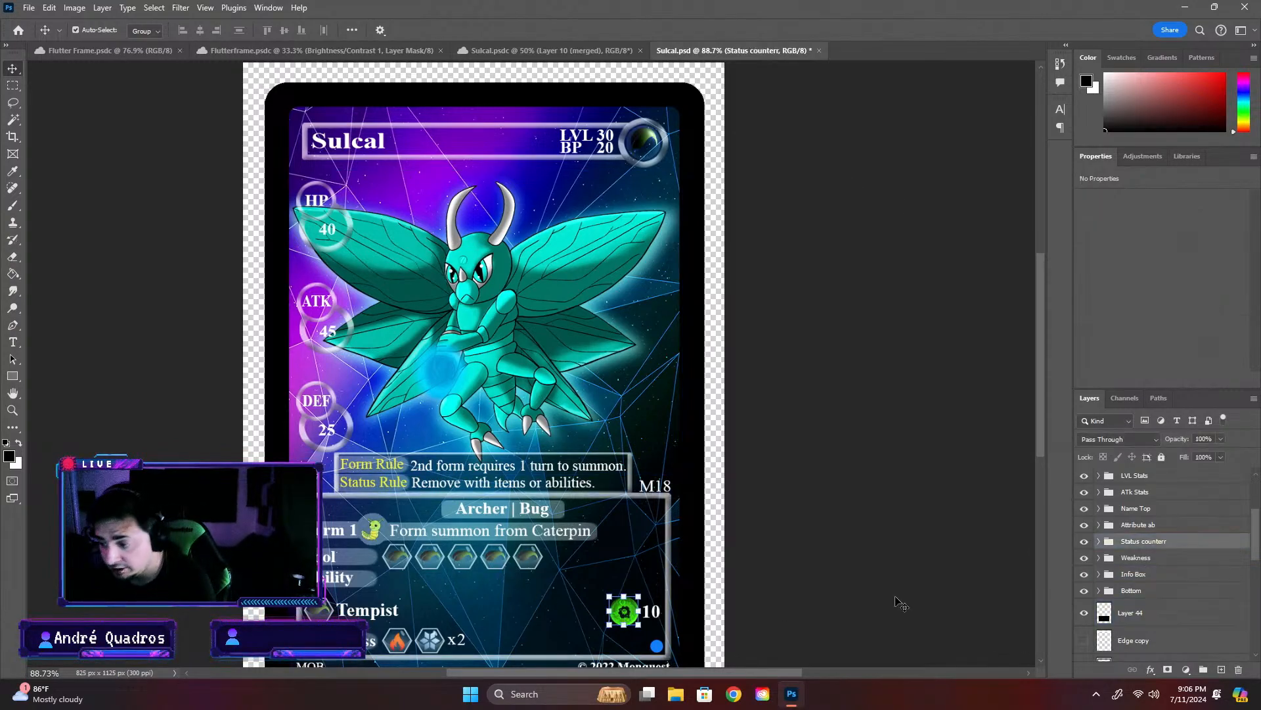
click(1084, 540)
click(844, 507)
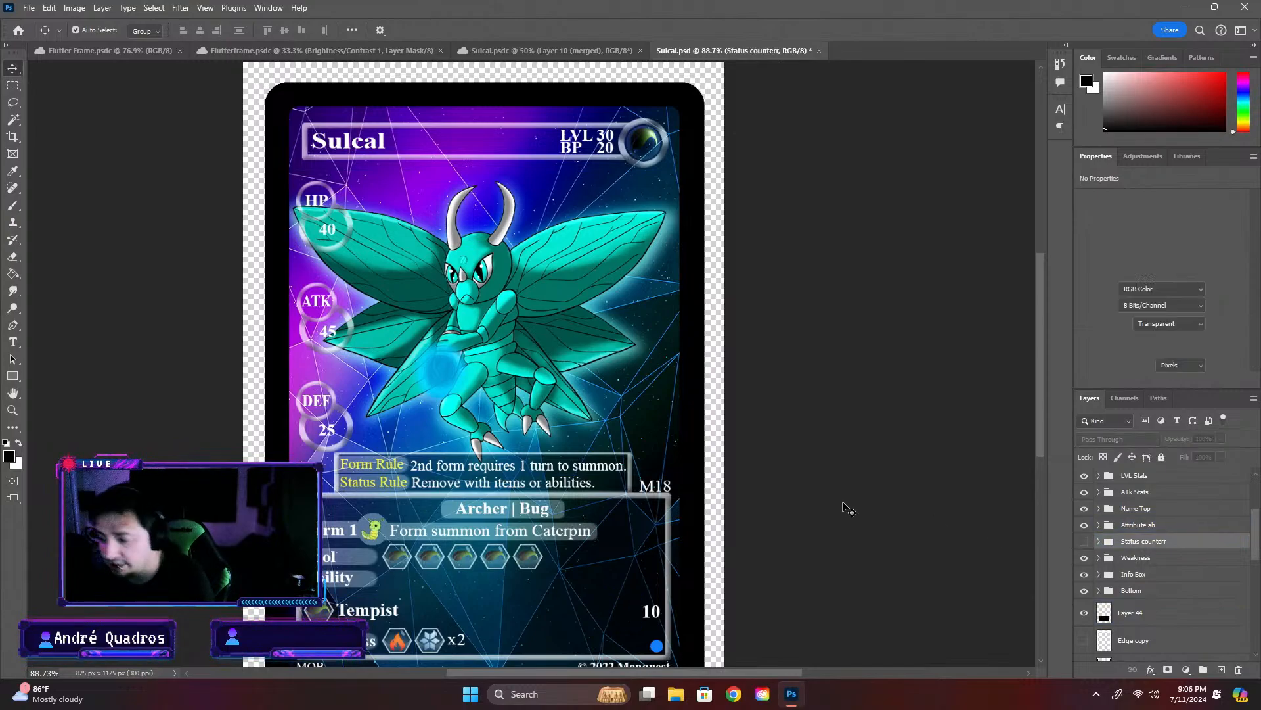
- Expand the Info Box group and rename its Ability layer holding the damage number as "Ability damage"
click(445, 615)
click(1095, 575)
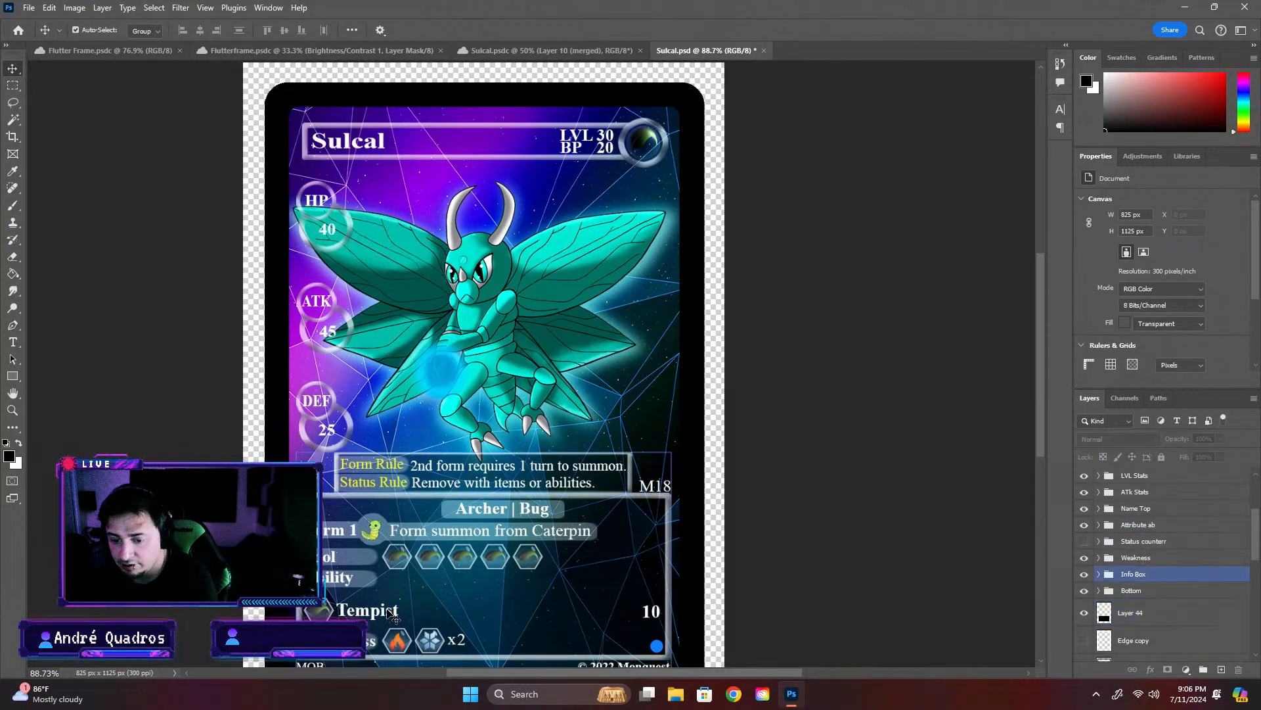
click(1099, 575)
click(1156, 592)
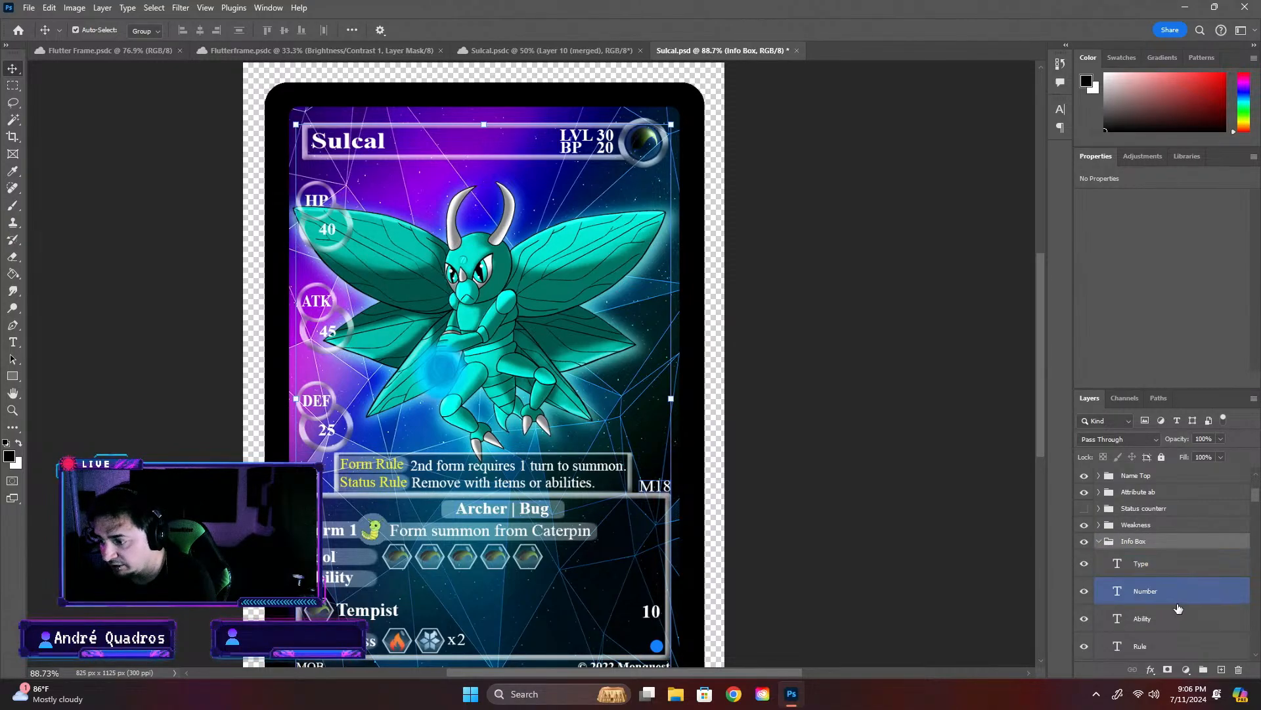
click(1149, 629)
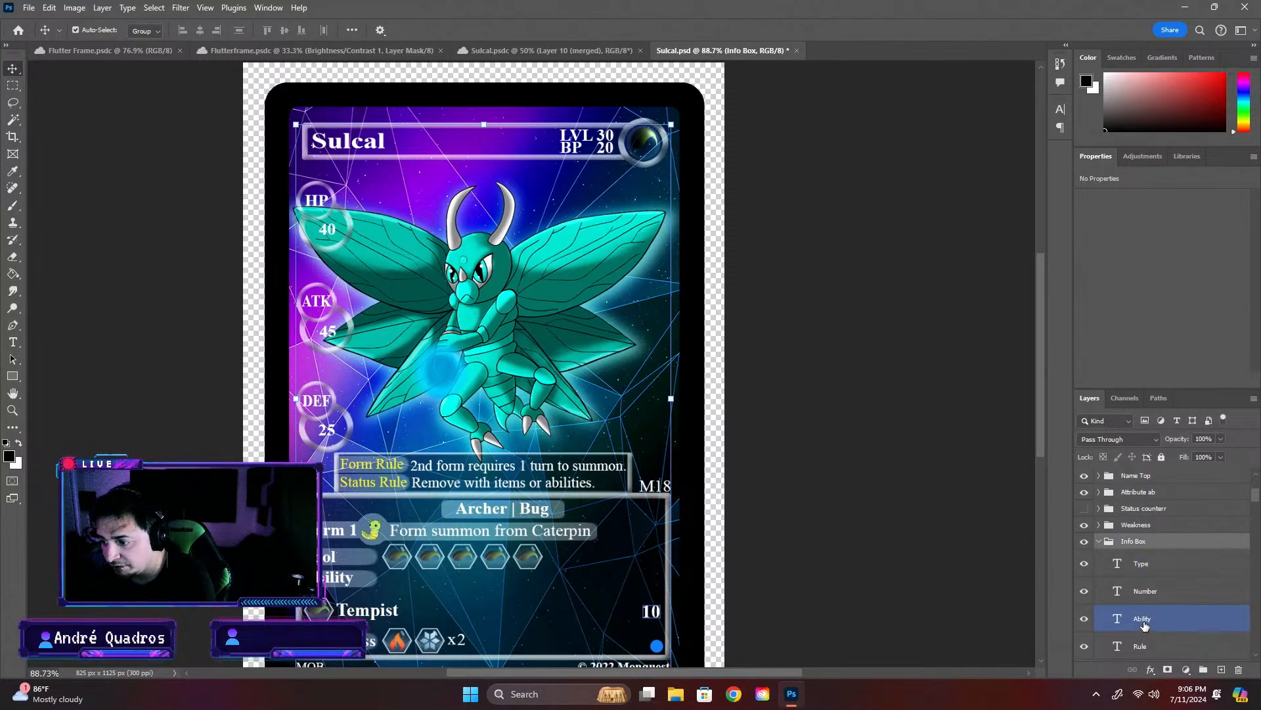
double_click(1144, 626)
double_click(1145, 622)
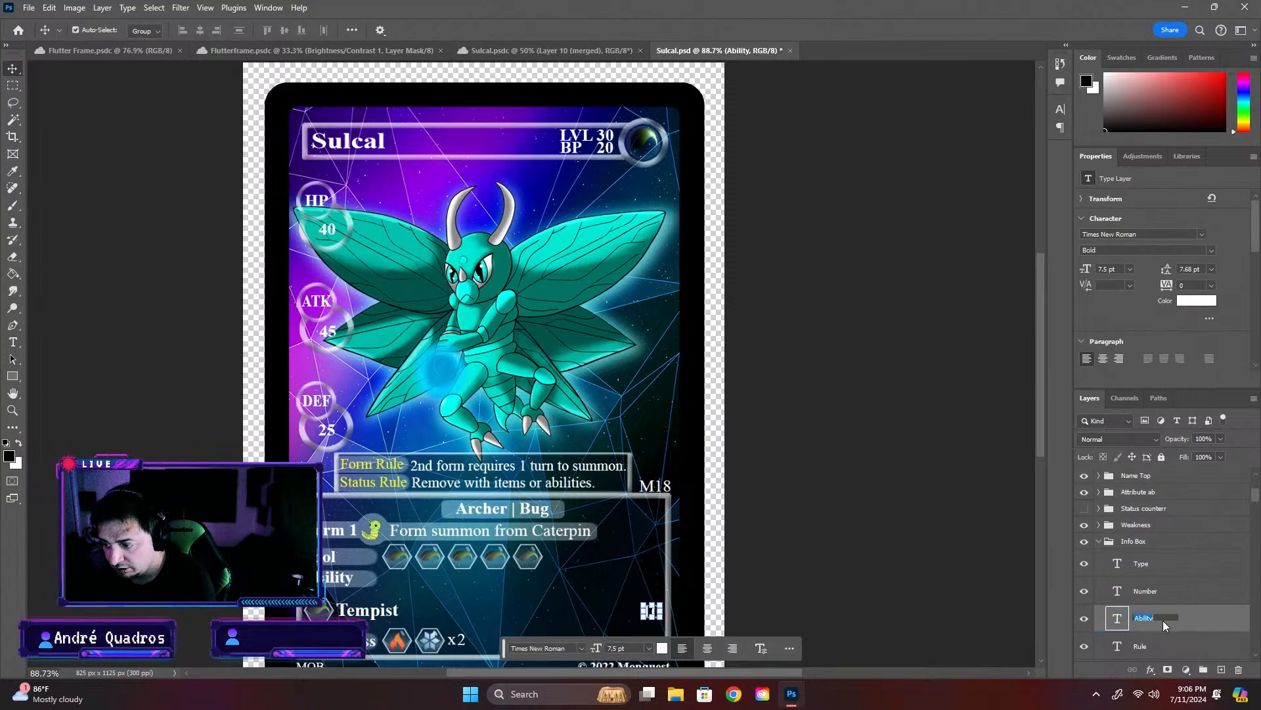
click(1166, 569)
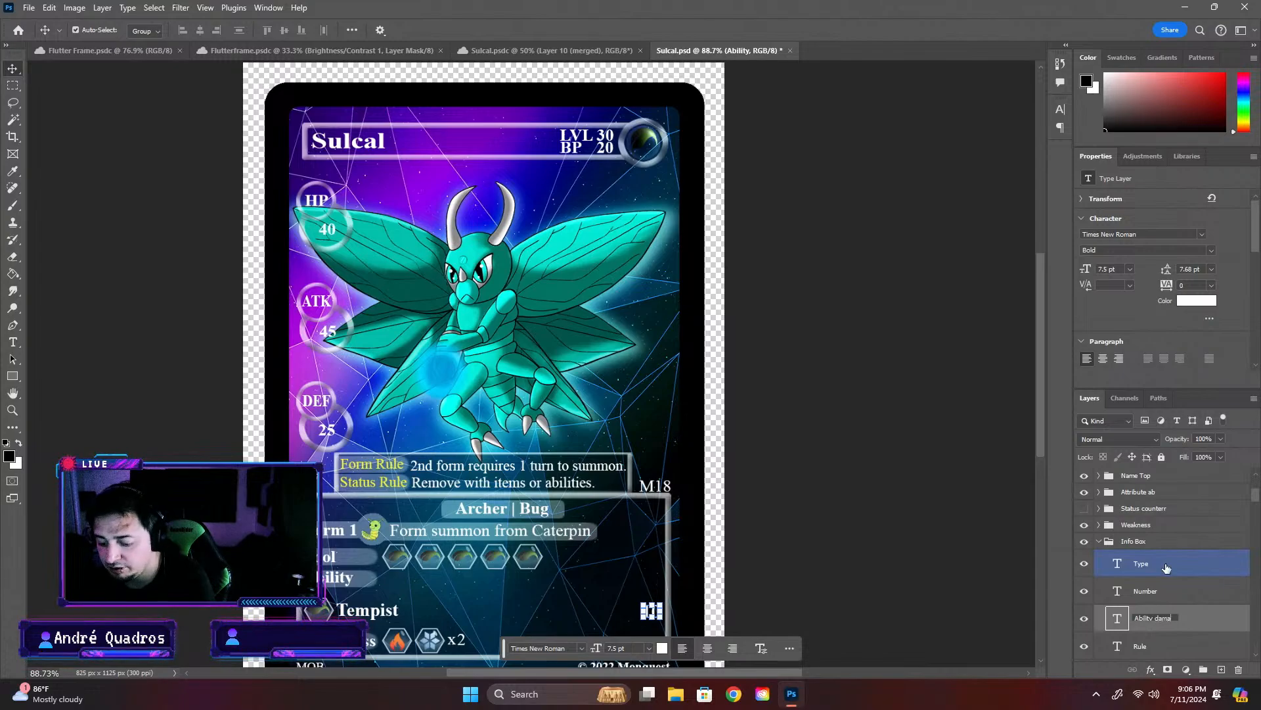
text(damage)
key(Return)
- Check which part of the card each Info Box layer shows, from the upper Rule layer down to Ability, toggling visibility where needed
scroll(1183, 558, down, 1)
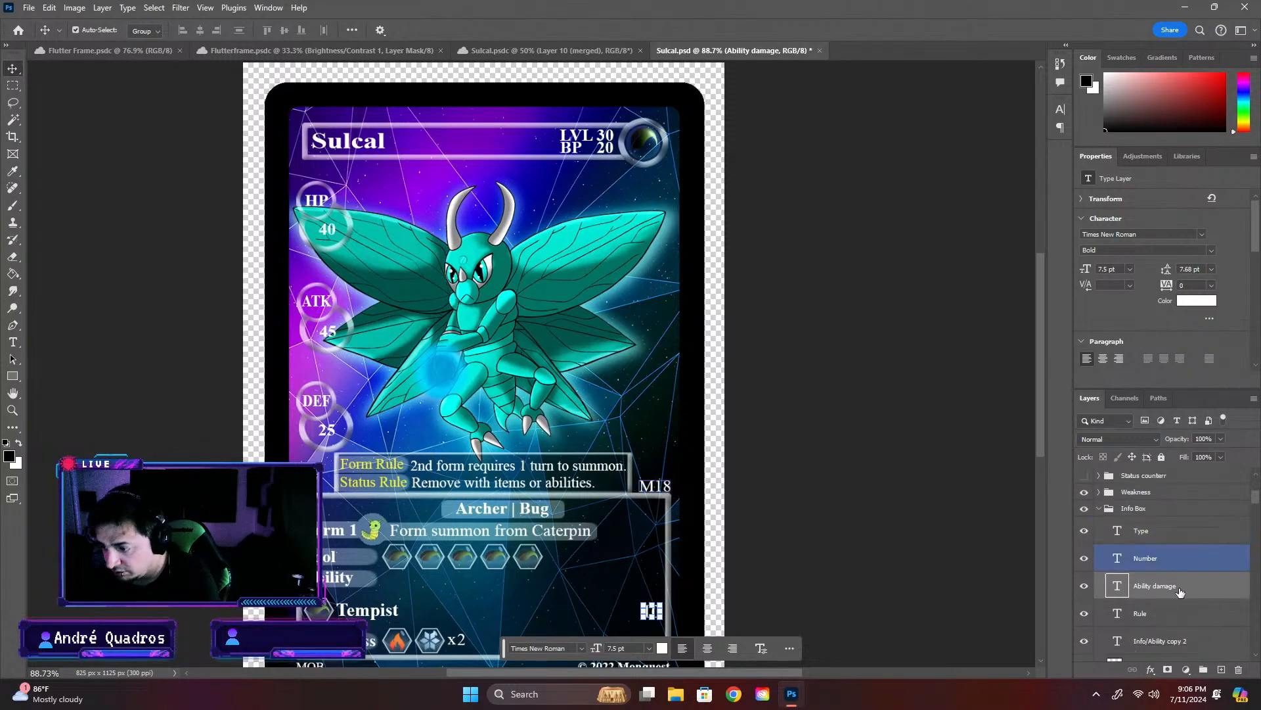
click(1140, 620)
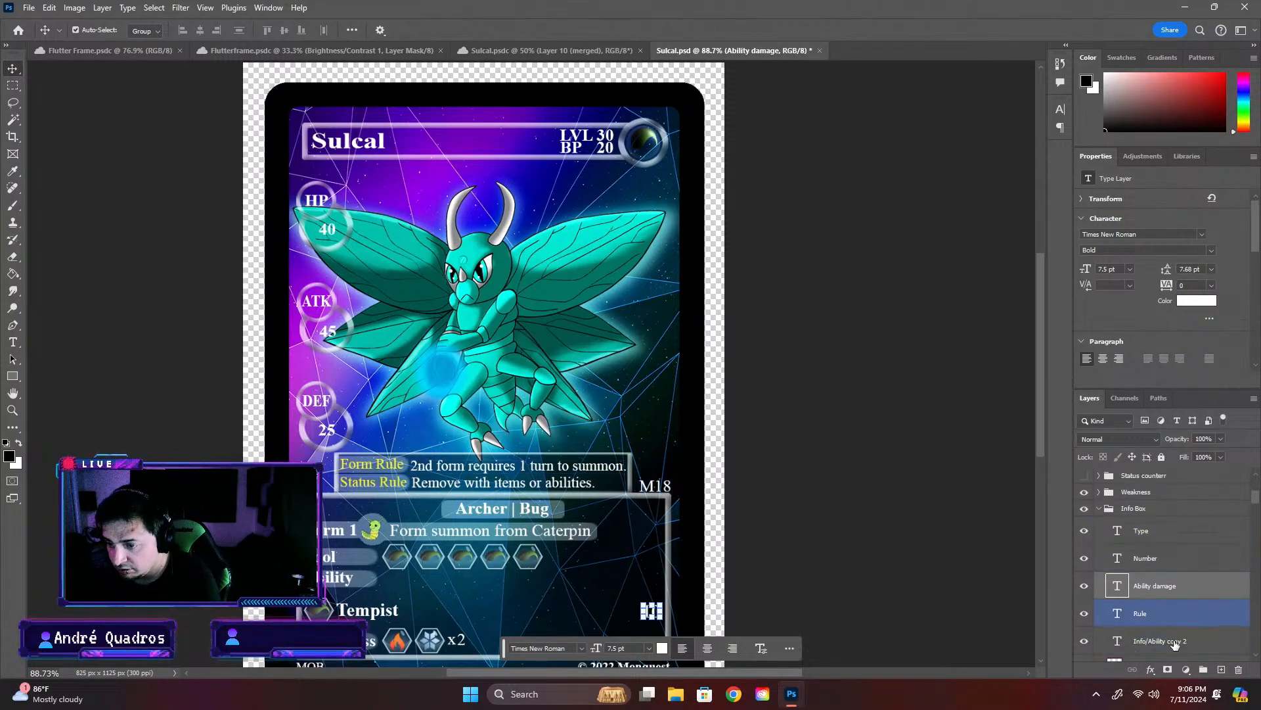
click(1134, 621)
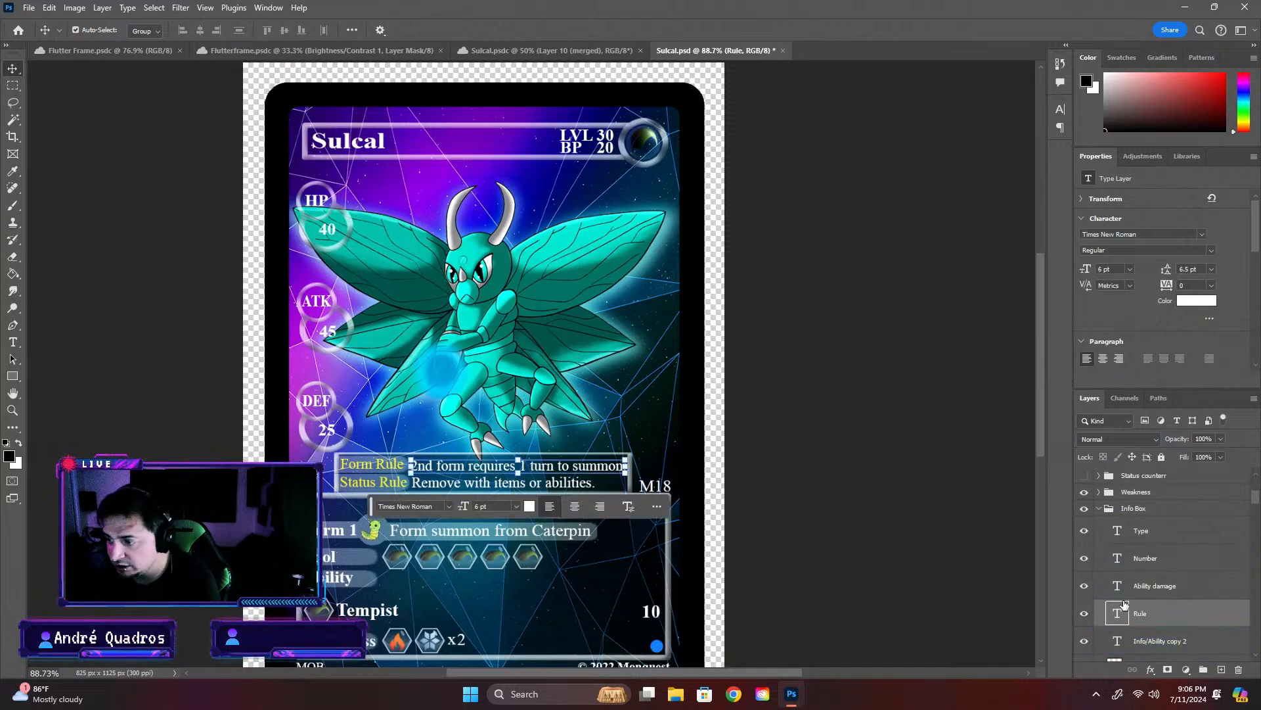
drag(1124, 603, 1166, 648)
click(1150, 647)
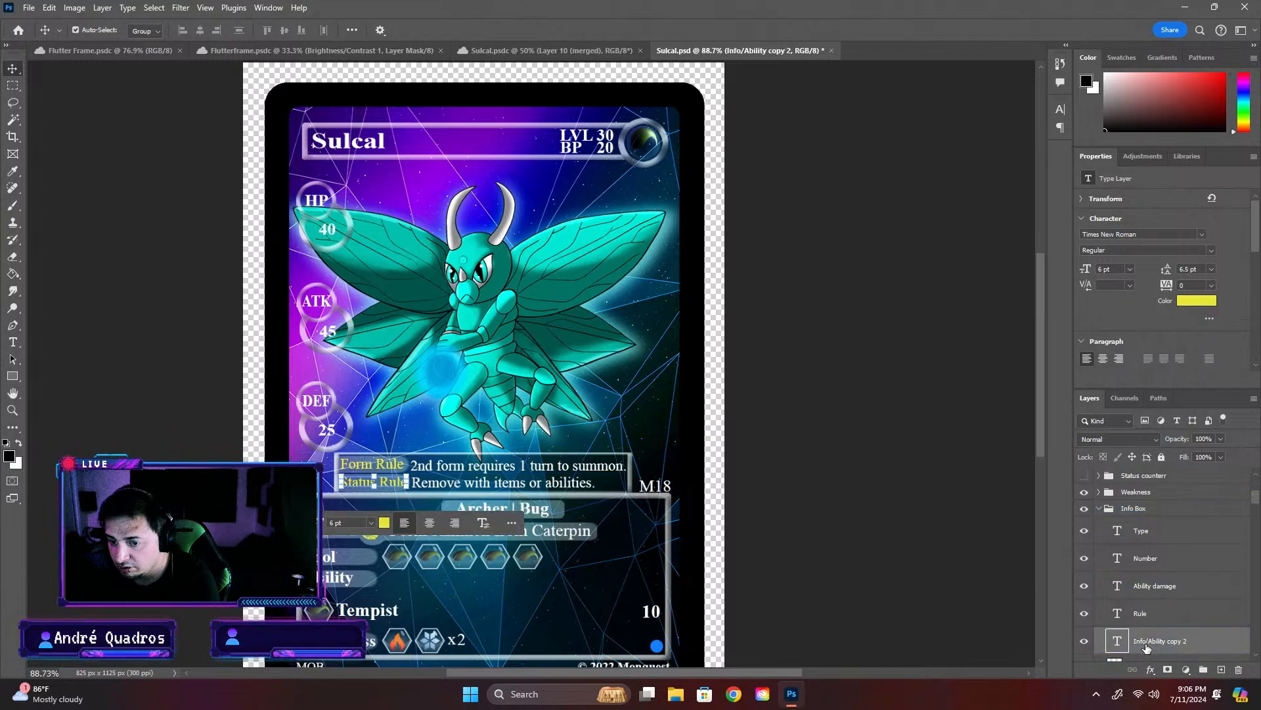
scroll(1155, 645, down, 4)
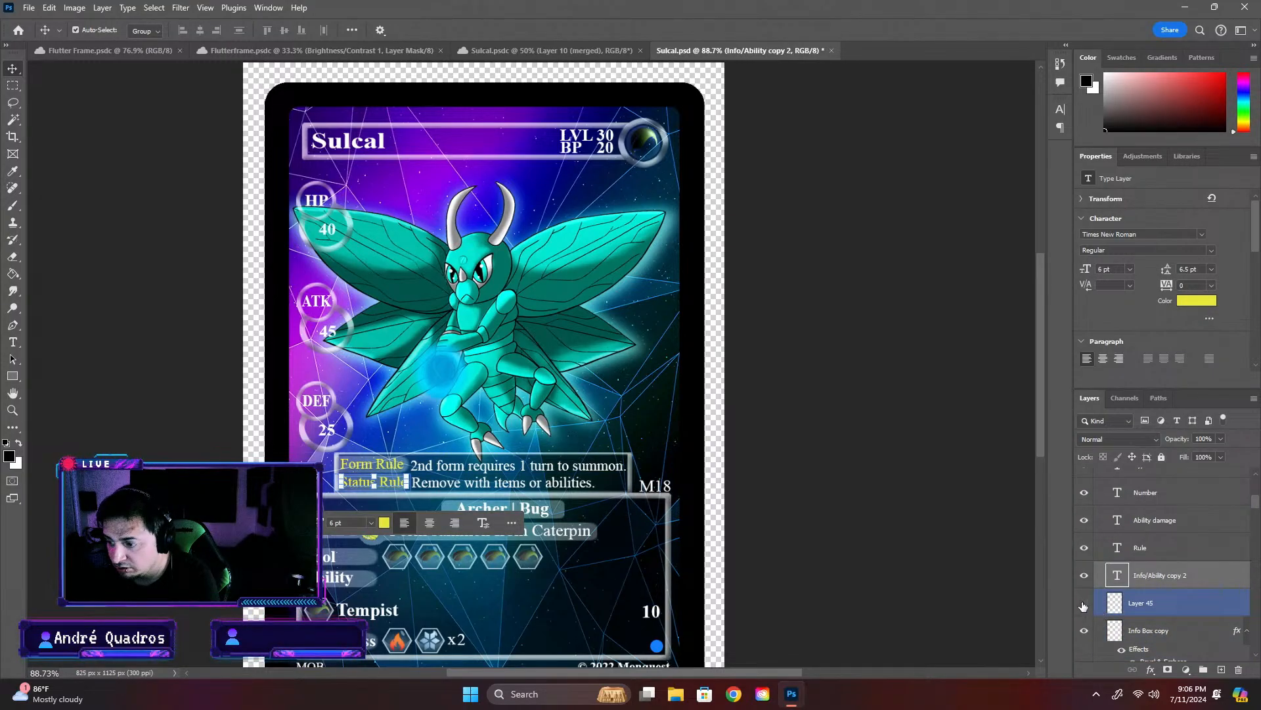
click(1084, 604)
scroll(1160, 636, down, 4)
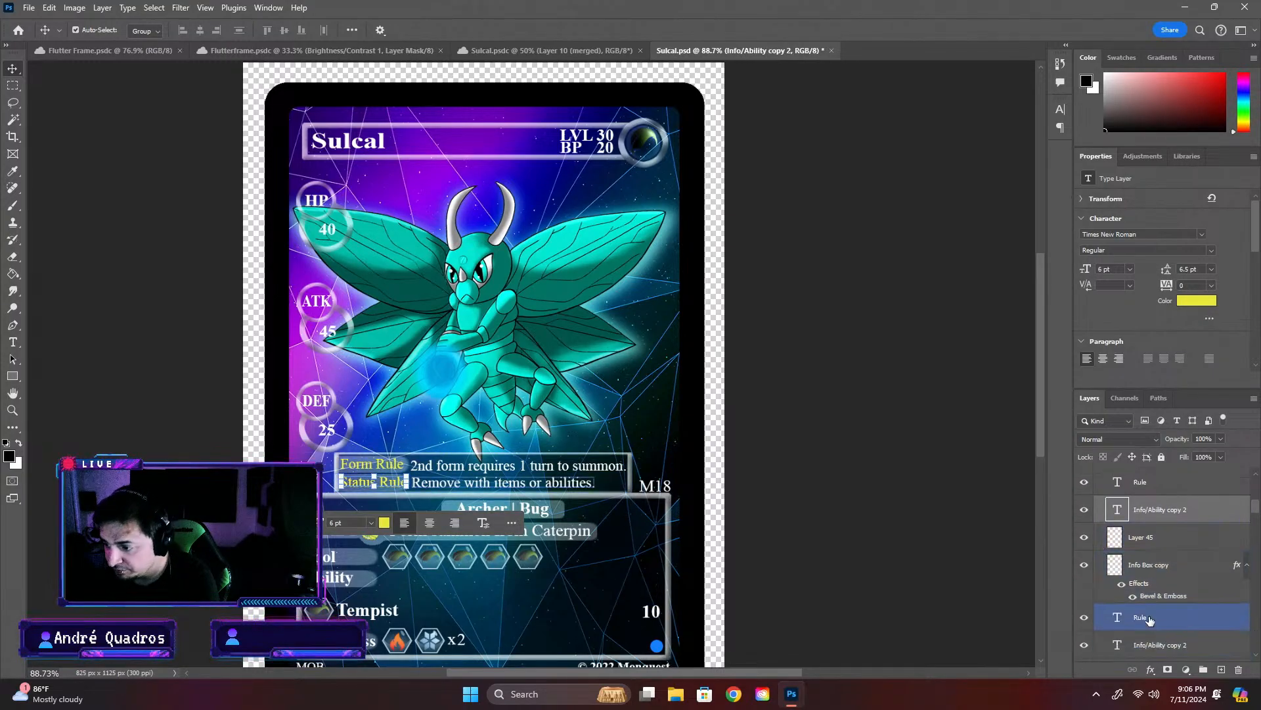
click(1085, 617)
click(1085, 618)
scroll(1086, 611, down, 3)
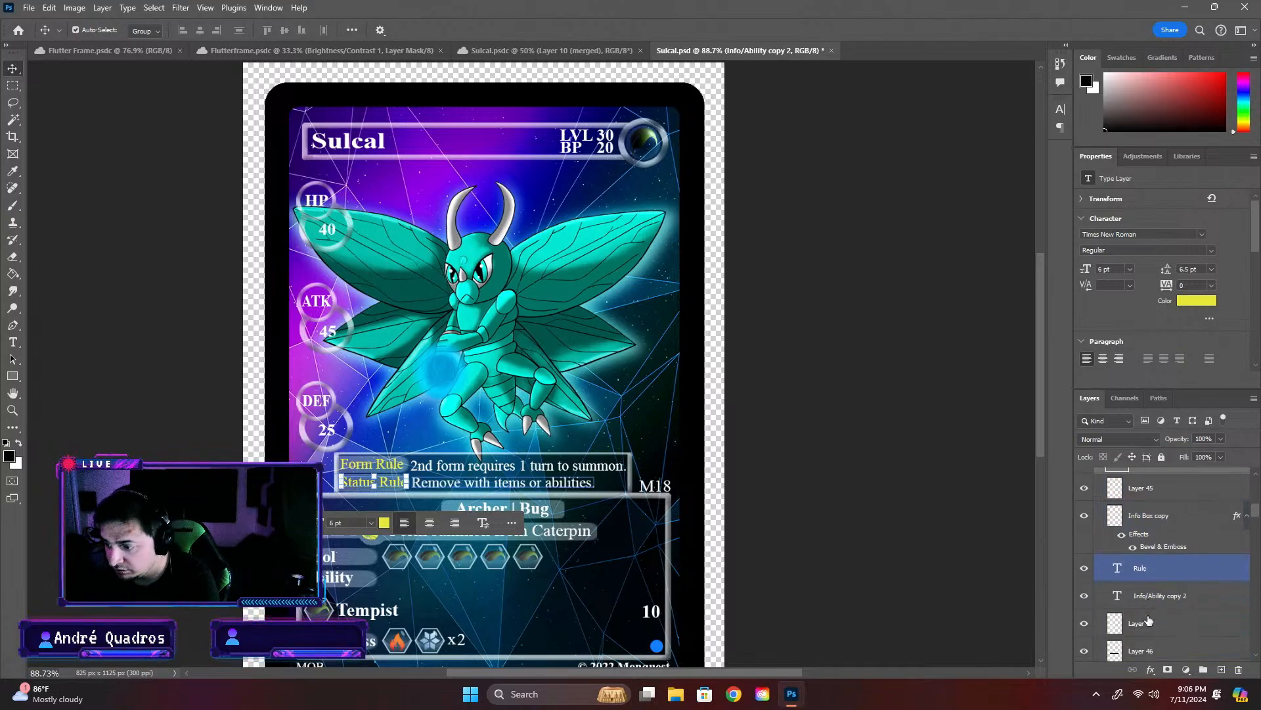
click(1084, 596)
click(1085, 595)
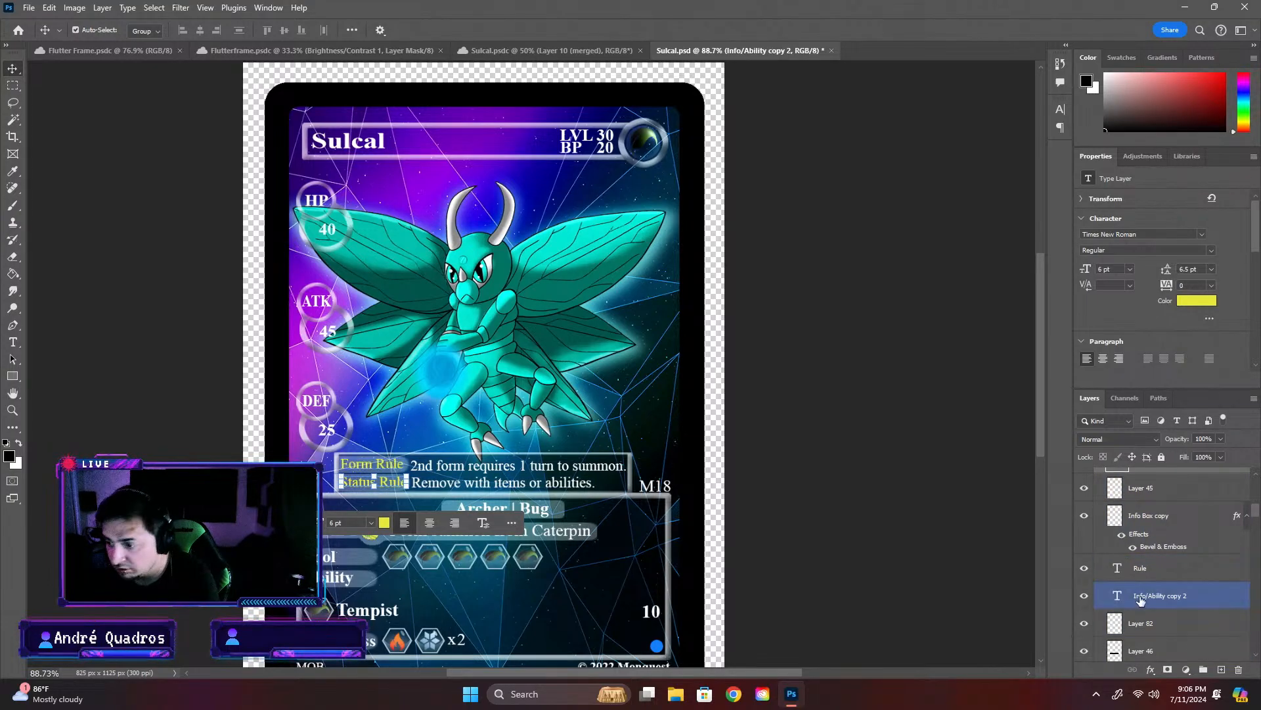
click(1085, 625)
click(1086, 629)
scroll(1147, 629, down, 1)
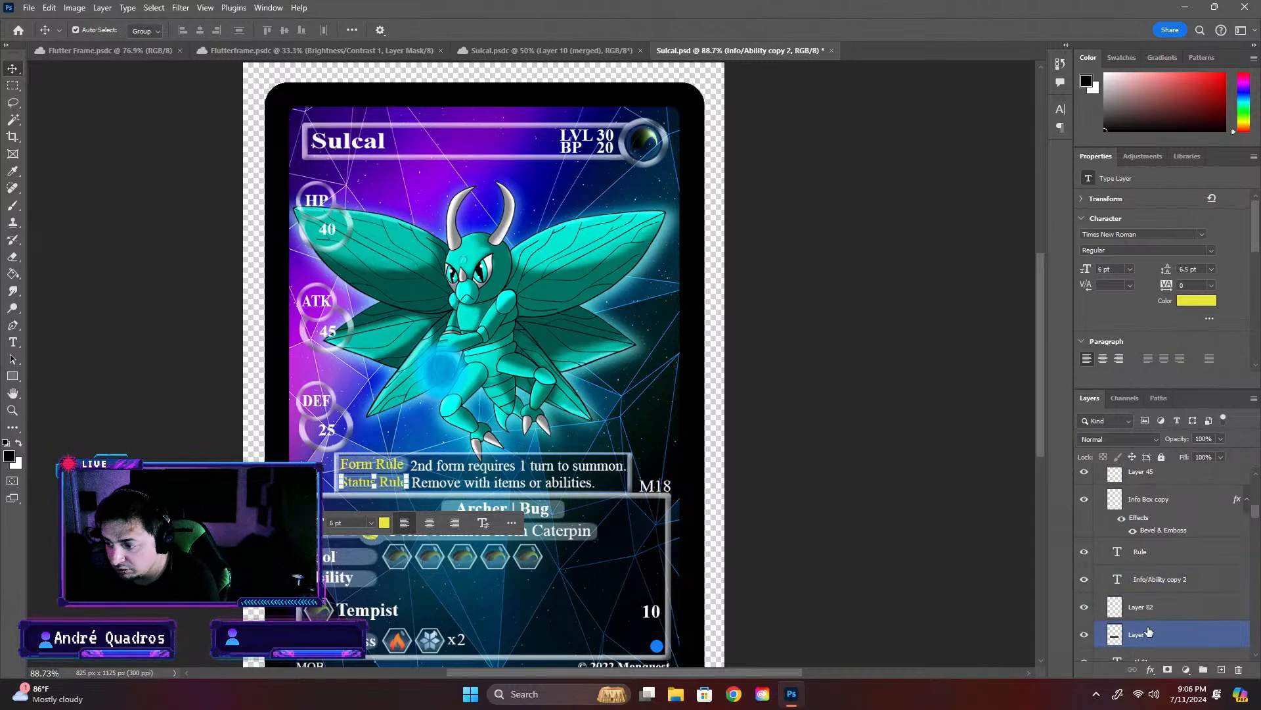
click(1086, 637)
click(1086, 636)
scroll(1086, 634, down, 3)
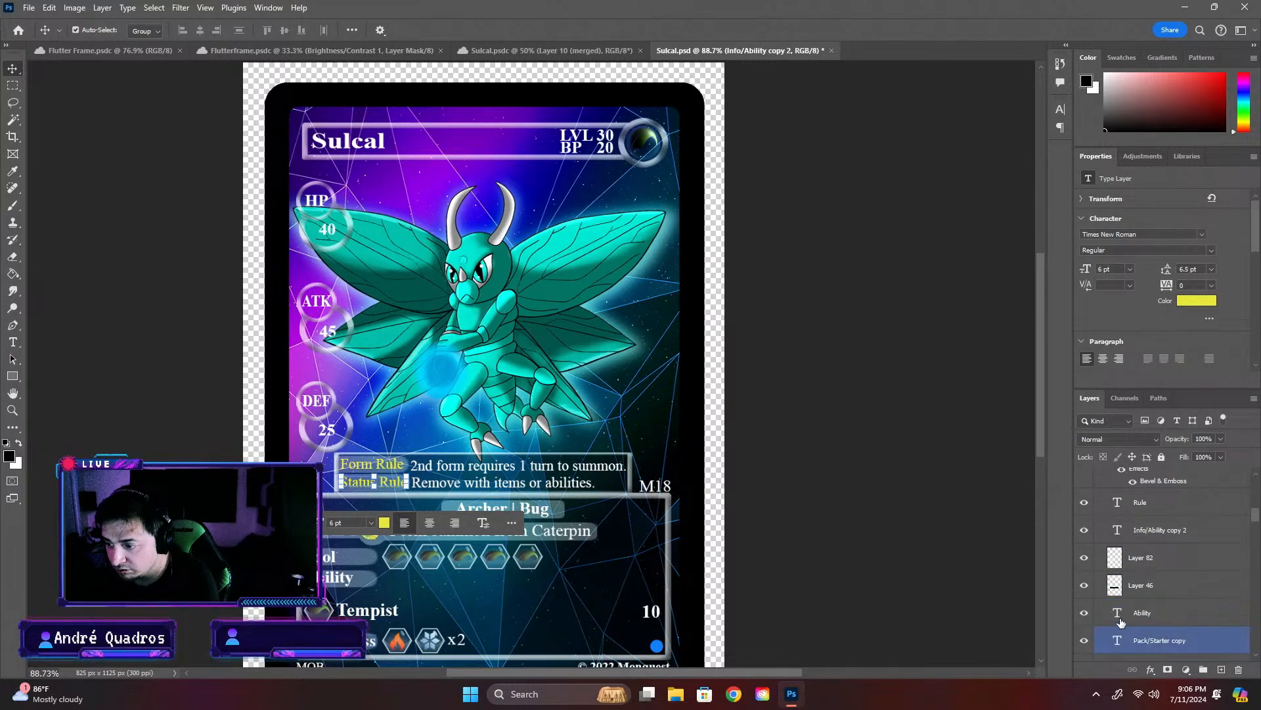
click(1086, 614)
click(1085, 613)
- Group the rule box layers, from the Rule text down to Layer 46, and name the group "Rule"
click(1156, 585)
scroll(1176, 585, up, 6)
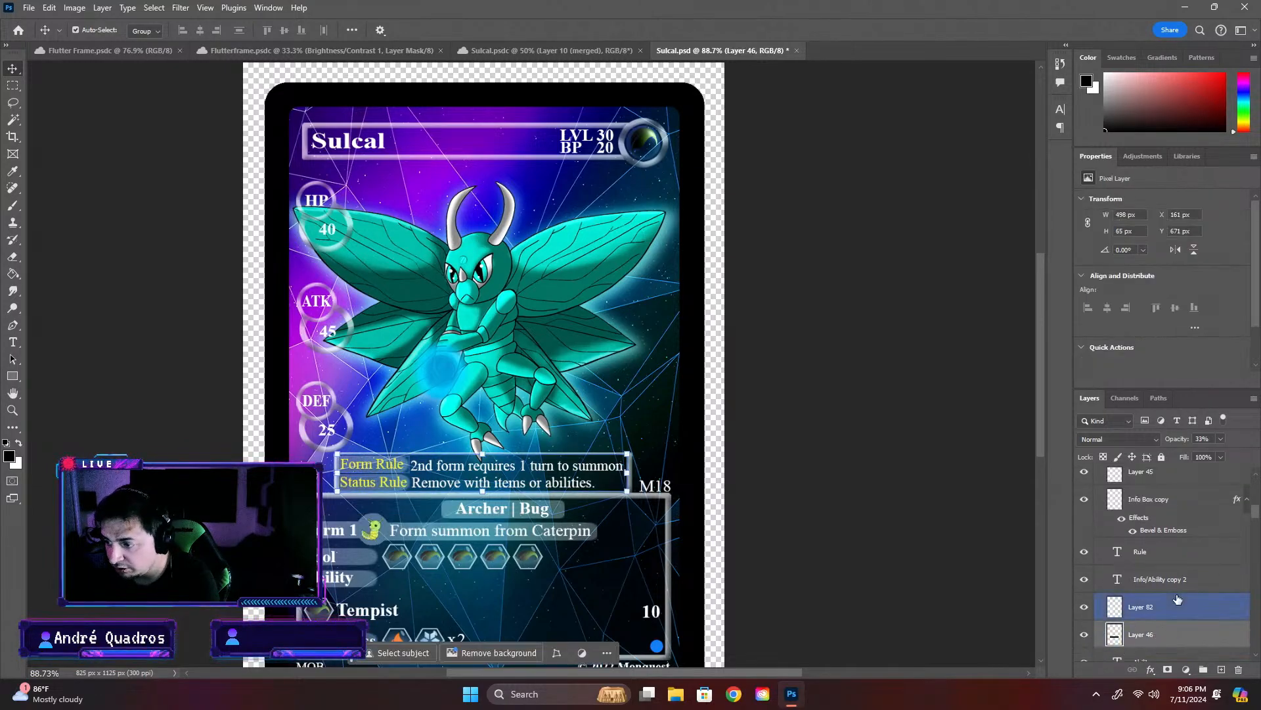
scroll(1183, 586, up, 5)
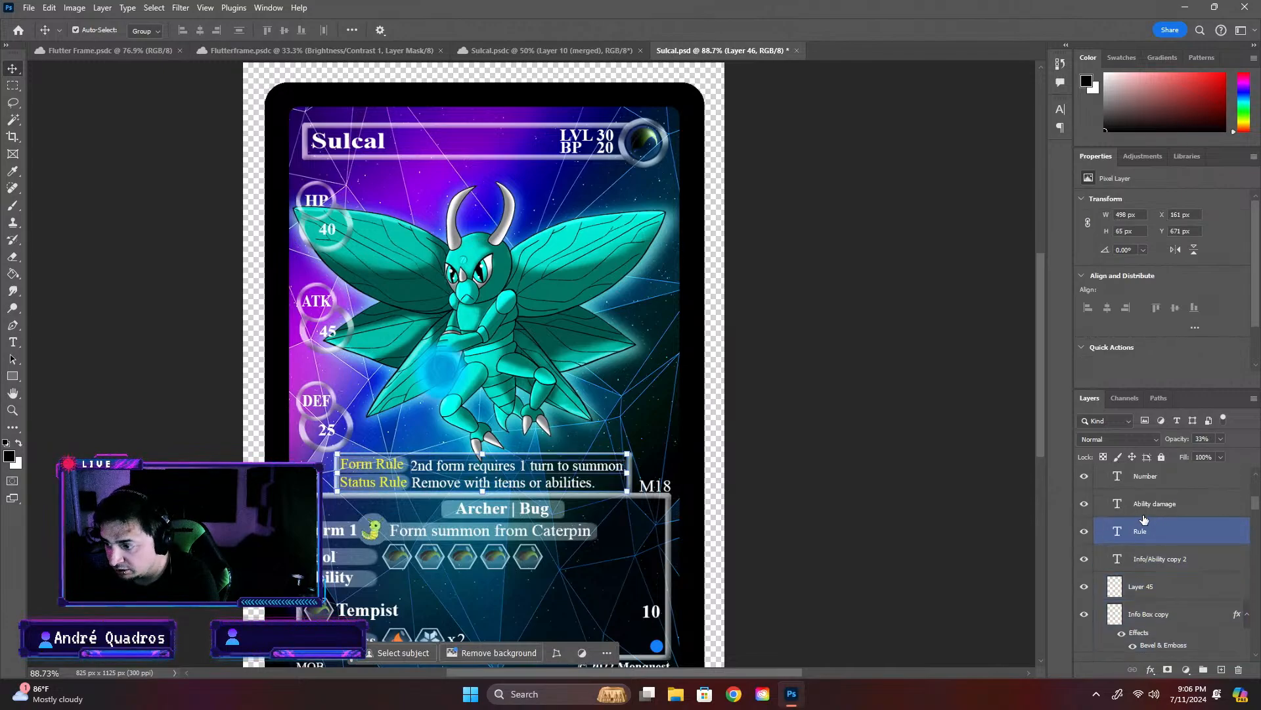
click(1160, 526)
click(1156, 540)
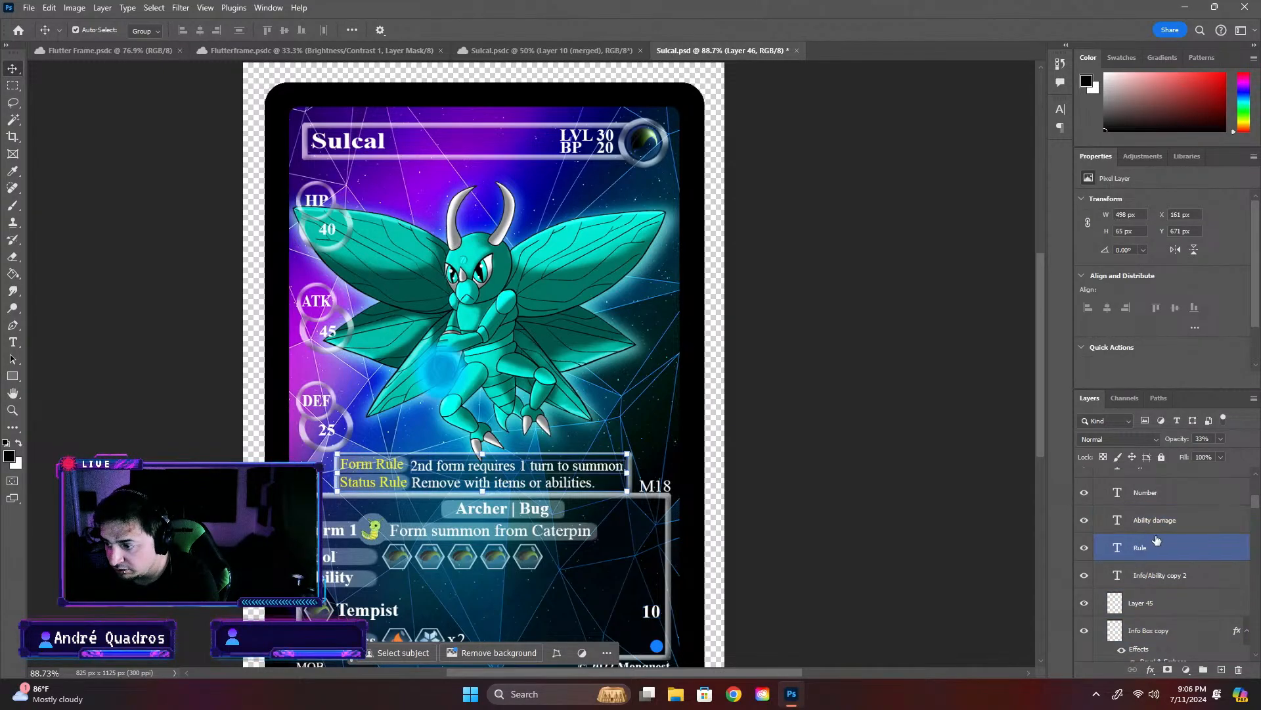
click(1085, 493)
click(1085, 493)
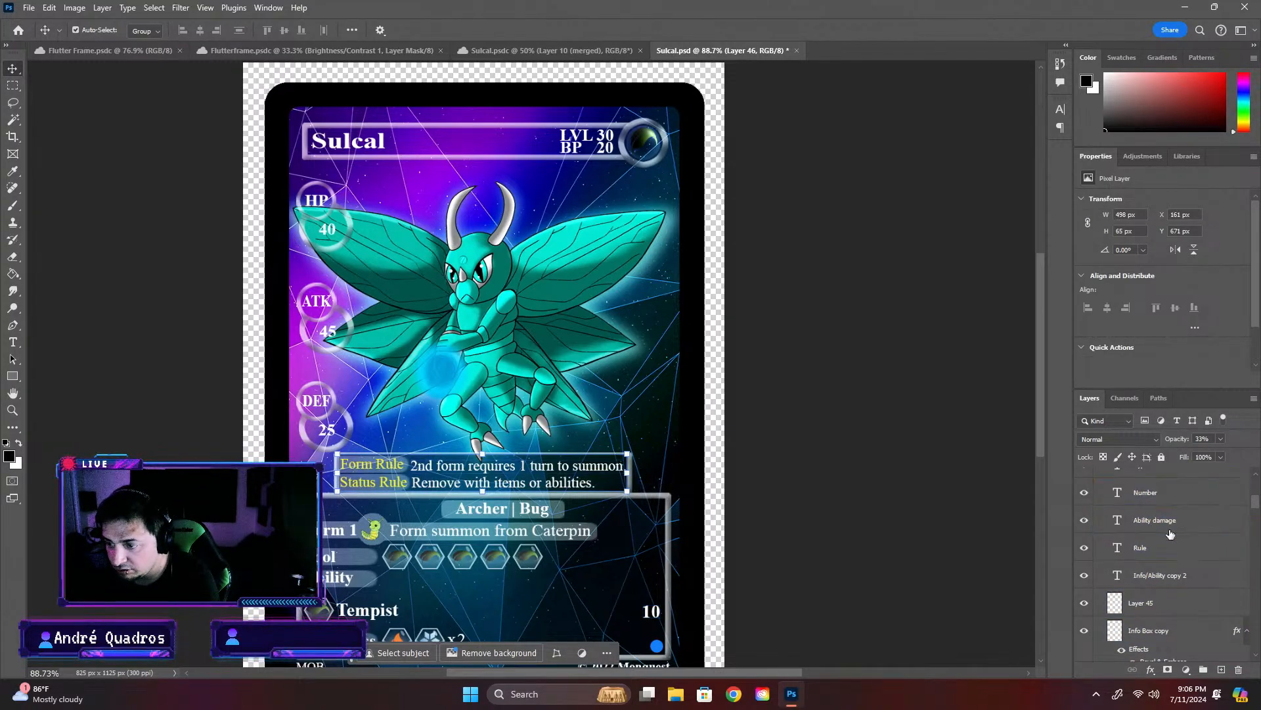
shift+click(1186, 577)
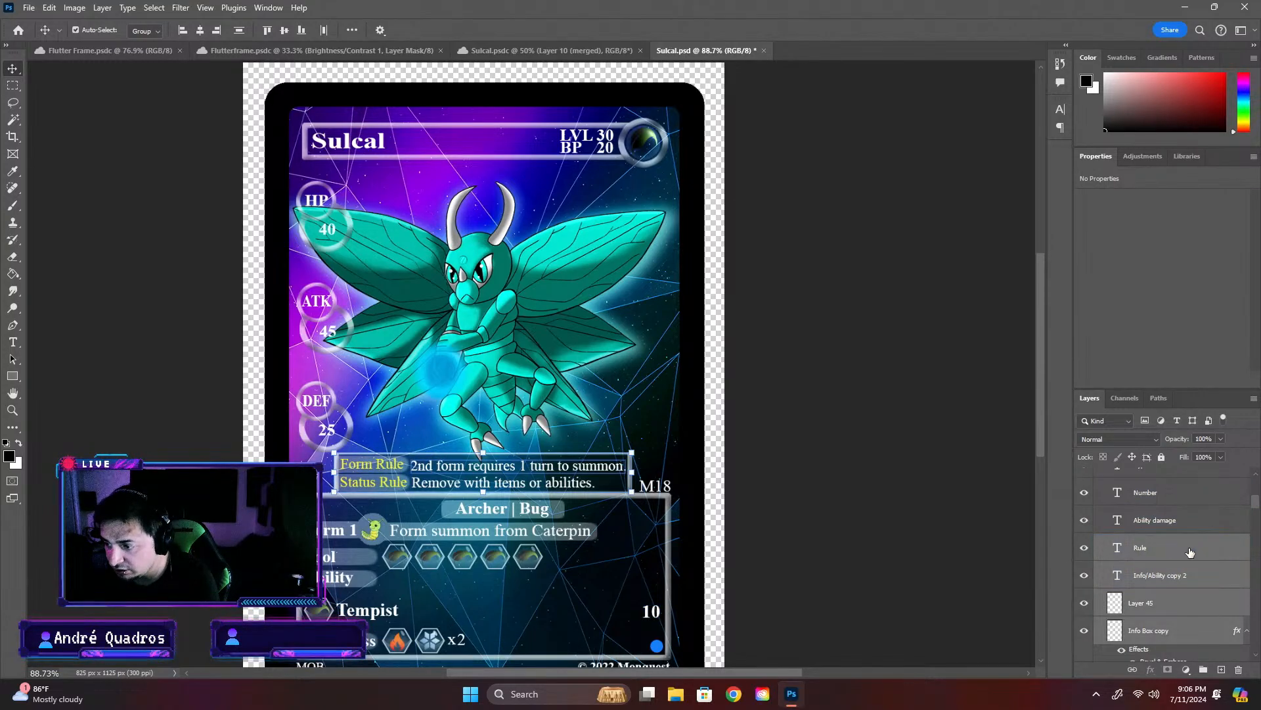
scroll(1228, 595, down, 2)
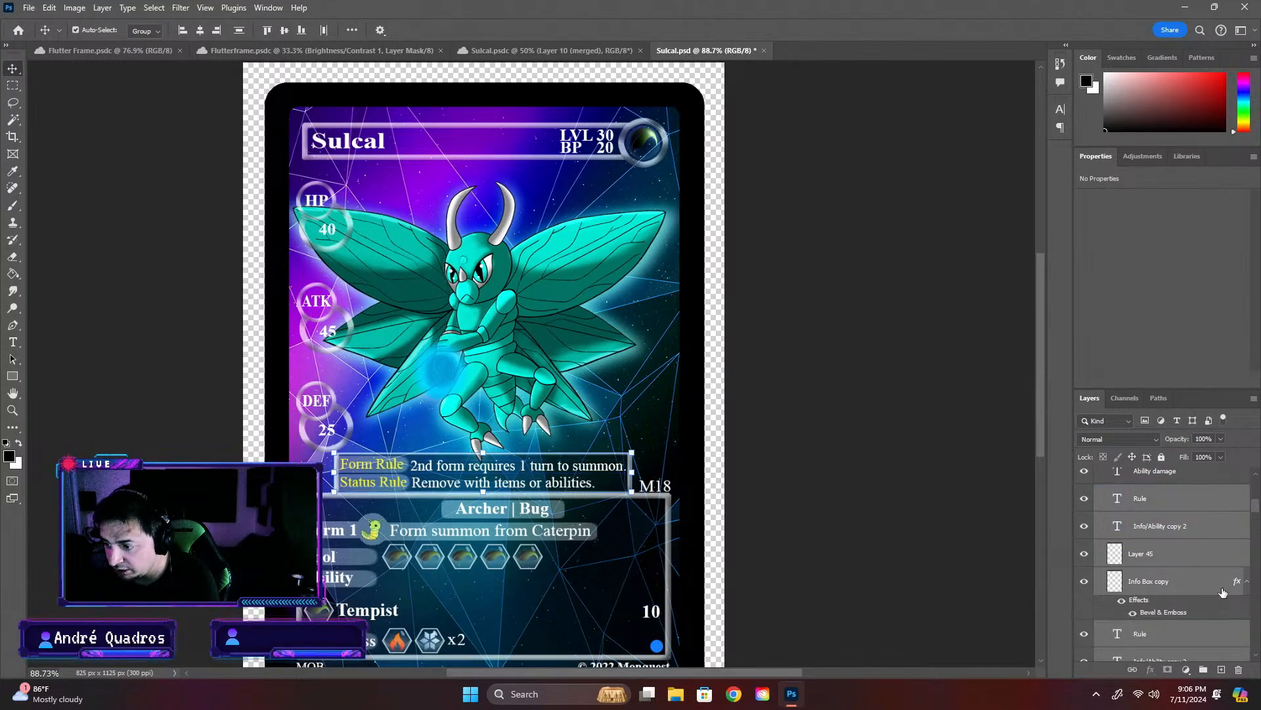
click(1204, 669)
double_click(1152, 527)
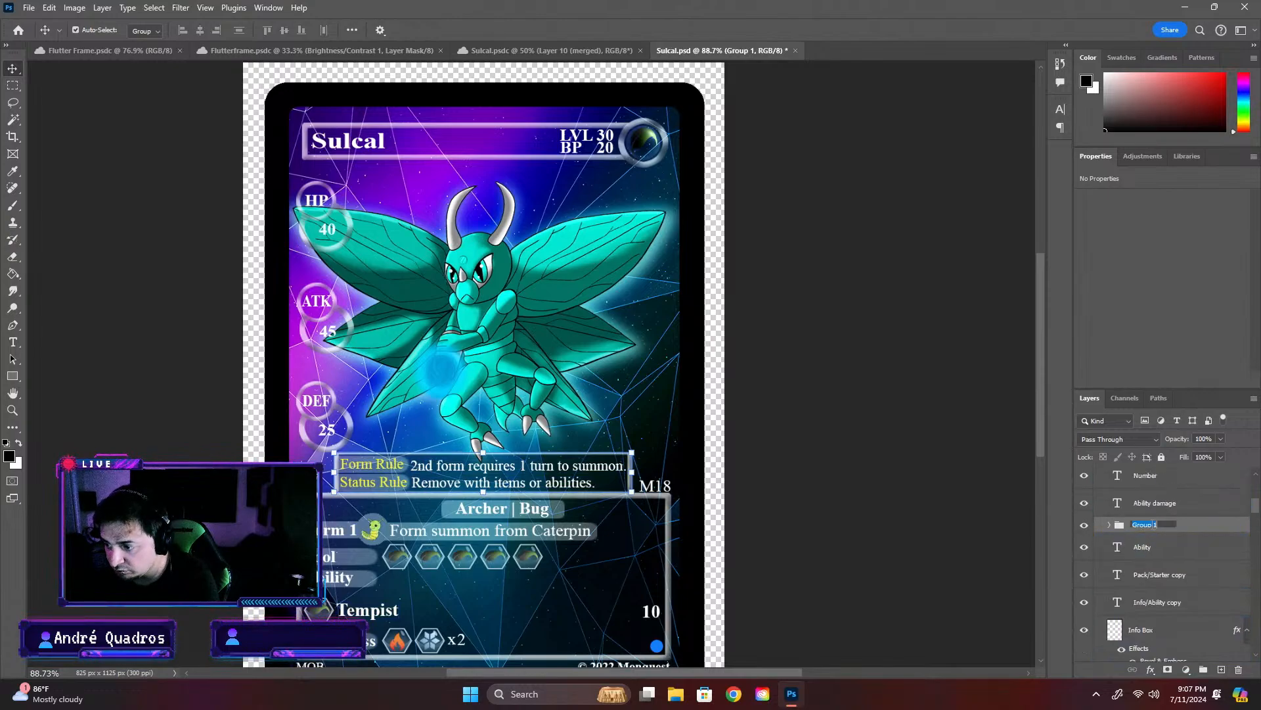
text(Rule)
key(Return)
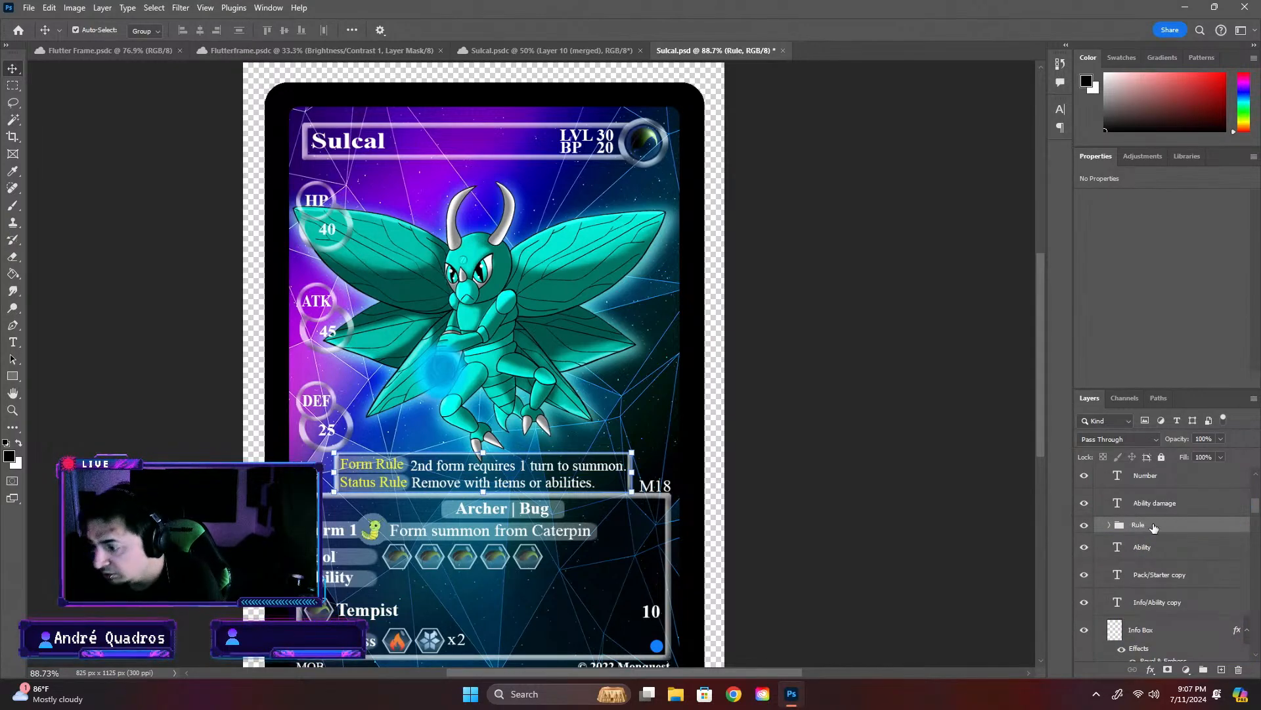
- Check which card text the Type, Number, Ability damage and Ability layers in the Info Box group hold
scroll(1165, 547, up, 2)
click(1165, 548)
click(1140, 513)
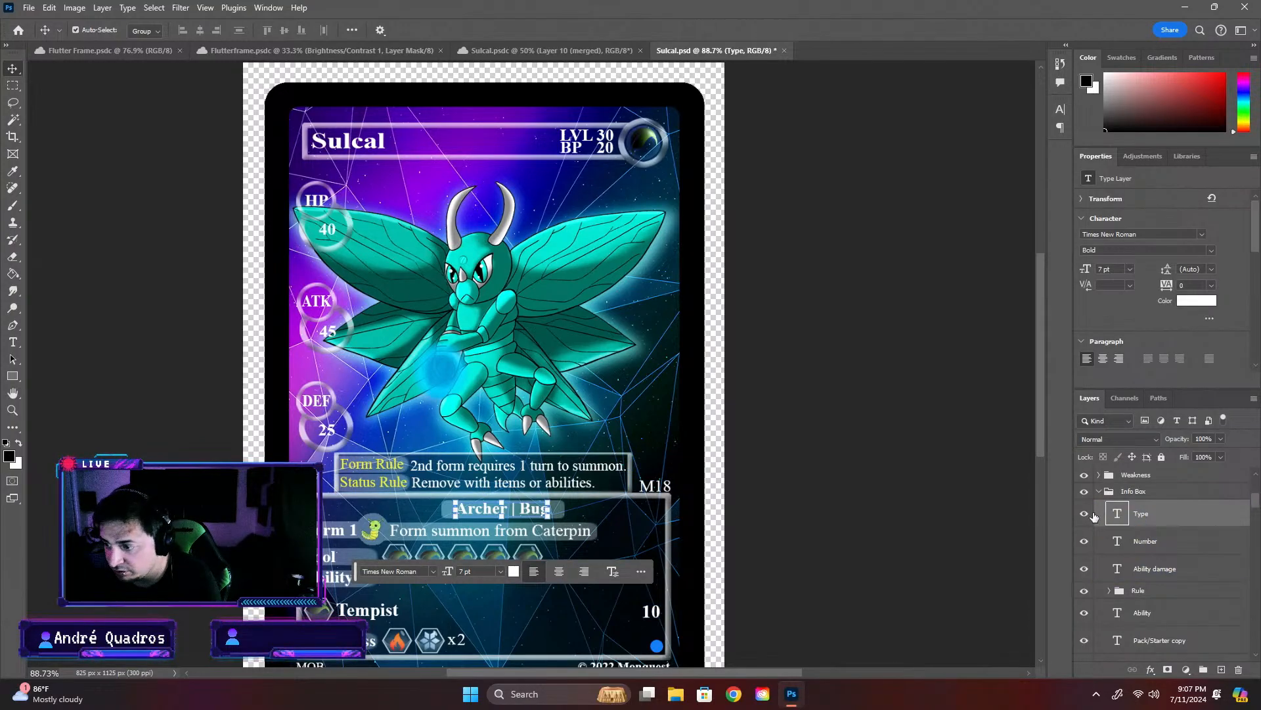
click(1089, 542)
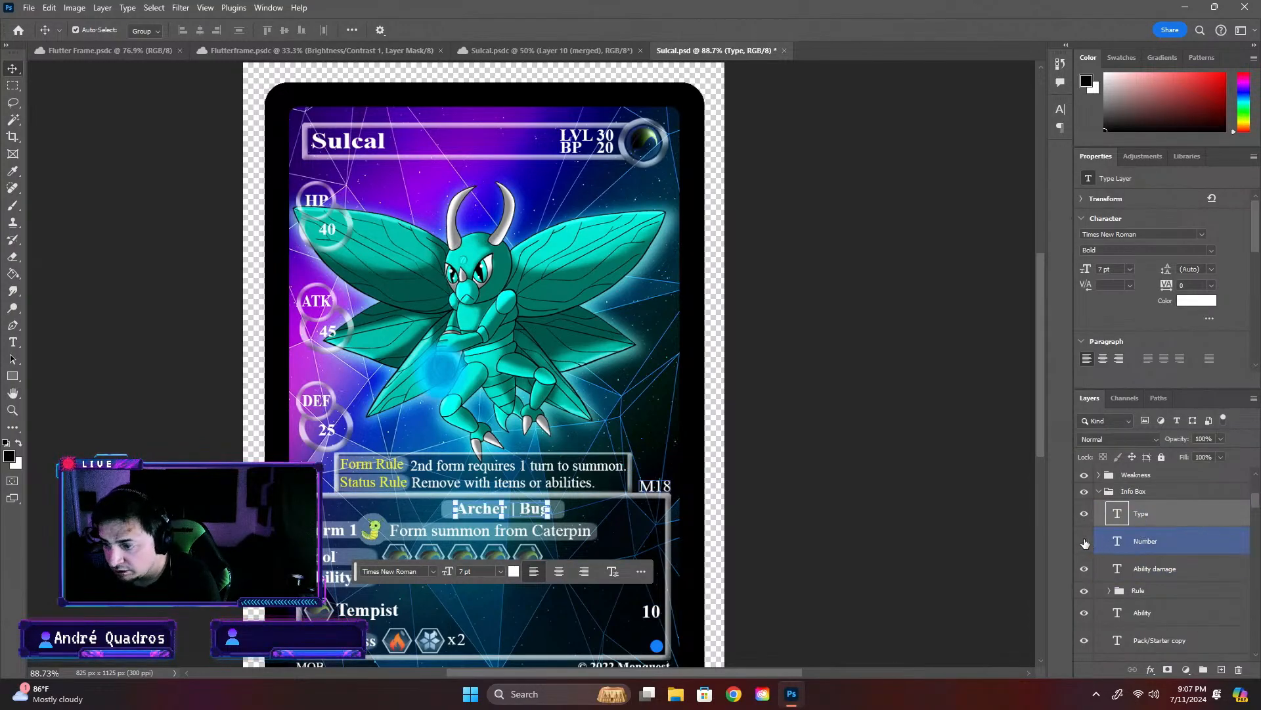
click(1101, 571)
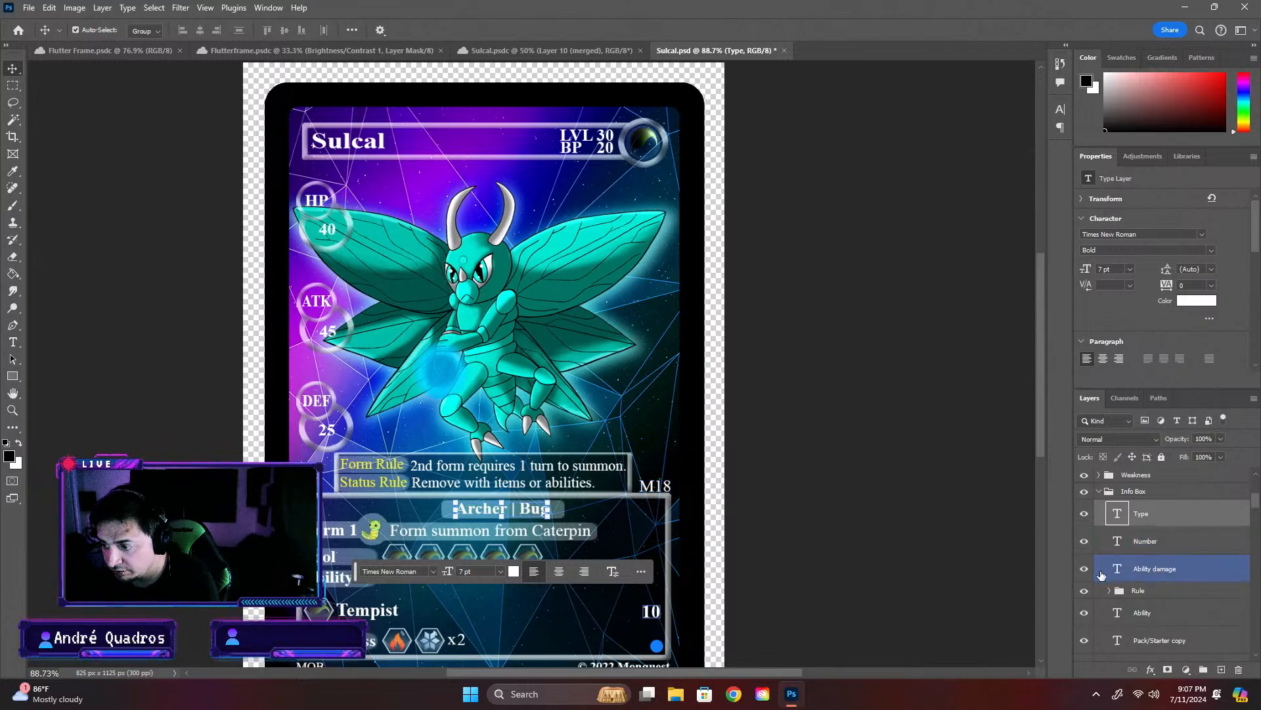
click(1085, 569)
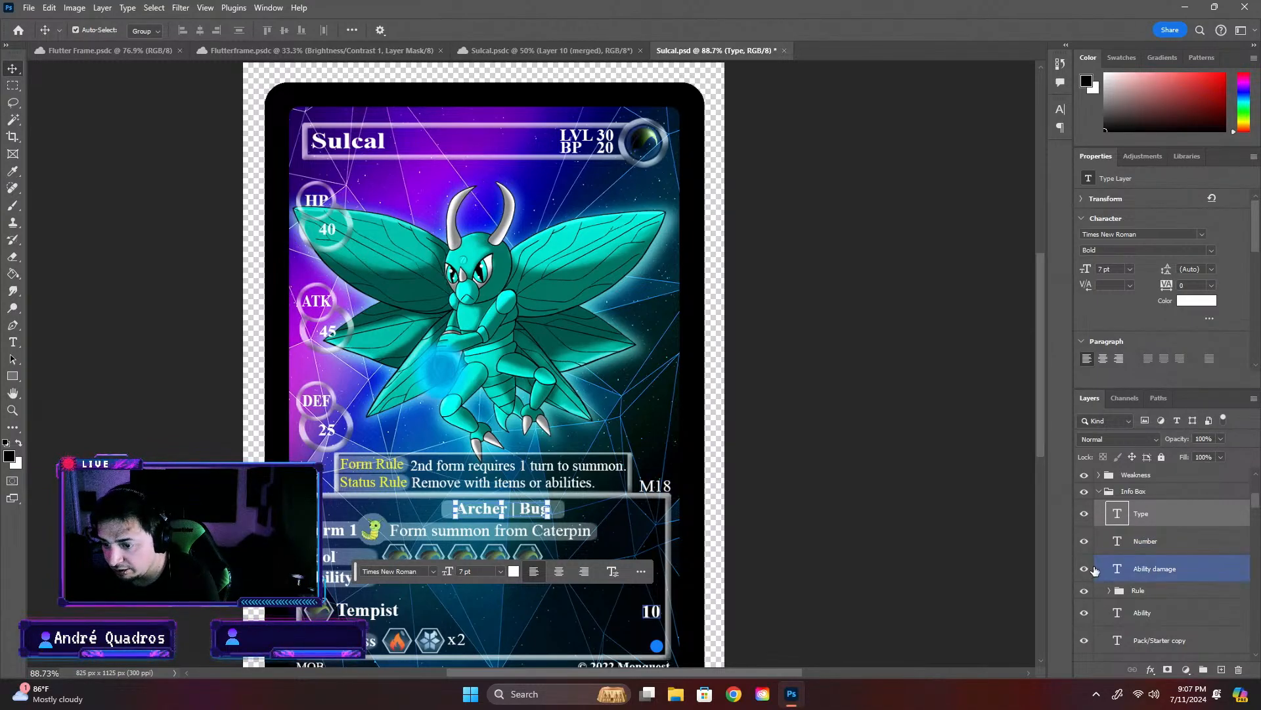
scroll(1162, 598, down, 1)
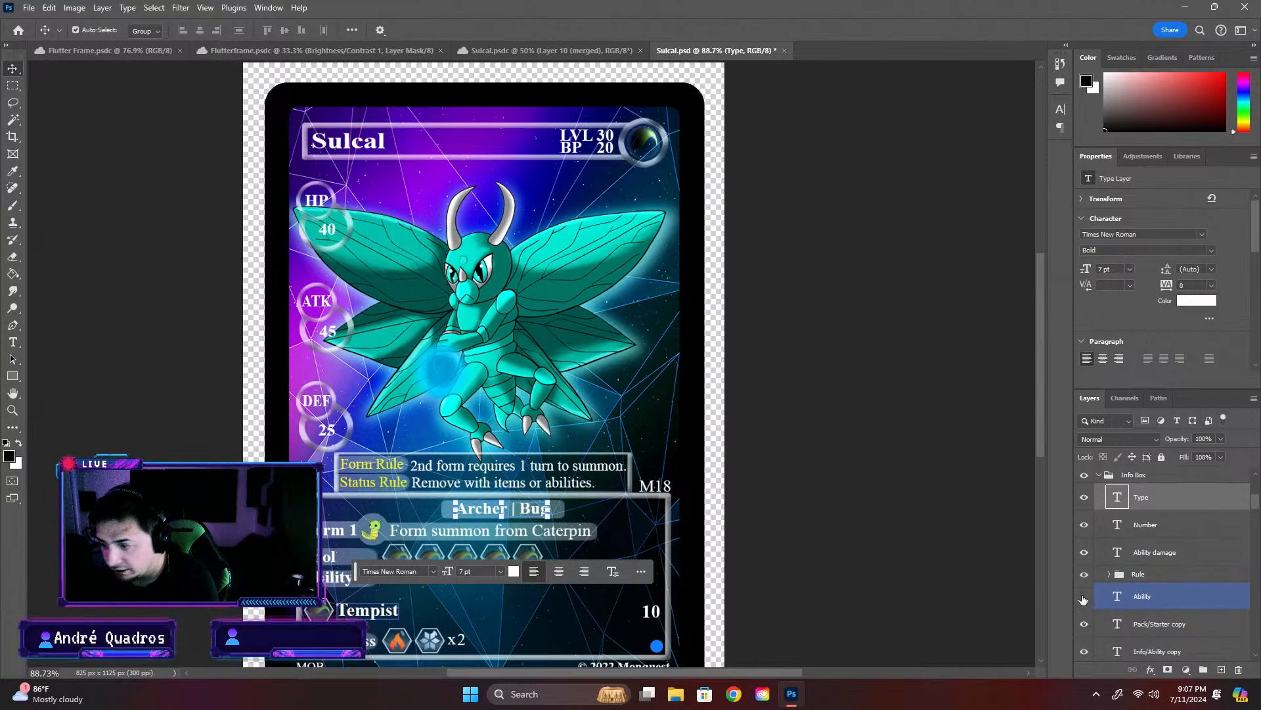
double_click(1119, 598)
key(ctrl+c)
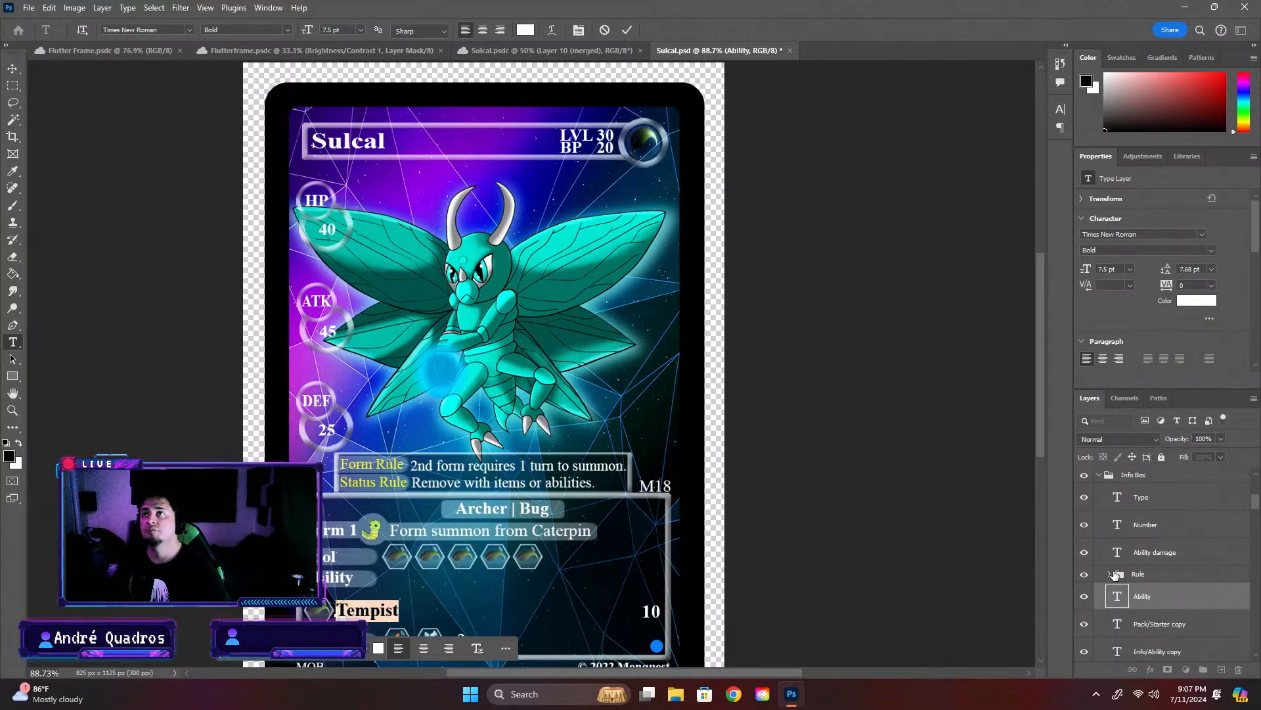
text(chat GPT)
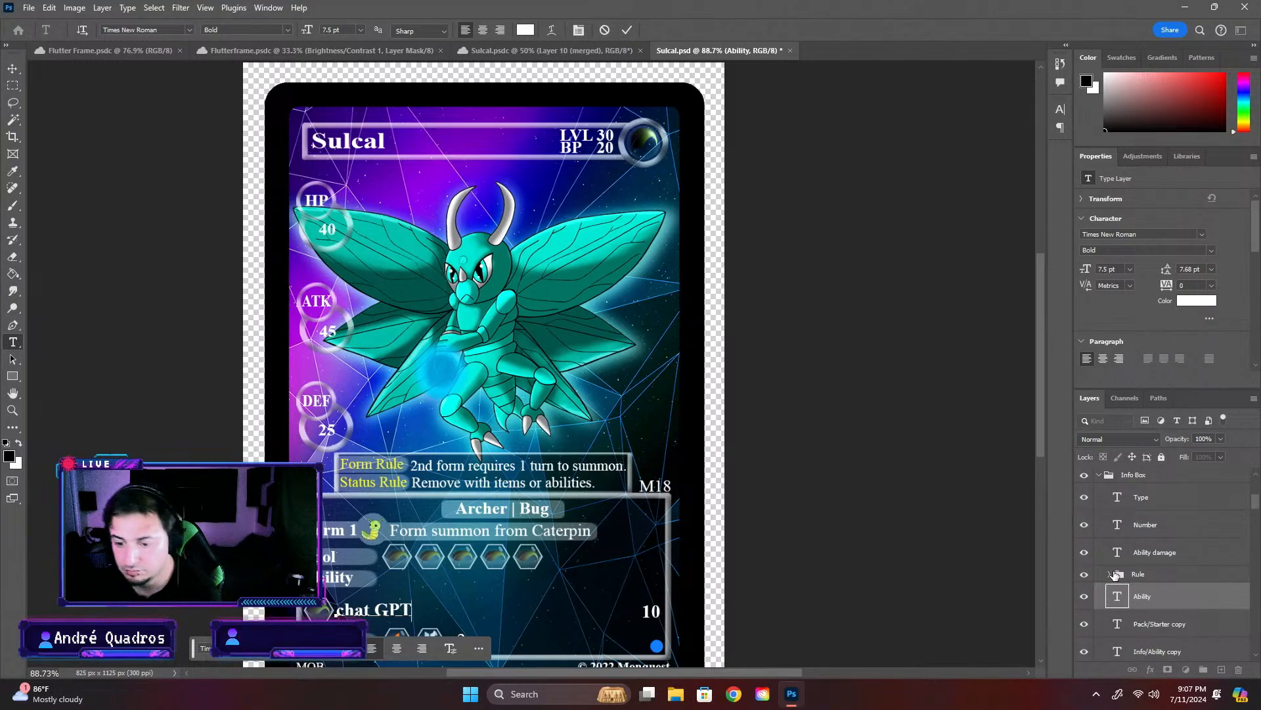
key(BackSpace)
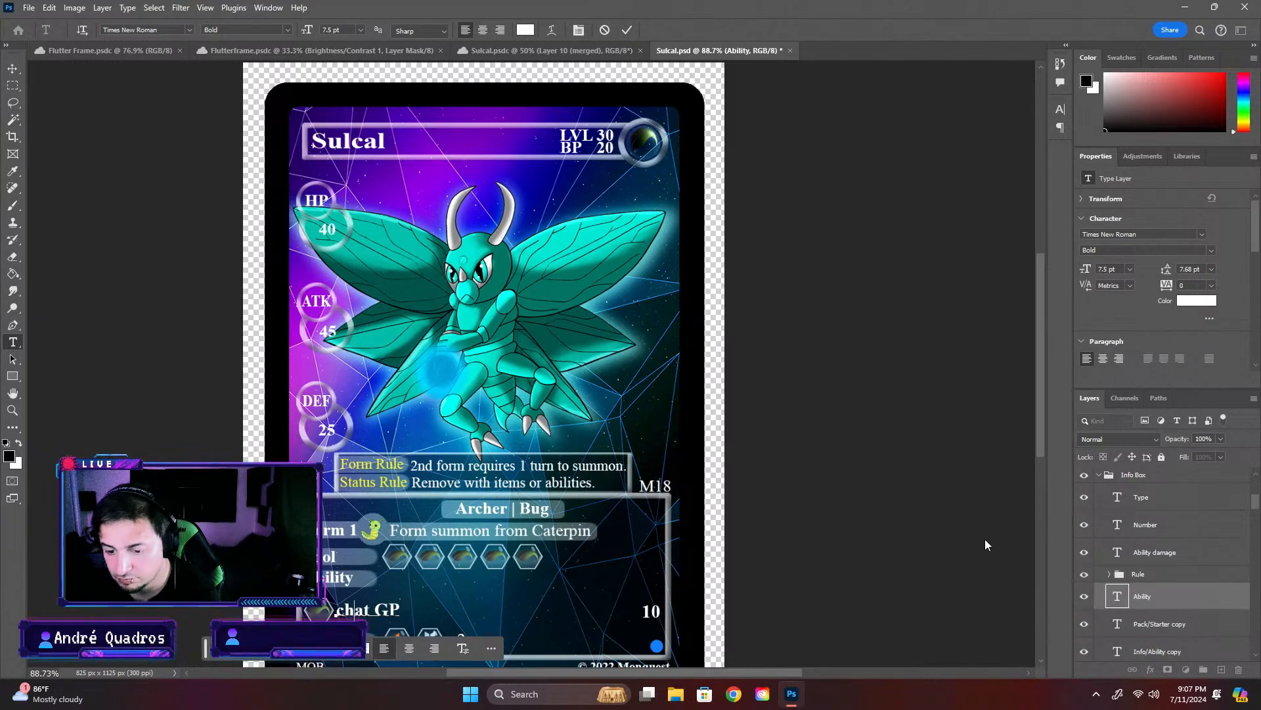
key(BackSpace)
key(BackSpace)
key(BackSpace)
key(BackSpace)
key(BackSpace)
key(BackSpace)
key(BackSpace)
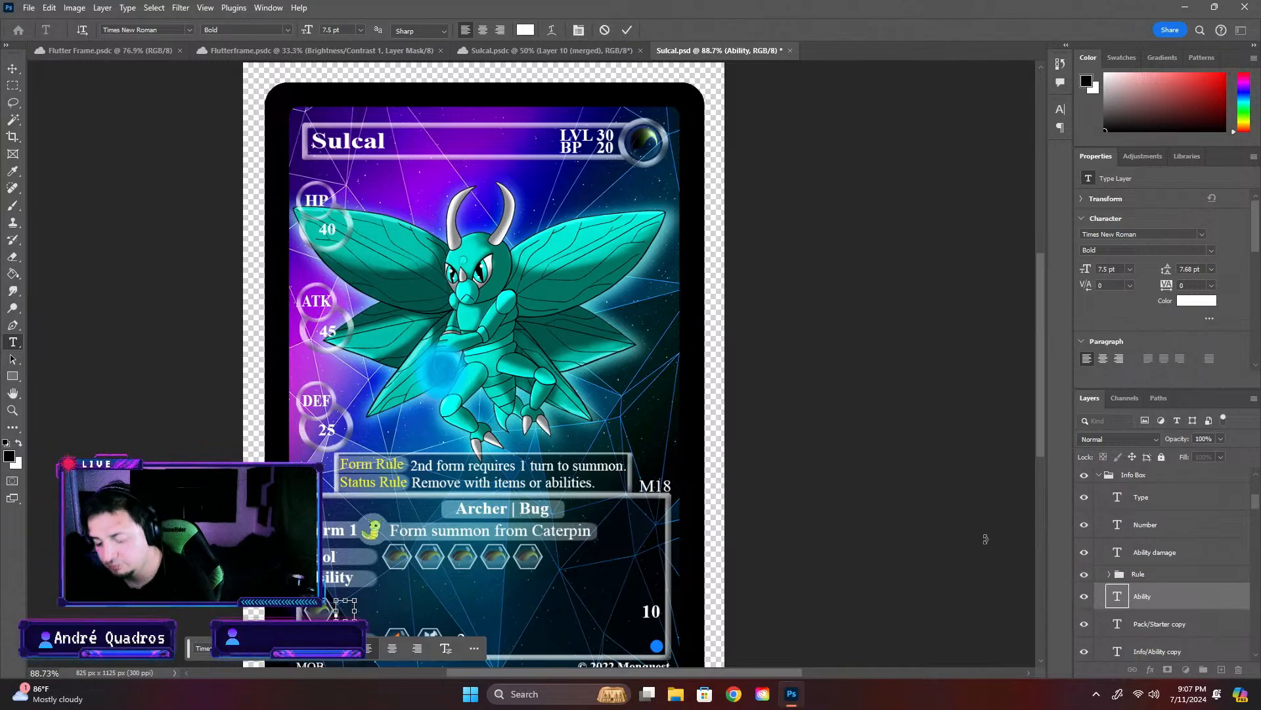
key(ctrl+v)
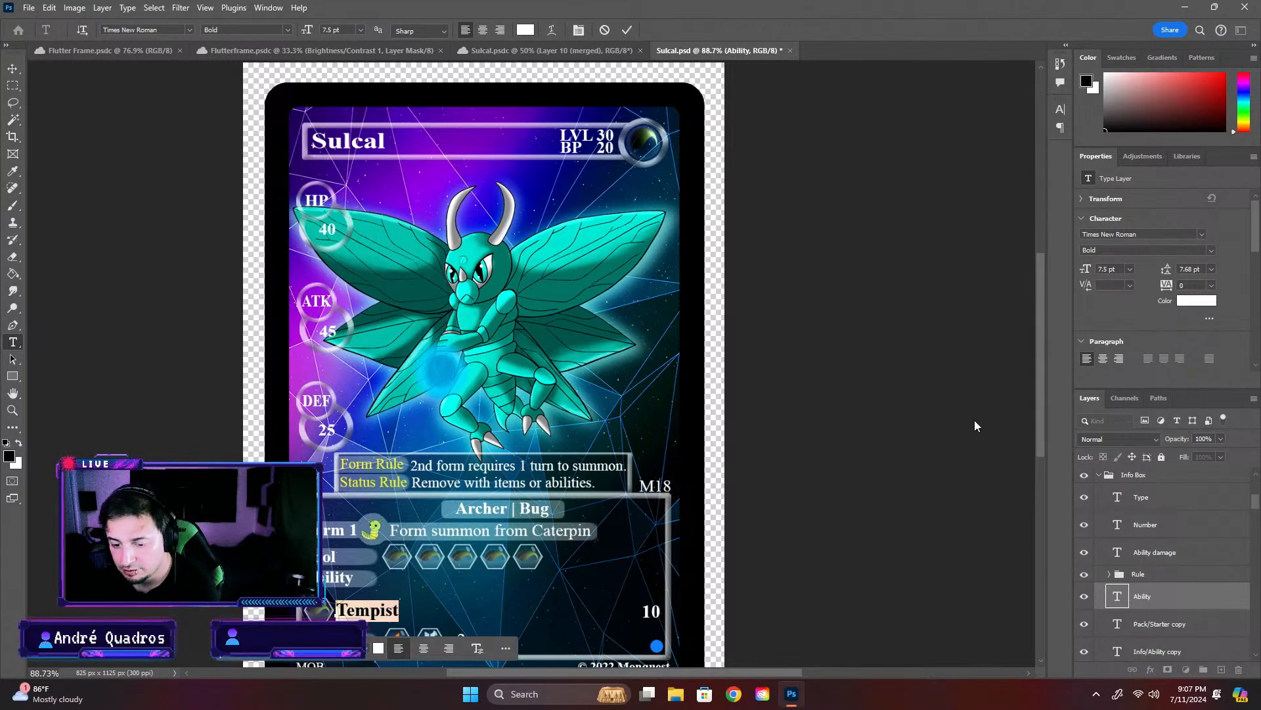
click(1009, 472)
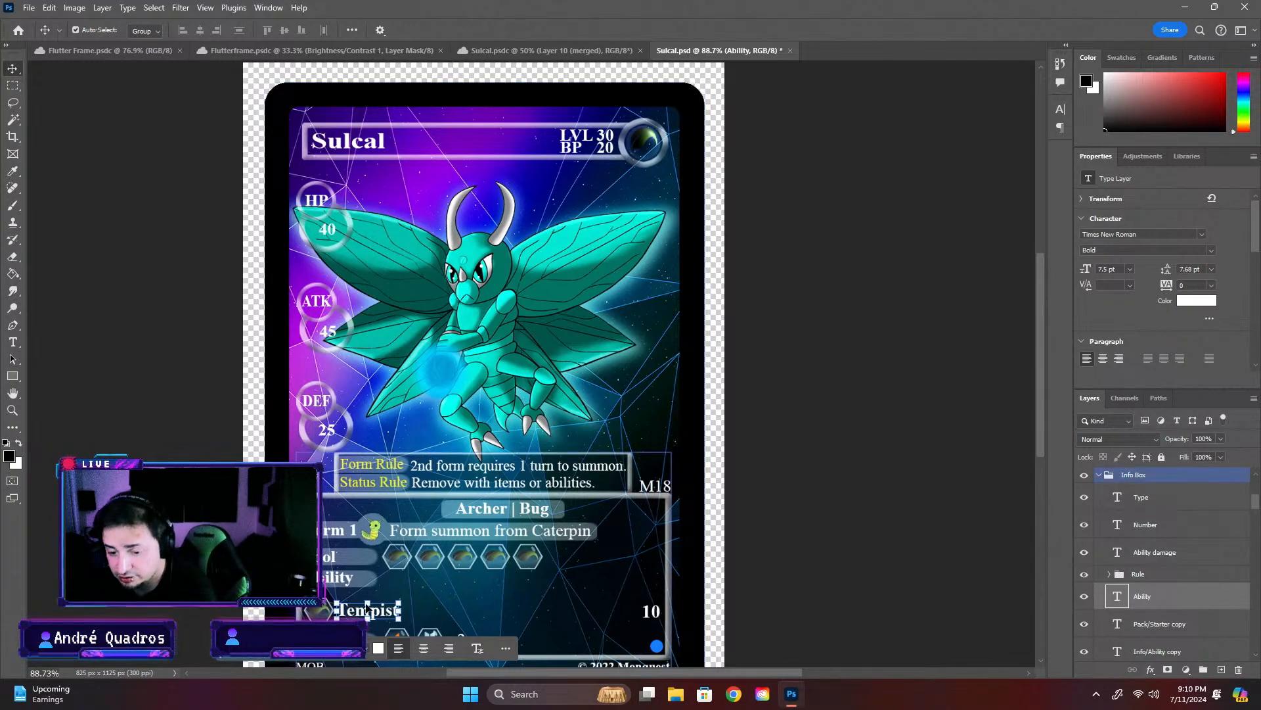
- Replace the ability name in the Info Box group's Ability text layer with "Botanic Blast"
click(558, 597)
click(1140, 529)
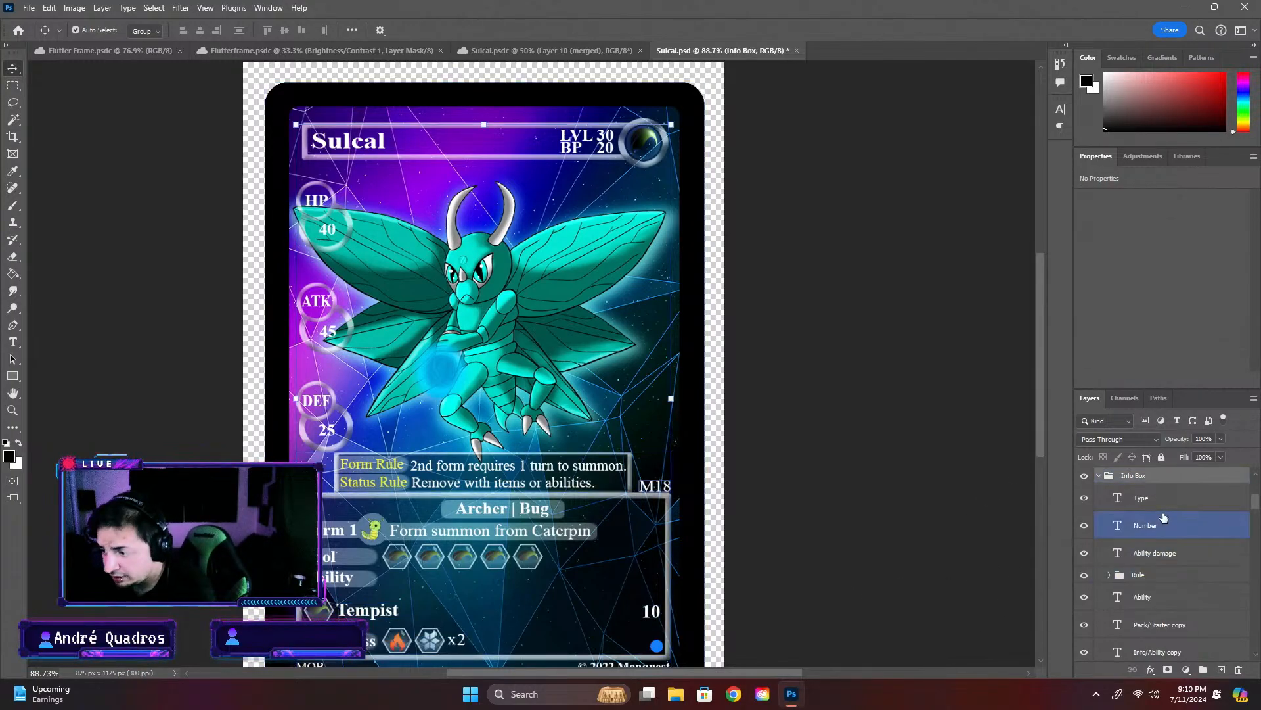
click(1159, 506)
click(1163, 616)
click(1148, 598)
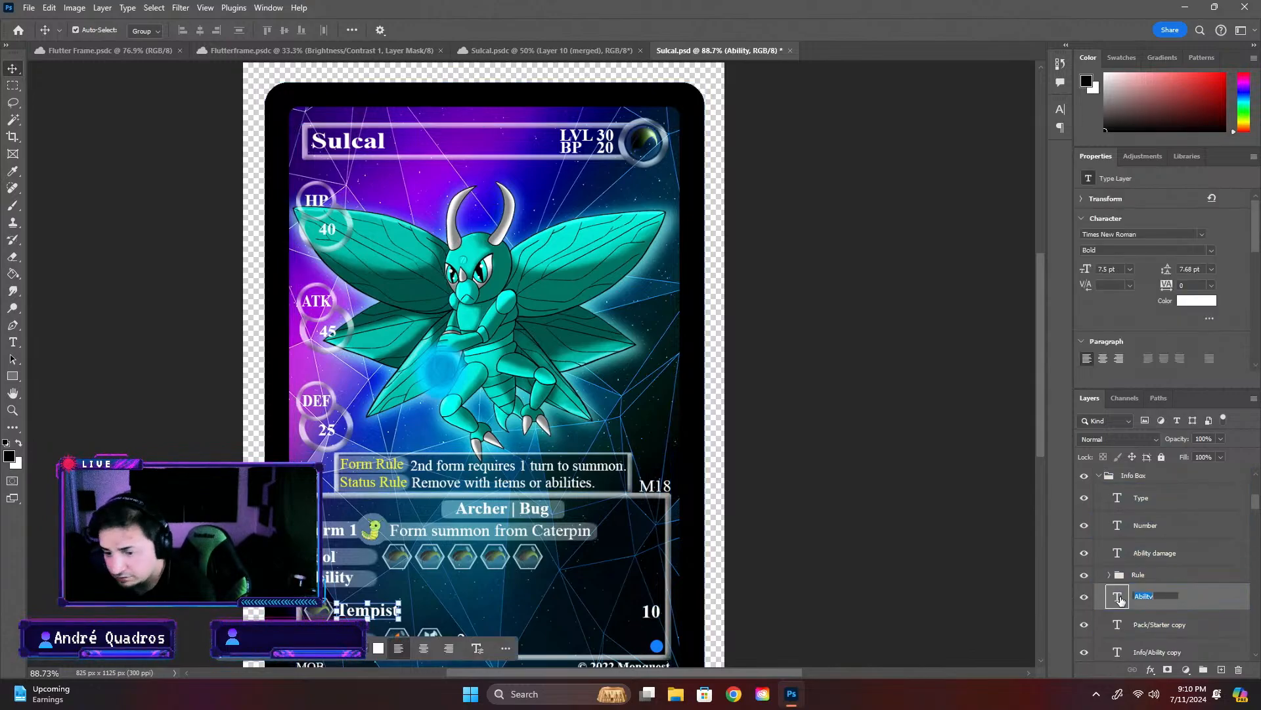
double_click(1117, 594)
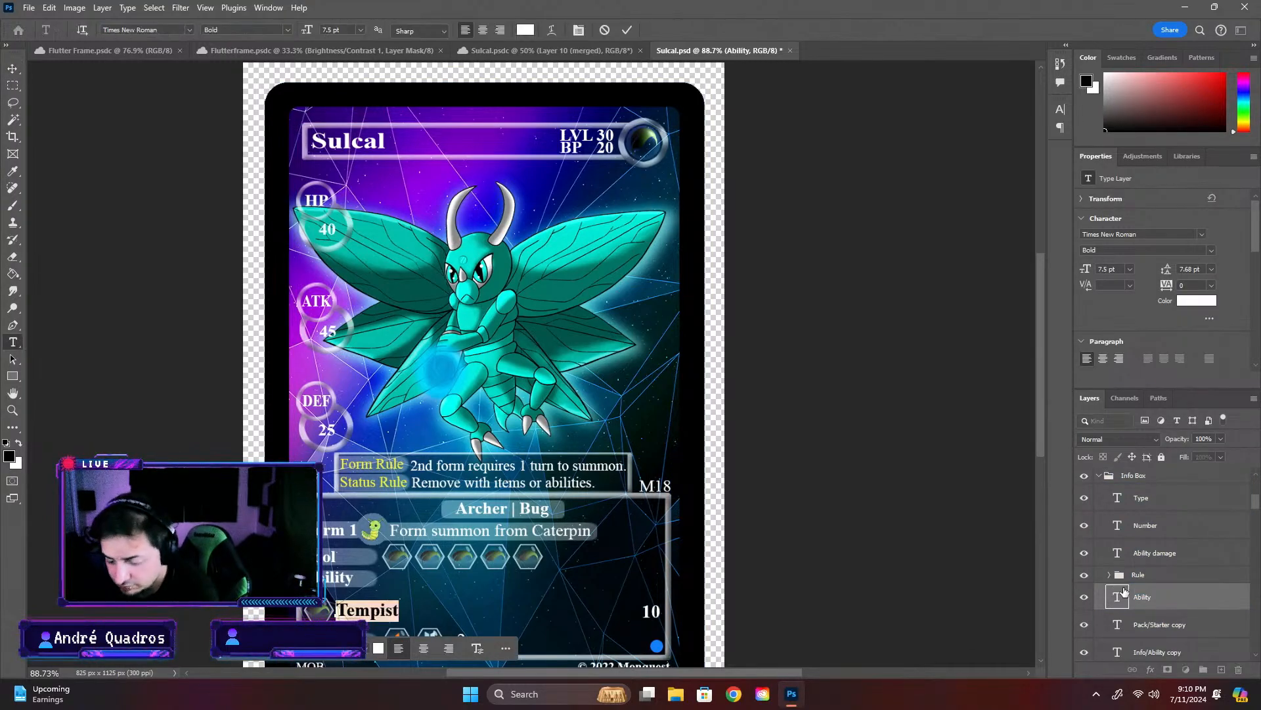
text(Botanic)
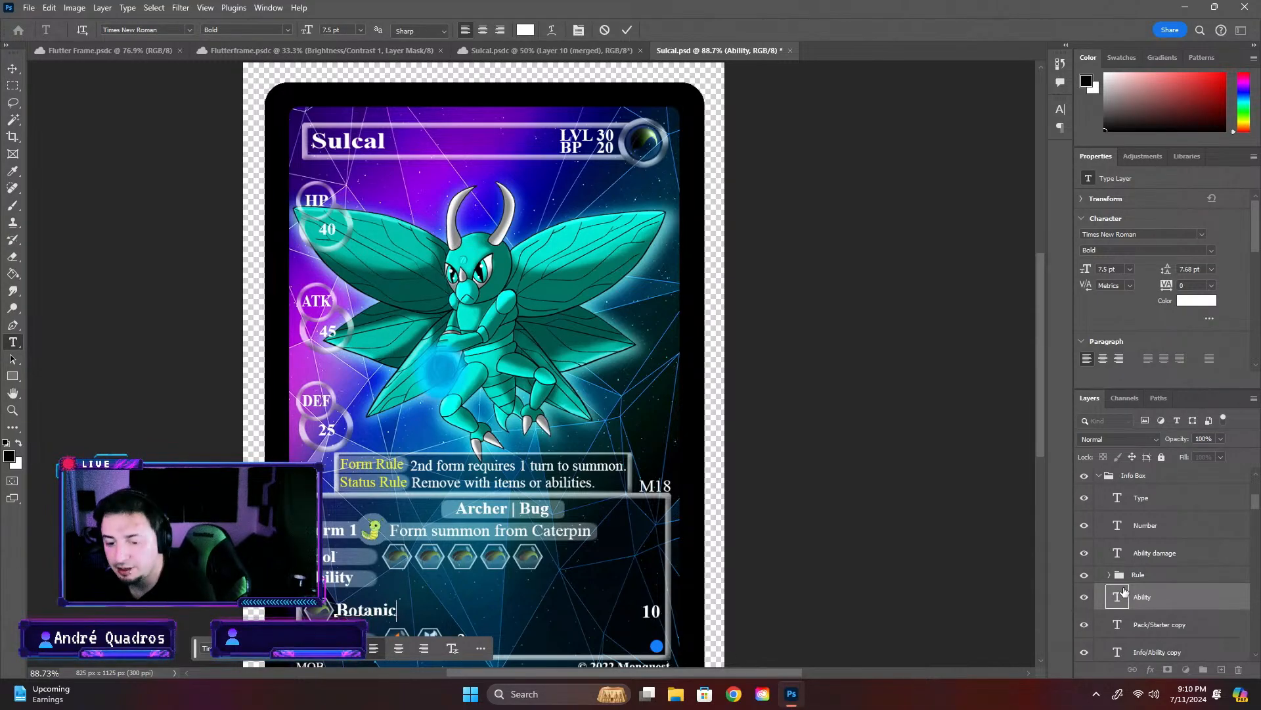
text( BV)
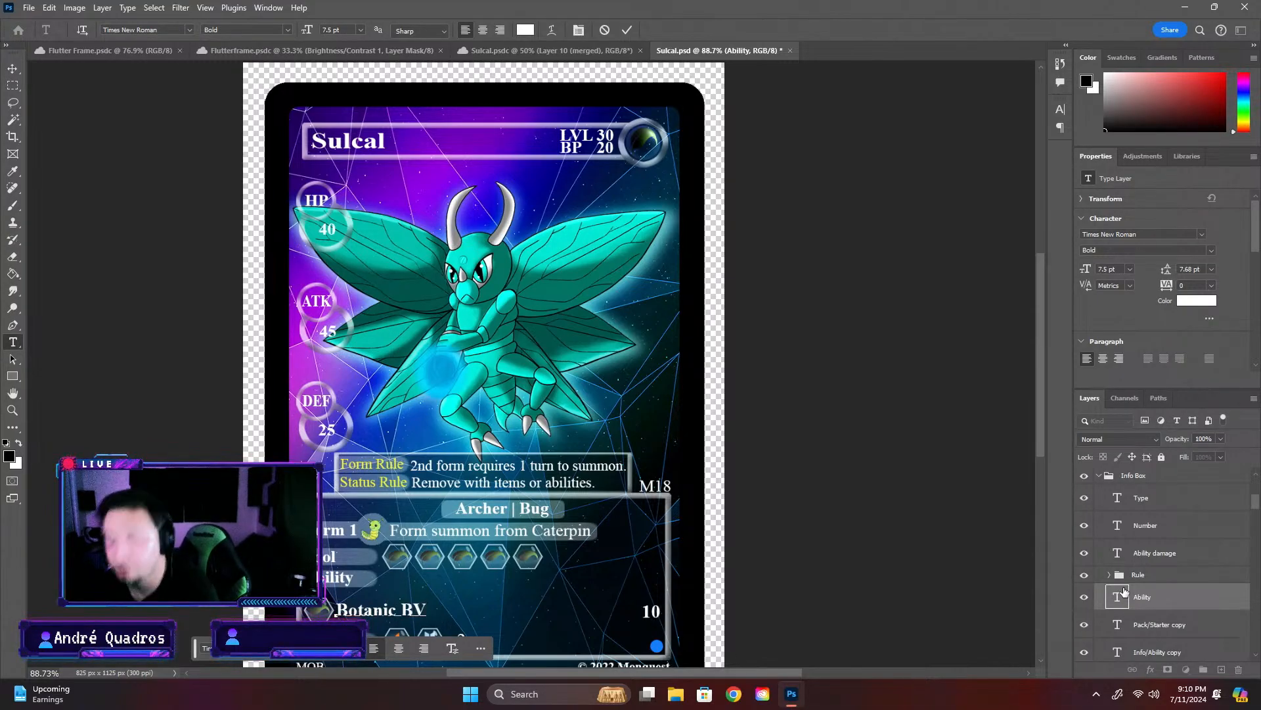
key(BackSpace)
text(last)
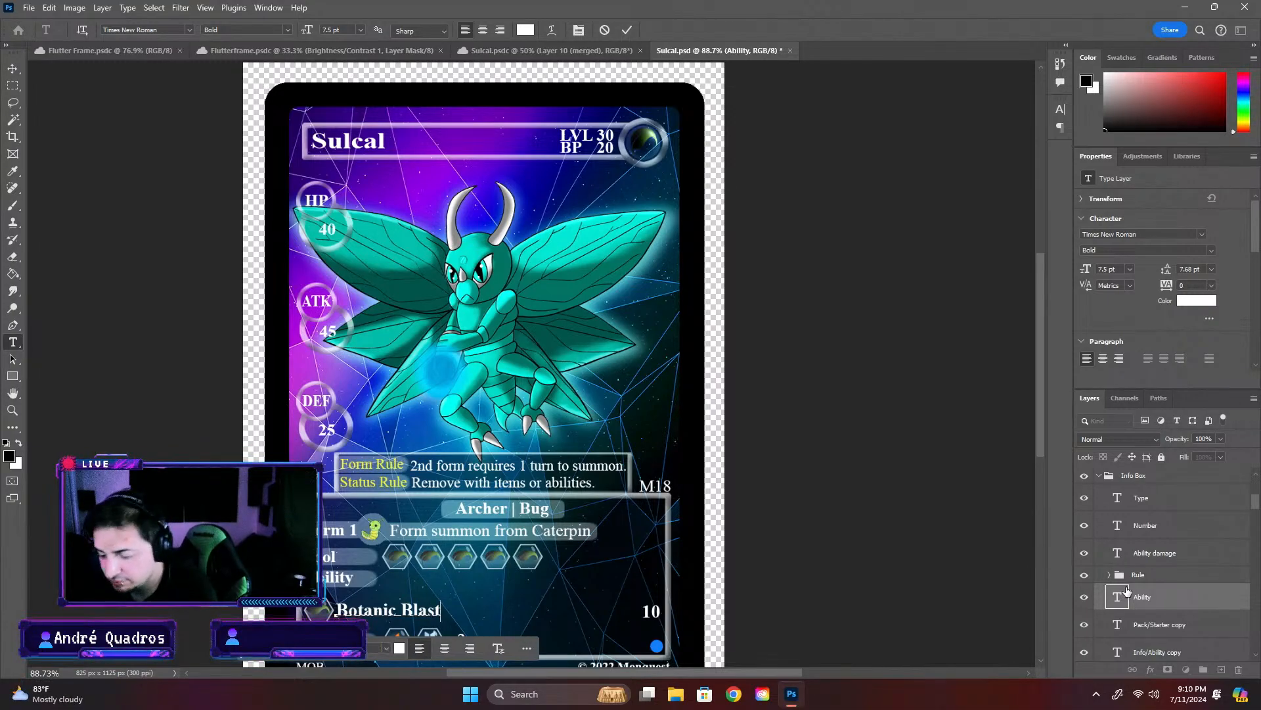
key(Escape)
key(v)
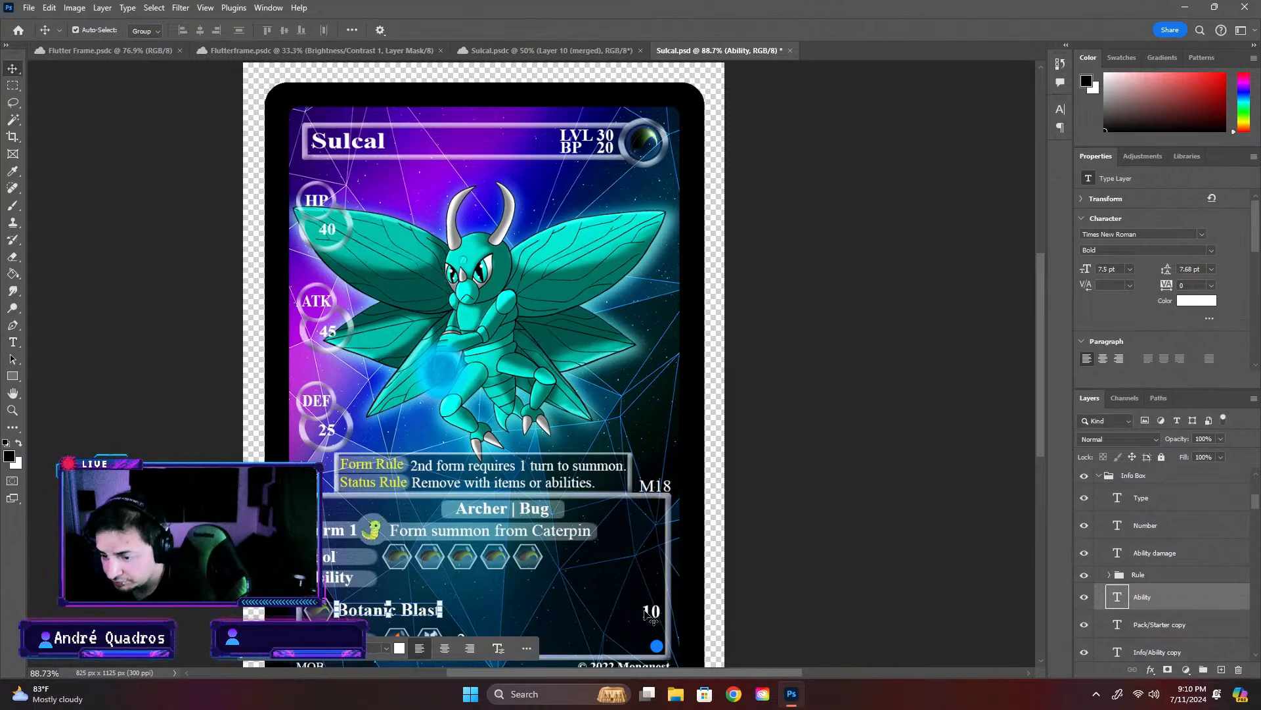
- Open the ability's damage number in the Ability damage layer for editing
click(652, 613)
click(1173, 602)
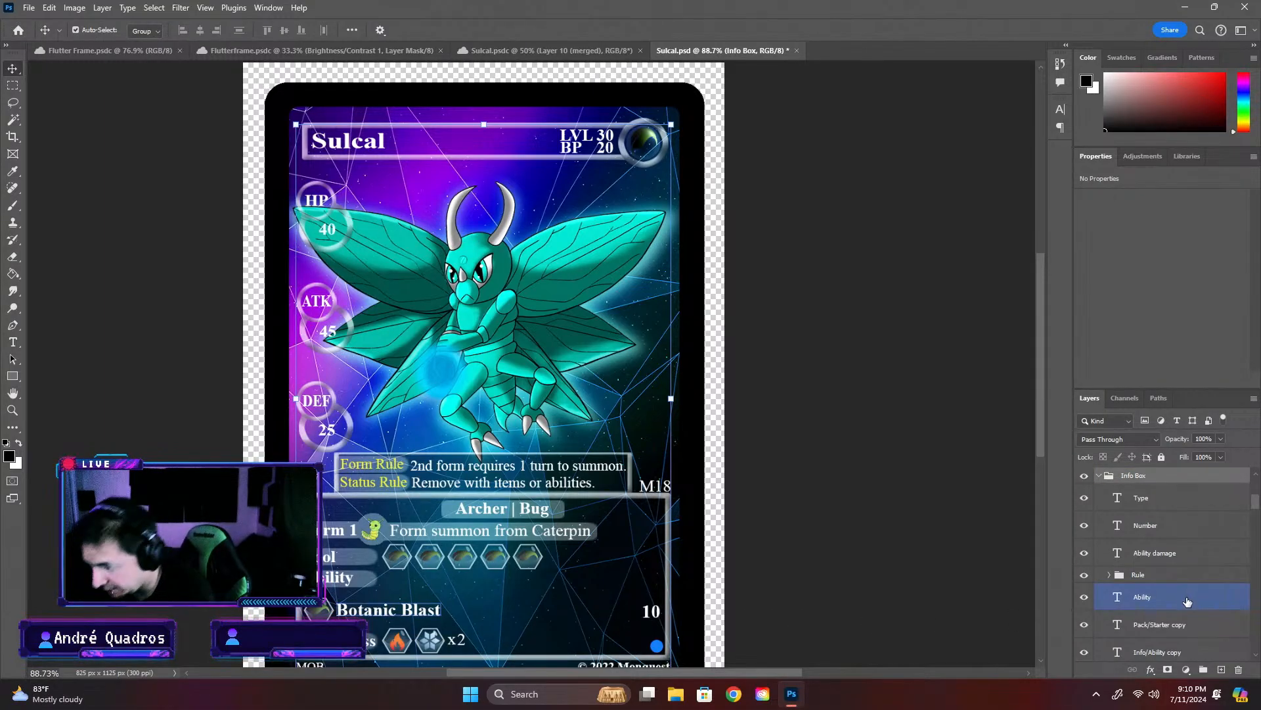
click(1157, 553)
double_click(1116, 553)
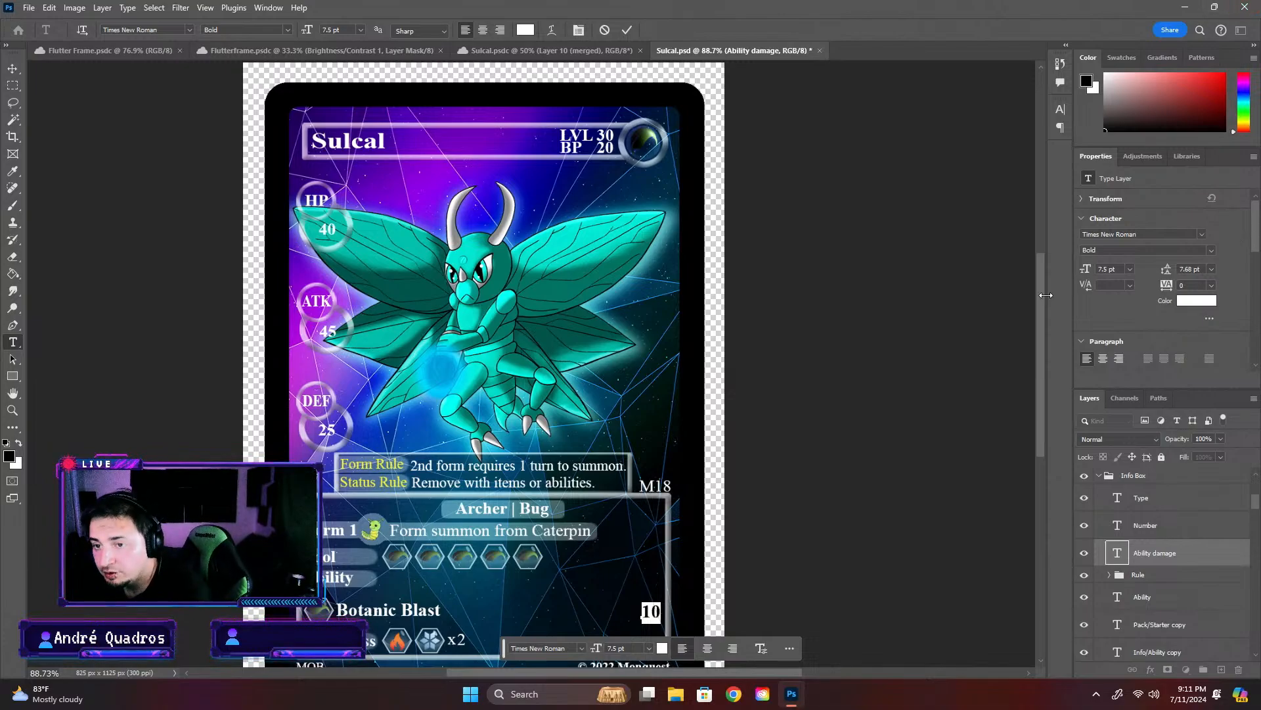
key(ctrl+Return)
key(v)
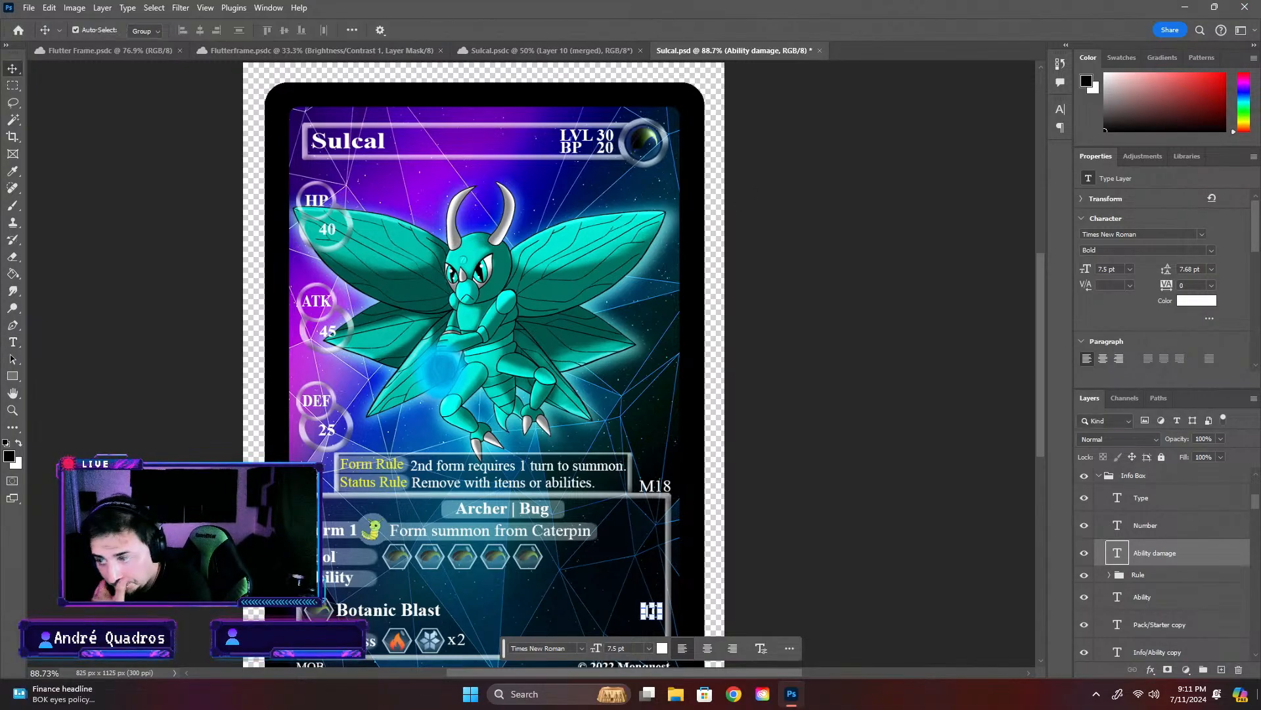
click(805, 211)
- Expand the LVL Stats group and rename its lower LVLText layer, holding the level number, as "LVL"
click(606, 138)
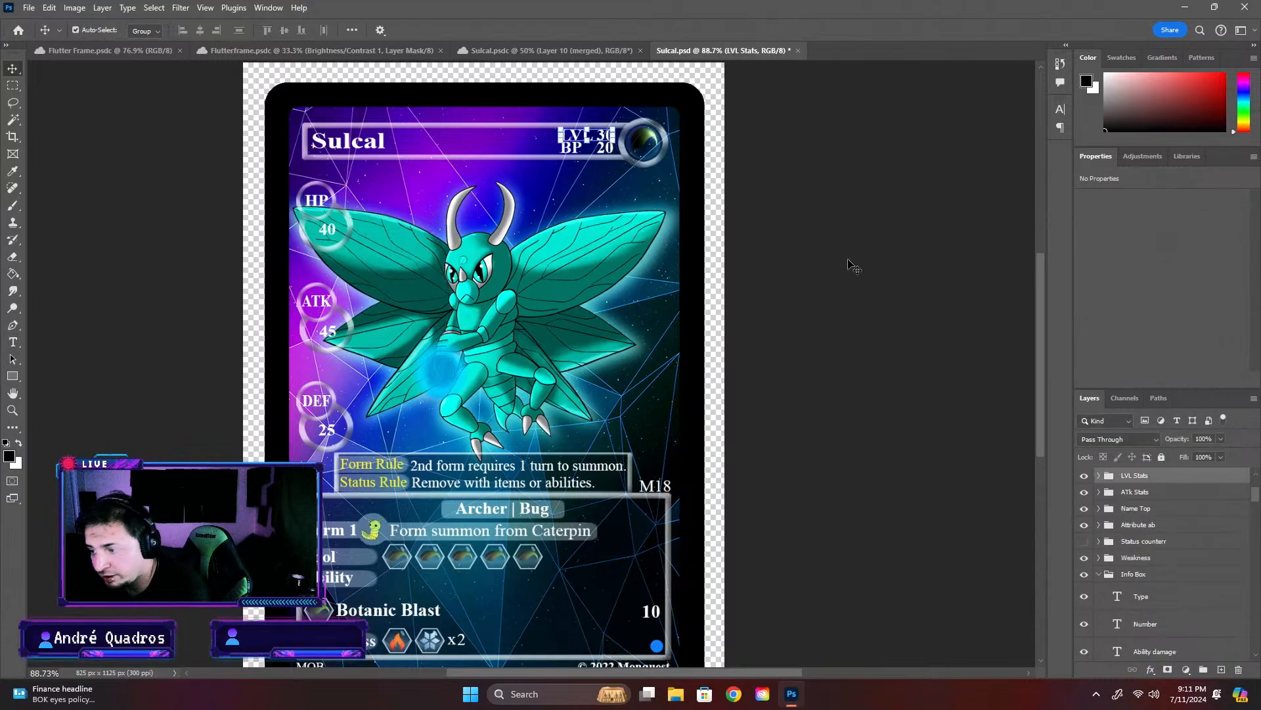
click(1099, 476)
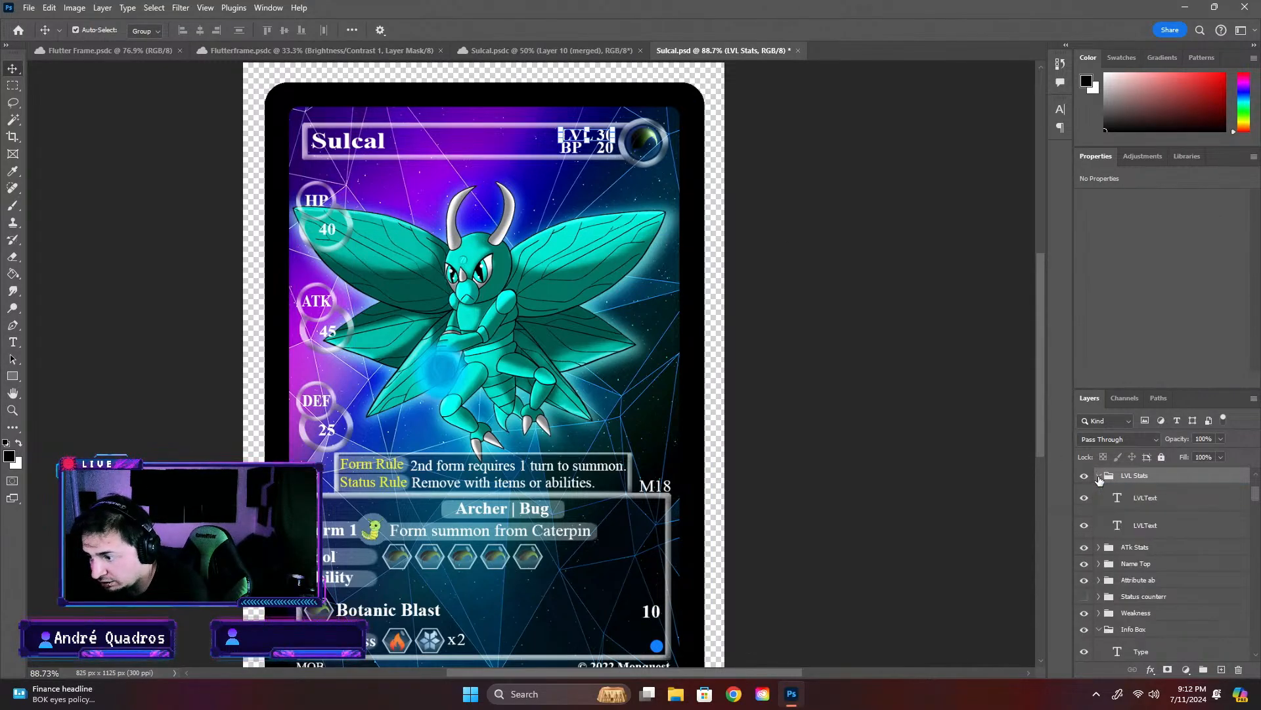
click(1118, 526)
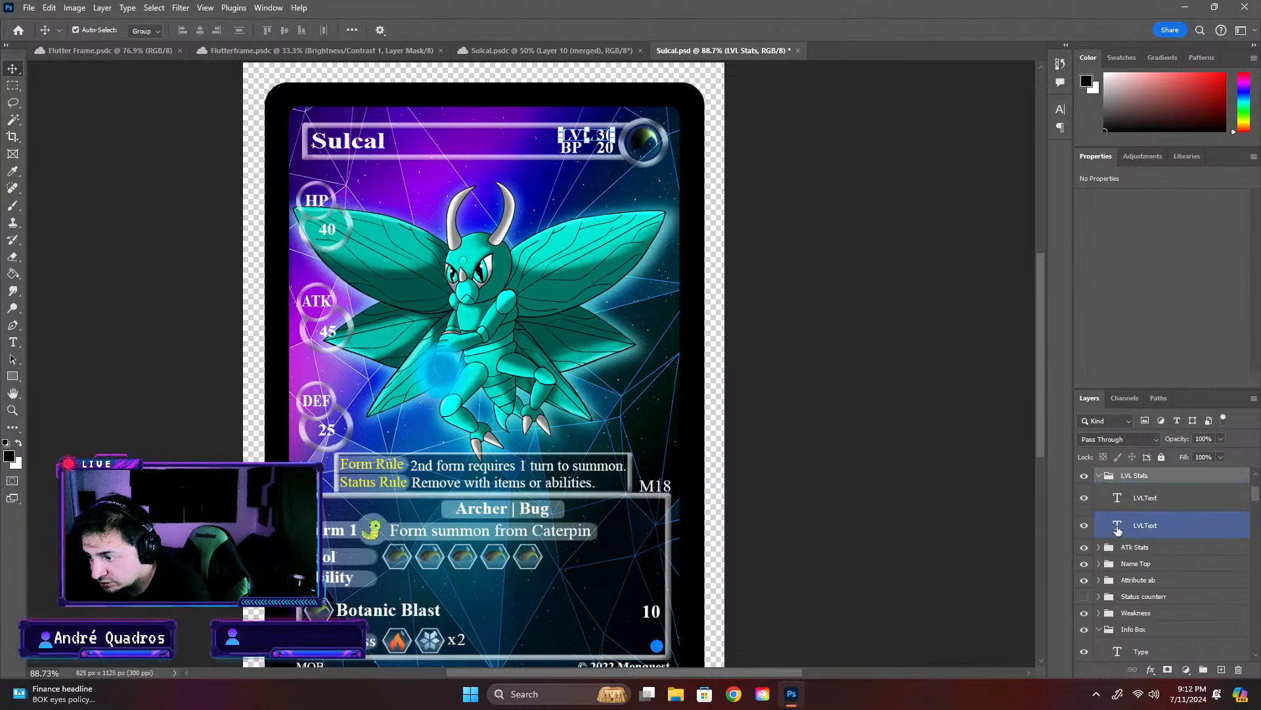
double_click(1117, 526)
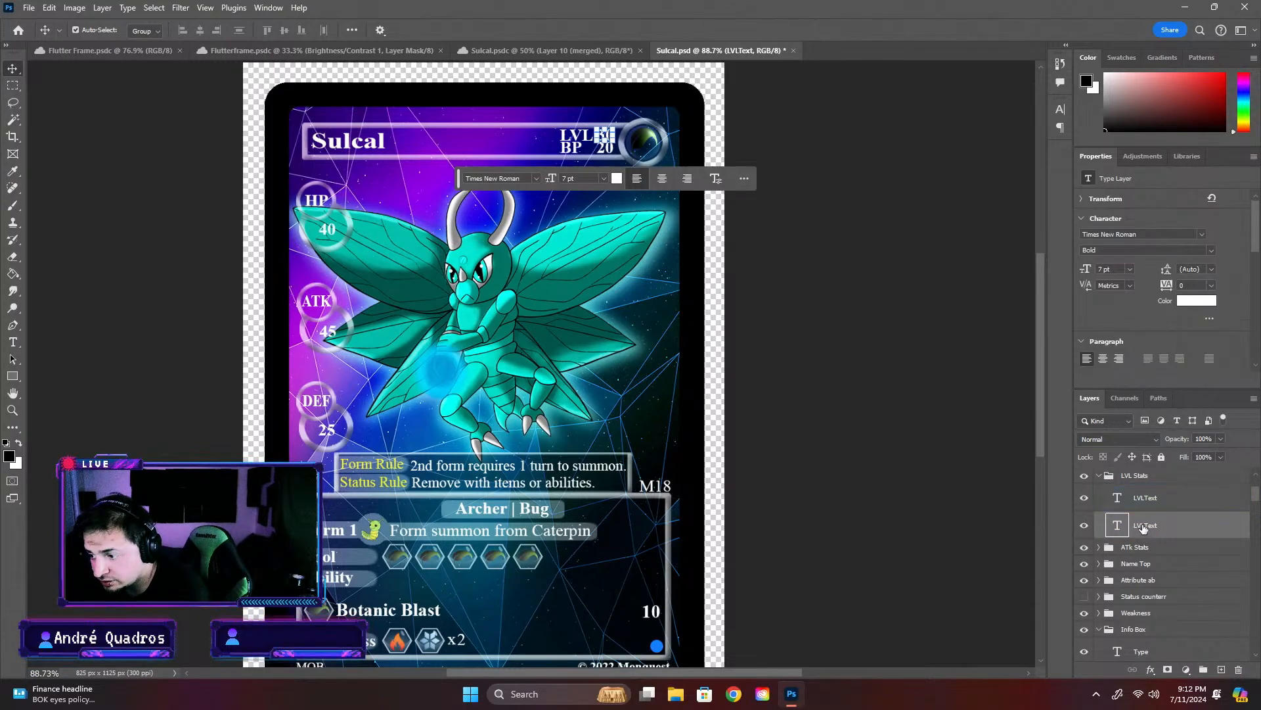
double_click(1143, 525)
text(LVL)
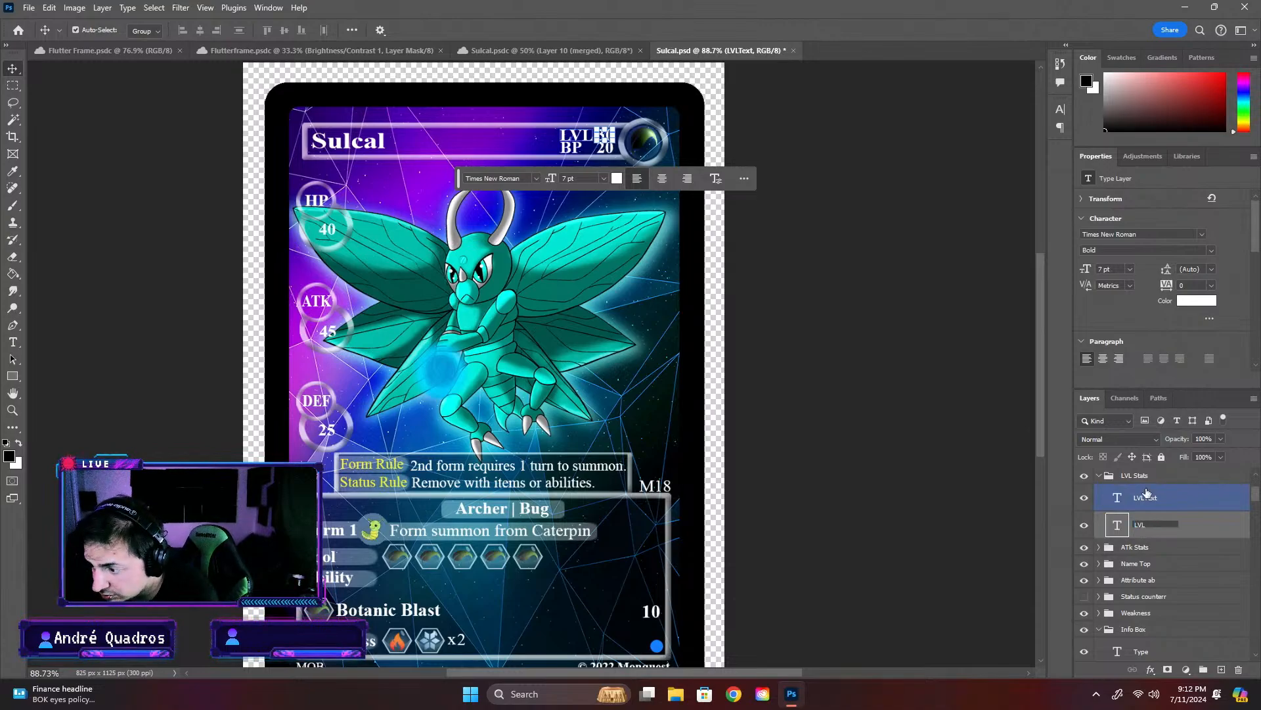
key(Return)
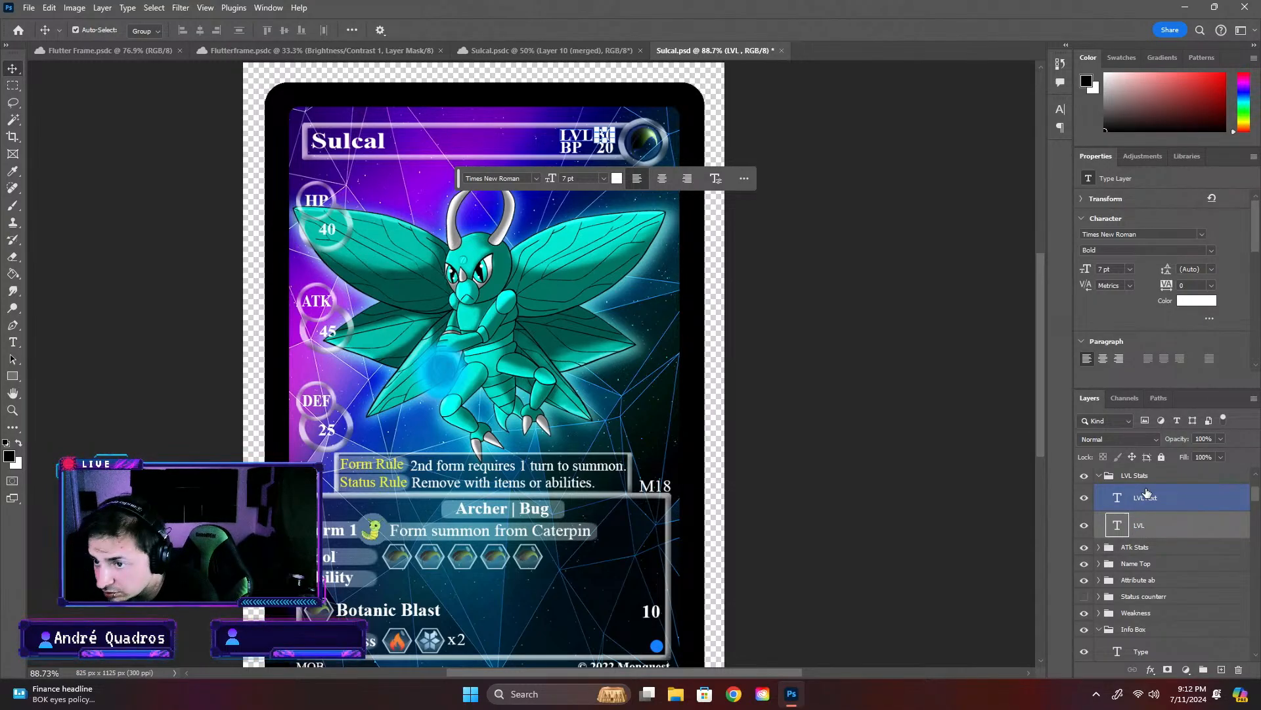
- Replace the level number in the LVL Stats group's LVL layer with 65
double_click(1117, 524)
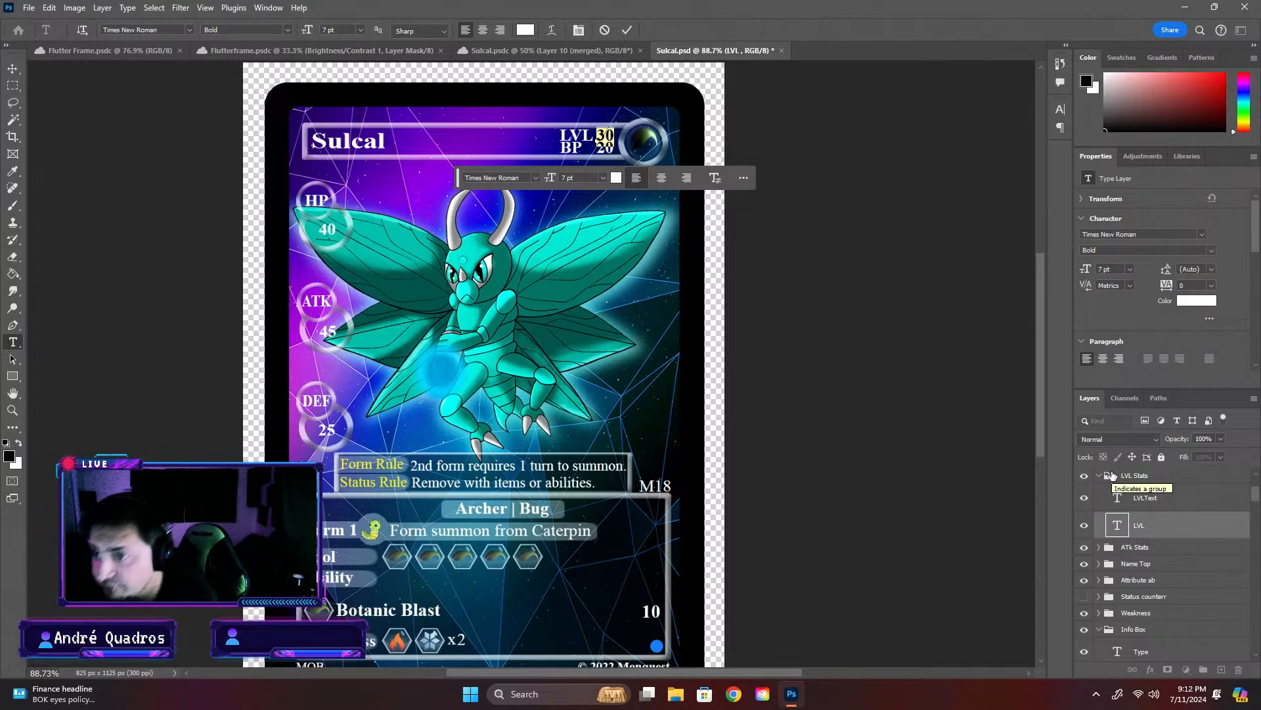
text(65)
click(884, 353)
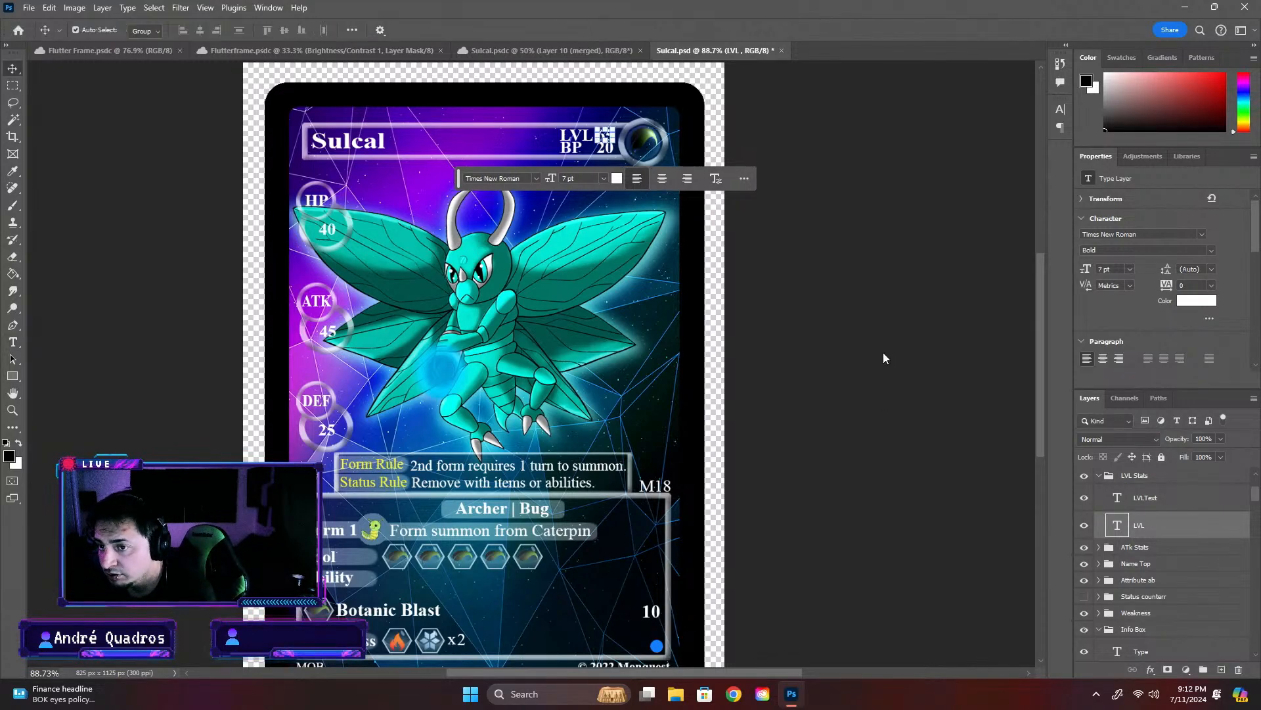
click(884, 354)
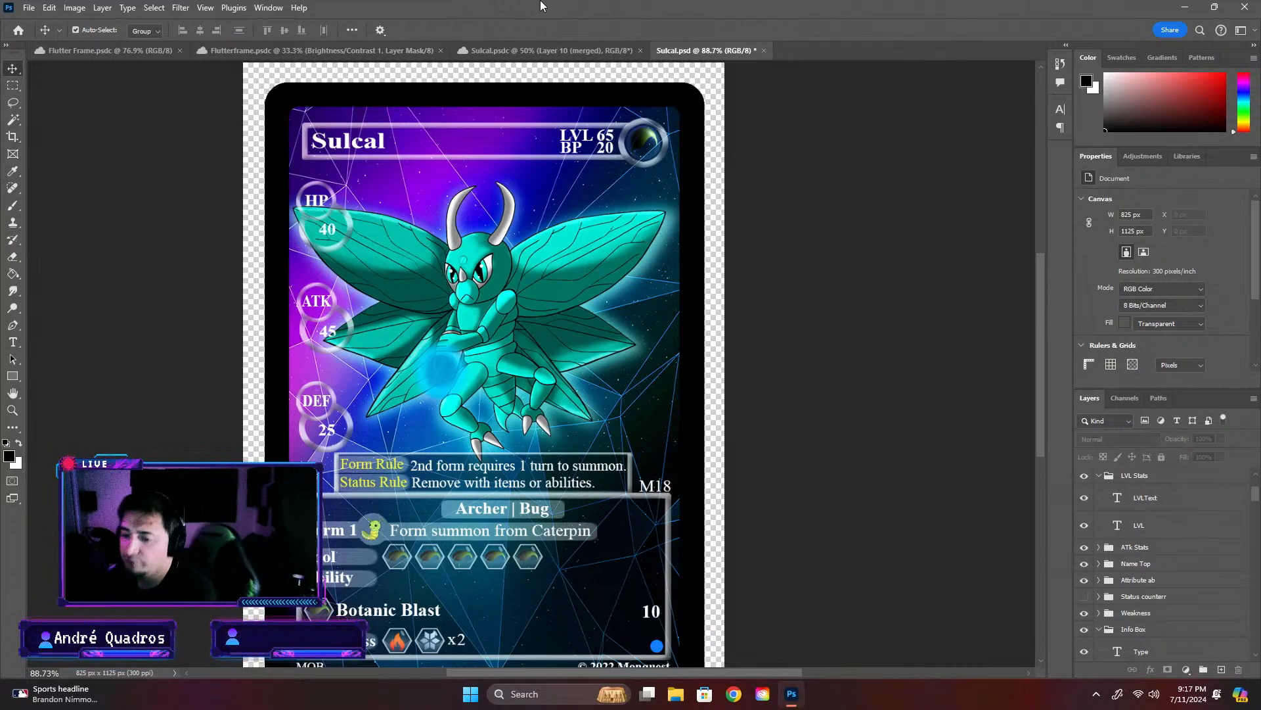
- Replace the HP number in the Hp layer of the Name Top group with 250
click(333, 245)
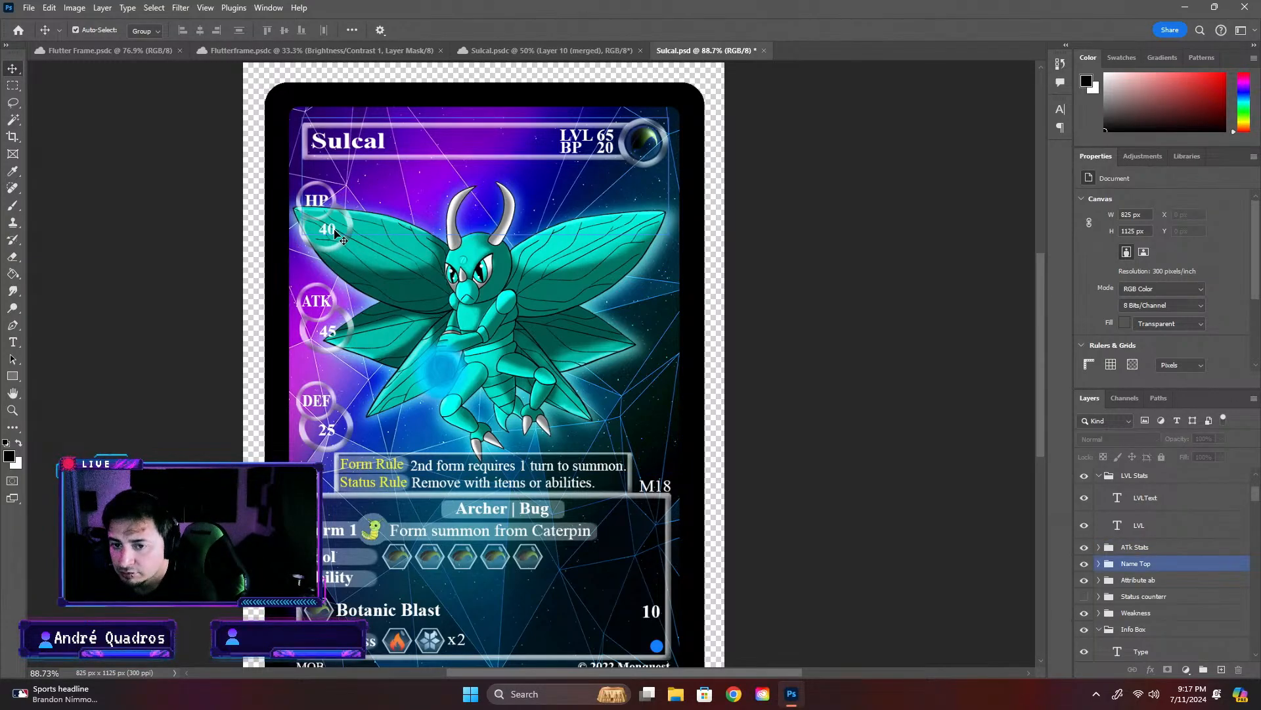
click(334, 231)
click(1098, 563)
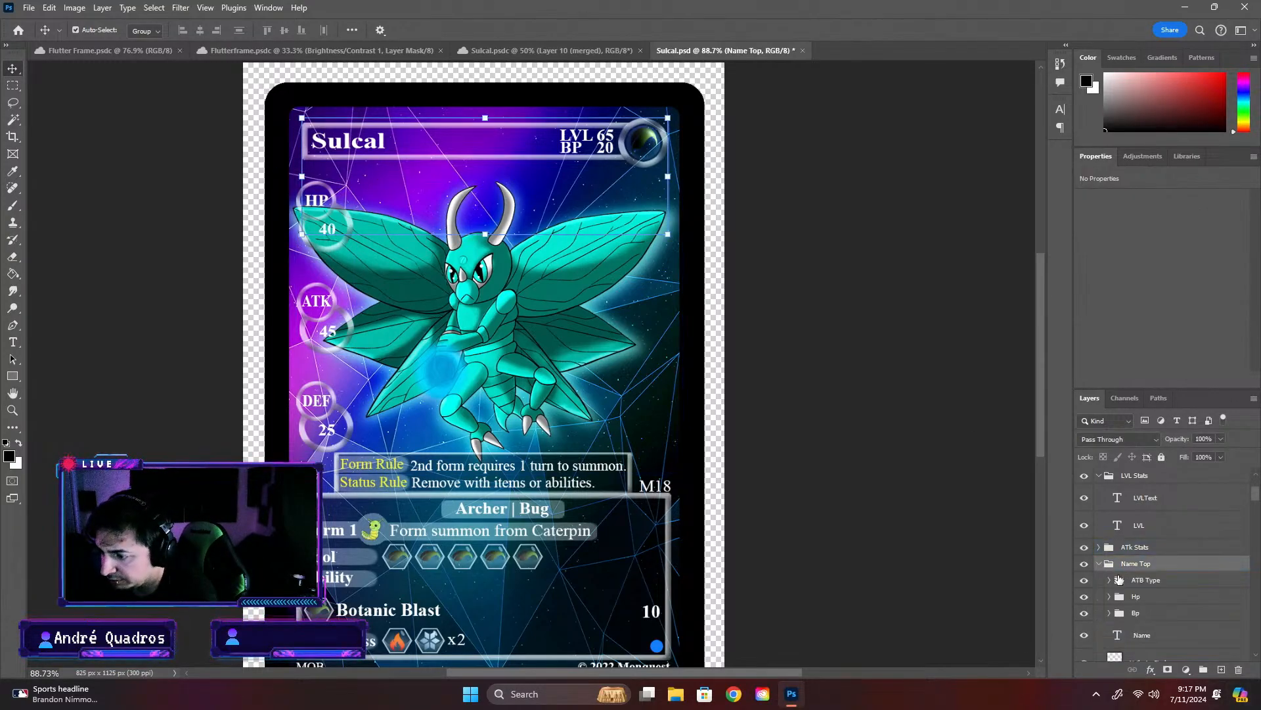
click(1099, 580)
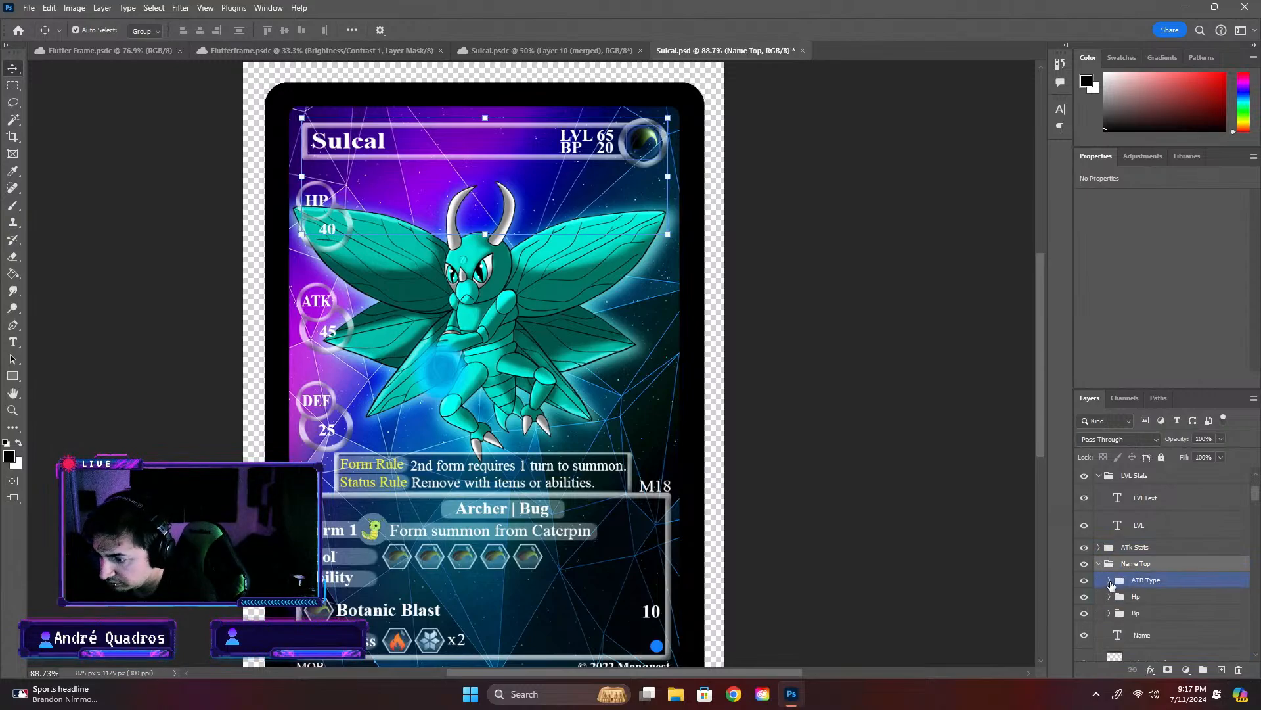
click(1110, 596)
click(1131, 627)
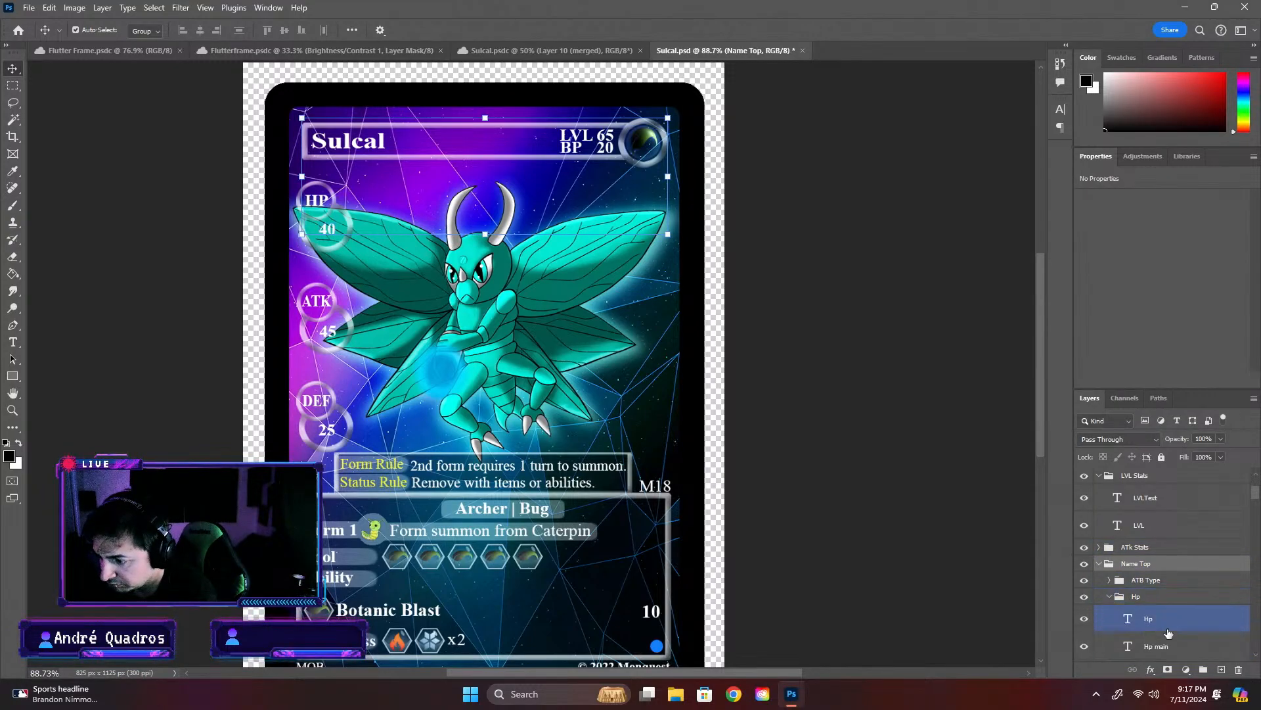
double_click(1129, 619)
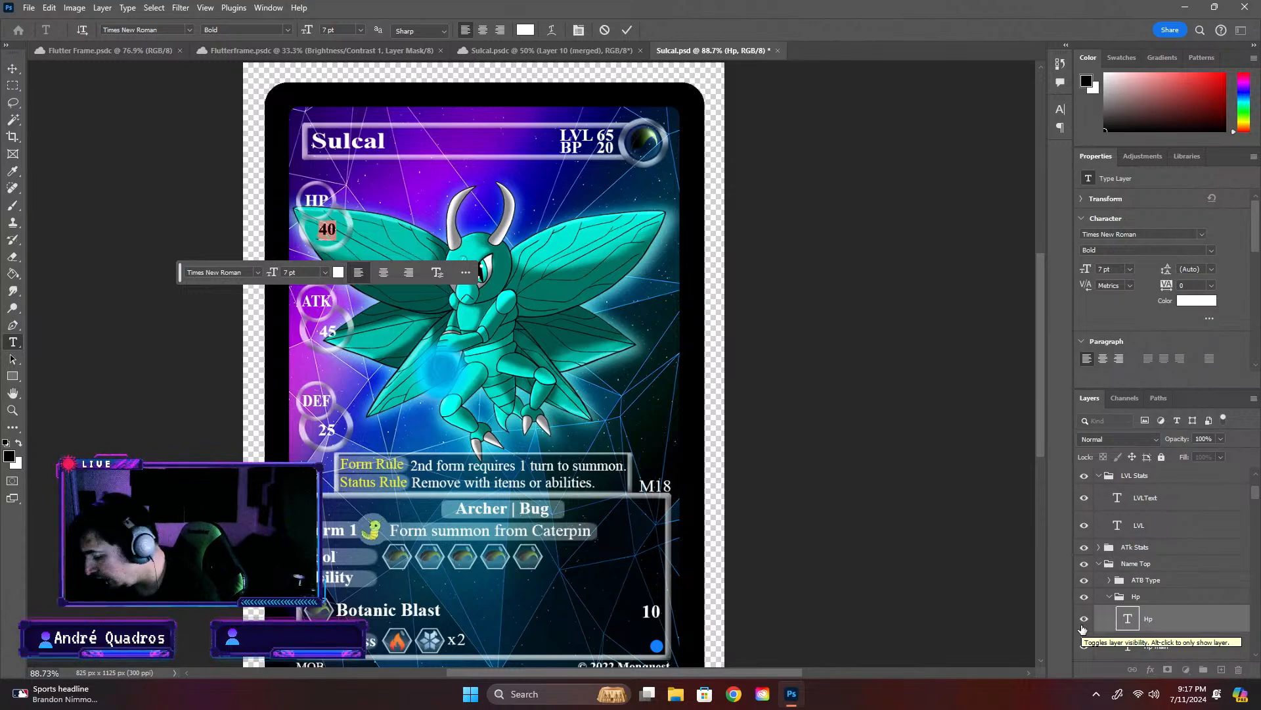
text(250)
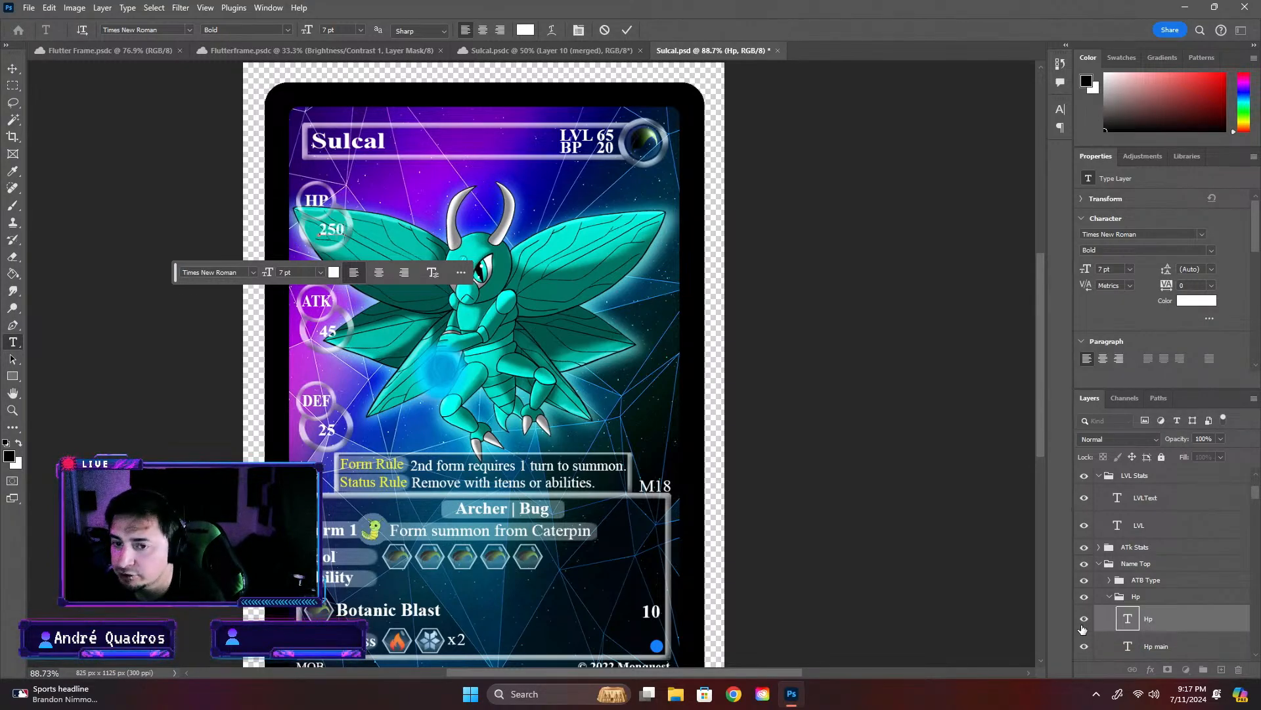
click(918, 544)
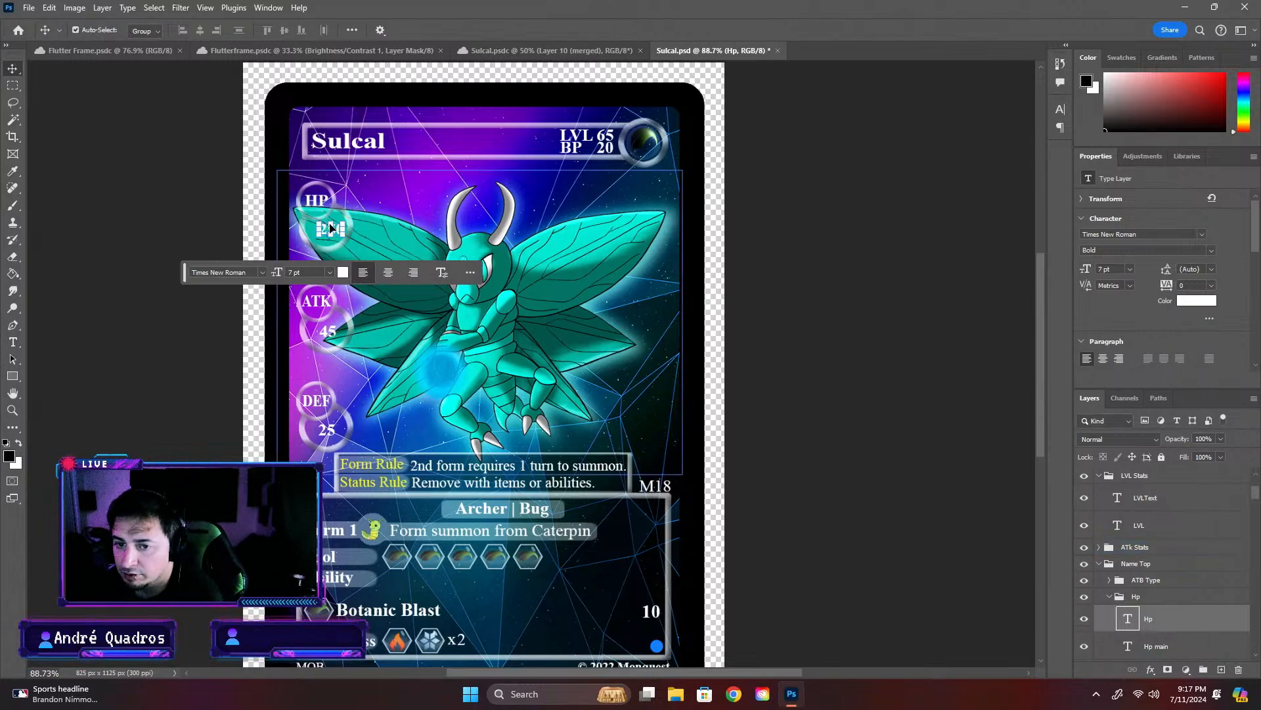
drag(334, 230, 328, 229)
key(ctrl+z)
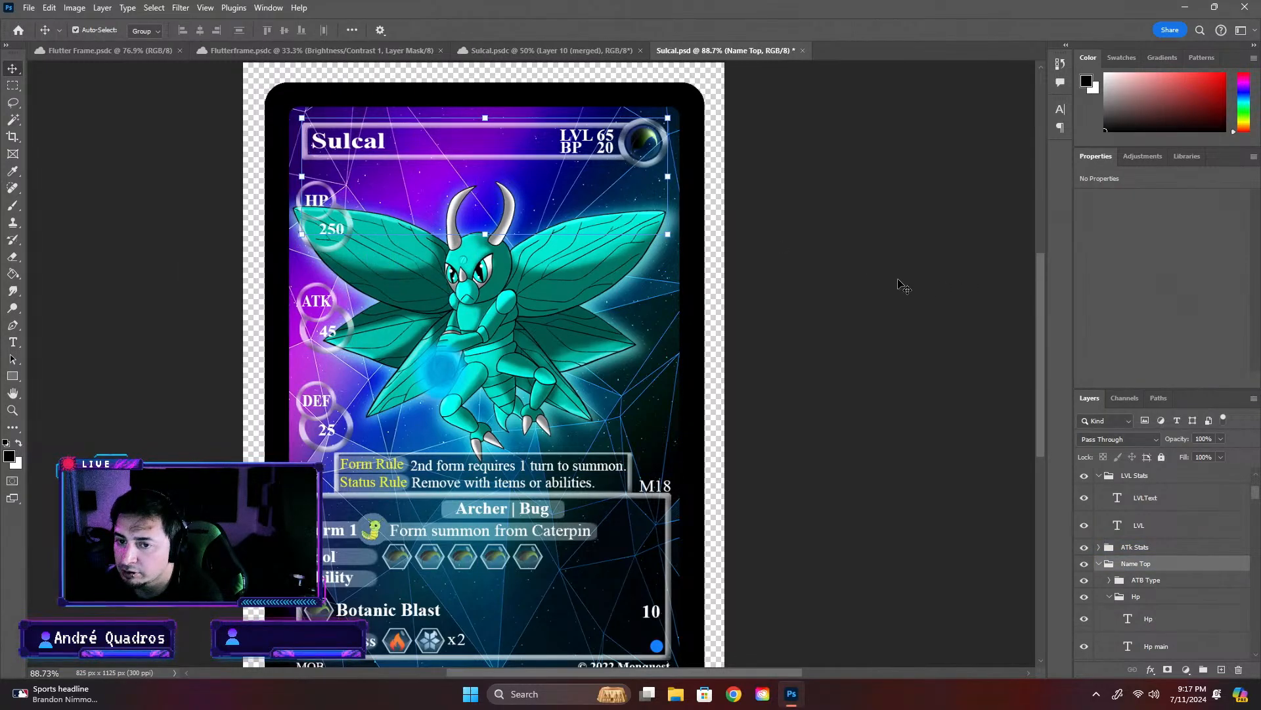
click(901, 284)
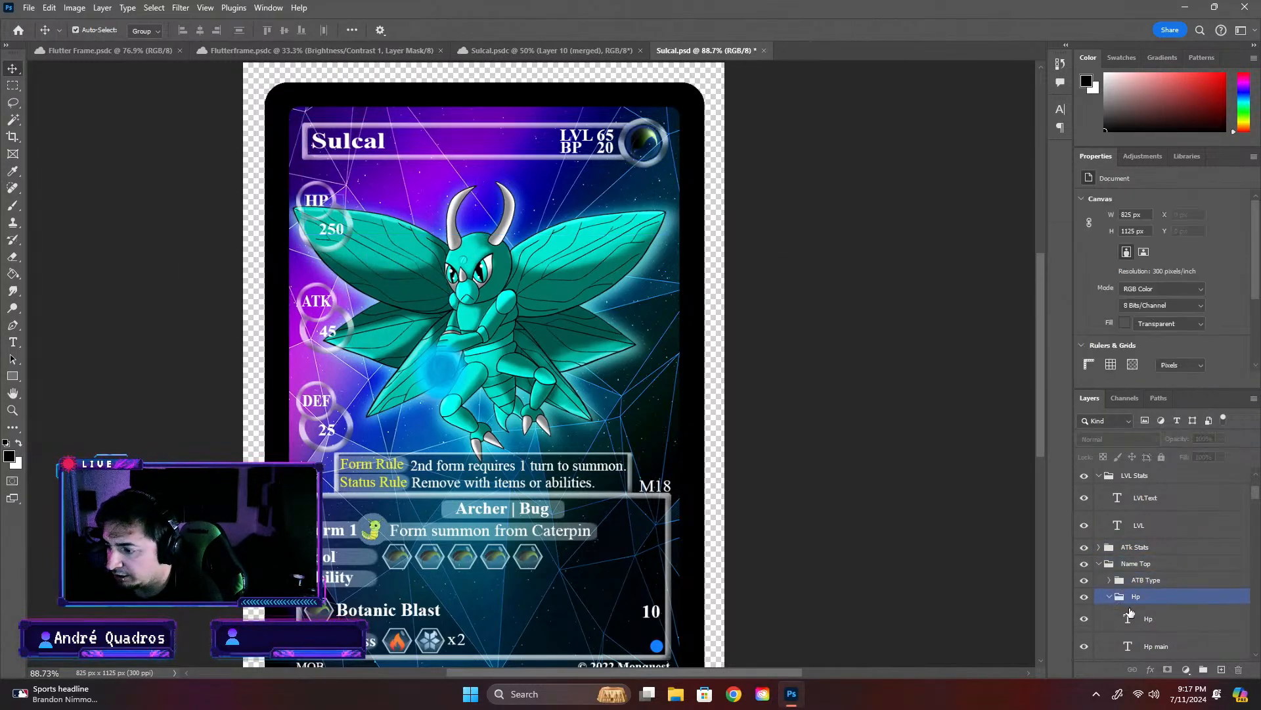
- Move the HP number in the Hp layer slightly left to centre it in its circle, and turn off Auto-Select
double_click(1144, 619)
key(ctrl+t)
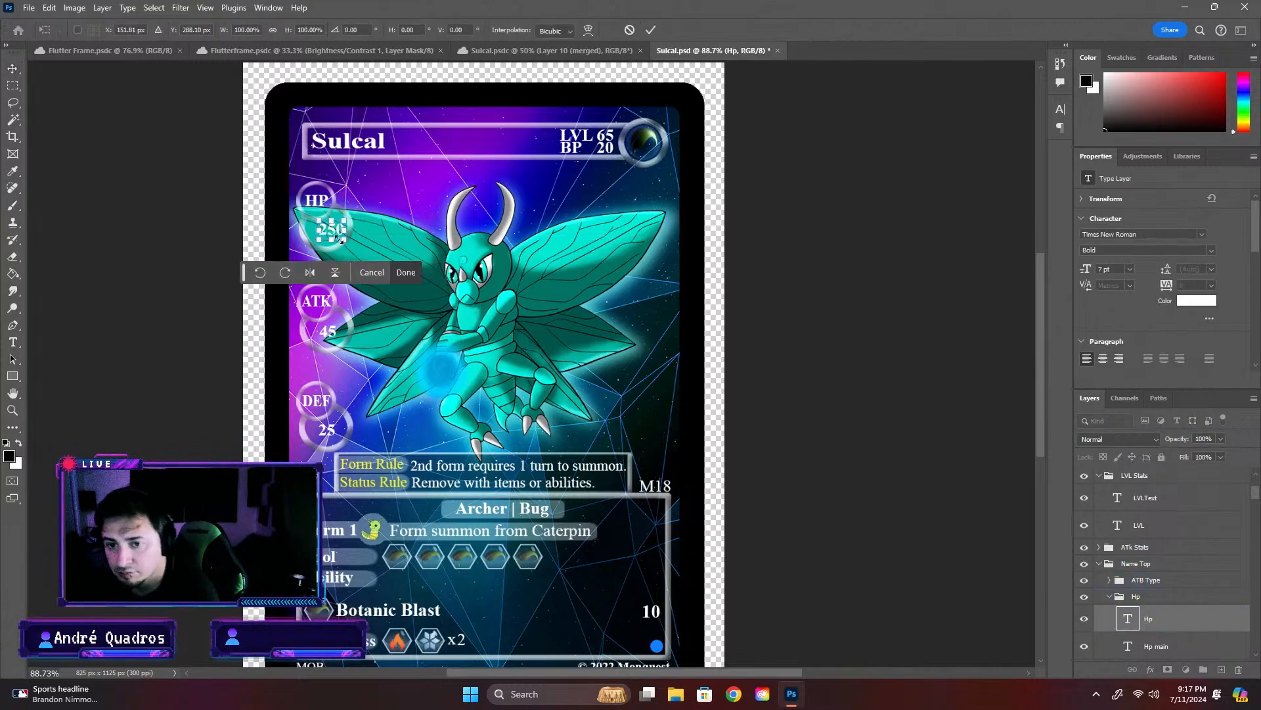
drag(334, 230, 330, 232)
key(Return)
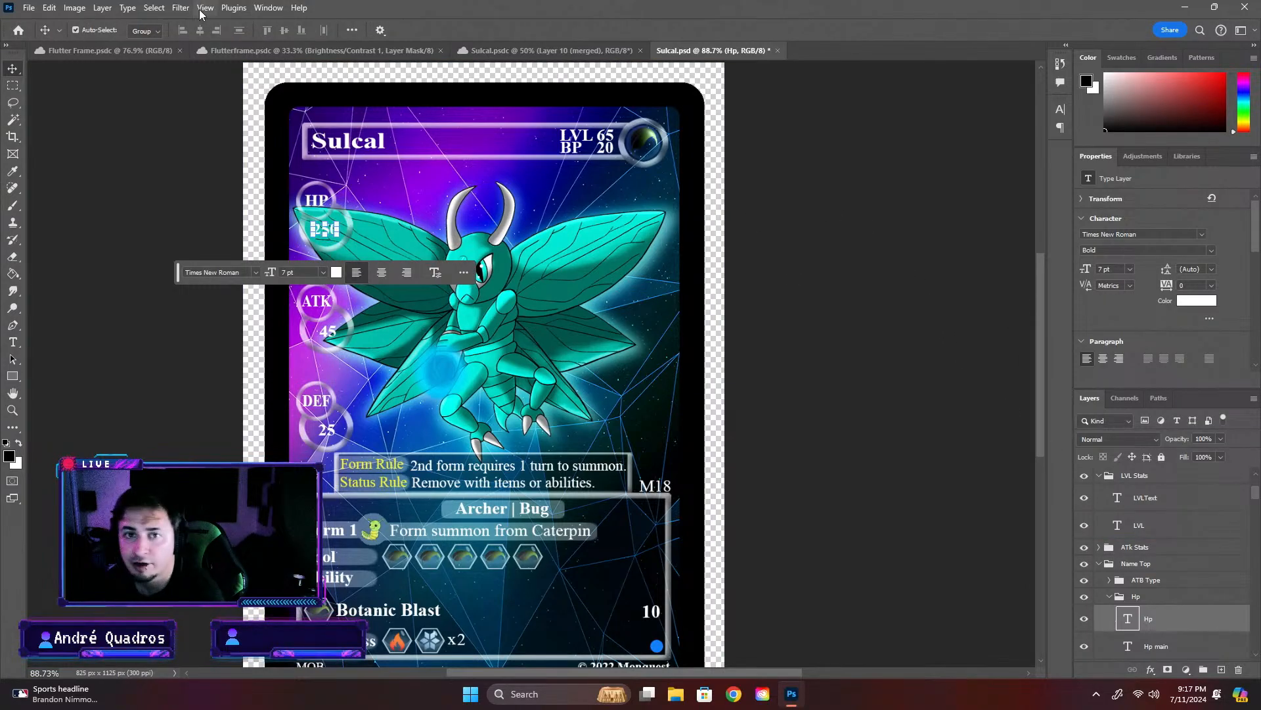
click(75, 30)
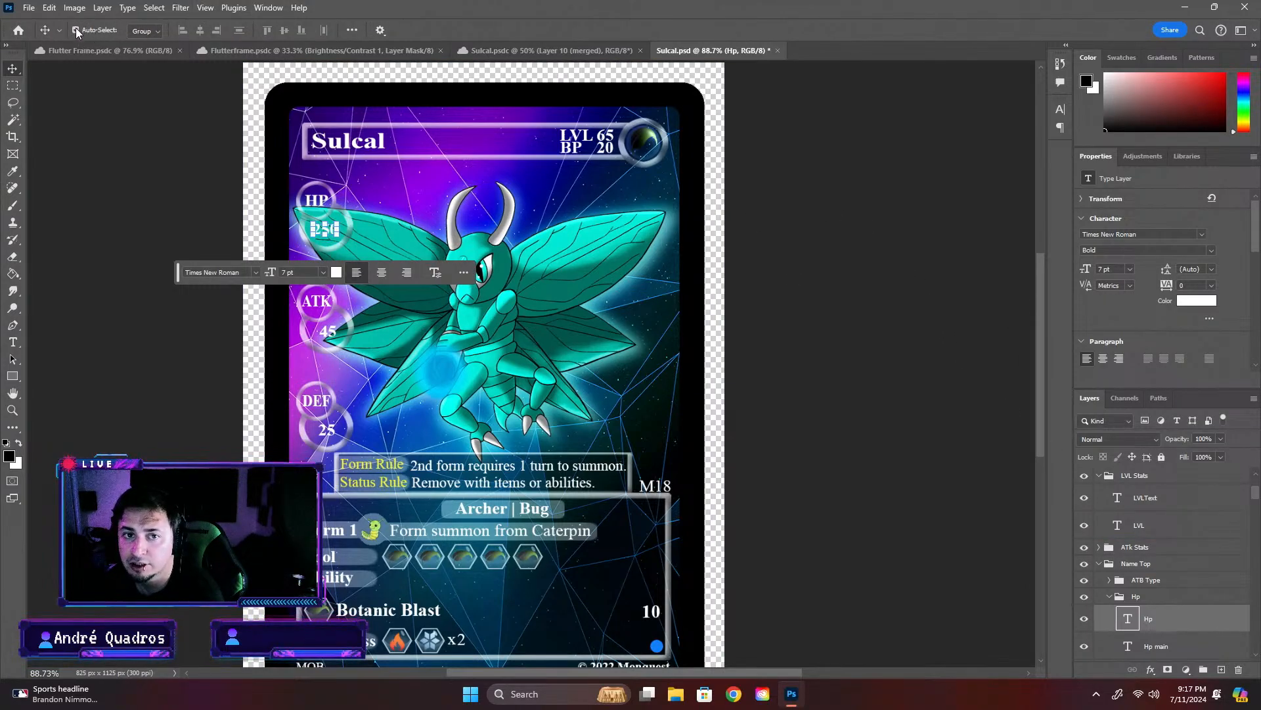
- Replace the ATK number with 300 and move it slightly left to centre it in its circle
double_click(328, 330)
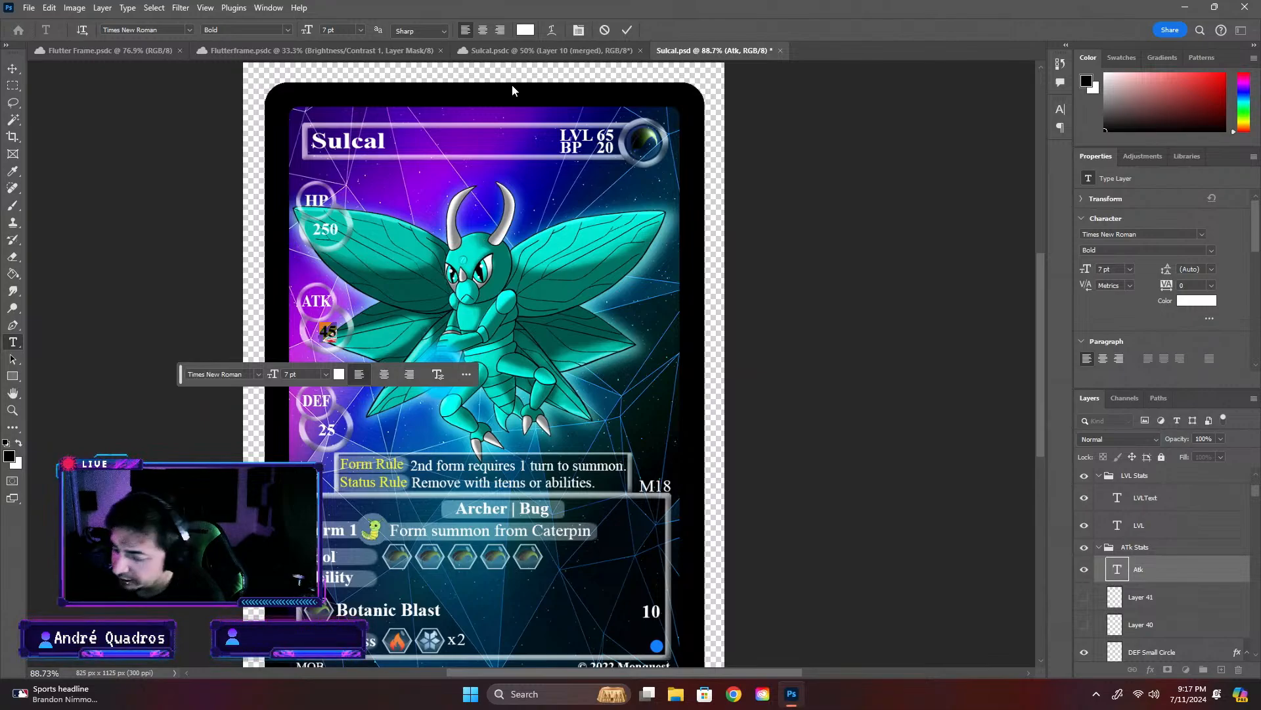
text(300)
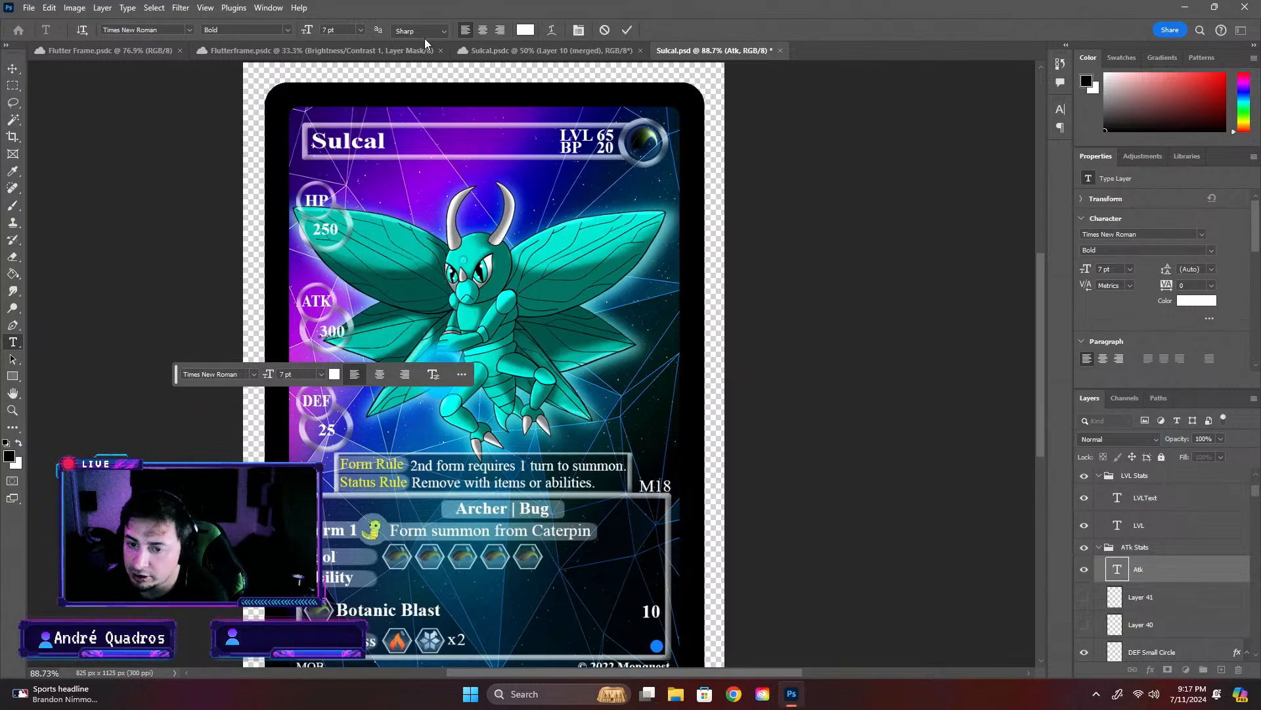
click(799, 271)
key(v)
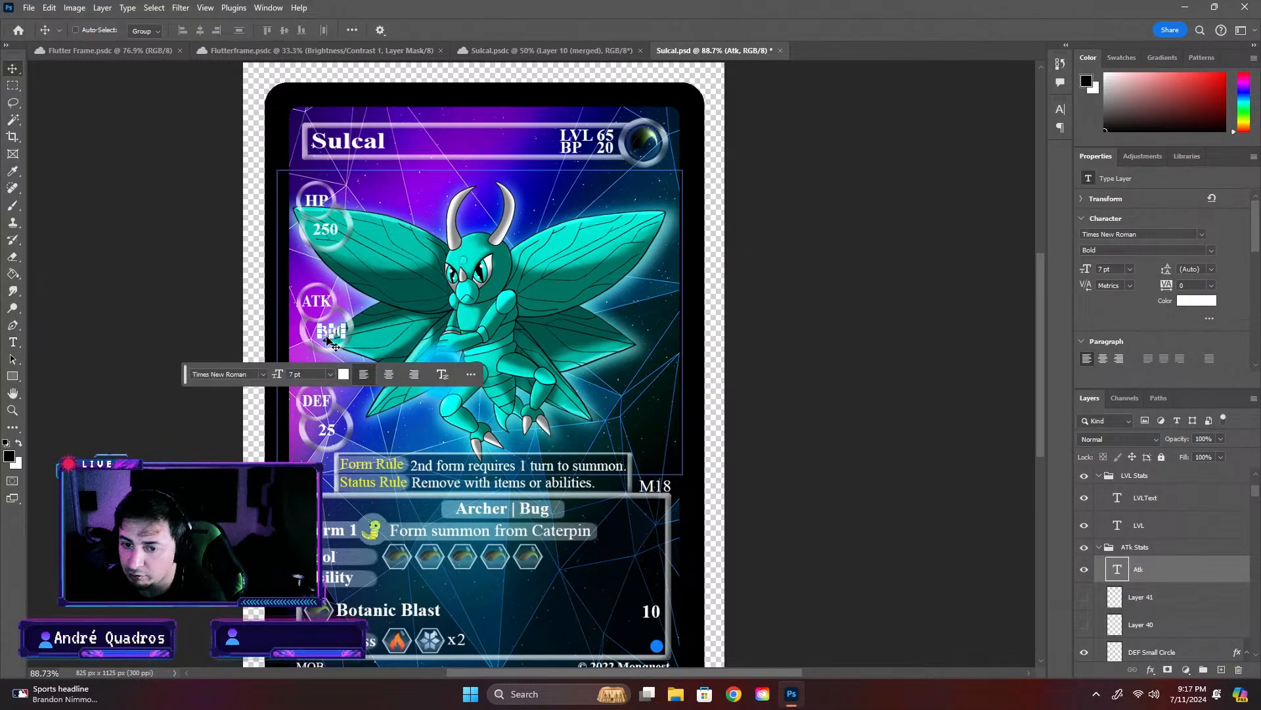
drag(327, 338, 324, 336)
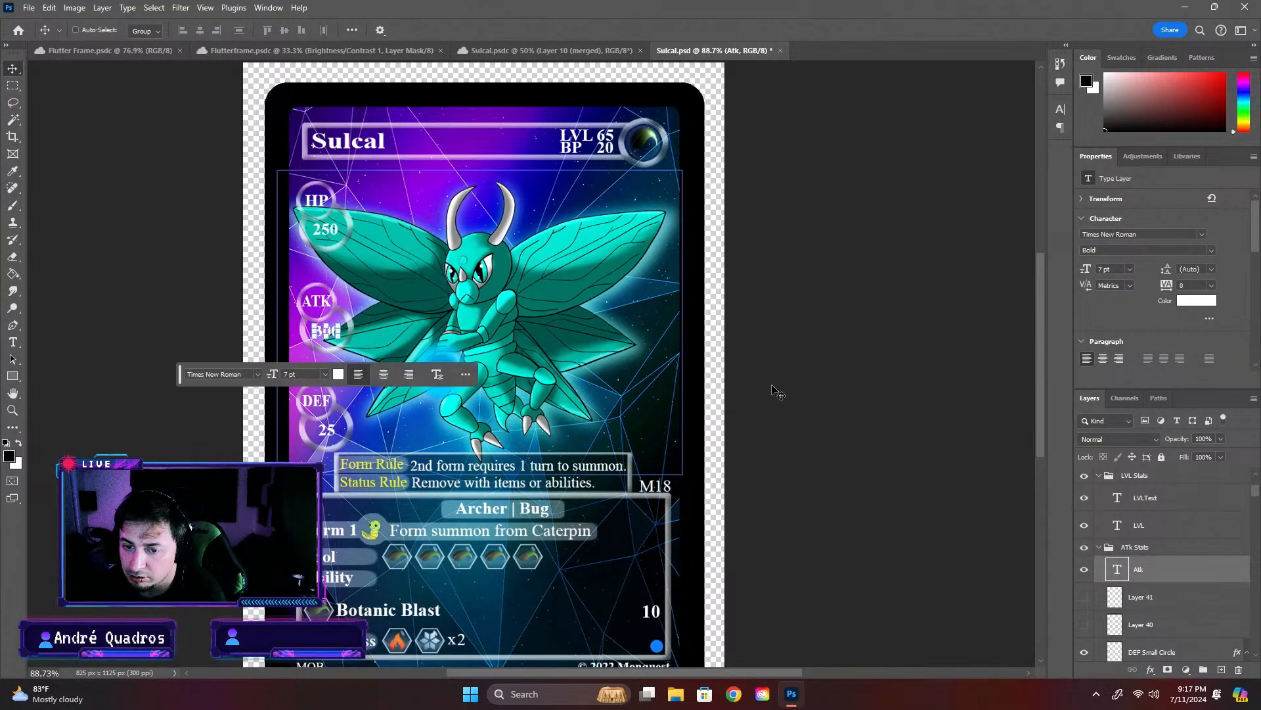
- Replace the DEF number with 180 and reposition it so it sits centred in its circle
double_click(328, 430)
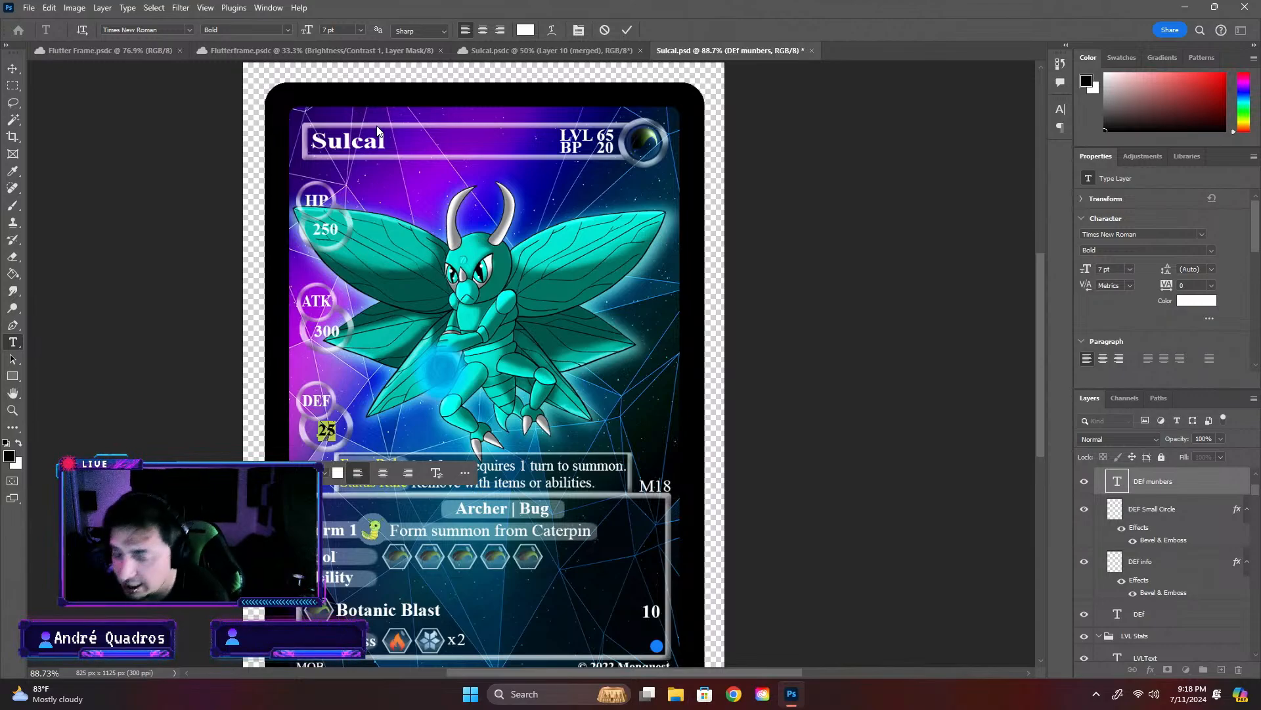
text(180)
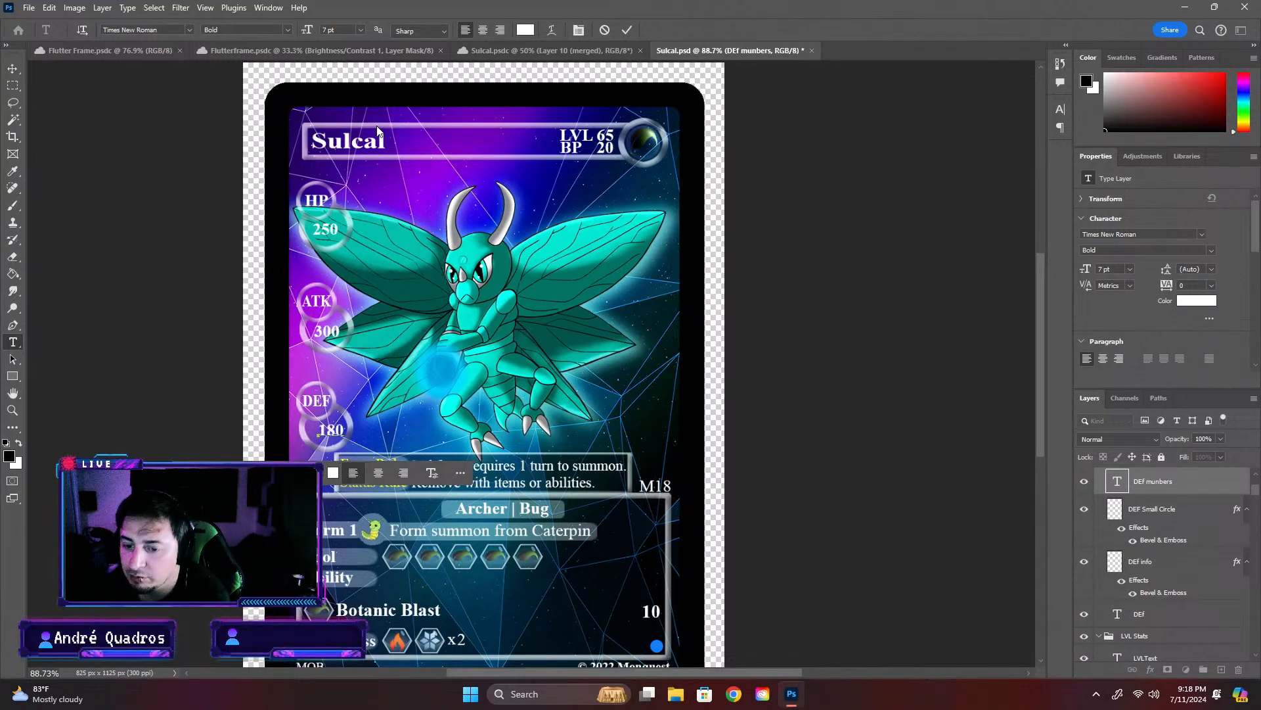
click(377, 128)
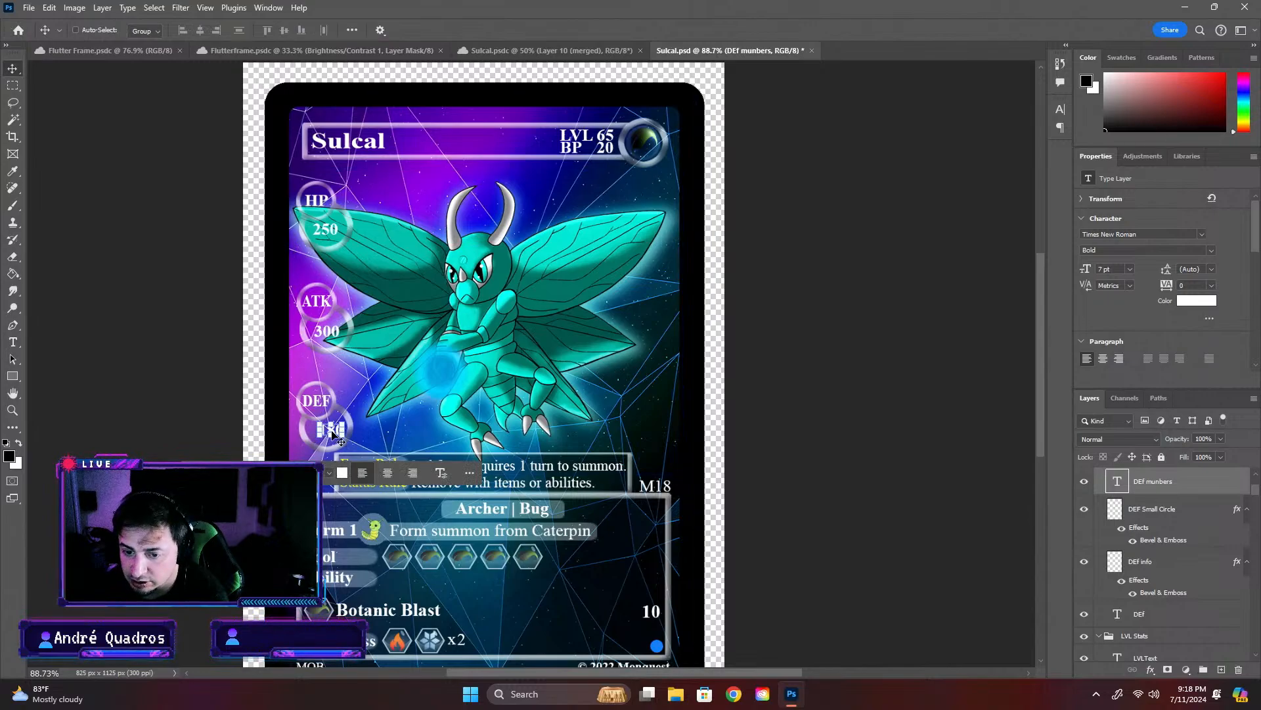
drag(322, 434, 327, 433)
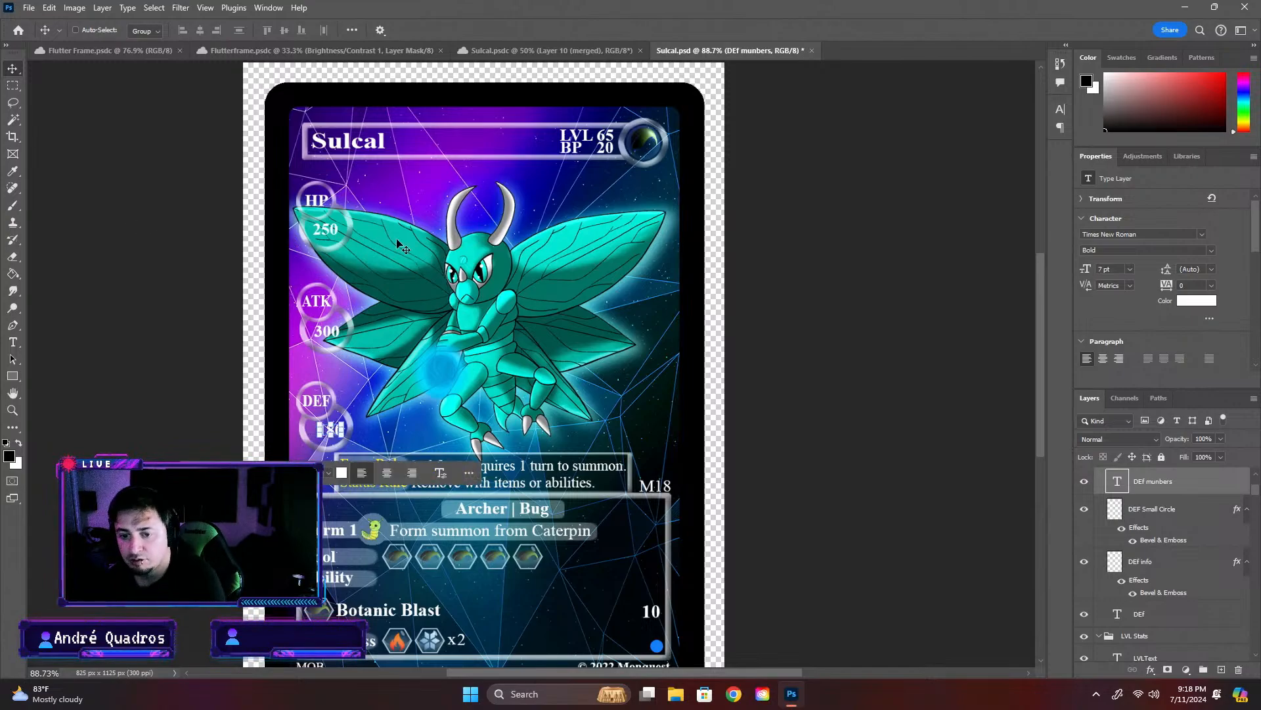
ctrl+click(335, 431)
drag(335, 432, 330, 432)
double_click(330, 432)
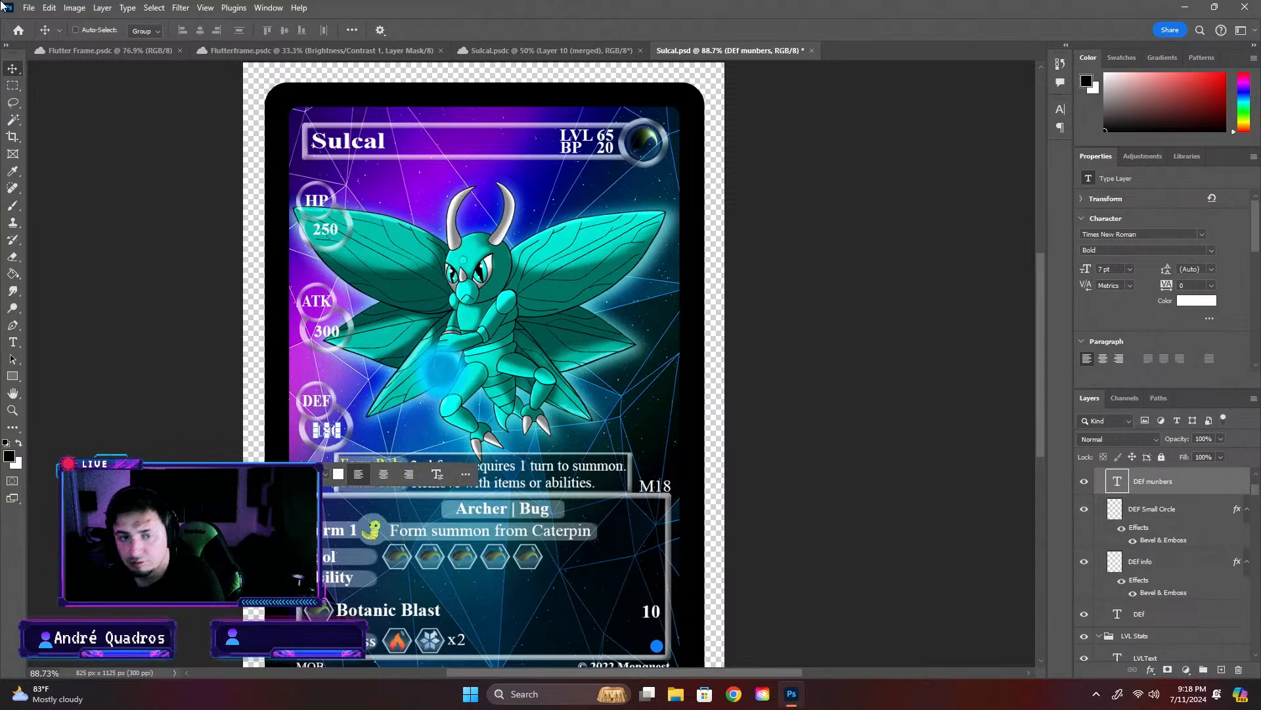
- Replace the BP number with 100 and move it slightly left, clear of the attribute circle in the name bar
click(1186, 584)
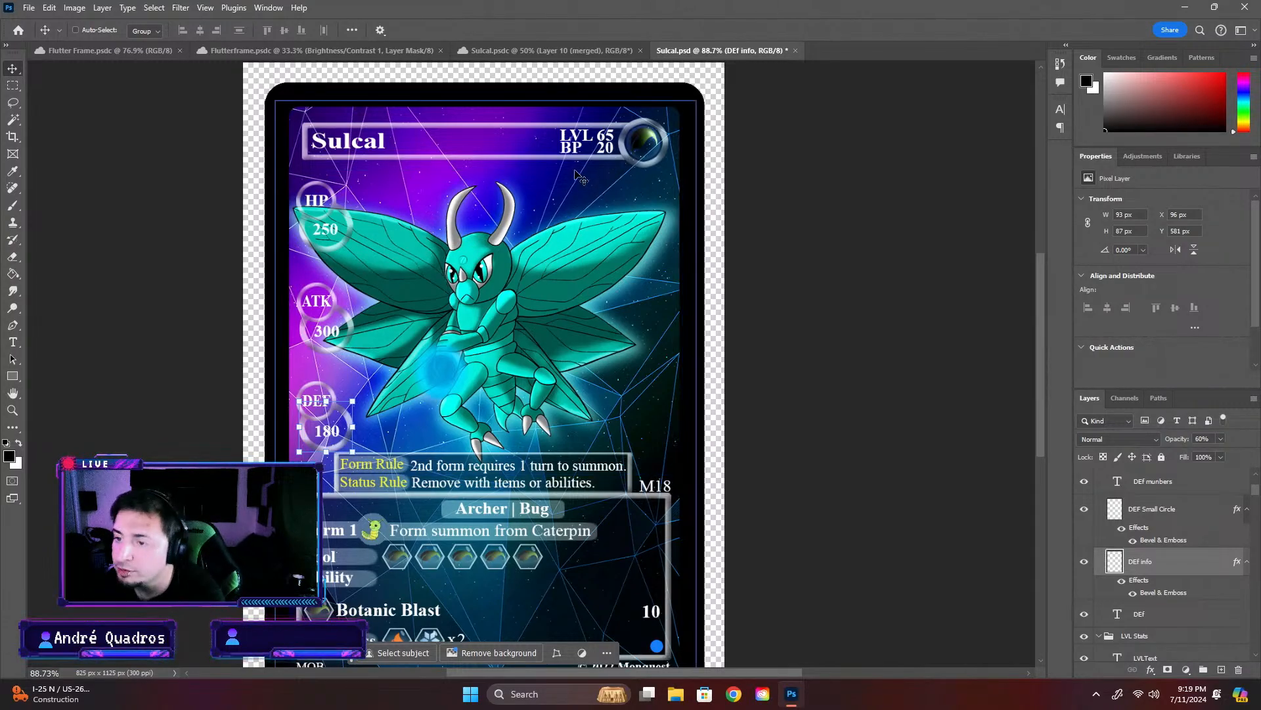
double_click(617, 145)
text(100)
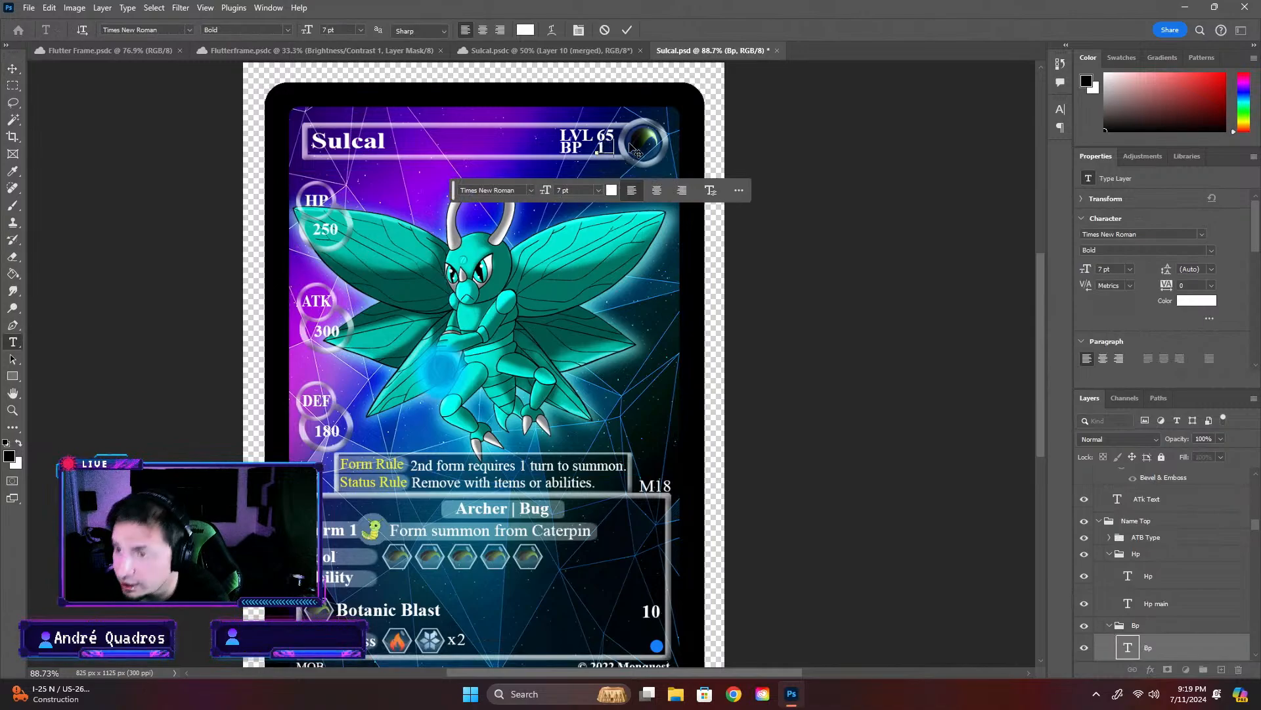
click(851, 218)
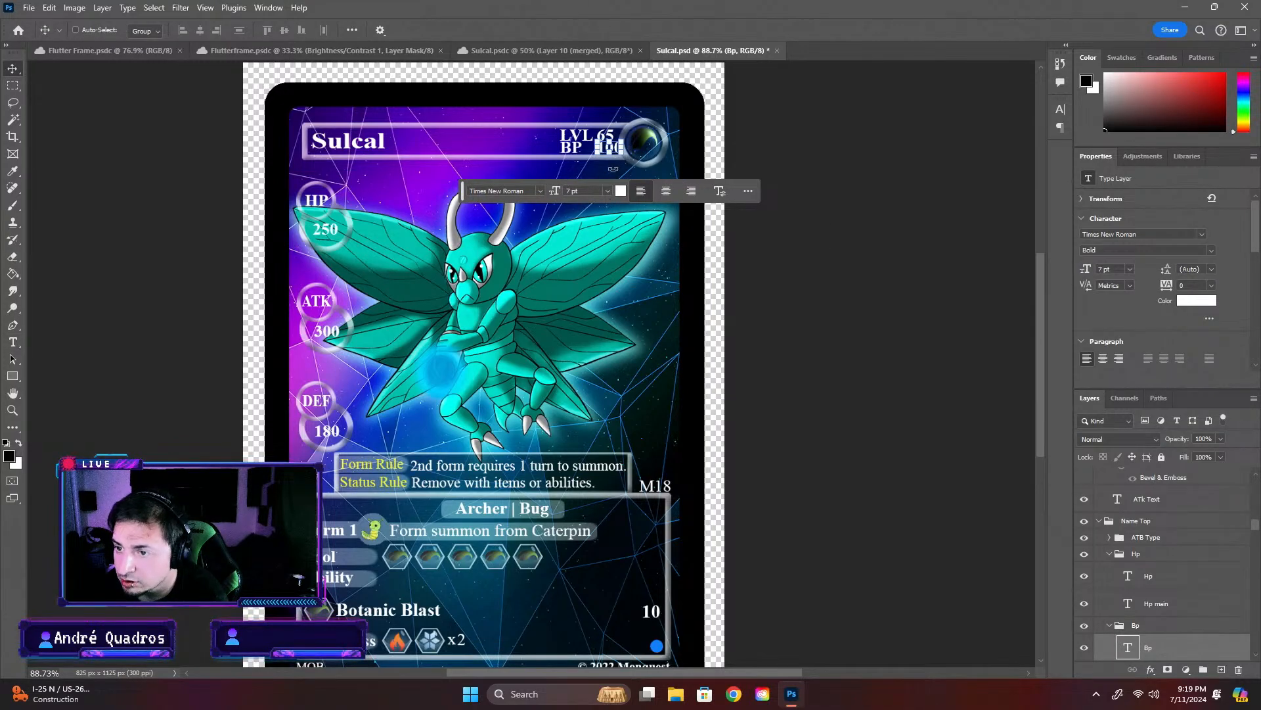
drag(594, 146, 594, 148)
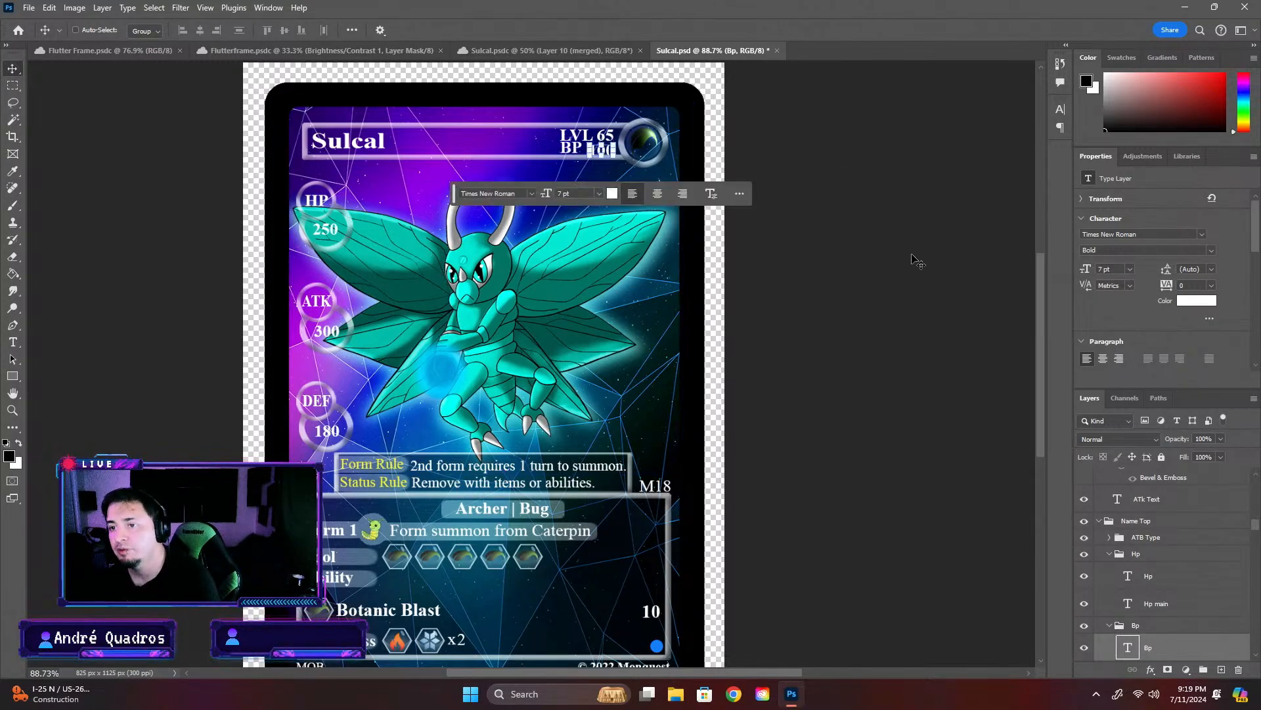
key(ctrl+z)
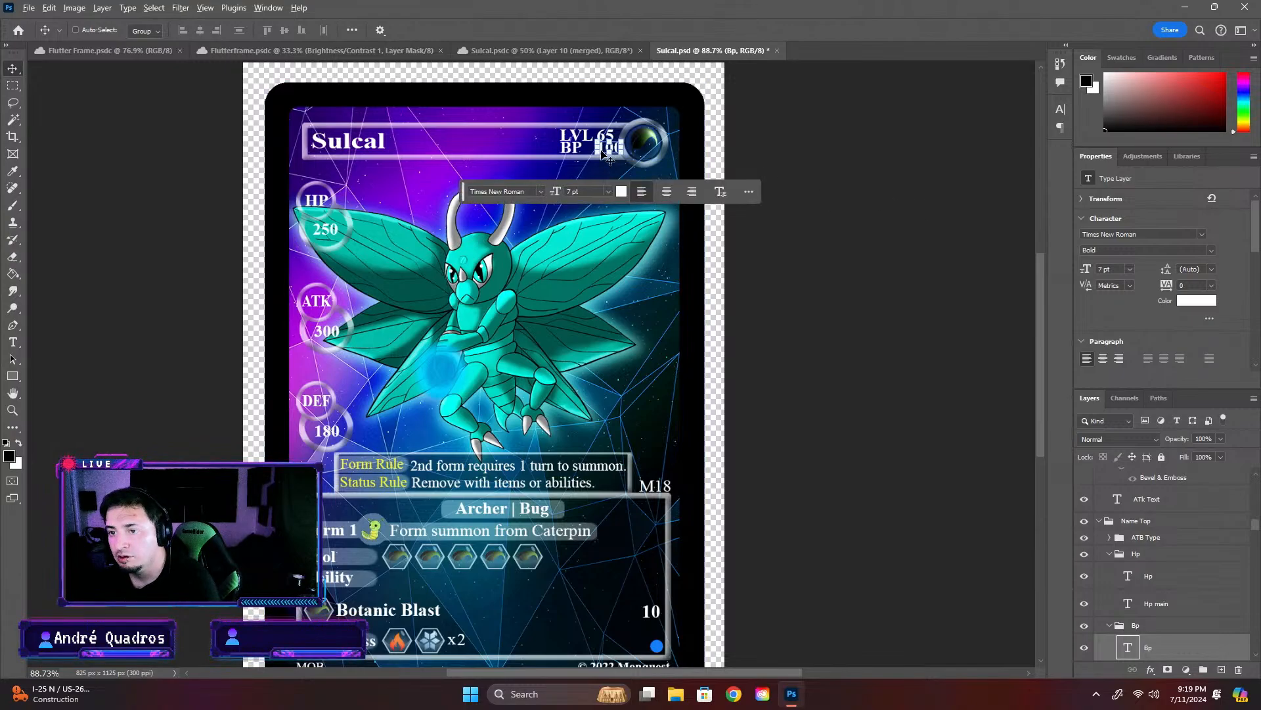
scroll(627, 161, up, 3)
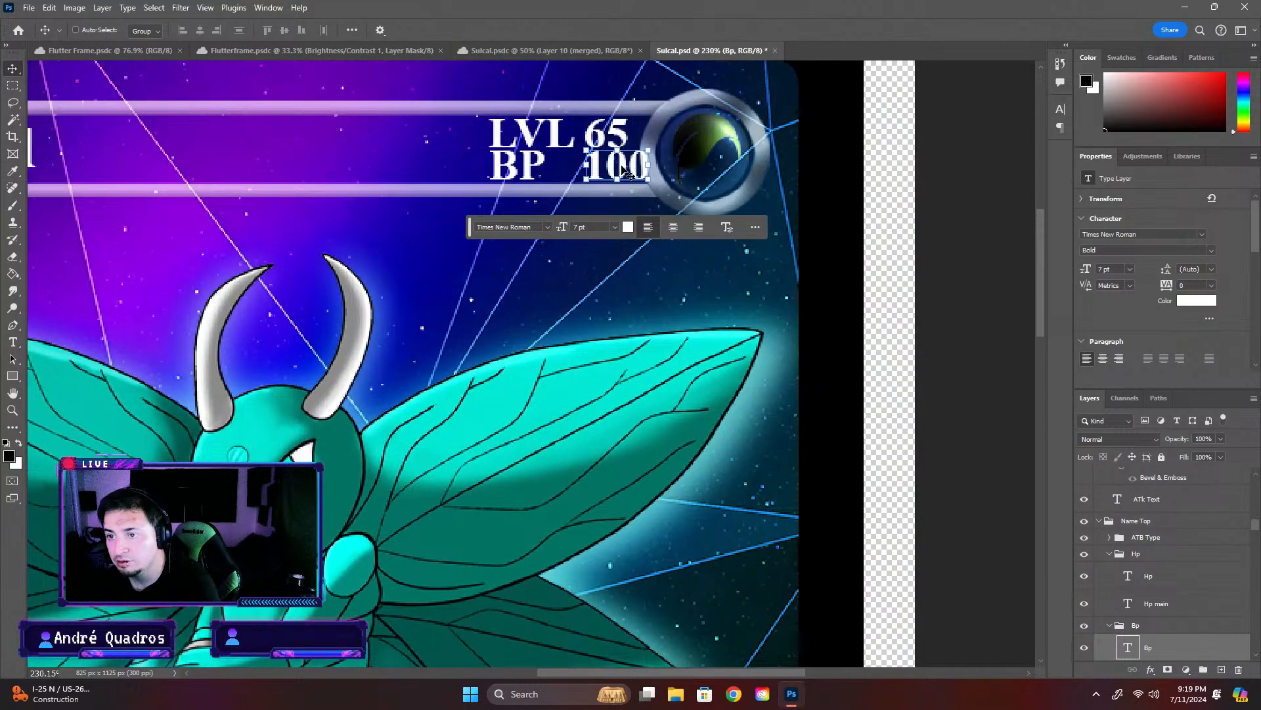
drag(624, 173, 609, 169)
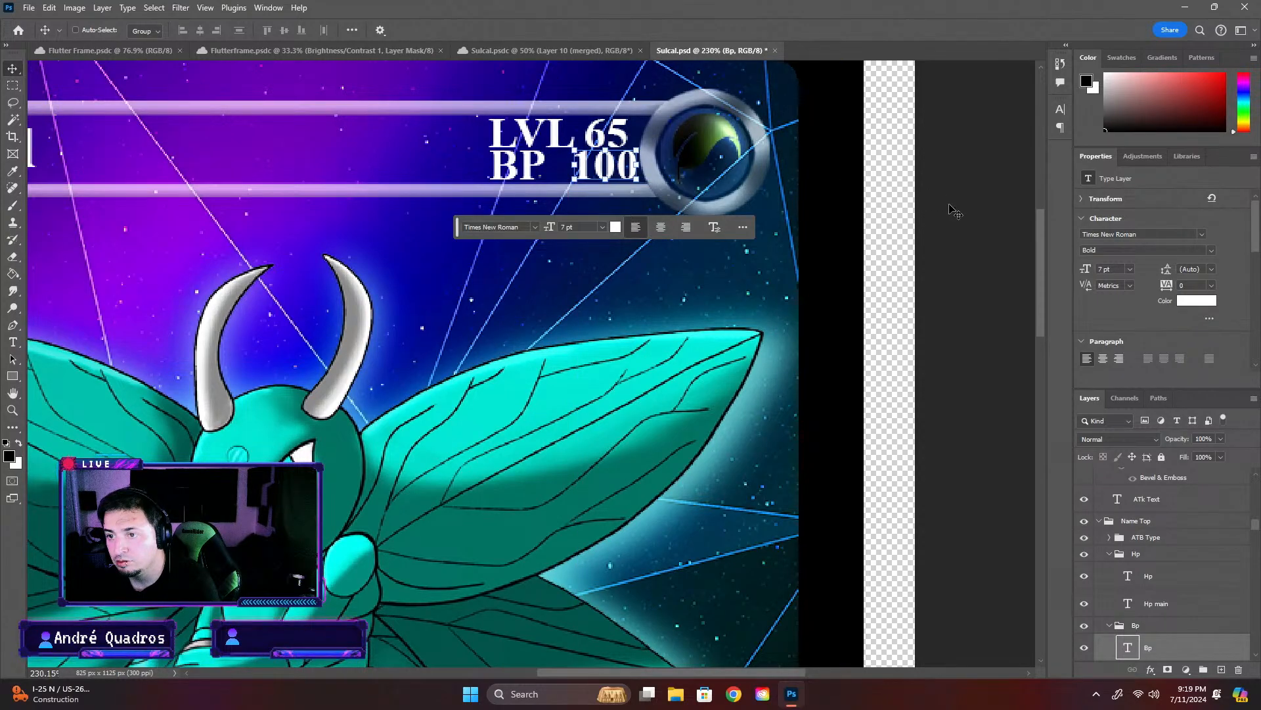
click(1146, 537)
- Replace the ability damage number in the card's info box with 350
scroll(1000, 431, down, 9)
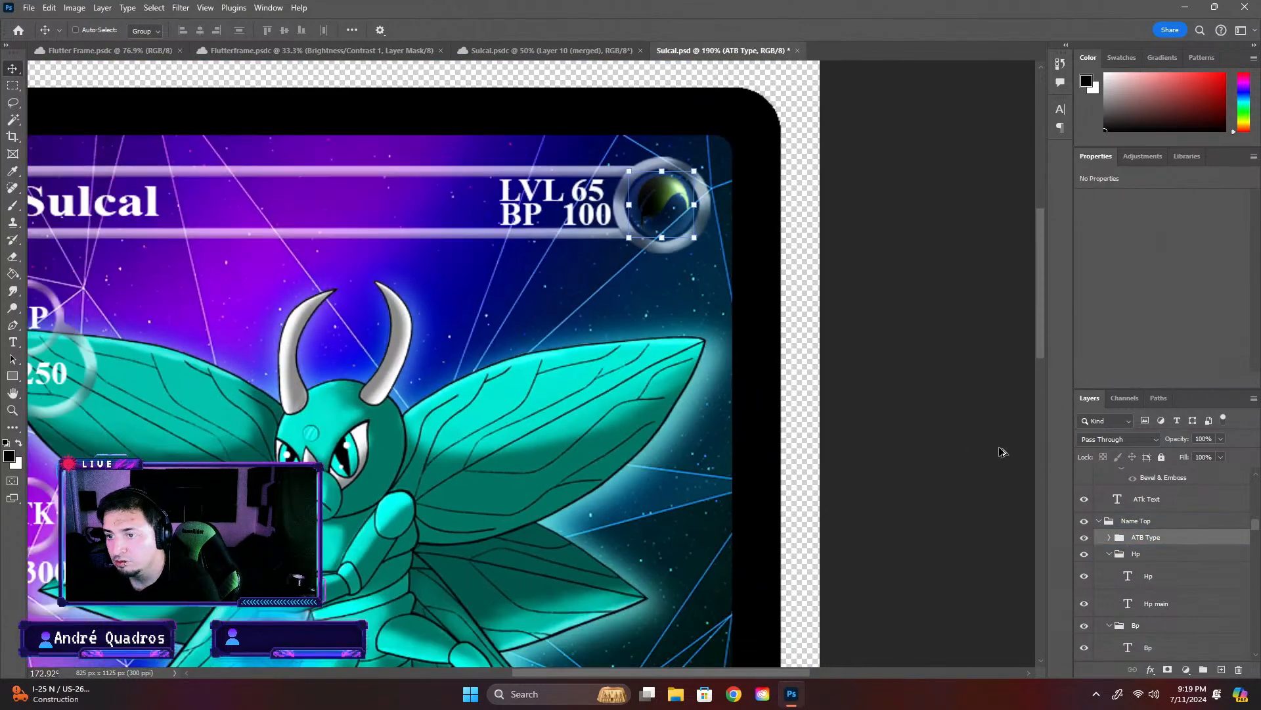
drag(1040, 323, 1041, 385)
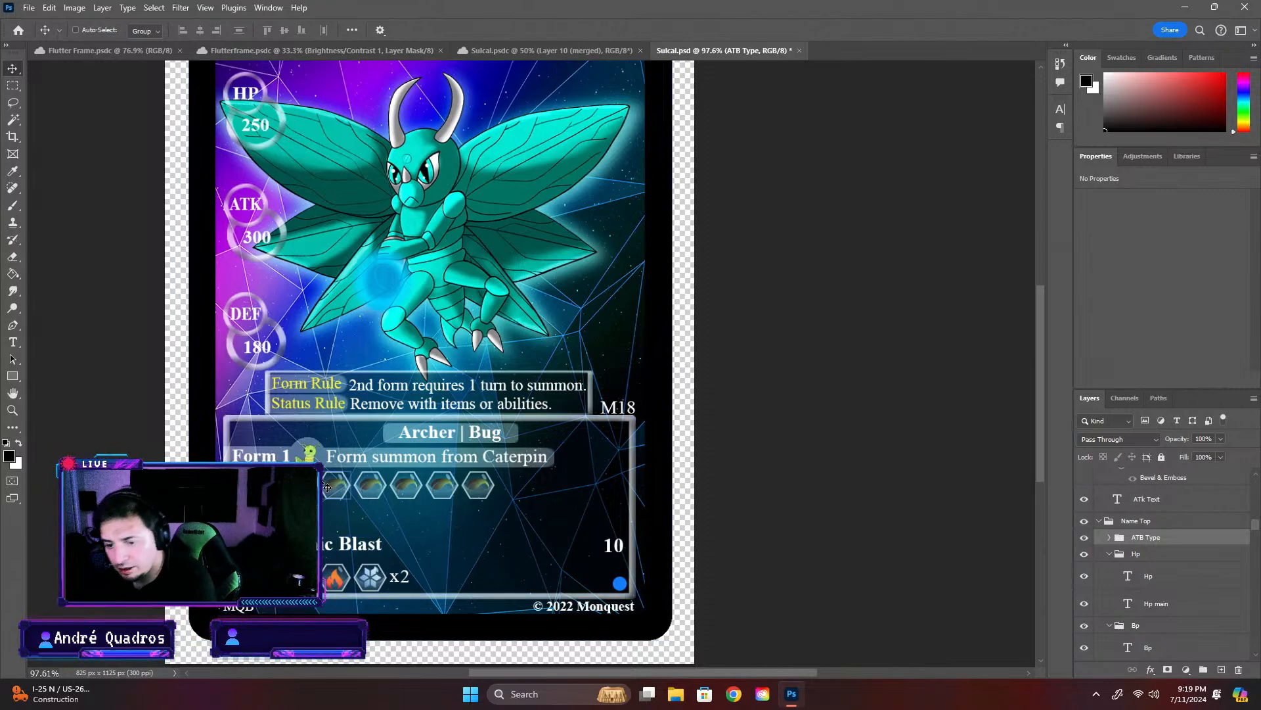
scroll(1043, 525, up, 1)
scroll(1043, 521, up, 1)
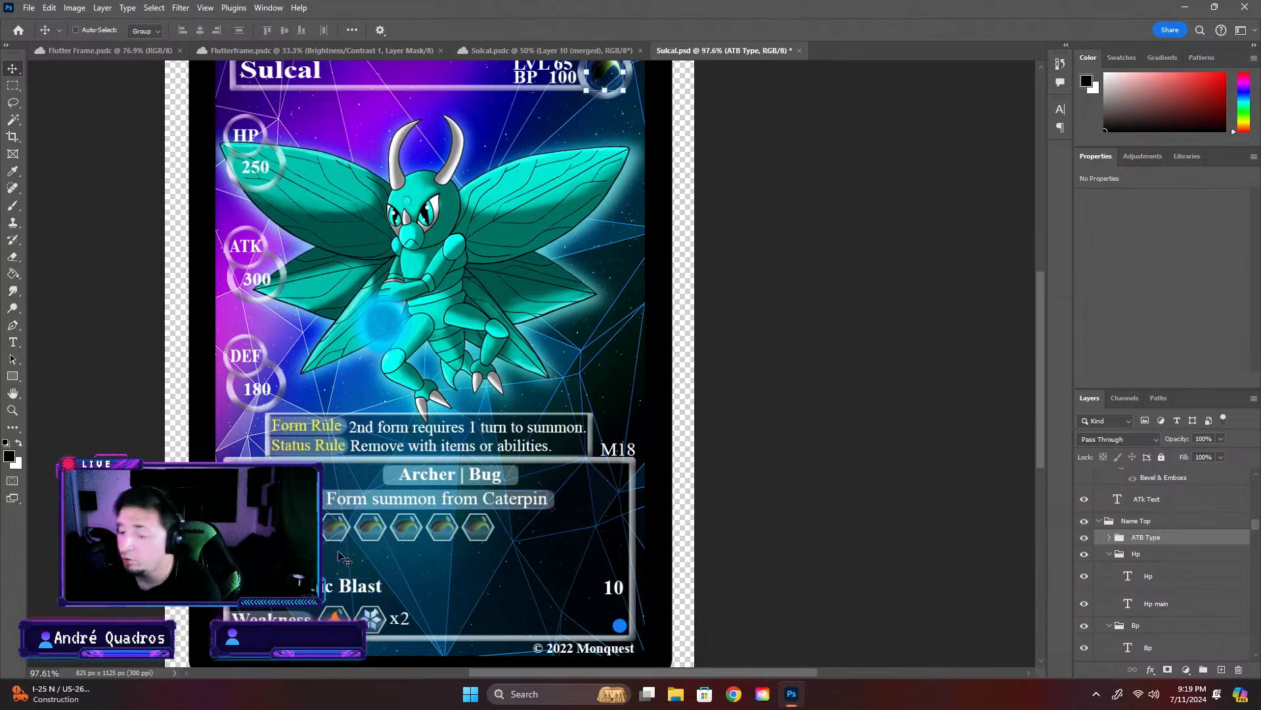
double_click(614, 589)
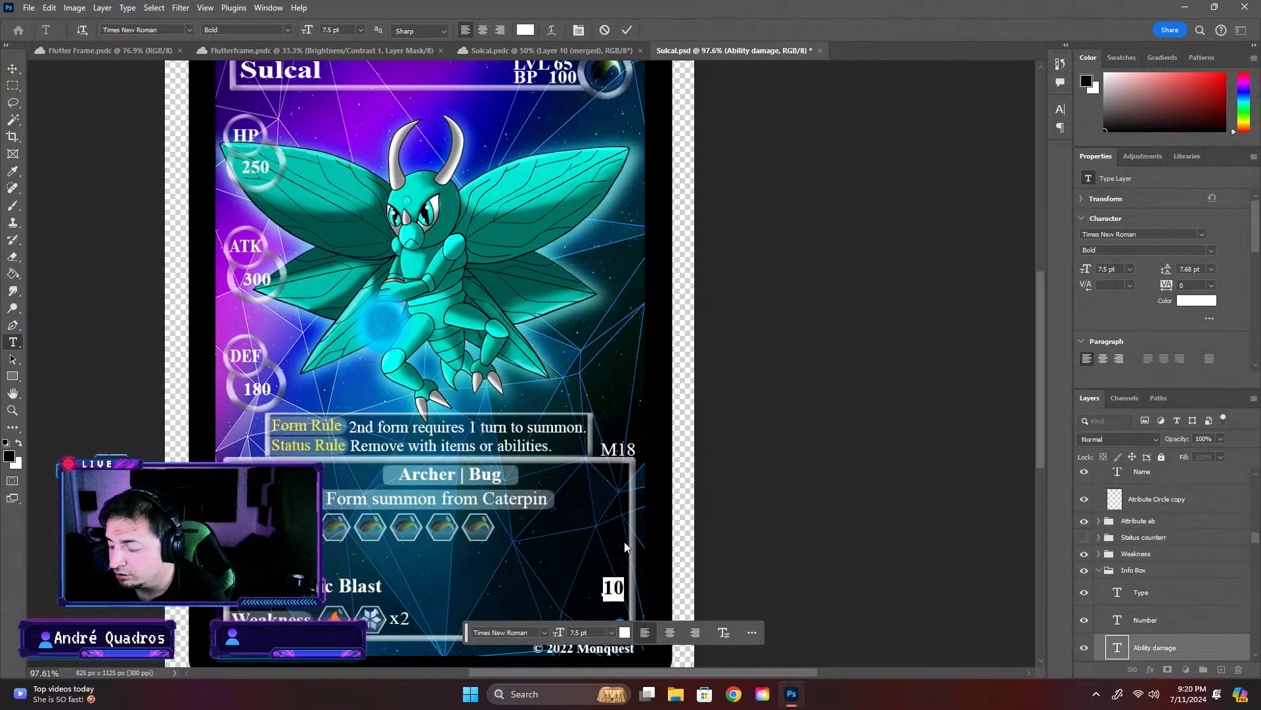
text(3)
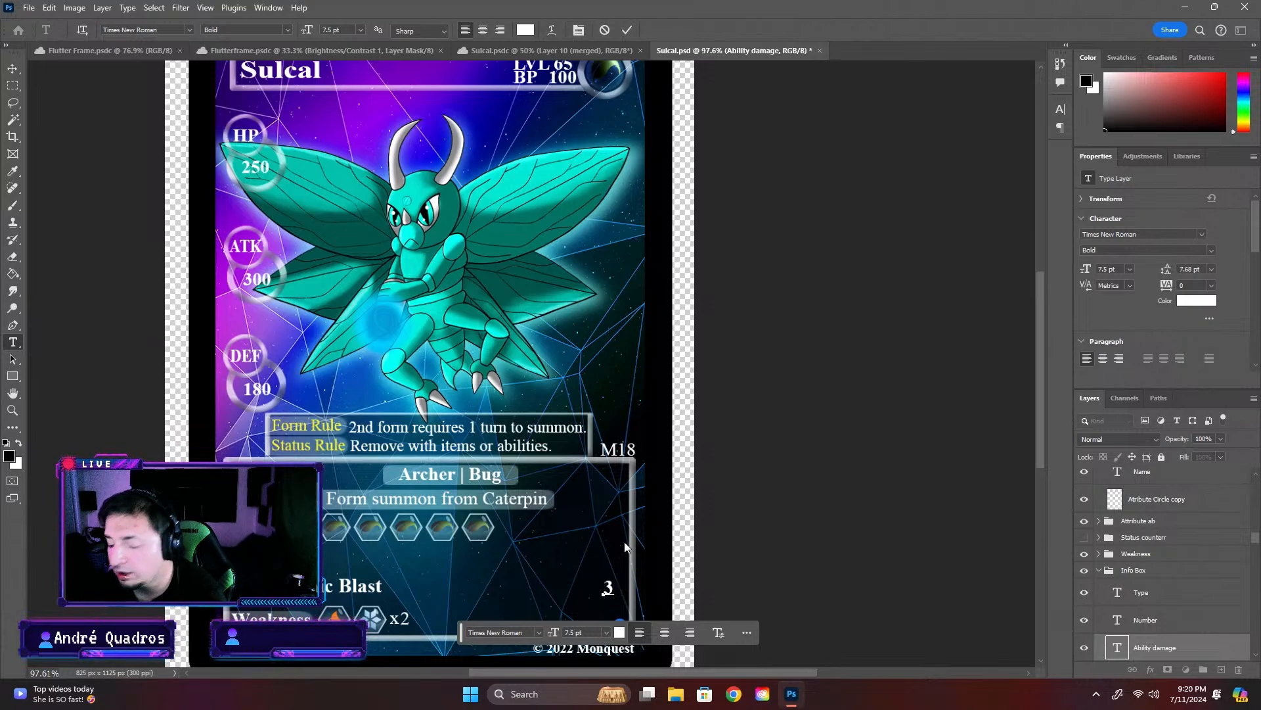
text(50)
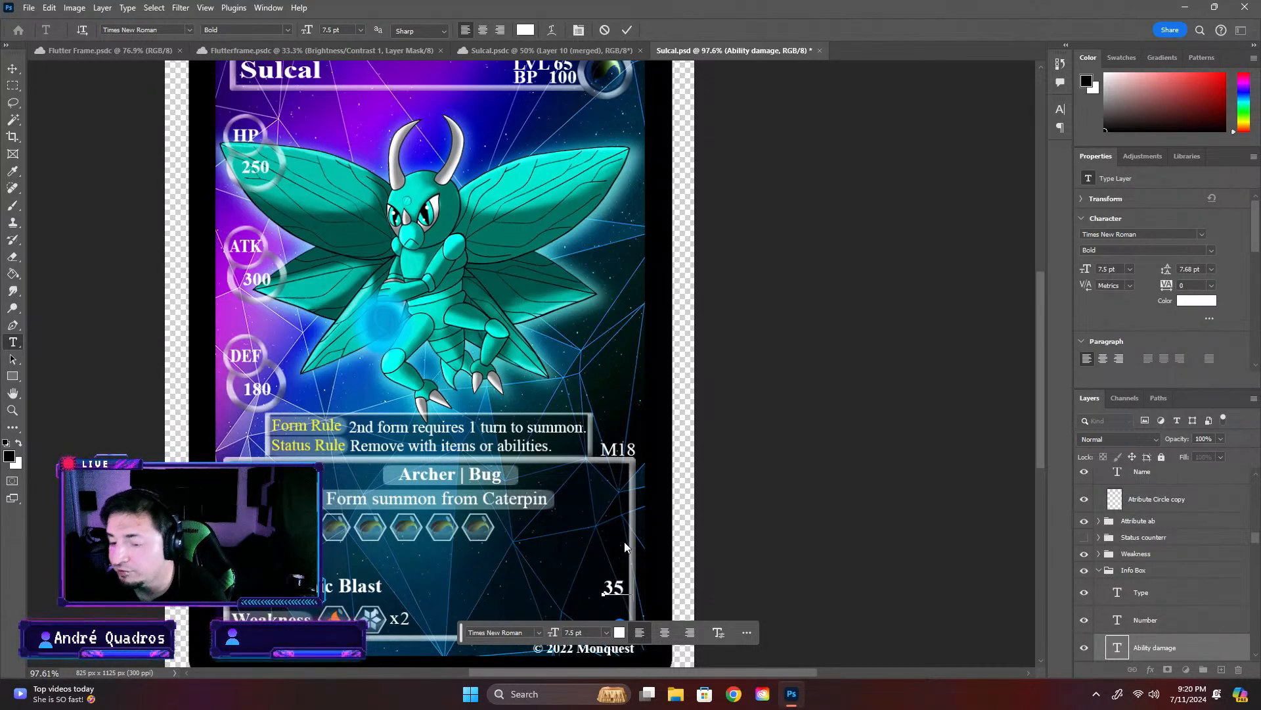
click(890, 396)
- Move the ability damage number slightly left so it sits clear of the info box's border
scroll(593, 570, up, 7)
scroll(624, 609, up, 1)
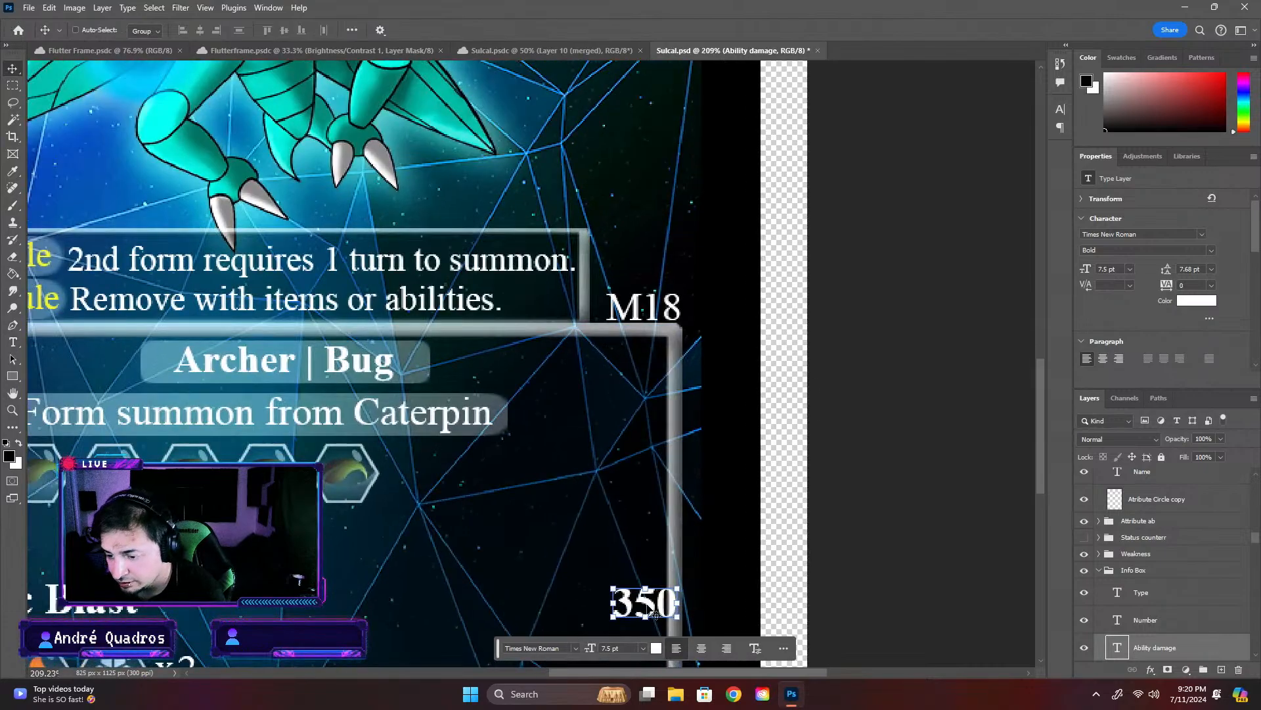
drag(649, 610, 635, 609)
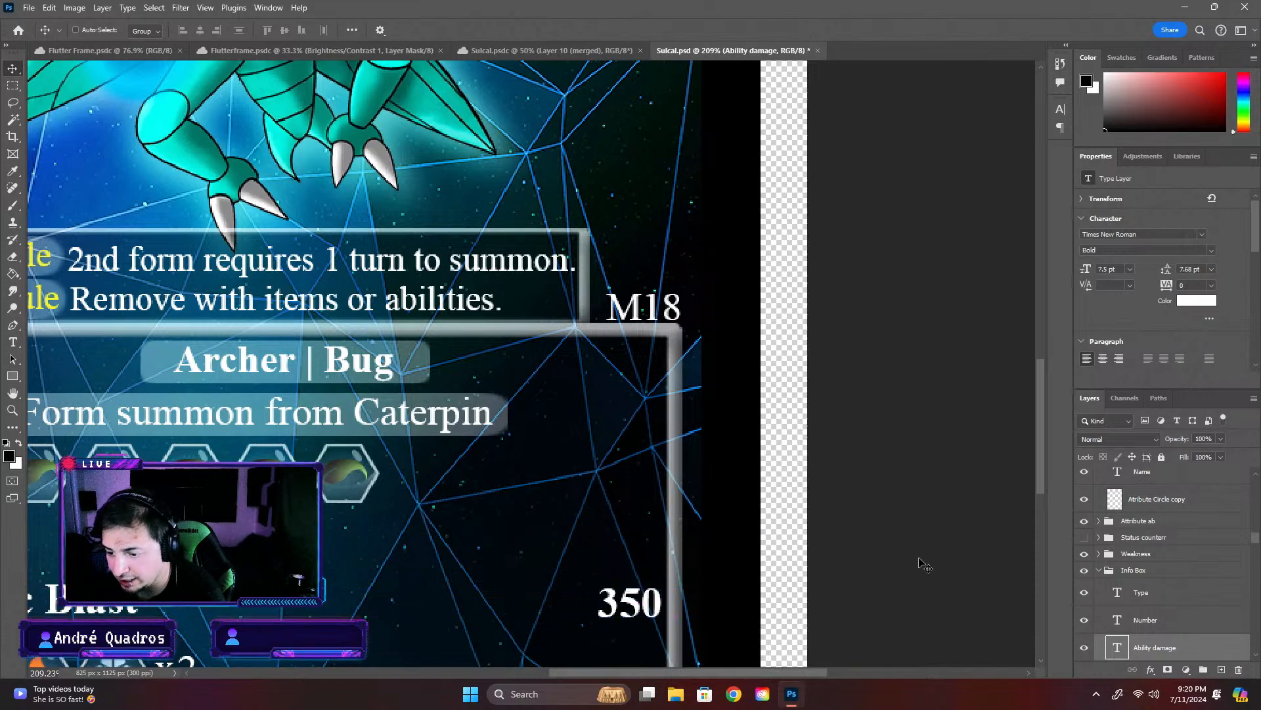
scroll(923, 563, down, 1)
scroll(923, 563, down, 3)
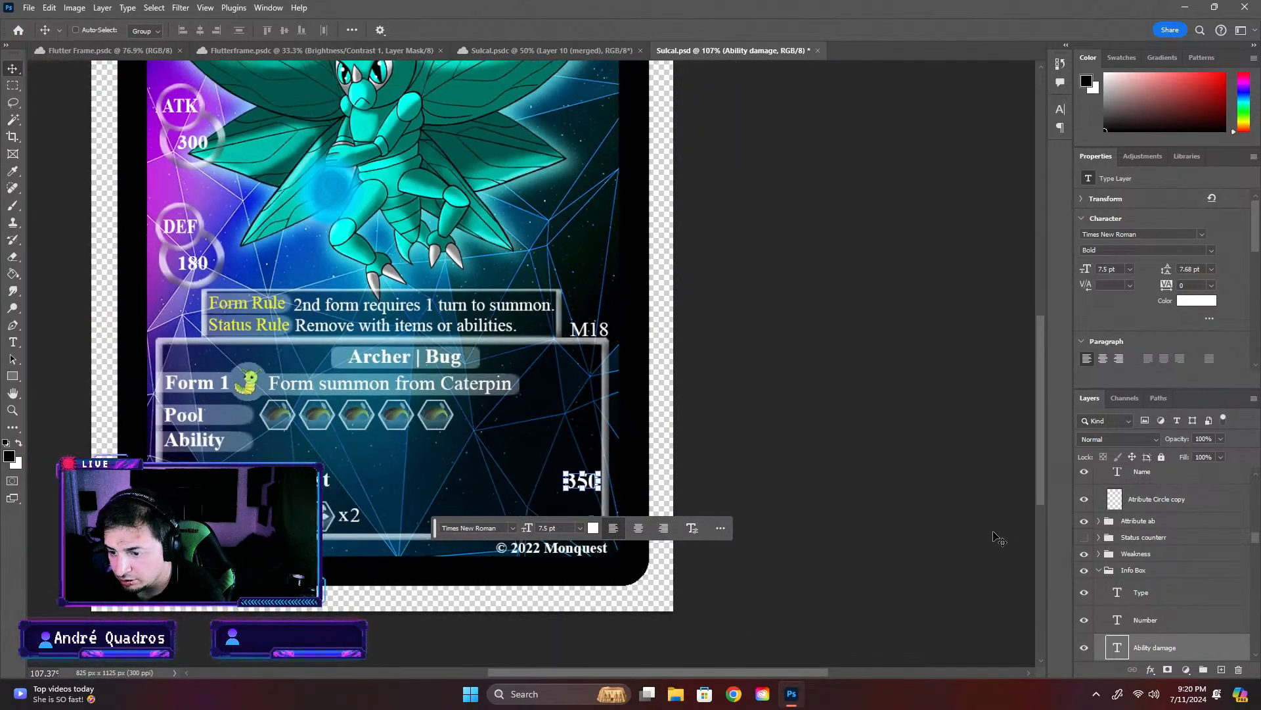
- Move the ability name text in the info box to the right along its line, leaving room beside its attribute icon
click(1175, 593)
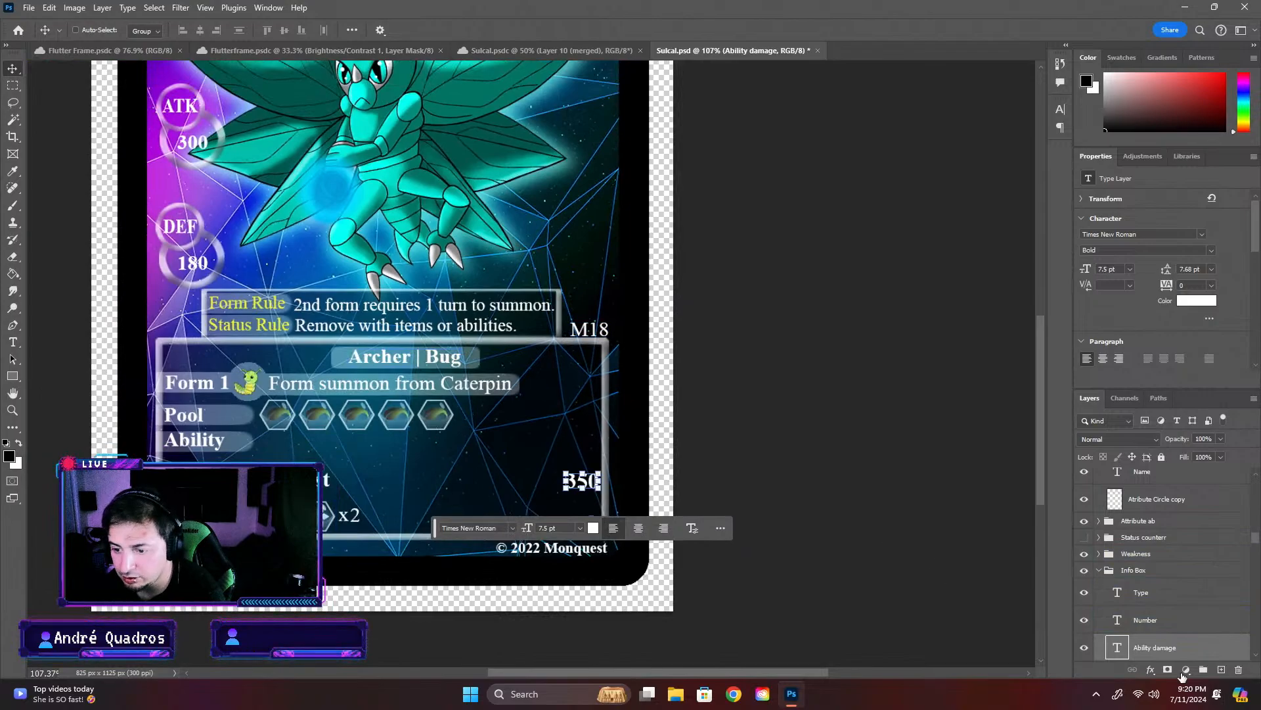
click(1167, 626)
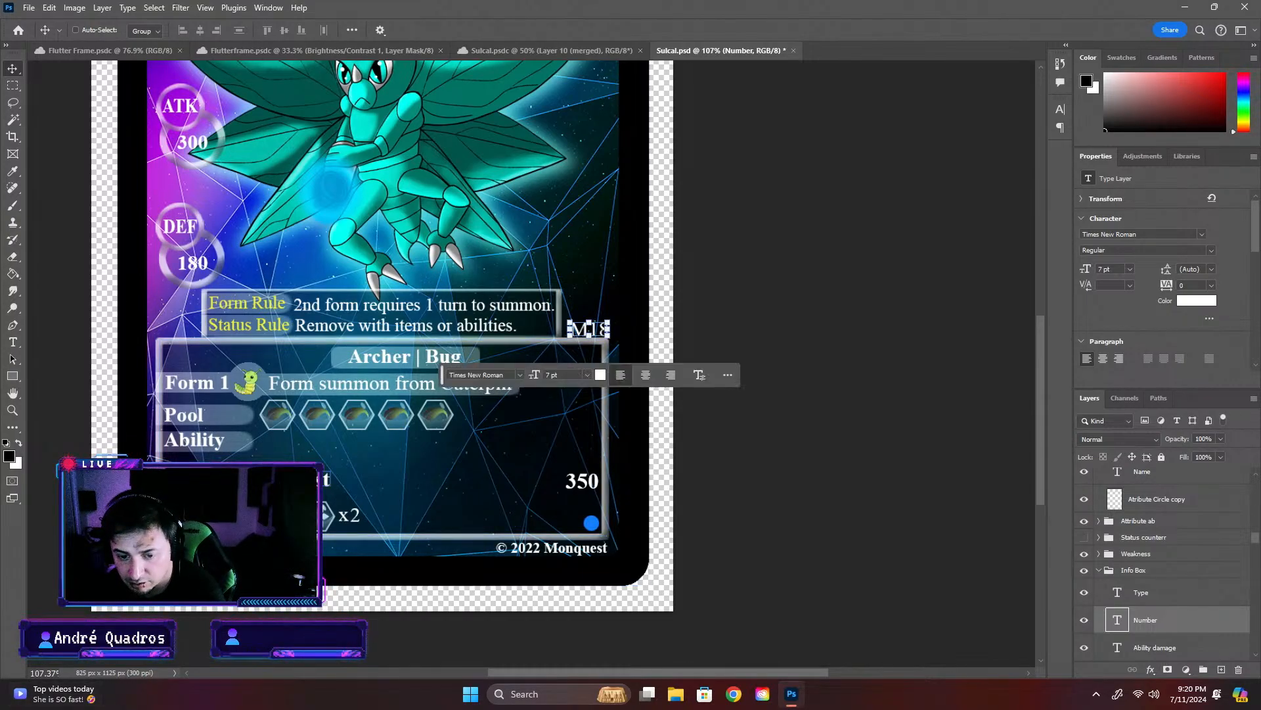
drag(246, 472, 251, 472)
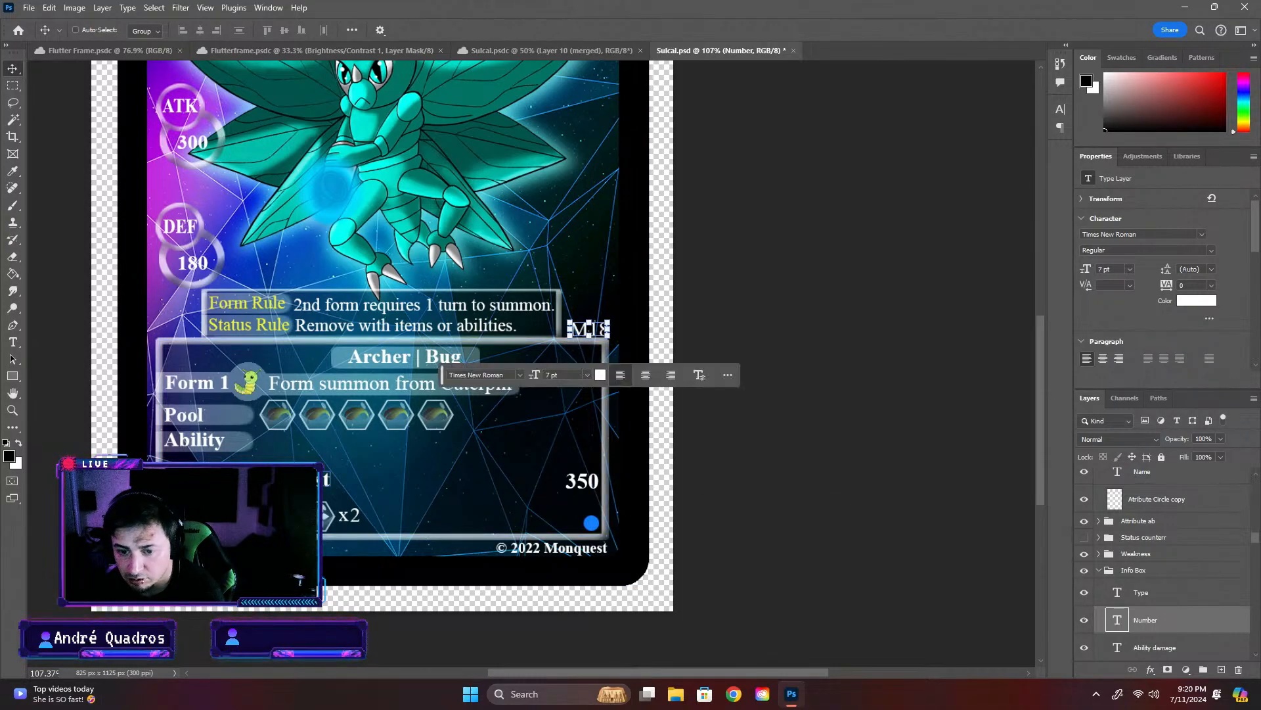
double_click(270, 481)
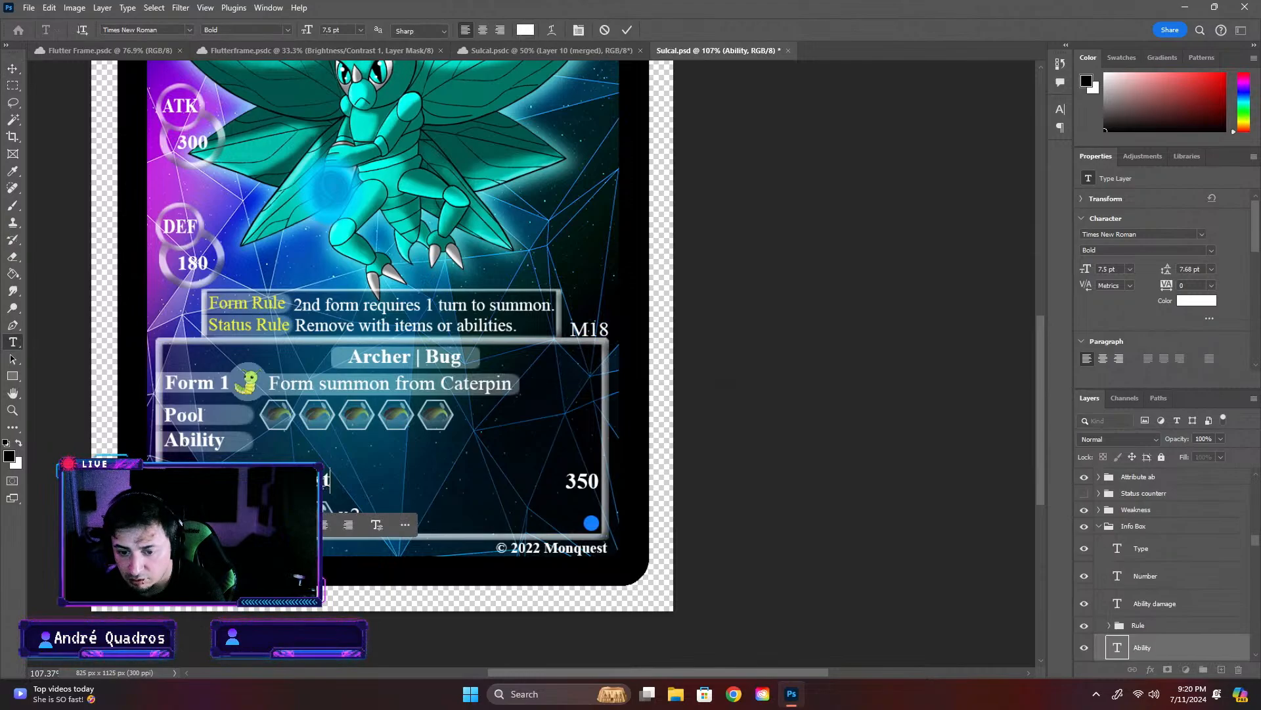
key(ctrl+t)
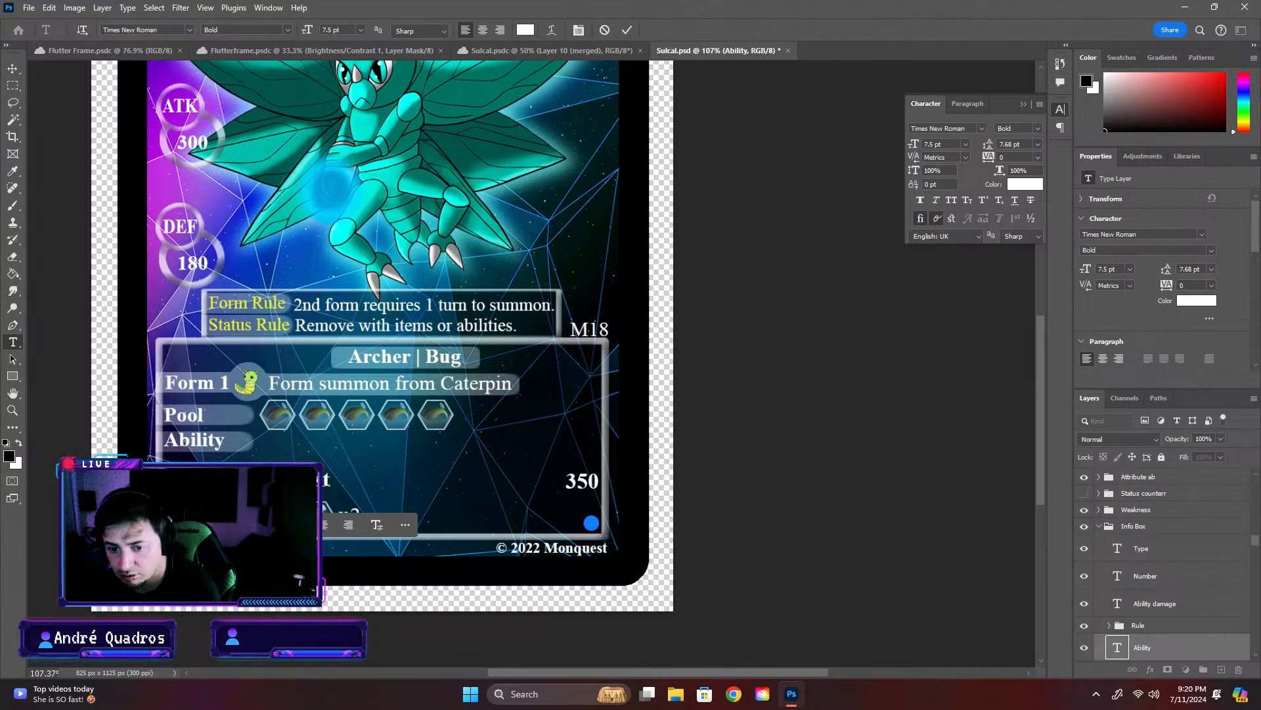
right_click(283, 485)
click(760, 508)
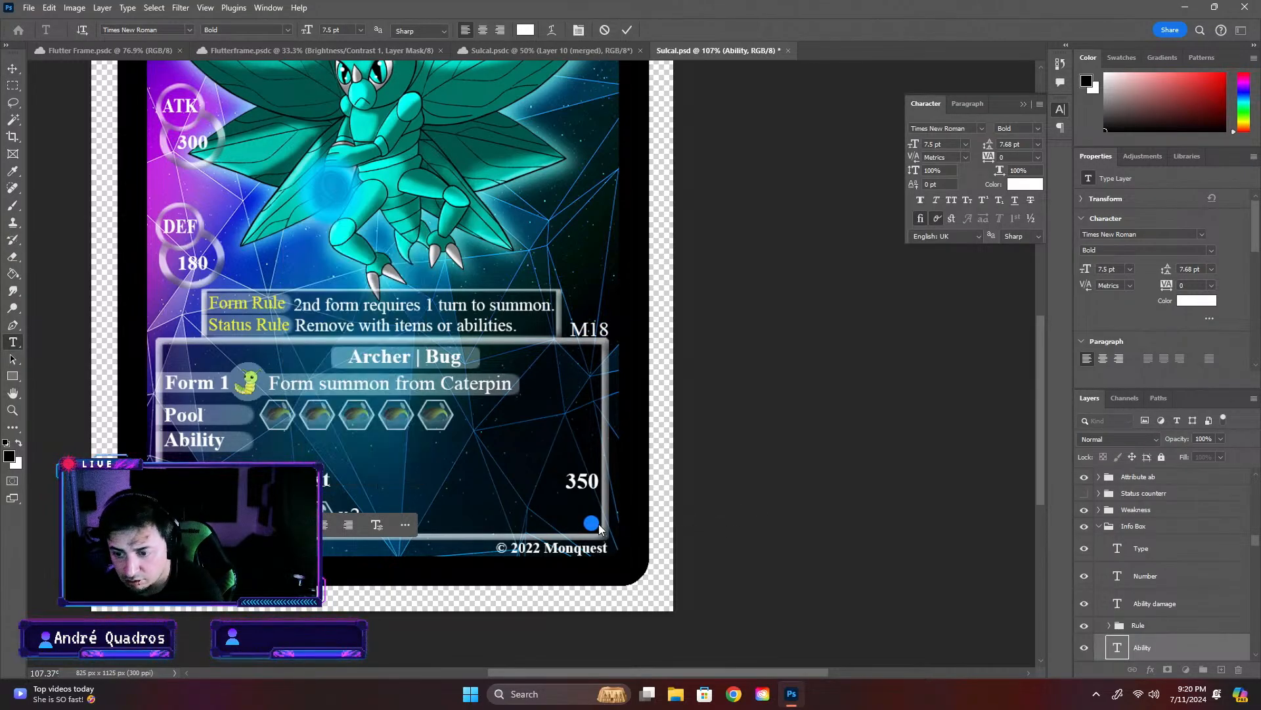
click(13, 68)
drag(293, 478, 382, 486)
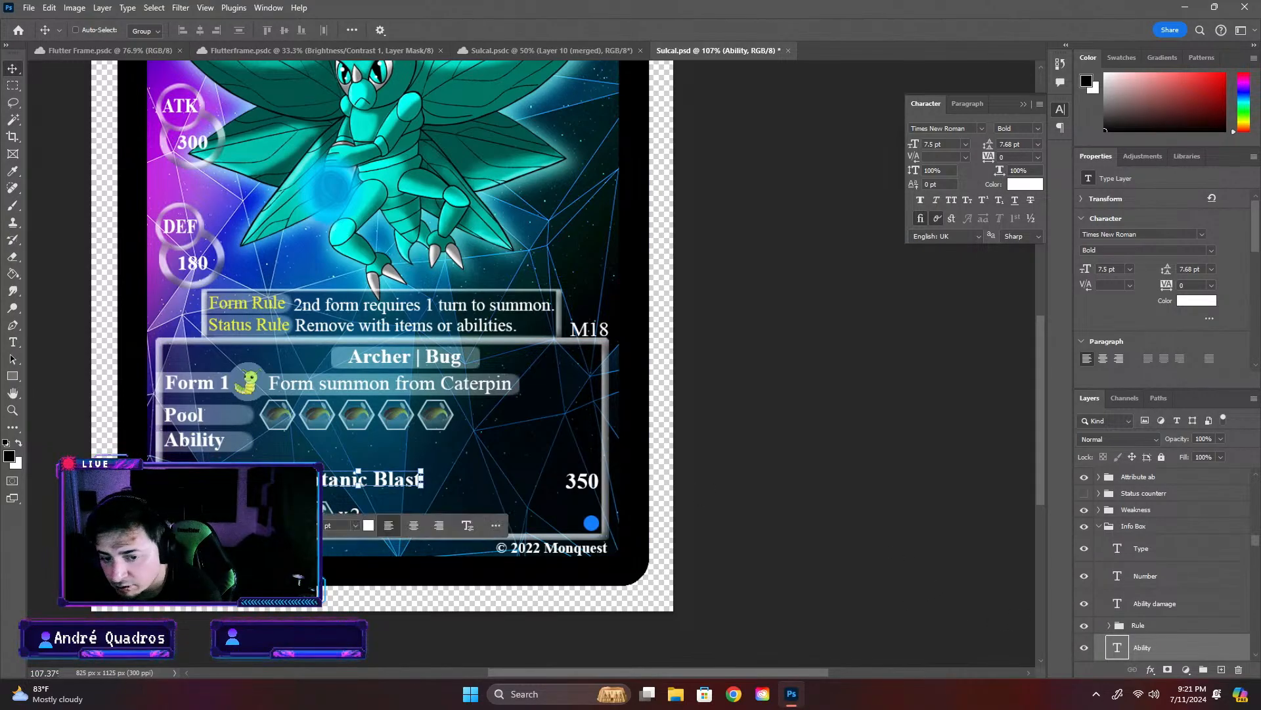
- Turn on Auto-Select and pick the attribute icon beside the ability name to select its Attribute ab group
drag(1212, 661, 1214, 663)
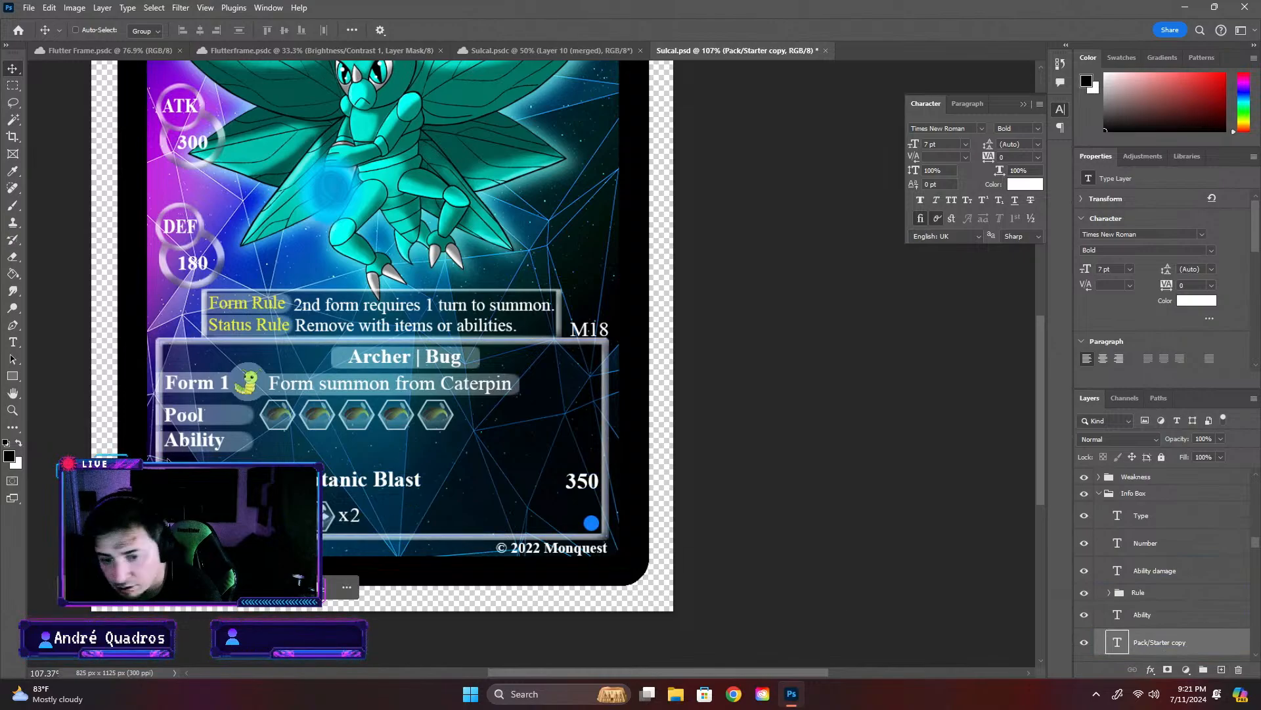
scroll(1156, 591, down, 3)
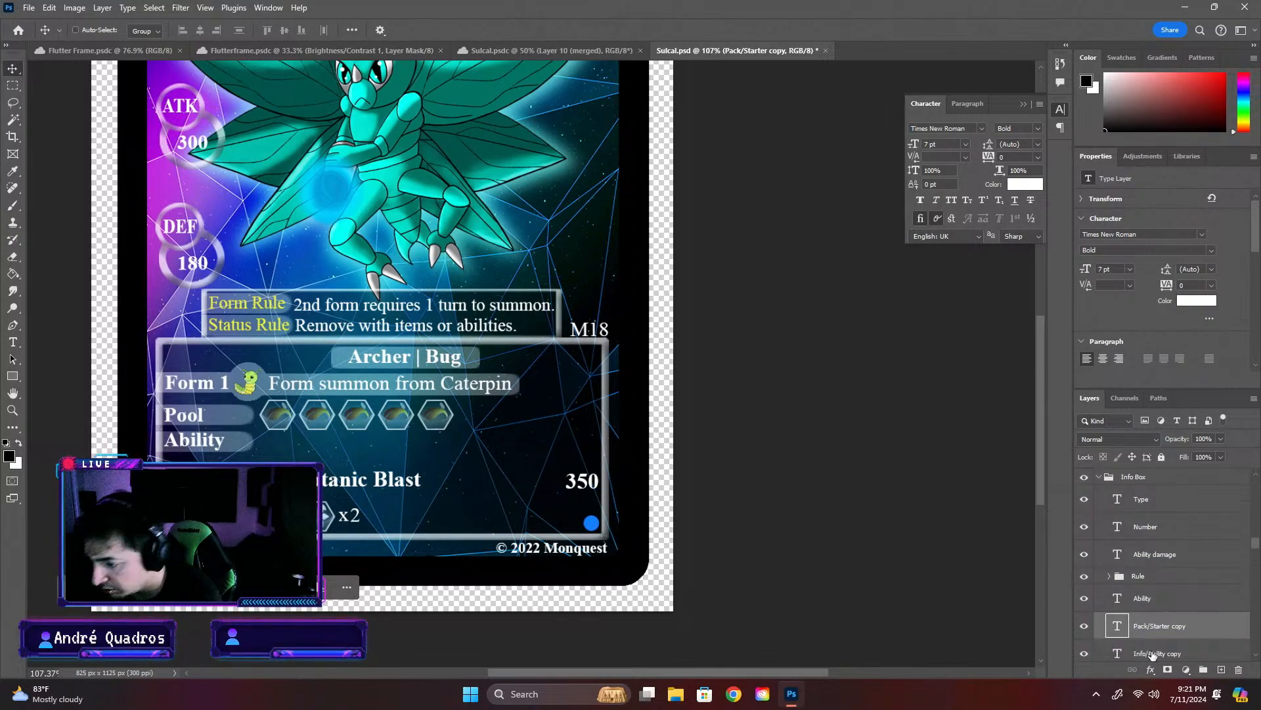
click(1150, 622)
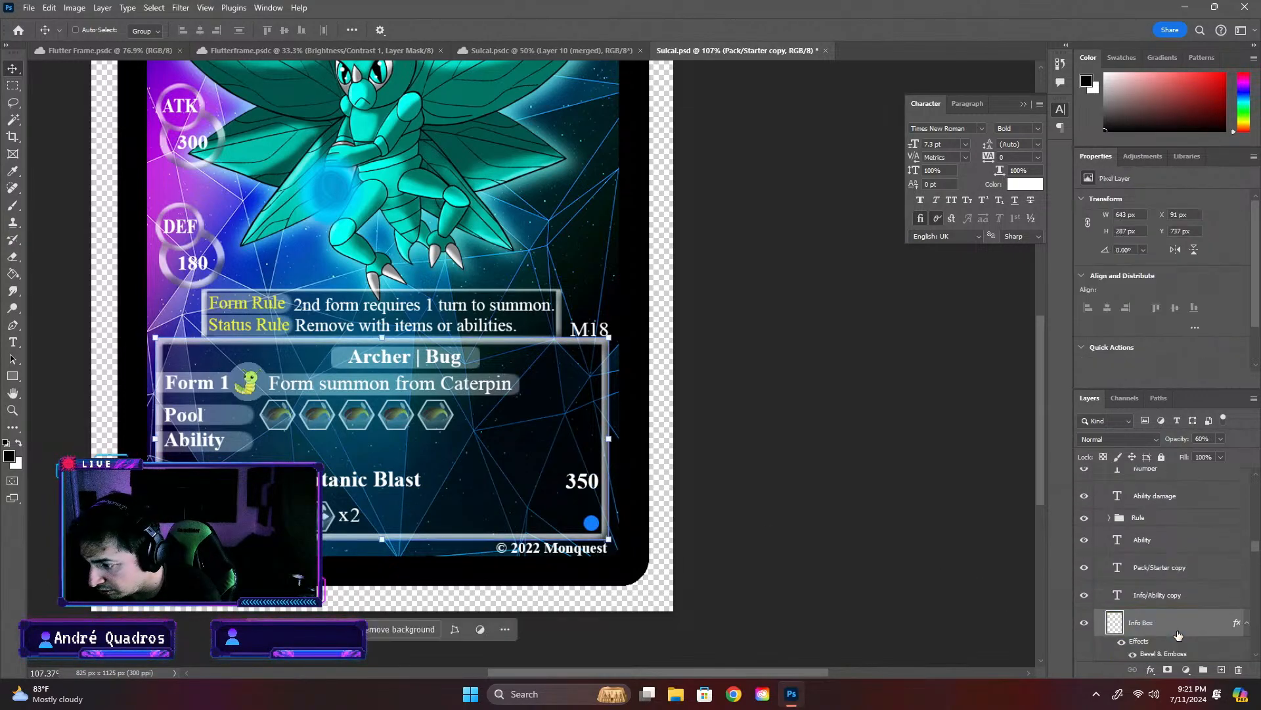
click(76, 30)
click(245, 410)
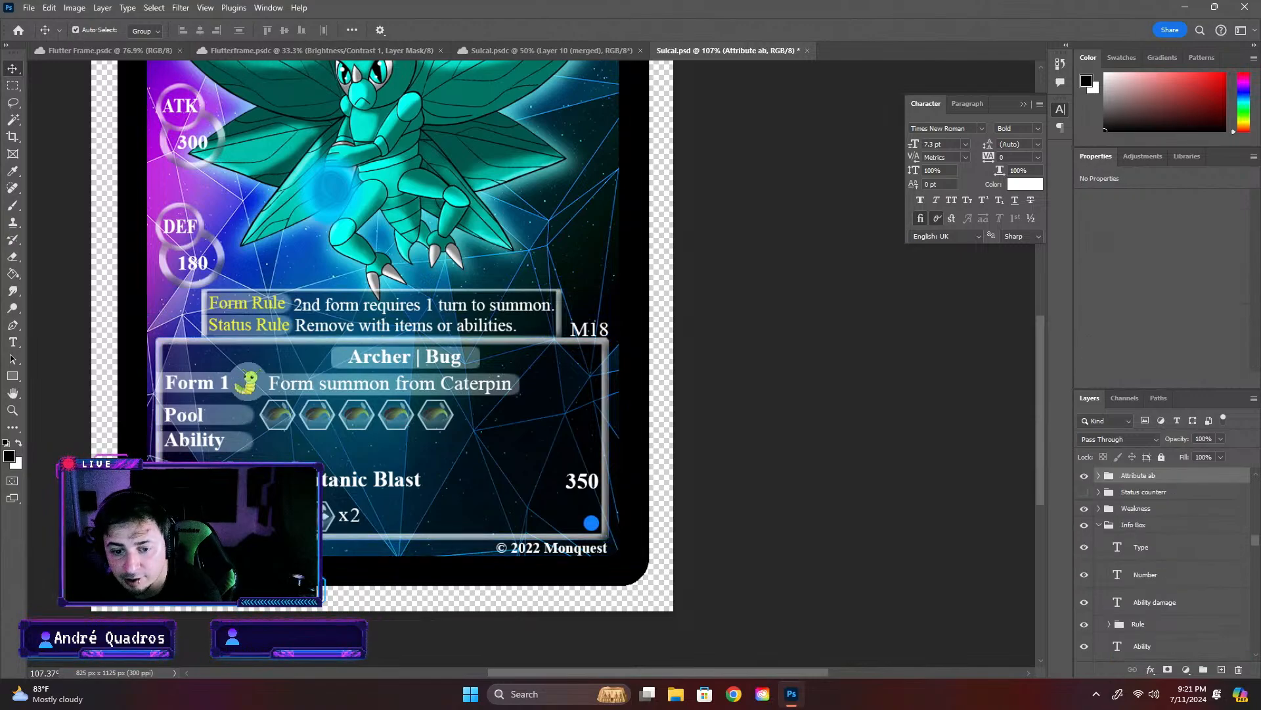
- Set the Move tool's Auto-Select target to Layer and turn Auto-Select off
click(1112, 550)
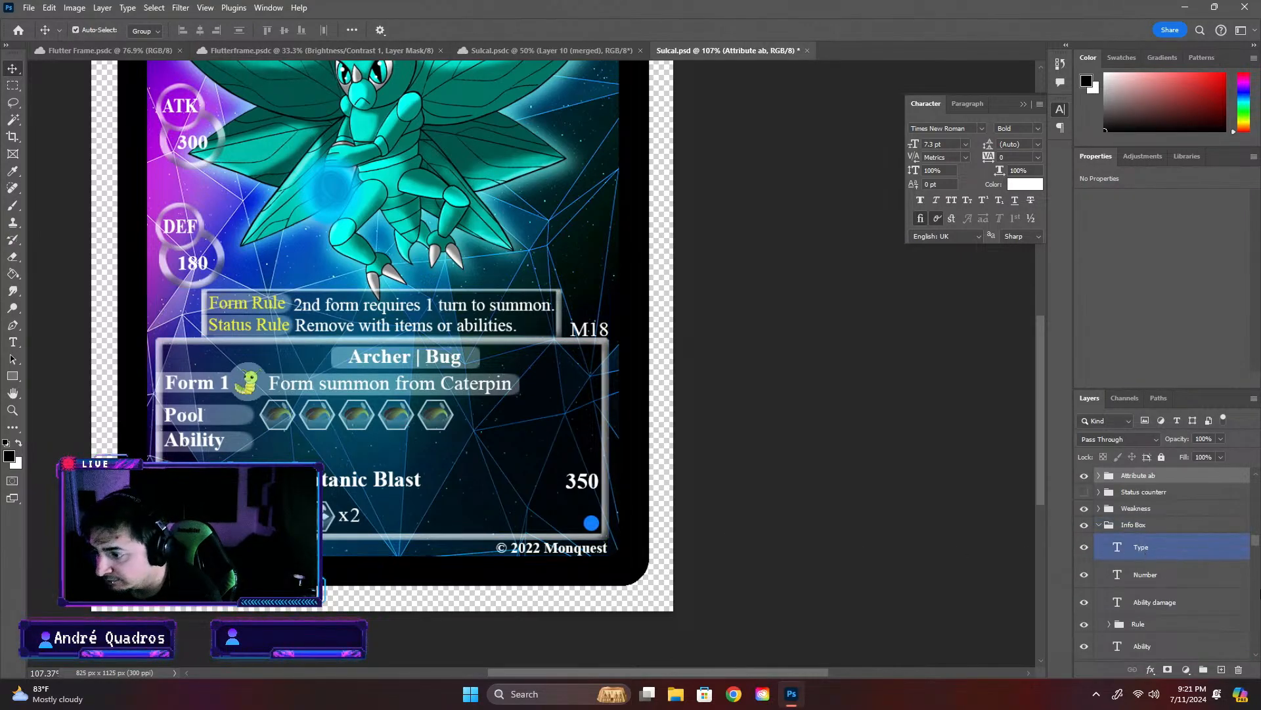
click(1229, 599)
click(1176, 579)
click(1110, 546)
click(1110, 529)
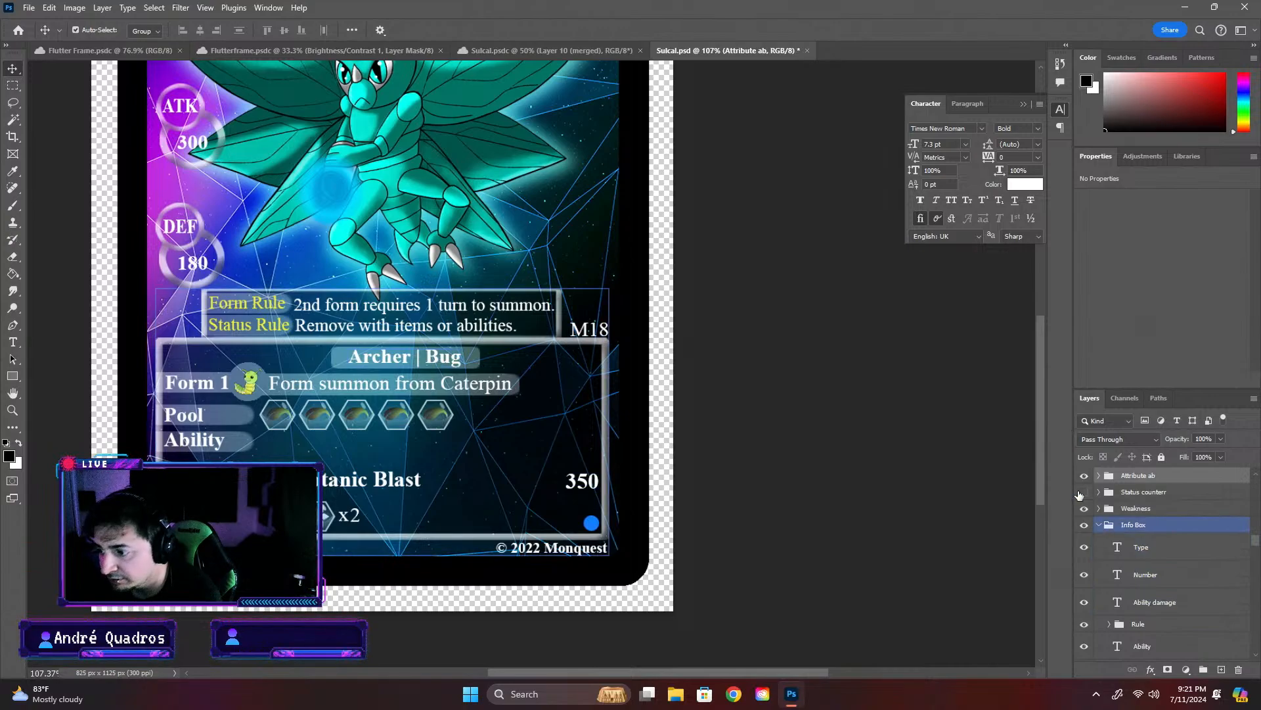
click(1084, 491)
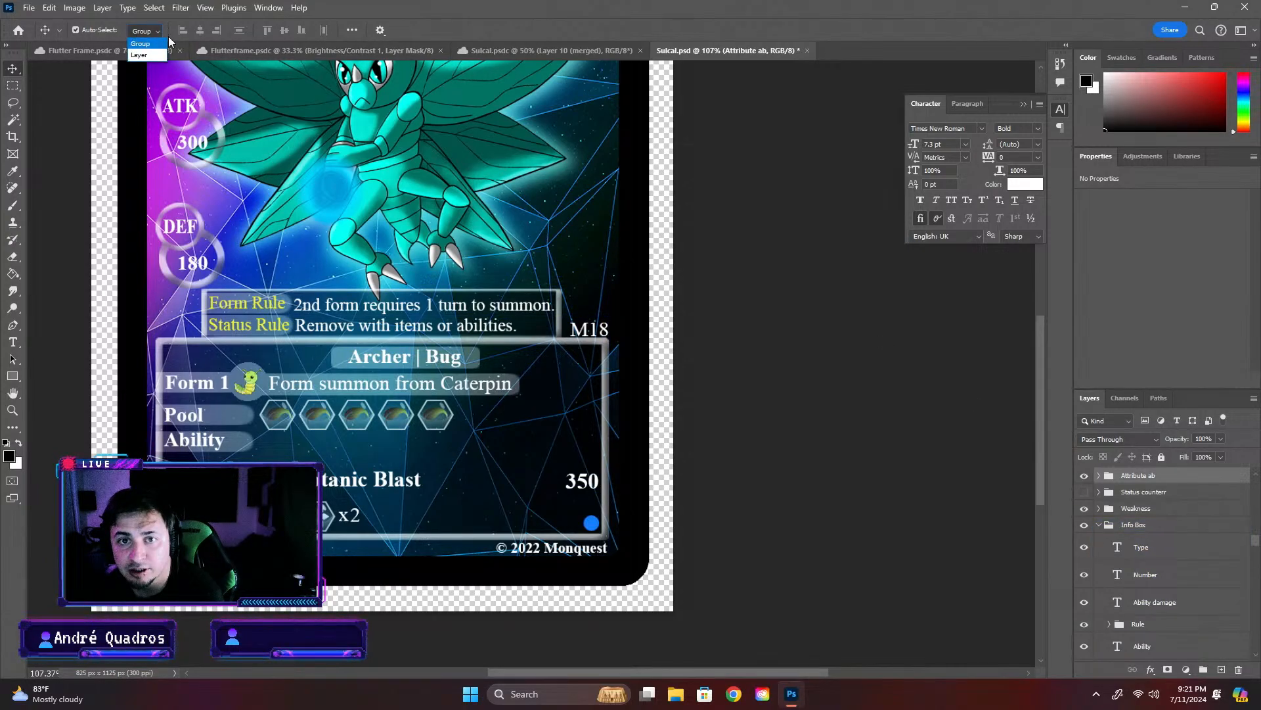
click(139, 55)
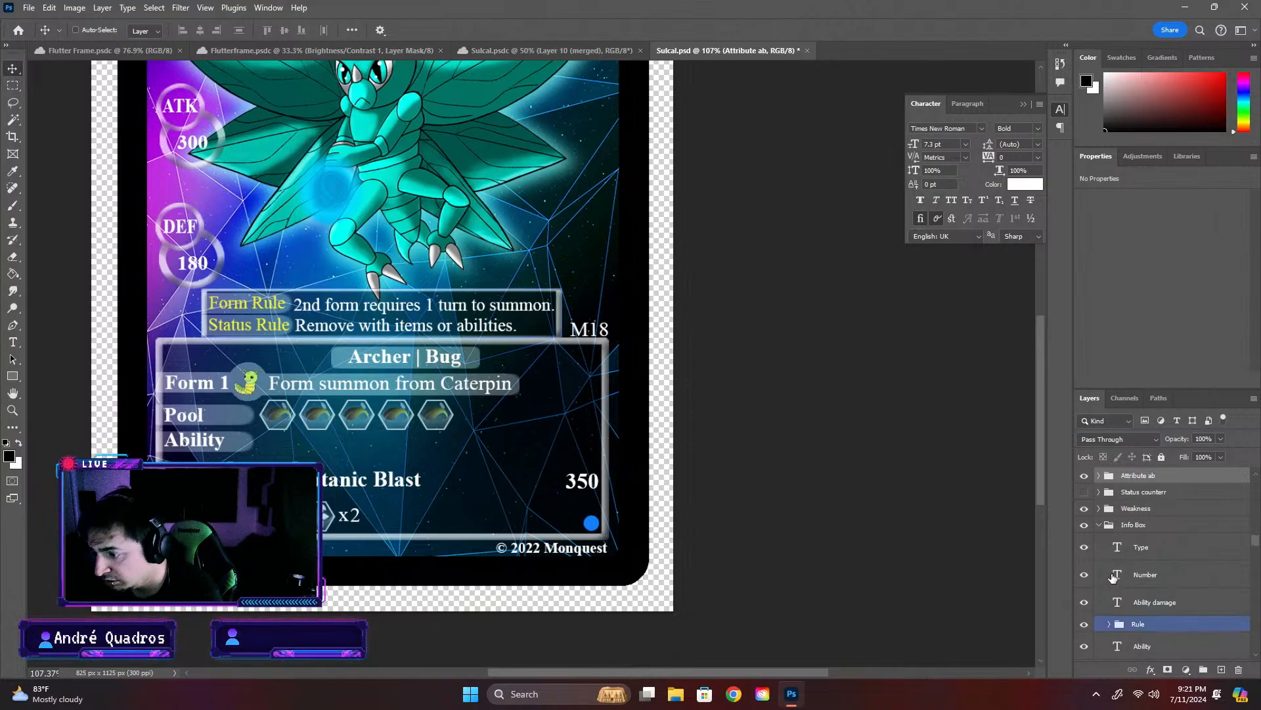
- Expand the Attribute ab group and group its upper four layers, Ellipse 2 through Layer 53, under the name Ability
click(1099, 476)
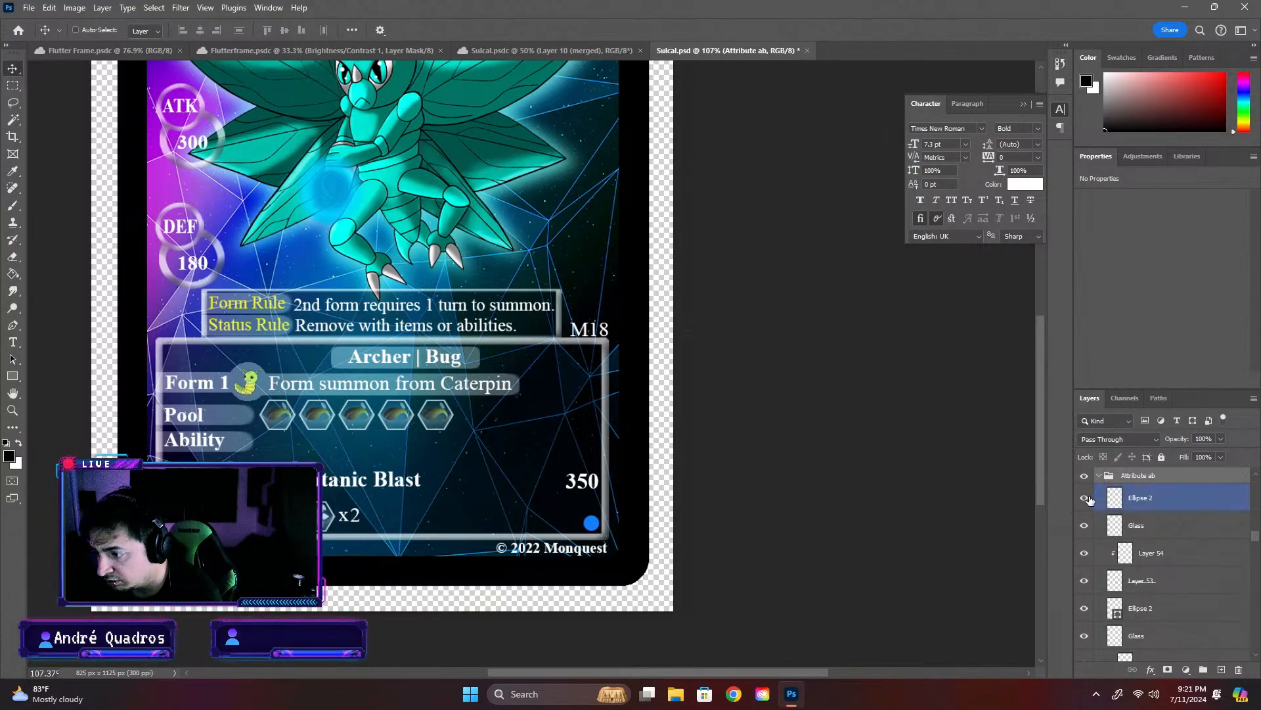
click(1122, 500)
click(1152, 509)
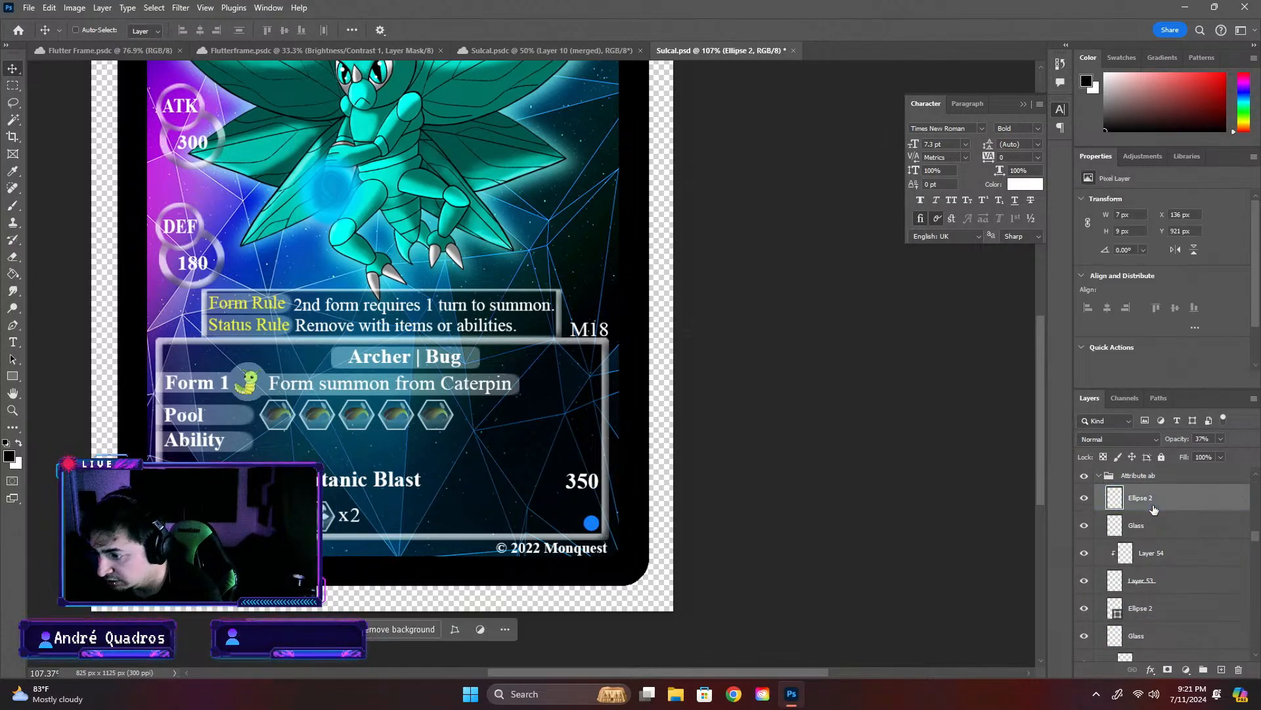
scroll(1199, 574, down, 4)
scroll(1199, 578, up, 3)
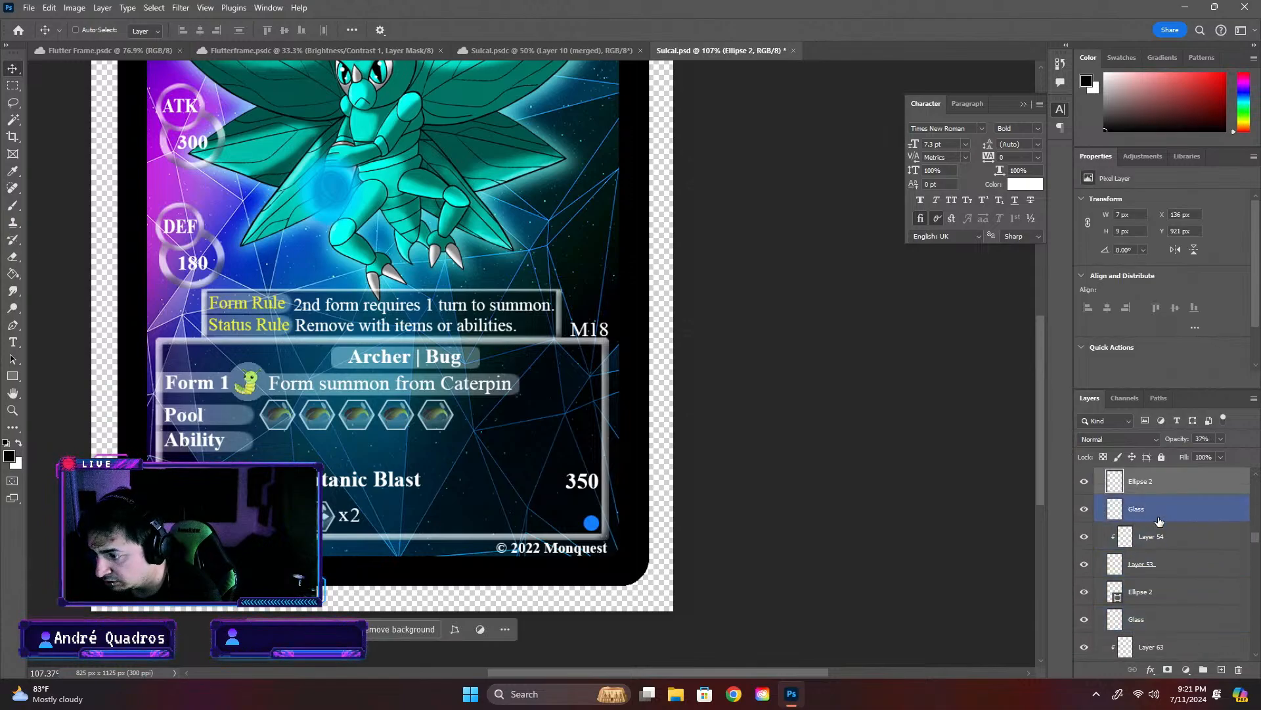
click(1143, 566)
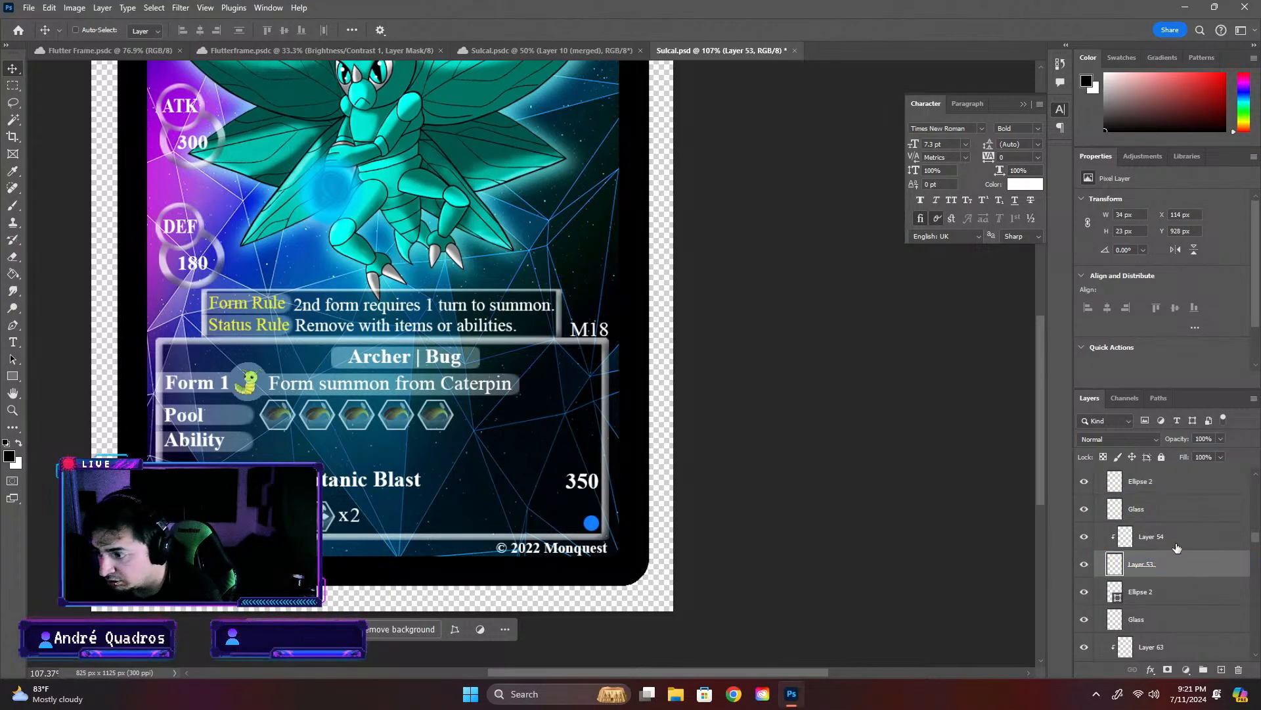
shift+click(1169, 494)
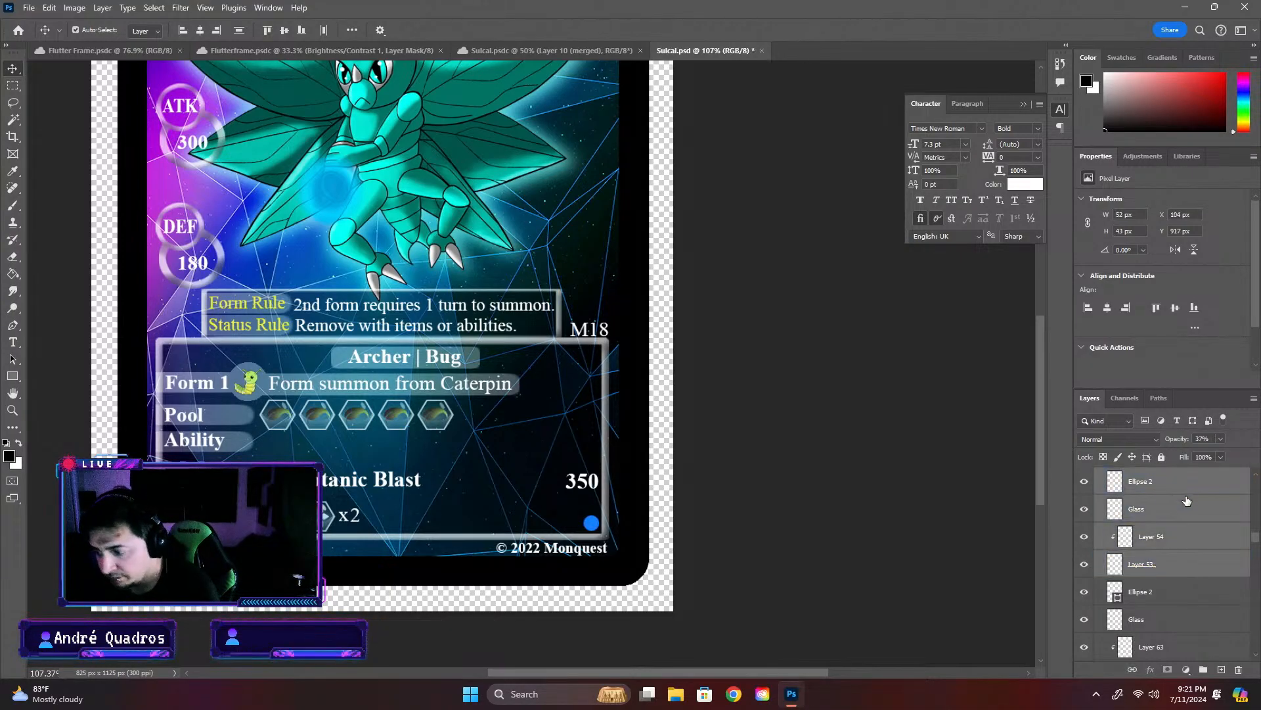
key(ctrl+g)
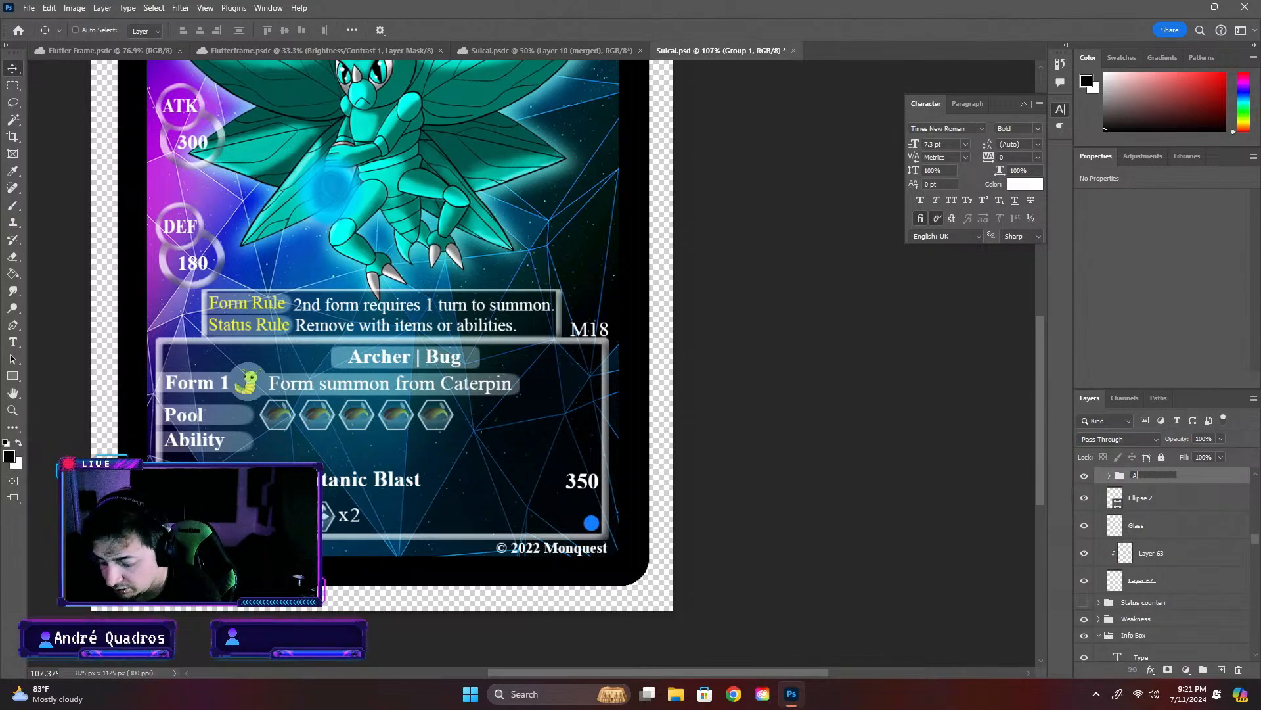
key(Return)
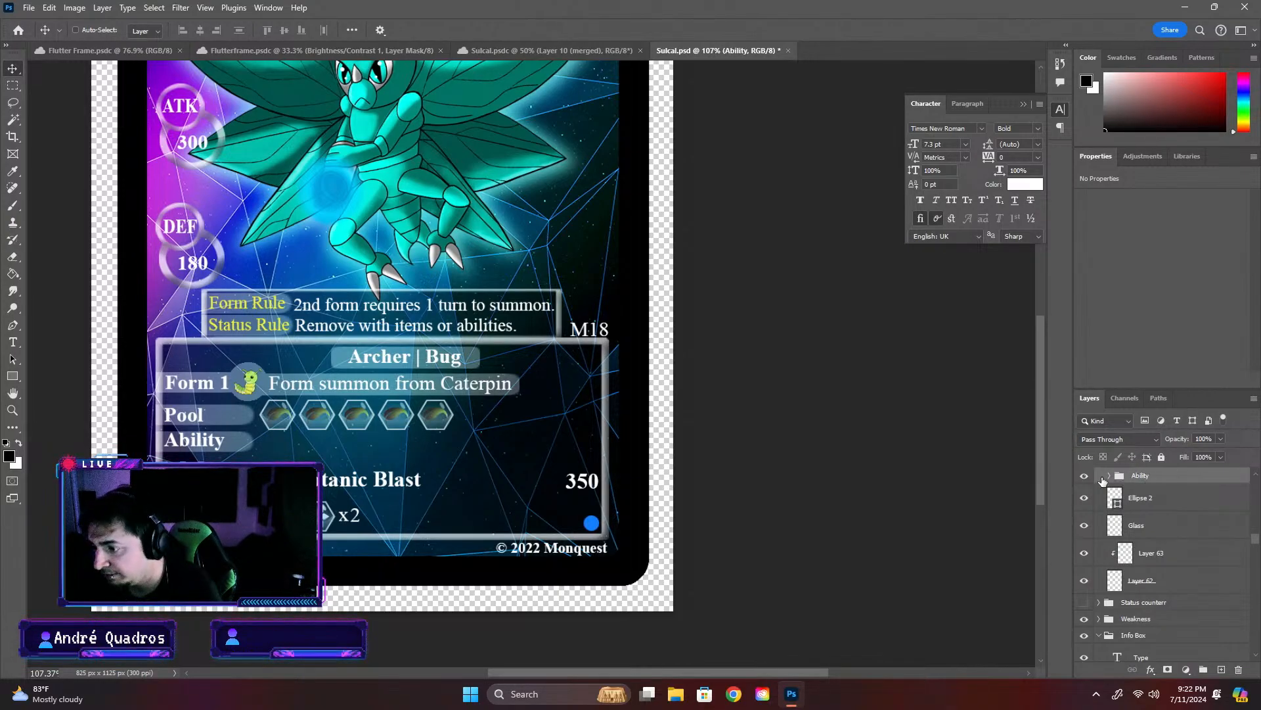
- Duplicate the four icon layers inside the Ability group and move the copy up over the rule box's lower edge
click(1109, 480)
click(1157, 481)
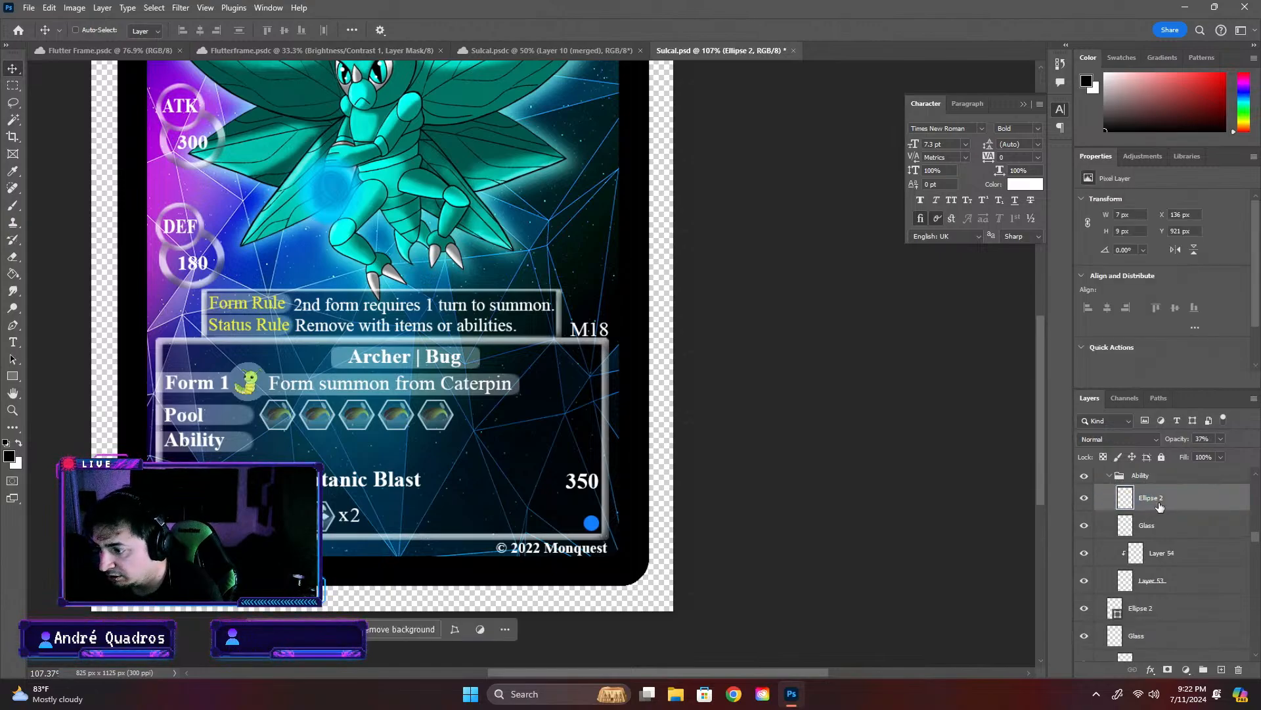
click(1190, 558)
click(1182, 568)
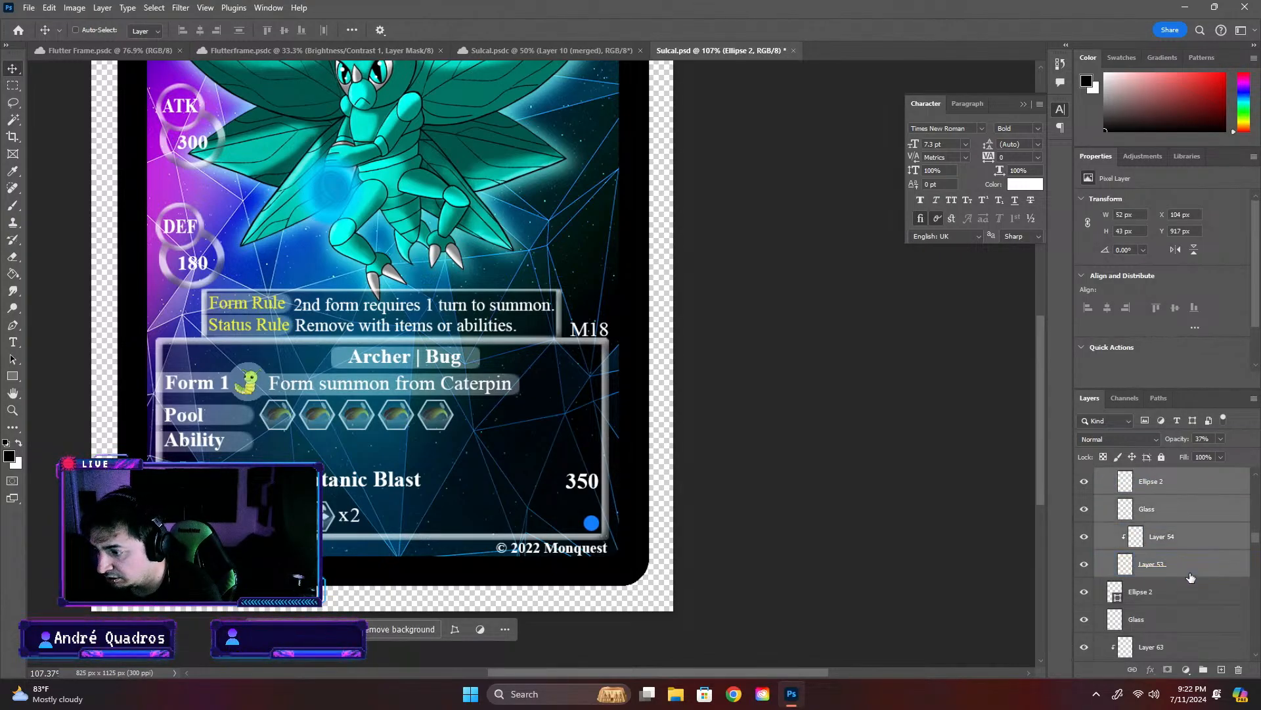
key(ctrl)
key(ctrl+j)
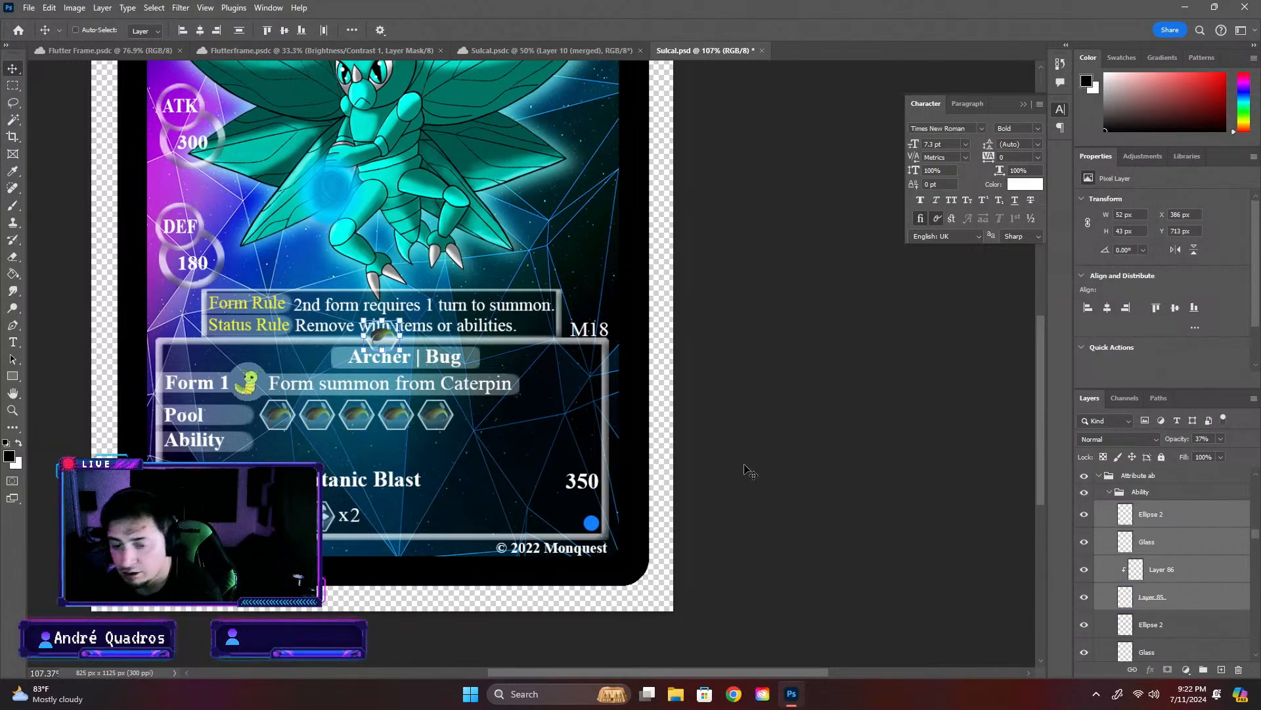
click(1115, 494)
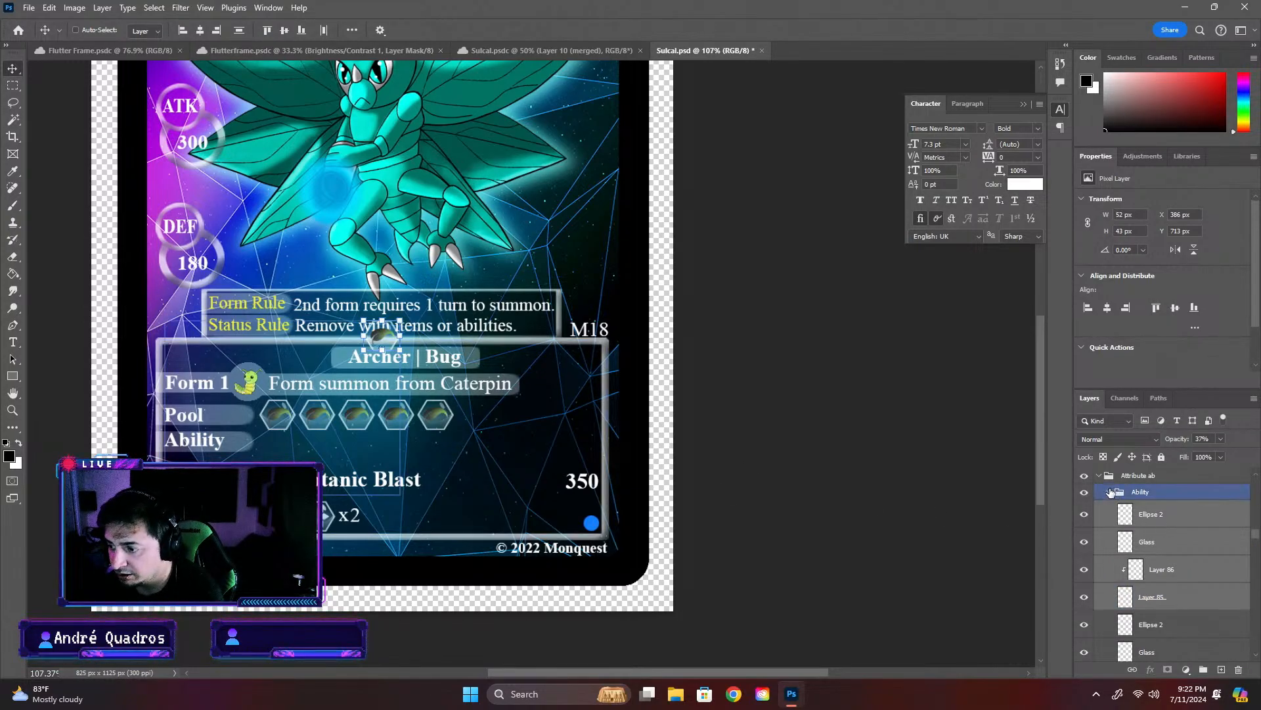
click(1110, 492)
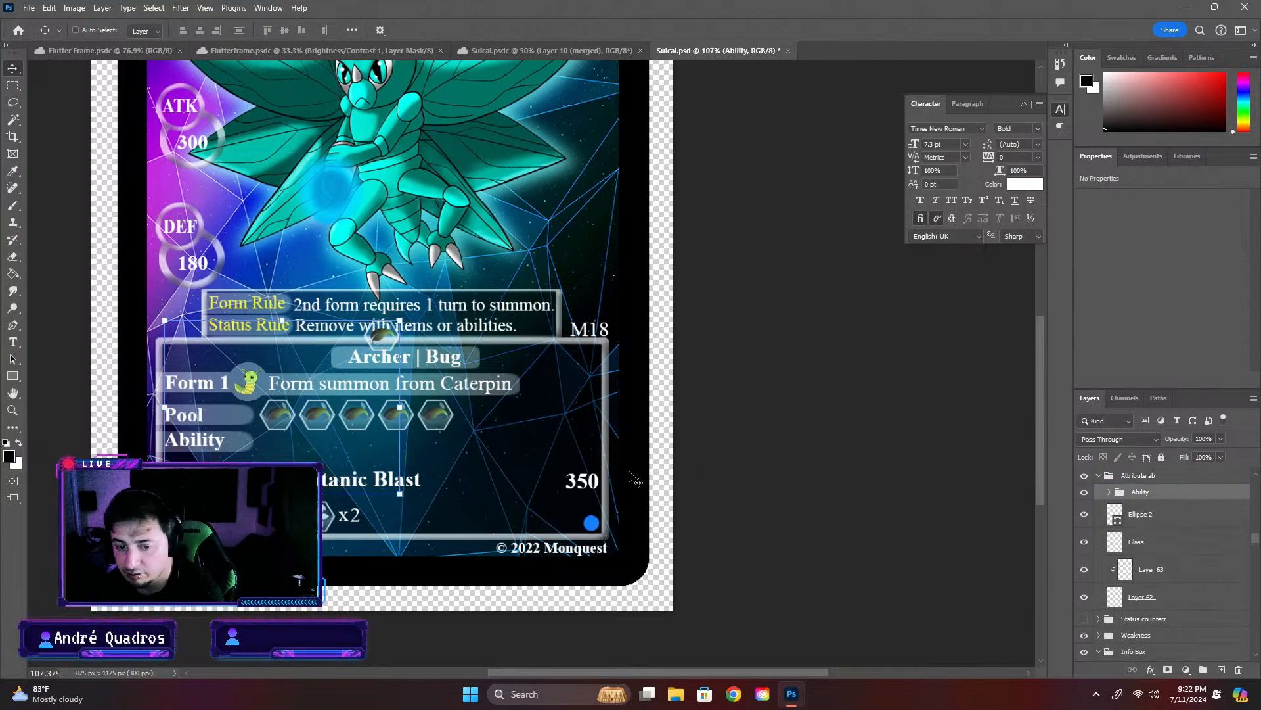
key(ctrl+t)
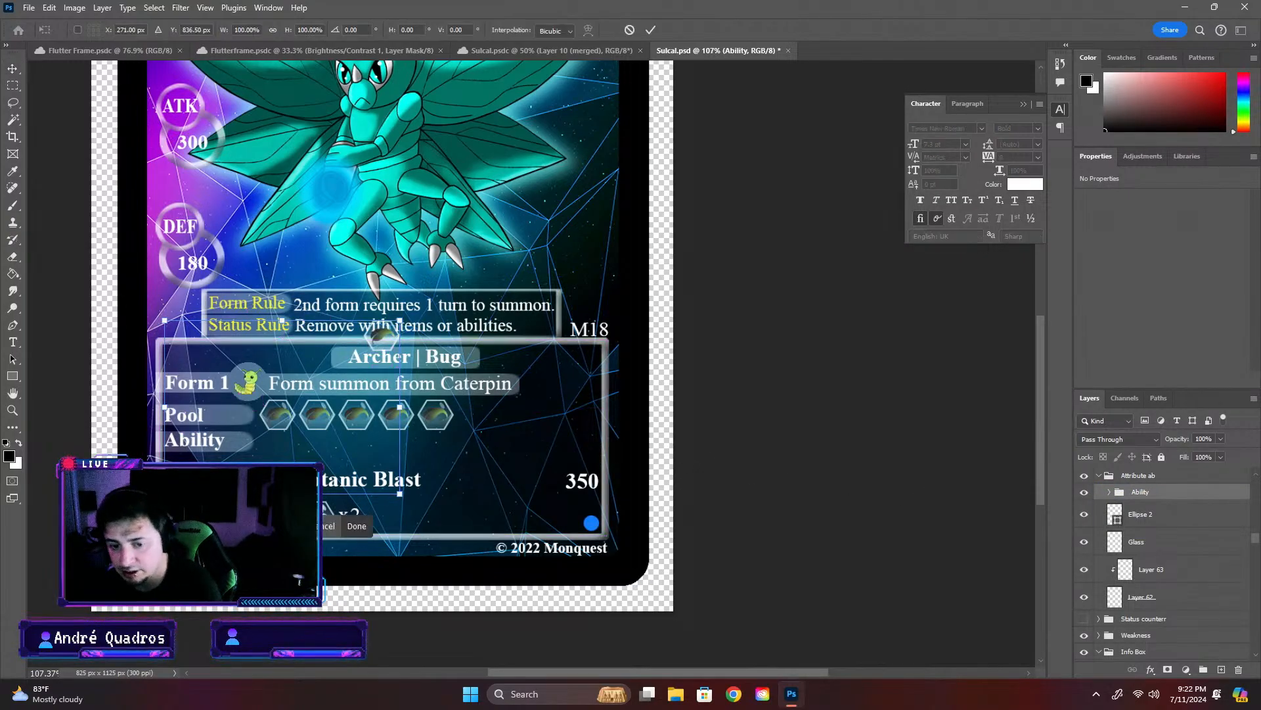
key(Escape)
click(1111, 493)
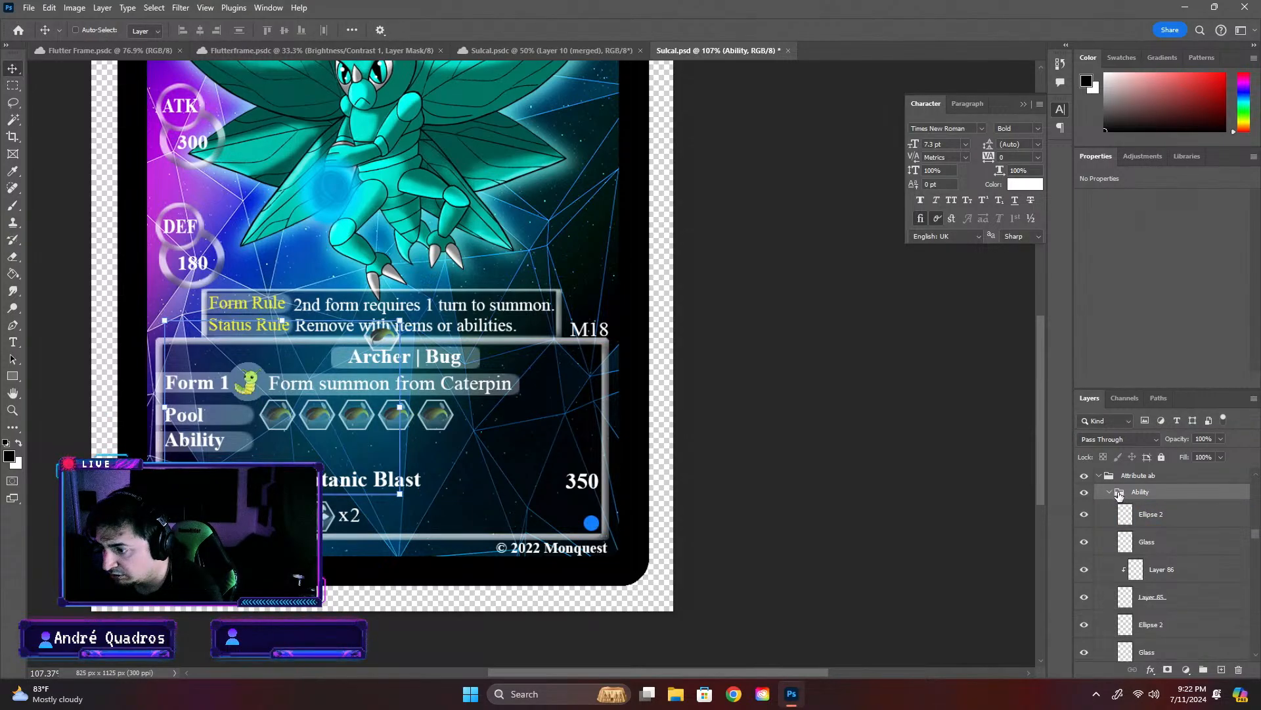
- Move the copied four-layer icon from the rule box to beside the existing ability icon, at about X 160 px, Y 917 px
click(1156, 522)
scroll(1179, 570, down, 1)
shift+click(1182, 583)
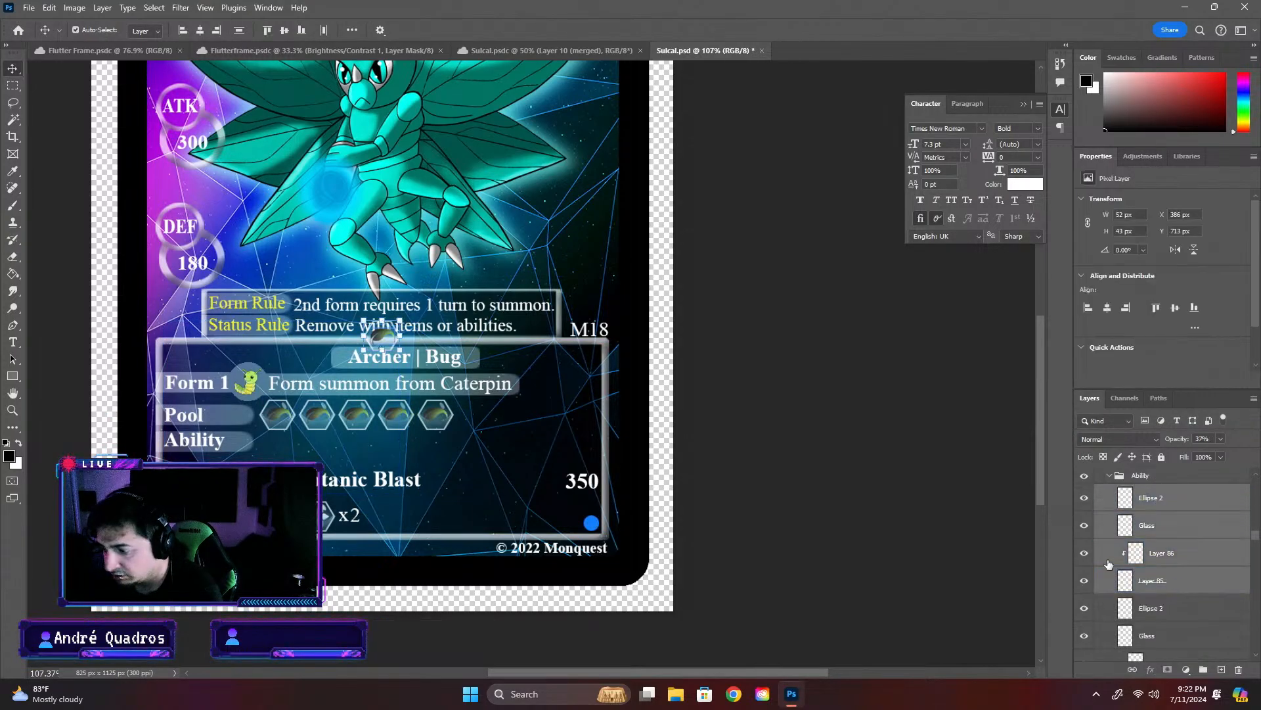
key(ctrl+t)
drag(392, 340, 179, 477)
scroll(237, 482, up, 5)
scroll(285, 475, up, 3)
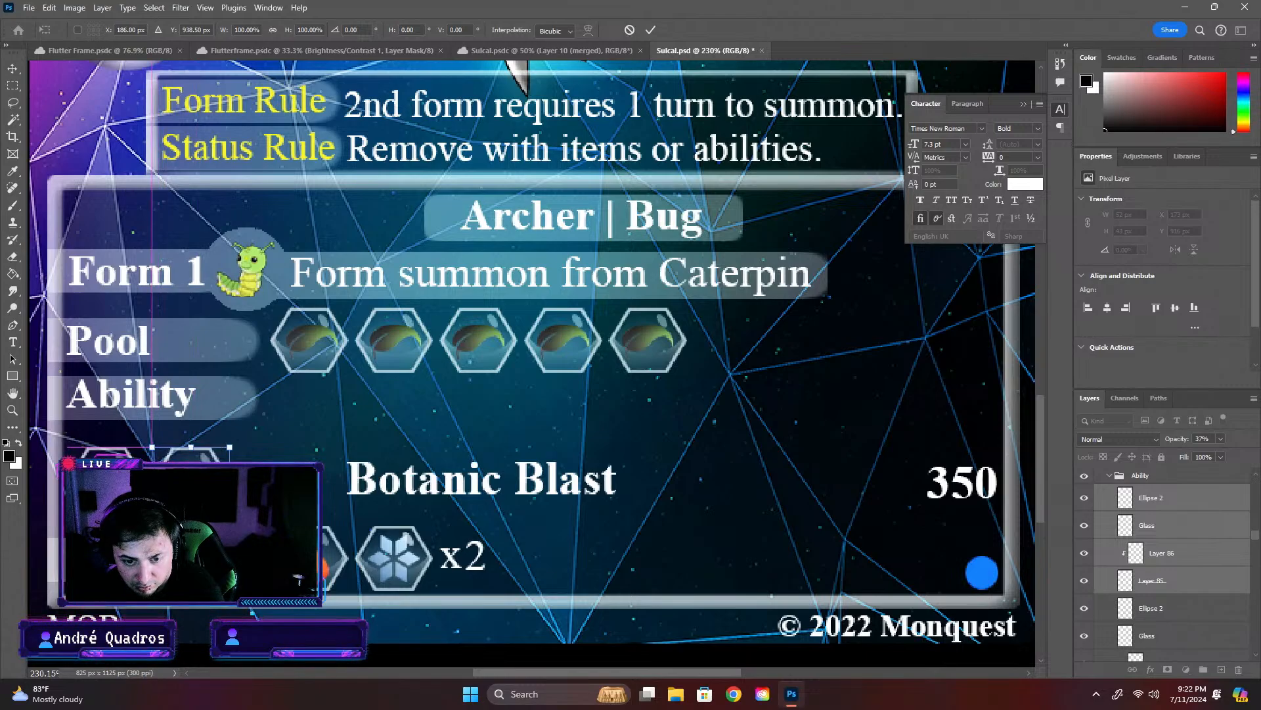
key(Return)
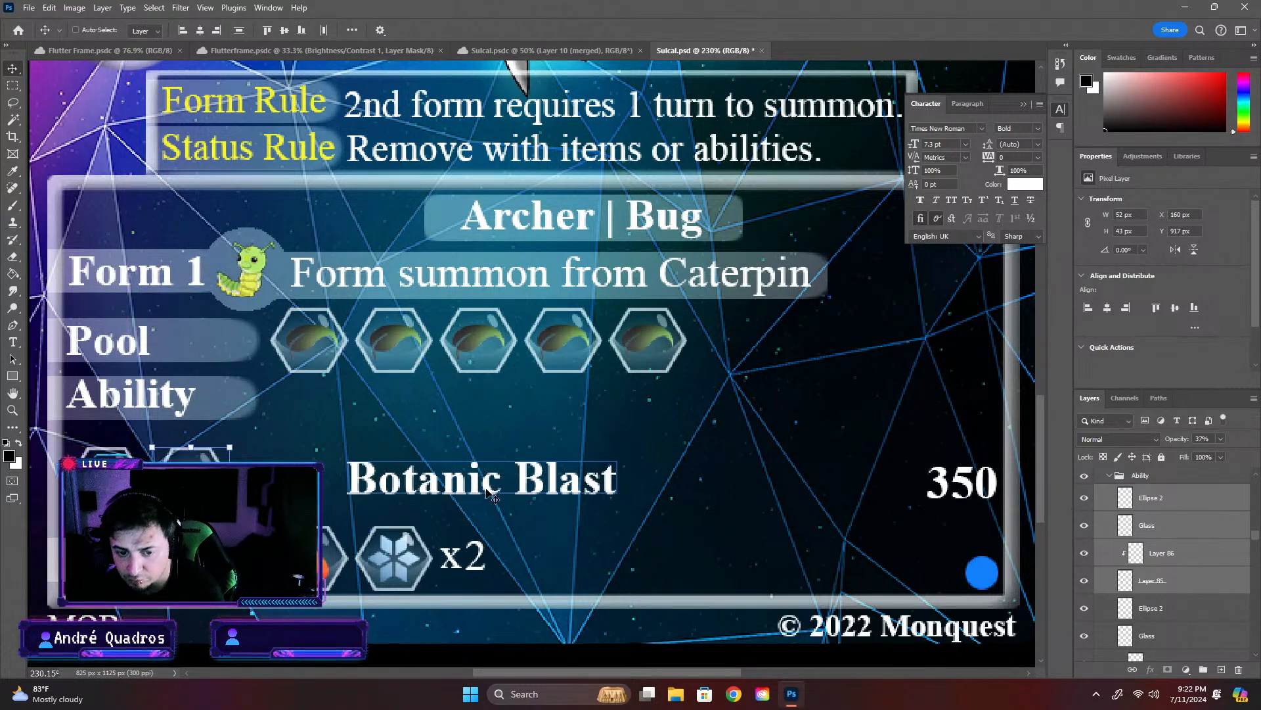
- Move the Botanic Blast text horizontally so it starts directly beside the second ability icon
double_click(603, 490)
click(699, 491)
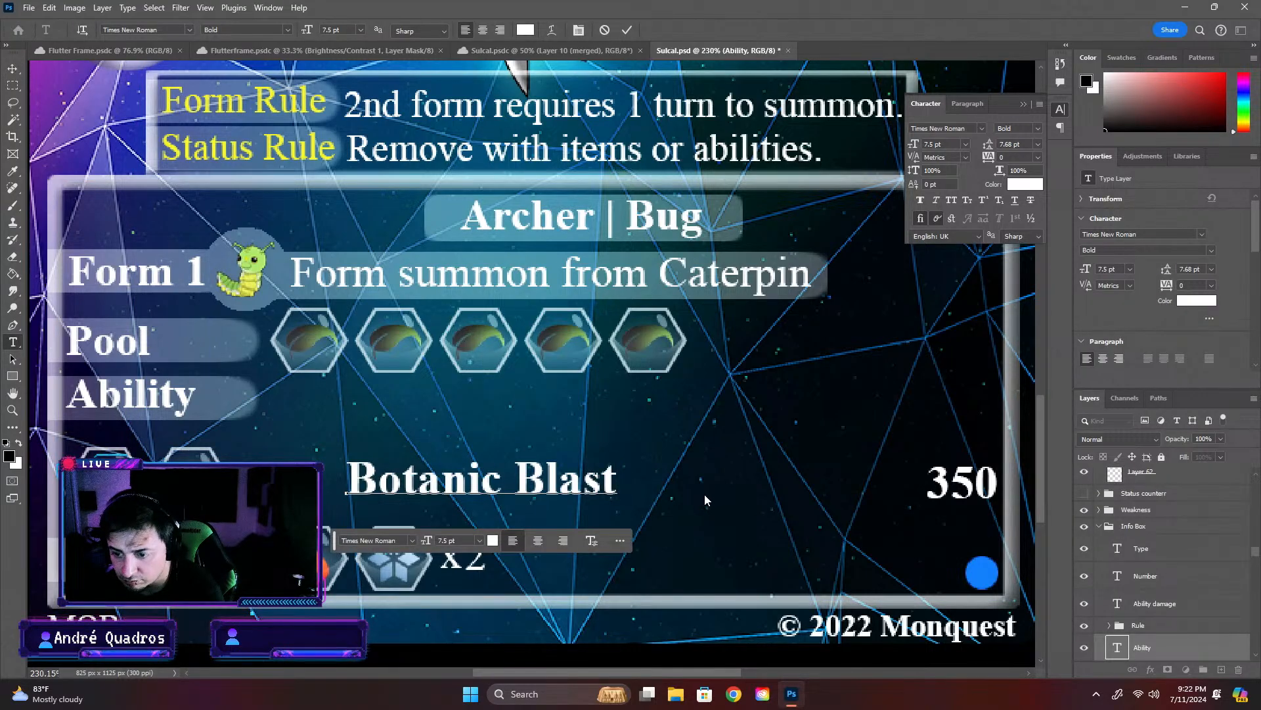
click(680, 358)
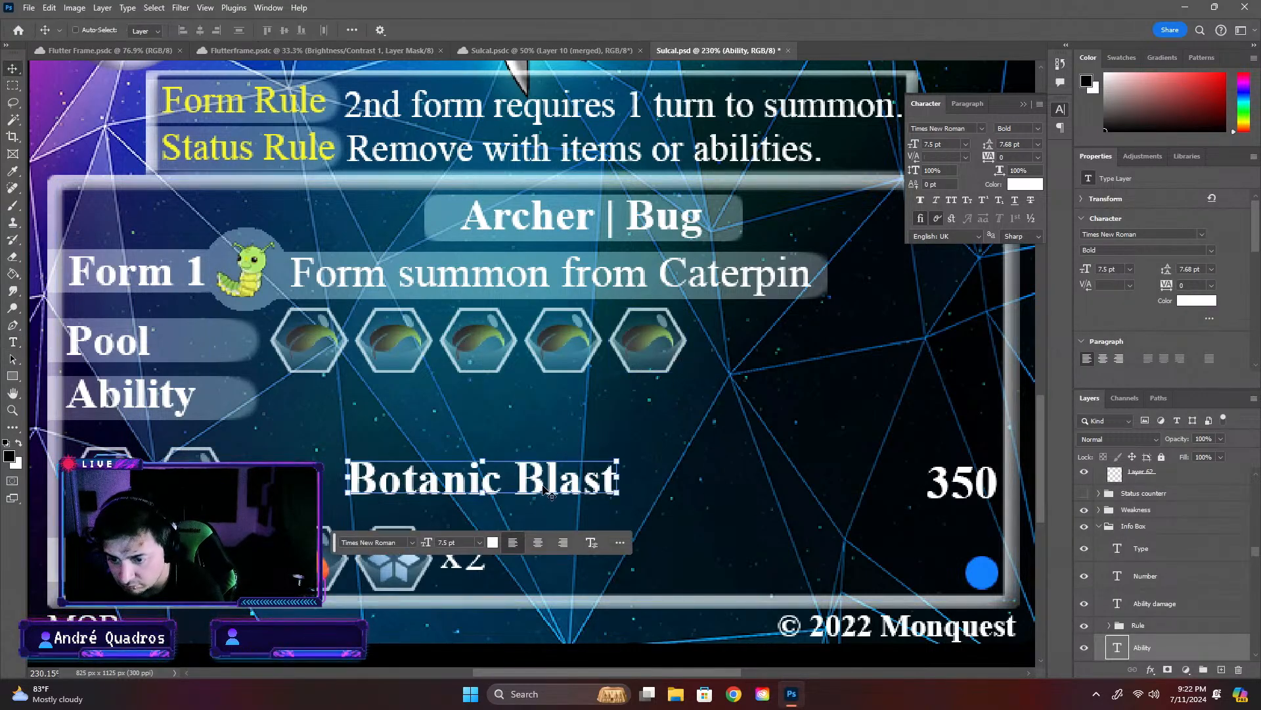
drag(546, 492, 434, 490)
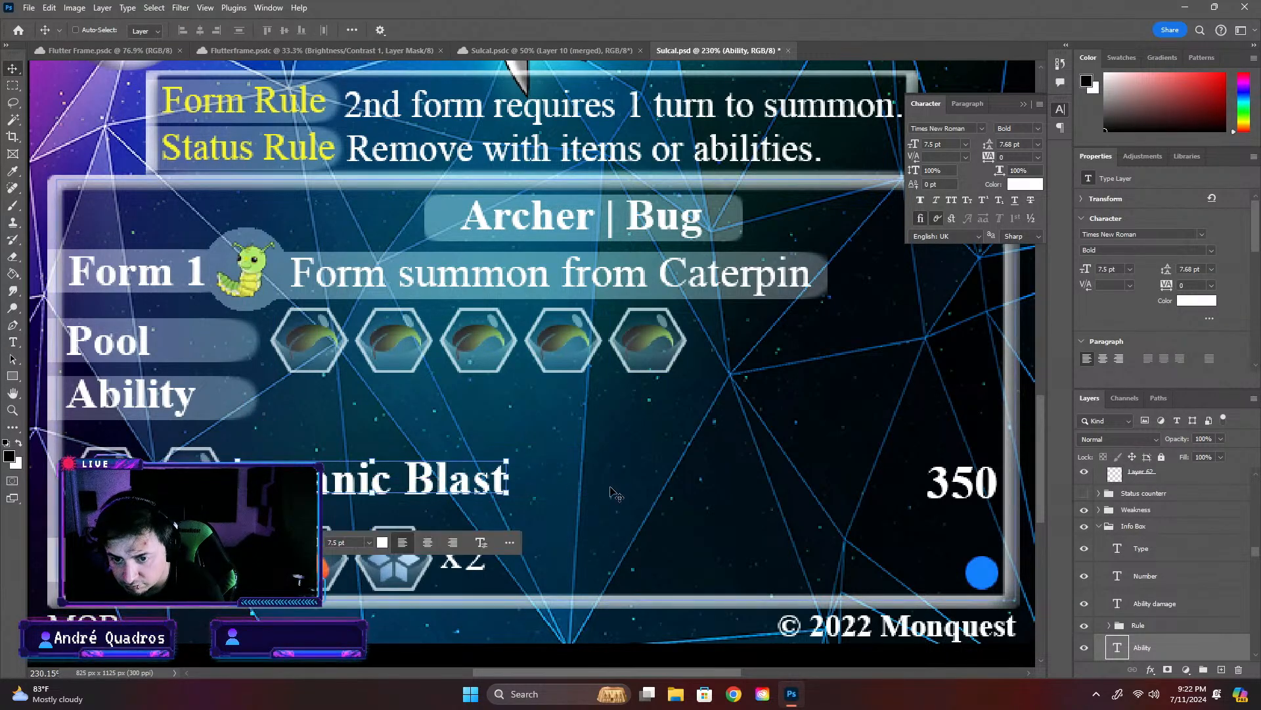
scroll(460, 491, down, 5)
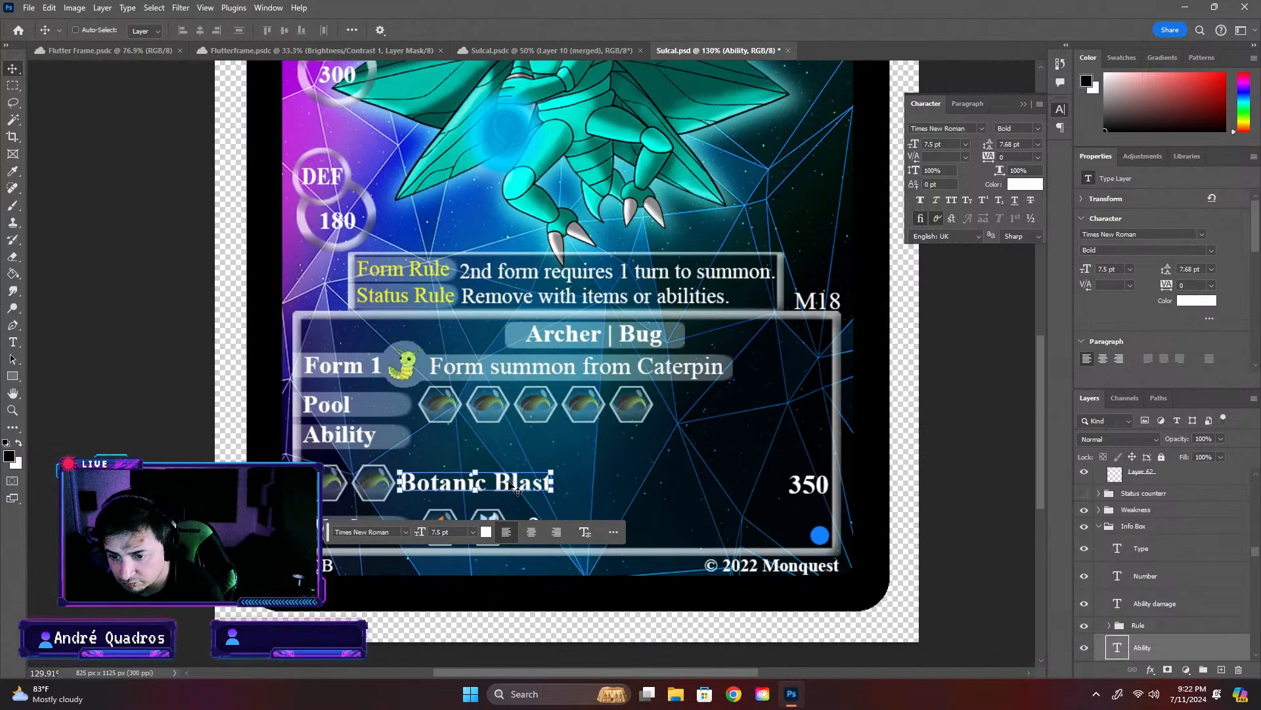
key(Down)
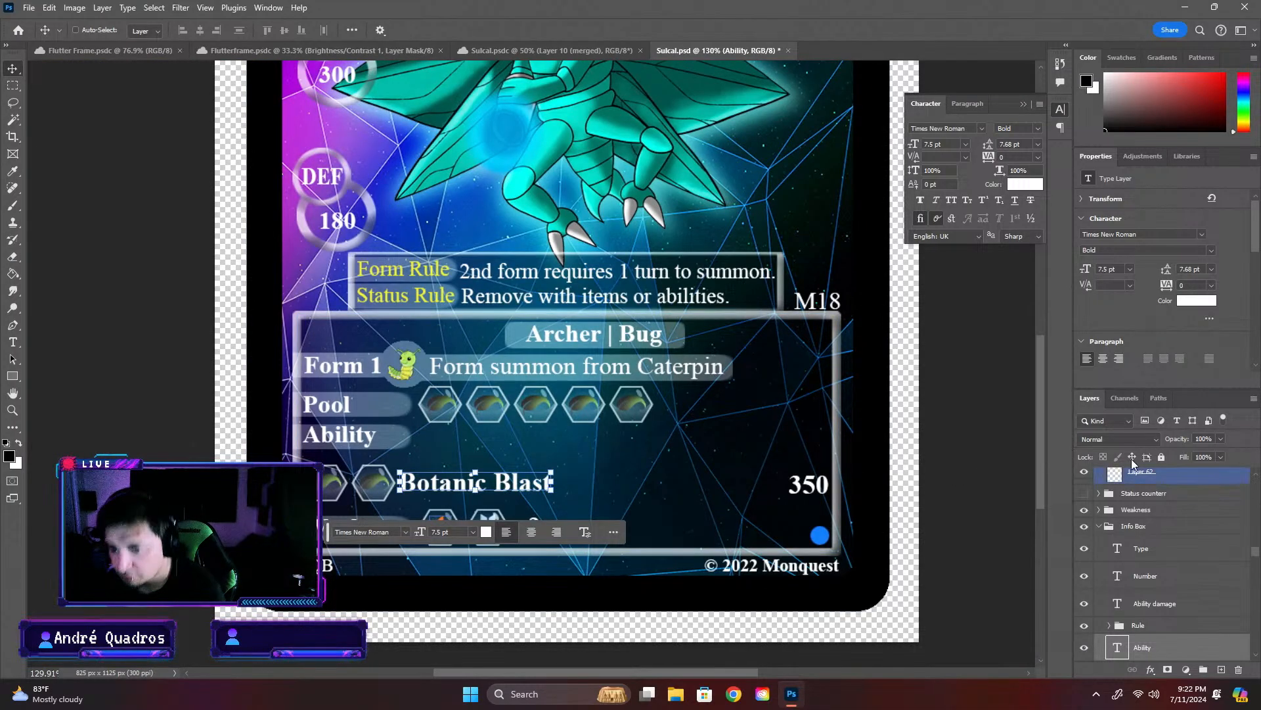
- Examine the layers inside the Info Box group to locate those that make up the five Pool row icons
click(1138, 625)
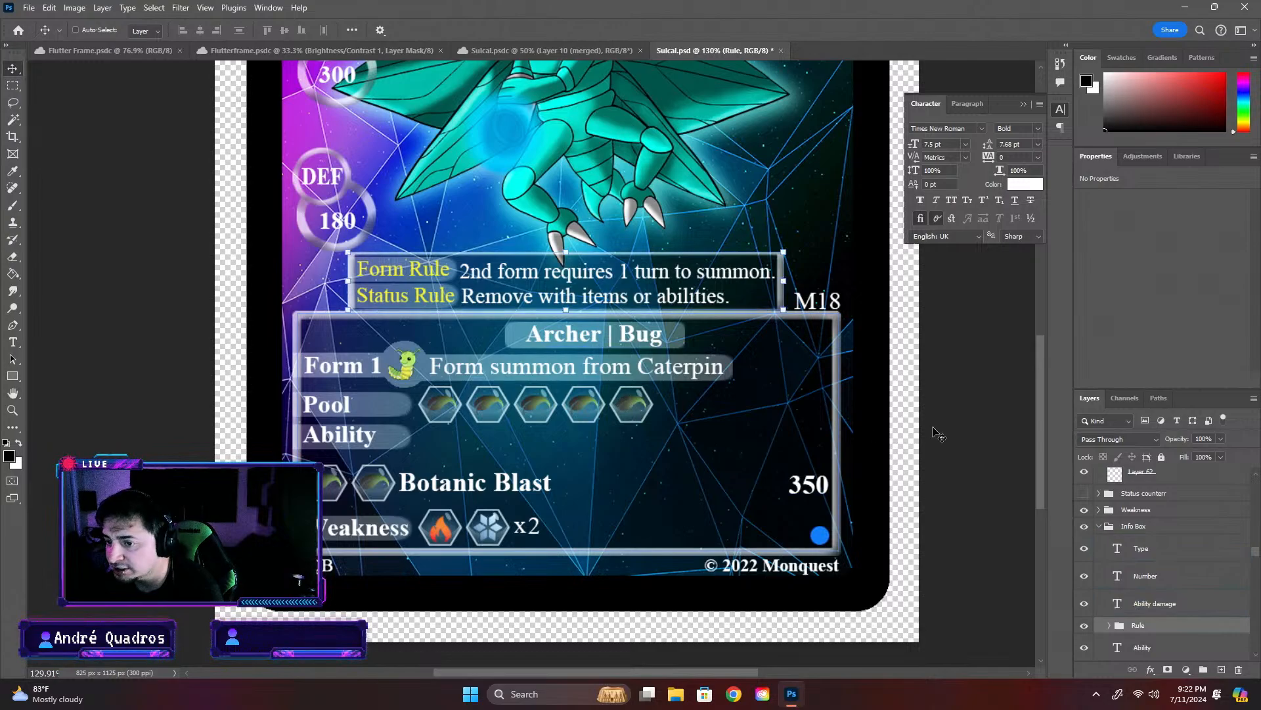
click(1157, 548)
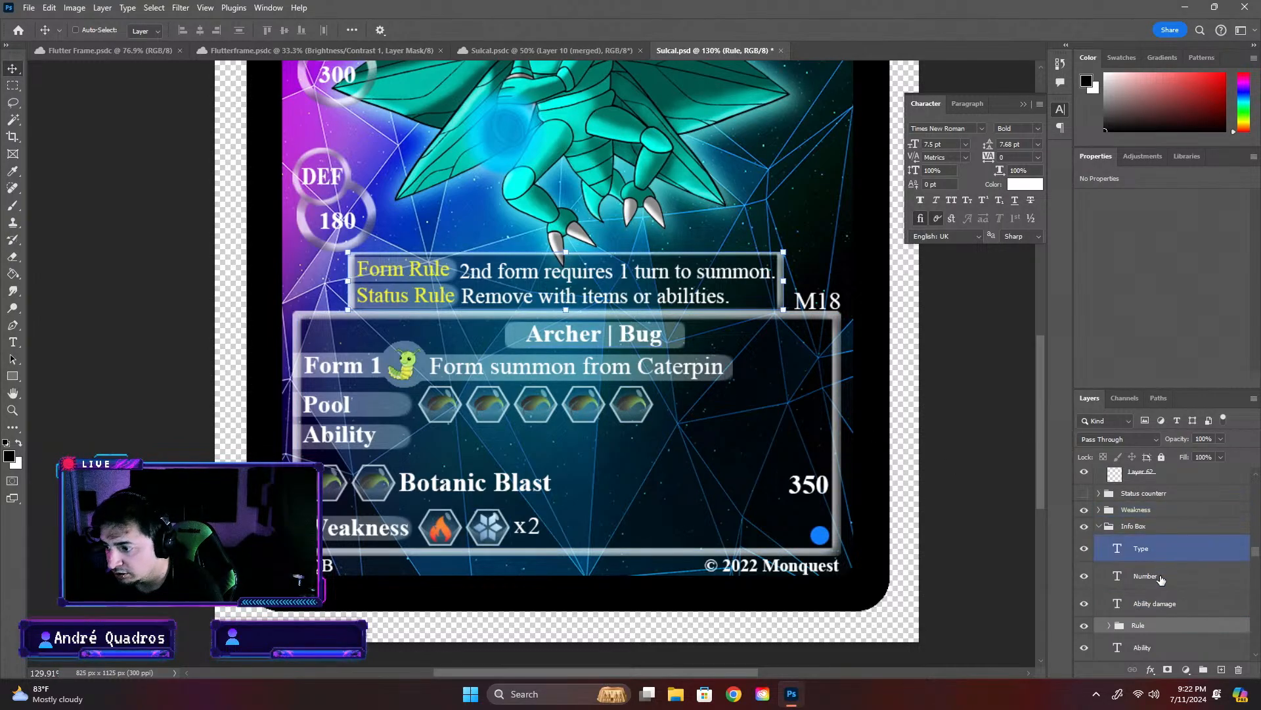
scroll(1121, 605, up, 1)
click(1099, 543)
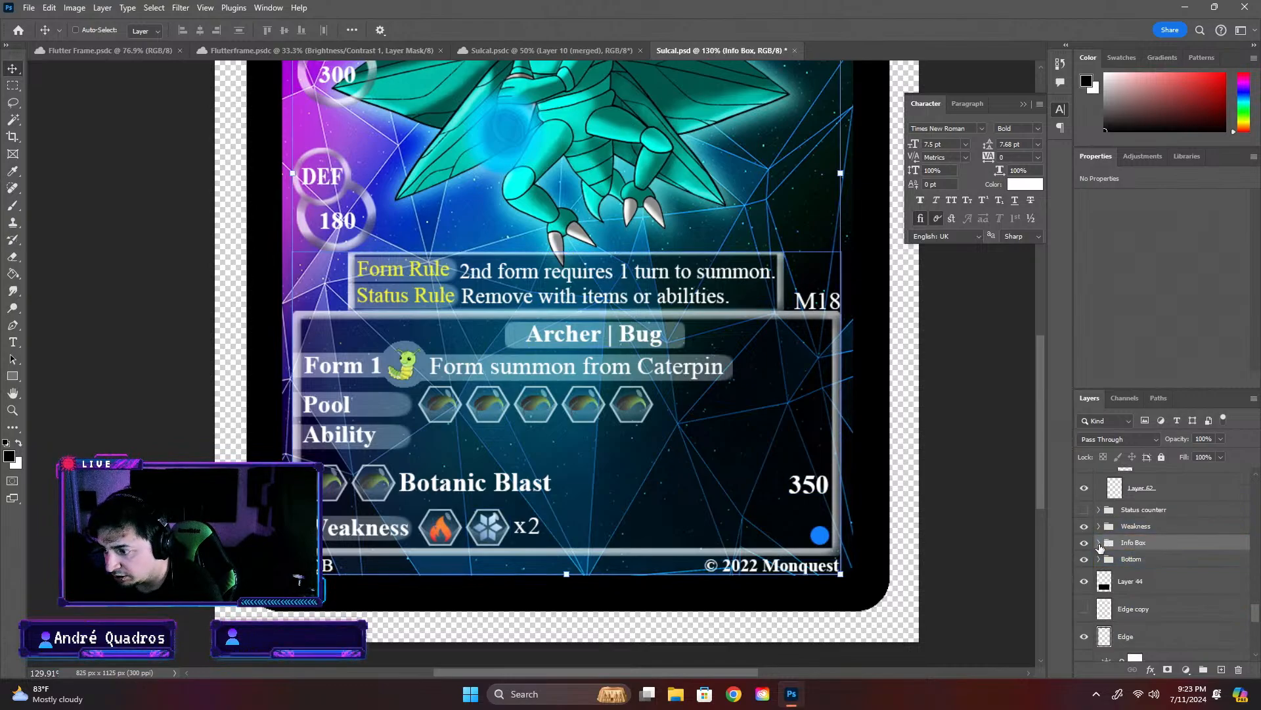
click(1100, 543)
scroll(1104, 558, down, 2)
click(1110, 577)
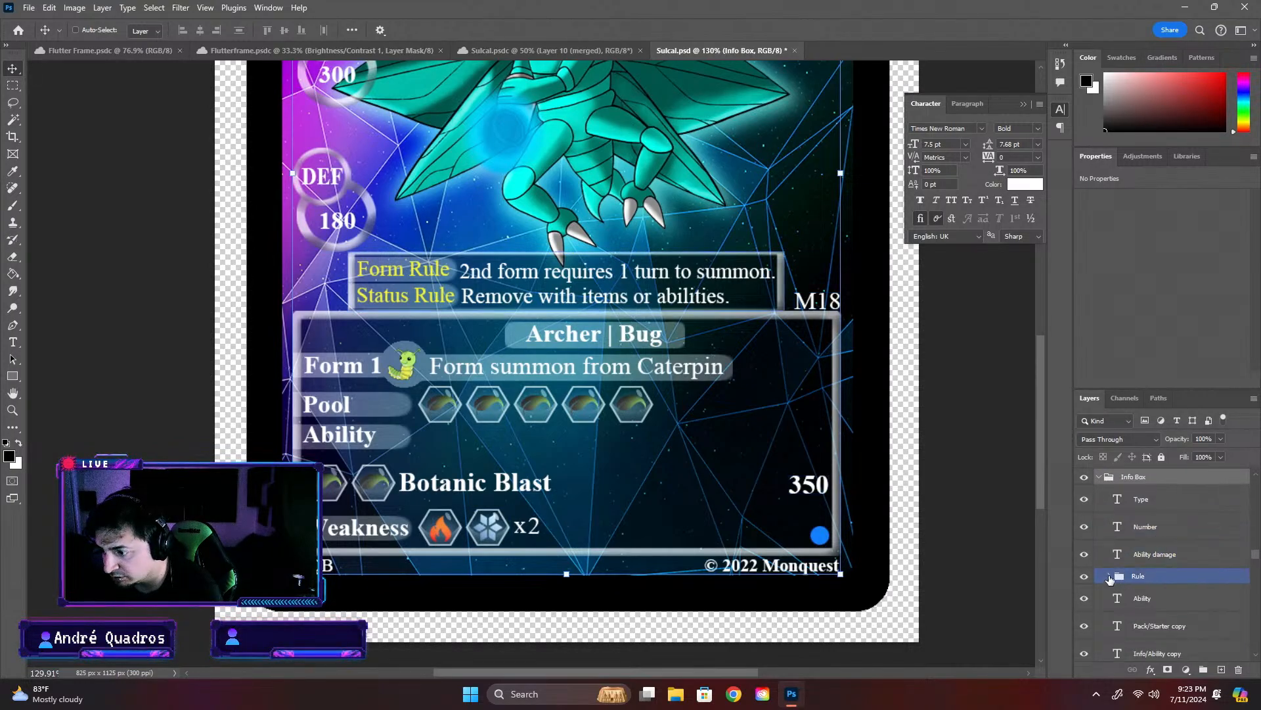
scroll(1110, 578, down, 1)
click(1117, 576)
scroll(1122, 574, down, 5)
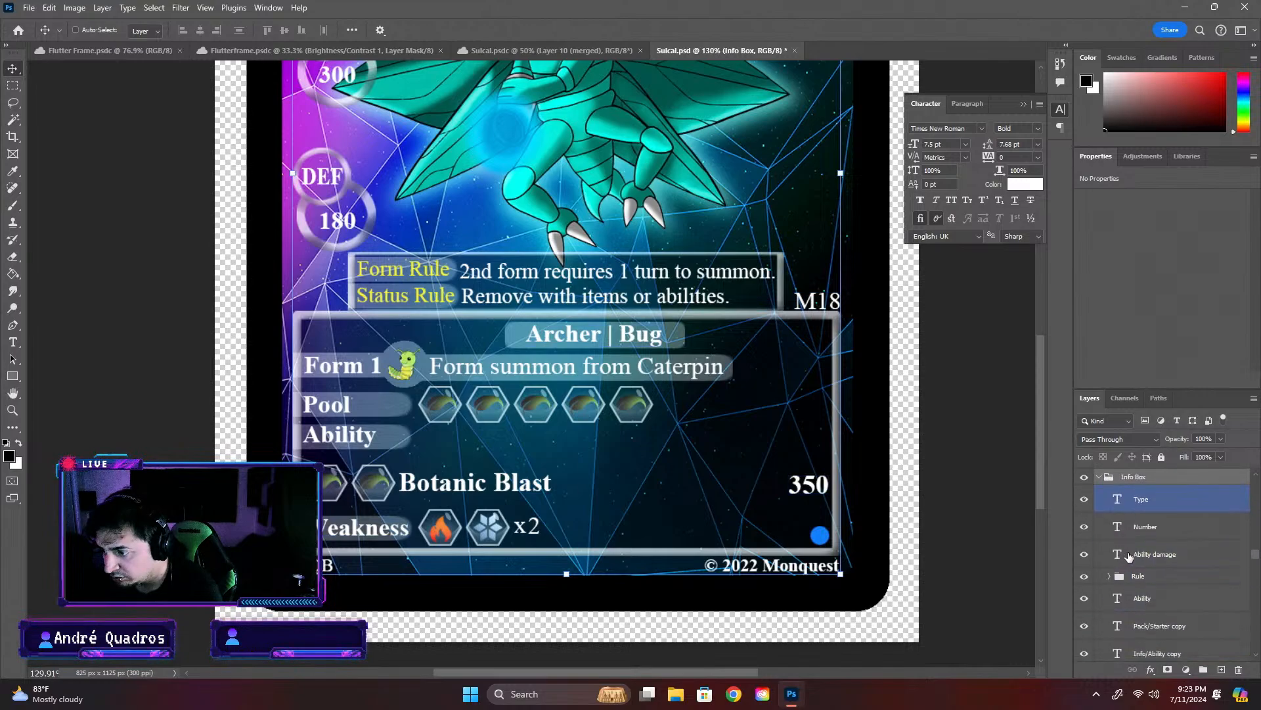
click(1138, 558)
scroll(1137, 558, down, 4)
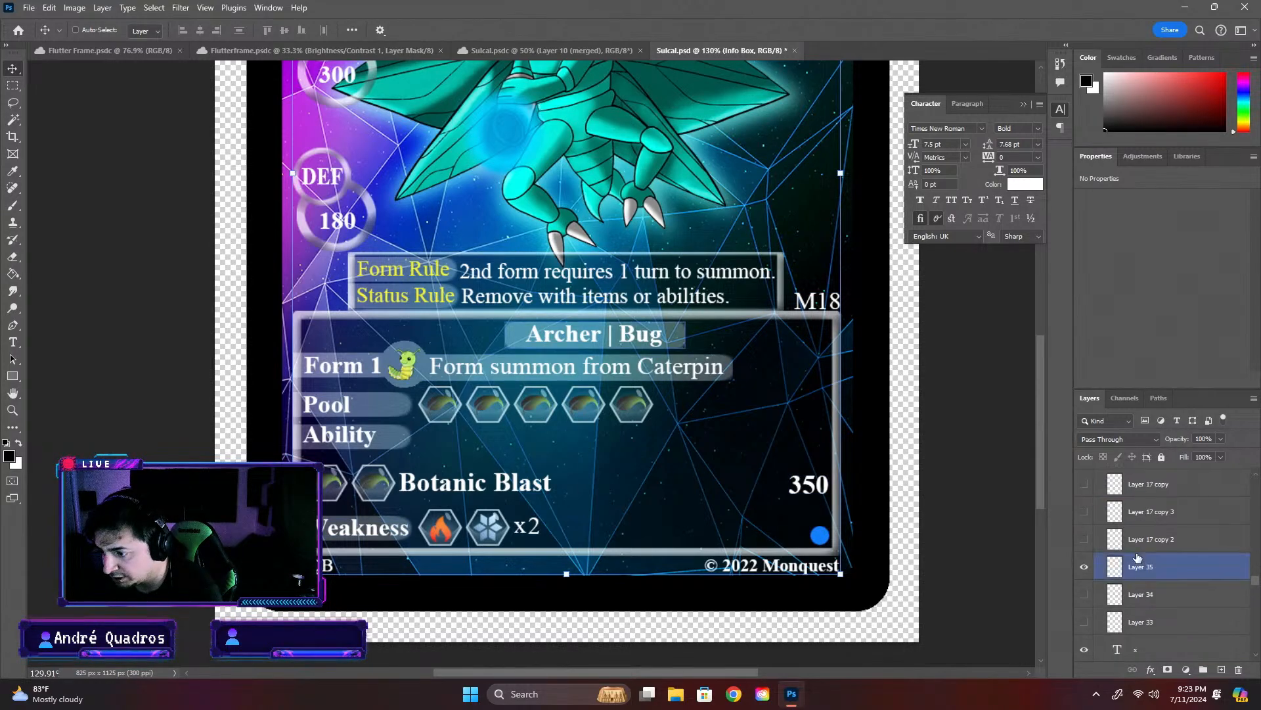
click(1137, 554)
scroll(1138, 558, down, 8)
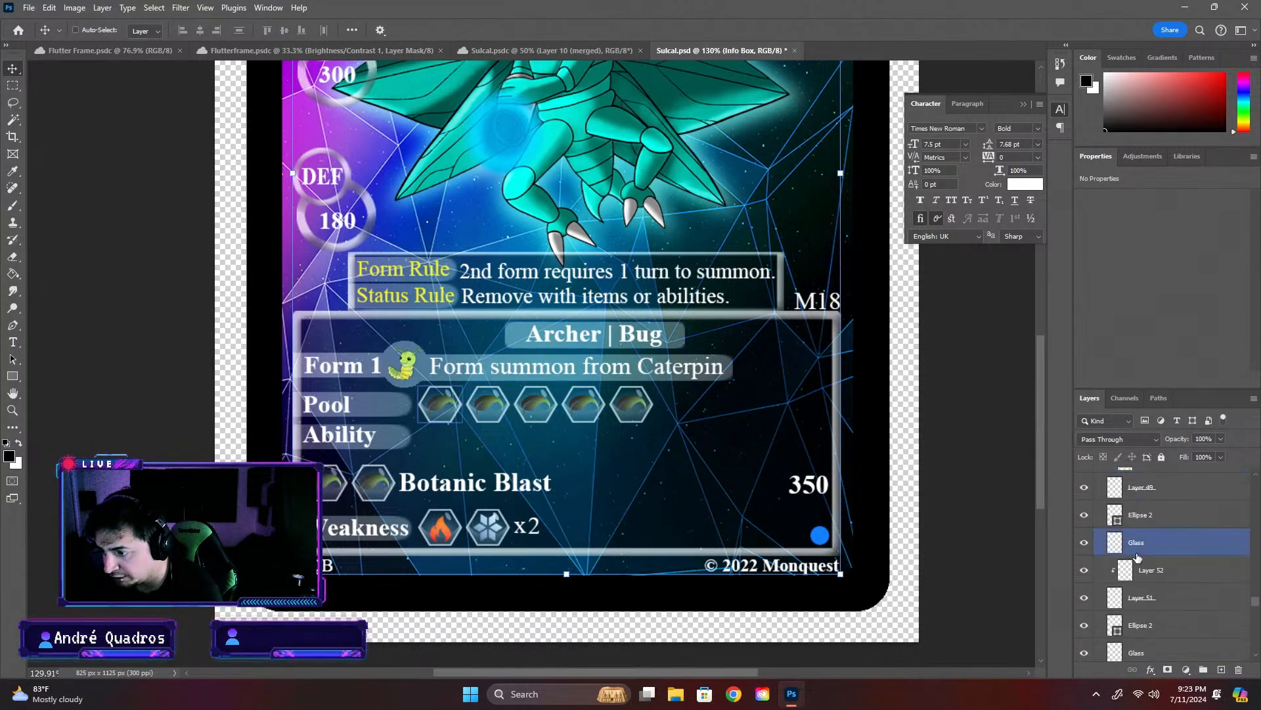
scroll(1137, 557, down, 6)
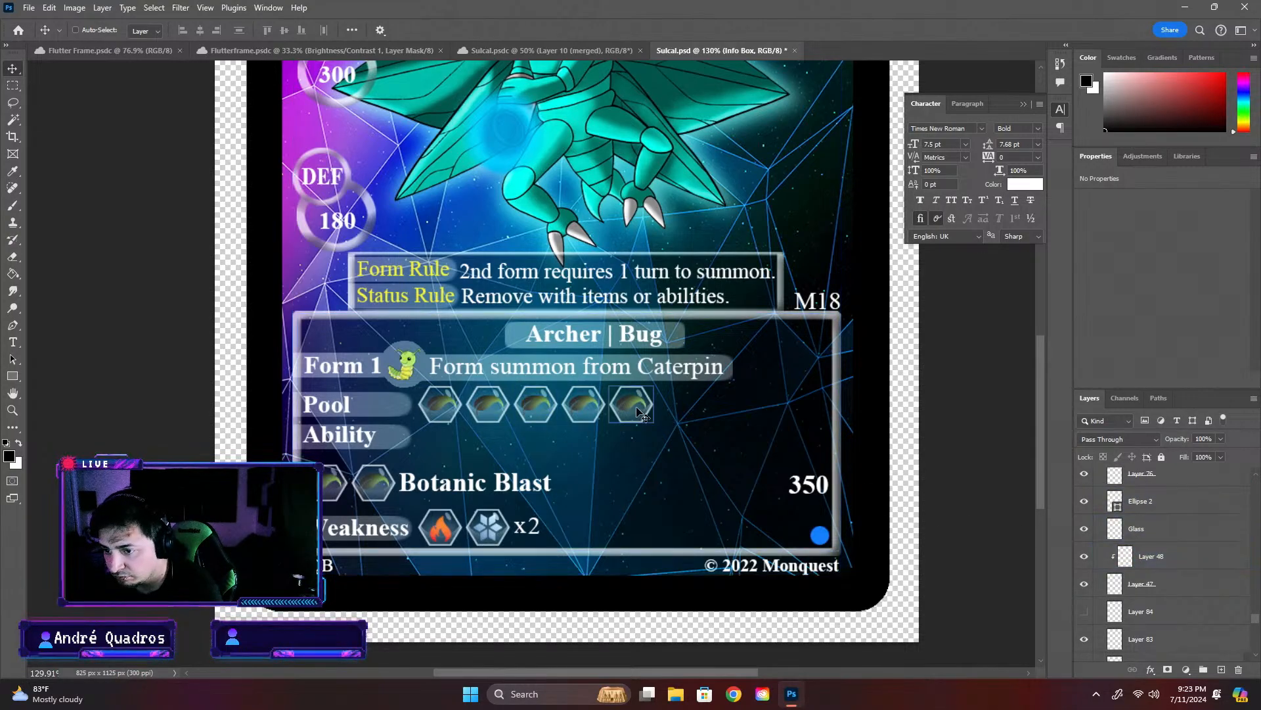
scroll(1174, 530, up, 6)
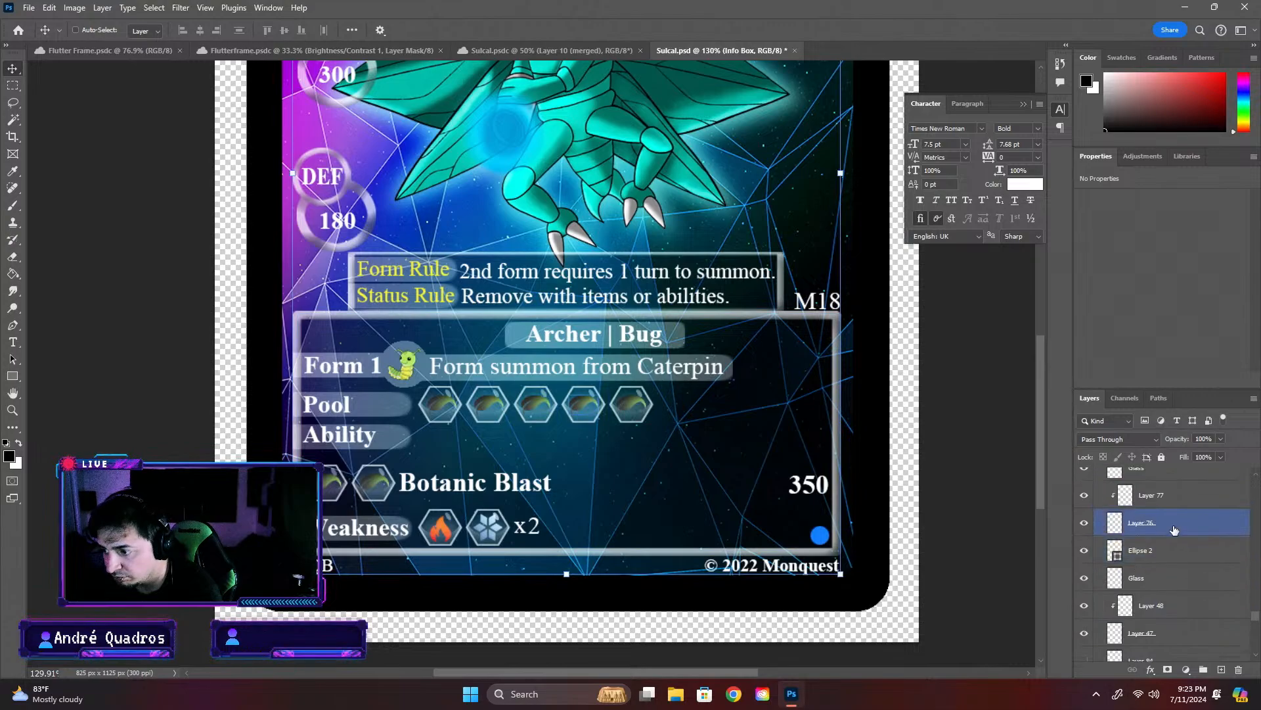
scroll(1175, 530, up, 5)
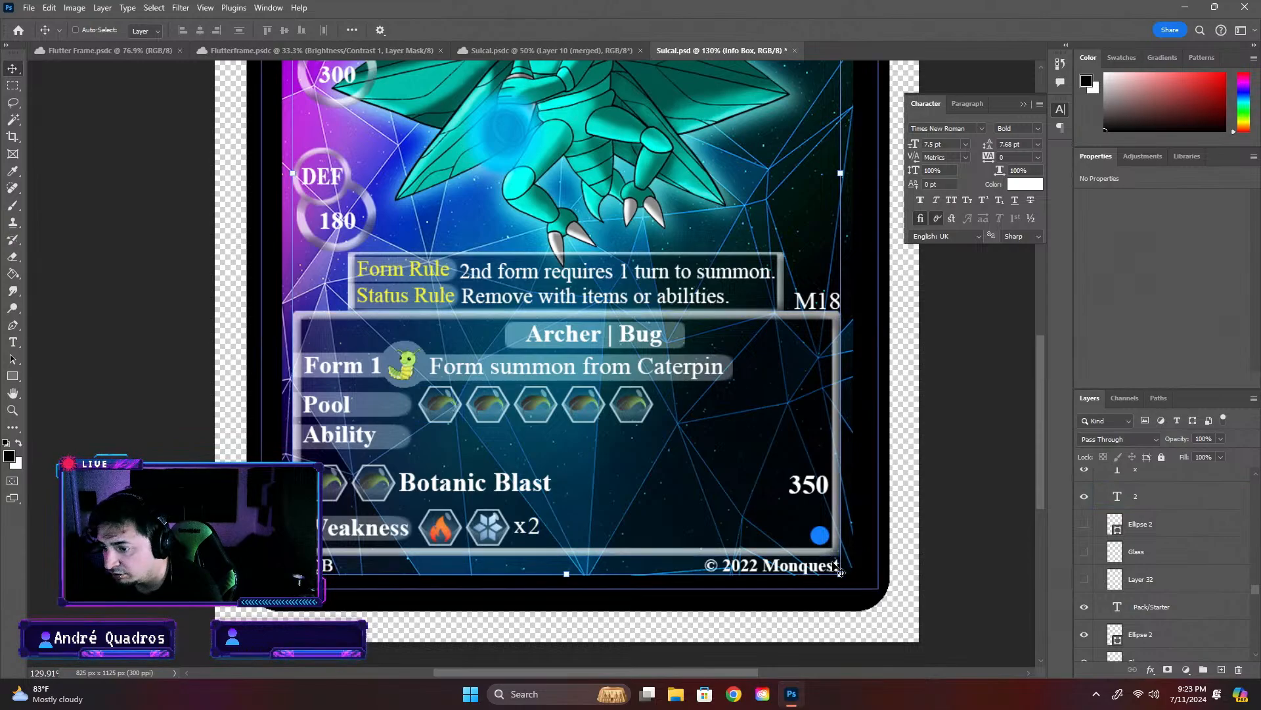
drag(840, 575, 726, 516)
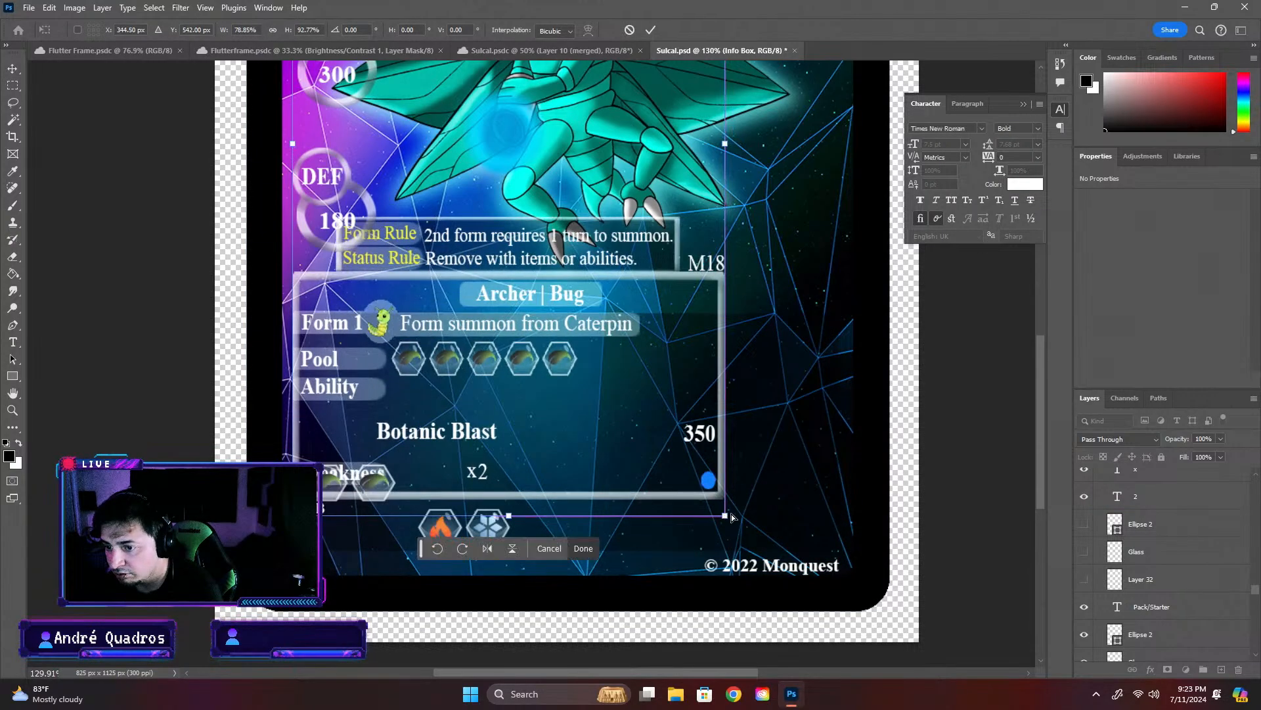
key(ctrl+z)
key(Return)
- Group the layers of the five Pool row icons, from Ellipse 2 below Pack/Starter through Layer 47, under the name Pool
click(1189, 636)
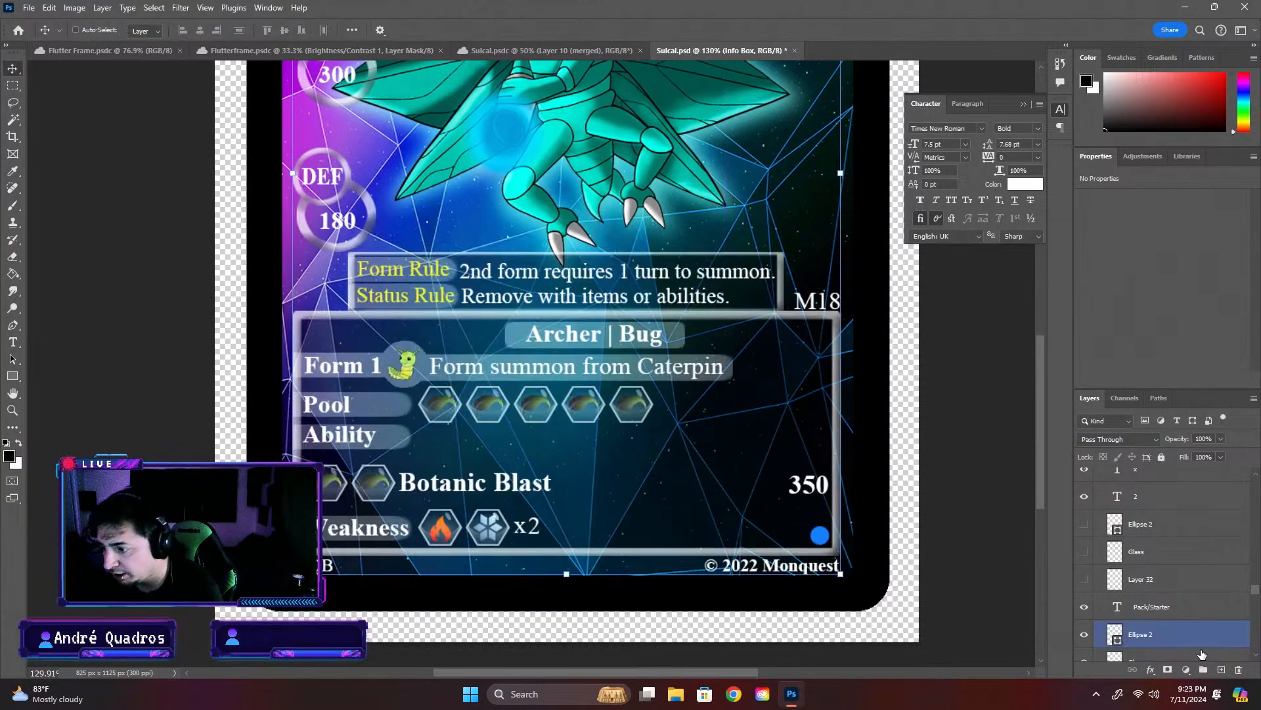
click(1083, 636)
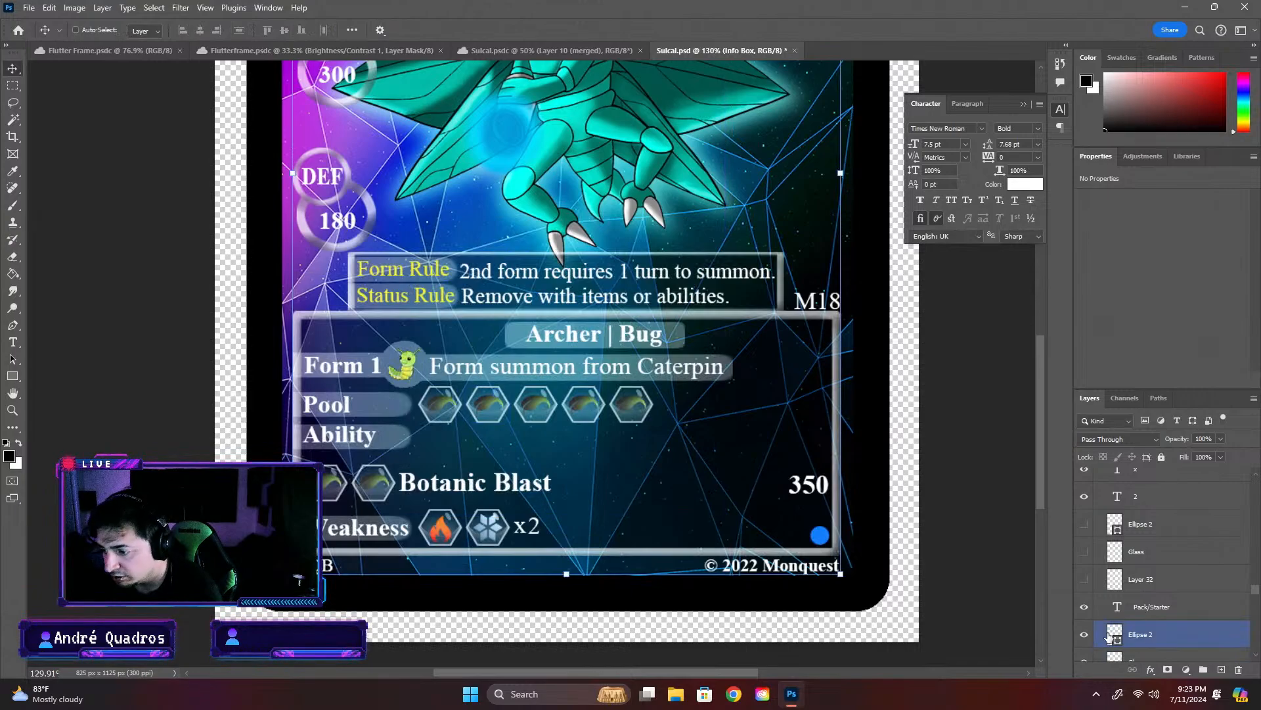
scroll(1176, 636, down, 4)
click(1160, 575)
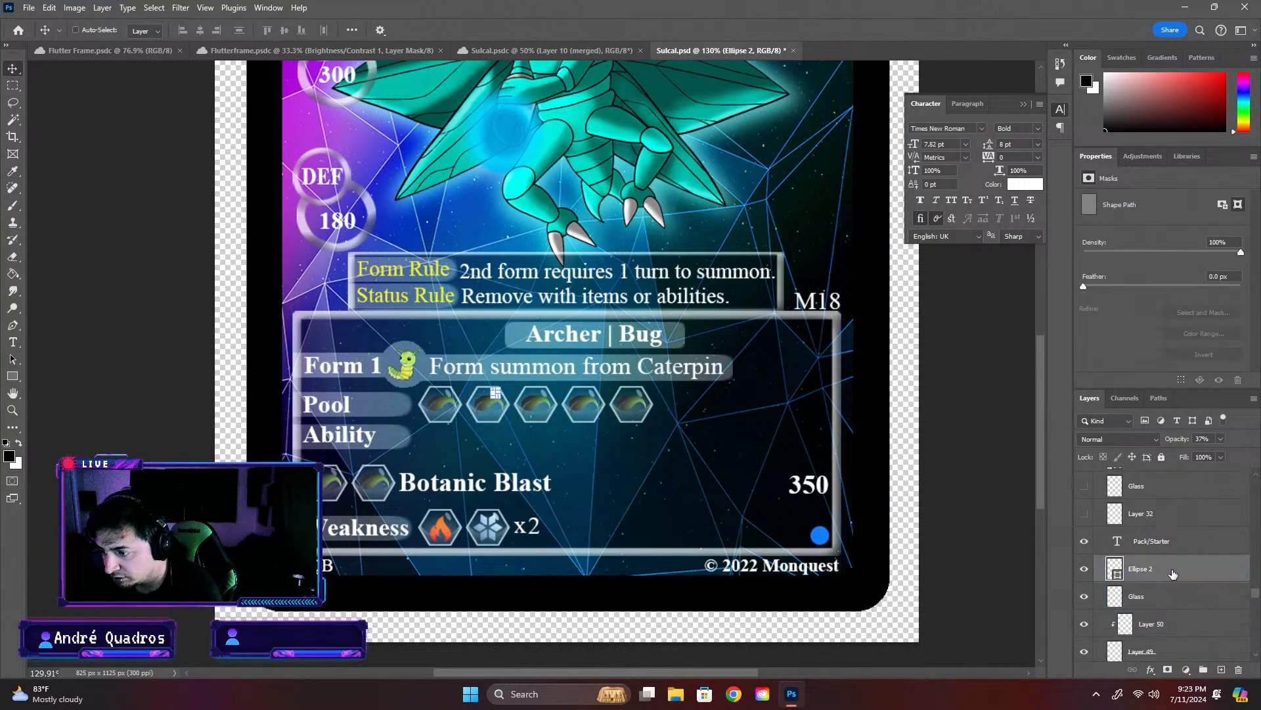
scroll(1193, 557, down, 10)
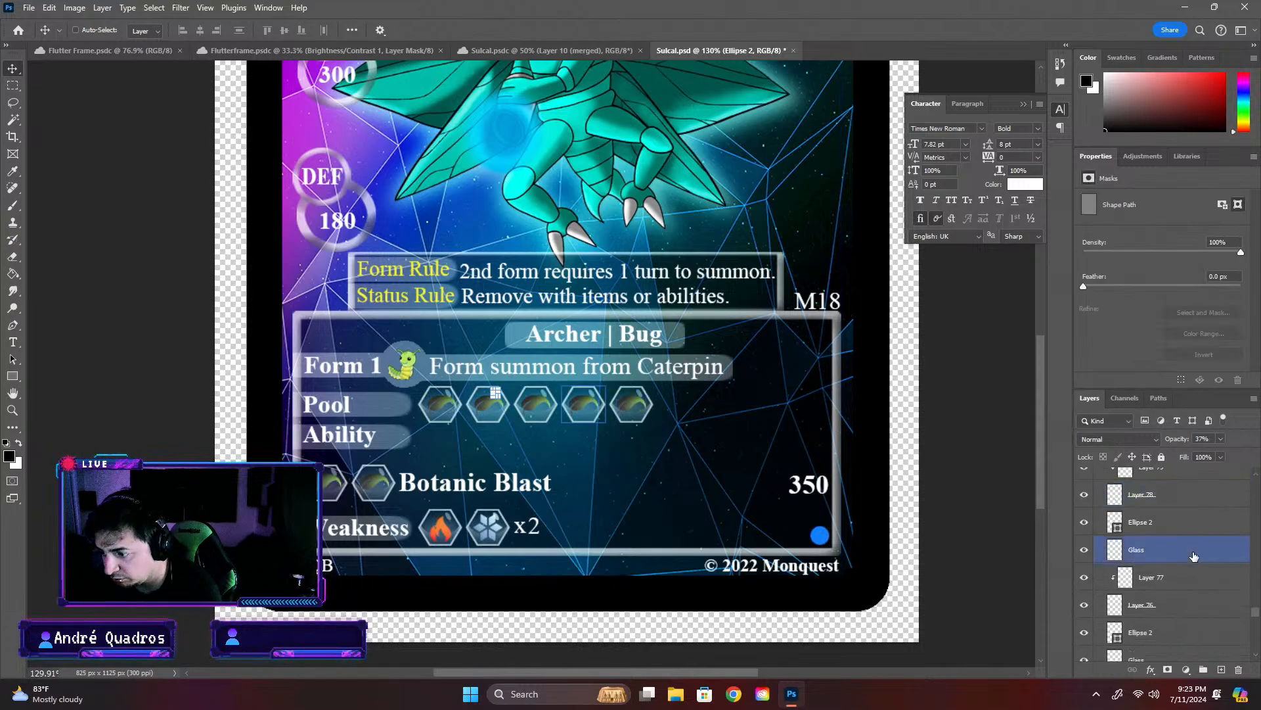
scroll(1193, 557, down, 6)
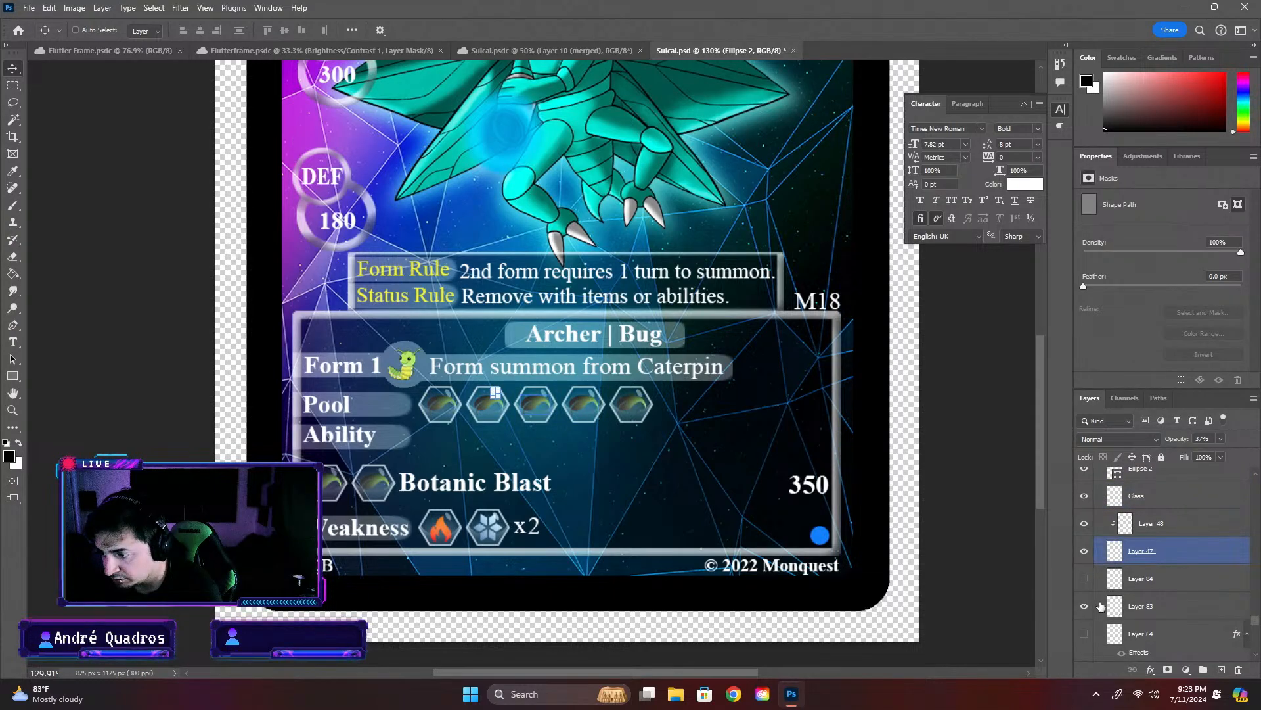
click(1084, 607)
click(1084, 607)
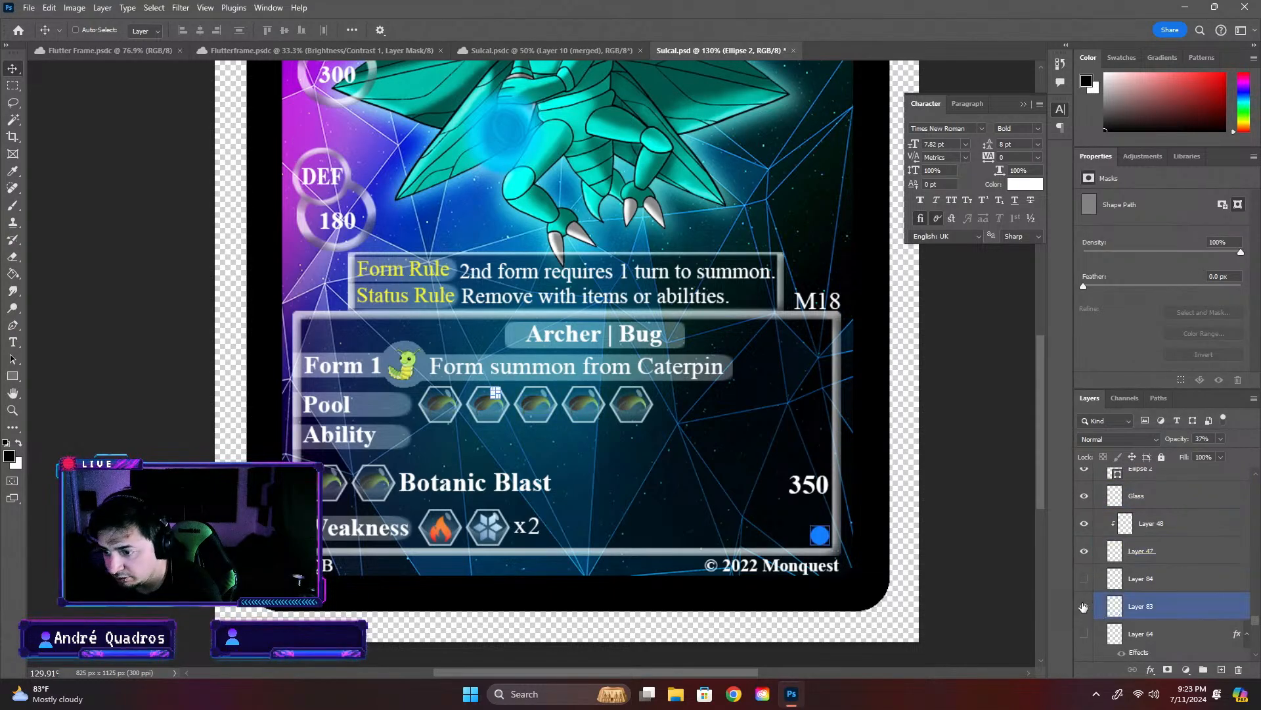
shift+click(1197, 560)
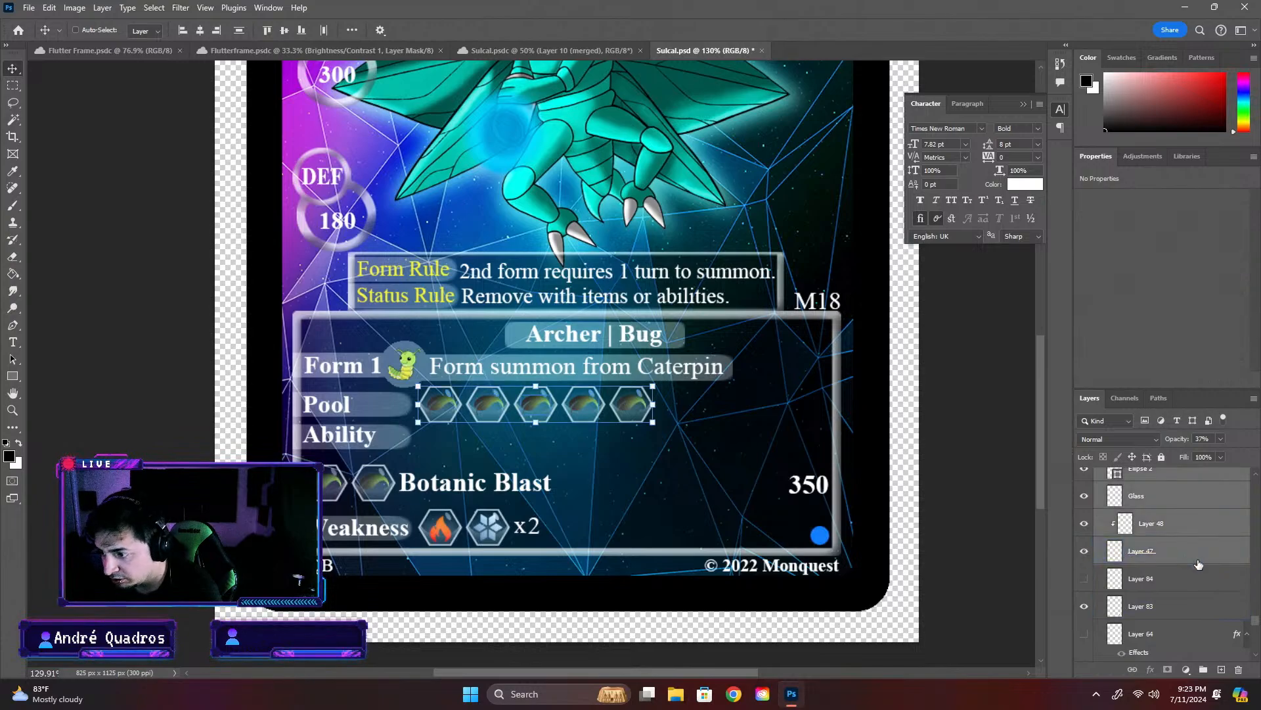
key(ctrl+g)
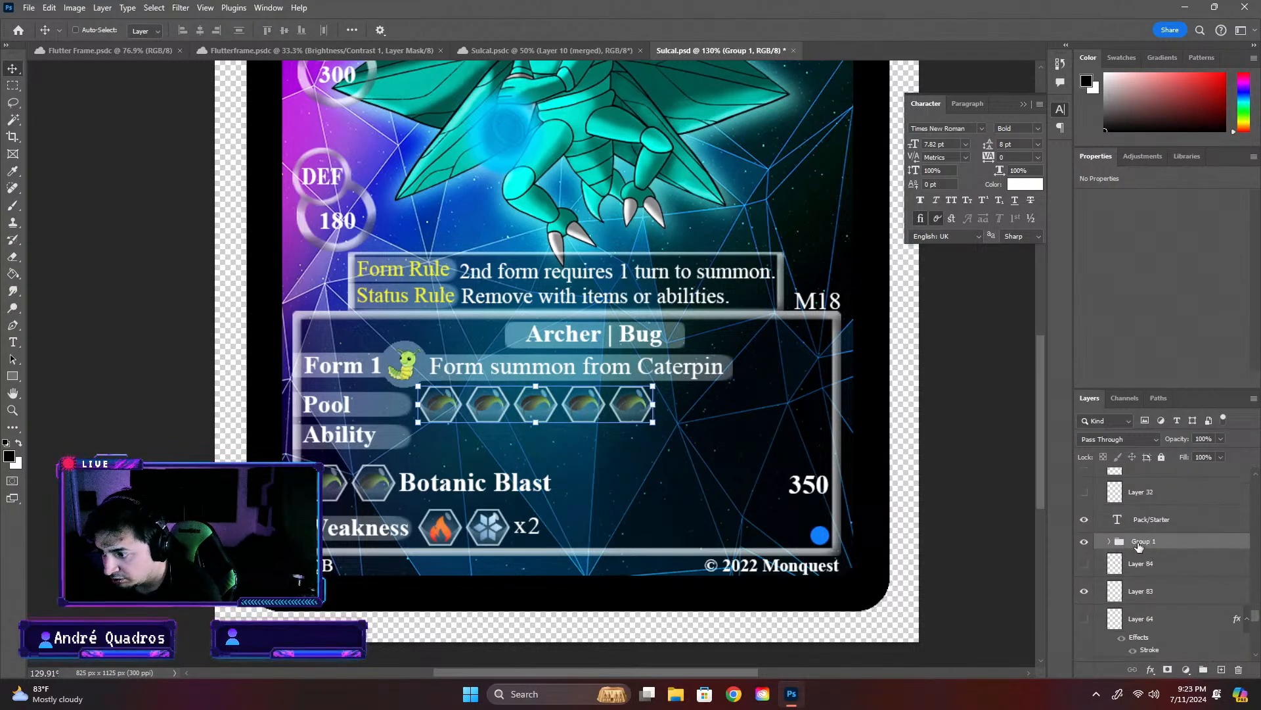
double_click(1144, 541)
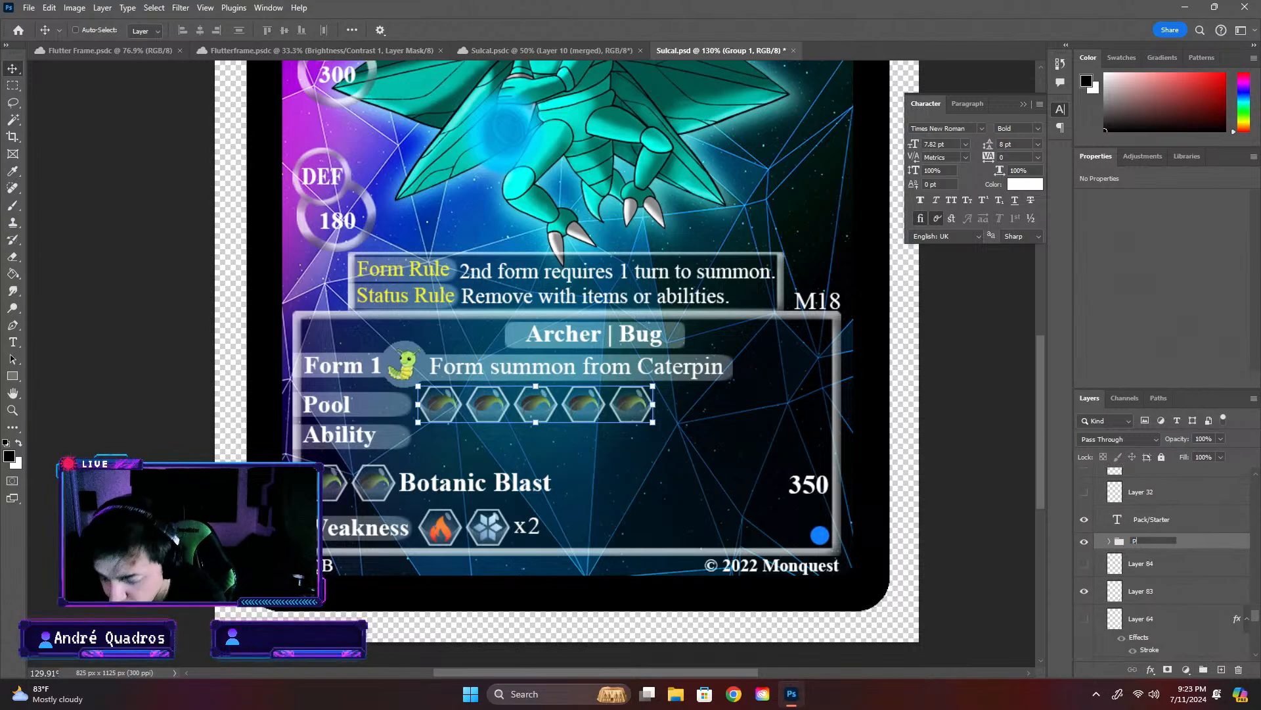
key(Return)
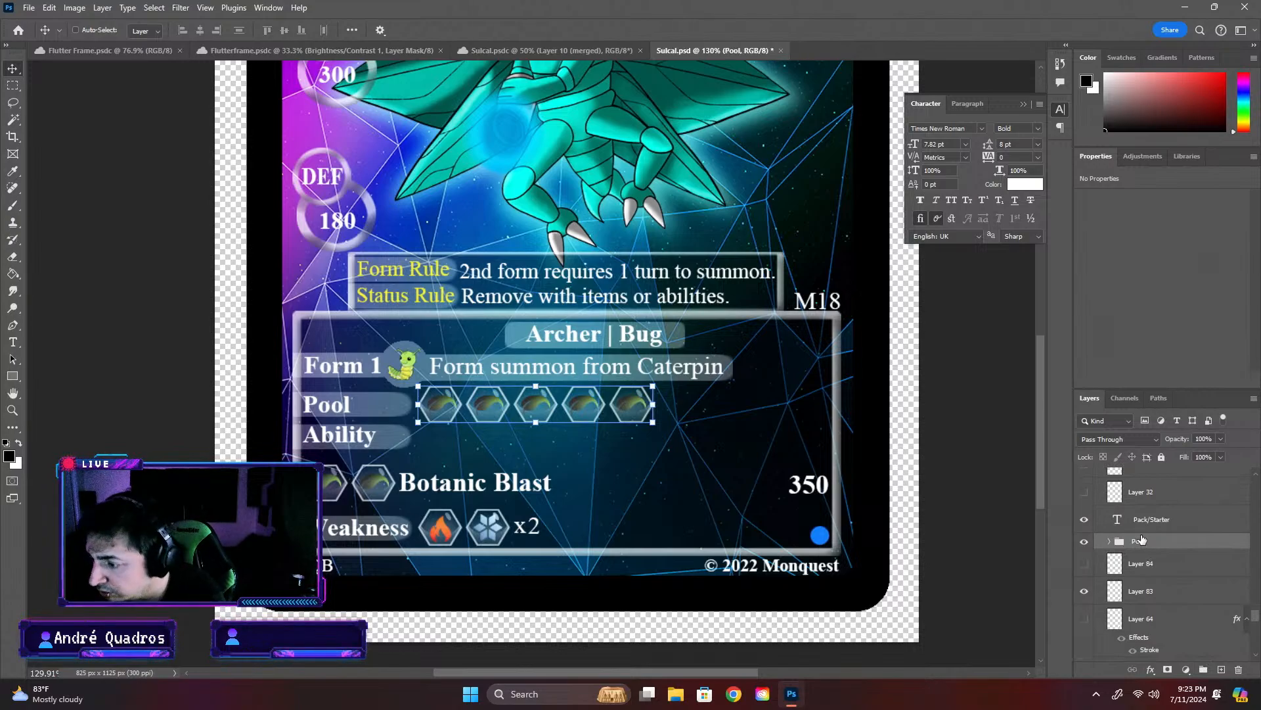
- Duplicate the first four layers of the Pool group, Ellipse 2 through Layer 49, as another attribute icon inside the group
click(1109, 540)
click(1188, 556)
scroll(1193, 592, down, 1)
shift+click(1196, 623)
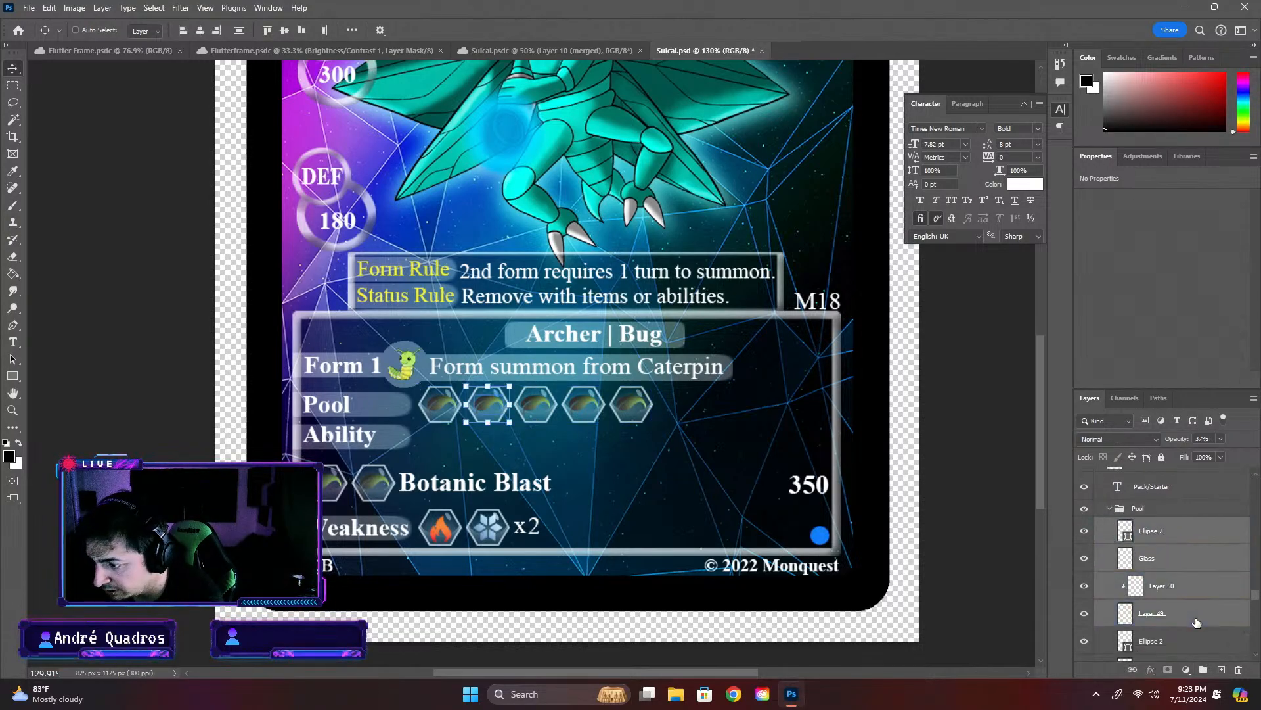
key(ctrl+v)
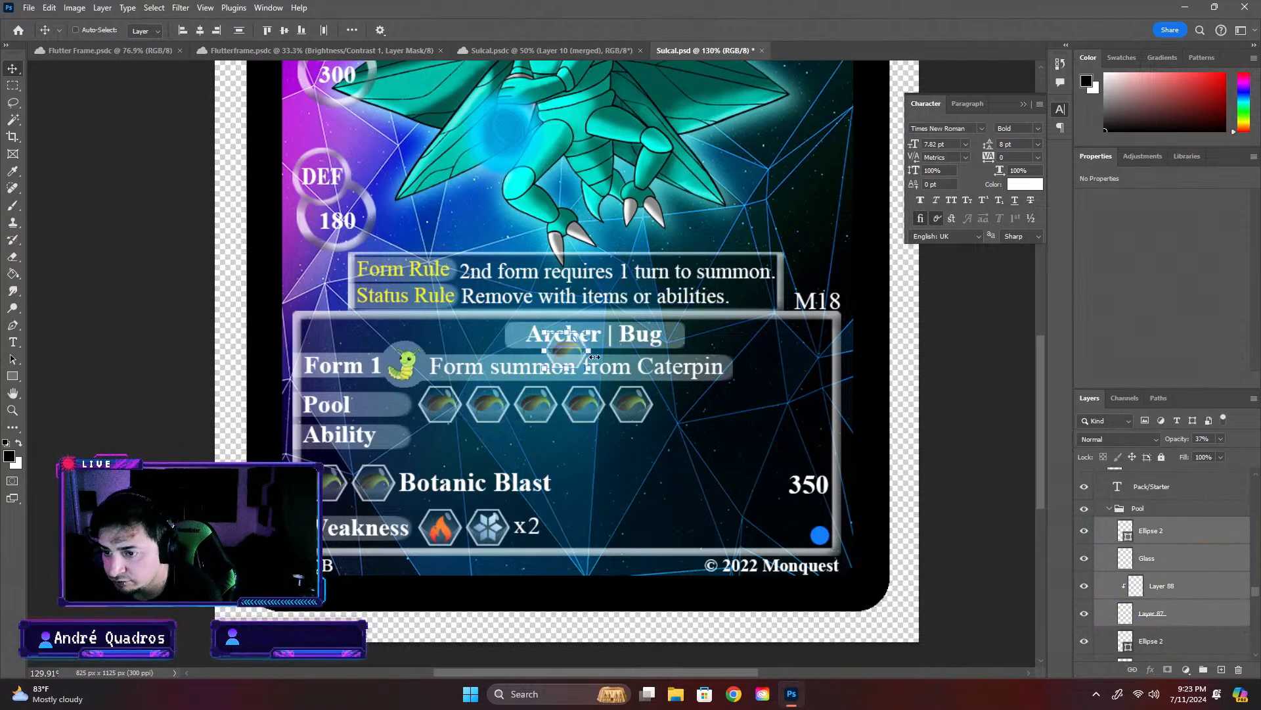
- Move the copied leaf icon to the end of the Pool row as the sixth icon, at X 544 px, Y 846.5 px
key(ctrl+t)
drag(570, 353, 677, 411)
scroll(676, 410, up, 3)
scroll(653, 409, up, 1)
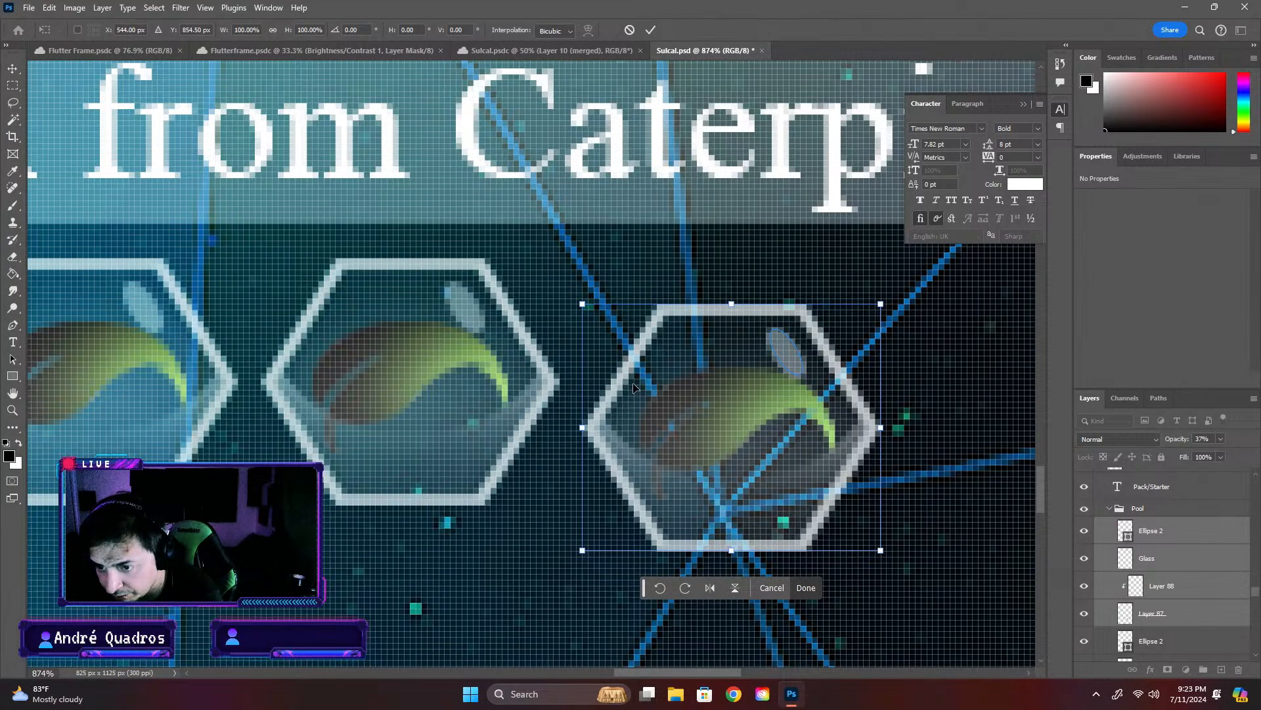
drag(634, 387, 675, 362)
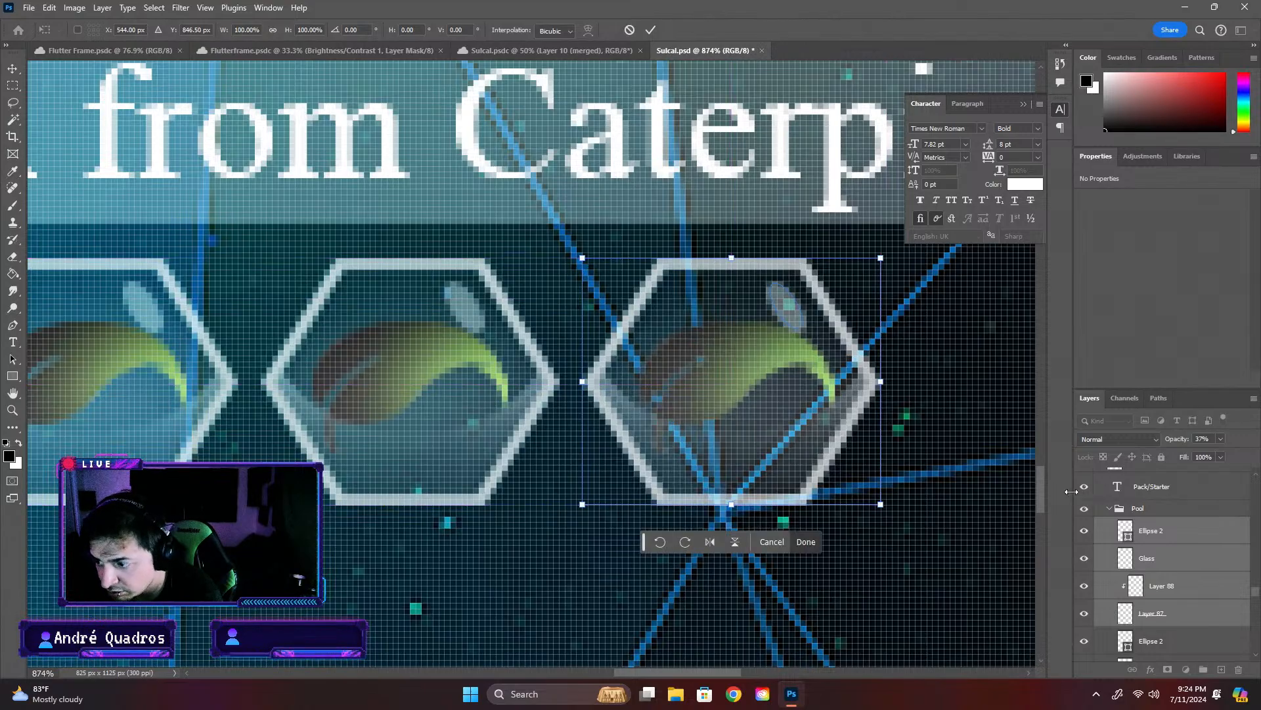
key(Return)
scroll(953, 482, down, 5)
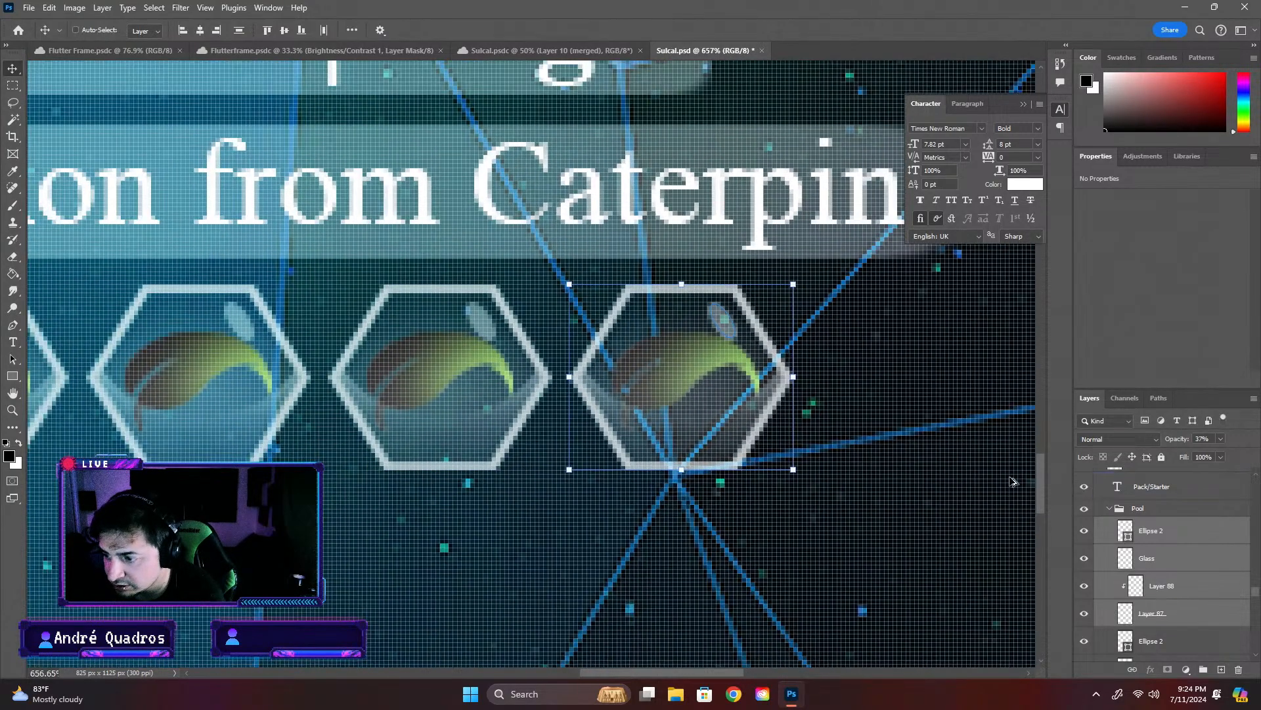
scroll(966, 487, down, 3)
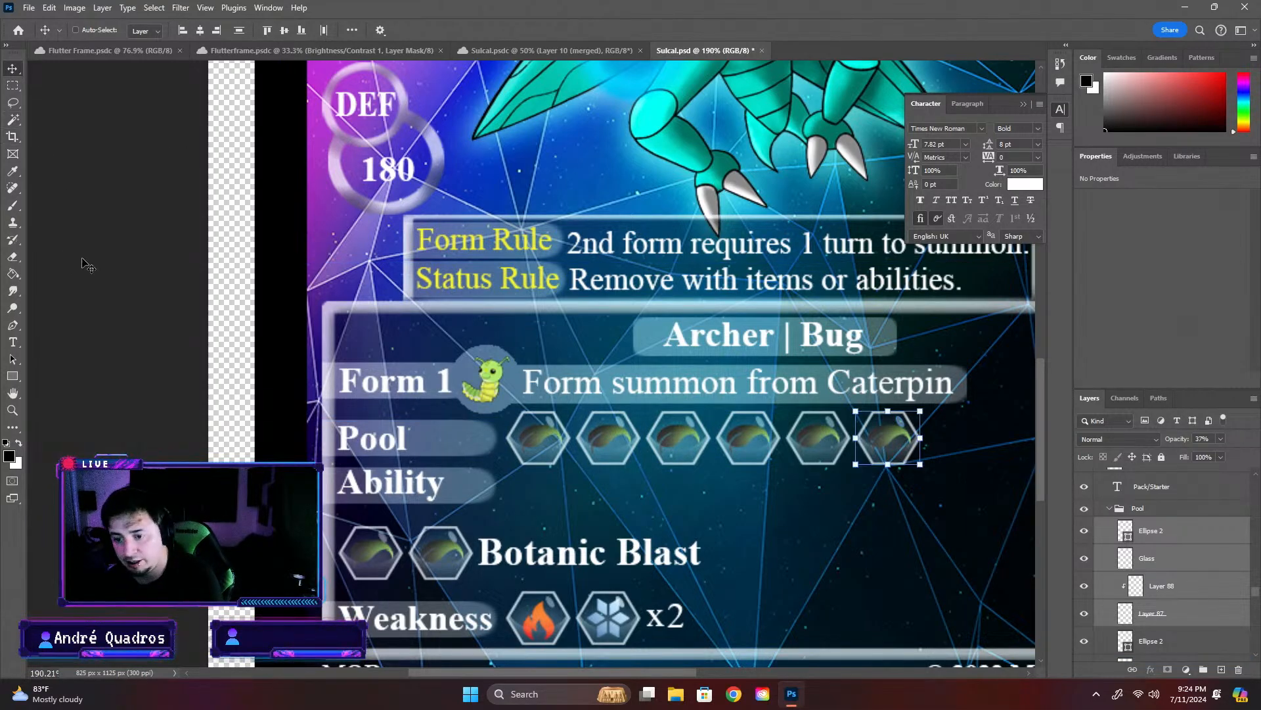
- Collapse the Pool group and save the Sulcal card document
click(1198, 566)
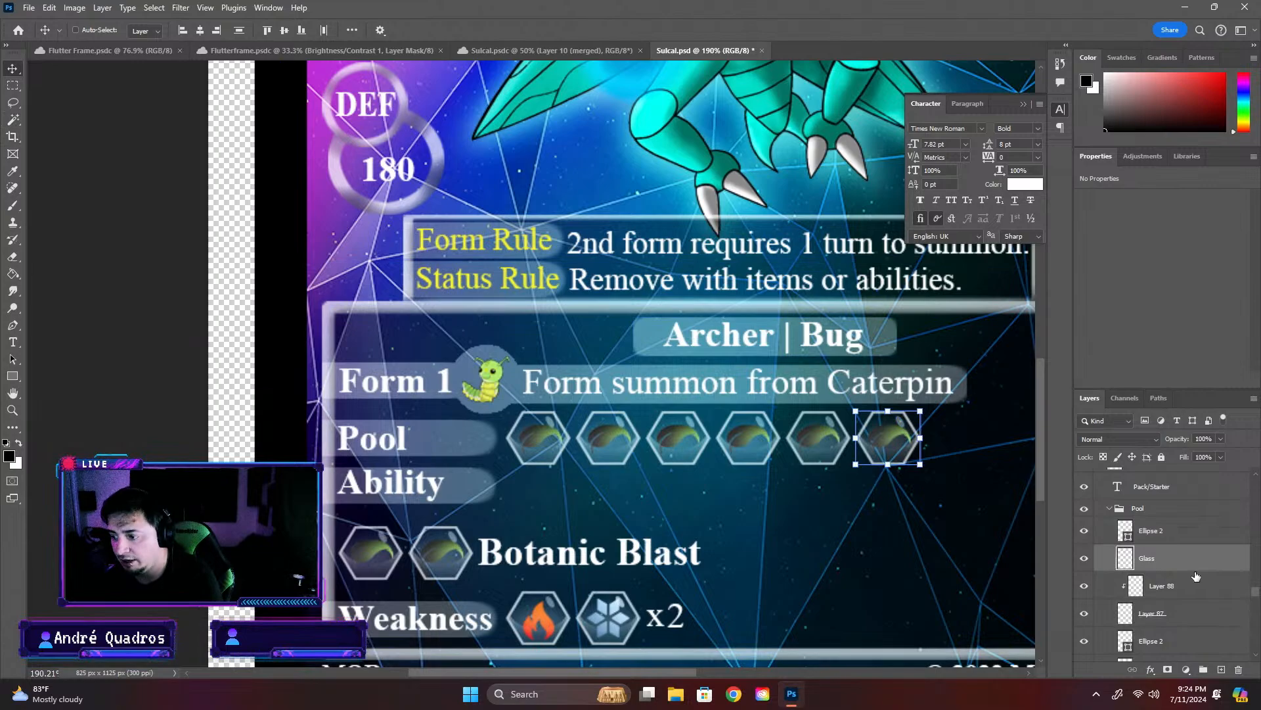
click(1110, 510)
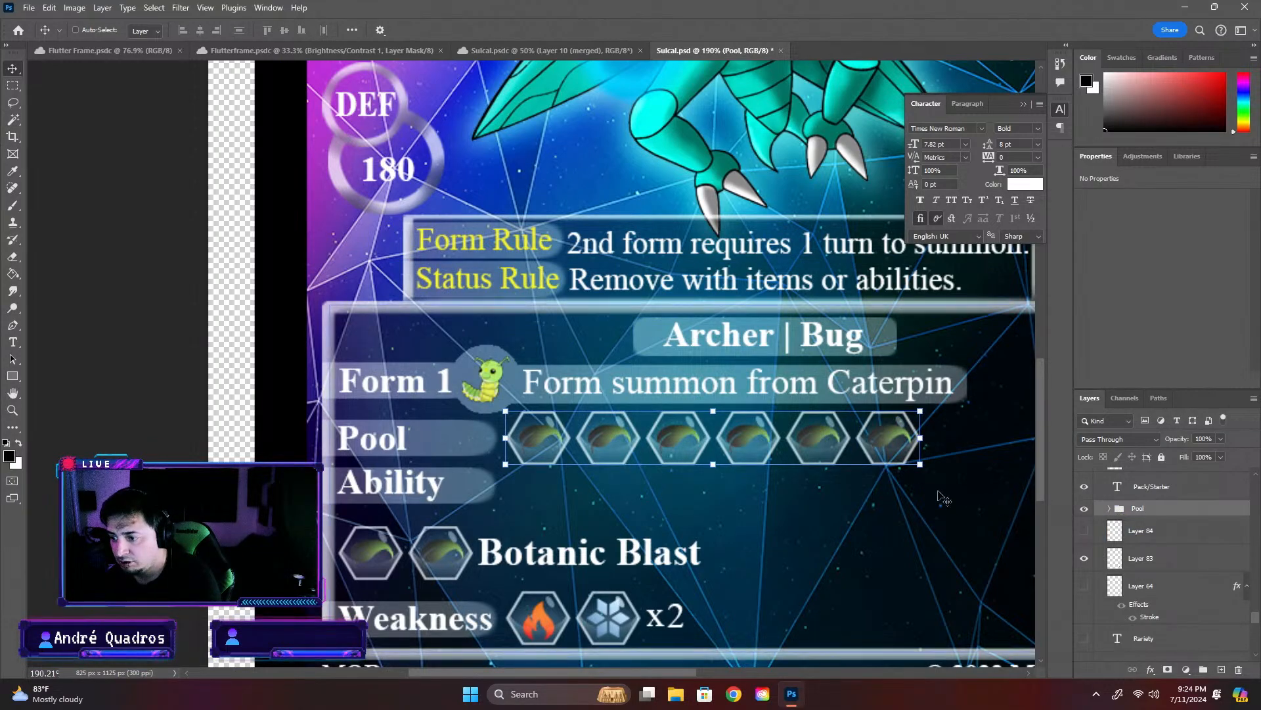
scroll(907, 485, down, 3)
key(ctrl+s)
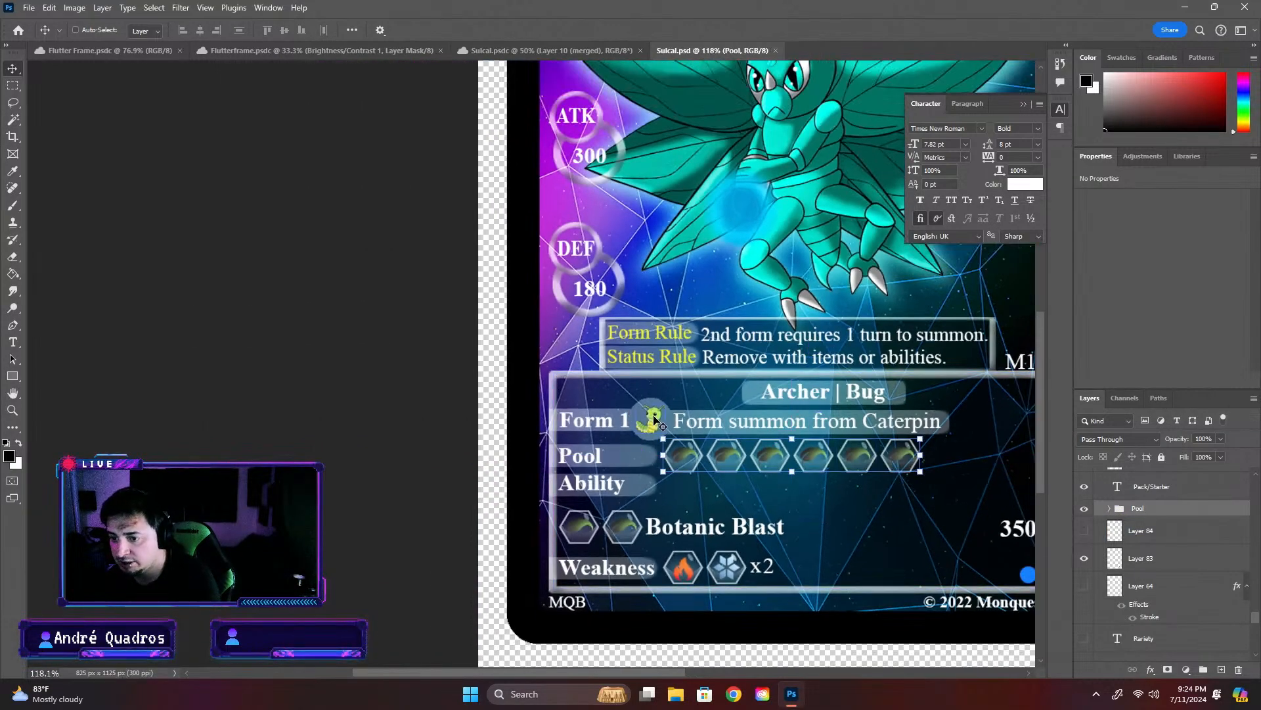
- Open the finished Wino card from the Wino folder in the cloud files
click(18, 32)
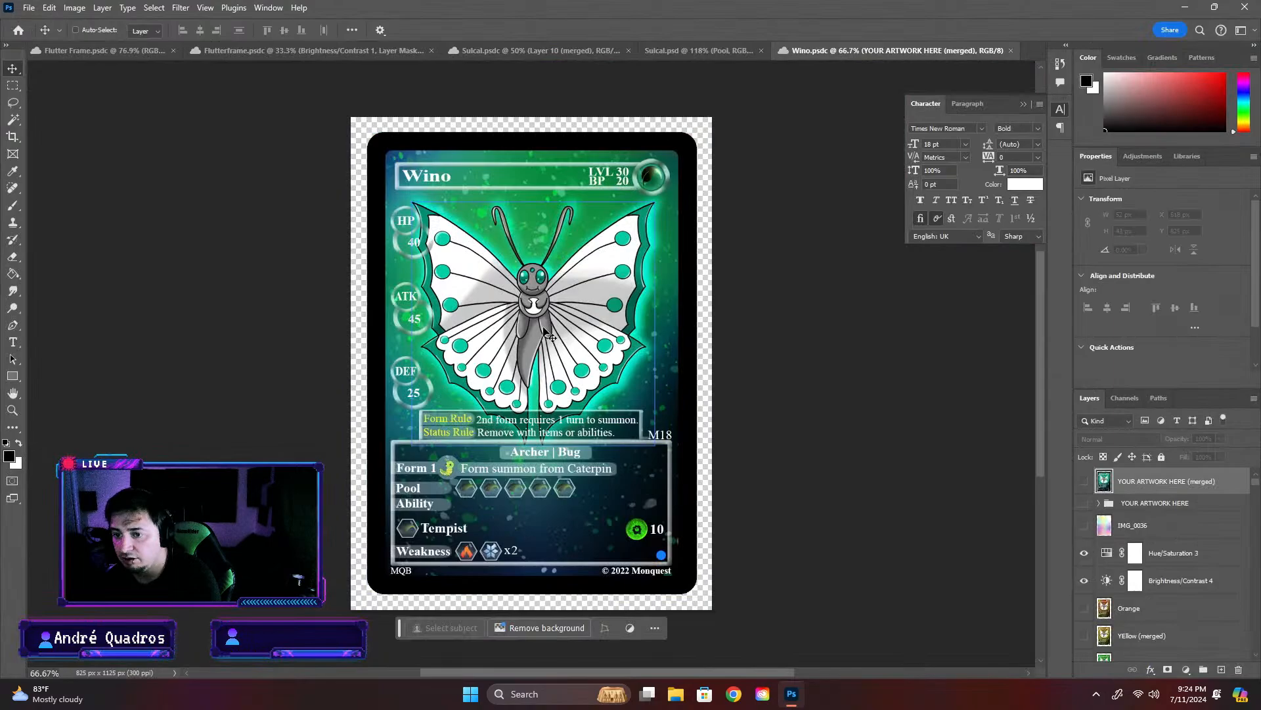
click(1220, 554)
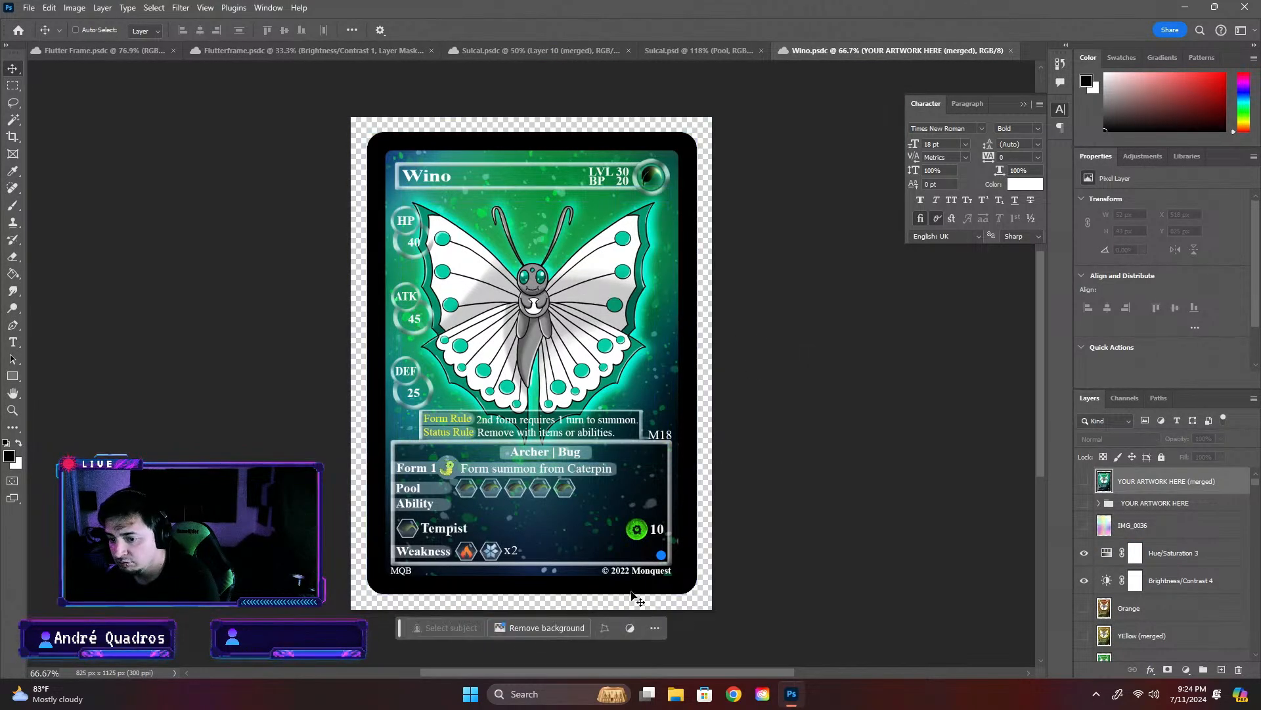
click(656, 628)
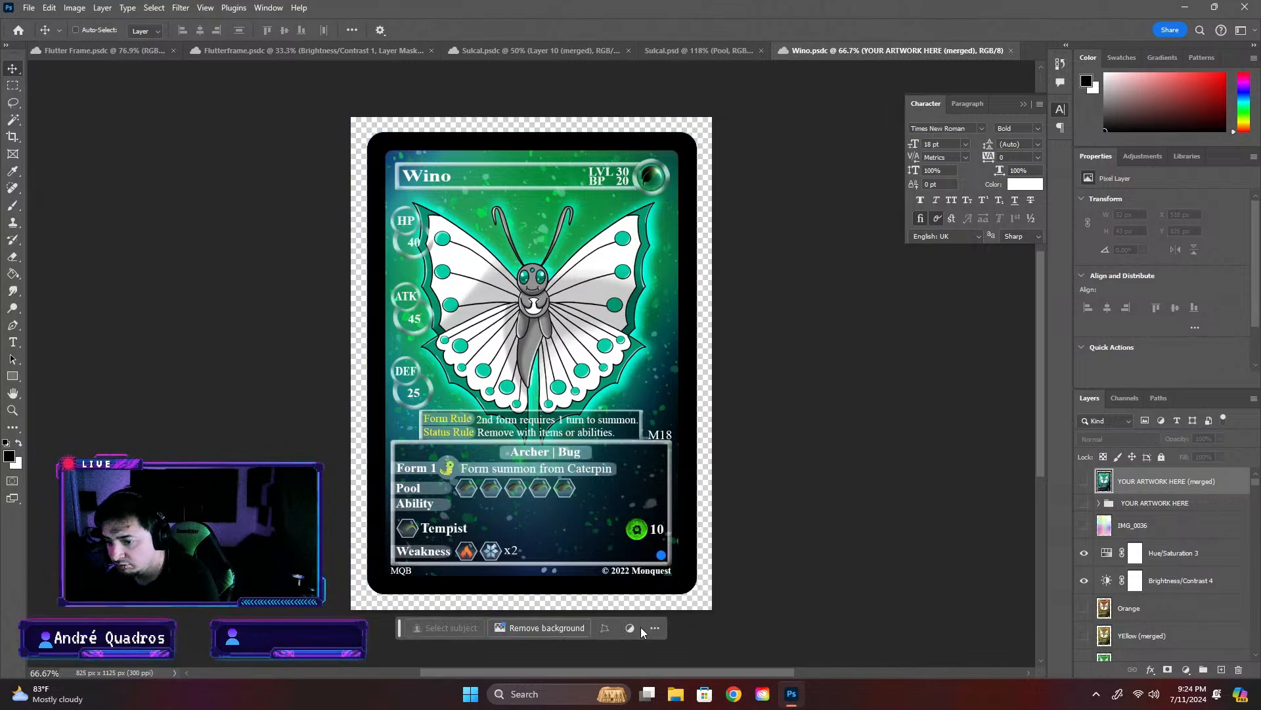
- Examine the Wino card's layers down to the Wino group, toggle that group's visibility, and close the card with its changes saved
scroll(1076, 608, down, 10)
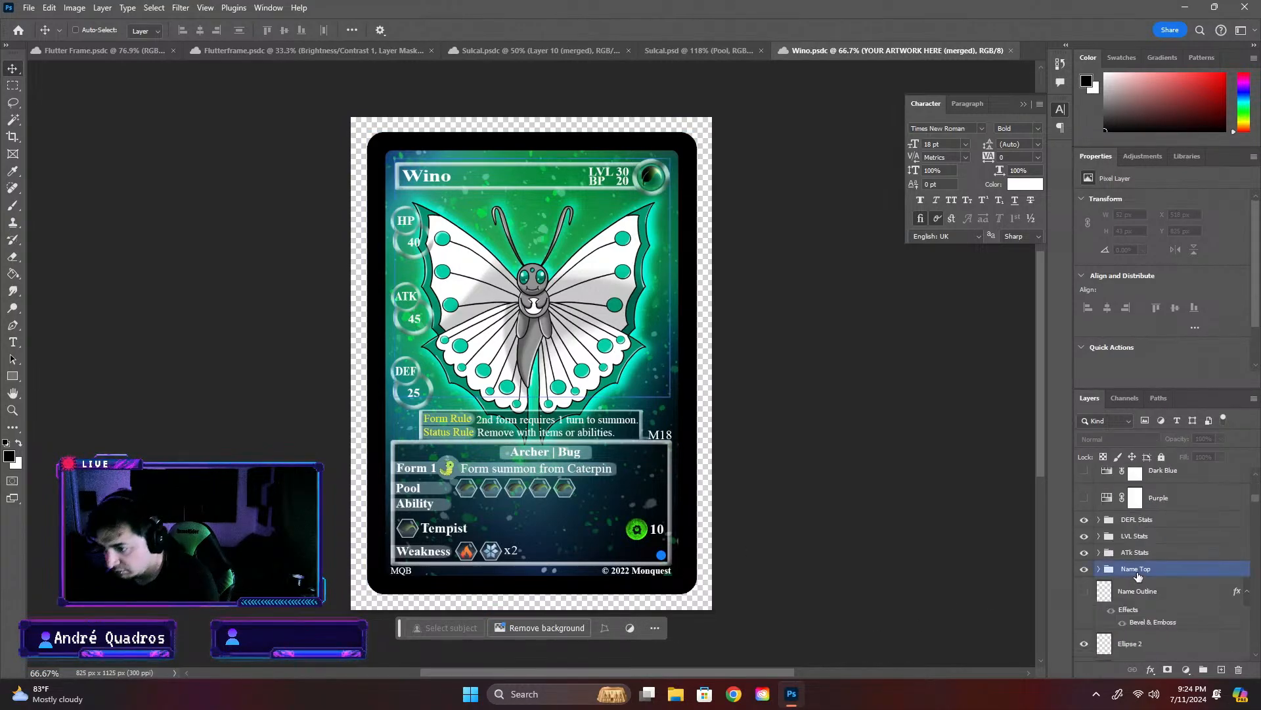
drag(1256, 509, 1256, 588)
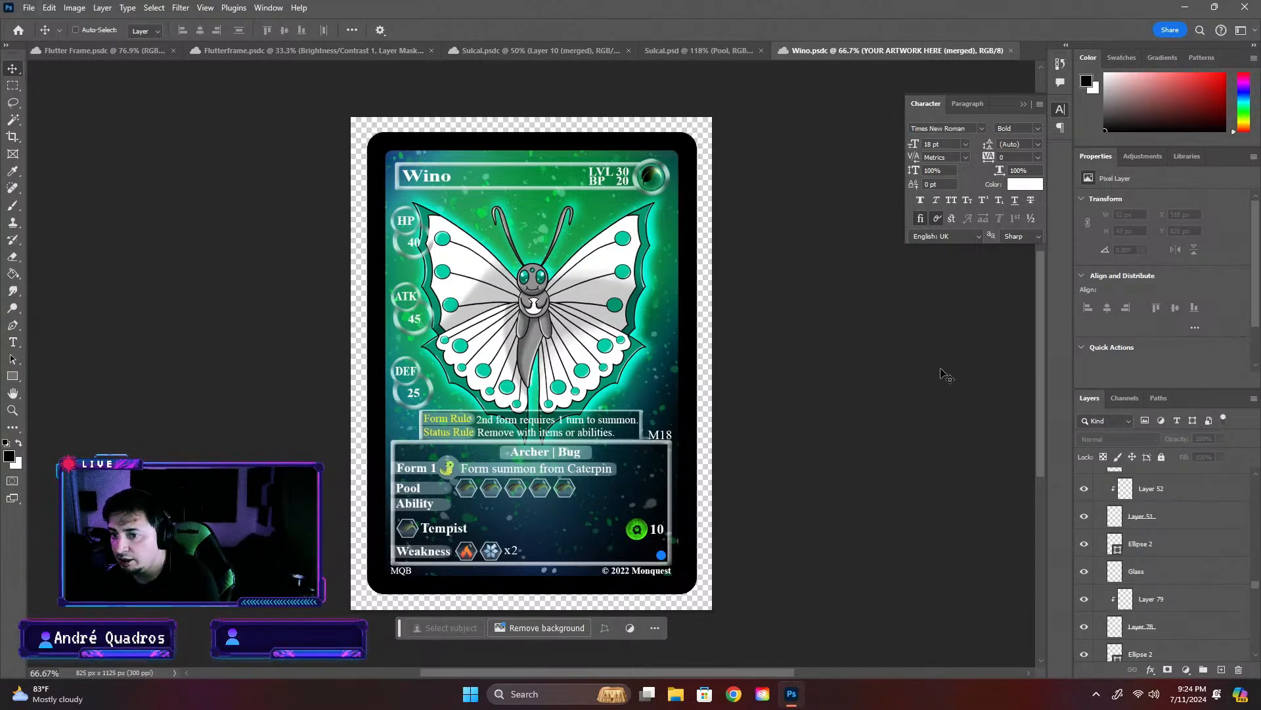
scroll(1158, 506, down, 3)
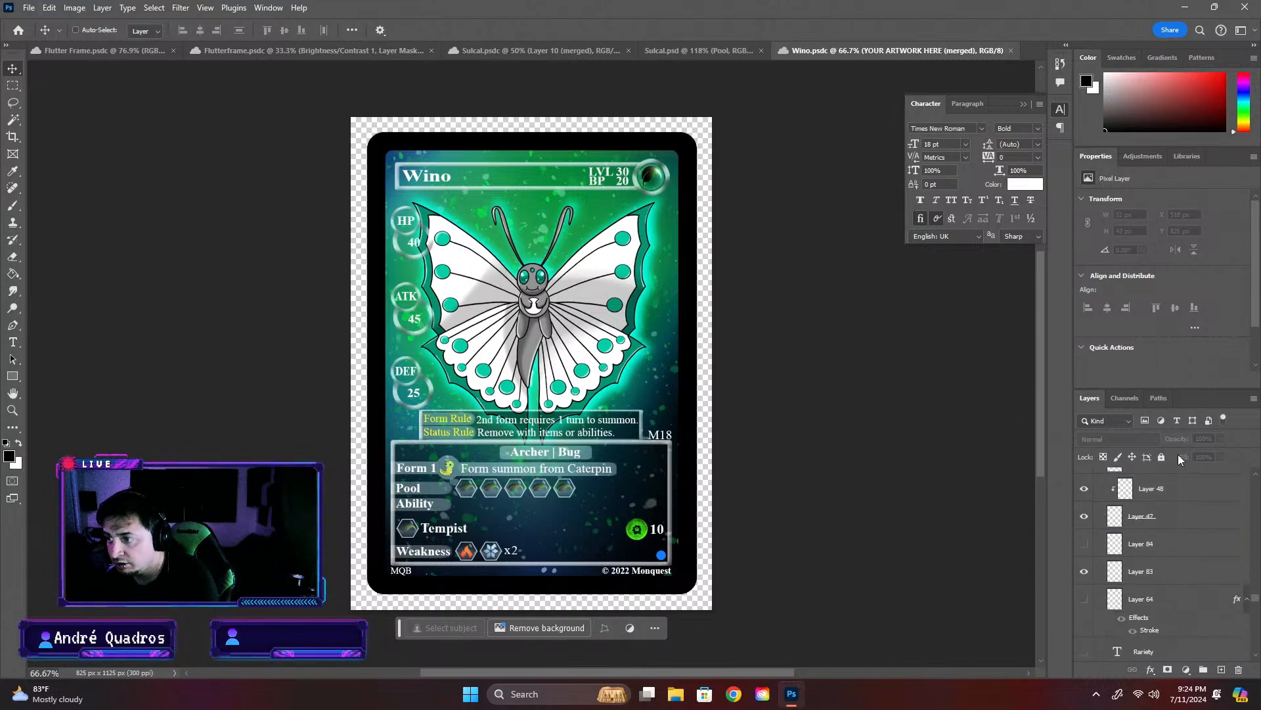
scroll(1156, 525, down, 10)
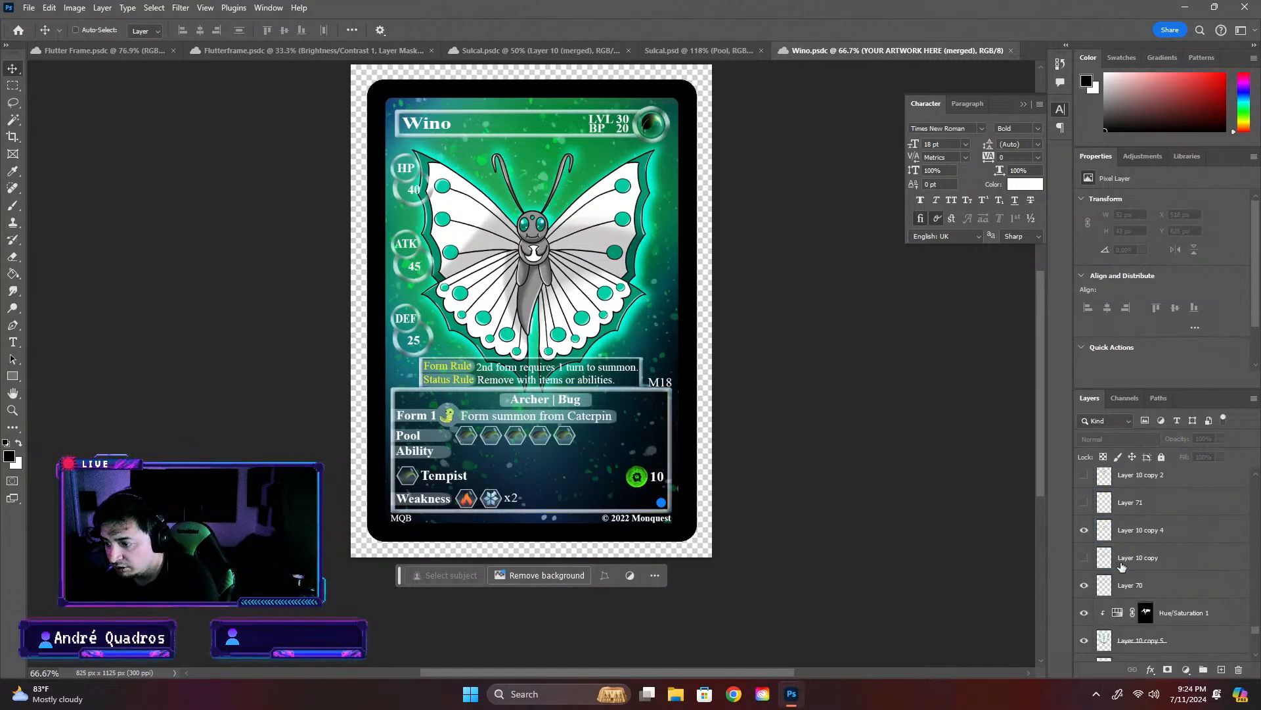
scroll(1122, 567, down, 1)
scroll(1125, 570, up, 5)
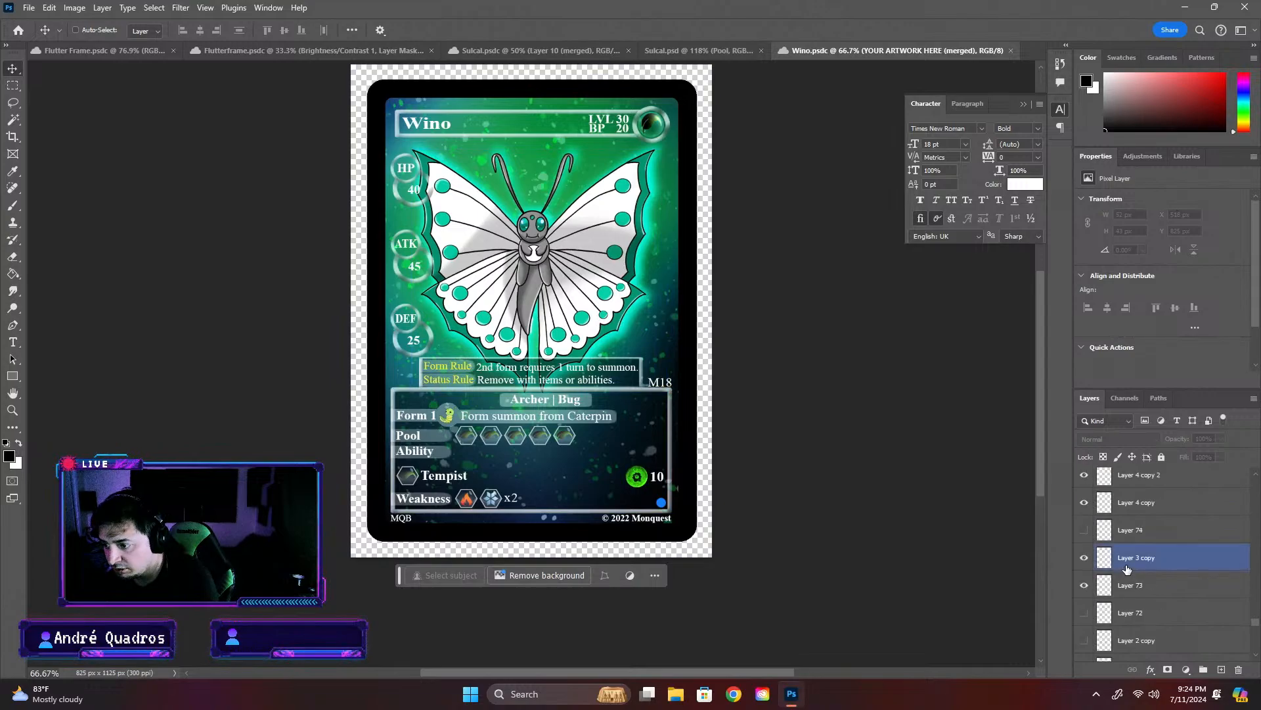
scroll(1126, 569, up, 5)
scroll(1206, 612, down, 5)
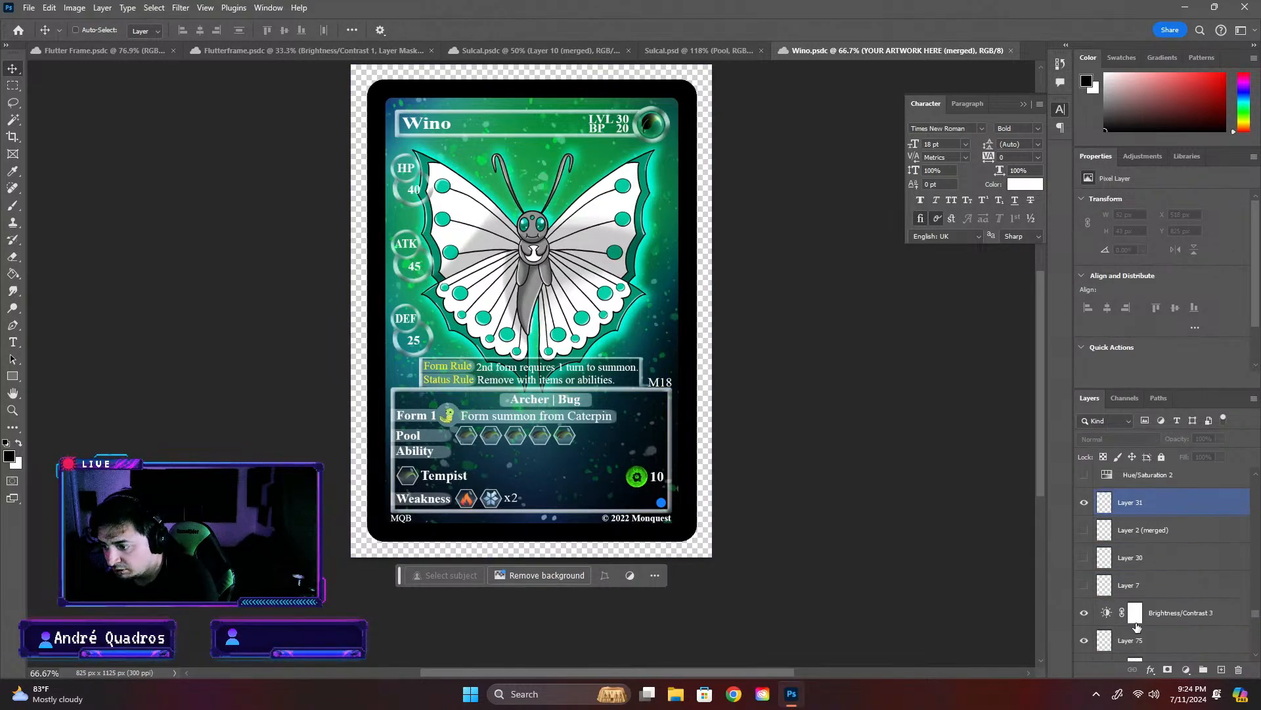
scroll(1160, 611, down, 3)
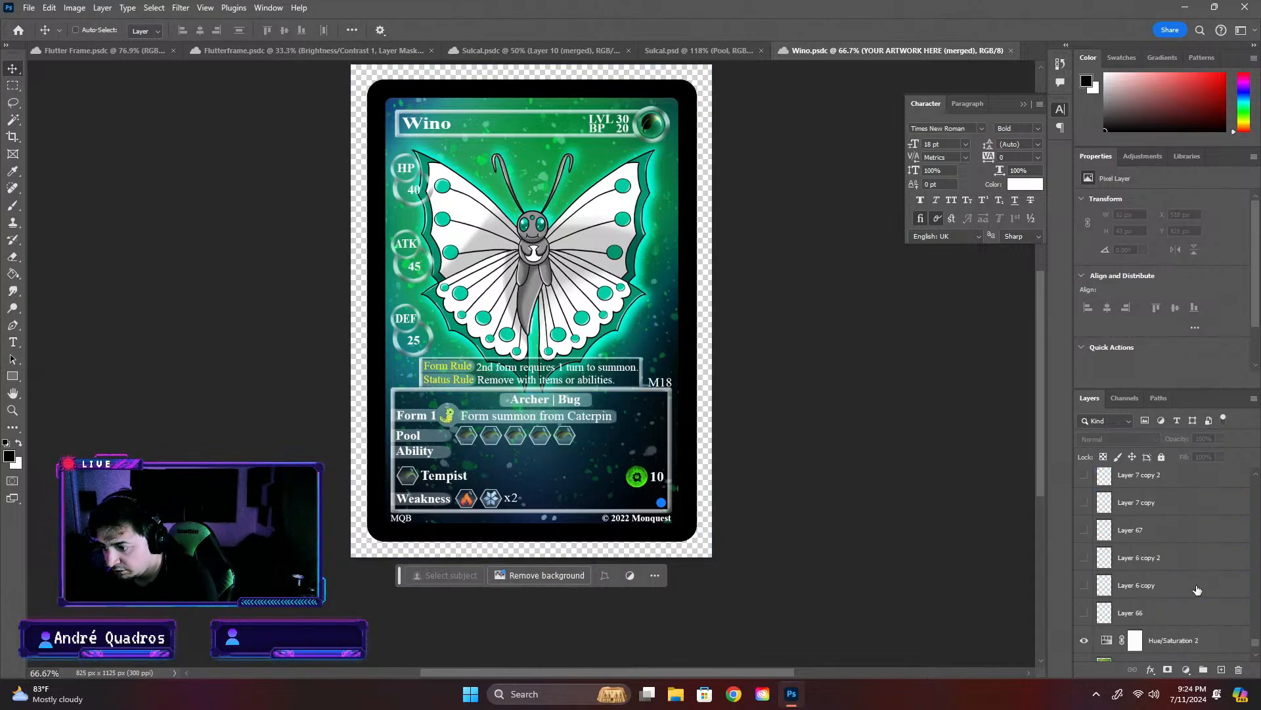
scroll(1197, 590, down, 2)
click(1096, 609)
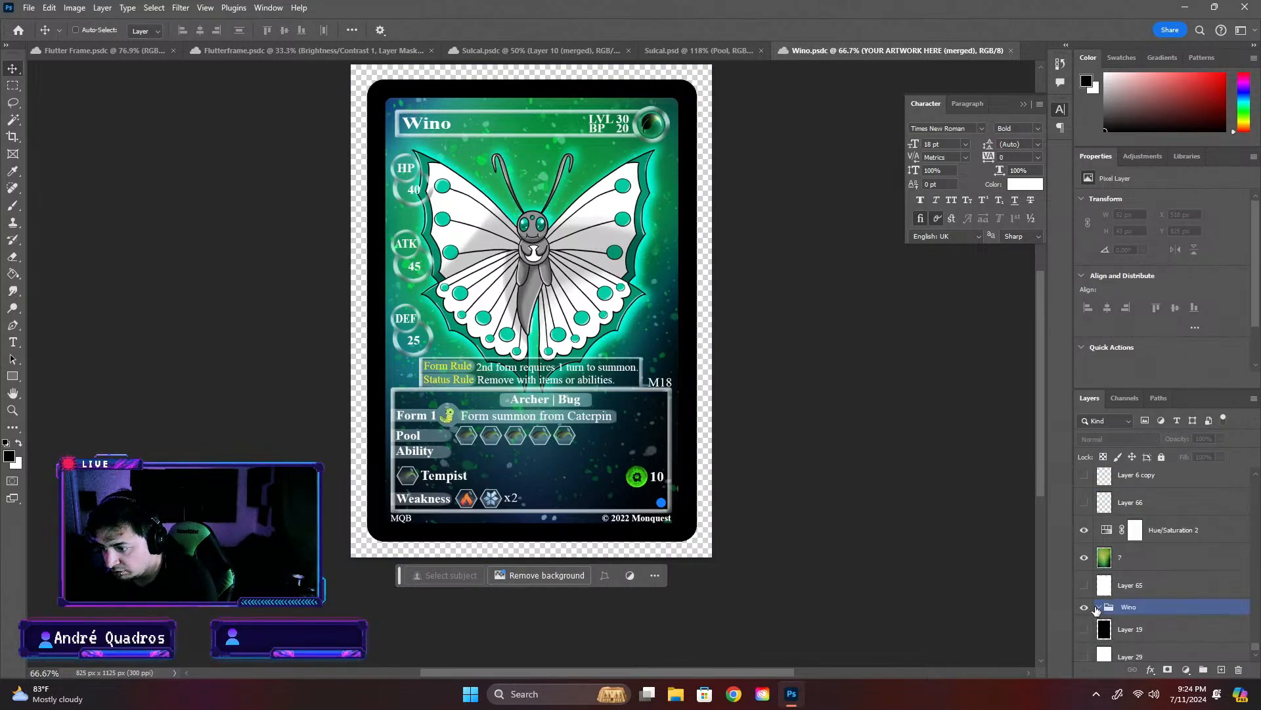
click(1086, 609)
scroll(1166, 594, up, 3)
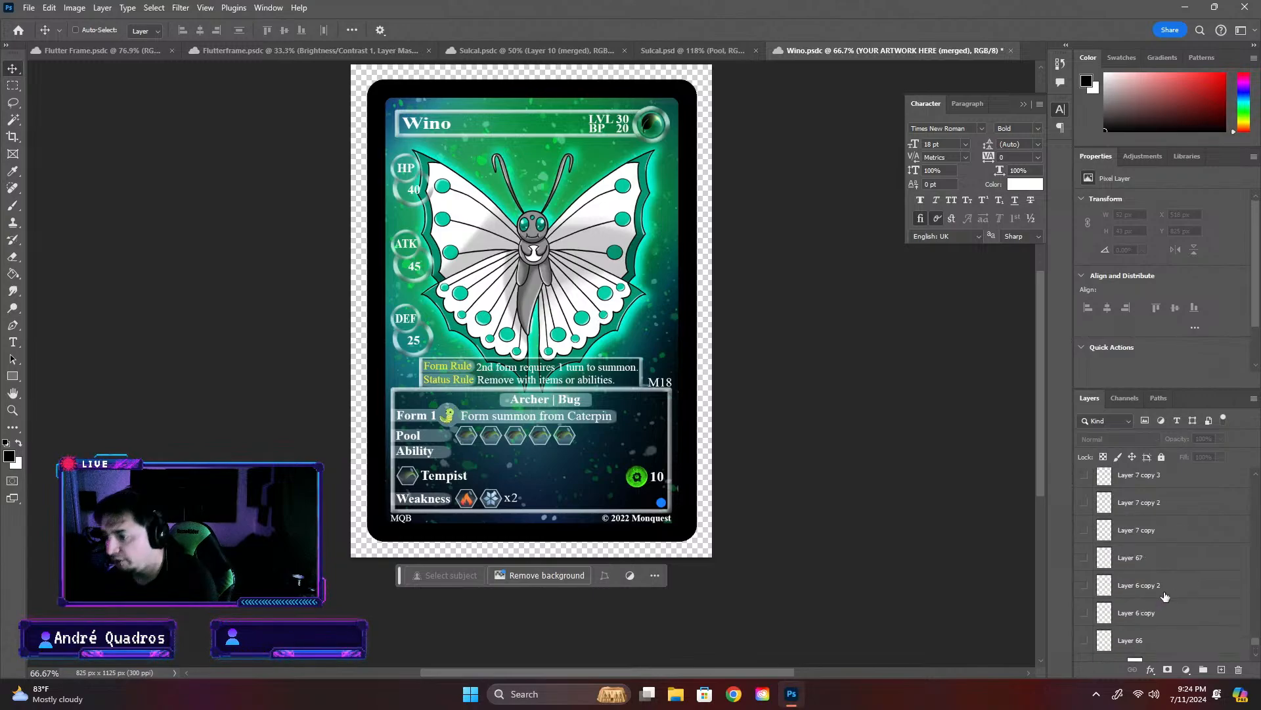
scroll(558, 80, up, 1)
click(1010, 51)
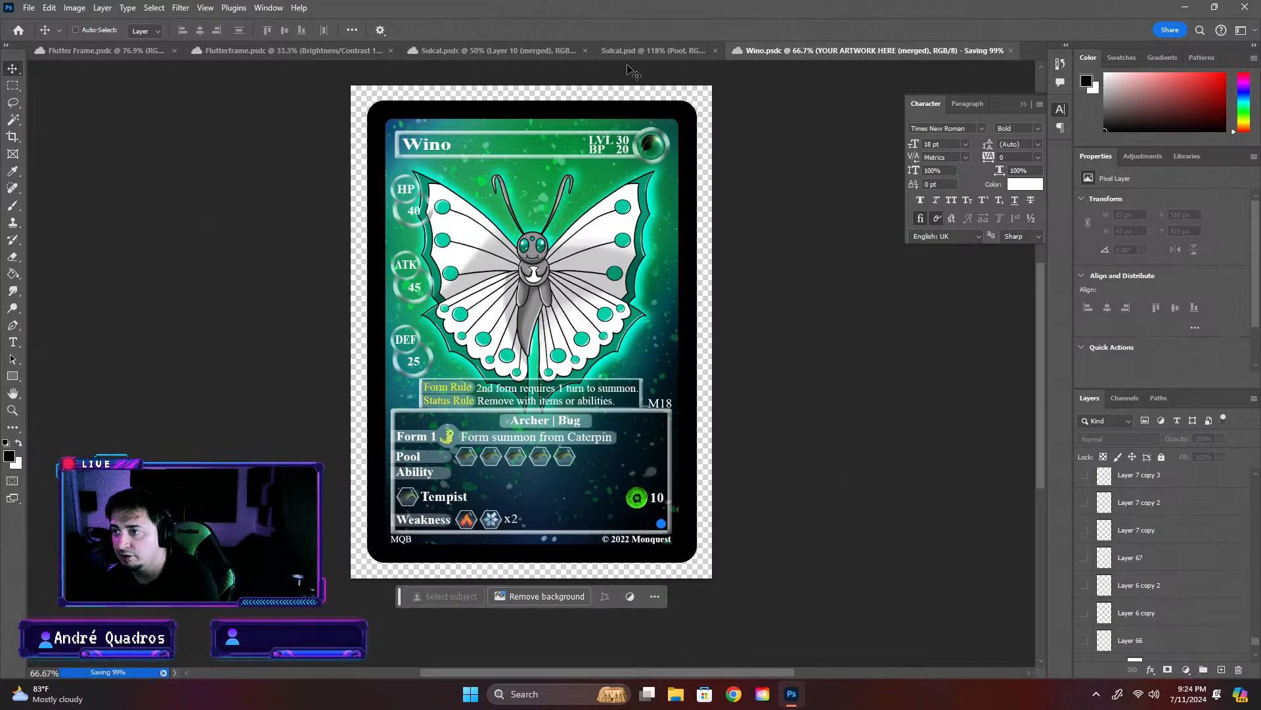
- Open the Wino artwork from the Mons folder in the cloud files and shift its selected layers slightly to the right
click(18, 30)
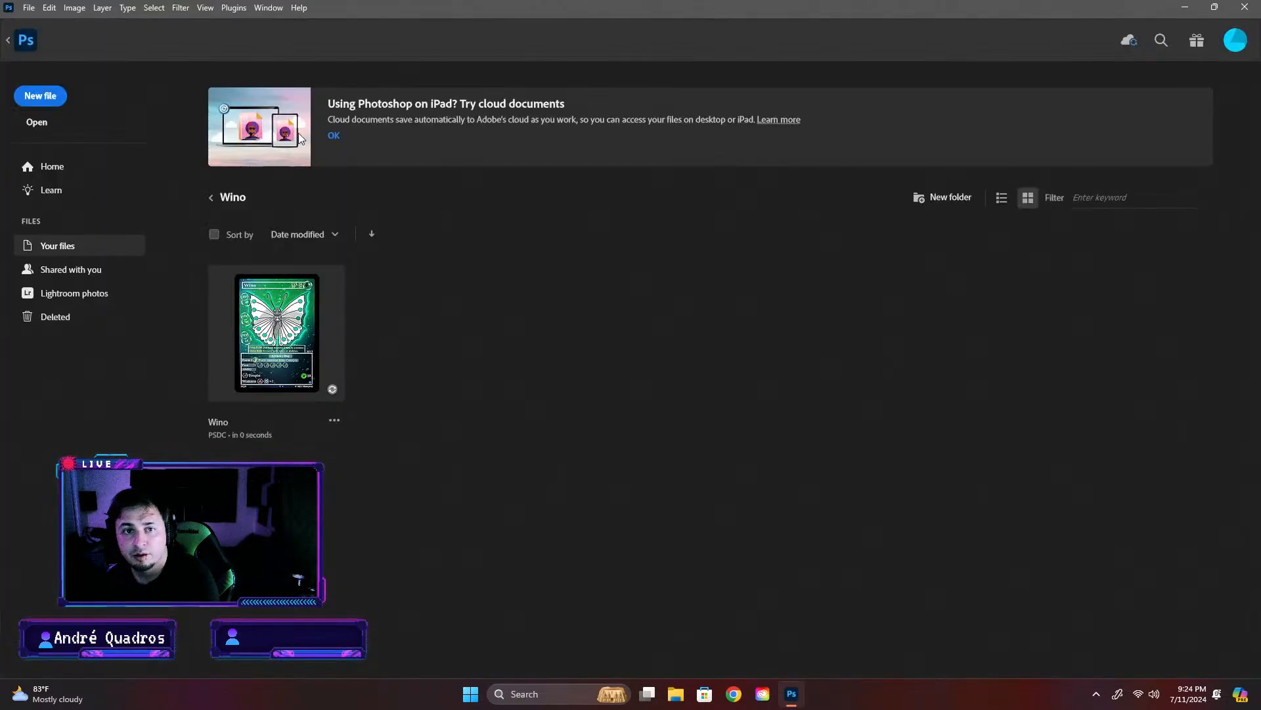
click(210, 198)
click(212, 198)
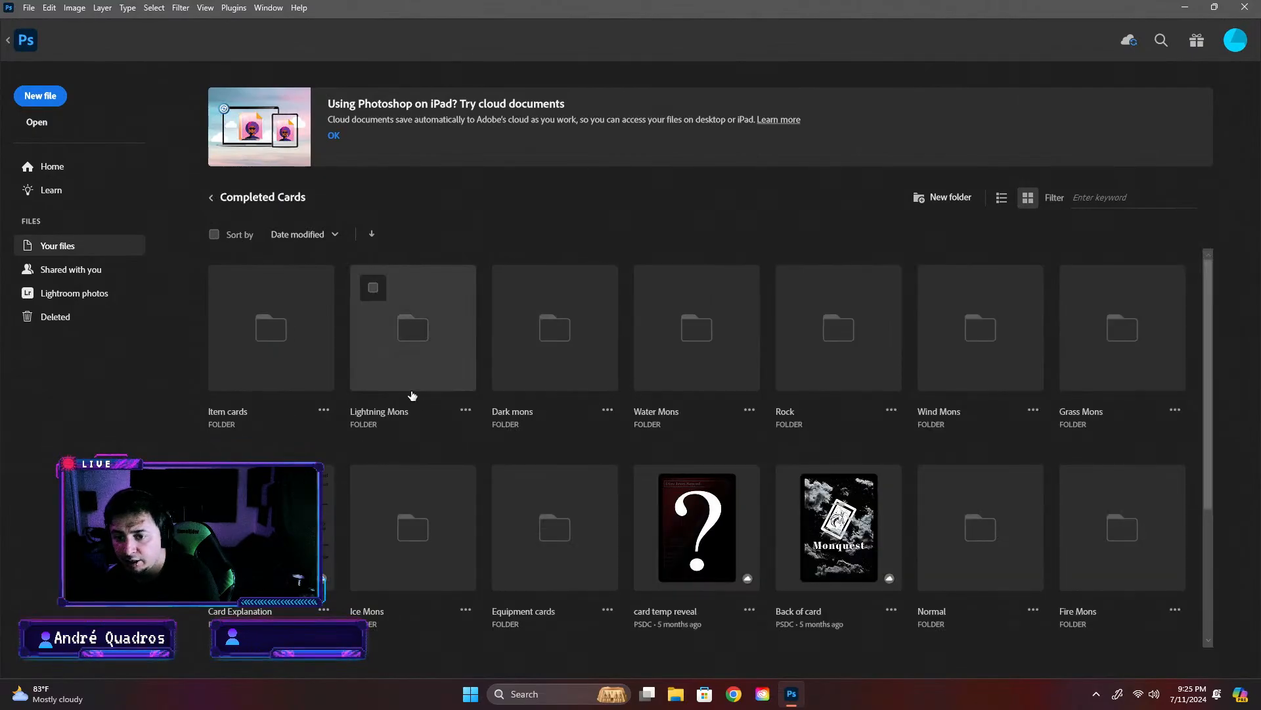
click(211, 198)
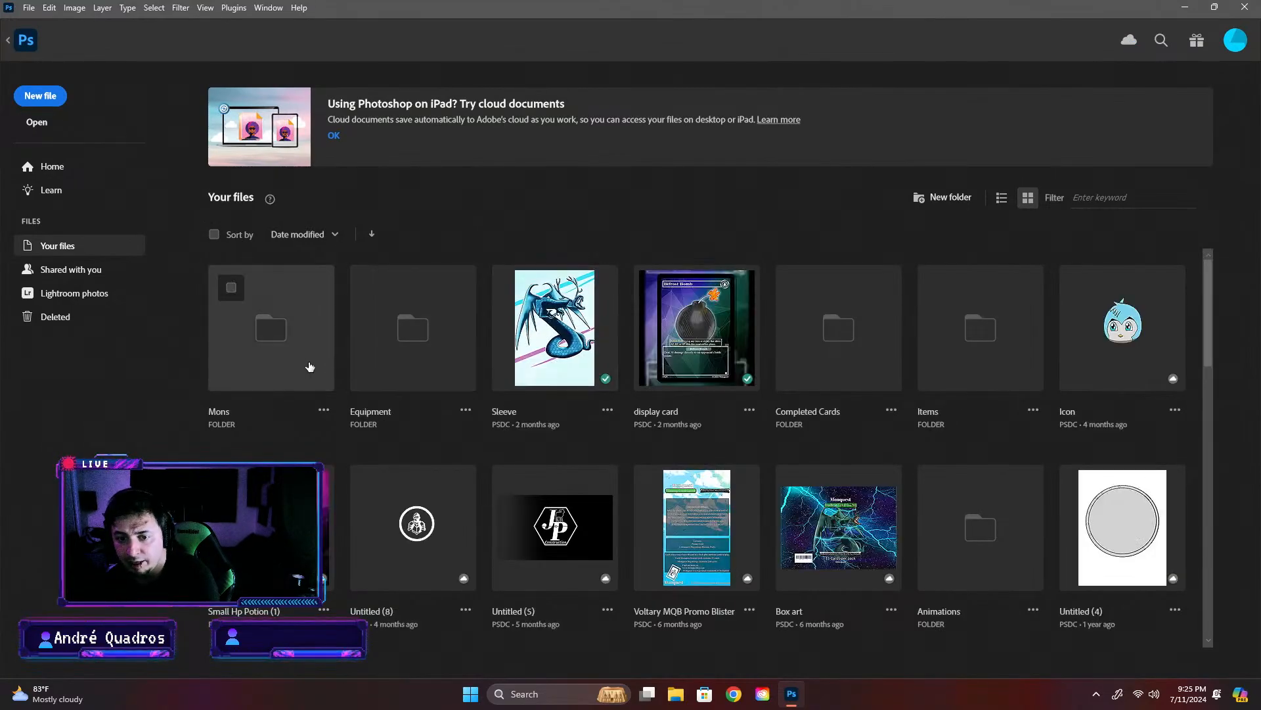
click(271, 327)
scroll(1066, 468, down, 4)
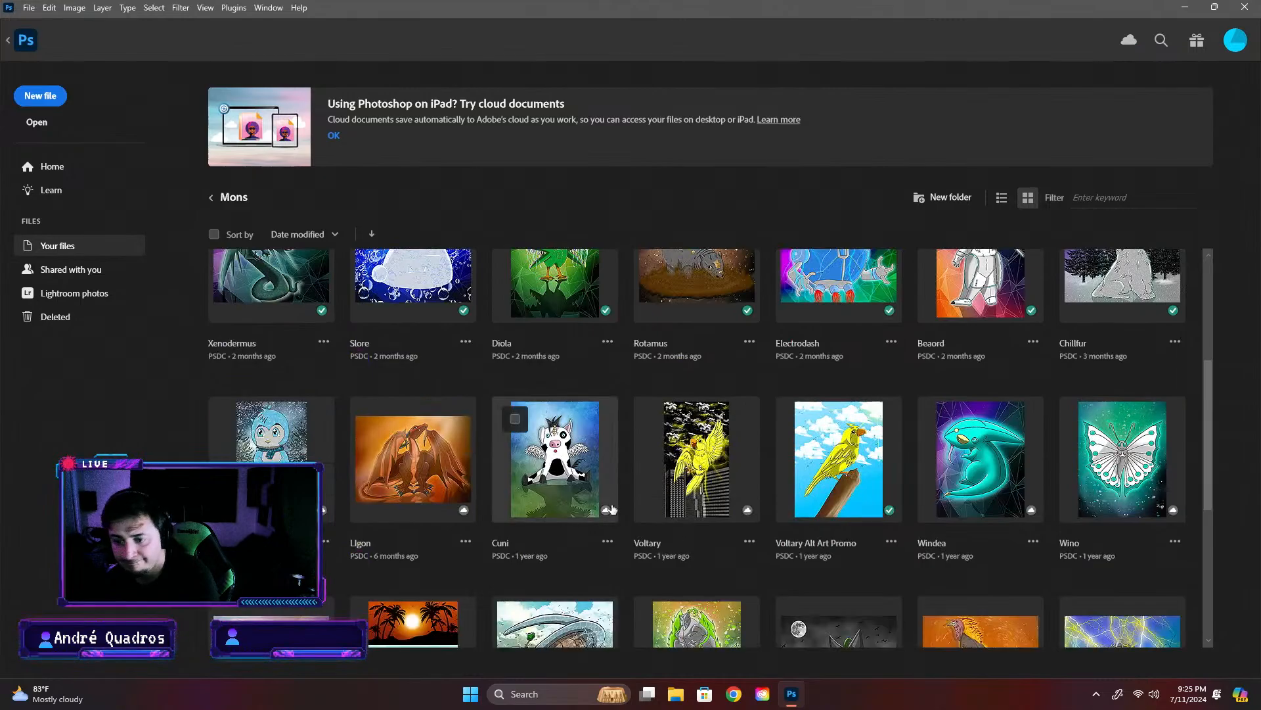
scroll(757, 577, down, 5)
scroll(337, 424, up, 10)
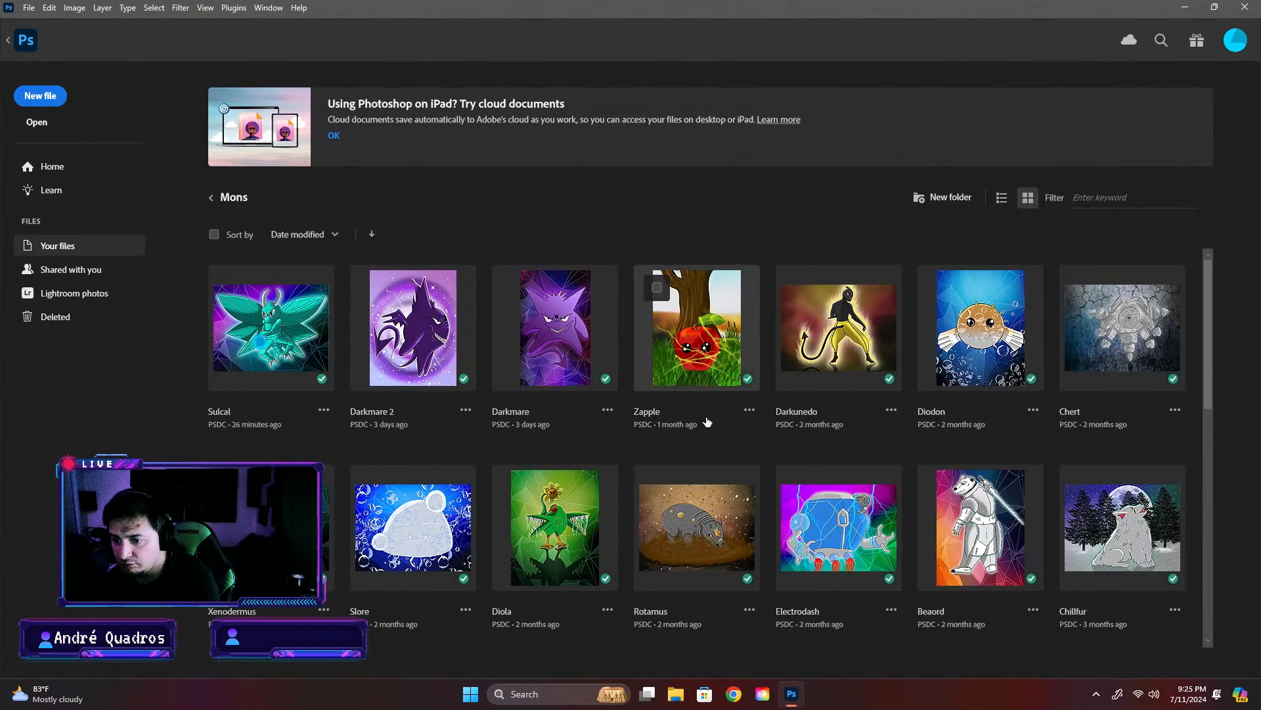
scroll(749, 411, down, 3)
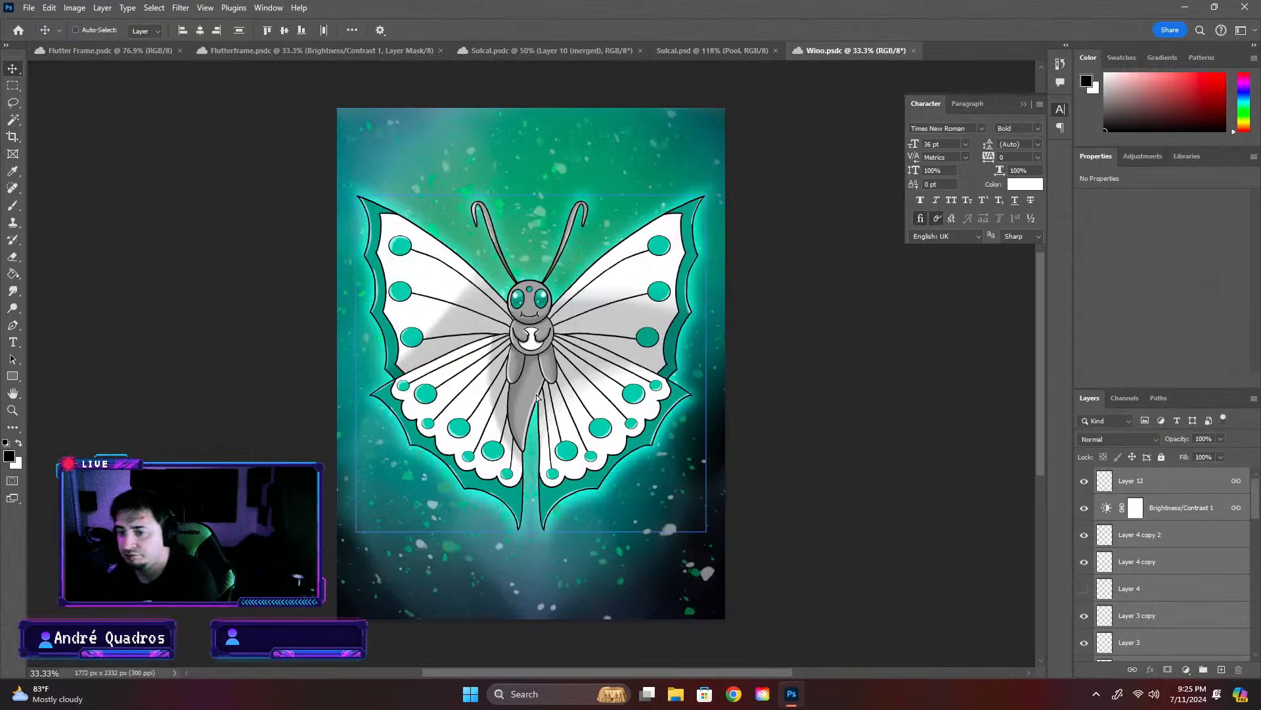
drag(537, 397, 540, 397)
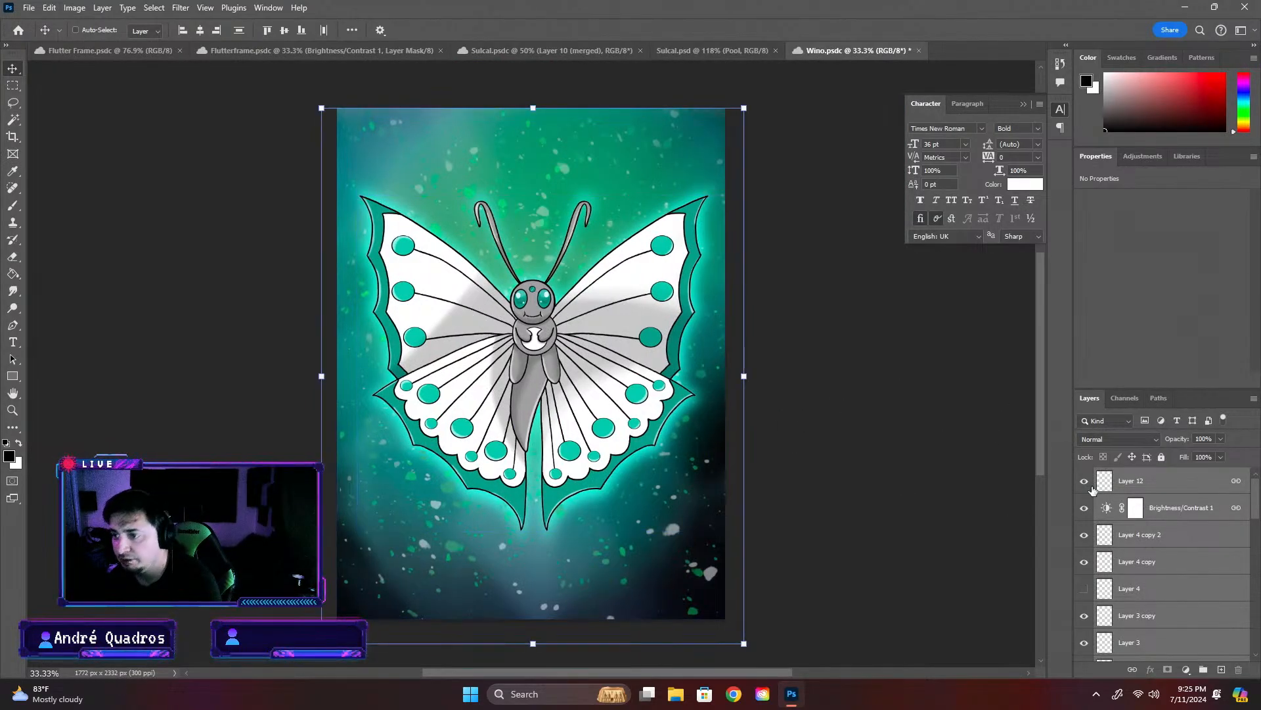
- Try to stamp the Wino artwork's layers from Layer 12 through Layer 6 into one merged layer
click(1176, 491)
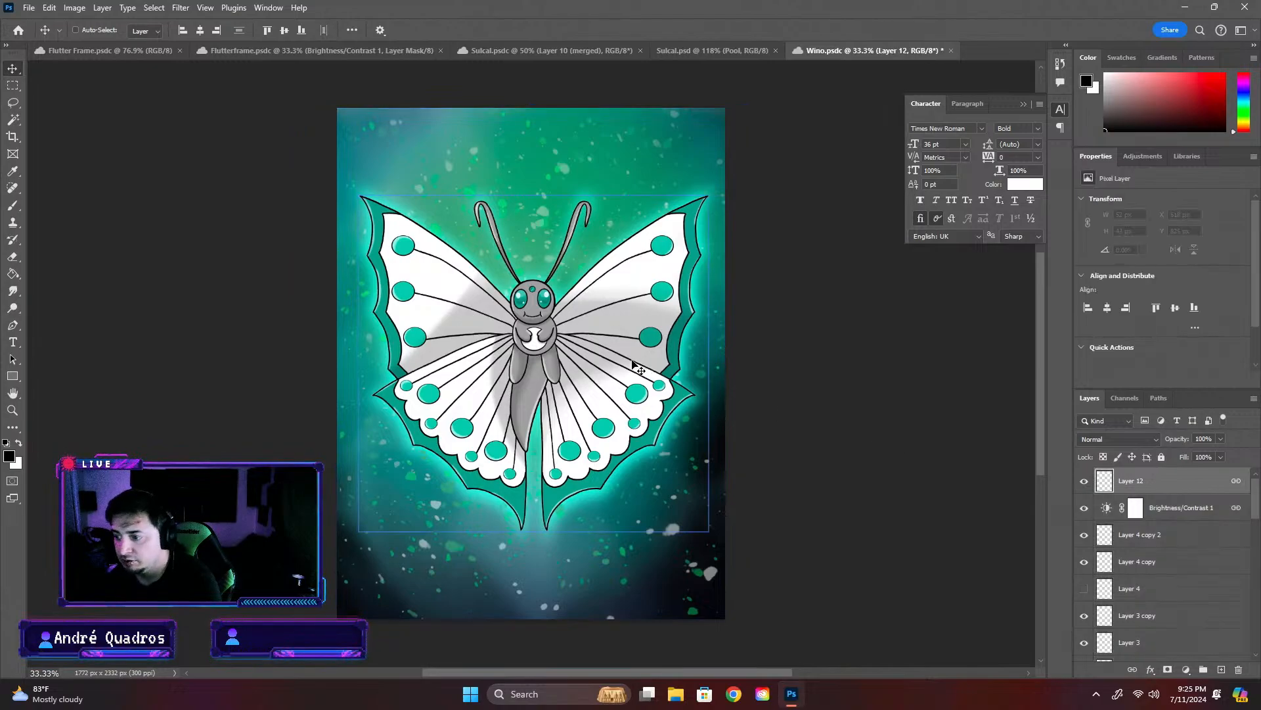
drag(1256, 497, 1229, 638)
click(1248, 501)
click(1197, 491)
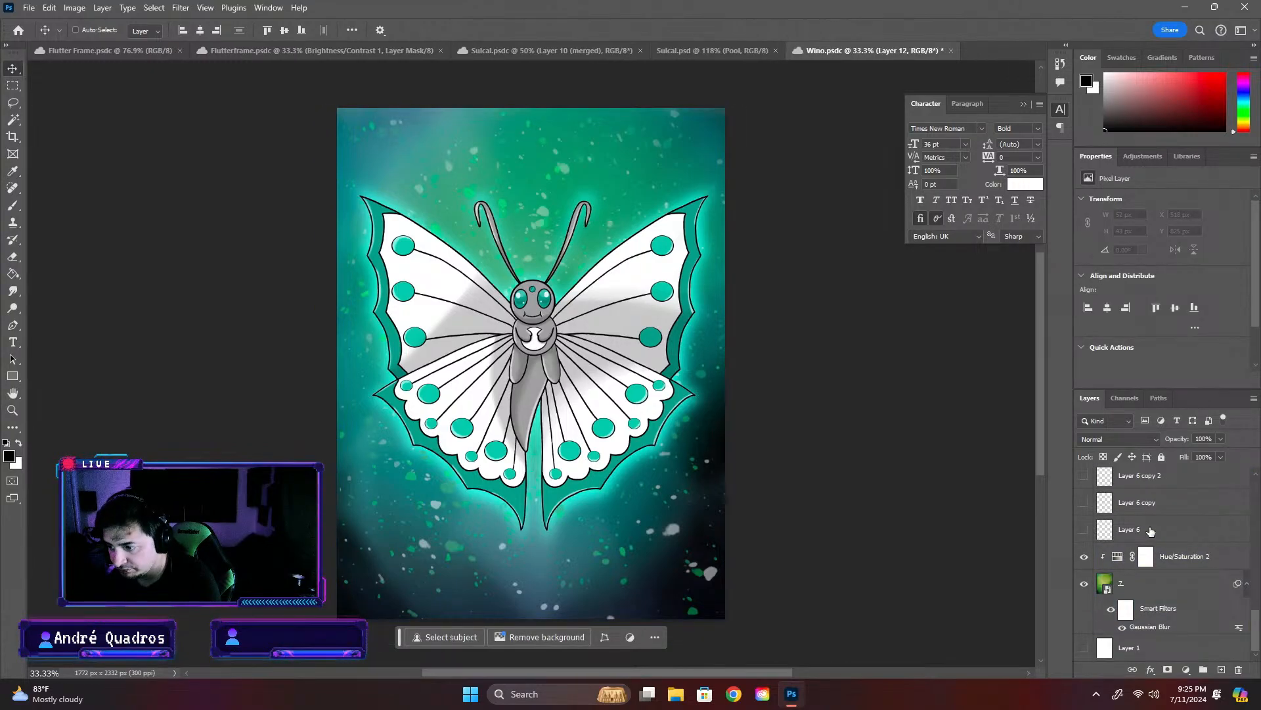
key(ctrl+alt+e)
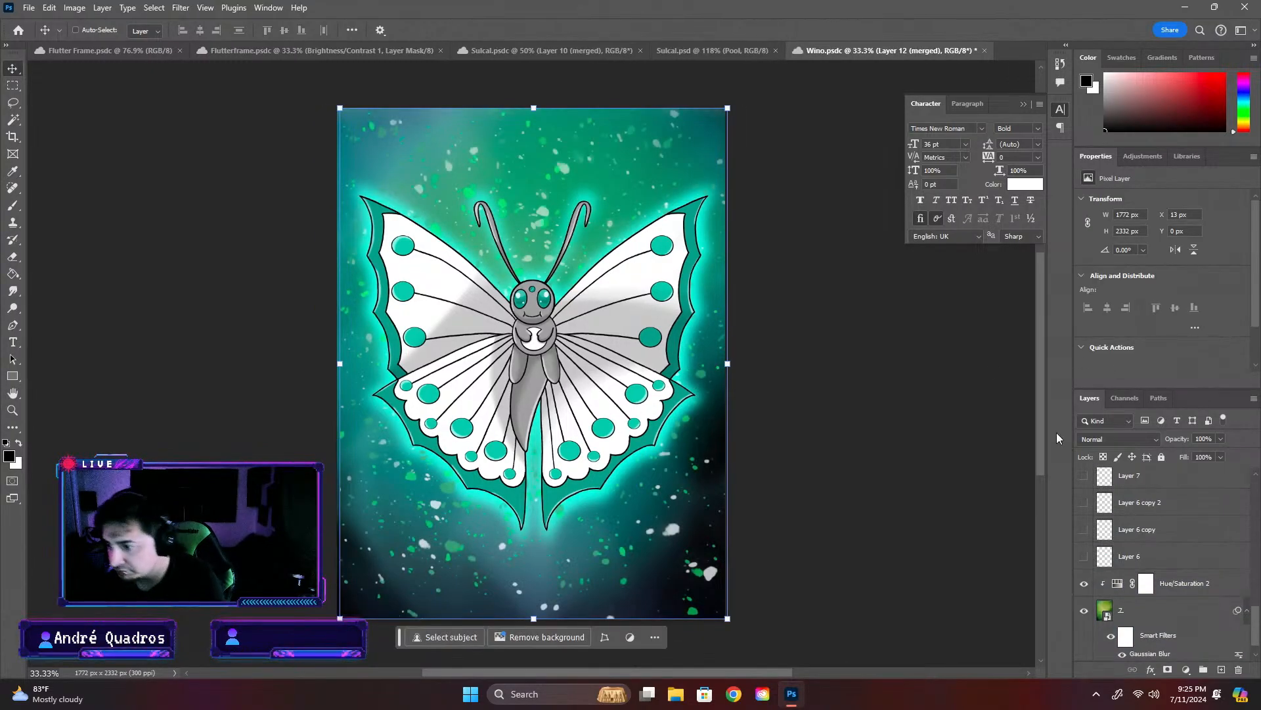
key(ctrl+z)
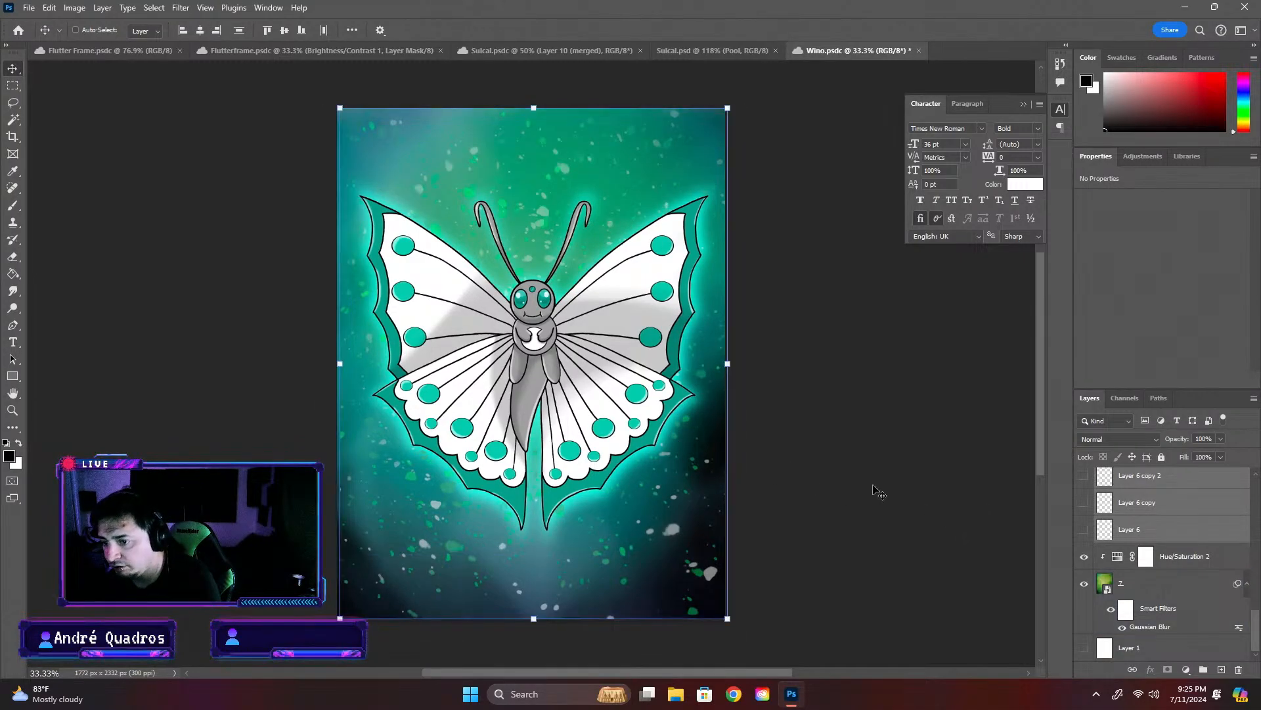
- Hide the cyan glow on Layer 9 in the Wino artwork
click(1179, 530)
scroll(1176, 545, up, 3)
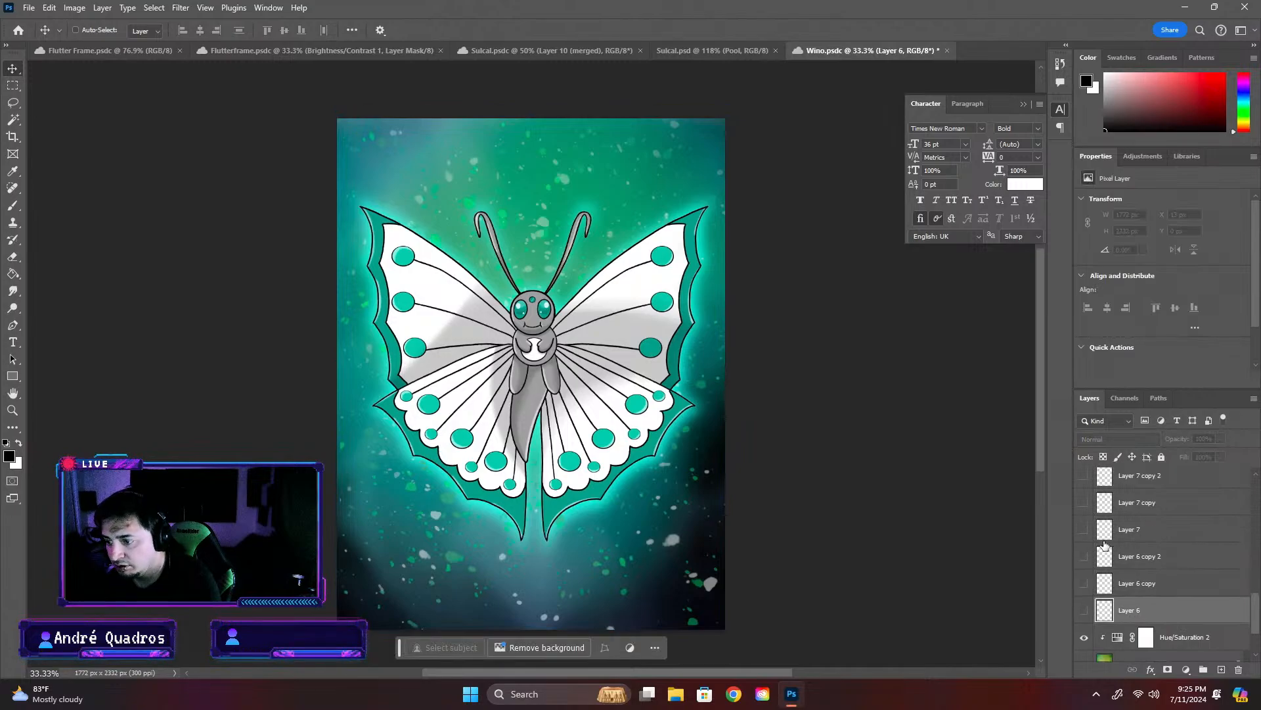
click(1124, 553)
scroll(1125, 550, down, 2)
click(1084, 583)
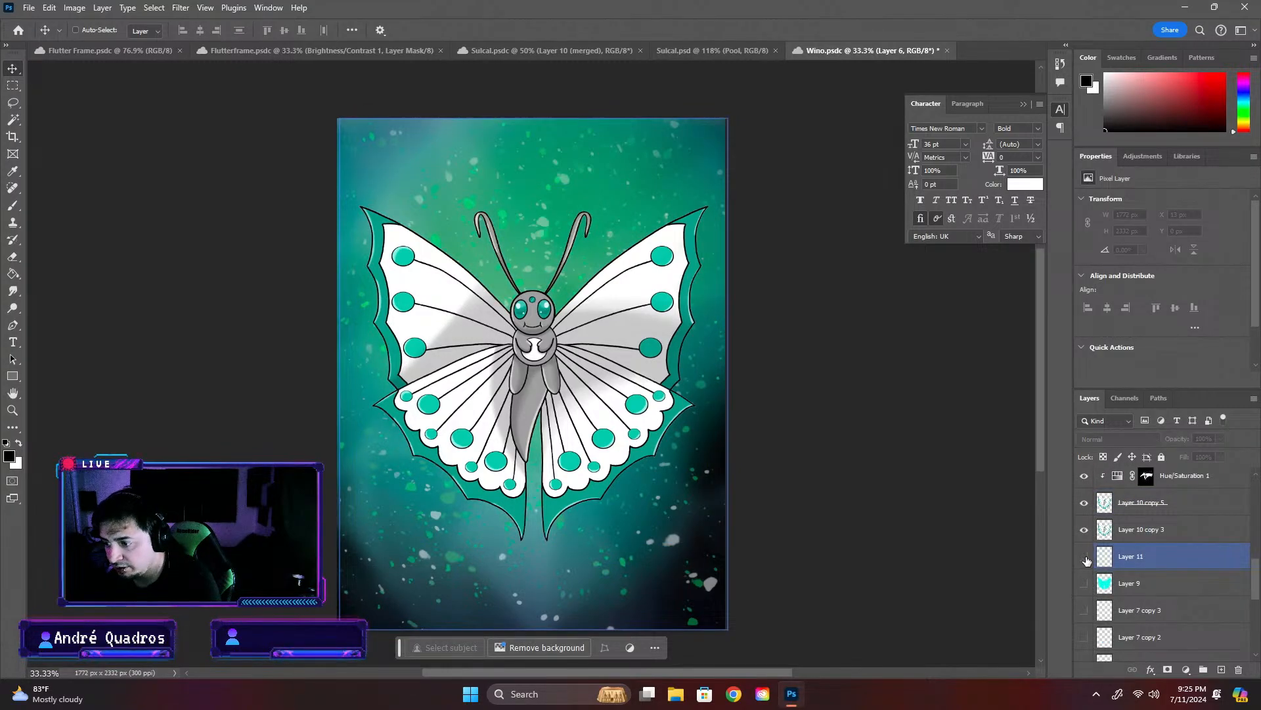
- Toggle the visibility of Layer 11, Layer 10 copy 3 and Layer 9 to examine what each adds to the artwork
click(1085, 556)
click(1085, 557)
click(1085, 556)
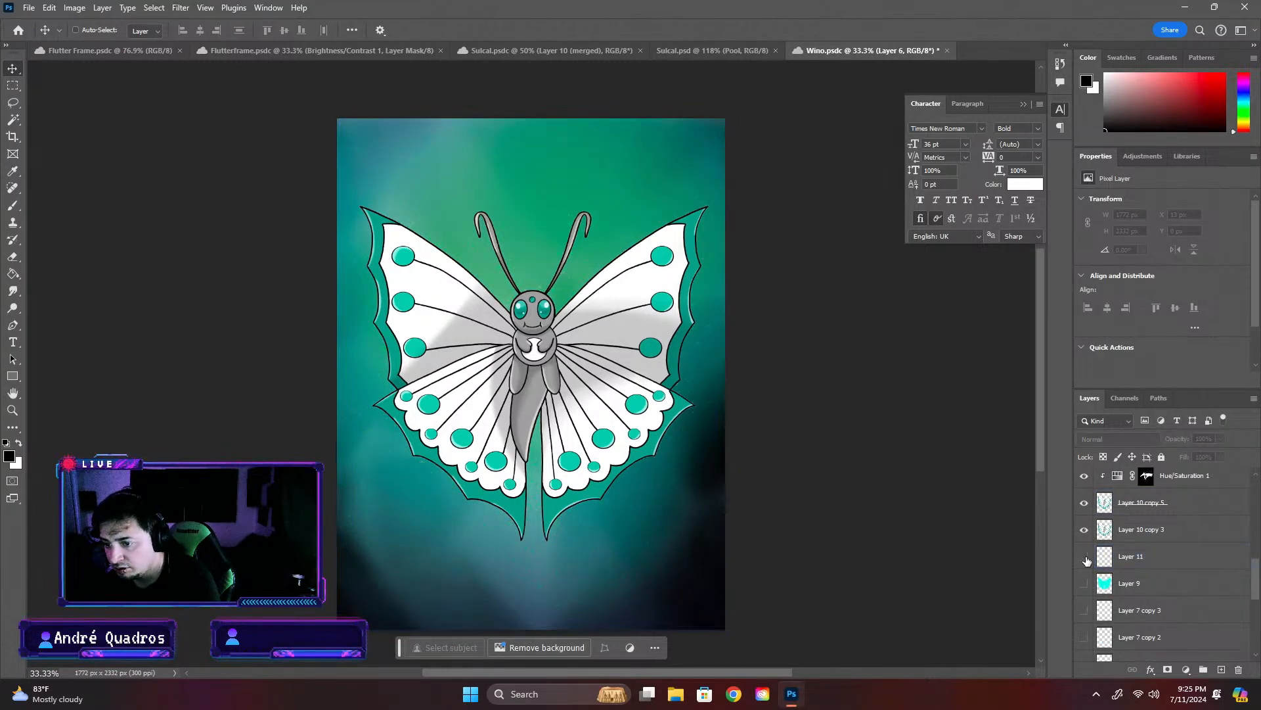
click(1084, 557)
click(1086, 531)
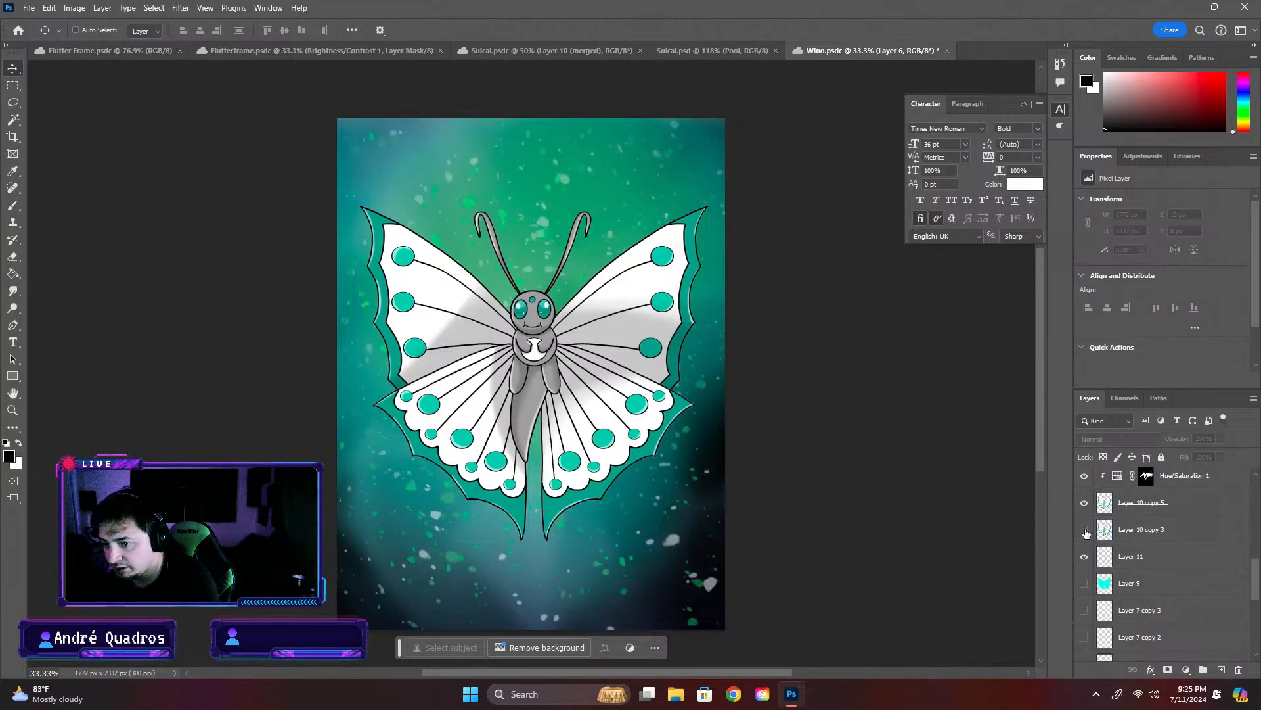
click(1085, 531)
click(1083, 585)
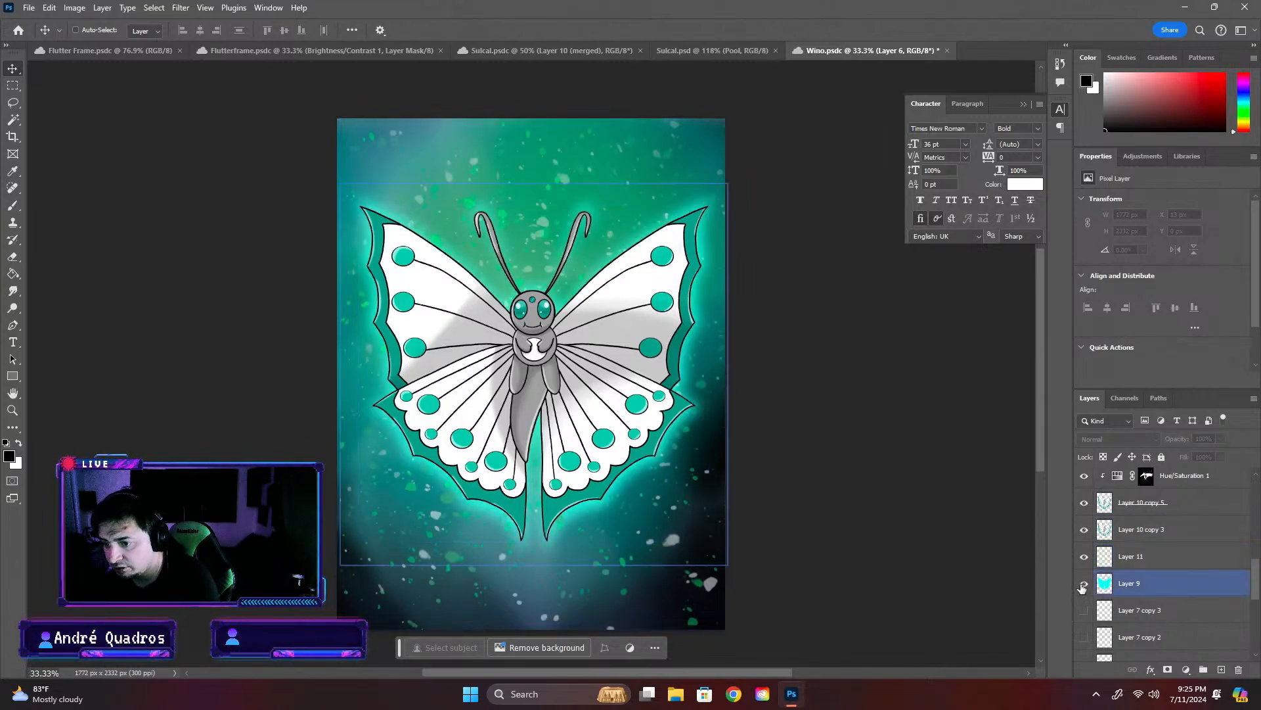
click(1083, 585)
- Stamp the Wino artwork's layers from Layer 9 up to Layer 12 into one merged layer
click(1157, 563)
click(1168, 587)
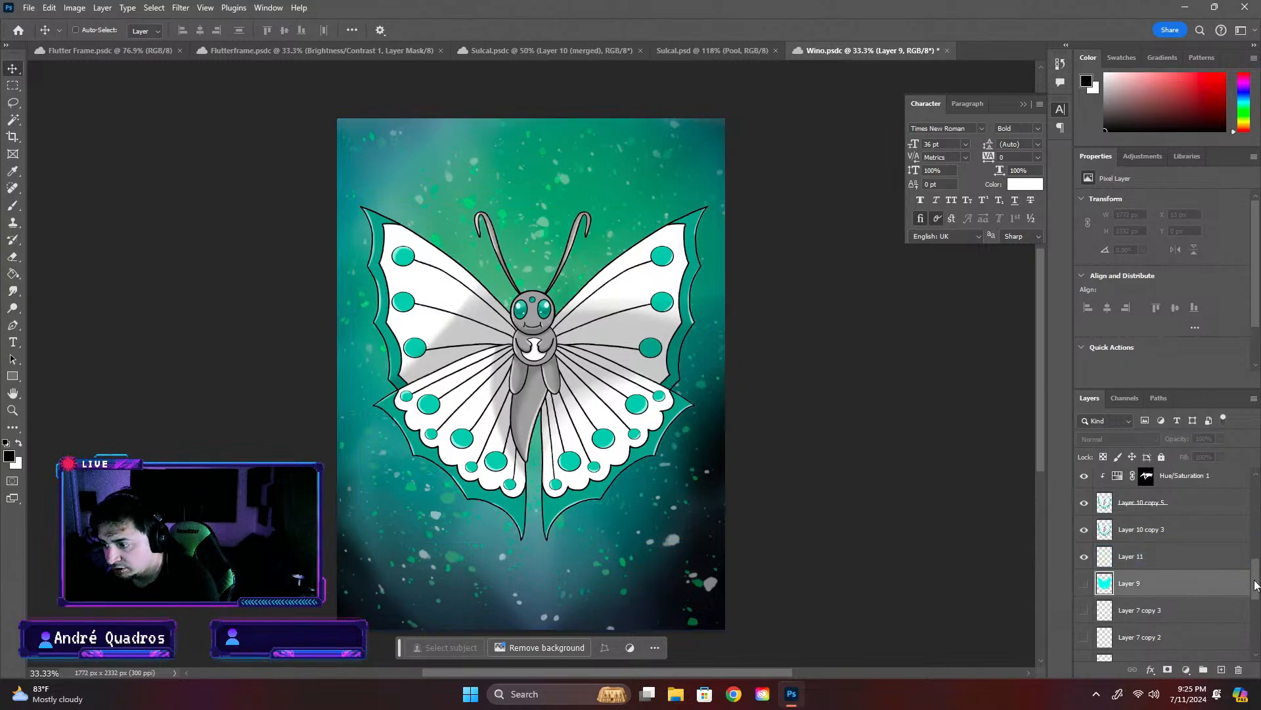
drag(1256, 584, 1260, 412)
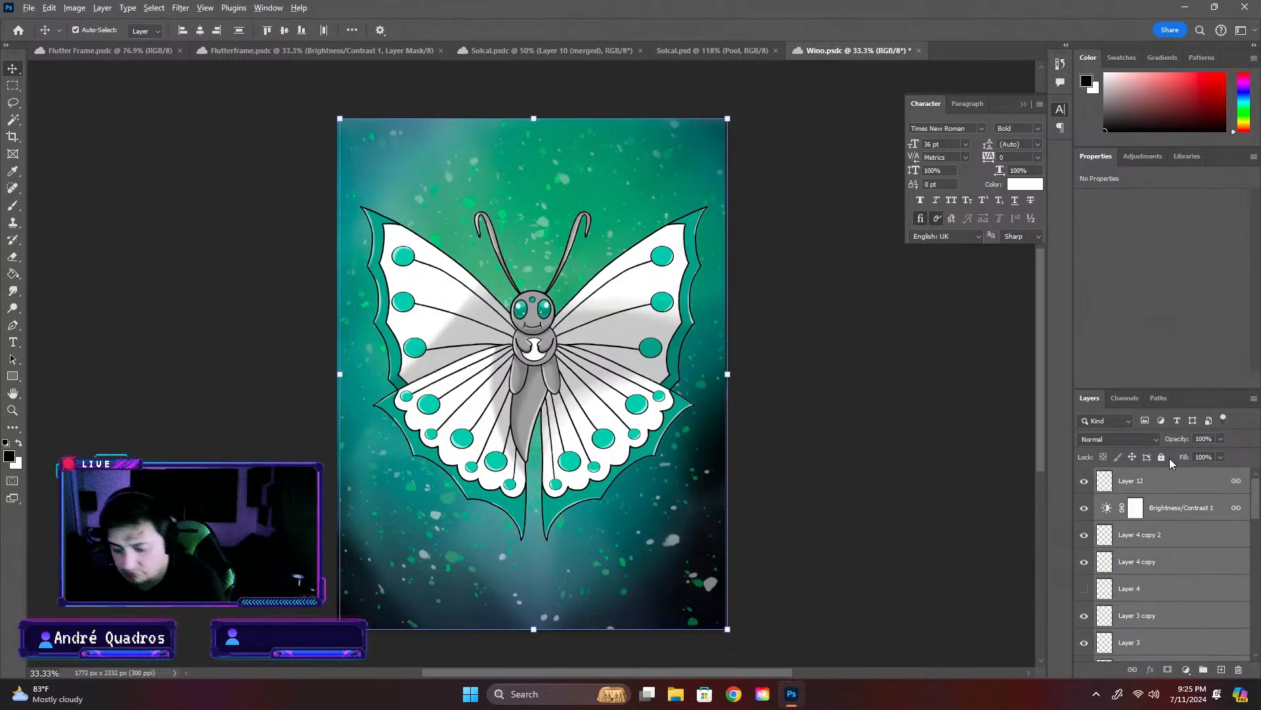
ctrl+click(1144, 509)
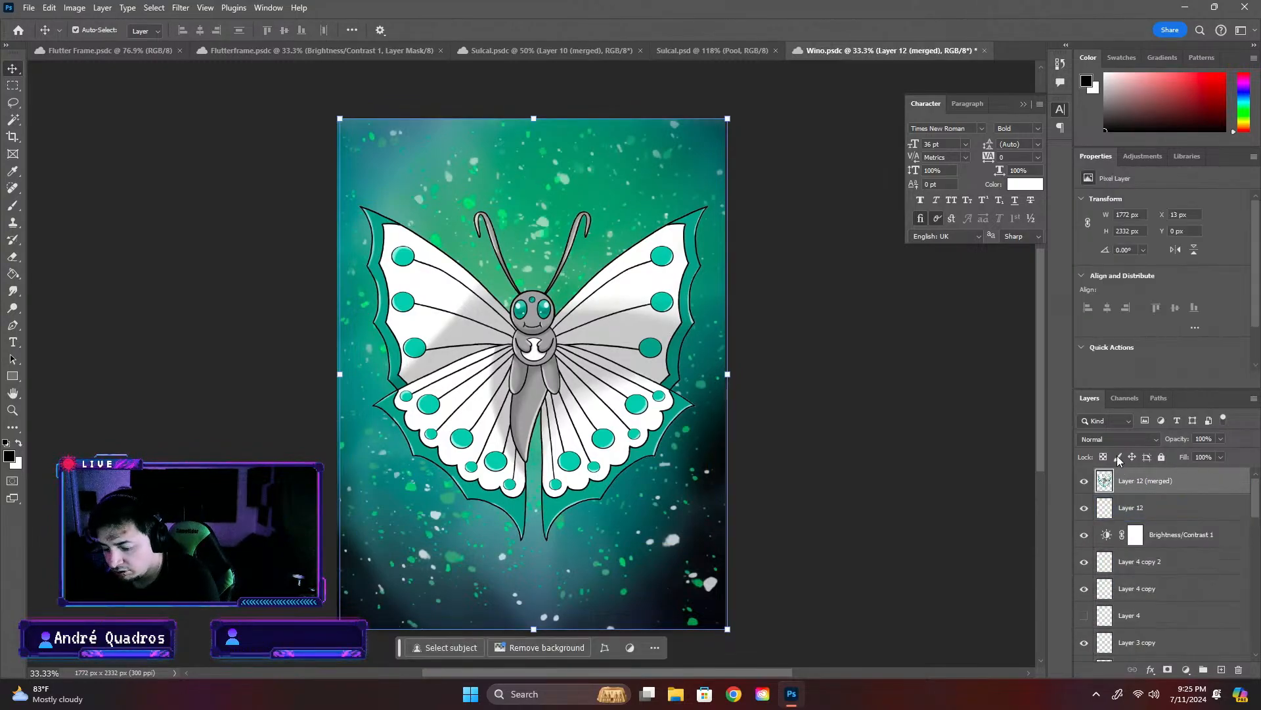
- In the Sulcal card, locate the Form 1 icon's layers by toggling Layer 81 and IMG_0218, and select IMG_0218
click(316, 50)
click(520, 50)
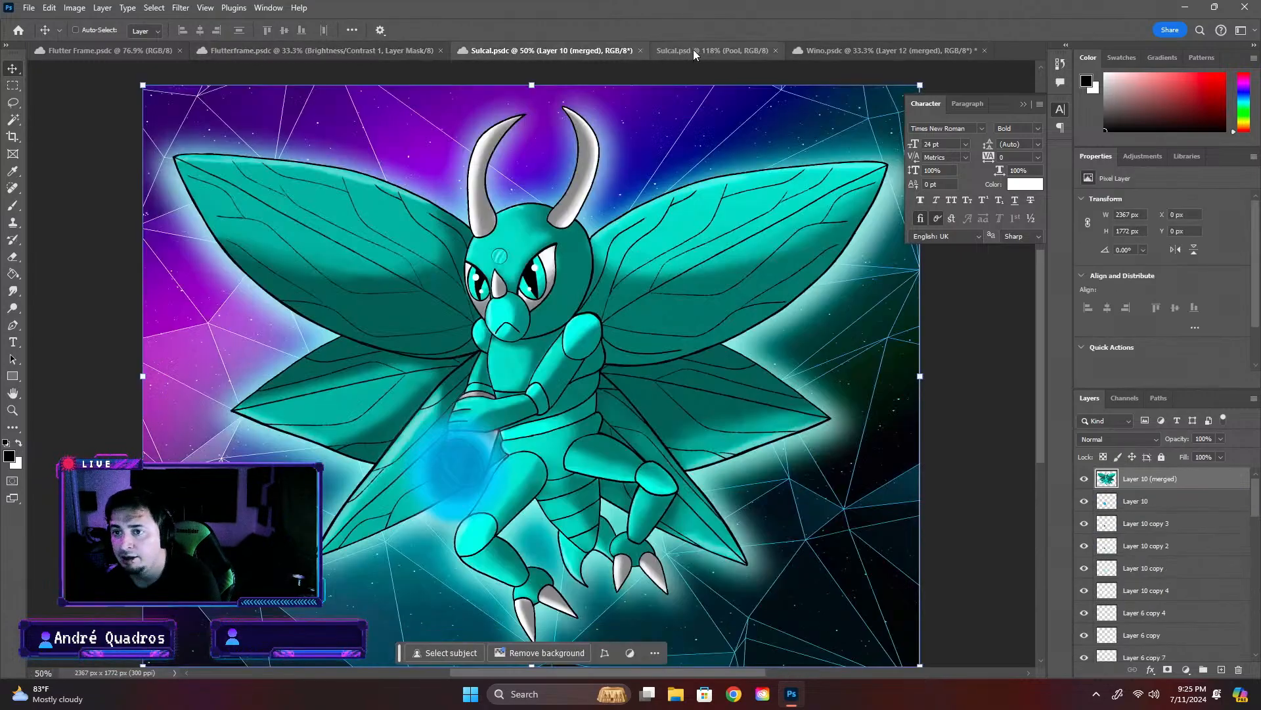
click(692, 49)
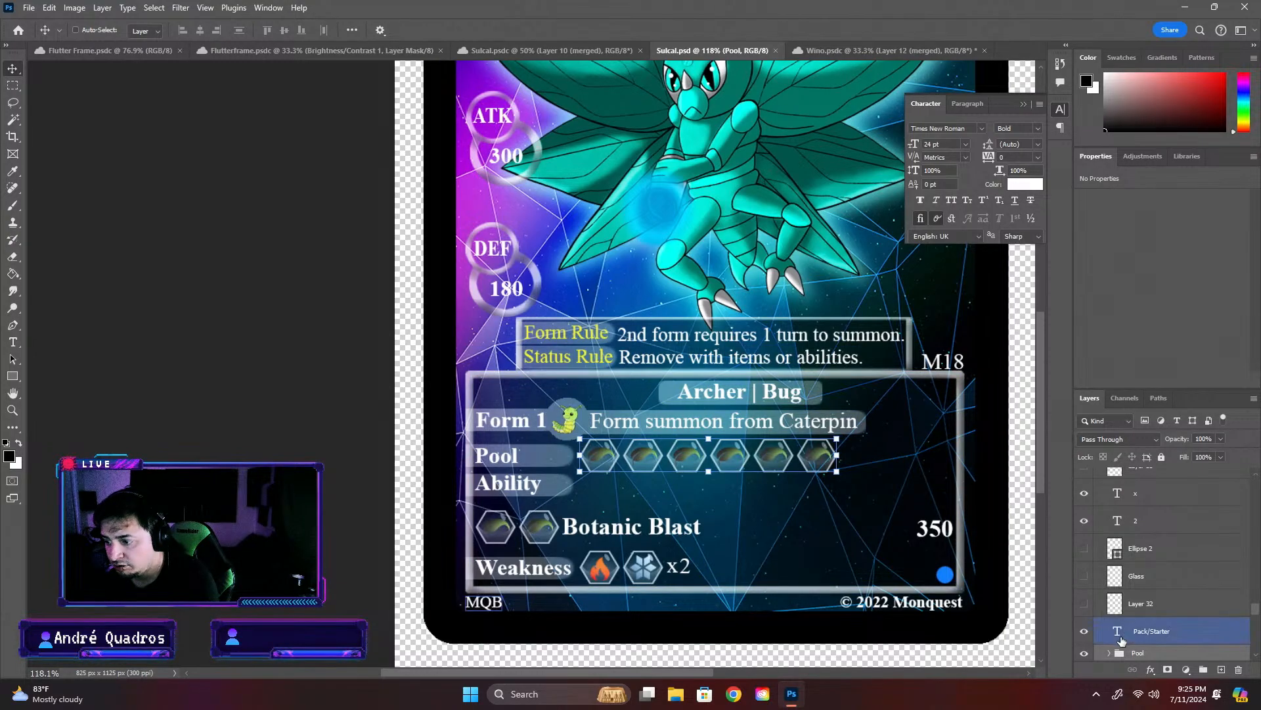
scroll(1106, 620, down, 1)
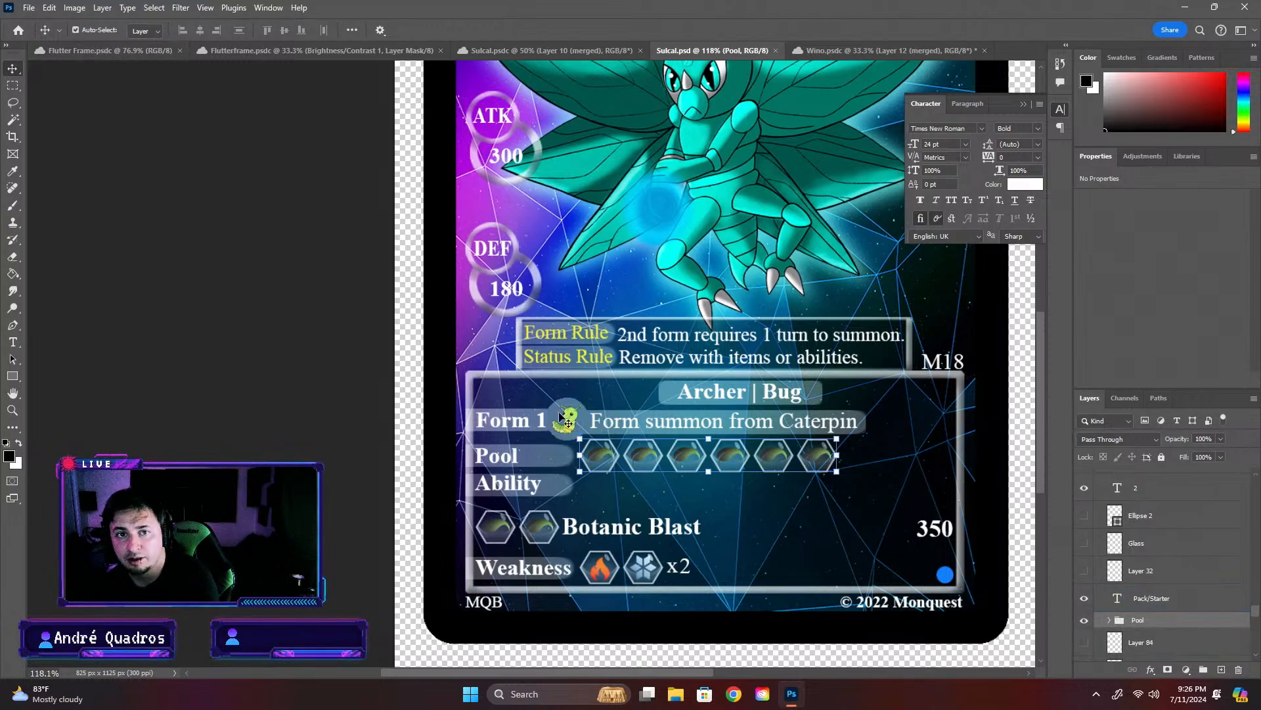
click(567, 419)
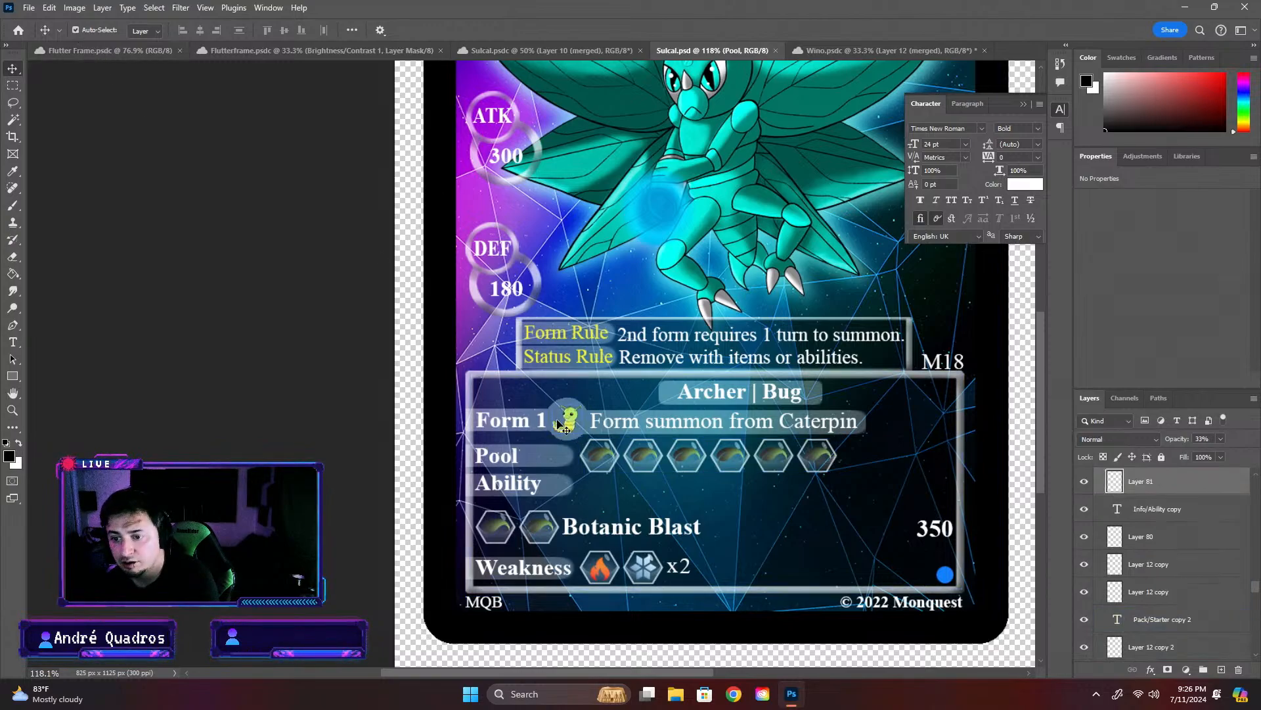
click(1080, 487)
click(1081, 488)
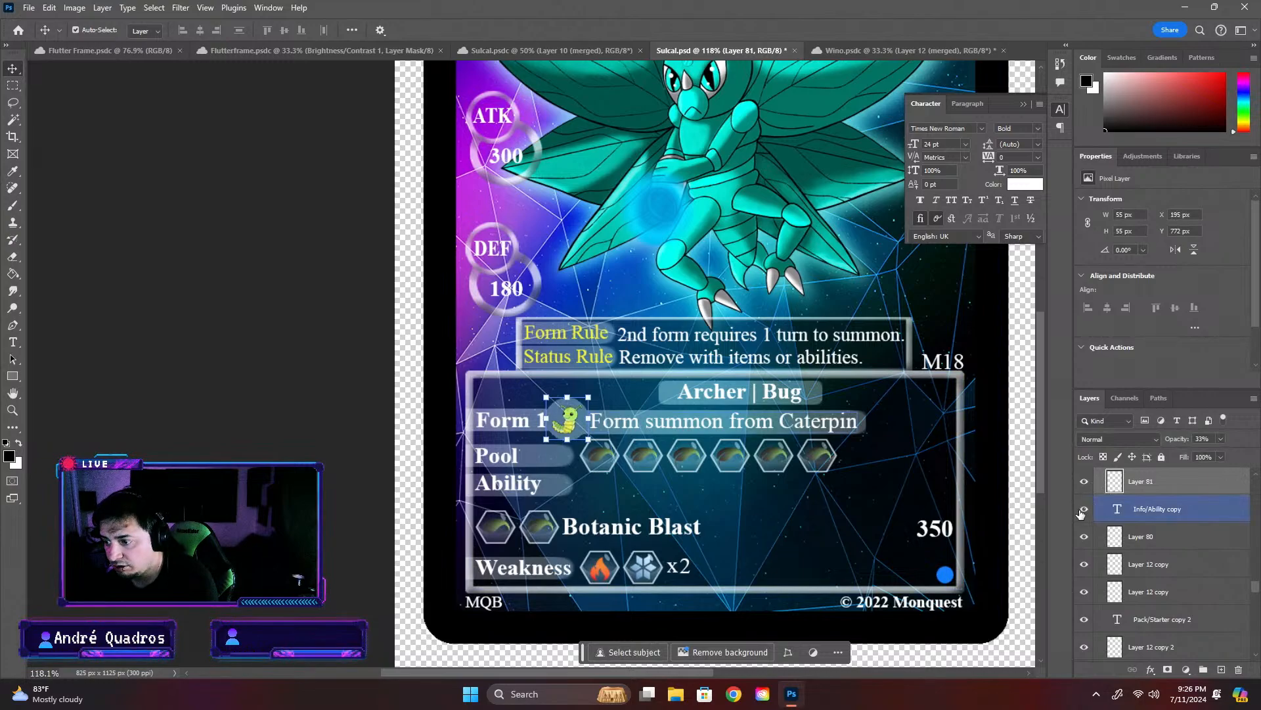
scroll(1083, 514, up, 1)
click(1084, 491)
click(1085, 491)
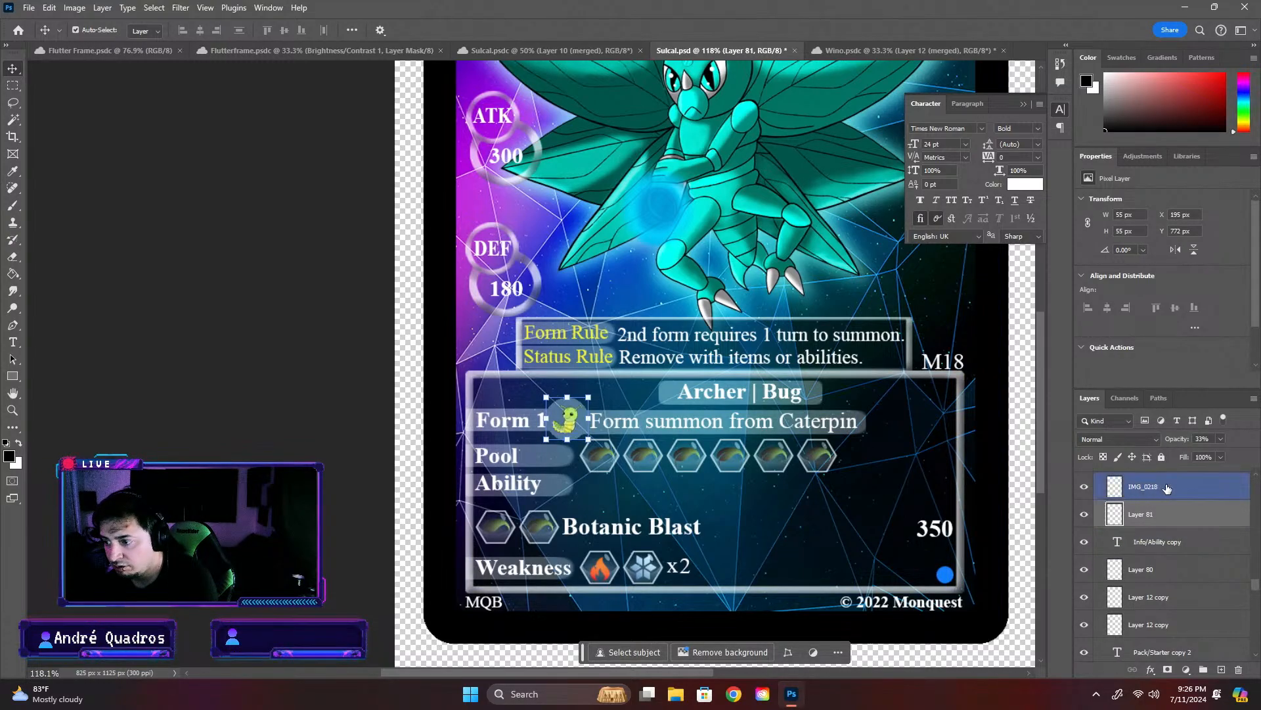
click(1167, 489)
- Try pasting the merged butterfly above IMG_0218 scaled to about 10.21%, and delete the pasted layer
key(ctrl+v)
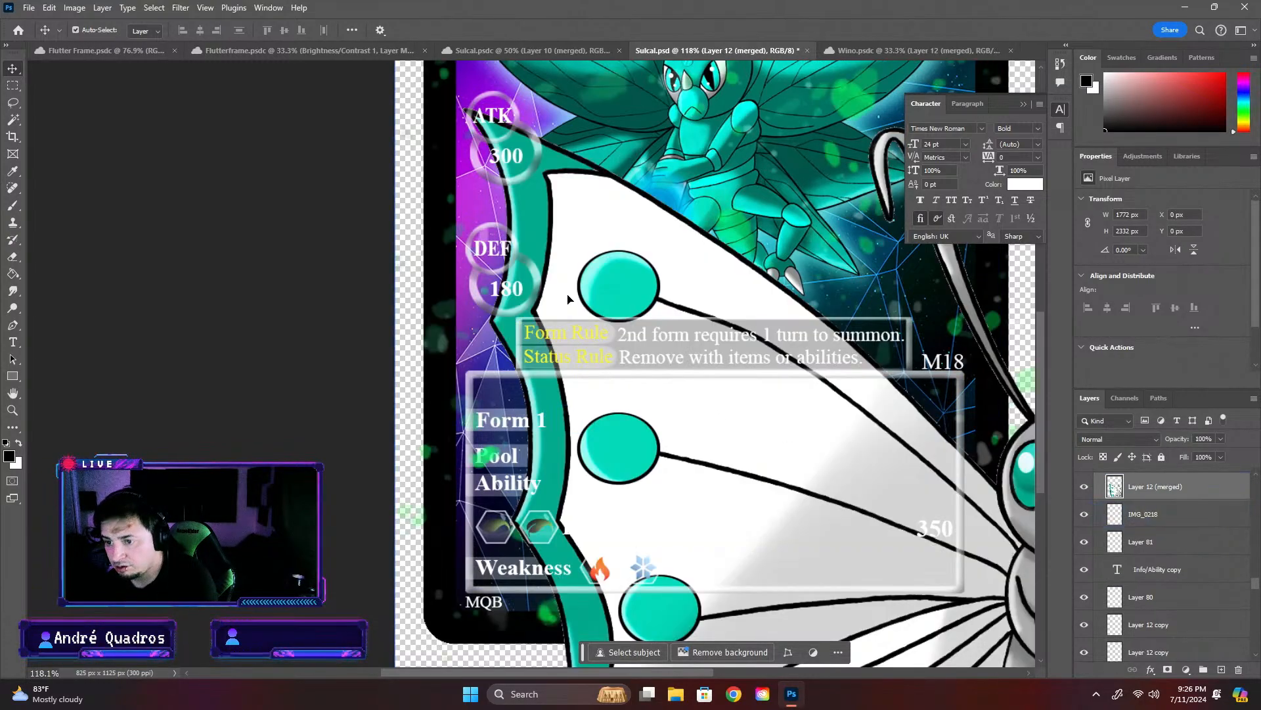
scroll(553, 350, down, 5)
drag(517, 209, 586, 333)
scroll(592, 366, up, 5)
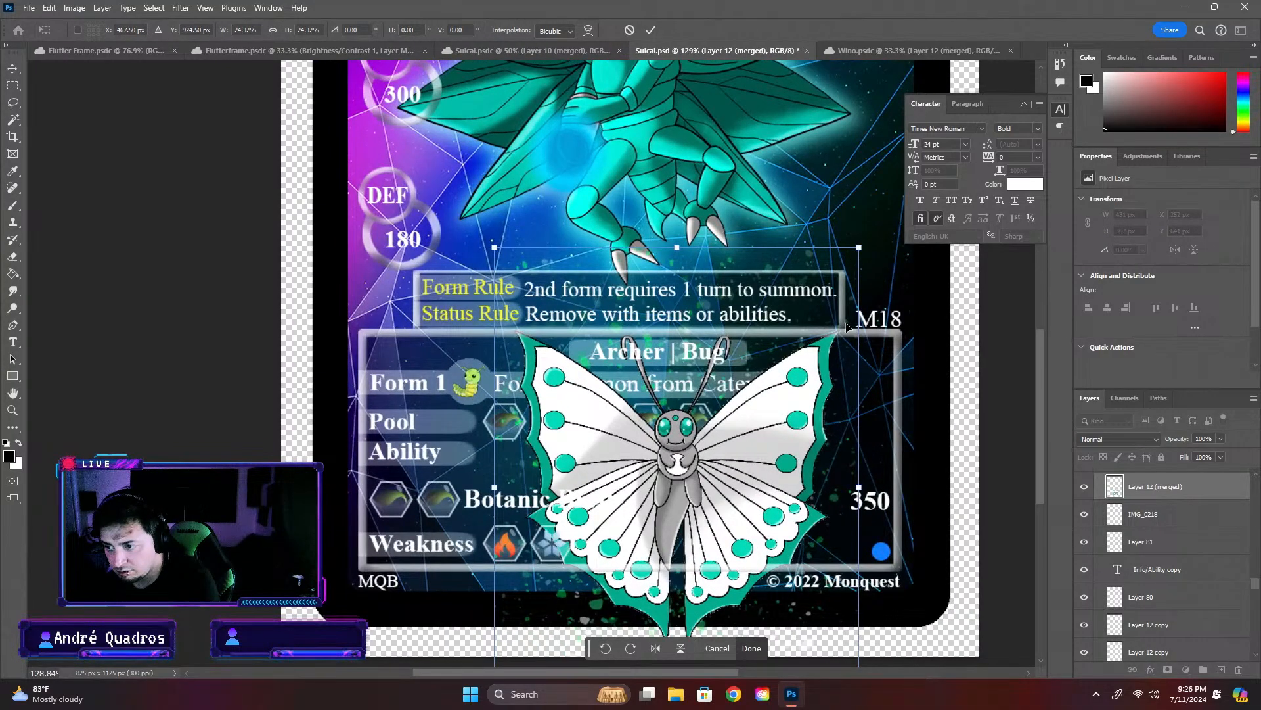
drag(858, 248, 647, 526)
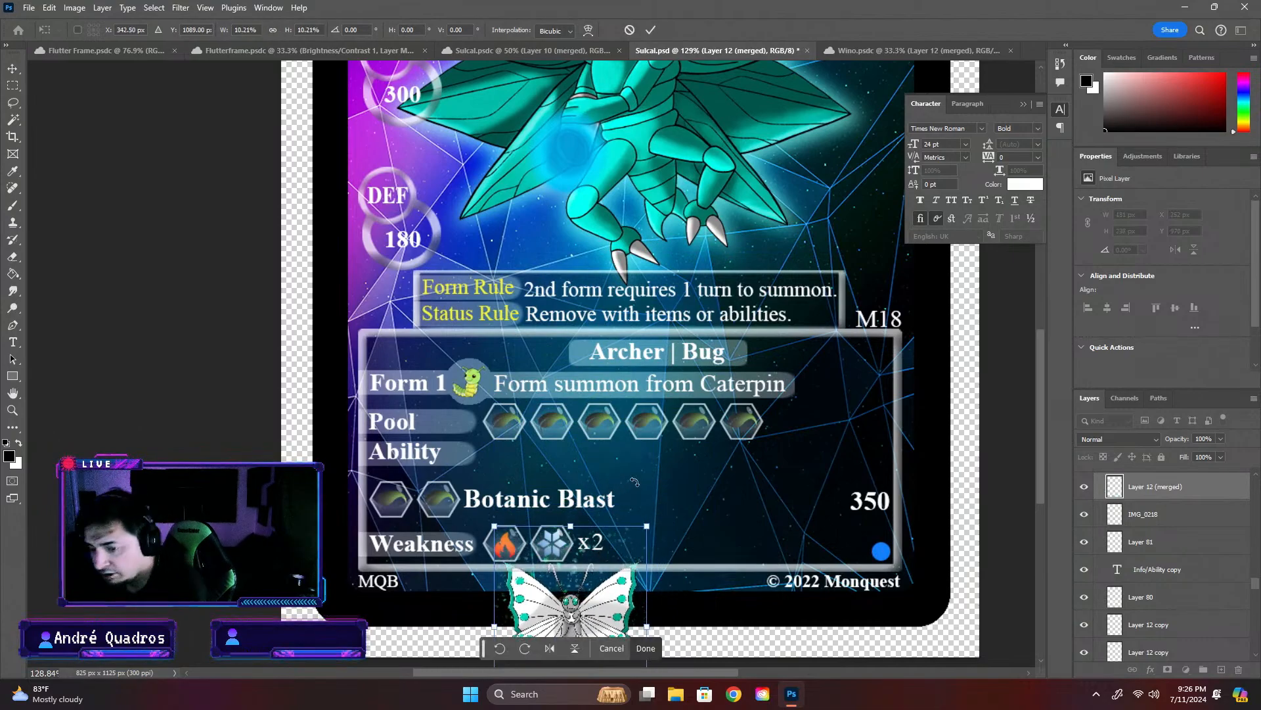
drag(613, 565, 619, 564)
key(Return)
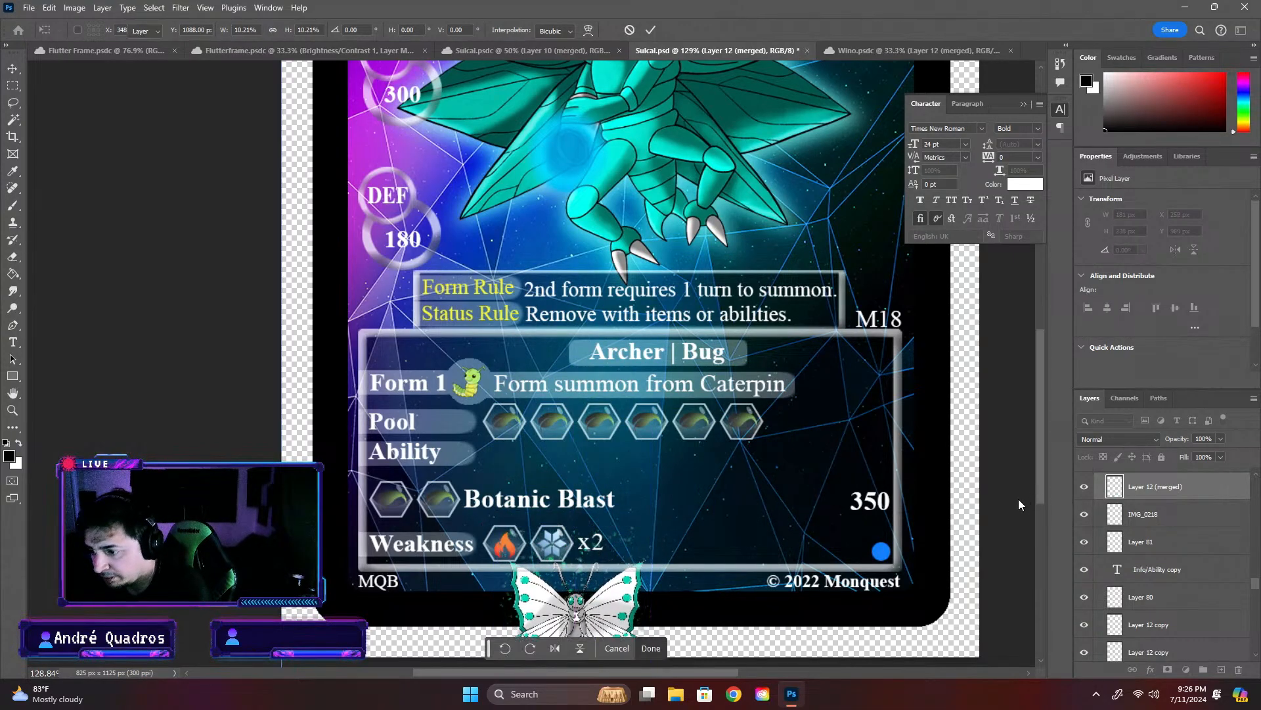
key(Delete)
- Back in the Wino artwork, delete the merged layer and hide the paint splatter on Layer 11
click(921, 49)
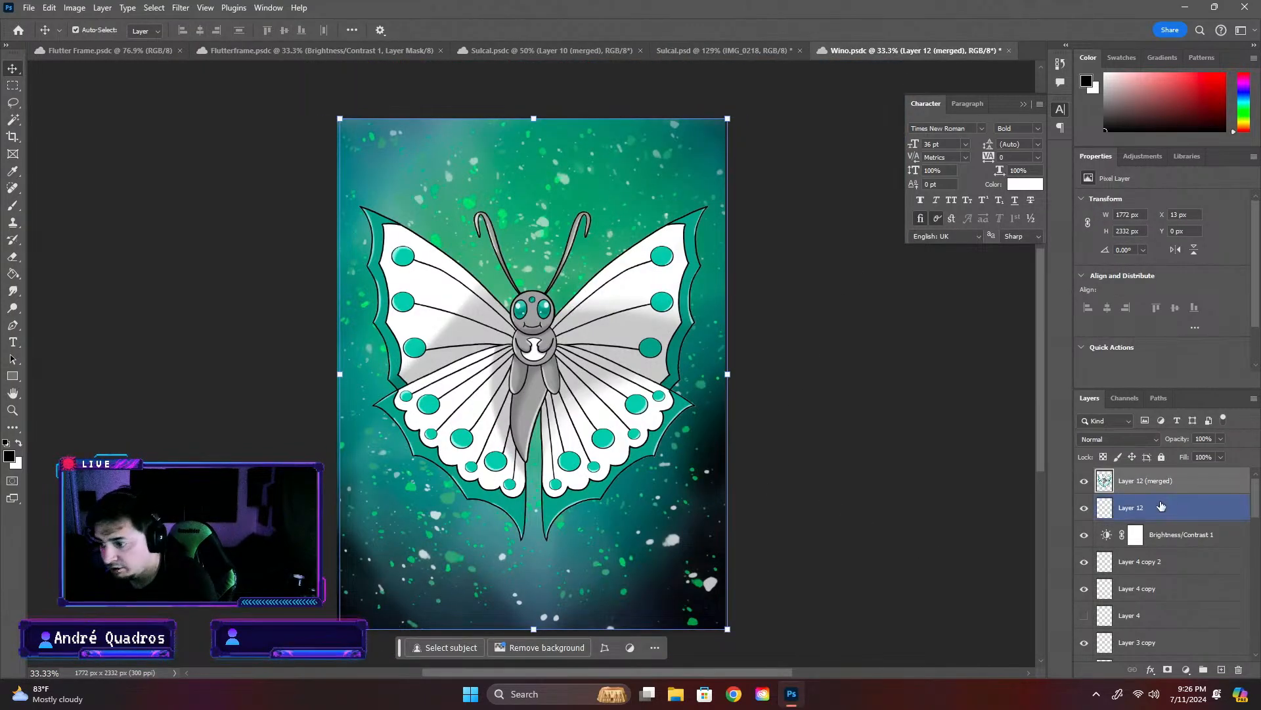
key(Delete)
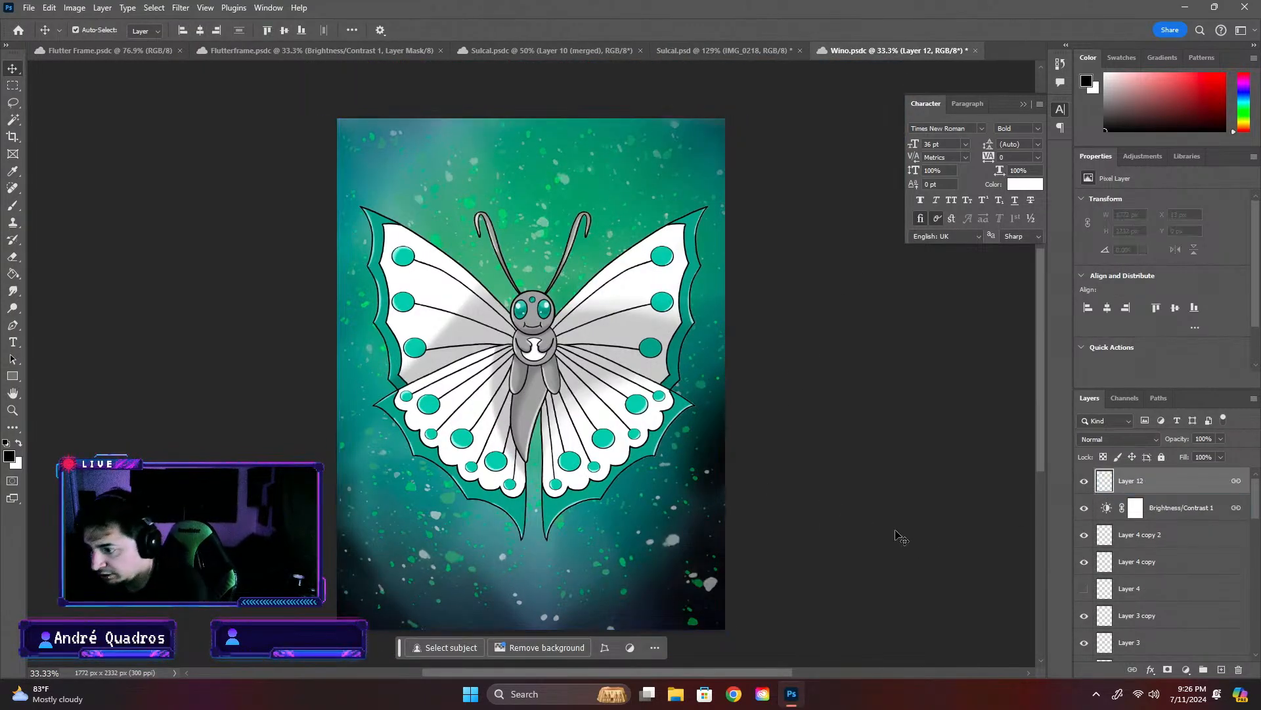
click(659, 533)
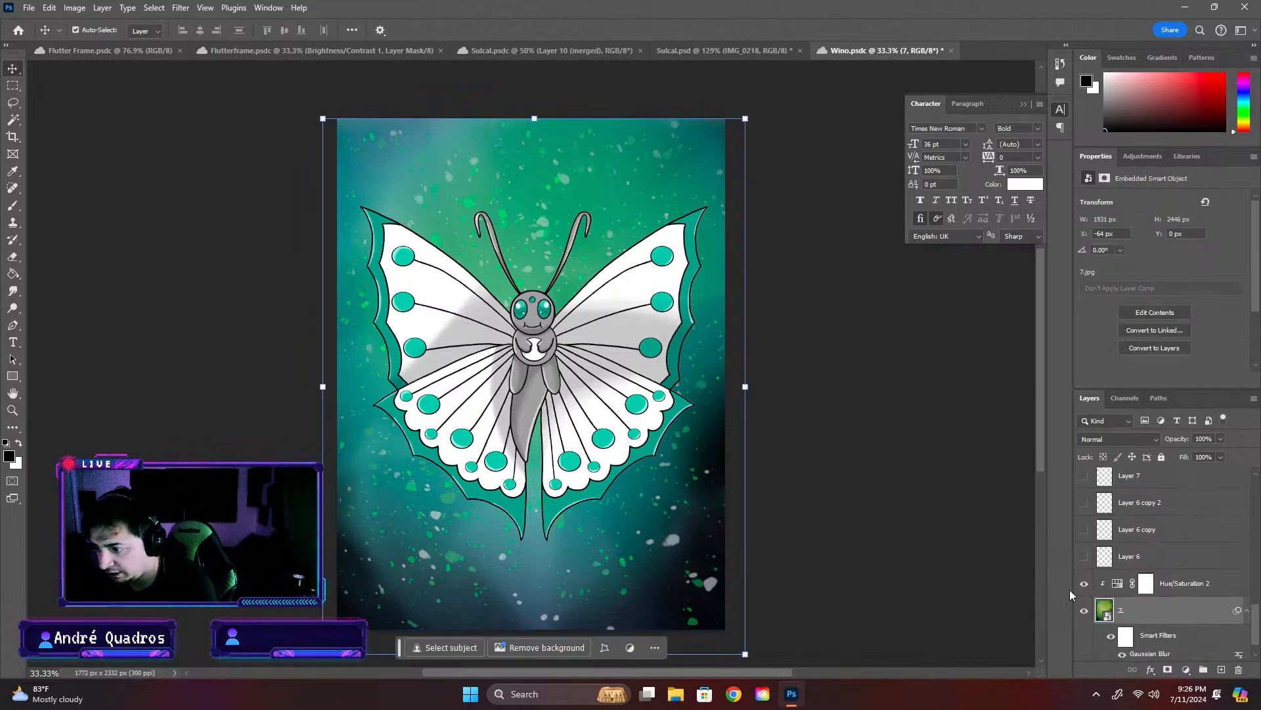
click(711, 584)
click(1084, 482)
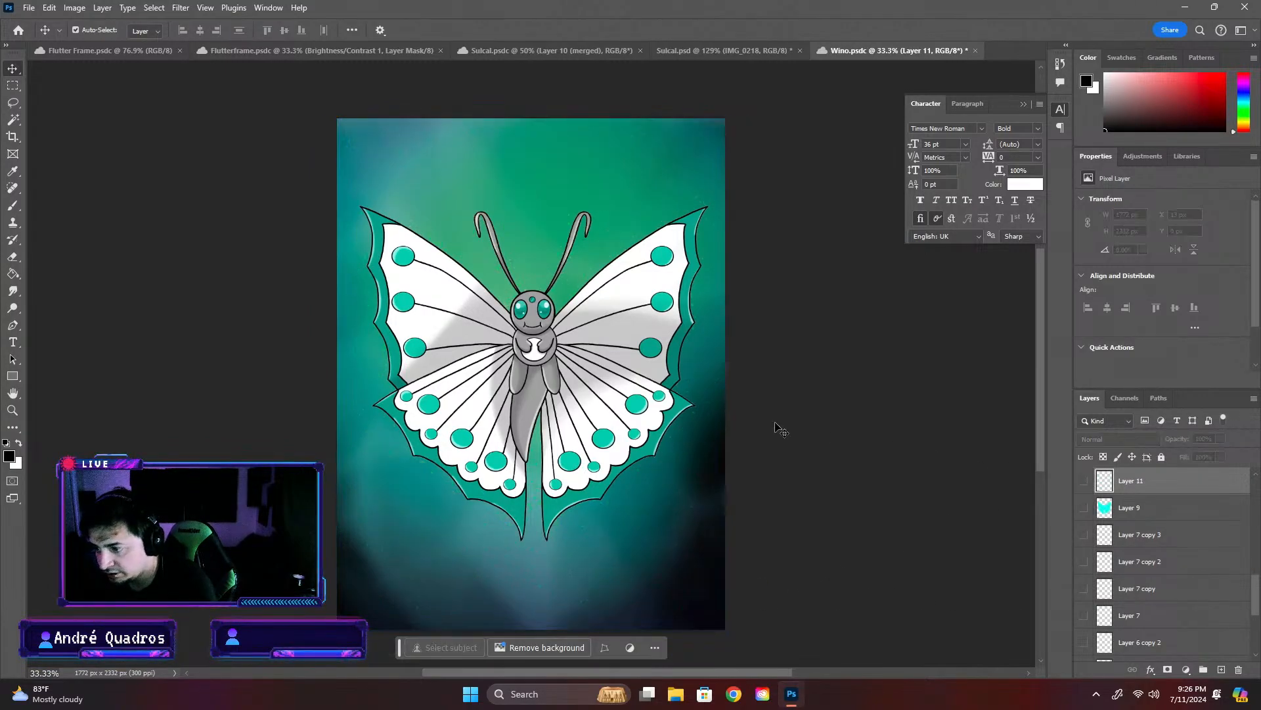
- Stamp the Wino artwork's layers from Layer 6 up to Layer 12 into one merged butterfly layer
click(606, 386)
scroll(1182, 559, down, 5)
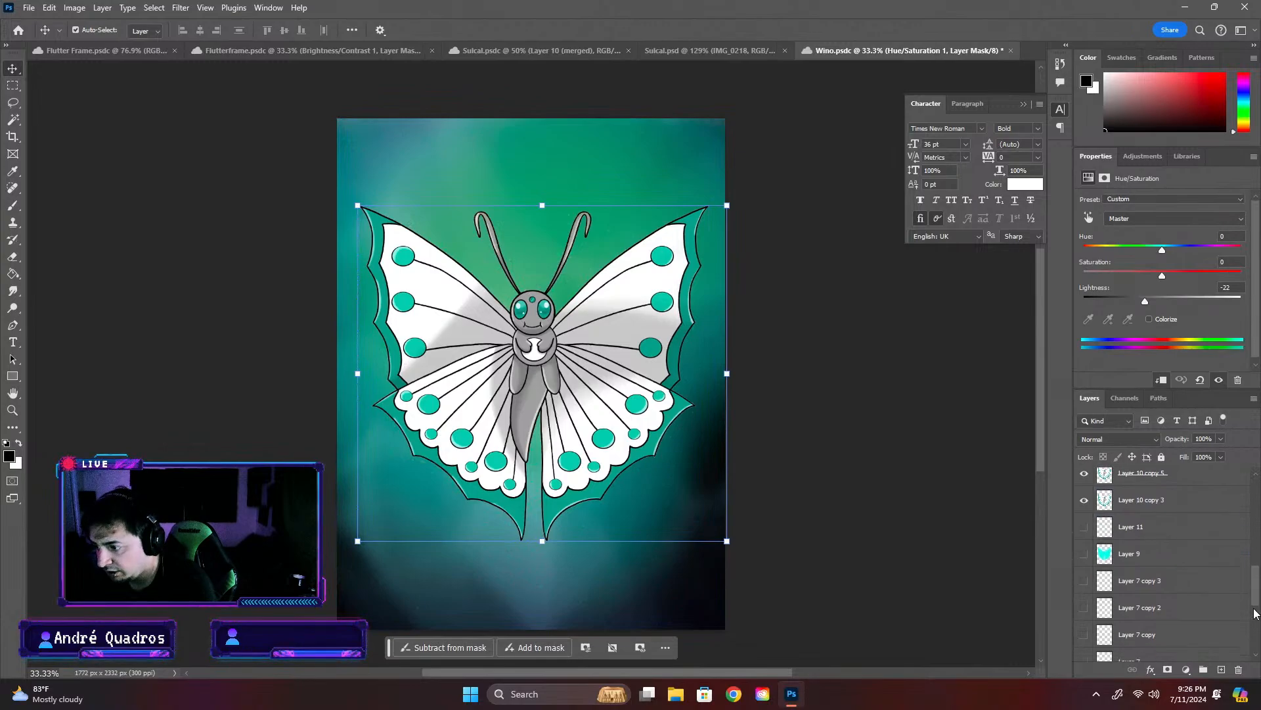
click(1194, 534)
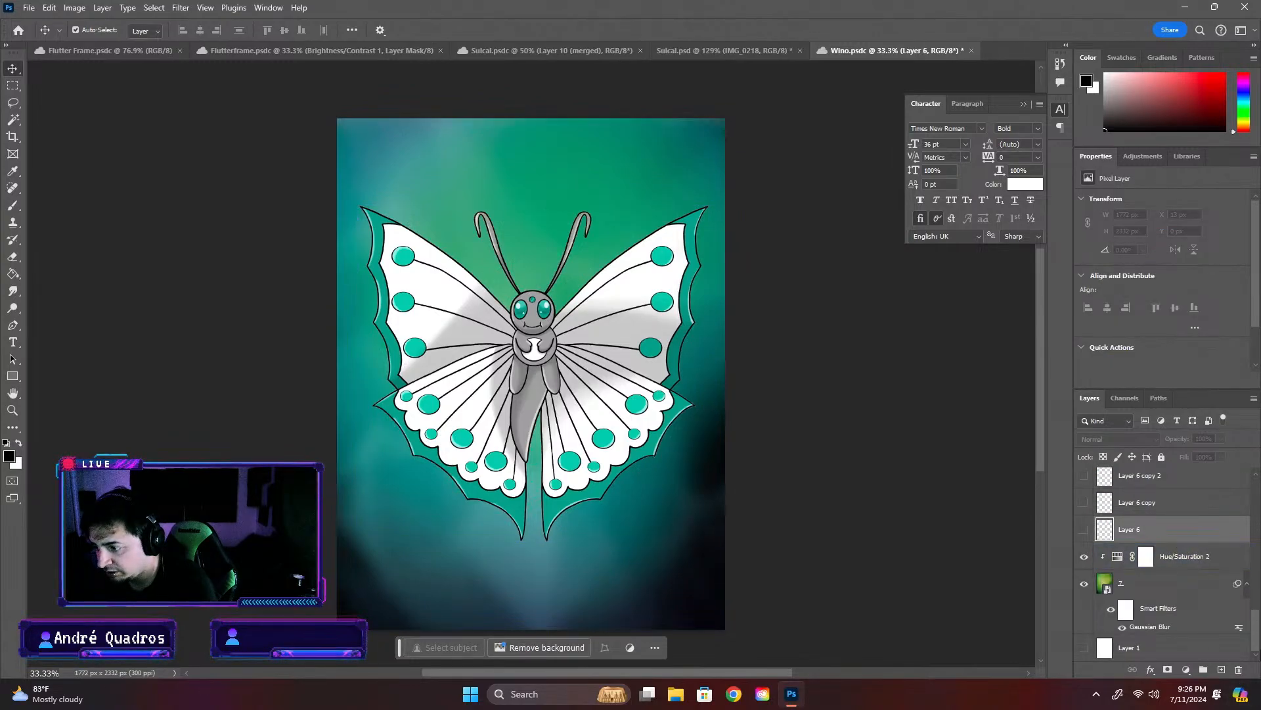
key(ctrl+alt+a)
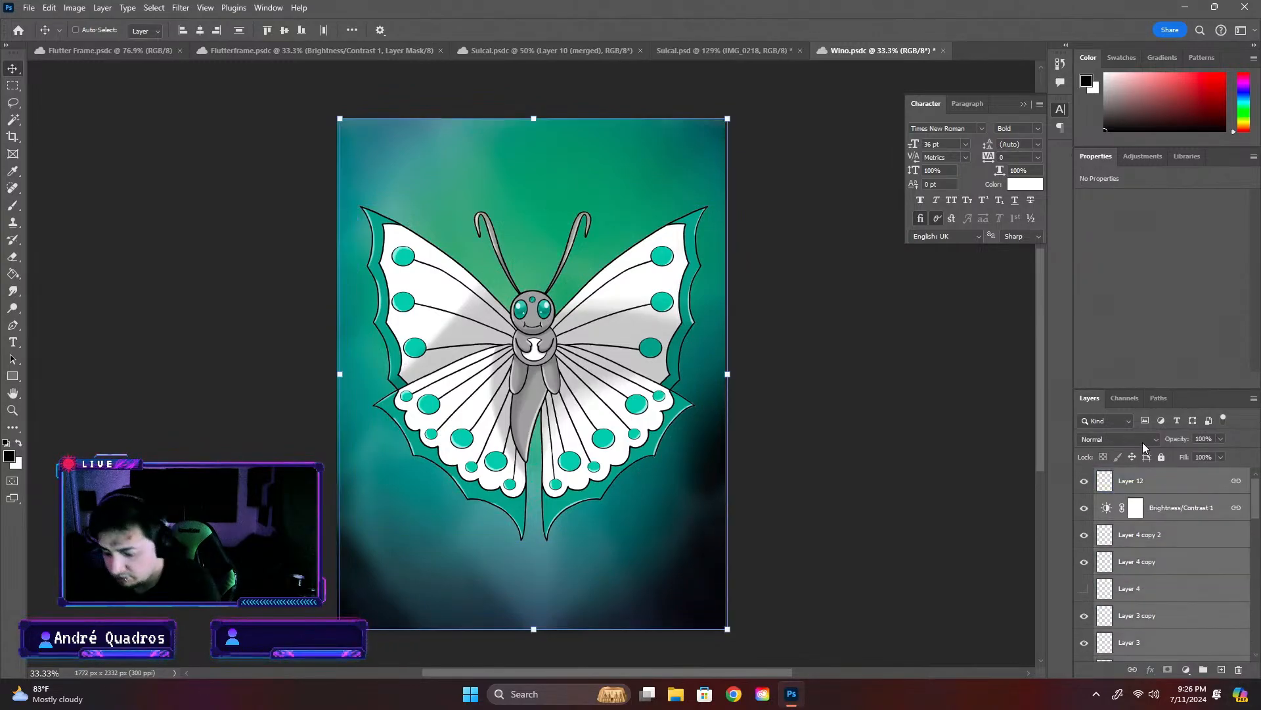
key(ctrl+alt+e)
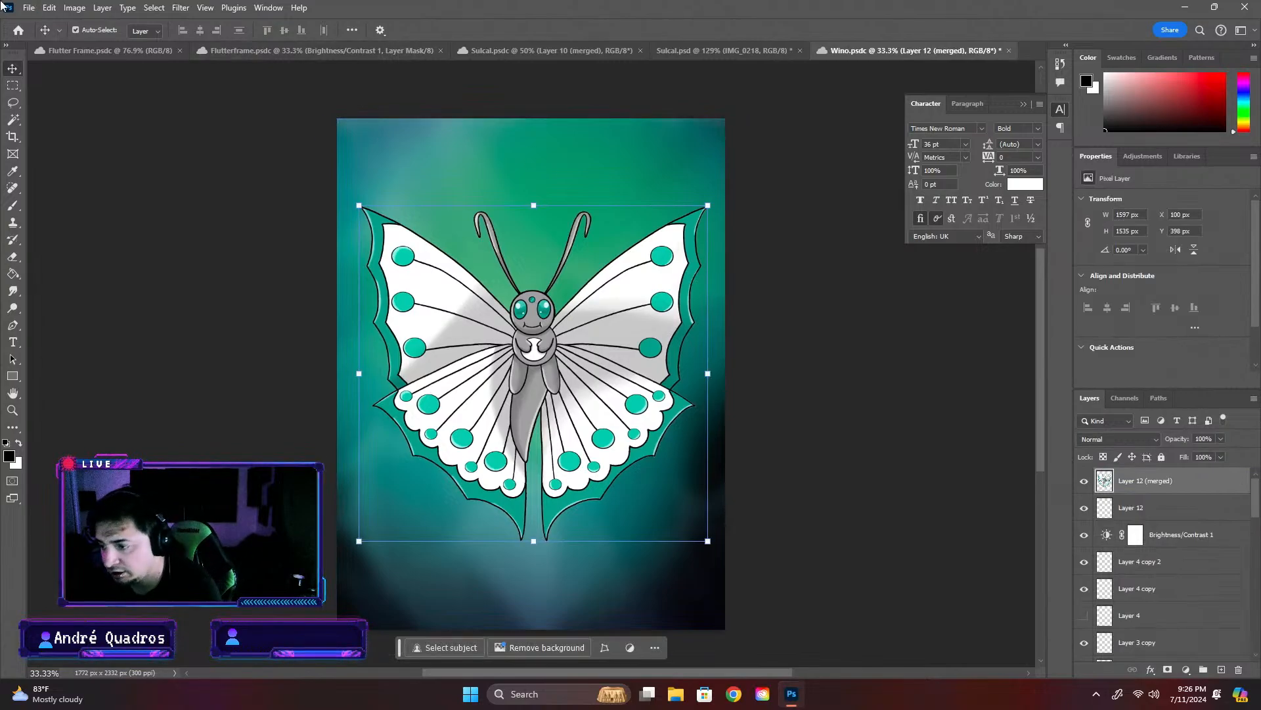
- Paste the merged butterfly into the Sulcal card and scale it down over the Form 1 caterpillar icon
click(683, 51)
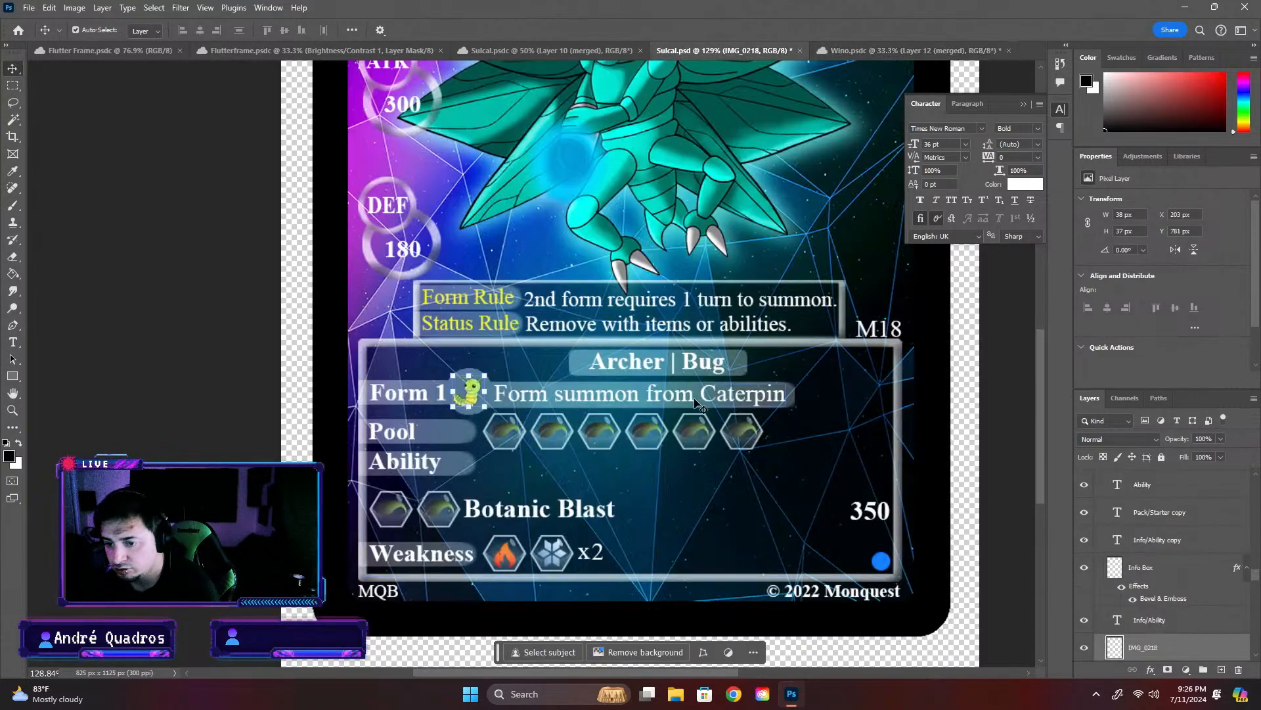
key(ctrl+v)
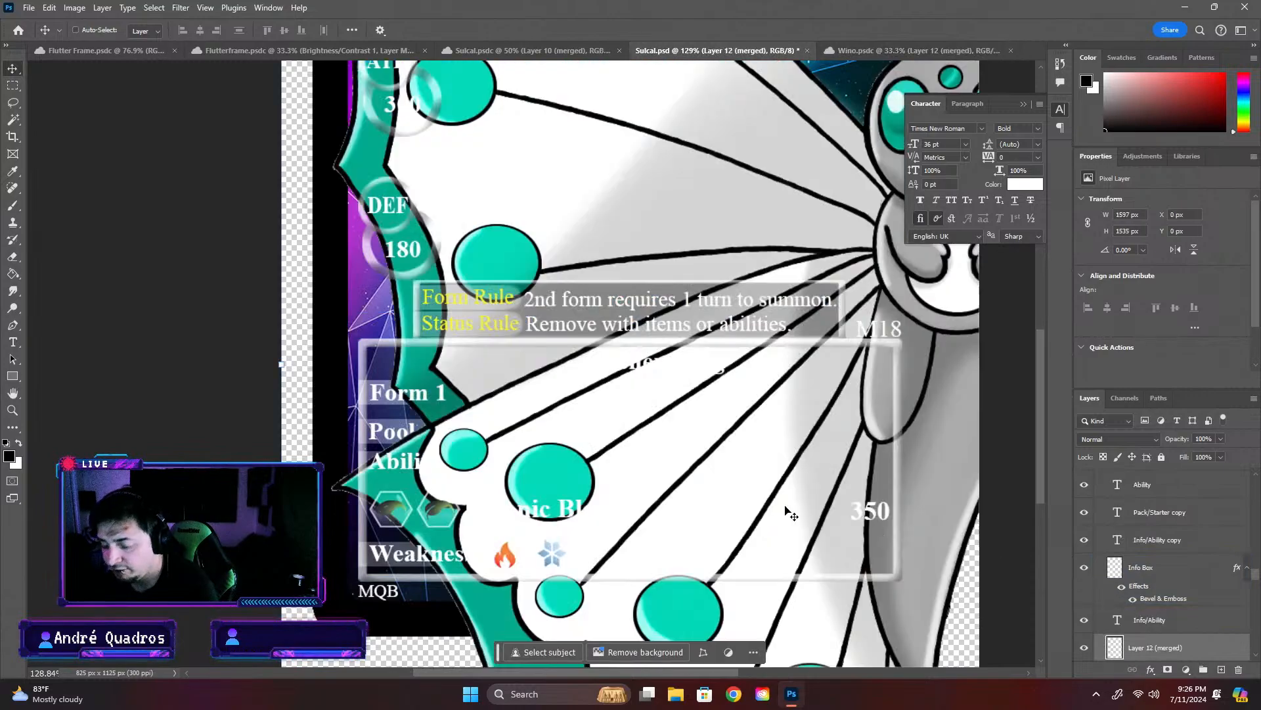
scroll(513, 312, down, 10)
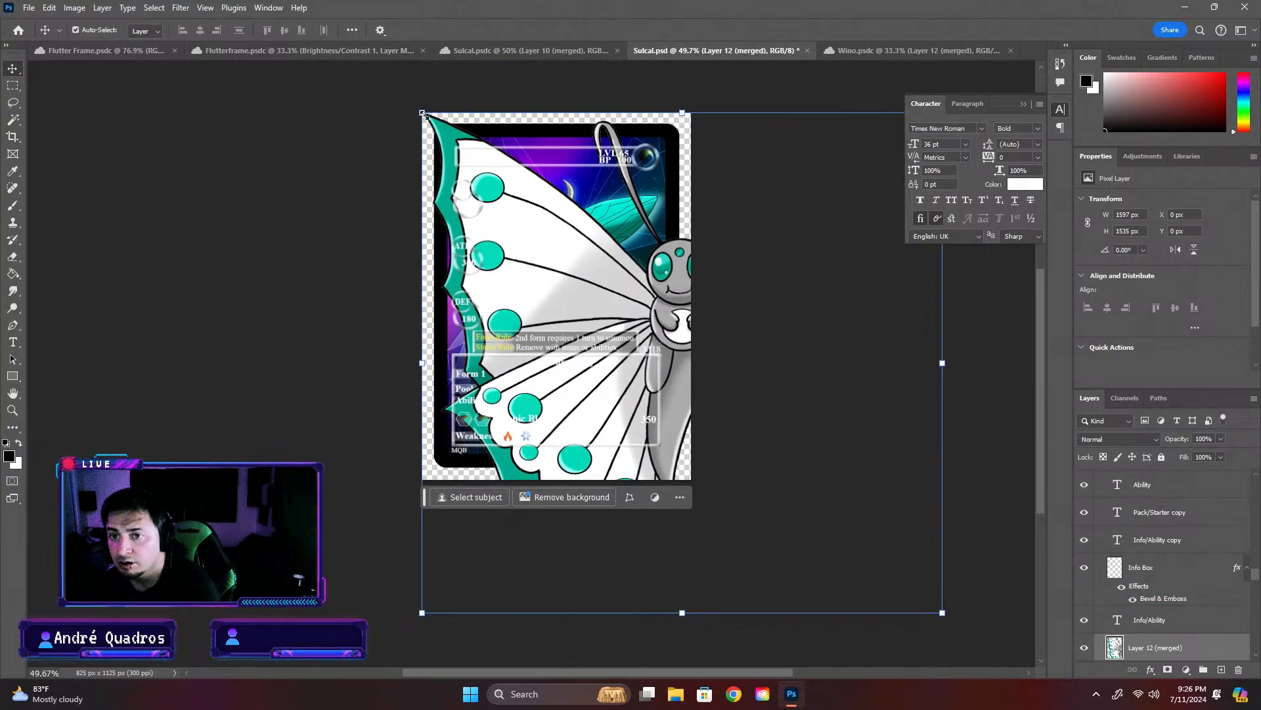
drag(424, 115, 440, 284)
scroll(494, 386, up, 5)
key(Return)
scroll(510, 348, up, 6)
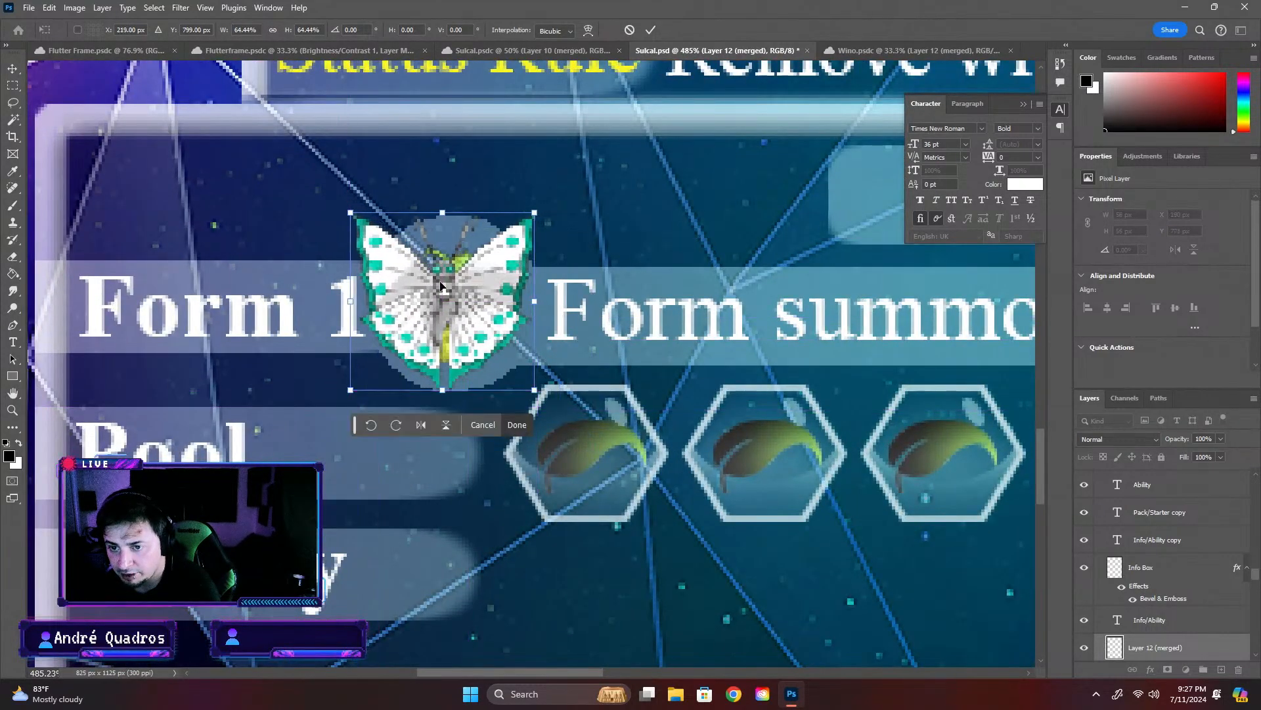
- Shrink the butterfly to about 46 by 44 px and center it within the Form 1 icon's circle
drag(350, 216, 378, 245)
drag(494, 300, 492, 299)
drag(373, 239, 377, 245)
drag(482, 294, 479, 300)
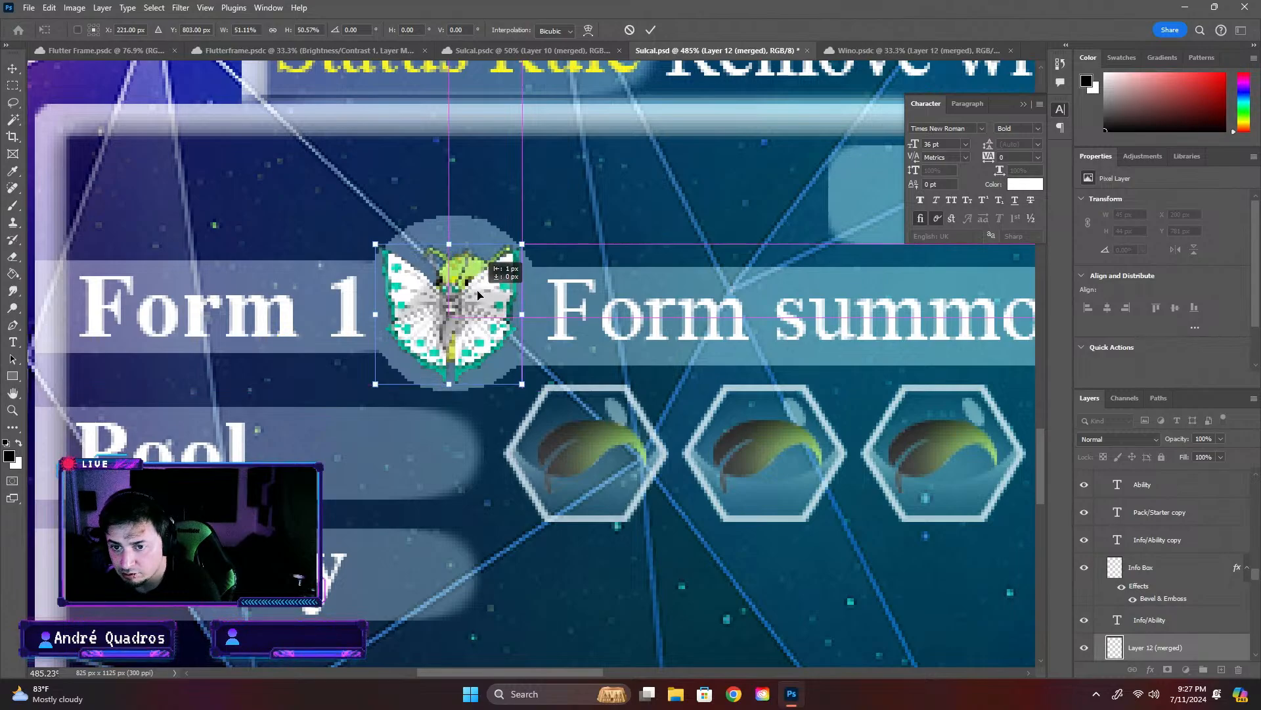
drag(478, 298, 478, 296)
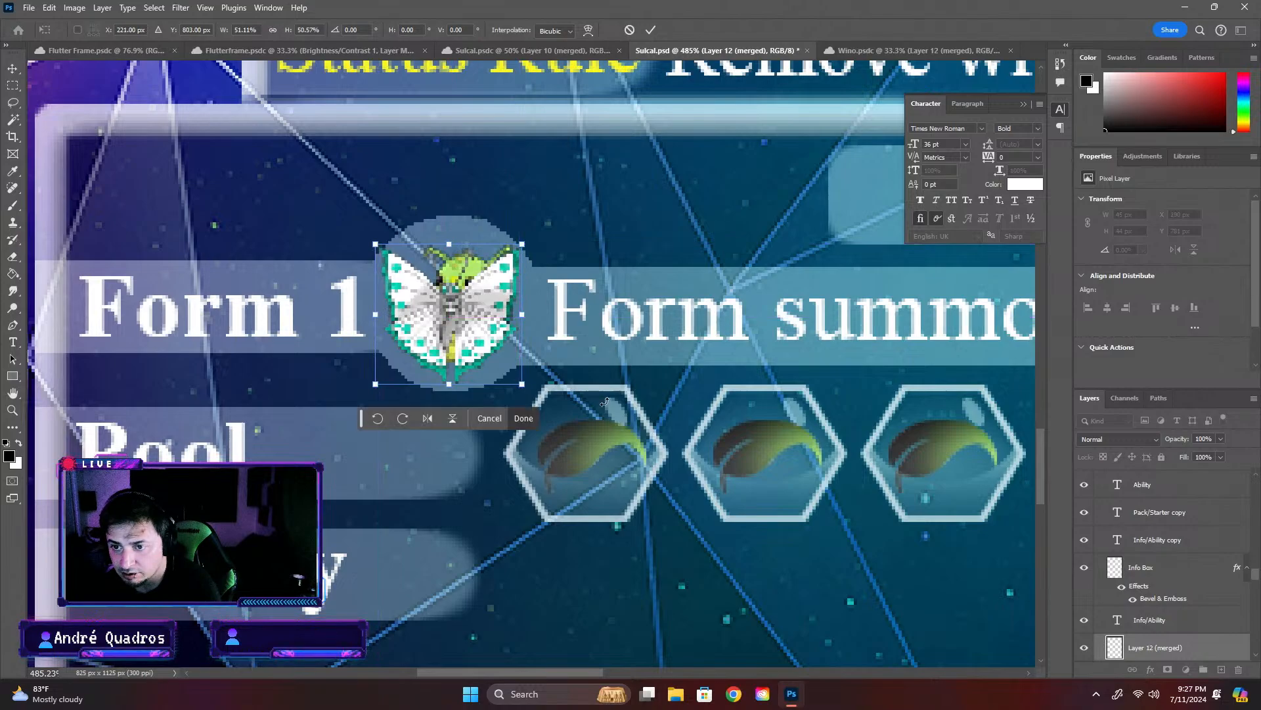
click(659, 368)
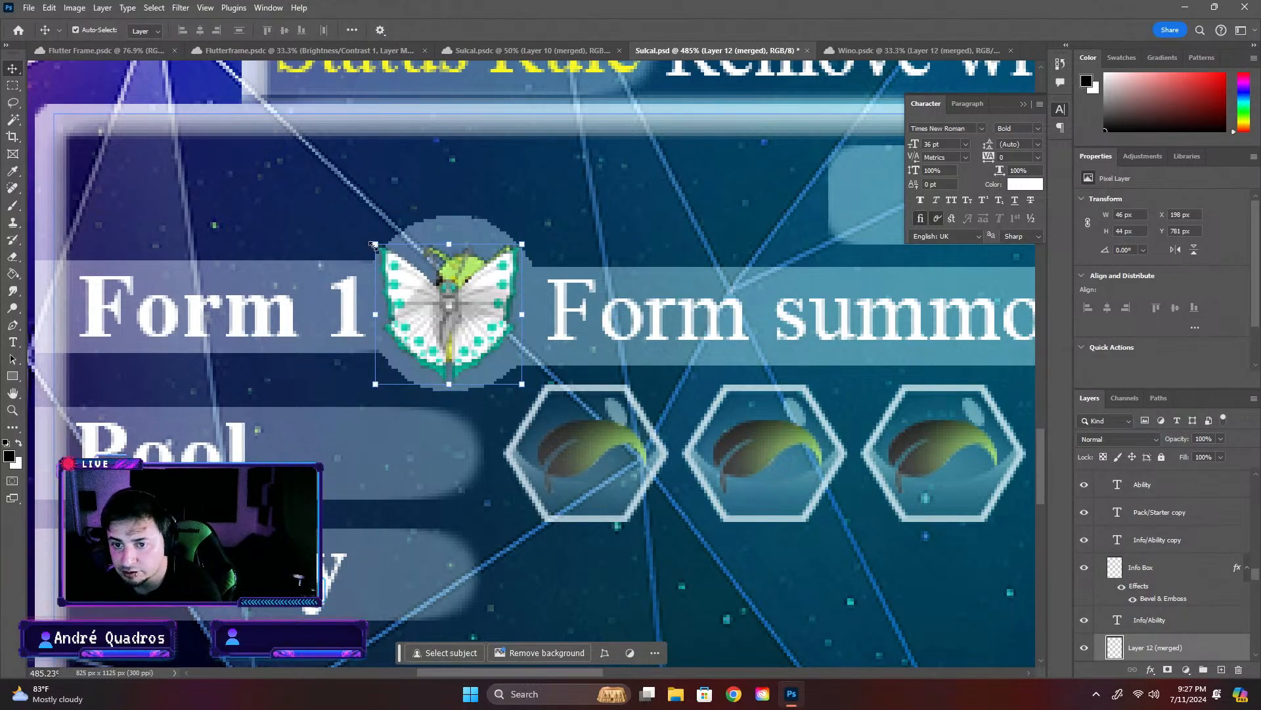
- Scale the butterfly to about 97.83% within the Form 1 circle and hide the IMG_0218 caterpillar icon
drag(373, 245, 378, 245)
drag(478, 330, 476, 337)
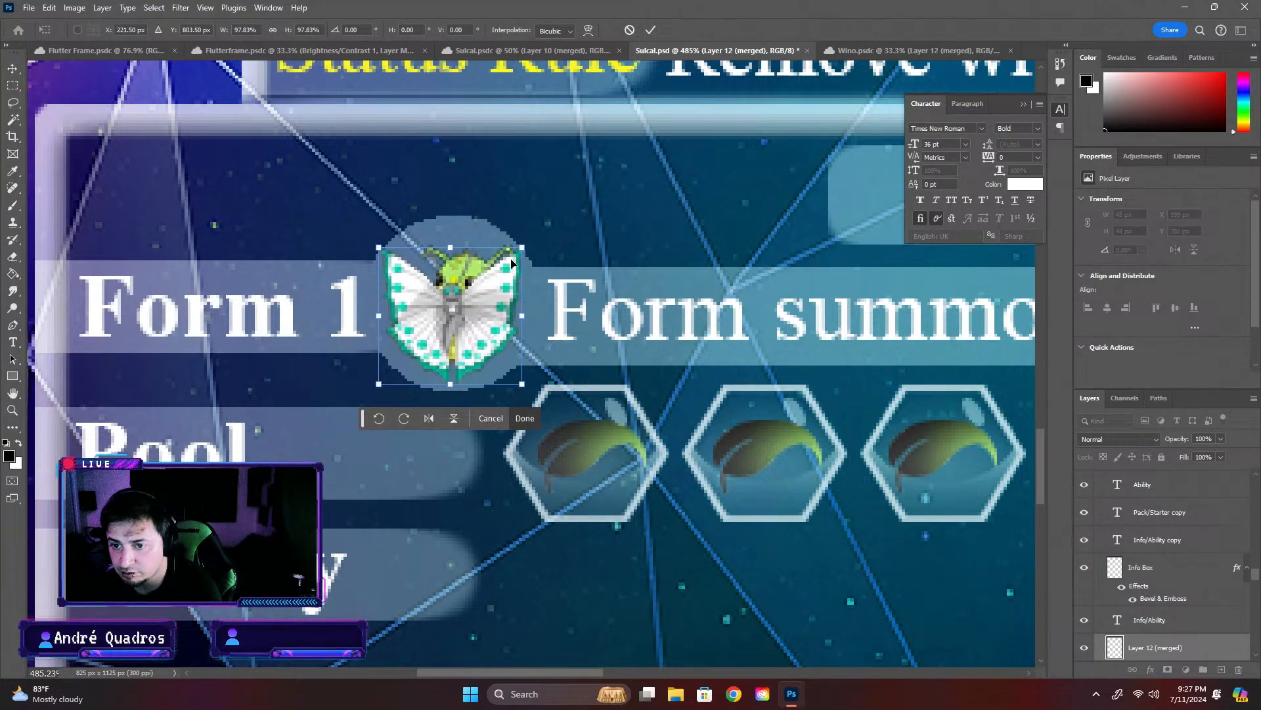
scroll(1206, 645, down, 1)
key(Return)
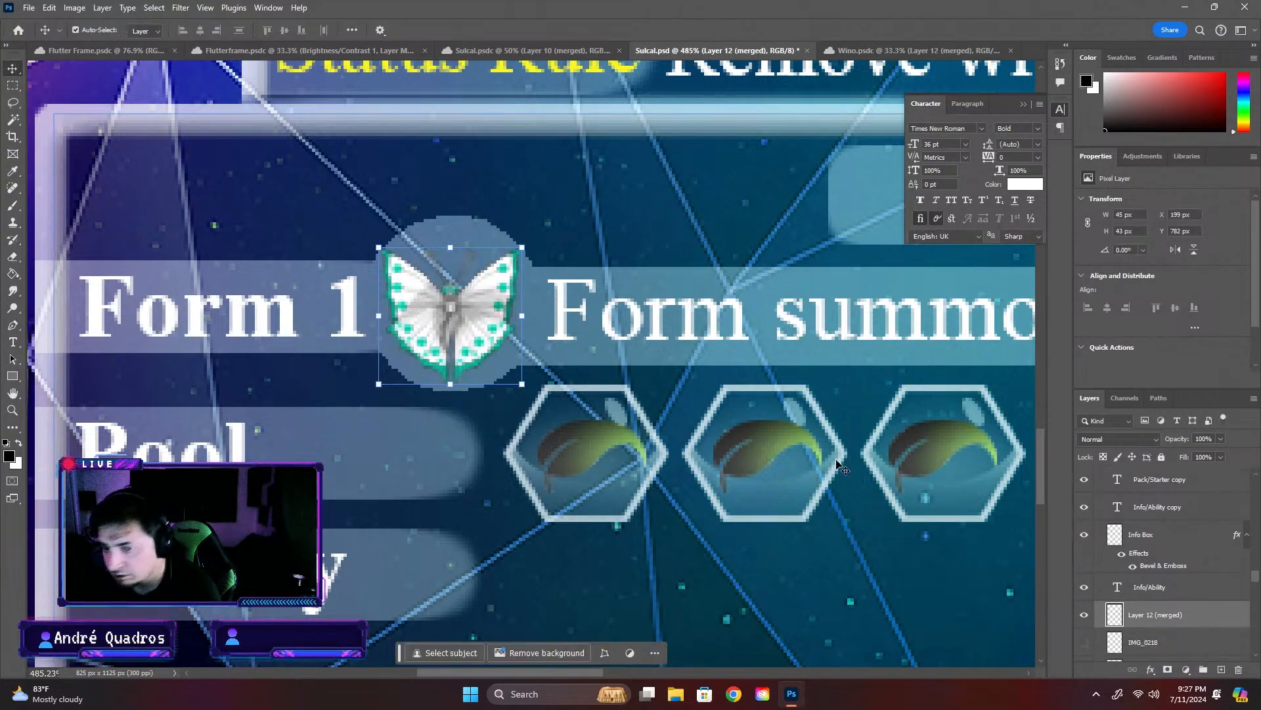
drag(437, 304, 435, 305)
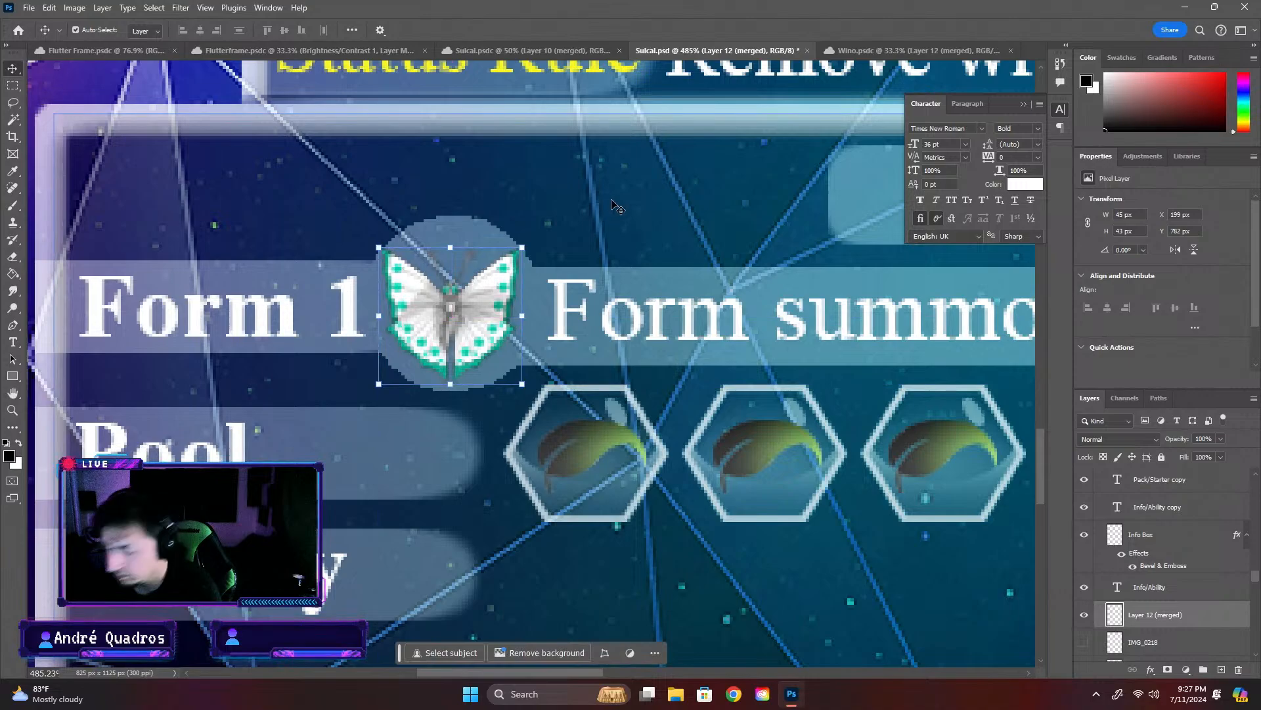
click(616, 206)
scroll(615, 207, down, 16)
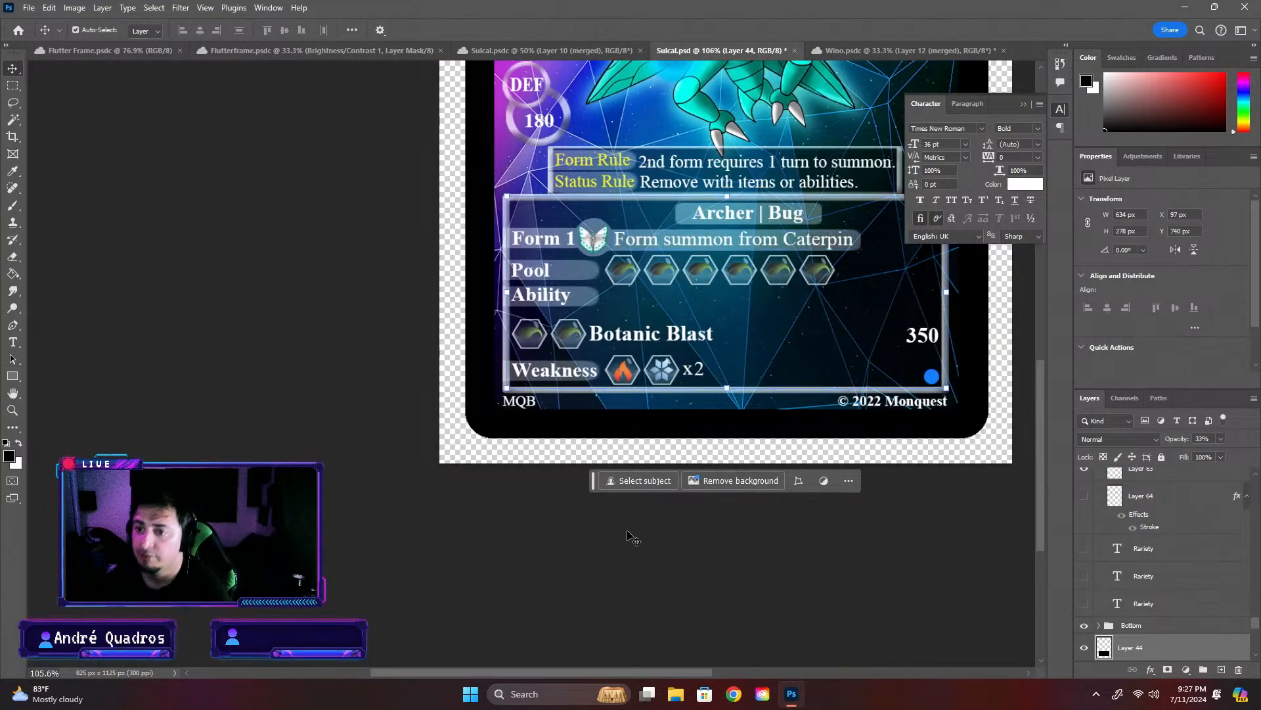
scroll(659, 670, right, 4)
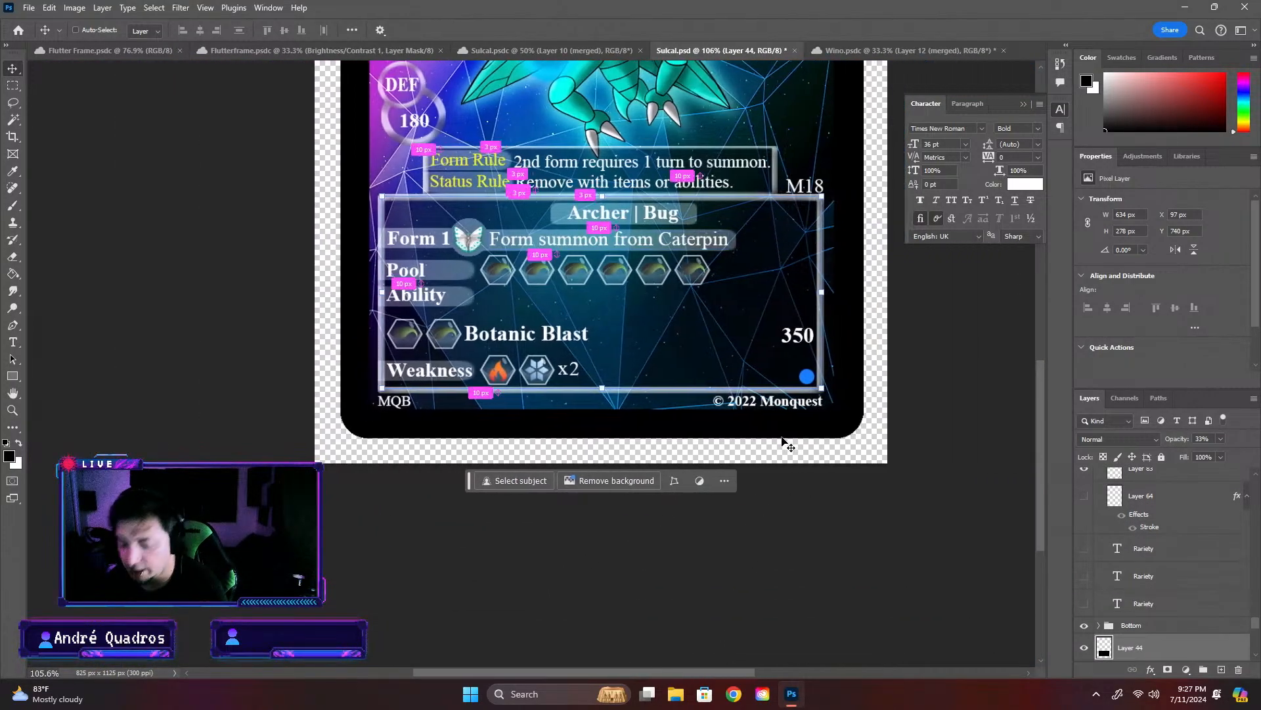
- Change the "Form 1" label in the card's info box to "Form 2"
scroll(416, 251, up, 6)
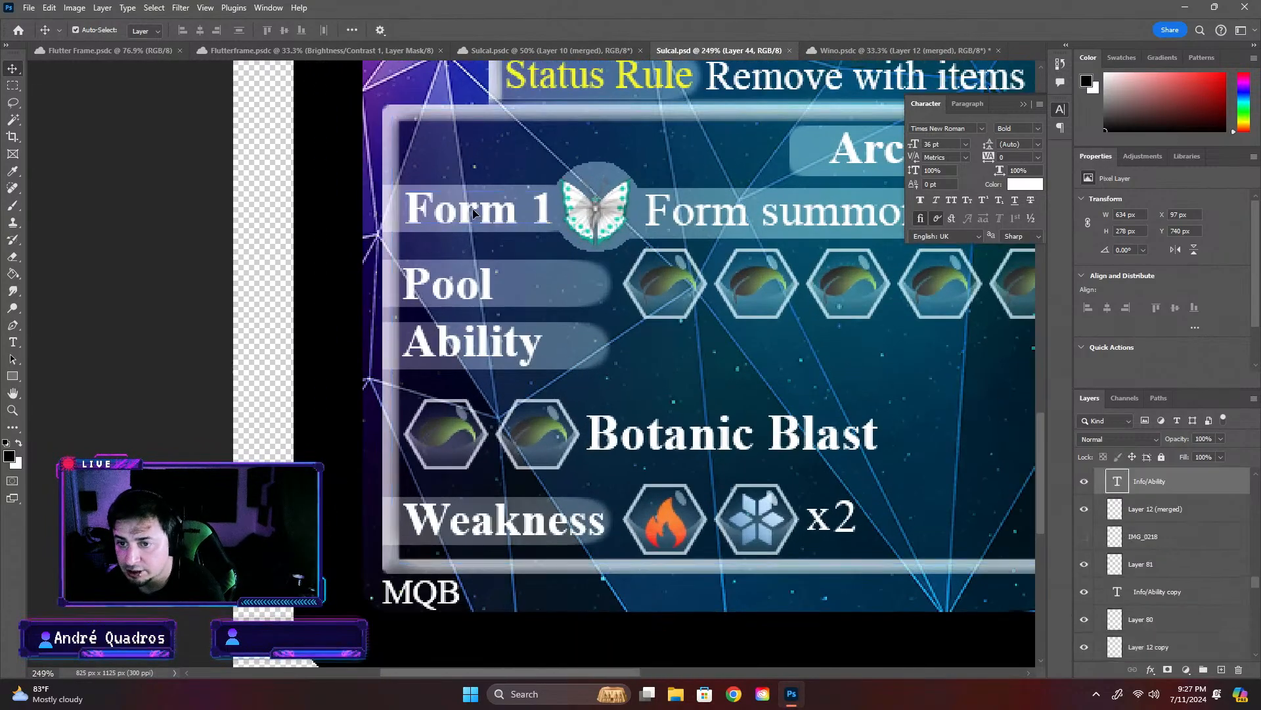
key(t)
click(471, 207)
click(563, 213)
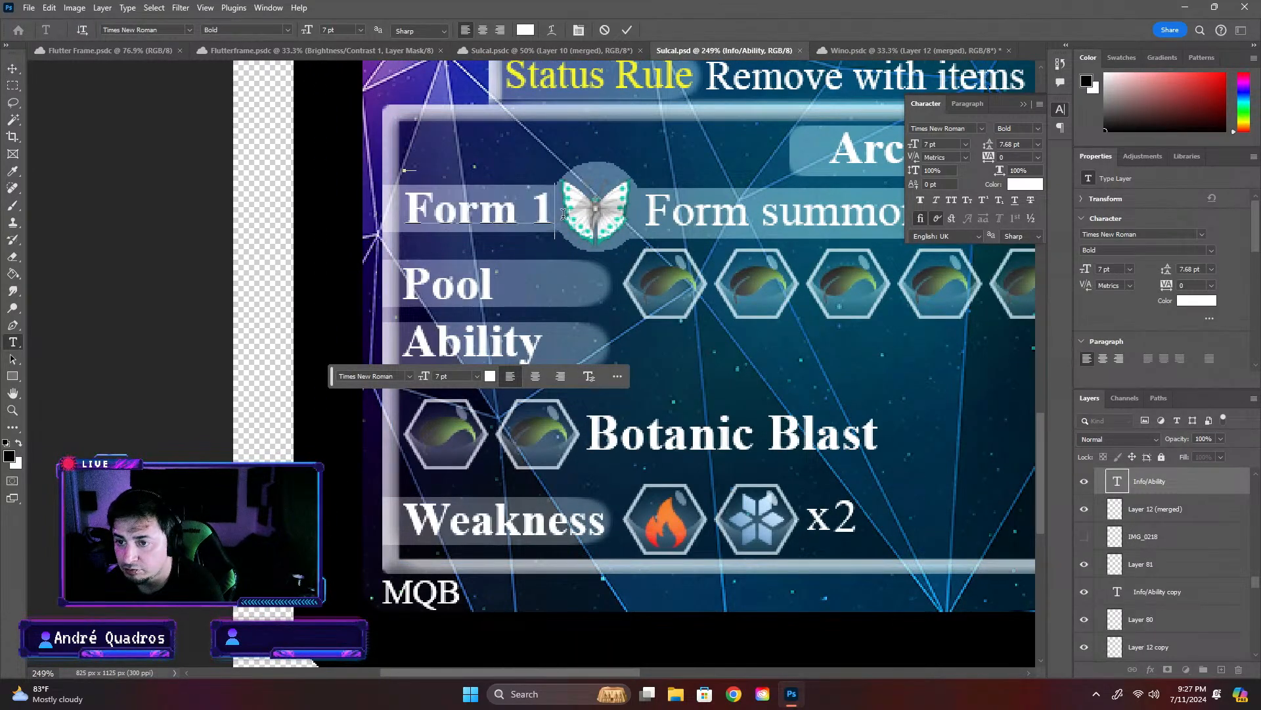
key(BackSpace)
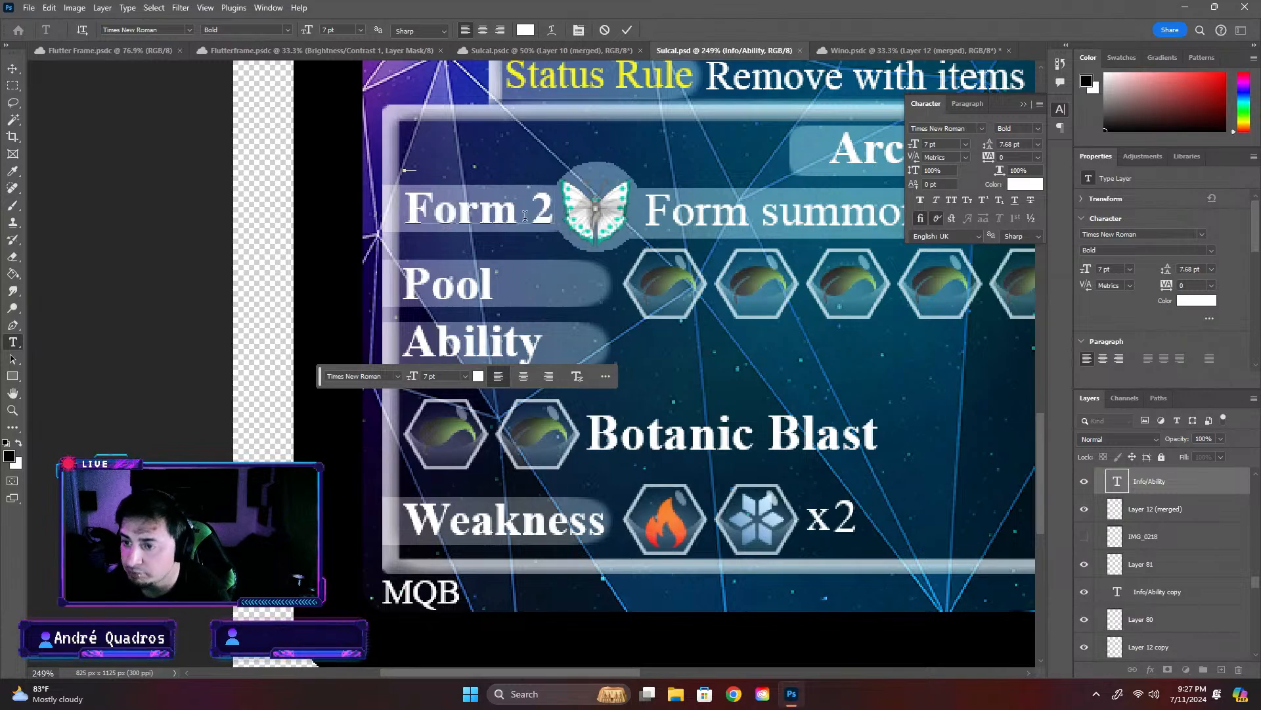
- Replace the word "Form" with "Equipment" at the start of the summon text beside the butterfly icon
scroll(594, 214, down, 3)
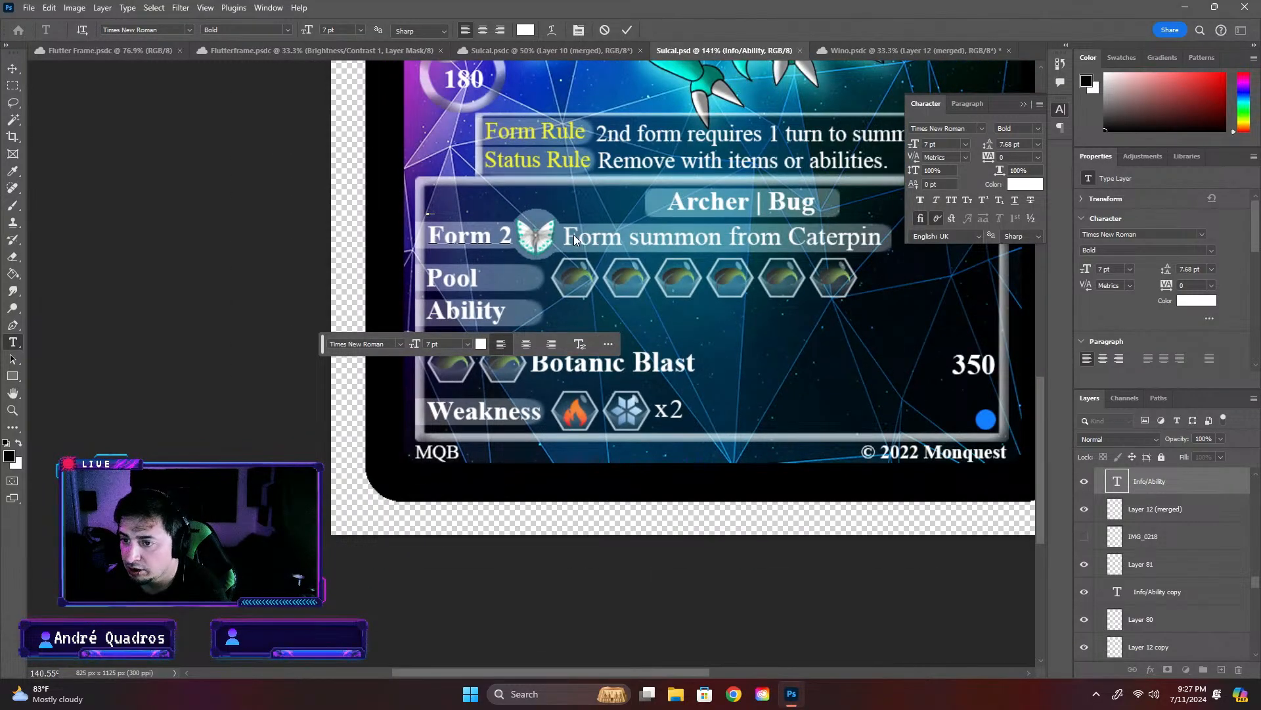
click(575, 238)
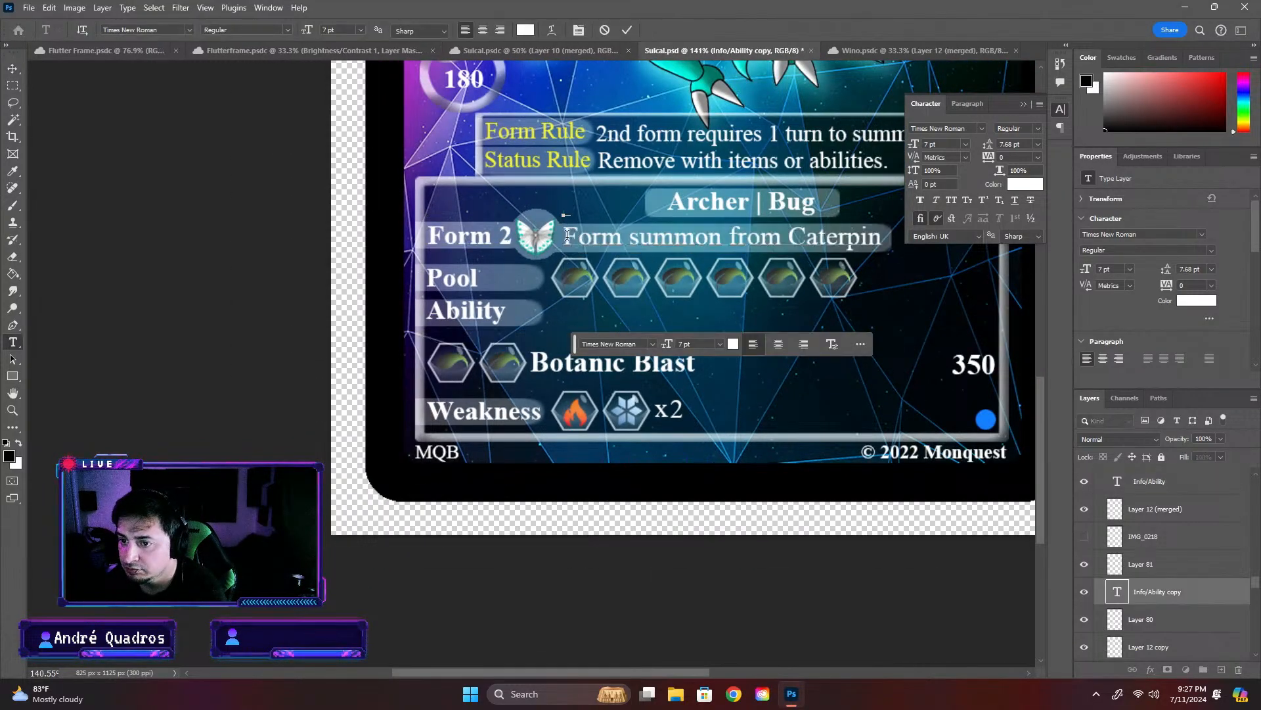
drag(568, 235, 869, 235)
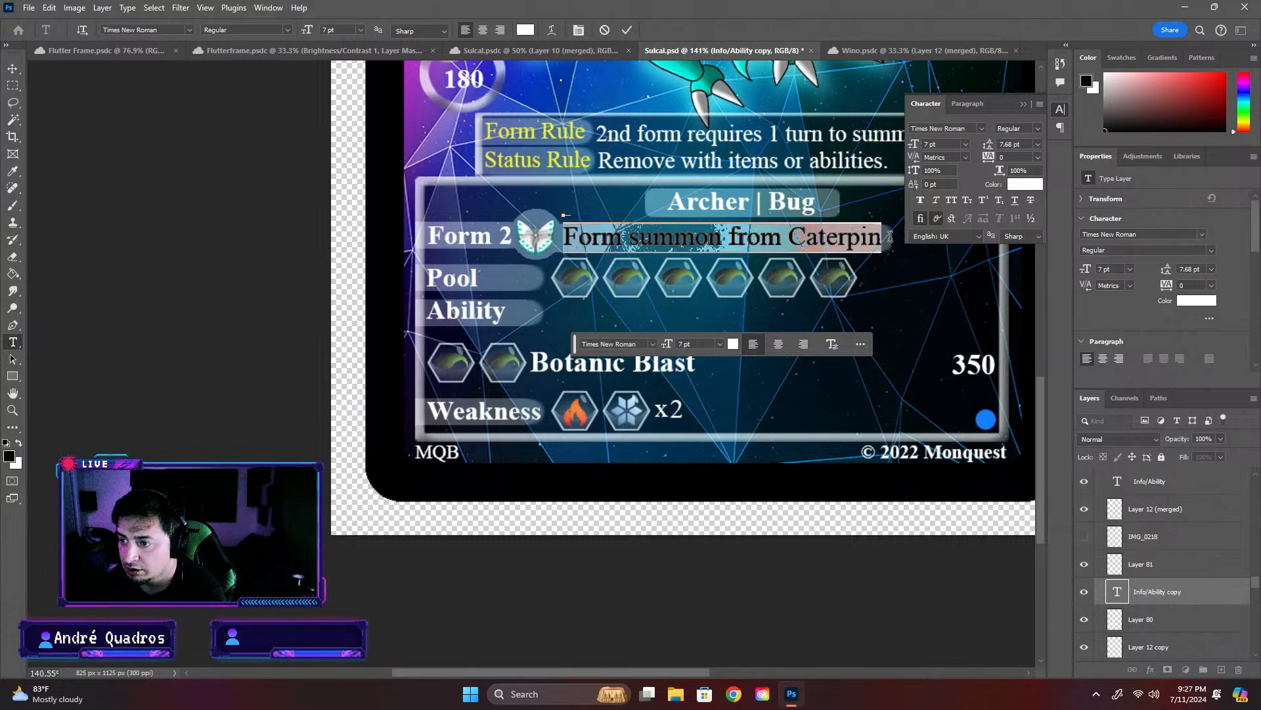
drag(1038, 419, 1051, 347)
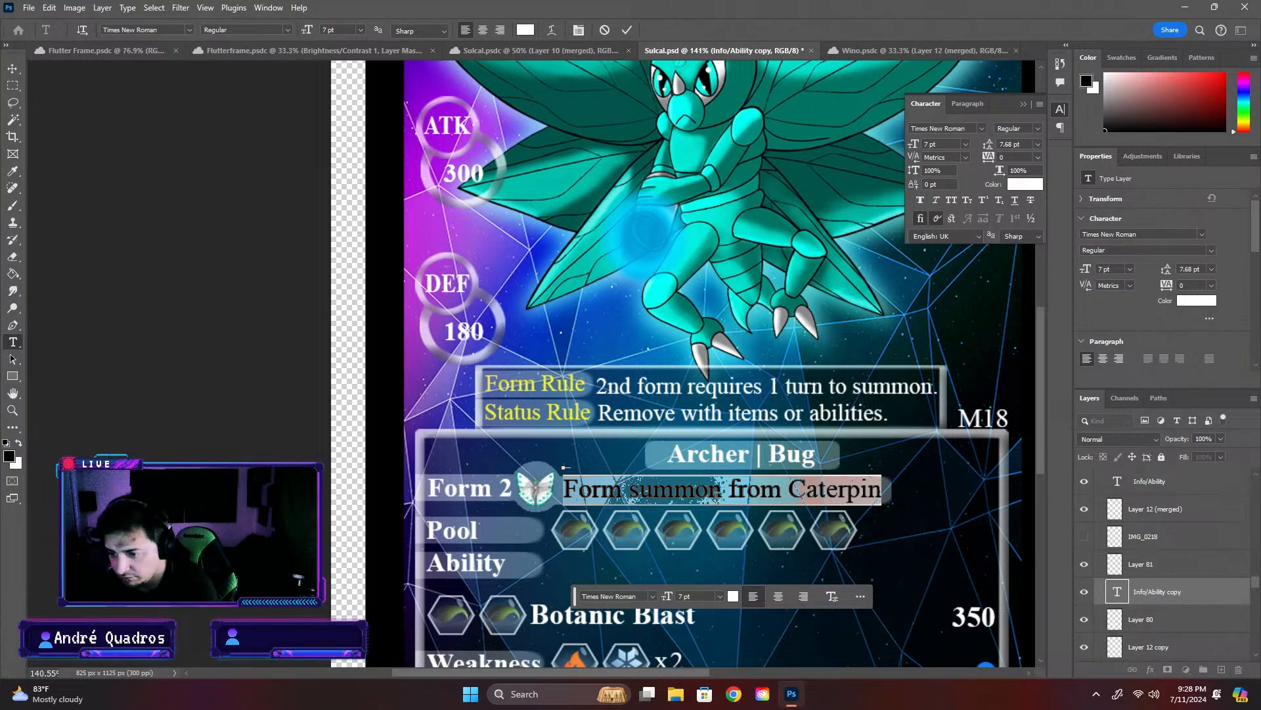
click(719, 491)
drag(618, 494, 570, 491)
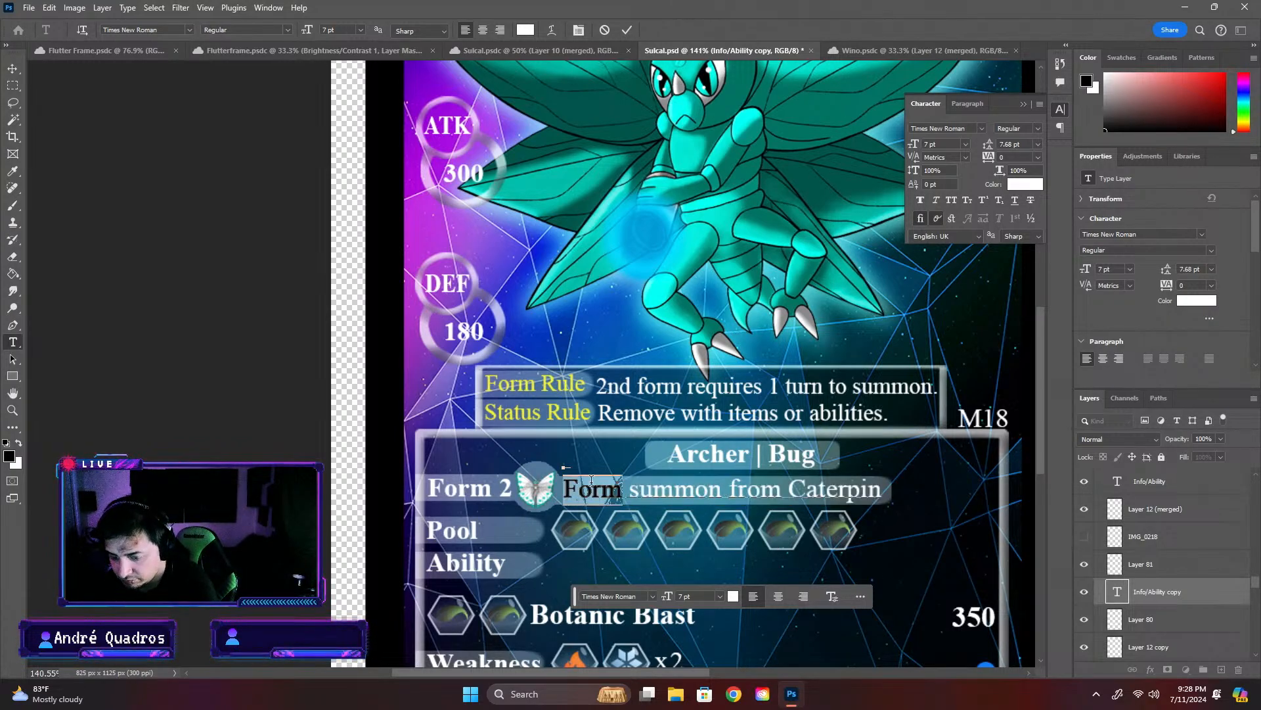
text(E)
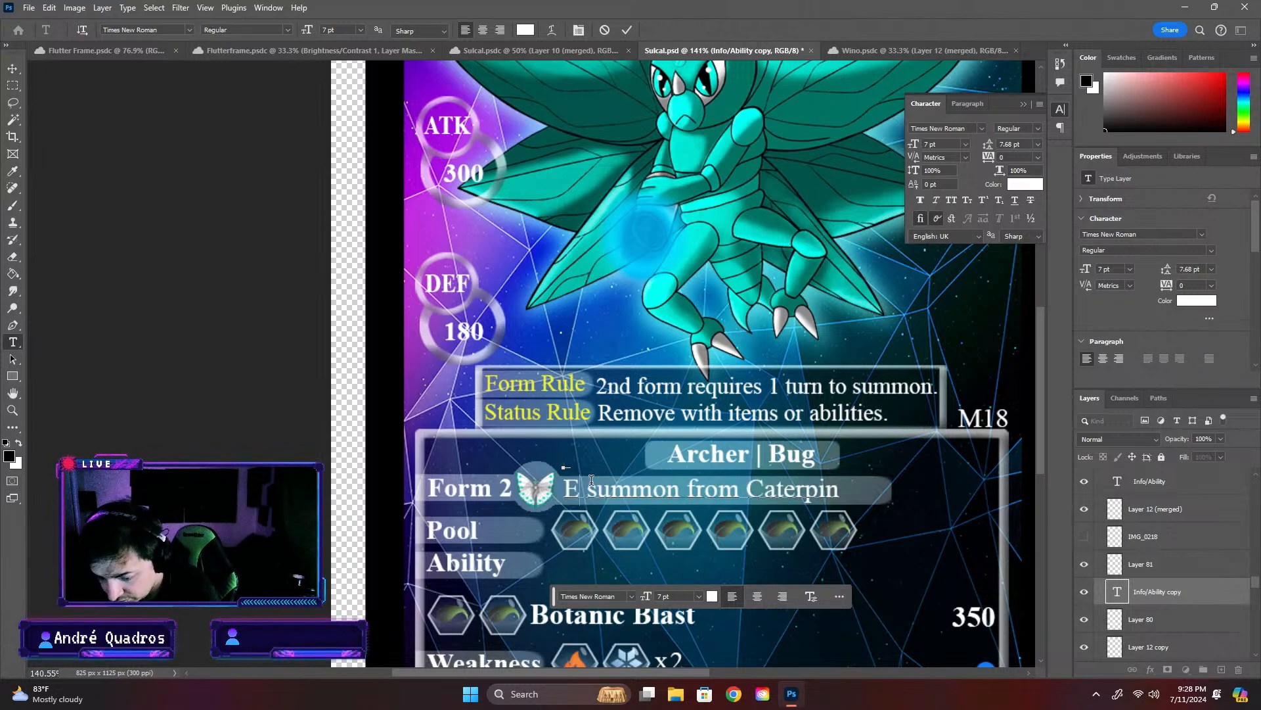
text(quipmen)
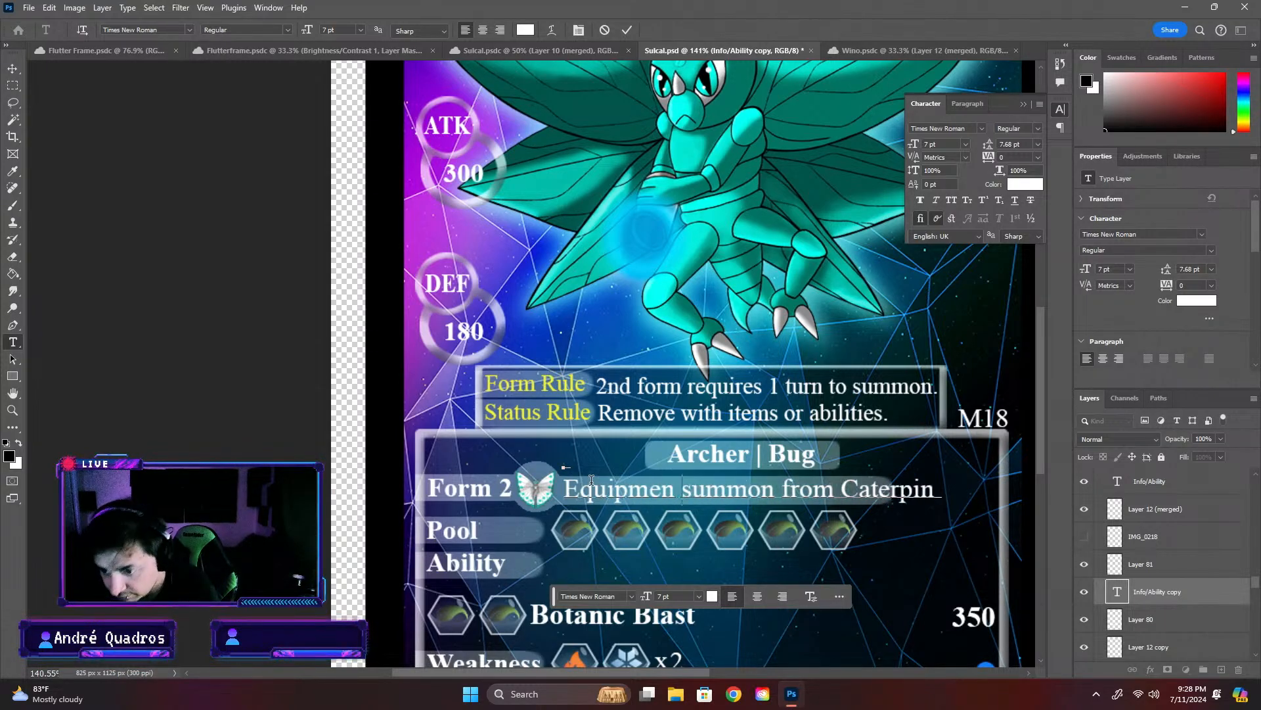
text(t)
- Replace "Caterpin" with "Wino" at the end of the summon text and commit the text edit
drag(849, 491, 931, 490)
text(Wino)
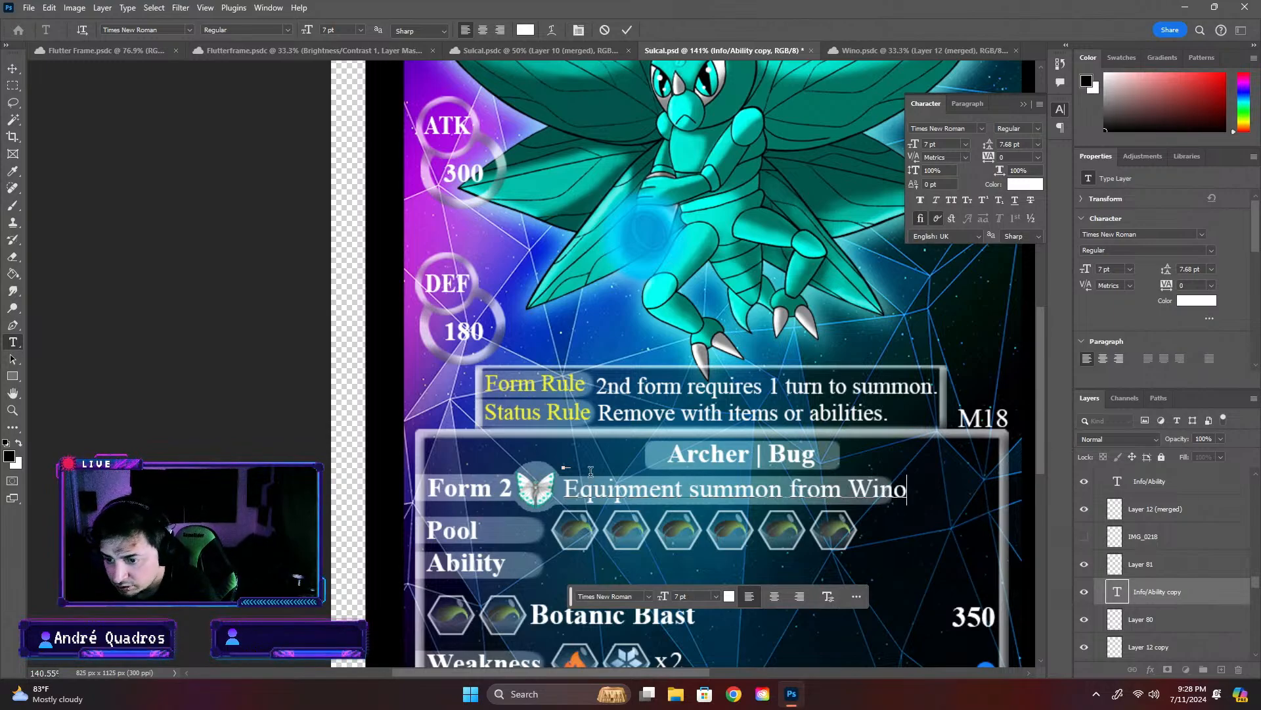
click(259, 428)
key(v)
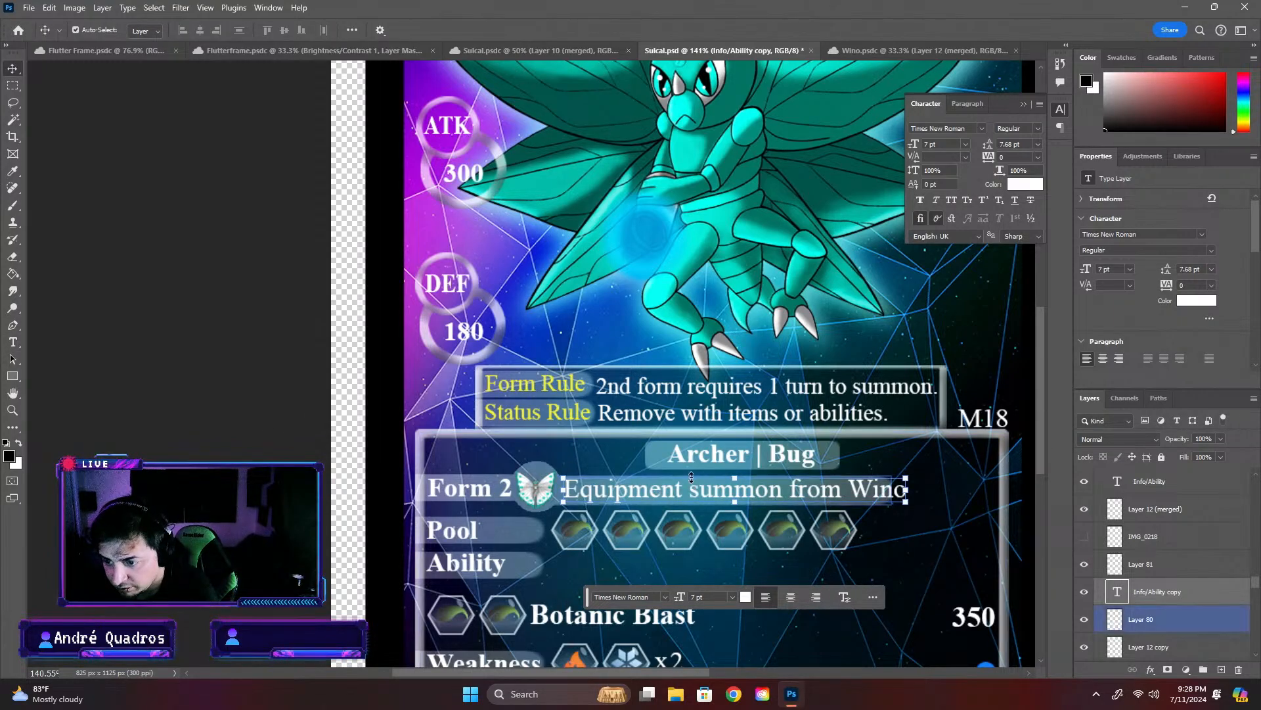
- Stretch the translucent bar behind the summon text horizontally to 106.04%, keeping its height at 100%, so it extends past "Wino"
scroll(630, 511, up, 6)
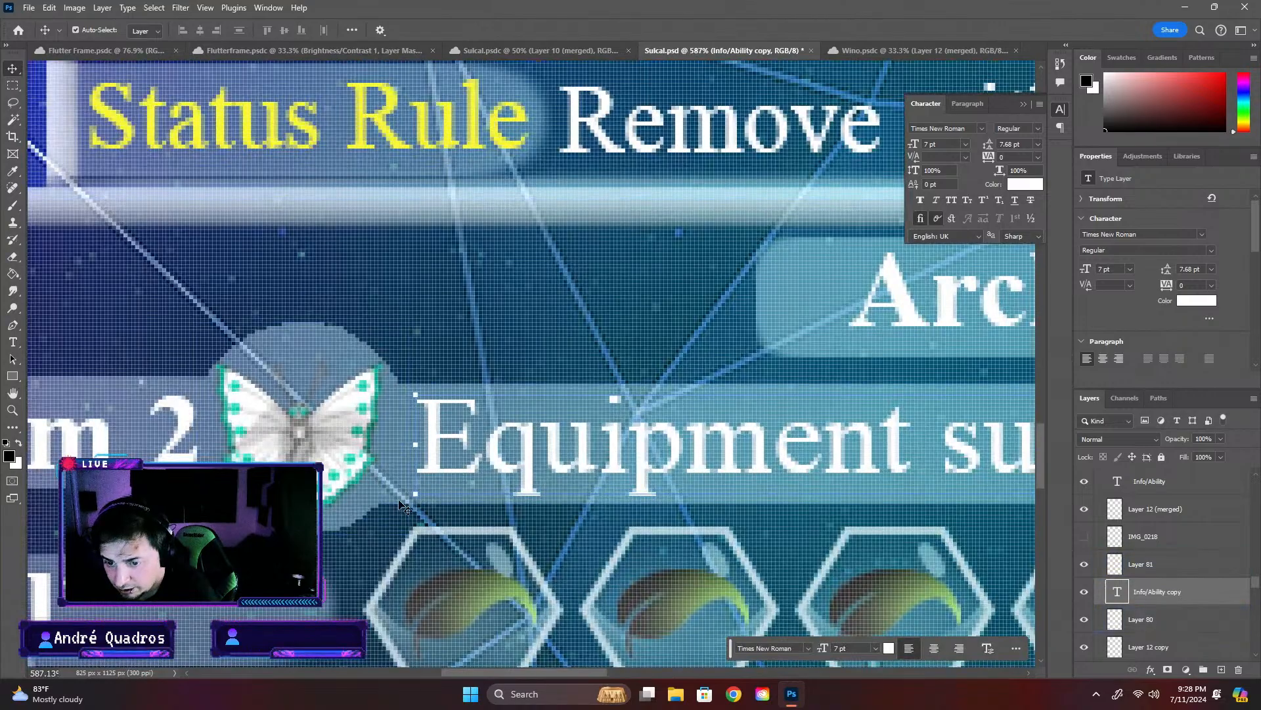
click(394, 507)
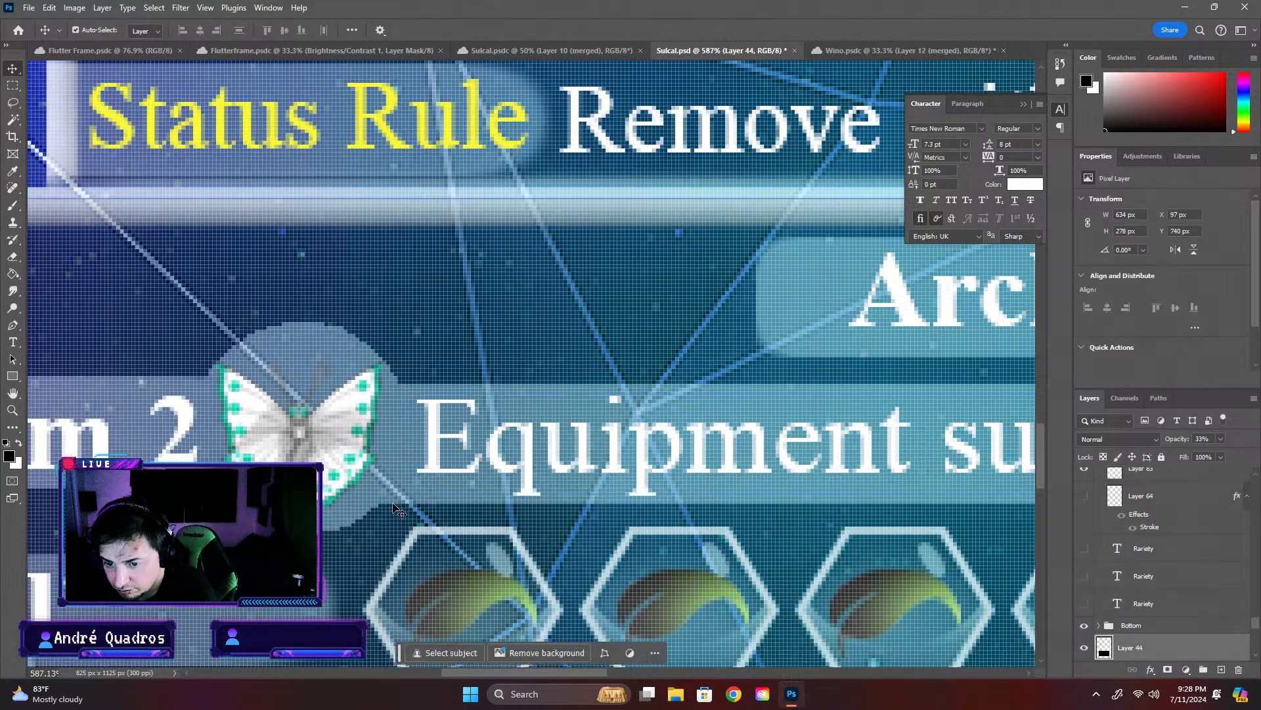
scroll(384, 511, down, 4)
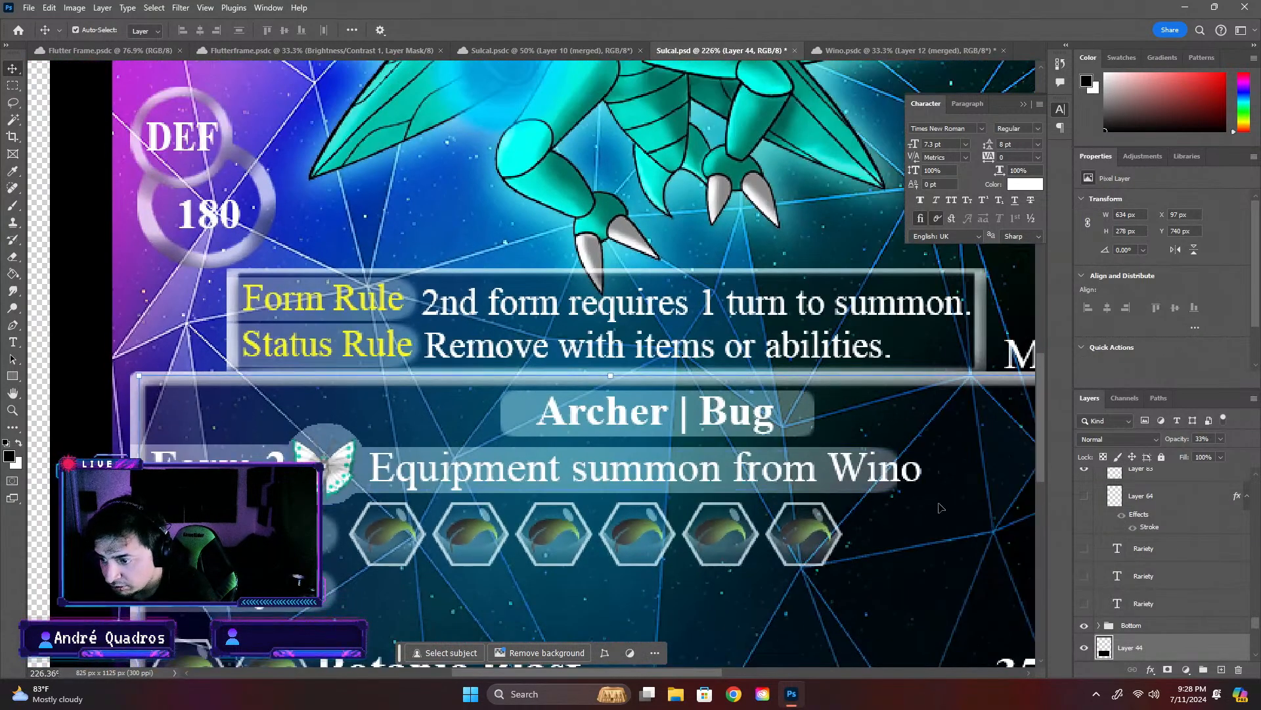
click(893, 459)
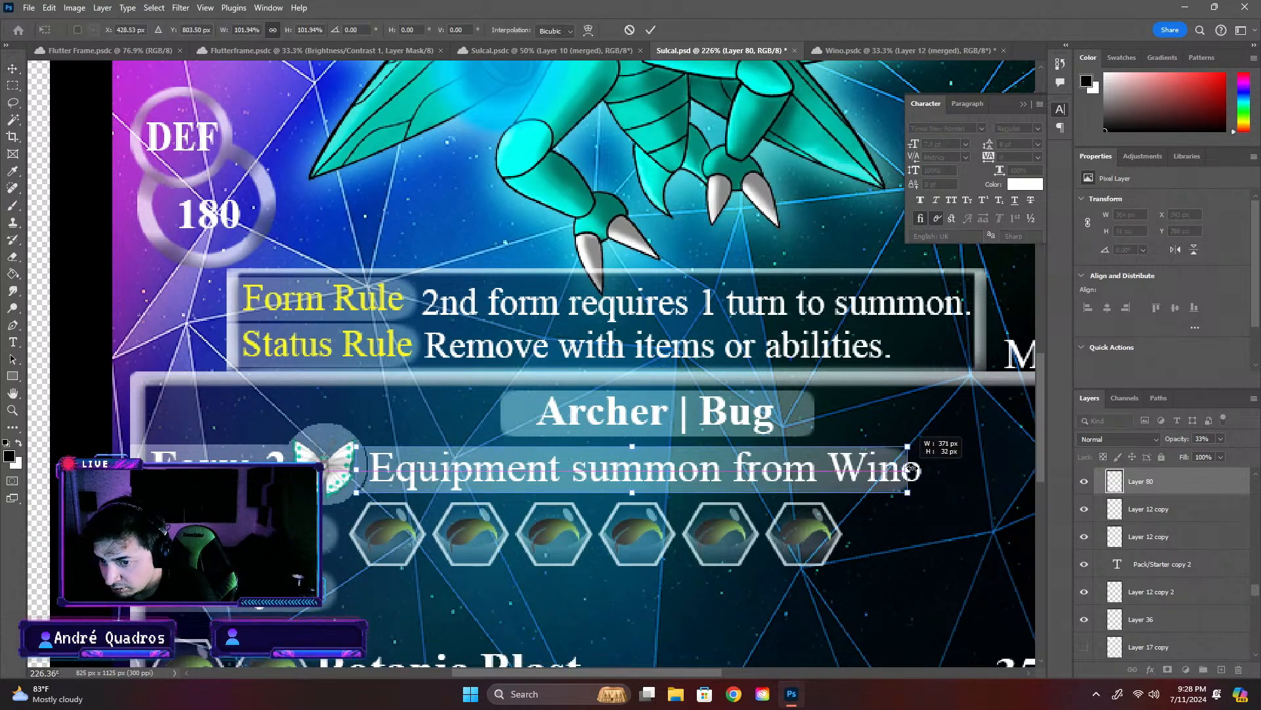
click(897, 470)
drag(898, 472, 929, 470)
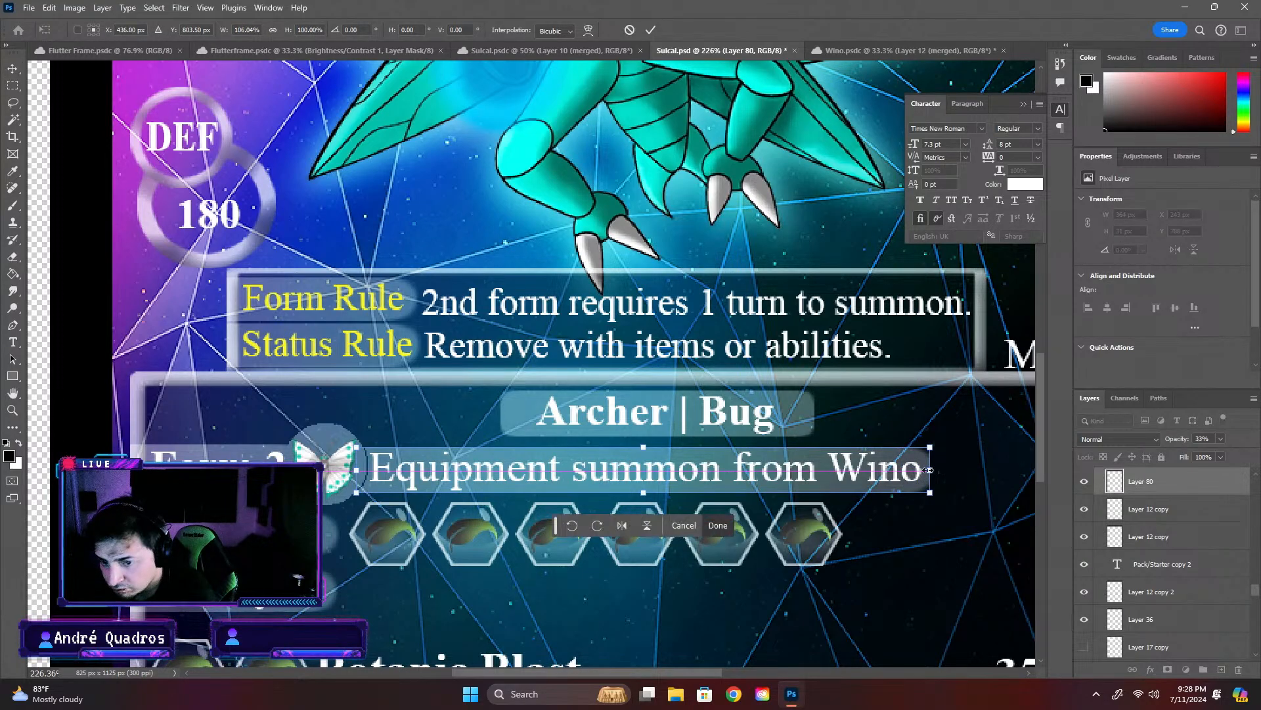
drag(362, 470, 360, 471)
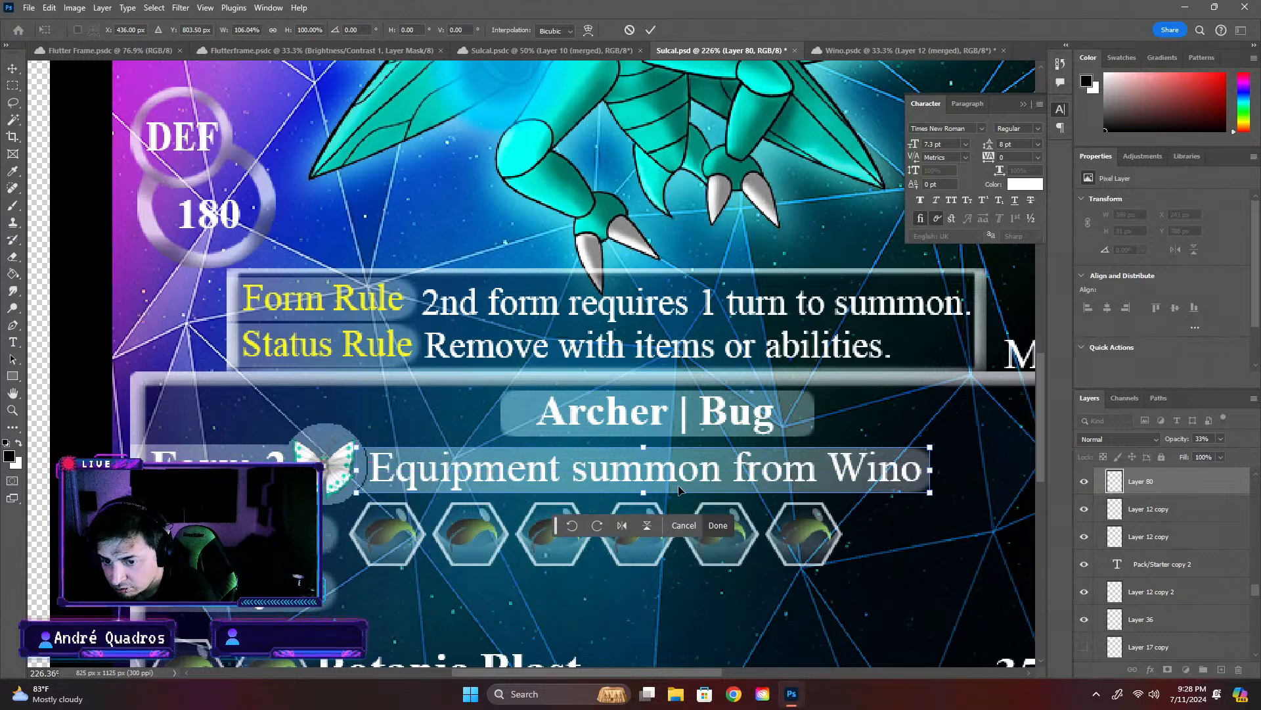
key(ctrl+z)
drag(897, 472, 930, 471)
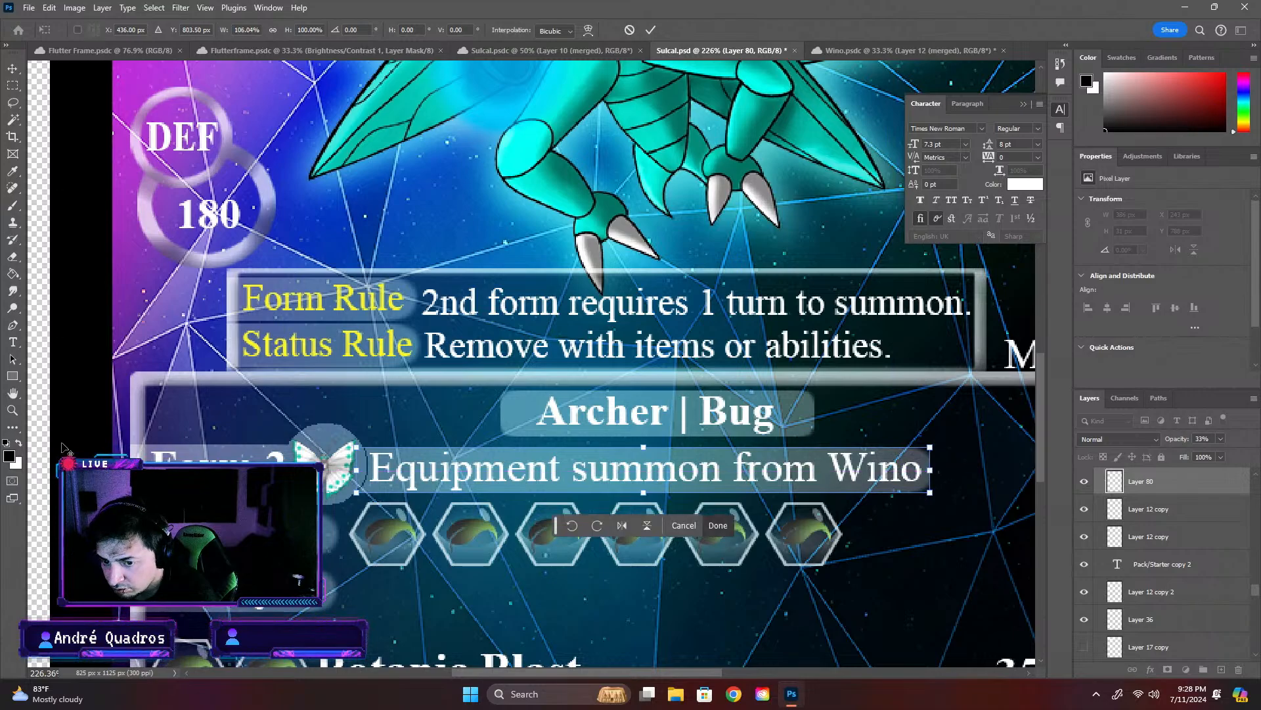
- Shift the widened bar about 4 px left to X 239 px, apply the transform, and select the info box background
scroll(368, 489, up, 3)
drag(610, 441, 601, 444)
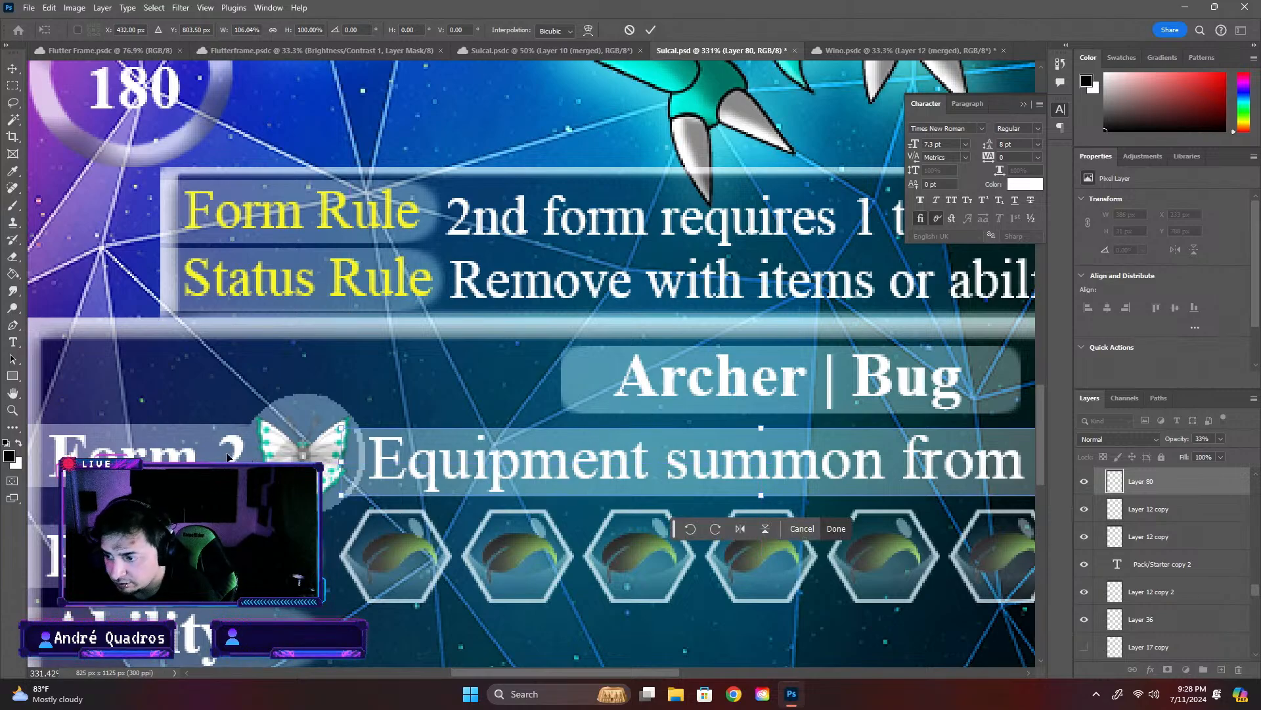
key(Return)
scroll(373, 489, down, 4)
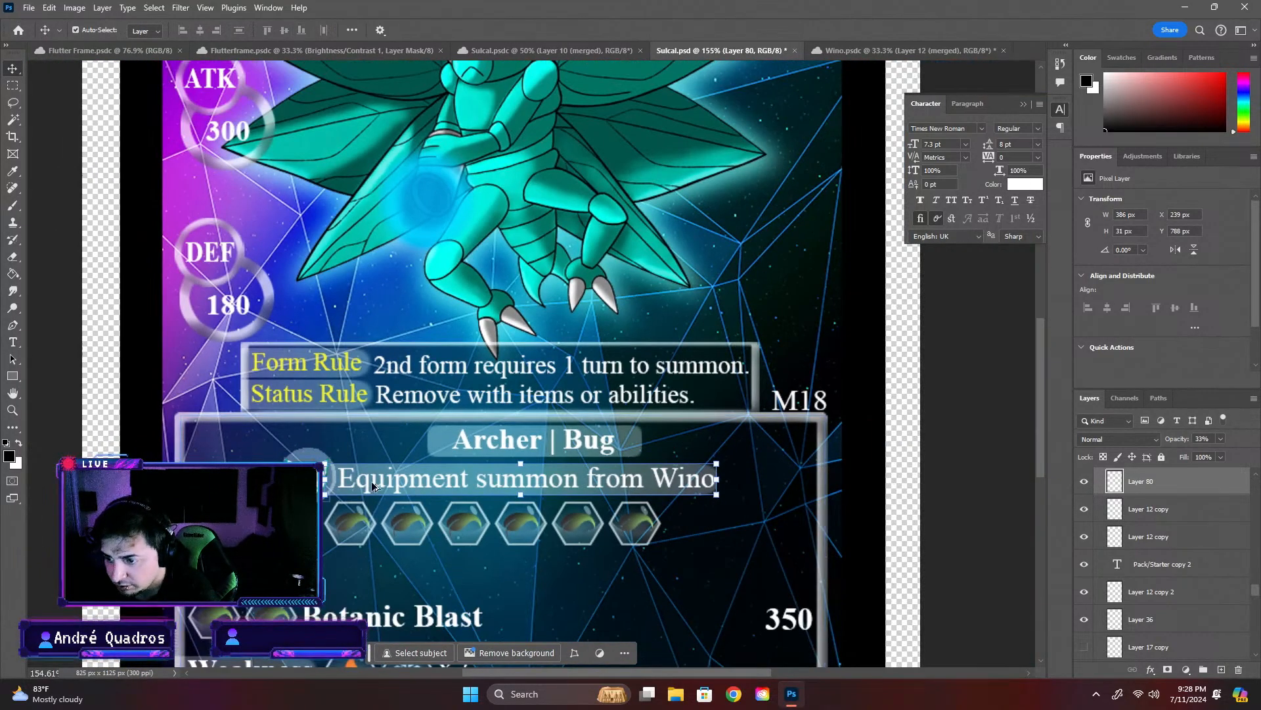
click(764, 477)
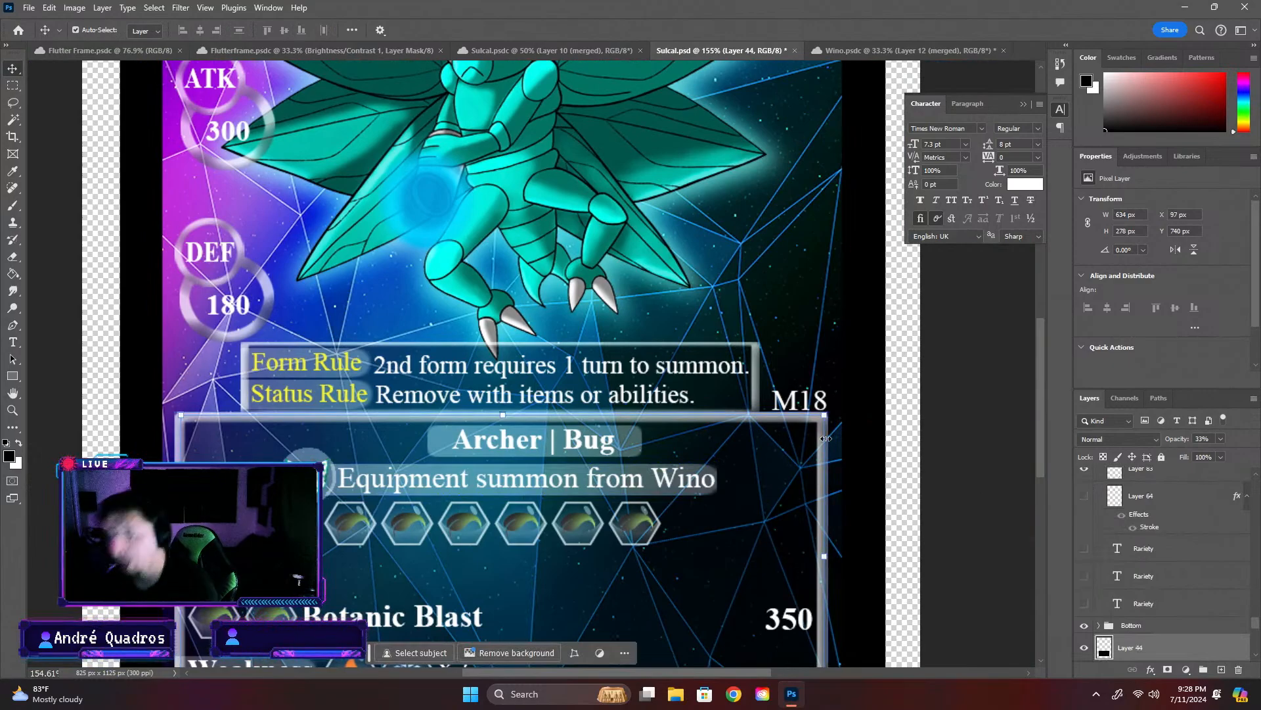
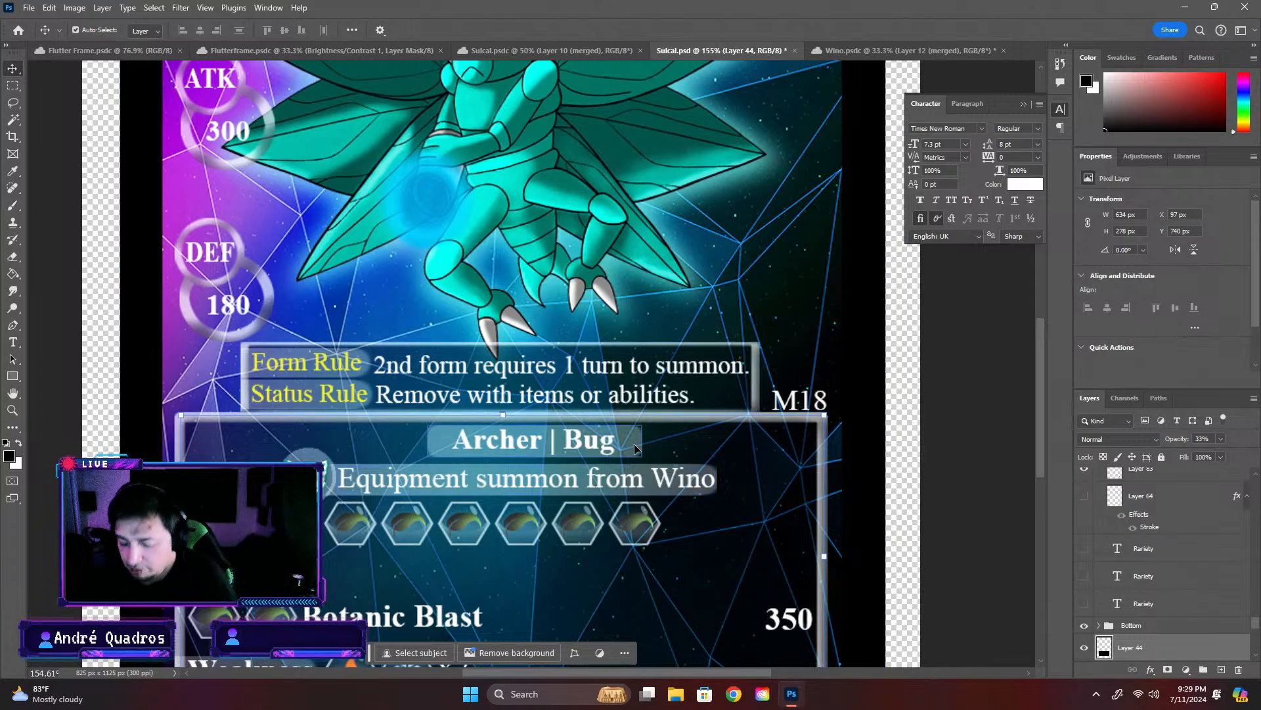
- Widen the translucent bar behind the summon text to 391 px past "Wino", apply the transform and deselect the bar
scroll(633, 443, down, 3)
scroll(683, 451, down, 2)
scroll(595, 389, up, 6)
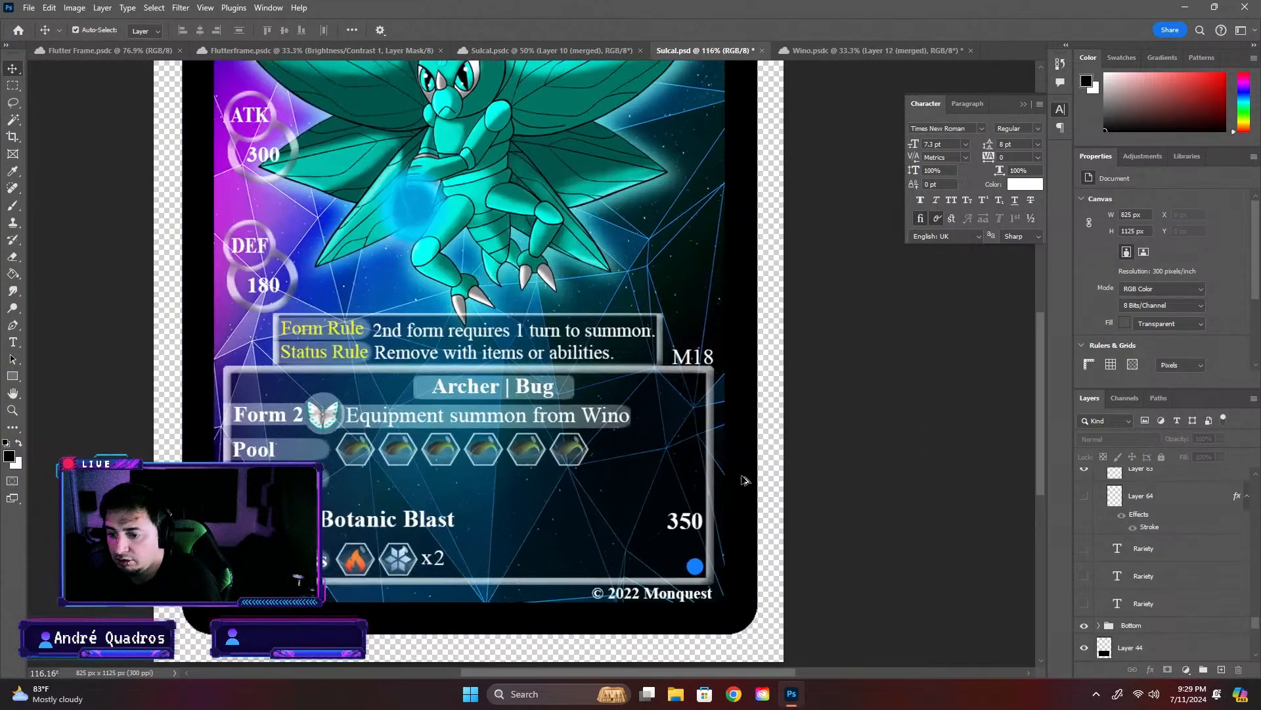
scroll(595, 388, up, 2)
click(587, 404)
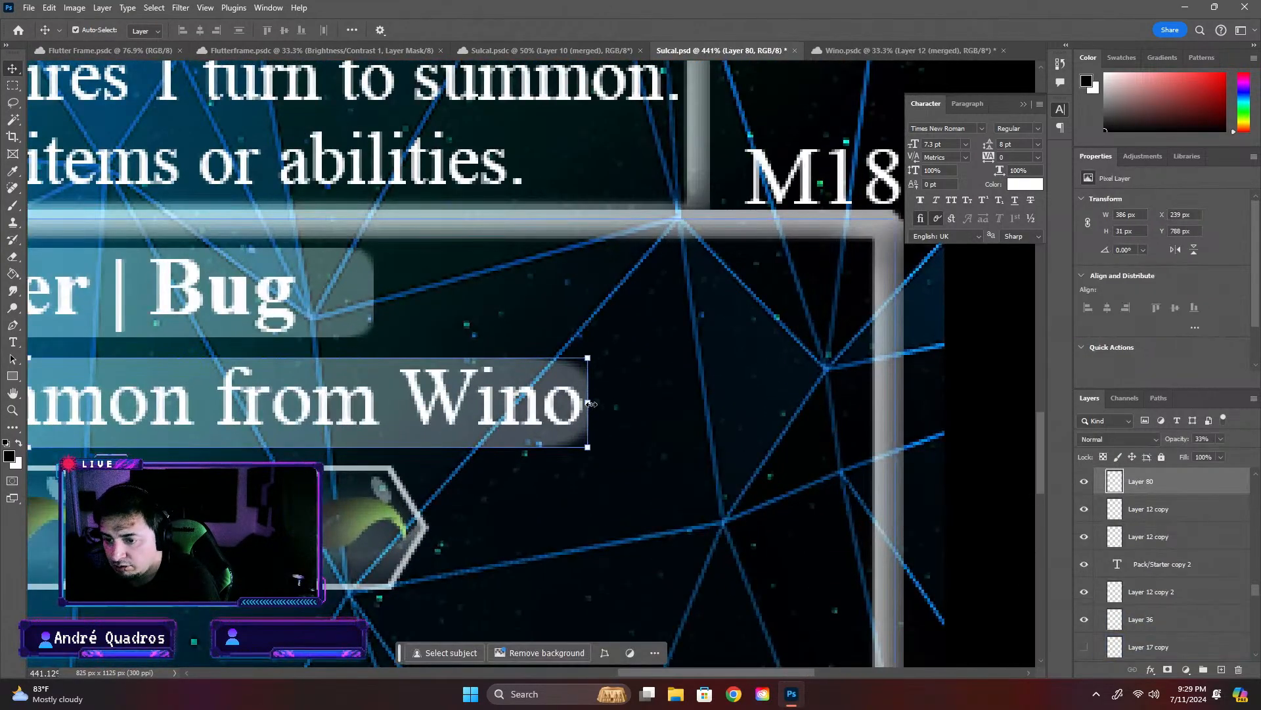
drag(590, 403, 603, 403)
key(Return)
click(981, 393)
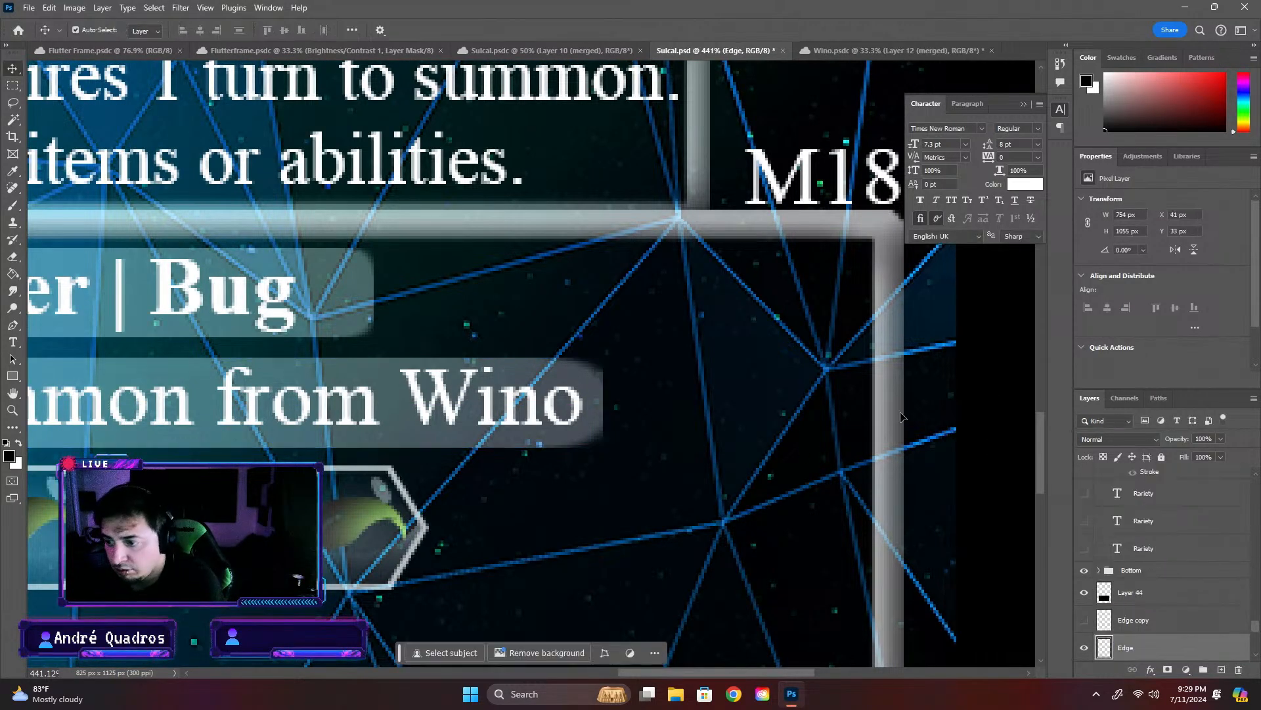
- Set the Eraser to a 25 px hard round brush and make the summon text bar's layer active for erasing
click(13, 259)
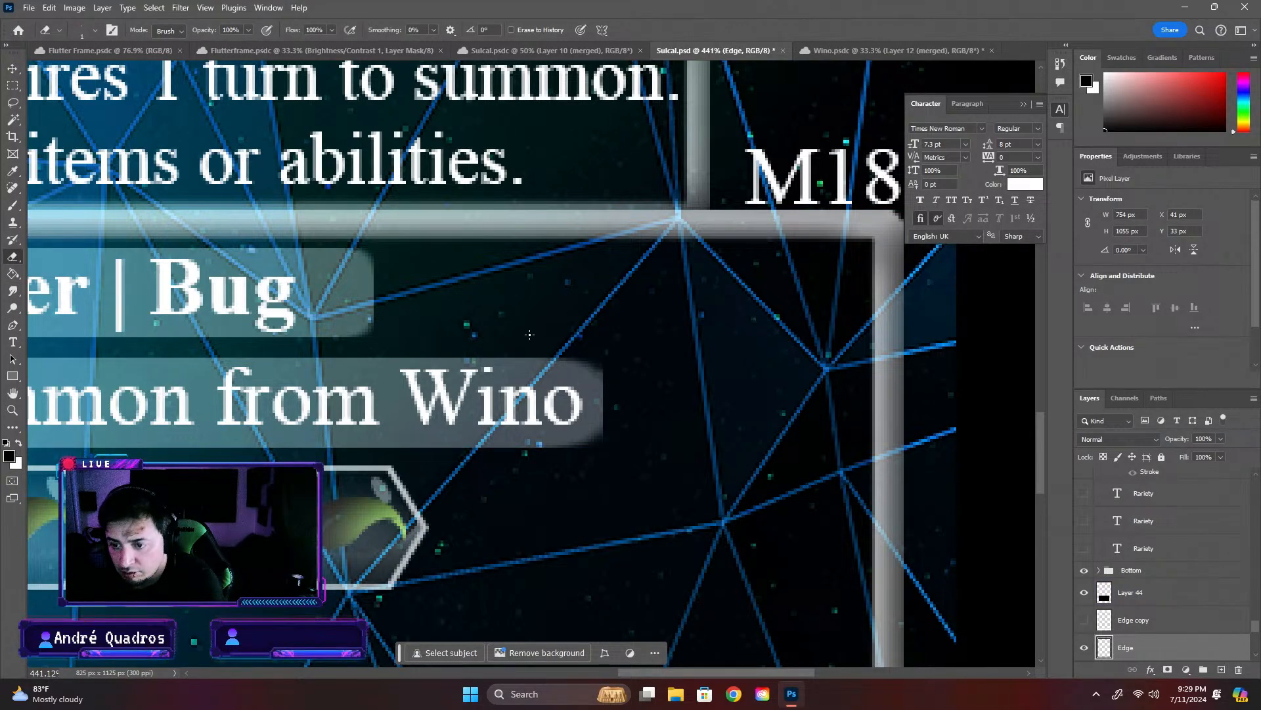
click(96, 29)
drag(76, 69, 84, 69)
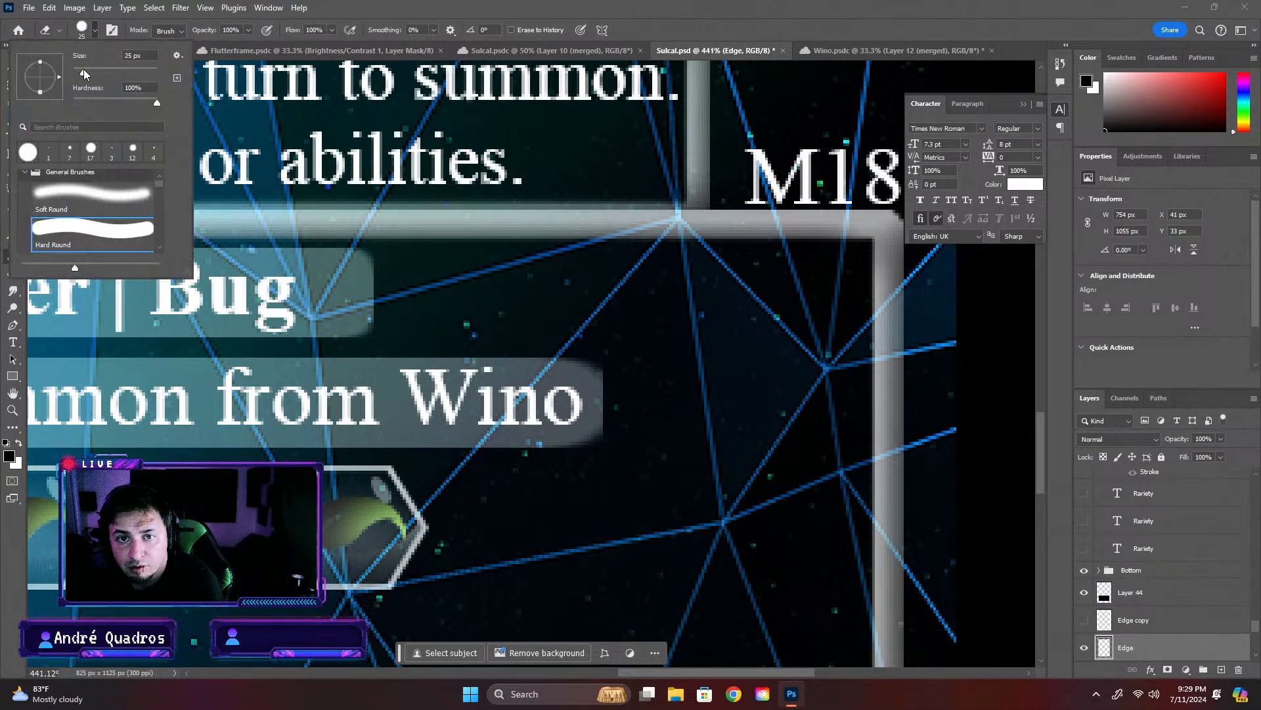
click(618, 351)
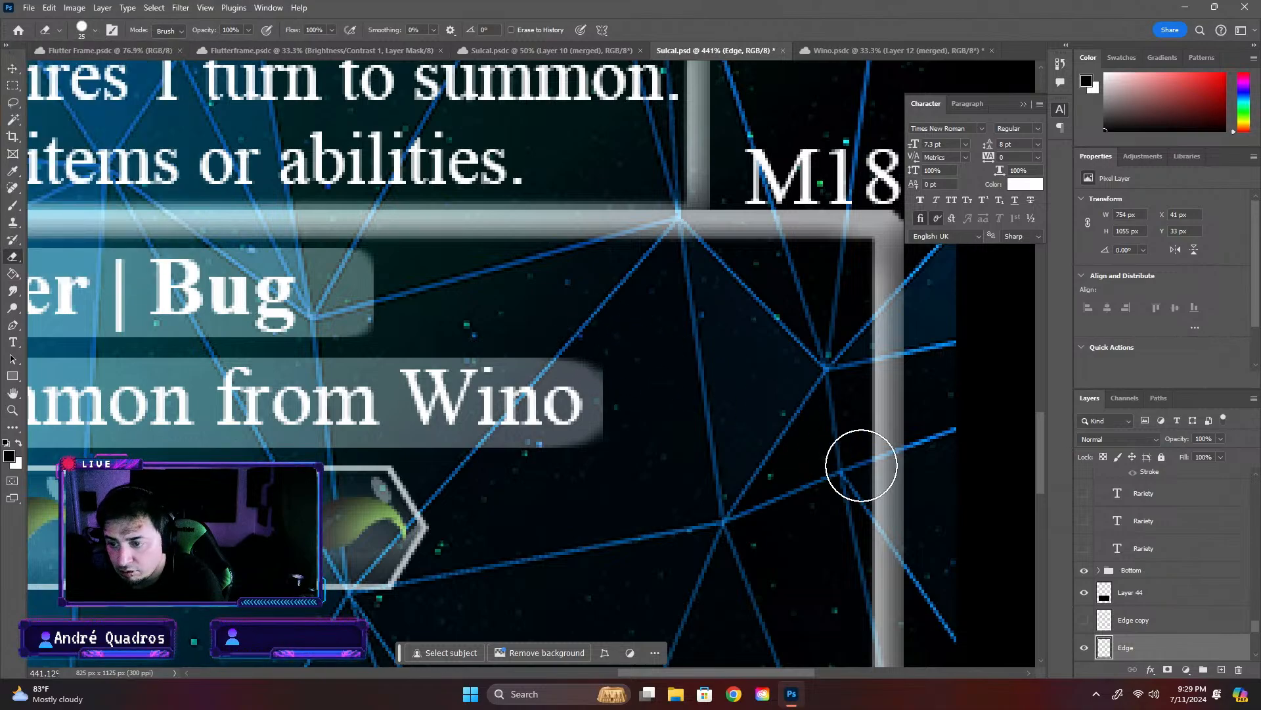
click(12, 67)
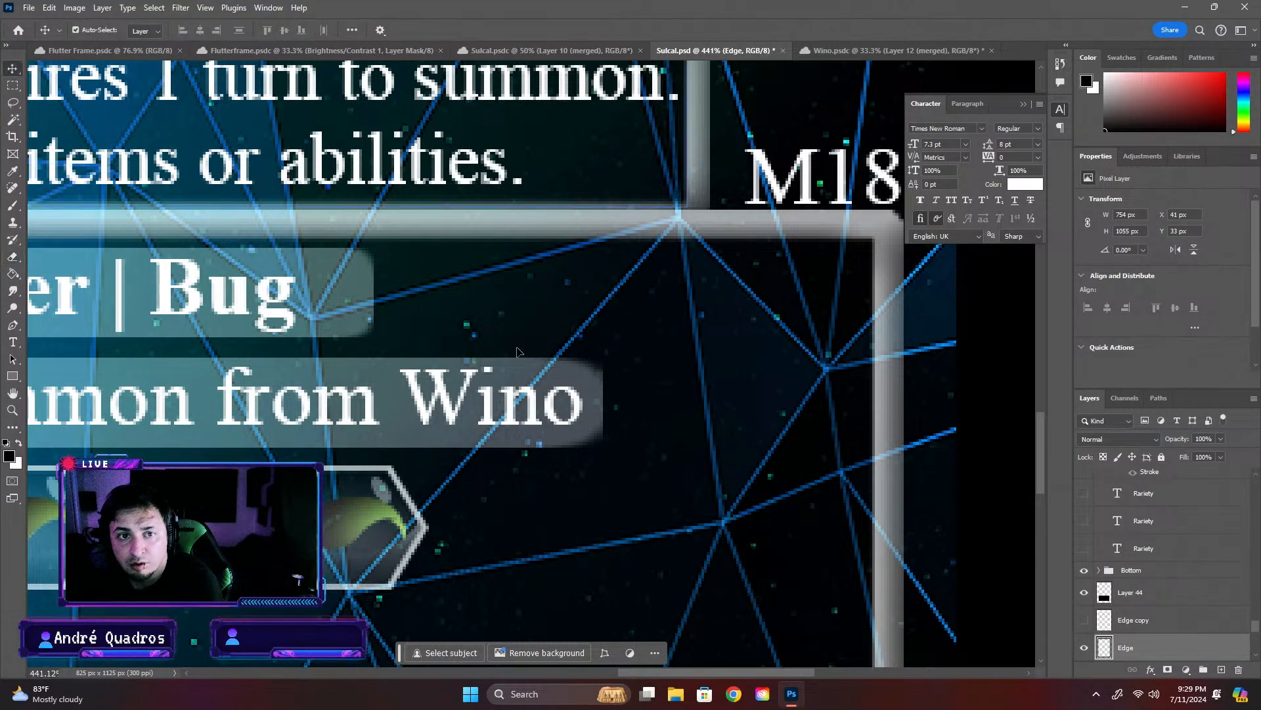
click(216, 366)
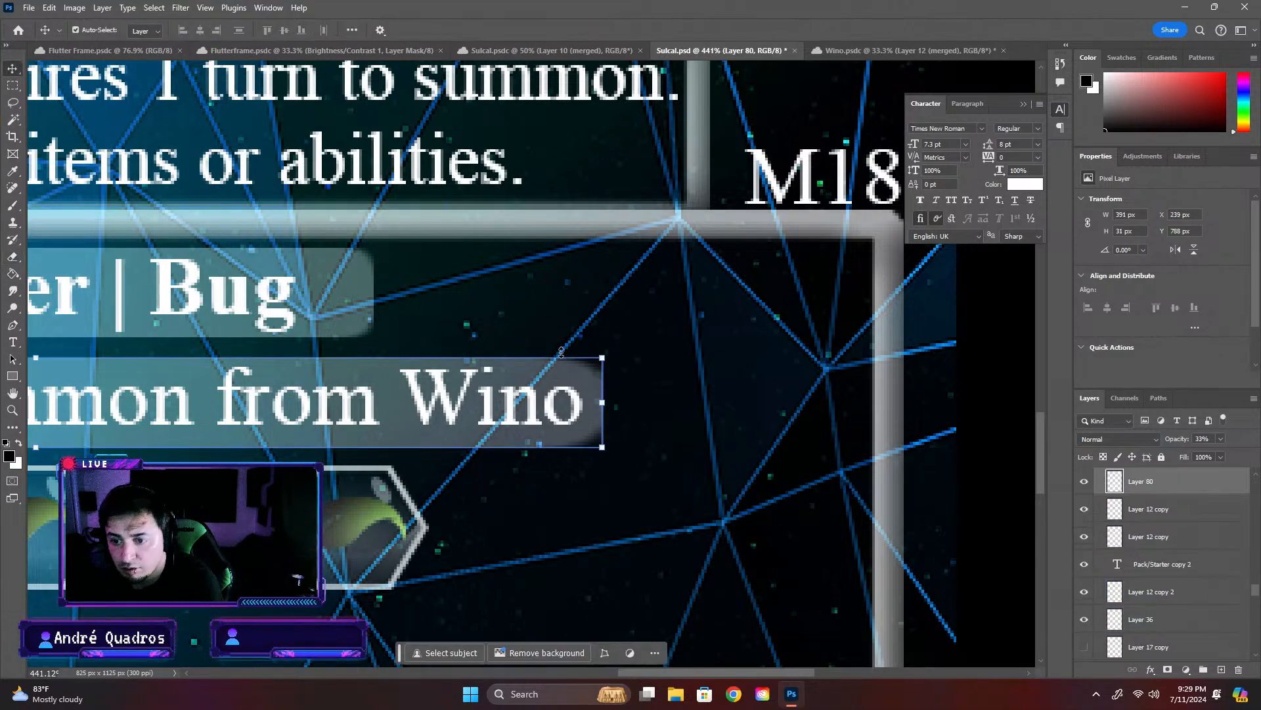
click(12, 257)
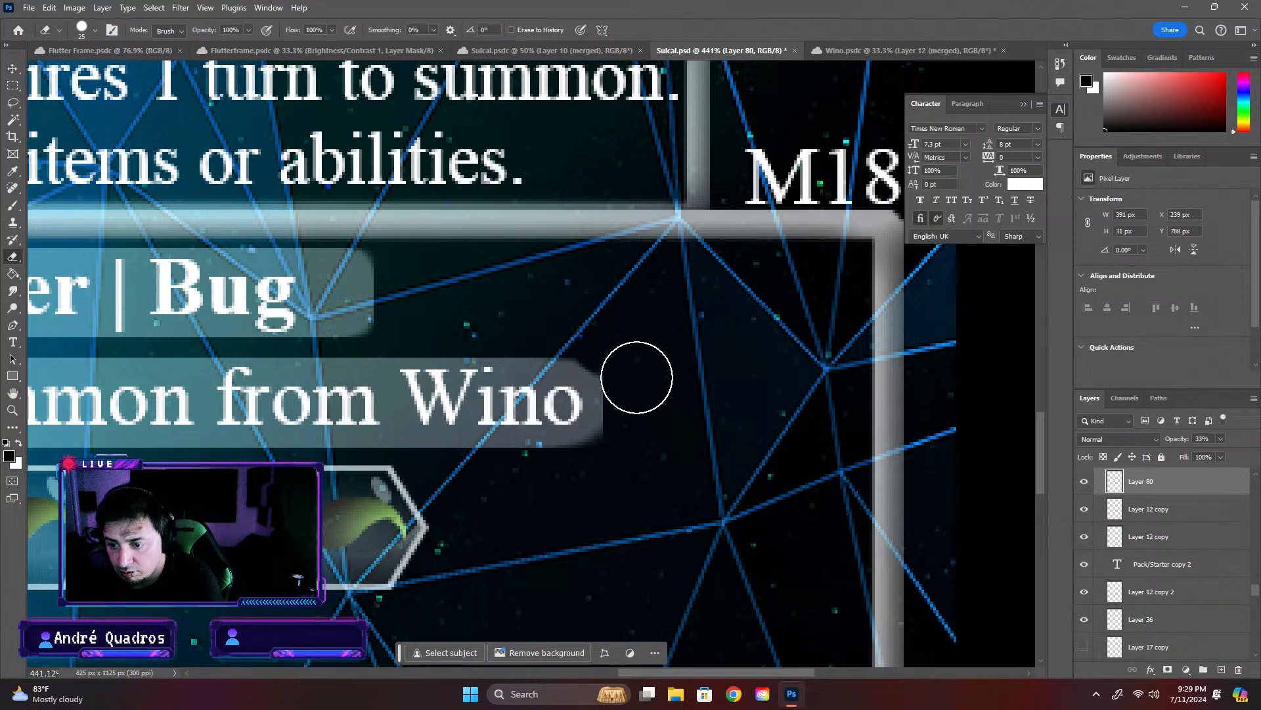
- Try to round the bar's end beside "Wino" with freehand eraser strokes, and undo them
mouse_move(638, 383)
mouse_down()
mouse_move(633, 431)
mouse_move(615, 445)
mouse_up()
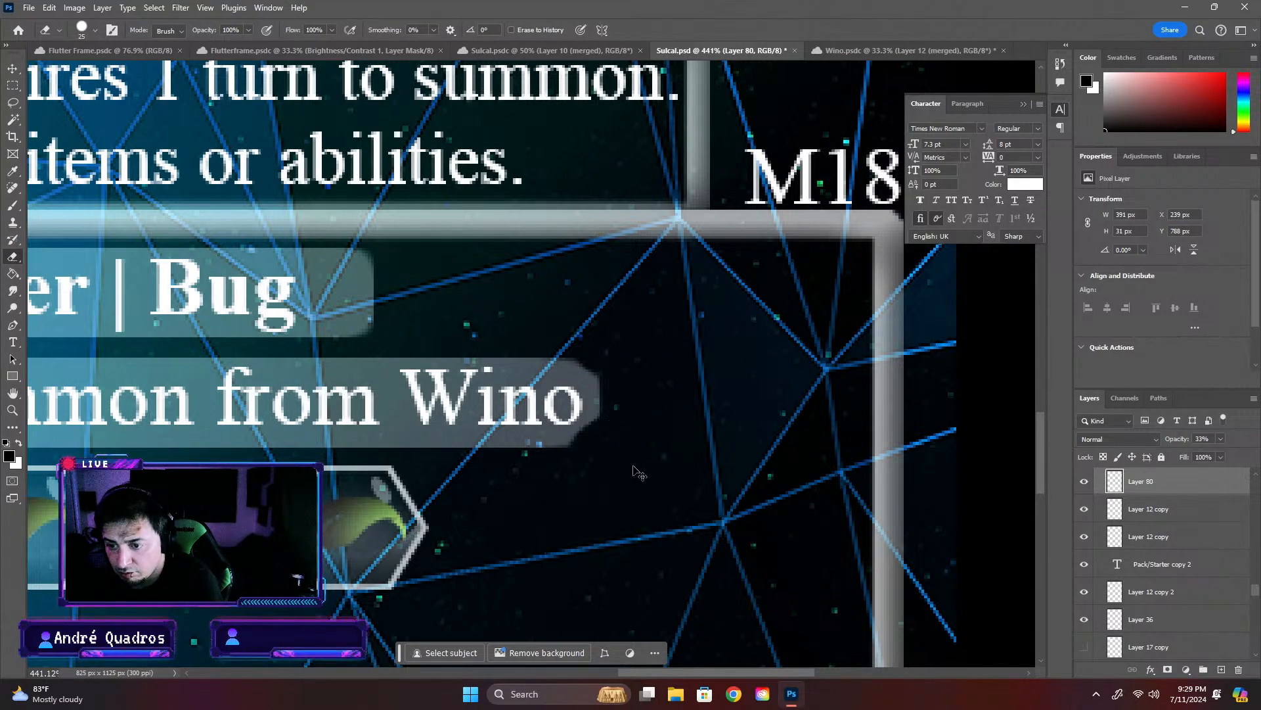
key(ctrl+z)
key(ctrl+z)
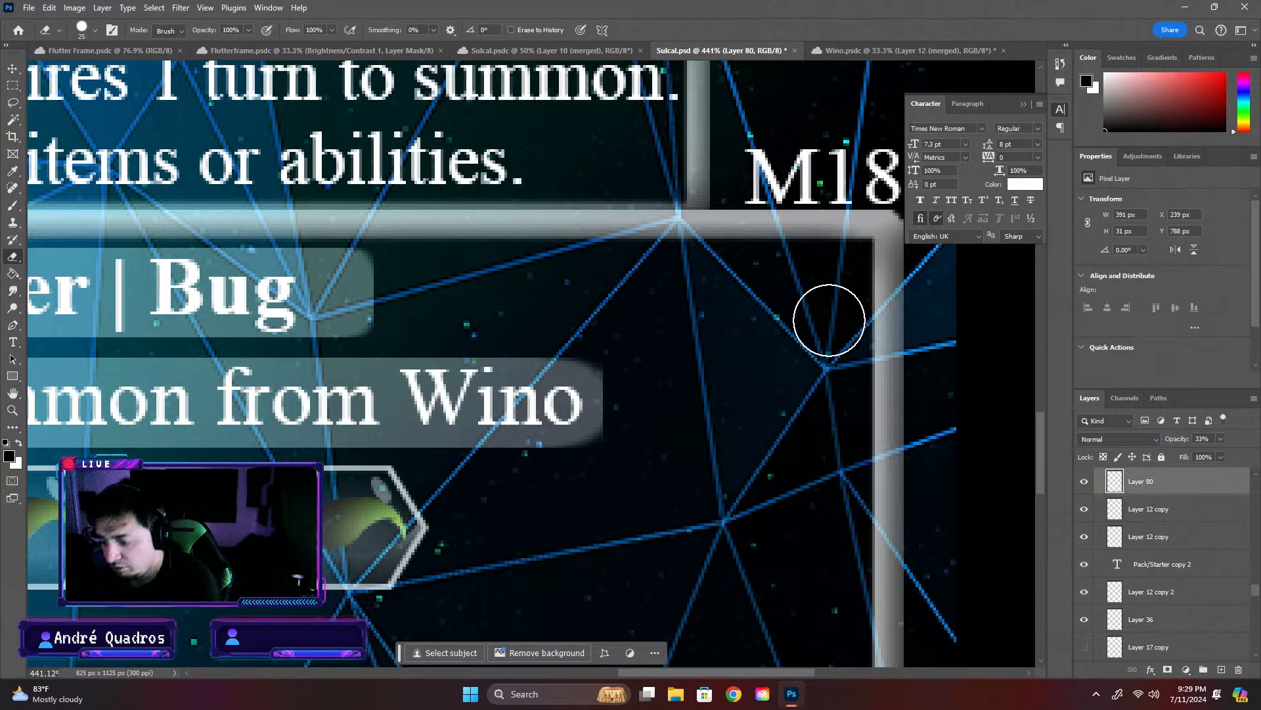
key(Return)
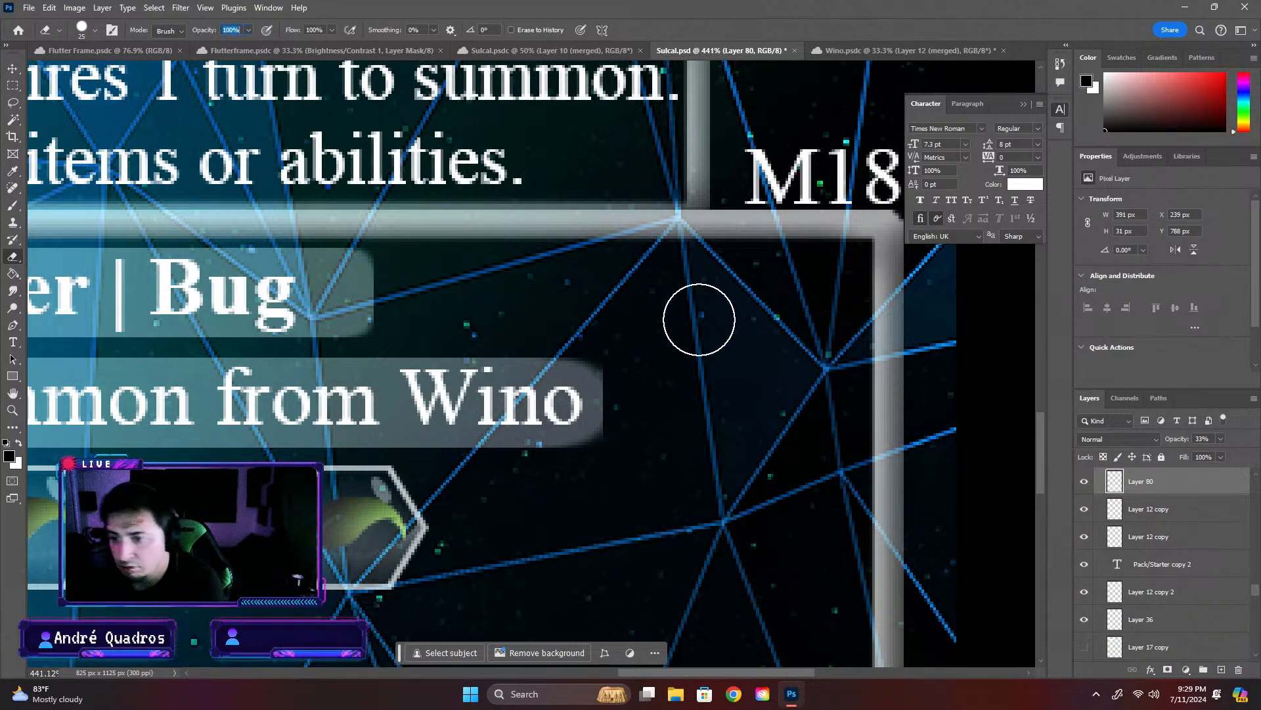
- Try to cut the bar's end beside "Wino" with a 47 by 36 px elliptical selection, and undo the changes
right_click(21, 88)
click(72, 98)
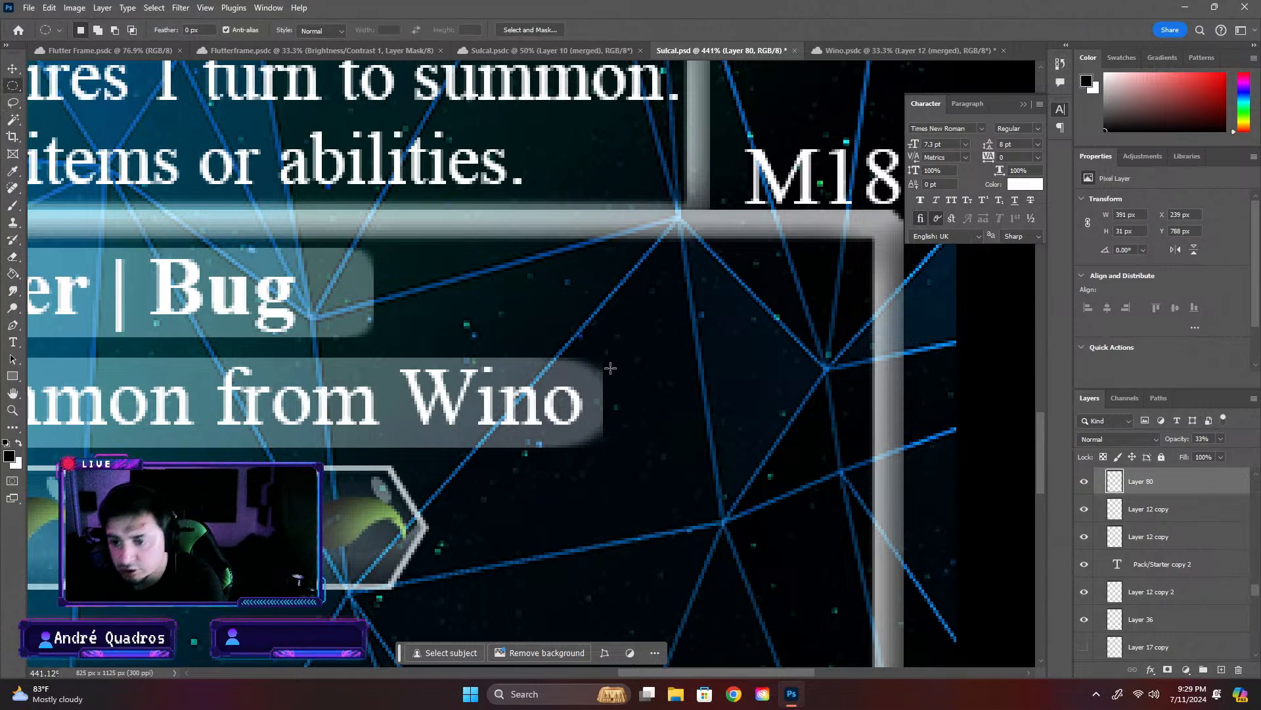
drag(559, 352, 695, 455)
key(v)
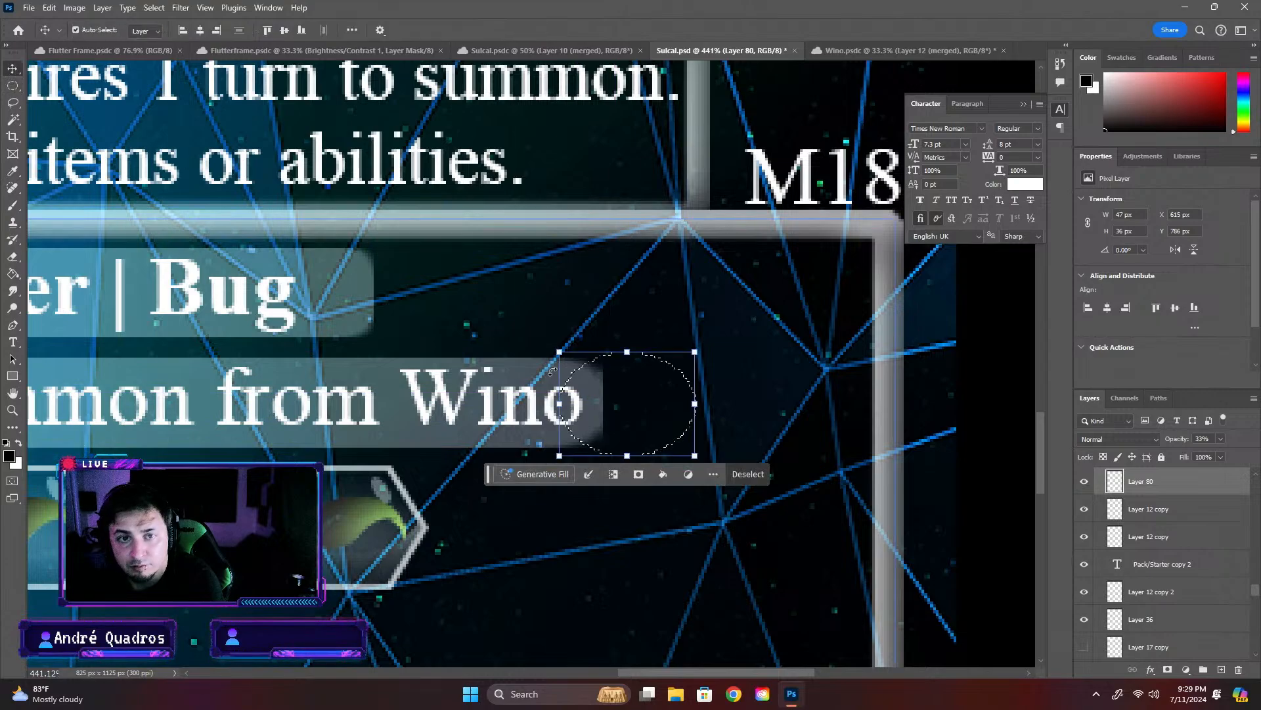
drag(683, 385, 619, 376)
key(ctrl+z)
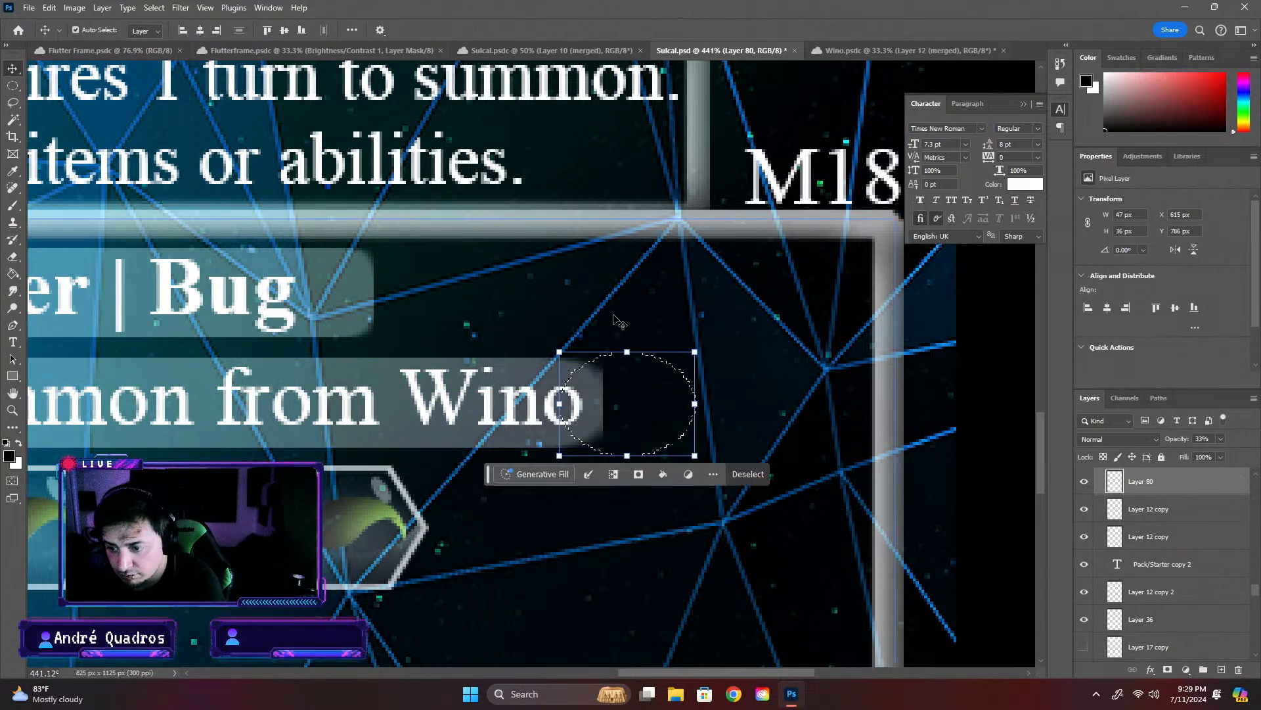
key(Delete)
key(ctrl+z)
key(ctrl+z)
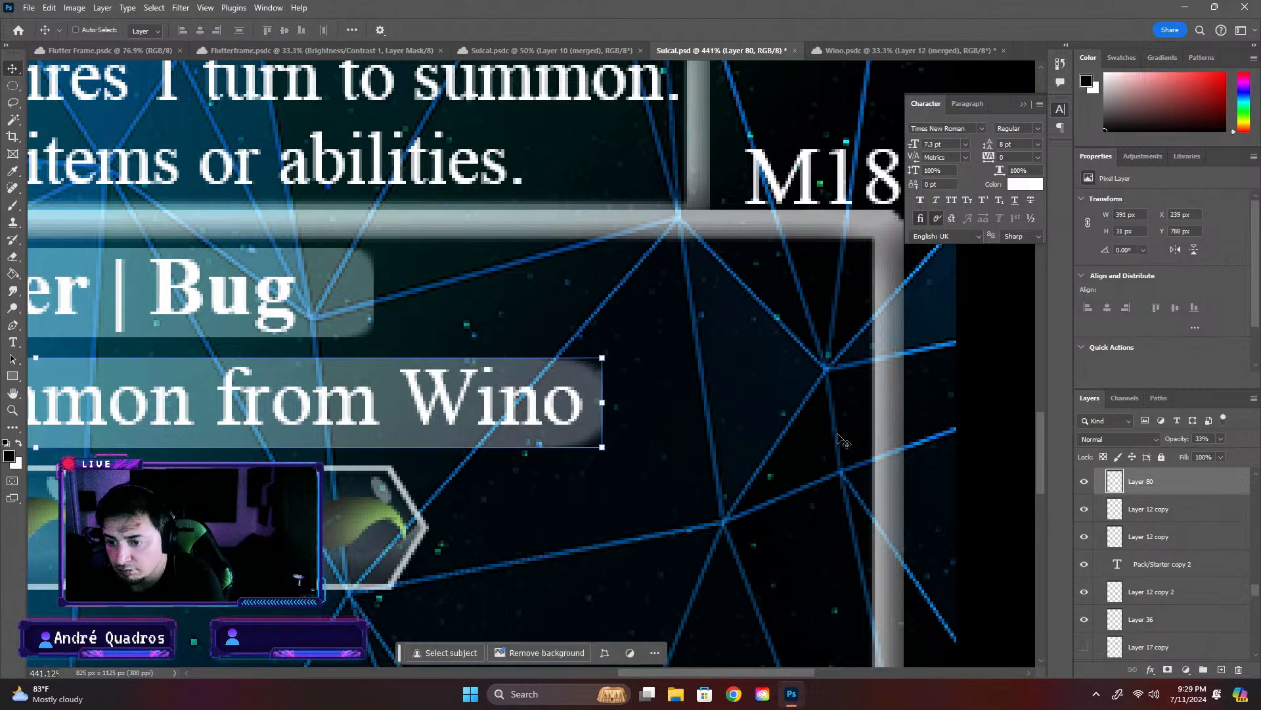
- Draw an elliptical selection about 55 by 39 px over the bar's end at "Wino" and add a new layer
click(10, 92)
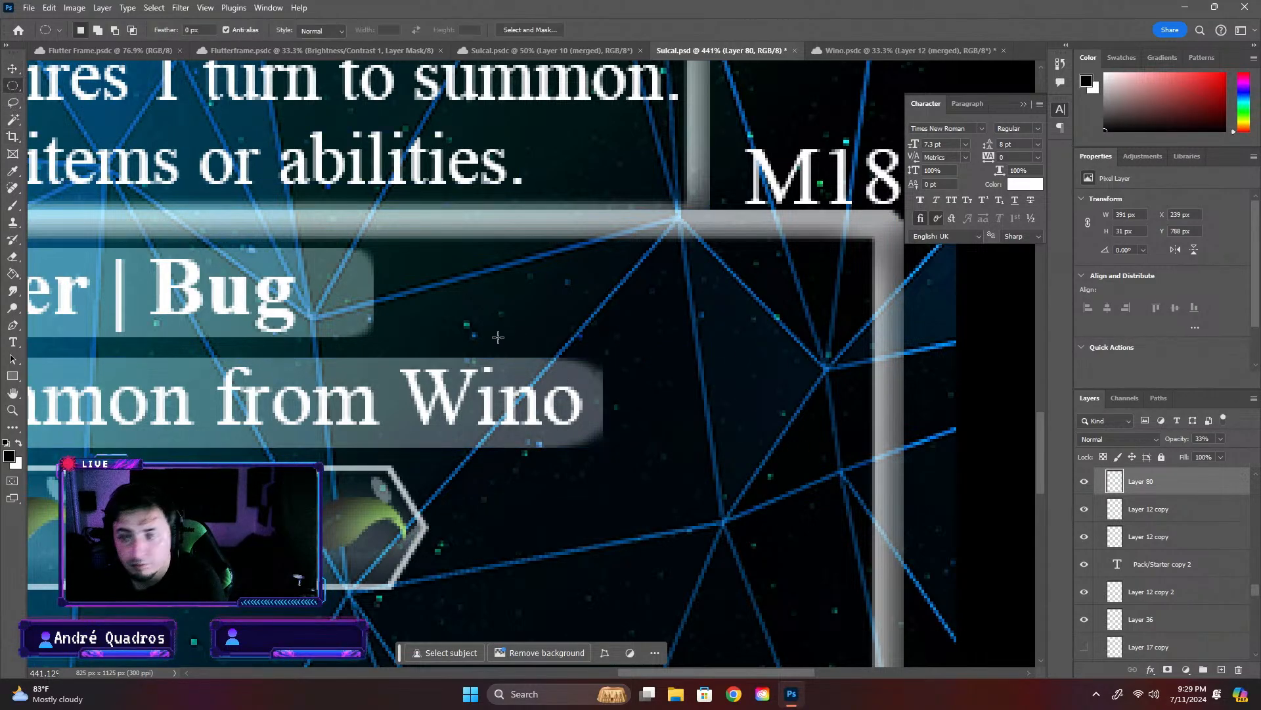
drag(445, 331, 608, 475)
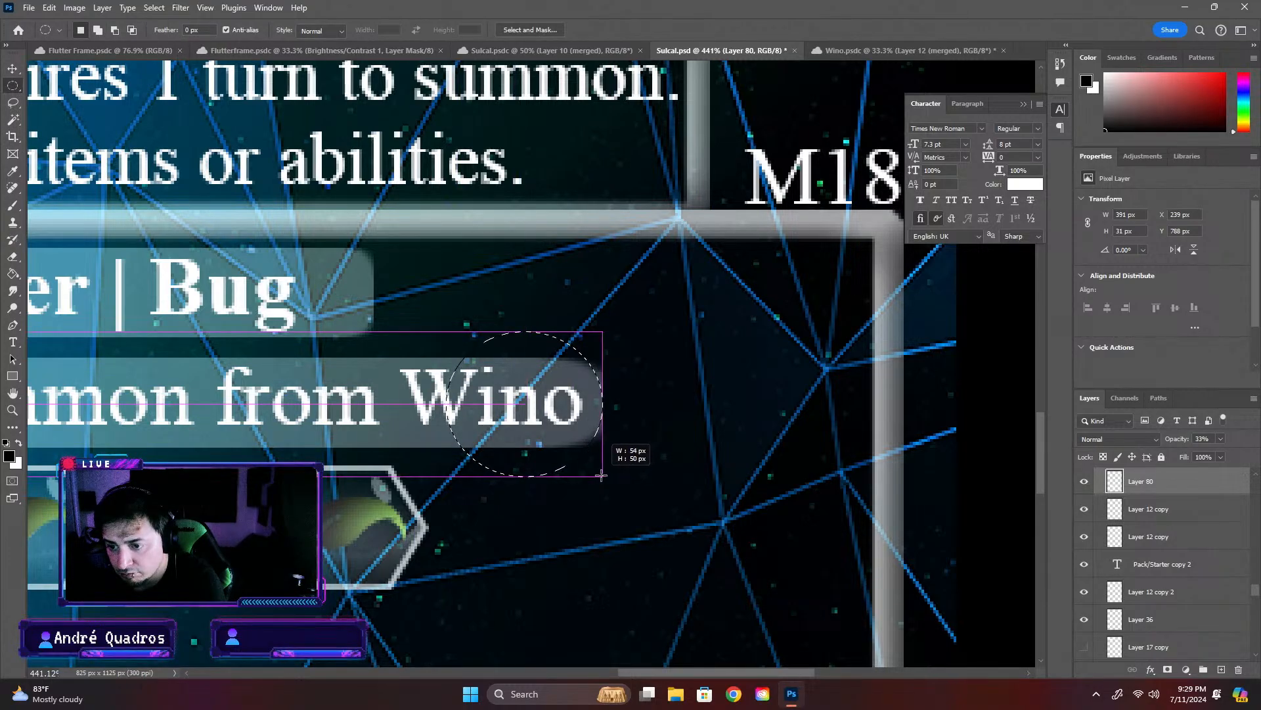
drag(601, 474, 603, 443)
click(1222, 669)
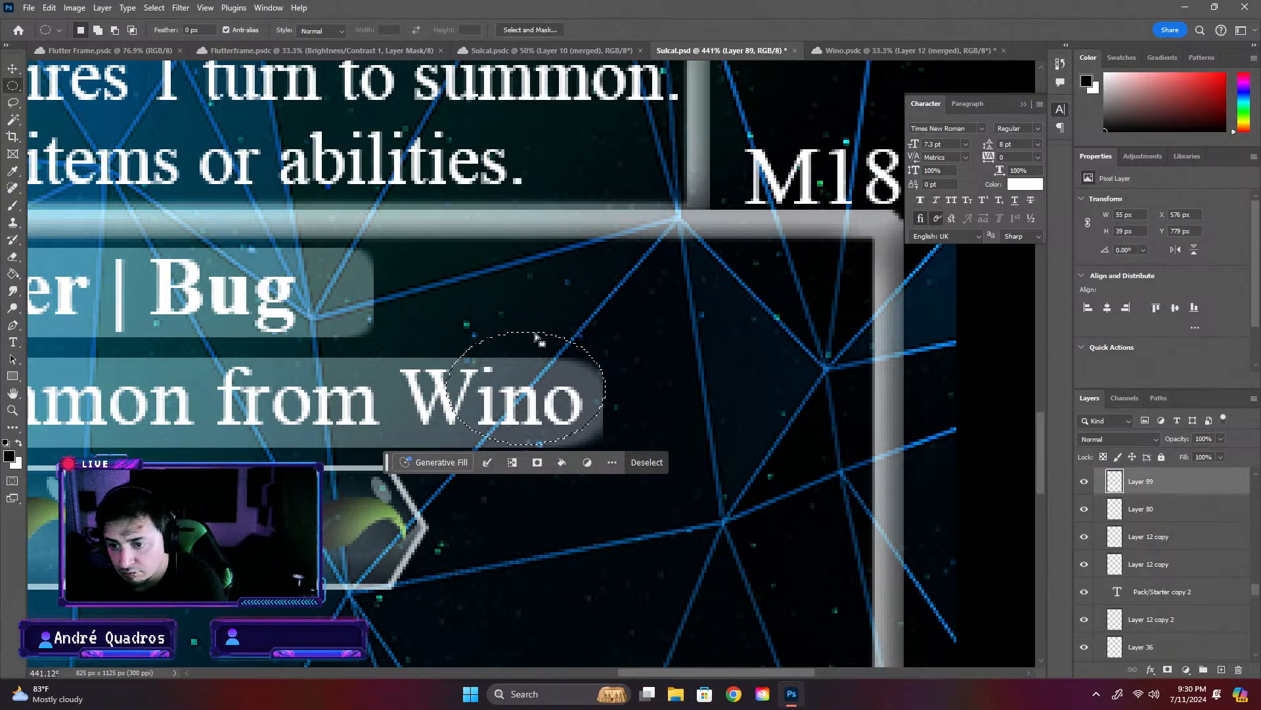
- Move the elliptical selection to X 575 px, Y 784 px so its curve lines up with the bar's end
drag(536, 336, 534, 351)
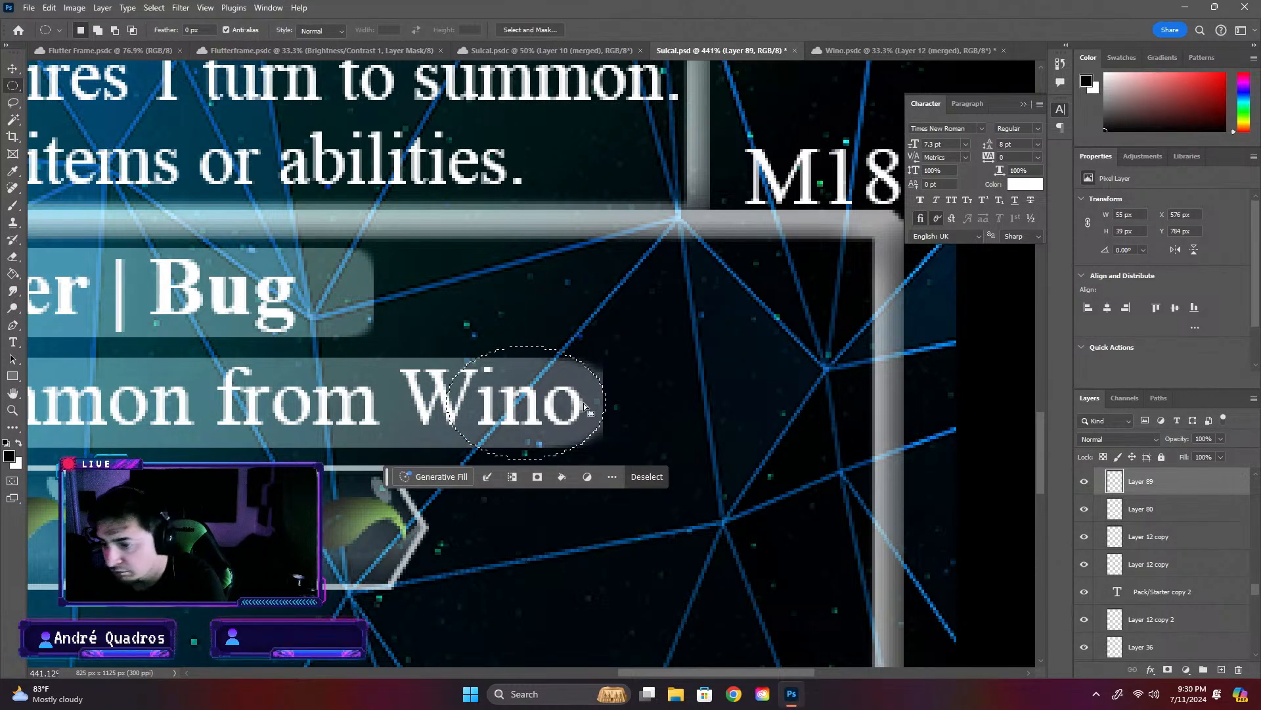
scroll(583, 402, up, 5)
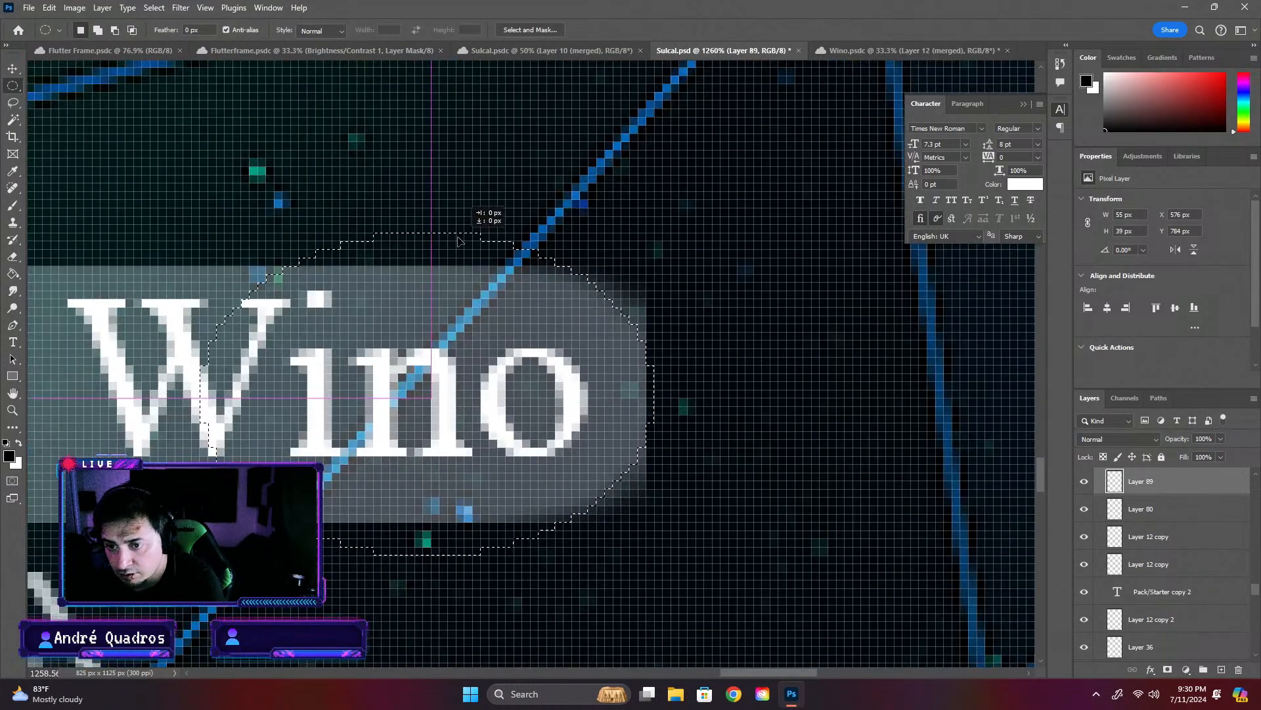
drag(454, 242, 454, 242)
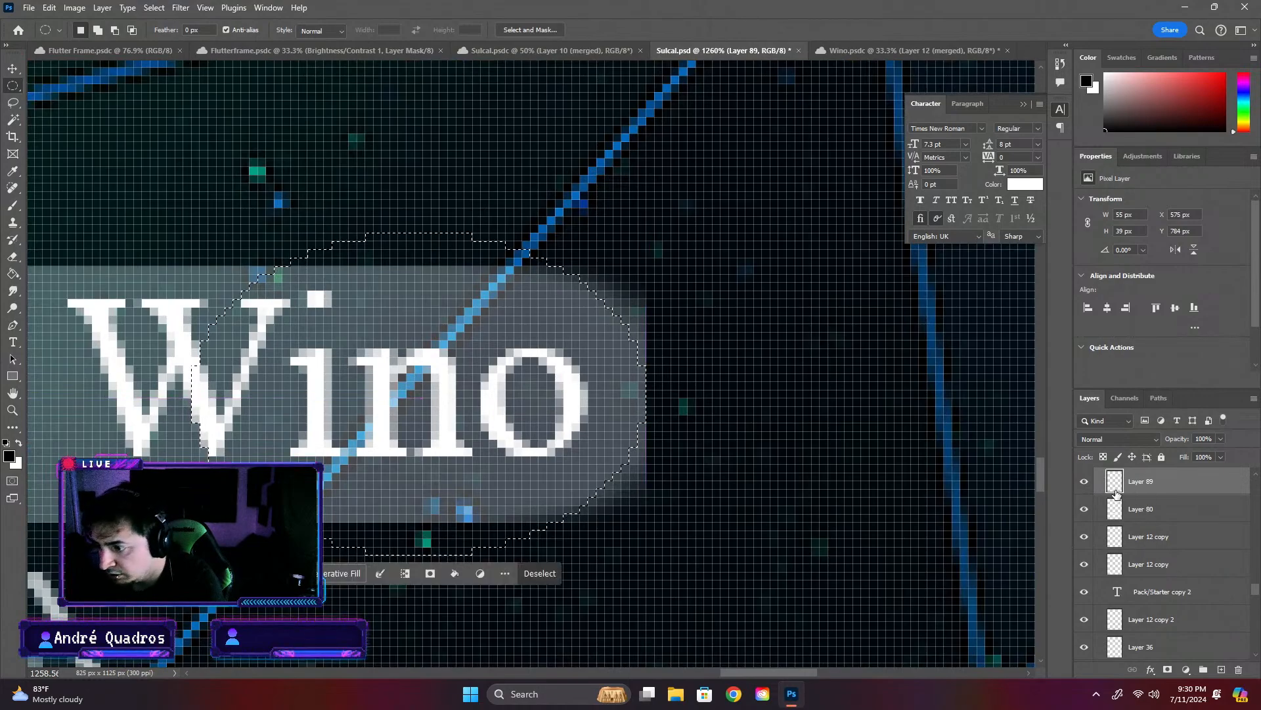
scroll(1138, 517, down, 1)
scroll(1138, 517, up, 1)
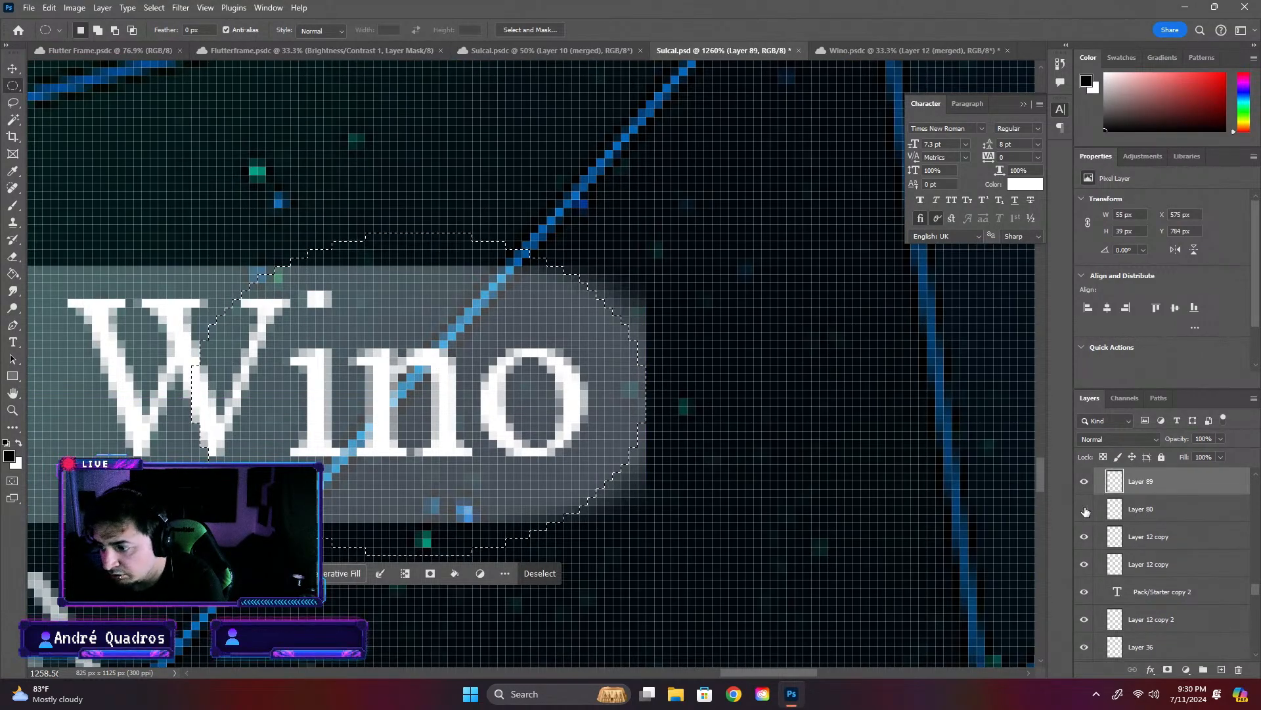
- Make the summon text bar's layer active and invert the elliptical selection around "Wino"
click(1139, 509)
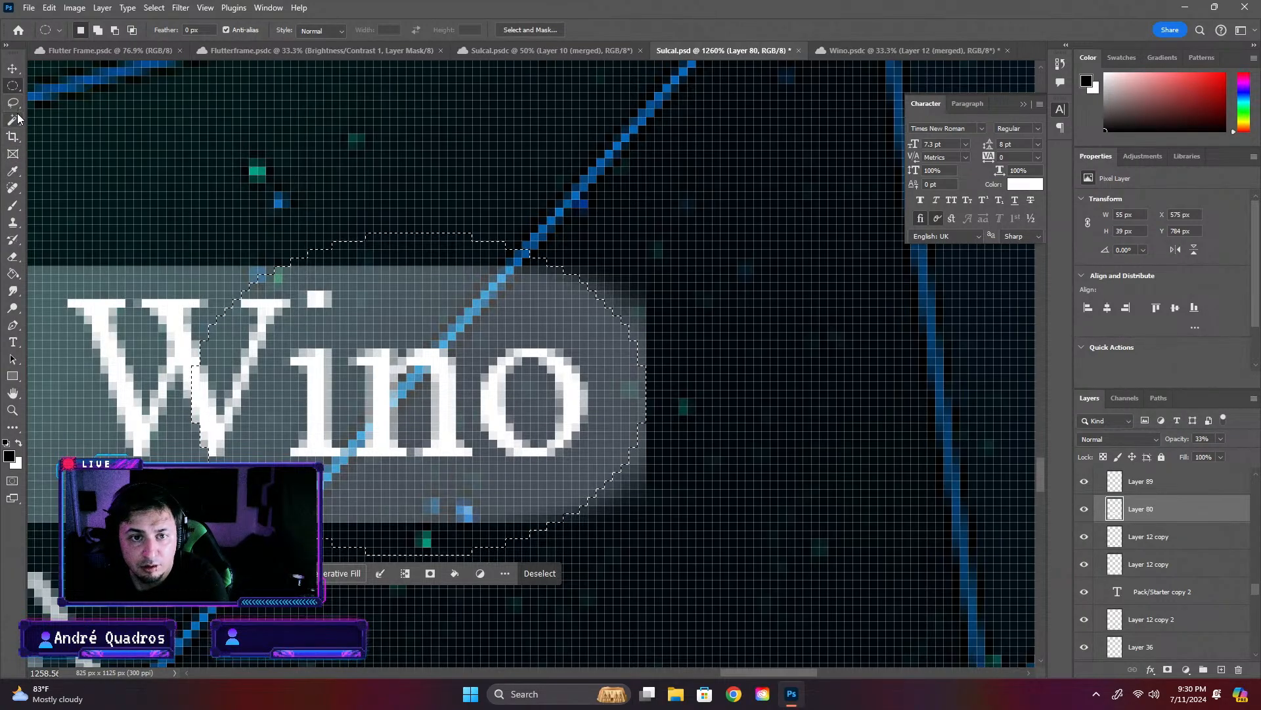
click(14, 257)
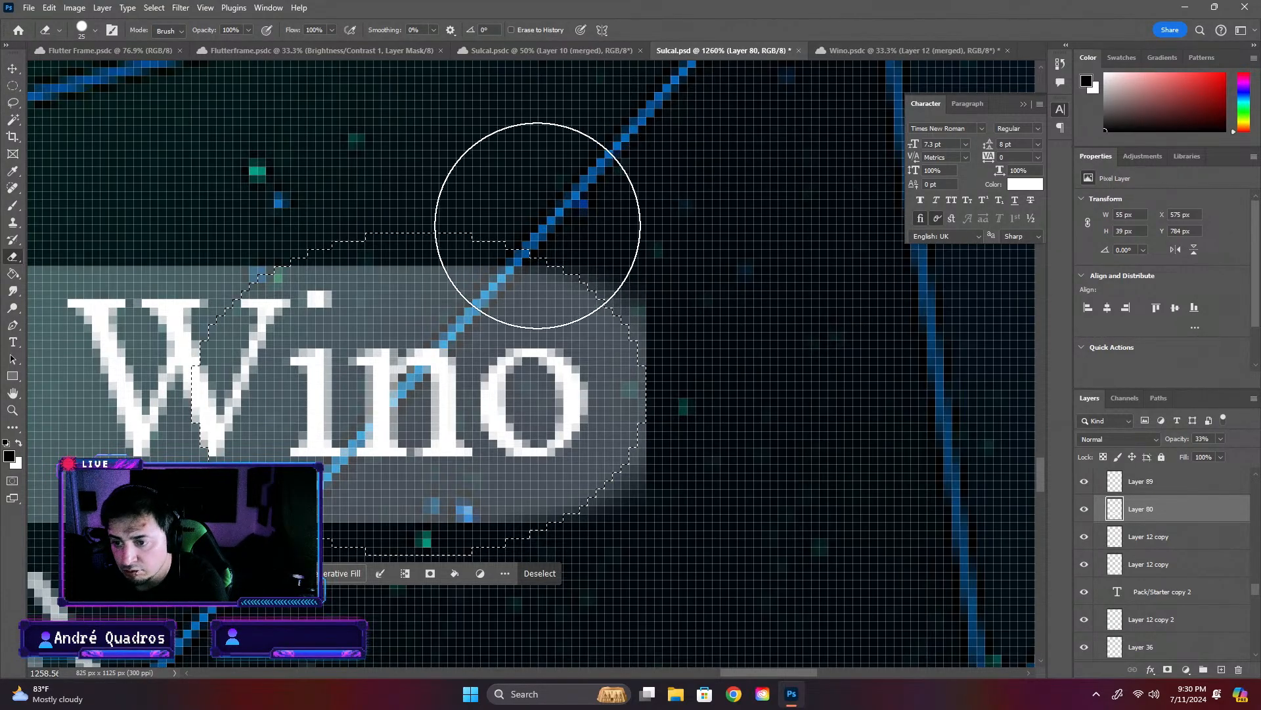
click(12, 83)
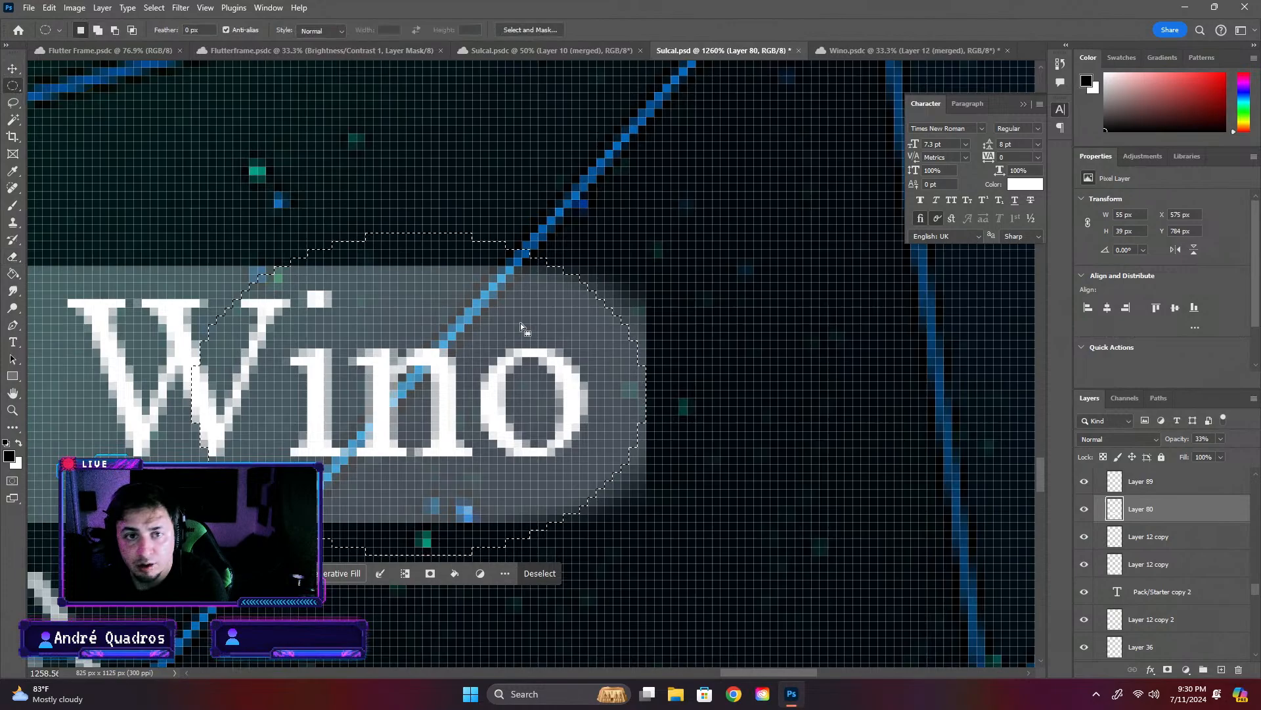
right_click(621, 329)
click(676, 351)
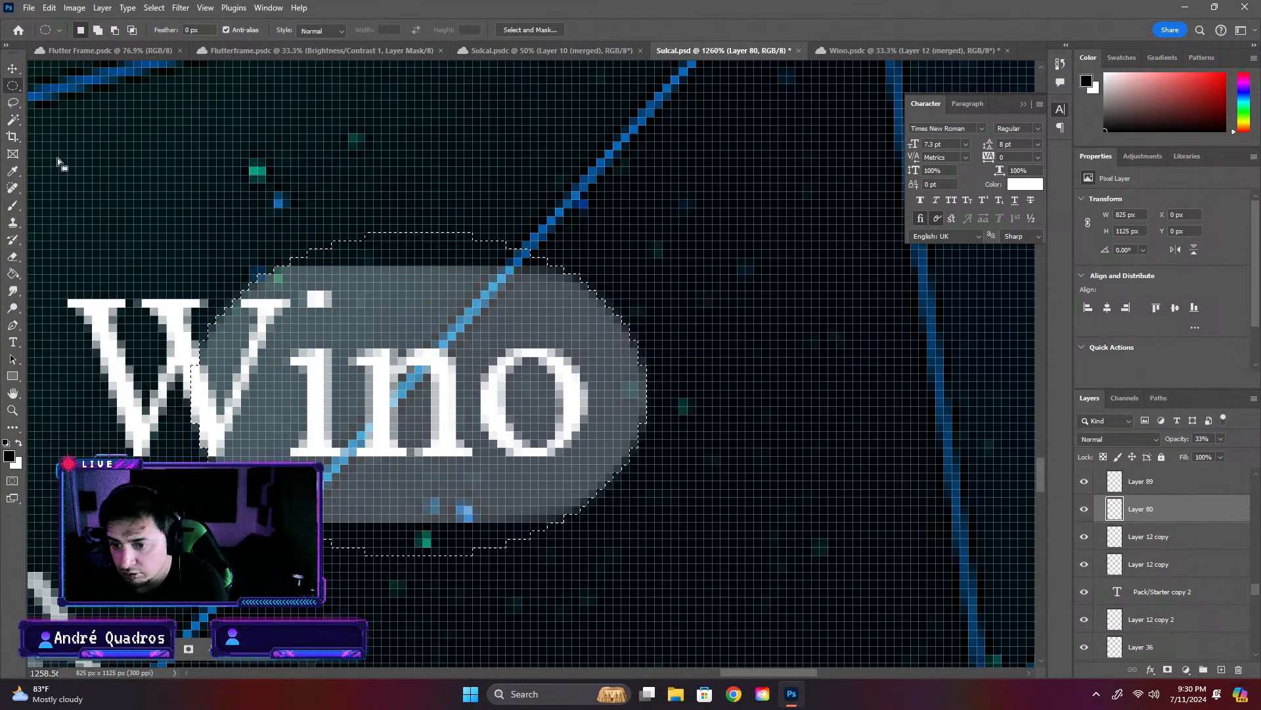
- Erase the bar's corners beyond the ellipse after "Wino" to round its end, and clear the selections
click(12, 256)
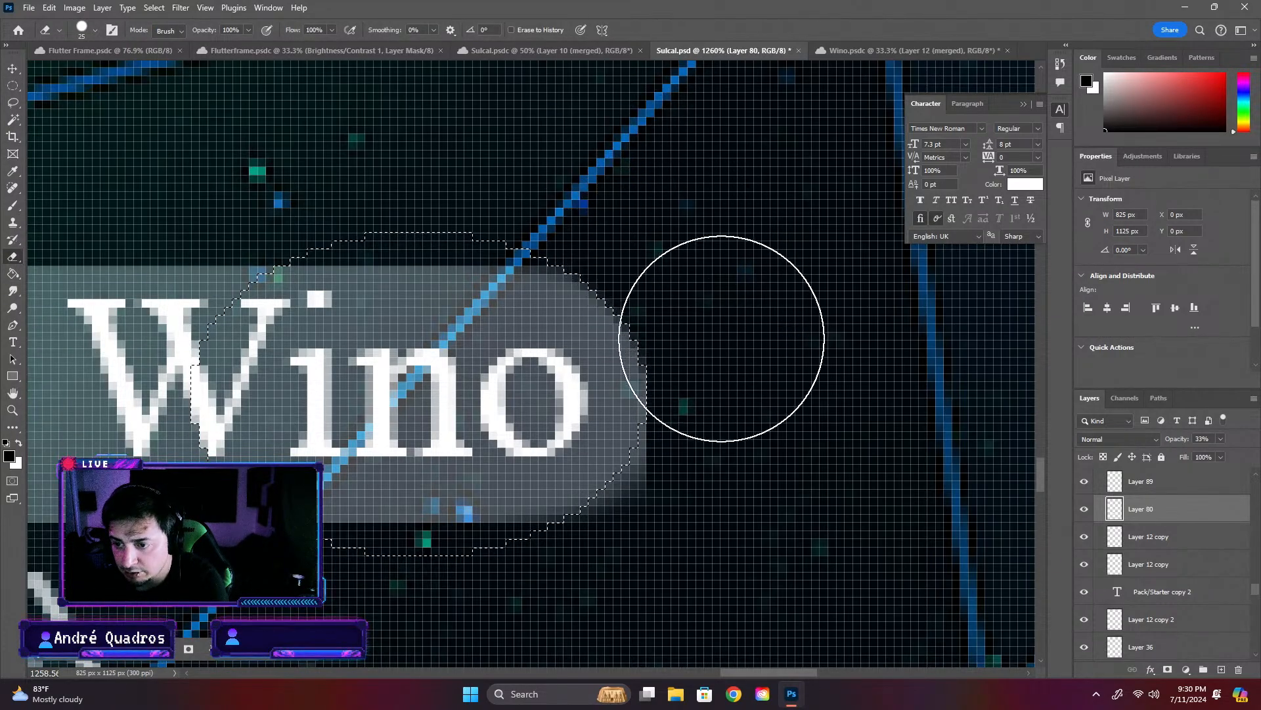
key(ctrl+d)
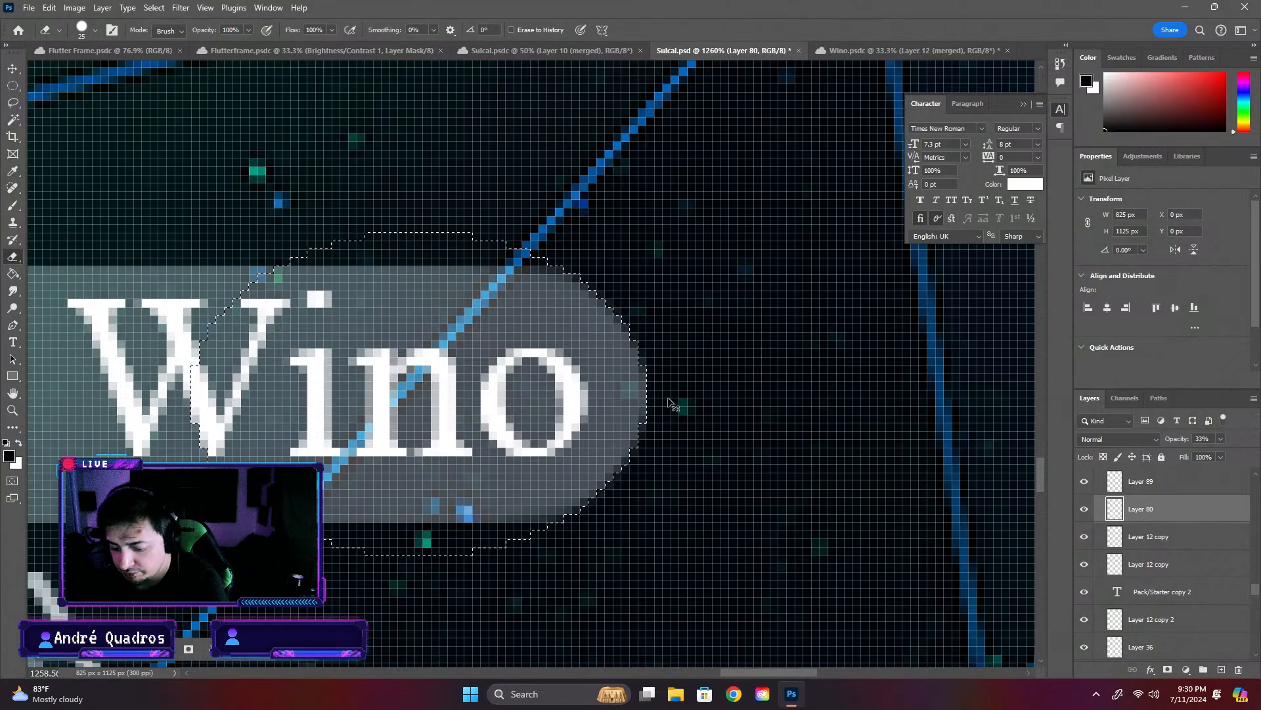
scroll(718, 374, down, 5)
scroll(844, 509, down, 2)
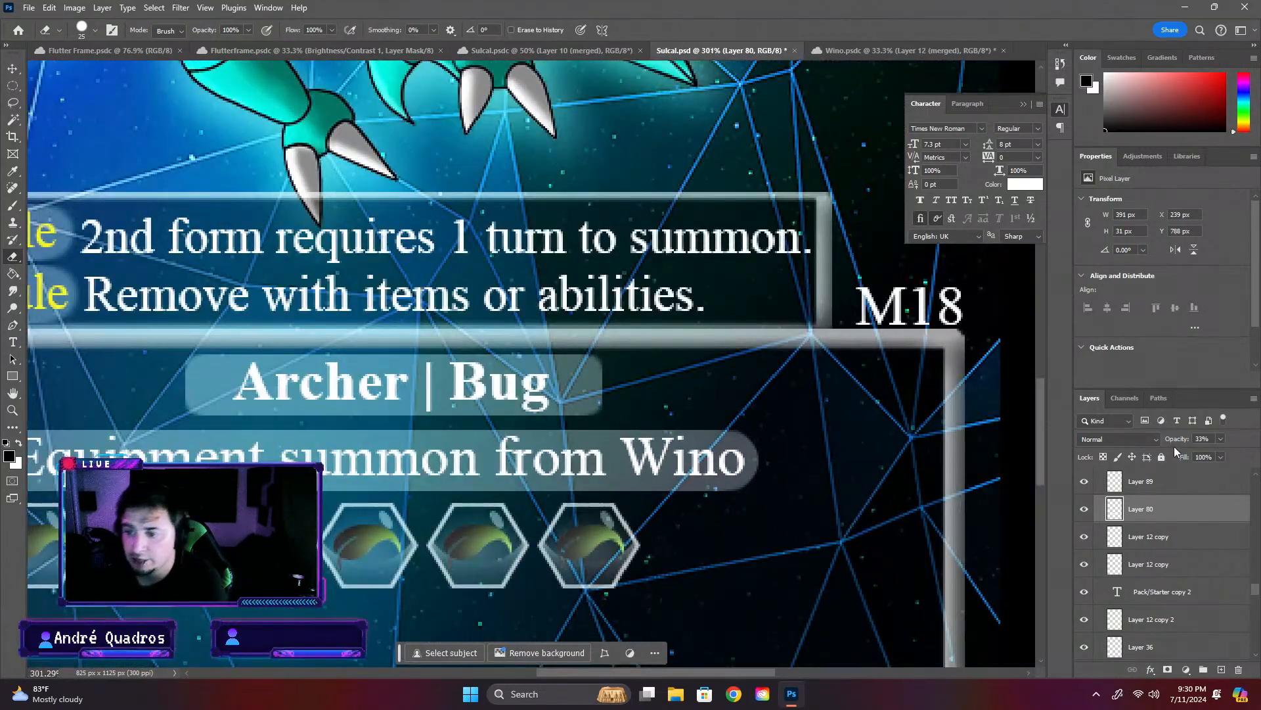
click(9, 68)
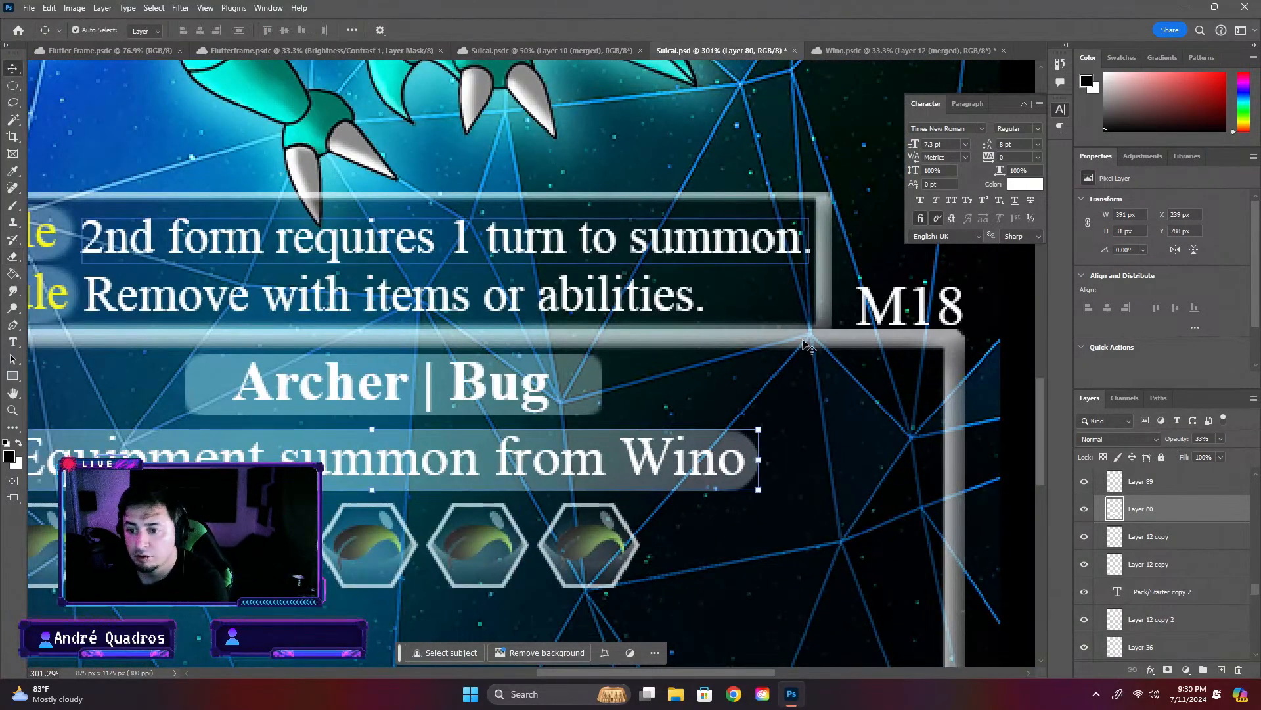
scroll(807, 370, down, 2)
click(1003, 427)
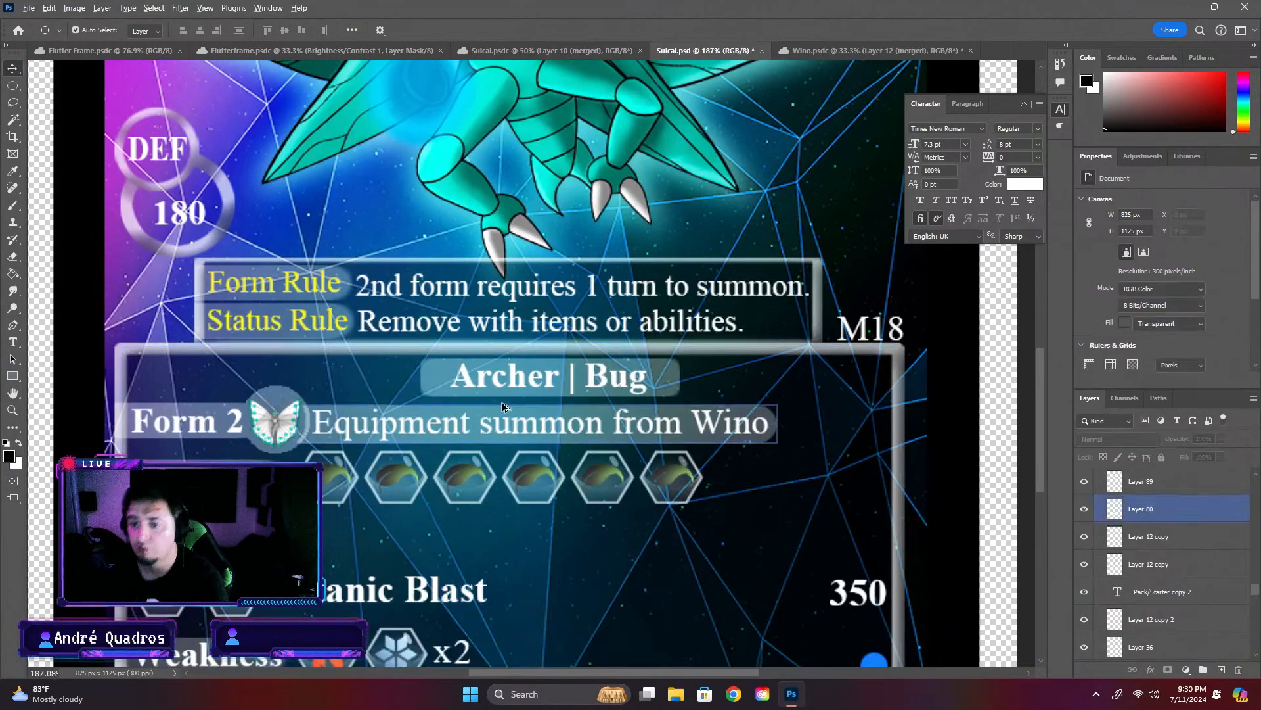
scroll(538, 414, down, 1)
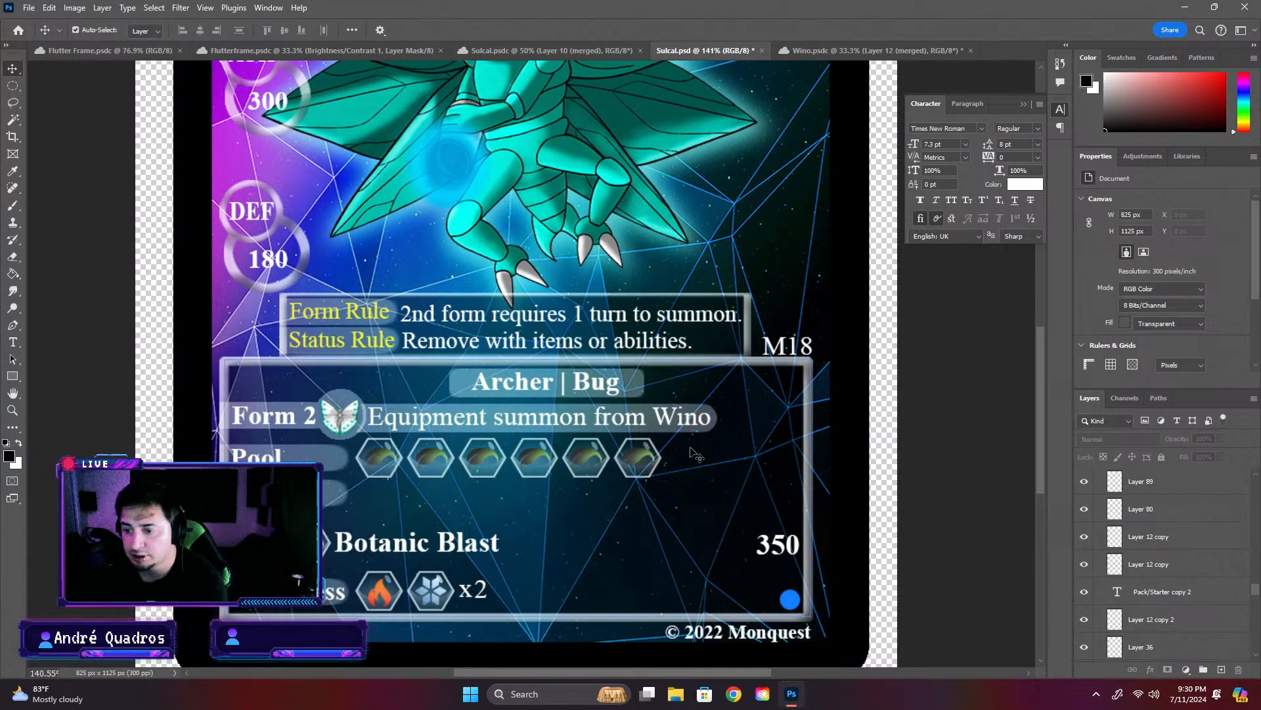
scroll(388, 424, up, 6)
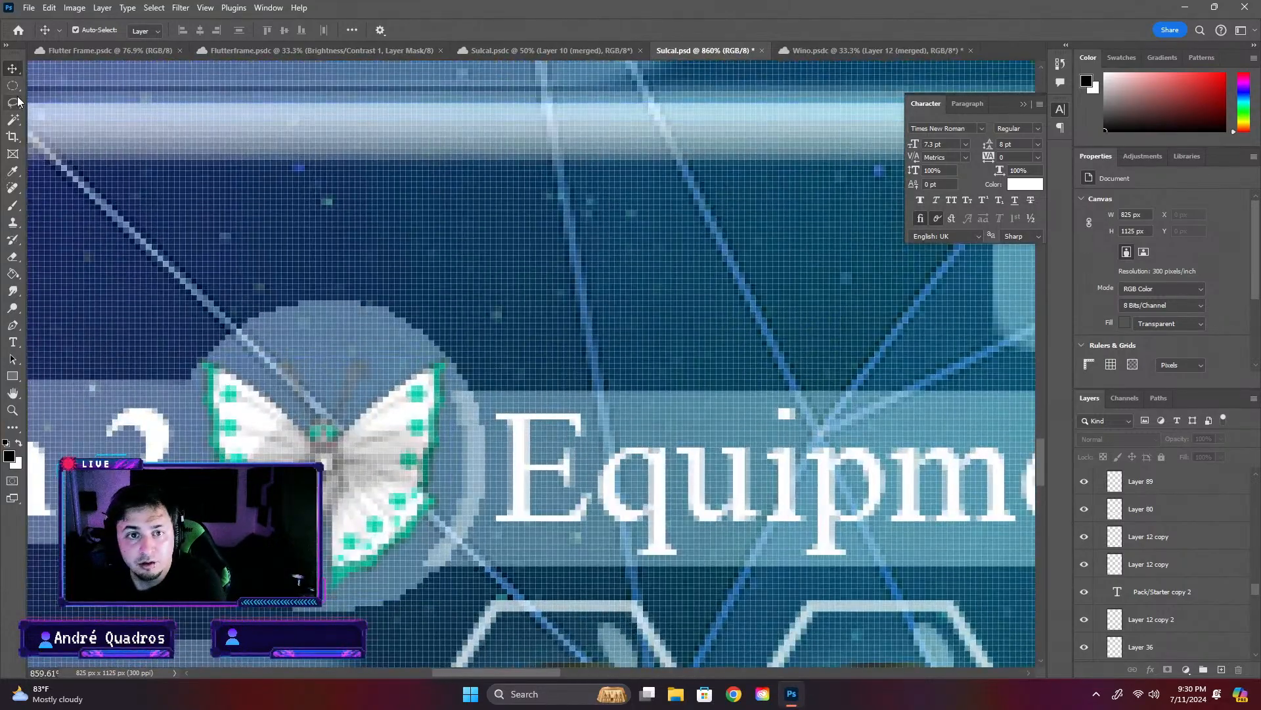
click(12, 85)
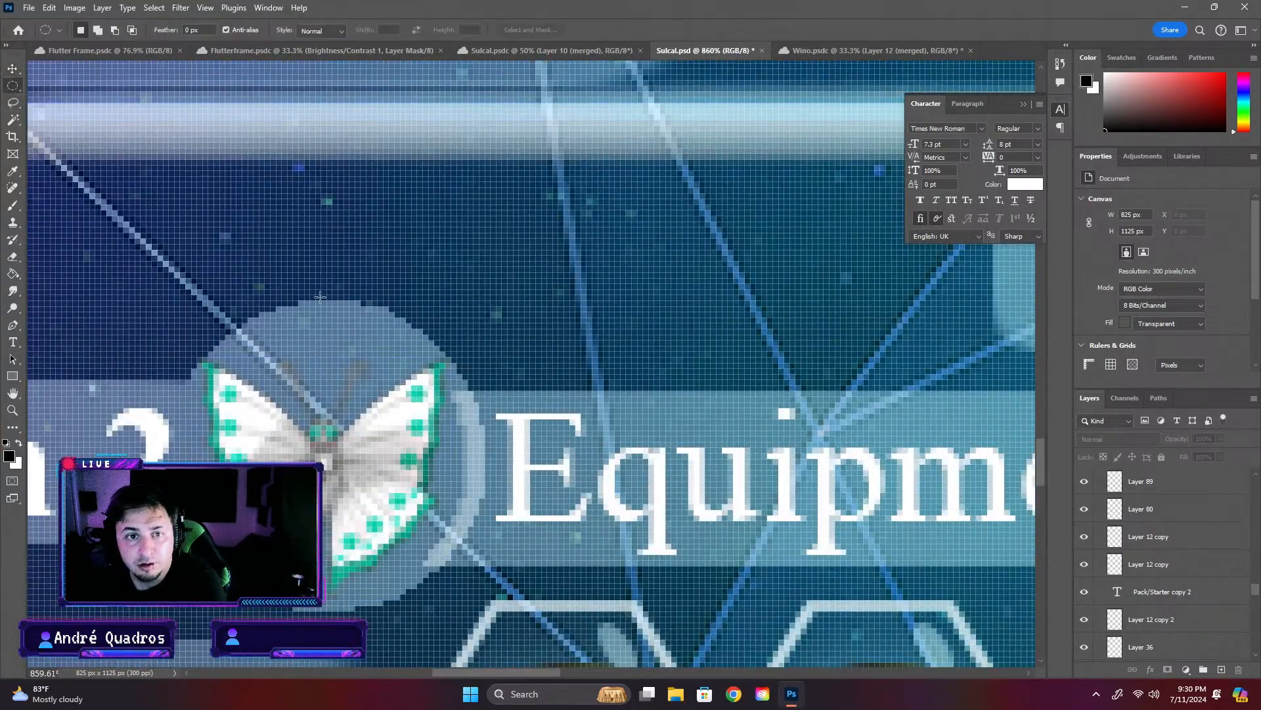
scroll(390, 388, up, 3)
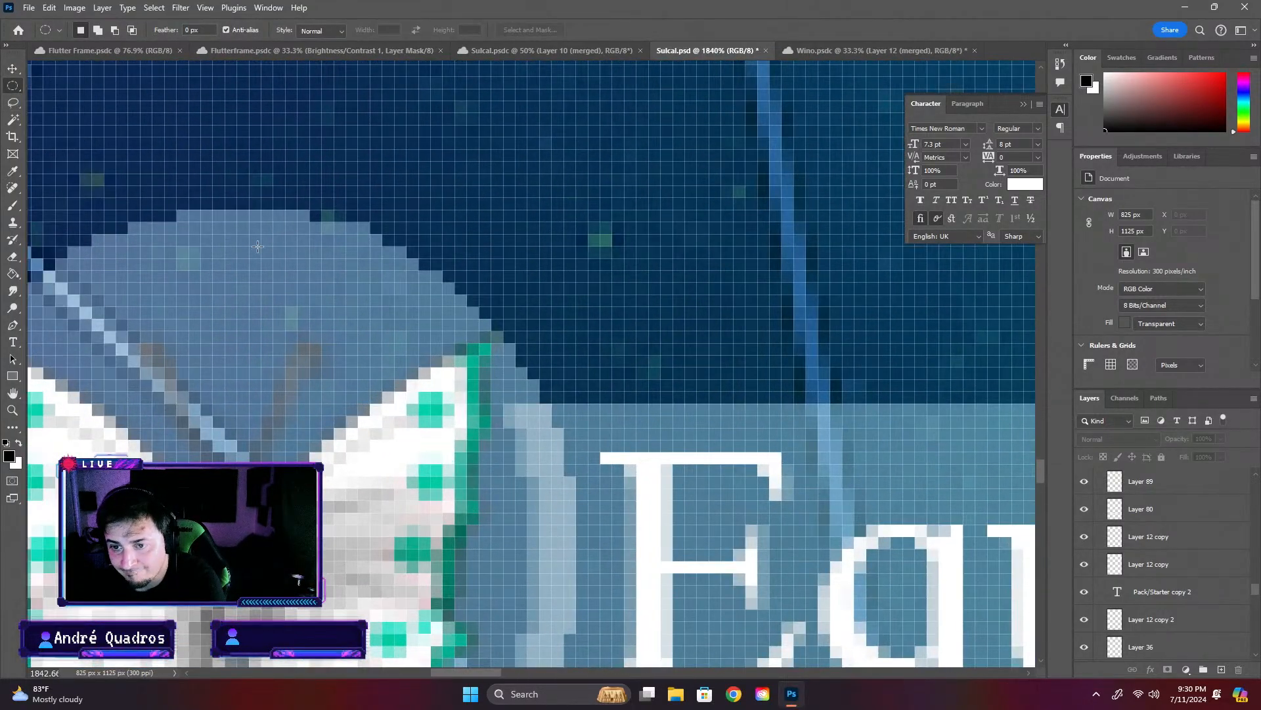
scroll(258, 246, down, 3)
drag(338, 277, 478, 470)
click(174, 168)
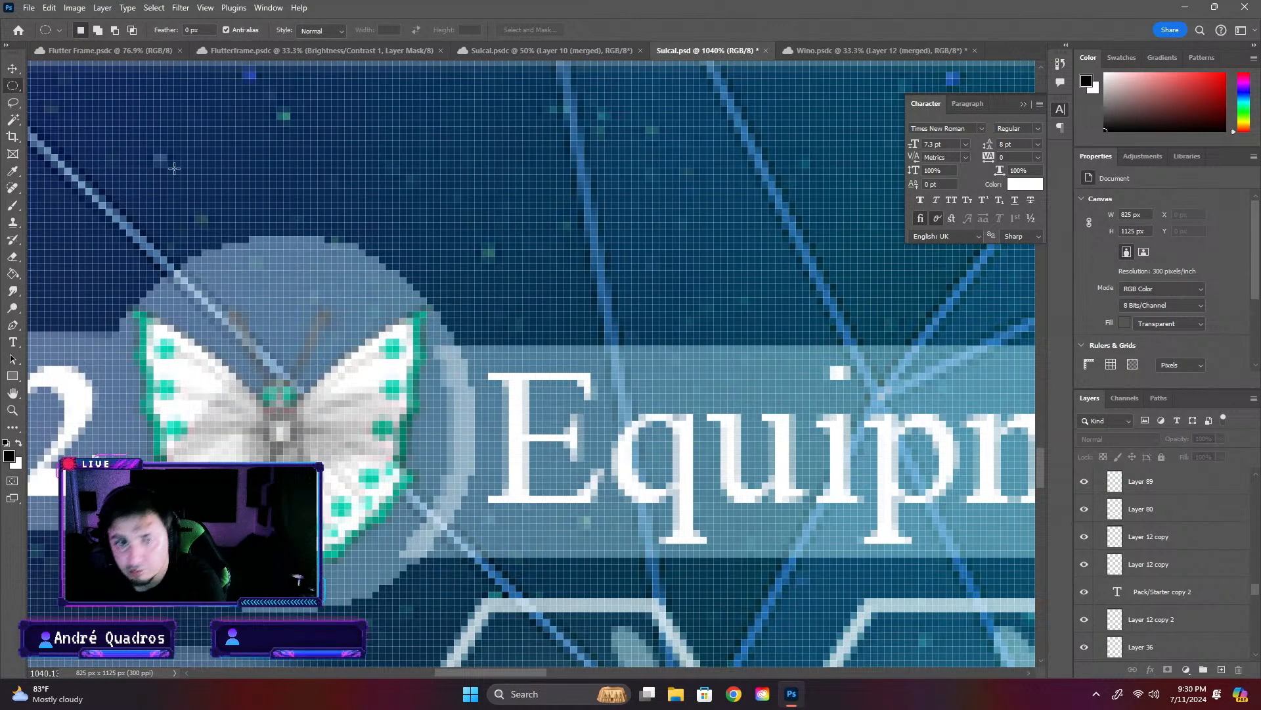
- Activate the layer of the circle behind the butterfly icon and select the circle's pixels with the Magic Wand
click(14, 120)
click(339, 313)
click(618, 271)
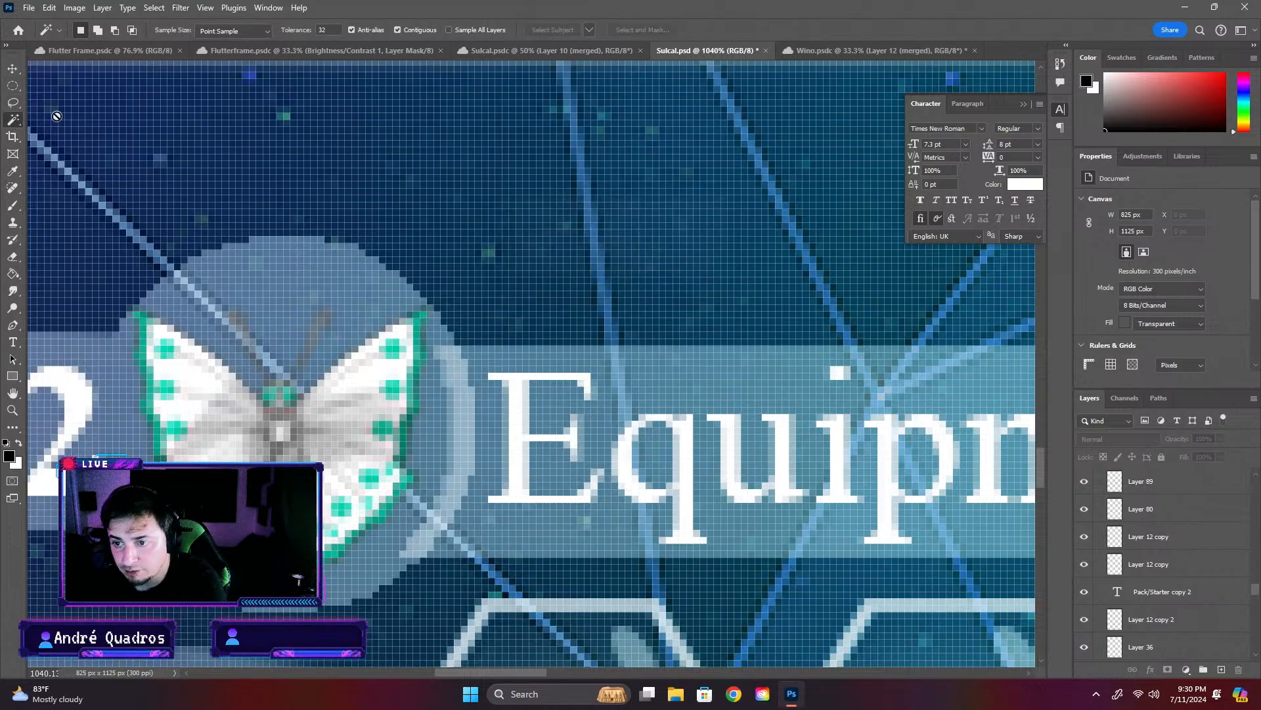
ctrl+click(310, 294)
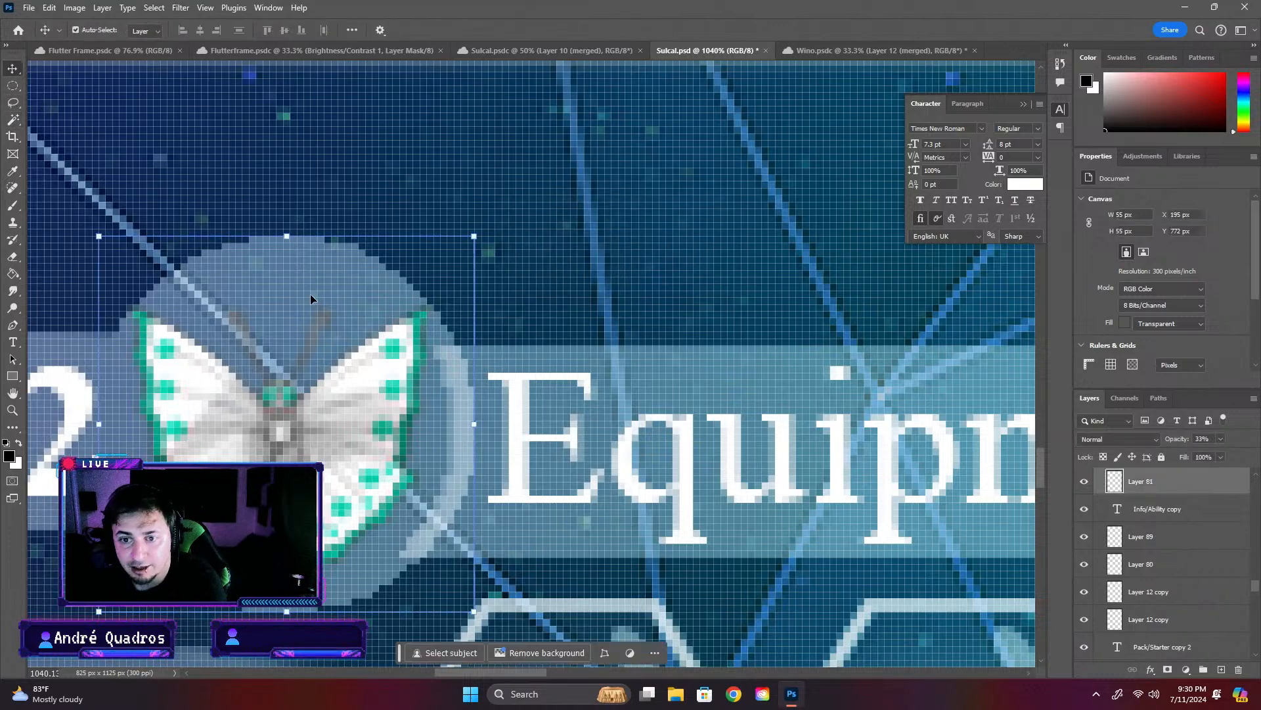
click(215, 269)
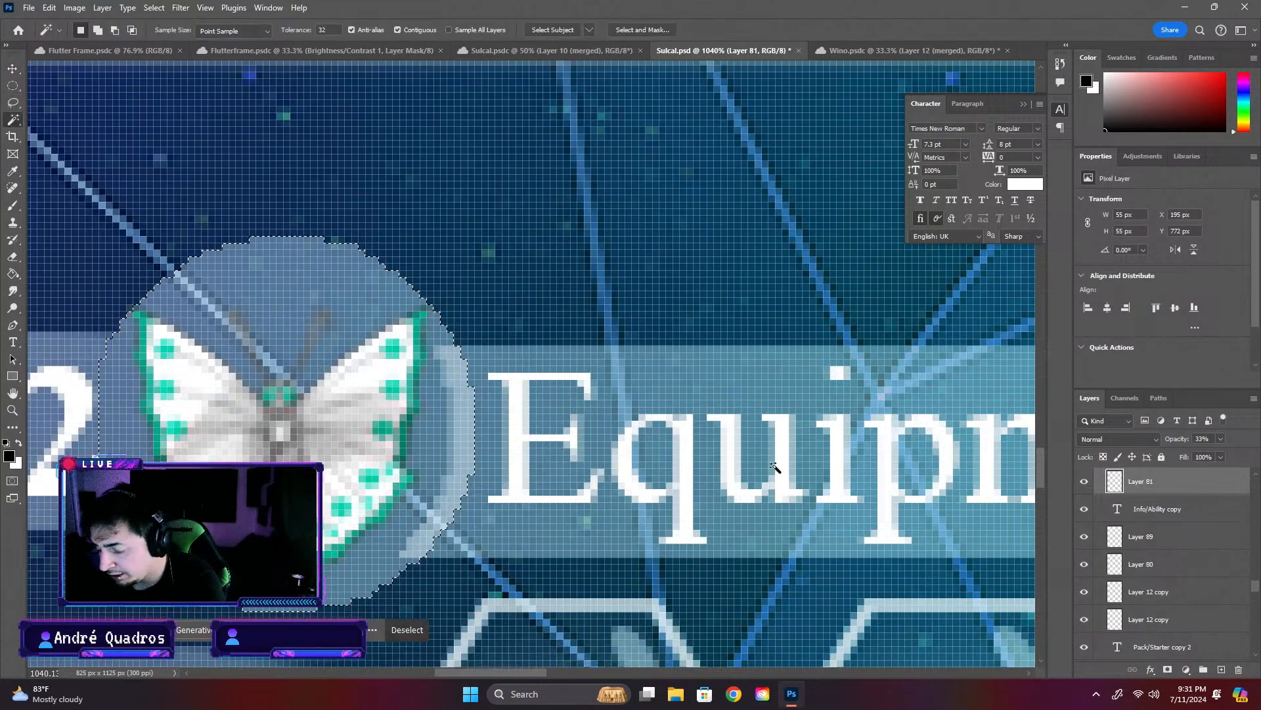
- Erase the part of the summon text bar that overlaps the butterfly's circle, and clear the selection
key(v)
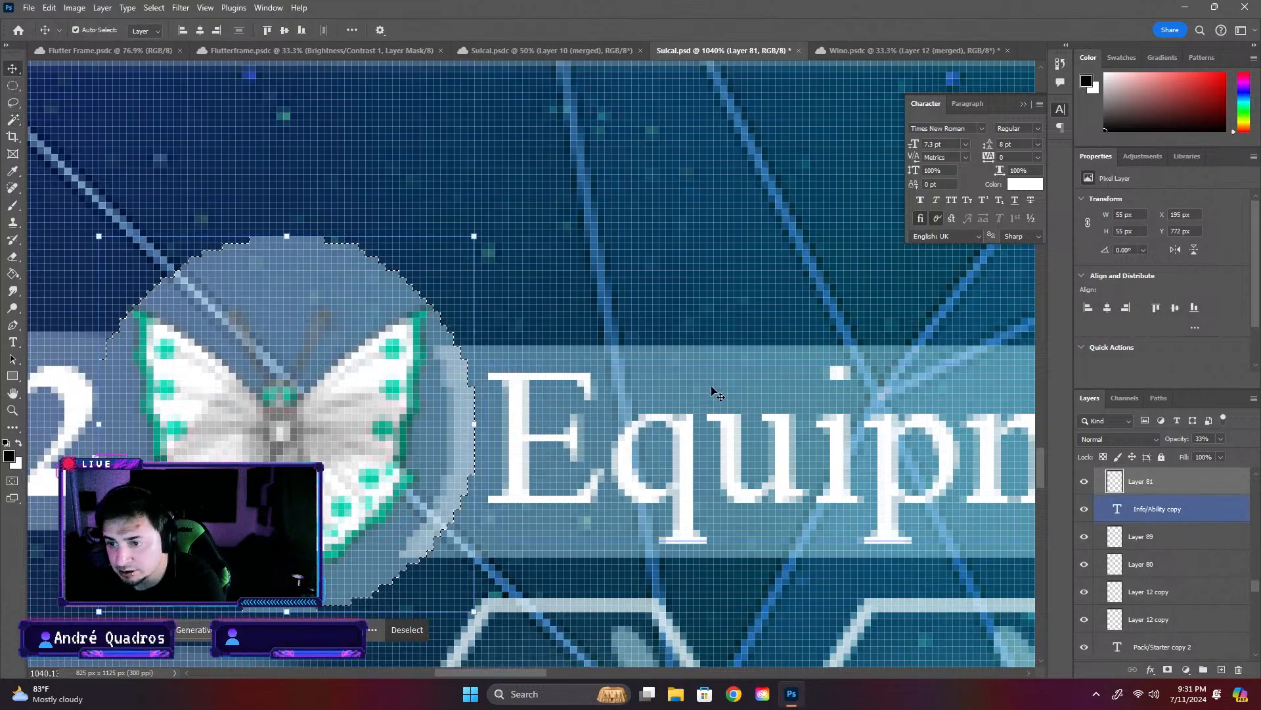
click(712, 385)
click(712, 385)
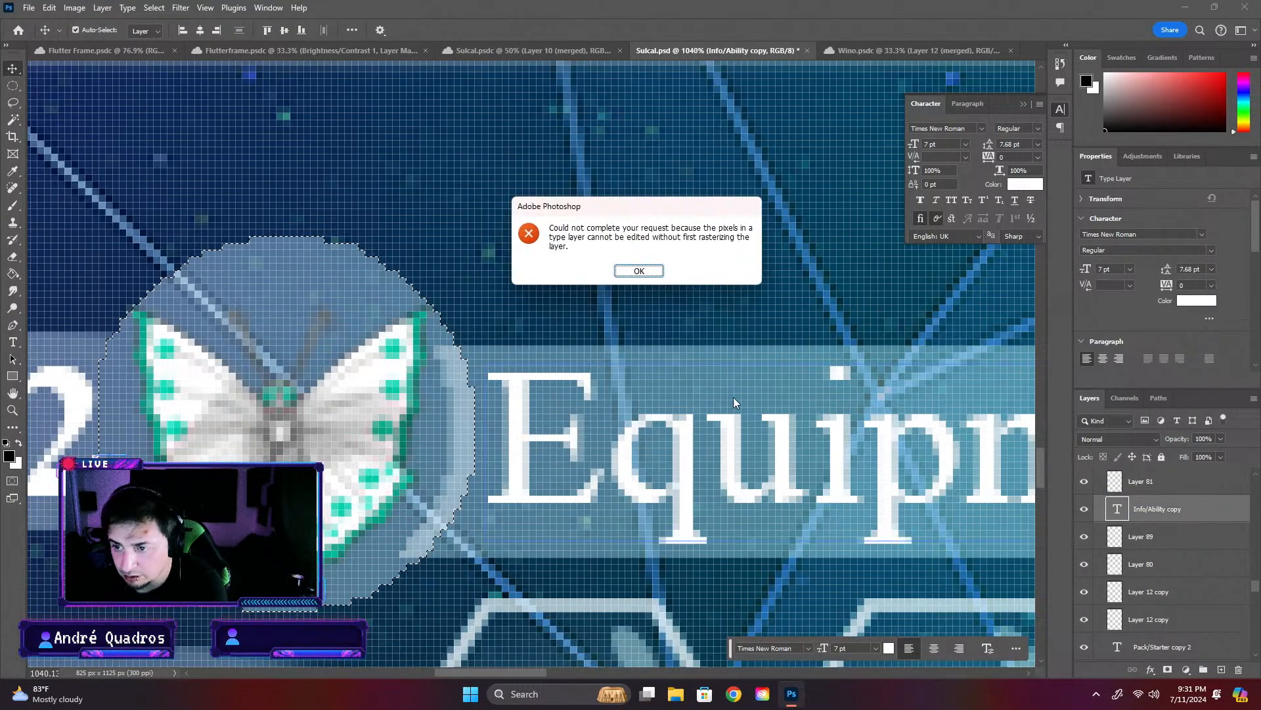
click(638, 272)
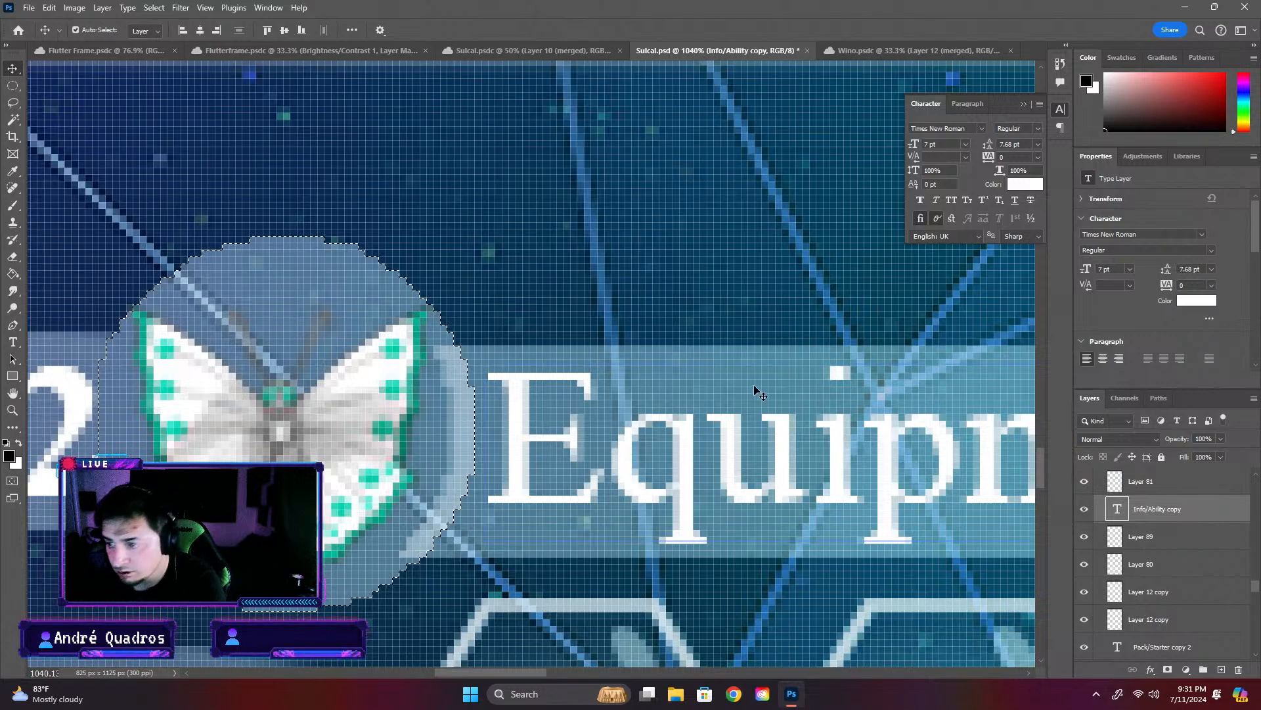
click(882, 382)
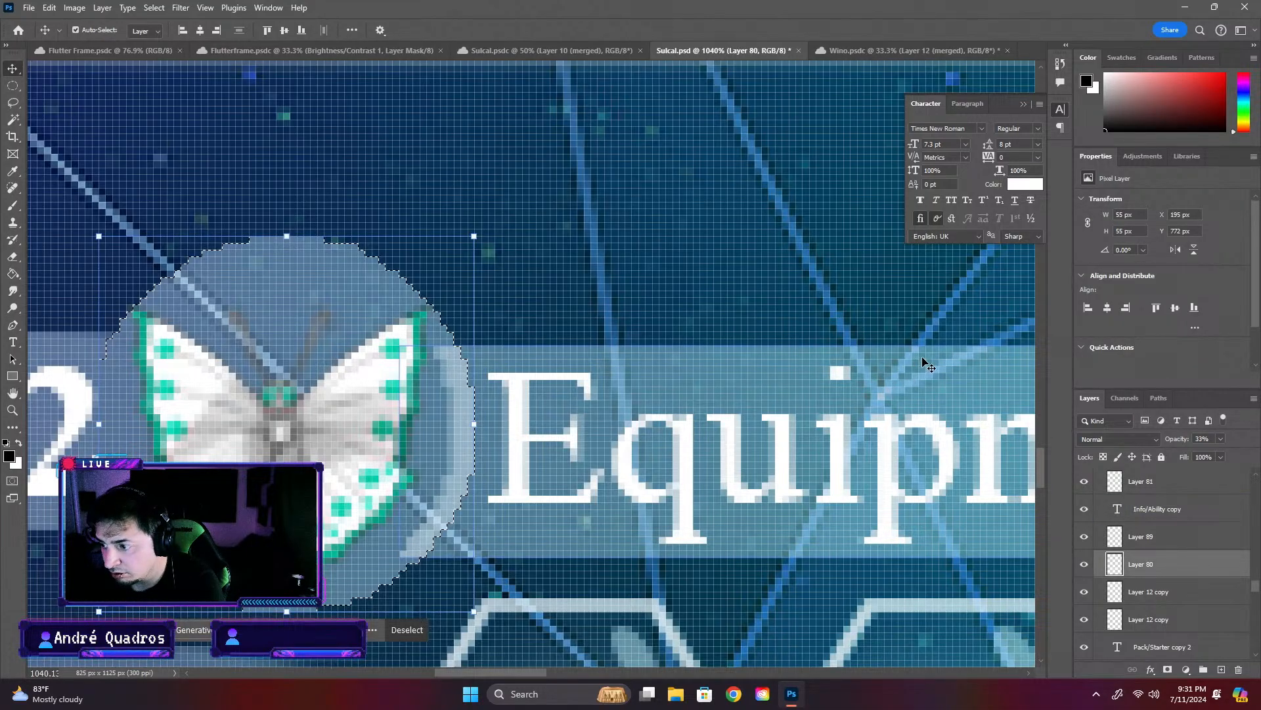
key(ctrl+d)
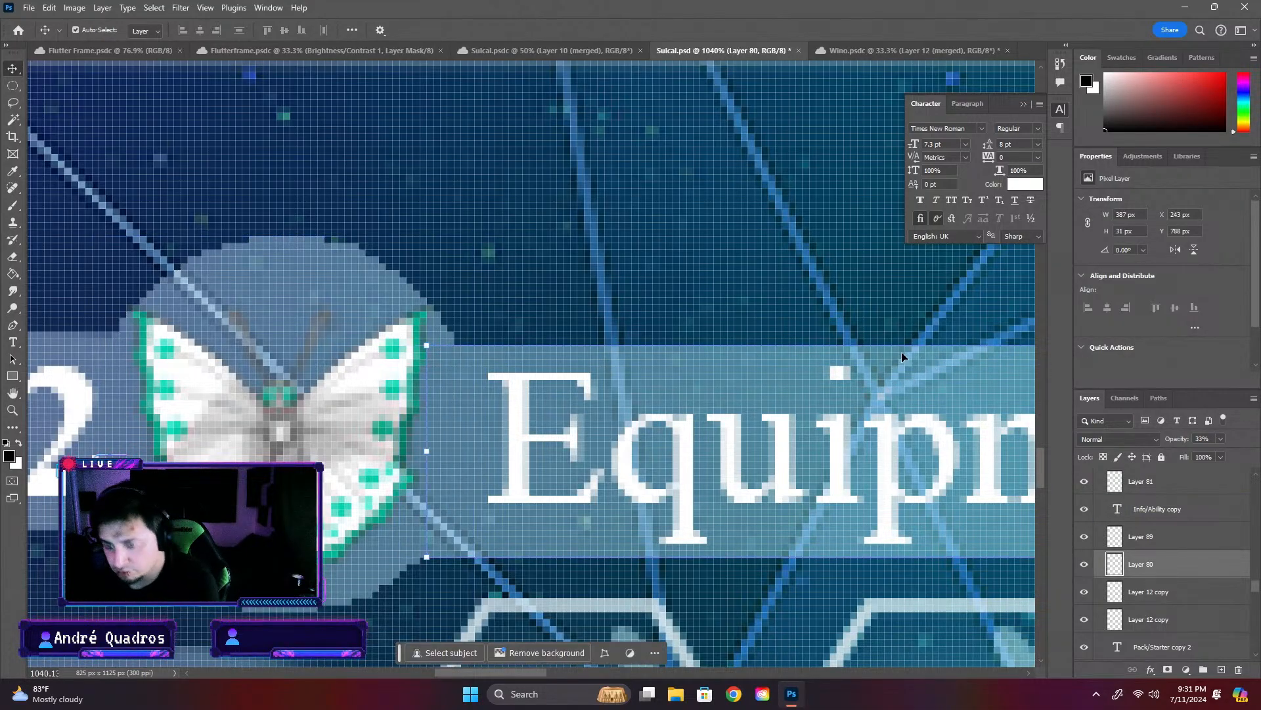
click(674, 376)
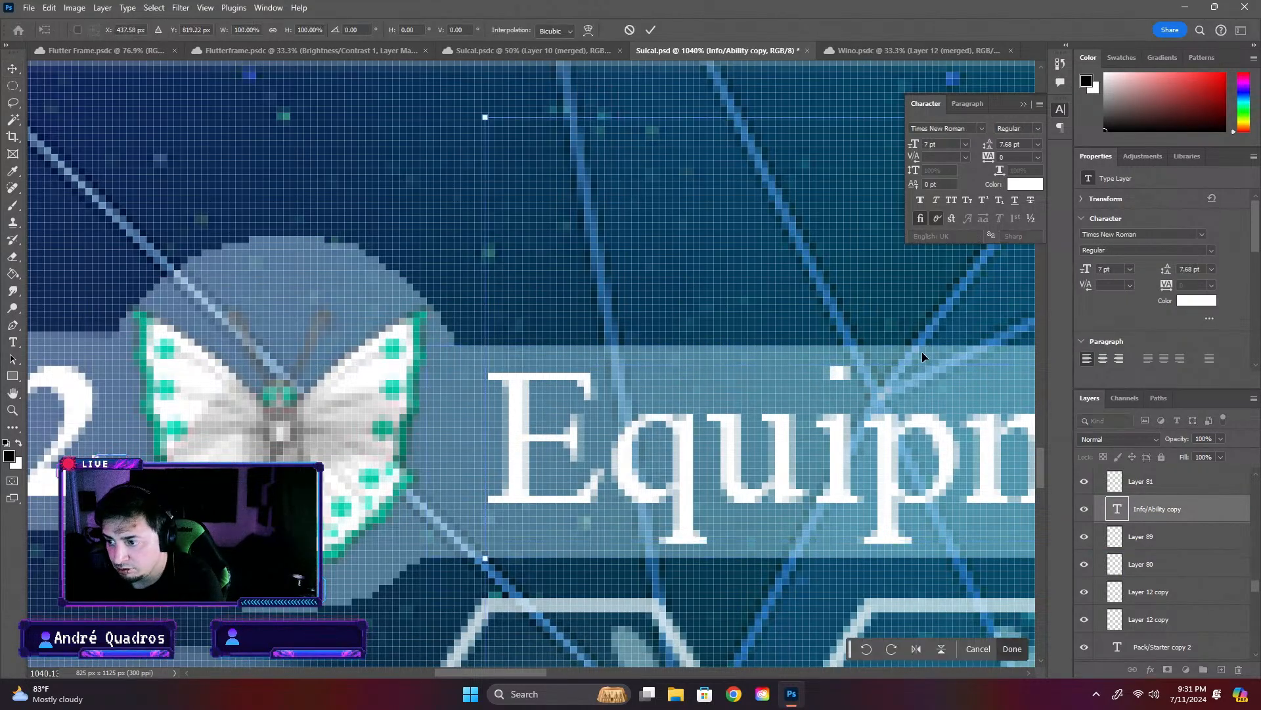
drag(921, 350, 920, 348)
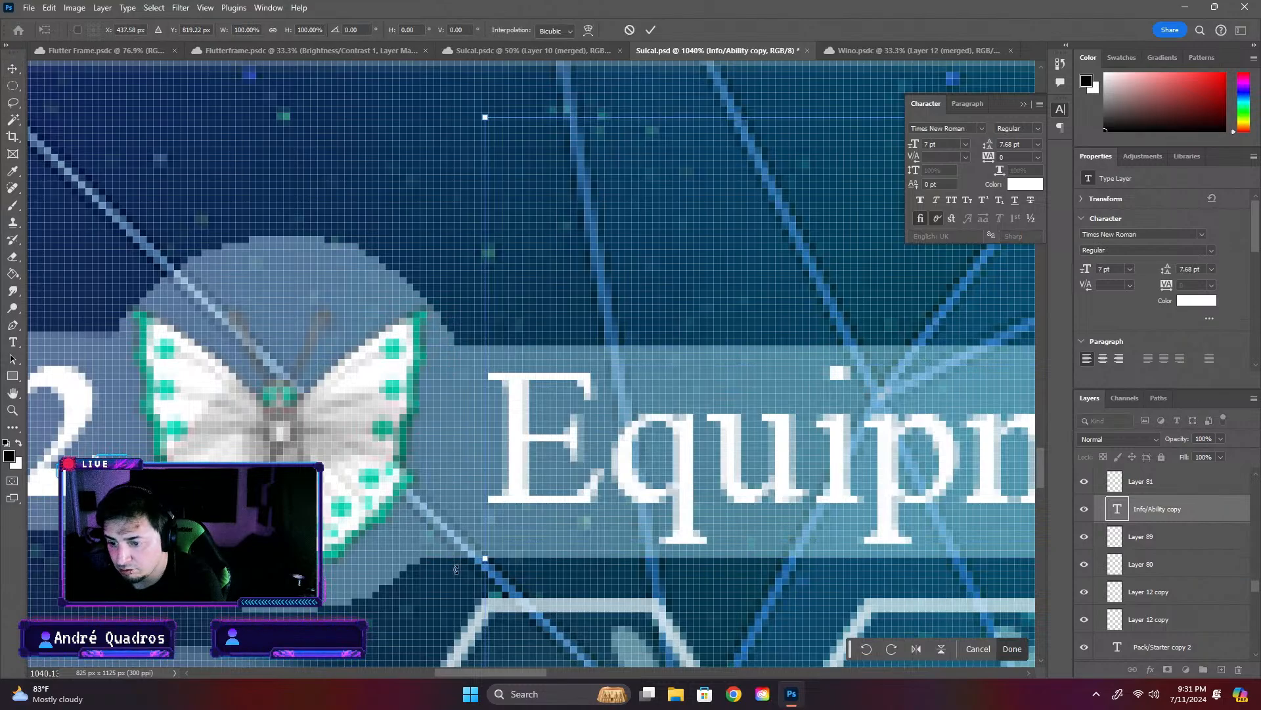
click(12, 68)
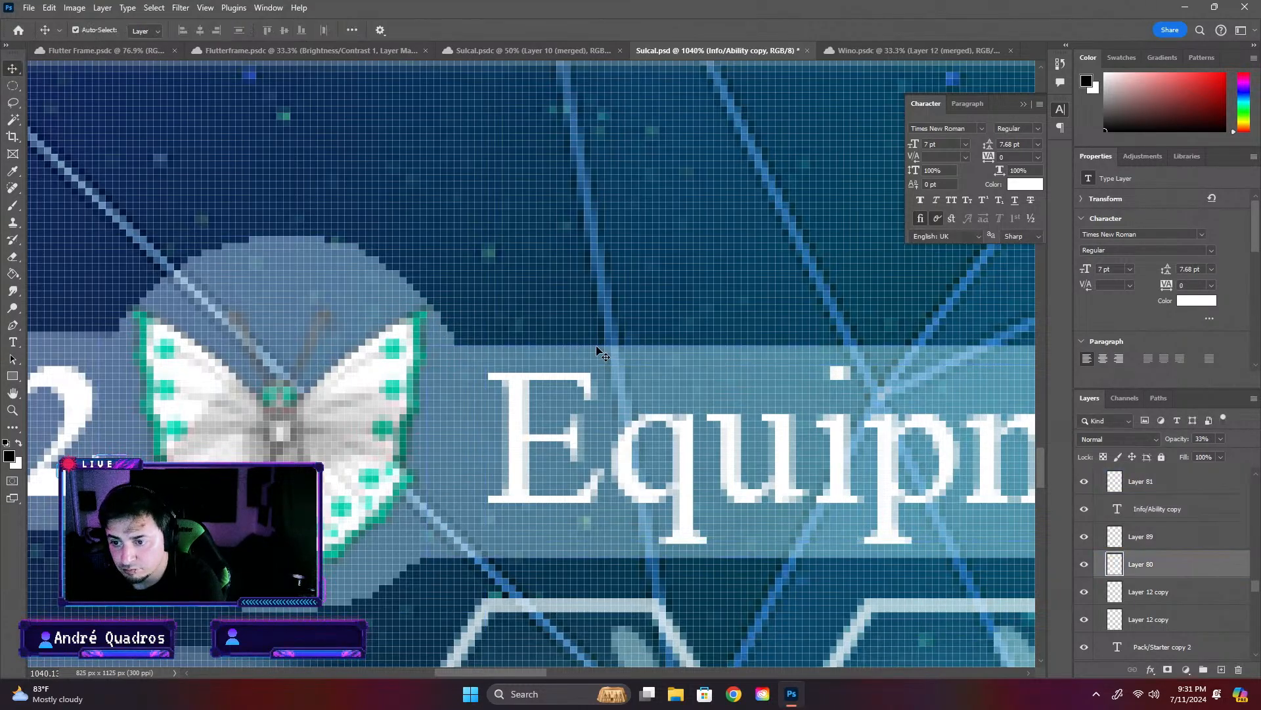
- Move the summon text bar to X 242 px, Y 786 px
drag(609, 347, 606, 334)
scroll(631, 371, down, 10)
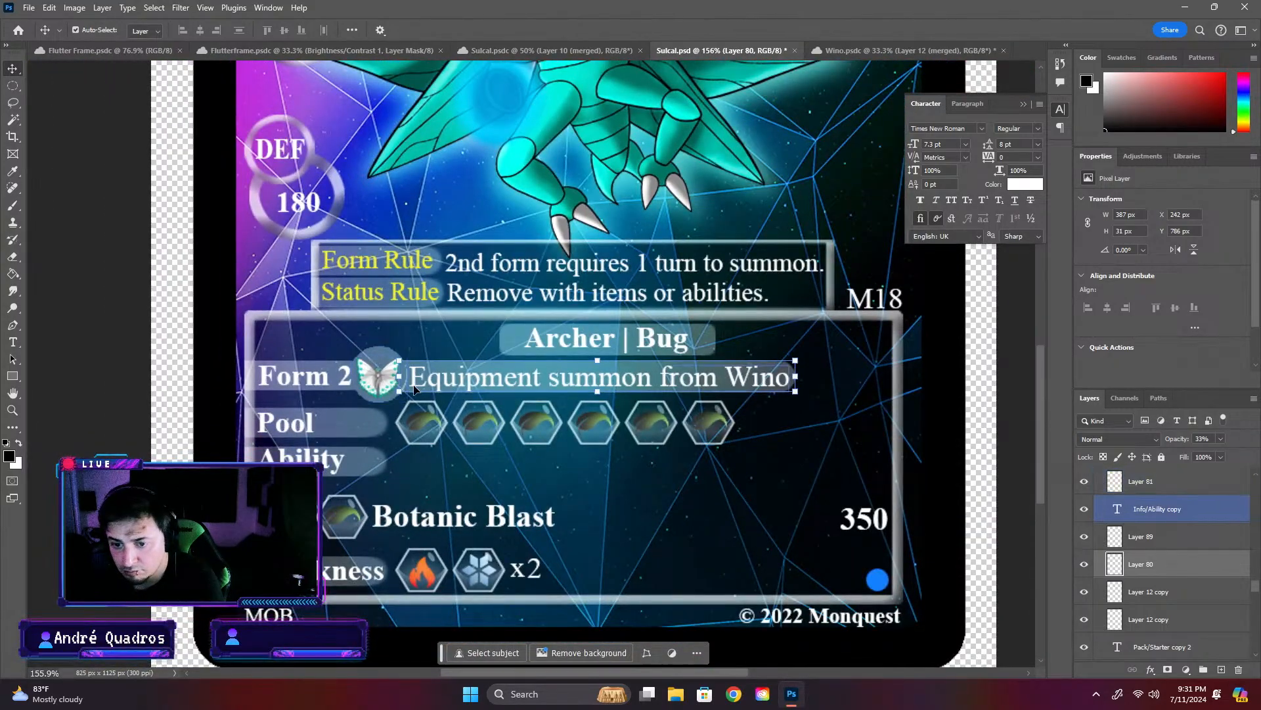
- Reselect the butterfly's circle with the Magic Wand and trim the shifted summon text bar where it overlaps the circle, clearing the selection
scroll(276, 342, up, 5)
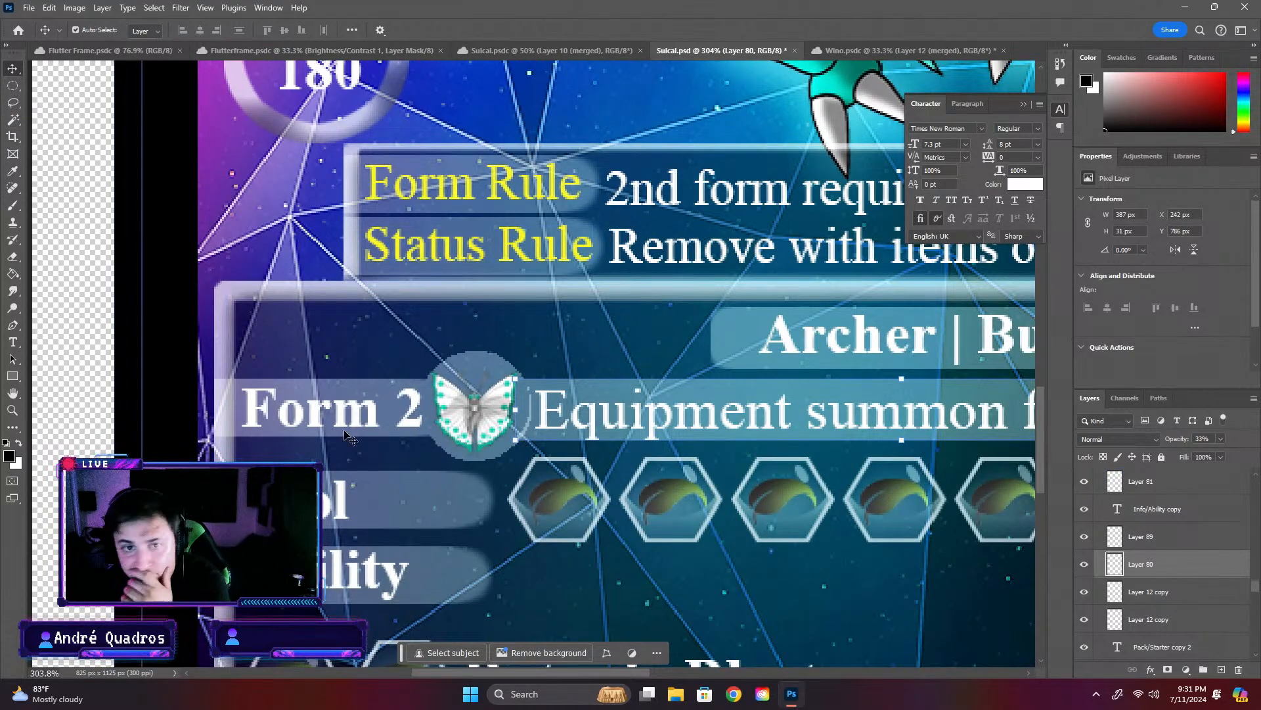
click(452, 409)
click(16, 120)
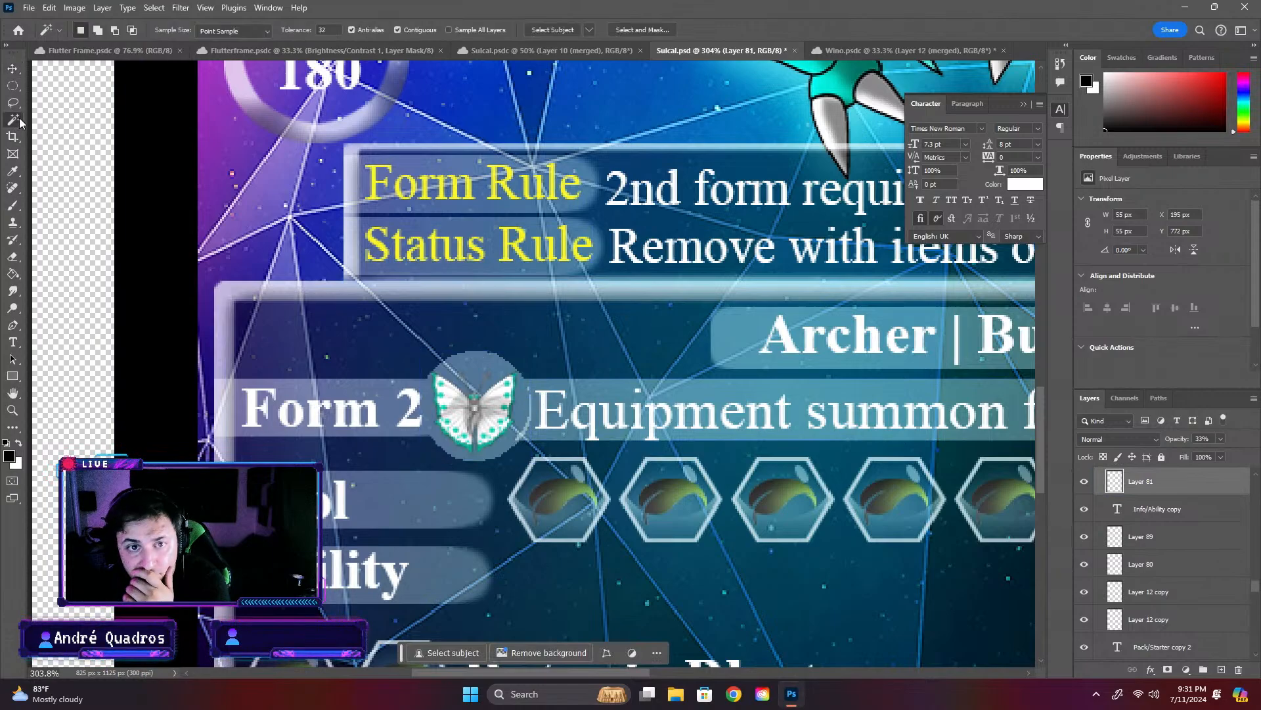
click(499, 376)
key(v)
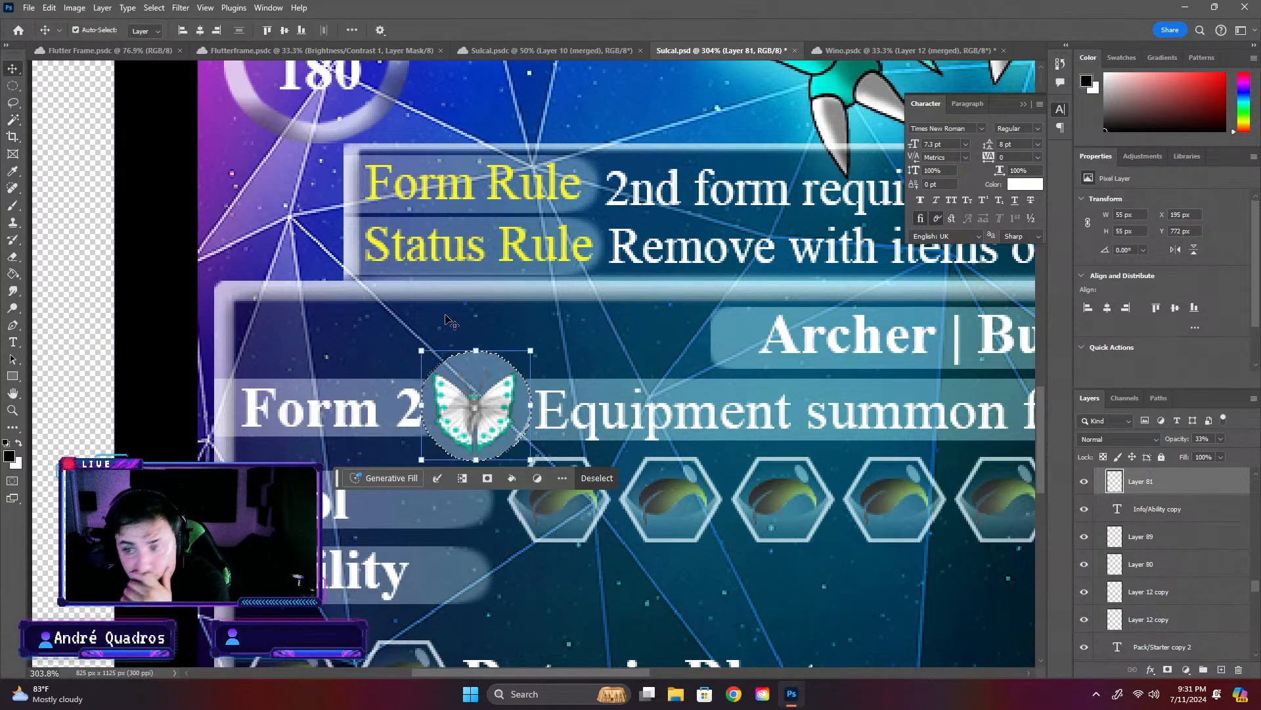
click(595, 390)
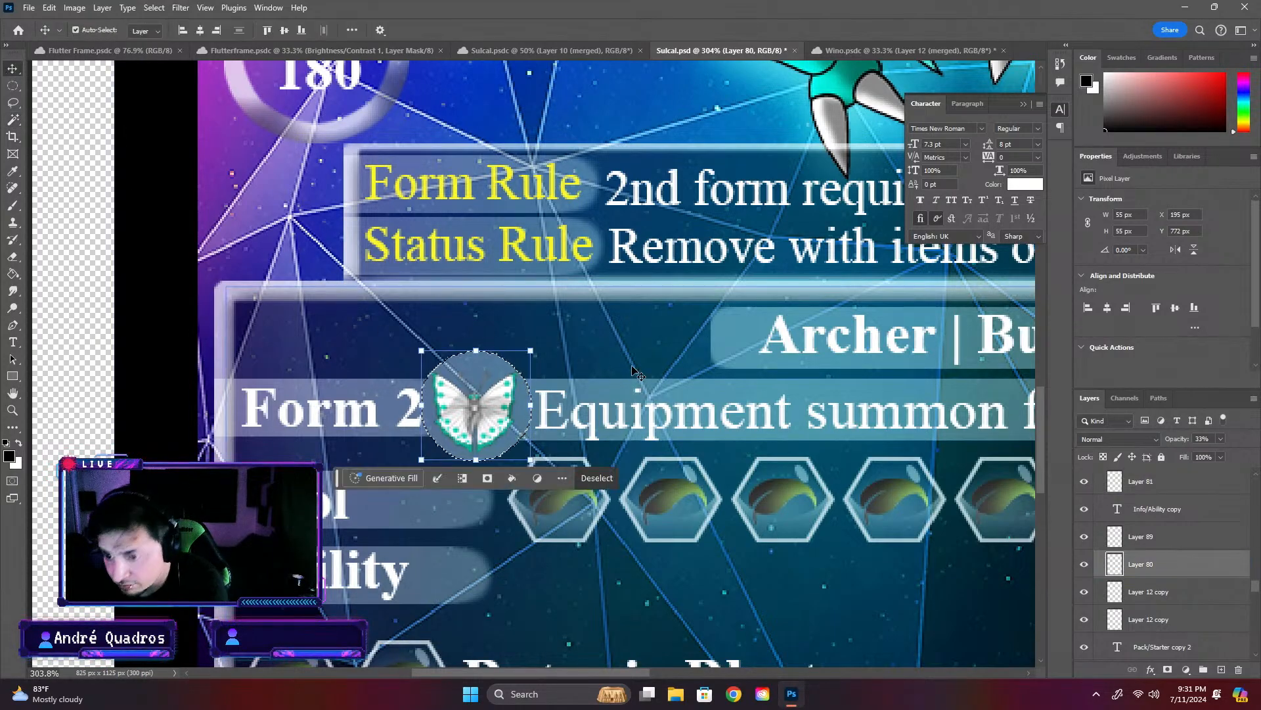
key(ctrl+t)
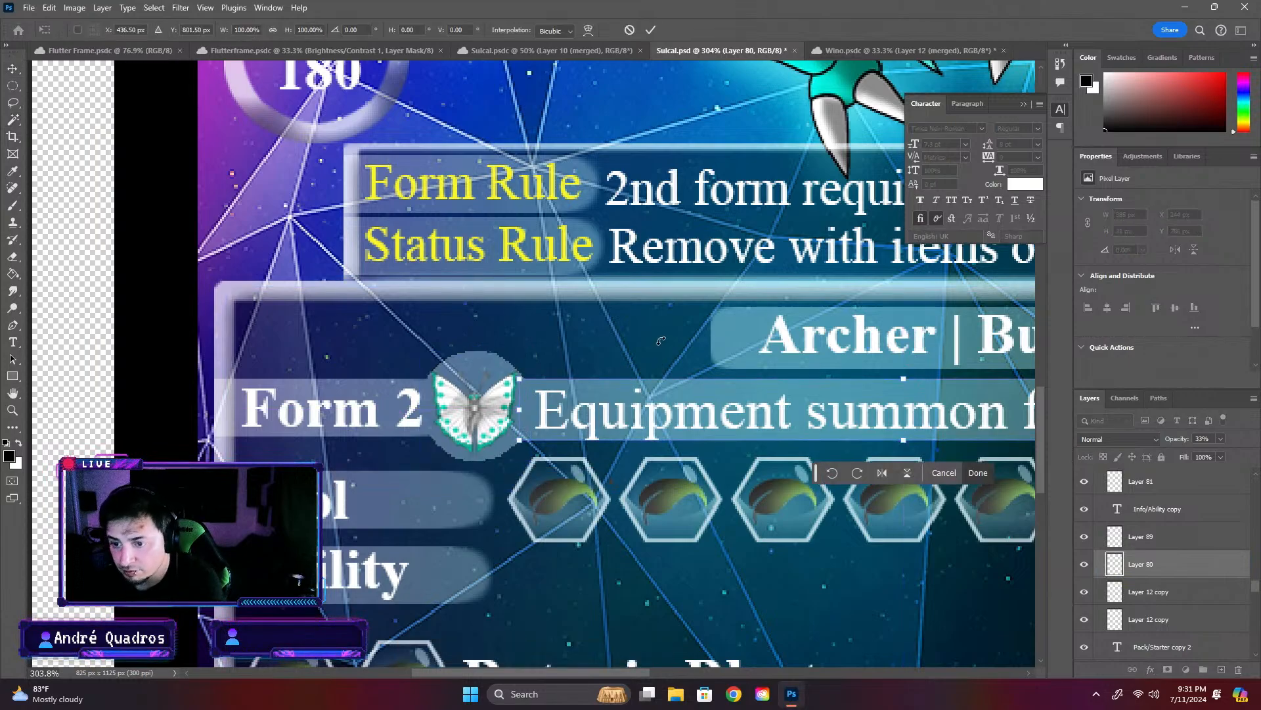
key(Return)
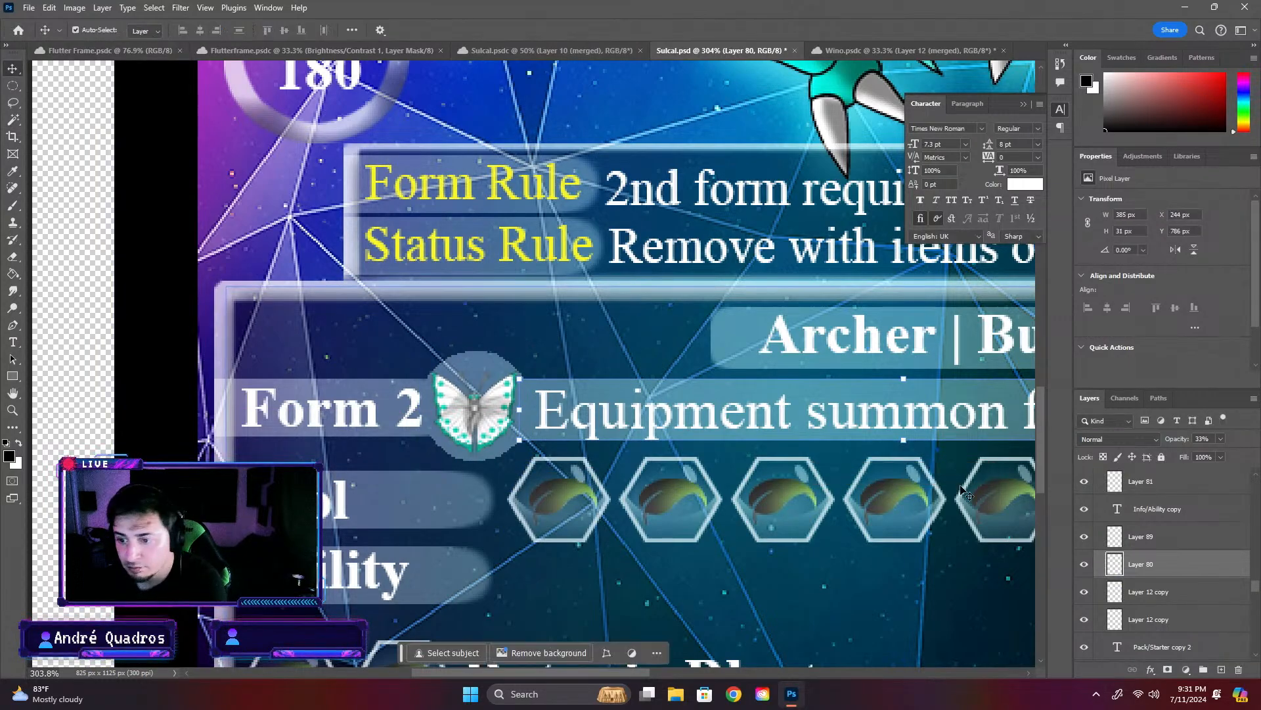
- Move the text "Equipment summon from Wino" slightly closer to the butterfly's circle
scroll(467, 455, down, 3)
scroll(468, 454, down, 2)
click(992, 546)
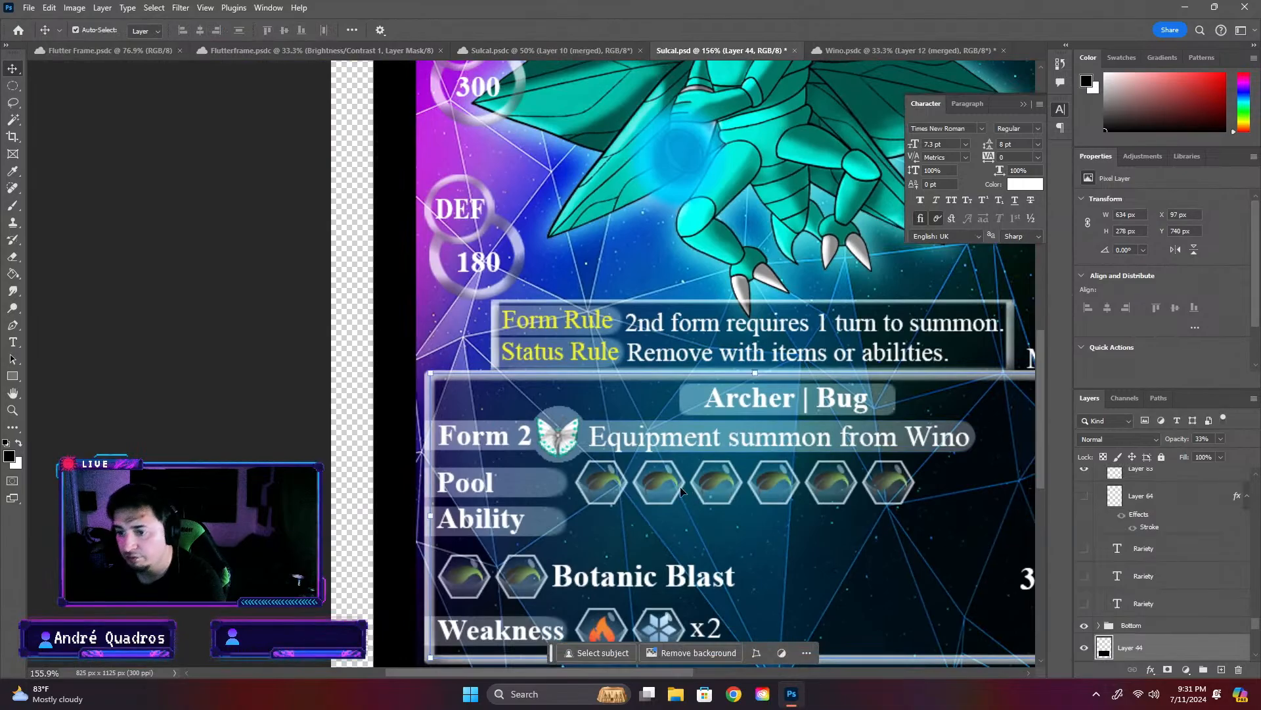
scroll(598, 470, up, 4)
scroll(545, 426, down, 3)
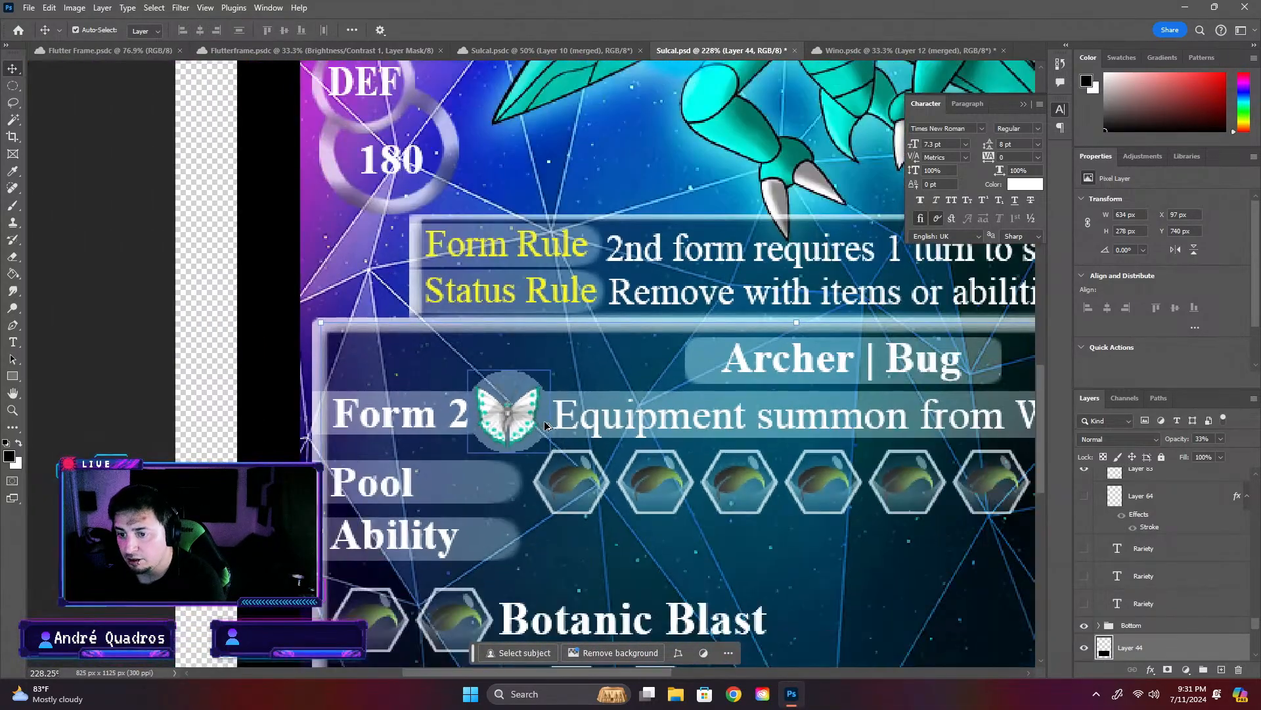
drag(570, 421, 558, 417)
- Remove the space between "from" and "Wino" in the summon text
scroll(450, 421, down, 2)
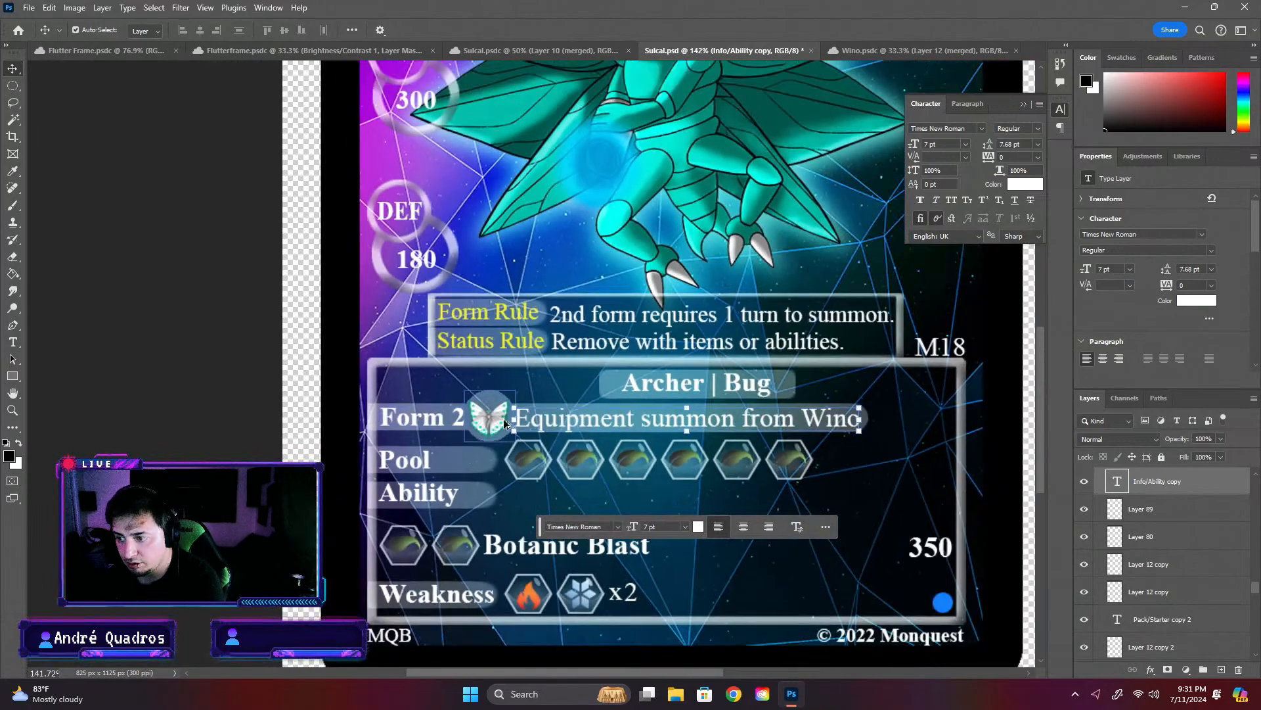
double_click(816, 424)
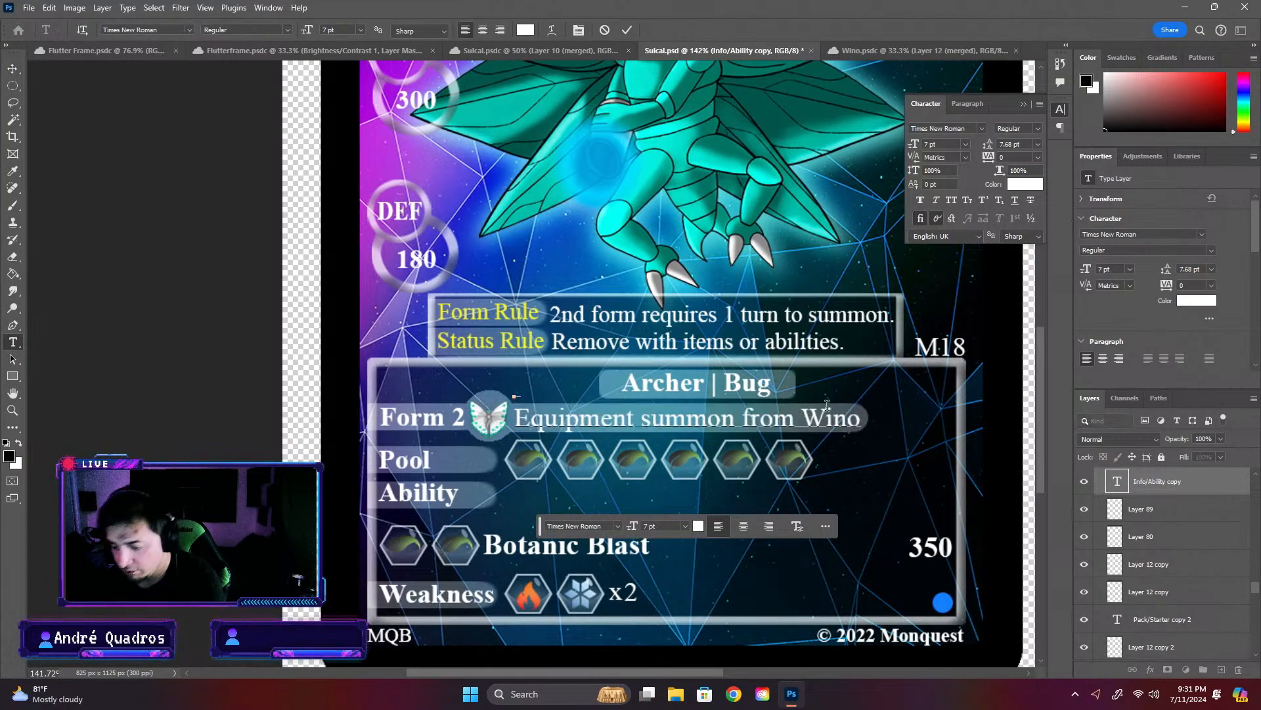
key(BackSpace)
click(1016, 485)
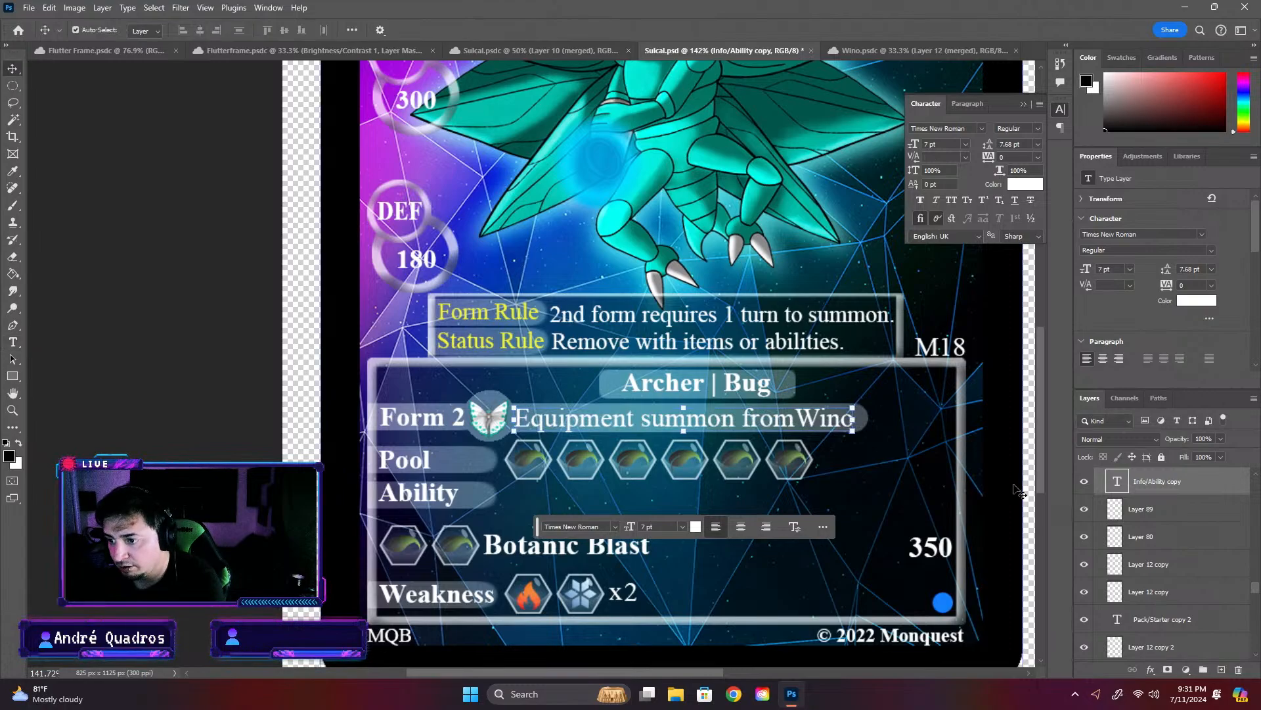
click(1015, 485)
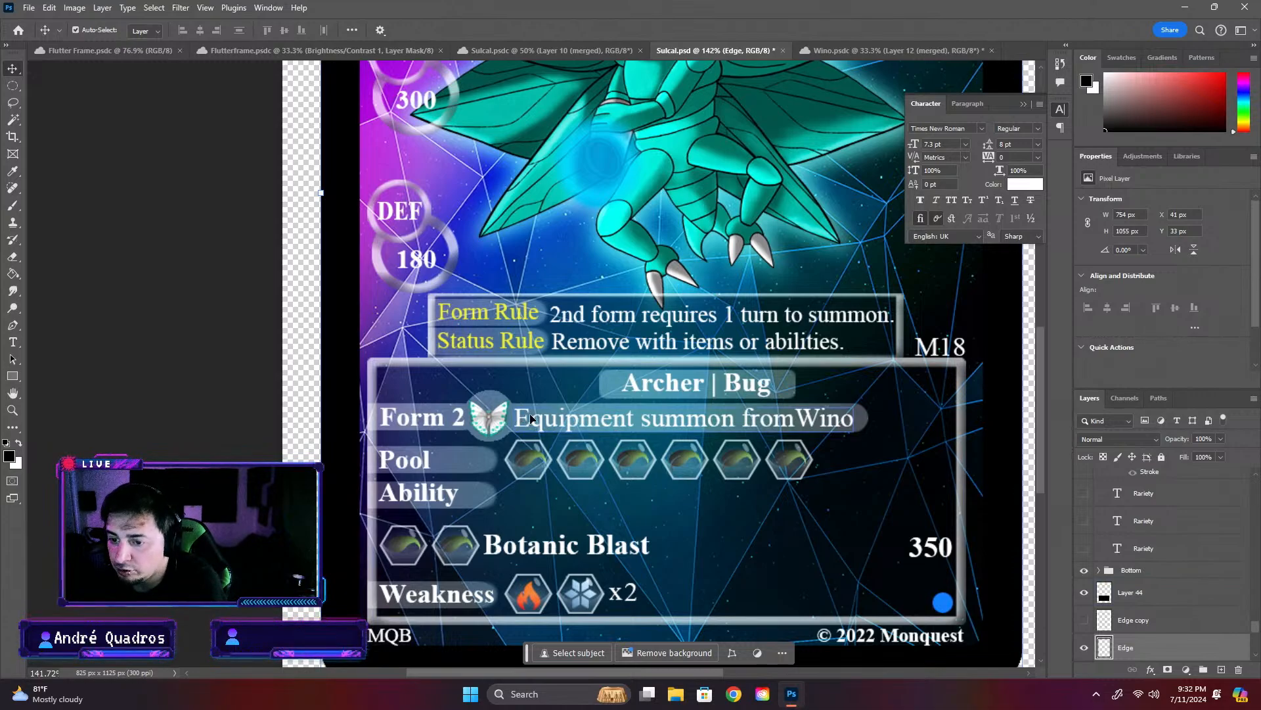
- Shift the summon text away from the butterfly icon, leaving a gap between the icon and "Equipment"
click(547, 401)
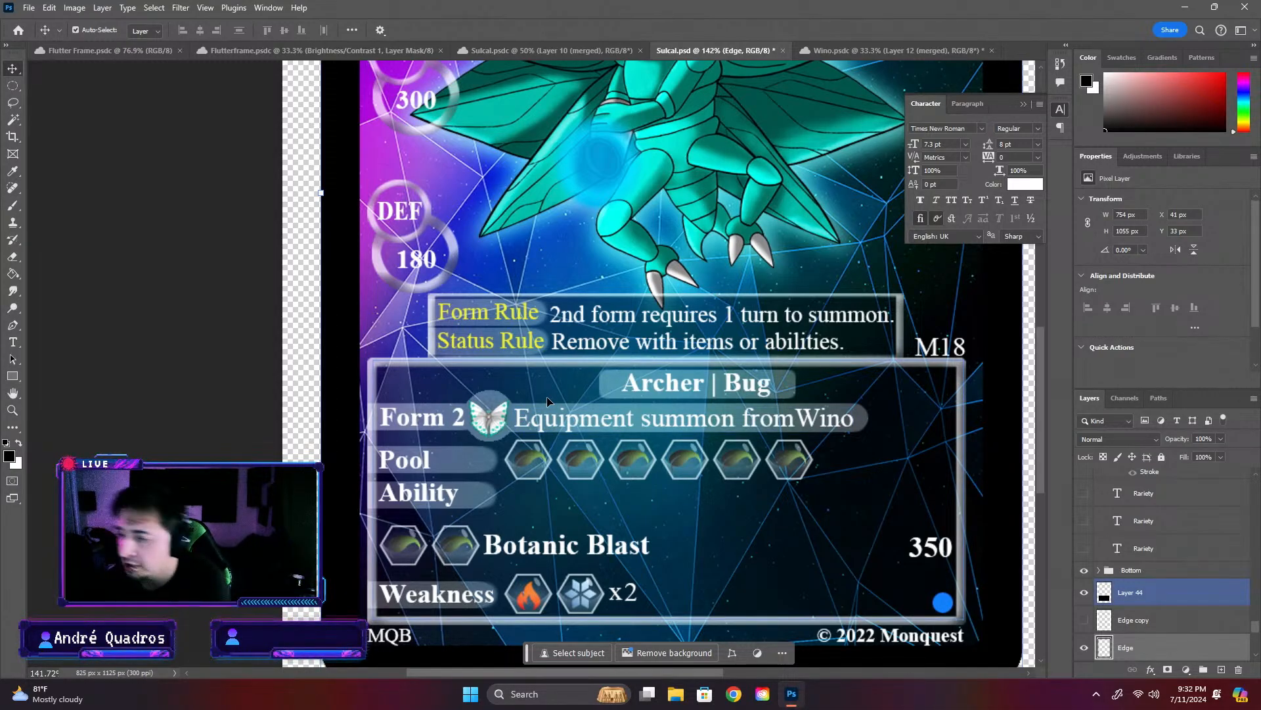
drag(525, 439, 592, 419)
- Copy the 55 by 55 px circle behind the butterfly icon and paste it as a new layer
click(502, 409)
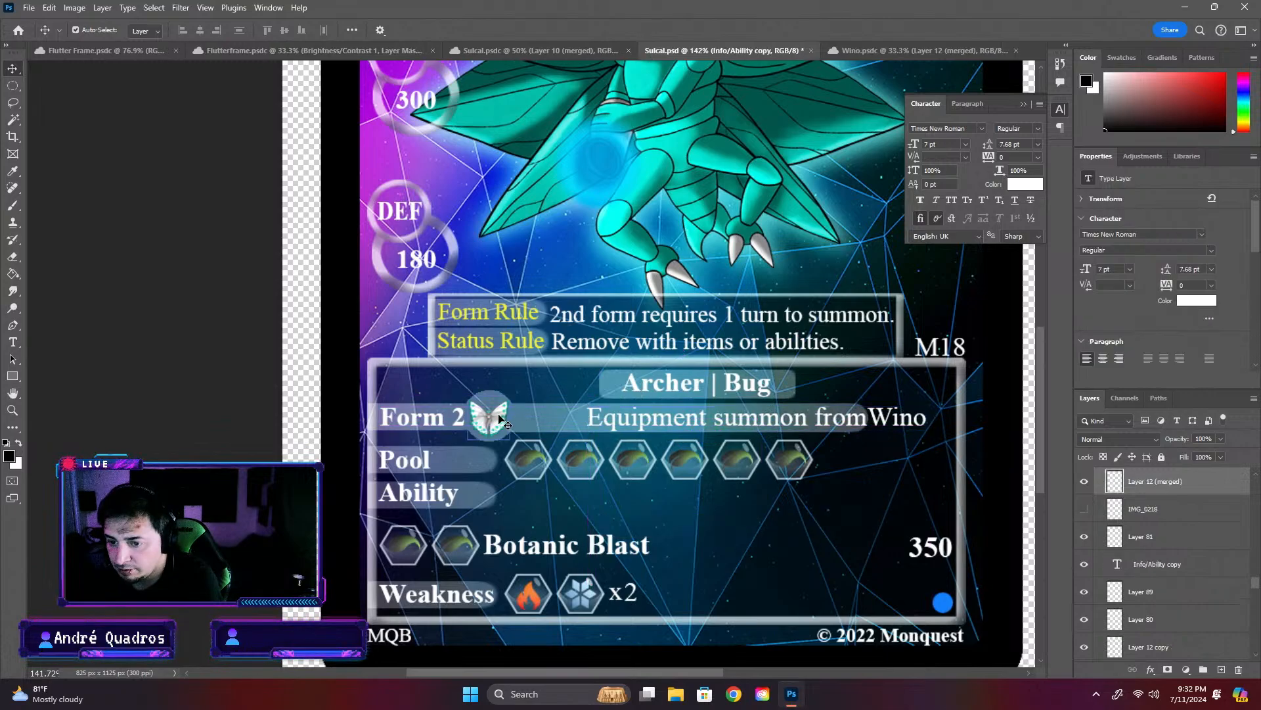
scroll(495, 396, up, 5)
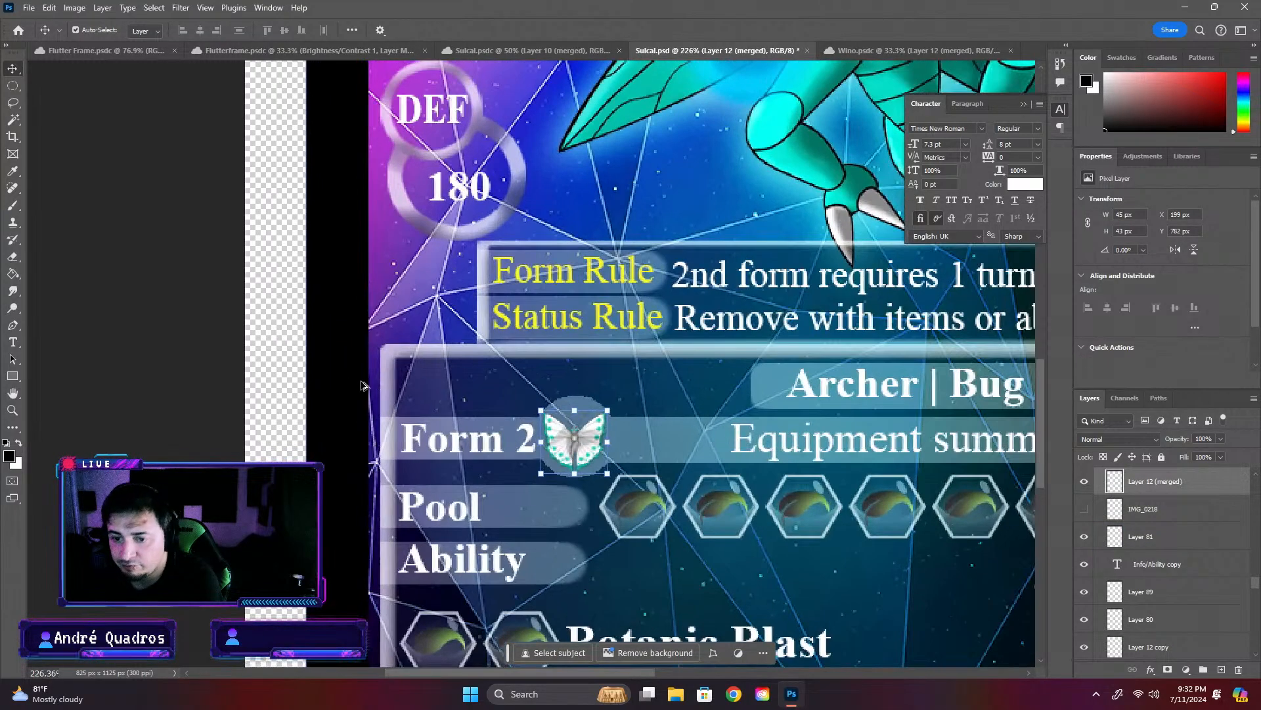
click(665, 412)
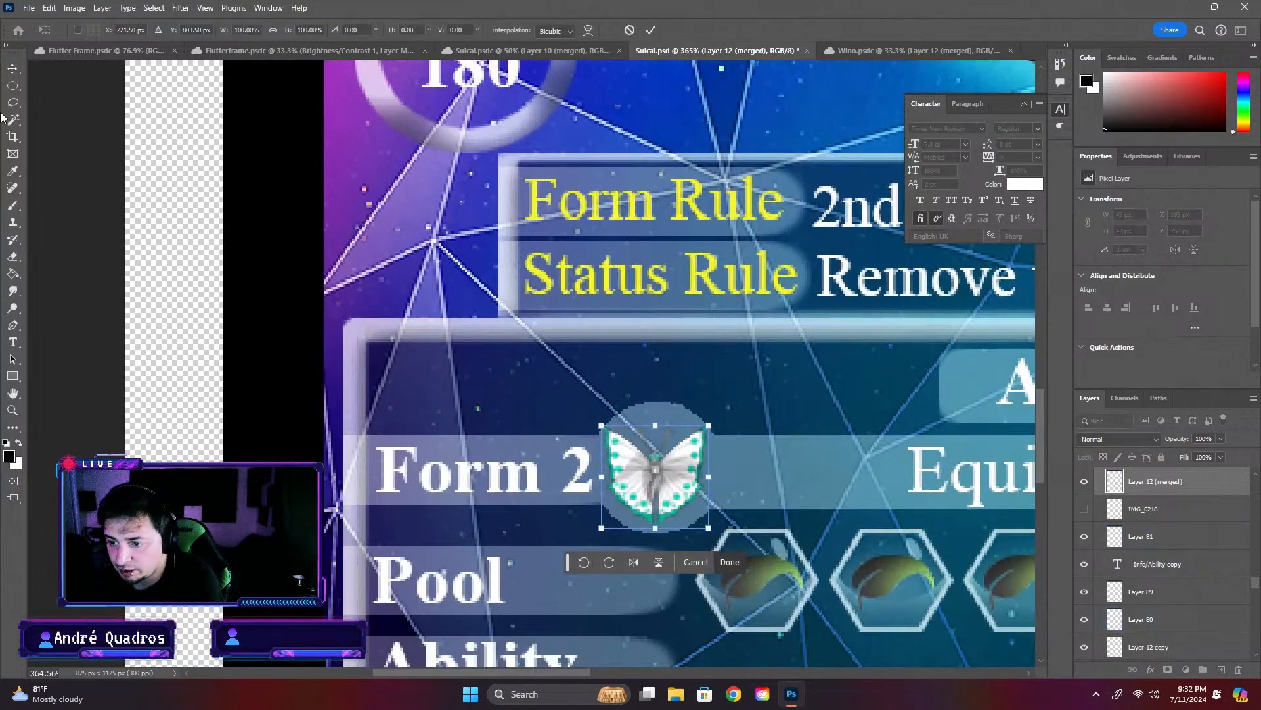
click(15, 66)
click(675, 413)
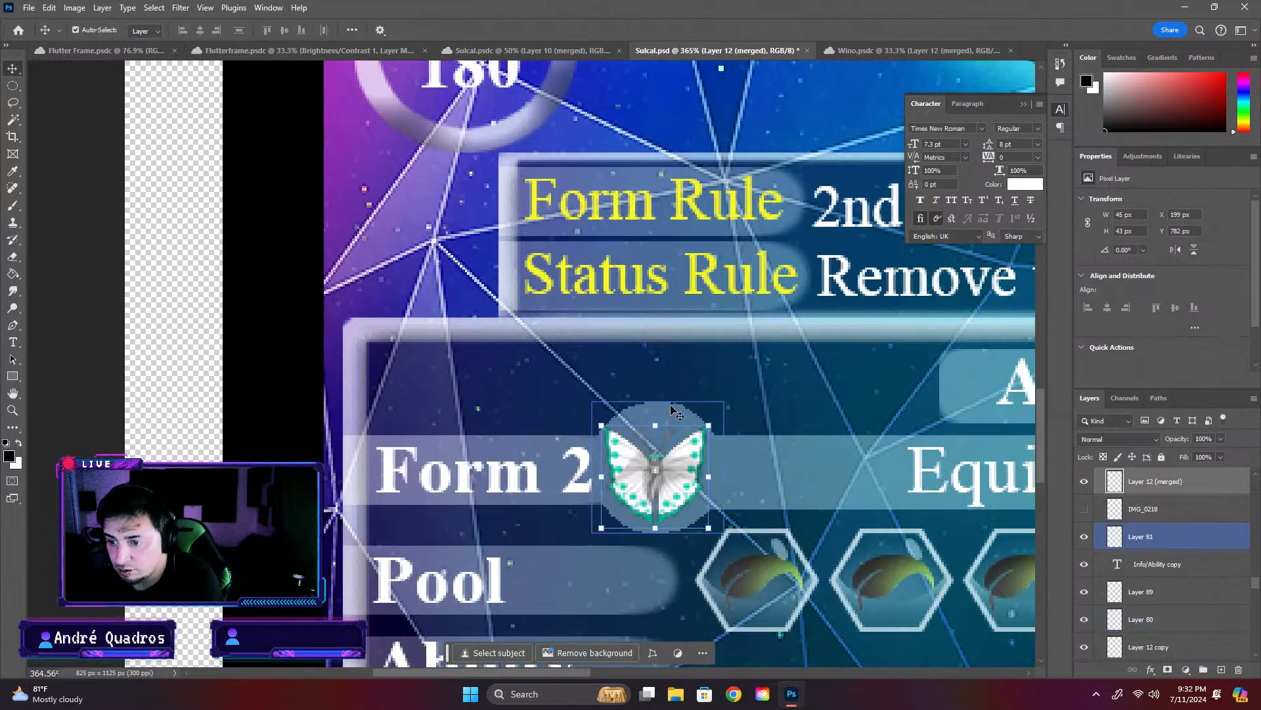
key(ctrl+c)
key(ctrl+v)
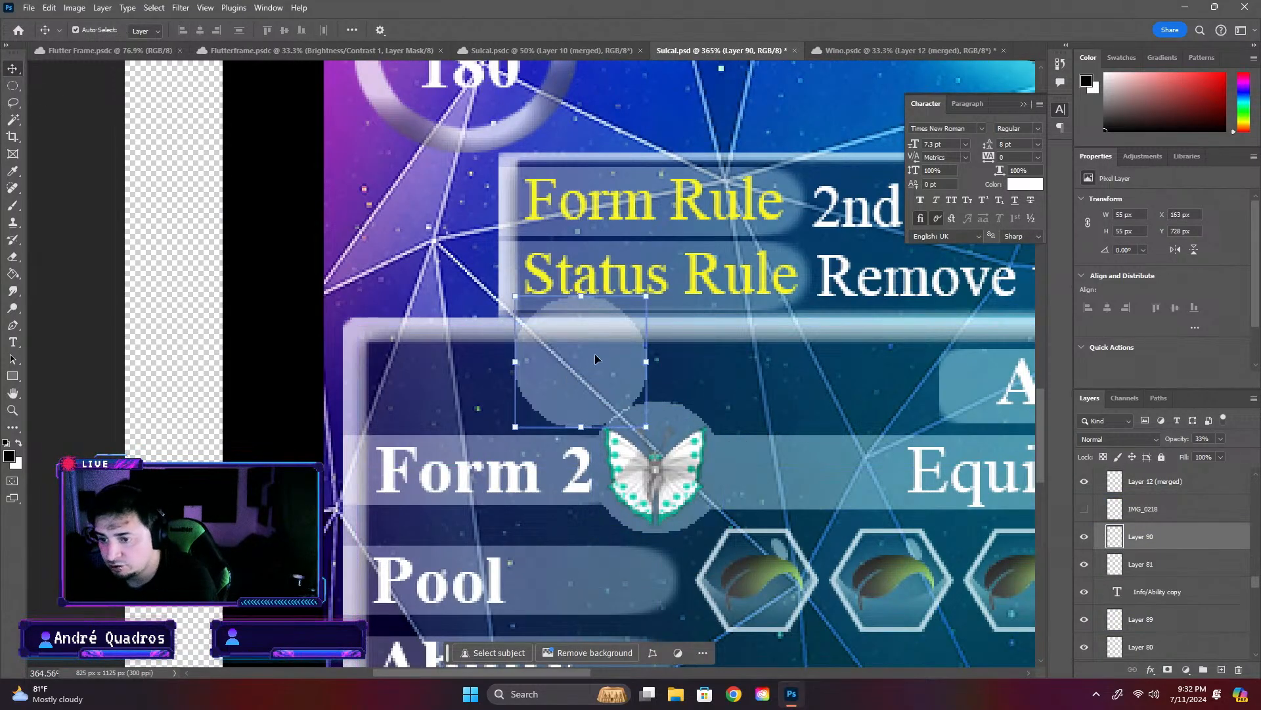
- Place the copied circle in the form row just before "Equipment" and duplicate the "Form 2" text layer
drag(596, 355, 839, 463)
click(526, 471)
key(ctrl+c)
key(ctrl+v)
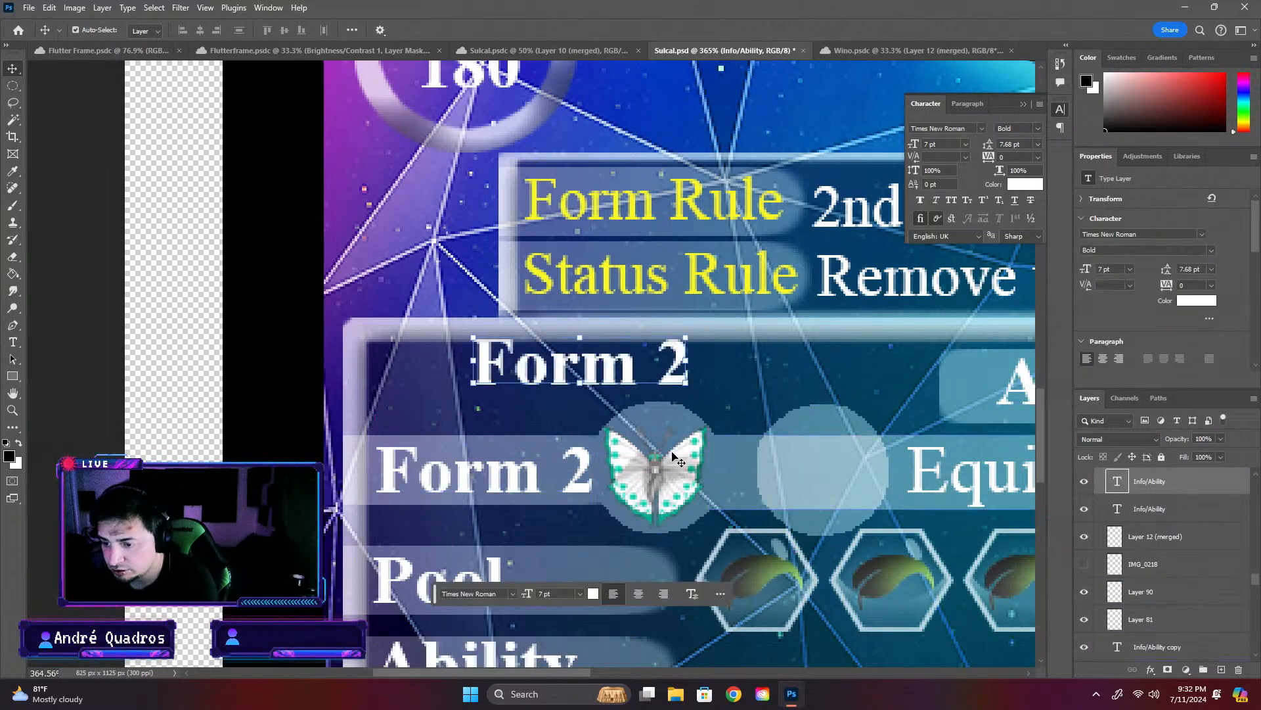
- Replace the duplicated "Form 2" text with "+" and fit it between the butterfly and the second circle
double_click(608, 375)
key(BackSpace)
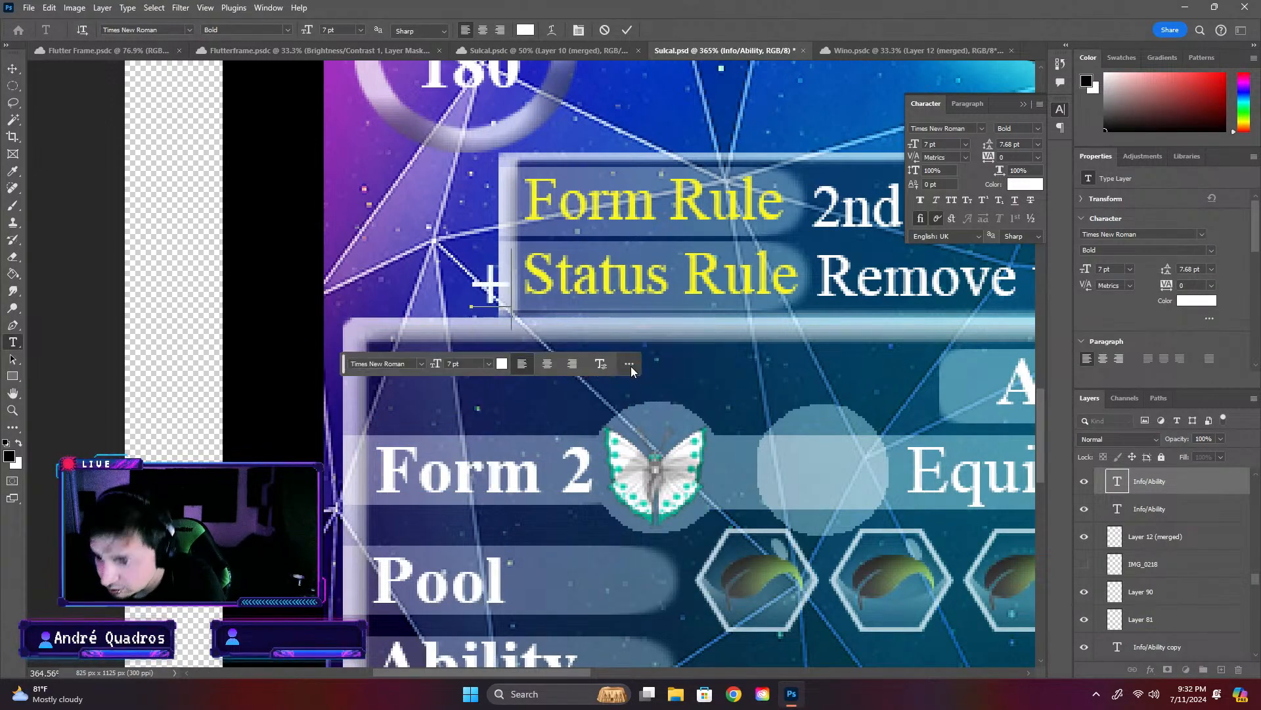
click(13, 68)
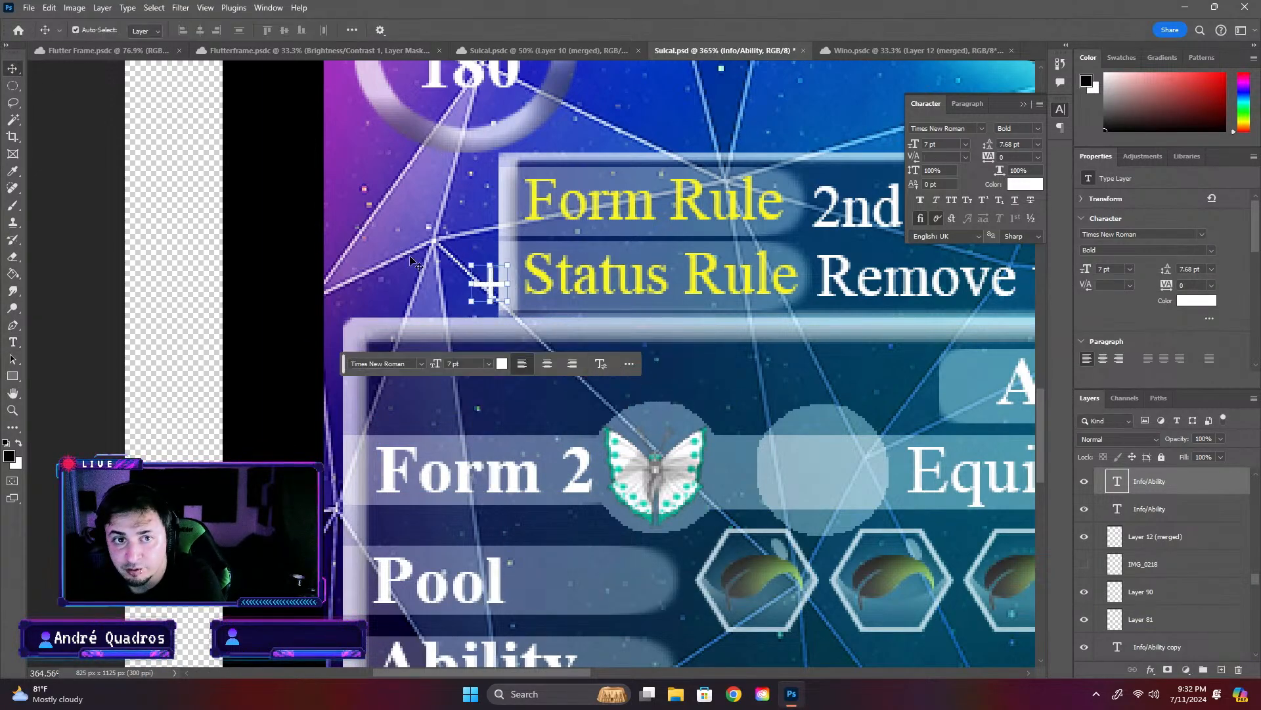
drag(484, 279, 736, 471)
drag(831, 467, 838, 467)
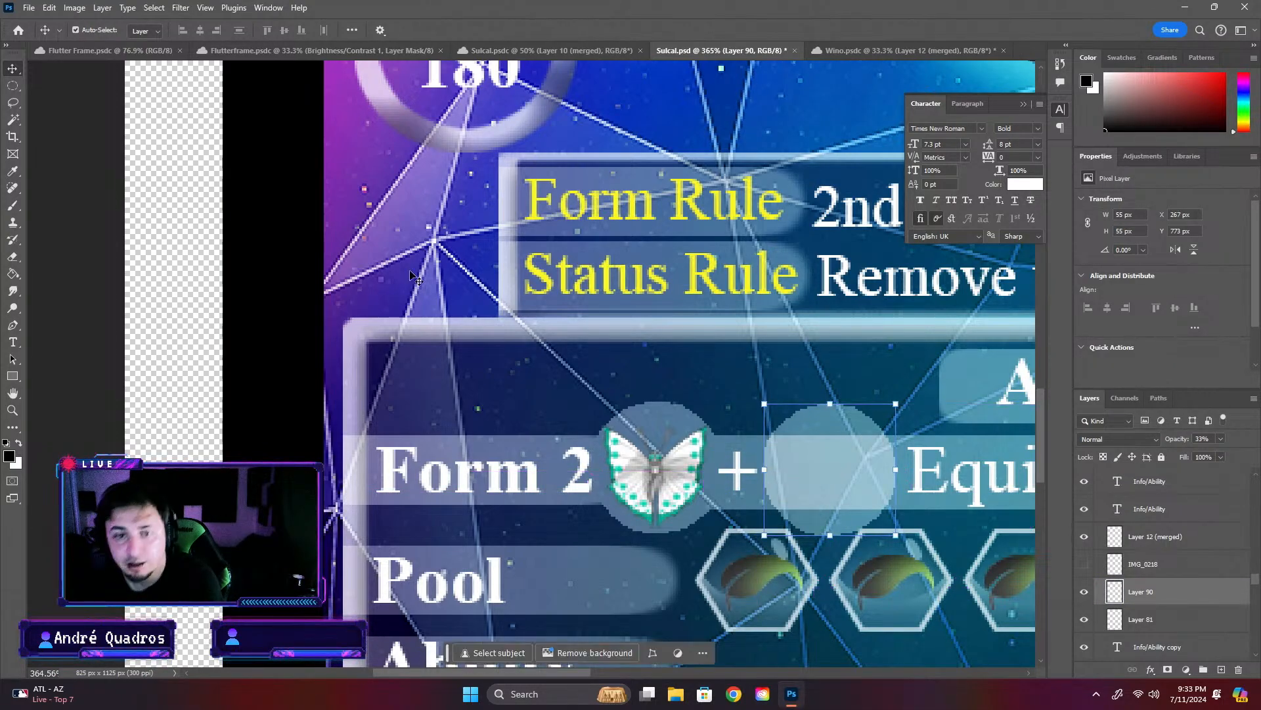
- Select the second circle's area and cut it out of the form row's translucent bar, clearing the selection
click(12, 121)
click(843, 454)
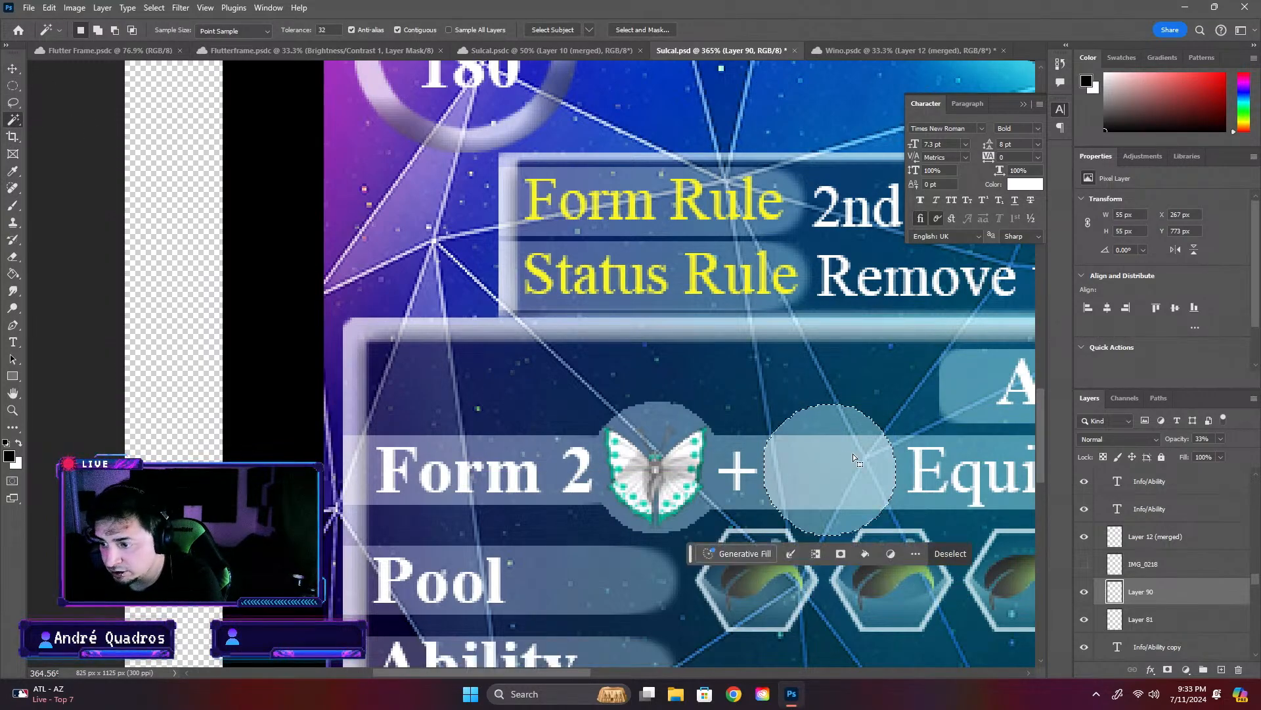
click(13, 68)
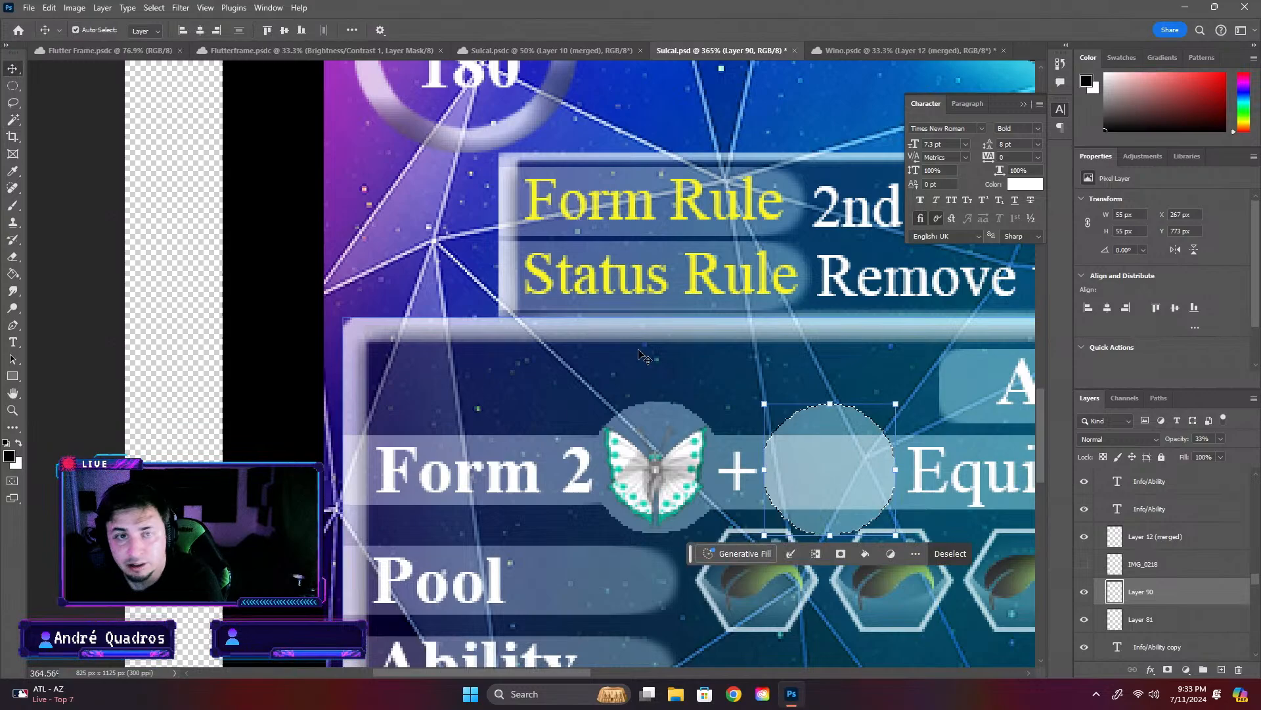
click(741, 445)
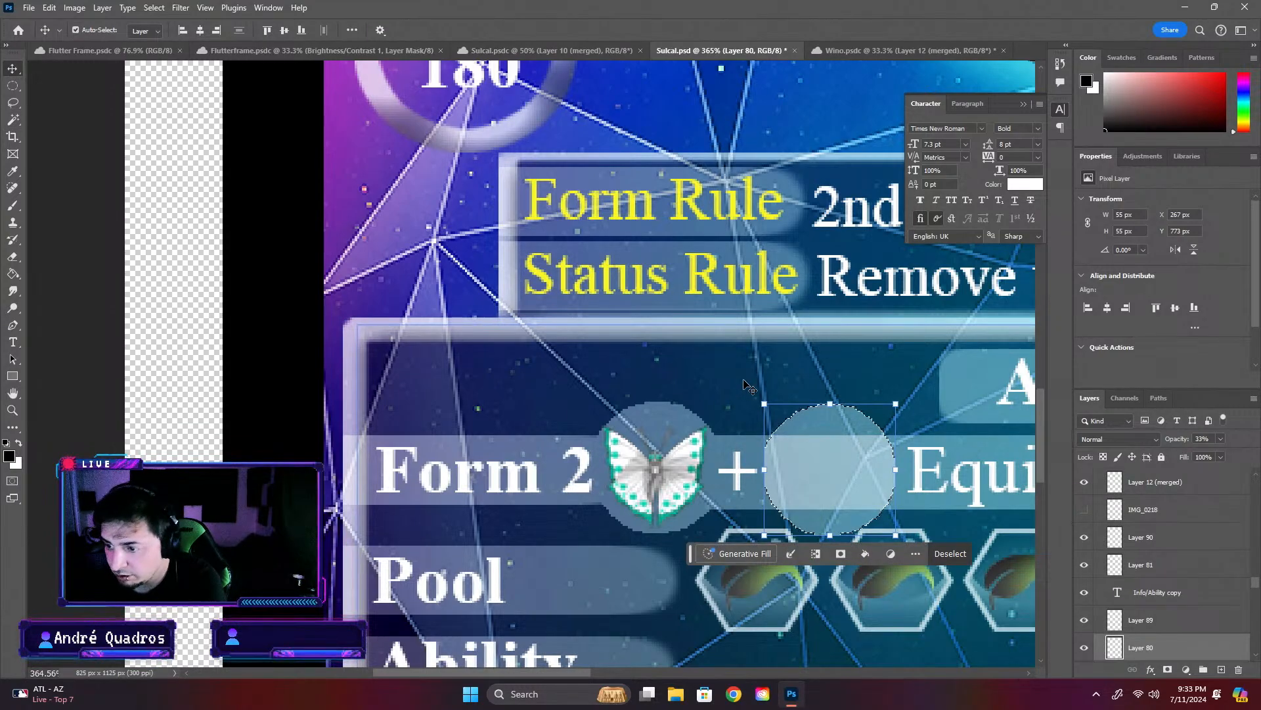
key(ctrl+d)
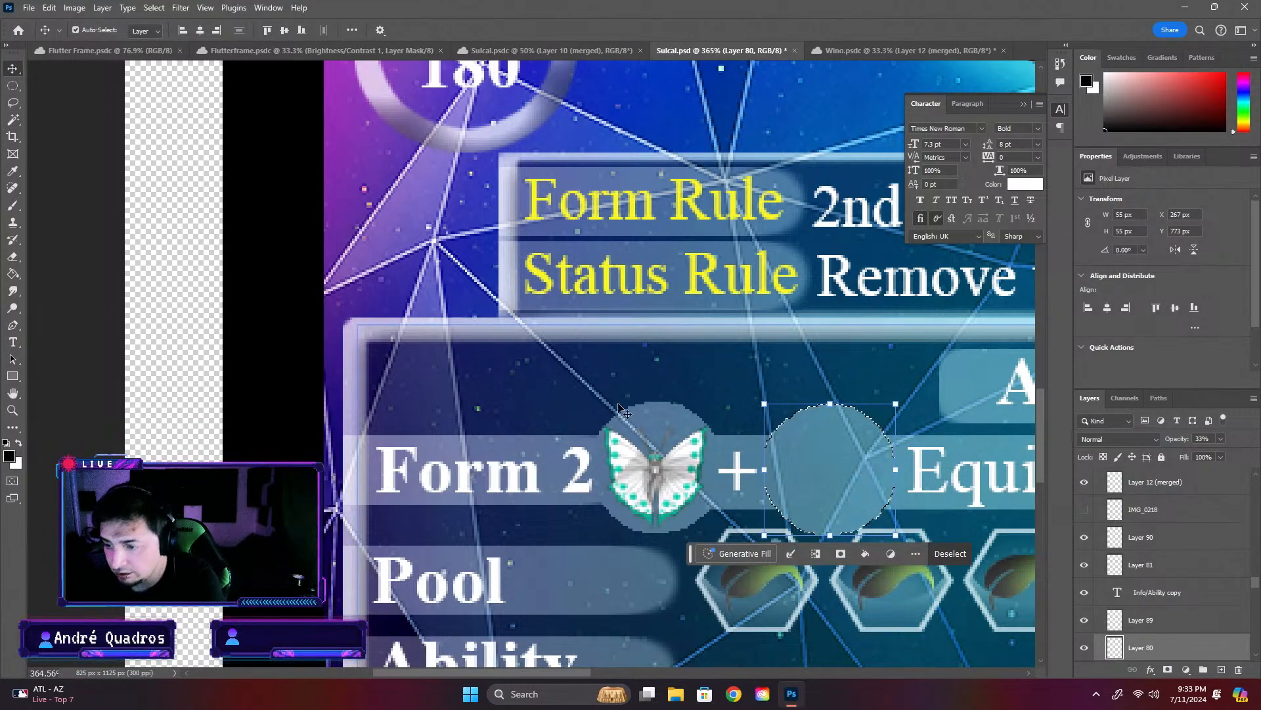
- Save the Sulcal card with the updated form row
scroll(700, 398, down, 5)
click(264, 360)
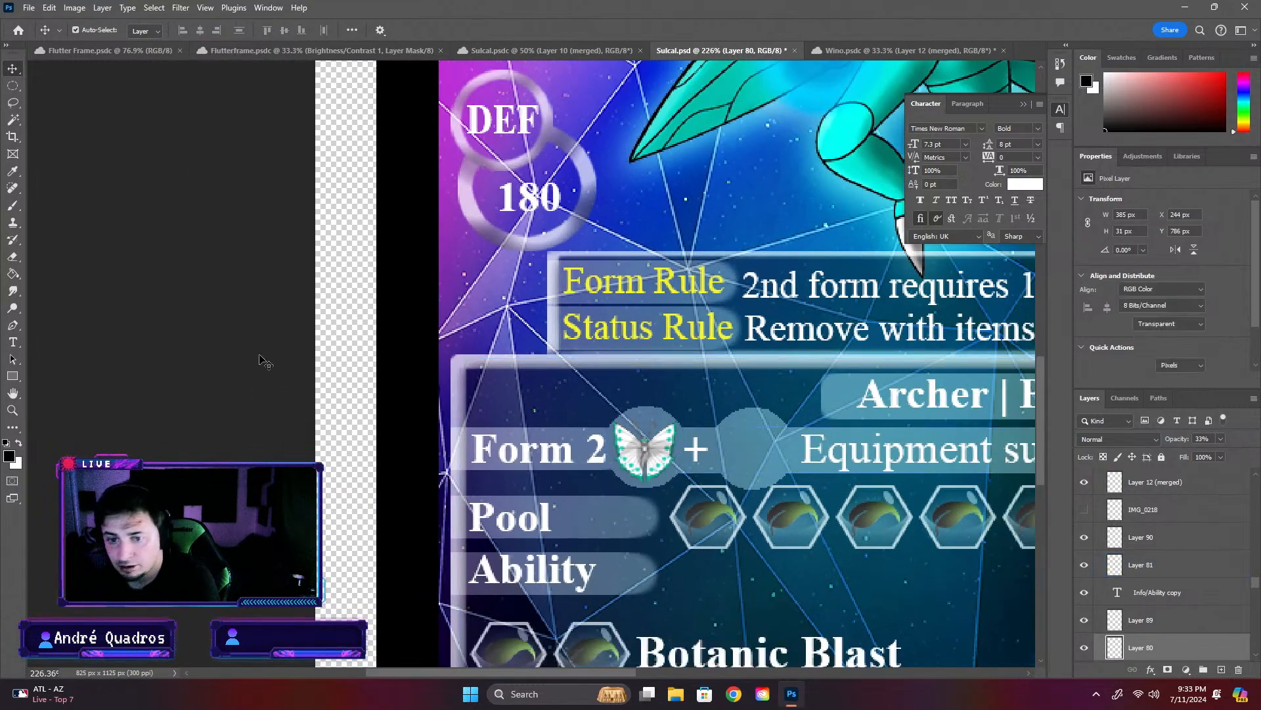
scroll(688, 446, down, 4)
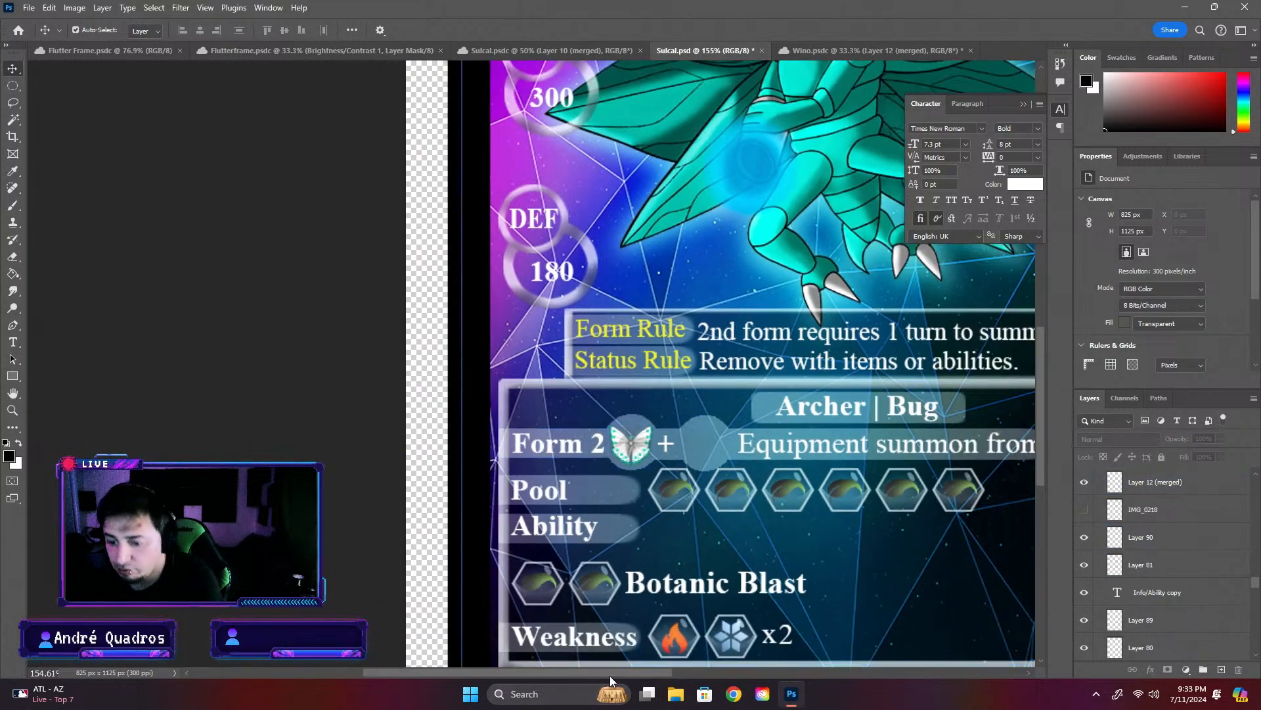
drag(610, 673, 632, 671)
key(ctrl+s)
- Stretch the form row's bar to about 579 px wide so it runs from behind "Form 2" to just past "Wino"
scroll(756, 657, down, 2)
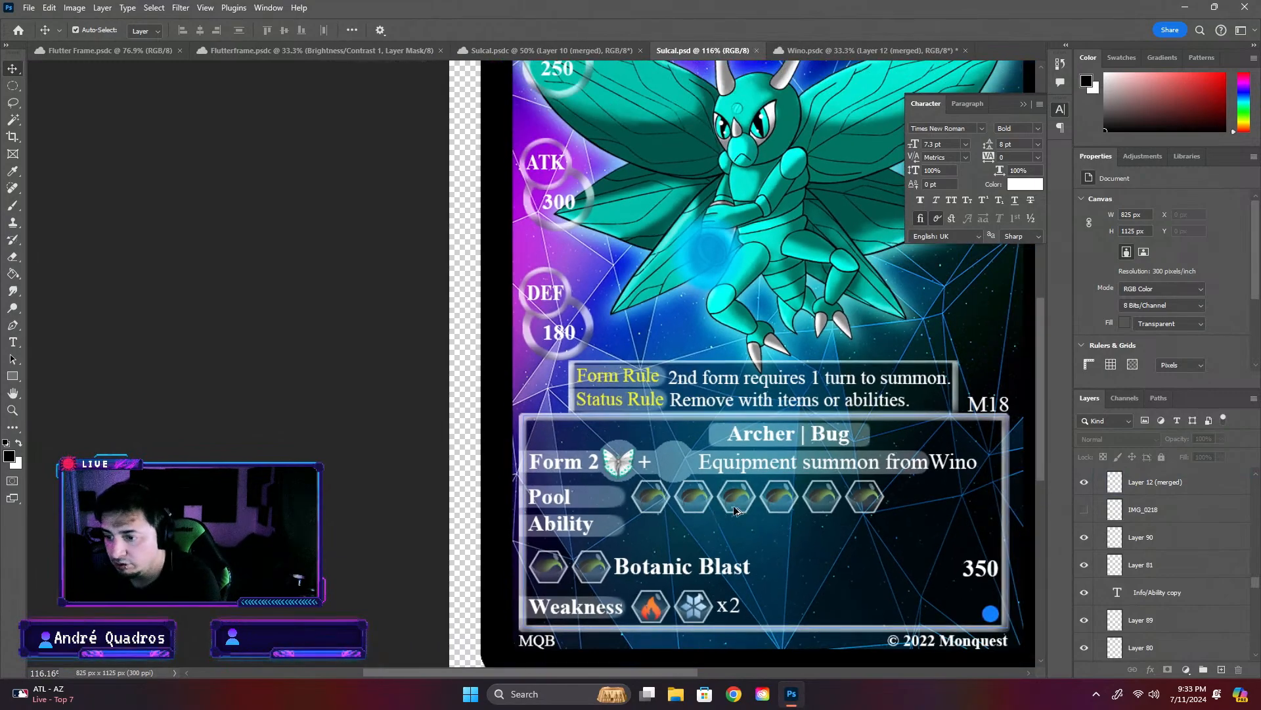
scroll(728, 665, up, 4)
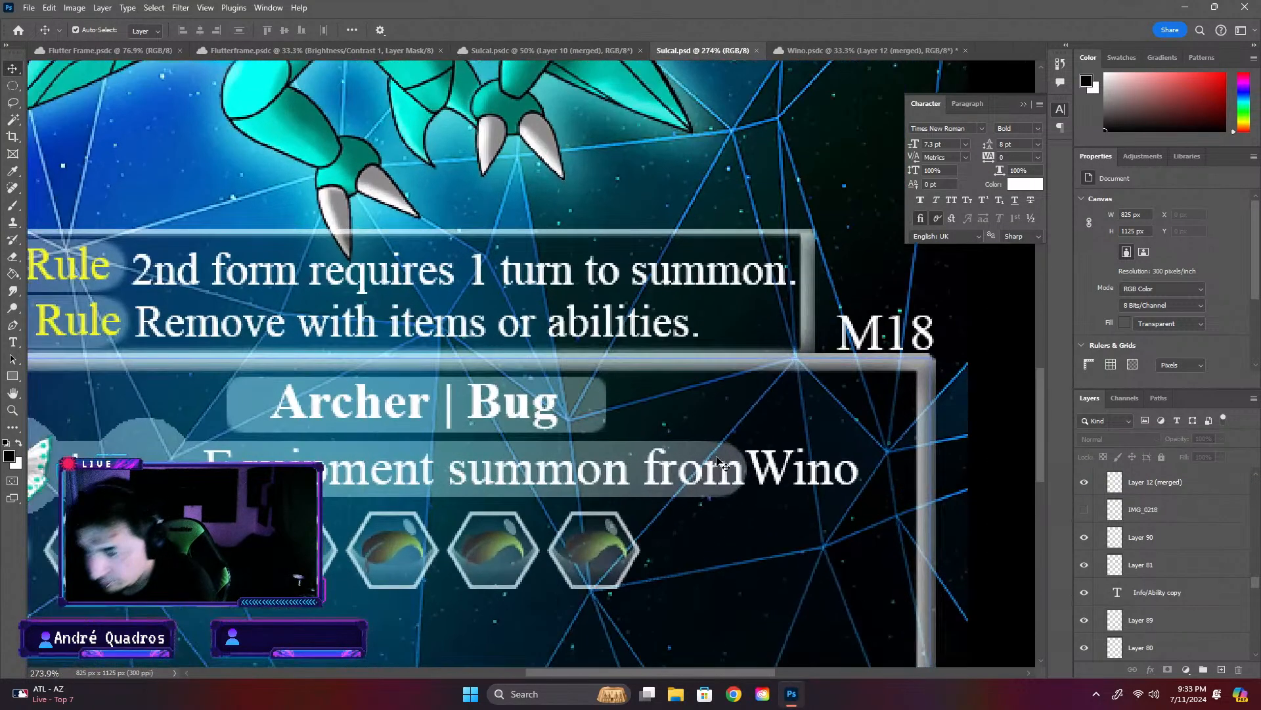
click(711, 452)
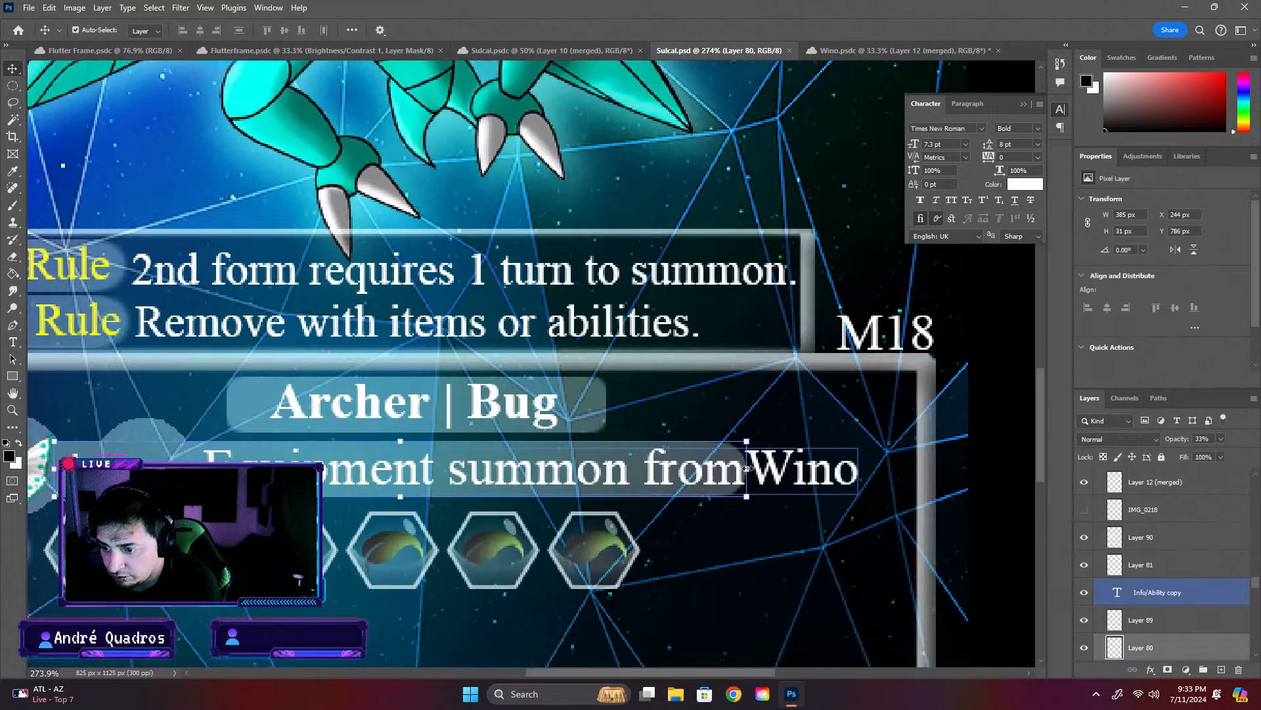
drag(747, 467, 875, 472)
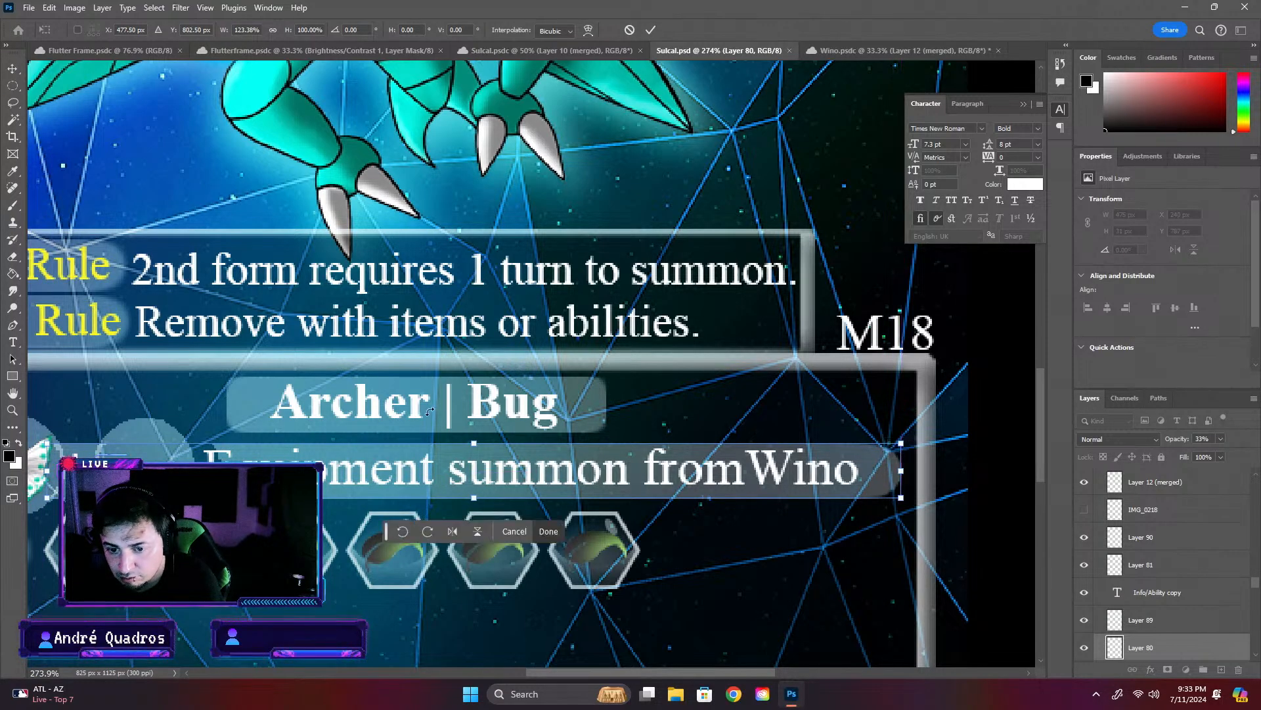
drag(45, 471, 95, 454)
drag(475, 672, 590, 675)
drag(713, 471, 684, 470)
click(826, 158)
click(974, 442)
scroll(750, 483, down, 5)
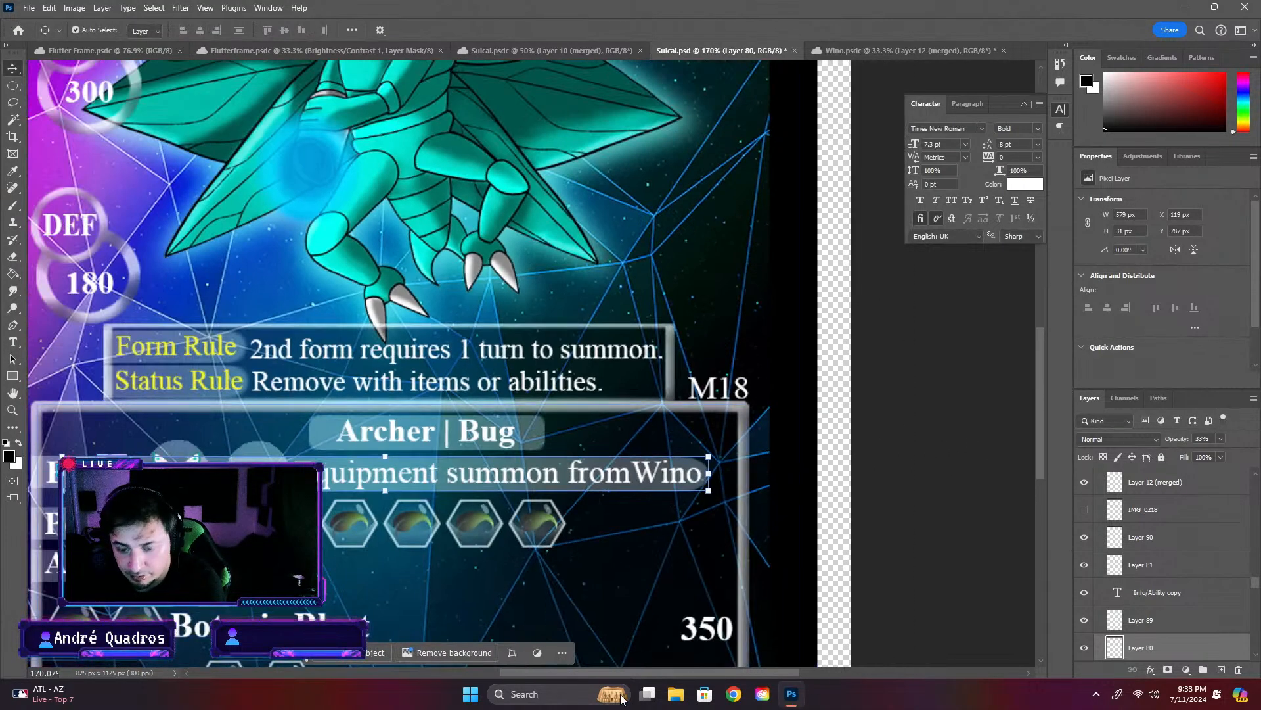
drag(658, 673, 621, 675)
scroll(186, 507, up, 7)
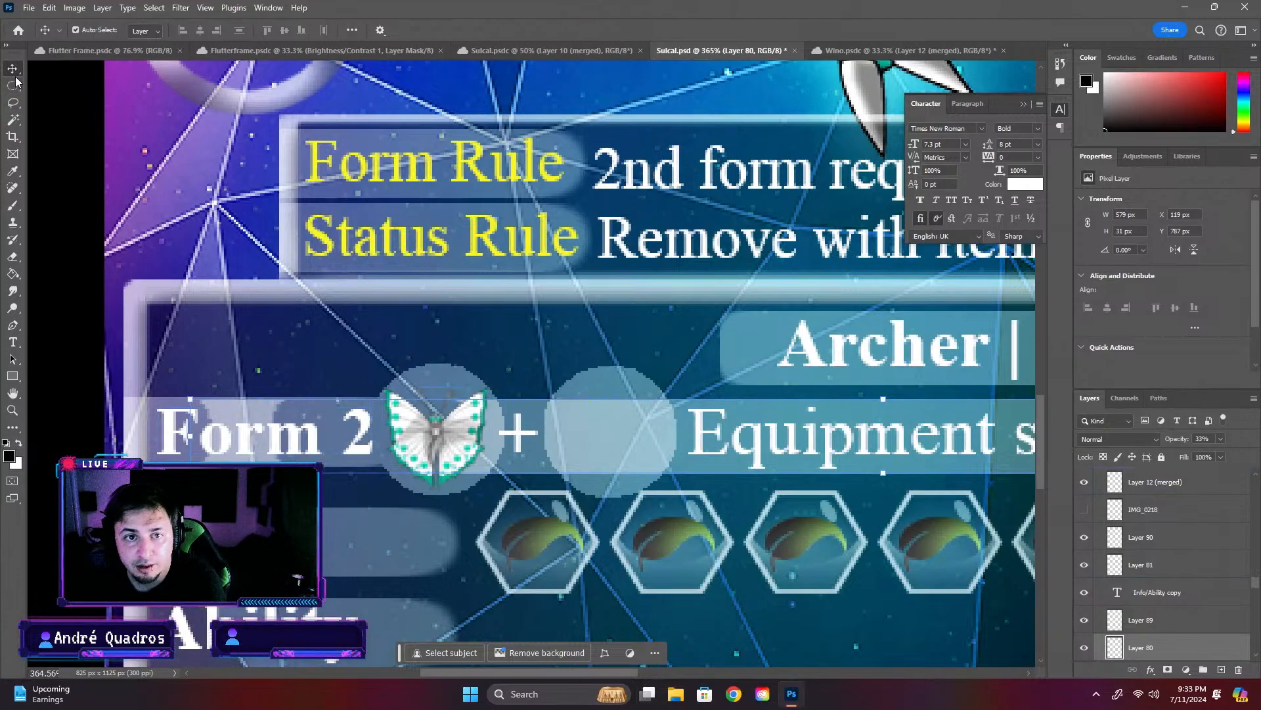
click(12, 120)
click(596, 382)
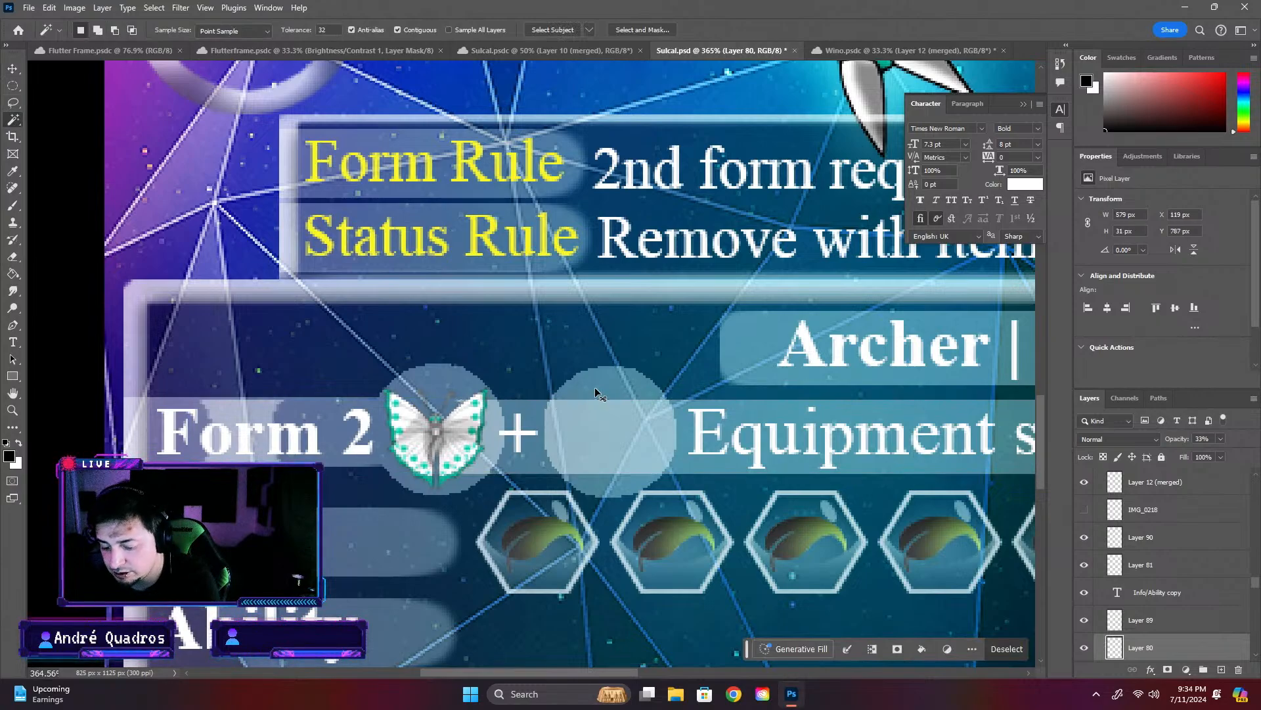
key(v)
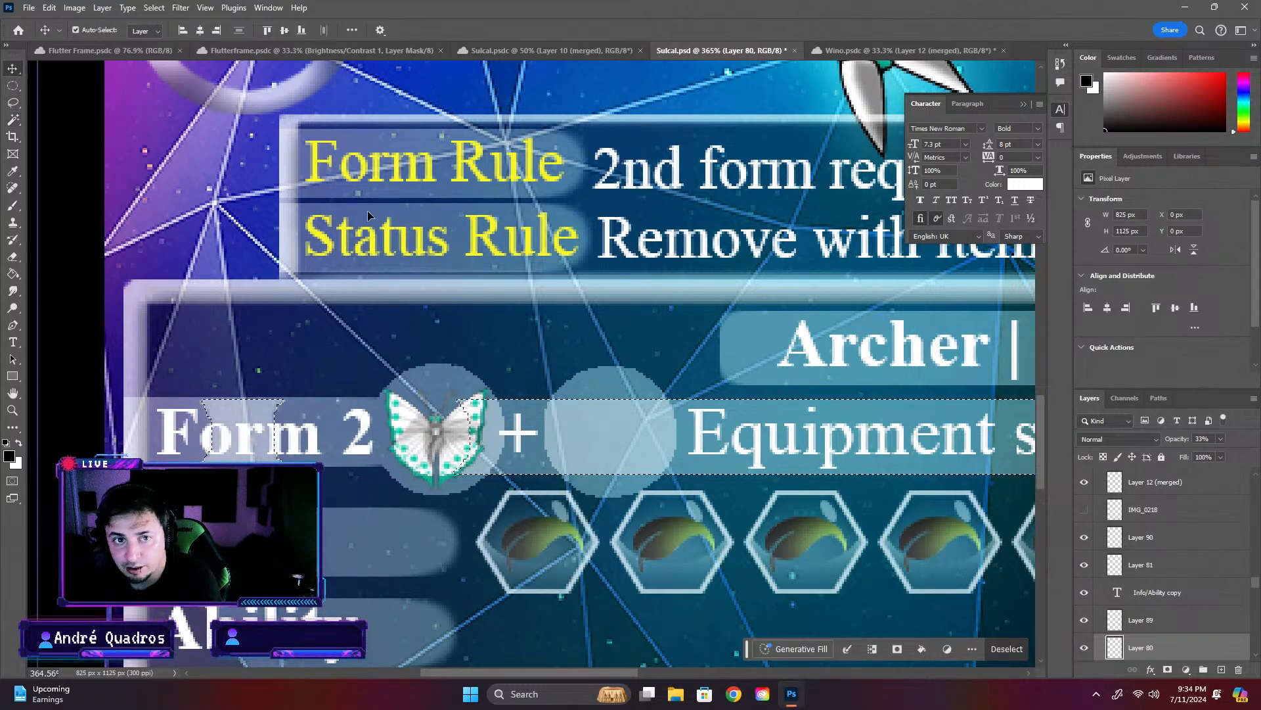
key(ctrl+d)
- Select the second circle's shape from its own layer, delete that area from the stretched bar and deselect
click(611, 371)
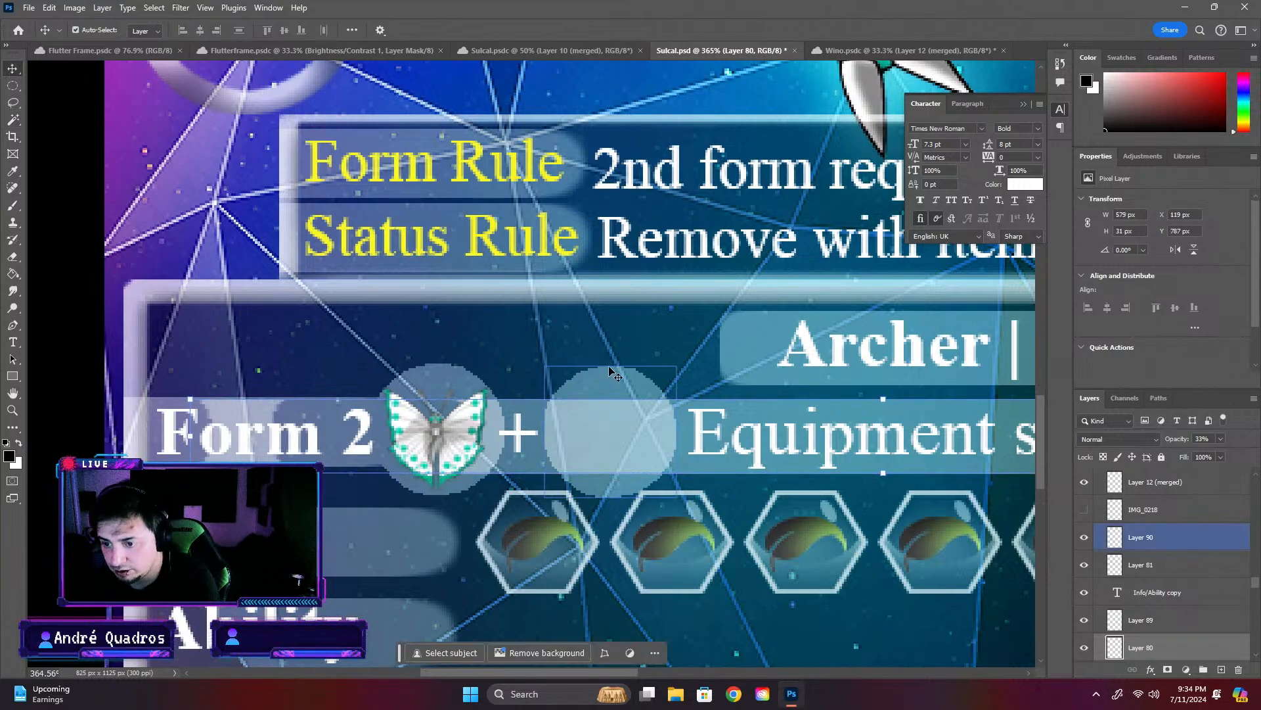
click(612, 366)
click(613, 375)
click(16, 122)
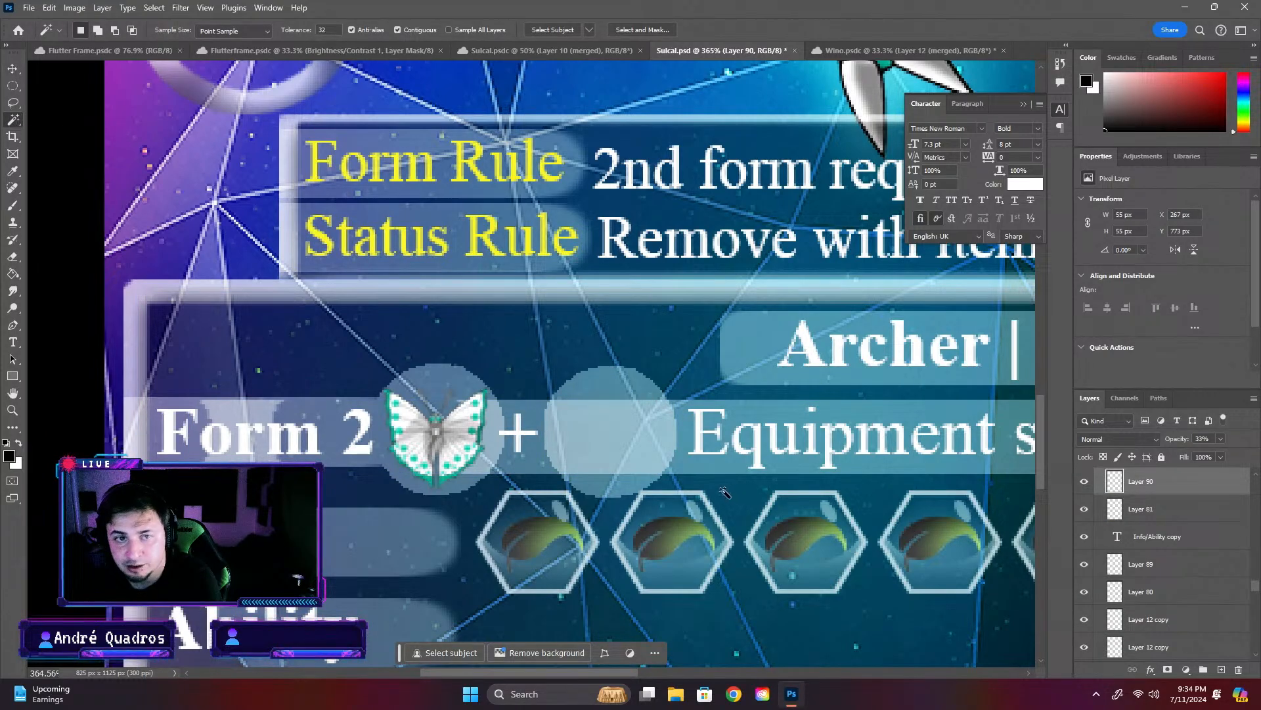
click(632, 393)
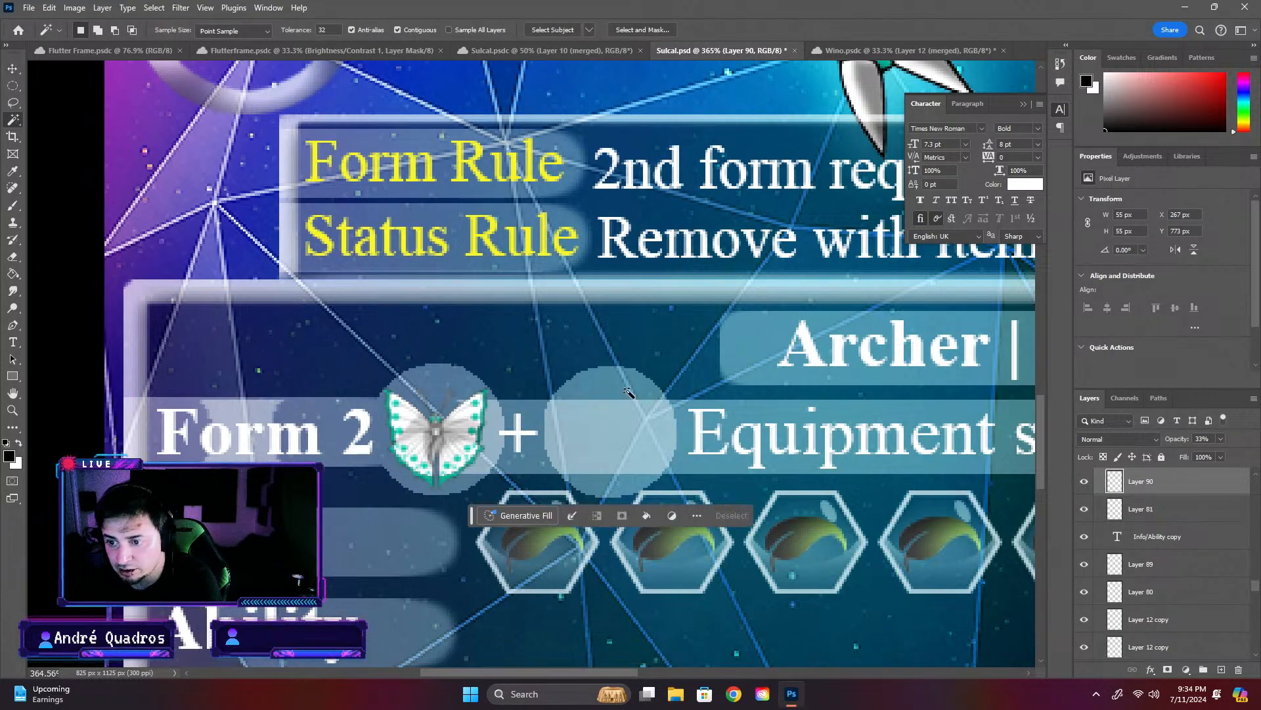
click(13, 68)
click(777, 410)
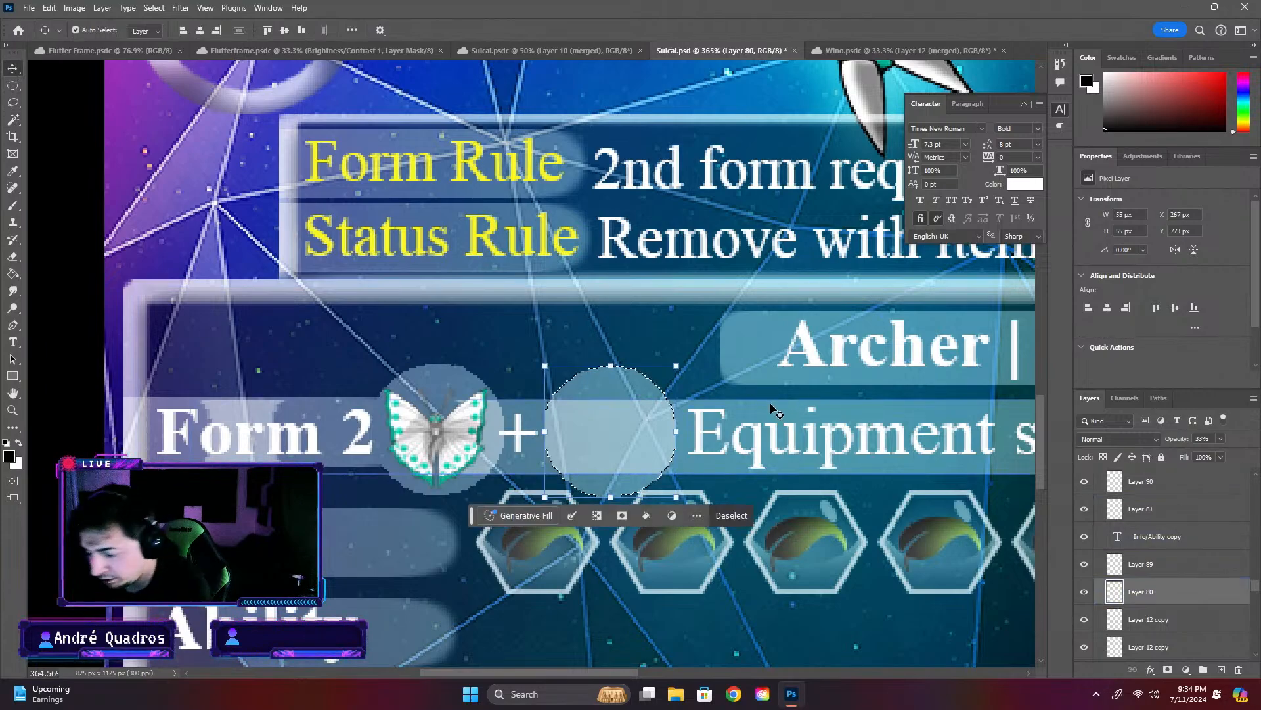
key(Delete)
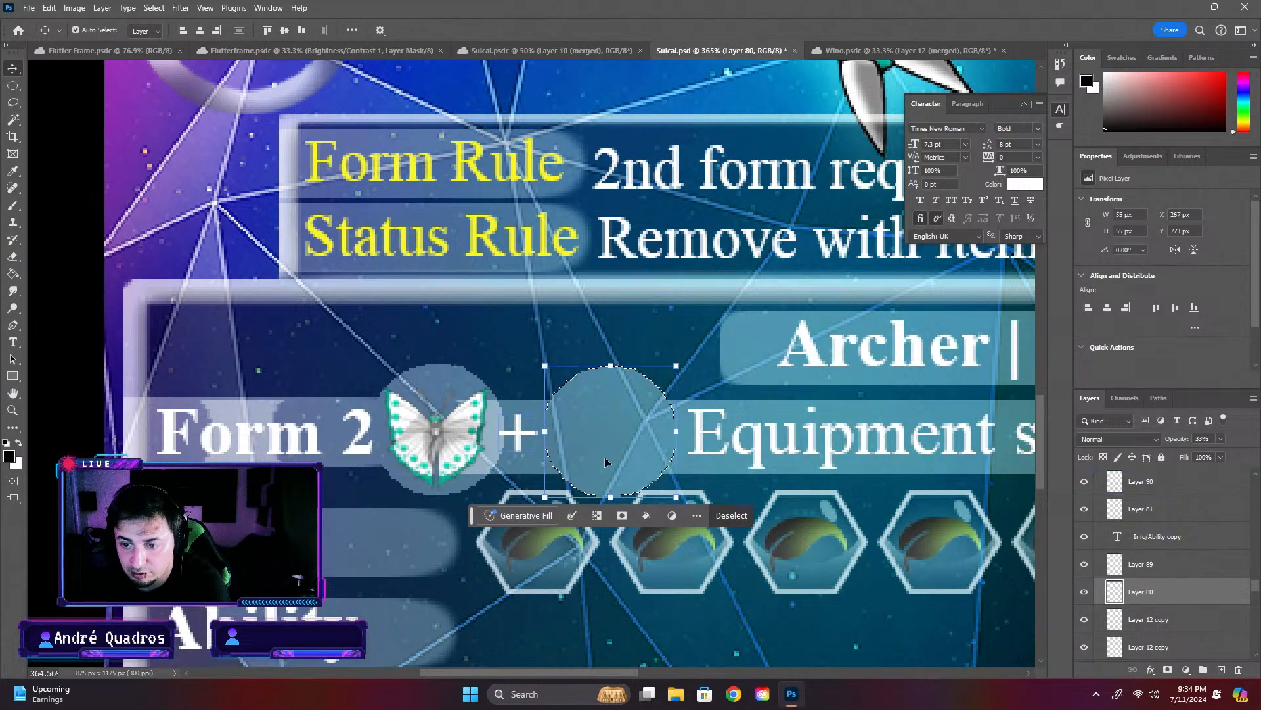
click(92, 335)
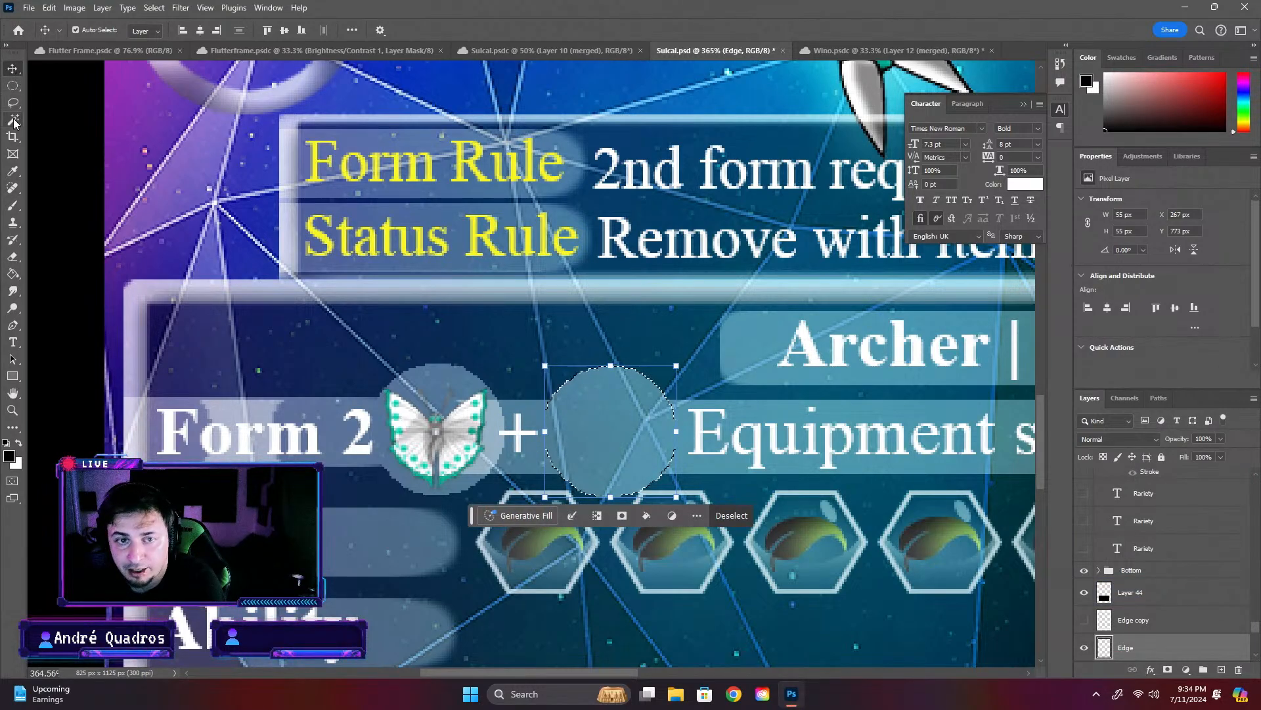
key(ctrl+d)
- Select the butterfly circle's shape from its layer and clear that area from the stretched bar
click(452, 372)
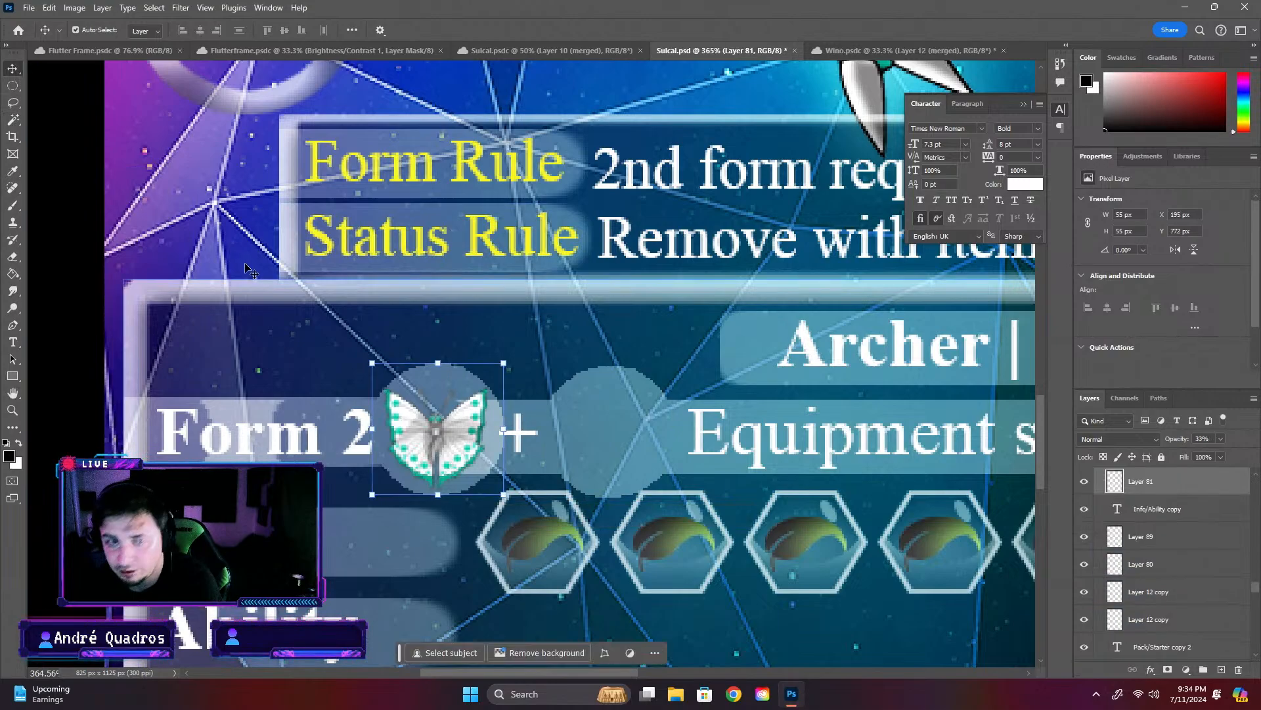
click(12, 119)
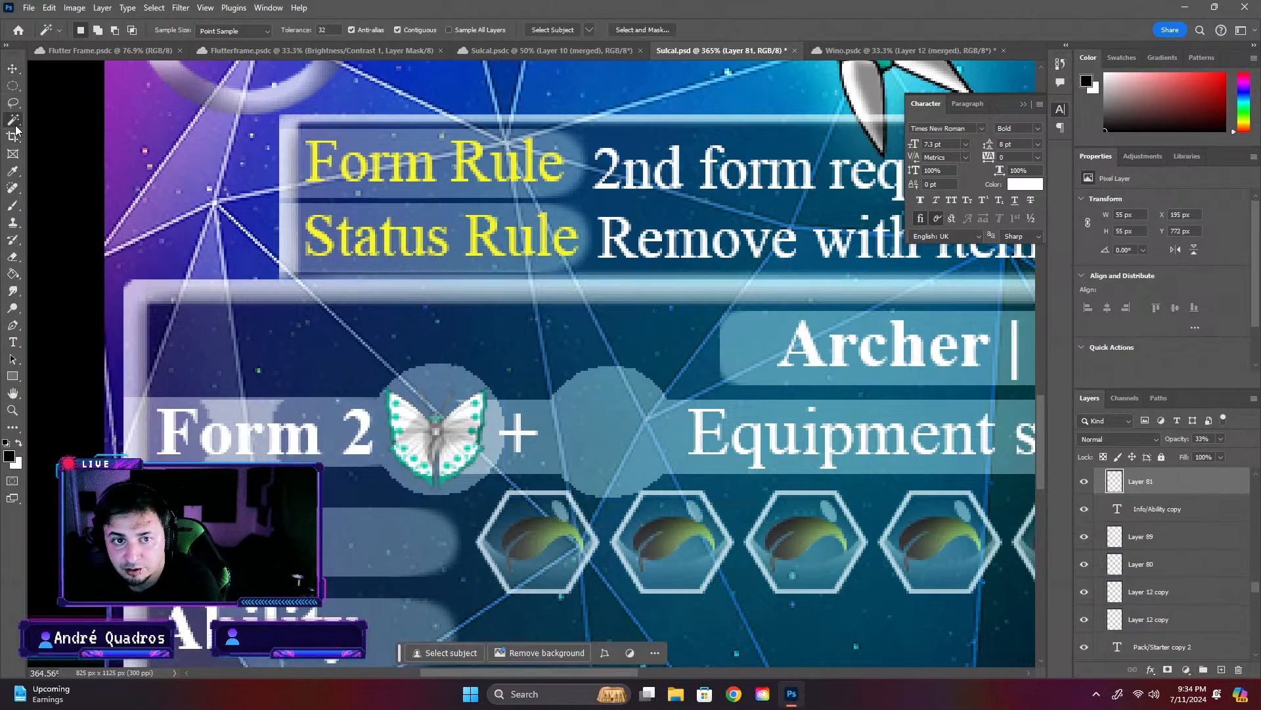
click(460, 381)
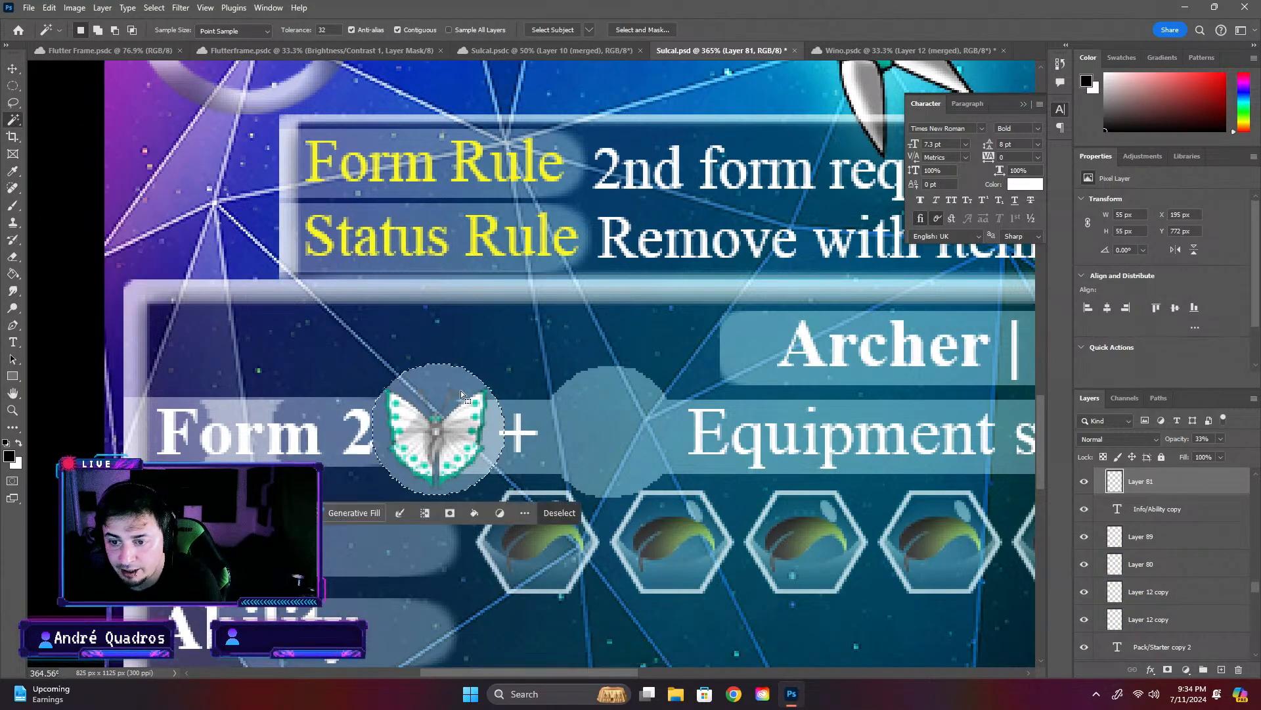
click(12, 69)
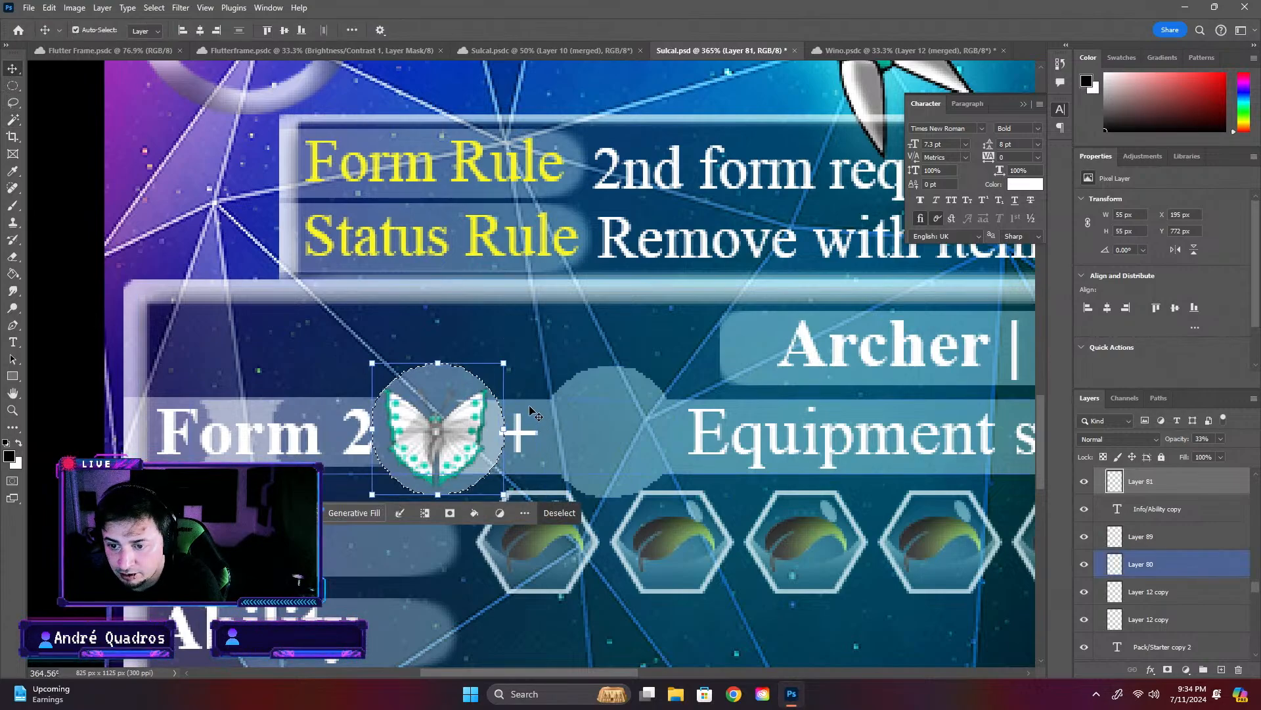
click(634, 487)
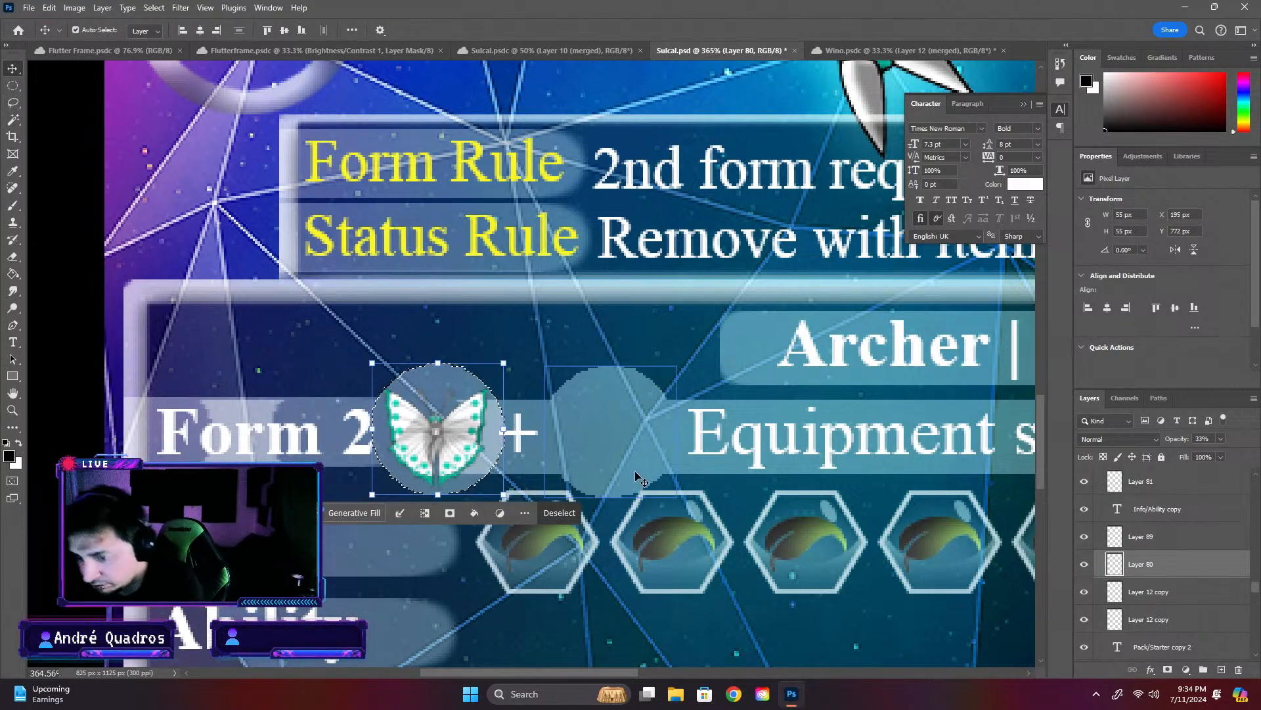
click(559, 513)
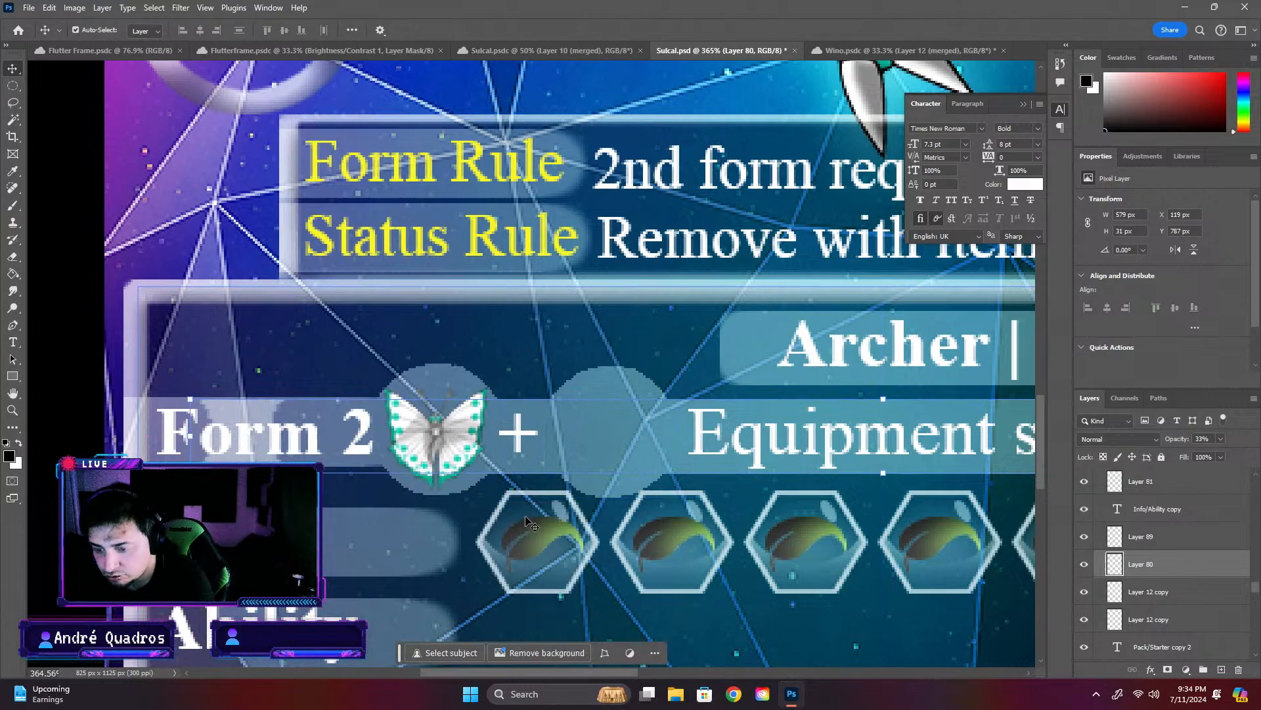
- Shift the "+" slightly away from the butterfly so it sits evenly between the two circles
click(70, 316)
click(524, 430)
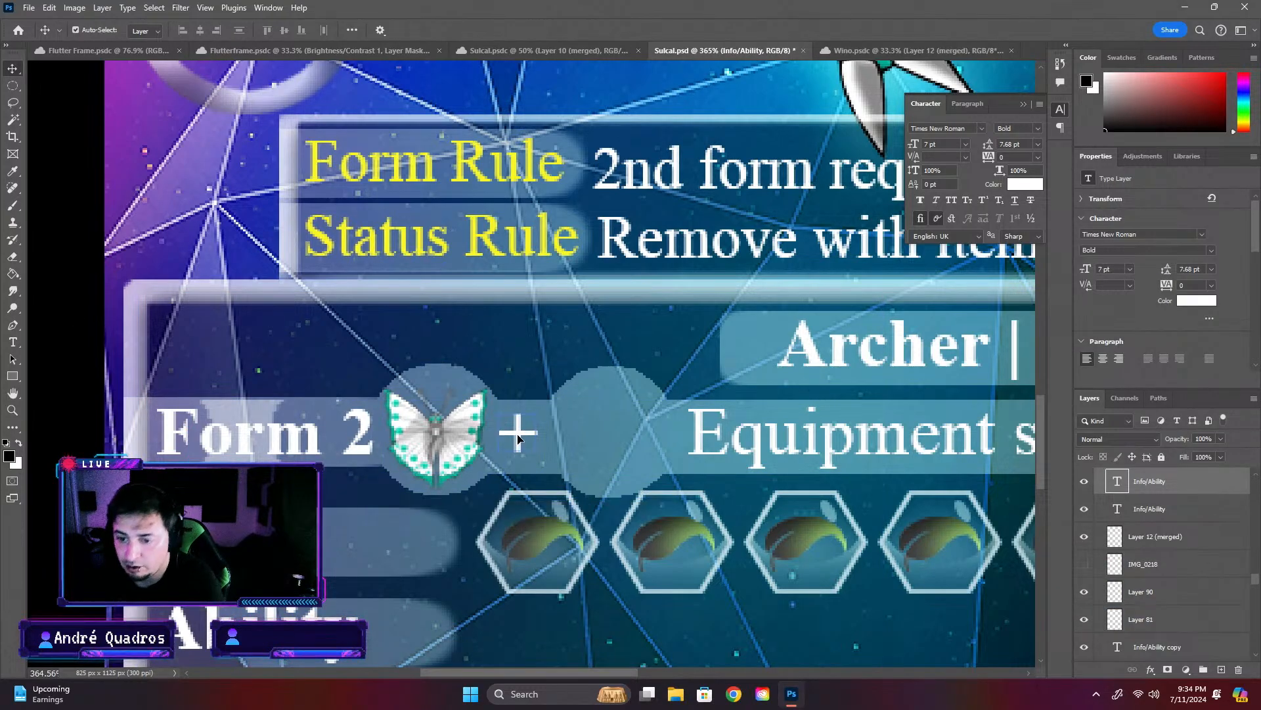
drag(523, 431, 526, 439)
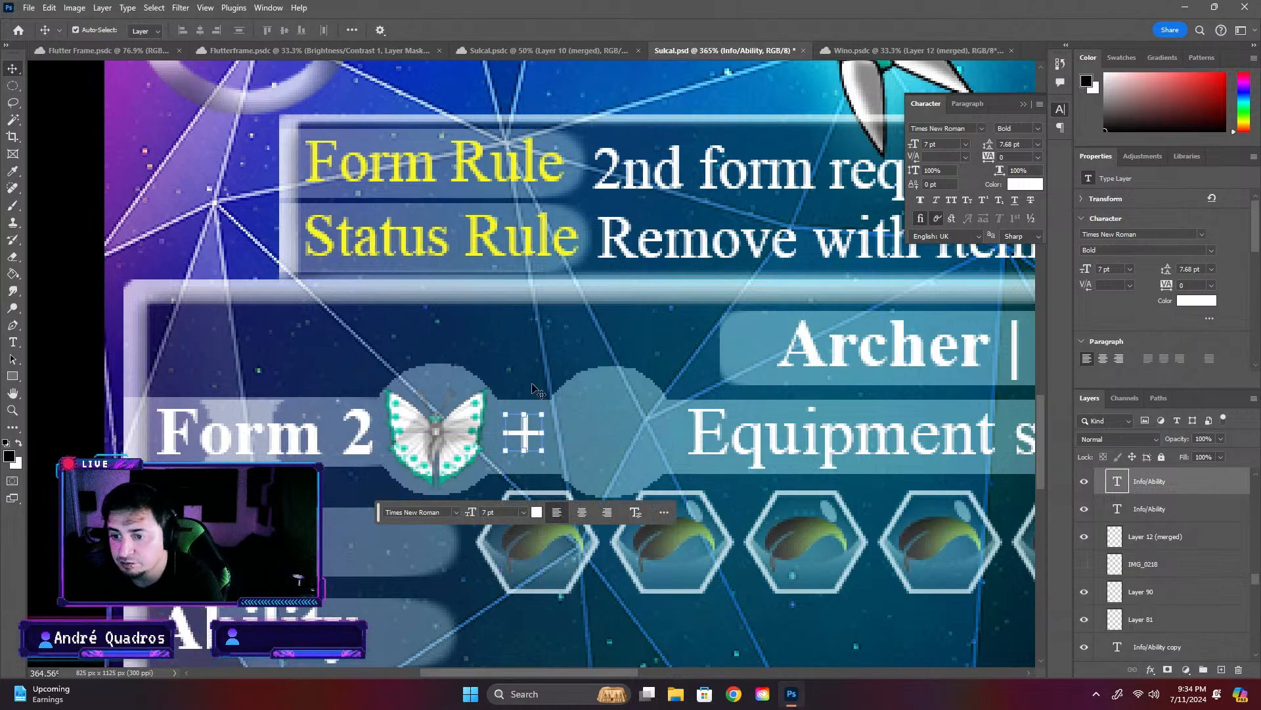
- Erase the stretched bar's surplus section behind "Form 2" up to the butterfly circle, and save the card
click(409, 491)
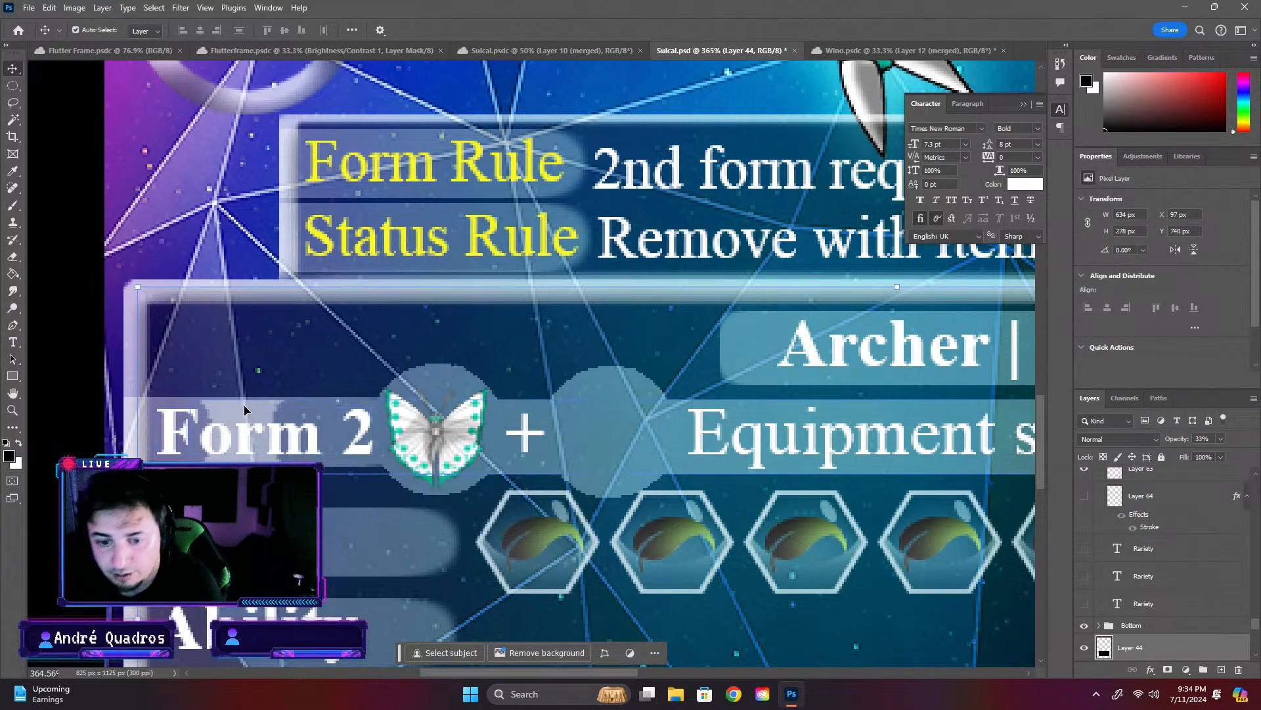
click(251, 464)
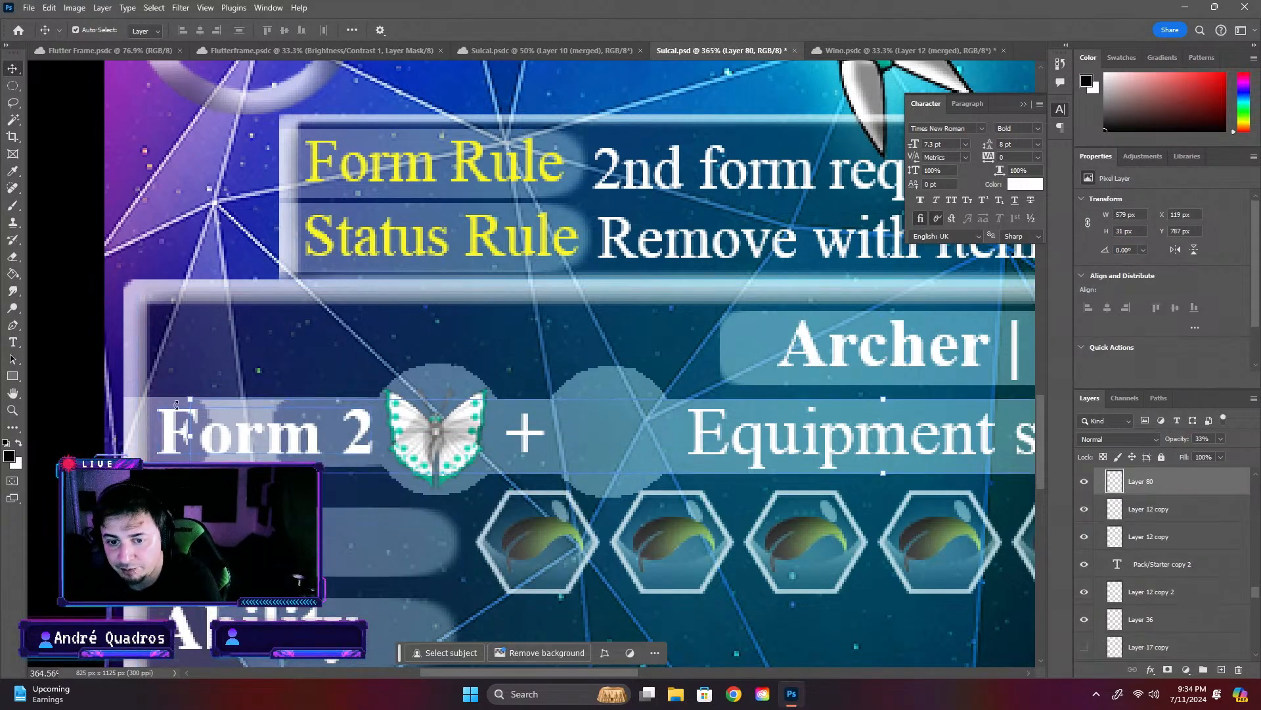
click(14, 257)
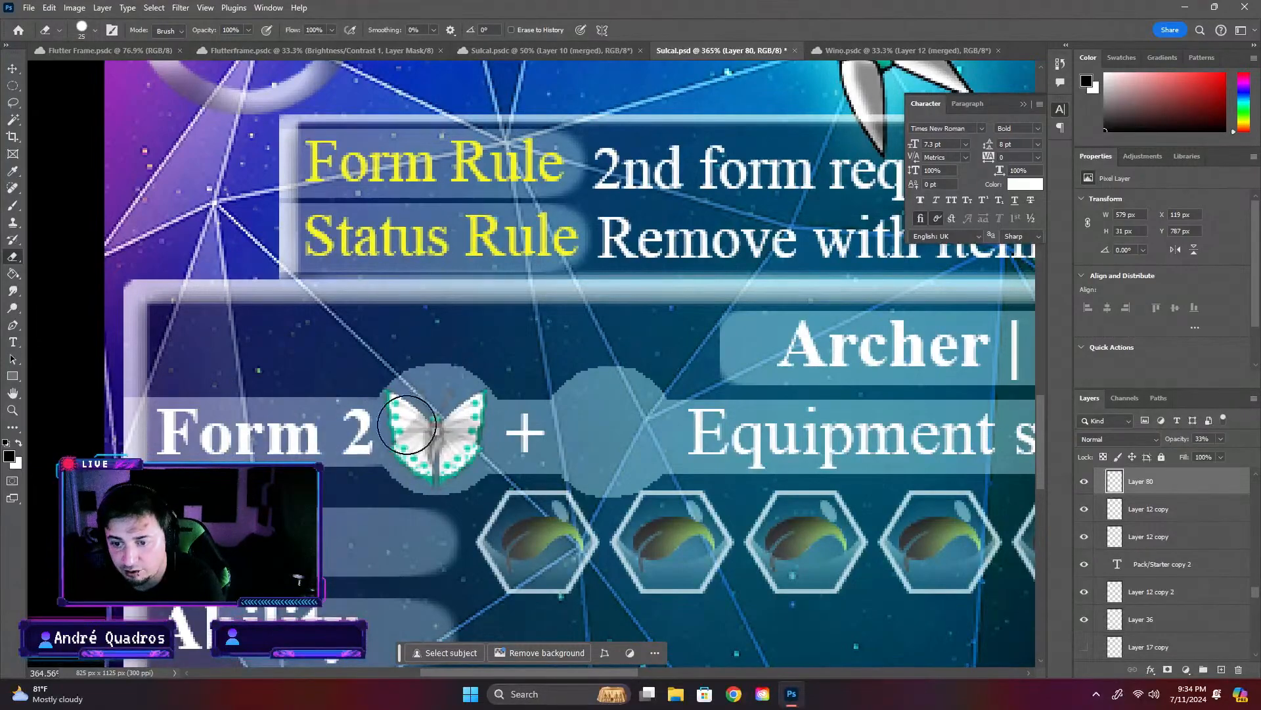
scroll(163, 367, down, 6)
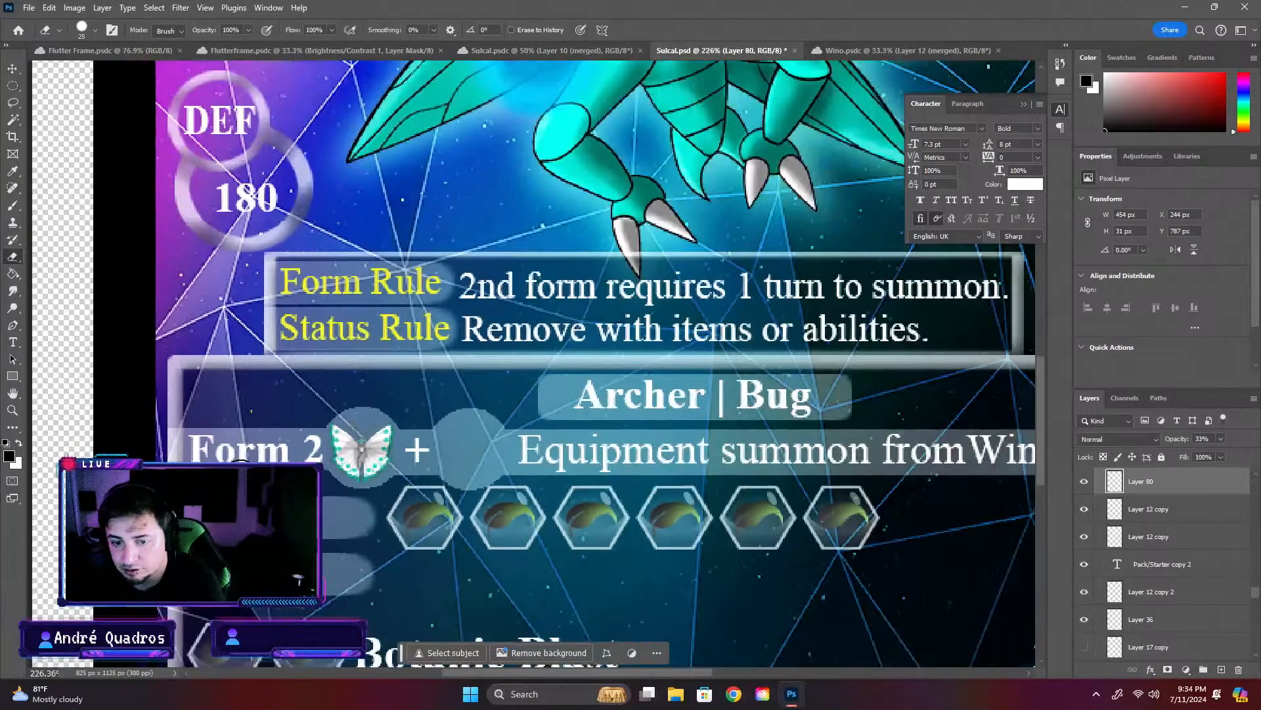
key(ctrl+s)
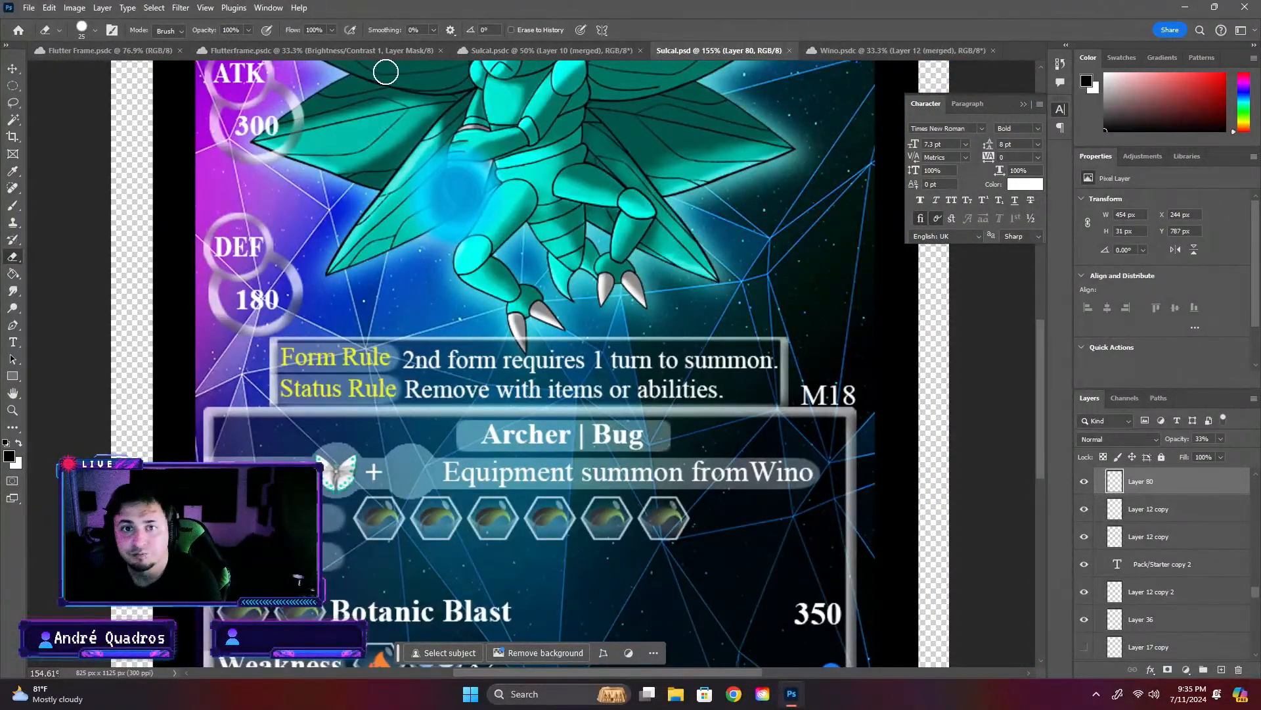
- Switch to the Flutterframe document and hide its "Flares (merged)" layer
click(401, 49)
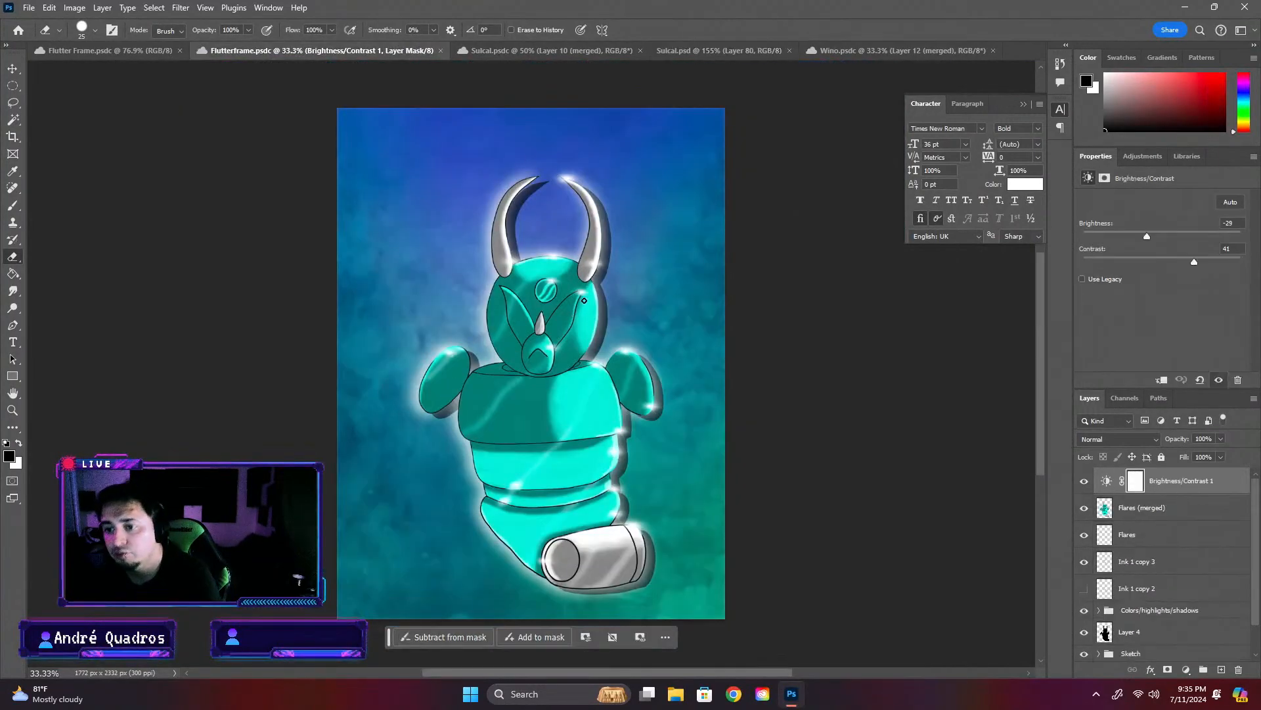
click(16, 71)
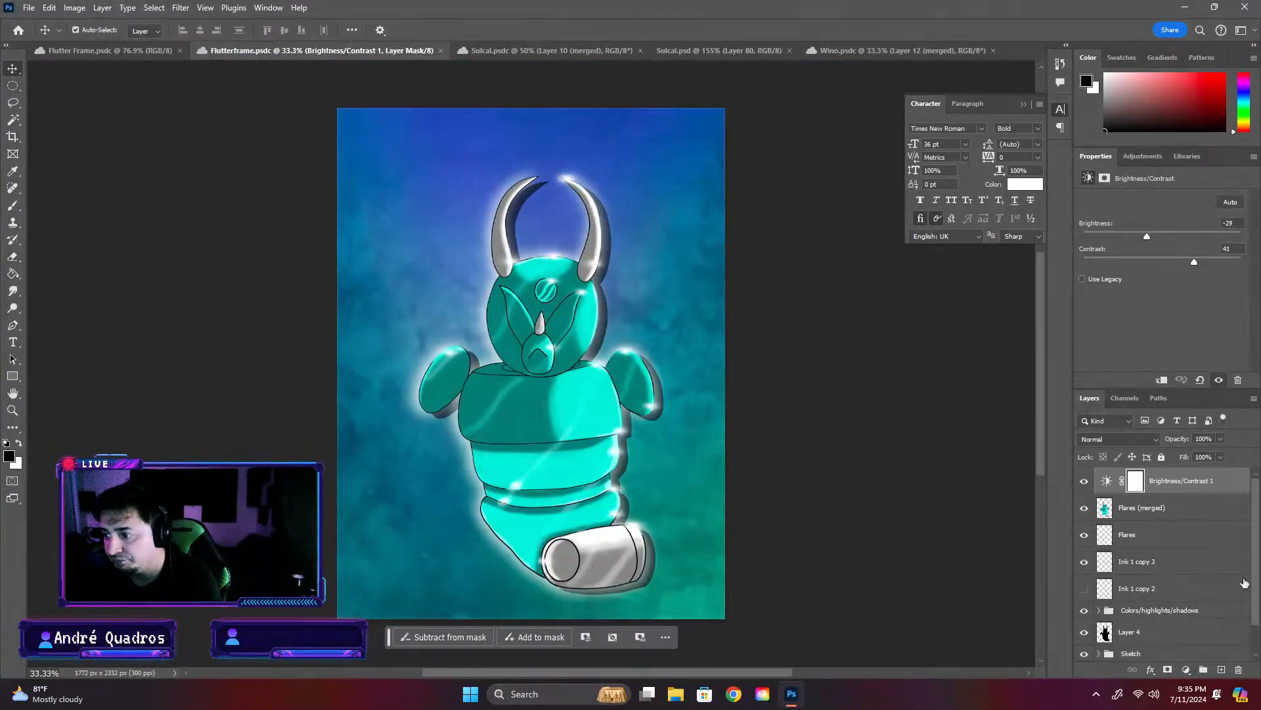
click(1209, 513)
click(1084, 509)
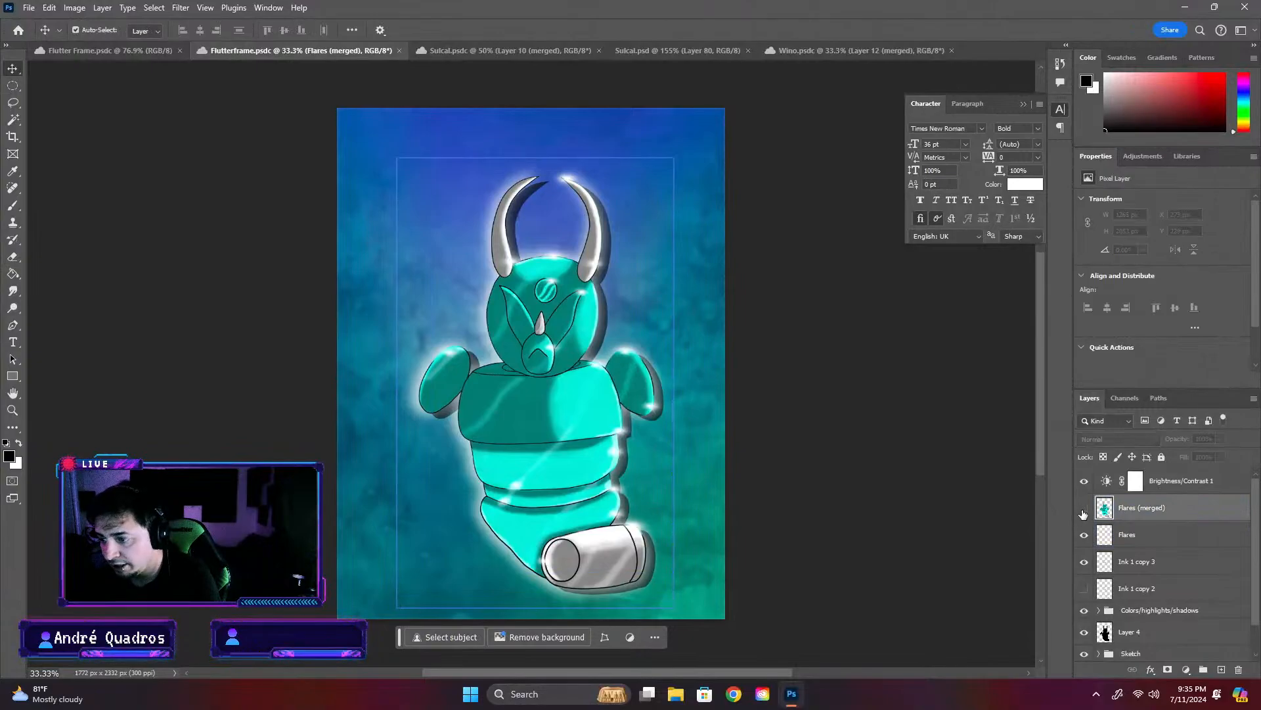
click(1084, 508)
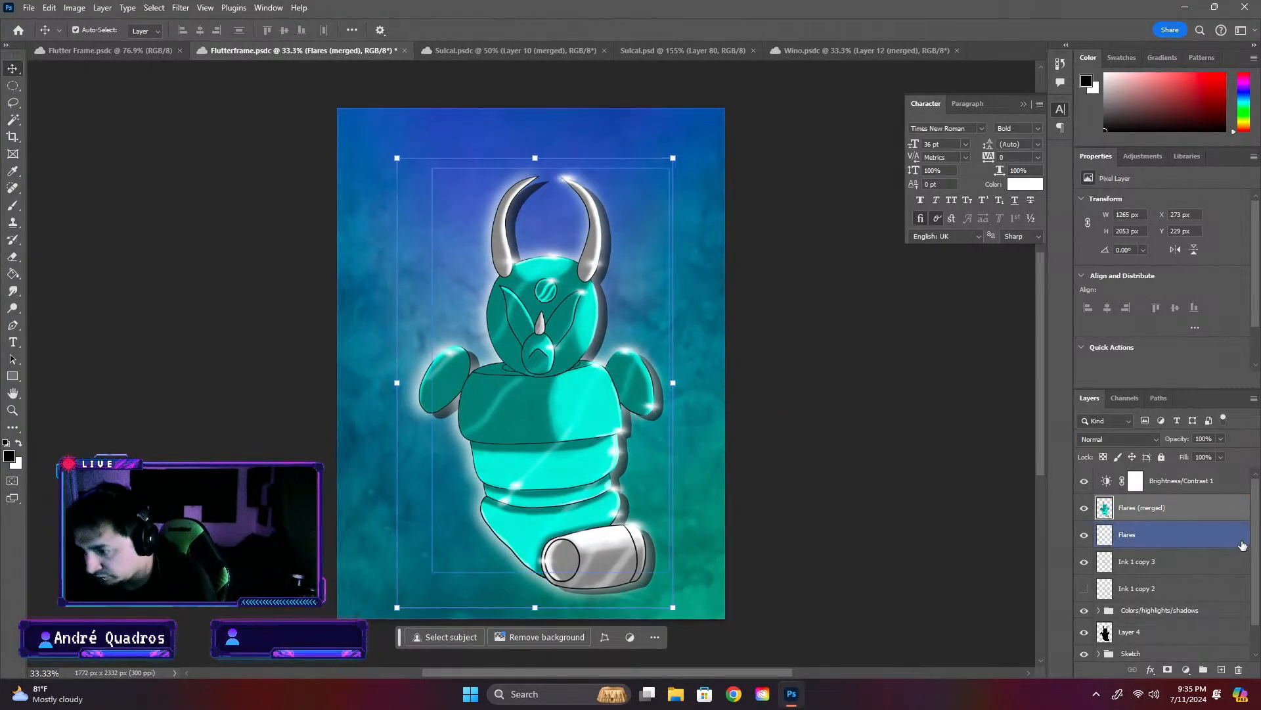
click(1084, 509)
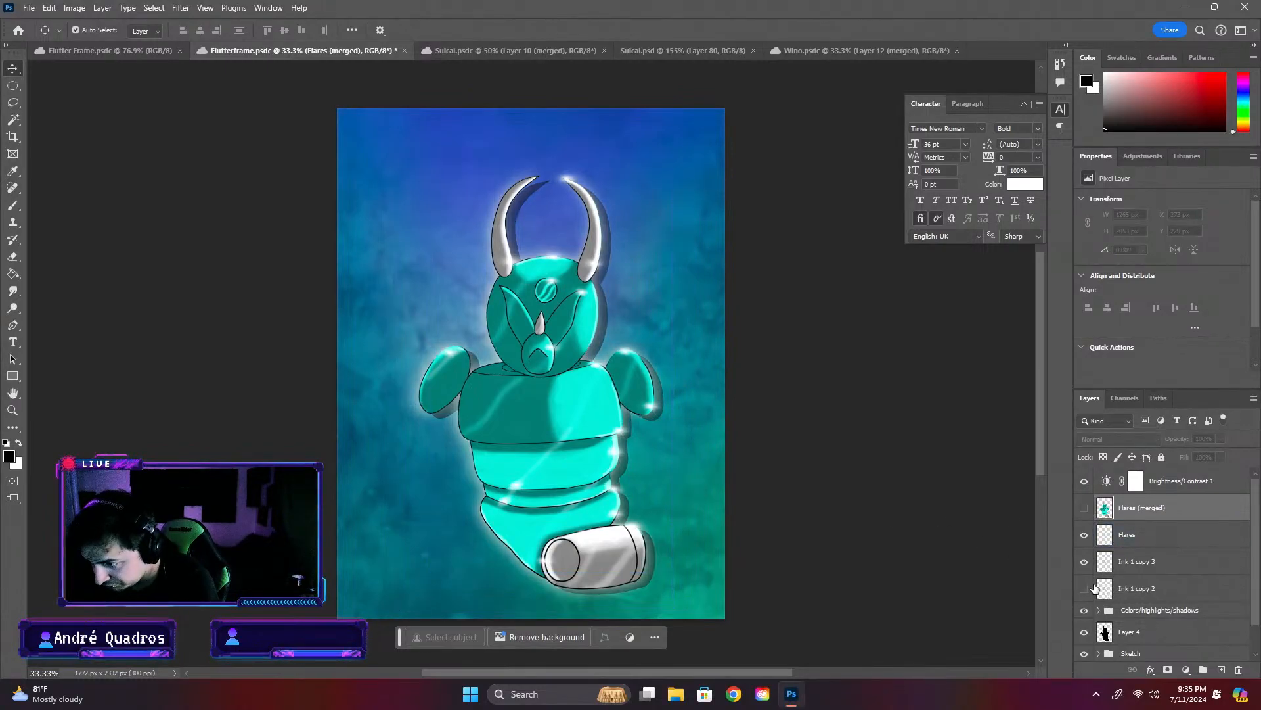
- Check the layers inside the "Colors/highlights/shadows" group by toggling their visibility, and hide its "Outline" layer to remove the glow
scroll(1096, 590, down, 2)
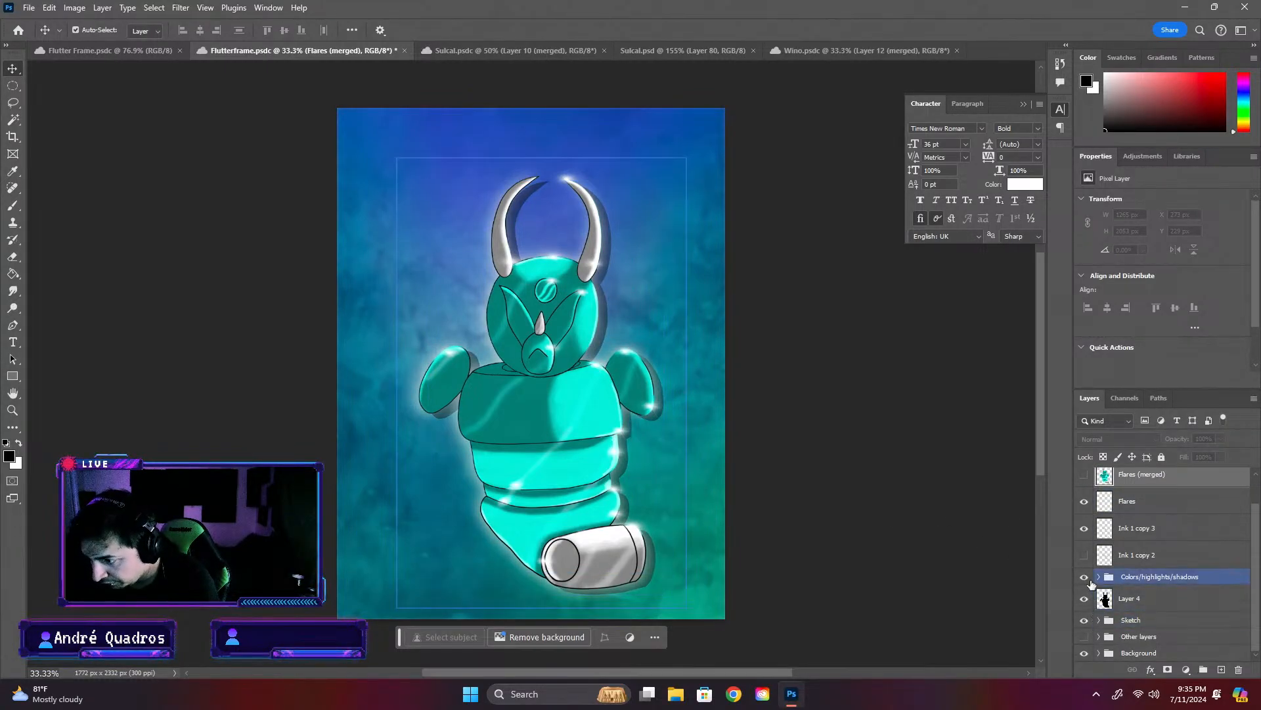
click(1110, 576)
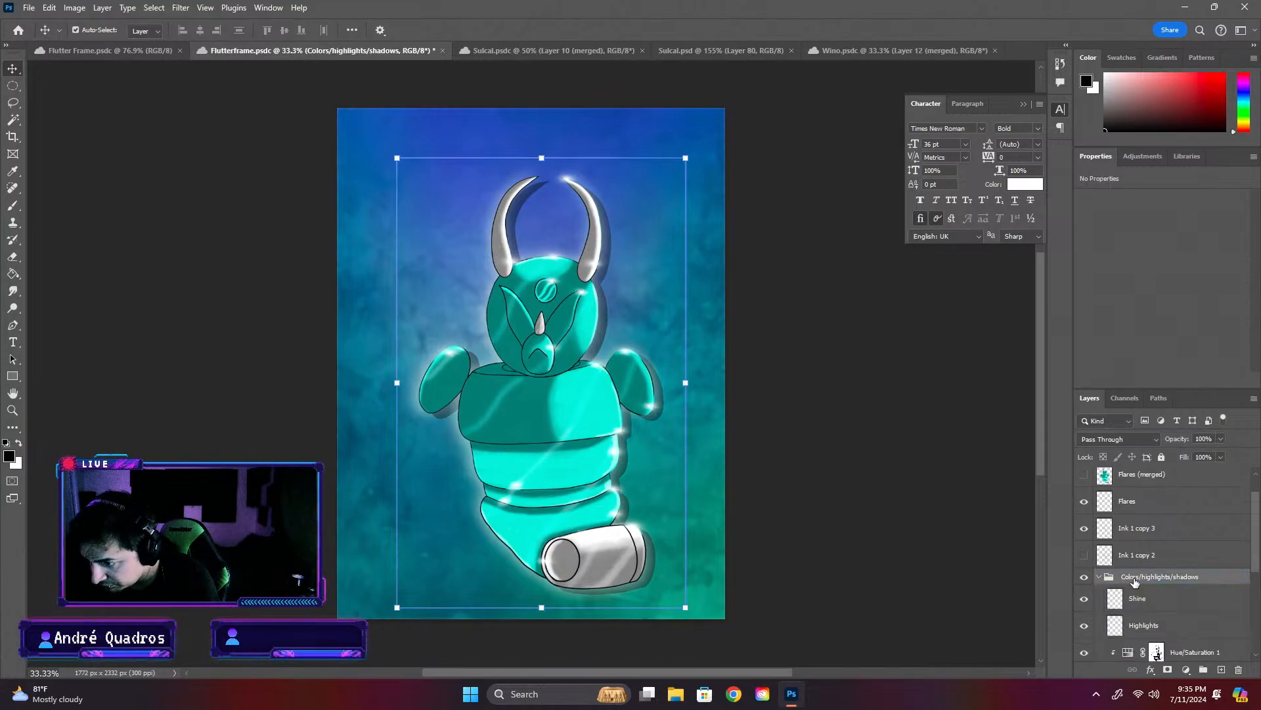
click(1097, 577)
click(1086, 519)
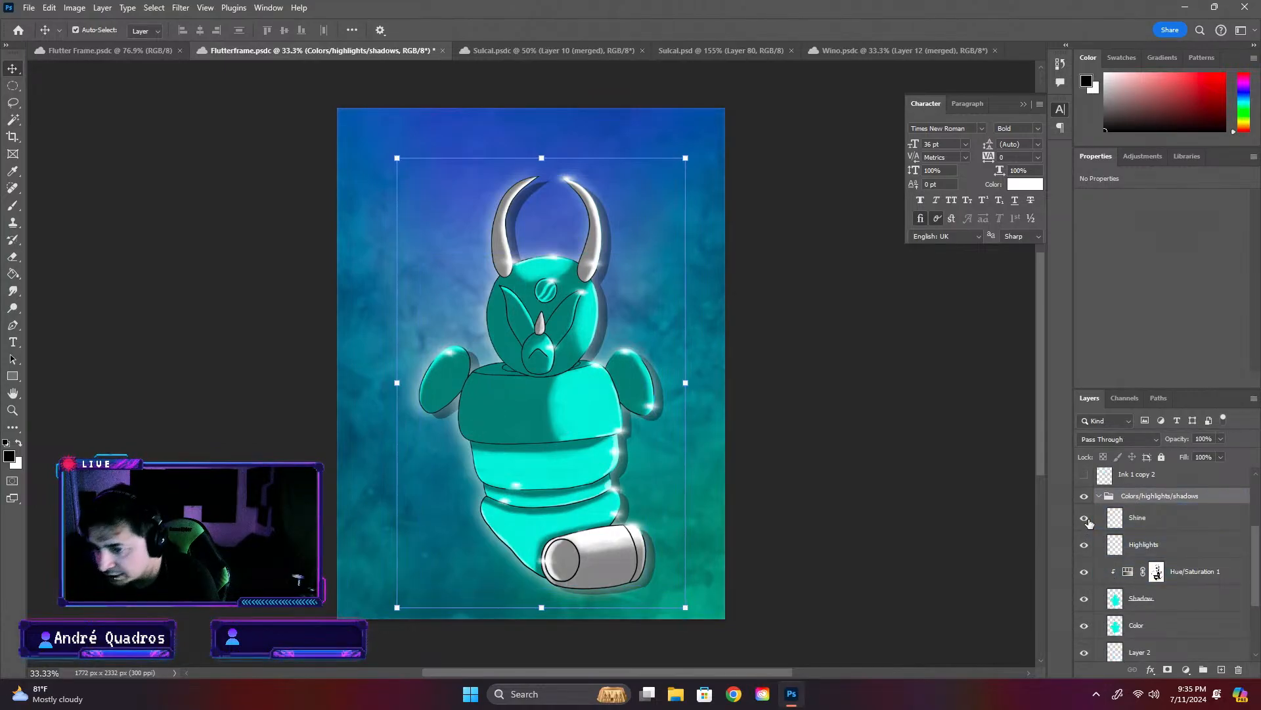
click(1086, 519)
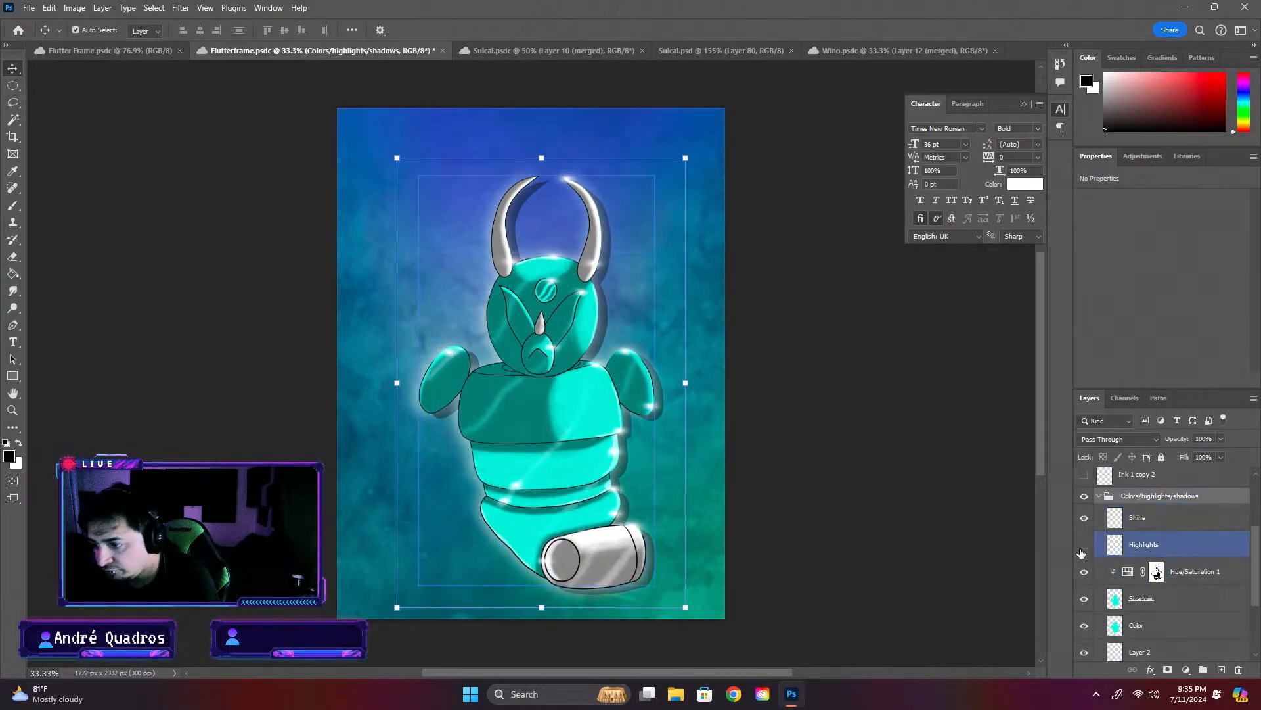
click(1085, 544)
click(1085, 545)
click(1086, 598)
click(1085, 598)
scroll(1088, 599, down, 2)
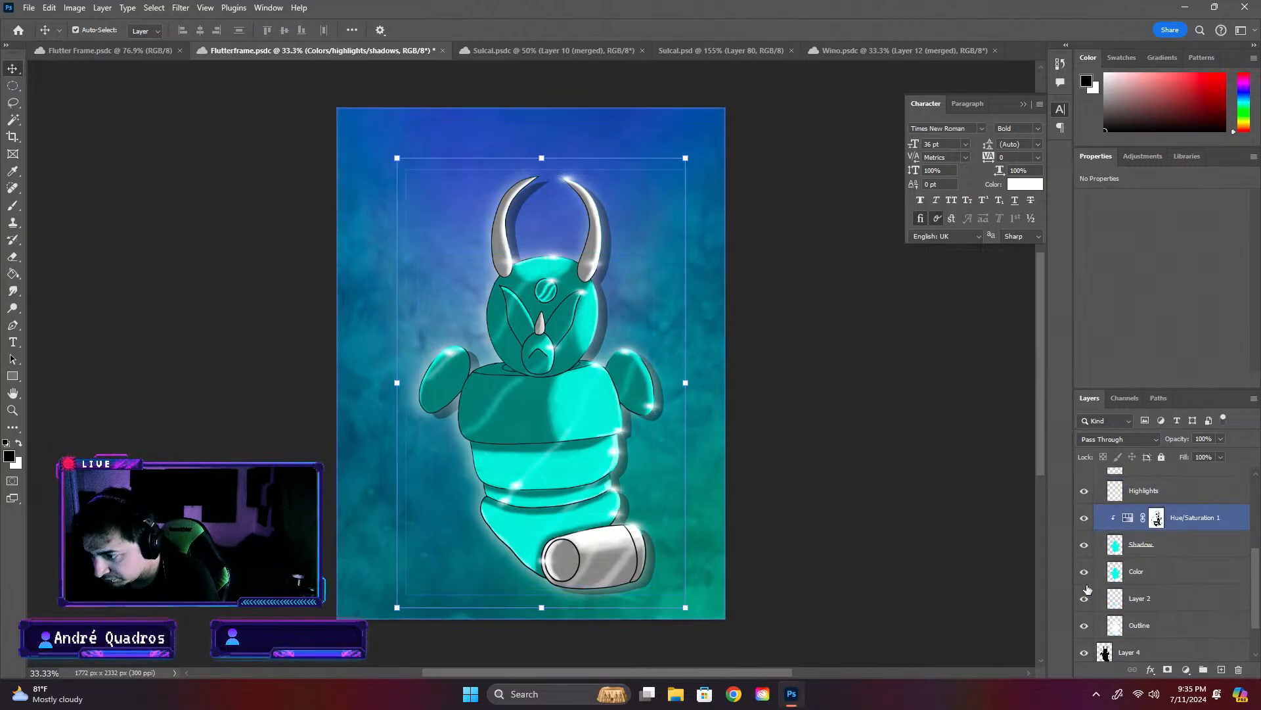
click(1085, 625)
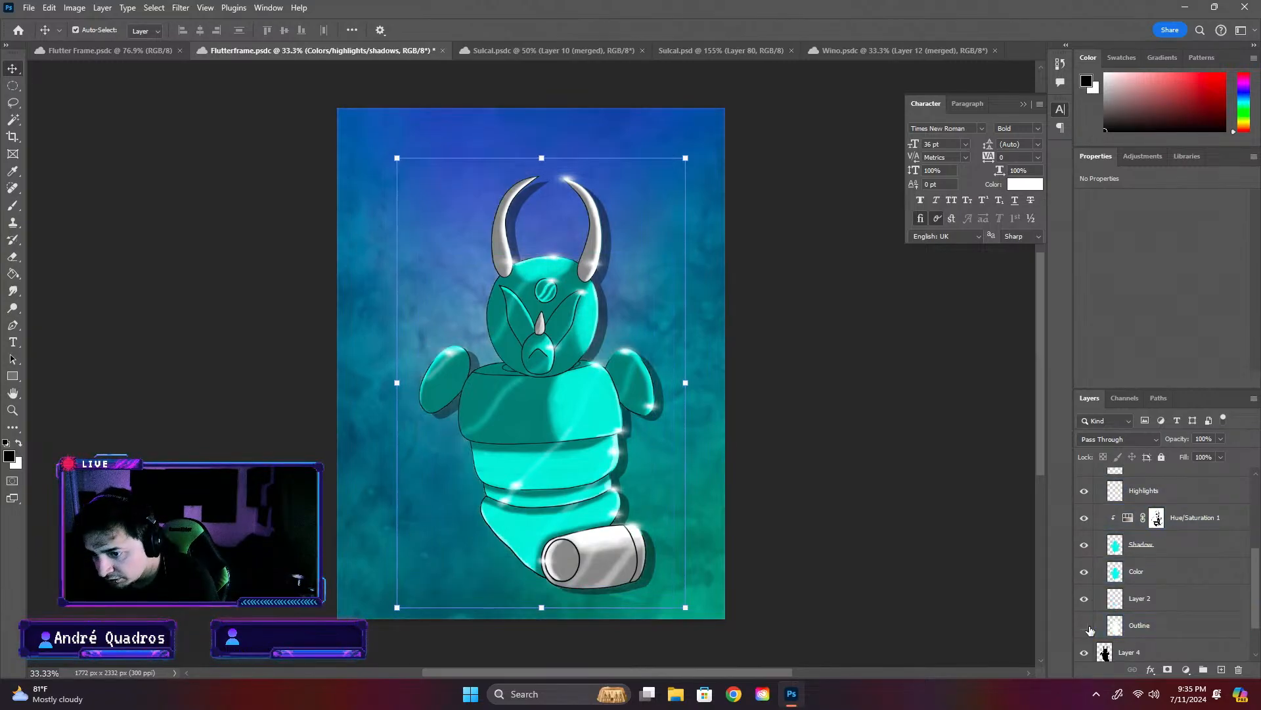
- Collapse the "Colors/highlights/shadows" group and hide the "Flares" layer
scroll(1096, 603, down, 2)
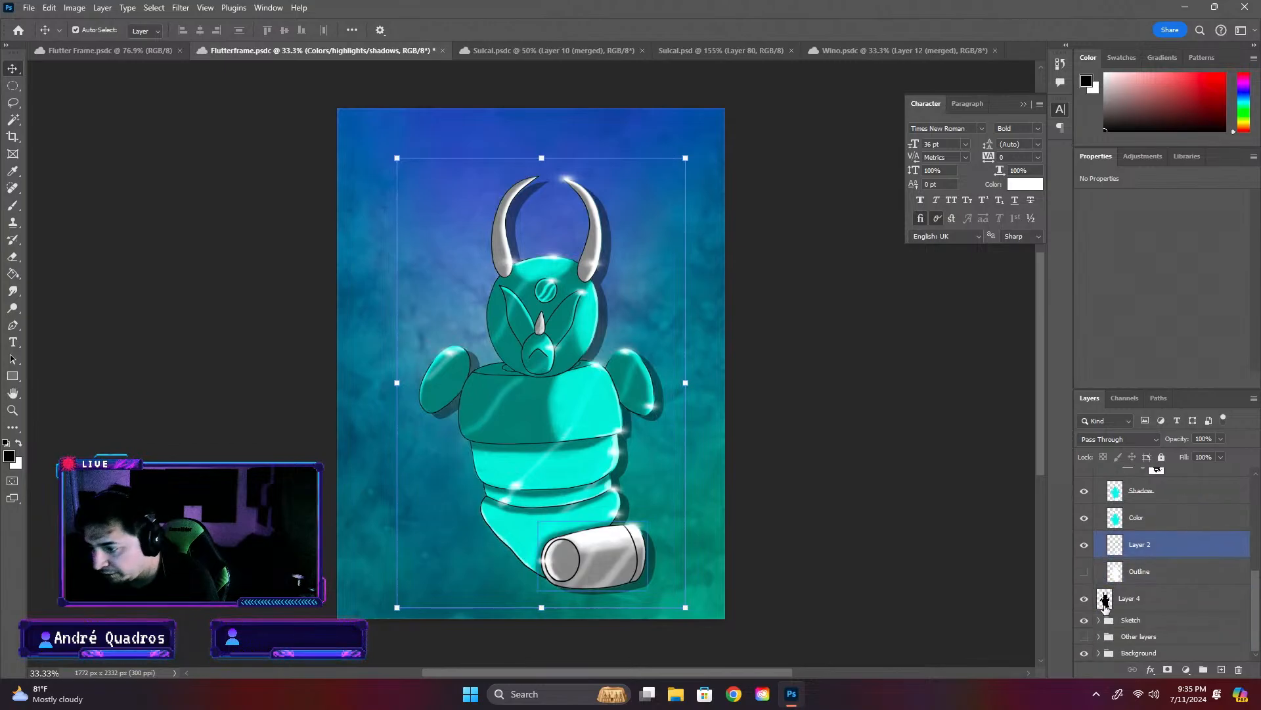
scroll(1105, 608, up, 4)
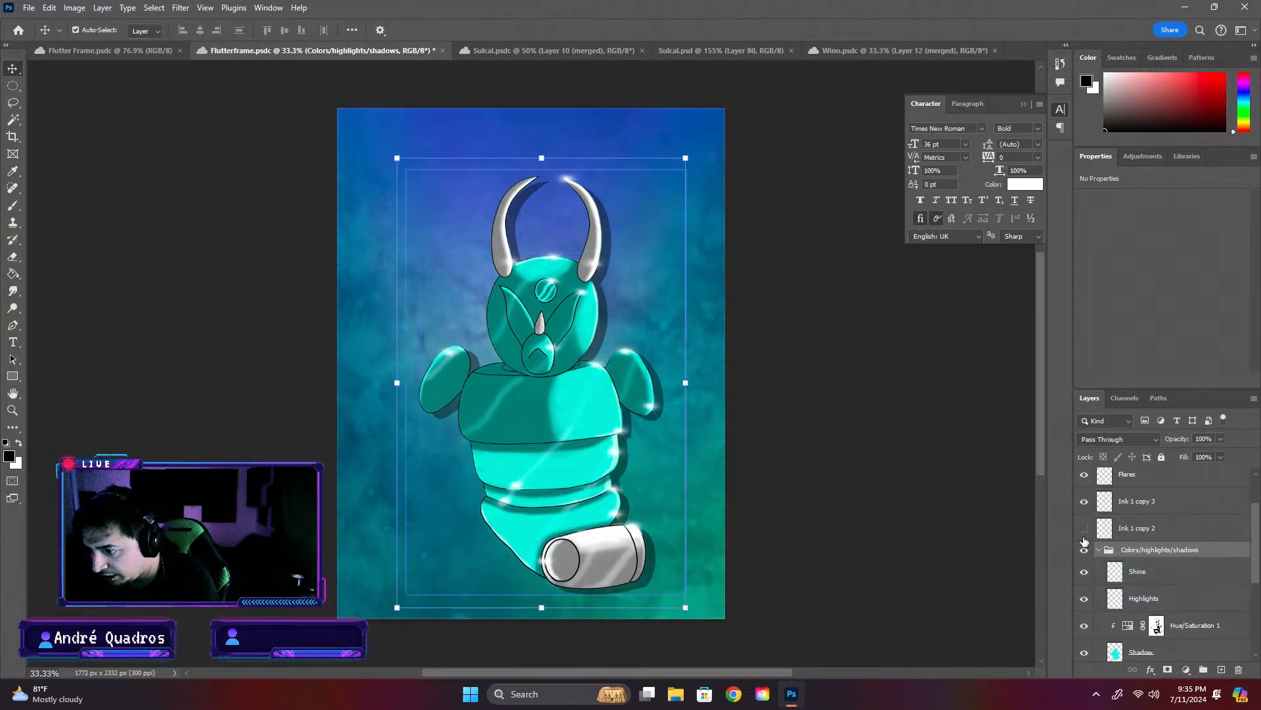
click(1100, 550)
scroll(1097, 545, up, 2)
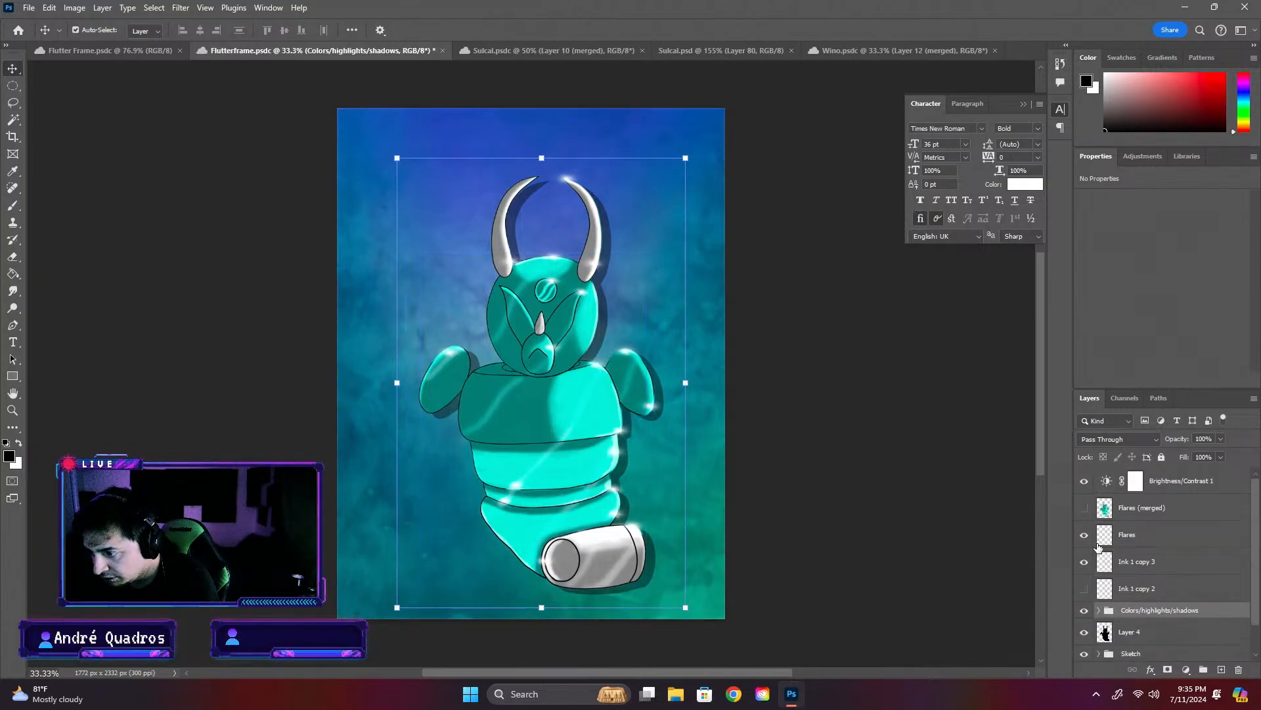
click(1092, 533)
click(1083, 536)
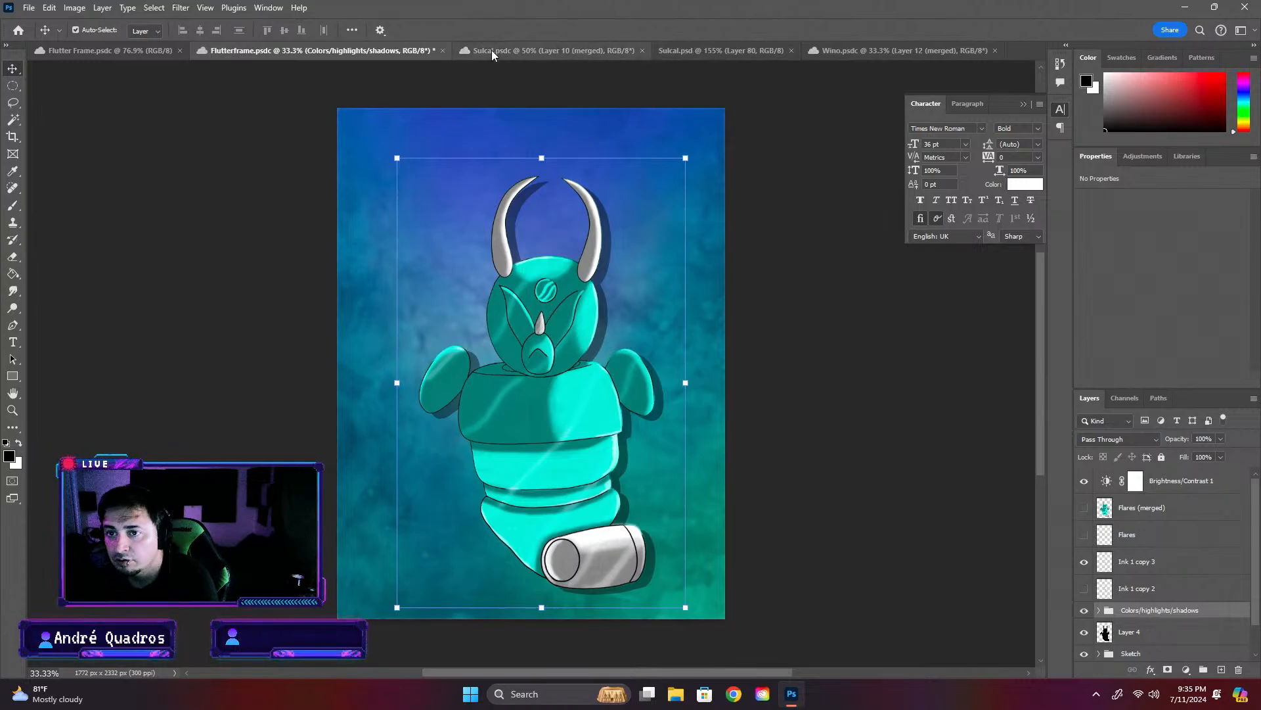
- Select the layers from "Flares (merged)" down to the "Sketch" group and stamp their visible content into a new merged layer
click(1226, 489)
click(1227, 507)
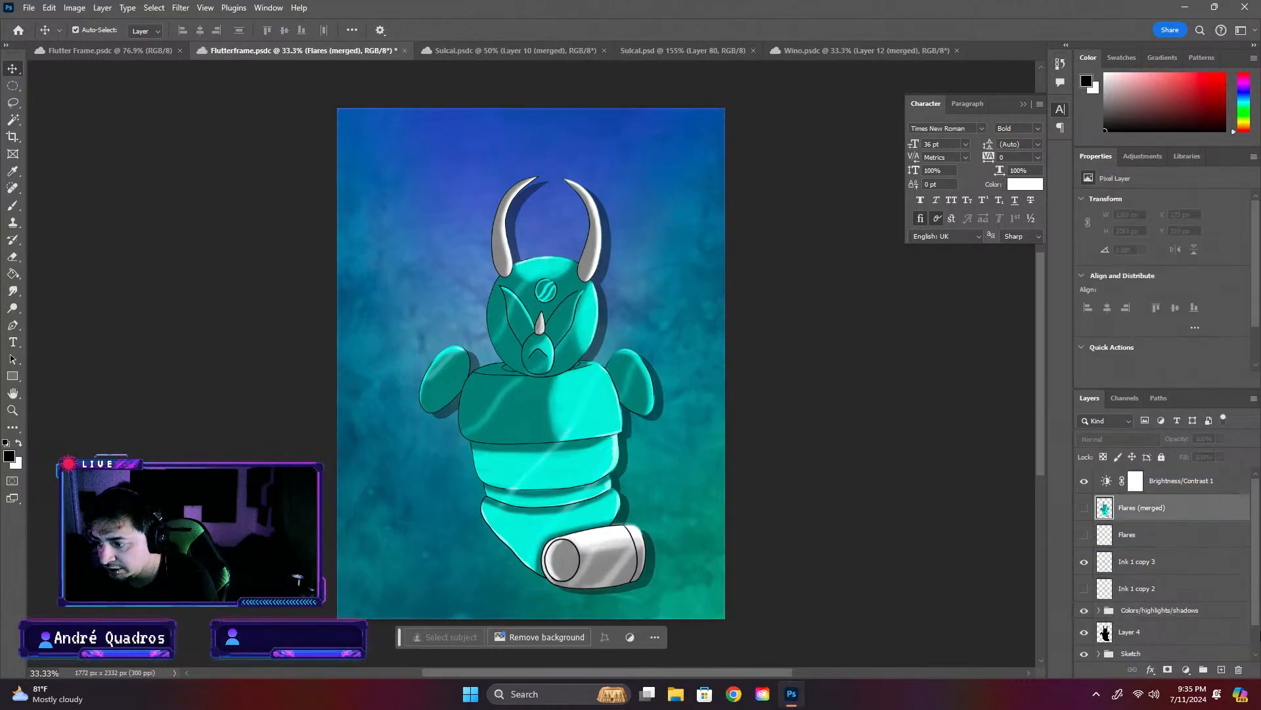
scroll(1169, 565, down, 1)
shift+click(1175, 621)
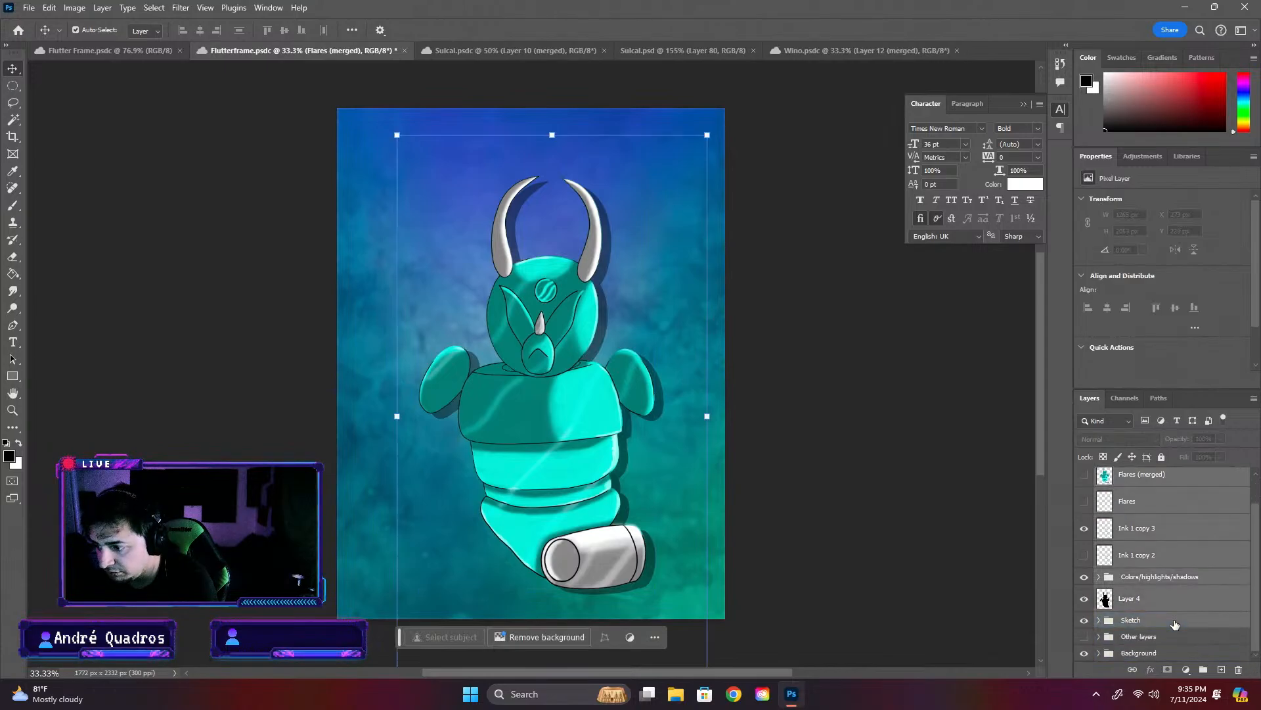
key(ctrl+alt+e)
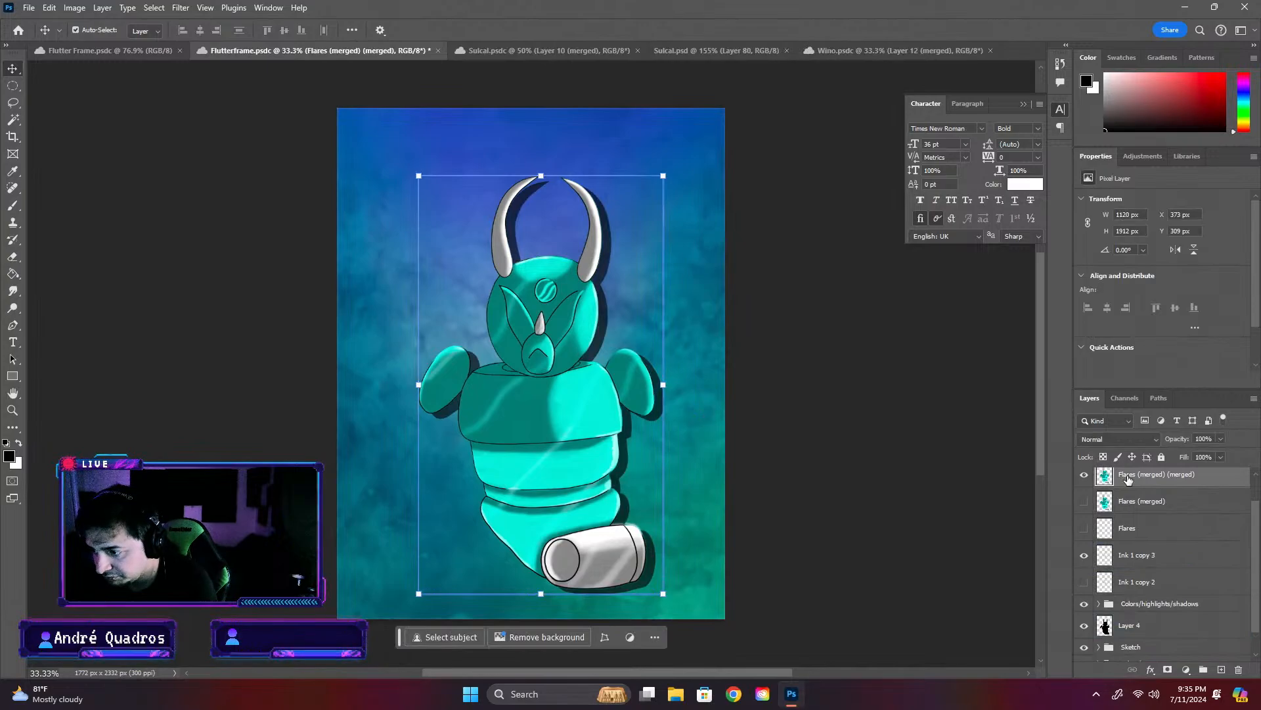
- Bring the merged character artwork into Sulcal.psd, directly above the second circle's layer
click(538, 52)
click(670, 47)
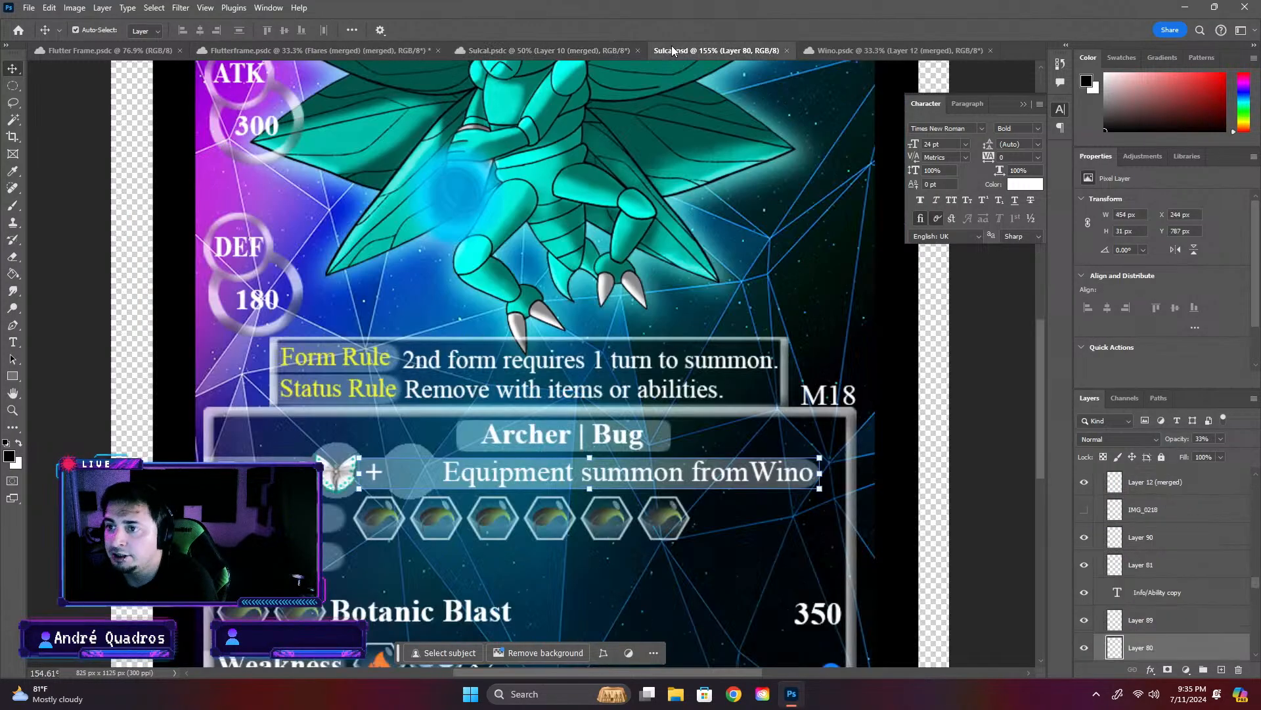
ctrl+click(411, 467)
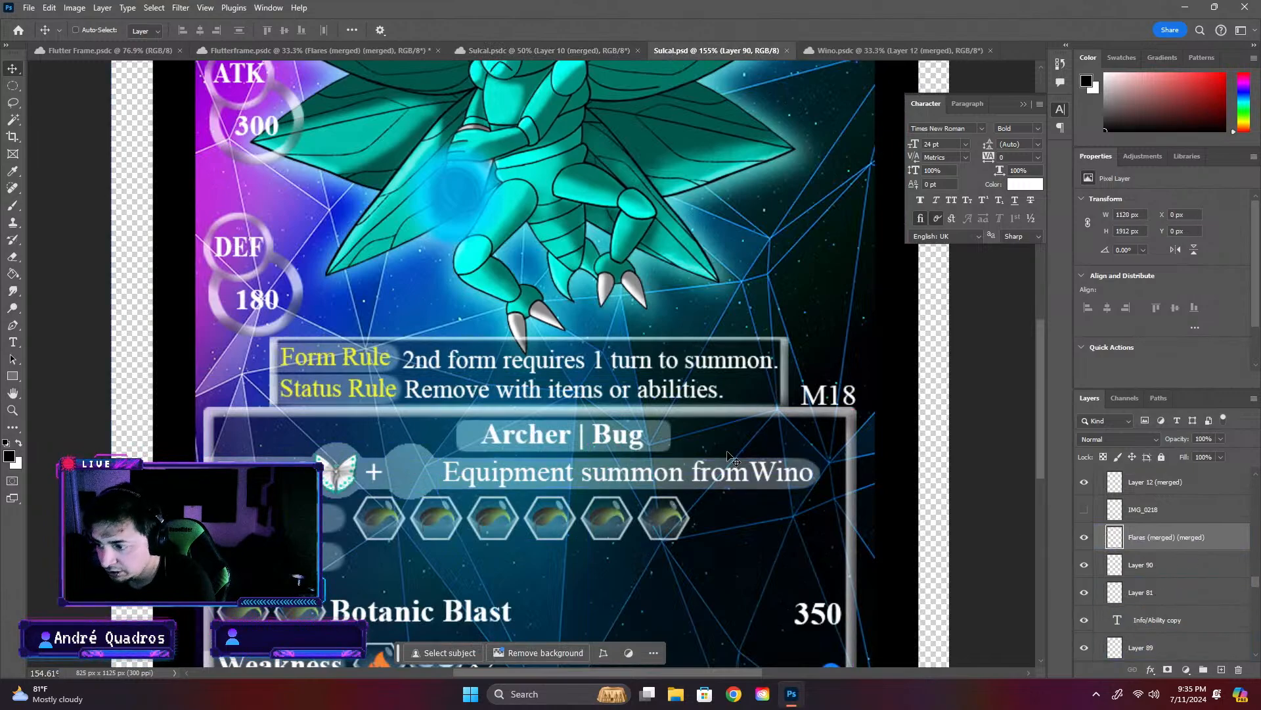
key(ctrl+v)
- Scale the pasted character down to about 4.9% and bring it to the form row beside the second circle
scroll(563, 387, down, 5)
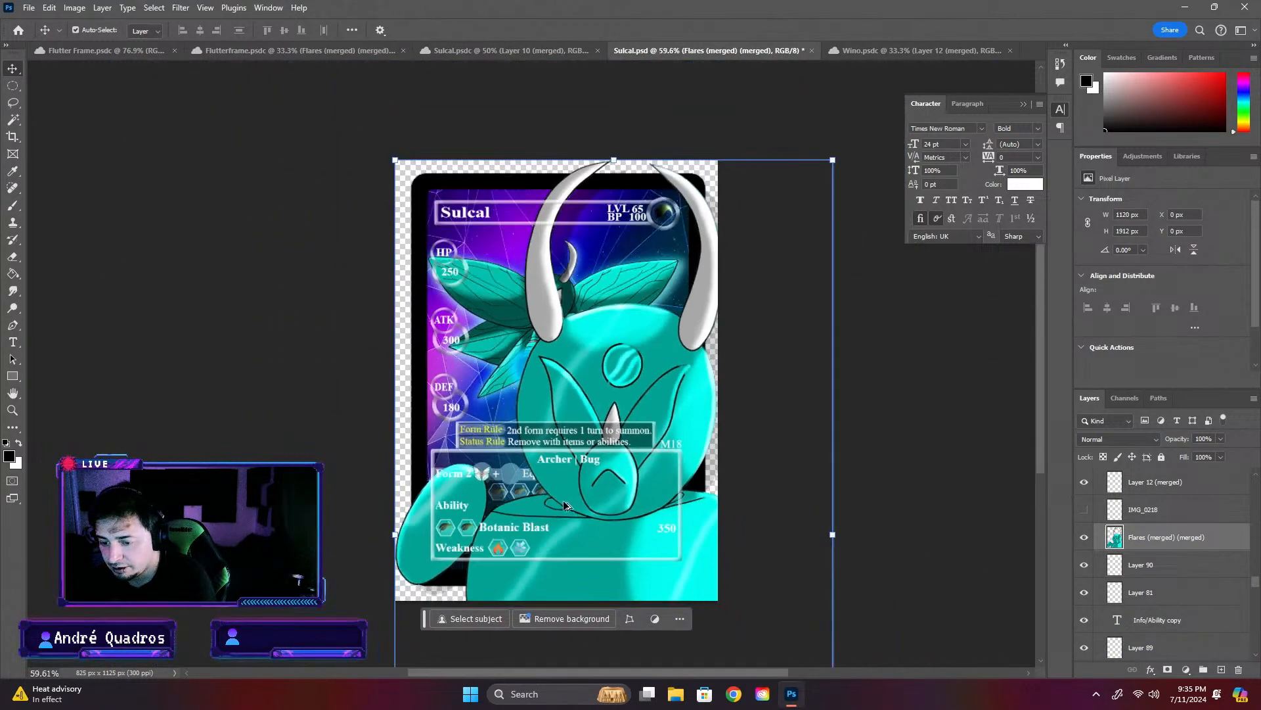
drag(435, 249, 529, 494)
scroll(547, 476, up, 8)
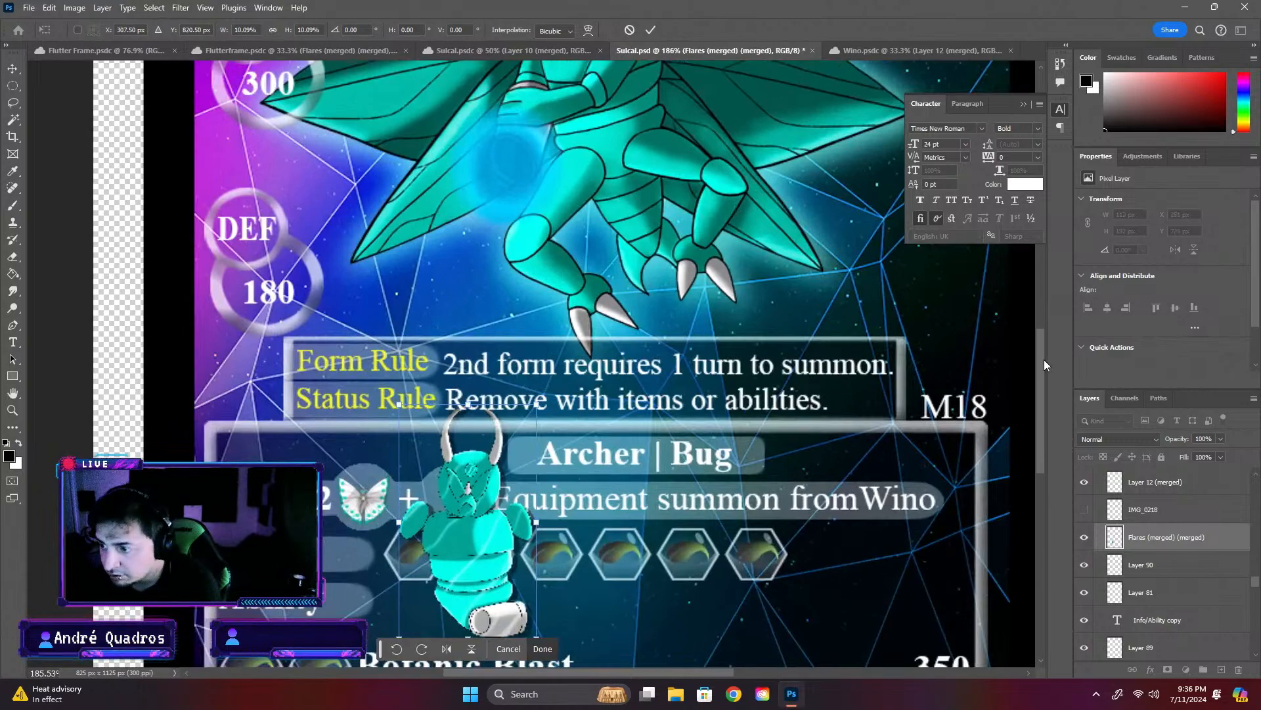
drag(1044, 360, 1034, 401)
drag(400, 463, 474, 349)
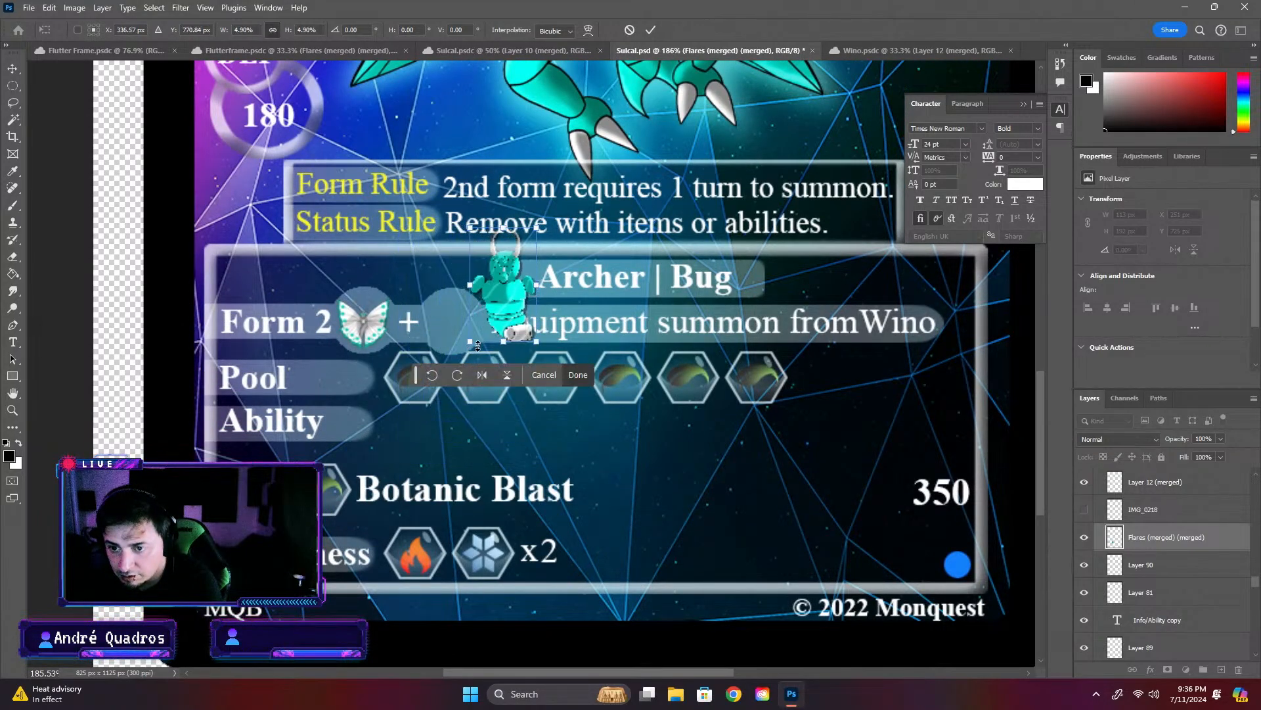
- Fit the character inside the second circle at about 2.68% scale, apply the transform and save the card
drag(502, 293, 453, 322)
drag(485, 259, 449, 323)
click(464, 352)
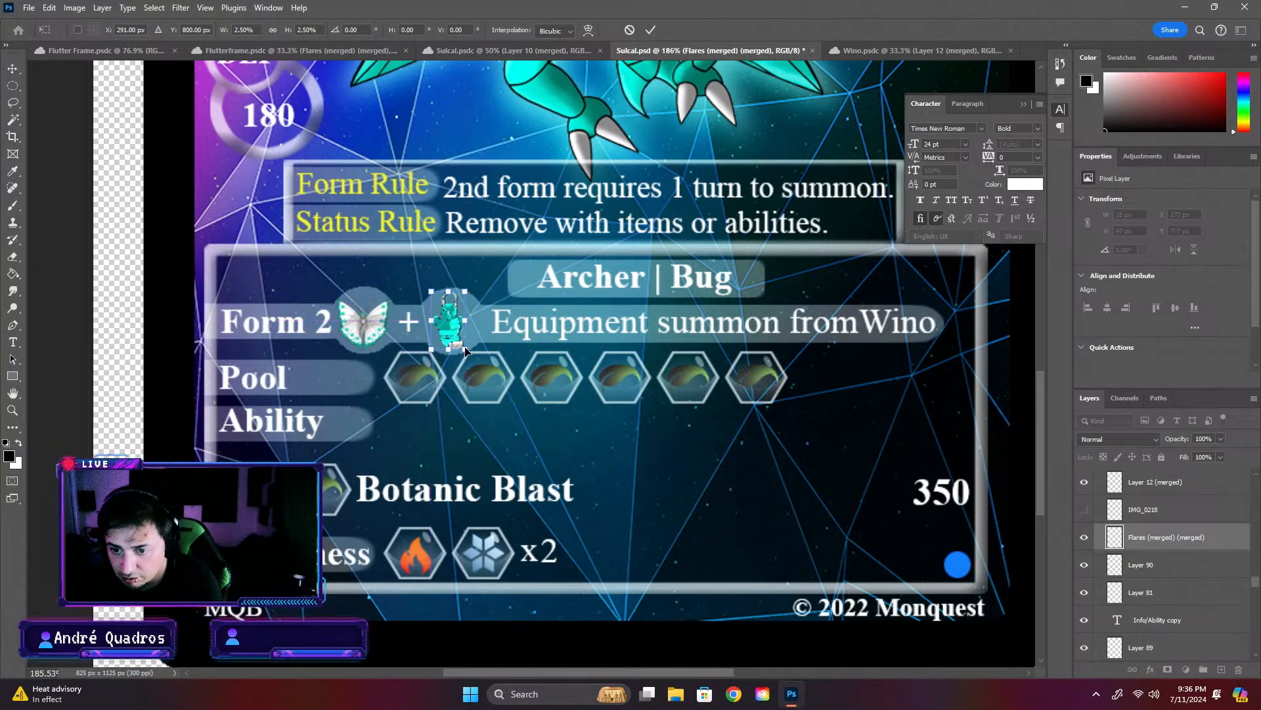
drag(464, 348, 460, 341)
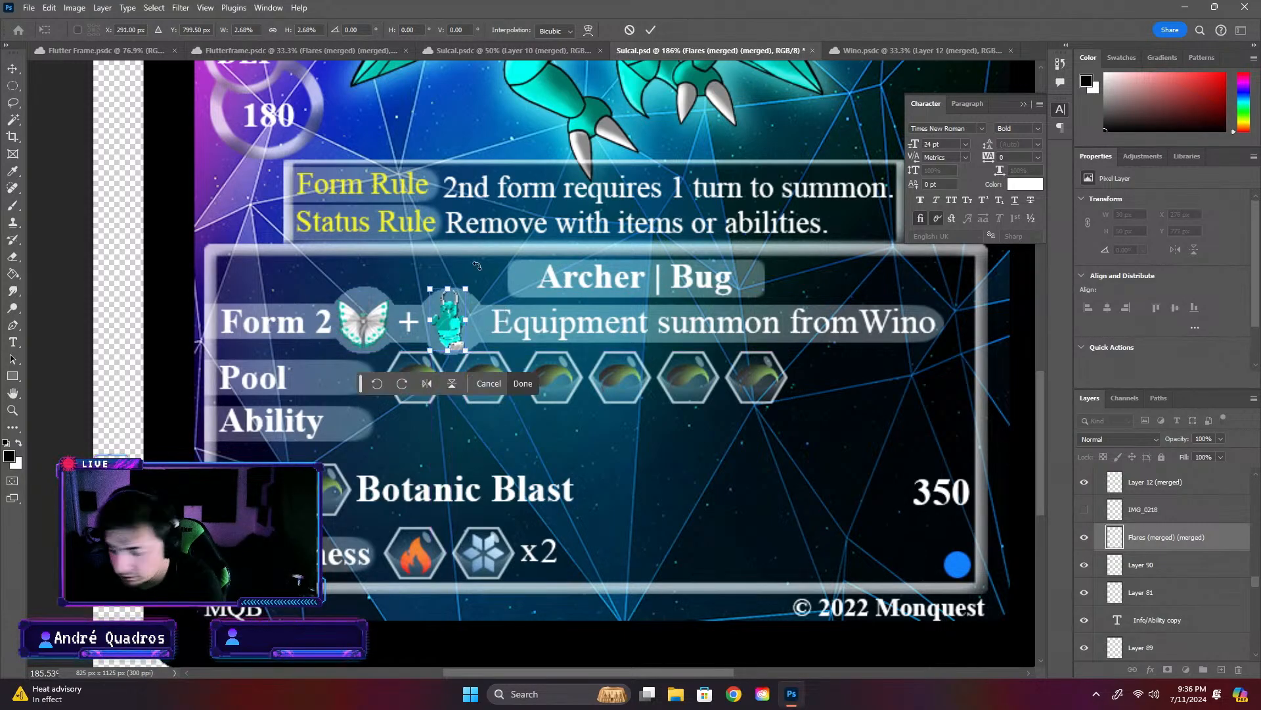
click(571, 440)
scroll(720, 469, down, 4)
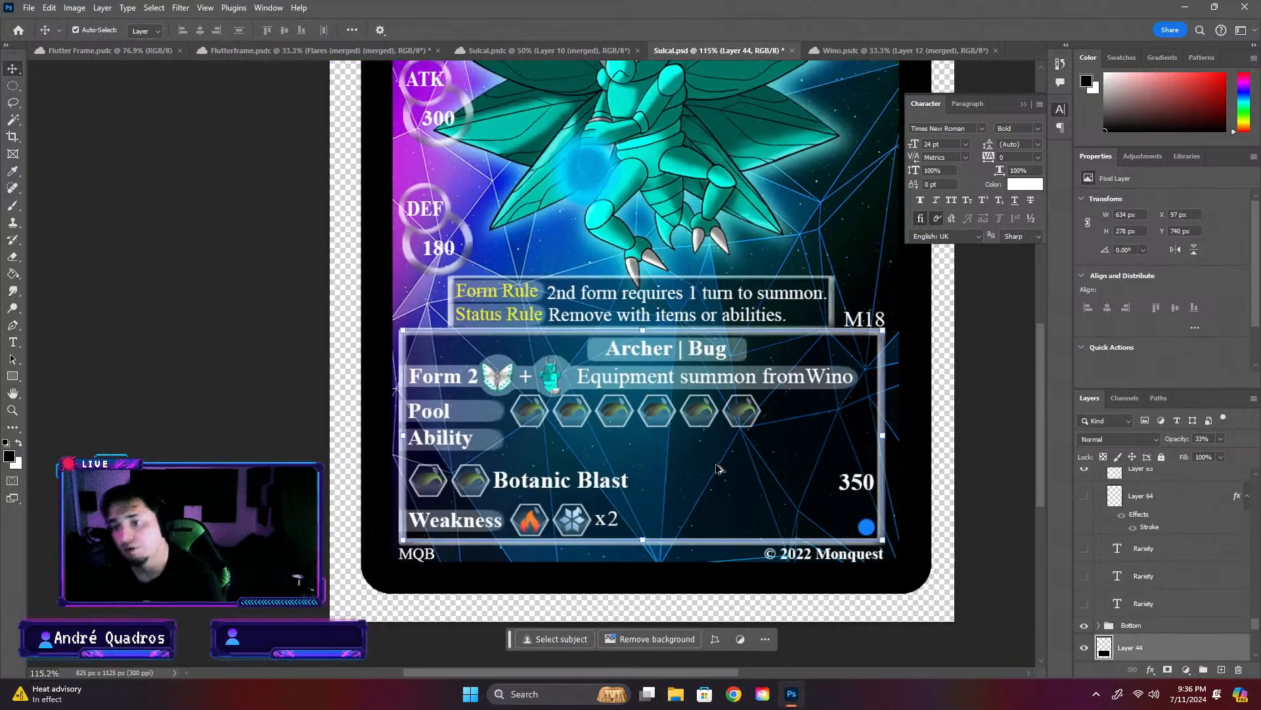
key(ctrl+s)
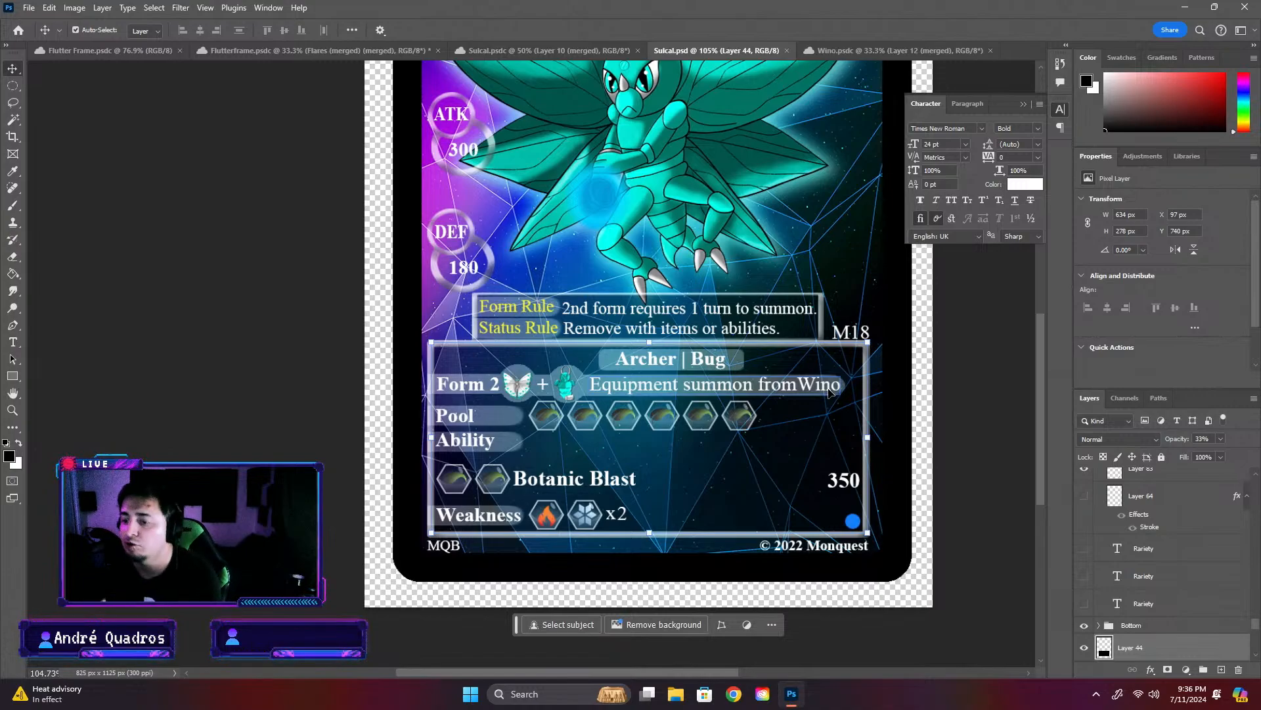
- Fit the whole card in view to examine its overall layout
scroll(782, 342, down, 3)
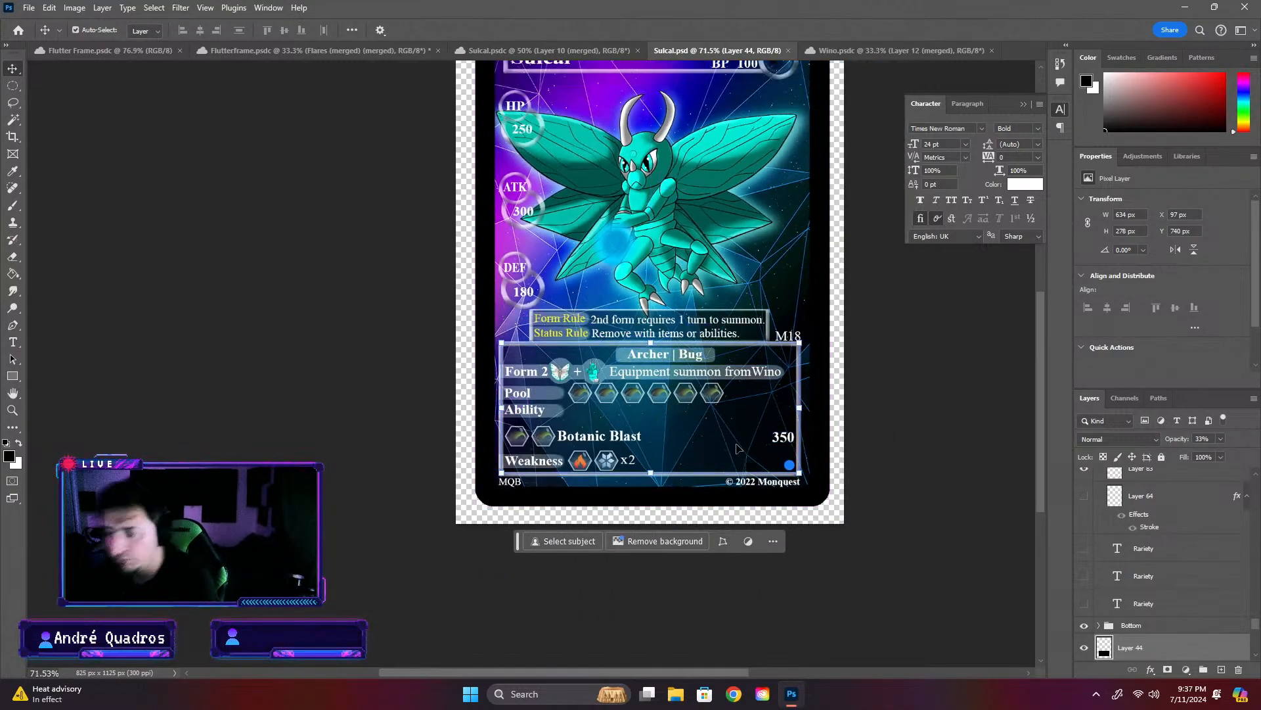
drag(1035, 433, 1040, 399)
scroll(568, 431, down, 5)
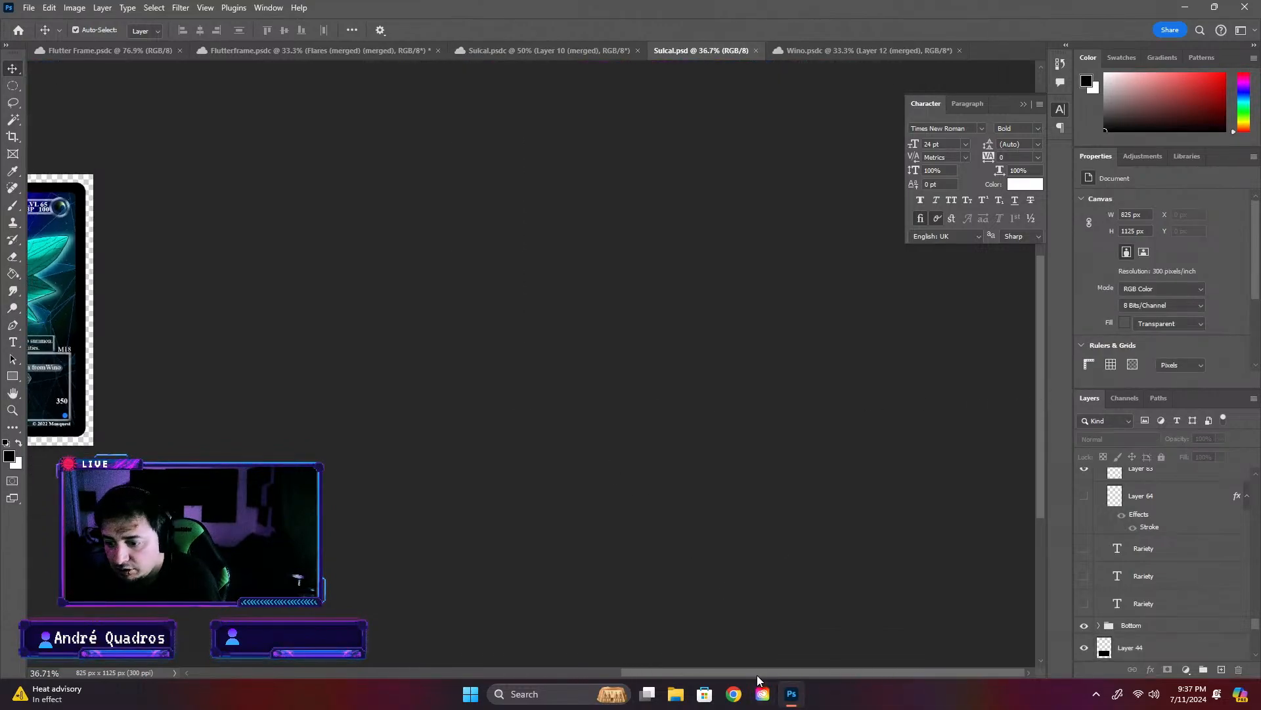
drag(757, 673, 573, 663)
key(ctrl+0)
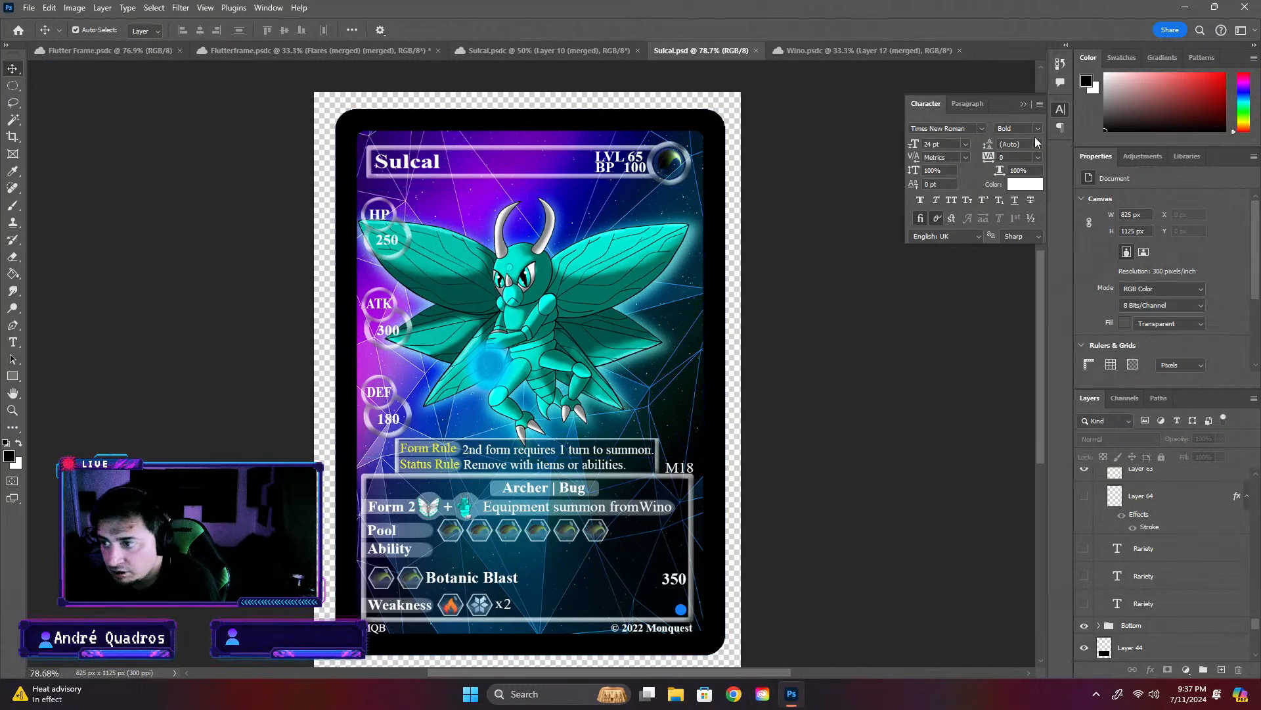
- Delete the merged butterfly layer from Wino.psdc and turn Layer 4's visibility back on
click(1024, 103)
click(819, 48)
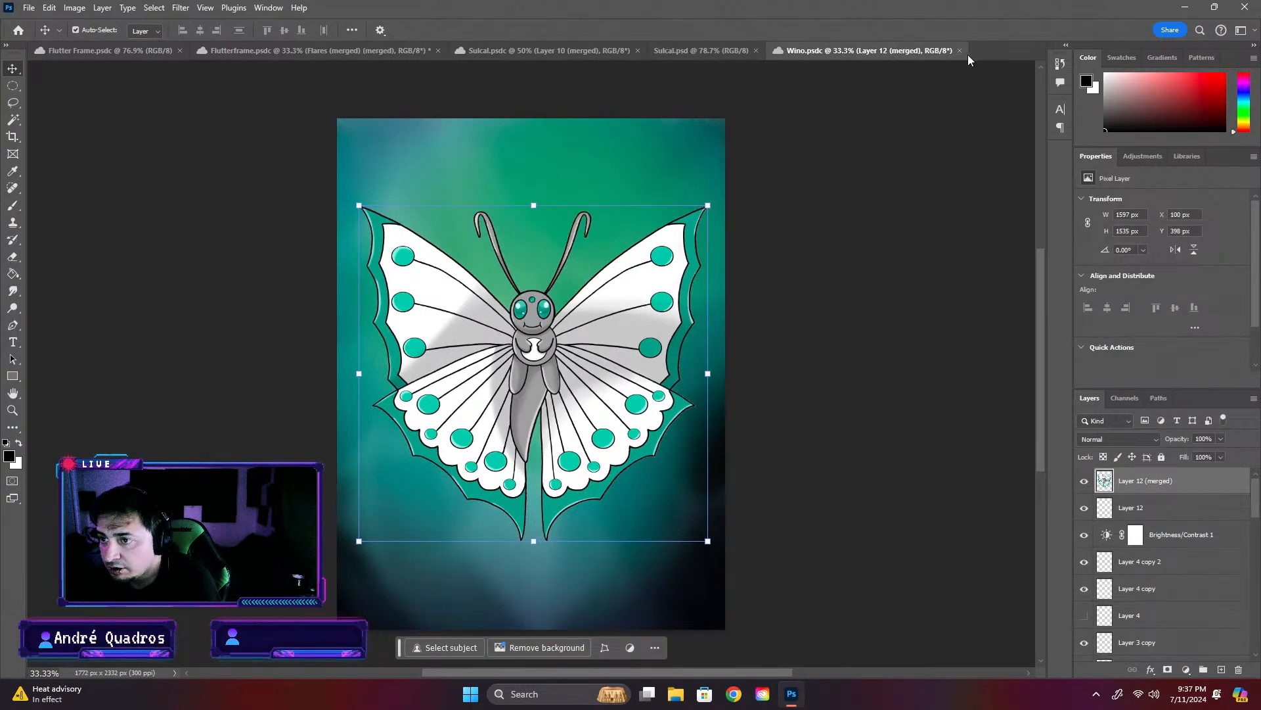
click(1086, 483)
key(Delete)
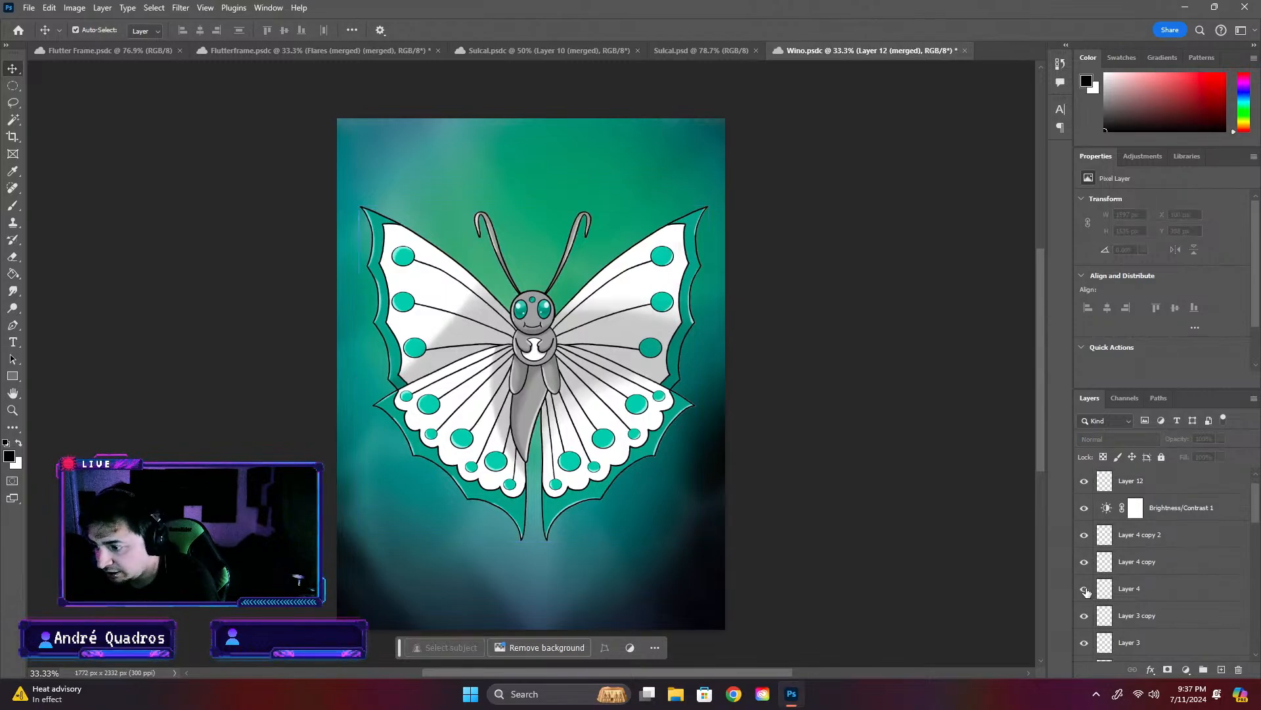
click(1085, 589)
scroll(1094, 608, down, 3)
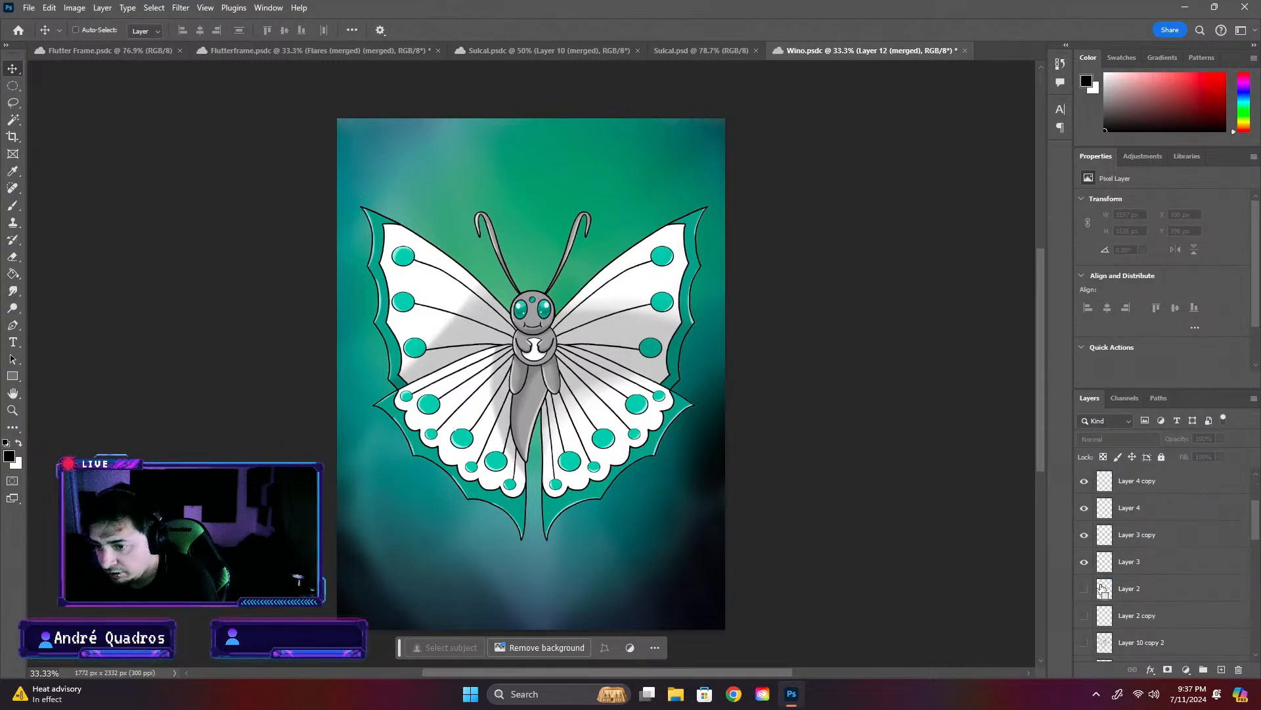
- Undo the layer deletion and earlier visibility changes in Wino.psdc, restoring the speckled background and the glow around the butterfly
key(ctrl+z)
key(ctrl+z)
key(ctrl+z)
key(ctrl+z)
key(ctrl+z)
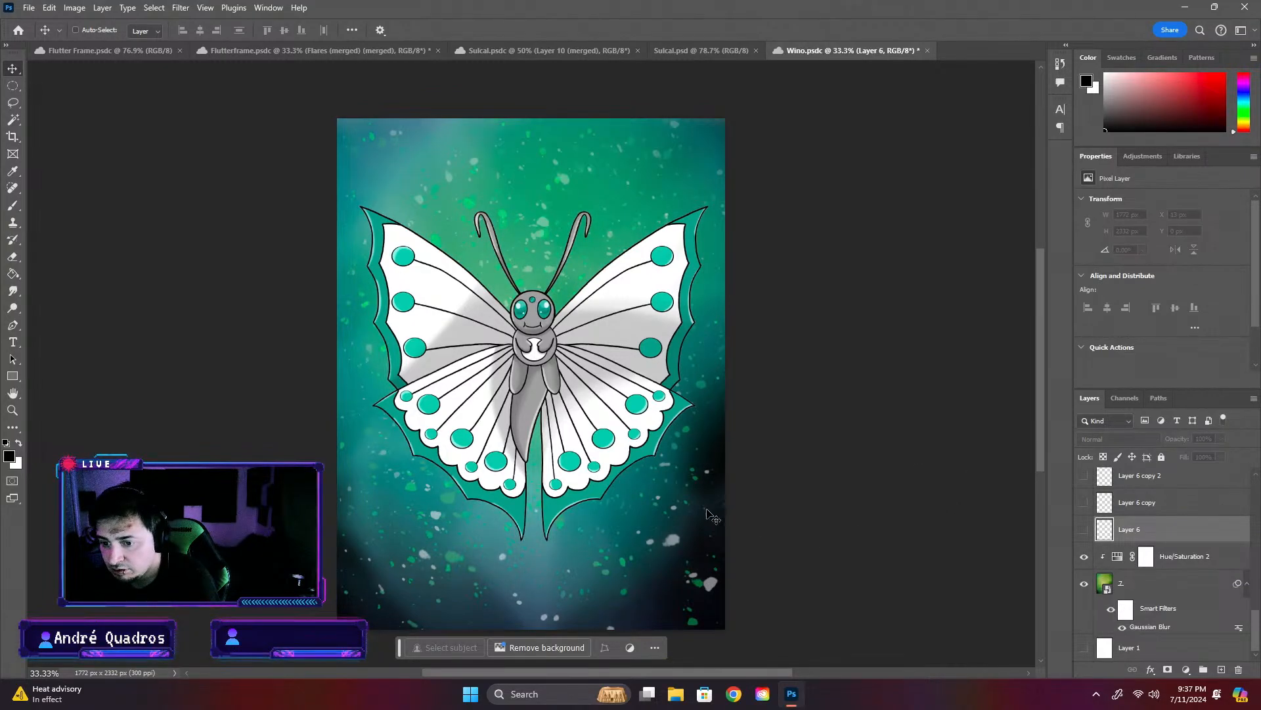
key(ctrl+shift+z)
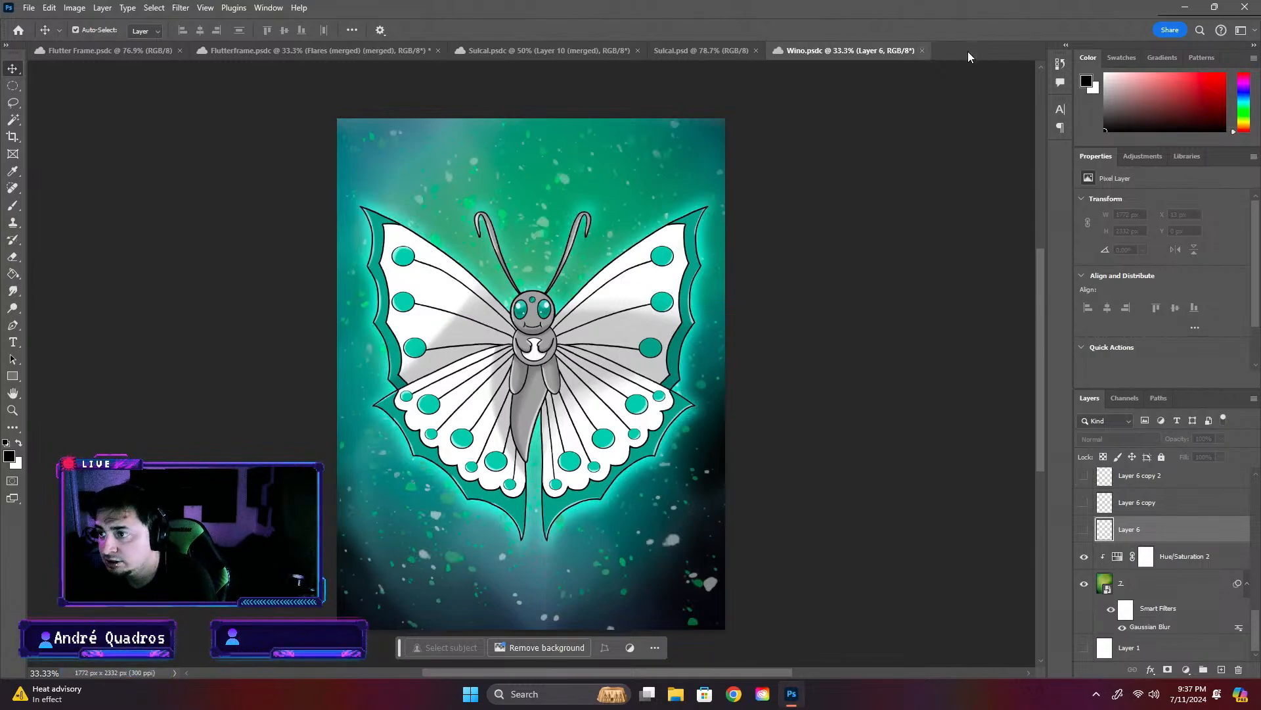
- Undo the recent merge edits in Flutterframe.psdc to bring back its original background, and save the document
click(716, 50)
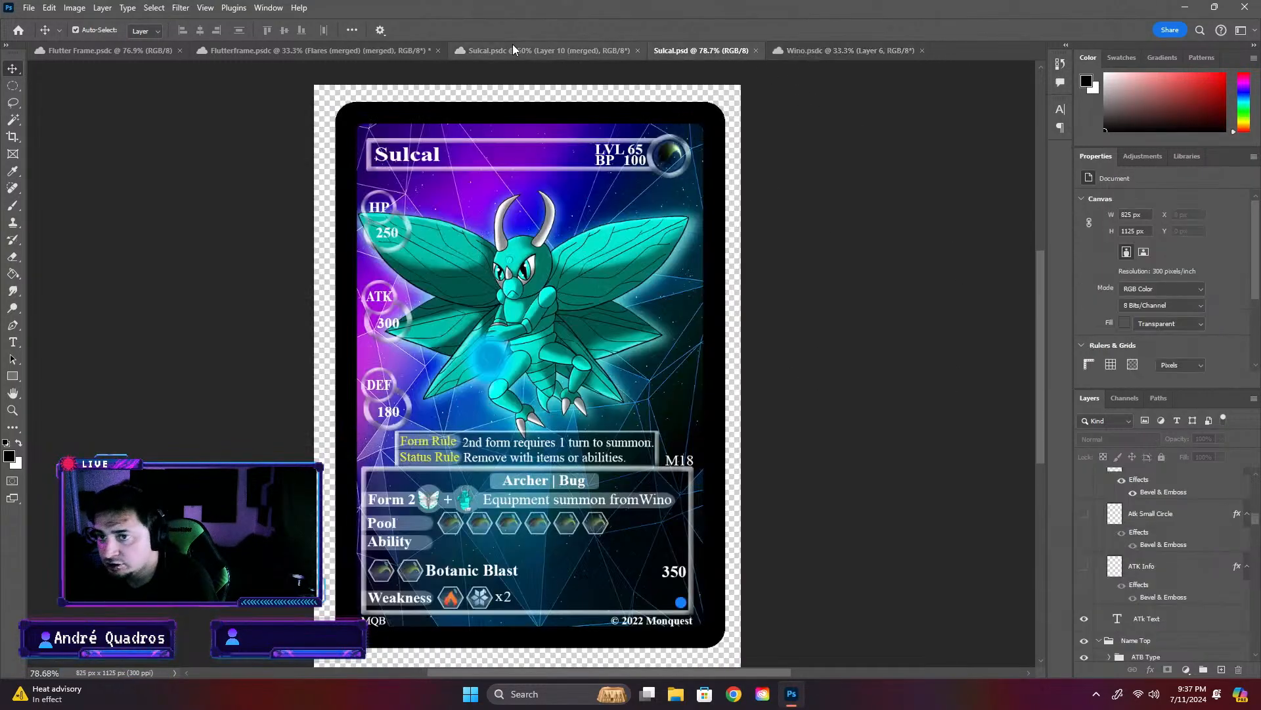
click(480, 50)
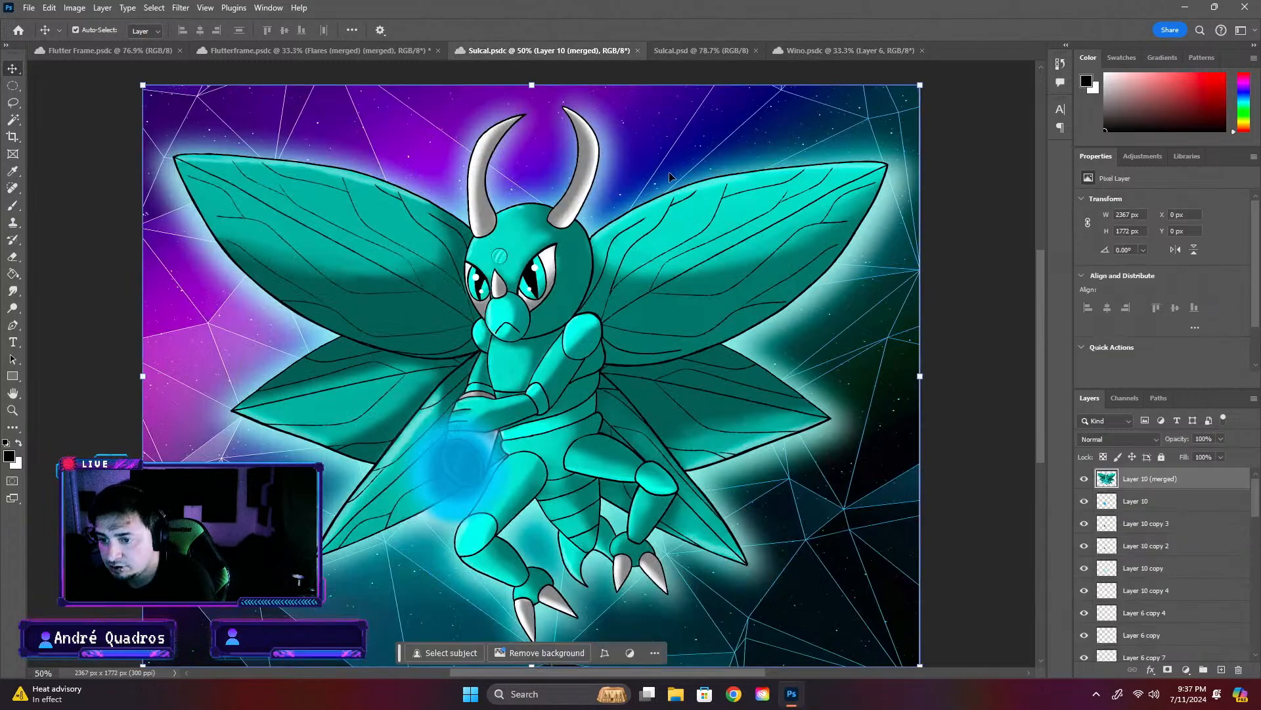
click(339, 47)
key(ctrl+z)
key(ctrl+z)
key(ctrl+z)
key(ctrl+z)
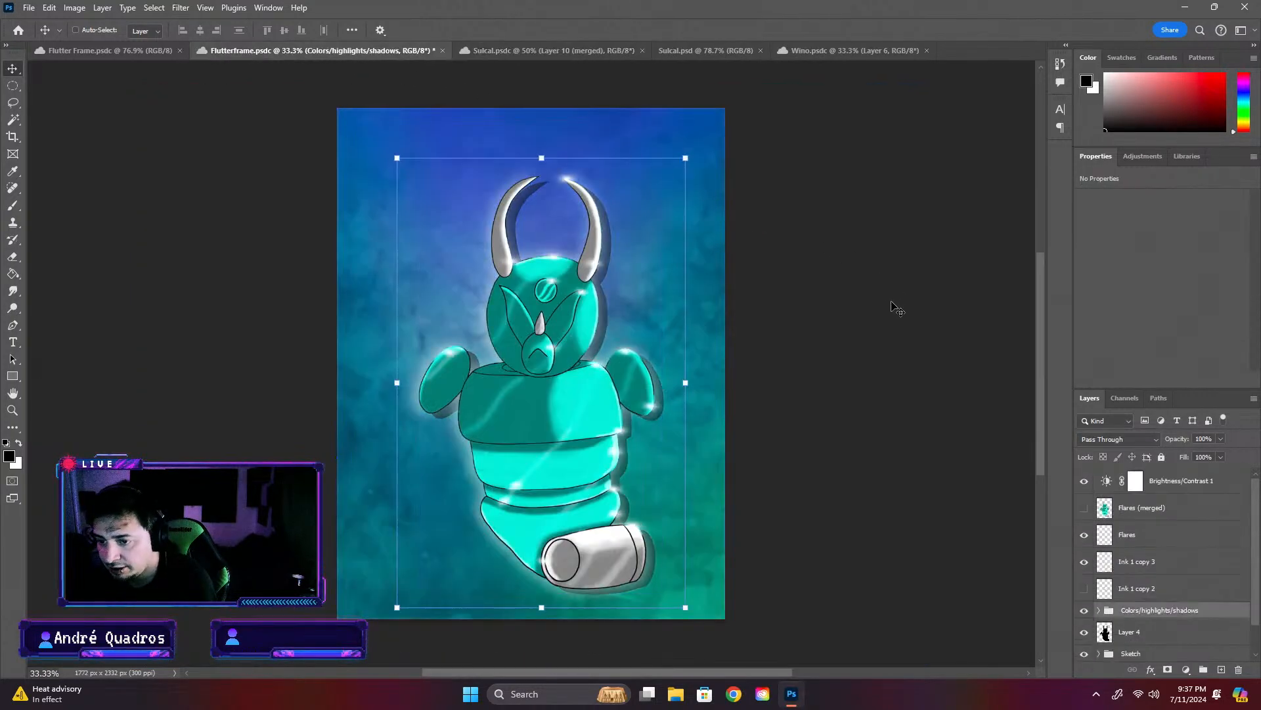
key(ctrl+z)
key(ctrl+s)
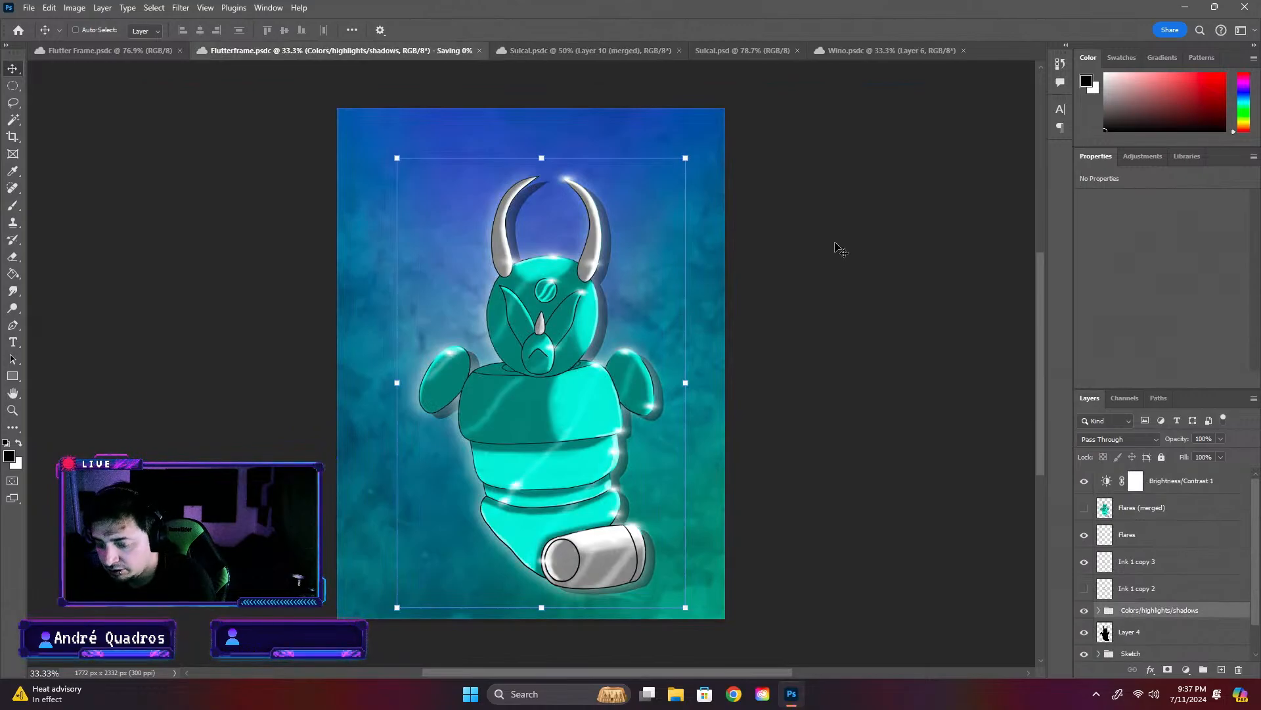
- Close the Flutterframe.psdc and Sulcal.psdc artwork documents and check the finished Flutter Frame card
click(438, 50)
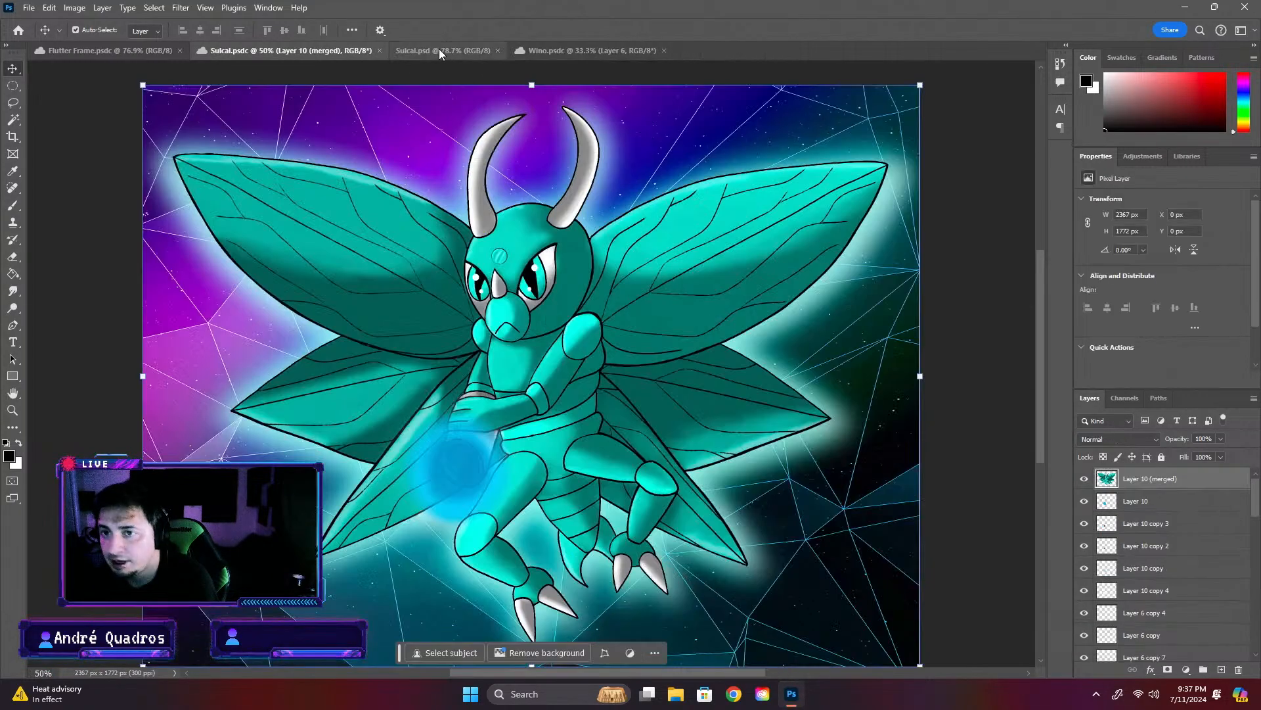
click(380, 50)
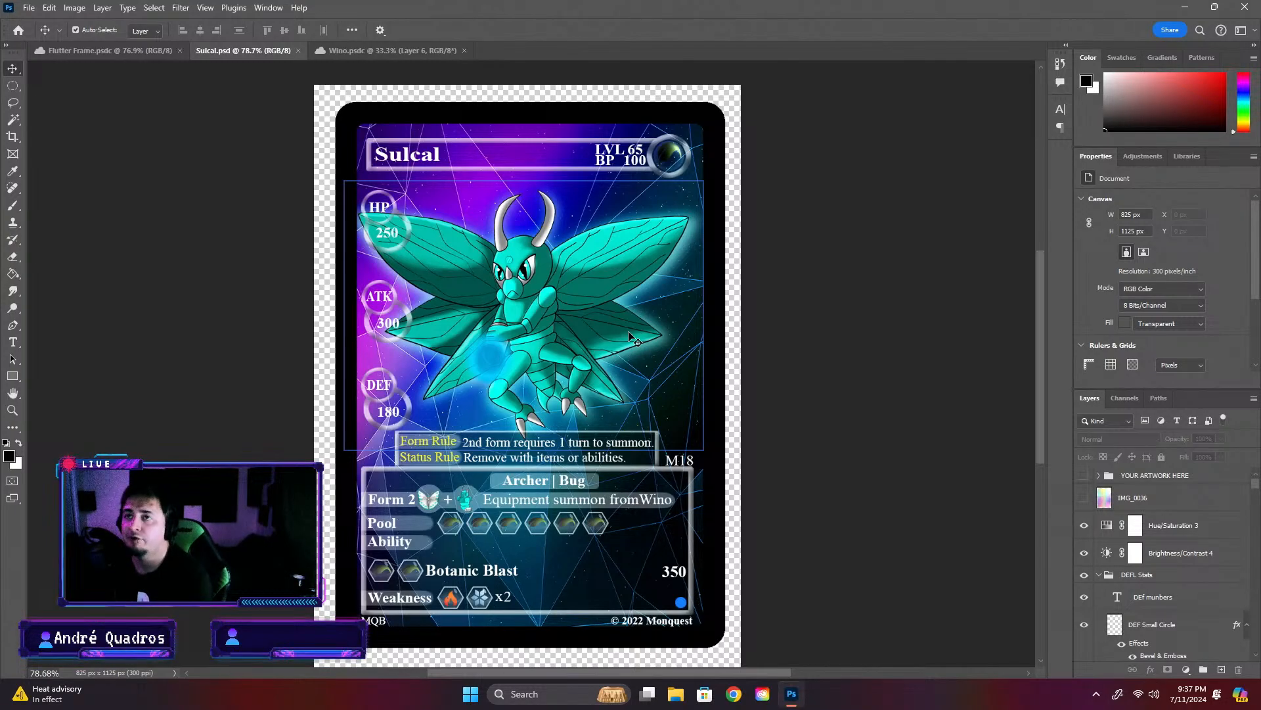
click(99, 52)
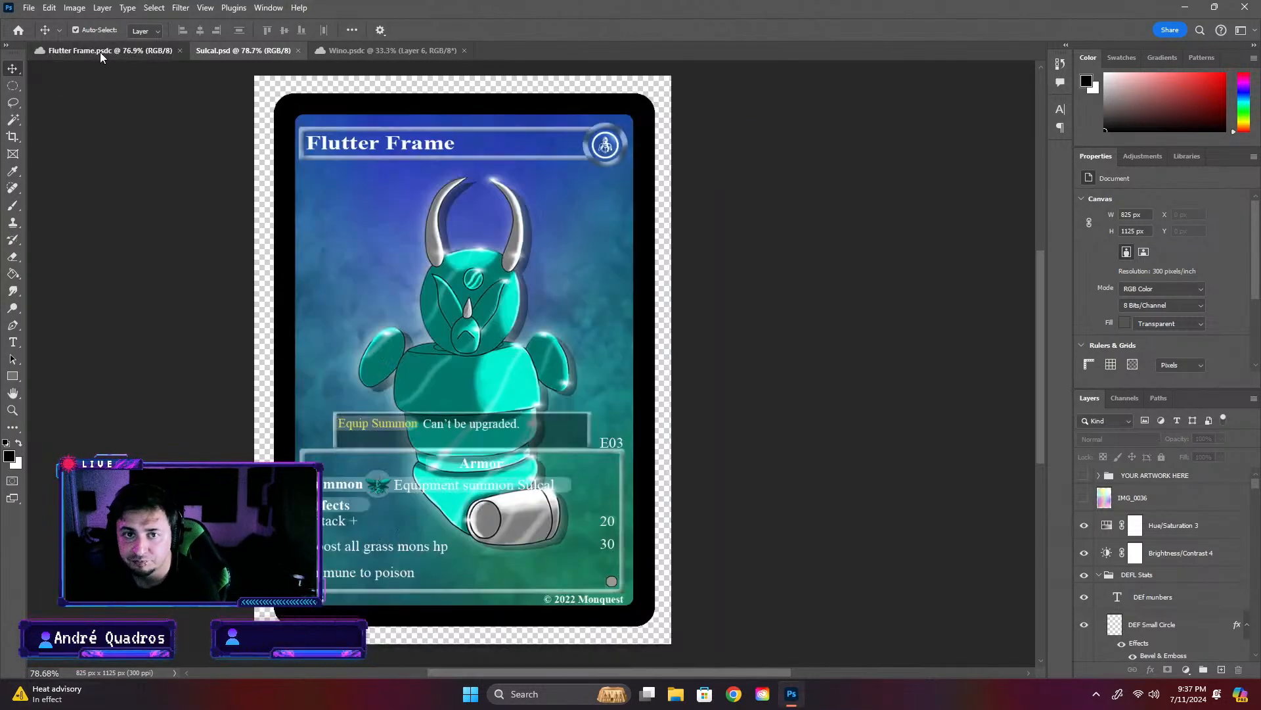
- Change the "Form Rule" label on the Sulcal.psd card to "Equipment Rule"
click(223, 48)
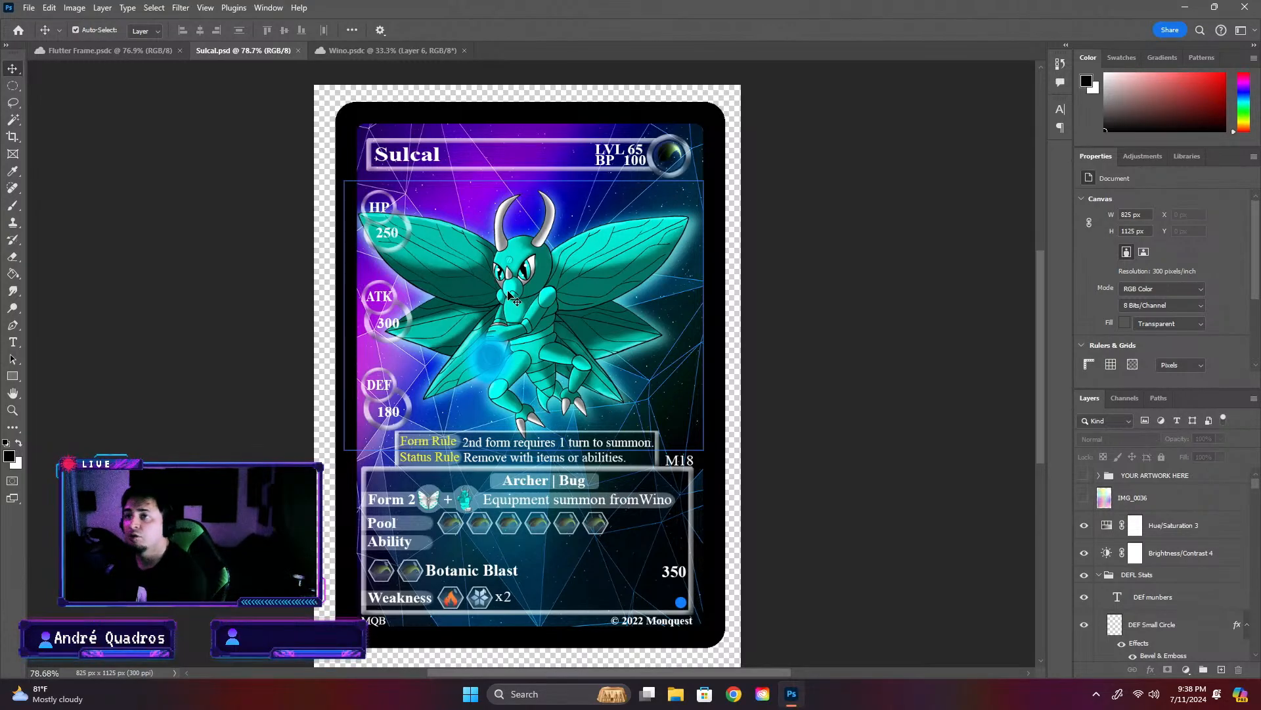
scroll(554, 499, up, 3)
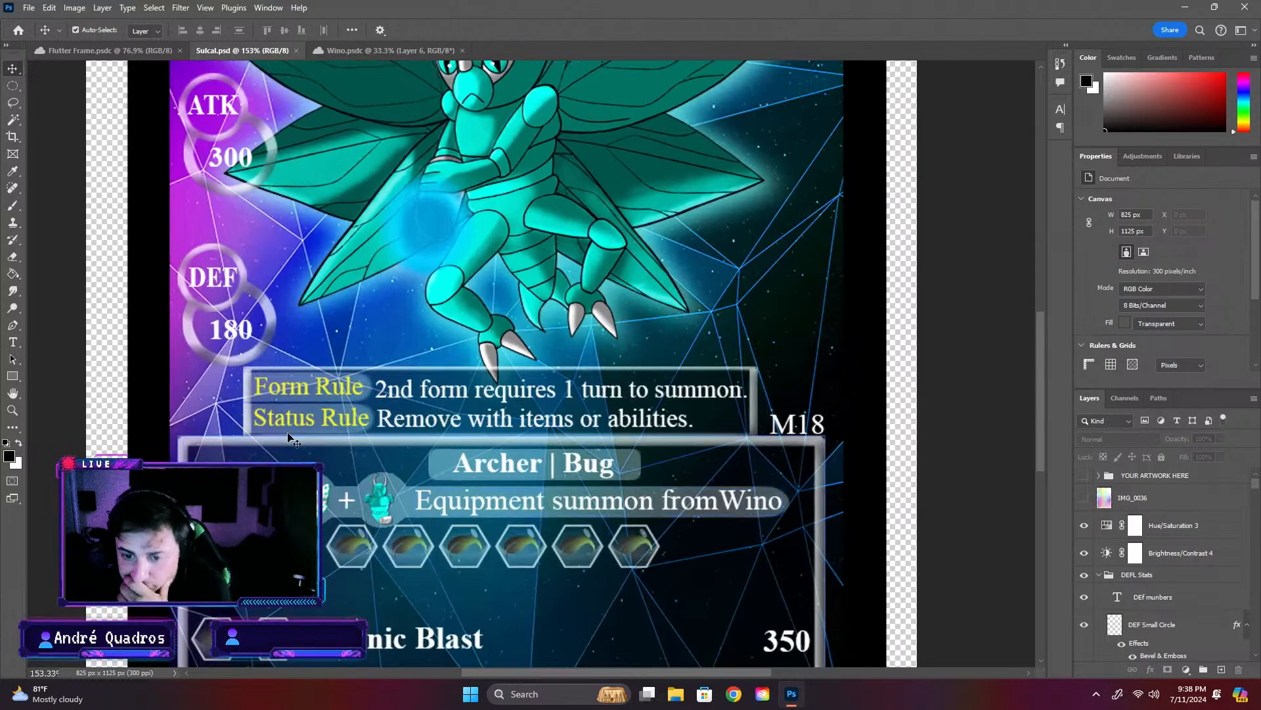
double_click(303, 389)
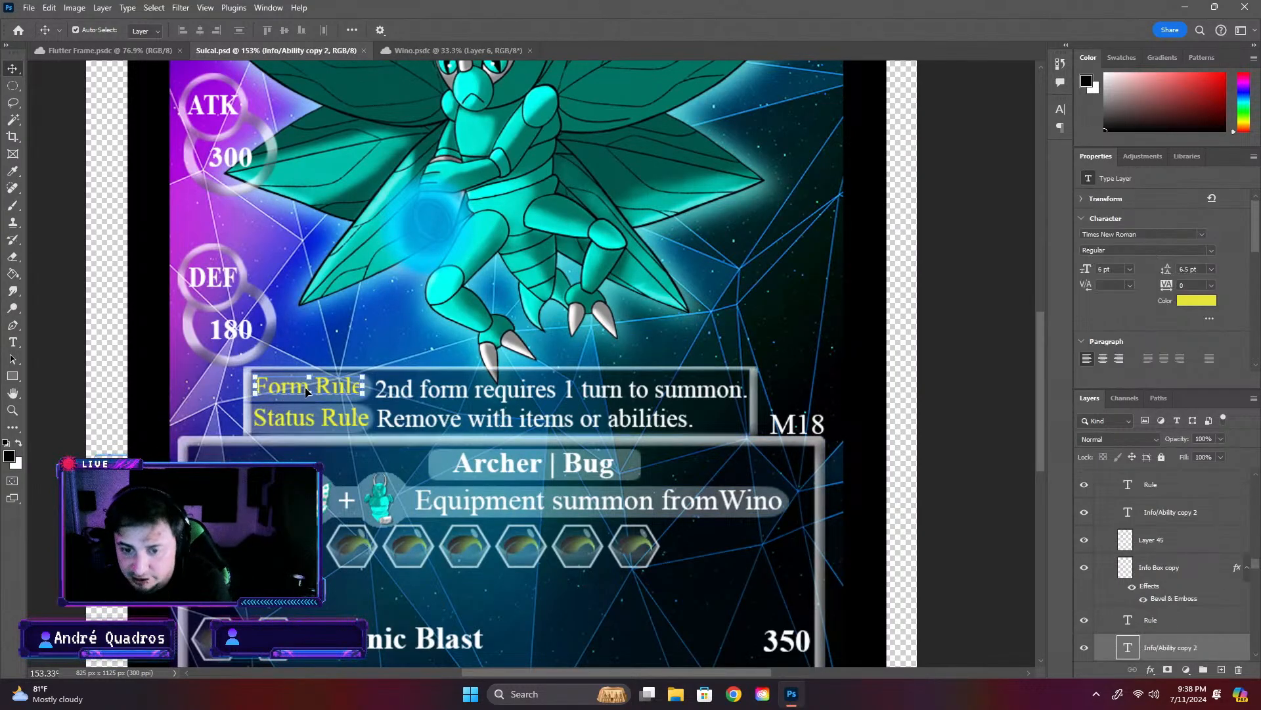
click(272, 393)
double_click(272, 393)
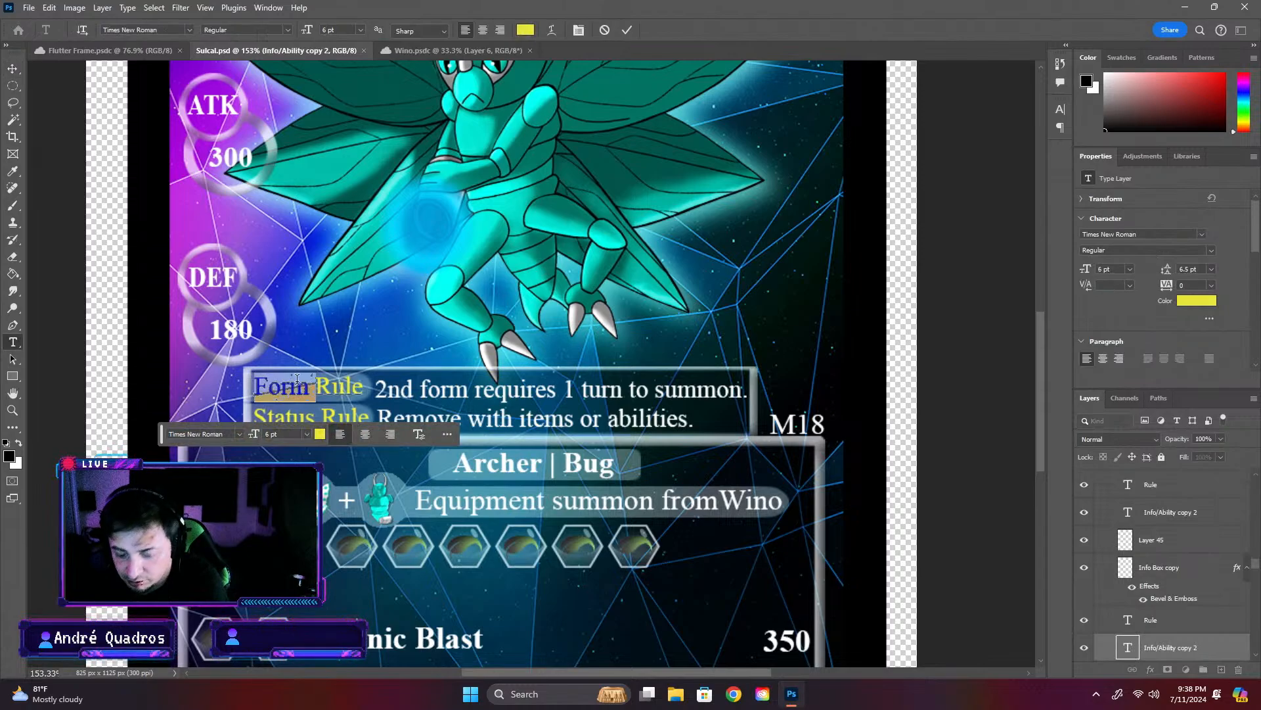
click(272, 393)
text(Equipm)
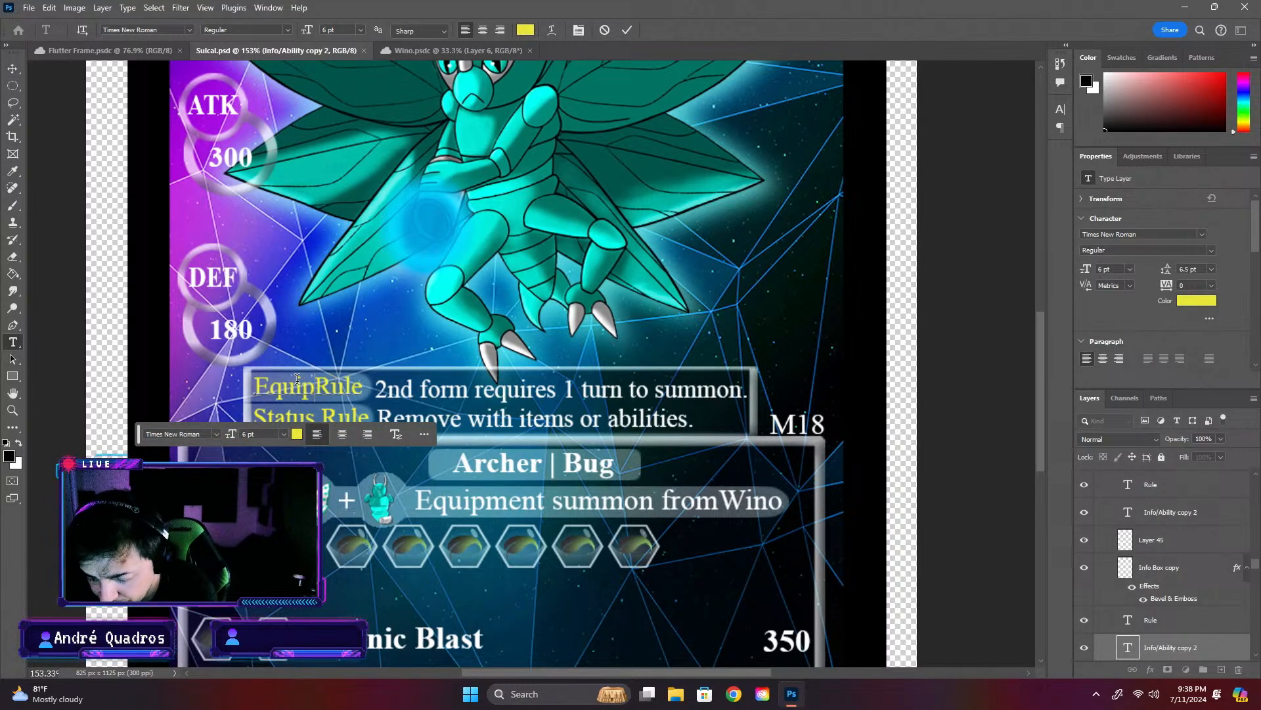
text(ent)
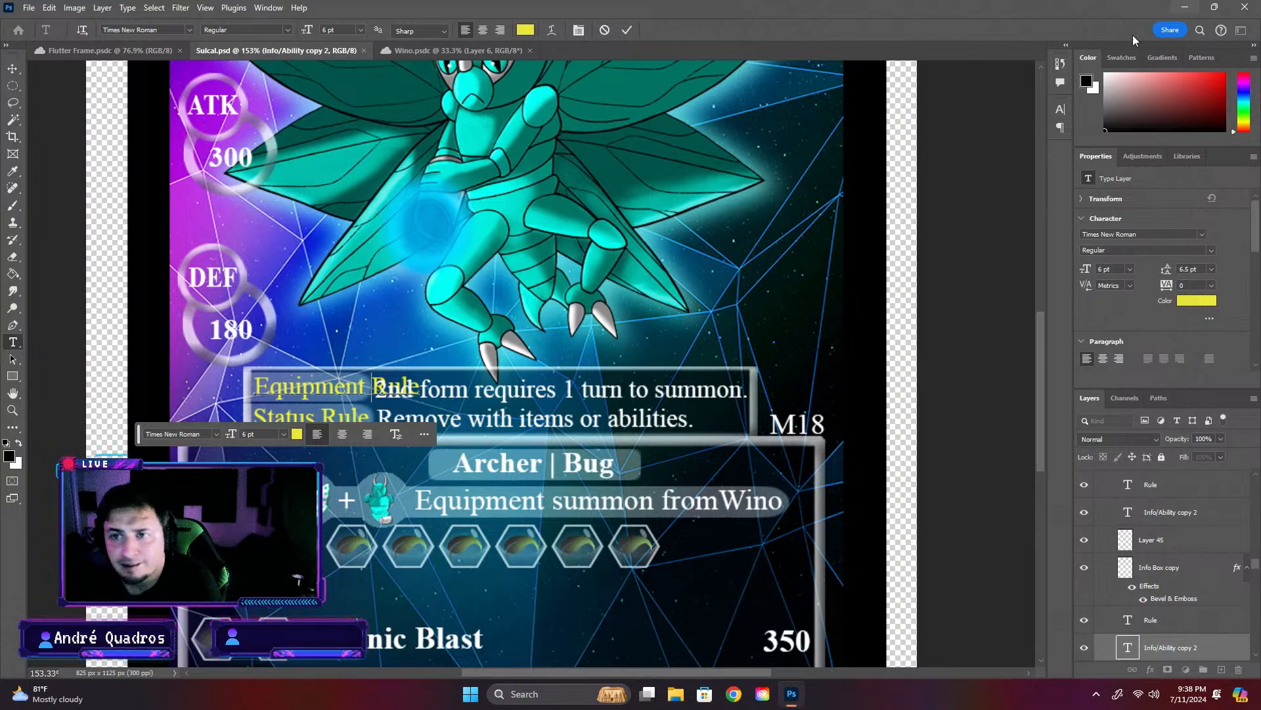
click(12, 69)
- Check the rule wording on the Flutter Frame card and change Sulcal's "Equipment Rule" label to "Equipment Summon"
click(55, 51)
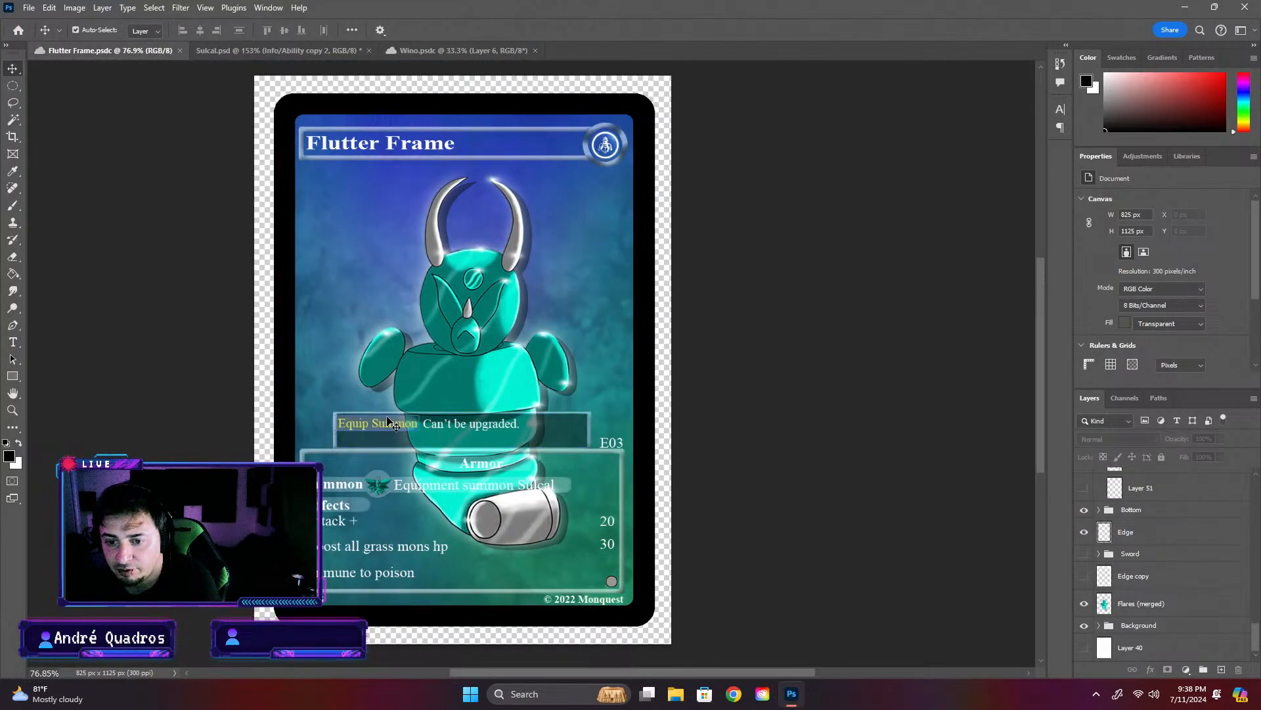
click(270, 50)
click(381, 393)
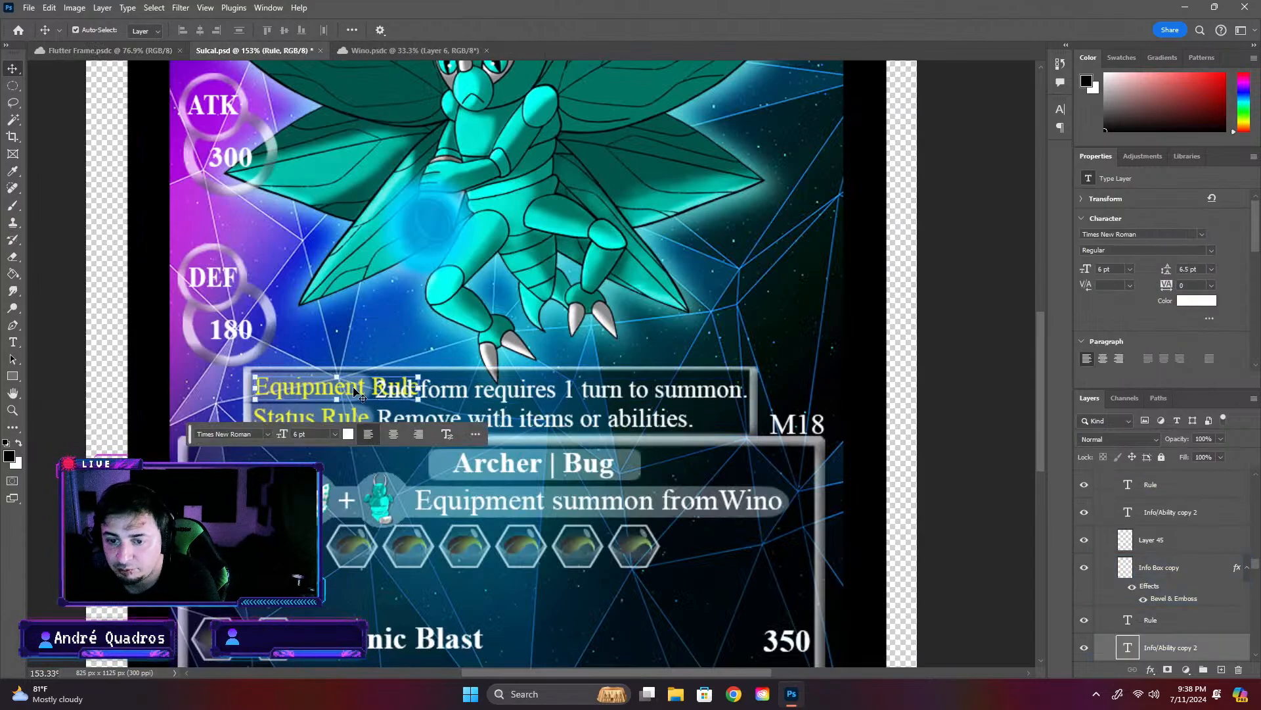
double_click(394, 388)
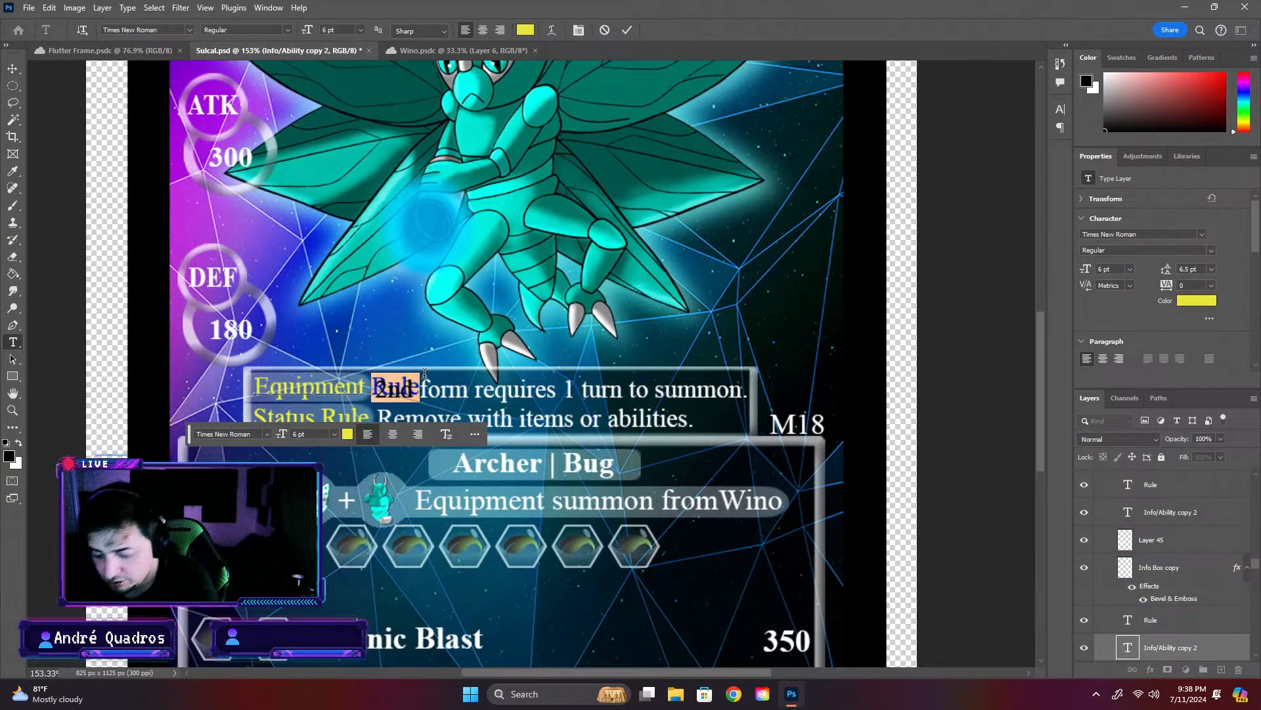
text(Summon)
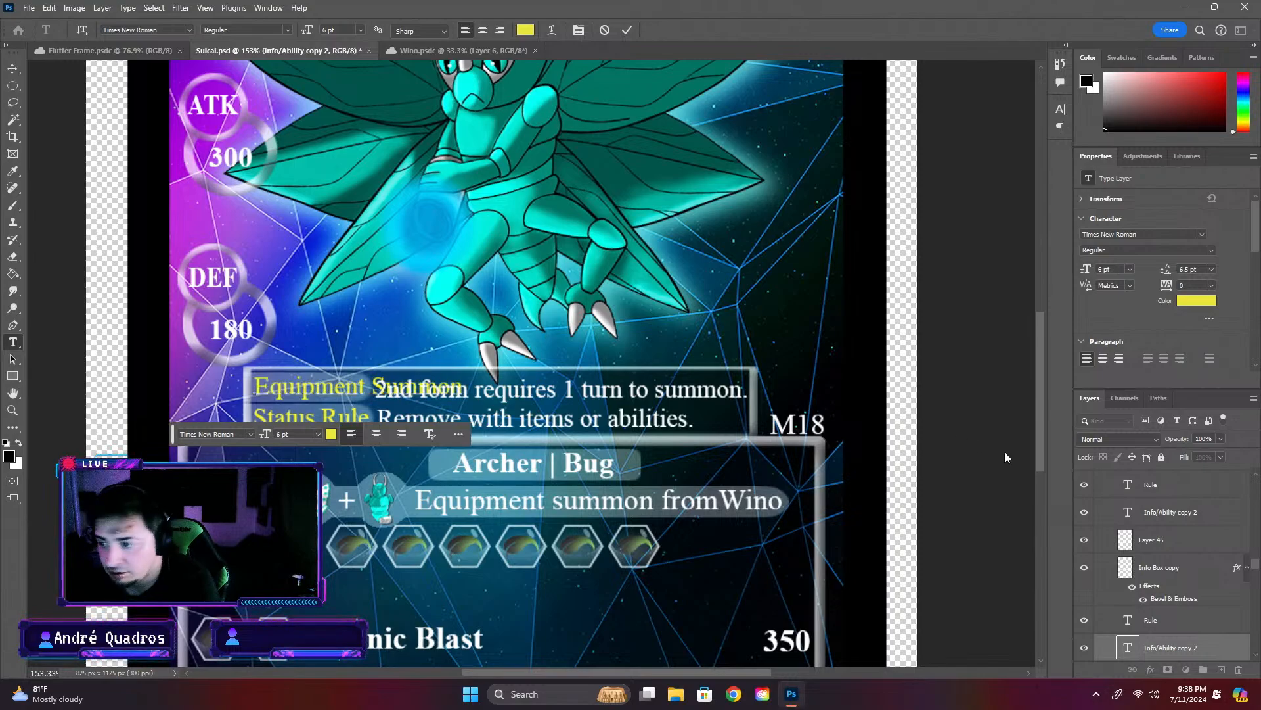
click(1005, 457)
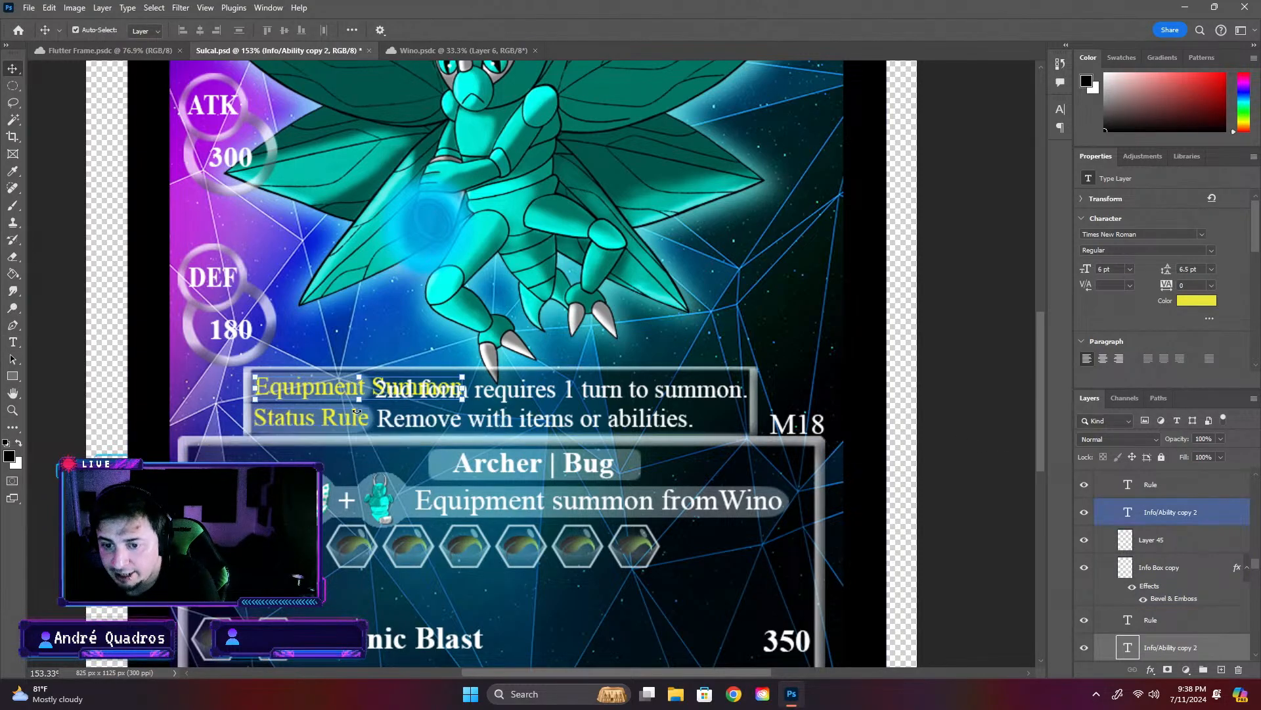
key(ctrl+t)
click(1015, 419)
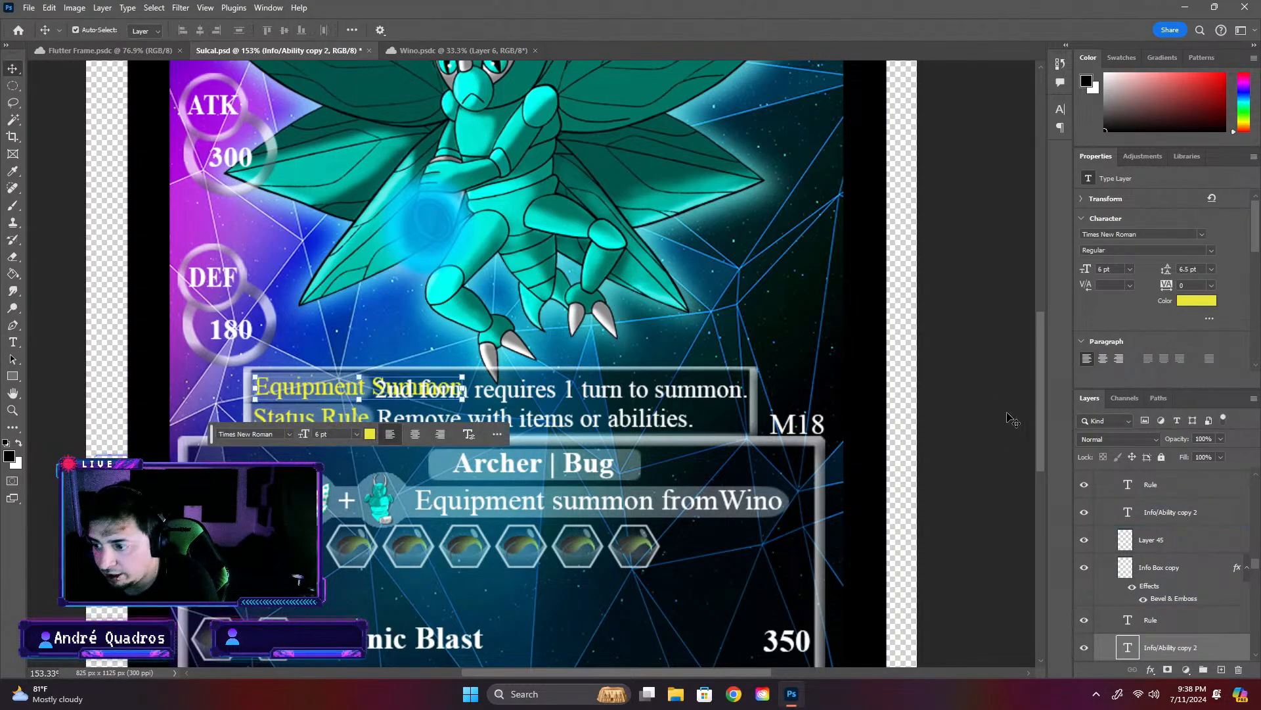
click(38, 238)
- Delete the "Status Rule" label, its highlight bar and its "Remove with items or abilities." description
click(296, 421)
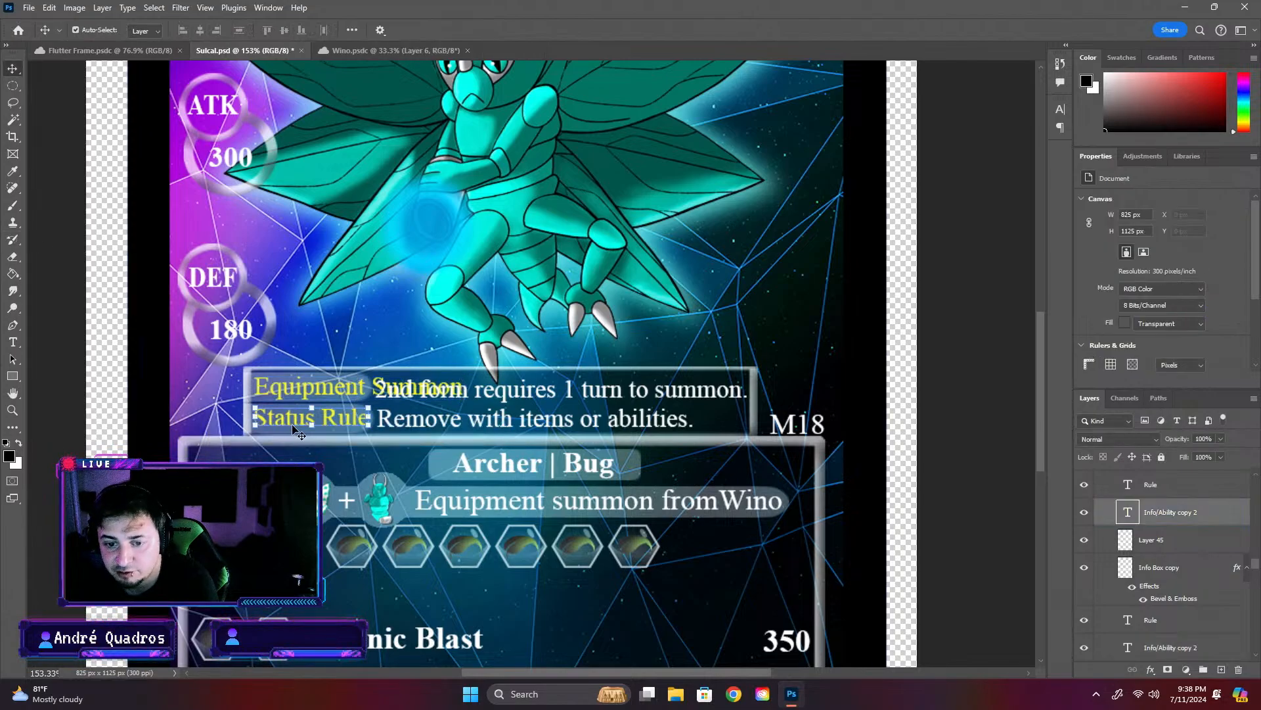
key(Delete)
key(Delete)
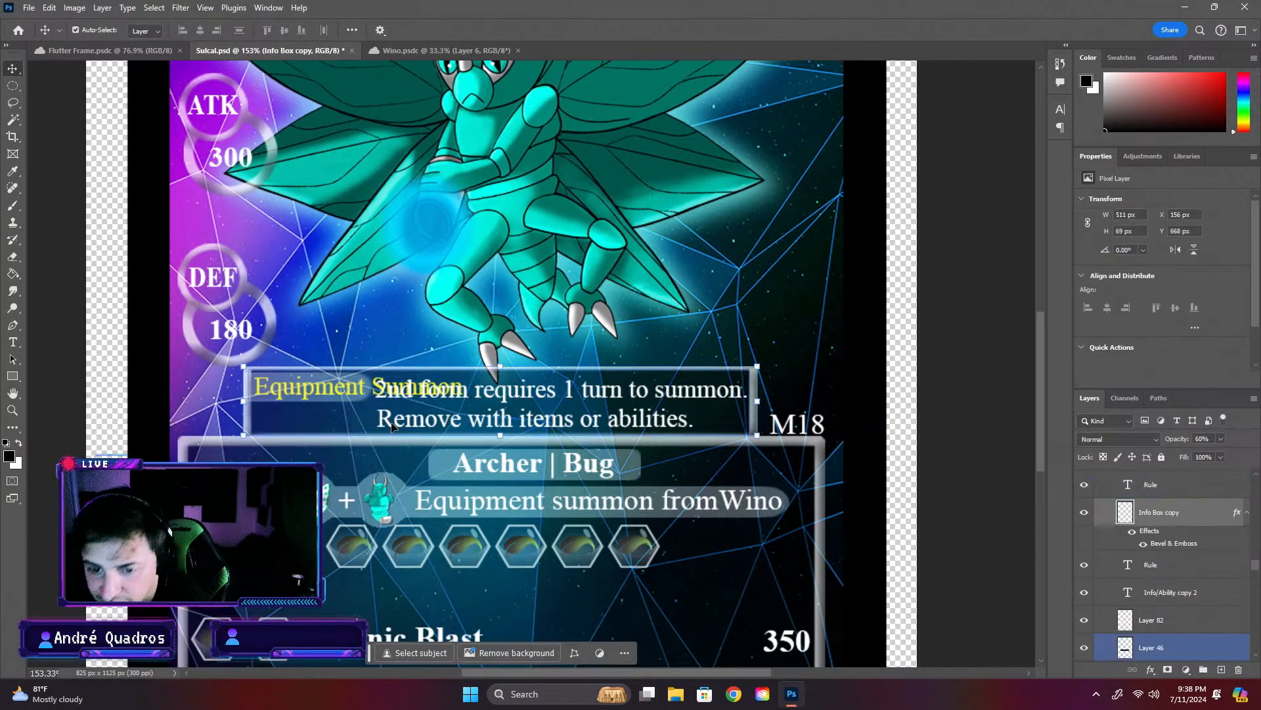
click(396, 428)
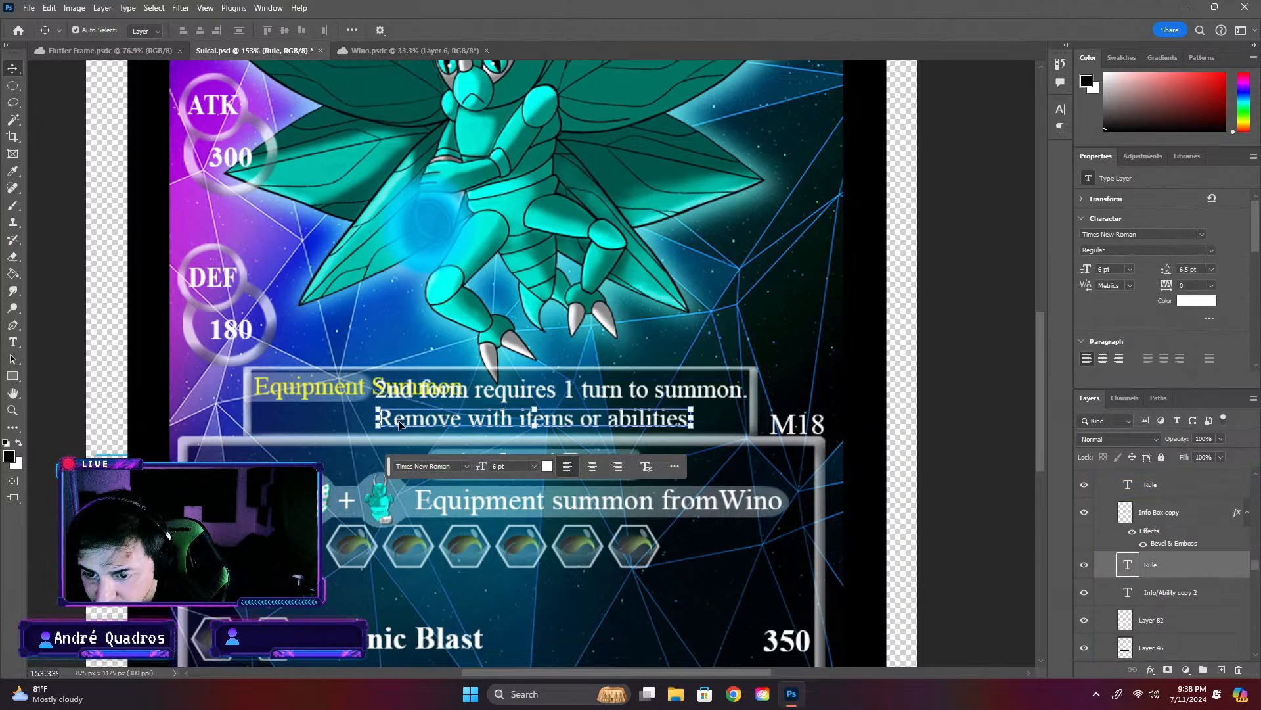
key(Delete)
- Move the "2nd form requires 1 turn to summon." text directly below the "Equipment Summon" label, aligned to its start
click(510, 394)
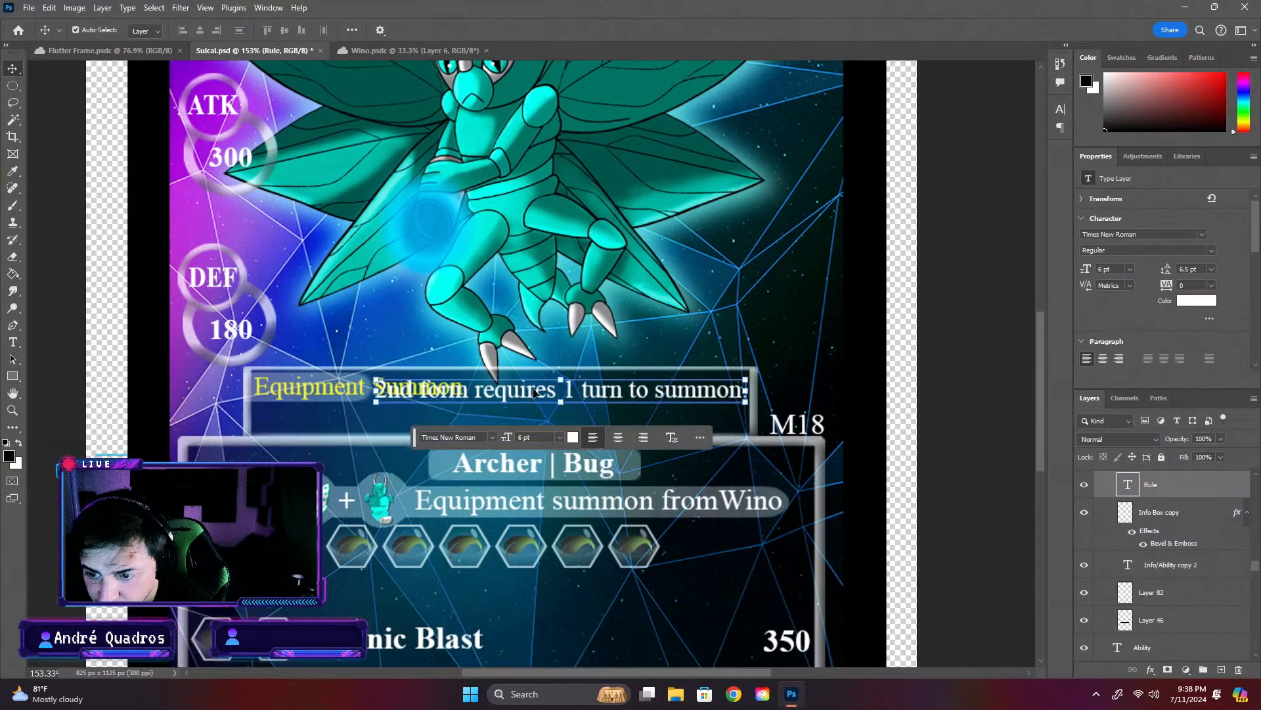
drag(509, 395, 415, 422)
click(316, 386)
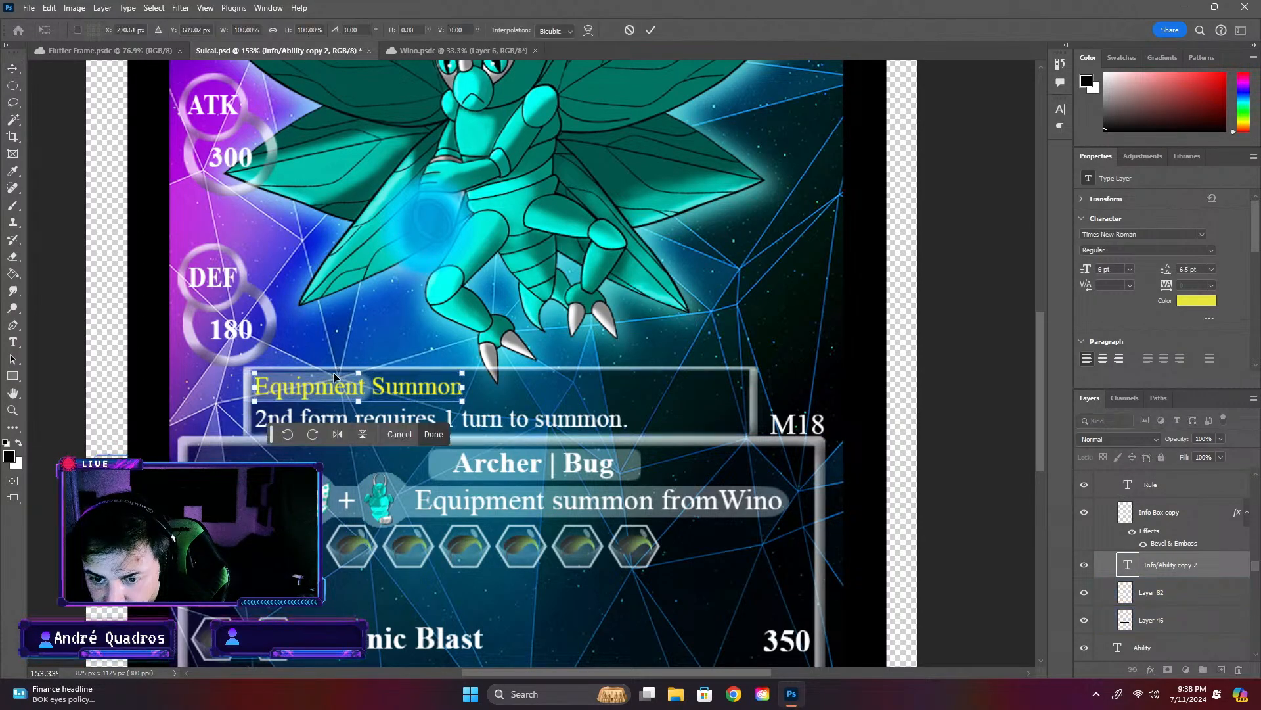
- Stretch the highlight bar behind Sulcal's "Equipment Summon" label horizontally to about 174% so it spans the whole label
scroll(291, 394, up, 6)
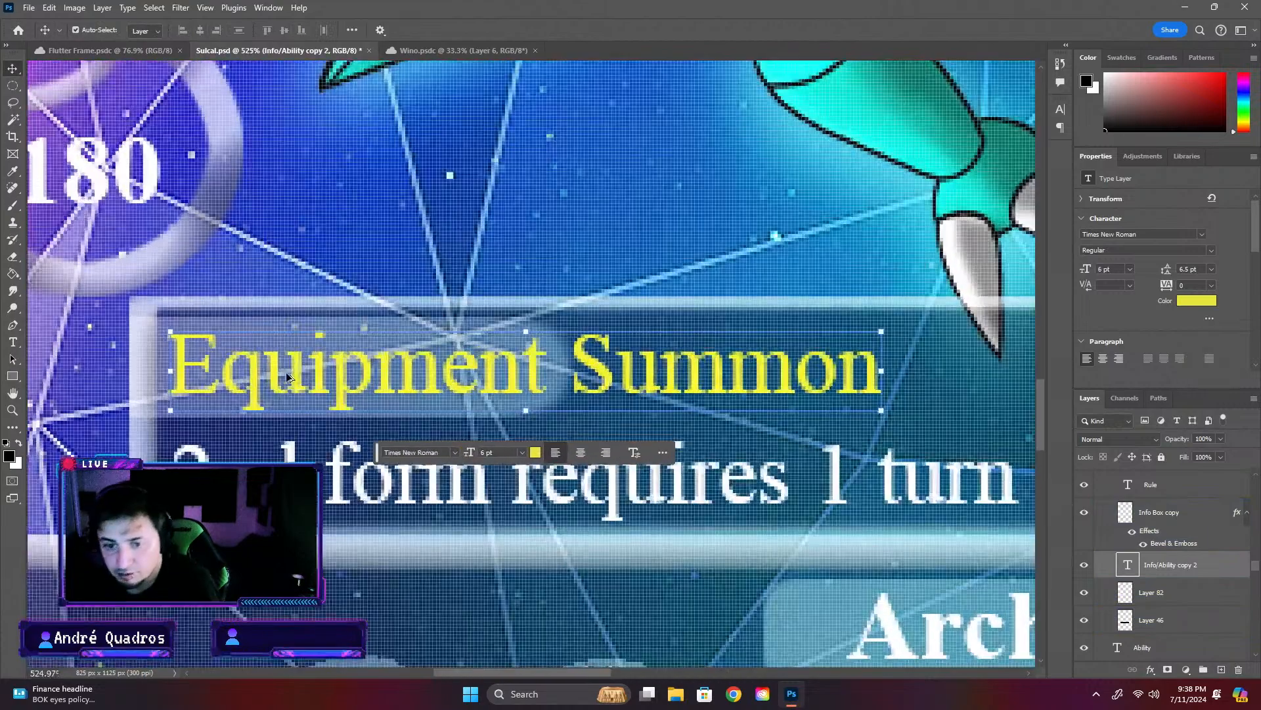
click(292, 320)
click(299, 322)
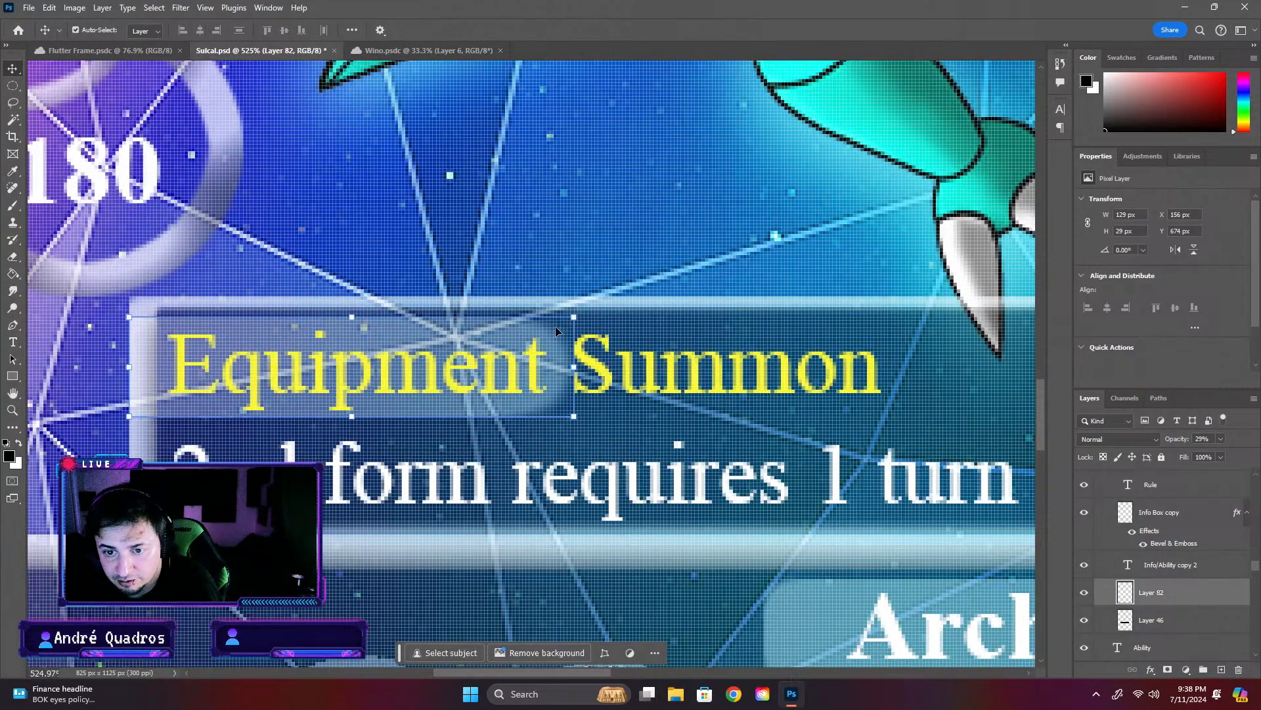
click(577, 376)
key(ctrl+t)
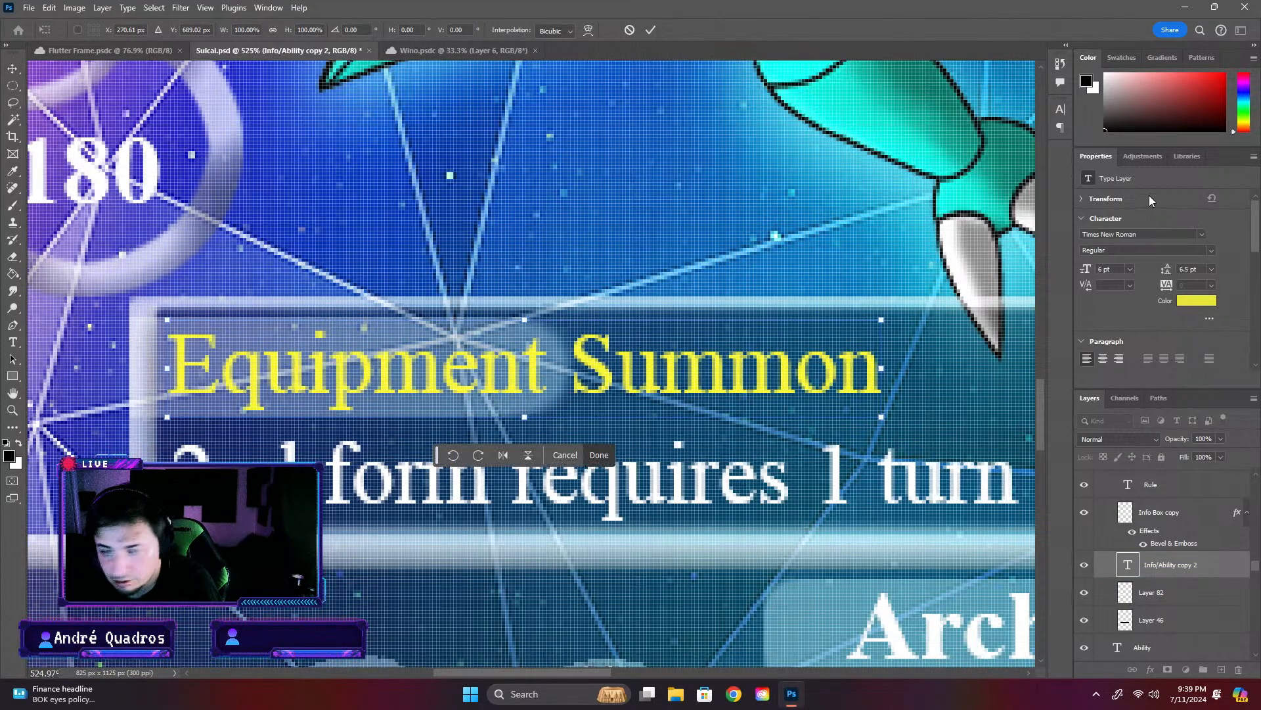
click(1160, 512)
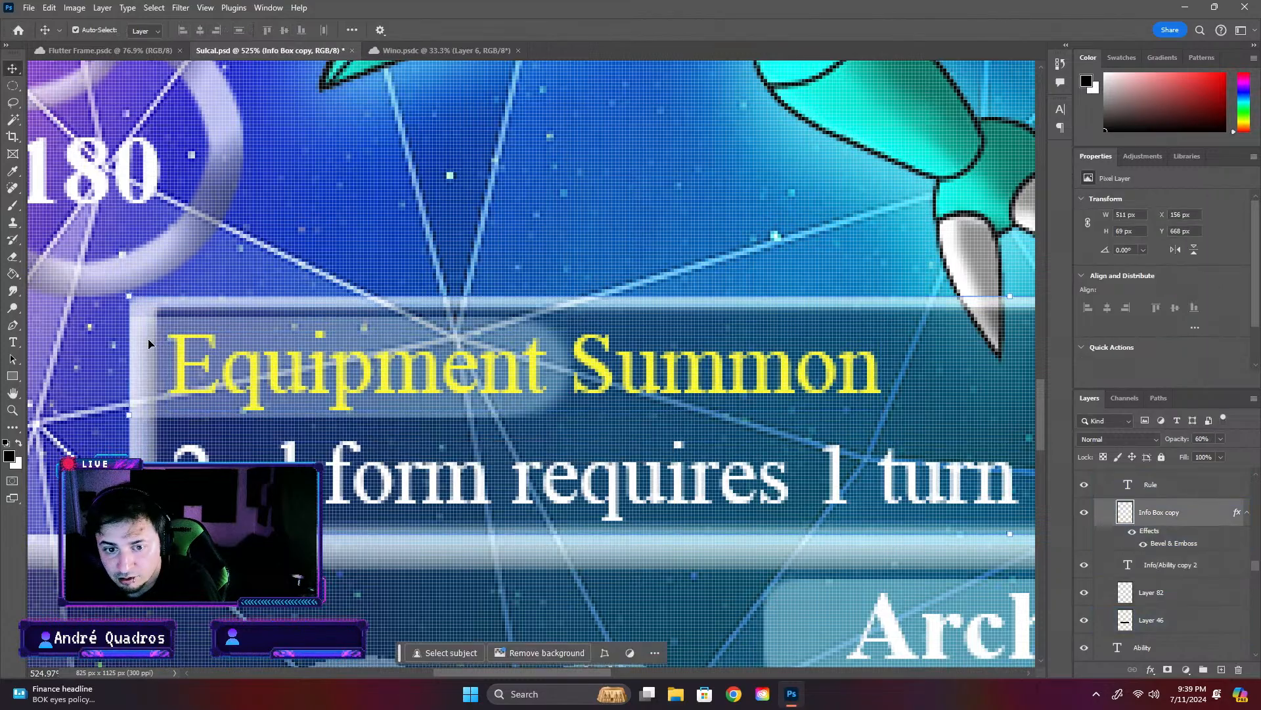
scroll(333, 369, down, 5)
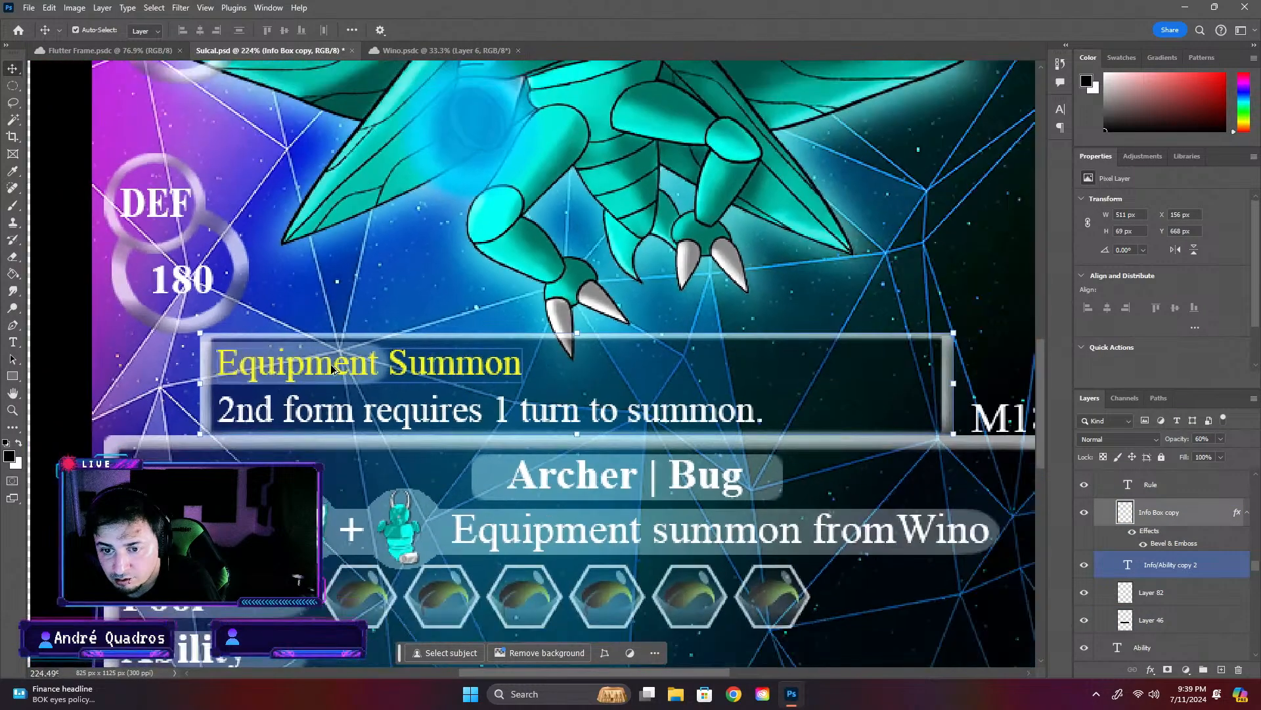
scroll(333, 370, down, 1)
click(381, 366)
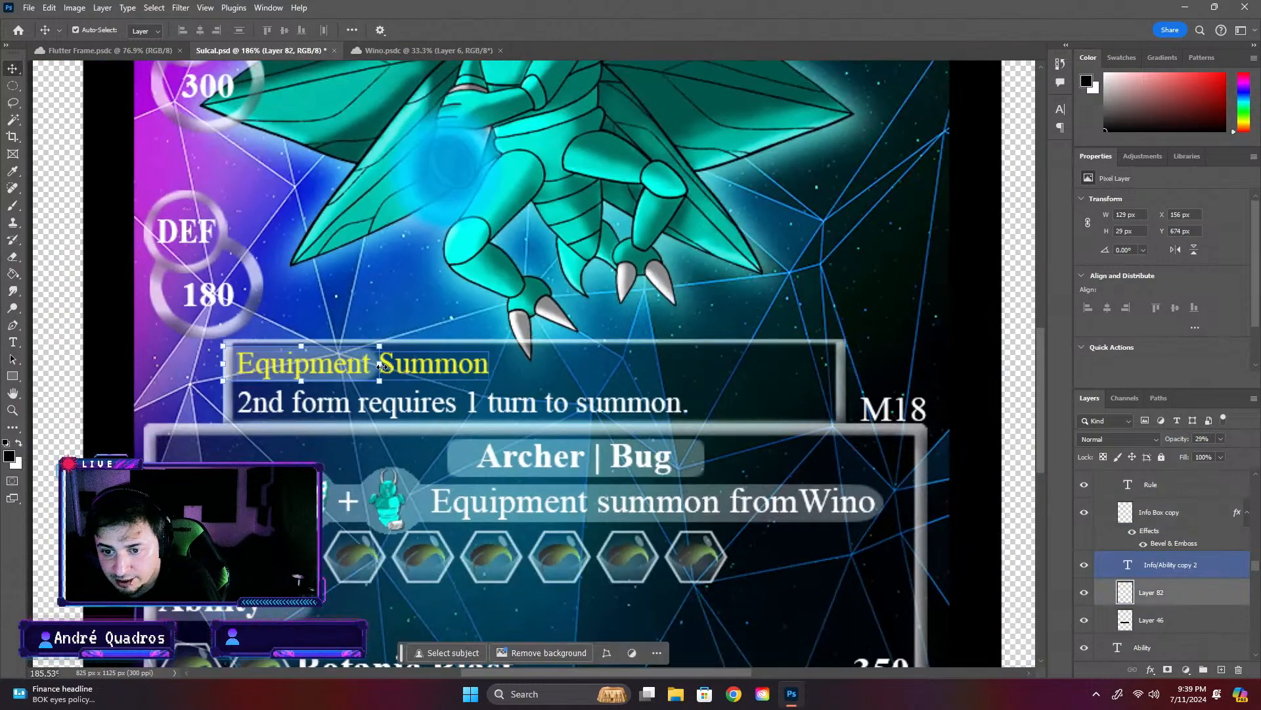
drag(381, 366, 500, 362)
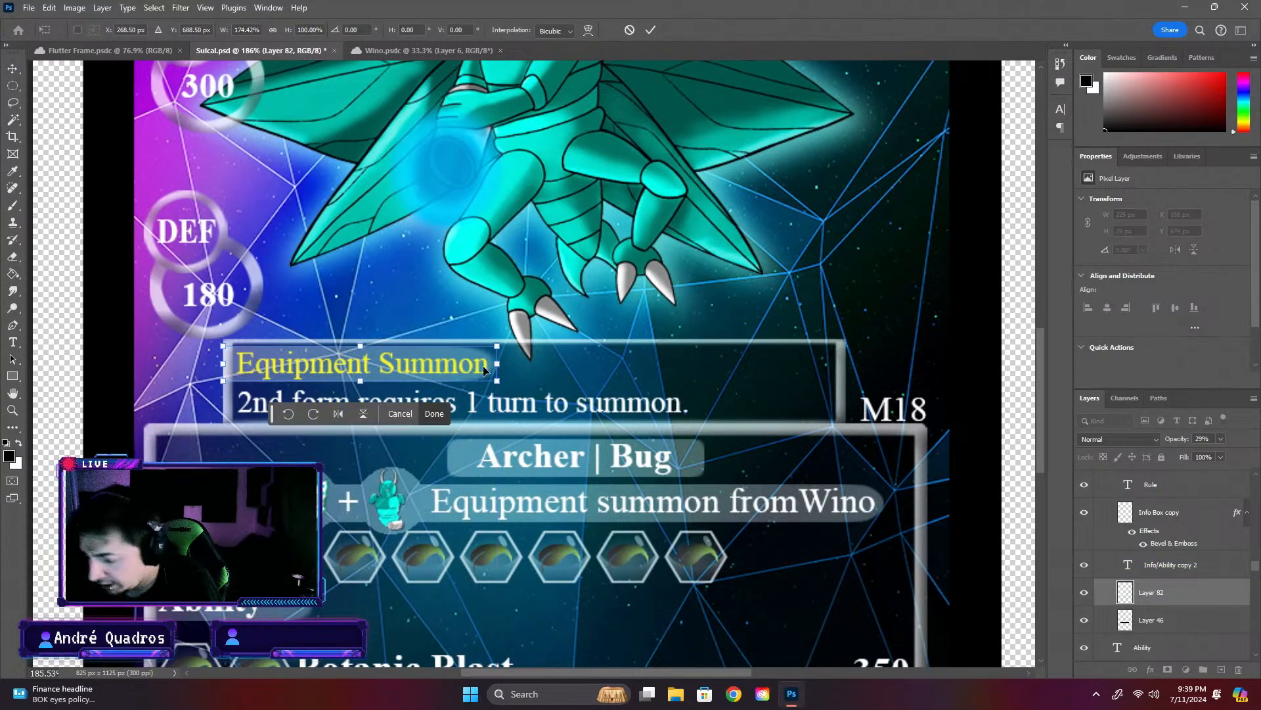
key(Return)
click(1030, 433)
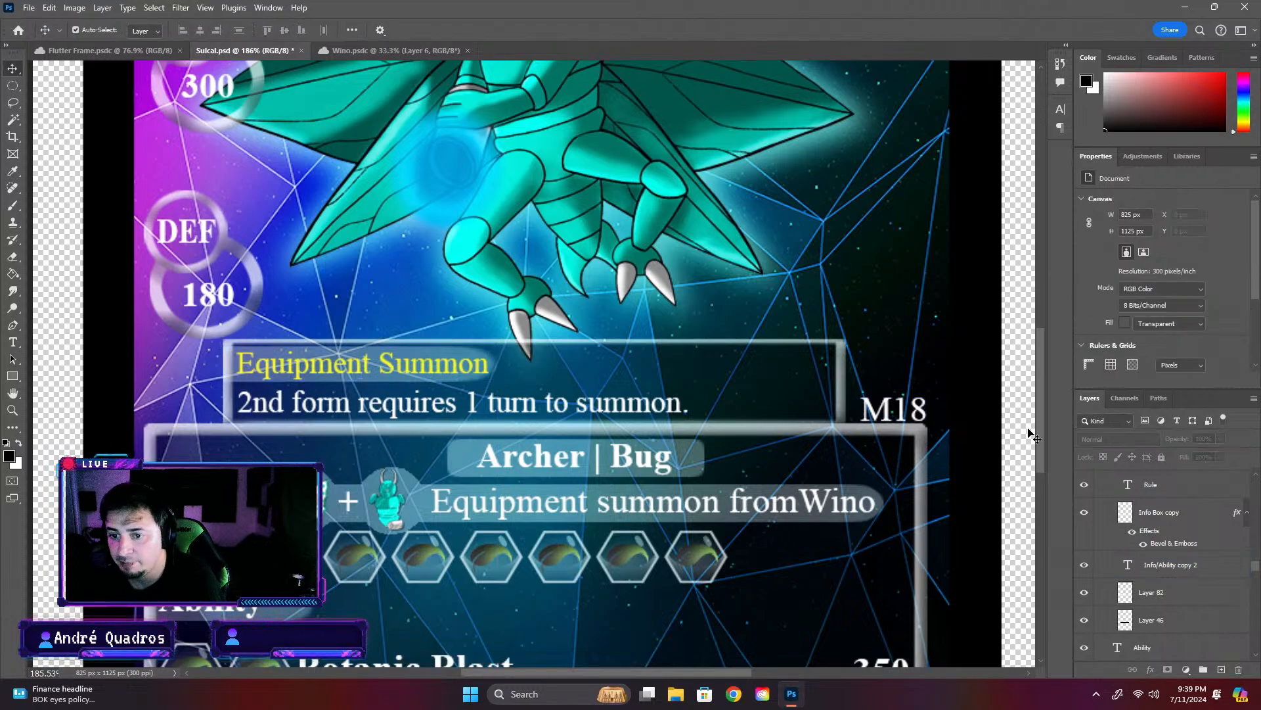
- Compare Sulcal's "2nd form requires 1 turn to summon." rule with the rule wording on the Flutter Frame card
key(t)
click(486, 392)
key(ctrl+a)
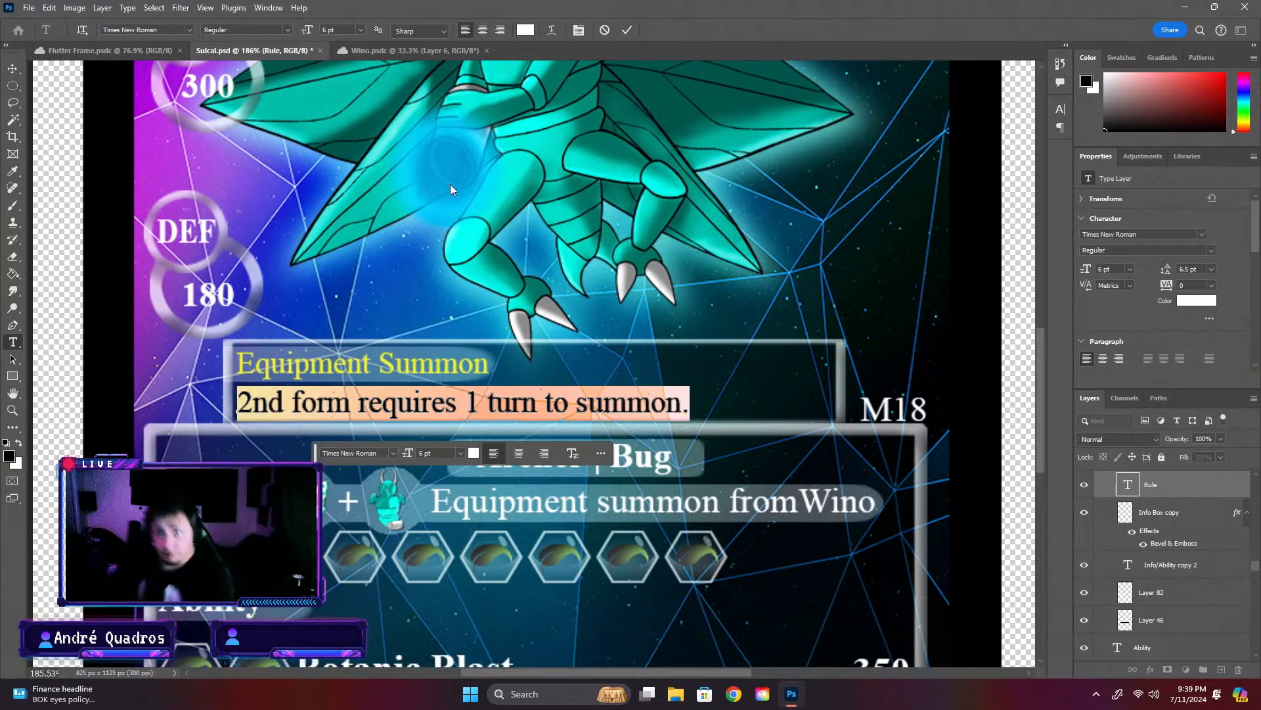
click(108, 50)
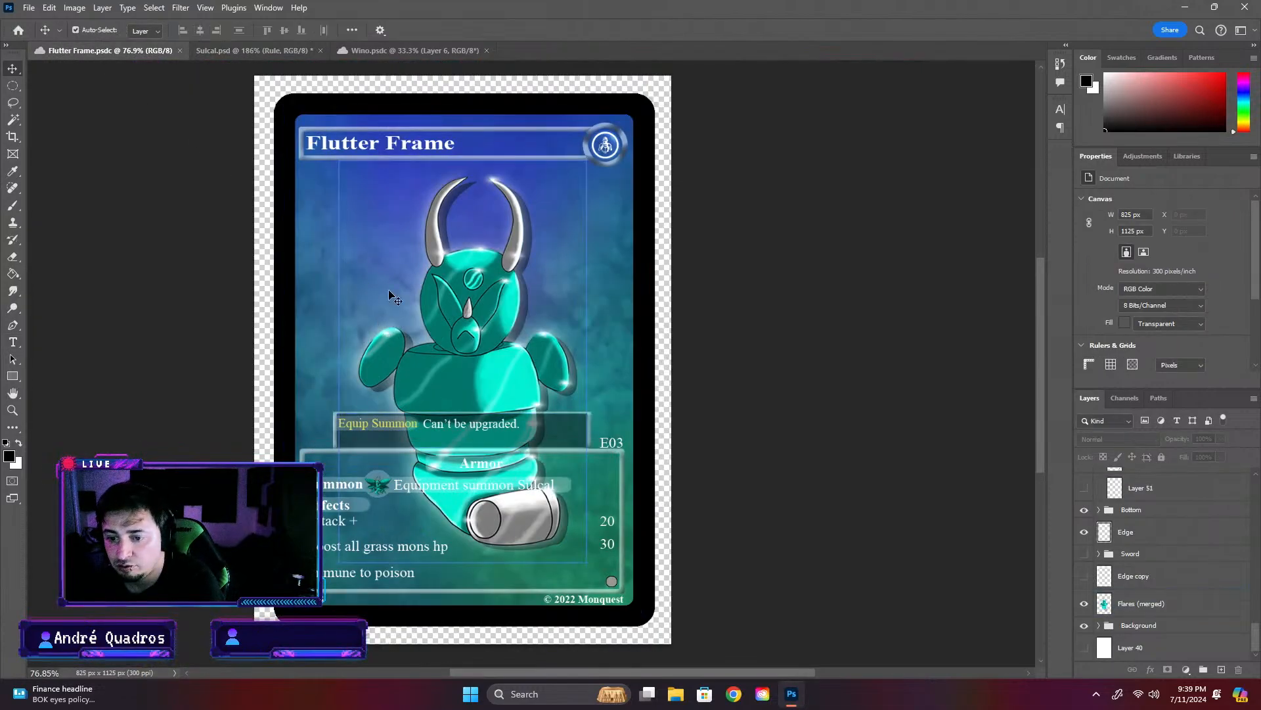
click(225, 50)
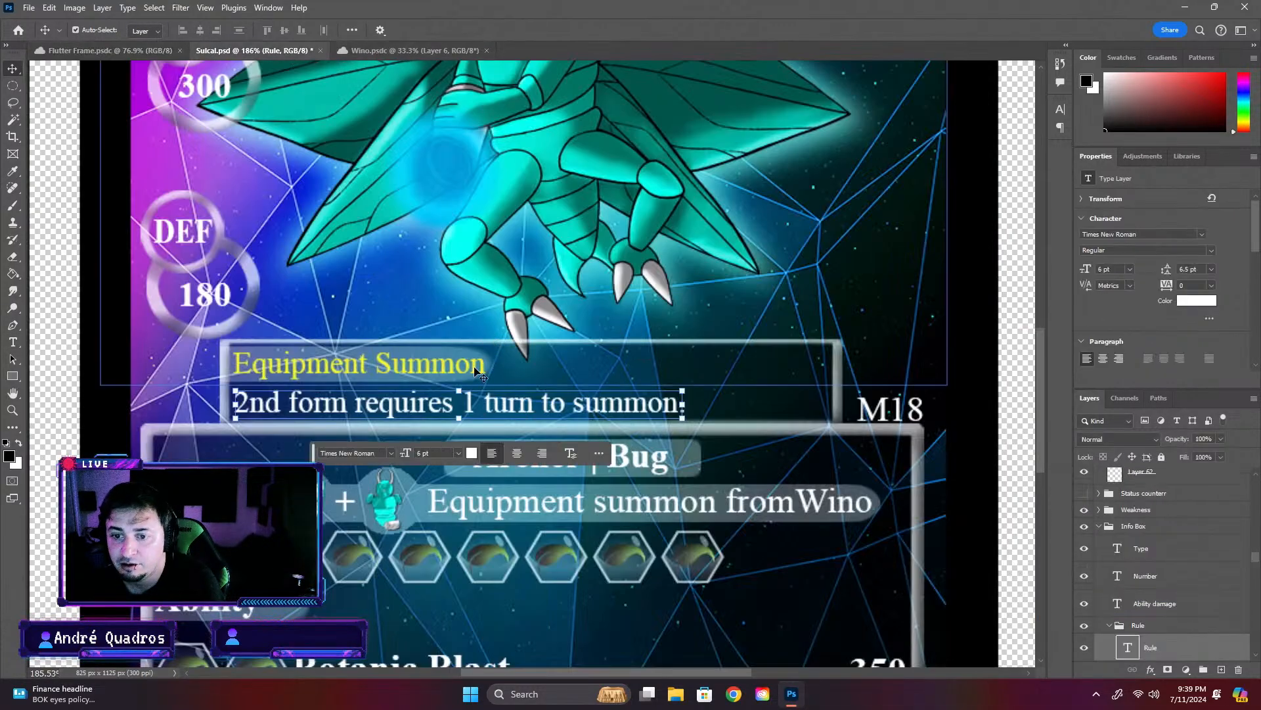
click(108, 50)
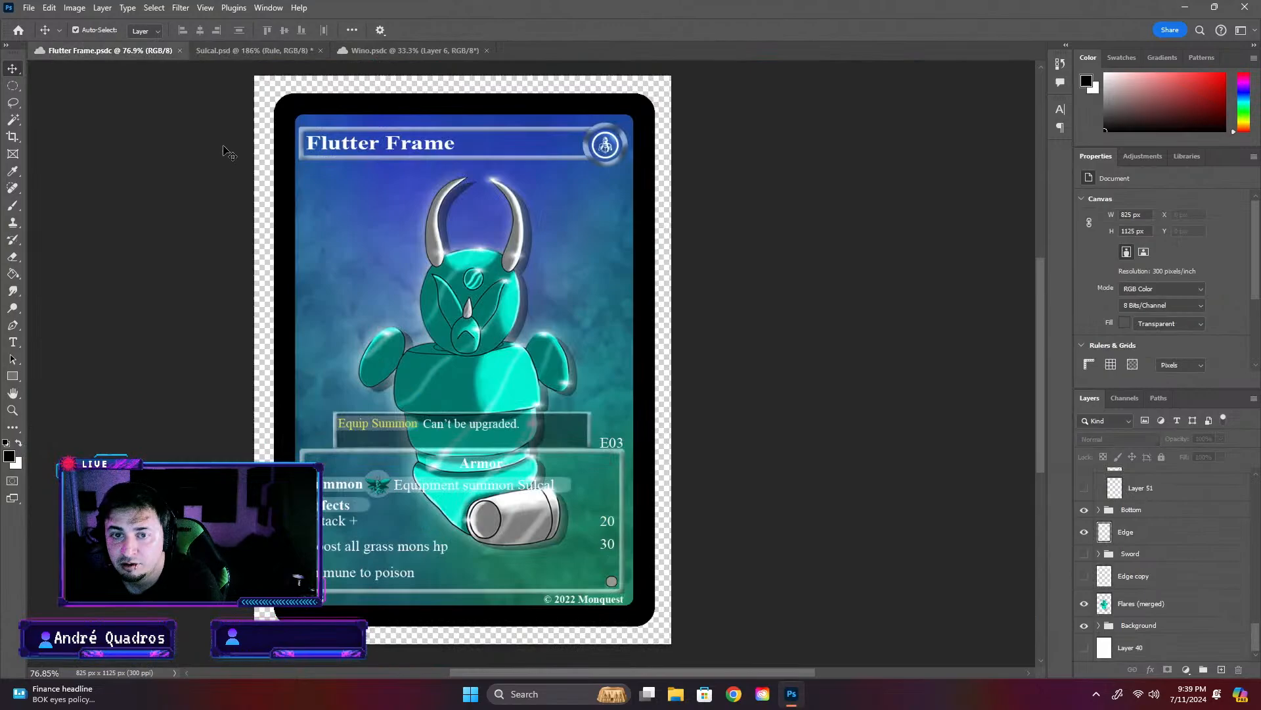
- Locate the "Equip Summon" label in the Flutter Frame card's rule box and open its text for editing
click(389, 431)
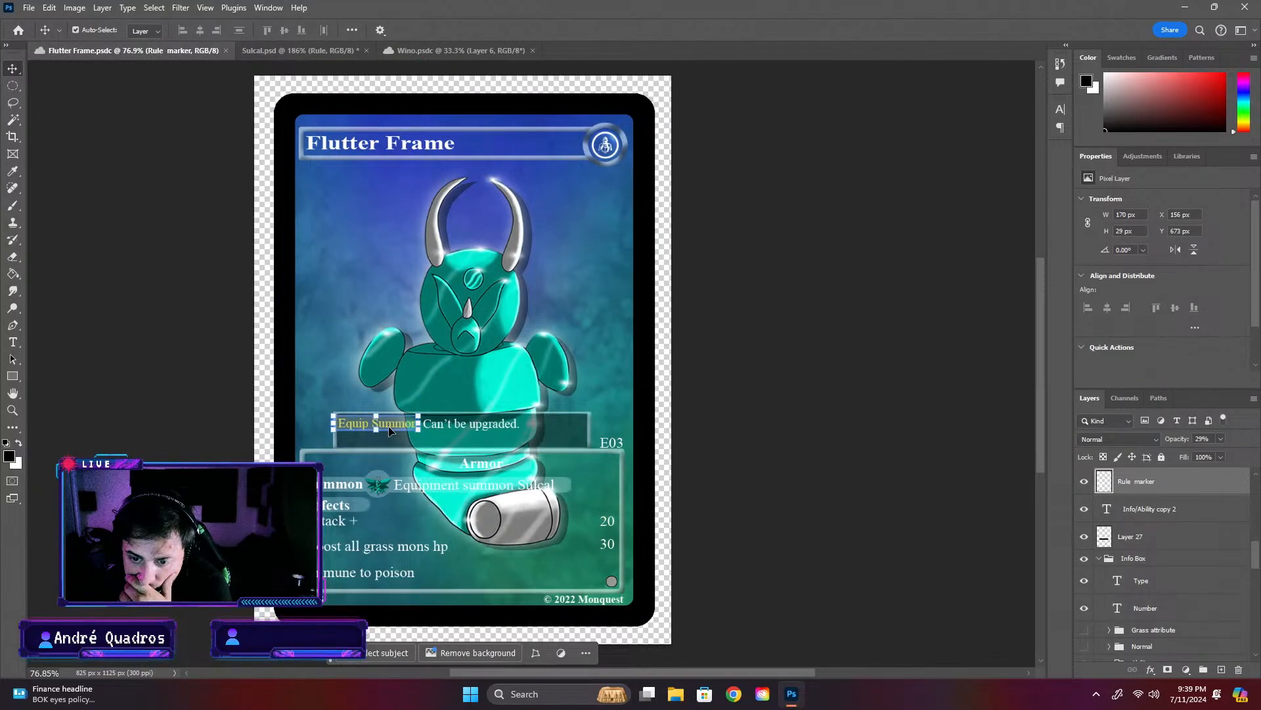
scroll(409, 423, up, 5)
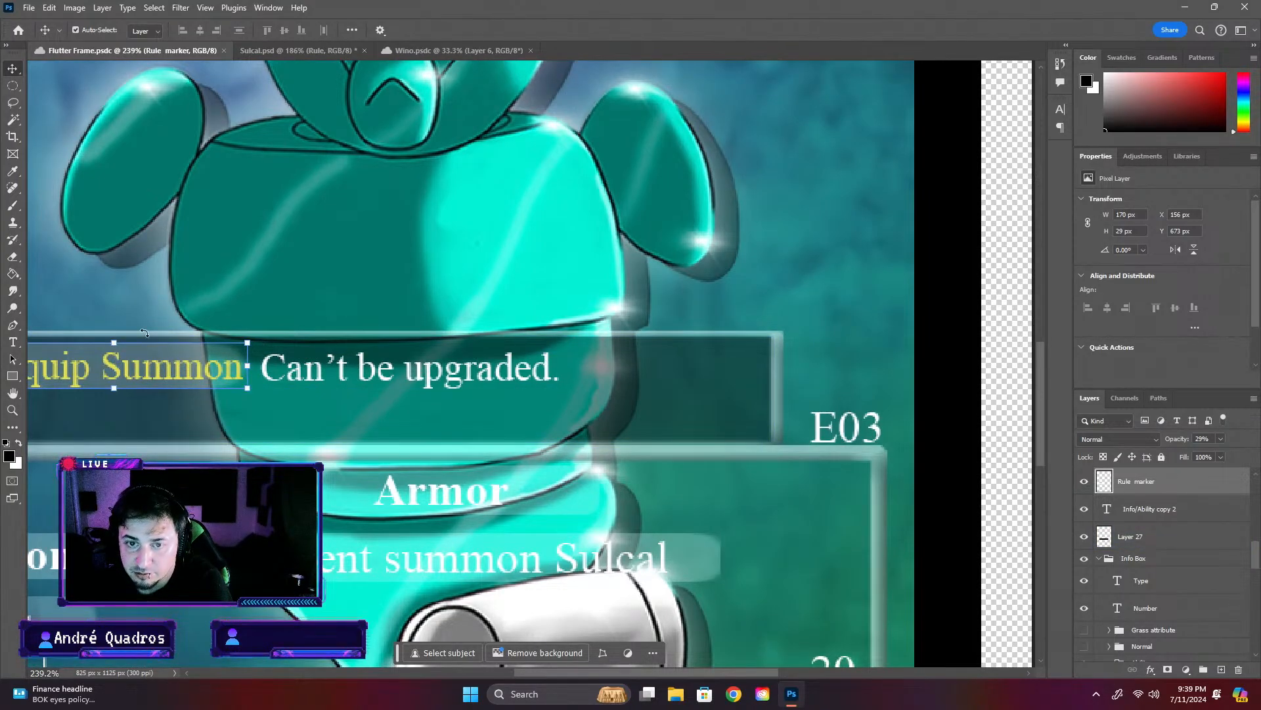
click(271, 308)
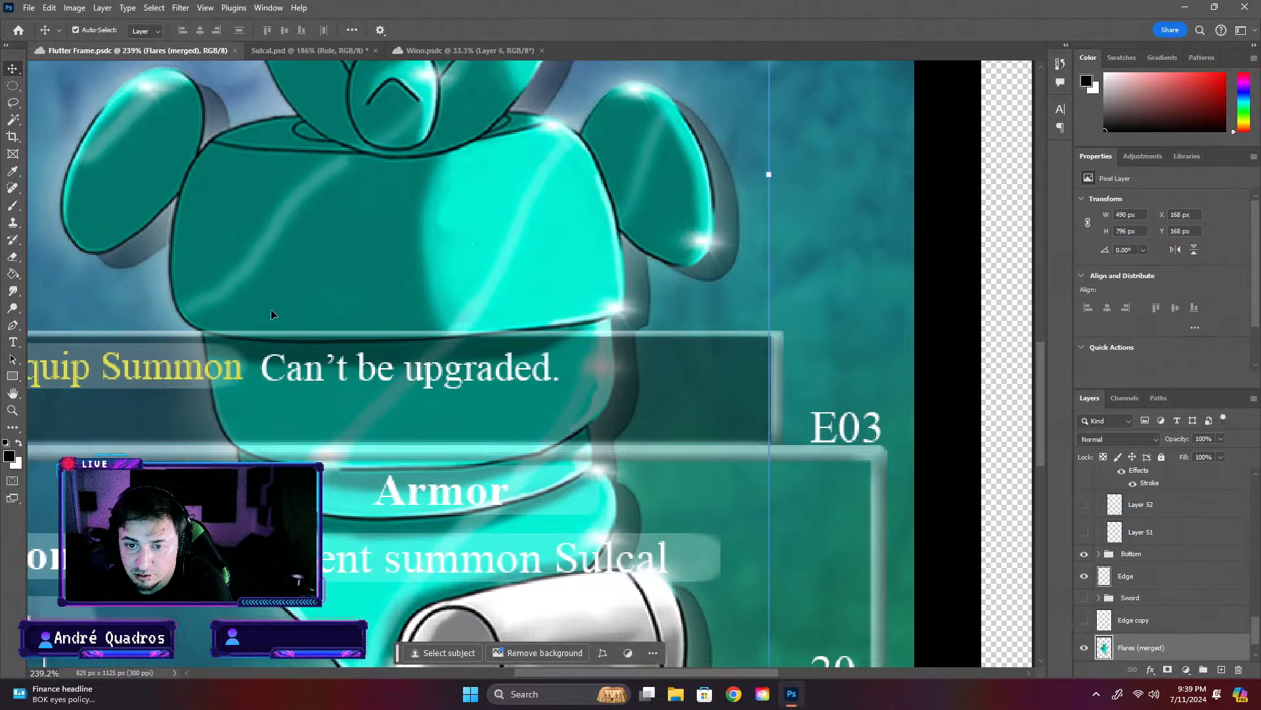
click(219, 348)
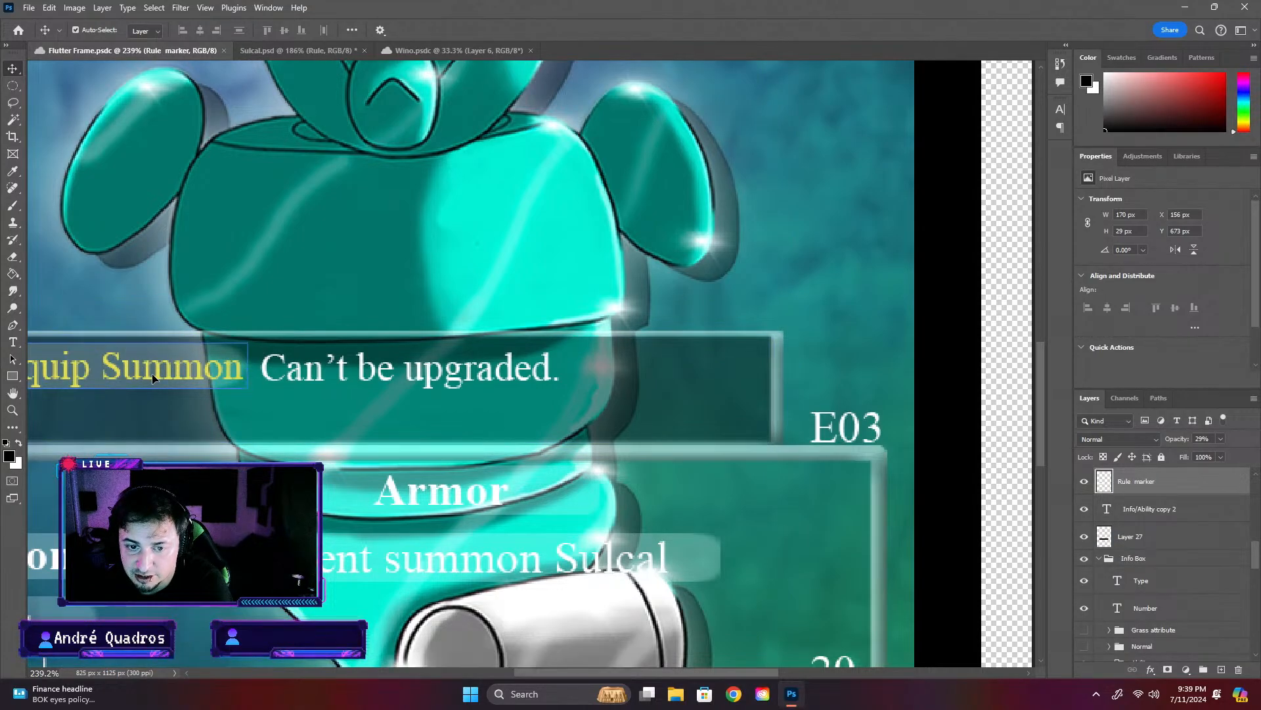
click(453, 271)
click(230, 377)
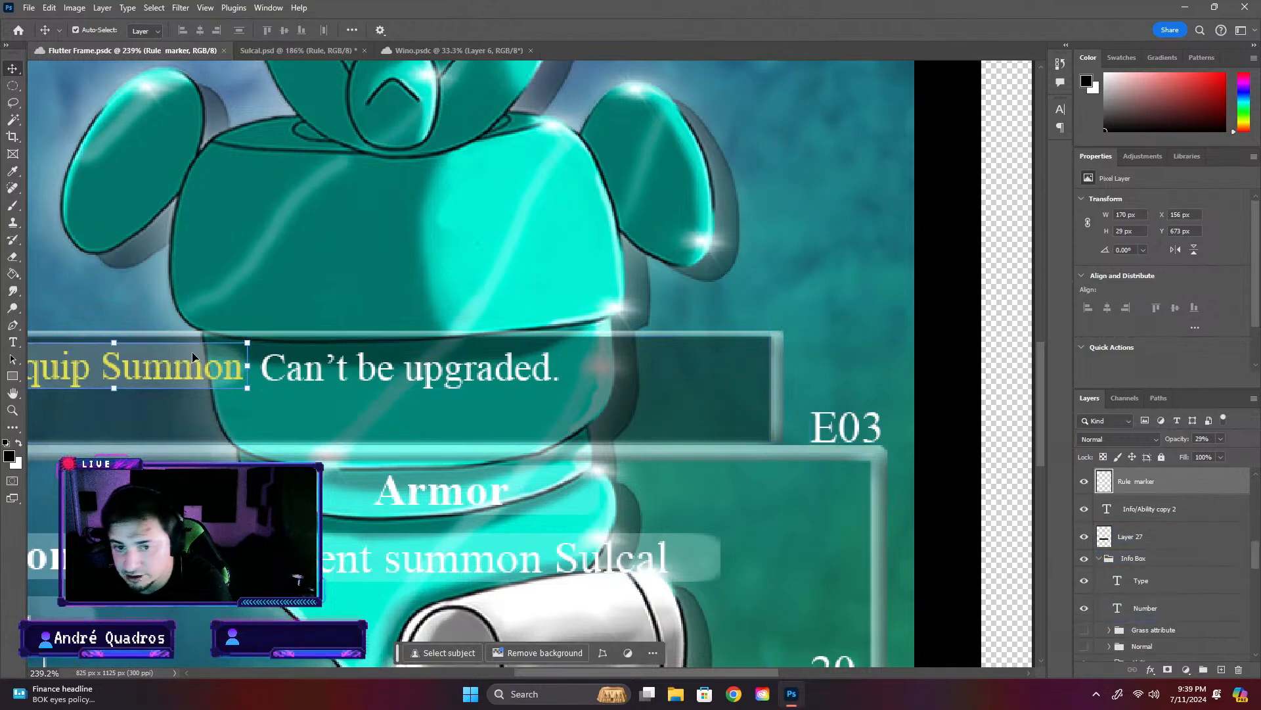
click(1110, 515)
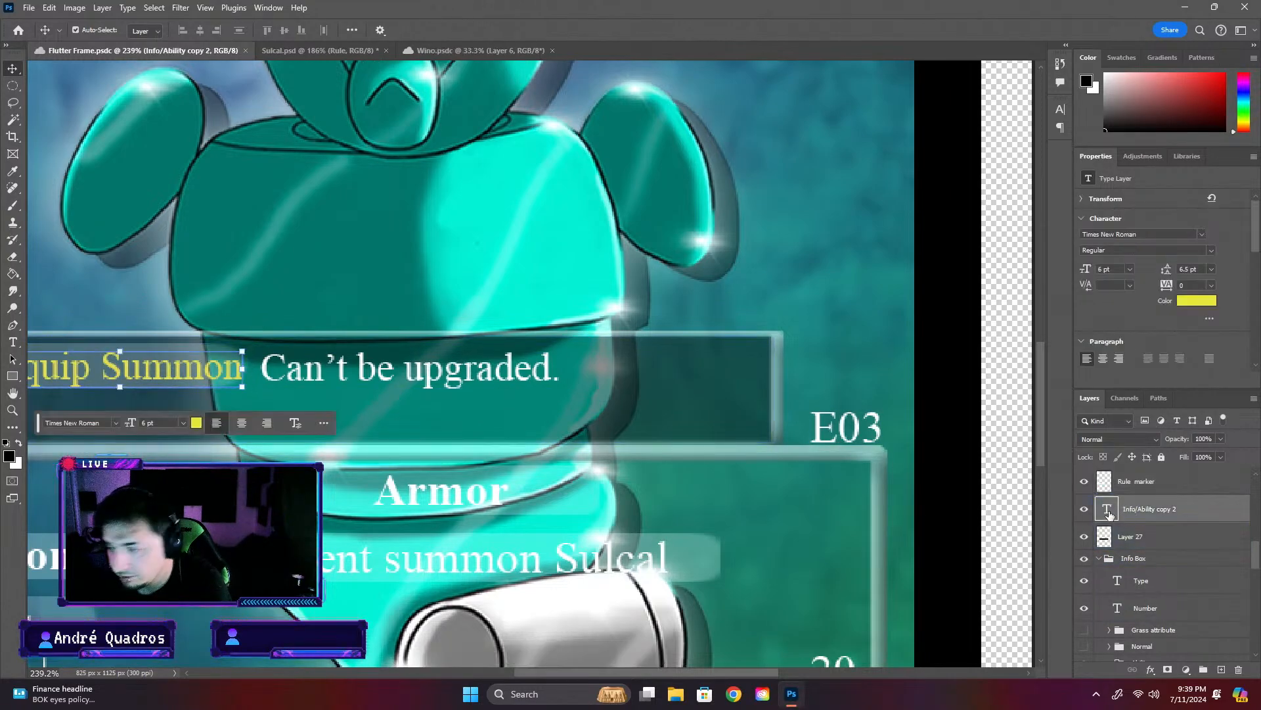
double_click(1110, 515)
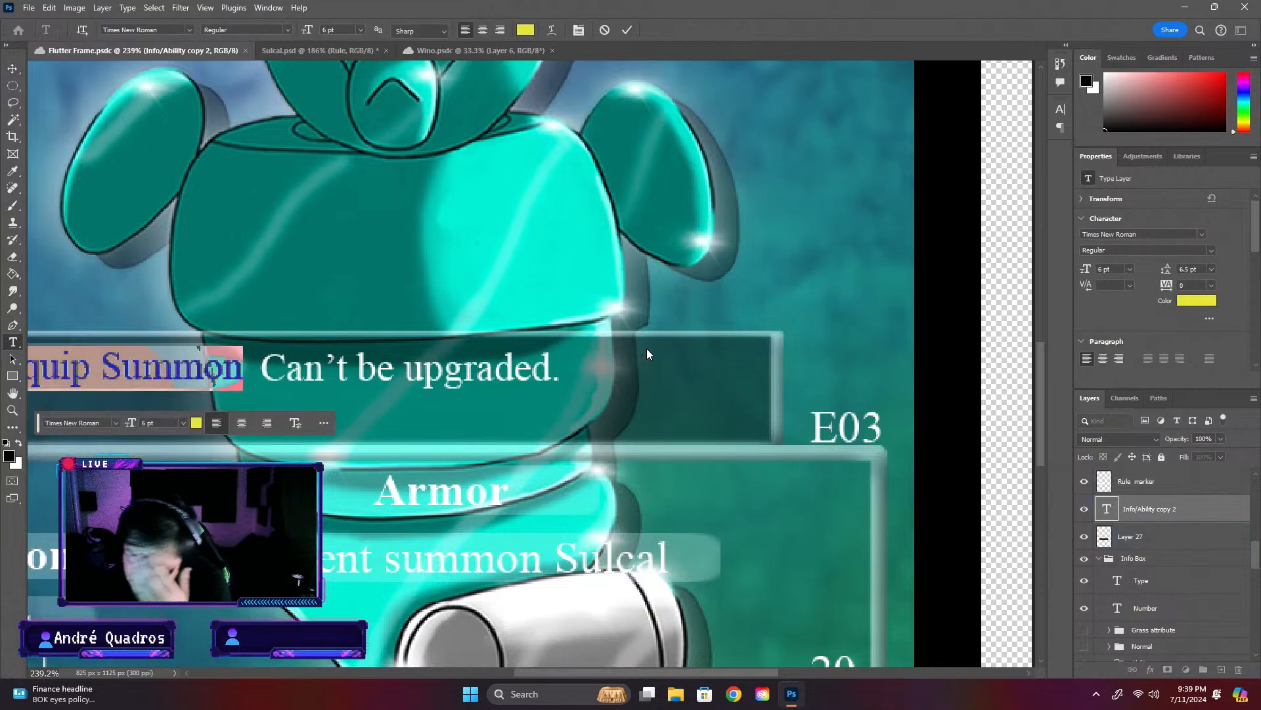
scroll(128, 332, down, 3)
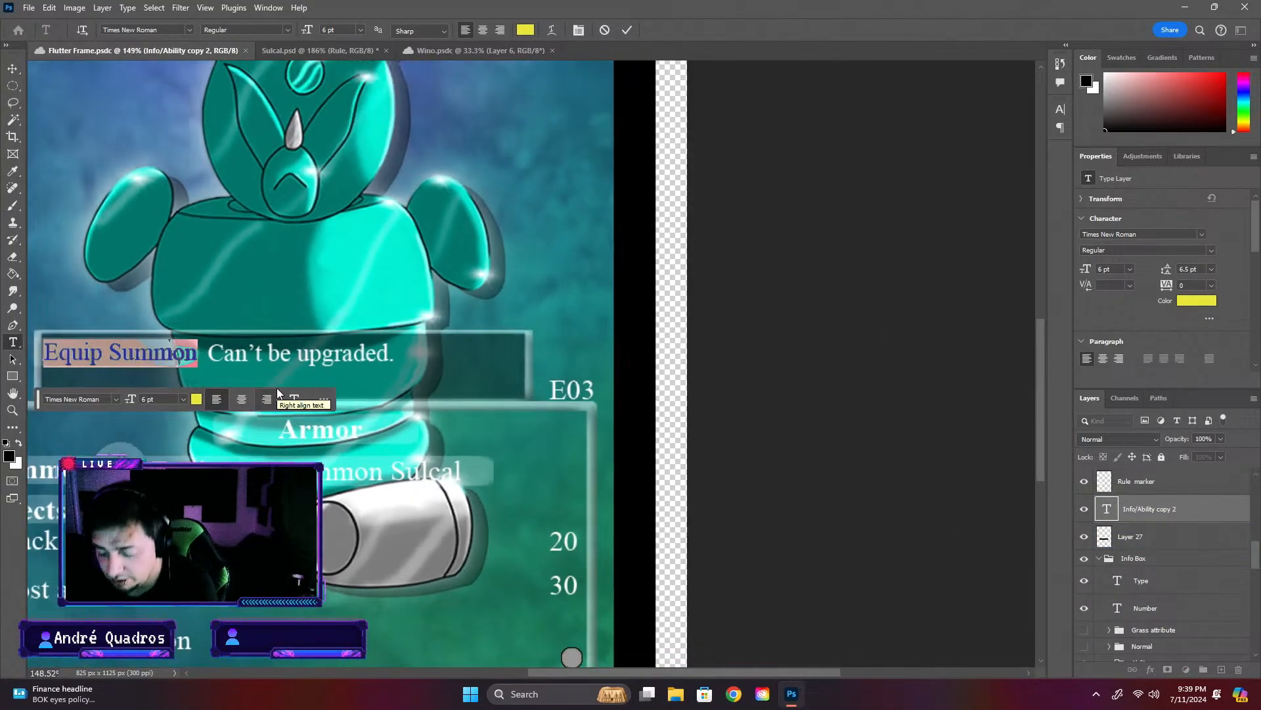
text(quip)
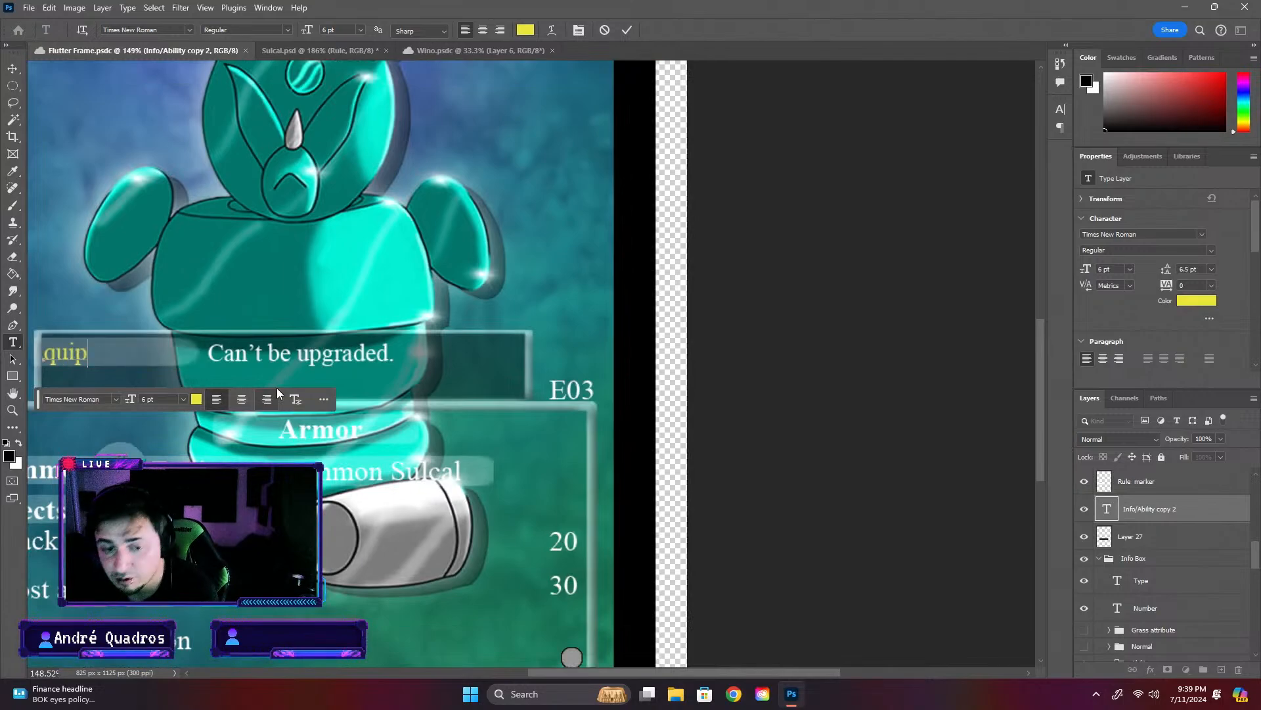
key(BackSpace)
key(BackSpace)
key(BackSpace)
key(BackSpace)
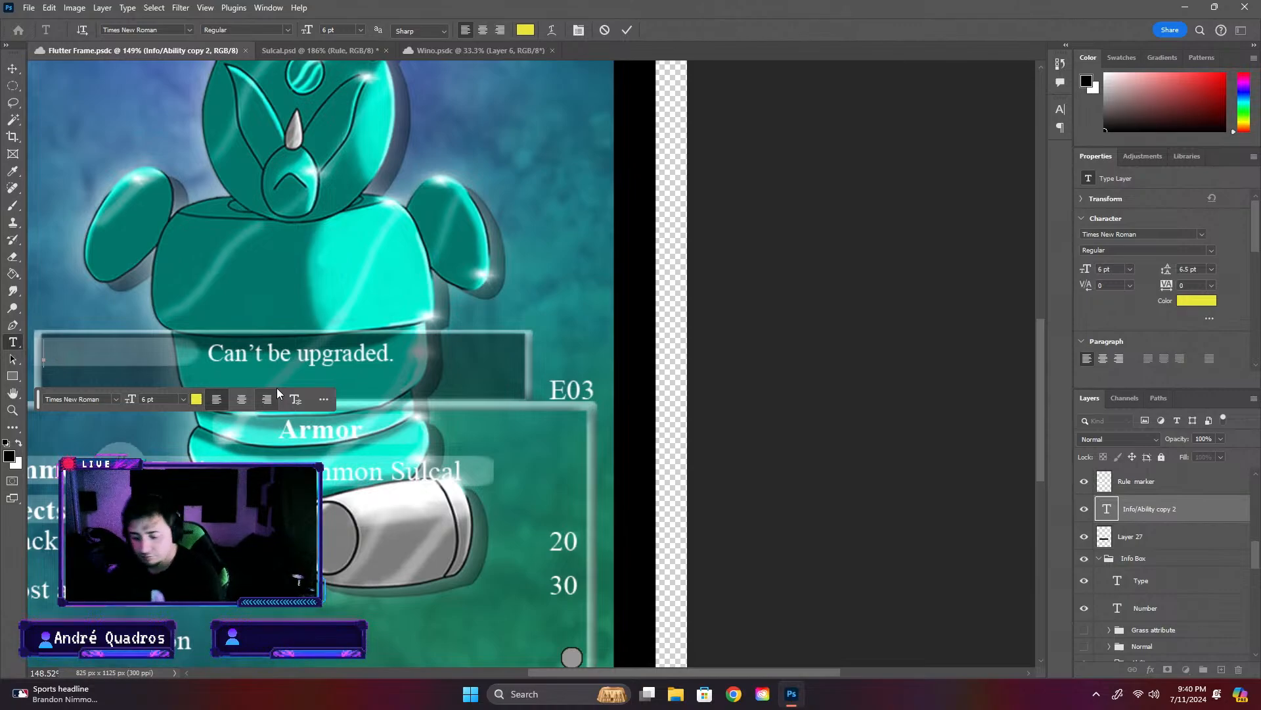
key(ctrl+z)
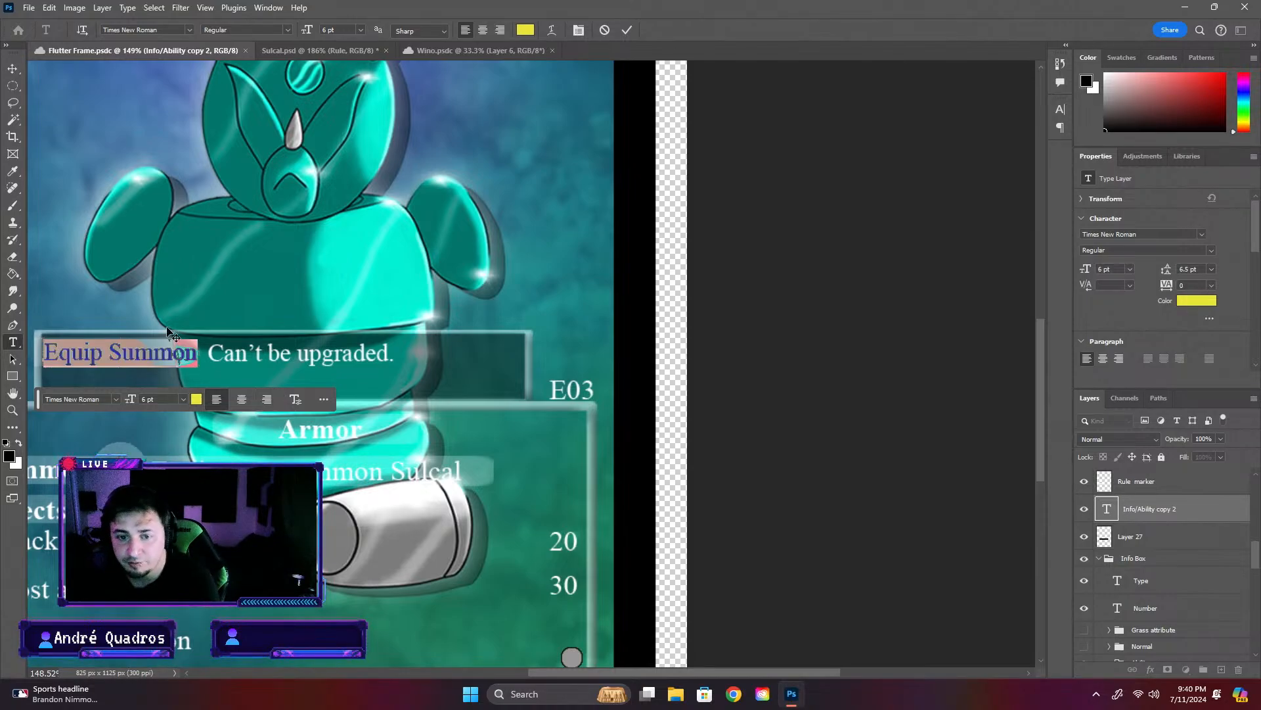
- Change the Flutter Frame card's "Equip Summon" label to "Equipment summon armor" and save the card
click(104, 354)
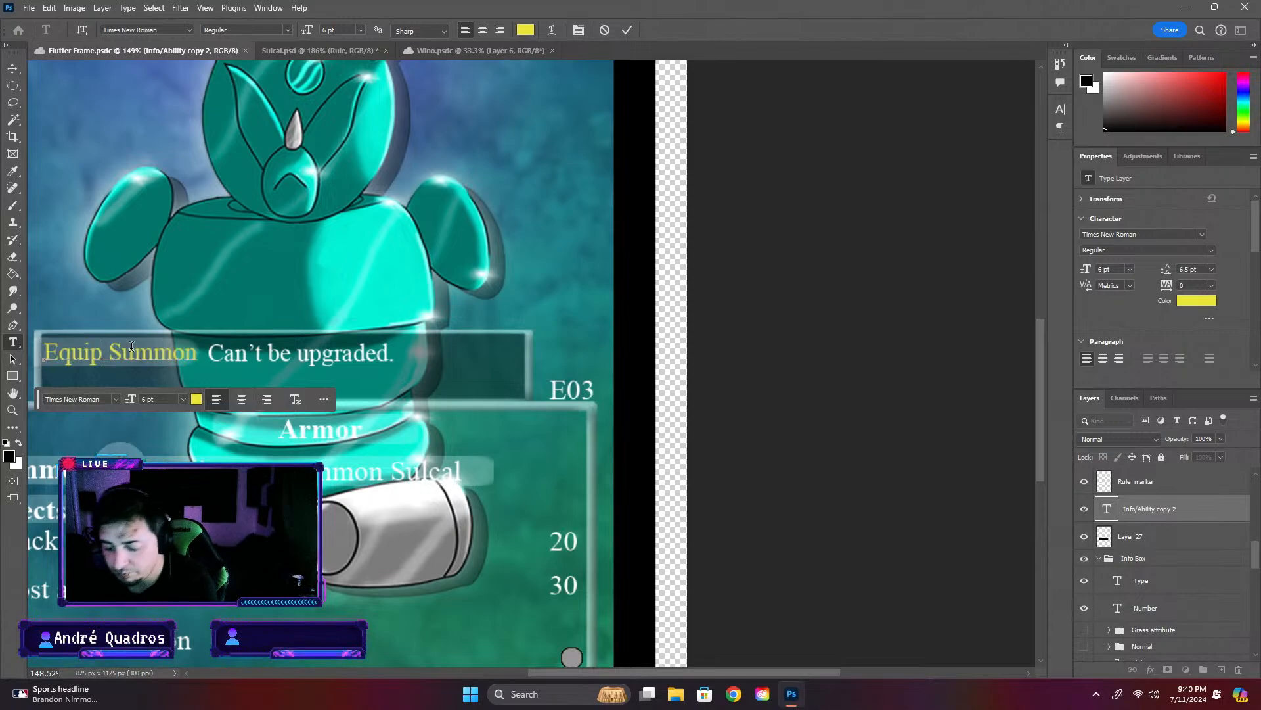
text(ment)
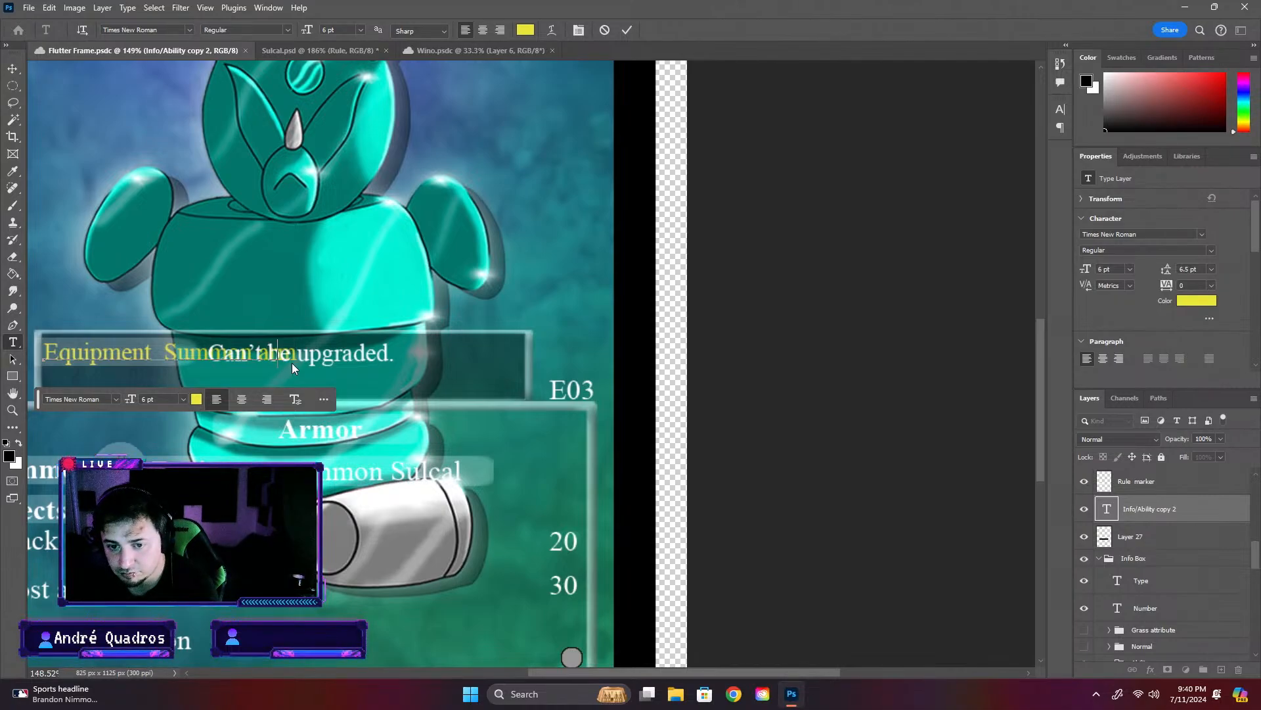
text(Arm)
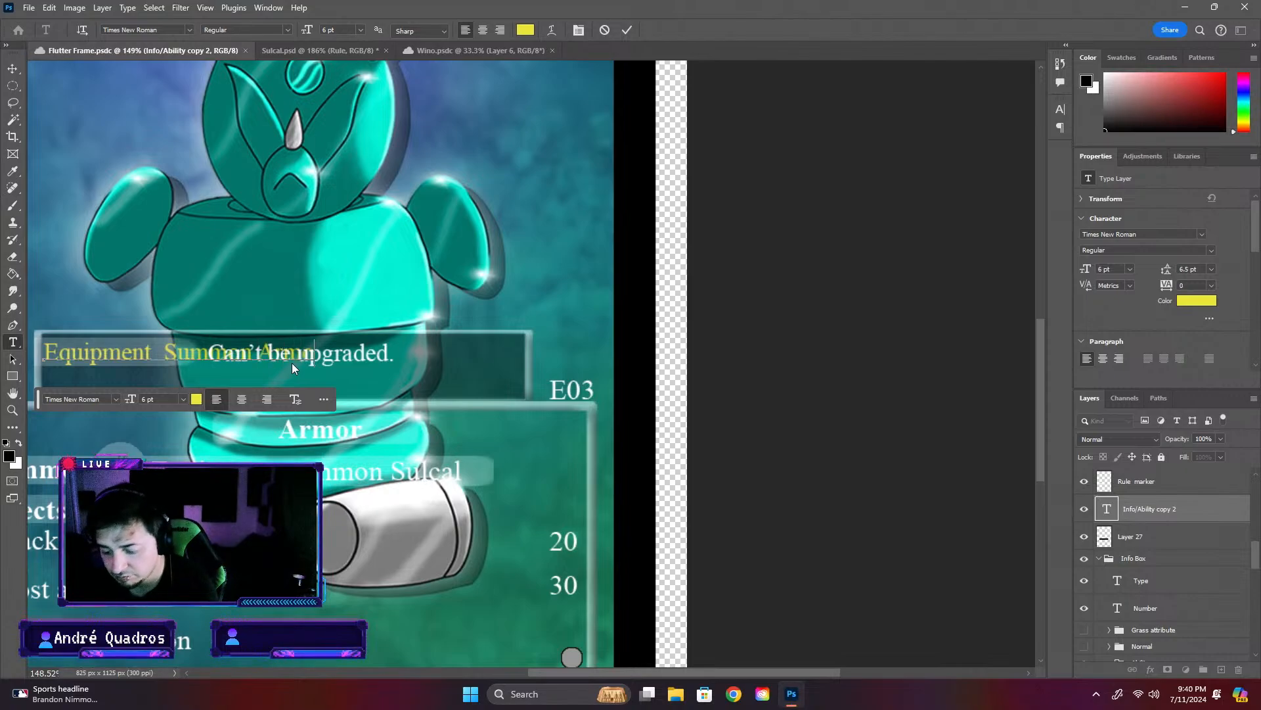
key(BackSpace)
key(BackSpace)
key(BackSpace)
key(BackSpace)
key(BackSpace)
key(BackSpace)
key(BackSpace)
key(BackSpace)
key(BackSpace)
key(BackSpace)
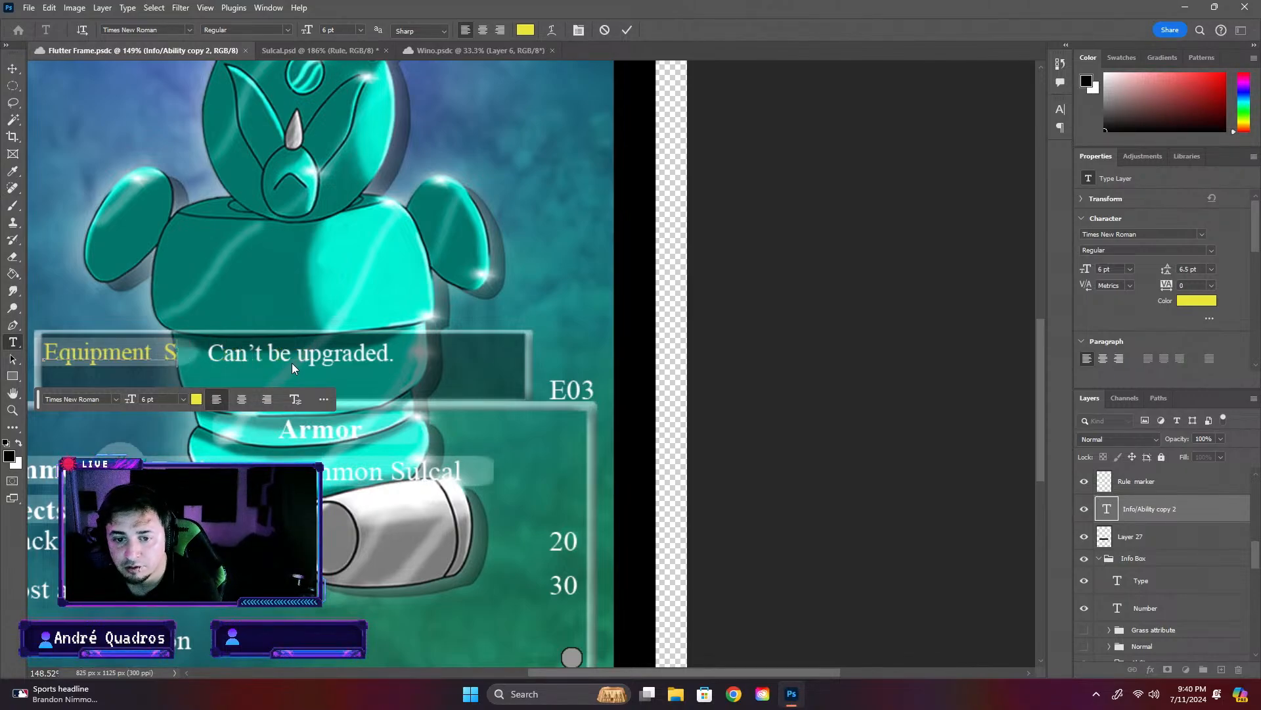
text(su)
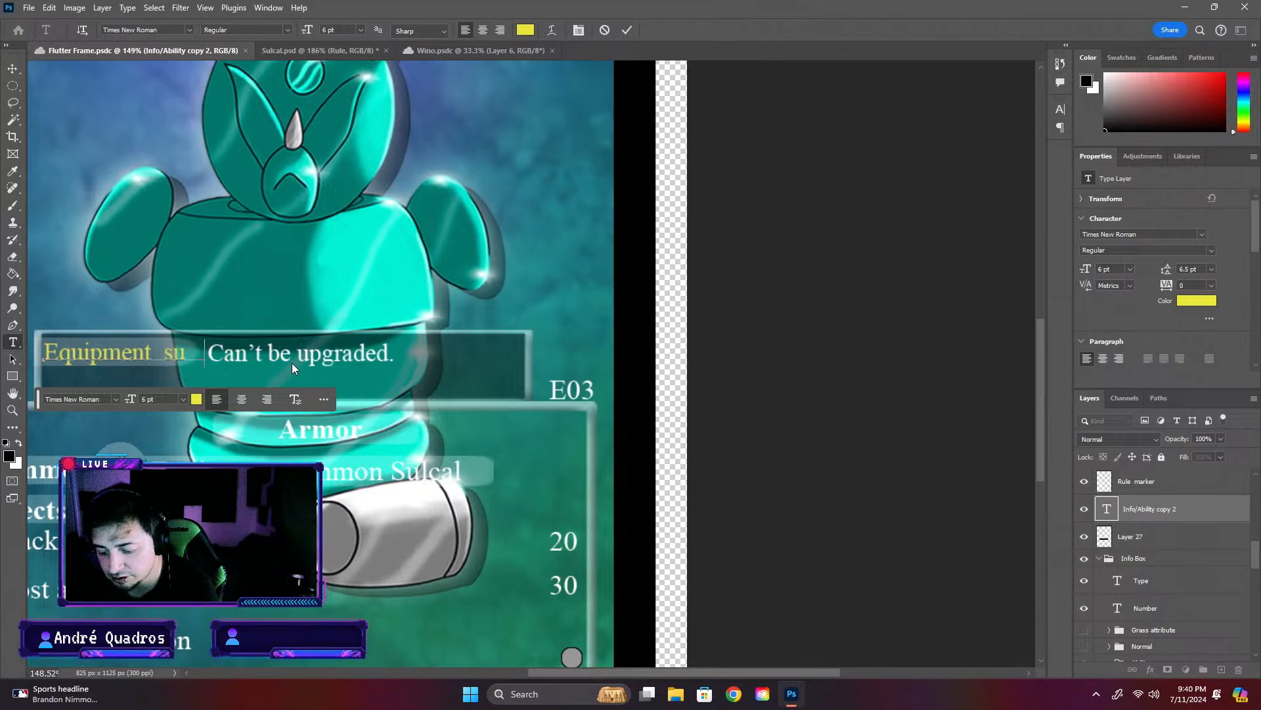
text(mmon)
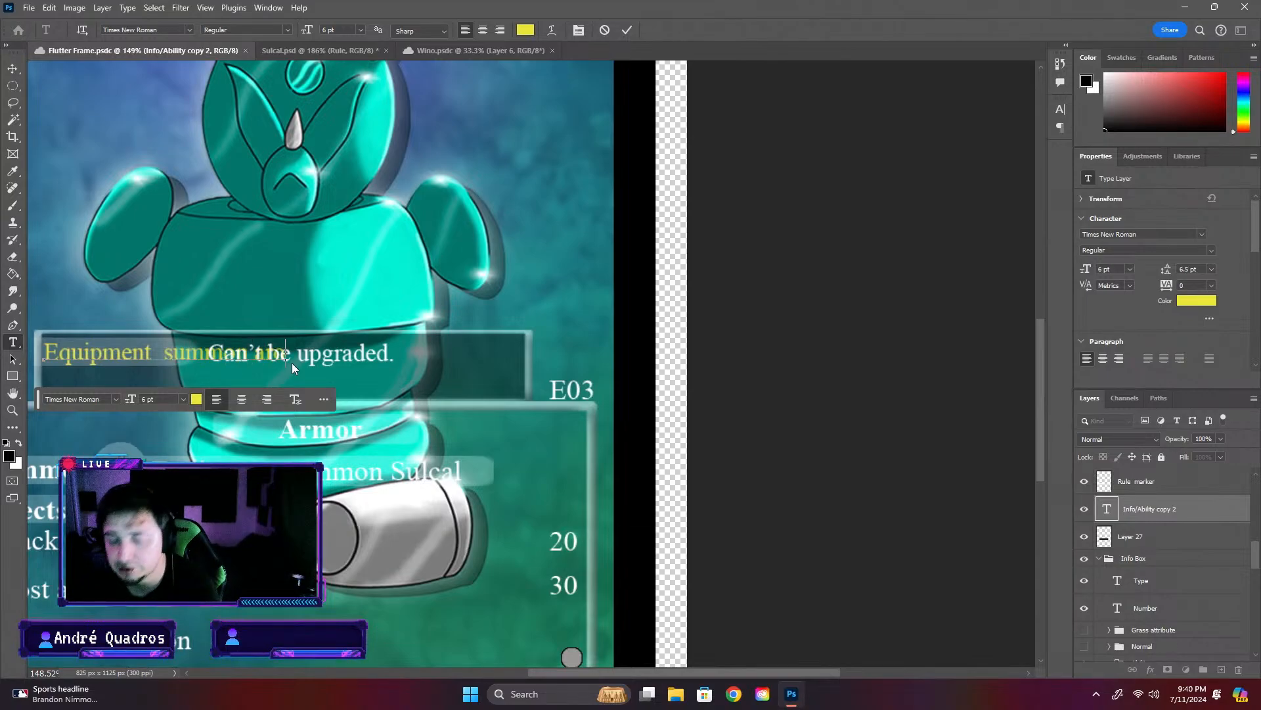
text( arm)
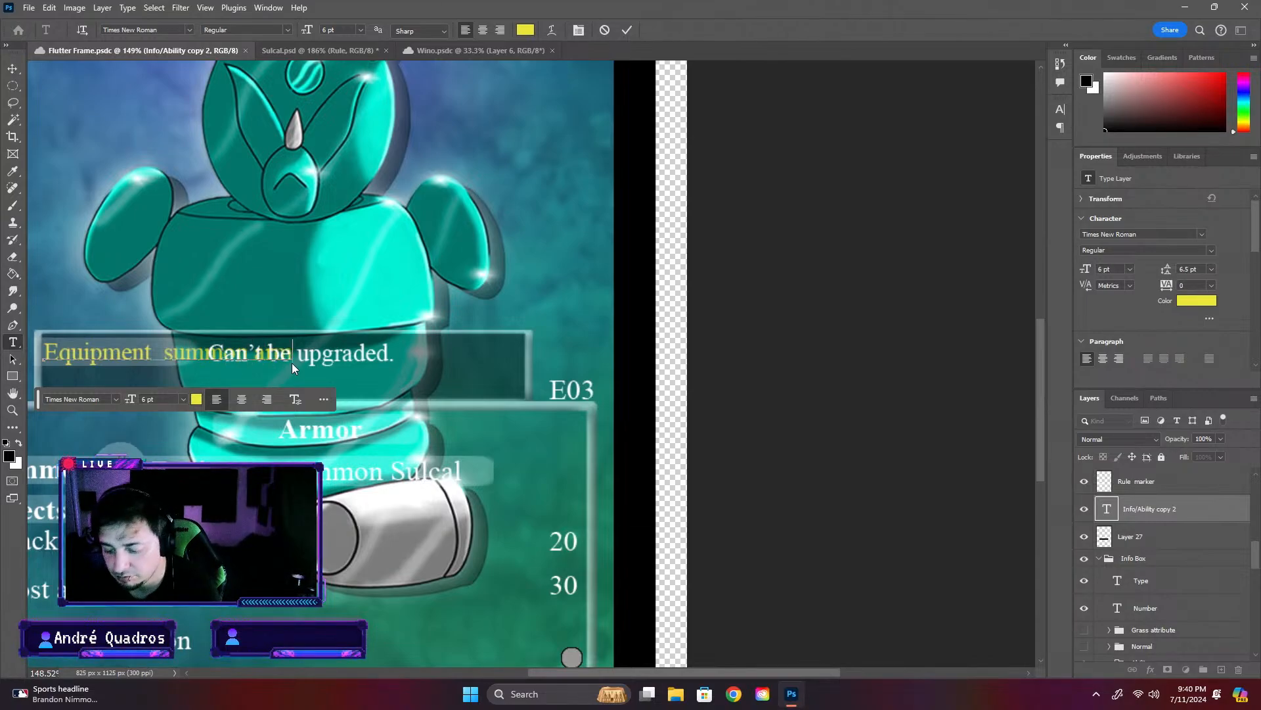
text(or)
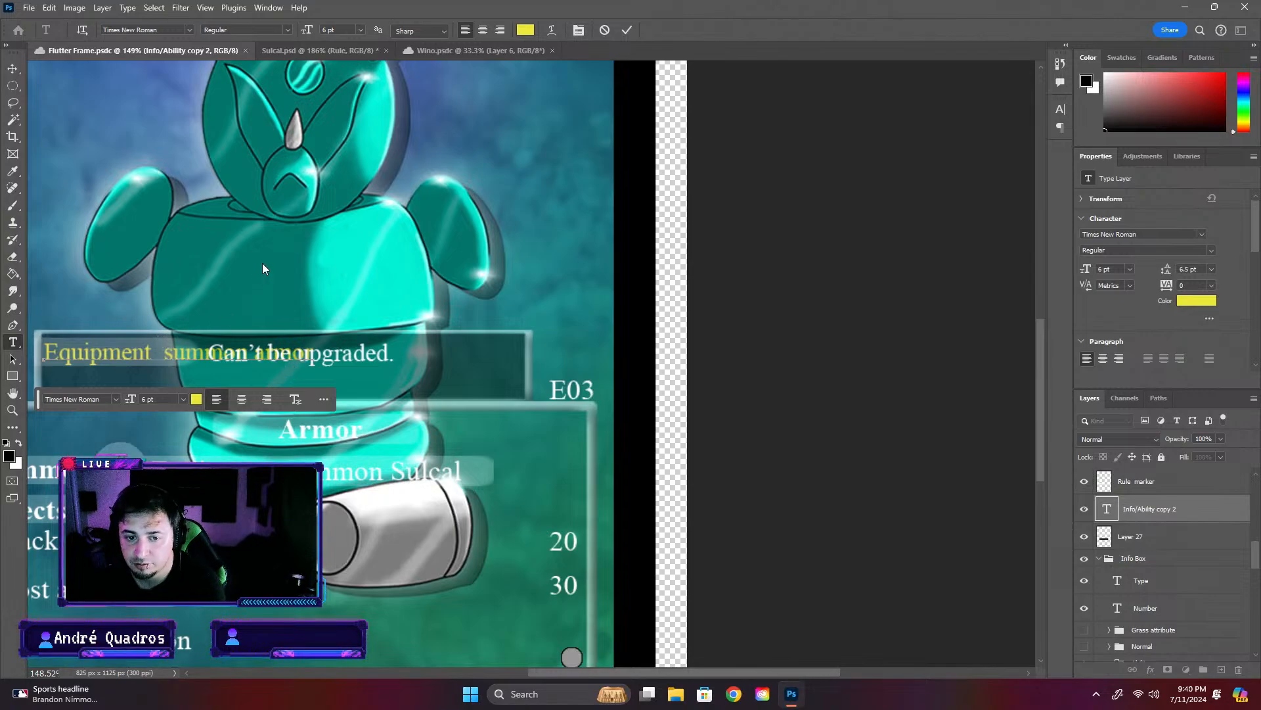
key(ctrl+Return)
key(ctrl+s)
key(ctrl+t)
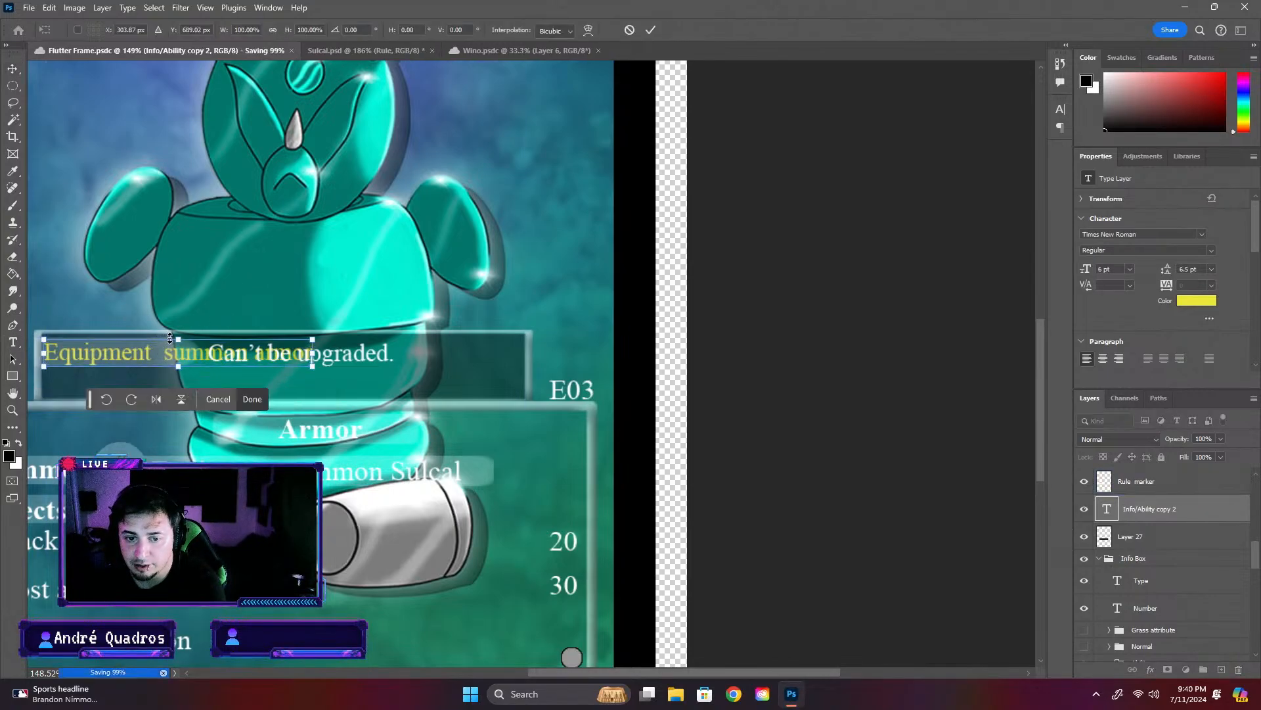
drag(320, 353, 355, 353)
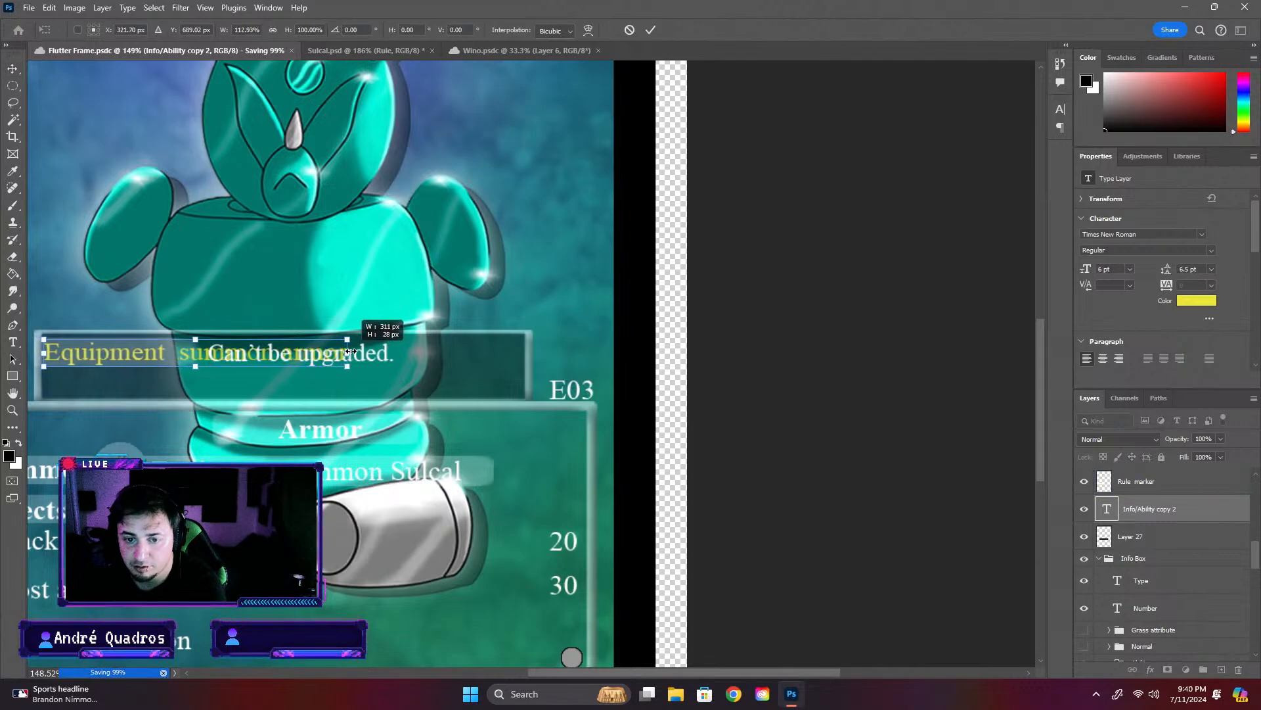
key(ctrl+z)
key(Escape)
scroll(105, 366, up, 3)
scroll(105, 365, up, 3)
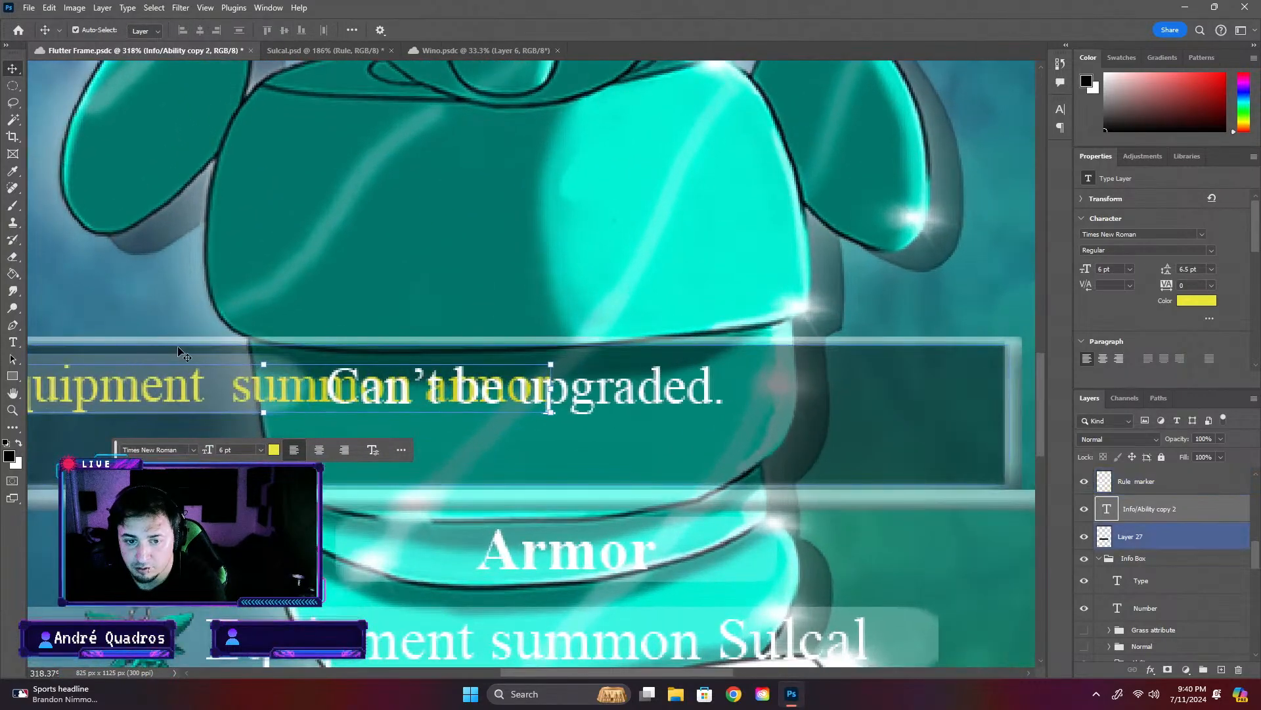
key(ctrl+t)
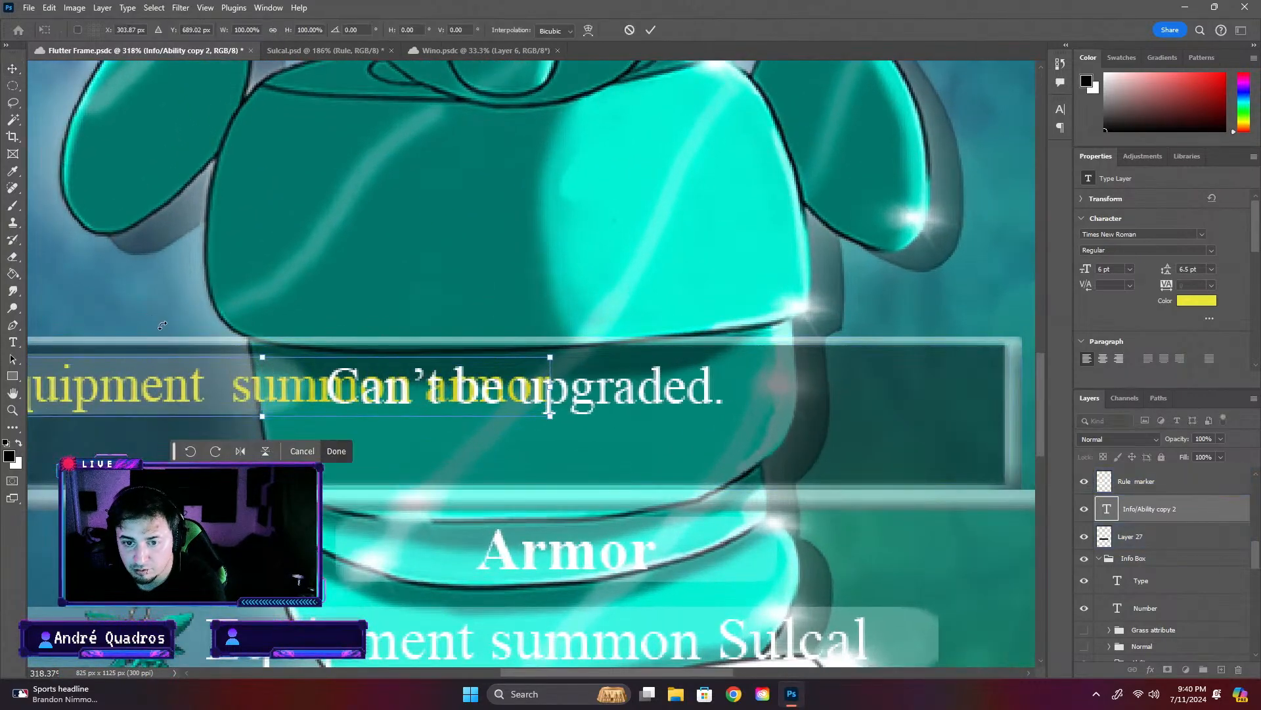
scroll(226, 357, up, 5)
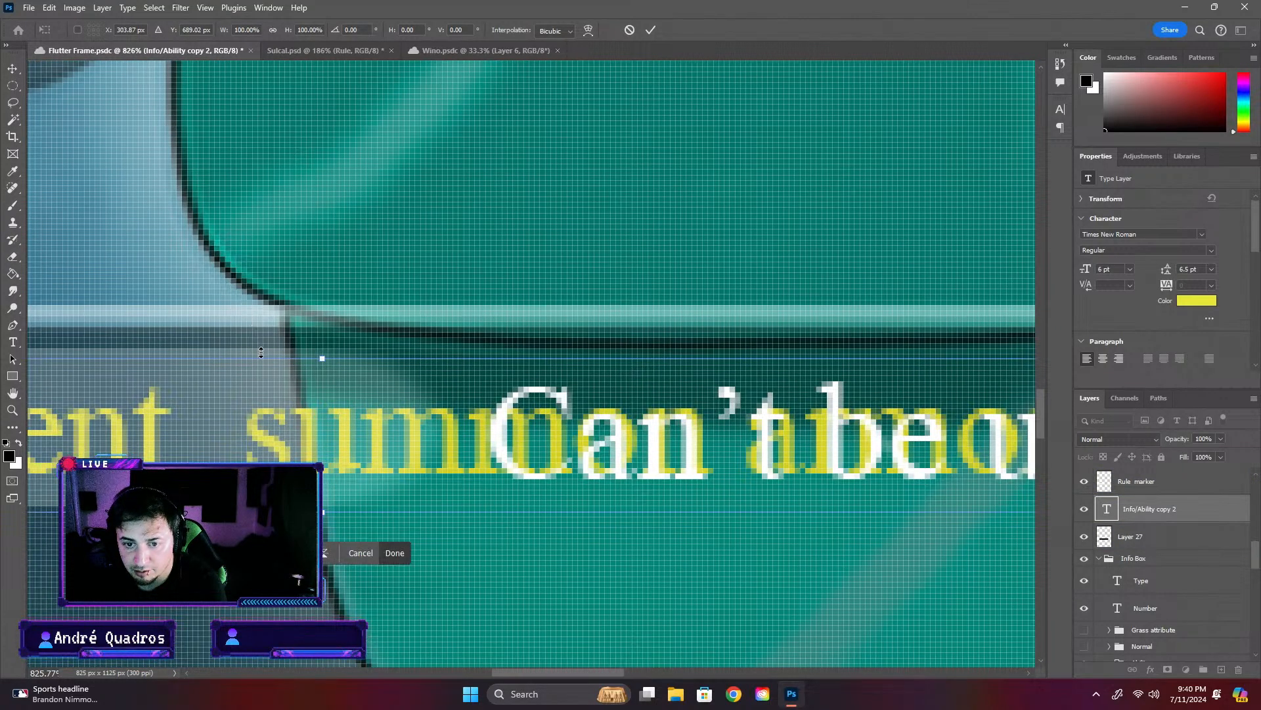
click(11, 69)
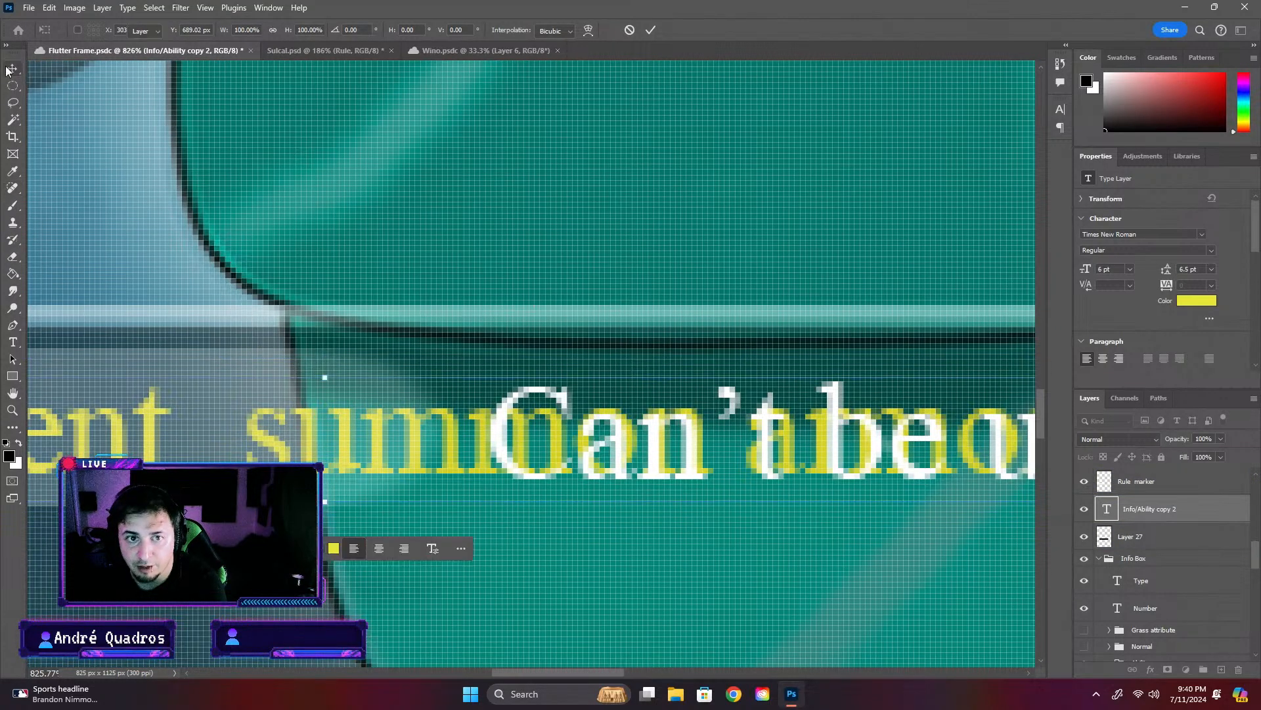
- Stretch the highlight bar behind the Flutter Frame card's "Equipment summon armor" label horizontally to about 184% so it spans the whole label
click(258, 353)
scroll(506, 407, down, 2)
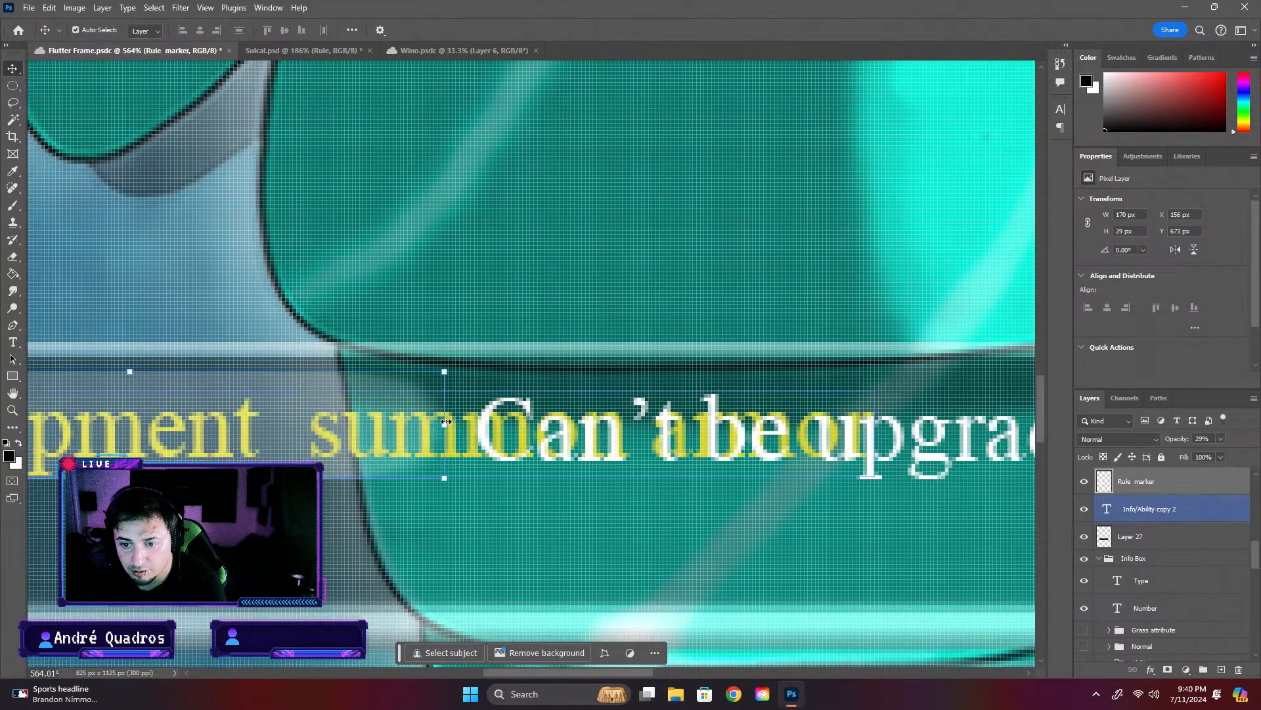
drag(442, 426, 1010, 441)
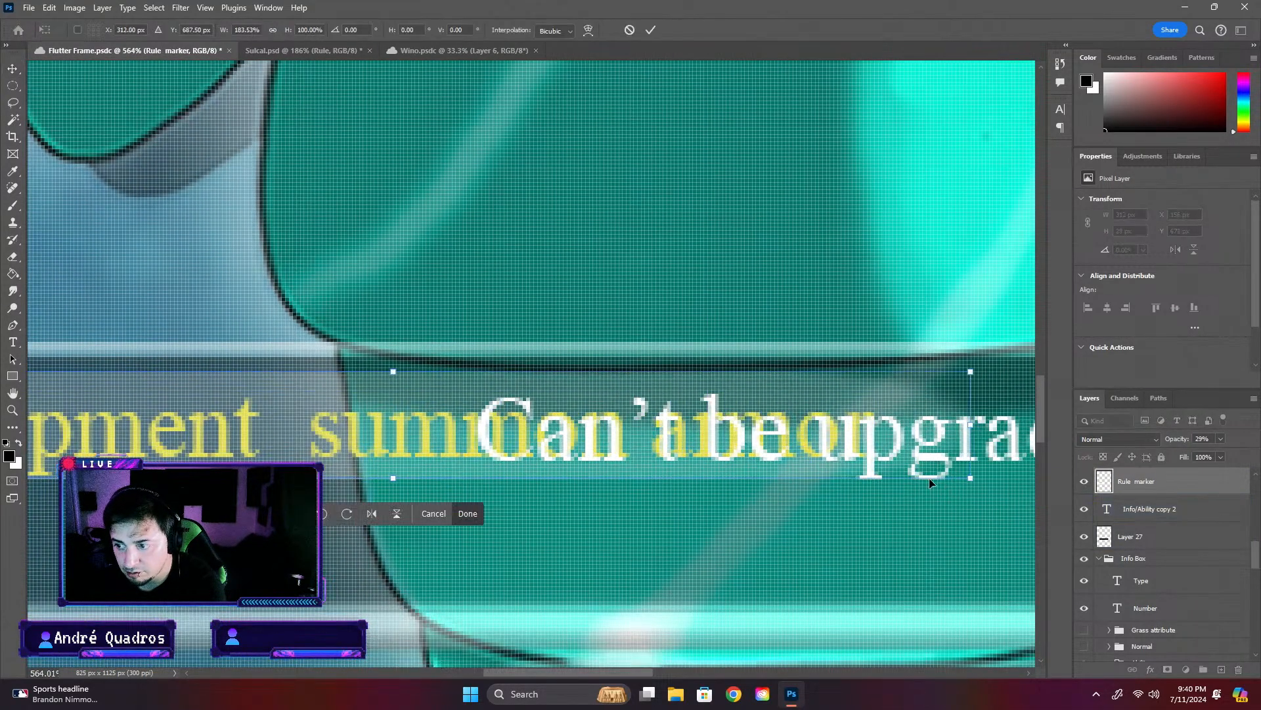
scroll(483, 450, down, 2)
scroll(216, 424, down, 2)
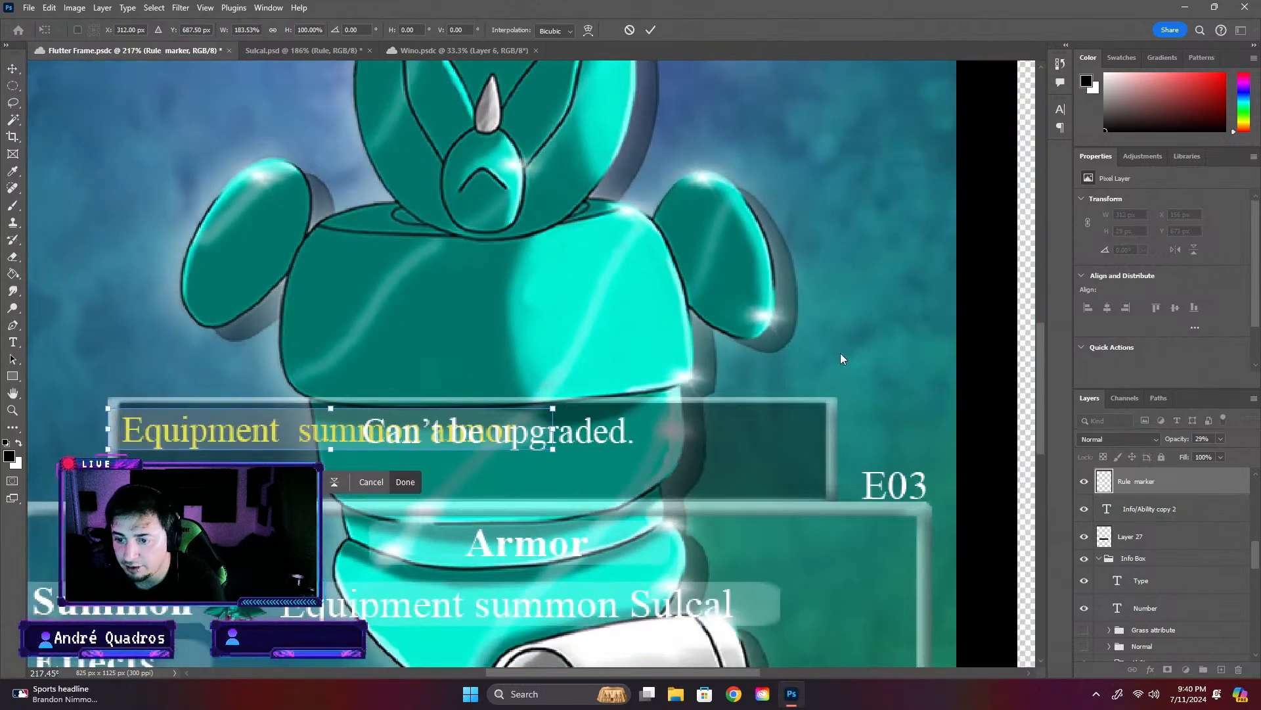
key(Return)
- Move the "Can't be upgraded." rule text onto its own line directly below the "Equipment summon armor" label and save the card
drag(614, 439, 373, 477)
key(ctrl+s)
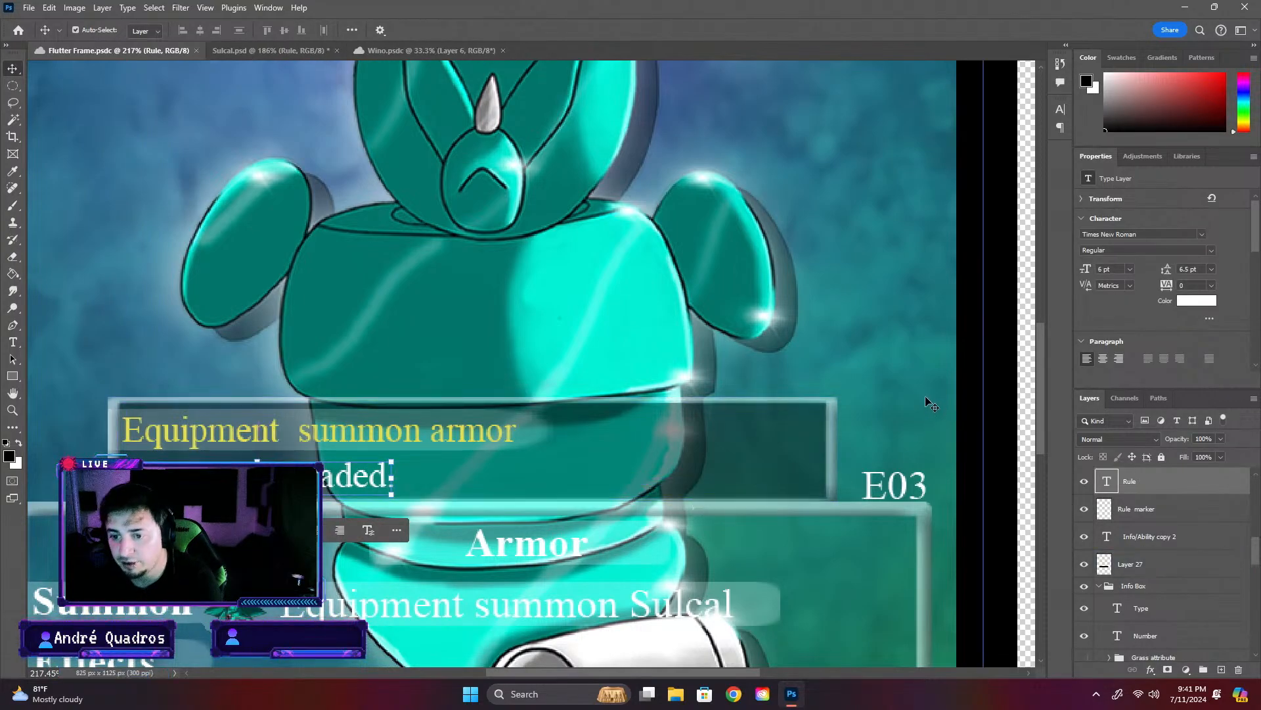
click(925, 396)
scroll(726, 452, down, 3)
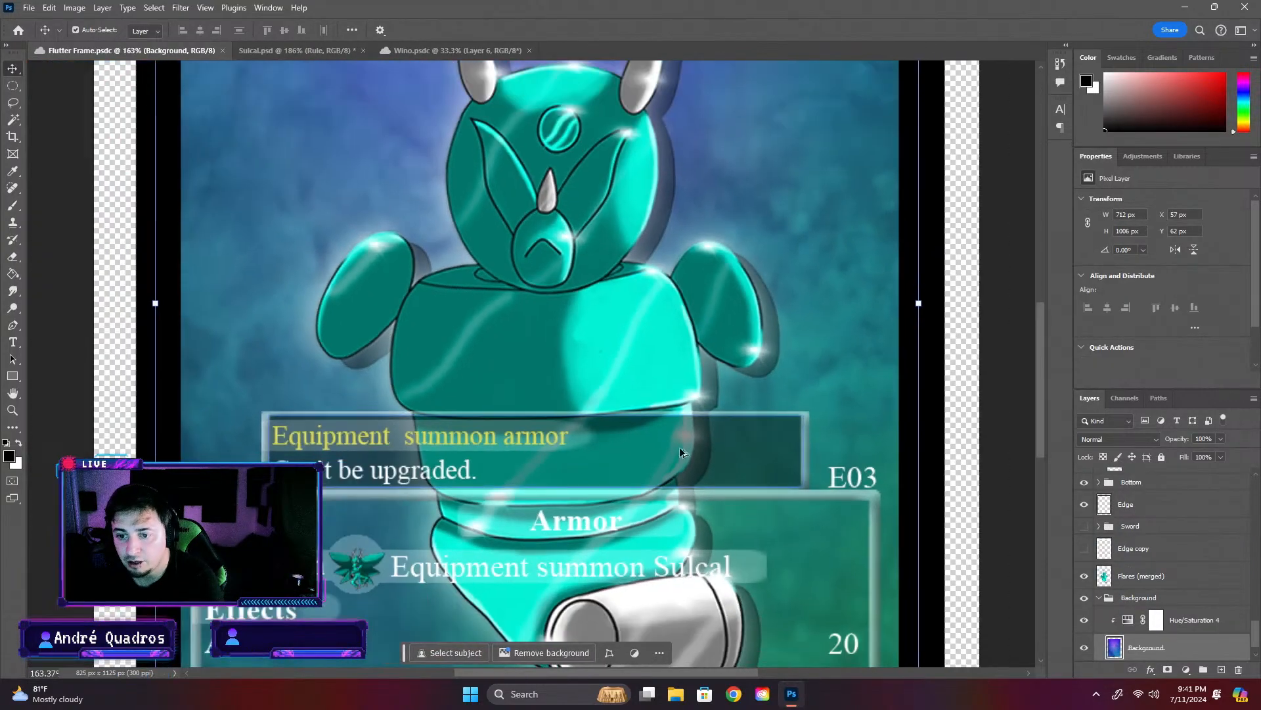
- Check Sulcal's label style, and on the Flutter Frame card remove the label's double space and capitalize it as "Equipment Summon Armor"
click(415, 53)
click(315, 51)
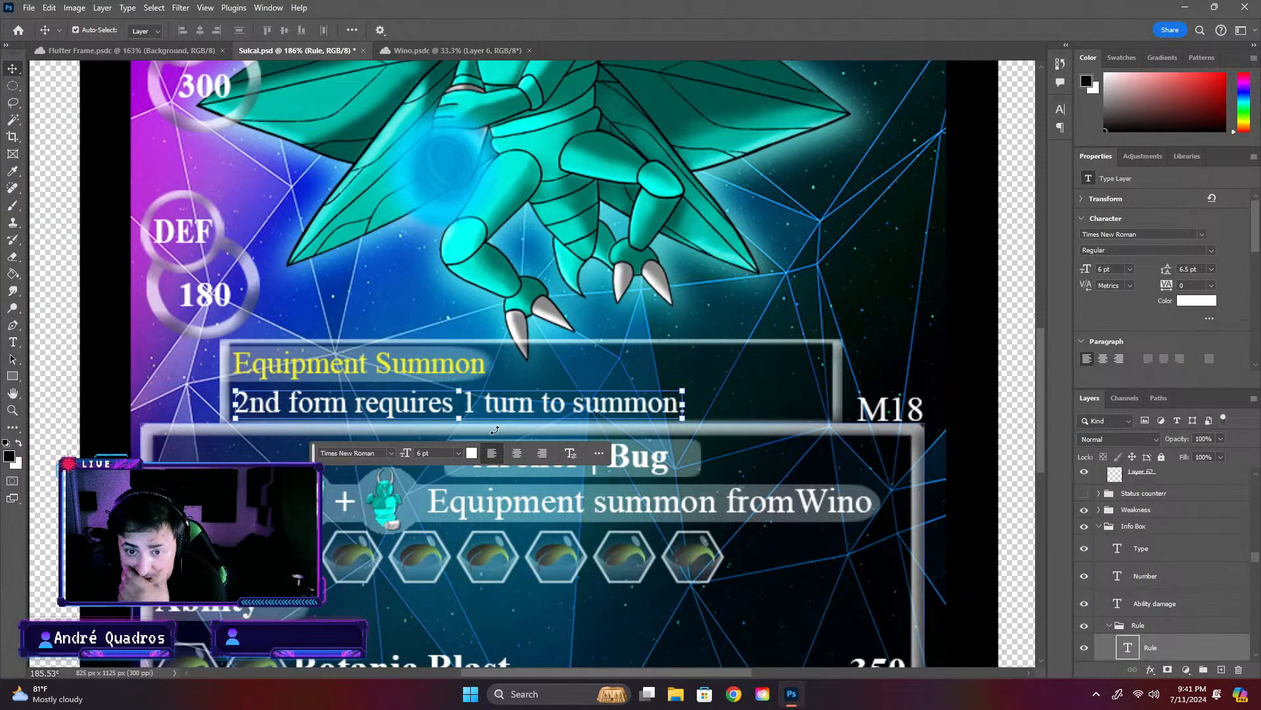
click(105, 51)
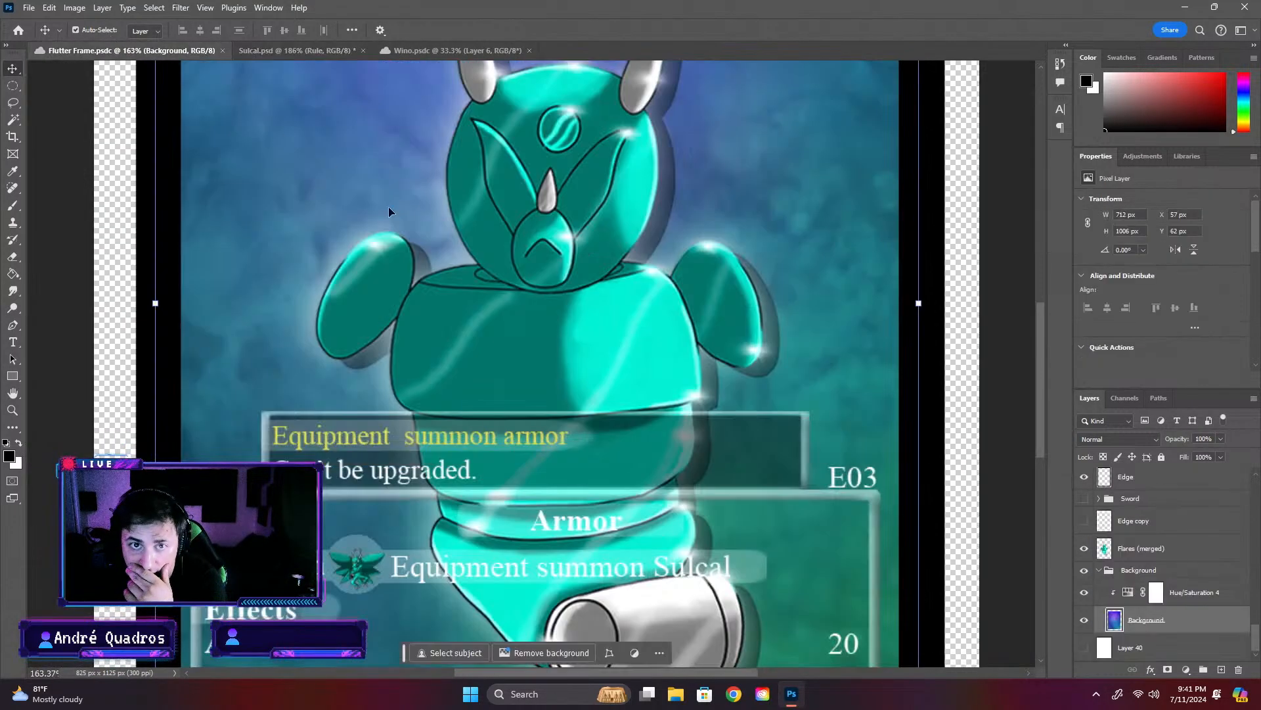
click(437, 437)
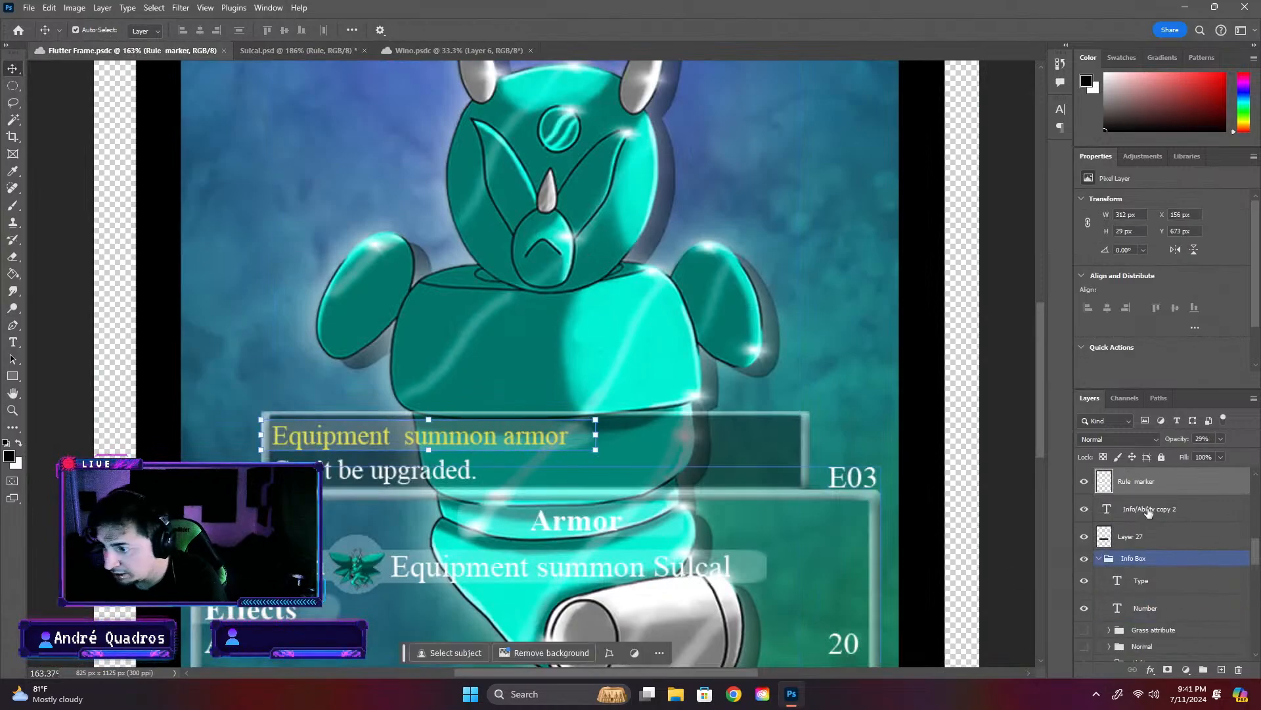
double_click(1107, 509)
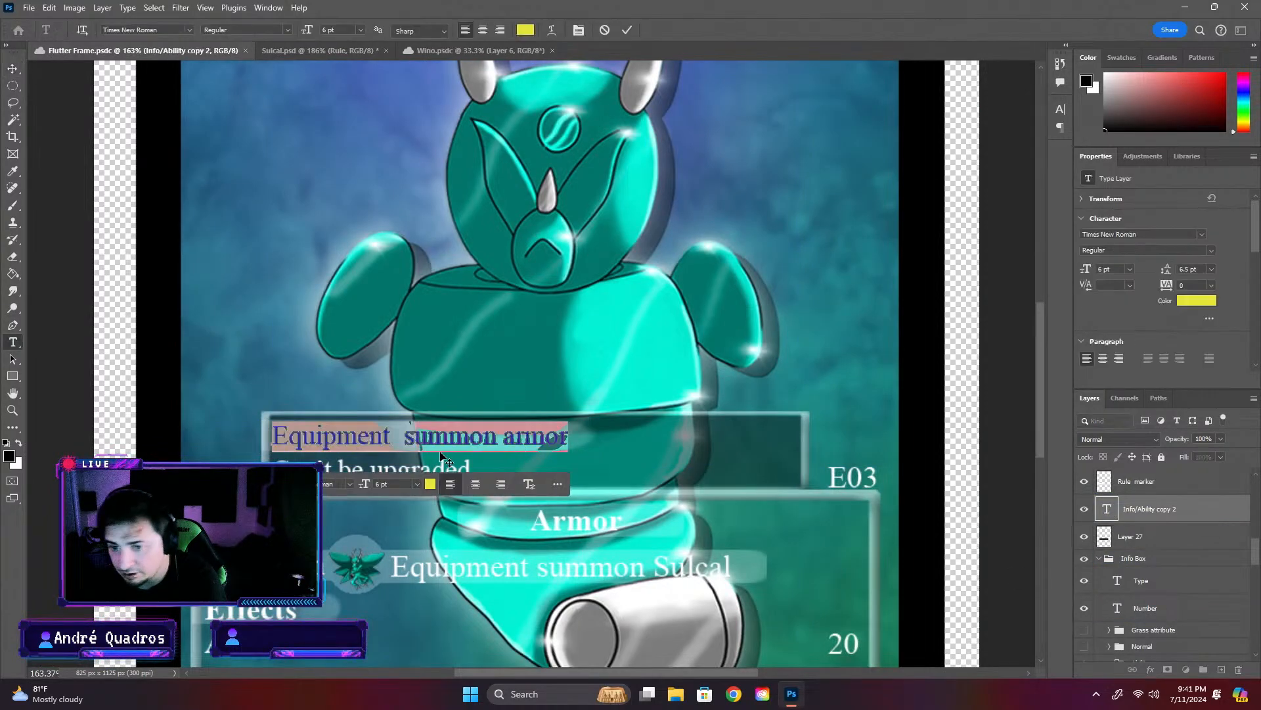
click(408, 438)
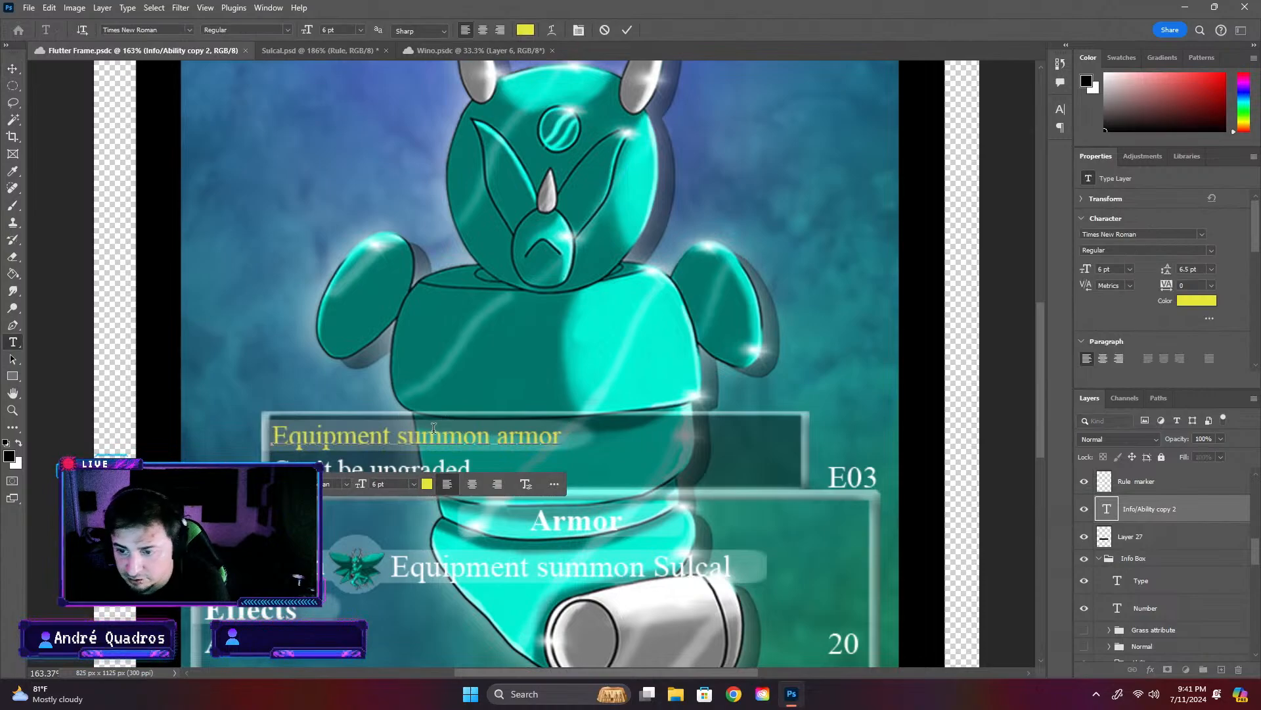
key(Delete)
text(S)
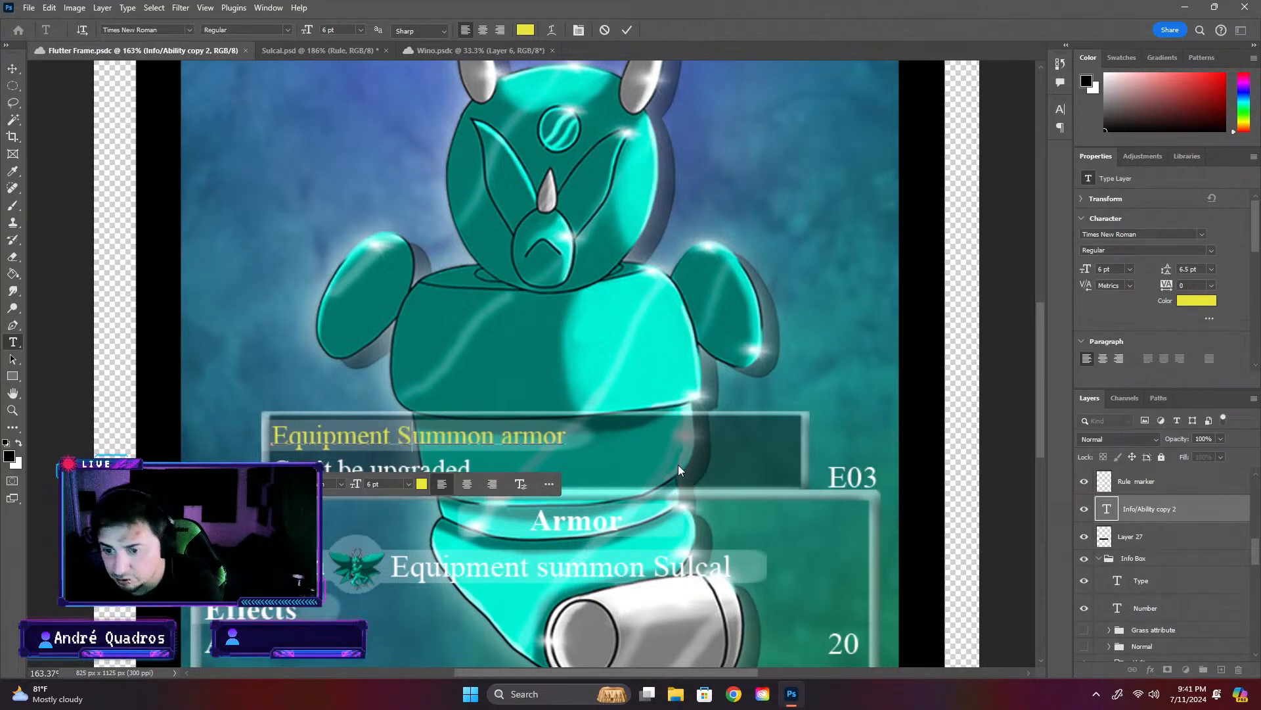
click(510, 439)
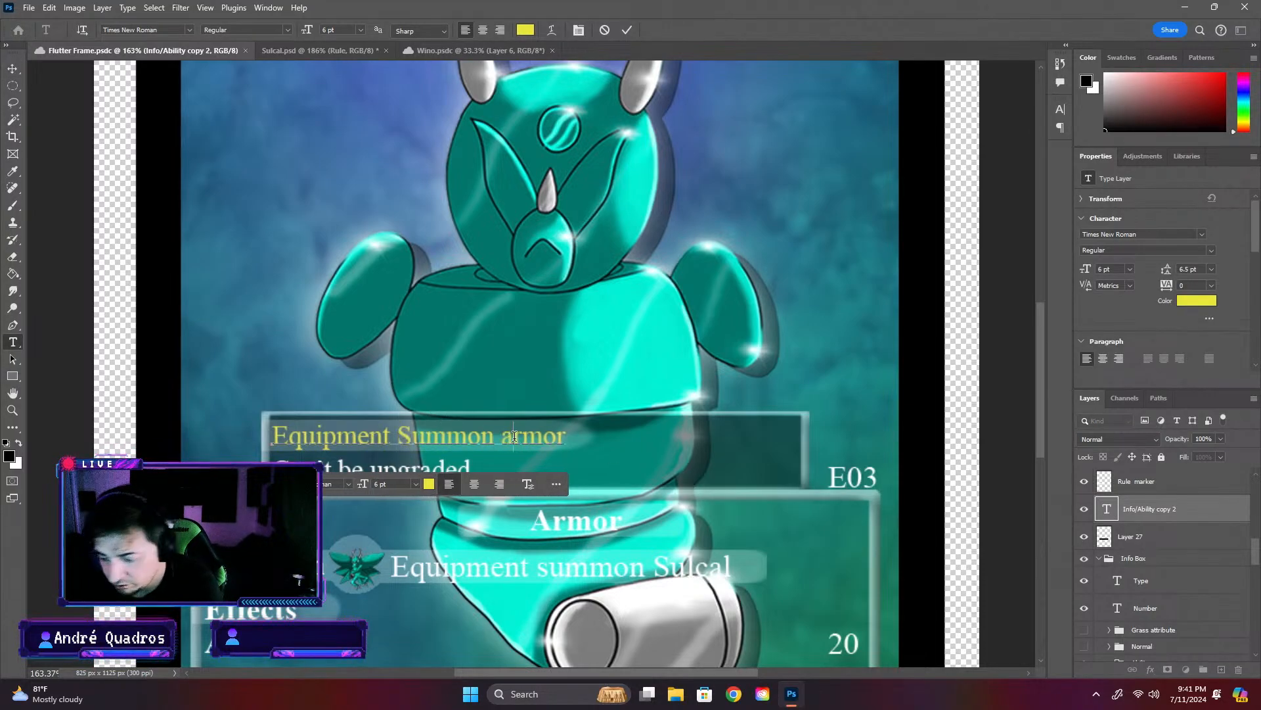
key(BackSpace)
text(A)
- Replace "Armor" with "Piece" in the Flutter Frame card's yellow label so it reads "Equipment Summon Piece"
drag(573, 435, 502, 437)
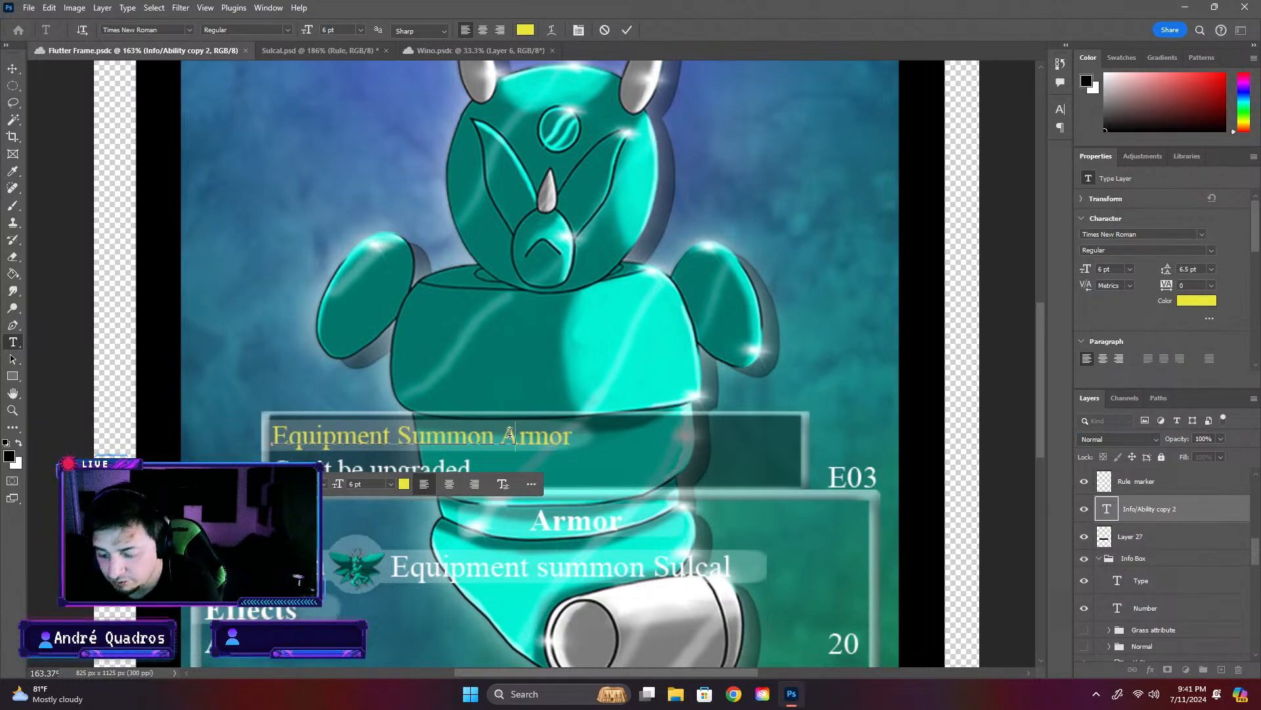
text(Piece)
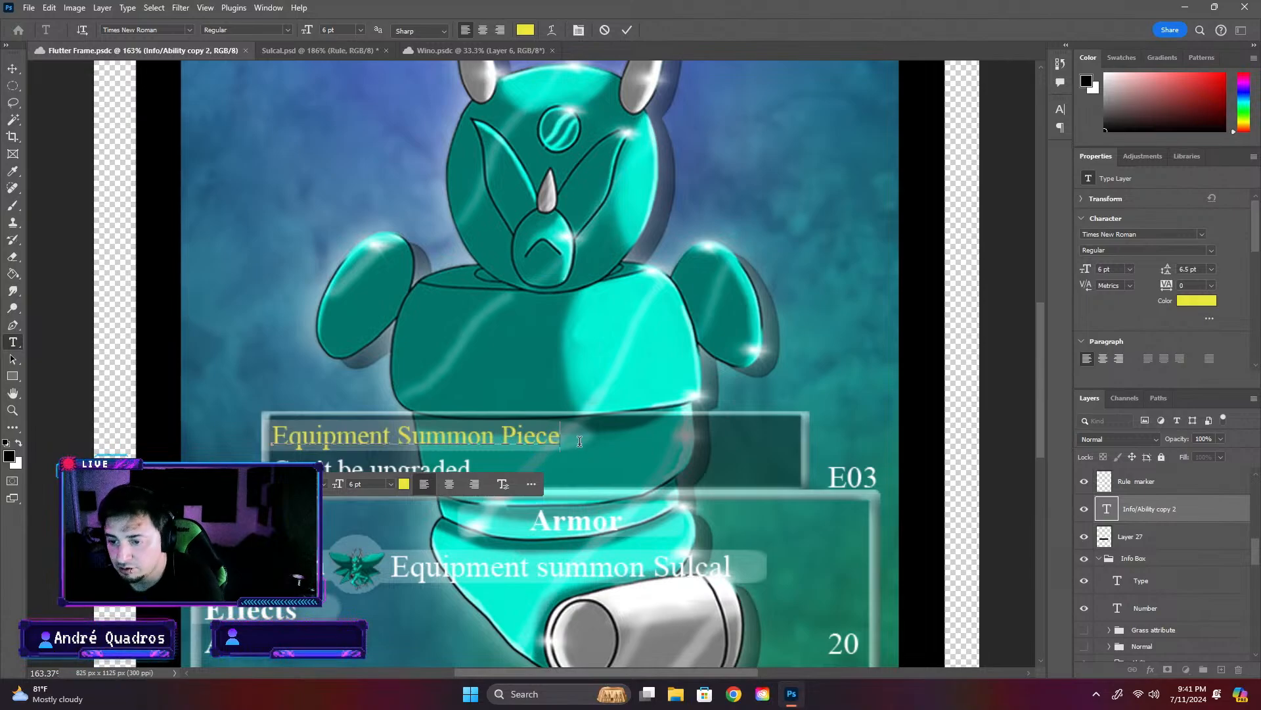
click(166, 263)
key(v)
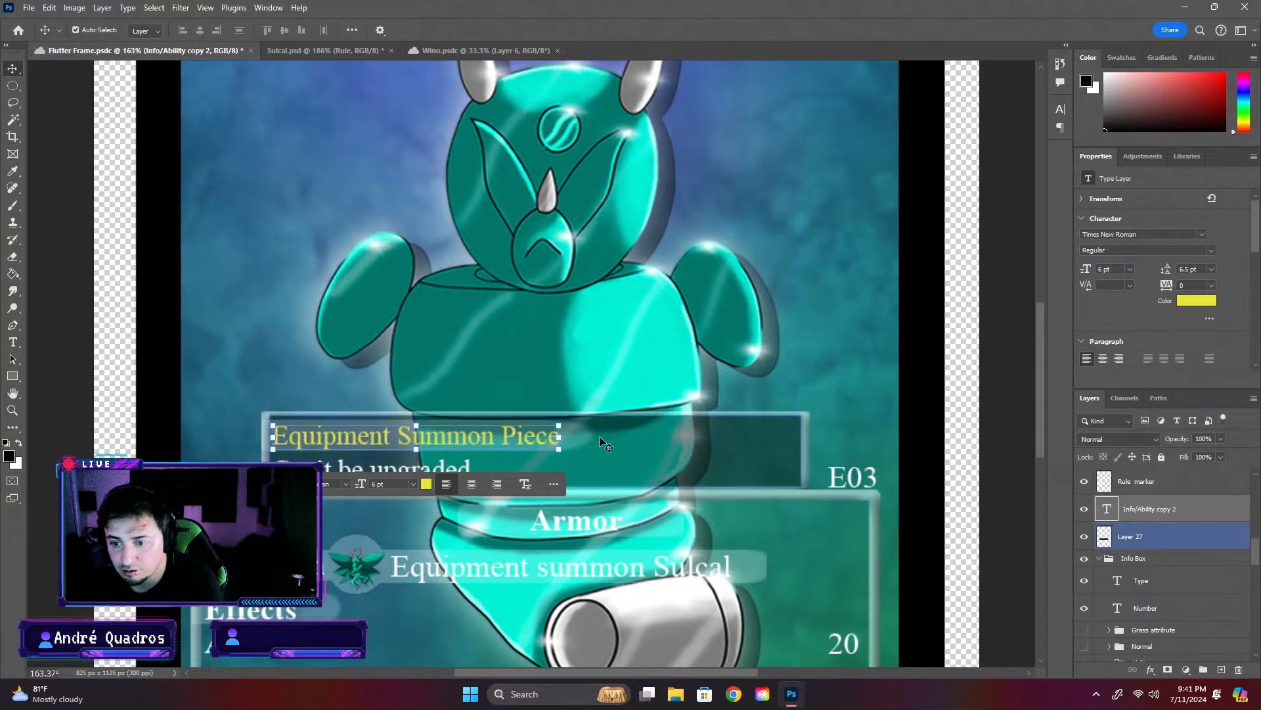
- Shorten the highlight bar behind "Equipment Summon Piece" to about 292 px wide to fit the label, and save the Flutter Frame card
click(585, 433)
drag(595, 435, 577, 435)
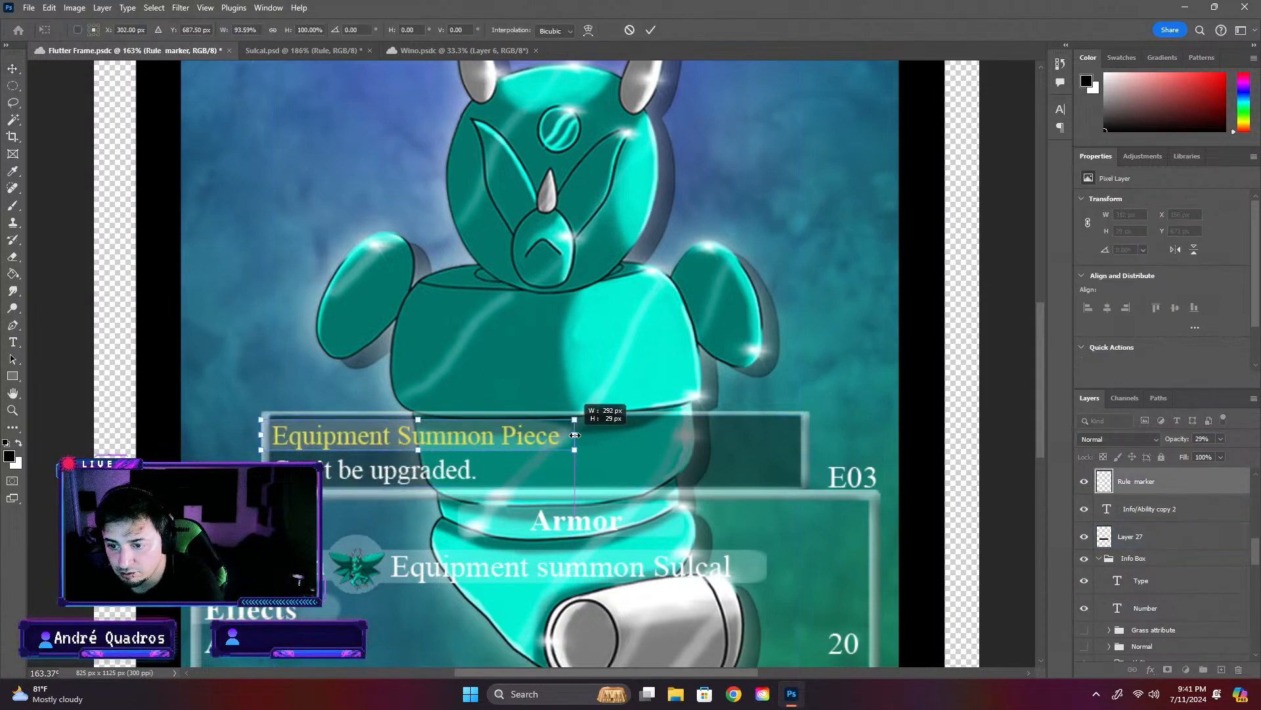
key(Return)
click(784, 337)
scroll(782, 335, down, 6)
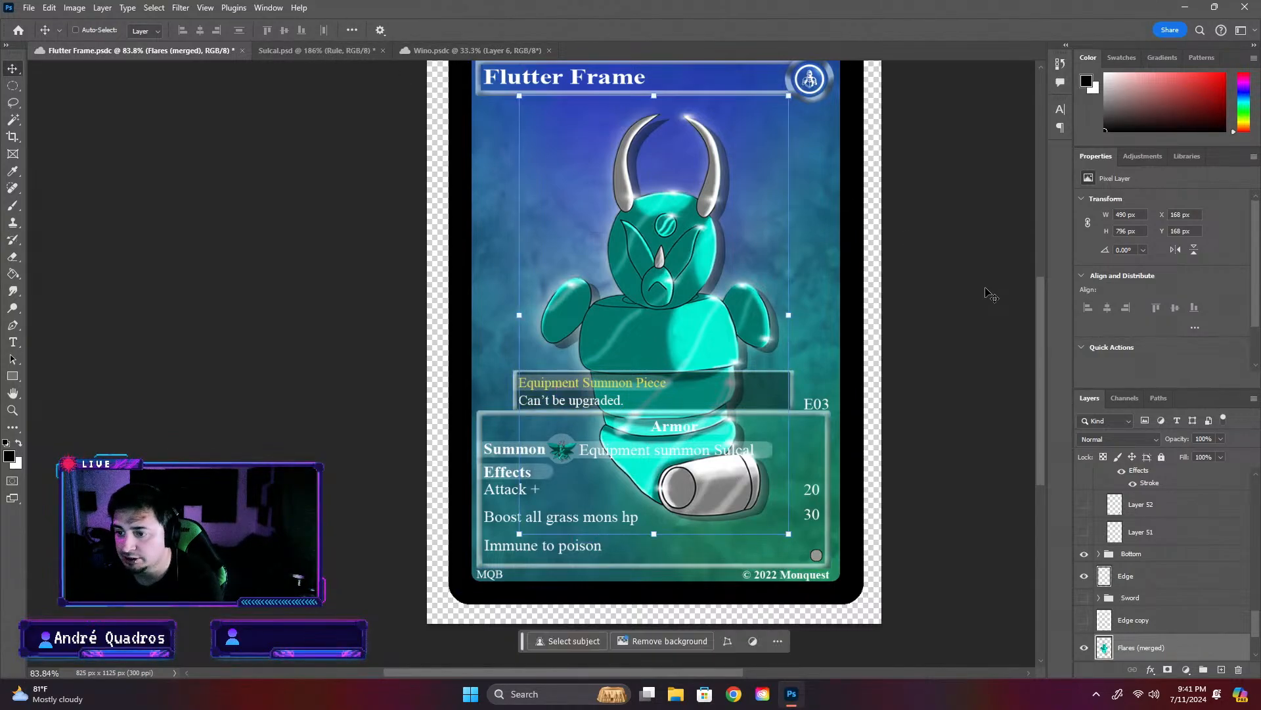
key(ctrl+s)
- On the Sulcal card, replace the white rule text below "Equipment Summon" with "Requires mon plus equipment piece to summon."
click(444, 53)
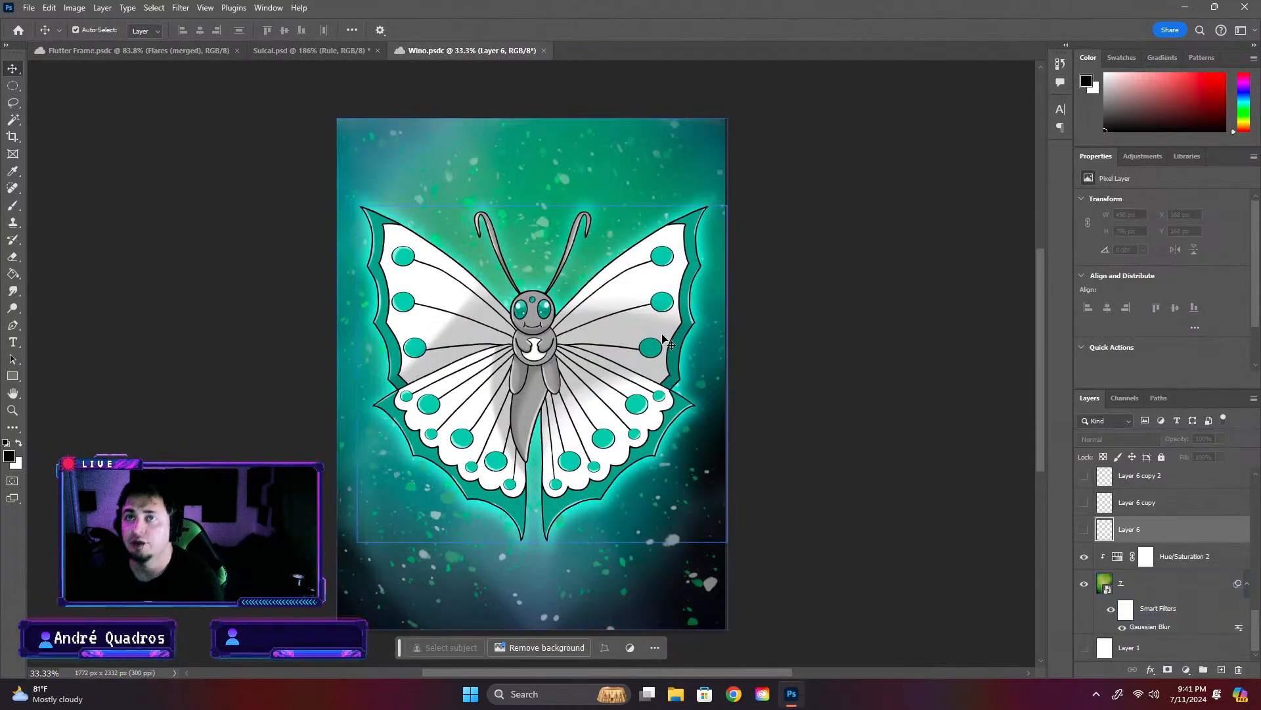
click(310, 53)
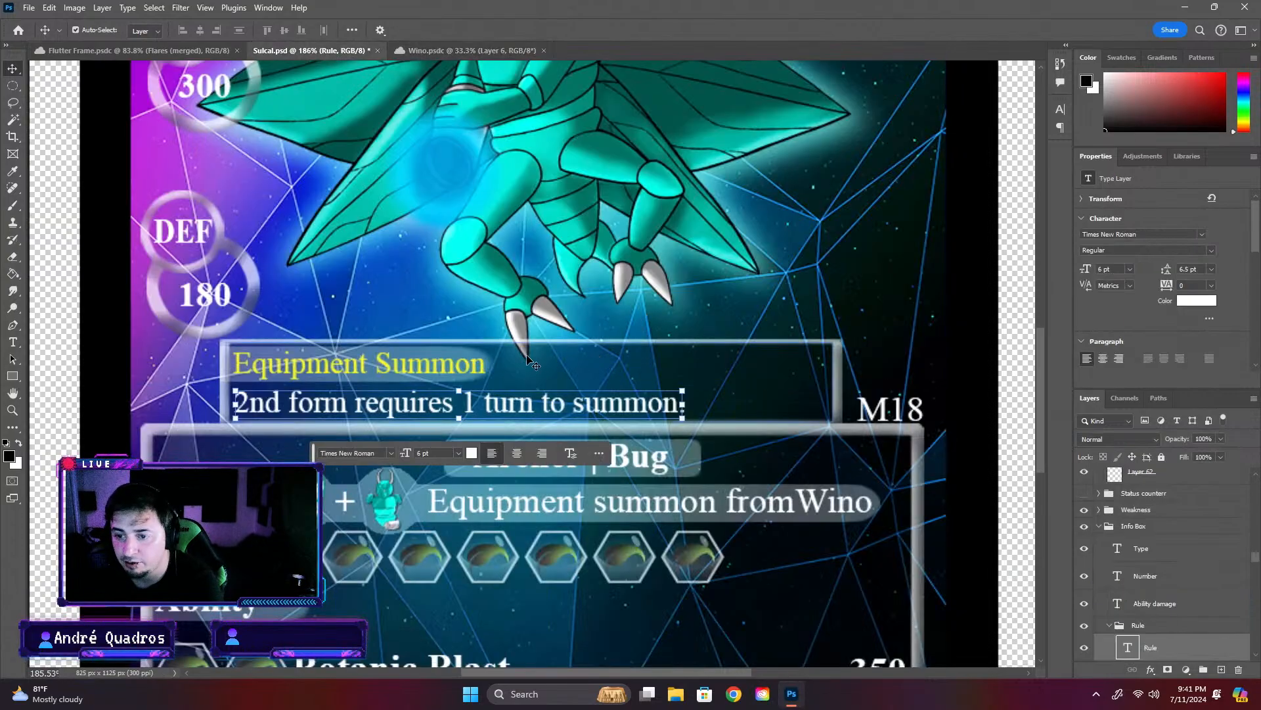
click(485, 364)
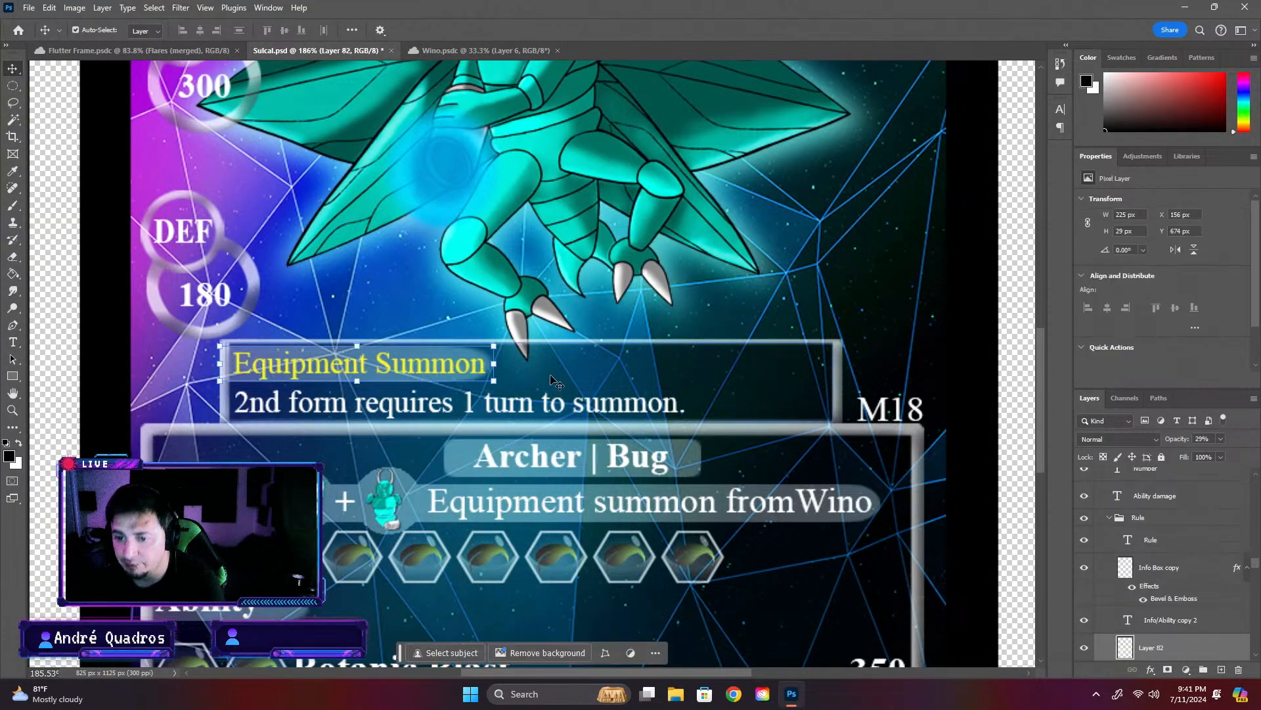
click(406, 411)
double_click(540, 417)
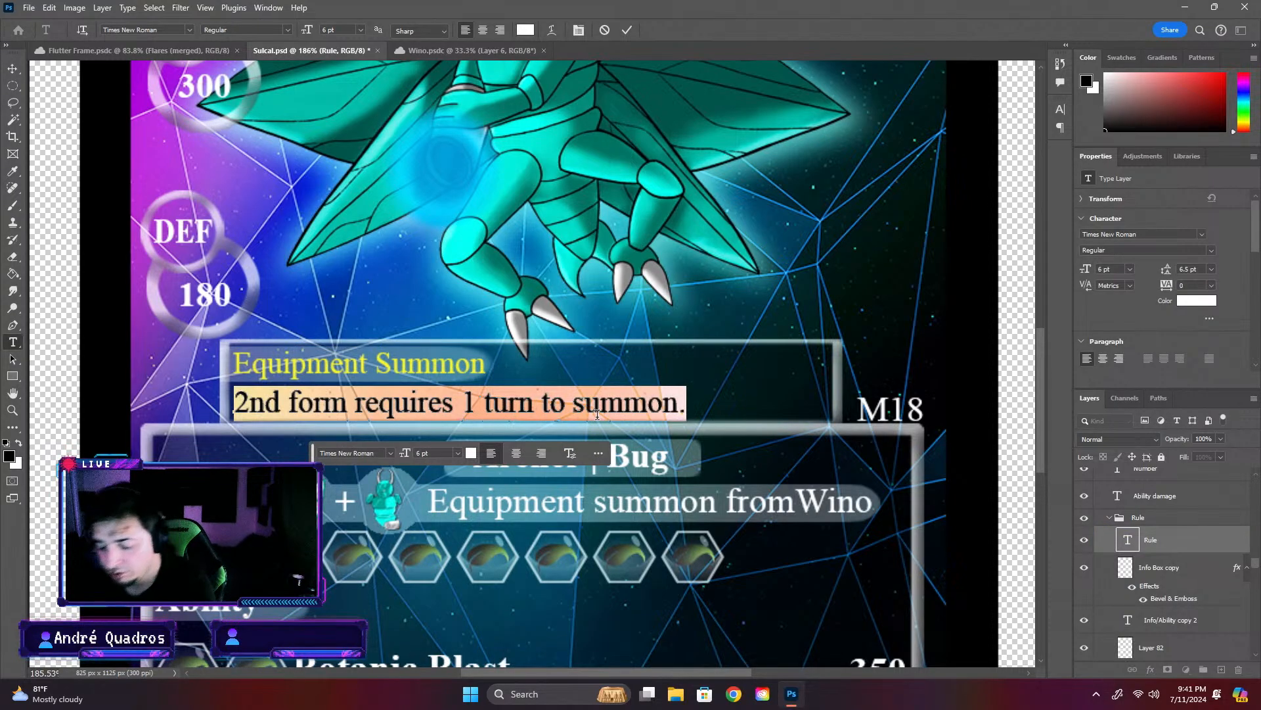
text(Re)
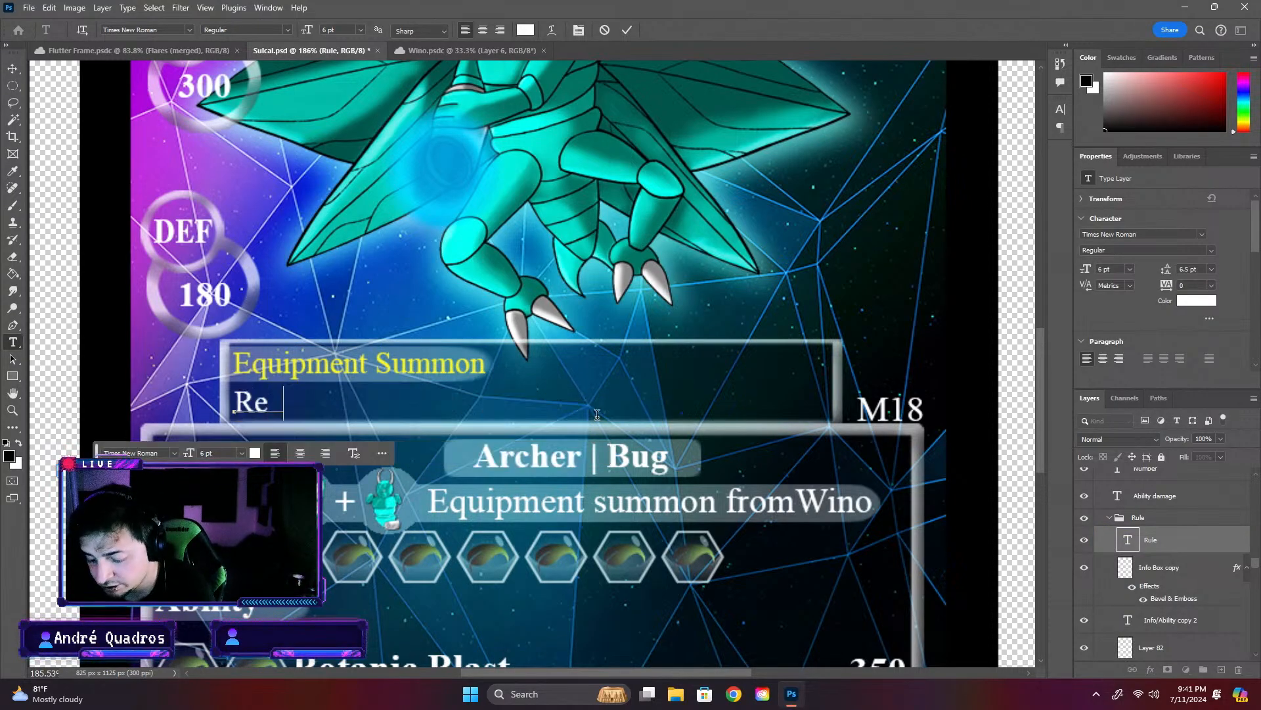
text(quireas)
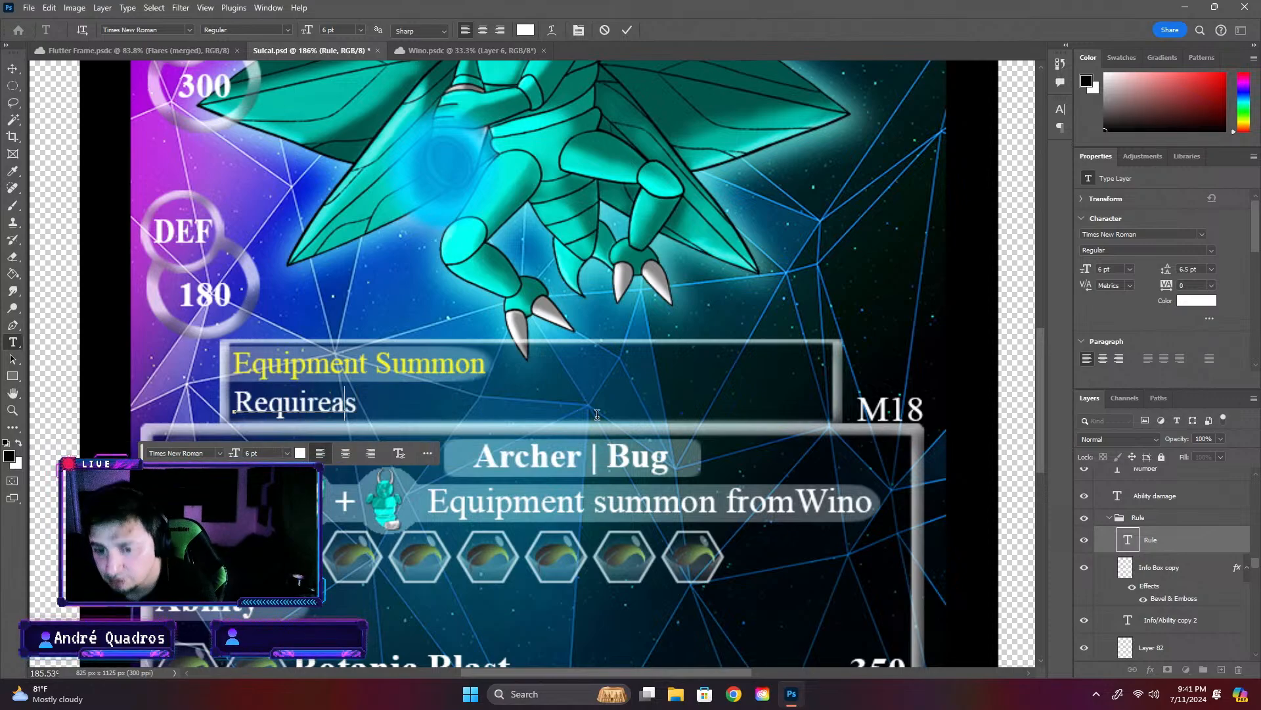
key(BackSpace)
key(BackSpace)
text(s)
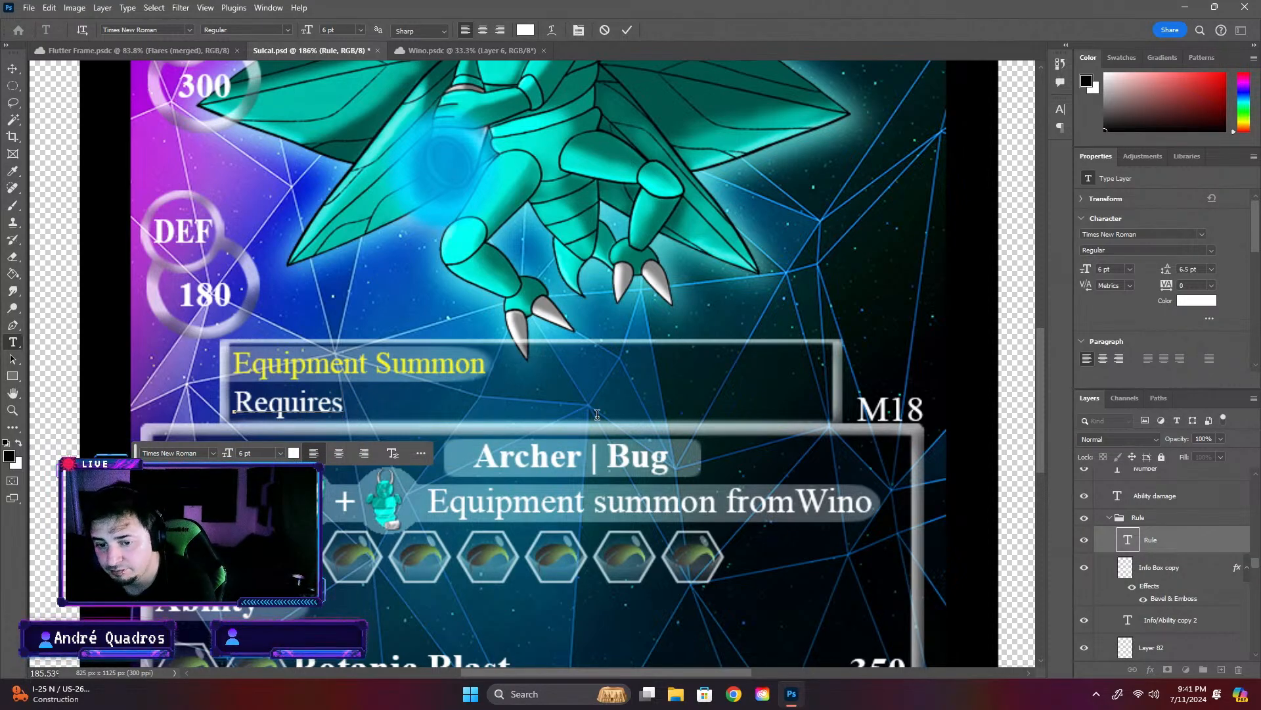
text( m )
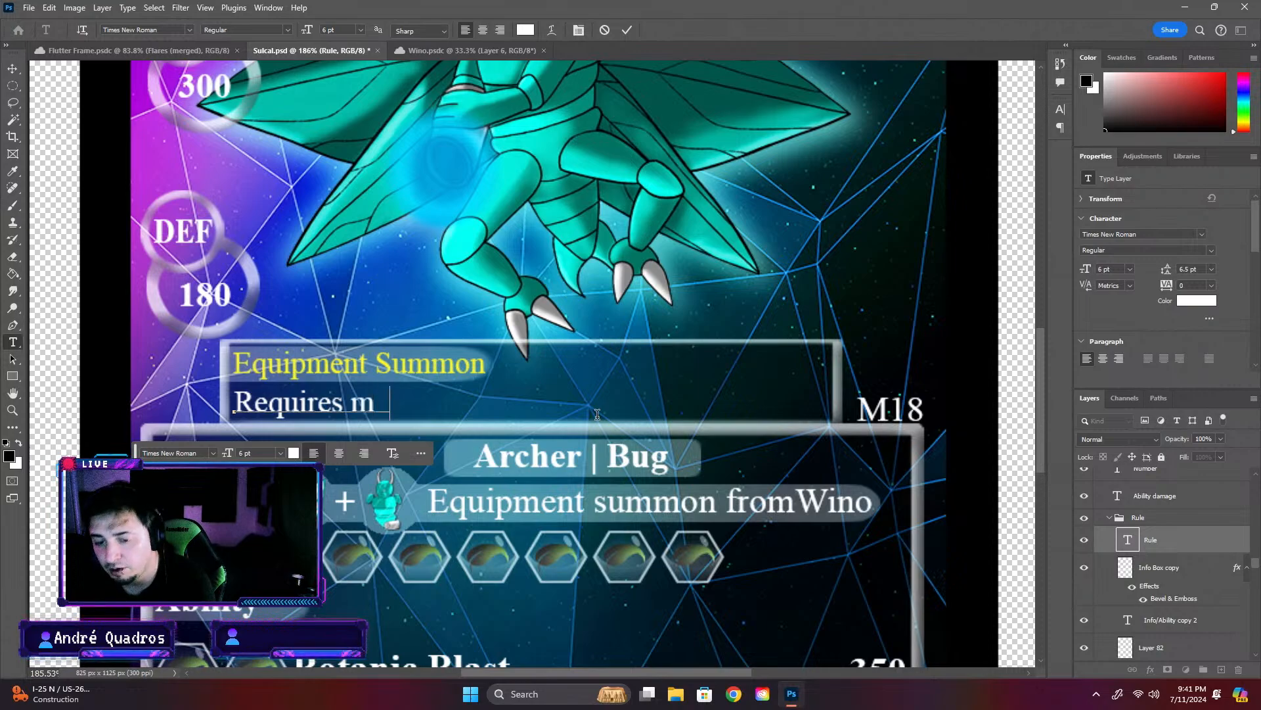
text(on)
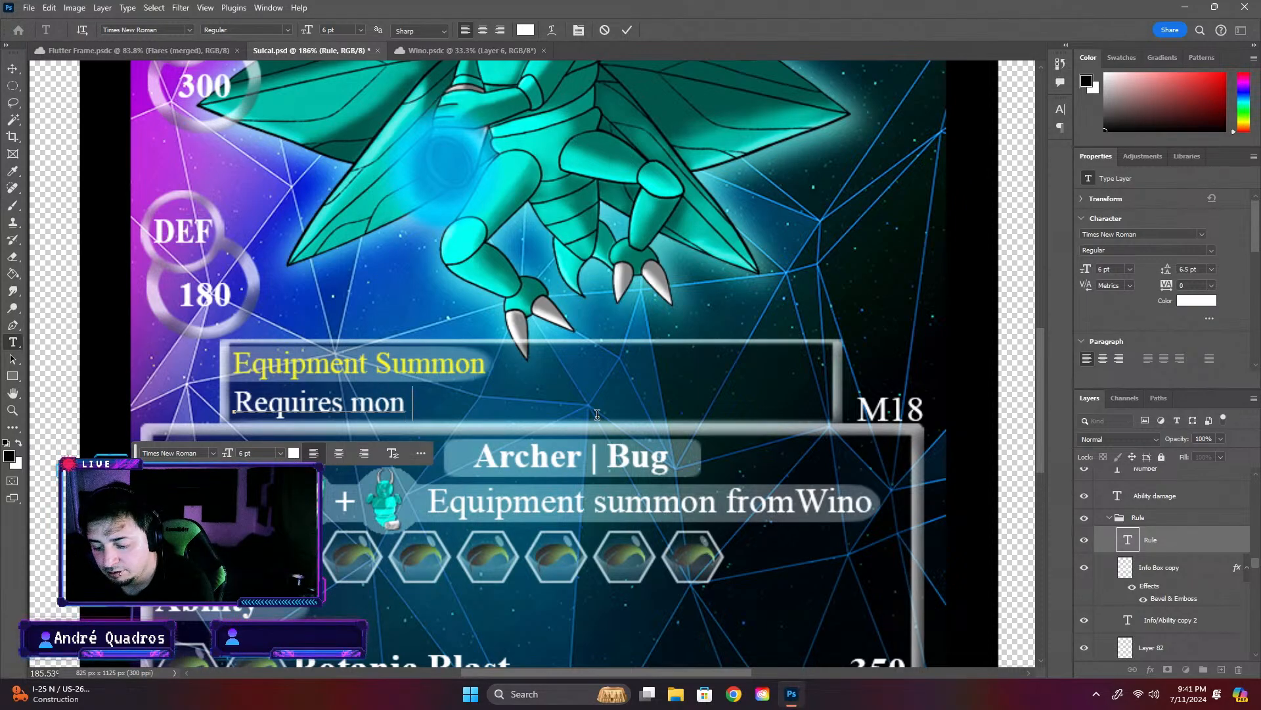
text(+)
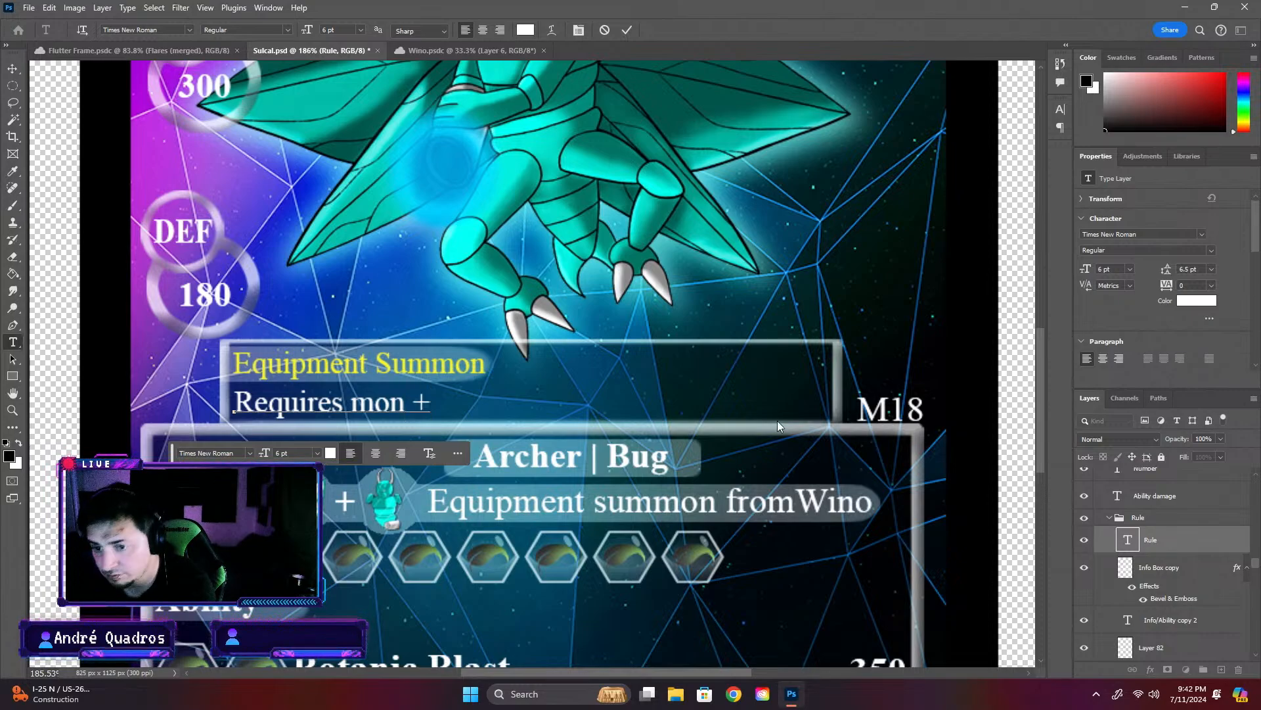
key(Left)
text(pl)
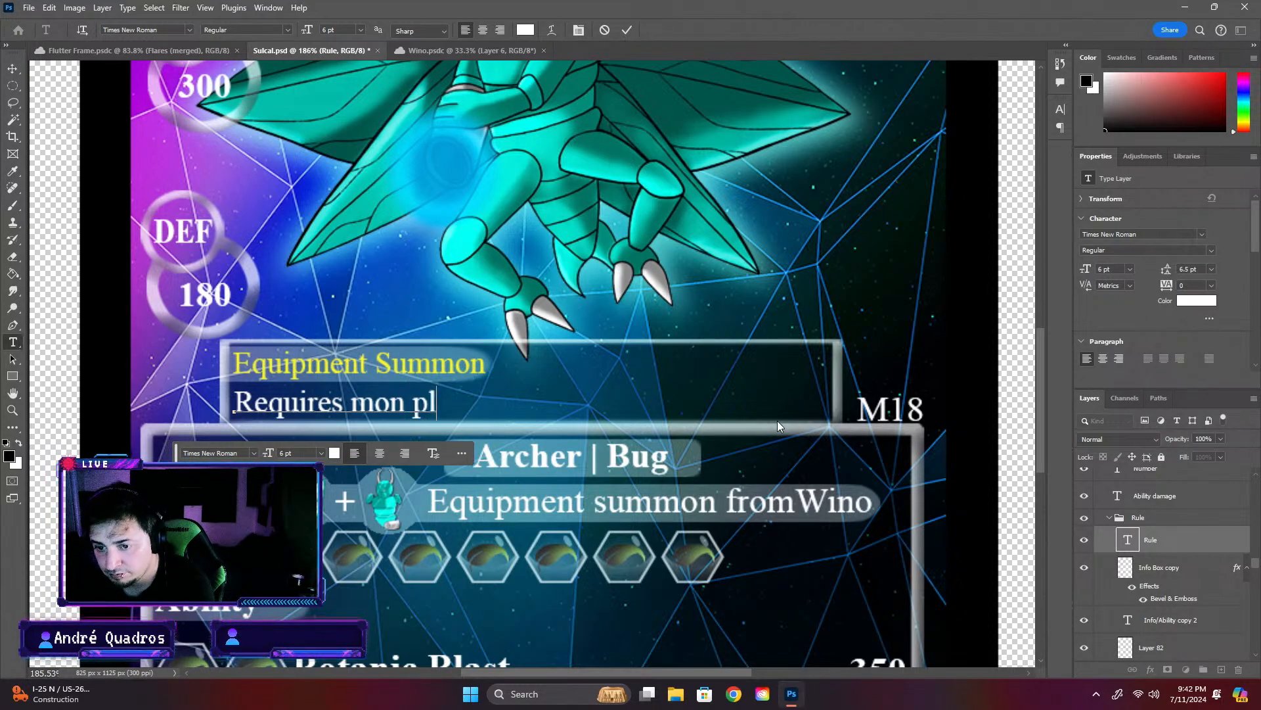
text(us)
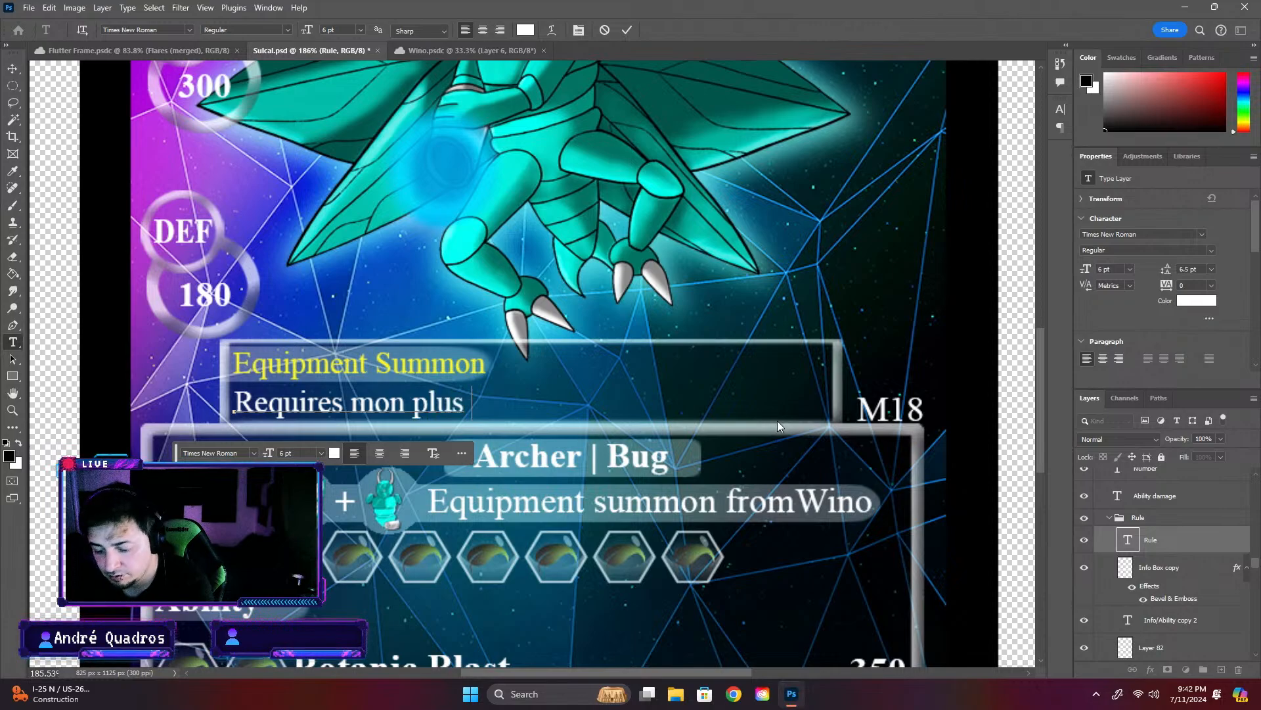
text( equi)
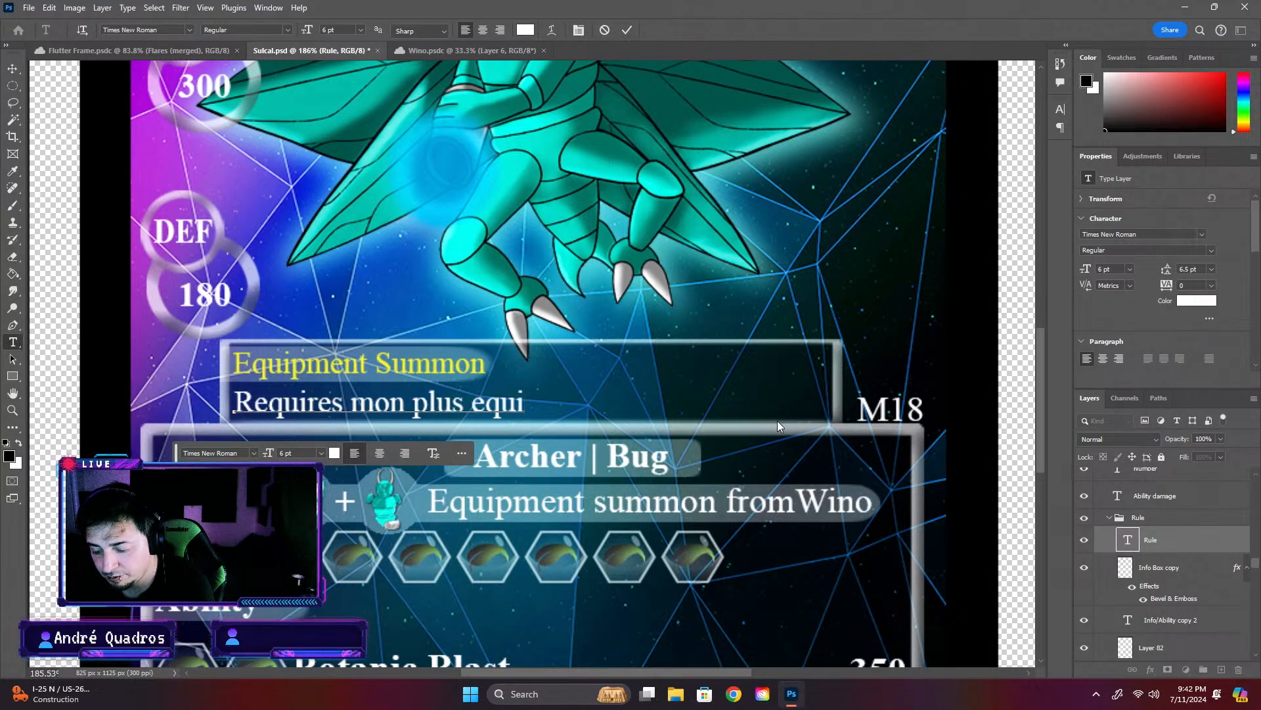
text(pment)
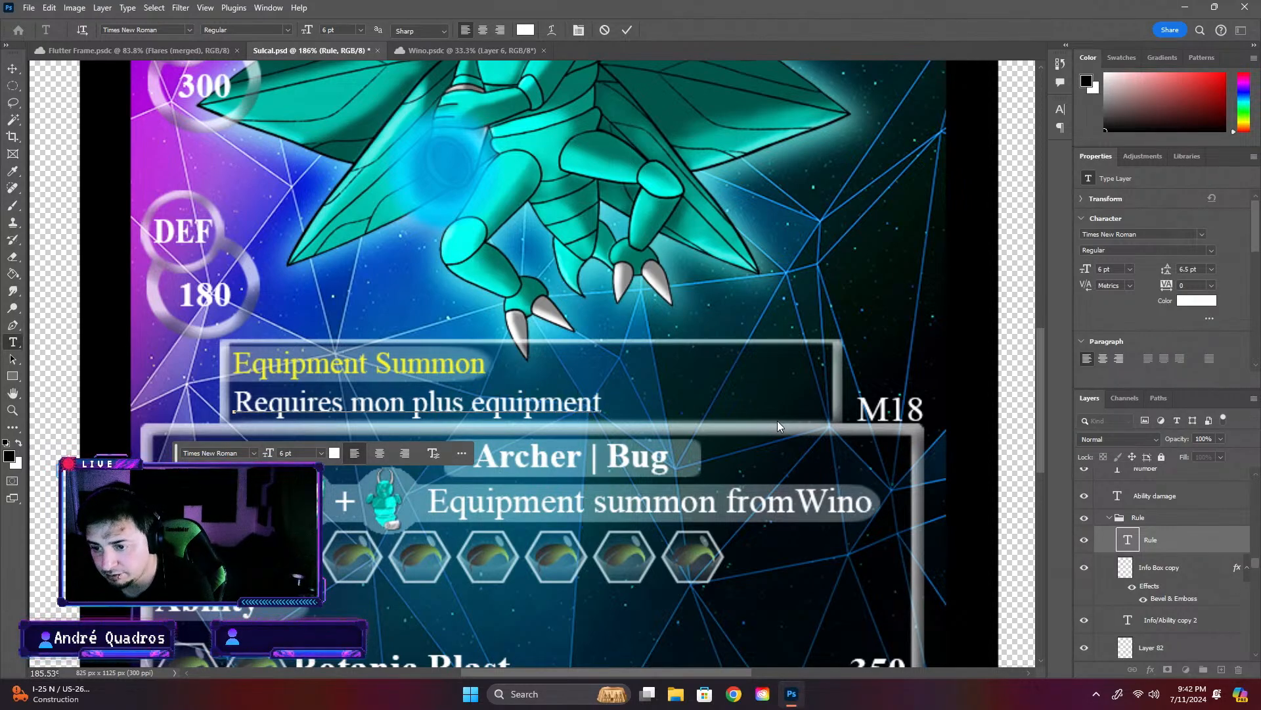
text( piece)
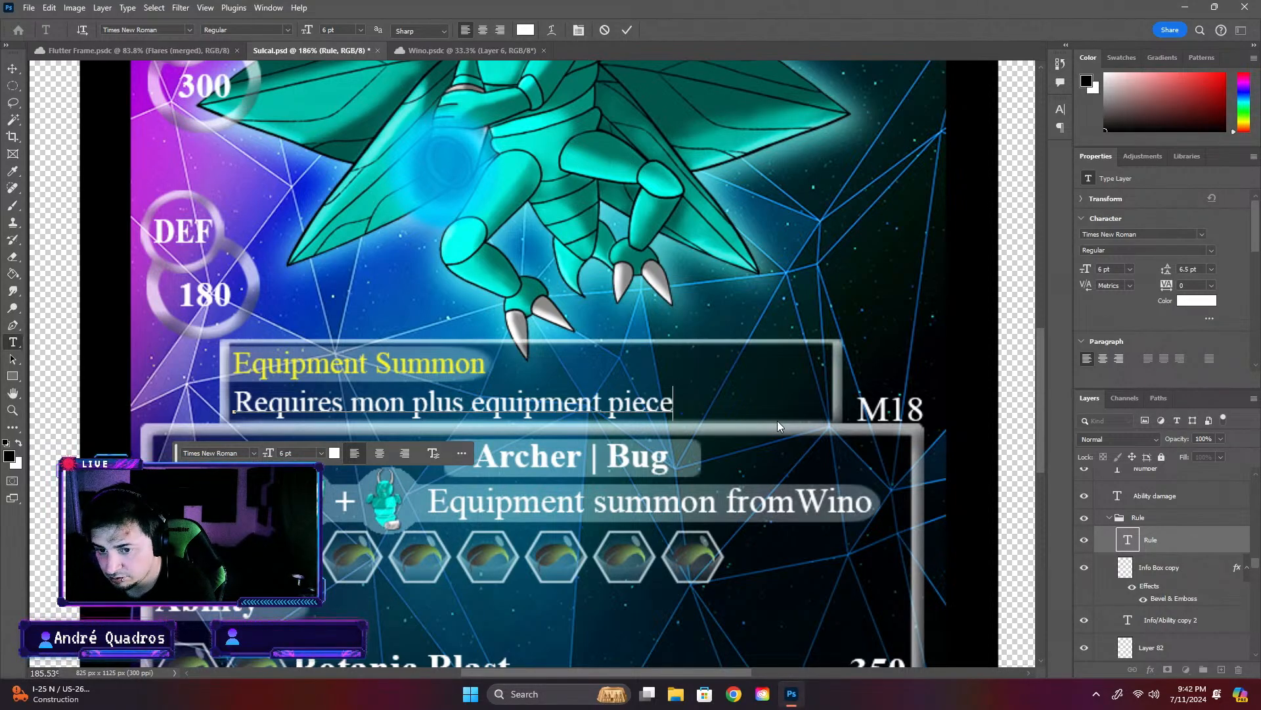
text( to )
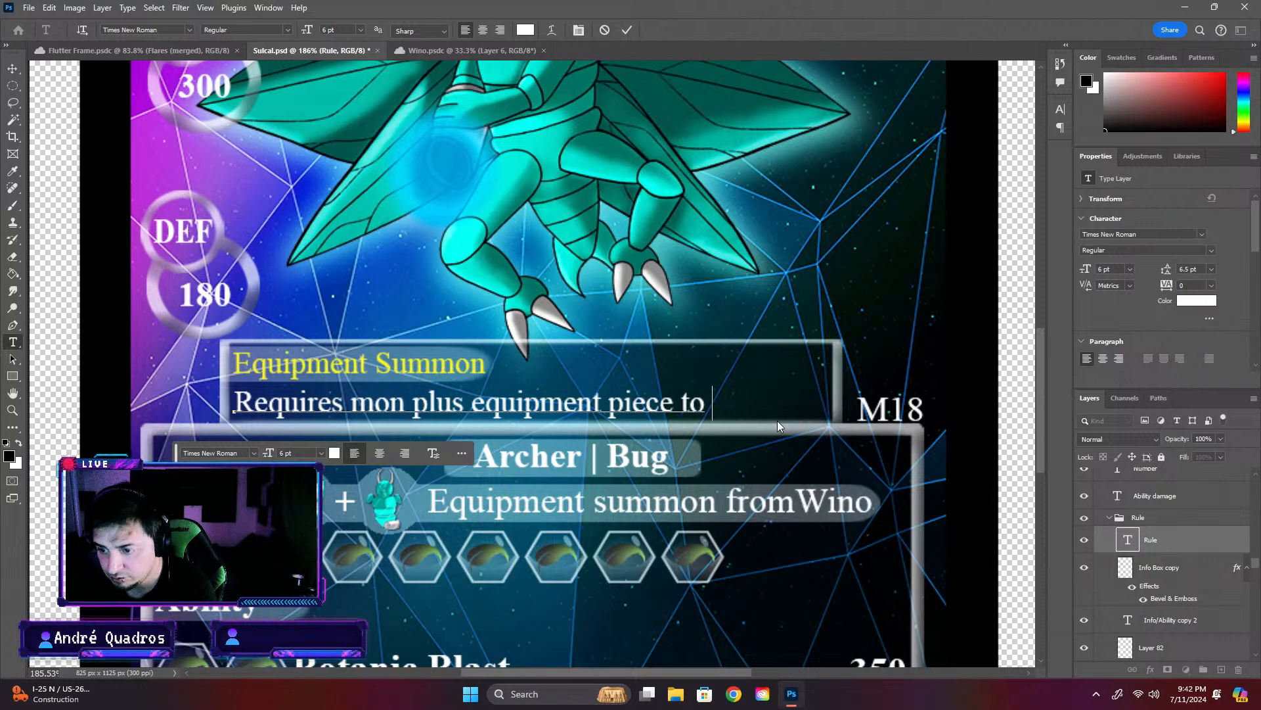
text(summon.)
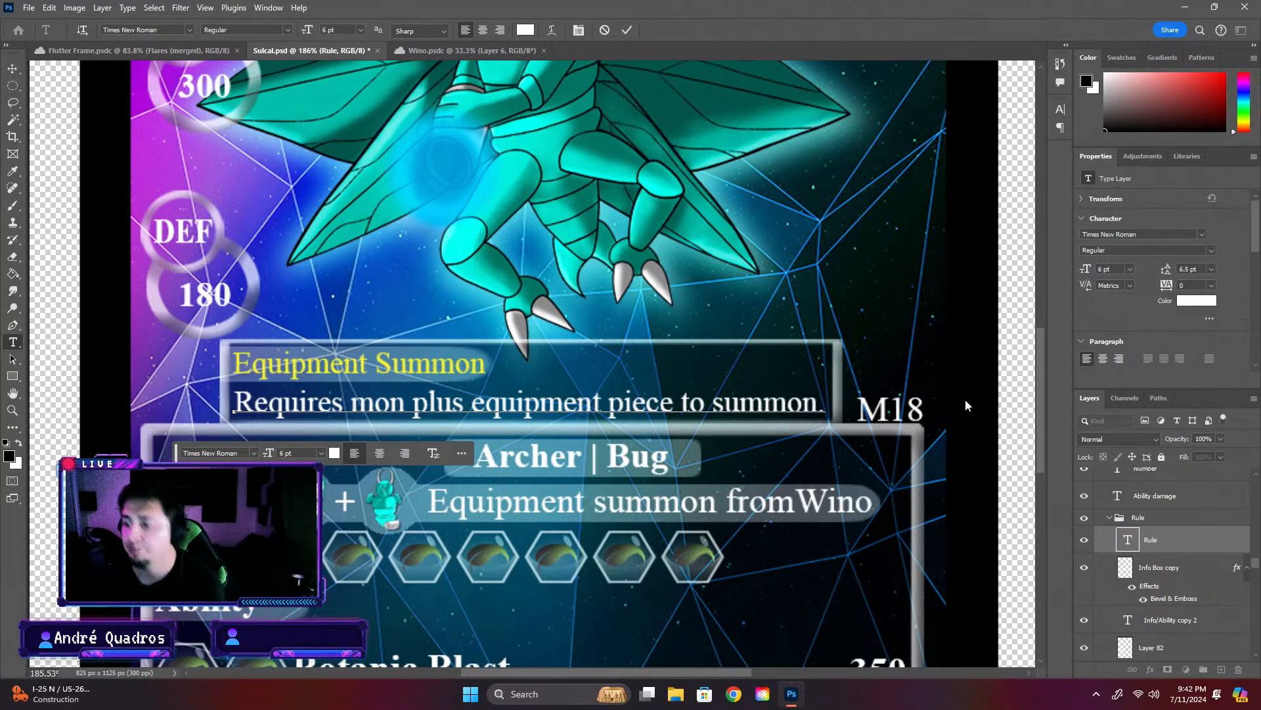
key(ctrl+Return)
key(v)
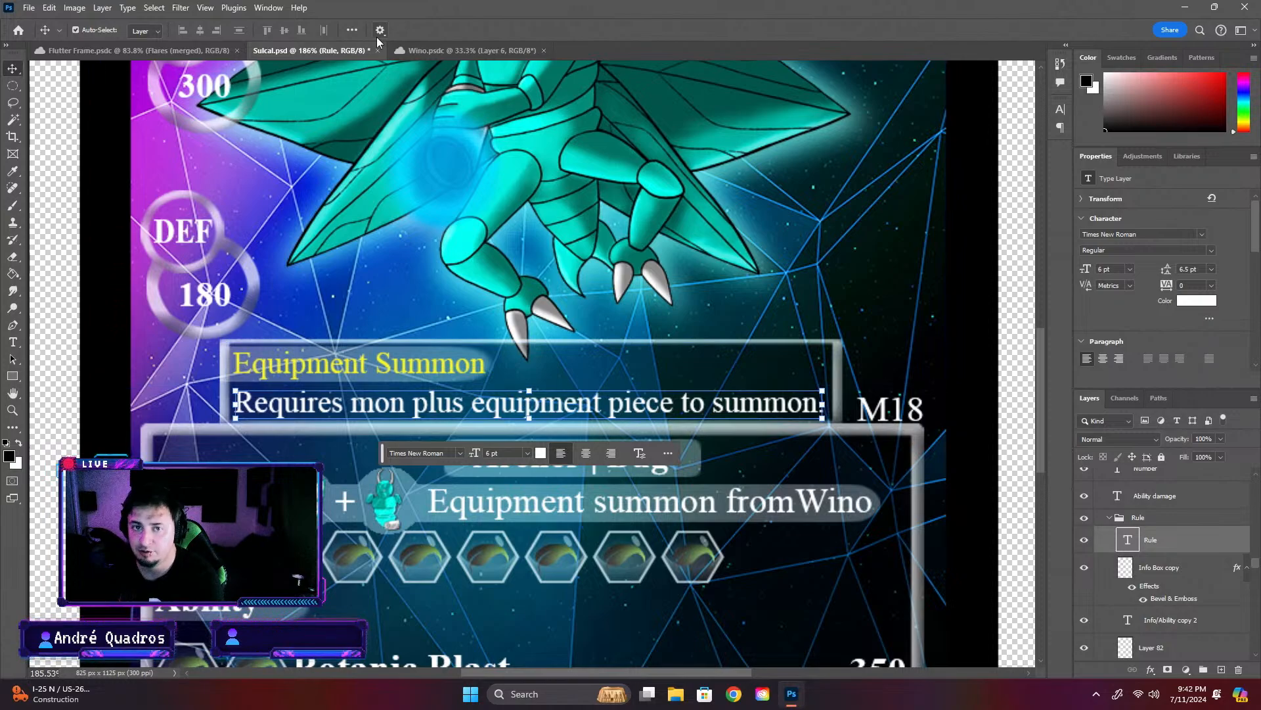
- Check the white rule text on the Flutter Frame card without changing its wording
click(433, 50)
click(154, 50)
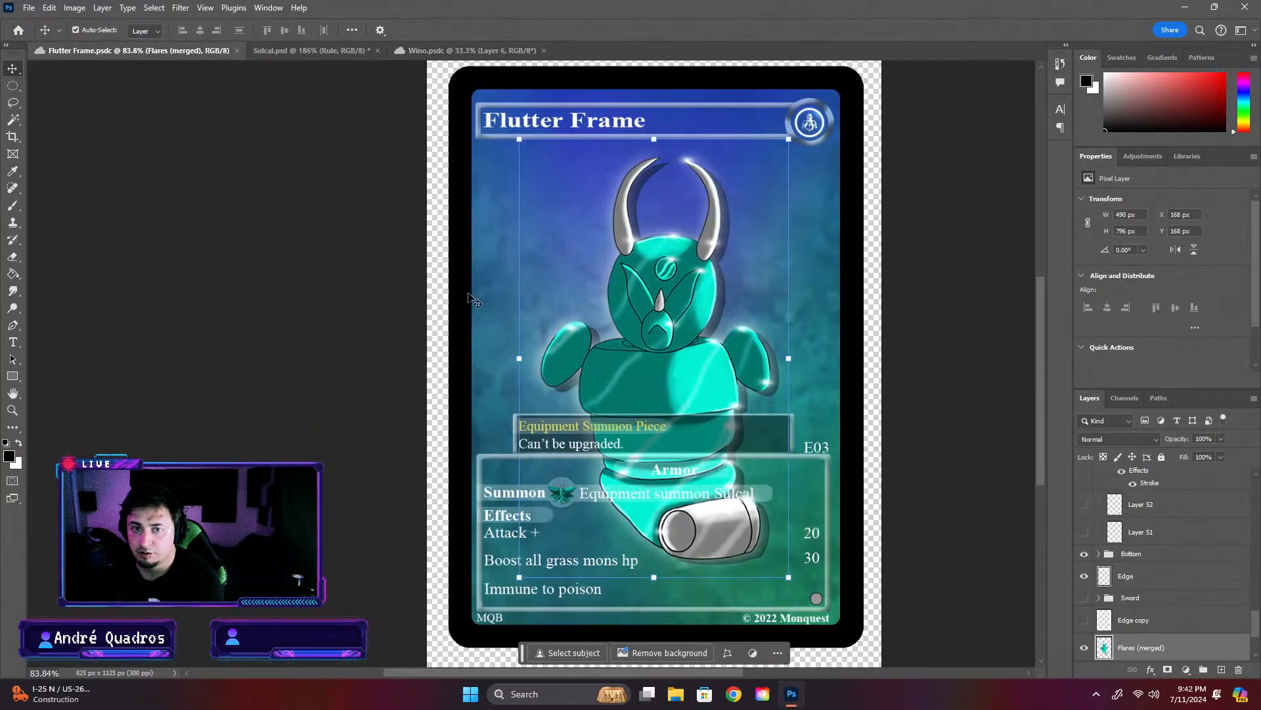
double_click(605, 445)
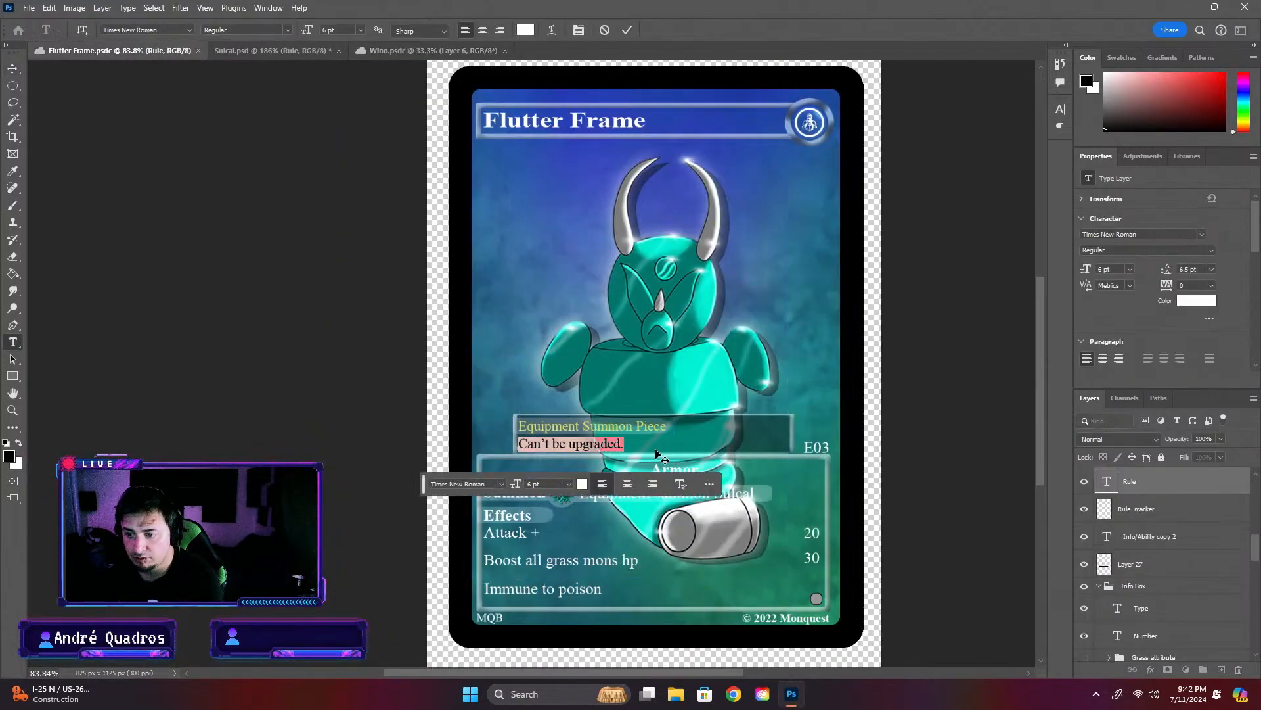
click(342, 339)
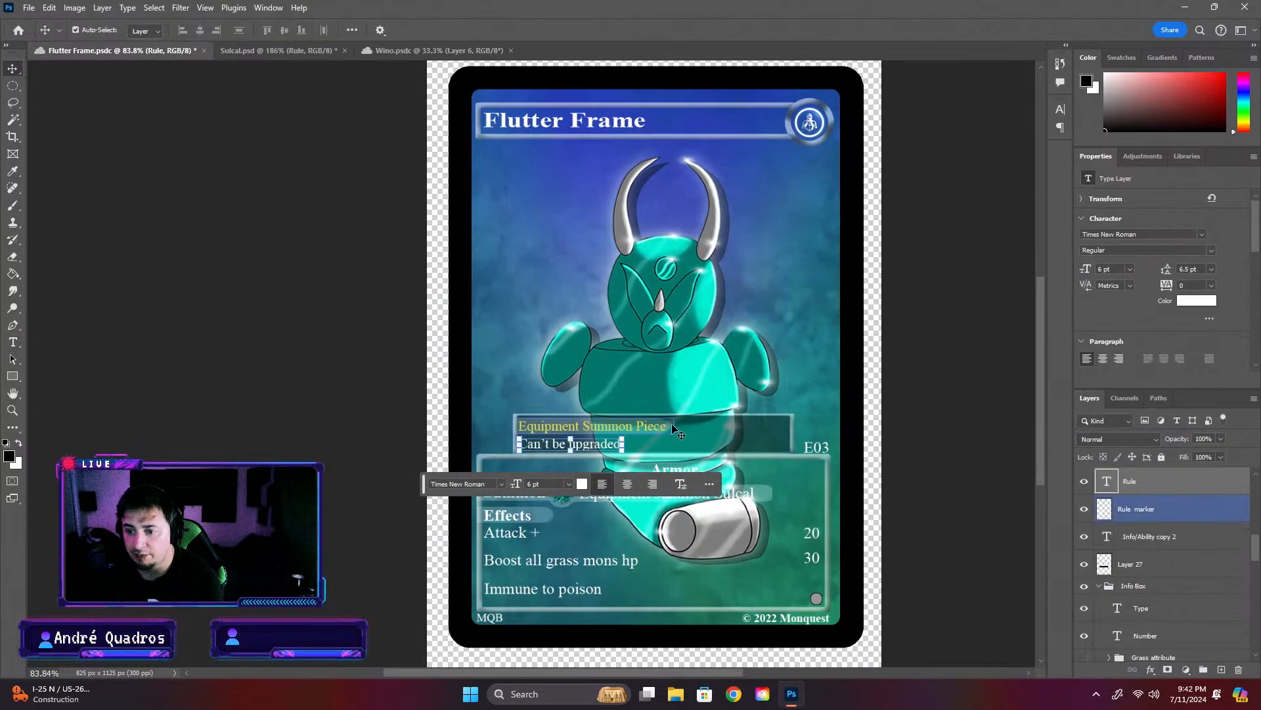
click(899, 380)
- Save the Sulcal card with the new rule text and review the layout of the whole card
click(294, 51)
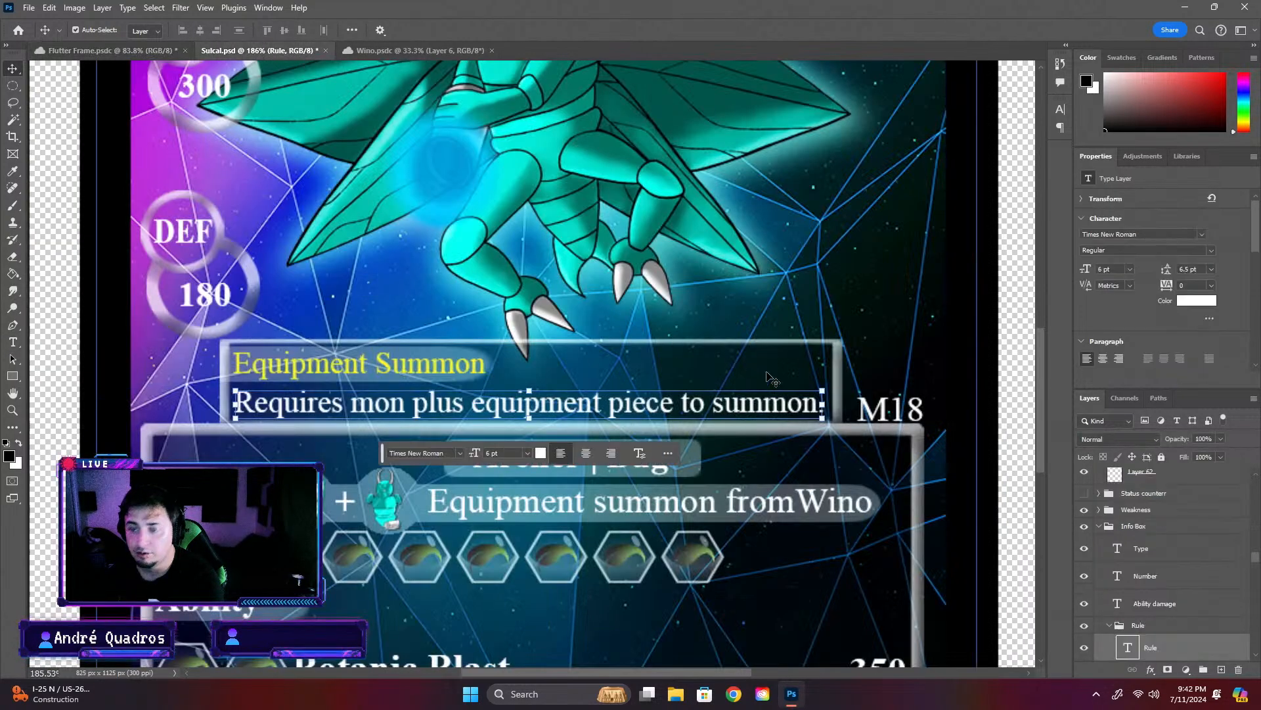
key(ctrl+s)
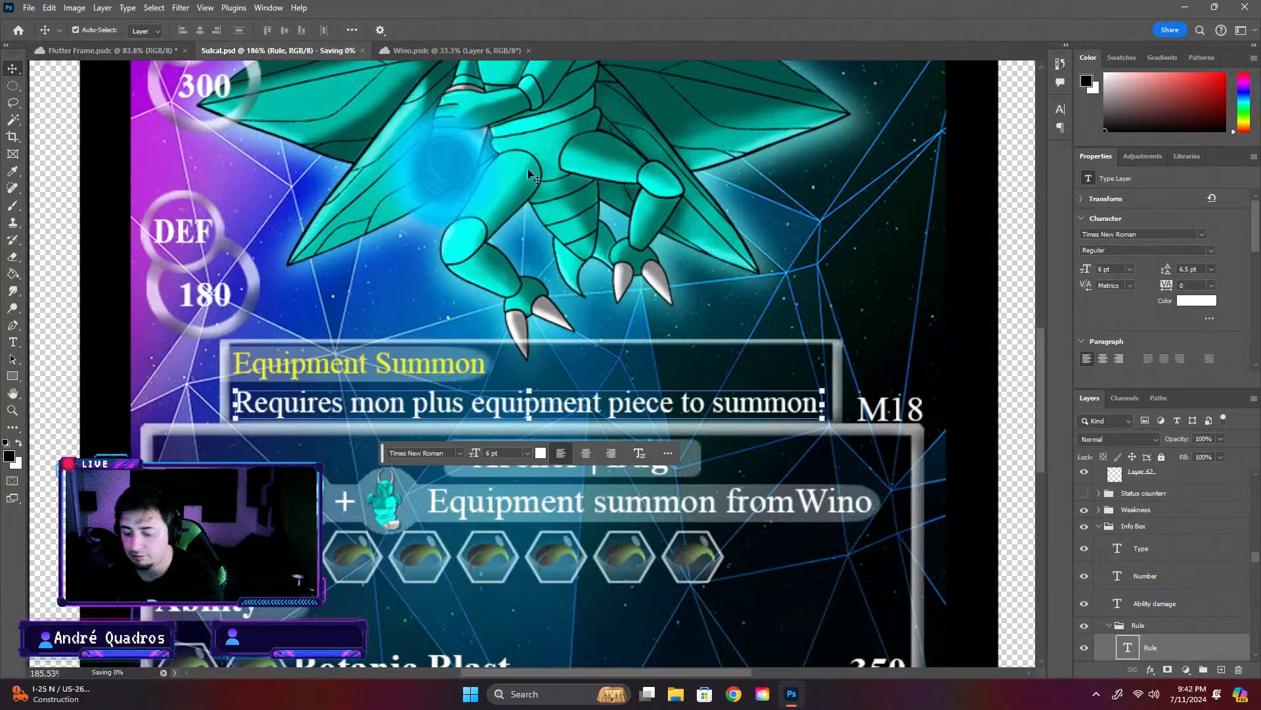
click(1015, 424)
scroll(1008, 430, down, 5)
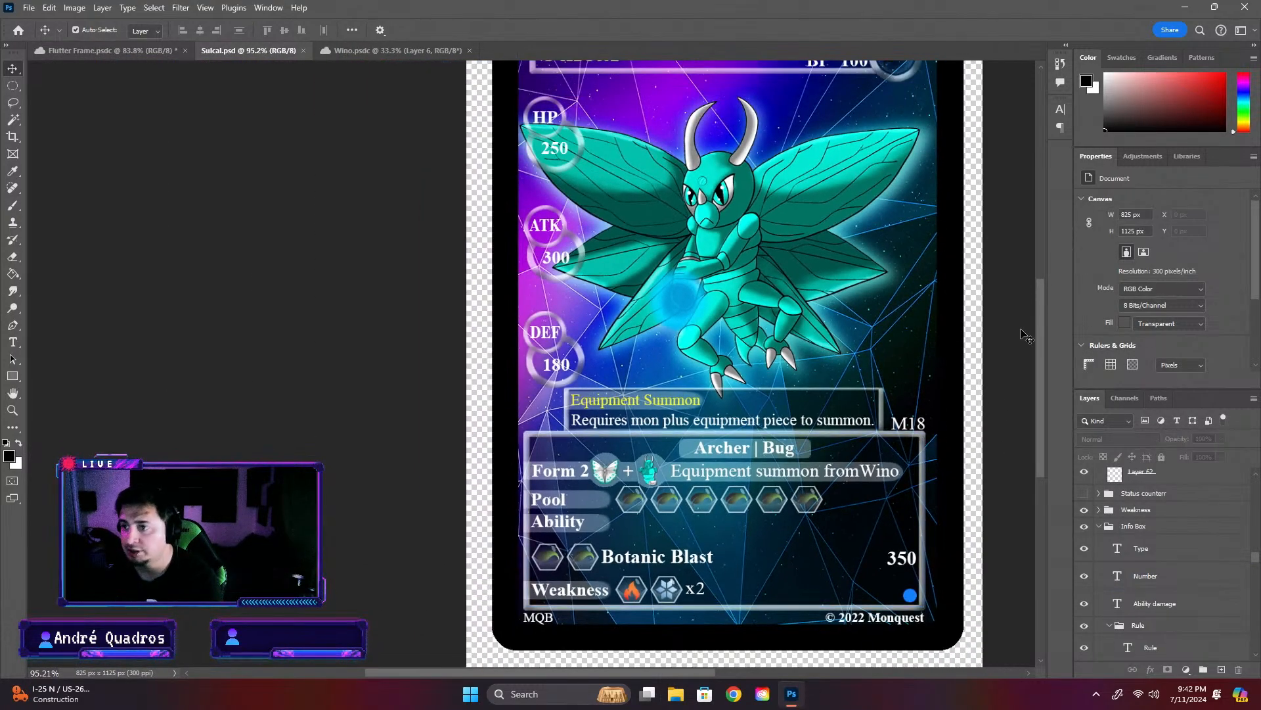
drag(1039, 346, 1038, 318)
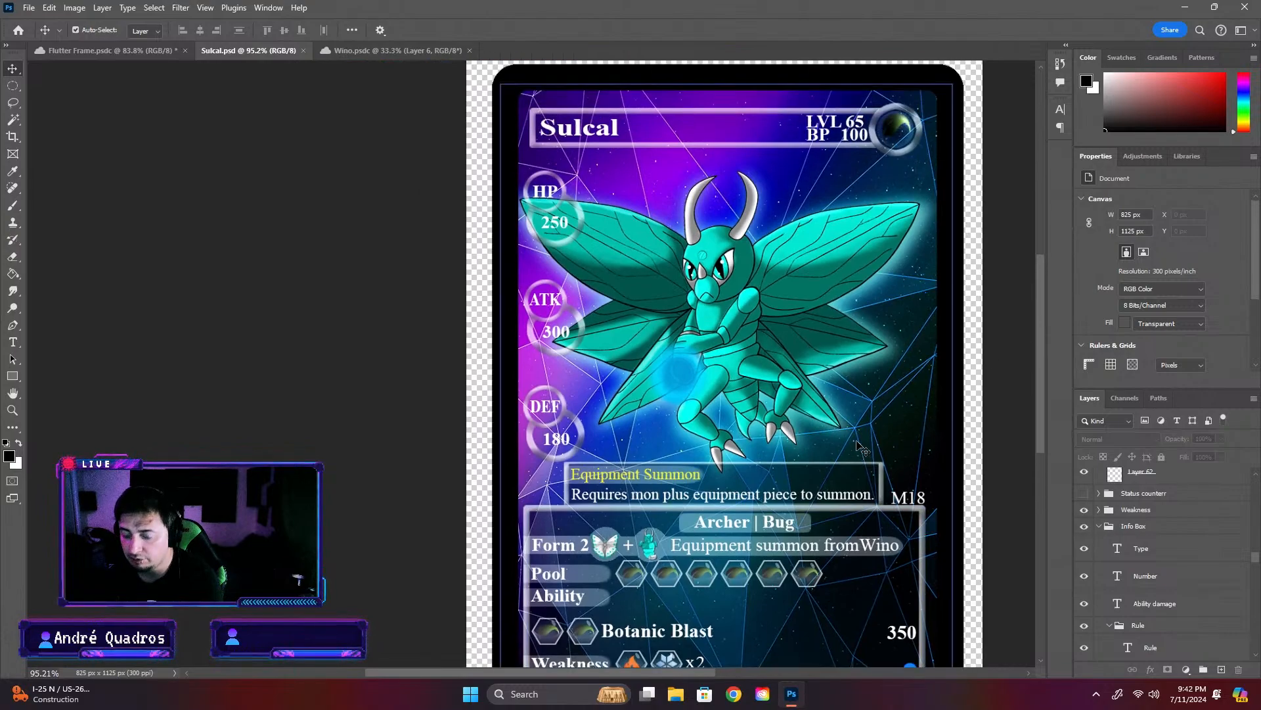
scroll(834, 521, down, 1)
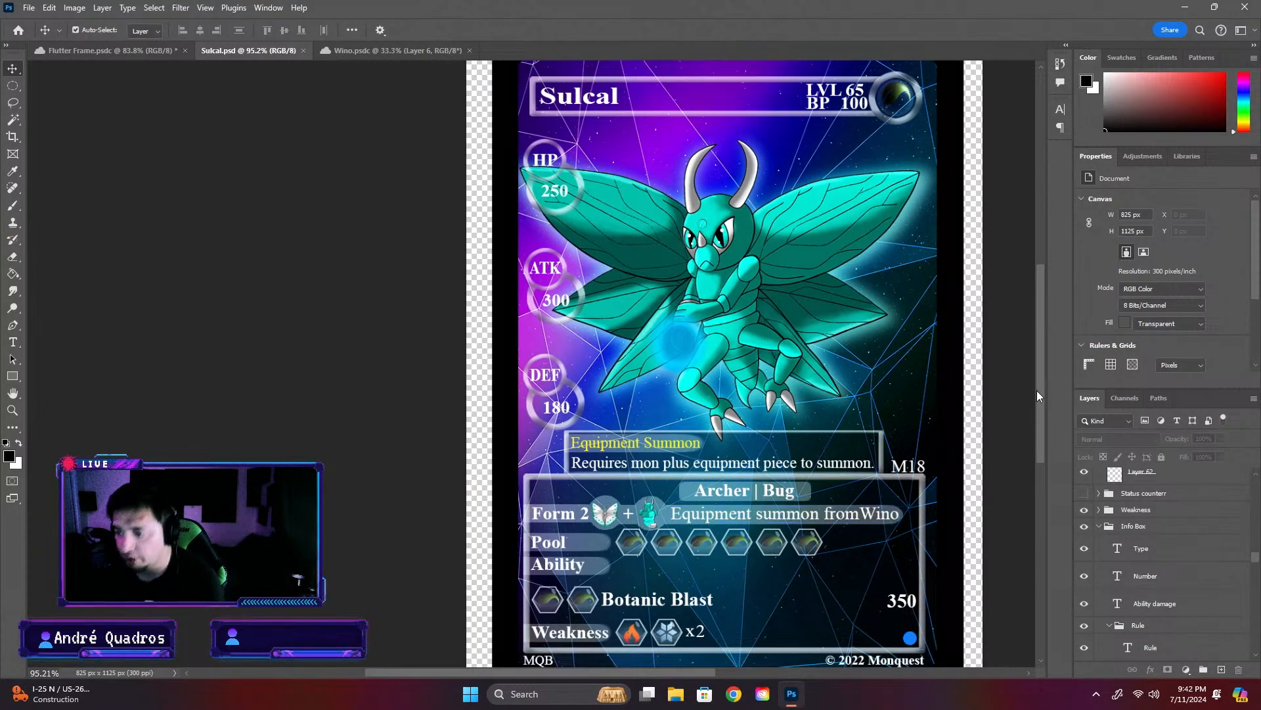
drag(1040, 389, 1042, 381)
scroll(839, 469, down, 1)
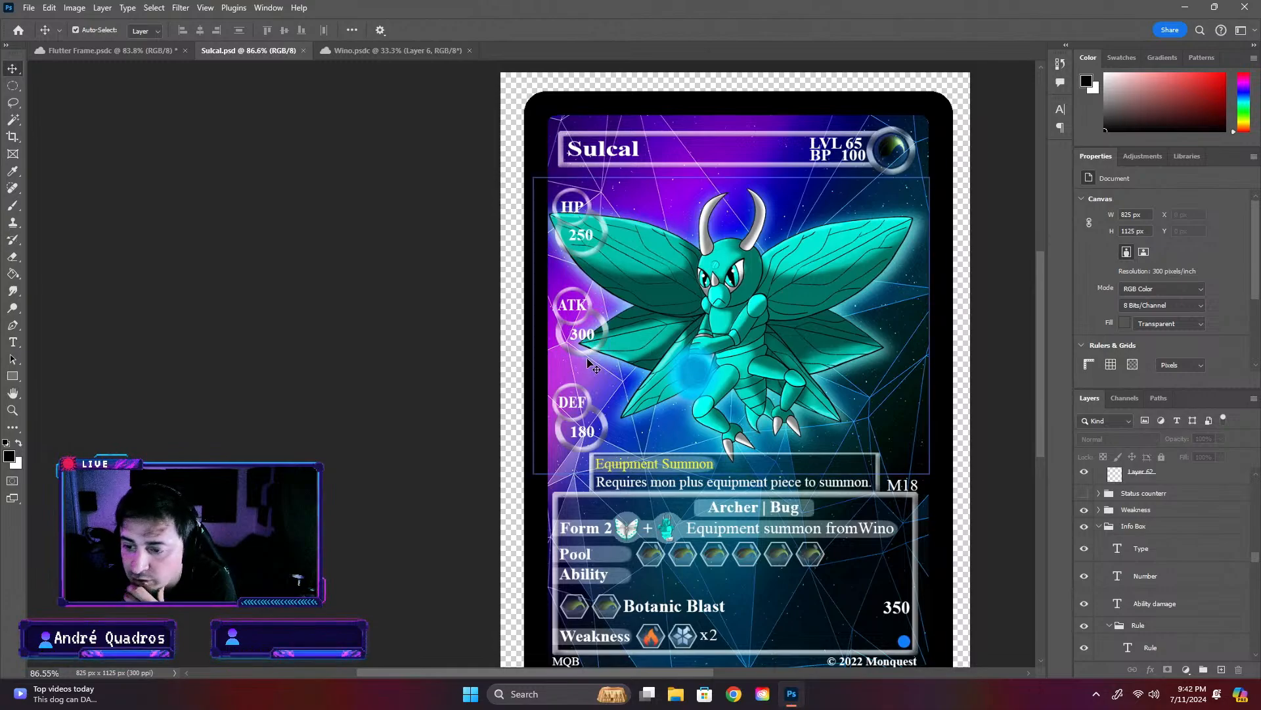
scroll(617, 430, down, 1)
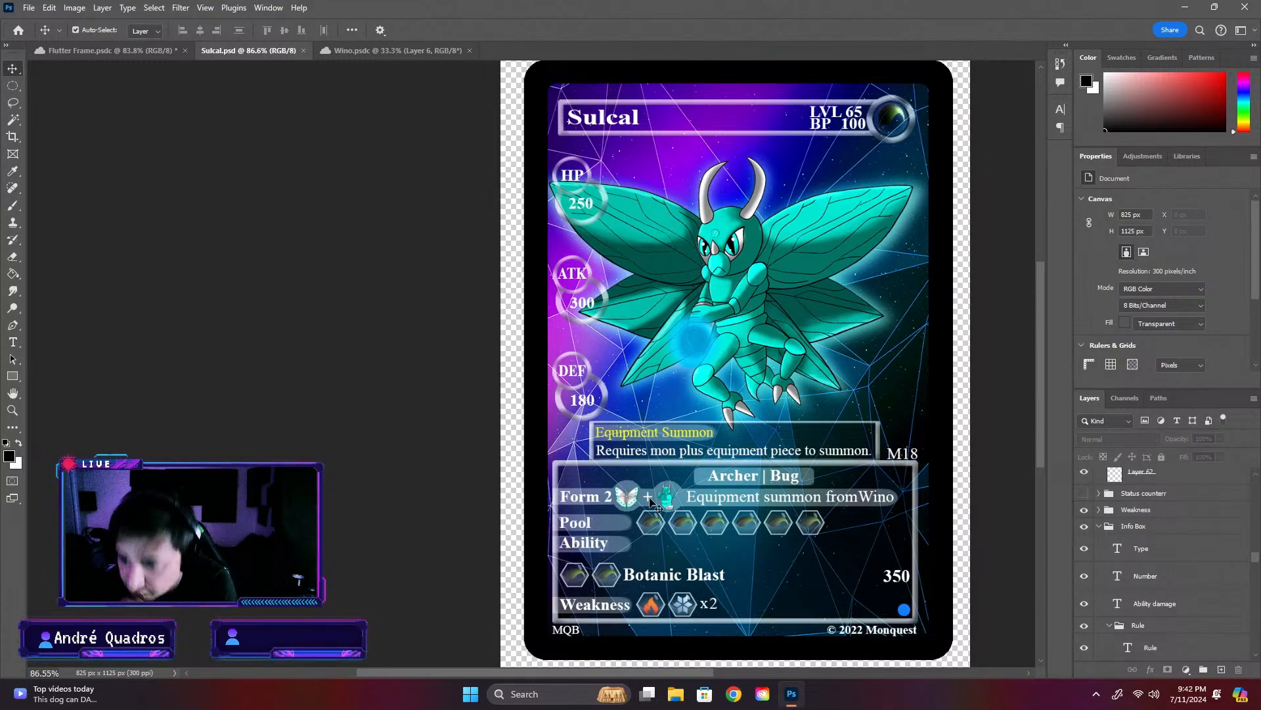
- Add "Rule" to the end of the Sulcal card's yellow label so it reads "Equipment Summon Rule"
double_click(717, 433)
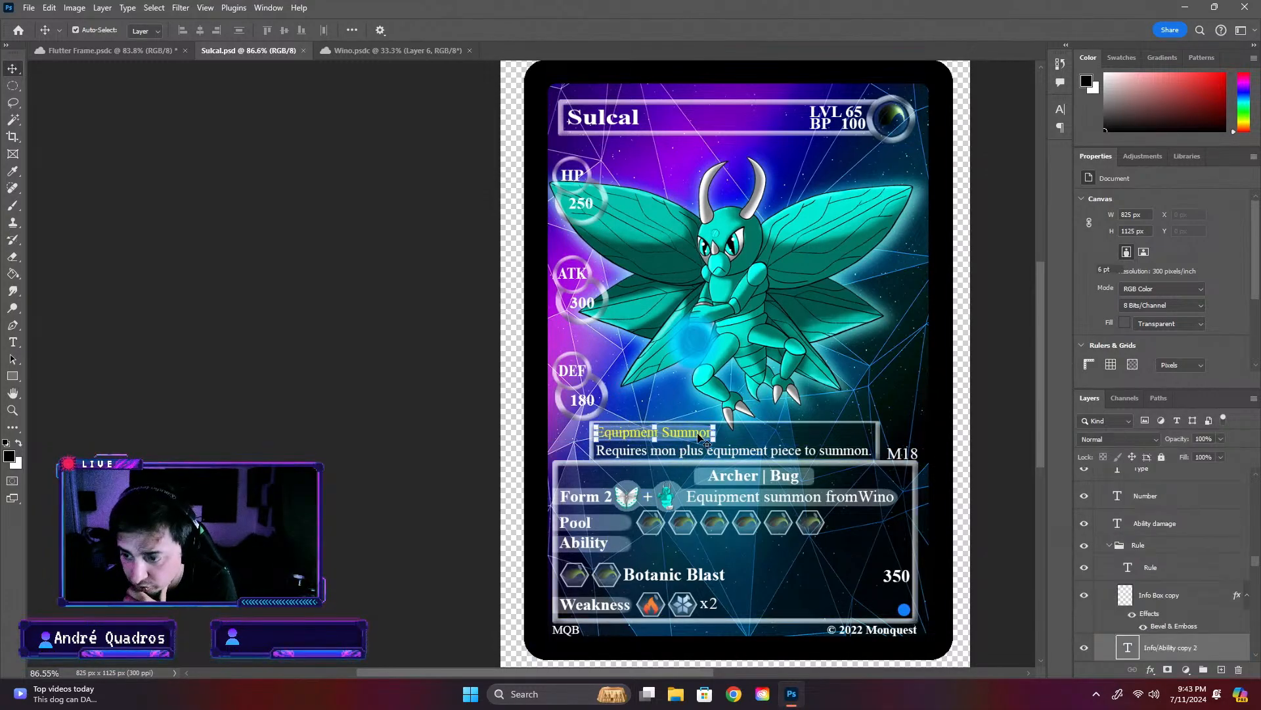
scroll(704, 461, up, 5)
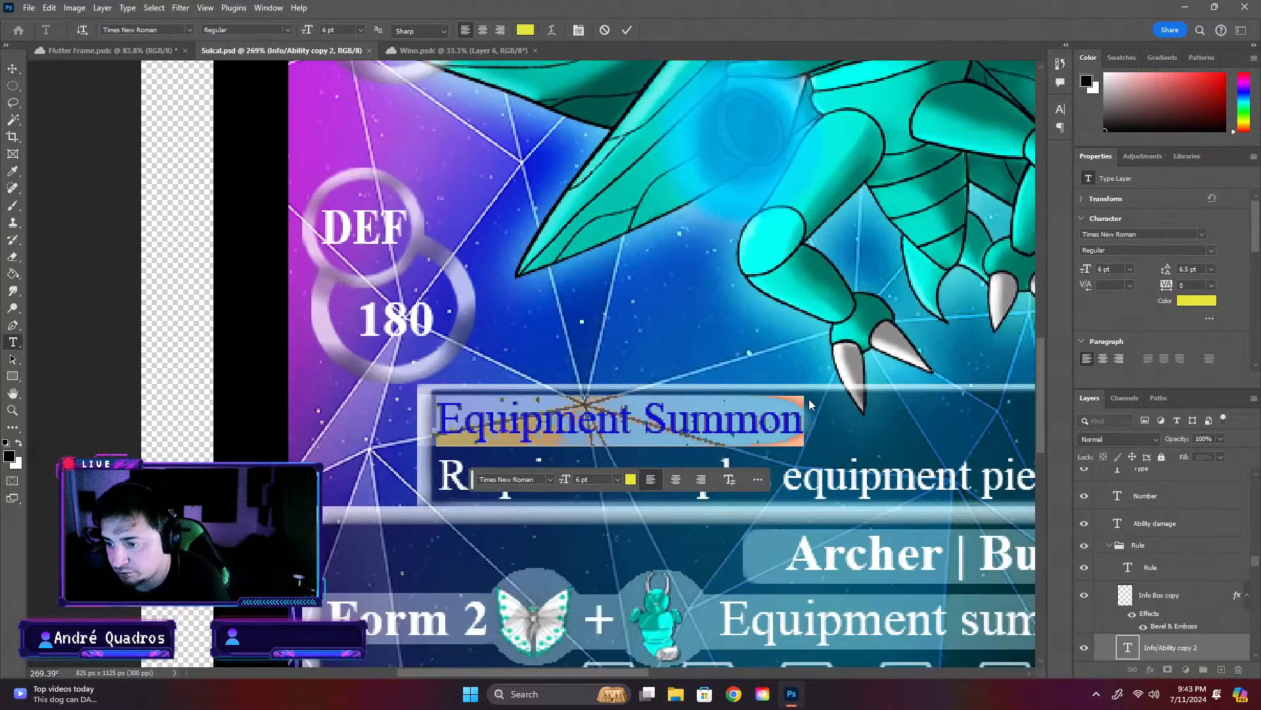
click(788, 427)
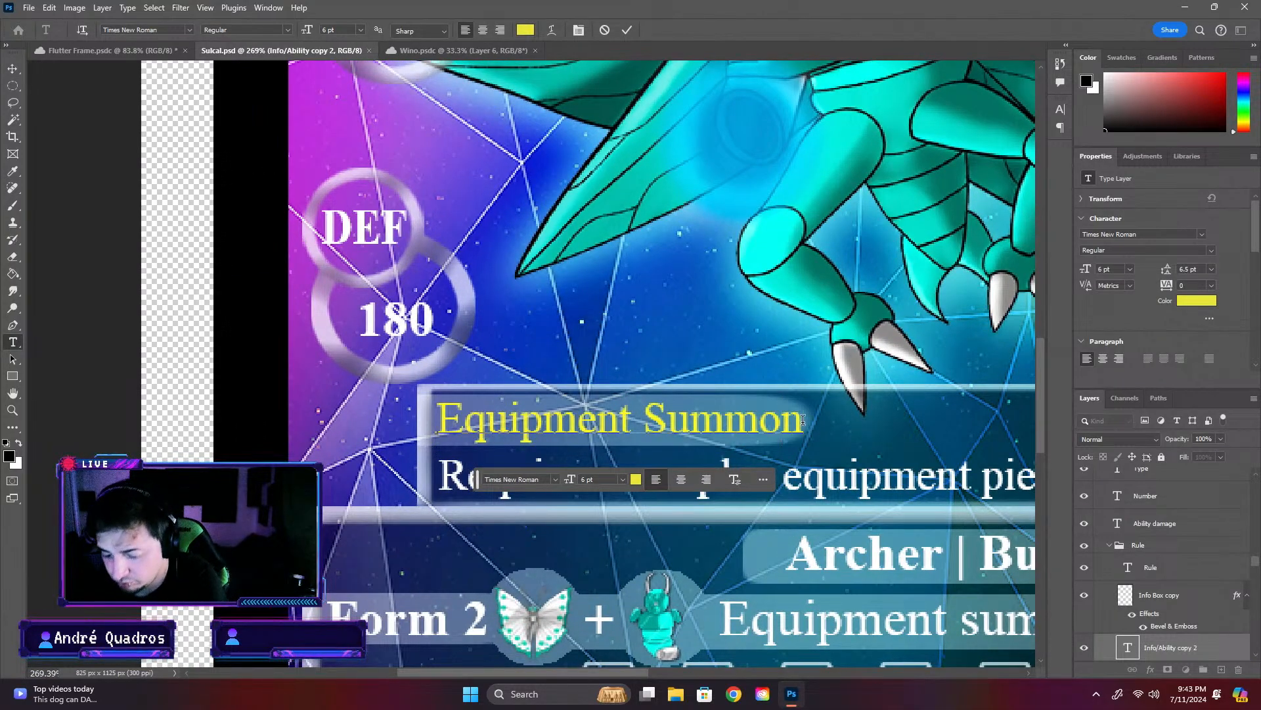
text(rukle)
key(BackSpace)
key(BackSpace)
key(BackSpace)
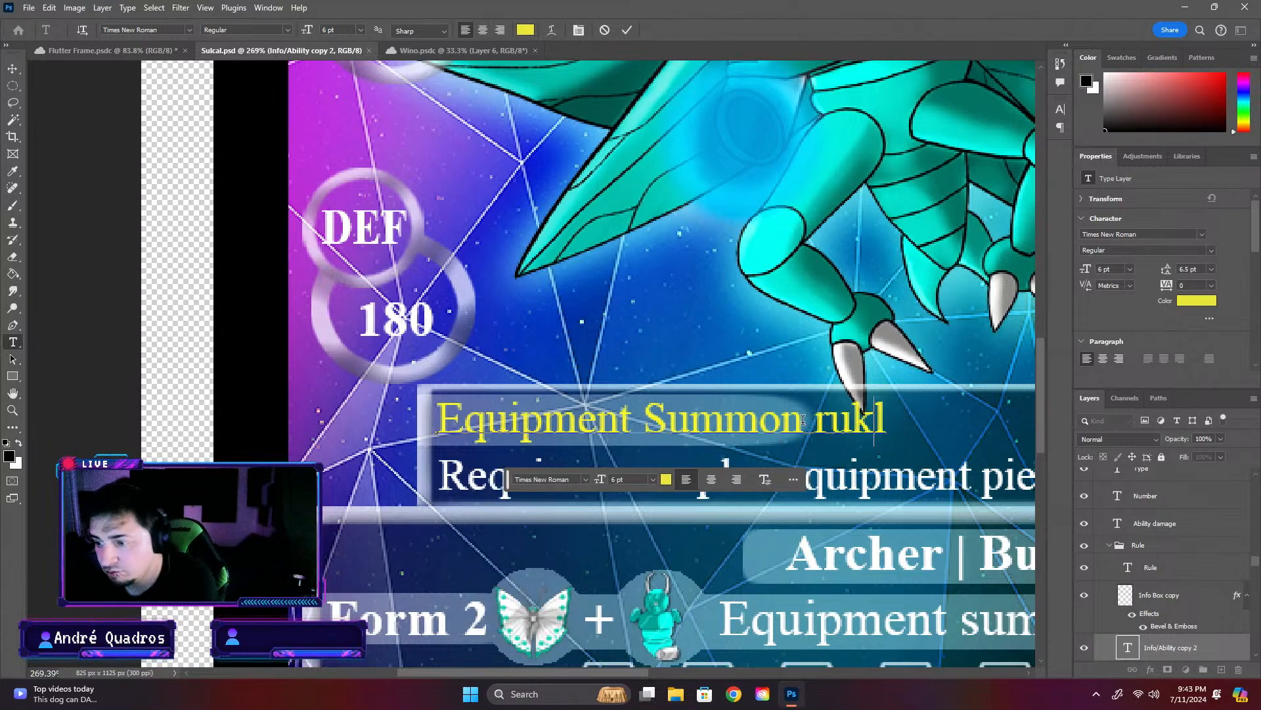
key(BackSpace)
text(Rule)
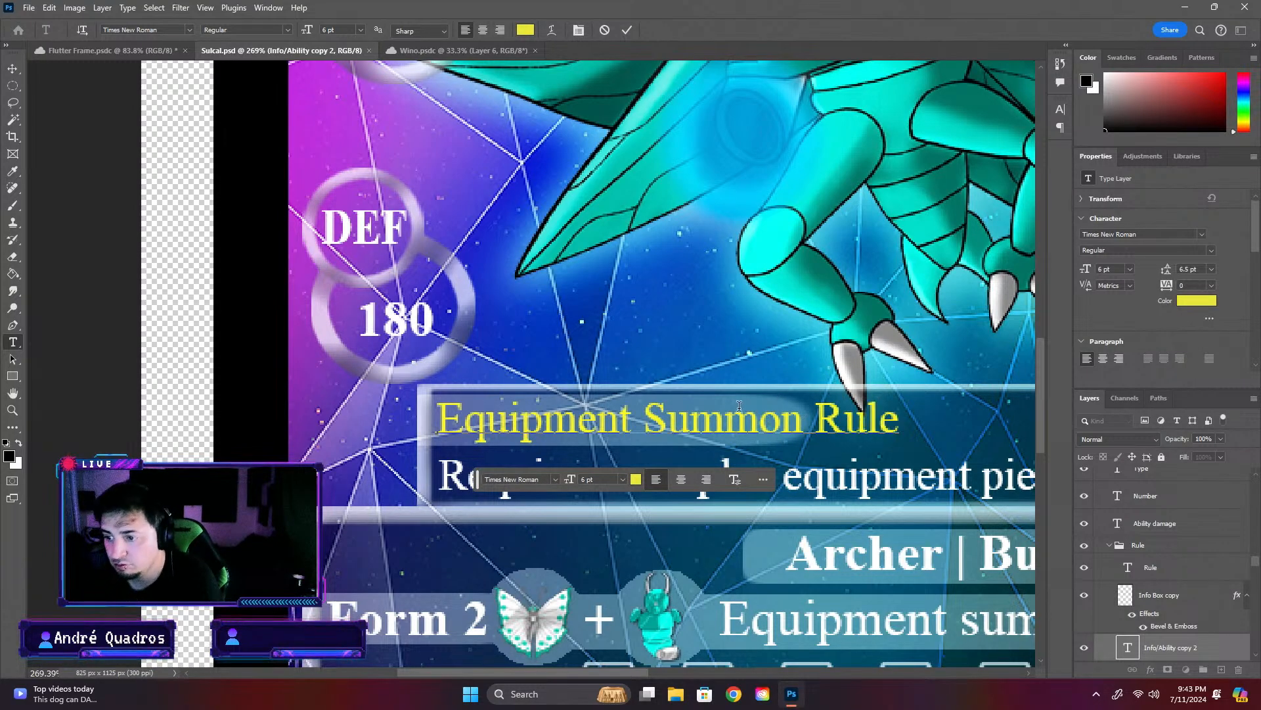
key(ctrl+Return)
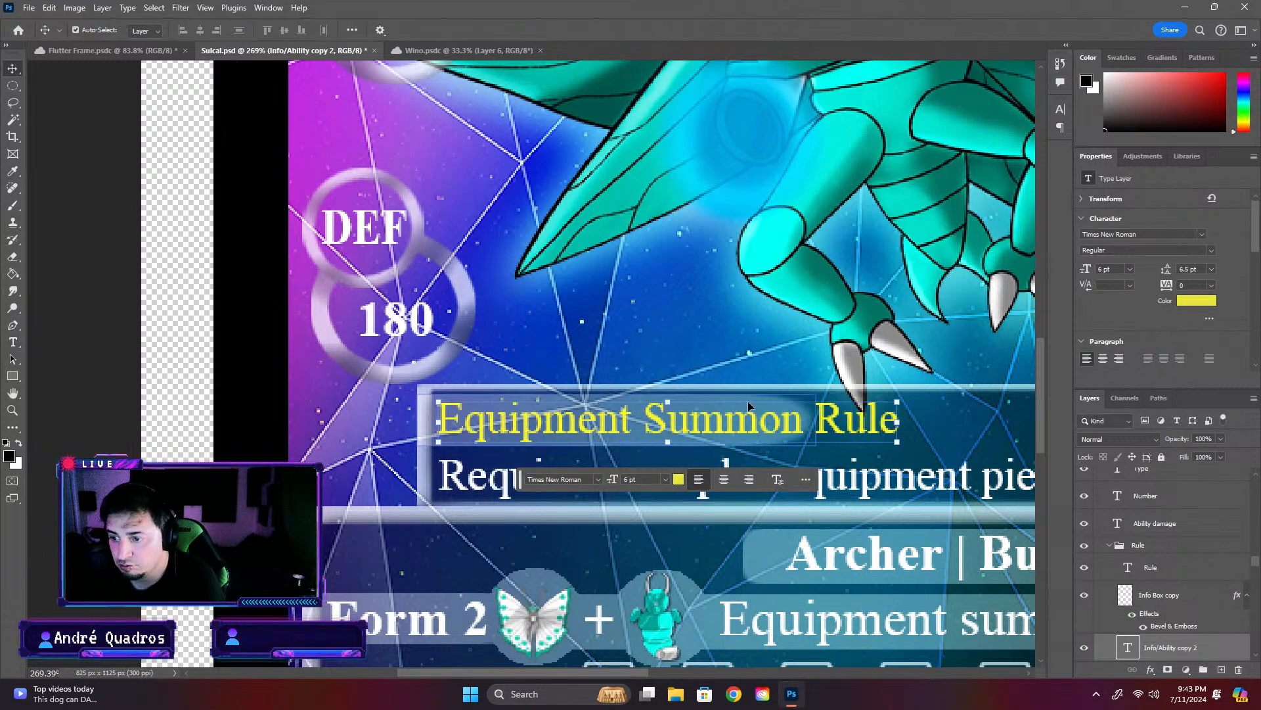
key(ctrl+t)
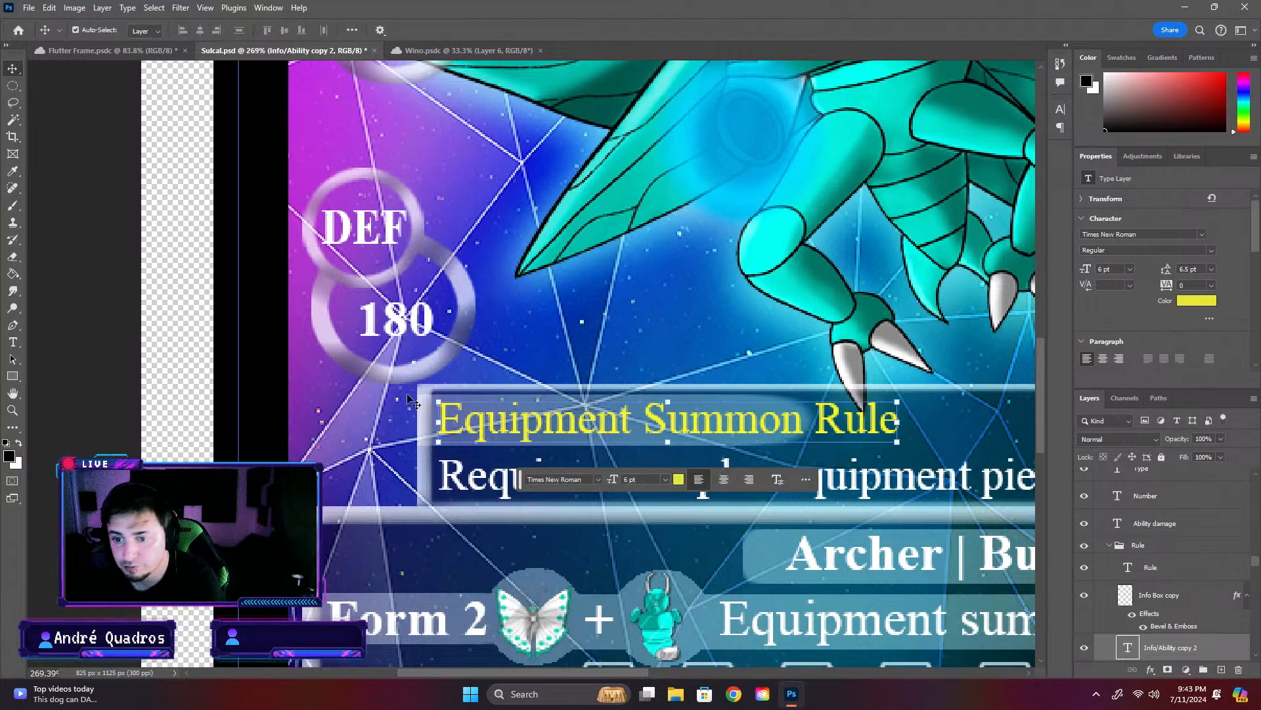
- Stretch the translucent highlight behind the Sulcal card's yellow label horizontally to about 126% to span "Equipment Summon Rule", and save the card
click(11, 70)
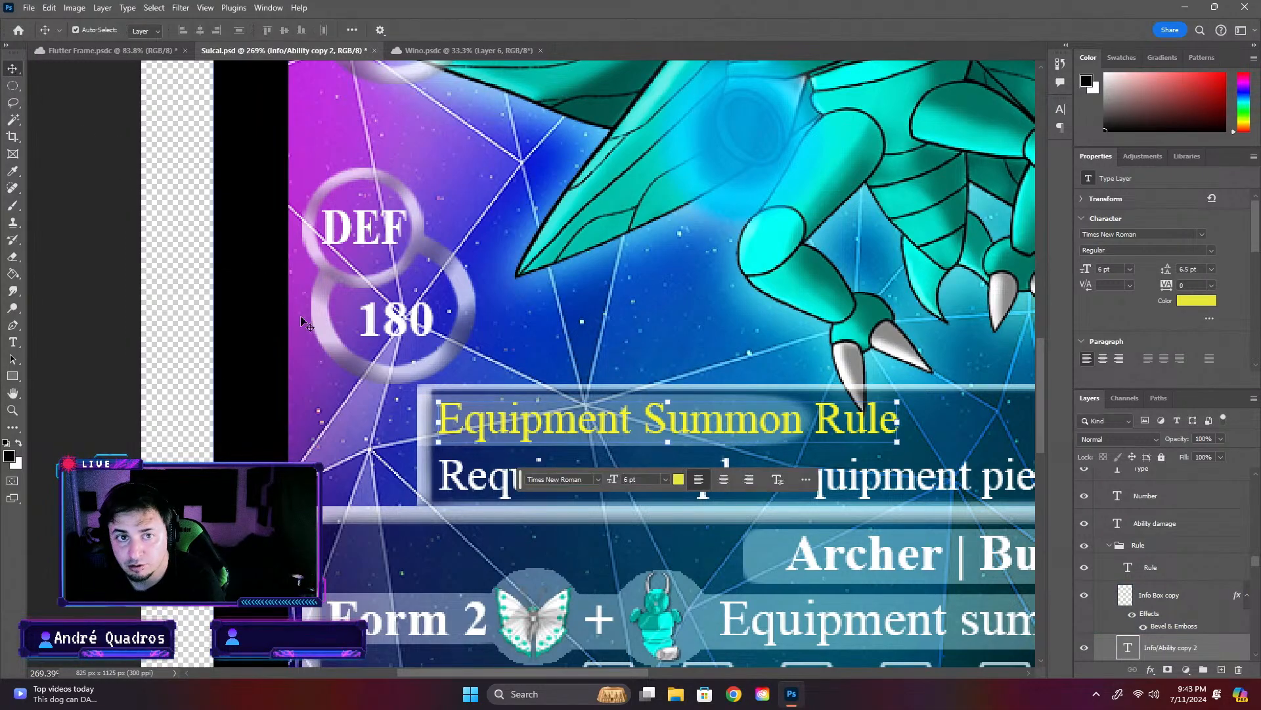
click(420, 402)
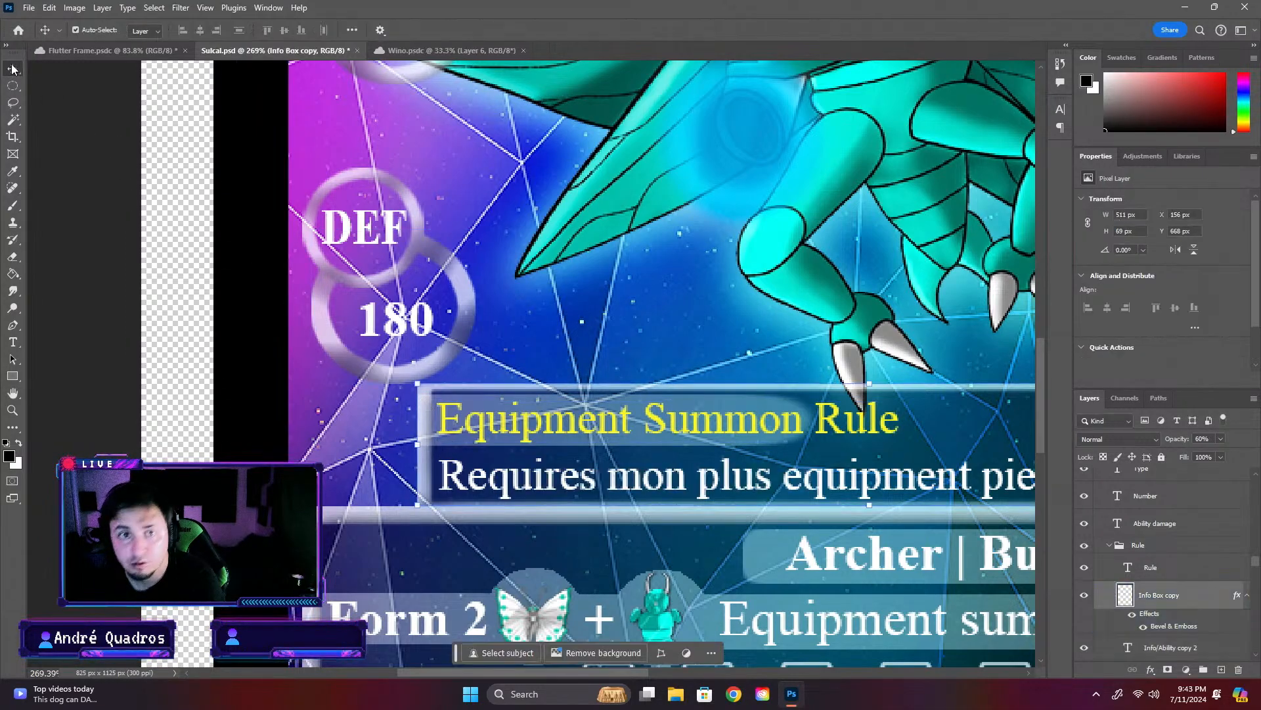
click(531, 396)
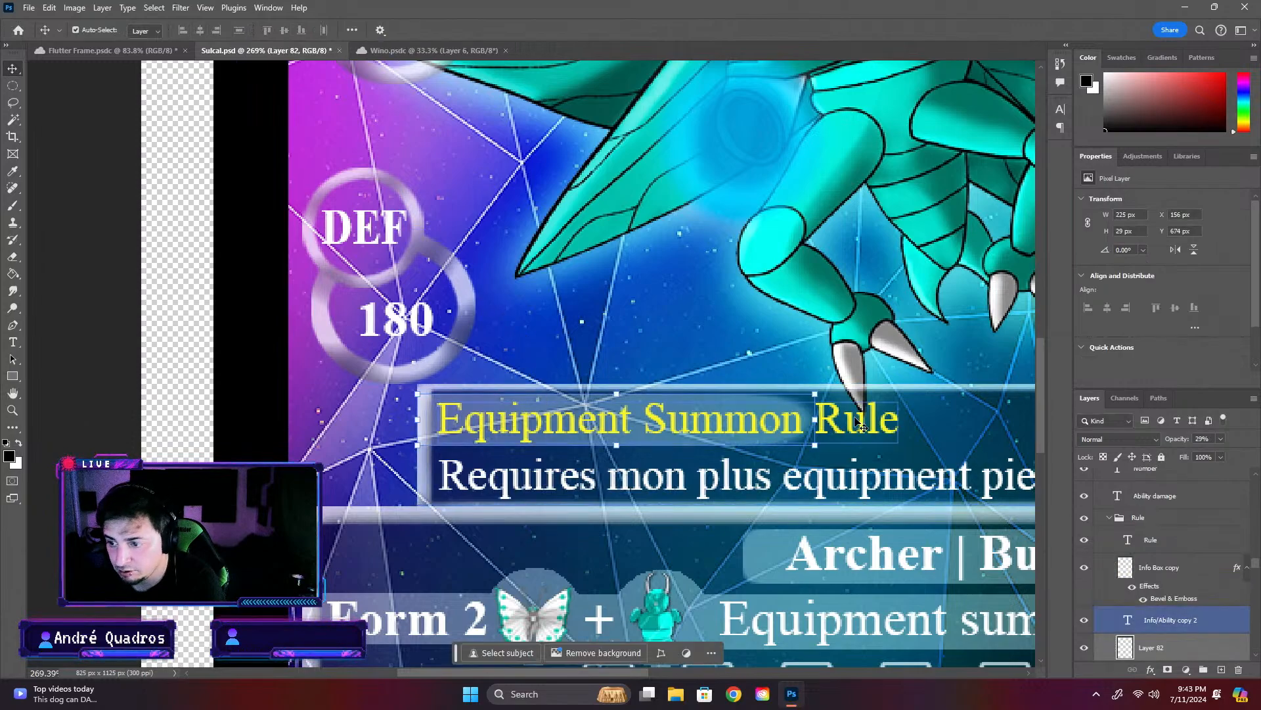
drag(816, 419, 917, 427)
key(Return)
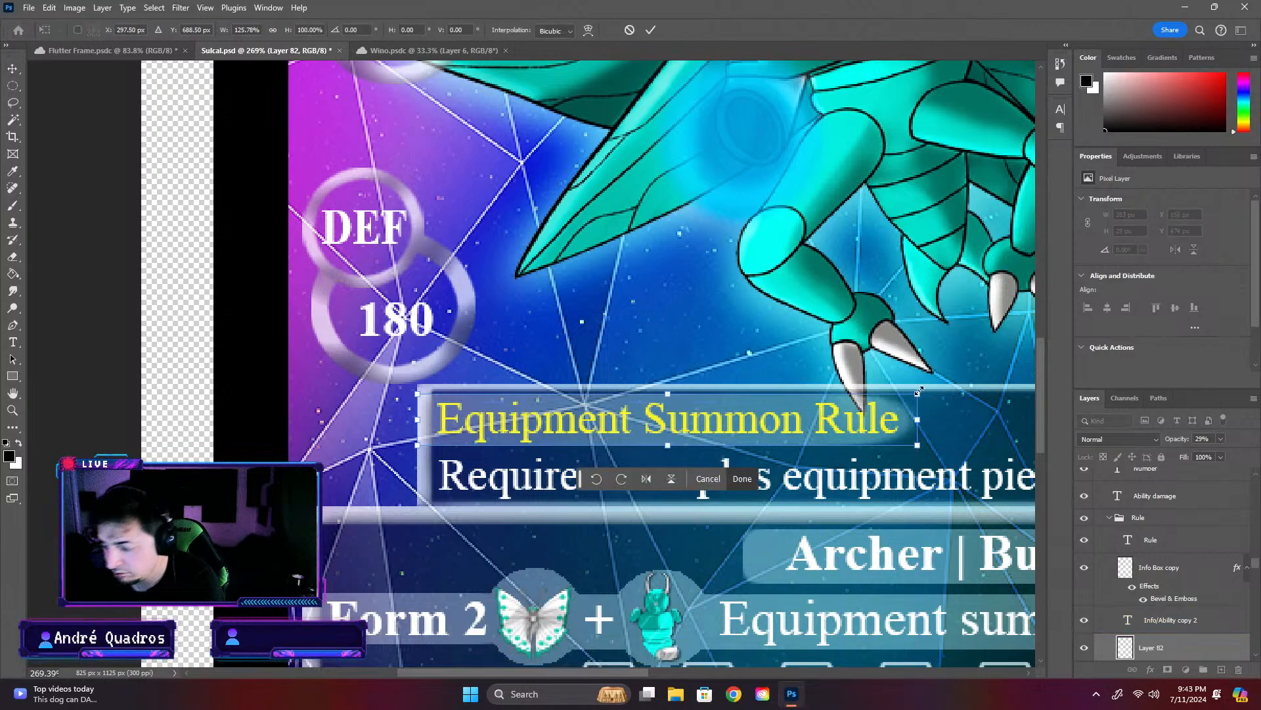
click(689, 309)
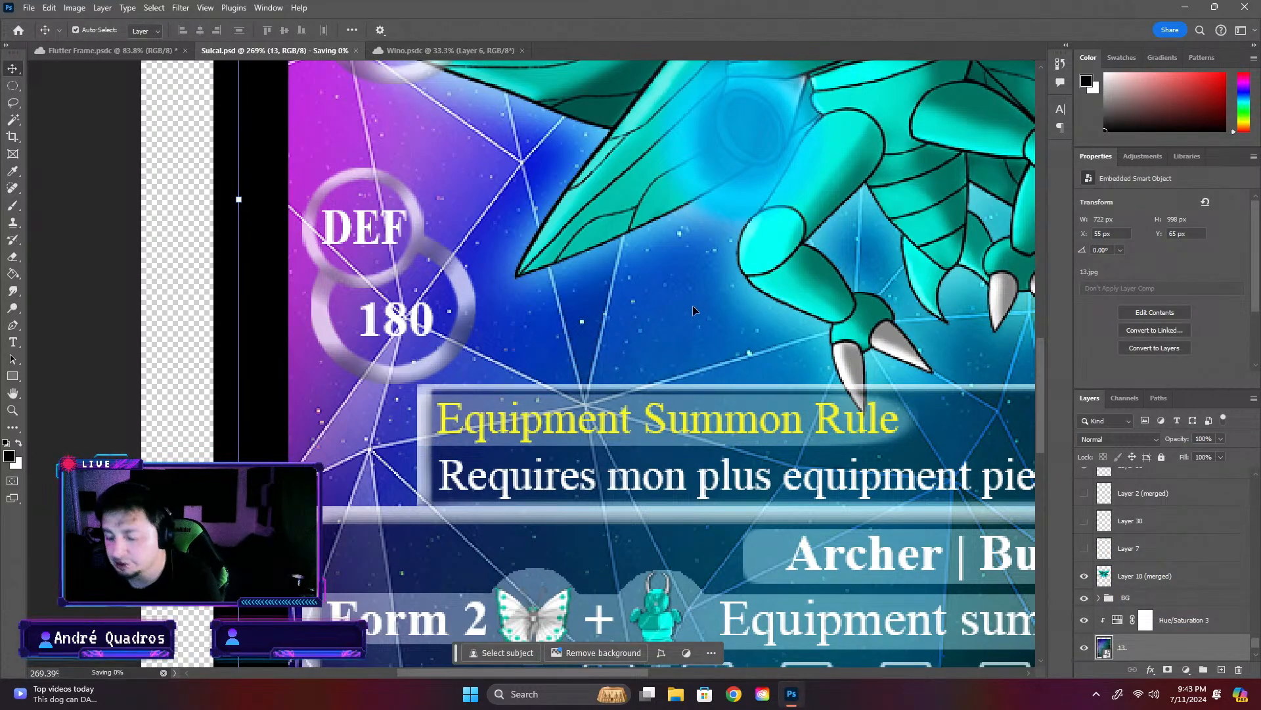
- Compare the label, highlight and rule text of the Flutter Frame card's Equipment Summon Piece box with the Sulcal card's rule box
click(111, 50)
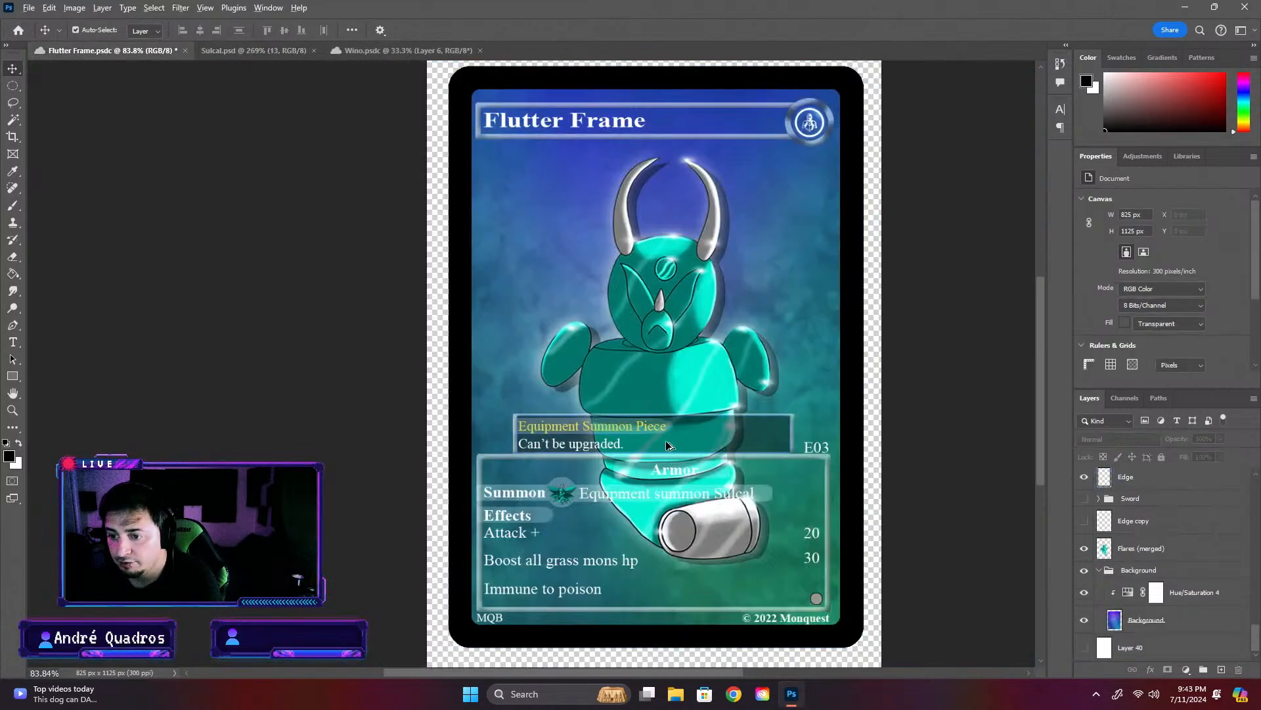
scroll(660, 437, up, 5)
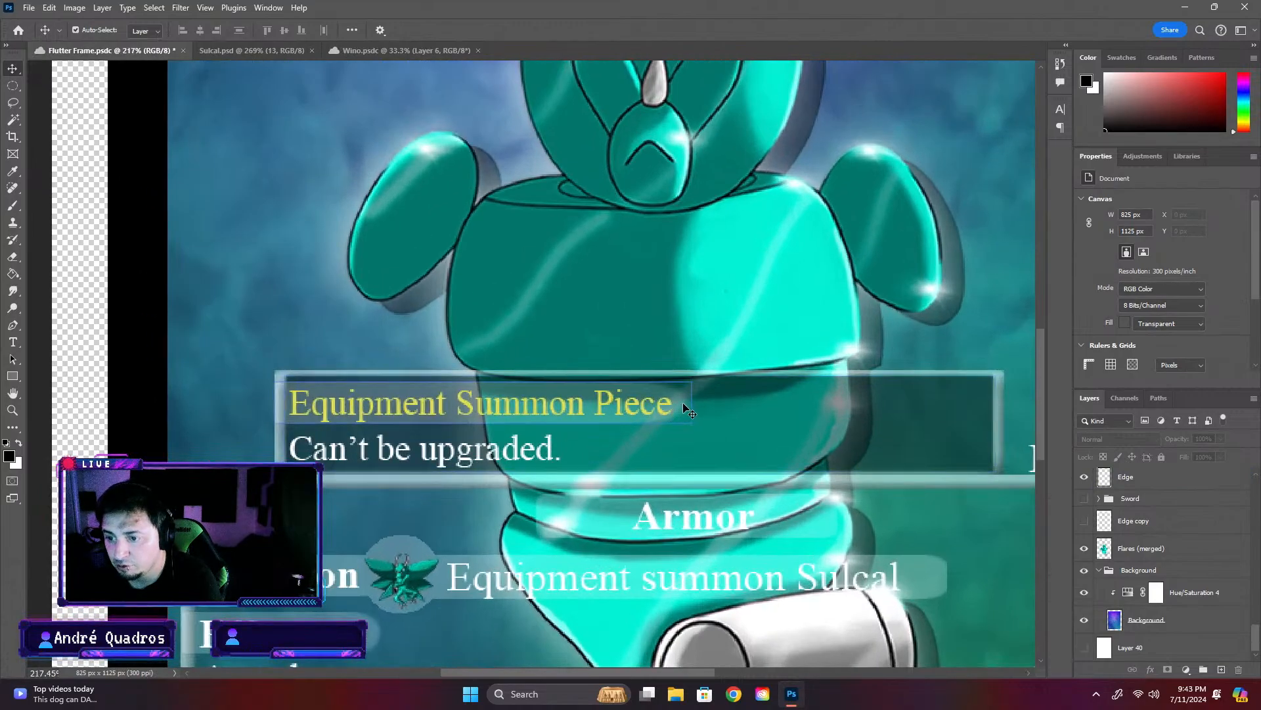
click(247, 52)
scroll(460, 328, down, 2)
scroll(448, 337, down, 2)
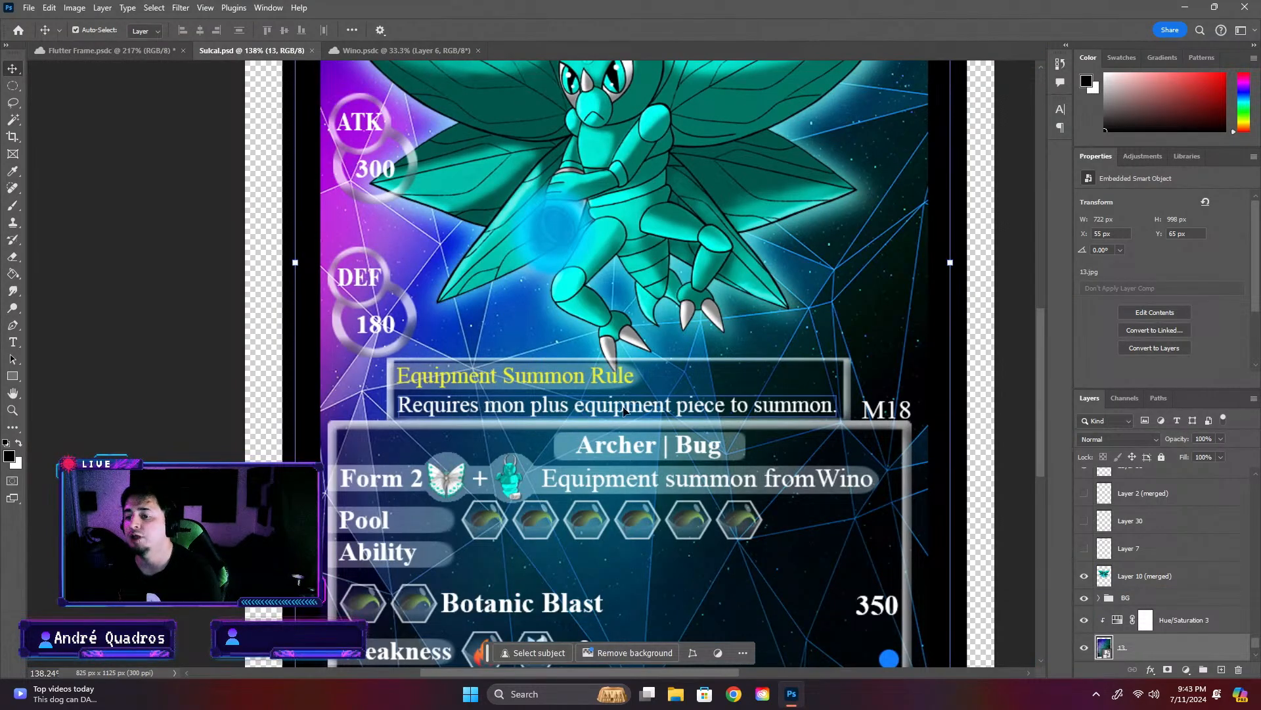
click(97, 52)
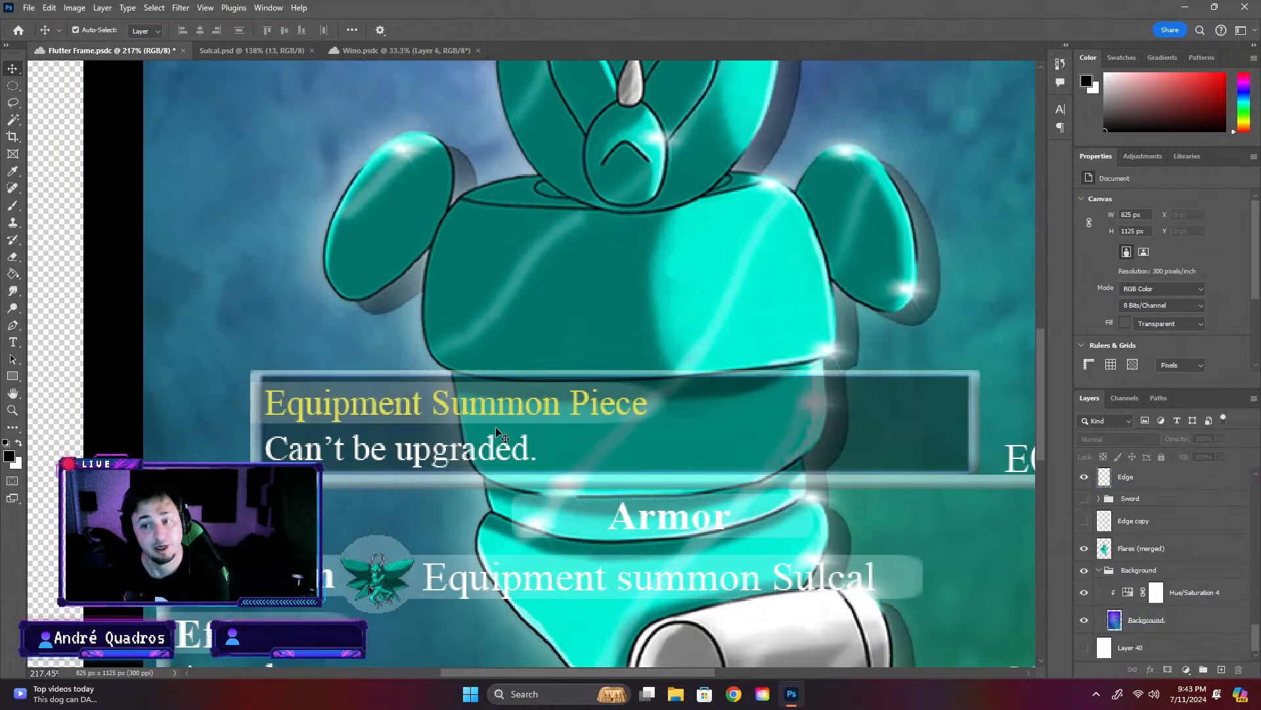
scroll(486, 430, down, 2)
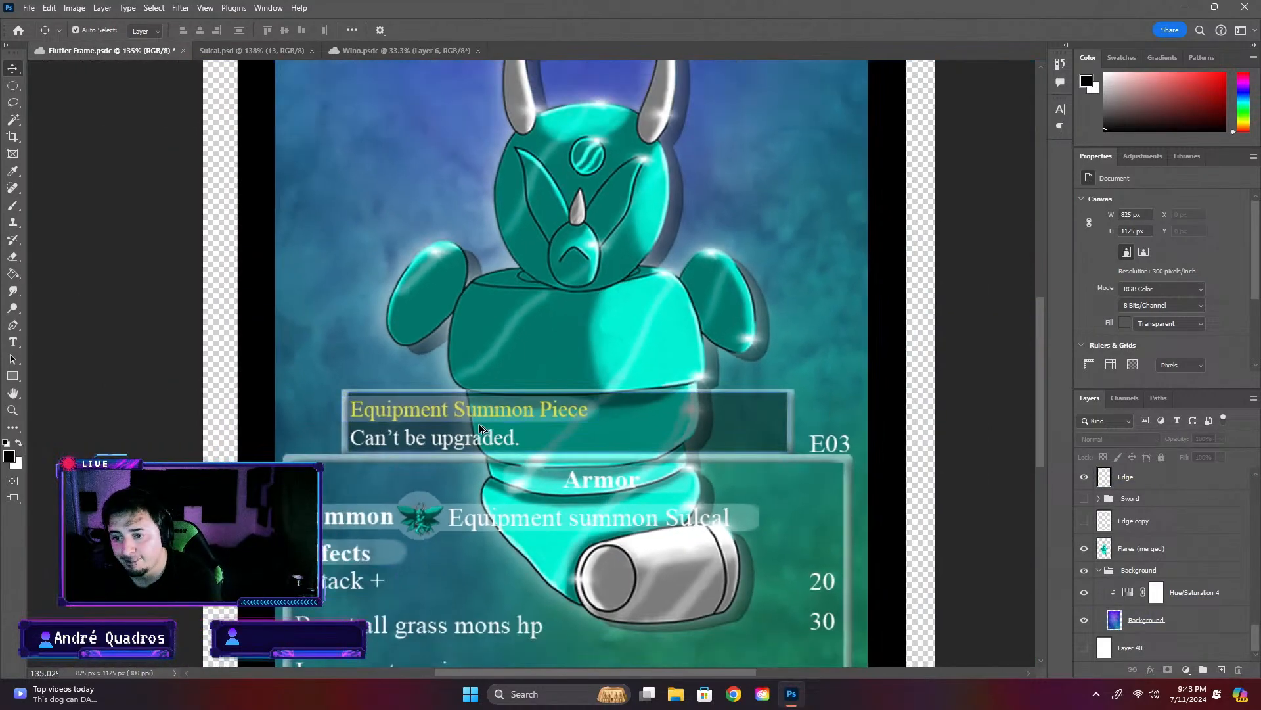
scroll(480, 429, down, 2)
click(605, 444)
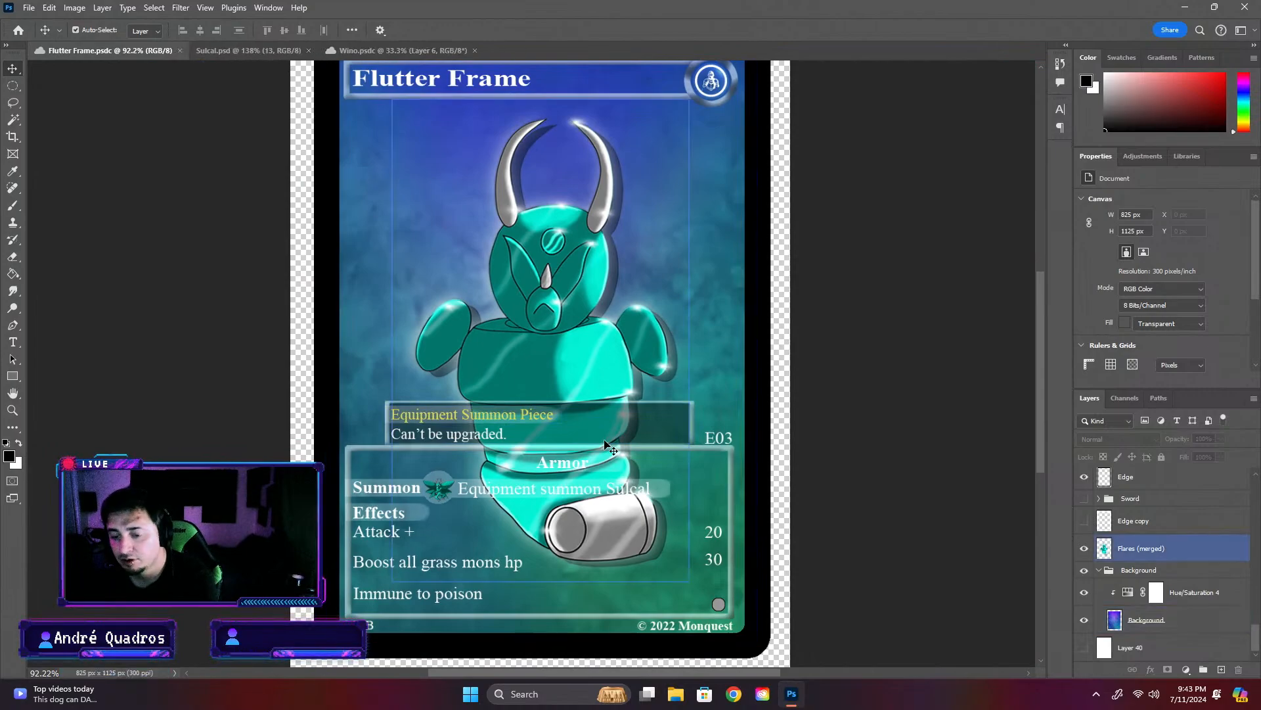
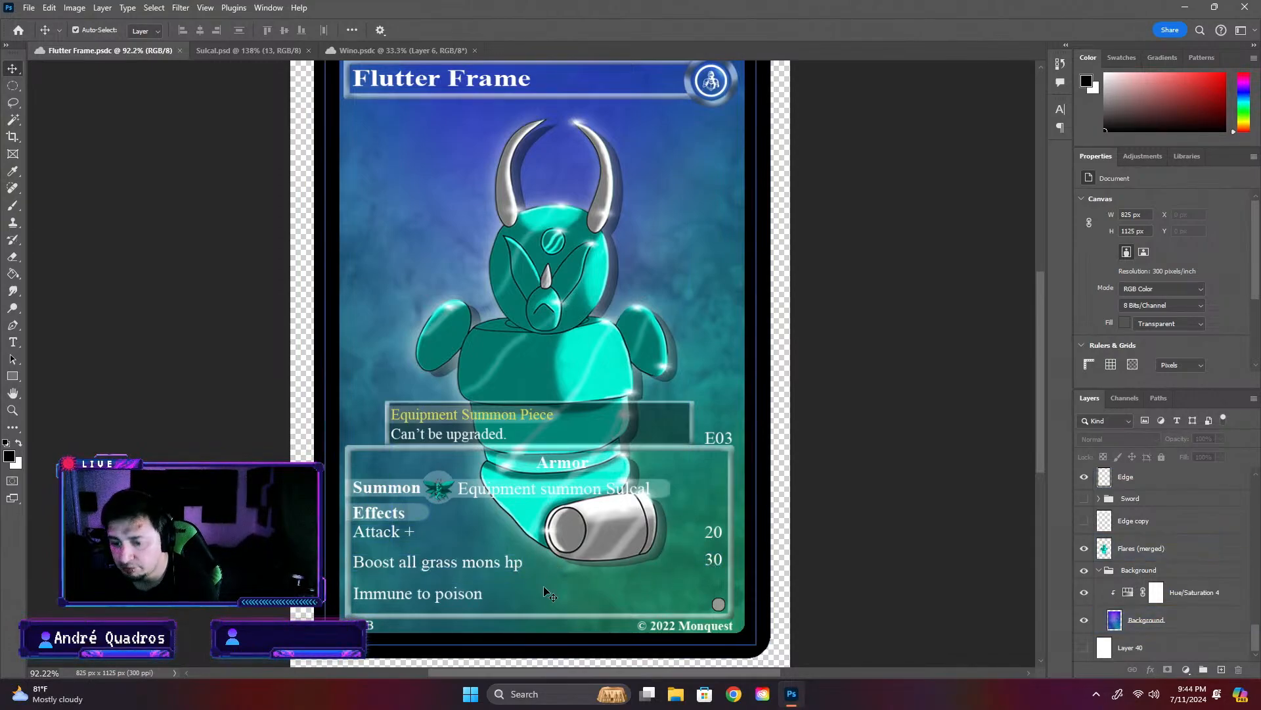
- Select the Sulcal card's blue rarity dot and examine it against the card's lower info box
click(255, 46)
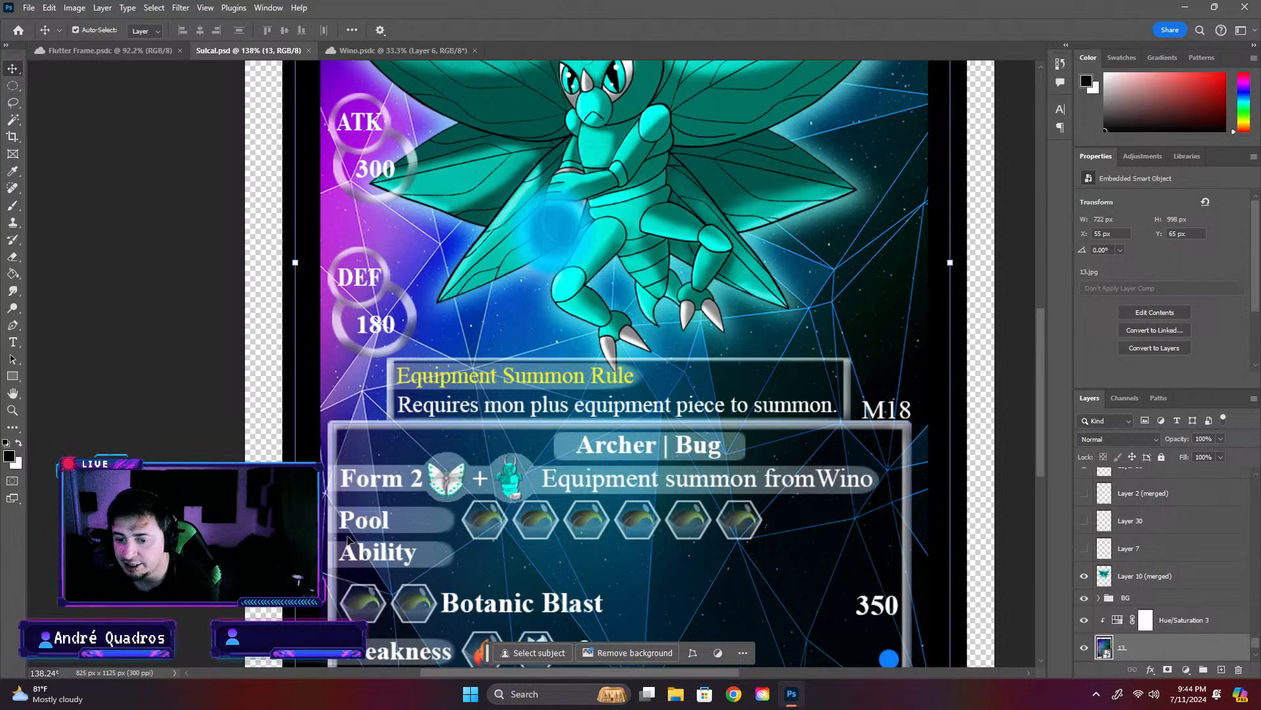
scroll(371, 556, down, 1)
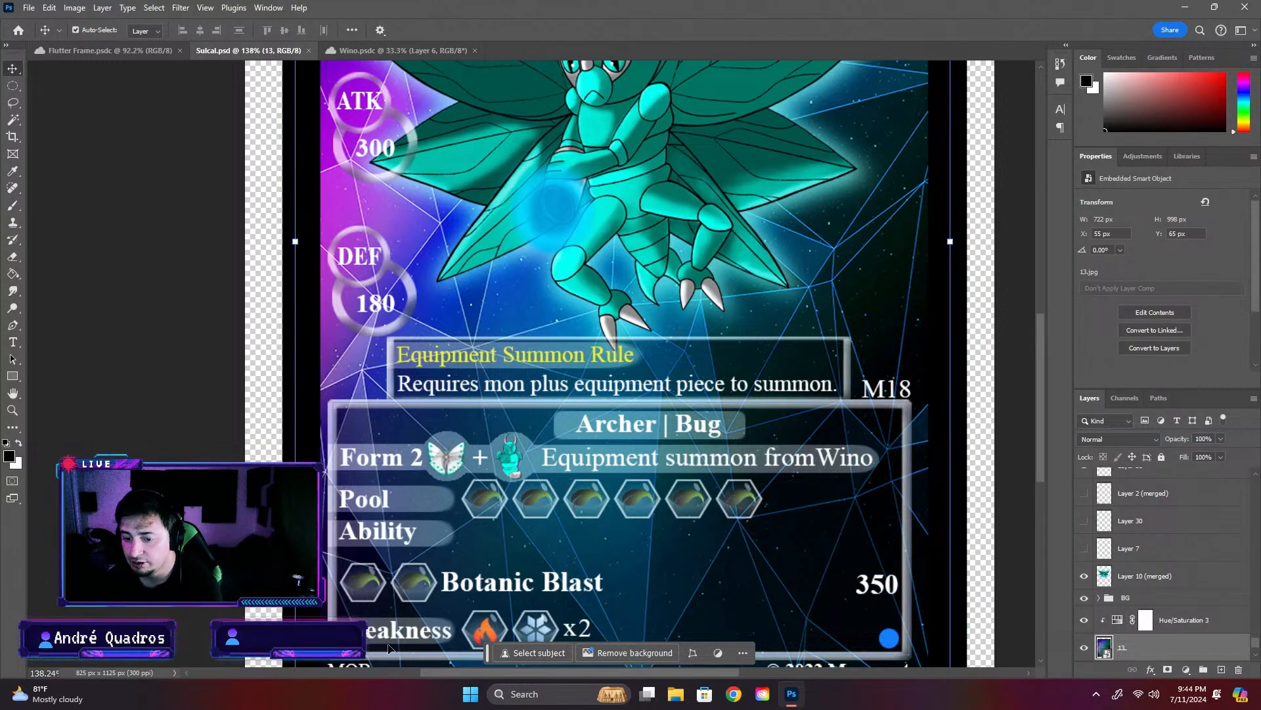
scroll(497, 611, down, 1)
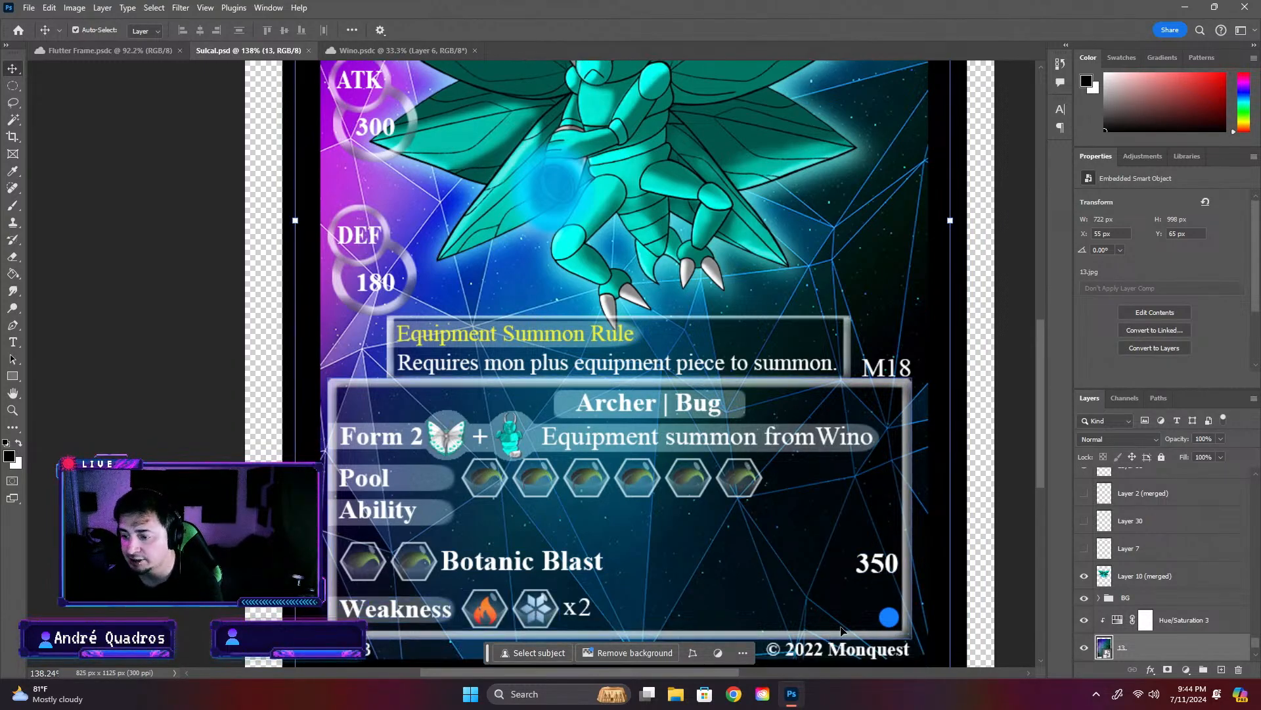
click(892, 620)
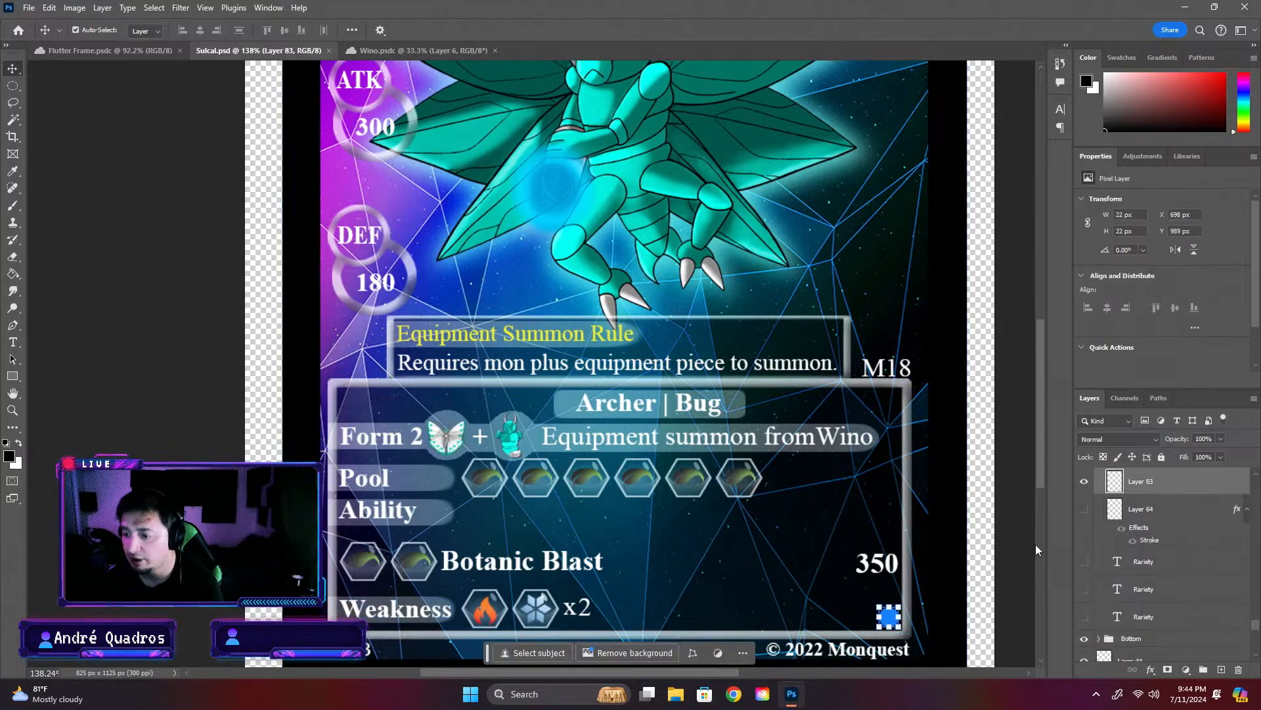
scroll(892, 621, down, 2)
scroll(907, 569, down, 1)
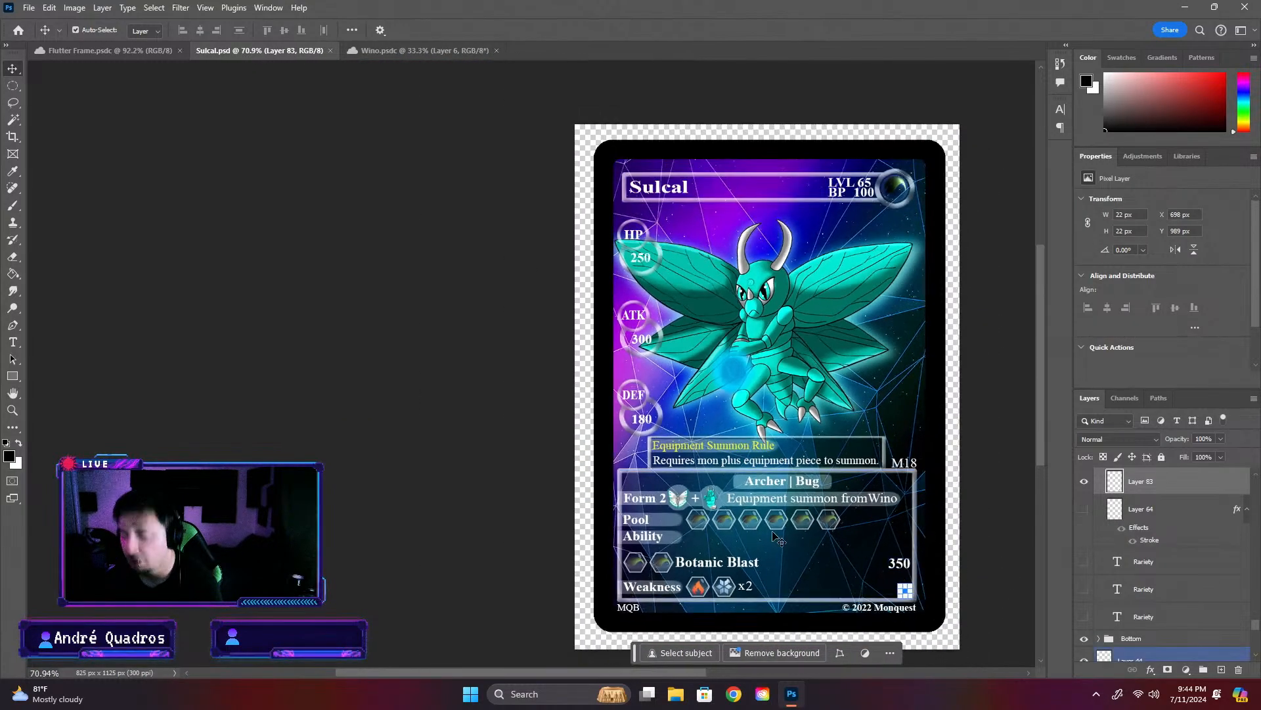
scroll(927, 589, up, 3)
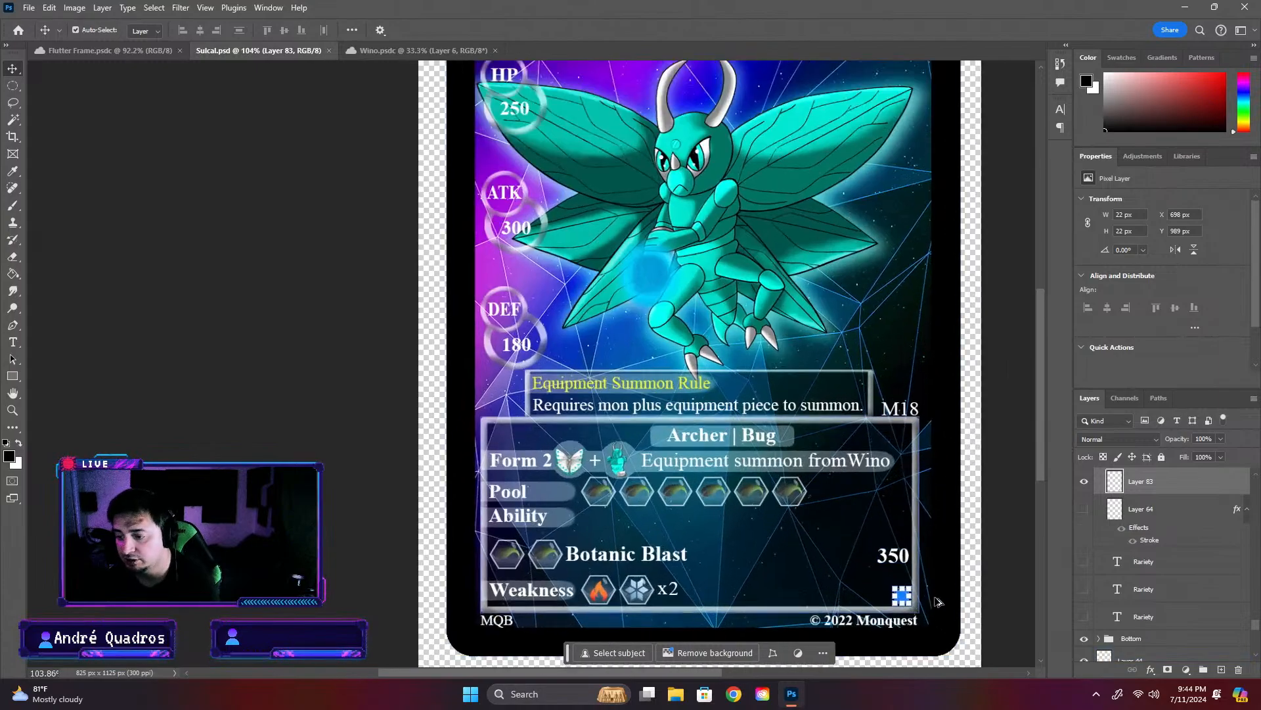
scroll(920, 601, down, 2)
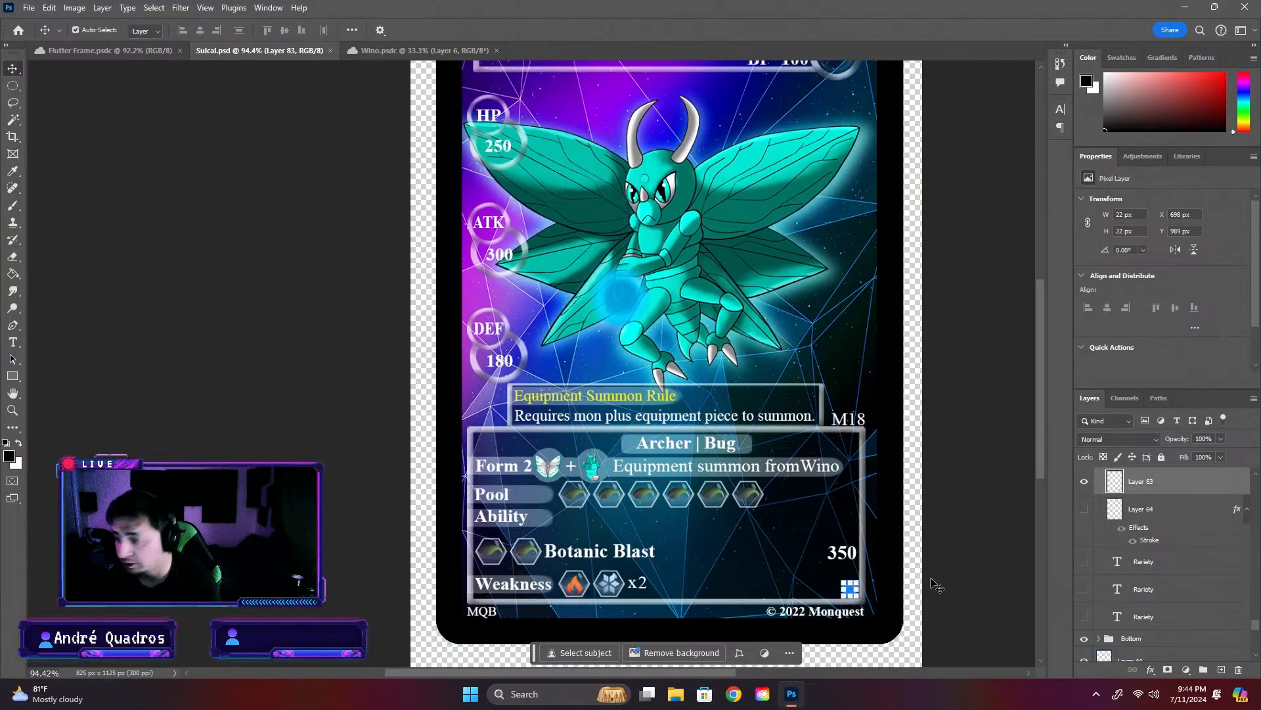
- Toggle the visibility of Layer 64, Layer 83 and Layer 84 to compare rarity marks, leaving only the blue dot shown
click(1082, 512)
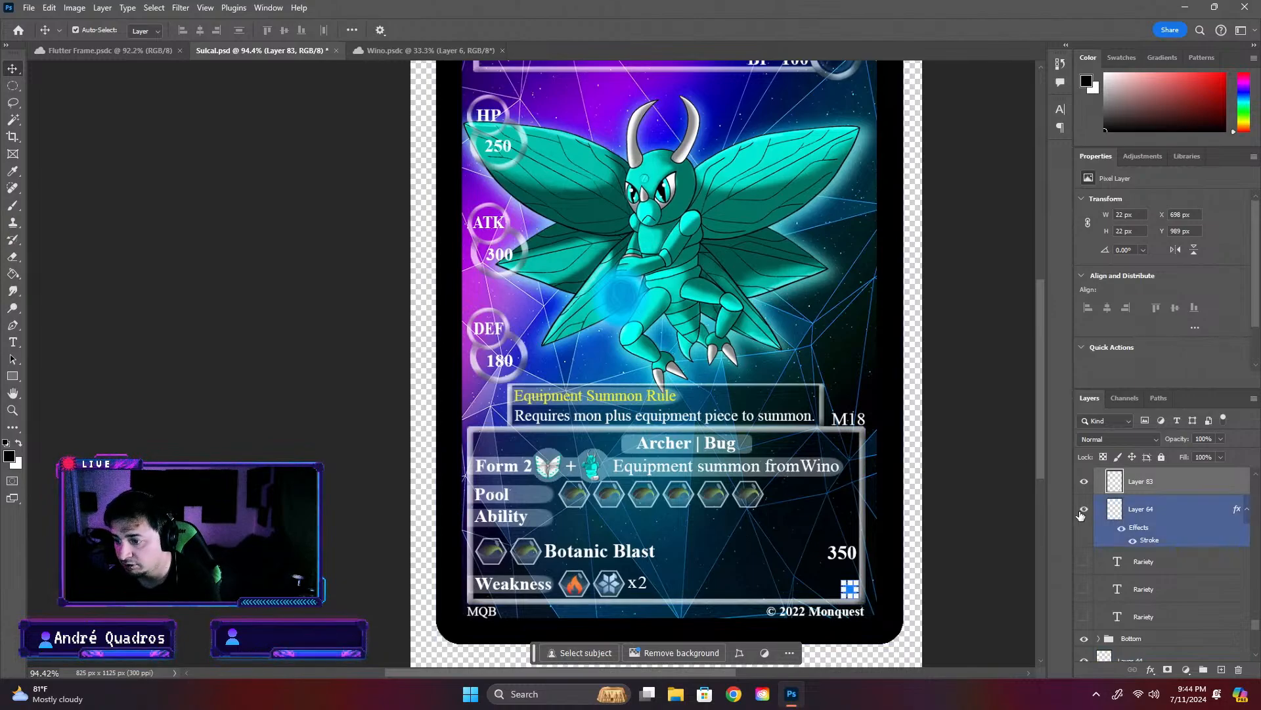
click(1085, 483)
scroll(1084, 493, up, 1)
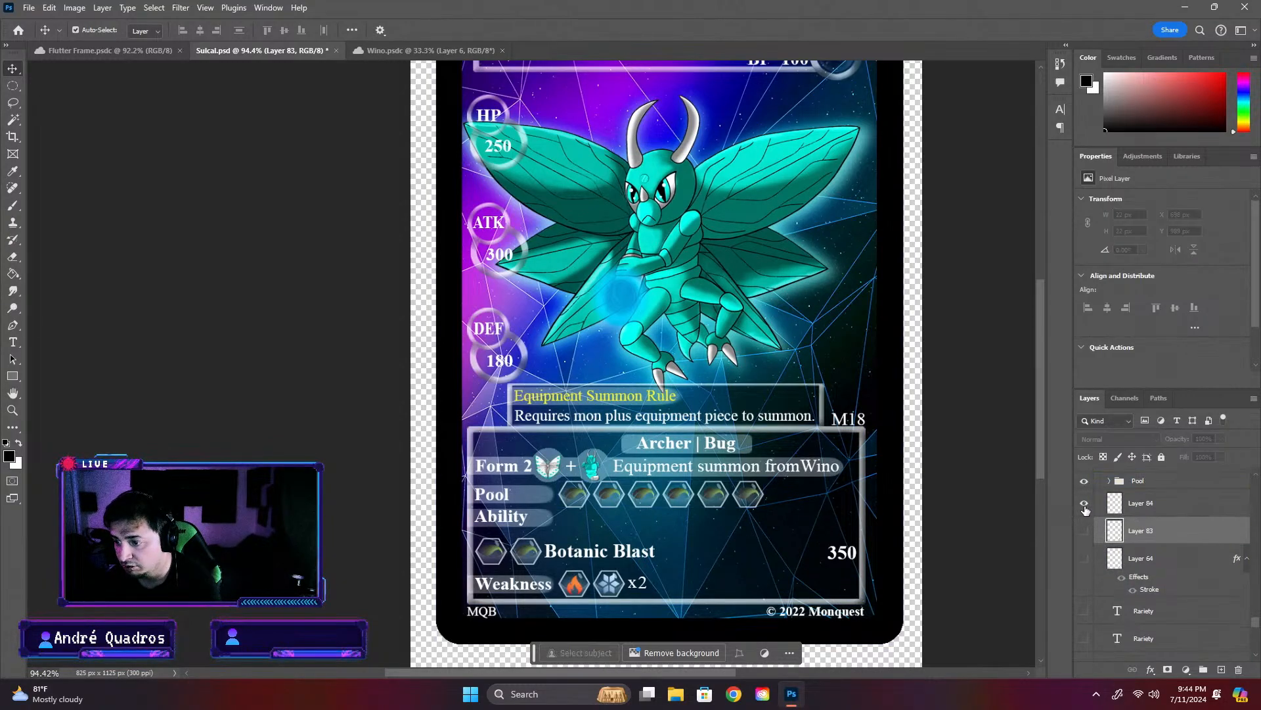
click(1084, 505)
click(1085, 506)
click(1083, 533)
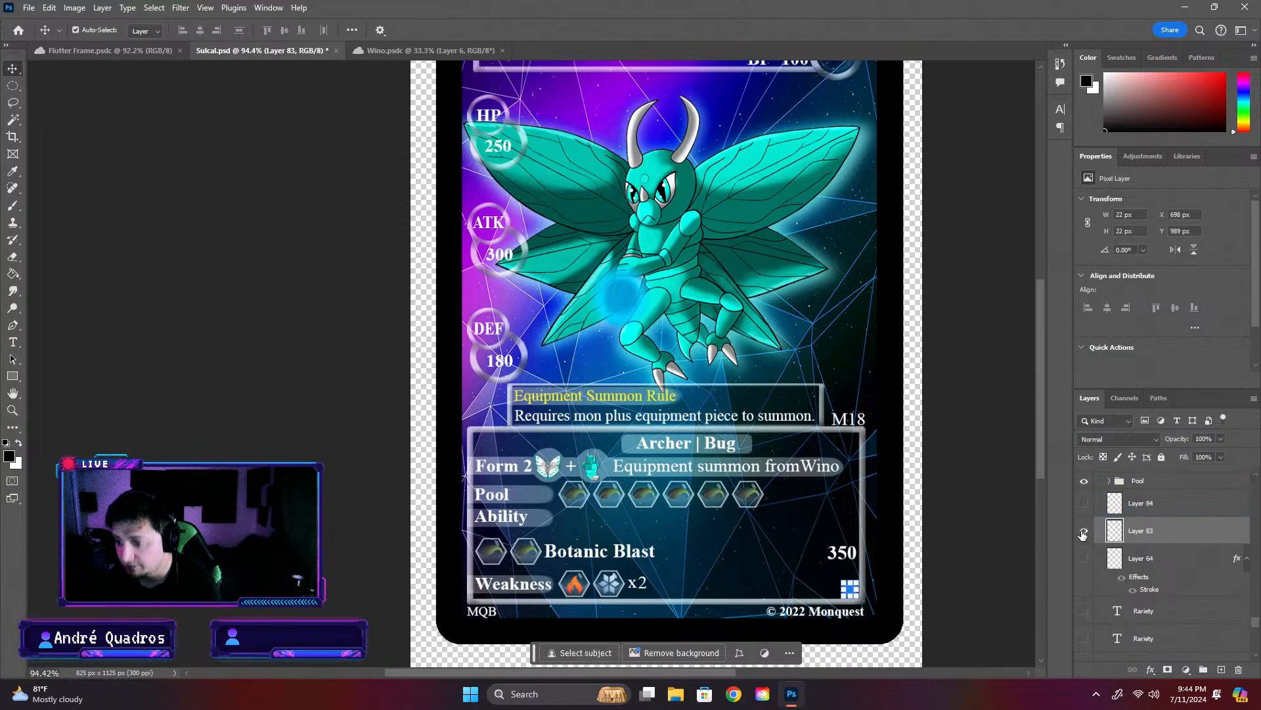
- Close the Wino card and open the regular Darkmare card from the Dark mons folder in Completed Cards
click(349, 52)
click(469, 50)
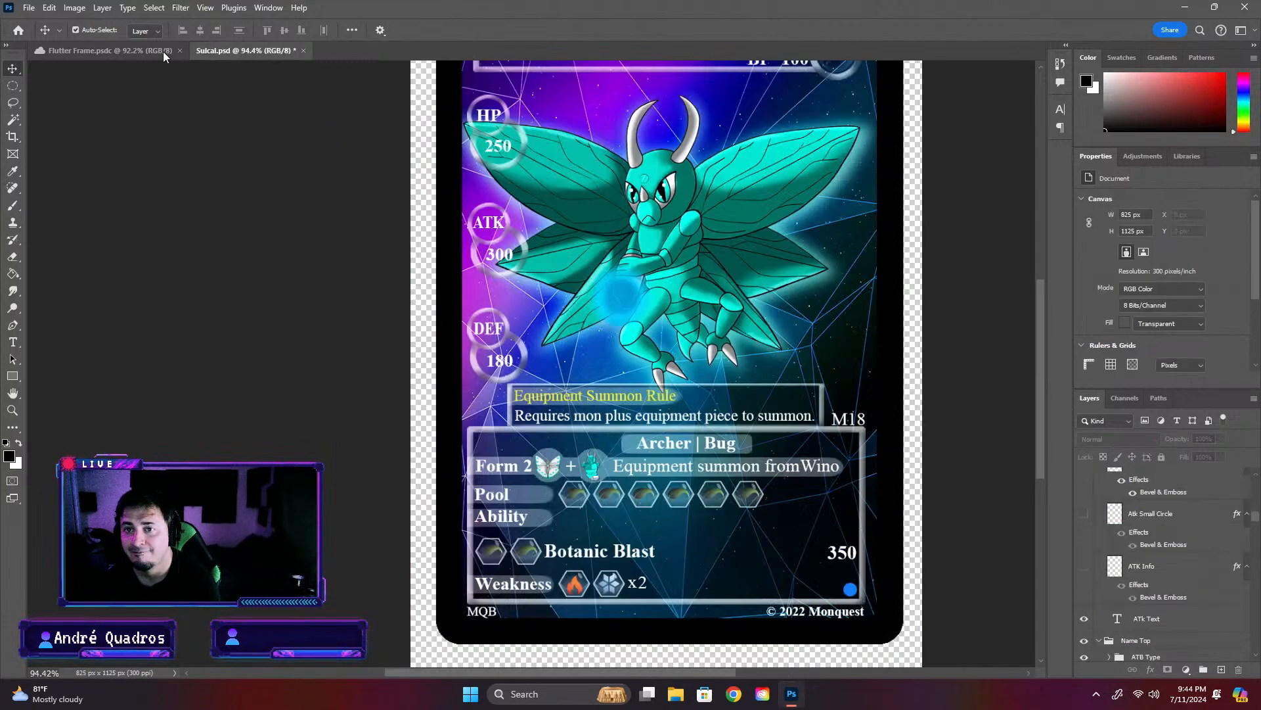
click(77, 49)
click(17, 31)
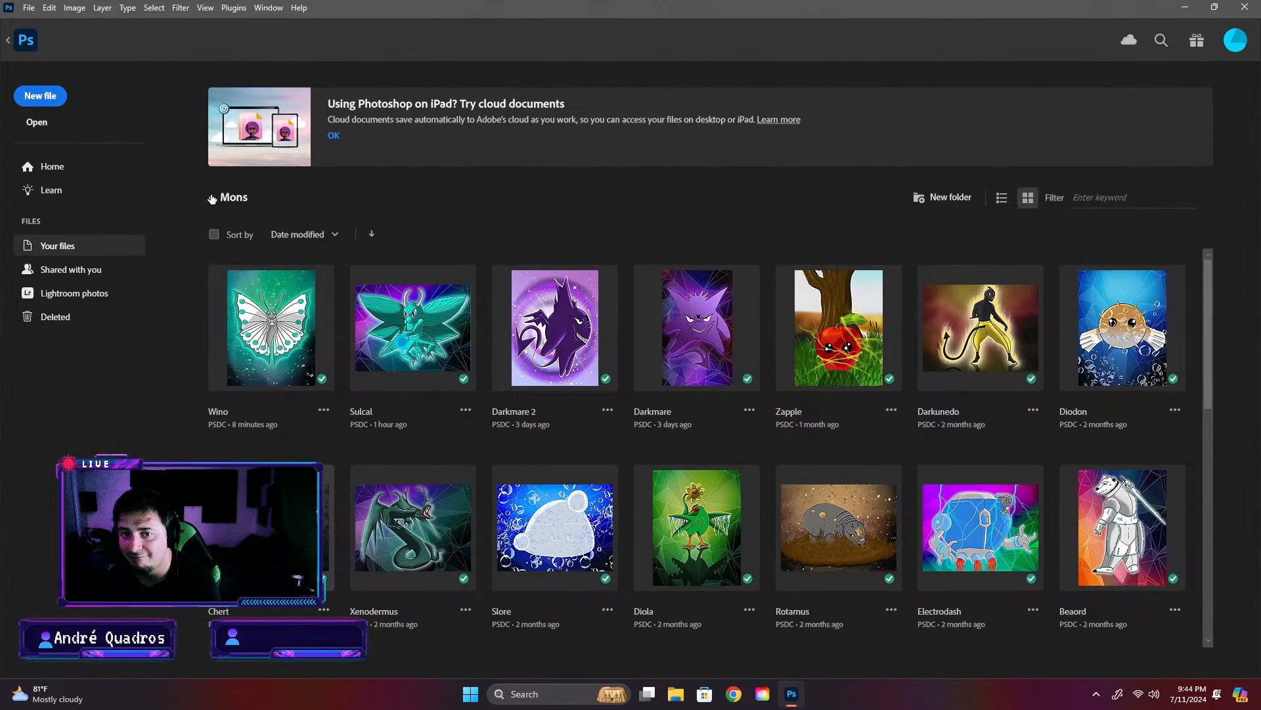
click(212, 199)
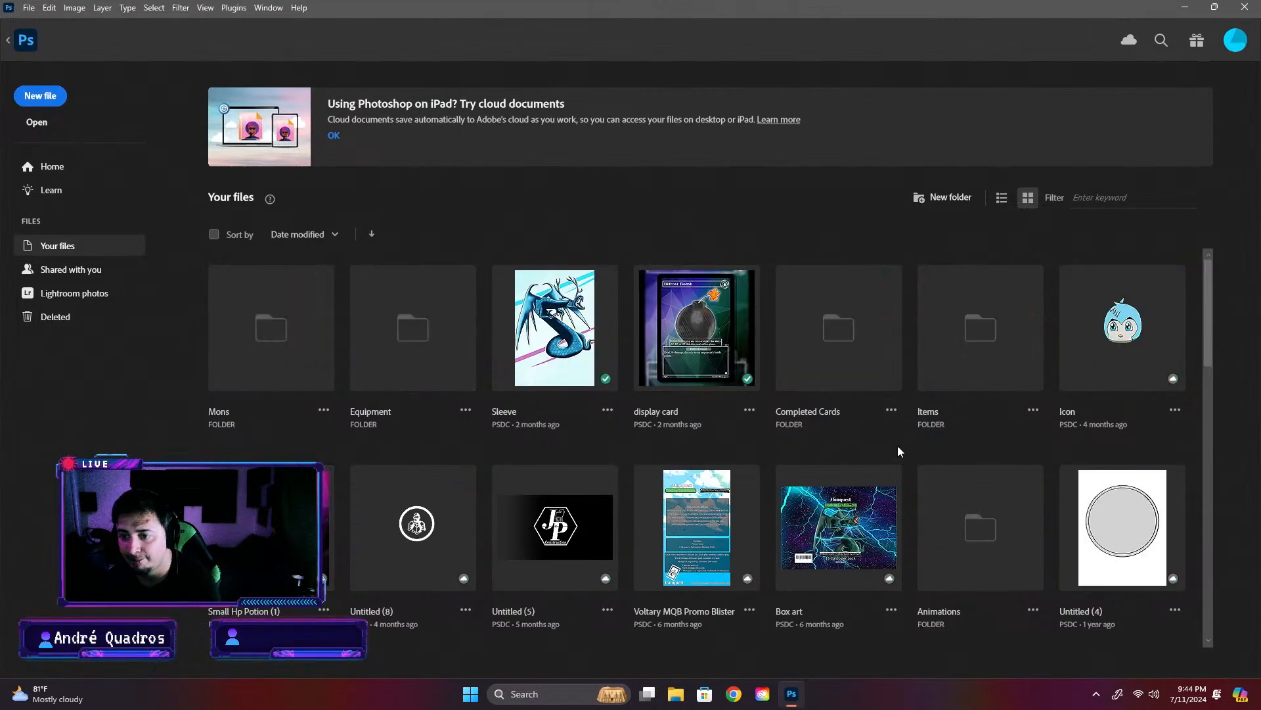
click(851, 361)
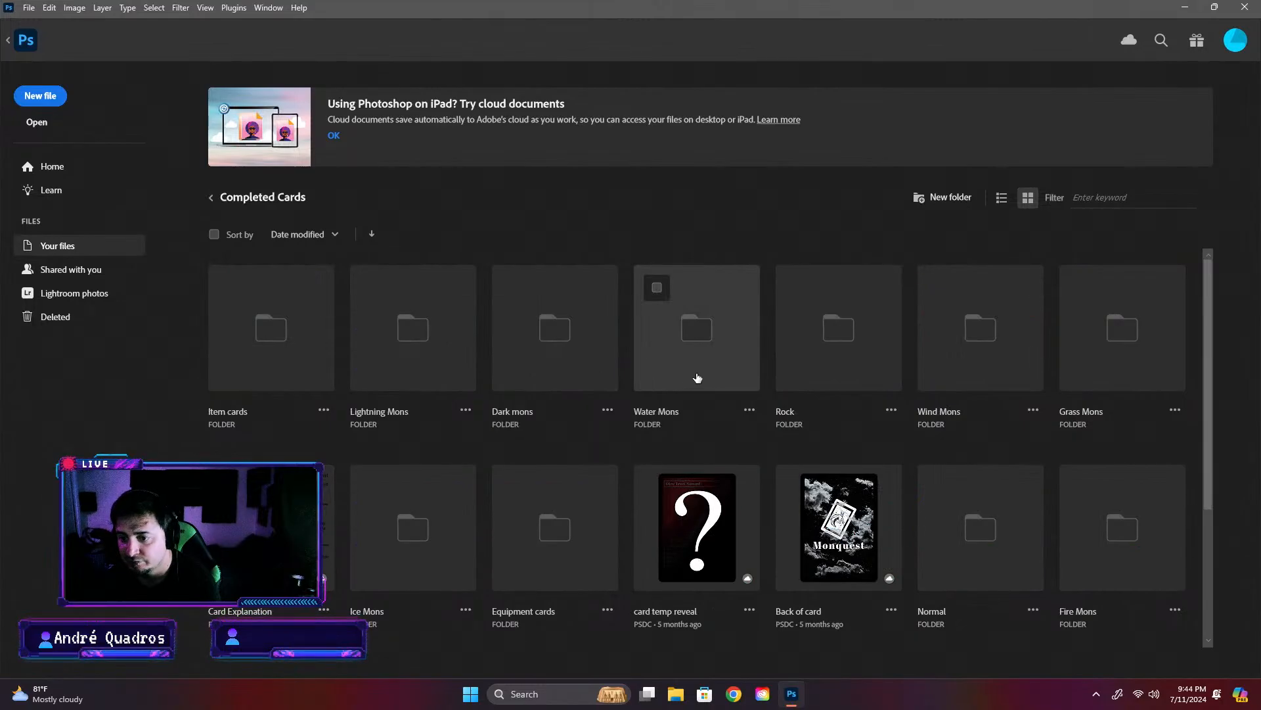
click(523, 363)
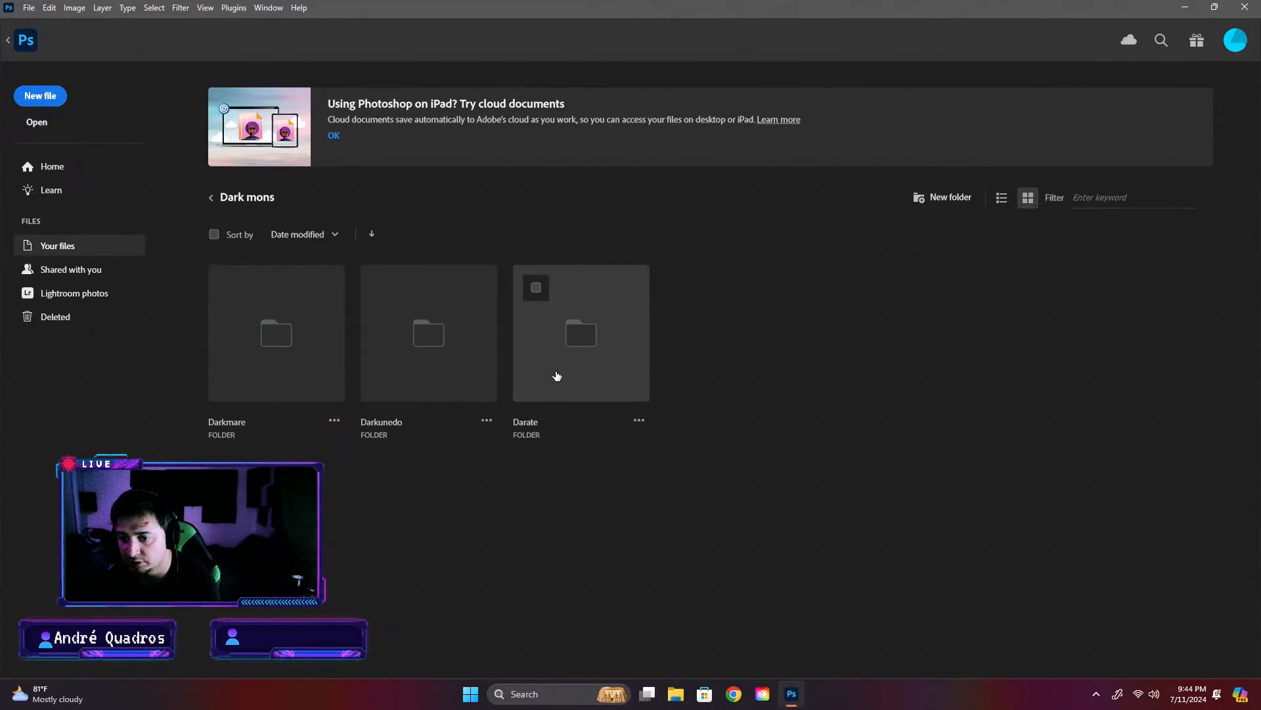
click(270, 366)
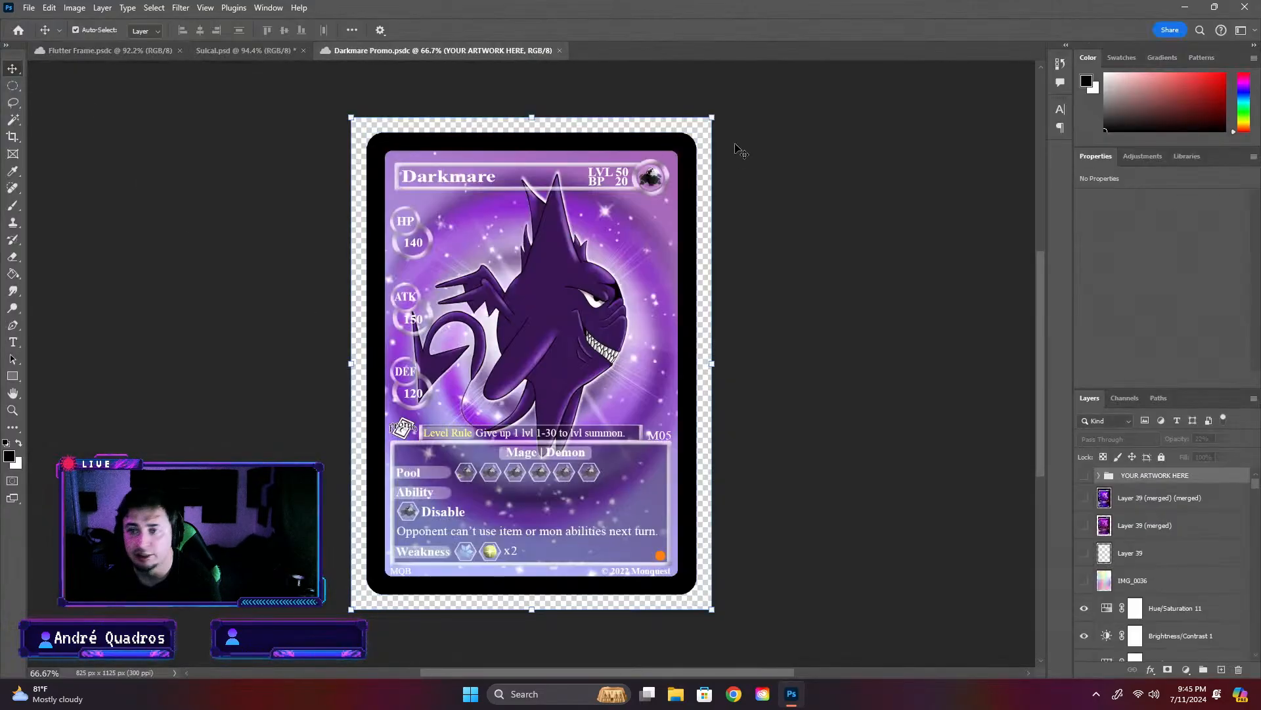
click(559, 51)
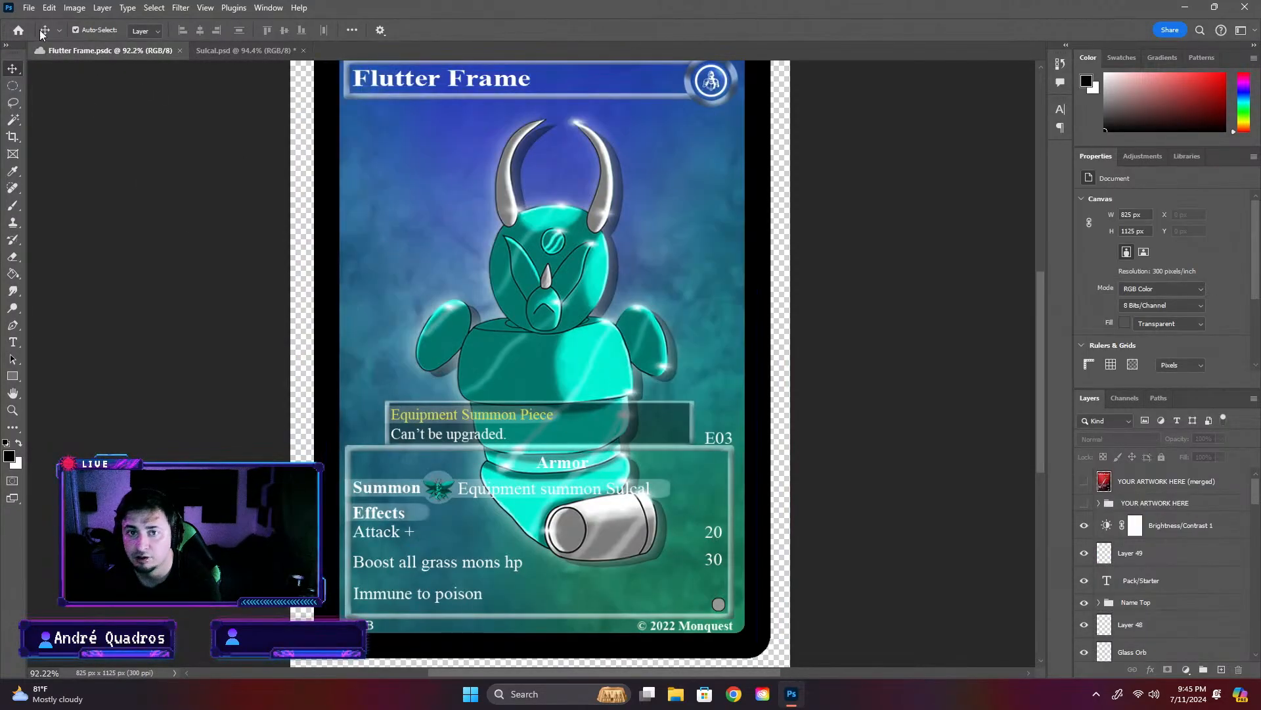
click(19, 29)
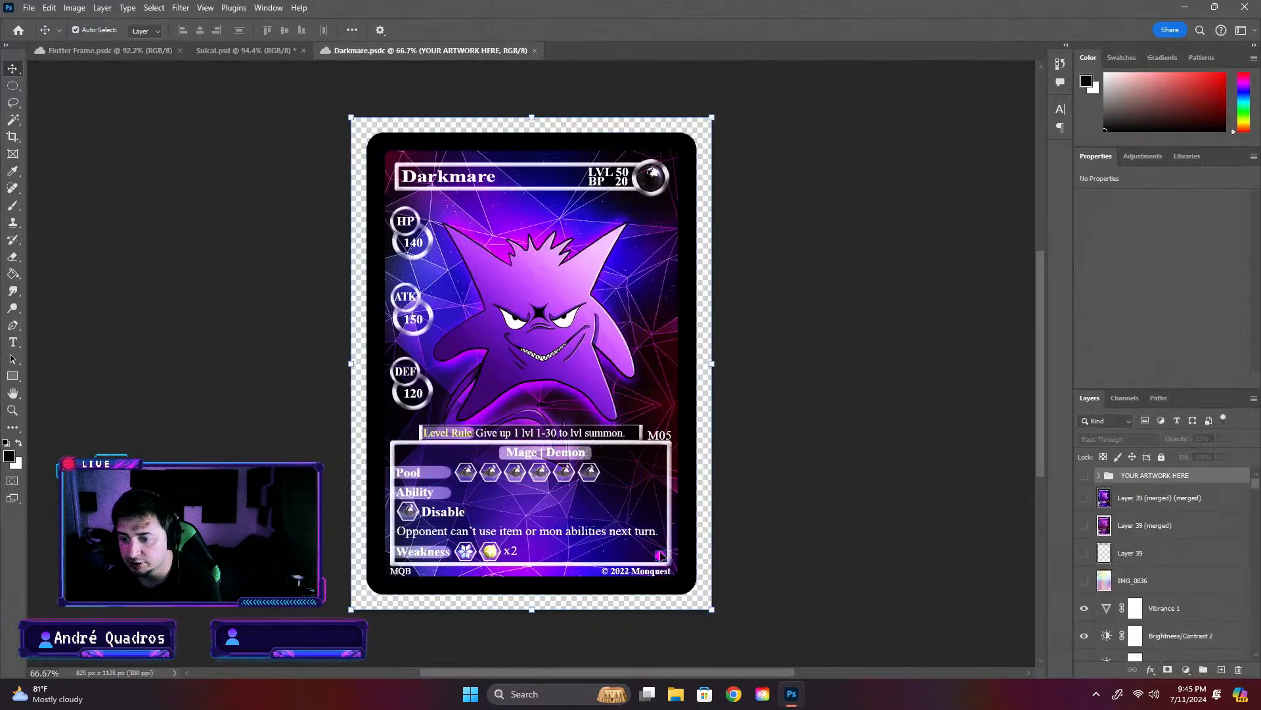
- Copy the purple rarity dot from the Darkmare card and paste it into the Sulcal card
click(662, 555)
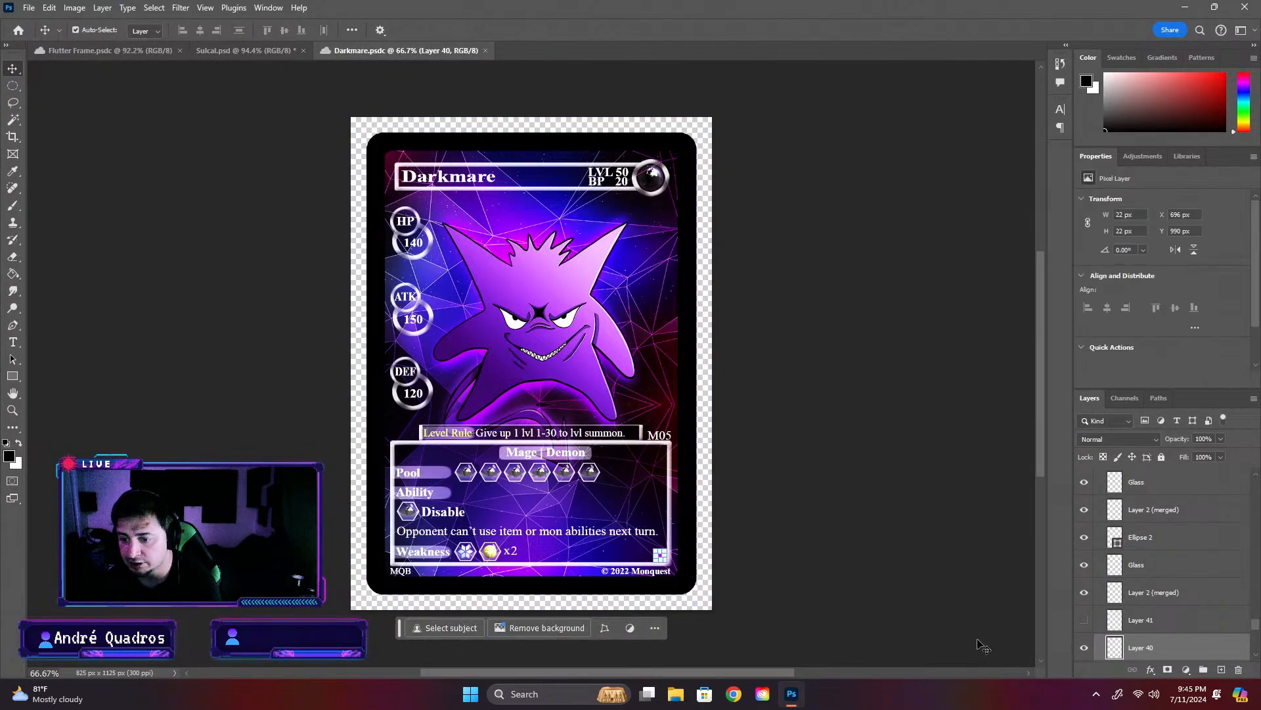
click(77, 53)
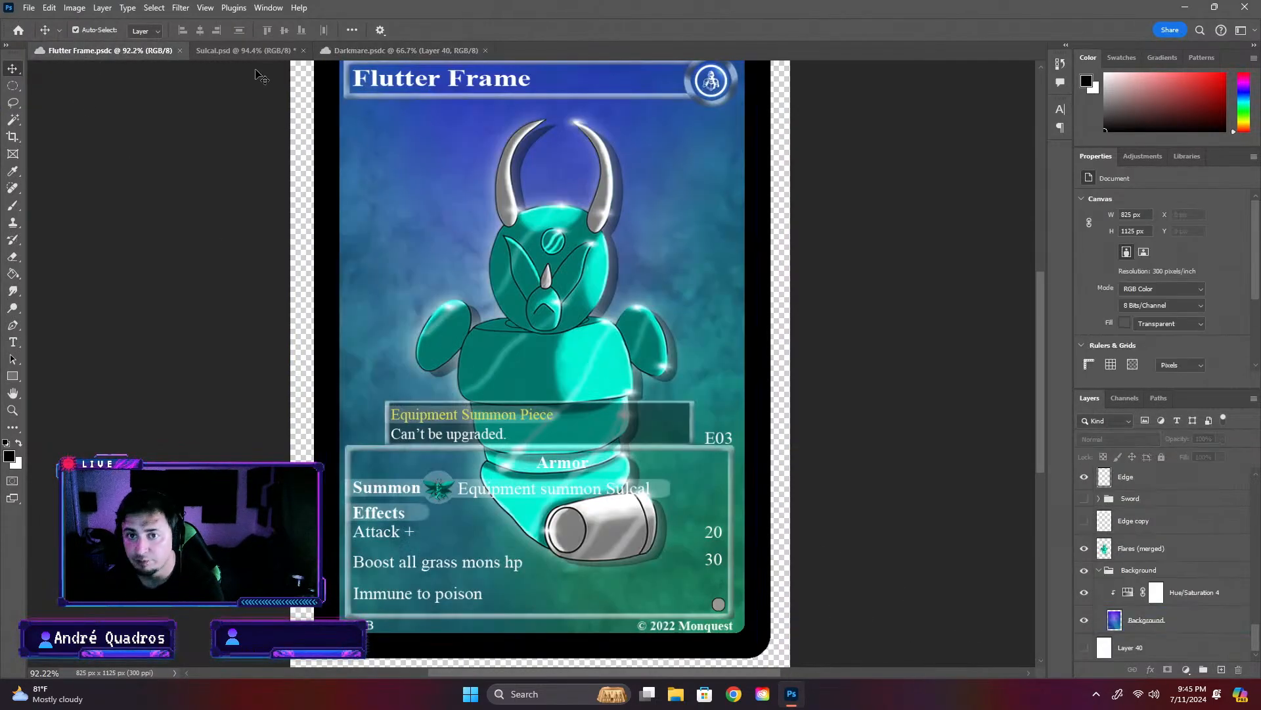
key(ctrl+Tab)
click(856, 590)
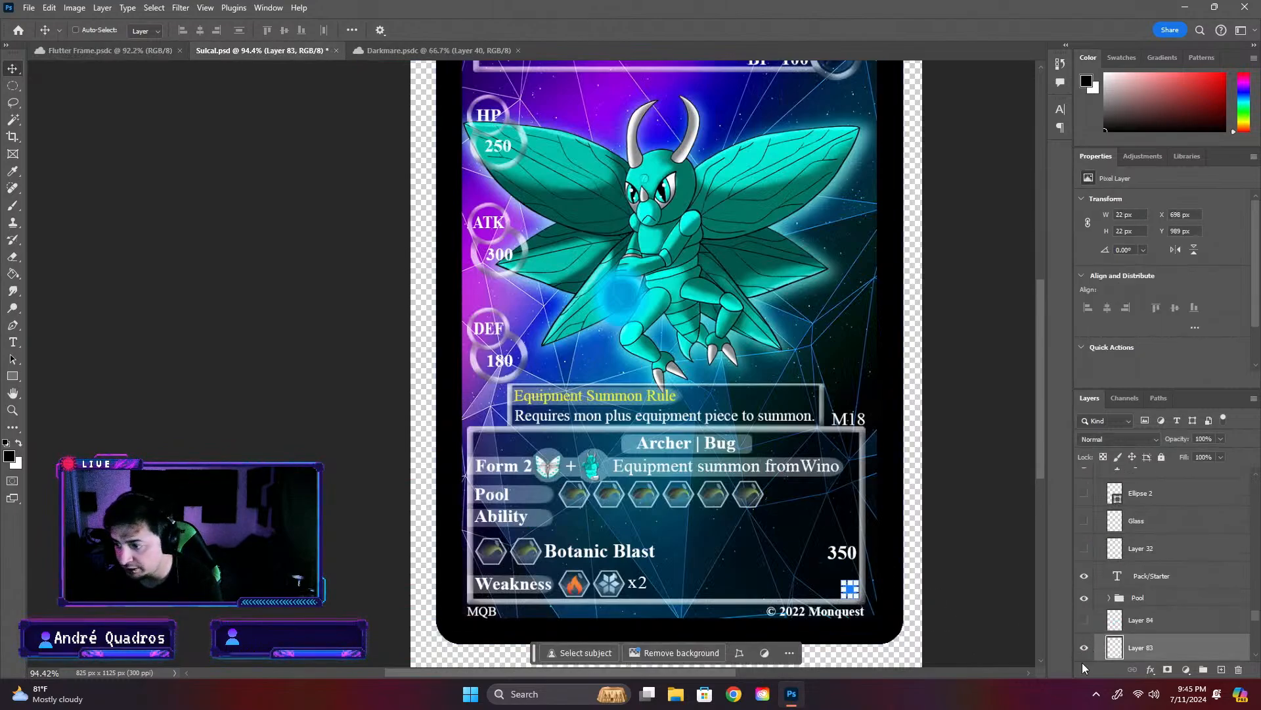
key(ctrl+x)
key(ctrl+v)
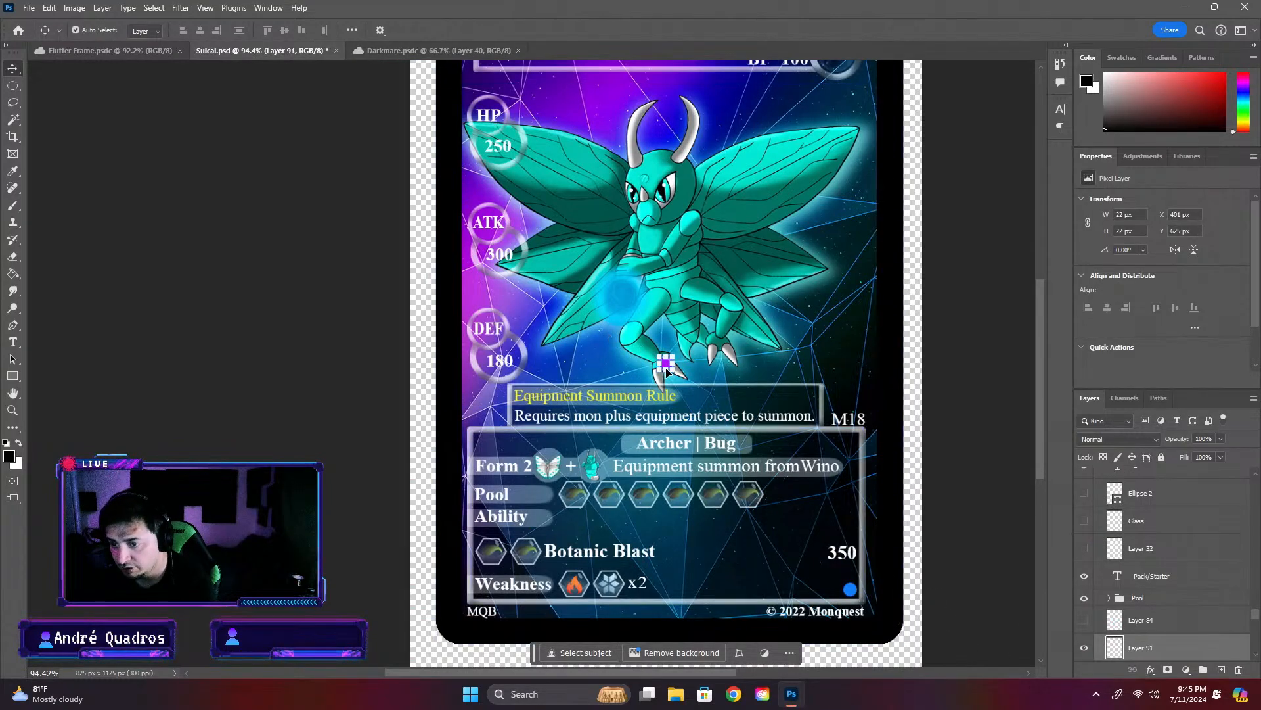
- Position the purple dot at X 698 px, Y 989 px in place of the Sulcal card's blue rarity dot, and save the card
drag(668, 367, 828, 562)
scroll(858, 603, up, 5)
scroll(1097, 643, down, 1)
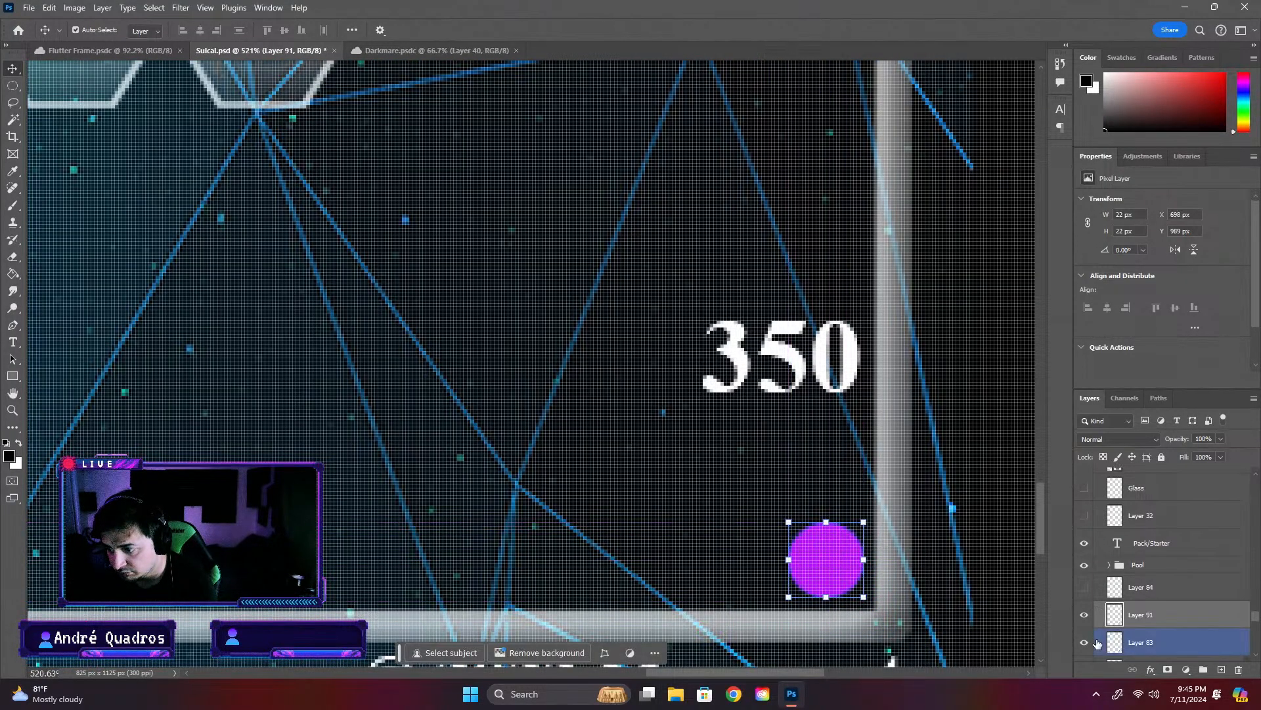
scroll(1088, 646, down, 2)
click(1090, 646)
key(ctrl+0)
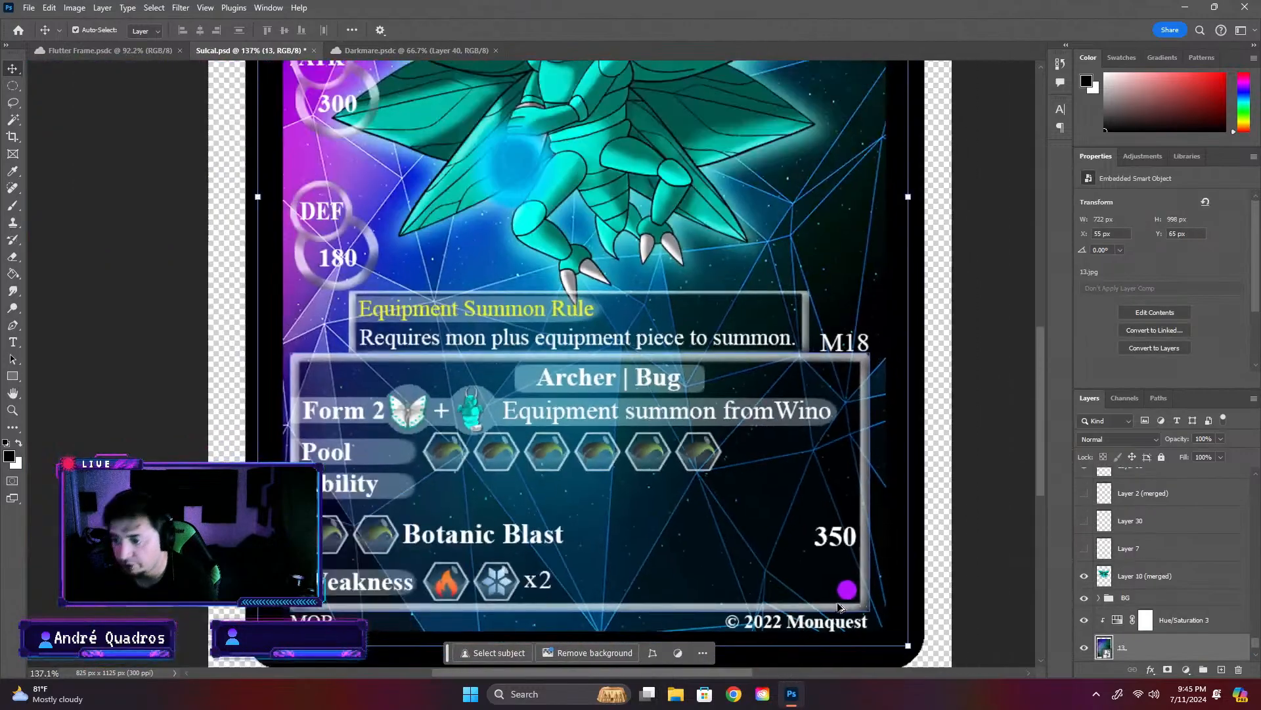
key(ctrl+s)
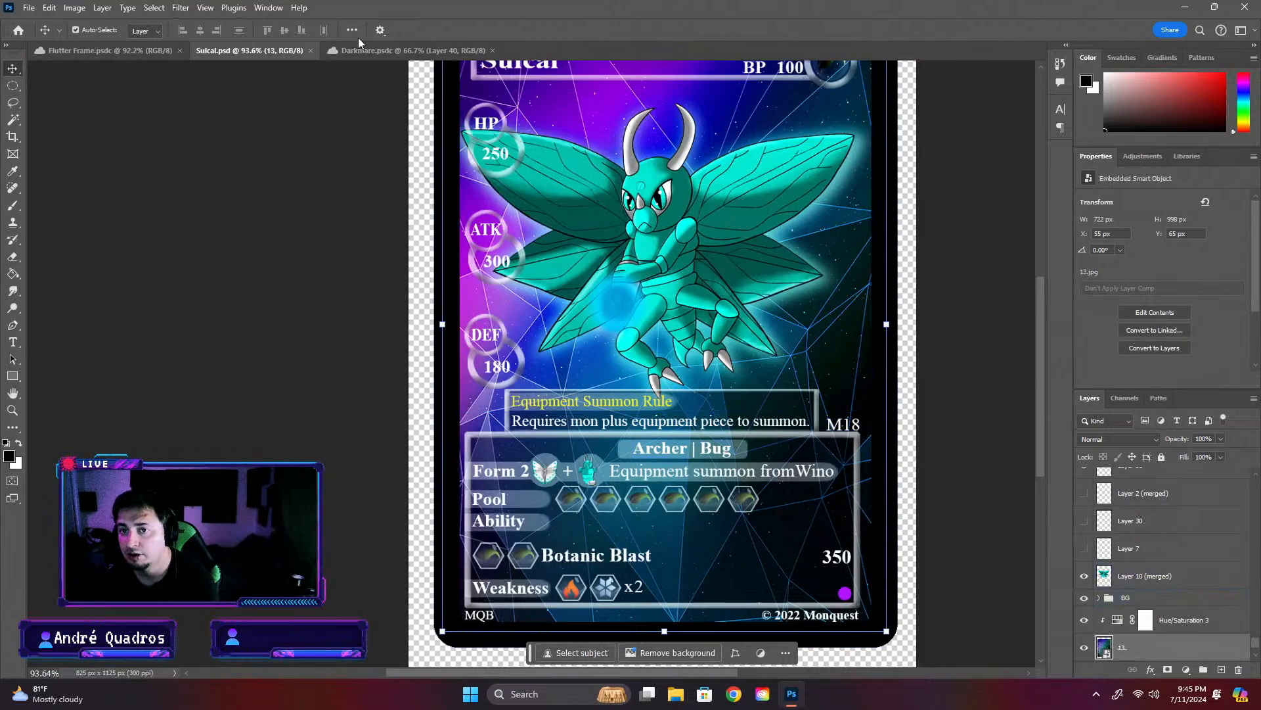
- Browse the Lightning Mons folder in Completed Cards, including the Electri folder, for another card to compare
click(94, 50)
click(381, 53)
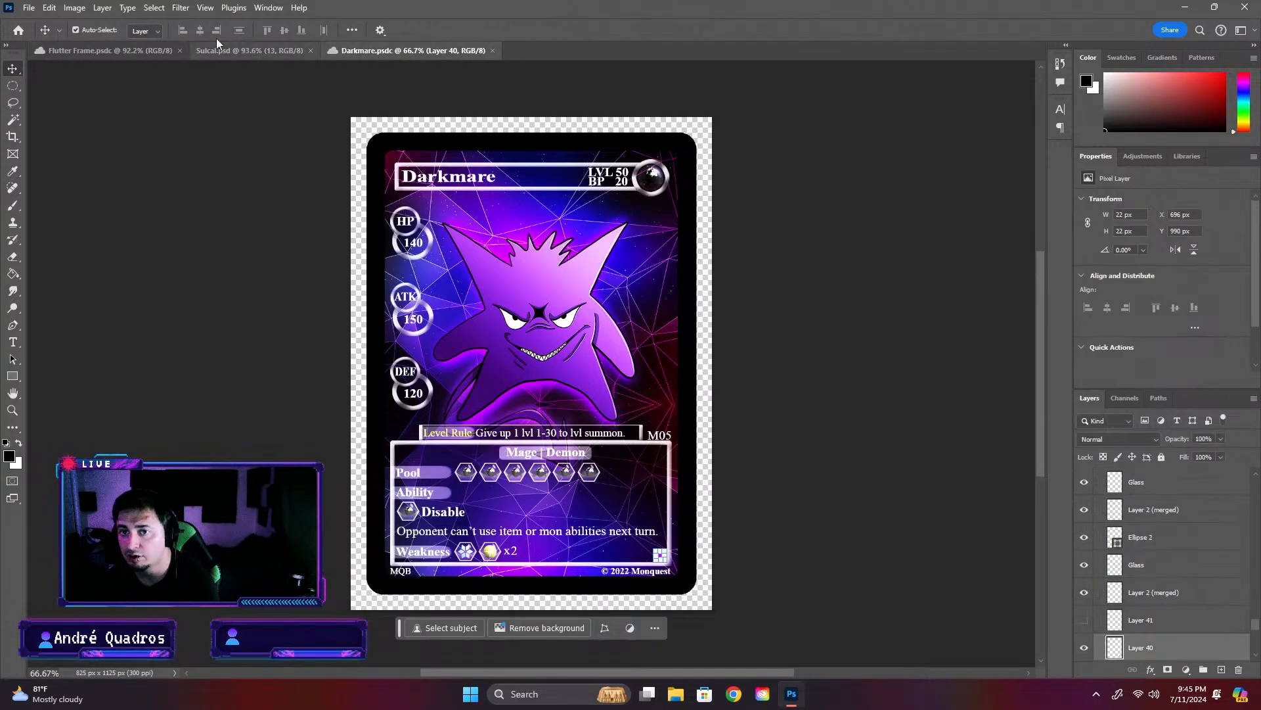
click(18, 30)
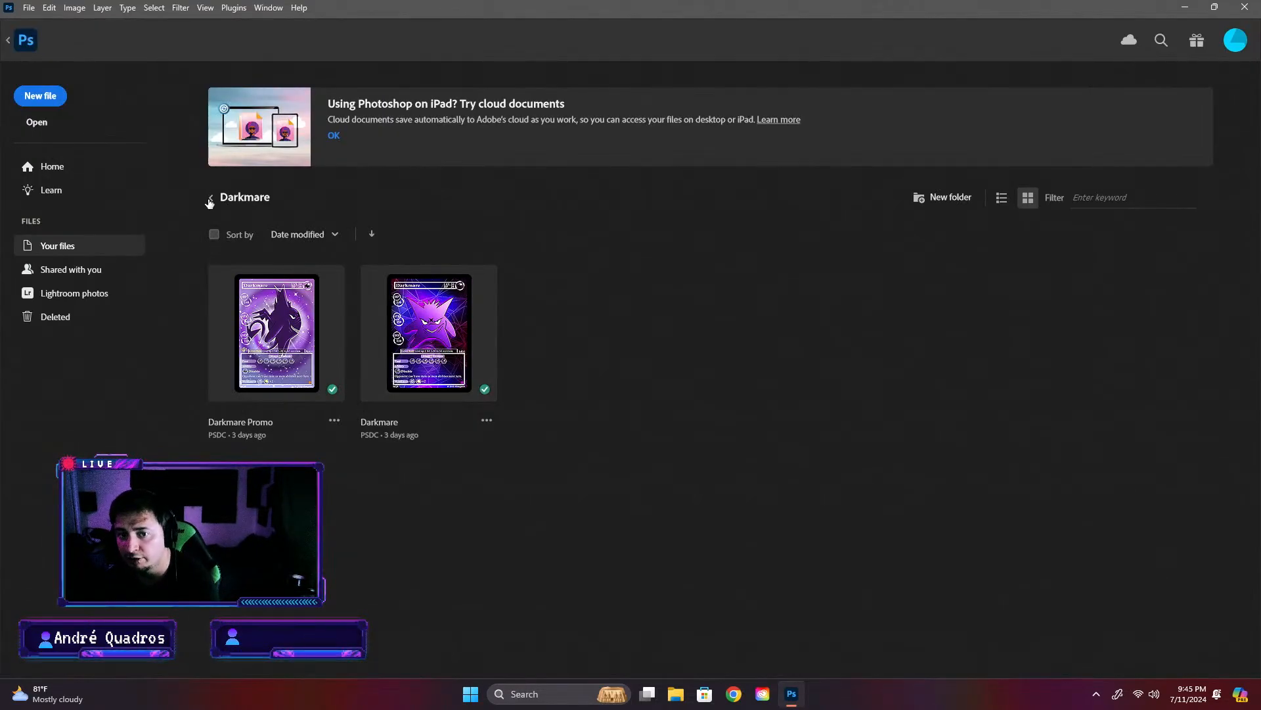
click(209, 197)
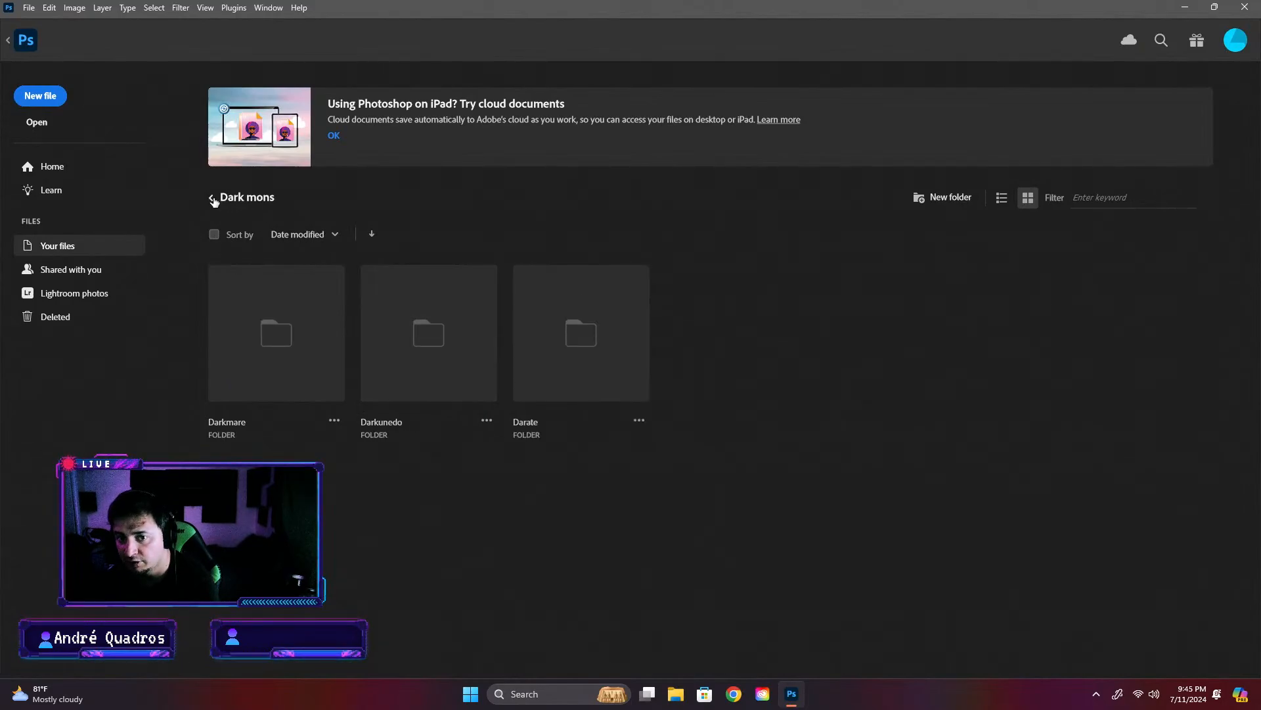
click(212, 198)
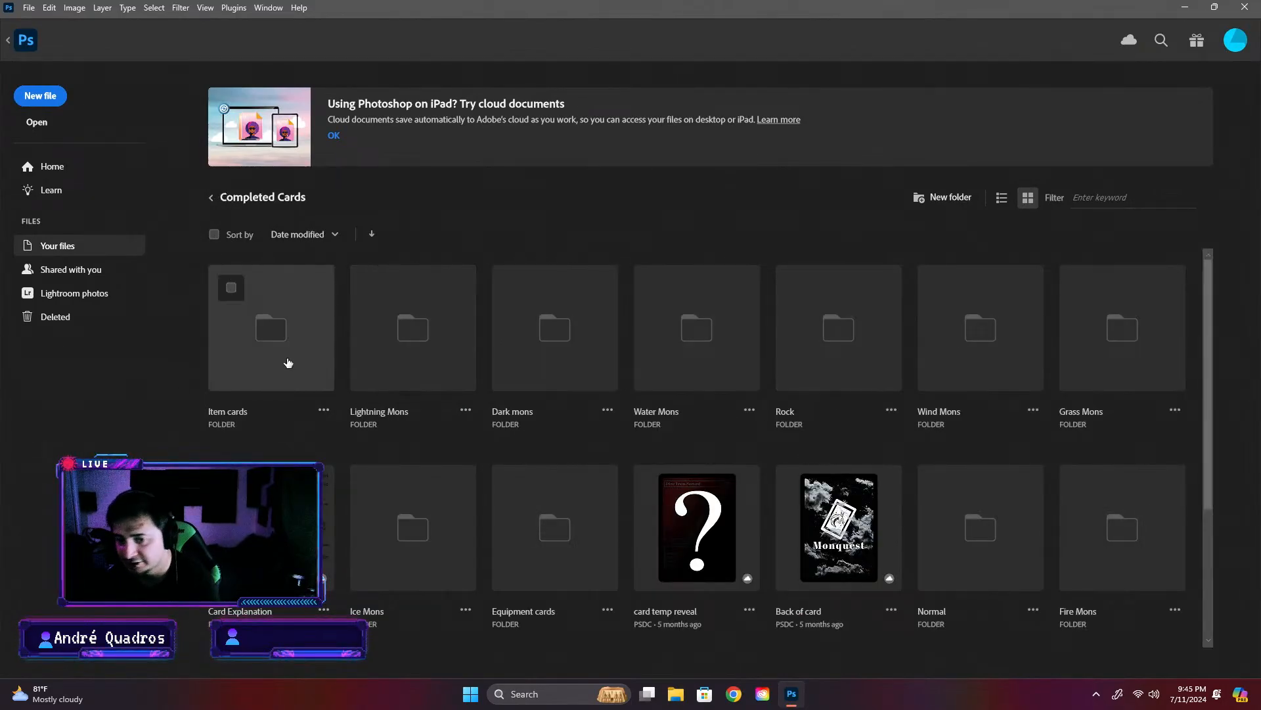
click(437, 364)
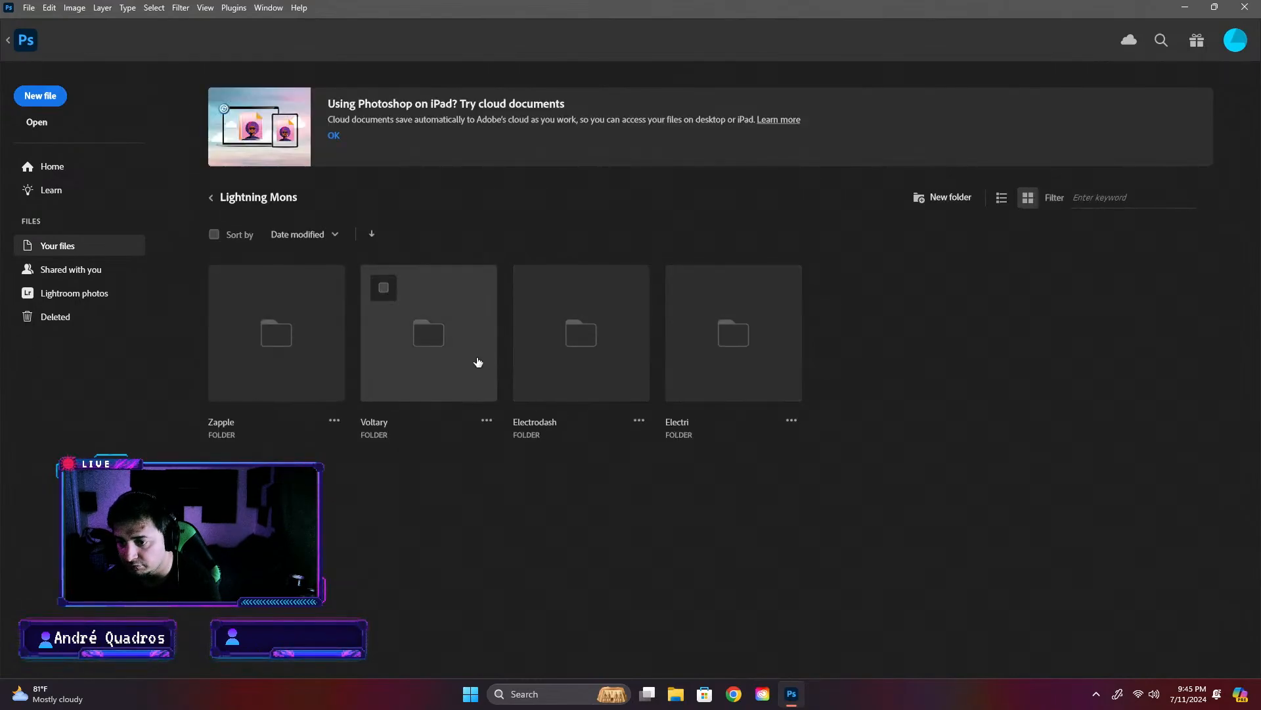
click(730, 368)
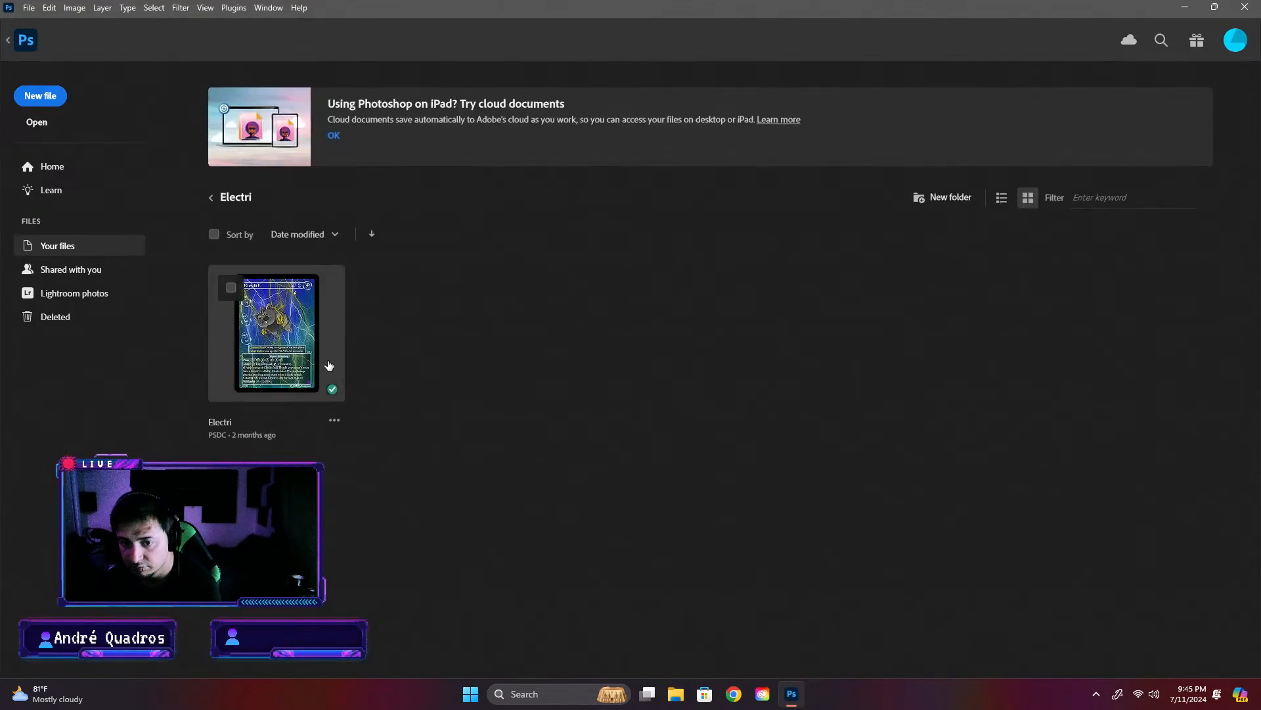
click(209, 198)
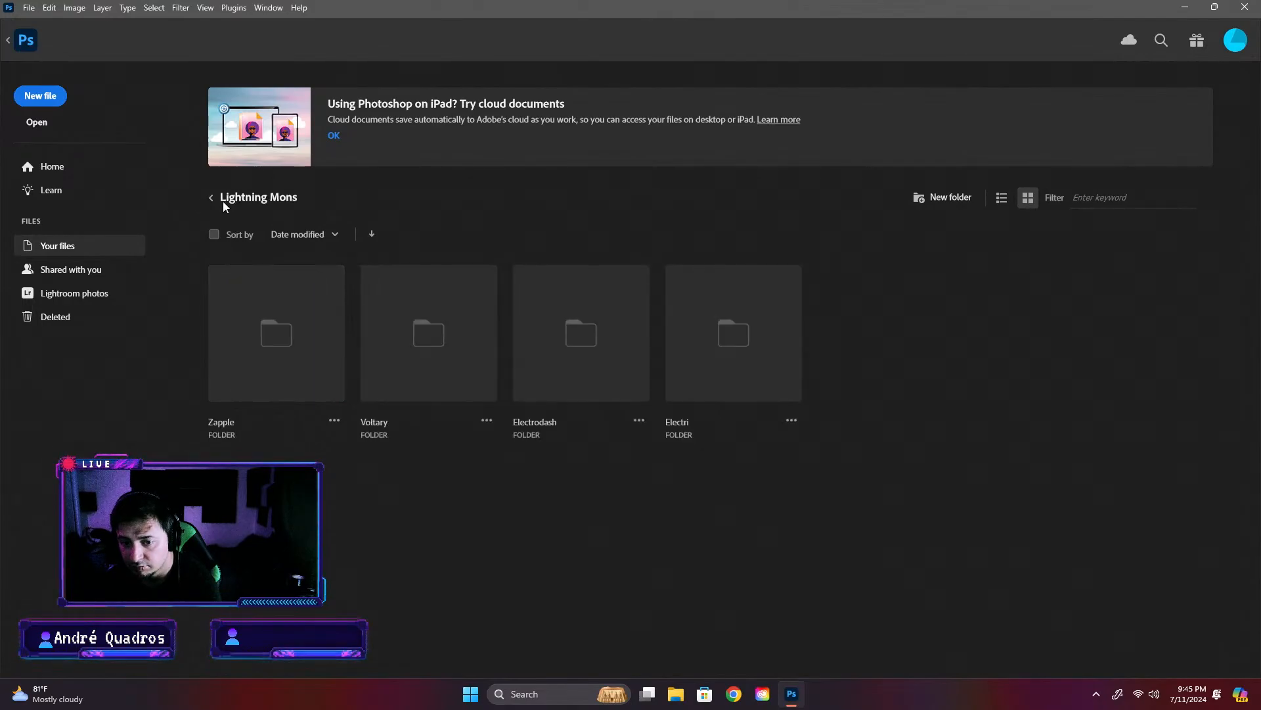
- Open the Zapple card to examine its rarity dot, close it, and return to the Flutter Frame card
click(264, 326)
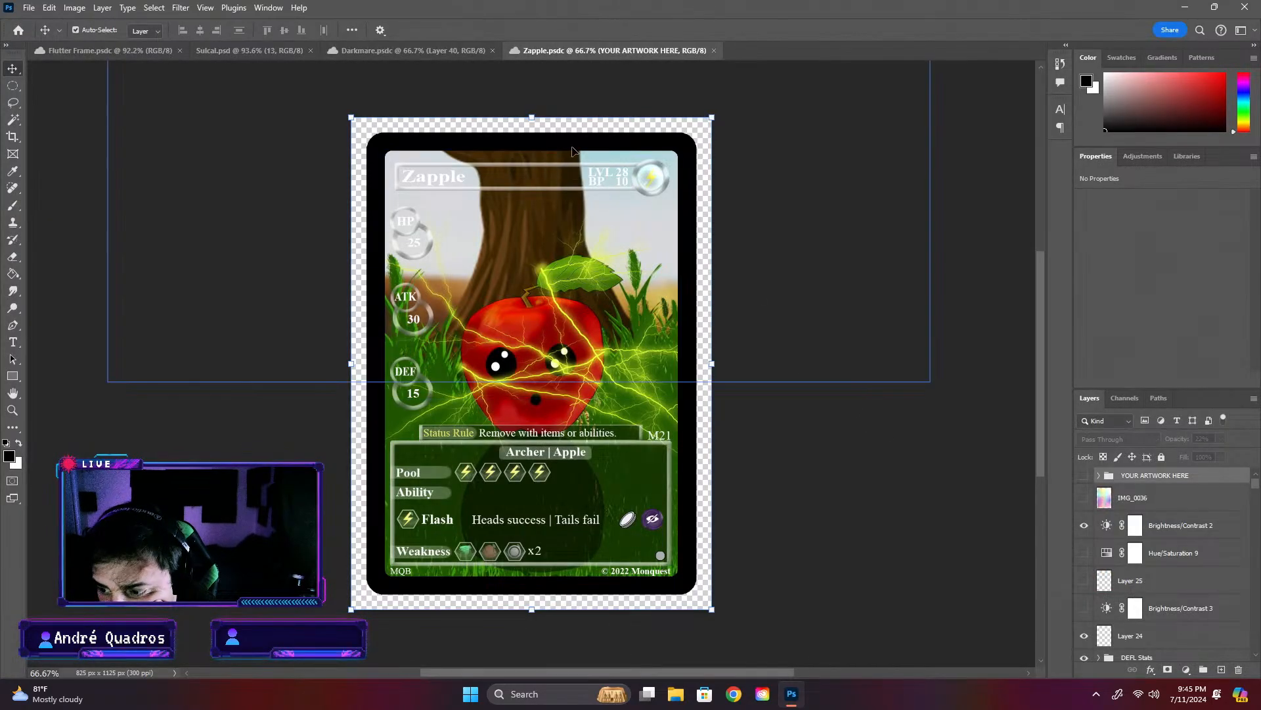
click(713, 50)
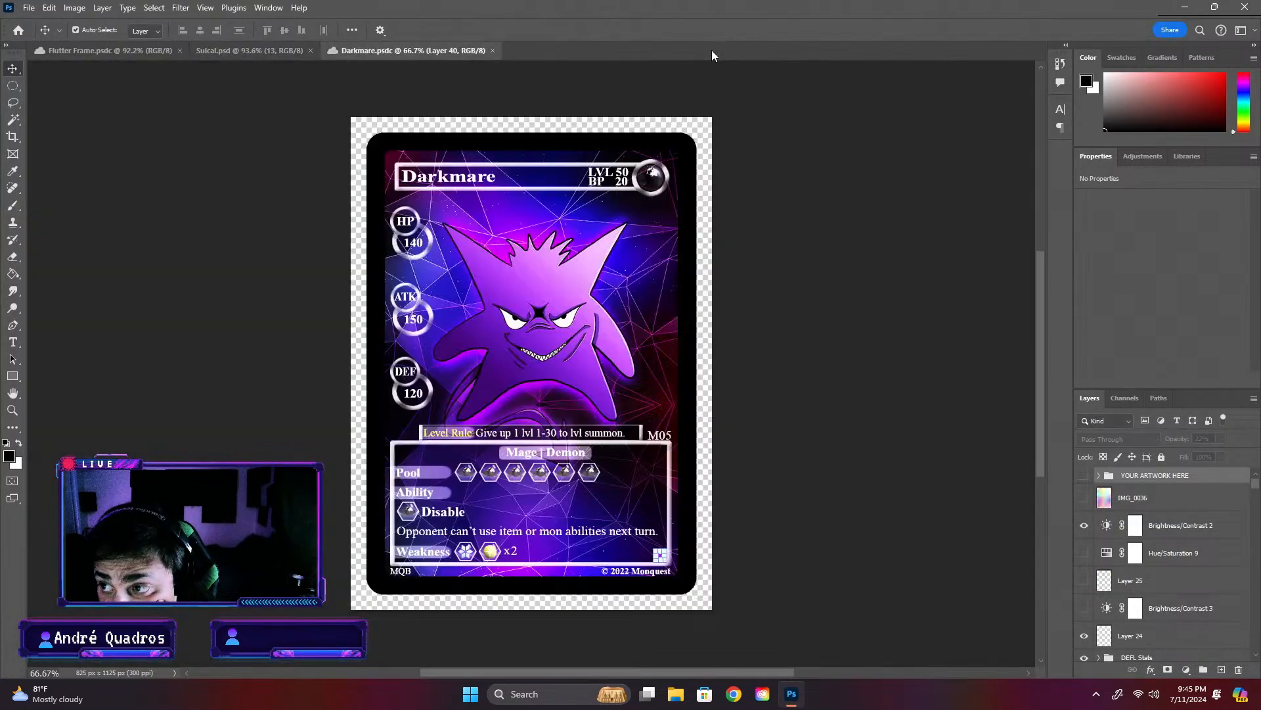
click(123, 55)
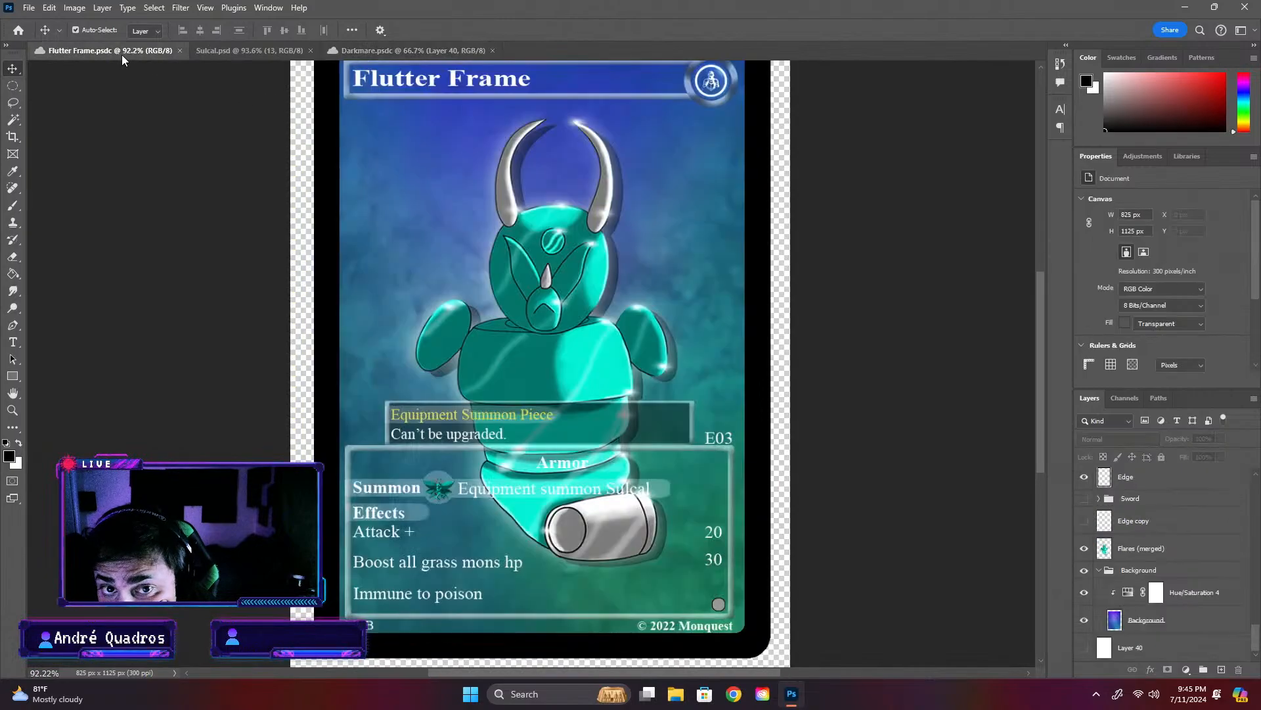
- Open the Xenodermus card from the Wind Mons folder in Completed Cards to check its card number, and close it again
click(266, 56)
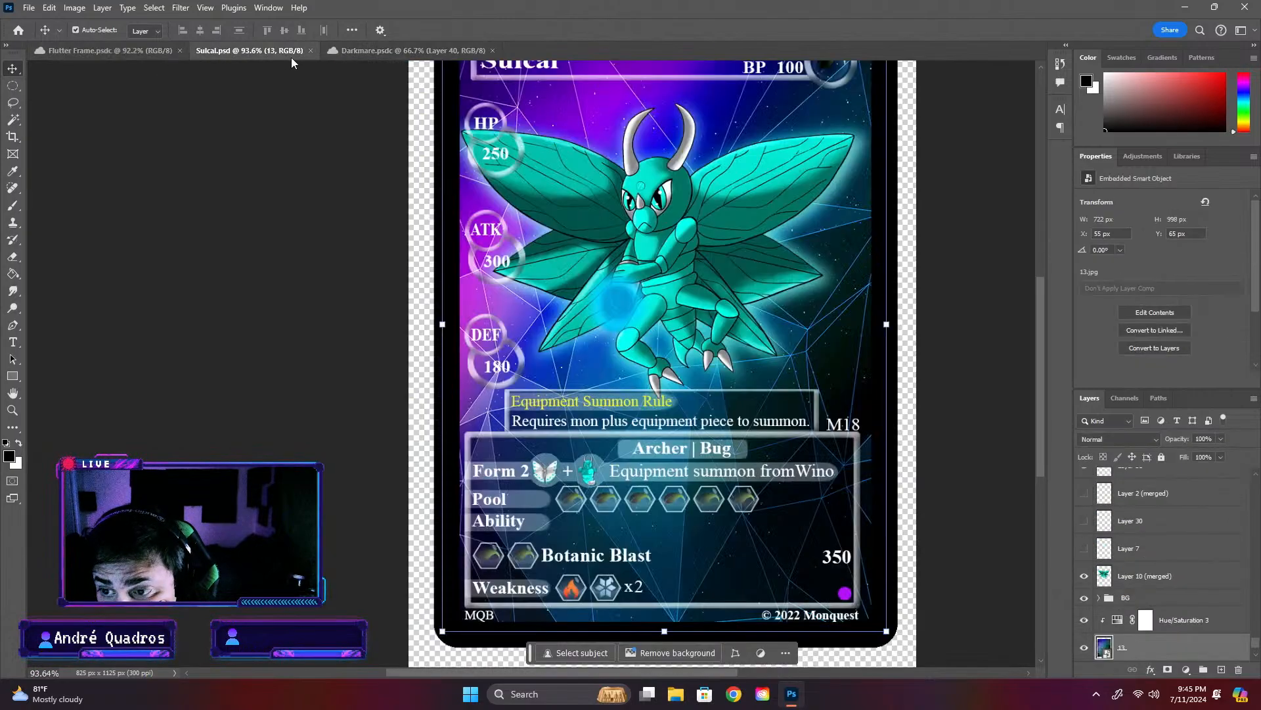
click(17, 31)
click(210, 199)
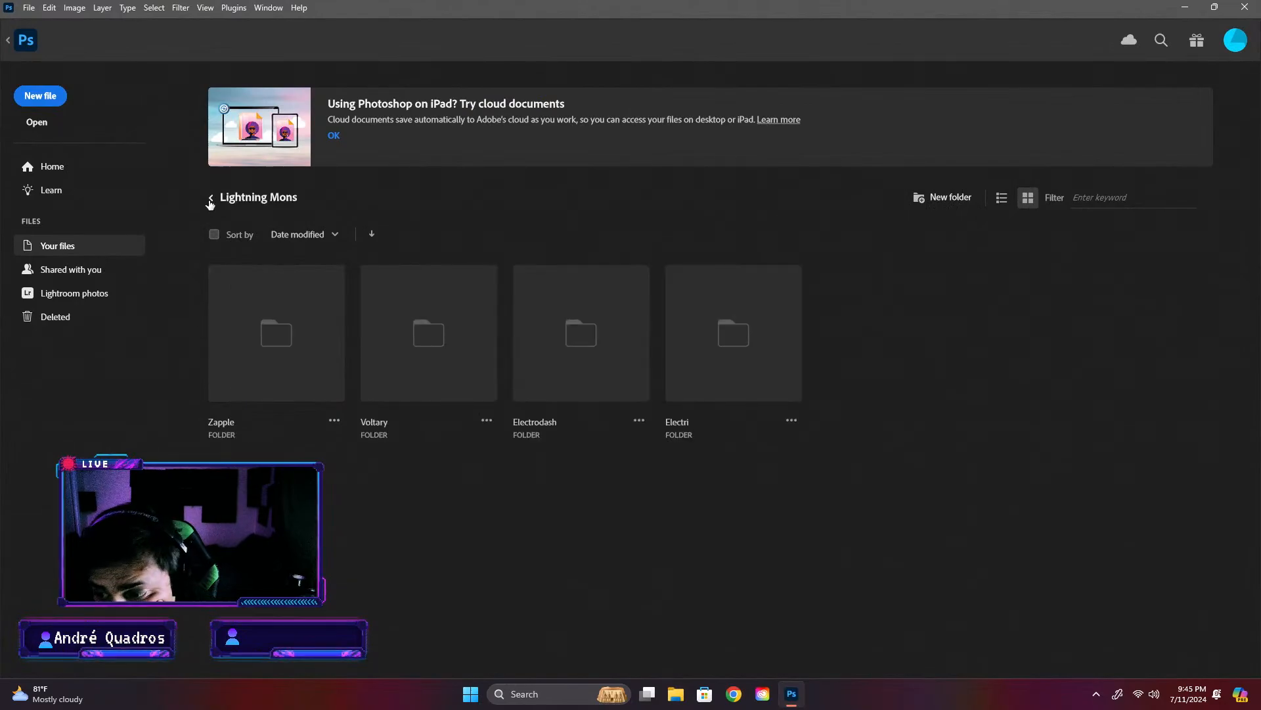
click(212, 201)
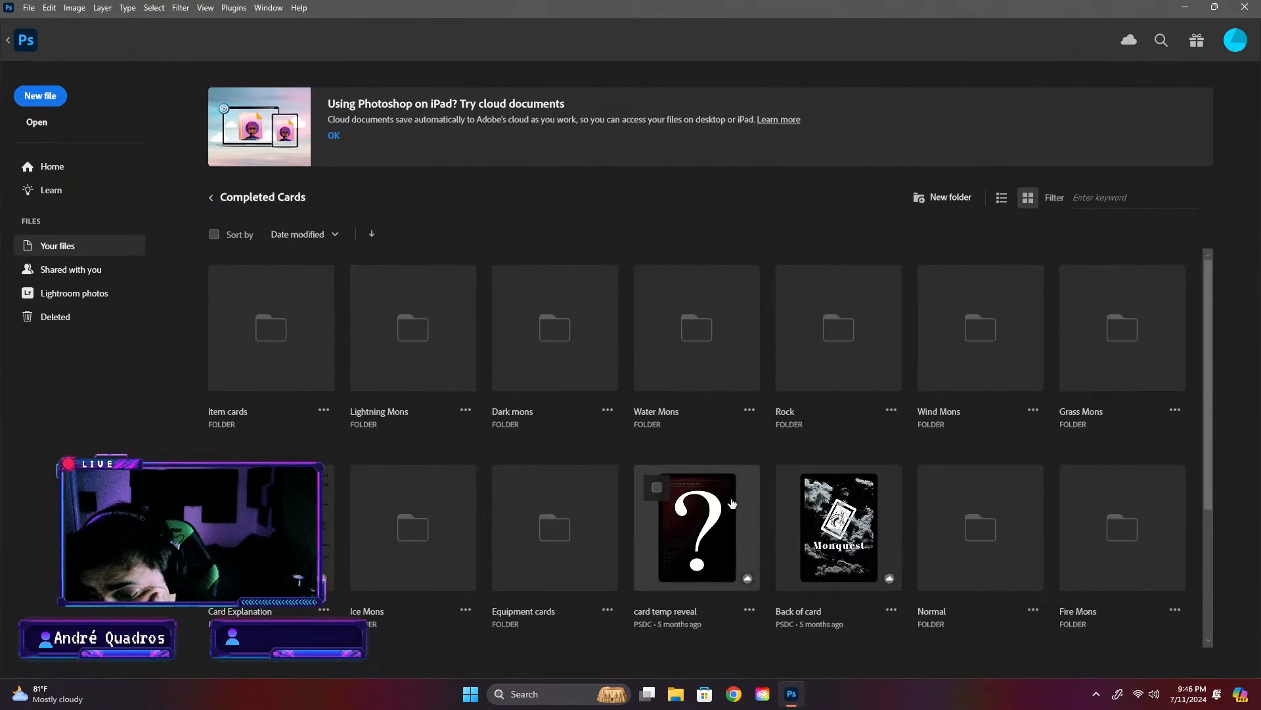
scroll(687, 534, down, 2)
scroll(786, 546, down, 1)
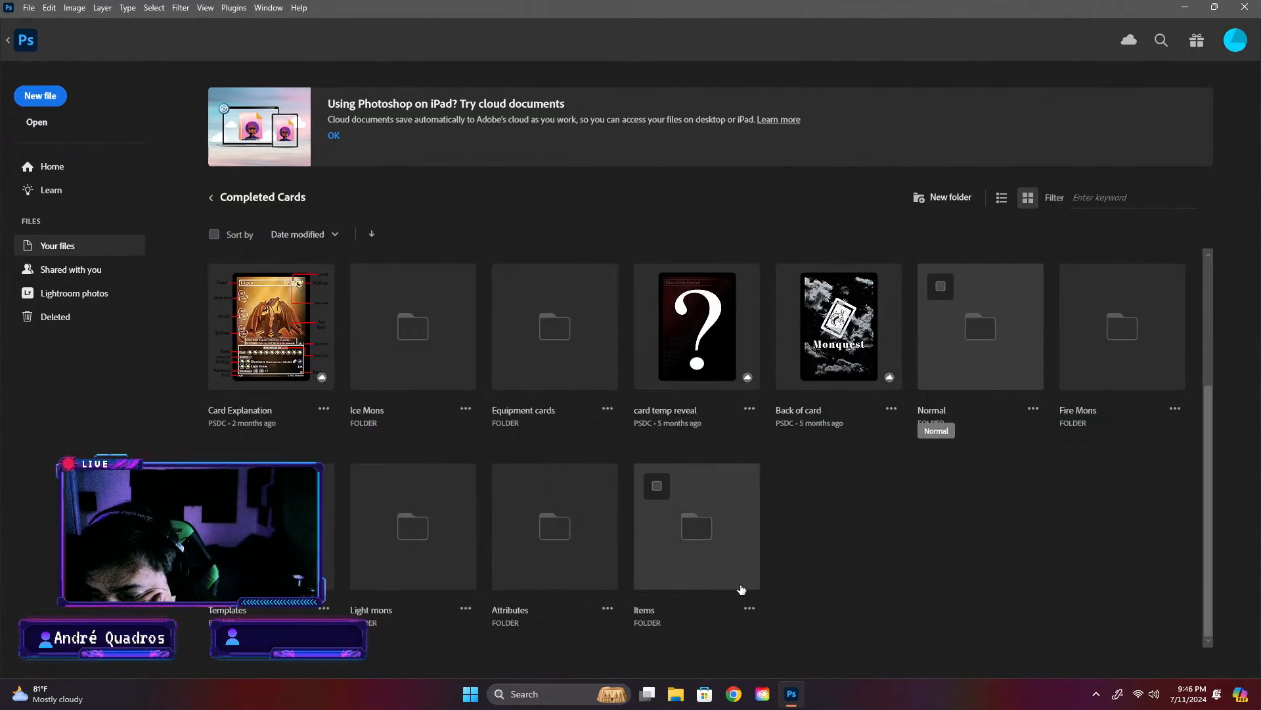
scroll(983, 516, up, 3)
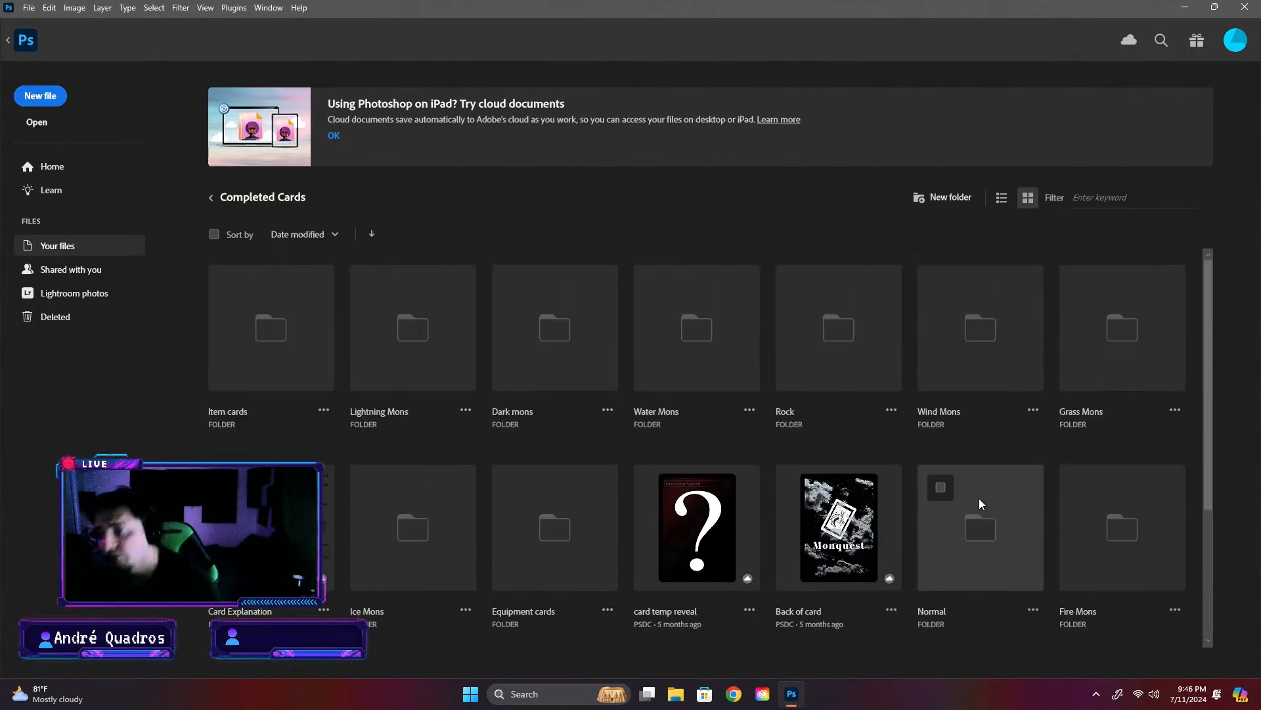
click(973, 332)
click(376, 339)
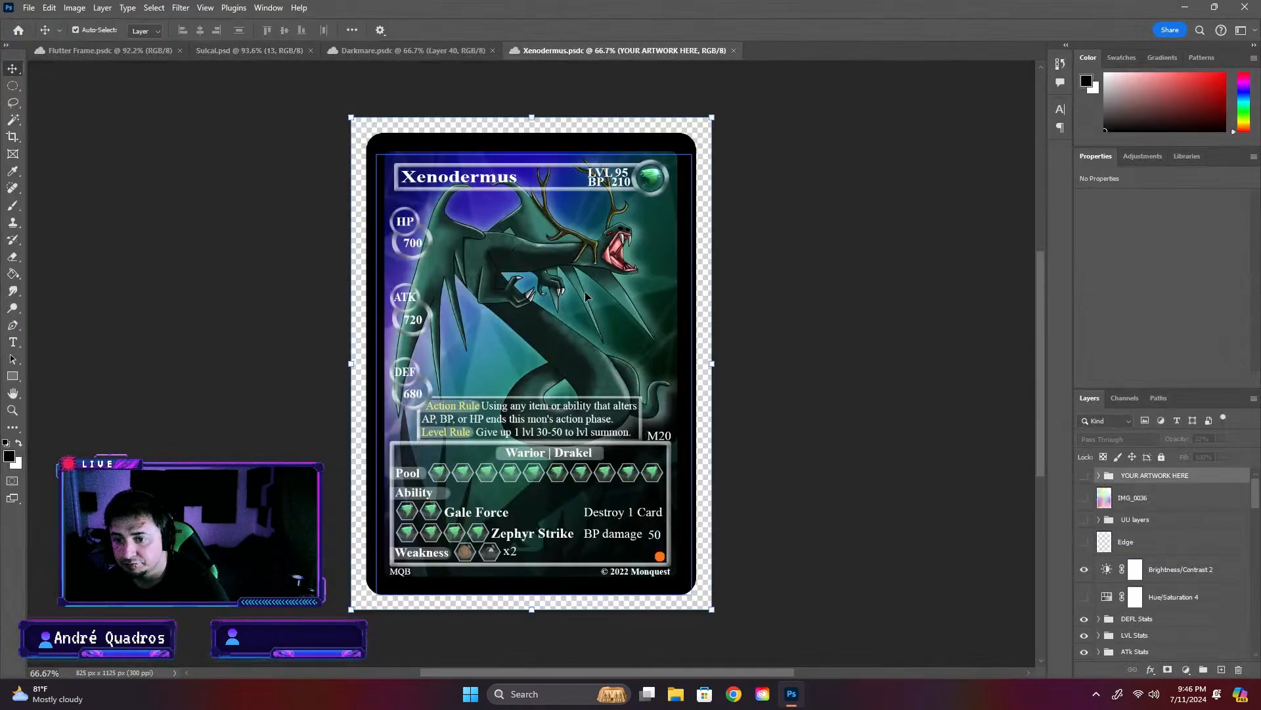
click(734, 51)
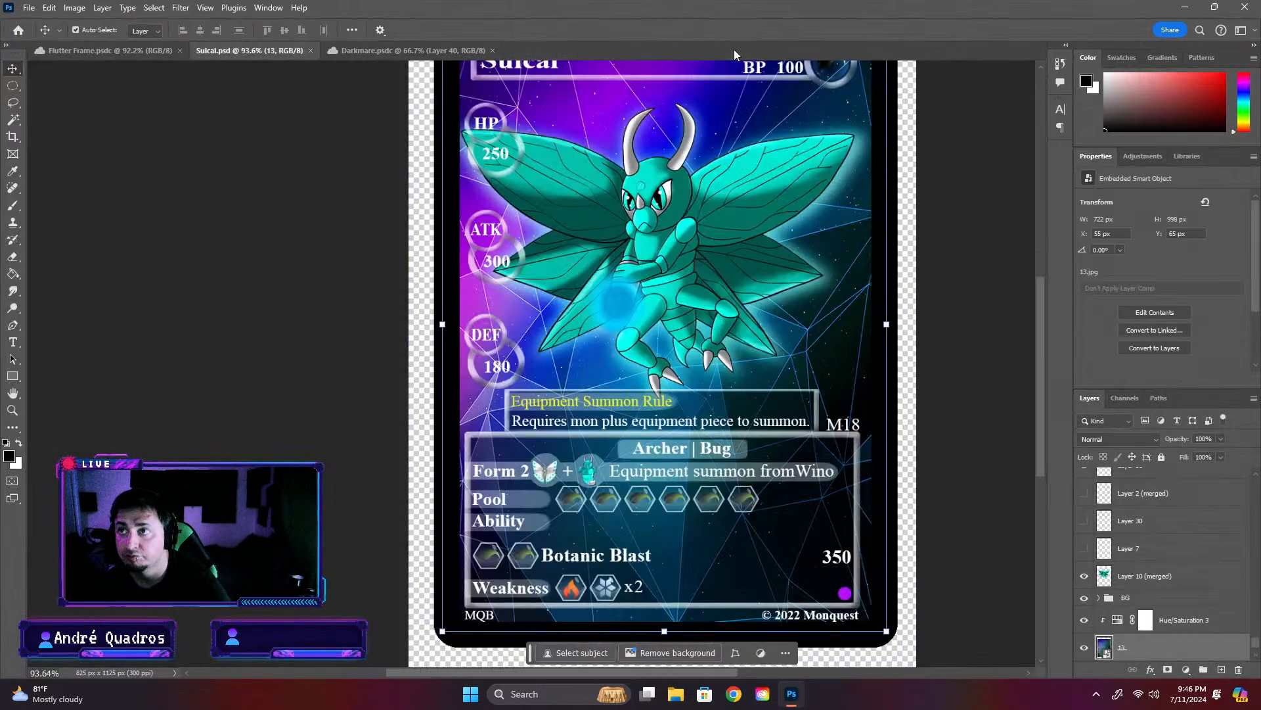
- Change the Sulcal card's number to M22 and save the card
double_click(846, 424)
drag(852, 424, 864, 424)
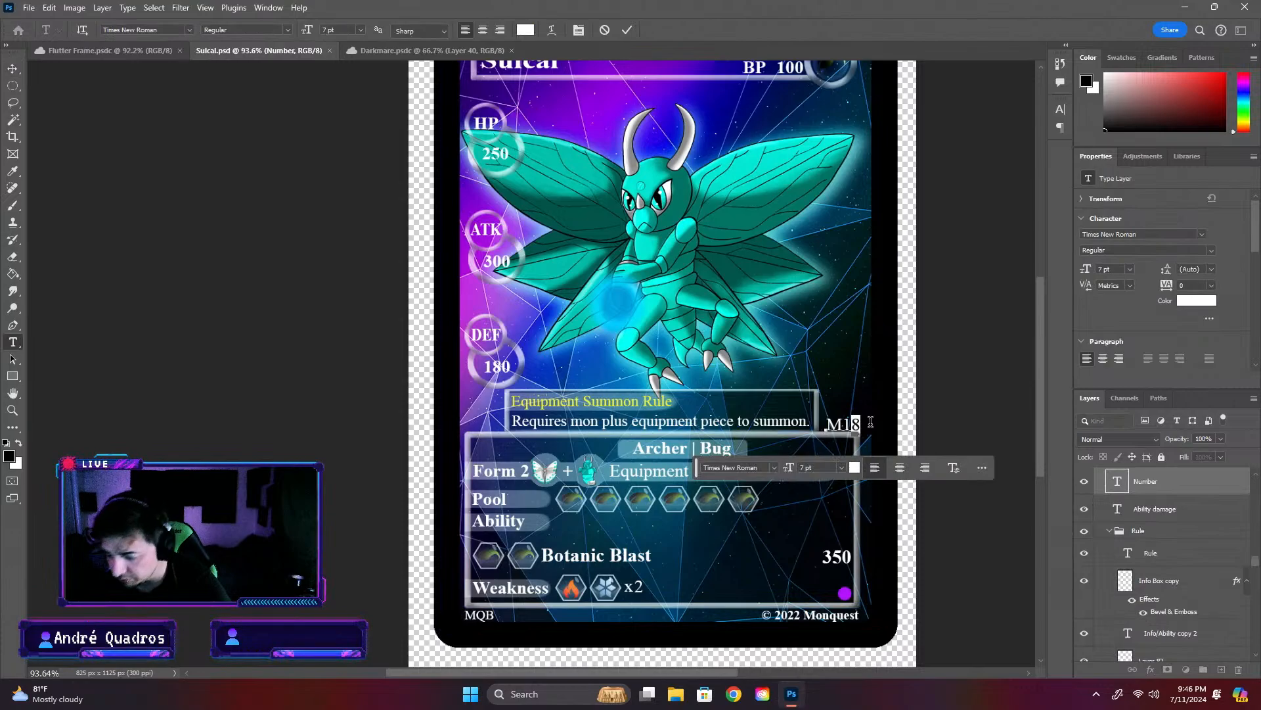
key(BackSpace)
key(BackSpace)
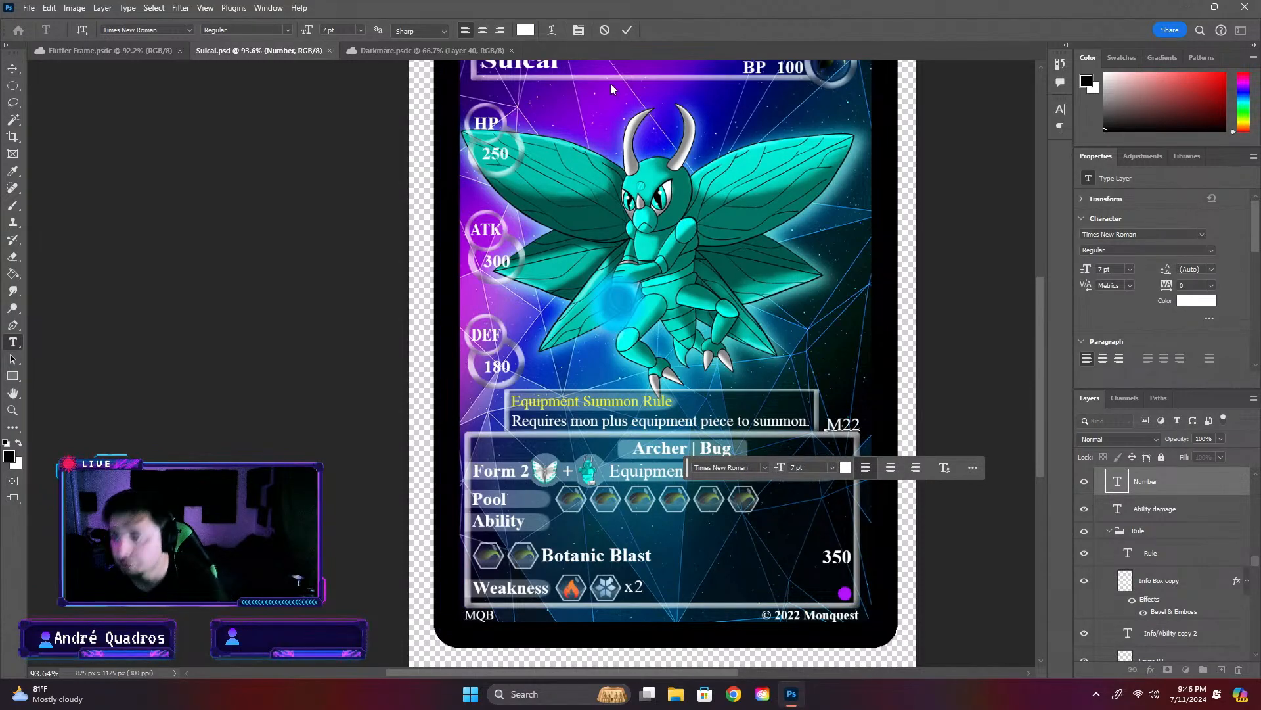
click(989, 535)
key(ctrl+s)
click(1013, 257)
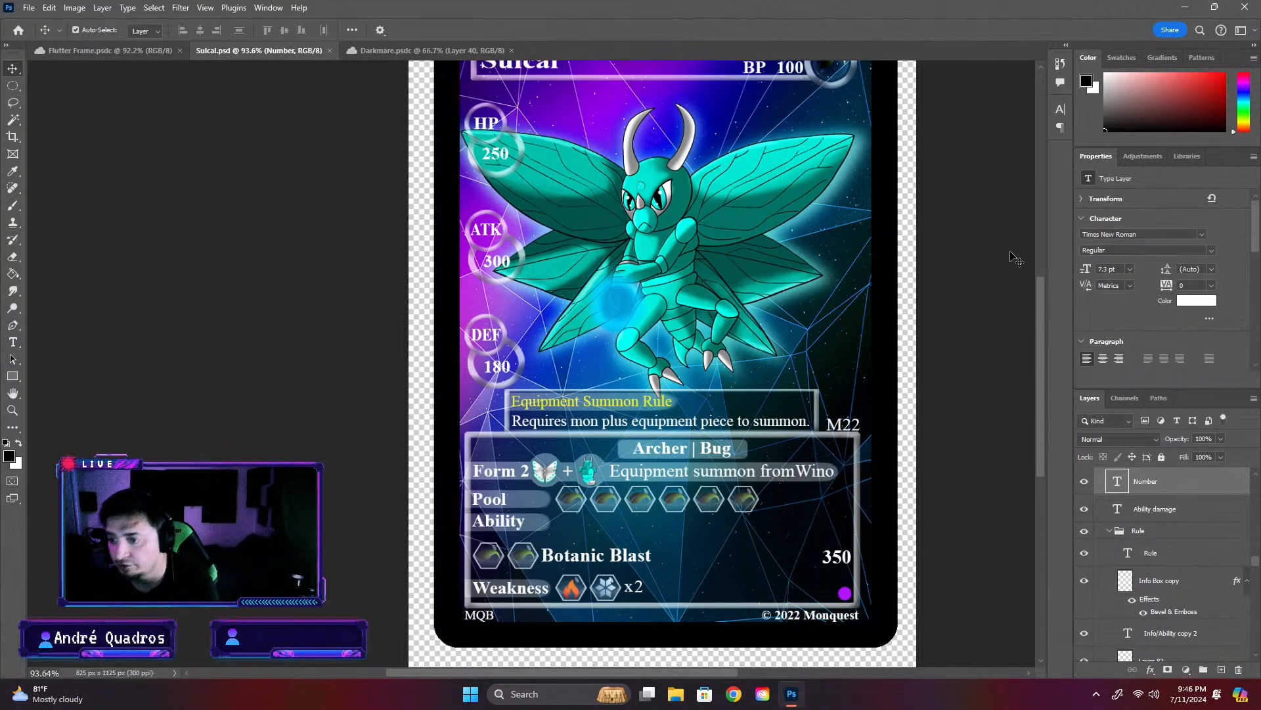
- Save the Flutter Frame card as a PSD over the existing file in the Completed Card Equipment folder, with Maximize Compatibility on
click(69, 52)
click(29, 10)
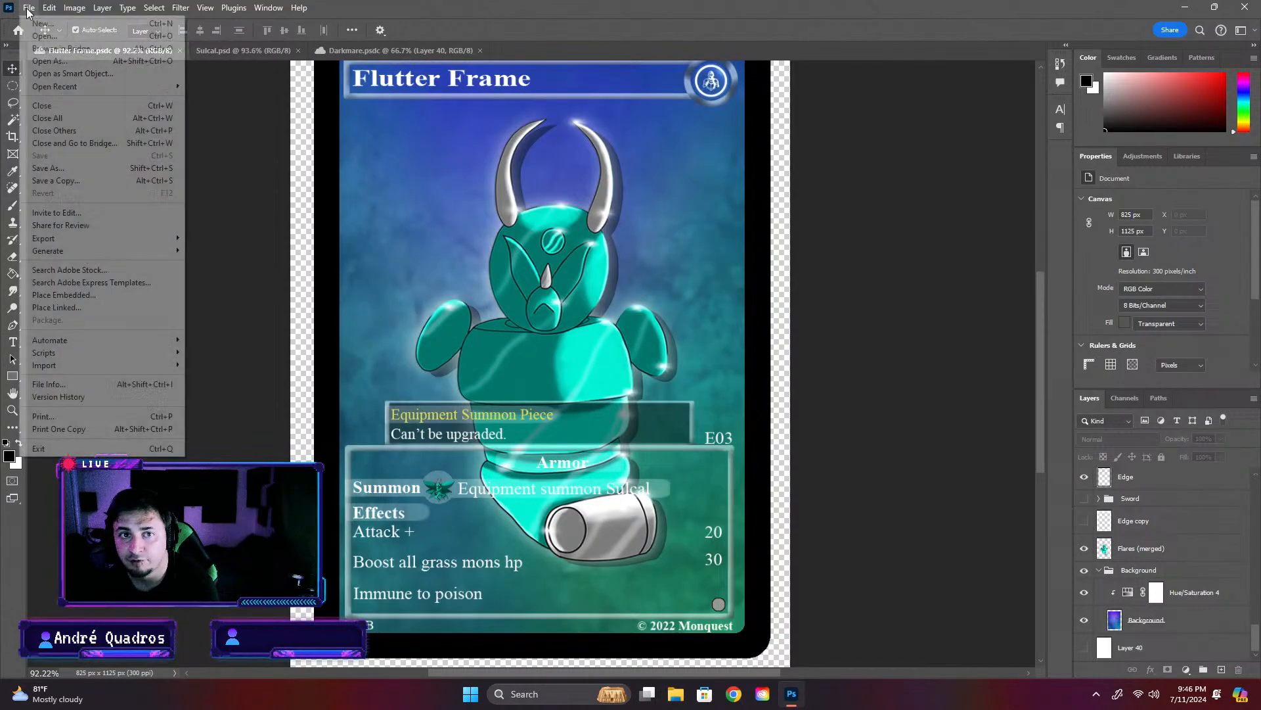
click(48, 168)
click(430, 511)
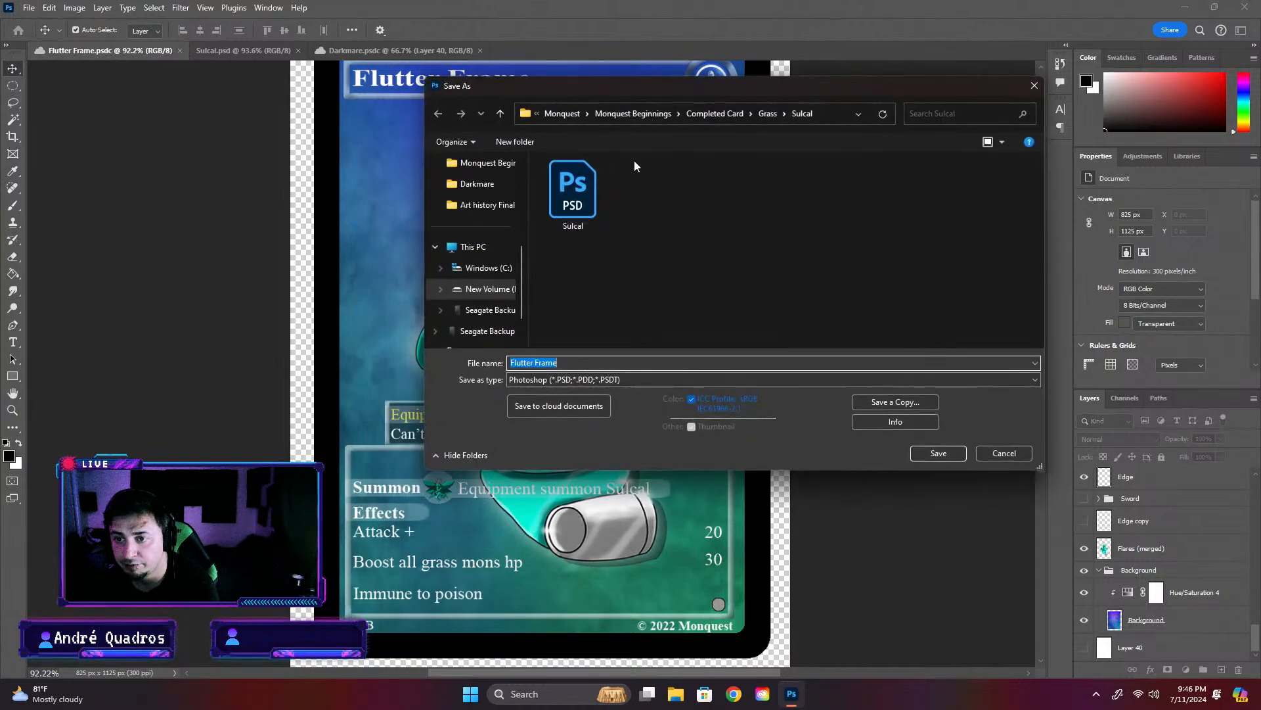
click(720, 113)
double_click(578, 206)
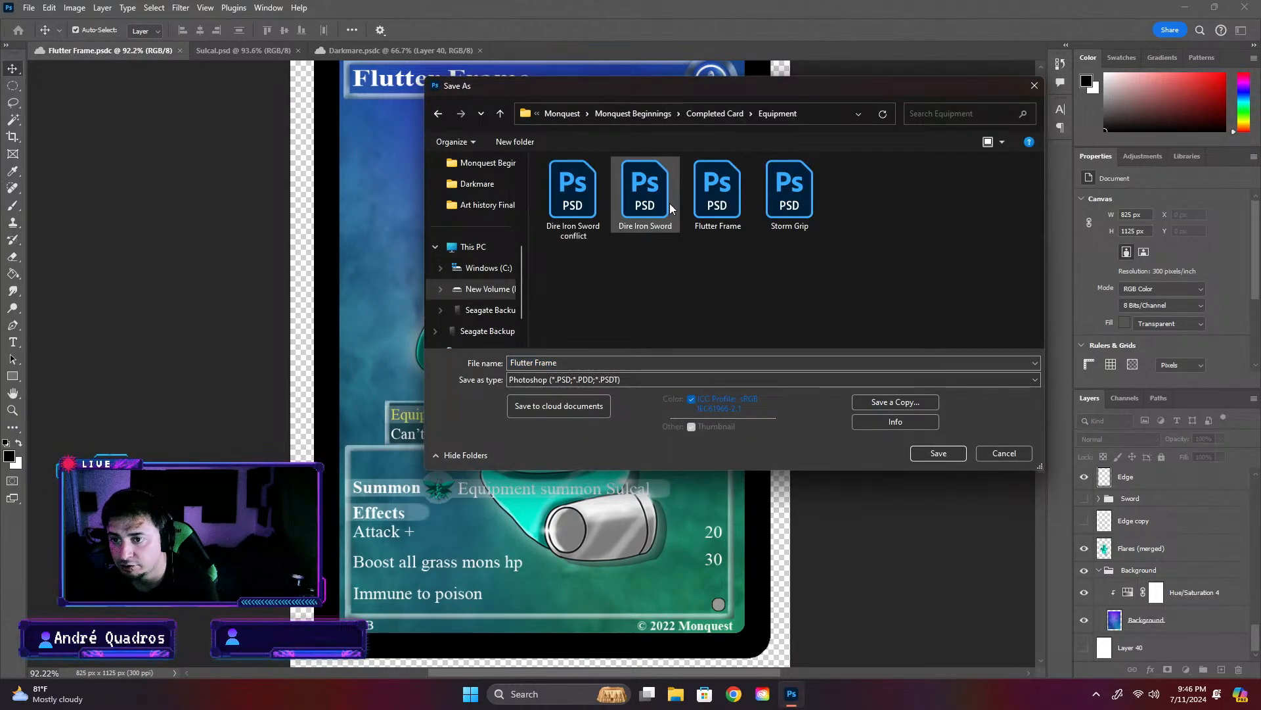
click(717, 191)
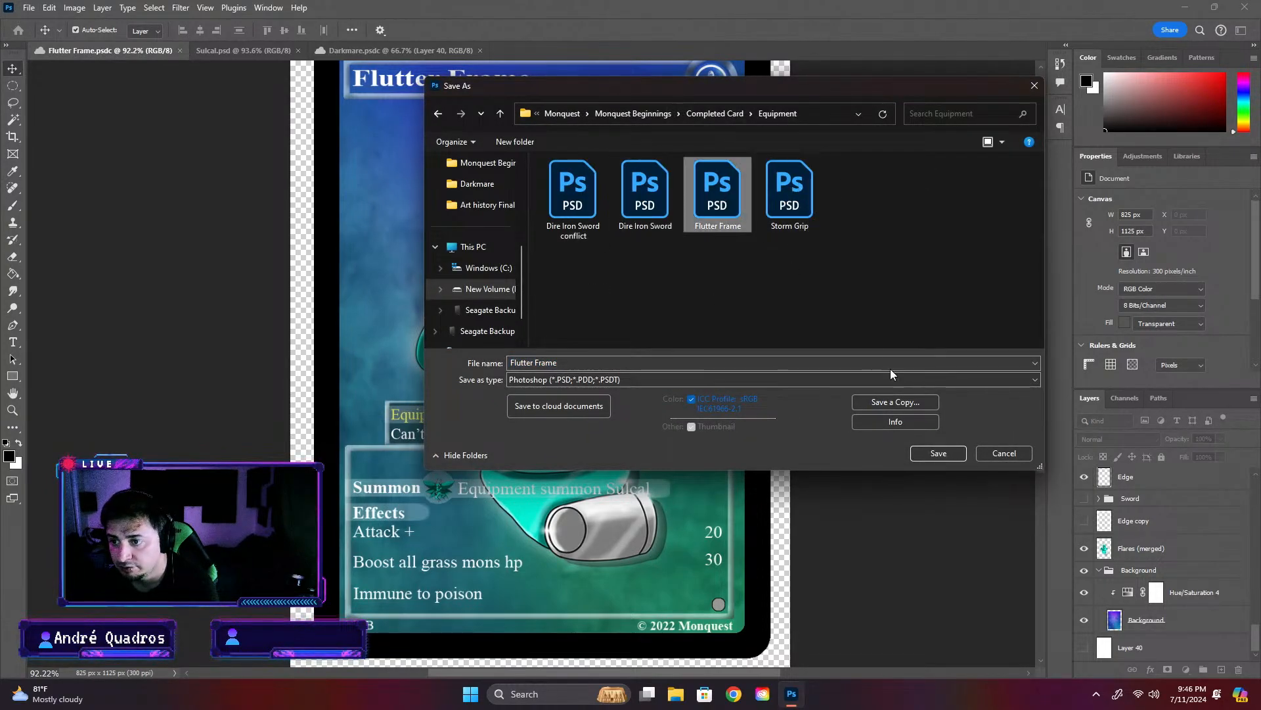
click(938, 453)
click(663, 347)
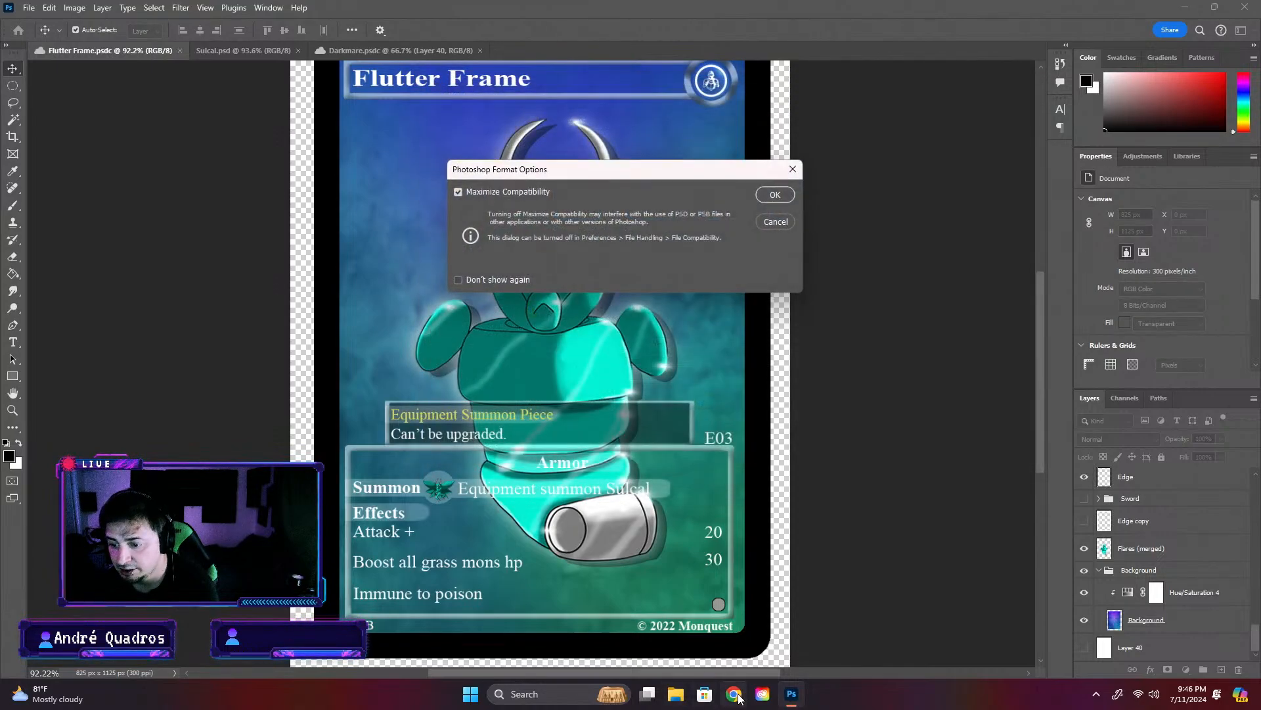
click(774, 193)
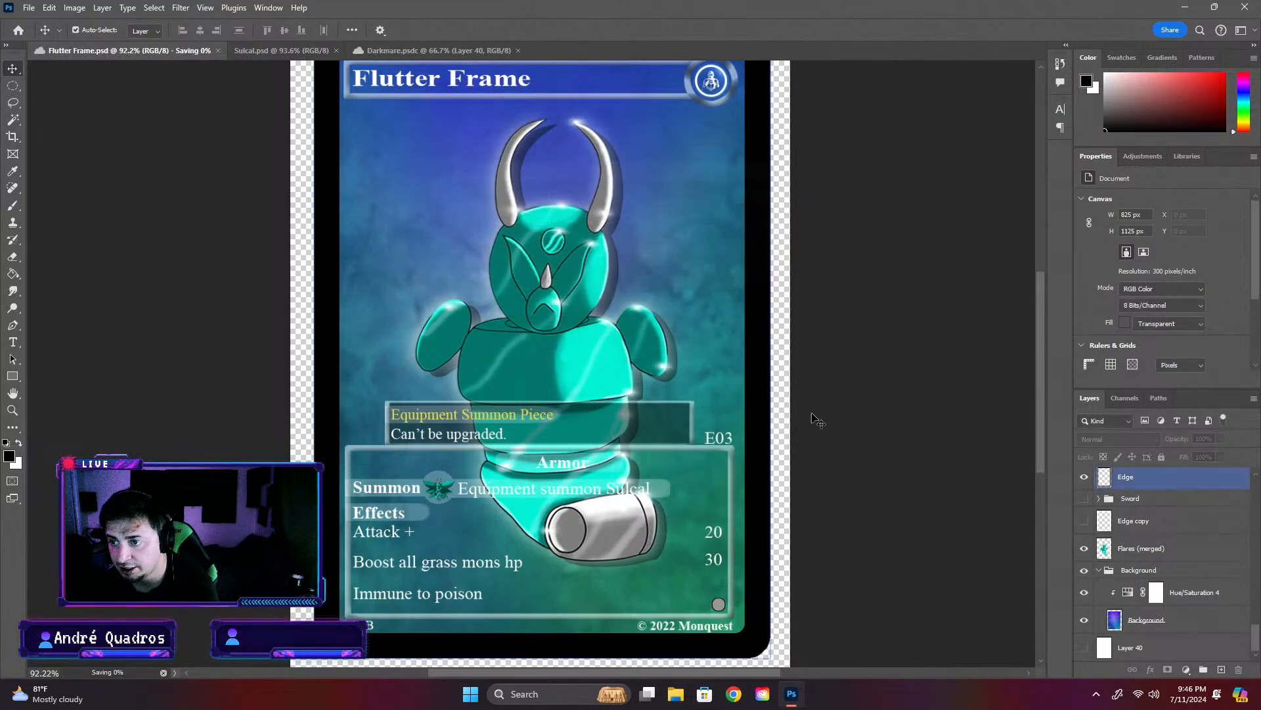
- Switch to Chrome, search Google for "monquest", and open the Monquest Trading Card game website
click(734, 695)
text(mo)
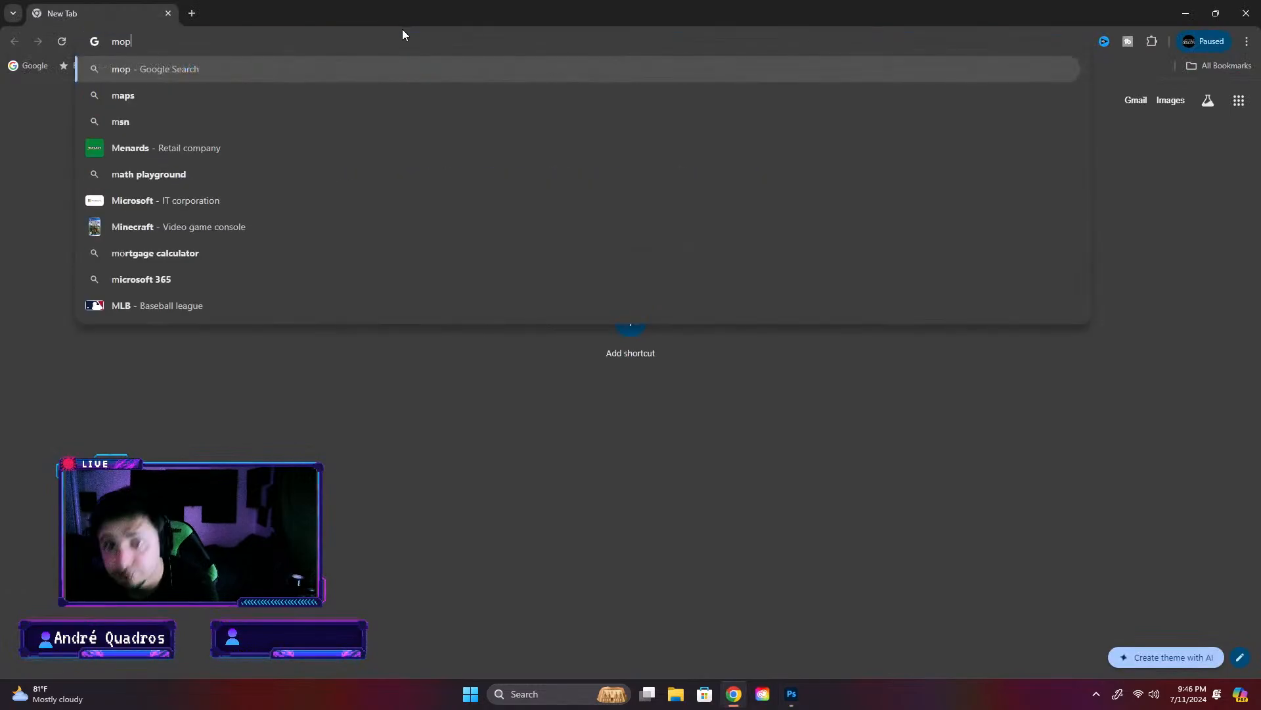
text(n)
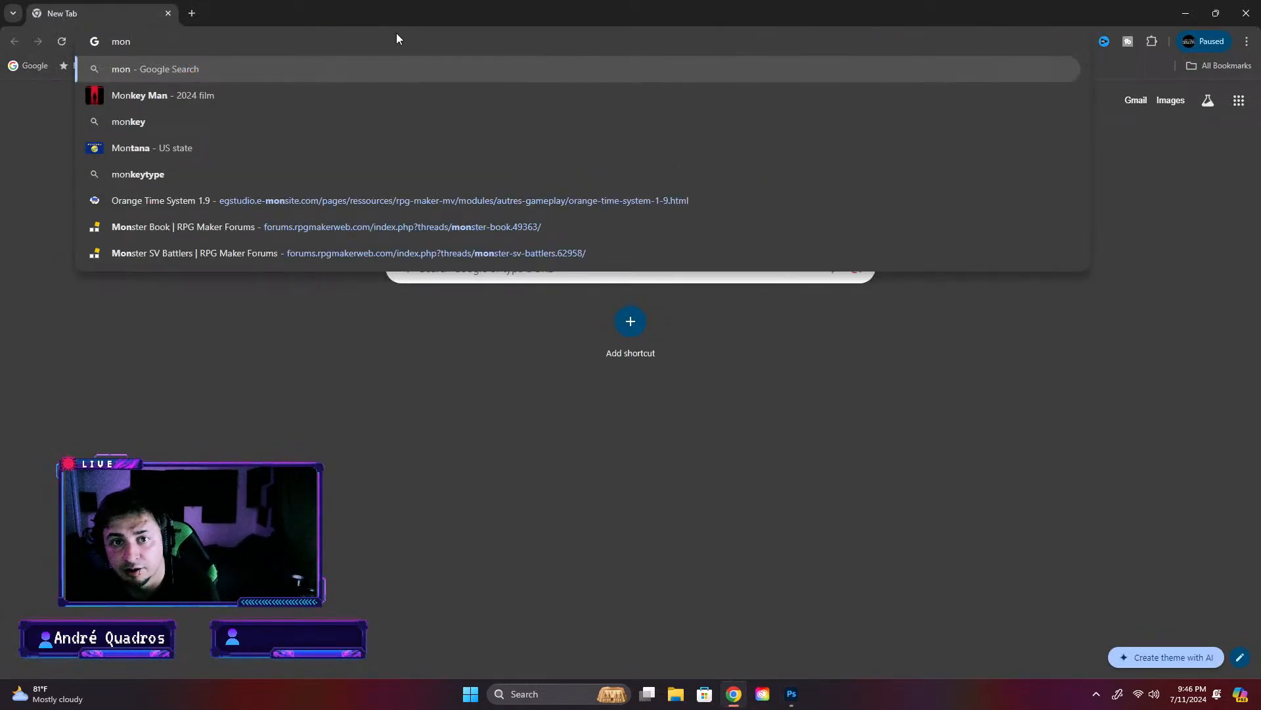
text(ques)
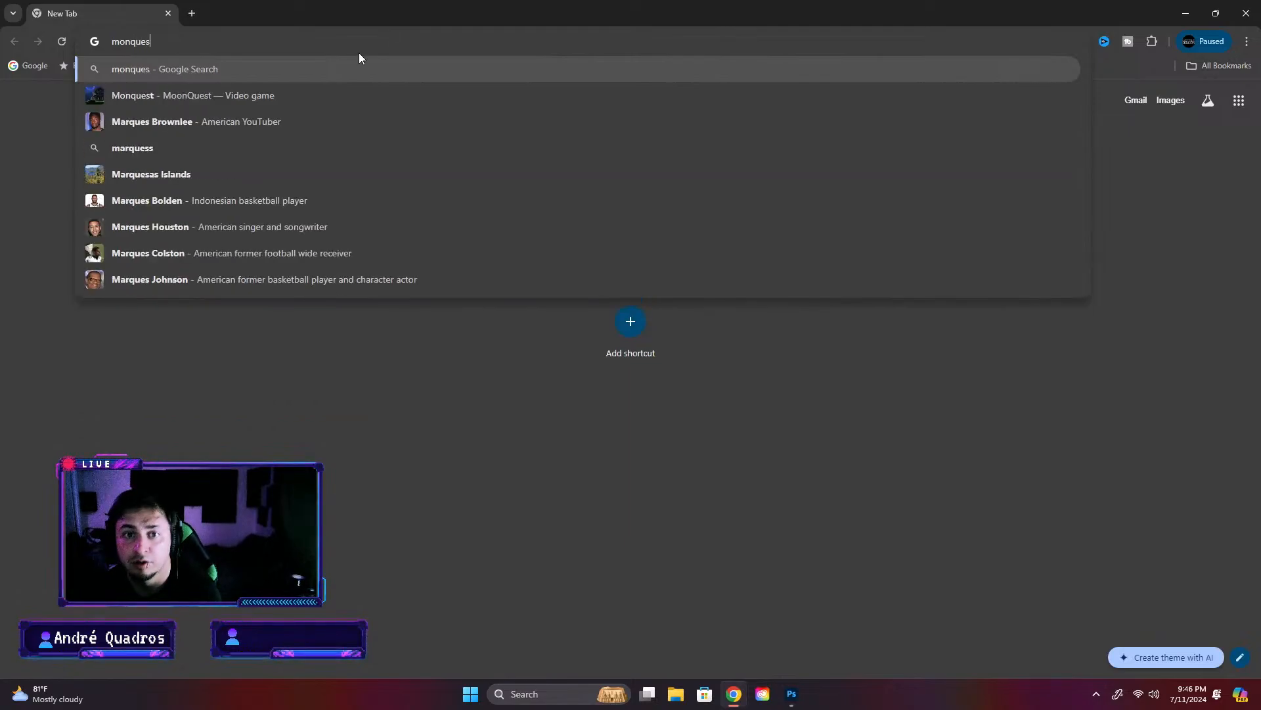
click(388, 93)
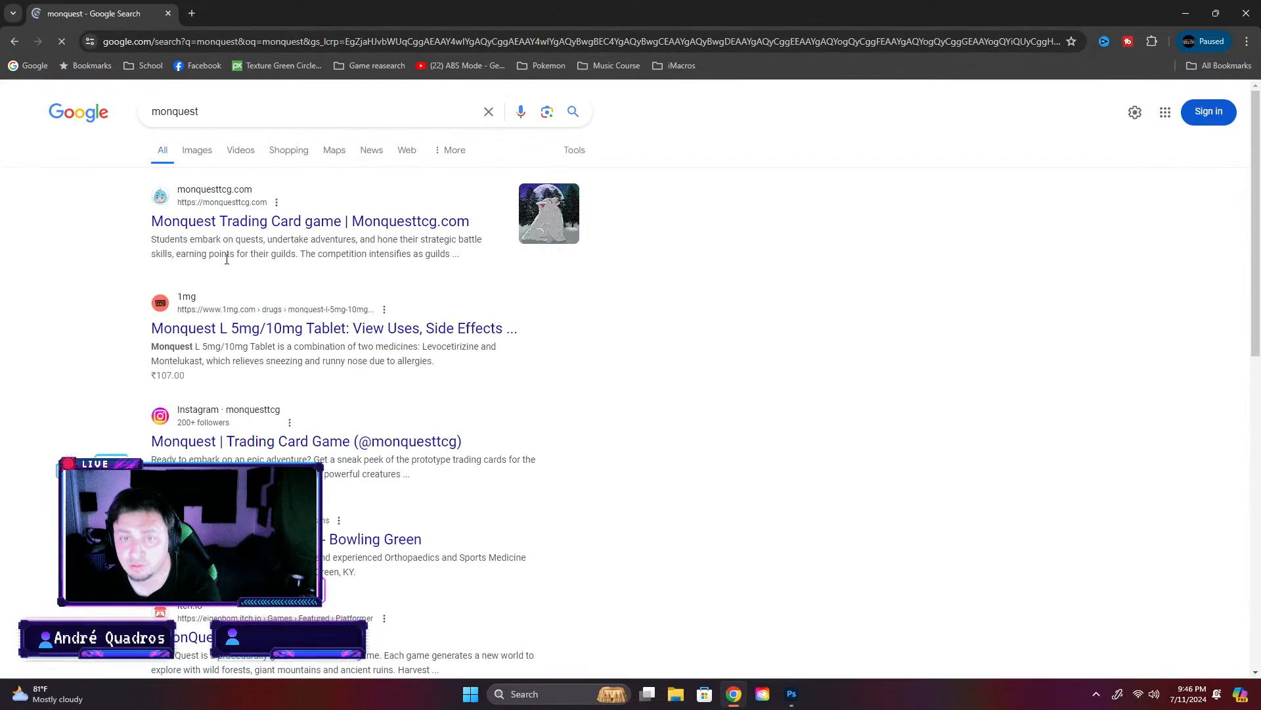
click(243, 225)
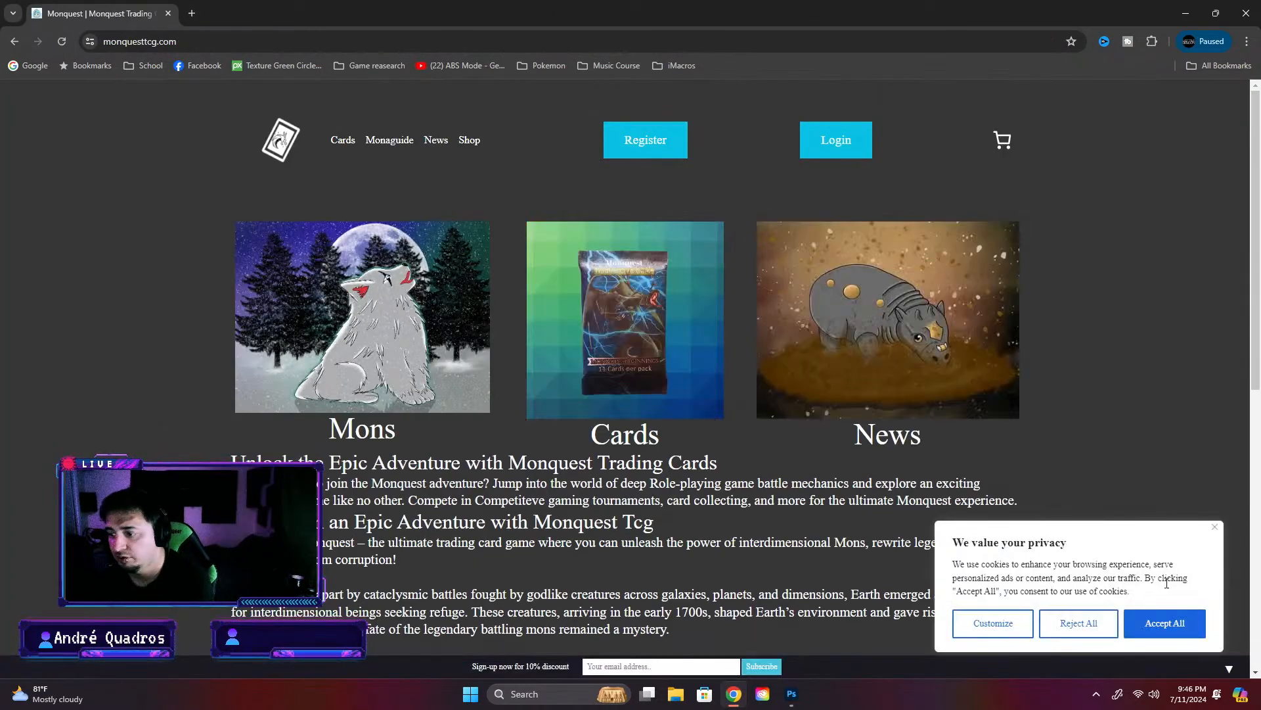
- Accept the site's cookies, examine the published mon, item and equipment cards in the Monquest Beginnings gallery, and return to Photoshop
click(1141, 620)
click(687, 363)
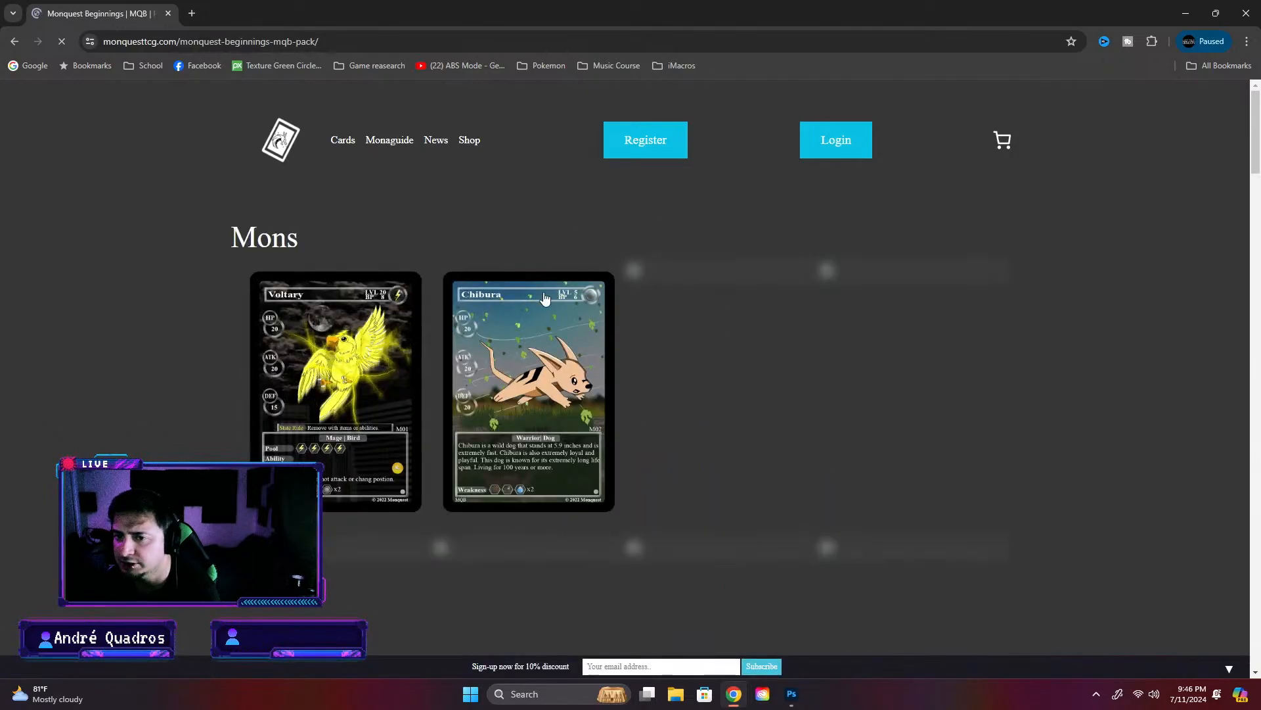
scroll(695, 394, down, 10)
scroll(696, 388, down, 7)
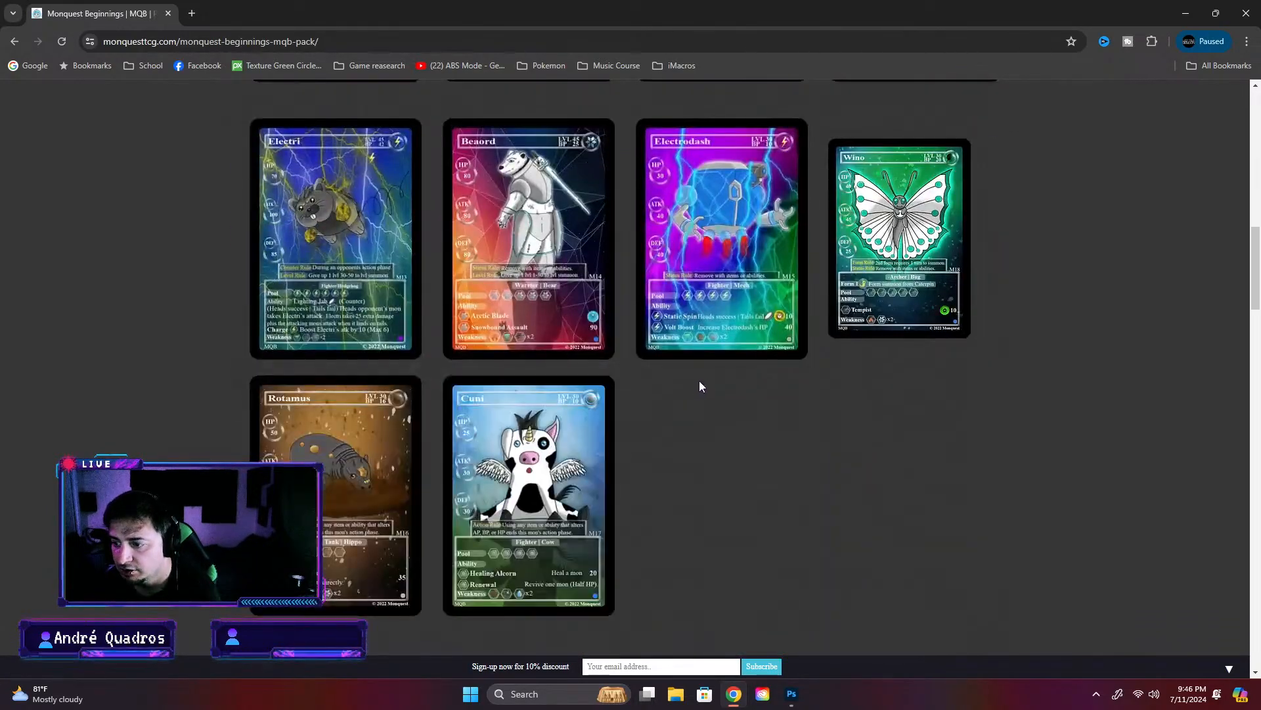
scroll(700, 385, up, 3)
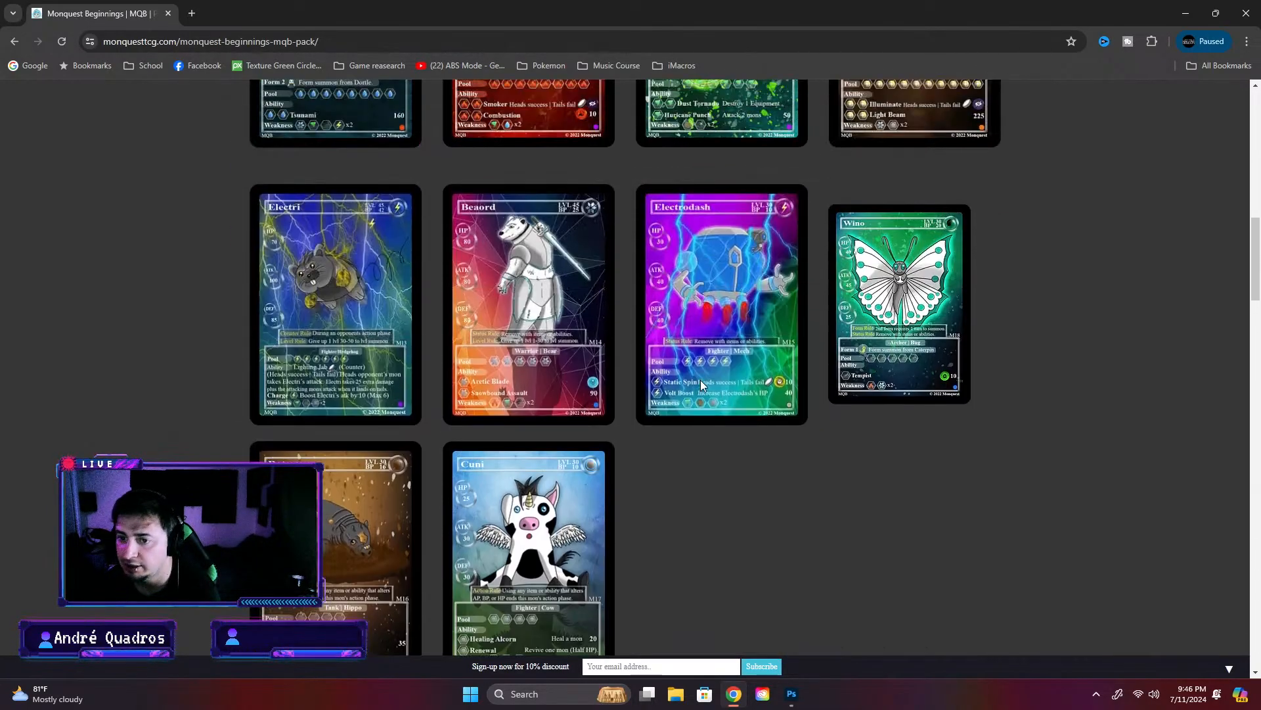
scroll(550, 532, up, 7)
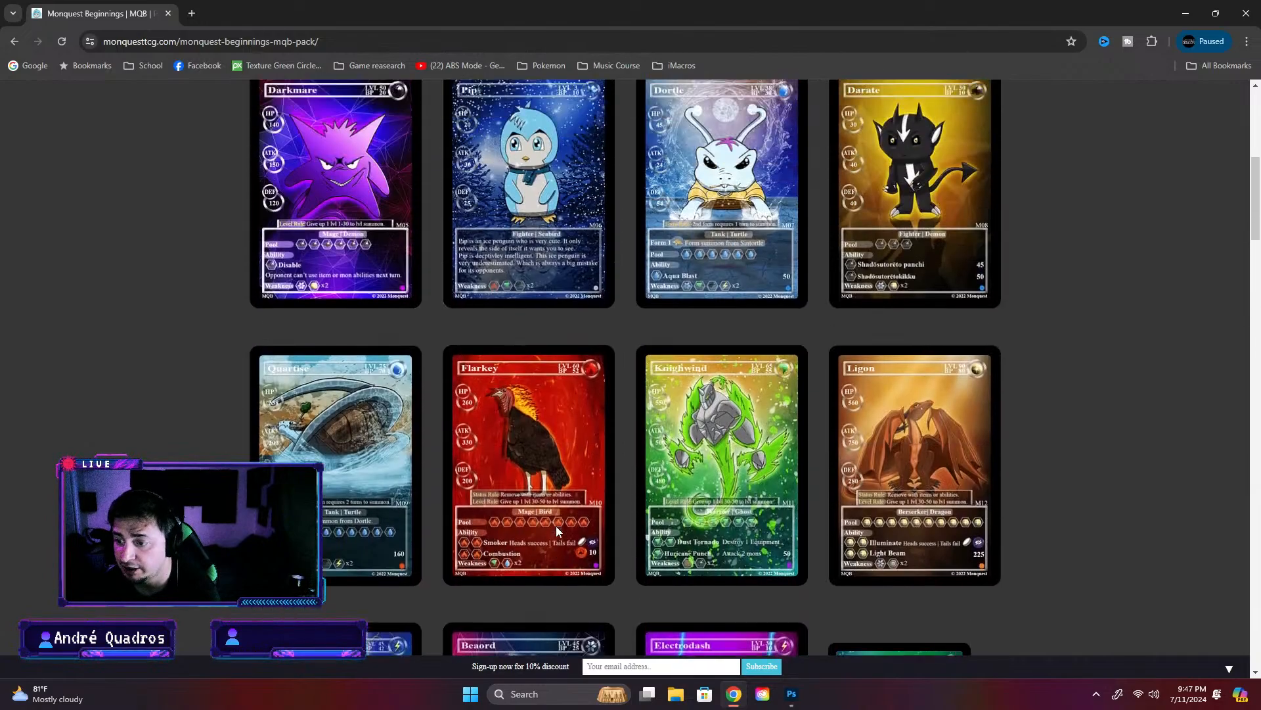
scroll(564, 511, down, 5)
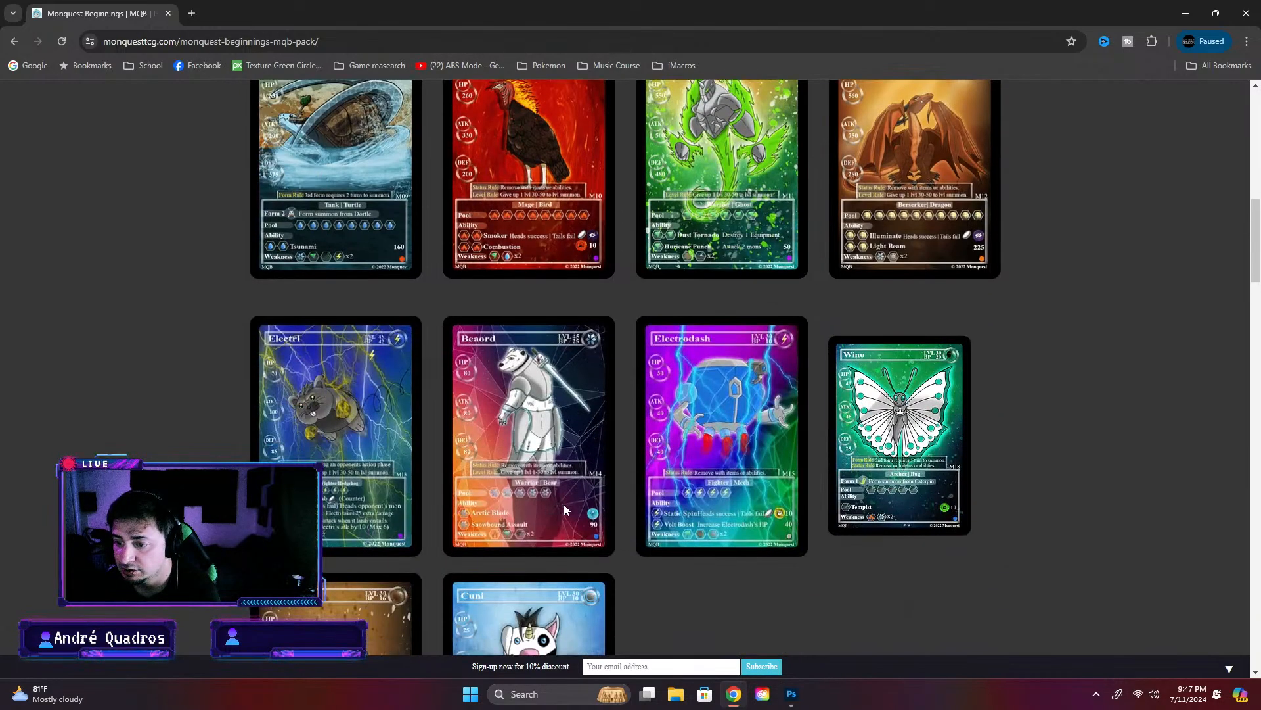
scroll(564, 503, up, 9)
scroll(565, 503, up, 3)
scroll(565, 503, down, 20)
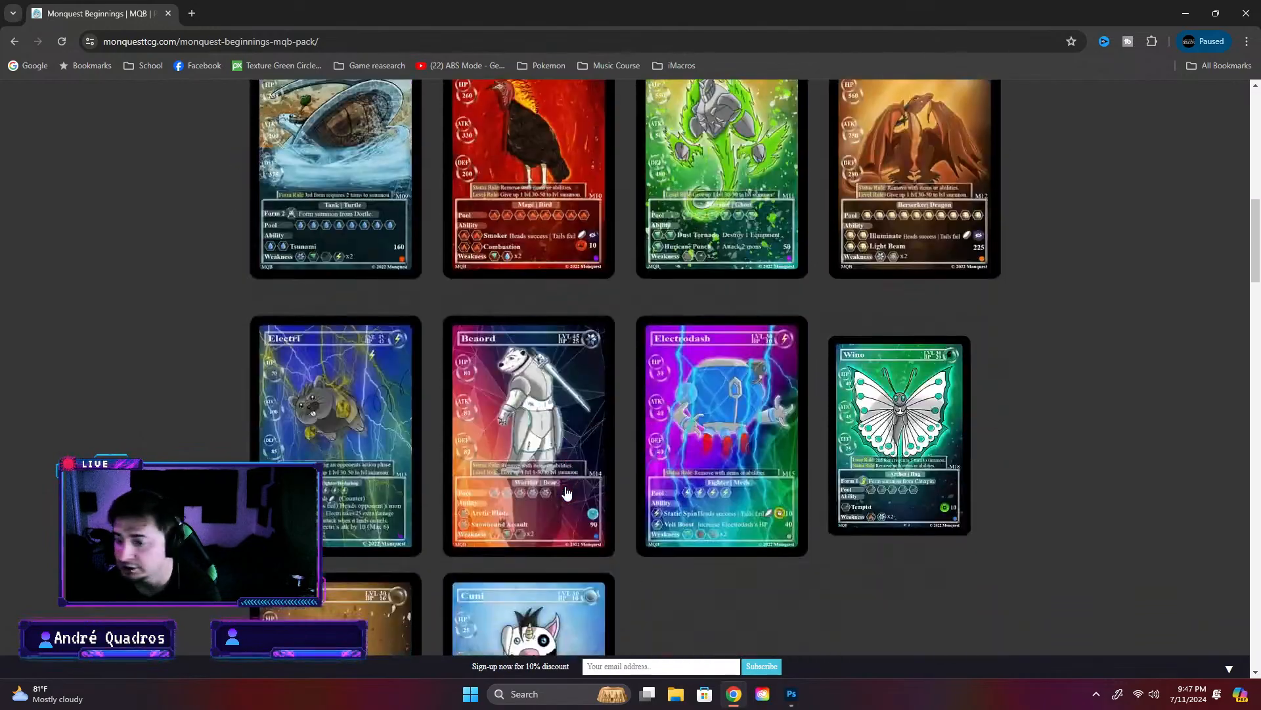
scroll(499, 164, down, 7)
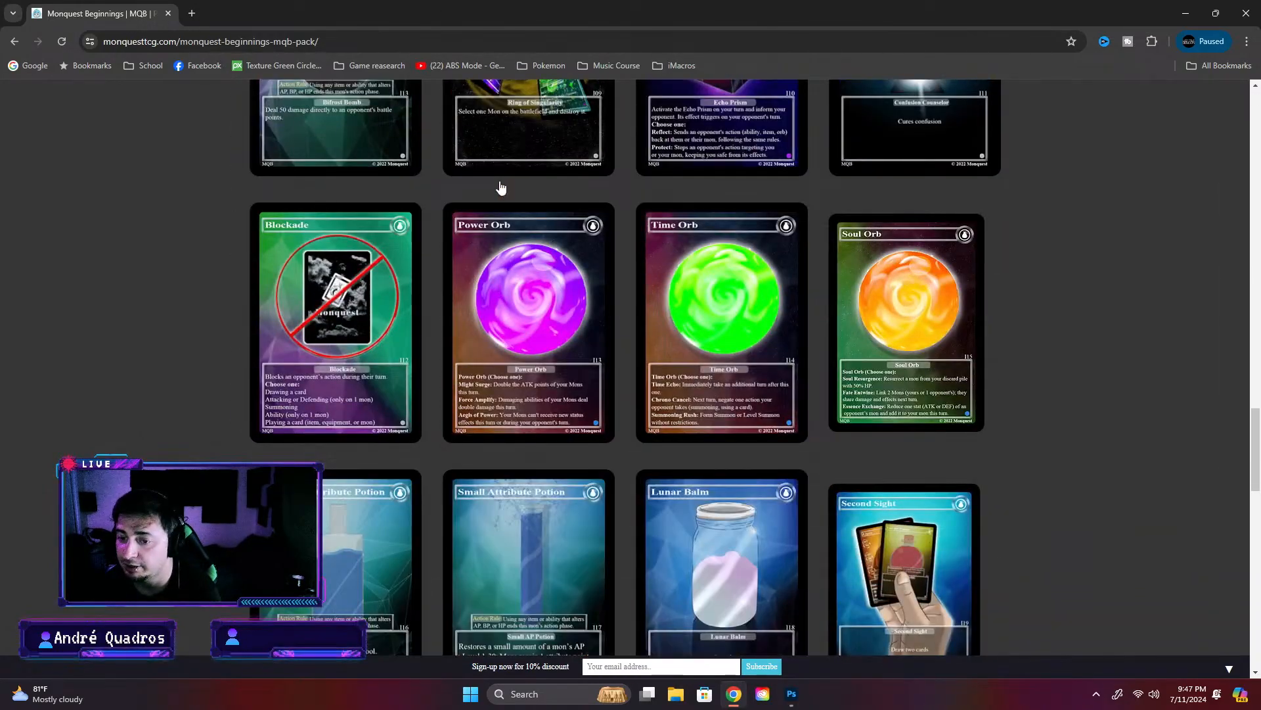
scroll(501, 187, down, 5)
scroll(502, 180, down, 6)
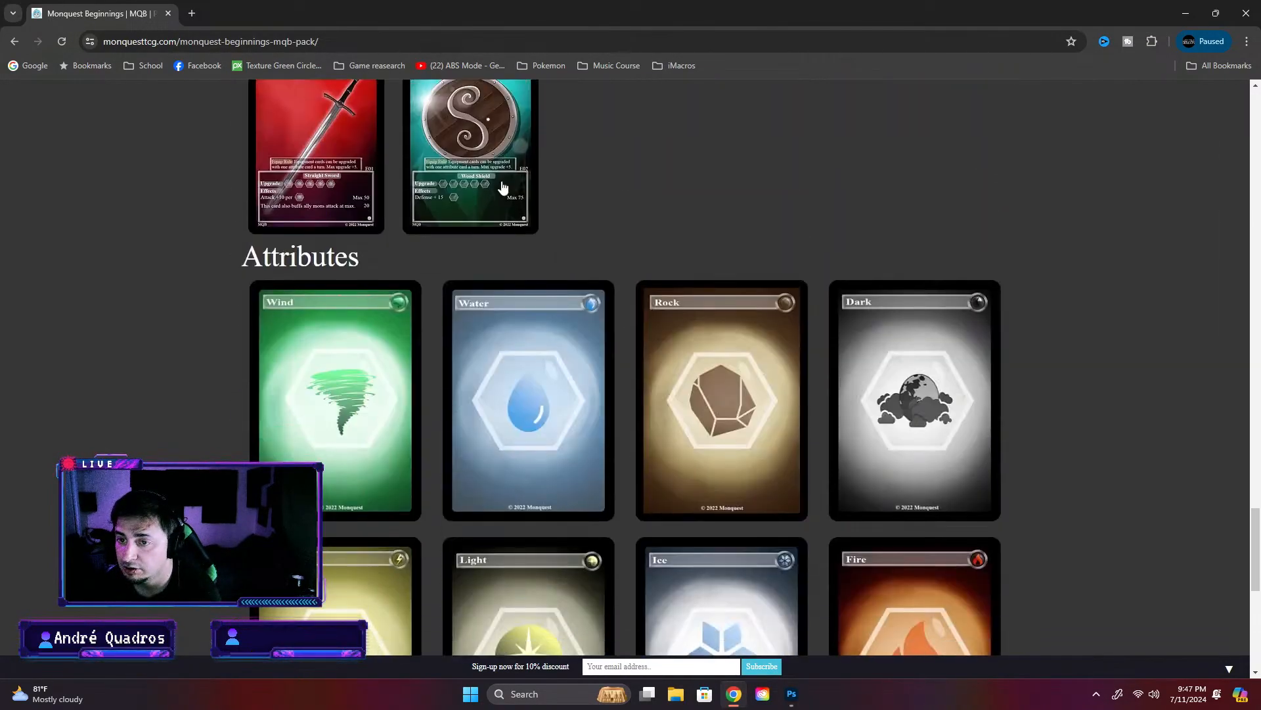
click(1186, 14)
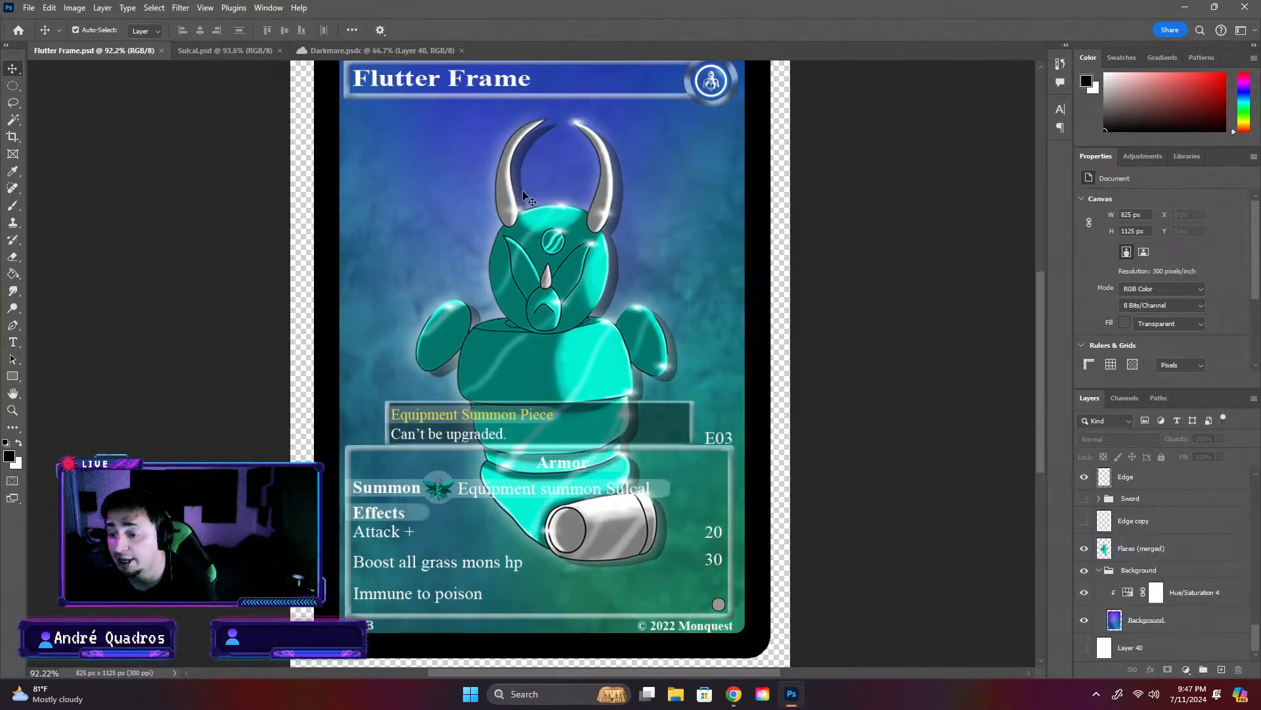
- Examine the whole Sulcal and Flutter Frame cards, comparing the two documents
click(228, 50)
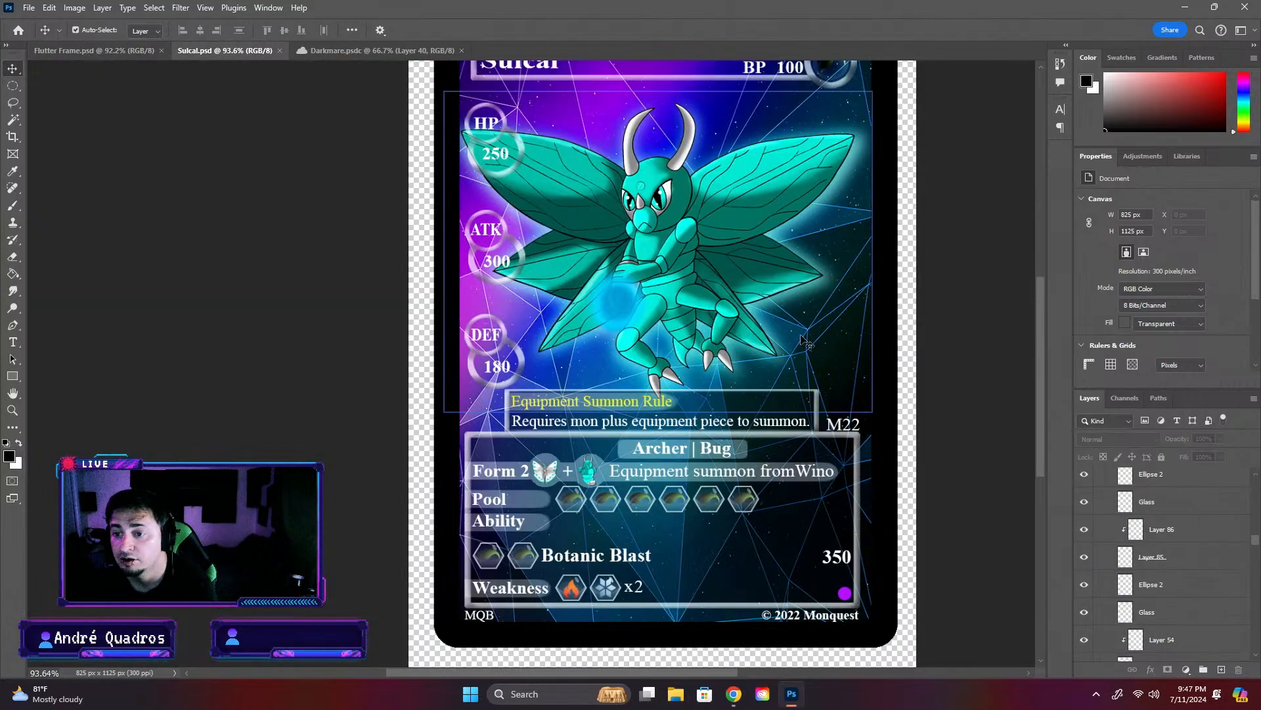
scroll(916, 427, down, 3)
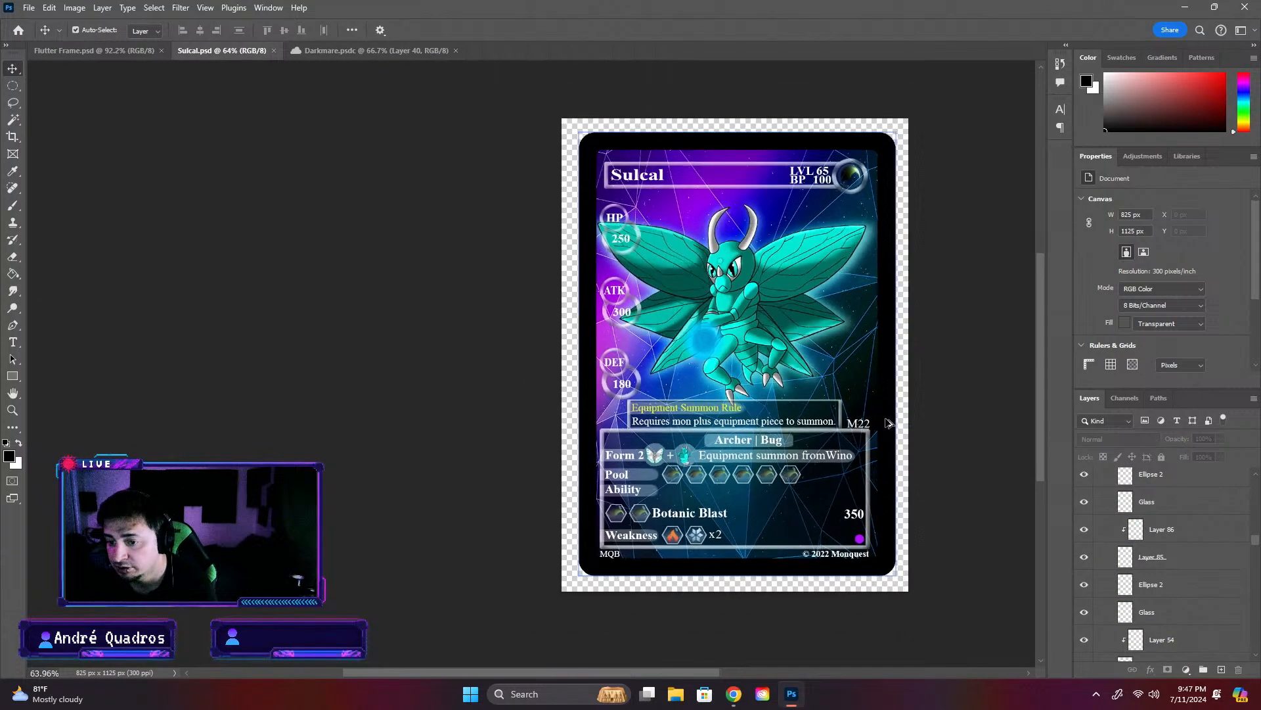
click(94, 50)
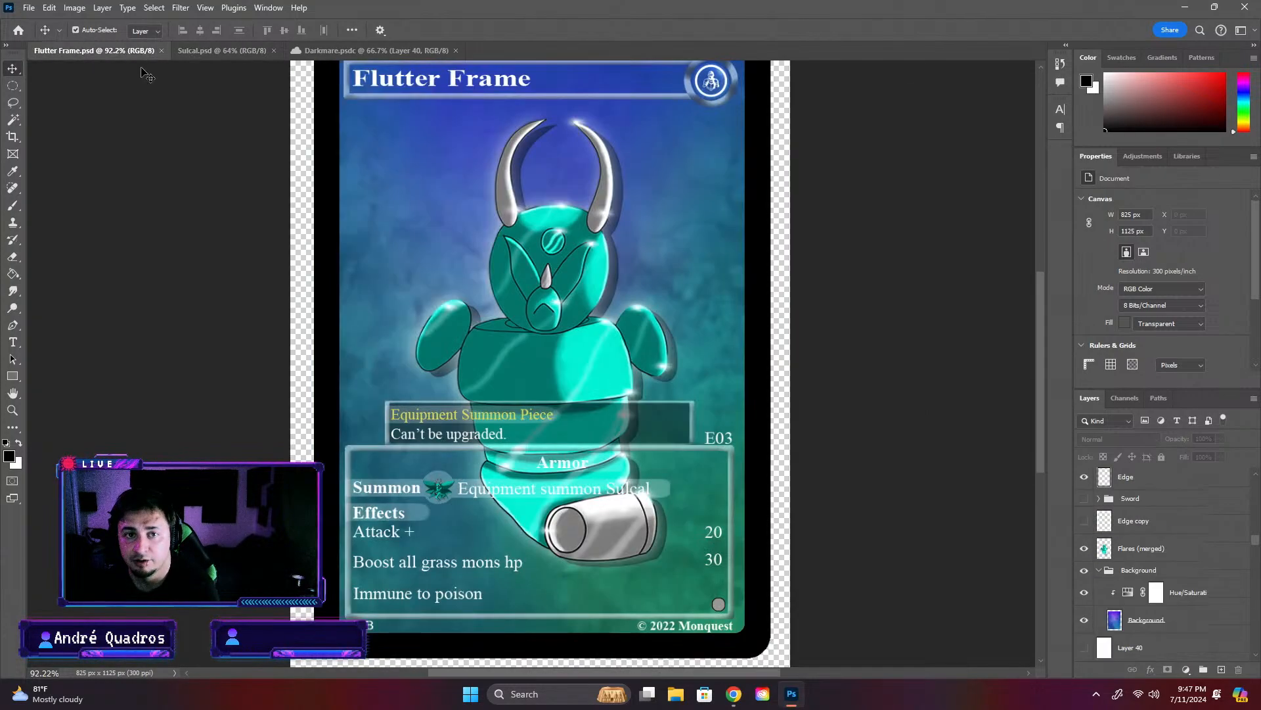
scroll(802, 315, down, 3)
click(231, 48)
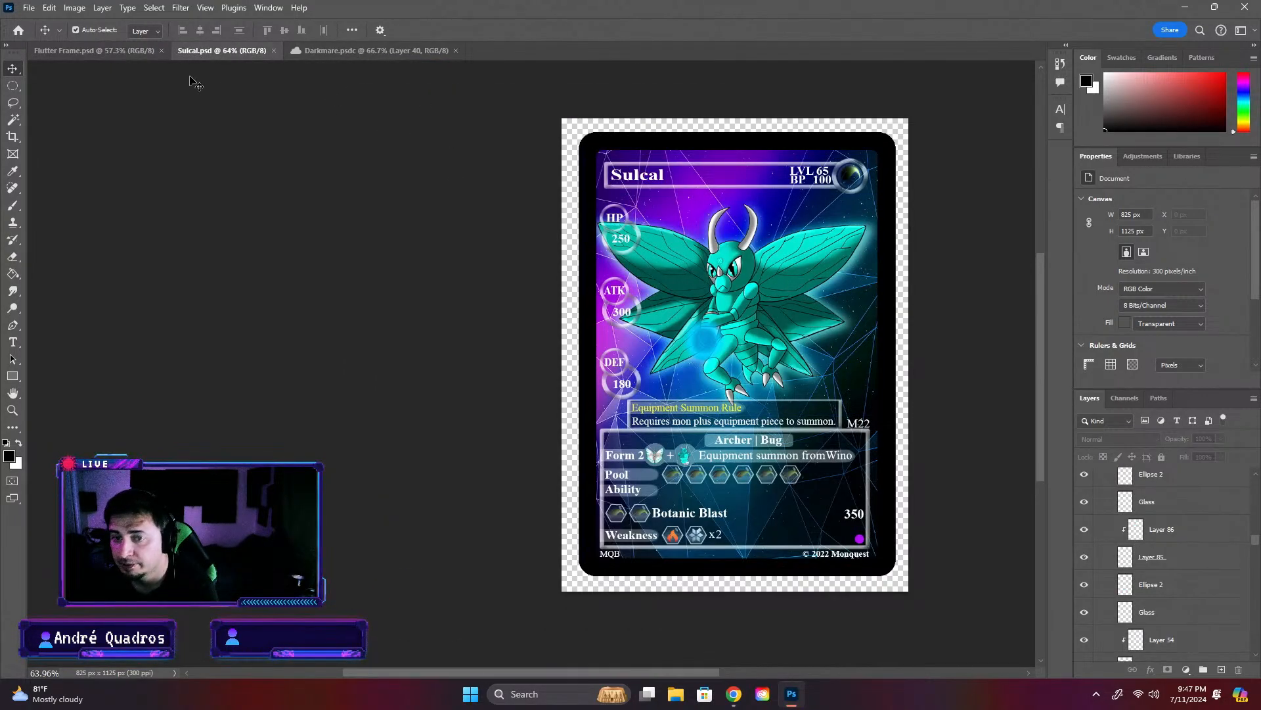
click(148, 51)
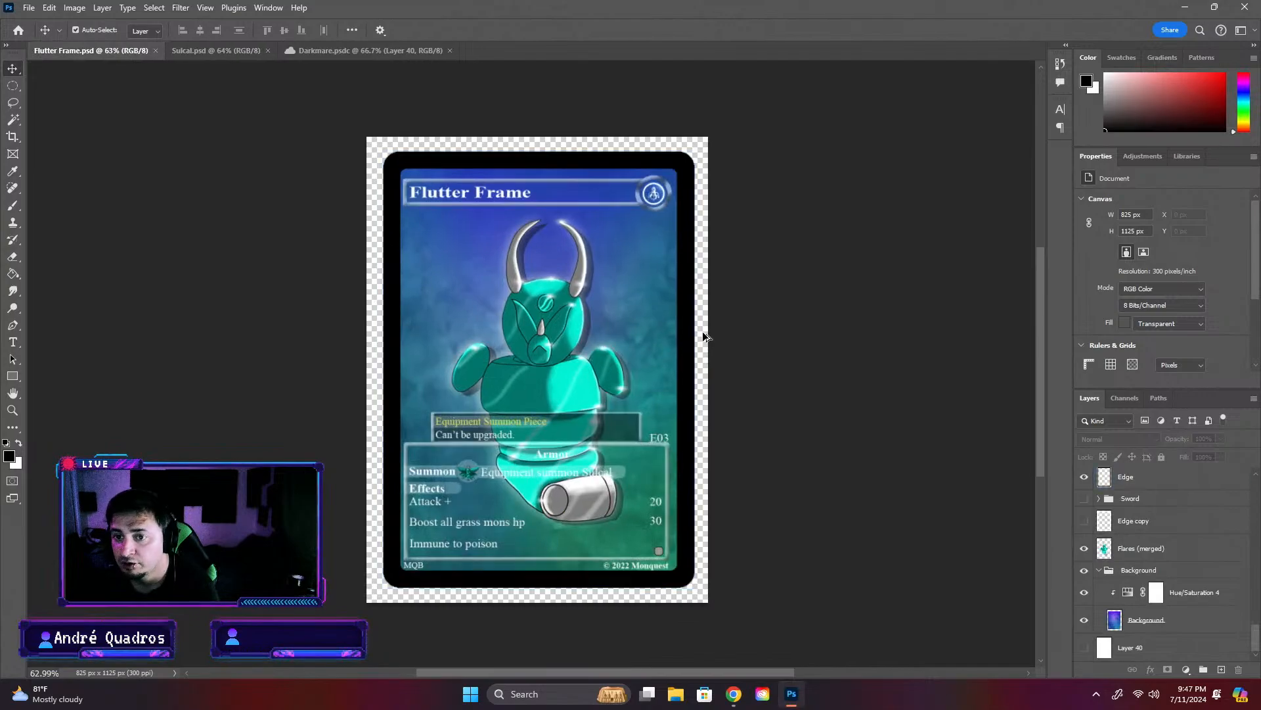
- Compare the Sulcal card with the Hue/Saturation 3 and Brightness/Contrast 4 adjustment layers off and on
scroll(684, 325, up, 2)
click(601, 257)
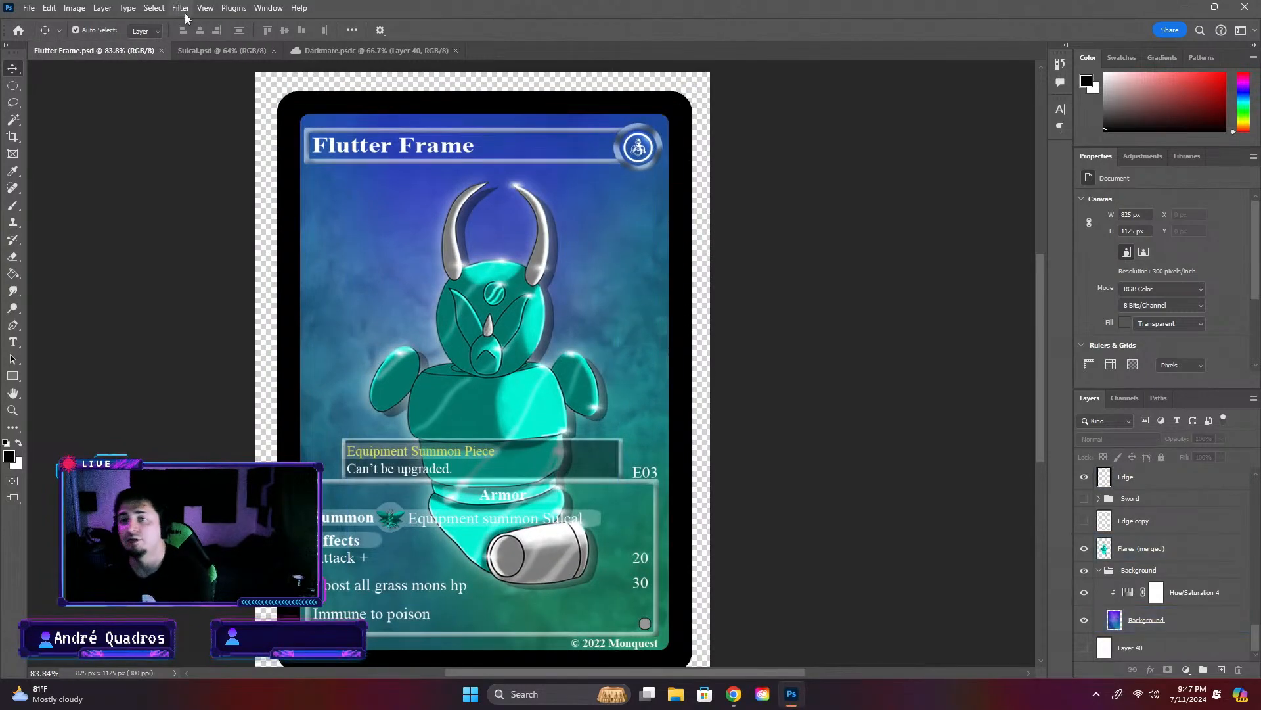
click(221, 47)
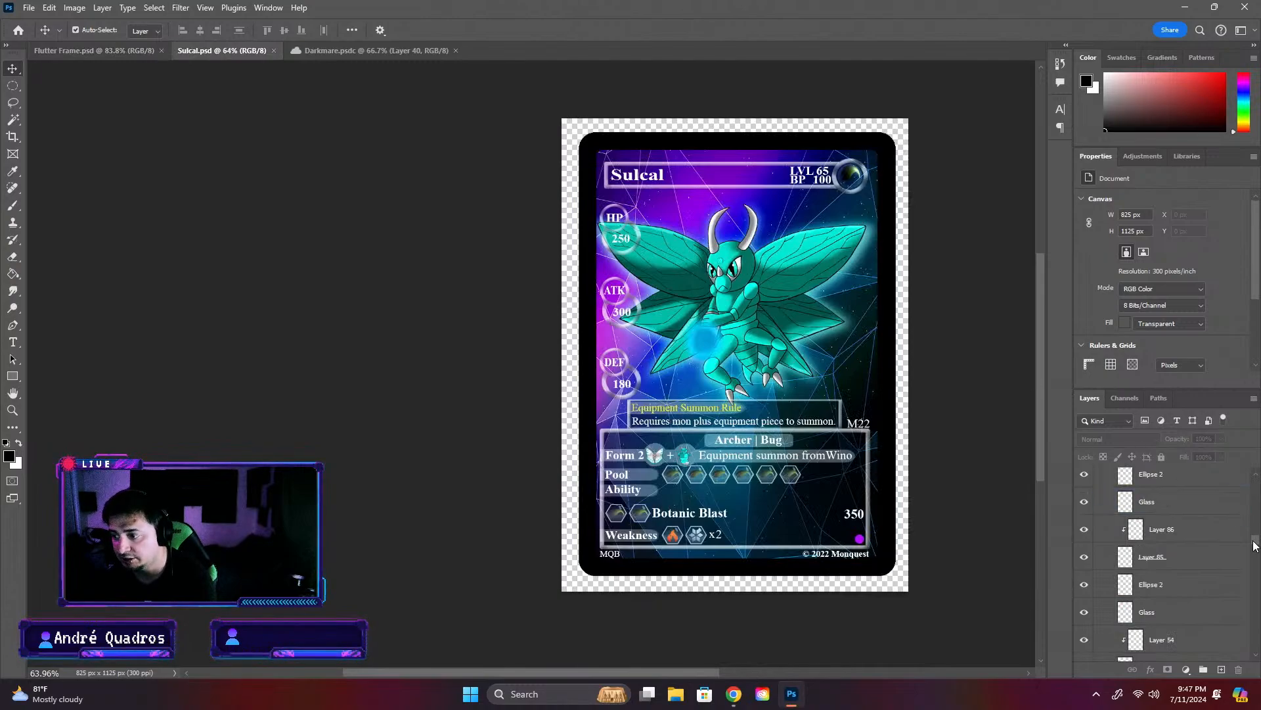
drag(1255, 546, 1257, 486)
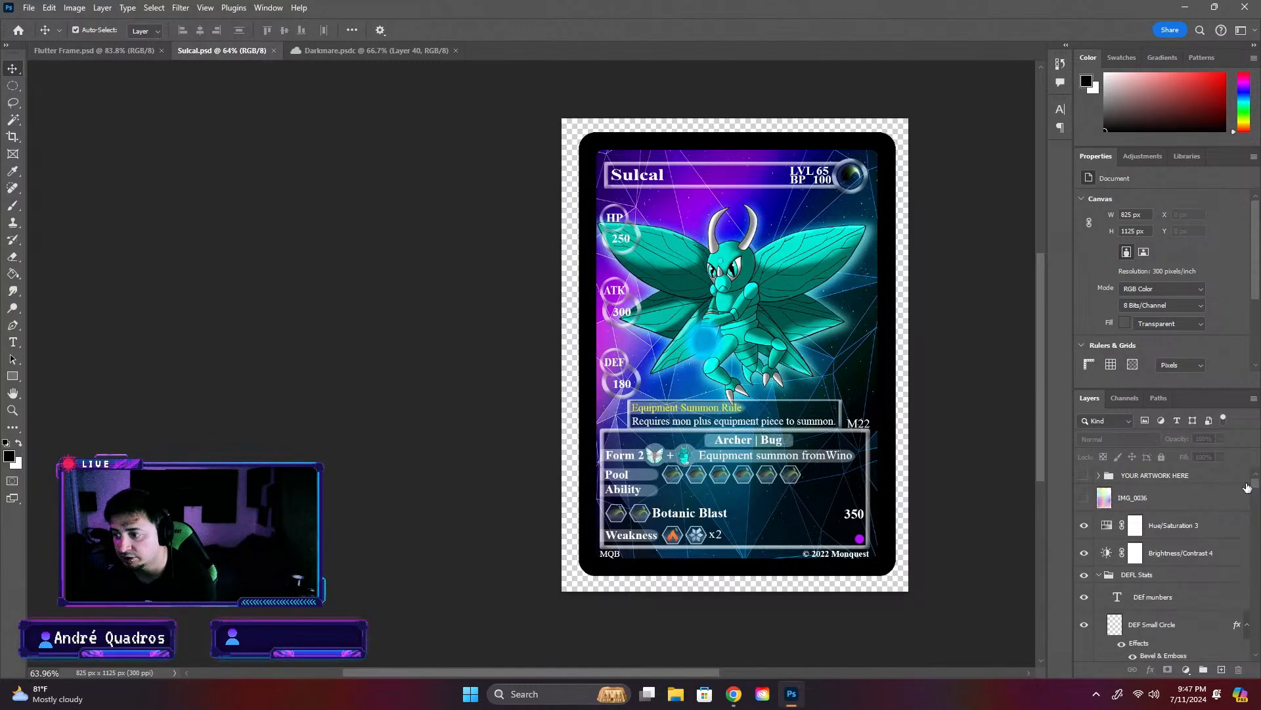
click(1080, 531)
click(1081, 531)
click(1084, 554)
click(1083, 553)
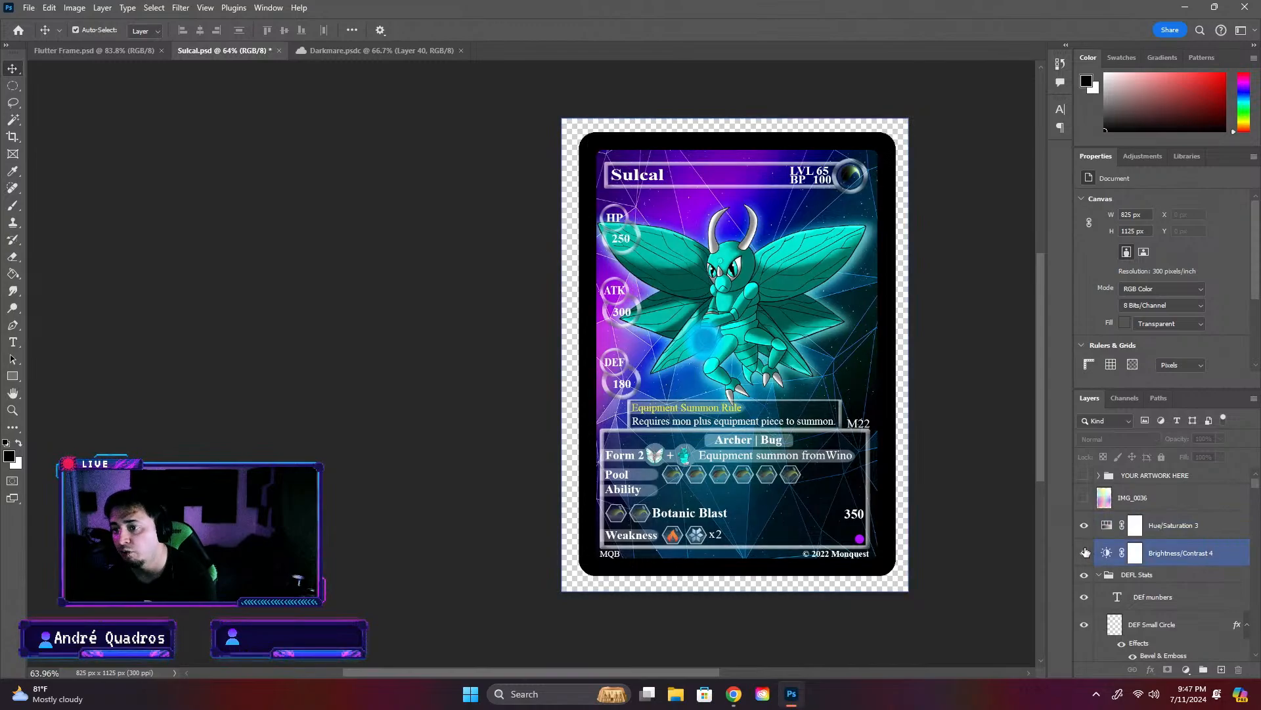
scroll(678, 436, up, 5)
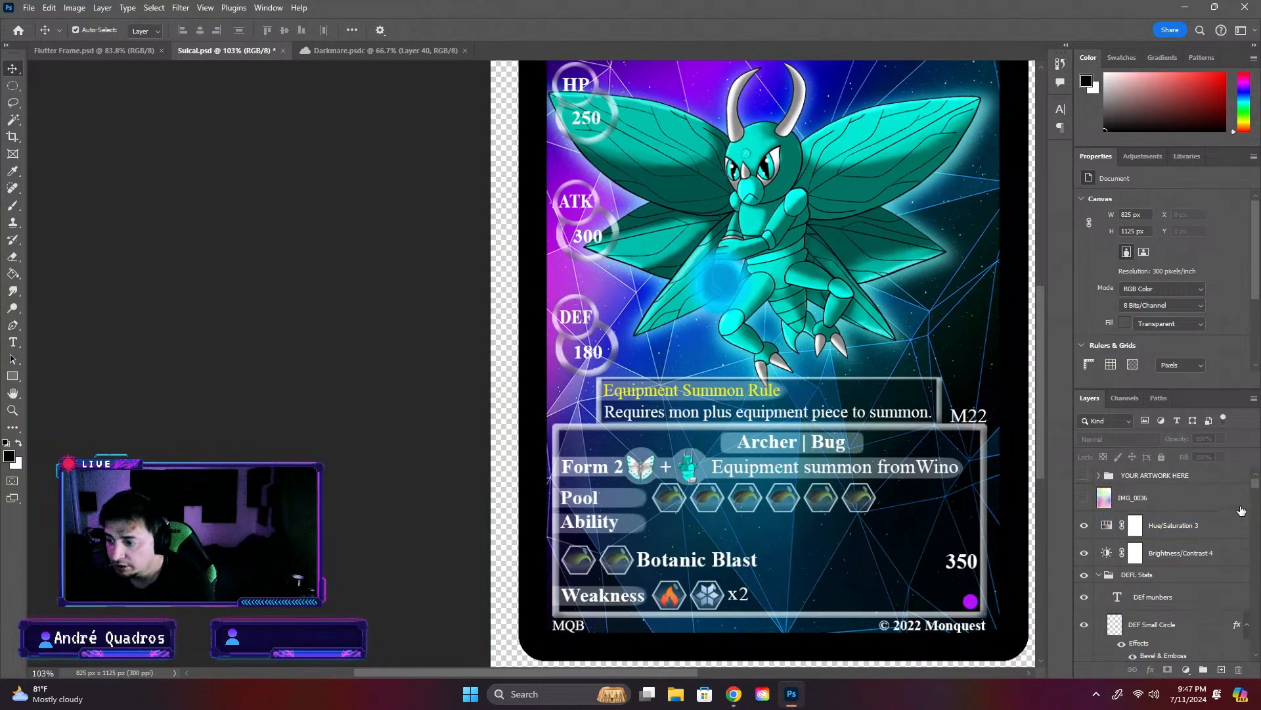
click(1082, 526)
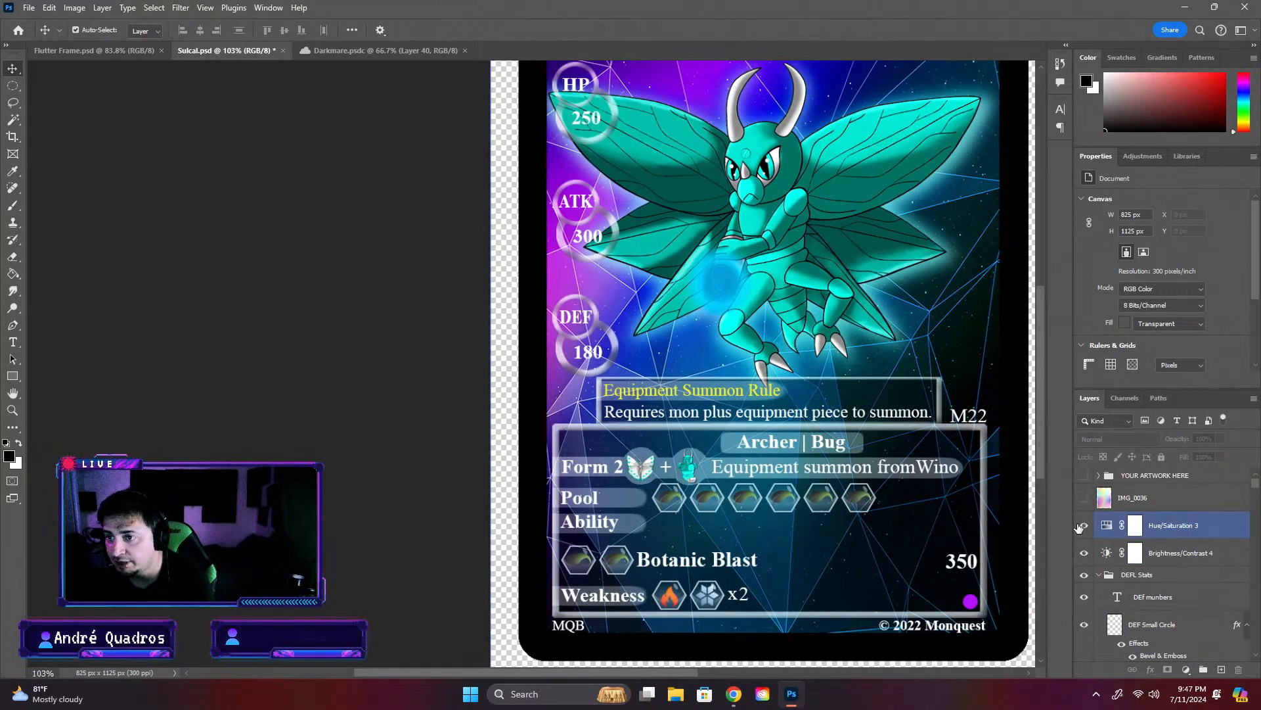
scroll(841, 465, down, 5)
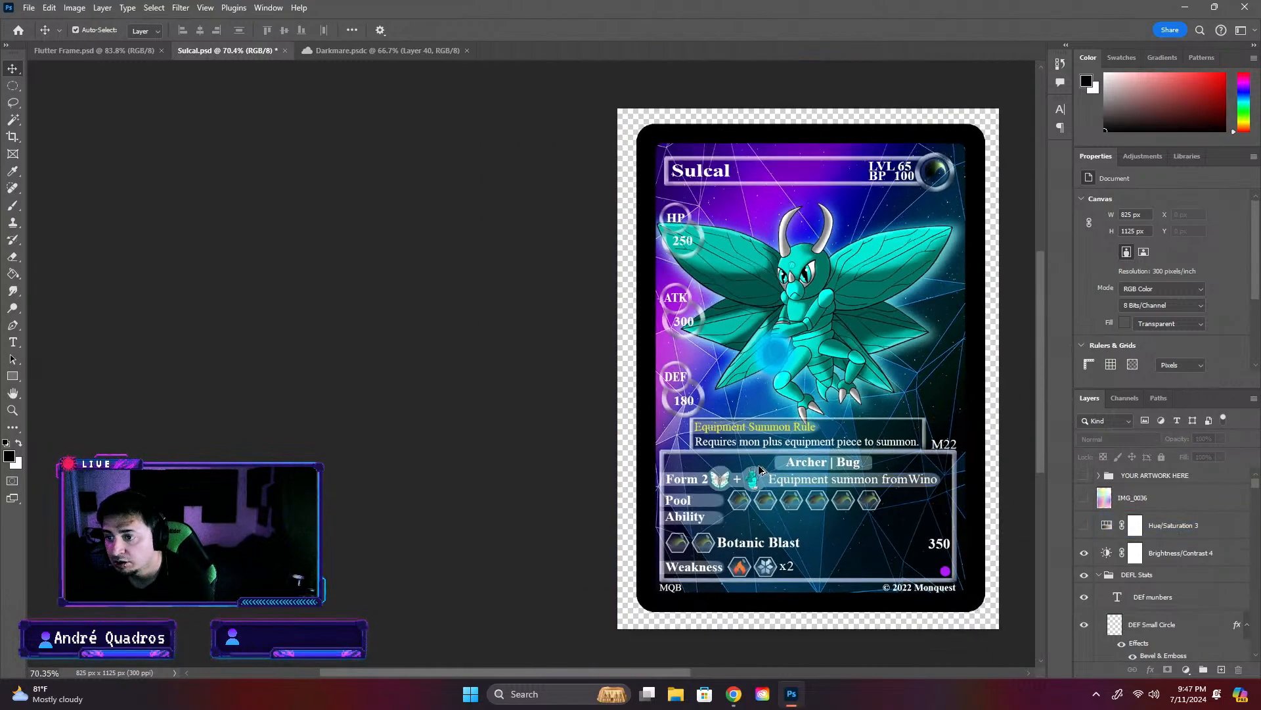
click(1085, 524)
- Set the hue of the Sulcal card's Hue/Saturation 3 adjustment layer to -180
click(1095, 524)
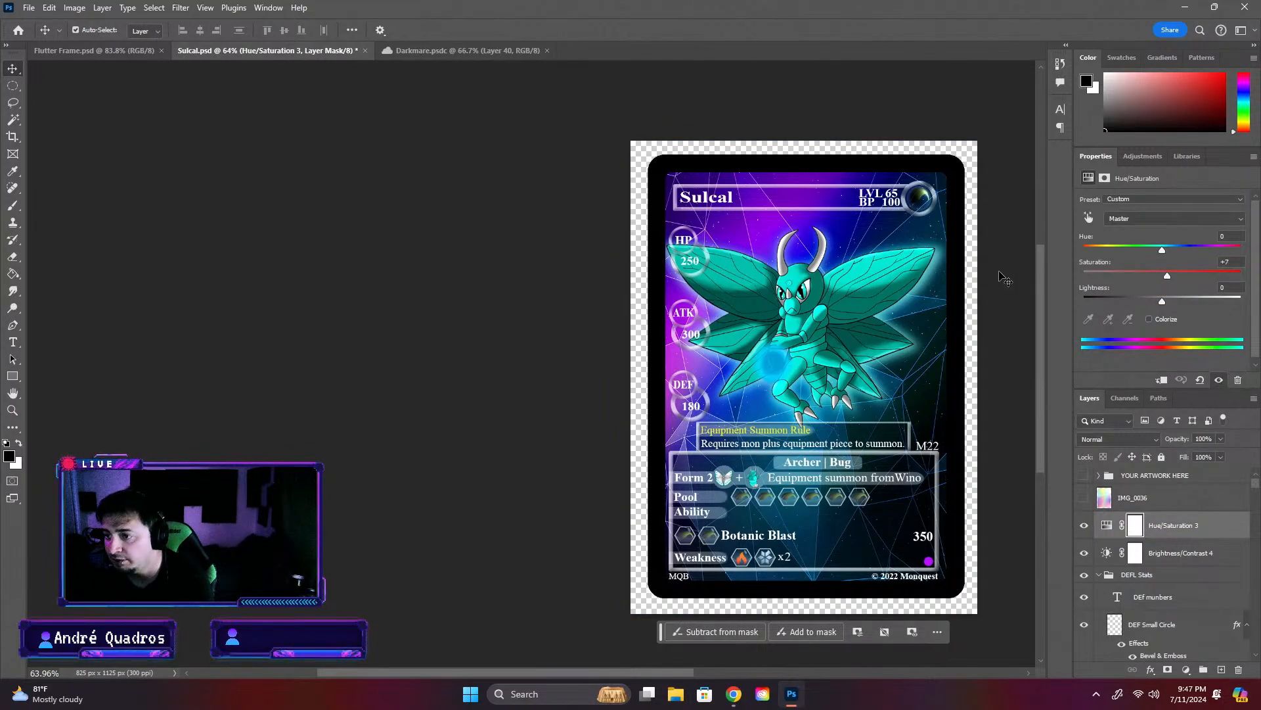
drag(1164, 252, 1250, 259)
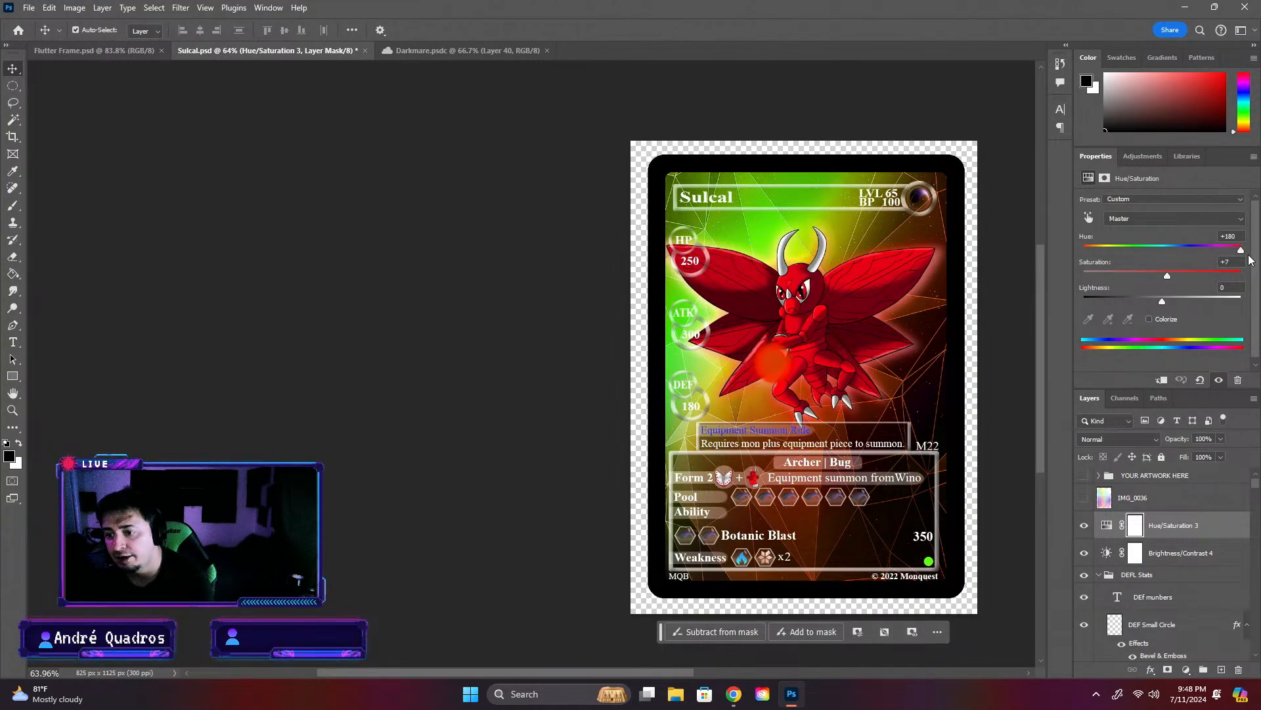
drag(1250, 260, 1083, 235)
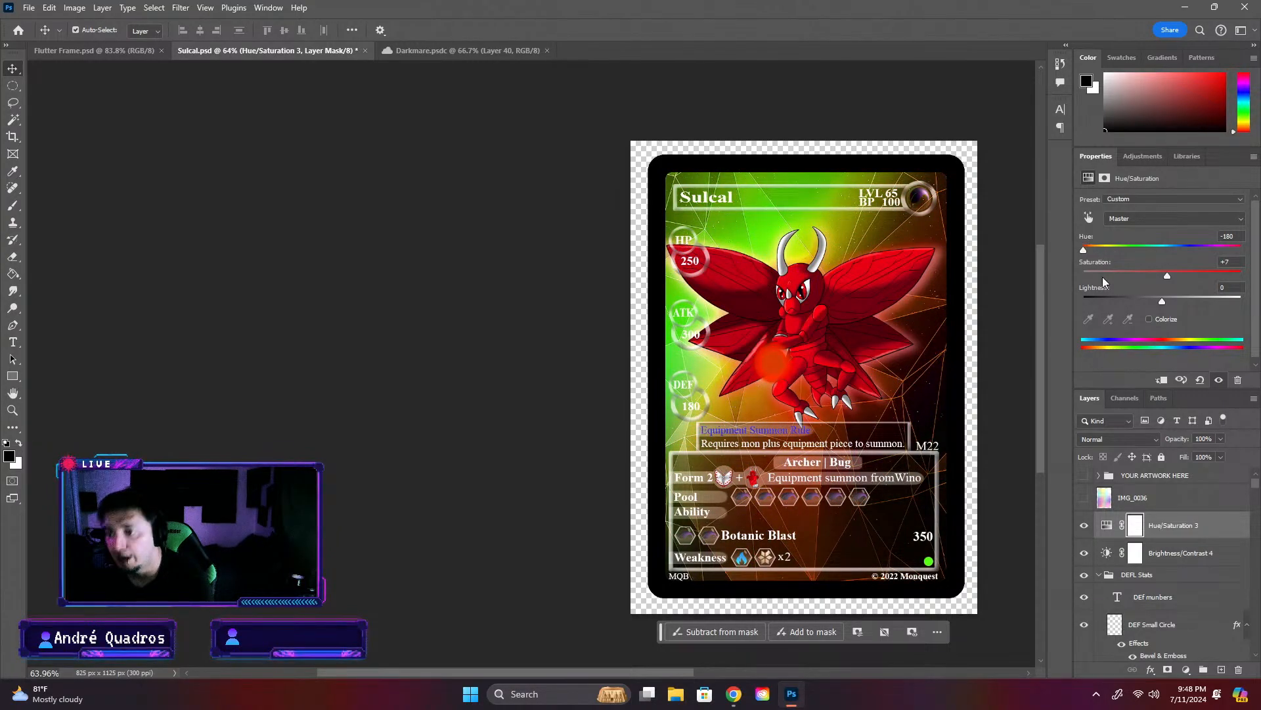
- Show the white Edge copy border and move it to X 41 px, Y 33 px to align it with the black Edge border
click(964, 442)
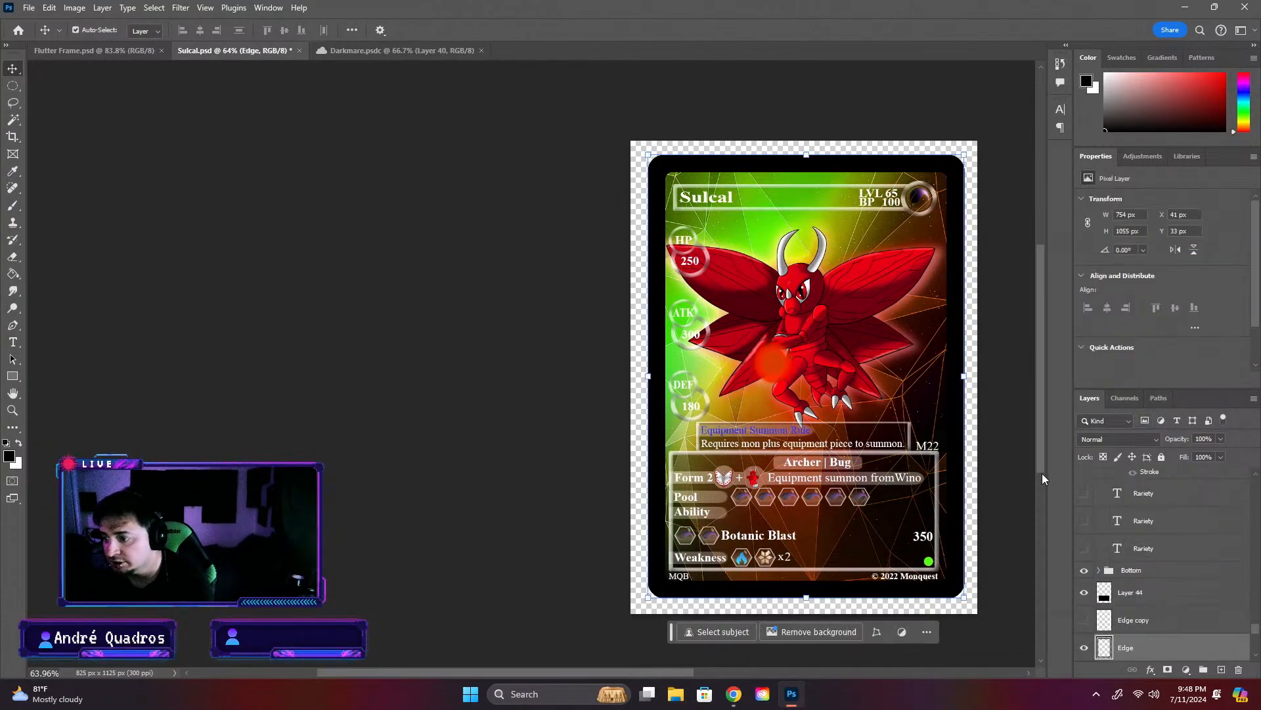
click(1084, 619)
click(1085, 649)
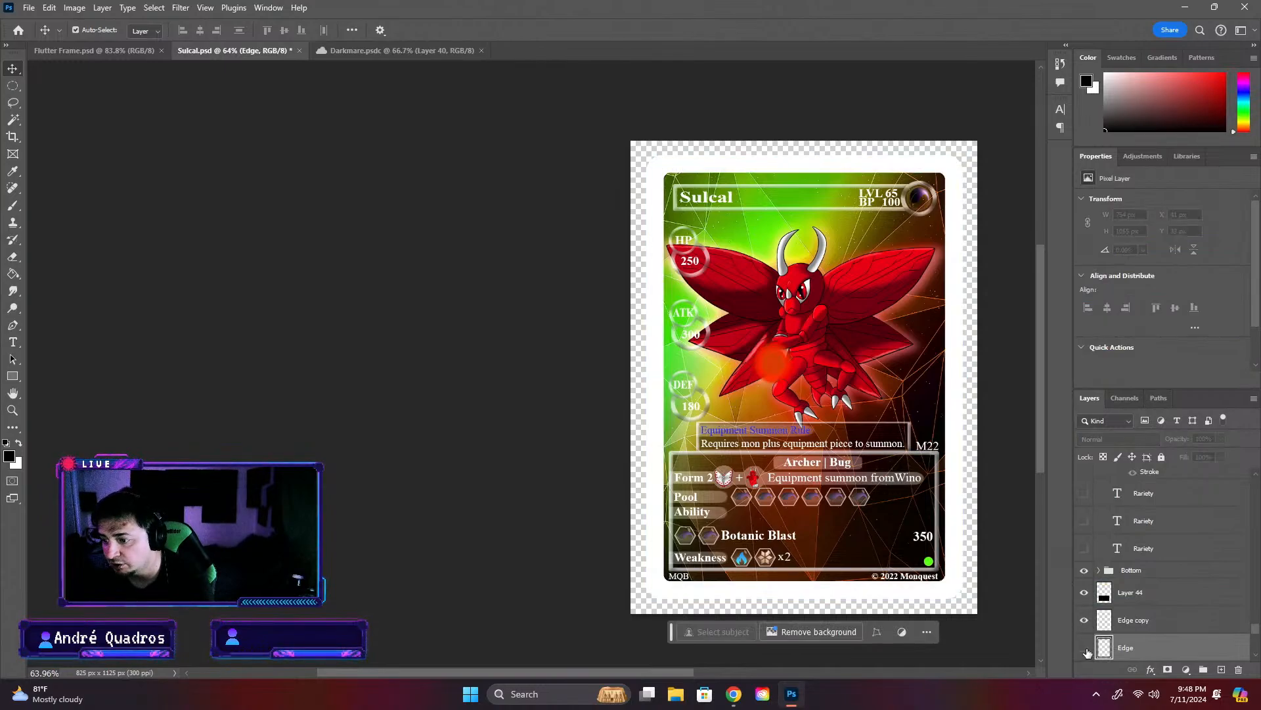
click(1085, 649)
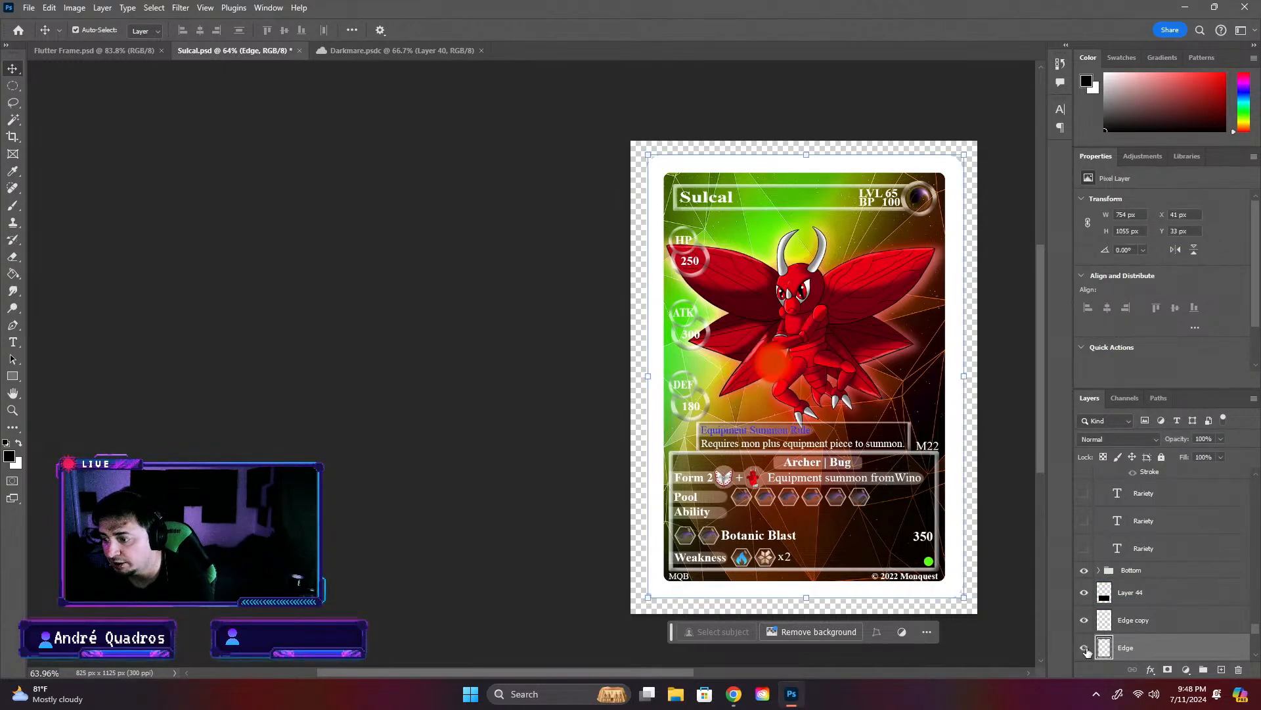
click(1029, 334)
click(960, 262)
scroll(960, 260, up, 4)
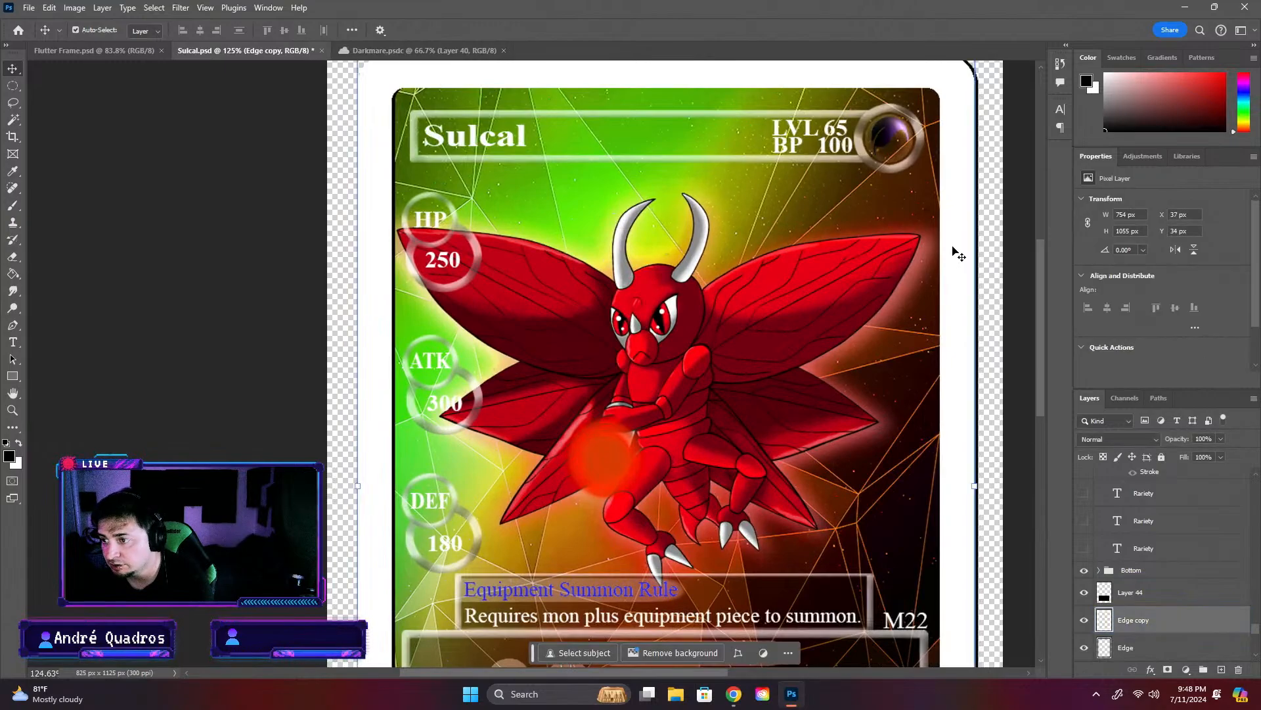
drag(955, 247, 959, 246)
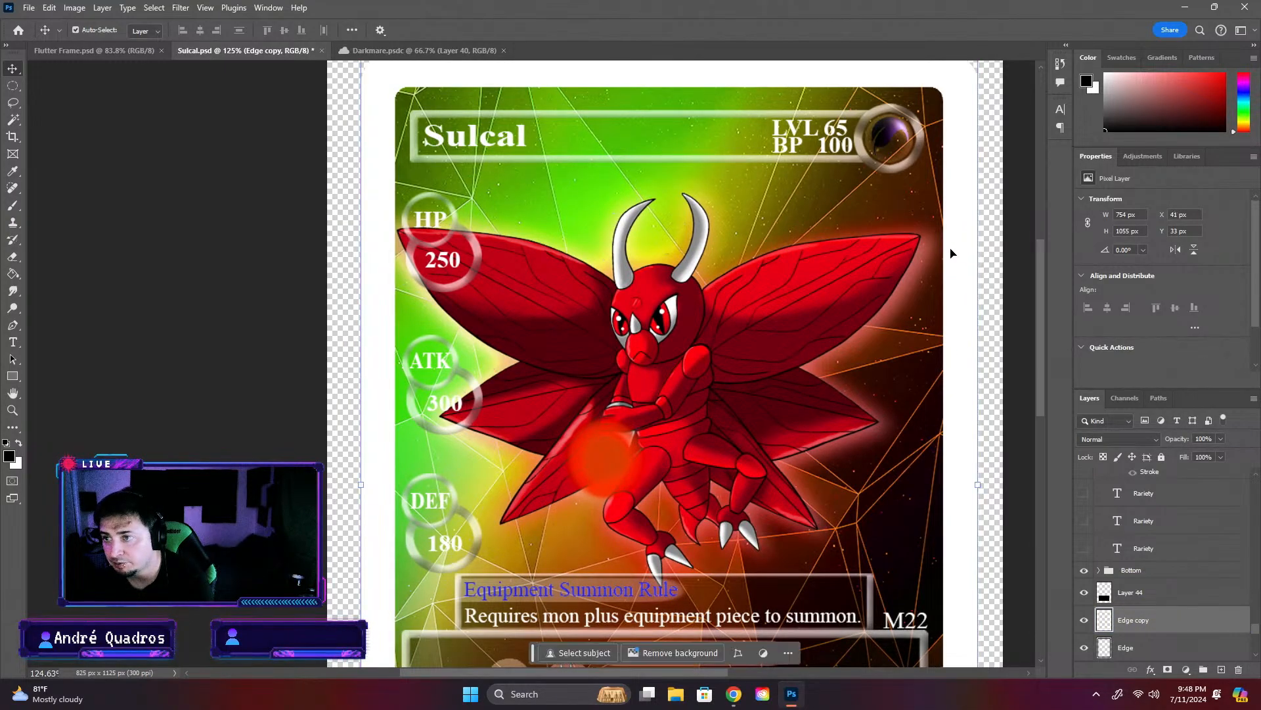
- Hide the black Edge layer and check the recoloured Sulcal card with the white Edge copy border
scroll(922, 282, down, 5)
scroll(918, 304, down, 2)
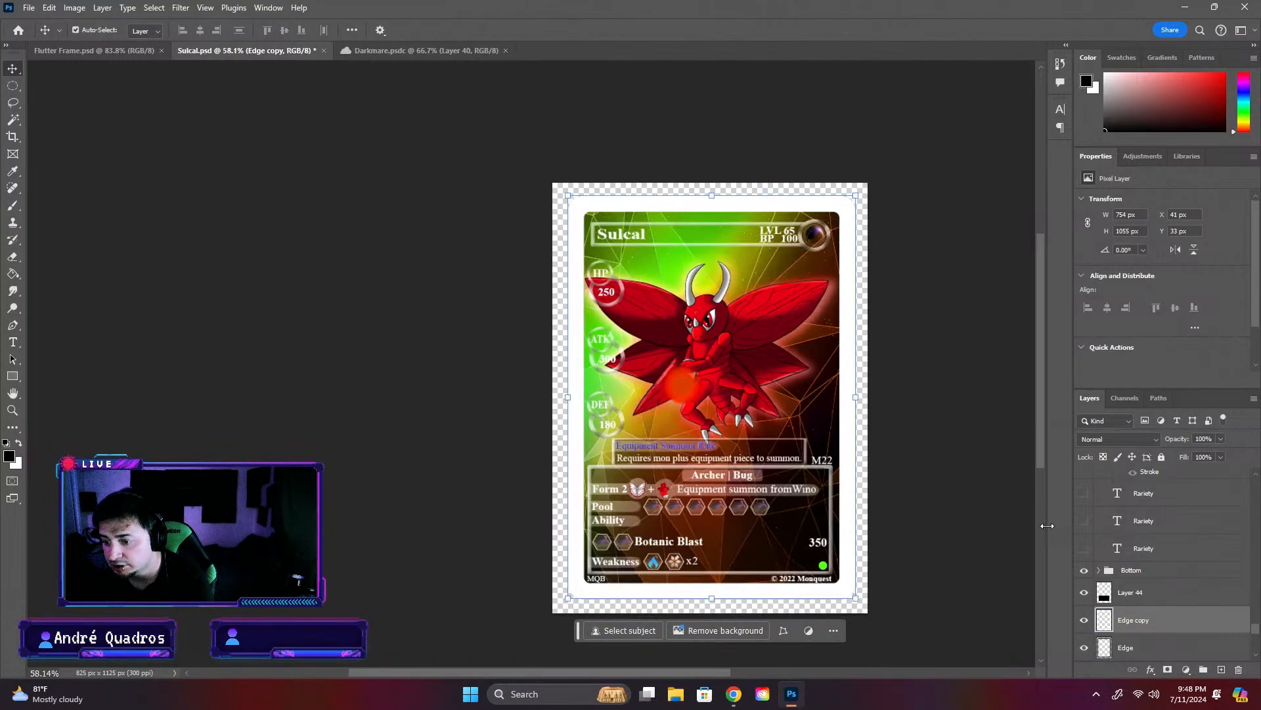
click(1084, 622)
click(1084, 622)
click(953, 510)
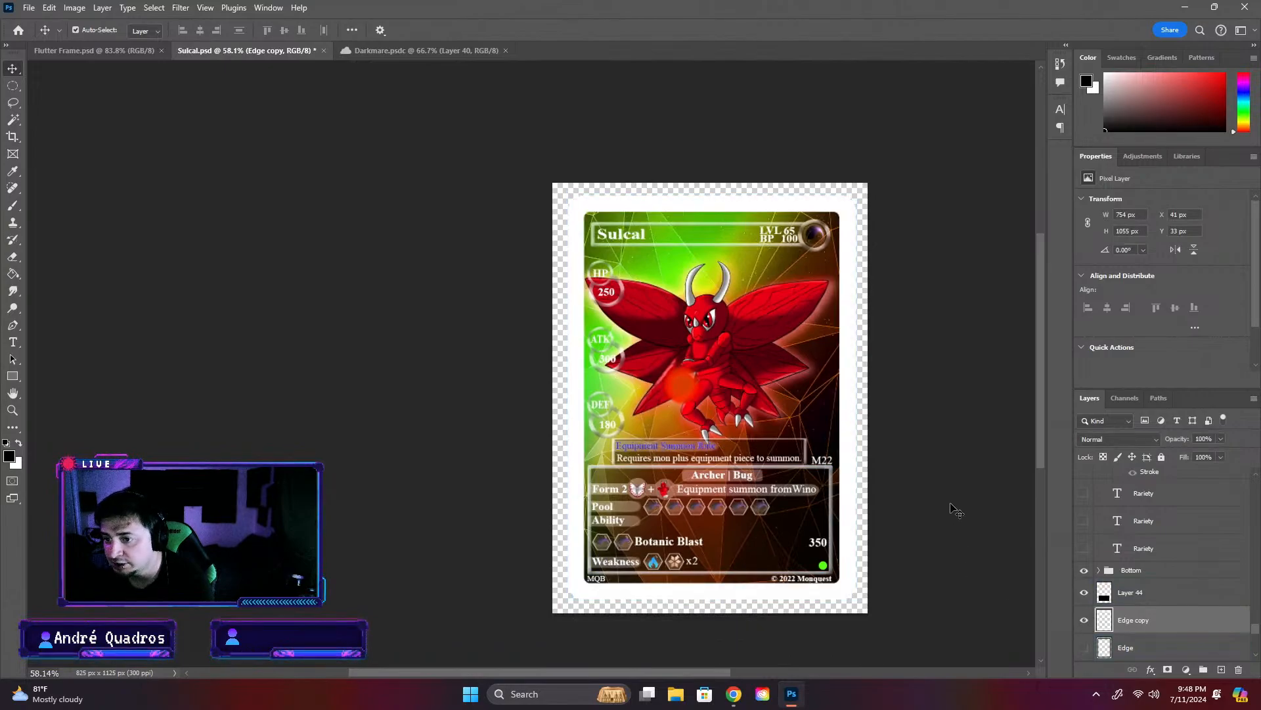
- Preview the holographic IMG_0036 overlay on the white-bordered Sulcal card, and hide the overlay again
scroll(1165, 544, up, 3)
scroll(1165, 544, up, 3)
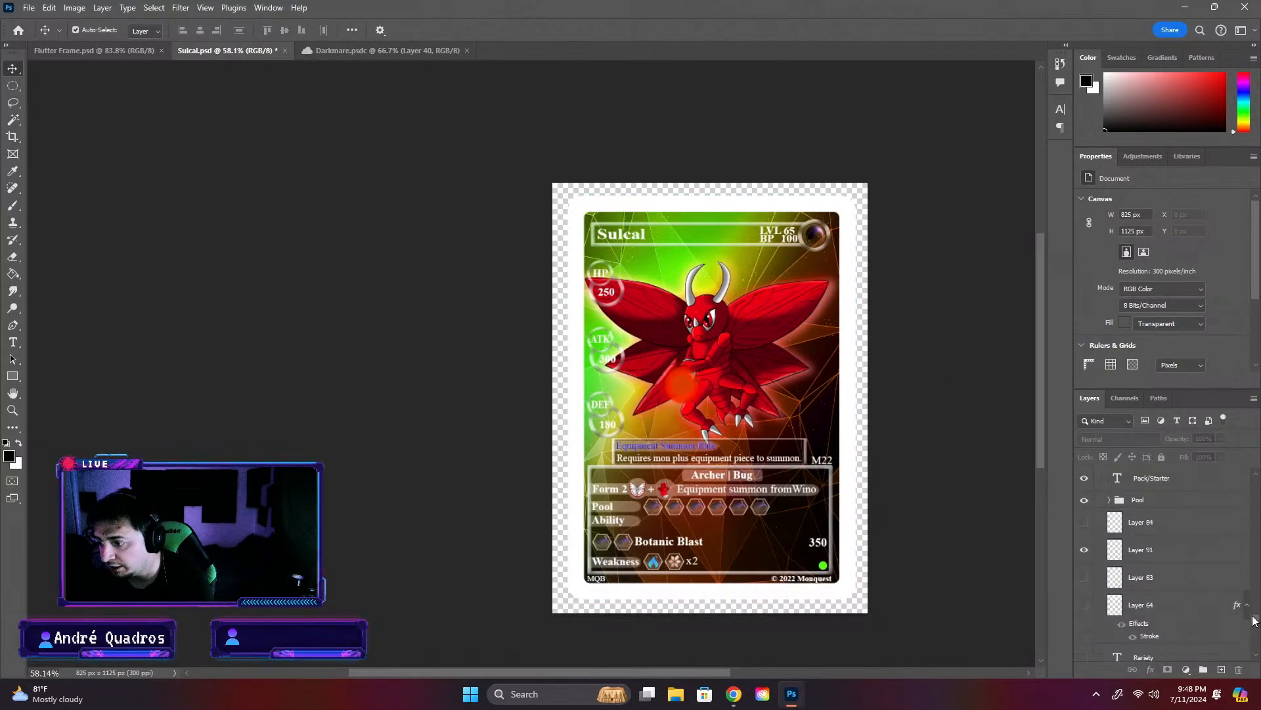
drag(1255, 621, 1256, 479)
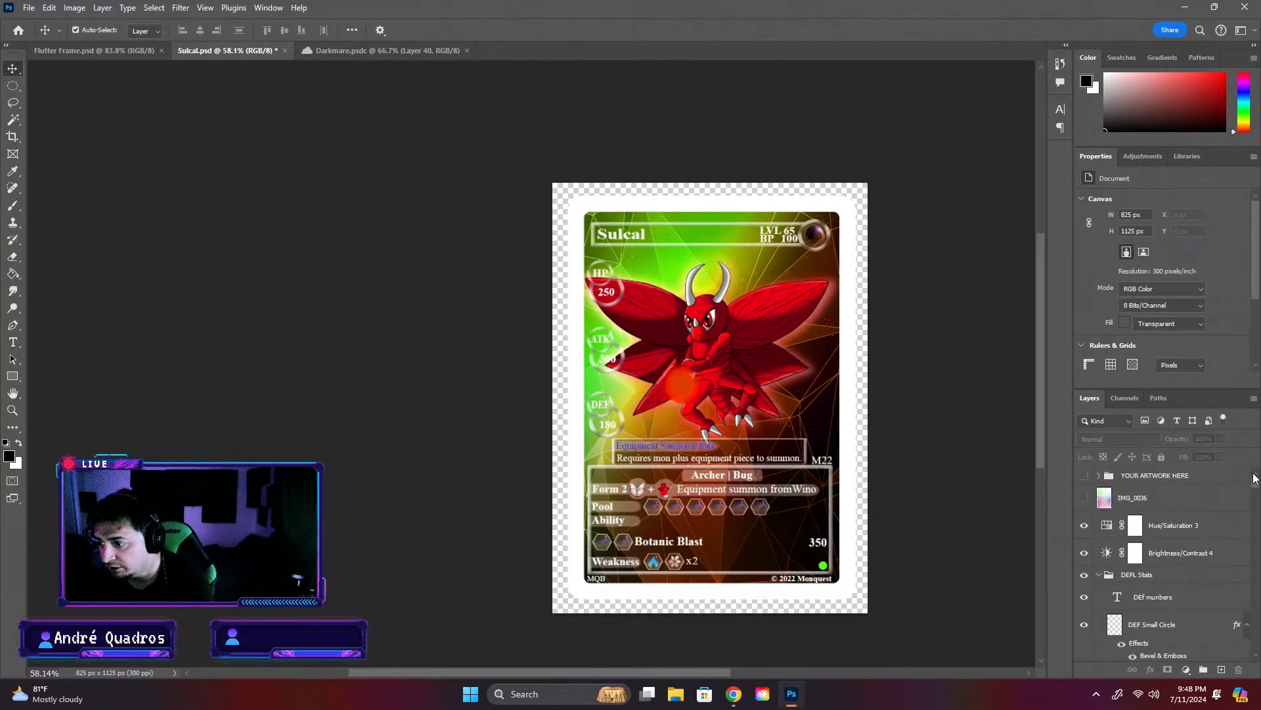
click(1084, 497)
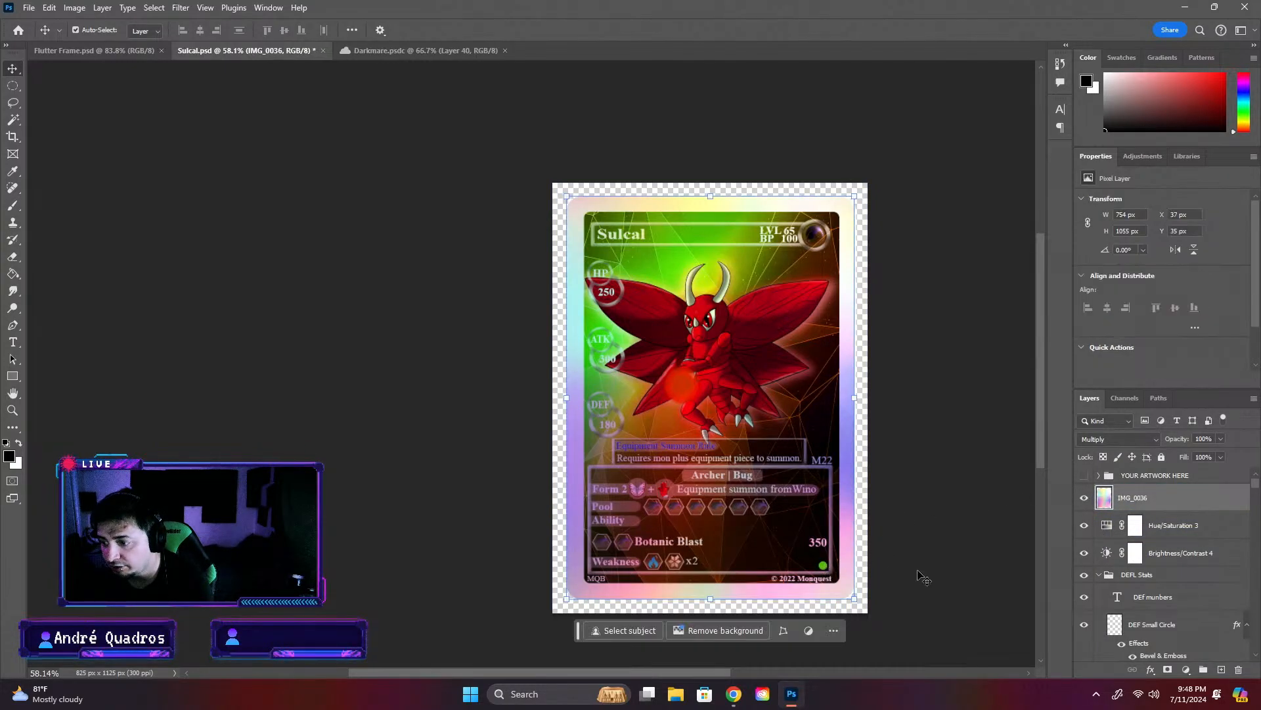
scroll(979, 568, down, 1)
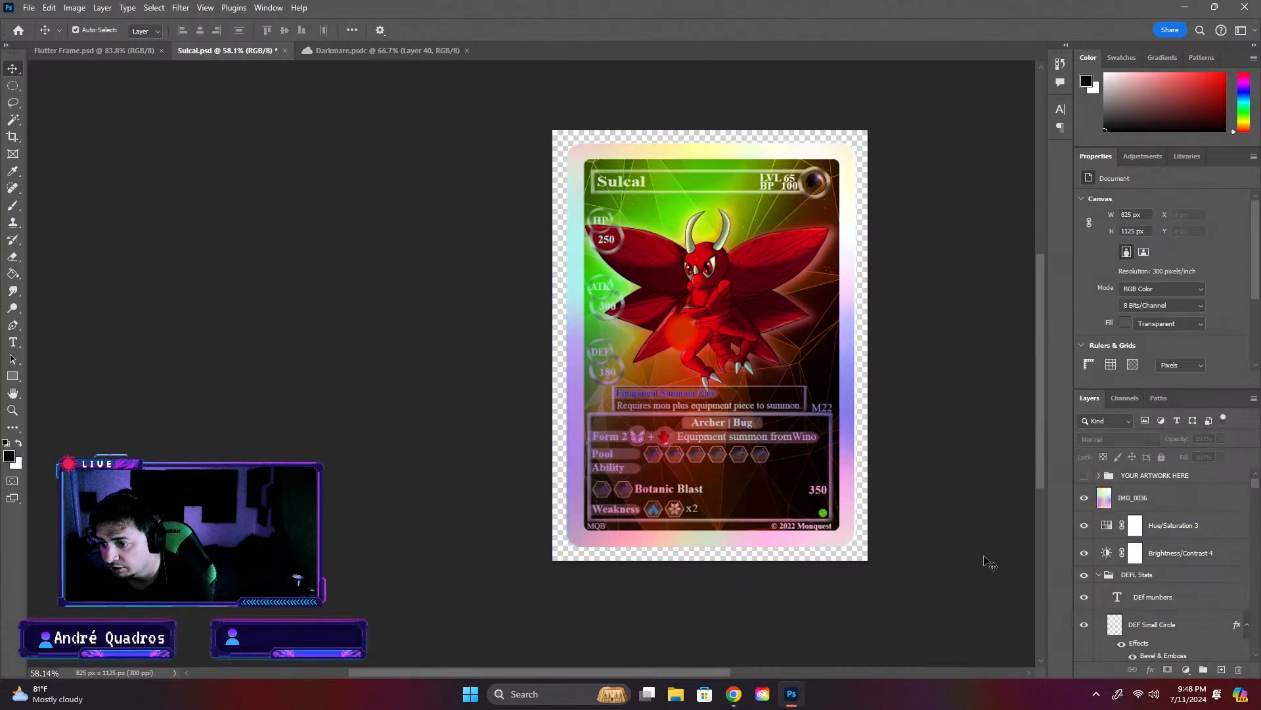
click(824, 519)
click(885, 517)
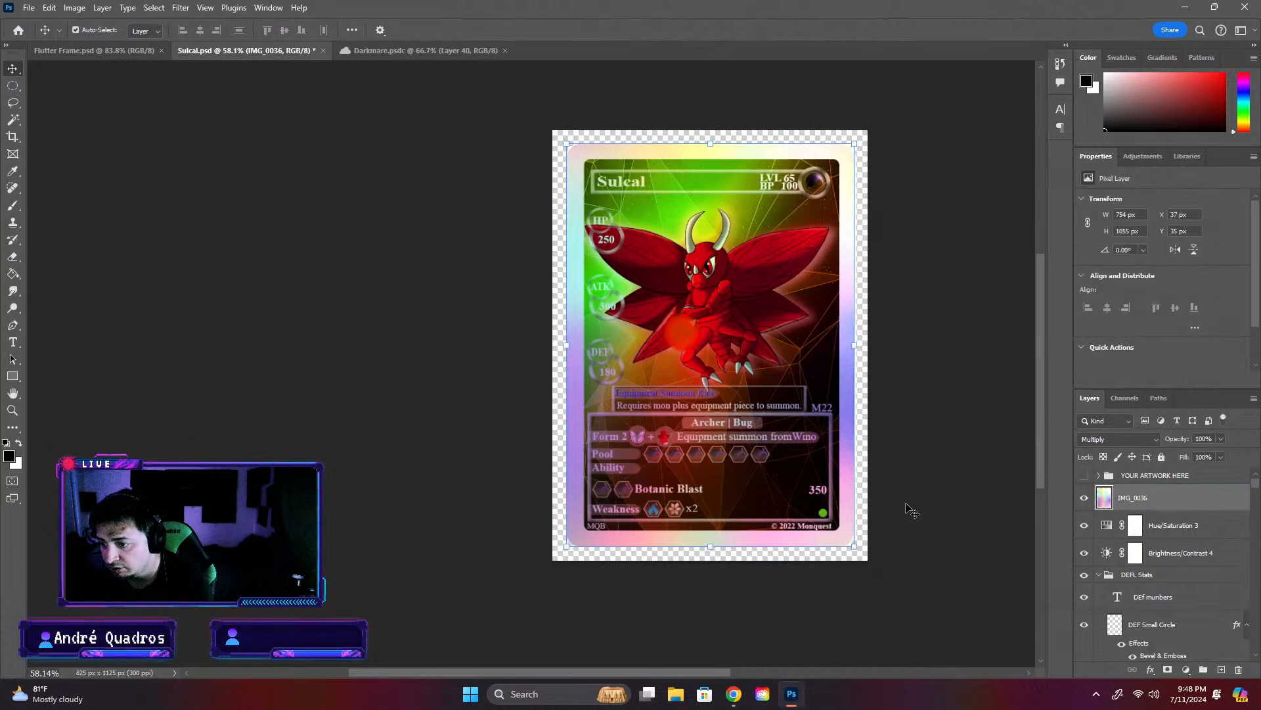
click(1084, 497)
- Change the Sulcal card's rarity dot to white by hiding Layer 91 and showing Layer 84
click(825, 516)
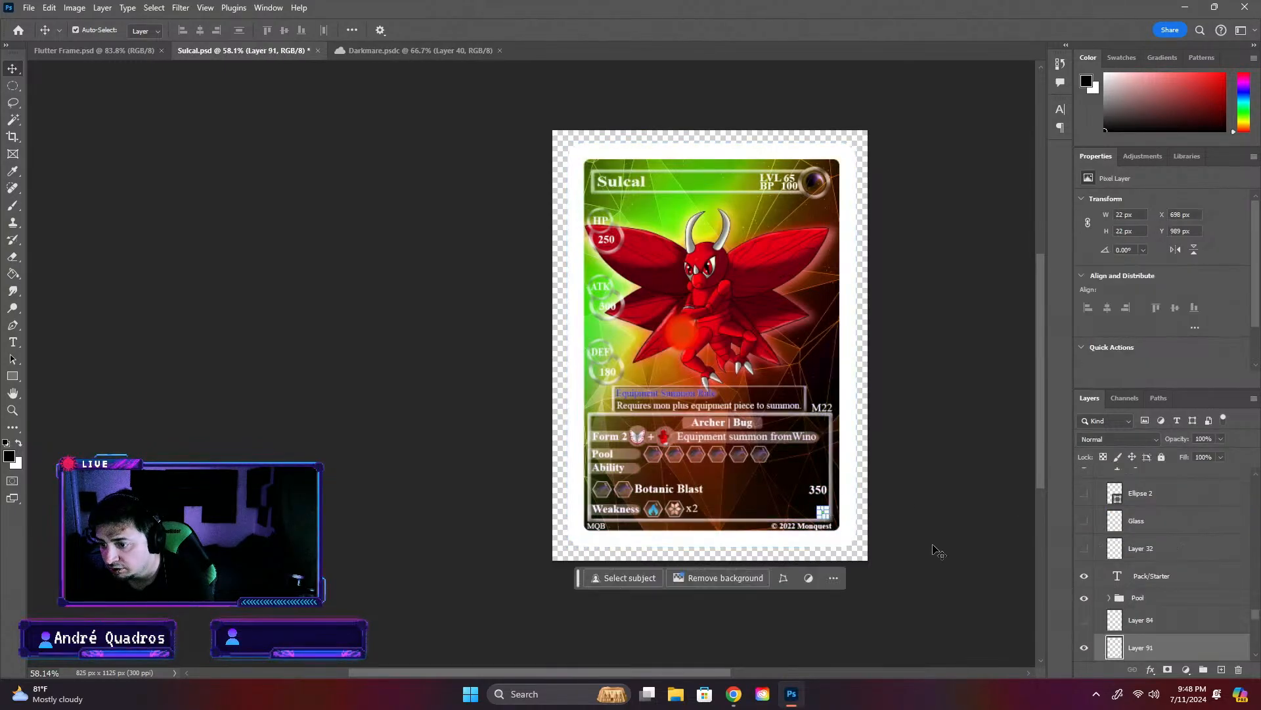
click(1082, 618)
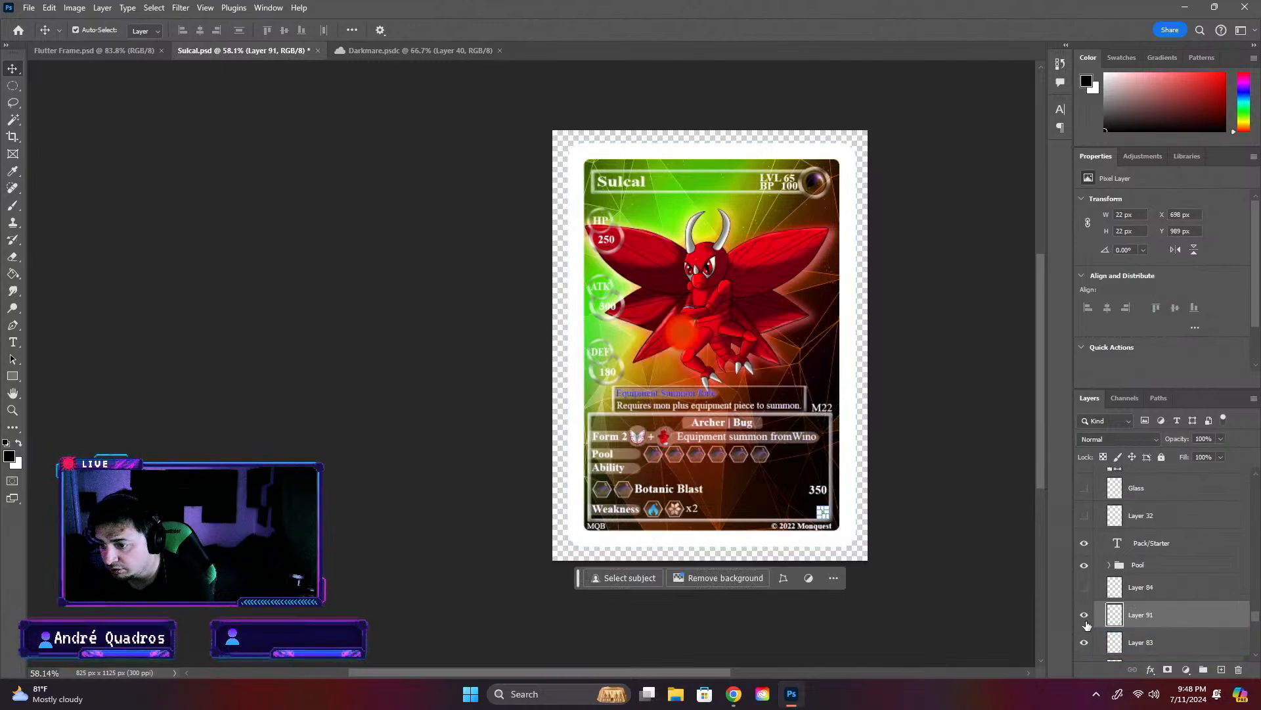
click(1084, 641)
click(1084, 585)
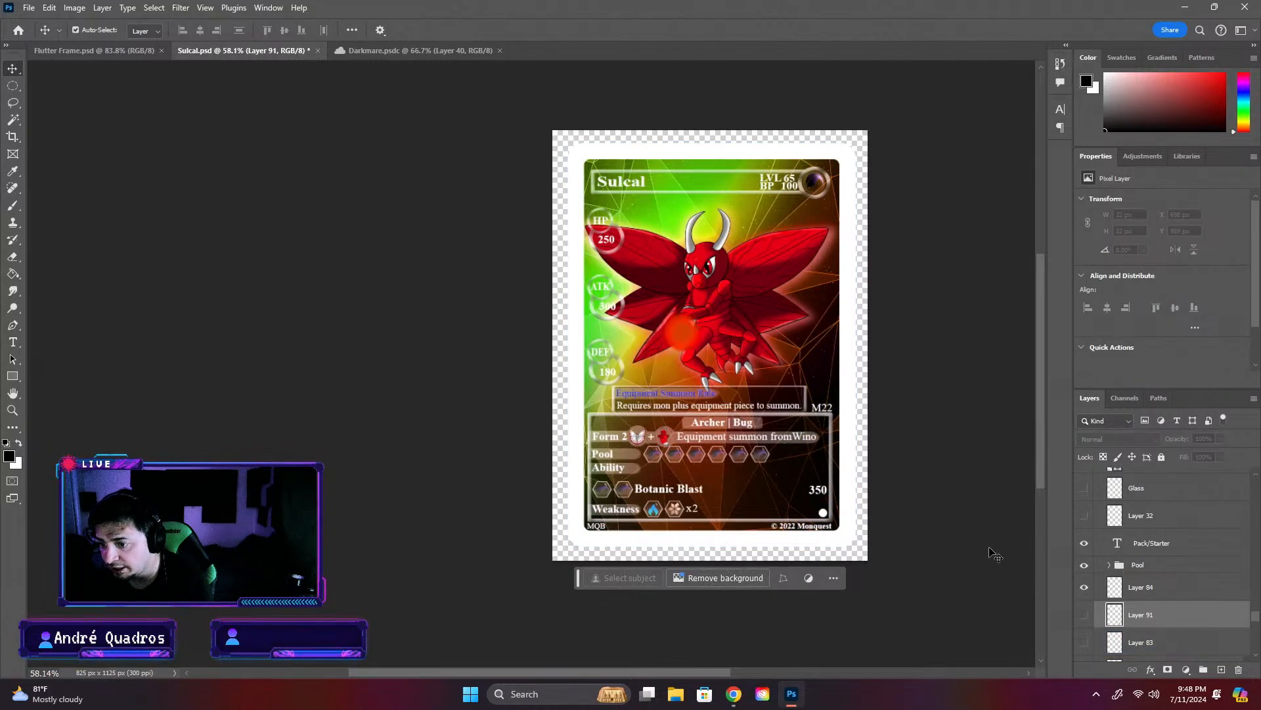
- Check the white rarity dot under the IMG_0036 overlay, and turn the overlay off
scroll(1251, 617, up, 3)
scroll(1252, 613, up, 5)
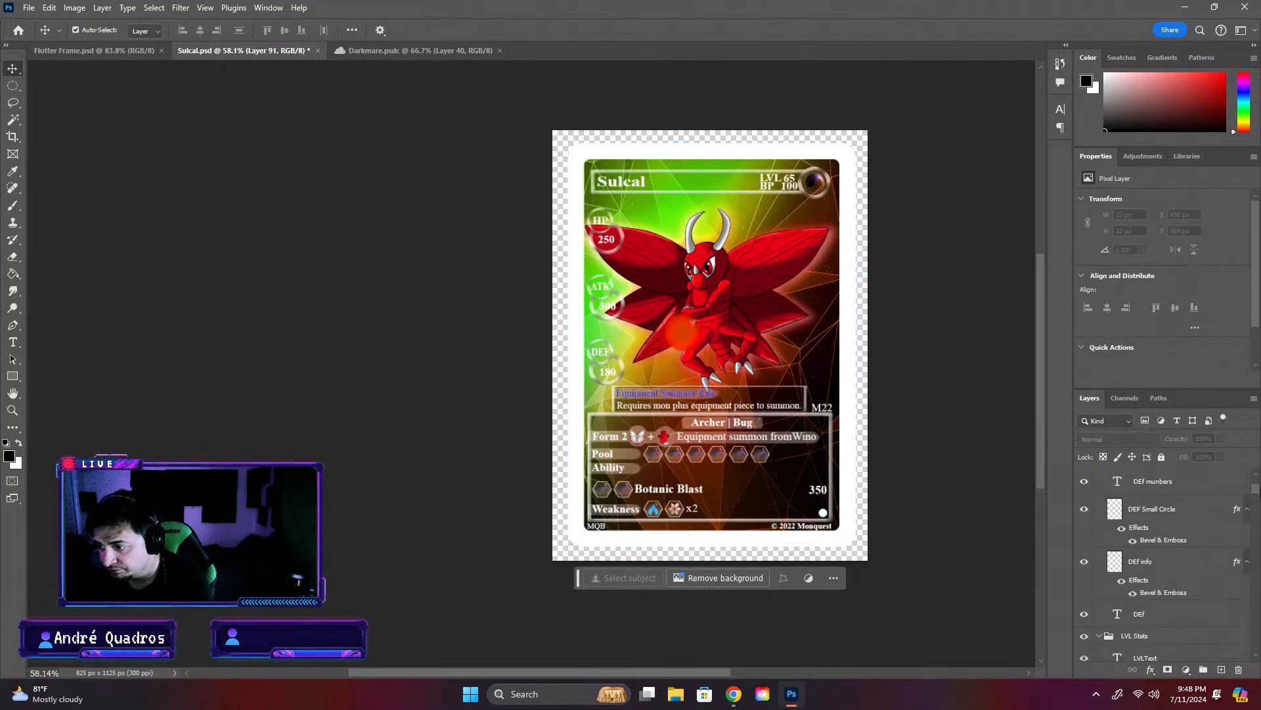
click(1084, 497)
click(920, 424)
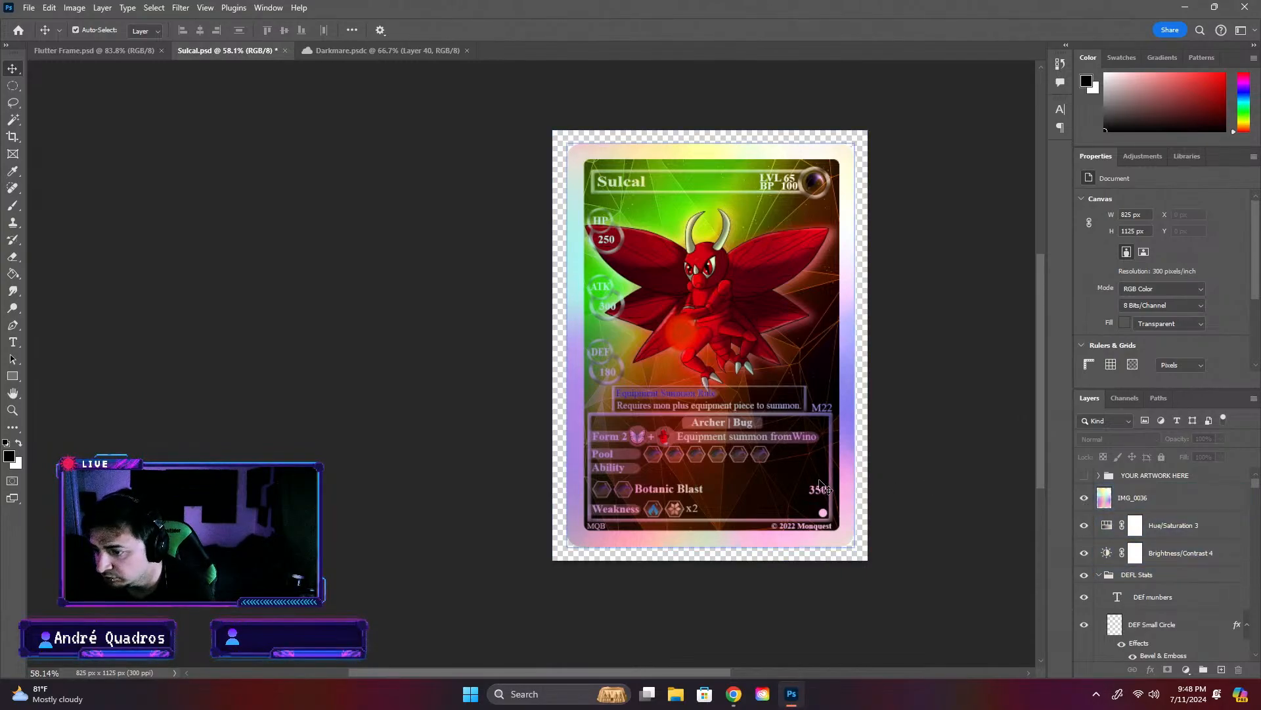
click(852, 459)
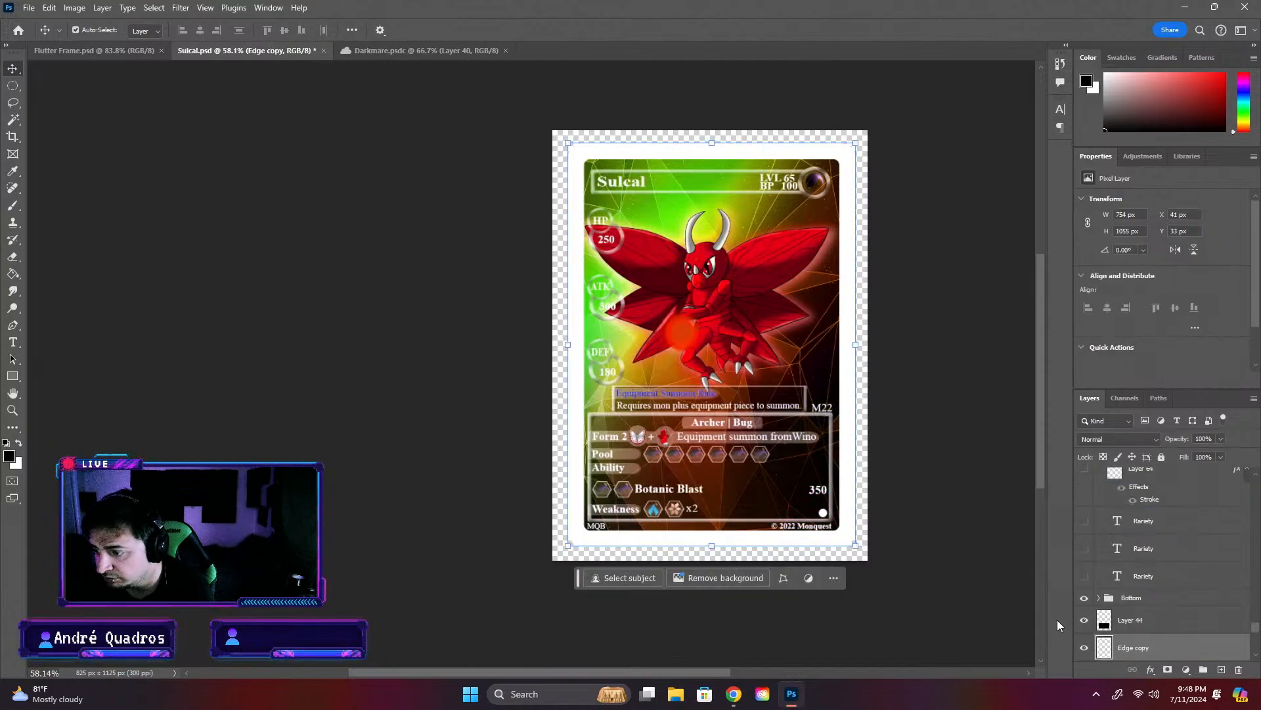
- Restore the black Edge border in place of Edge copy, and hide the Hue/Saturation 3 layer to bring back the original colours
click(1087, 651)
scroll(1088, 652, down, 2)
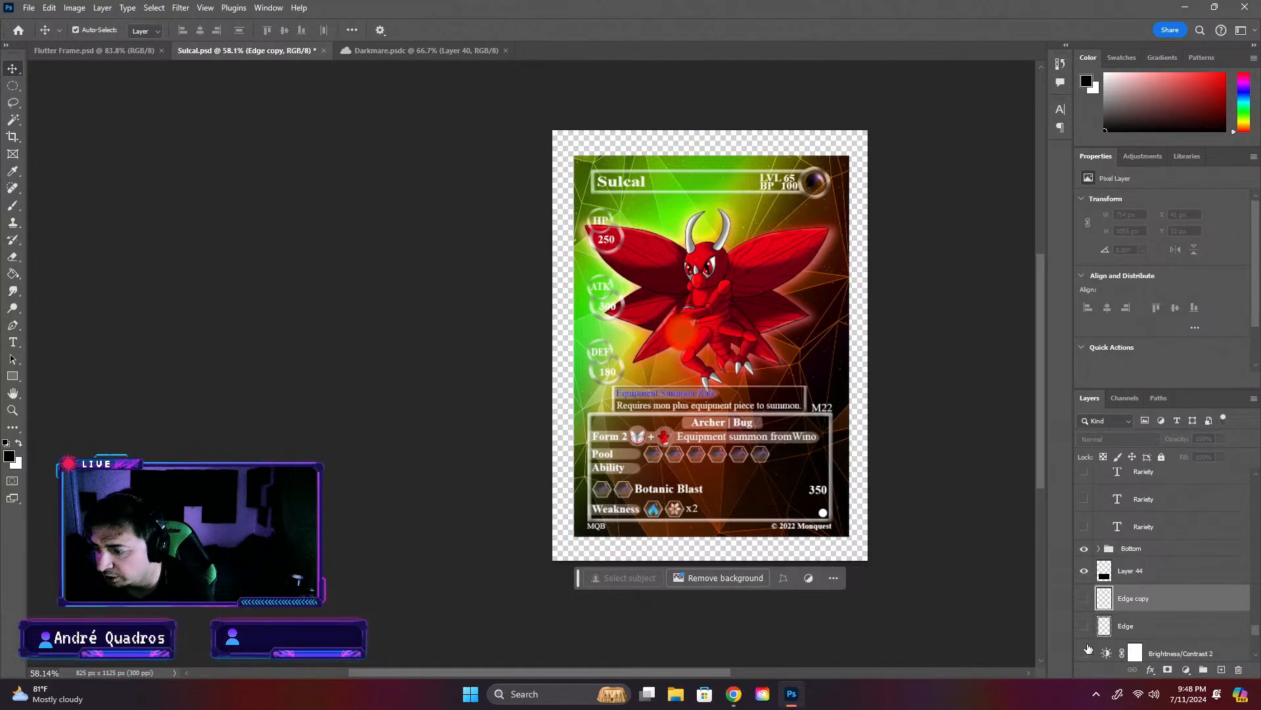
click(1085, 629)
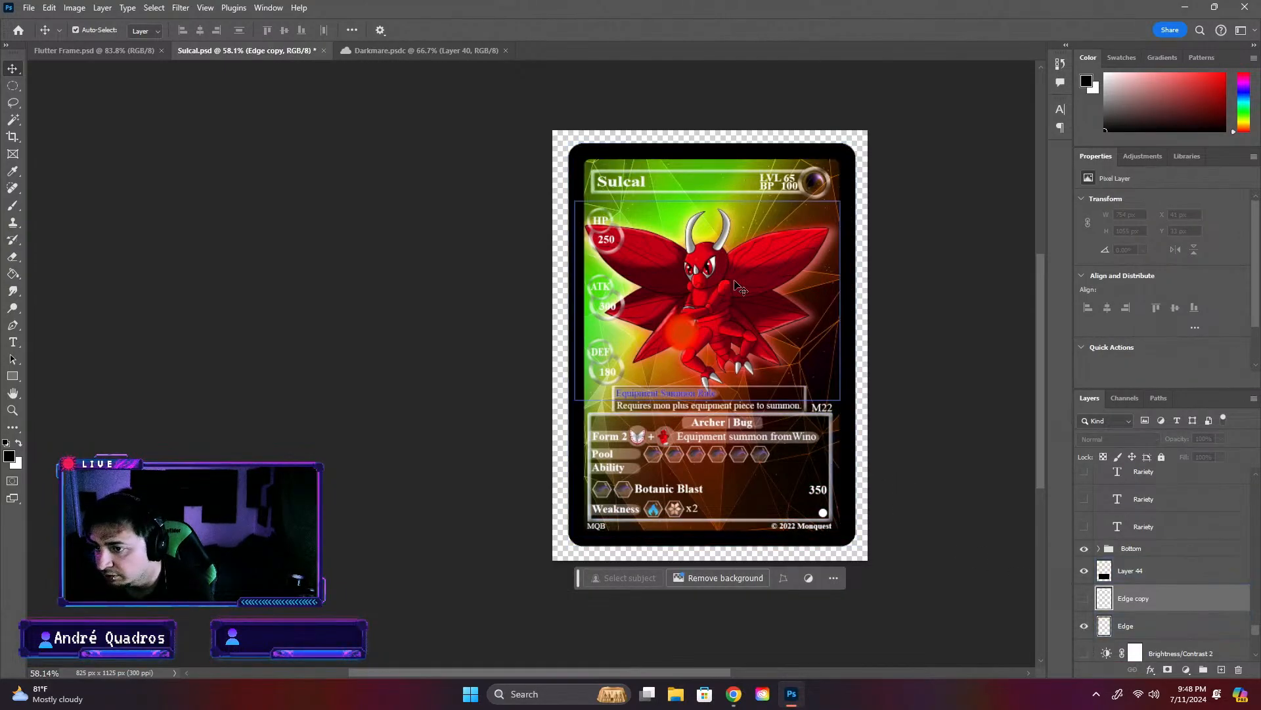
scroll(1162, 565, up, 5)
scroll(1156, 565, up, 8)
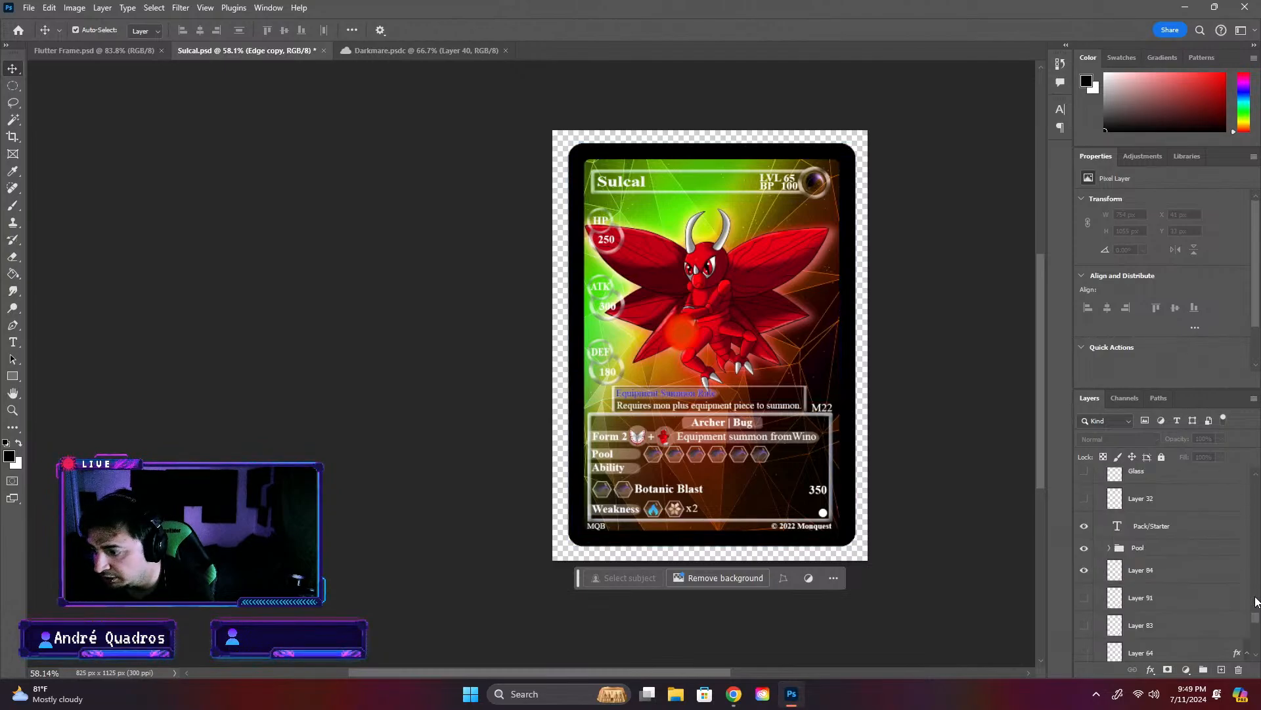
click(1084, 525)
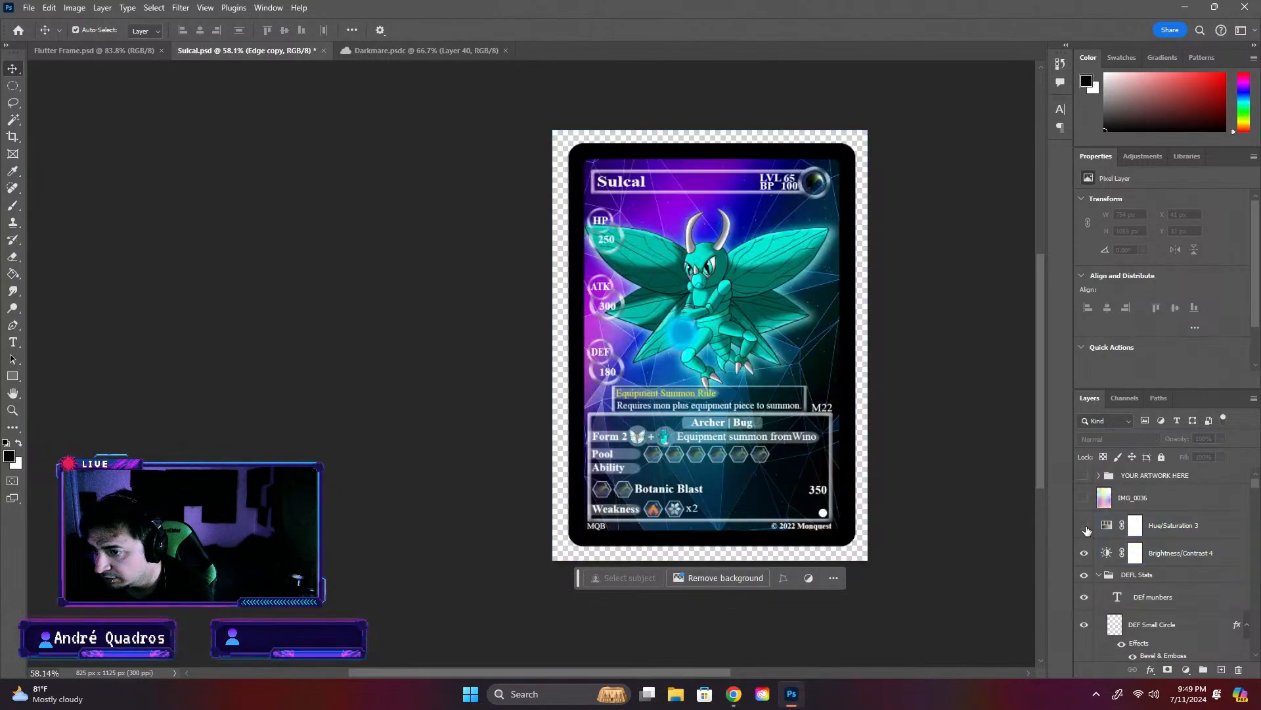
- Save the Sulcal card and close the Darkmare document
click(902, 354)
key(ctrl+s)
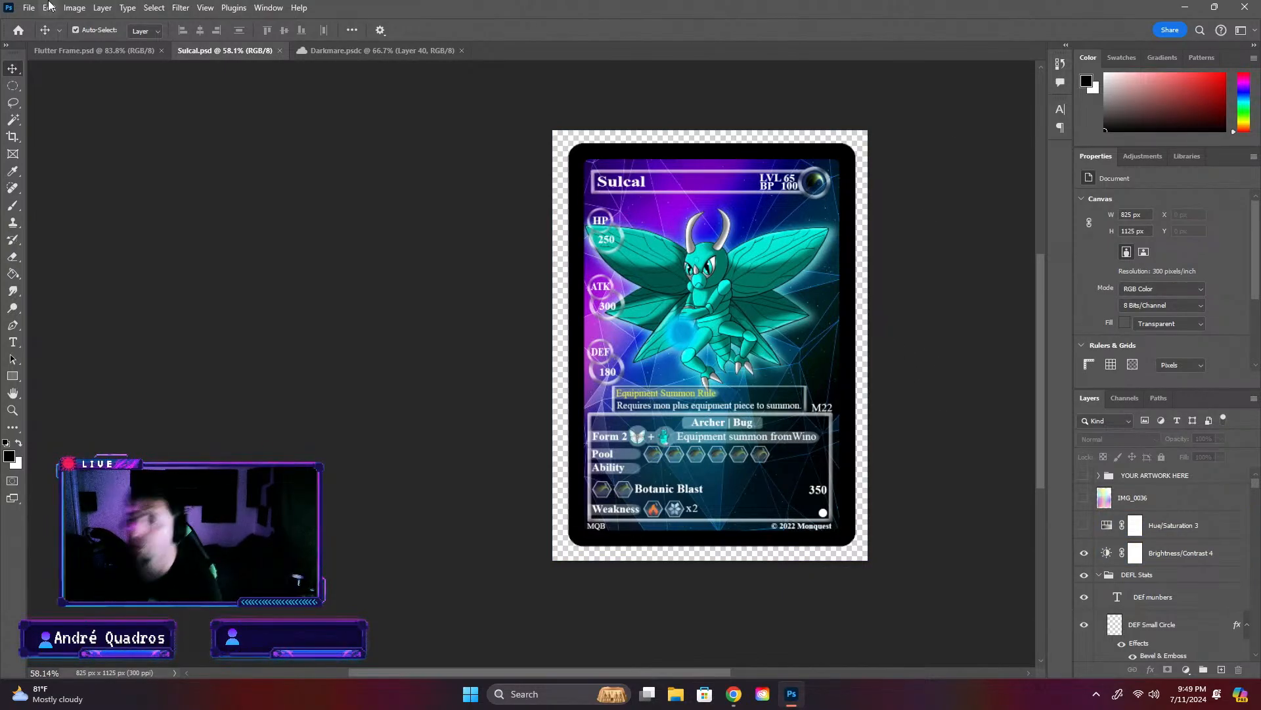
click(361, 51)
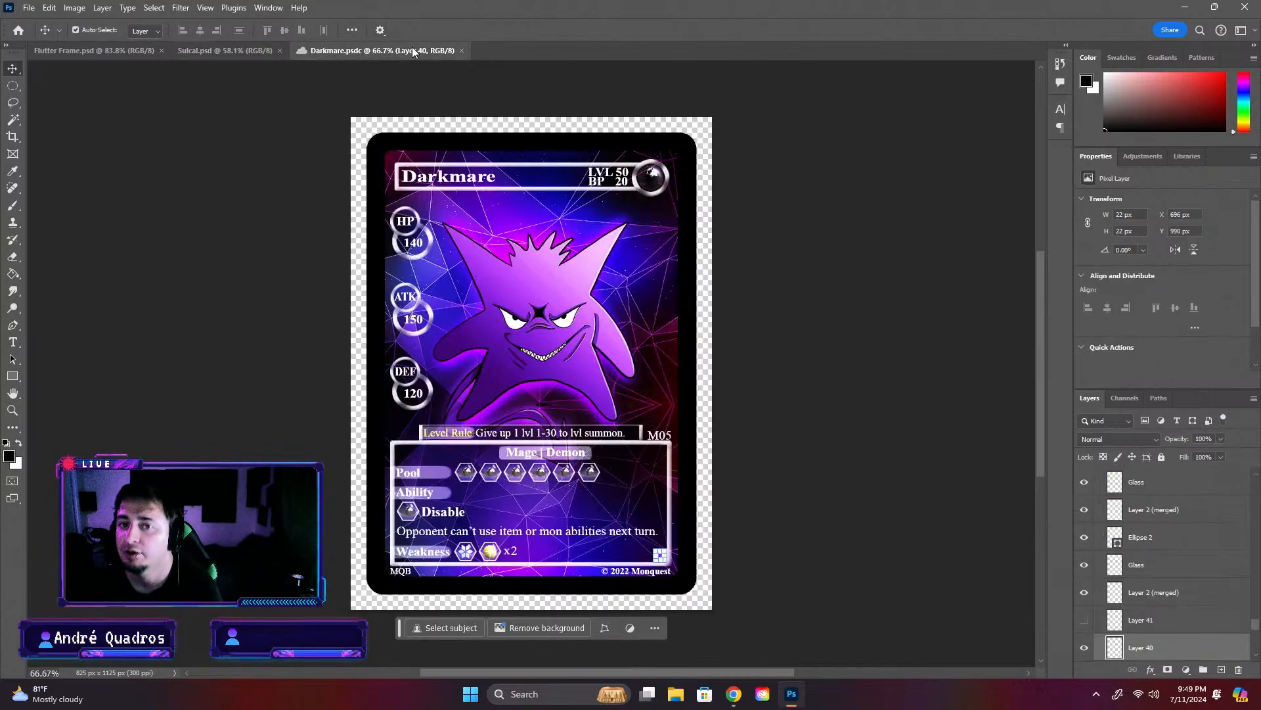
click(462, 52)
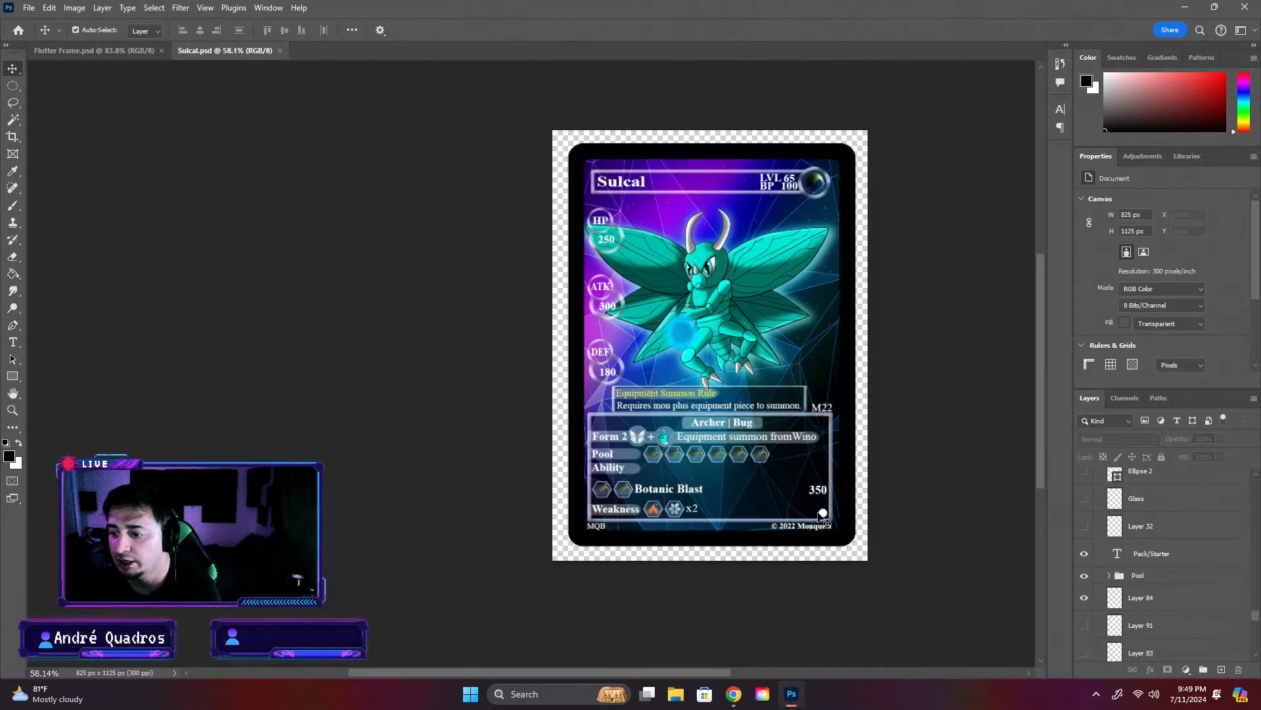
- Change the Sulcal card's rarity dot to purple by showing Layer 91 and hiding Layer 84
click(1084, 625)
click(1084, 598)
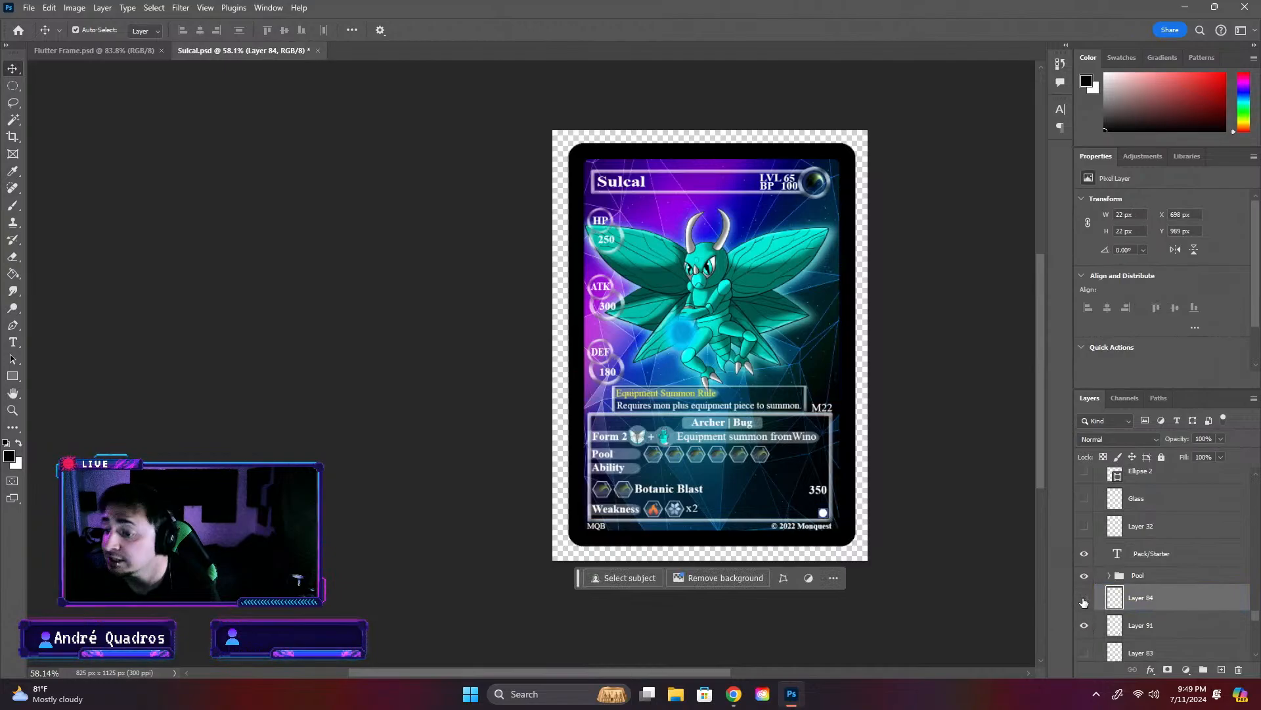
click(983, 559)
- Switch to the Flutter Frame card and collapse its Background layer group
click(60, 50)
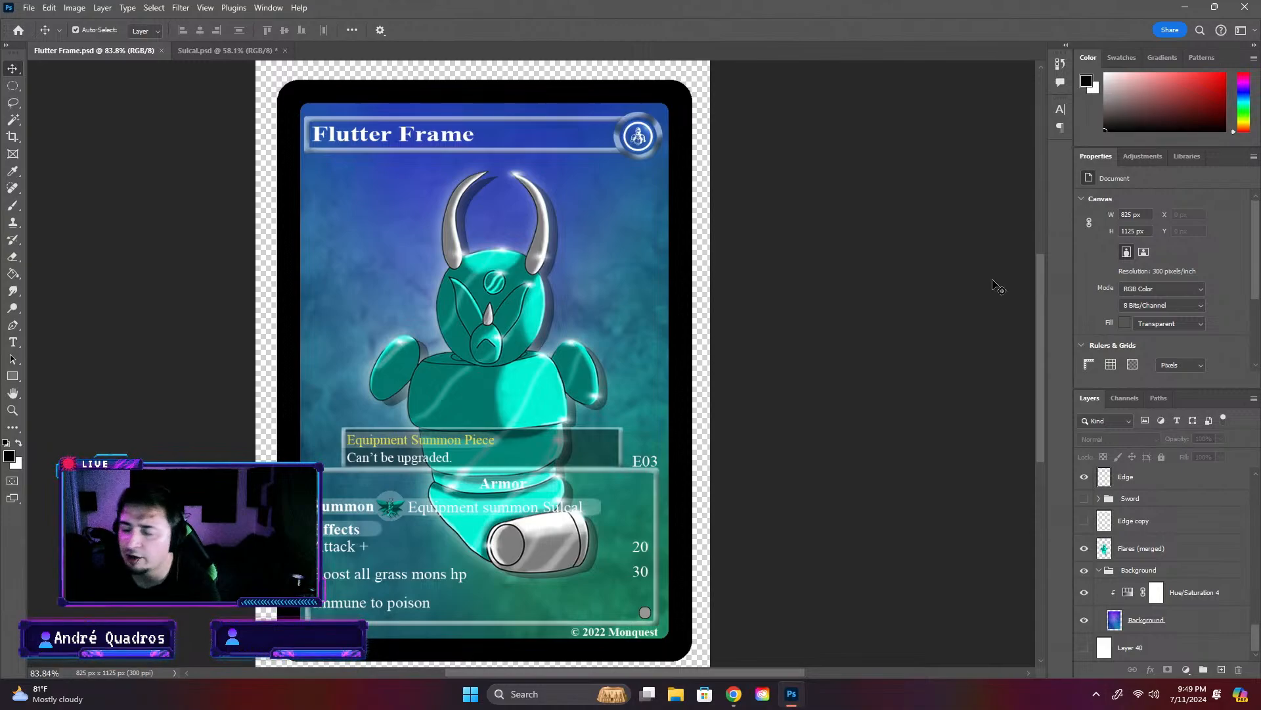
click(1117, 570)
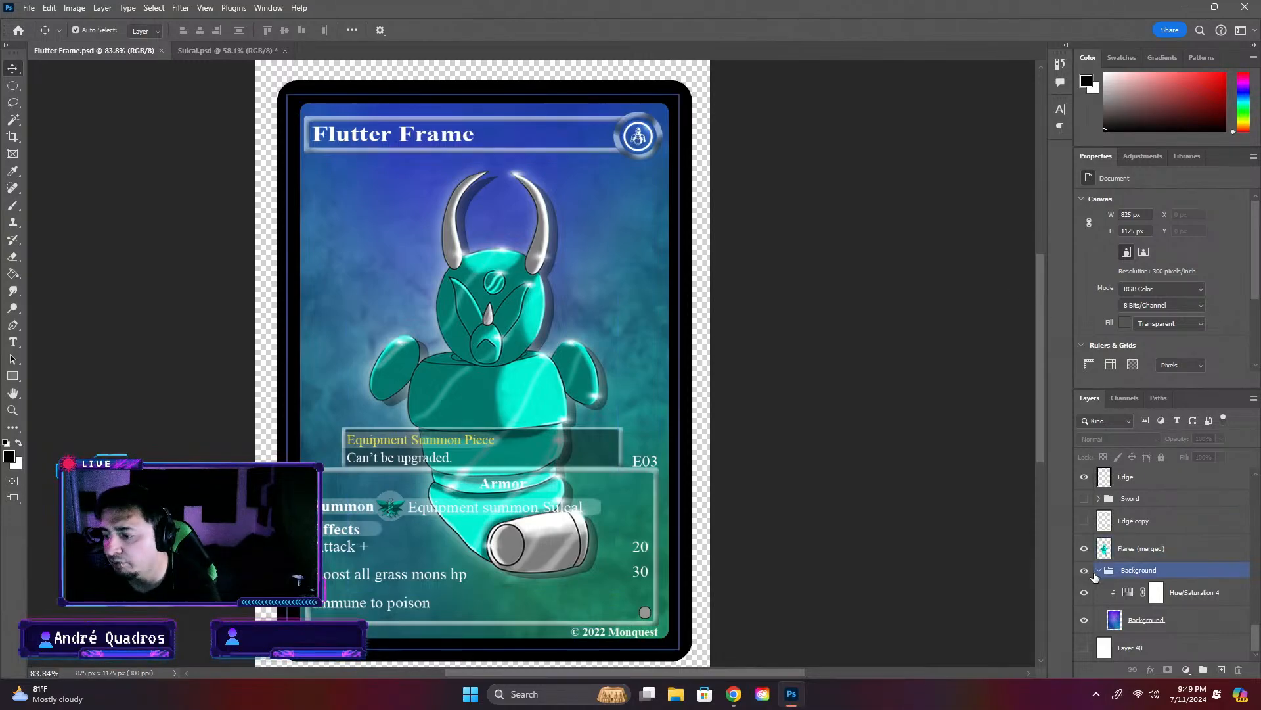
click(1099, 570)
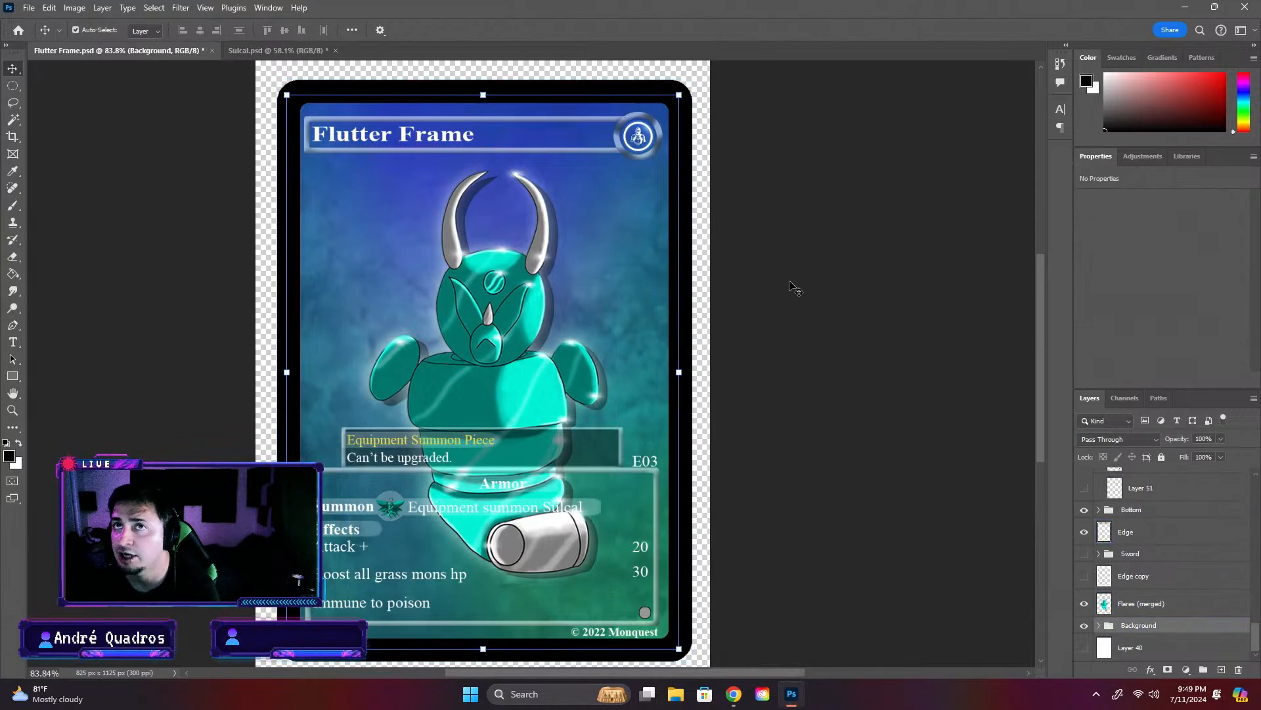
click(862, 188)
- Return to the Sulcal card and save it with the purple rarity dot
click(227, 51)
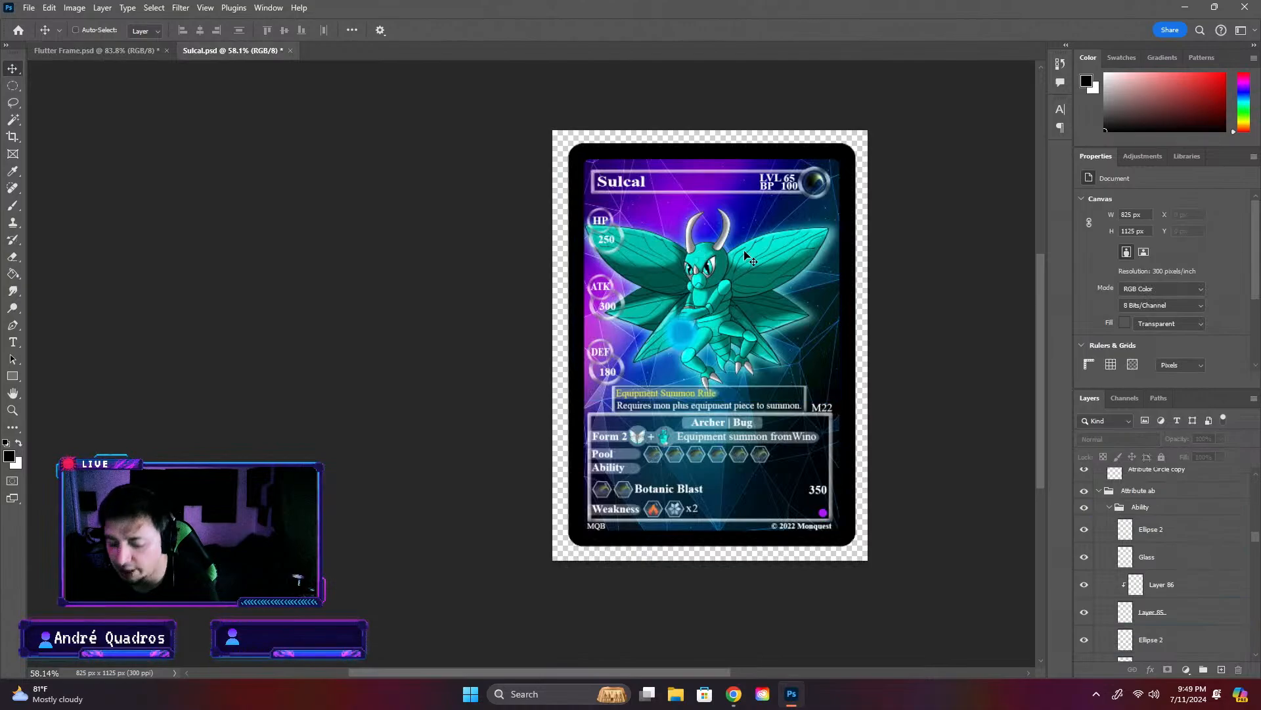
key(ctrl+s)
scroll(827, 345, up, 2)
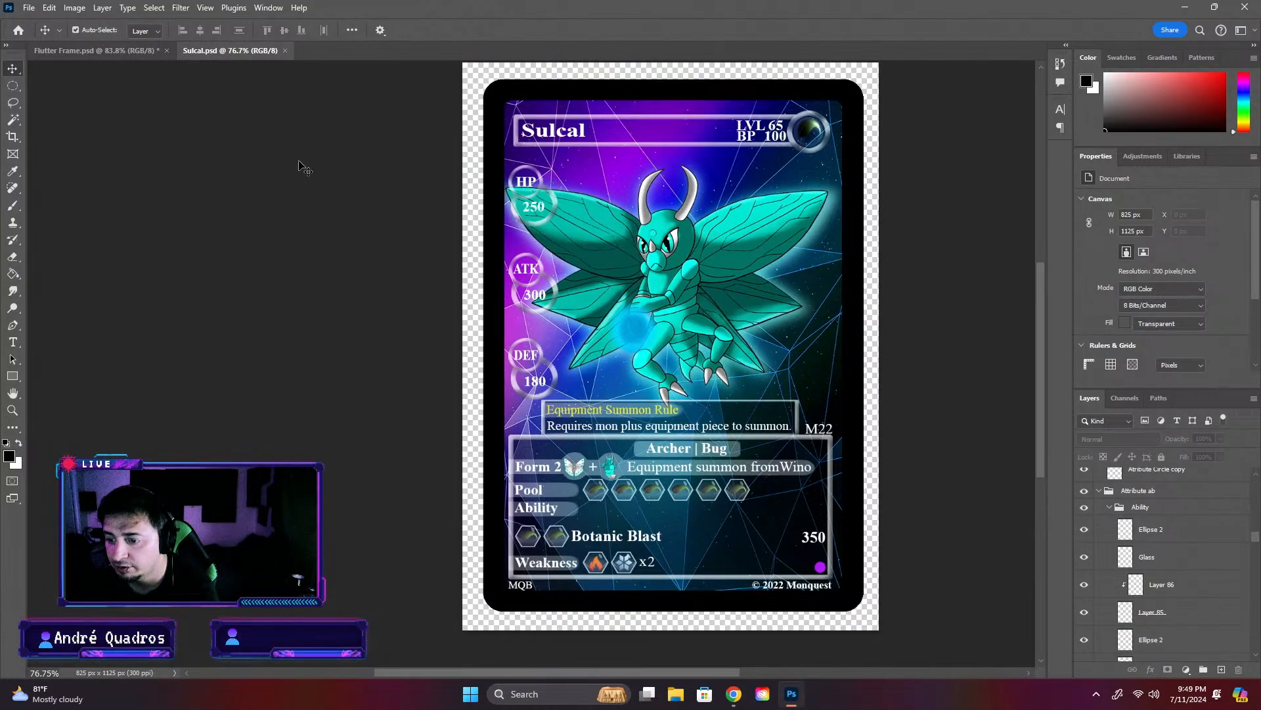
- Compare the layout of the Flutter Frame card with the Sulcal card
click(132, 50)
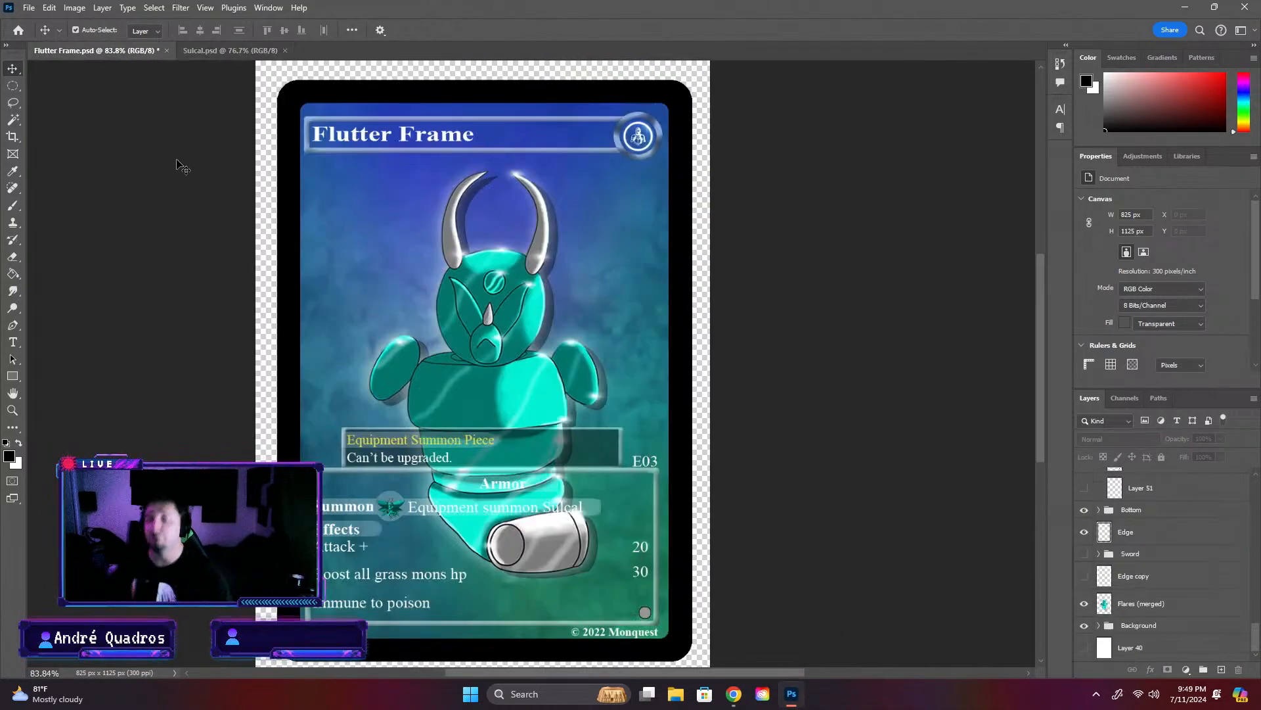
click(230, 51)
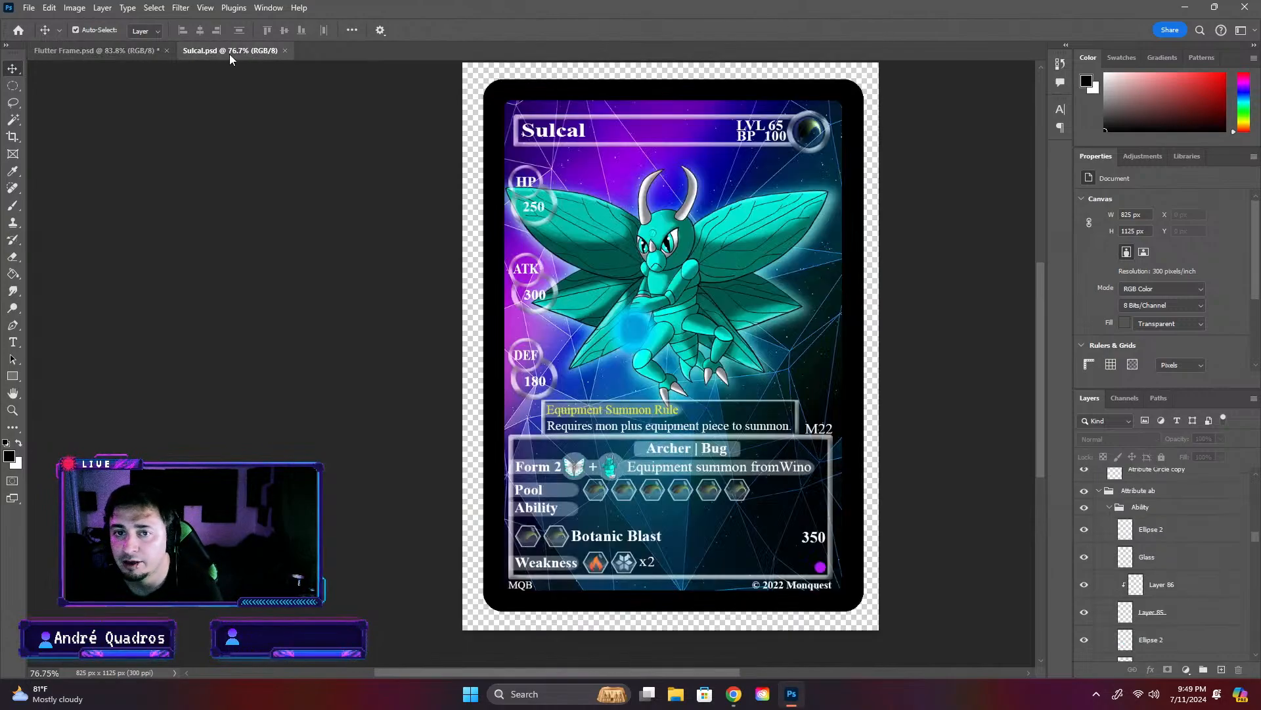
click(152, 49)
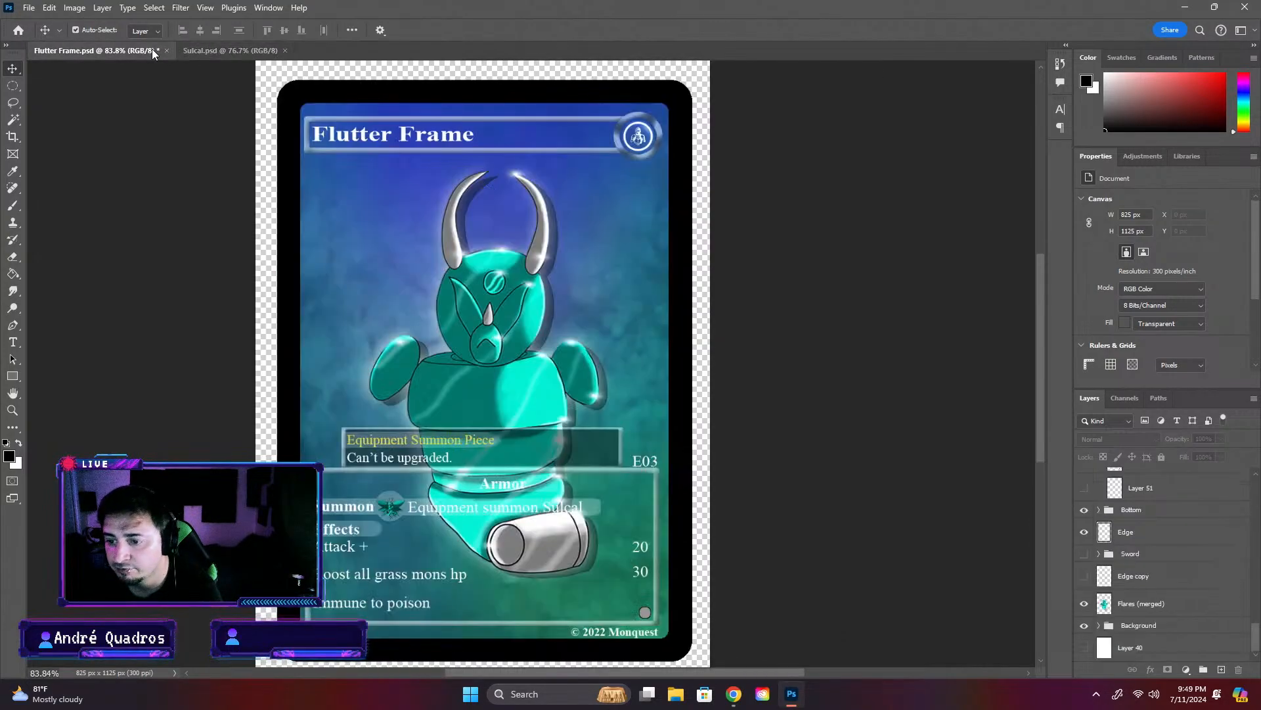
click(247, 48)
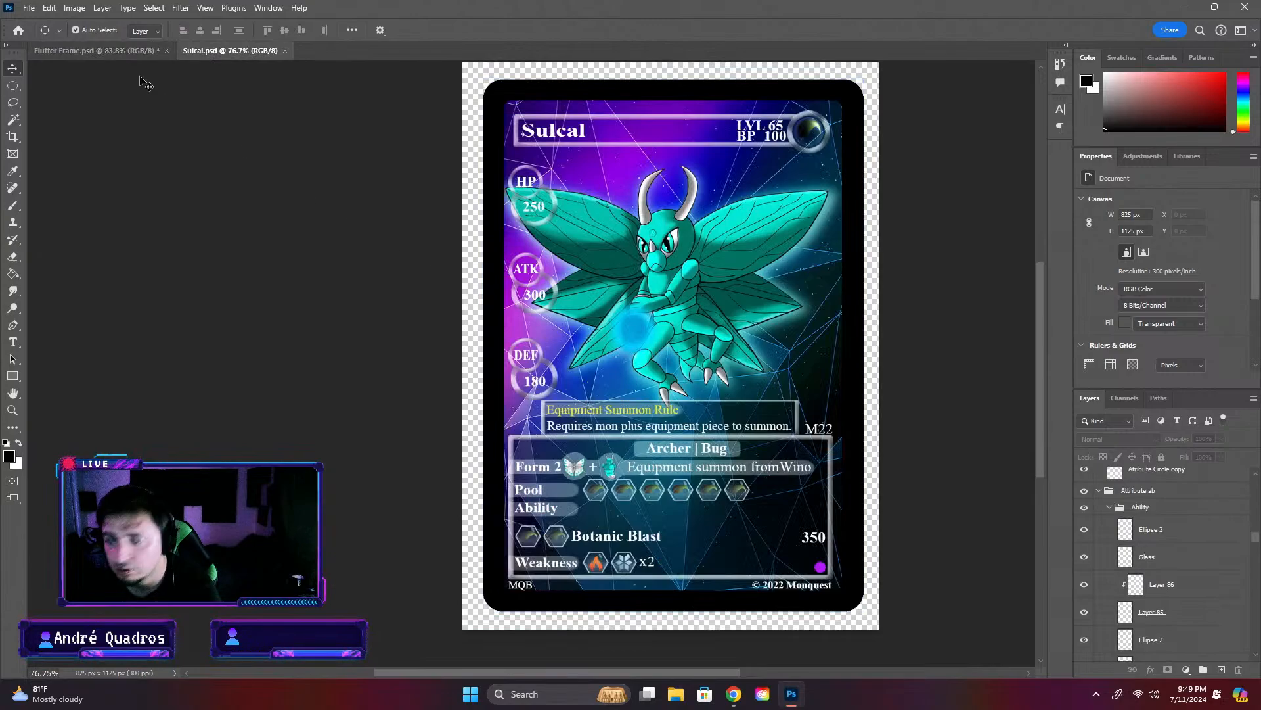
click(146, 51)
scroll(779, 440, down, 2)
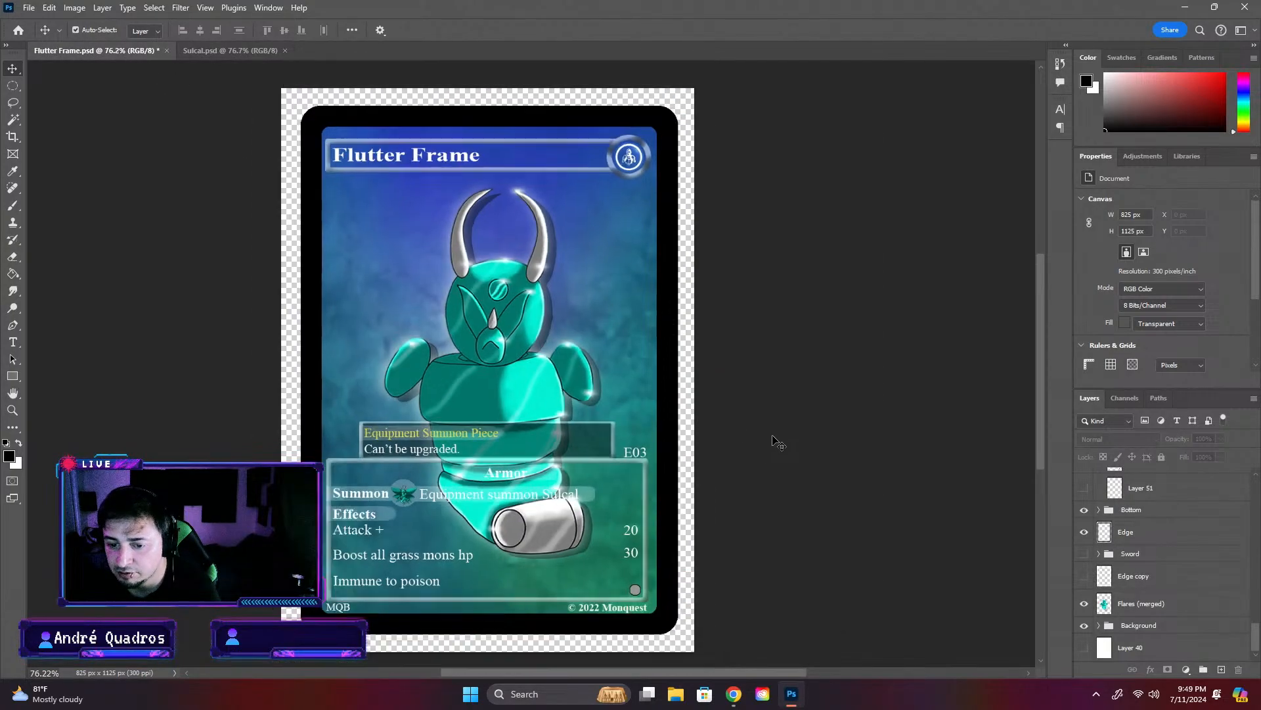
scroll(776, 437, up, 2)
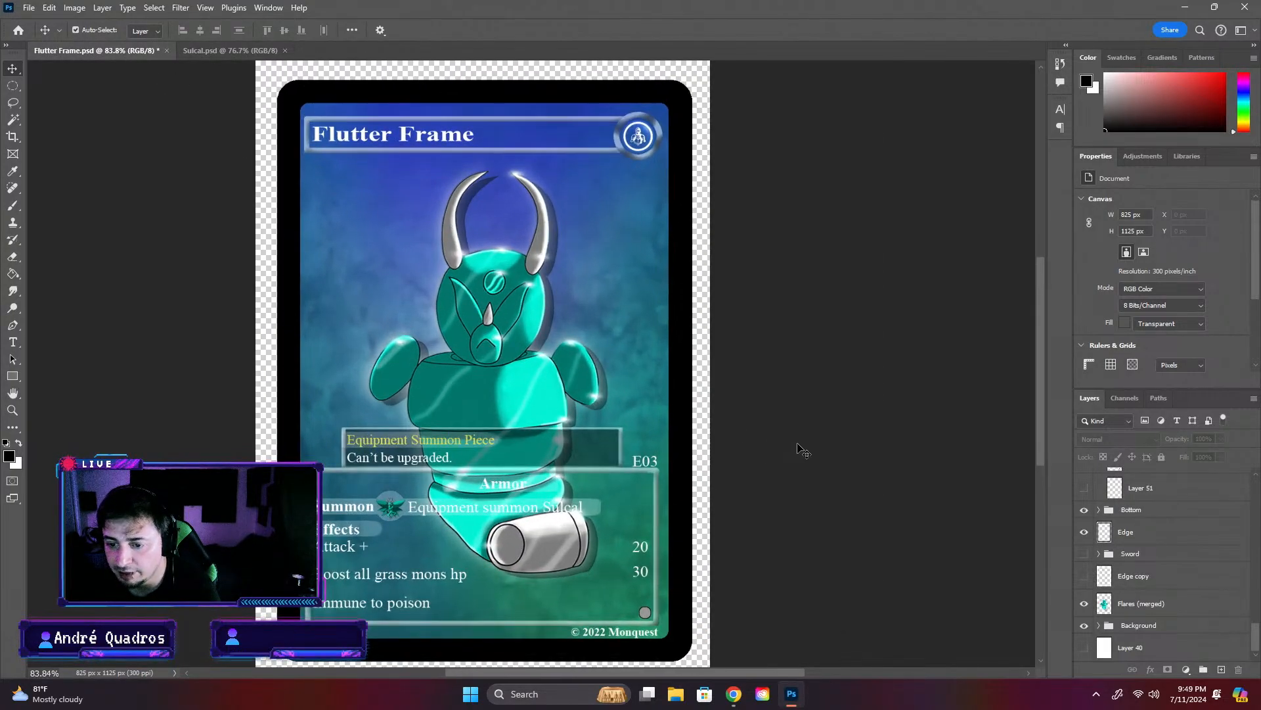
- Inspect the Armor title bar and the grey rarity dot on the Flutter Frame card by selecting their layers
click(546, 488)
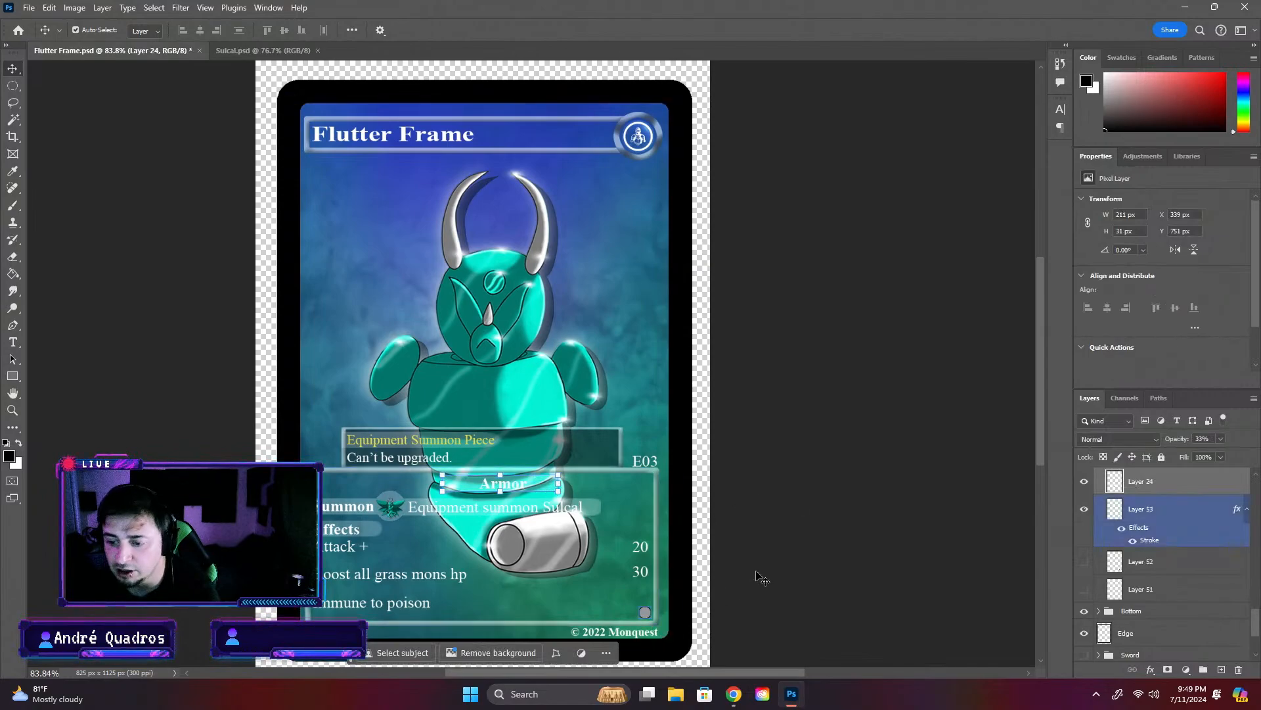
click(840, 609)
click(643, 614)
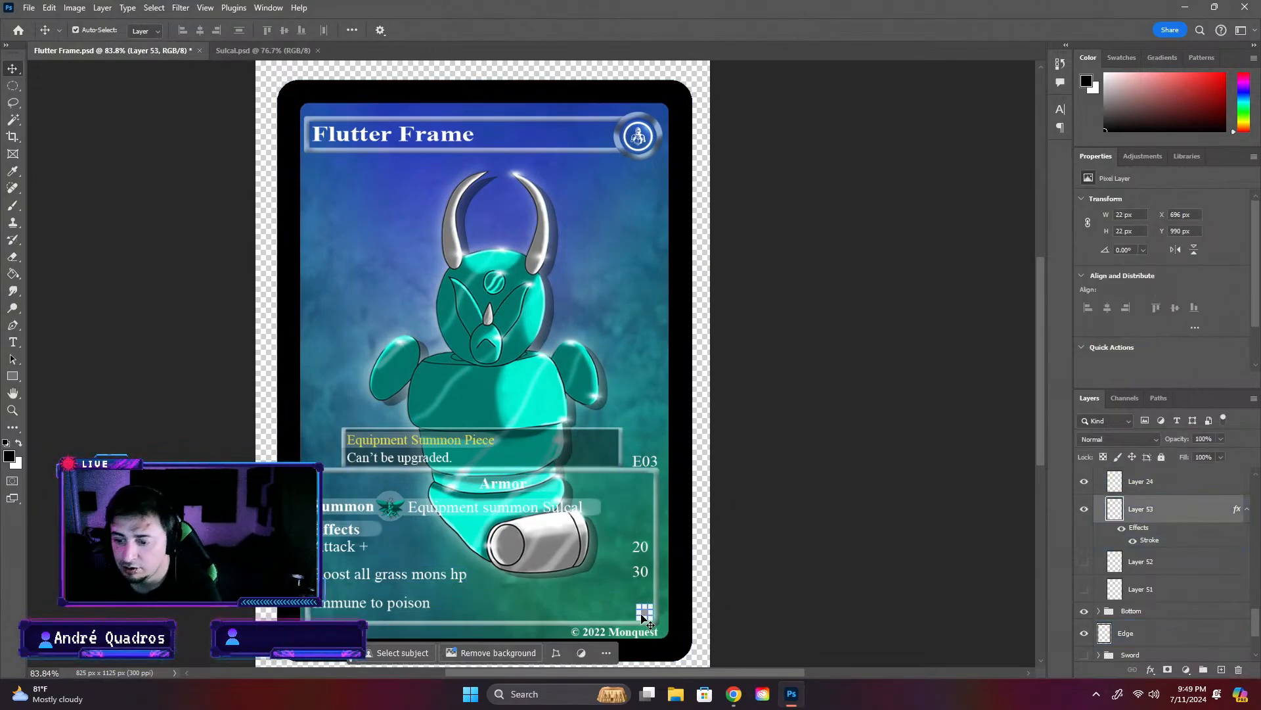
click(860, 531)
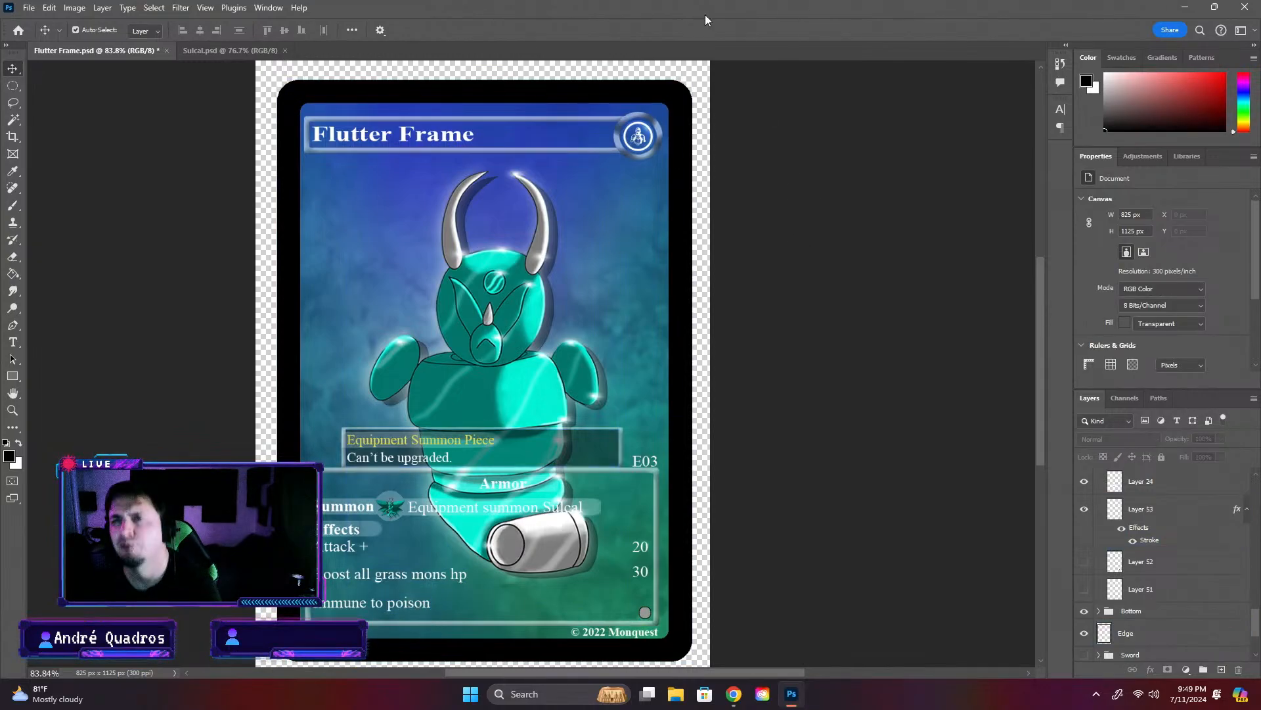
click(690, 581)
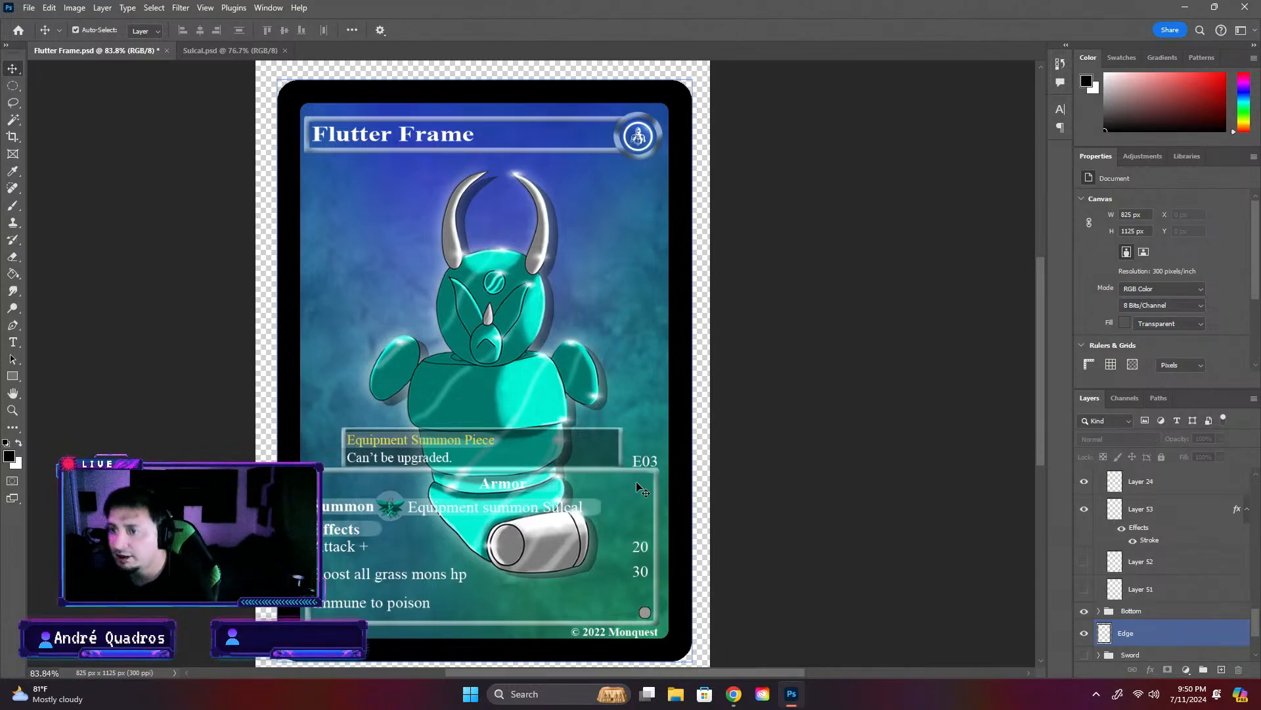
click(880, 580)
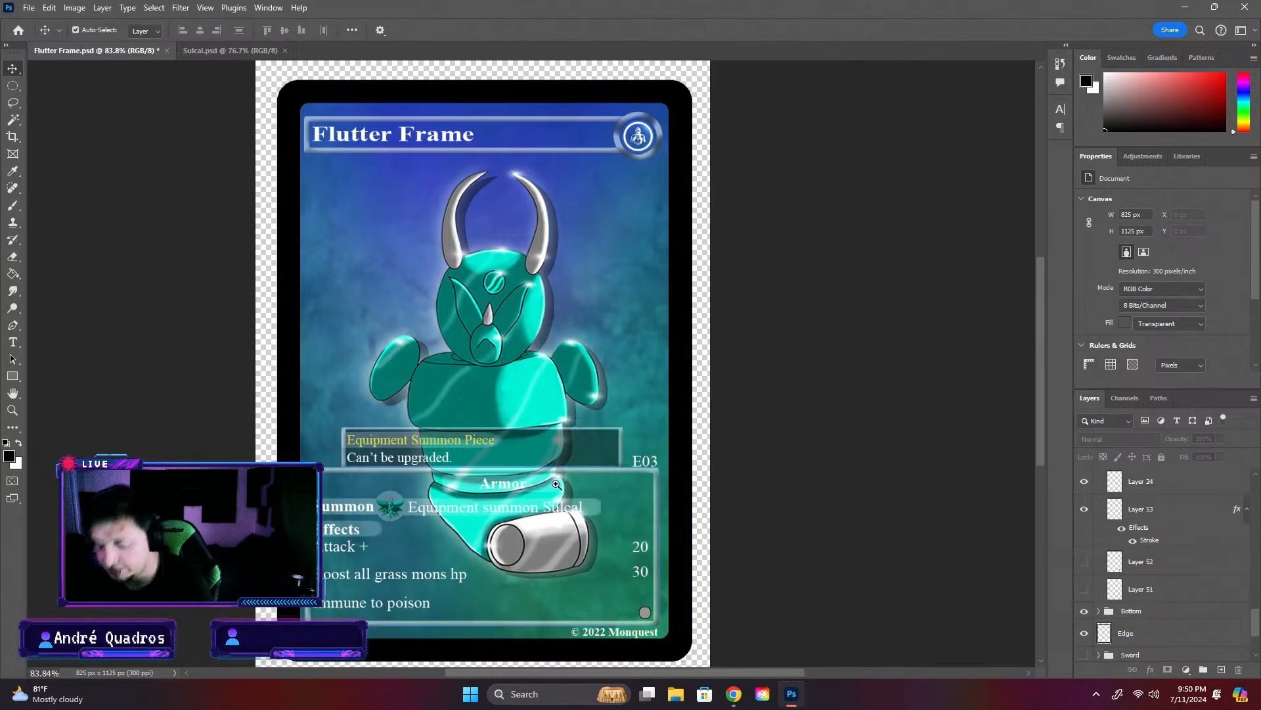
- Select the Bar 2 layer behind the "Equipment summon Sulcal" text on the Flutter Frame card
key(z)
click(825, 401)
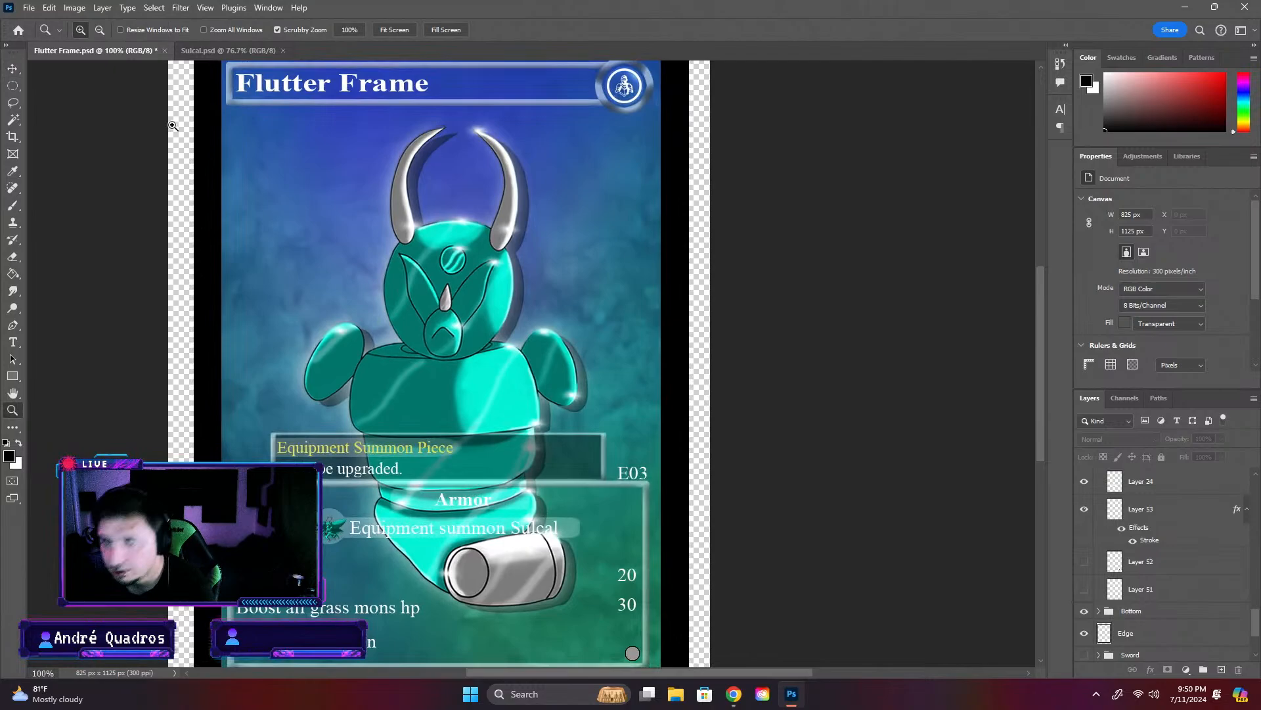
click(13, 69)
scroll(543, 492, up, 10)
scroll(665, 529, down, 10)
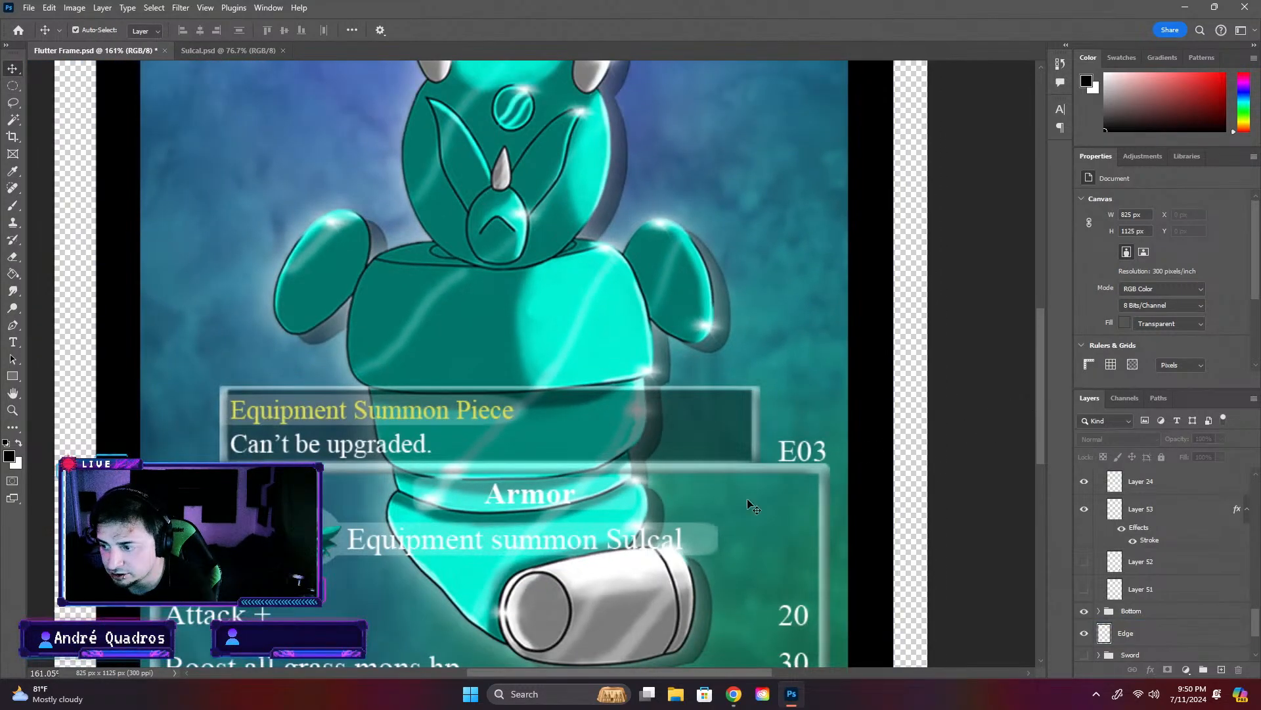
scroll(717, 541, up, 9)
scroll(717, 542, up, 4)
click(717, 543)
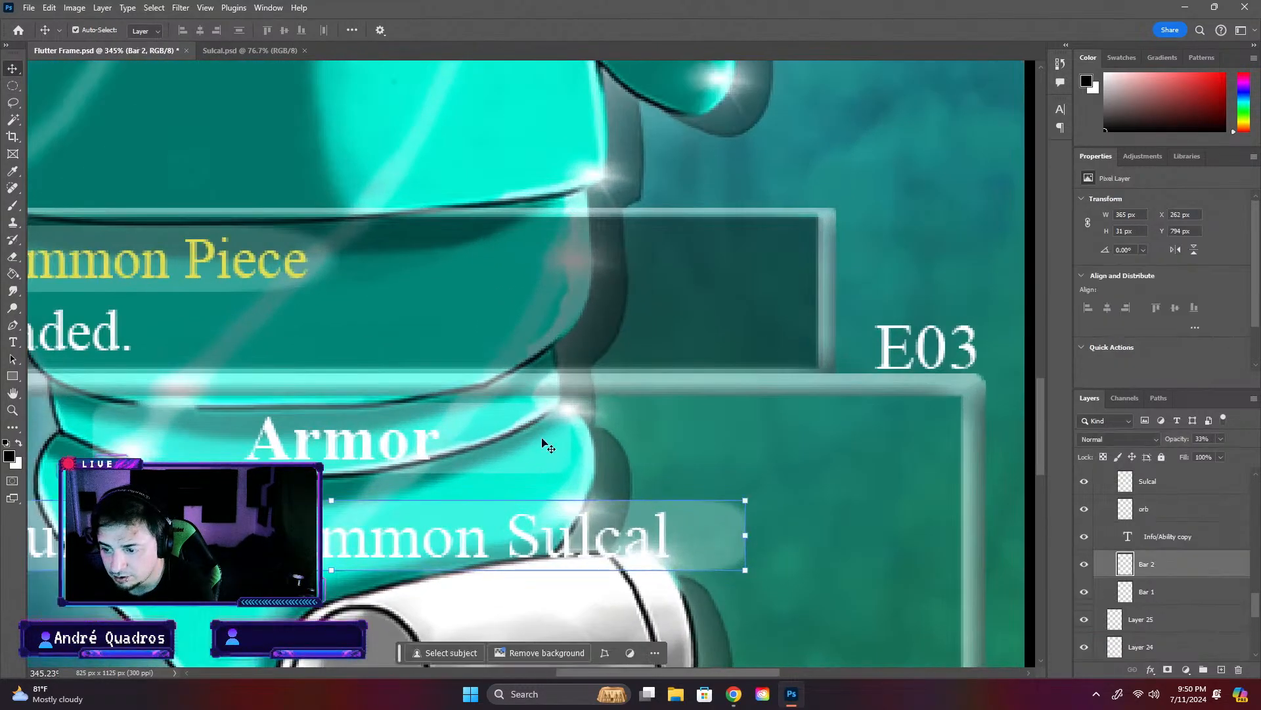
- Make an elliptical selection about 70 by 48 px around the end of Bar 2, add a new layer, and try to move the selection
click(13, 85)
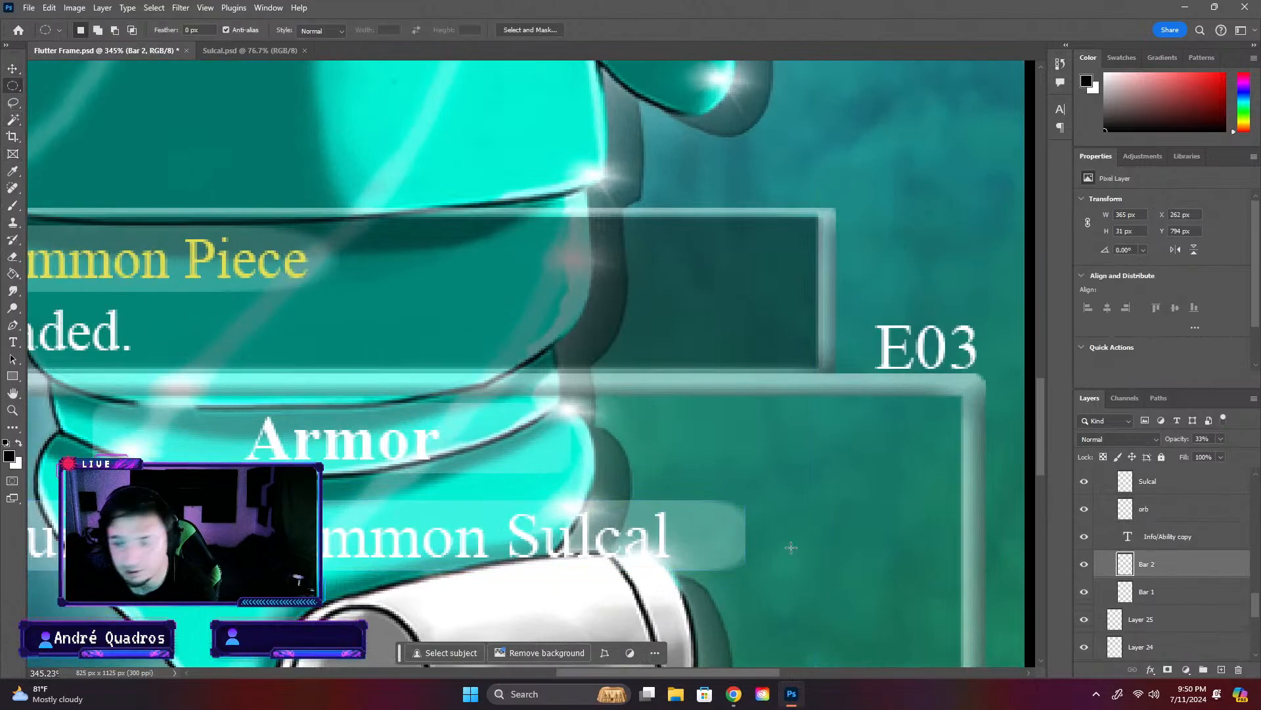
drag(616, 468, 776, 578)
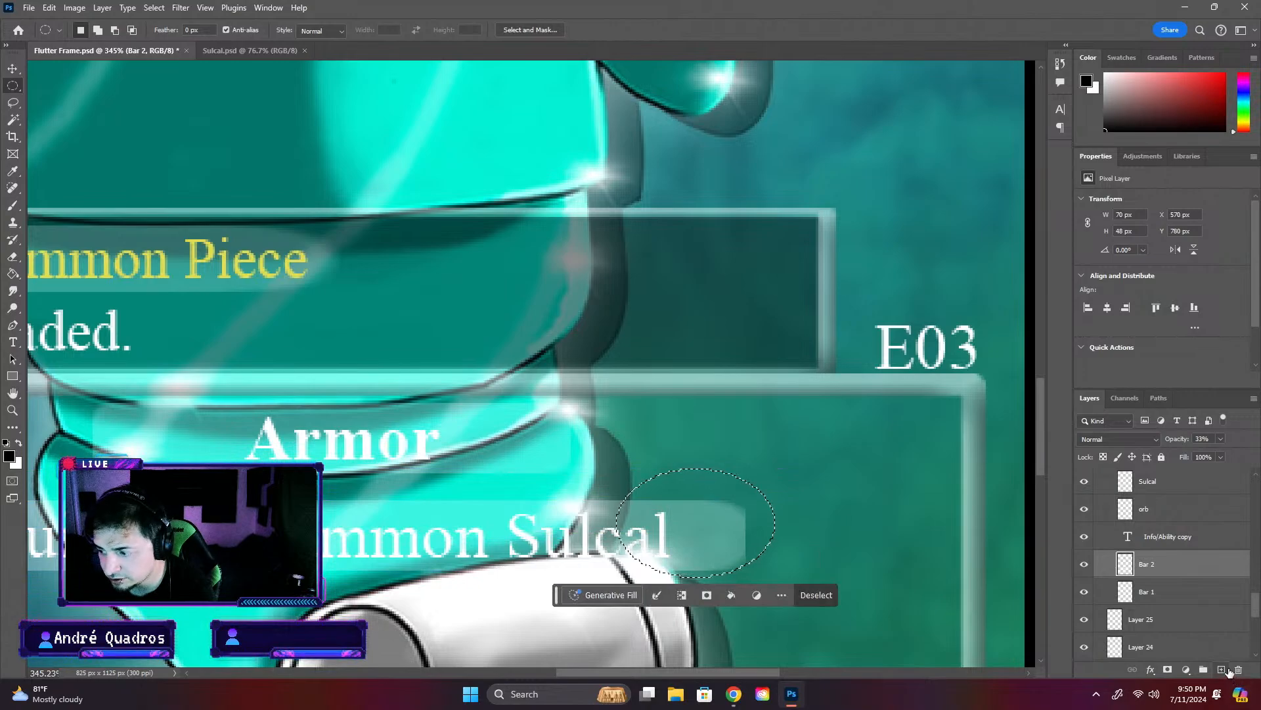
click(1221, 670)
drag(696, 468, 699, 472)
key(ctrl+z)
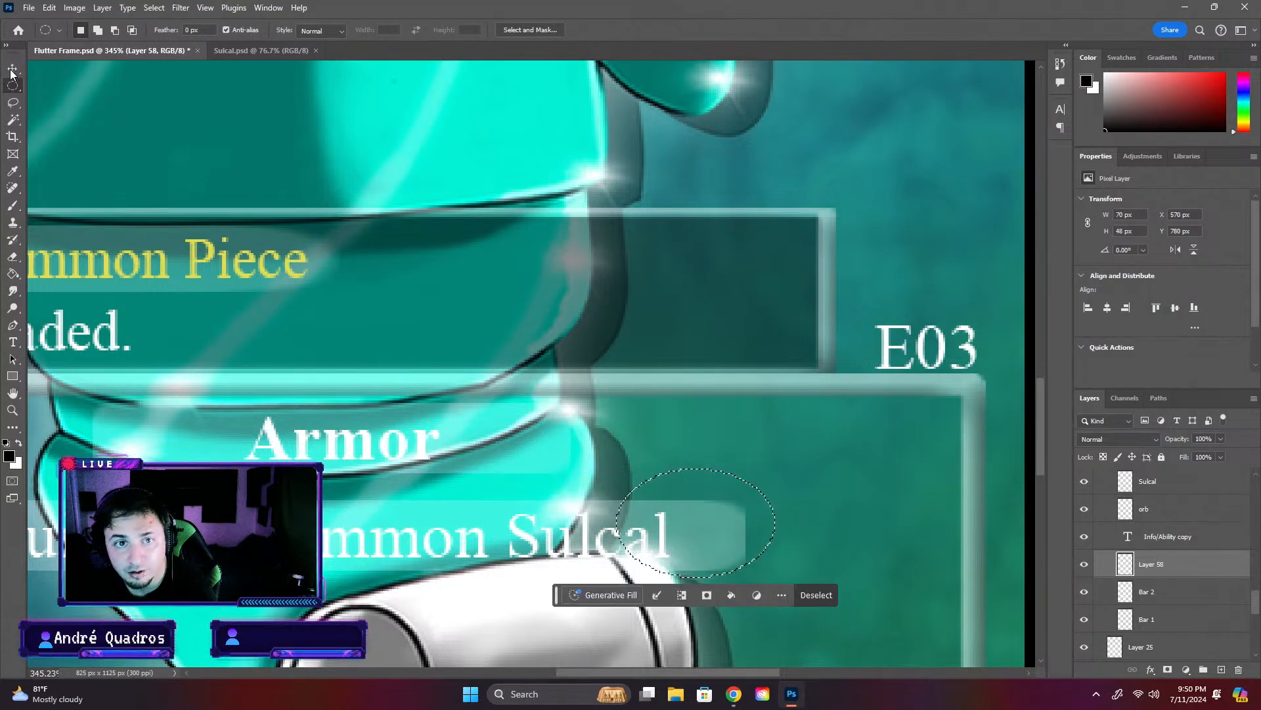
key(v)
drag(749, 490, 724, 505)
key(ctrl+z)
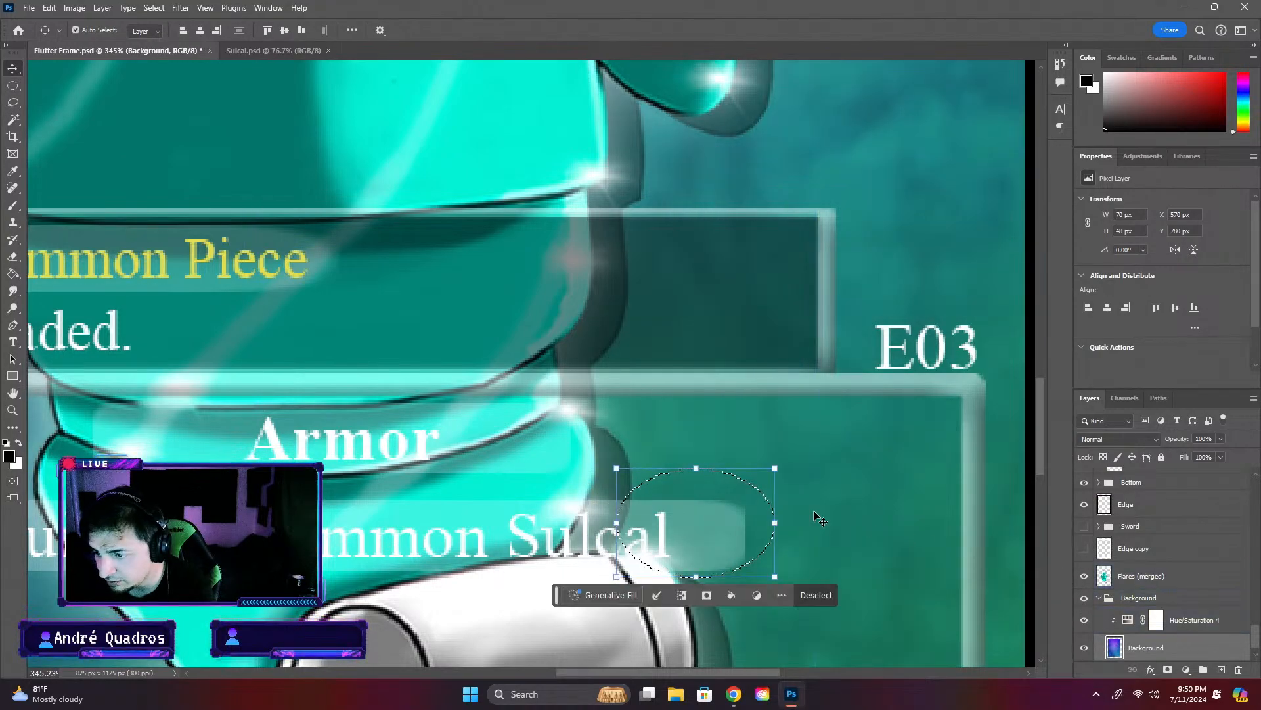
- Add another new layer above the Background layer and try to move the elliptical selection on it
click(1040, 530)
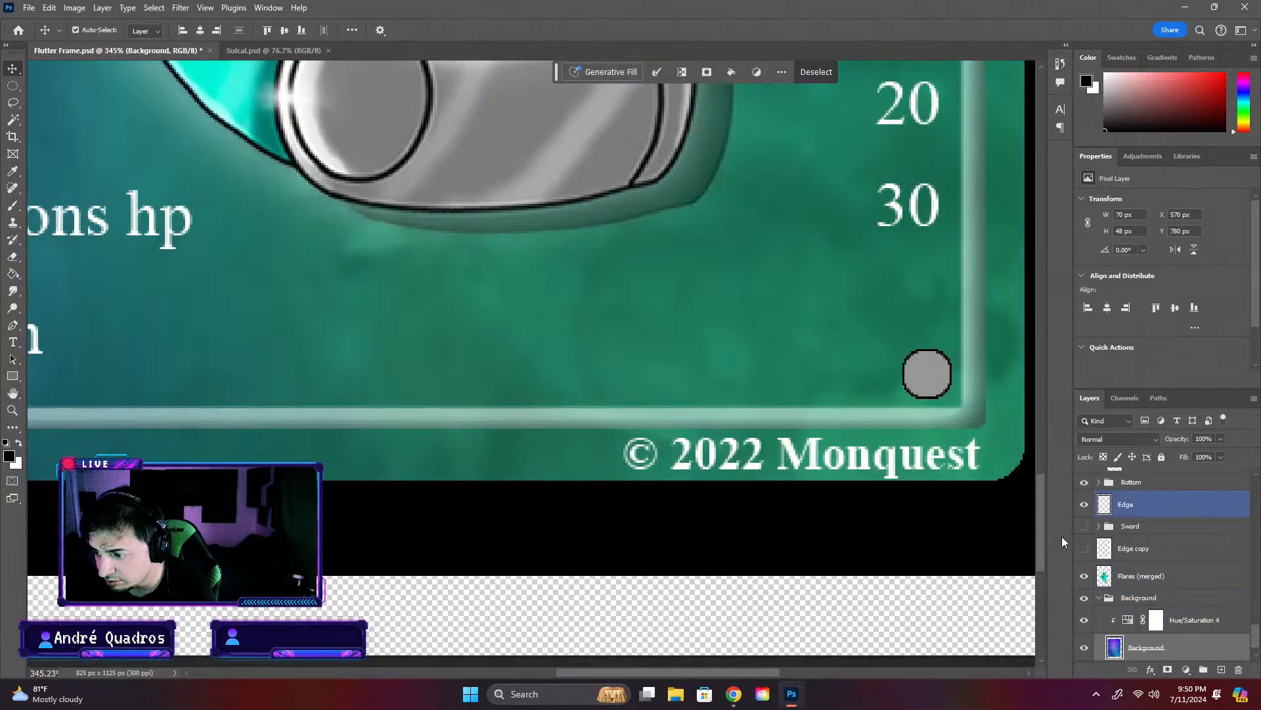
scroll(789, 577, down, 8)
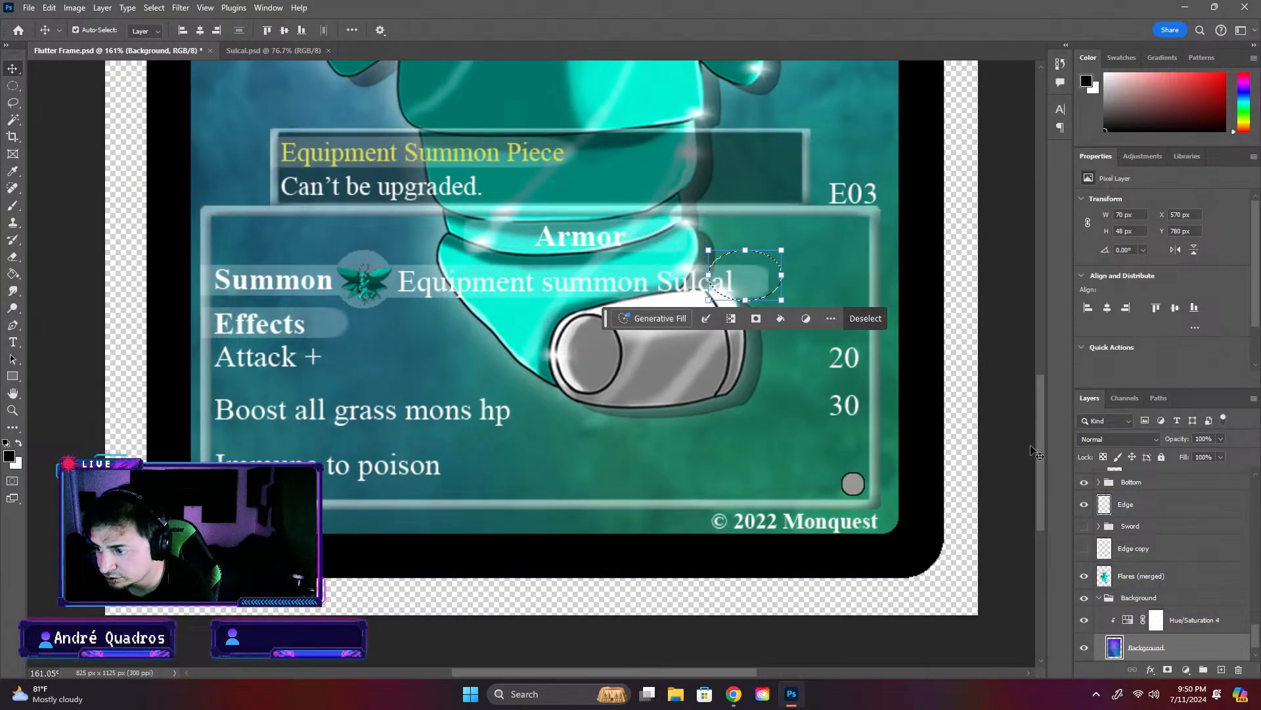
drag(1042, 436, 1046, 404)
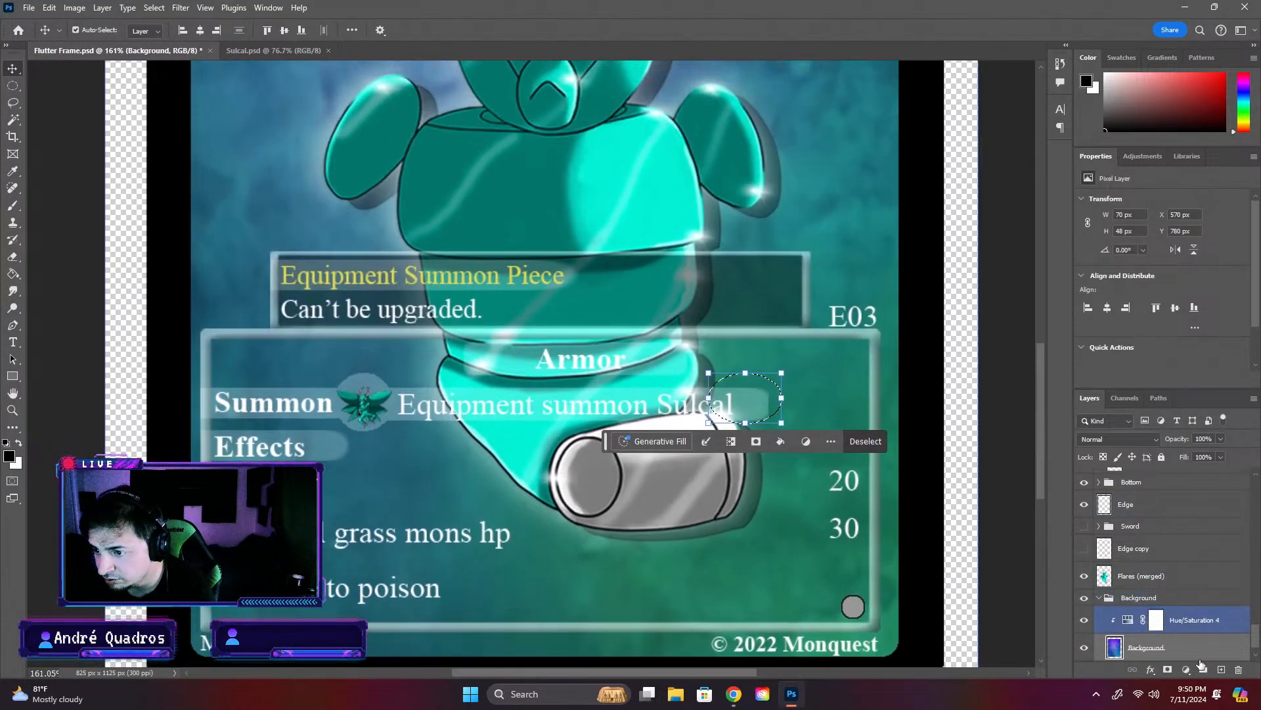
click(1221, 669)
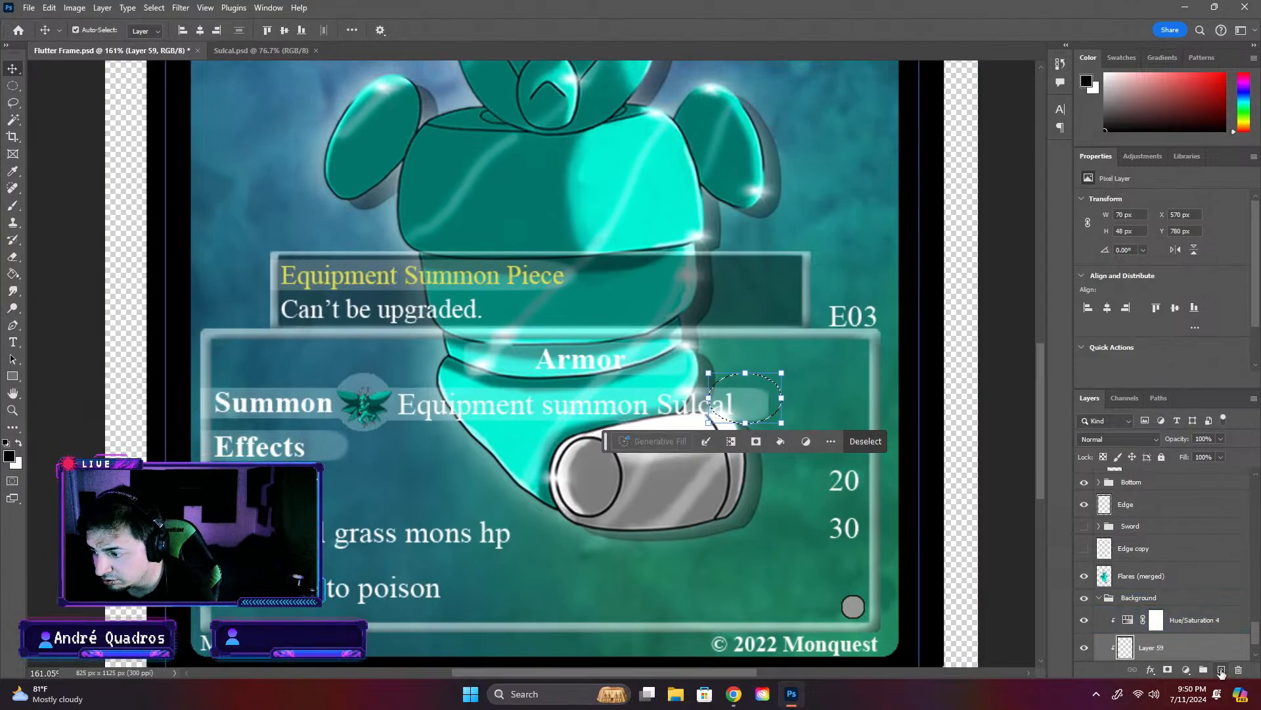
click(759, 394)
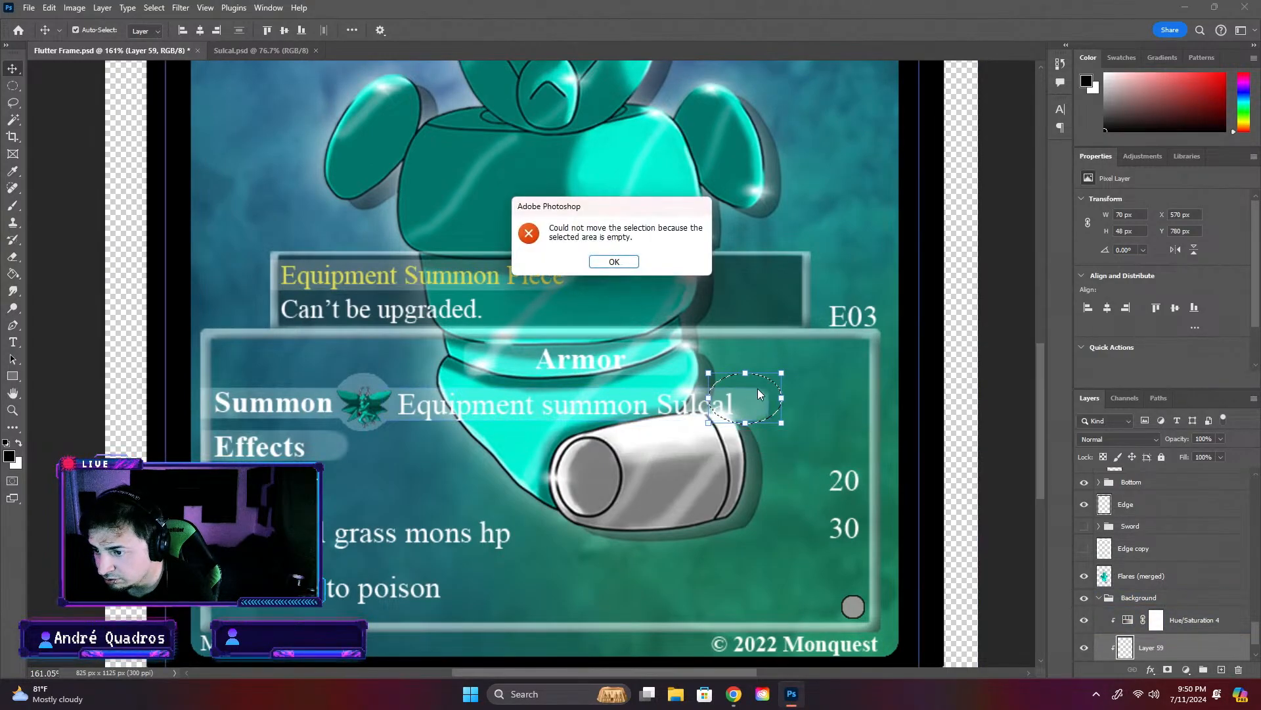
click(615, 263)
scroll(724, 268, up, 5)
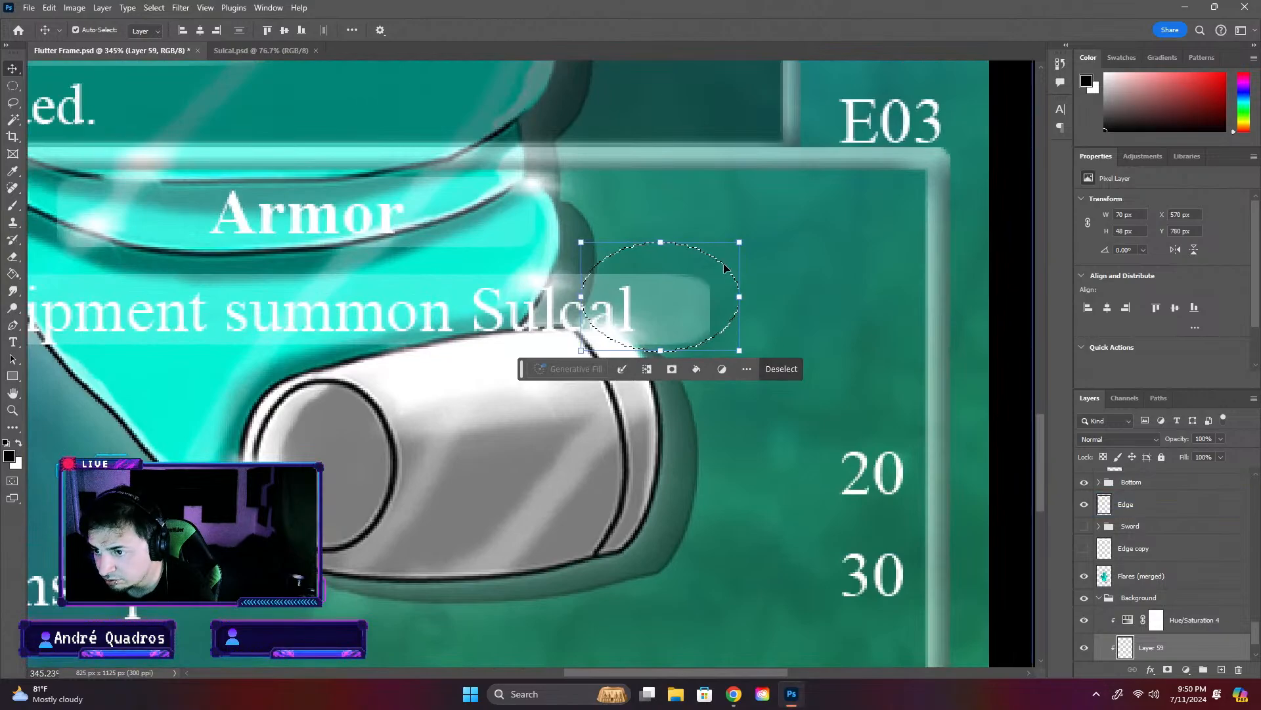
click(725, 268)
click(880, 366)
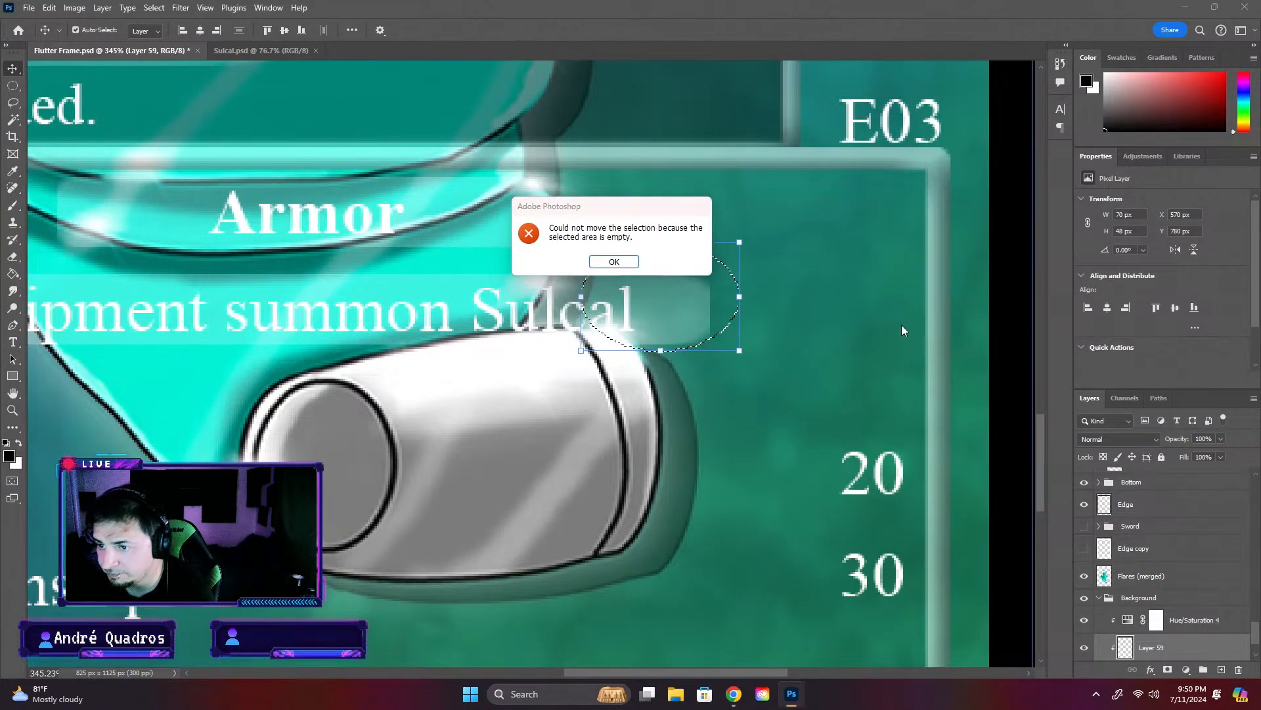
key(Escape)
- Undo the added layers and the elliptical selection, back to the selected Bar 2 layer
key(ctrl+e)
key(ctrl+z)
key(ctrl+z)
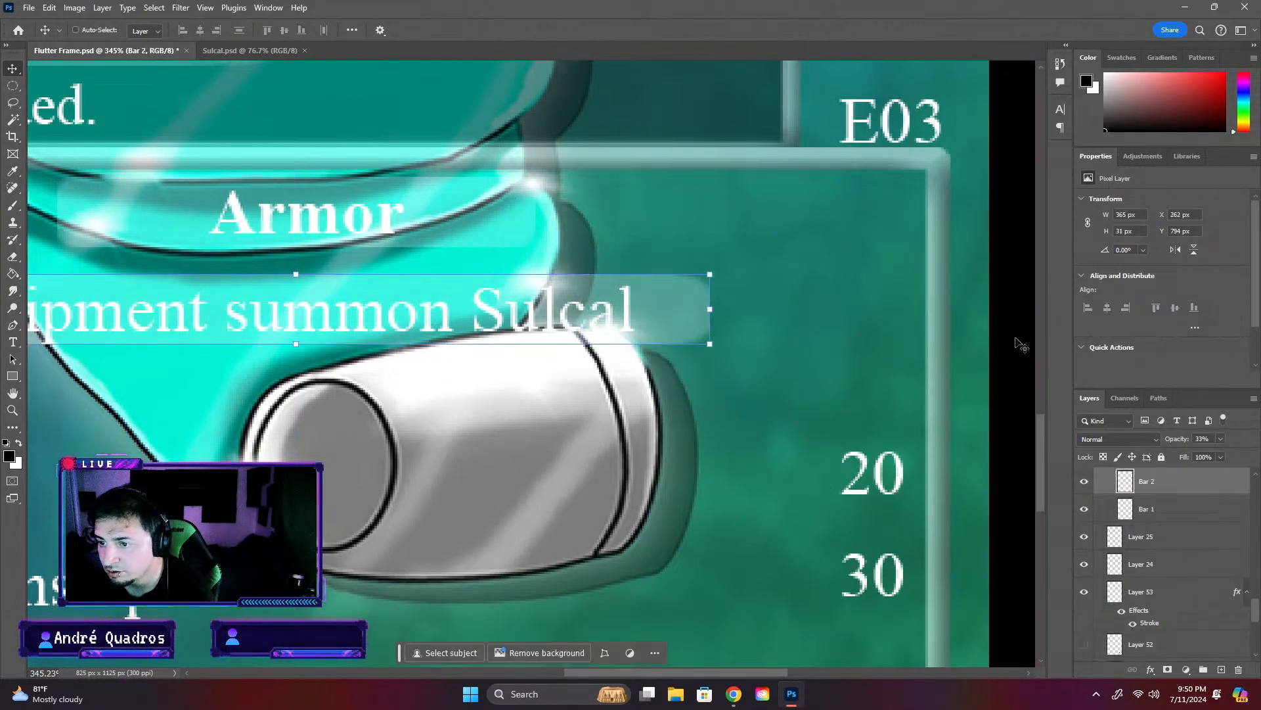
- Add a new layer above Bar 2 and make an elliptical selection about 68 by 38 px over the bar's end
click(9, 86)
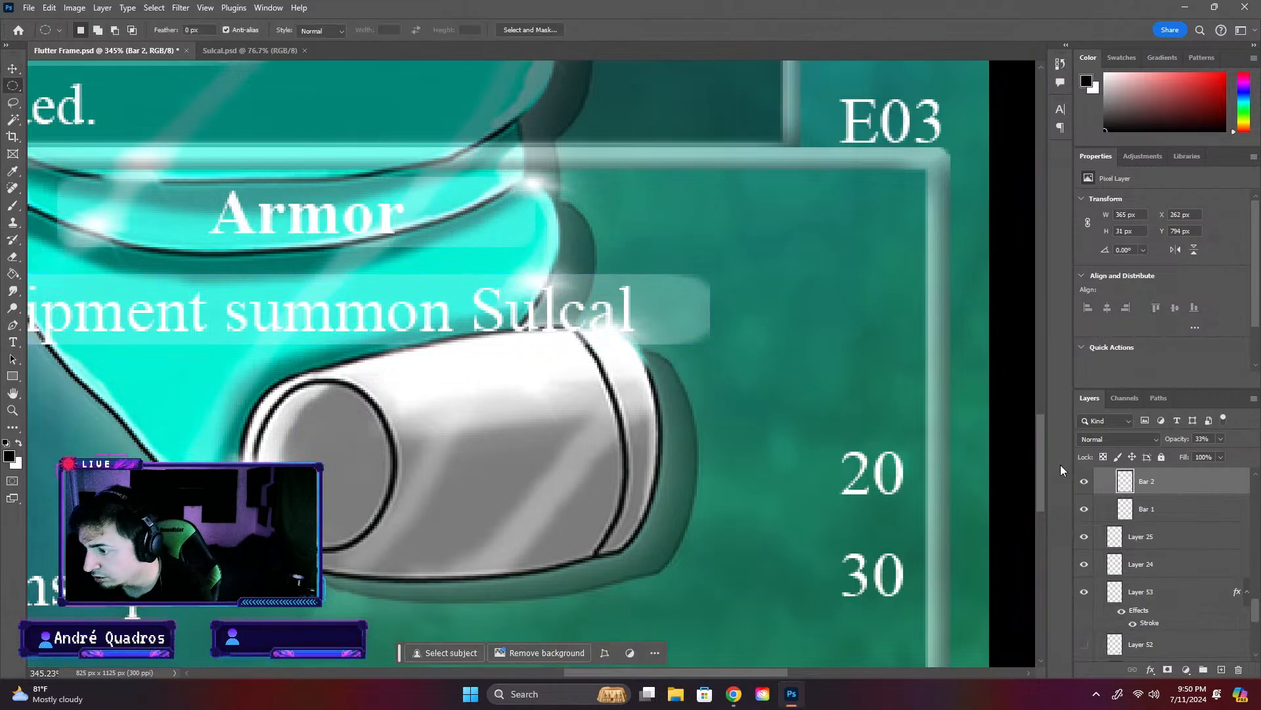
click(1221, 668)
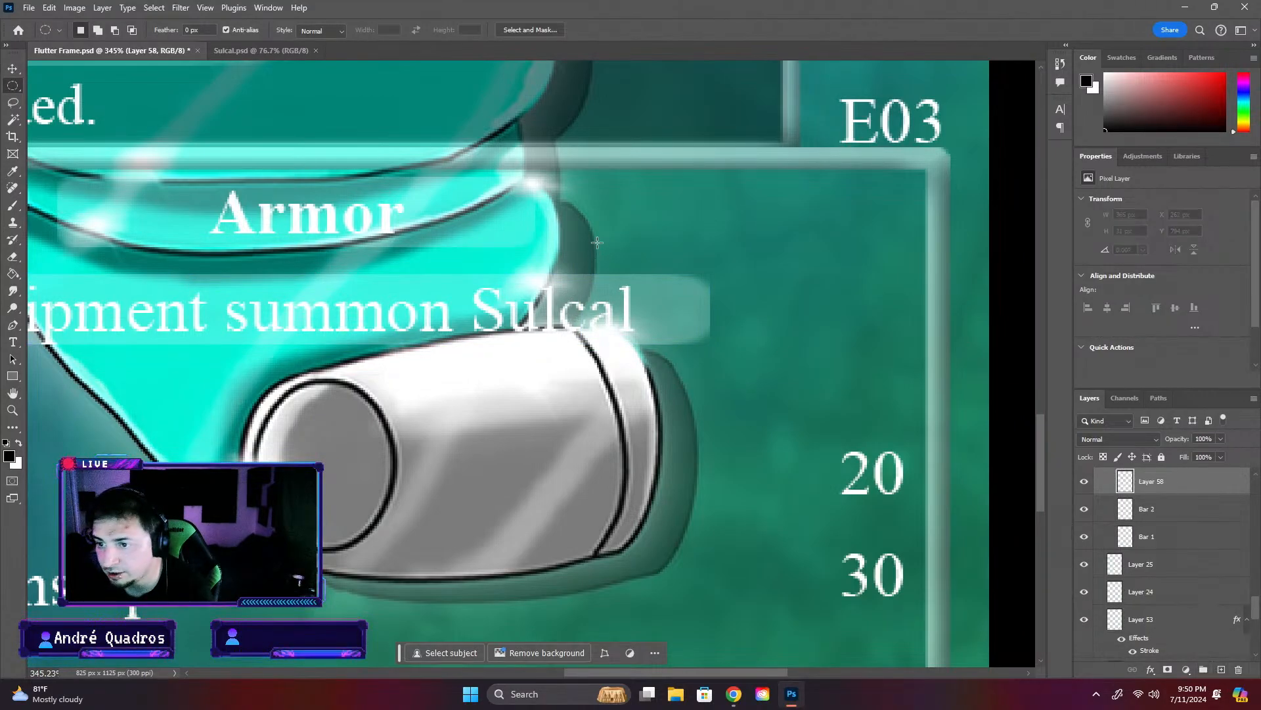
drag(597, 242, 745, 324)
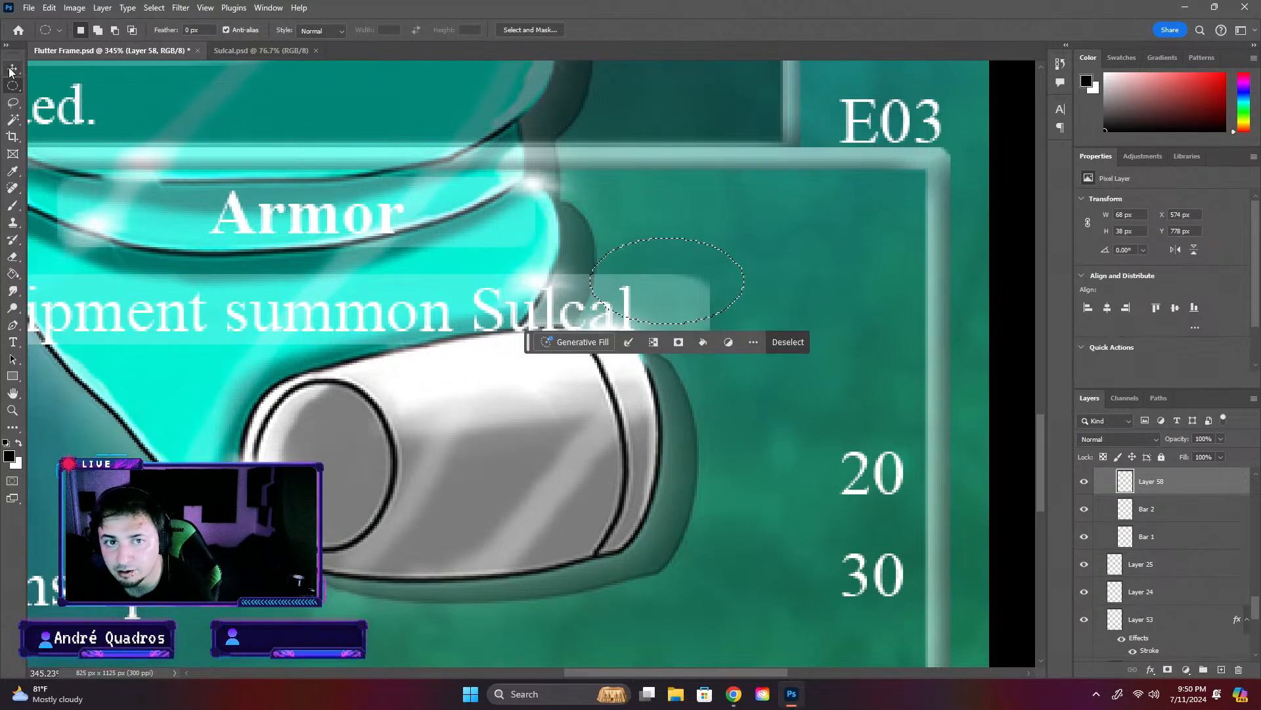
- Try to move the elliptical selection on the empty new layer, and clear the selection
click(12, 68)
click(712, 270)
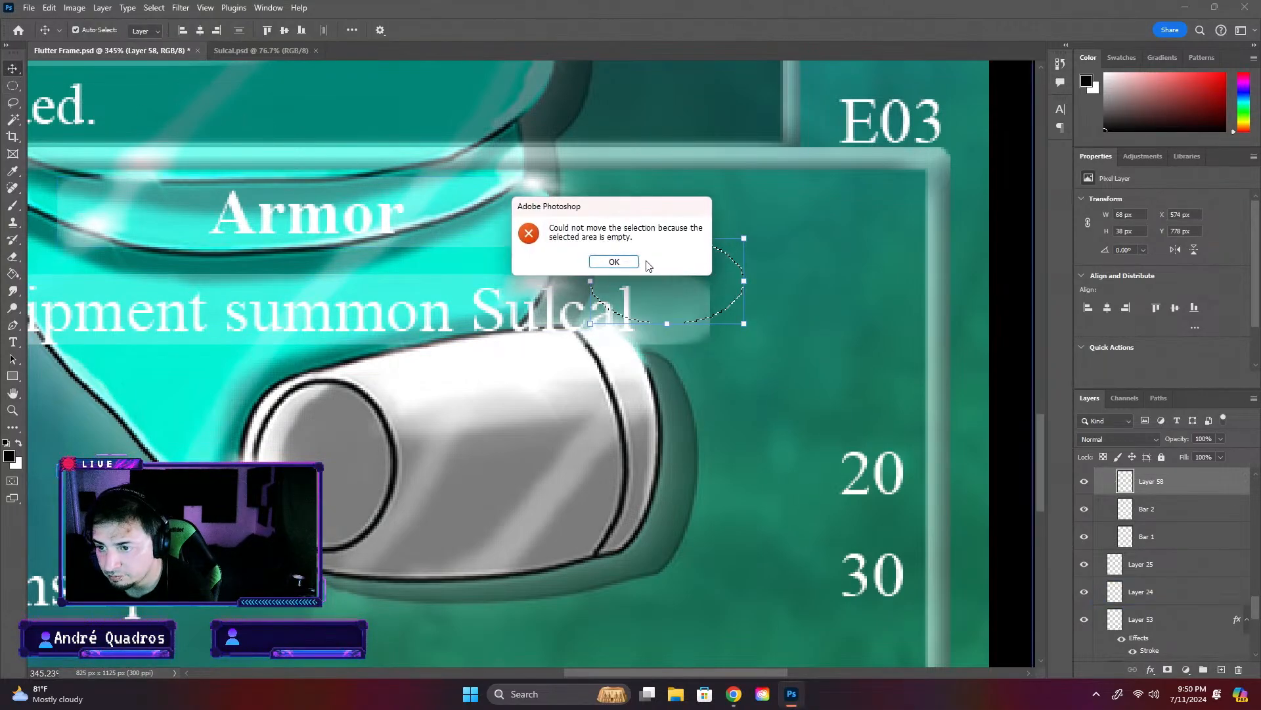
click(621, 262)
drag(711, 250, 679, 265)
key(ctrl+z)
key(ctrl+z)
key(ctrl+d)
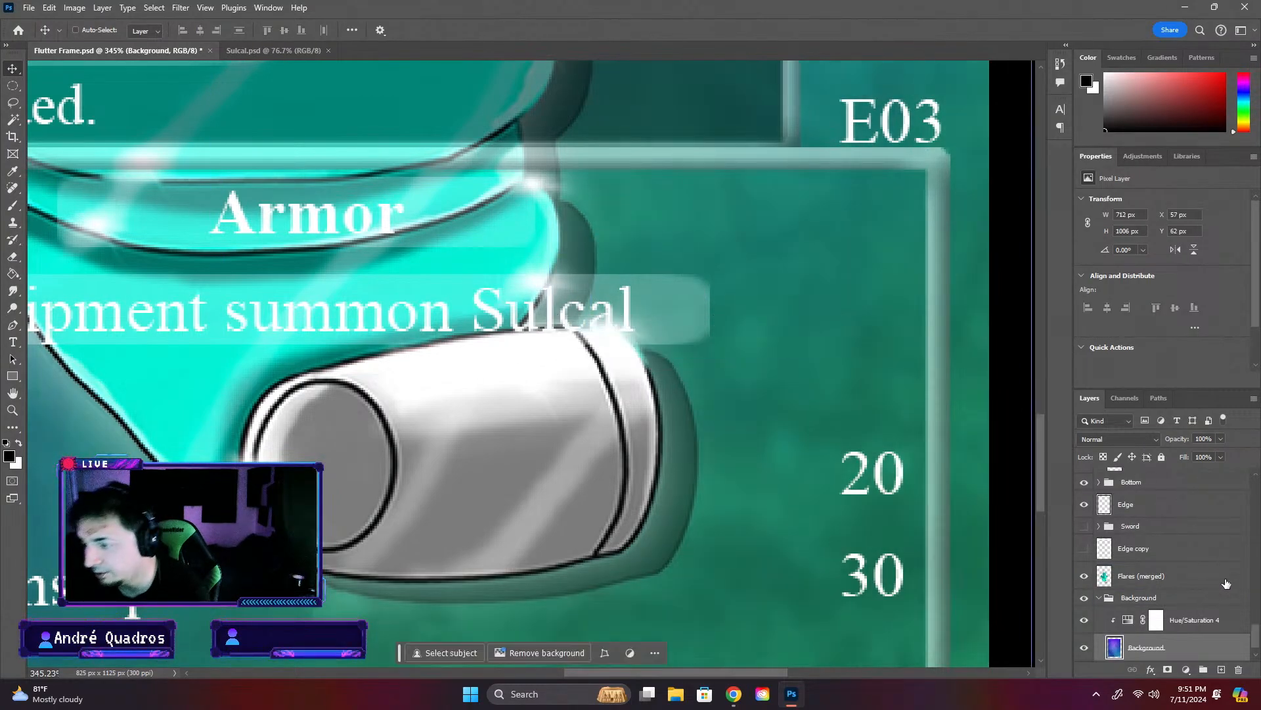
scroll(717, 341, down, 5)
key(m)
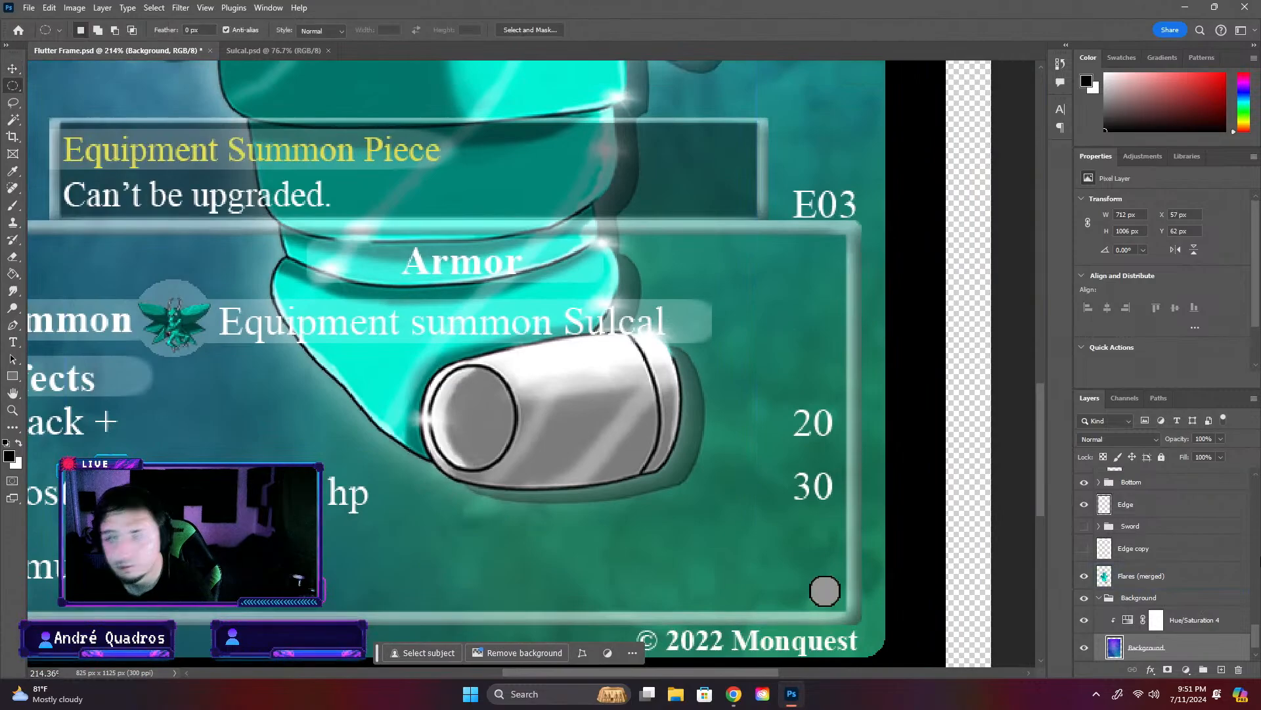
- Add a new layer above Bar 2 and fit an elliptical selection about 70 by 37 px over the bar's end
click(12, 68)
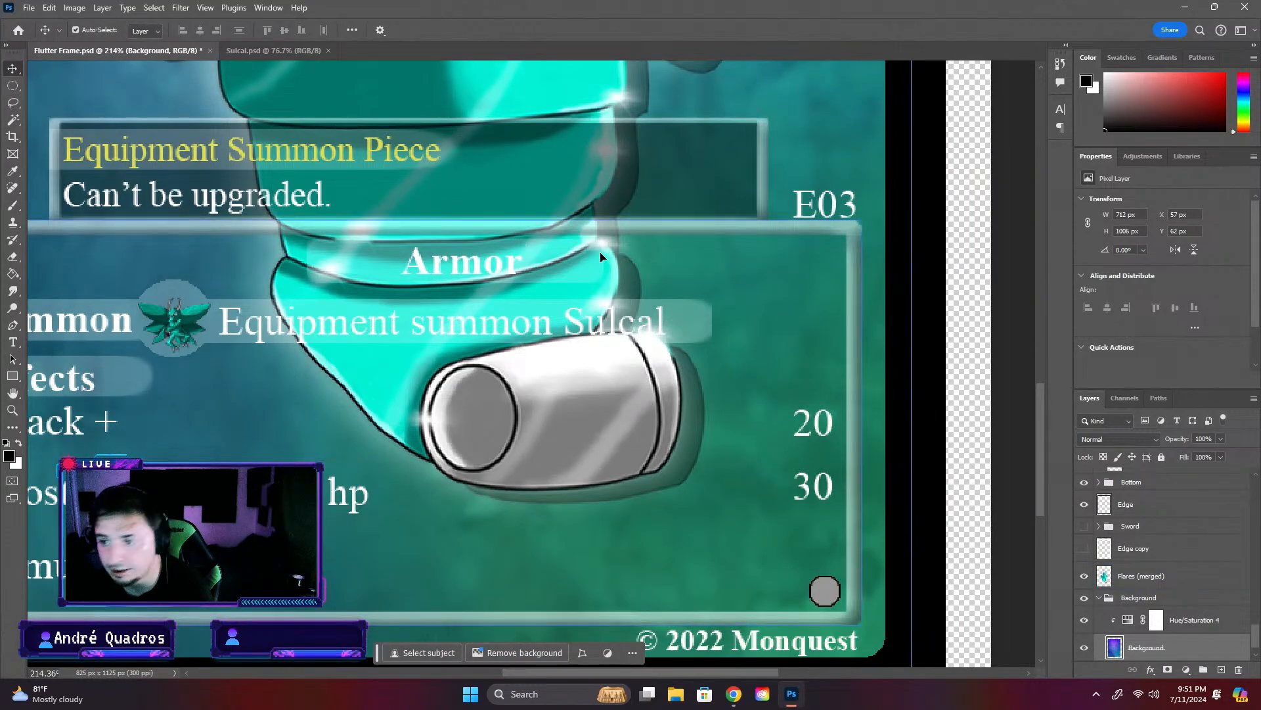
click(676, 312)
click(1221, 669)
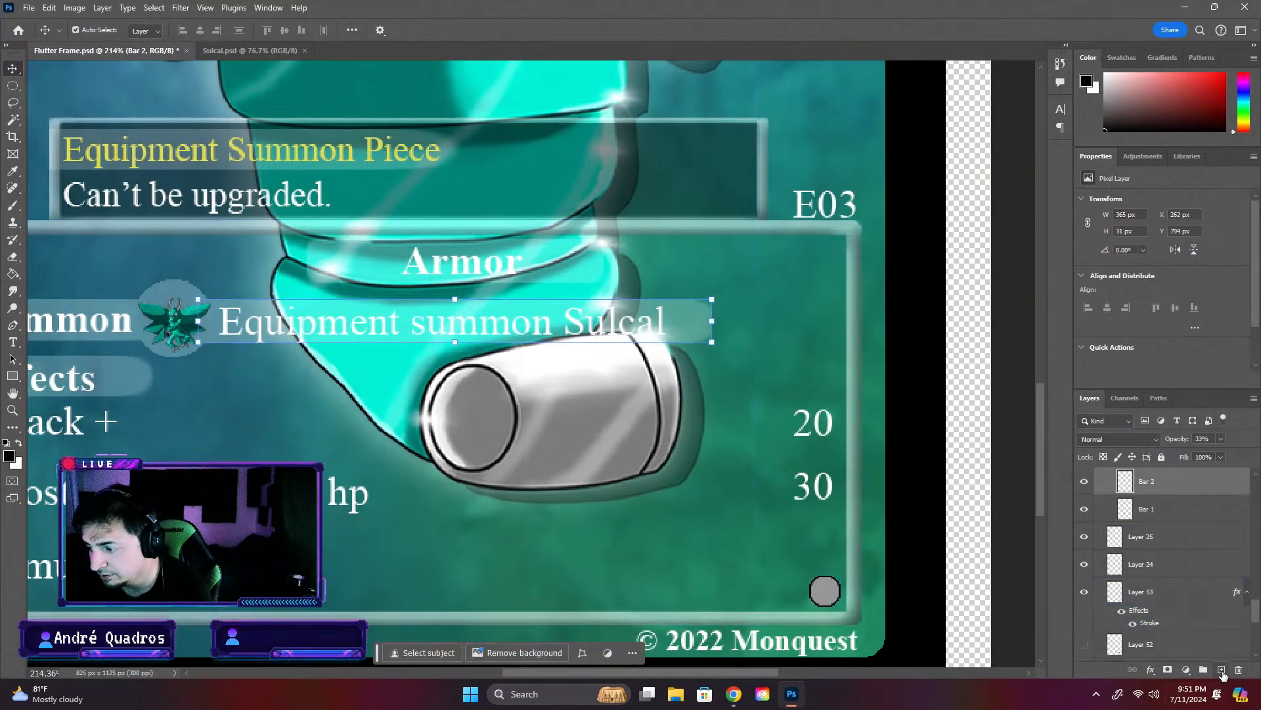
click(13, 85)
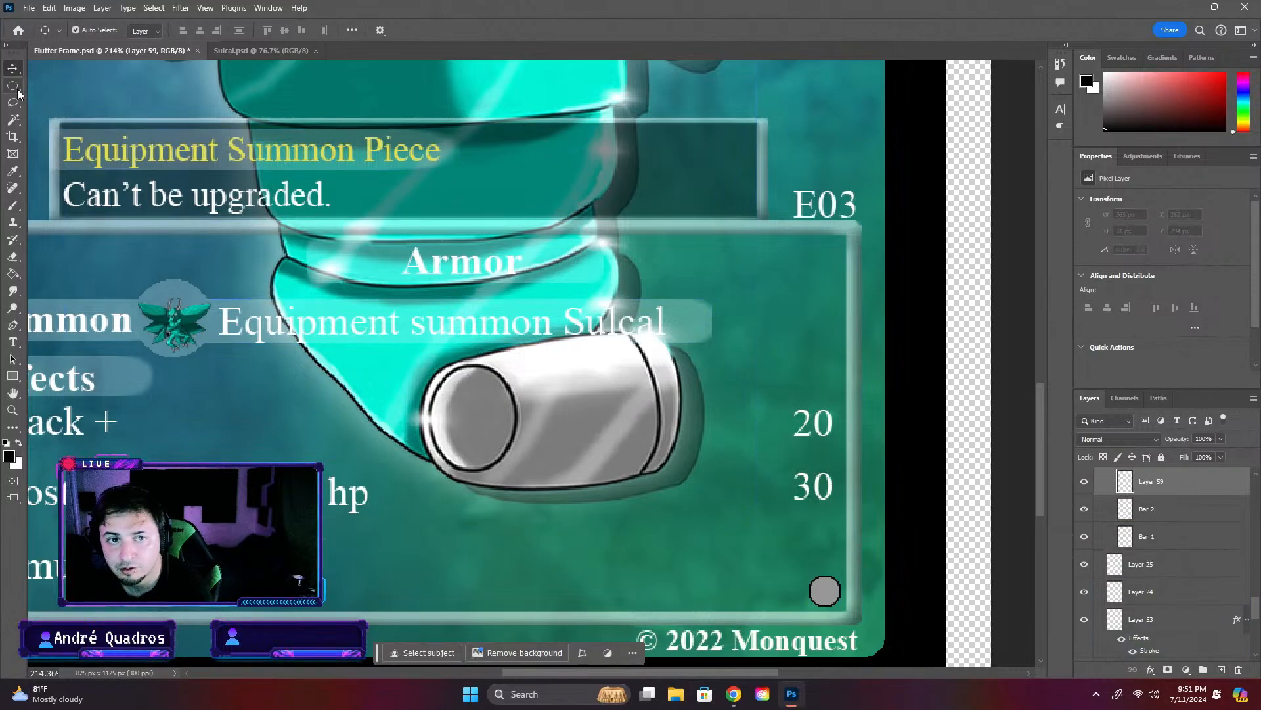
drag(628, 283, 725, 334)
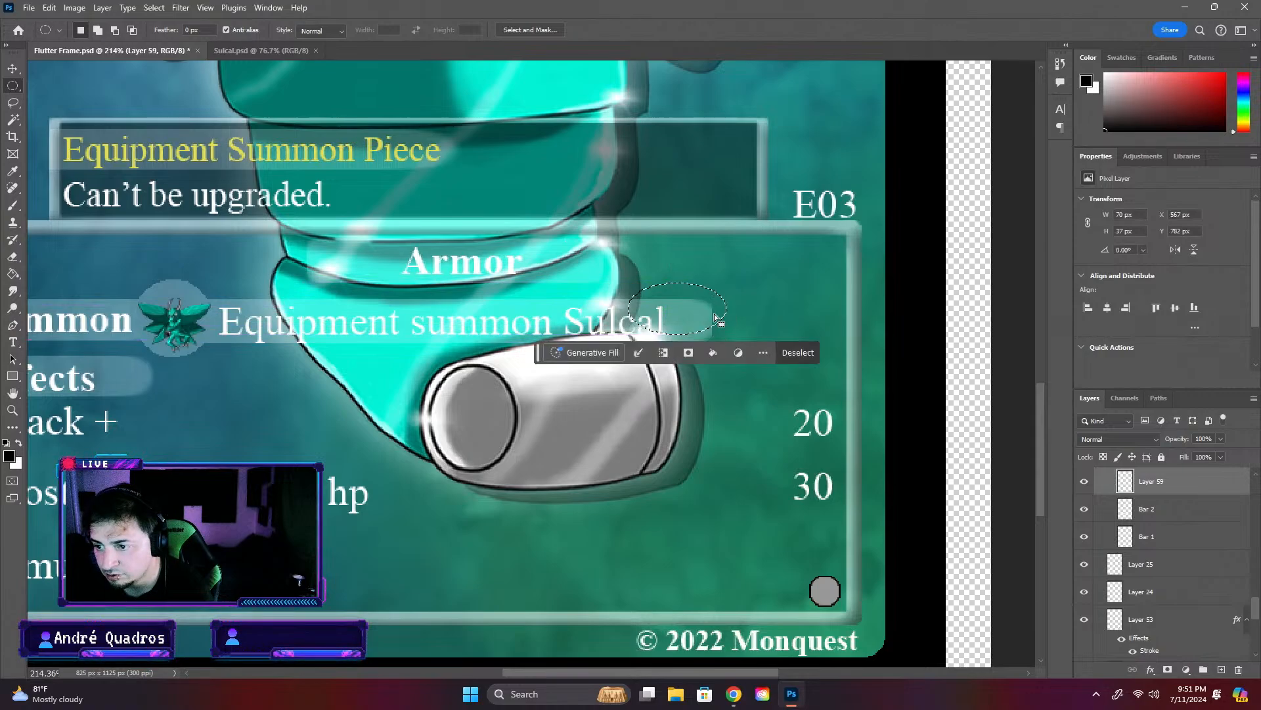
drag(689, 285, 675, 297)
- Try to free-transform the elliptical selection on the empty new layer
scroll(353, 257, up, 2)
key(ctrl+t)
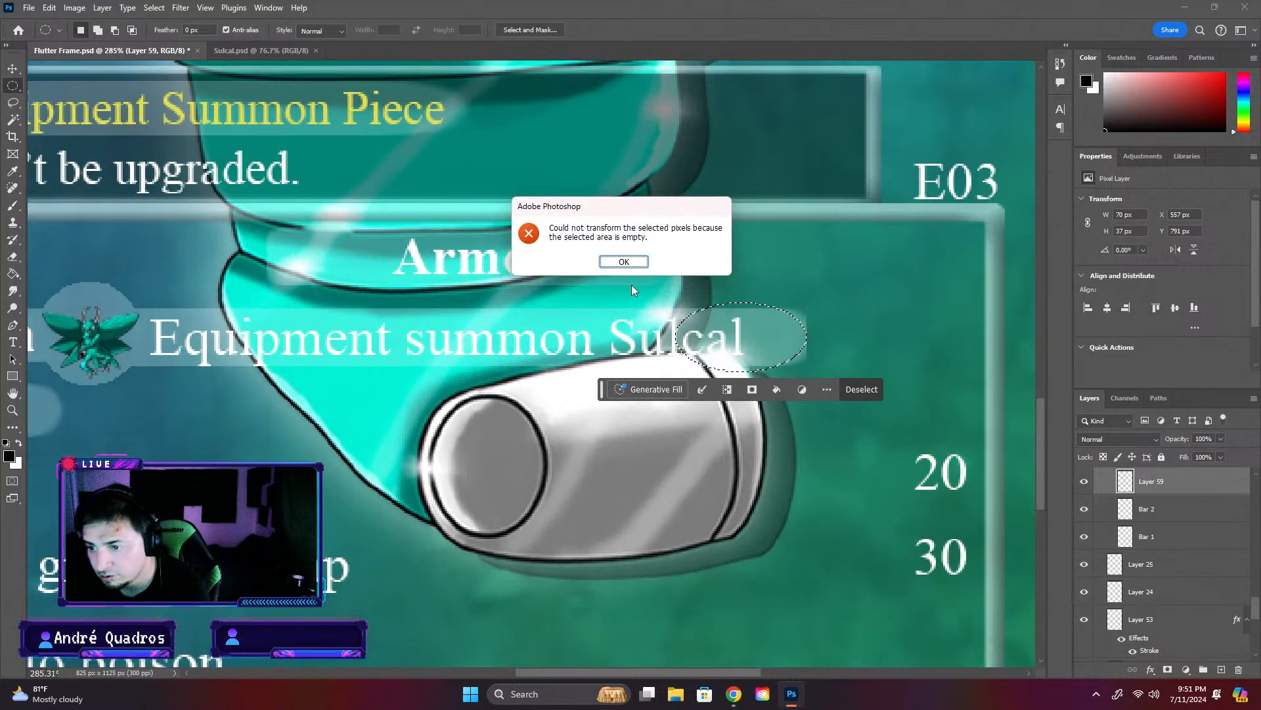
click(624, 264)
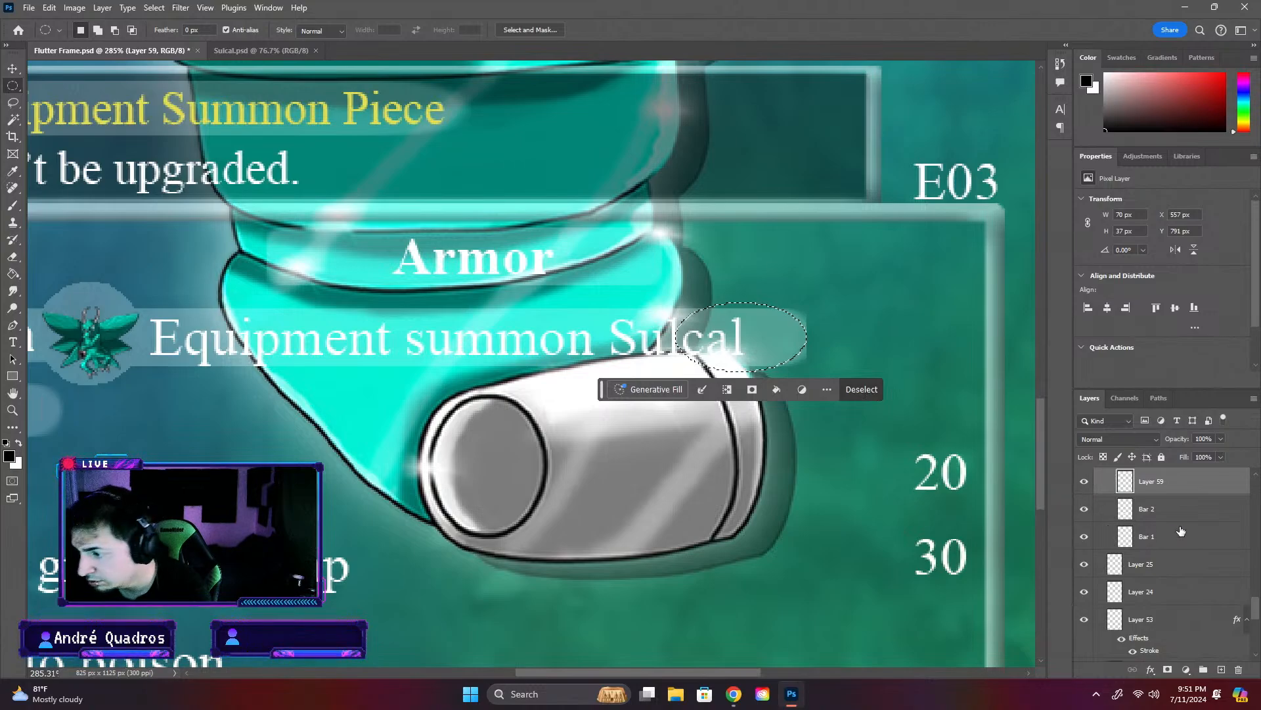
- Round the end of Bar 2 by inverting the elliptical selection and erasing the corners outside the ellipse, and deselect
click(1153, 516)
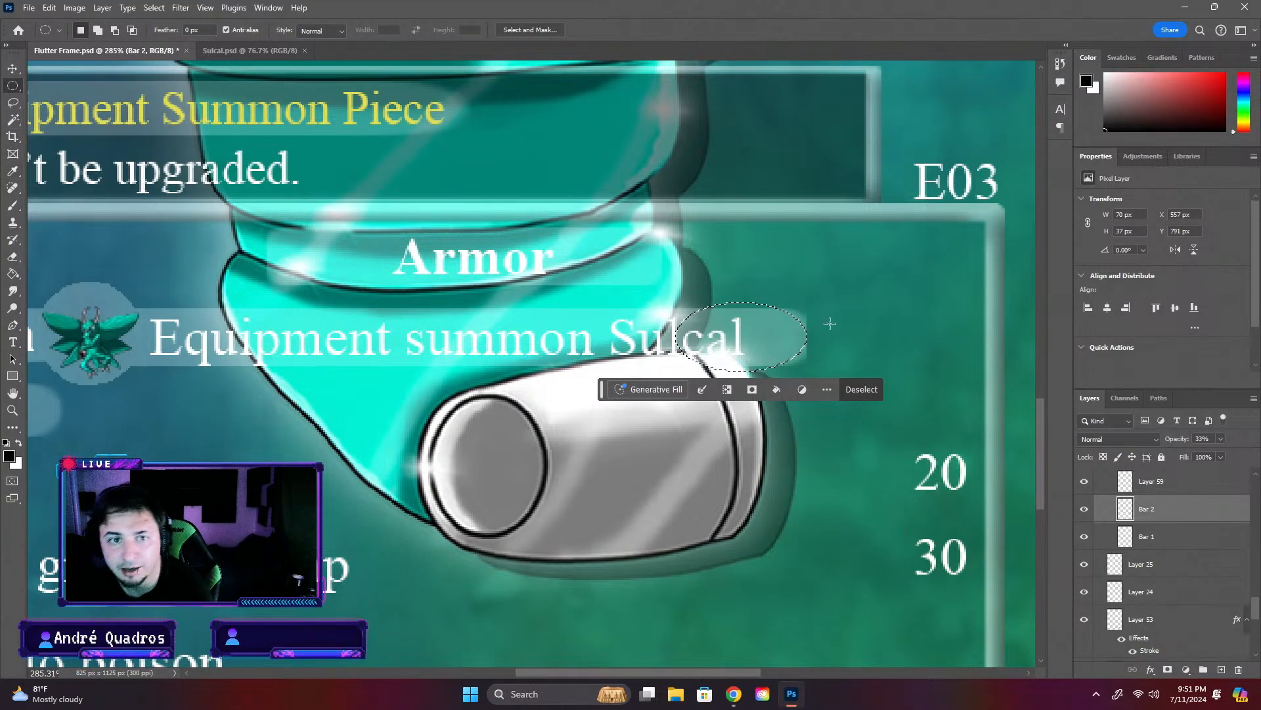
right_click(759, 338)
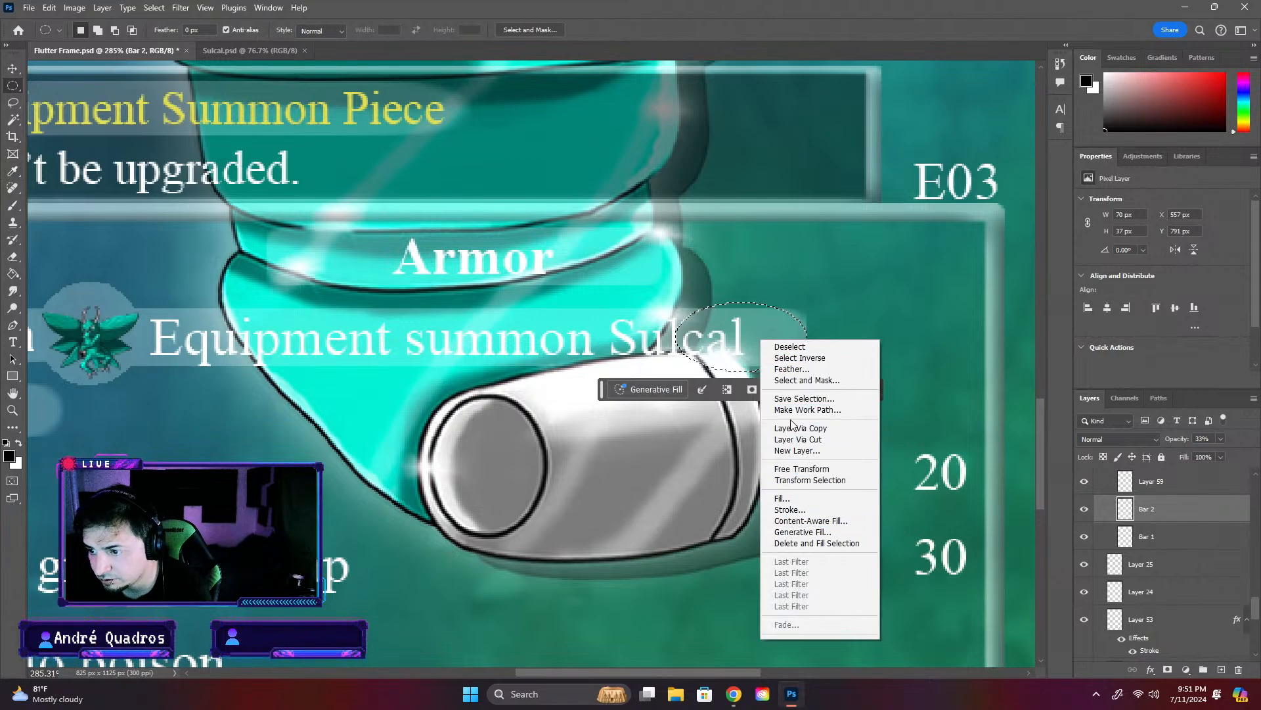
click(800, 359)
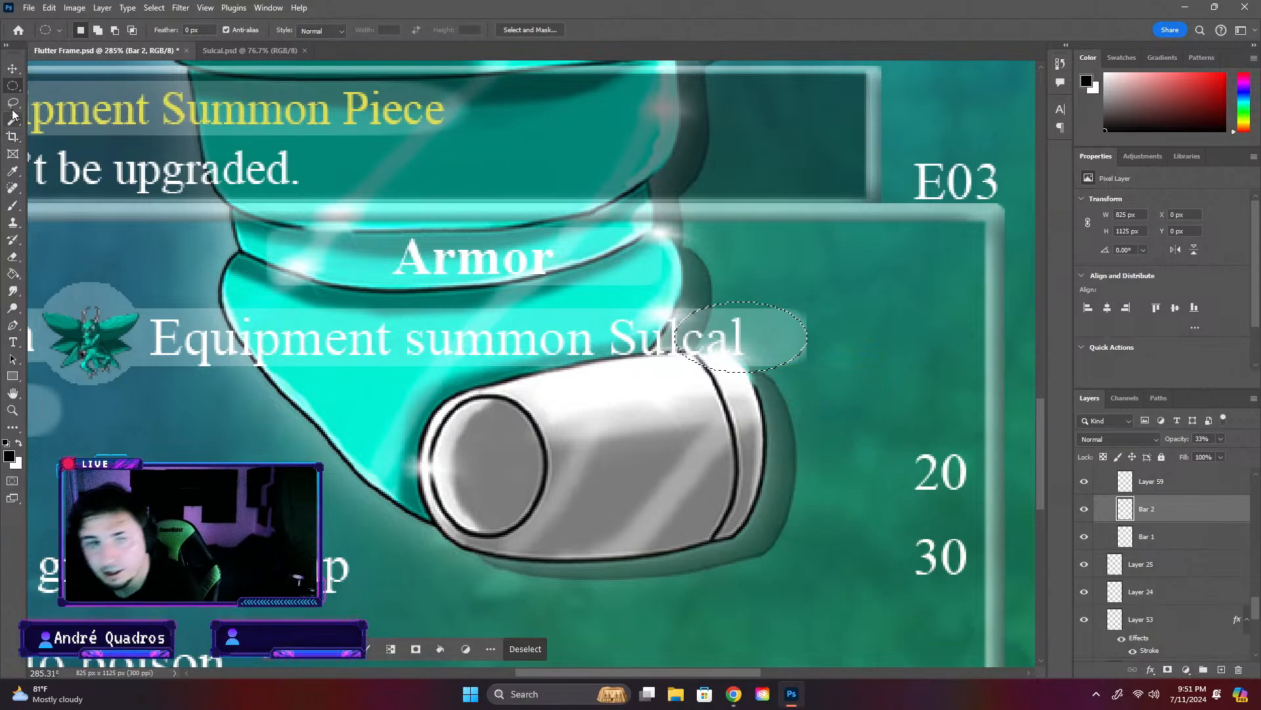
click(13, 257)
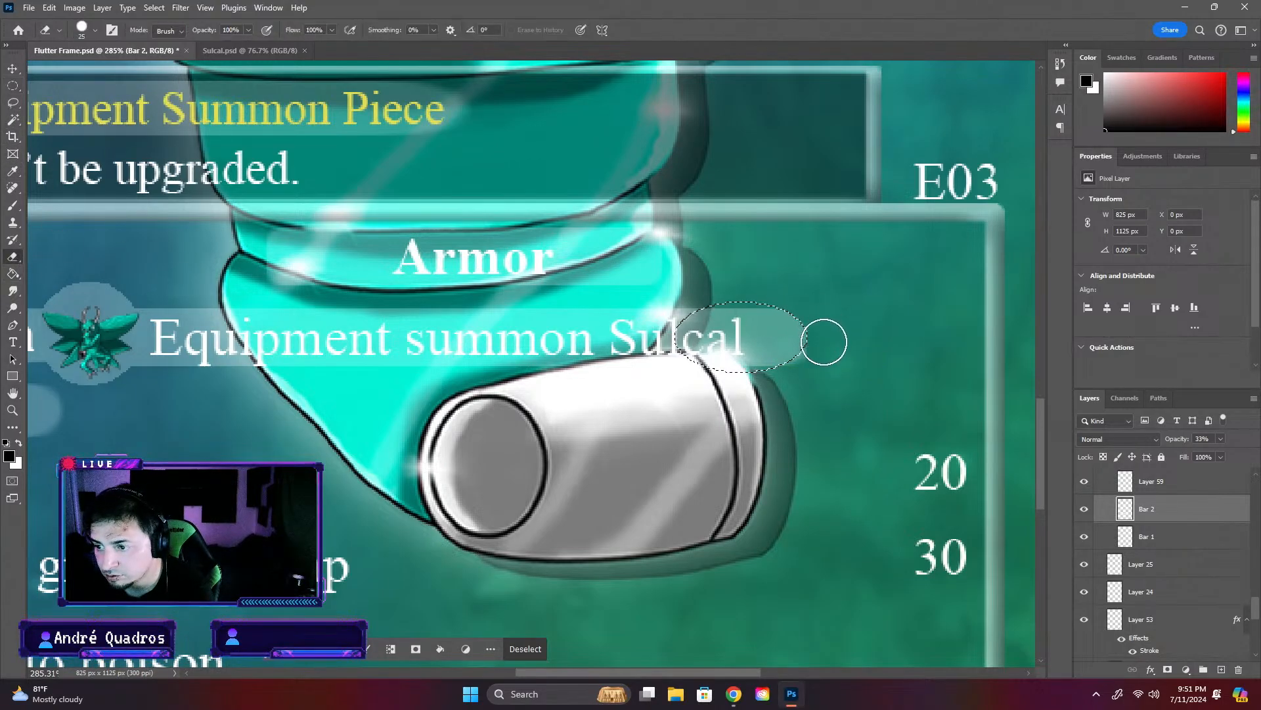
key(ctrl+d)
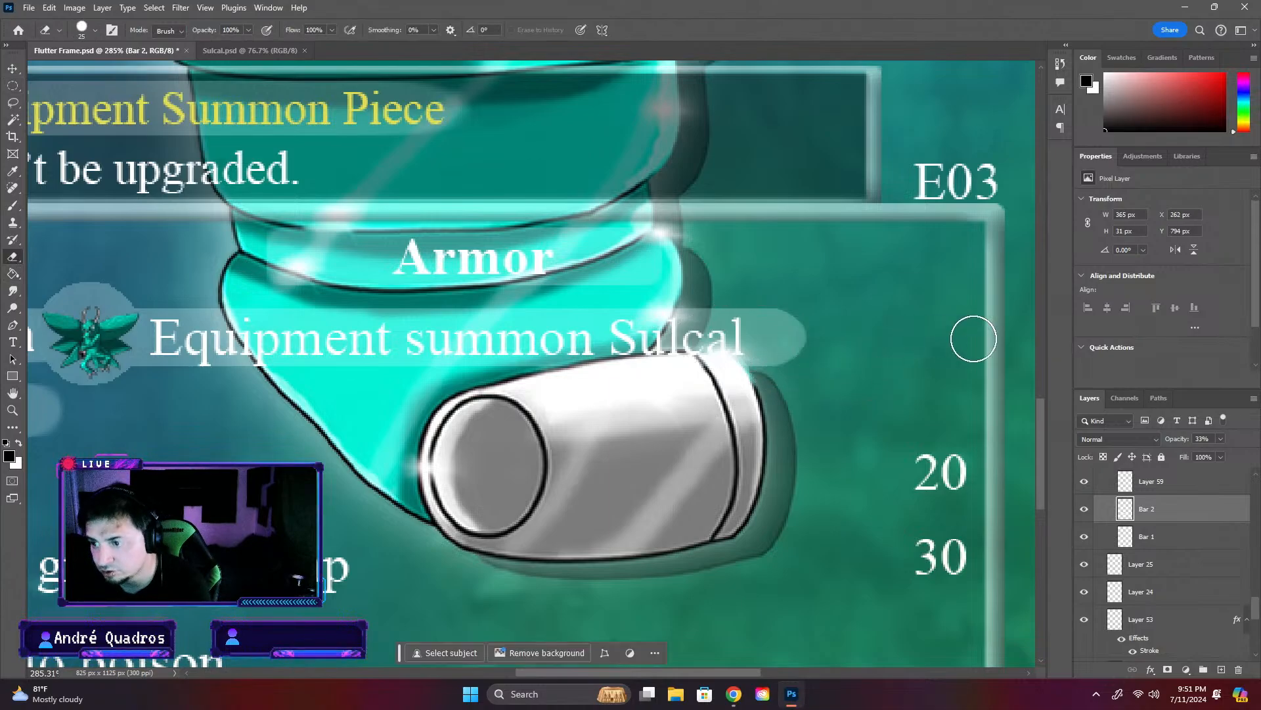
scroll(878, 385, down, 4)
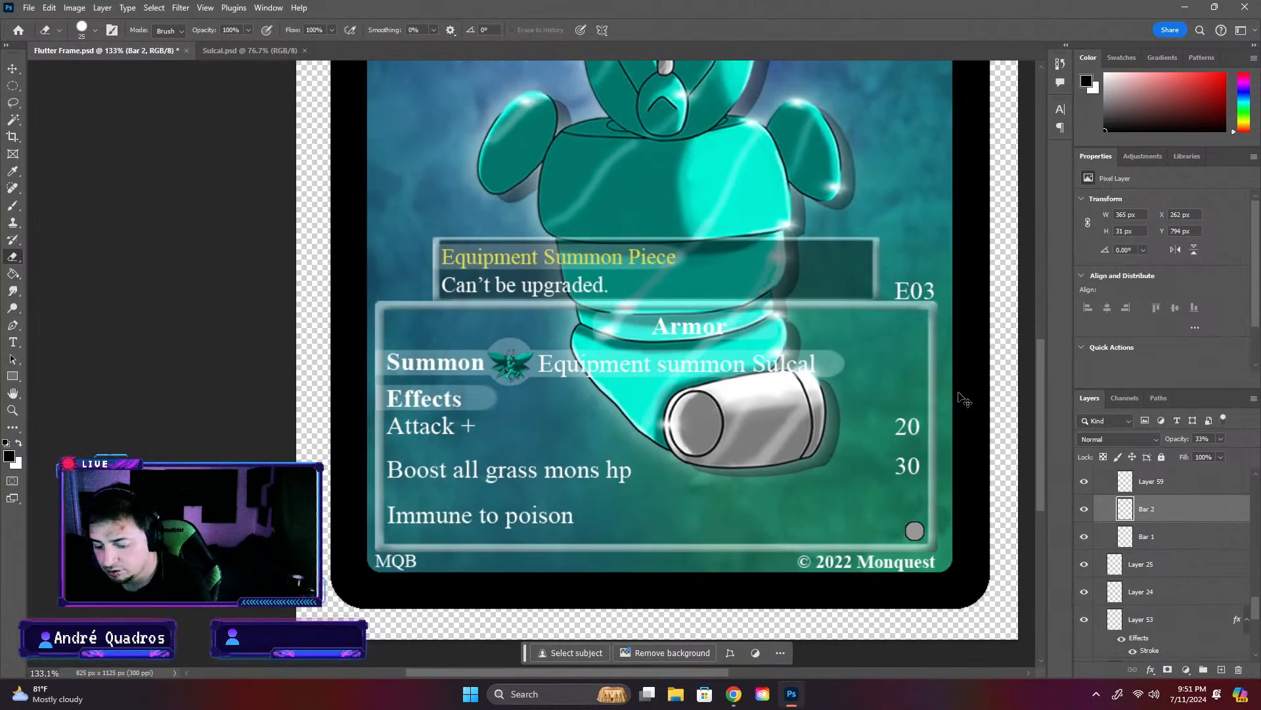
- Save the Flutter Frame file, and start saving a cloud copy of it in the Completed Cards folder
key(ctrl+s)
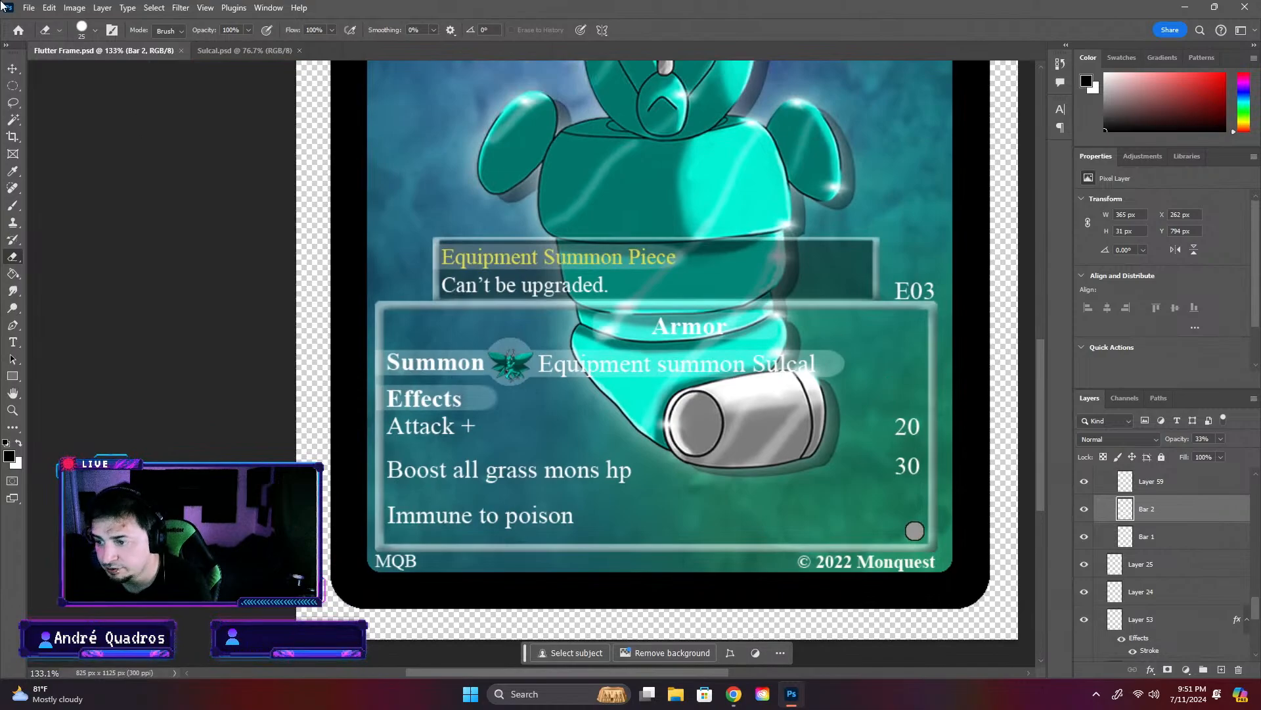
click(29, 7)
click(57, 166)
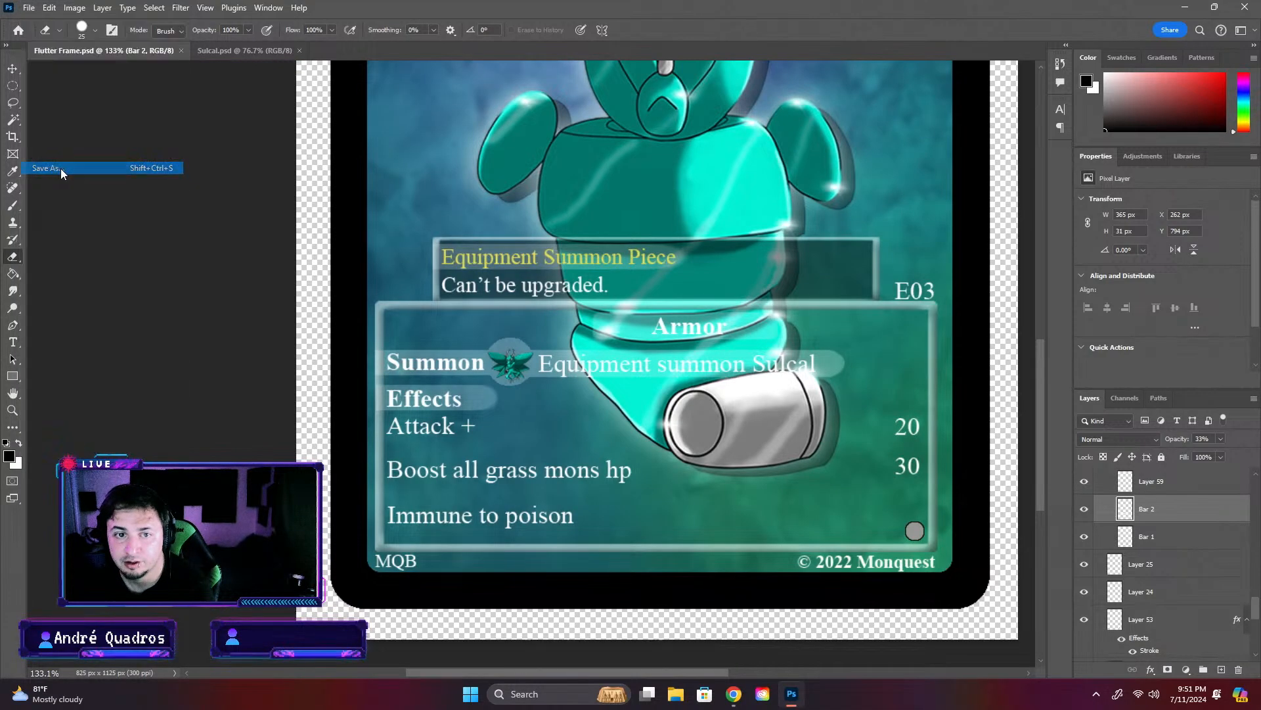
click(533, 406)
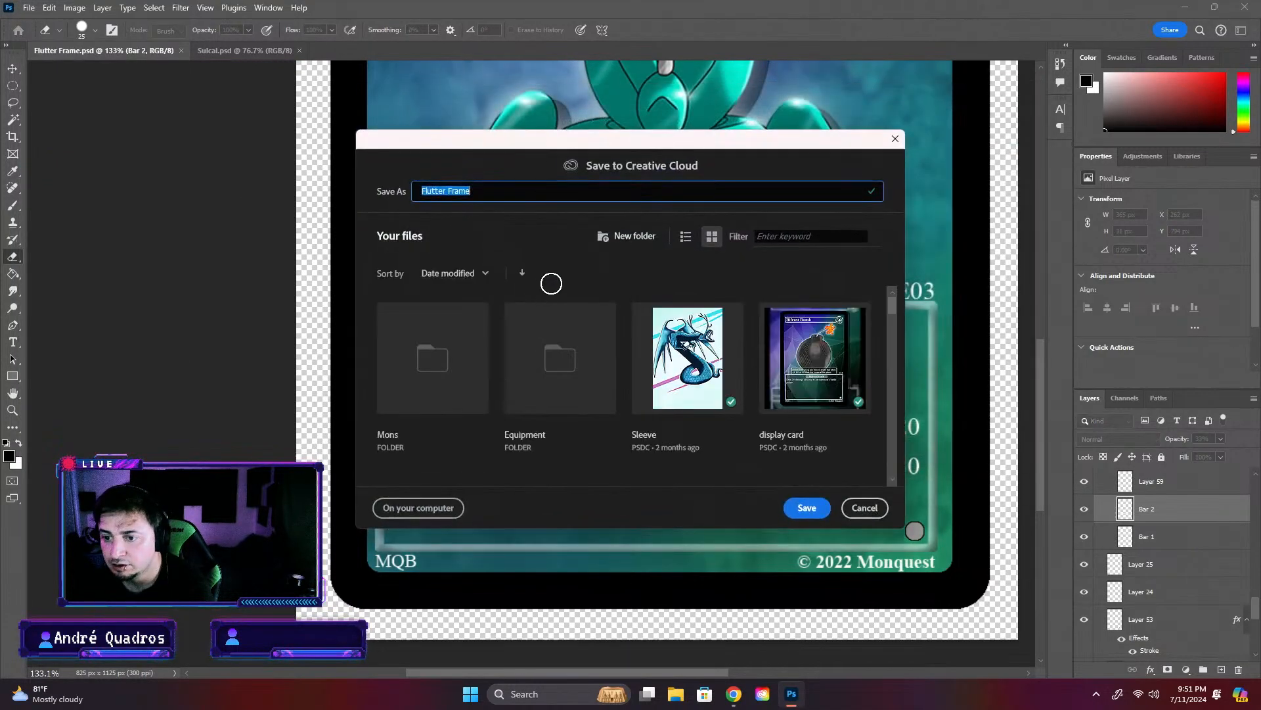
double_click(559, 358)
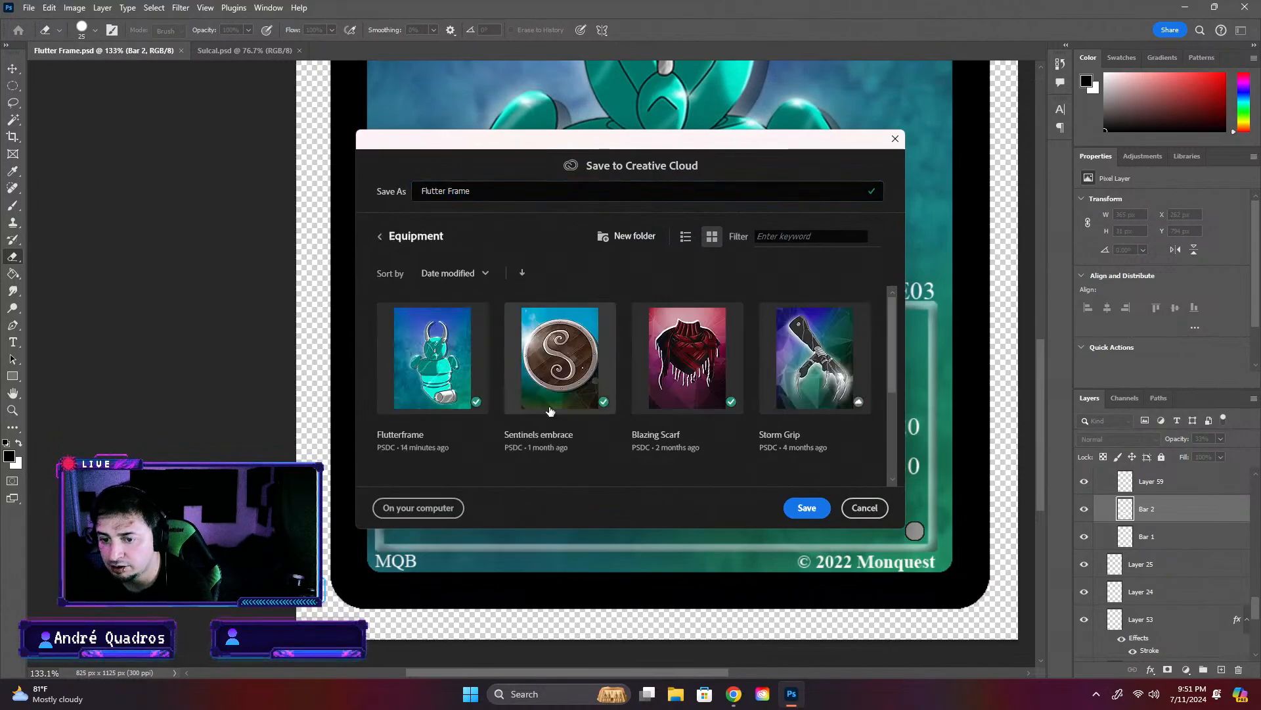
click(385, 239)
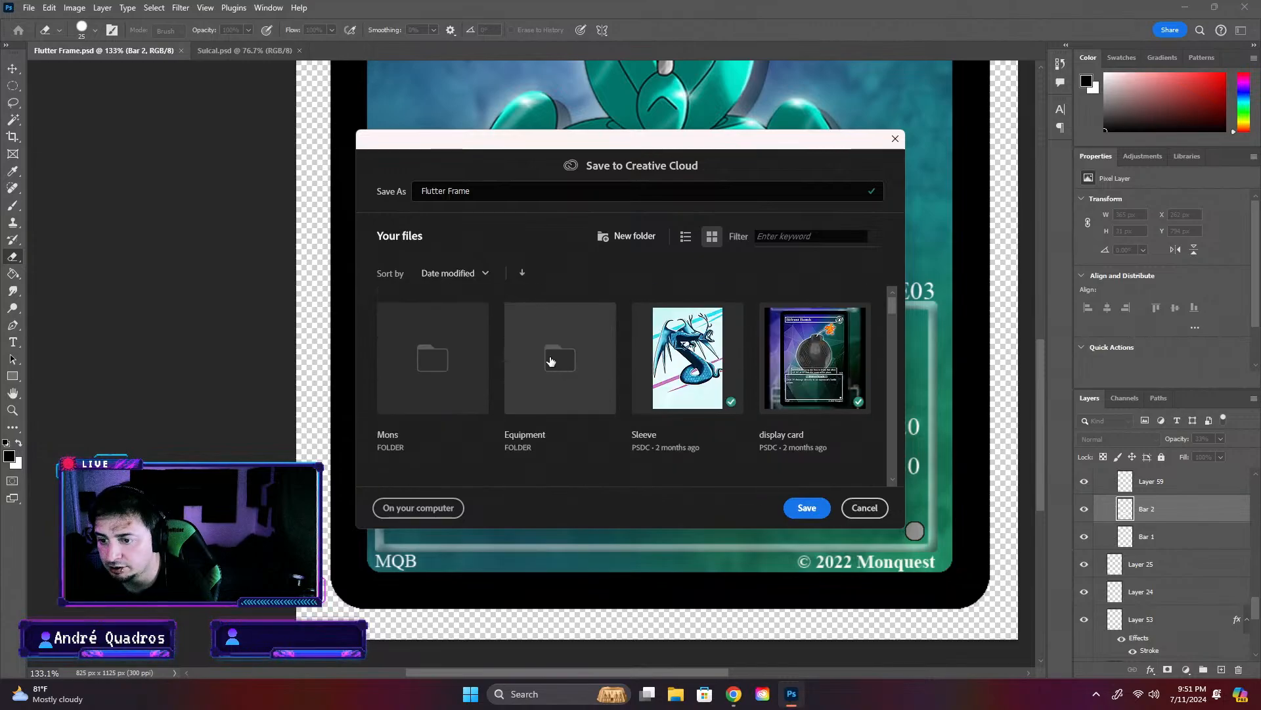
scroll(521, 364, down, 3)
double_click(458, 365)
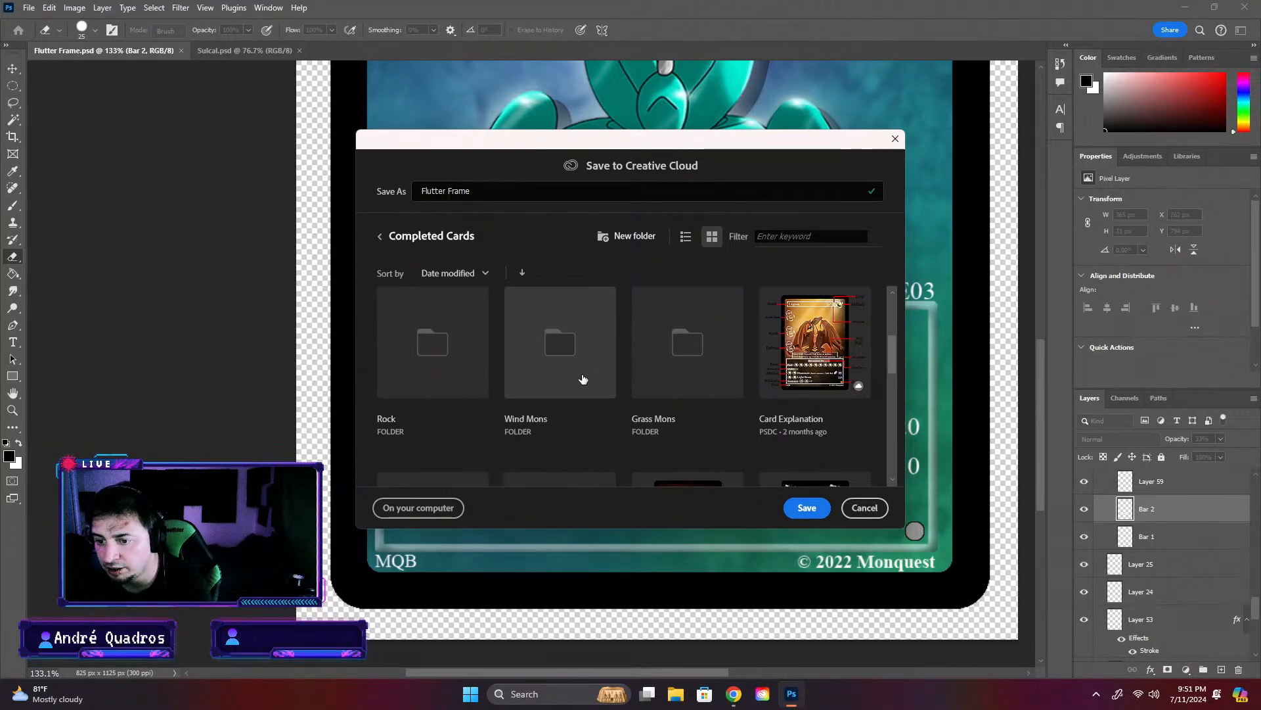
- Save the cloud copy as Flutter Frame in the Equipment cards folder within Completed Cards
scroll(579, 367, down, 1)
scroll(526, 361, down, 1)
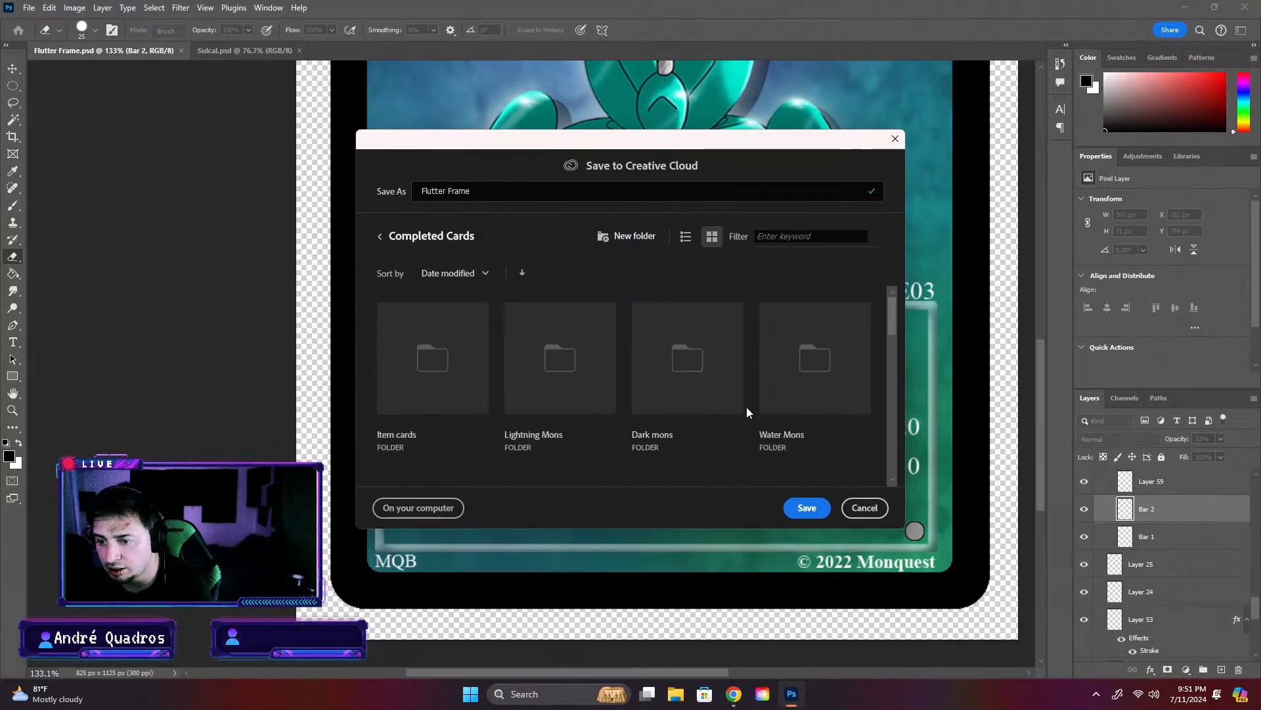
scroll(420, 392, up, 2)
scroll(525, 394, down, 3)
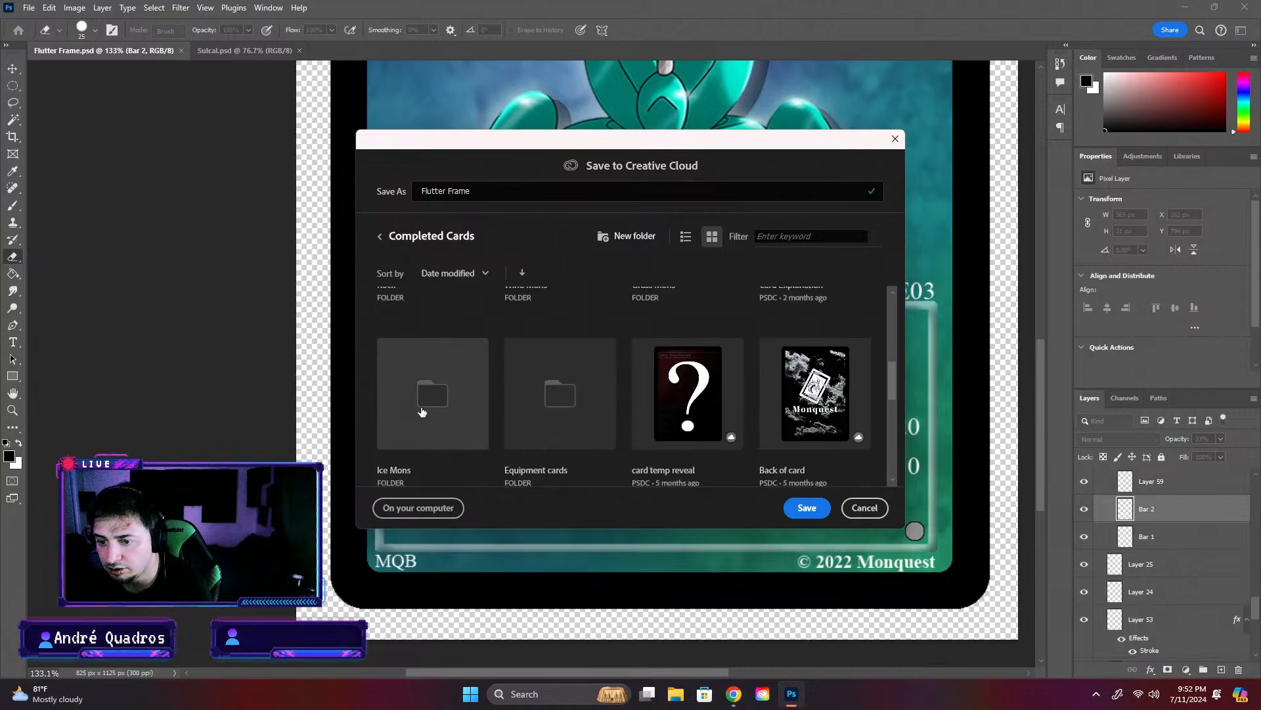
double_click(552, 320)
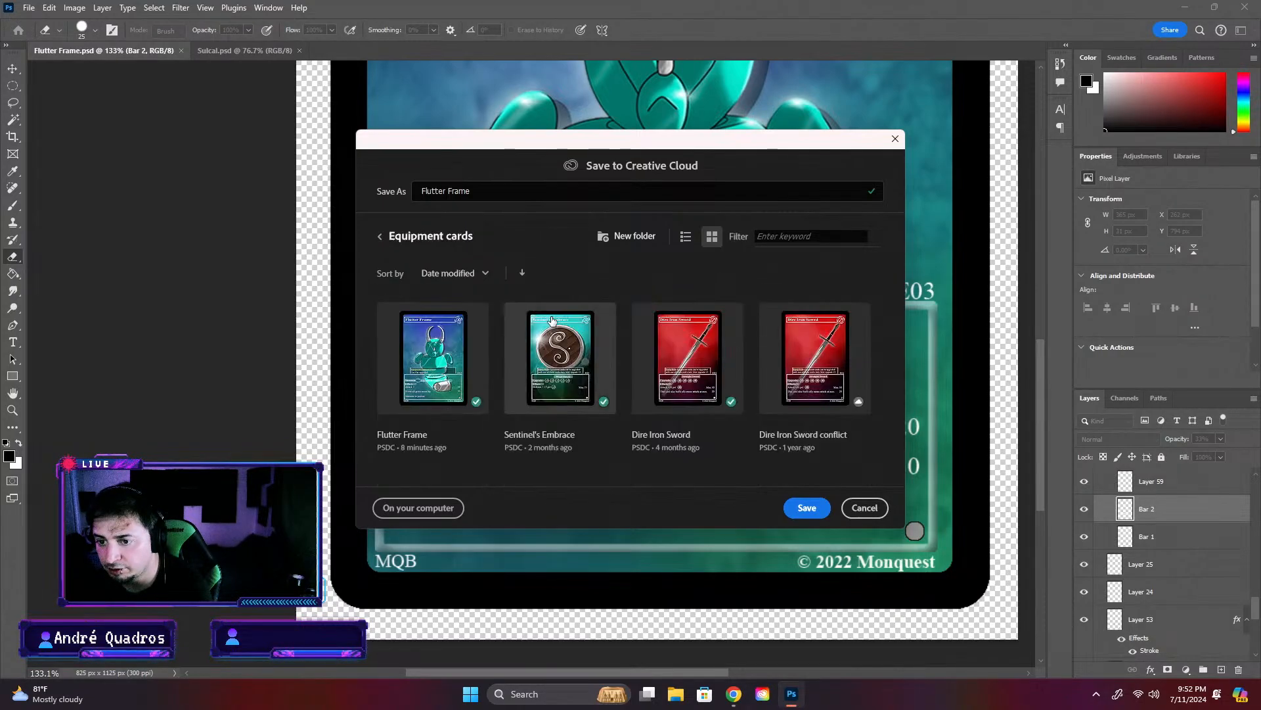
click(807, 507)
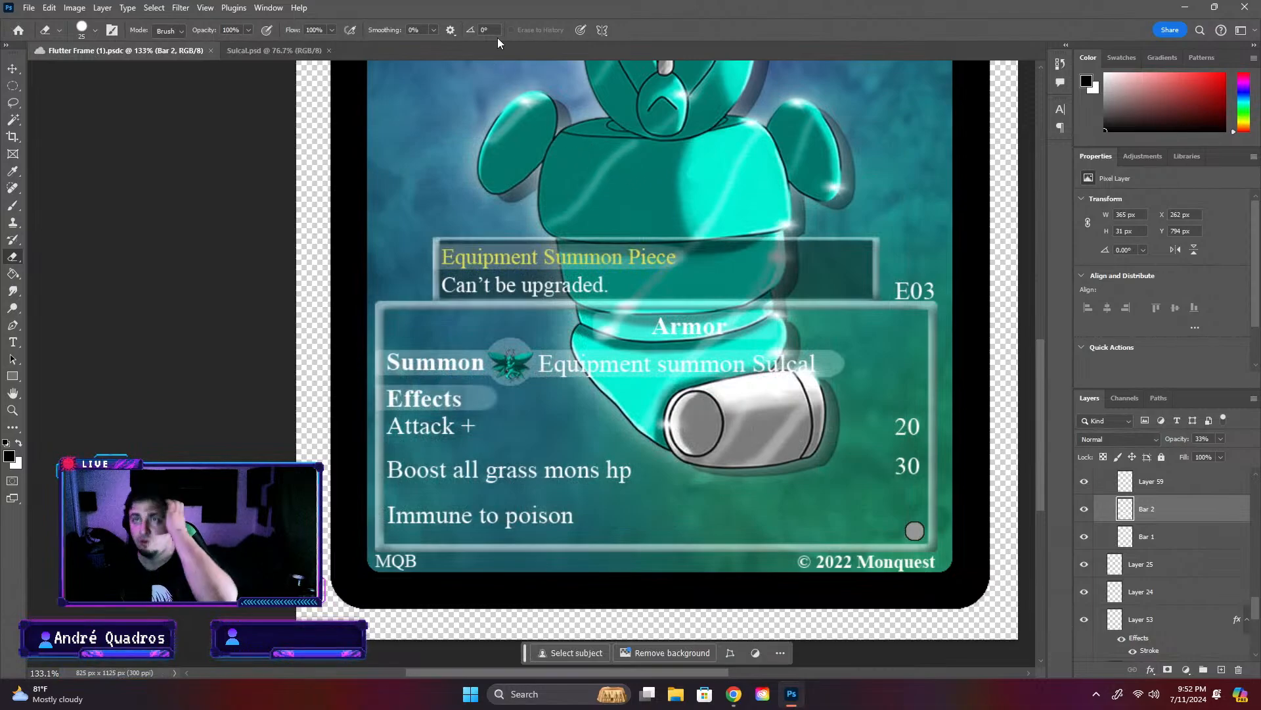
- Go to the top level of the cloud files, and open and close the Sleeve document
click(19, 29)
click(211, 196)
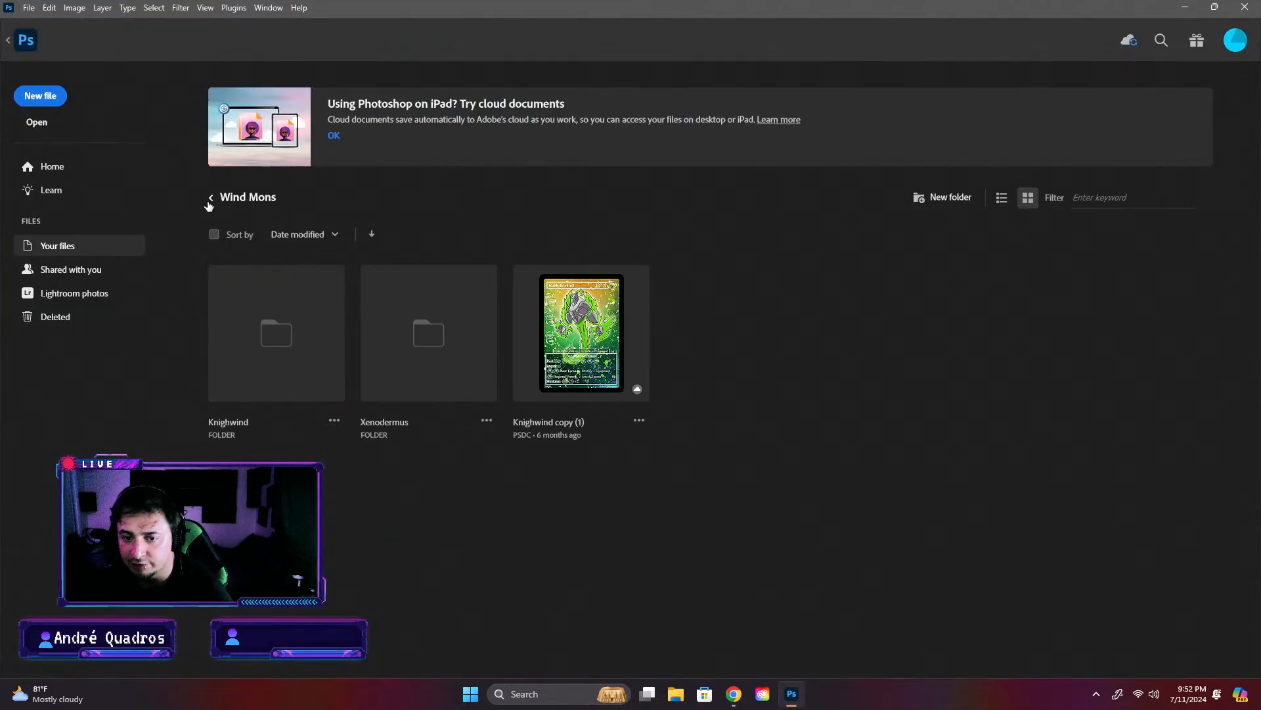
click(209, 201)
click(212, 198)
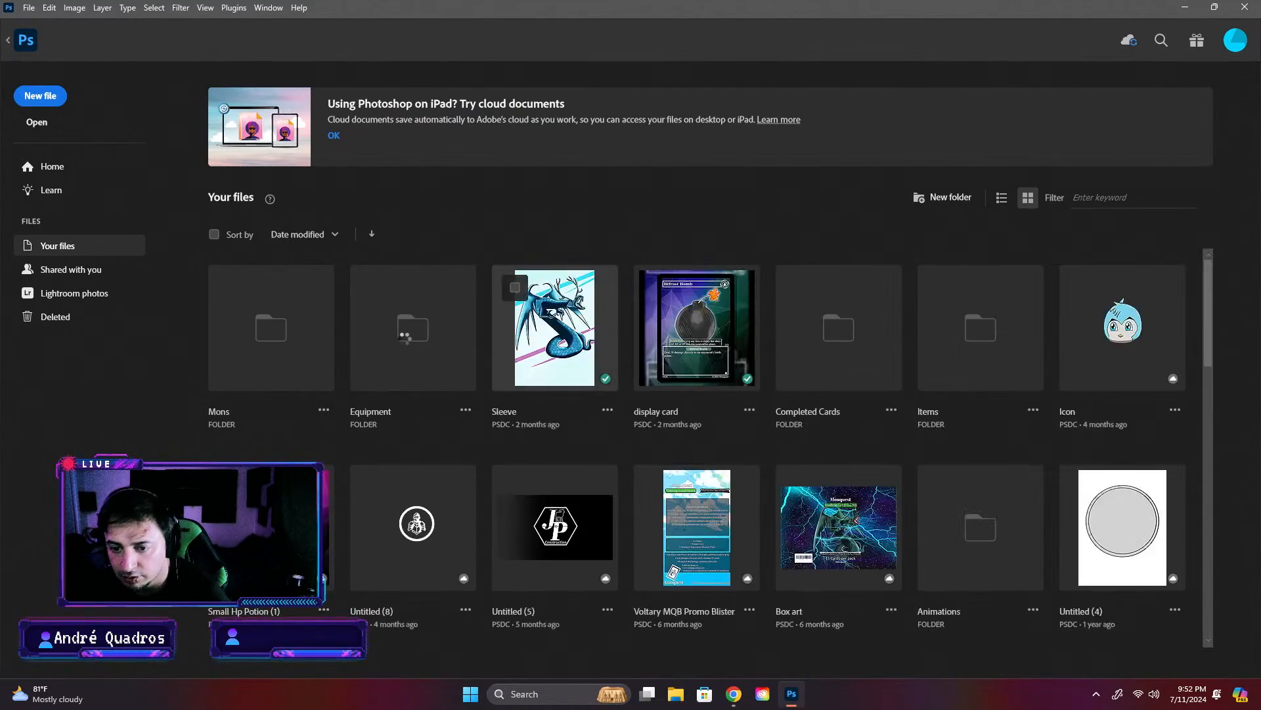
click(555, 328)
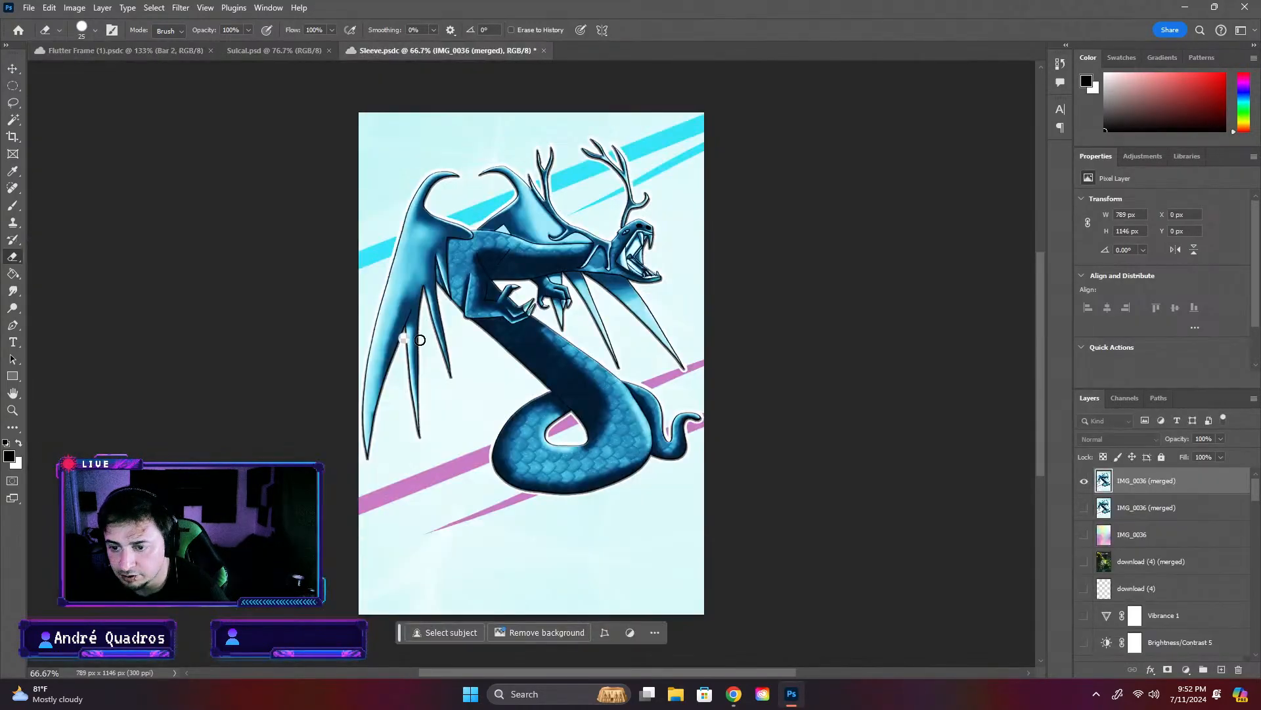
click(542, 51)
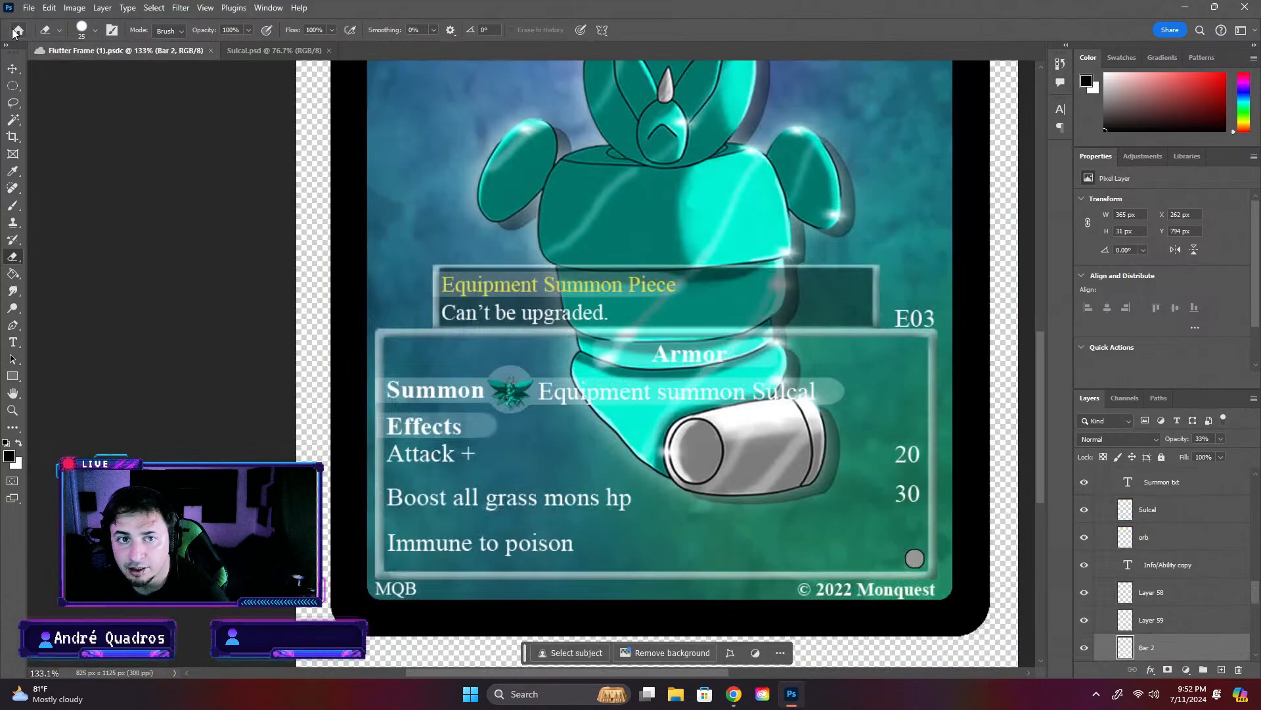
- Delete the older Flutter Frame document from the Equipment cards folder in Completed Cards, and reopen Flutter Frame (1)
click(14, 30)
click(573, 337)
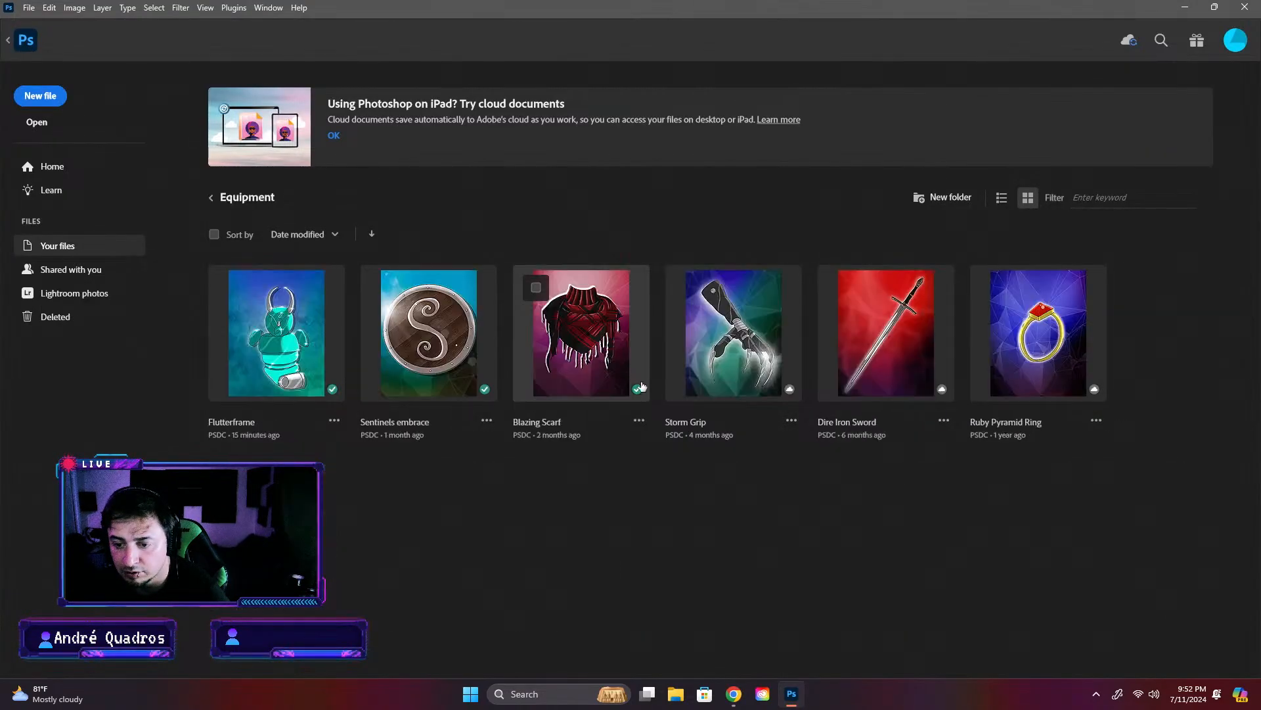
click(210, 199)
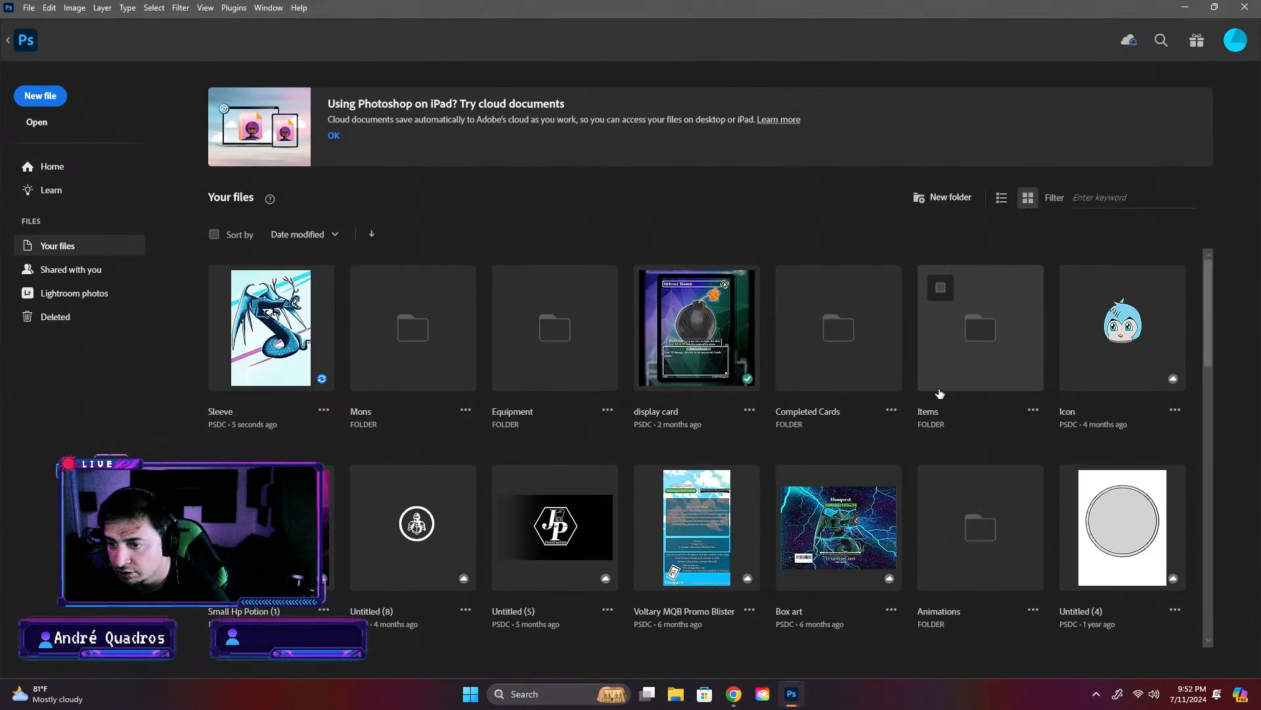
click(871, 350)
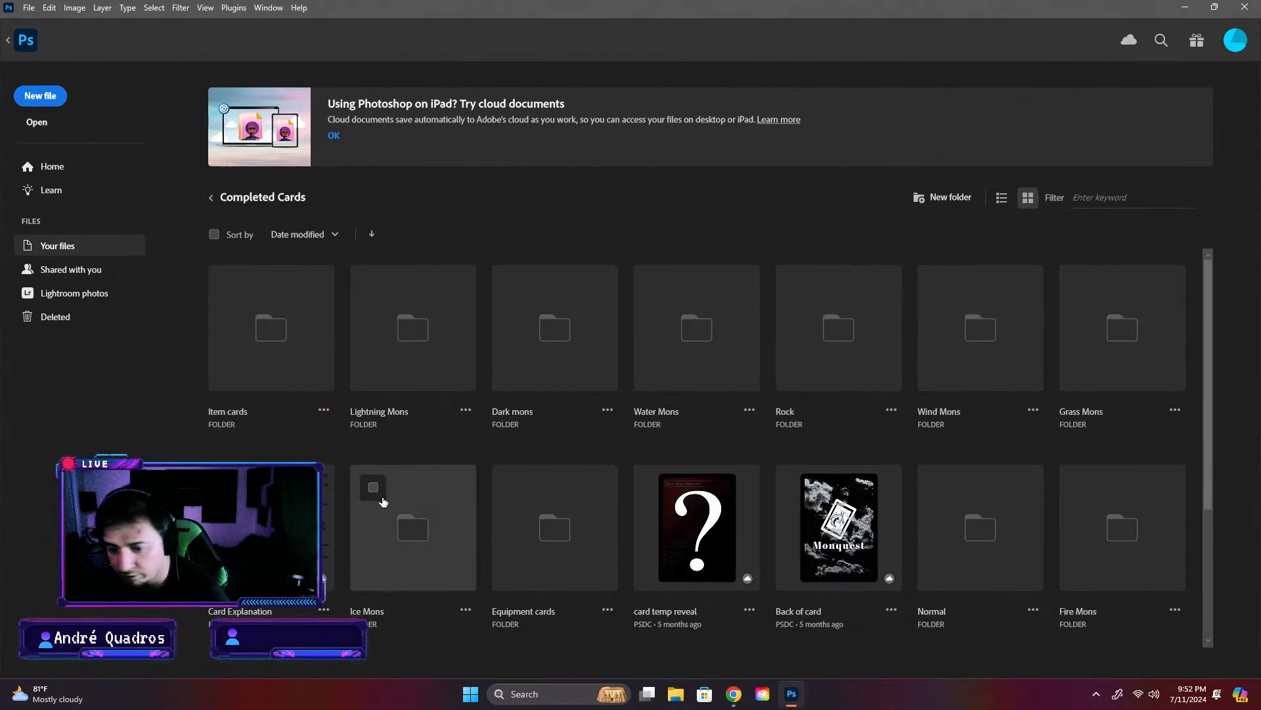
click(525, 506)
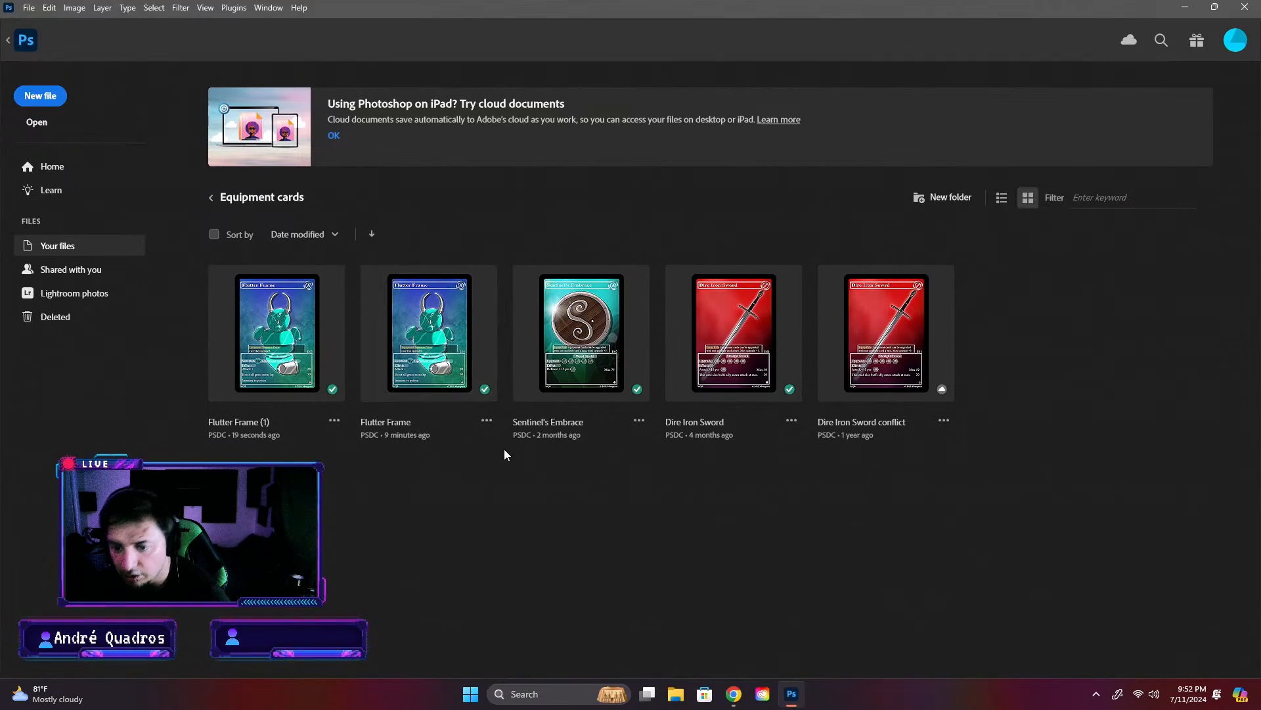
click(487, 420)
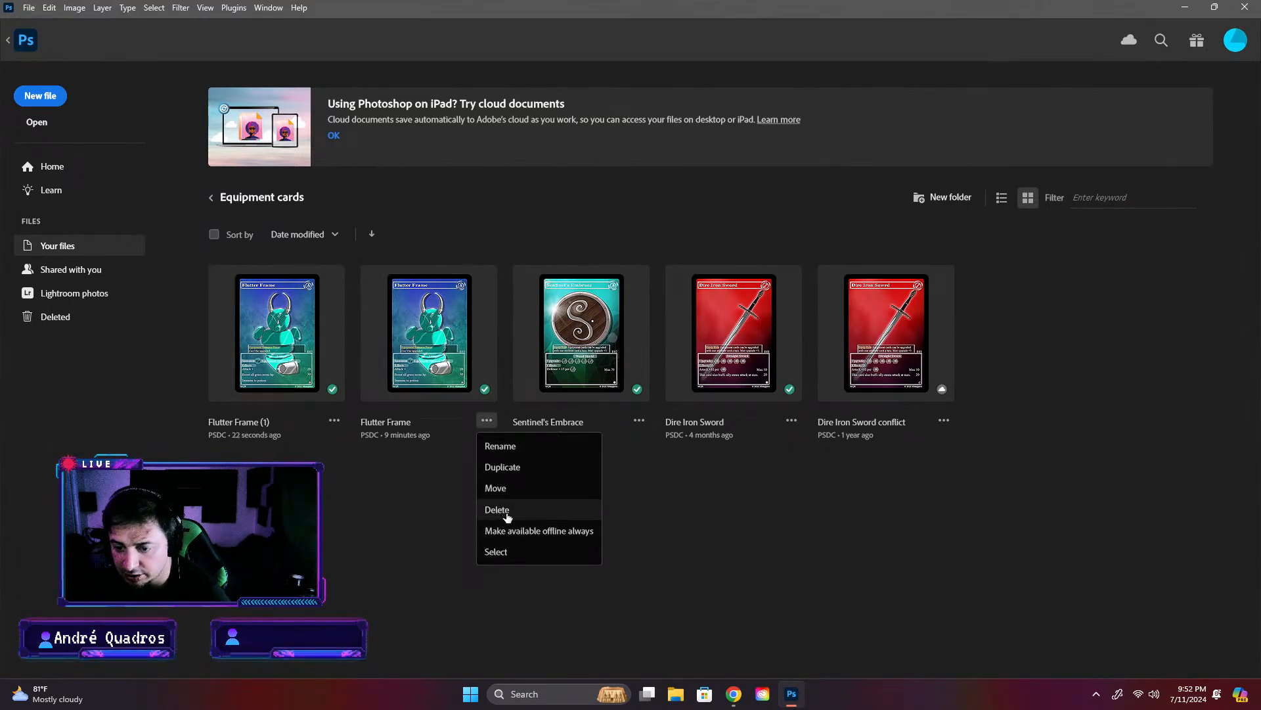
click(507, 511)
click(264, 422)
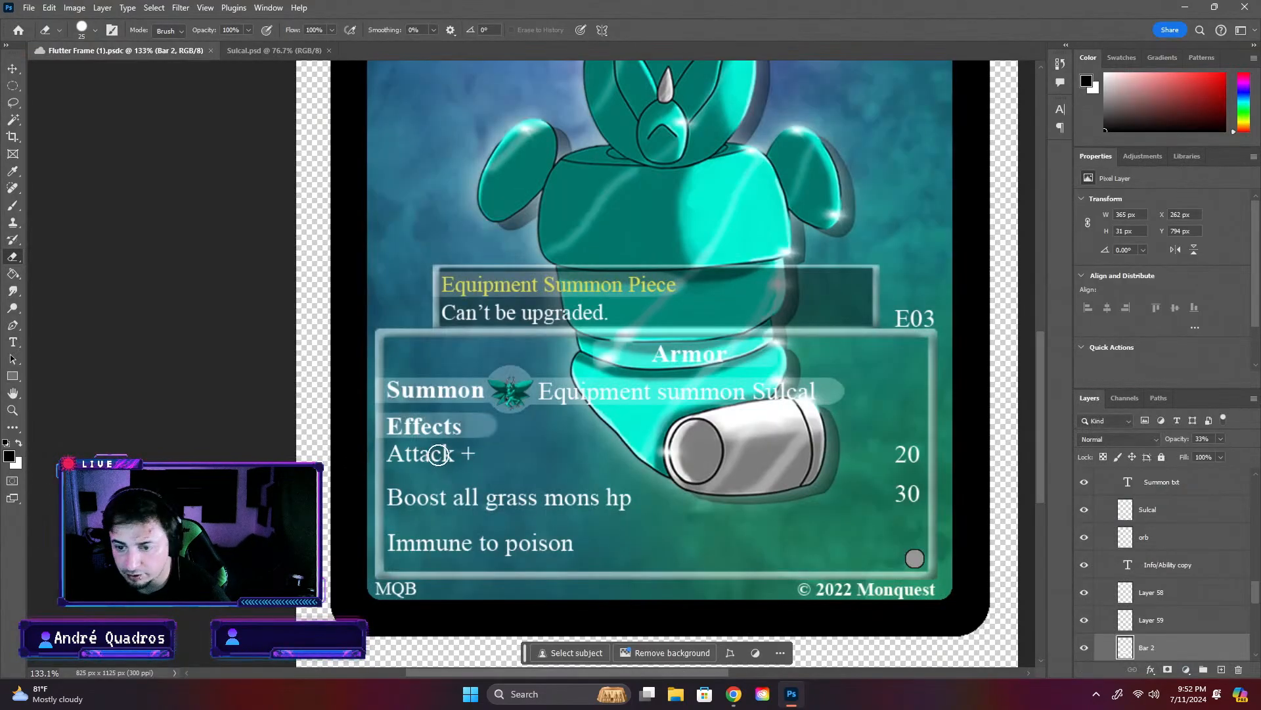
- Close the Flutter Frame (1) document and rename its cloud file in the Equipment cards folder to Flutter Frame
click(210, 50)
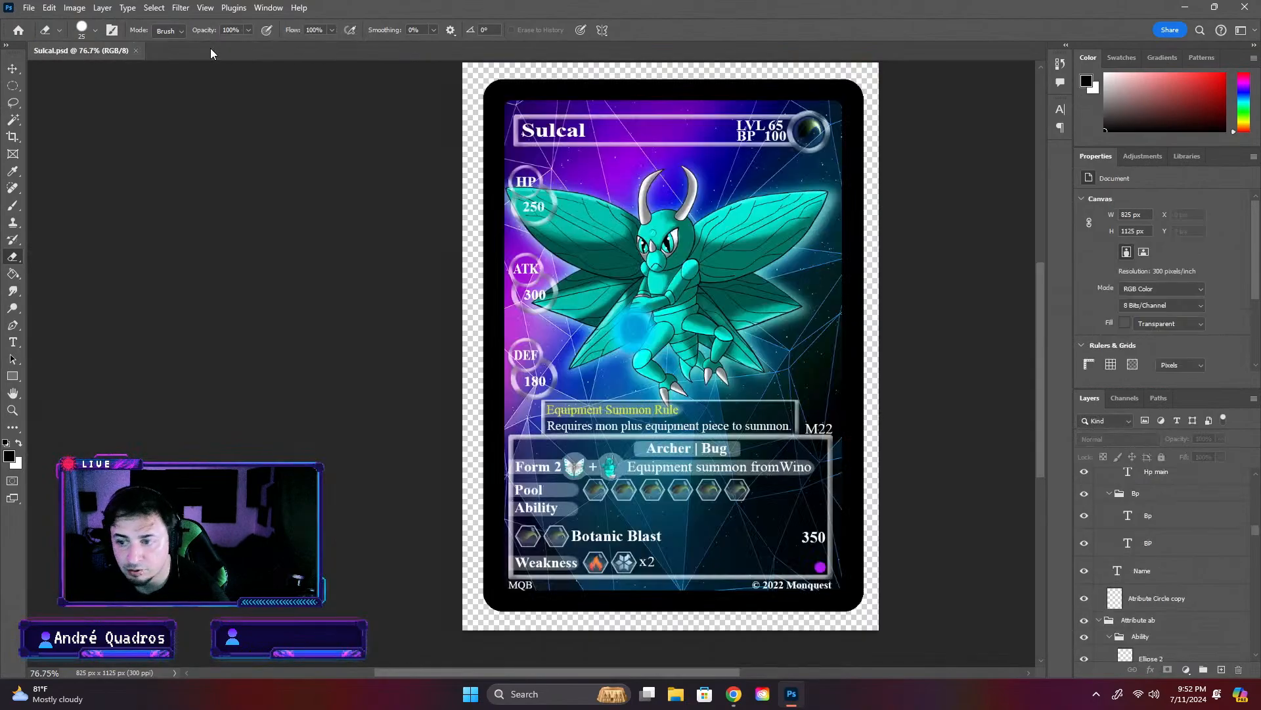
click(18, 31)
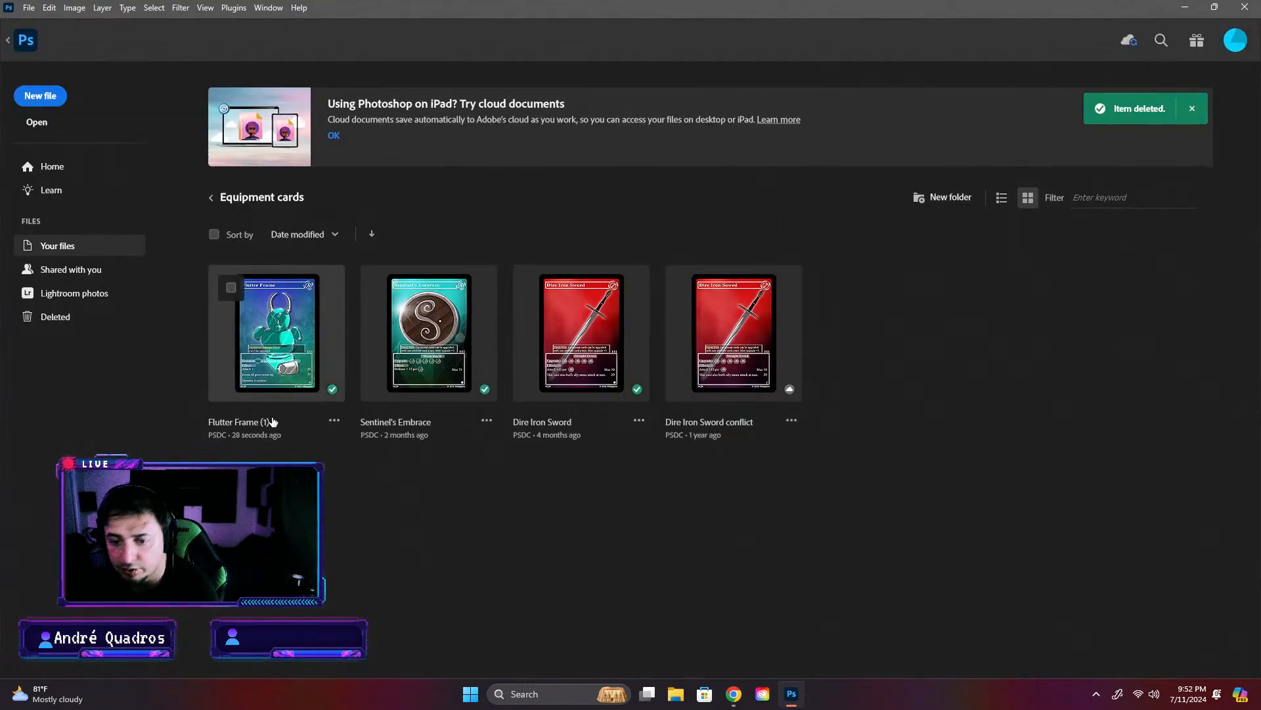
click(335, 421)
click(355, 442)
click(316, 425)
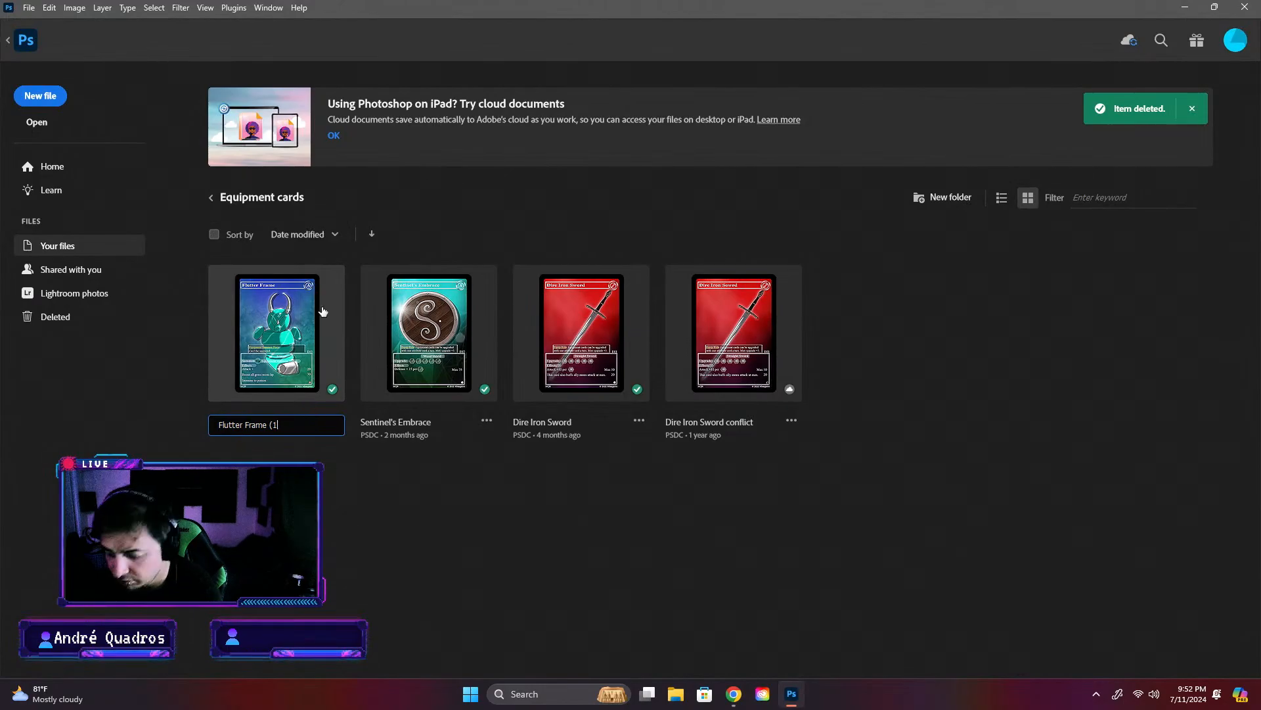
key(BackSpace)
key(BackSpace)
key(Return)
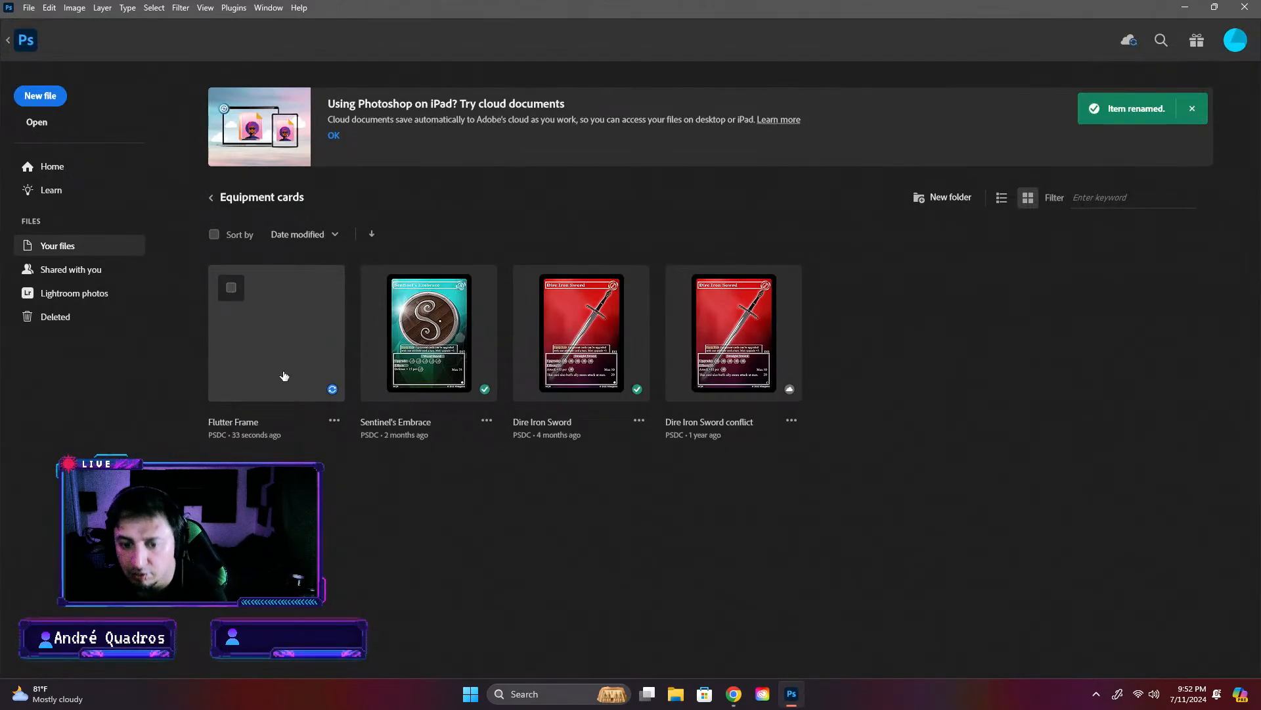
- Open the renamed Flutter Frame cloud document and check the card's artwork and text area
click(284, 376)
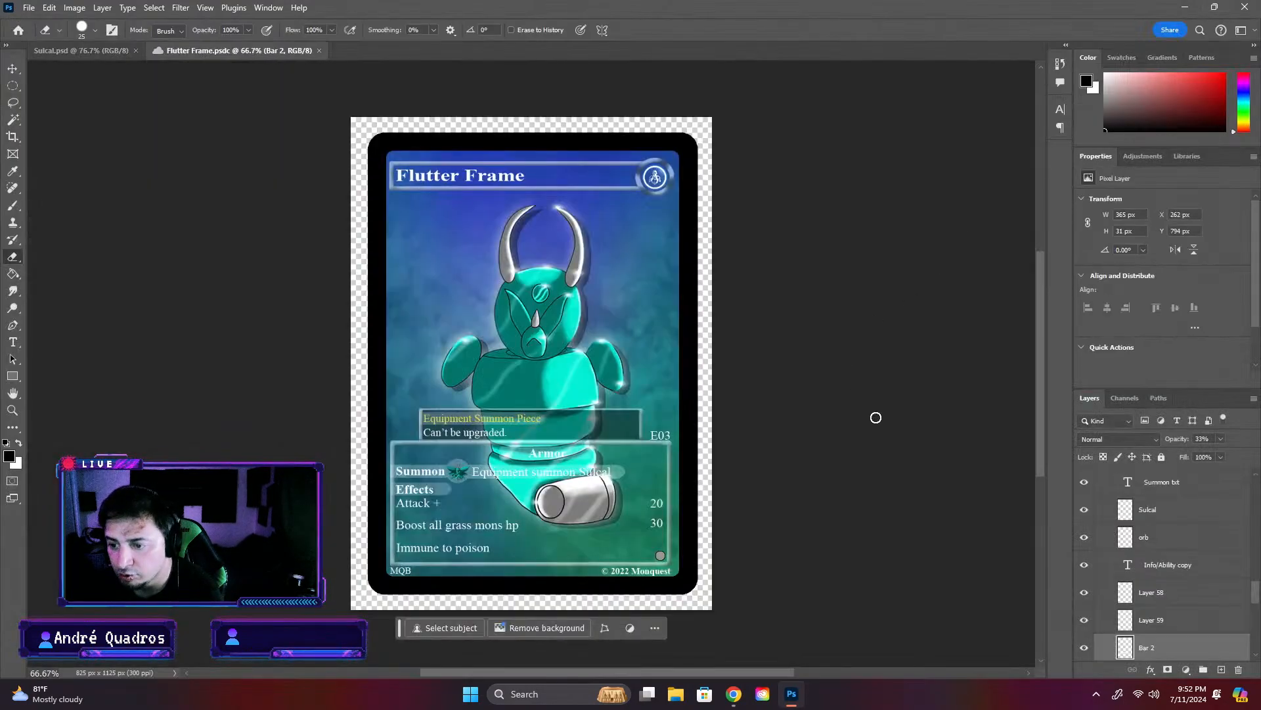
scroll(796, 453, up, 3)
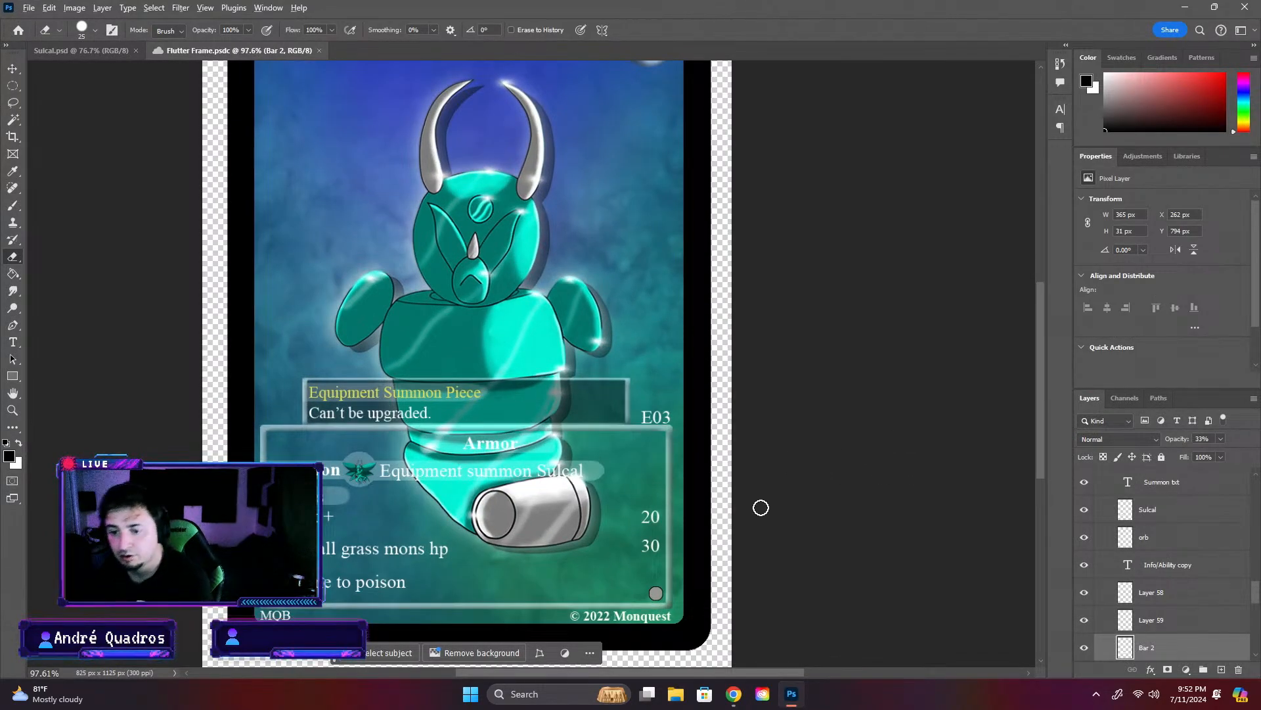
scroll(763, 506, down, 1)
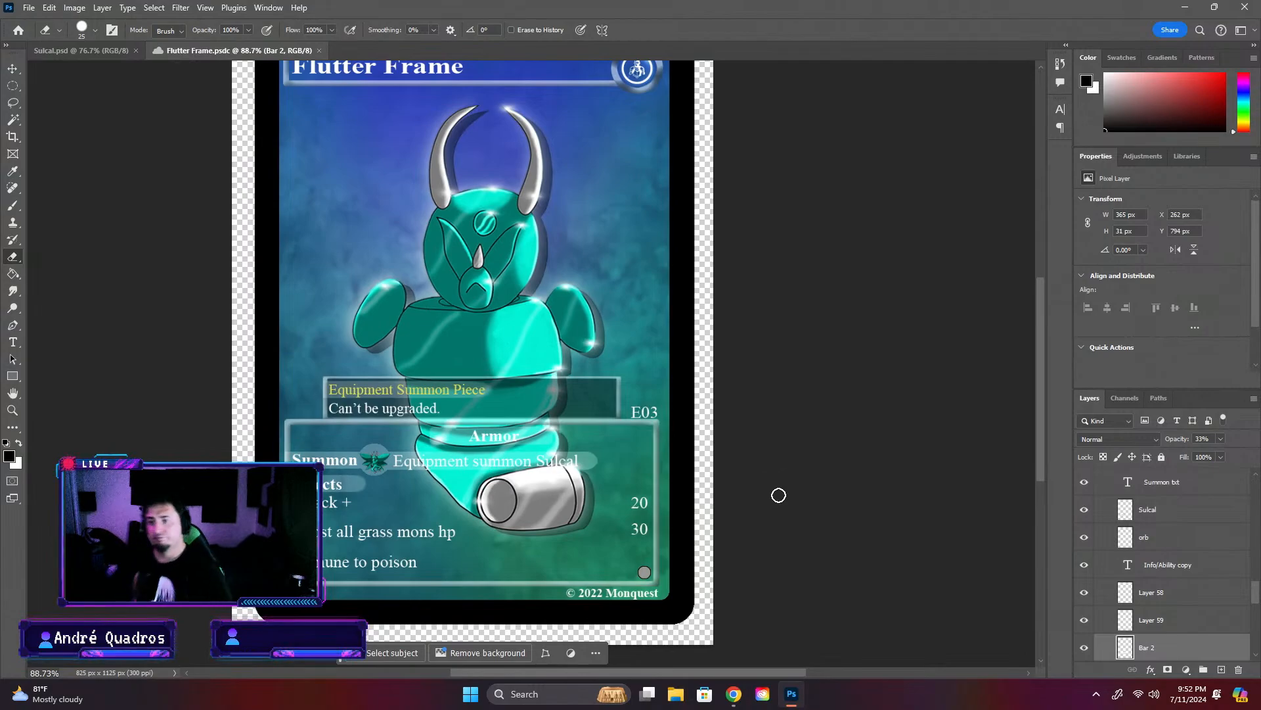
- Switch to the Sulcal document and examine the card's artwork and summon text up close
click(68, 51)
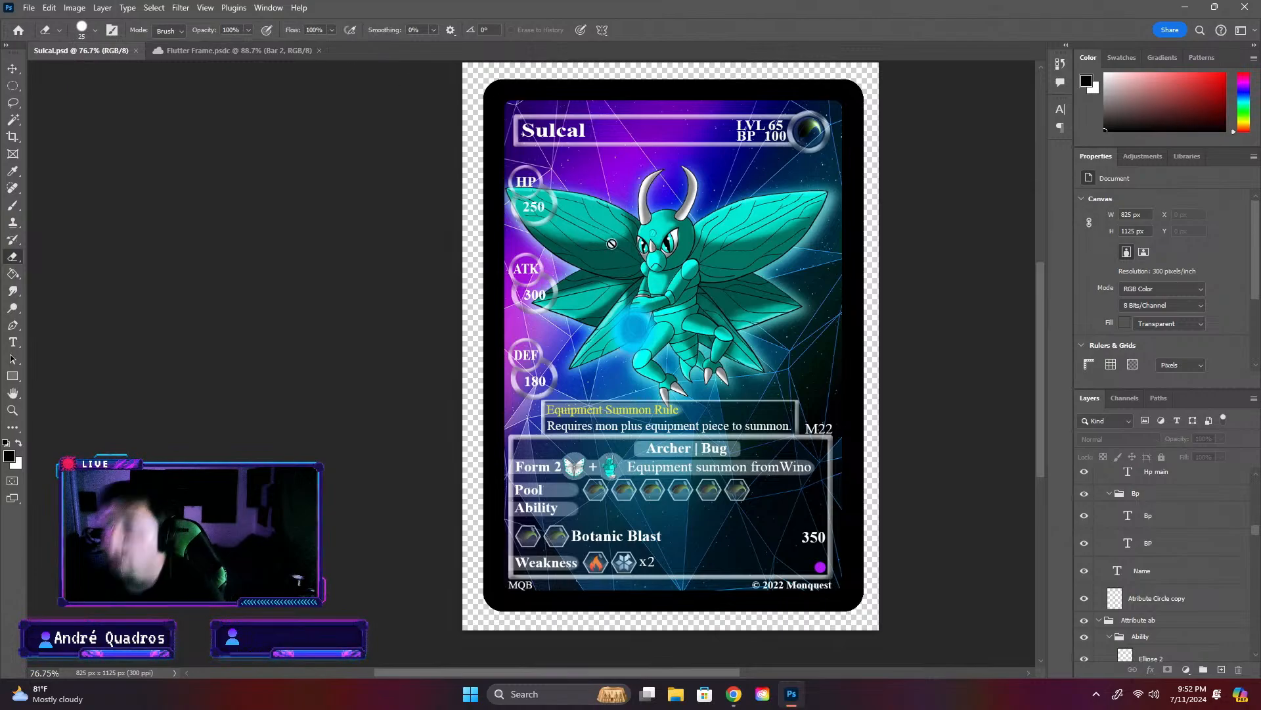
scroll(732, 292, up, 4)
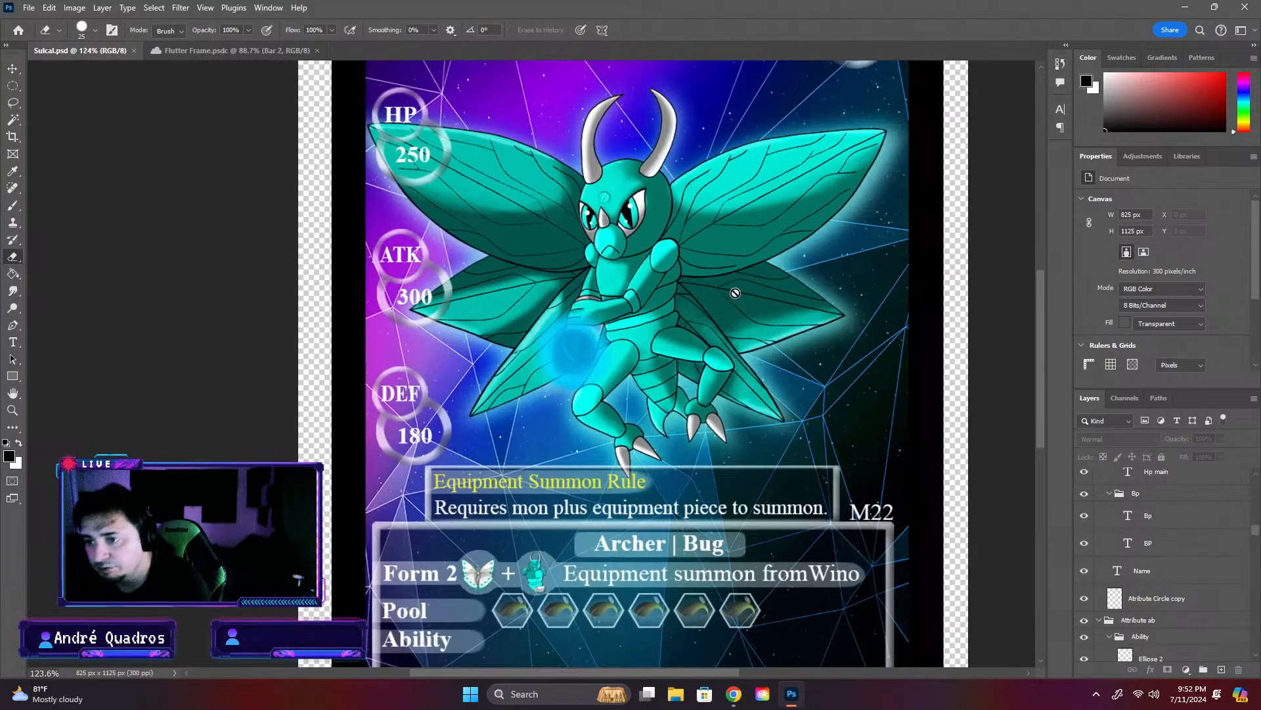
scroll(740, 301, down, 4)
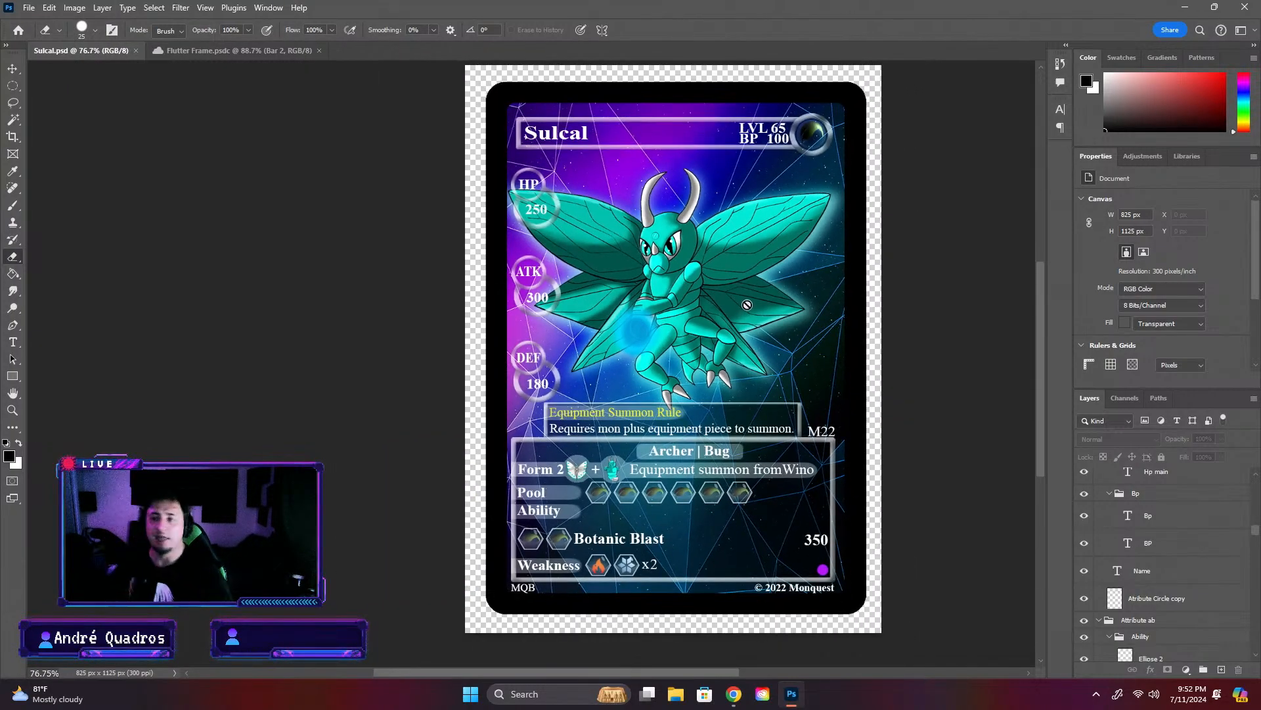